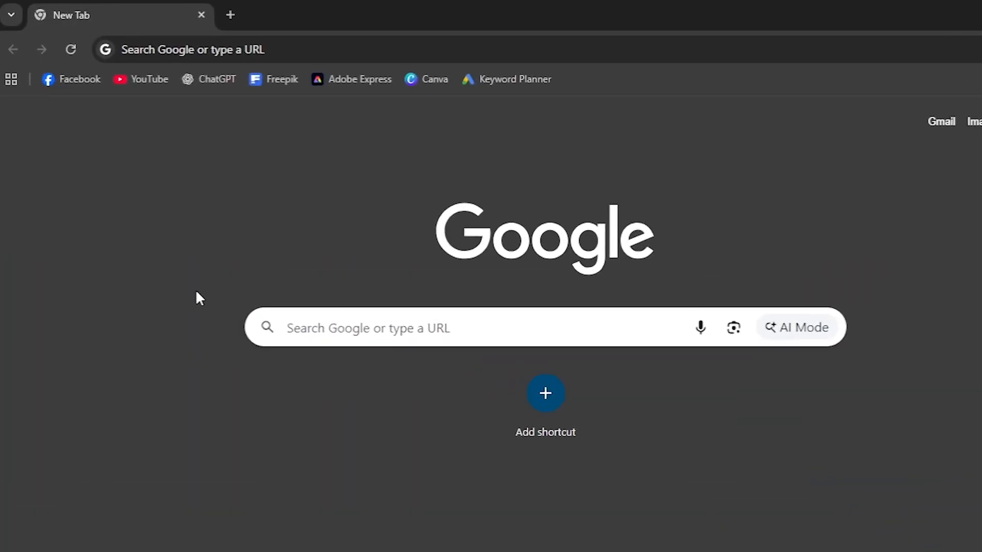
click(189, 50)
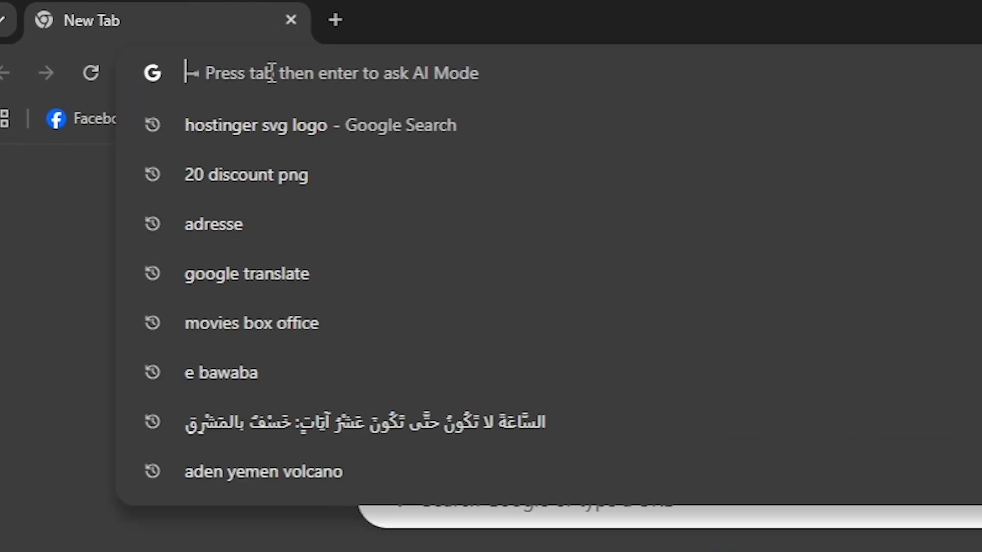
text(skandergharbi.tn)
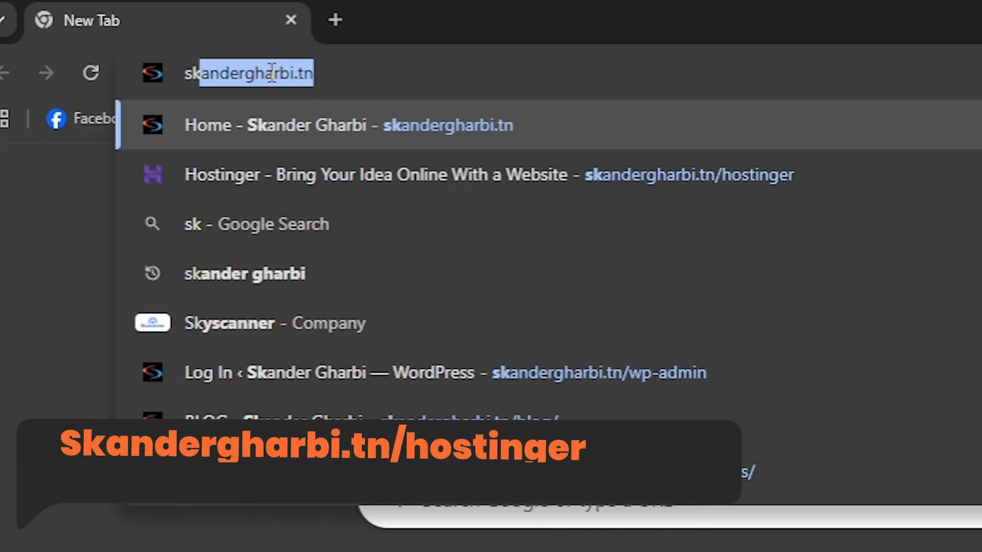
key(Right)
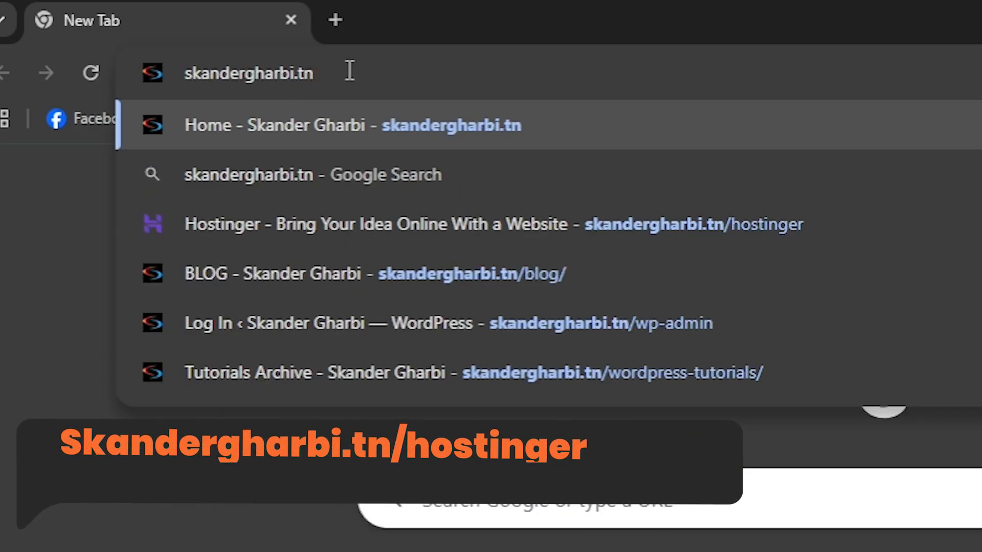
text(/)
click(621, 174)
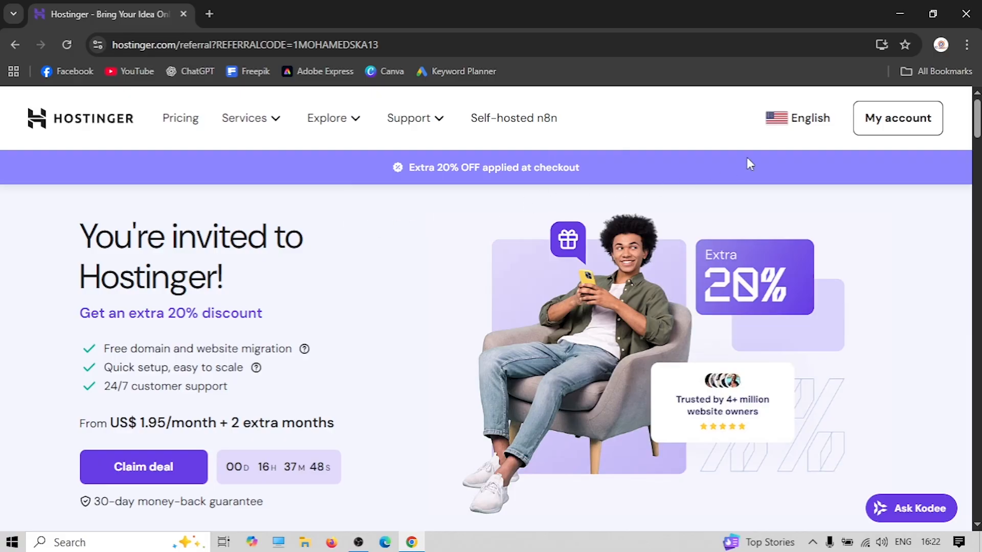
Close the country chooser without changing the language and scroll down to the hosting plans
click(810, 119)
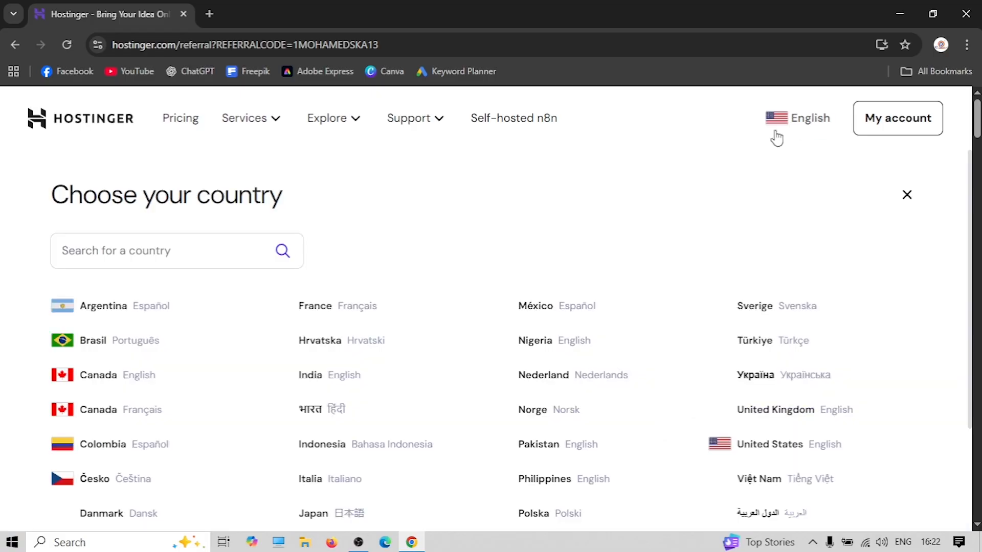
scroll(343, 316, down, 1)
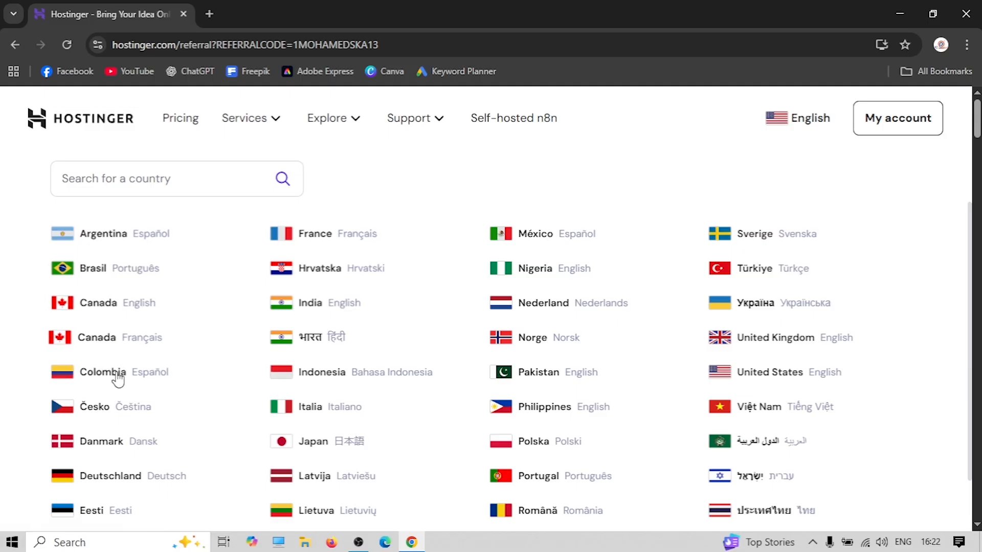
click(809, 120)
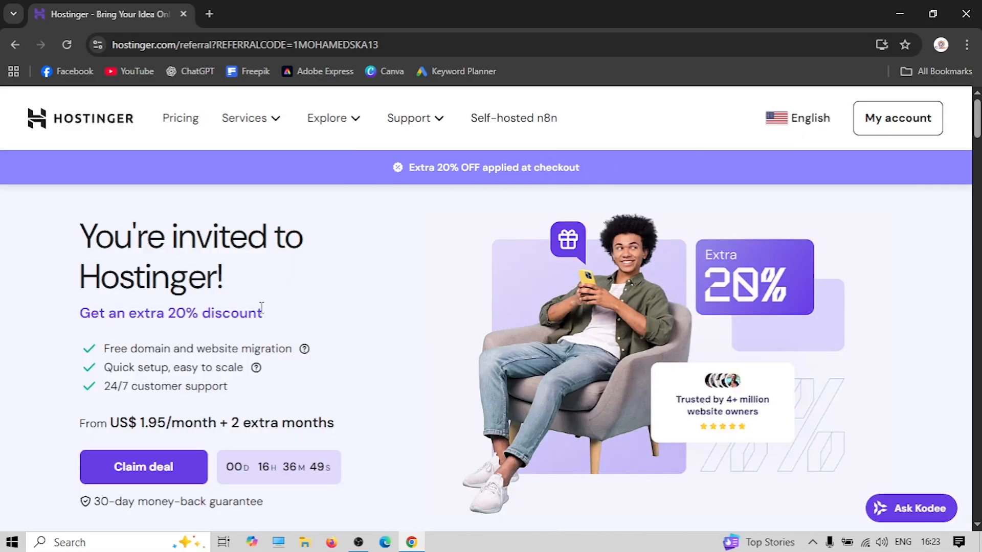
scroll(261, 306, down, 8)
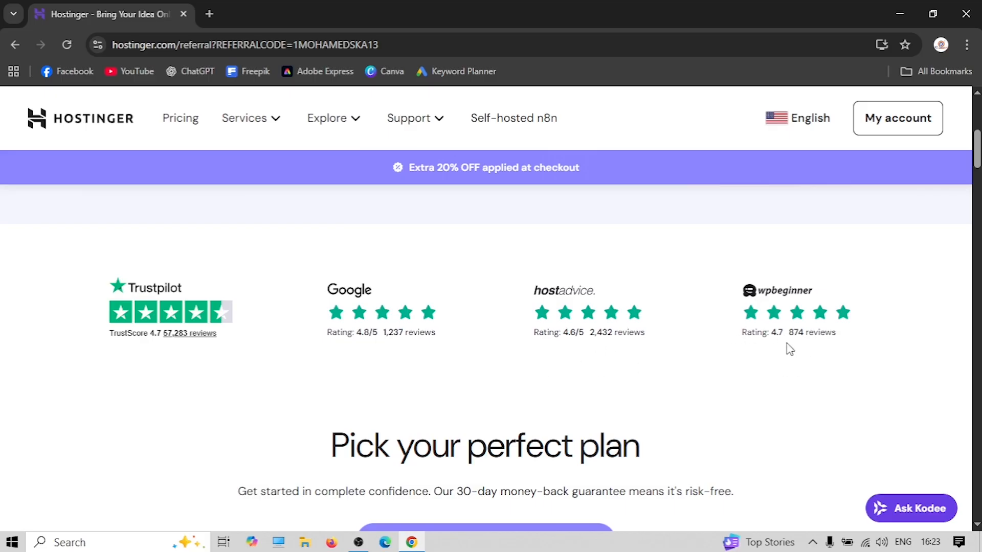
scroll(419, 343, down, 3)
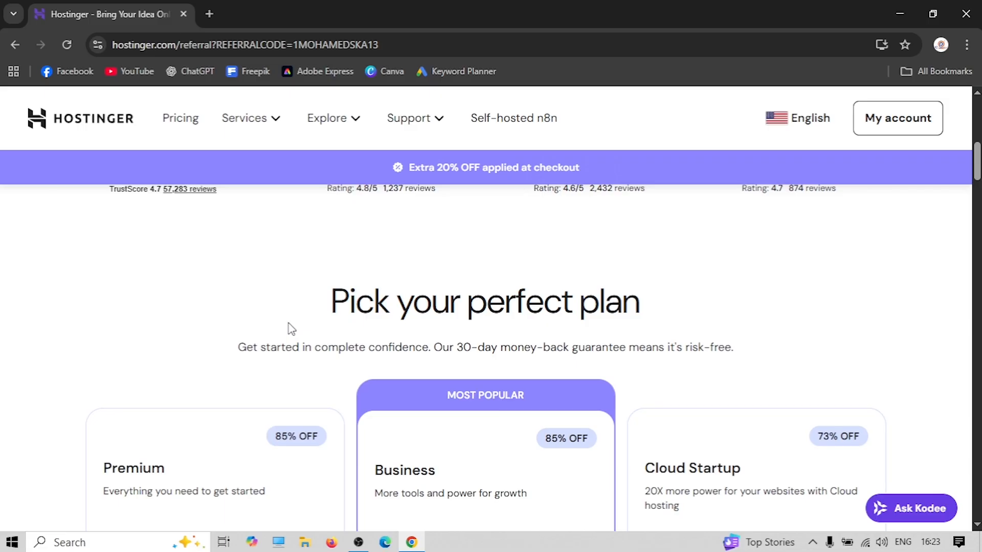
scroll(301, 343, down, 4)
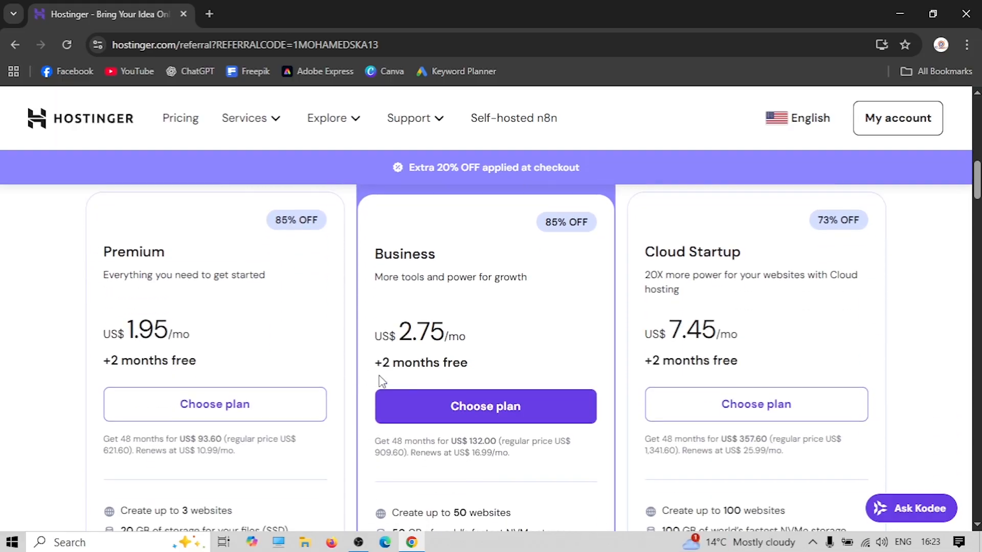
Review the Premium, Business and Cloud Startup plan cards and their feature explanations
scroll(210, 325, up, 1)
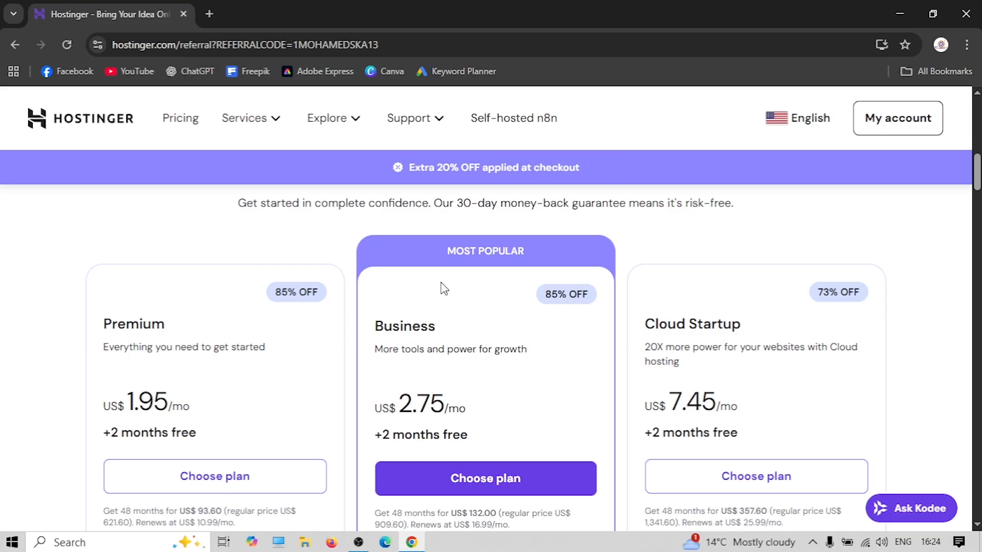
scroll(443, 289, down, 1)
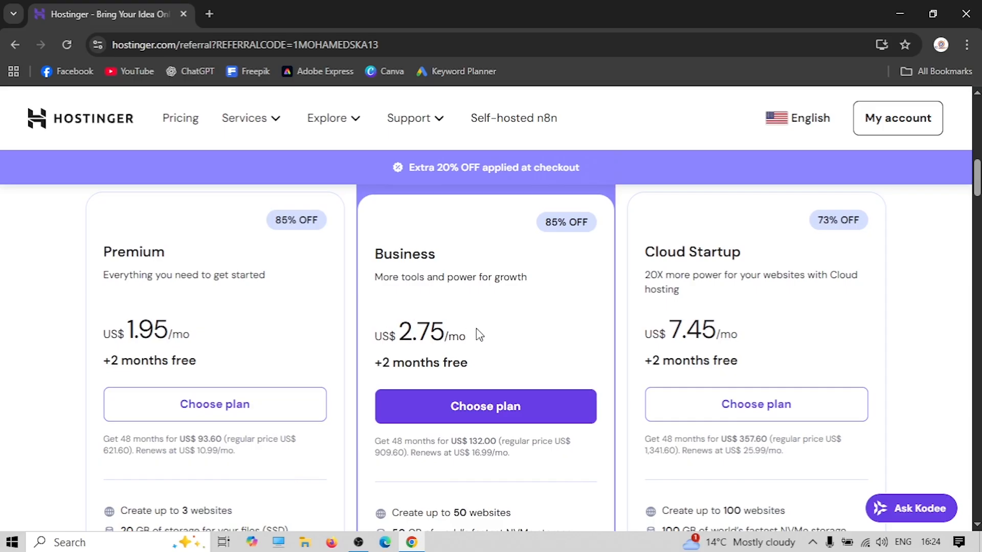
scroll(475, 332, down, 1)
scroll(455, 307, down, 2)
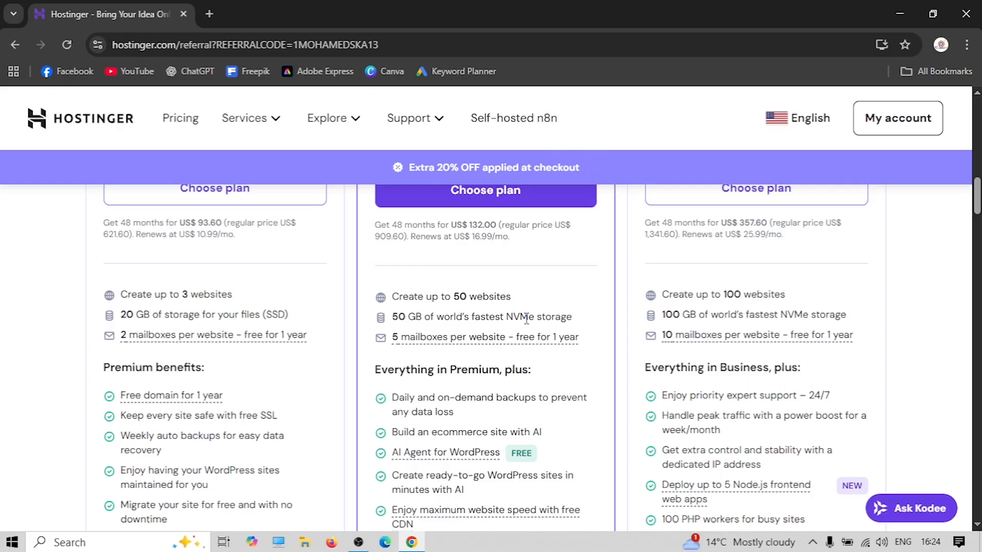
scroll(271, 327, up, 4)
scroll(216, 302, down, 3)
scroll(158, 381, down, 1)
scroll(383, 320, down, 1)
mouse_move(463, 278)
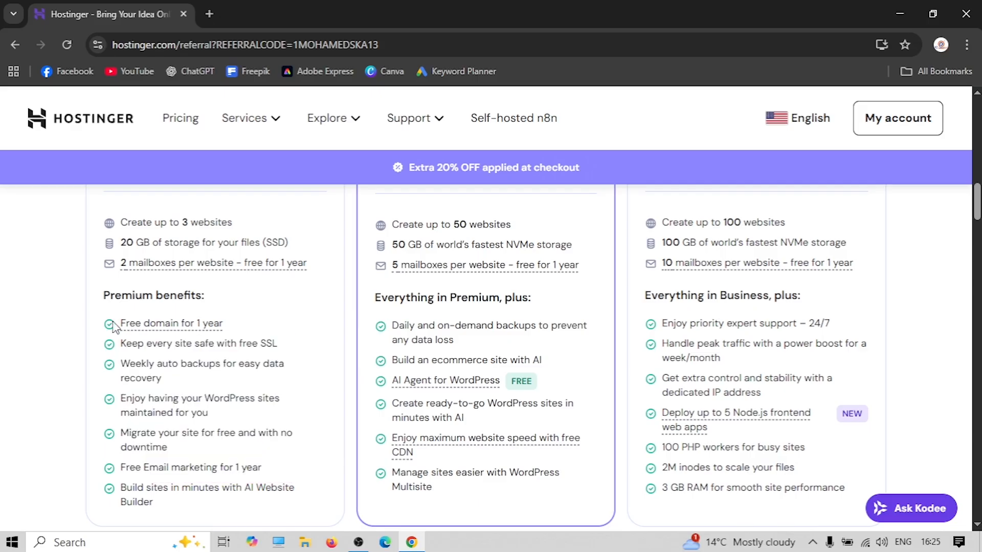
mouse_move(171, 330)
Compare the remaining features and choose the Business plan at US$2.75/mo
scroll(255, 343, down, 1)
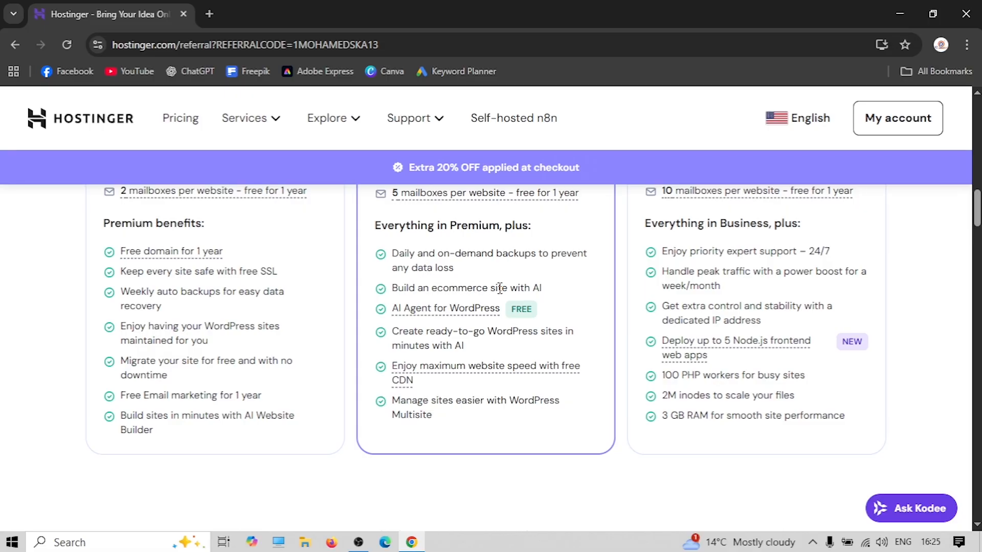
mouse_move(439, 313)
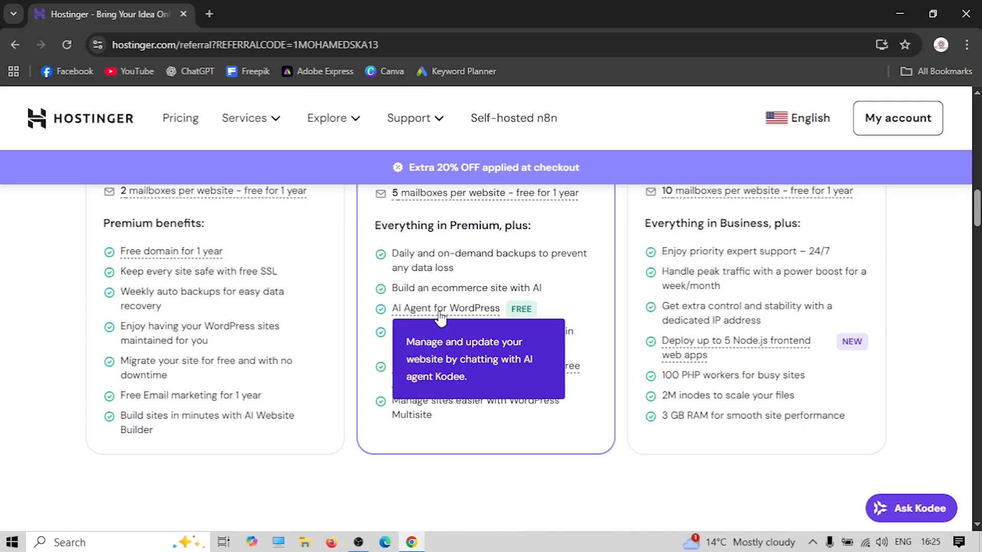
mouse_move(449, 392)
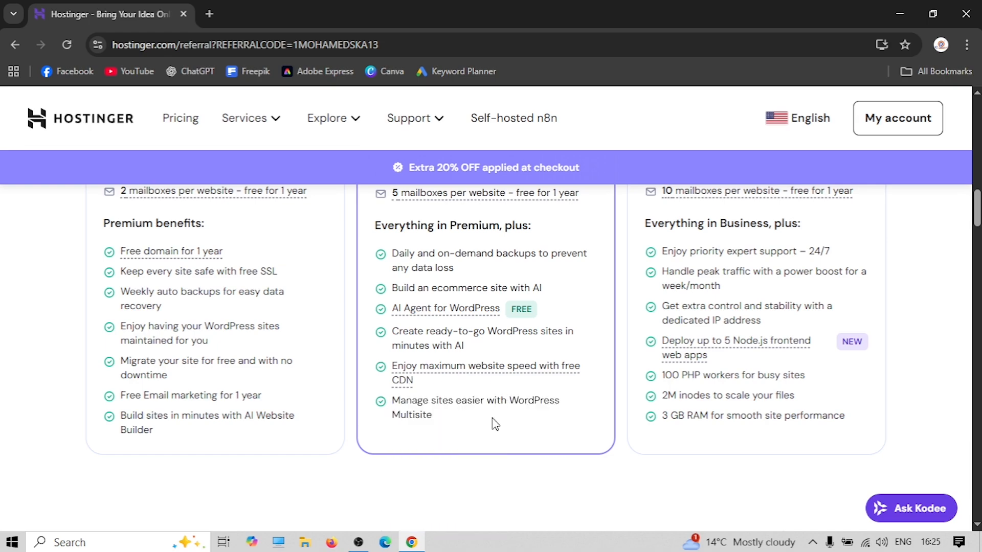
scroll(432, 427, up, 5)
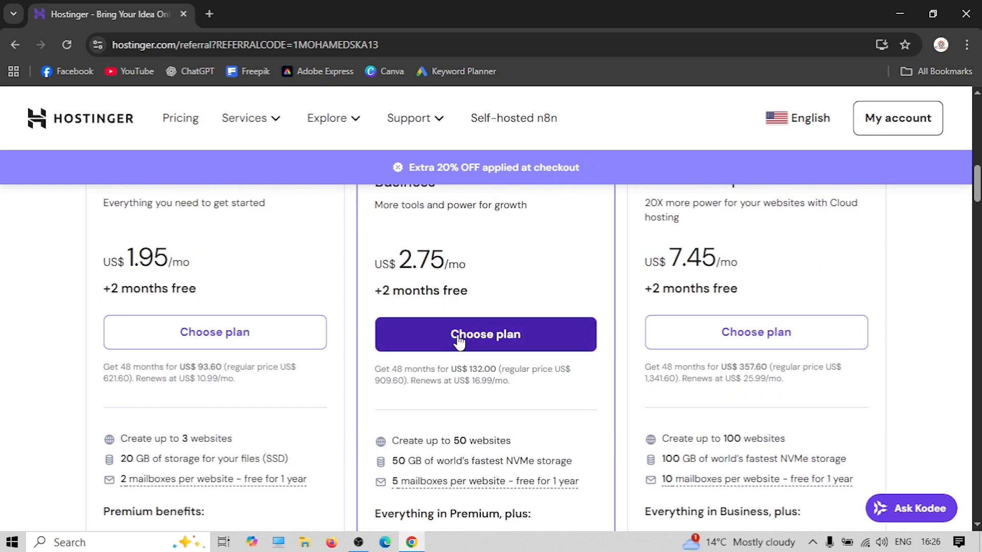
scroll(456, 340, up, 3)
scroll(457, 328, down, 4)
scroll(460, 313, up, 3)
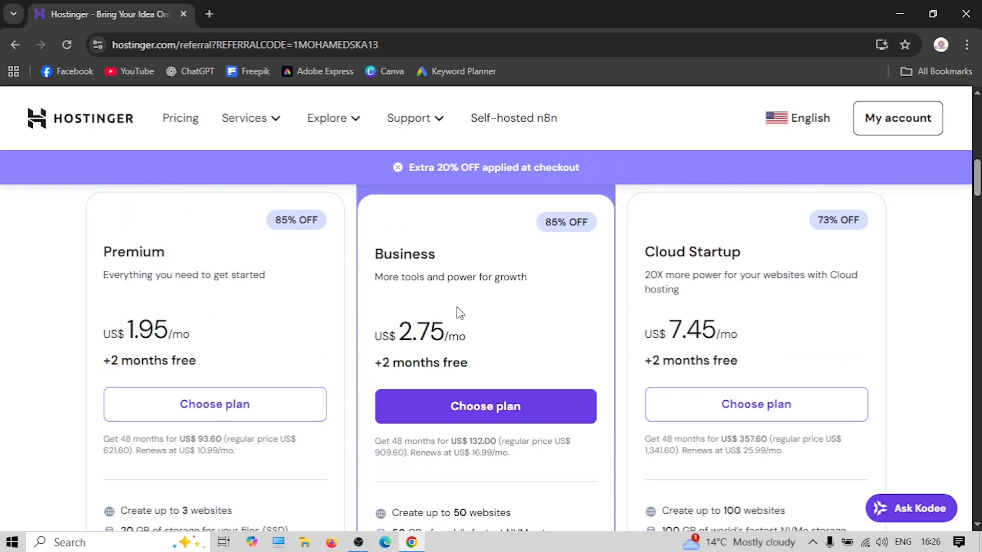
scroll(457, 313, down, 2)
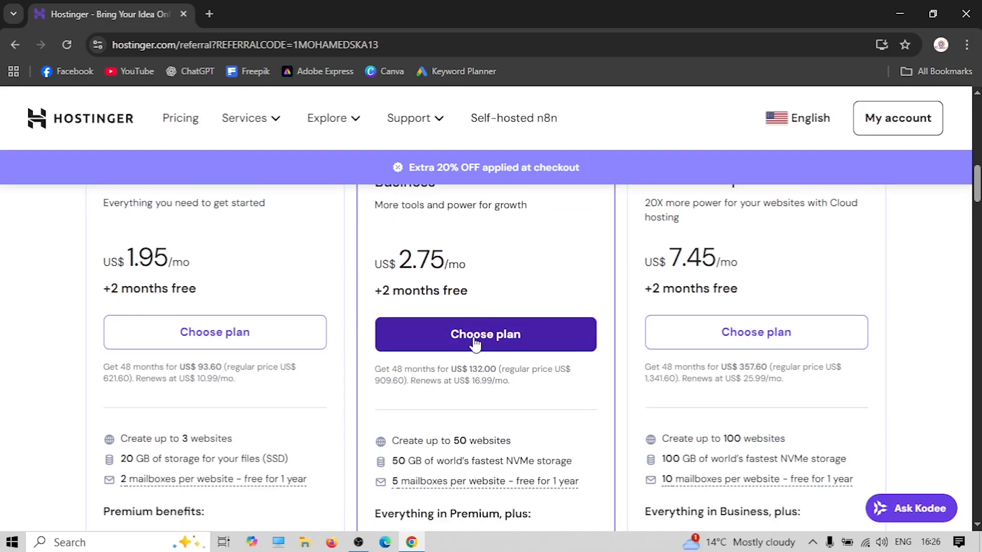
click(475, 338)
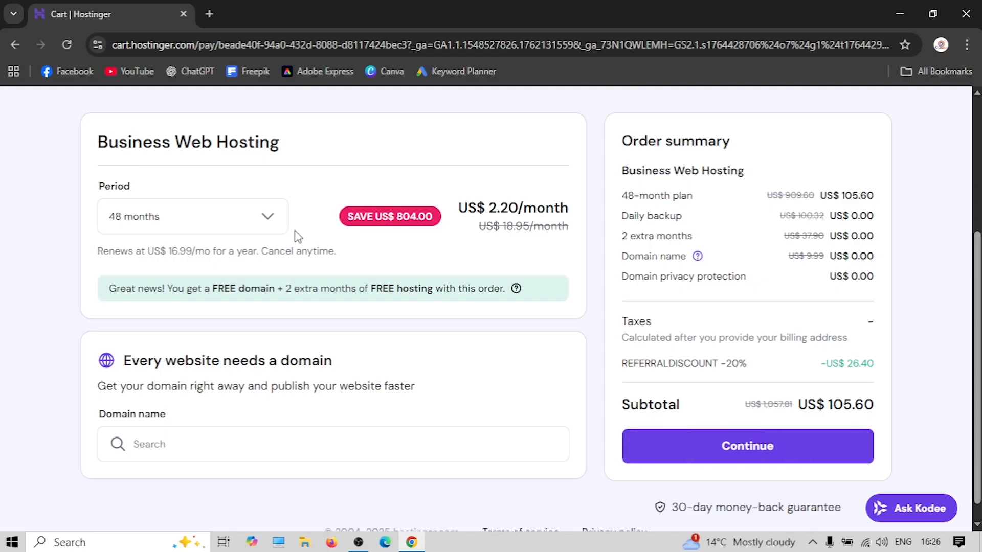
Compare the 1- and 12-month periods, then settle on 48 months for US$105.60
click(253, 221)
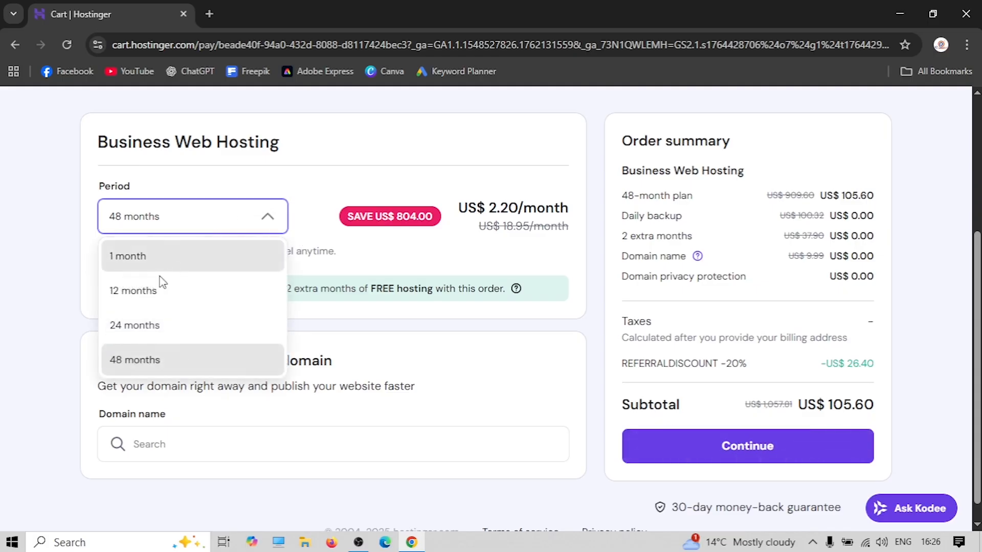
click(145, 261)
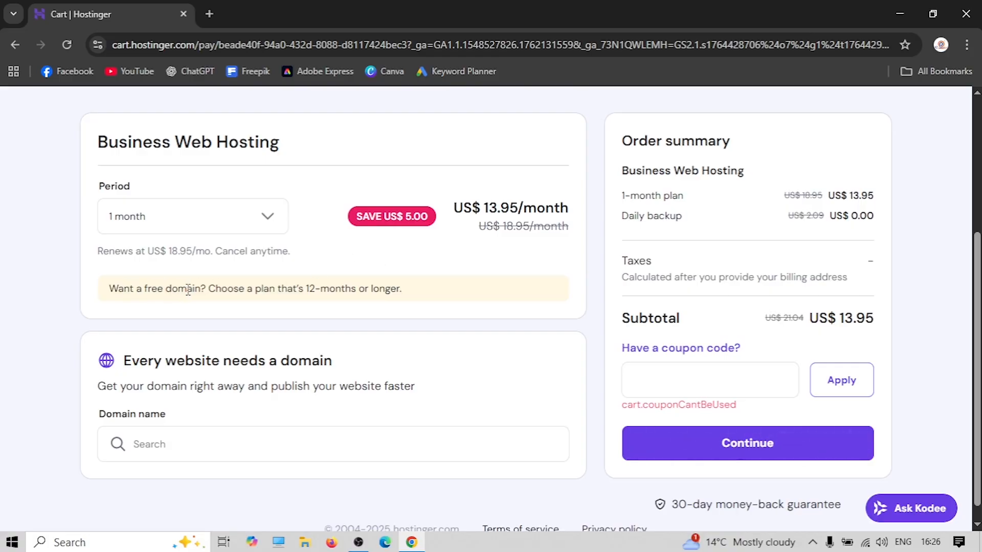
click(194, 225)
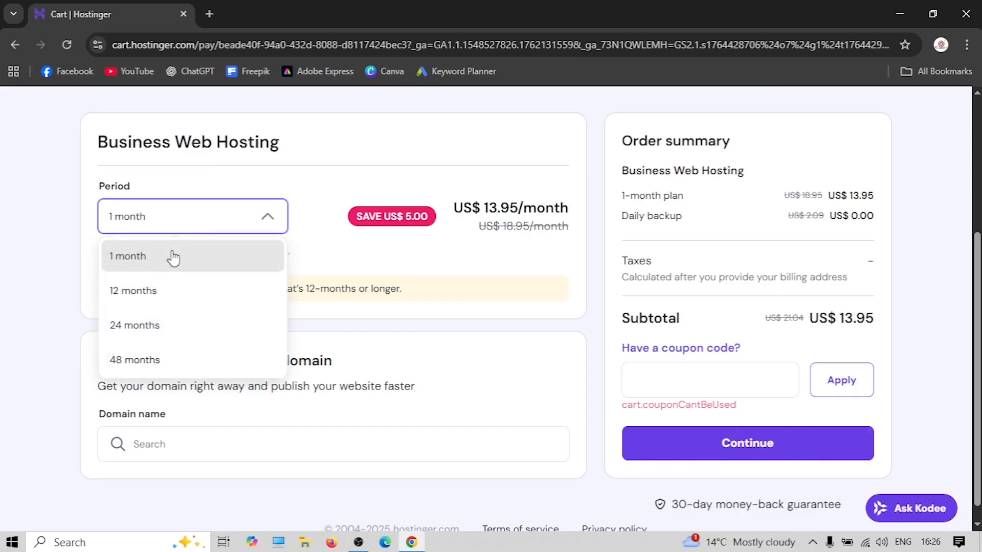
click(147, 289)
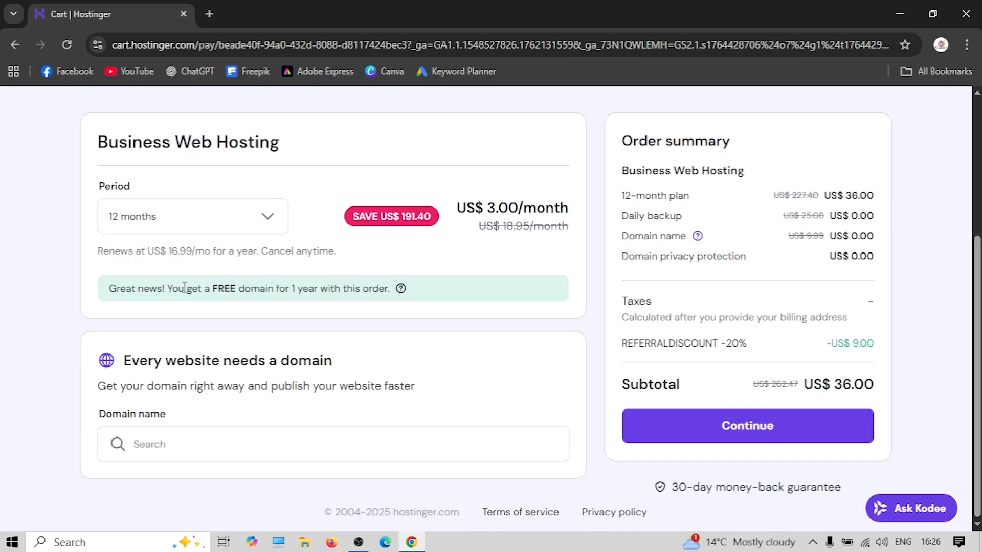
click(199, 225)
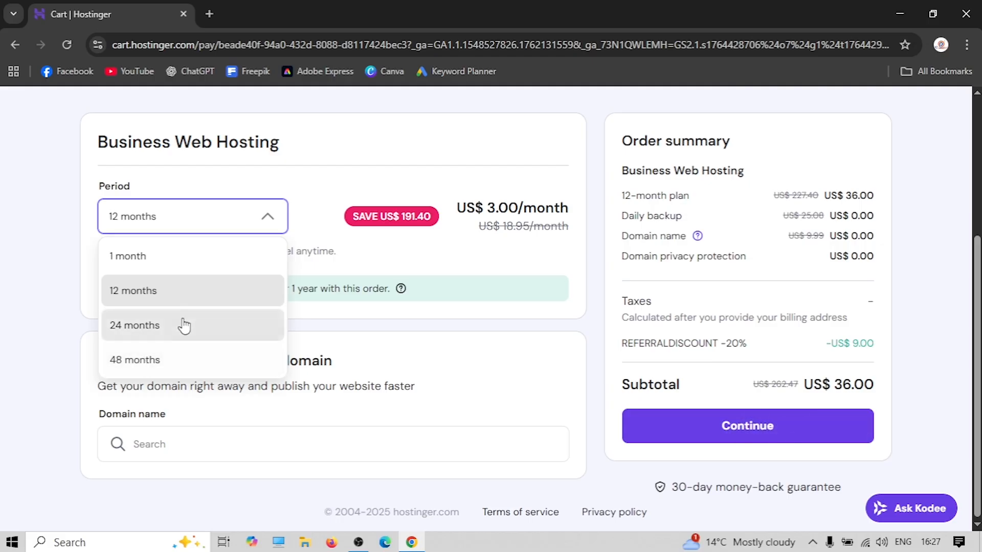
click(142, 359)
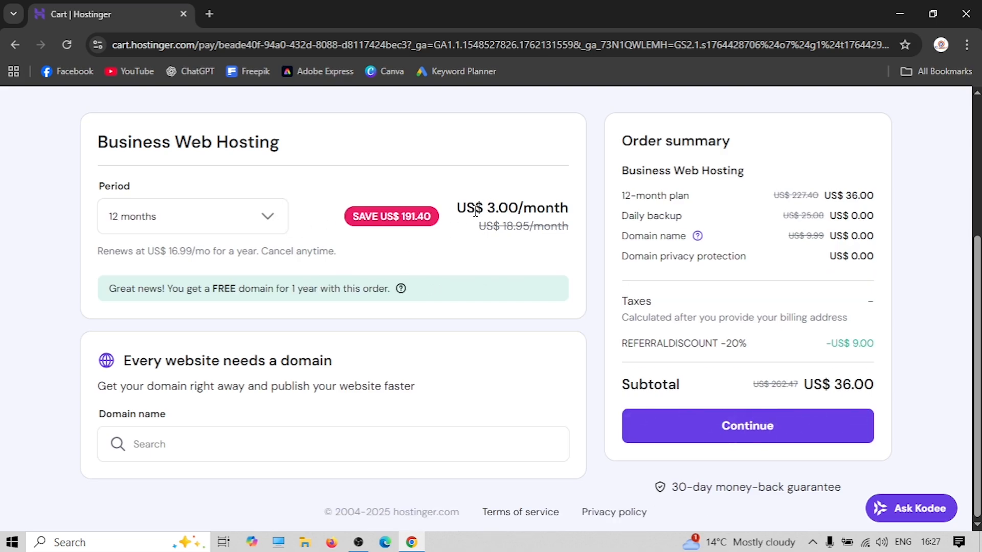
click(230, 215)
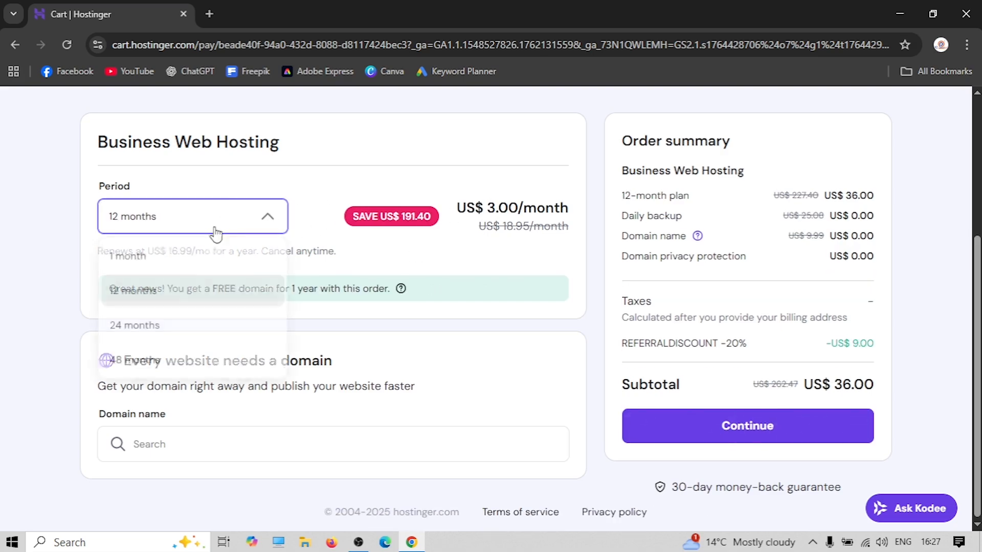
click(135, 360)
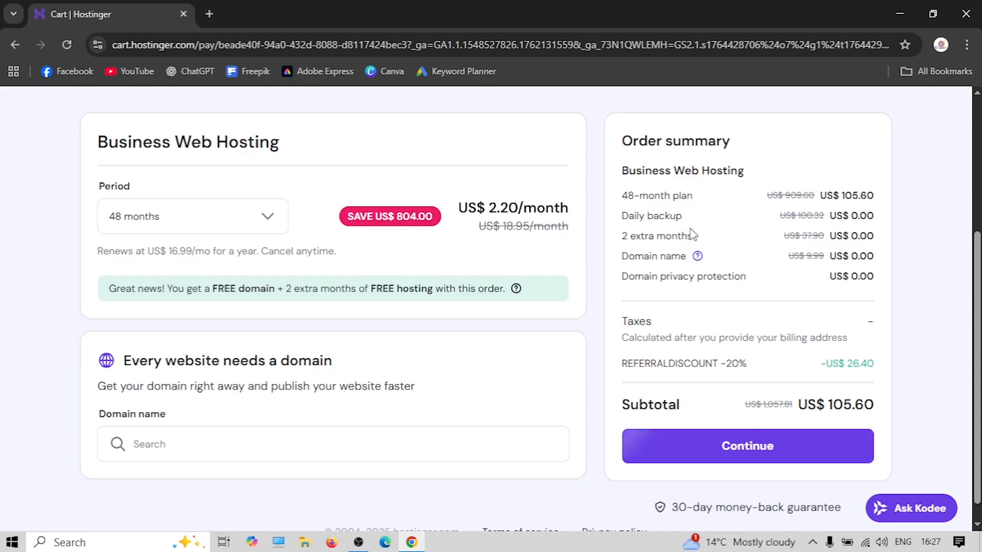
scroll(703, 247, down, 1)
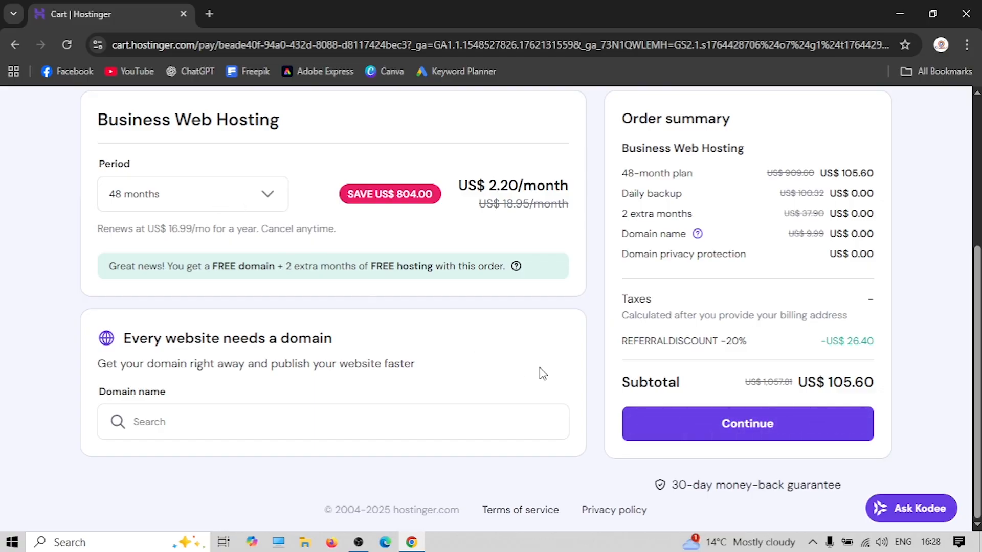
Go to checkout and register a Hostinger account using the saved e-mail address and a password
click(735, 434)
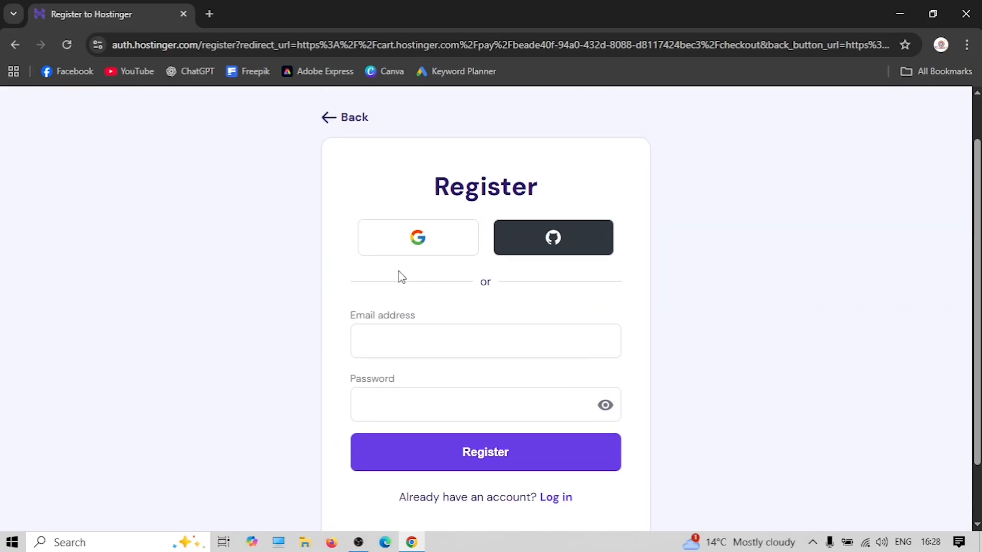
scroll(409, 274, down, 1)
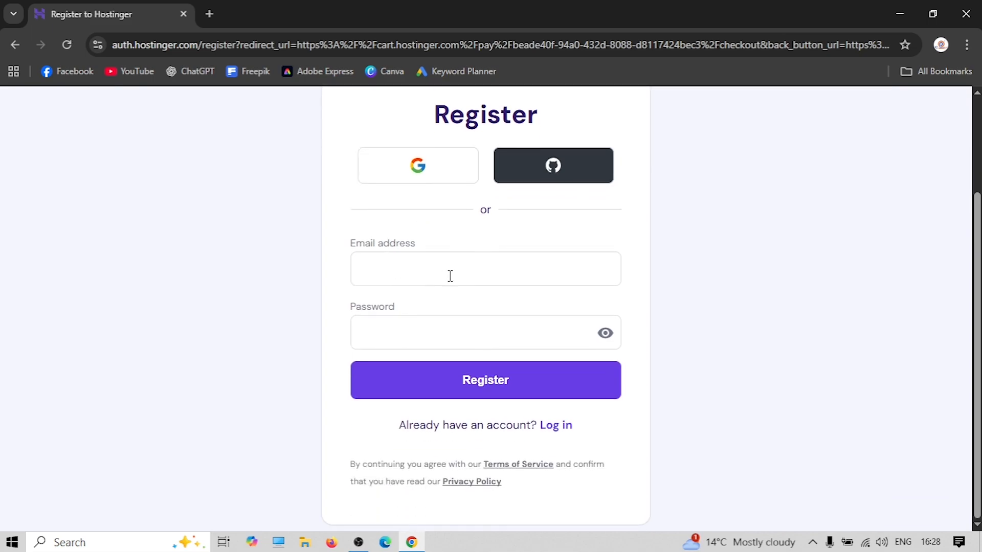
click(437, 270)
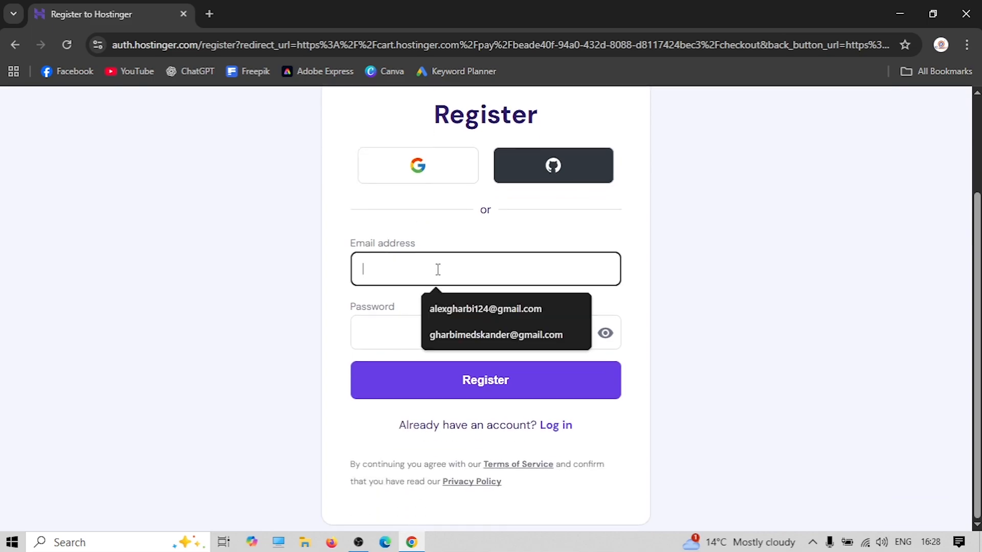
click(455, 333)
click(416, 342)
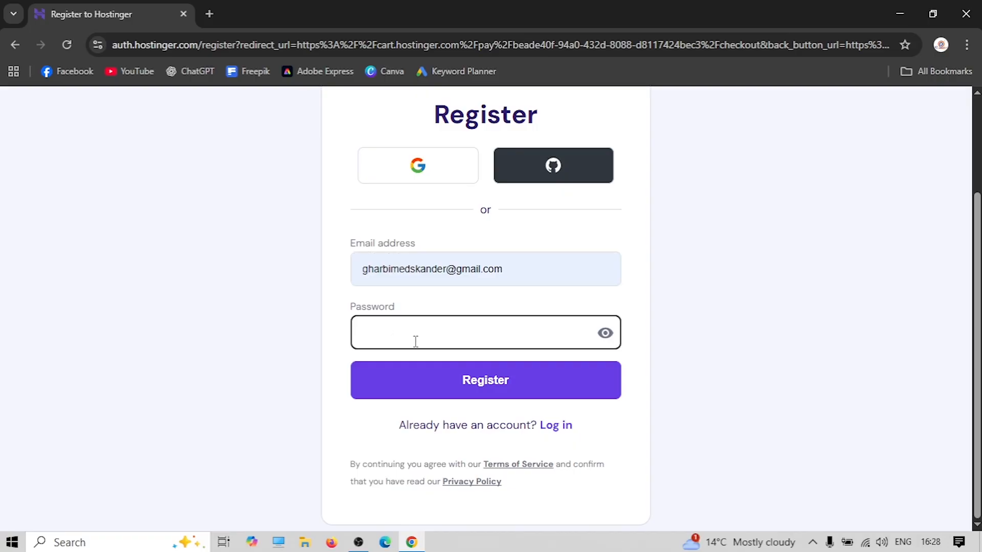
text(•)
text(••••••••••)
click(513, 378)
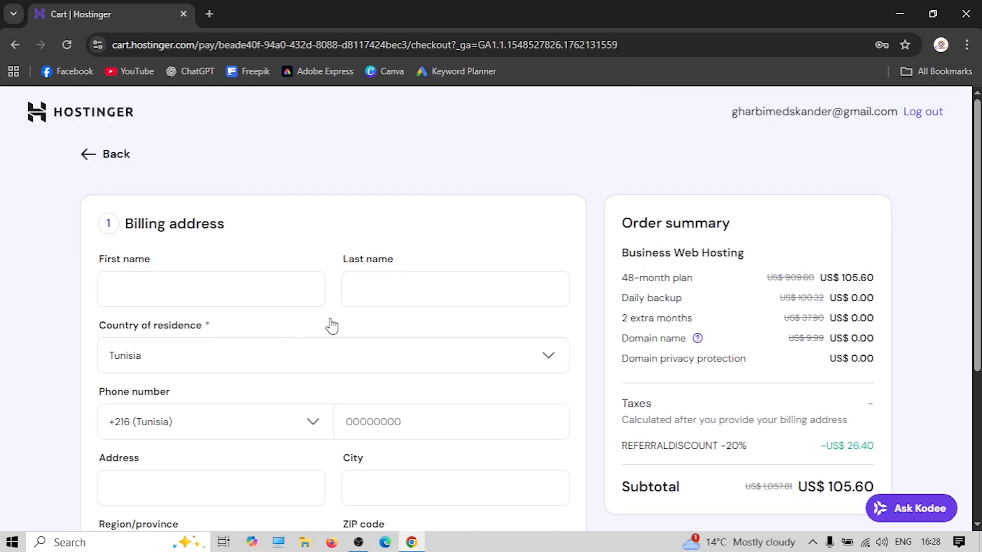
Confirm the prefilled billing address and review the payment options, collapsing the Card option
scroll(318, 315, down, 1)
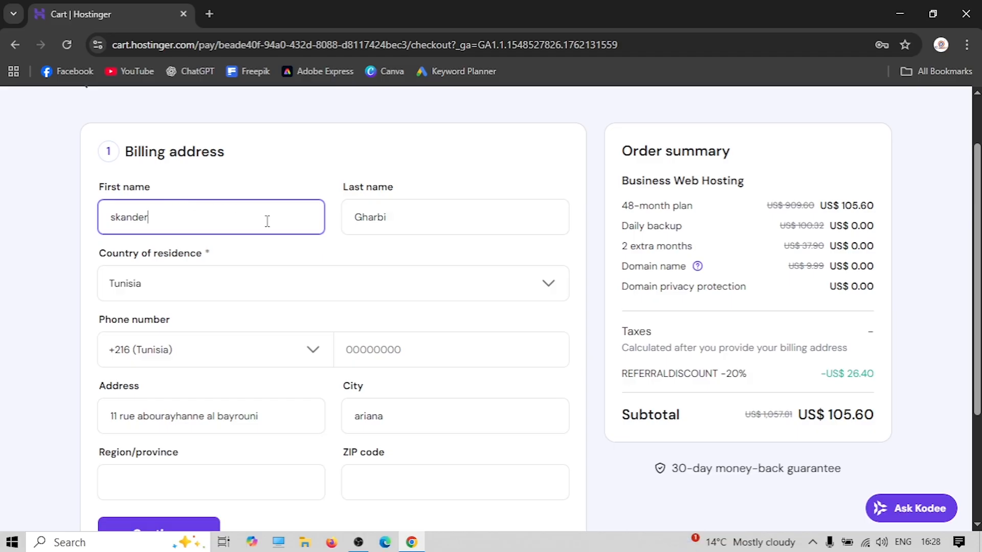
scroll(240, 235, down, 1)
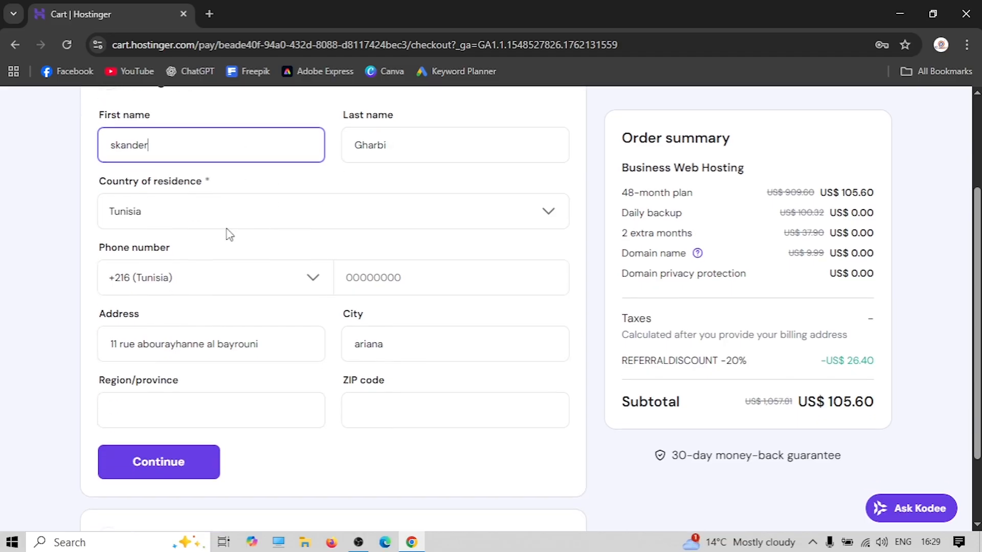
scroll(209, 255, down, 1)
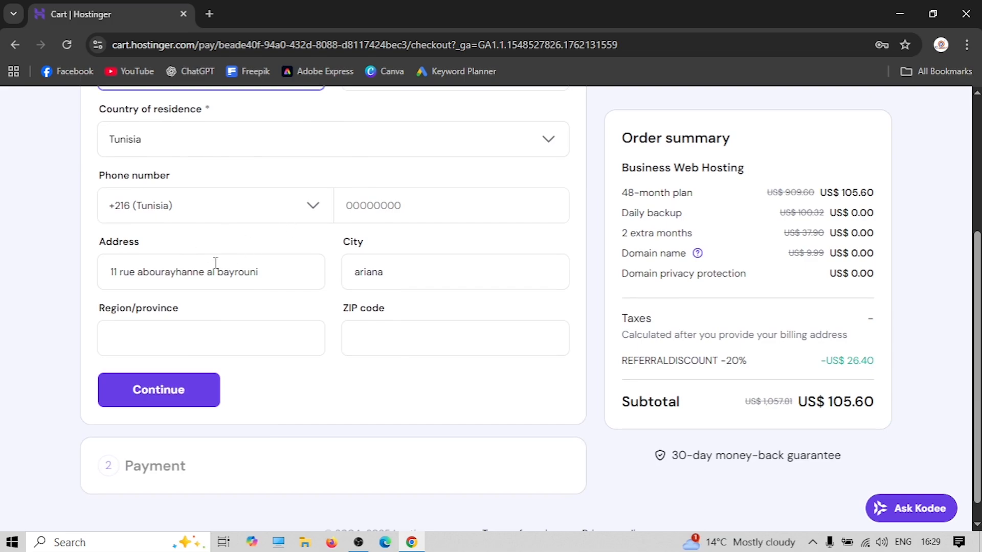
scroll(295, 325, up, 2)
scroll(276, 324, down, 2)
click(170, 395)
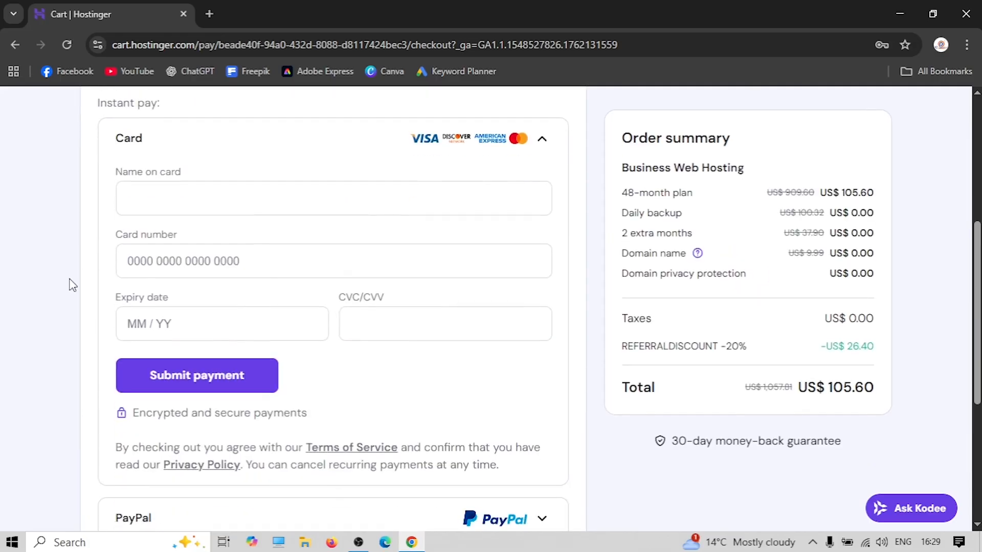
scroll(173, 246, down, 7)
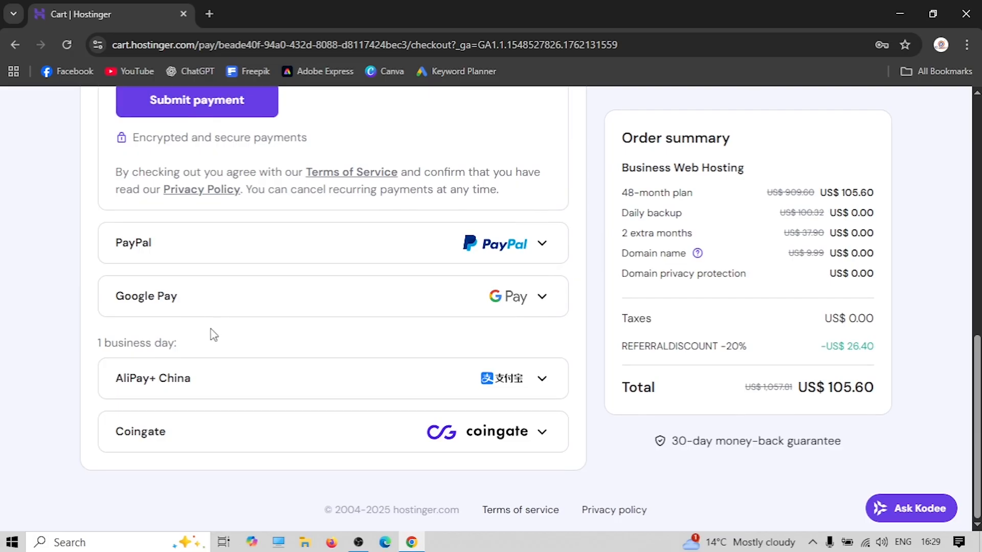
click(292, 435)
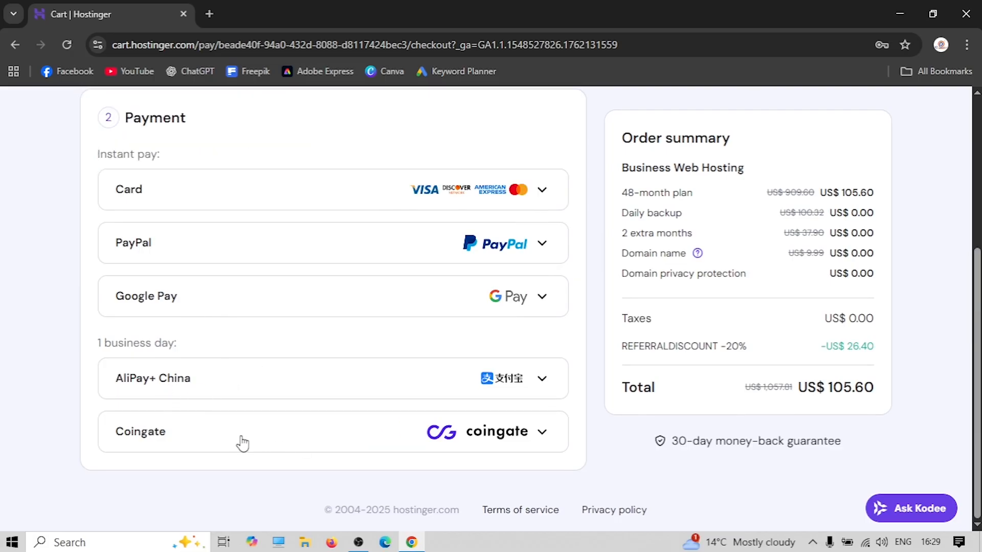
scroll(275, 313, up, 5)
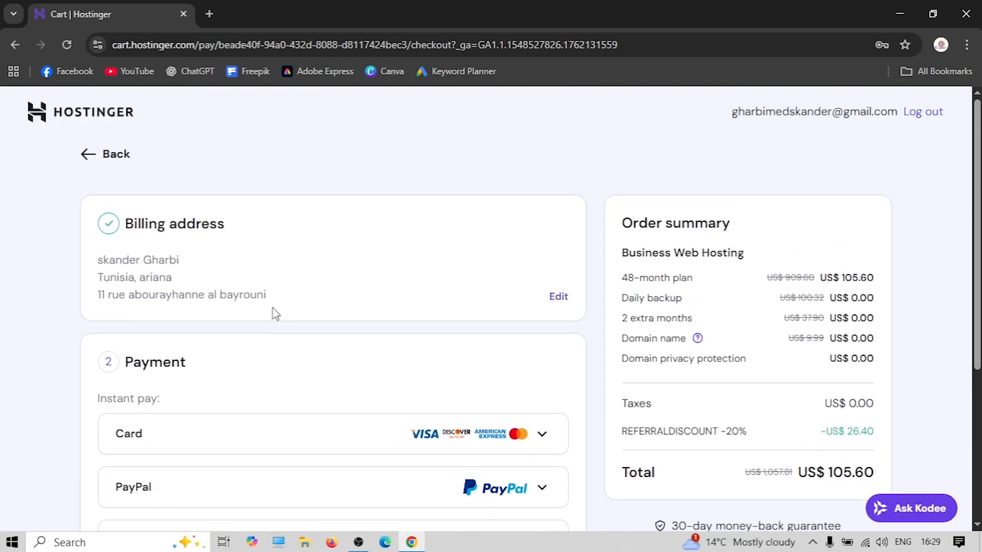
scroll(276, 313, down, 3)
Pay the US$105.06 by card and begin the website setup questionnaire
click(301, 296)
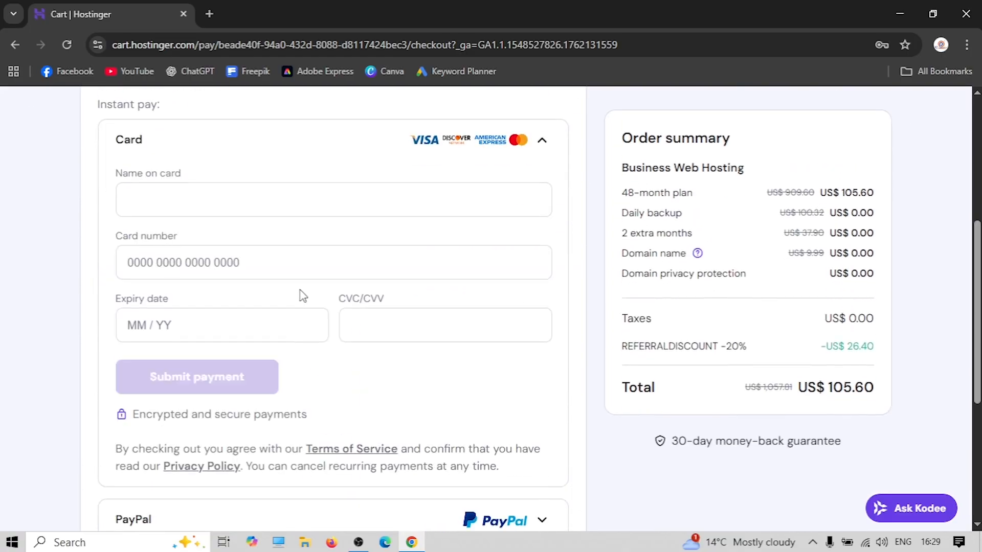
click(164, 193)
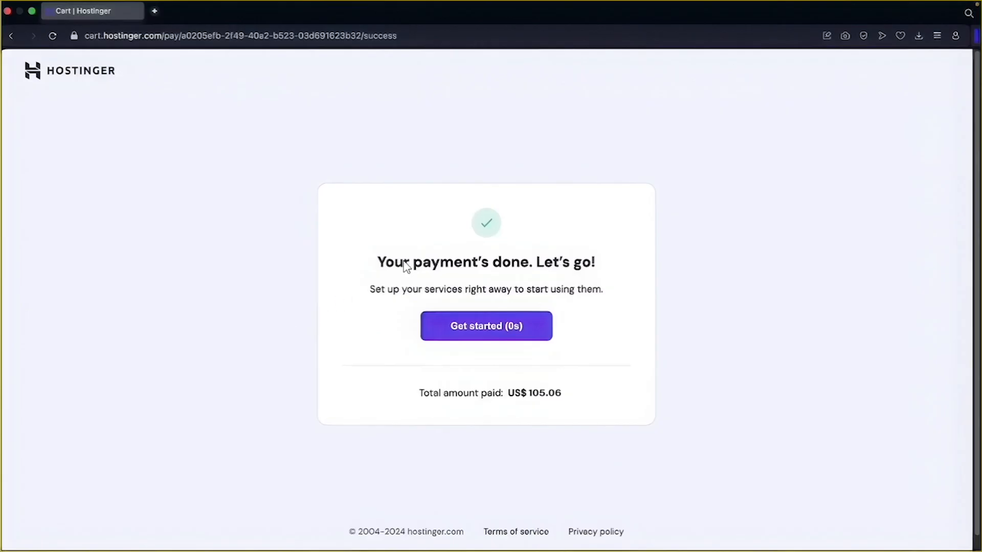
click(474, 327)
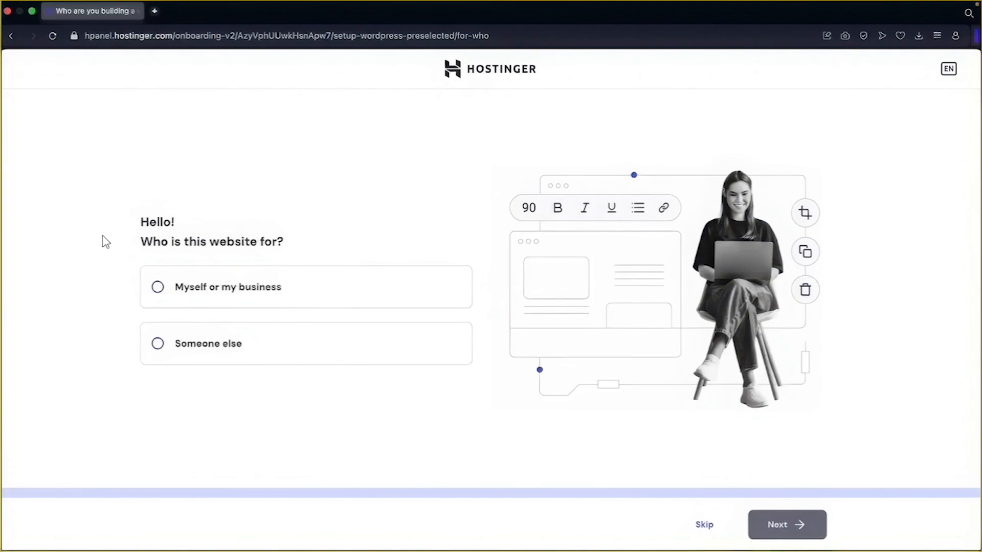
Choose a new website for myself or my business, accept the WordPress admin login, and pass website type
click(157, 289)
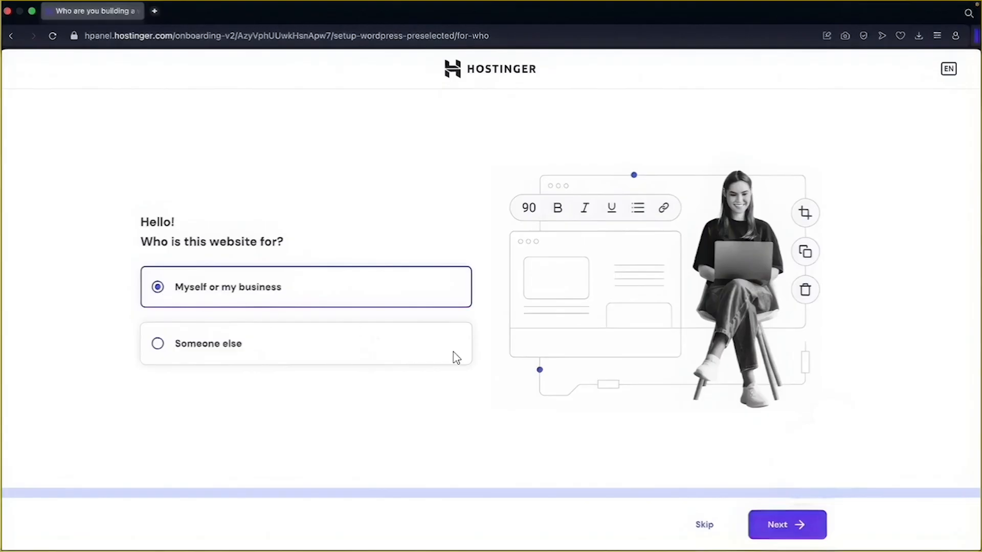
click(784, 524)
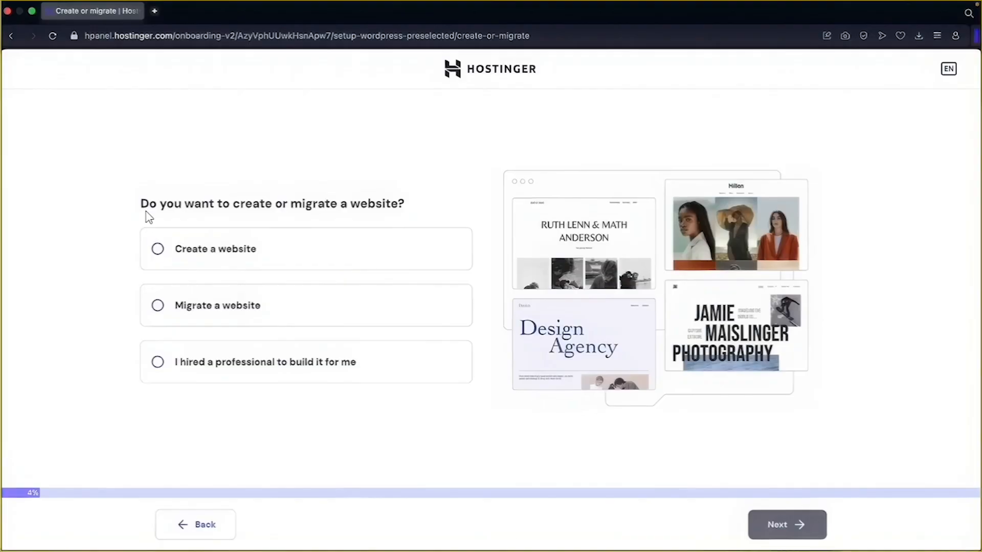
click(158, 249)
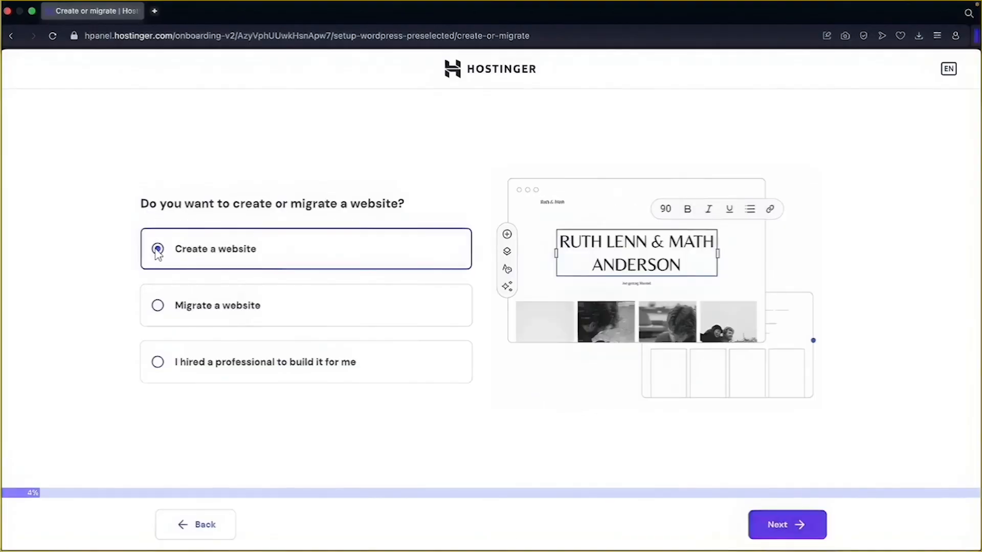
click(785, 526)
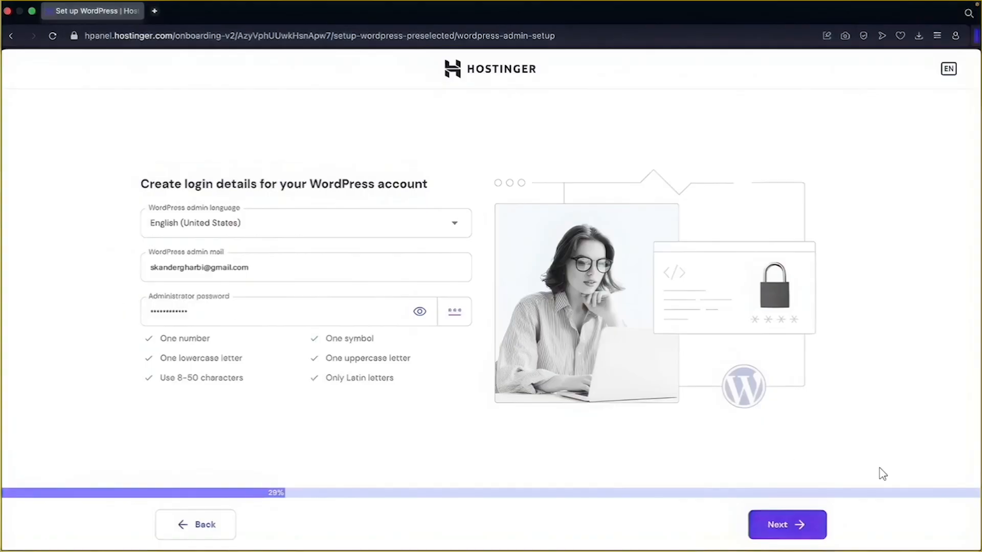
click(786, 527)
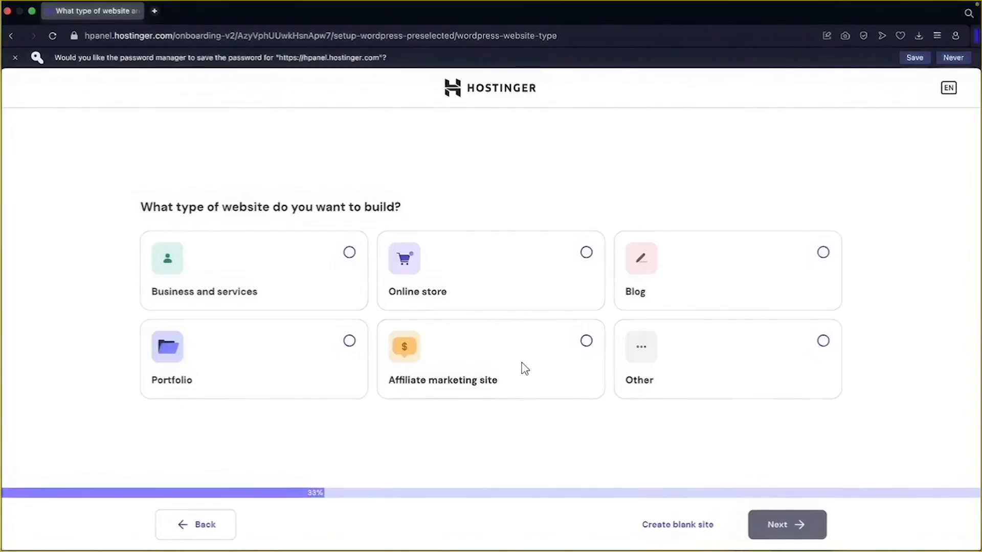
click(678, 527)
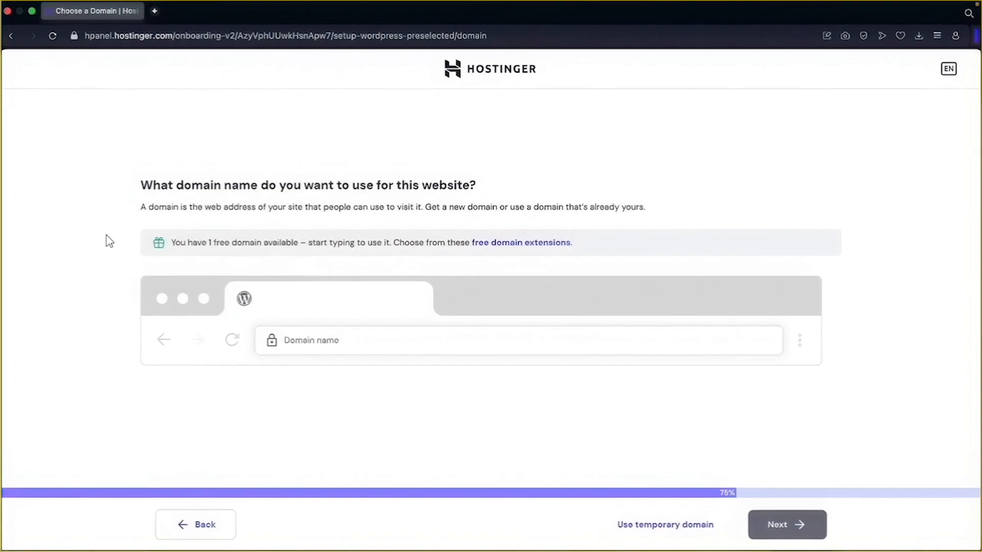
Enter the desired domain name and claim the free .com suggestion
click(309, 348)
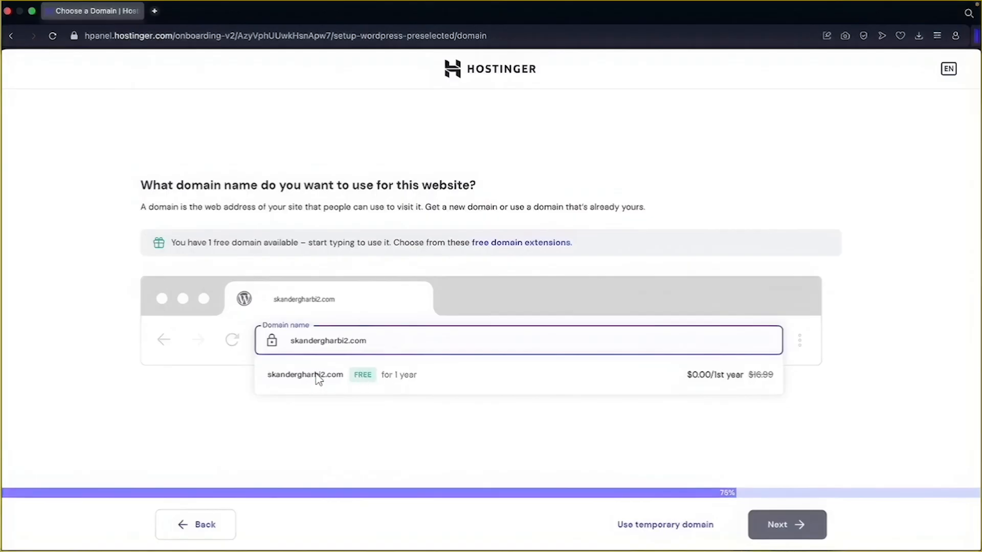
click(319, 379)
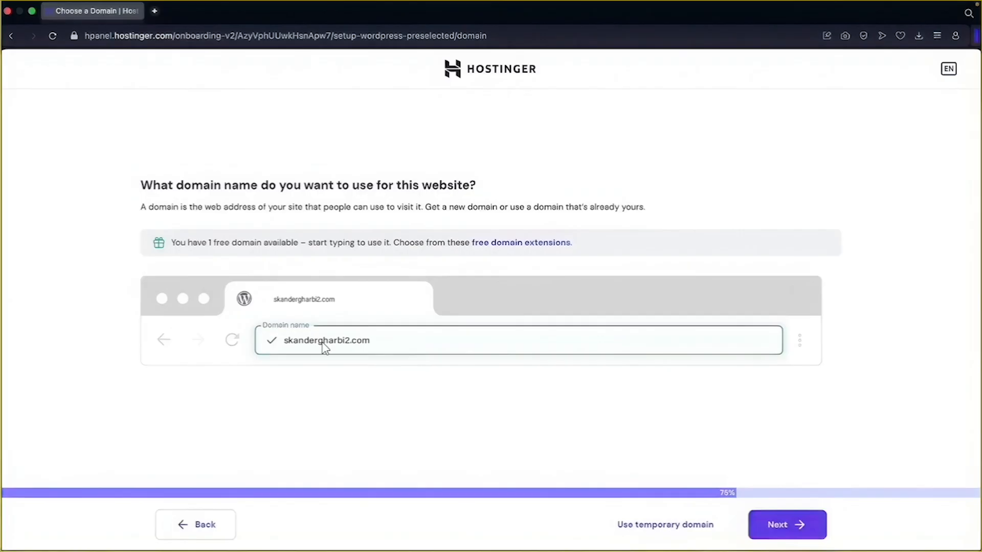
click(798, 530)
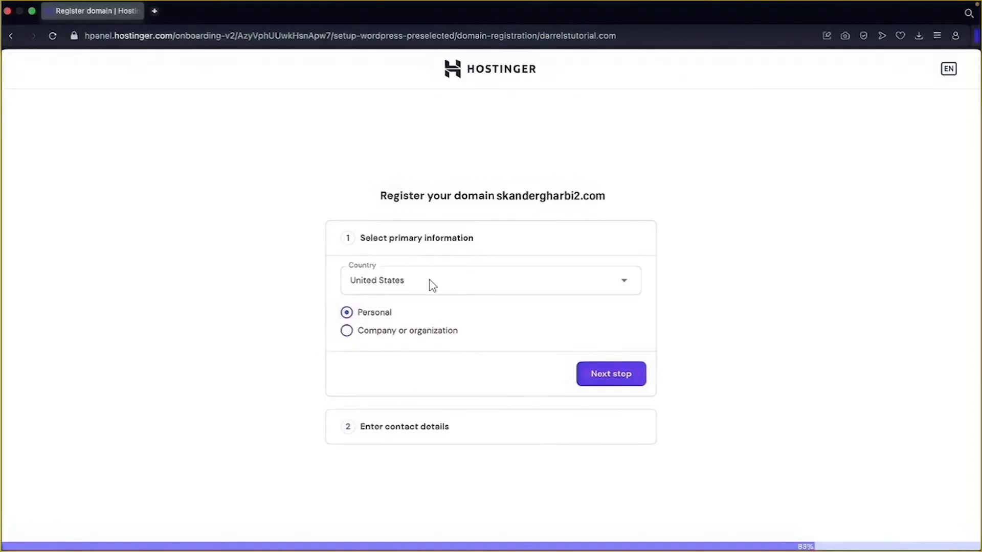
Register the domain as a personal United States registrant after reviewing the contact details
click(611, 374)
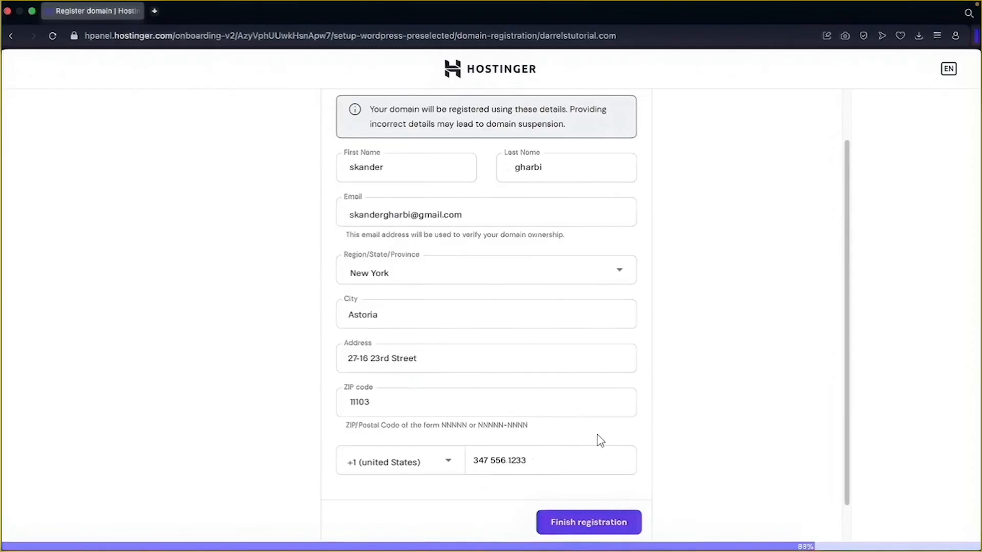
click(593, 526)
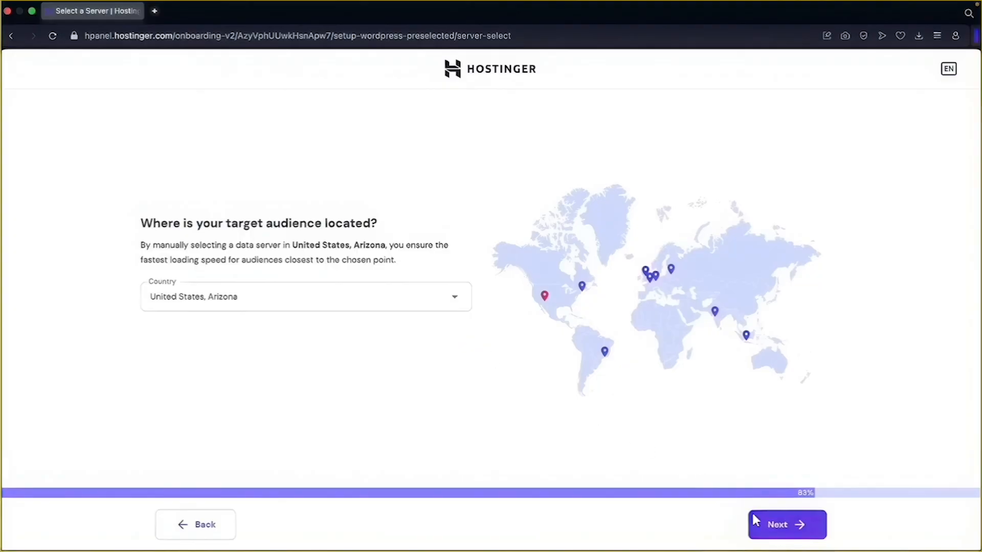
Accept the Arizona server location to start installing WordPress
click(779, 532)
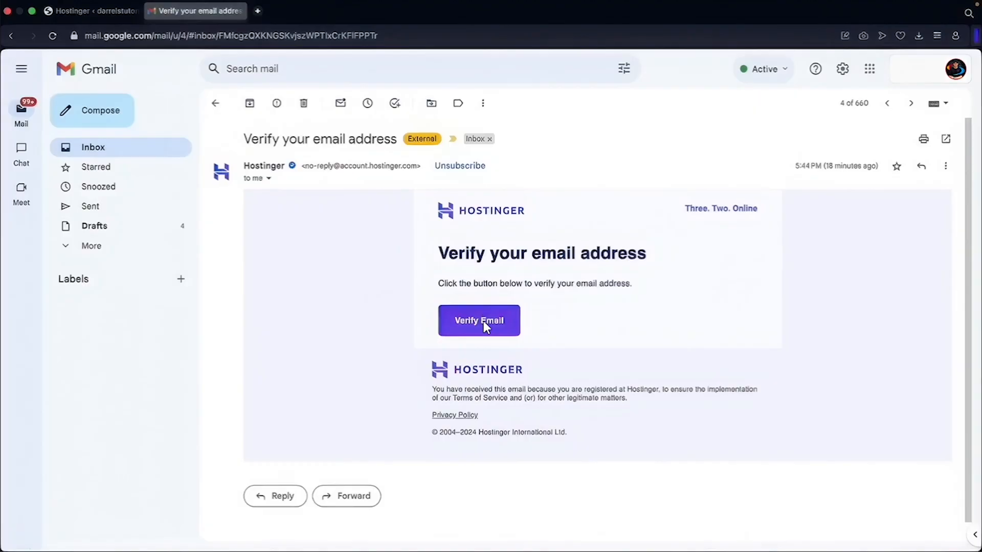
Confirm the Hostinger account e-mail, then the baytna.tn domain contact e-mail, from Gmail
click(483, 321)
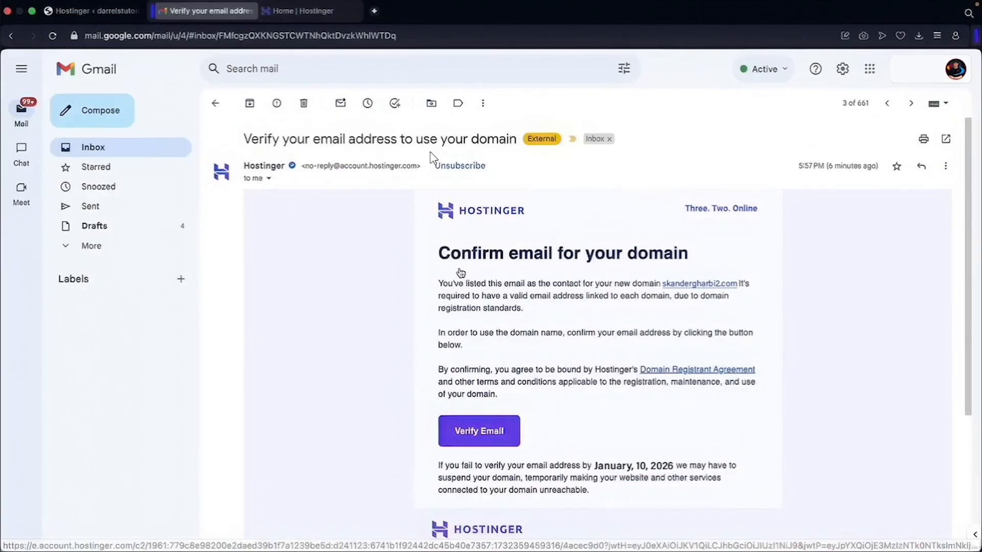
click(495, 441)
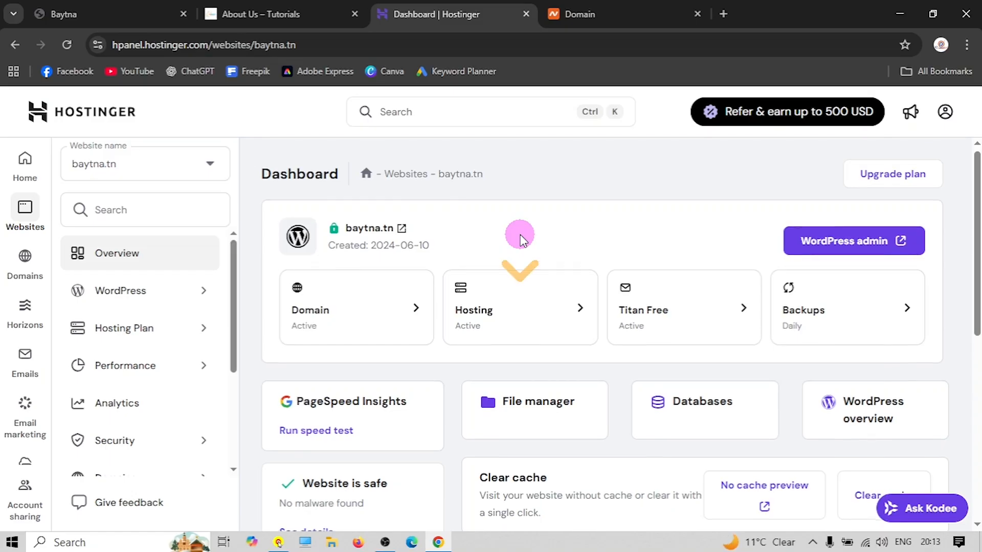
Open the baytna.tn website dashboard from Hostinger's list of hosted websites
scroll(519, 240, down, 4)
scroll(503, 282, up, 4)
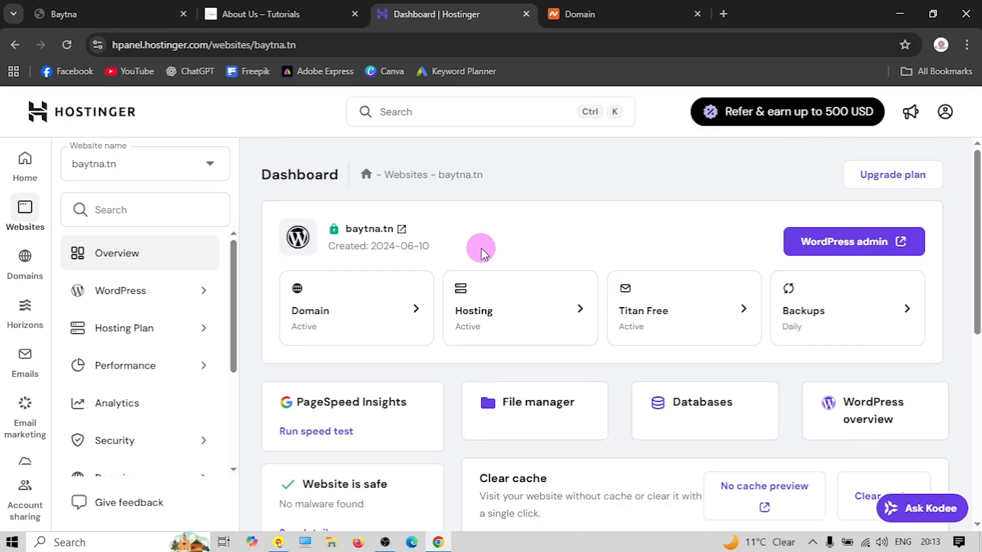
click(25, 160)
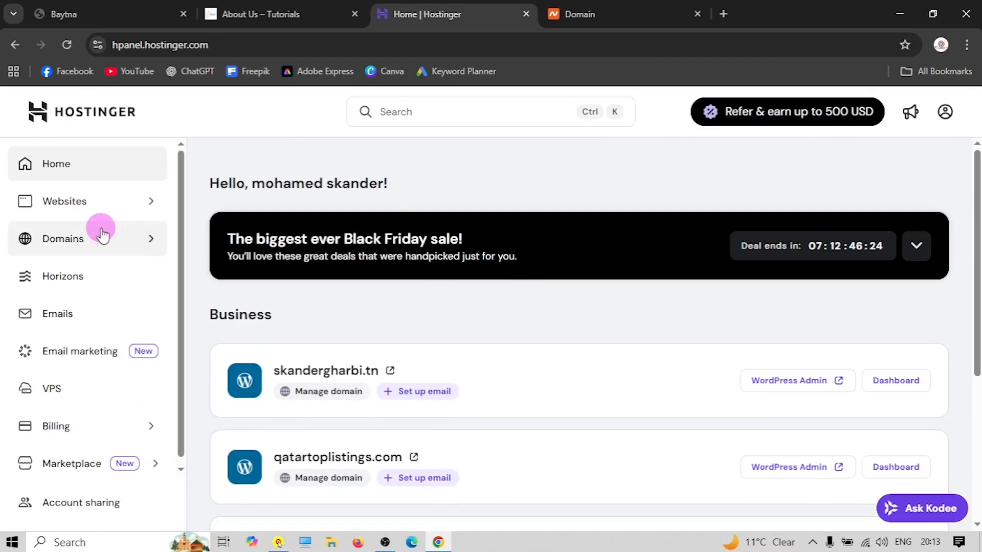
click(100, 210)
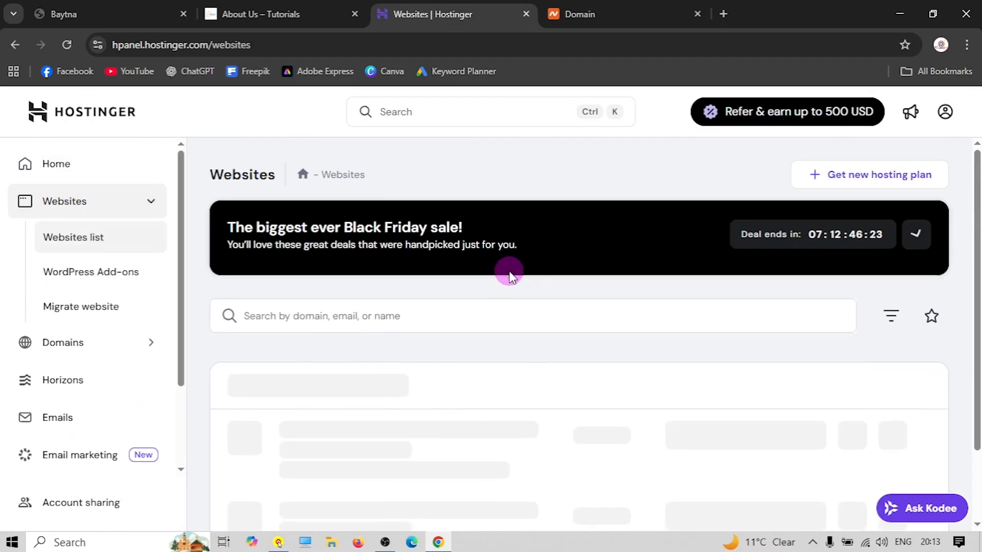
scroll(475, 280, down, 2)
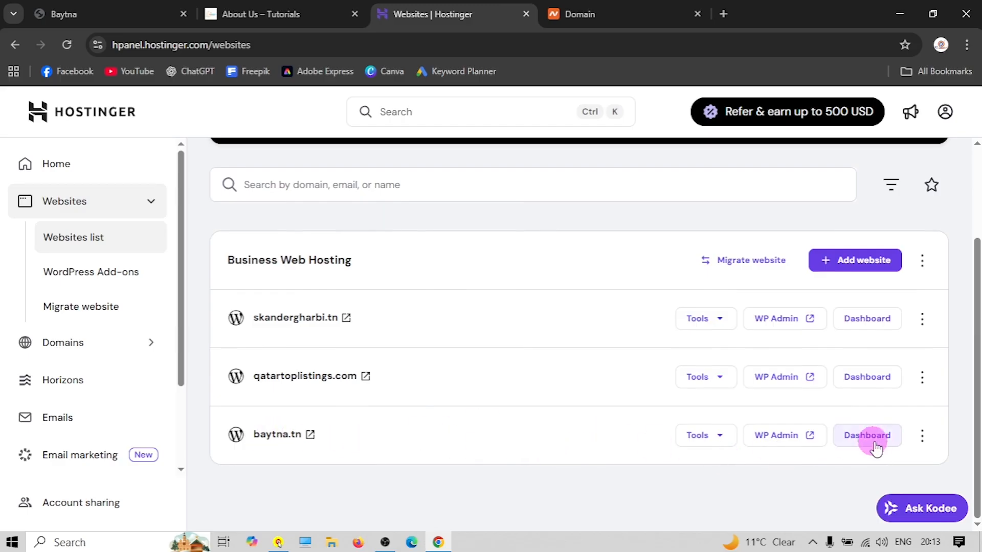
click(855, 435)
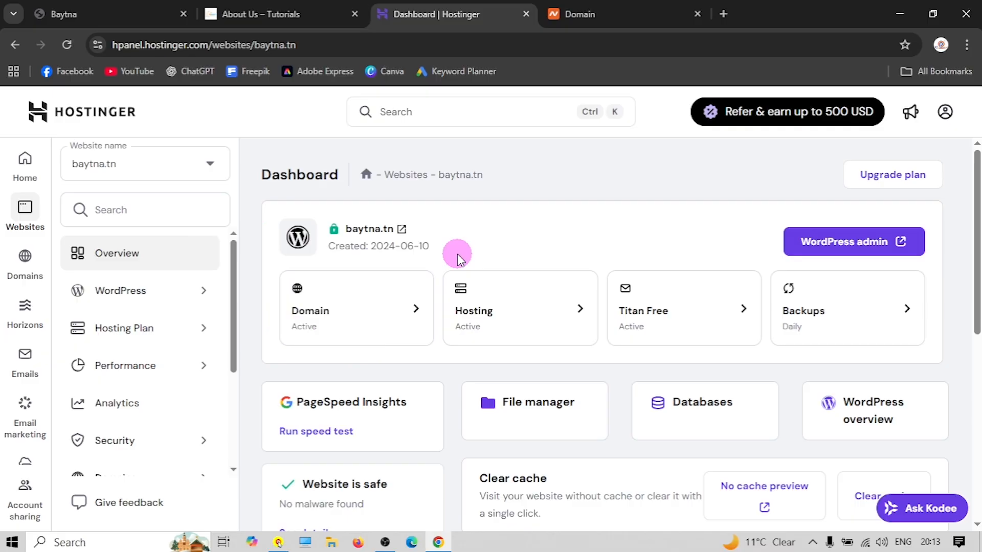
Switch to the Baytna site tab and start entering /wp-admin/ after baytna.tn
scroll(457, 254, down, 4)
scroll(388, 258, up, 4)
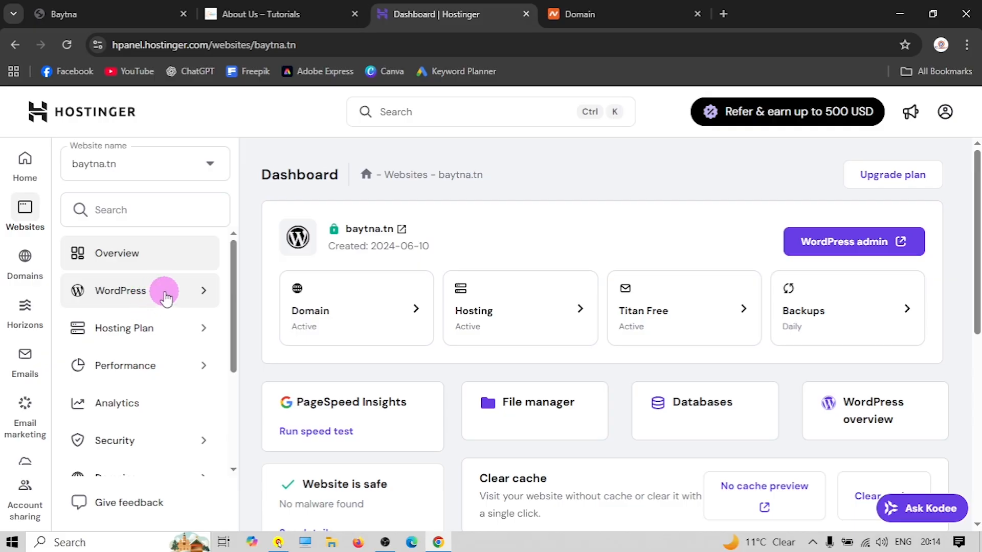
scroll(149, 389, down, 3)
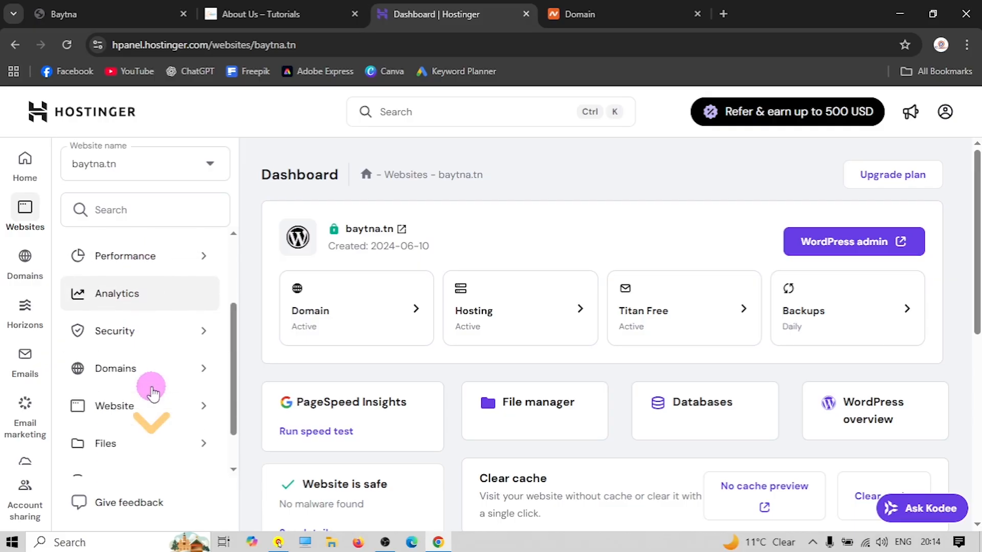
scroll(152, 392, up, 3)
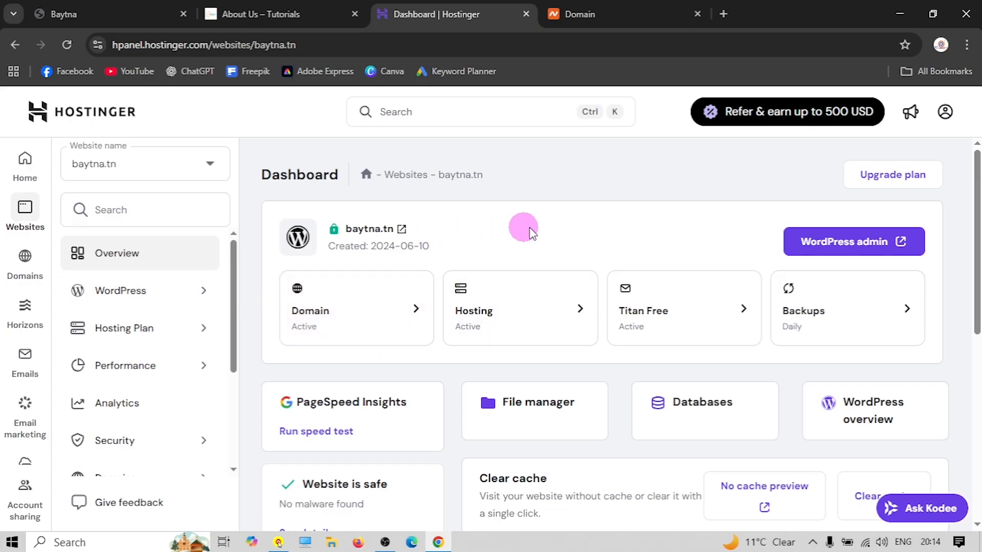
click(87, 15)
click(204, 45)
click(222, 46)
text(//baytna.tn/)
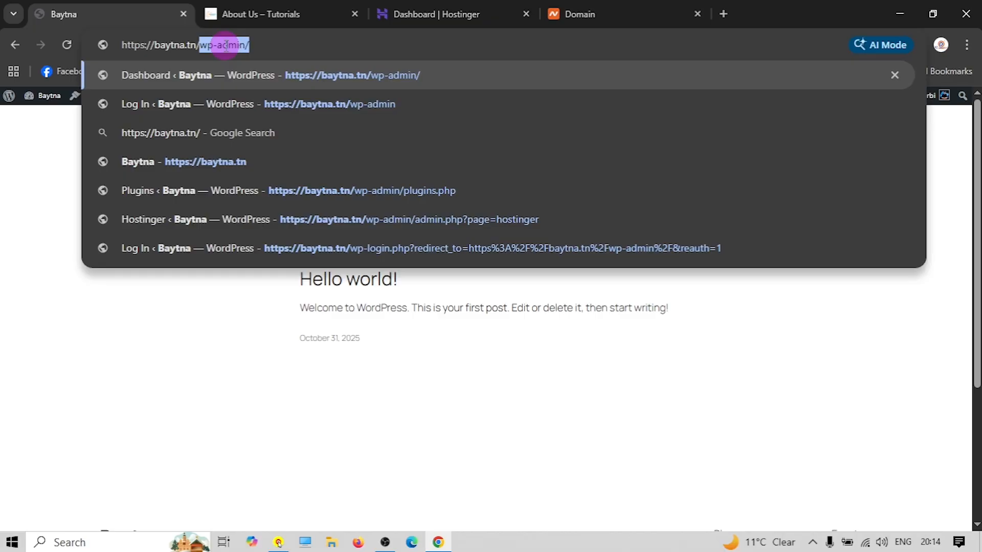
Load baytna.tn/wp-admin/ and enter WordPress admin from the hPanel dashboard
click(268, 44)
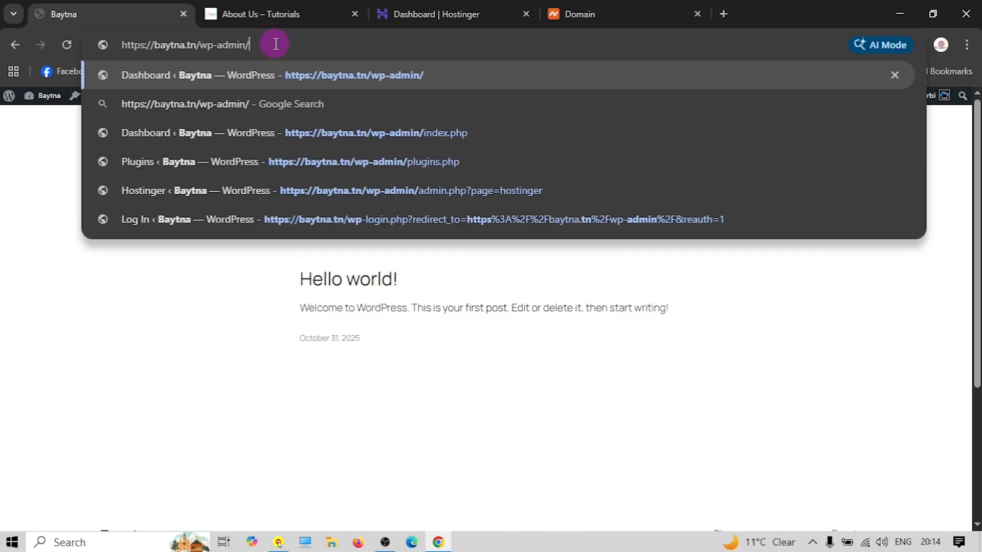
key(Return)
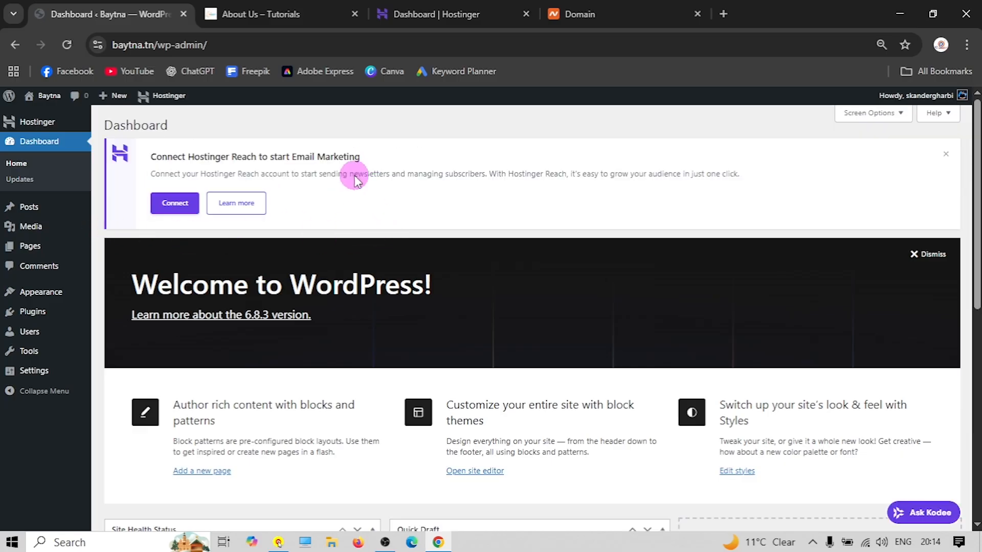
click(438, 16)
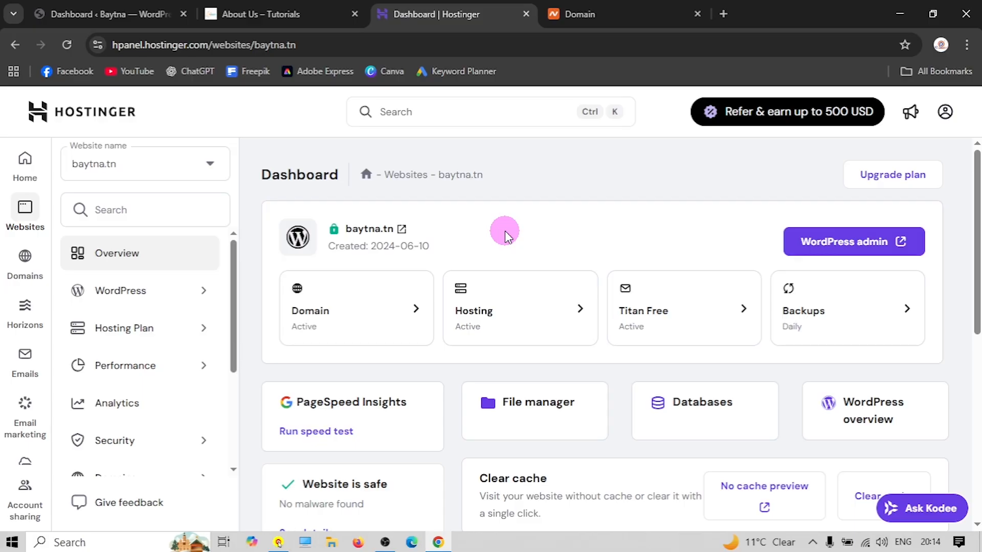
click(70, 22)
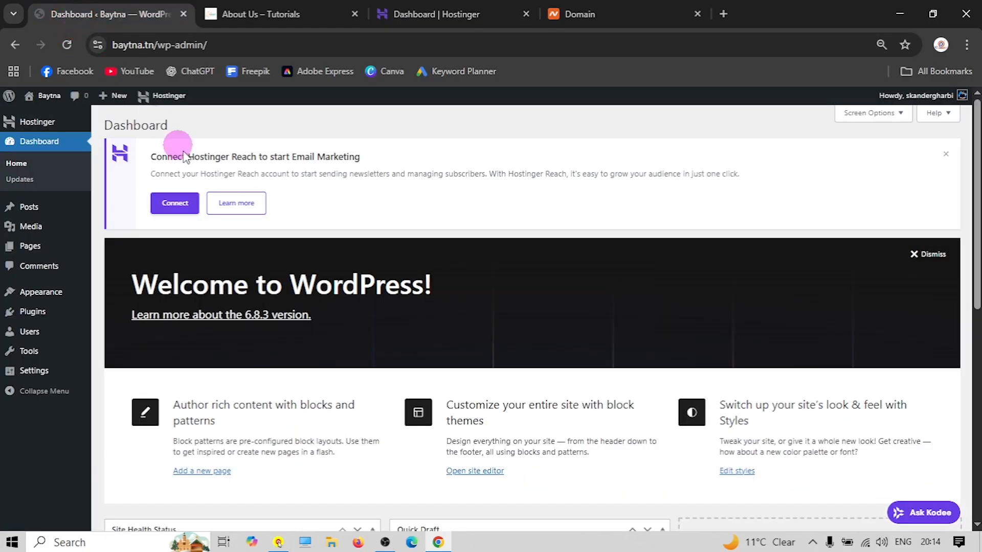
click(411, 11)
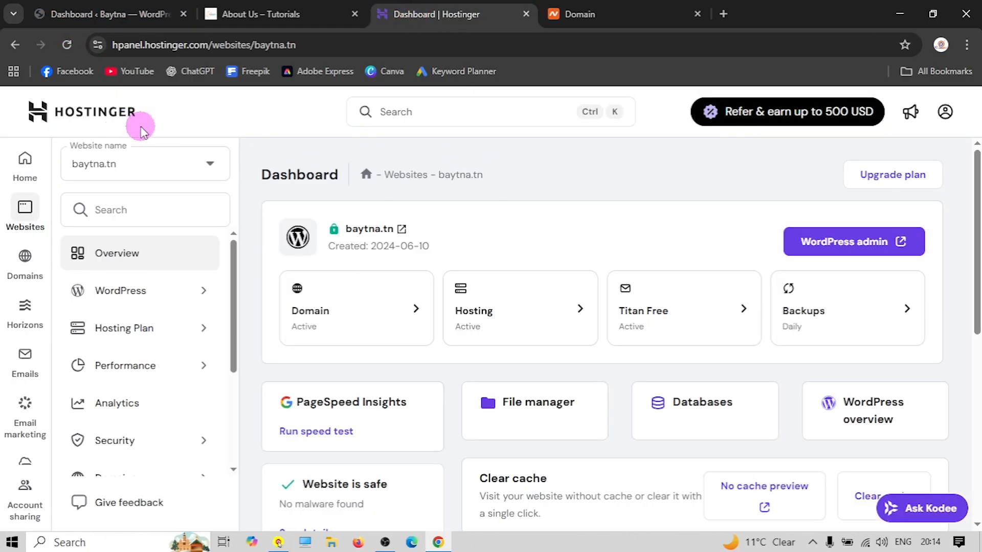
click(176, 46)
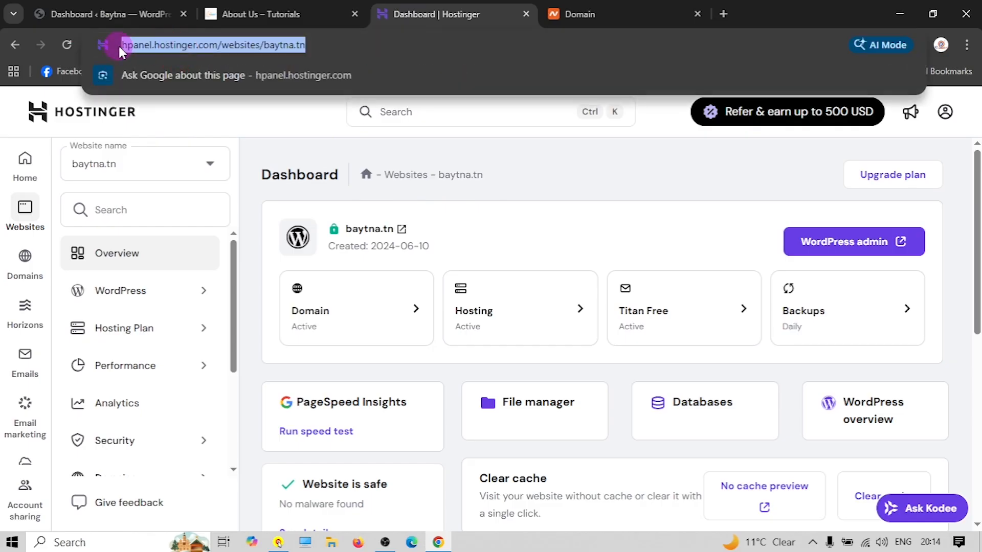
click(529, 242)
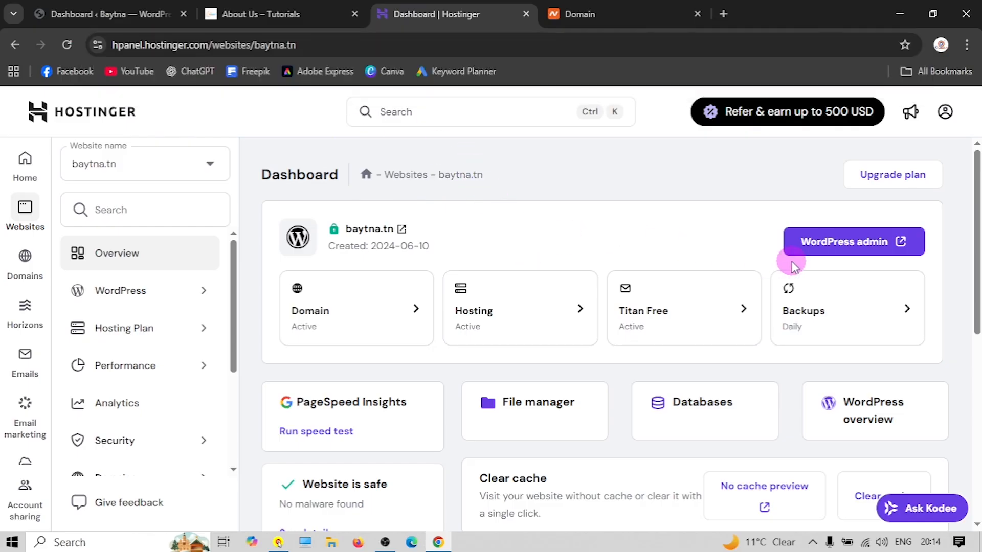
click(827, 250)
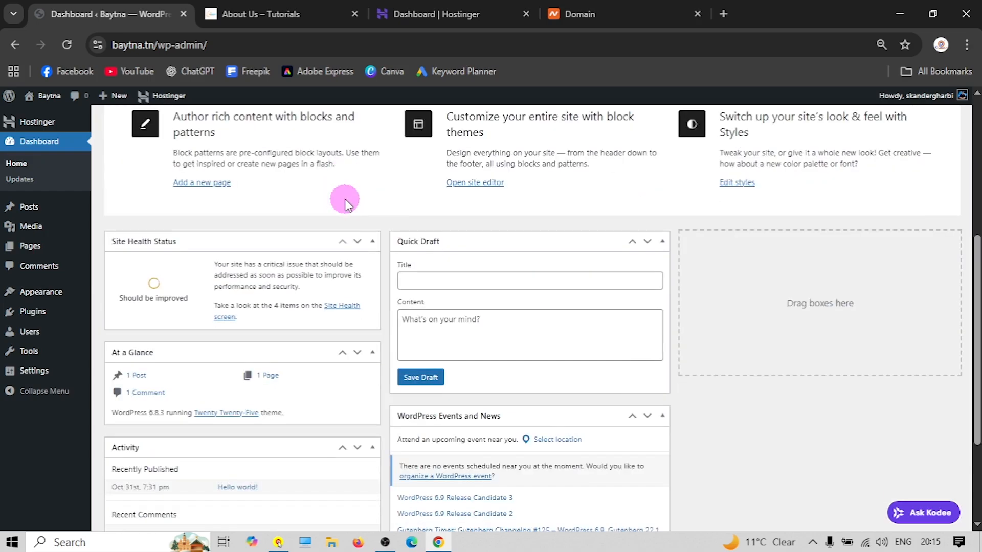
Visit the live site's front page, then come back to the WordPress admin dashboard
scroll(345, 204, down, 3)
scroll(352, 230, up, 8)
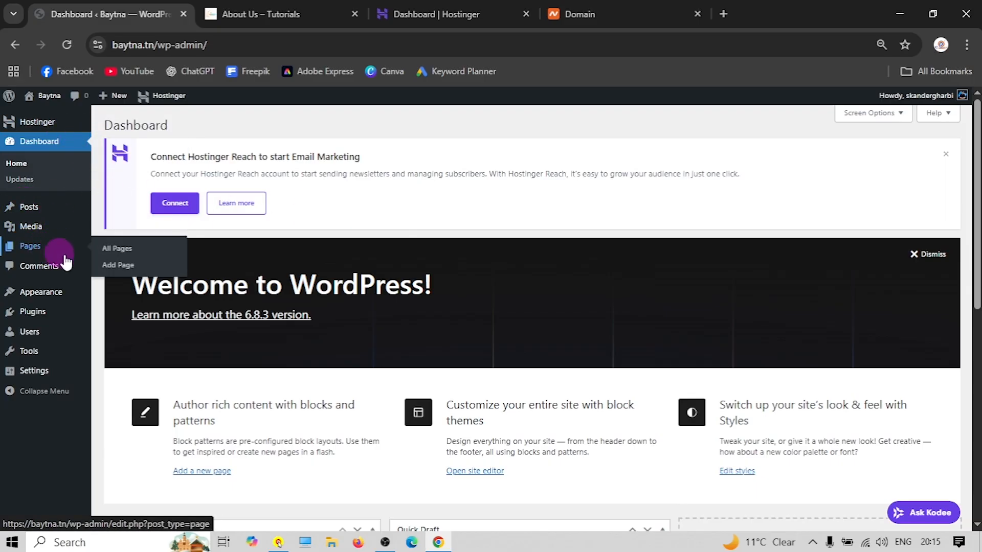
mouse_move(50, 294)
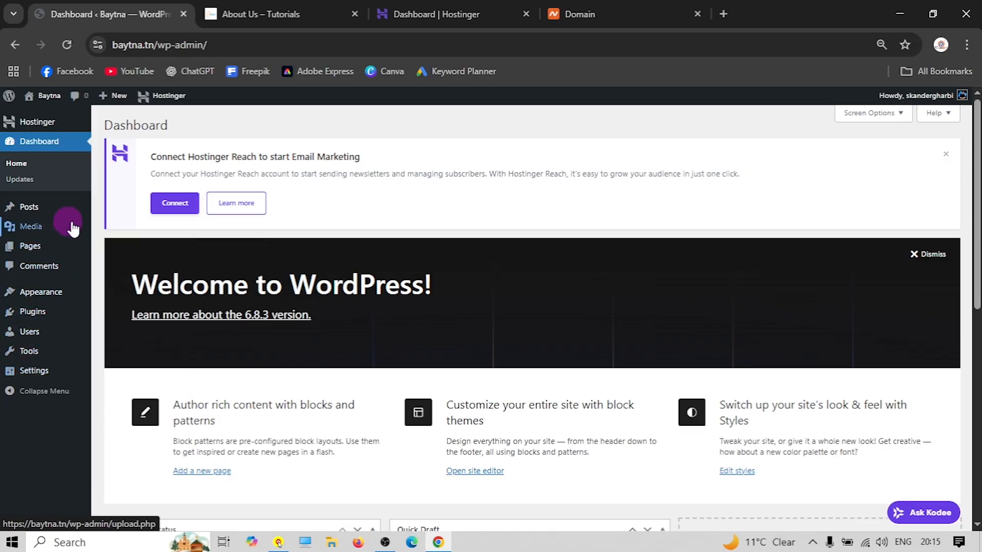
mouse_move(40, 101)
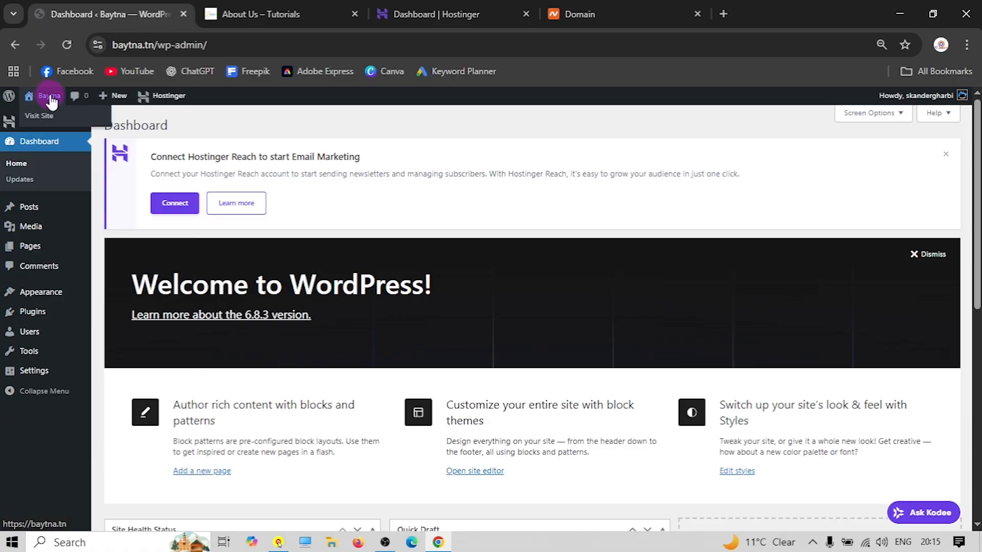
click(45, 97)
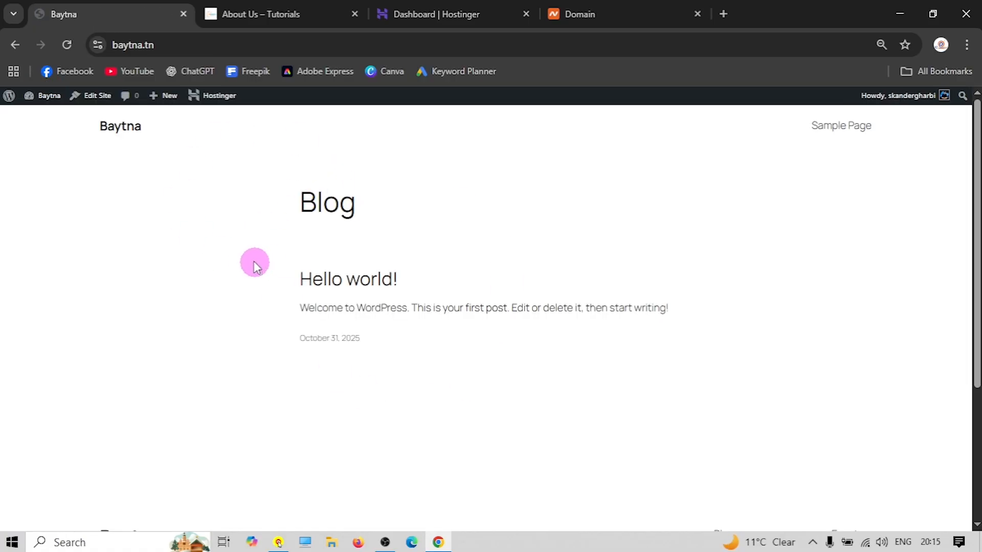
click(48, 101)
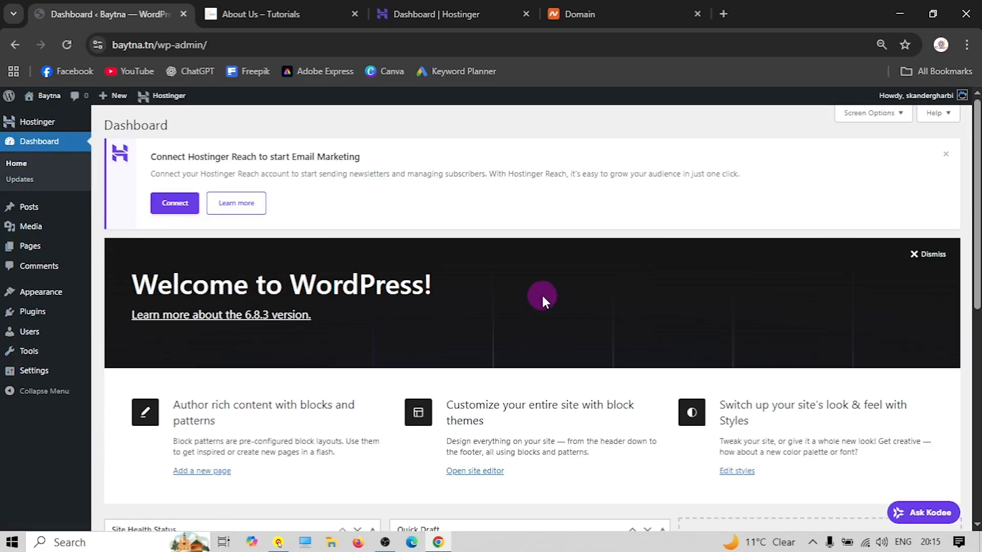
scroll(427, 226, down, 10)
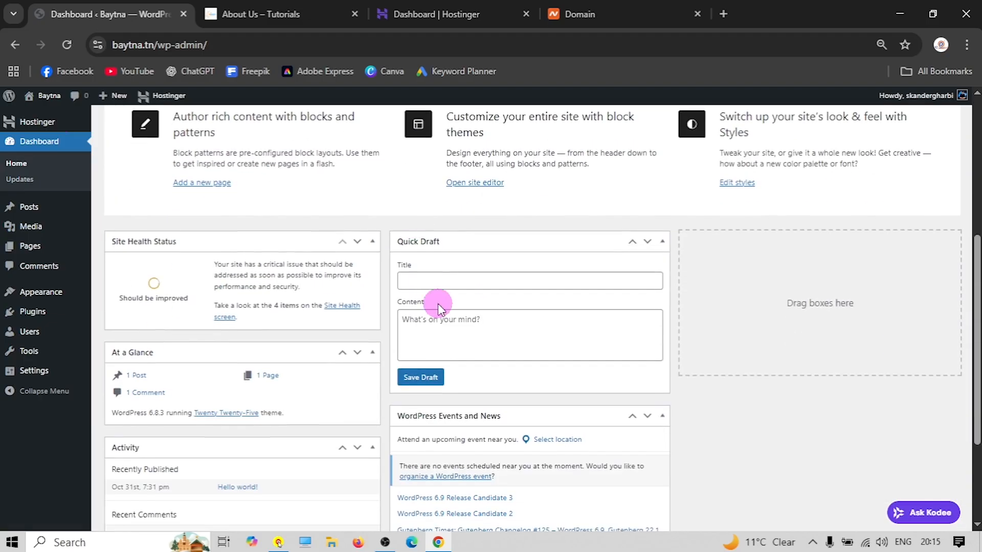
scroll(331, 309, up, 10)
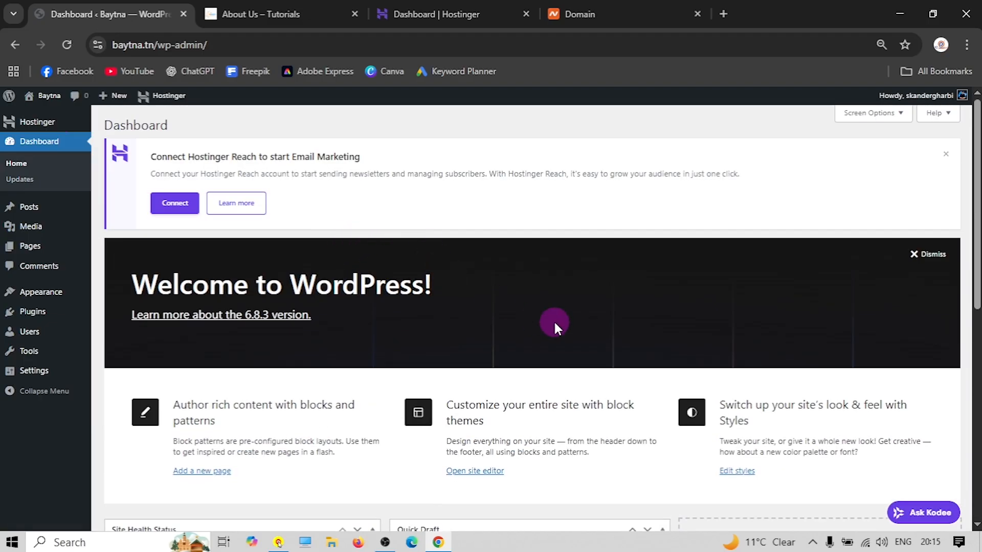
scroll(471, 295, down, 6)
scroll(471, 299, up, 6)
scroll(563, 353, down, 6)
scroll(453, 344, up, 6)
scroll(803, 204, up, 2)
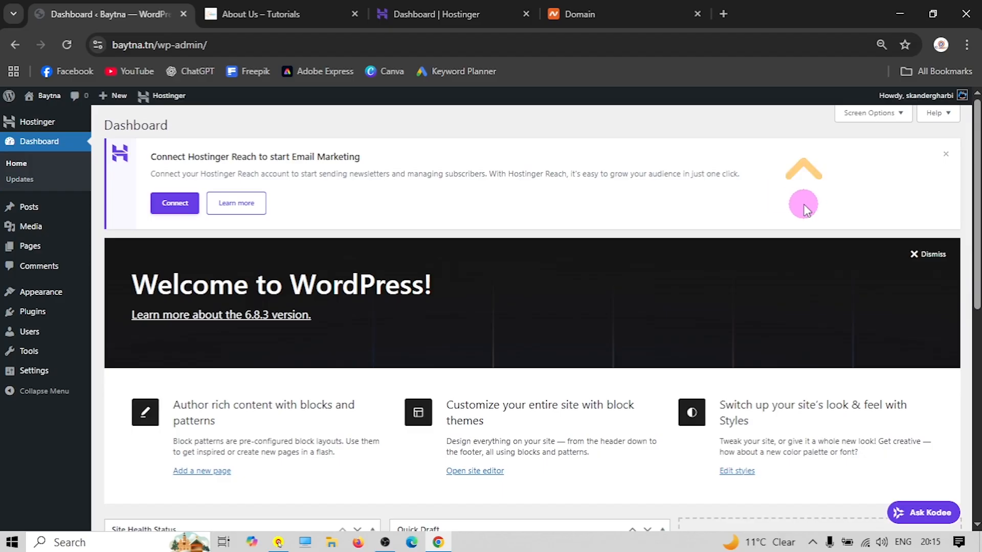
Hide Site Health, At a Glance, Activity, Quick Draft, Events and News, Welcome; dismiss Hostinger Reach notice
click(870, 113)
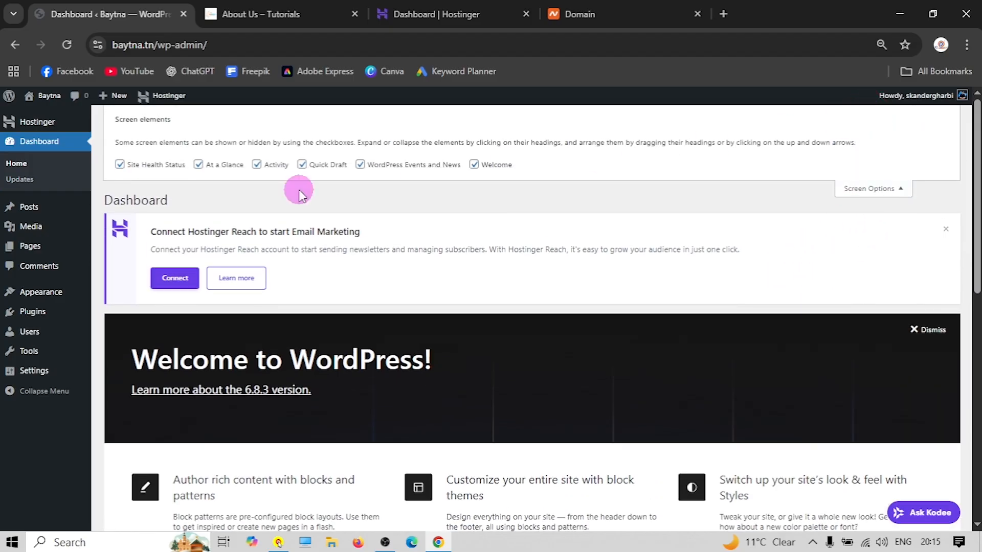
click(121, 166)
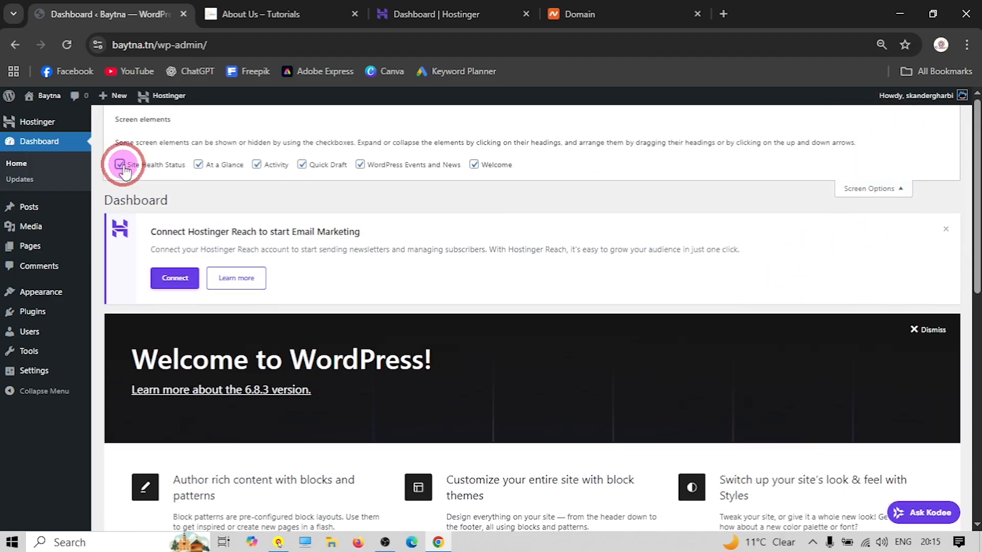
click(199, 164)
click(256, 164)
click(302, 165)
click(359, 165)
click(473, 164)
click(870, 188)
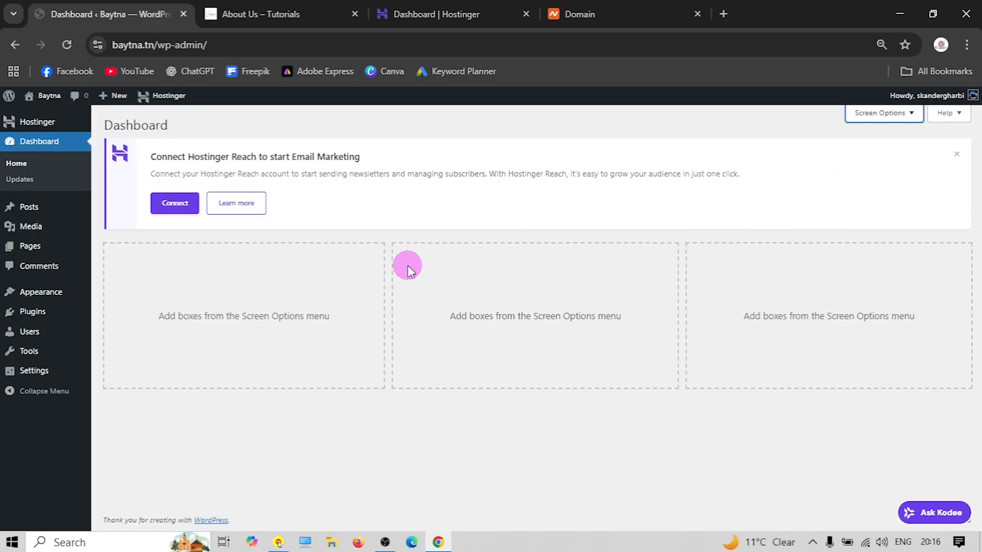
click(962, 156)
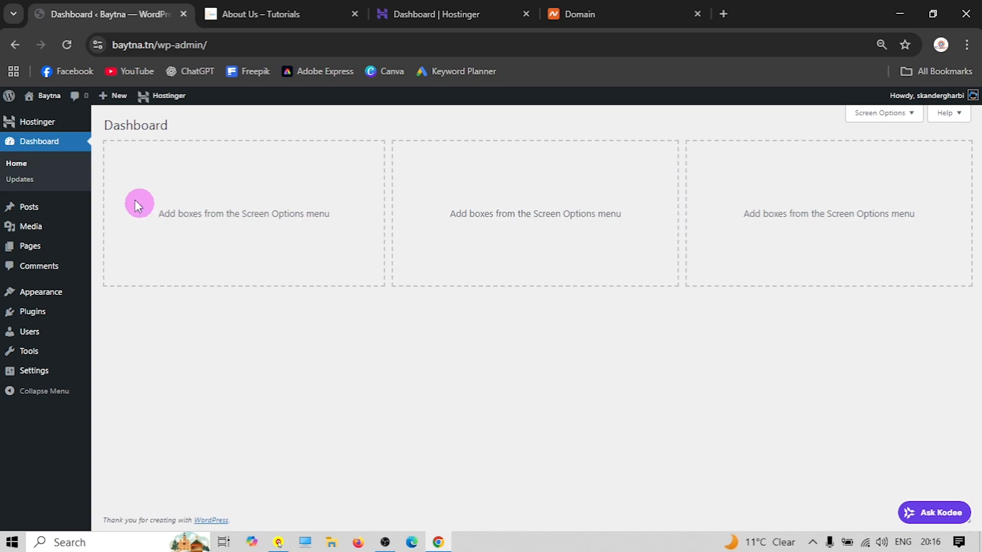
click(36, 122)
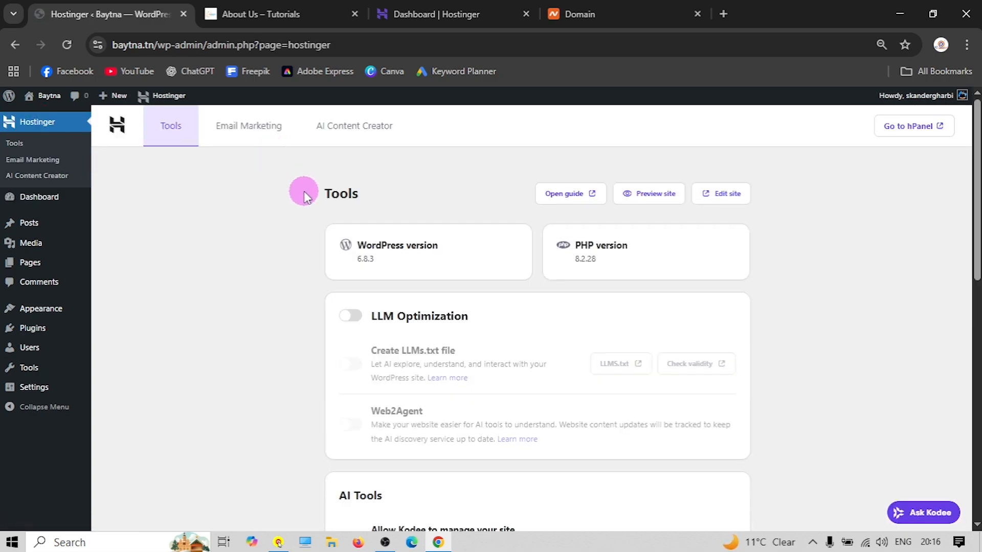
scroll(336, 210, down, 5)
scroll(346, 244, up, 5)
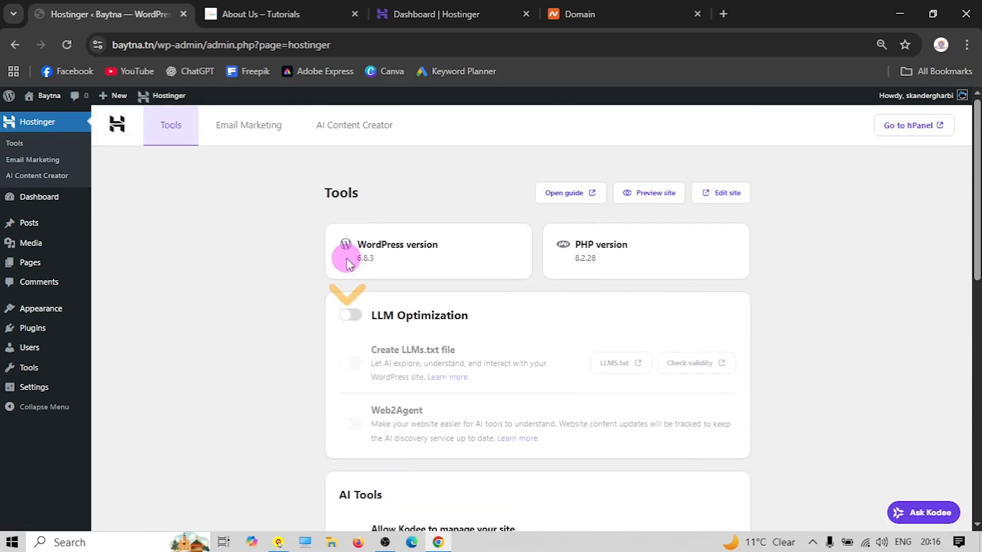
scroll(346, 259, down, 7)
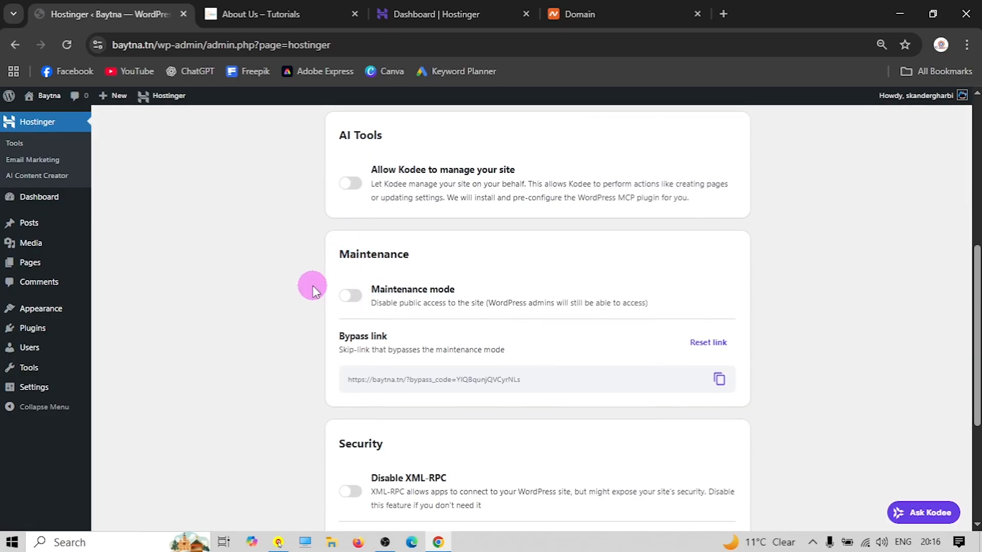
scroll(312, 285, up, 5)
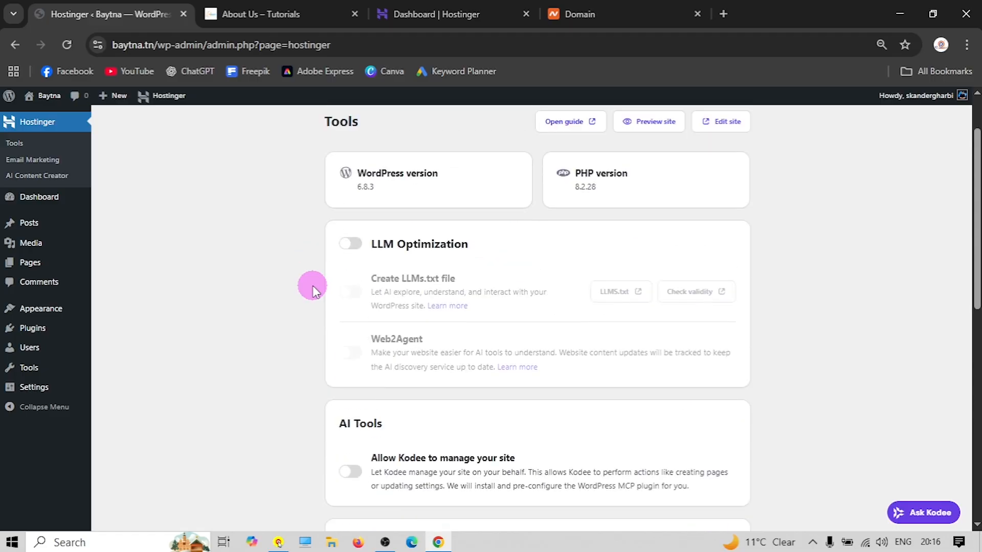
scroll(306, 279, down, 4)
scroll(301, 297, down, 3)
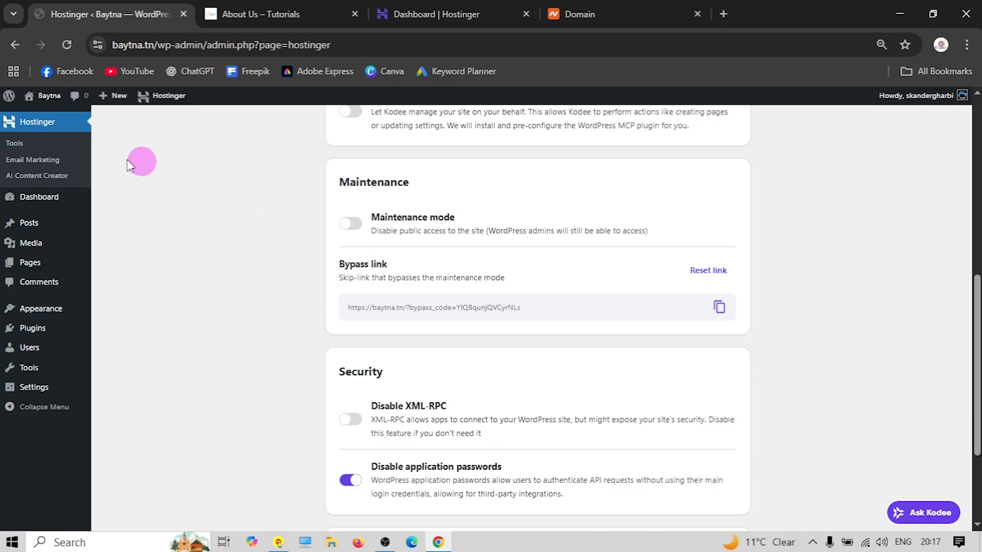
click(37, 207)
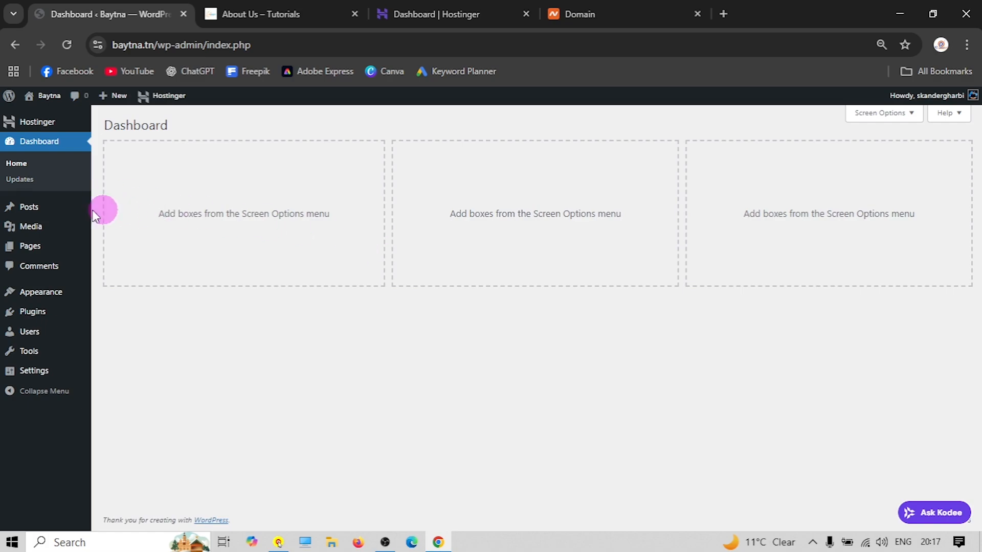
click(29, 209)
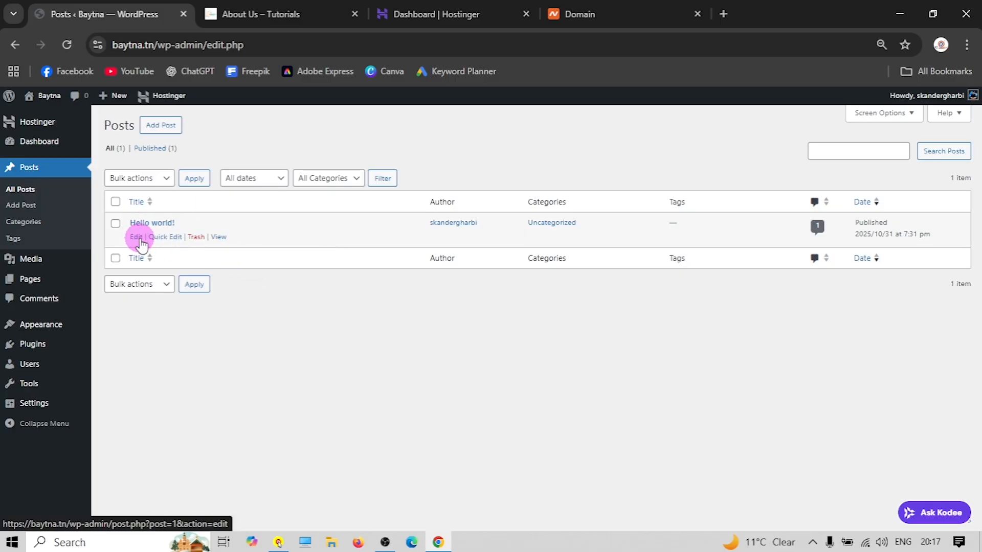
Browse the demo shop's 'Deconstructing The #OOTD Pose' blog post, then return to Baytna's Posts list
click(305, 6)
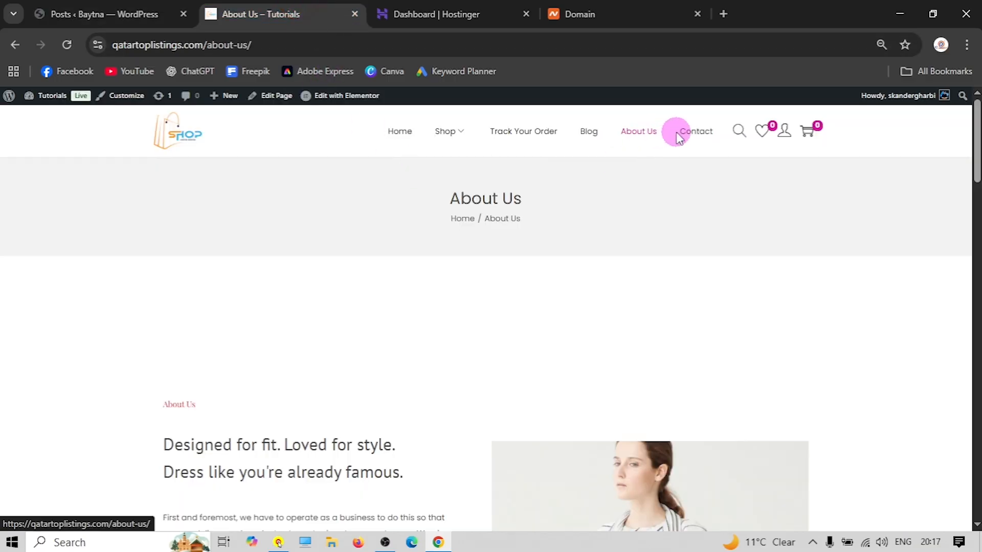
click(587, 134)
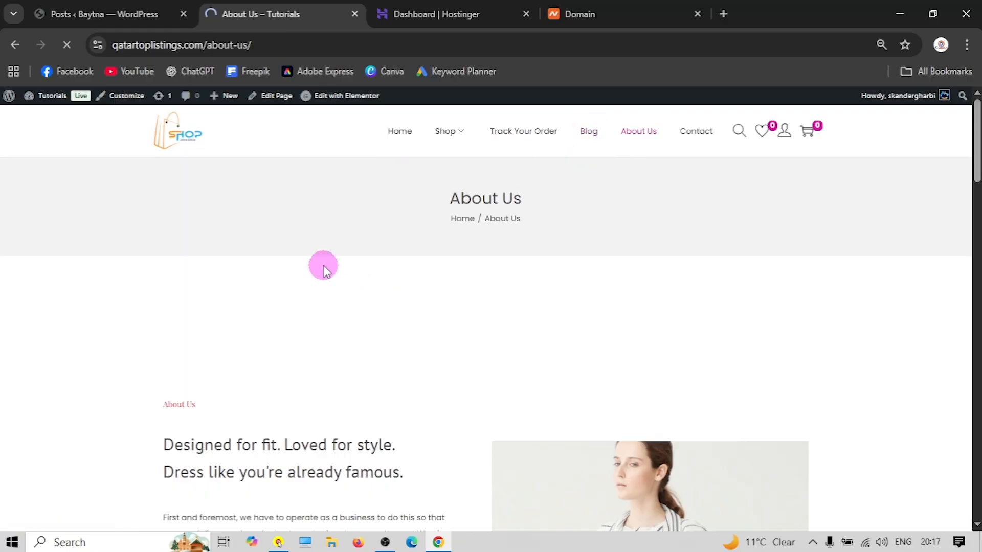
scroll(323, 265, down, 10)
scroll(306, 300, up, 10)
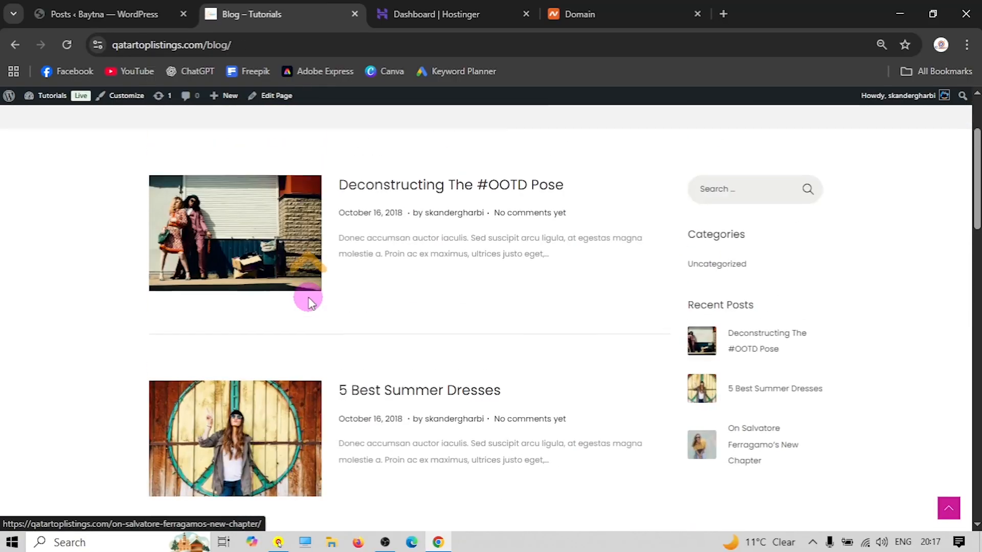
scroll(399, 290, down, 3)
click(320, 241)
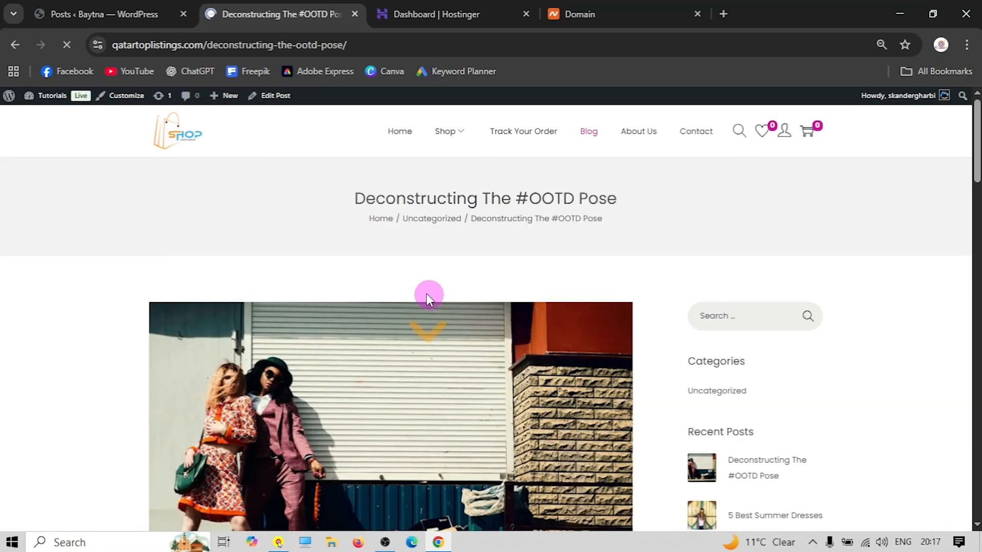
scroll(323, 259, down, 6)
scroll(324, 259, down, 12)
scroll(329, 300, up, 10)
click(88, 13)
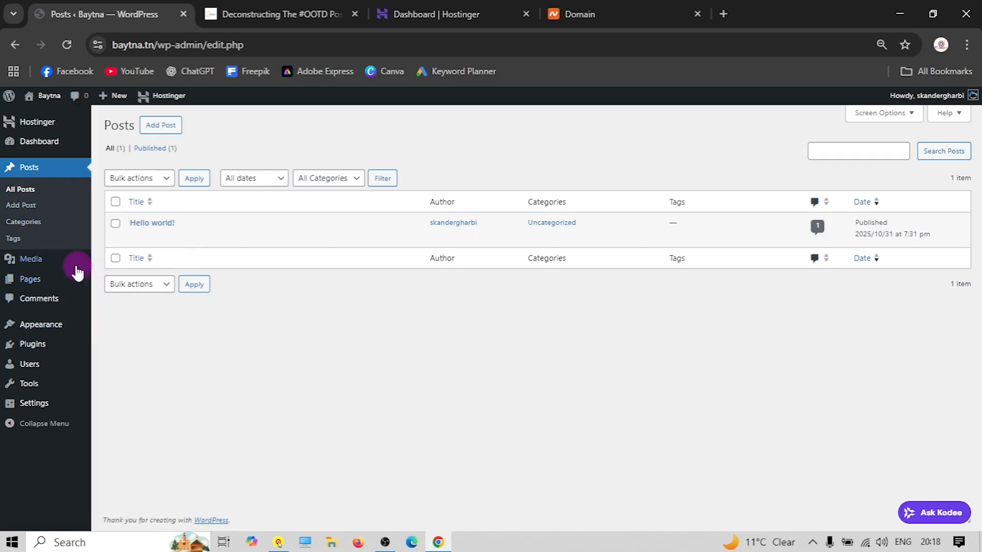
Show the media upload area and cancel the file picker, leaving the library empty
mouse_move(28, 260)
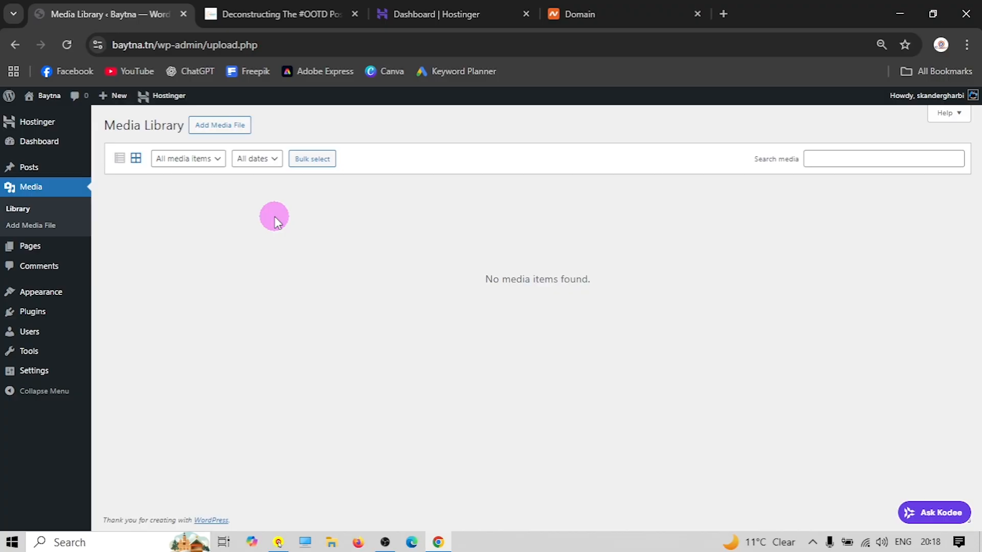
click(220, 125)
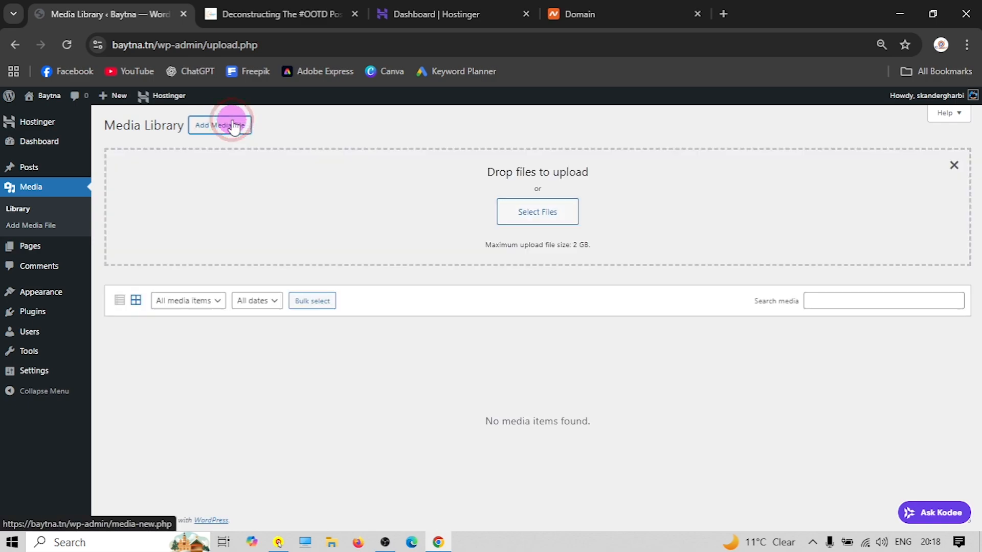
click(543, 217)
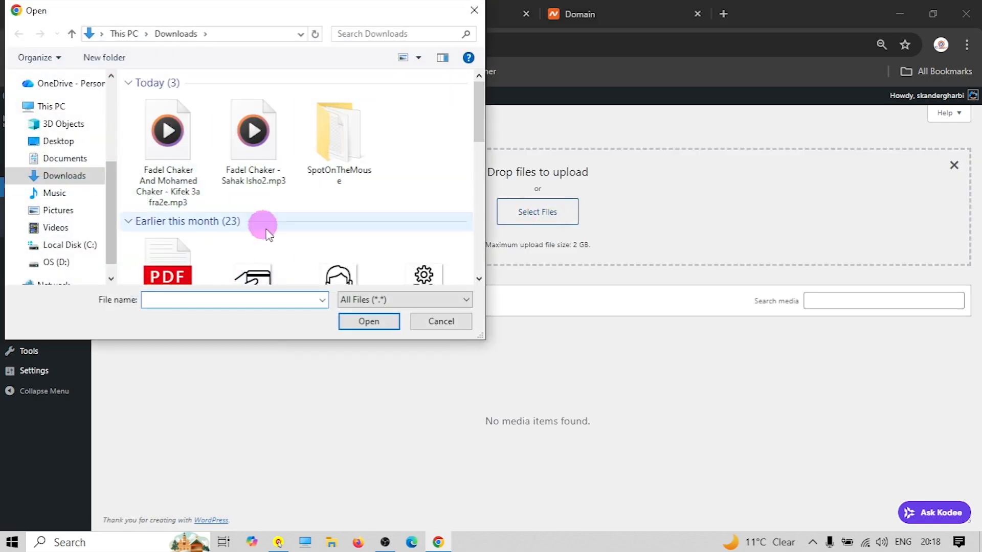
click(455, 328)
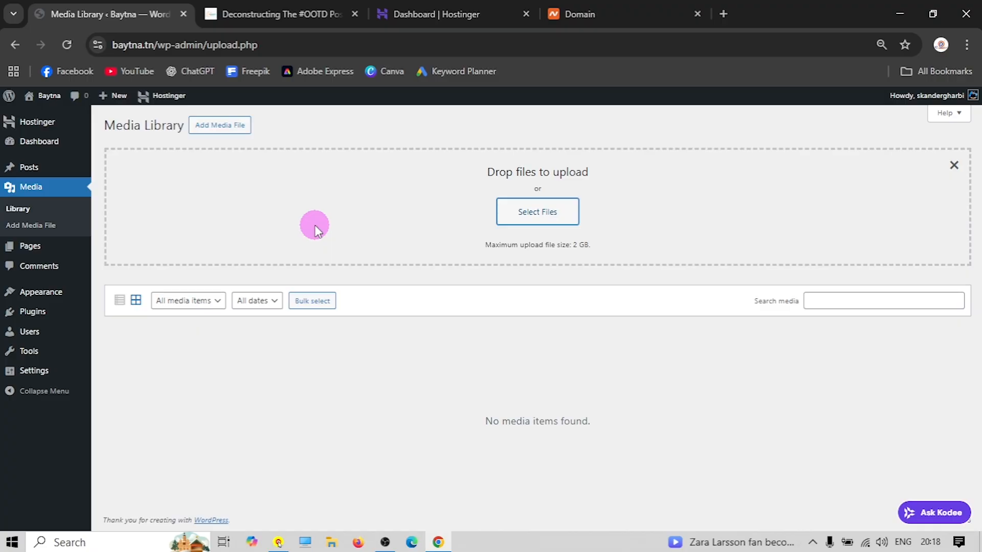
click(34, 246)
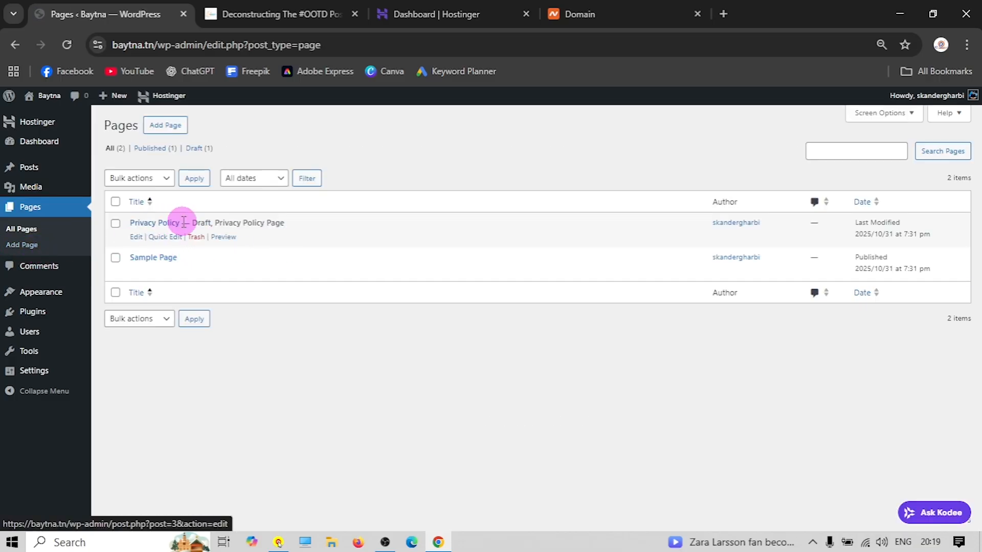
View the Sample Page on the live site, then return to the Baytna pages list
click(218, 271)
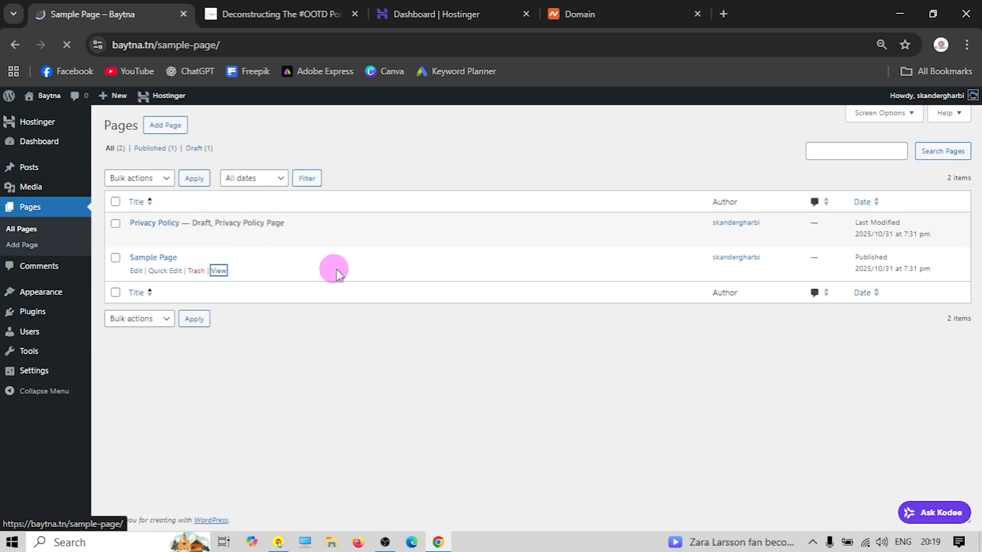
scroll(383, 337, down, 5)
scroll(253, 315, up, 5)
click(15, 49)
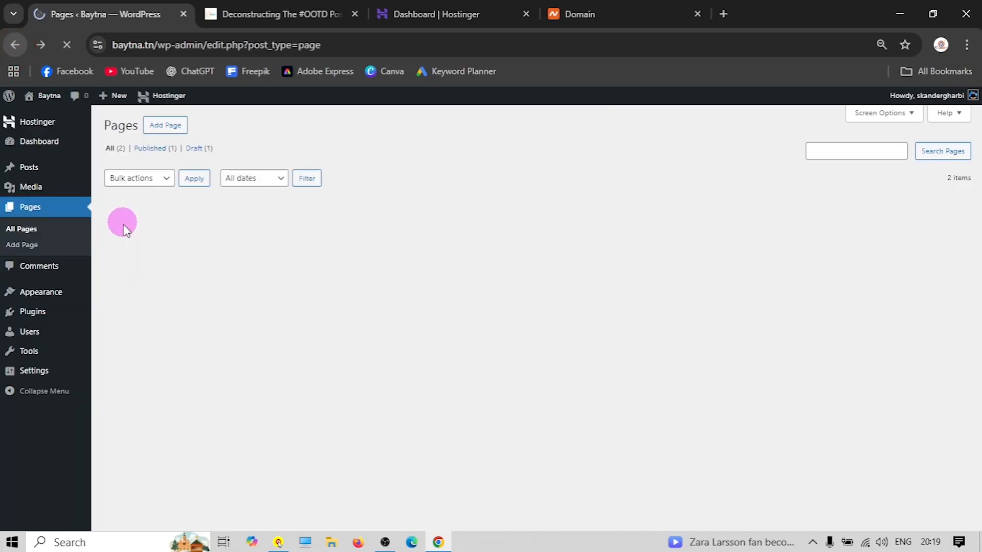
click(284, 9)
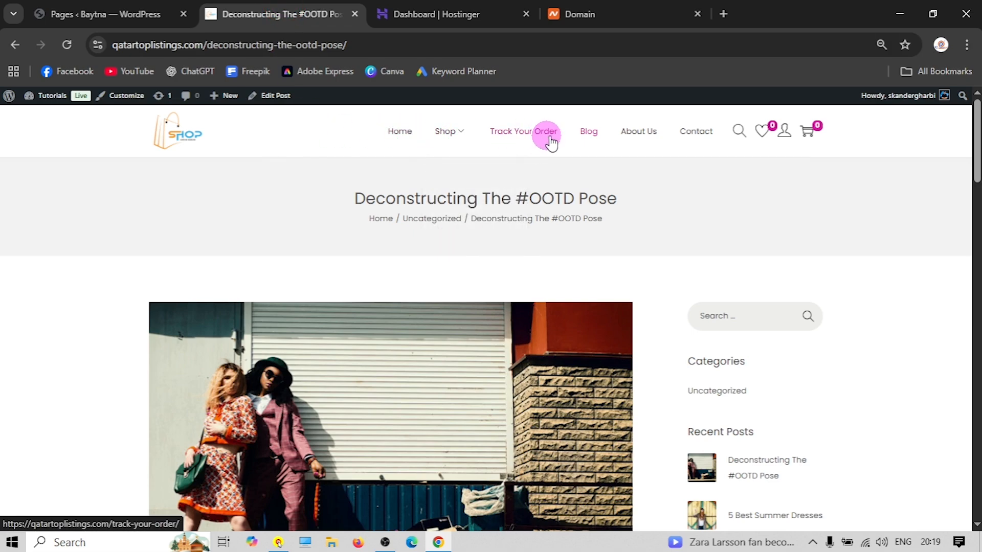
click(117, 12)
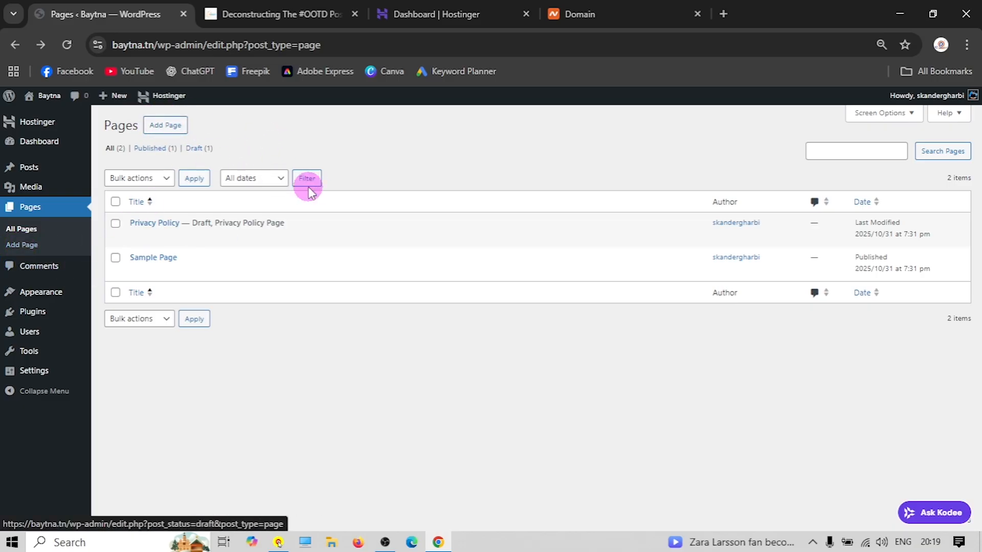
click(37, 276)
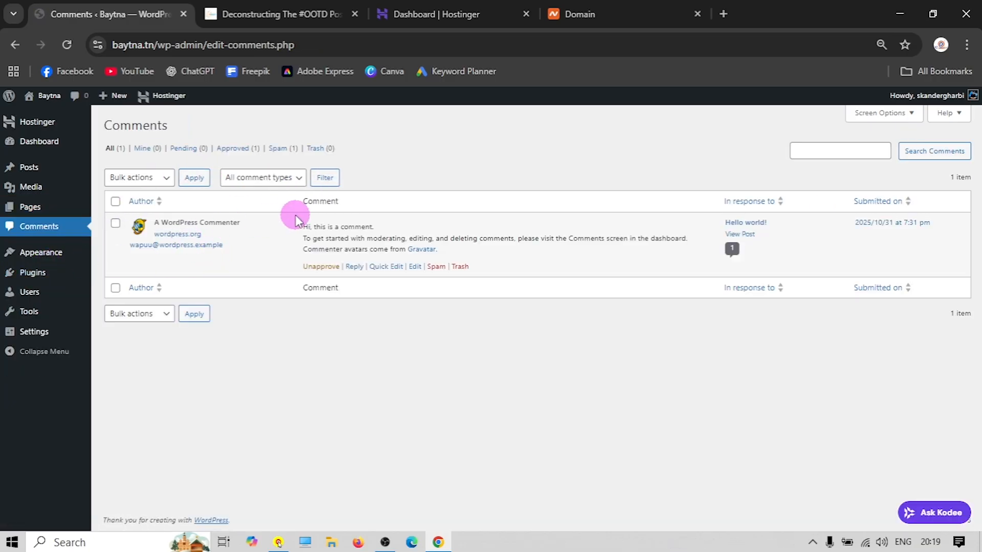
Look over the demo shop's 'Deconstructing The #OOTD Pose' post, then return to Baytna's comments
click(271, 15)
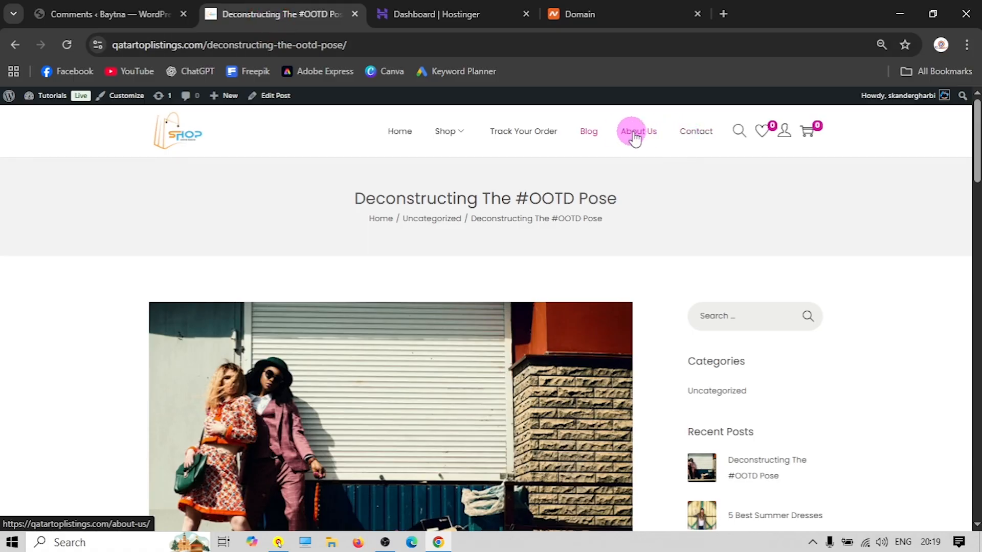
click(588, 134)
scroll(487, 295, down, 1)
scroll(460, 266, down, 4)
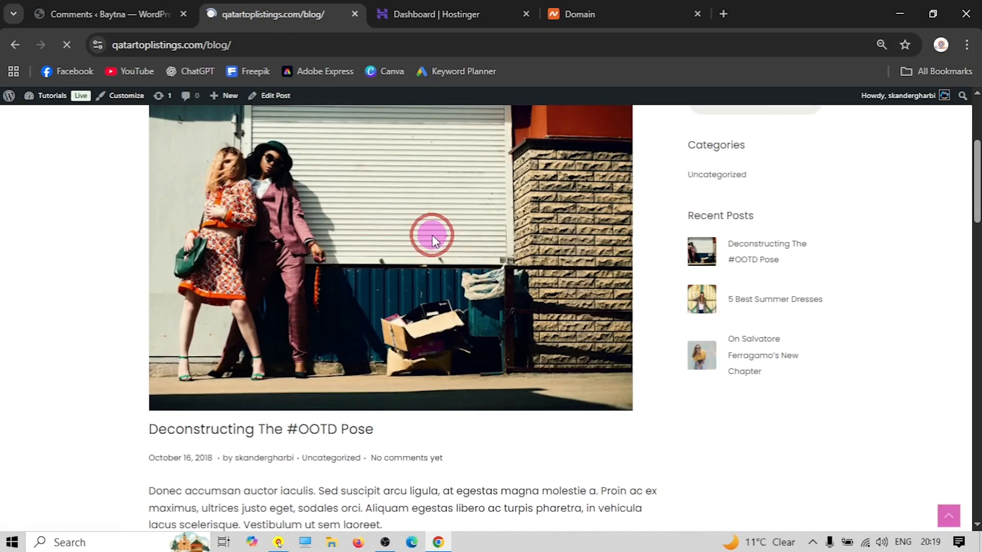
click(310, 319)
scroll(313, 313, down, 20)
scroll(252, 263, down, 9)
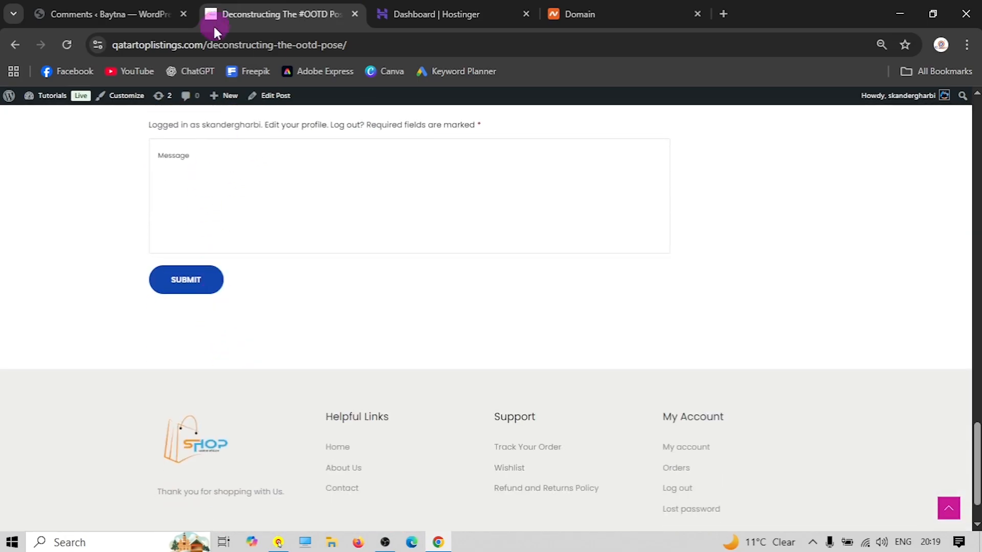
click(134, 21)
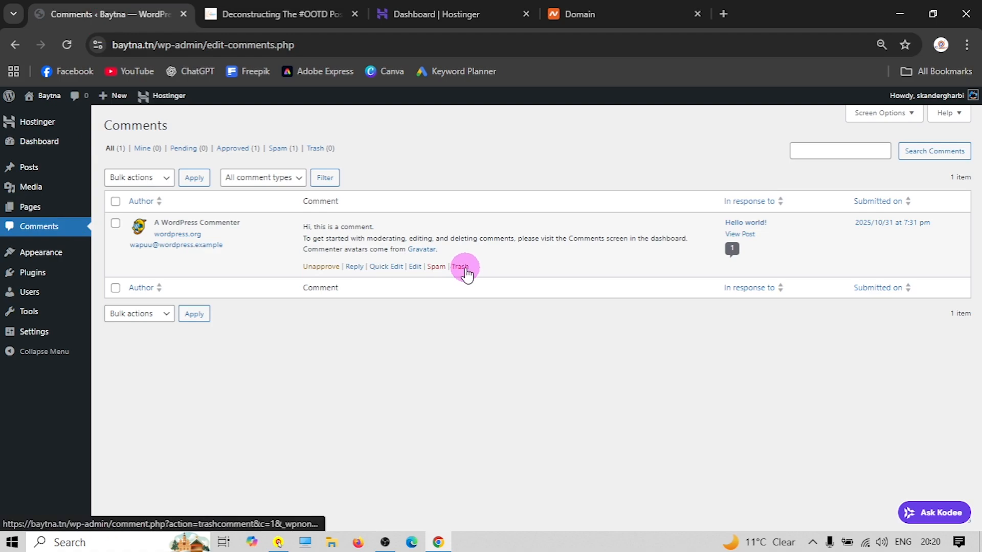
Select the sample comment and open Bulk actions, closing it without applying anything
click(116, 224)
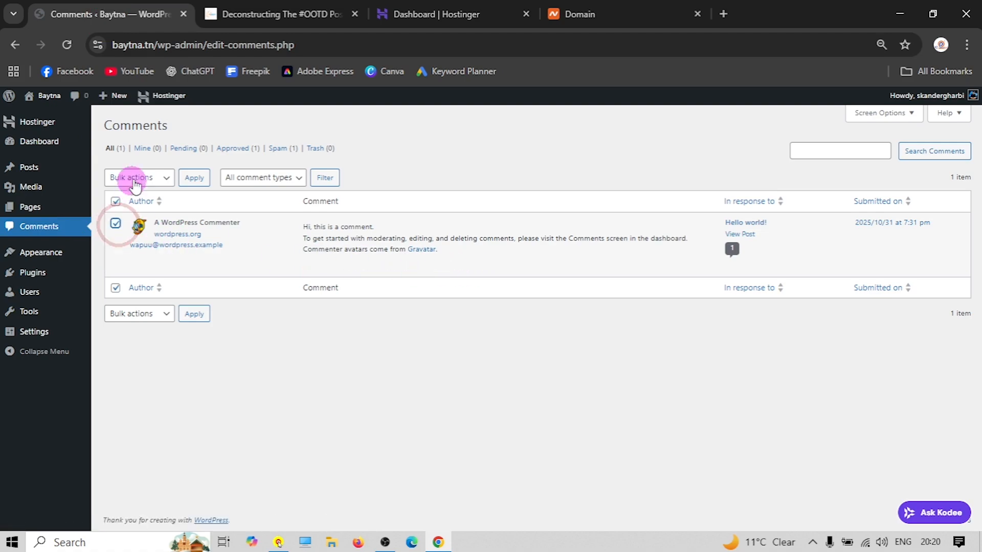
click(137, 177)
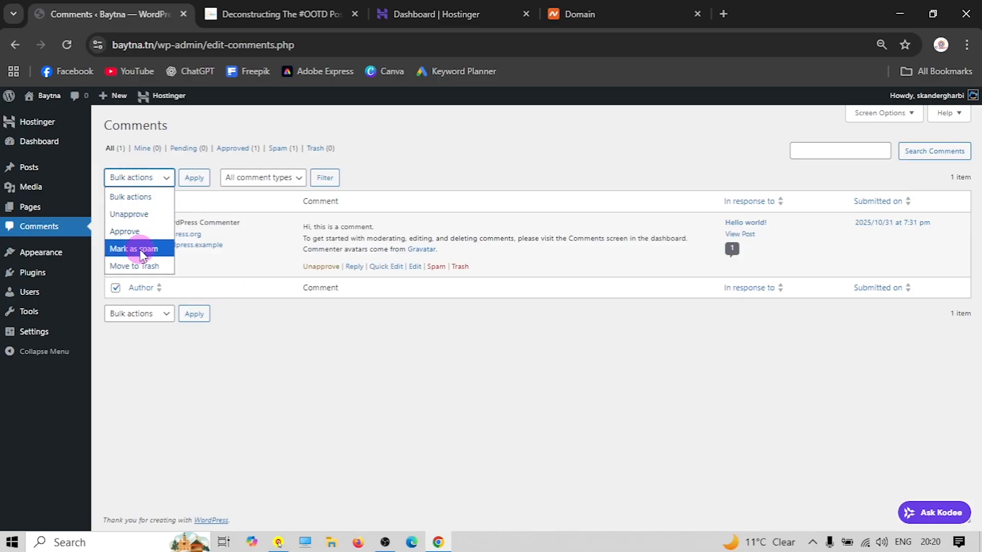
click(293, 339)
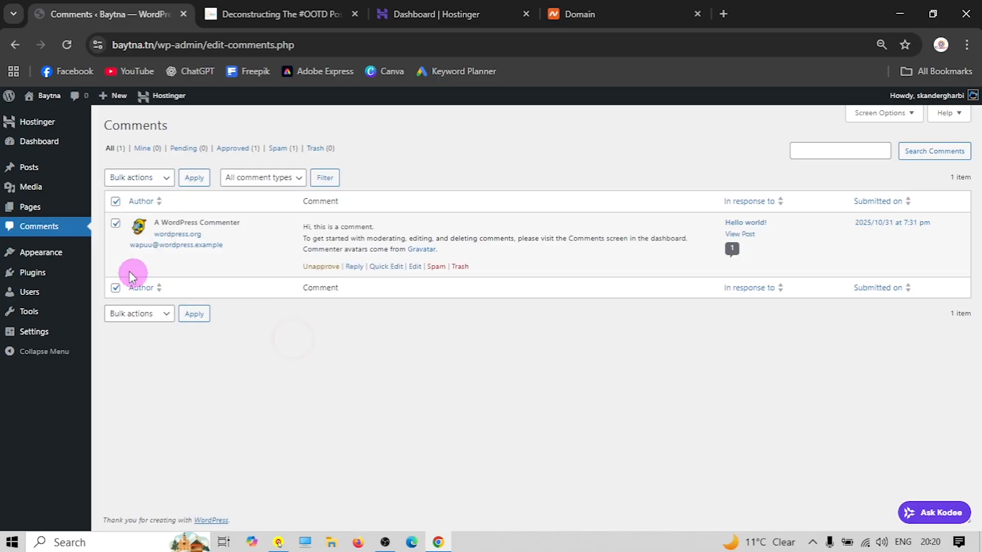
click(51, 259)
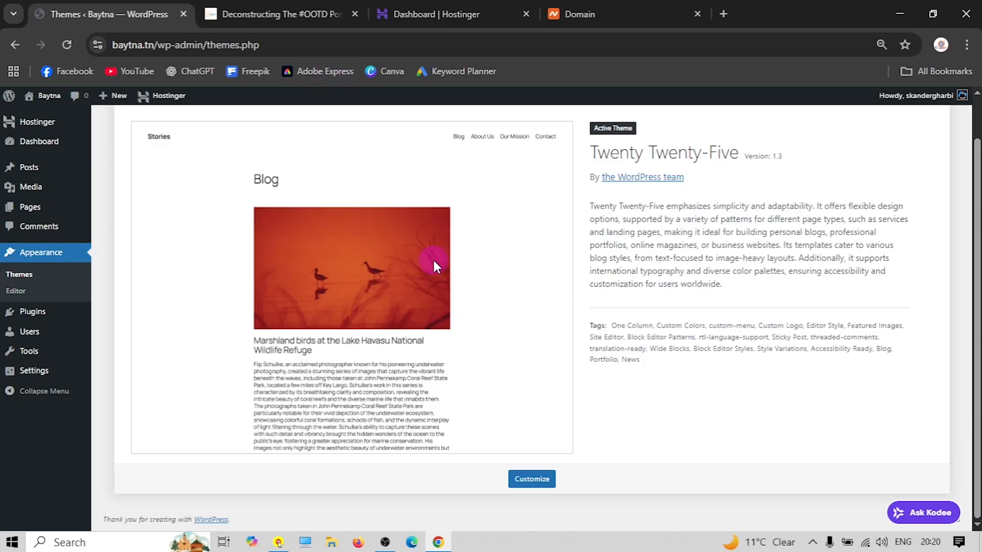
Visit the live Baytna site and compare it against the demo shop in the Tutorials tab
click(41, 96)
scroll(513, 300, down, 4)
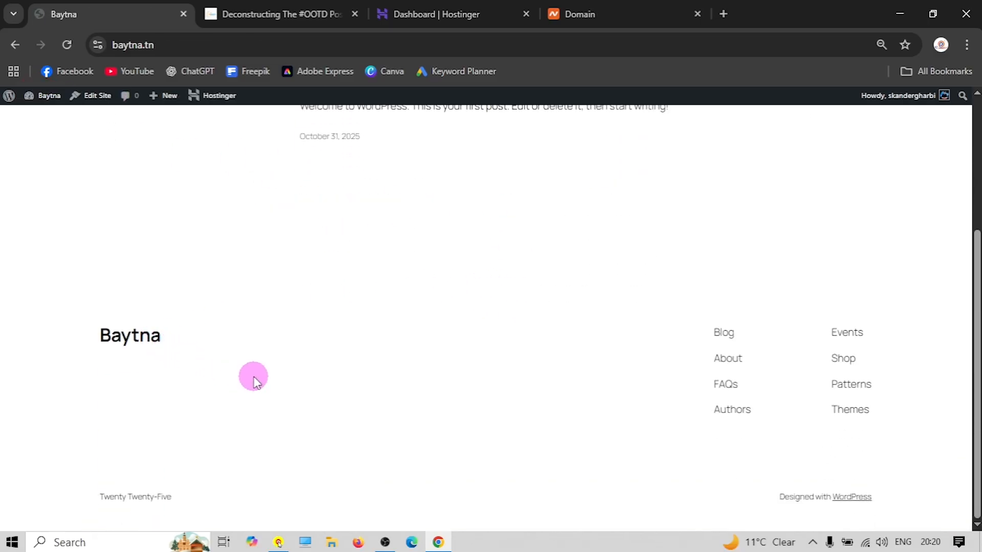
scroll(254, 378, up, 4)
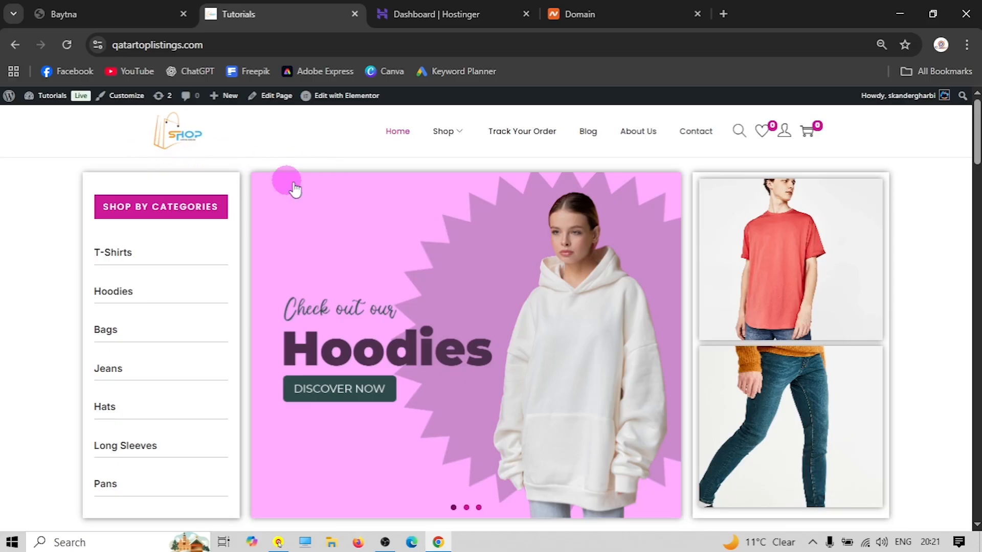
scroll(234, 228, down, 15)
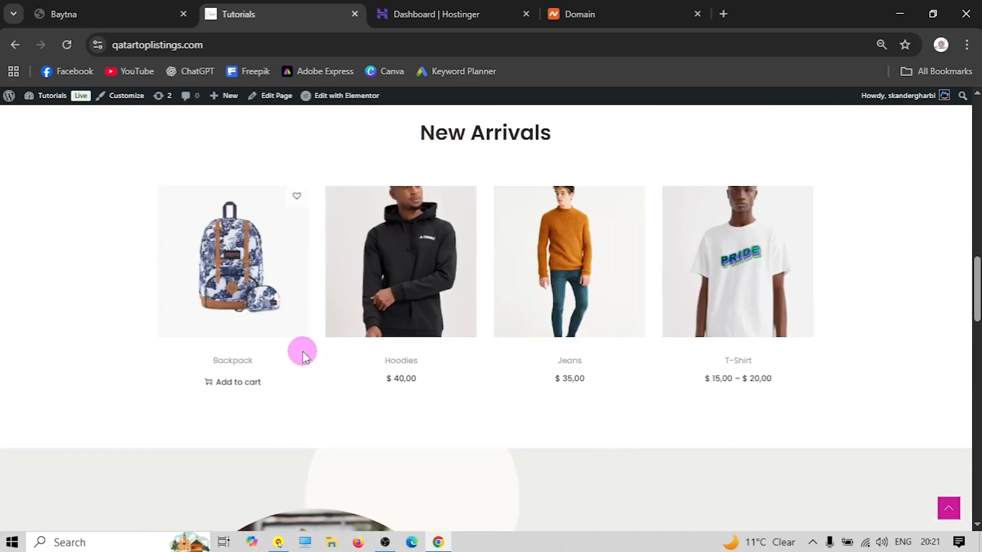
scroll(302, 357, down, 10)
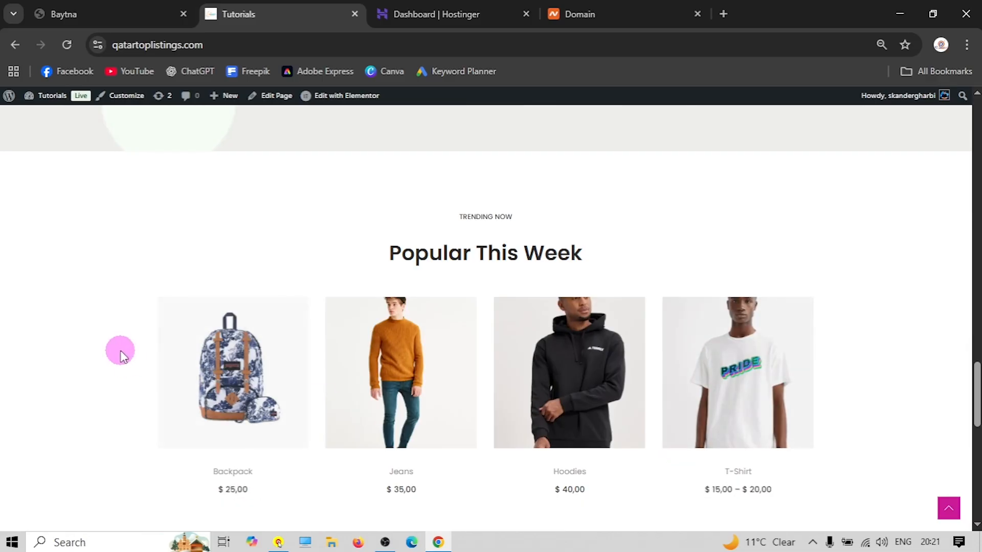
scroll(125, 347, down, 7)
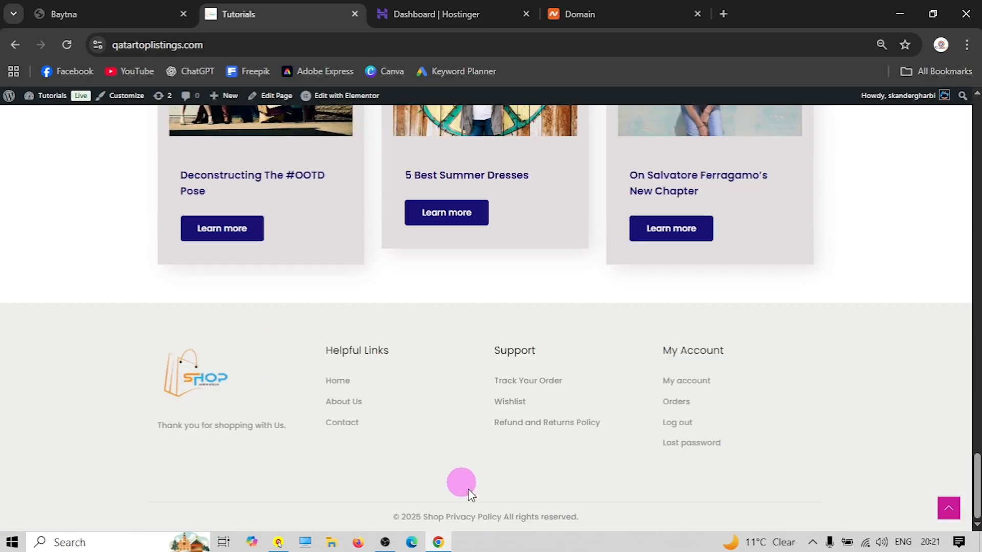
scroll(323, 428, up, 10)
scroll(323, 422, up, 10)
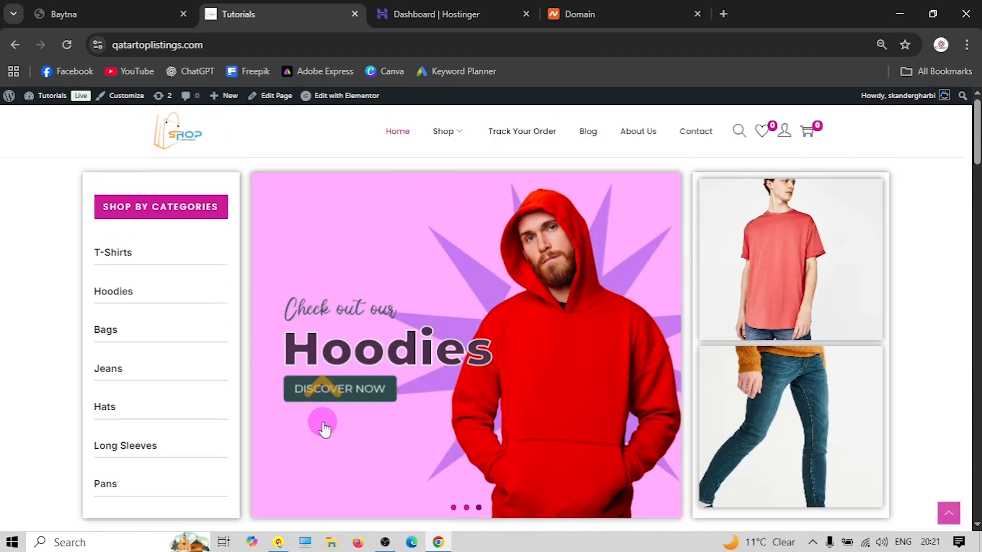
click(123, 13)
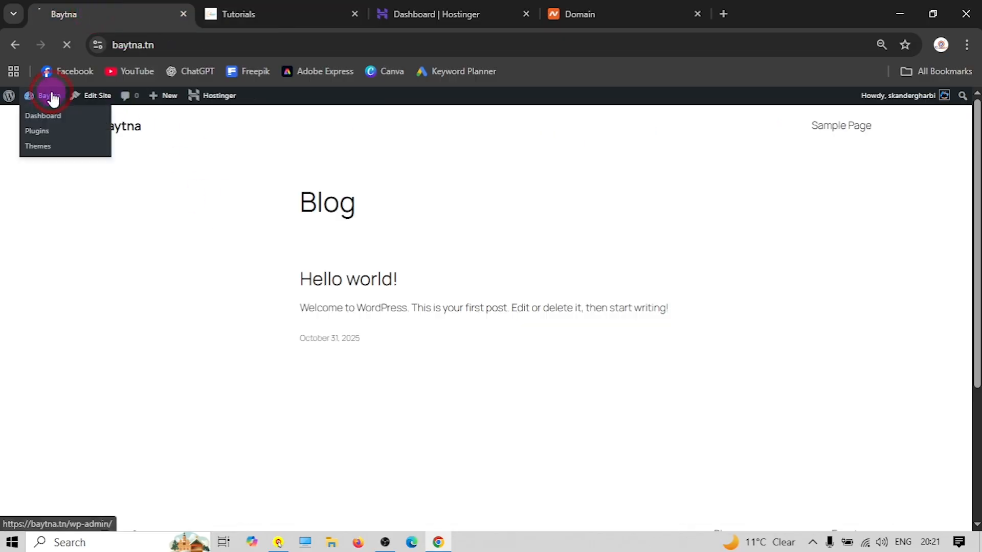
Go from the Baytna dashboard through Themes and Plugins to Add New Plugin
click(49, 95)
mouse_move(11, 297)
click(117, 297)
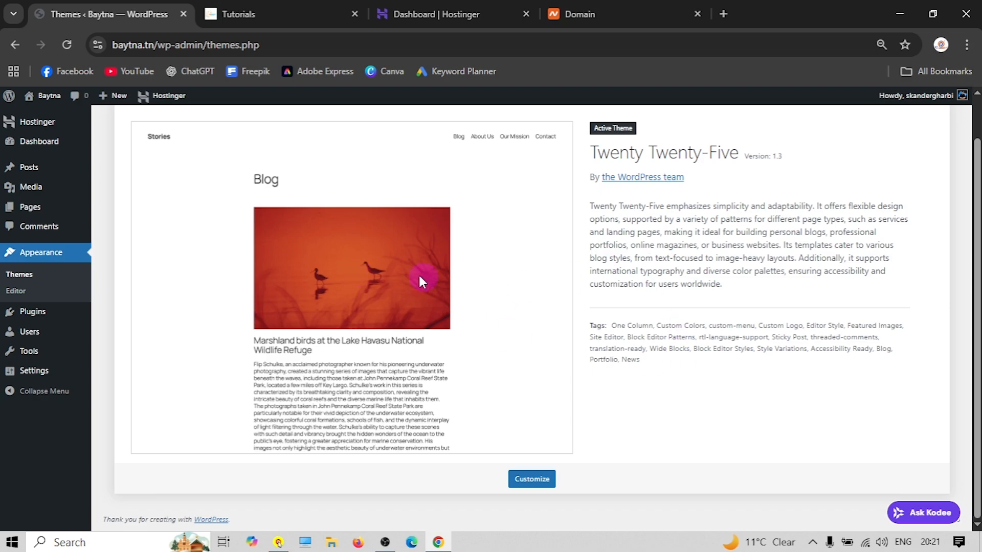
mouse_move(38, 316)
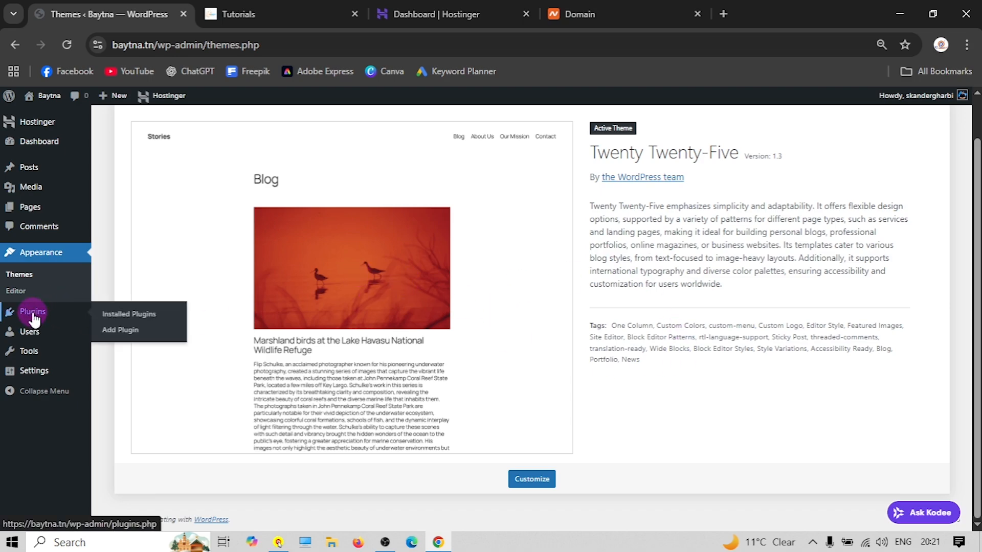
click(34, 318)
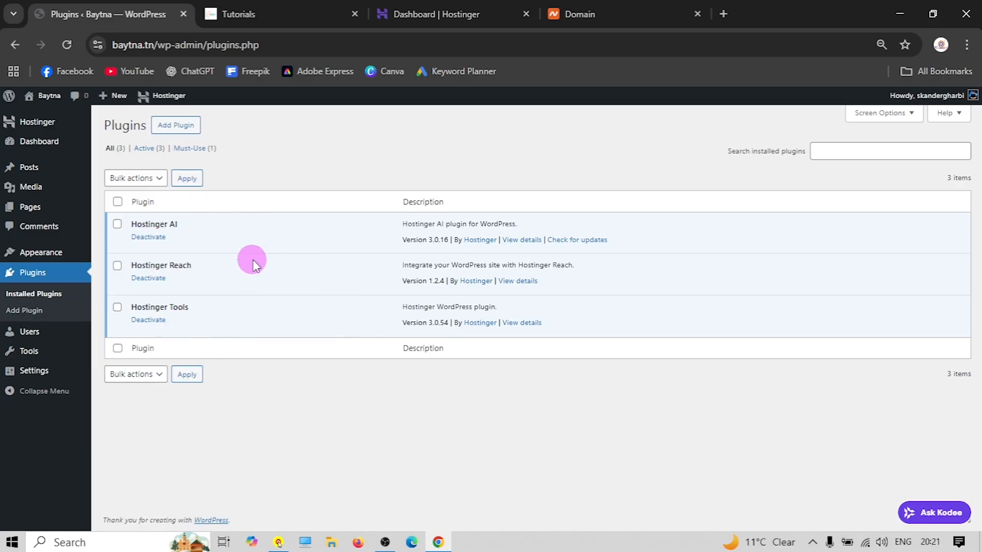
click(34, 311)
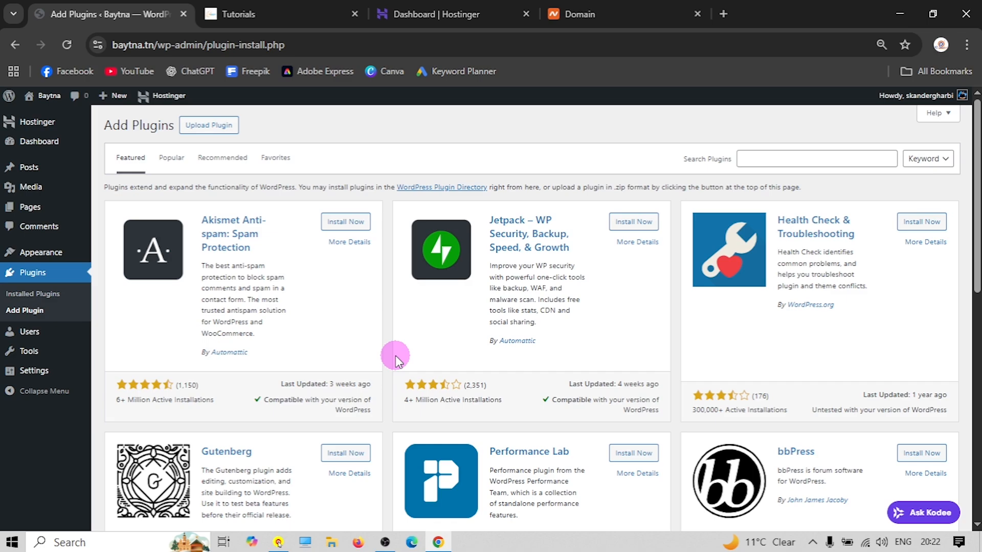
Scroll through the example shop in the Tutorials tab, then return to Add Plugins
click(259, 13)
scroll(415, 283, down, 6)
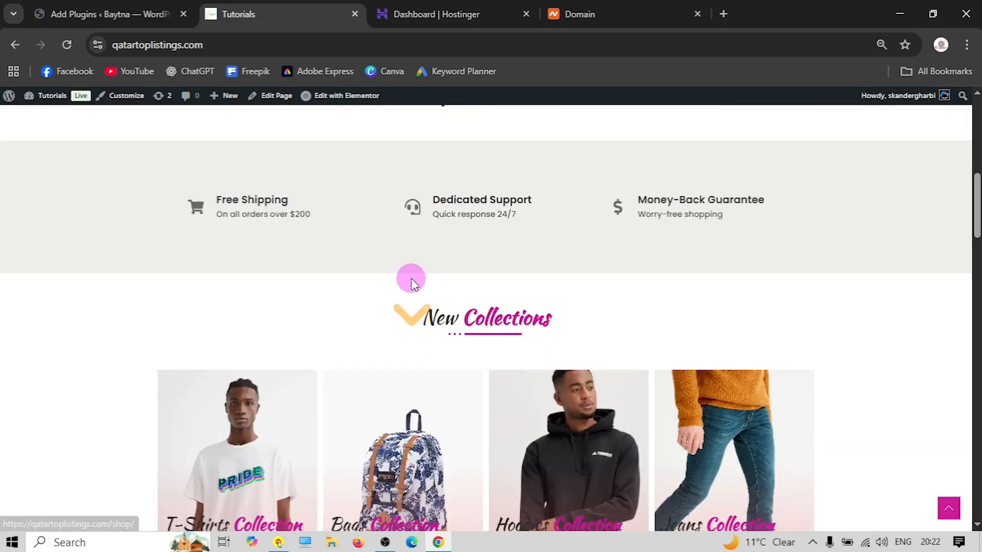
scroll(287, 280, down, 10)
mouse_move(230, 372)
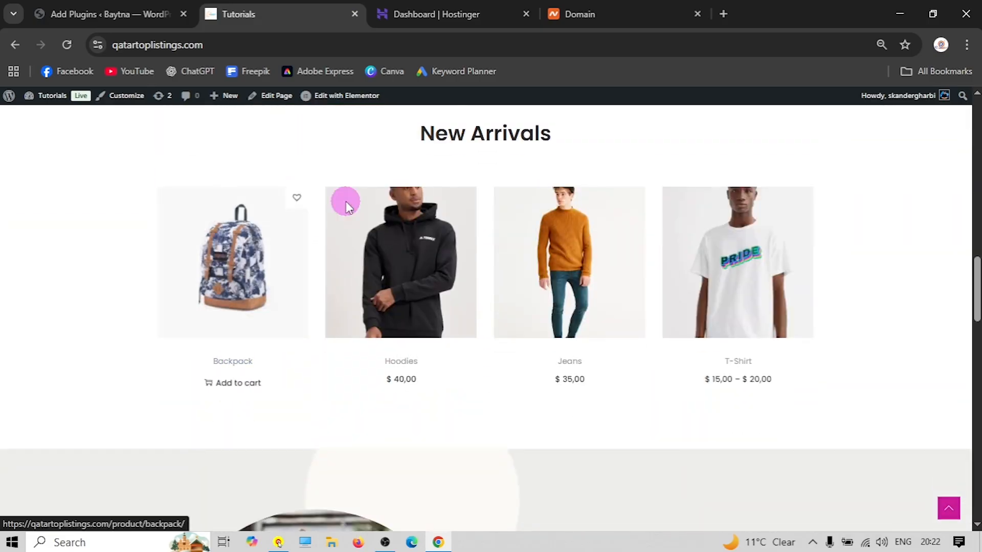
click(108, 15)
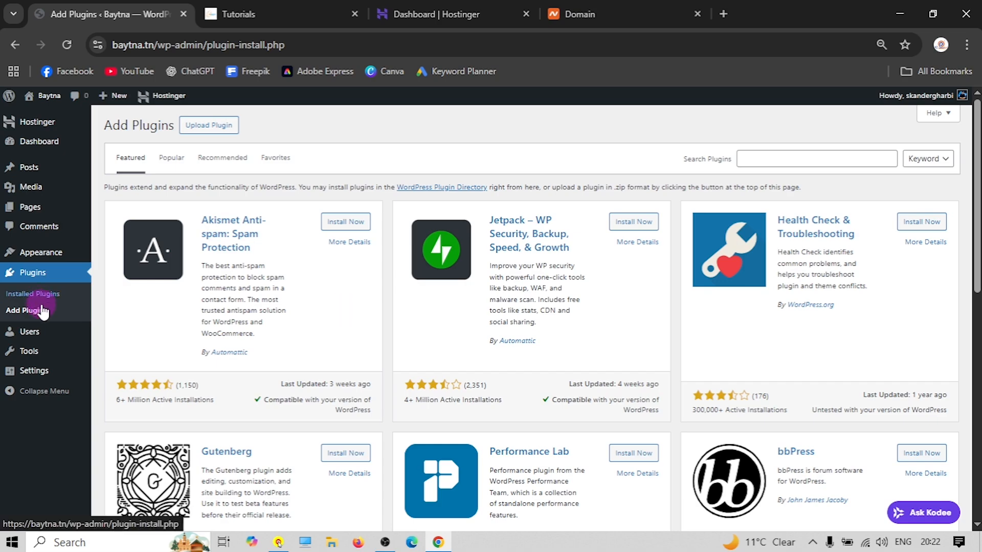
In General Settings, change the Site Title from Baytna to Eshop
mouse_move(25, 370)
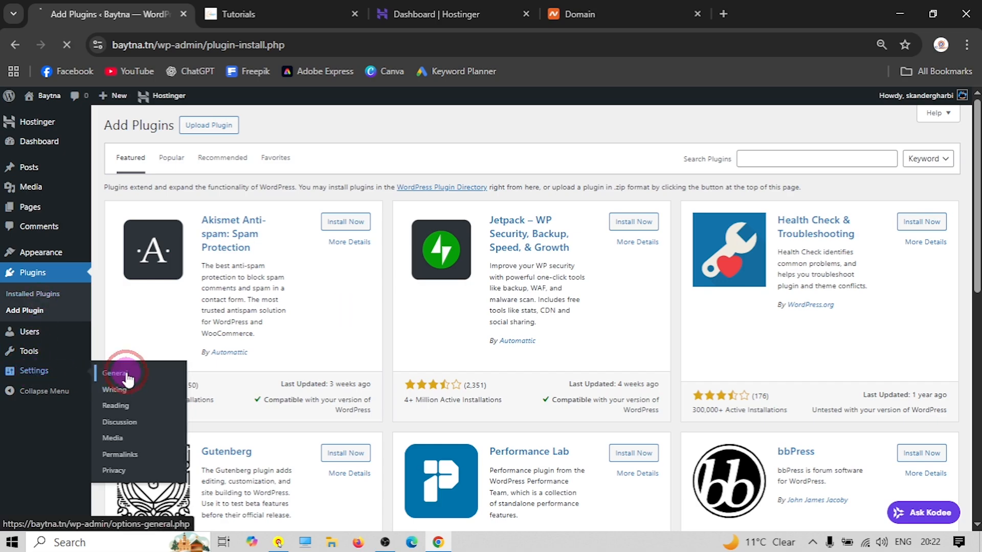
click(116, 373)
drag(266, 156, 222, 162)
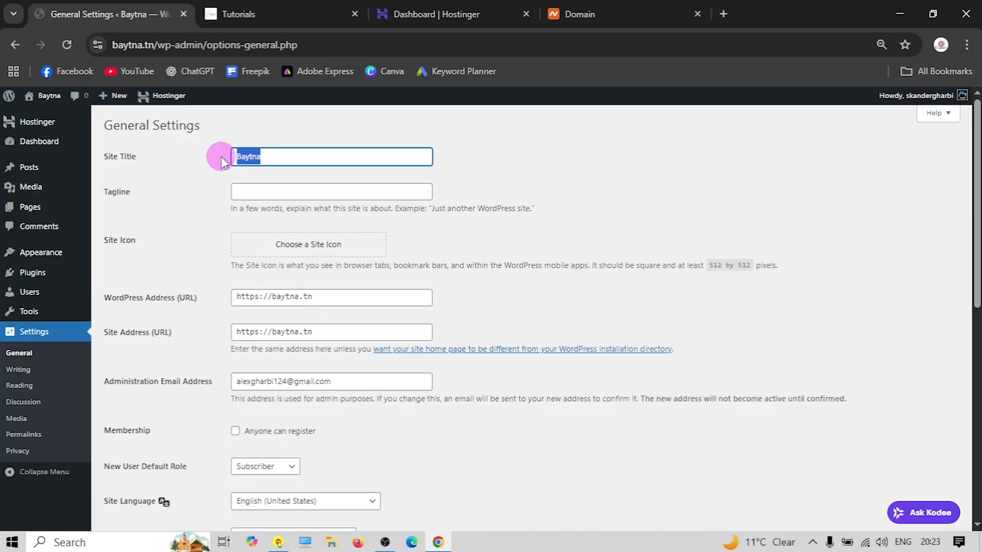
mouse_move(44, 101)
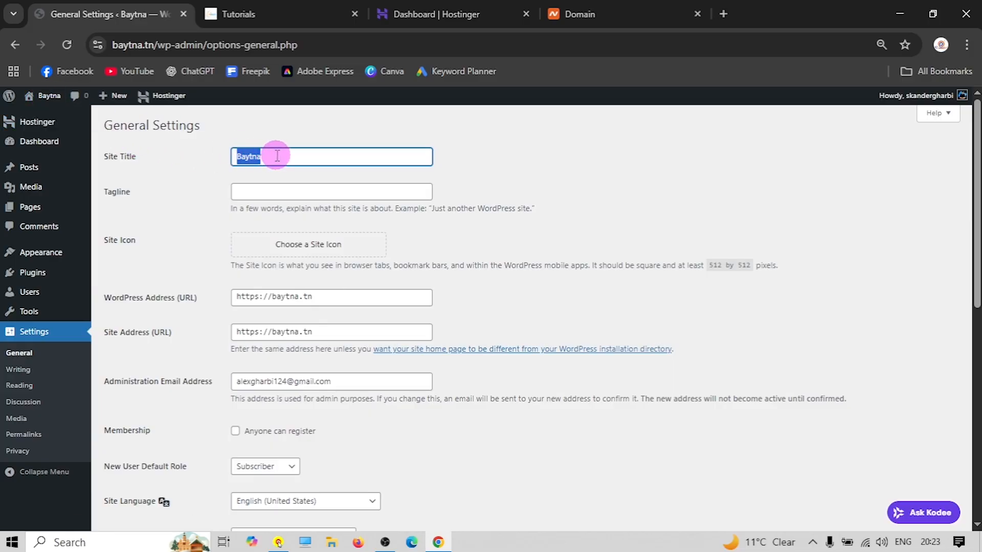
text(e)
key(BackSpace)
text(Eshop)
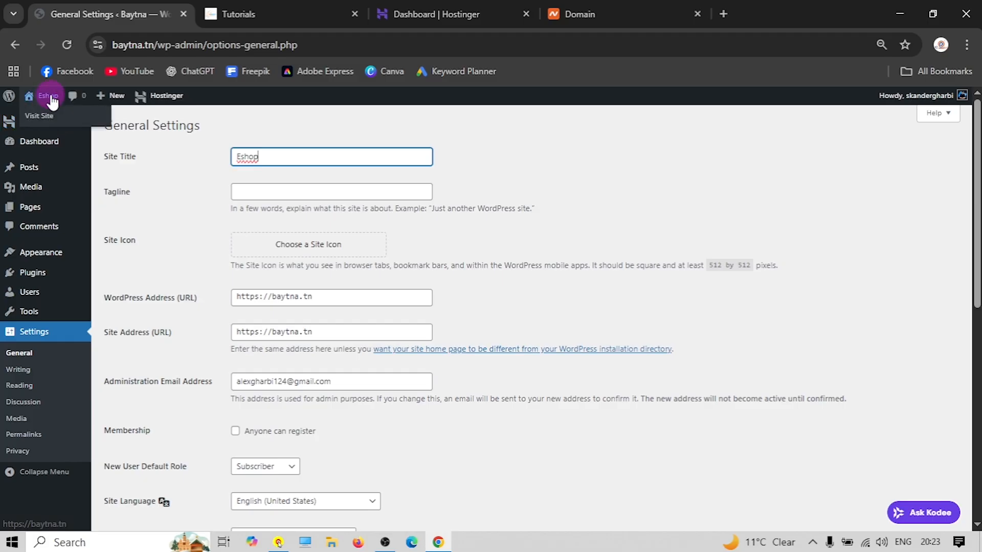
click(253, 192)
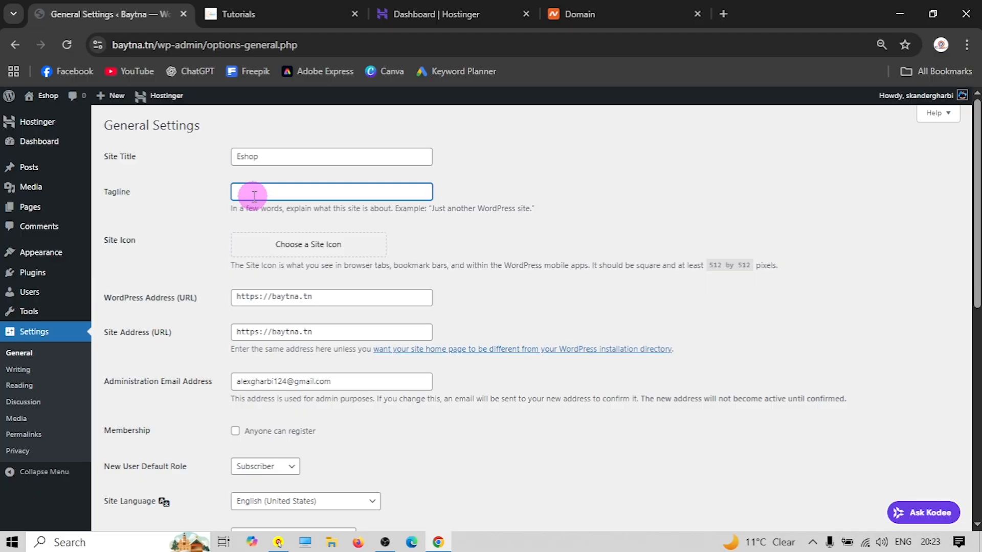
Tick Membership: Anyone can register
scroll(180, 234, down, 2)
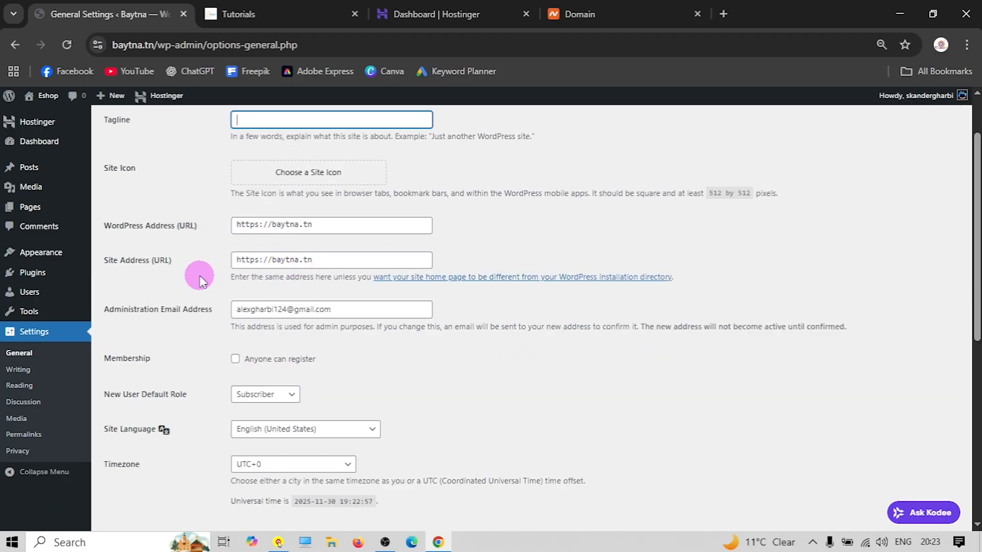
scroll(219, 256, down, 2)
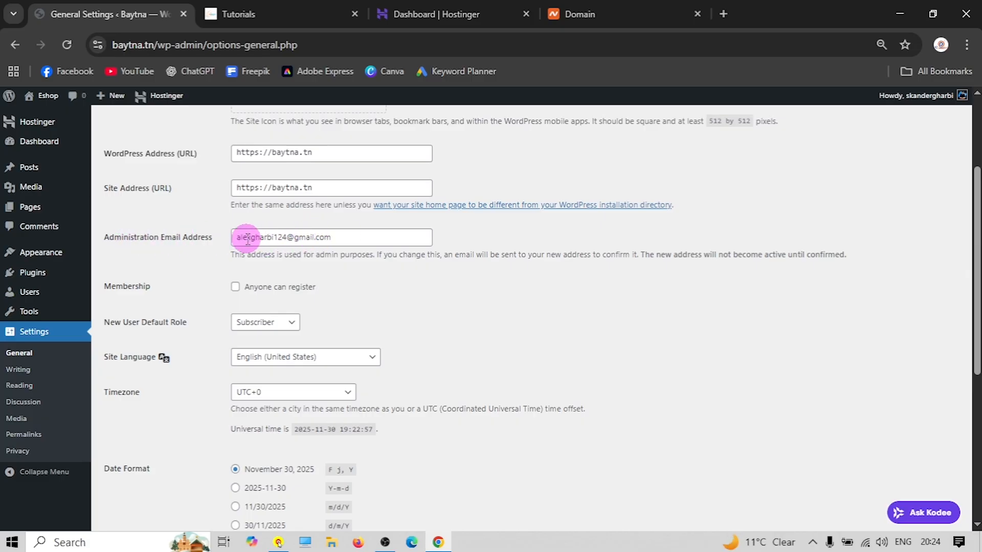
scroll(195, 255, down, 2)
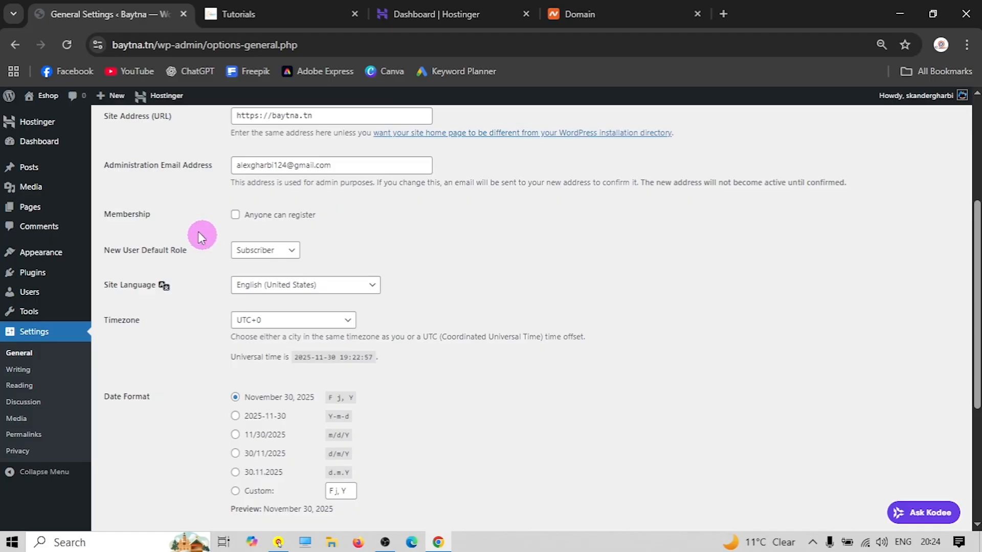
click(236, 214)
click(263, 12)
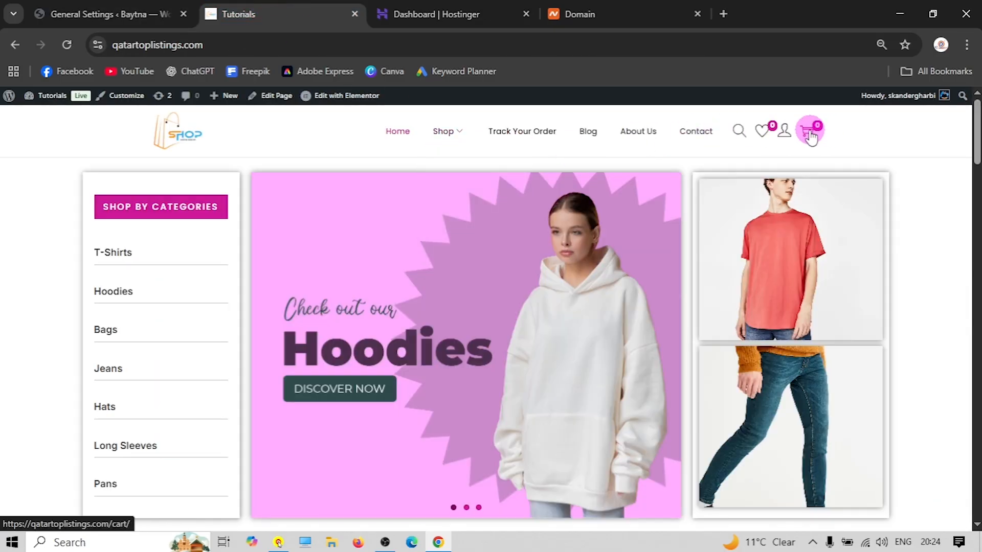
mouse_move(784, 132)
click(782, 164)
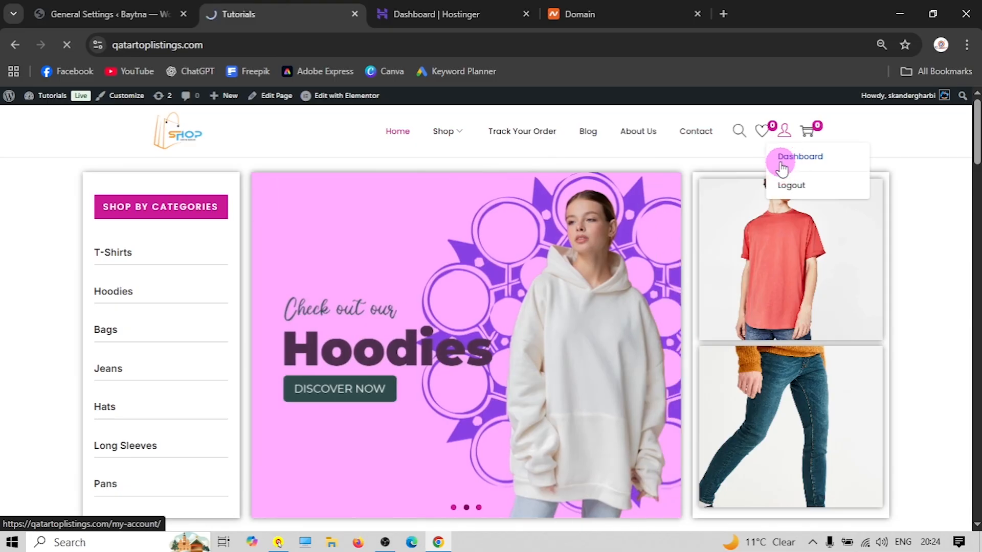
scroll(274, 287, down, 2)
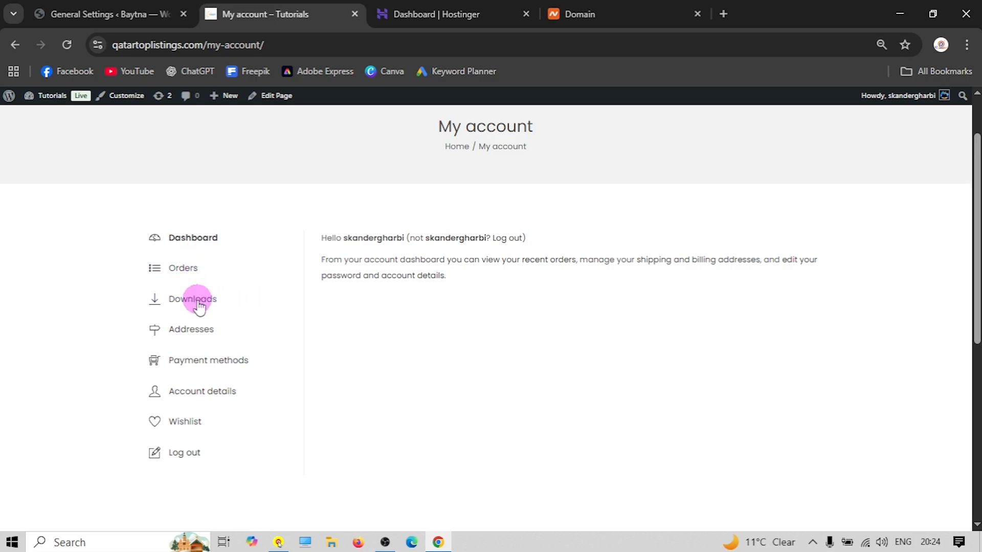
scroll(219, 305, up, 2)
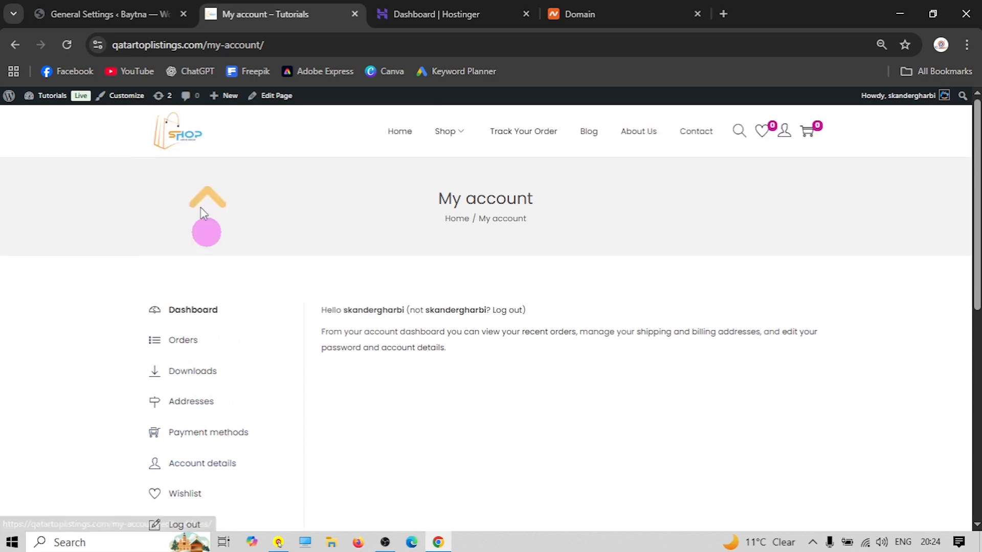
click(73, 10)
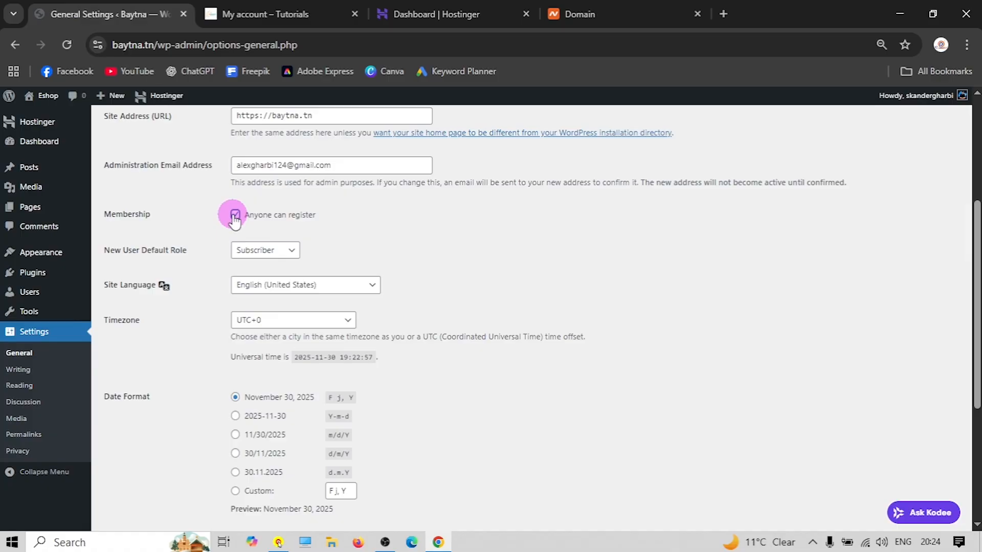
click(269, 10)
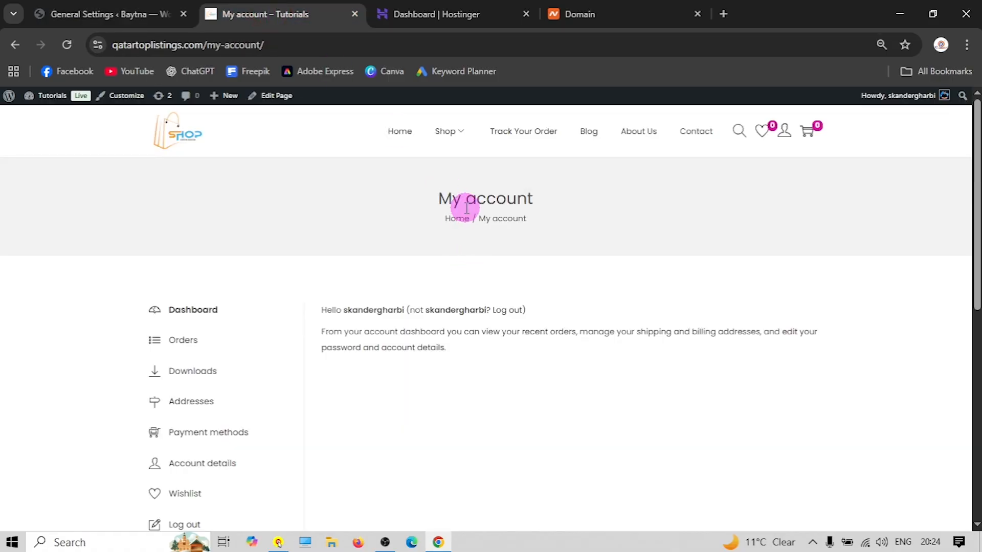
scroll(431, 220, down, 3)
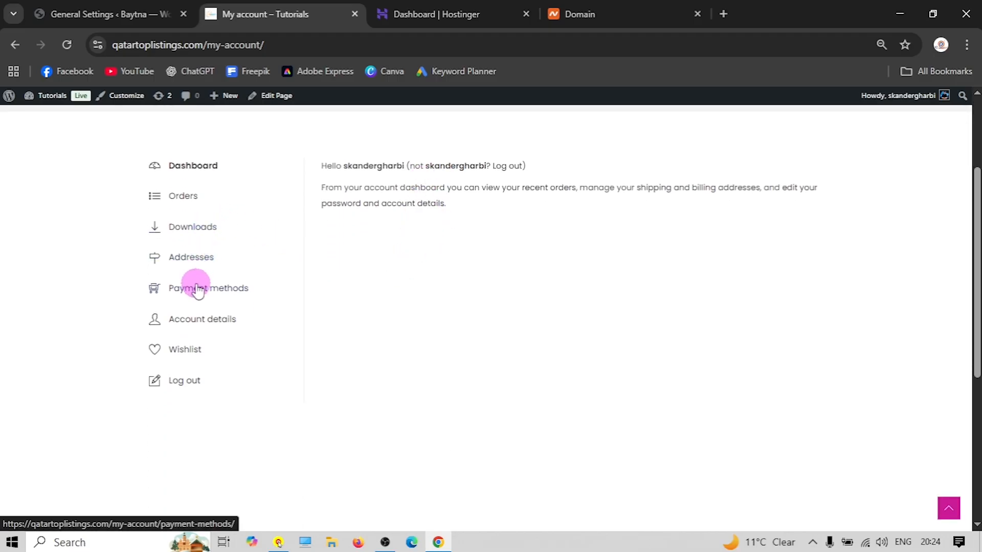
click(187, 197)
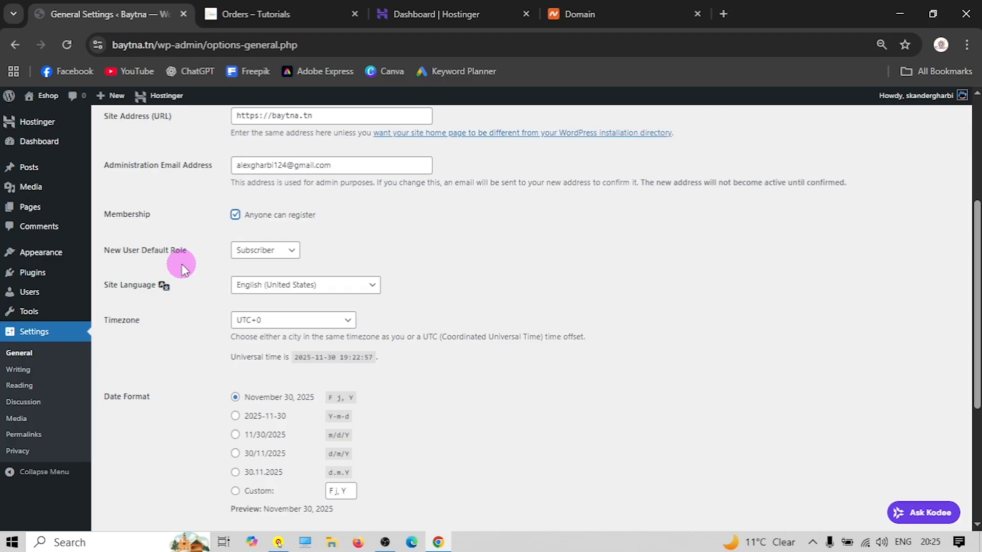
Keep the timezone at UTC+0, save General Settings, and go to Permalinks
scroll(182, 264, down, 4)
scroll(179, 261, up, 1)
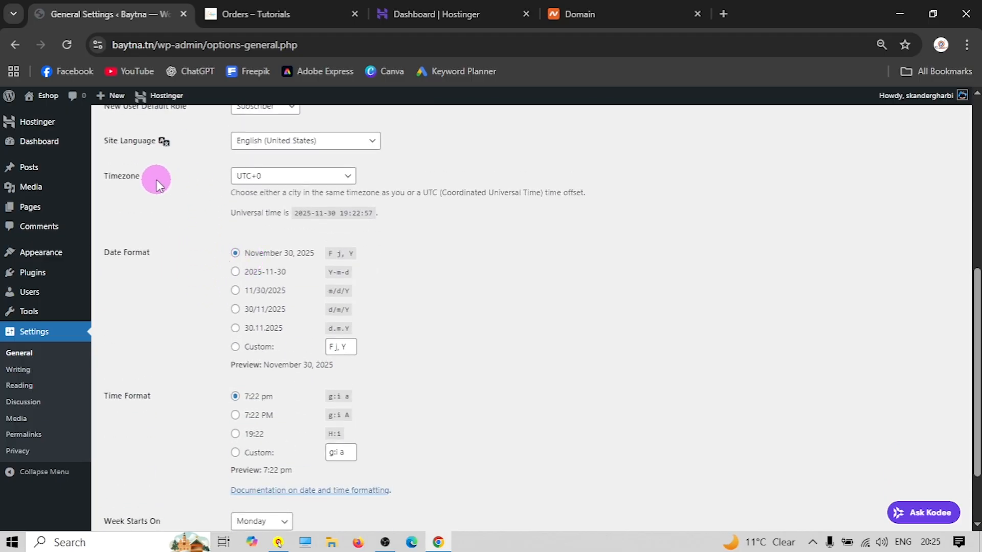
click(291, 179)
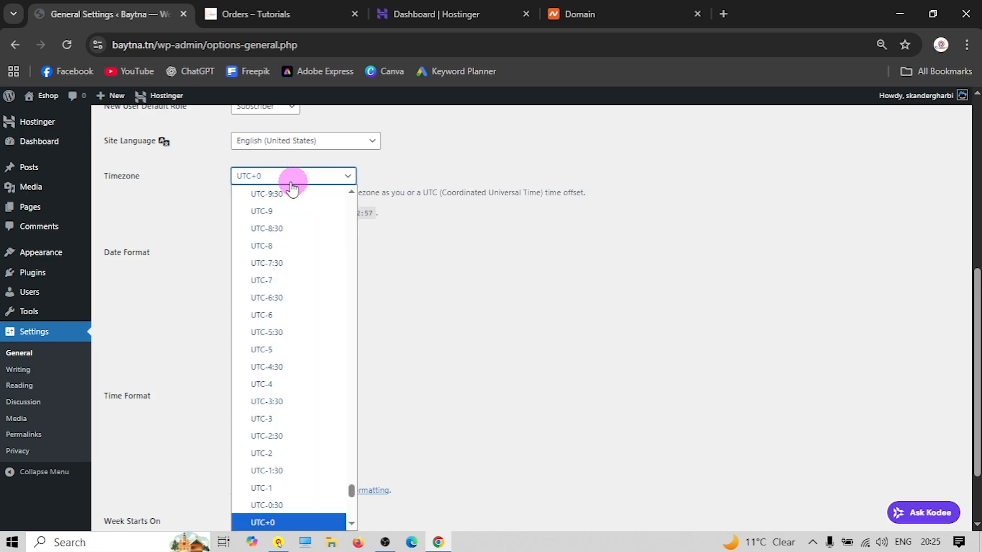
click(199, 193)
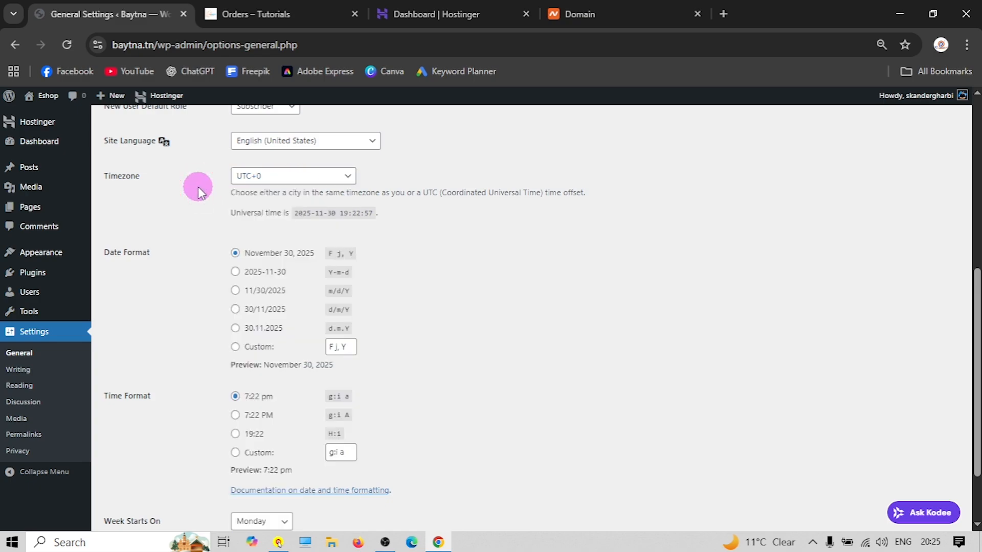
scroll(173, 227, down, 2)
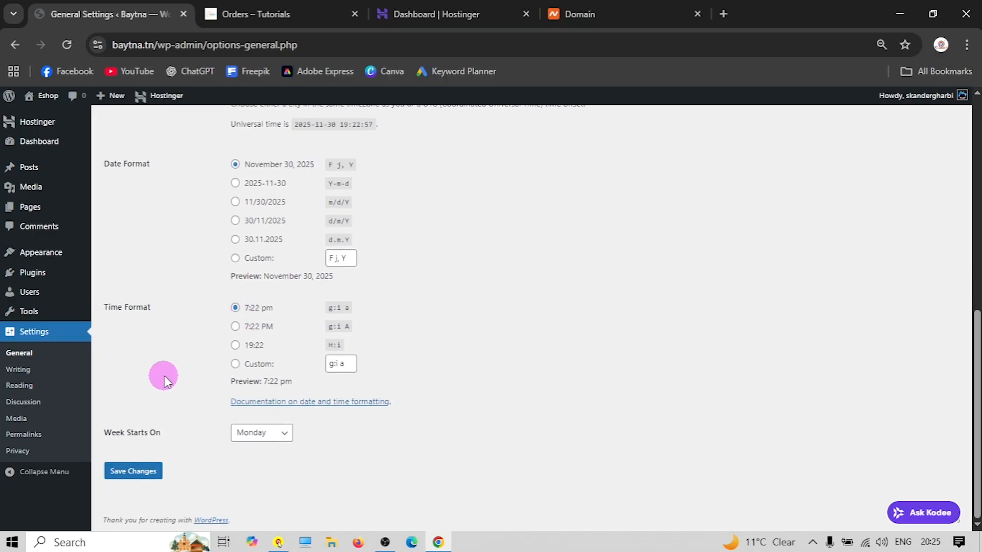
click(137, 471)
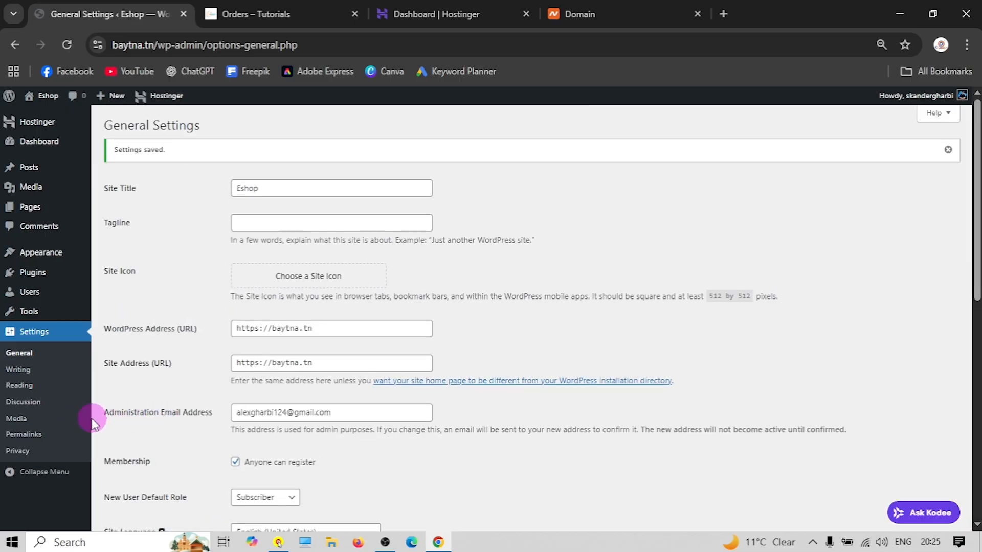
click(24, 435)
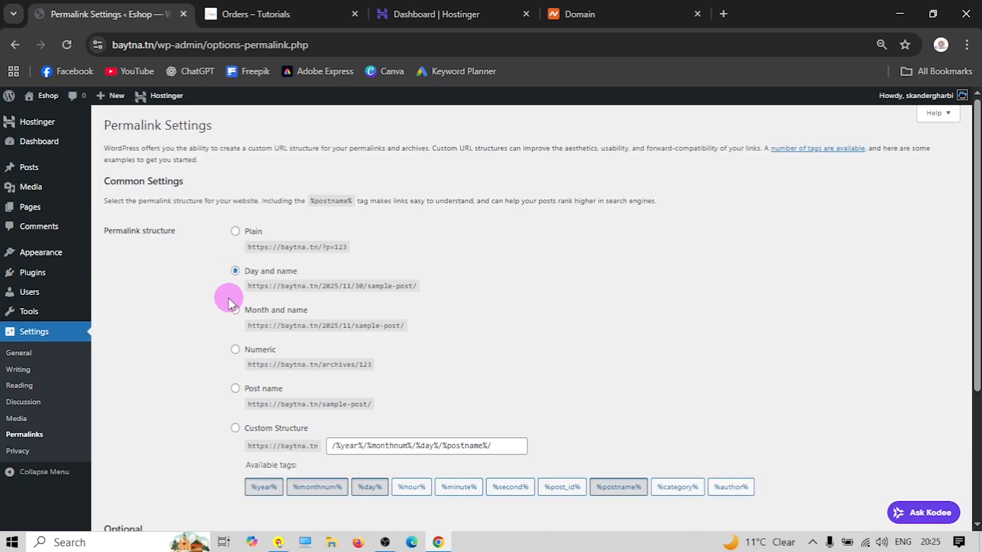
Compare the Post name and Day and name sample URLs, leaving Post name selected
click(237, 388)
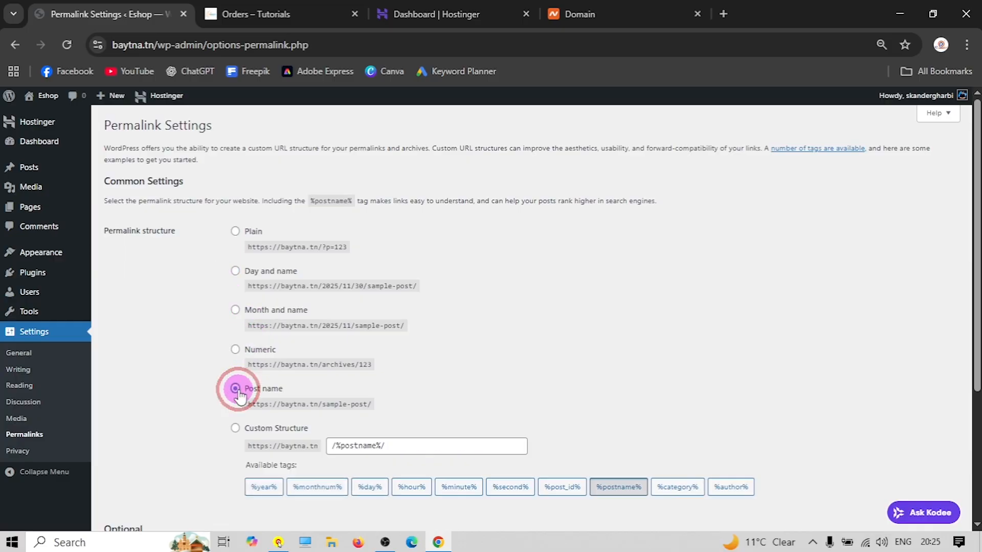
click(235, 271)
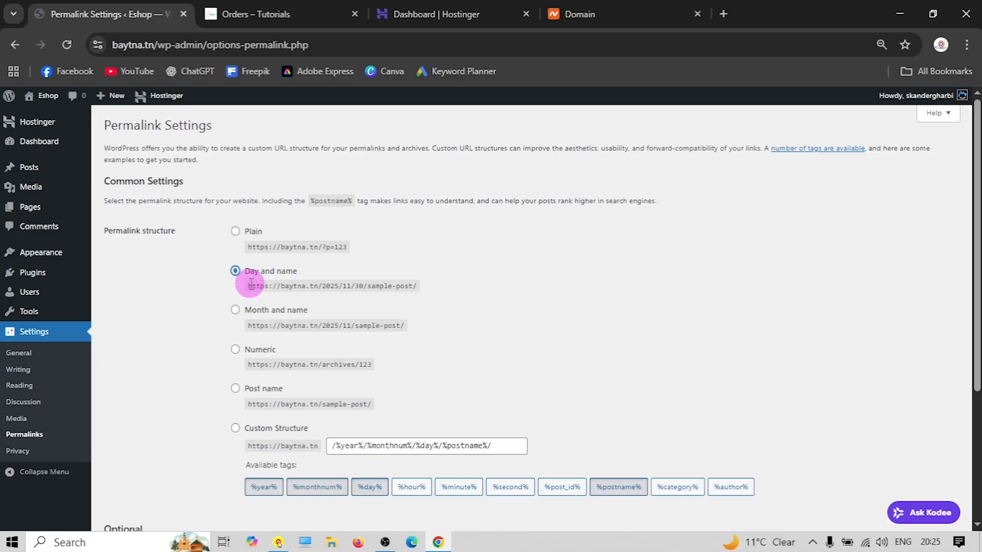
drag(245, 286, 285, 285)
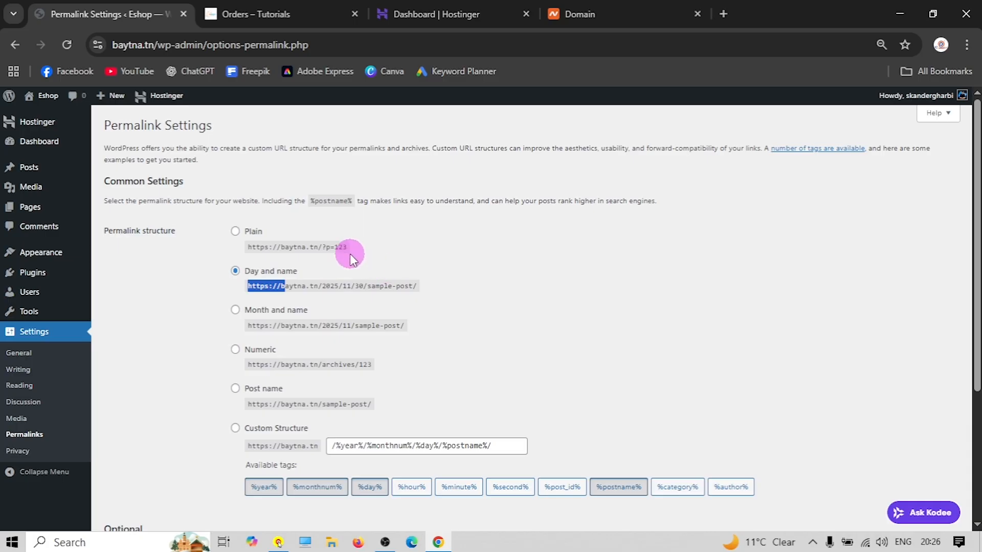
triple_click(317, 248)
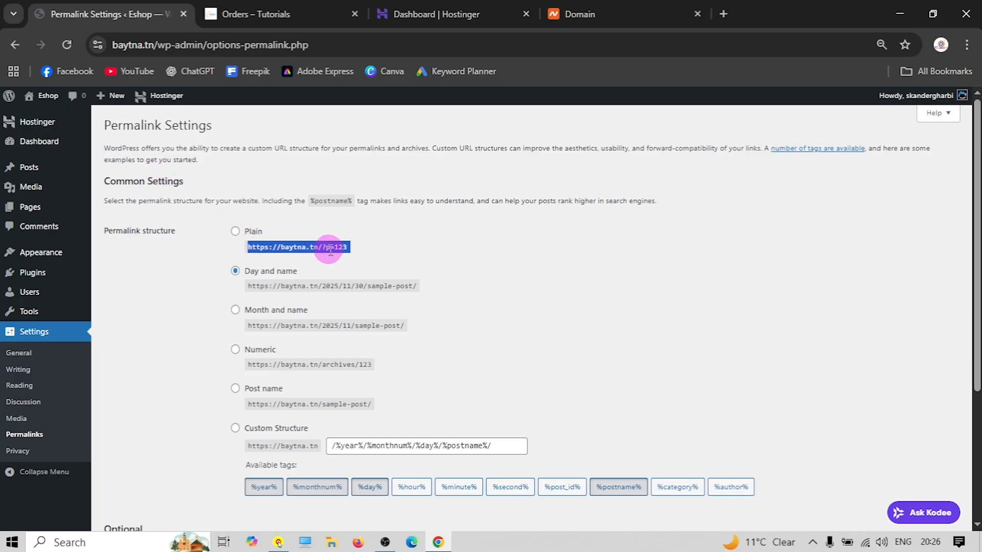
click(372, 260)
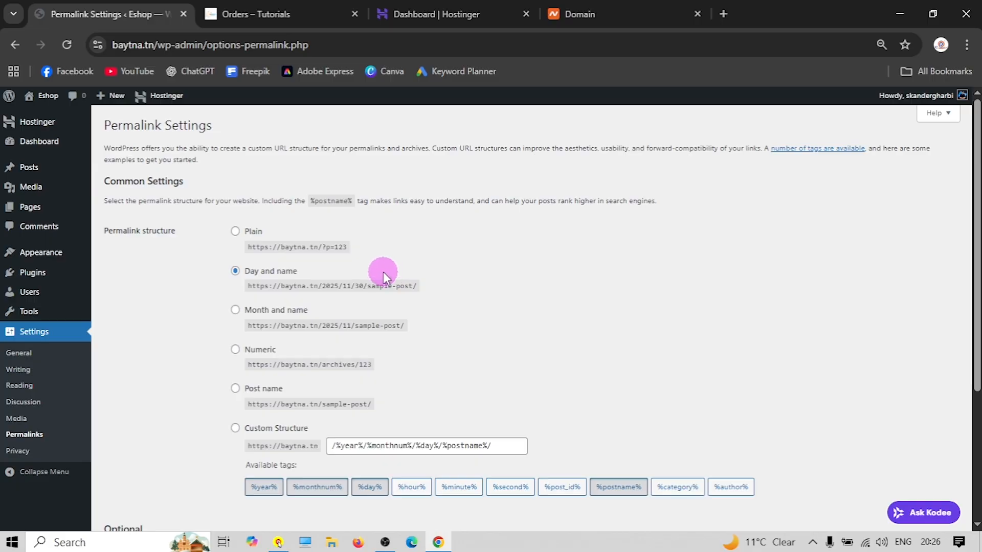
click(236, 389)
click(285, 15)
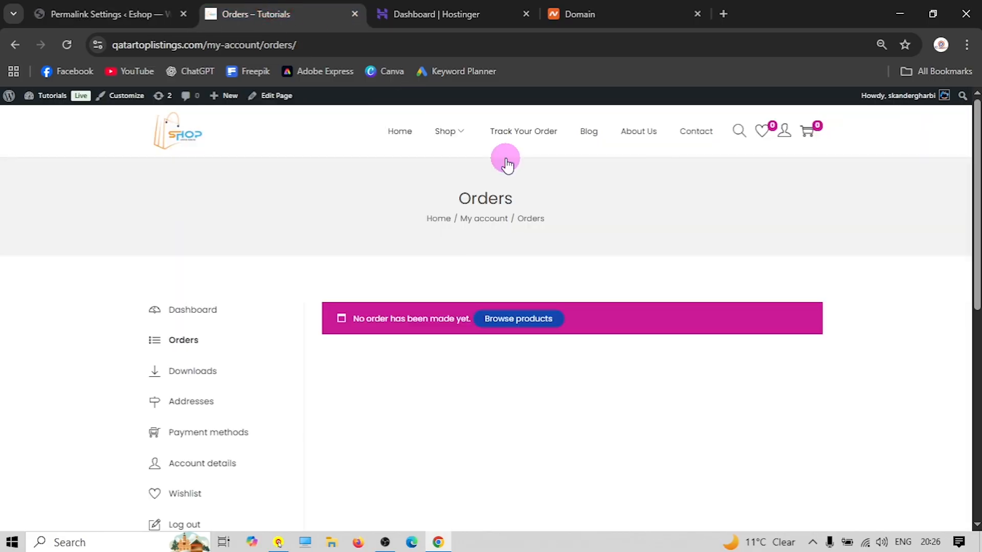
Visit the shop's About Us page, then load the Contact page at /contact
click(639, 135)
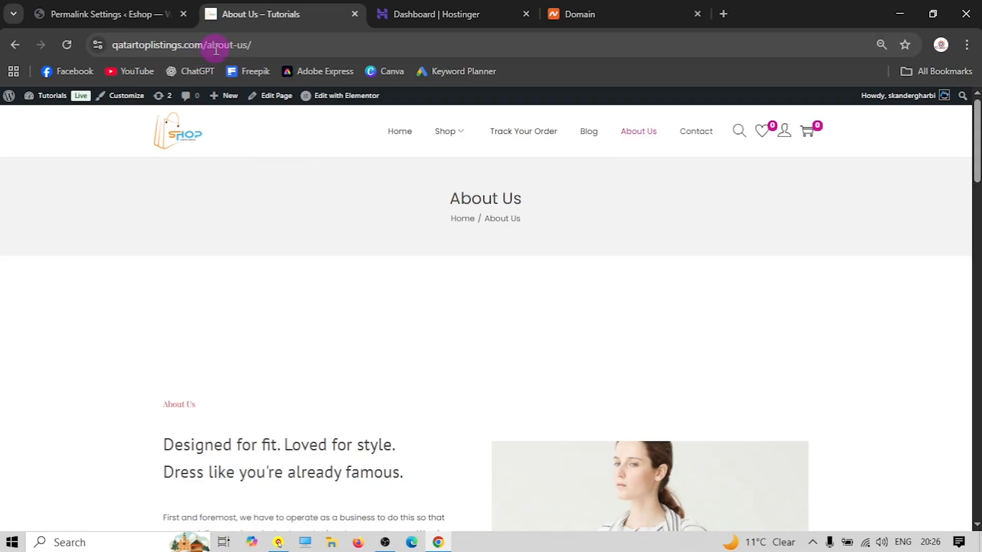
click(697, 132)
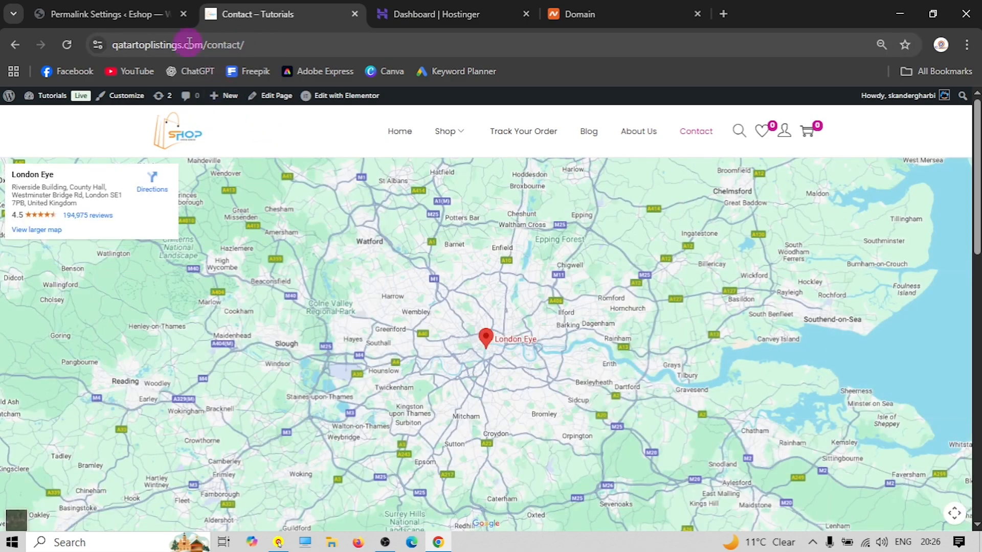
click(237, 46)
click(239, 45)
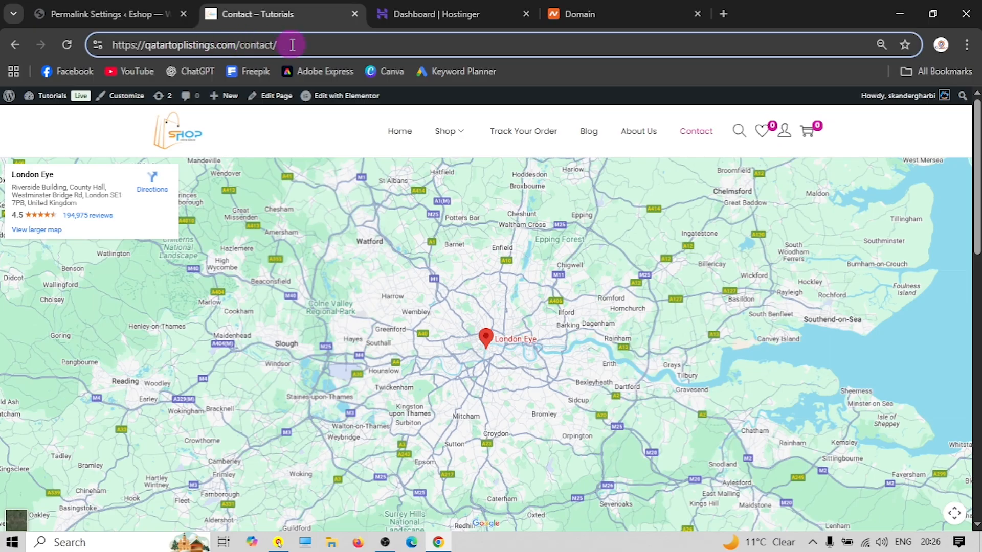
key(BackSpace)
key(BackSpace)
key(BackSpace)
key(BackSpace)
key(BackSpace)
key(BackSpace)
key(BackSpace)
key(BackSpace)
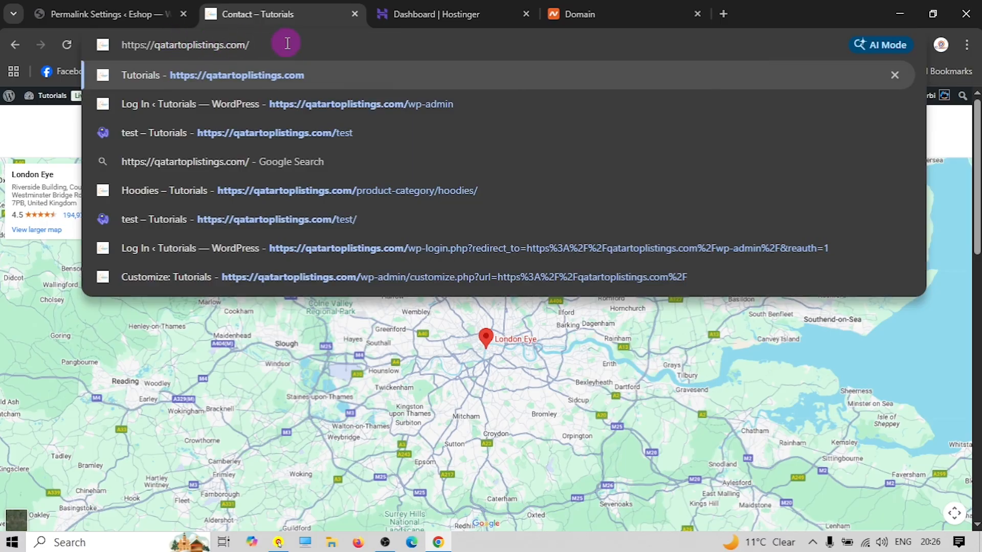
text(co,)
key(BackSpace)
text(ntact)
key(Return)
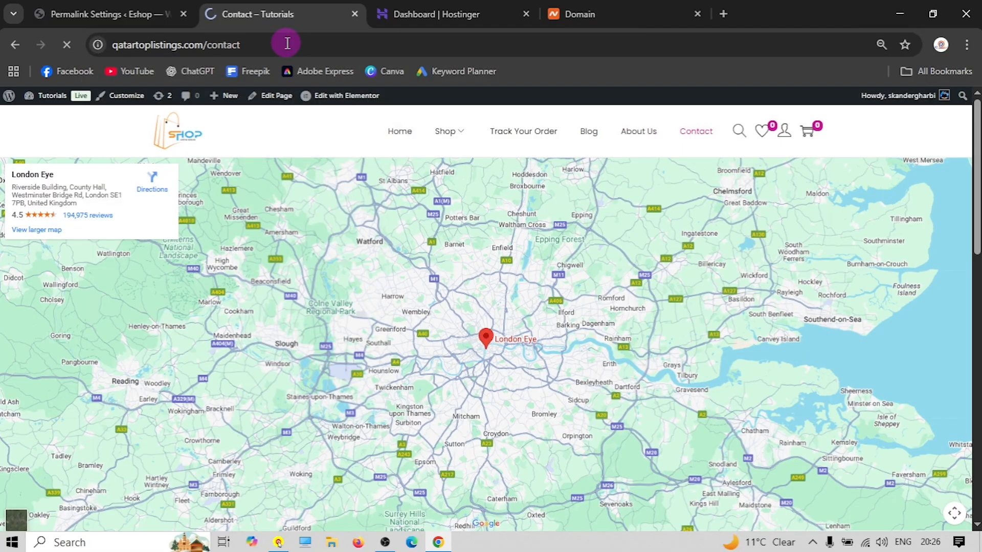
Load the shop's /blog address, then return to the Eshop permalink settings
scroll(471, 174, down, 6)
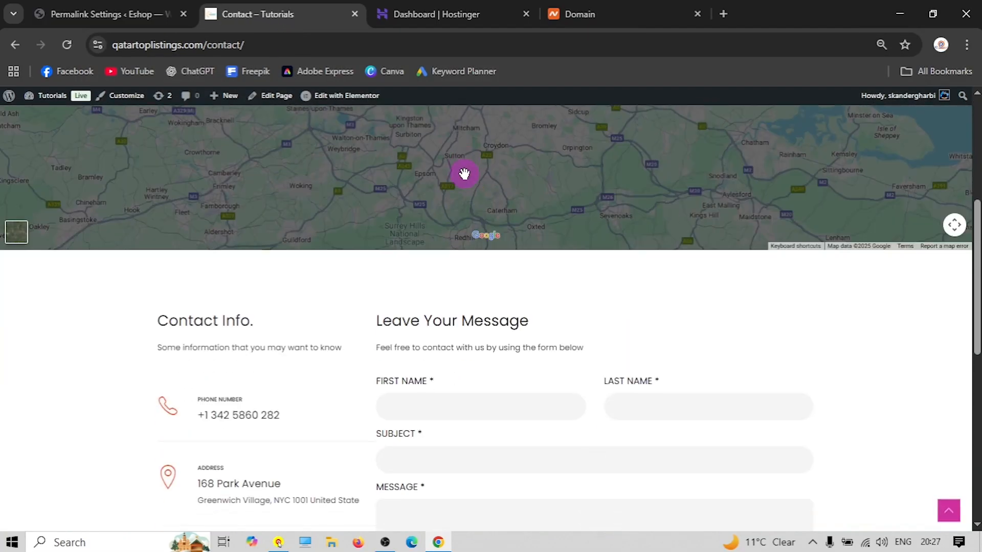
scroll(467, 165, up, 6)
double_click(238, 42)
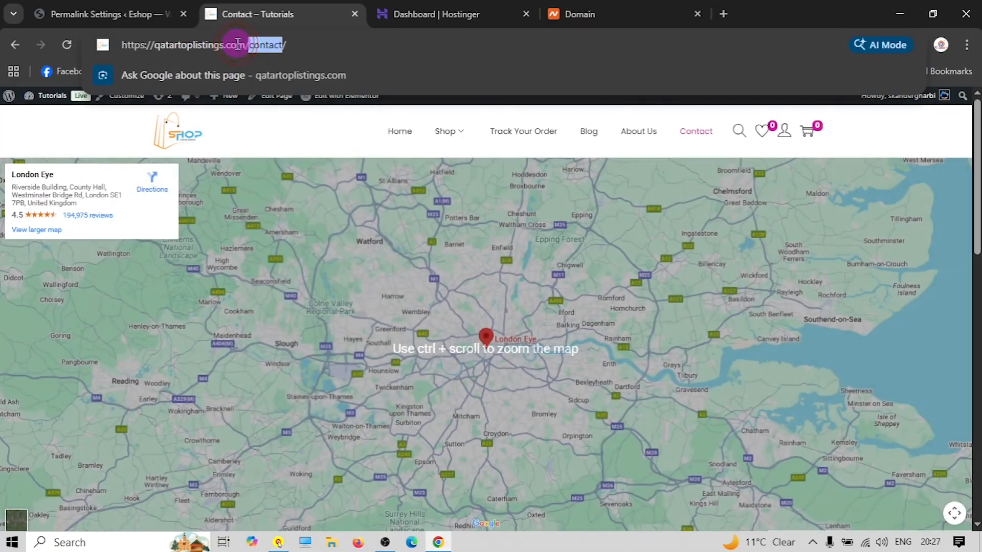
text(blog)
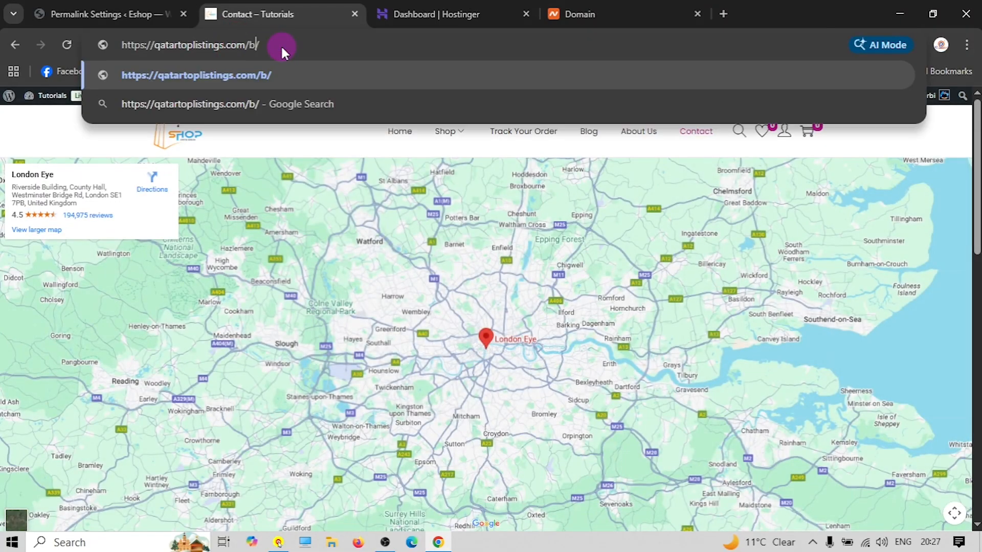
key(Return)
click(118, 14)
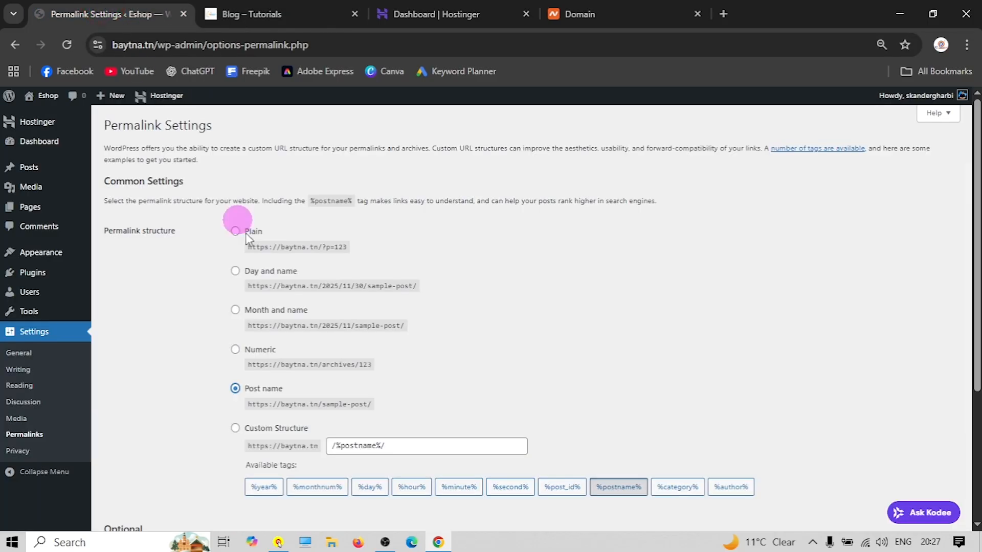
Save Post name as the permalink structure, then go to the Eshop Dashboard
scroll(230, 365, down, 3)
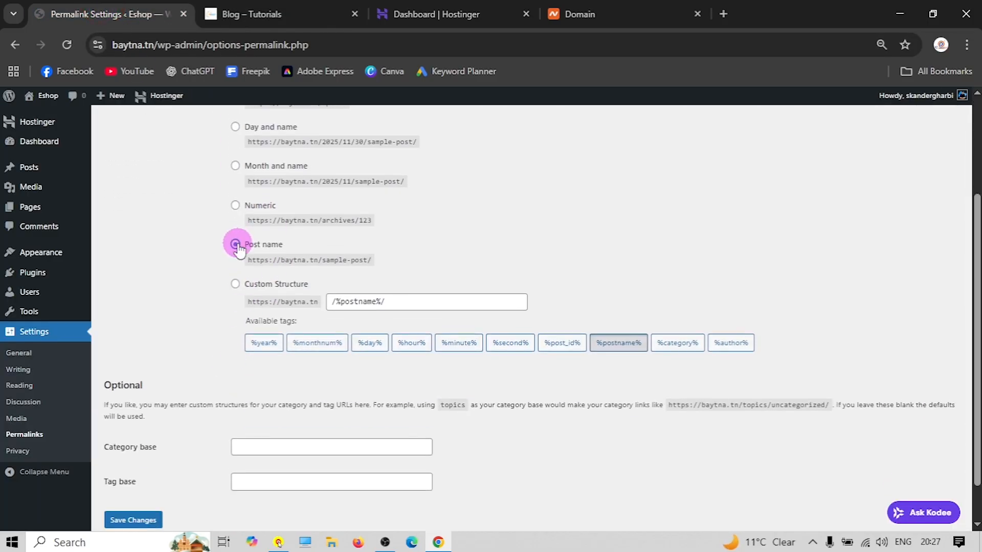
scroll(238, 250, up, 2)
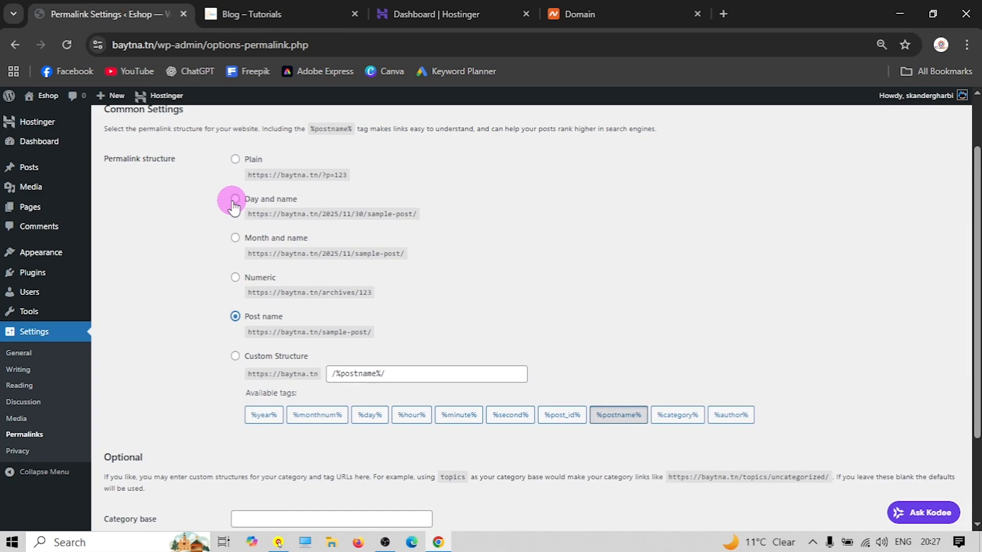
click(234, 200)
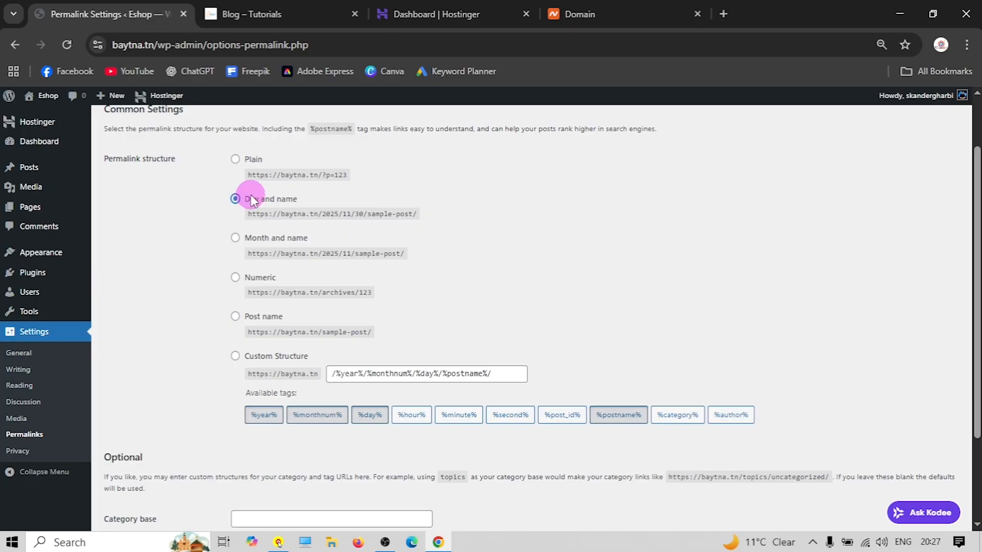
click(235, 316)
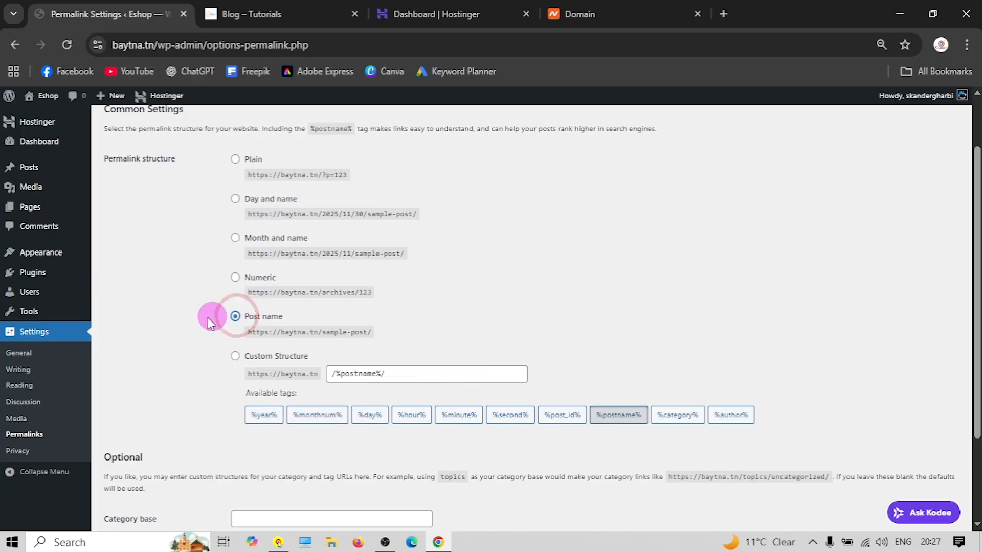
scroll(195, 314, down, 2)
click(135, 471)
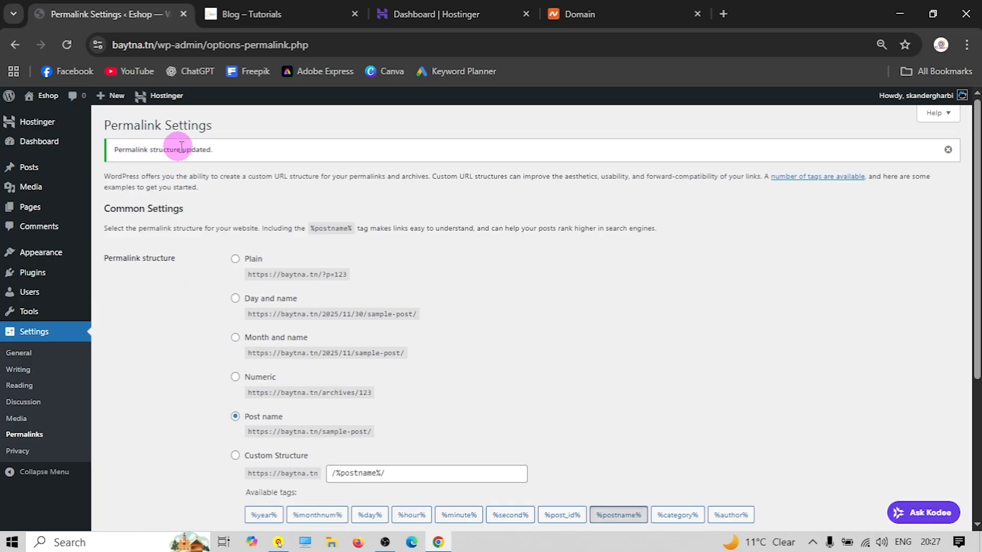
click(38, 142)
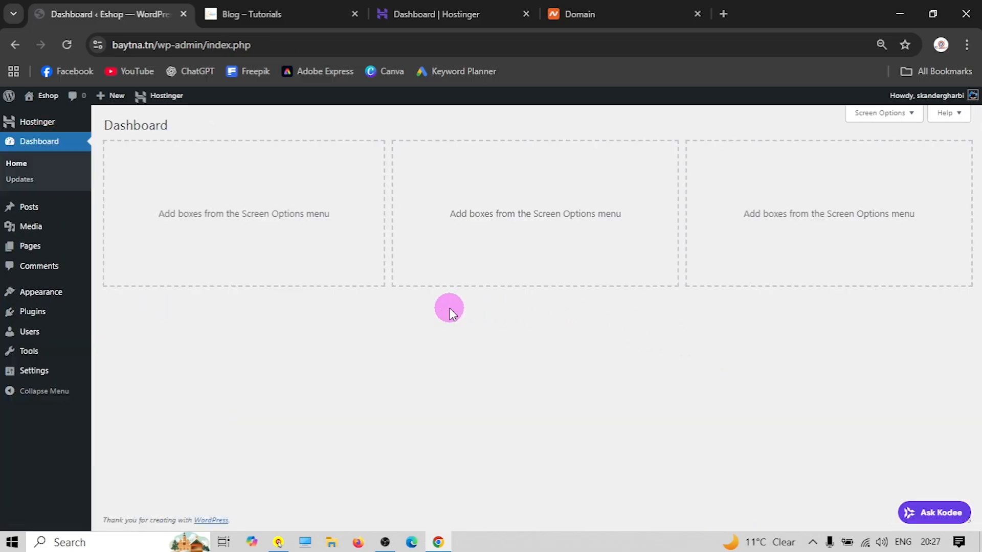
In hPanel, list the websites skandergharbi.tn, qatartoplistings.com and baytna.tn
click(419, 8)
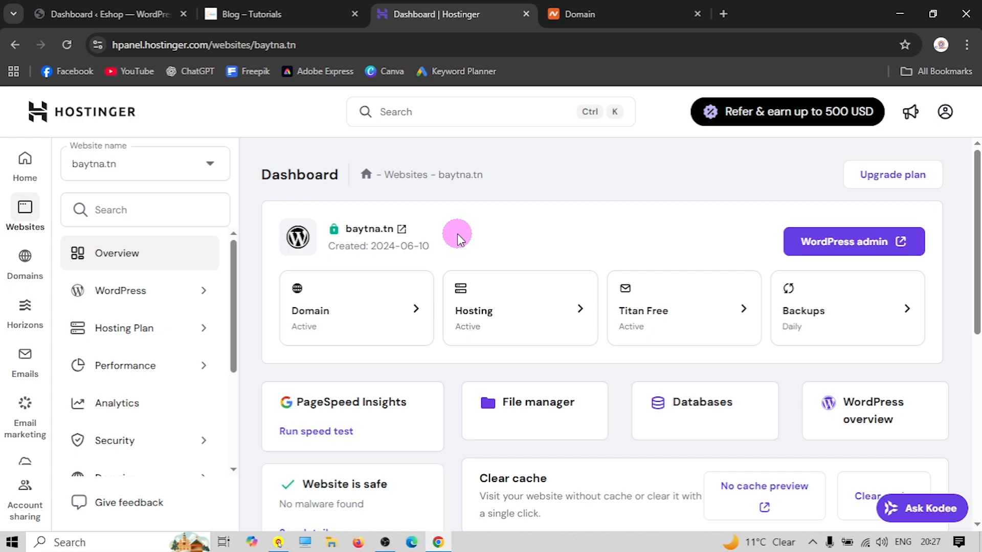
click(23, 161)
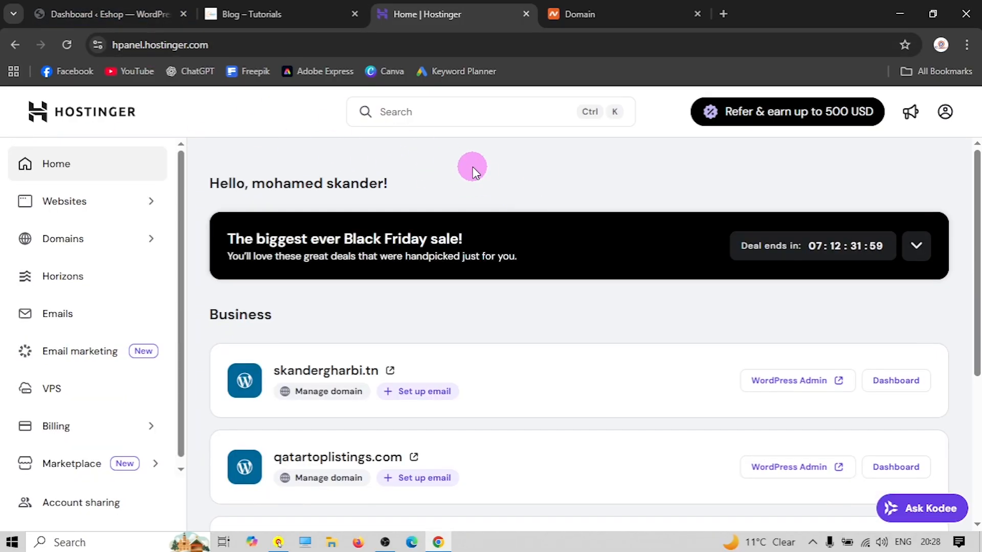
scroll(357, 179, down, 1)
click(77, 207)
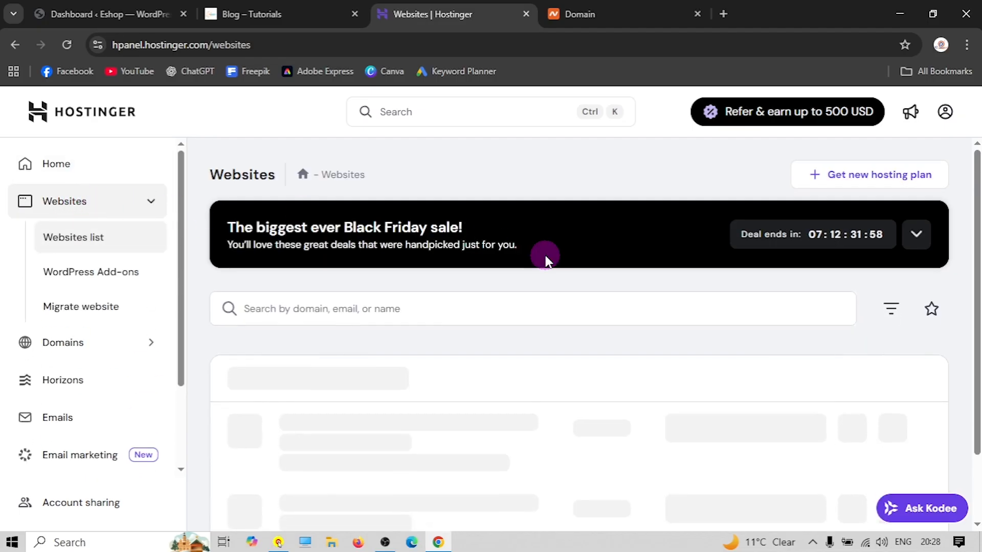
scroll(460, 276, down, 3)
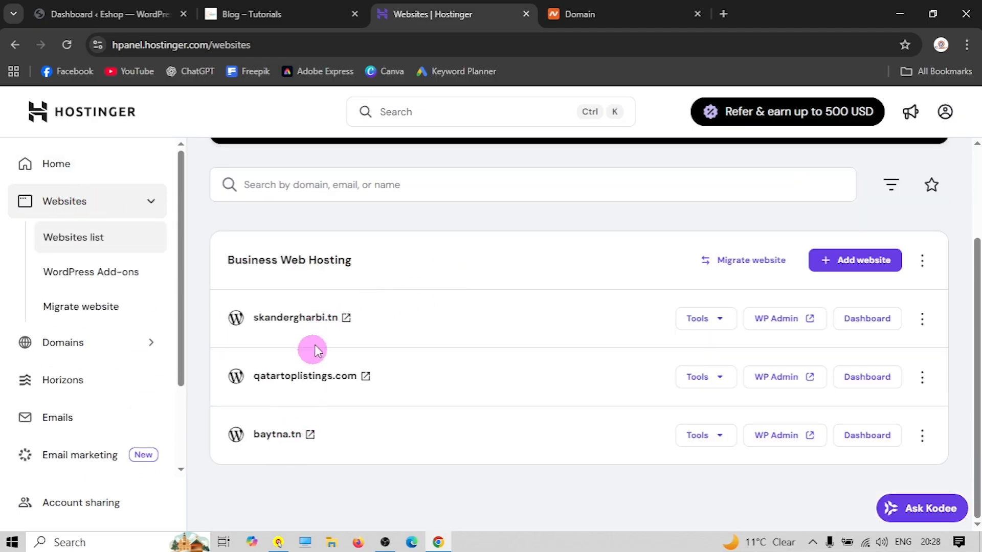
scroll(377, 458, up, 1)
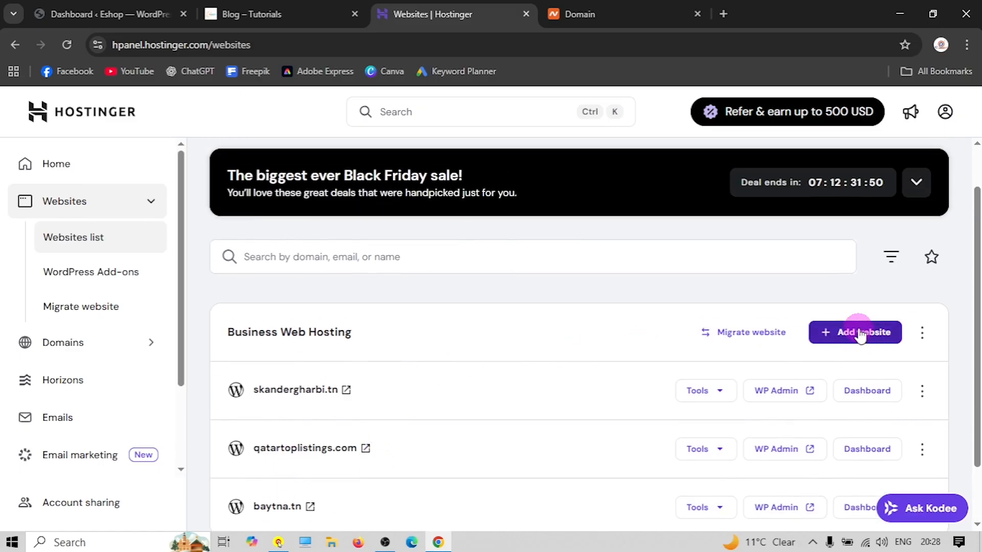
Add a new WordPress website, confirm its login details, and choose Create blank site
click(852, 338)
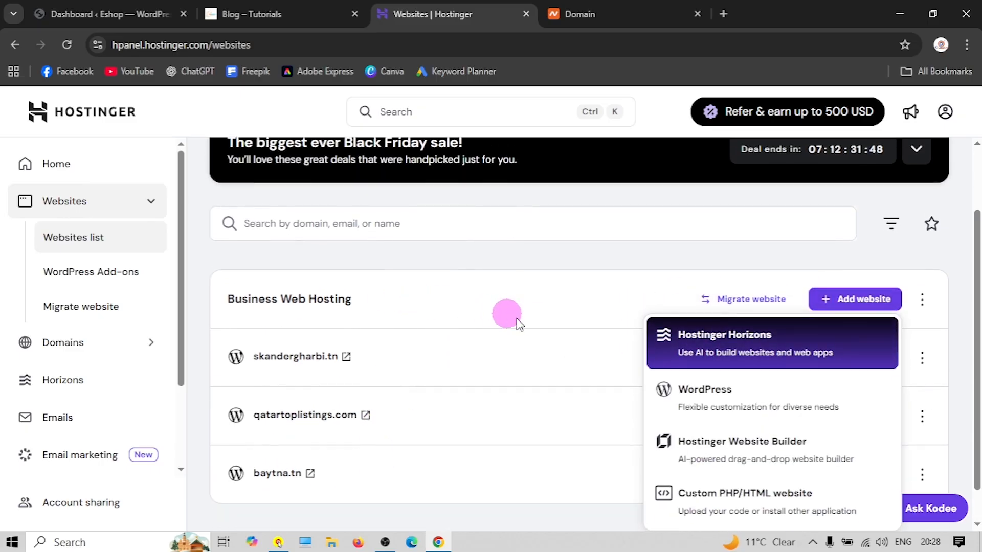
click(697, 401)
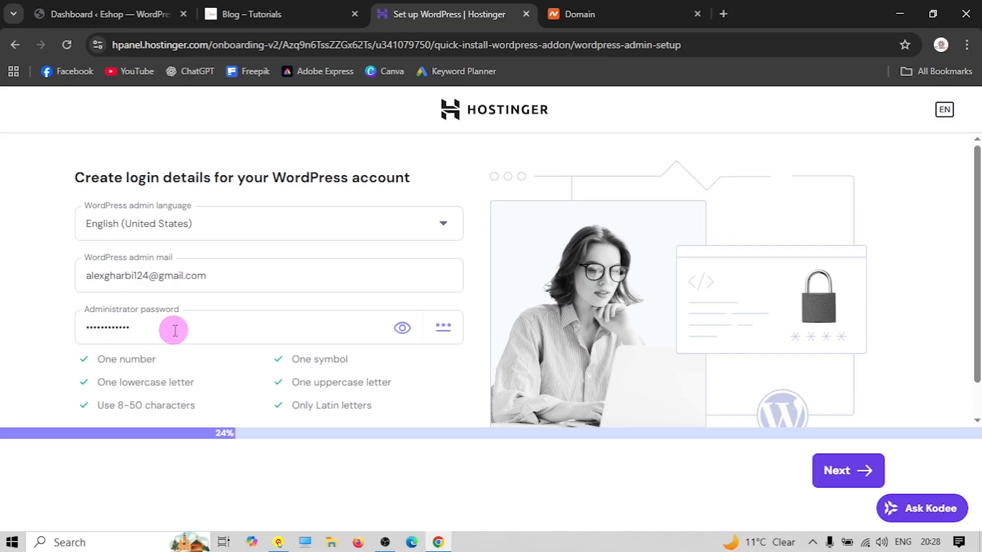
click(835, 470)
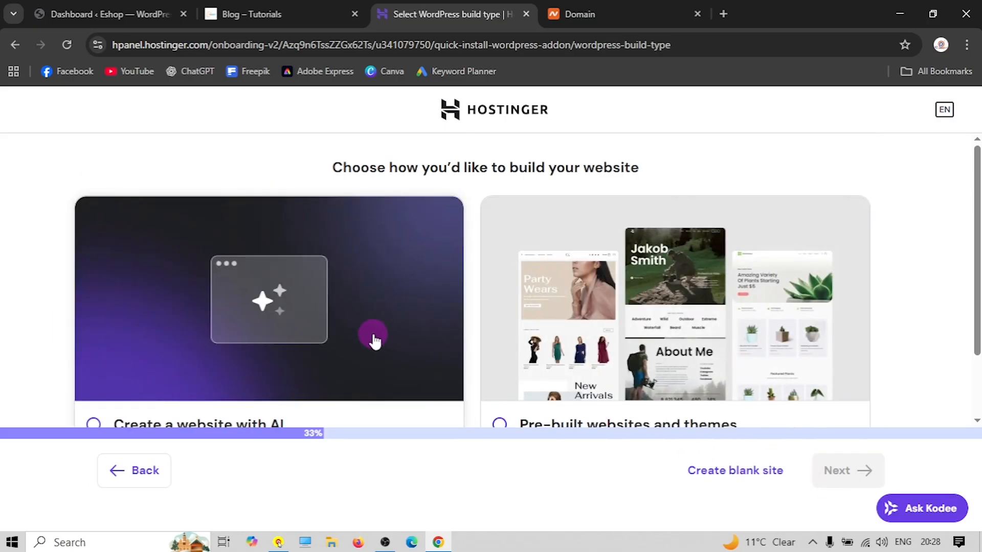
scroll(375, 341, down, 2)
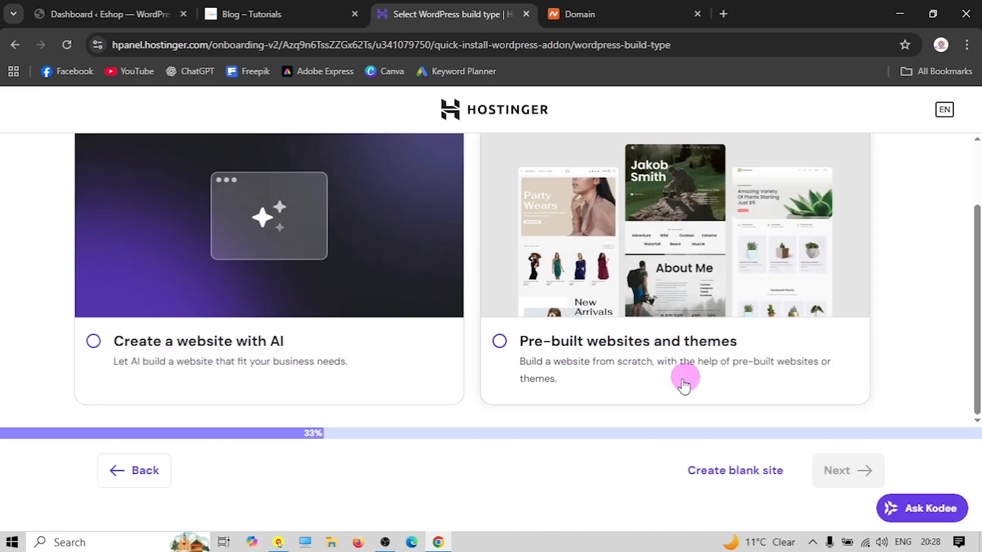
click(718, 471)
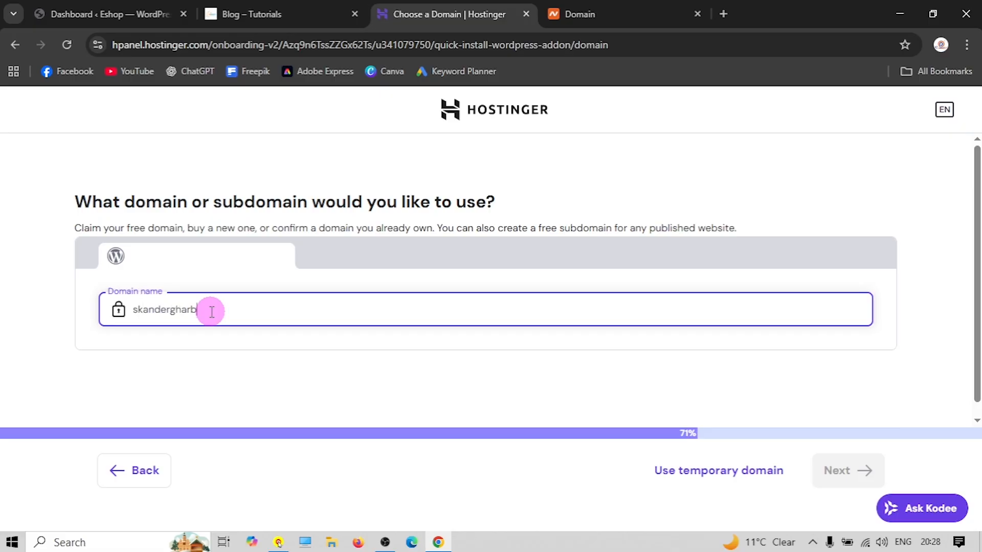
Use the already-owned .com domain, check it at Namecheap, and continue setup
text(.com)
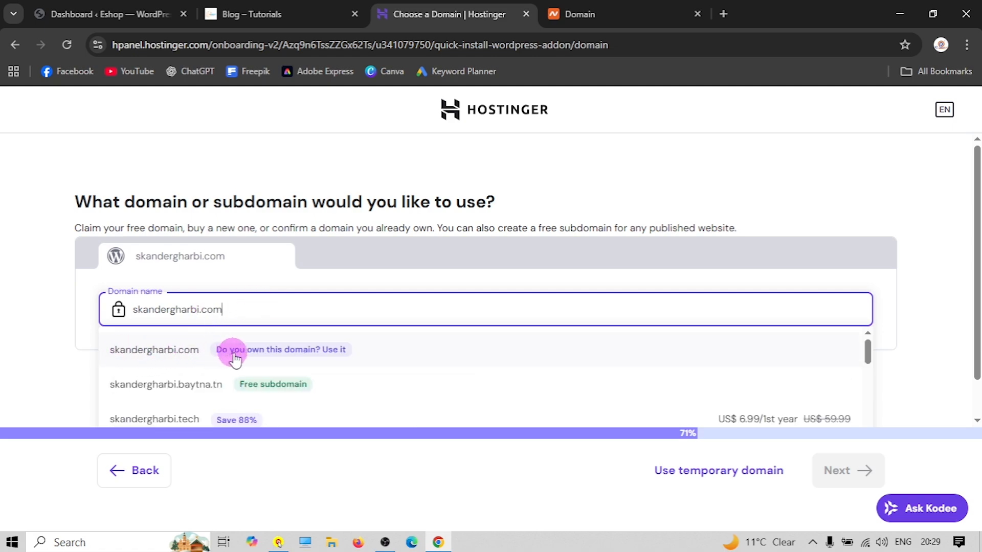
click(318, 349)
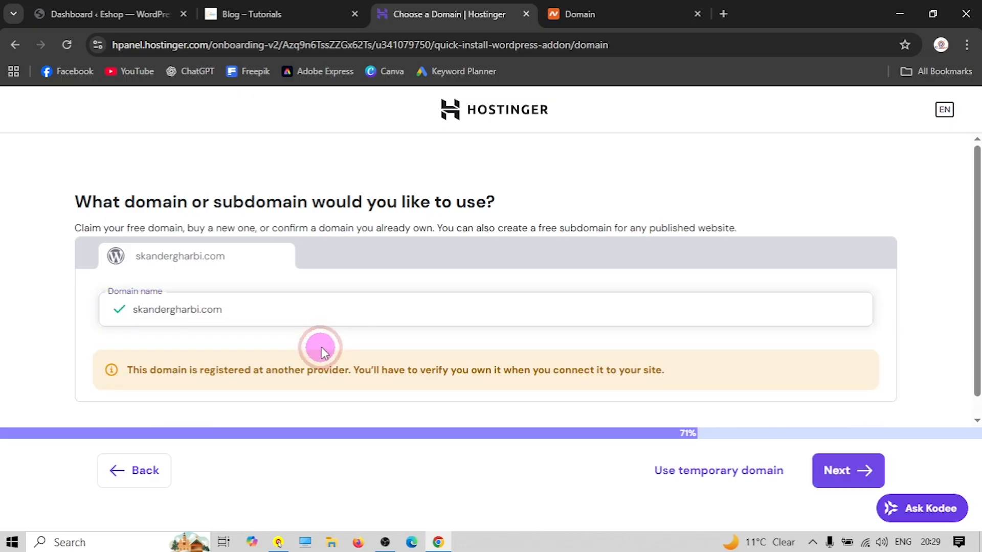
scroll(358, 330, down, 1)
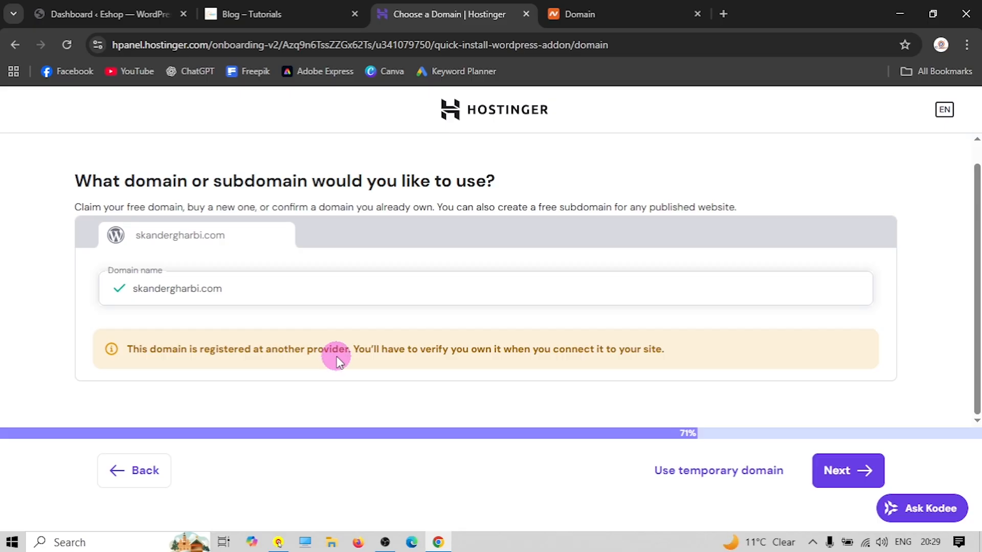
click(581, 14)
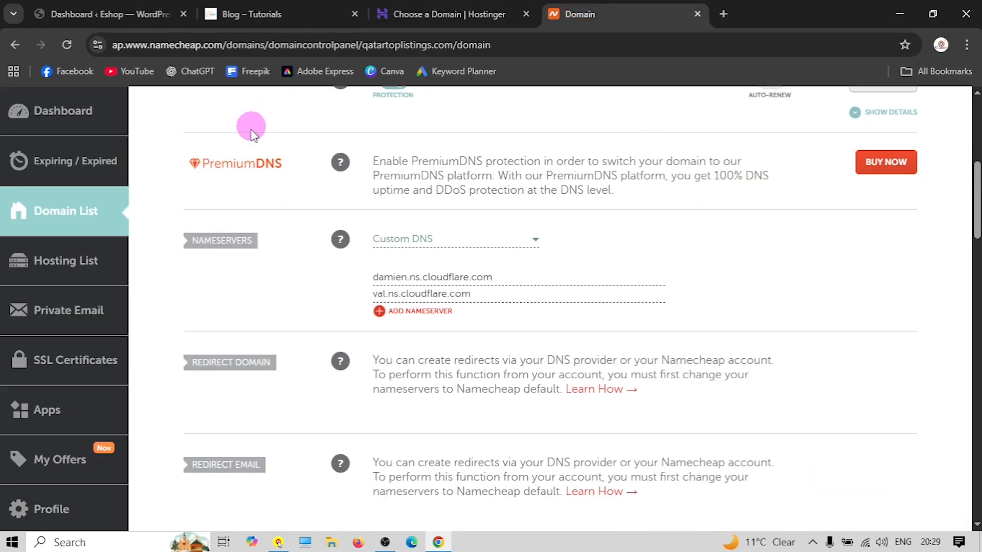
click(442, 16)
click(833, 469)
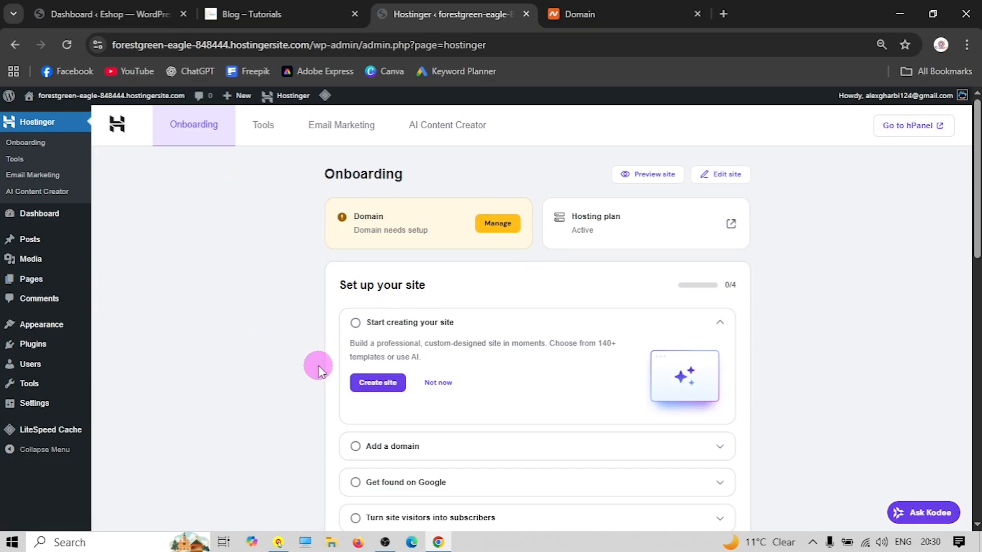
From the Hostinger onboarding page, open the Domain card's setup in hPanel
scroll(284, 369, down, 10)
scroll(272, 374, up, 10)
scroll(271, 374, down, 10)
scroll(298, 359, up, 10)
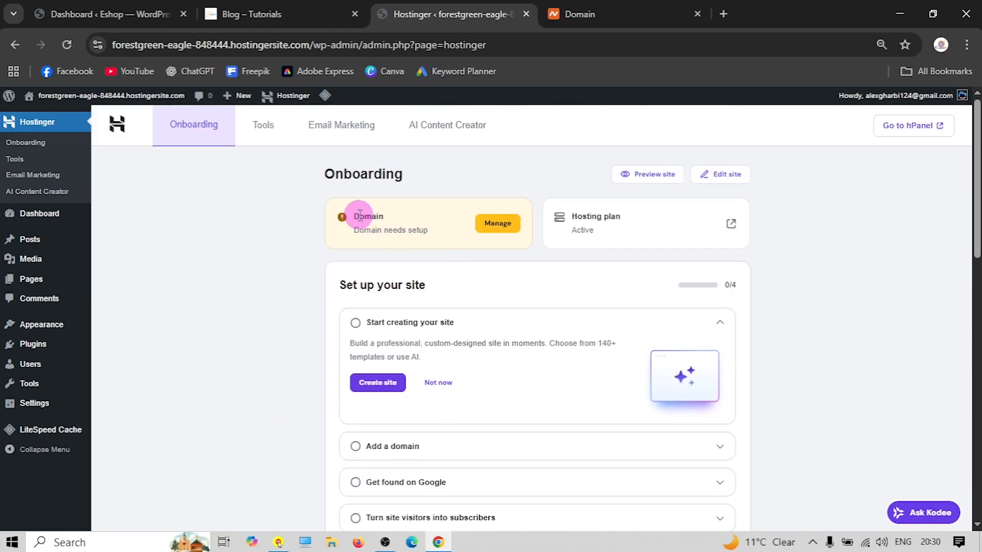
key(ctrl+plus)
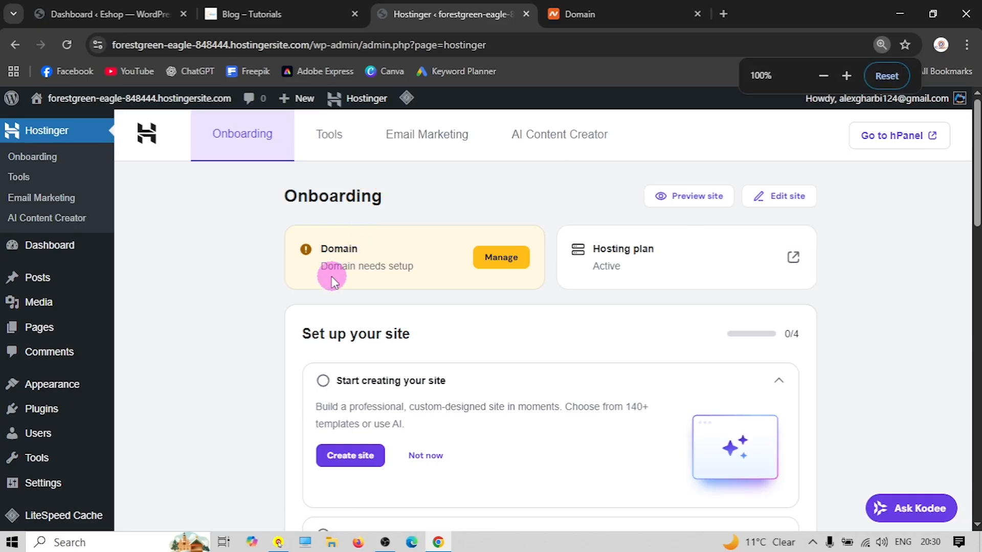
key(ctrl+minus)
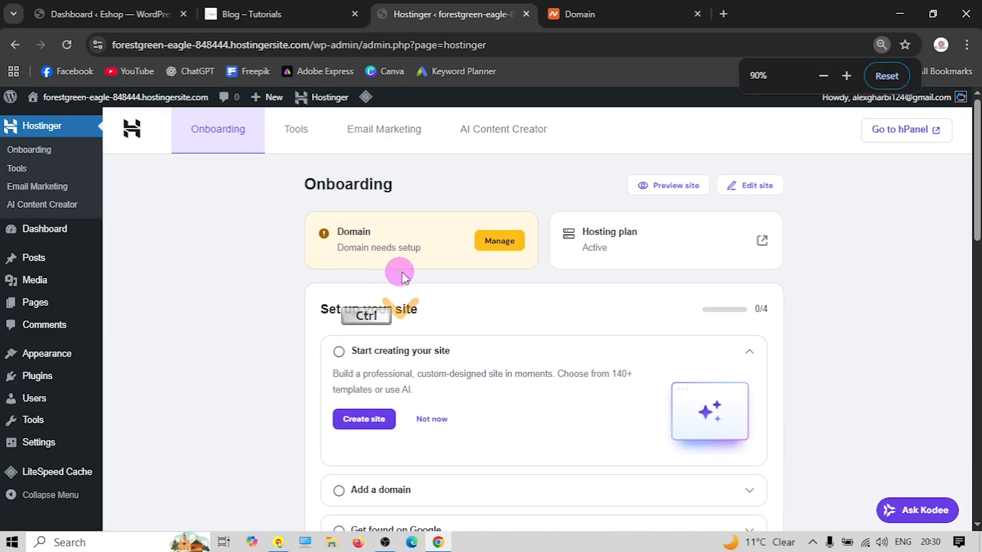
click(513, 241)
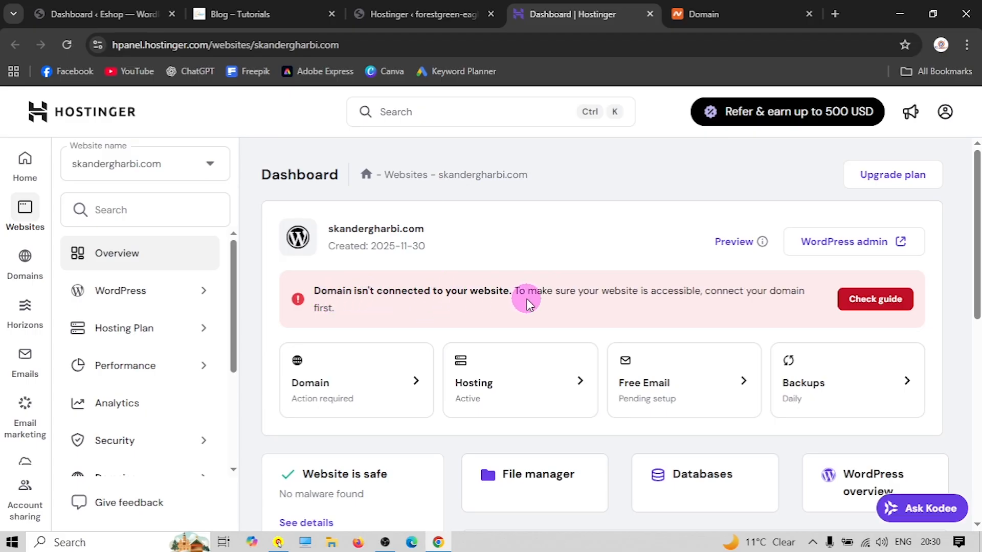
Find nameservers ns1.dns-parking.com and ns2.dns-parking.com in the guide, then switch to Namecheap
click(874, 300)
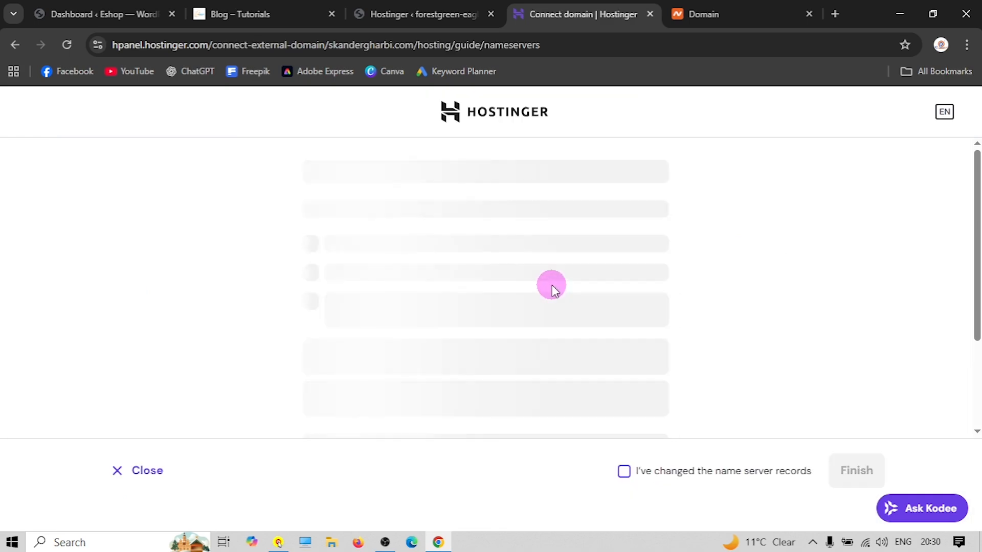
scroll(551, 284, down, 3)
scroll(345, 256, up, 3)
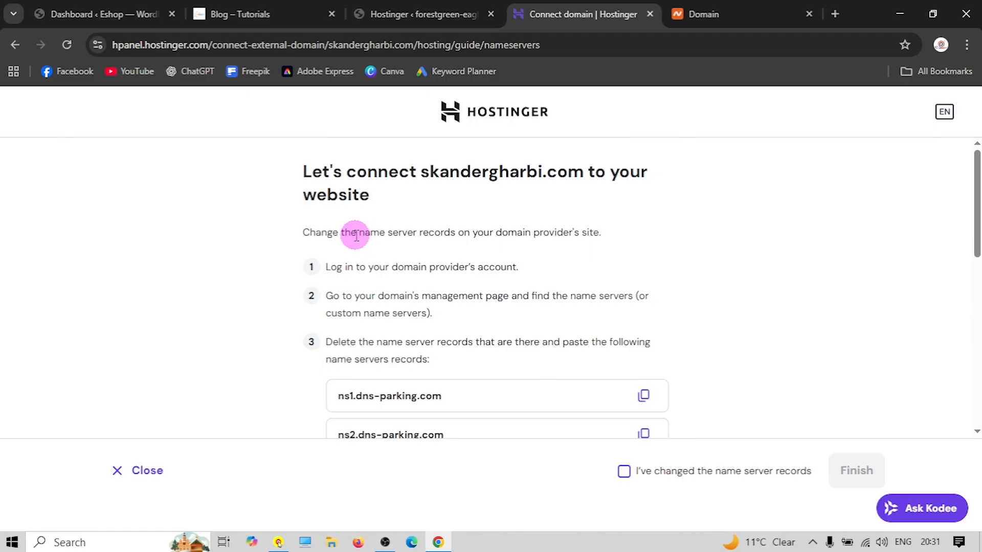
scroll(379, 230, down, 1)
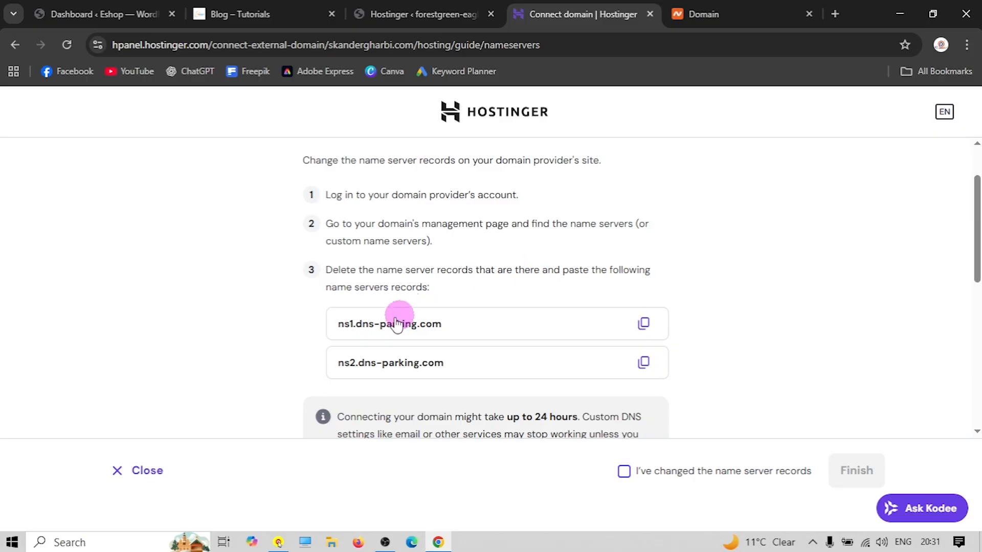
scroll(313, 307, down, 1)
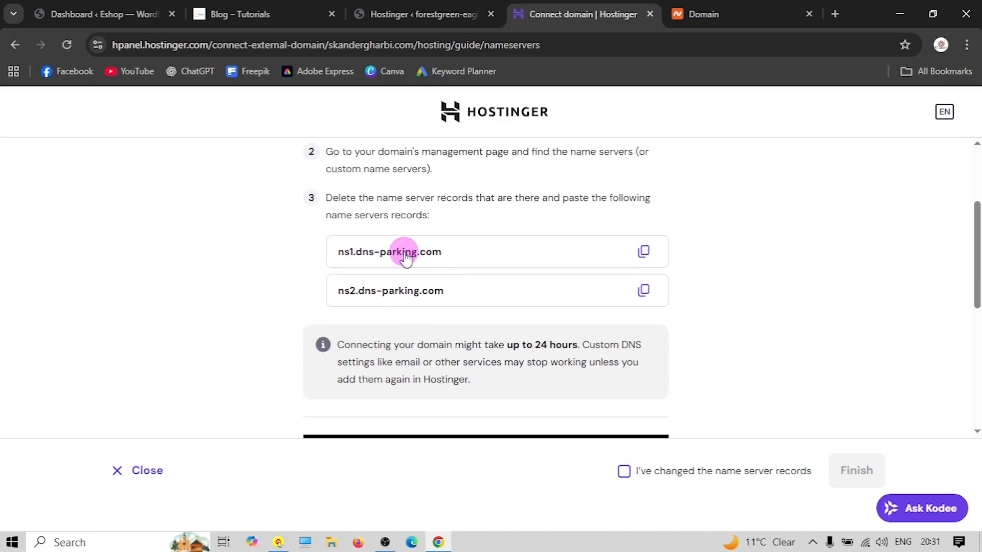
click(775, 15)
scroll(431, 209, up, 5)
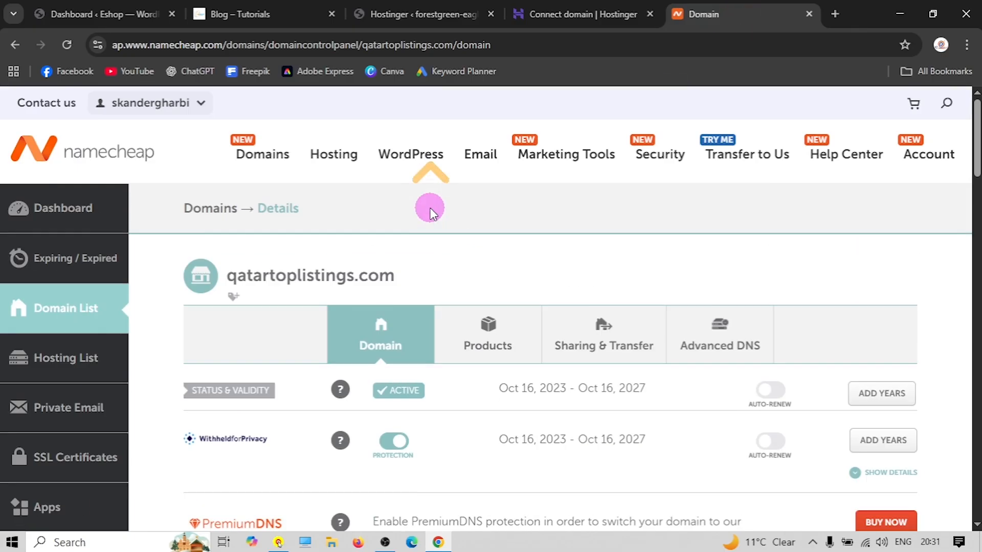
Find qatartoplistings.com's Cloudflare custom nameservers in the Namecheap account, then go back to Hostinger's guide
click(120, 158)
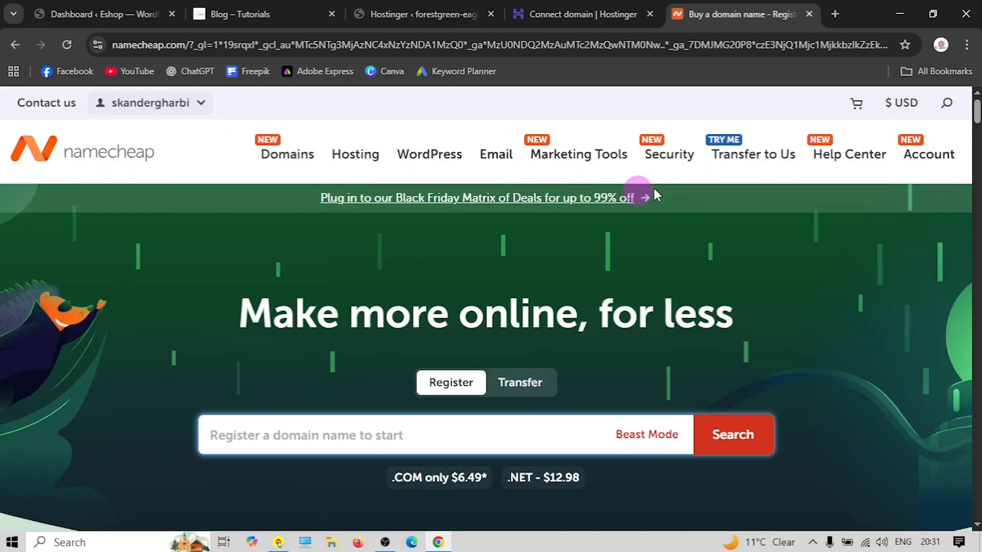
click(928, 162)
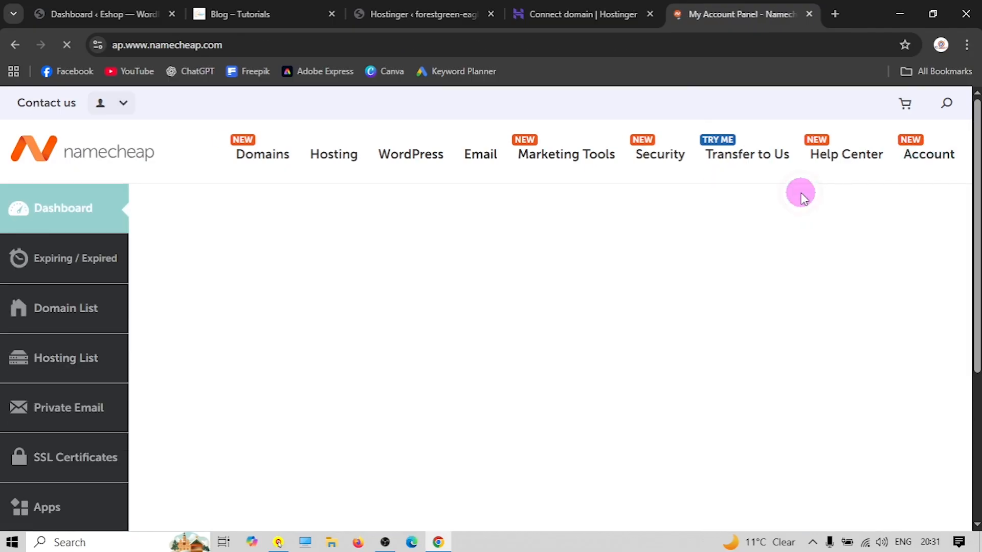
scroll(463, 290, down, 2)
scroll(462, 290, down, 1)
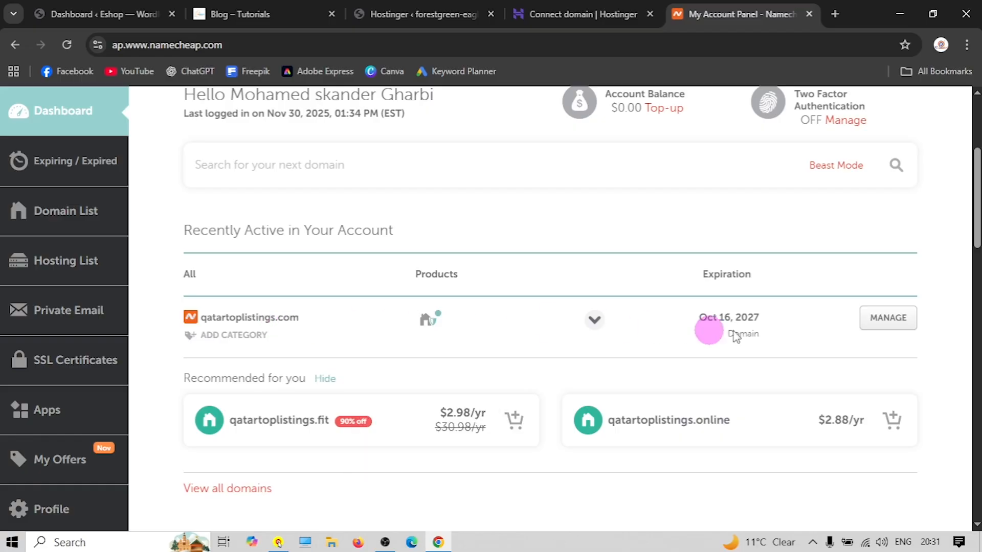
click(899, 327)
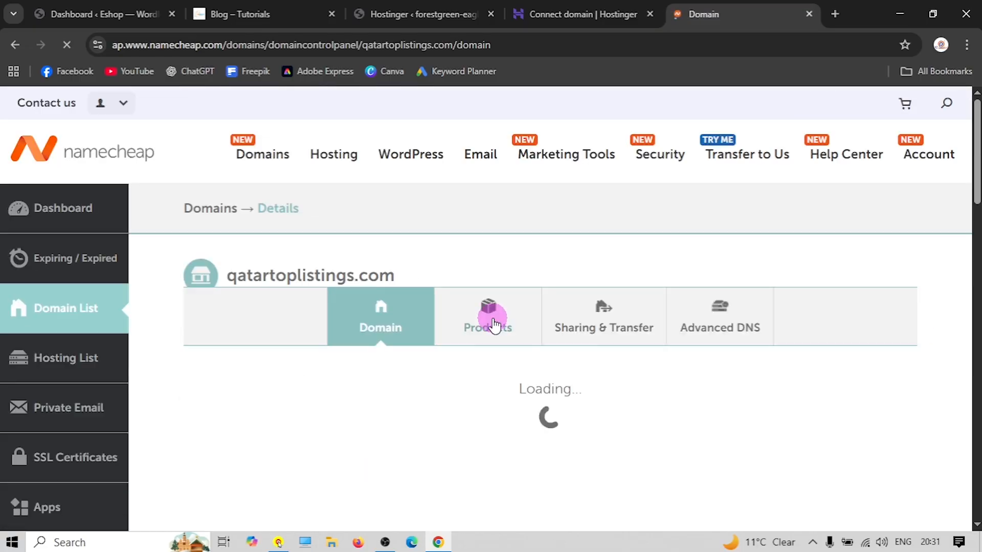
scroll(480, 317, down, 3)
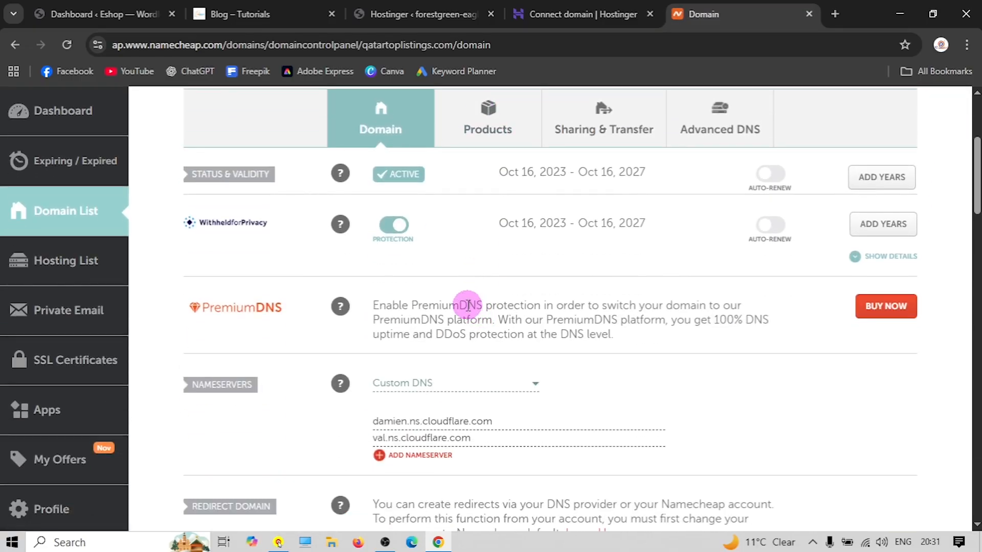
scroll(440, 307, down, 1)
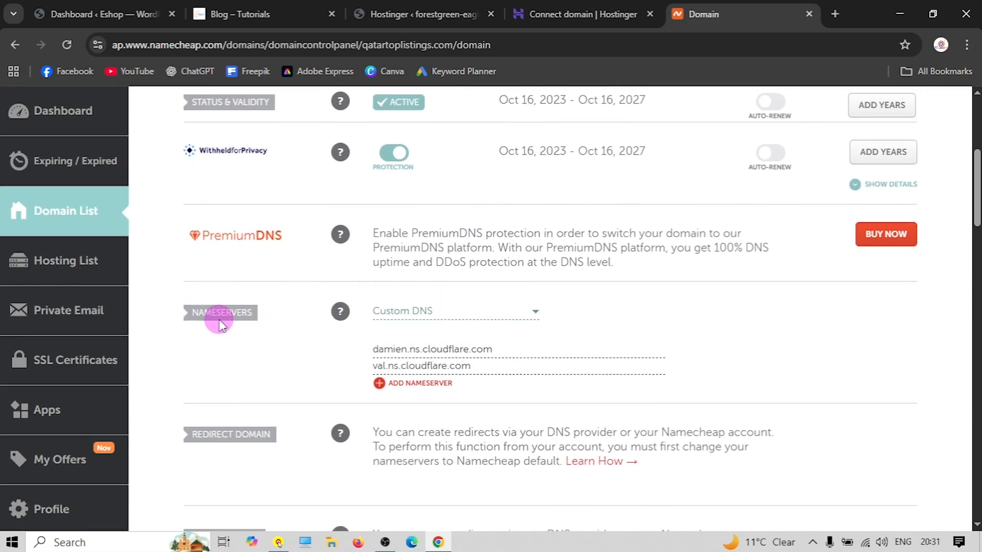
click(545, 15)
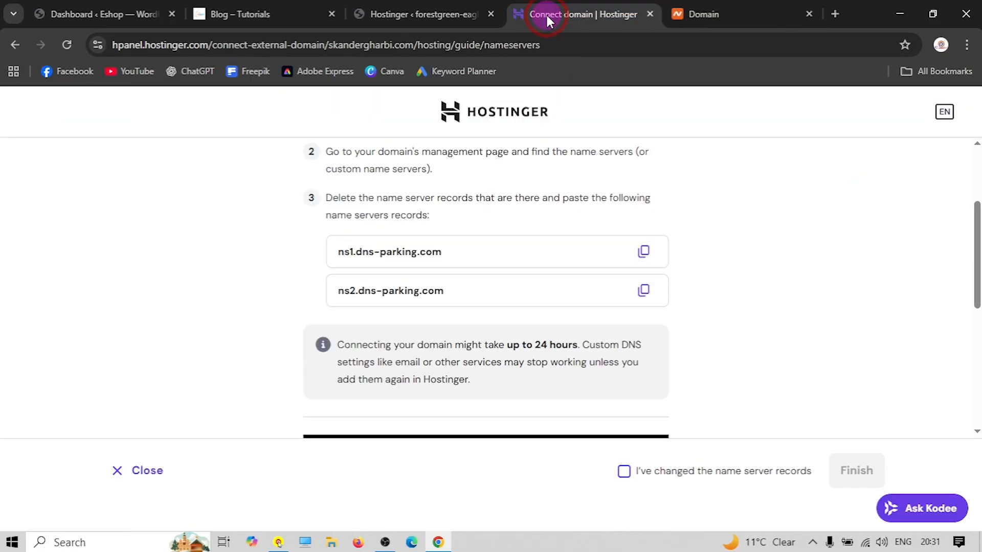
Replace the first Custom DNS nameserver in Namecheap with ns1.dns-parking.com copied from Hostinger
click(474, 283)
click(760, 10)
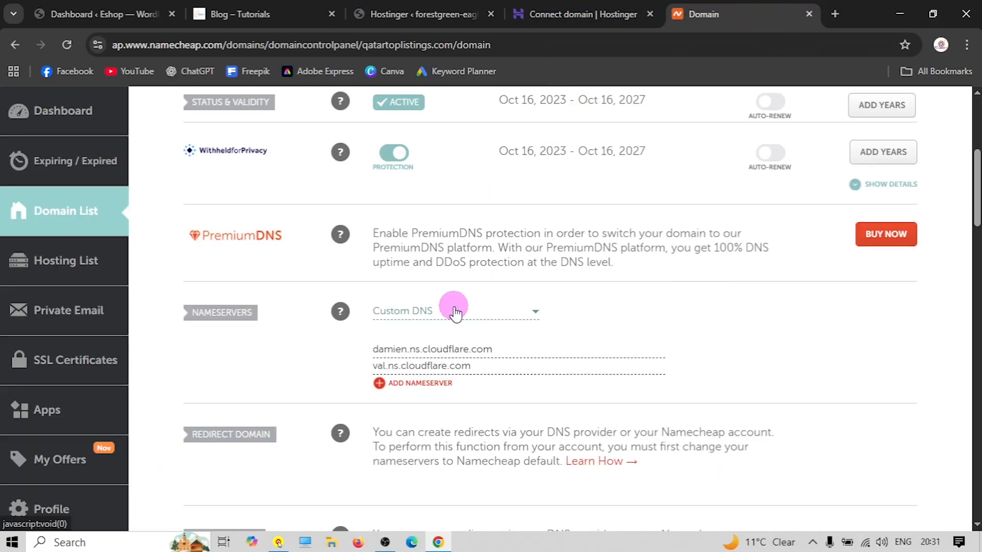
click(453, 312)
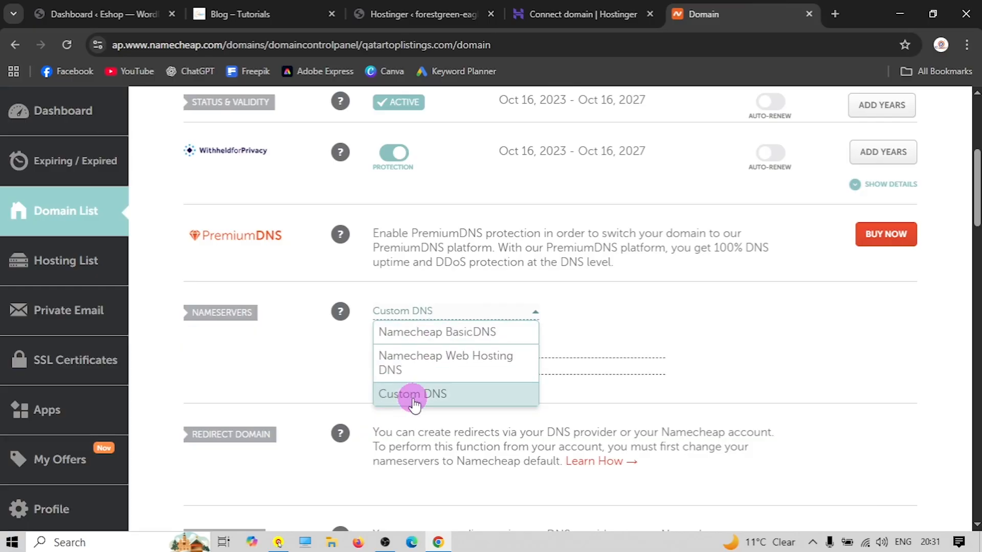
click(412, 395)
double_click(431, 350)
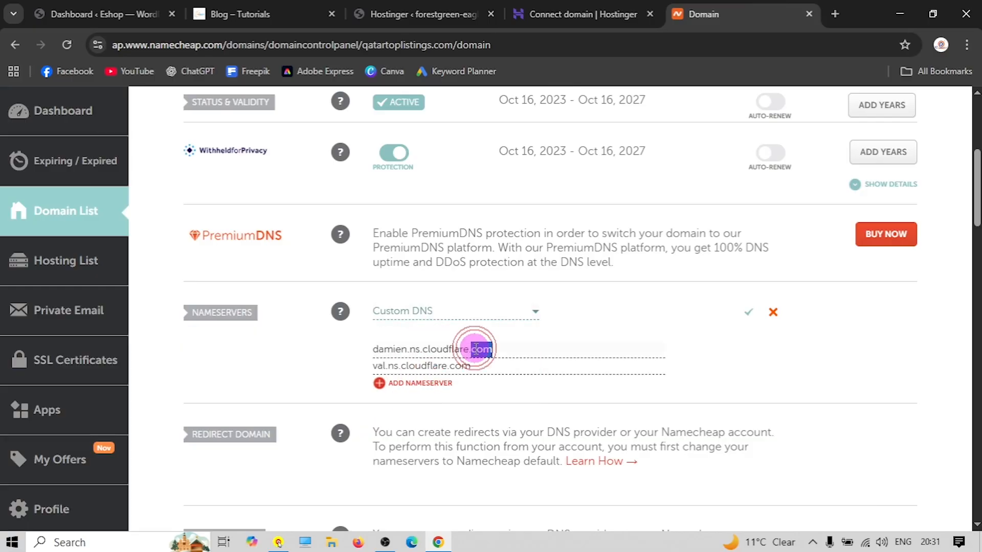
triple_click(471, 350)
right_click(476, 351)
click(526, 274)
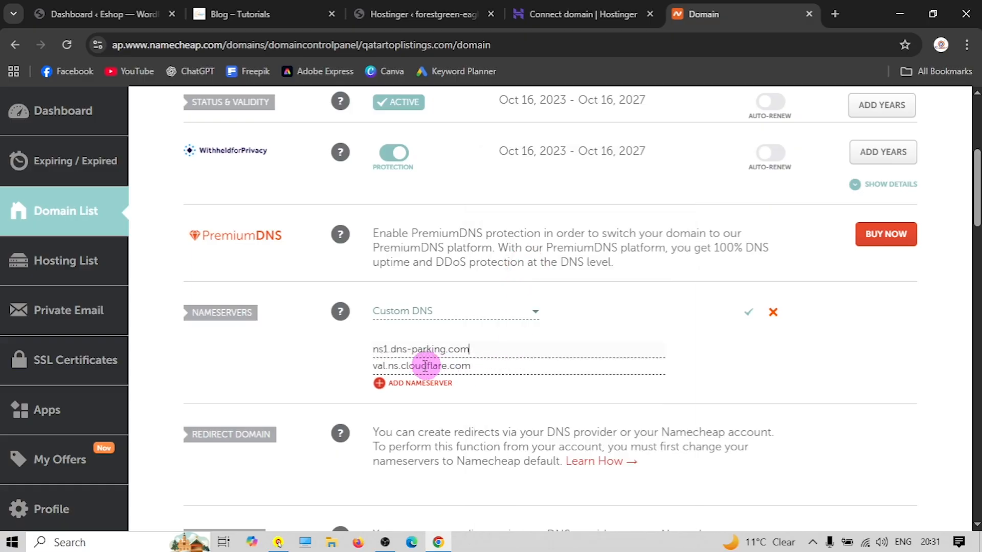
Replace the second Custom DNS nameserver with ns2.dns-parking.com
click(560, 15)
click(643, 291)
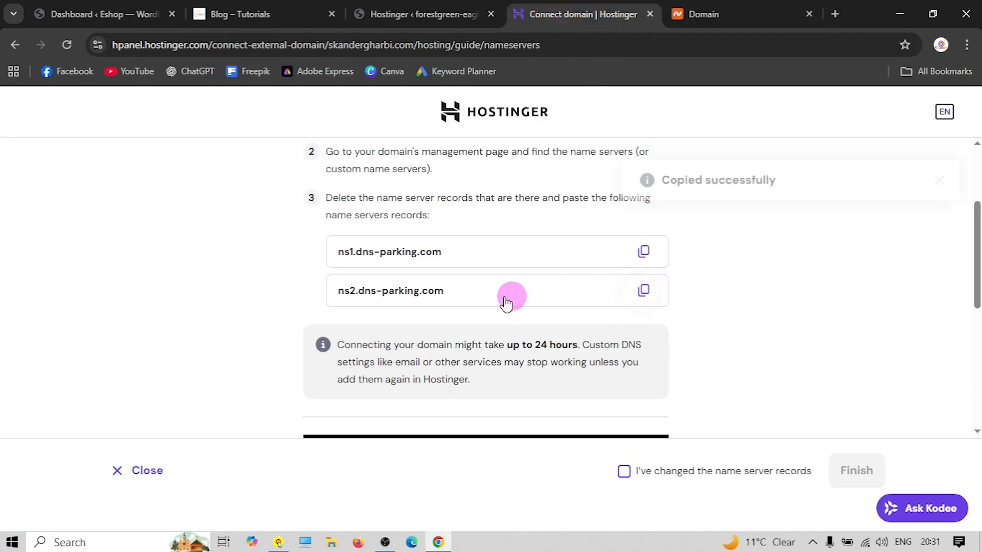
click(721, 12)
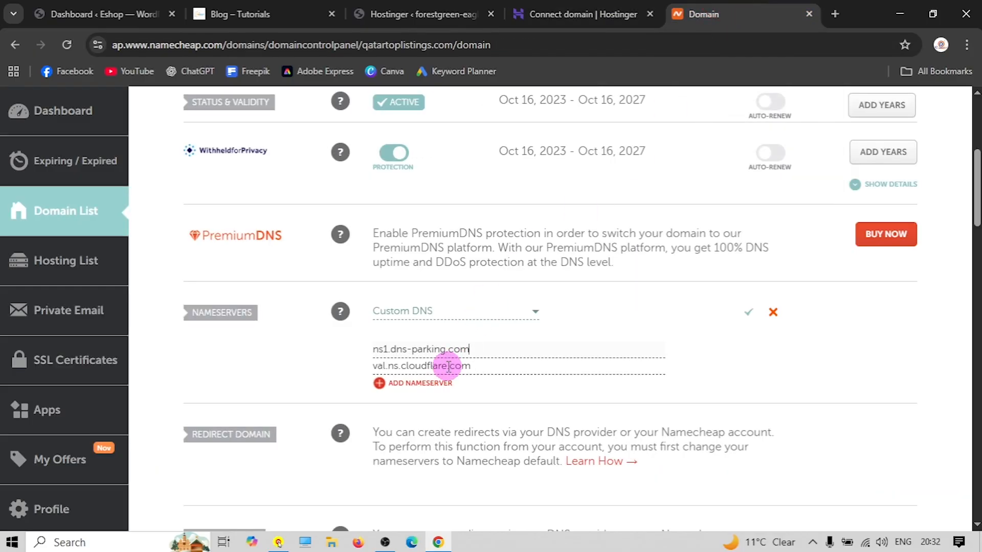
triple_click(411, 373)
right_click(410, 373)
click(479, 274)
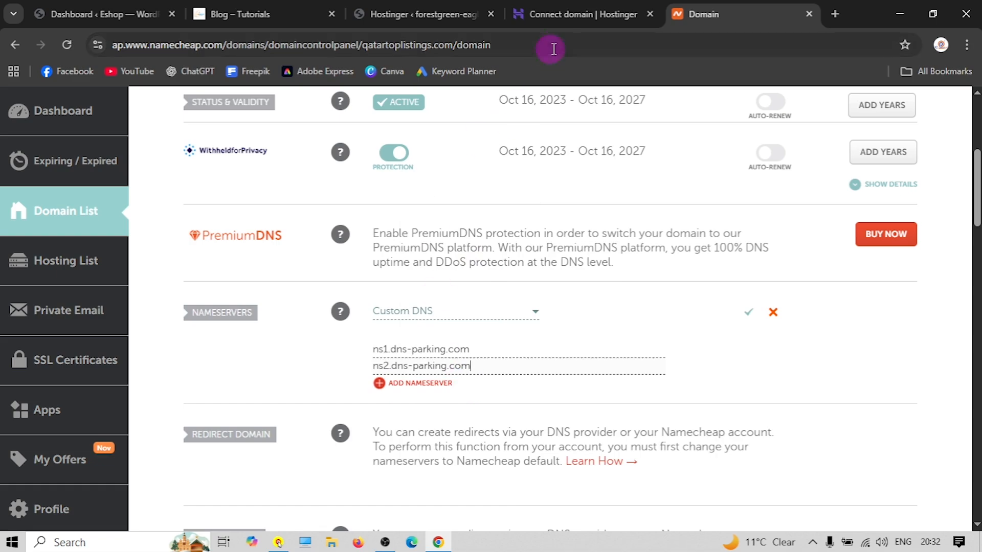
Recheck the Namecheap nameservers and close Hostinger's connection guide without confirming the change
click(562, 14)
scroll(541, 389, down, 5)
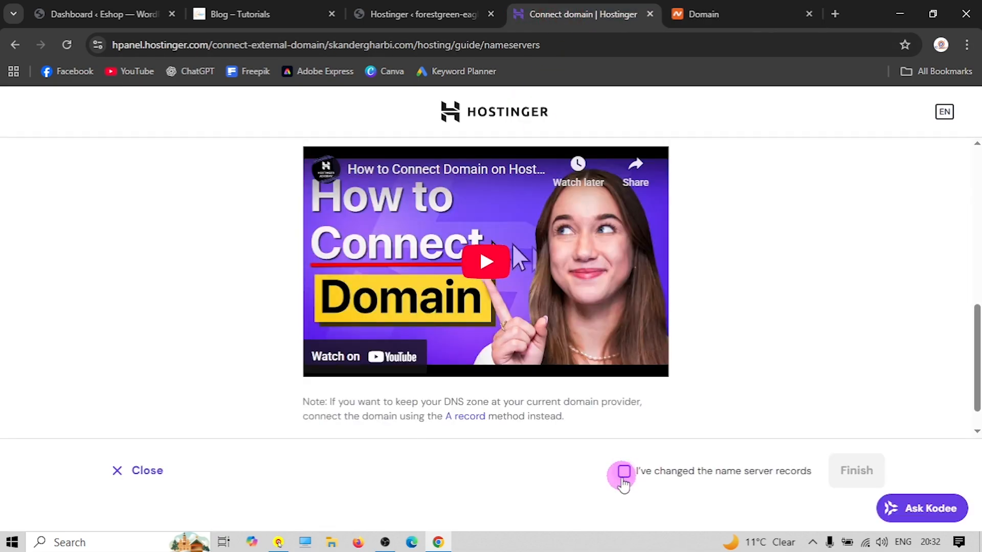
click(623, 471)
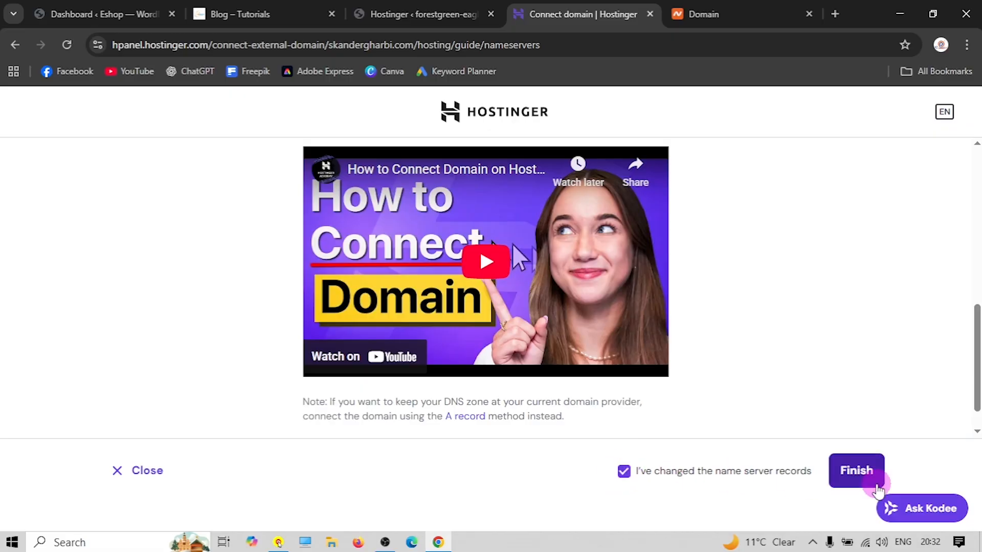
click(624, 473)
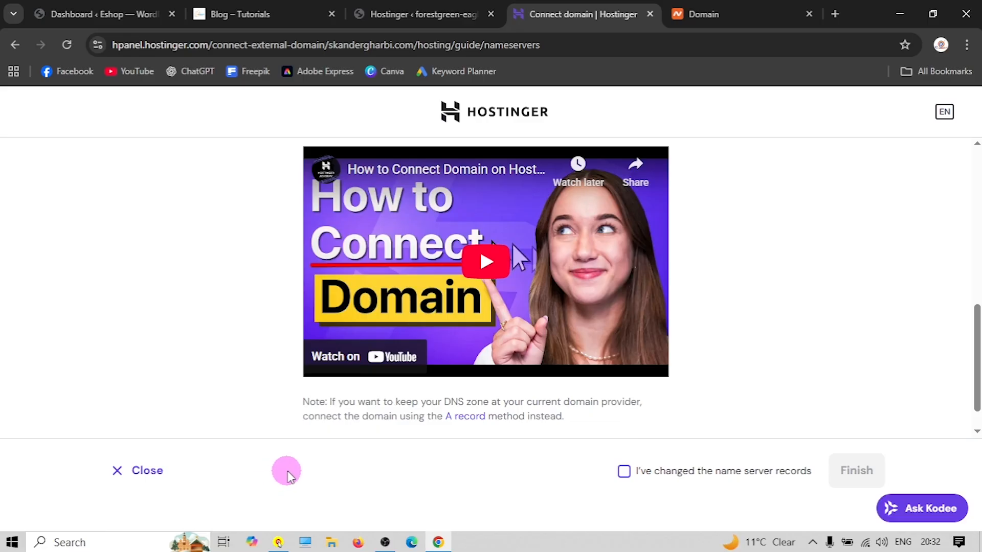
click(701, 14)
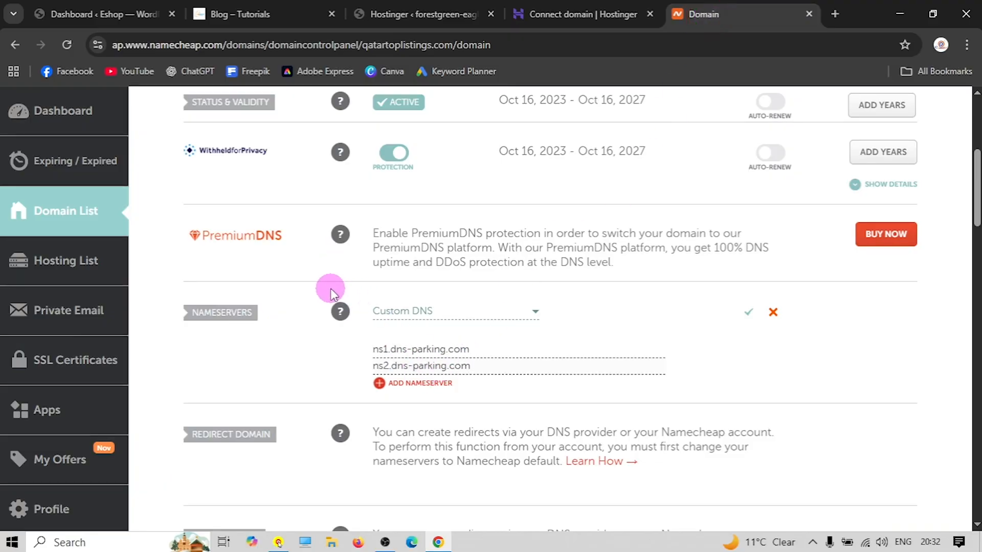
click(559, 14)
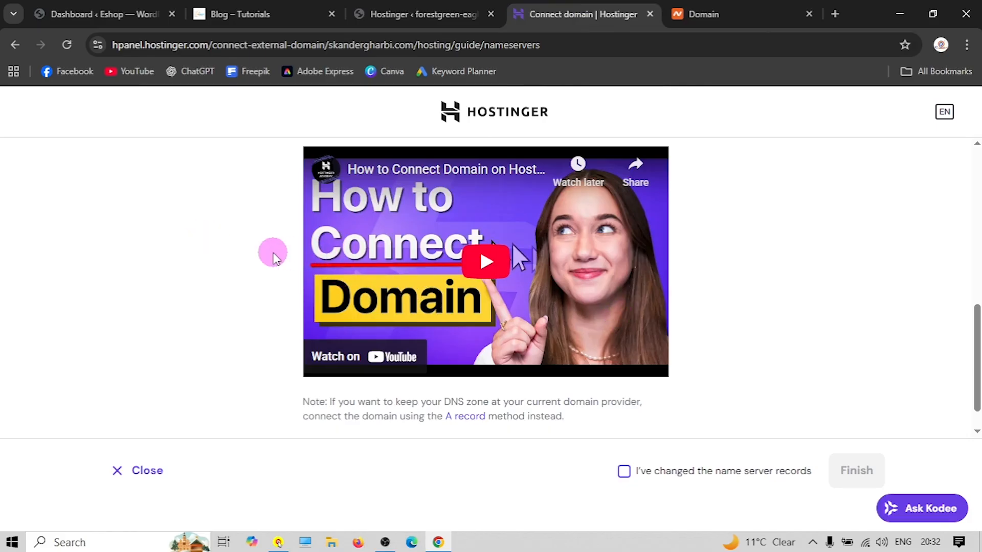
click(151, 471)
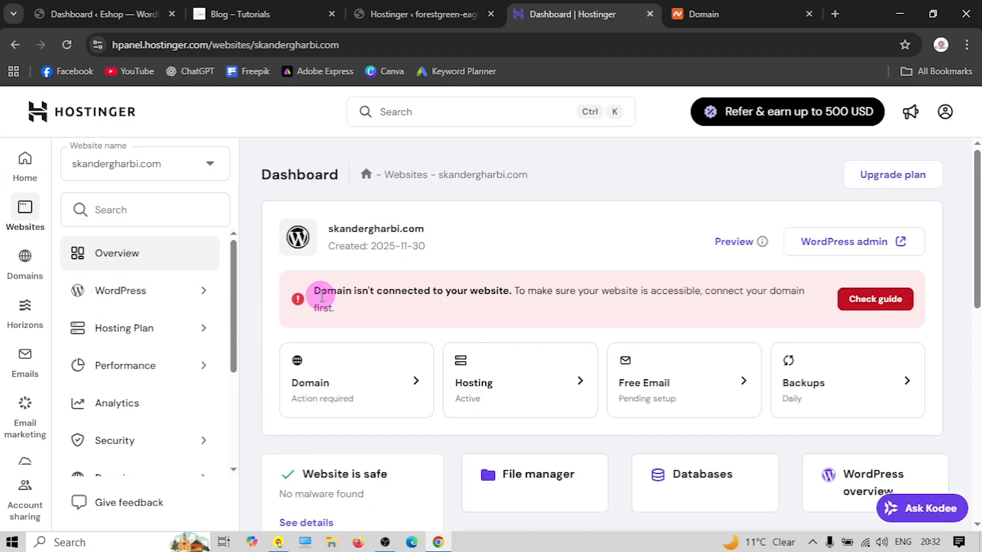
Delete the skandergharbi.com website from Hostinger's websites list, acknowledging that all its data will be lost
scroll(322, 291, down, 4)
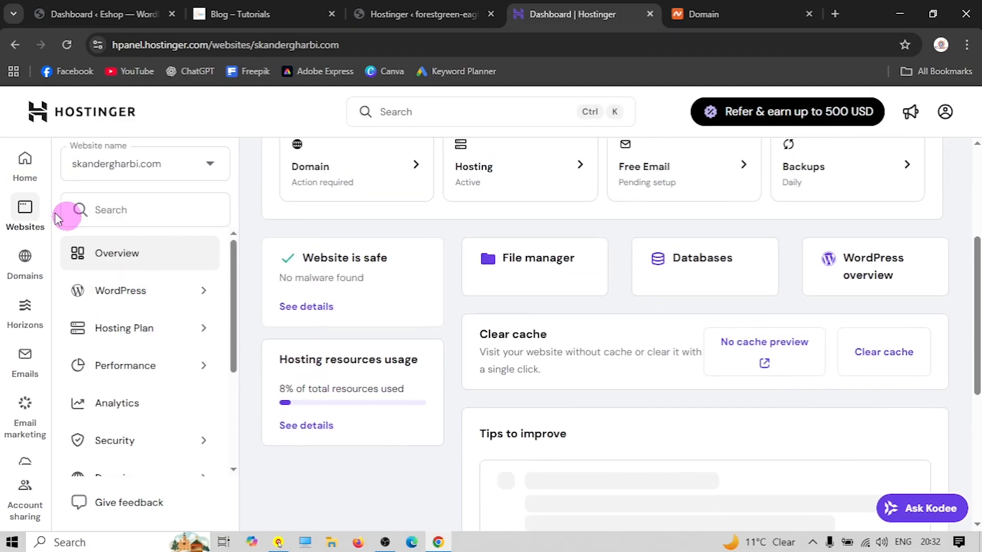
click(24, 172)
click(60, 204)
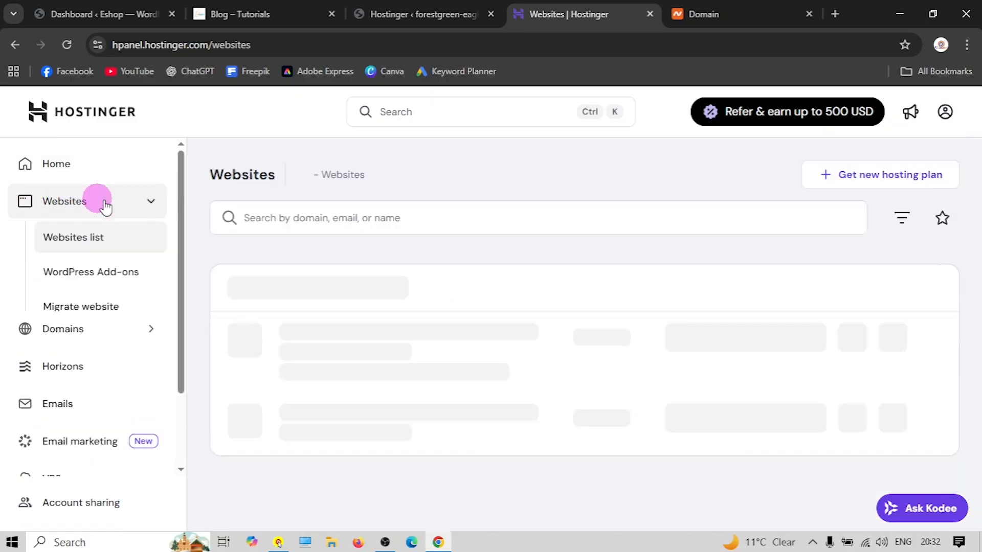
scroll(380, 302, down, 4)
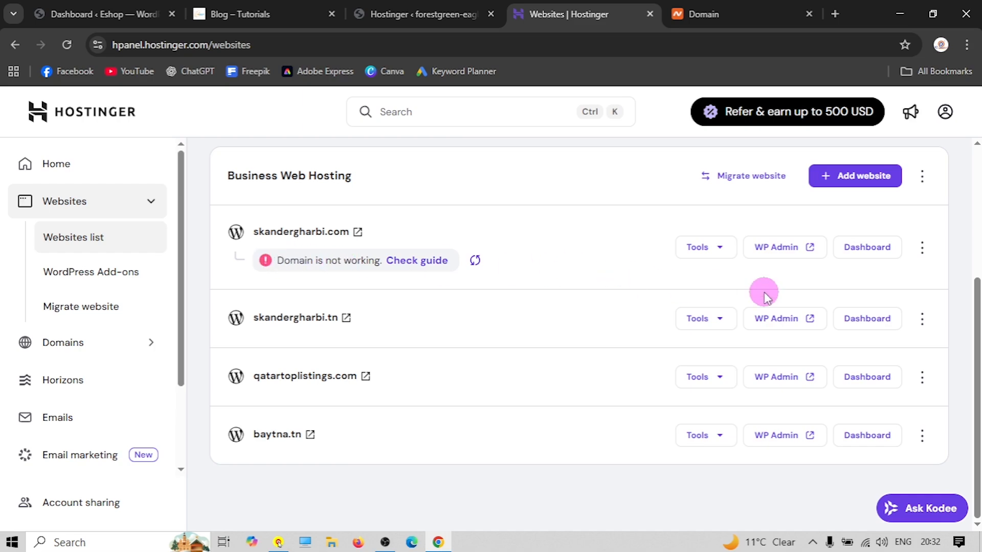
click(922, 249)
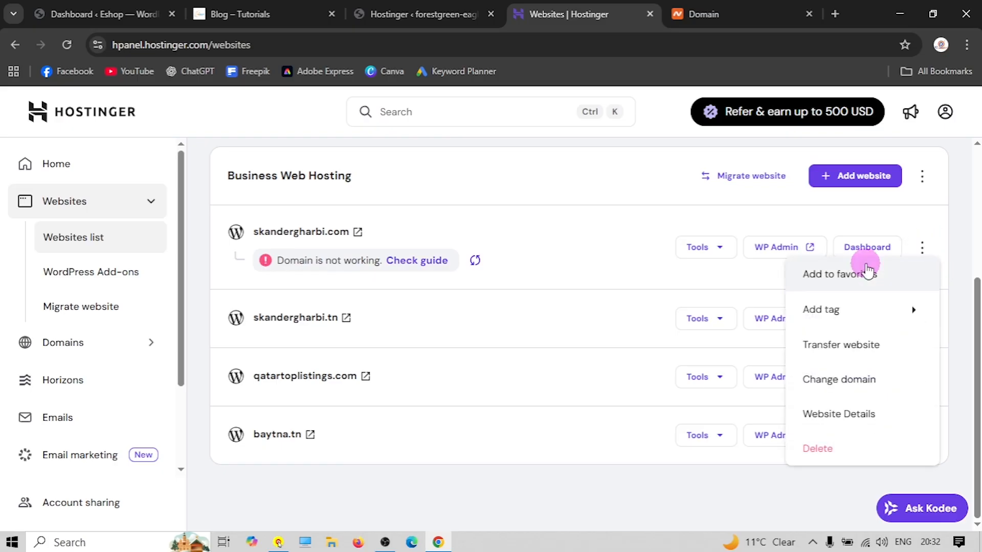
click(813, 446)
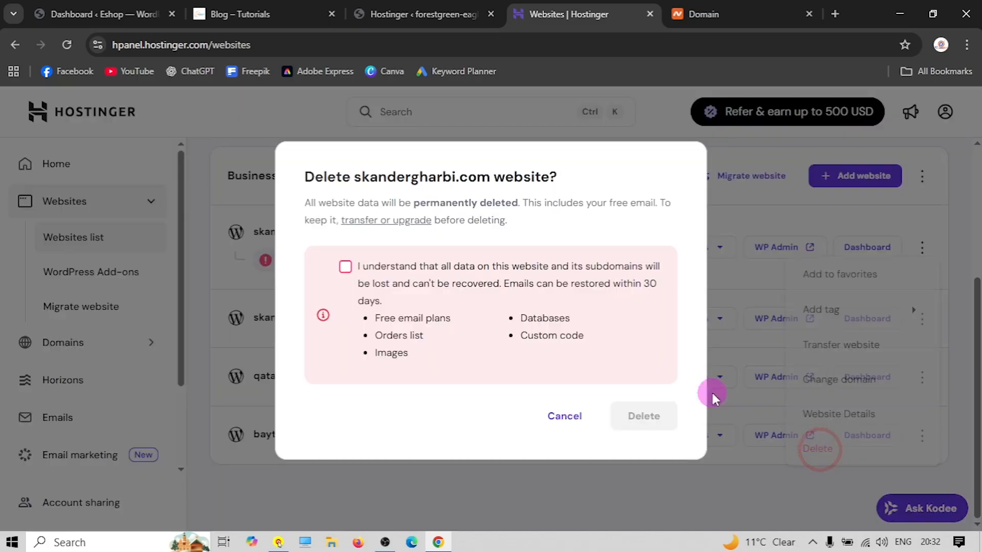
click(345, 266)
click(637, 409)
click(489, 365)
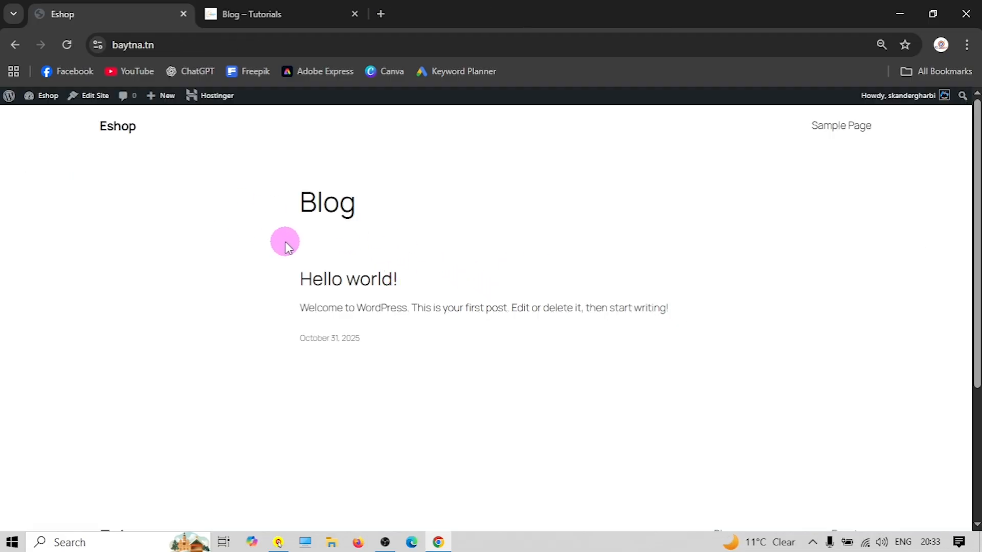
Search the theme directory for 'woostify', install the Woostify theme and activate it
click(46, 97)
mouse_move(31, 299)
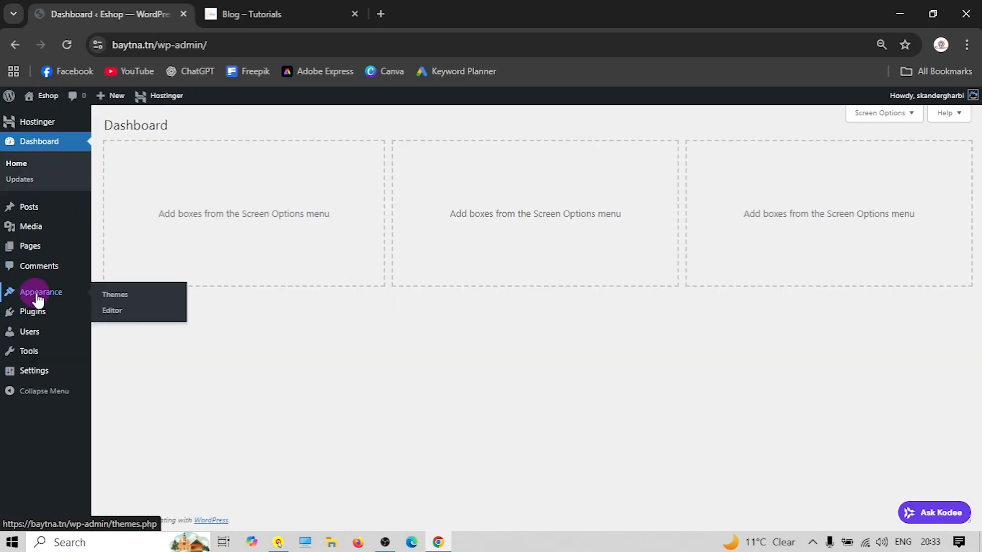
click(135, 306)
click(132, 306)
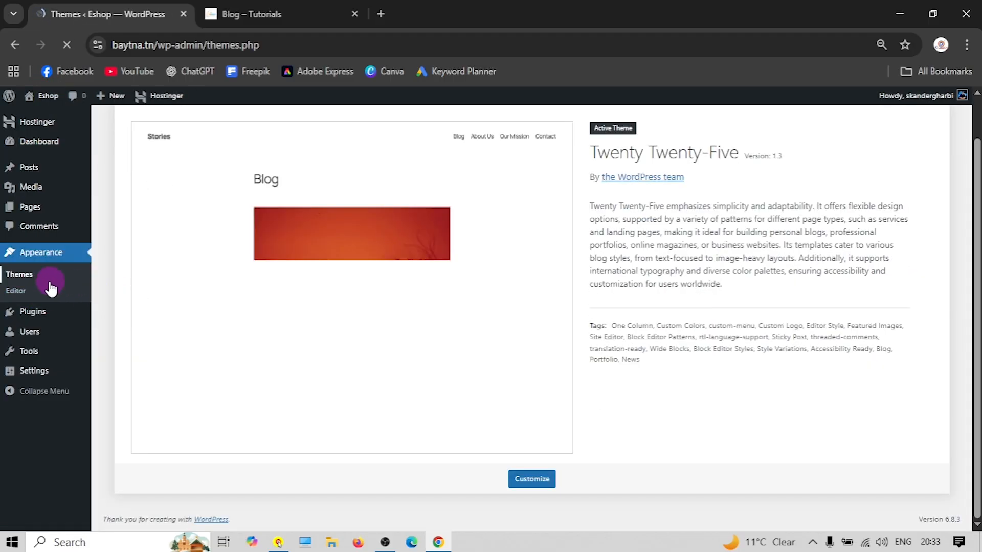
scroll(154, 286, up, 2)
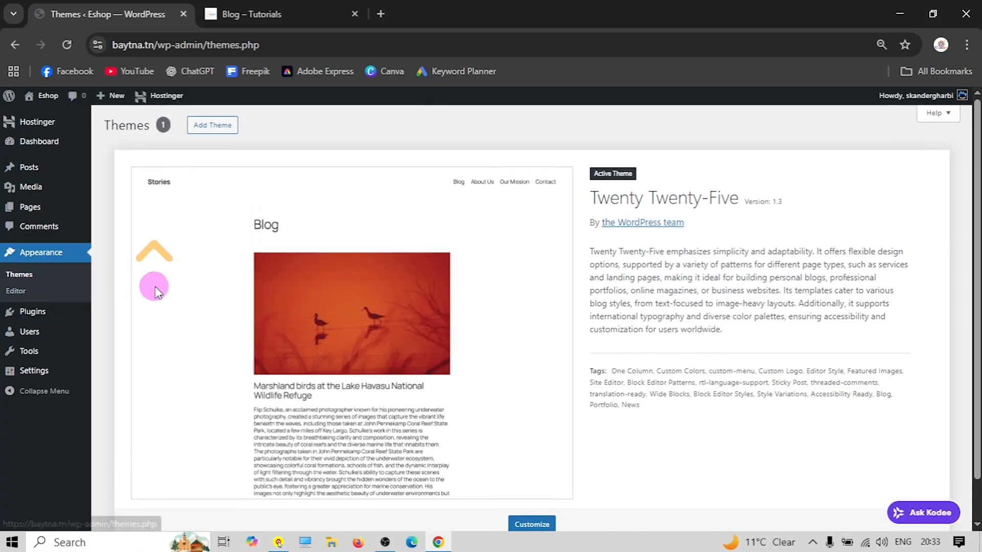
click(212, 129)
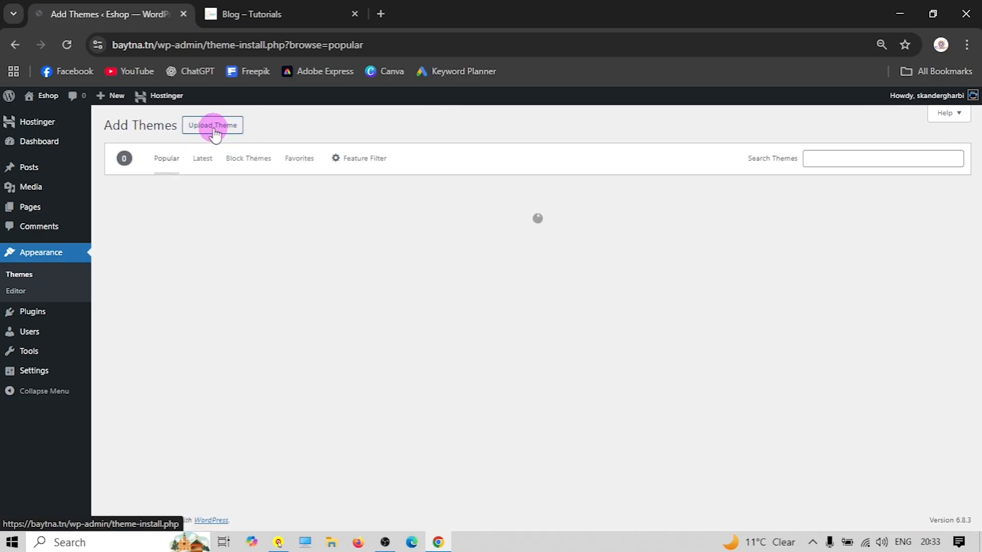
scroll(436, 286, down, 13)
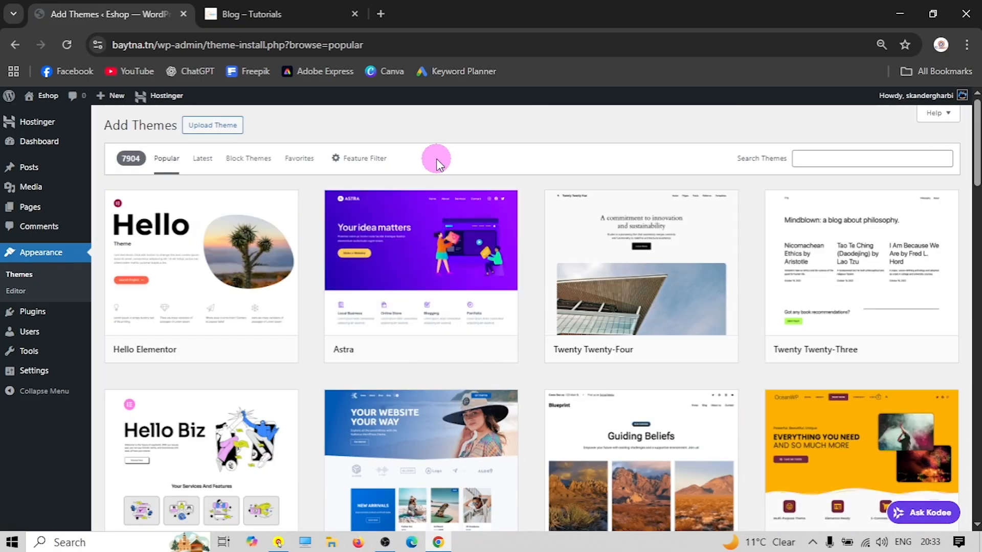
click(823, 160)
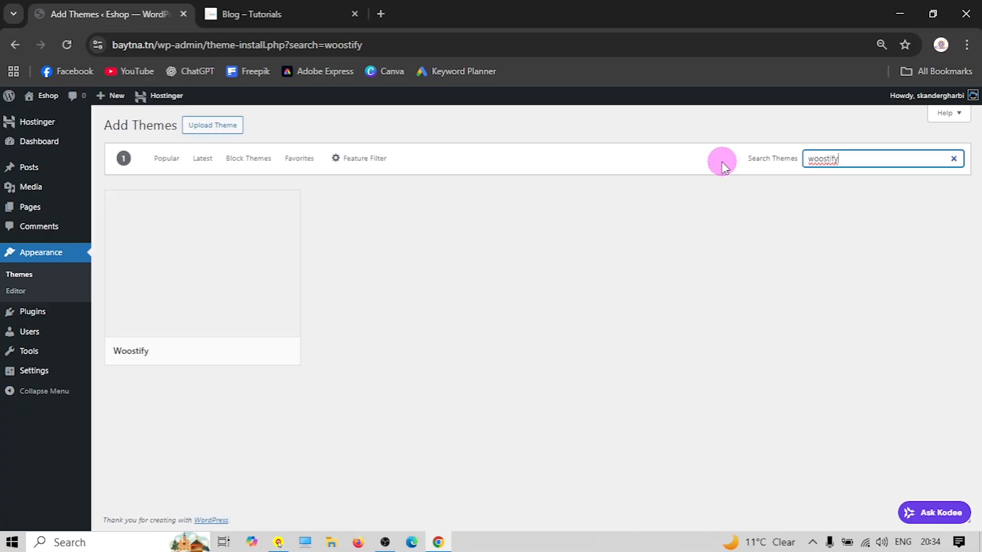
mouse_move(192, 274)
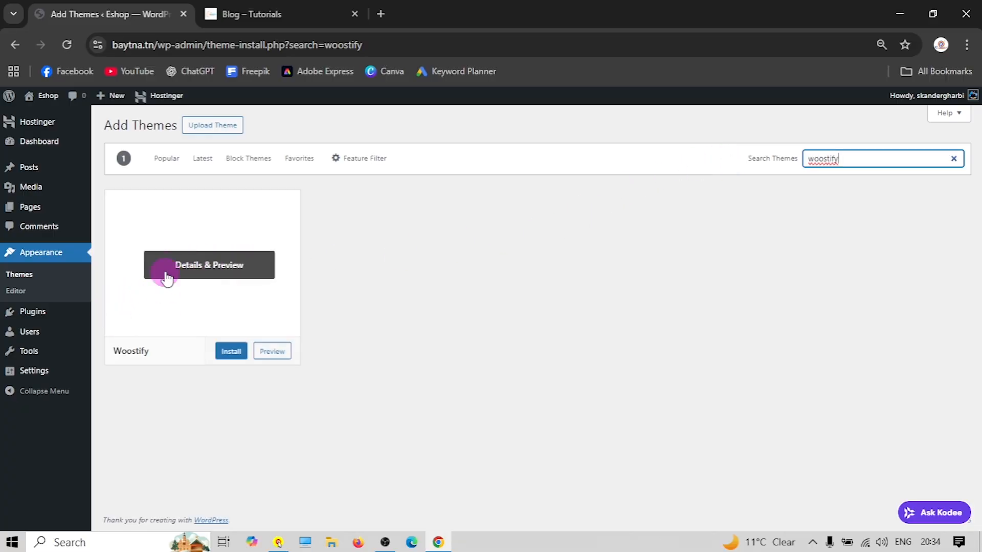
click(230, 350)
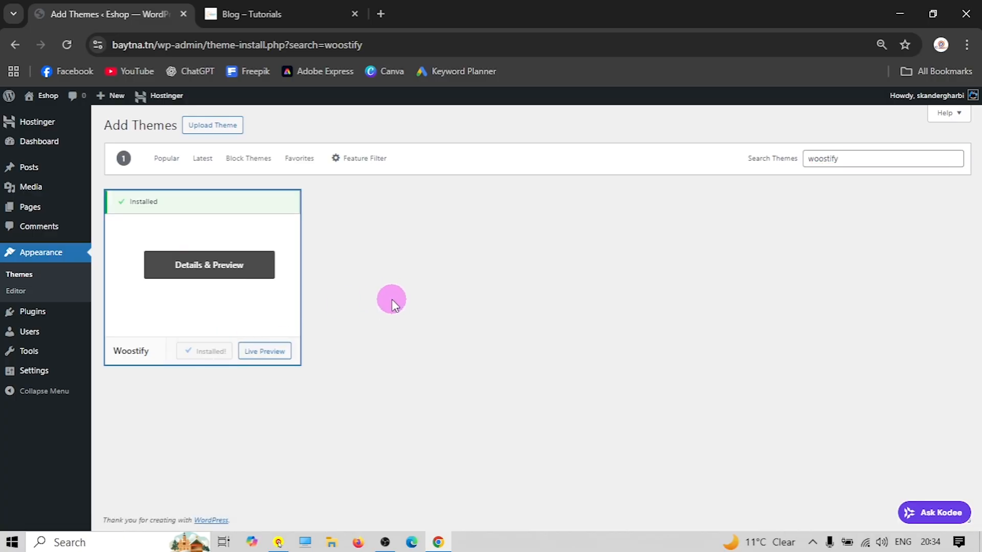
click(210, 351)
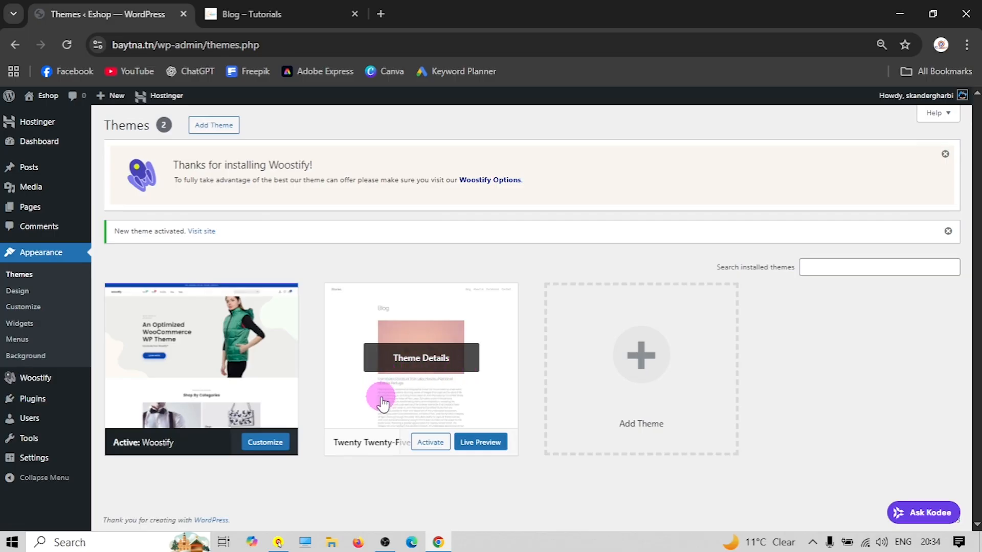
Delete the unused Twenty Twenty-Five theme from its Theme Details
click(428, 333)
click(557, 504)
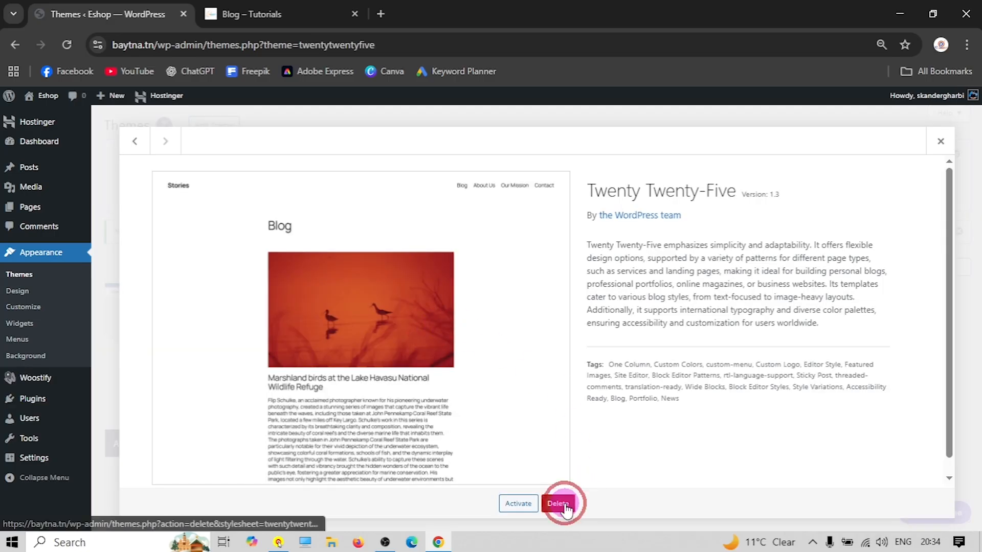
click(554, 167)
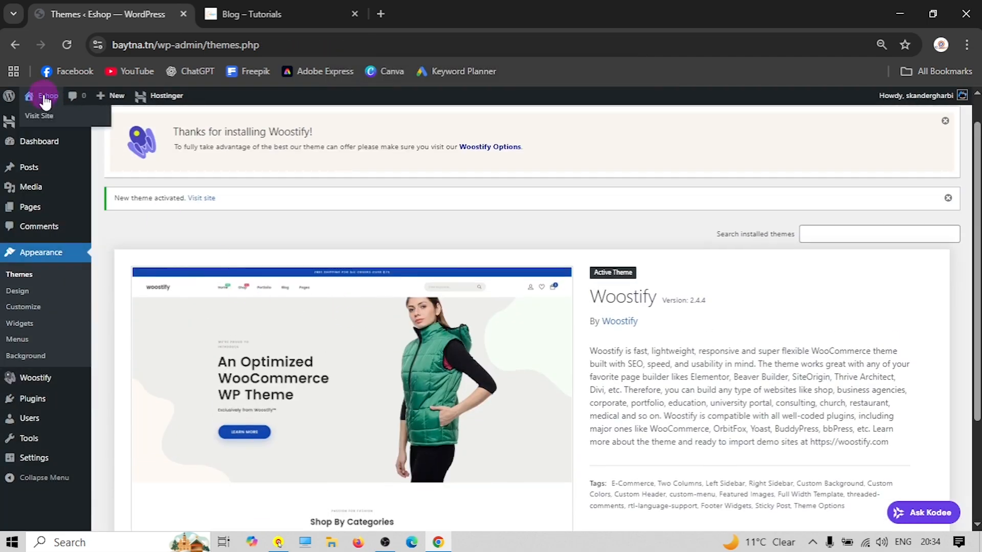
Preview the live Eshop site in Woostify's styling, then return to the admin dashboard
click(46, 96)
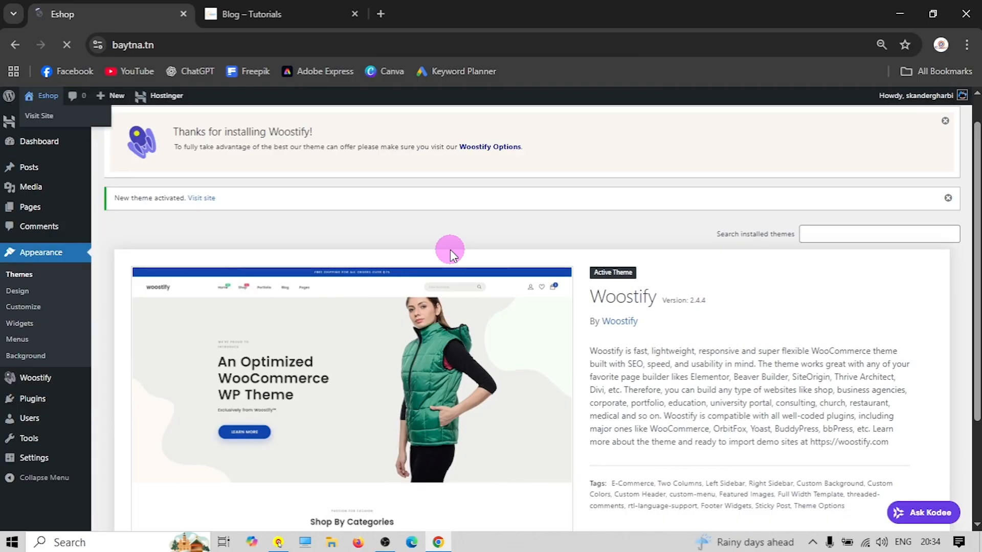
scroll(447, 250, down, 3)
scroll(661, 373, up, 4)
scroll(636, 350, down, 4)
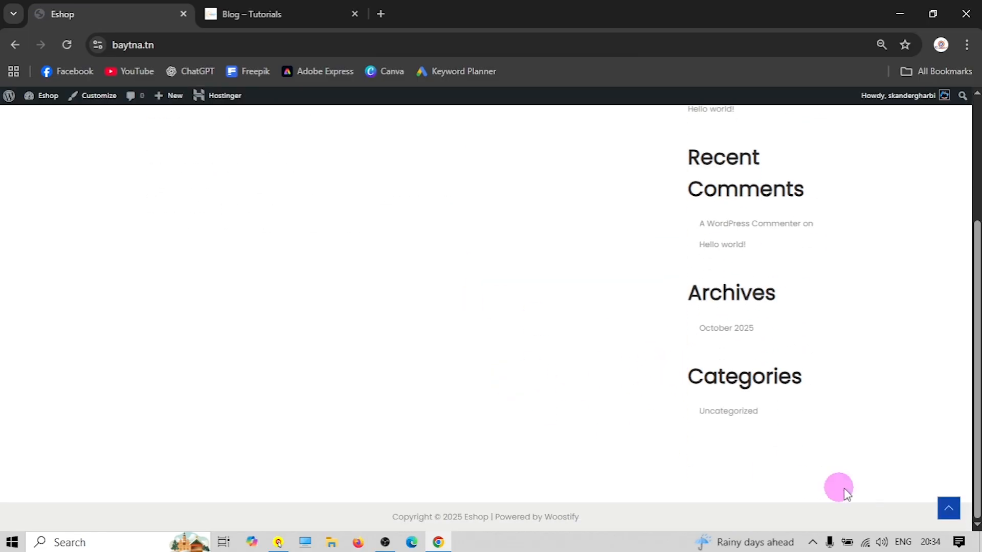
click(947, 508)
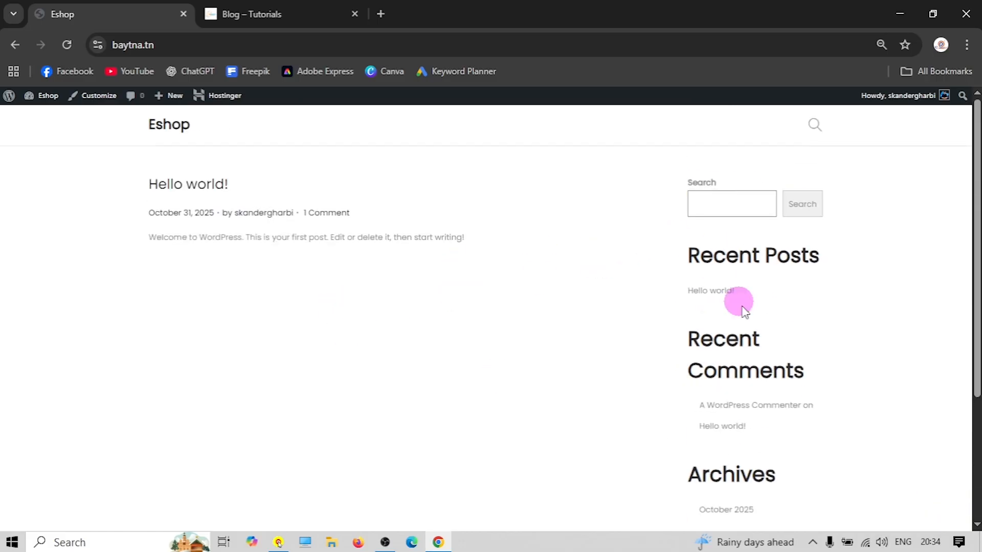
click(45, 96)
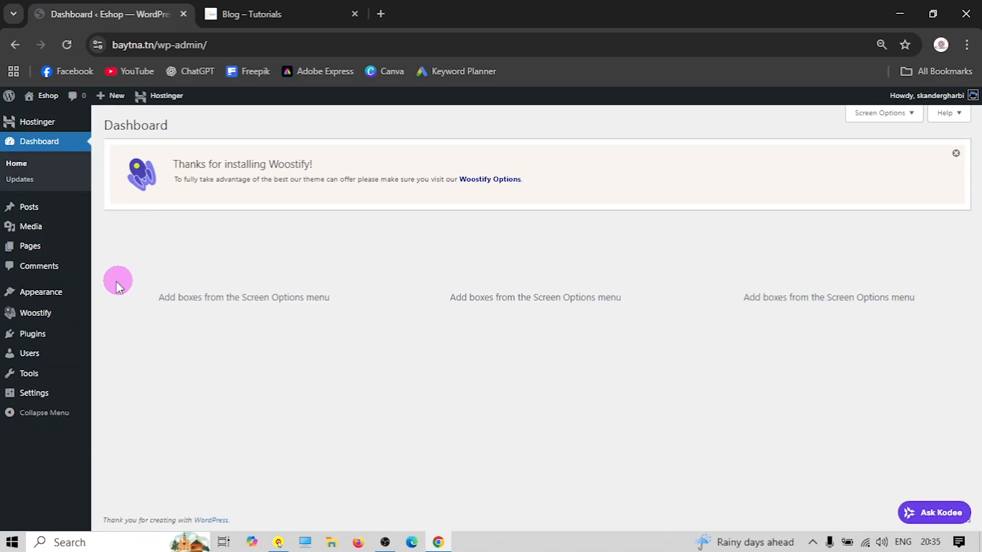
Install the Woostify Library plugin from the Starter sites section of the Woostify options
click(32, 316)
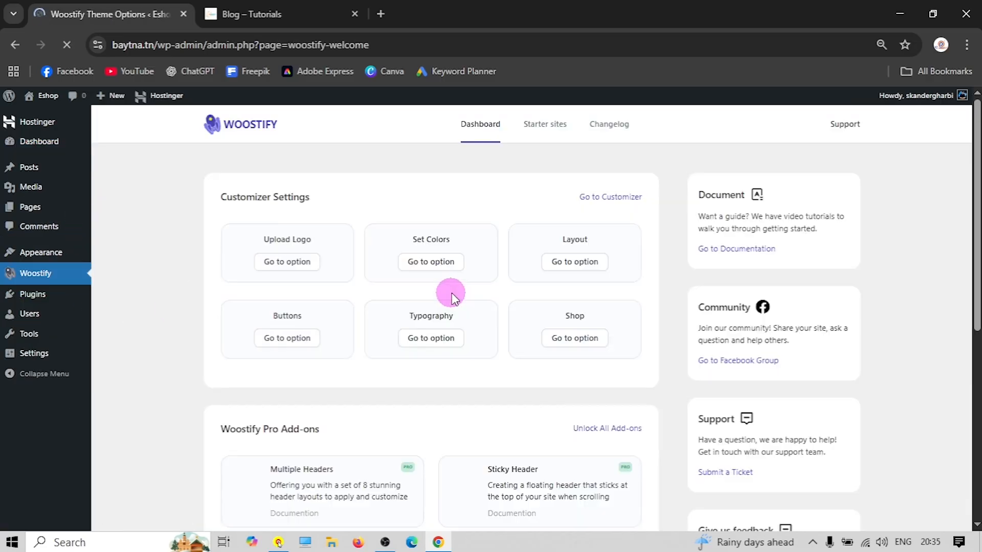
click(474, 126)
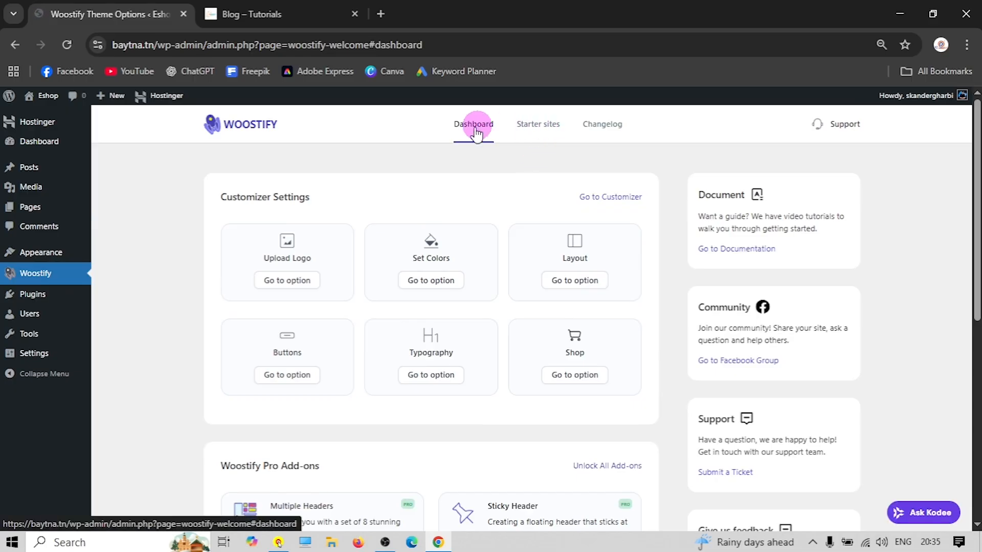
click(530, 129)
scroll(373, 250, down, 1)
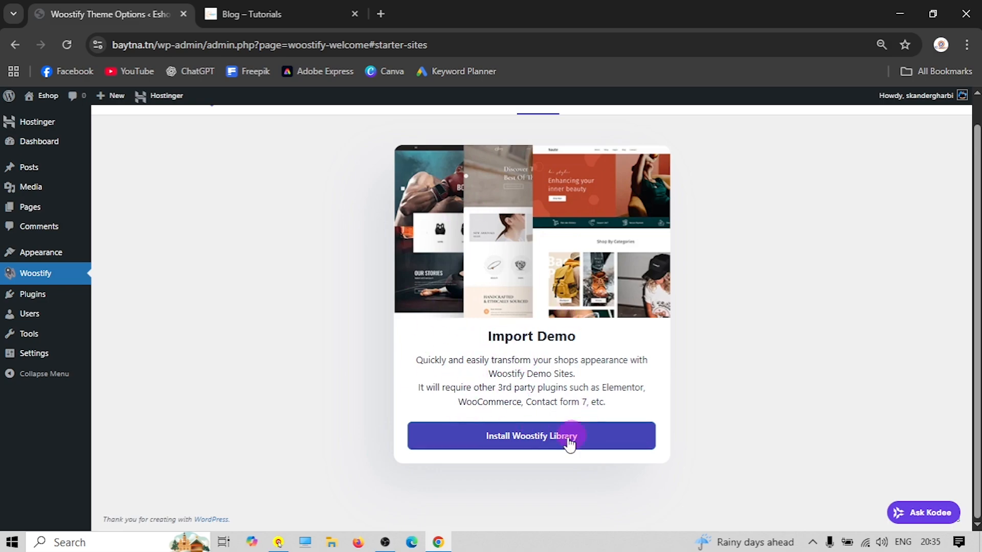
click(536, 436)
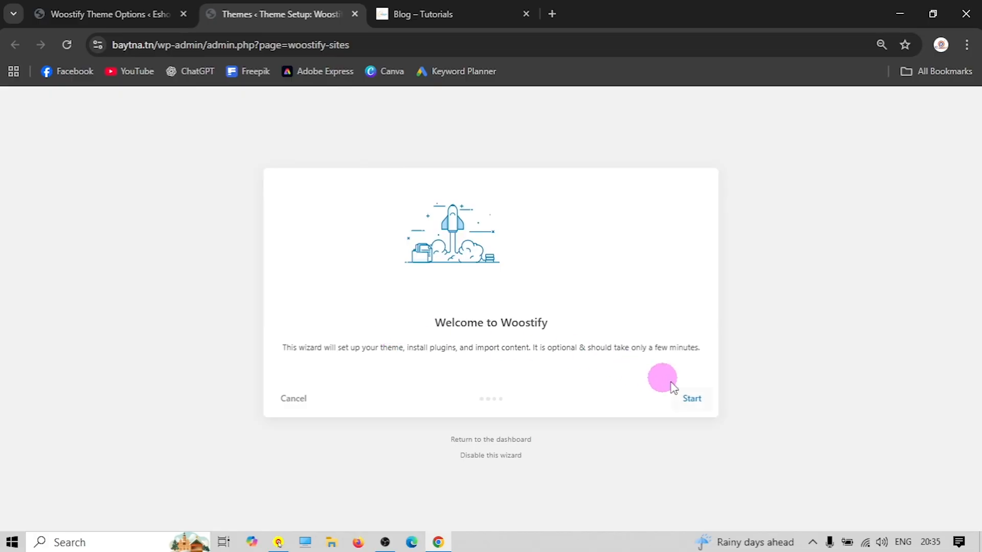
Start the Woostify wizard, filter to Free starter sites, select Fashion and continue
click(689, 399)
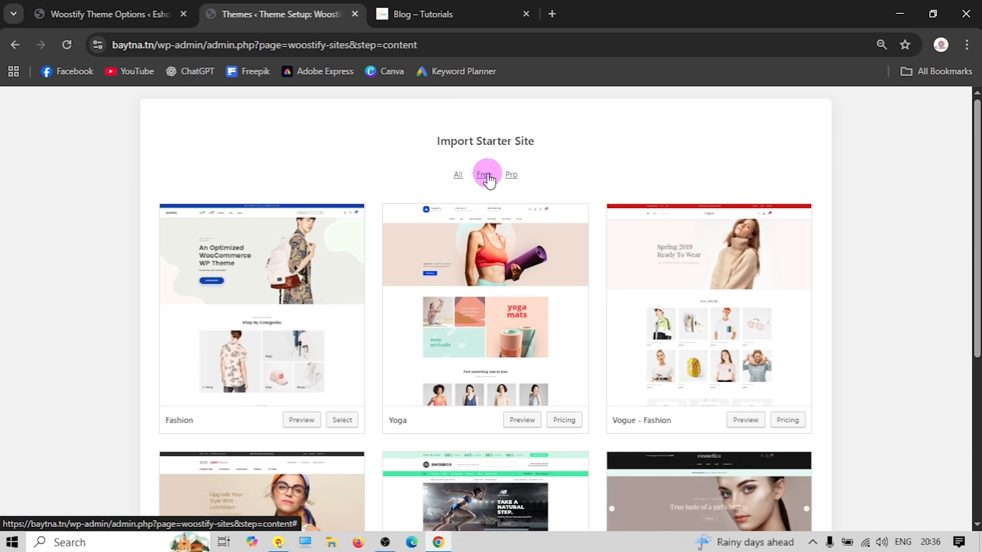
click(483, 174)
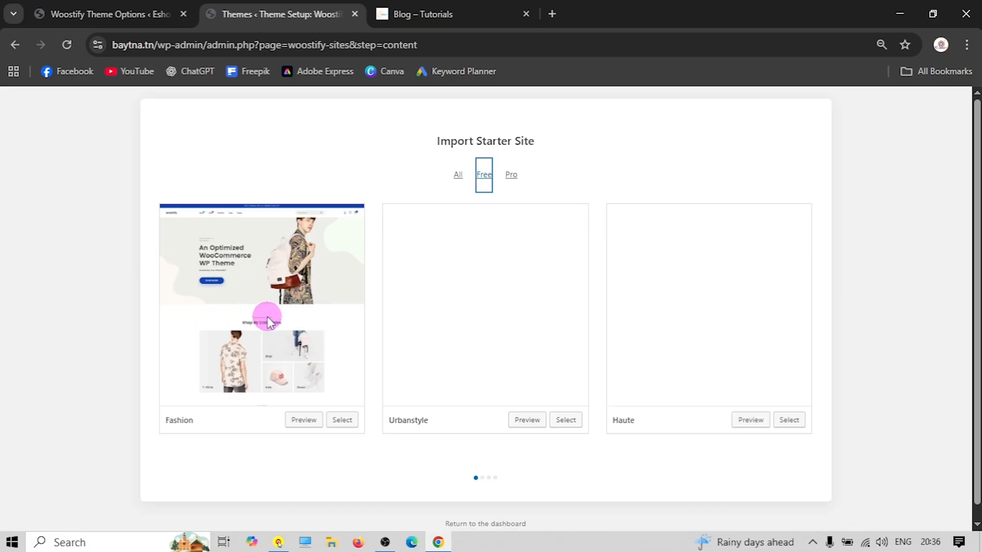
scroll(270, 323, down, 1)
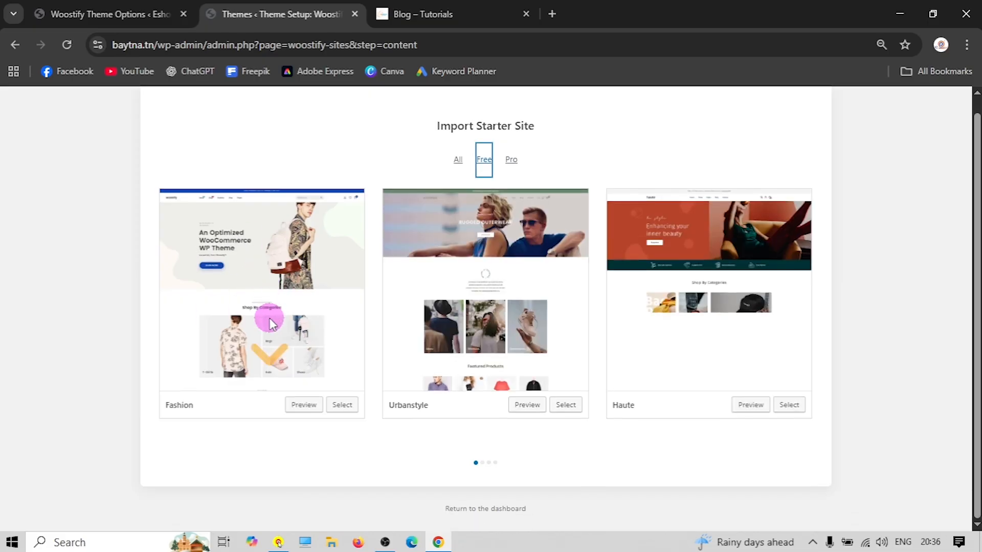
scroll(286, 337, up, 1)
click(342, 420)
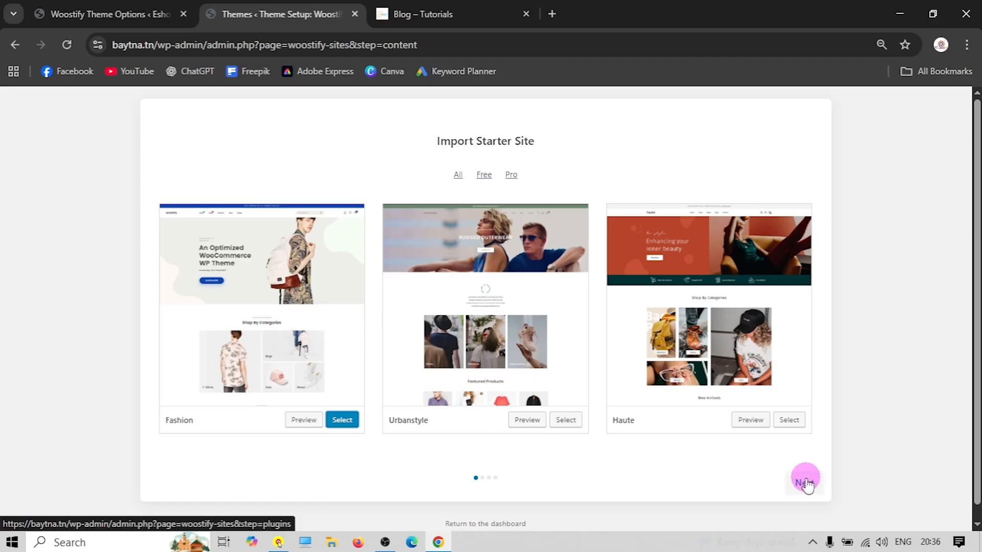
click(806, 483)
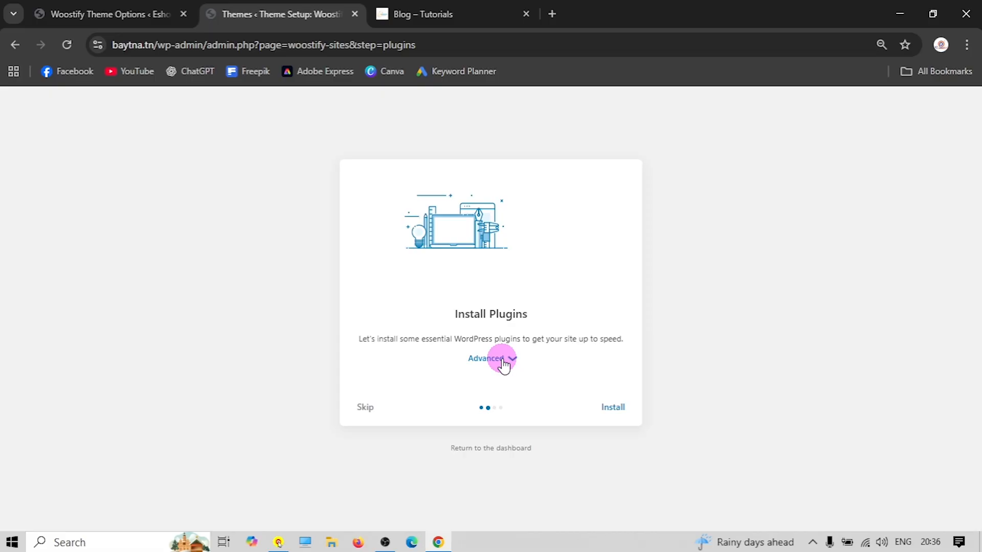
Install the recommended plugins, then start importing Fashion's content, widgets and options
click(500, 358)
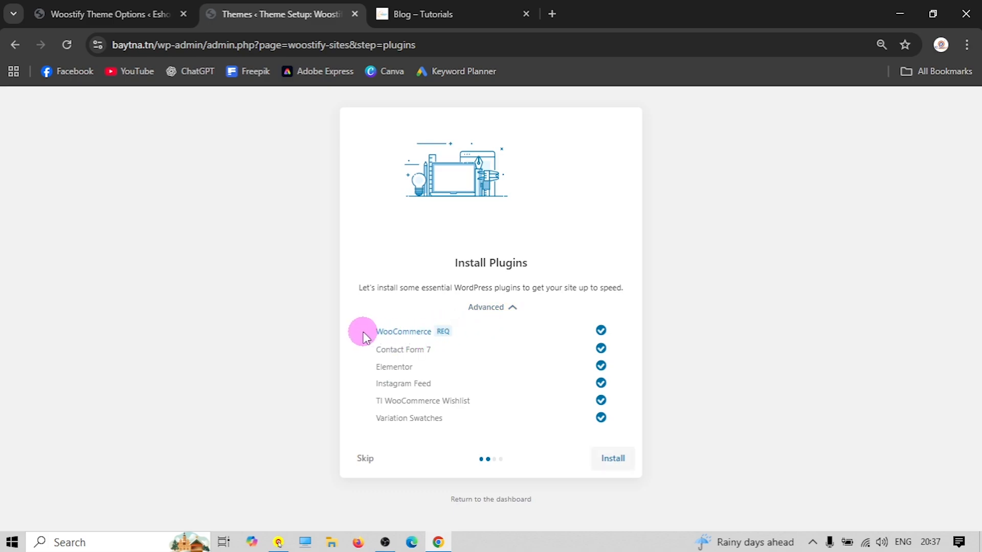
click(616, 460)
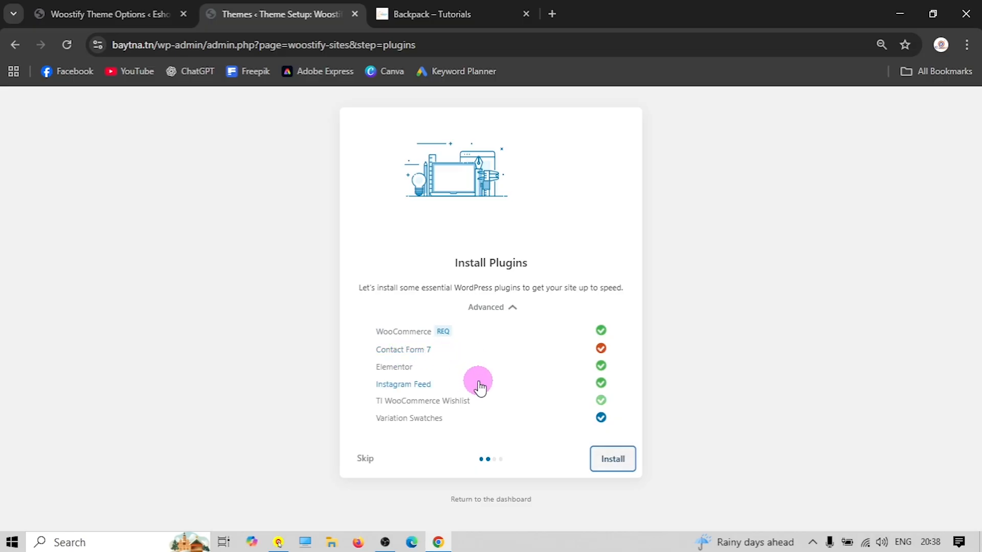
click(614, 460)
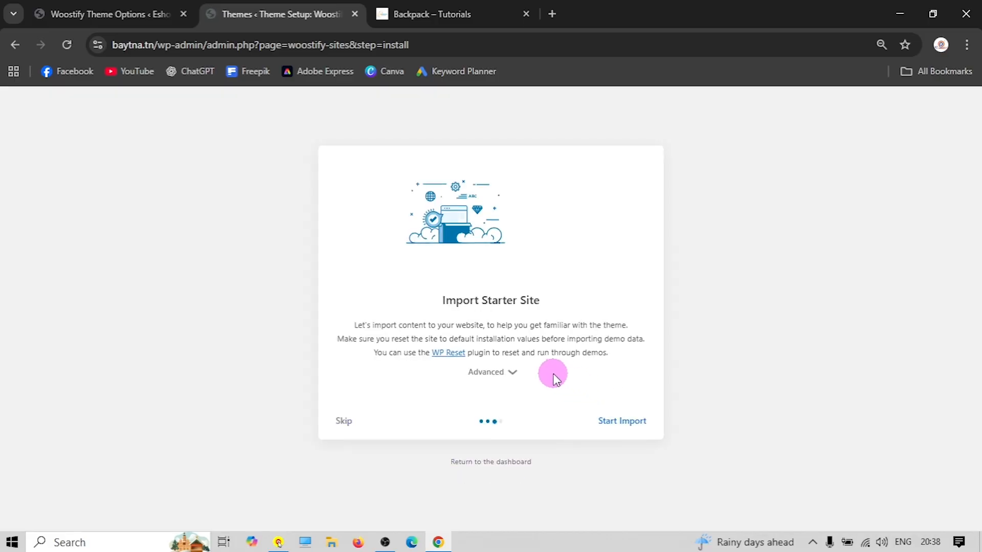
click(491, 372)
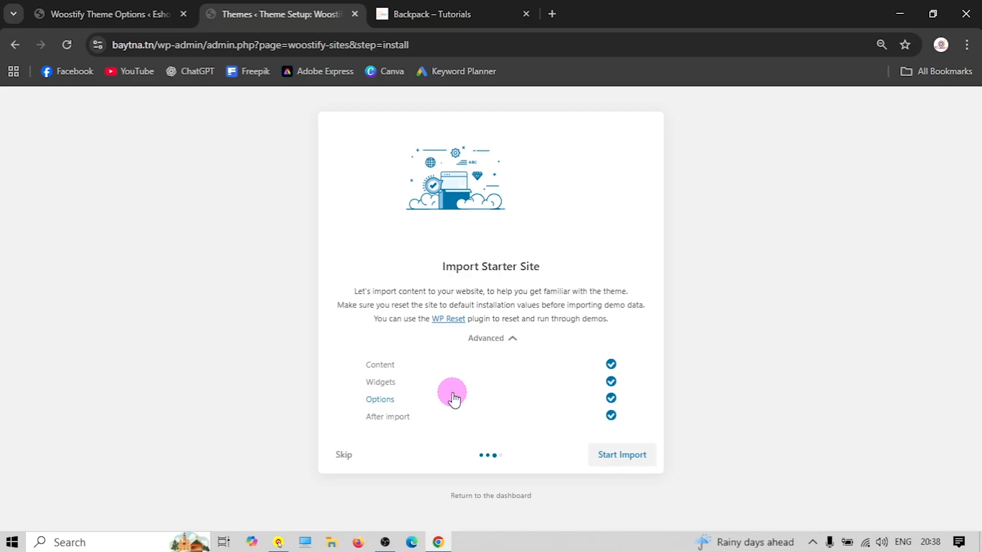
click(624, 457)
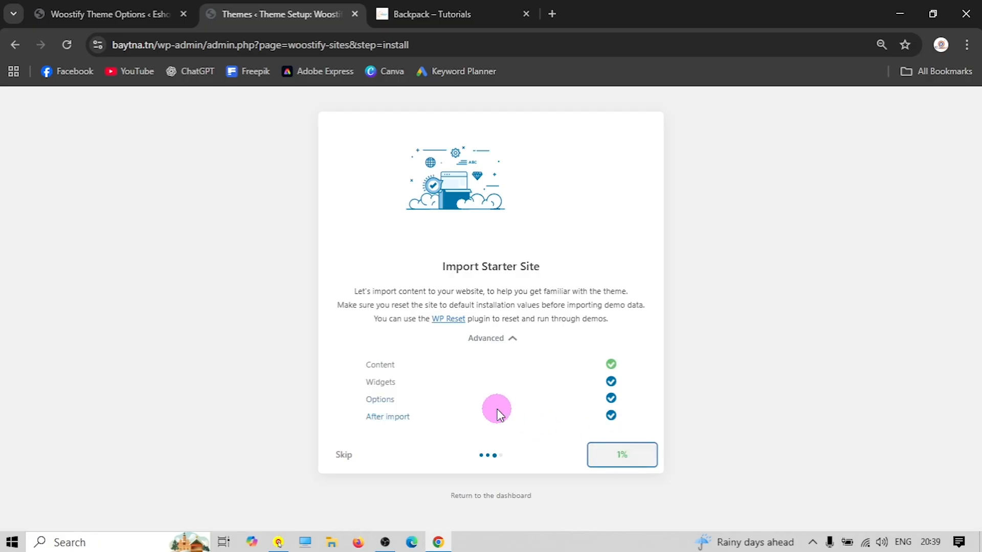
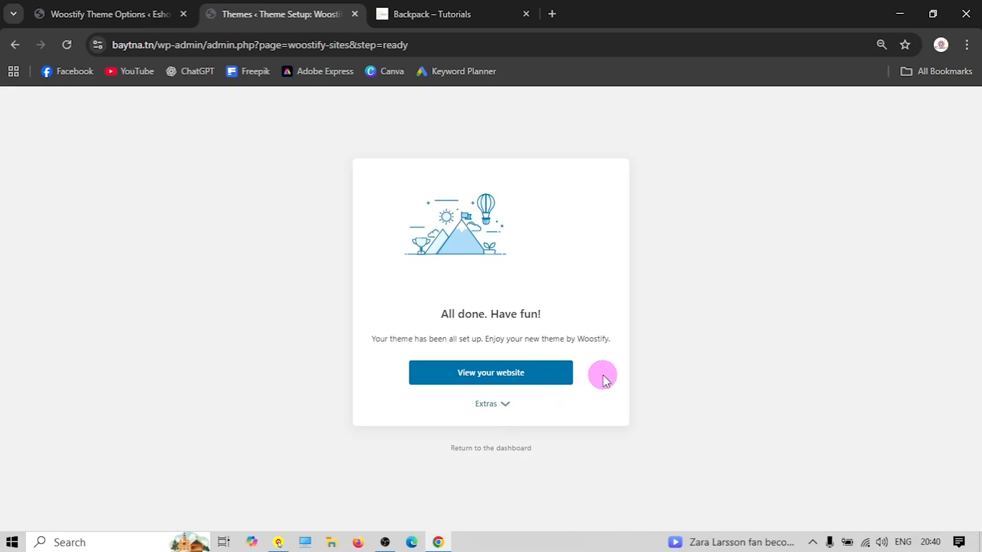
Open the Eshop storefront and scroll through its new Woostify Fashion demo homepage
click(477, 375)
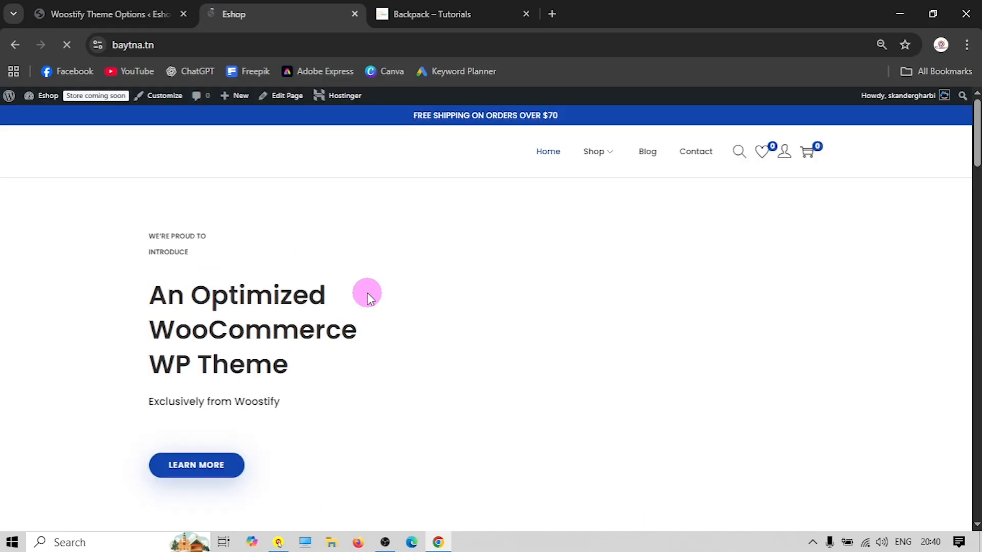
scroll(290, 280, down, 8)
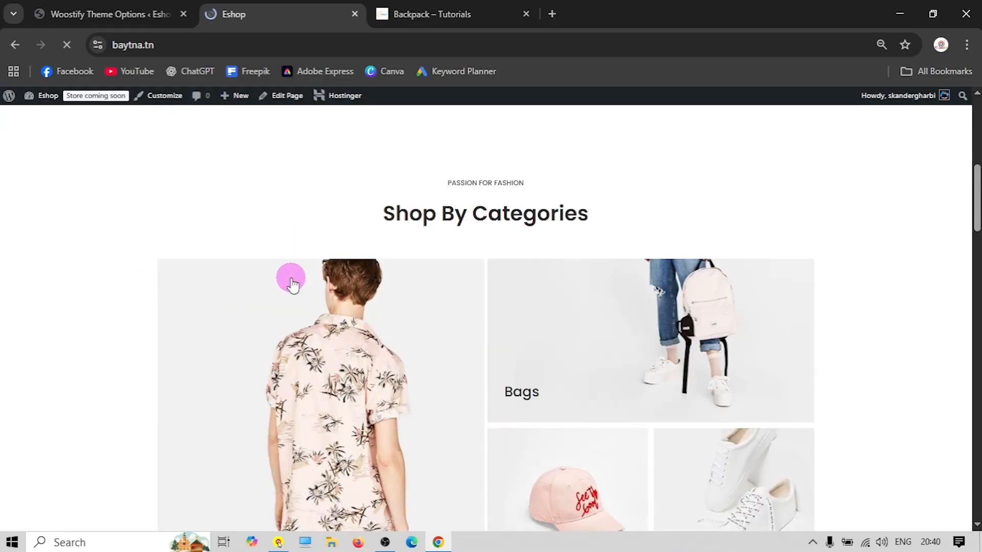
scroll(290, 280, up, 5)
scroll(292, 283, up, 3)
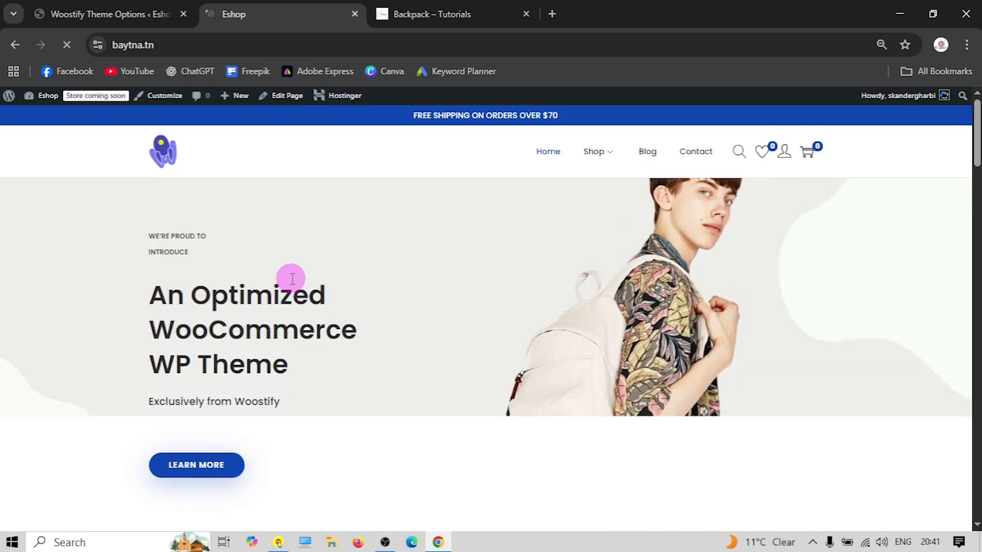
scroll(290, 281, down, 6)
scroll(532, 332, down, 10)
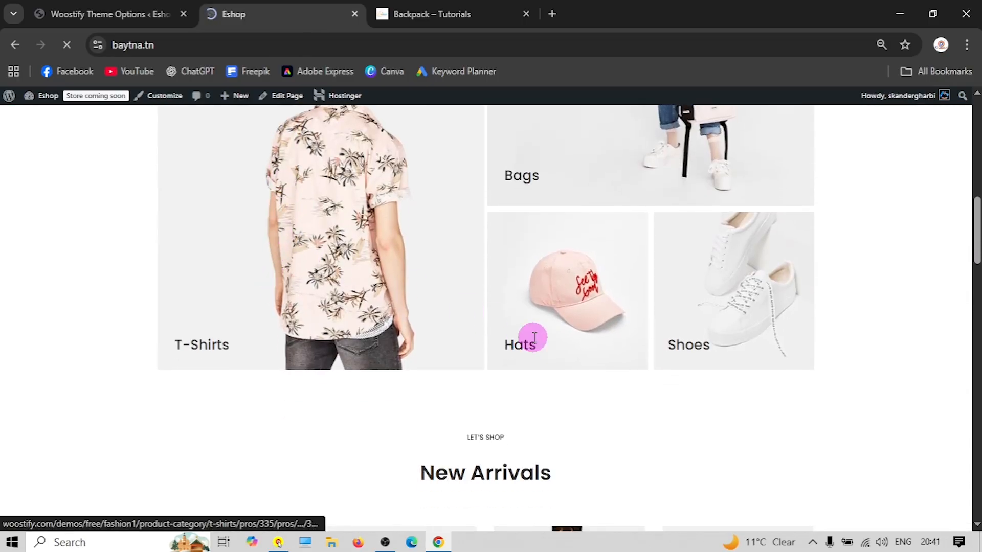
scroll(559, 275, down, 9)
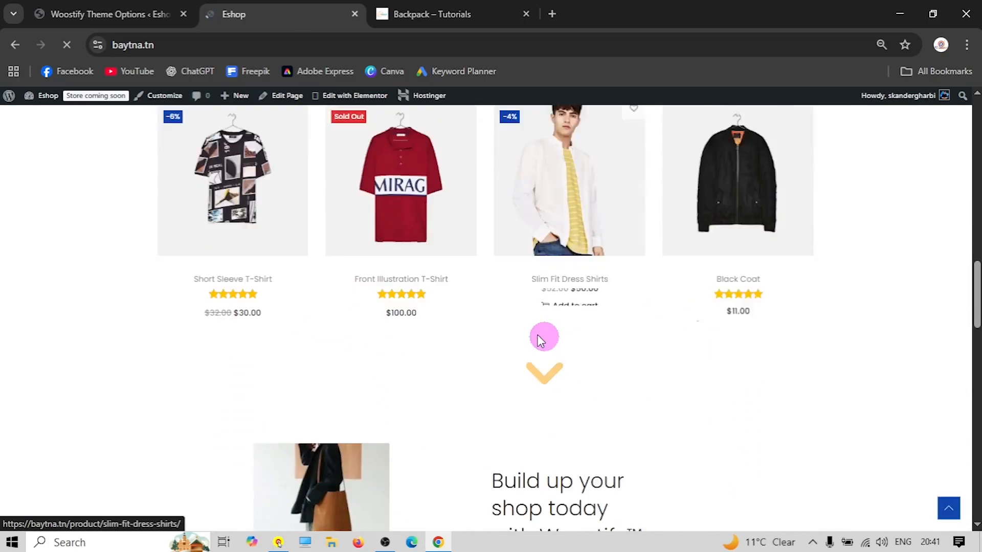
scroll(344, 312, up, 1)
scroll(344, 311, down, 15)
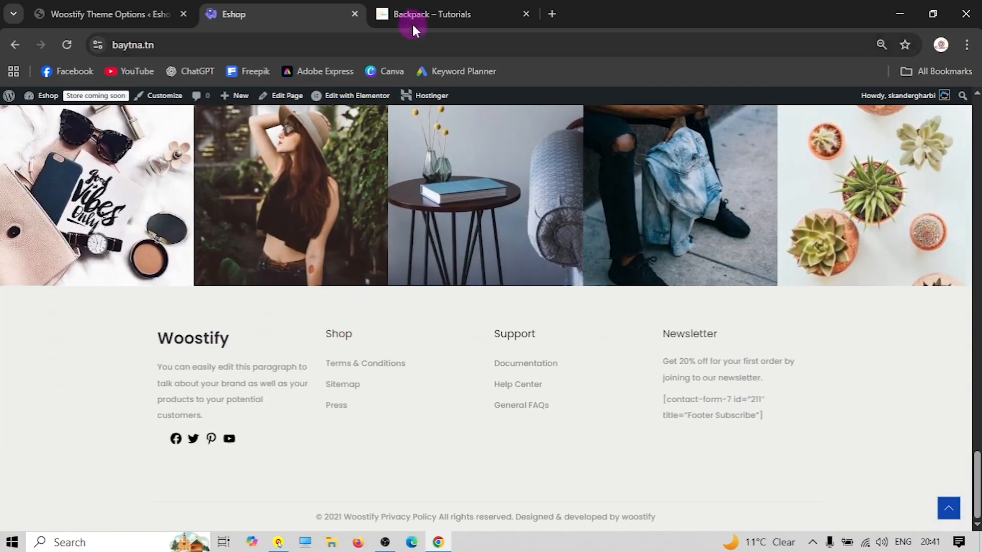
Compare it with the Tutorials site, then return to the Eshop storefront and Woostify theme options
click(428, 15)
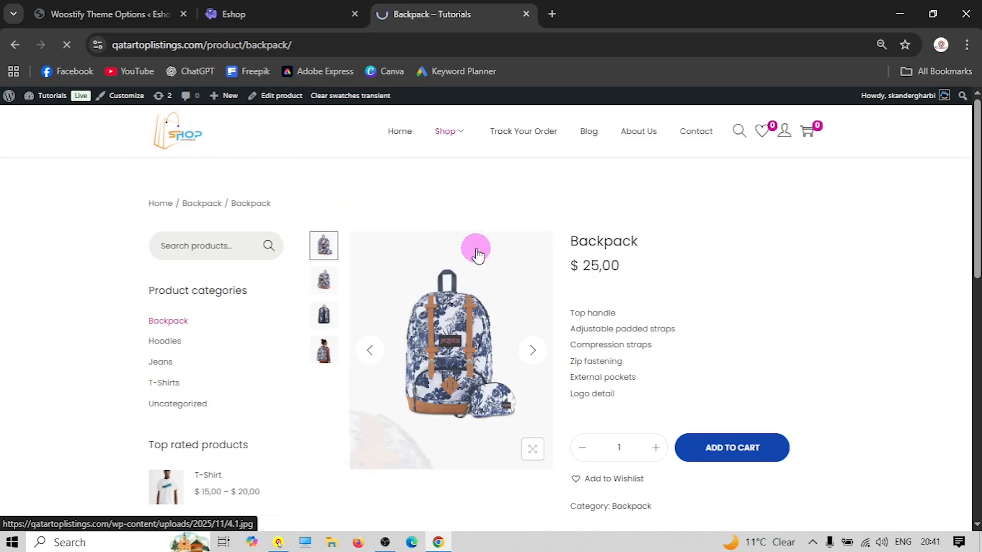
scroll(383, 219, down, 15)
scroll(351, 222, up, 8)
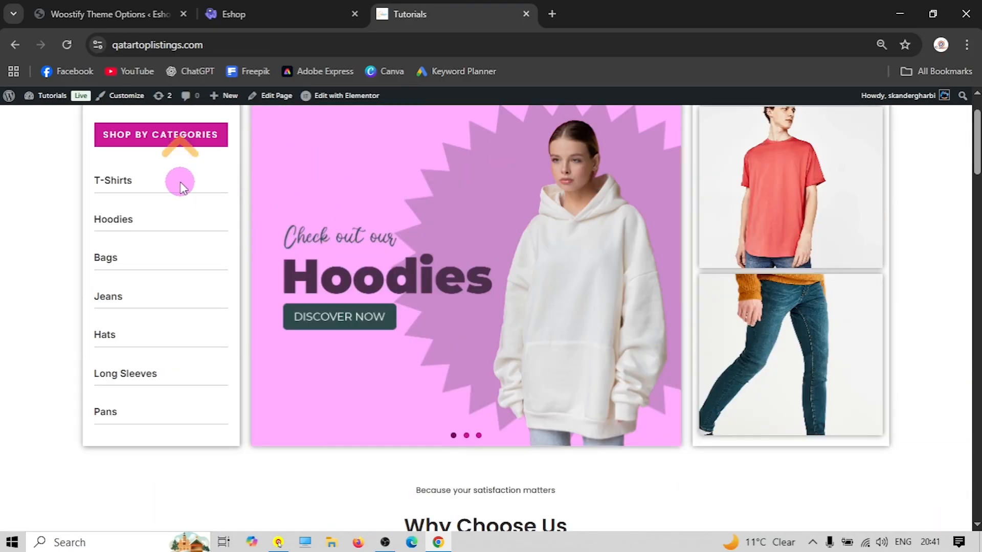
scroll(180, 187, up, 2)
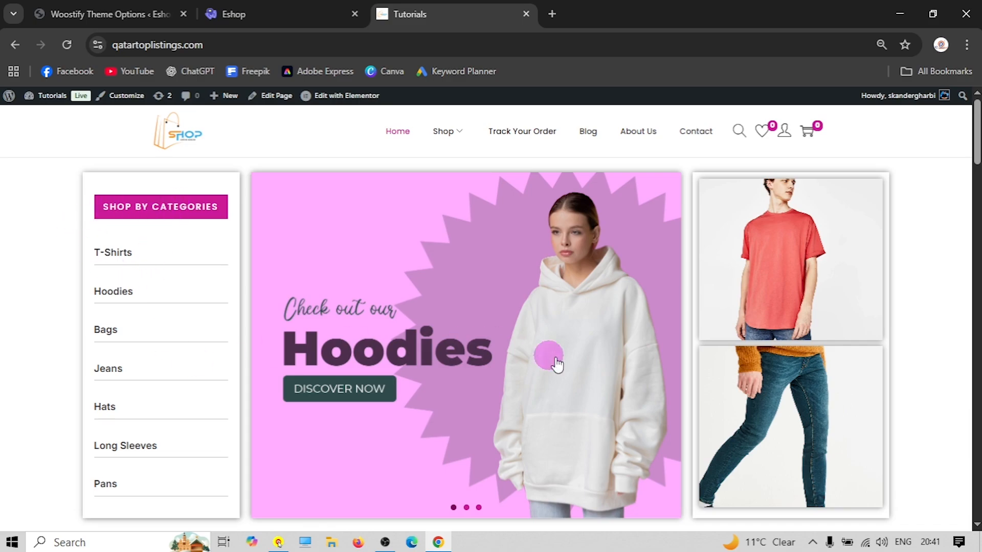
scroll(483, 362, down, 7)
scroll(607, 244, up, 3)
scroll(607, 243, down, 5)
click(278, 10)
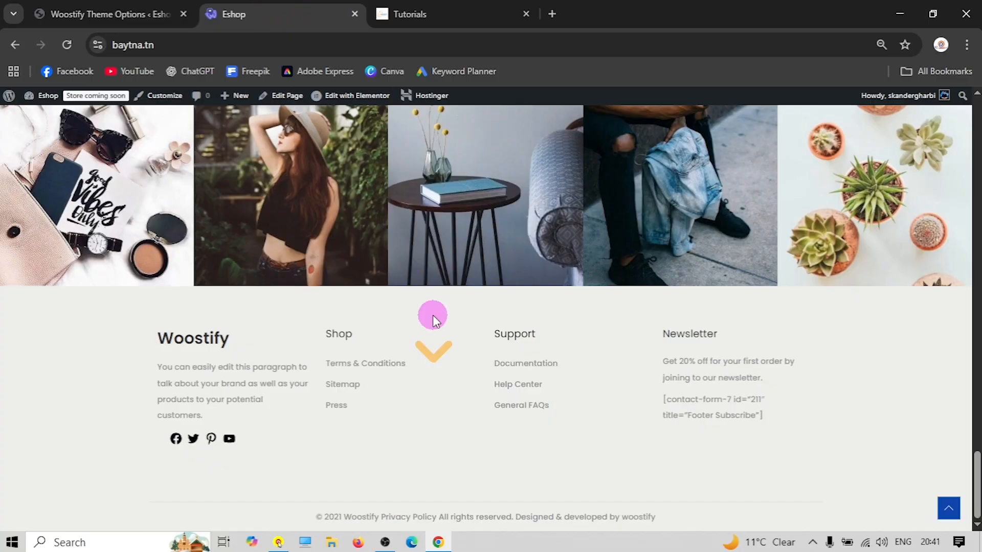
scroll(433, 315, up, 20)
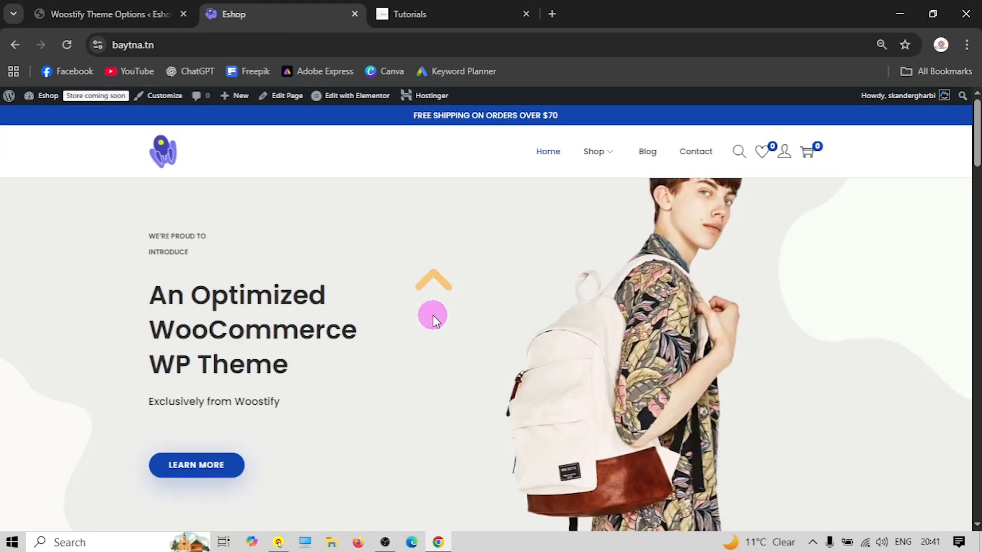
click(109, 13)
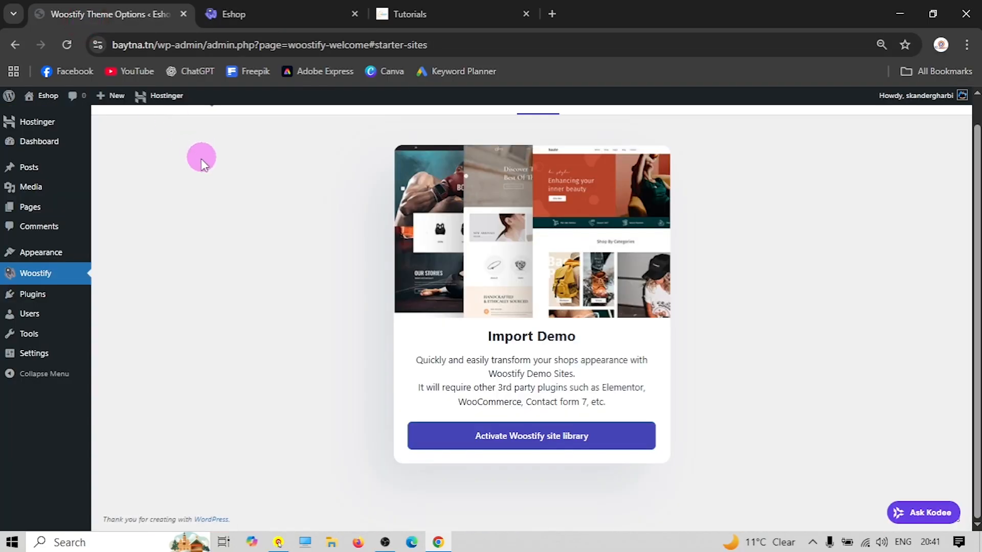
Install the recommended Contact Form 7 plugin and activate it from Installed Plugins
click(33, 295)
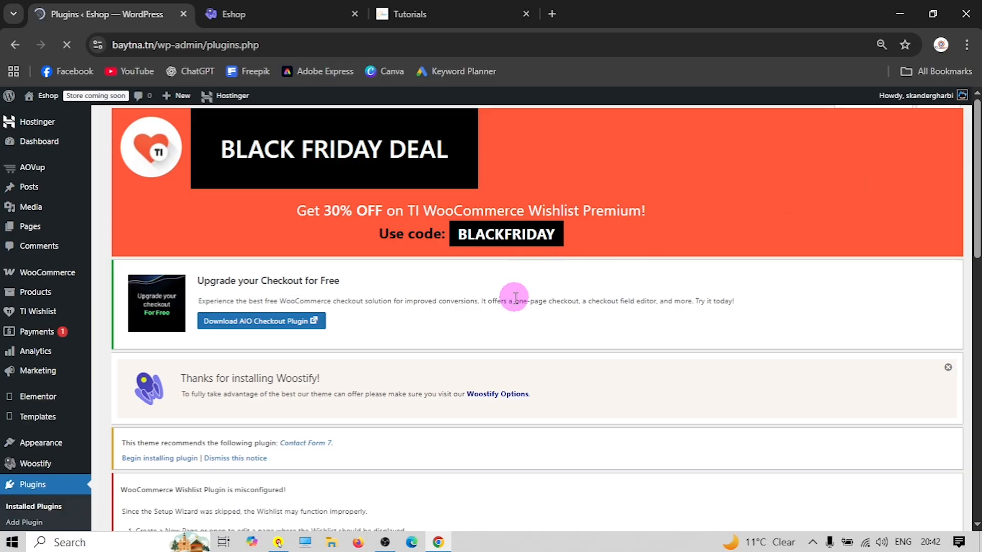
scroll(388, 330, down, 4)
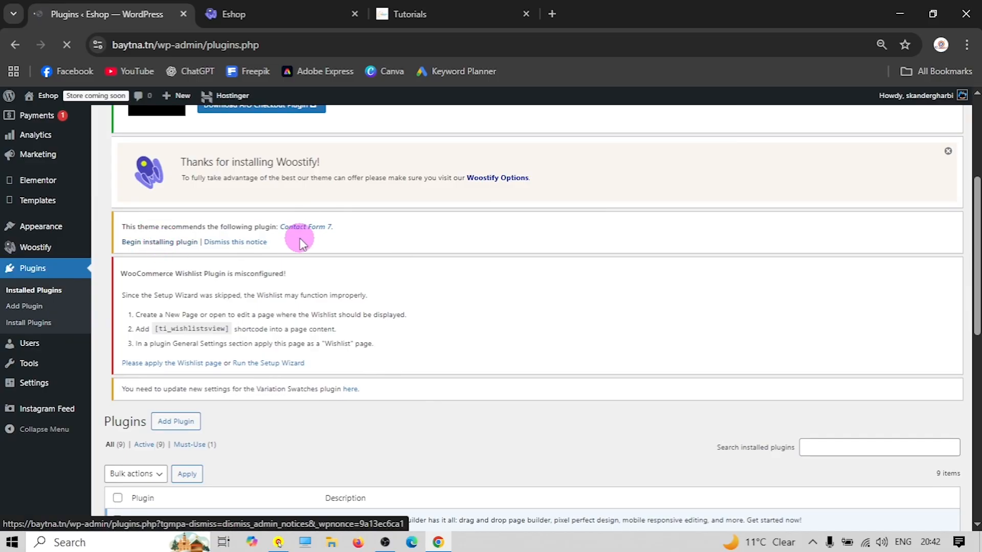
scroll(409, 315, down, 3)
scroll(311, 302, down, 1)
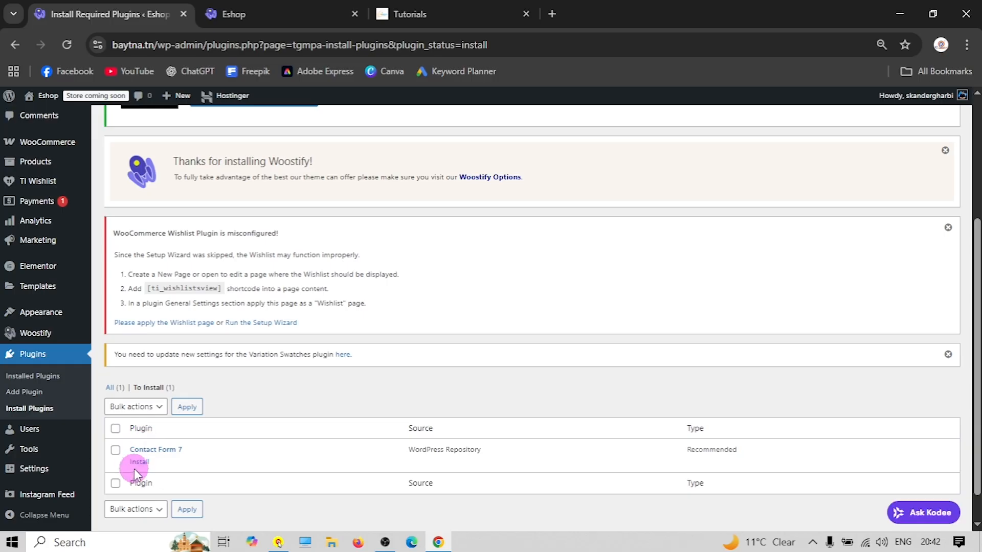
click(136, 463)
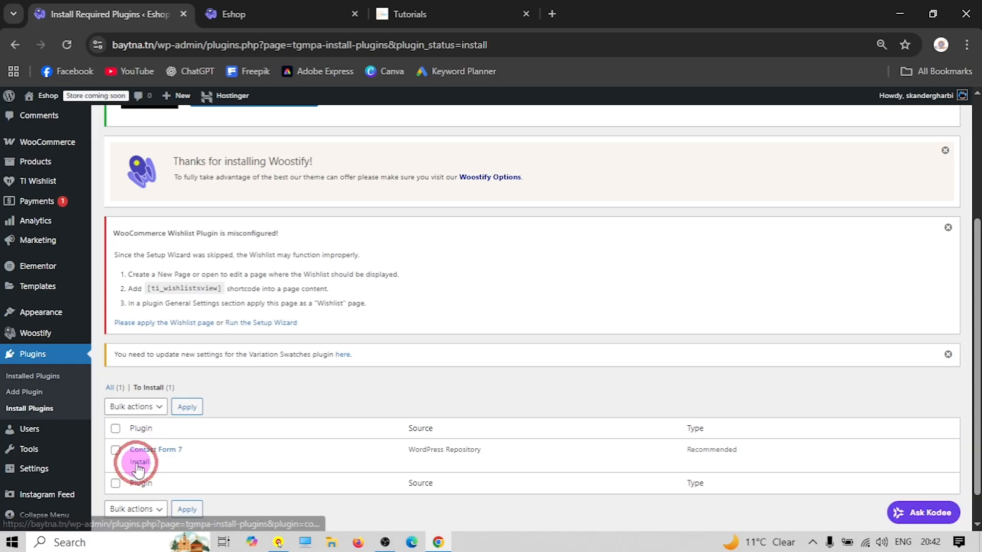
scroll(278, 393, down, 2)
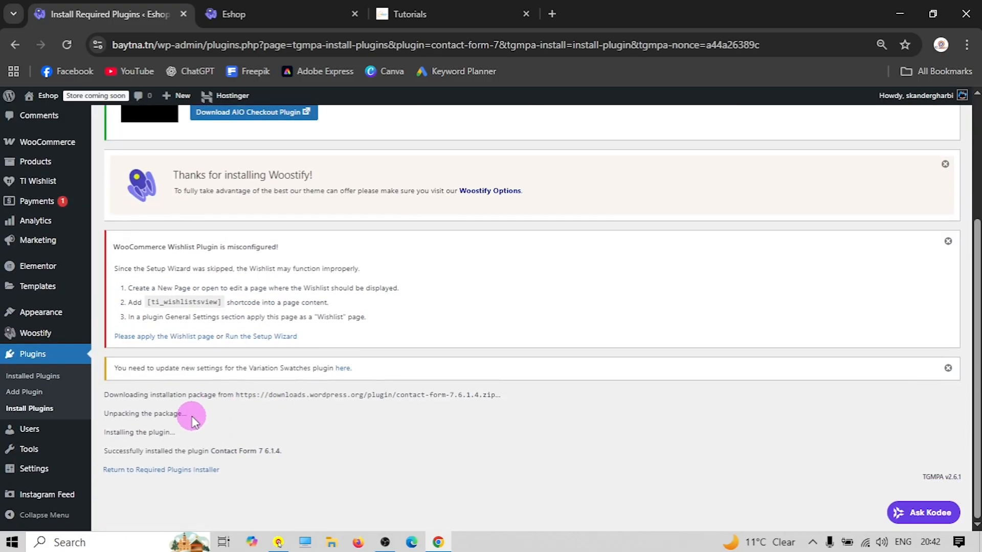
click(31, 376)
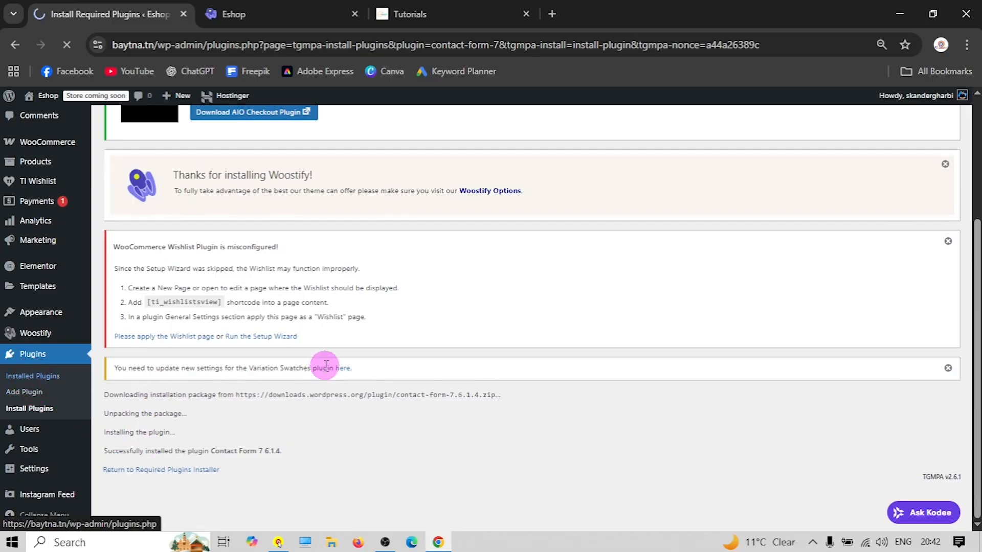
scroll(228, 313, down, 2)
click(143, 317)
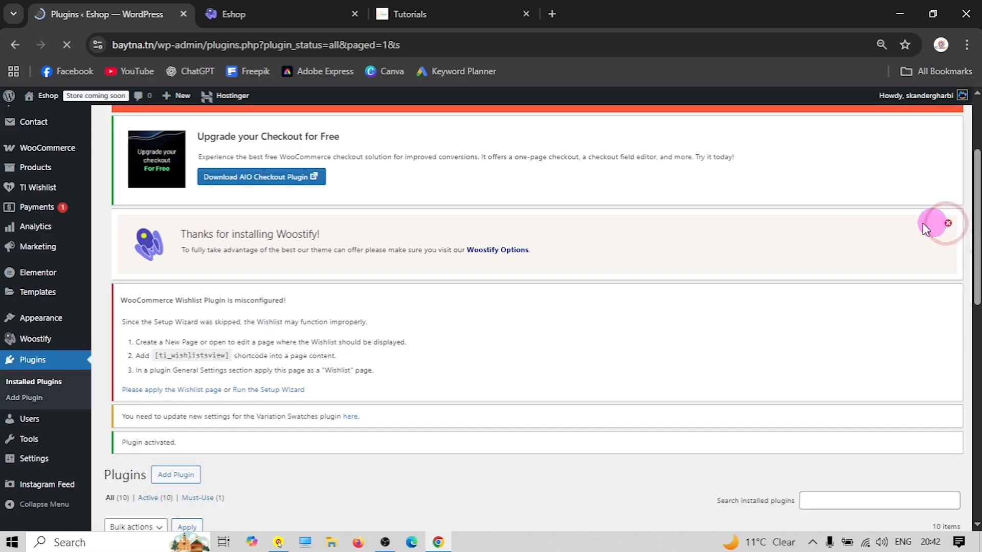
Dismiss the Woostify, Black Friday and checkout-upgrade notices, then launch the TI Wishlist setup wizard
click(948, 225)
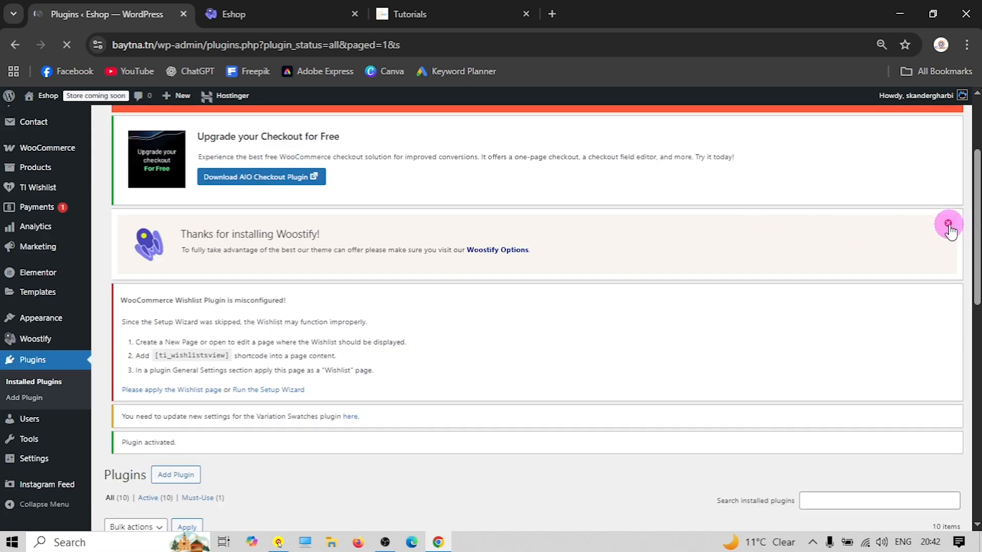
scroll(413, 278, up, 2)
scroll(303, 322, down, 4)
scroll(316, 328, up, 5)
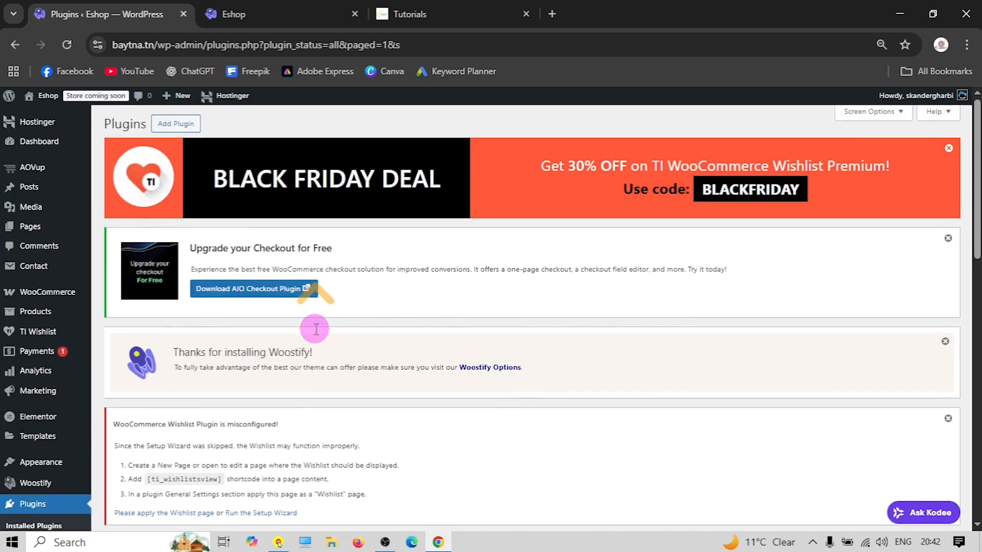
click(948, 149)
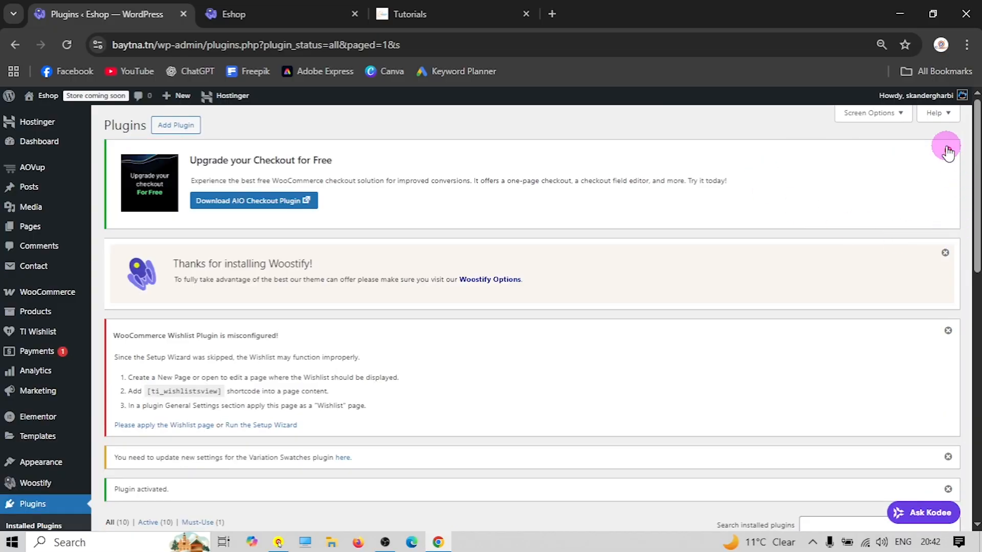
click(947, 152)
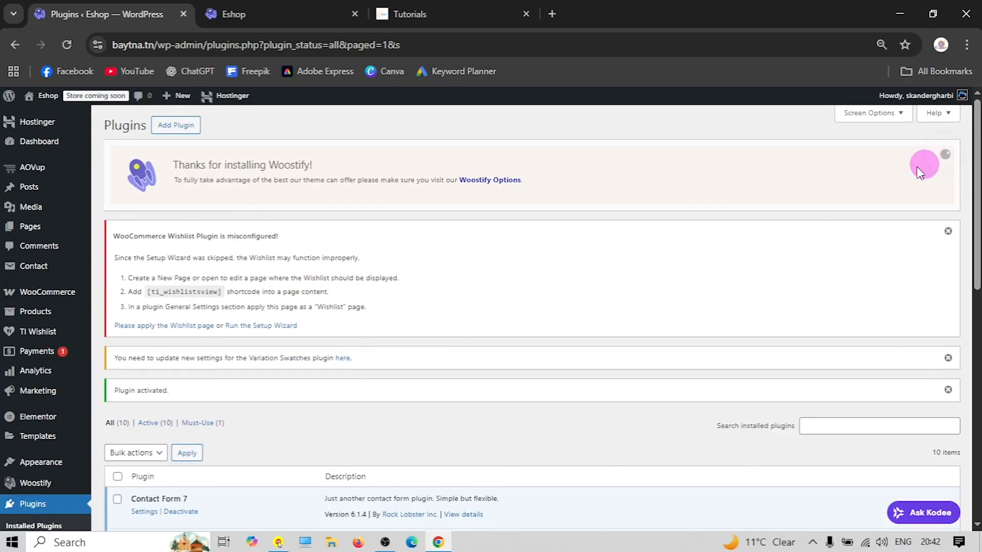
click(945, 153)
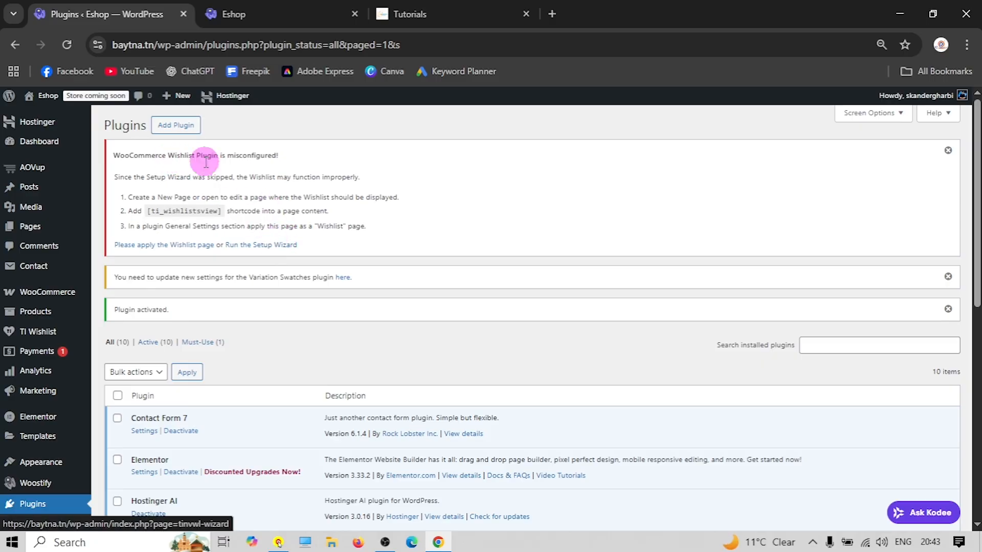
click(271, 248)
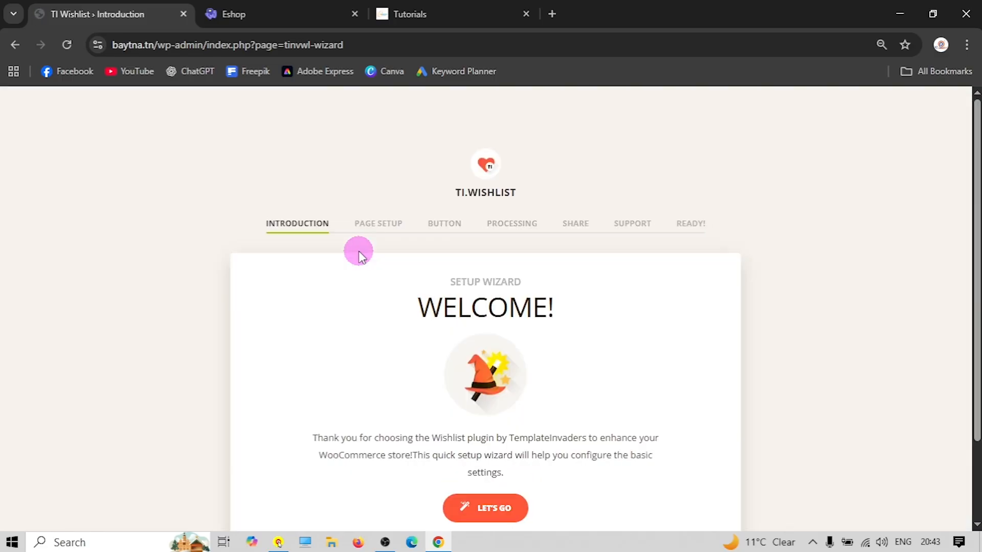
Start the TI Wishlist setup and assign the existing Wishlist page to My Wishlist
click(505, 415)
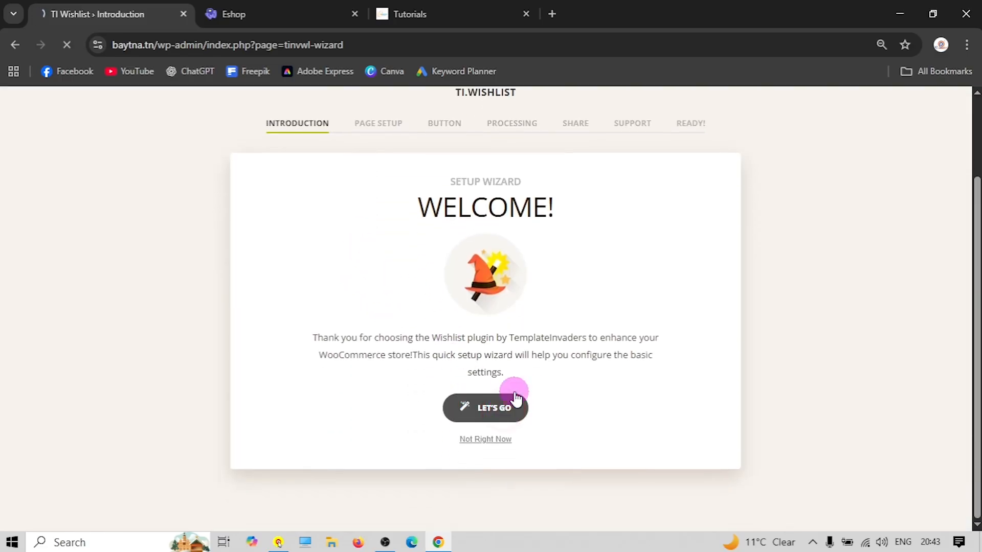
scroll(532, 344, down, 3)
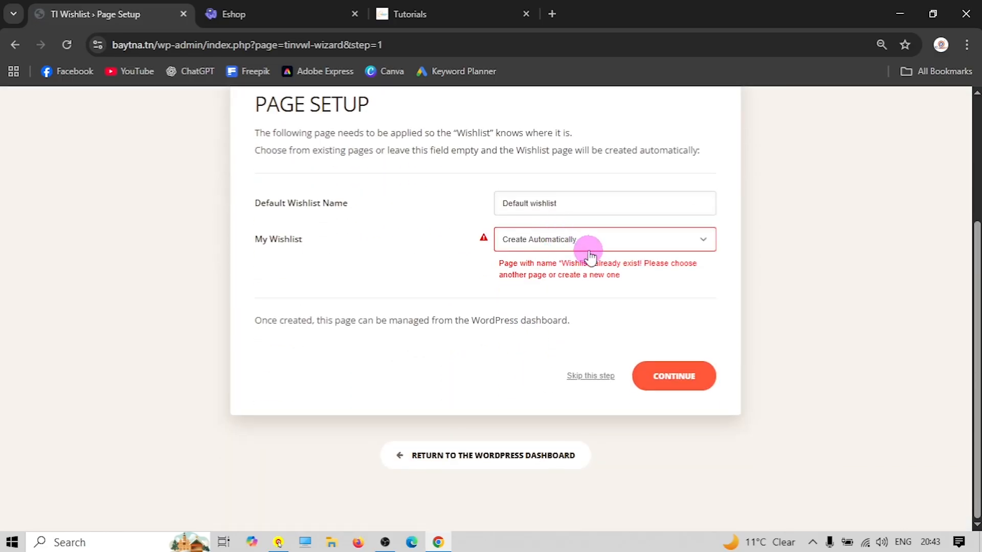
click(552, 243)
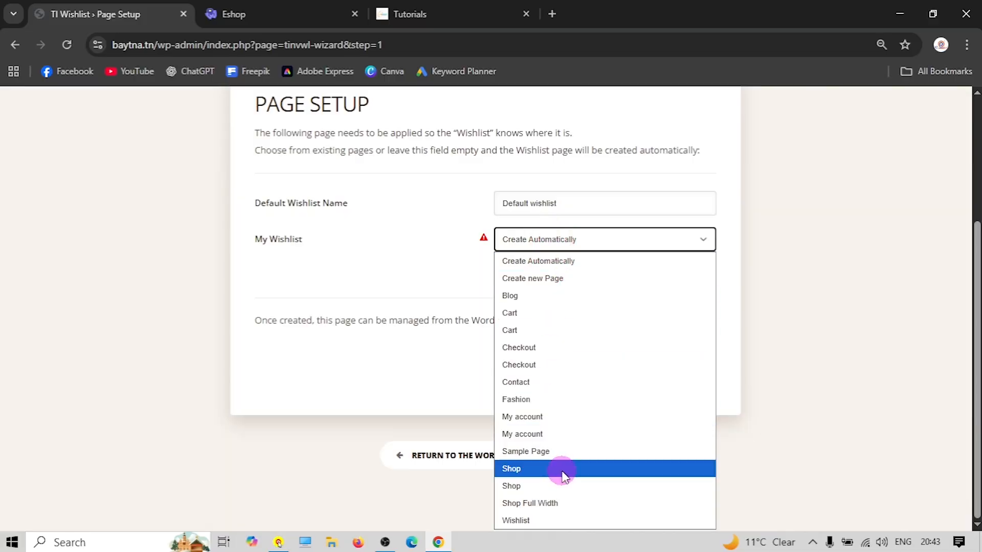
click(526, 521)
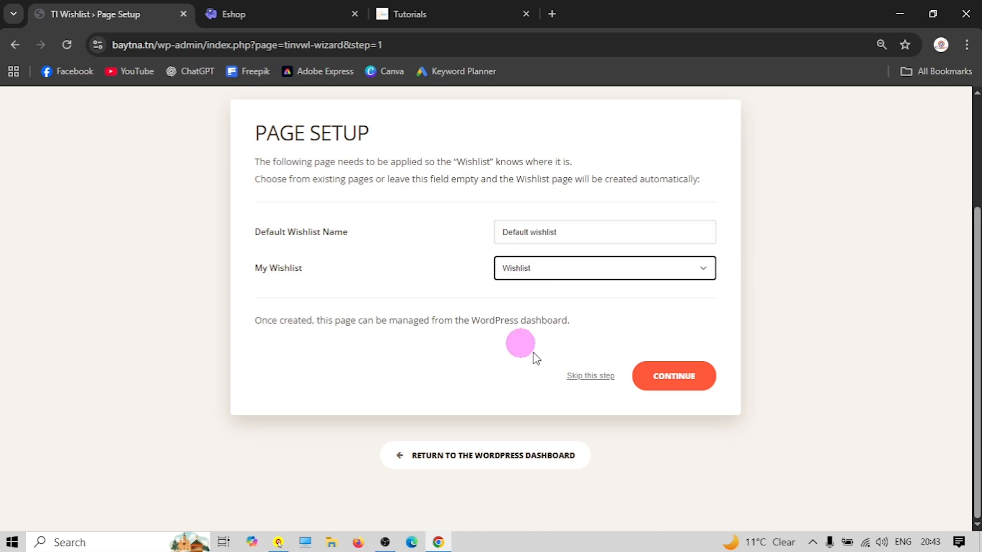
click(664, 376)
Accept the button, processing, sharing and support steps, then return to the Dashboard
scroll(474, 315, down, 6)
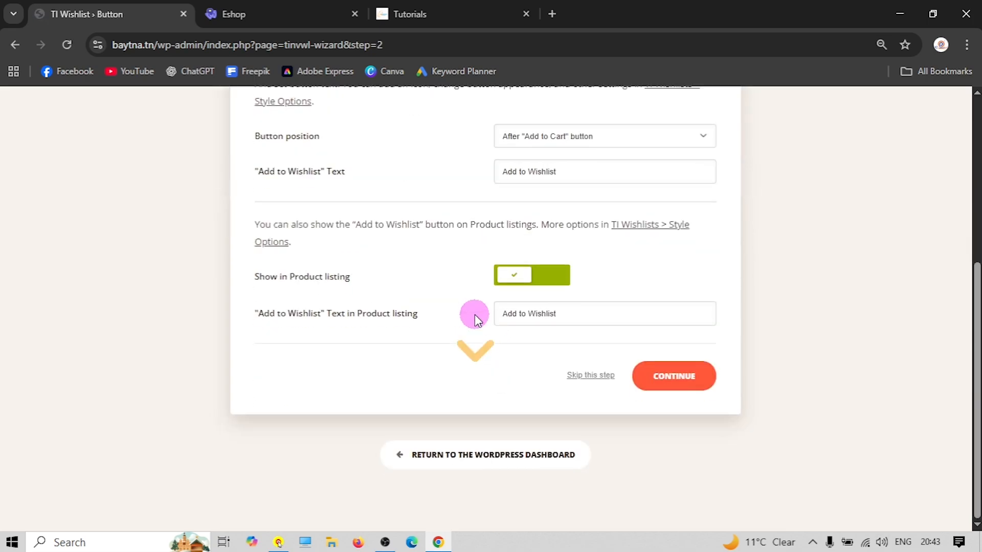
click(674, 375)
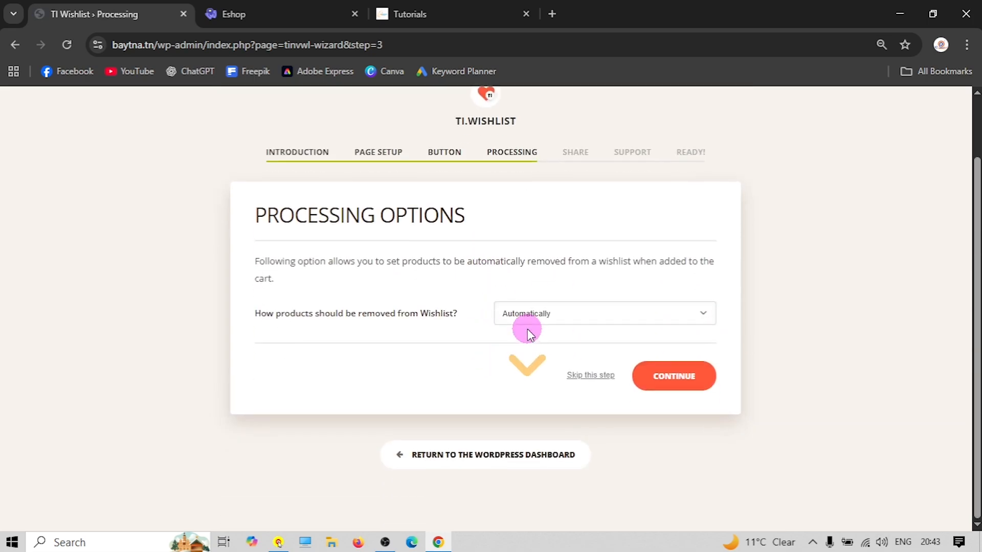
click(679, 375)
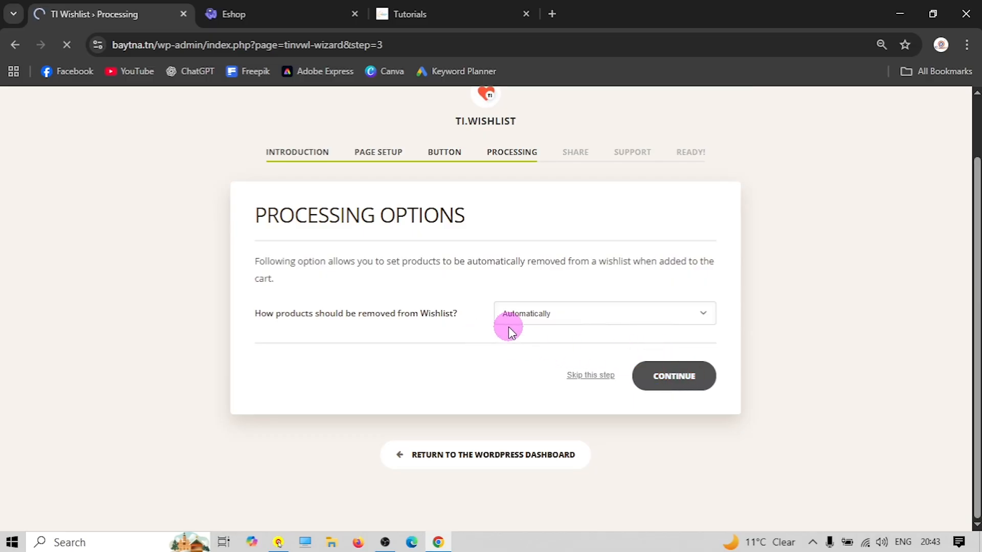
scroll(486, 324, down, 5)
click(675, 377)
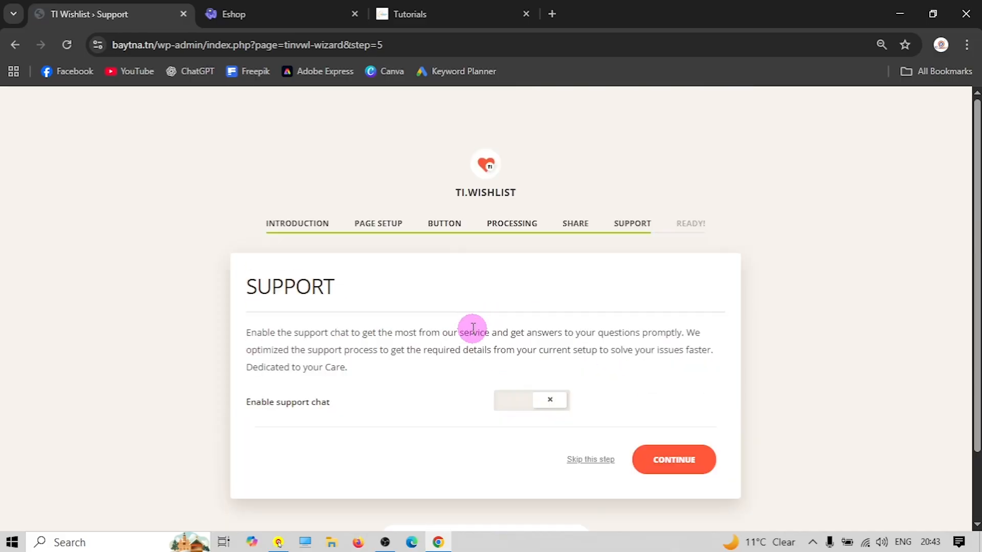
scroll(472, 329, down, 1)
click(663, 390)
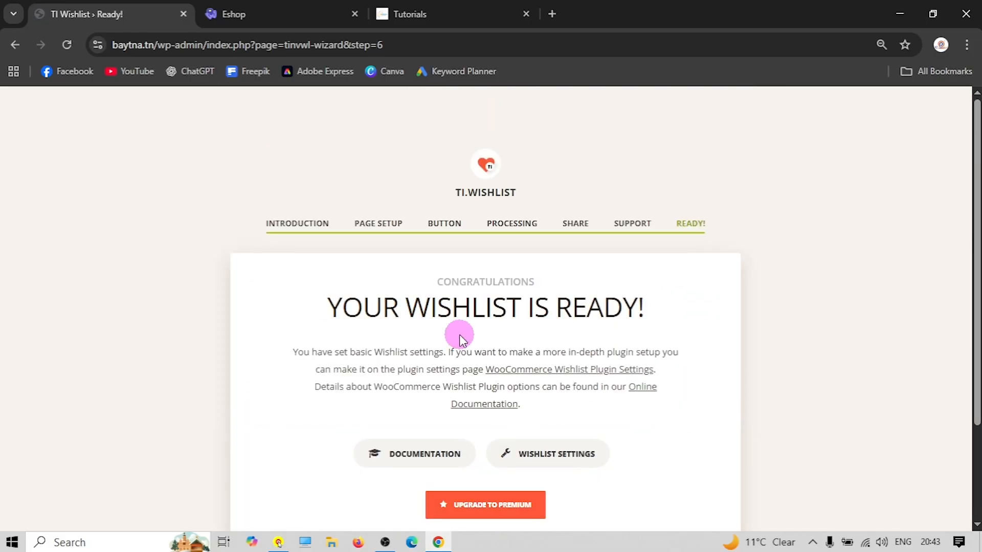
scroll(459, 334, down, 1)
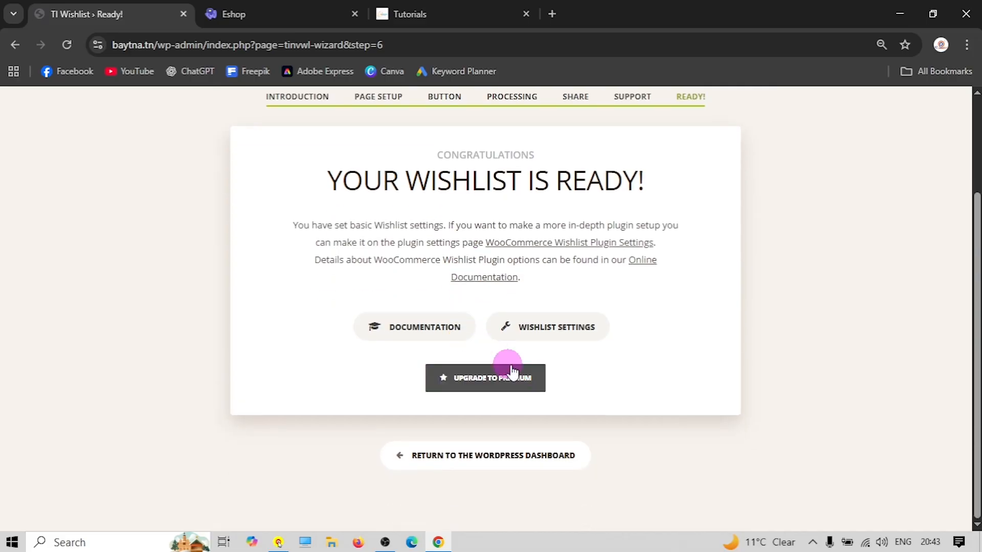
click(483, 447)
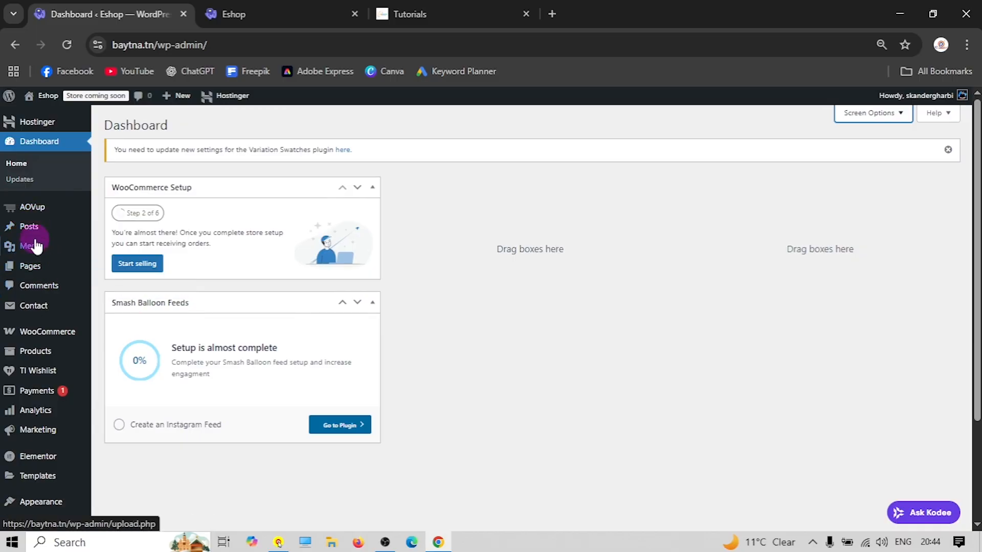
Deactivate Variation Swatches for WooCommerce, then delete it along with its data
mouse_move(53, 211)
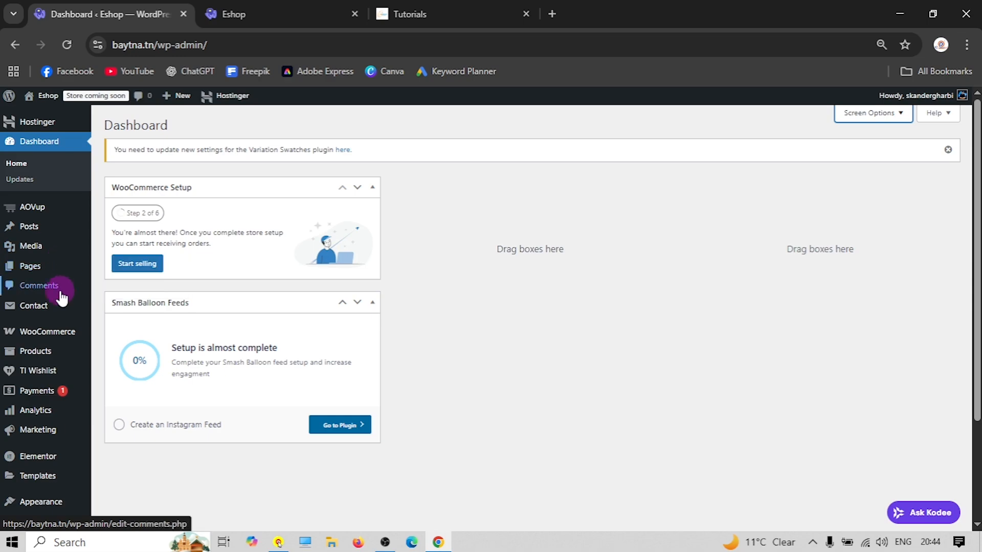
mouse_move(55, 359)
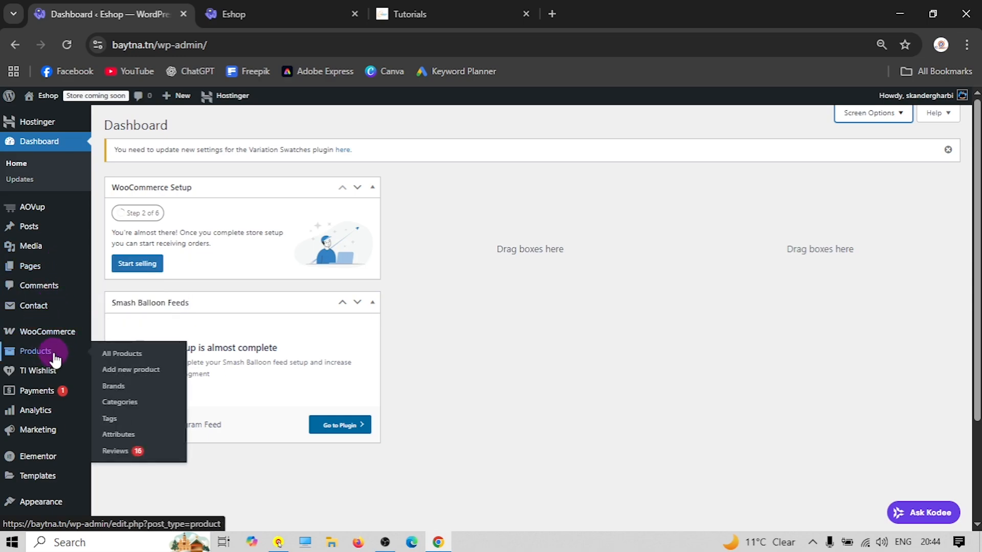
scroll(55, 359, down, 1)
mouse_move(36, 309)
scroll(51, 307, down, 1)
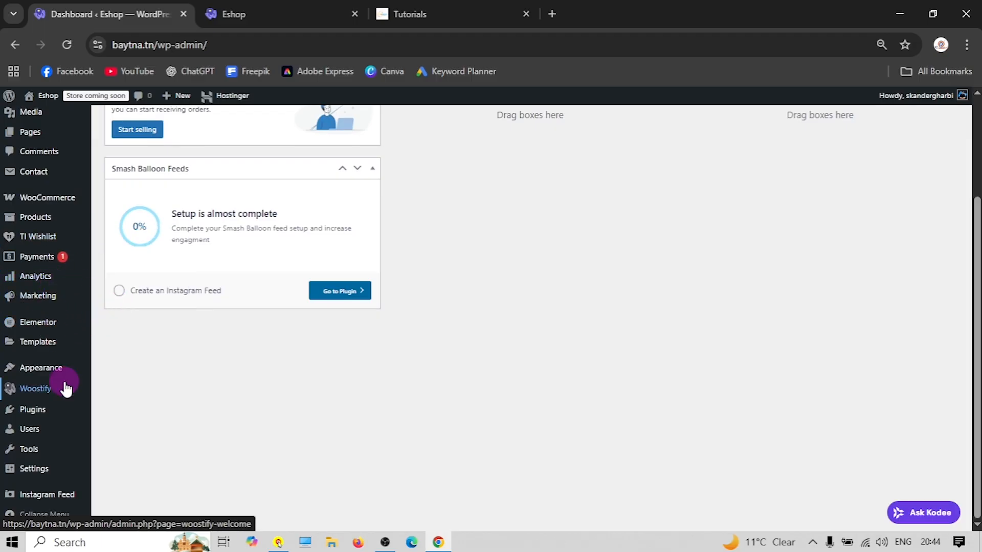
mouse_move(33, 417)
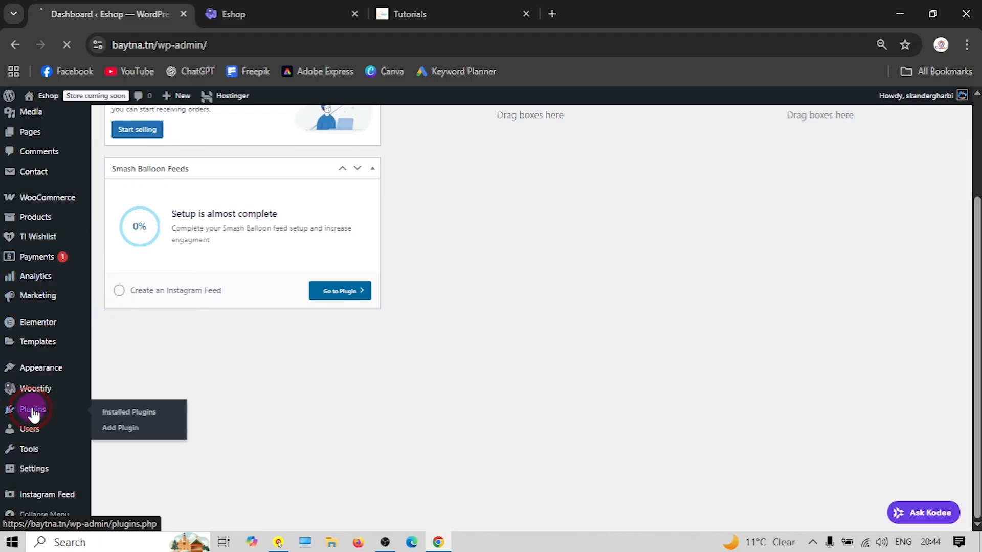
scroll(307, 363, down, 3)
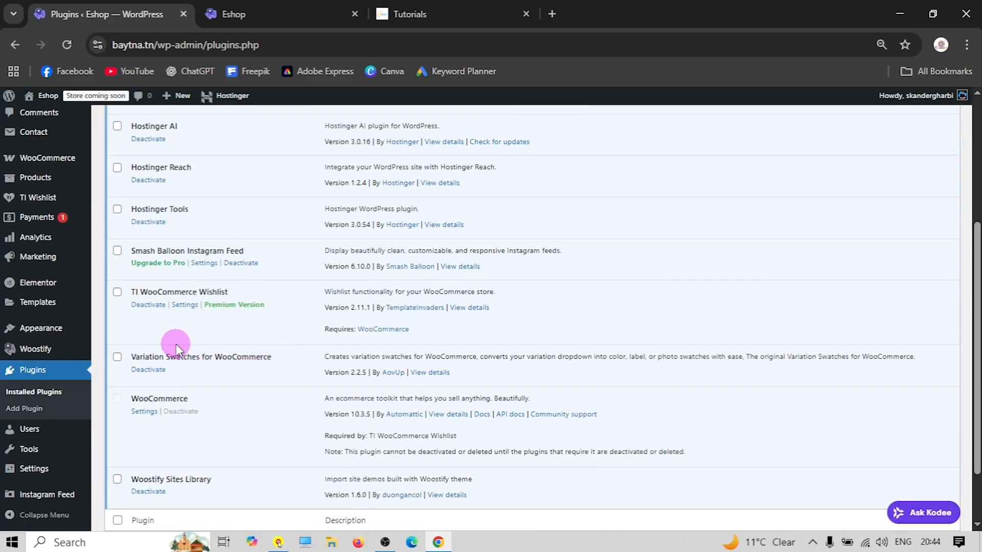
click(126, 358)
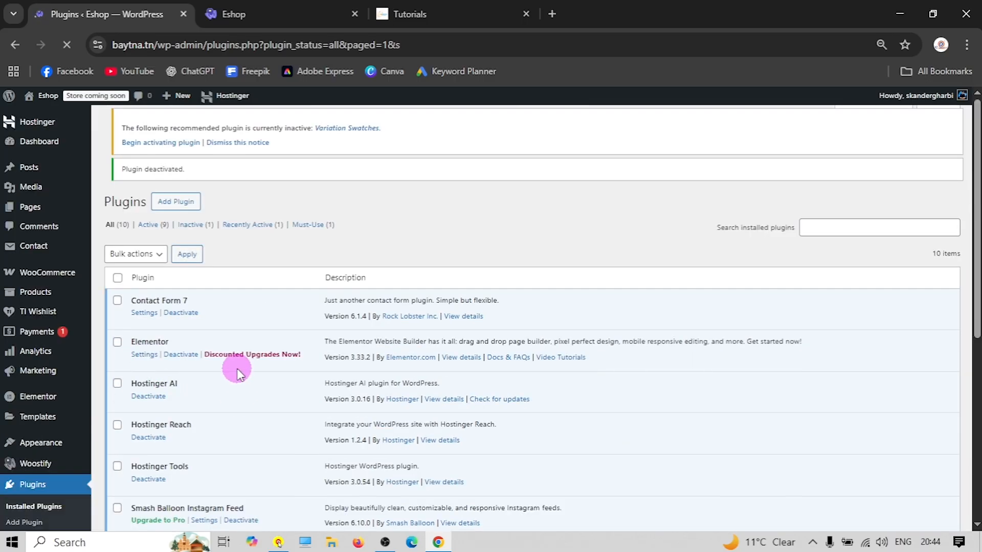
scroll(237, 374, down, 6)
click(174, 293)
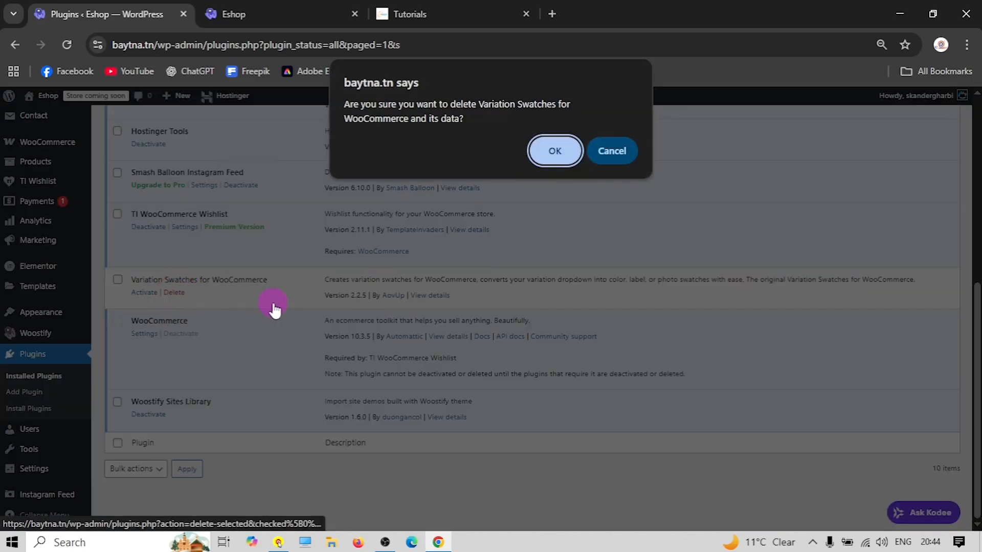
click(550, 152)
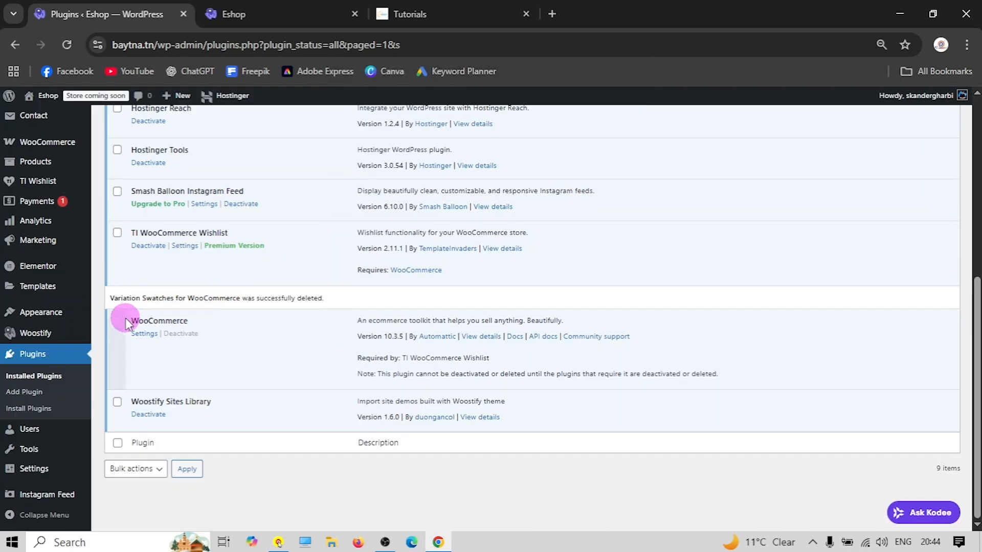
click(84, 391)
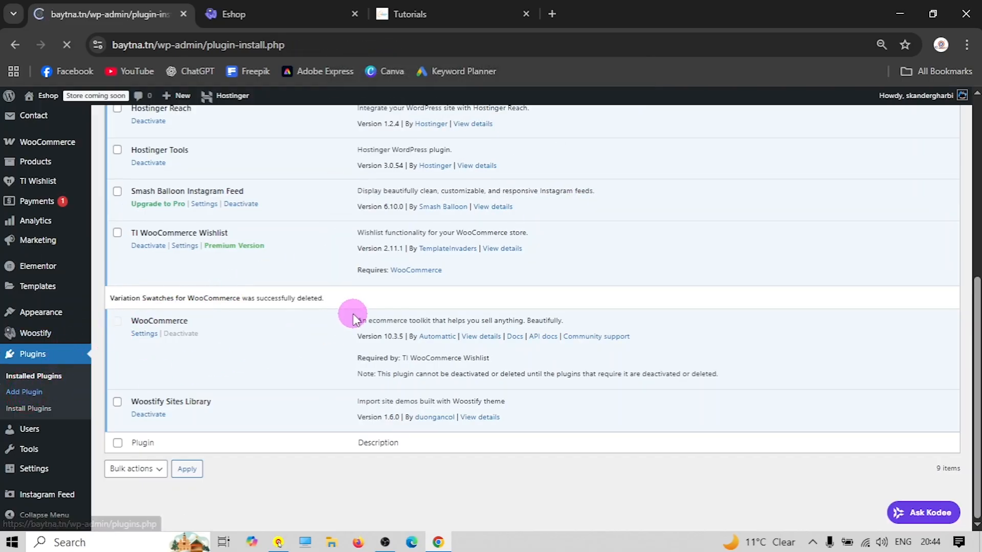
Search the directory for 'swatches', then install and activate Variation Swatches for WooCommerce 2.2.2
click(777, 209)
text(swatches)
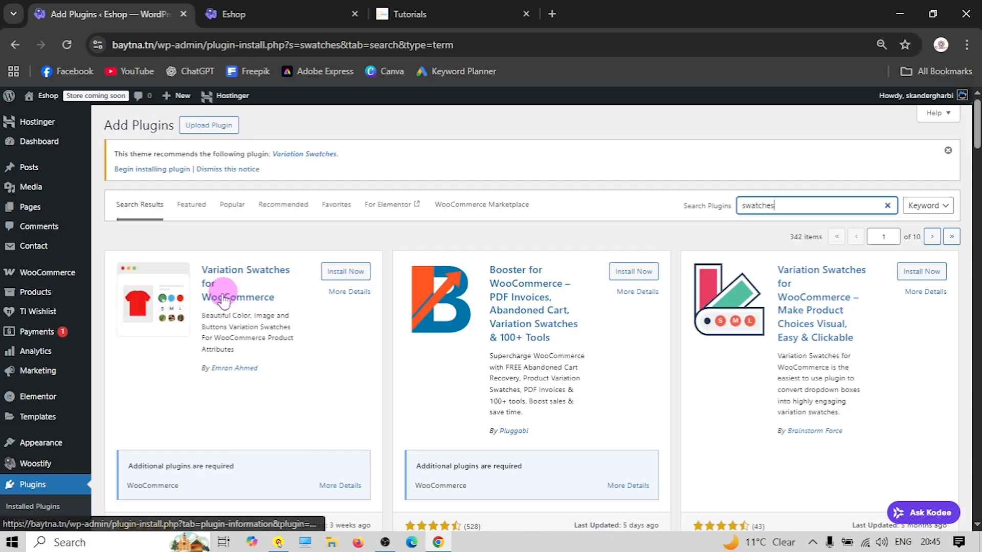
drag(263, 369, 210, 366)
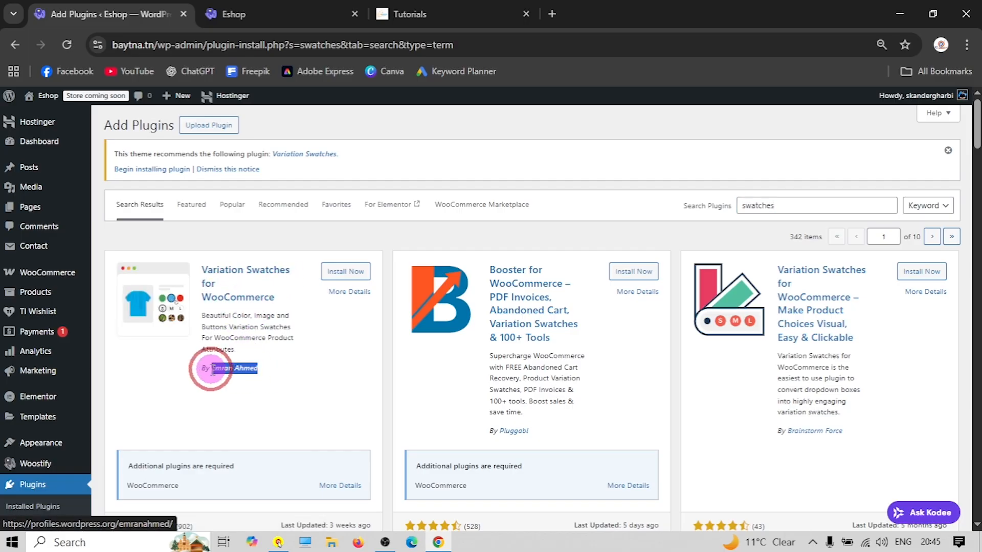
click(281, 364)
scroll(276, 352, down, 3)
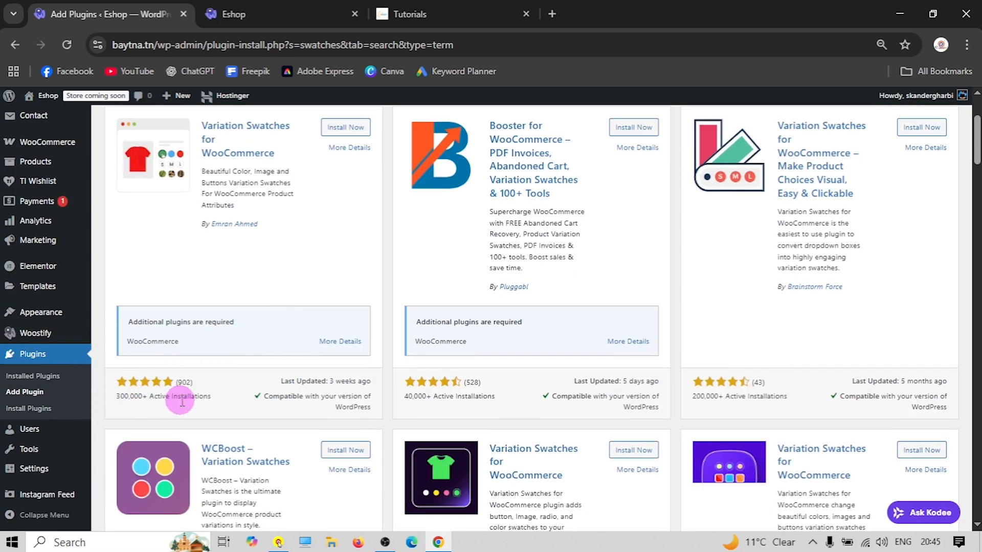
scroll(169, 358, up, 3)
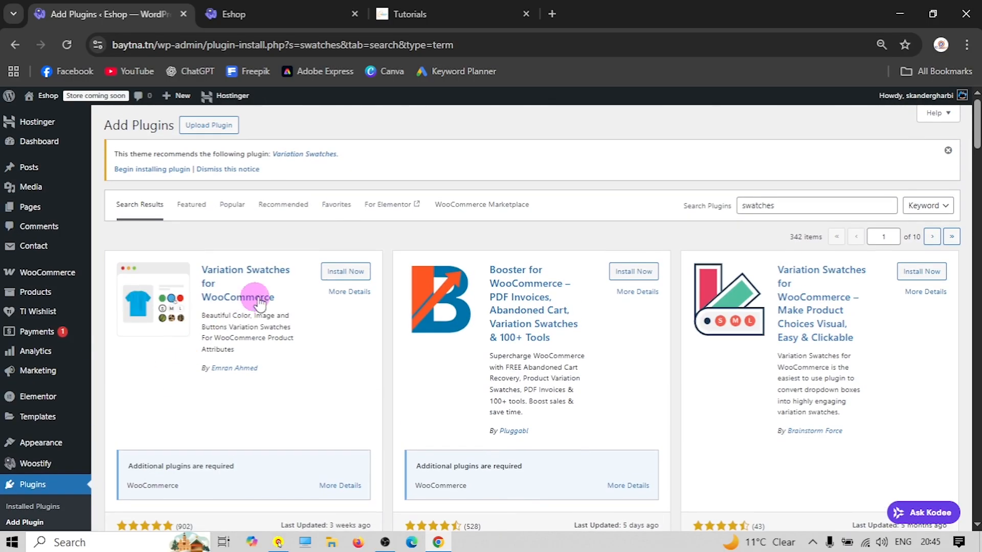
click(339, 274)
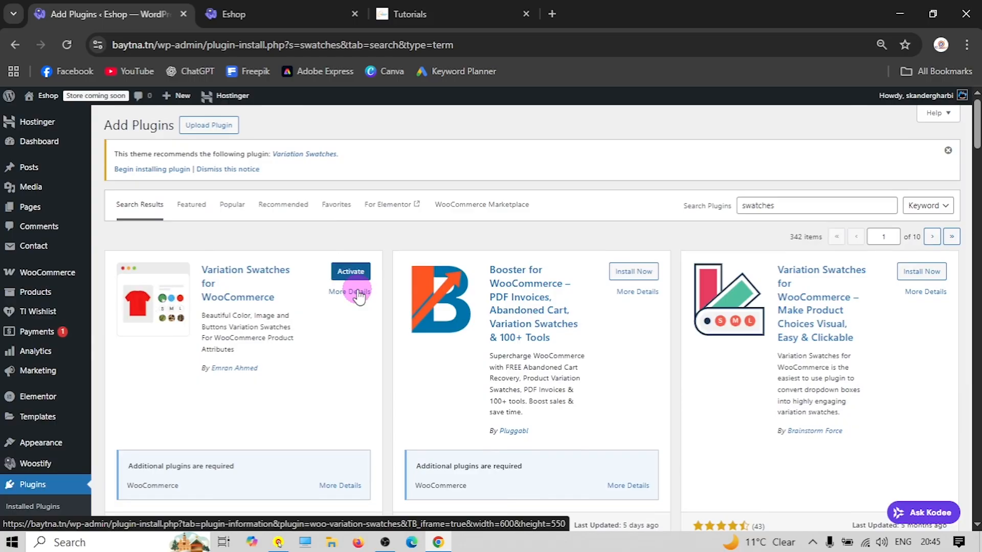
click(348, 272)
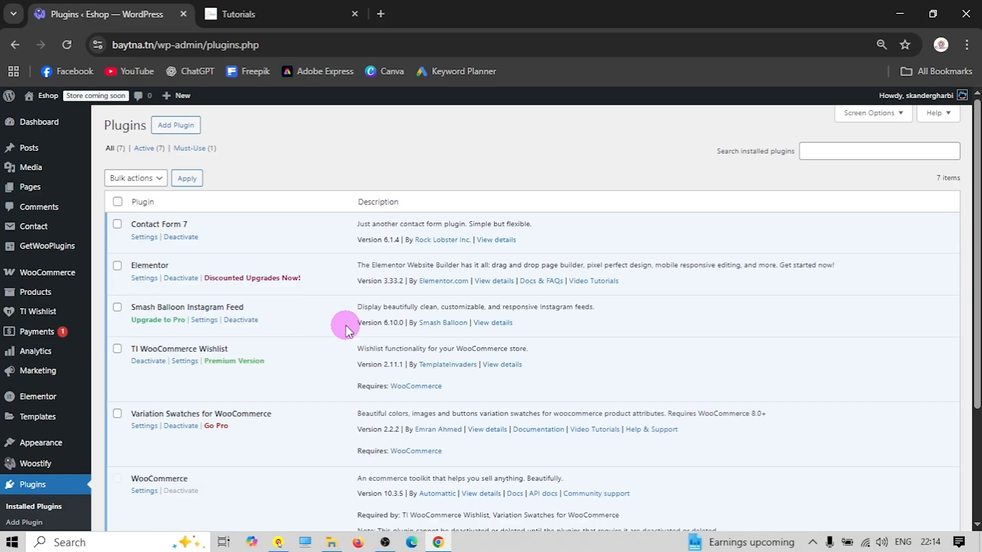
Search the plugin directory for Classic Widgets, then install and activate Classic Widgets 0.3
scroll(346, 325, down, 2)
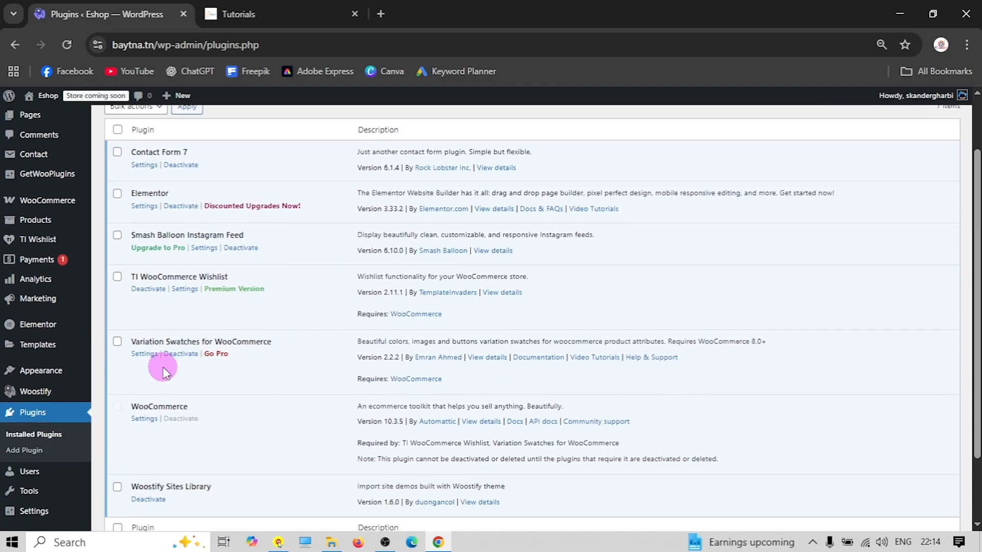
click(24, 449)
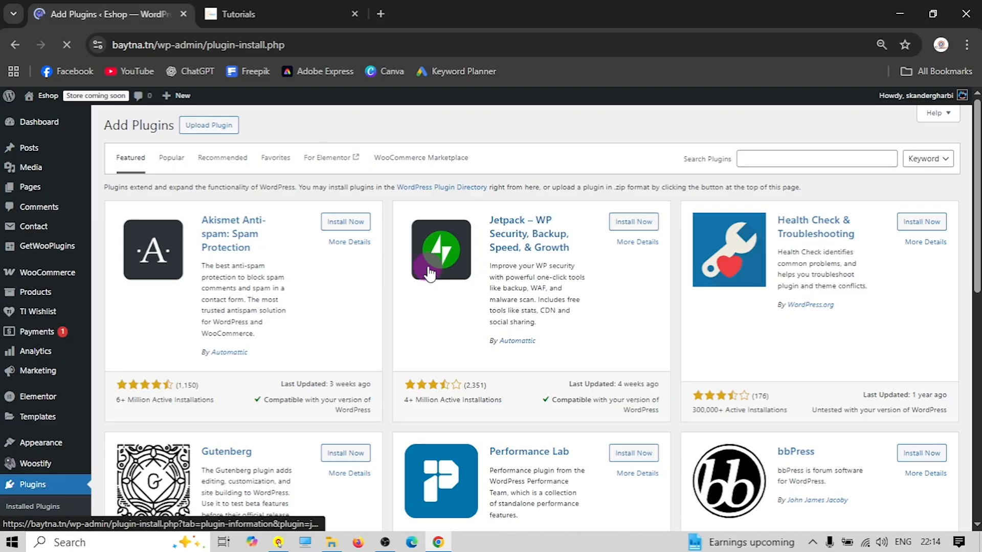
click(767, 159)
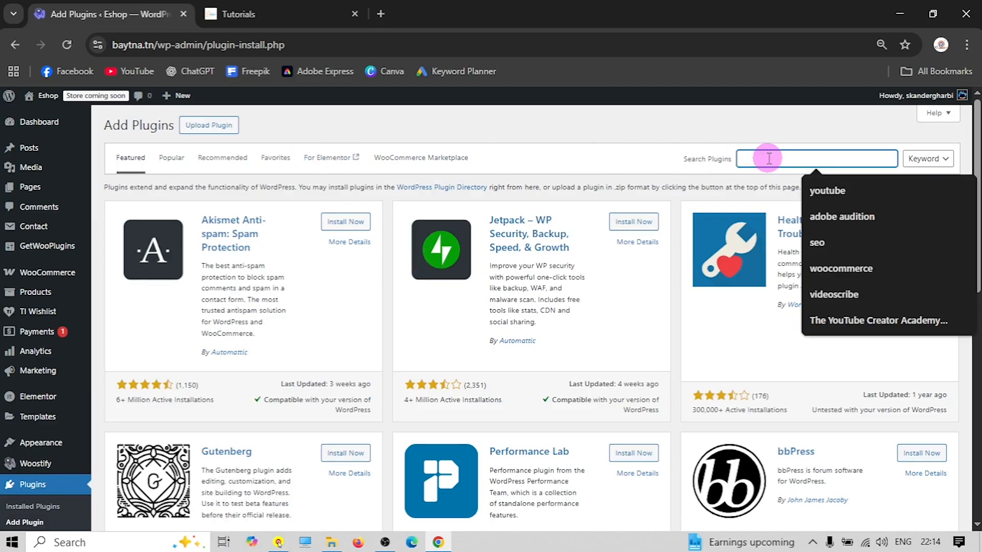
text(classic widget)
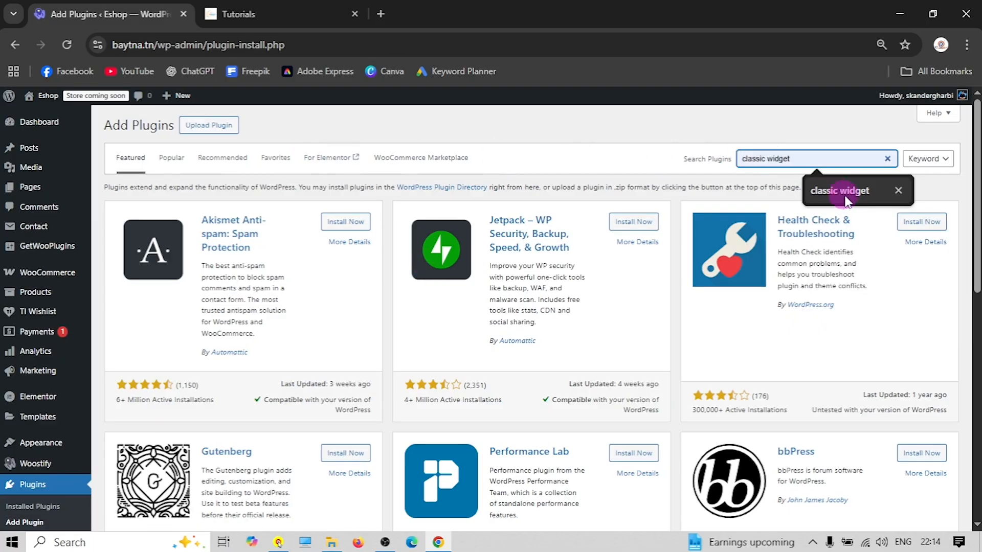
click(845, 195)
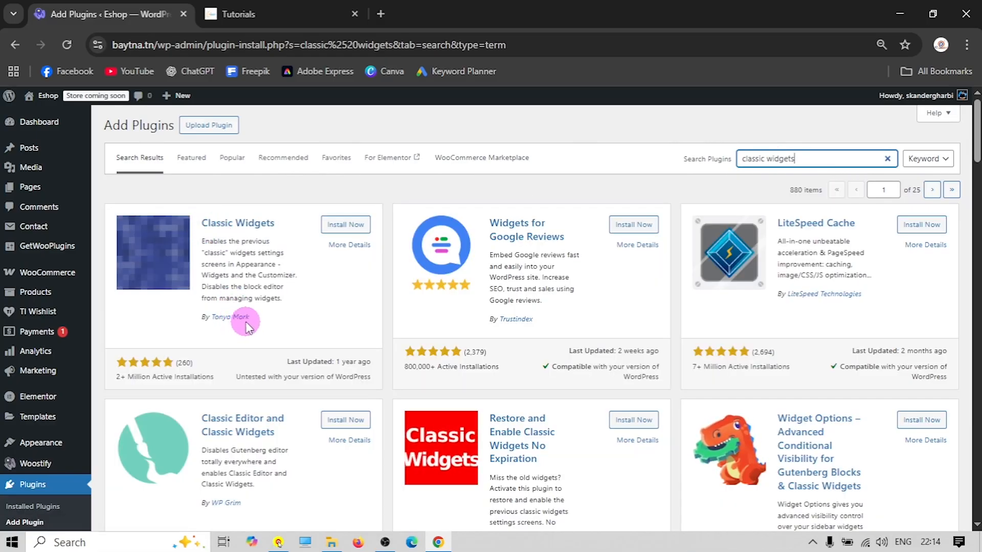
click(344, 224)
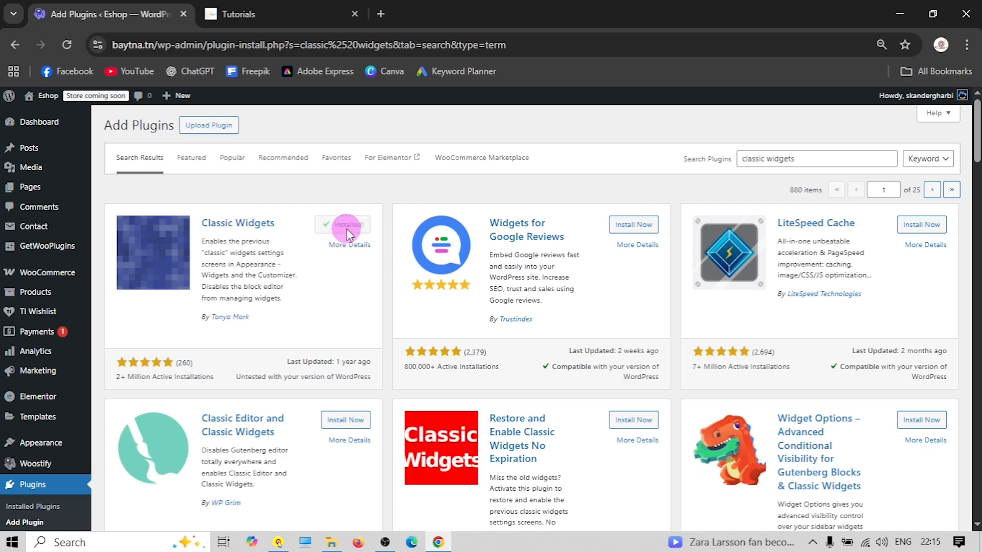
click(349, 225)
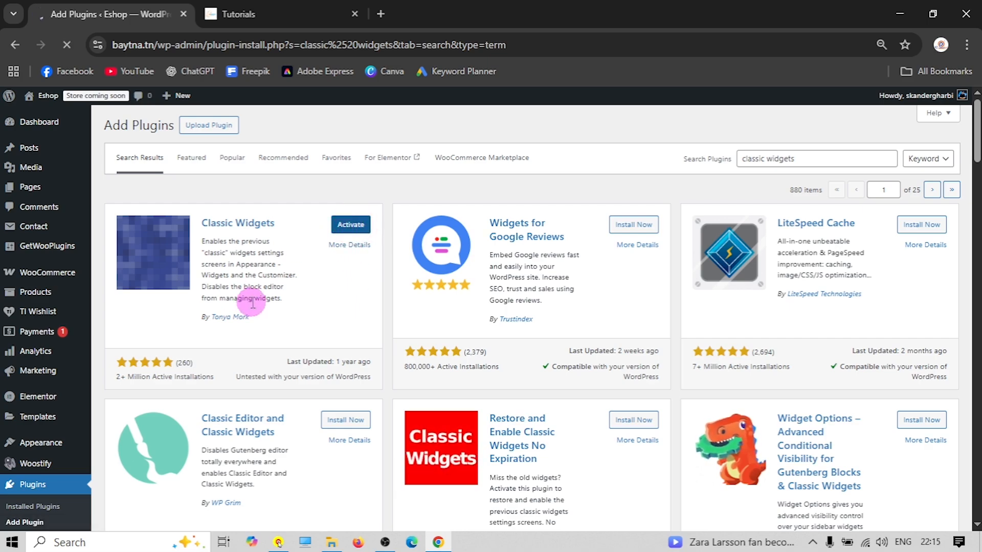
scroll(105, 378, down, 2)
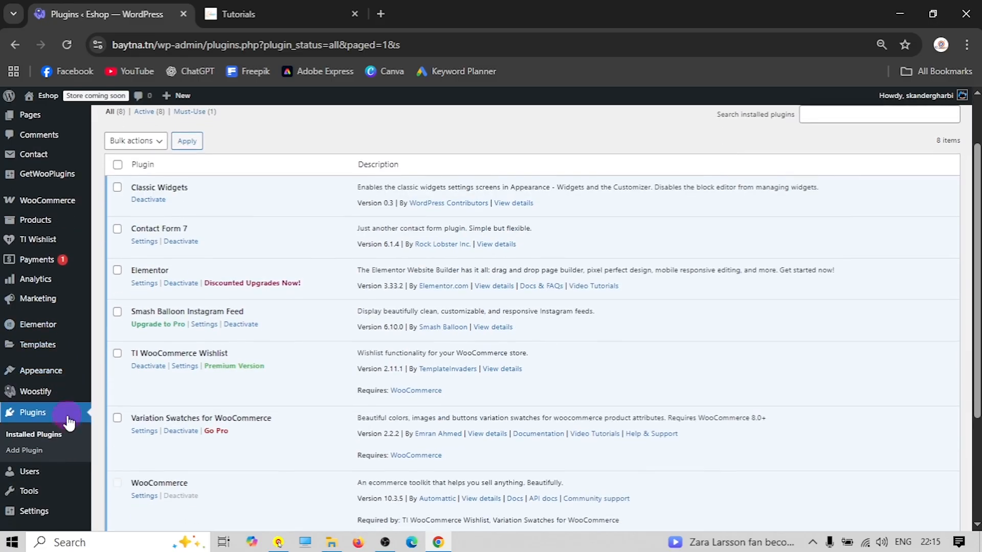
Search Add Plugins for 'elementskit', then install and activate ElementsKit Lite 3.7.6
click(26, 451)
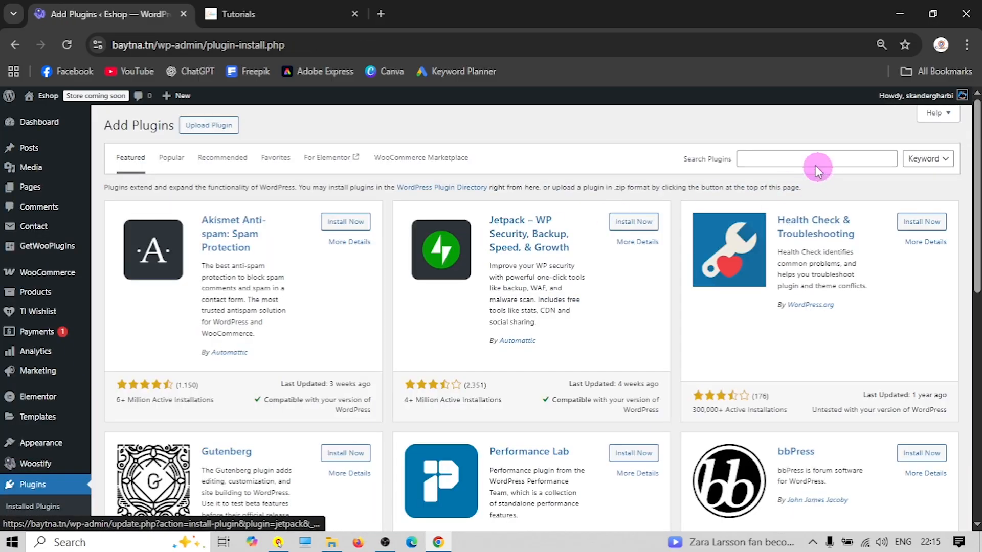
click(775, 161)
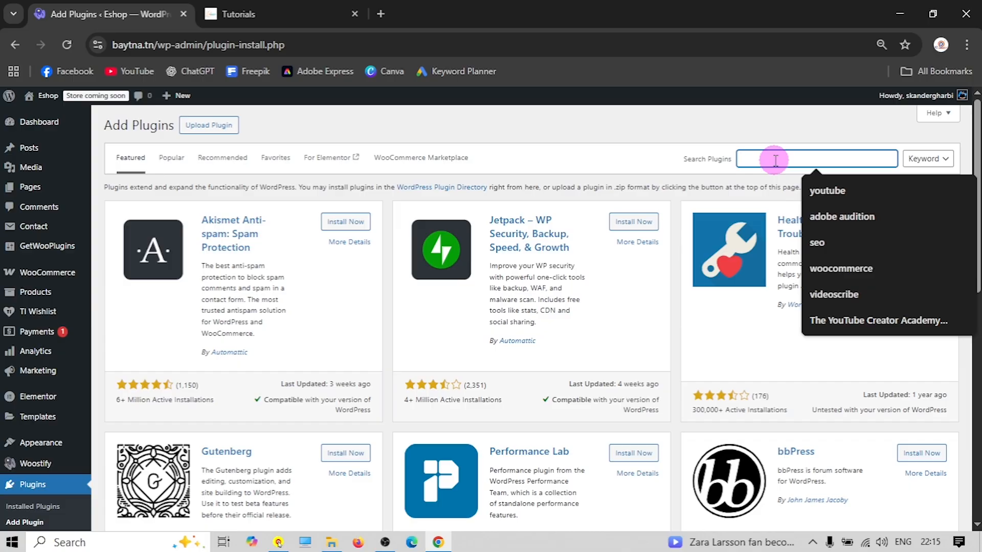
text(ele)
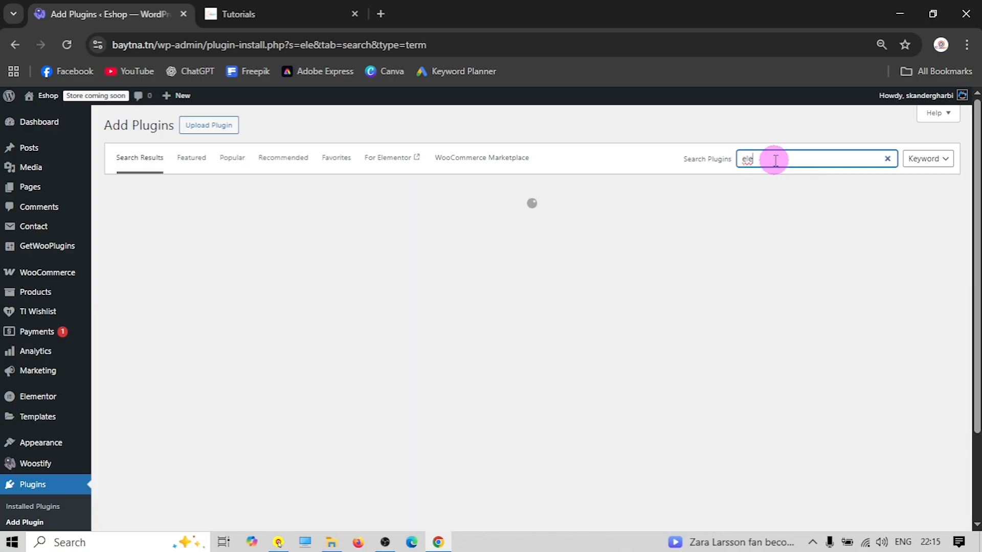
text(mentskit)
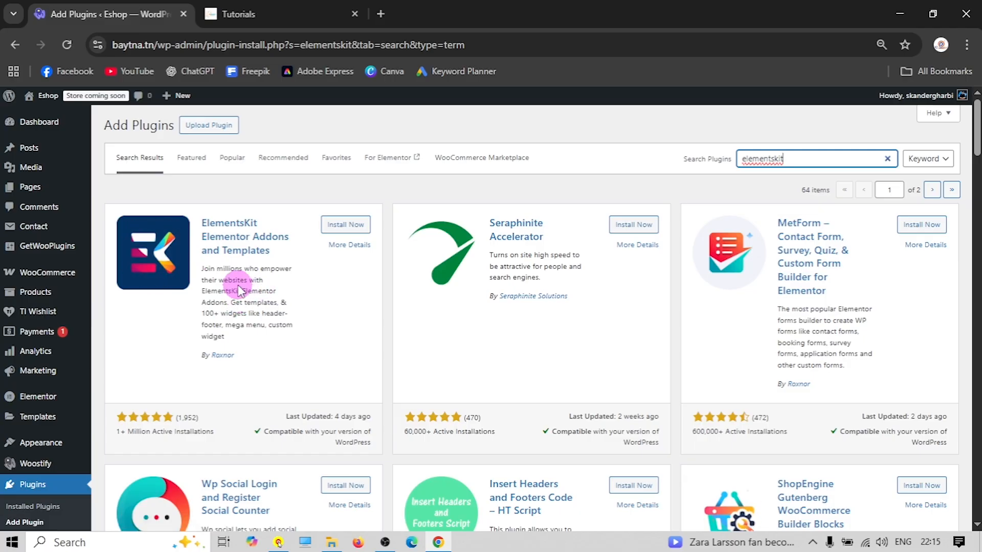
click(347, 224)
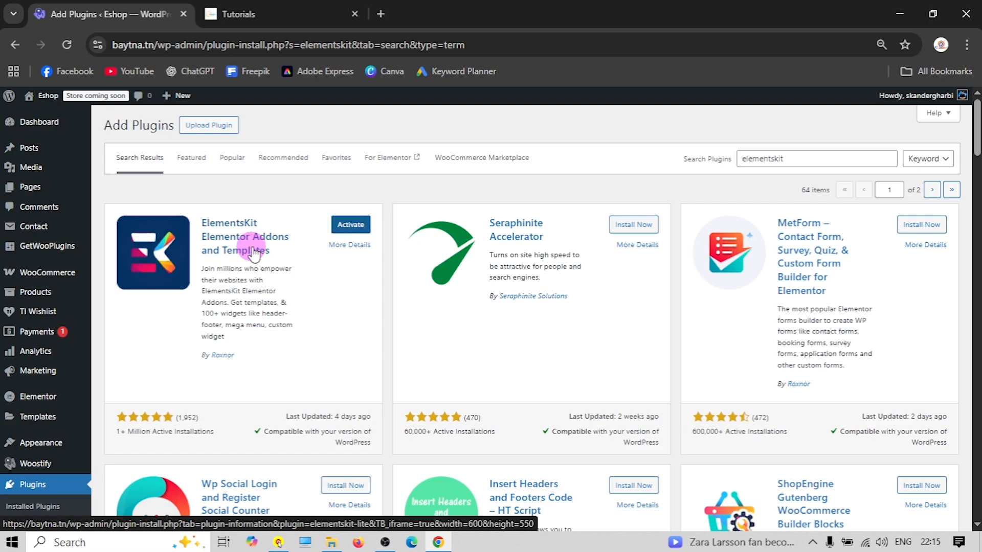
click(373, 228)
mouse_move(90, 350)
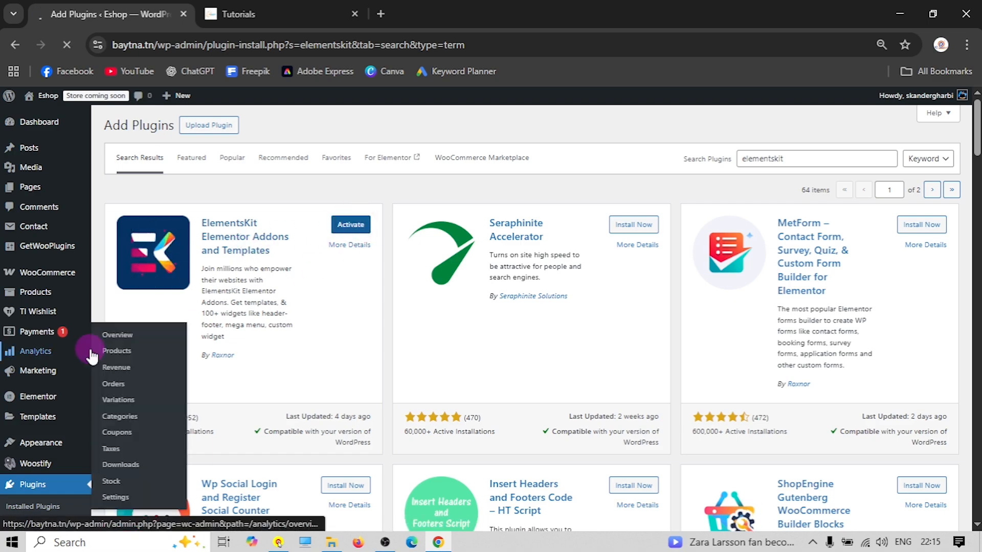
scroll(117, 307, down, 1)
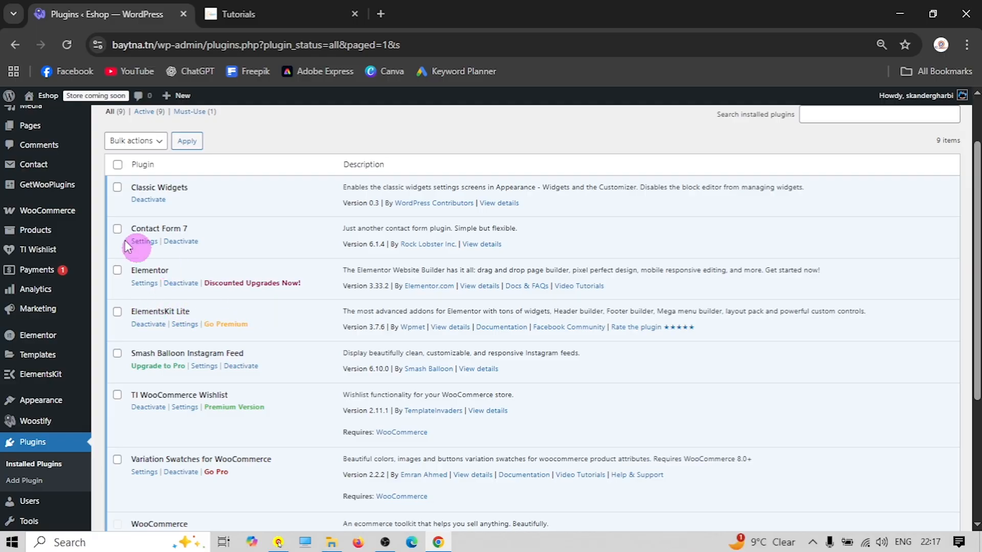
Open WooCommerce general settings and dismiss the Elementor contributor notice
mouse_move(45, 214)
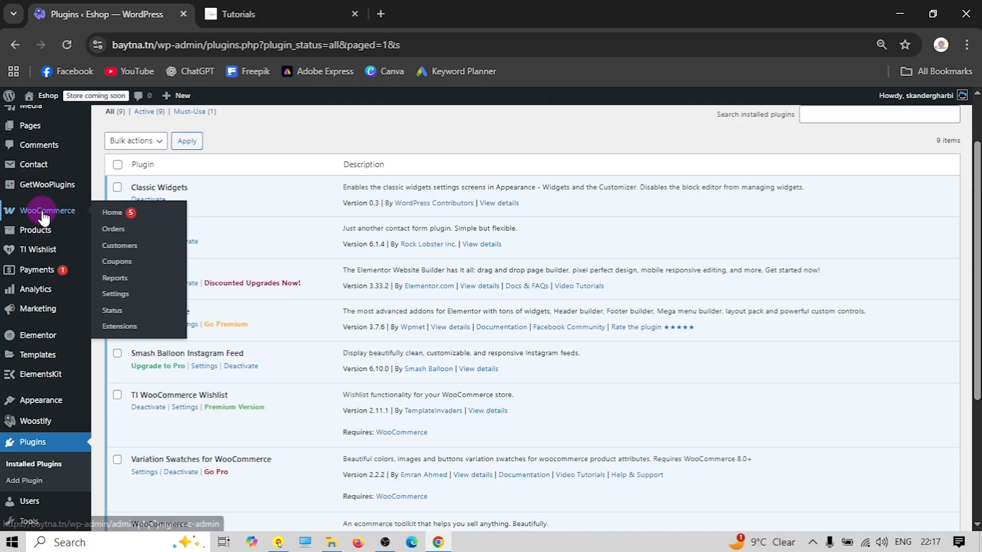
click(120, 294)
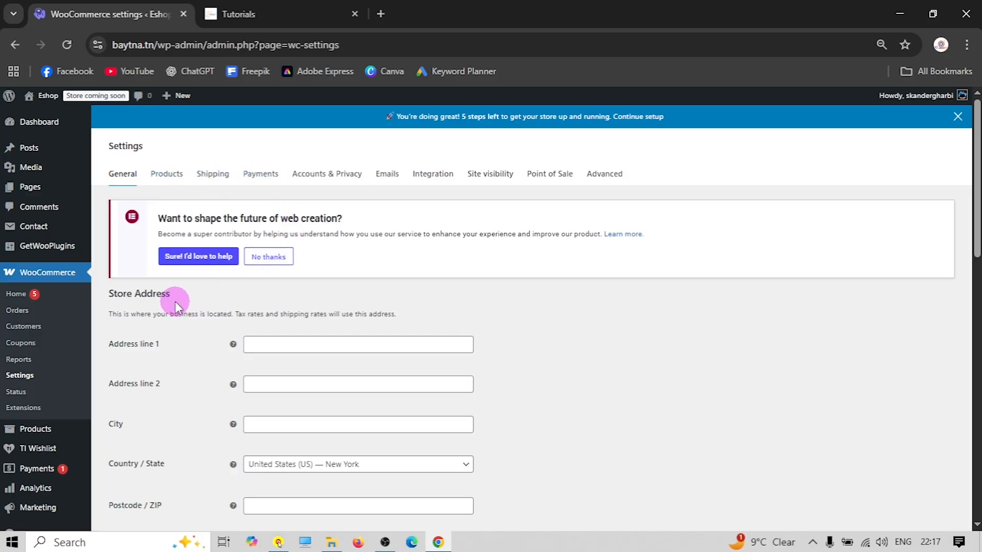
click(276, 260)
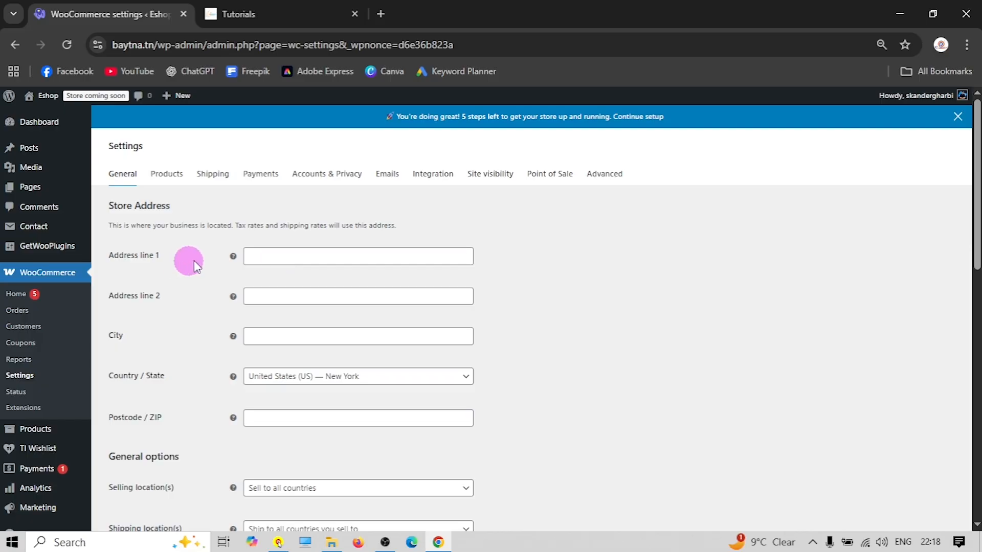
Fill the New York store's address line 1, city and postcode from autofill suggestions
click(283, 258)
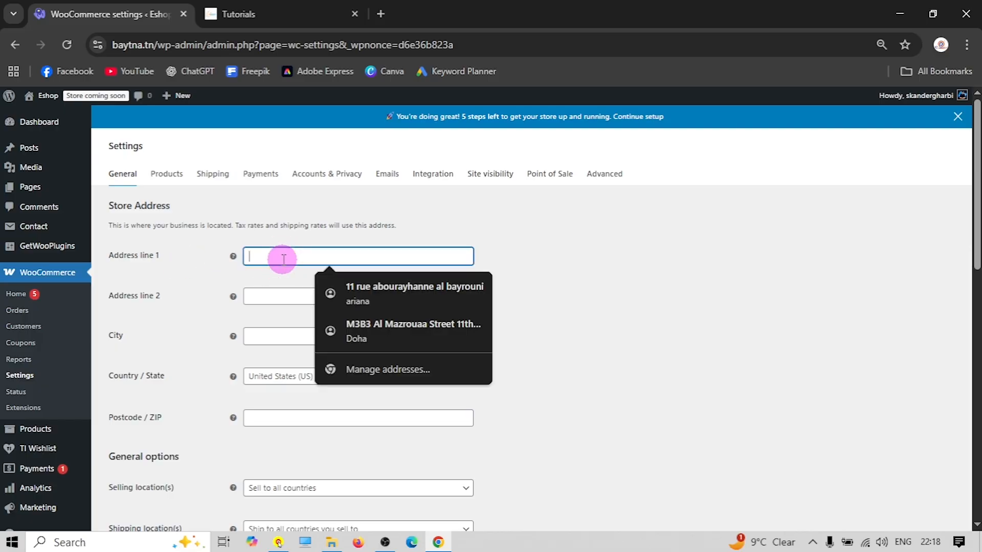
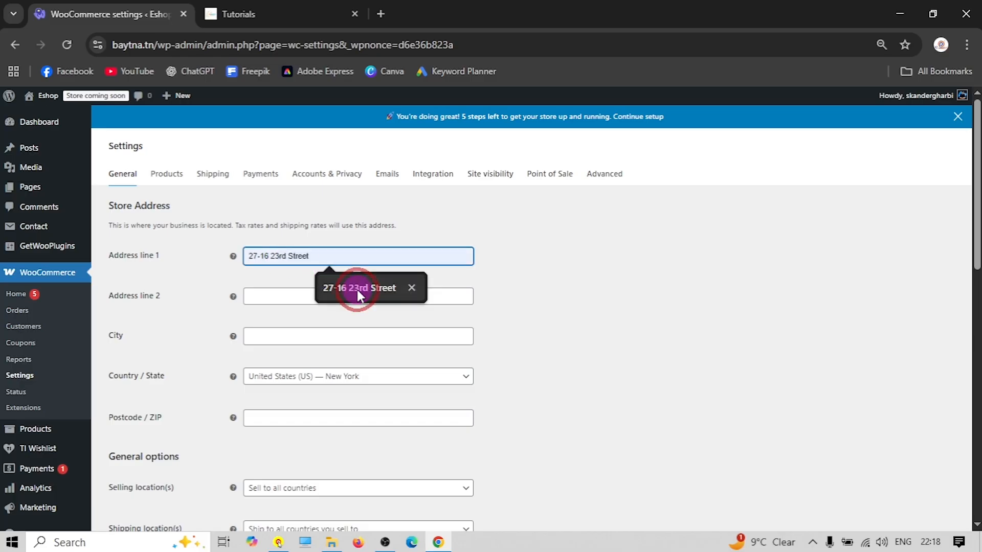
click(357, 290)
click(261, 336)
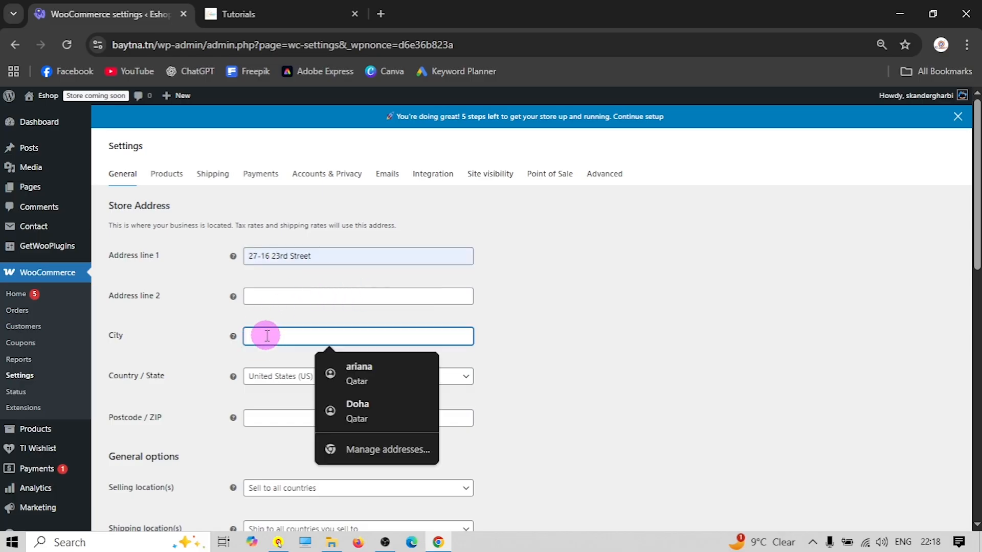
text(A)
click(335, 369)
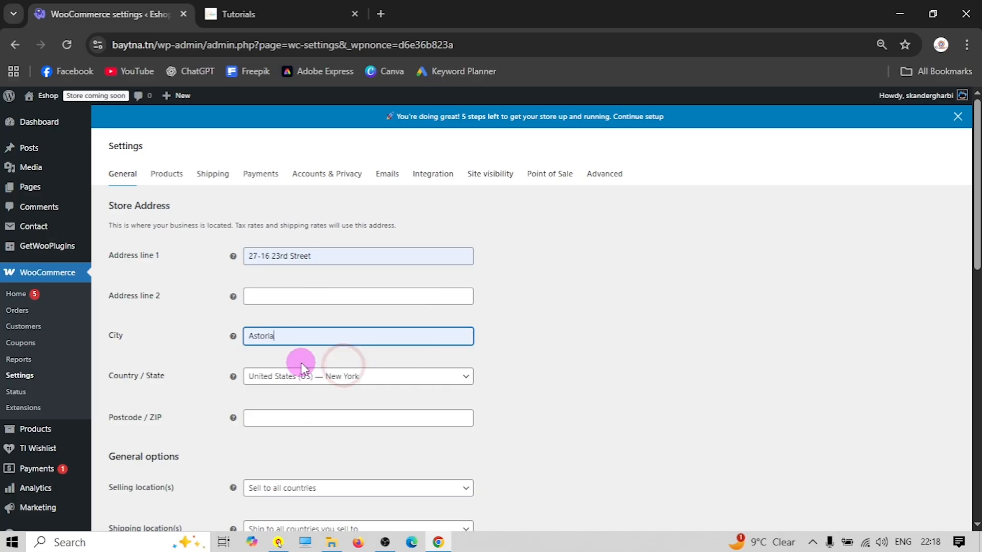
scroll(300, 361, down, 1)
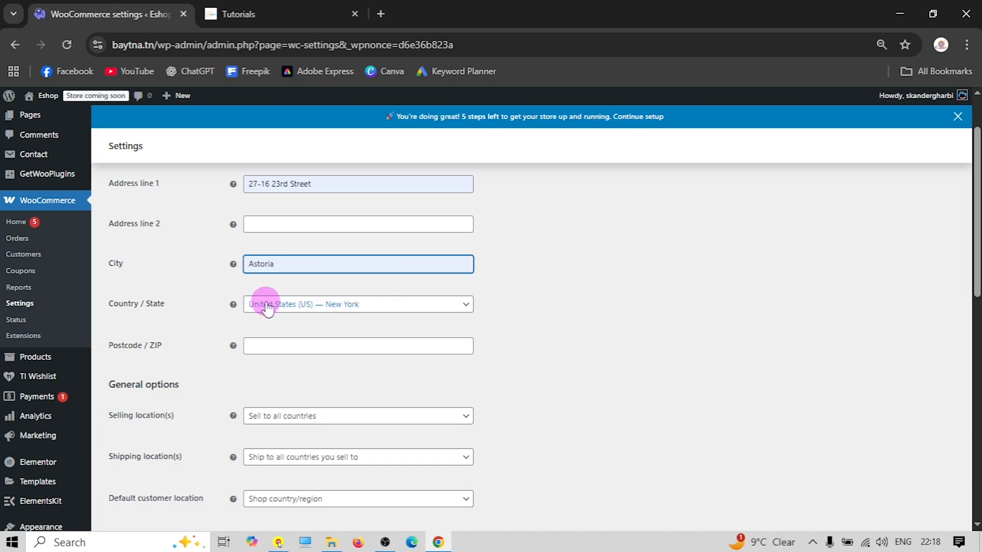
scroll(268, 296, down, 1)
click(278, 272)
click(332, 305)
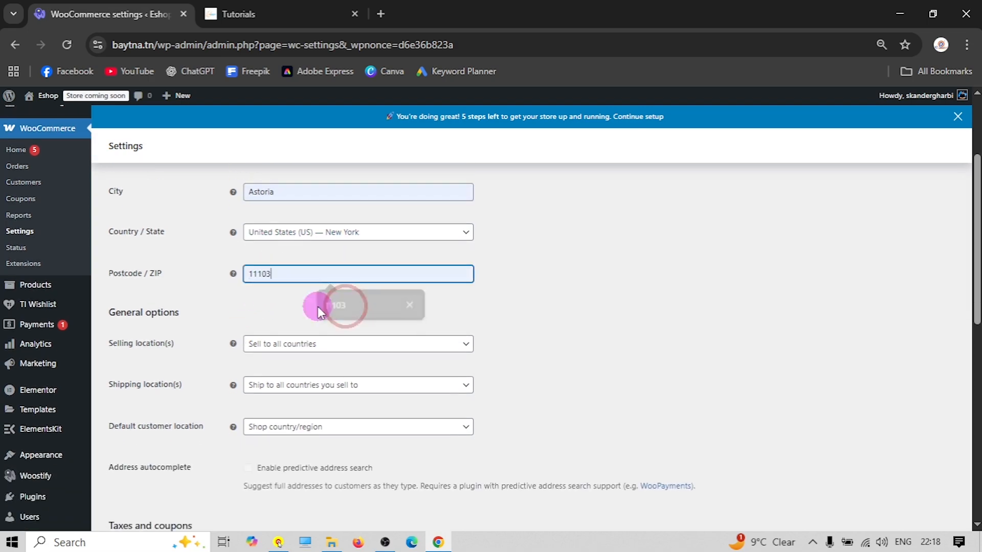
scroll(206, 304, down, 1)
scroll(206, 305, down, 1)
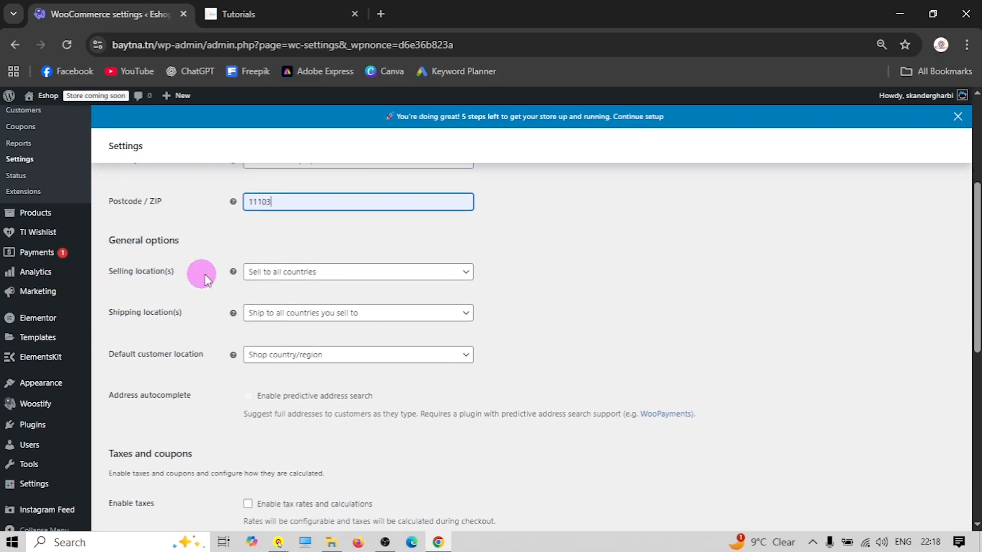
Set selling location to specific countries, with United States (US) as the only country
click(318, 273)
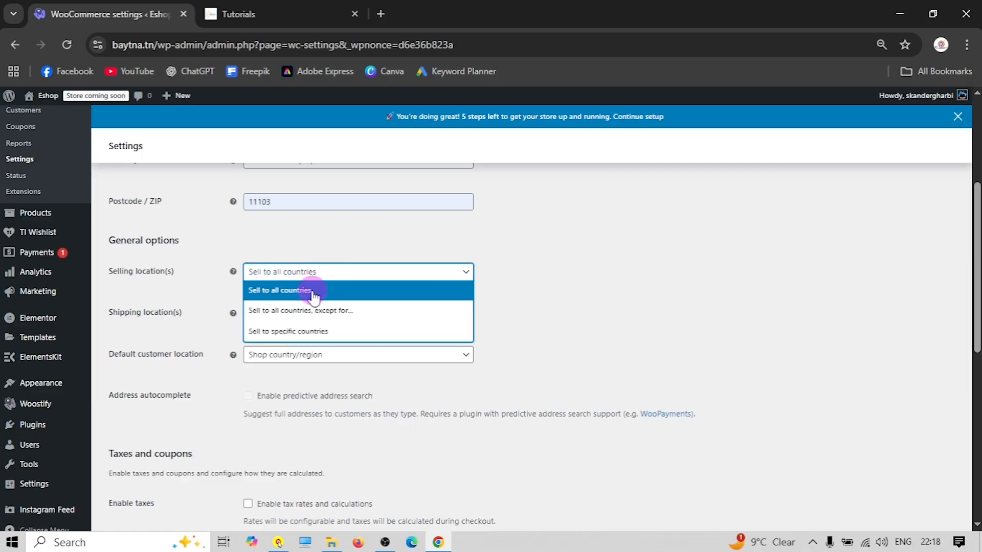
click(279, 331)
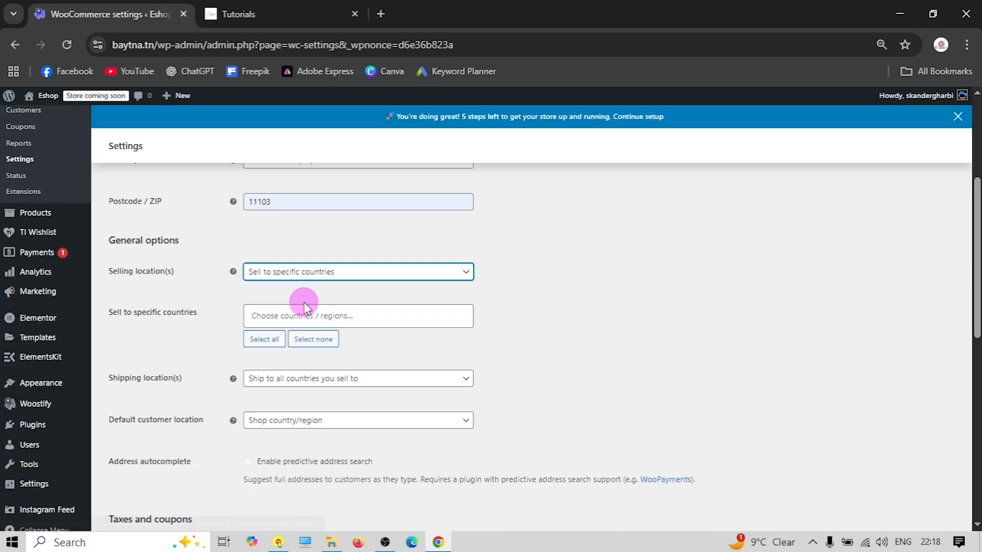
click(293, 312)
text(unte)
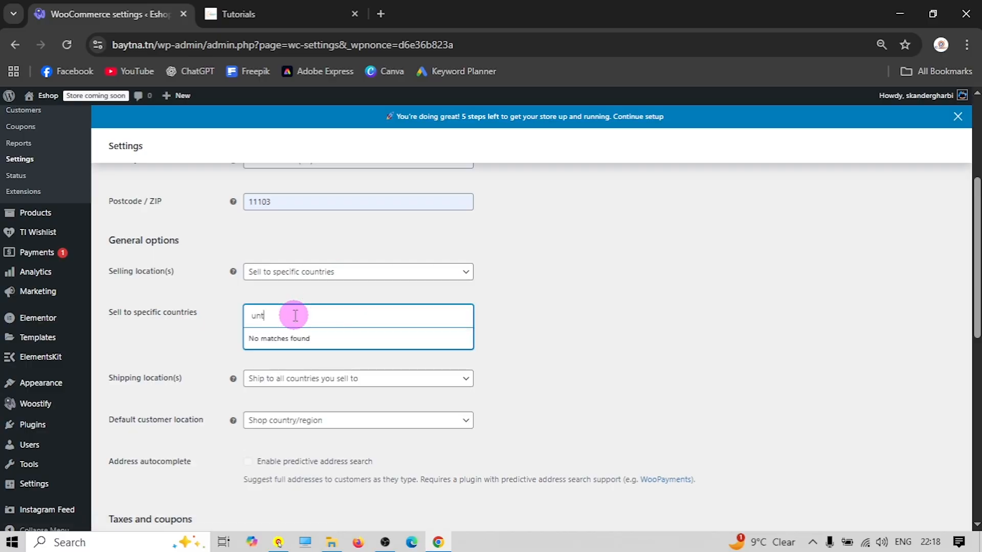
key(BackSpace)
key(BackSpace)
text(ited)
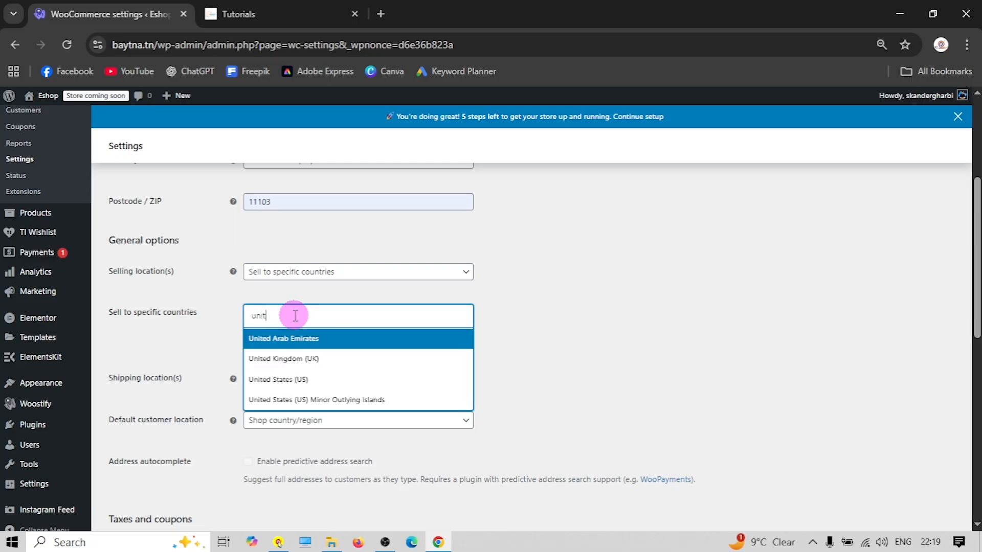
click(328, 381)
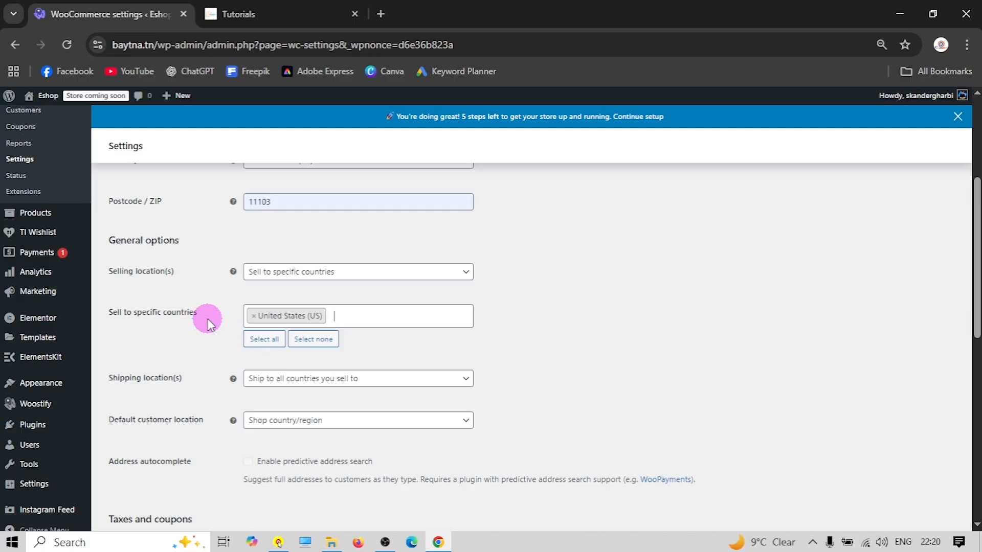
scroll(207, 322, down, 1)
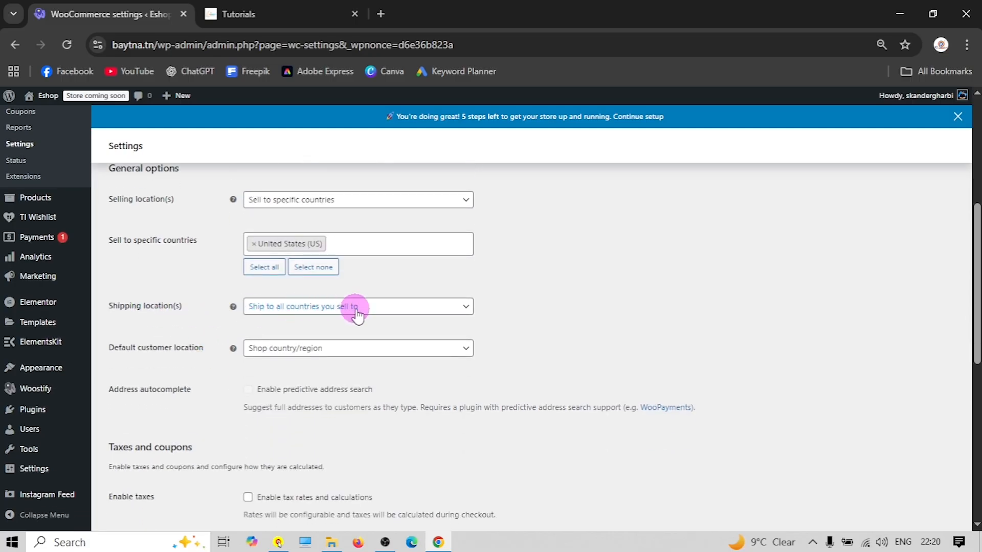
Enable tax rates and calculations, leaving the default customer location unchanged
scroll(202, 312, down, 1)
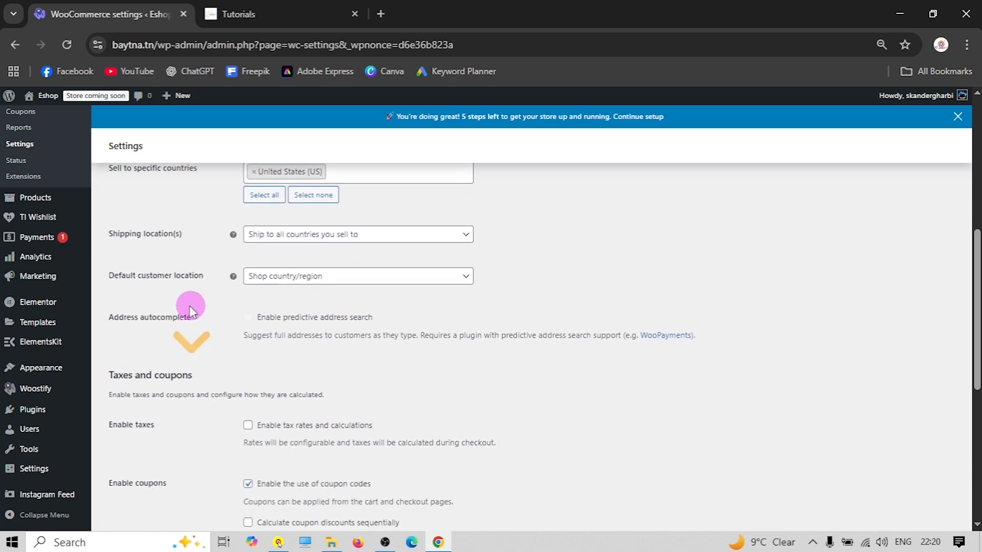
click(286, 287)
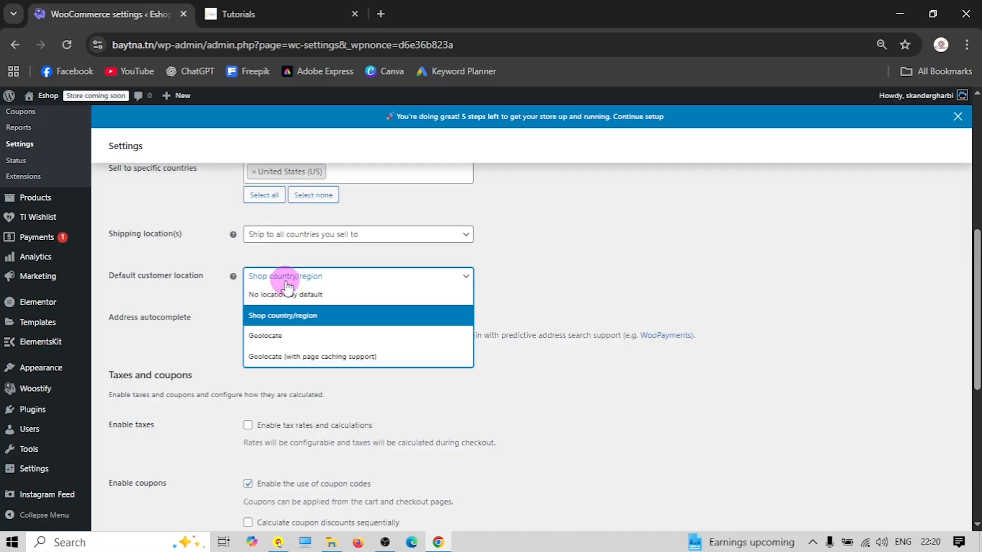
click(206, 303)
scroll(224, 308, down, 1)
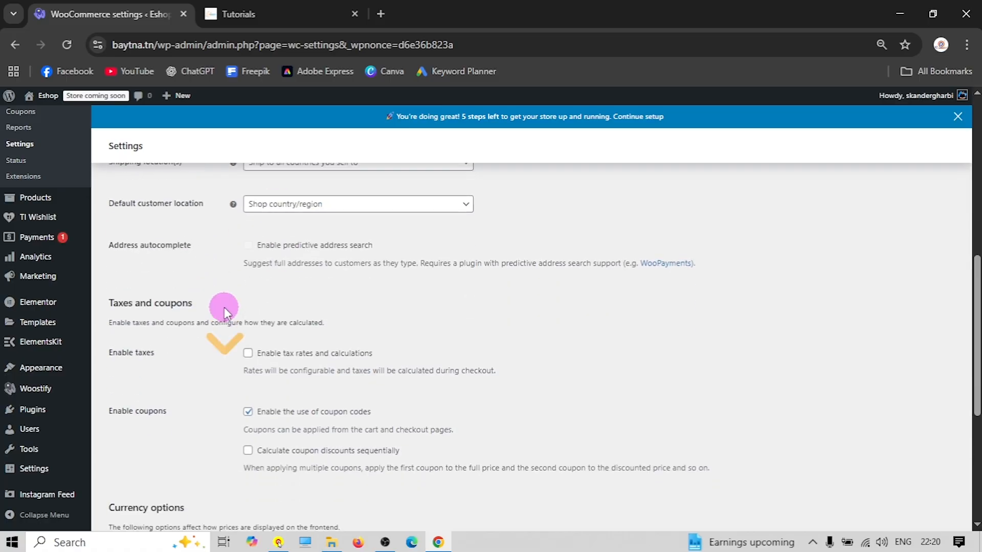
scroll(218, 298, down, 1)
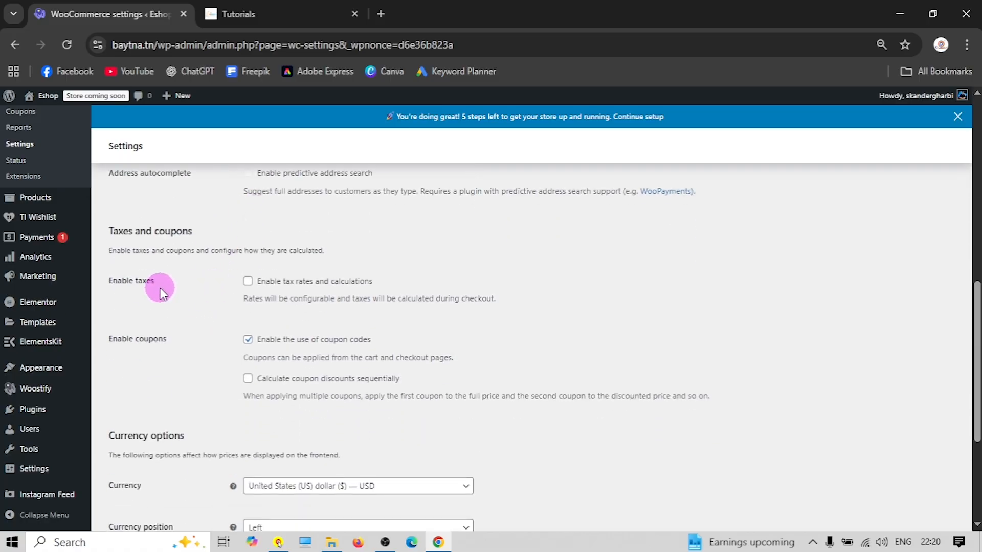
click(247, 281)
Keep the store currency as USD and save the general settings
scroll(262, 344, down, 1)
scroll(208, 339, down, 1)
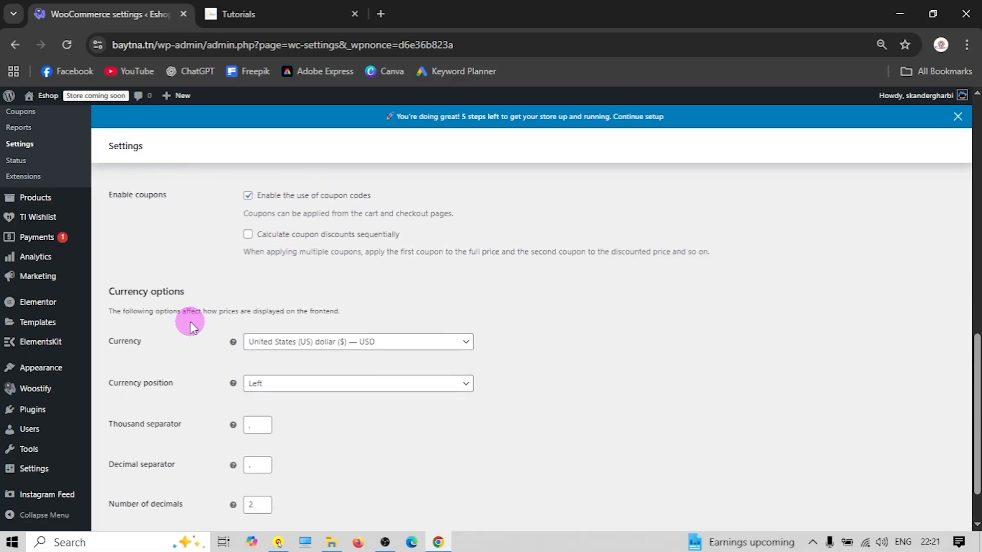
scroll(190, 321, down, 1)
click(352, 277)
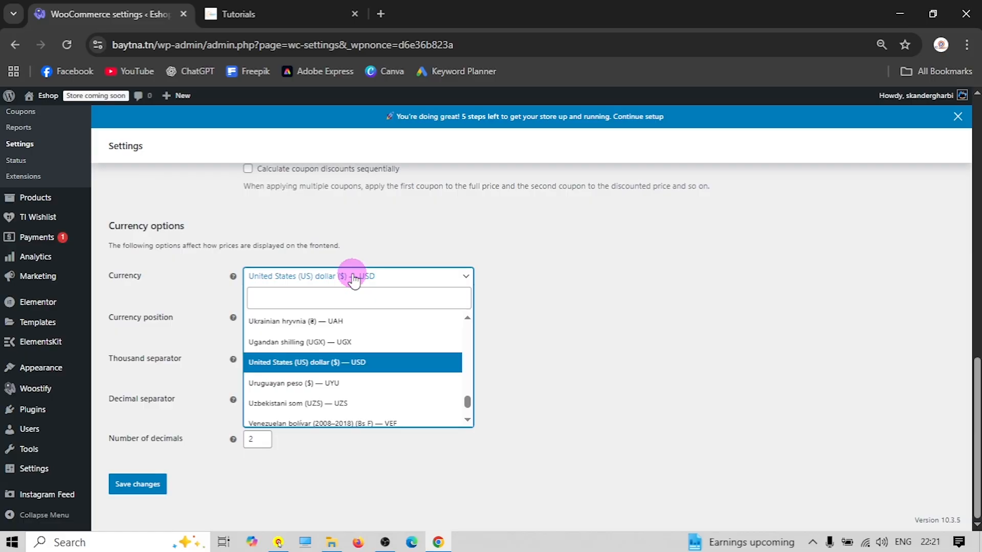
scroll(329, 351, down, 4)
scroll(318, 348, up, 10)
scroll(315, 360, up, 5)
click(187, 293)
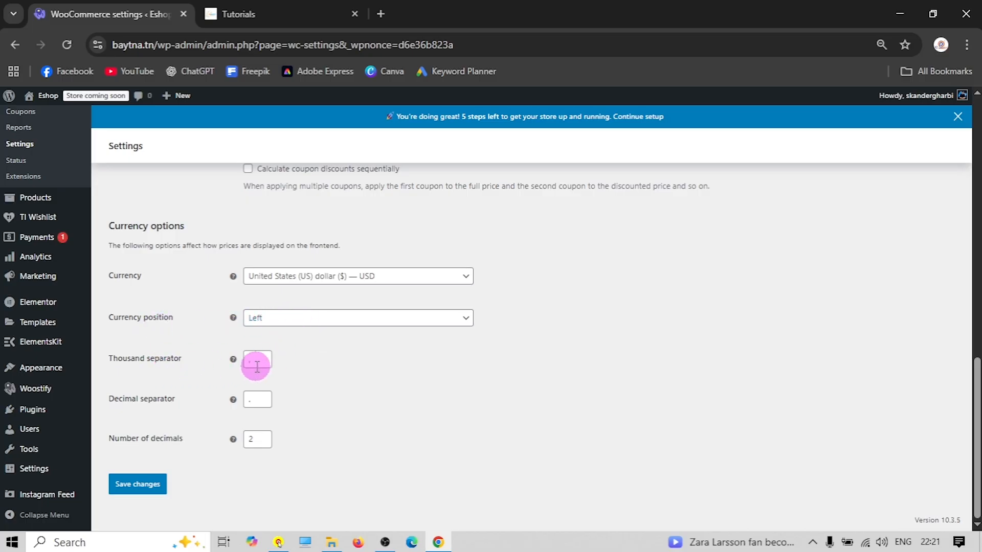
click(141, 476)
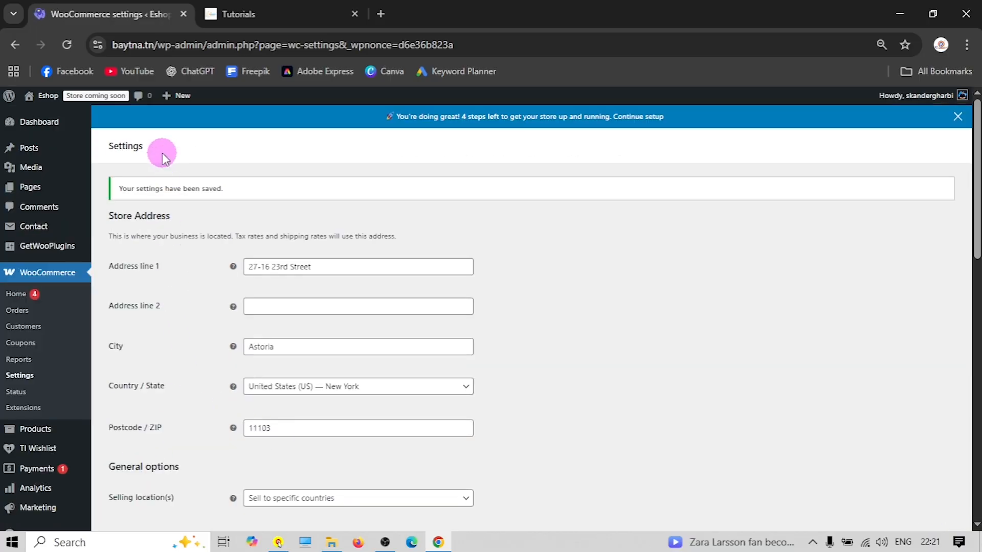
click(167, 174)
Keep Shop as the store's shop page and set the placeholder image to 9
click(266, 257)
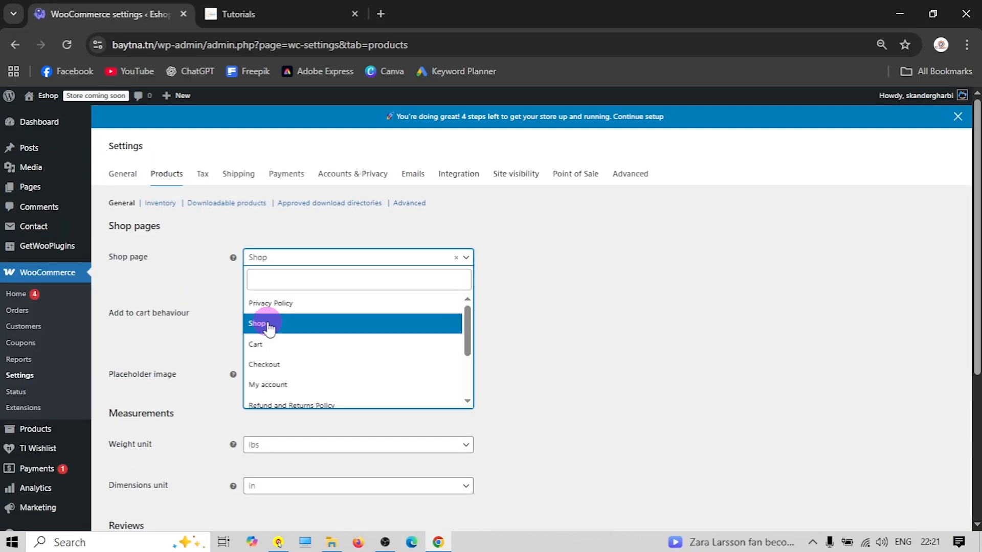
click(268, 323)
scroll(265, 322, down, 1)
drag(261, 302, 225, 301)
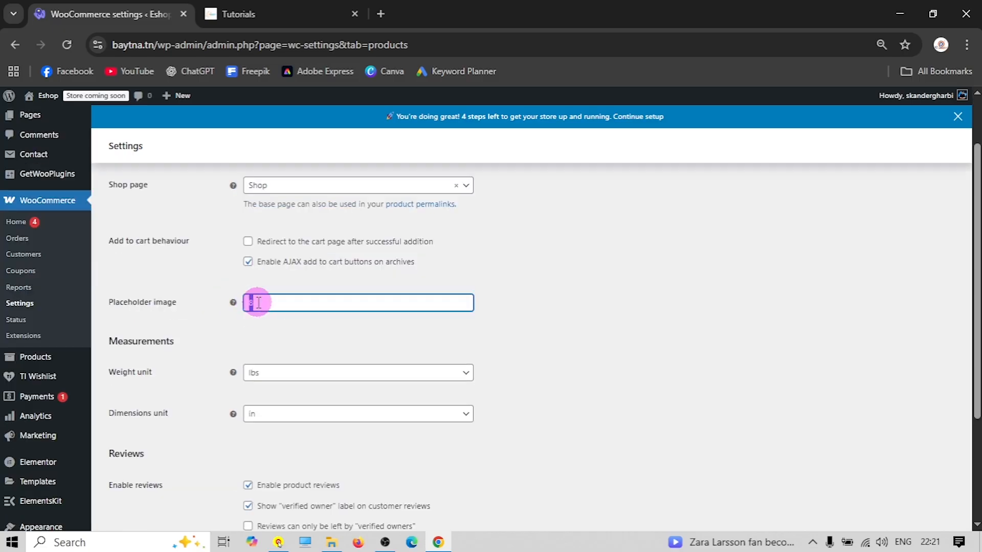
text(9)
click(225, 305)
Set the weight unit to g and dimensions unit to cm, then save the product settings
scroll(197, 325, down, 1)
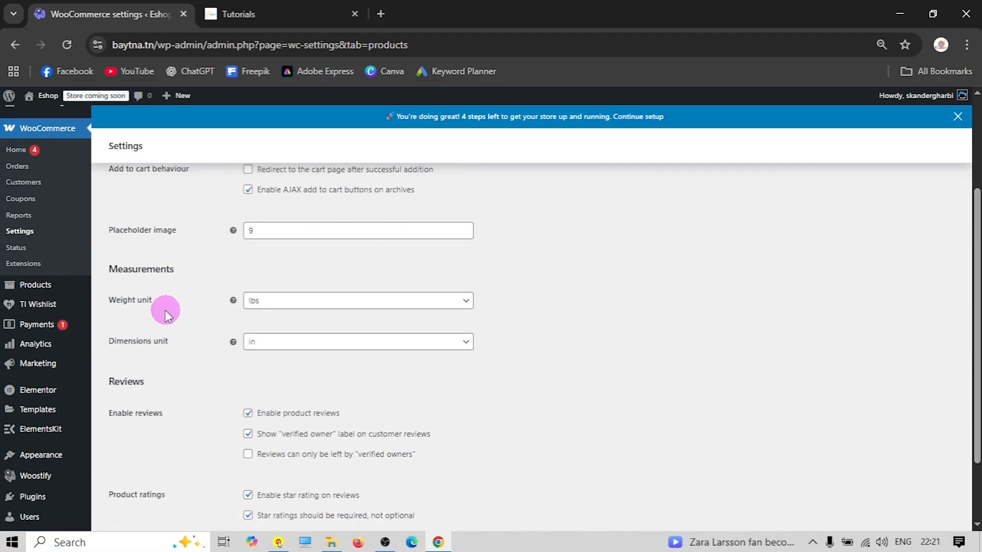
click(303, 306)
click(302, 305)
click(305, 303)
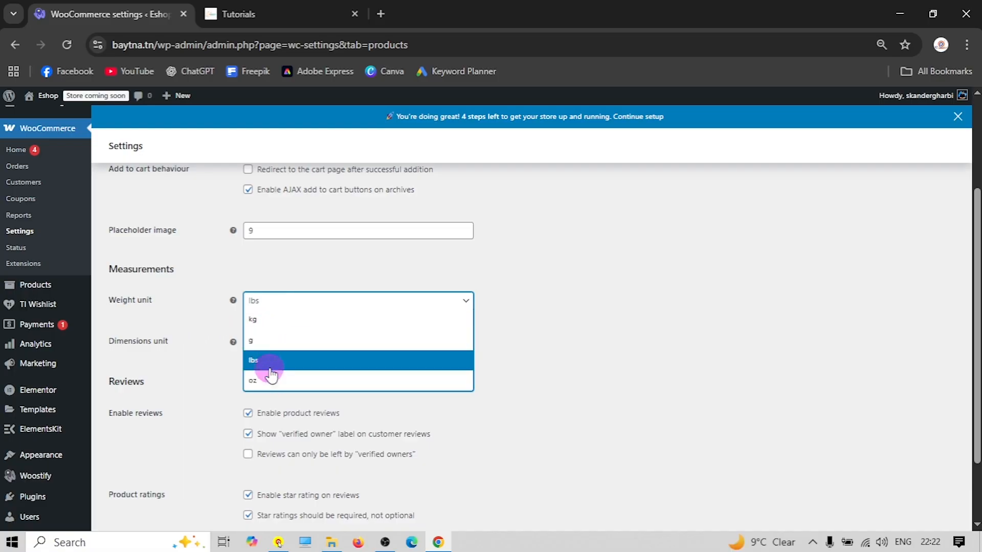
click(276, 342)
scroll(202, 322, down, 2)
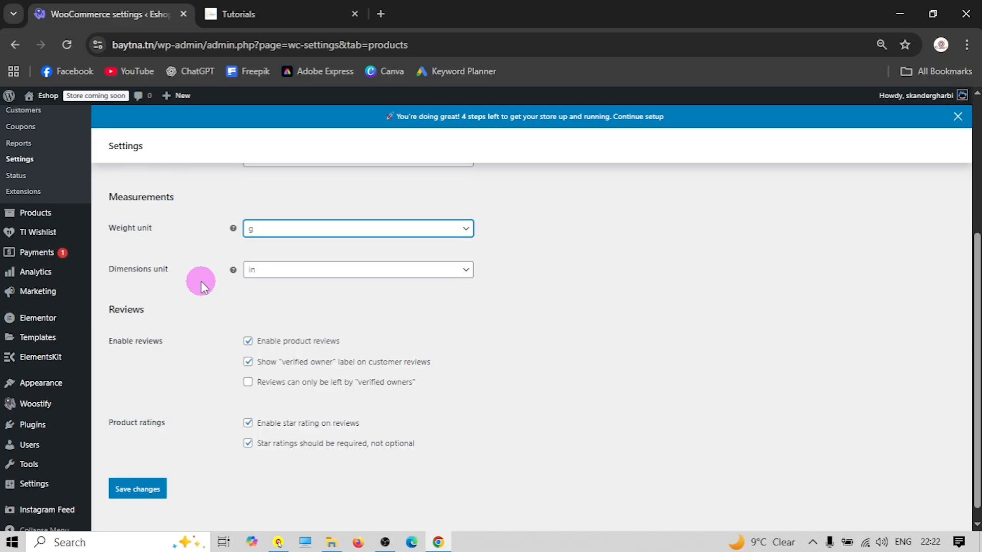
click(290, 271)
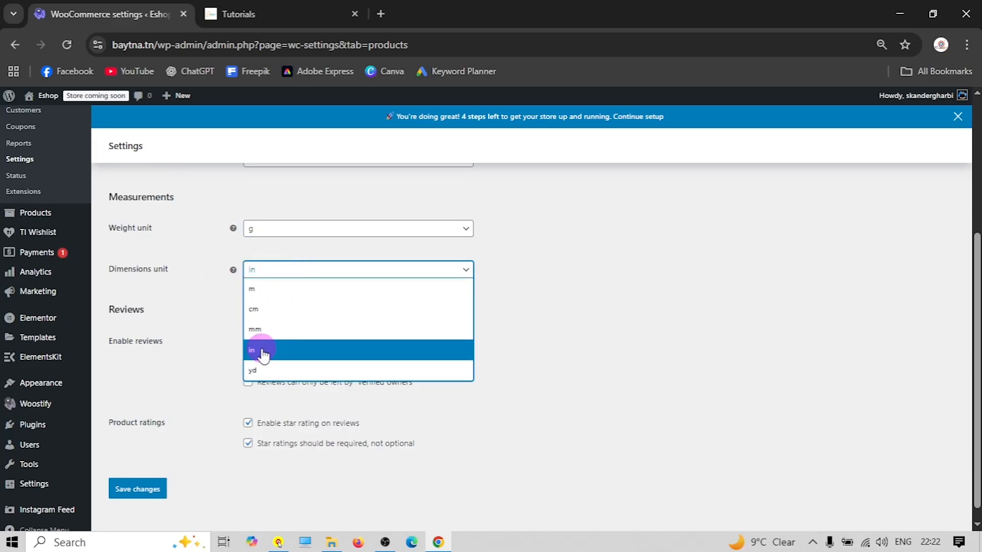
click(258, 309)
scroll(190, 306, down, 1)
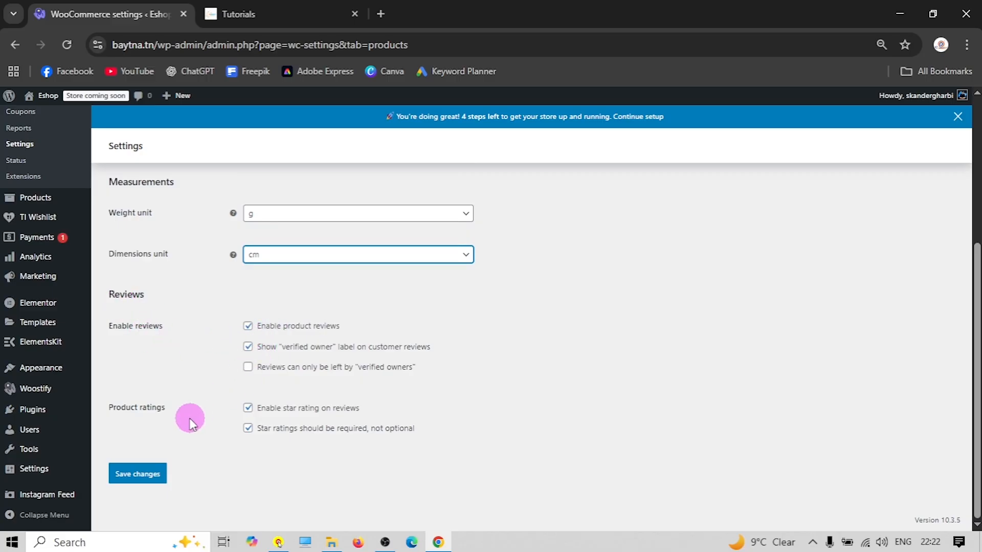
click(155, 477)
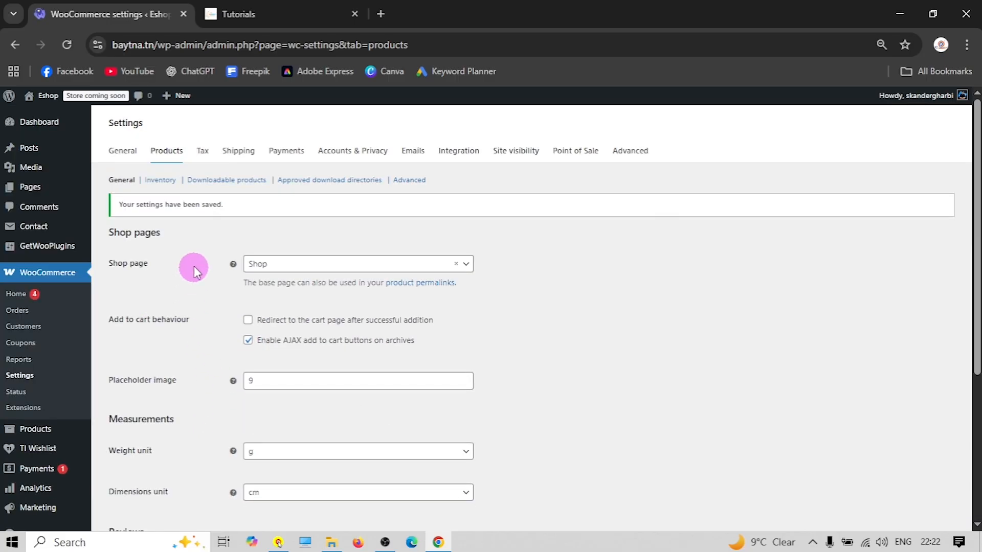
click(203, 175)
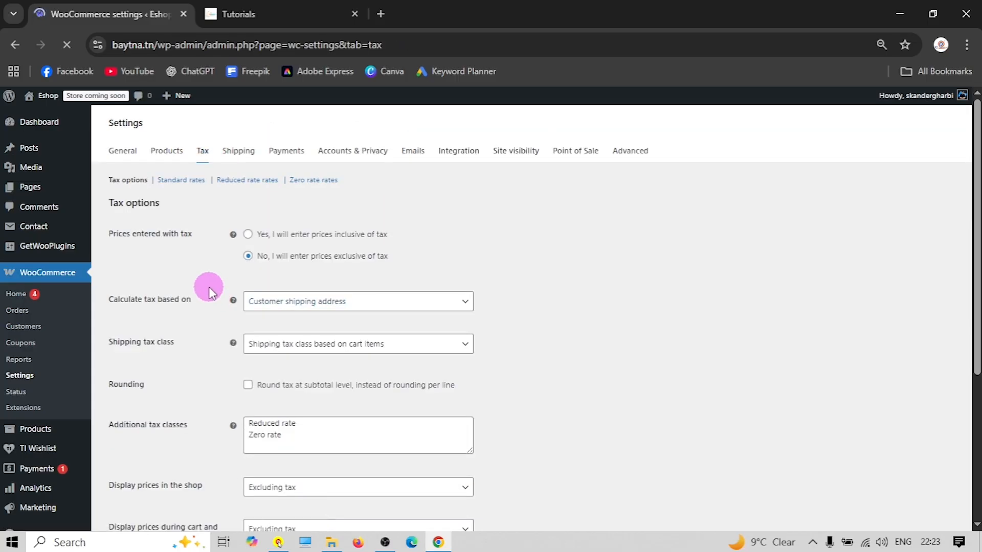
Enter 'GST 10%' and 'GST 15%' on separate lines under Additional tax classes
scroll(192, 274, down, 1)
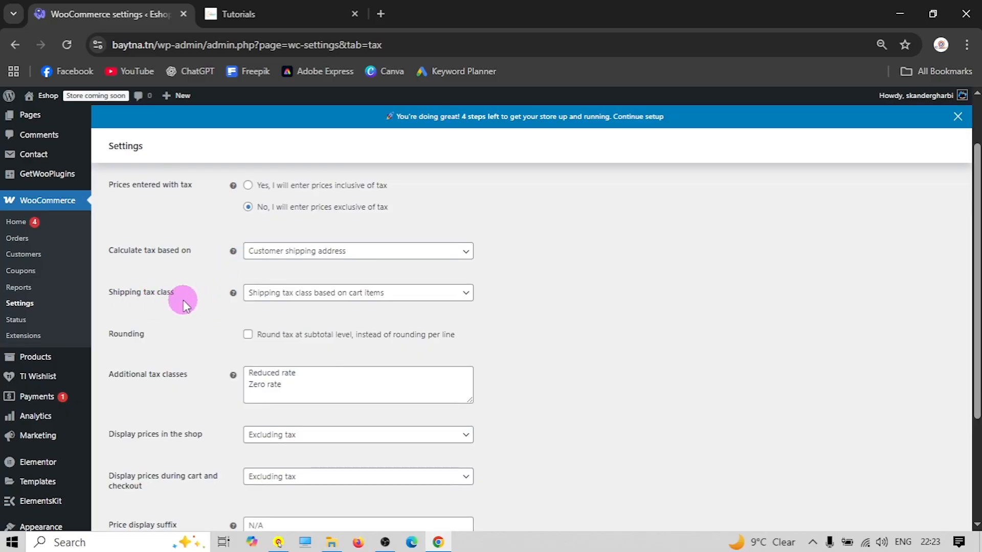
scroll(197, 308, down, 1)
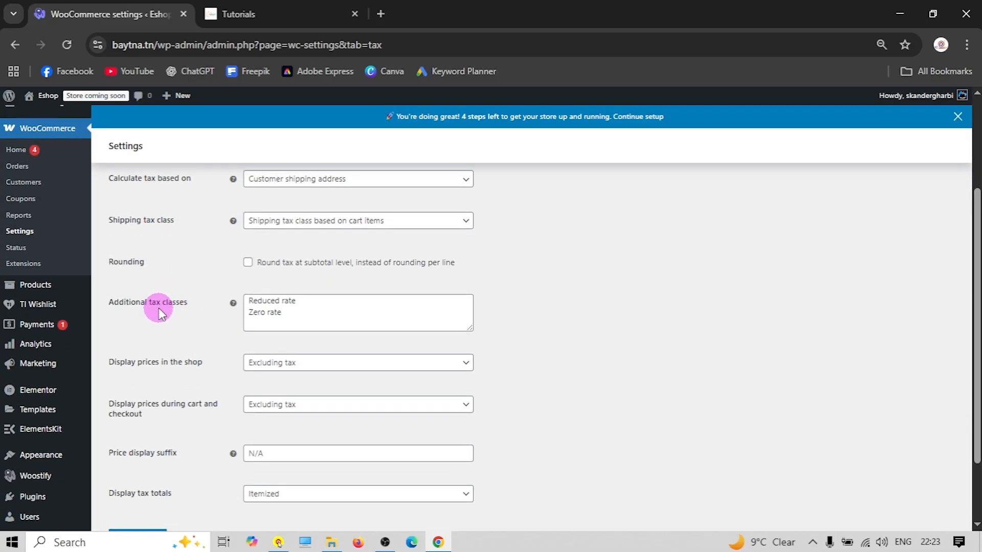
click(292, 312)
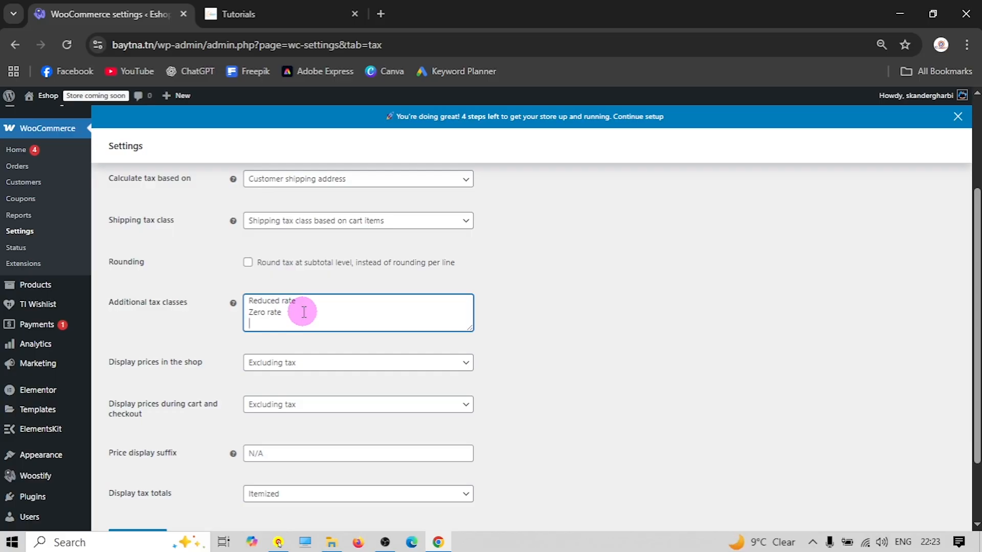
text(GS)
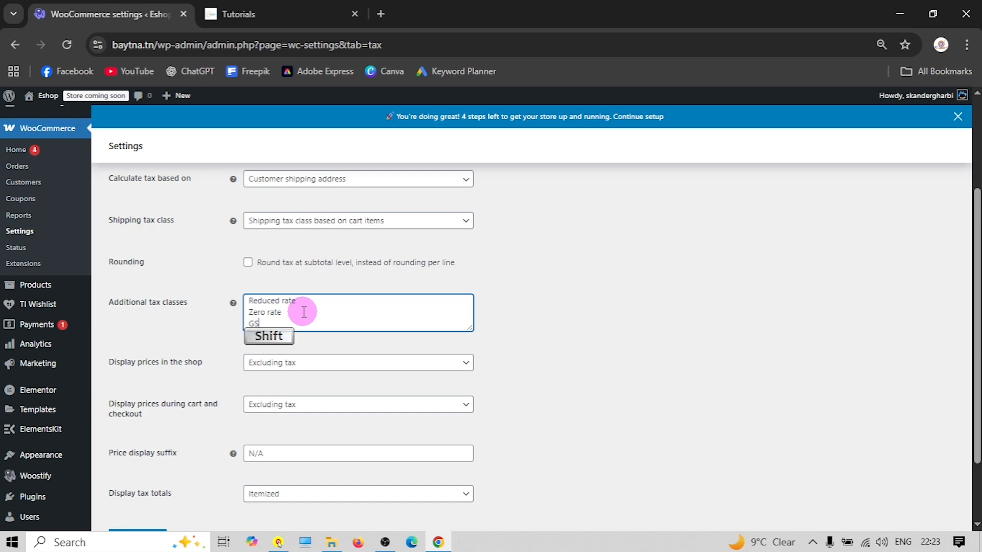
text(T 10)
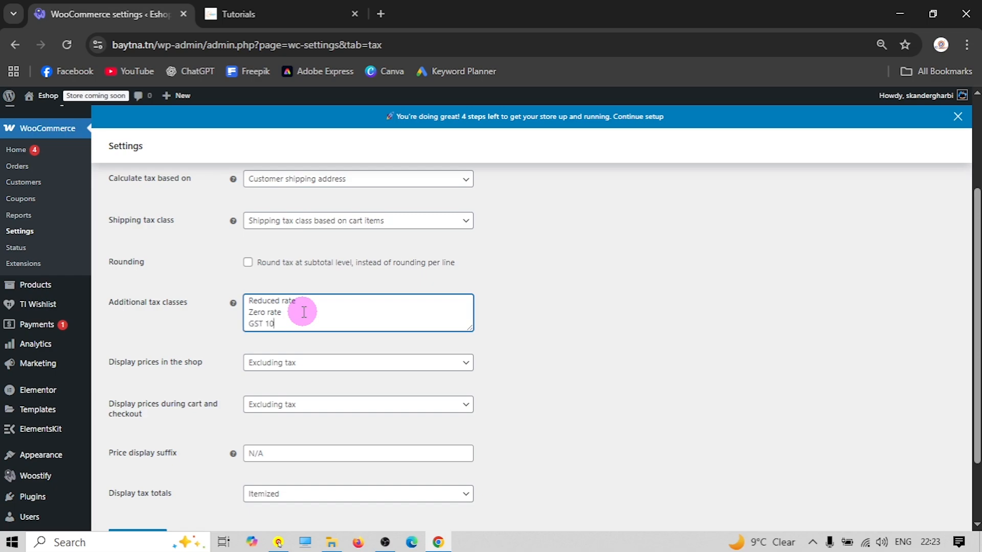
text(%)
key(Return)
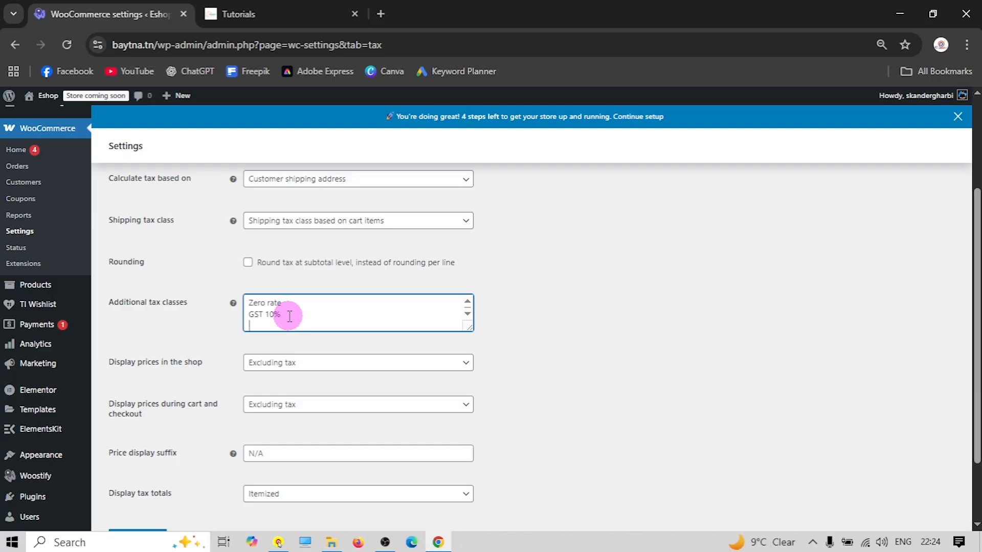
text(GSt)
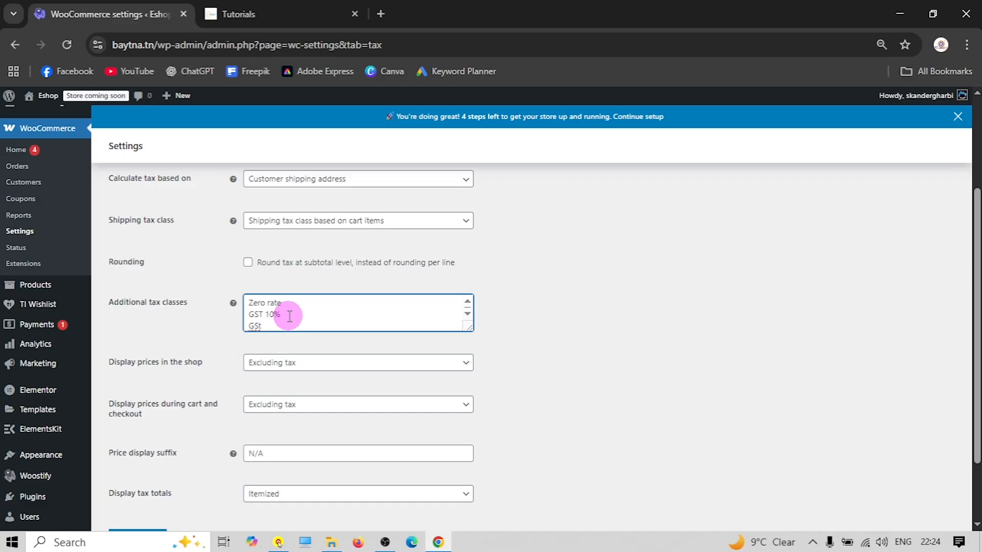
key(BackSpace)
text(T 15%)
Save the tax options with the two new GST tax classes
scroll(290, 316, down, 1)
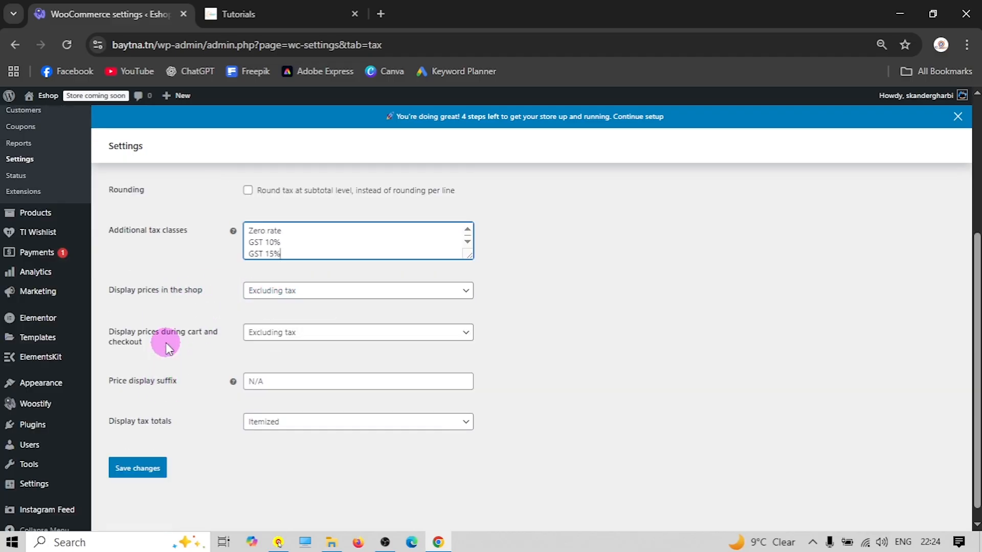
scroll(214, 405, up, 3)
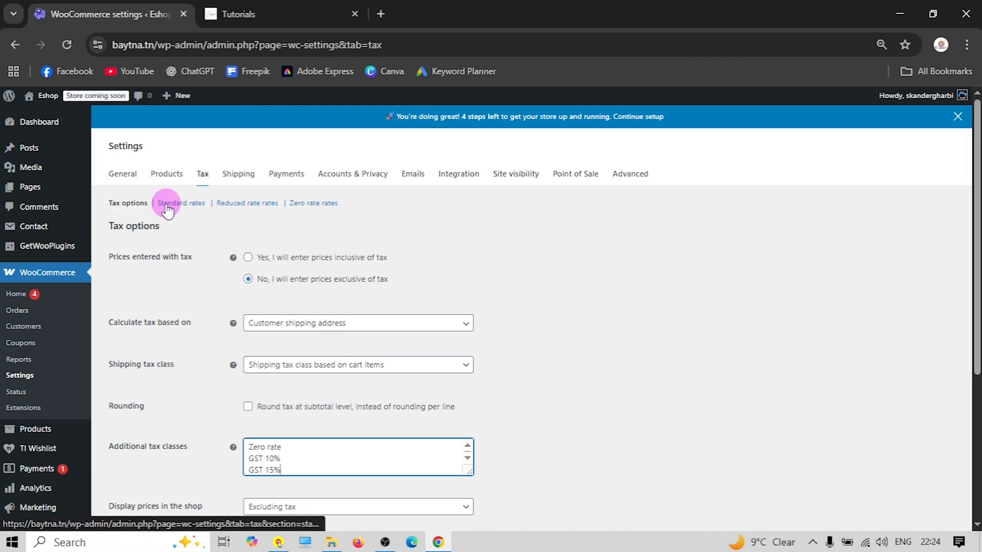
scroll(216, 372, down, 3)
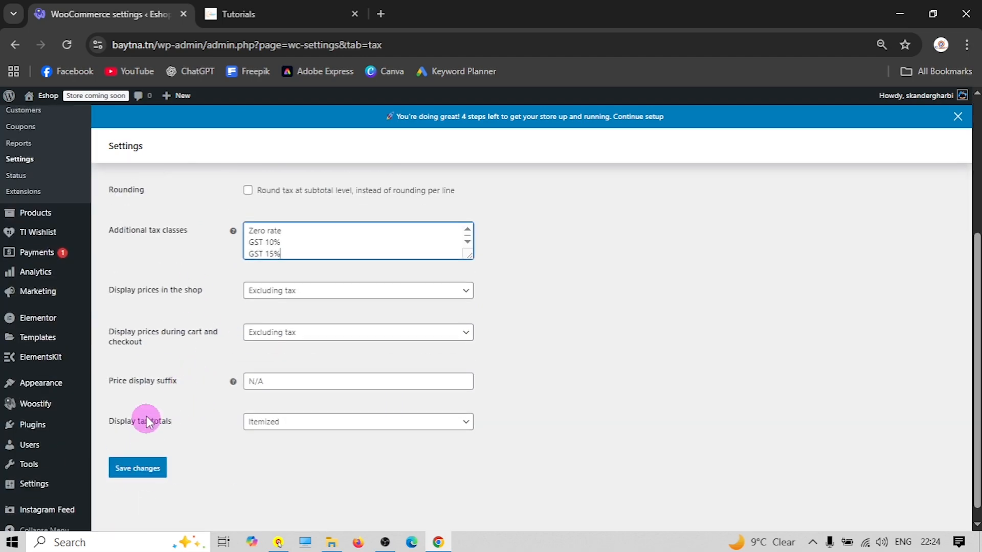
scroll(147, 432, up, 3)
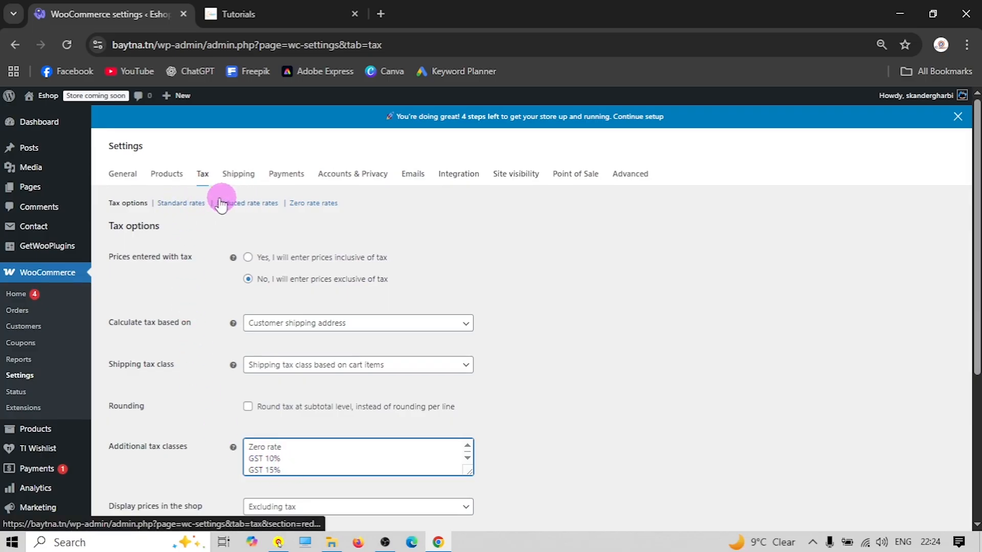
scroll(173, 358, down, 3)
click(137, 453)
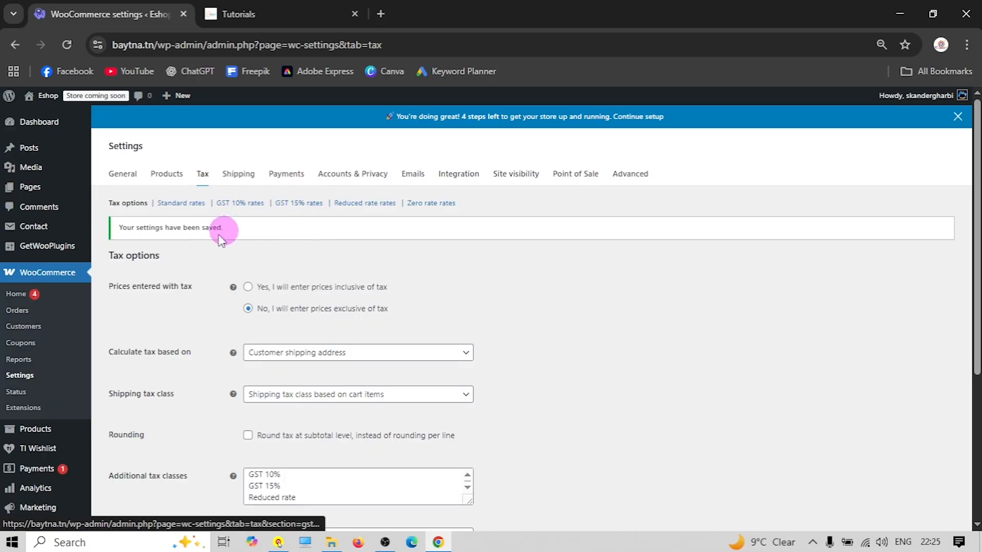
click(232, 205)
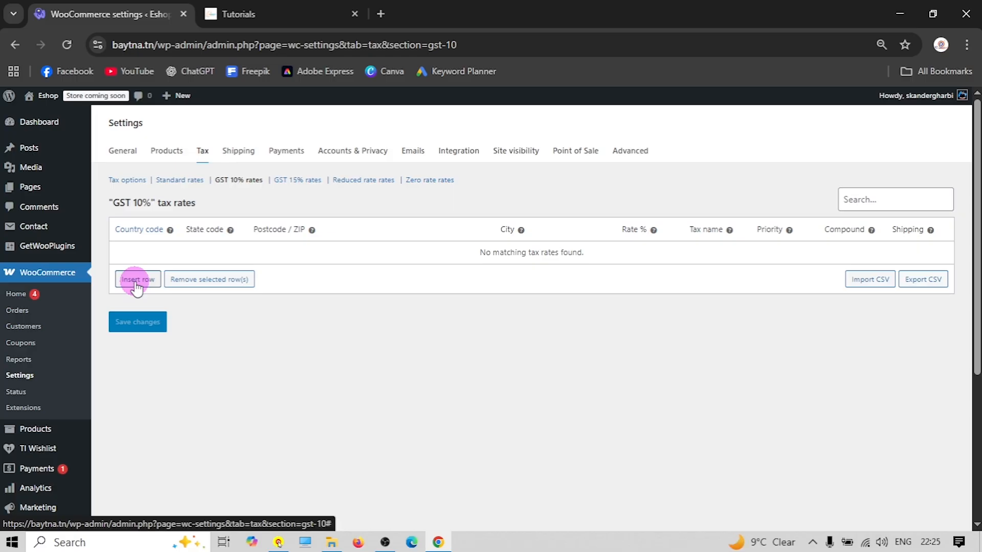
Insert a new row in the GST 10% rates table with country code US
click(137, 280)
click(133, 254)
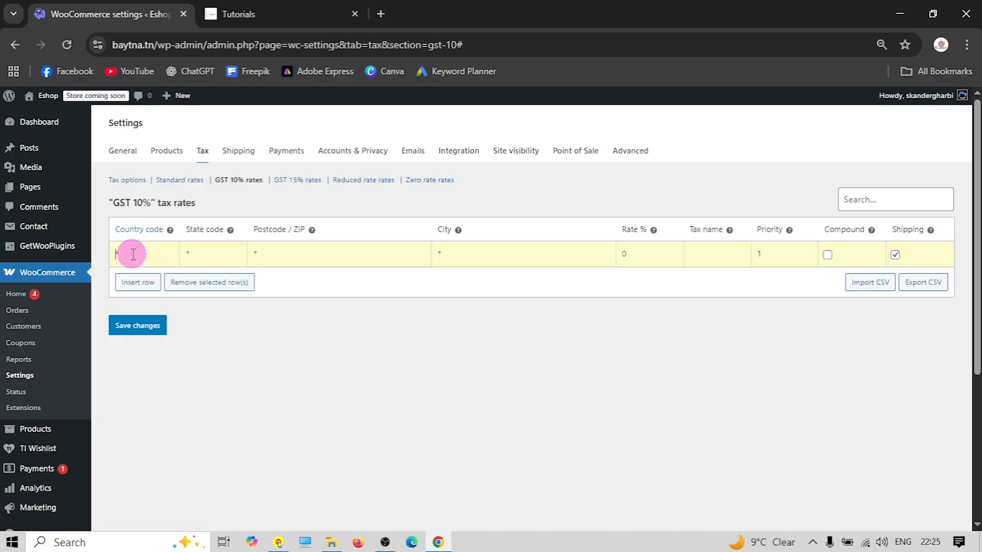
click(150, 274)
click(146, 246)
double_click(146, 246)
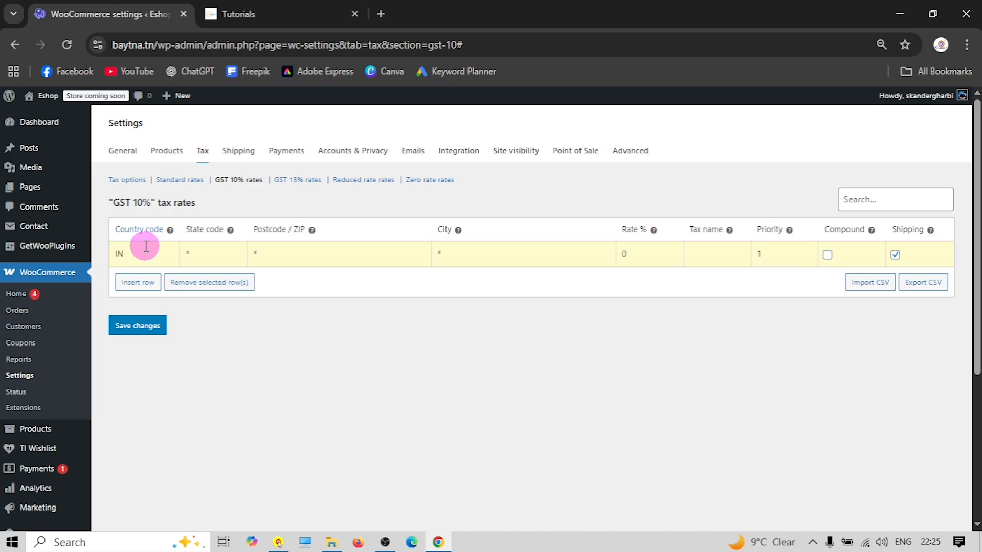
double_click(144, 257)
text(US)
click(148, 274)
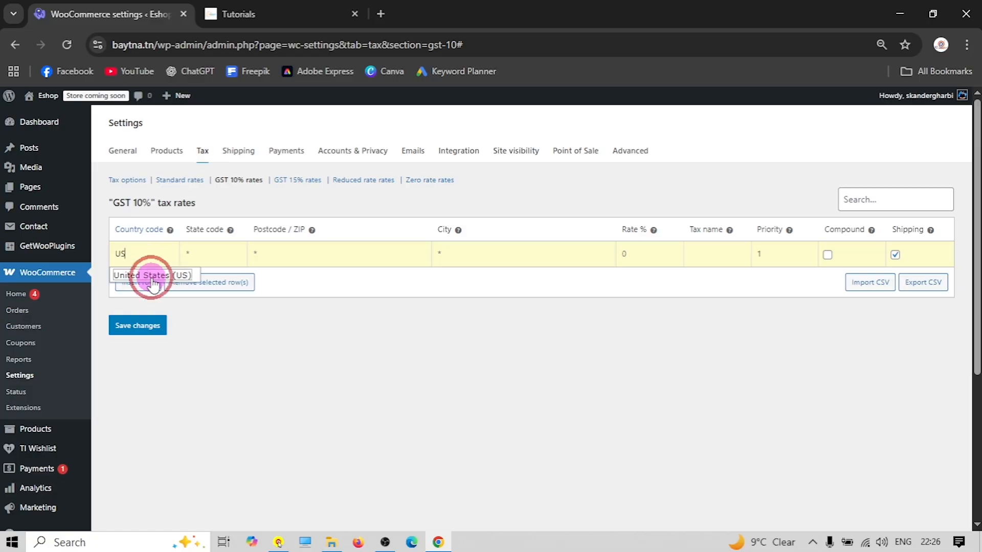
Give the US row a 10 rate named 'GST 10%', not applied to shipping, and save it
click(215, 258)
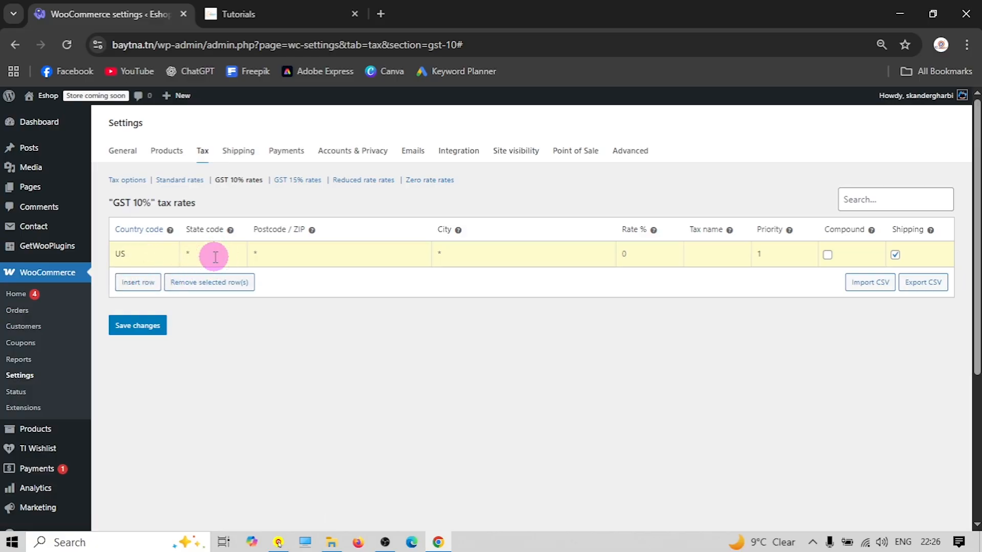
click(306, 251)
click(461, 247)
click(631, 254)
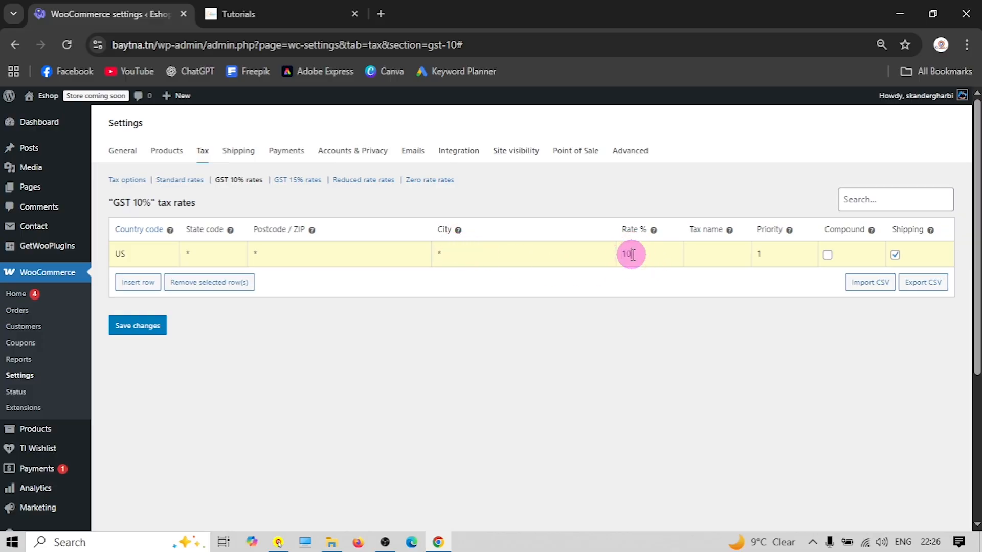
text(10)
click(705, 253)
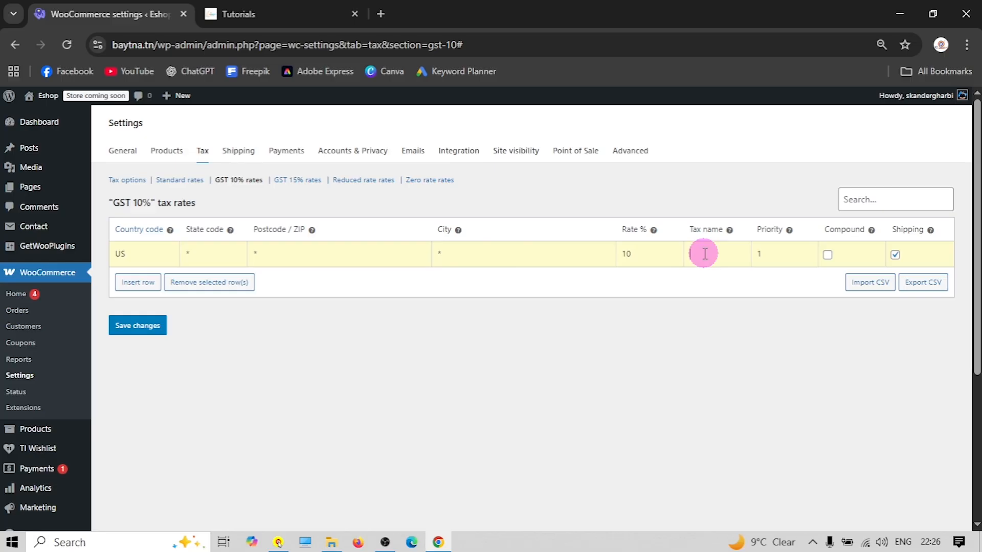
text(GST 10%)
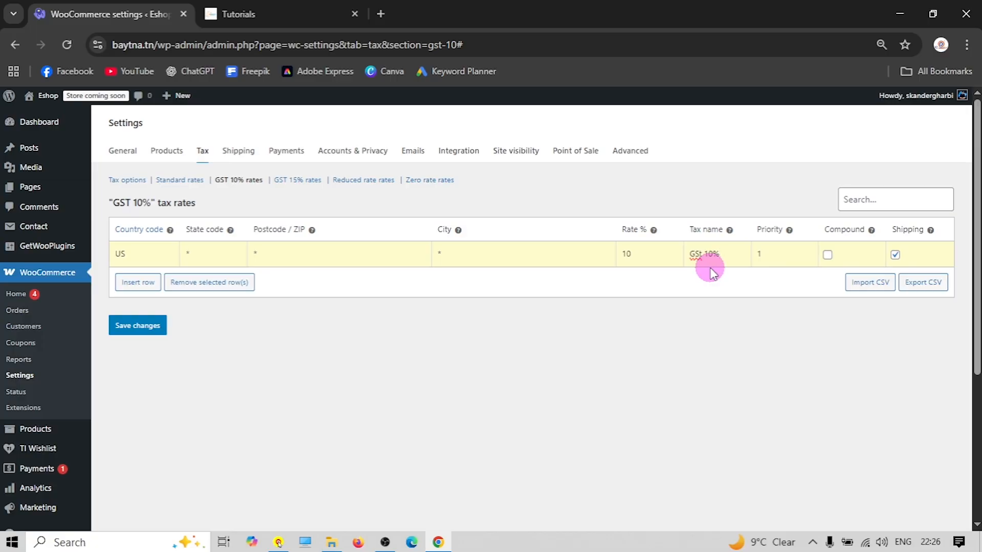
click(895, 255)
click(147, 325)
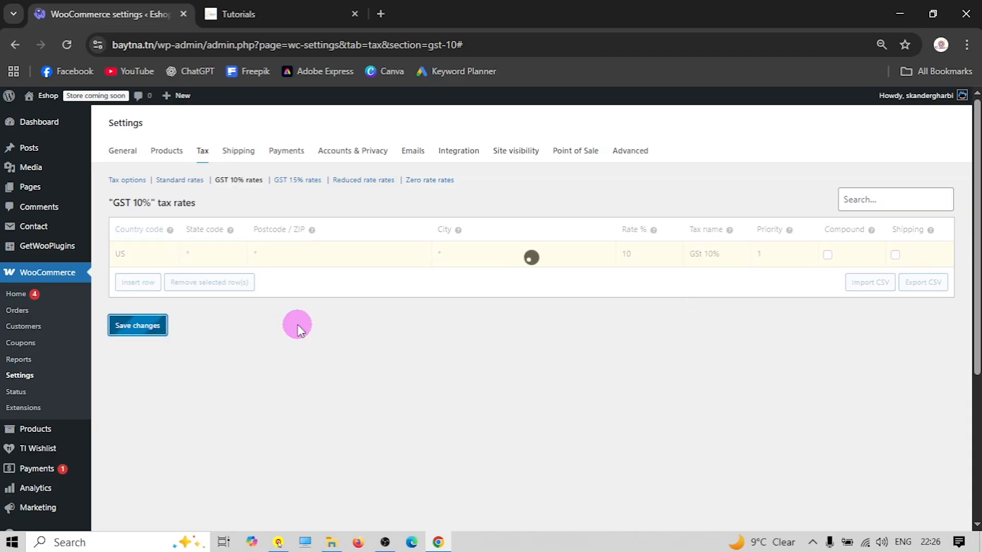
click(292, 183)
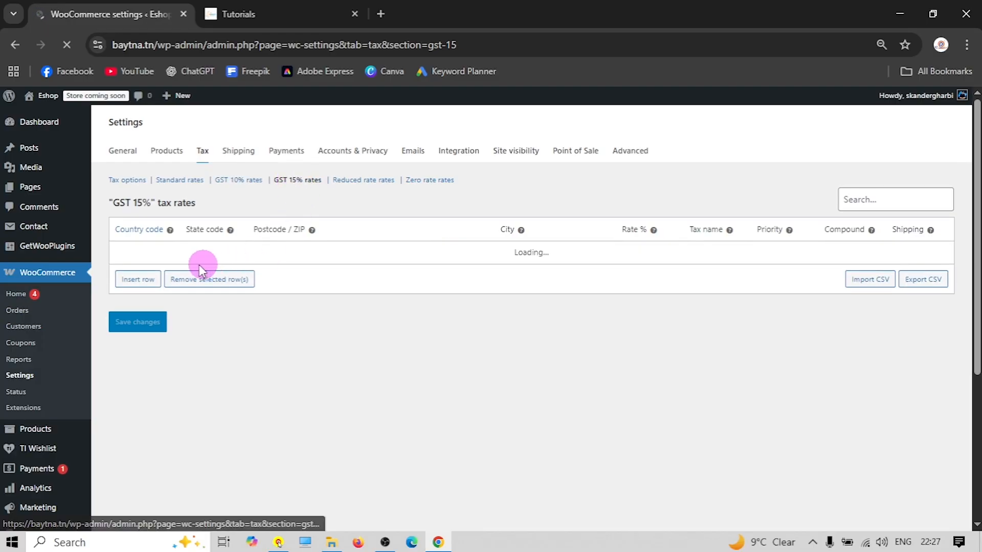
Insert a new row in the GST 15% rates table for United States (US)
click(127, 281)
click(160, 254)
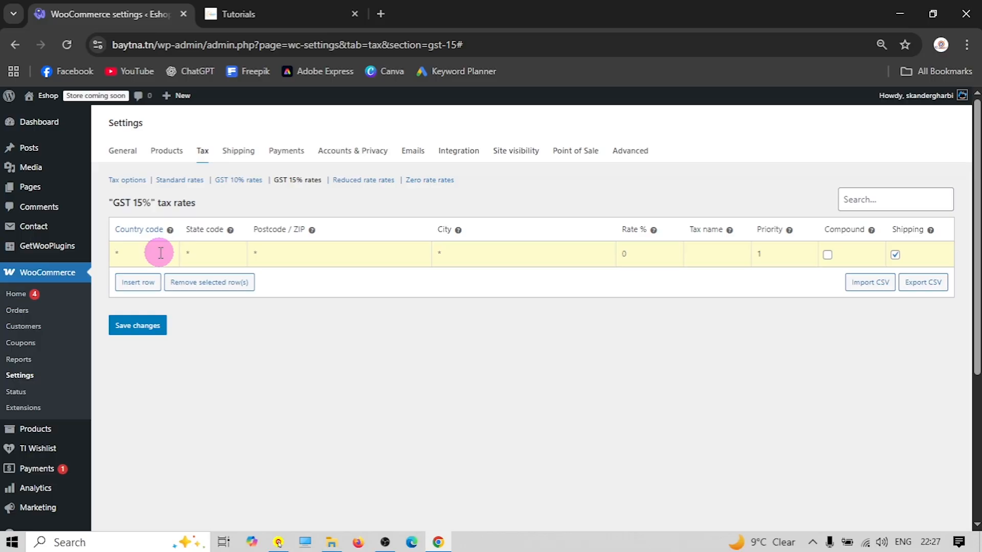
text(US)
click(159, 270)
click(212, 254)
click(287, 259)
click(443, 255)
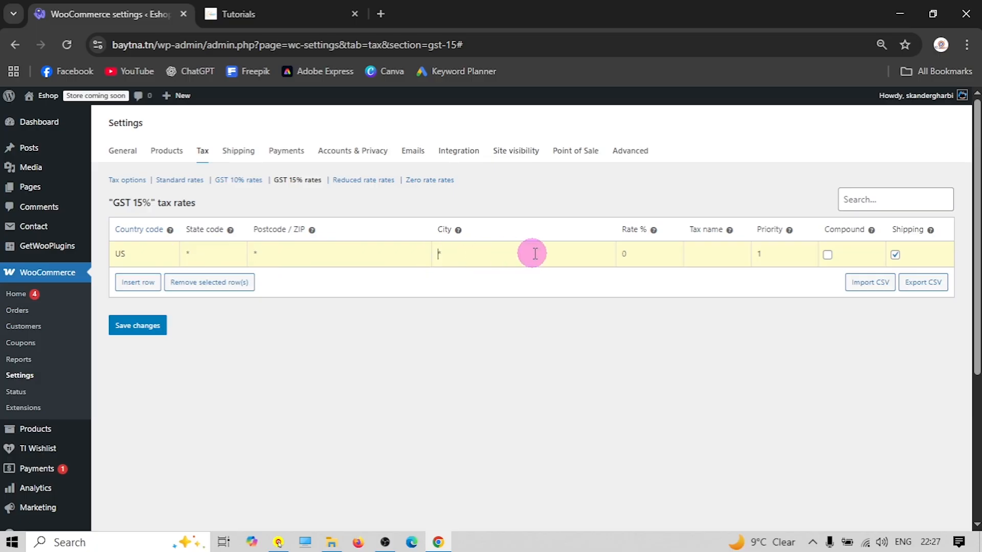
Set the row to 15% named 'GST 15%', not applied to shipping, and save it
click(653, 256)
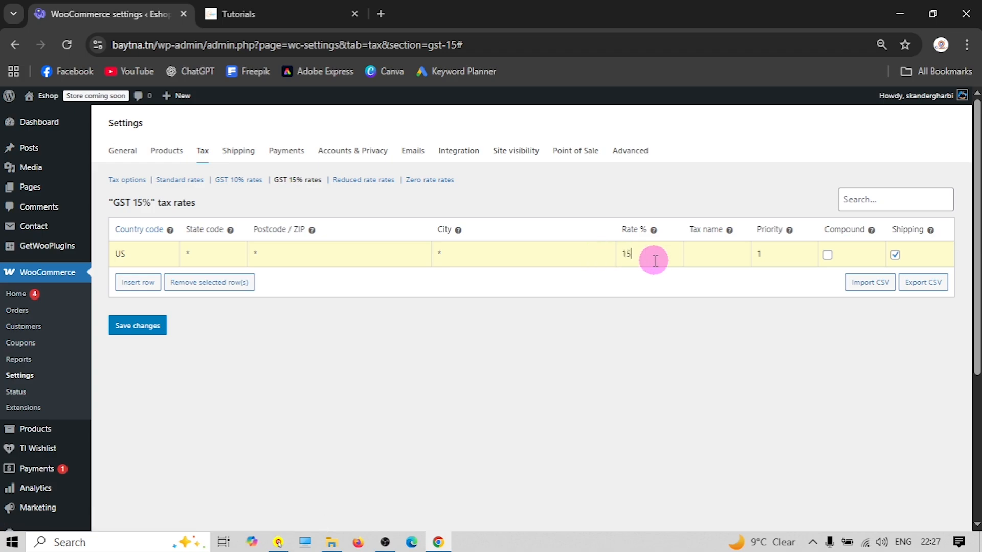
click(712, 256)
text(GST 15)
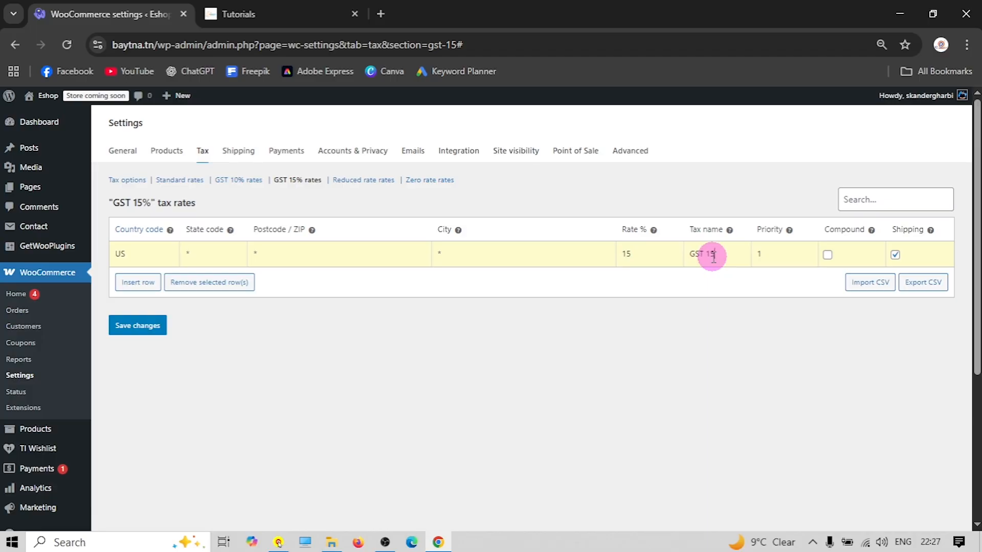
text(%)
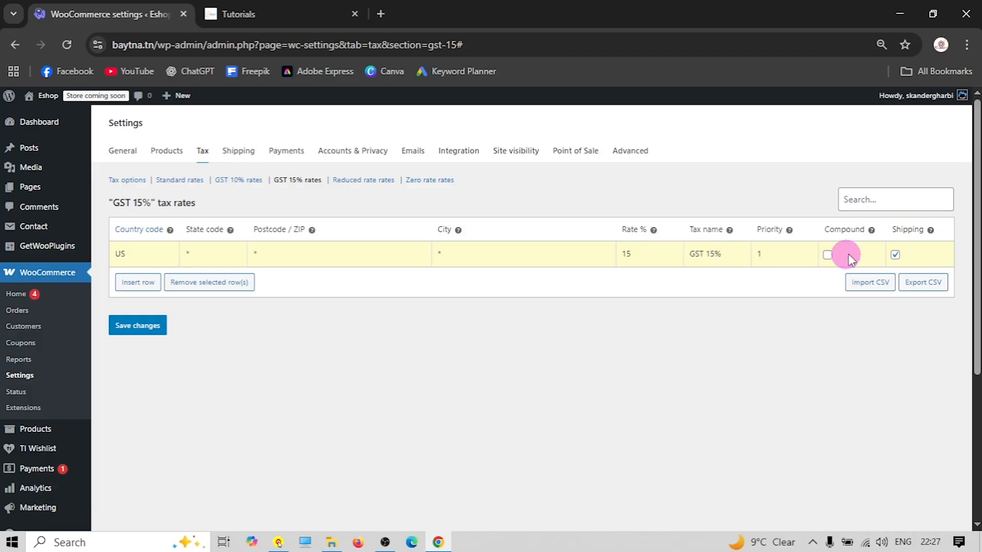
click(894, 255)
click(145, 325)
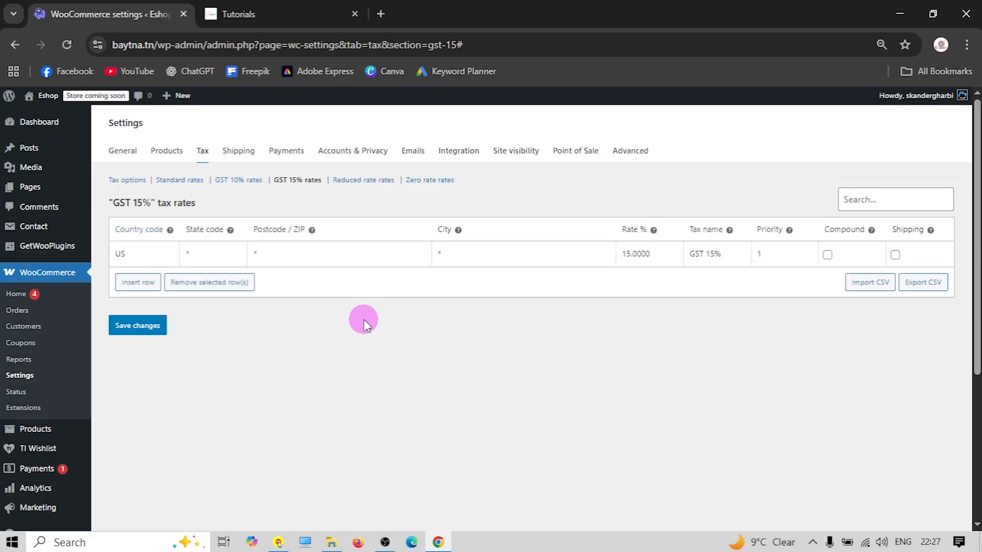
click(234, 154)
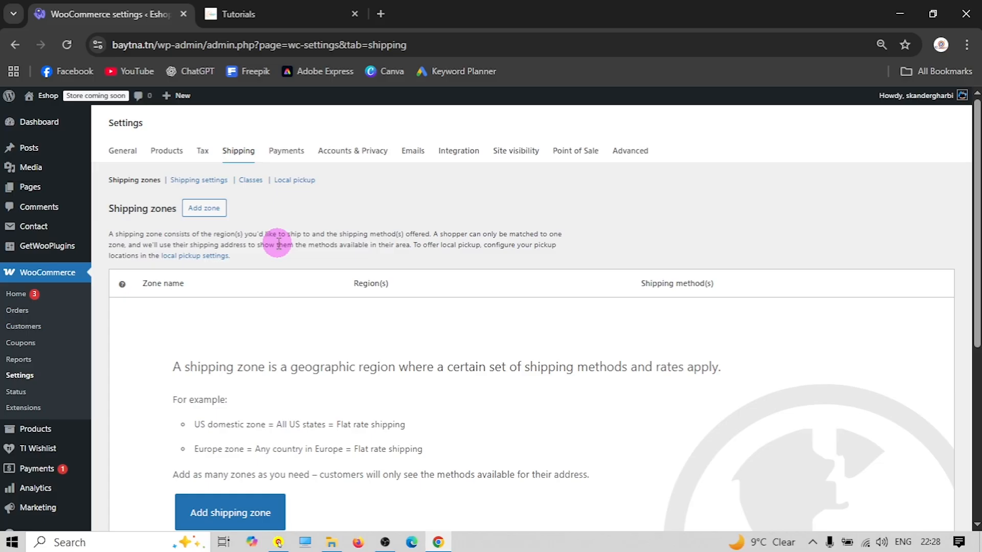
click(259, 11)
Browse the storefront collections, then go to WooCommerce Shipping > Classes
scroll(368, 296, down, 10)
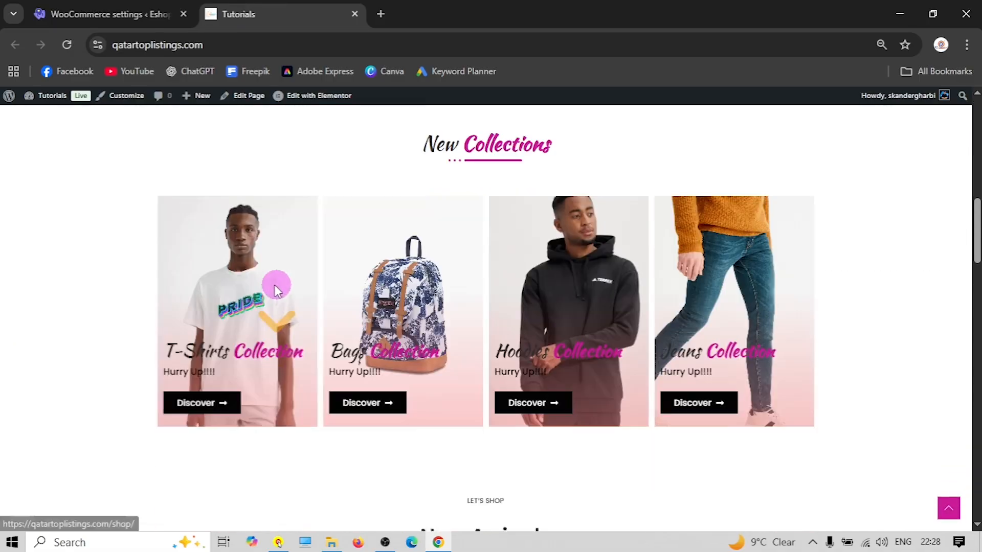
scroll(276, 289, down, 1)
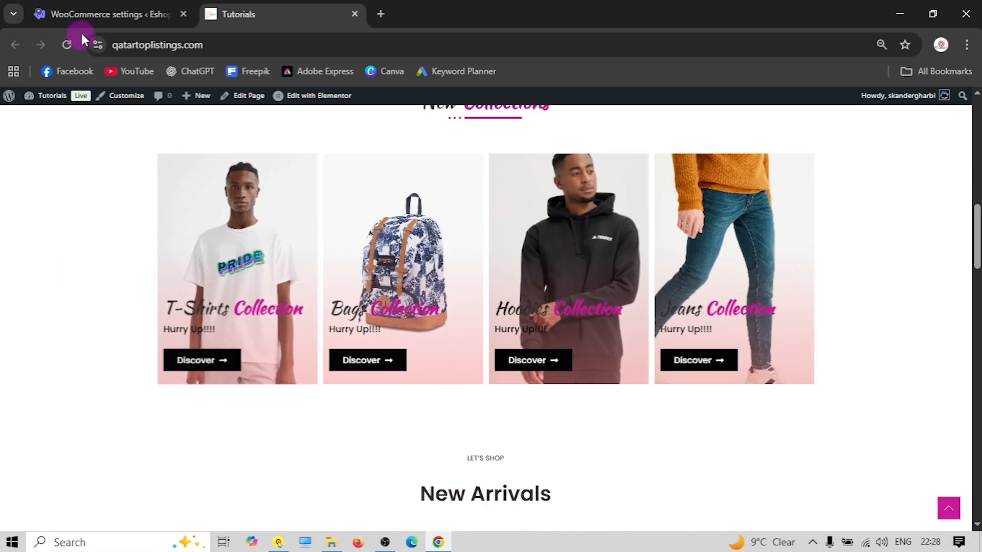
click(91, 15)
click(249, 180)
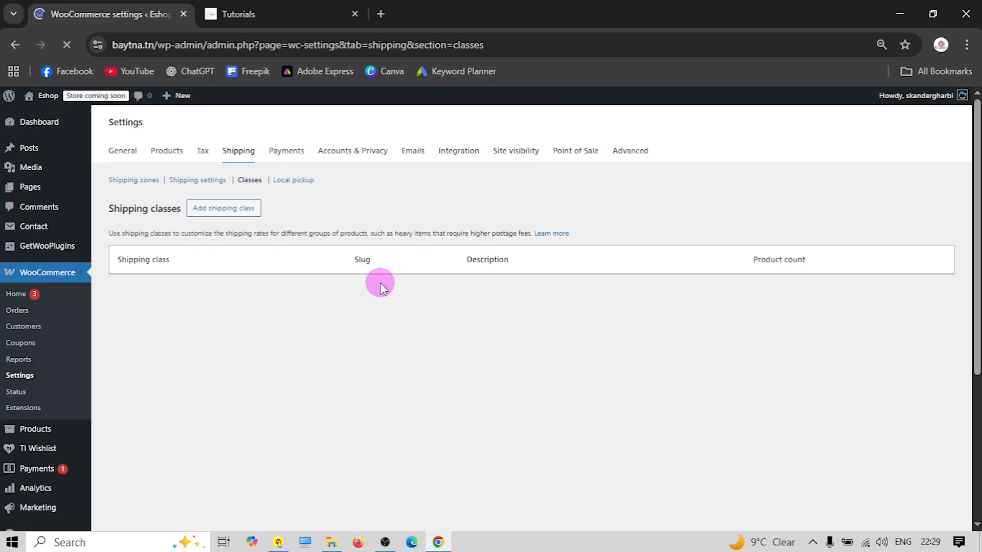
Create a T-Shirts shipping class with T-Shirts as name, slug and description
click(236, 213)
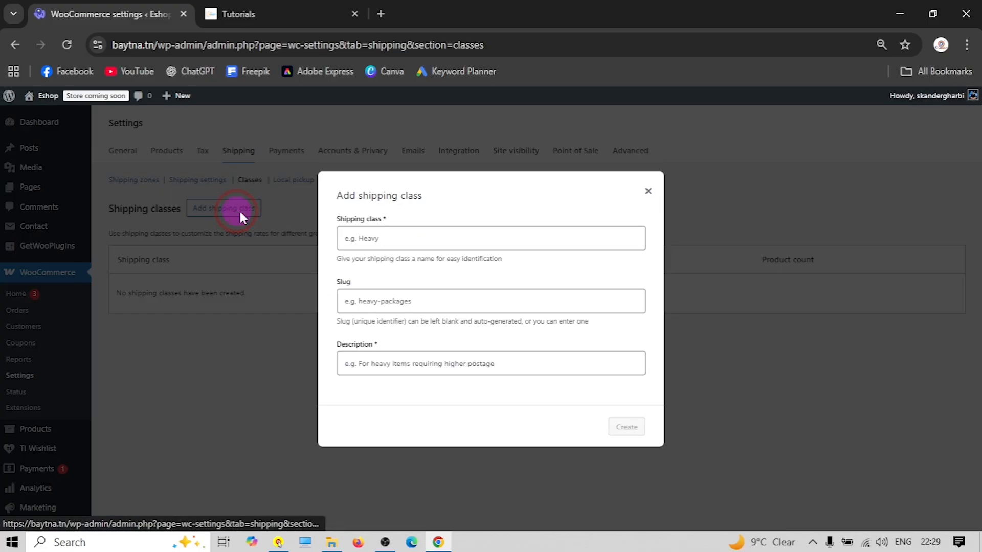
click(386, 239)
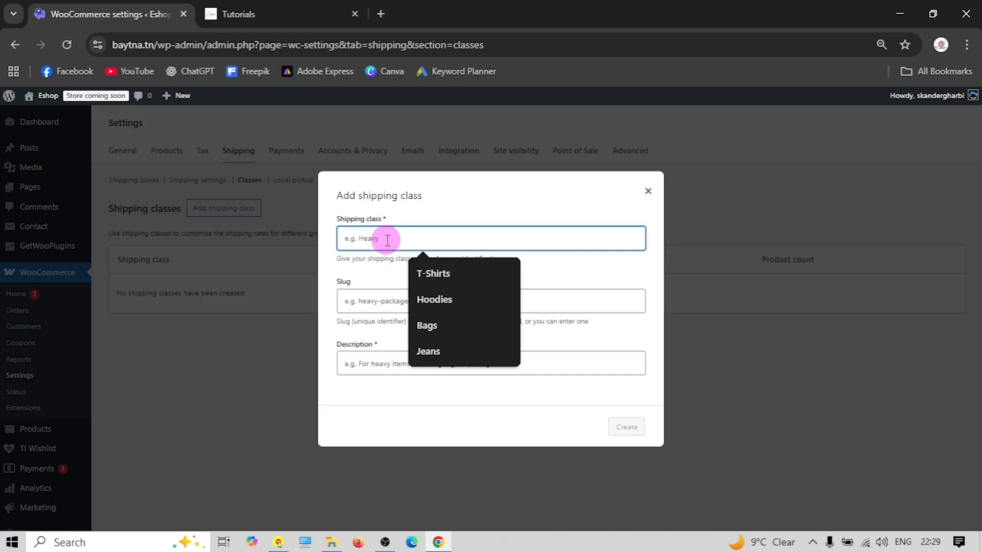
click(446, 273)
triple_click(368, 241)
right_click(360, 241)
click(383, 256)
right_click(363, 302)
click(400, 368)
right_click(377, 365)
click(407, 198)
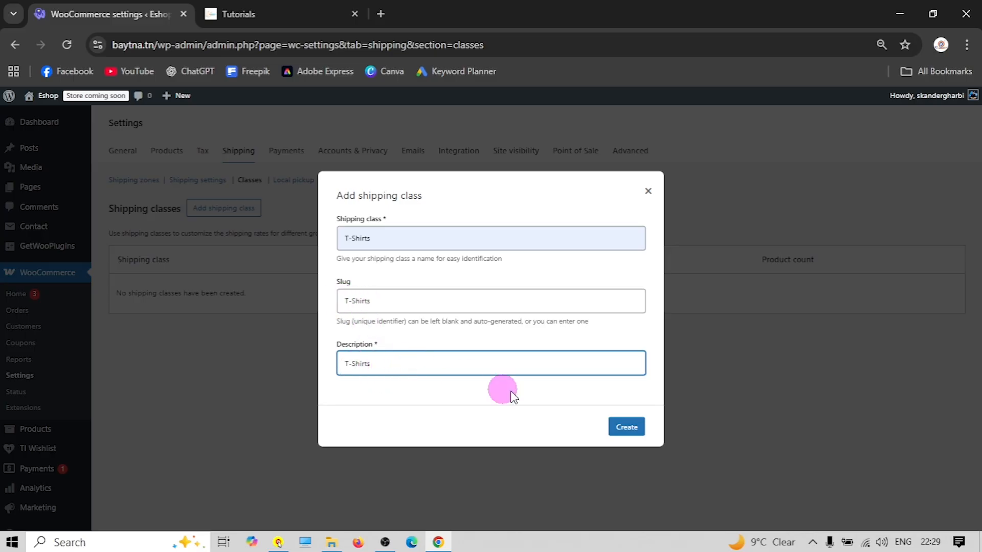
click(628, 428)
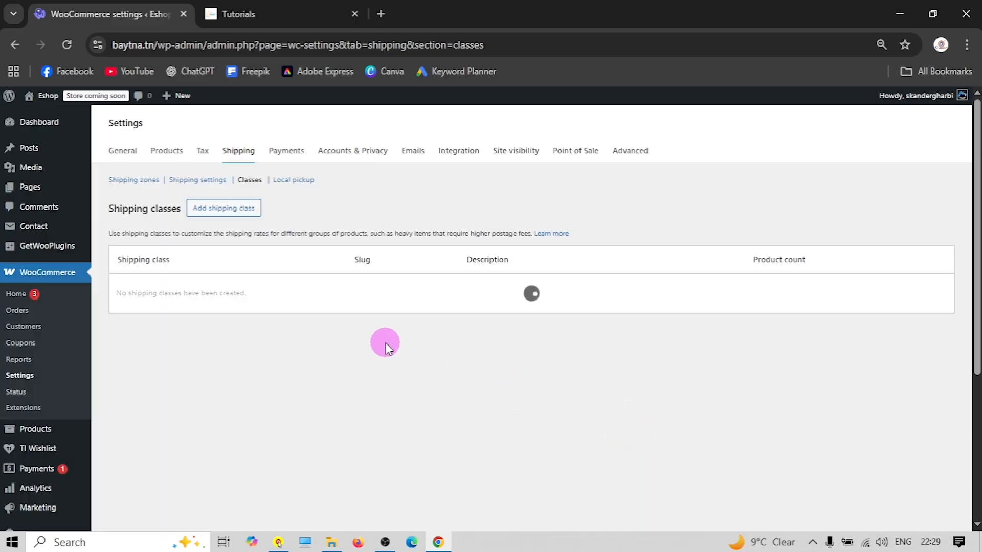
Create a Hoodies shipping class with Hoodies as name, slug and description
click(228, 211)
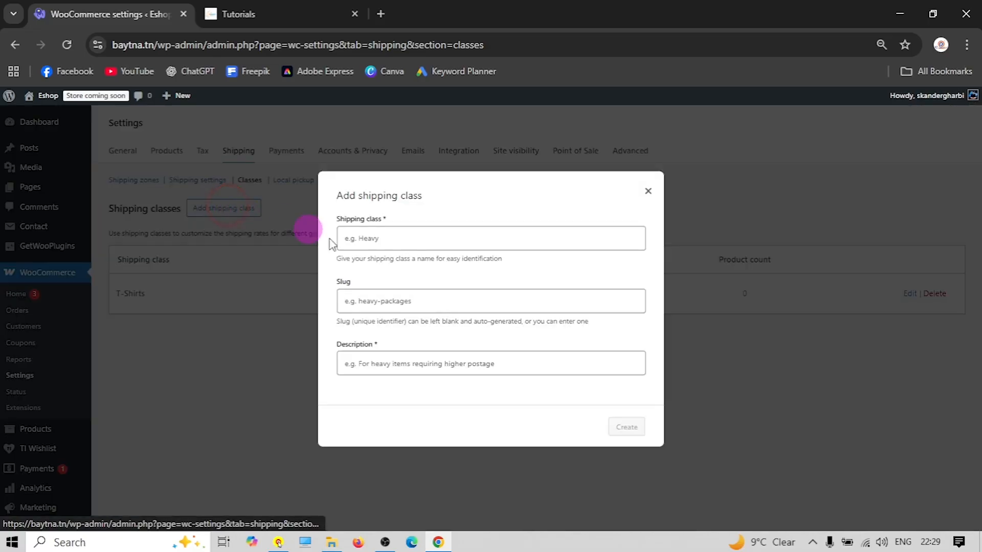
click(383, 244)
click(423, 300)
double_click(352, 238)
right_click(352, 238)
click(394, 254)
right_click(358, 303)
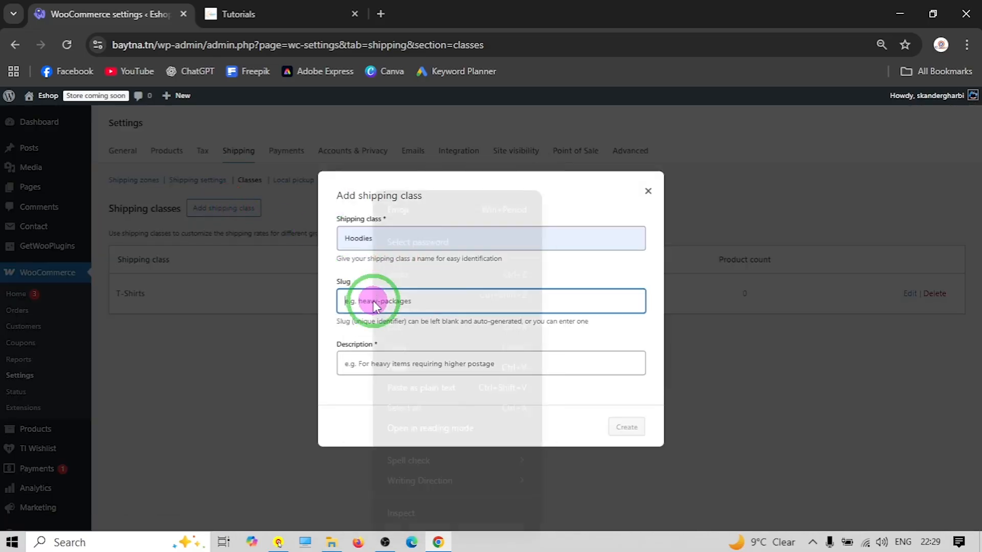
click(405, 372)
right_click(383, 360)
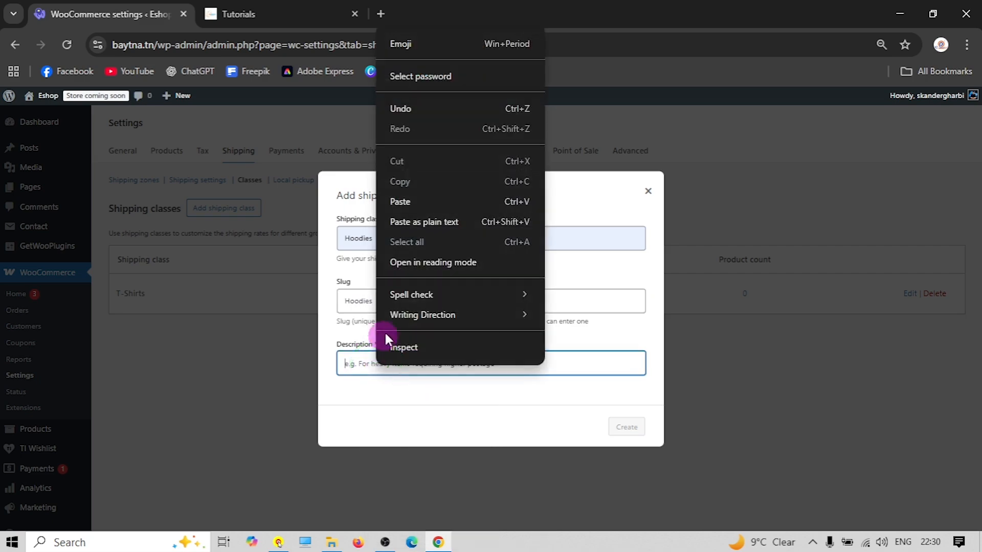
click(413, 205)
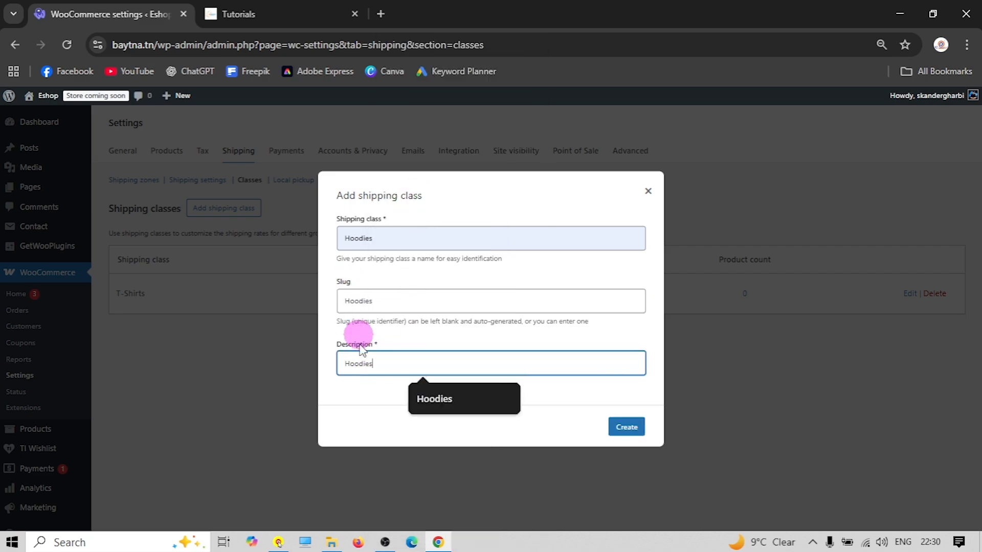
click(628, 426)
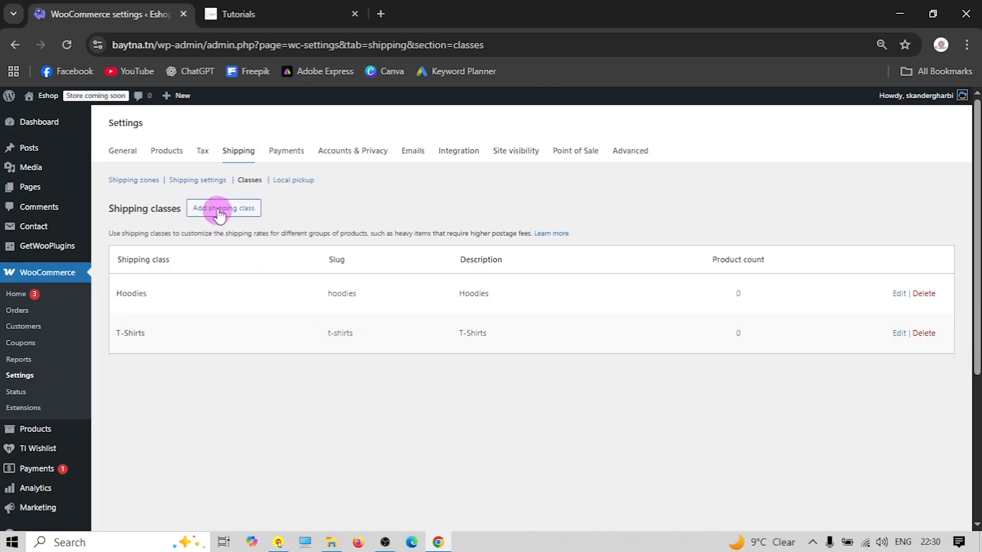
Create a Bags shipping class with Bags as name, slug and description
click(221, 208)
click(370, 239)
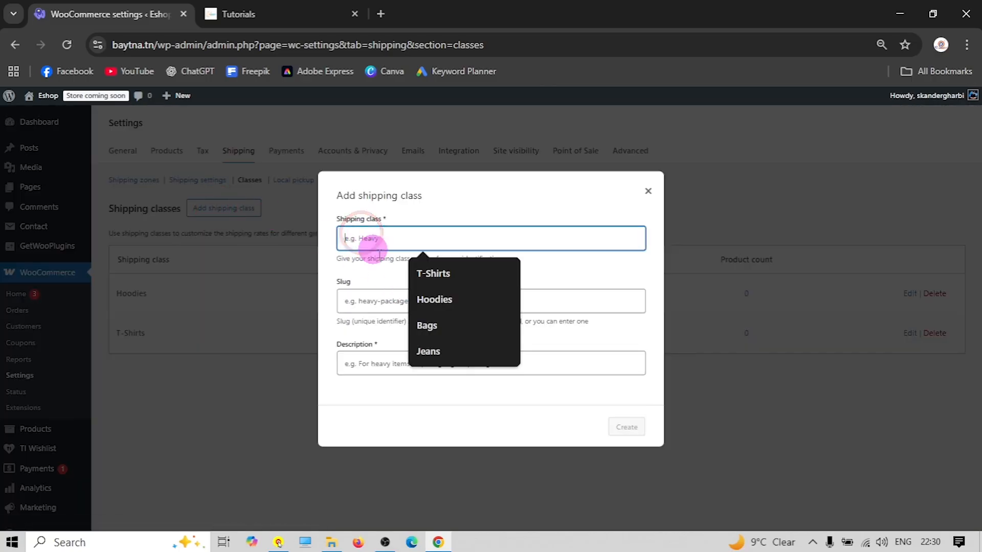
click(428, 326)
click(358, 304)
click(427, 389)
click(378, 367)
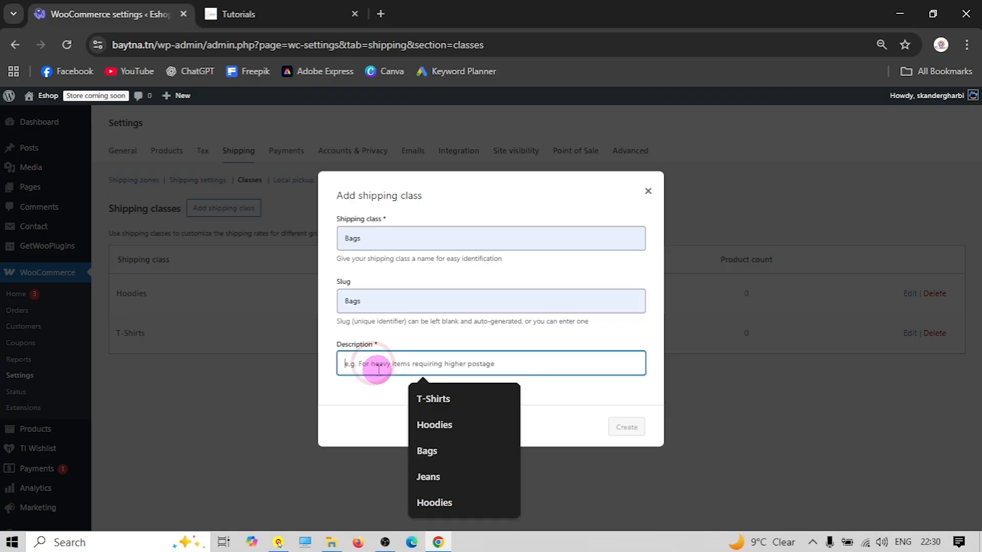
click(450, 460)
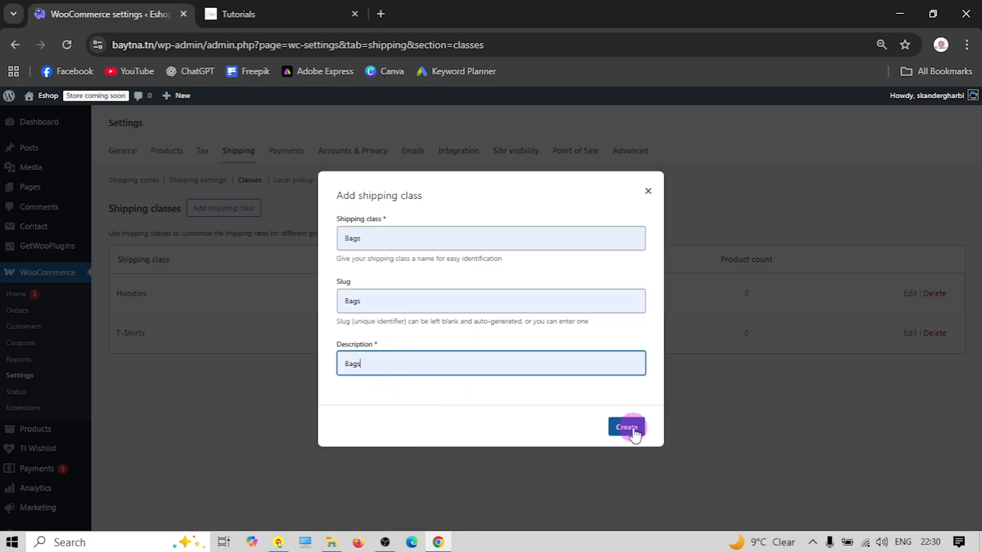
click(627, 427)
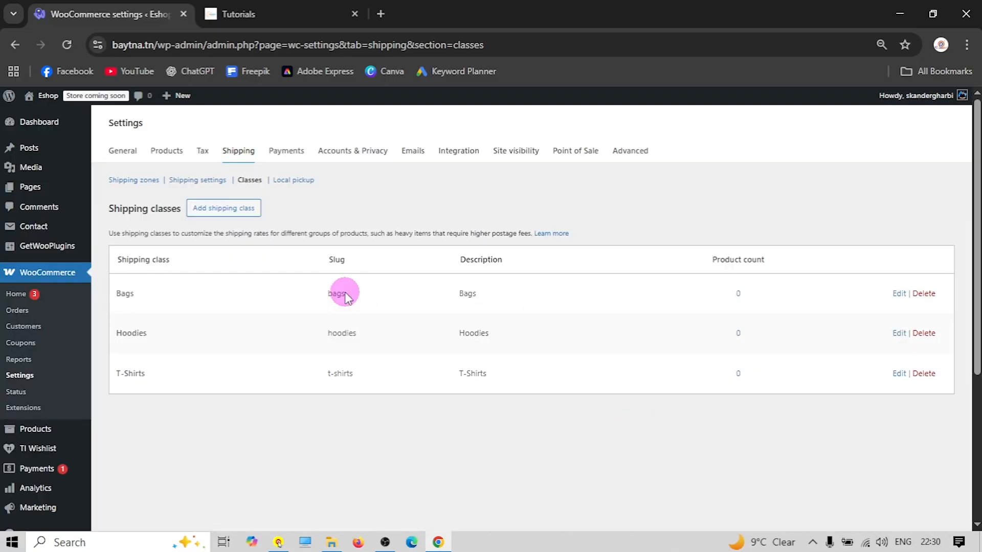
Create a Jeans shipping class with Jeans as name, slug and description
click(235, 209)
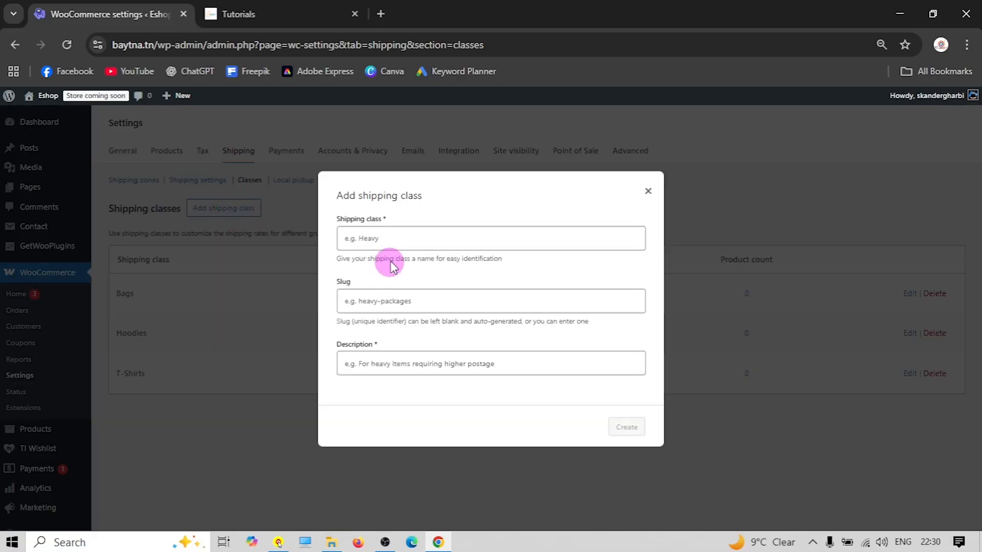
click(378, 233)
click(441, 351)
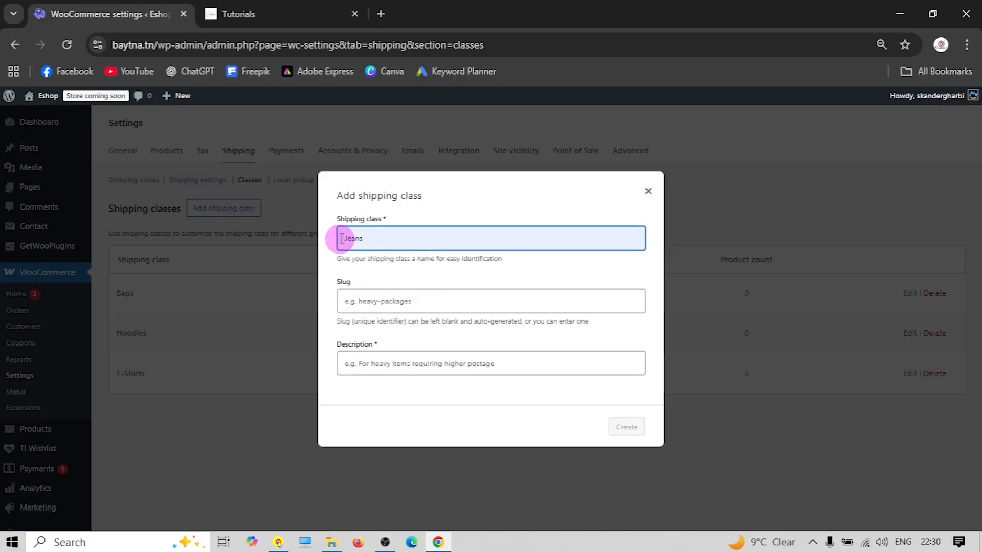
right_click(349, 237)
click(394, 254)
click(371, 307)
right_click(371, 312)
click(405, 367)
right_click(388, 366)
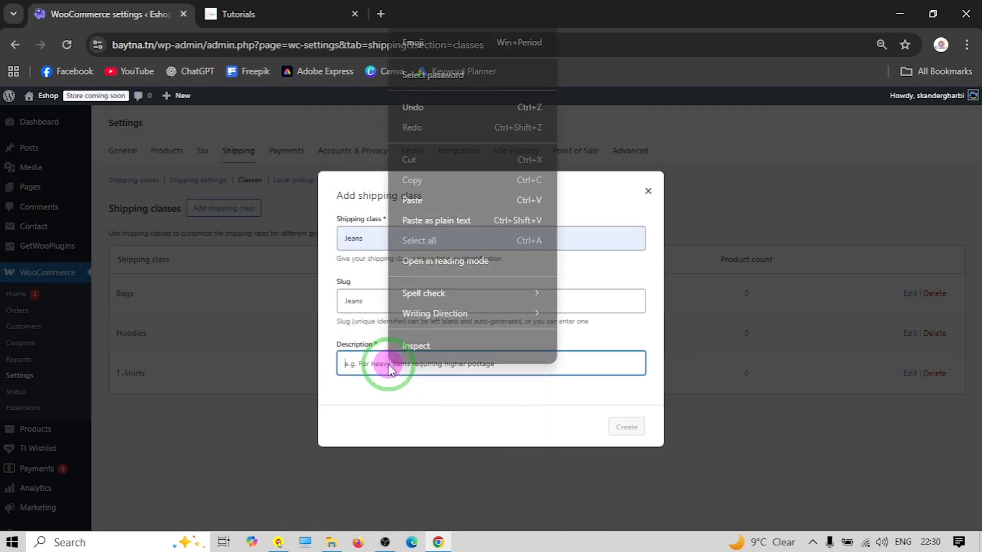
click(412, 200)
click(627, 428)
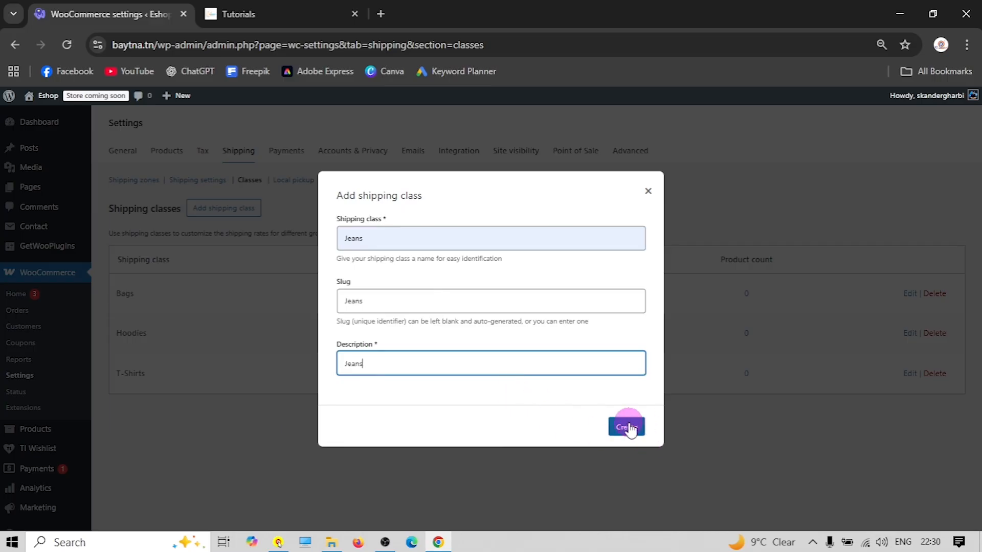
click(145, 181)
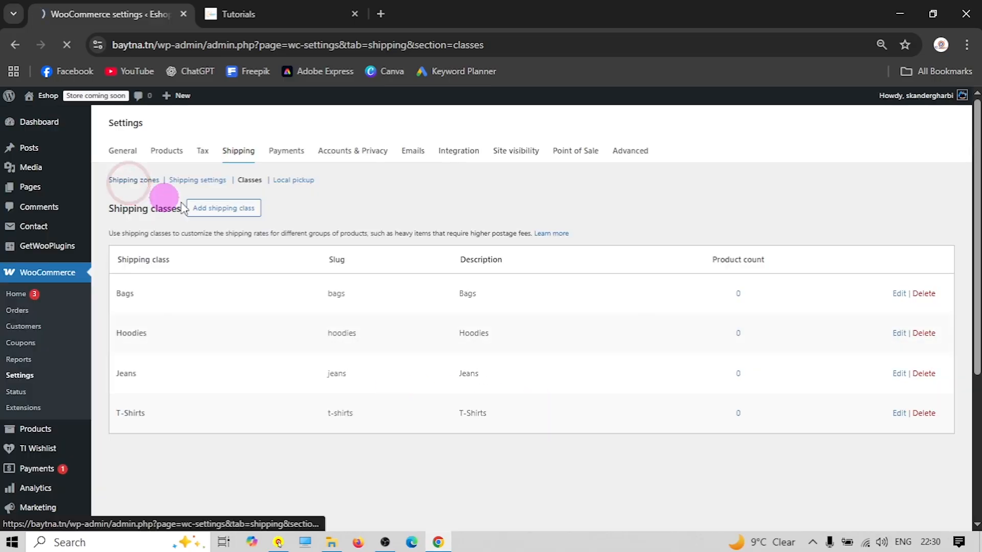
Start a new shipping zone named 'NEW YORK CITY'
scroll(302, 255, down, 1)
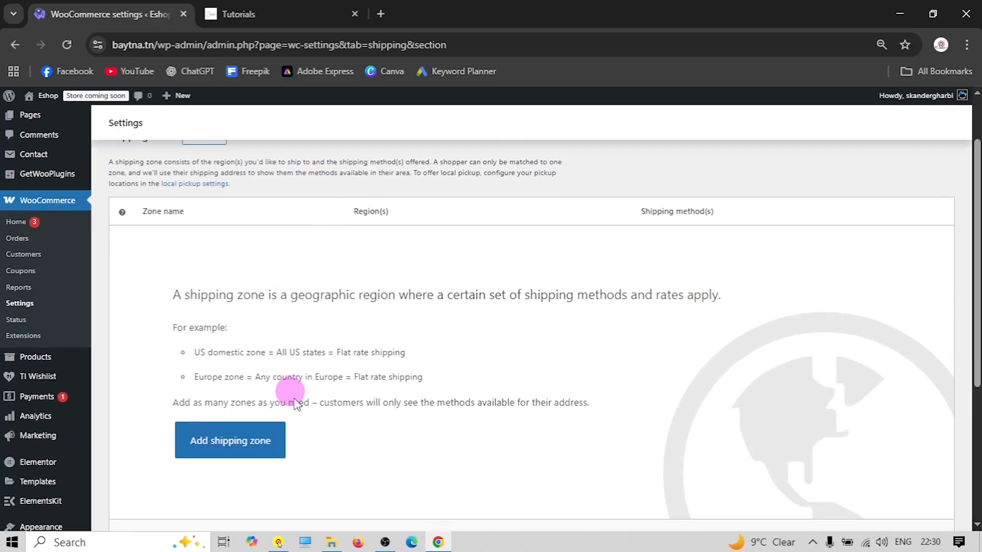
click(256, 450)
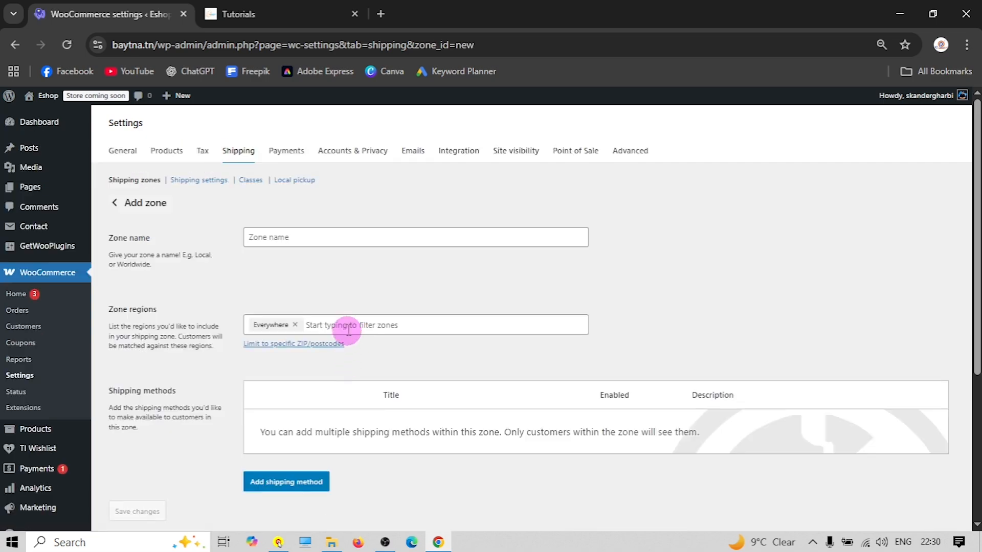
click(274, 237)
text(NE)
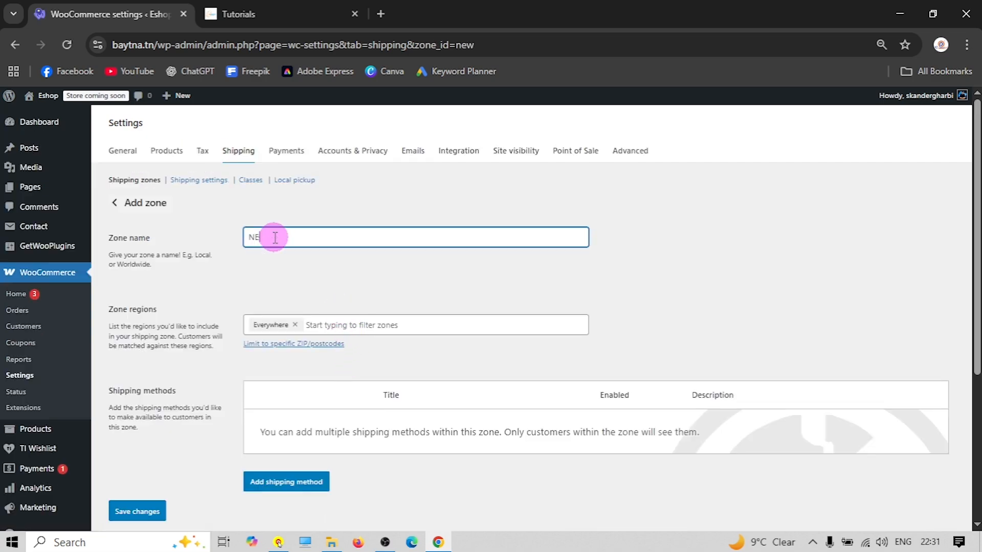
text(W YORK c)
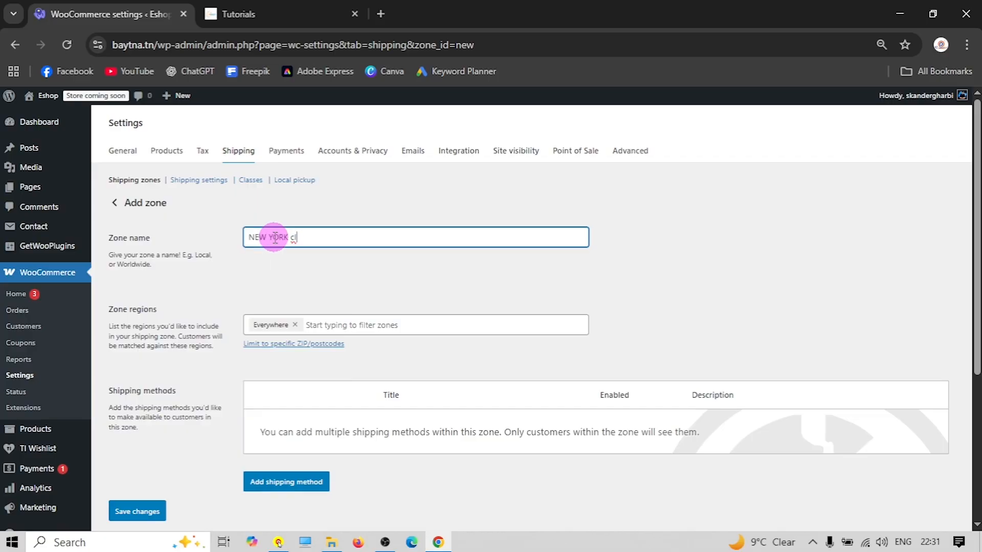
key(BackSpace)
text(CITY)
Limit the zone's regions to New York, United States (US) only
click(316, 323)
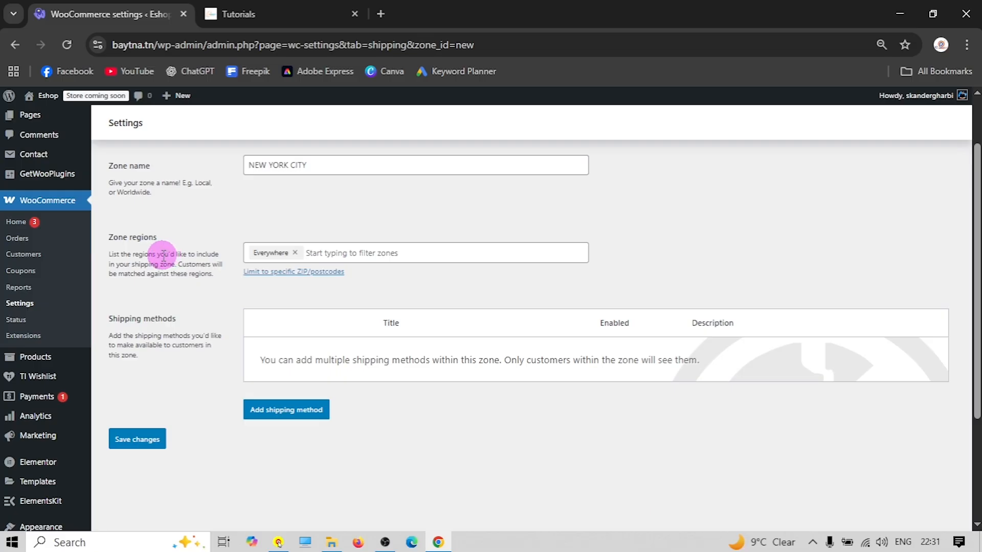
click(339, 253)
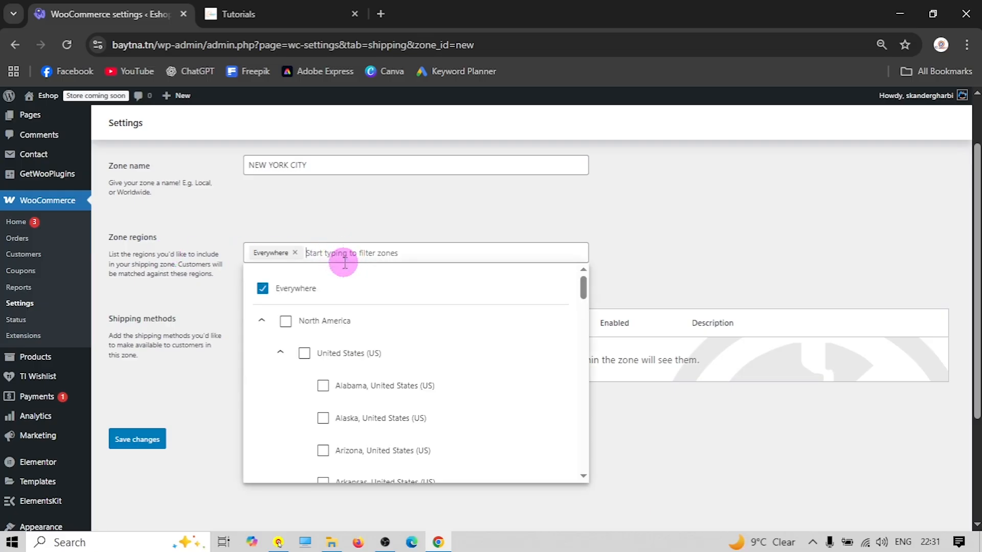
click(284, 321)
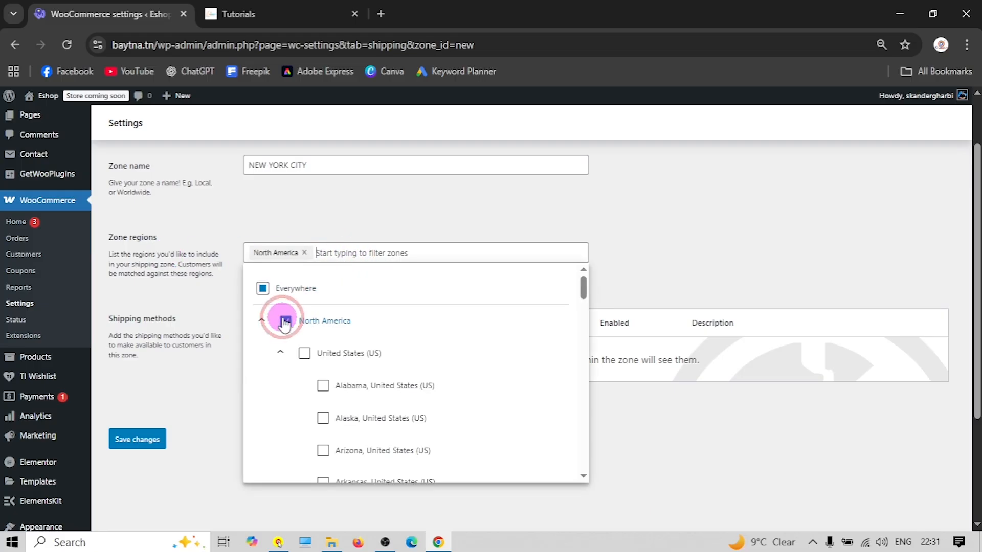
click(307, 357)
scroll(358, 388, down, 10)
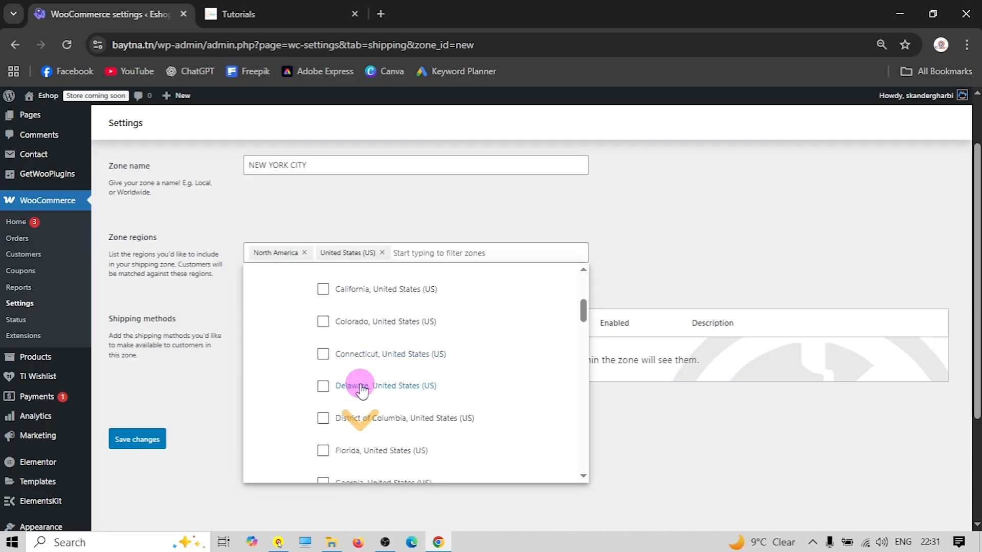
scroll(364, 378, down, 9)
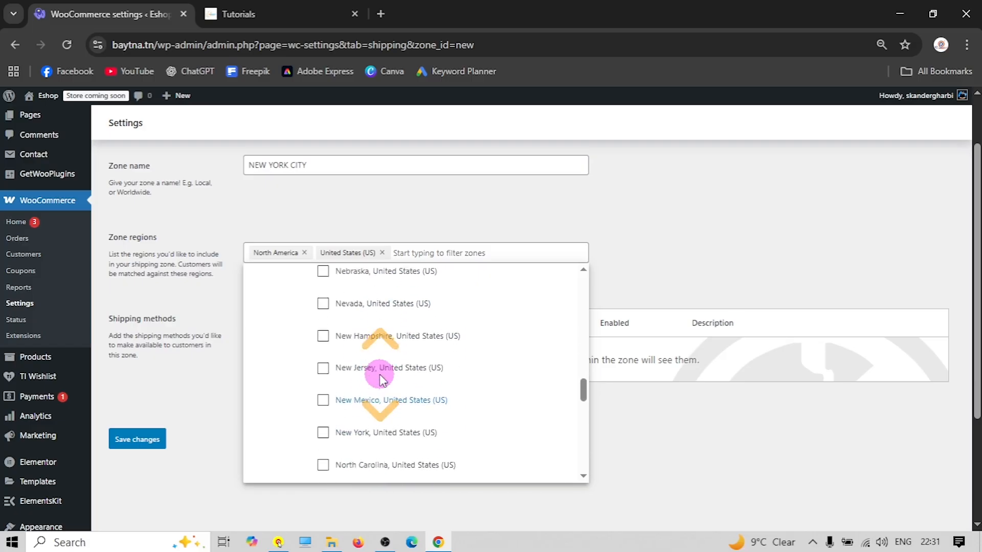
click(324, 336)
click(205, 299)
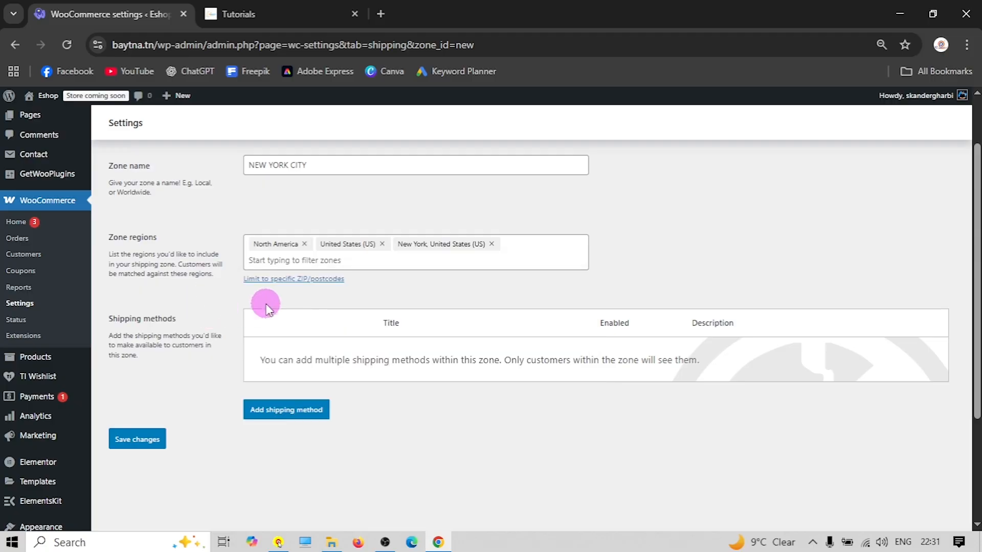
click(381, 244)
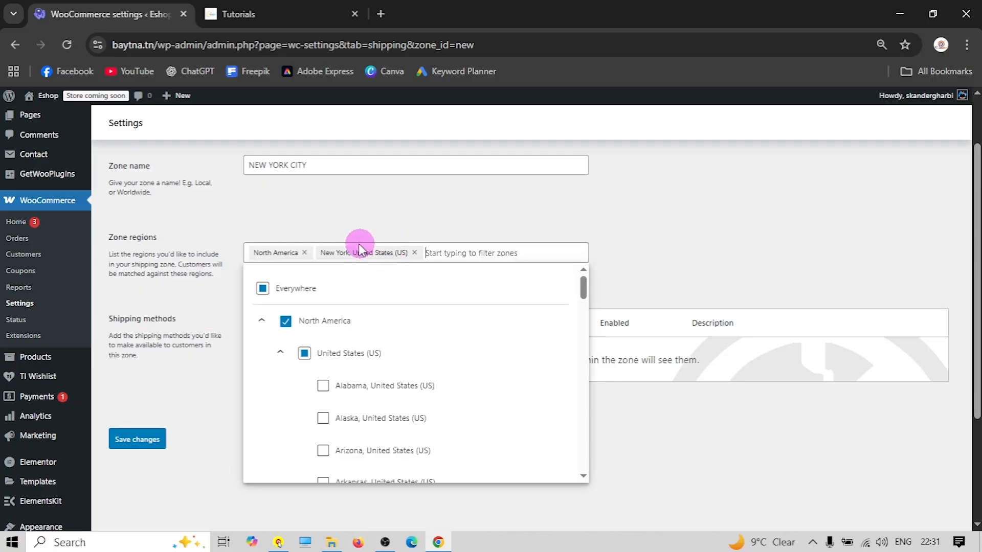
click(304, 252)
click(239, 237)
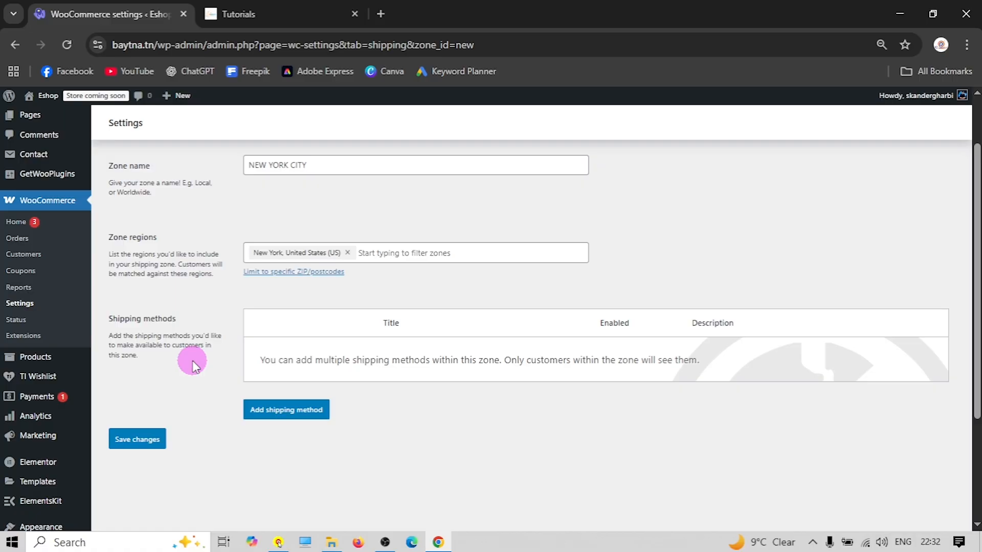
click(306, 412)
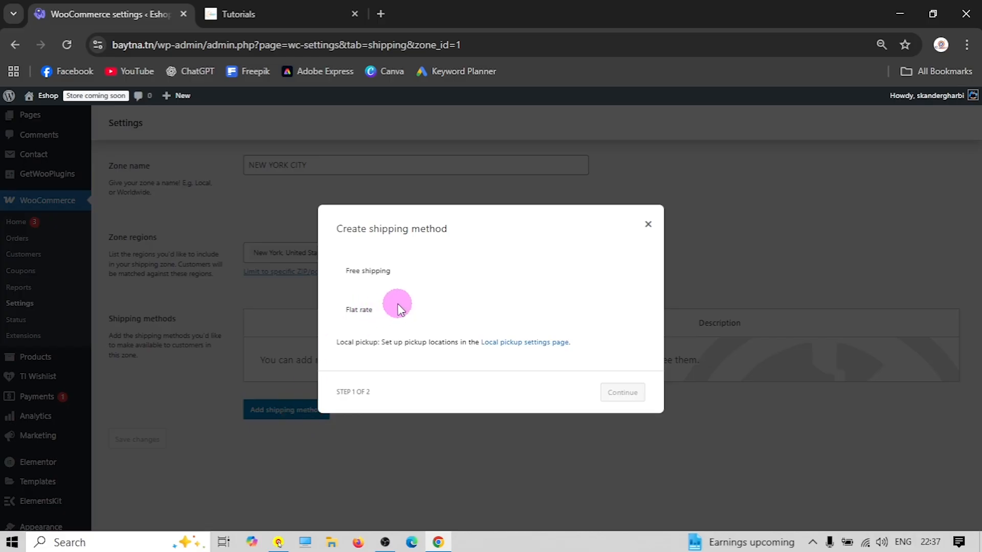
Add a Flat rate method to the NEW YORK CITY zone and rename it 'Shipping'
click(408, 309)
click(621, 404)
click(392, 169)
triple_click(392, 169)
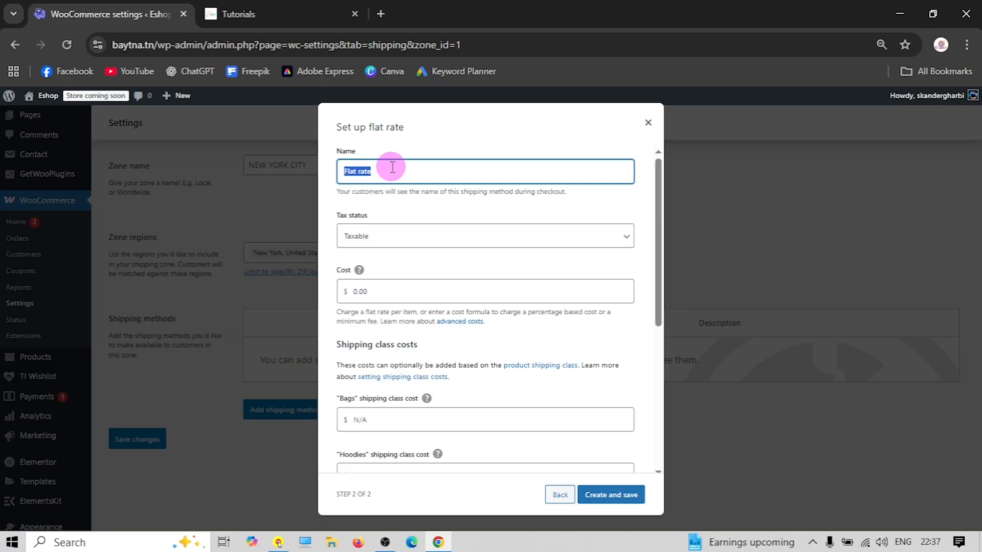
text(Shipping)
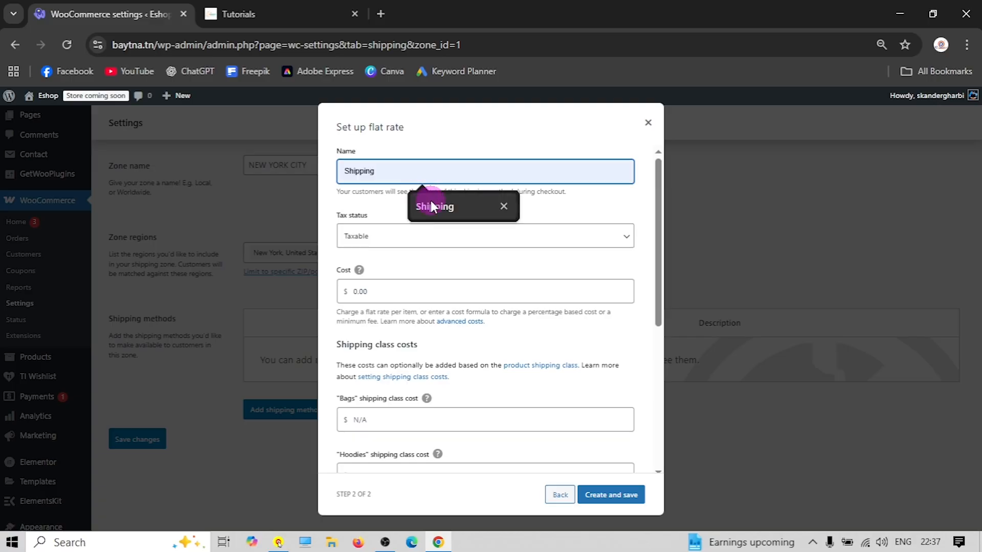
click(432, 206)
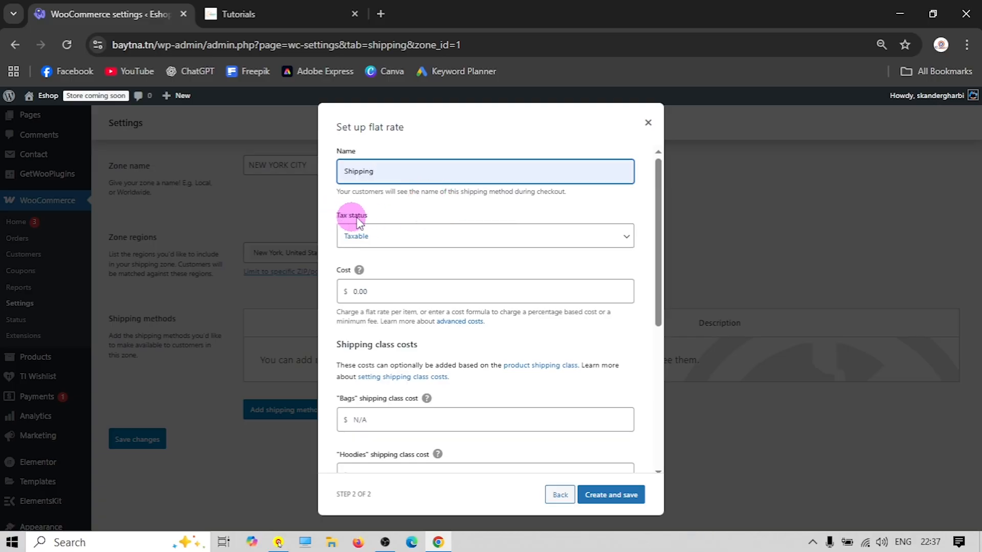
scroll(399, 238, down, 3)
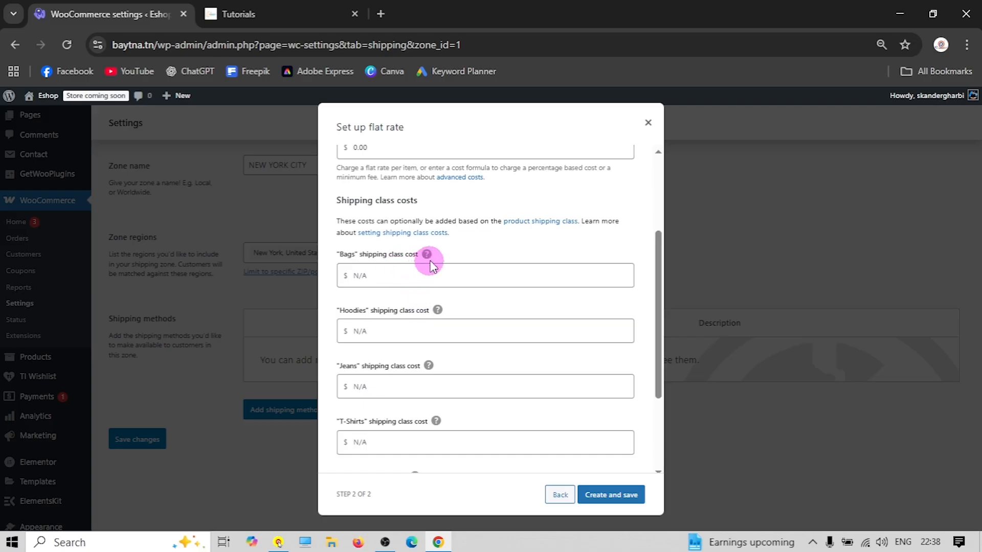
mouse_move(426, 255)
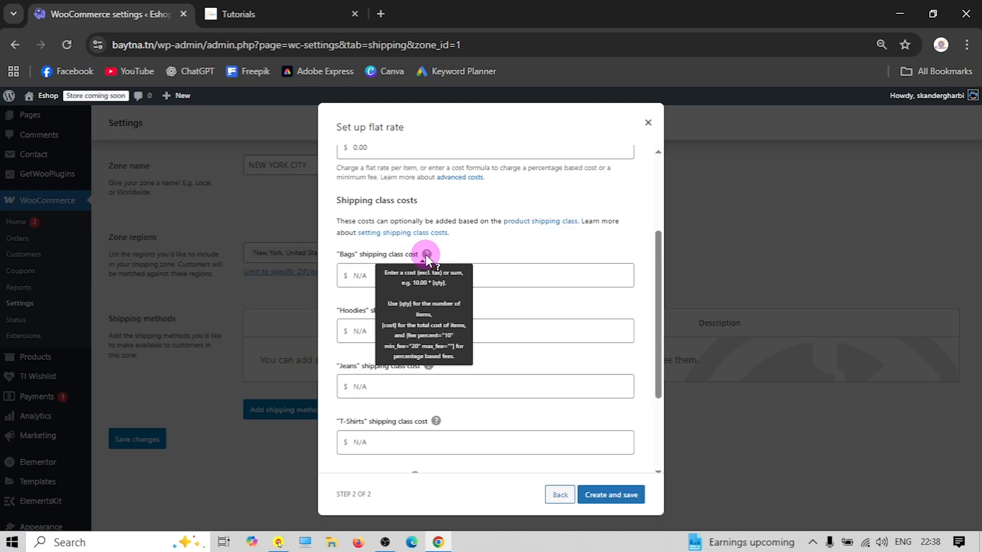
Enter 4 * [qty] as the Bags class cost and copy that formula
click(360, 276)
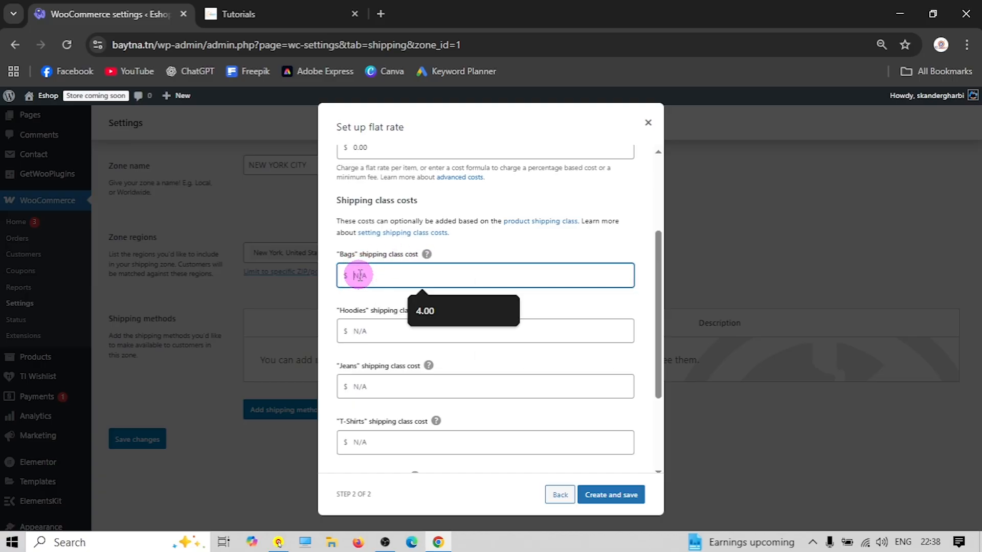
text(4)
click(370, 296)
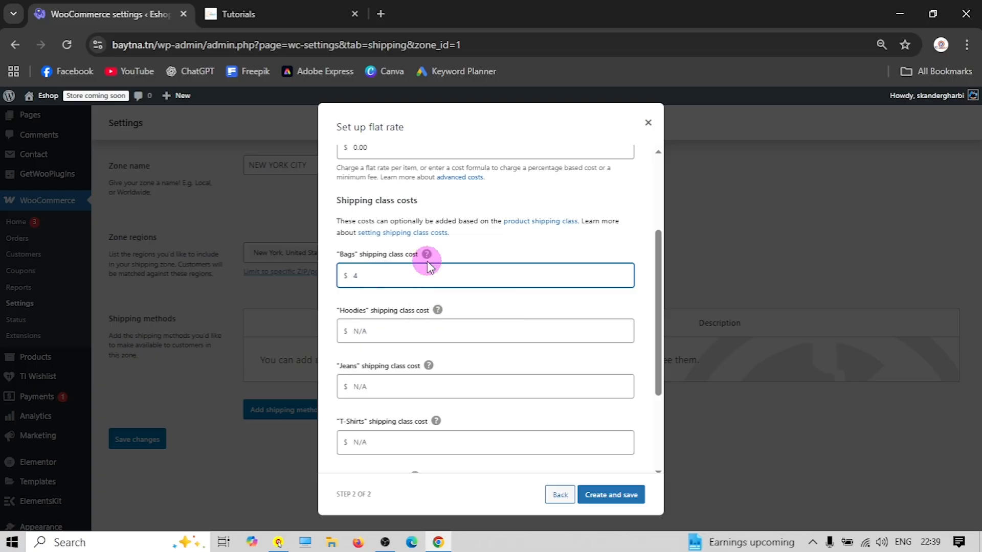
text(* [)
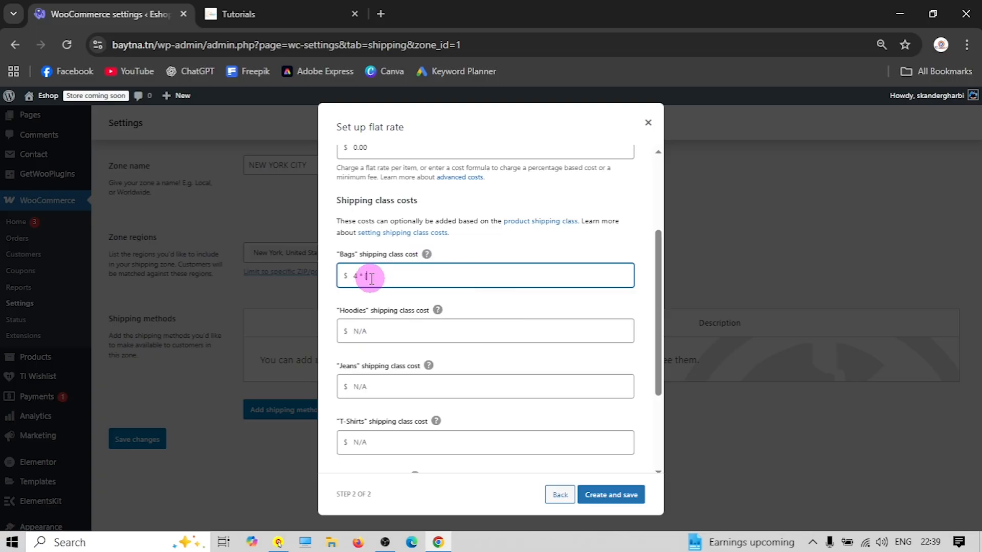
text(qty])
key(ctrl+a)
right_click(371, 278)
click(412, 249)
mouse_move(427, 256)
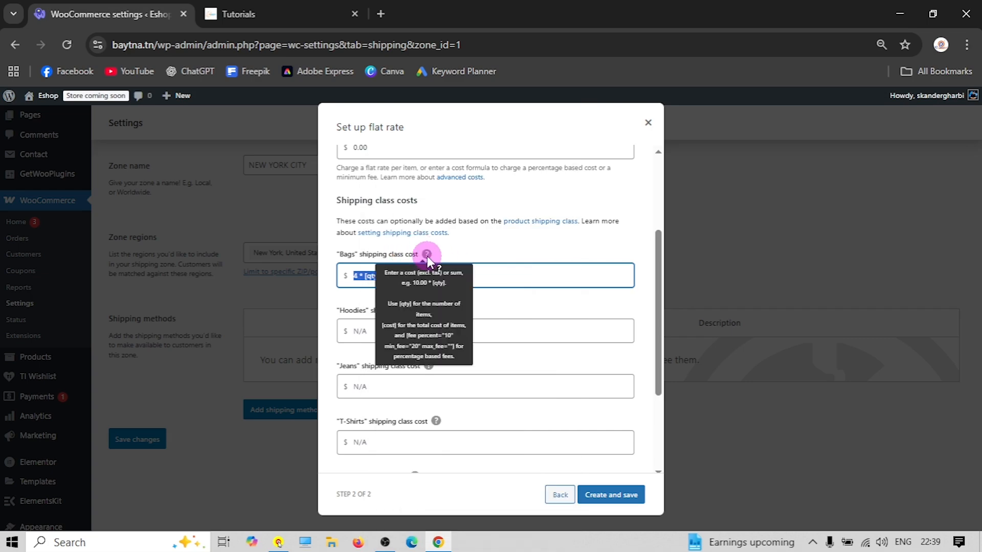
click(471, 276)
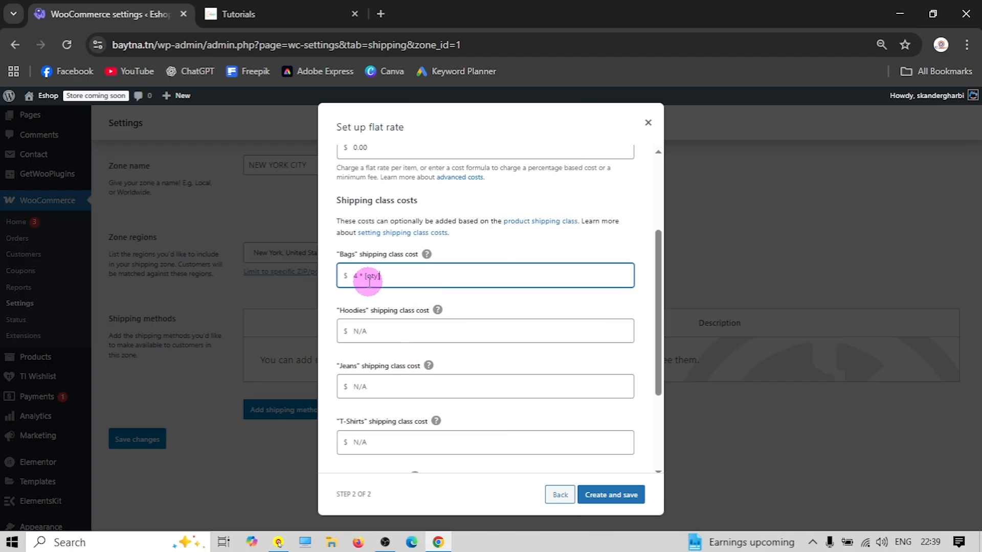
Set the Hoodies class cost to 2 * [qty] from the pasted formula
click(372, 335)
key(ctrl+v)
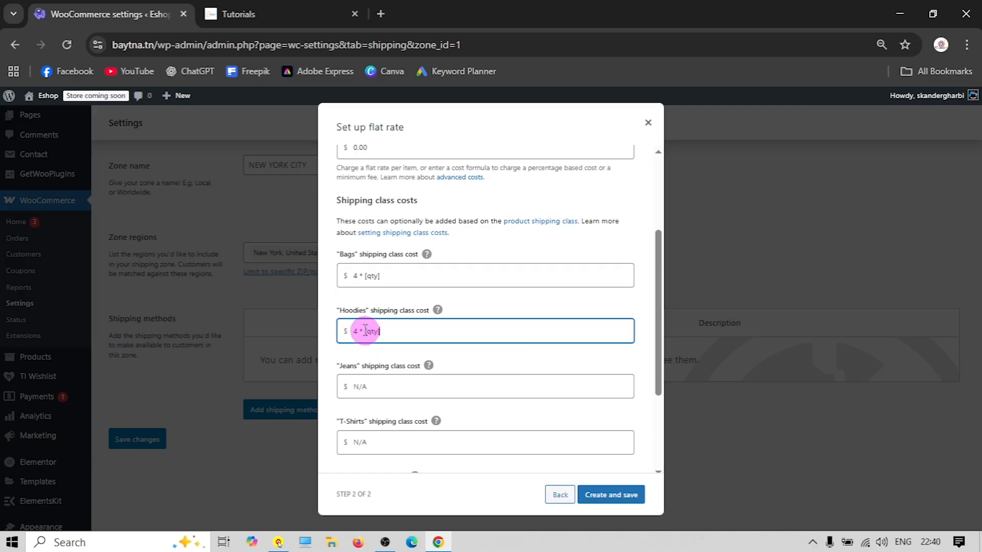
click(359, 331)
key(BackSpace)
text(2)
click(358, 387)
right_click(361, 388)
key(Escape)
right_click(361, 388)
key(Escape)
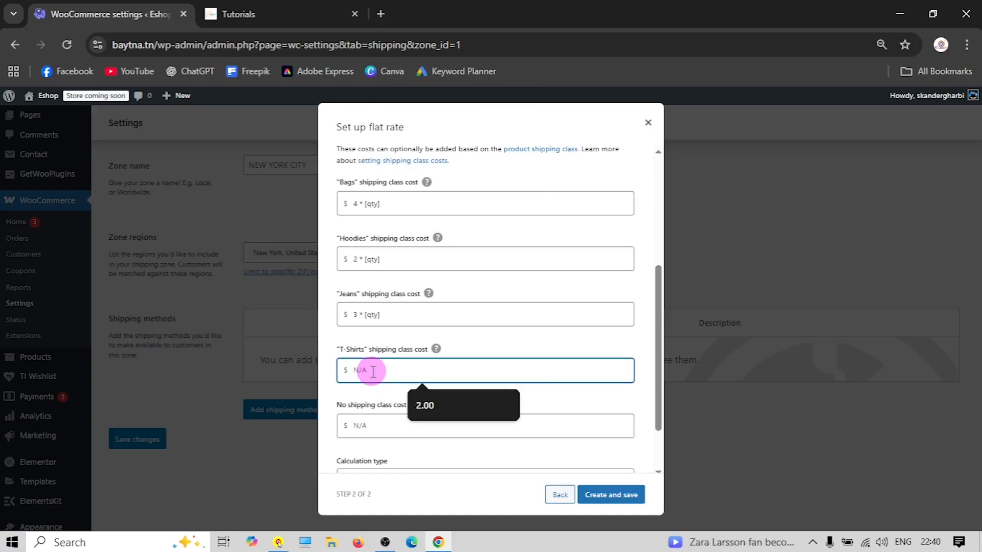
Set the T-Shirts and no-shipping-class costs to 2 * [qty] and save the flat rate
right_click(371, 370)
click(409, 206)
click(357, 369)
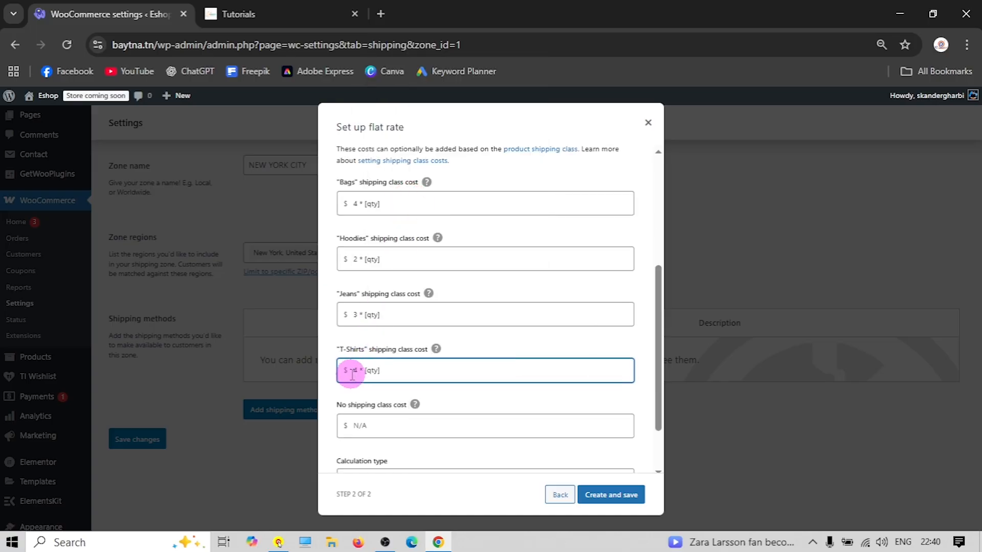
key(BackSpace)
text(2)
click(370, 436)
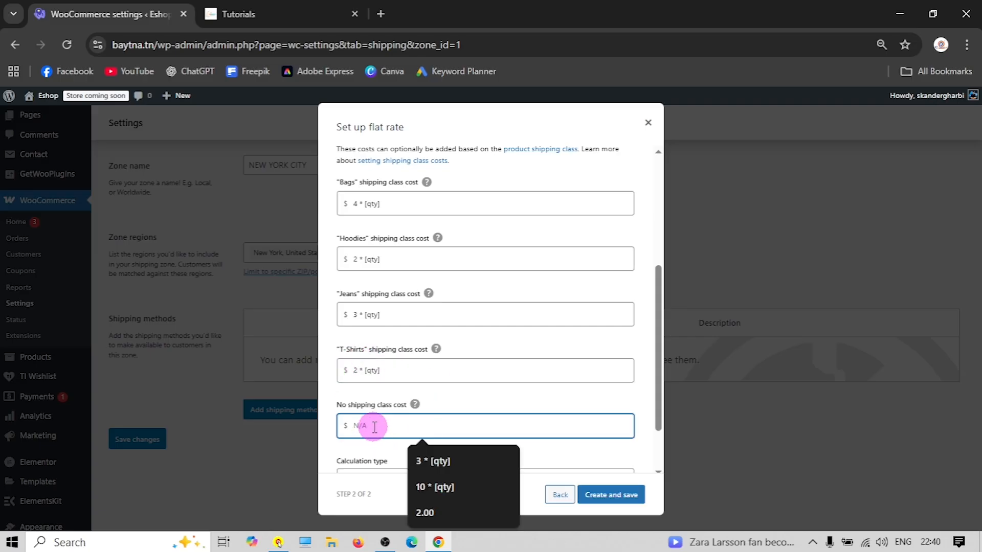
right_click(371, 425)
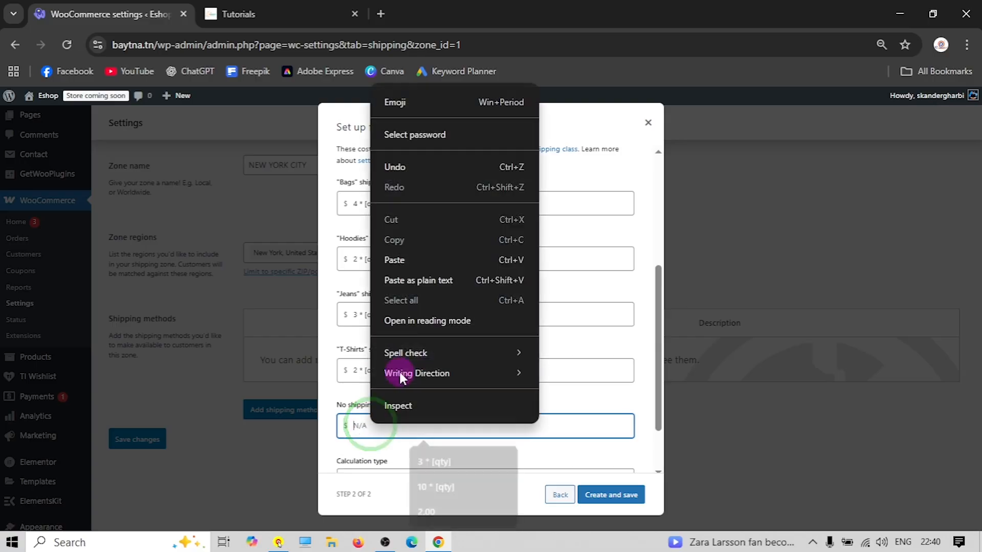
click(403, 280)
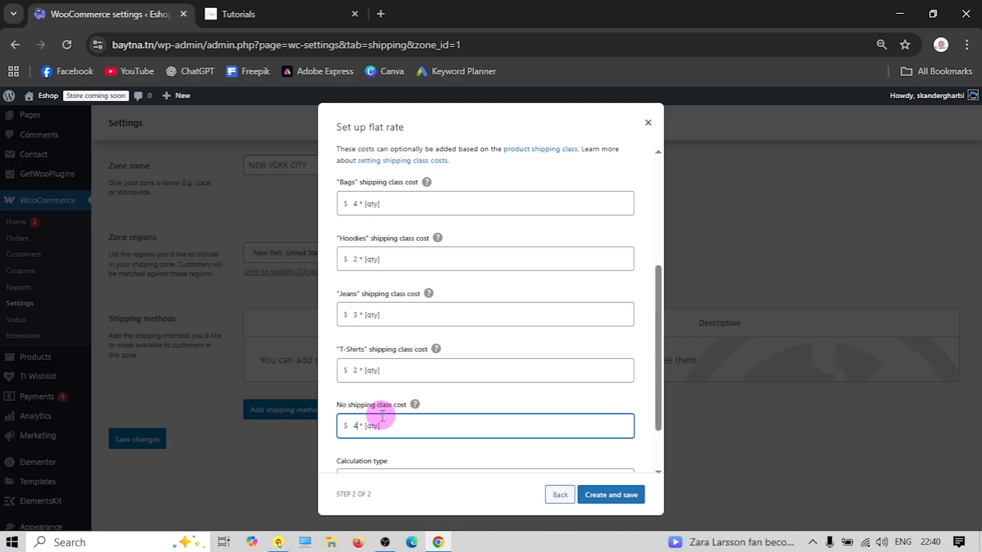
key(BackSpace)
text(2)
scroll(459, 369, down, 1)
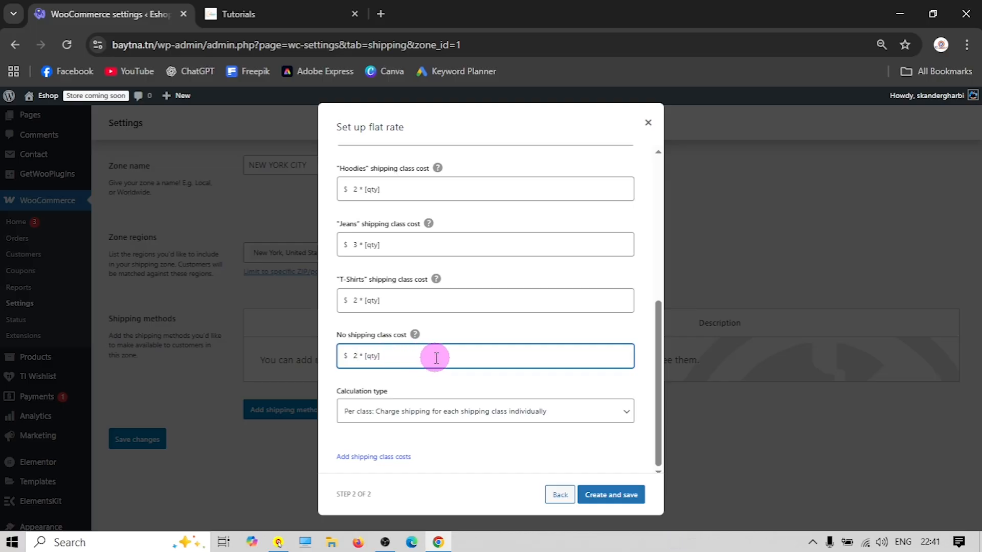
click(616, 496)
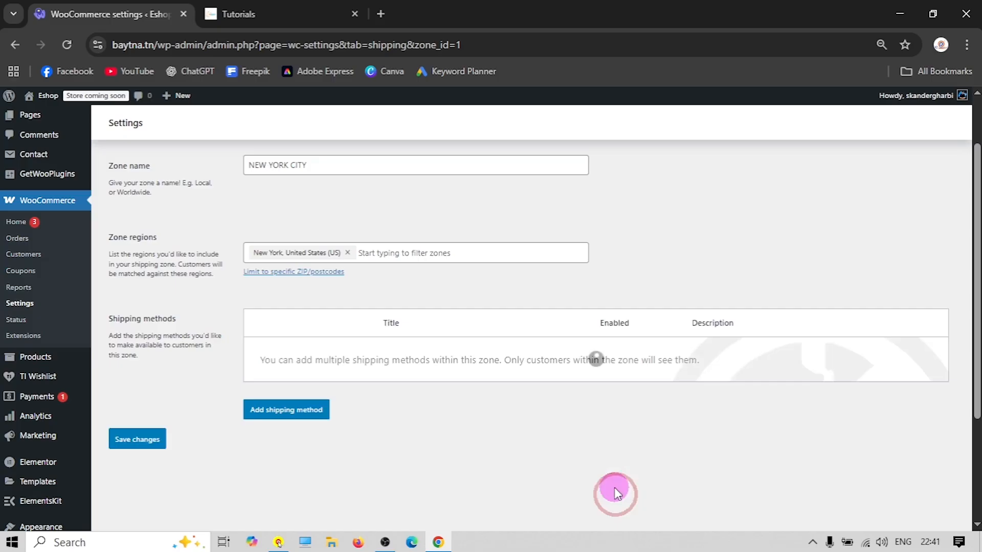
Add Free shipping requiring a minimum order amount of 50, save it, and return to the zones list
click(313, 415)
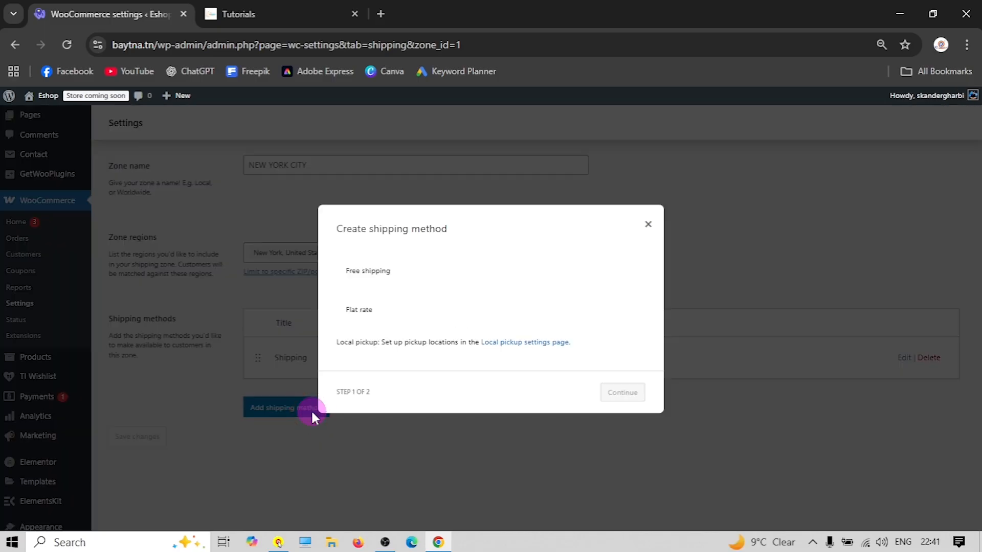
click(440, 266)
click(623, 408)
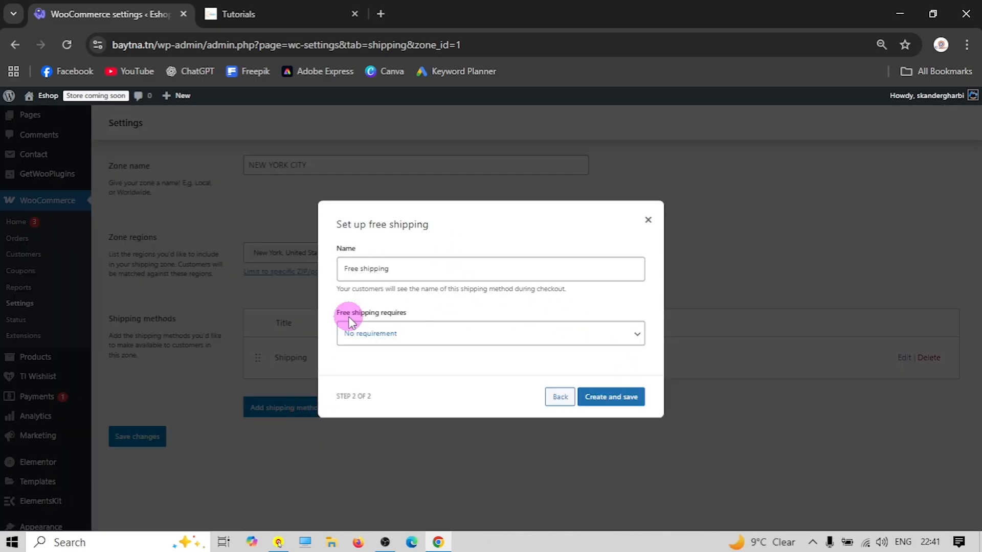
click(420, 335)
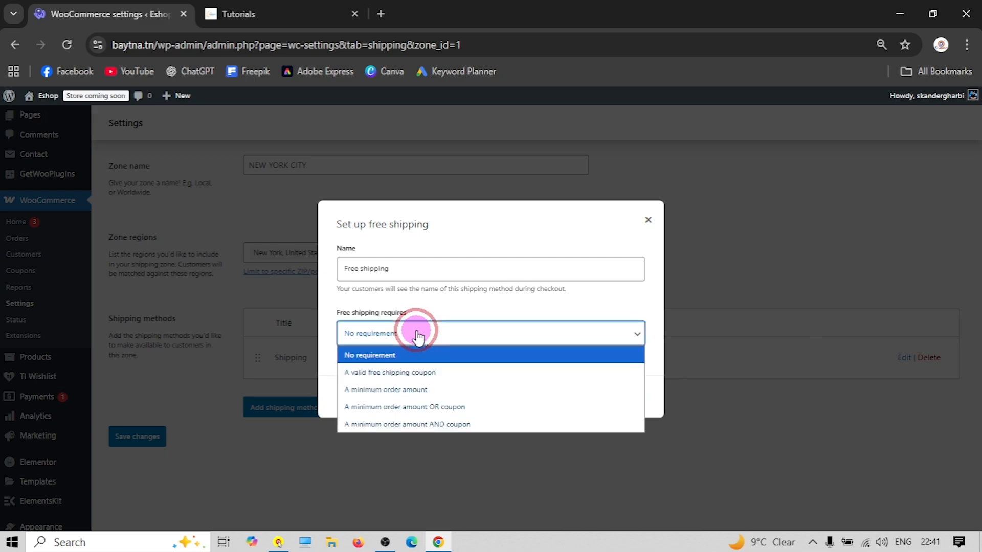
click(407, 390)
click(388, 346)
text(5)
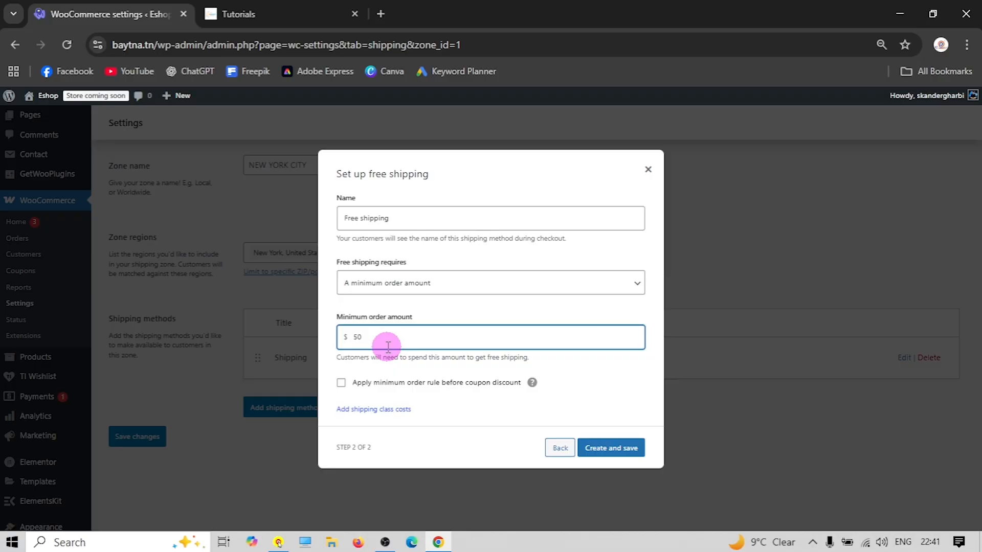
text(0)
click(474, 397)
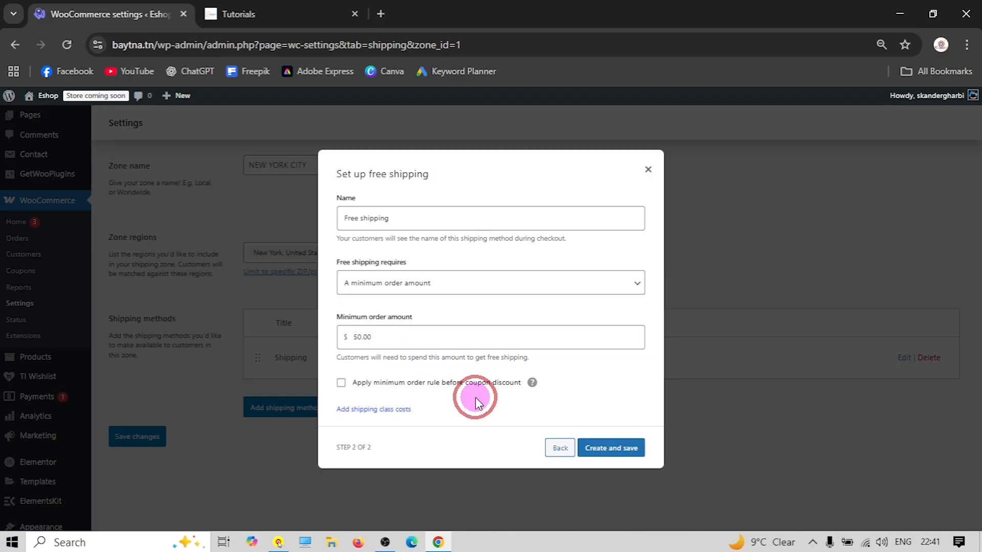
click(600, 450)
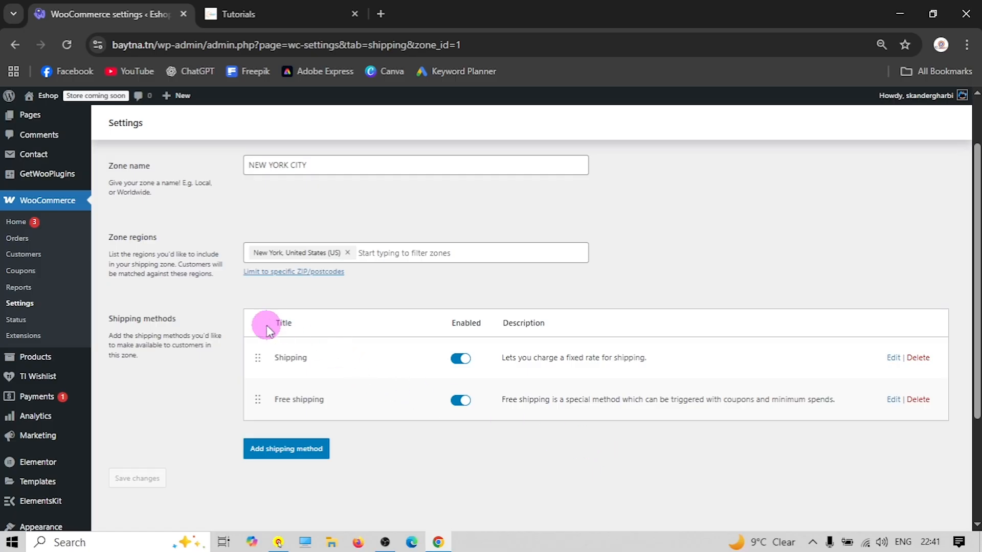
scroll(237, 302, up, 2)
click(114, 202)
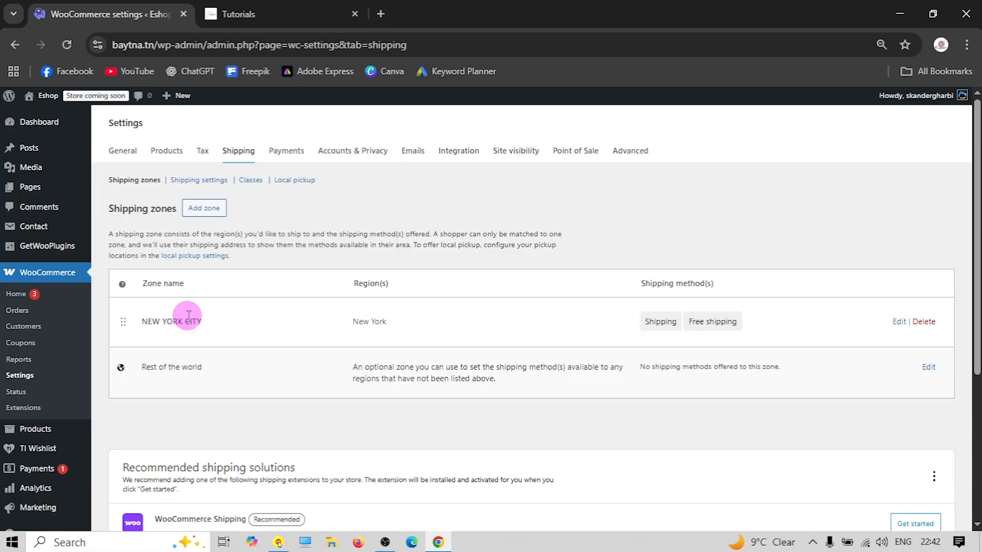
Add a new shipping zone and type 'The Rest Of the U' as its name
click(206, 209)
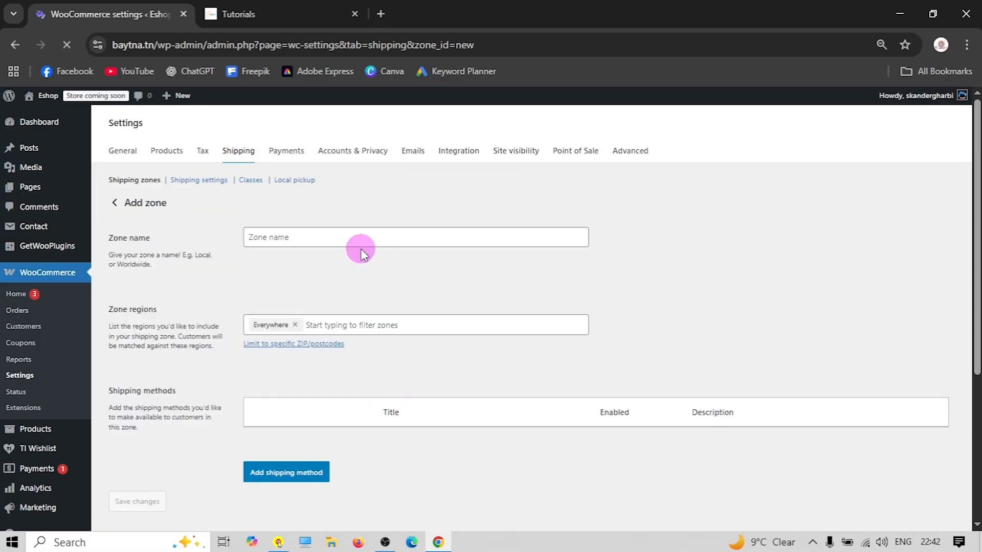
click(318, 237)
text(The Rest O)
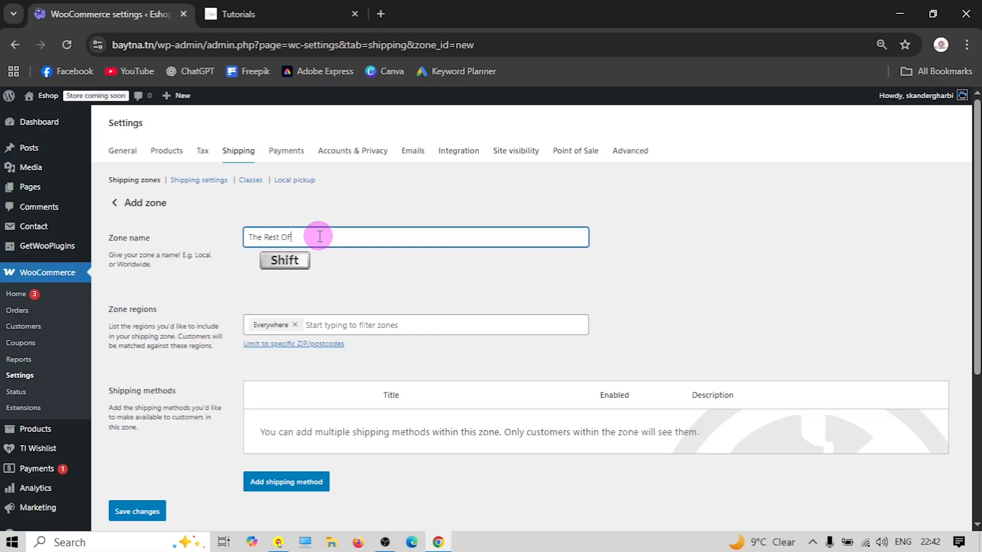
text(f)
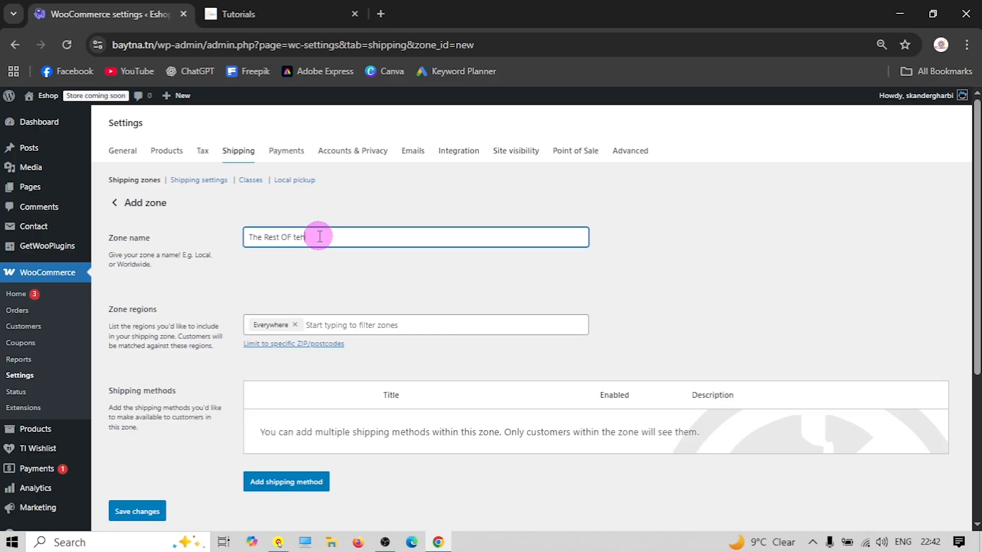
text( t+the USA)
Add North America and the US states Alabama through Florida to the zone regions
click(286, 323)
click(285, 321)
scroll(290, 342, down, 2)
click(281, 281)
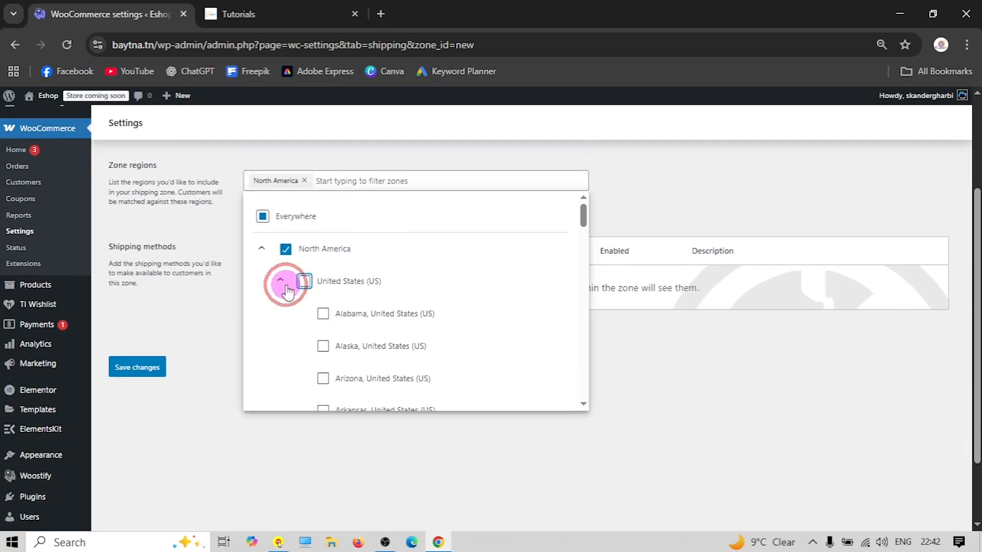
click(322, 315)
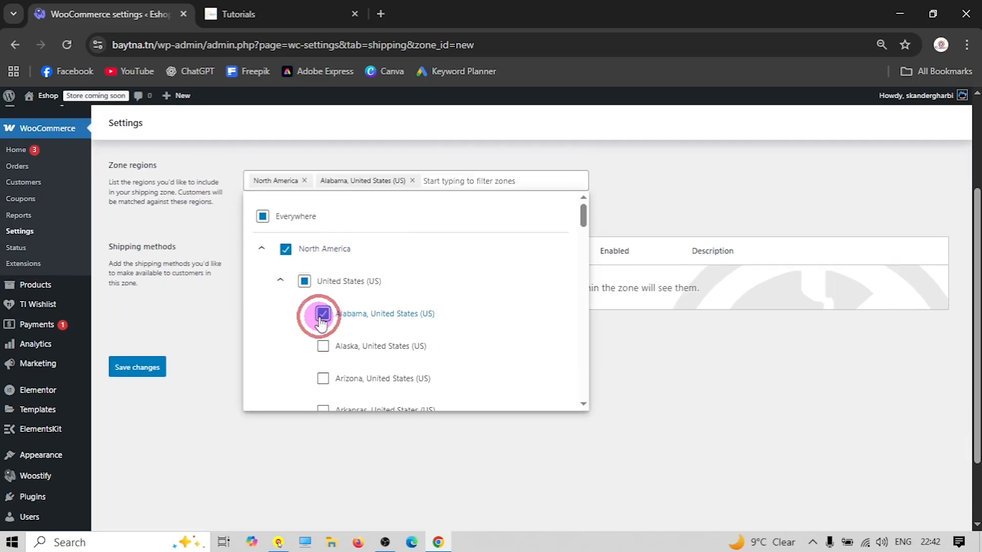
scroll(348, 320, down, 2)
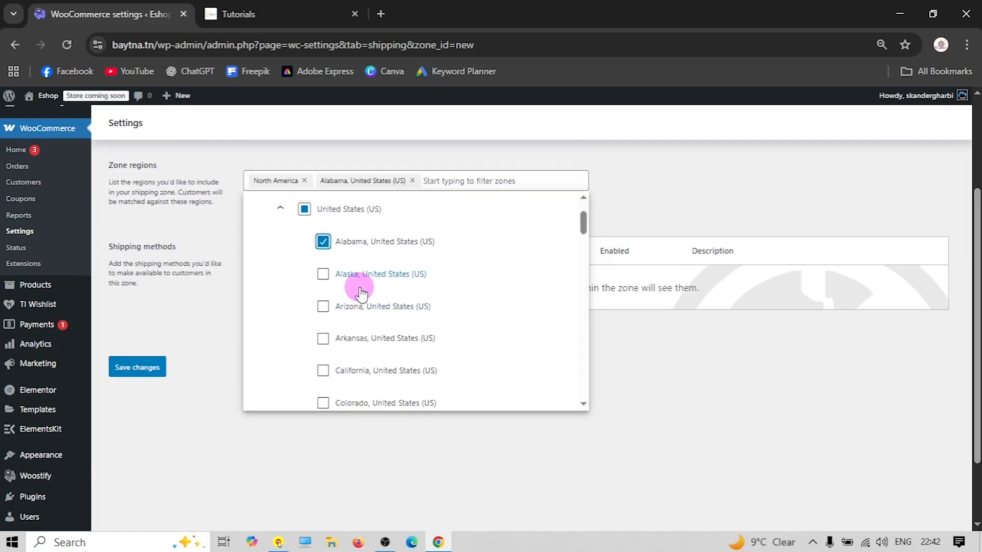
click(323, 274)
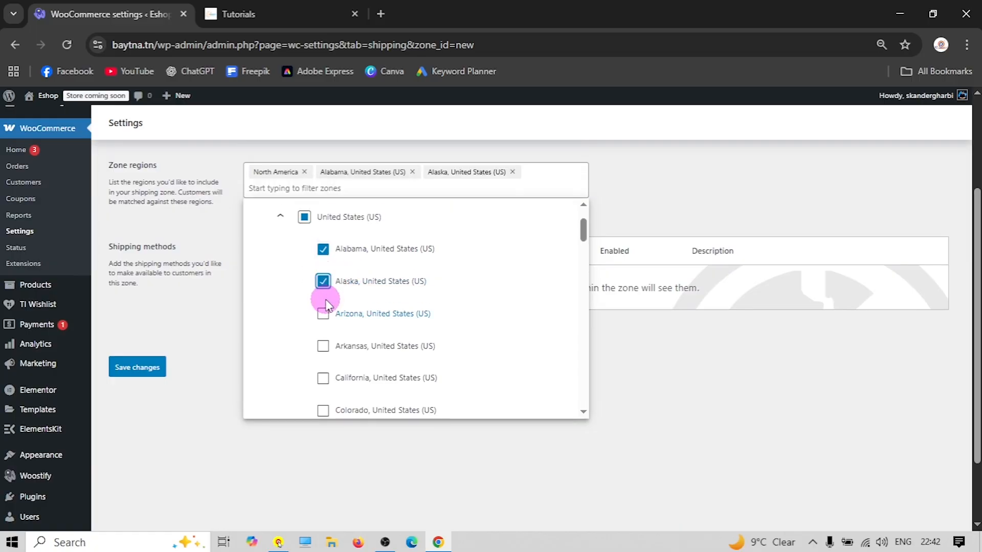
click(322, 314)
click(323, 353)
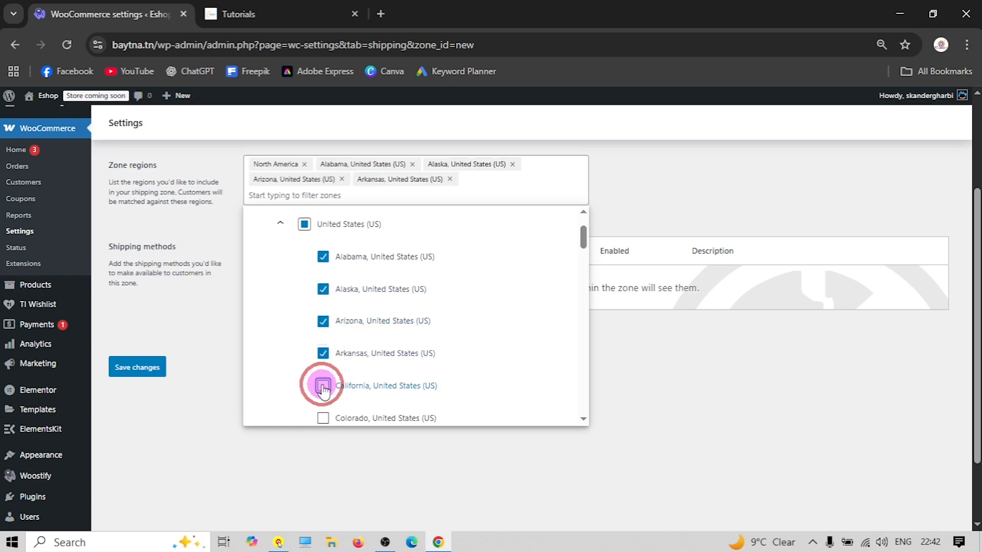
click(323, 385)
click(323, 274)
click(325, 317)
click(324, 340)
click(325, 376)
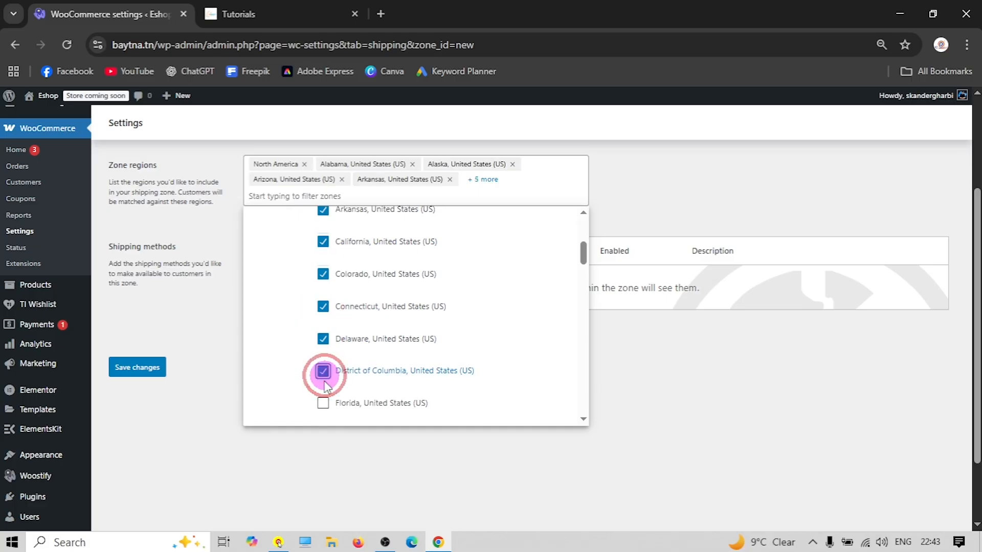
click(323, 403)
Add further states from Kentucky through New Mexico, skipping New York
scroll(341, 376, down, 4)
click(324, 225)
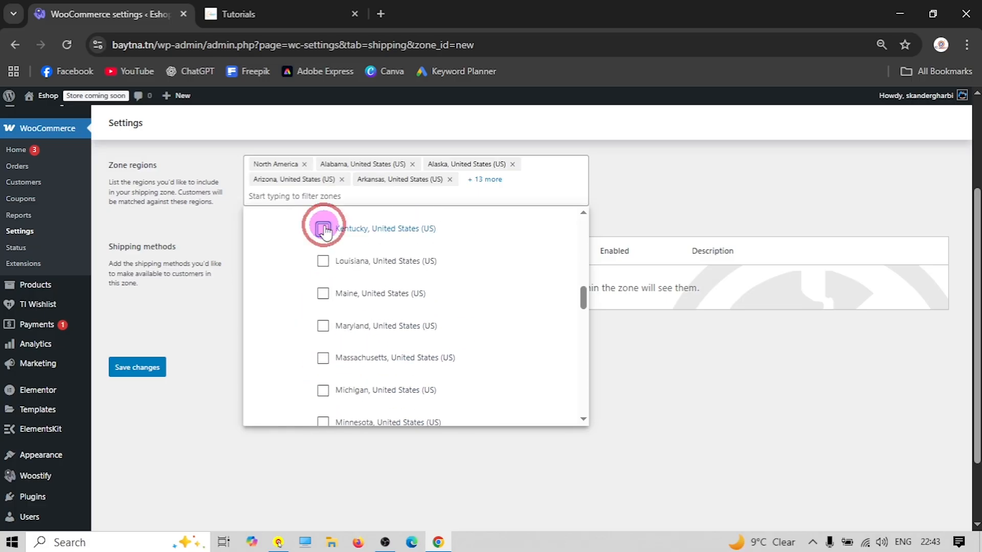
click(323, 262)
click(323, 294)
click(323, 326)
click(325, 357)
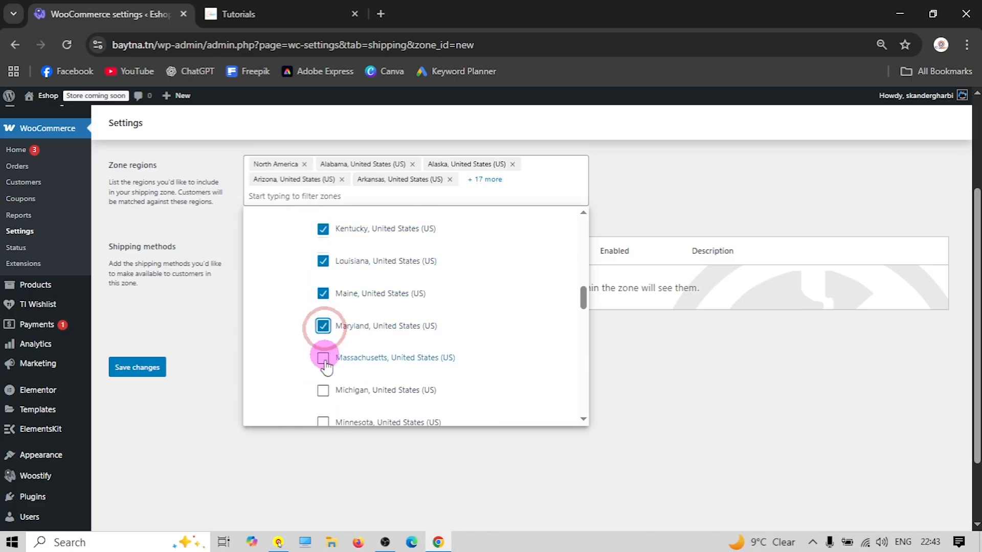
click(323, 390)
click(324, 358)
scroll(363, 354, down, 2)
scroll(363, 354, down, 2)
click(323, 278)
click(323, 311)
click(323, 343)
click(323, 374)
click(323, 407)
scroll(350, 345, down, 4)
scroll(351, 345, up, 2)
click(323, 295)
click(324, 327)
click(323, 359)
scroll(335, 355, down, 2)
click(322, 322)
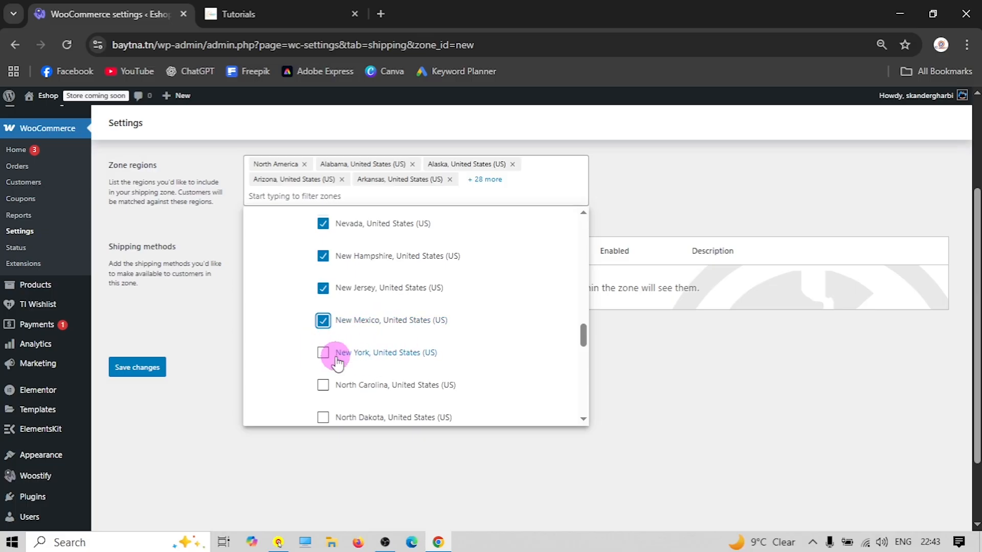
Add the remaining states from North Carolina through Wyoming and close the region list
scroll(335, 353, down, 2)
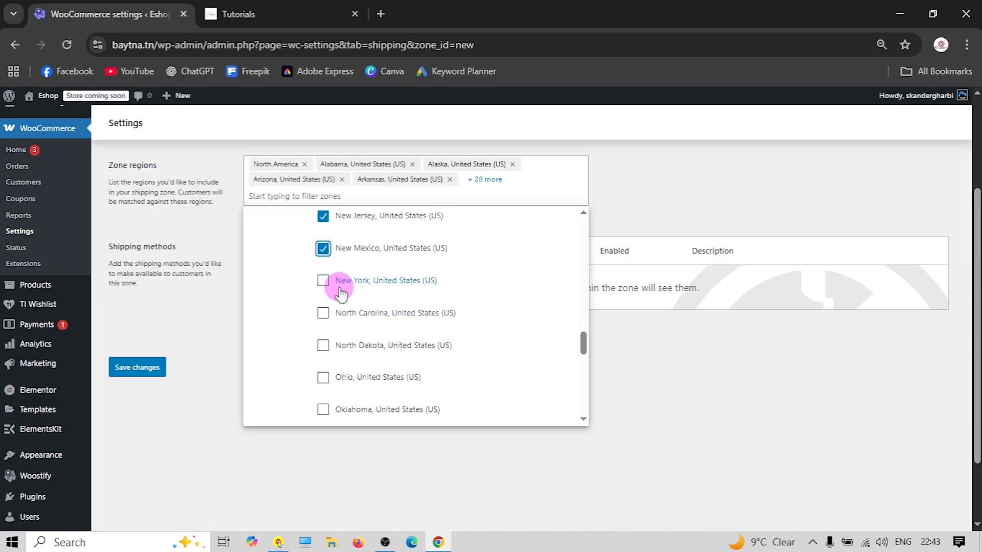
click(330, 318)
click(323, 345)
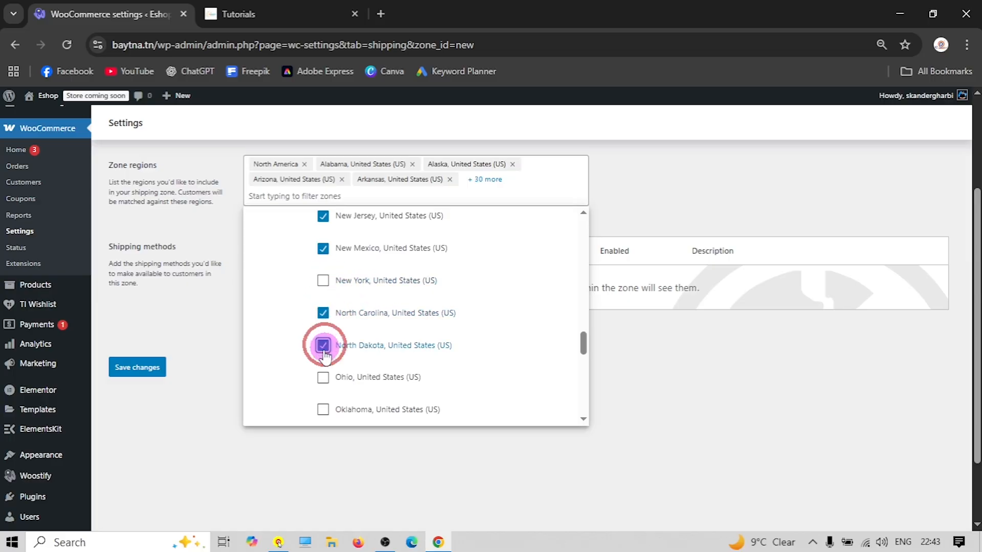
click(323, 377)
scroll(324, 353, down, 2)
click(323, 337)
click(323, 369)
click(323, 401)
scroll(319, 358, down, 4)
click(323, 290)
click(323, 323)
click(323, 354)
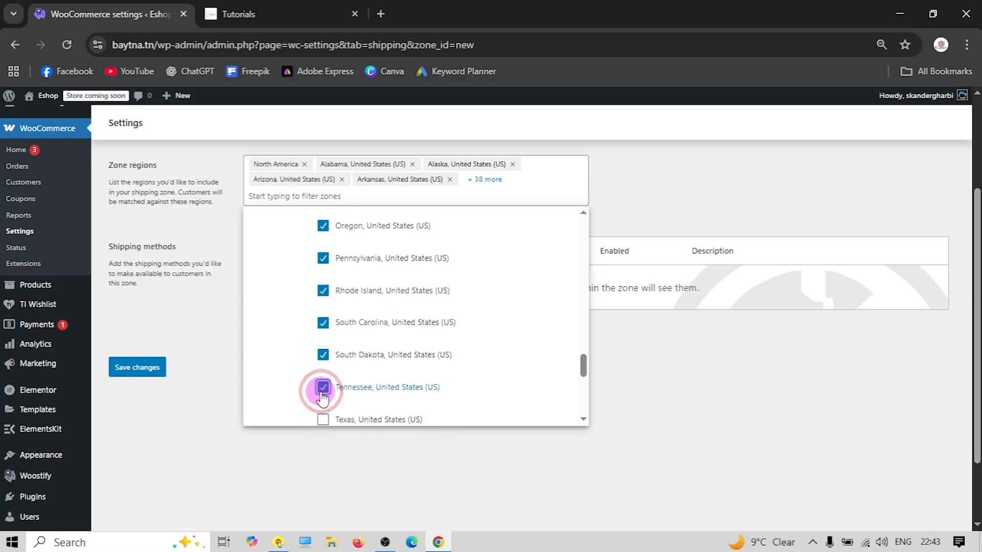
click(323, 387)
scroll(323, 387, down, 4)
click(323, 275)
click(323, 307)
click(324, 340)
click(323, 371)
click(323, 403)
scroll(316, 391, down, 4)
click(323, 239)
click(324, 272)
click(324, 304)
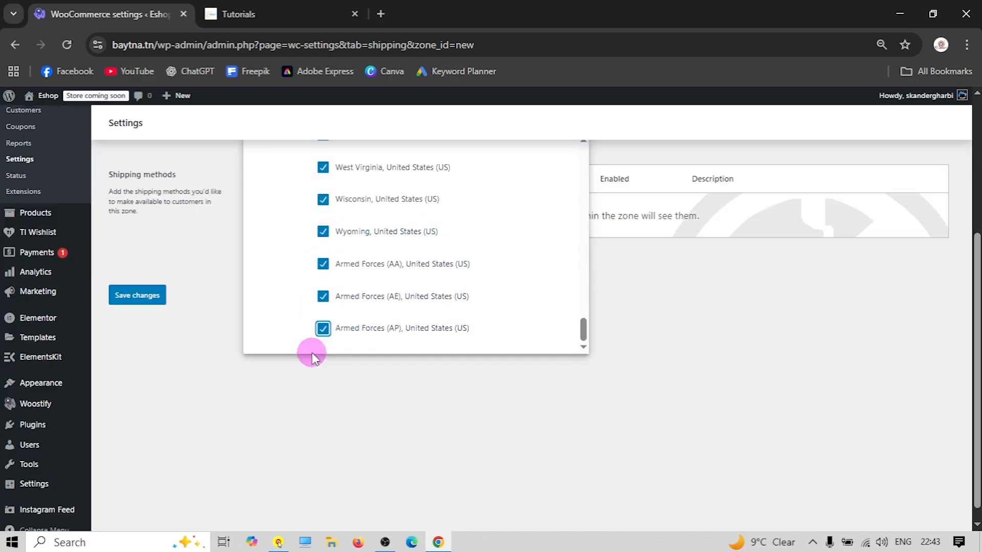
click(303, 380)
scroll(383, 344, up, 3)
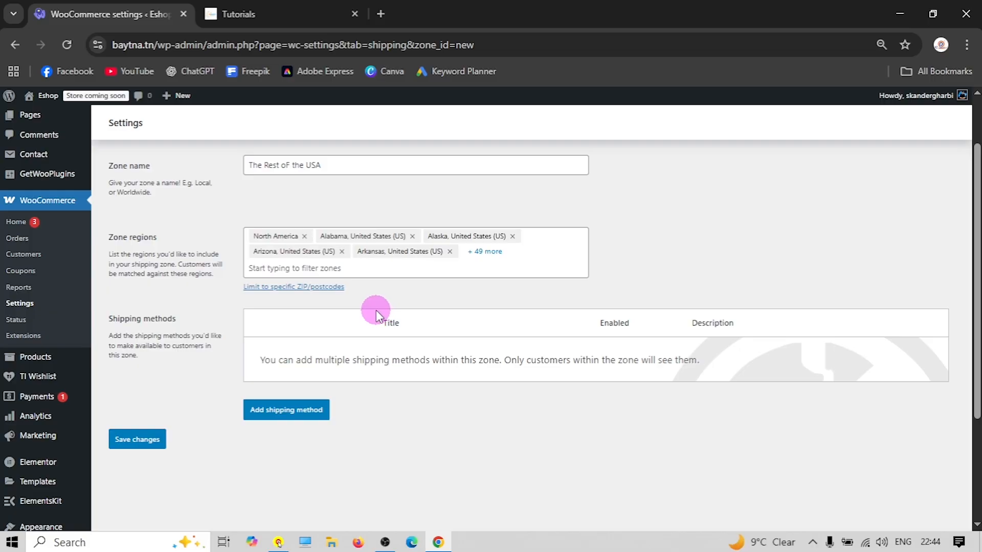
Add a Flat rate shipping method to the zone and name it 'Shipping'
click(301, 421)
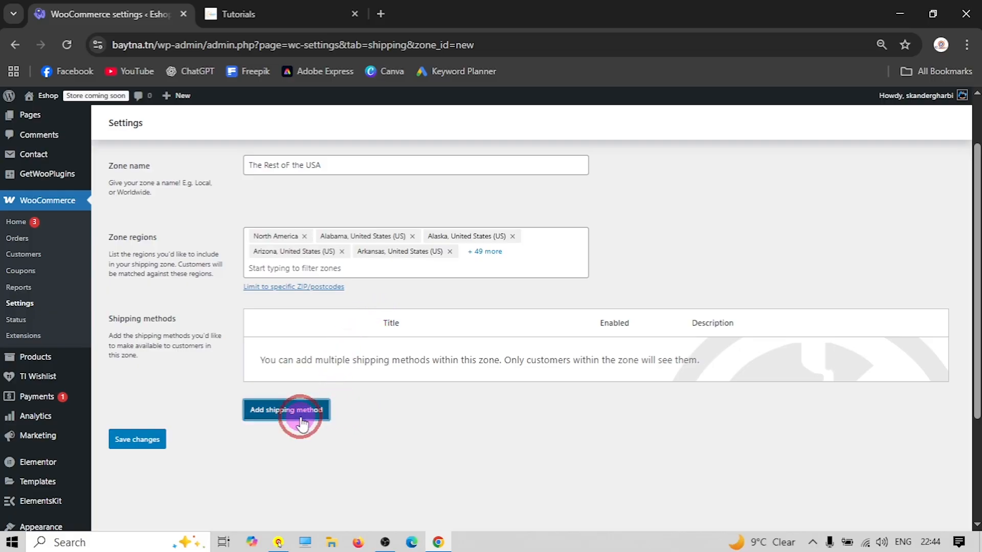
click(433, 315)
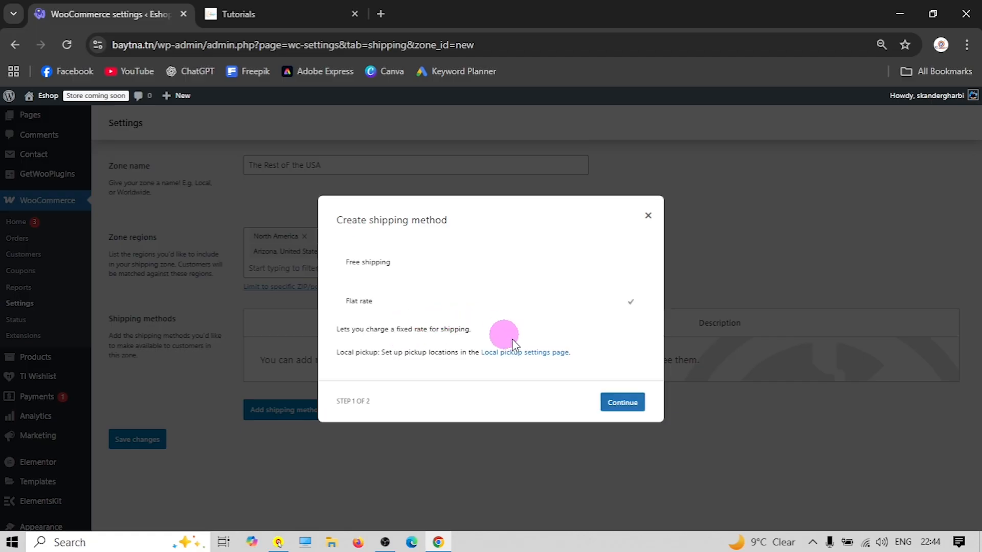
click(615, 404)
double_click(387, 166)
click(387, 166)
key(BackSpace)
text(S)
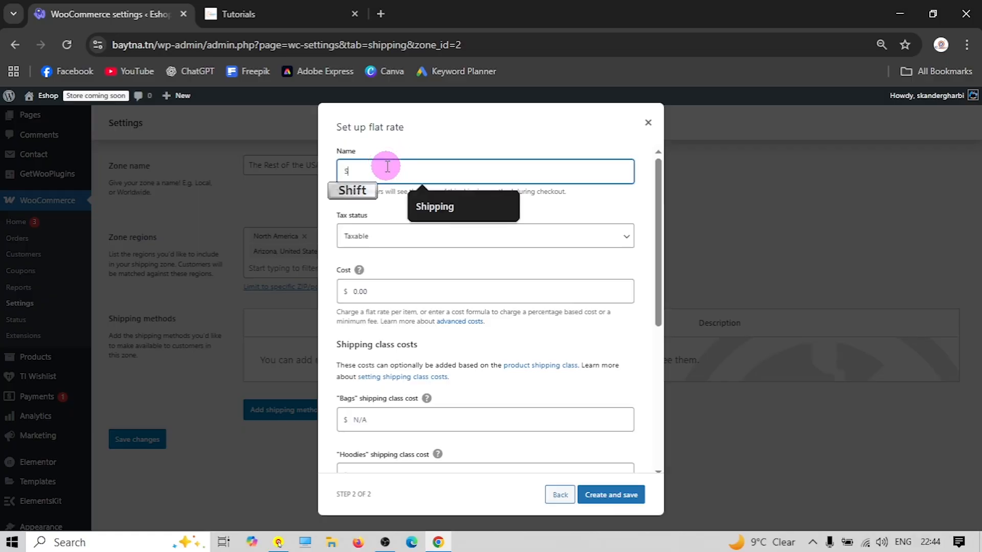
click(452, 217)
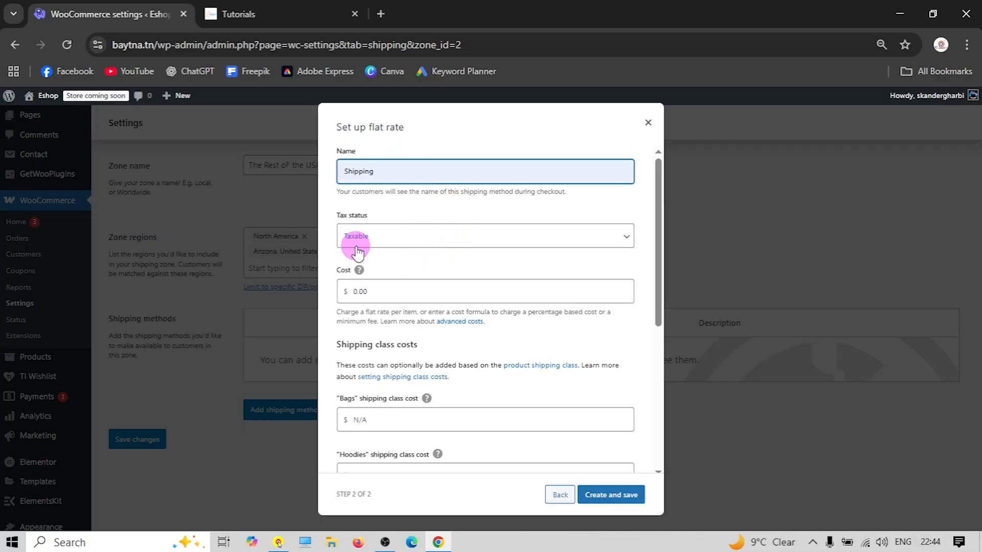
Set the Bags shipping class cost to 6 * [qty]
scroll(390, 290, down, 3)
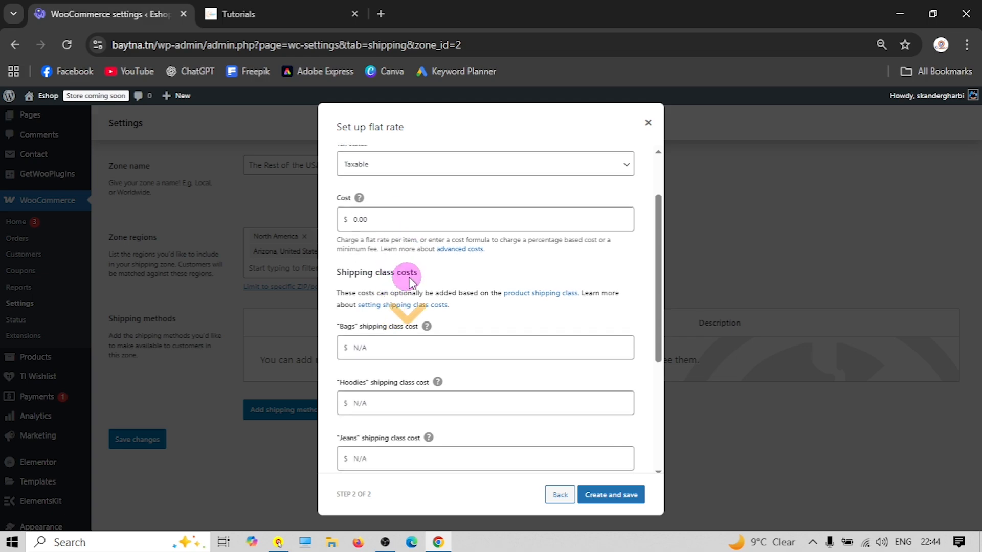
click(385, 284)
right_click(371, 279)
click(403, 366)
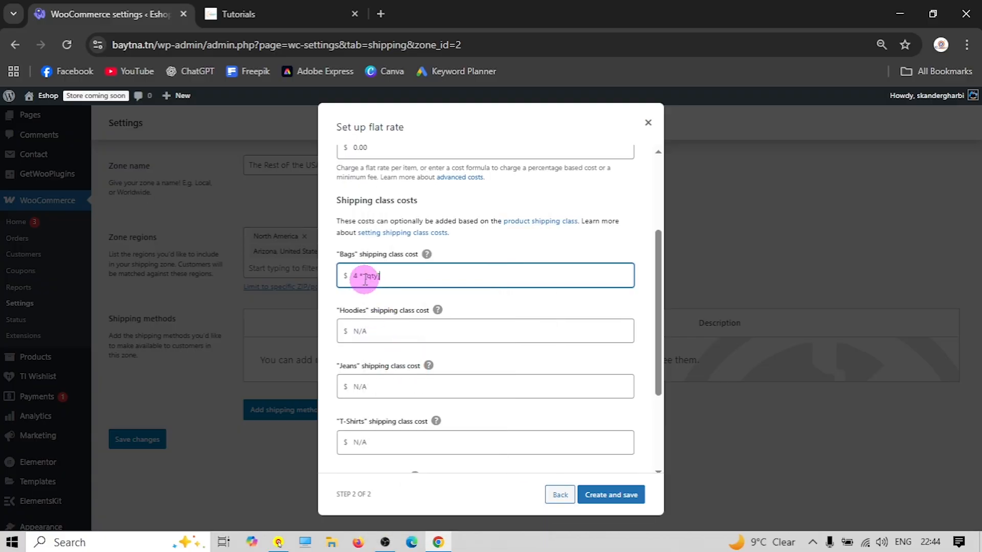
click(361, 276)
key(BackSpace)
text(6)
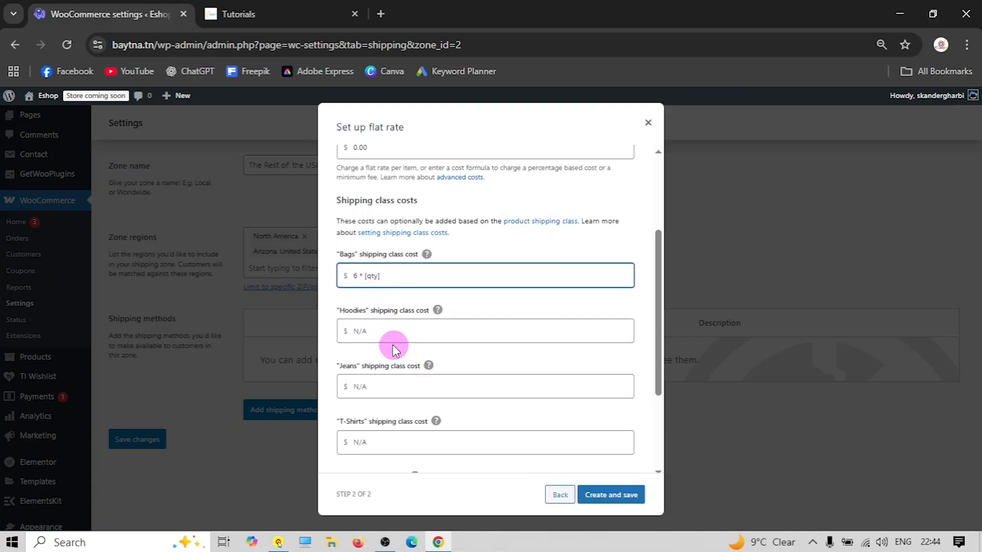
Set the Hoodies and Jeans shipping class costs to 4 * [qty]
click(378, 333)
right_click(378, 334)
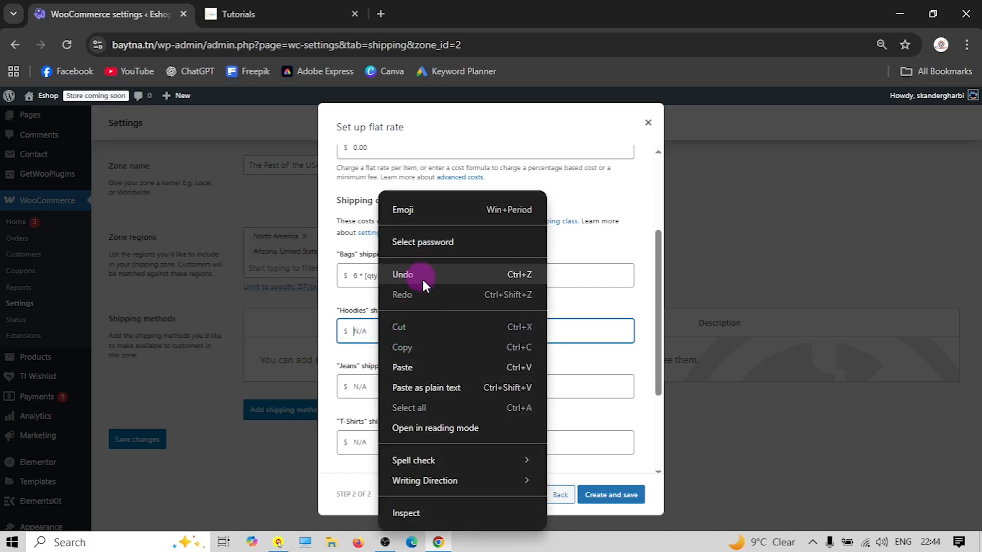
click(404, 367)
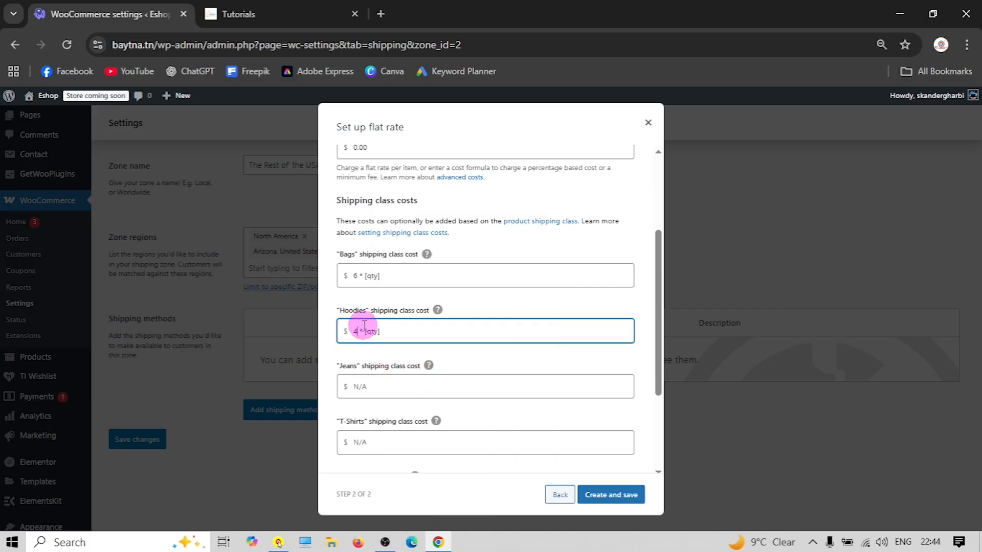
click(372, 386)
right_click(373, 387)
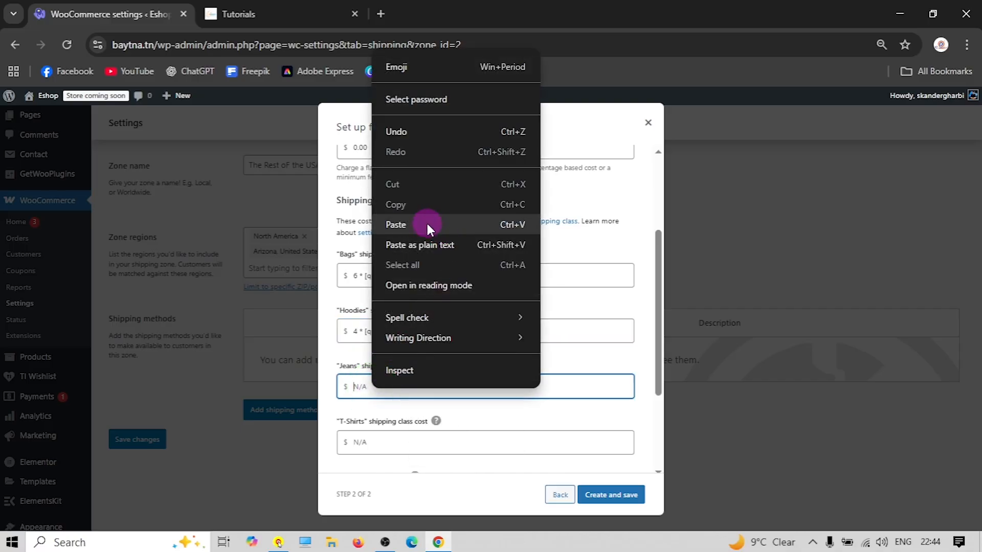
click(428, 225)
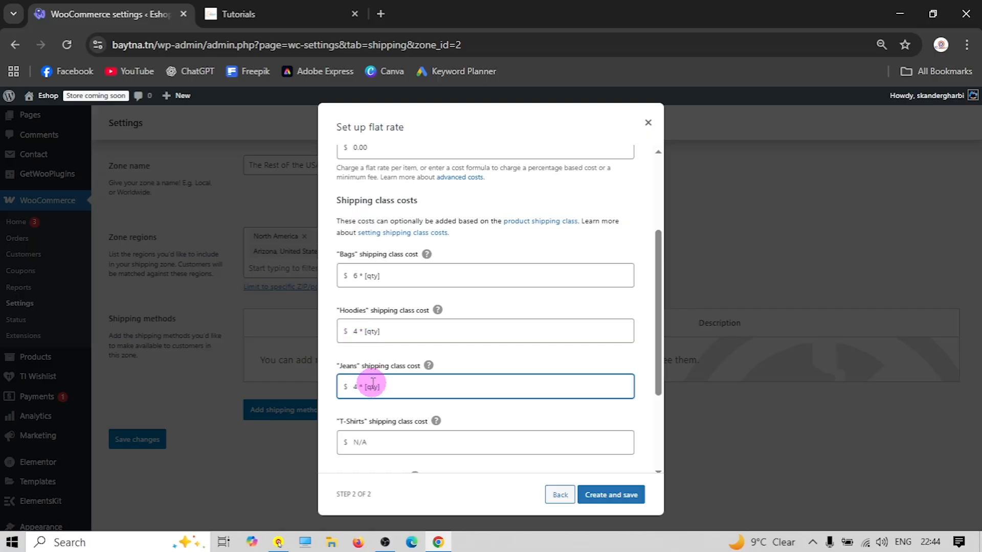
Set the T-Shirts shipping class cost to 6 * [qty]
scroll(378, 358, down, 1)
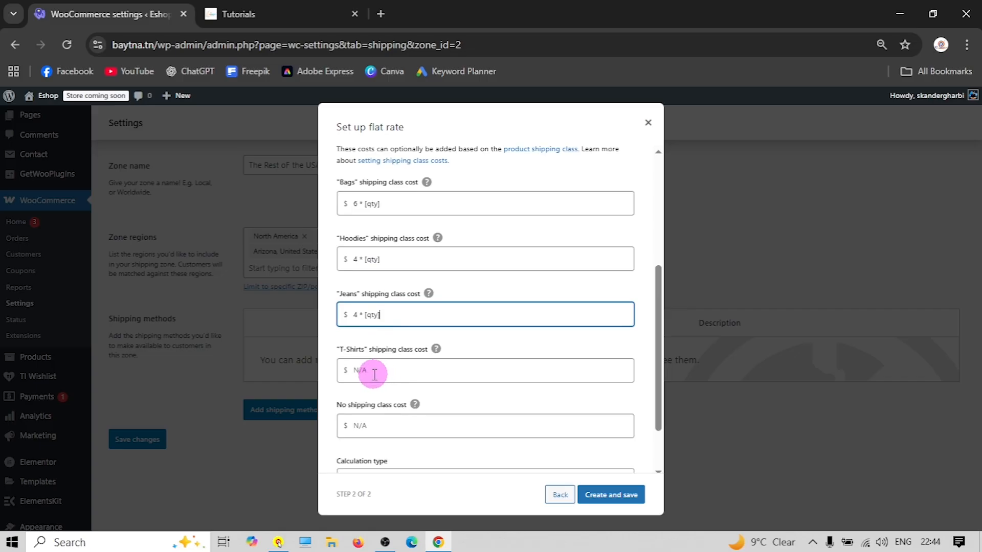
click(373, 371)
right_click(373, 369)
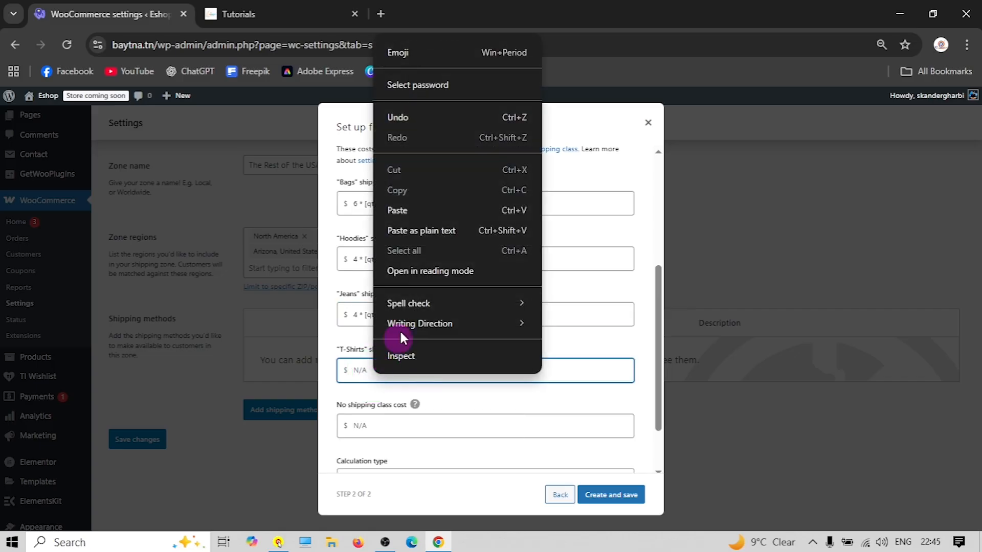
click(410, 217)
click(357, 370)
key(BackSpace)
text(6)
Set the No shipping class cost to 8 * [qty] and save the flat rate method
scroll(375, 358, down, 2)
click(358, 360)
right_click(362, 357)
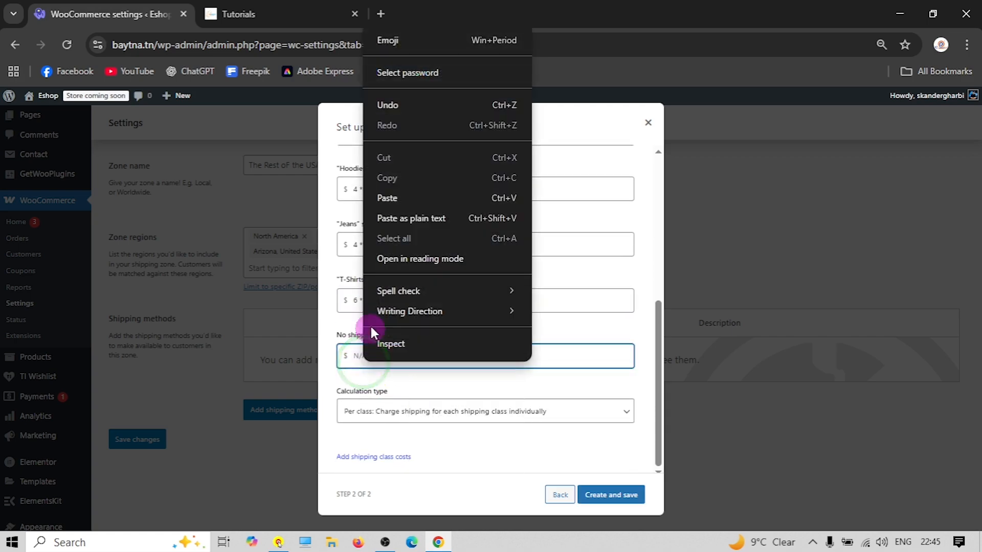
click(406, 198)
click(359, 356)
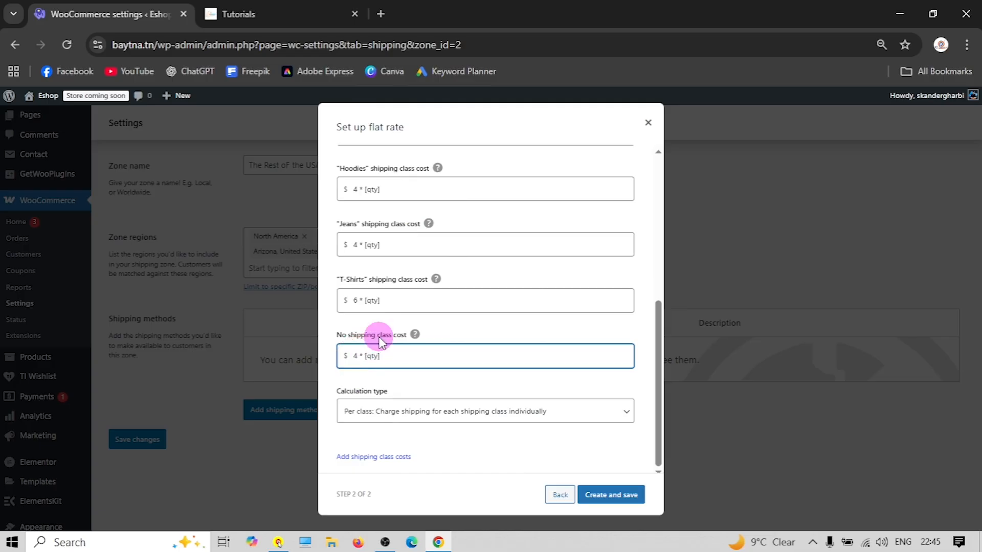
key(BackSpace)
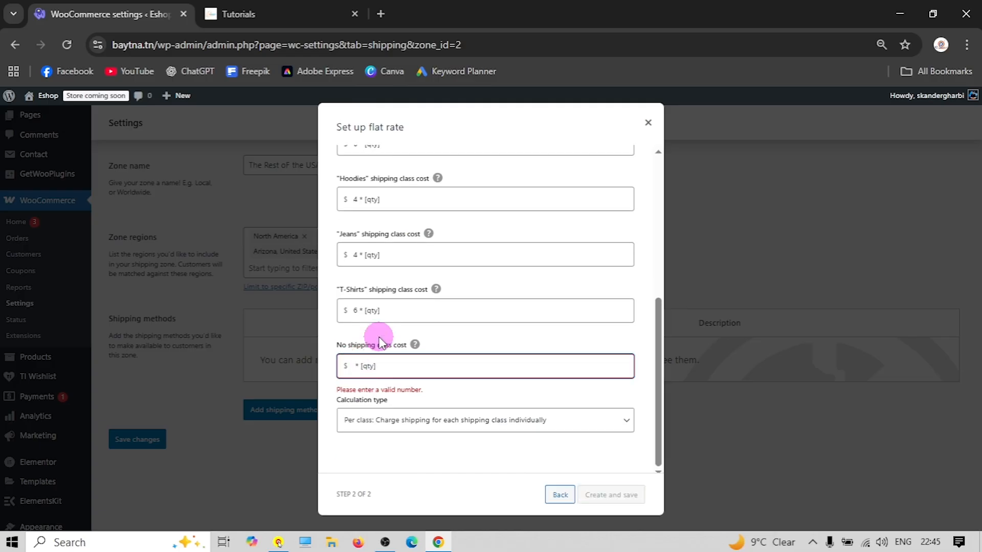
text(8)
click(617, 499)
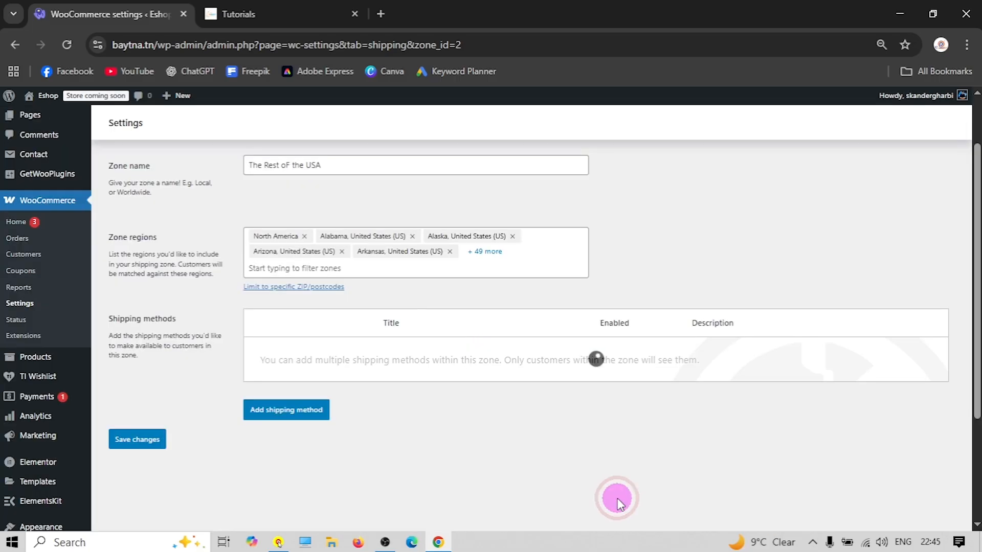
scroll(458, 406, up, 2)
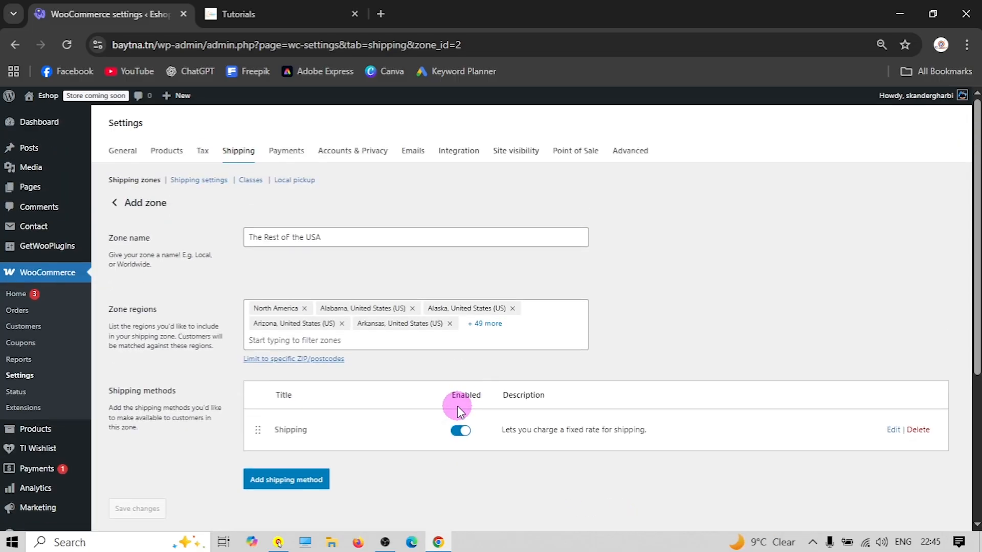
scroll(356, 418, down, 1)
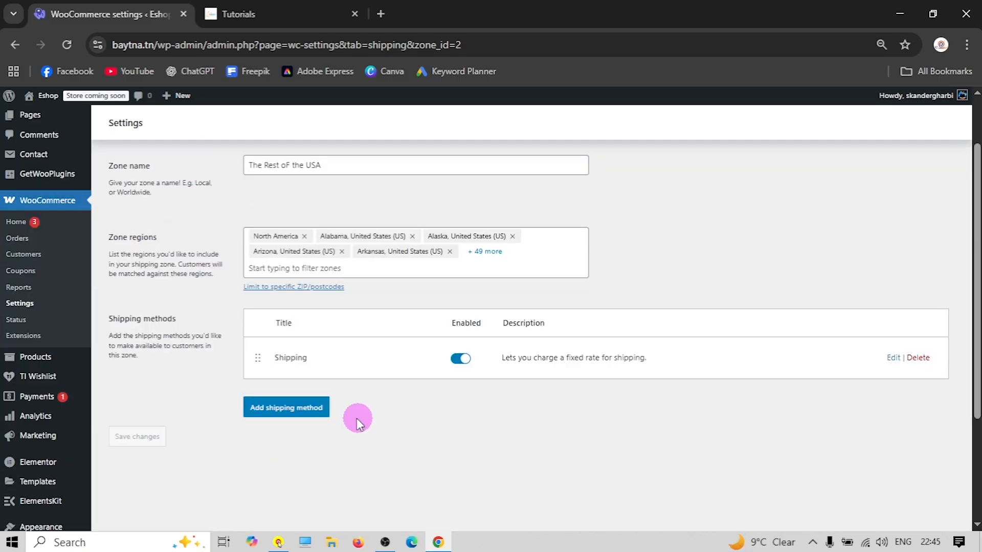
Add Free shipping requiring a minimum order amount of 100, save it, and return to the zones list
click(311, 420)
click(418, 273)
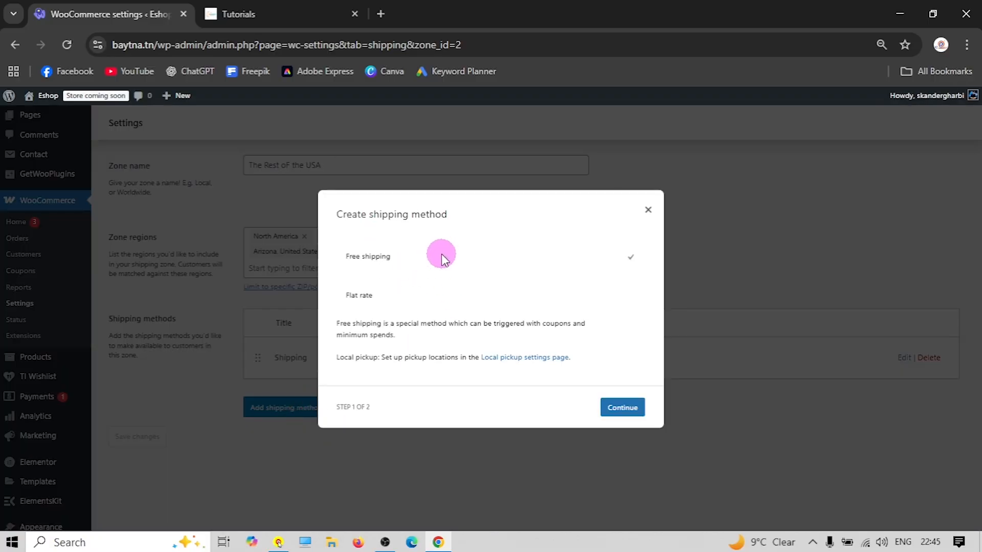
click(619, 406)
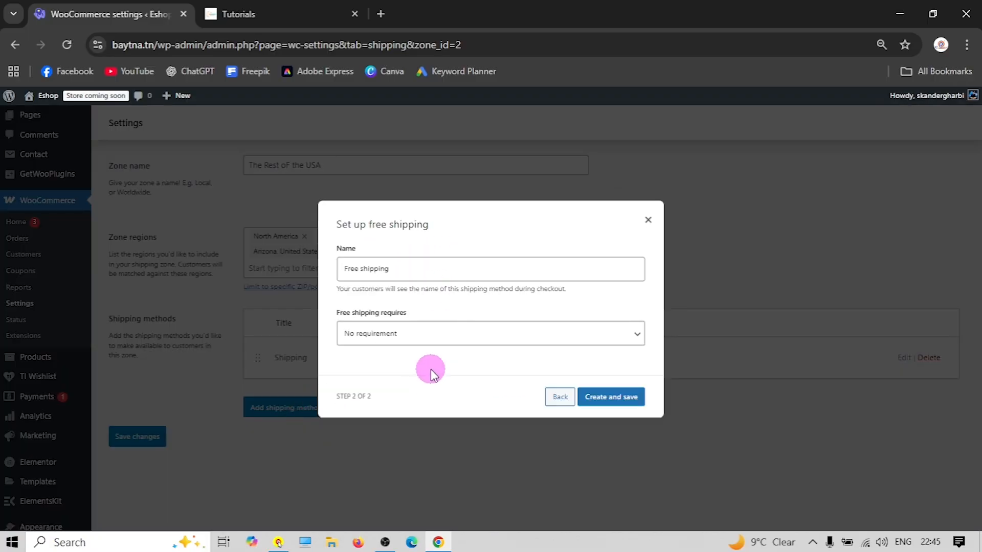
click(428, 340)
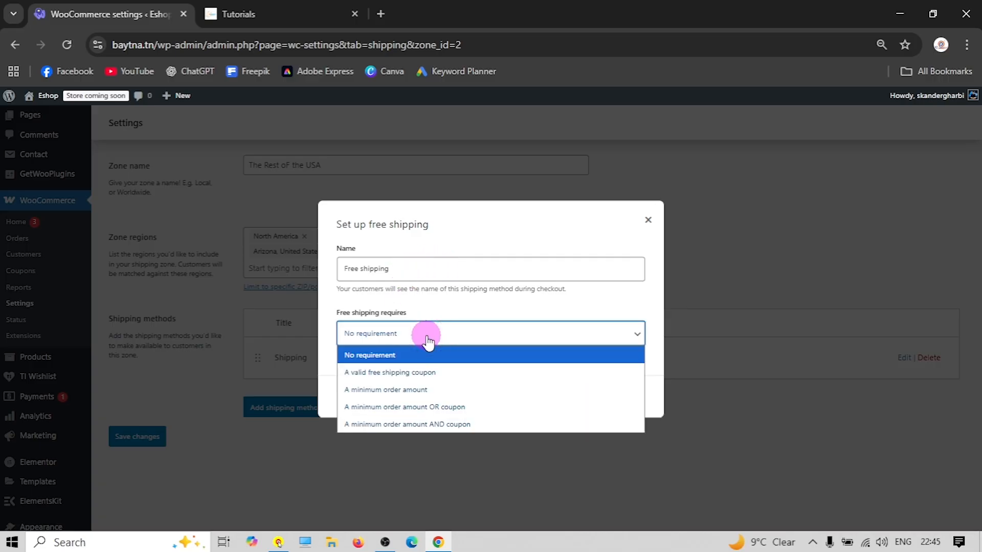
click(395, 389)
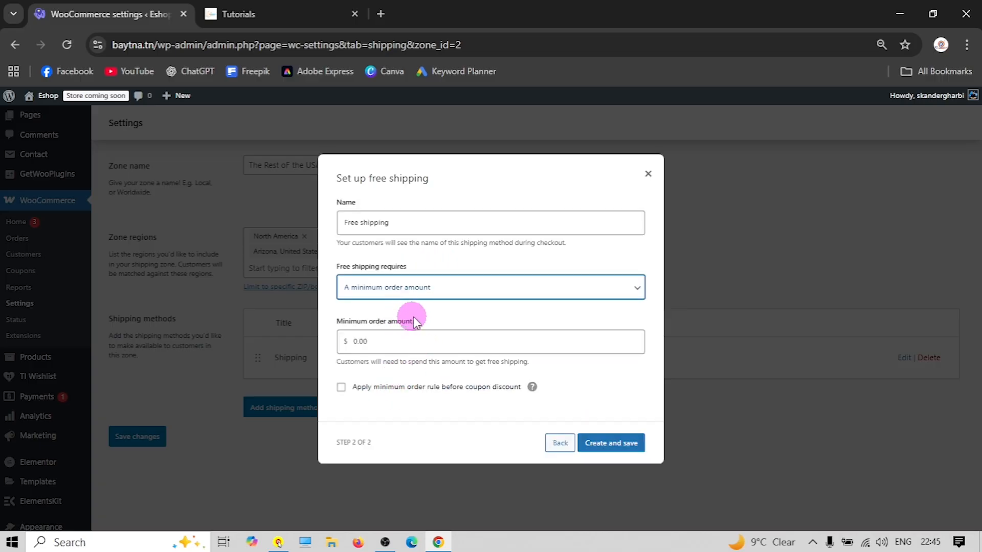
click(390, 351)
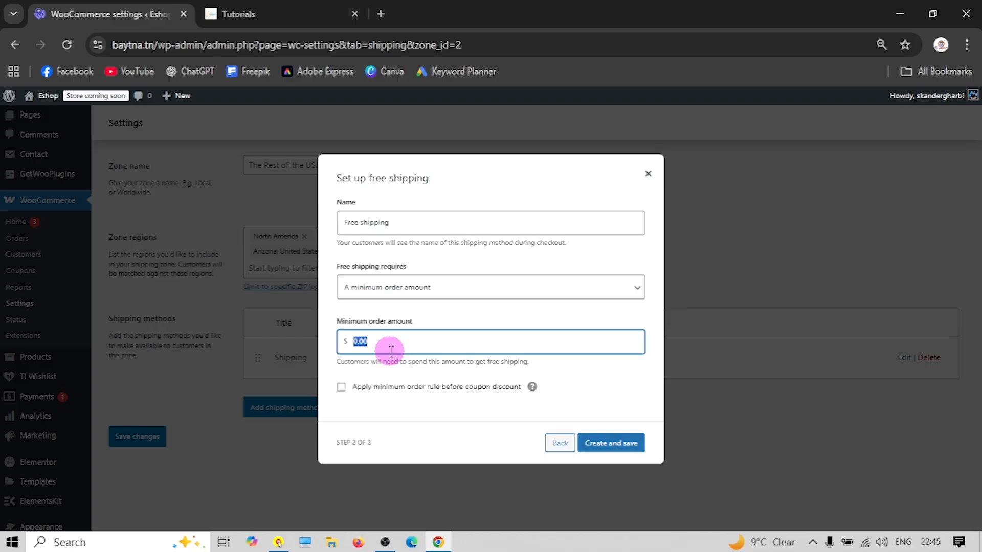
text(100)
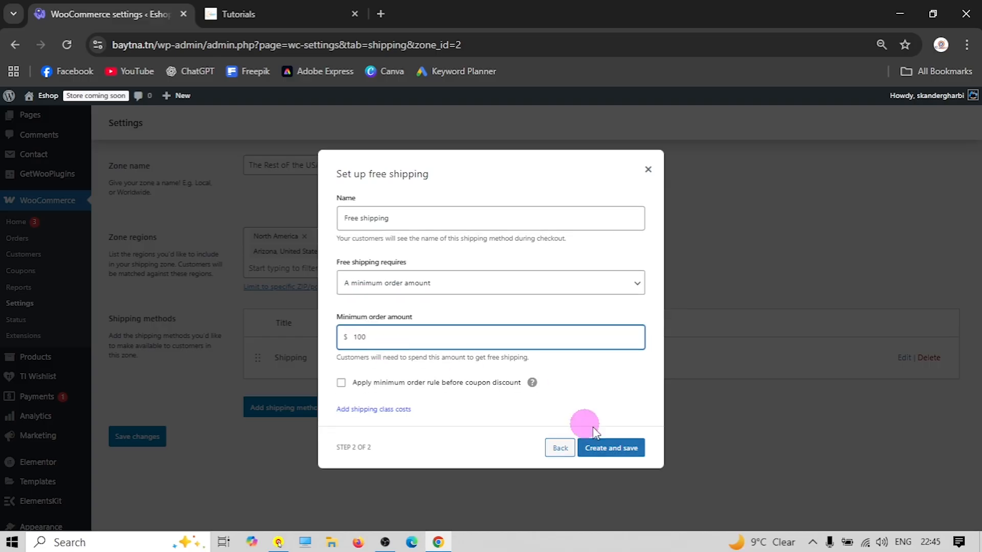
click(615, 450)
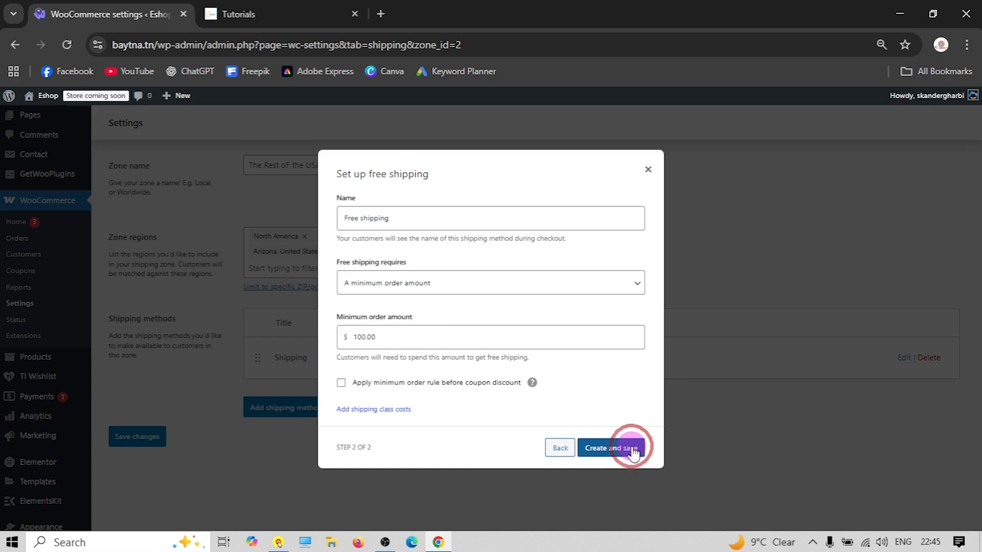
scroll(413, 381, up, 1)
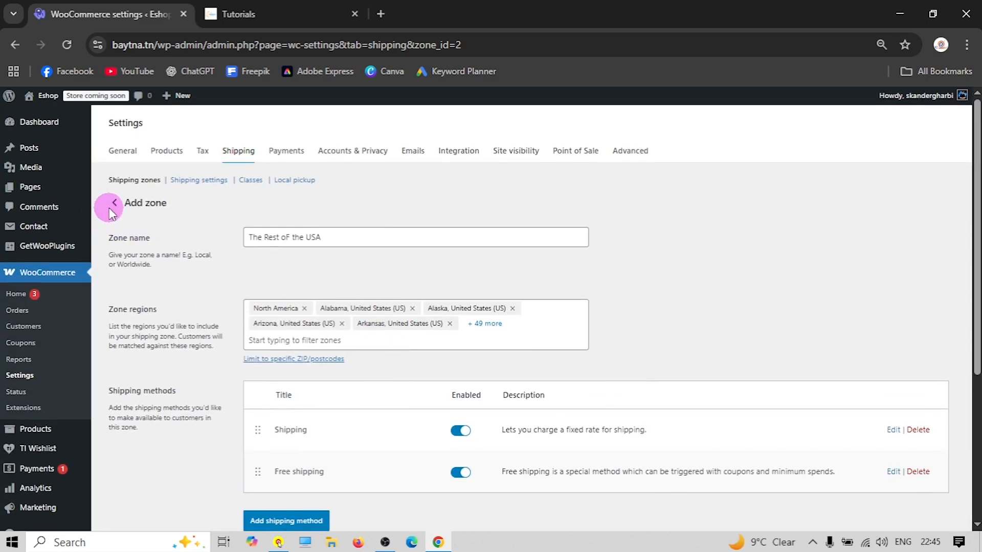
click(116, 203)
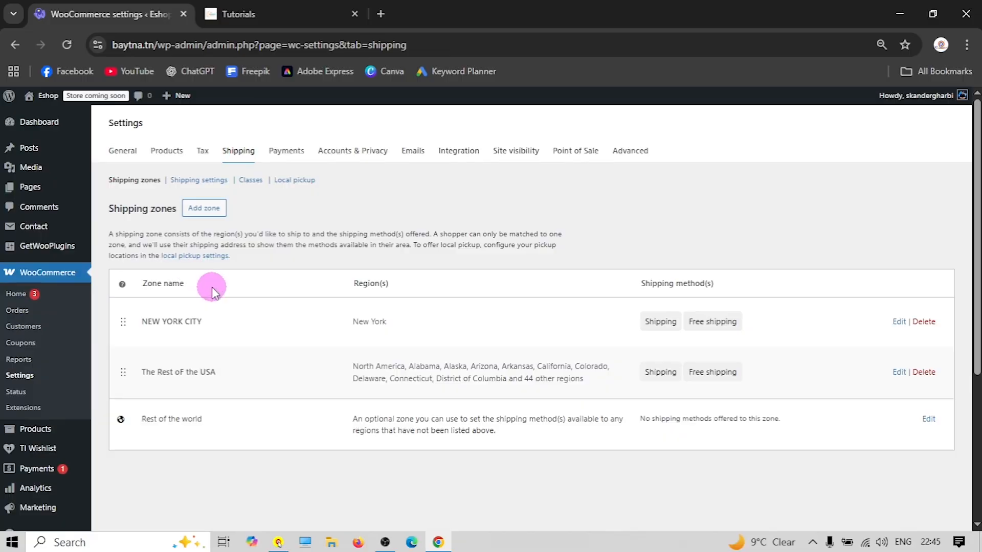
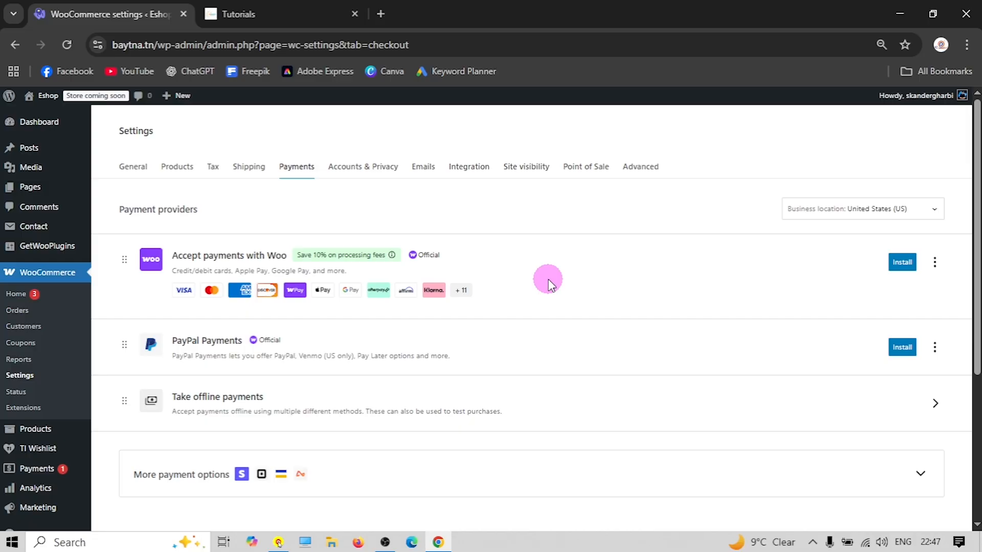
Enable Cash on delivery among the offline payment methods, then go to the Add Plugins page
click(259, 426)
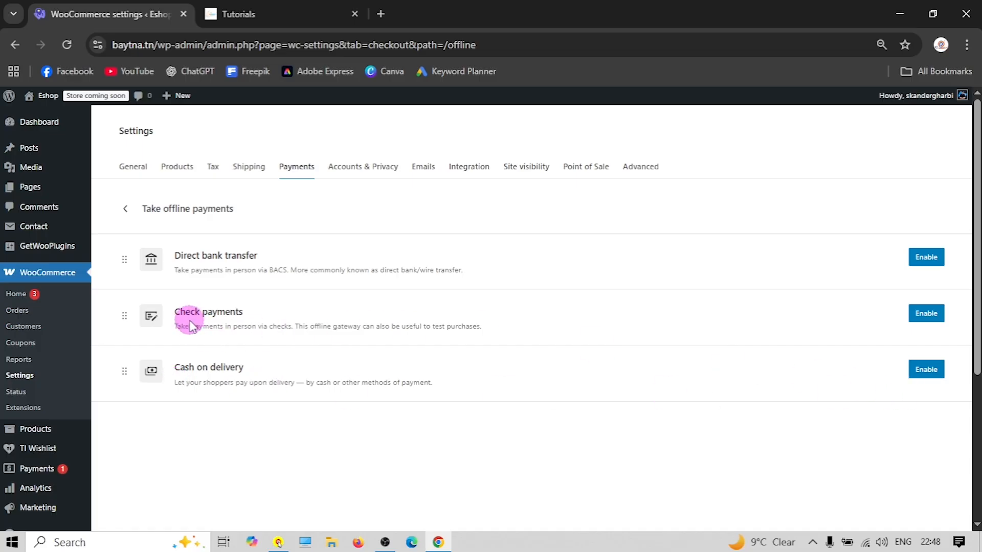
click(926, 371)
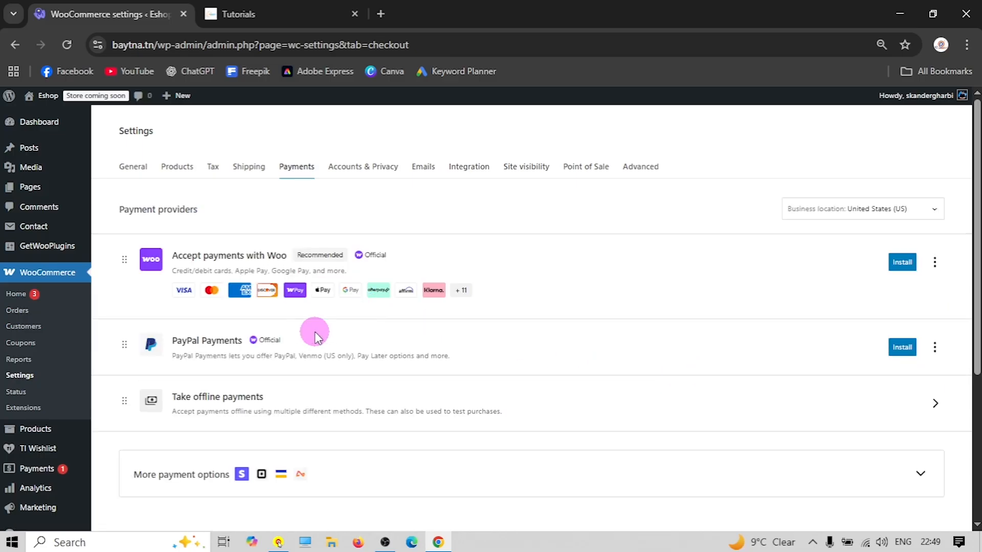
scroll(208, 412, down, 3)
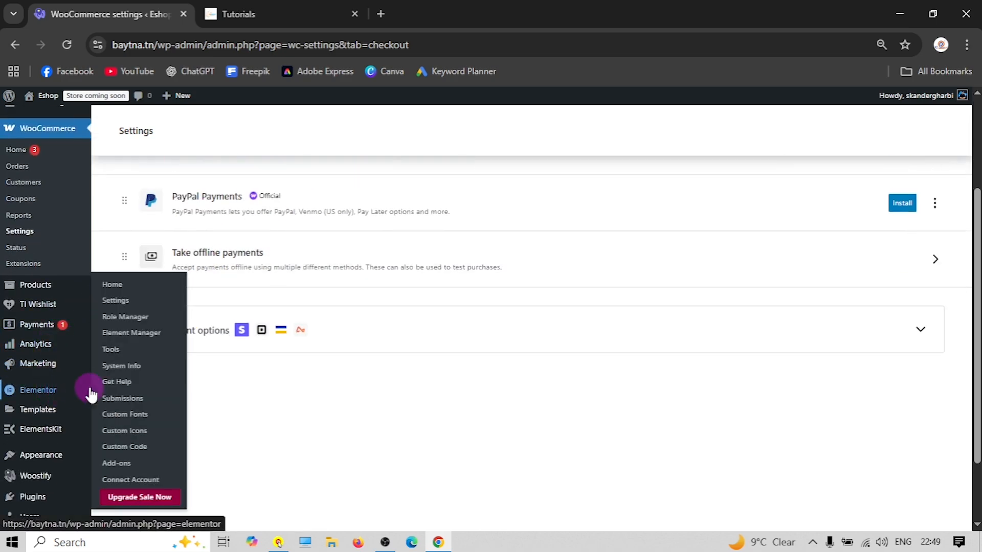
scroll(68, 389, down, 2)
mouse_move(82, 424)
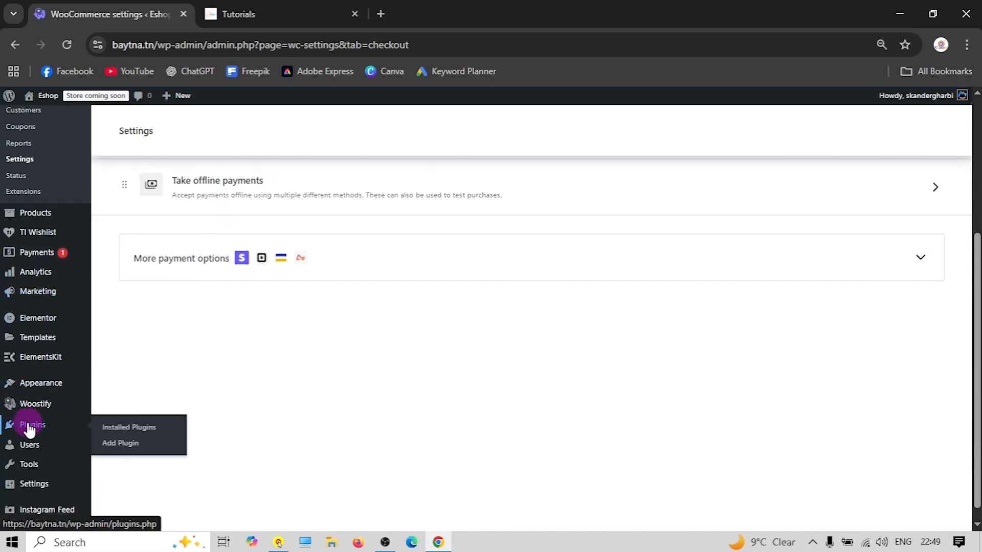
click(129, 450)
Search 'stripe', then install and activate Payment Plugins for Stripe WooCommerce
click(822, 160)
text(stripe)
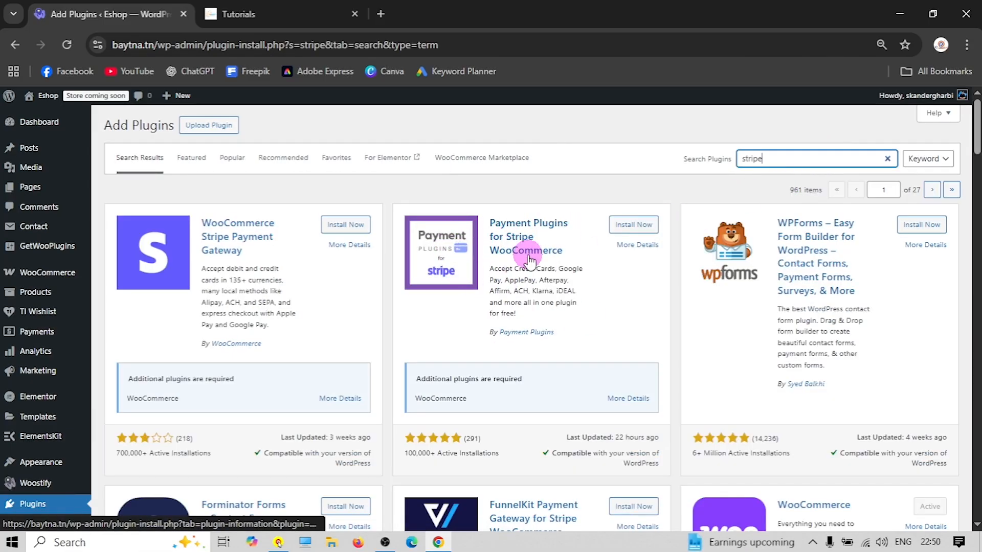
mouse_move(490, 333)
mouse_down()
mouse_move(557, 335)
mouse_move(491, 338)
mouse_up()
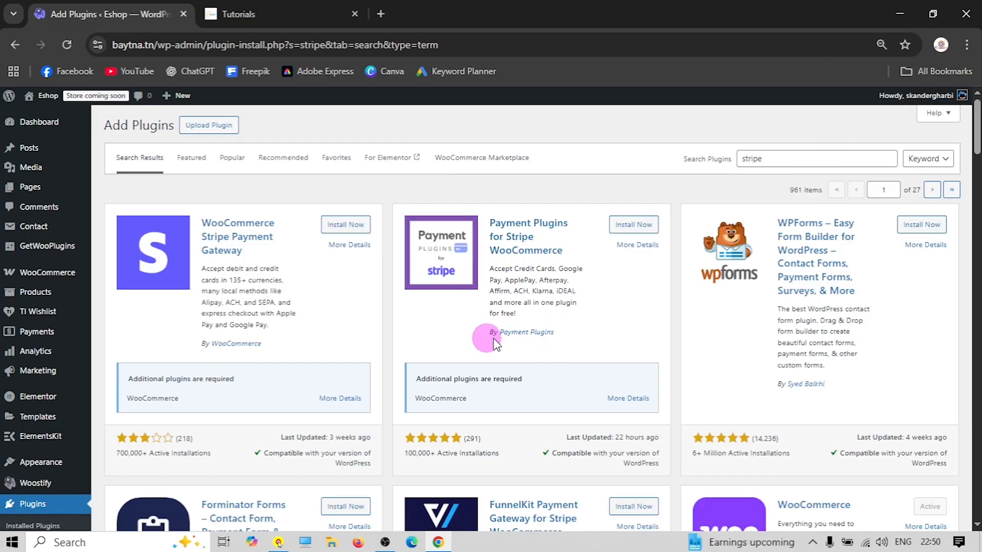
click(634, 225)
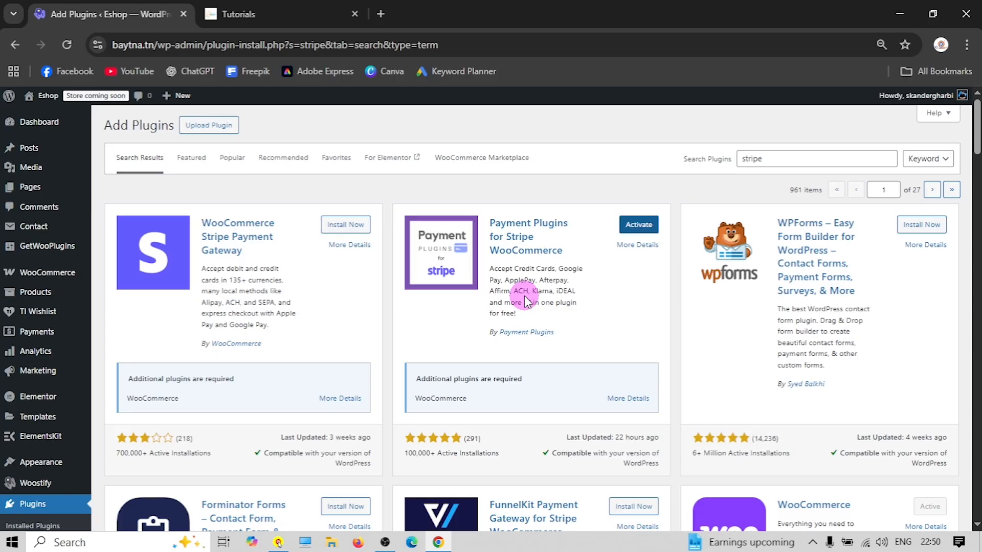
click(637, 227)
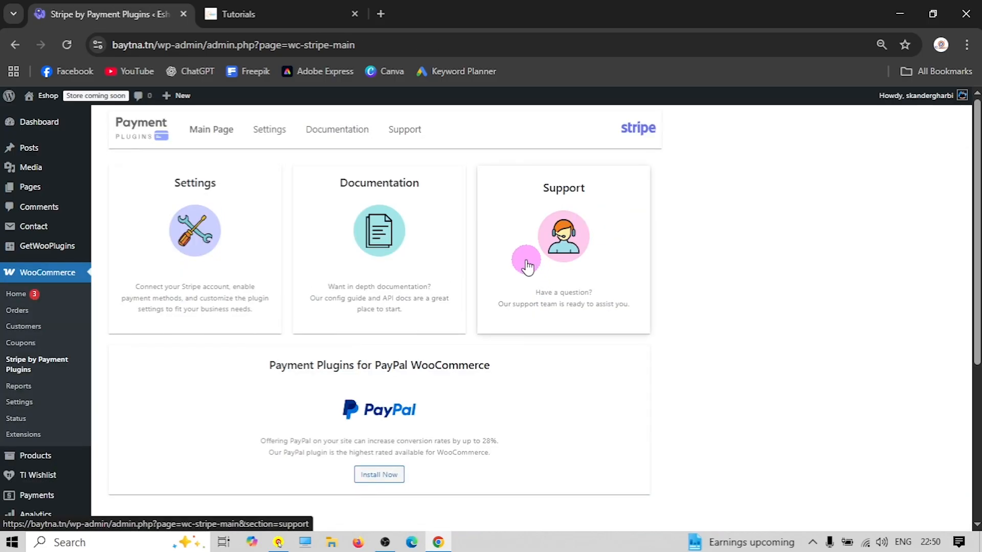
scroll(98, 346, down, 3)
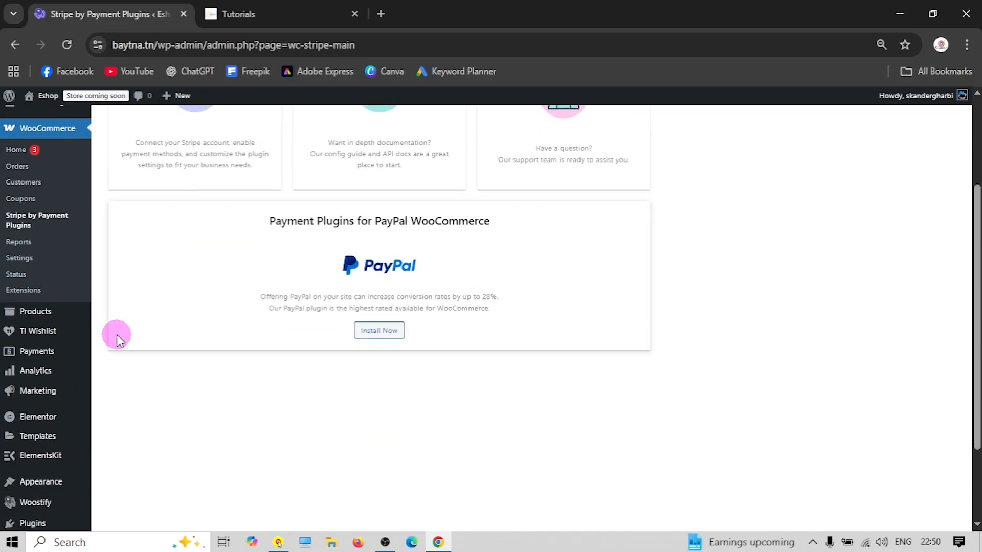
scroll(102, 343, down, 2)
scroll(102, 342, up, 3)
scroll(102, 342, down, 3)
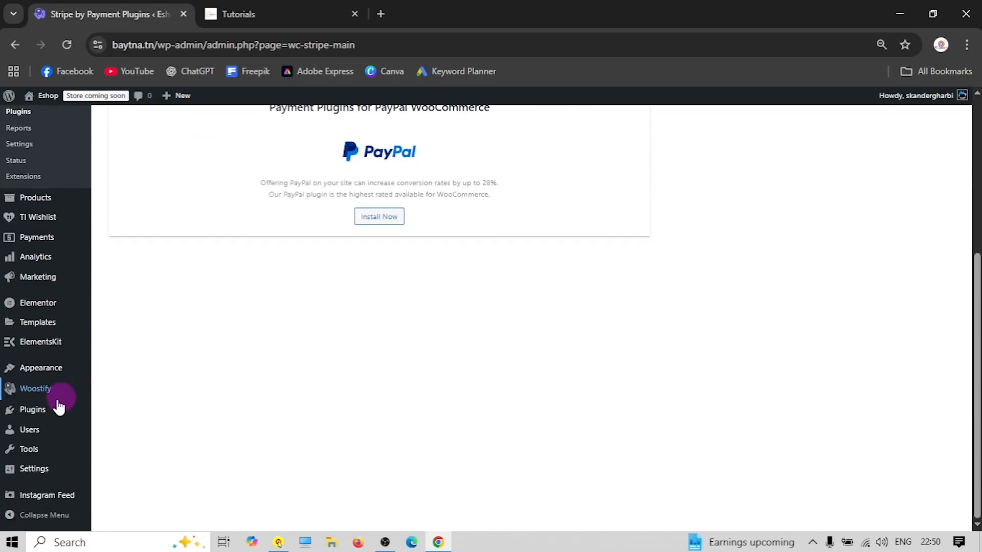
Install and activate Payment Plugins for PayPal WooCommerce, dismissing its welcome message
click(121, 429)
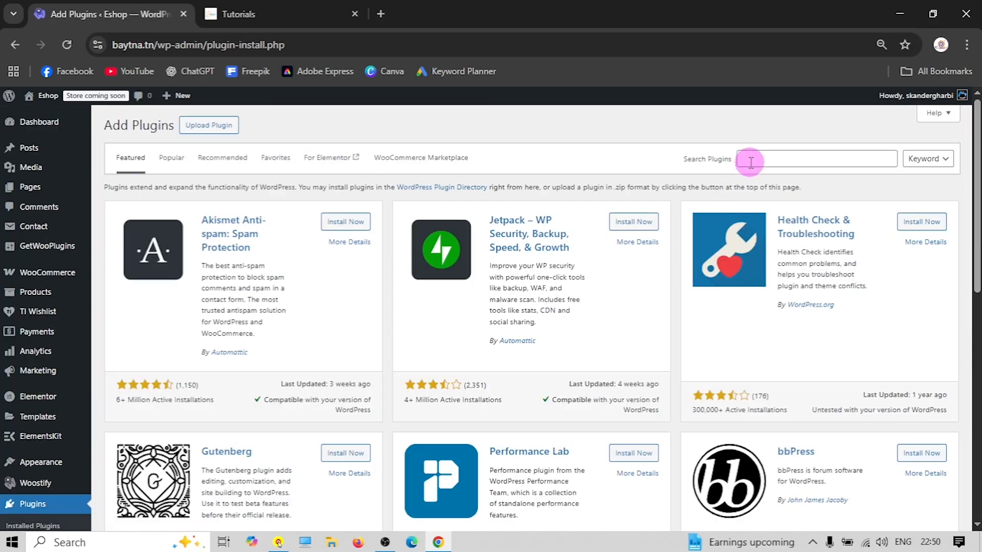
click(754, 159)
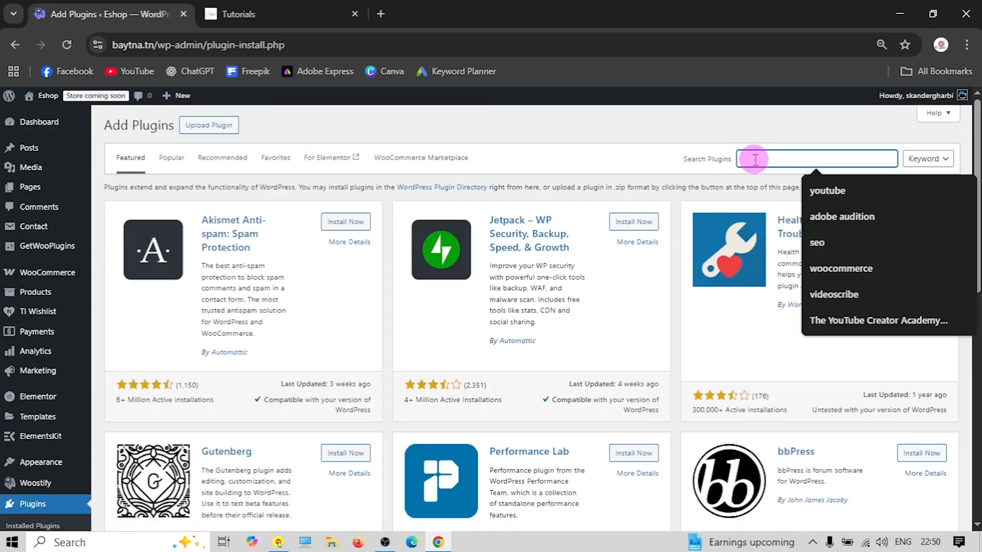
text(paypal)
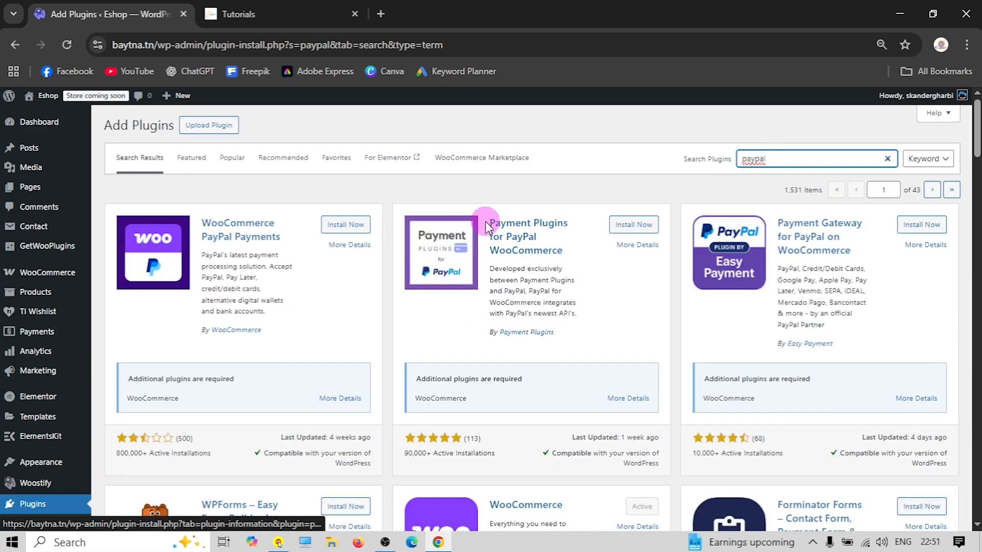
drag(488, 332, 561, 335)
click(560, 333)
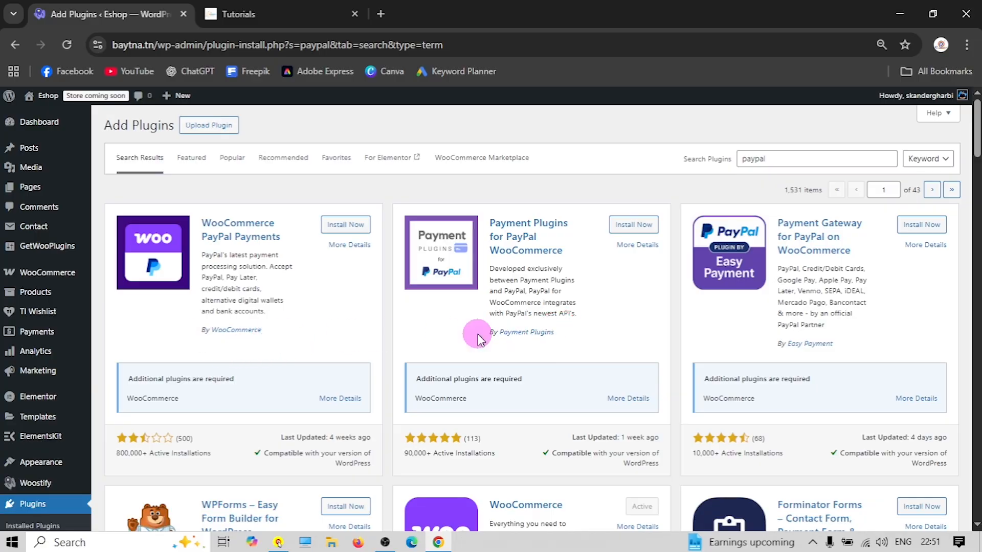
click(635, 226)
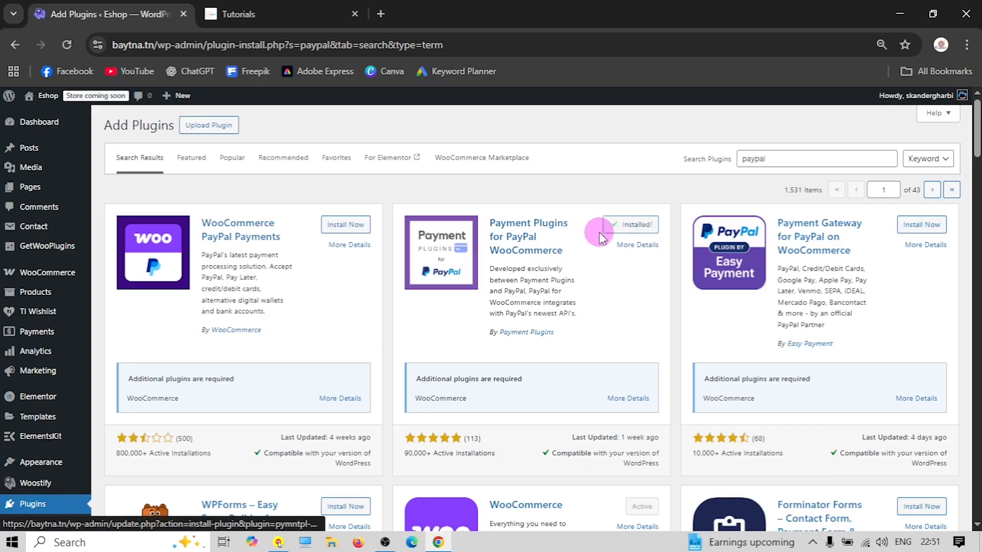
click(623, 230)
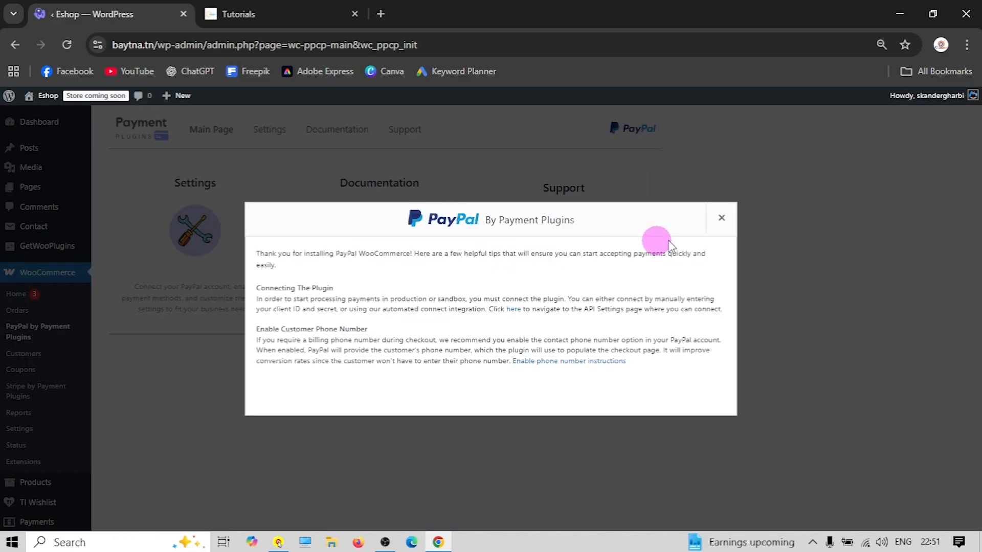
click(722, 217)
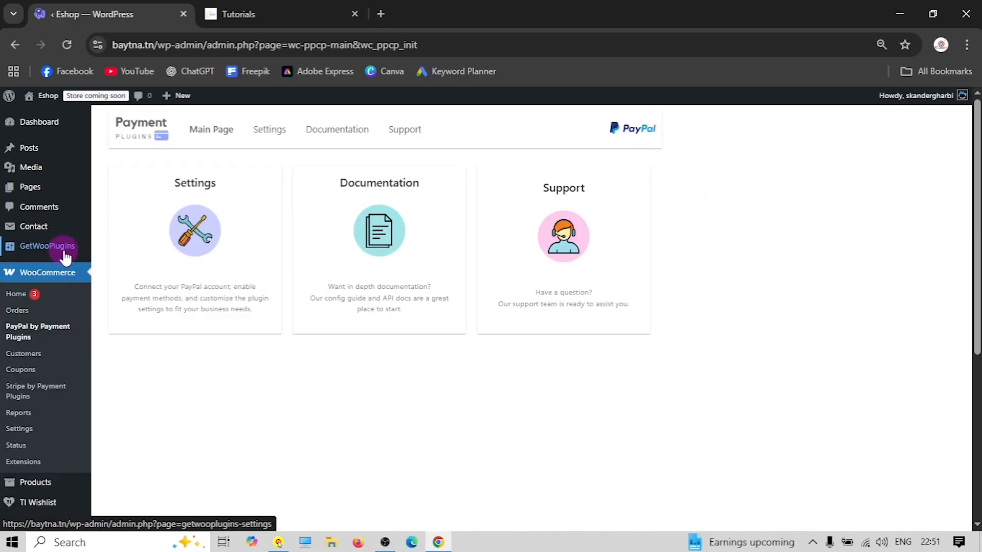
click(19, 429)
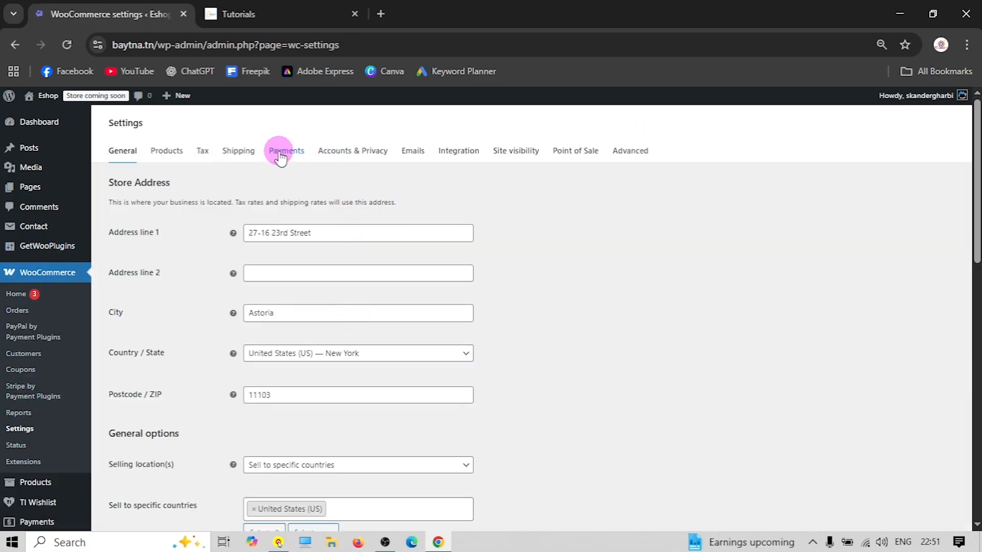
Drag Credit Cards (Stripe) to the top of the payment providers and PayPal Gateway into second place
click(285, 154)
scroll(304, 235, down, 4)
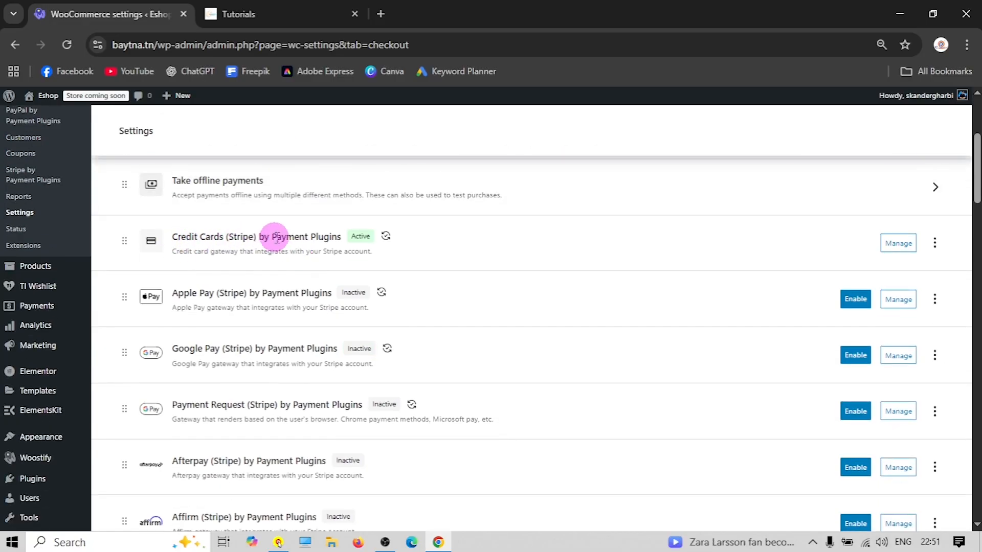
scroll(190, 261, up, 4)
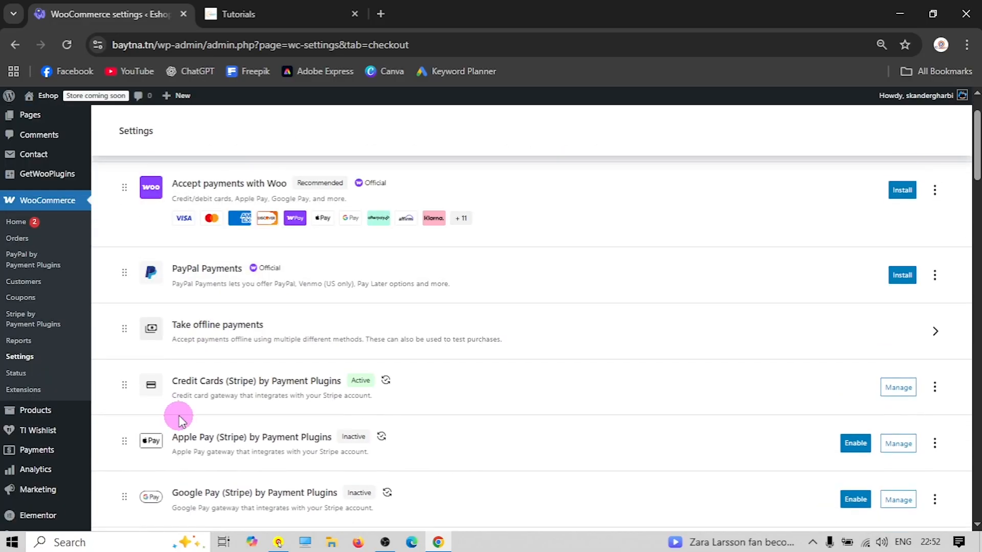
drag(124, 457, 123, 258)
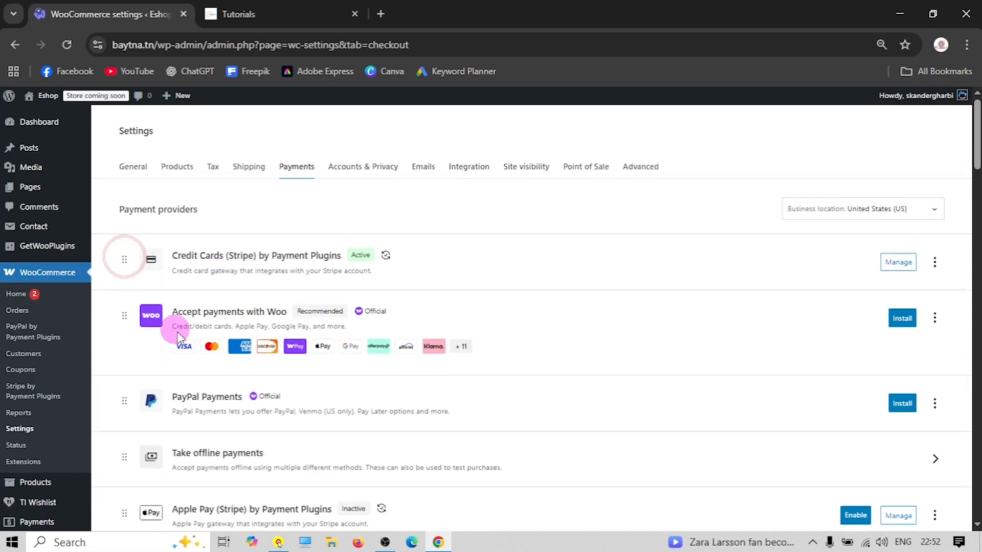
drag(124, 458, 133, 313)
scroll(230, 373, down, 5)
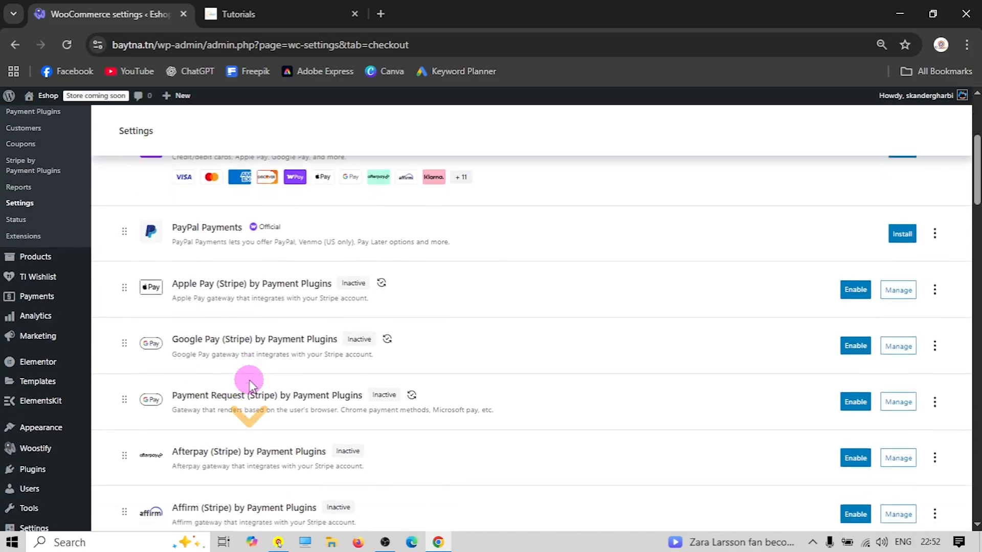
scroll(265, 368, down, 11)
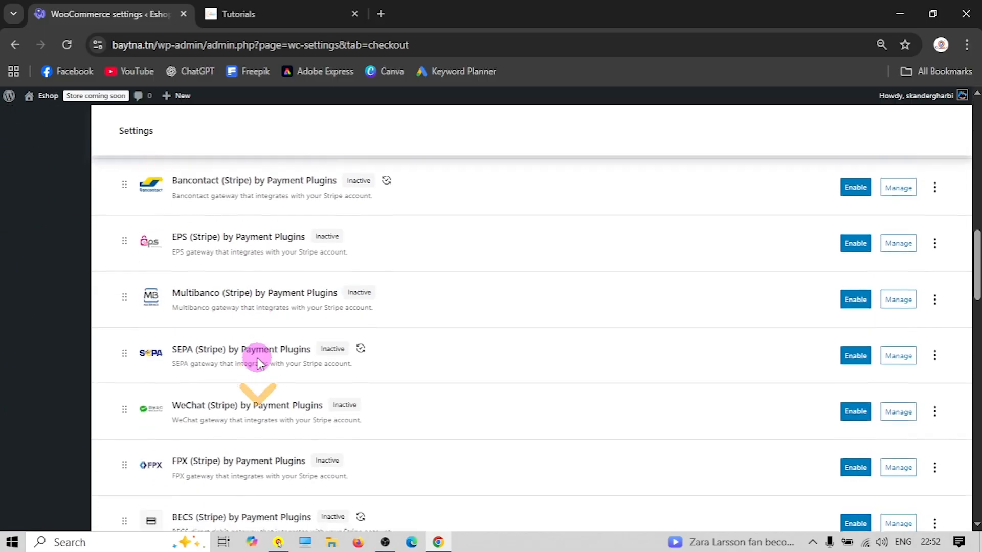
scroll(254, 360, down, 14)
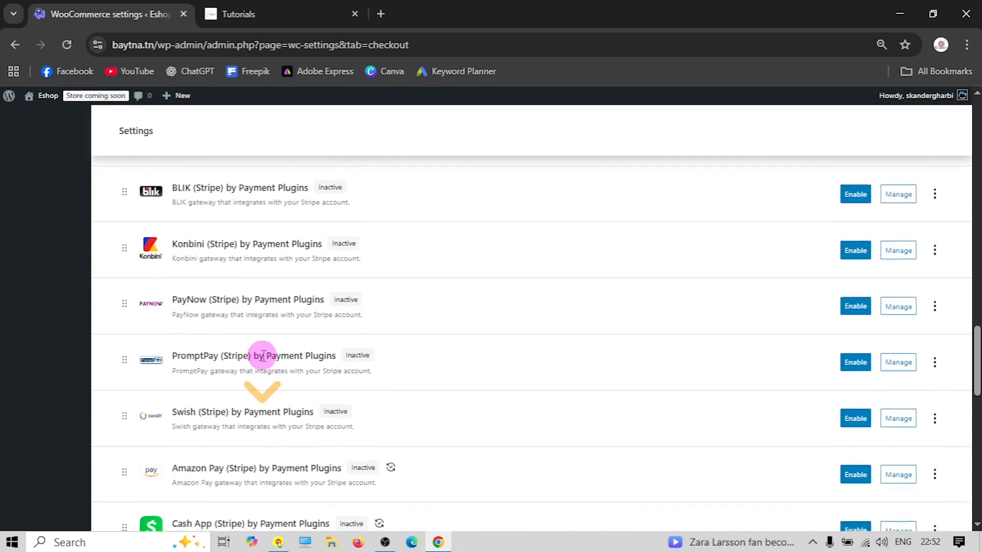
scroll(252, 357, down, 12)
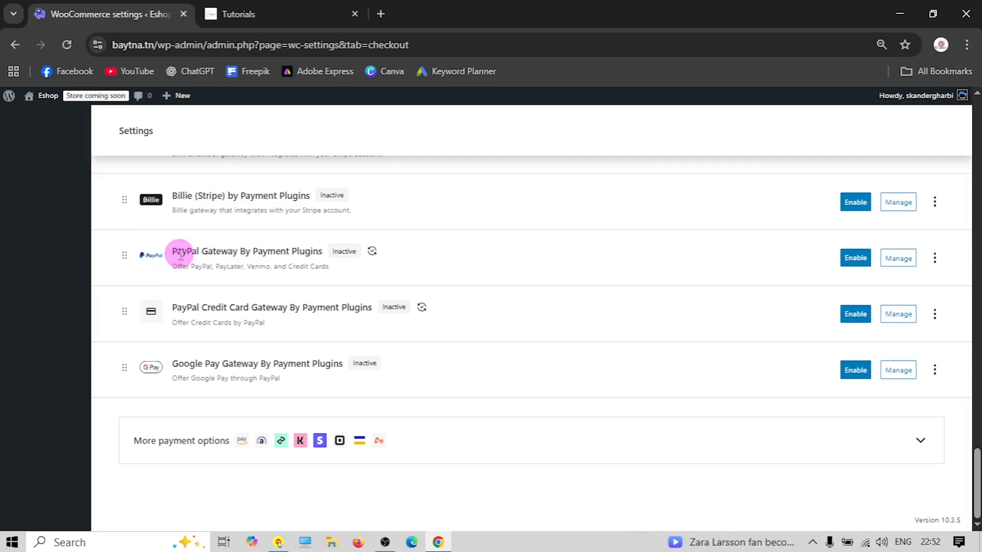
drag(122, 265, 190, 315)
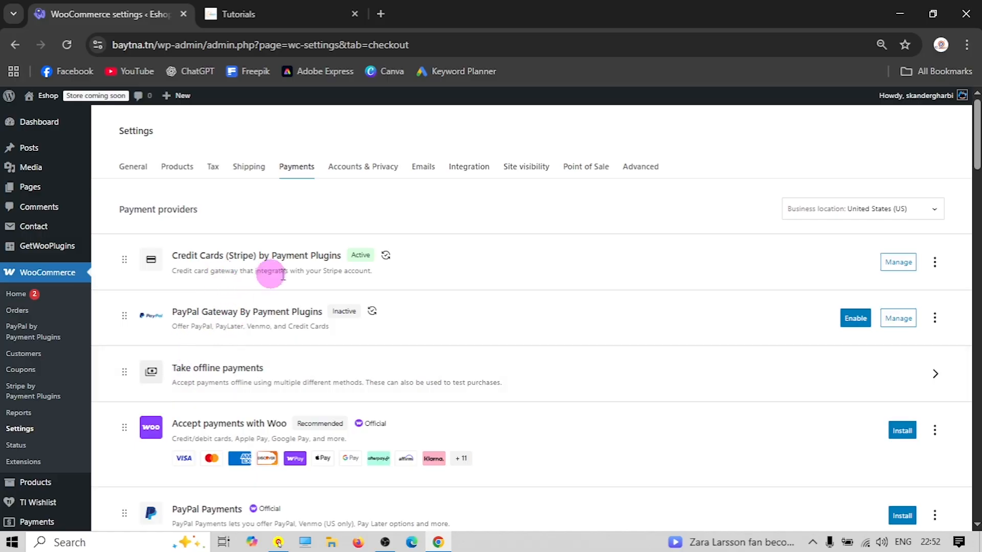
Copy the Stripe title 'Credit/Debit Cards' into its Description and save the gateway
click(907, 264)
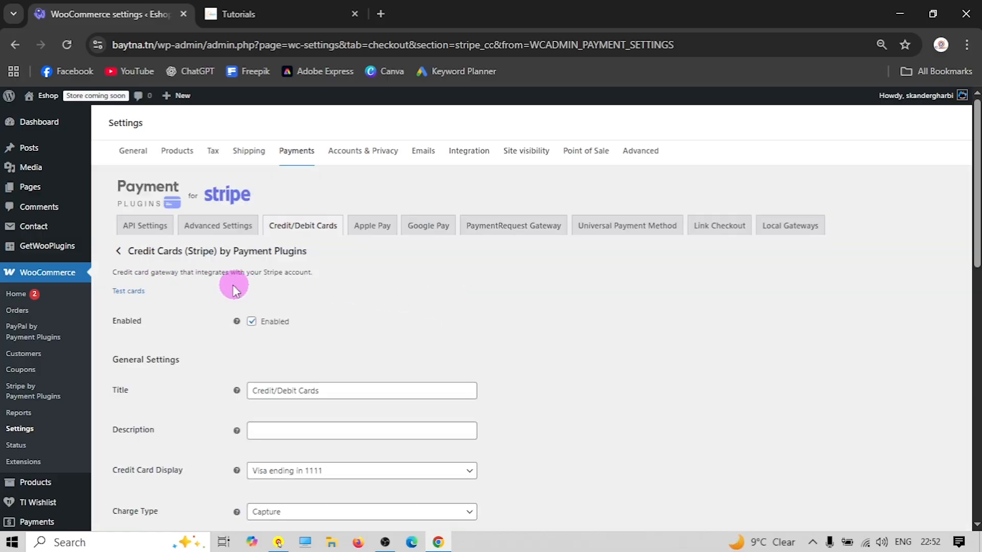
scroll(234, 289, down, 1)
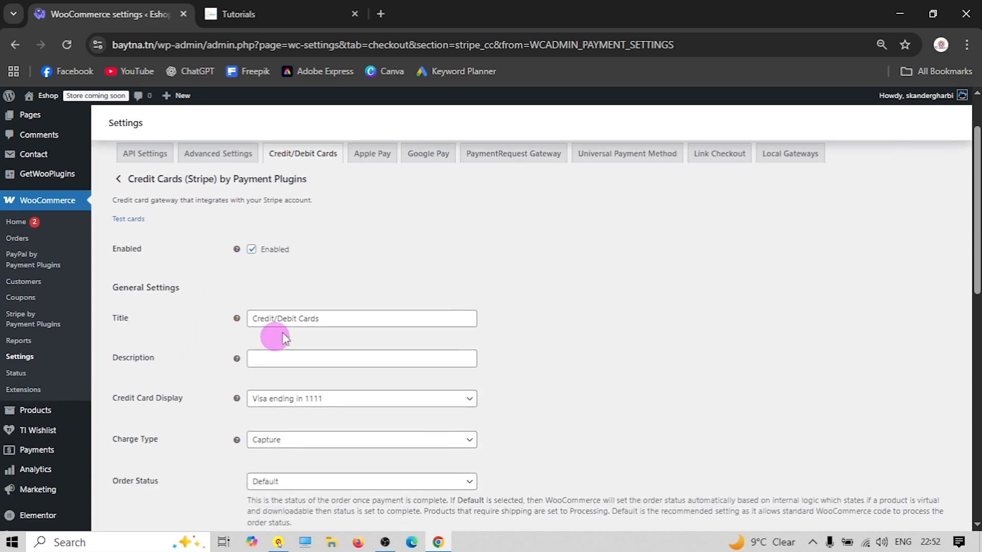
triple_click(296, 322)
right_click(298, 325)
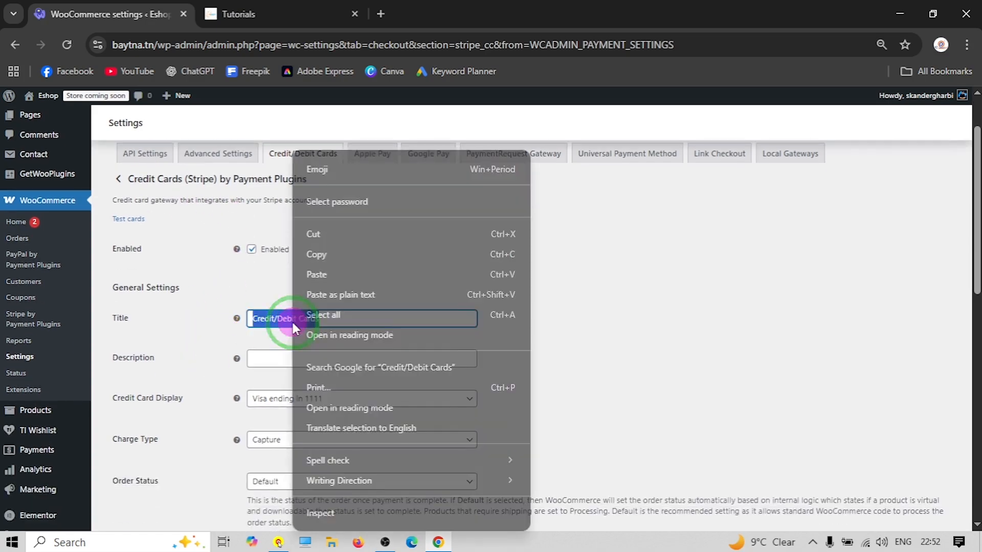
click(327, 256)
click(282, 361)
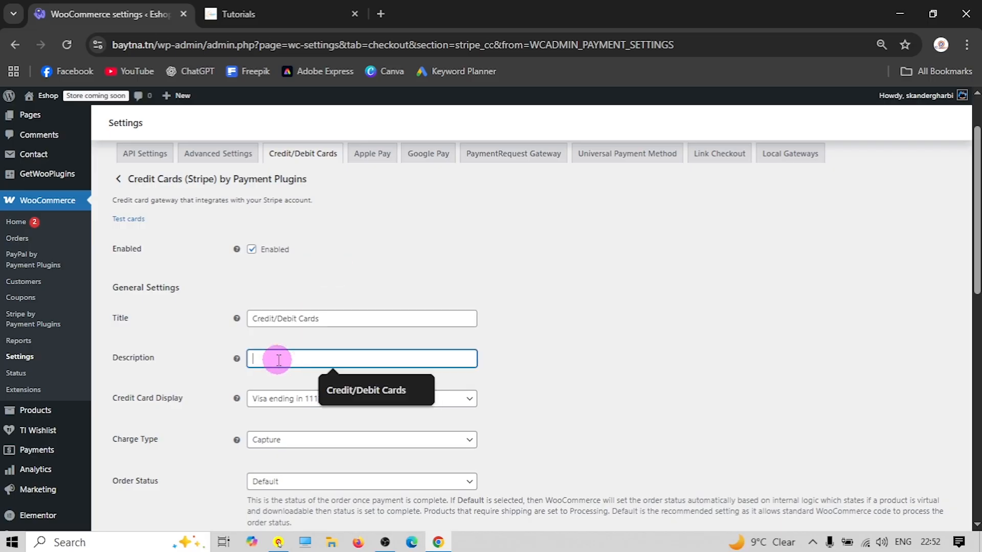
right_click(281, 360)
click(318, 195)
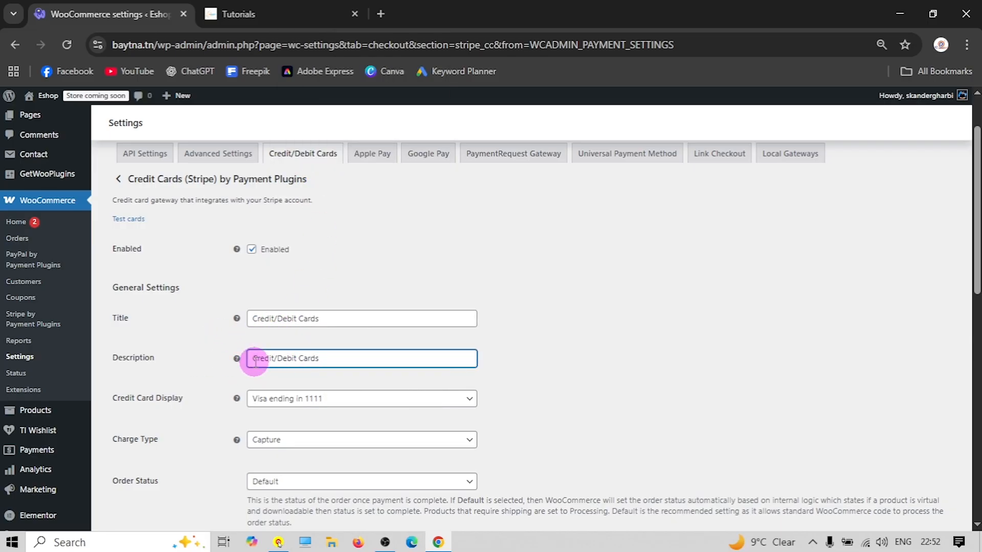
scroll(196, 377, down, 3)
scroll(159, 450, down, 9)
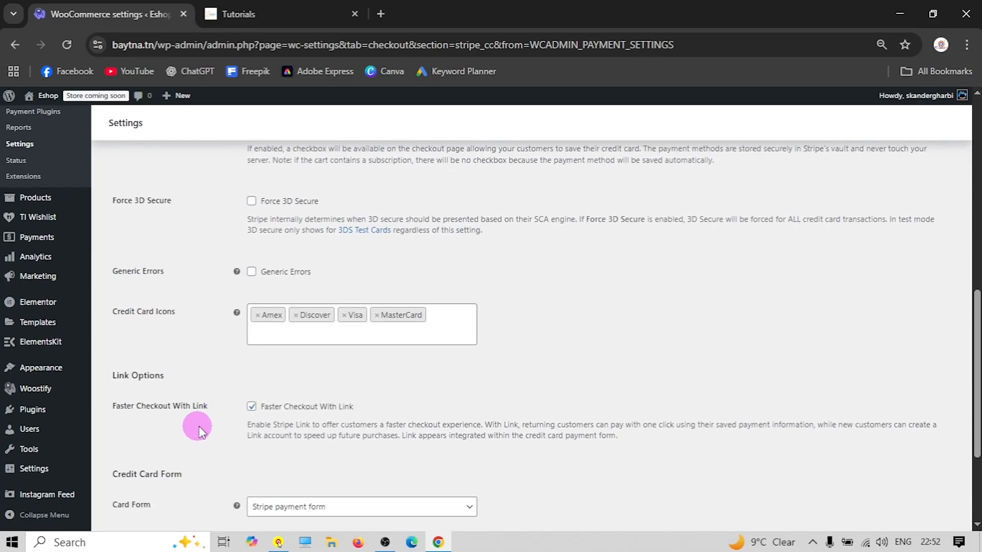
click(137, 484)
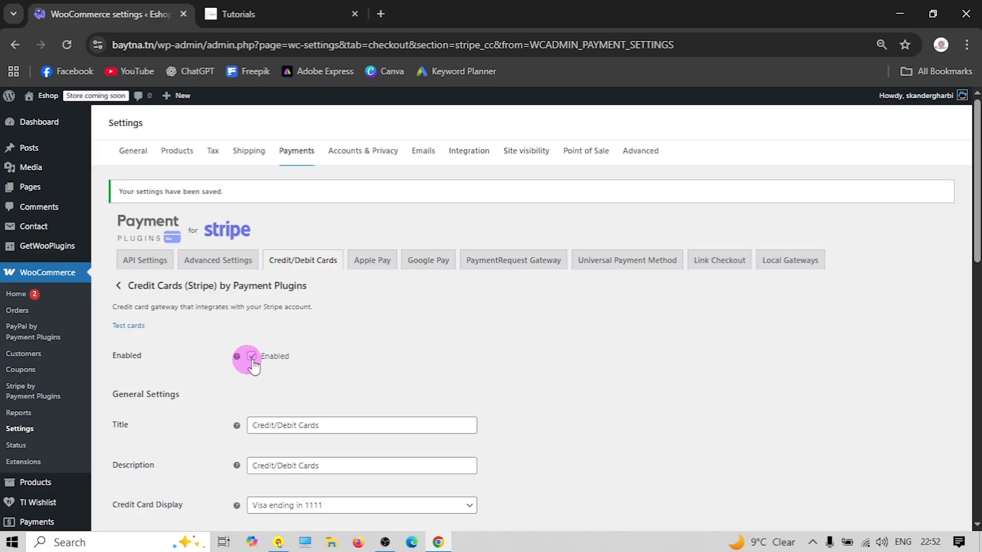
Set the Stripe API mode to Live and start connecting a Stripe account
click(138, 260)
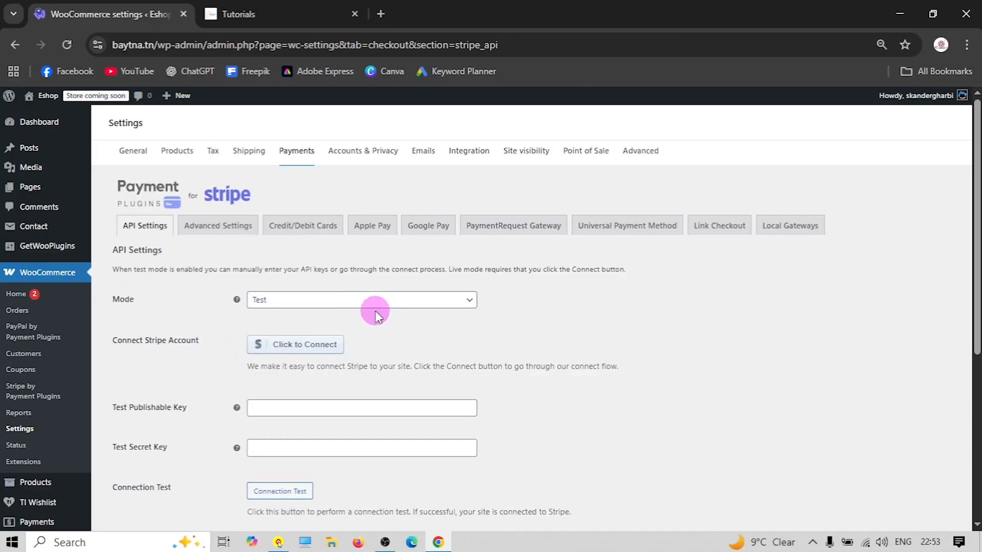
scroll(362, 329, down, 3)
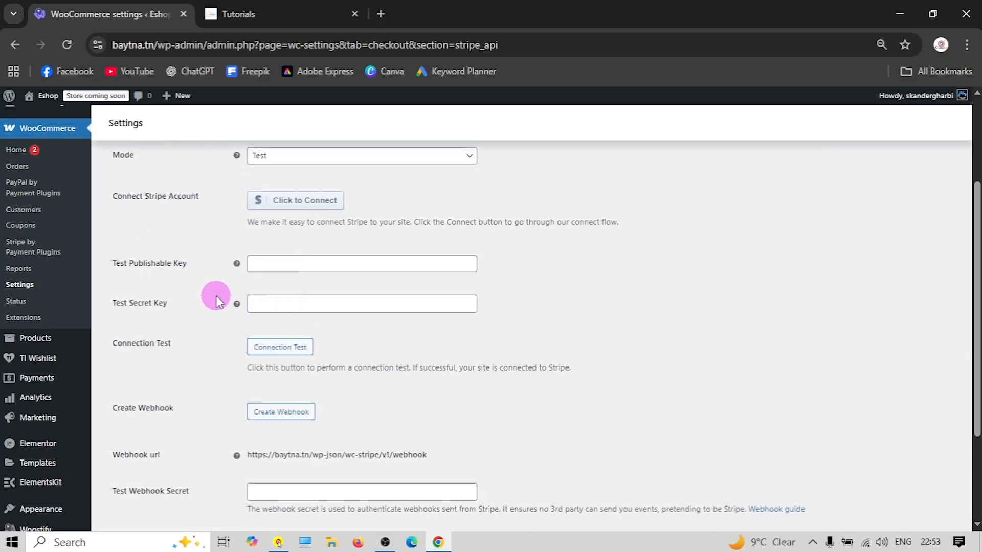
scroll(317, 243, up, 2)
click(324, 236)
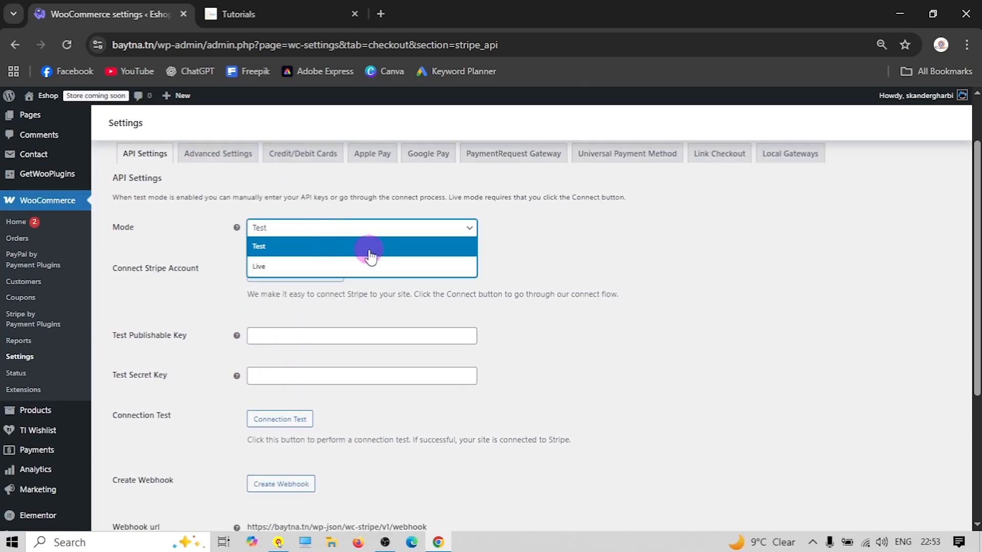
click(184, 240)
click(287, 228)
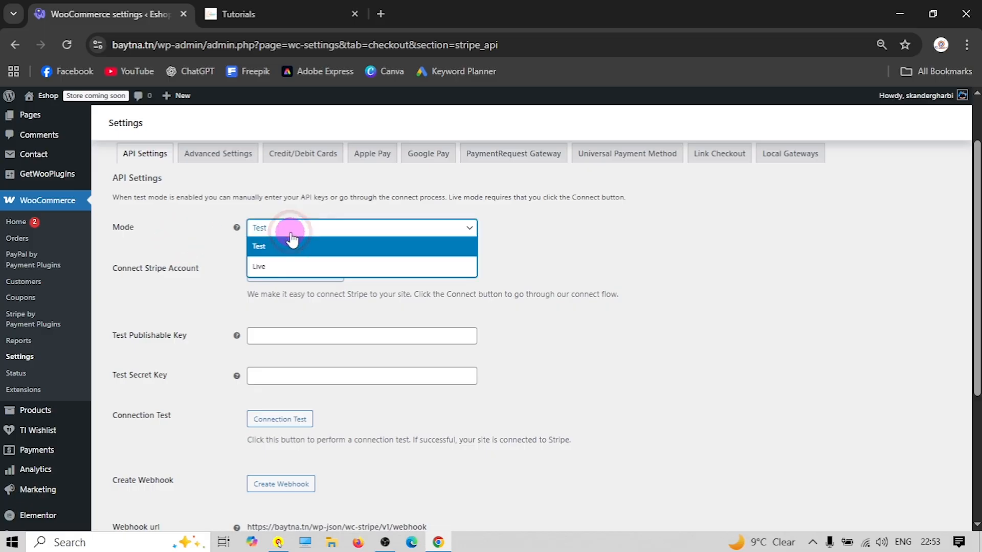
click(271, 267)
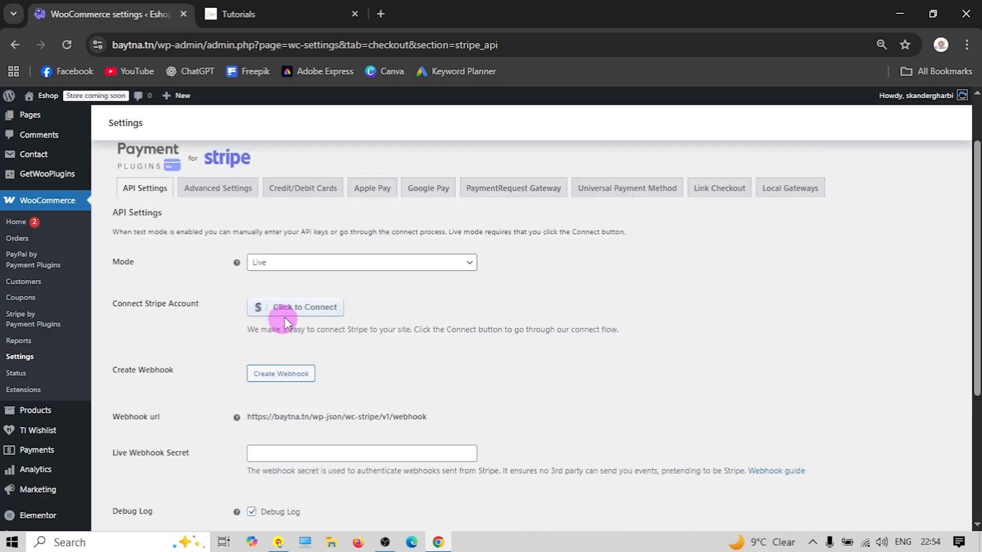
click(338, 316)
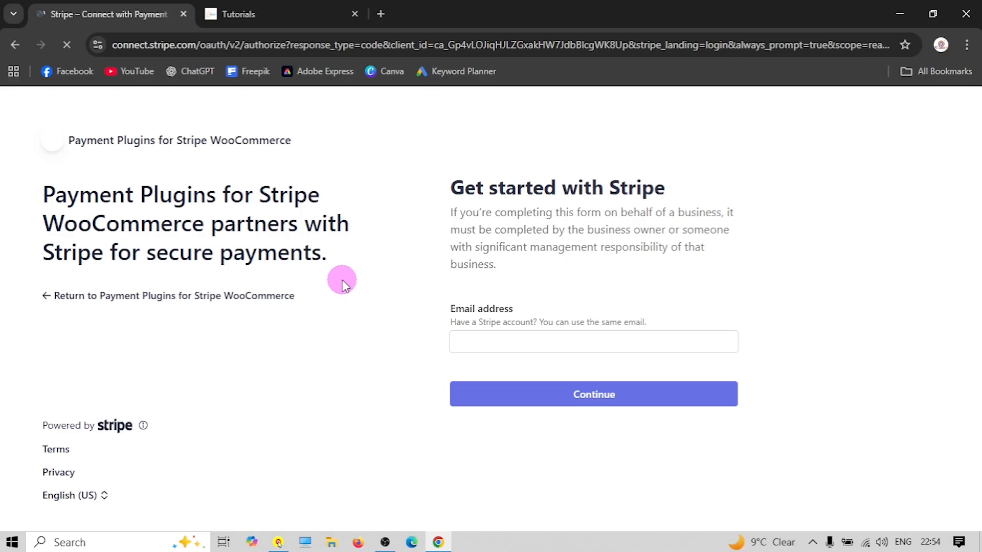
Sign in to Stripe with the saved account e-mail and password, then connect the account
click(486, 339)
click(579, 378)
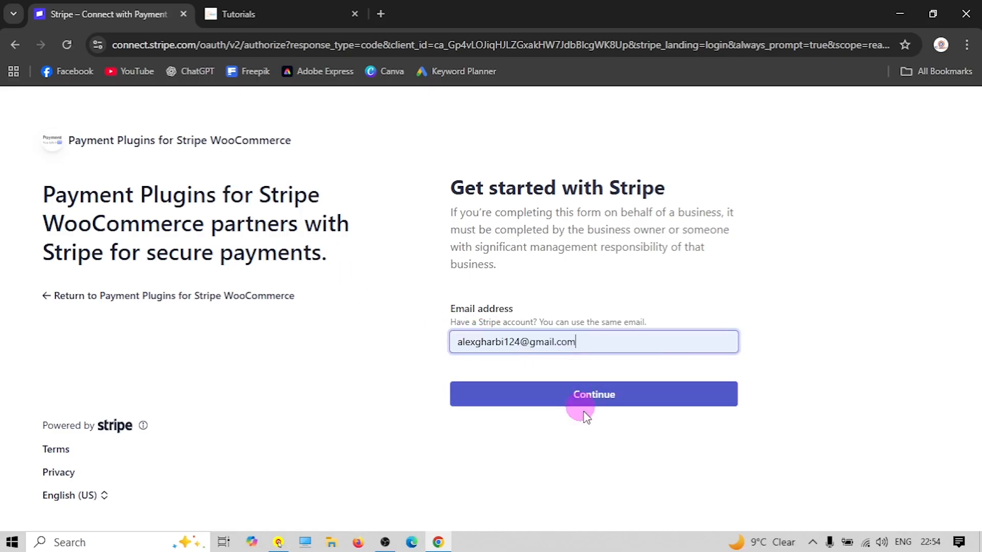
click(570, 401)
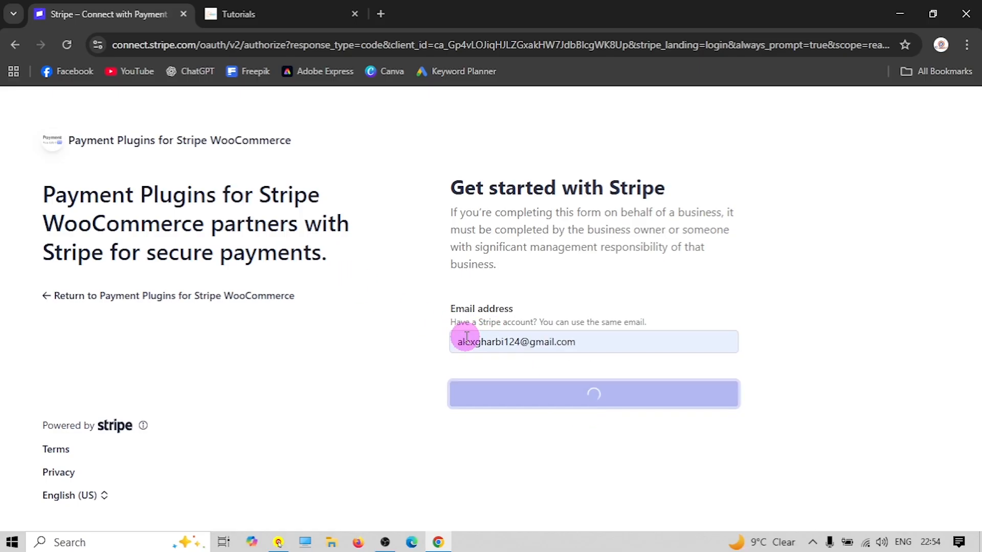
click(506, 312)
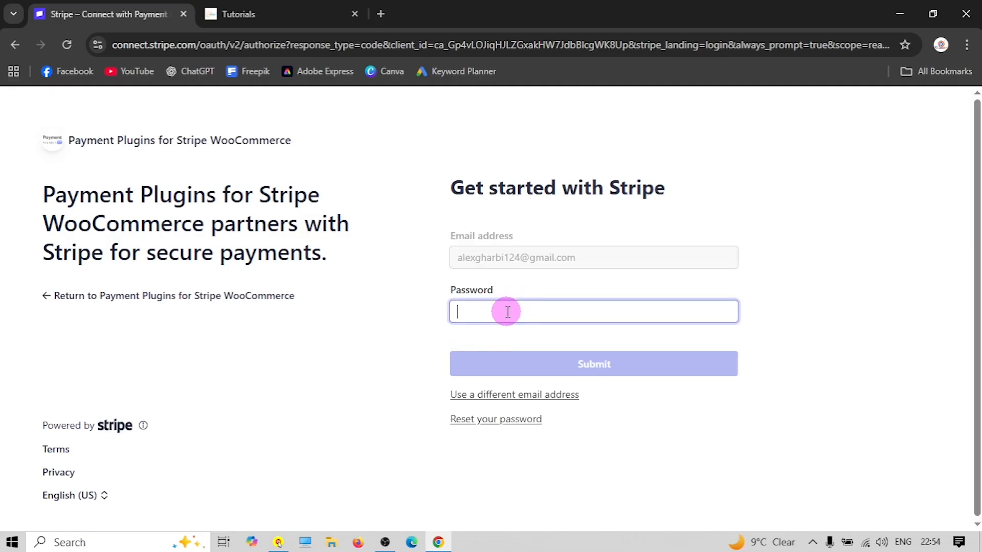
text(•)
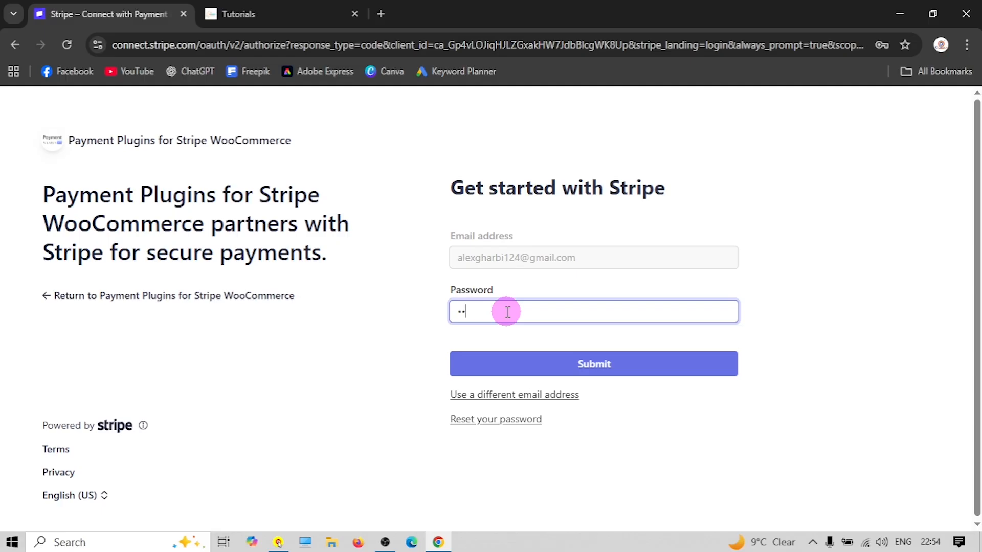
key(ctrl+v)
click(605, 371)
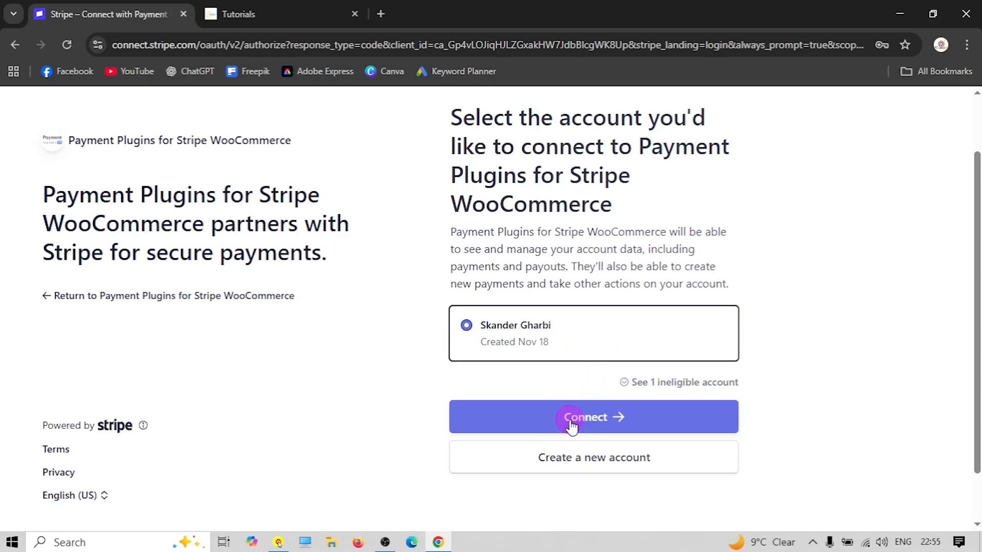
click(574, 417)
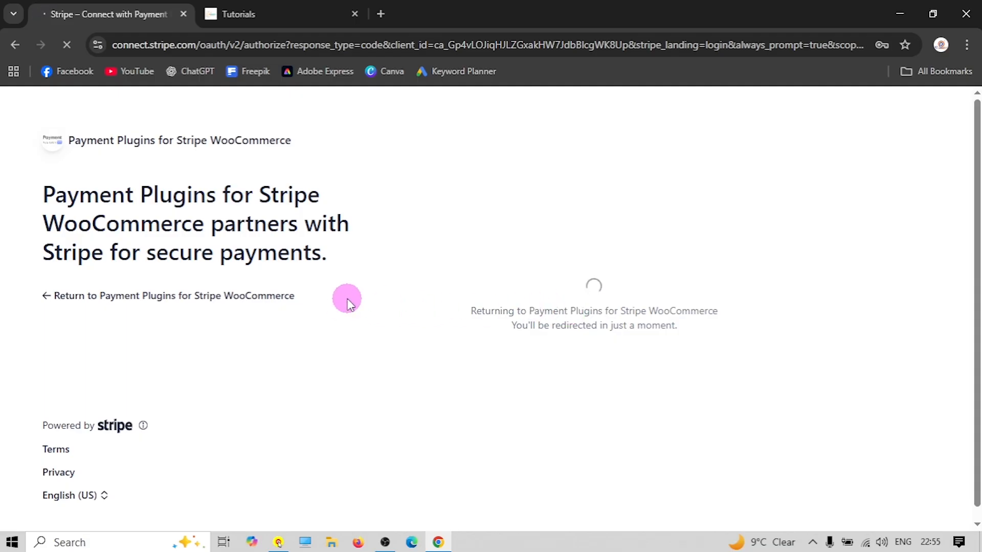
Review the Stripe API settings for the Live connection and webhook, then return to Payments
scroll(258, 302, down, 3)
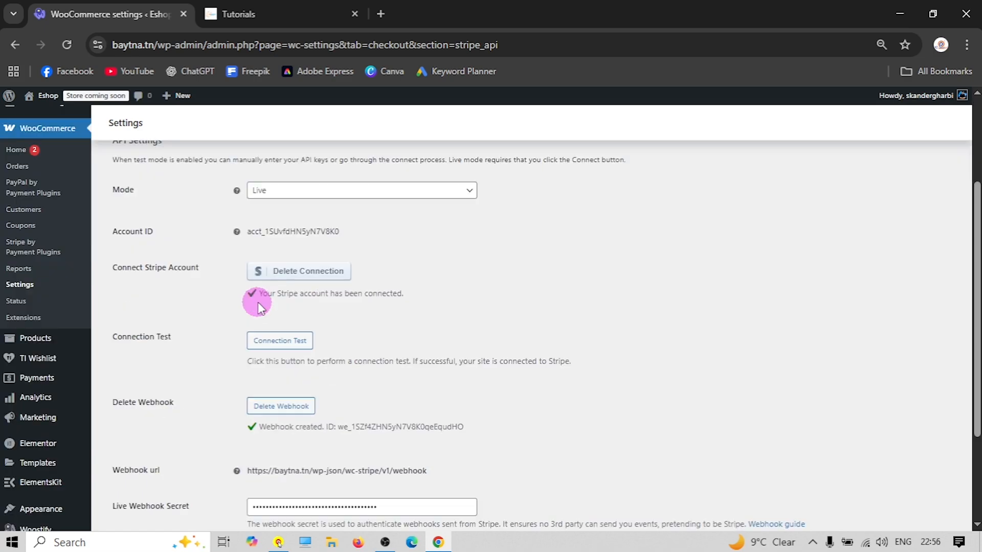
scroll(271, 427, down, 3)
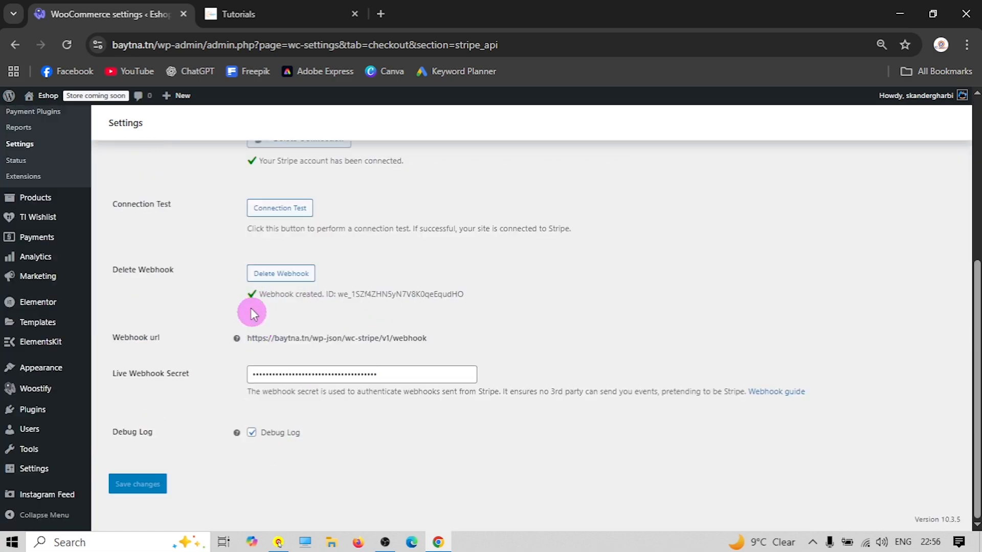
scroll(232, 376, up, 4)
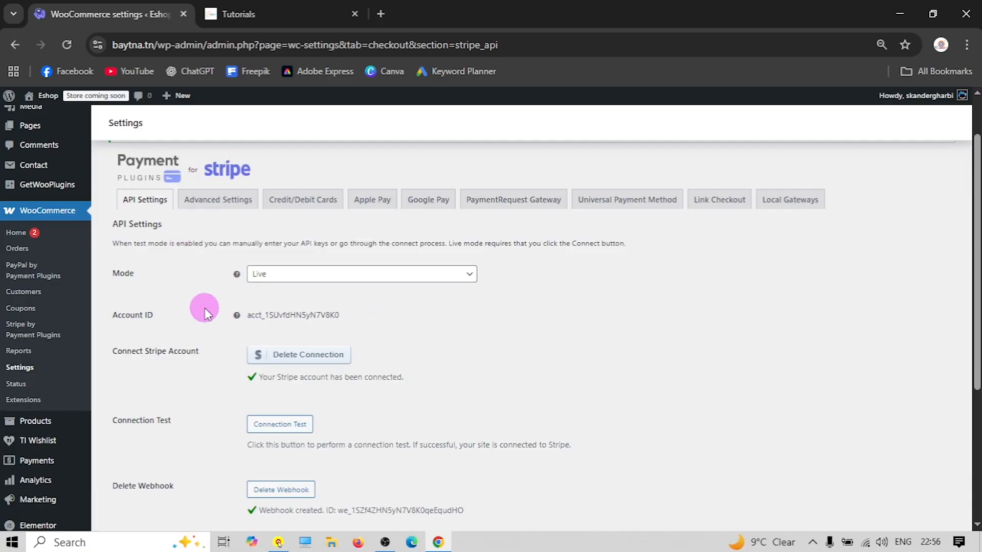
scroll(170, 302, up, 1)
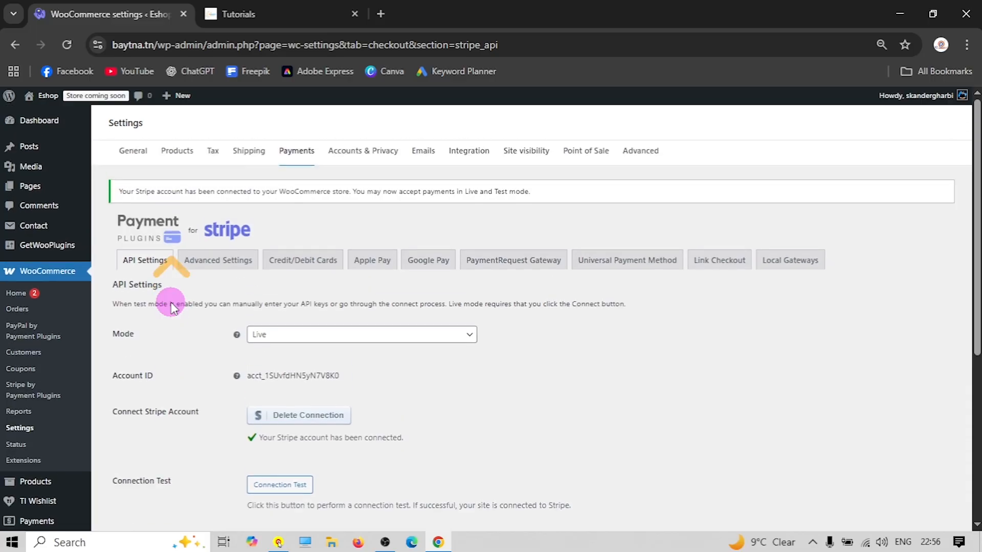
click(299, 153)
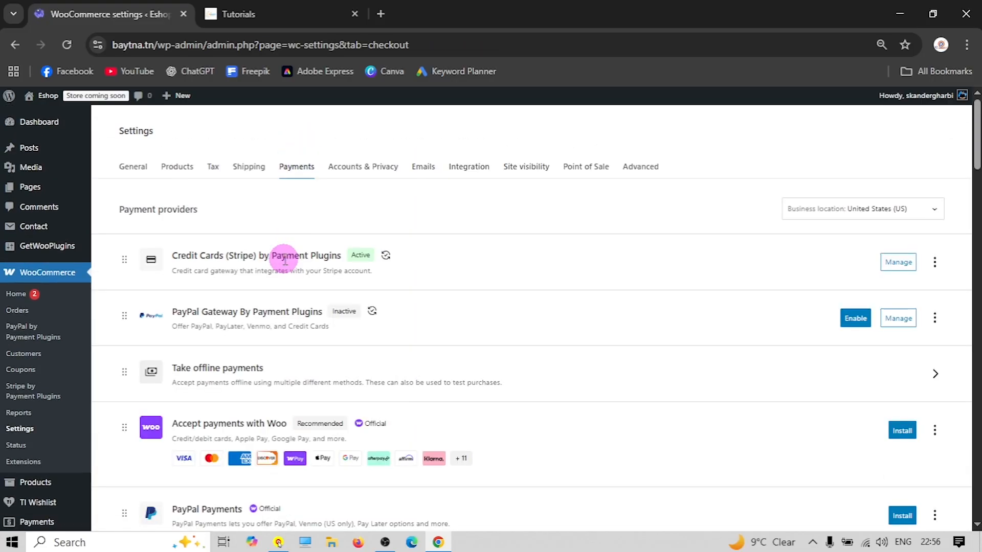
Enable the PayPal gateway and copy its title 'PayPal' into the Description field
click(856, 320)
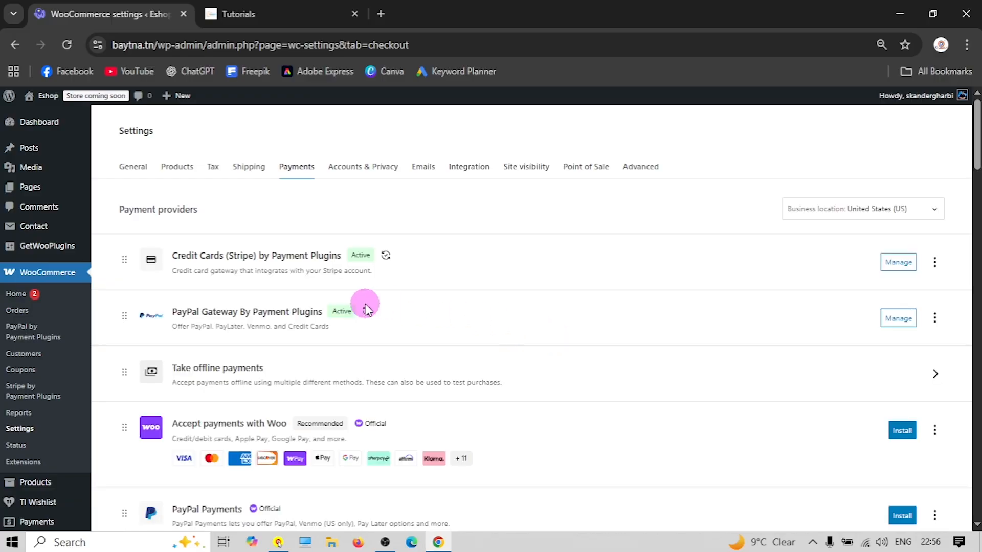
click(915, 322)
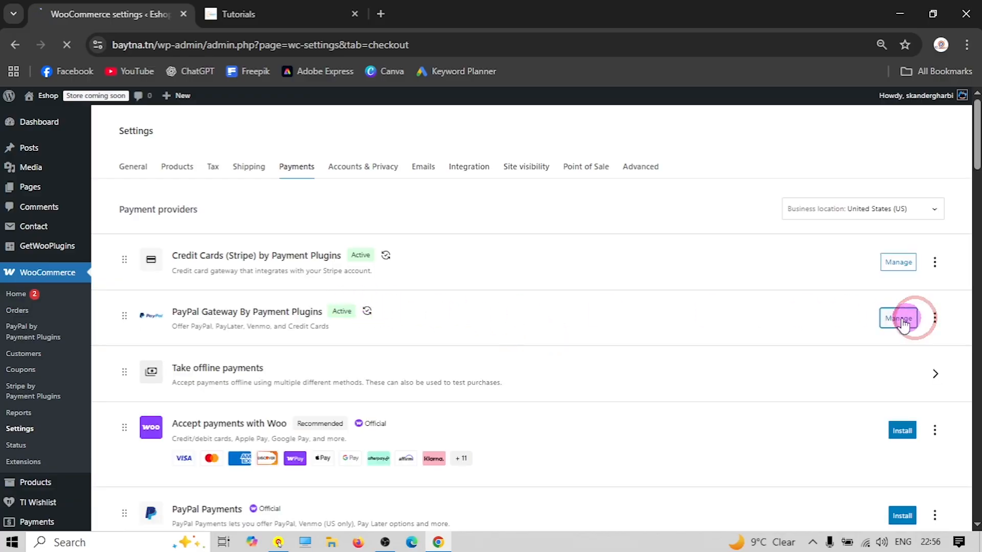
scroll(259, 280, down, 1)
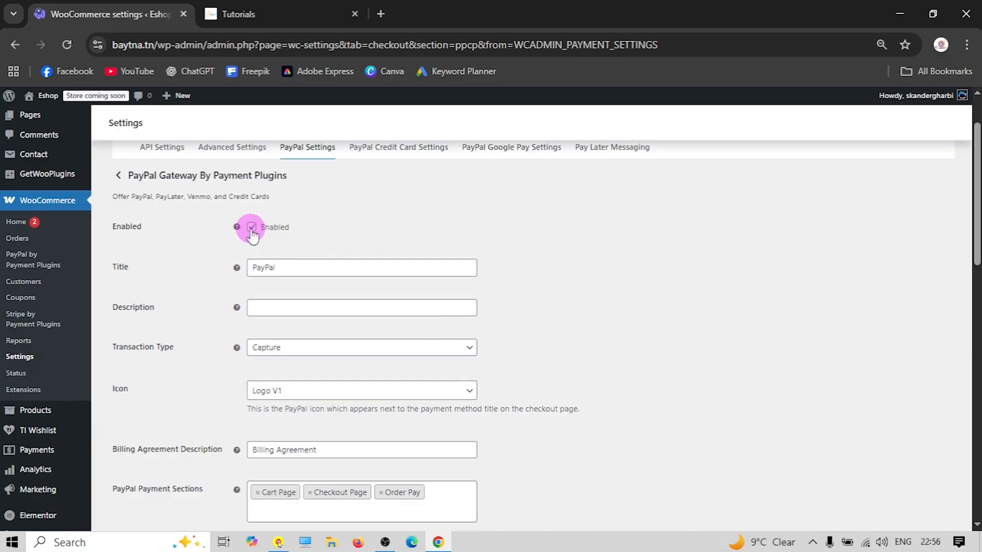
double_click(280, 268)
right_click(256, 268)
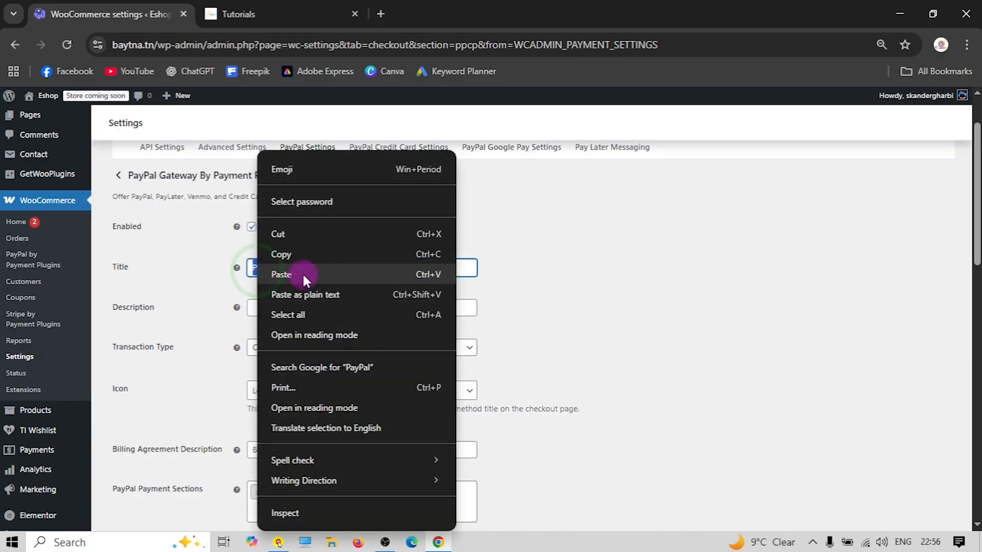
click(301, 253)
click(262, 307)
right_click(266, 307)
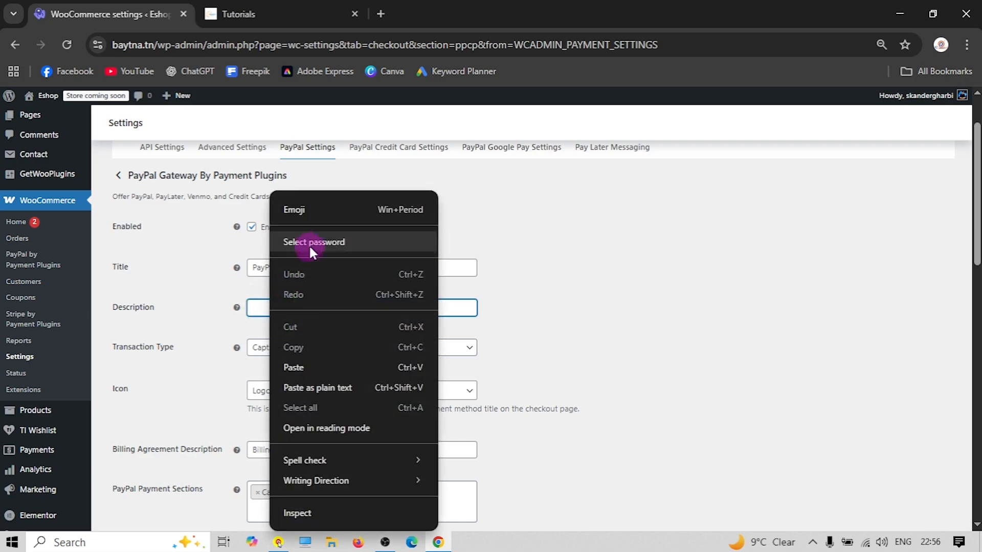
click(294, 367)
Save the PayPal gateway settings and bring up its API Settings
scroll(183, 329, down, 1)
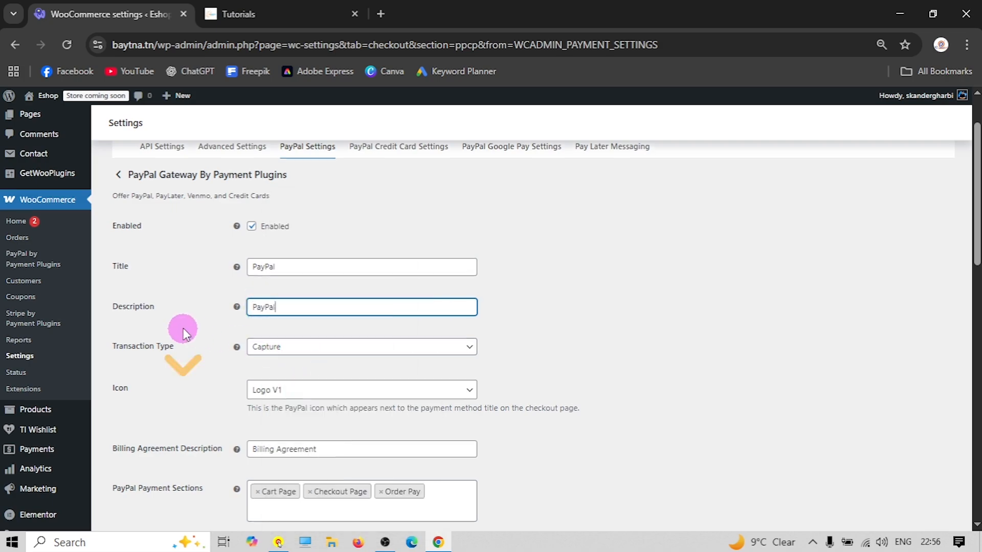
scroll(183, 329, down, 12)
scroll(169, 409, down, 3)
click(139, 480)
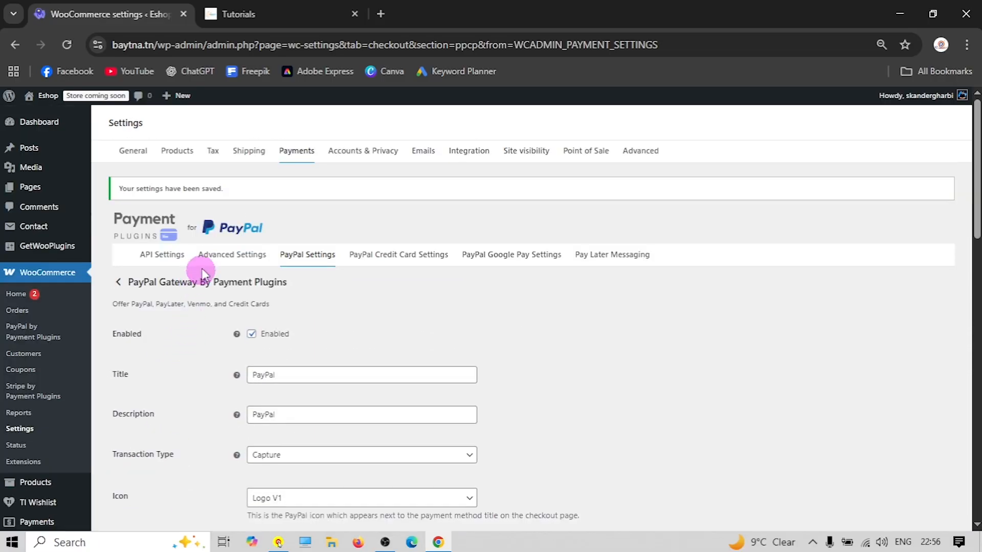
click(166, 258)
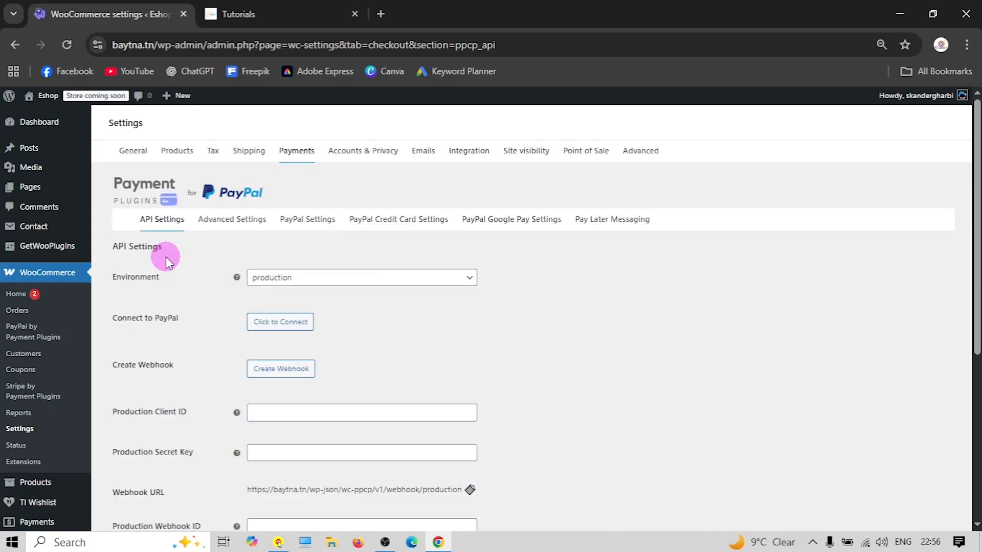
scroll(194, 245, down, 1)
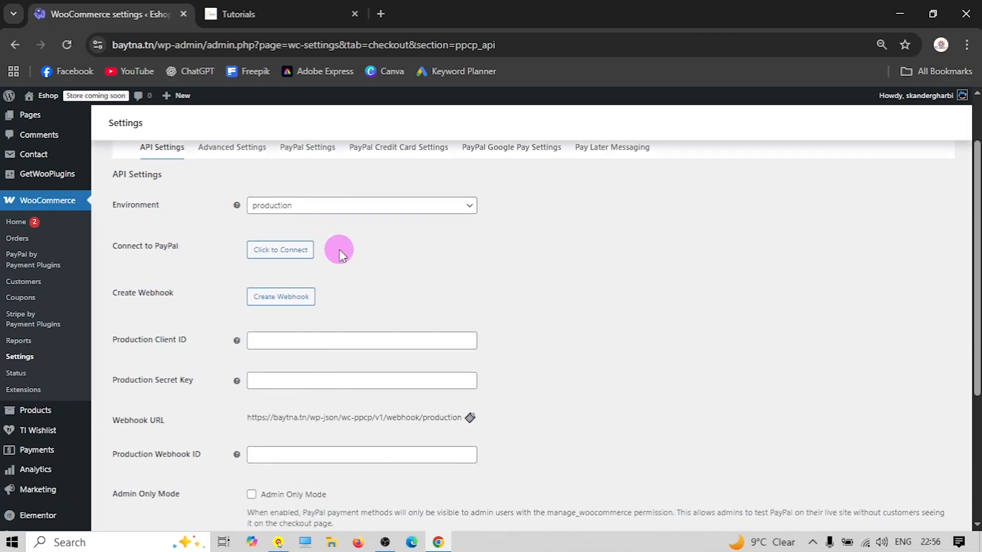
click(309, 252)
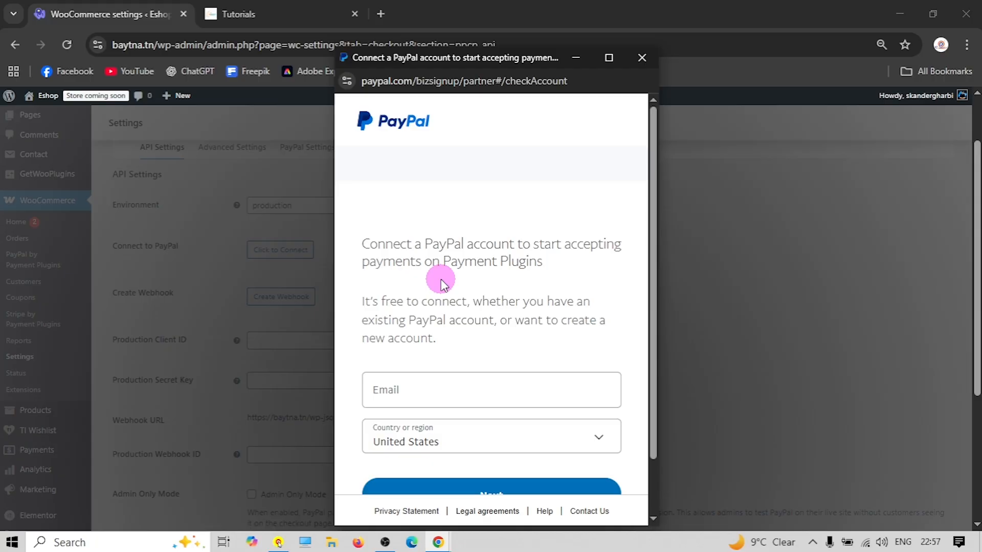
scroll(441, 279, down, 2)
click(406, 323)
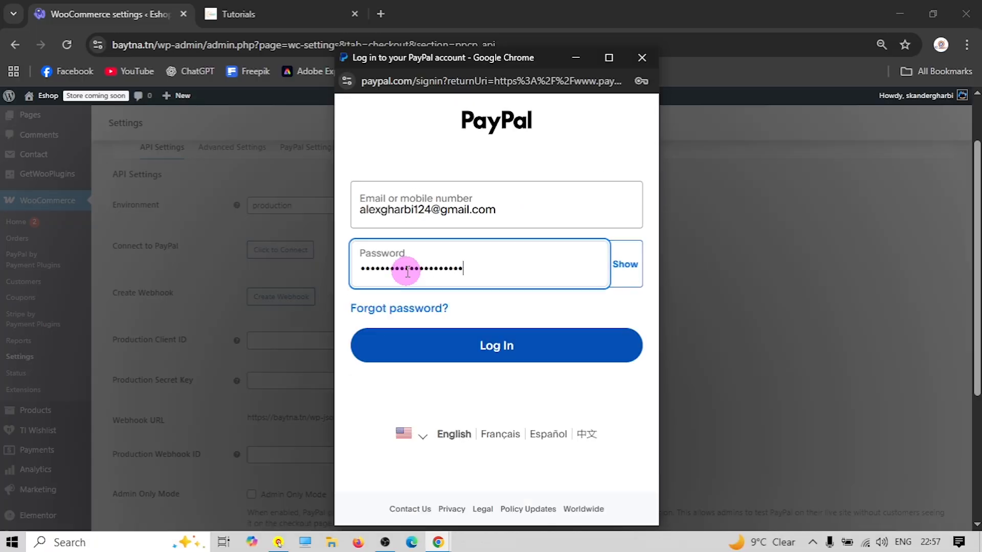
key(Return)
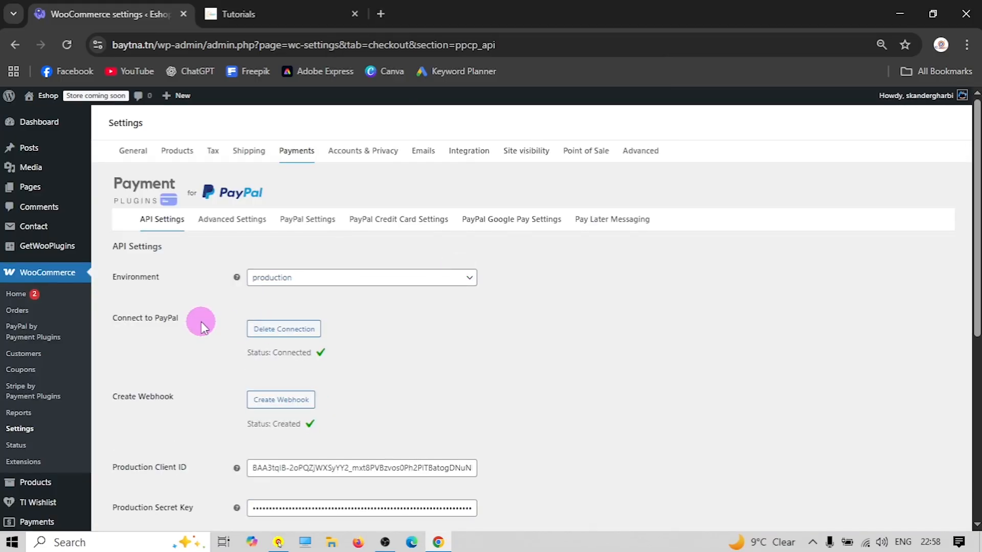
scroll(271, 312, down, 1)
scroll(200, 280, up, 1)
scroll(205, 345, down, 2)
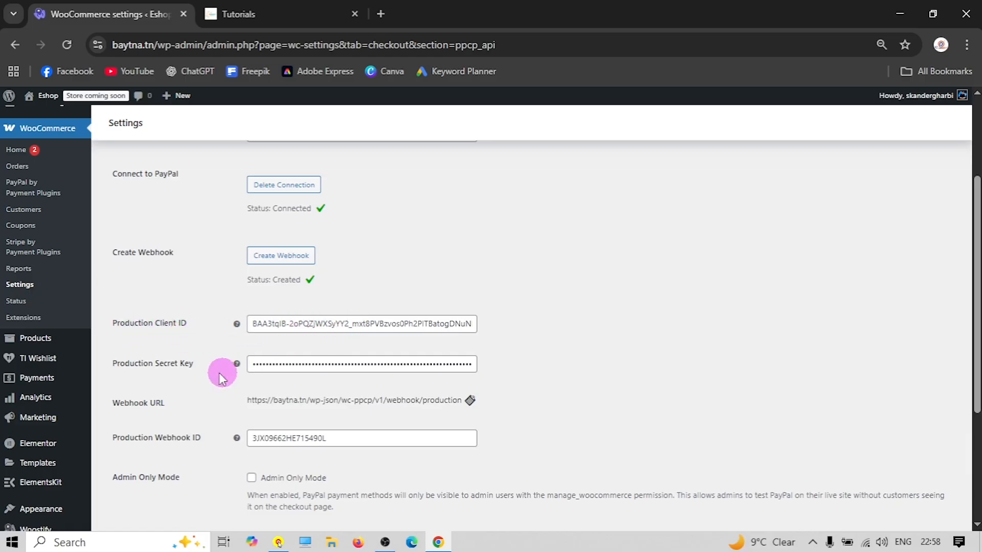
scroll(188, 372, down, 2)
scroll(194, 374, down, 1)
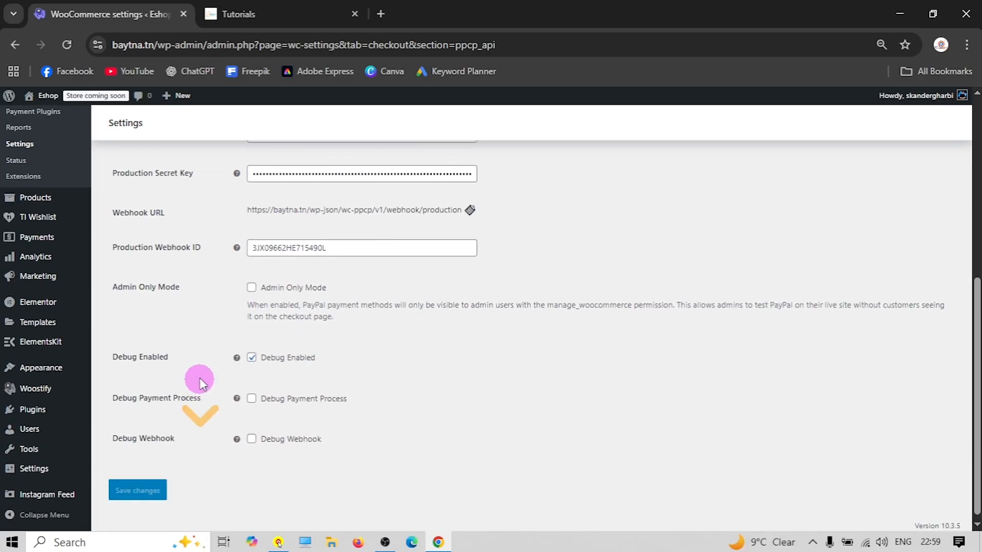
scroll(197, 374, up, 2)
scroll(289, 373, up, 3)
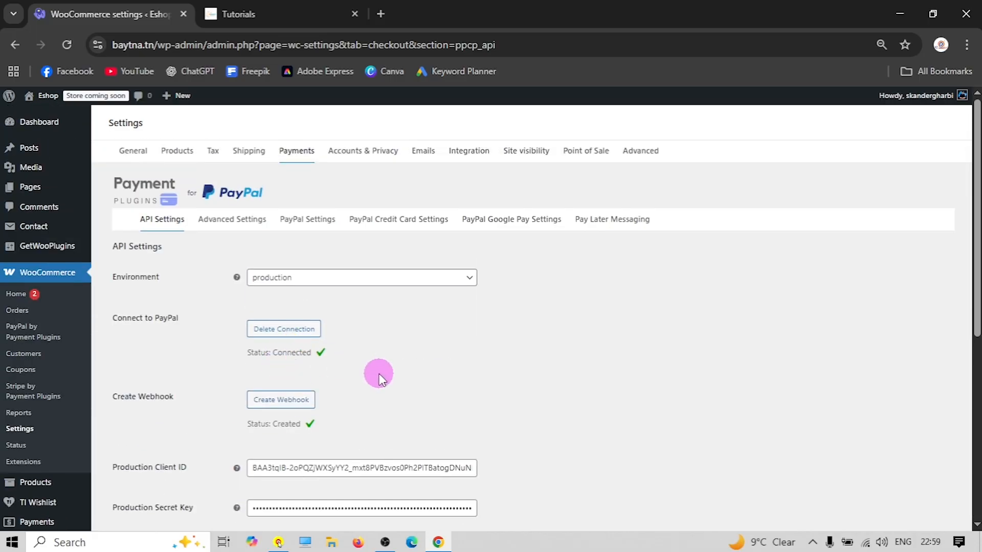
scroll(378, 376, down, 2)
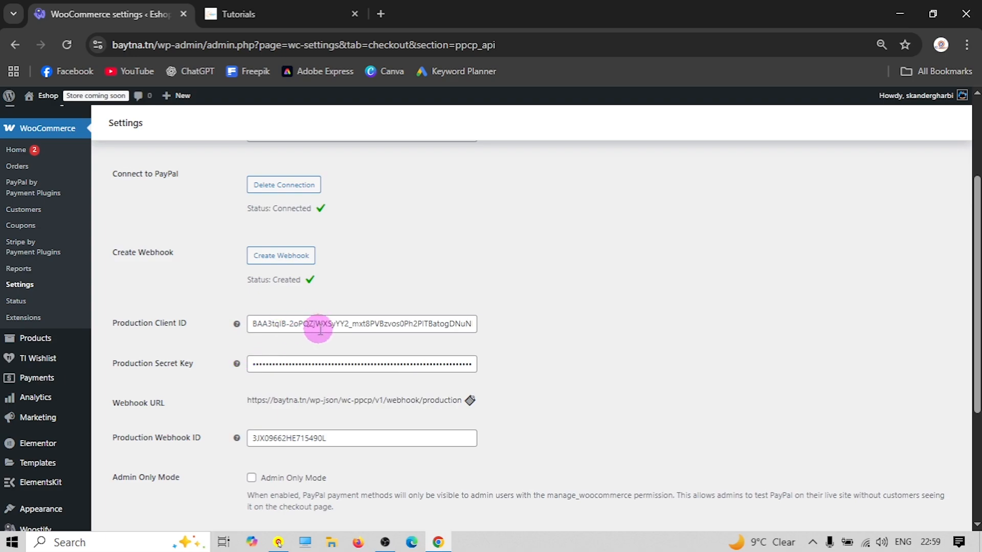
scroll(230, 376, down, 1)
scroll(219, 373, up, 3)
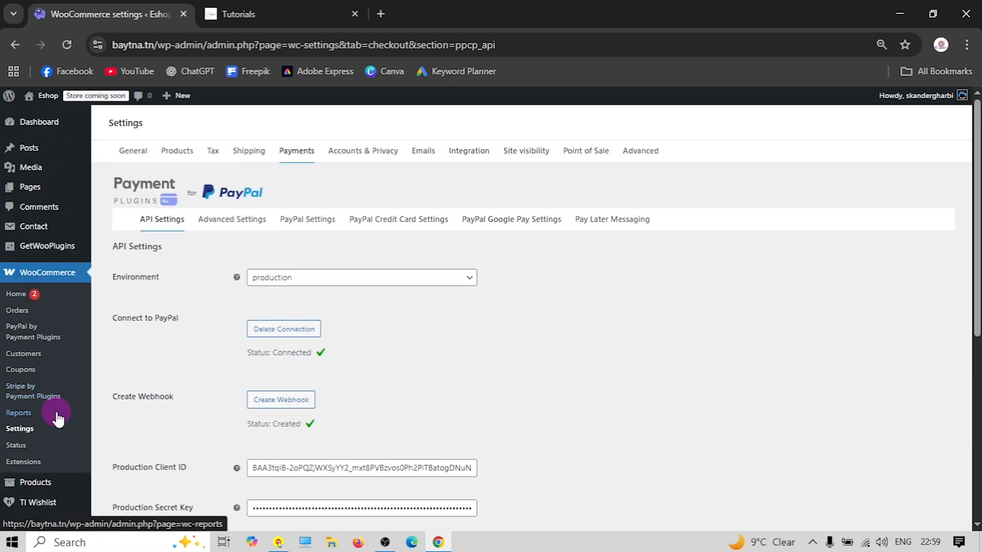
click(19, 428)
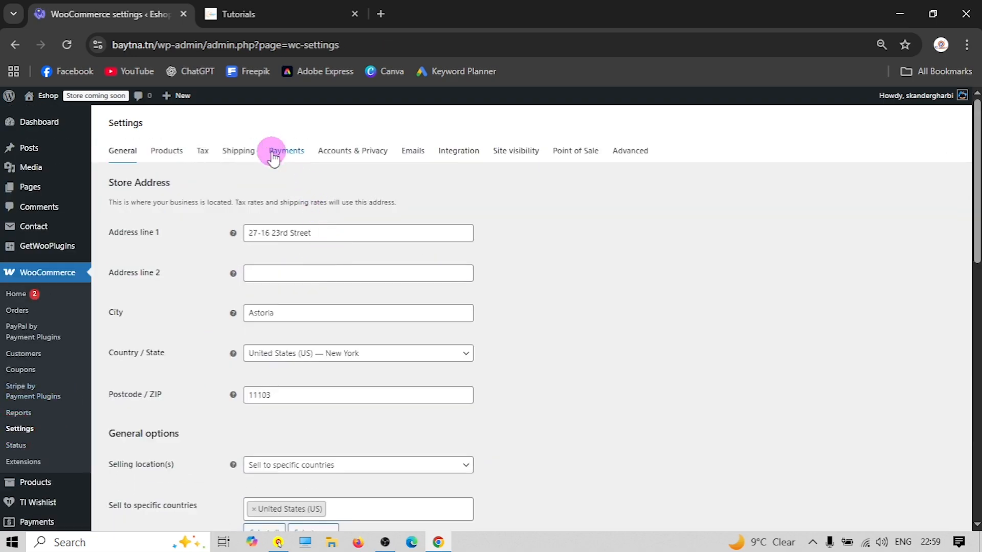
In Accounts & Privacy, allow checkout log-in and account creation at checkout and on My account
scroll(186, 285, down, 4)
scroll(360, 140, up, 4)
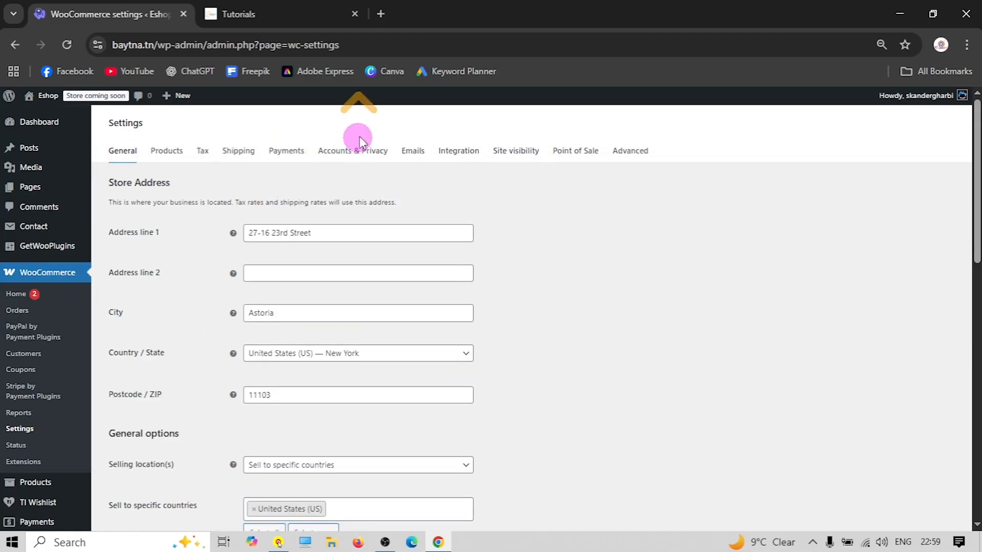
click(299, 151)
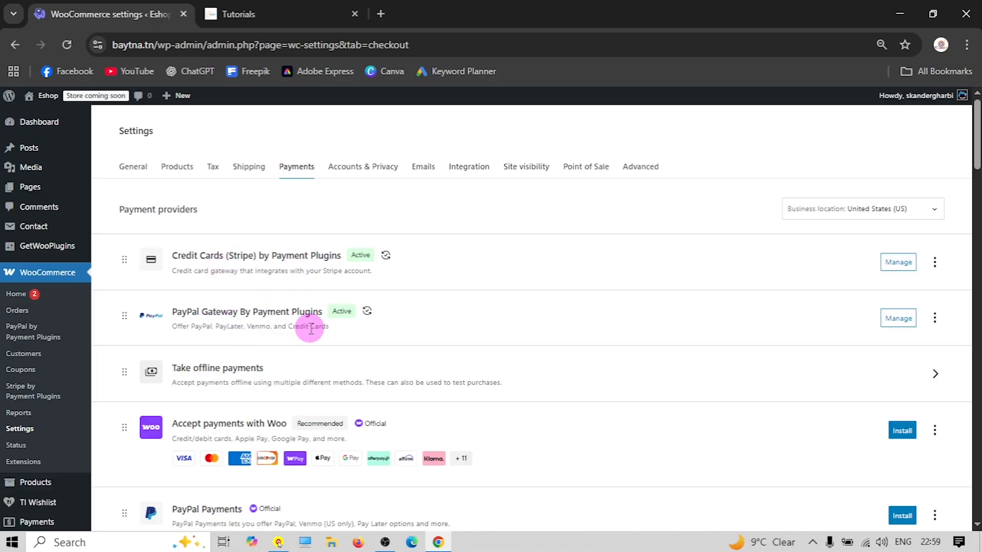
click(345, 173)
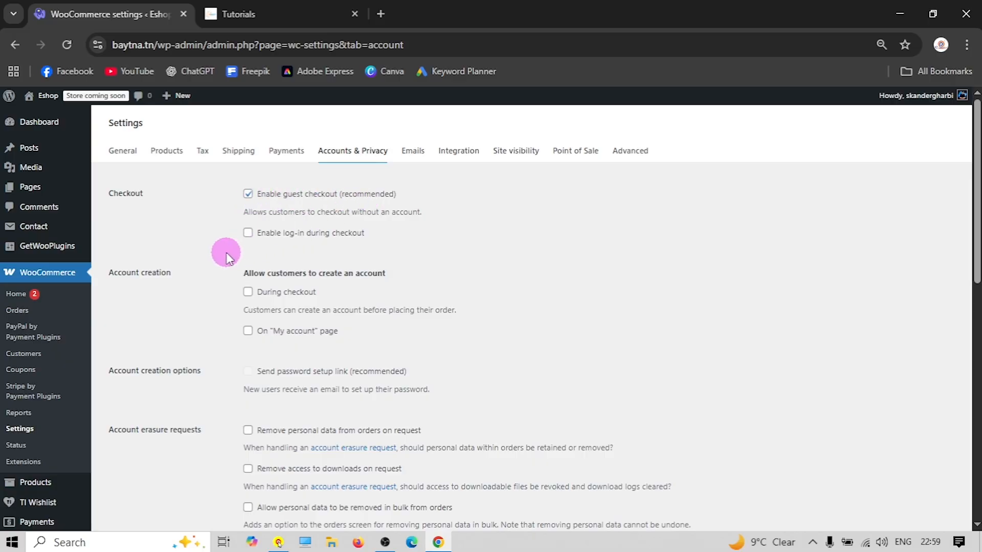
click(248, 233)
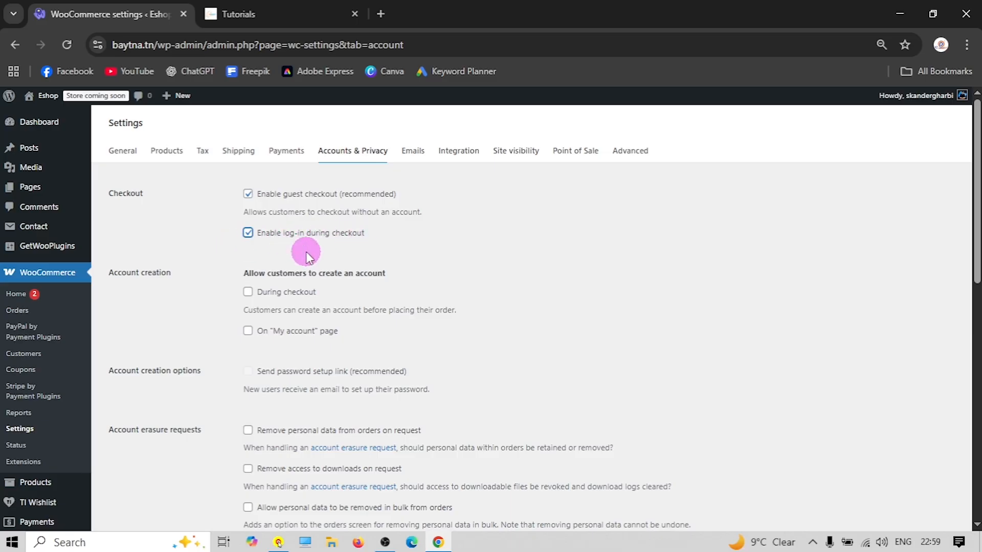
scroll(185, 275, down, 1)
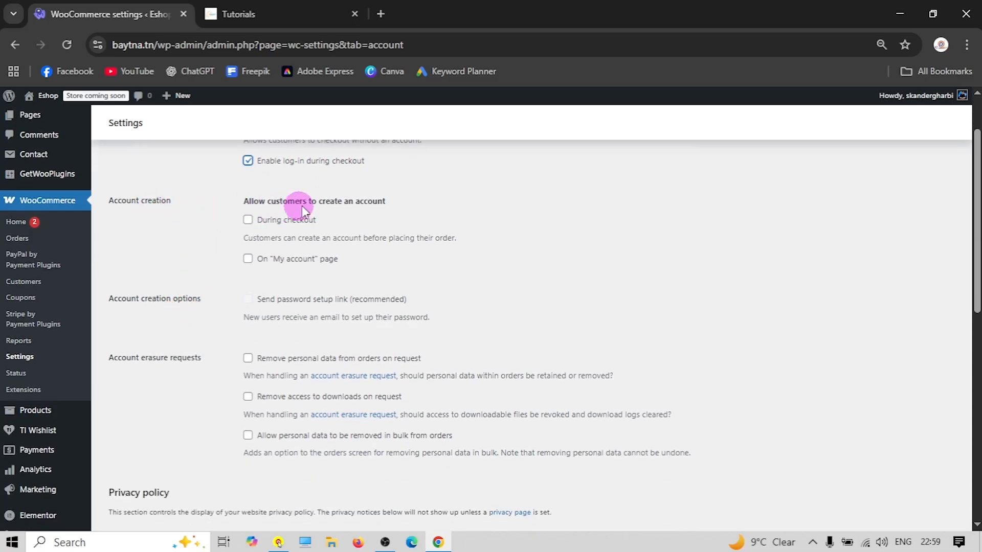
click(249, 222)
click(248, 260)
Turn on sending new users a password setup link and save the account settings
scroll(273, 207, down, 1)
scroll(273, 208, up, 1)
scroll(162, 321, down, 1)
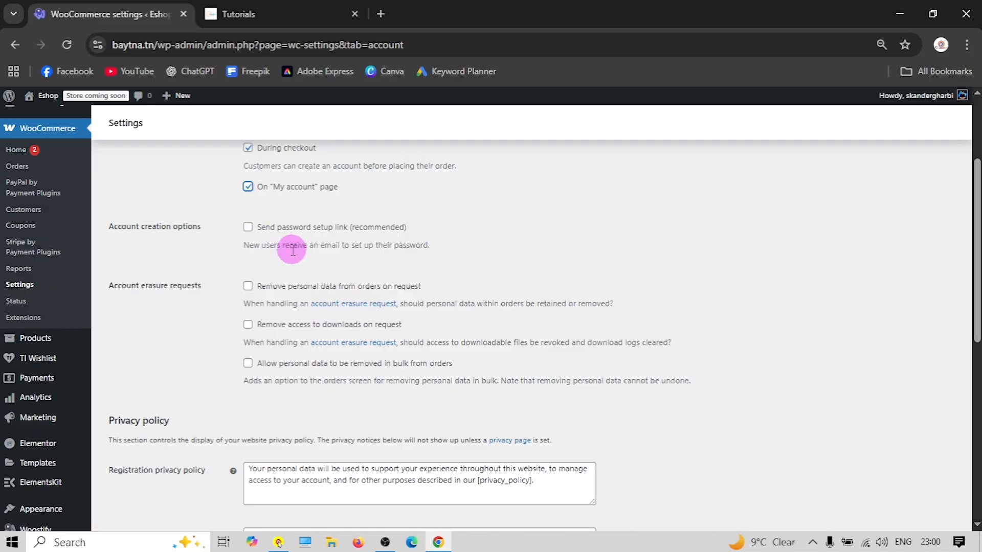
click(248, 227)
scroll(186, 264, down, 2)
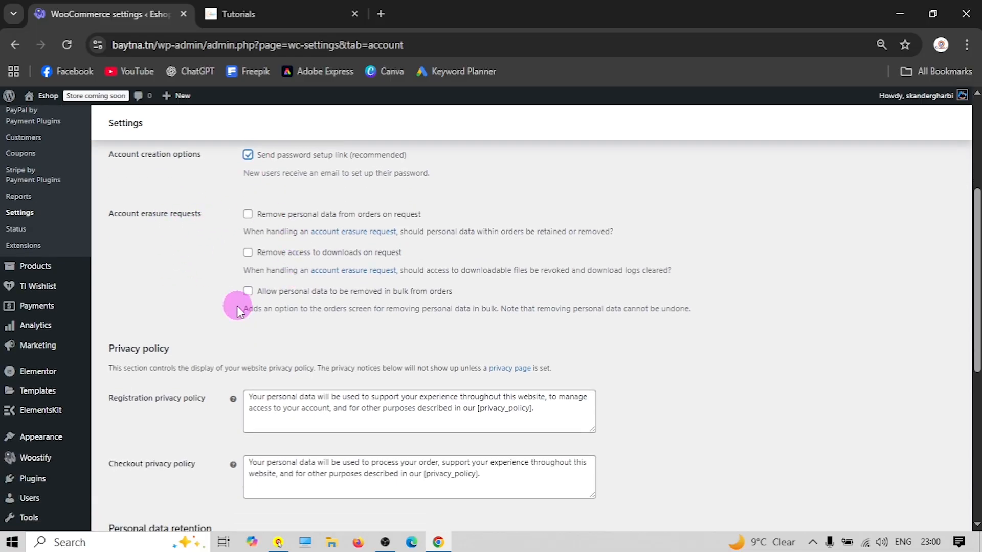
scroll(235, 302, down, 7)
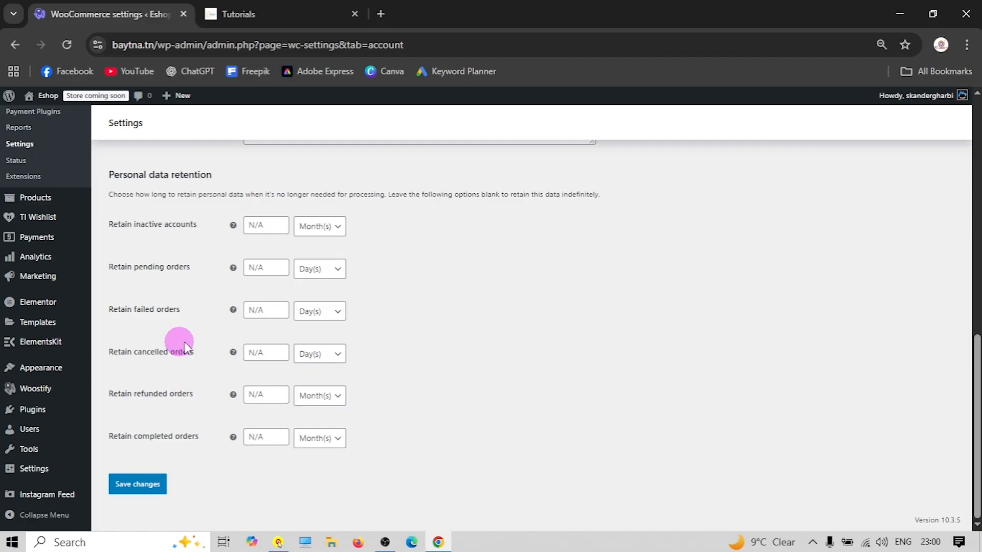
click(137, 486)
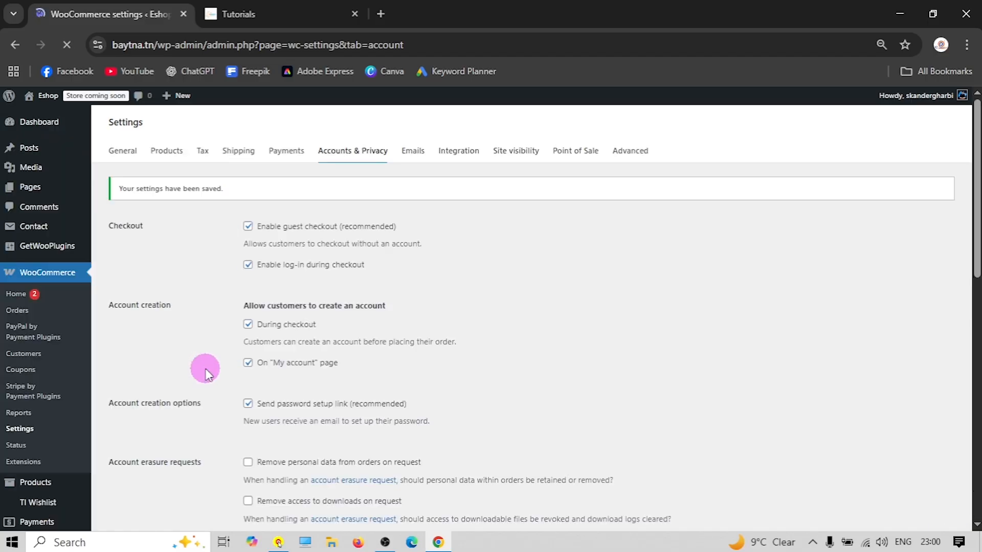
Look through the Emails settings, then bring up the Site visibility tab
click(417, 153)
scroll(344, 274, down, 7)
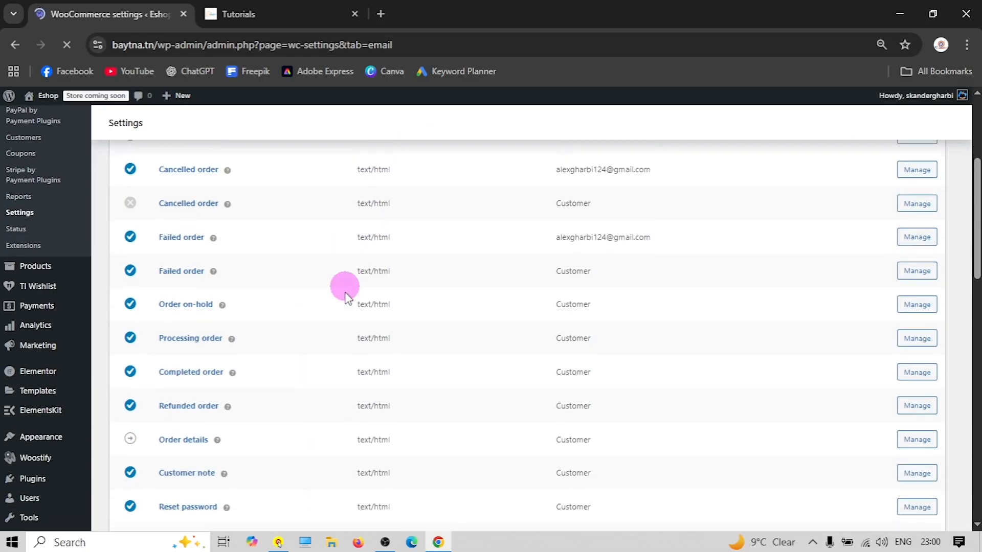
scroll(344, 301, up, 6)
scroll(344, 301, down, 6)
scroll(323, 294, down, 4)
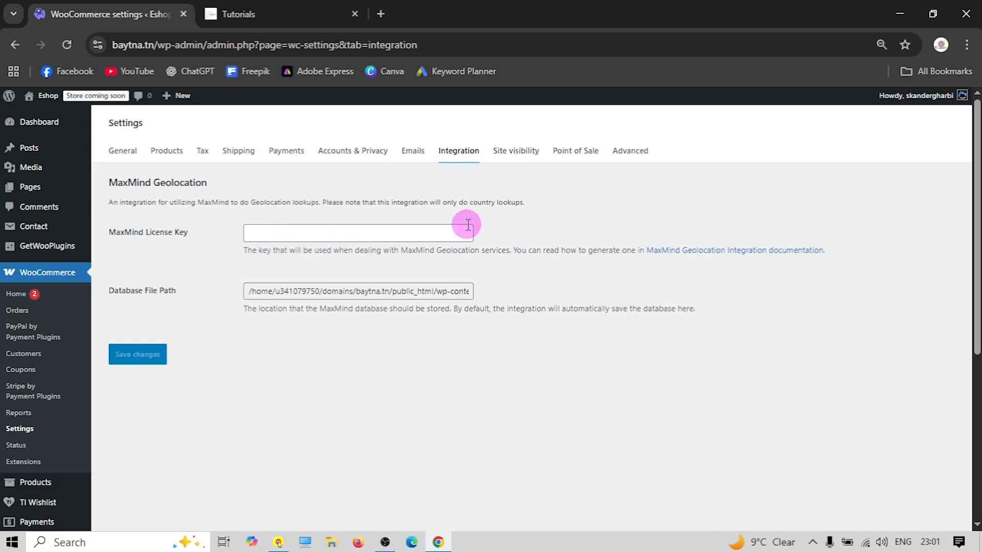
click(515, 154)
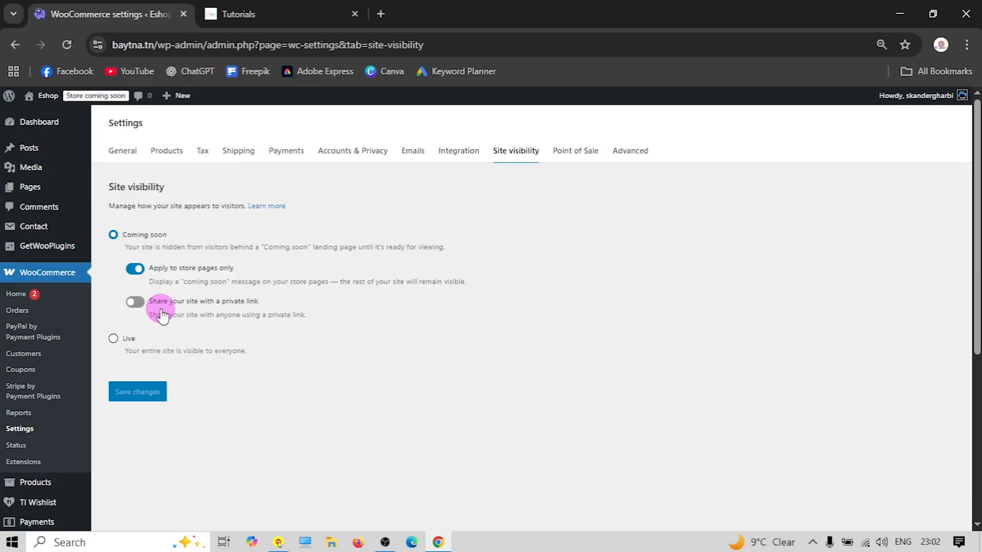
Choose Live site visibility so the entire site is visible to everyone
click(114, 339)
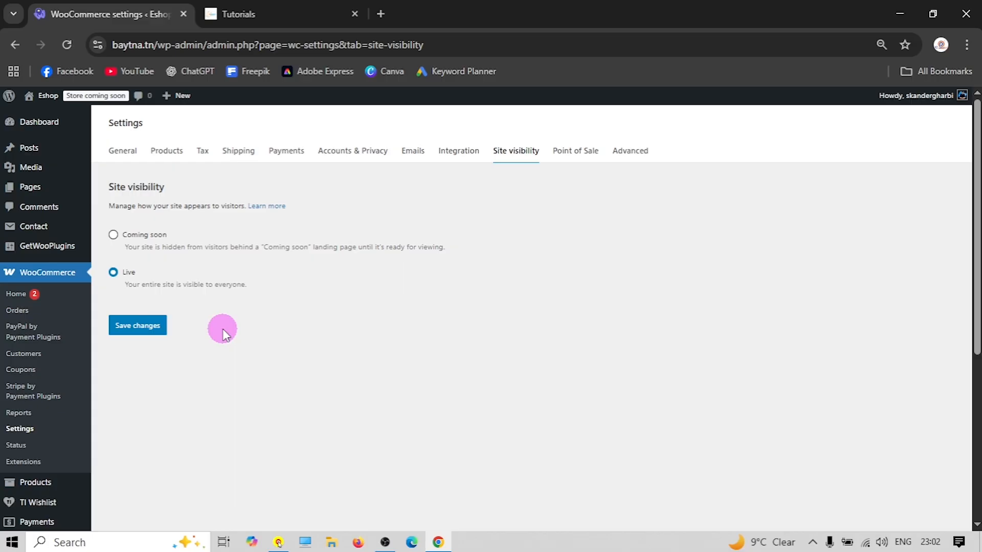
Save the store as Live and review the Point of Sale store details
click(156, 326)
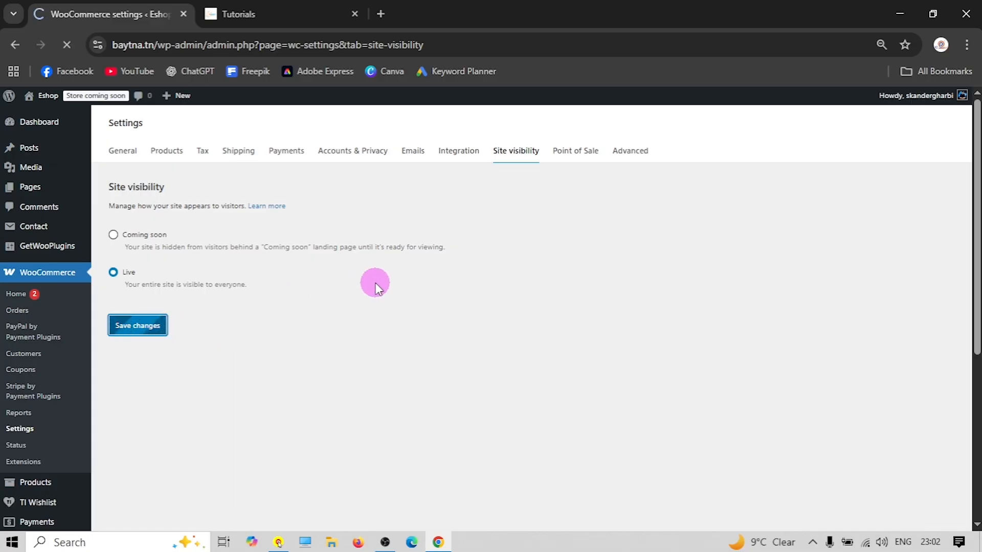
click(575, 151)
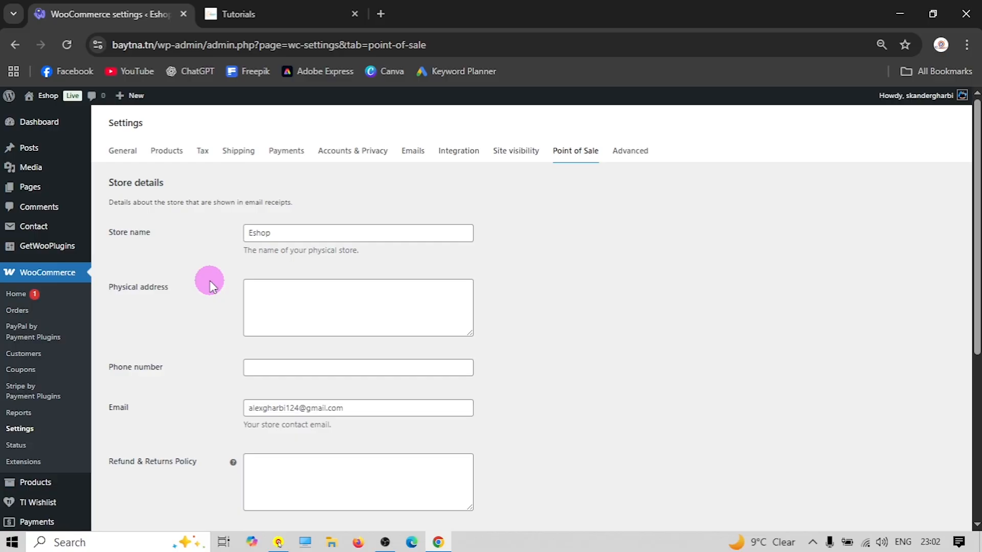
scroll(215, 263, down, 2)
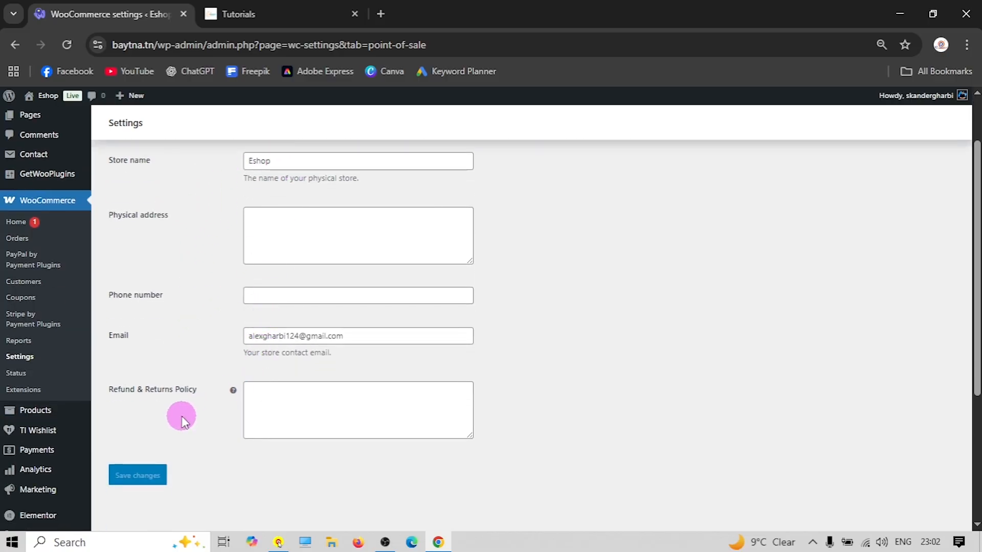
click(272, 401)
scroll(491, 417, up, 1)
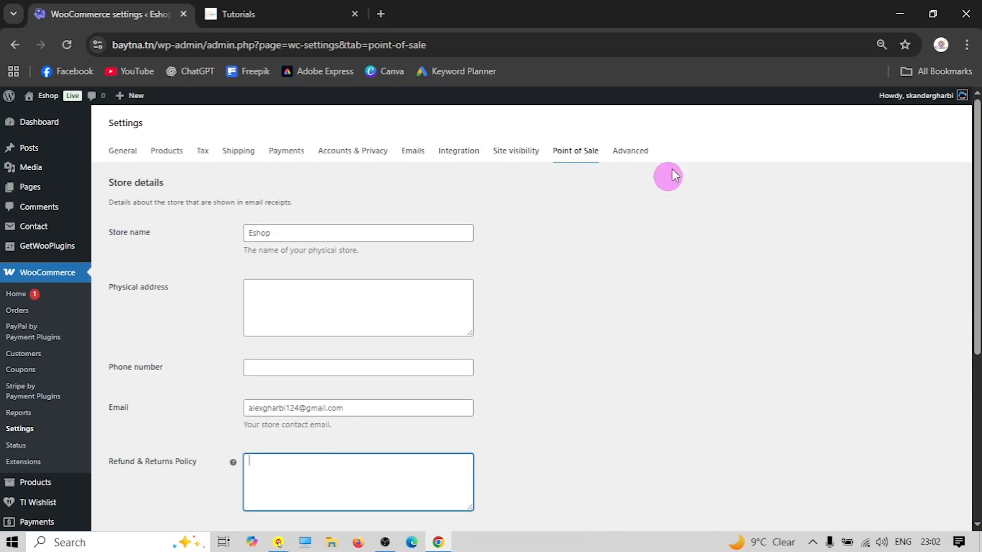
Check the Advanced page setup's Cart page without changing it, then open the store site in a new tab
click(632, 148)
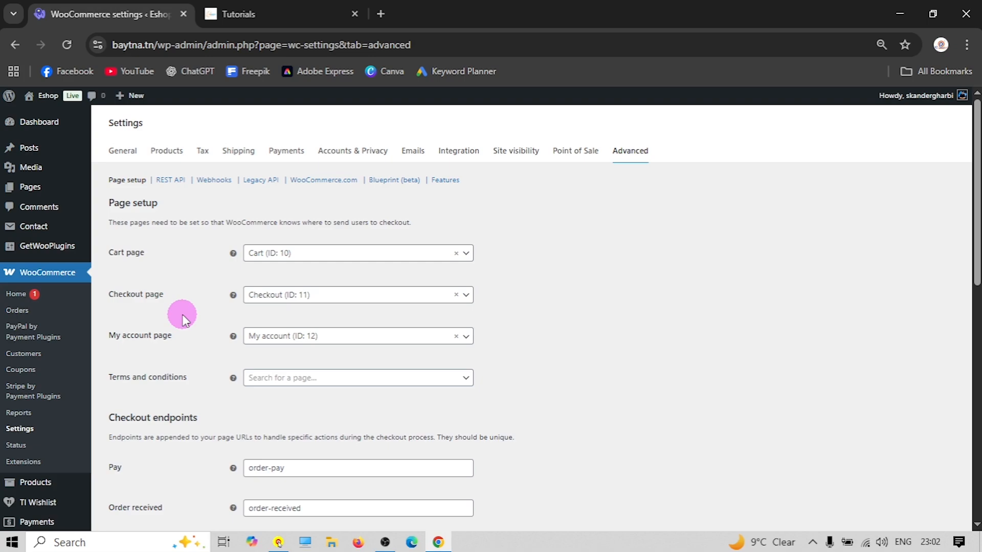
scroll(176, 262, down, 2)
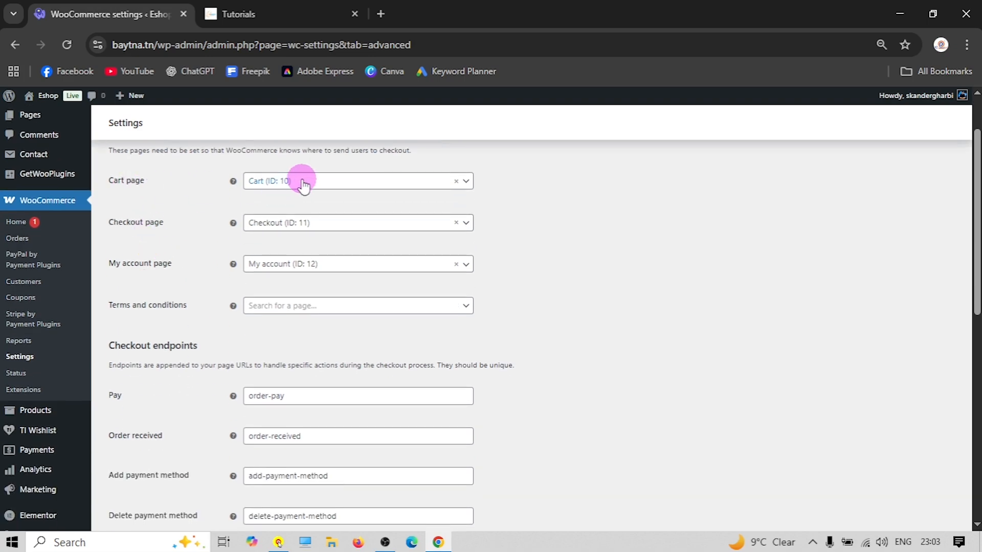
click(303, 185)
click(212, 196)
right_click(48, 97)
click(109, 103)
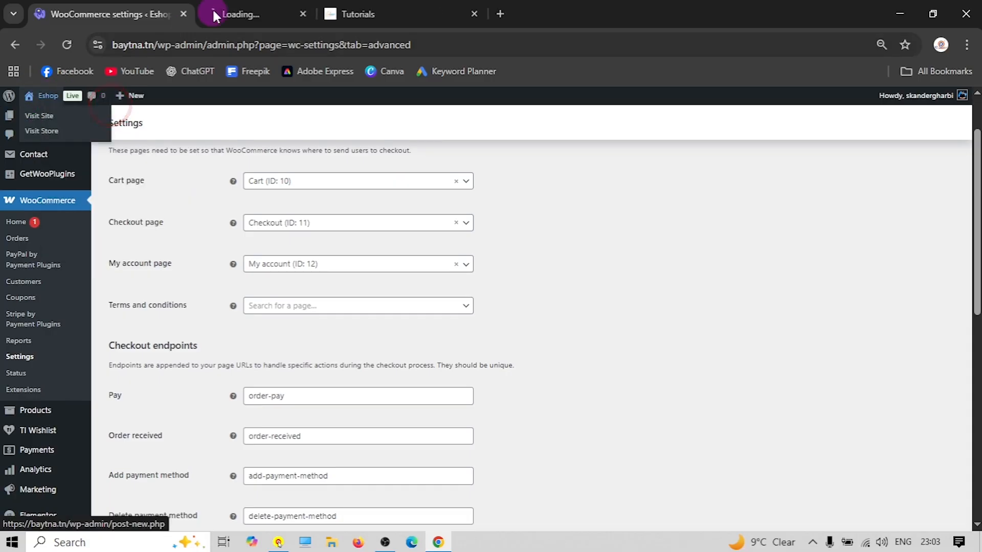
In the new tab, go to the site's admin Pages list
click(237, 16)
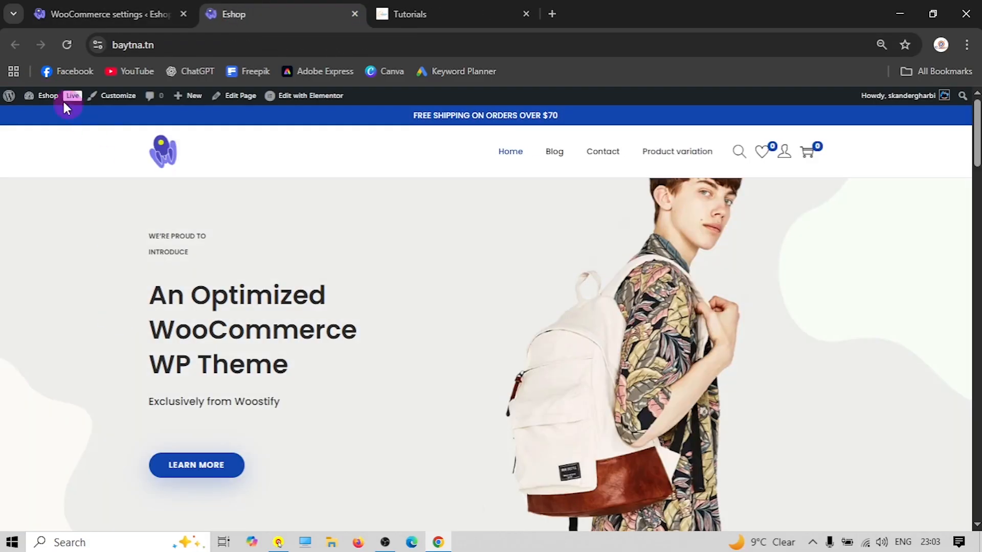
click(50, 103)
click(31, 226)
scroll(261, 242, down, 1)
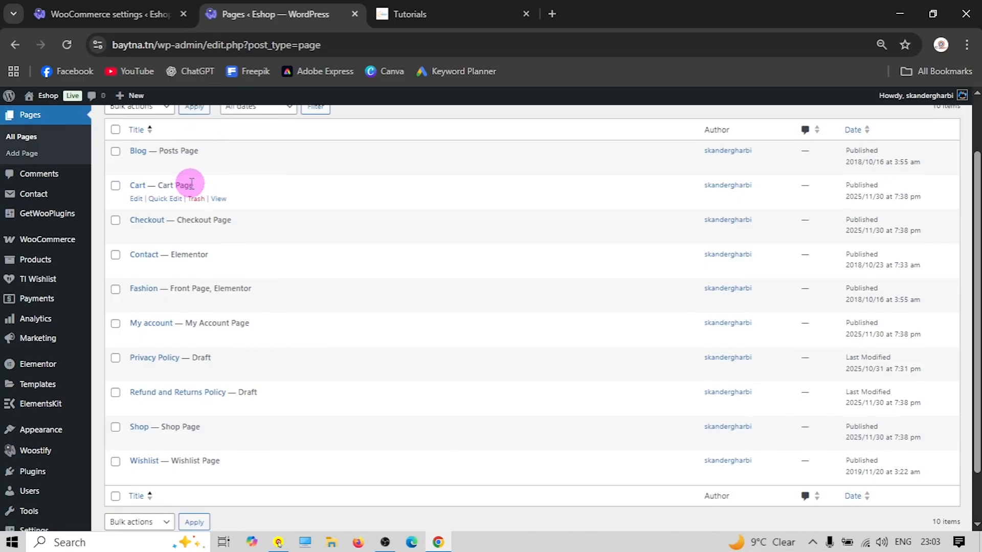
drag(194, 184, 157, 185)
Compare the pages list with WooCommerce page setup, then open Refund and Returns Policy for editing
click(102, 14)
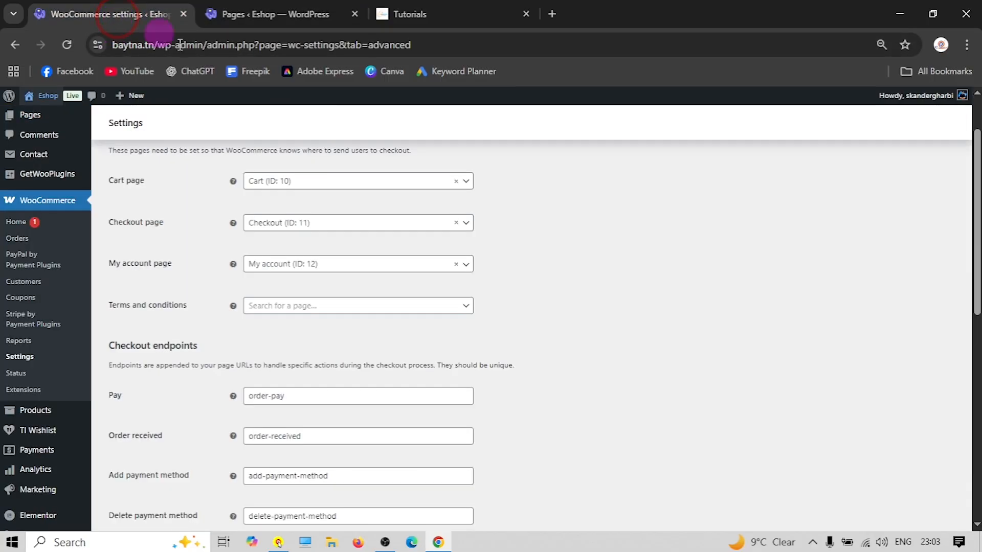
click(414, 17)
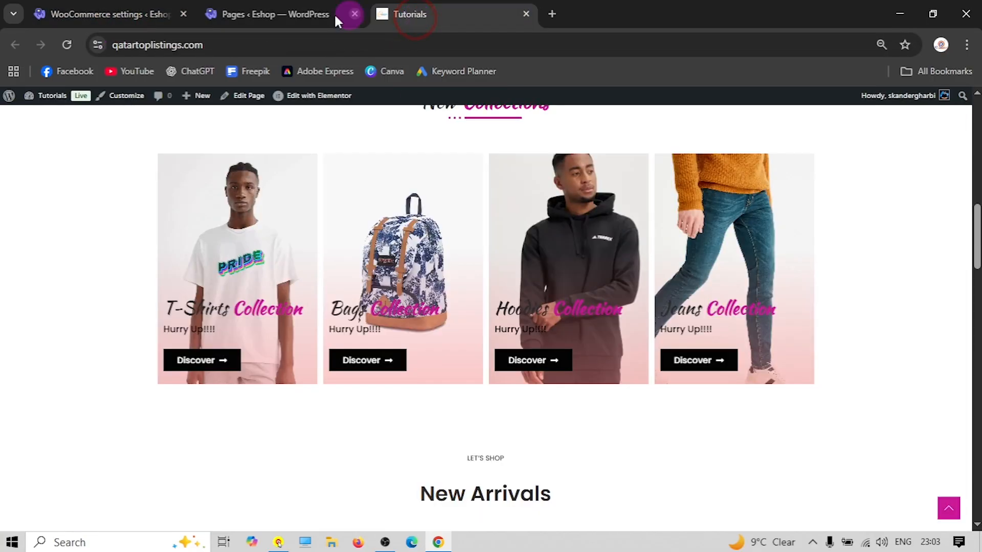
click(333, 13)
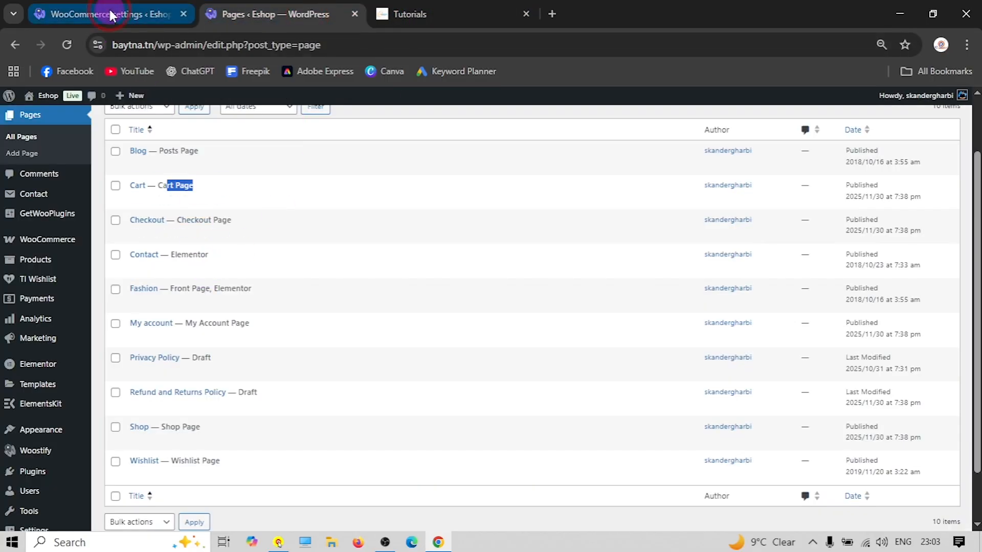
click(156, 14)
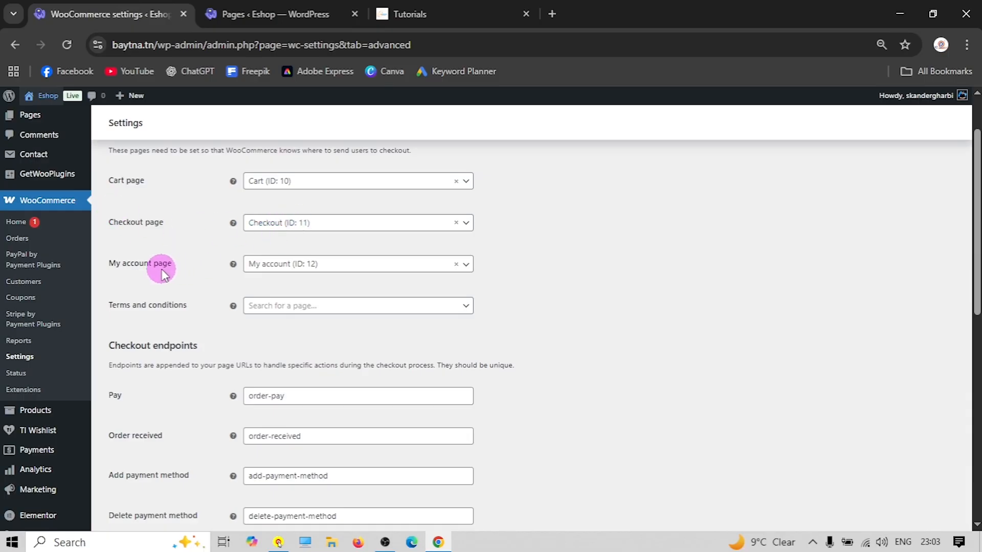
click(266, 13)
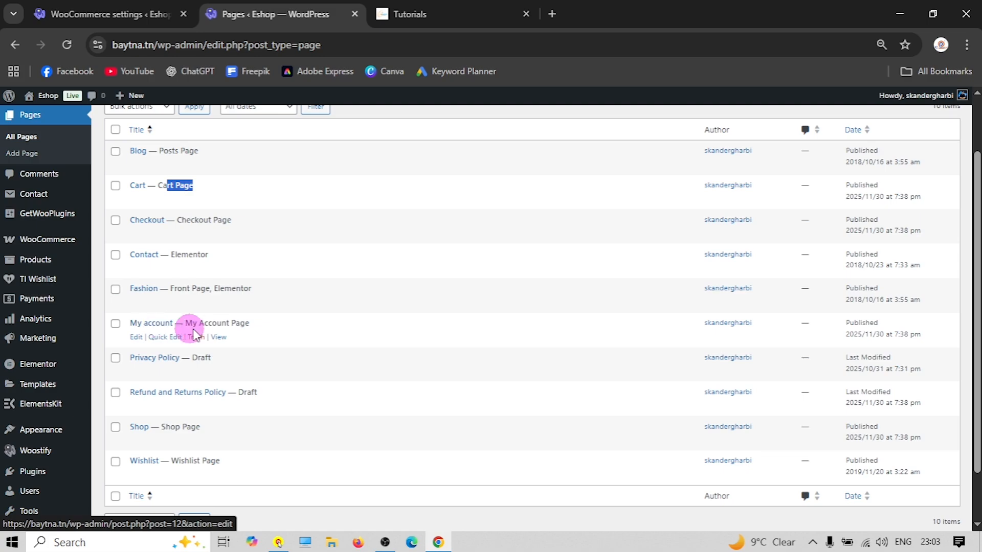
click(94, 10)
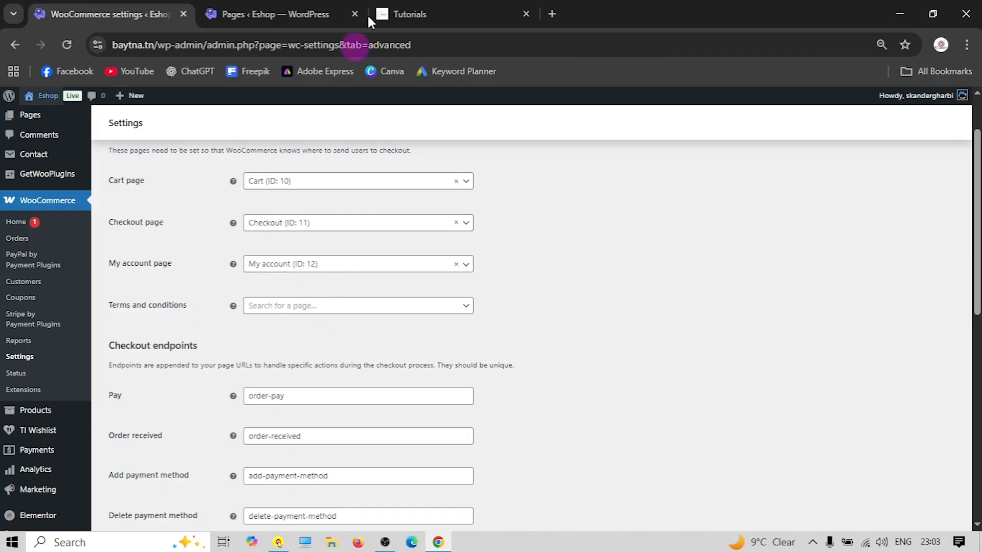
click(319, 13)
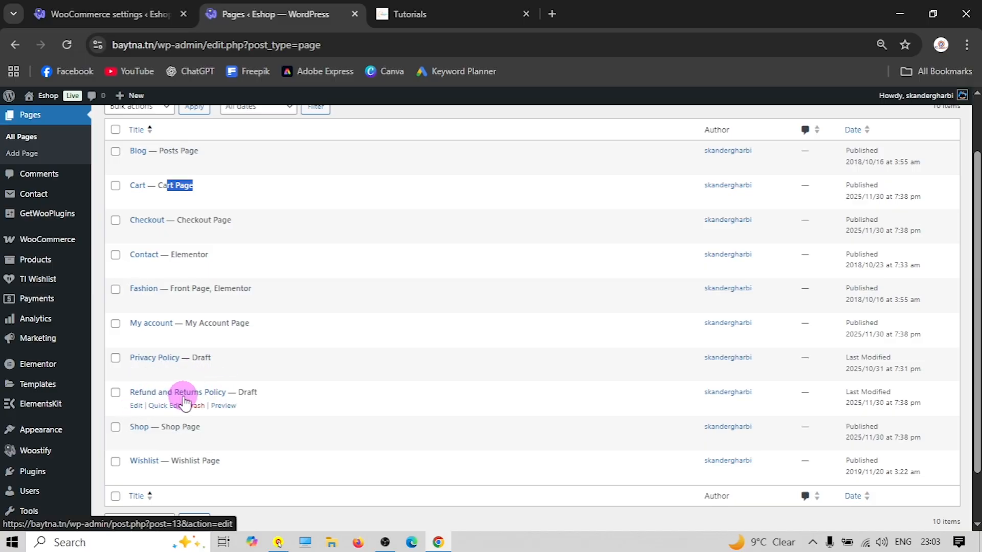
click(135, 405)
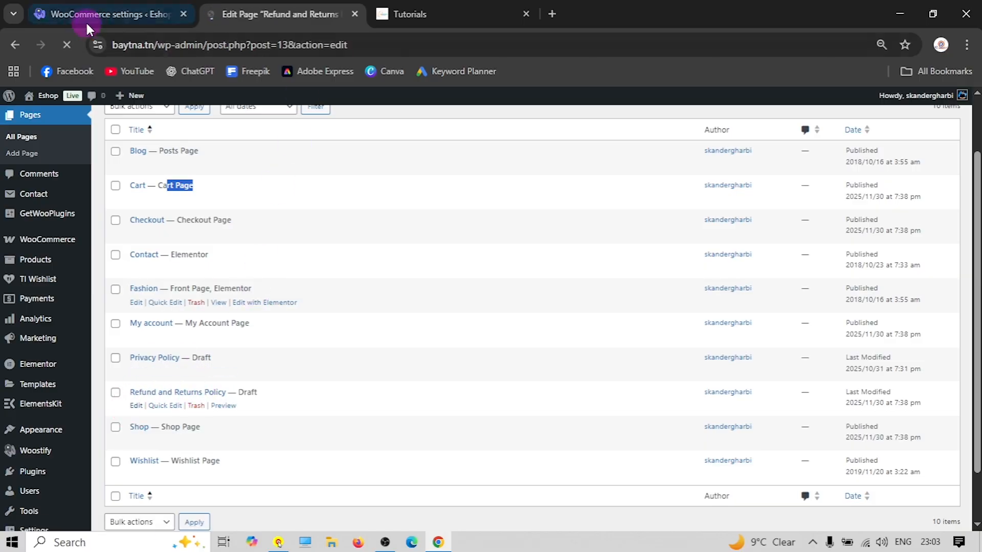
click(87, 20)
Copy the 'Terms and conditions' label and paste it as the page title
double_click(158, 307)
triple_click(156, 309)
right_click(154, 304)
click(201, 319)
click(261, 7)
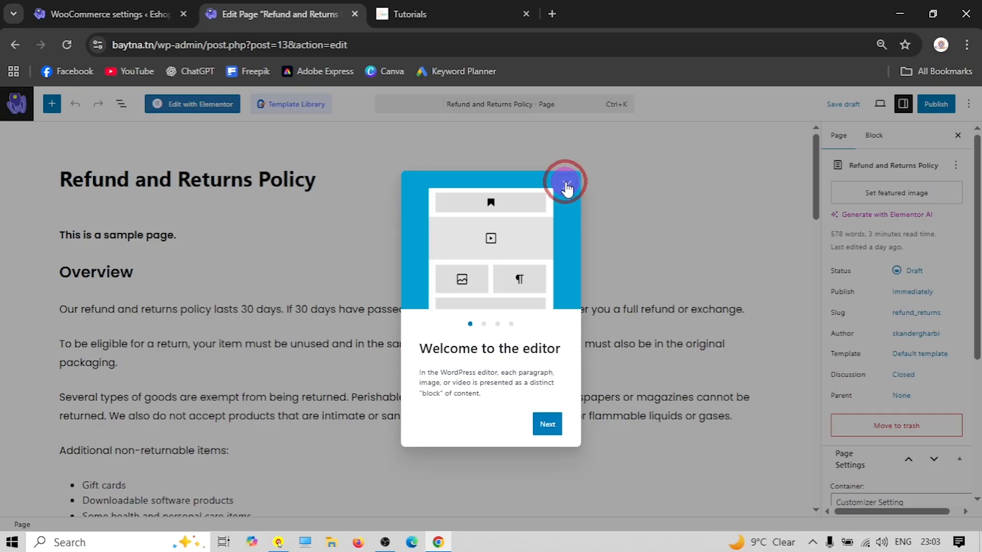
click(566, 184)
triple_click(154, 180)
right_click(159, 177)
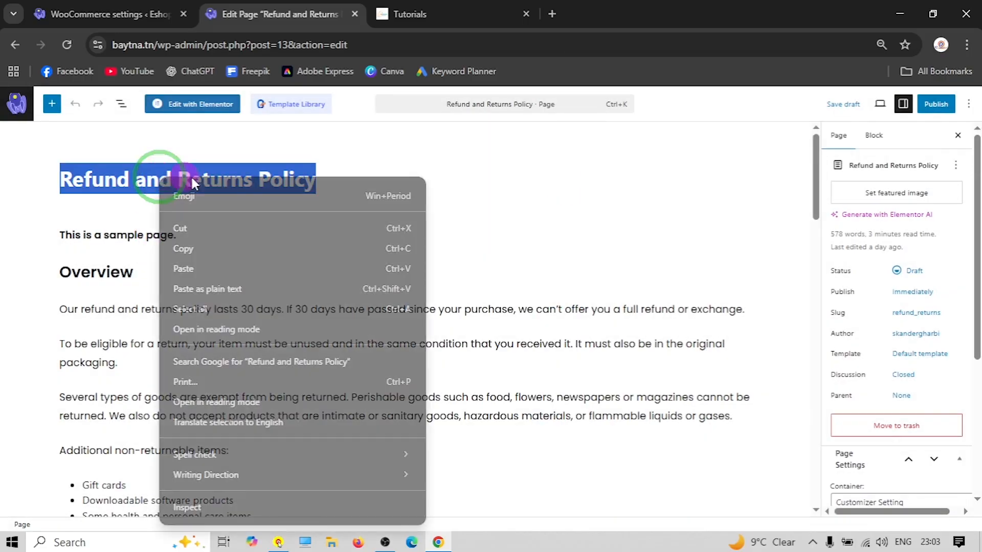
click(205, 266)
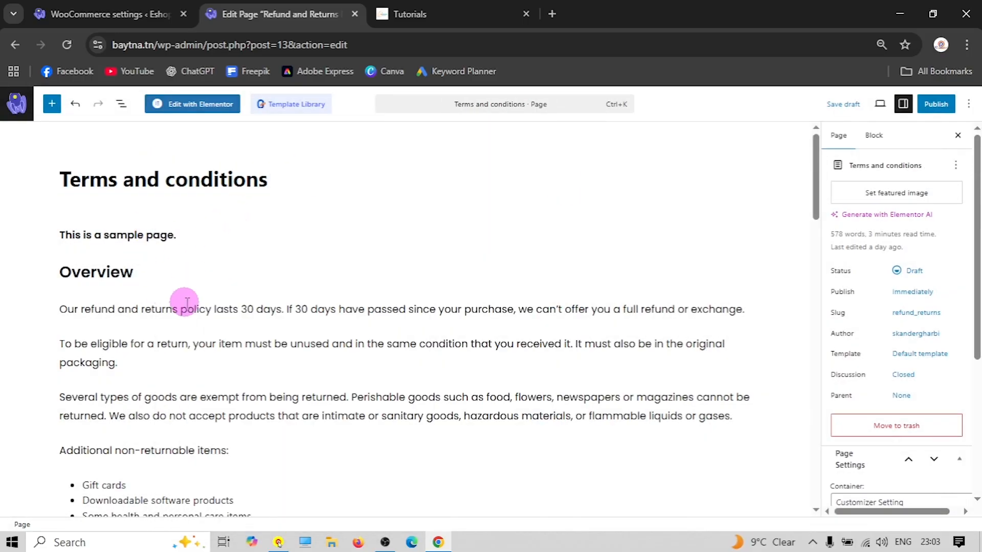
Delete the 'This is a sample page.' paragraph from the page
scroll(186, 301, down, 5)
scroll(191, 307, down, 6)
scroll(189, 306, up, 15)
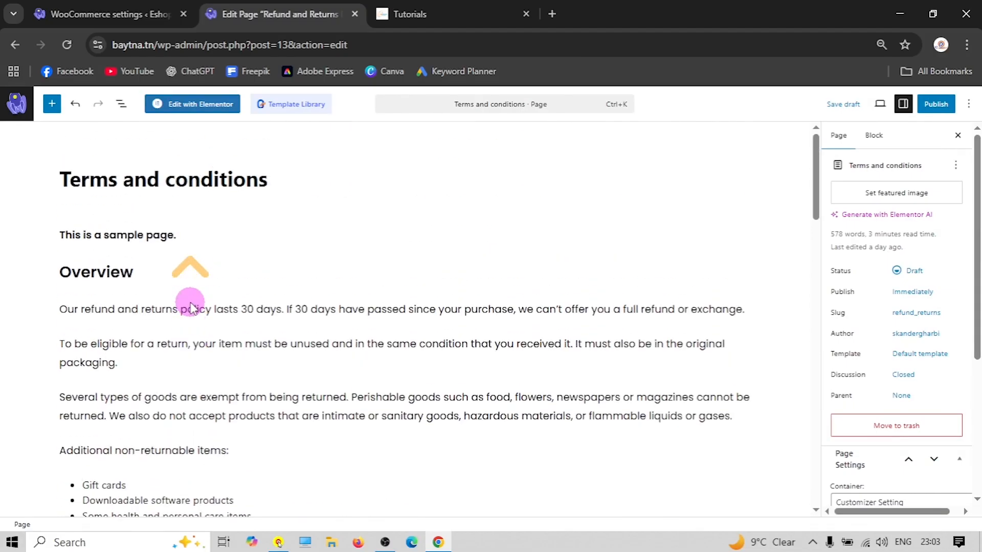
triple_click(139, 235)
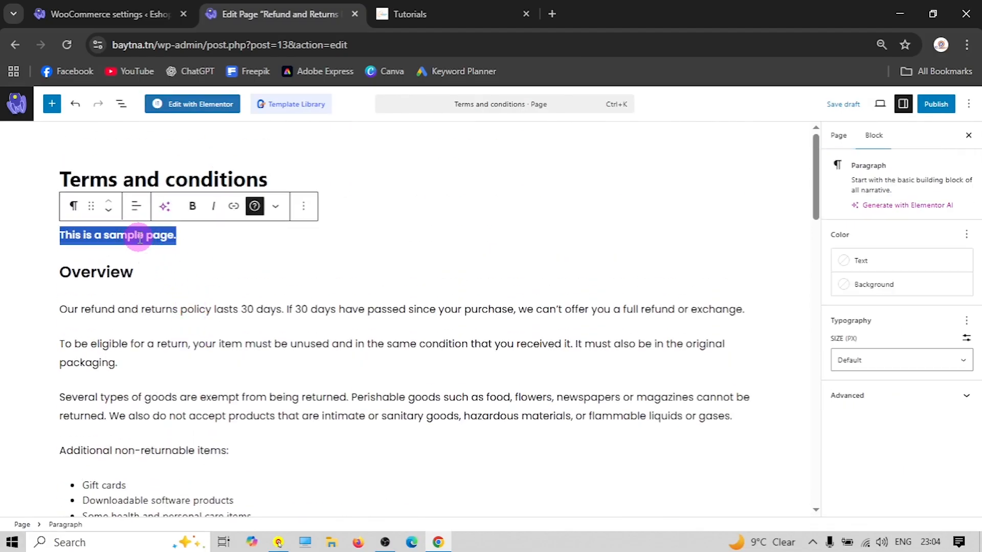
key(BackSpace)
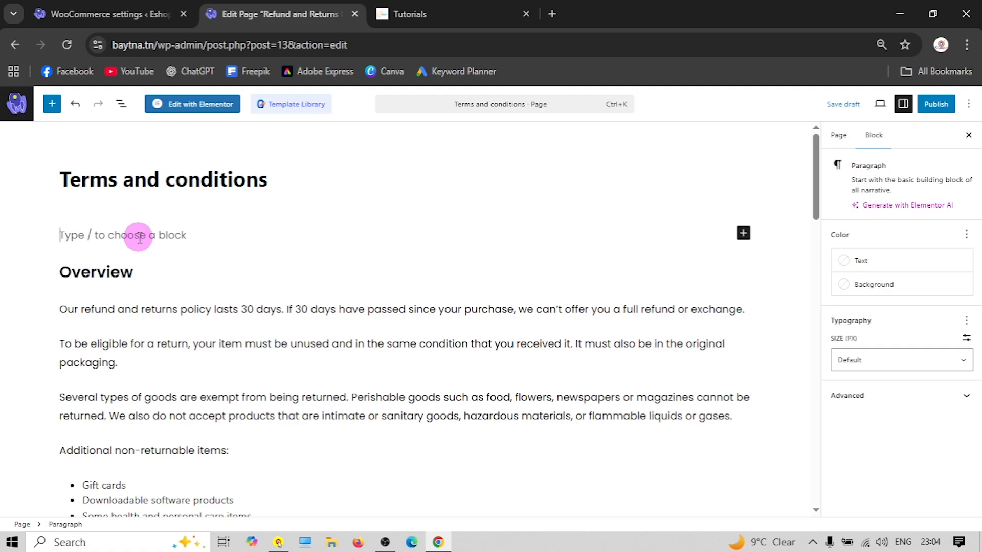
key(BackSpace)
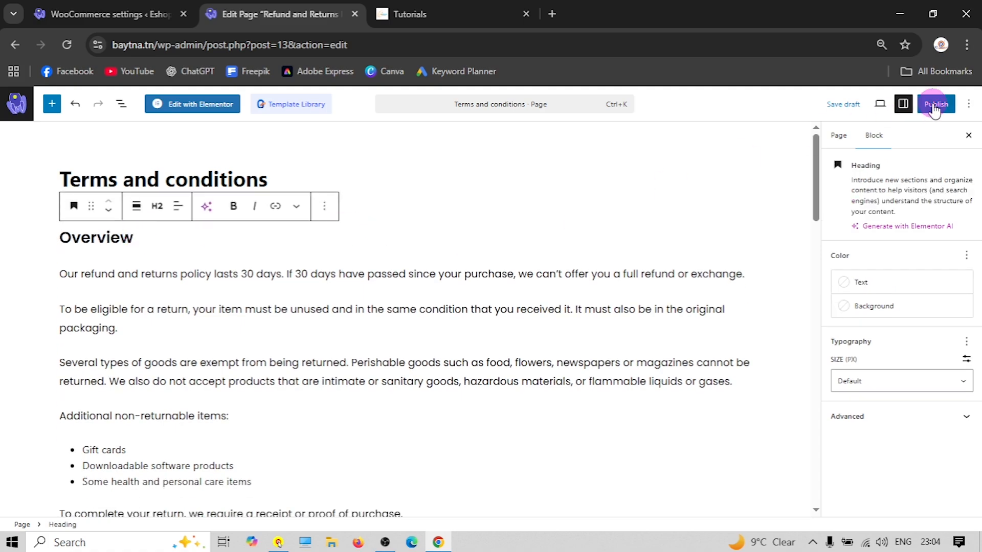
Publish the page and return to the Pages list
click(934, 106)
click(954, 104)
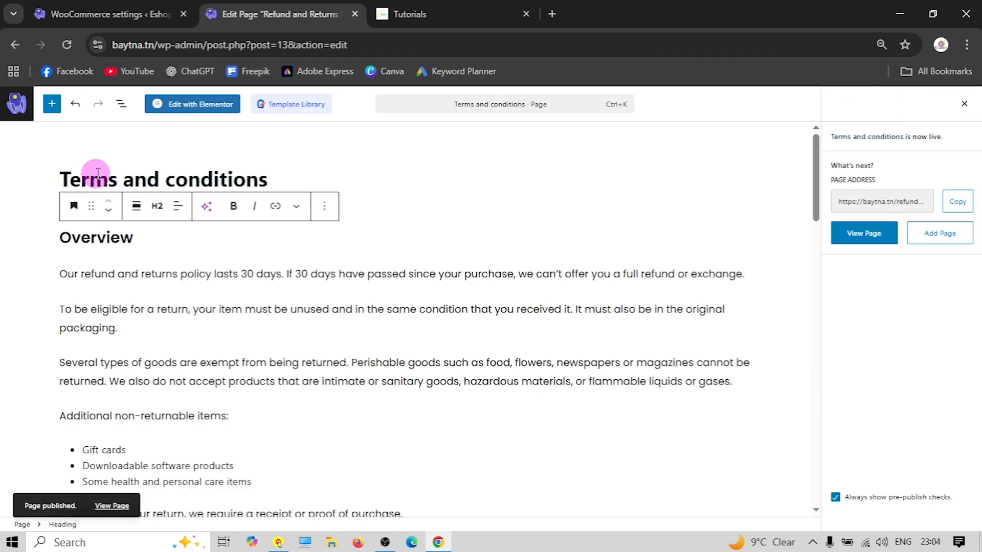
click(14, 47)
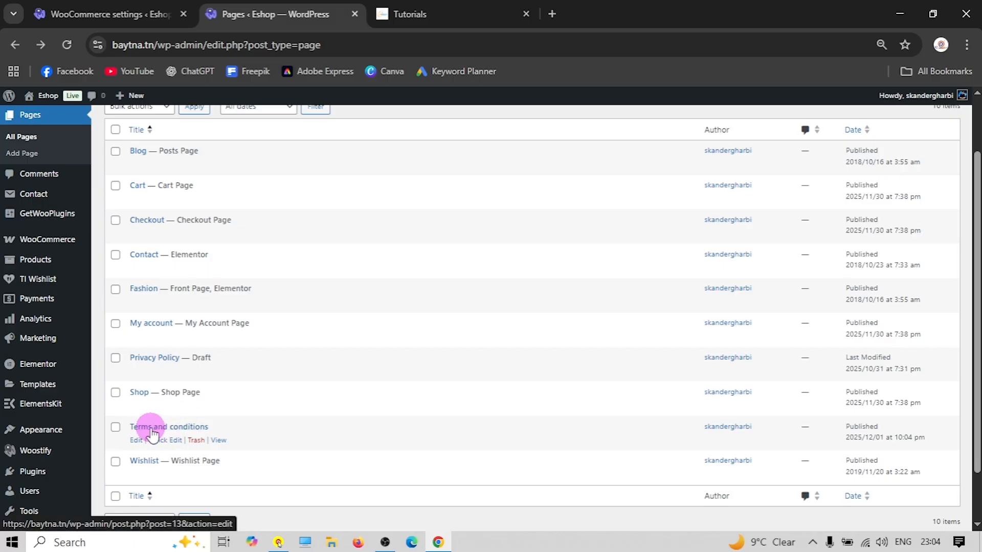
Search 'te', assign Terms and conditions (ID: 13) as the terms page, and save
click(110, 14)
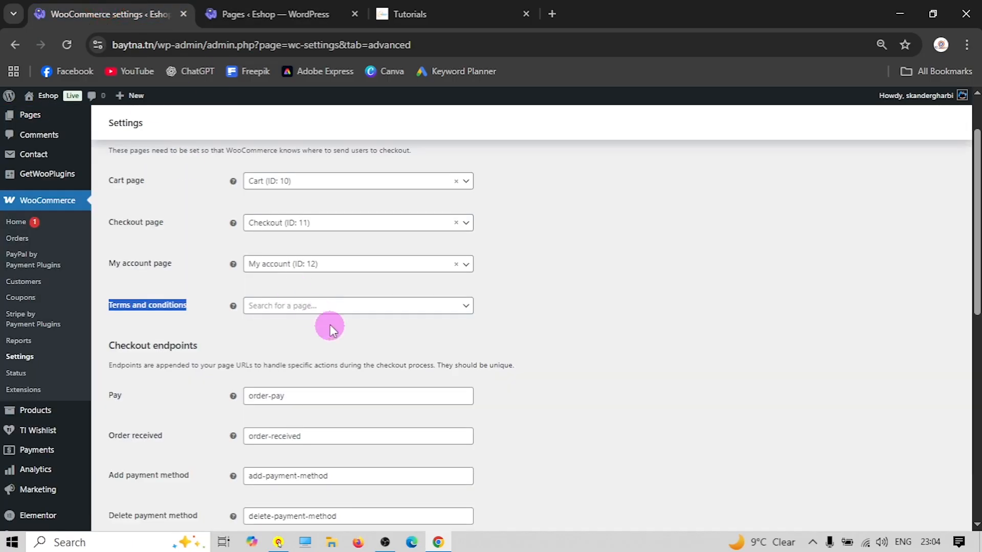
click(309, 306)
text(te)
click(291, 389)
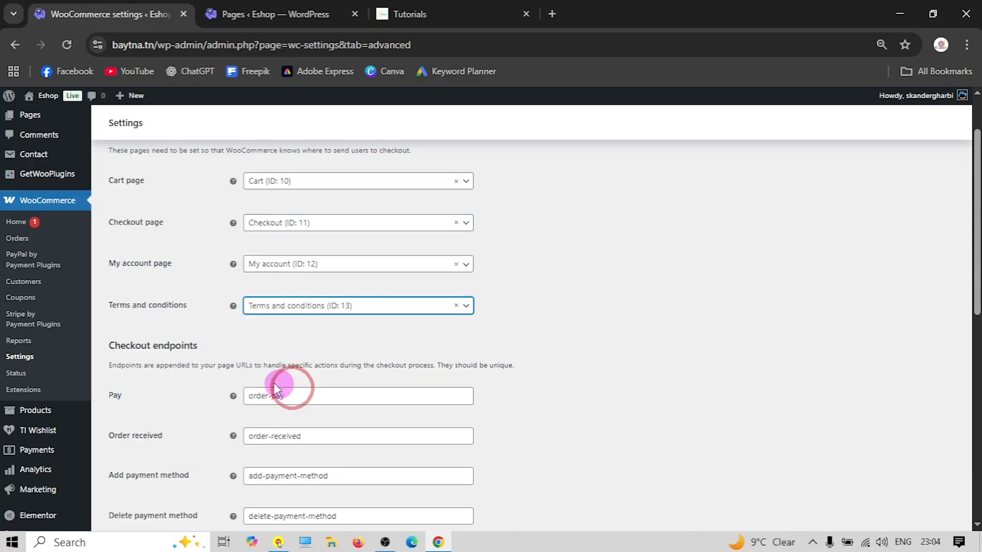
scroll(168, 404, down, 10)
click(139, 486)
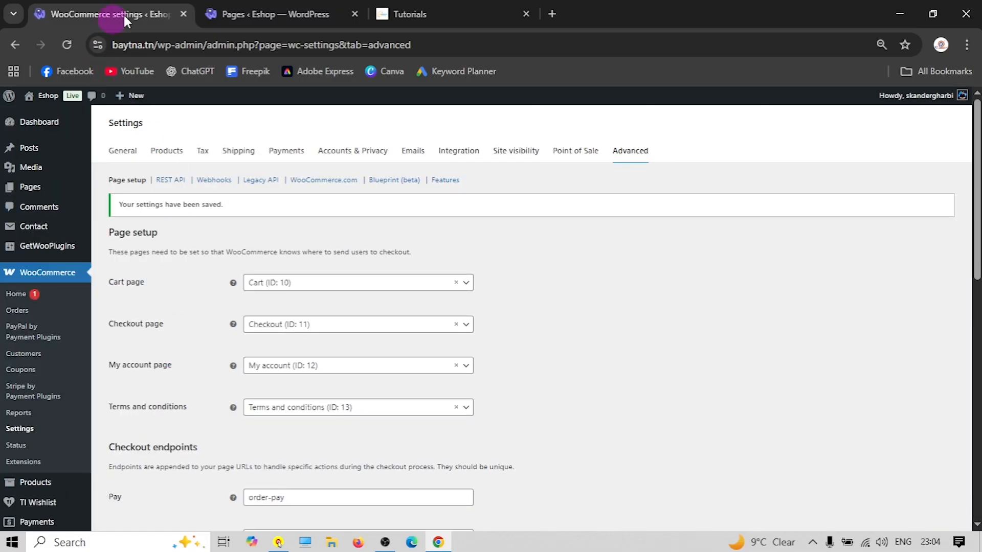
Cross-check the pages list against the saved WooCommerce page setup
click(264, 14)
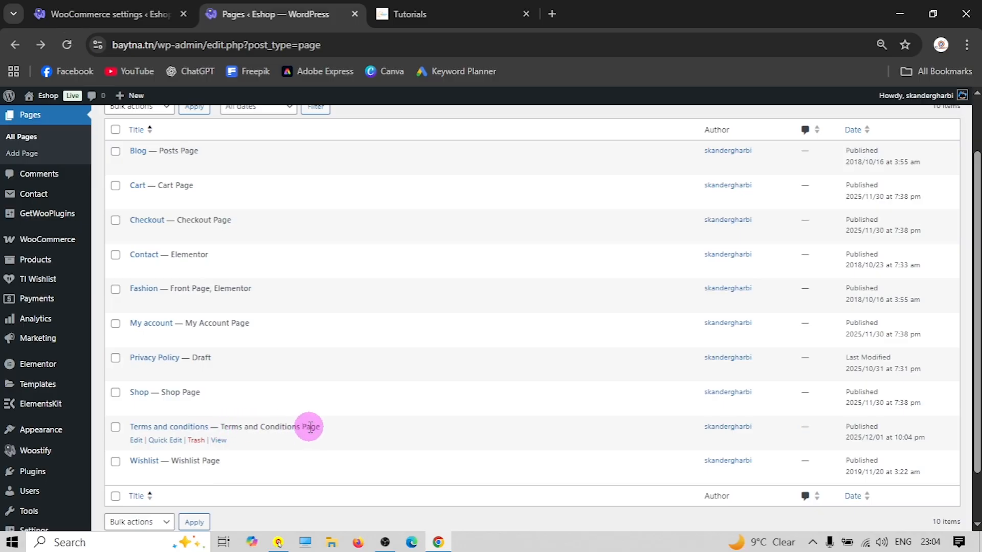
click(146, 14)
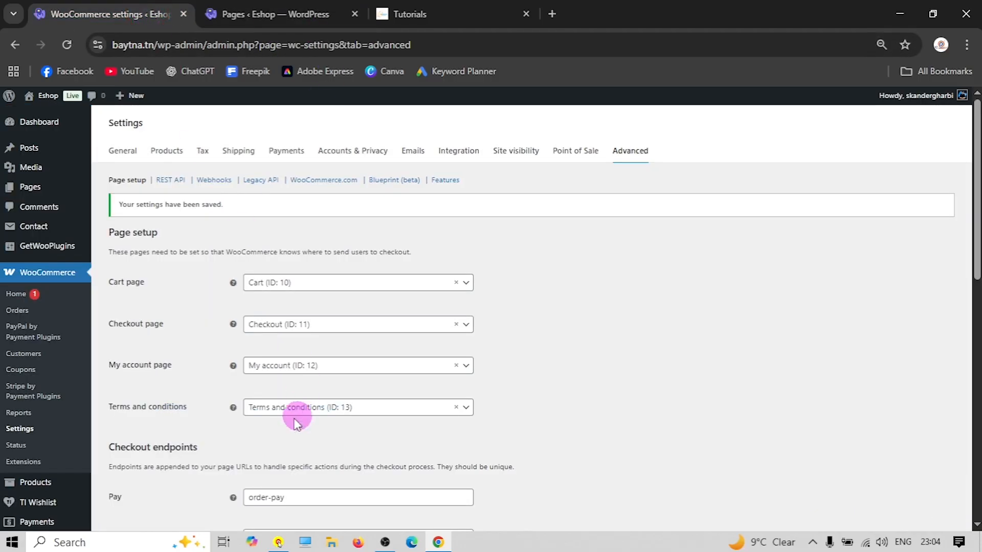
click(266, 14)
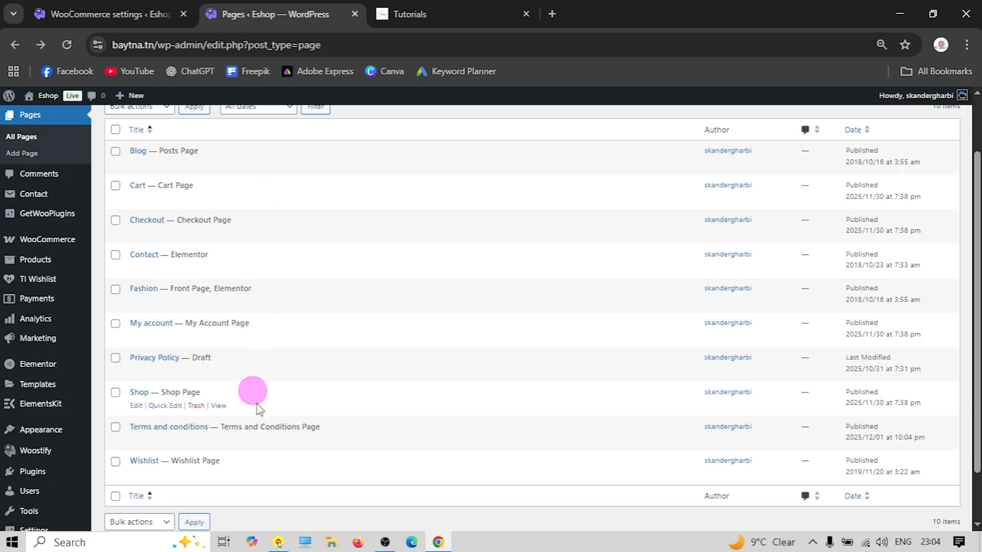
click(110, 13)
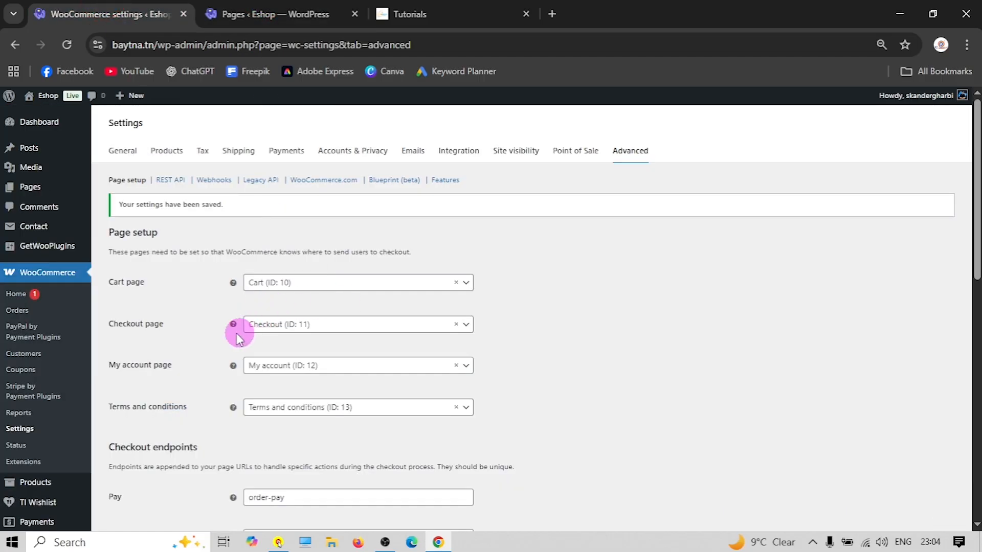
scroll(200, 312, down, 4)
scroll(198, 313, up, 4)
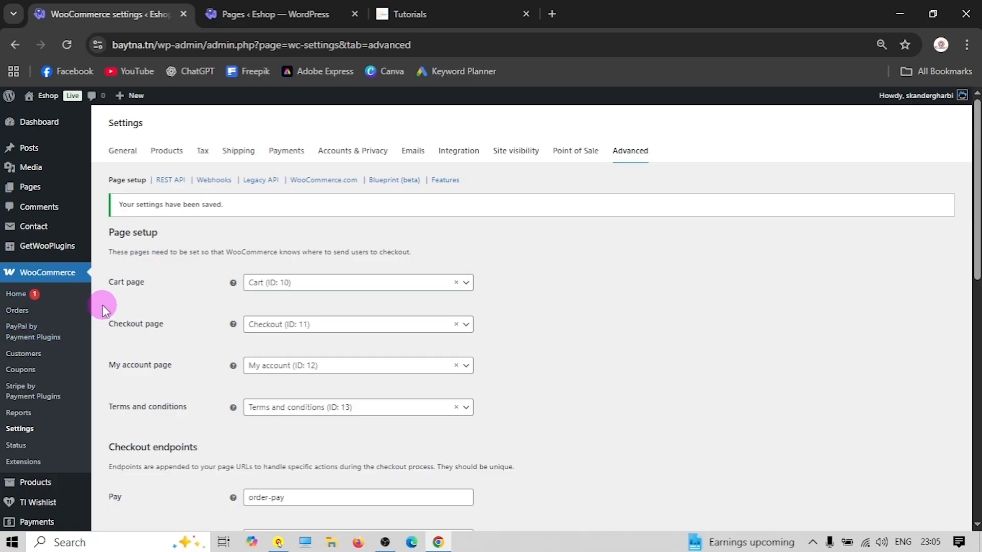
scroll(145, 306, down, 2)
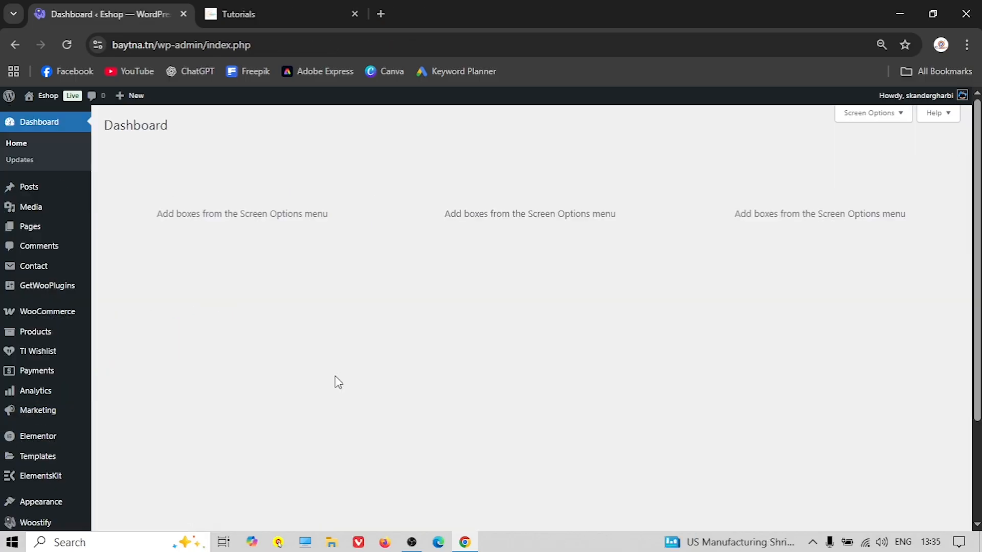
On the demo T-Shirt page, choose the Blue colour and Medium size
click(270, 14)
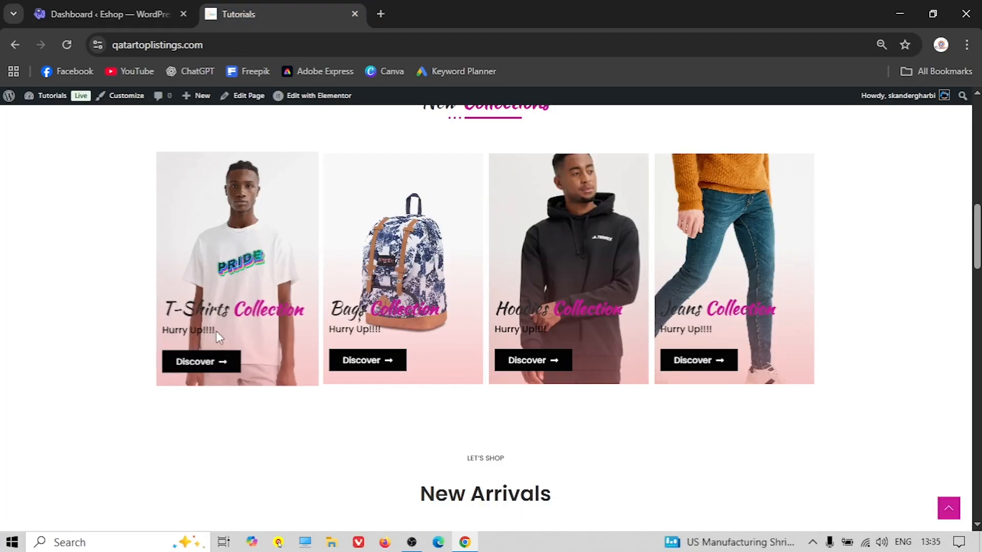
scroll(177, 328, down, 4)
scroll(156, 320, down, 3)
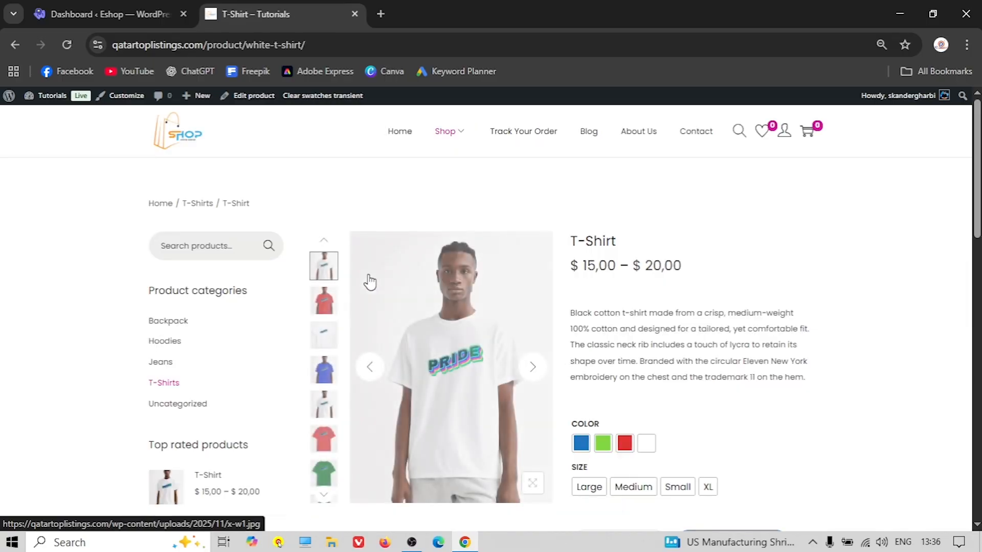
scroll(369, 281, down, 1)
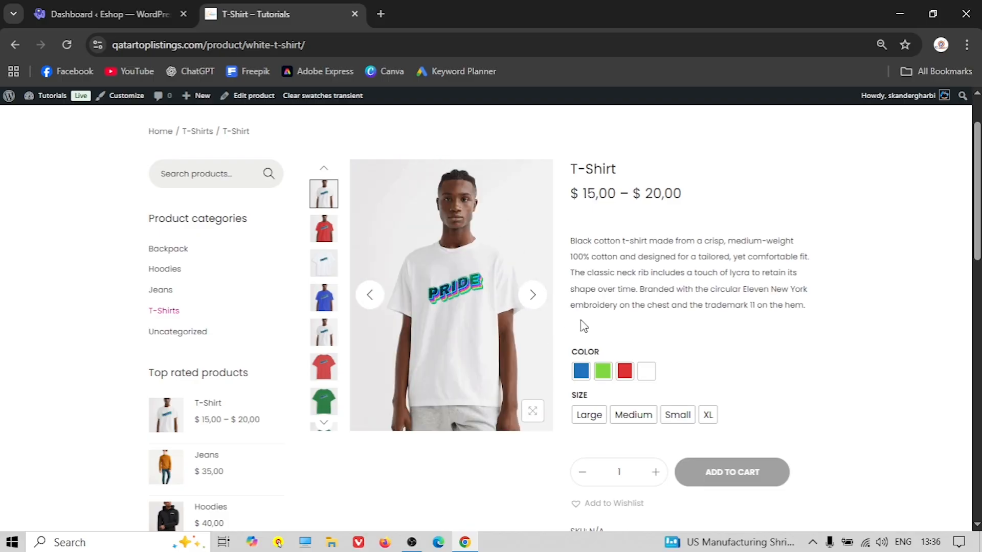
click(581, 370)
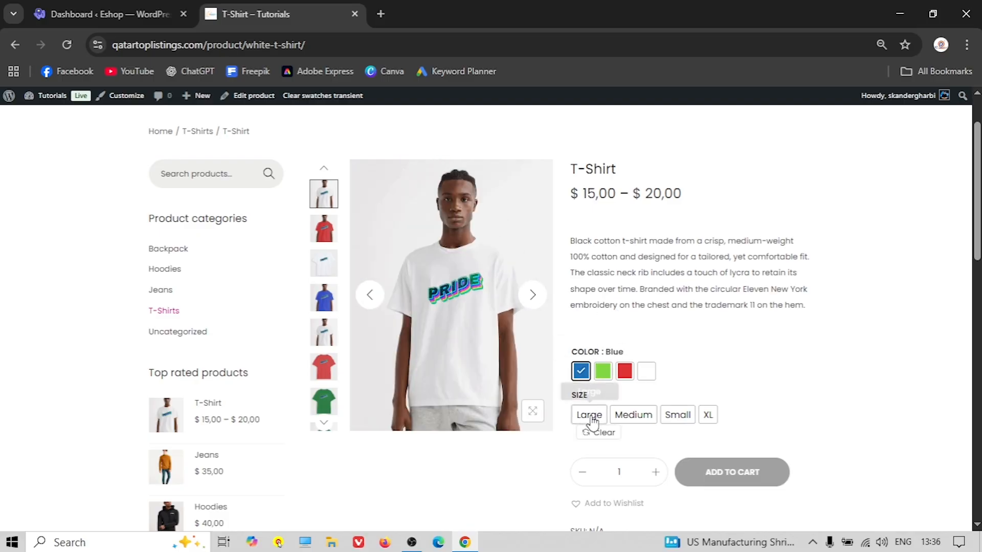
click(621, 419)
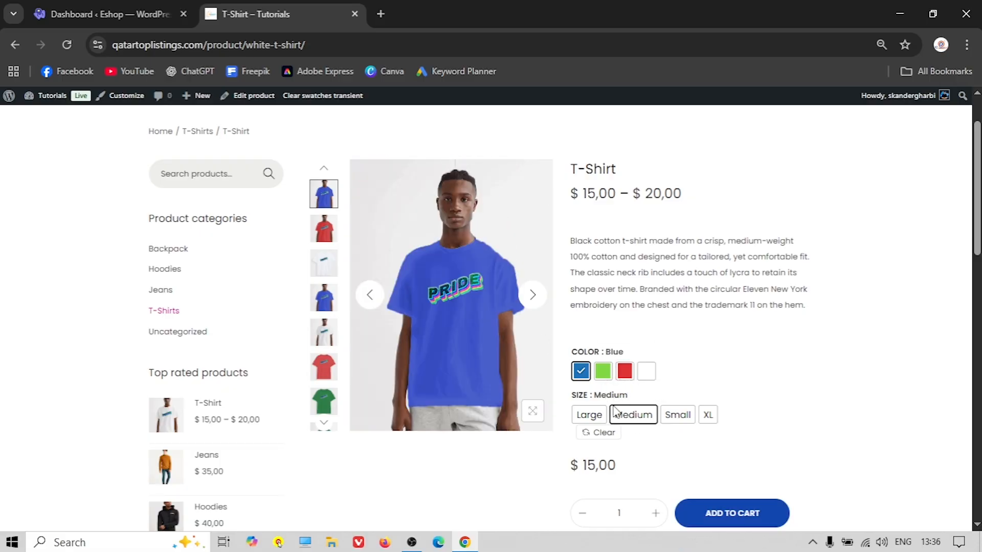
Try Green, Red and White colours and Large, Medium, Small, XL sizes, then return to admin
click(605, 373)
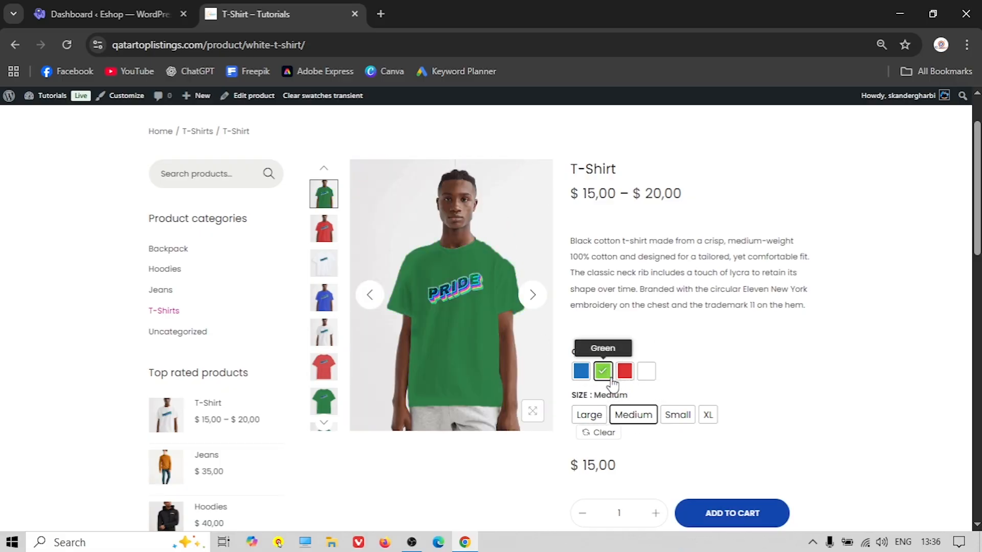
click(625, 372)
click(642, 374)
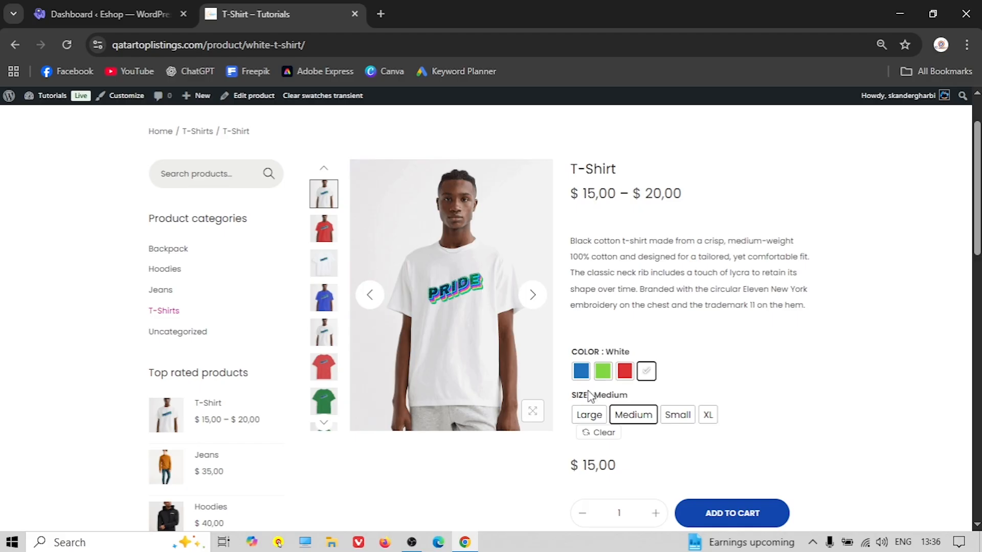
click(588, 414)
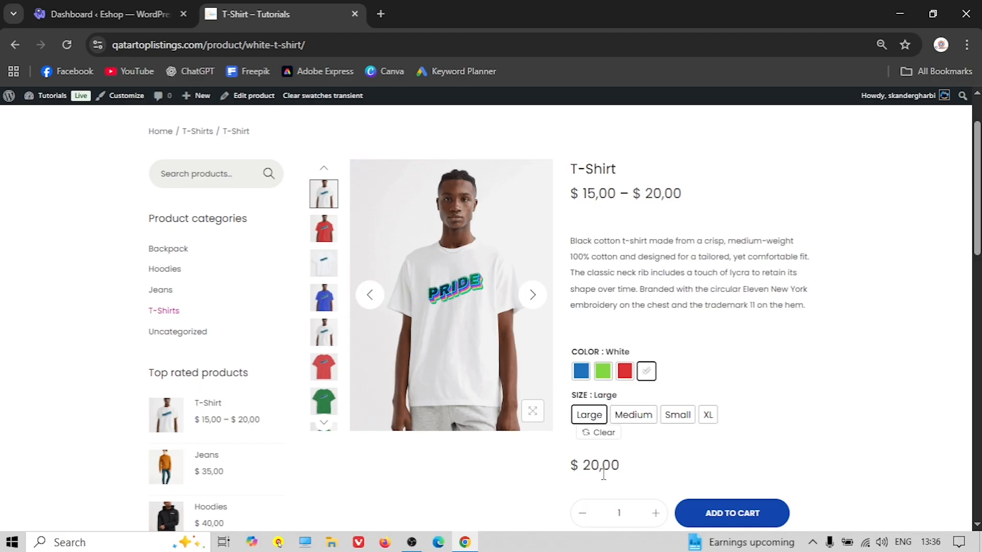
click(633, 416)
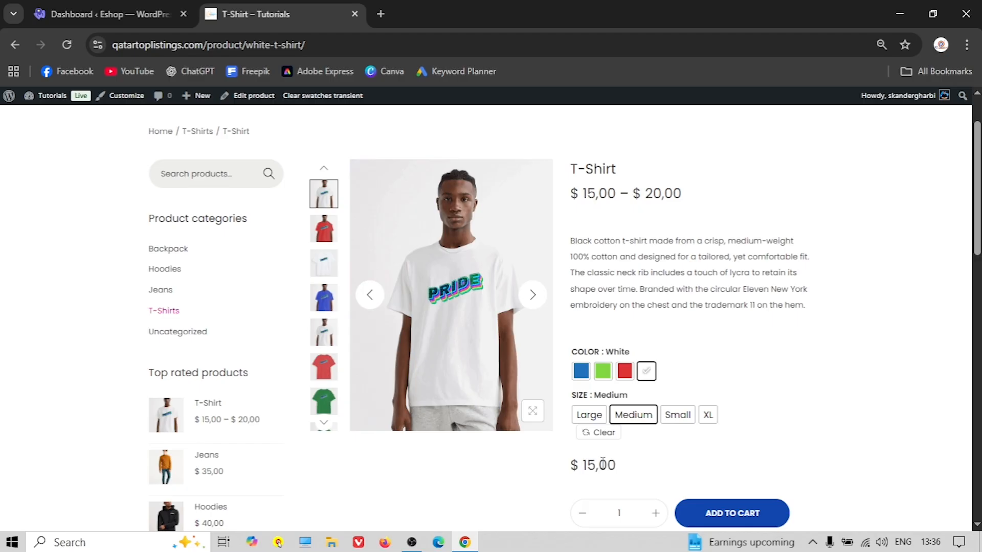
click(679, 418)
click(708, 416)
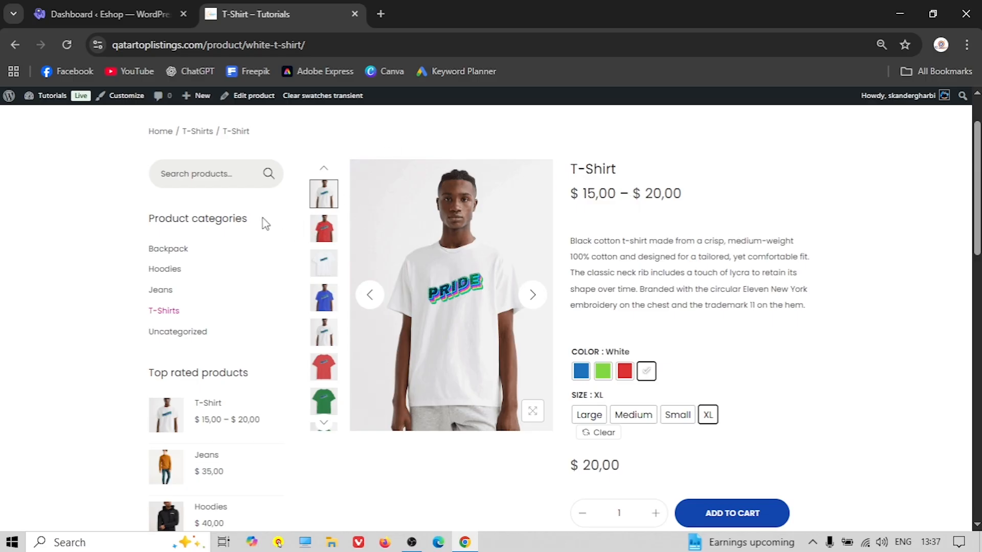
key(ctrl+Tab)
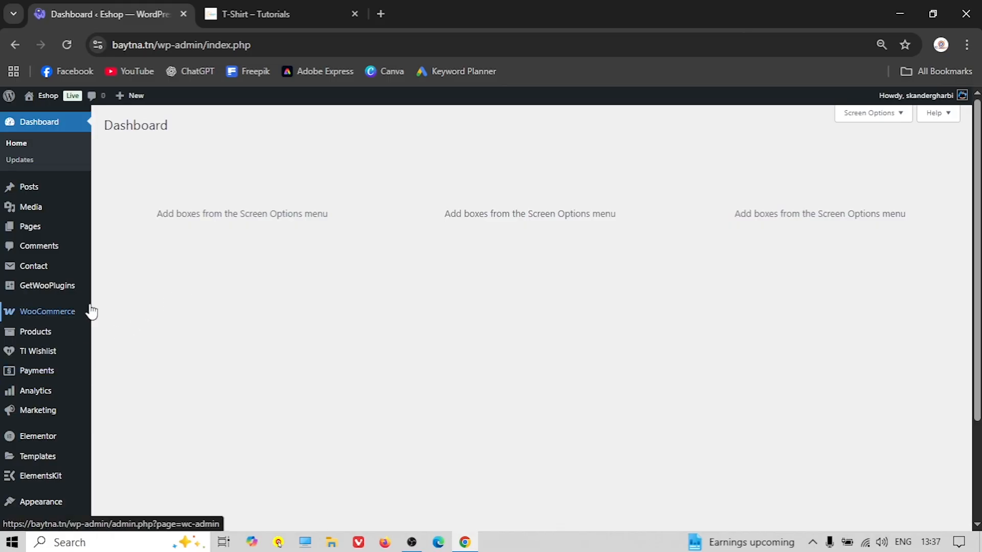
Move all seven products to the Trash with the Move to Trash bulk action
mouse_move(85, 312)
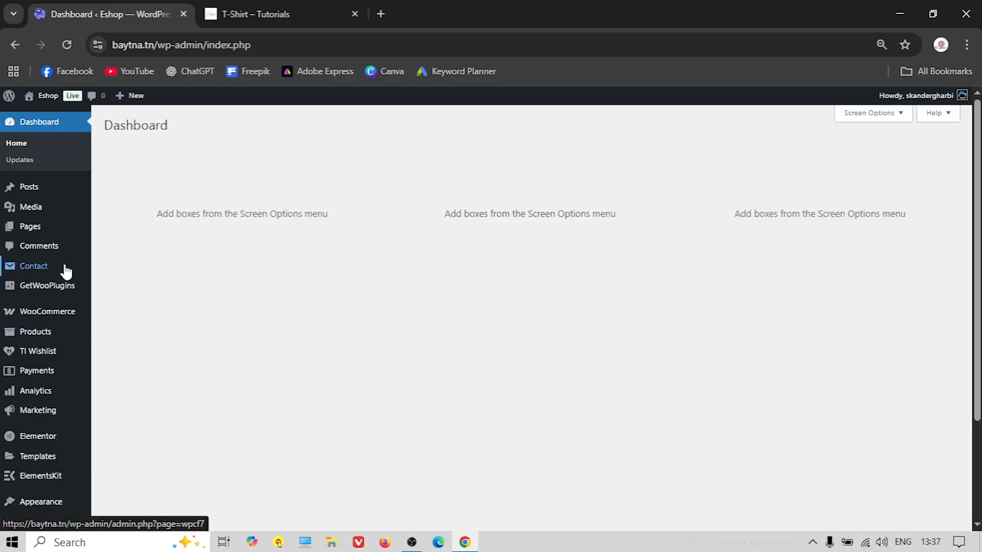
click(47, 338)
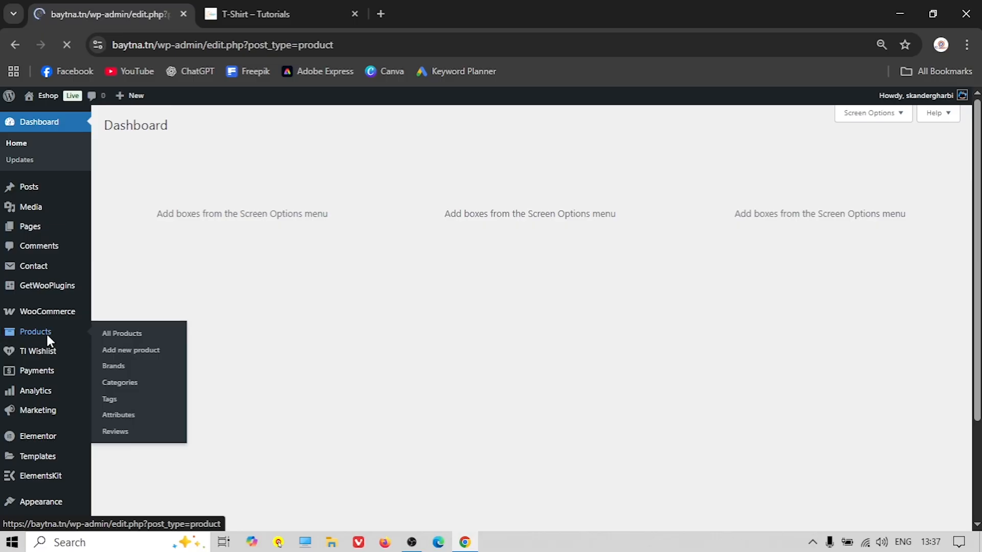
scroll(234, 285, down, 5)
scroll(208, 297, up, 4)
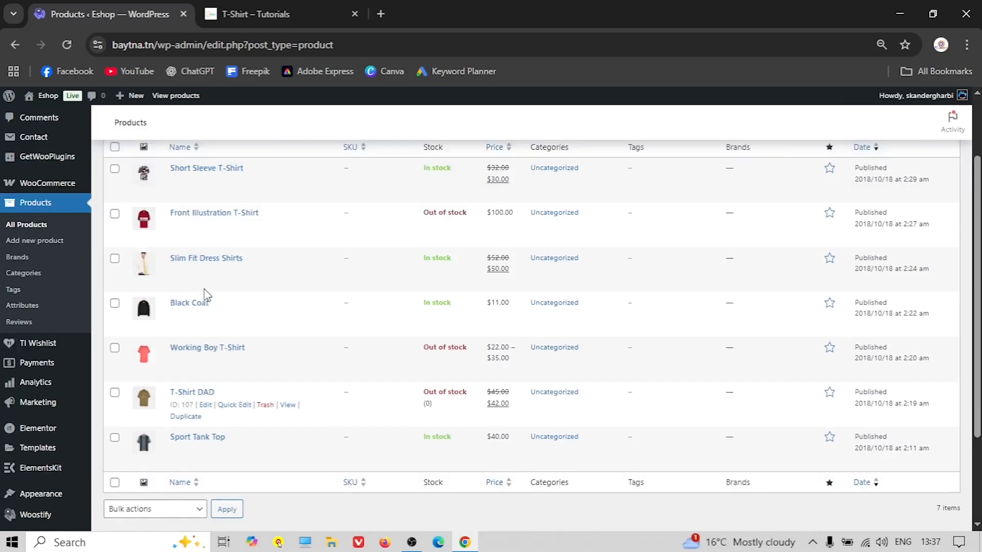
scroll(204, 292, down, 2)
scroll(205, 294, up, 2)
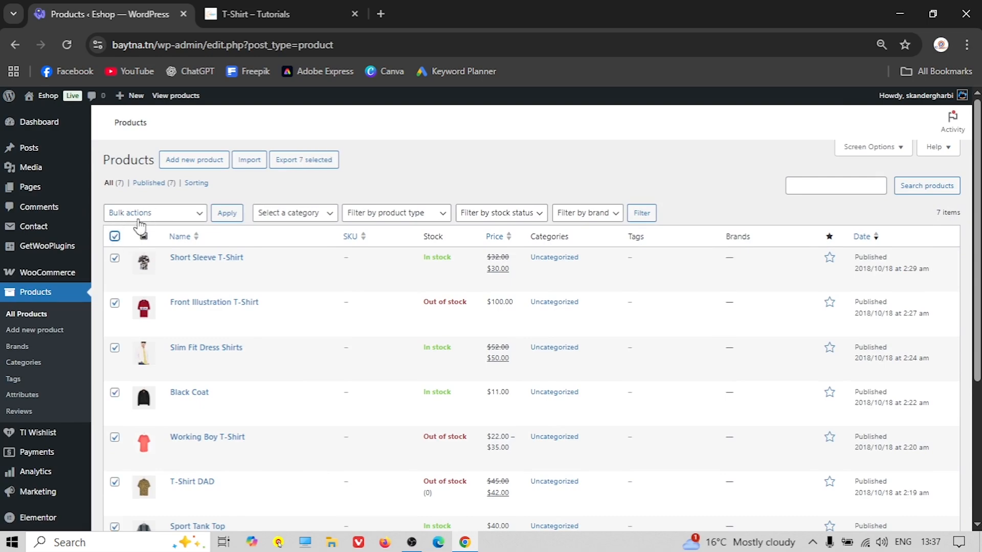
click(114, 235)
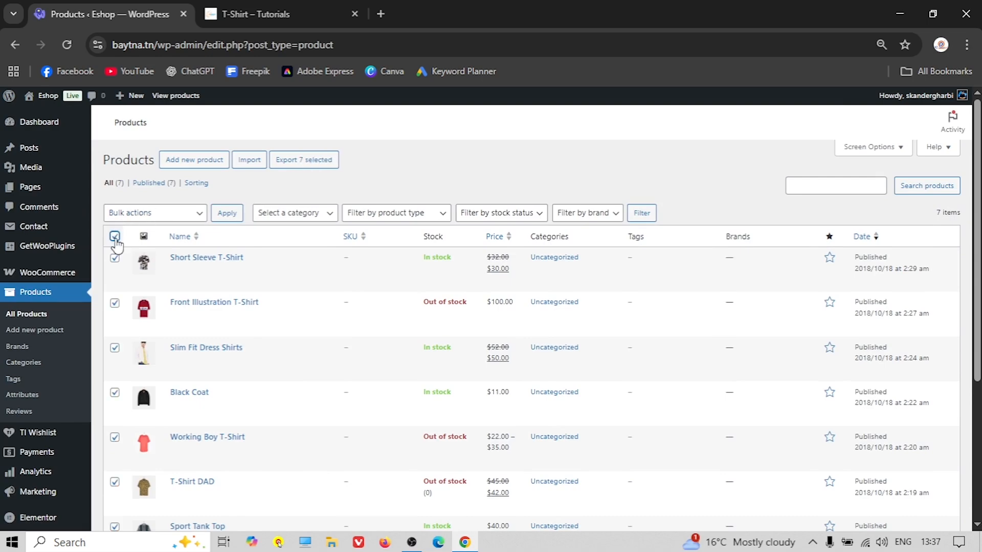
click(152, 213)
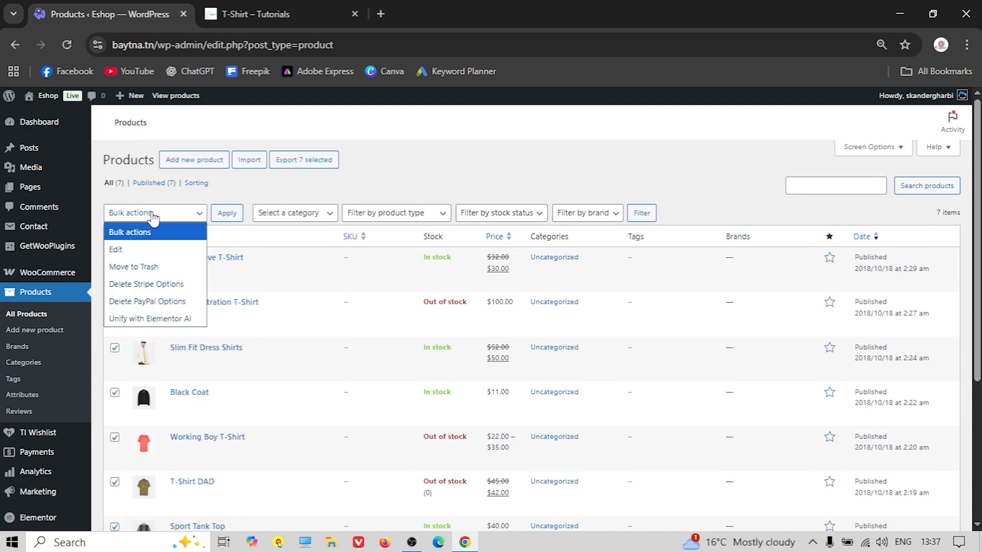
click(159, 267)
click(227, 212)
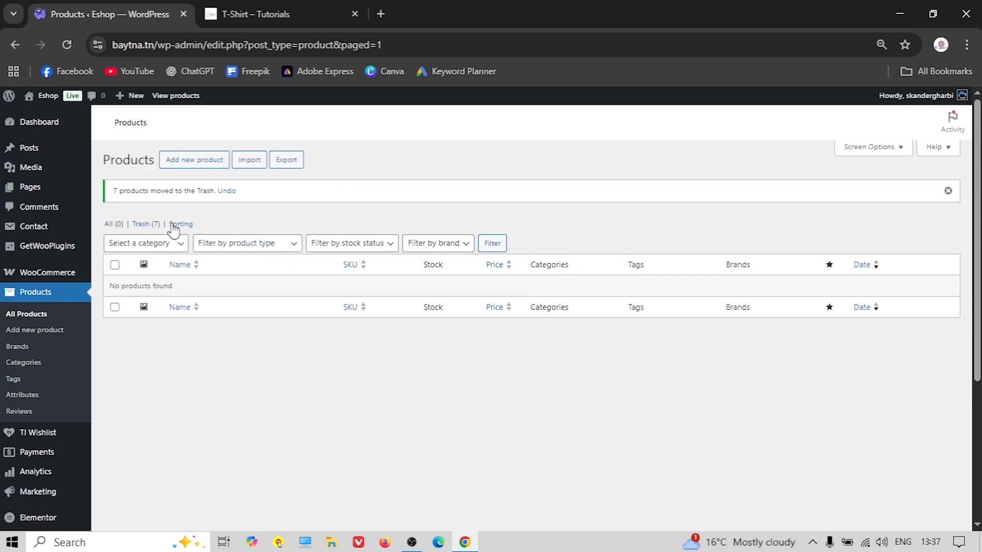
Permanently delete the seven trashed products from the Trash view
click(146, 225)
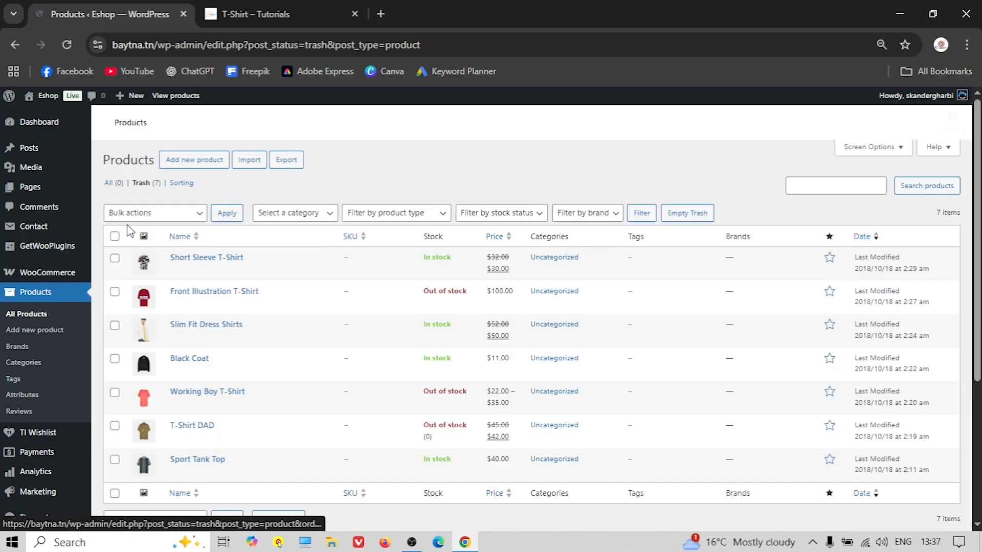
click(115, 237)
click(158, 213)
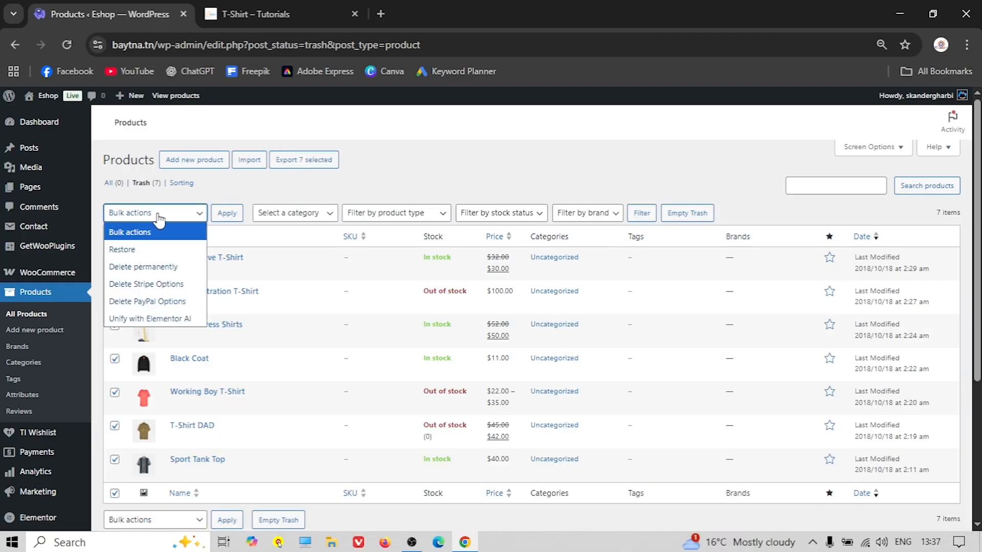
click(147, 267)
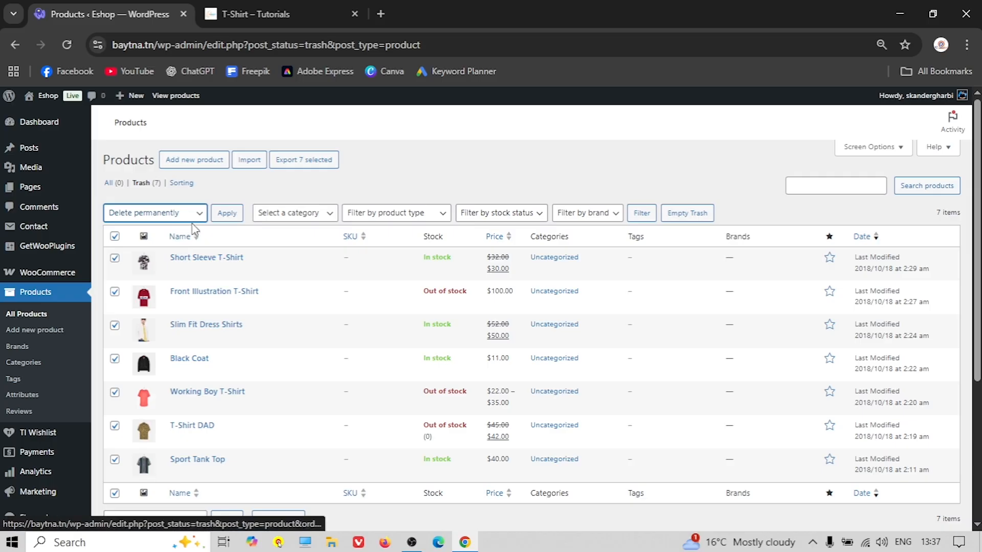
click(227, 214)
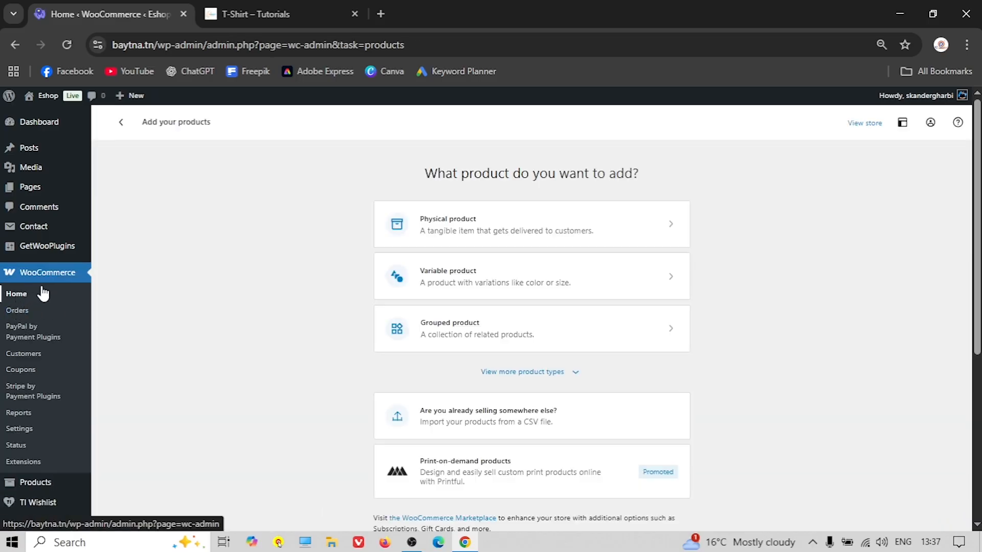
Browse Products > Categories and Products > Tags, then switch to the T-Shirt – Tutorials tab
scroll(41, 373, down, 1)
click(37, 413)
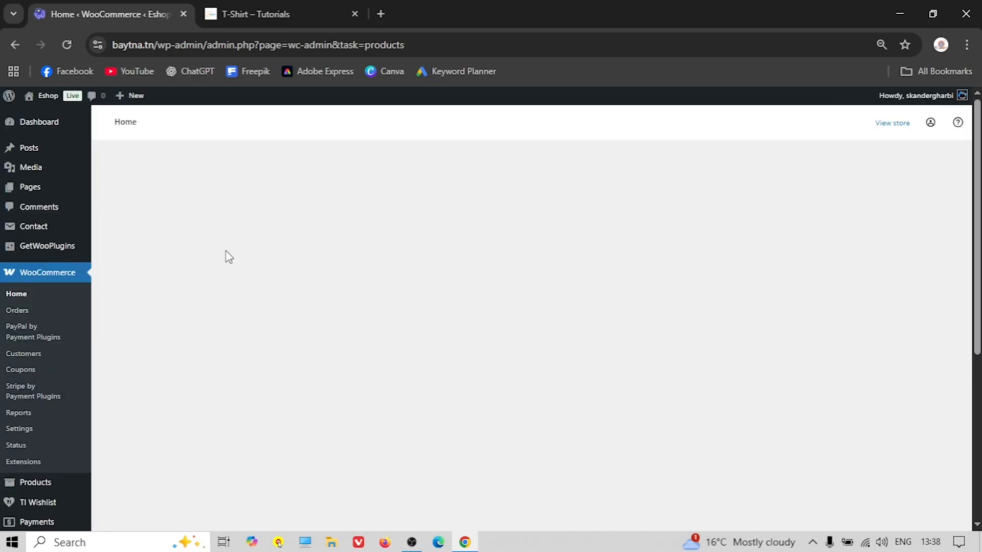
mouse_move(36, 482)
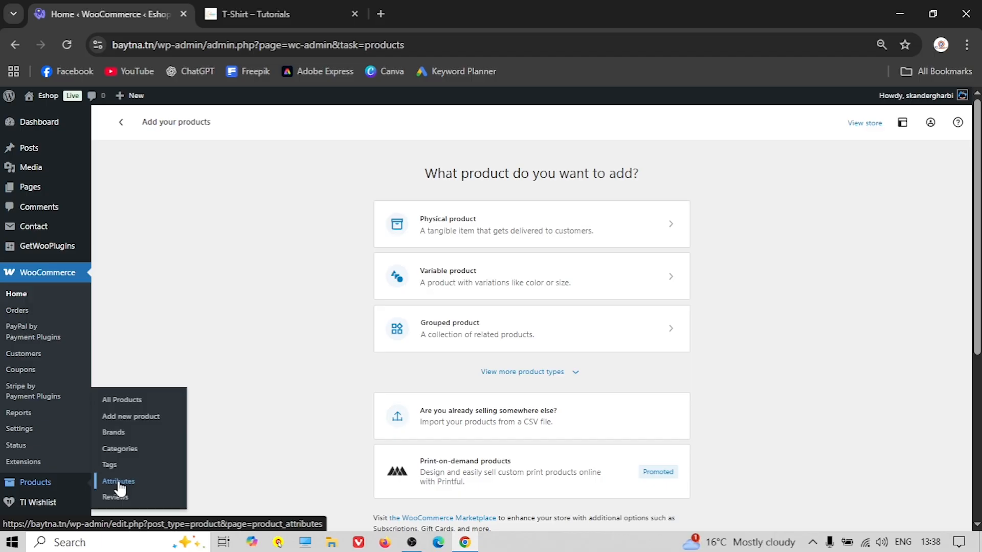
click(129, 453)
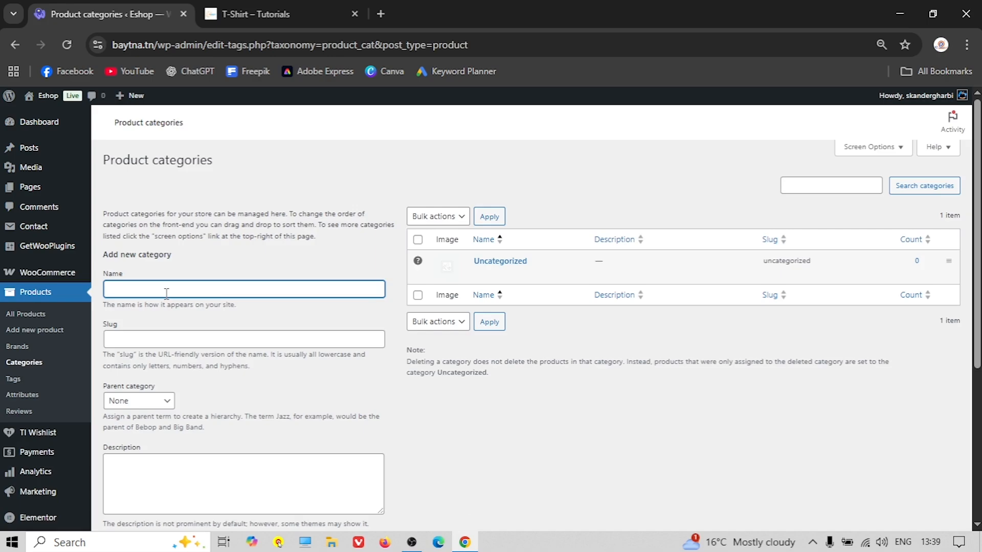
click(13, 379)
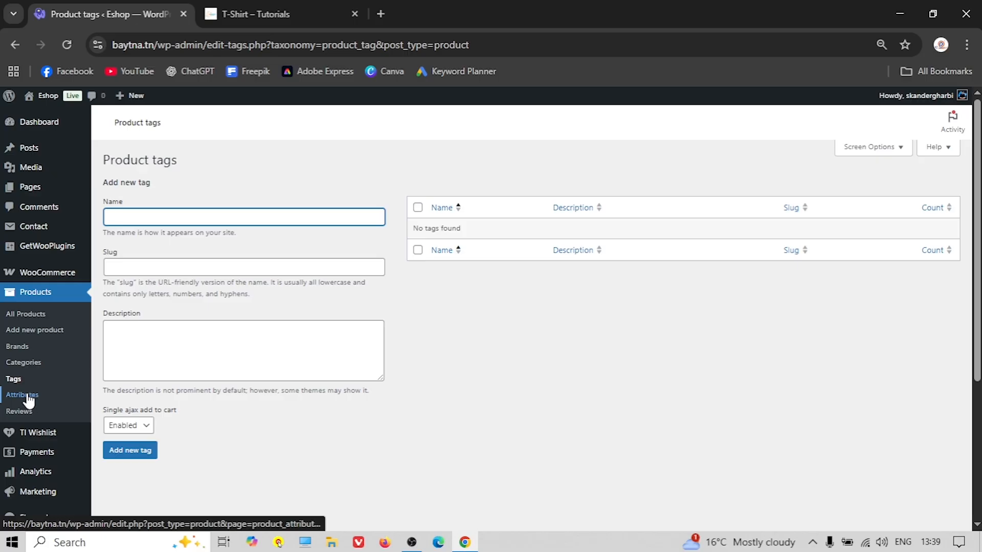
click(258, 14)
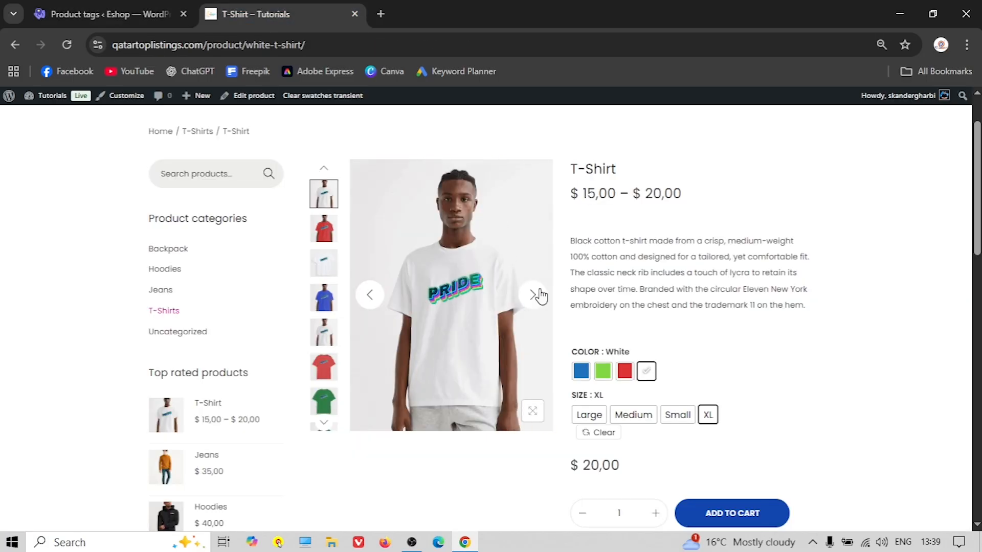
Select the COLOR and SIZE labels on the demo page, then open Products > Attributes
double_click(585, 353)
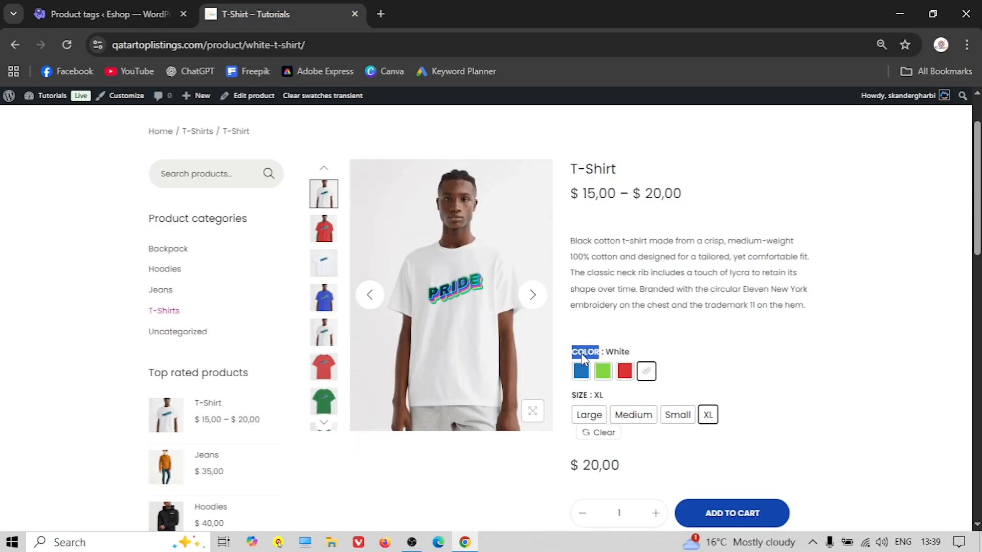
click(583, 402)
double_click(587, 354)
click(578, 397)
double_click(579, 396)
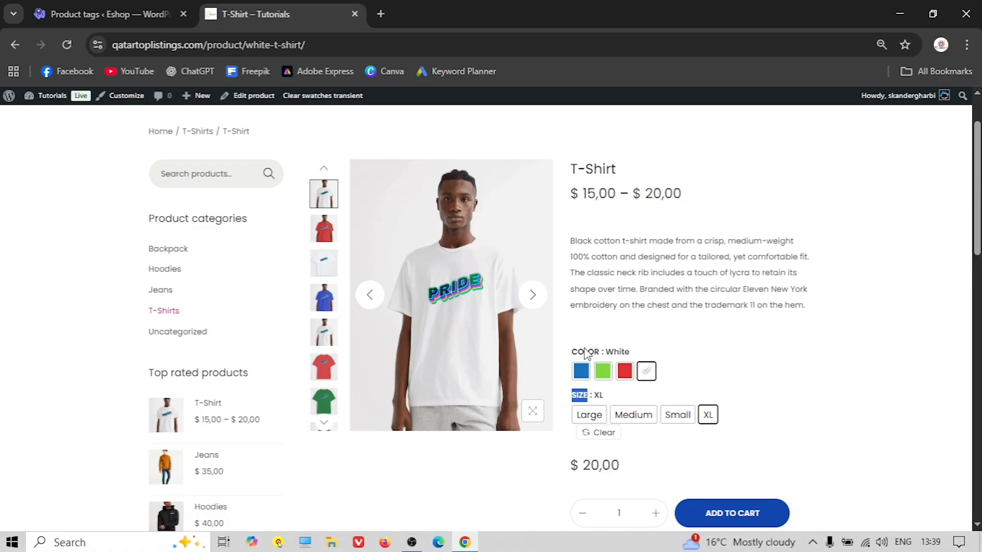
click(107, 14)
click(22, 396)
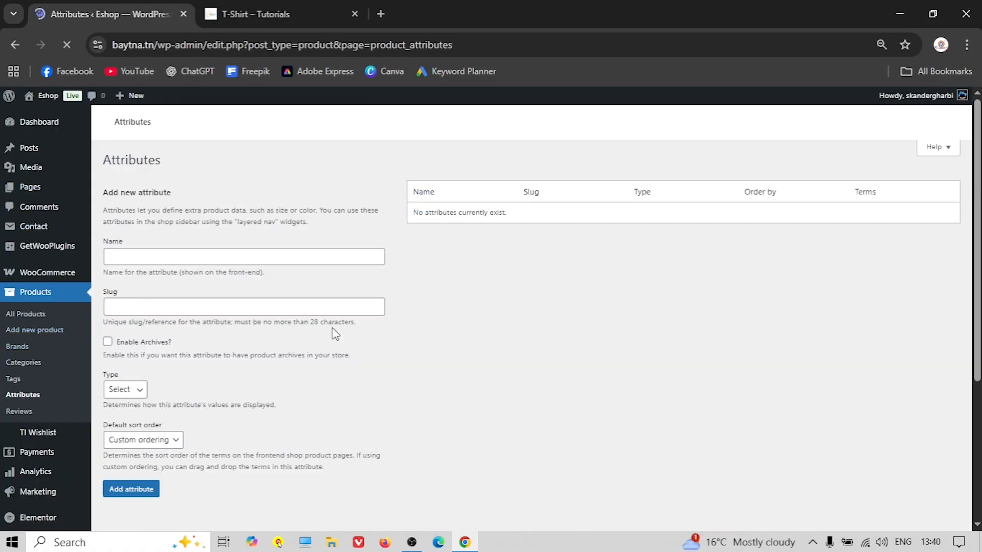
Add attribute 'Color' with Enable Archives ticked and type set to Color
click(251, 14)
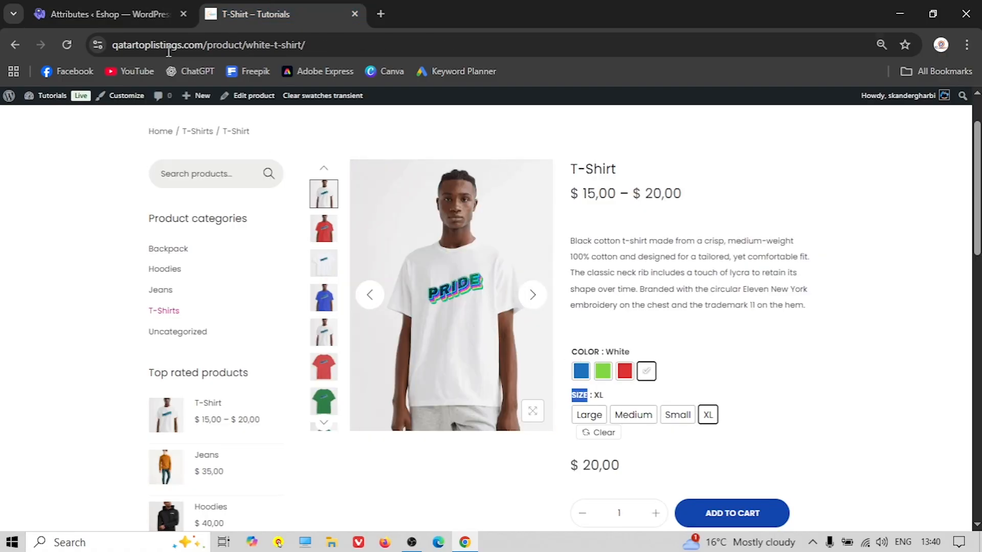
click(107, 14)
click(149, 255)
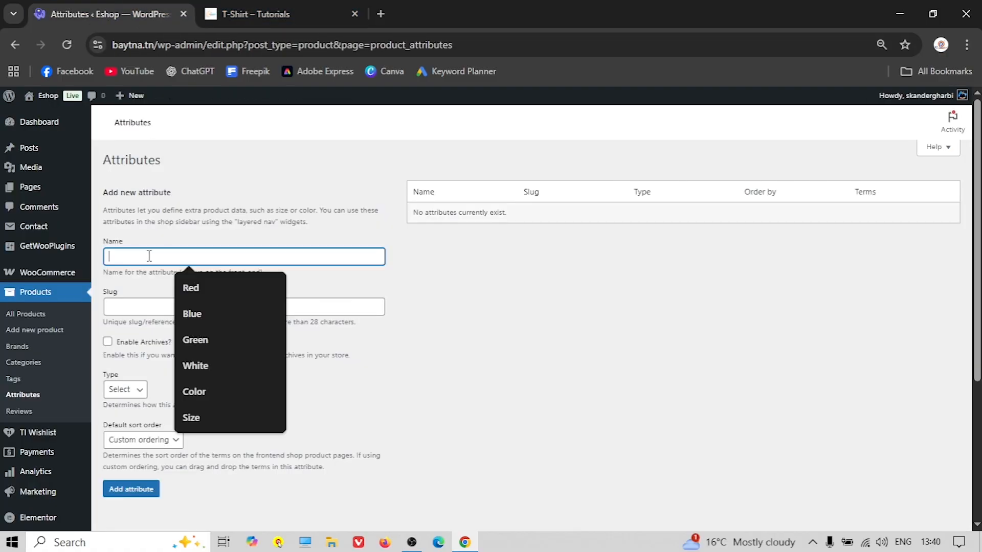
text(Color)
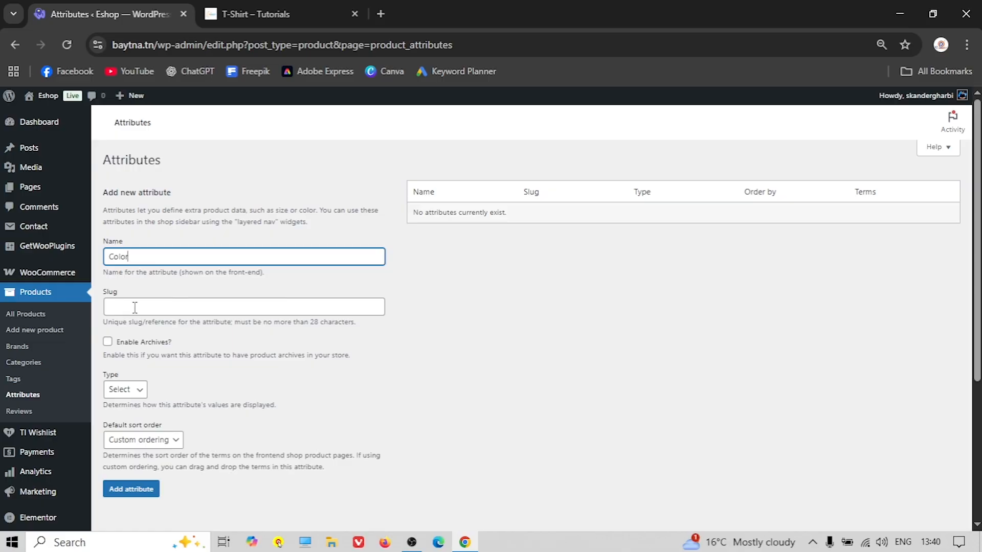
click(108, 342)
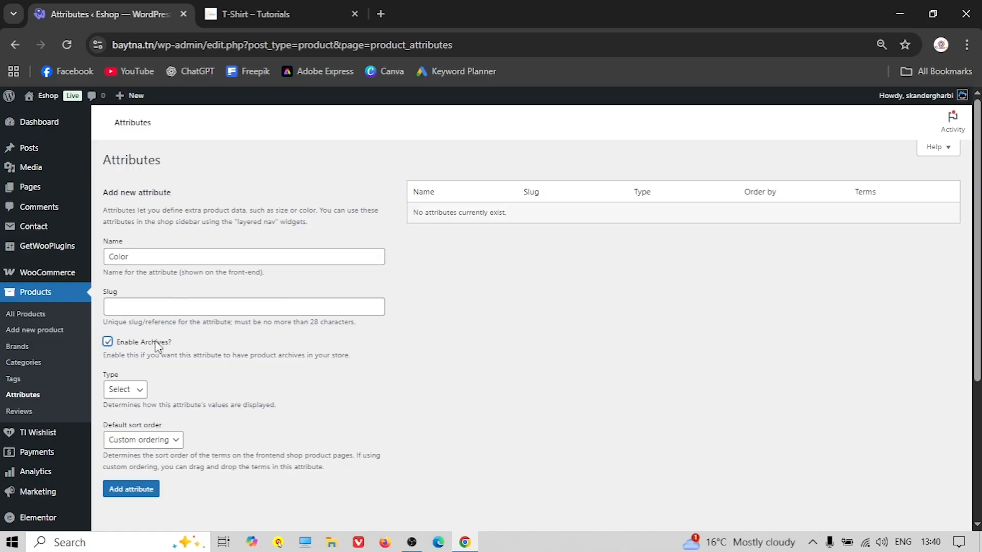
click(125, 390)
click(120, 424)
click(143, 491)
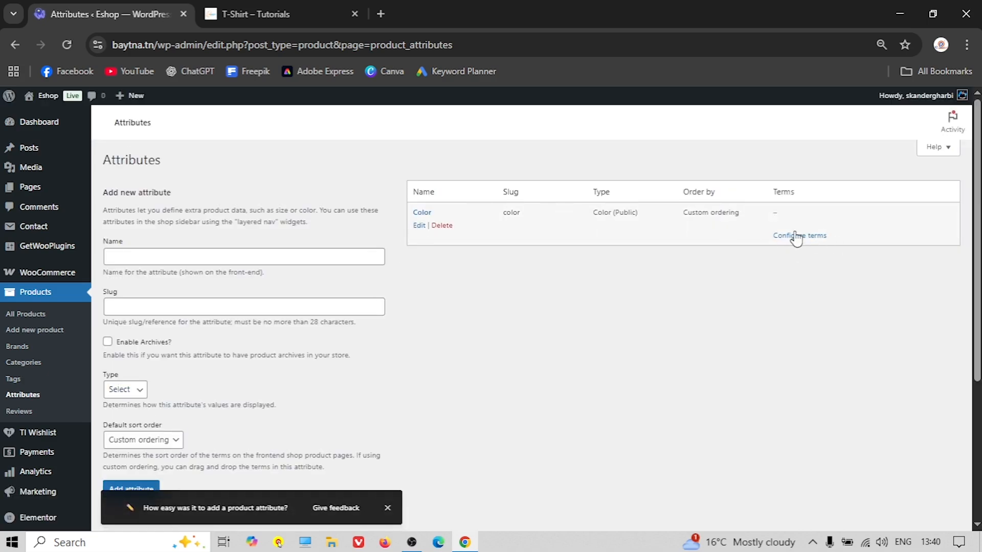
Add a Blue colour term with a blue swatch colour
click(426, 213)
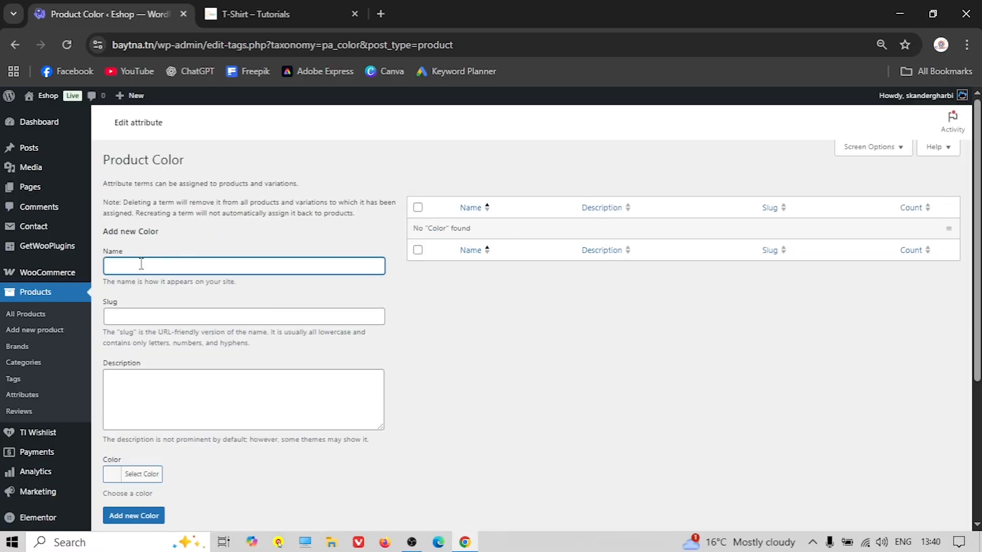
click(256, 14)
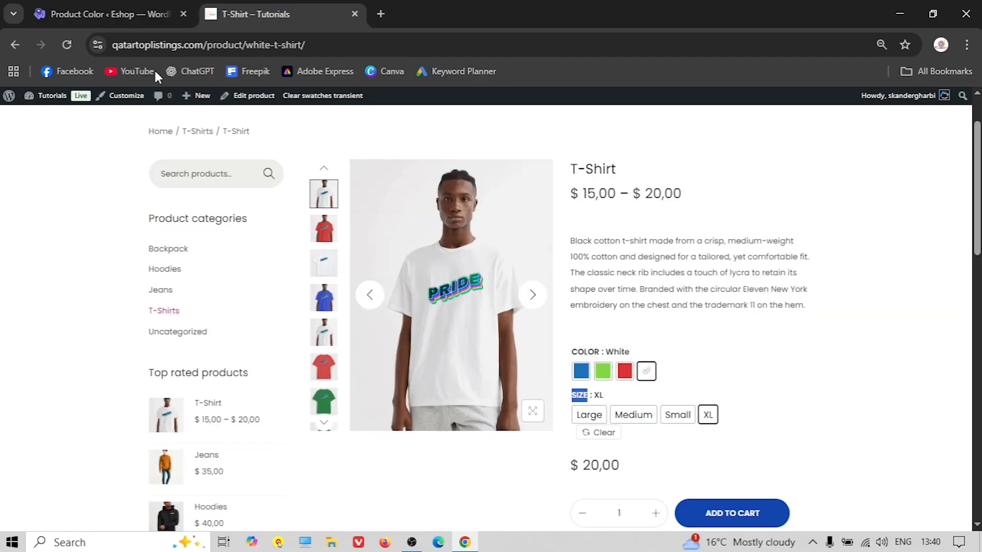
click(94, 16)
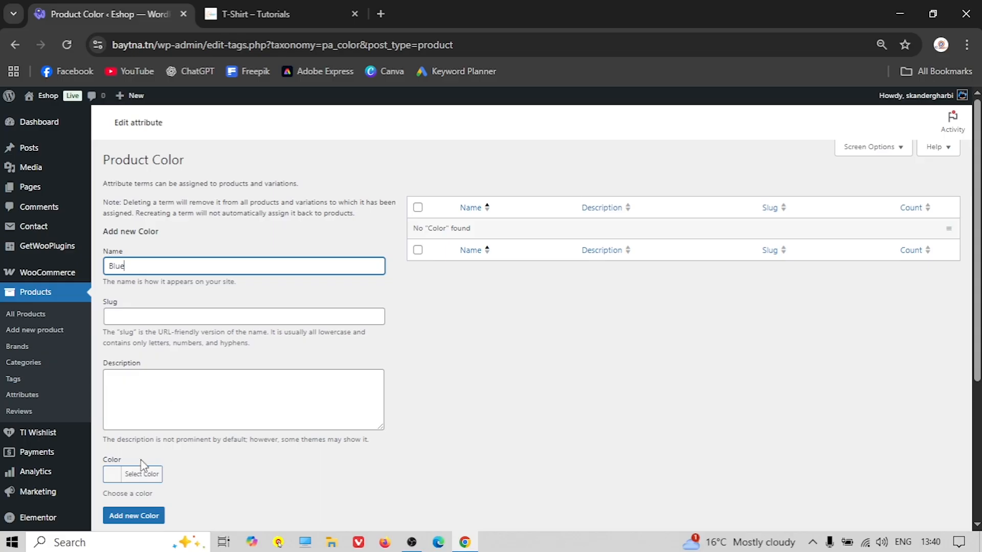
click(112, 476)
scroll(134, 419, down, 4)
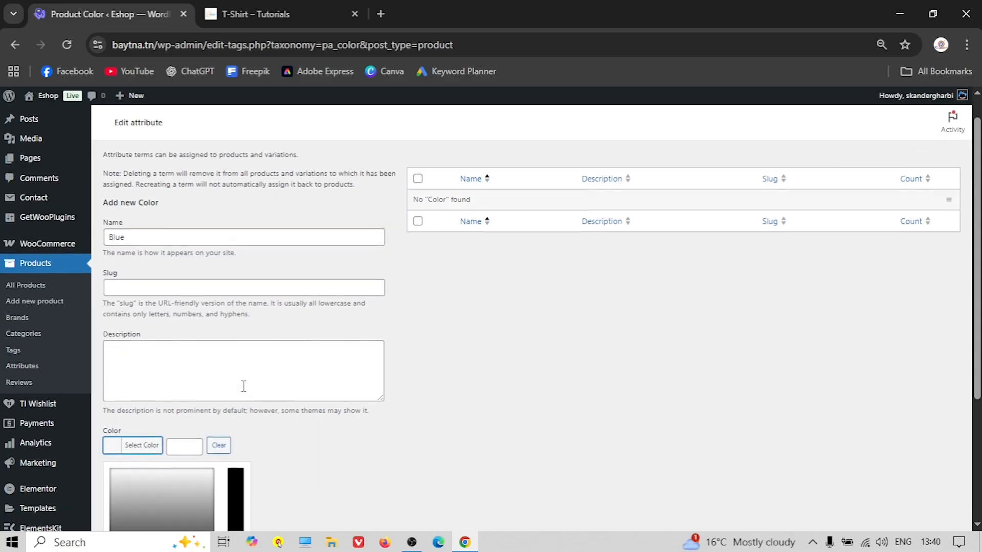
click(195, 395)
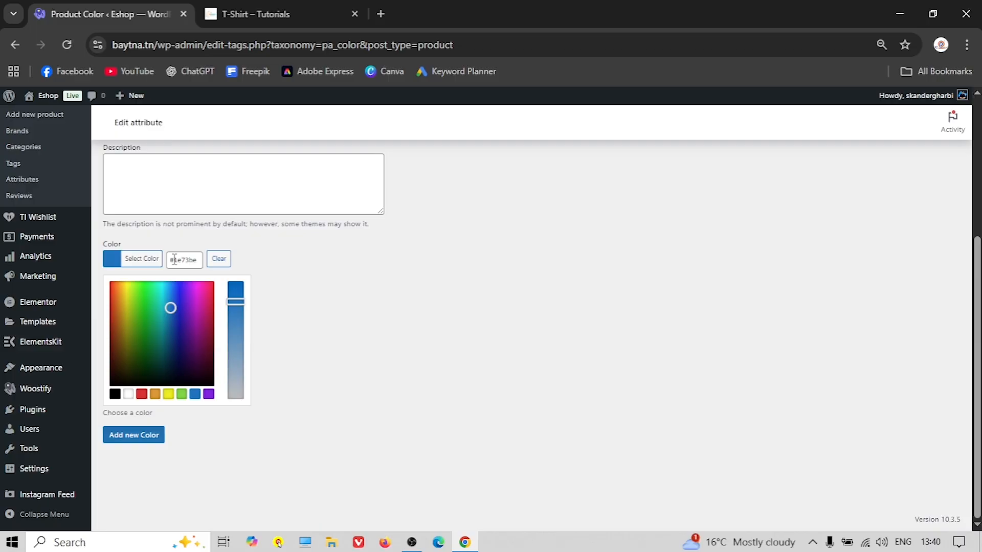
scroll(267, 412, up, 3)
scroll(256, 419, down, 3)
click(129, 439)
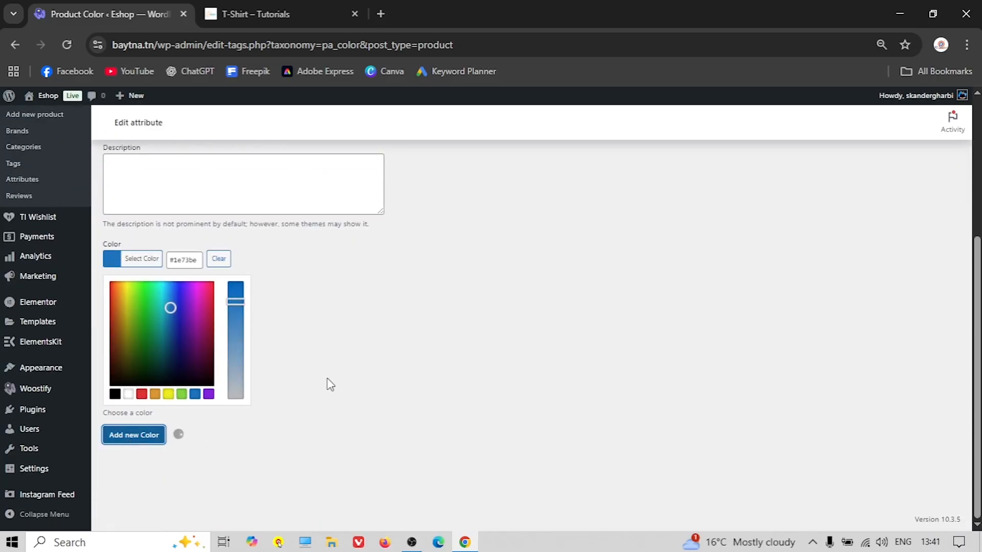
Add a Green colour term with the preset green swatch colour
click(260, 20)
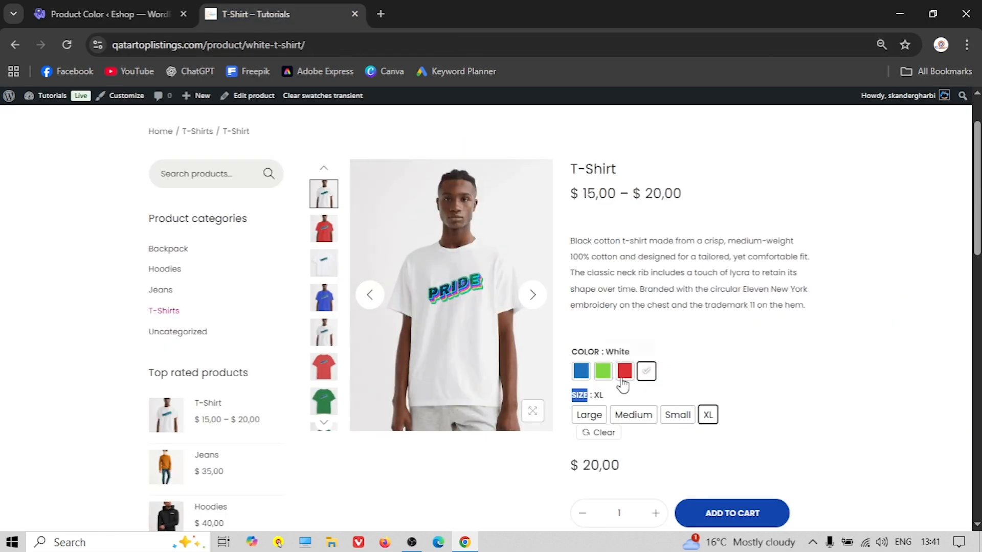
click(82, 14)
click(171, 308)
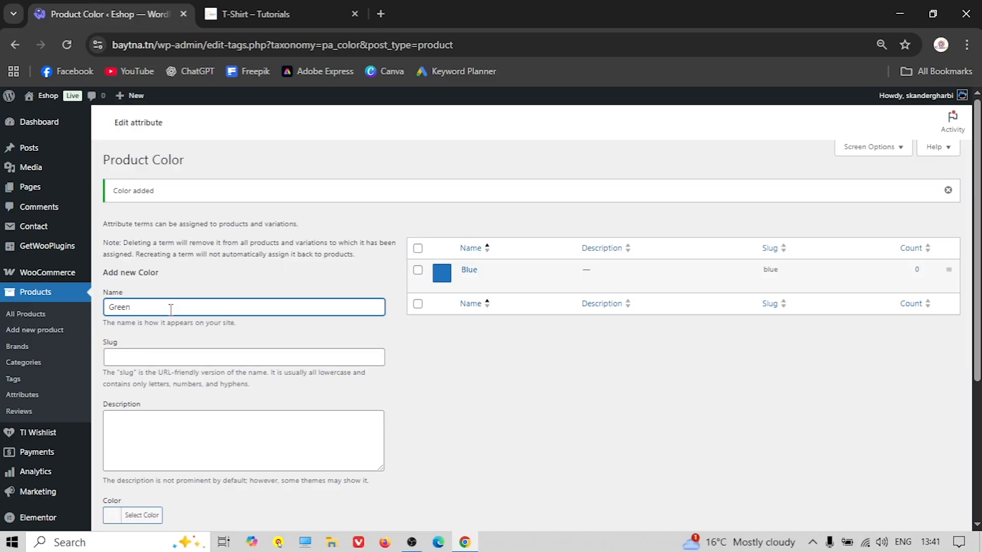
scroll(171, 309, down, 4)
click(129, 300)
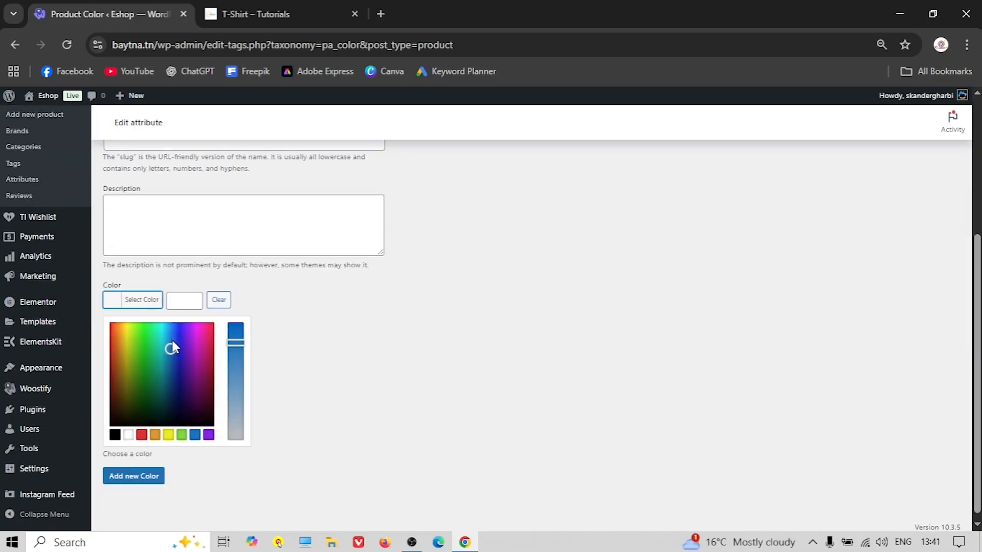
click(182, 434)
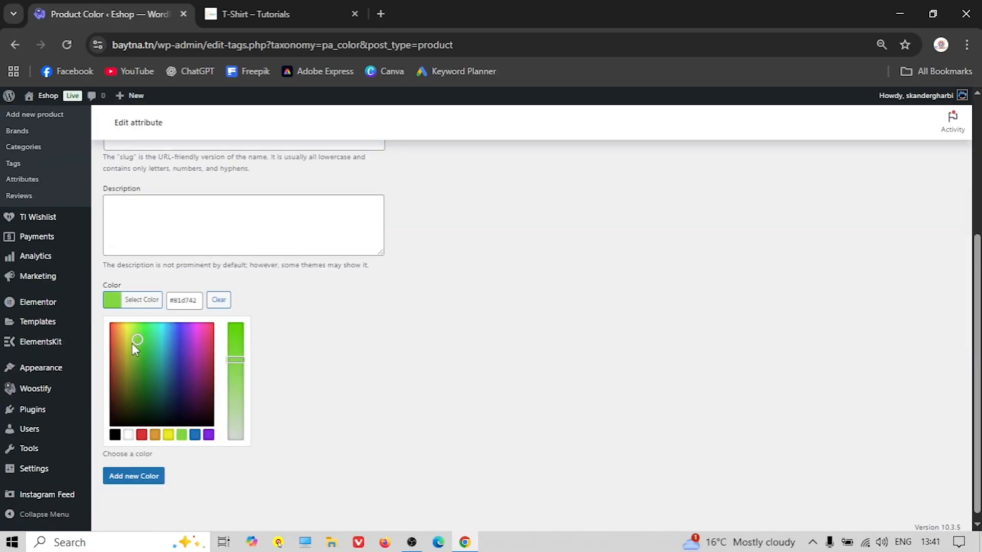
mouse_move(135, 340)
mouse_down()
mouse_move(133, 357)
mouse_move(137, 348)
mouse_up()
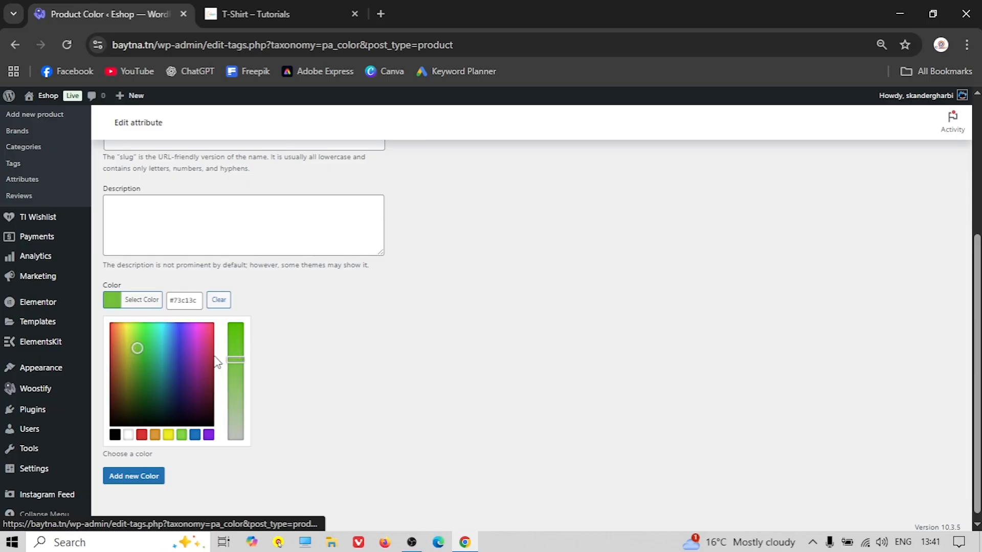
drag(234, 359, 237, 336)
click(182, 434)
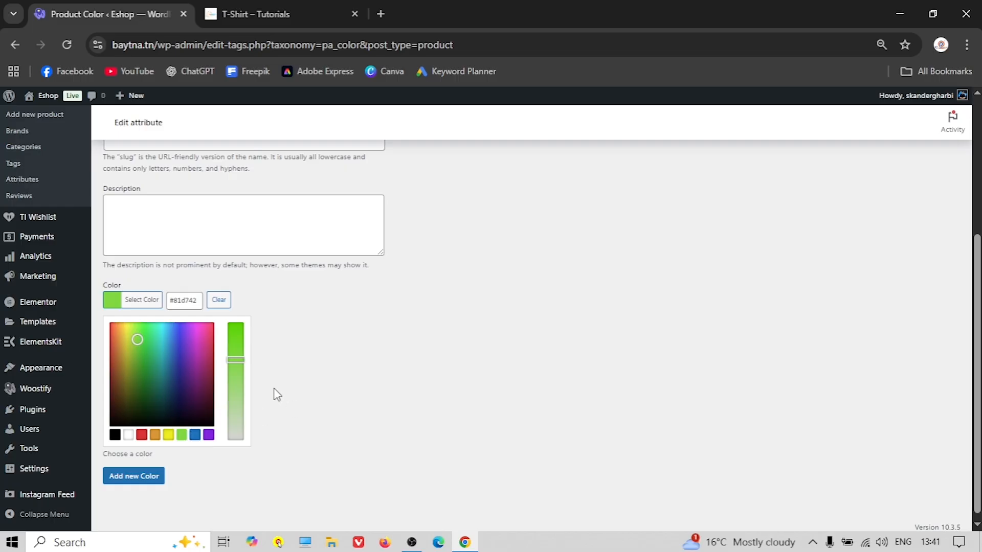
scroll(227, 389, up, 3)
scroll(187, 312, up, 1)
scroll(171, 317, down, 4)
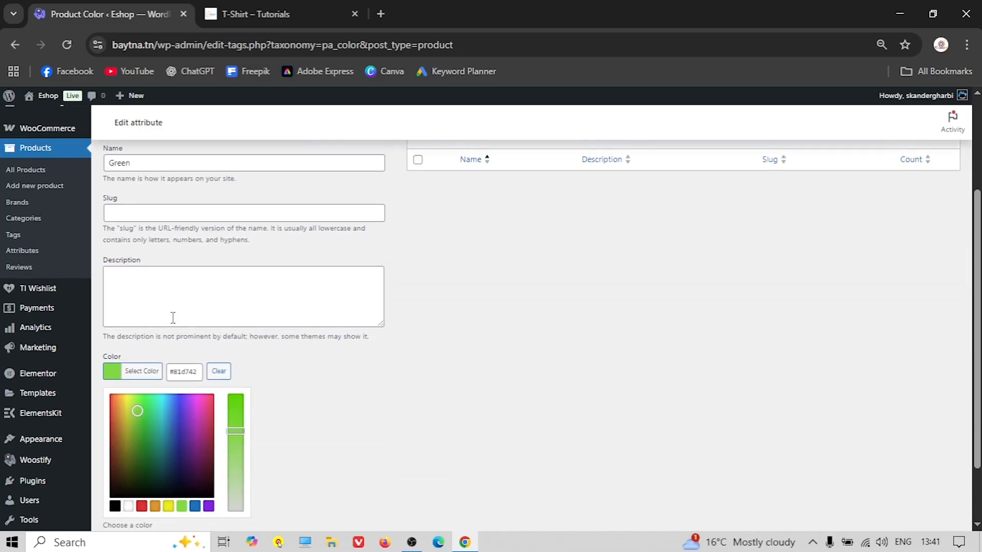
scroll(171, 320, up, 3)
scroll(153, 389, down, 3)
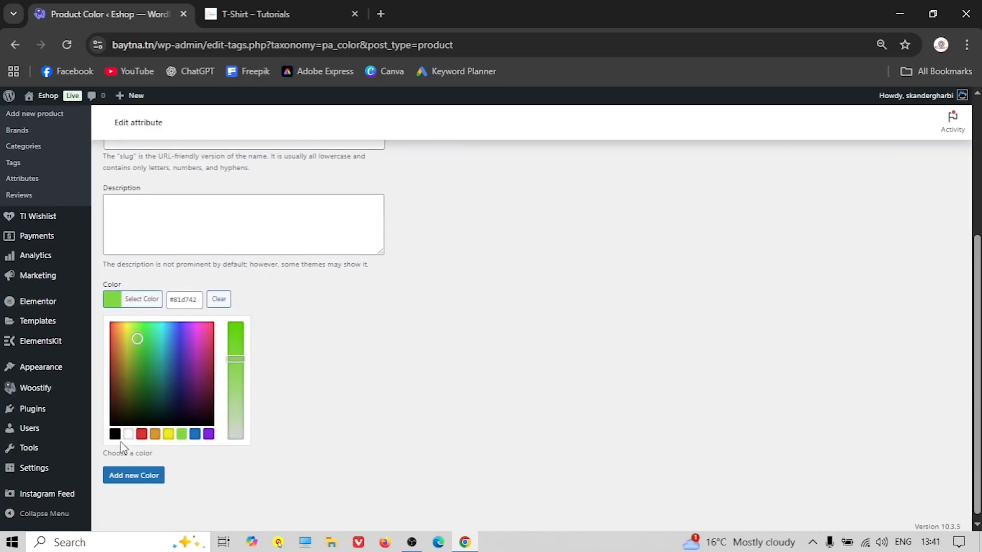
click(132, 479)
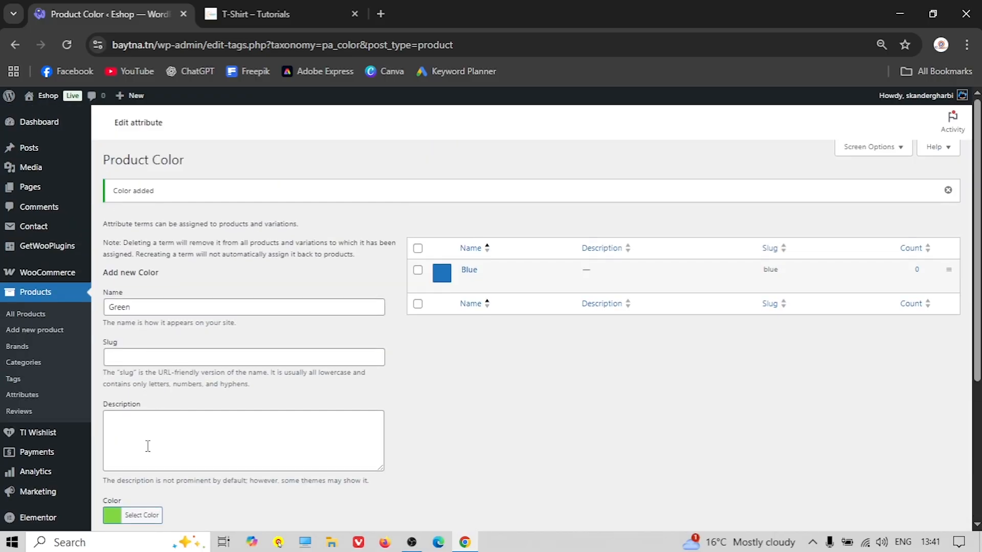
scroll(147, 446, down, 1)
click(148, 490)
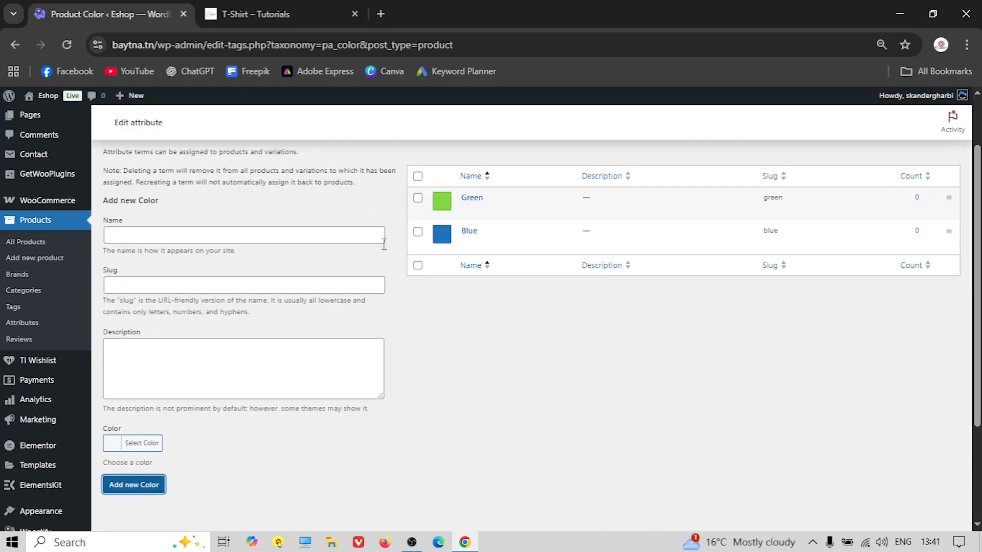
Add a Red colour term with a red swatch colour
click(254, 12)
click(138, 12)
click(147, 236)
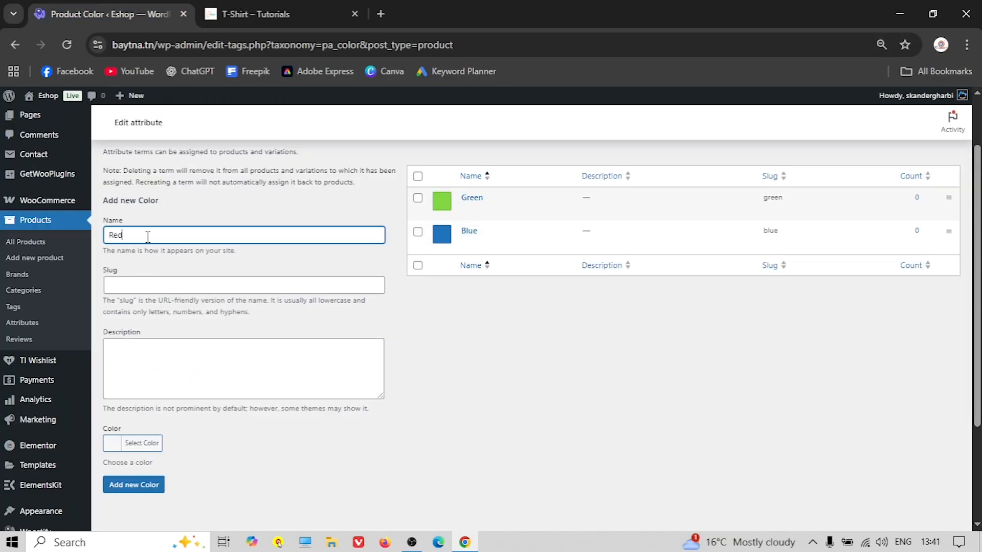
scroll(134, 443, down, 3)
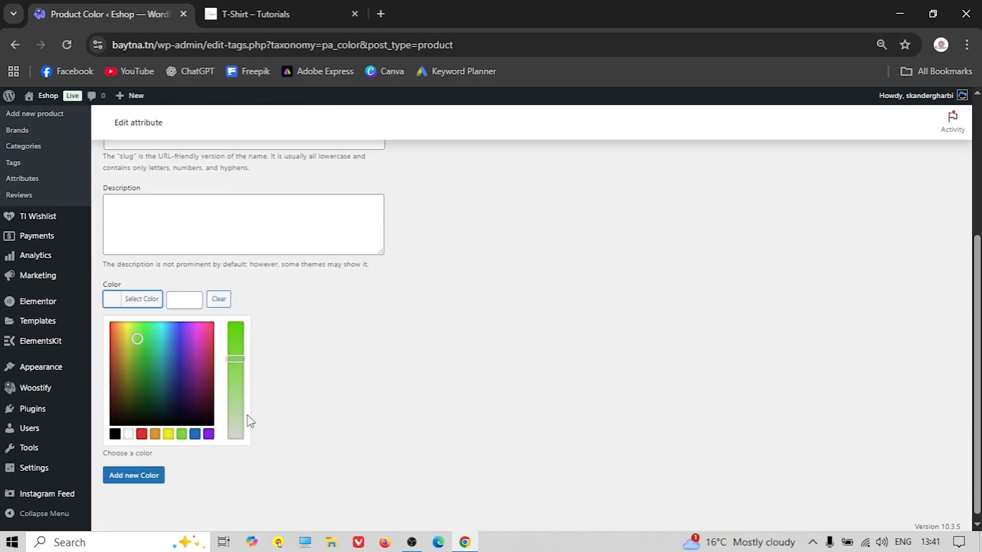
click(142, 435)
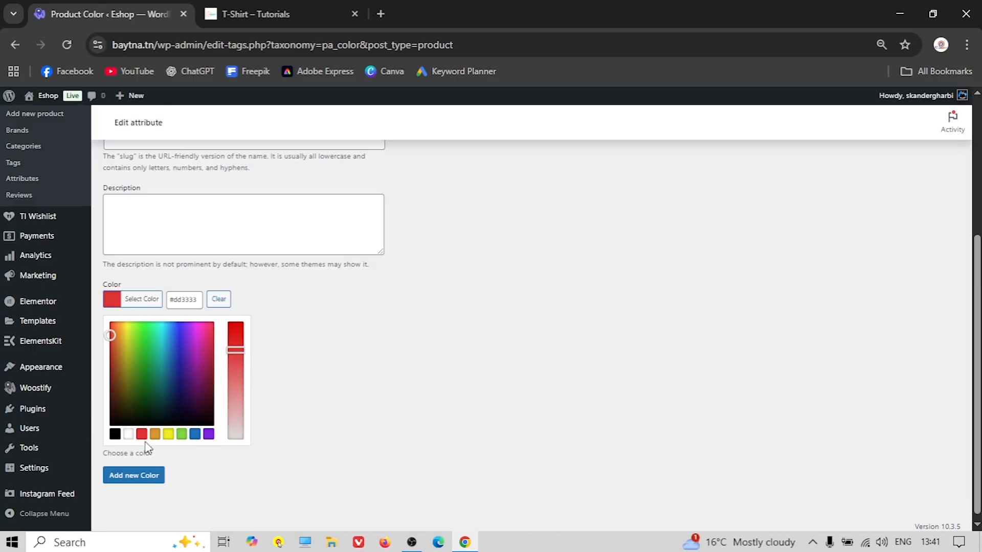
click(135, 475)
Add a White colour term with a white swatch, then return to Attributes
scroll(292, 395, up, 3)
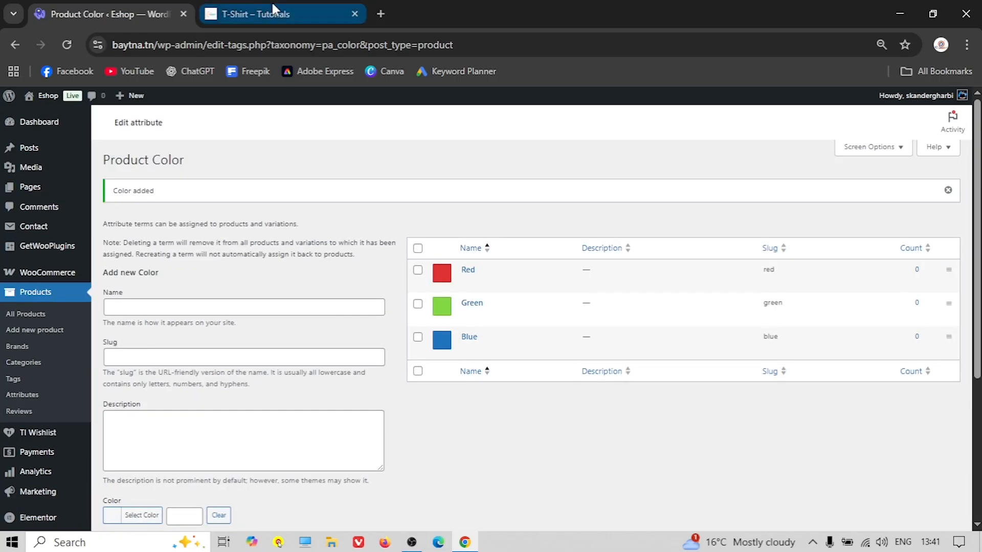
click(272, 11)
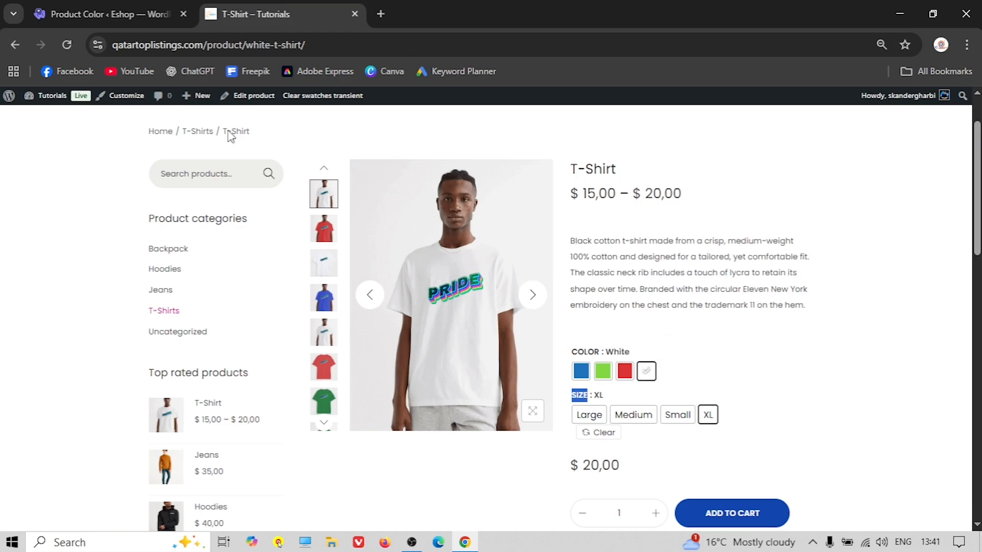
click(109, 20)
click(158, 306)
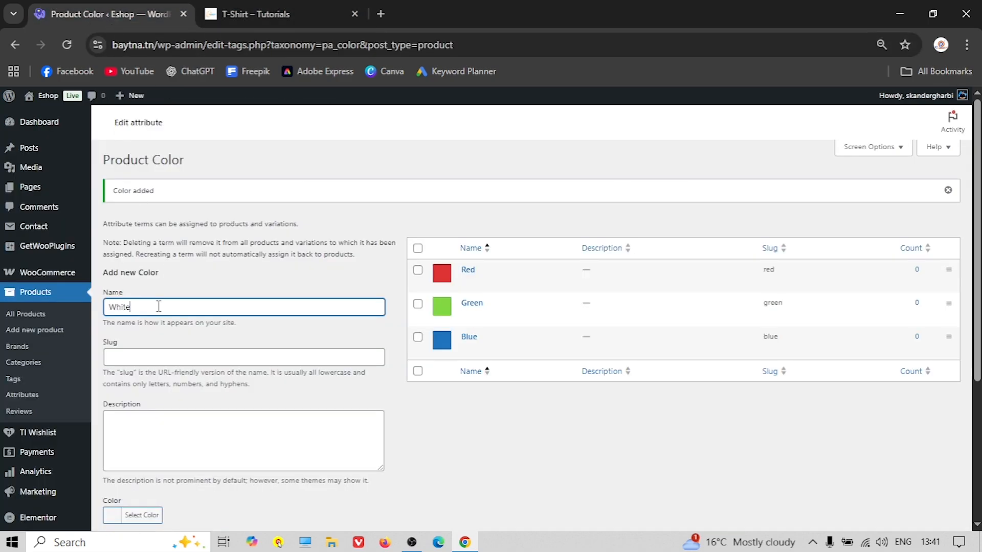
scroll(156, 327, down, 4)
click(135, 303)
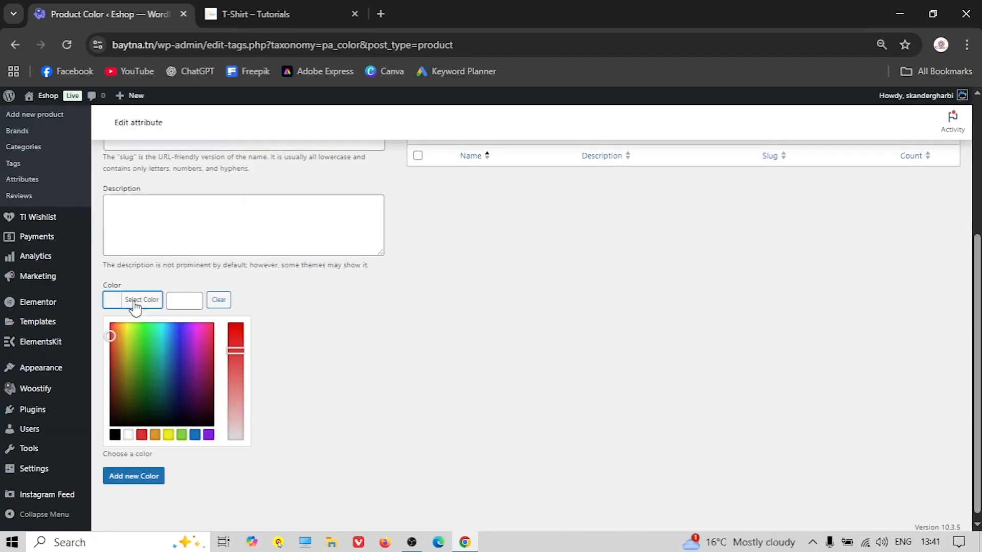
click(130, 434)
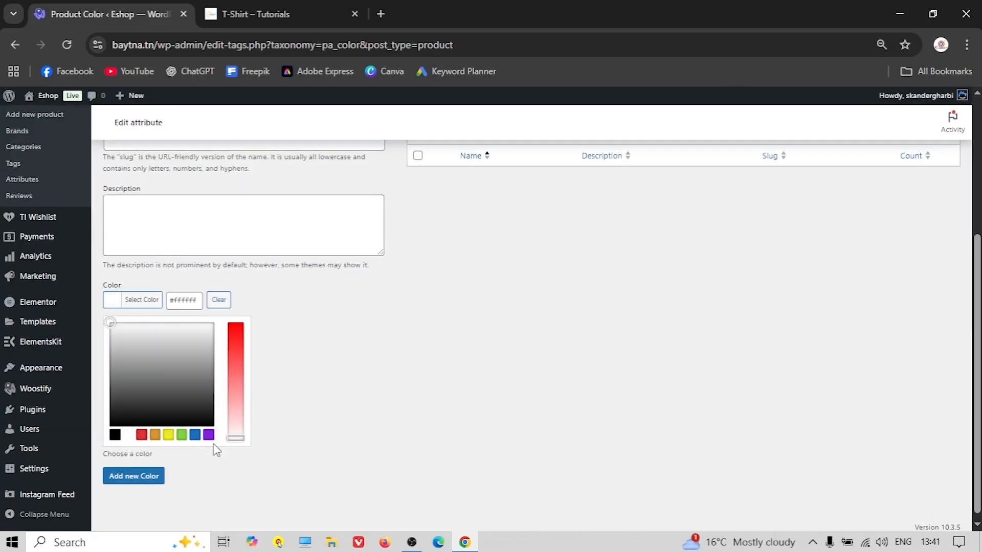
click(144, 476)
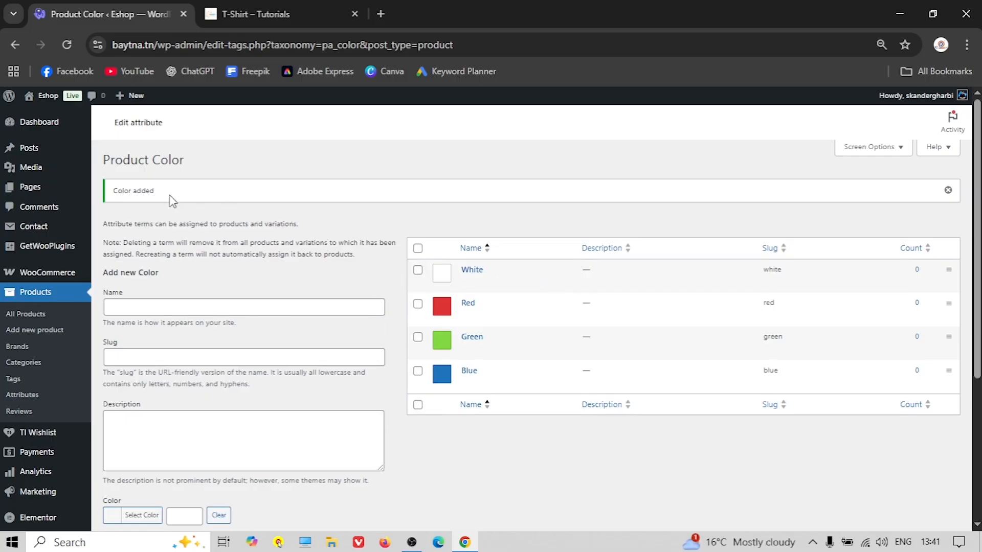
click(23, 396)
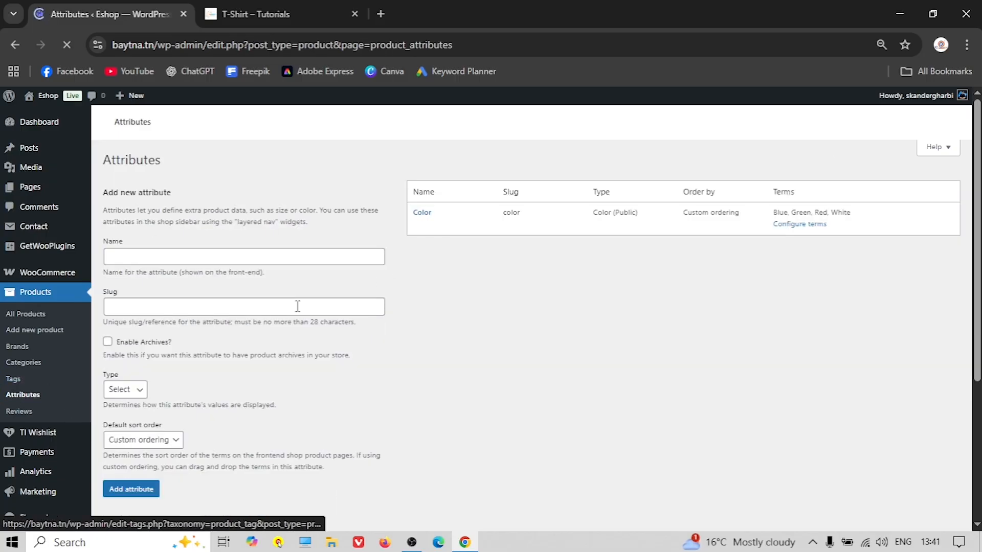
Check the reference product's size options and reload the Attributes page
click(283, 16)
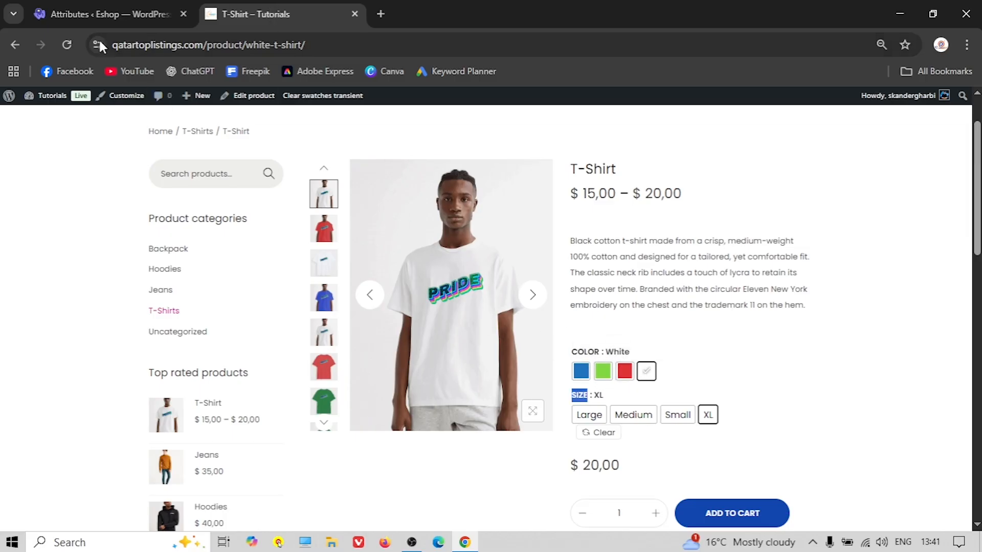
click(82, 16)
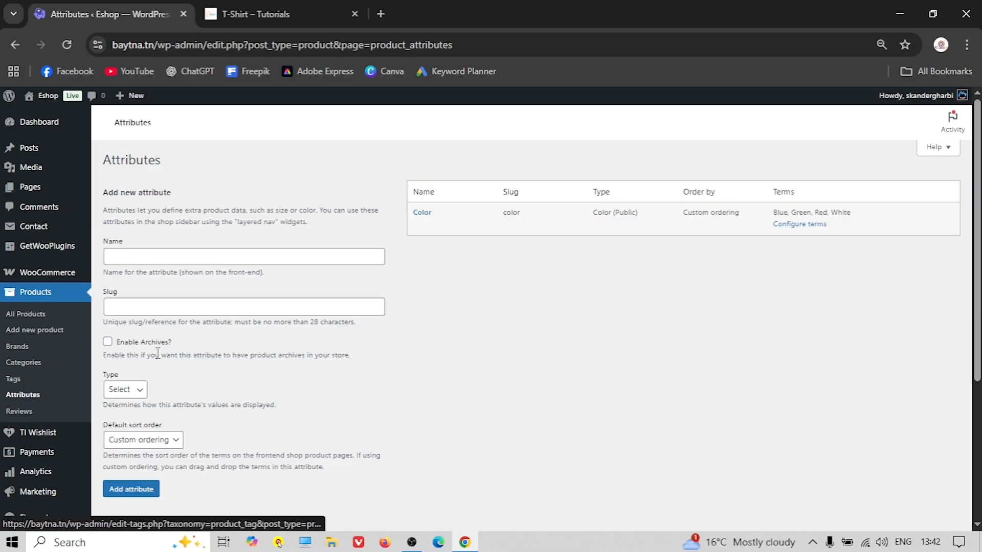
click(271, 14)
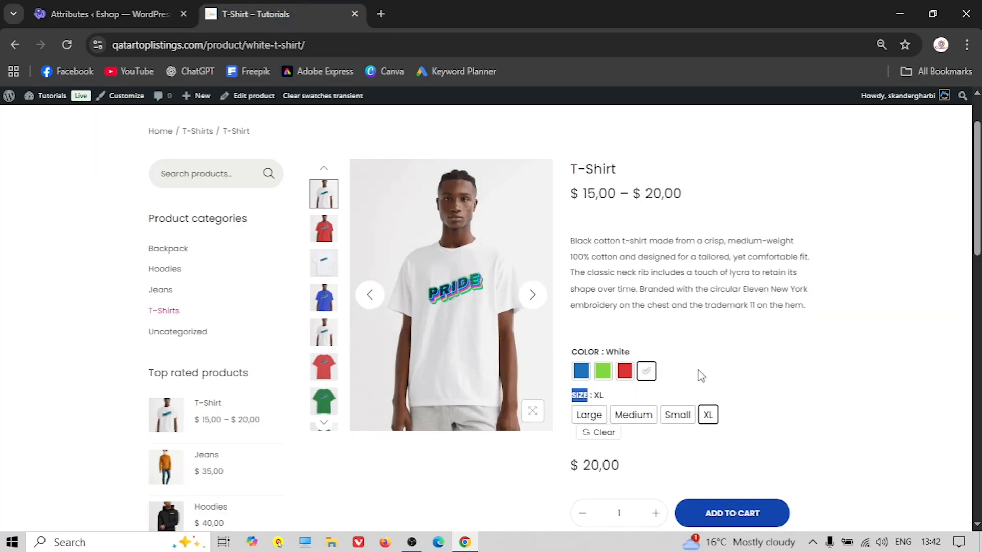
click(93, 11)
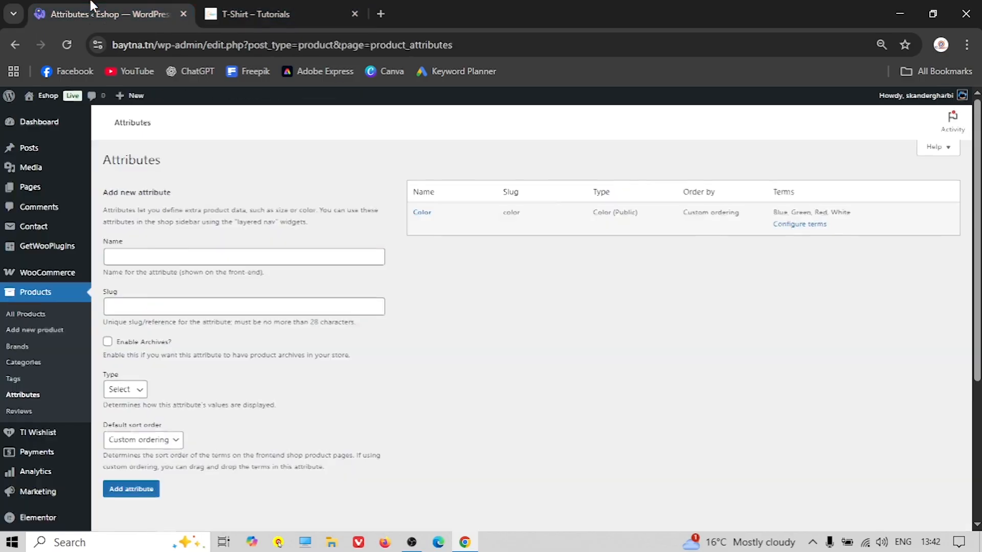
click(139, 252)
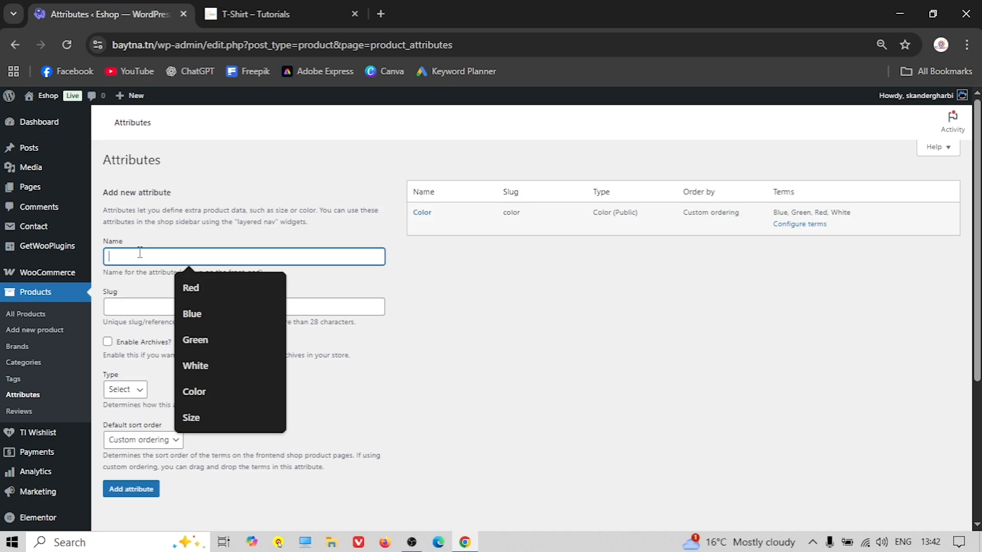
click(32, 394)
Create the 'Size' attribute with archives enabled and Button display type
click(143, 250)
text(Size)
click(108, 342)
scroll(157, 353, down, 1)
click(128, 318)
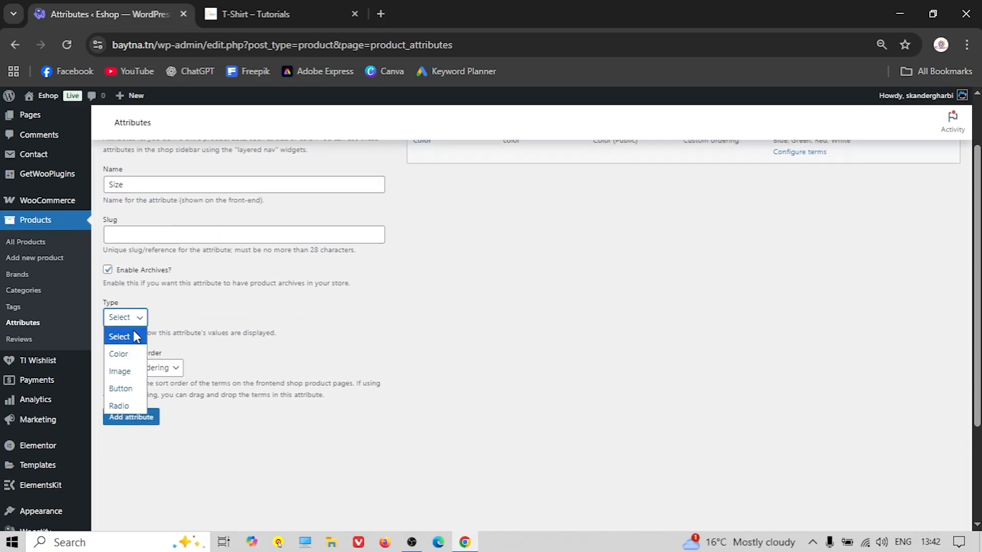
click(123, 389)
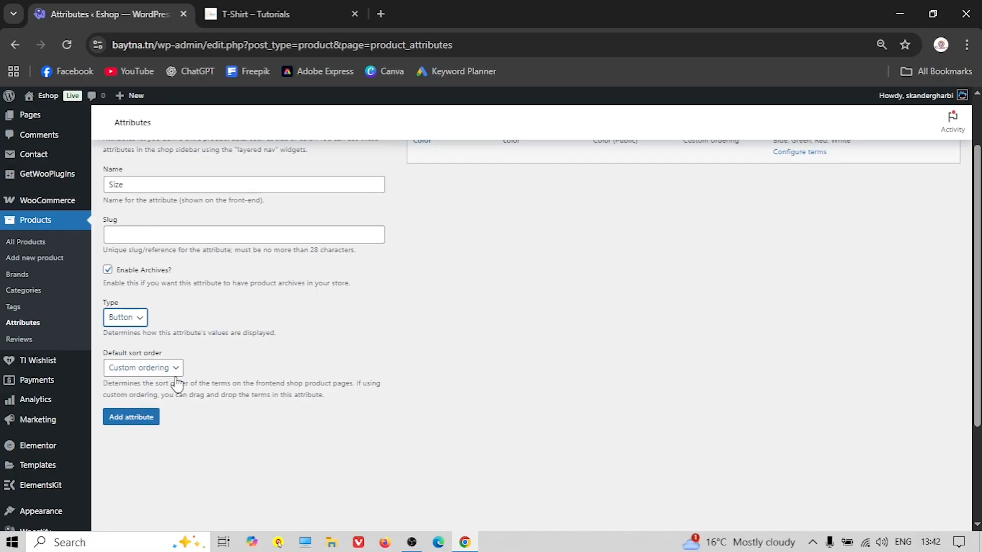
click(134, 418)
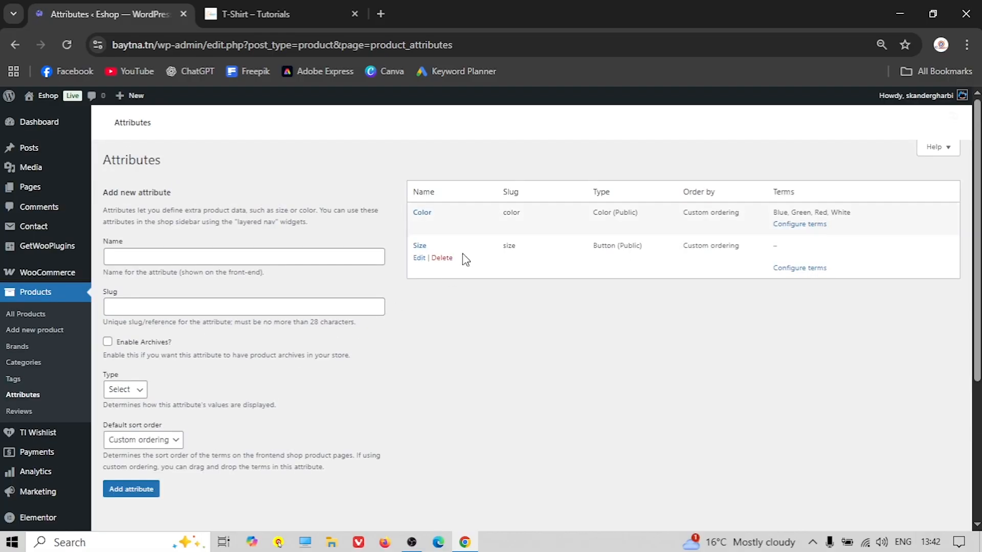
click(800, 271)
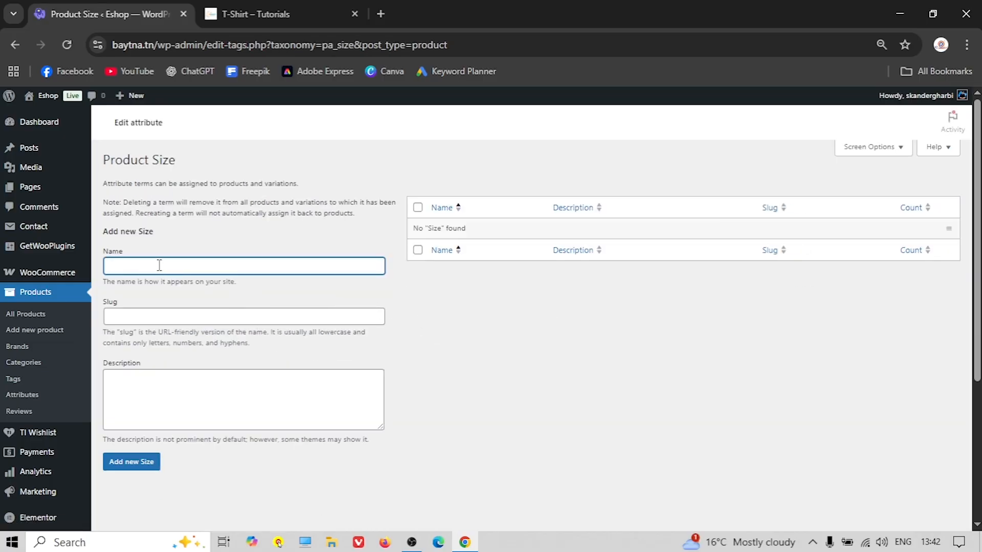
Add Small, Medium, Large and XL as Product Size terms
click(246, 14)
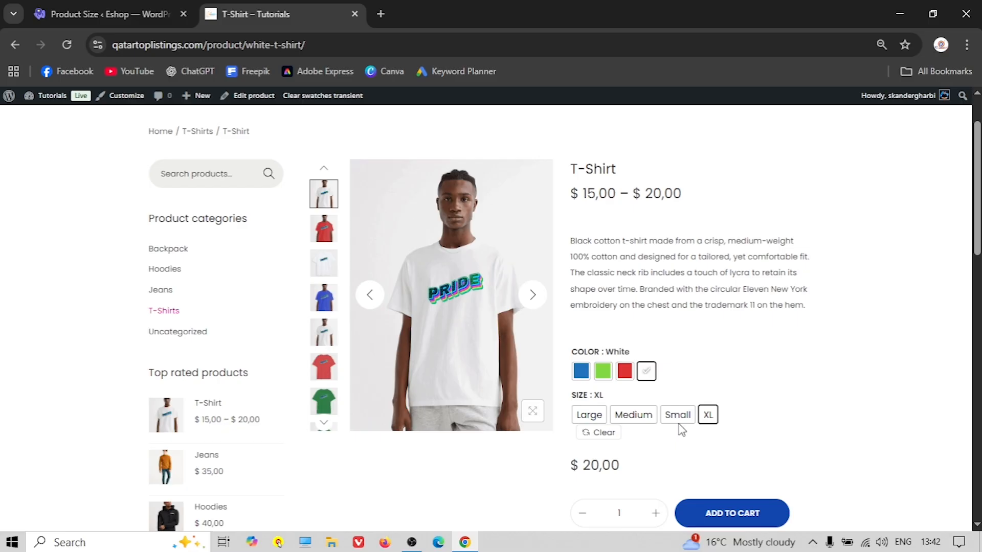
click(112, 16)
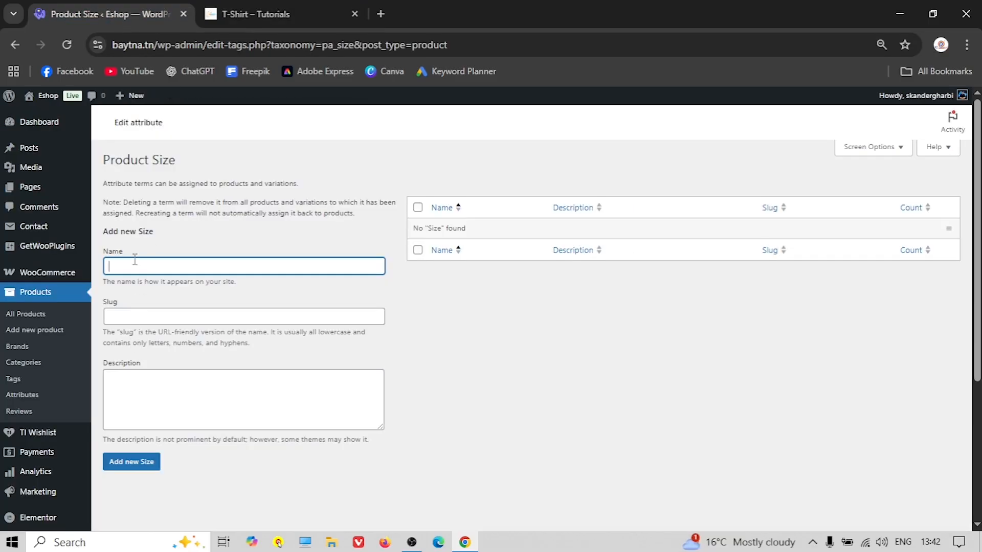
text(Small)
click(134, 463)
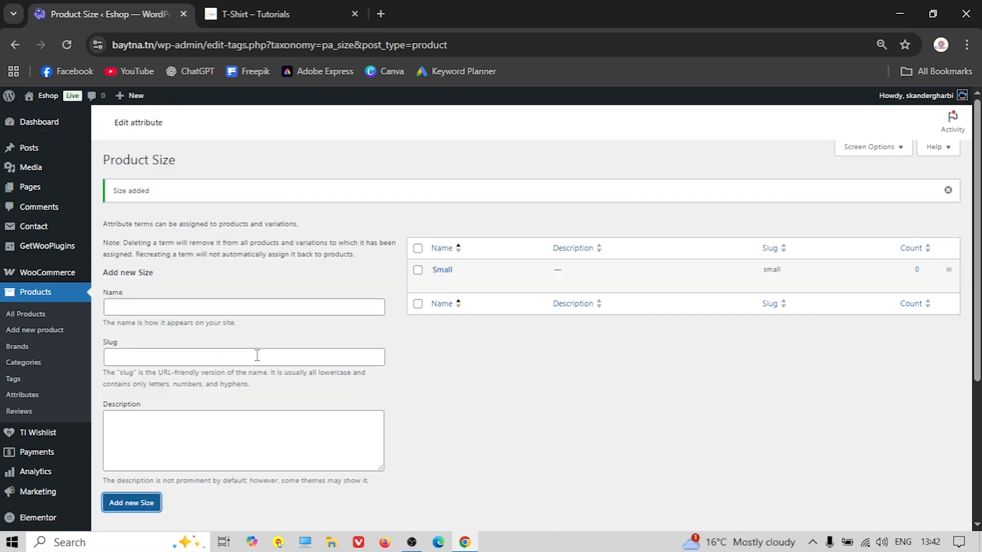
click(171, 311)
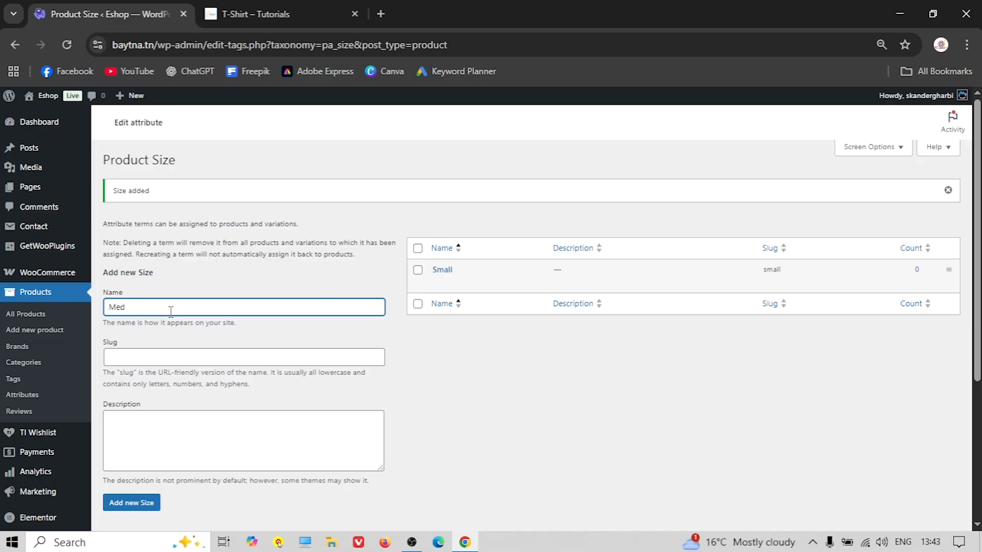
scroll(154, 368, down, 2)
click(134, 431)
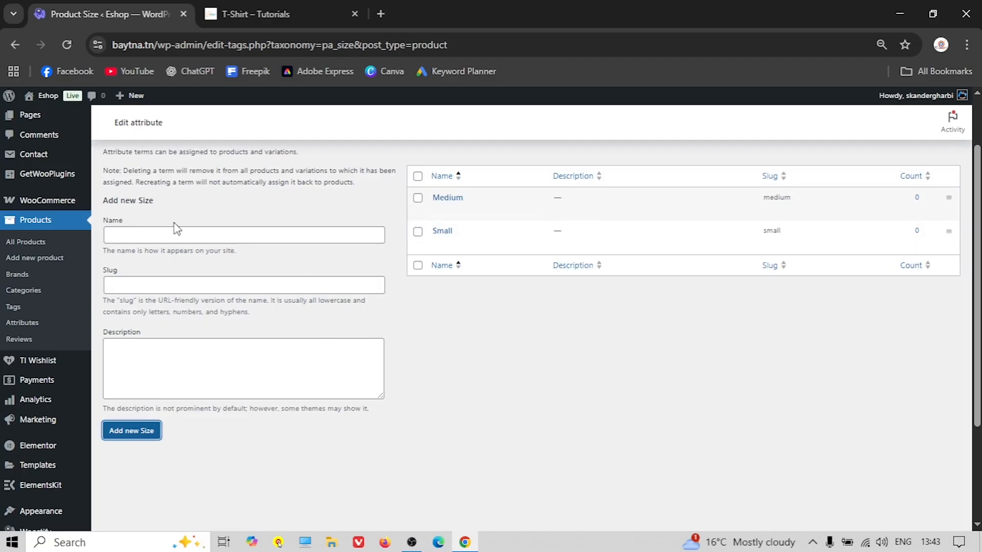
click(149, 233)
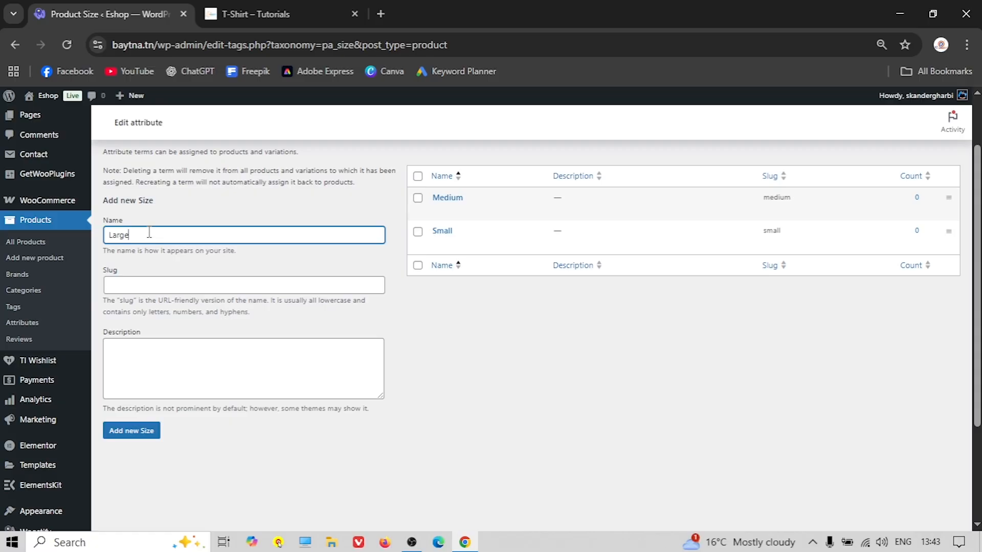
click(142, 434)
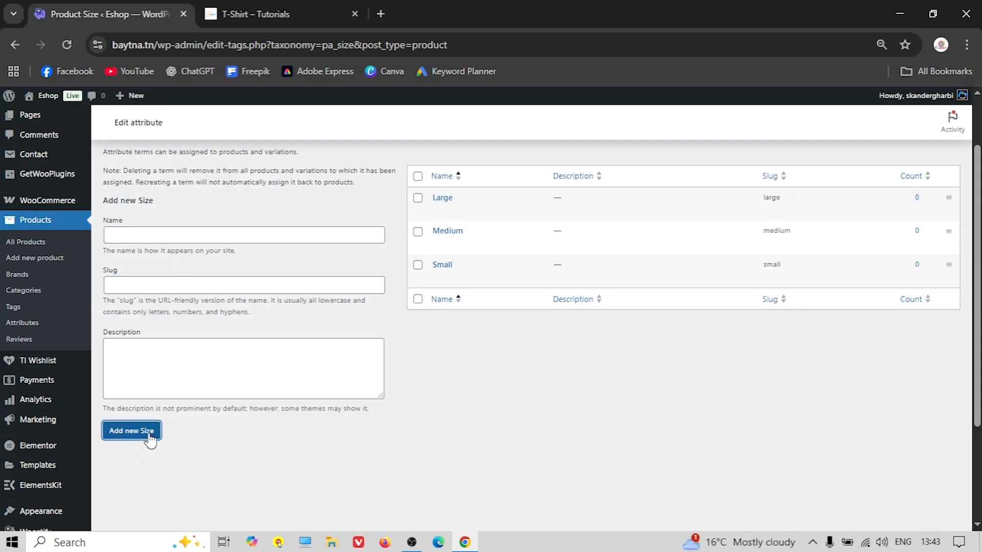
click(134, 239)
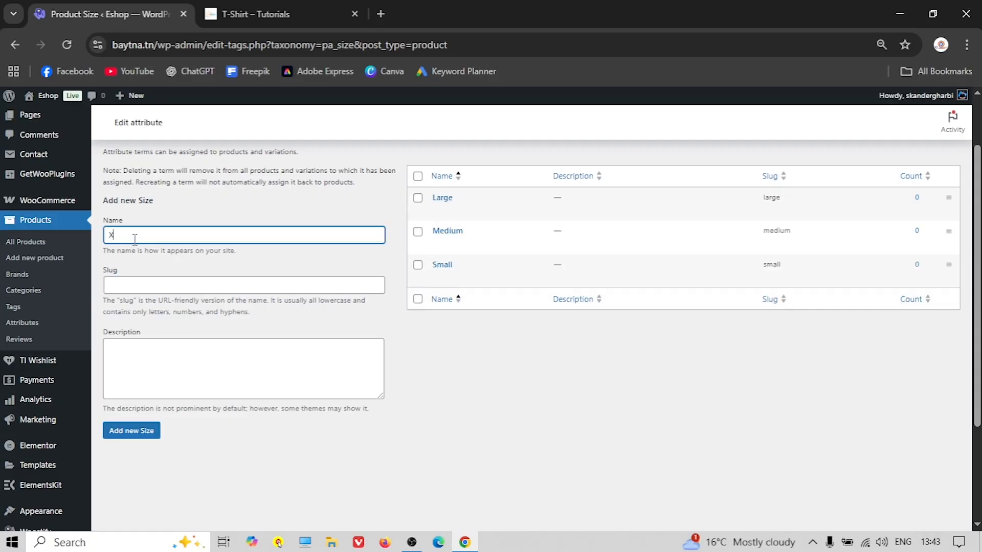
click(139, 431)
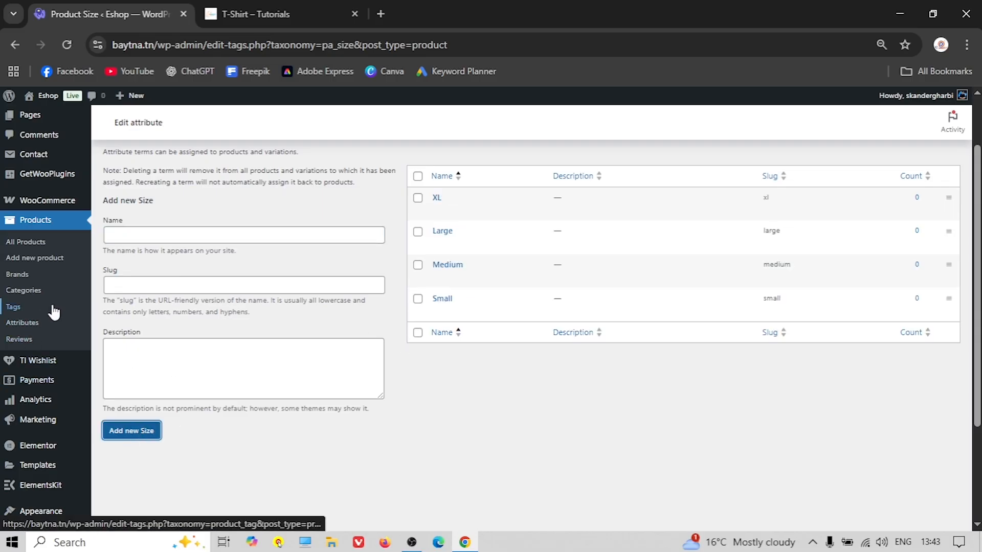
click(22, 323)
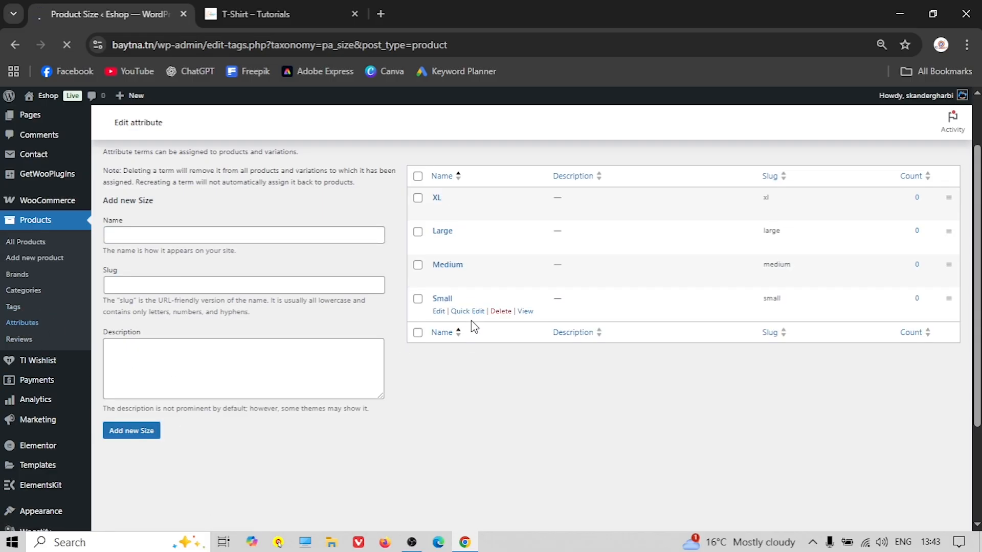
Browse the reference shop's T-Shirt page and homepage alongside the attributes page
click(283, 10)
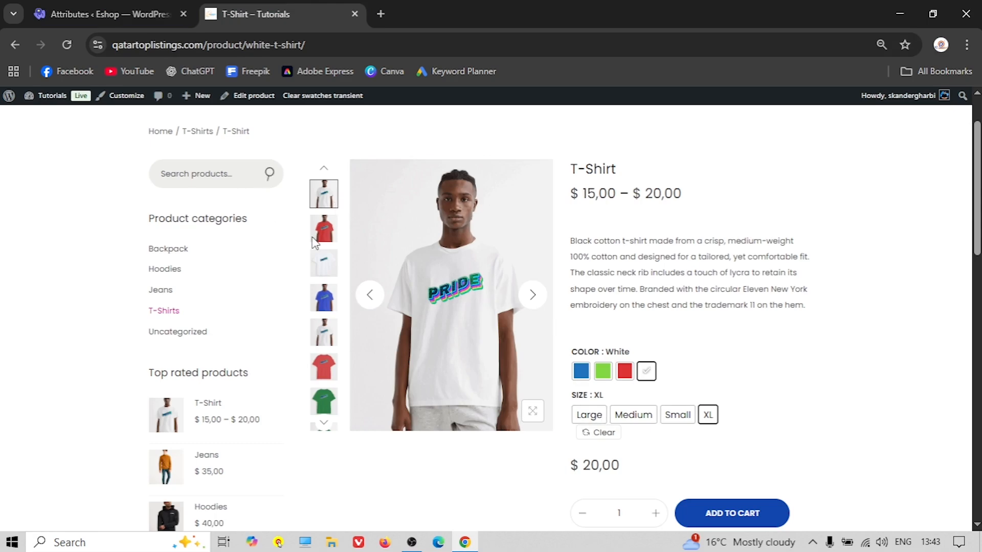
click(91, 10)
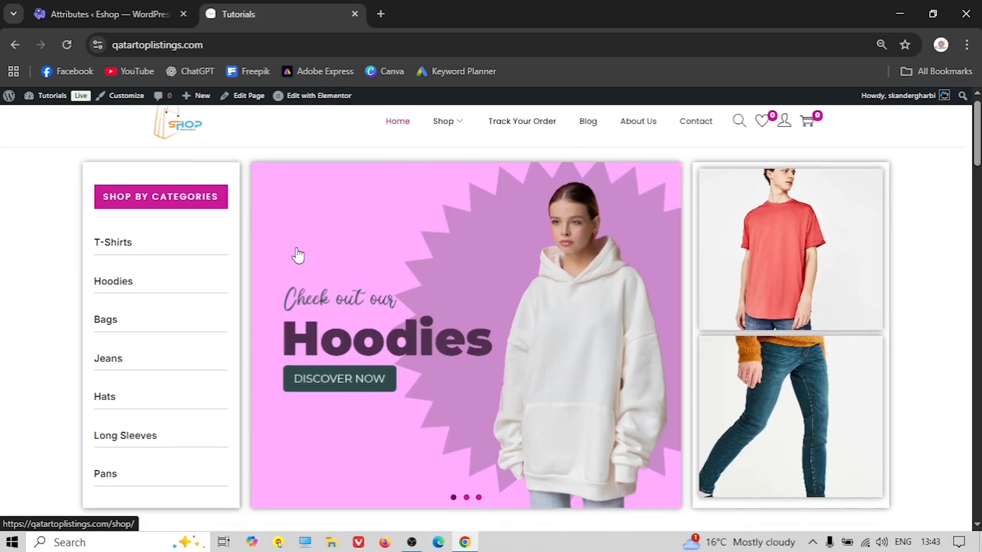
scroll(276, 245, down, 10)
scroll(262, 240, down, 1)
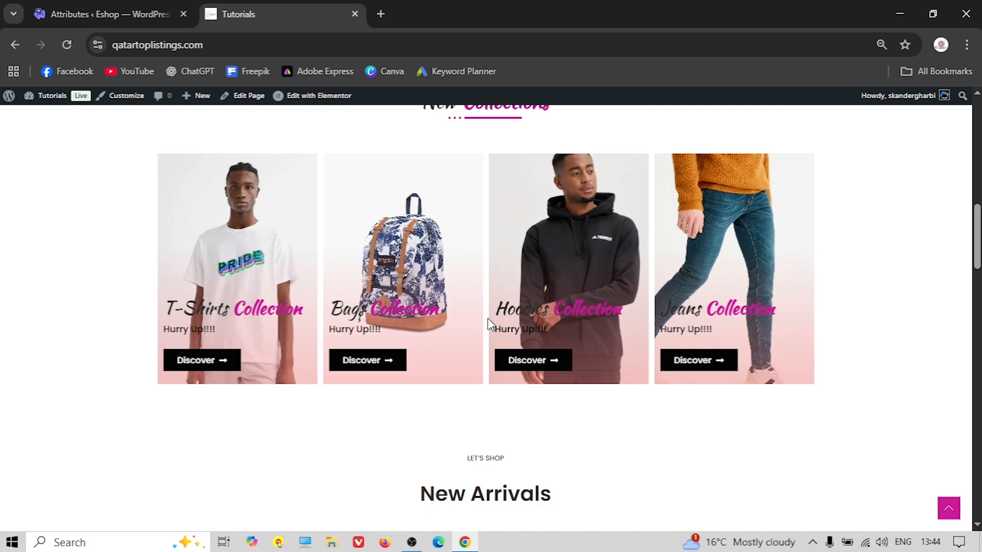
click(125, 21)
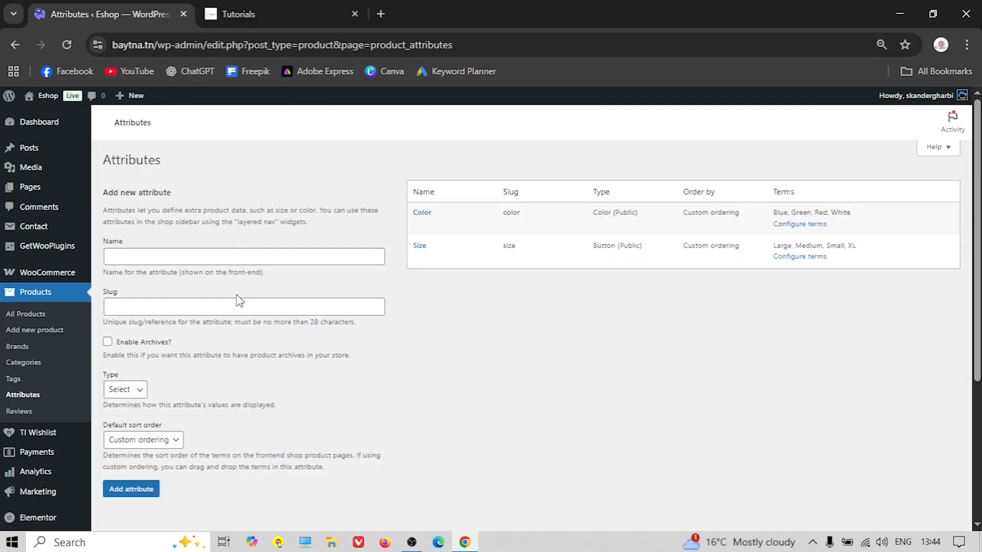
click(327, 7)
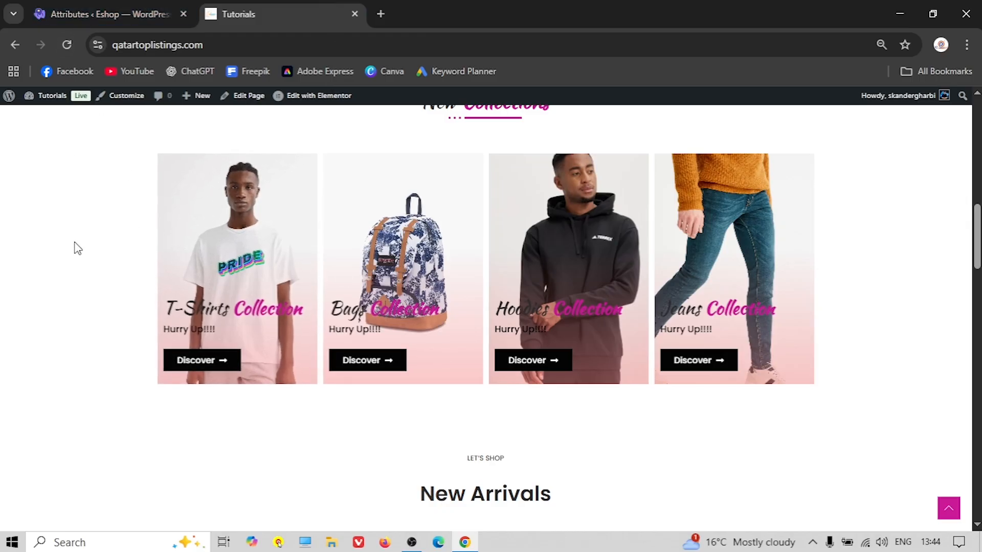
click(62, 15)
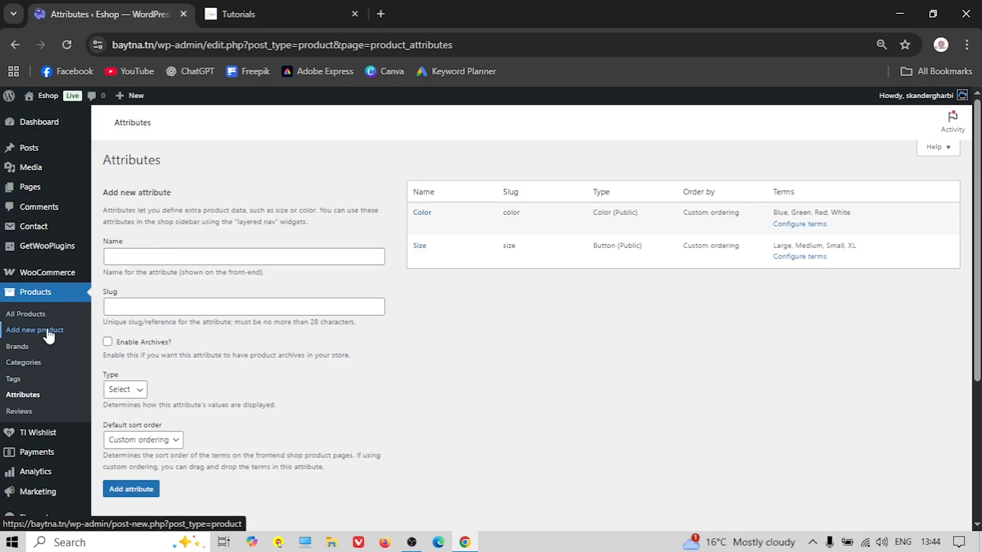
Open the reference shop's Backpack product page, then return to WordPress admin
click(280, 13)
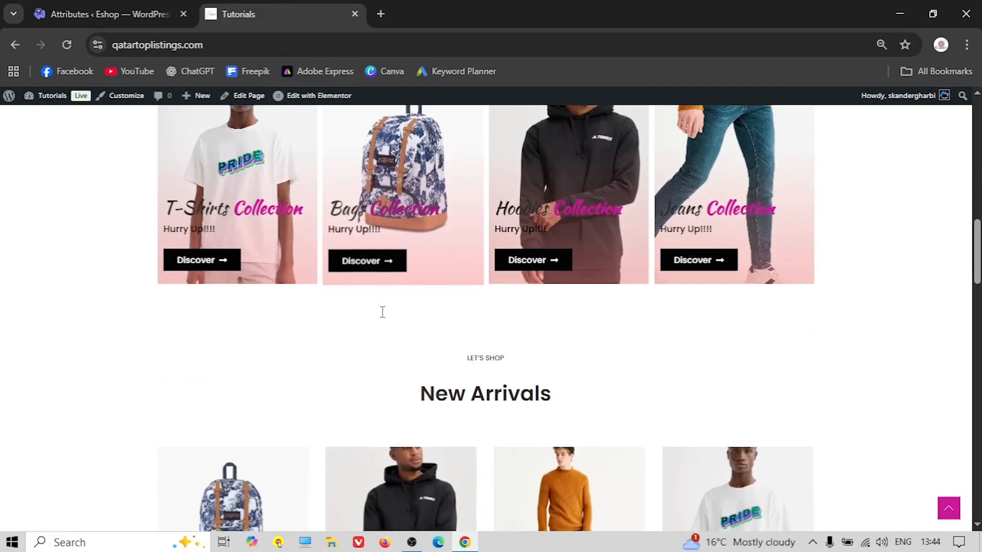
scroll(382, 312, down, 5)
click(263, 280)
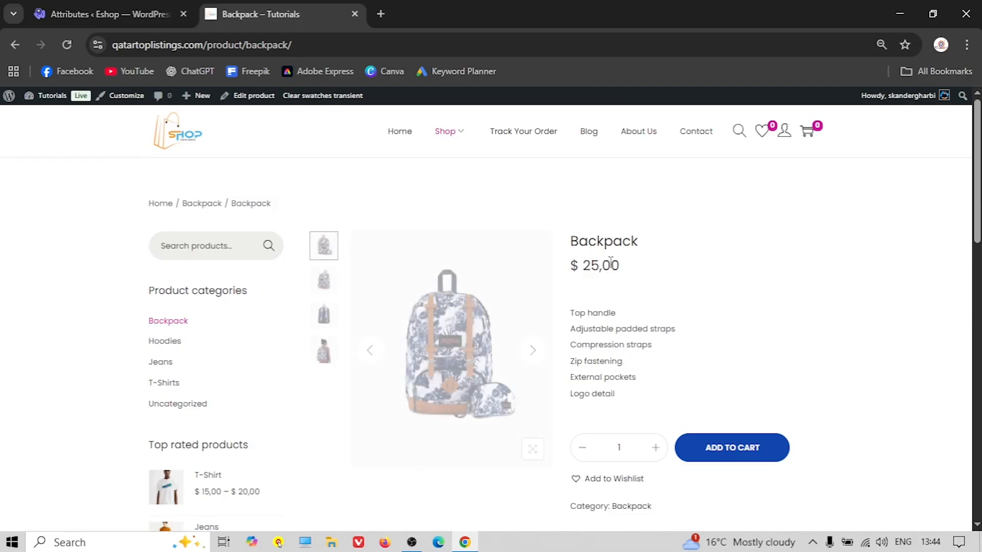
scroll(562, 320, down, 1)
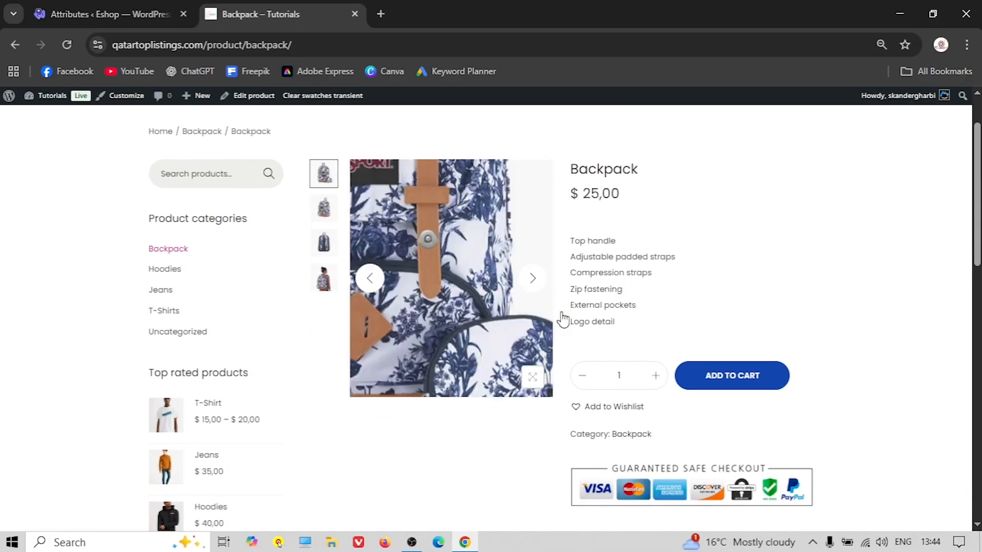
click(66, 12)
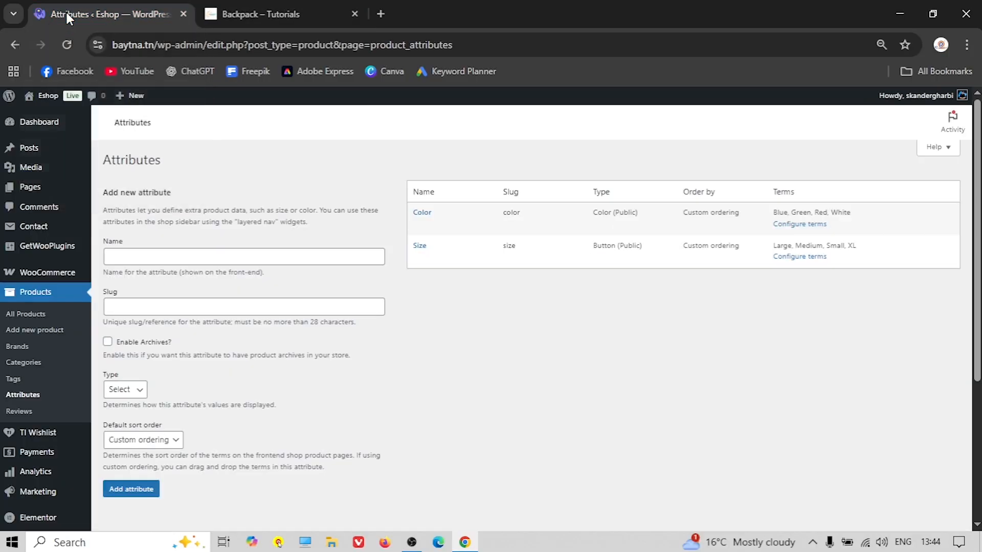
click(27, 331)
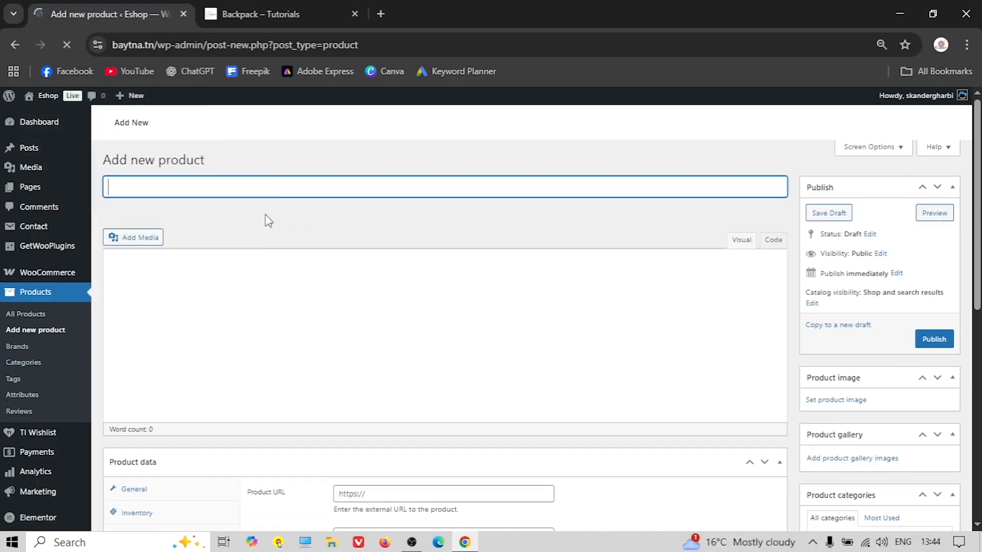
Copy the title 'Backpack' from the reference page into the product name
click(281, 14)
scroll(501, 198, up, 2)
double_click(616, 244)
right_click(616, 245)
click(658, 258)
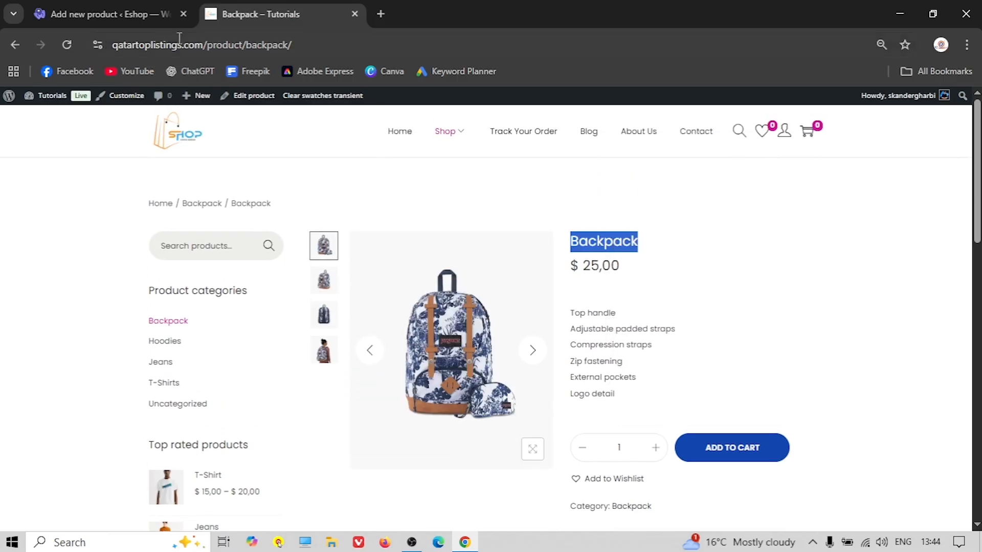
click(110, 15)
right_click(162, 185)
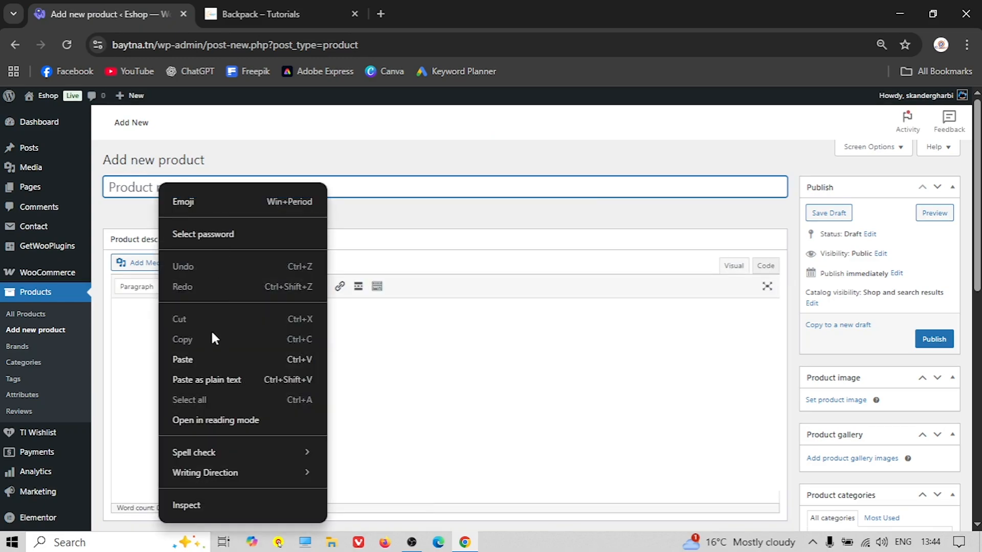
click(198, 357)
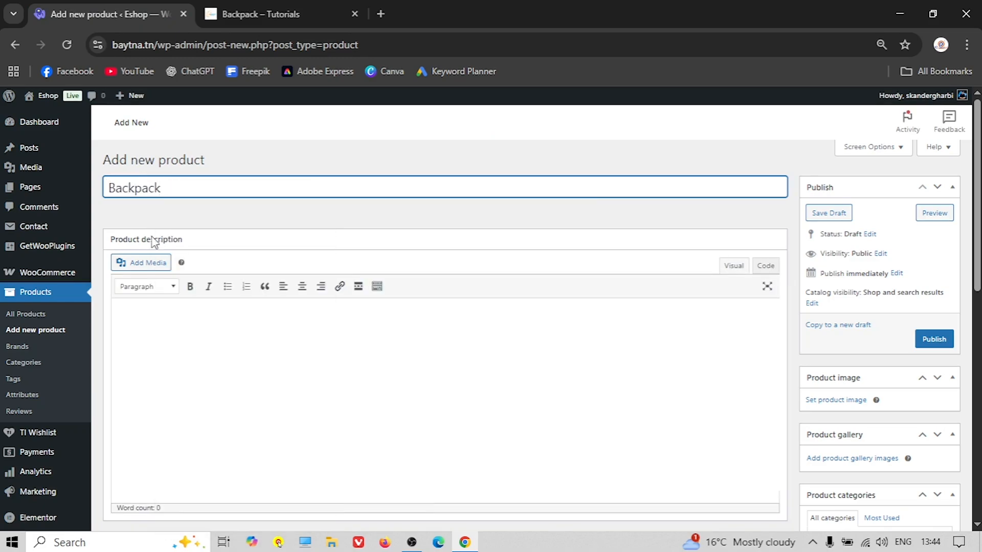
Paste the reference page's six-item Description bullet list into the product description
click(271, 14)
scroll(348, 307, down, 5)
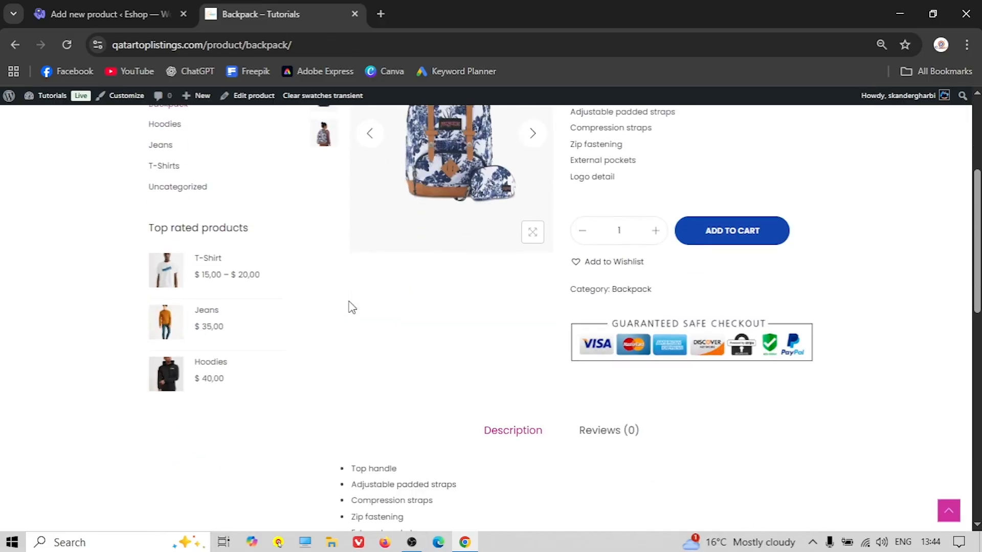
scroll(352, 307, down, 4)
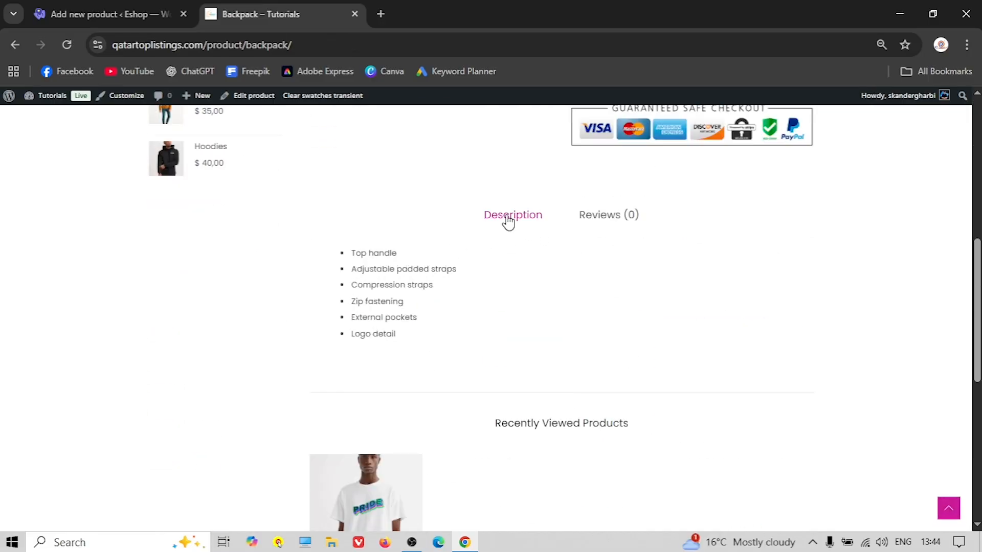
drag(338, 254, 476, 336)
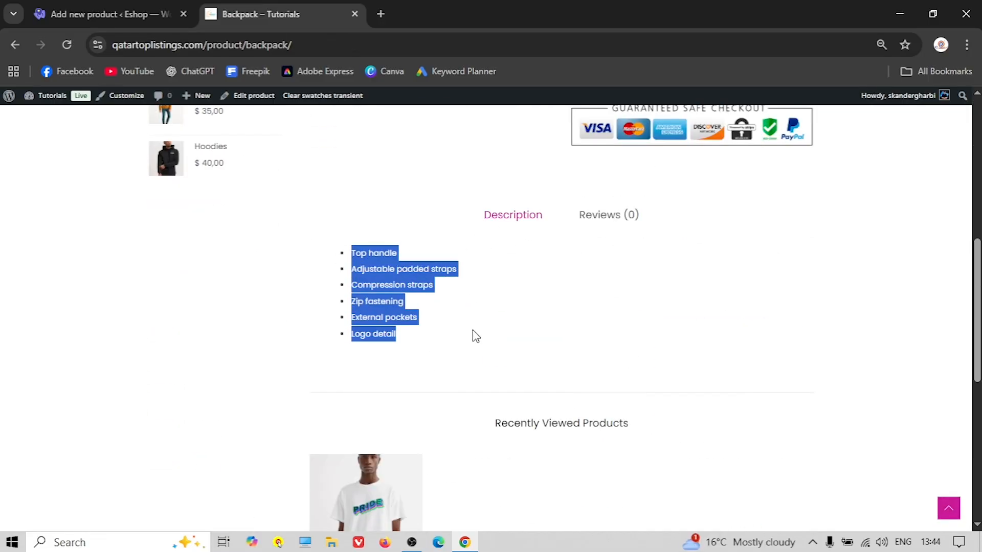
right_click(396, 287)
click(449, 296)
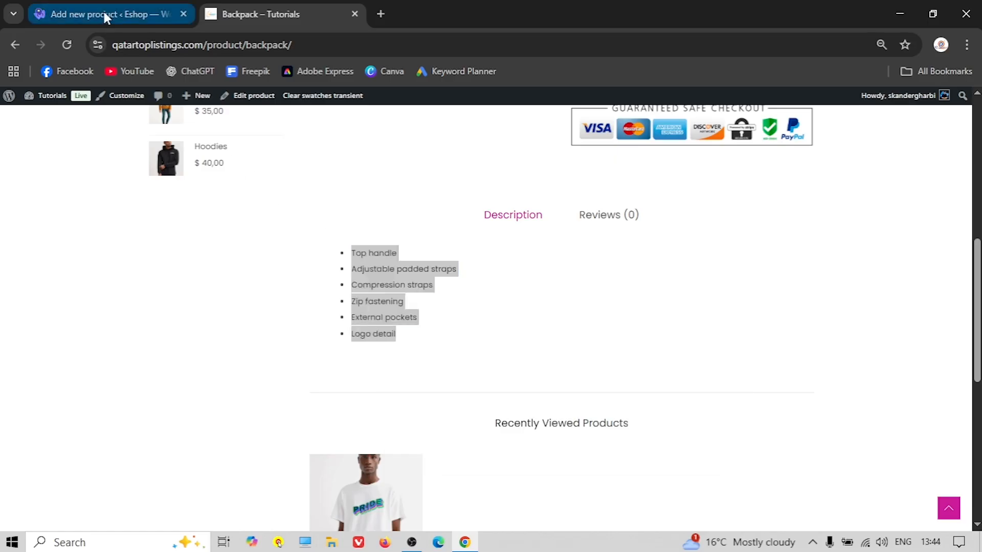
click(102, 14)
right_click(158, 311)
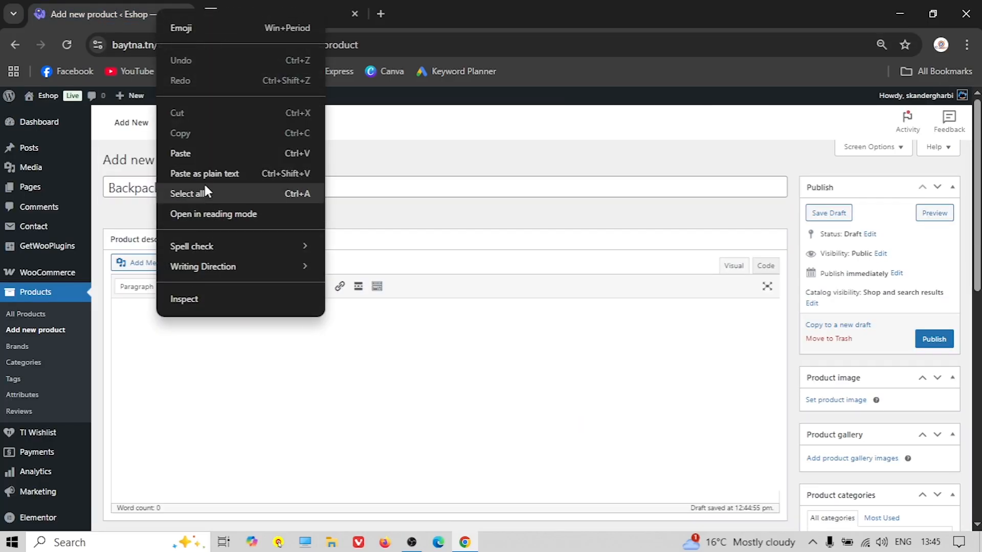
click(207, 154)
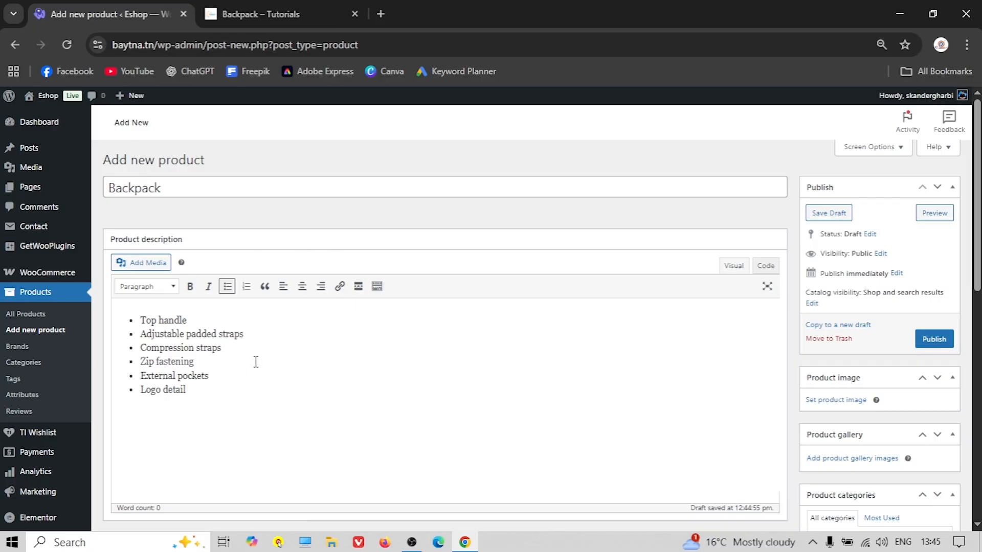
Make the word 'handle' in the Top handle bullet bold and red
click(379, 289)
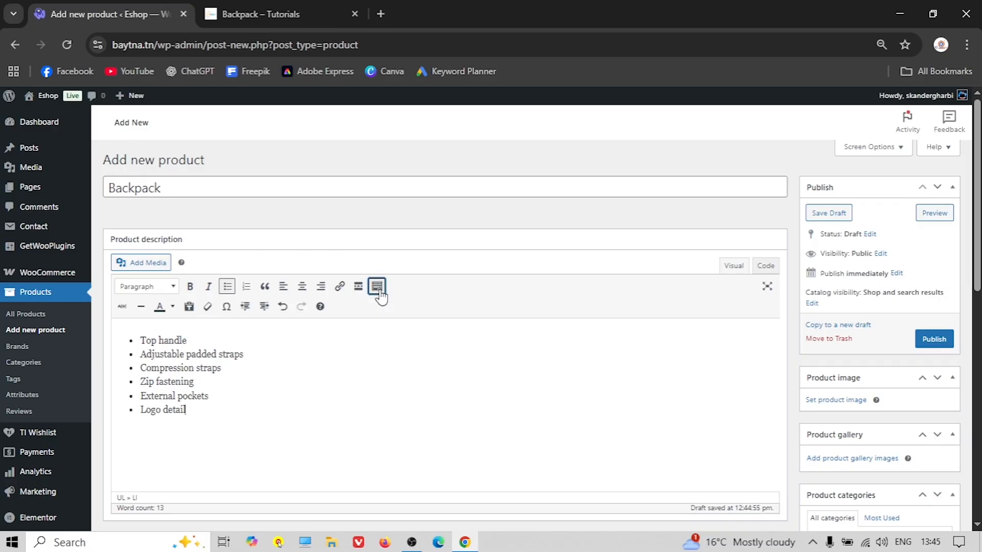
double_click(173, 341)
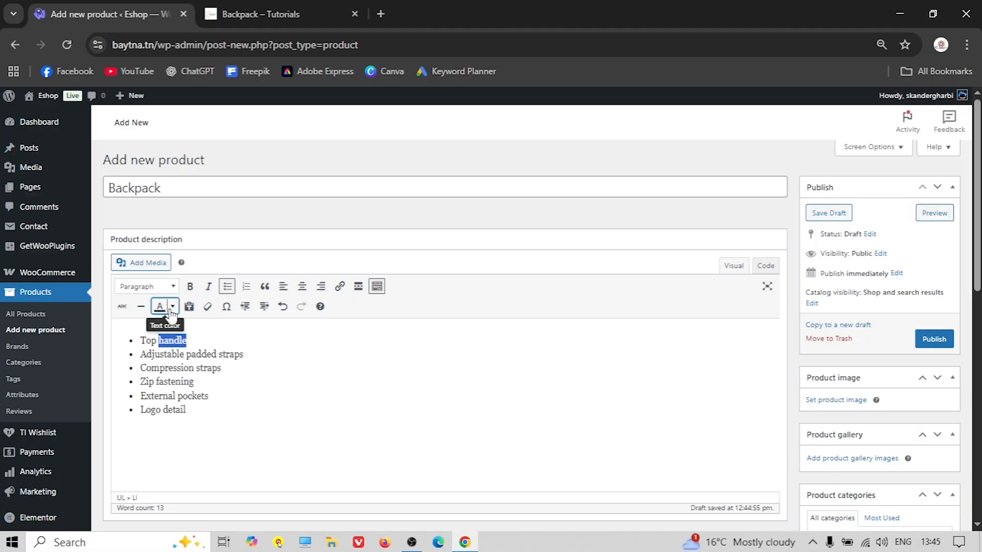
click(192, 287)
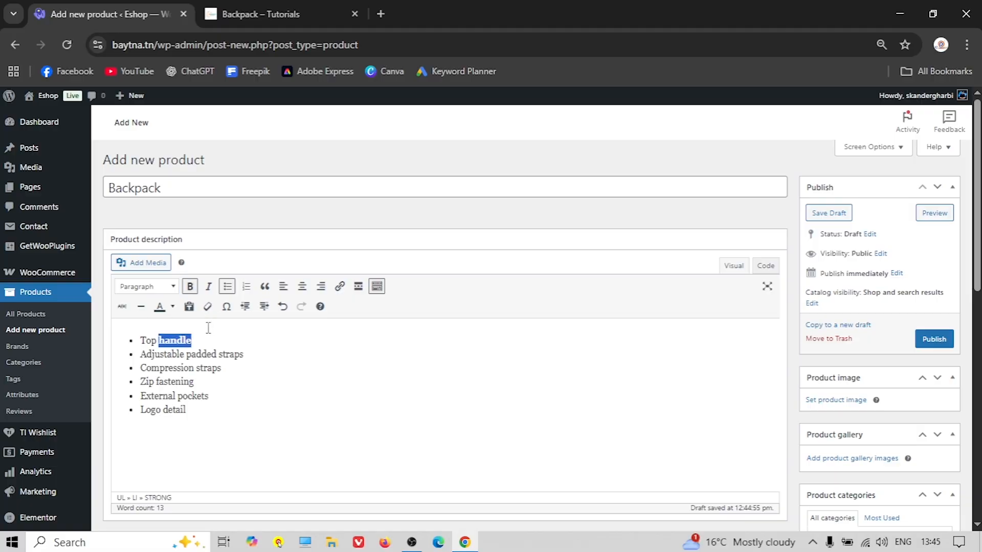
click(173, 306)
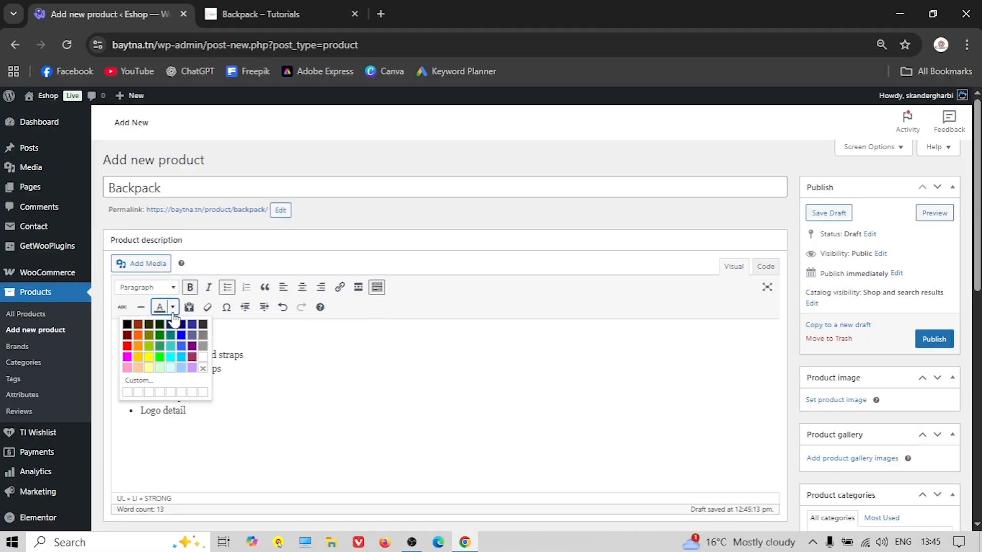
click(127, 346)
click(239, 367)
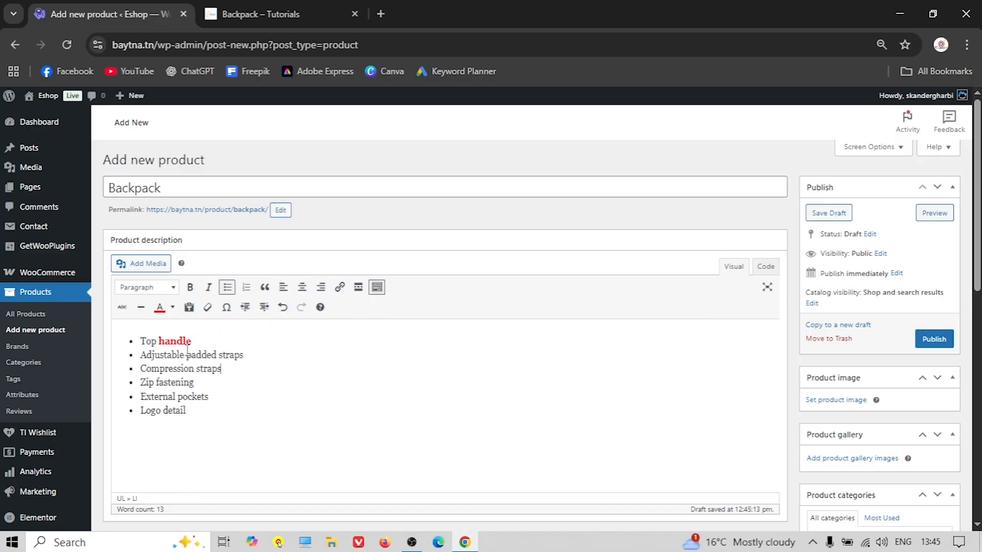
Select the 'Adjustable padded straps' line, opening and dismissing the link box
triple_click(165, 352)
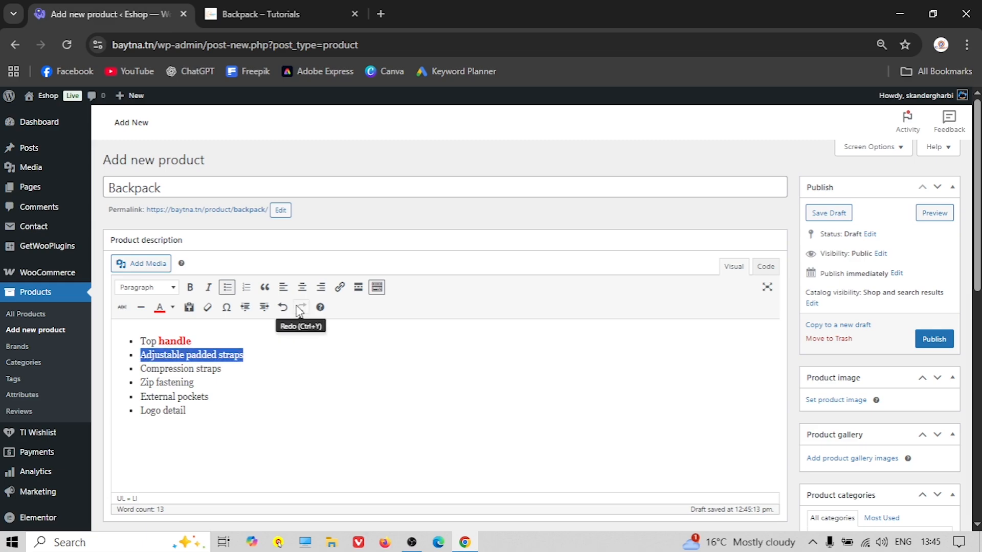
click(338, 288)
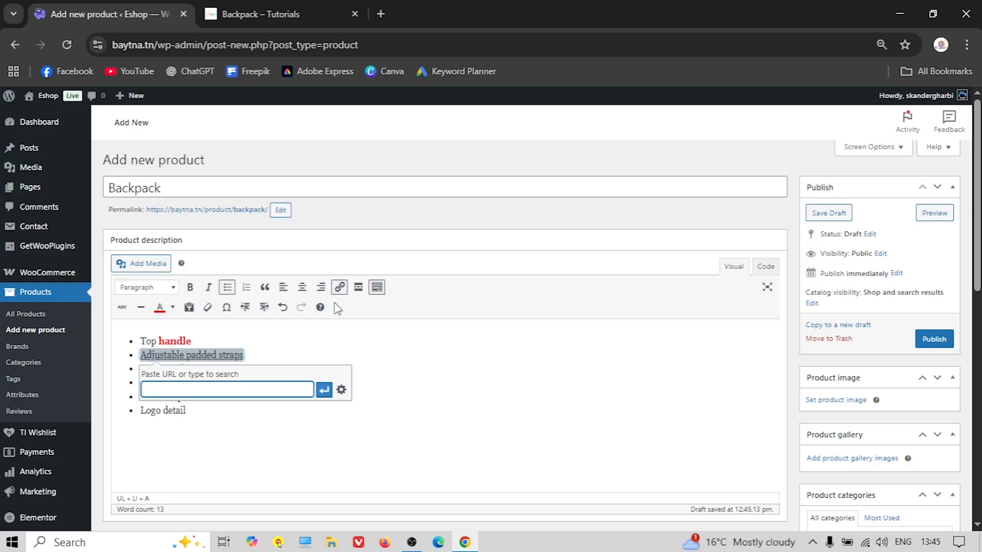
click(355, 335)
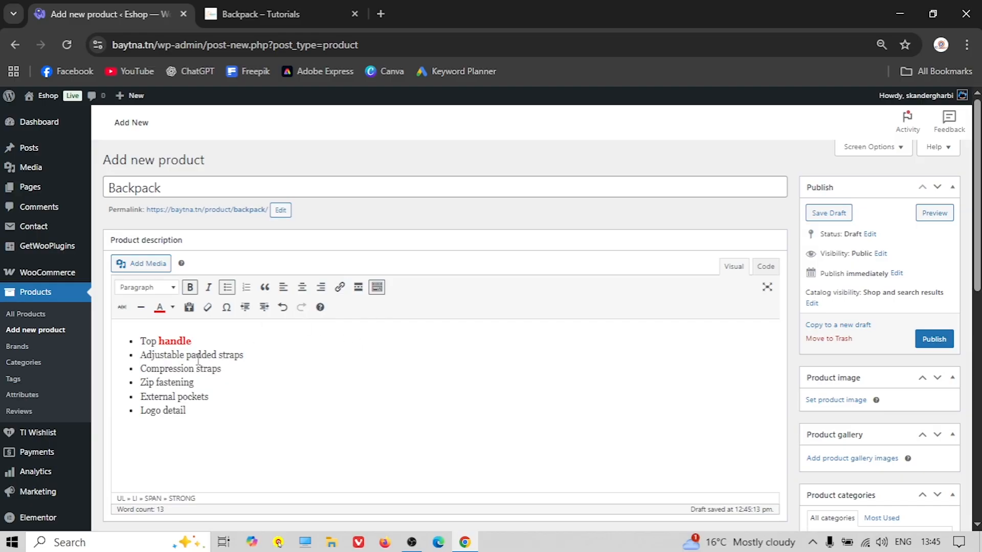
triple_click(199, 359)
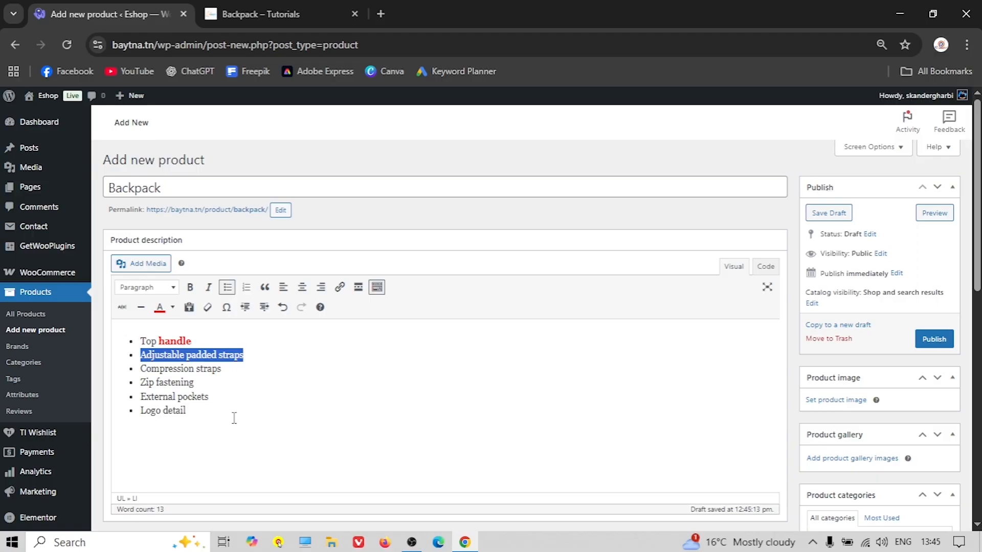
scroll(270, 341, down, 6)
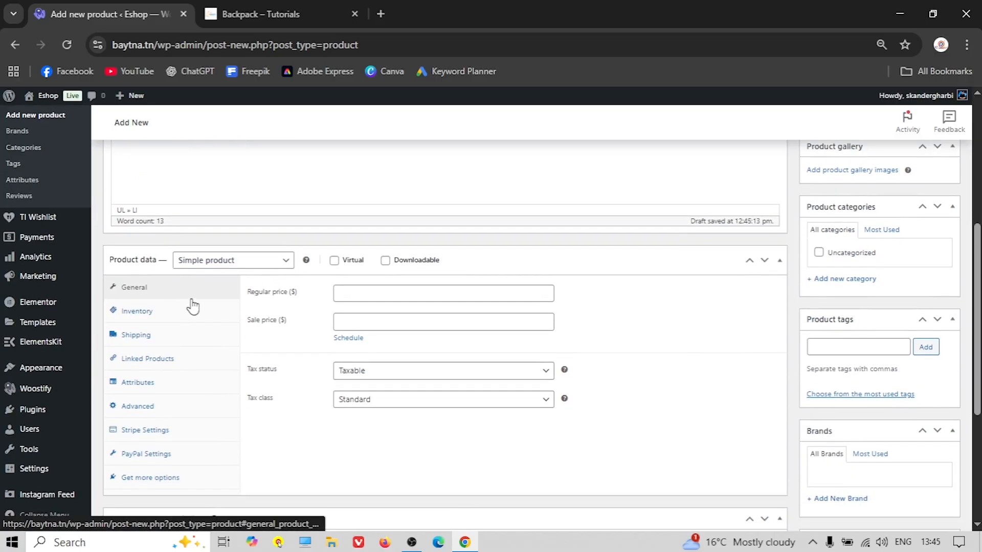
Set the Backpack's regular price to 25, matching the reference page
click(286, 14)
scroll(467, 235, up, 10)
double_click(586, 266)
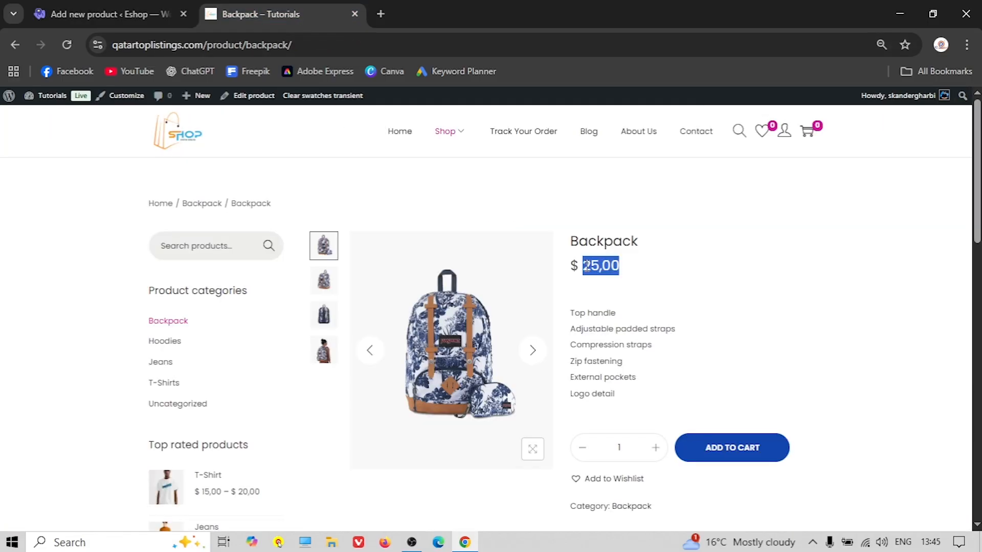
click(128, 10)
click(371, 294)
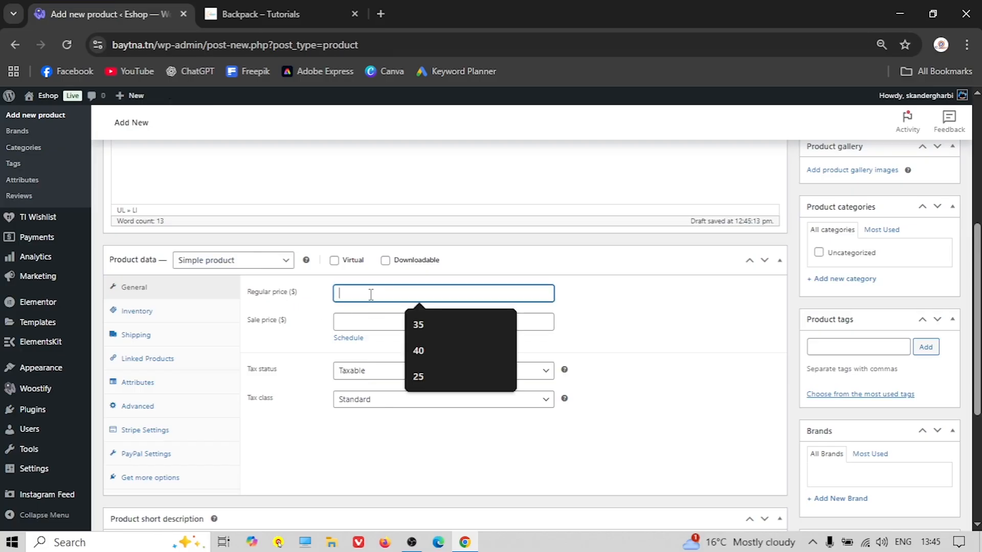
text(25)
key(Tab)
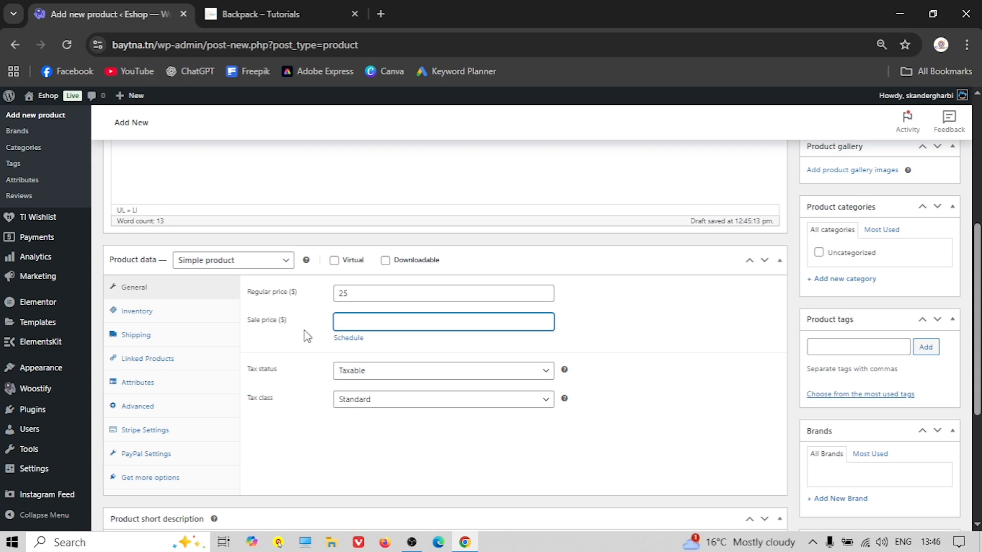
Set the Backpack's tax class to GST 10%
scroll(307, 336, down, 1)
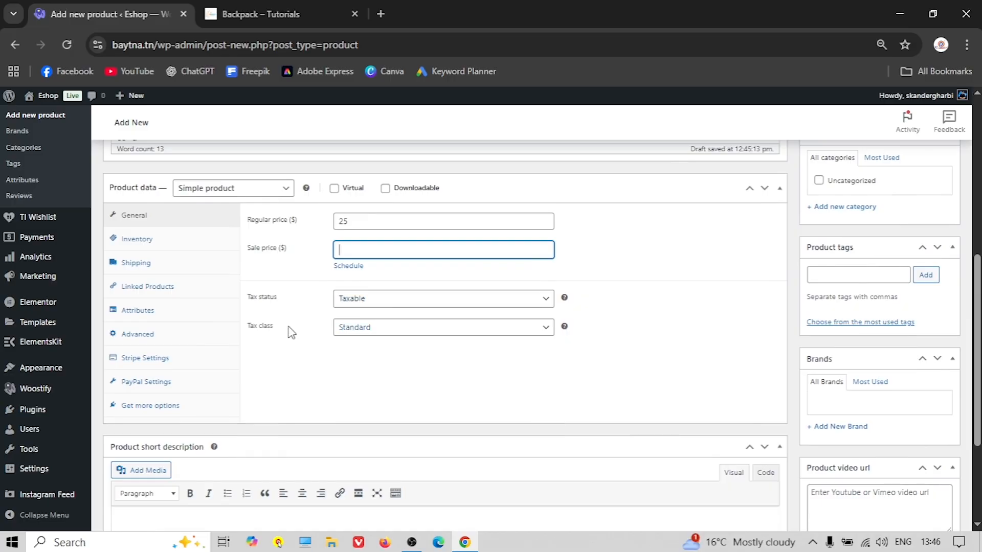
click(394, 332)
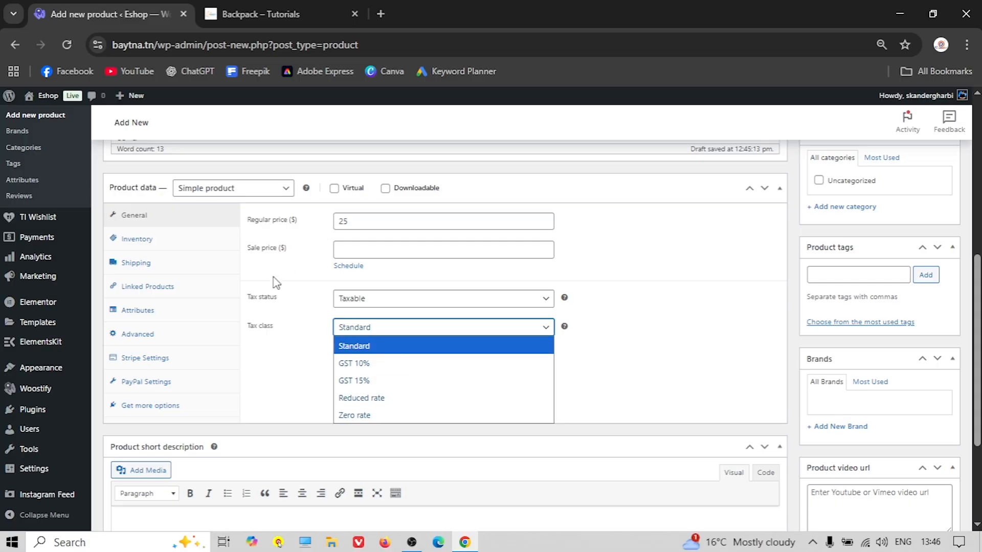
click(365, 363)
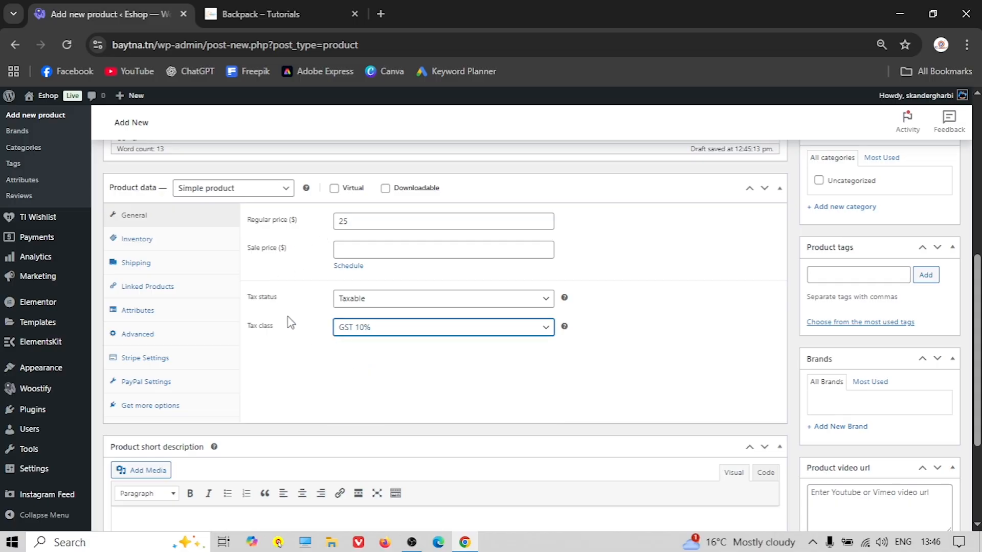
click(153, 244)
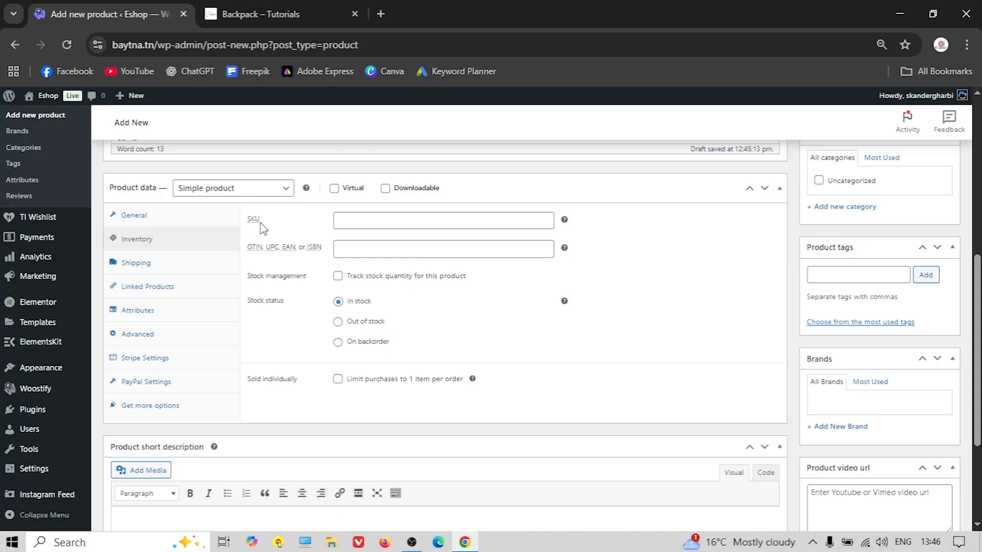
Enter BP00001 as the Backpack's SKU
mouse_move(565, 221)
click(395, 221)
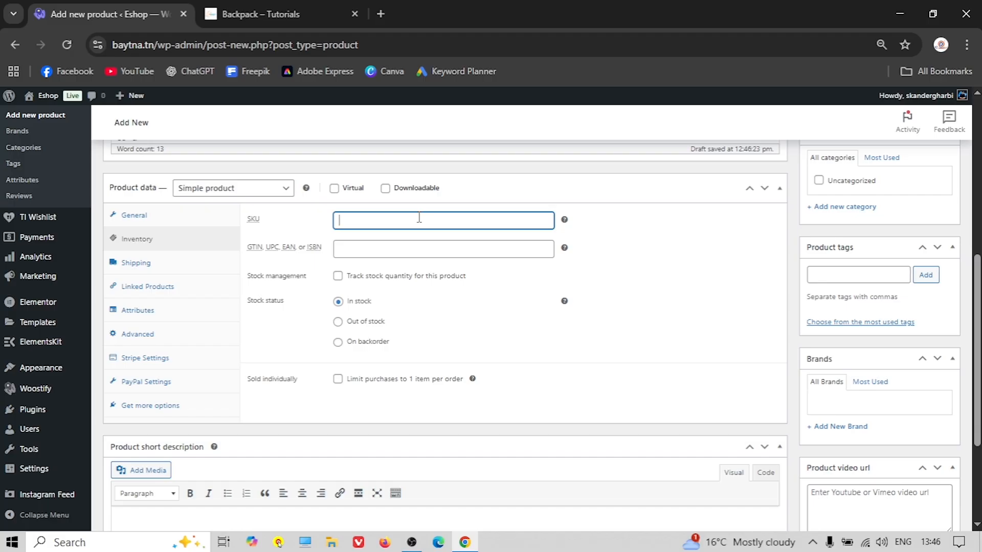
text(BP00001)
click(261, 13)
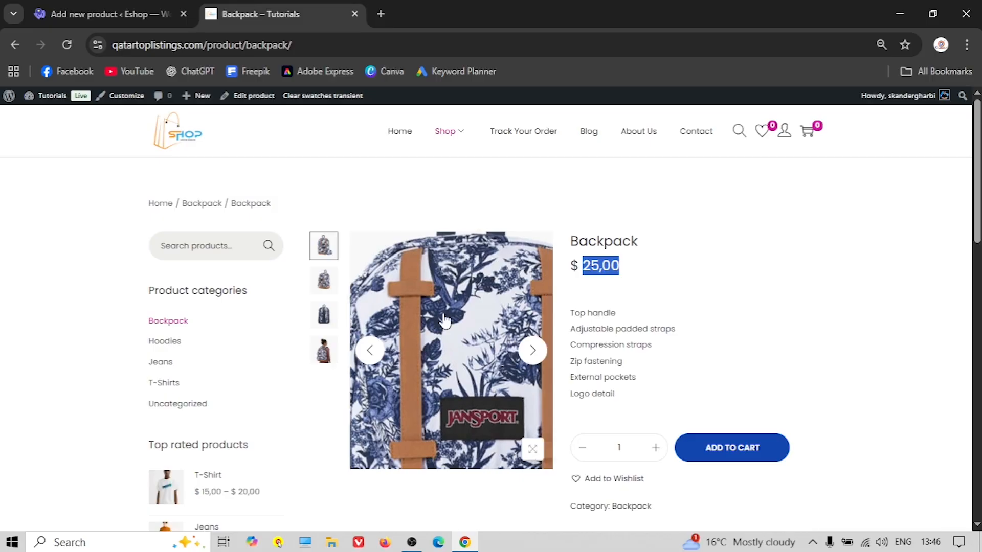
click(110, 14)
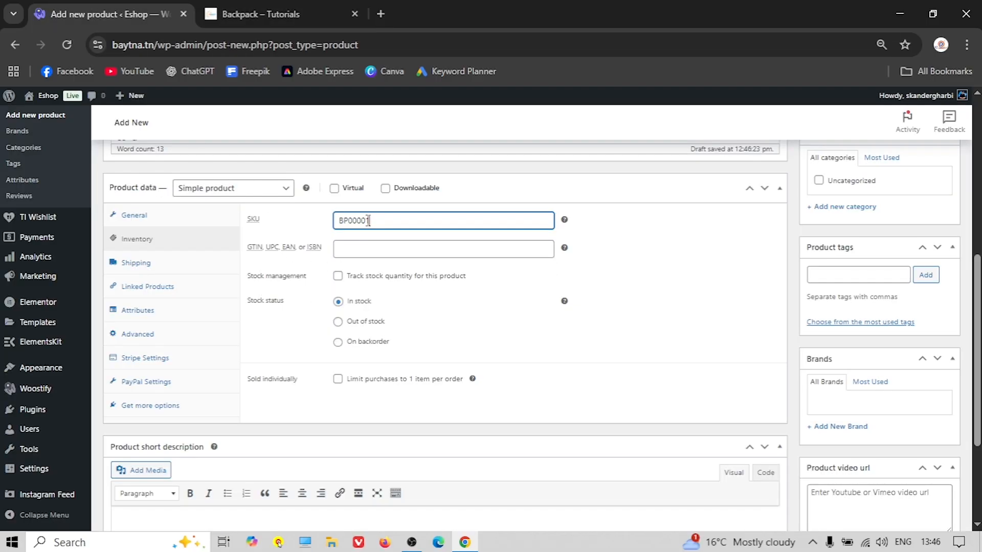
mouse_move(564, 250)
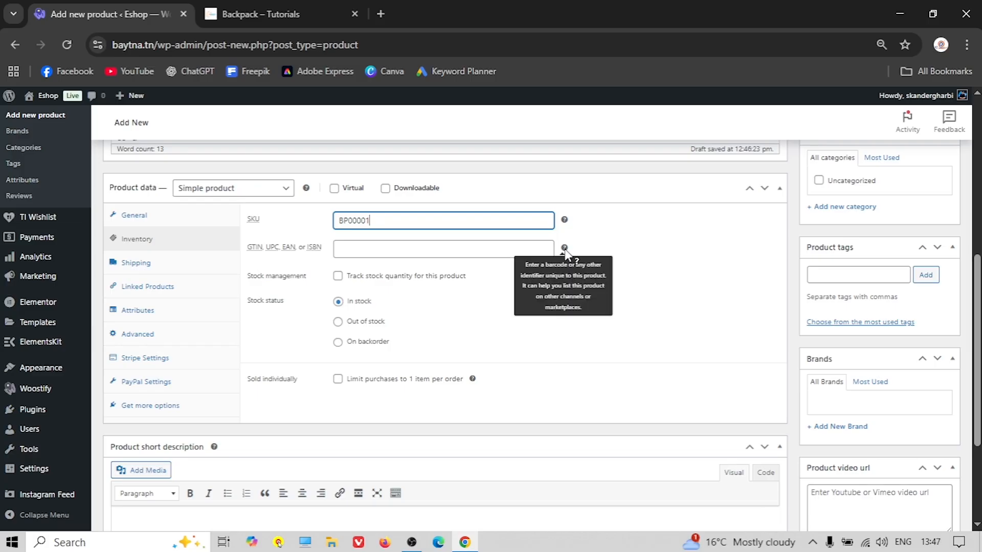
click(337, 277)
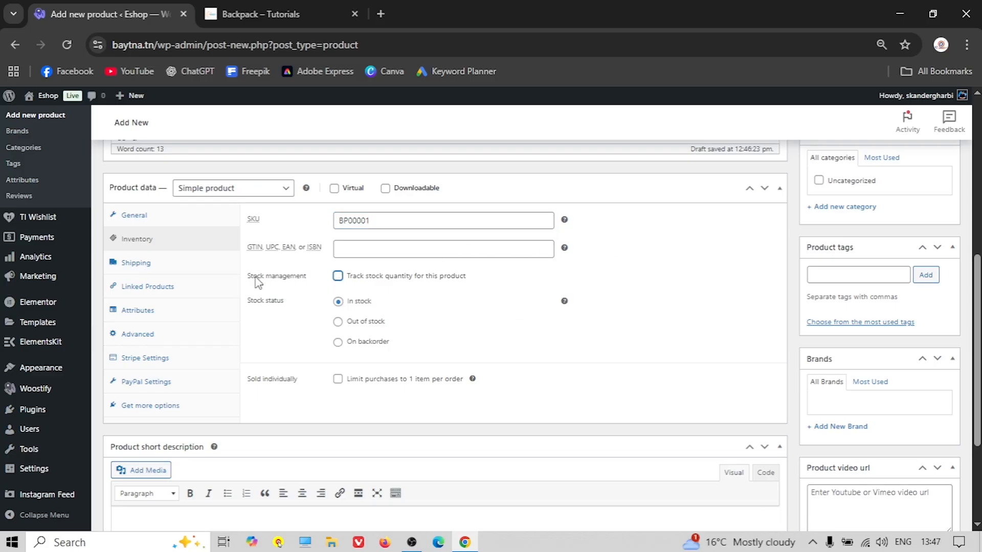
Turn on stock tracking with quantity 100 and low stock threshold 5
click(338, 277)
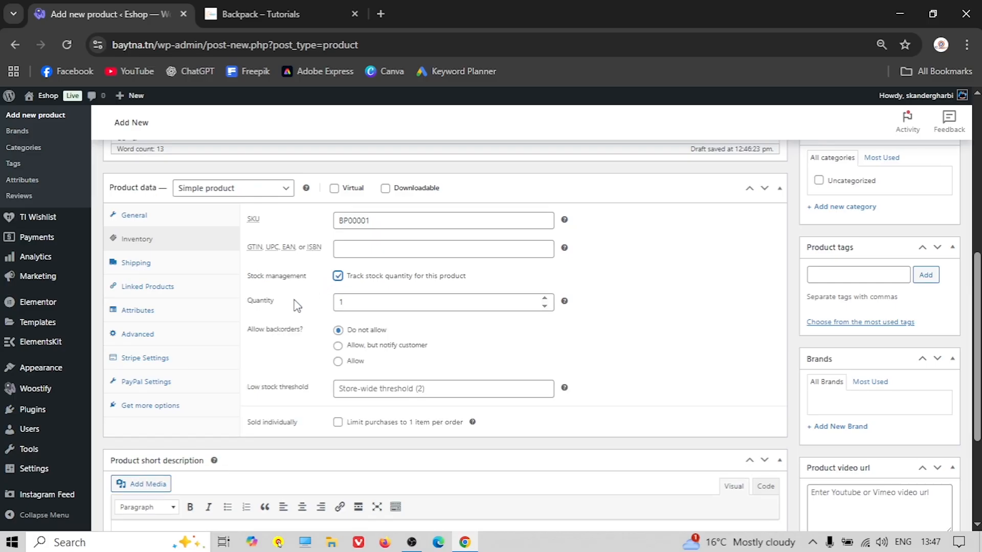
click(370, 309)
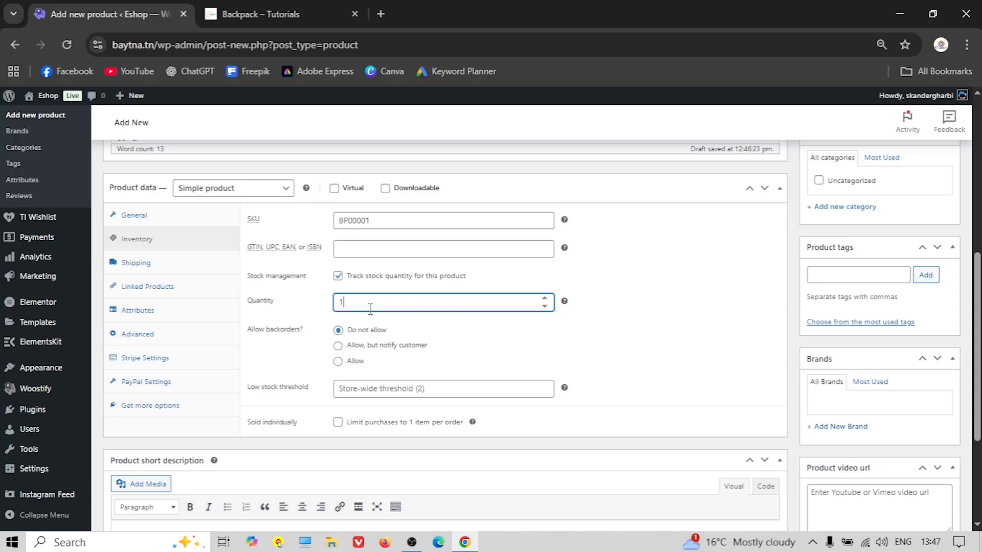
text(00)
scroll(379, 319, down, 1)
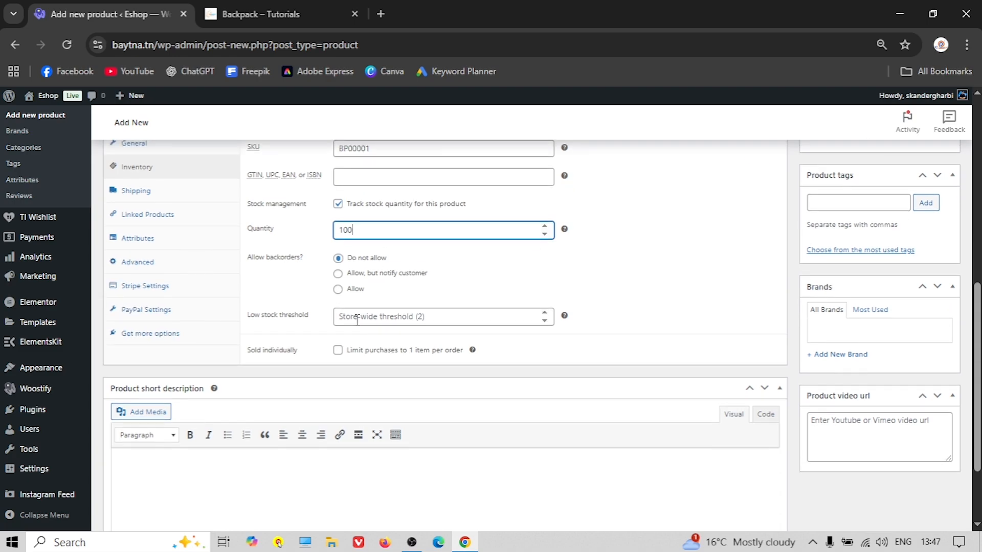
click(375, 317)
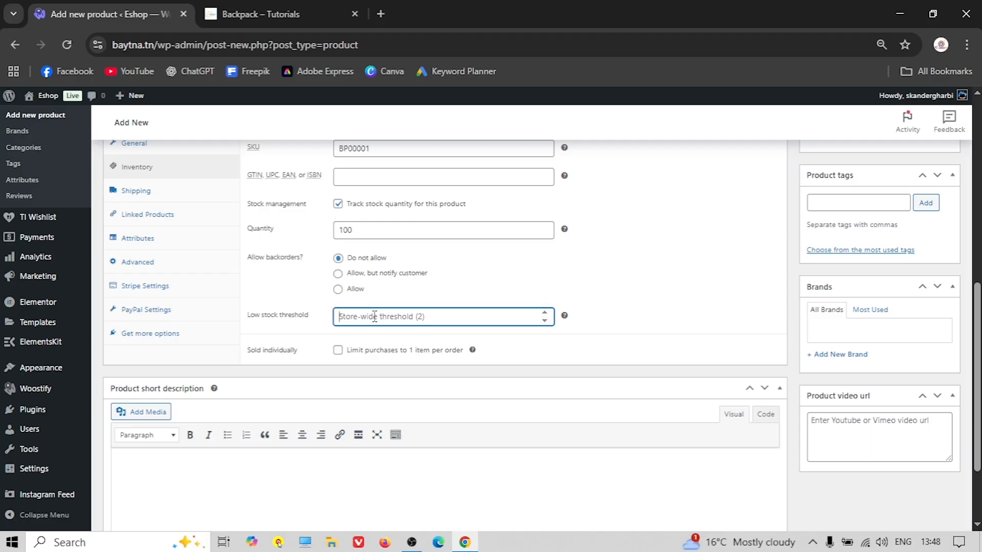
text(5)
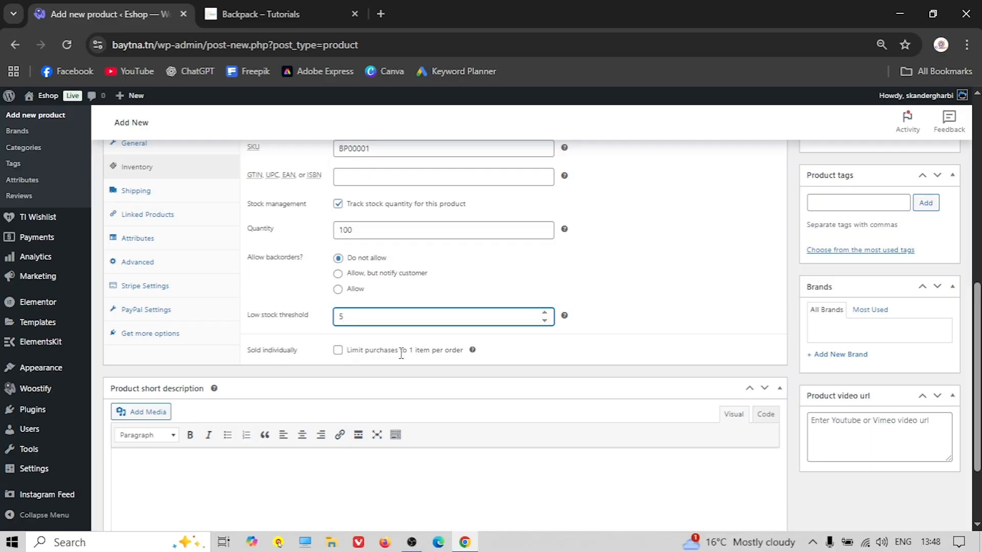
Turn off stock quantity tracking and bring up the product's shipping settings
click(337, 204)
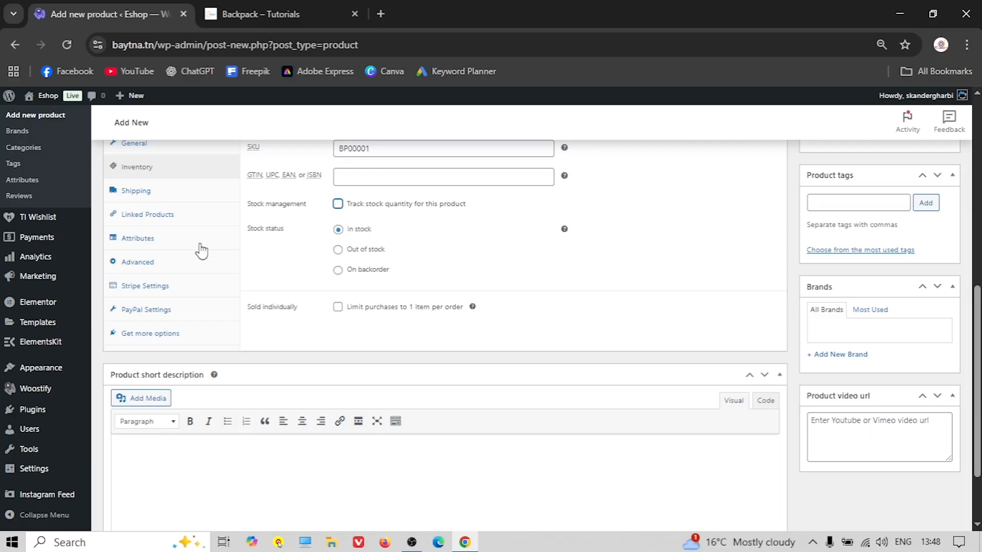
click(154, 194)
scroll(298, 274, up, 2)
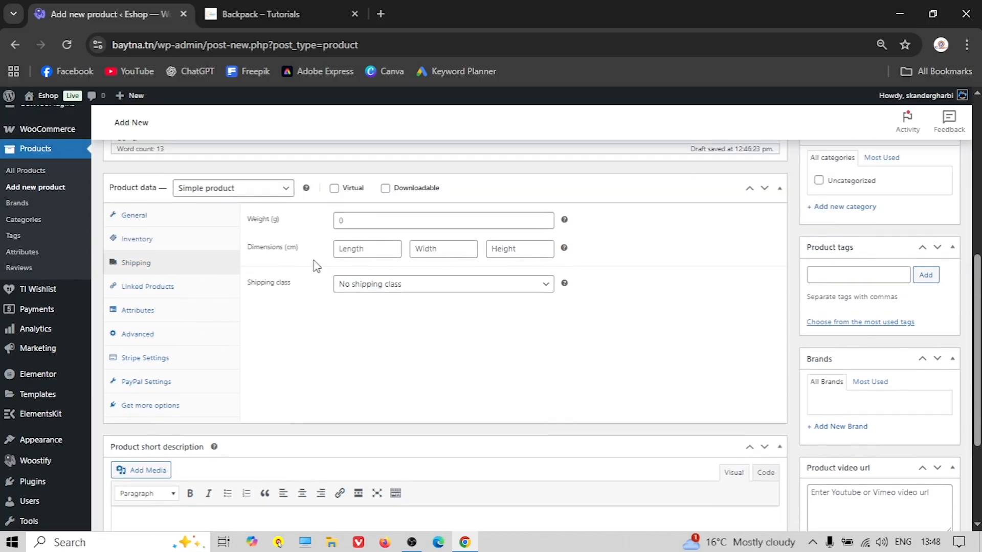
Enter weight 300 and dimensions 30 × 40 × 60 (length, width, height)
click(366, 222)
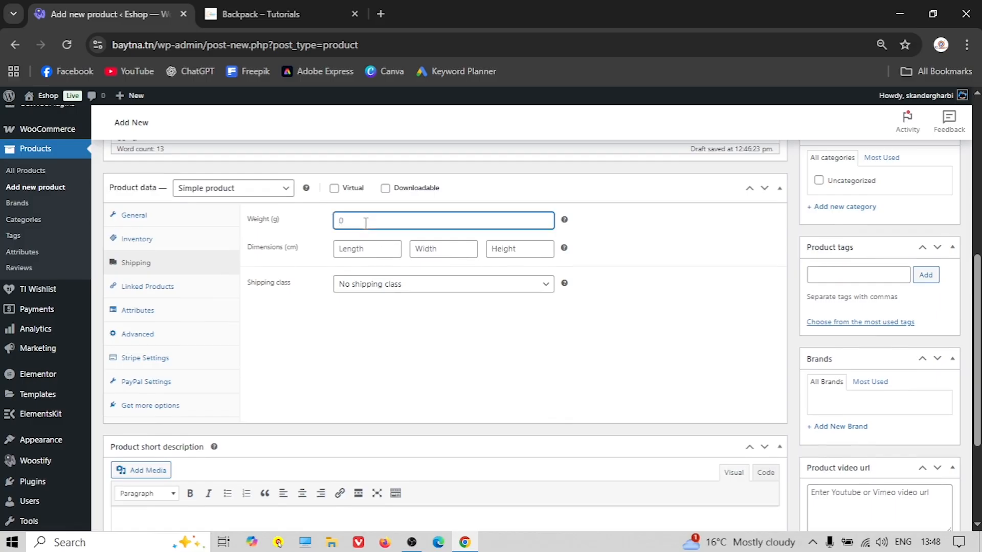
text(300)
click(359, 245)
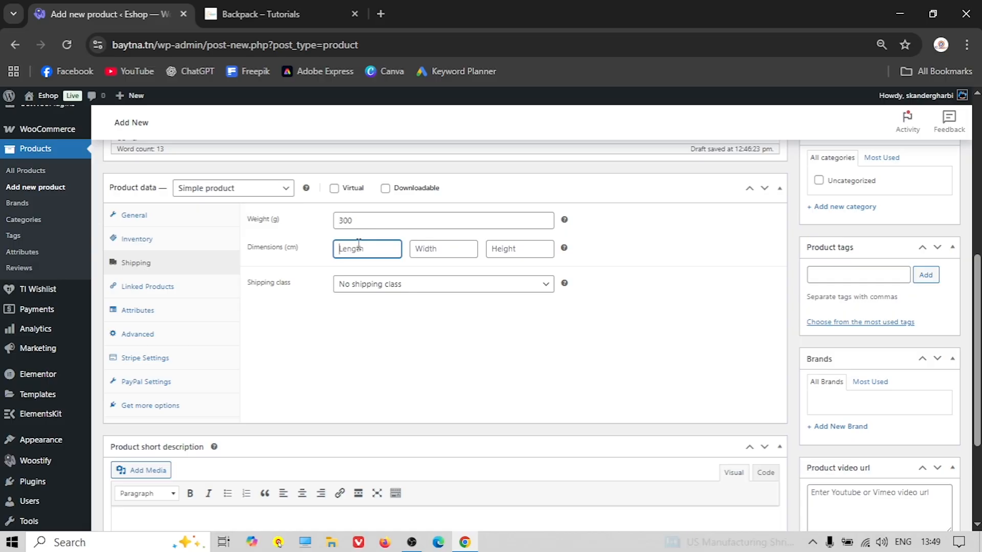
text(30)
click(436, 245)
text(40)
click(493, 248)
text(60)
click(562, 293)
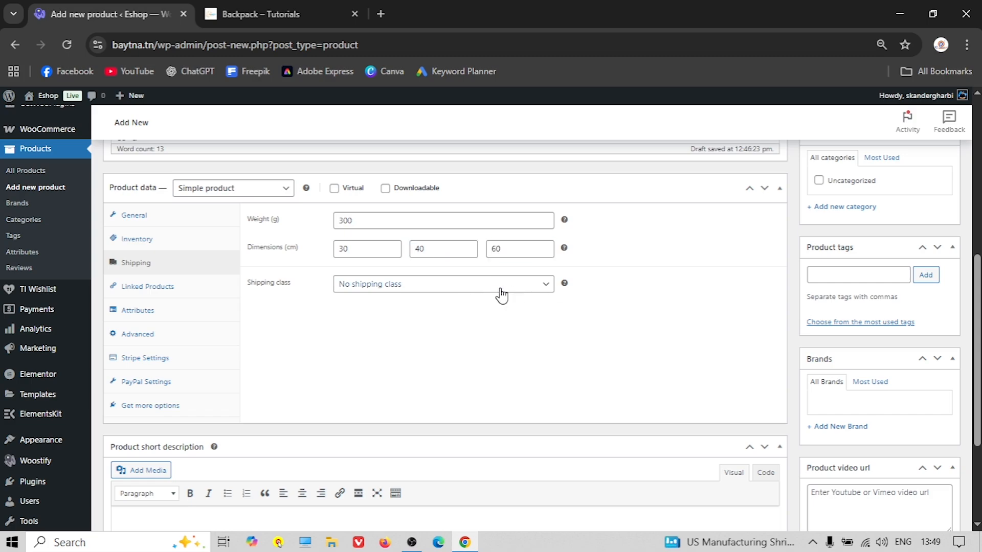
Choose Bags as the product's shipping class
click(467, 288)
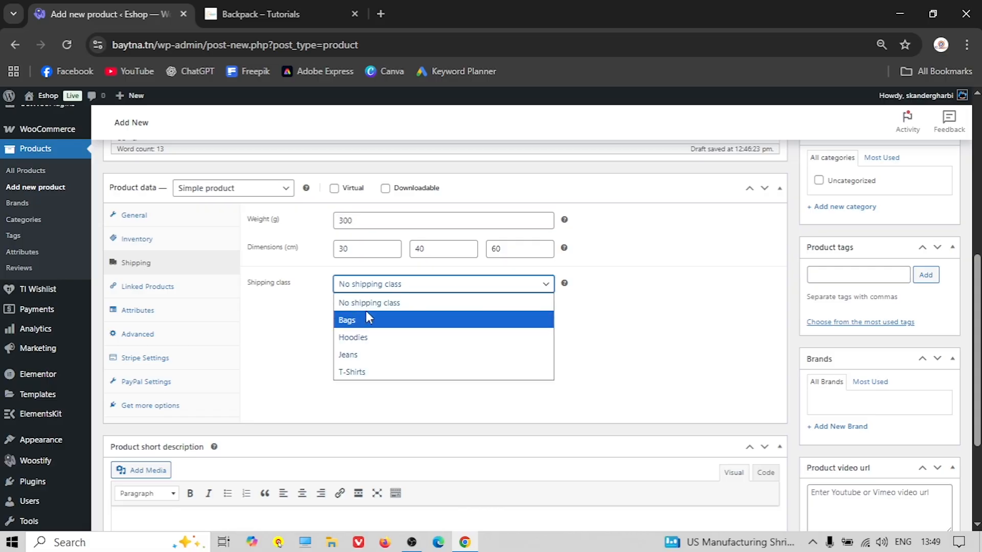
click(347, 320)
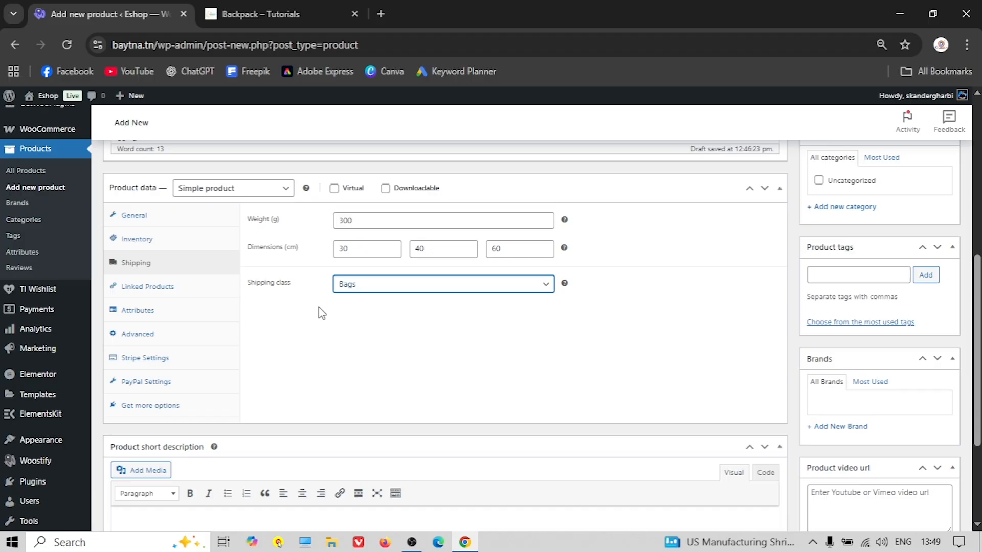
click(365, 287)
click(361, 318)
click(288, 13)
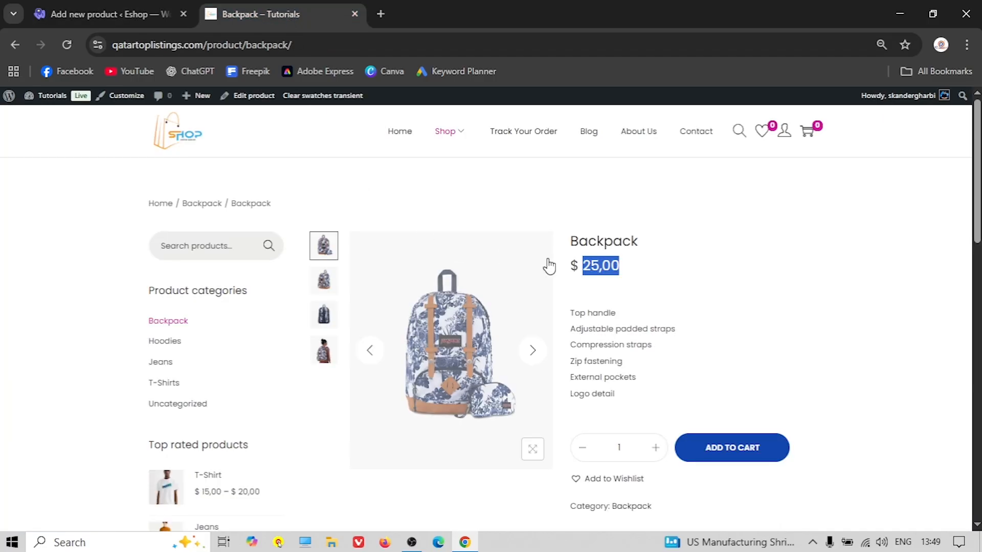
click(121, 10)
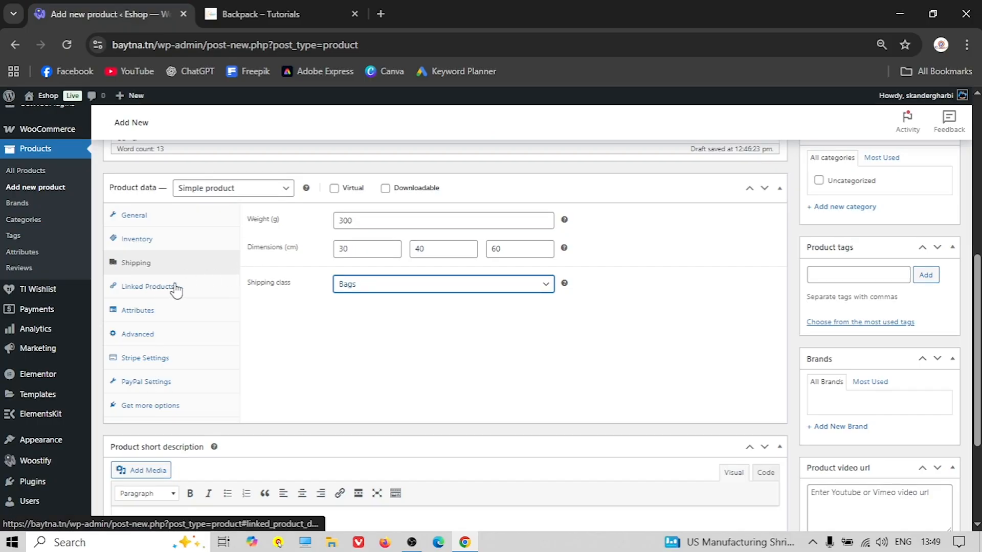
Look at the Attributes section's existing Color and Size attributes without adding any
click(142, 310)
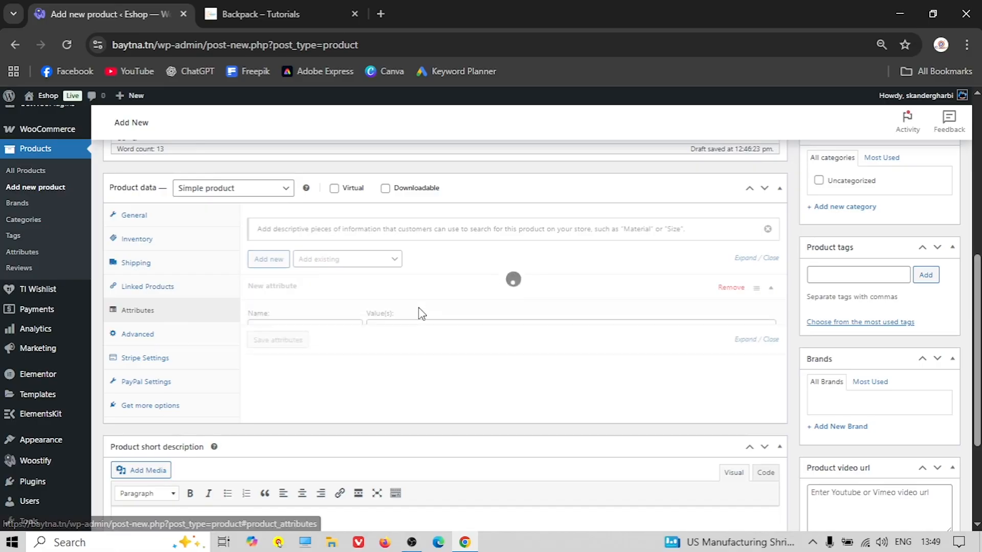
click(376, 267)
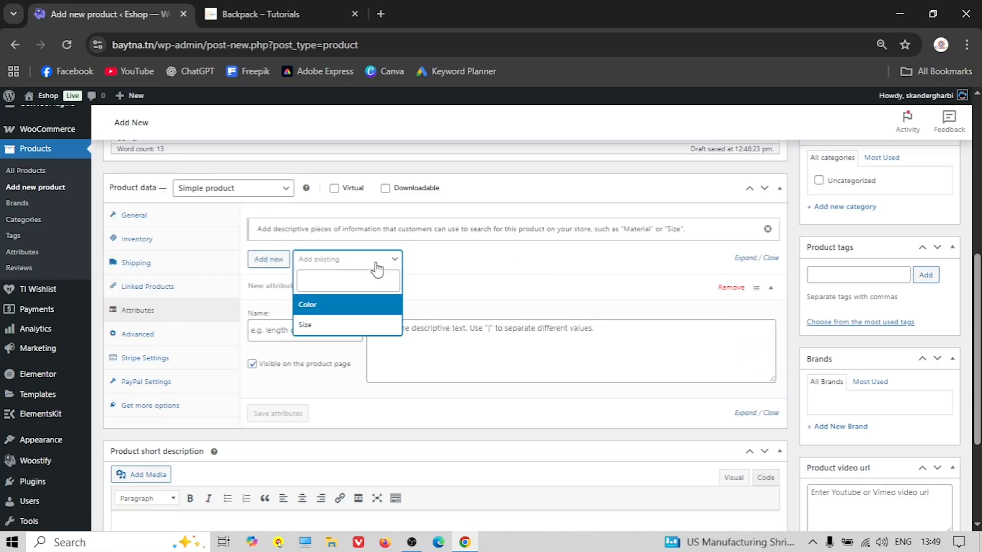
click(448, 274)
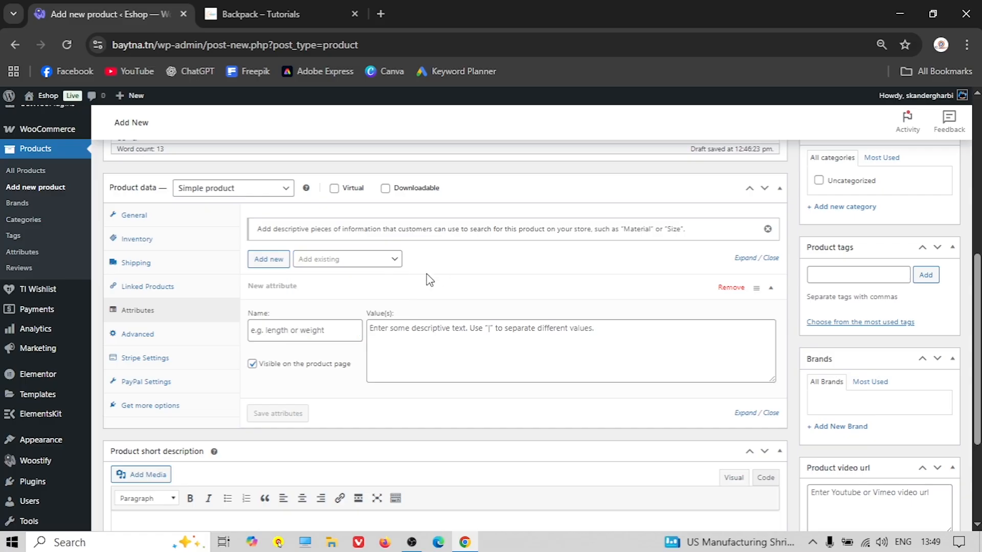
click(348, 266)
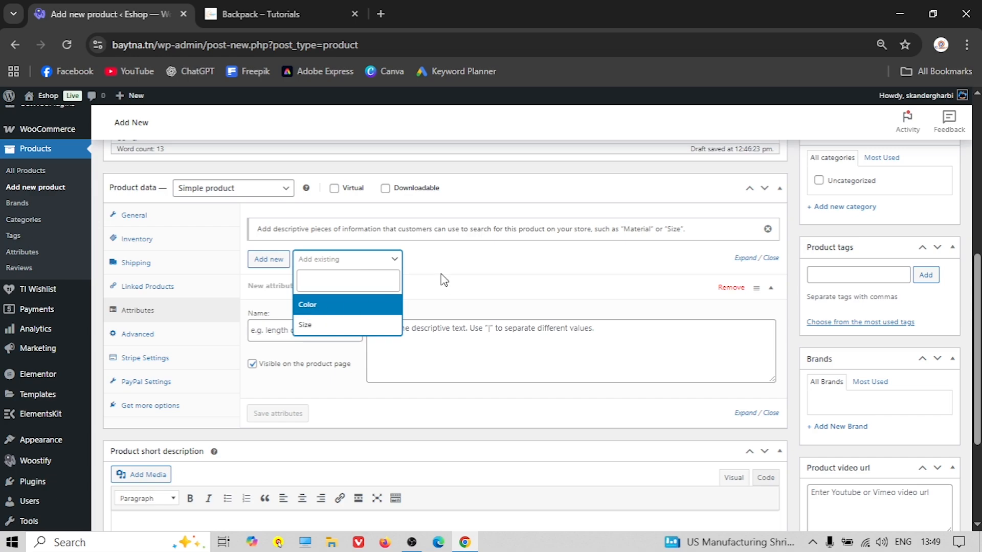
click(443, 279)
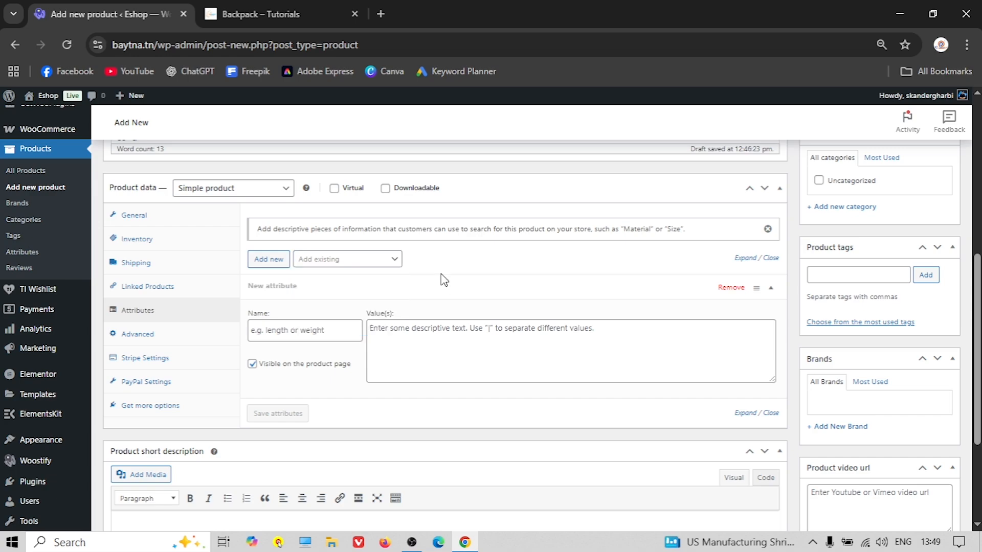
Review the Advanced, Stripe, PayPal and Get more options panels, scrolling to the short description
click(154, 339)
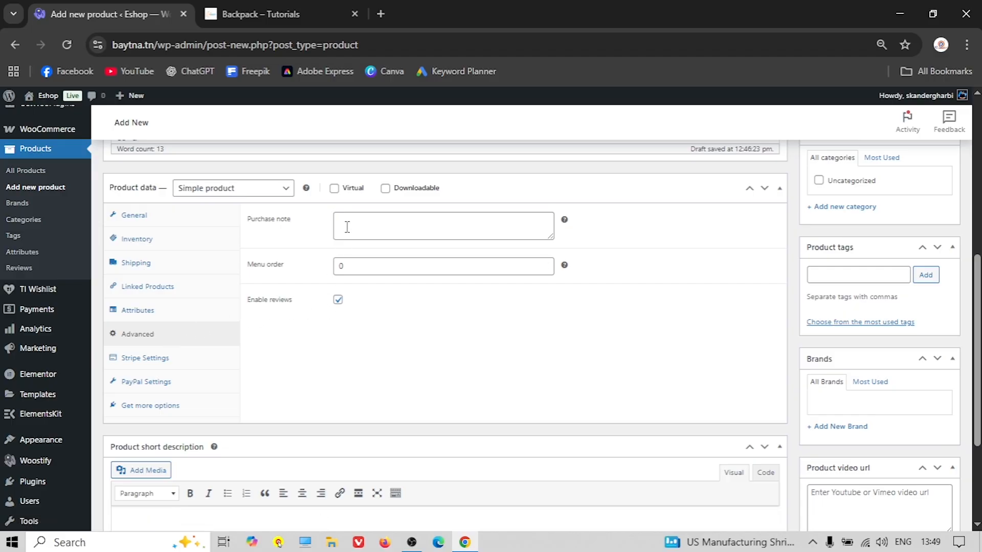
click(163, 364)
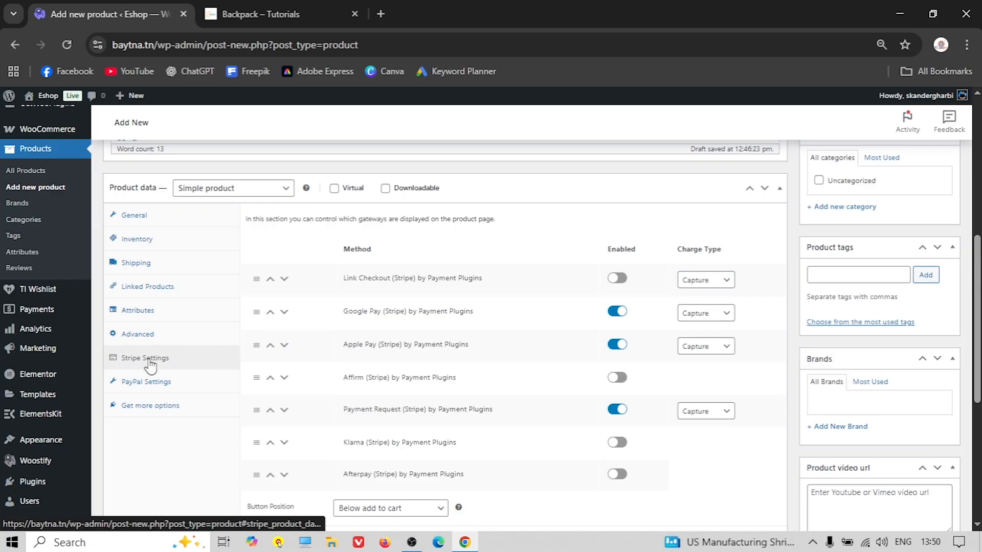
click(141, 385)
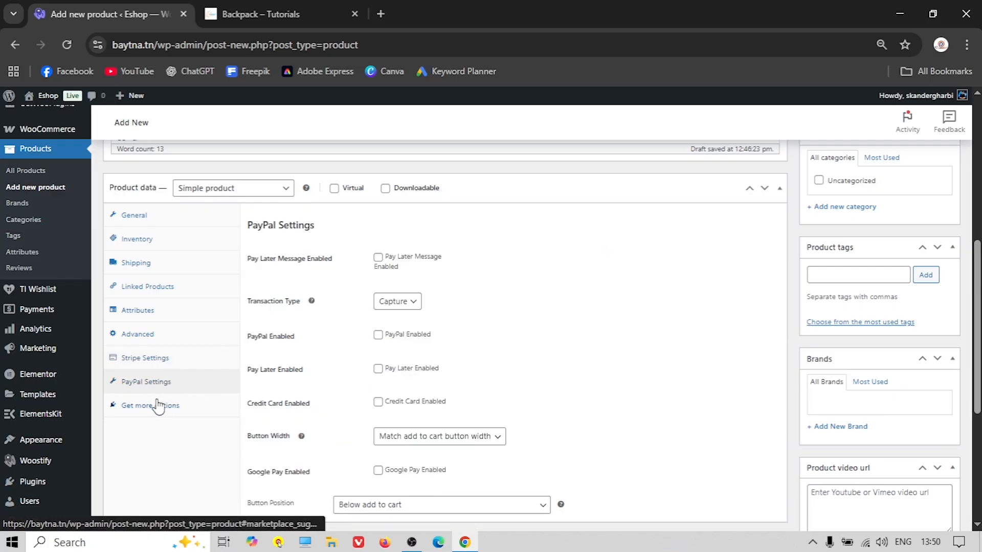
click(157, 405)
scroll(200, 354, down, 3)
scroll(234, 335, down, 2)
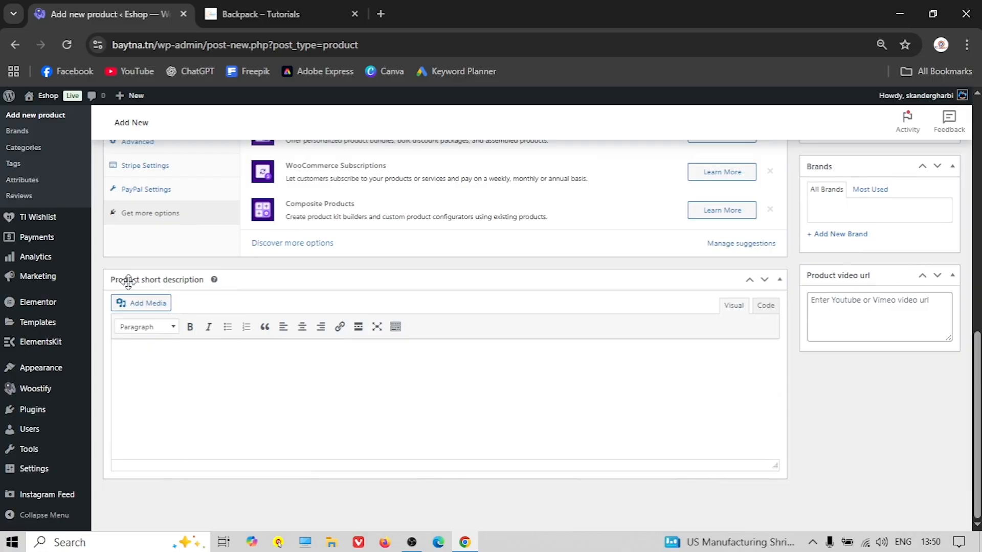
Copy the six feature lines from the published Backpack product page
click(306, 20)
click(600, 314)
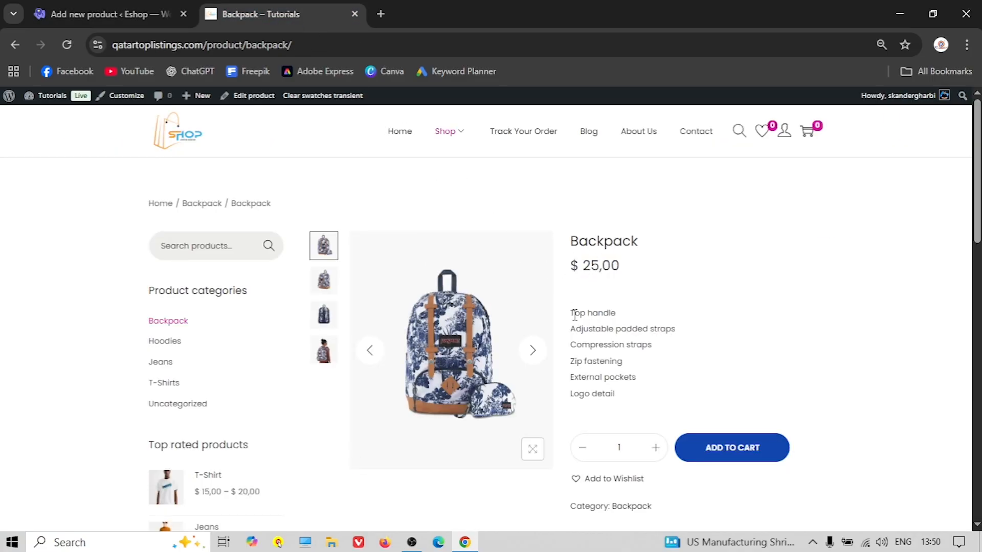
drag(583, 314, 650, 397)
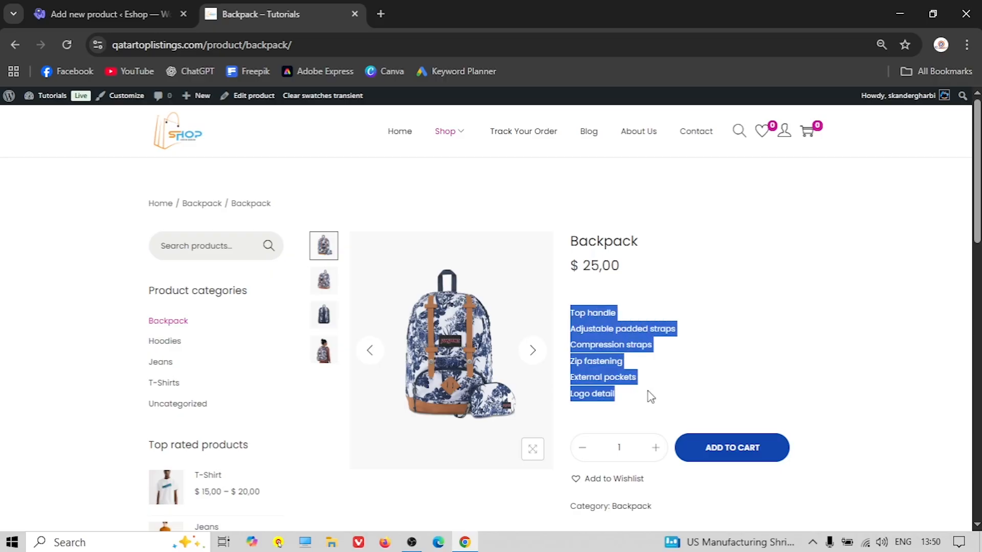
right_click(612, 354)
click(634, 360)
Paste the copied feature list into the new product's short description
click(72, 26)
right_click(170, 346)
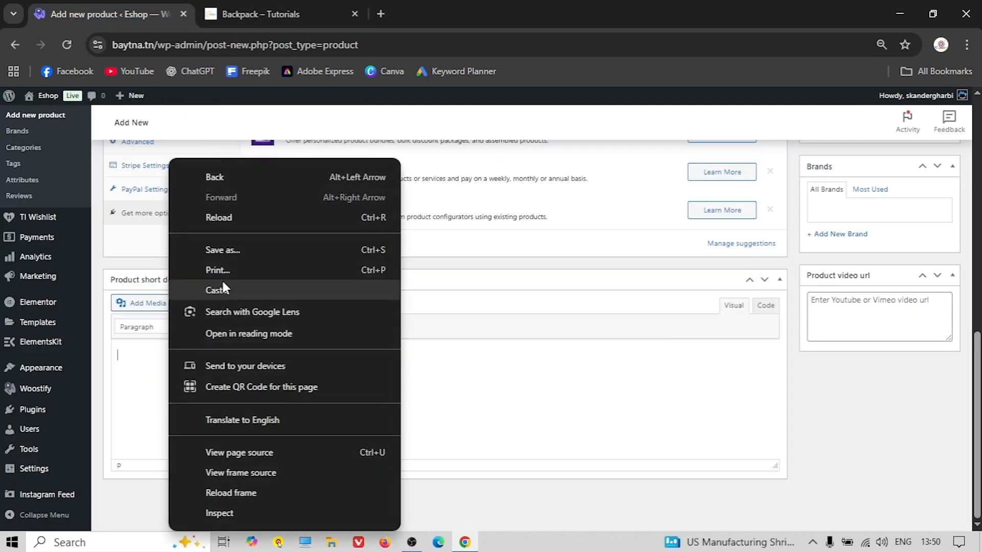
click(154, 368)
right_click(127, 353)
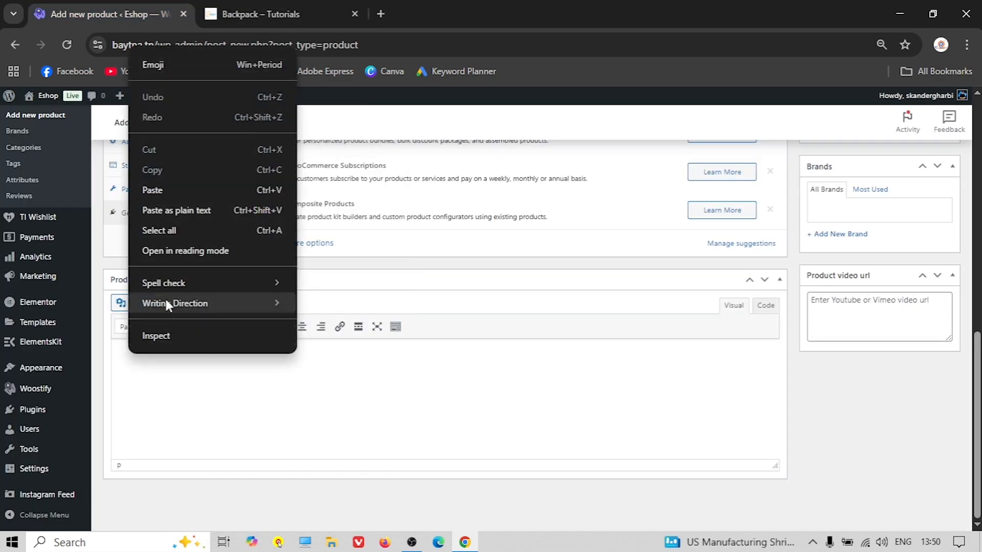
click(181, 189)
scroll(431, 416, up, 3)
scroll(619, 427, down, 1)
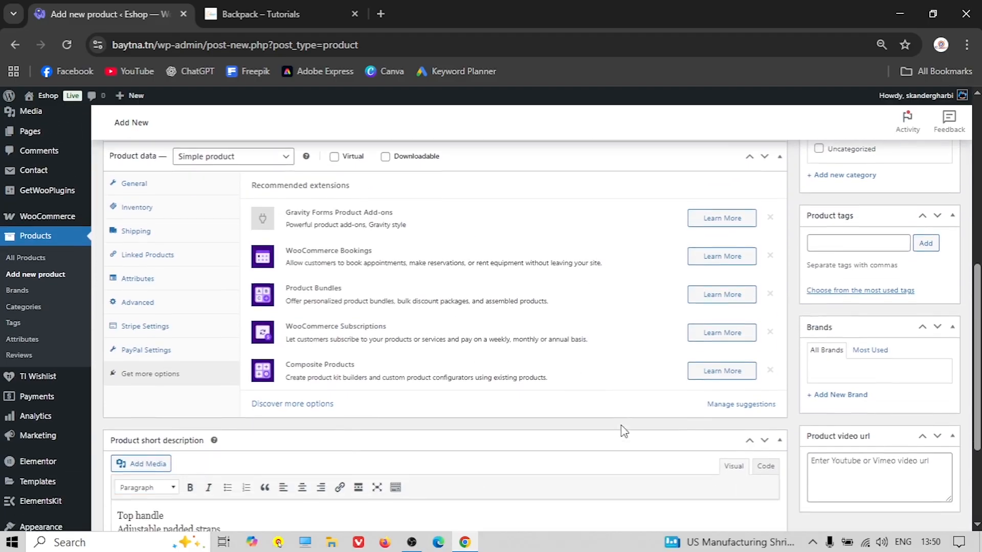
scroll(611, 421, up, 8)
scroll(736, 401, down, 1)
scroll(736, 402, down, 2)
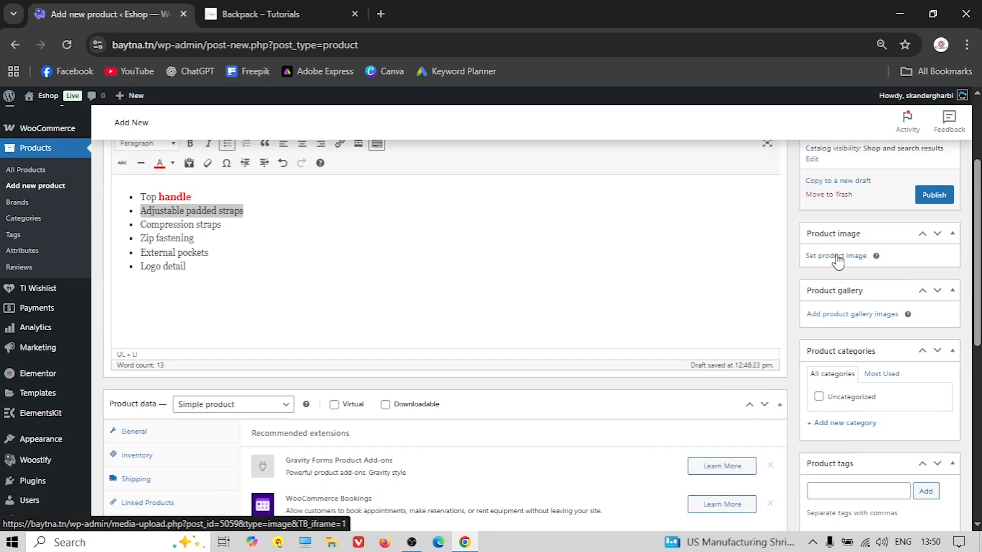
Browse to the Tutorials > Clothing > Backpack images folder for the product image
click(280, 14)
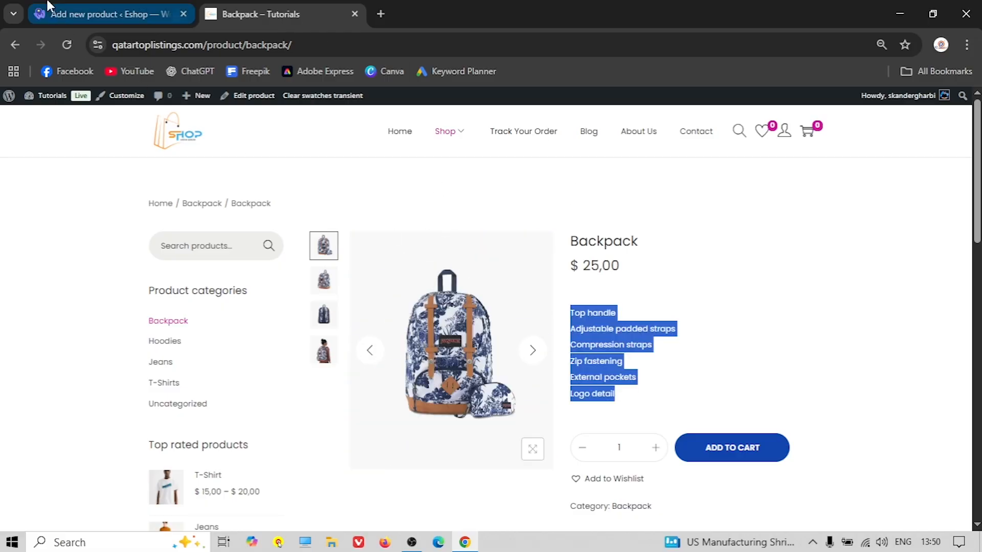
click(110, 14)
click(833, 255)
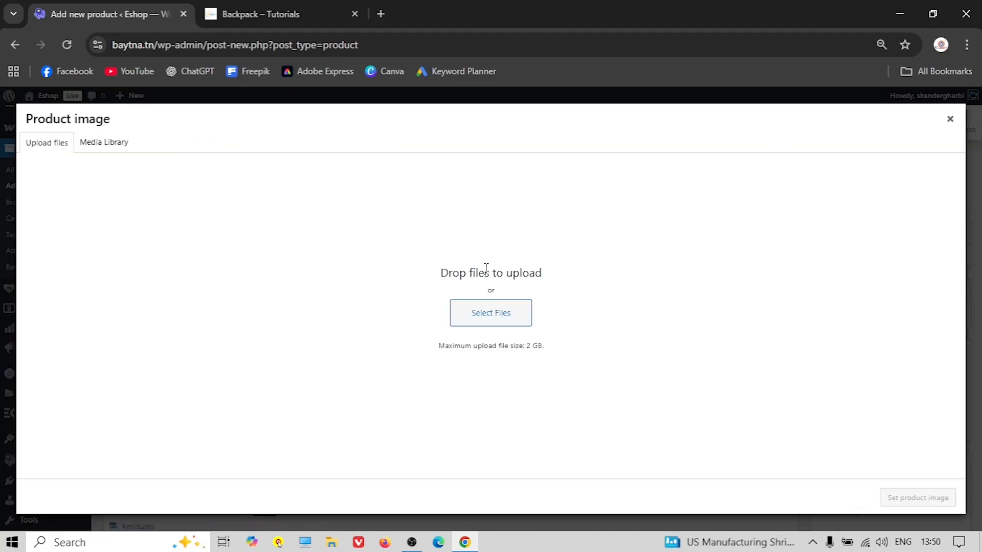
click(476, 322)
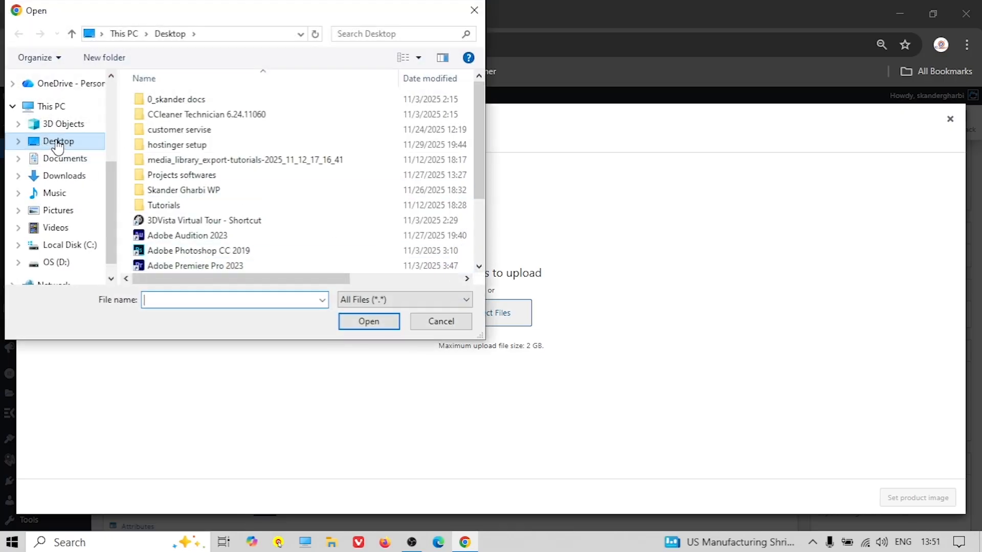
double_click(179, 204)
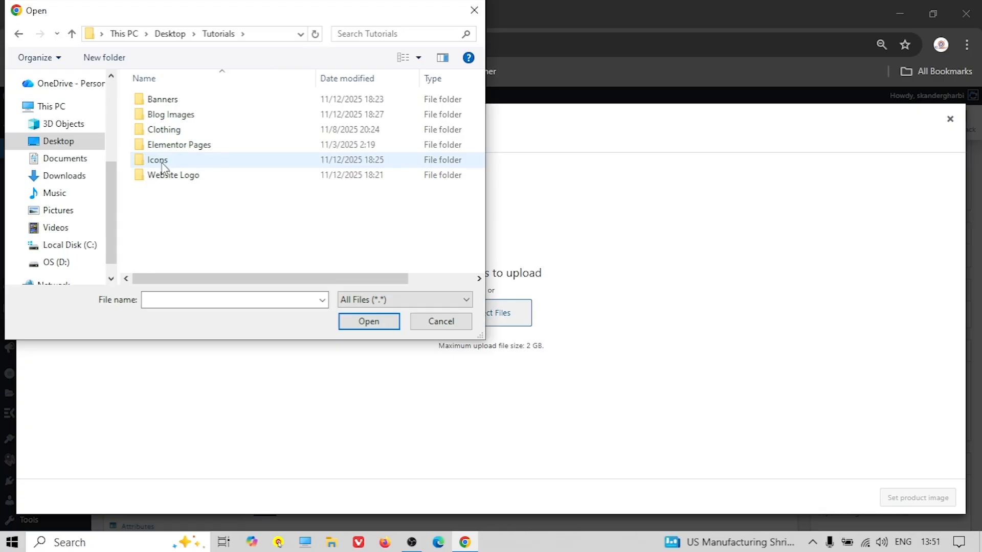
double_click(164, 130)
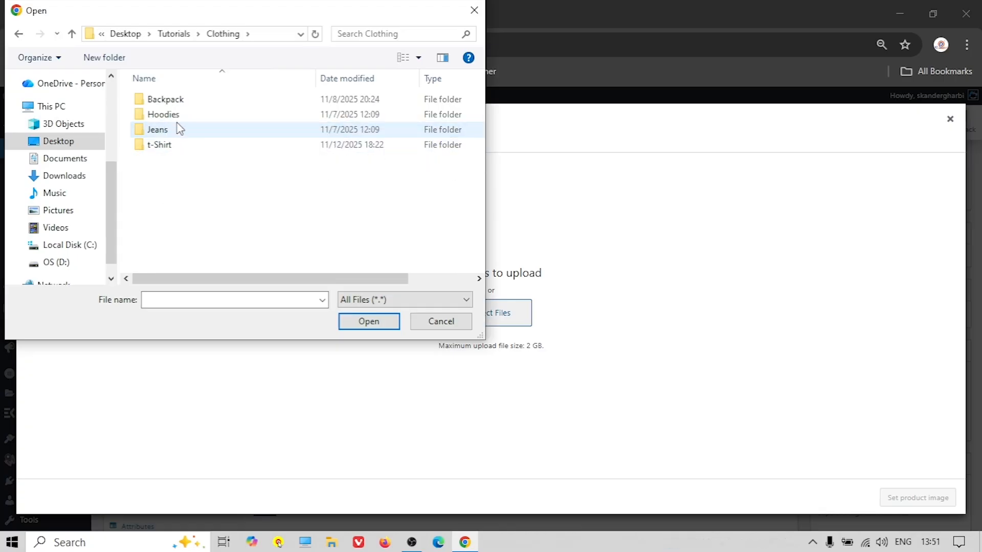
double_click(162, 99)
Upload 4.1.jpg and set it as the product image
click(159, 121)
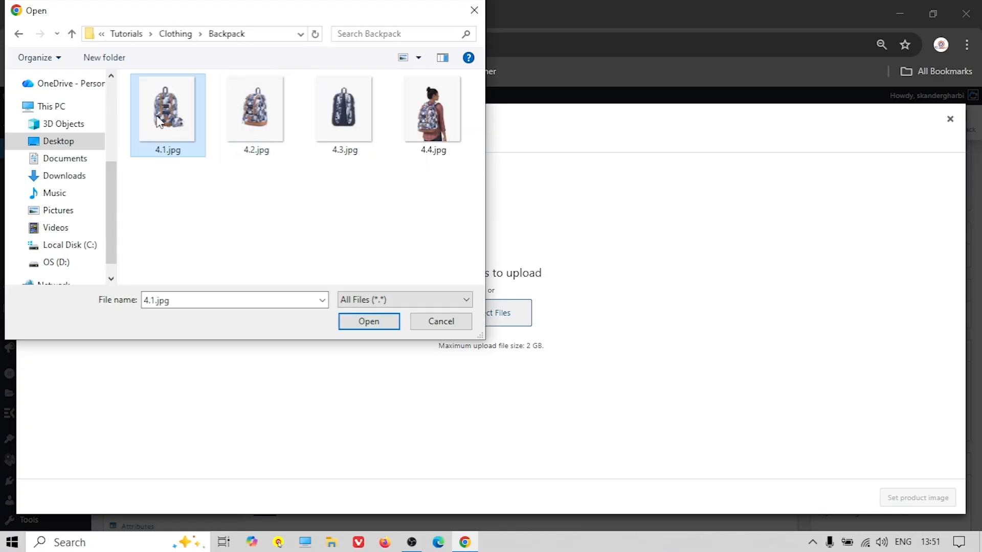
click(367, 323)
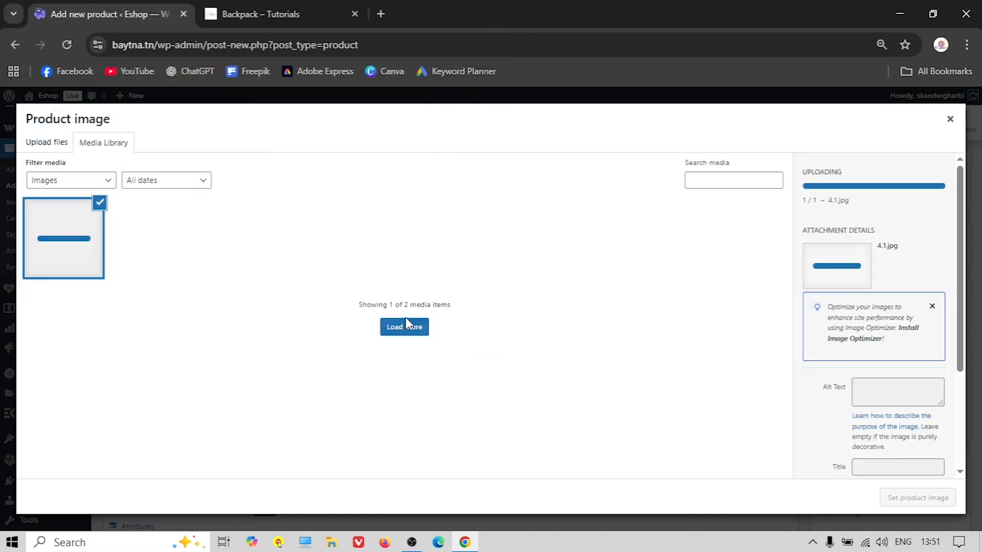
click(897, 498)
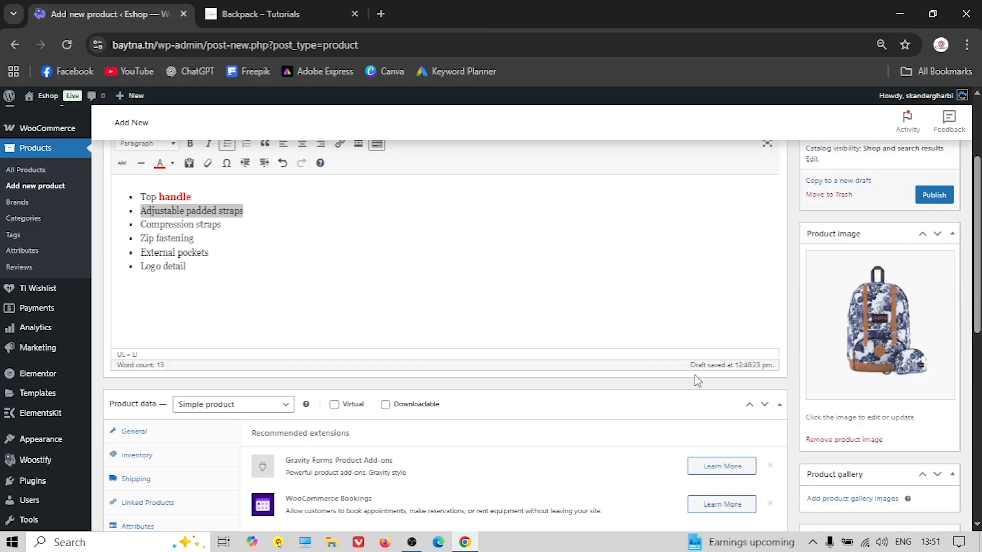
scroll(835, 275, down, 1)
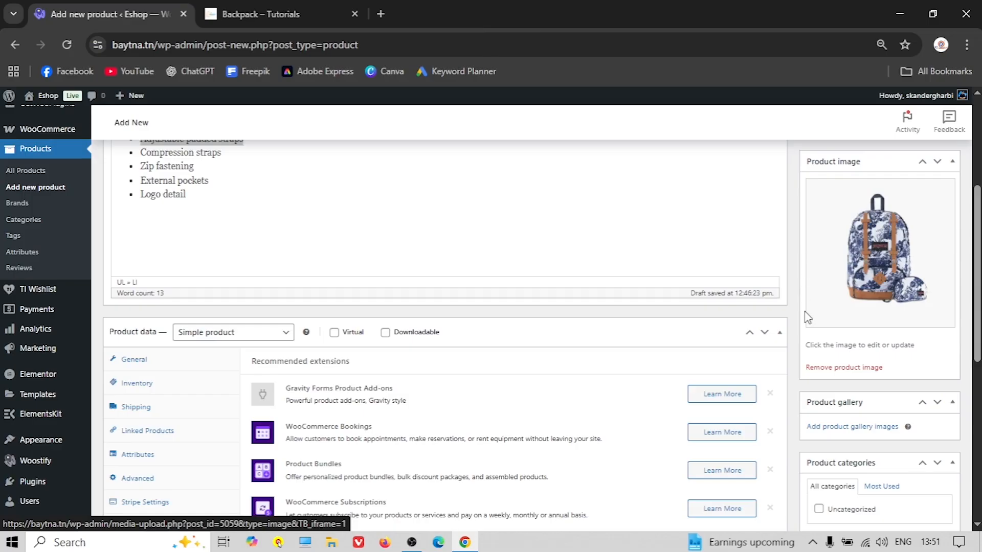
scroll(797, 310, down, 3)
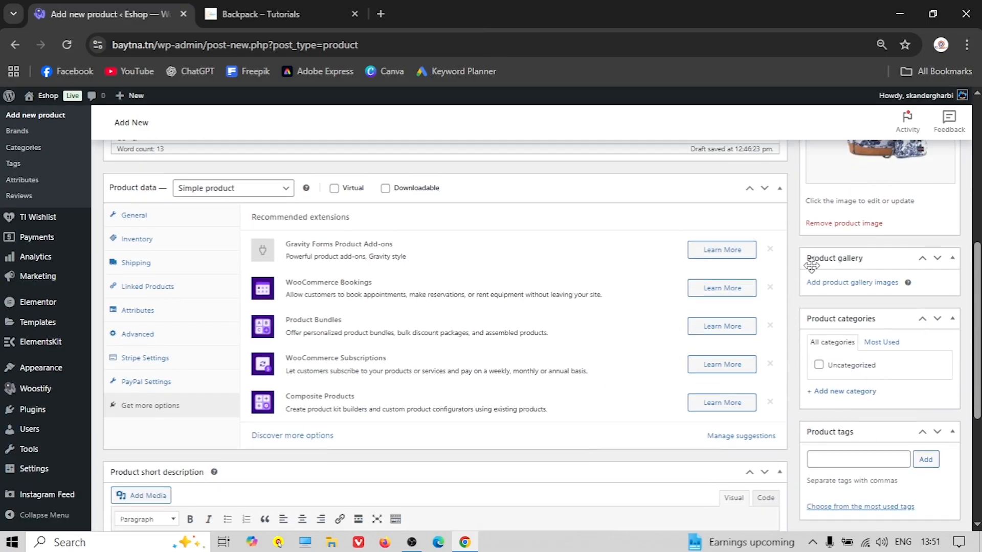
click(261, 14)
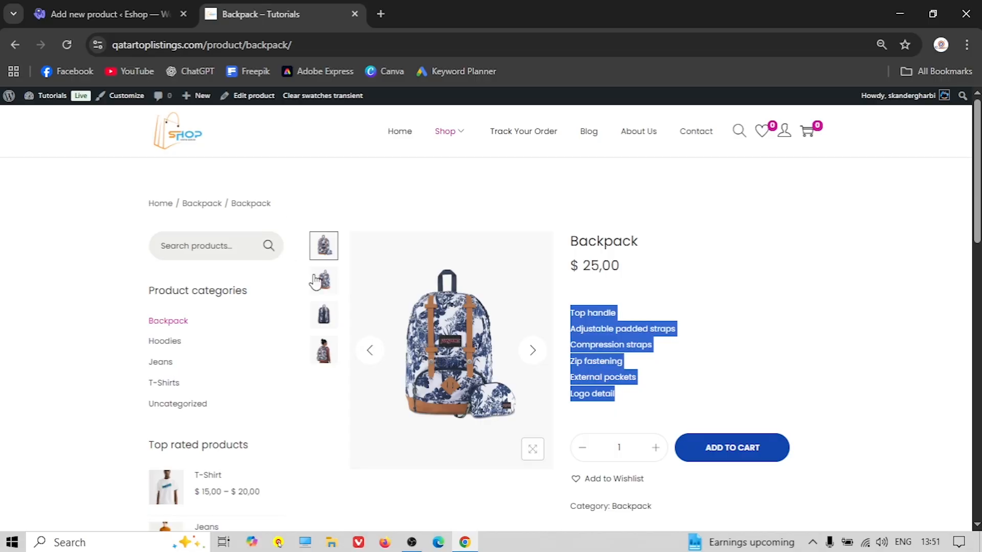
Check the gallery images on the reference Backpack product page
click(324, 315)
click(319, 280)
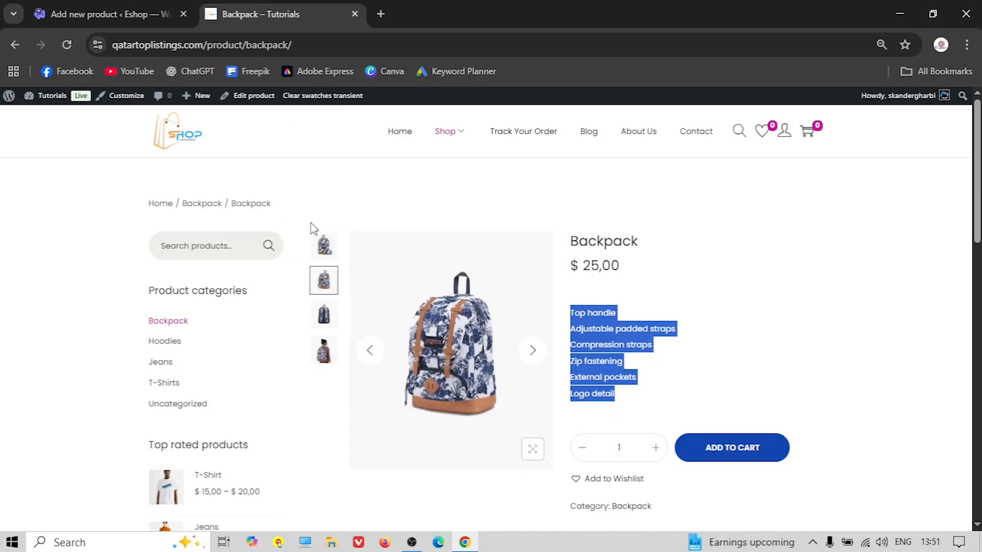
click(110, 16)
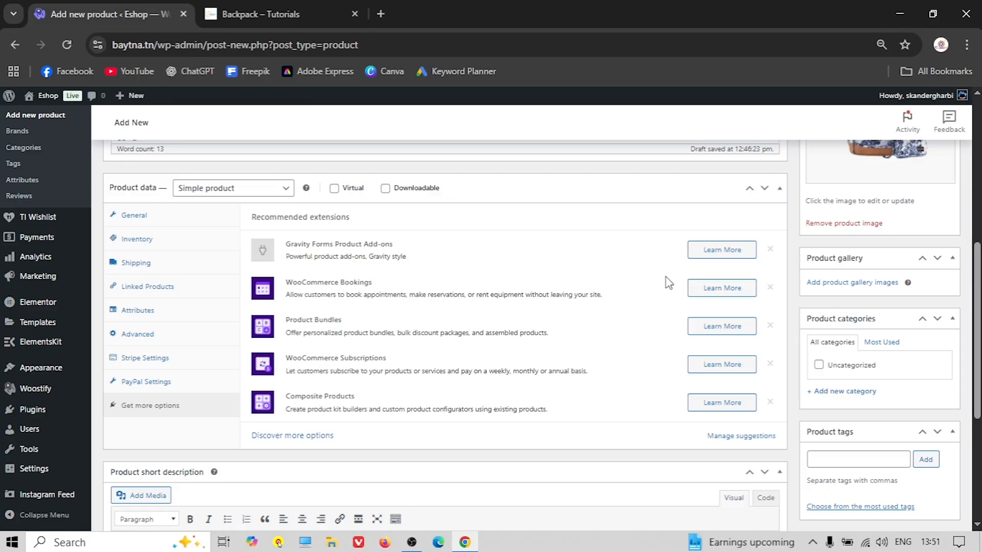
Upload 4.2.jpg, 4.3.jpg and 4.4.jpg and add them to the product gallery
click(842, 287)
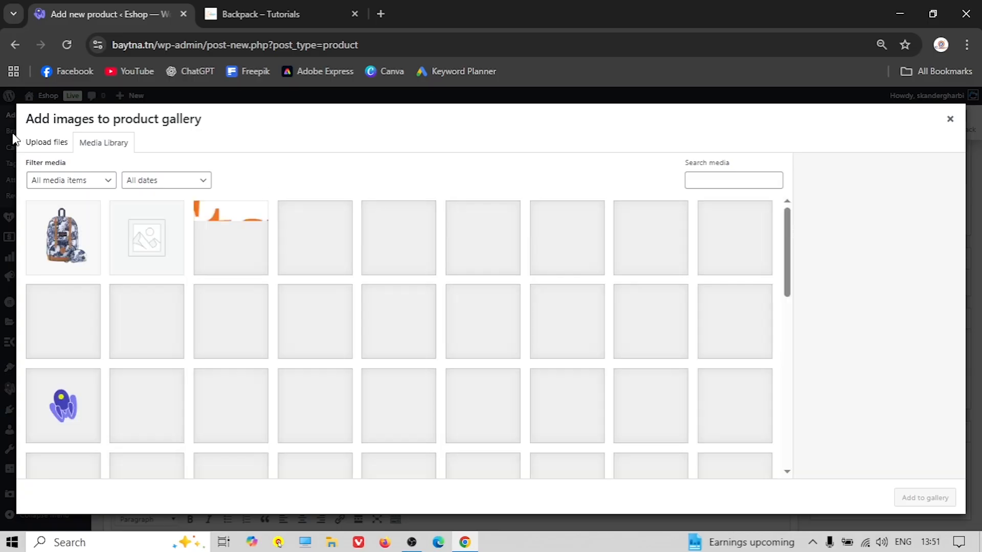
click(46, 142)
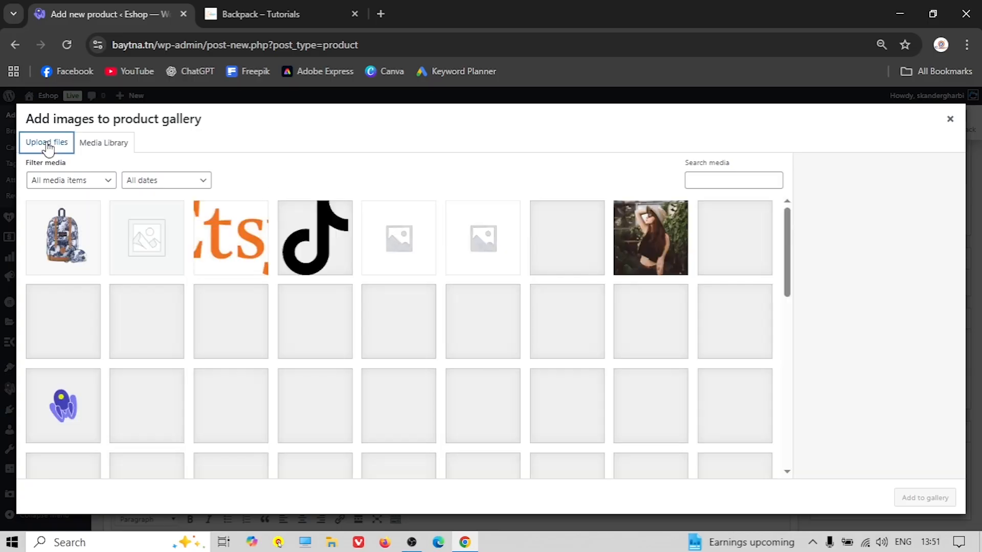
click(460, 309)
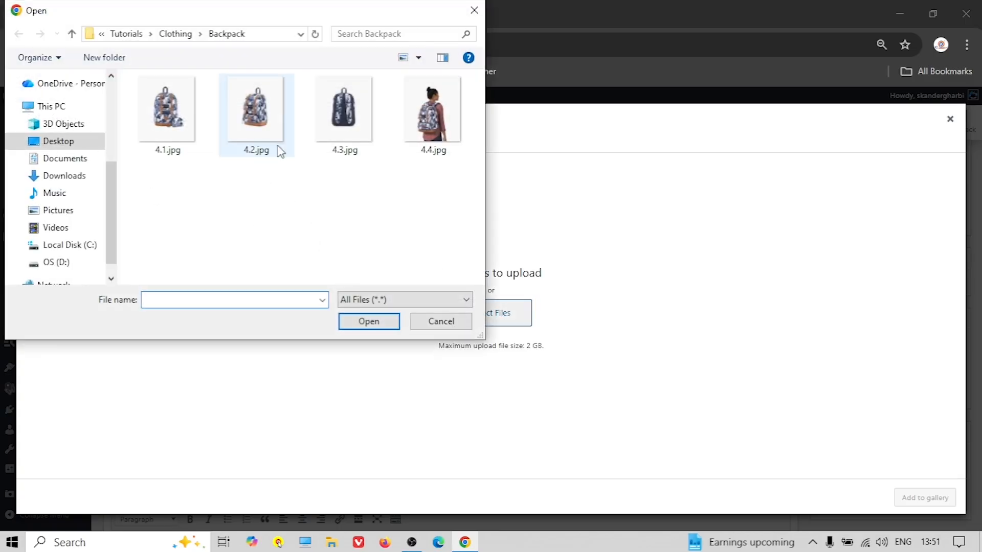
click(259, 126)
ctrl+click(361, 144)
ctrl+click(418, 144)
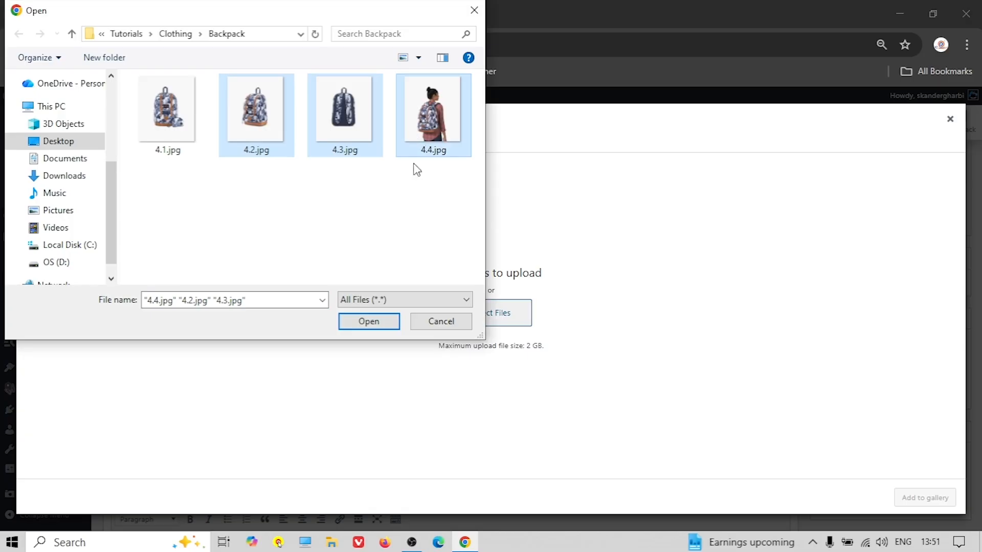
click(368, 321)
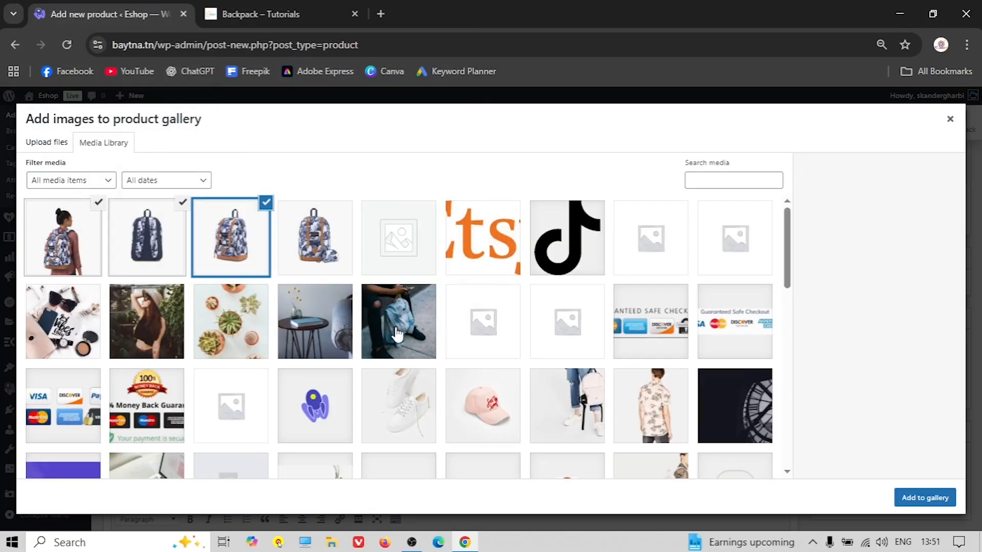
click(916, 499)
scroll(793, 365, up, 3)
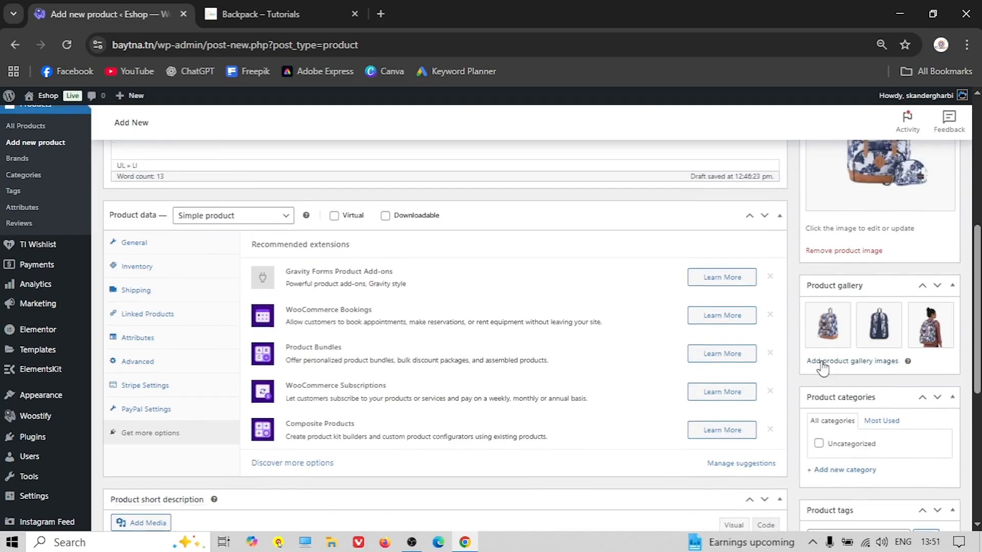
Add a new category, correcting 'Bagpack' to 'Bag pack', and assign it to the product
scroll(843, 332, down, 4)
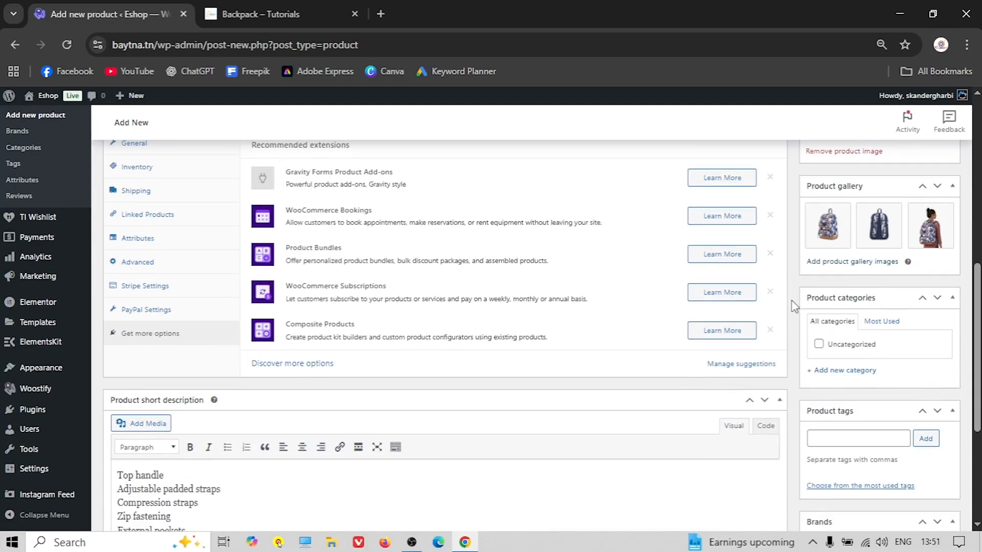
scroll(794, 309, down, 2)
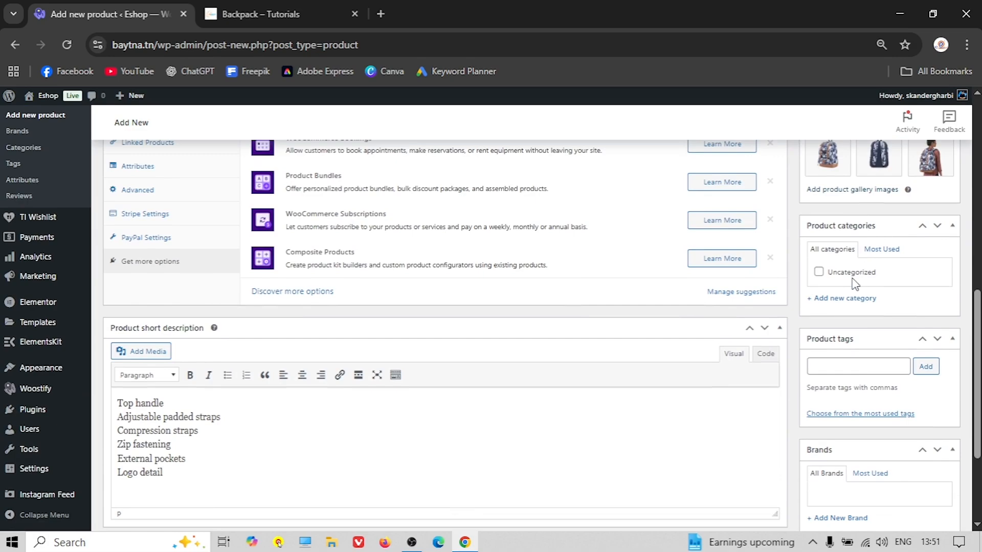
scroll(92, 298, up, 2)
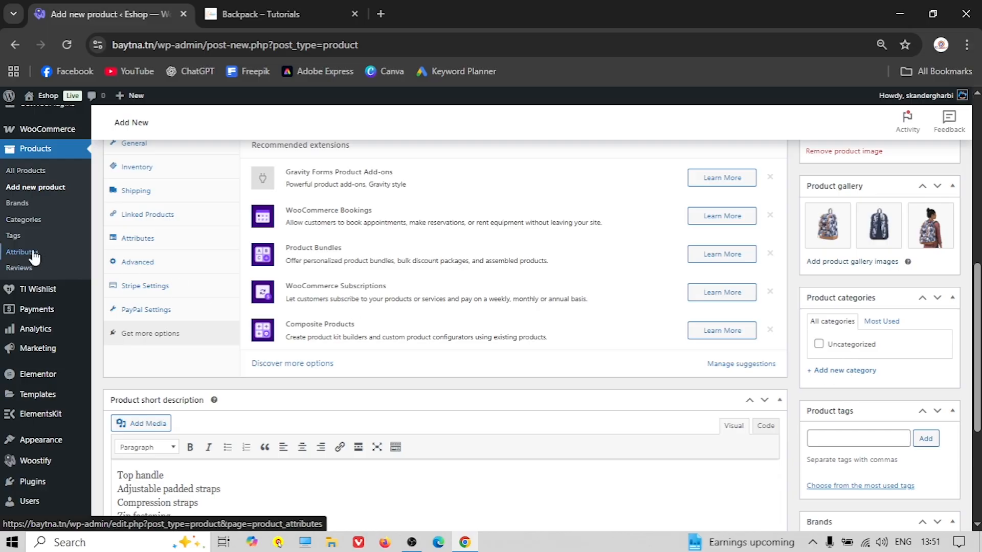
click(835, 372)
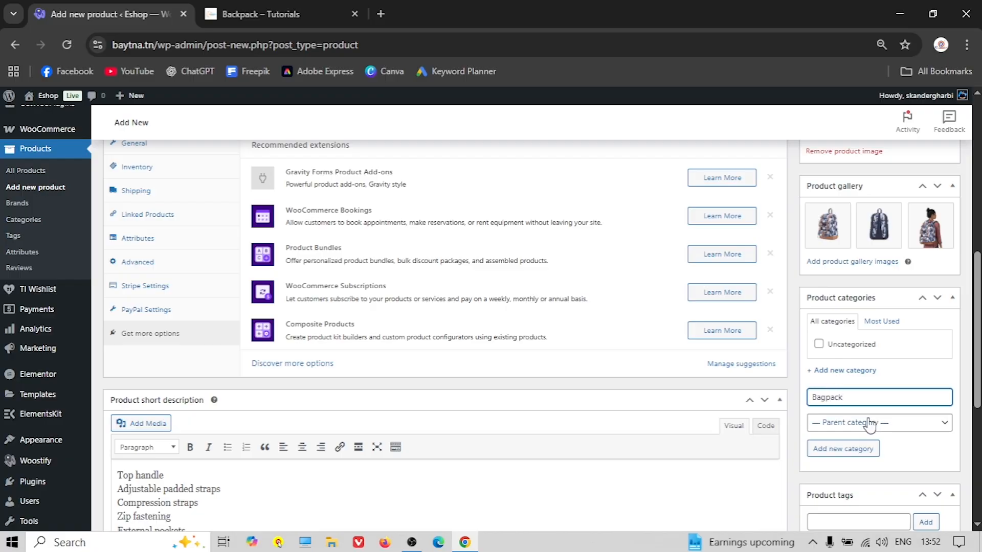
double_click(827, 398)
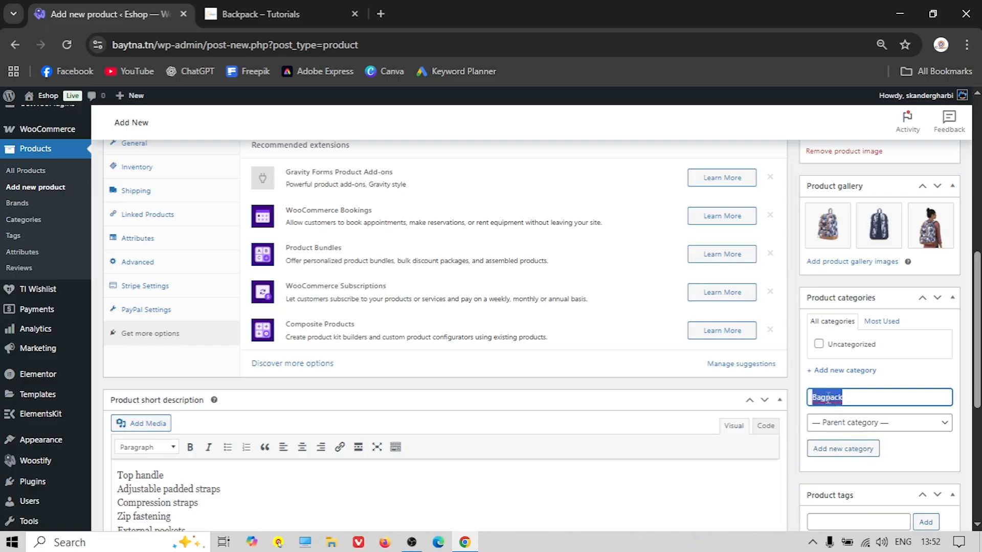
right_click(828, 398)
click(709, 72)
click(860, 450)
Click into the Product tags field and look over the product editor
scroll(862, 387, down, 1)
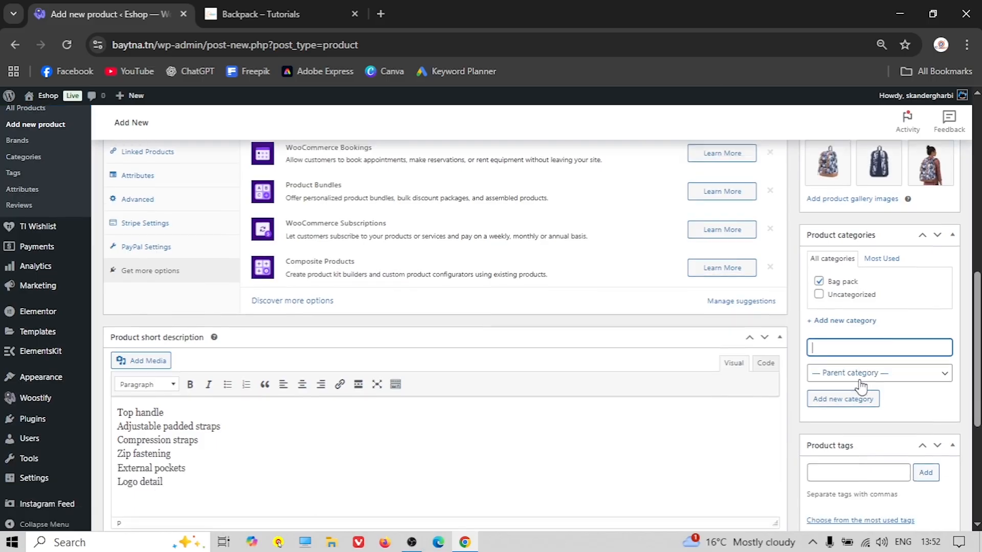
scroll(869, 386, down, 1)
click(845, 390)
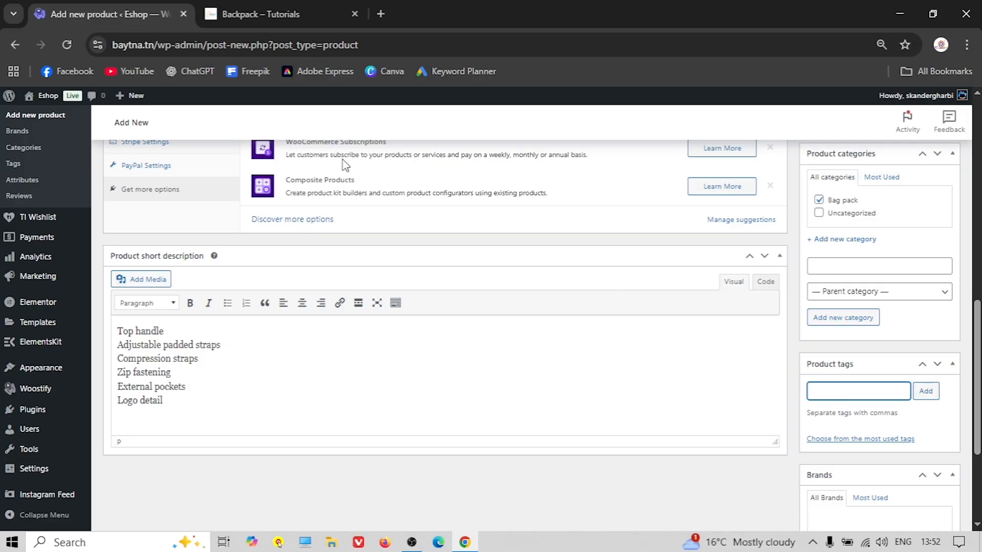
scroll(176, 225, up, 1)
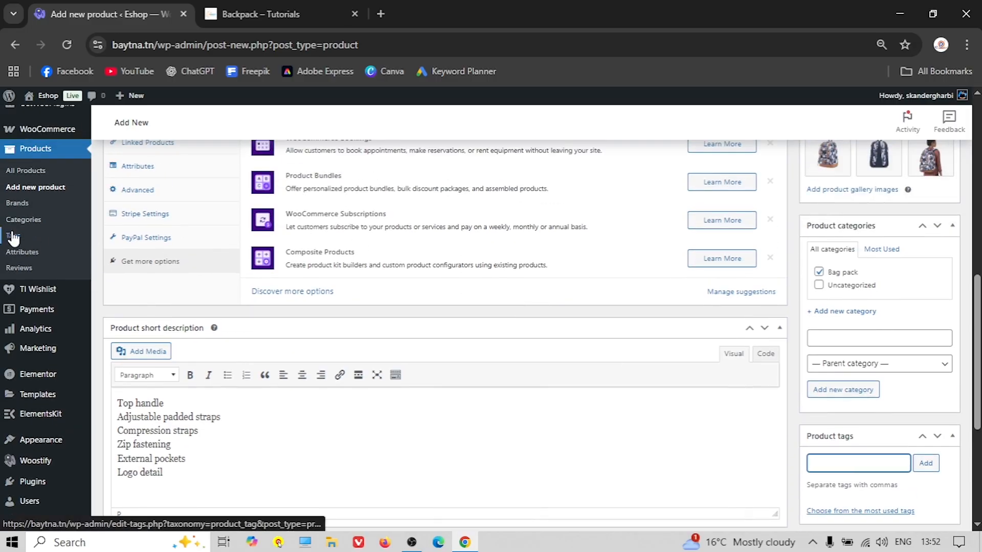
scroll(817, 404, down, 1)
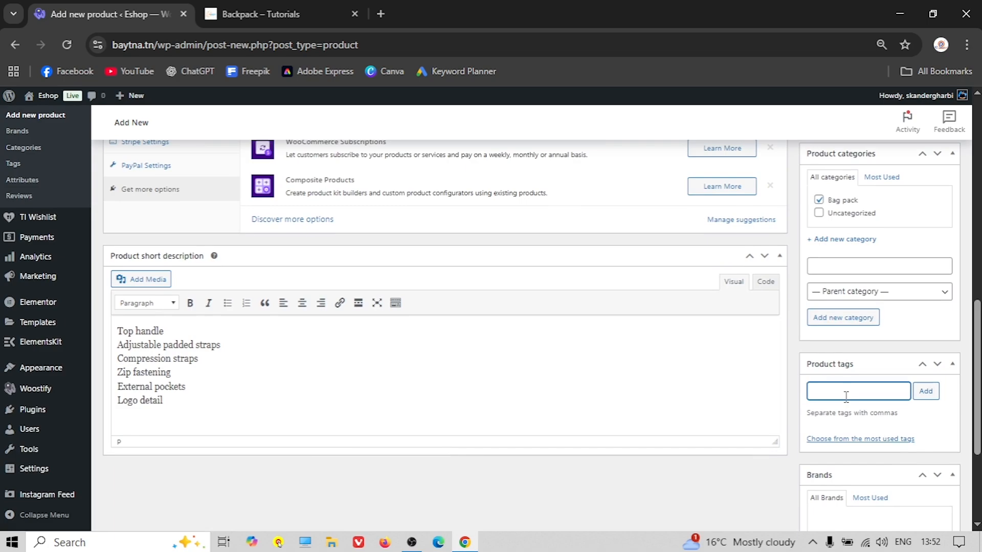
scroll(844, 393, down, 2)
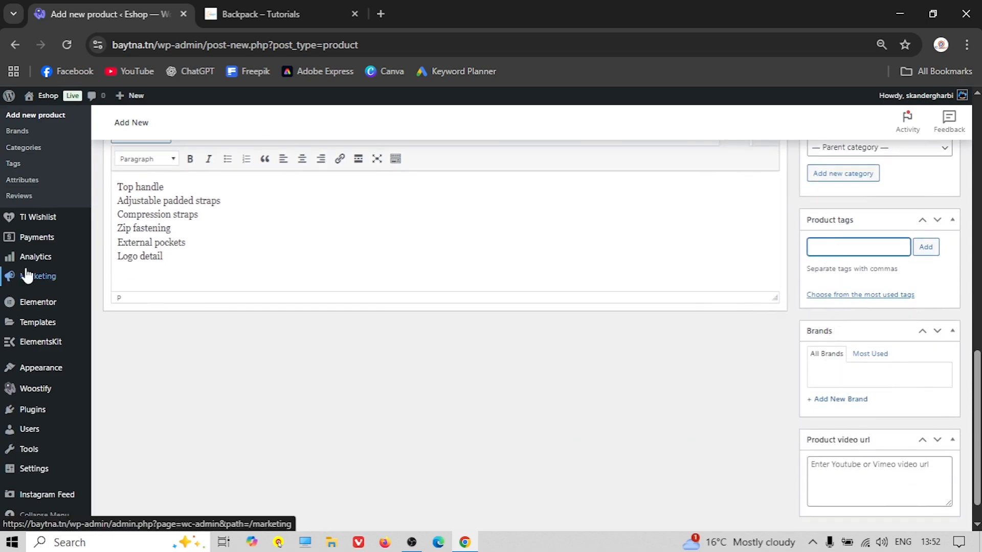
scroll(37, 269, up, 1)
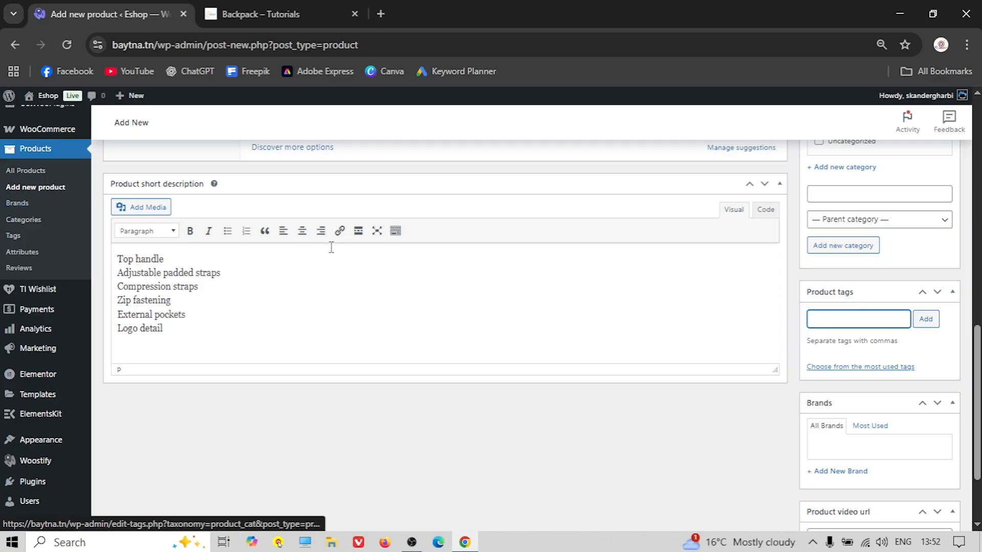
scroll(840, 394, down, 1)
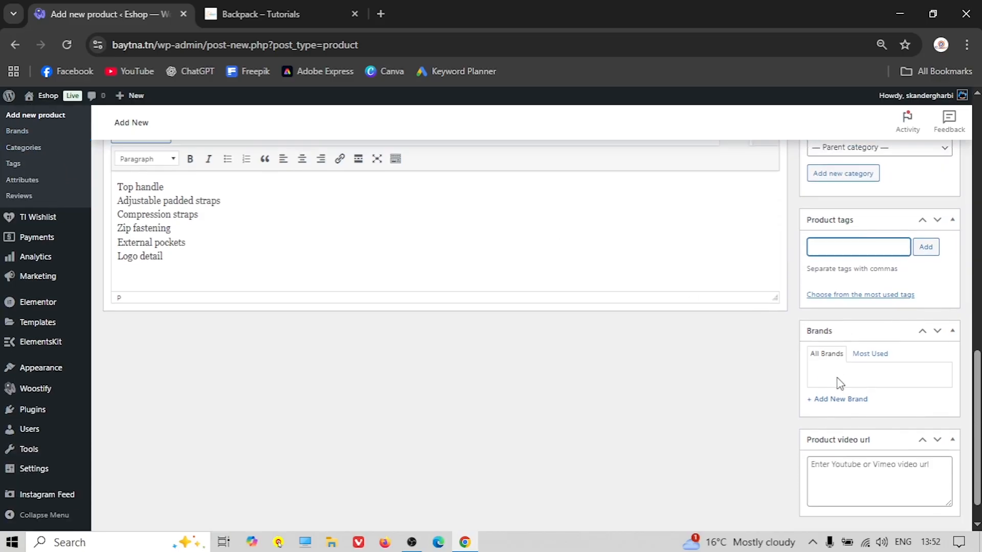
scroll(831, 394, down, 1)
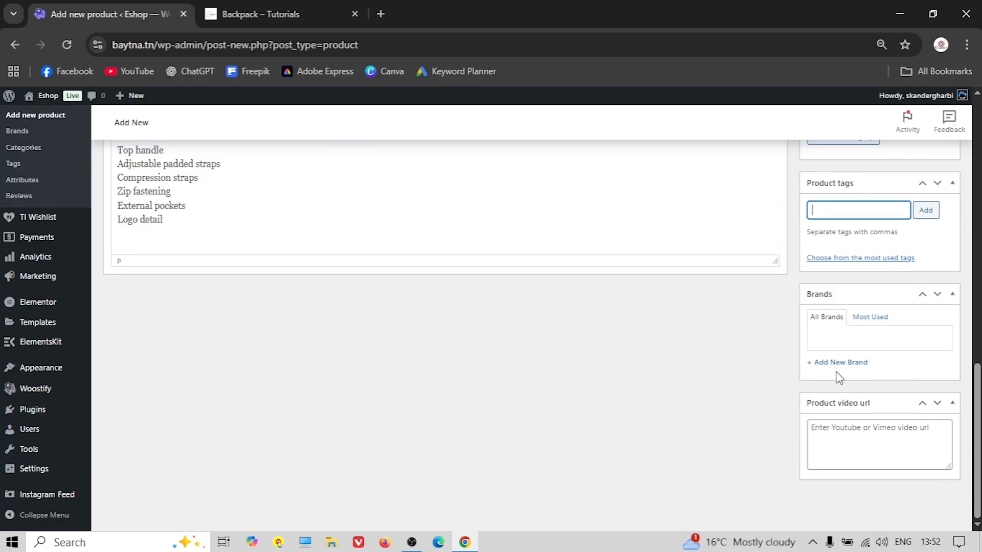
scroll(839, 379, up, 3)
scroll(599, 339, down, 3)
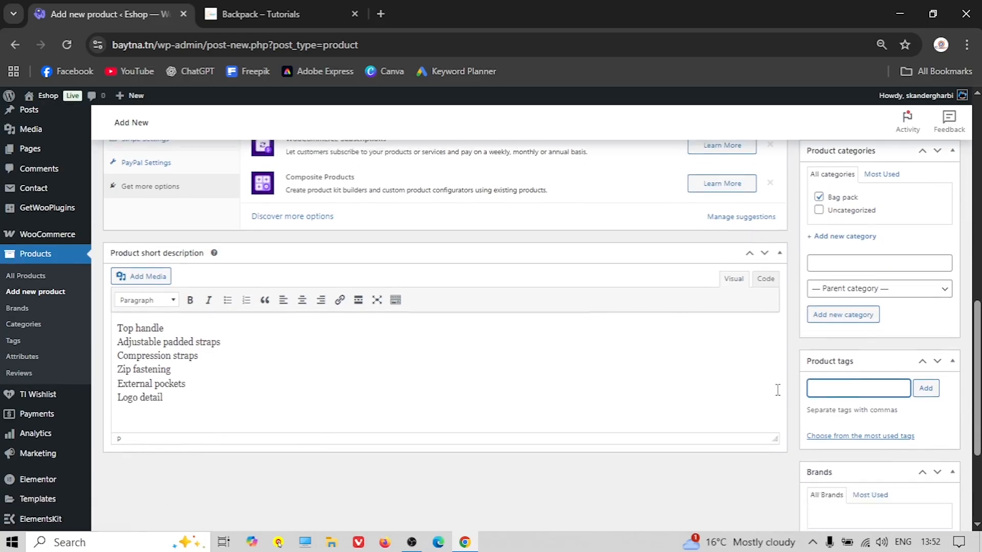
Keep the product type as Simple product and publish the Backpack
scroll(238, 301, up, 8)
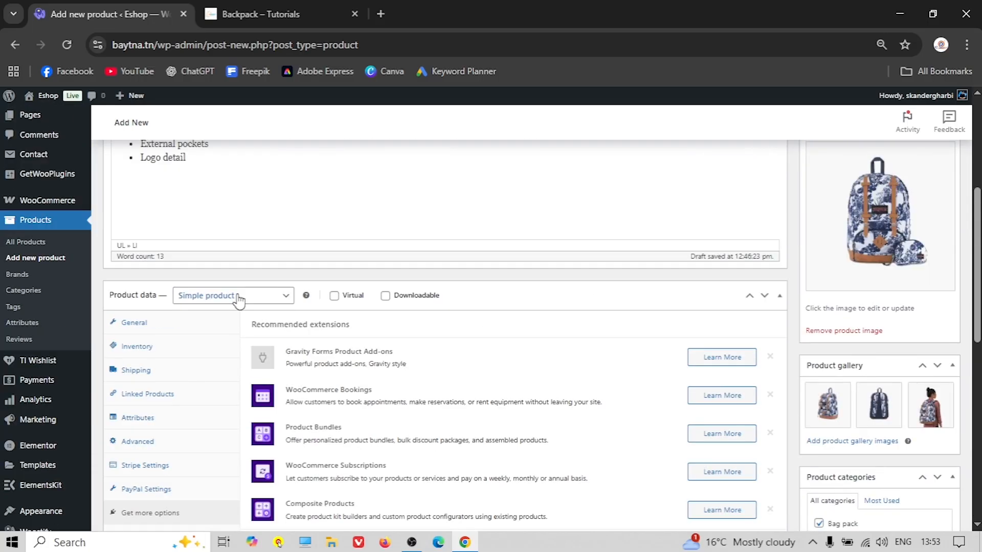
click(238, 298)
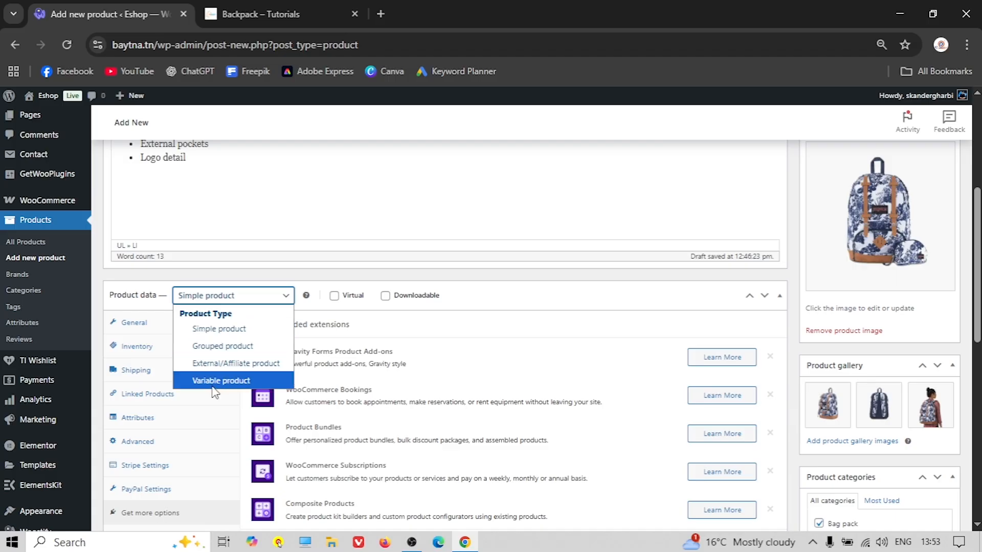
click(388, 334)
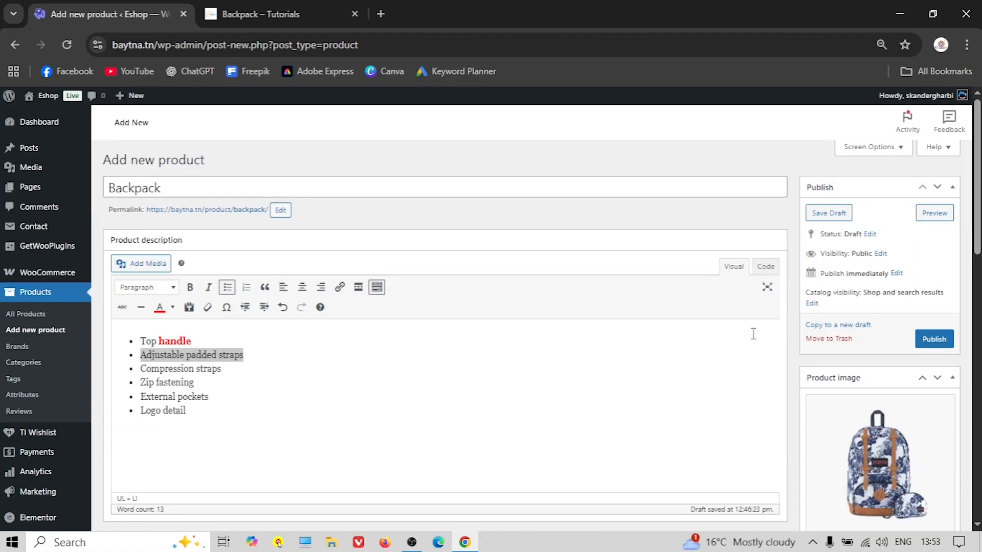
click(934, 338)
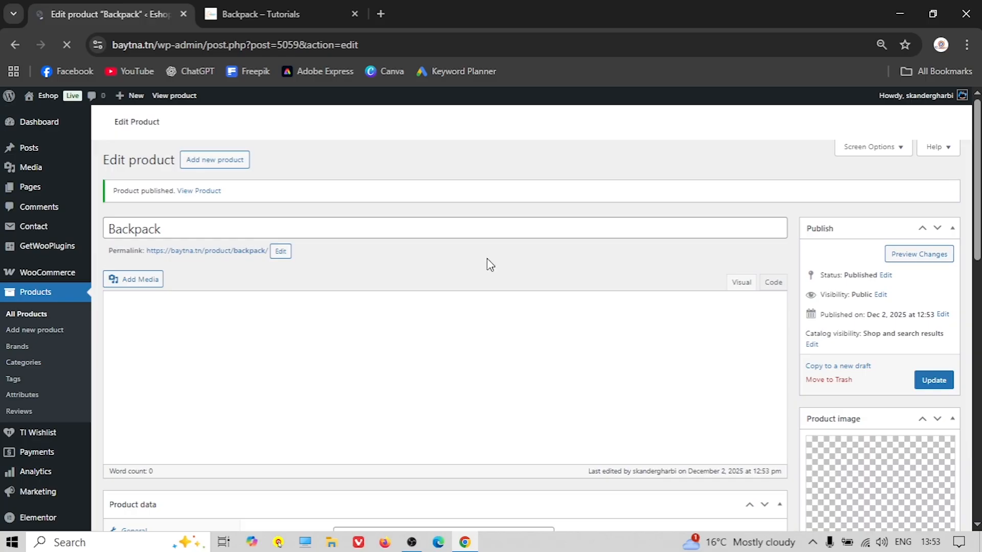
Check the live Backpack page's description and Additional information, then open the Eshop Dashboard
click(221, 258)
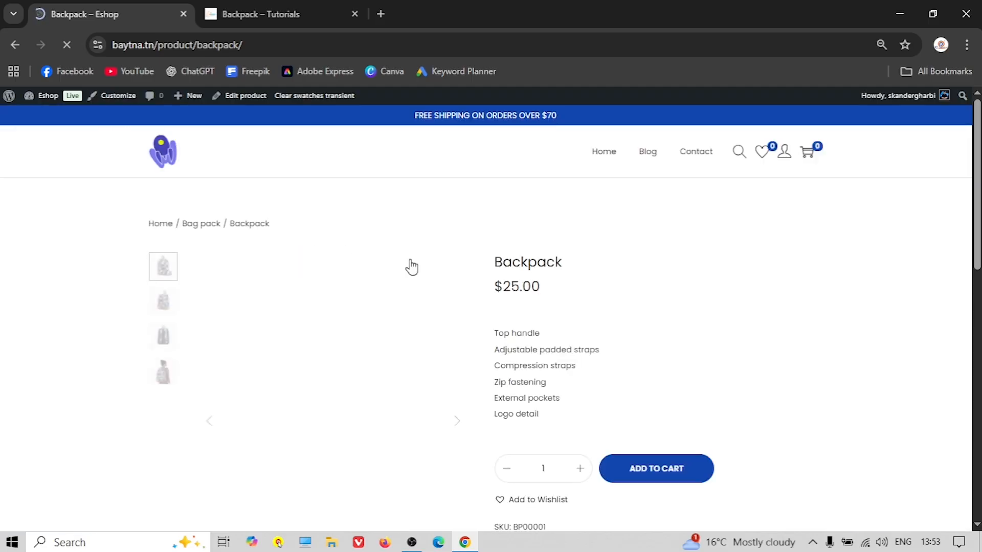
scroll(488, 289, down, 2)
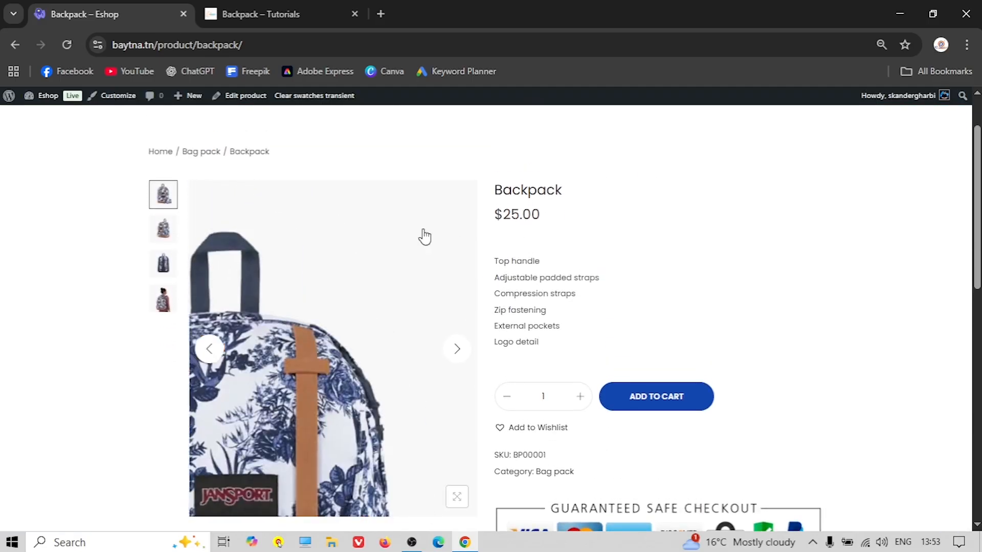
scroll(519, 230, down, 1)
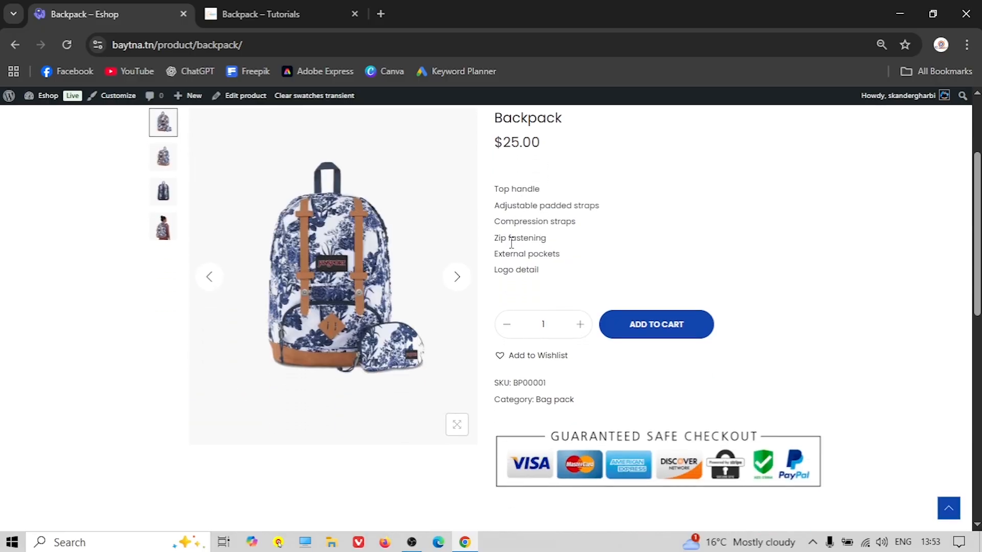
scroll(511, 243, down, 5)
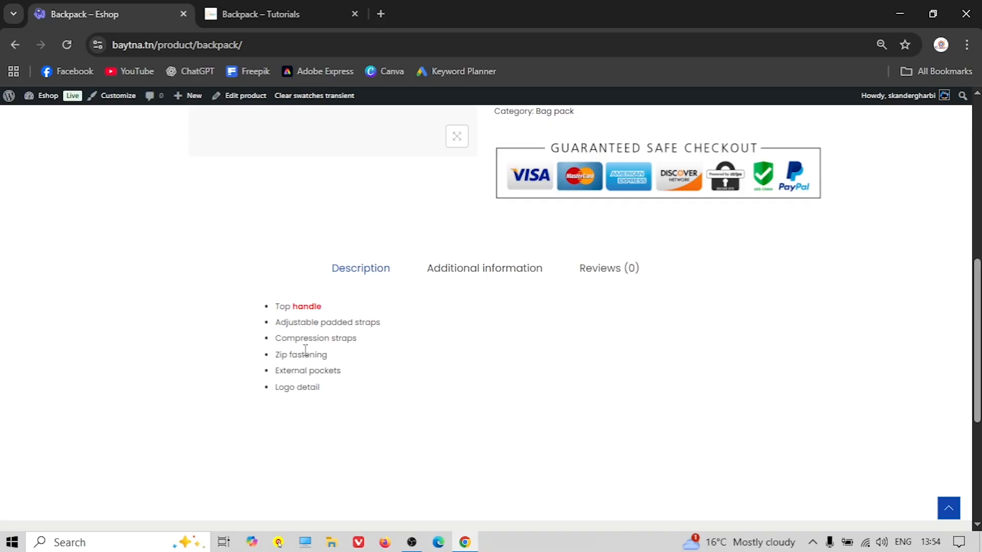
click(459, 273)
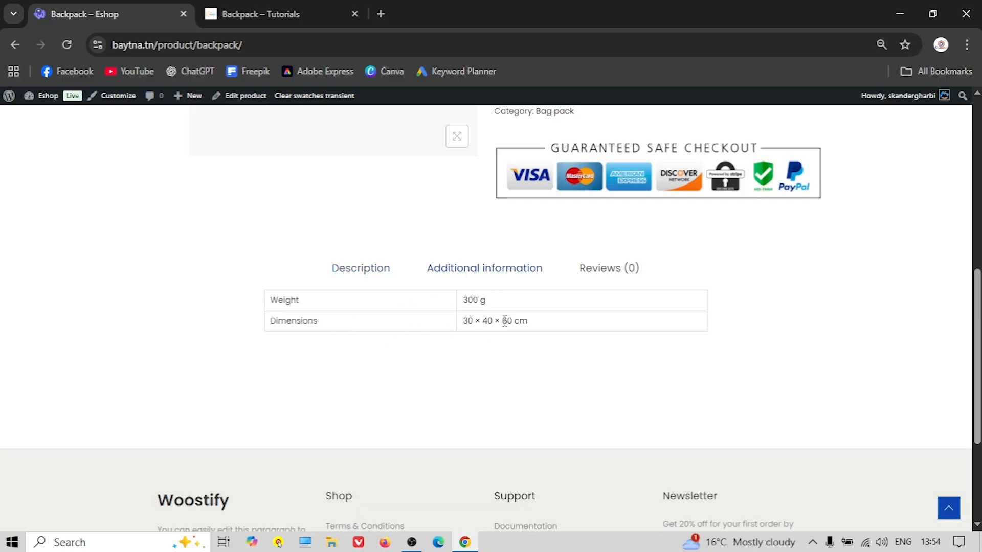
scroll(588, 290, up, 8)
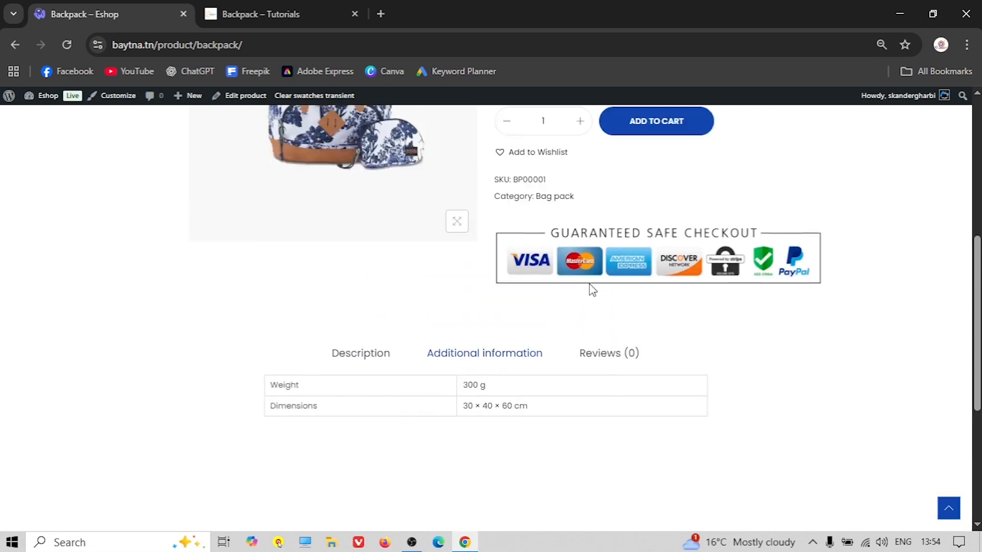
click(44, 98)
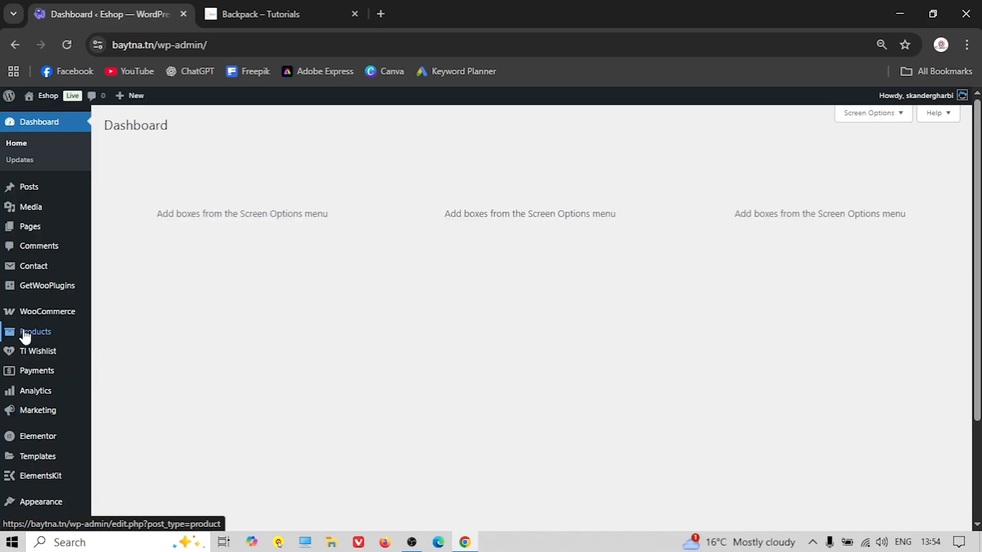
Start a new product and paste the reference store's 'Hoodies' title as its name
mouse_move(28, 339)
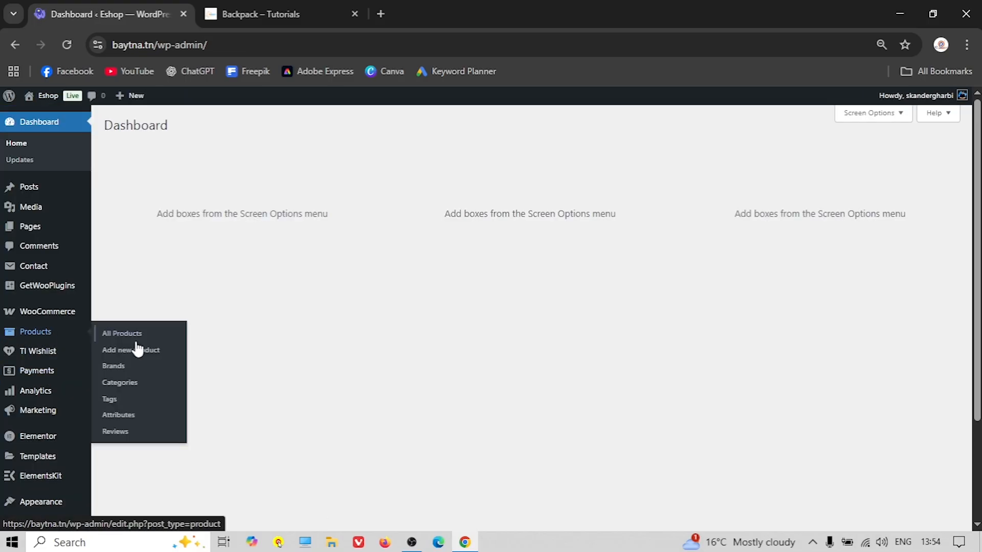
click(150, 357)
click(278, 7)
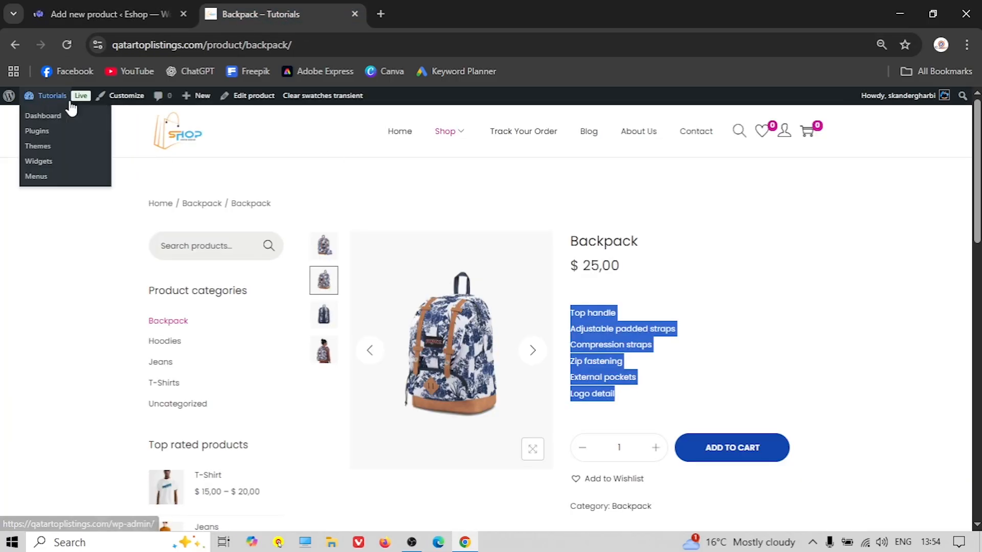
scroll(491, 338, down, 5)
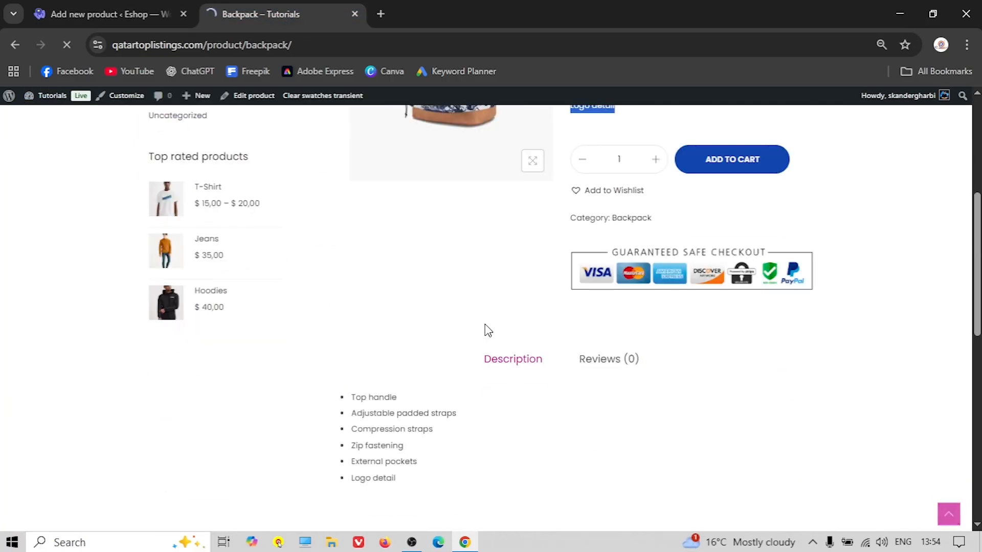
scroll(399, 273, down, 10)
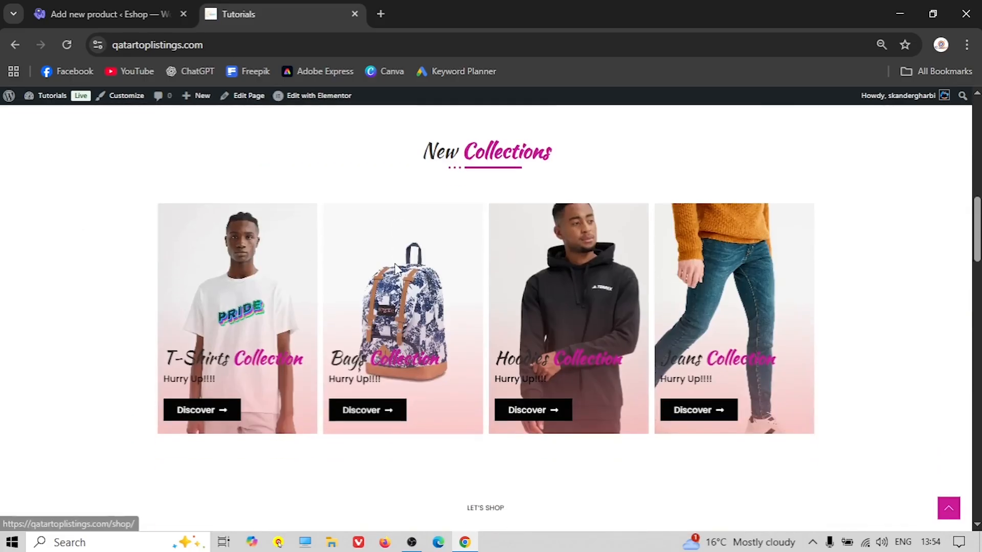
click(406, 328)
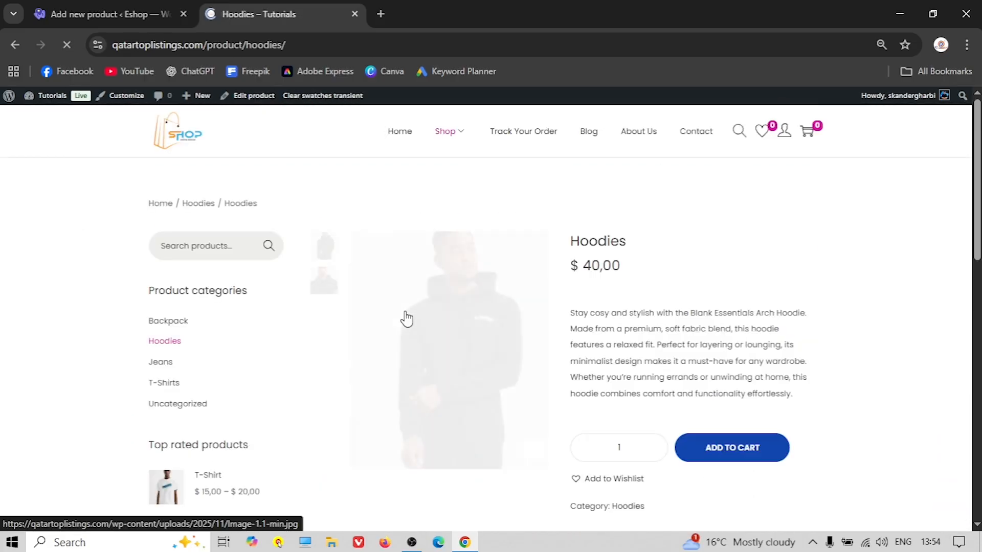
click(103, 13)
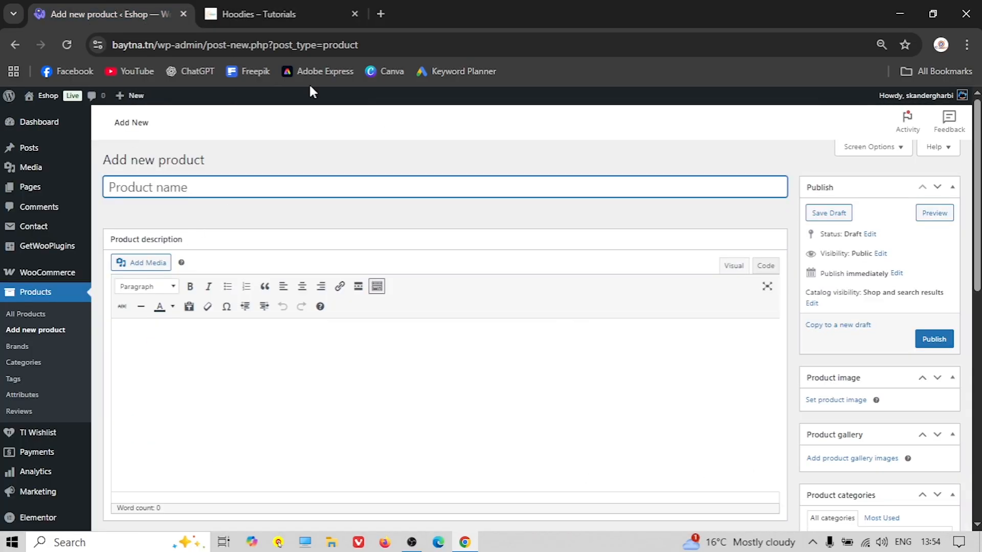
key(ctrl+Tab)
double_click(602, 246)
right_click(594, 241)
click(645, 255)
click(134, 18)
right_click(215, 182)
click(265, 359)
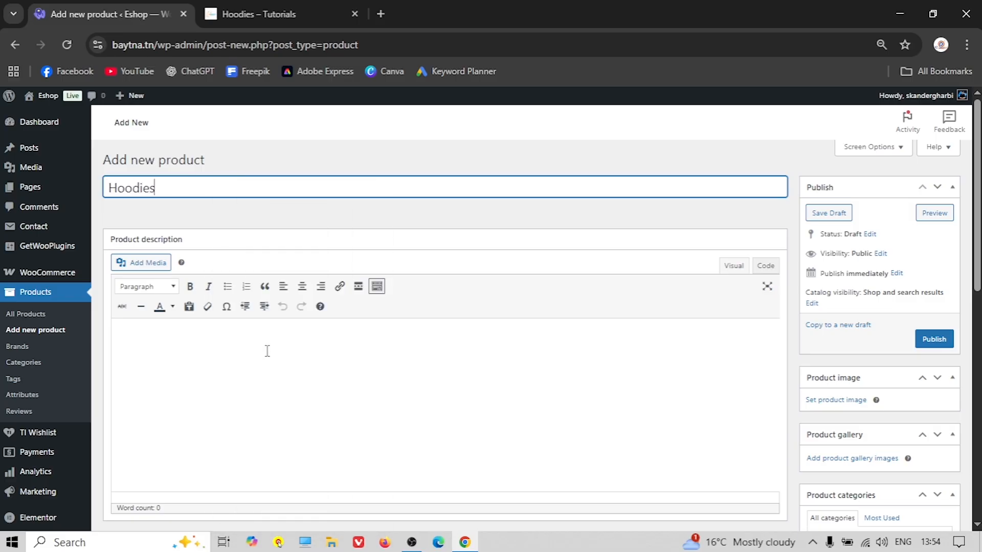
Copy the full Hoodies description from the reference page into the product description
click(272, 21)
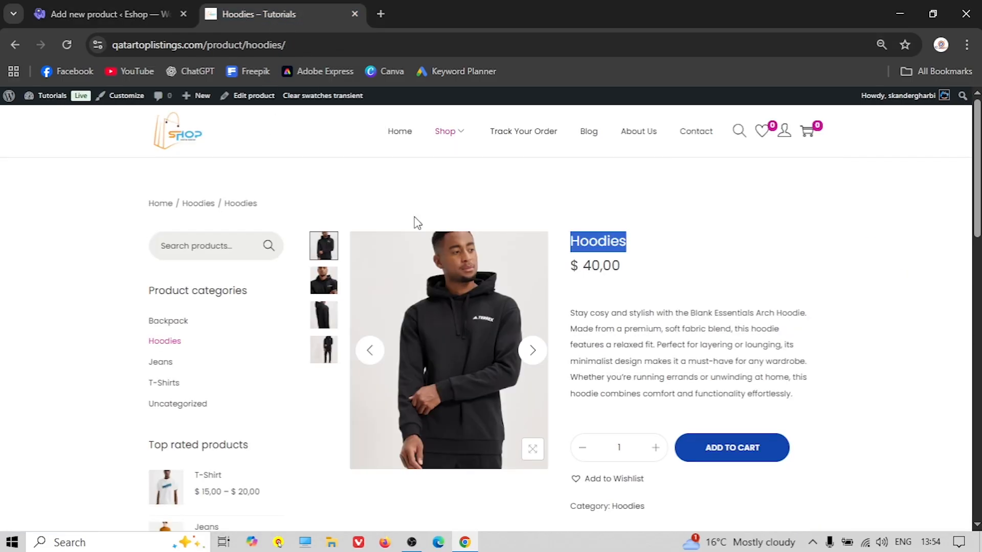
scroll(500, 318, down, 5)
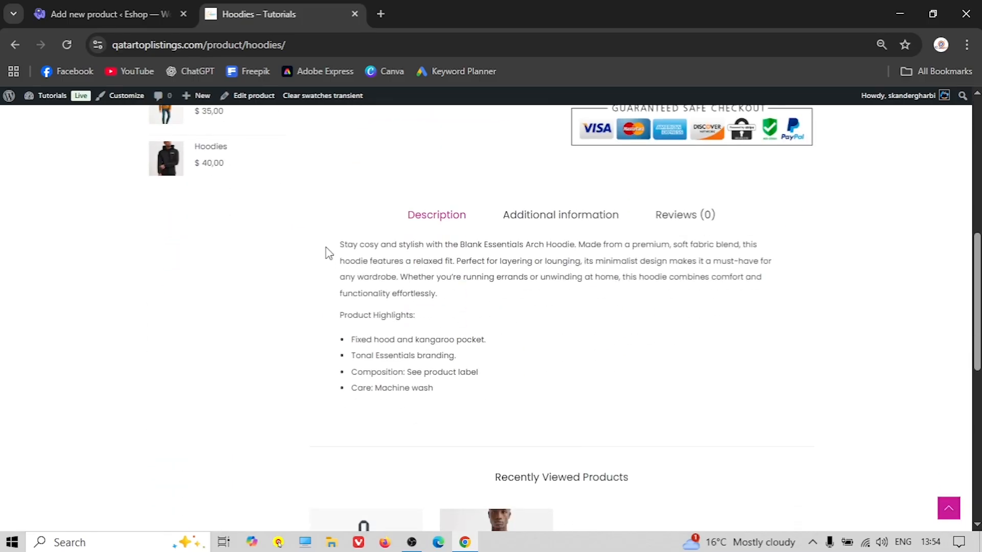
drag(341, 245, 516, 395)
right_click(379, 253)
click(404, 271)
click(102, 14)
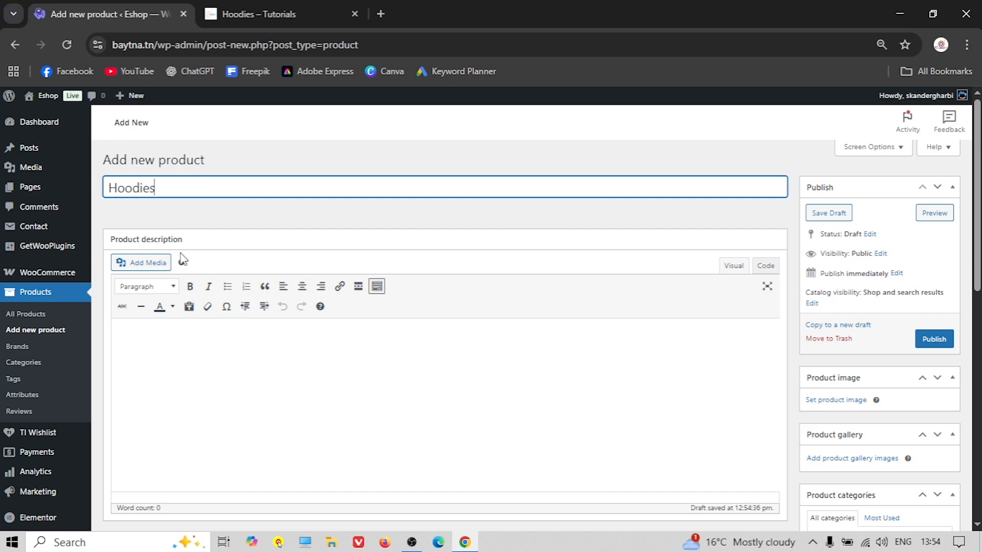
right_click(206, 326)
click(250, 167)
scroll(319, 284, down, 2)
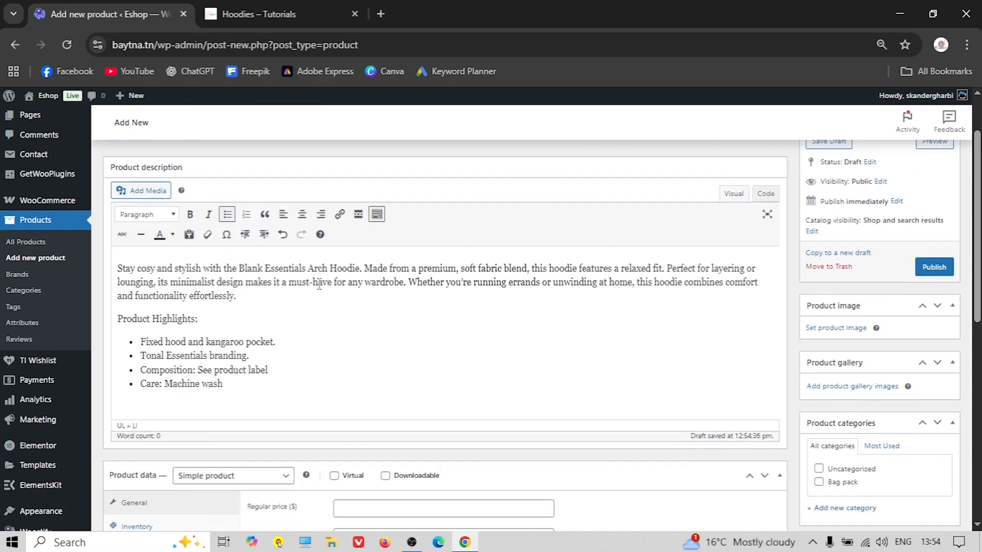
Paste the reference Hoodies short paragraph into the product short description
click(306, 7)
scroll(423, 232, up, 6)
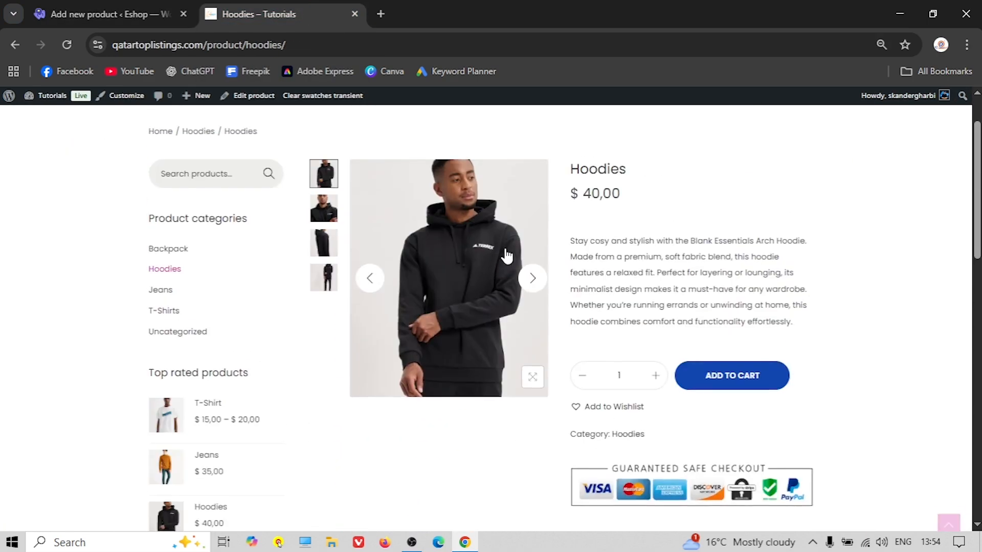
scroll(500, 254, up, 2)
drag(573, 310, 847, 411)
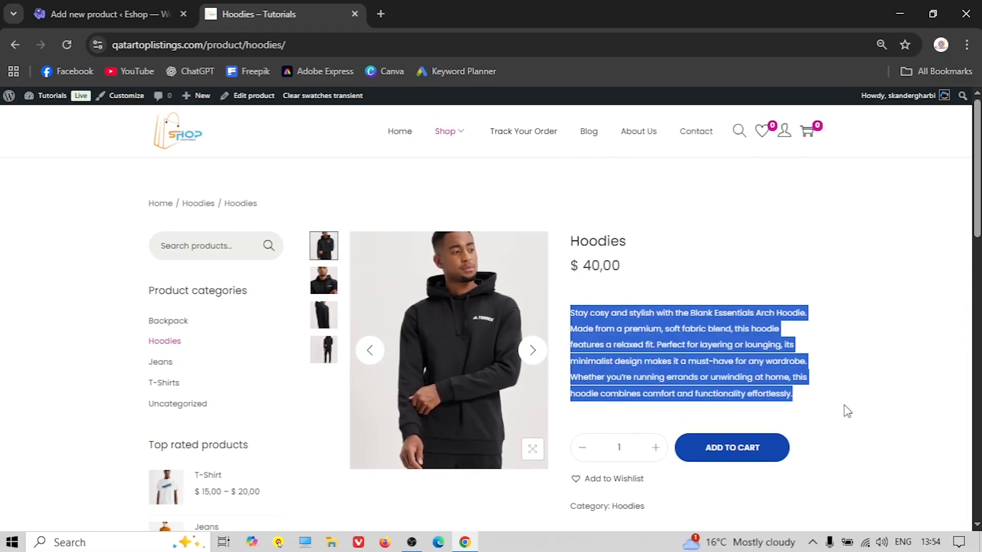
right_click(707, 373)
click(503, 204)
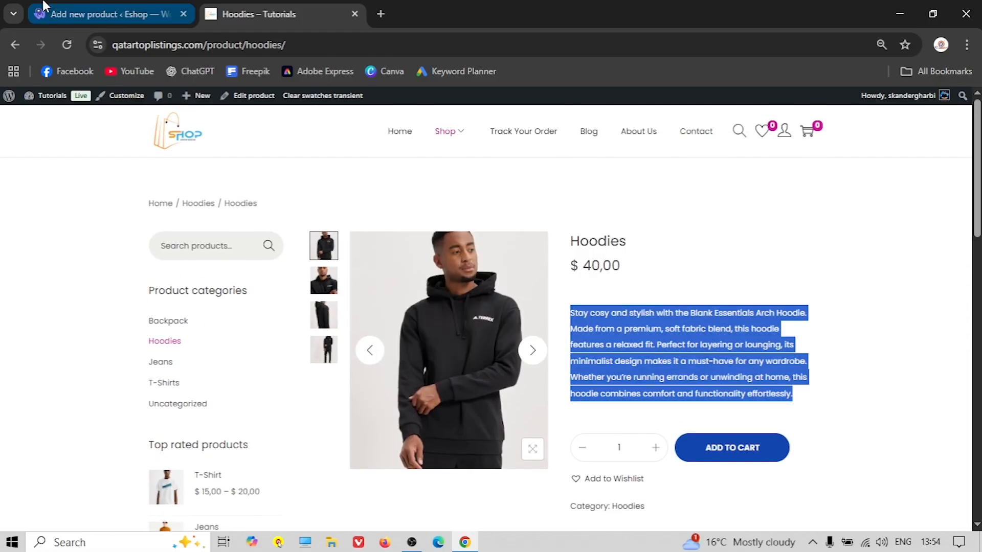
click(110, 14)
scroll(227, 319, down, 8)
click(168, 377)
right_click(171, 376)
click(221, 206)
Keep the product type set to Simple product
scroll(312, 342, up, 7)
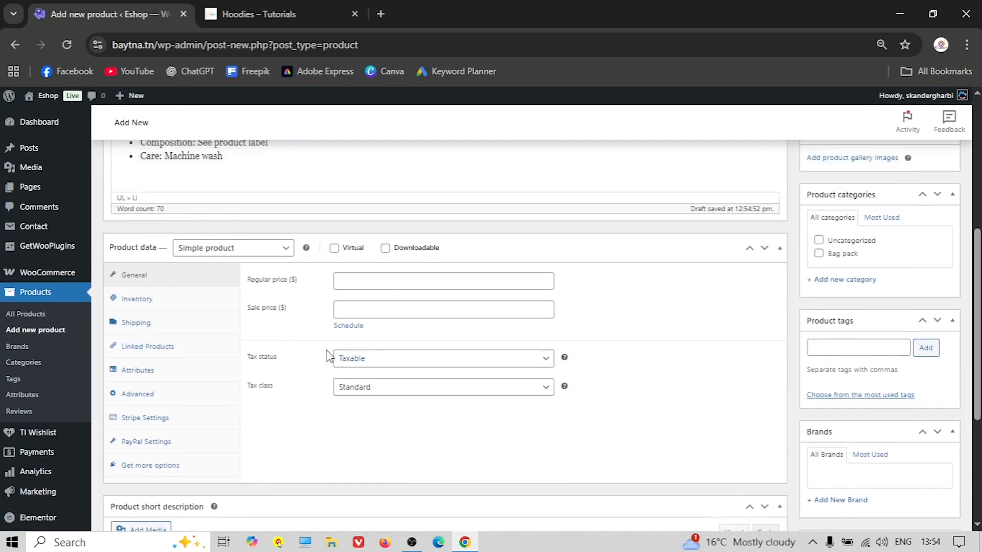
scroll(301, 331, down, 1)
click(245, 313)
click(253, 313)
click(244, 315)
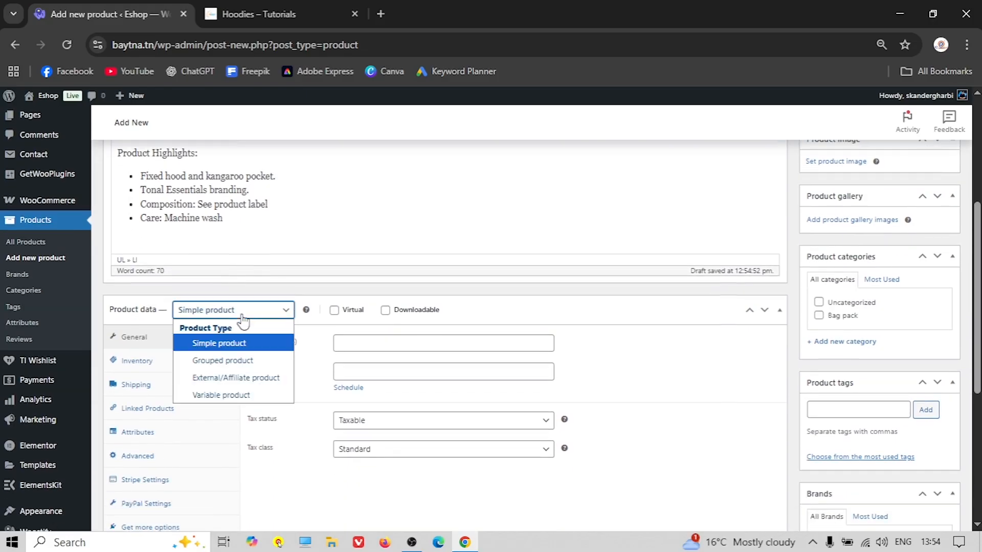
click(233, 343)
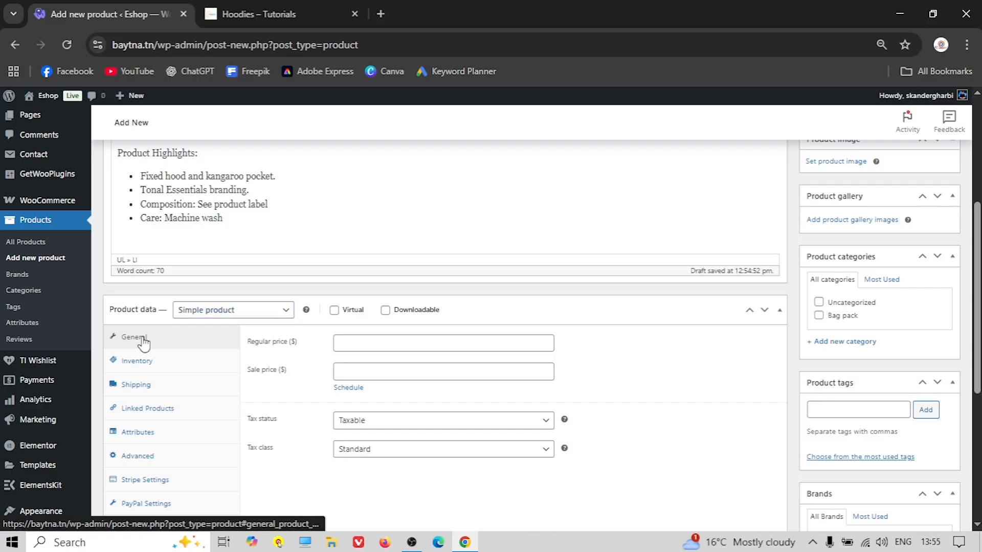
Set the regular price to 40 and the tax class to GST 10%
click(268, 5)
click(110, 21)
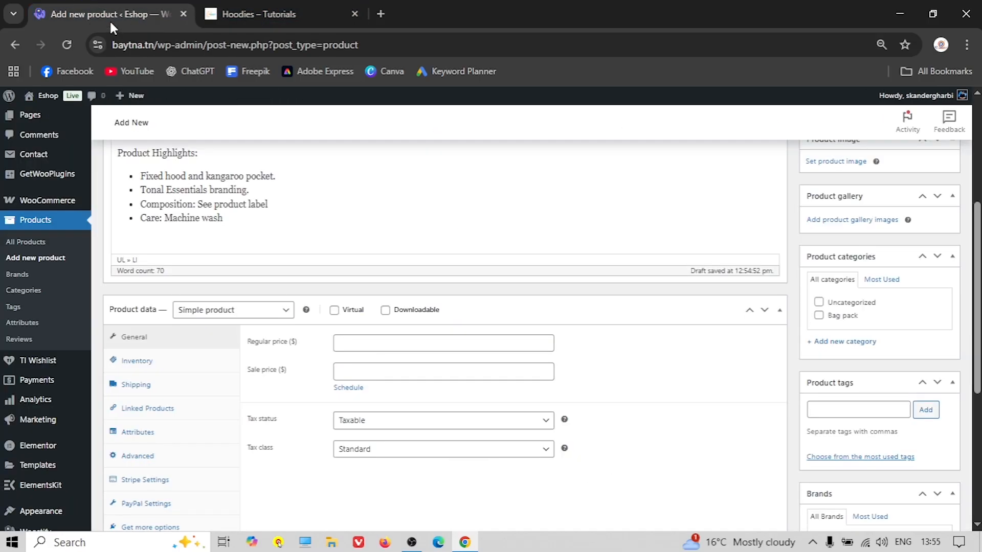
click(368, 344)
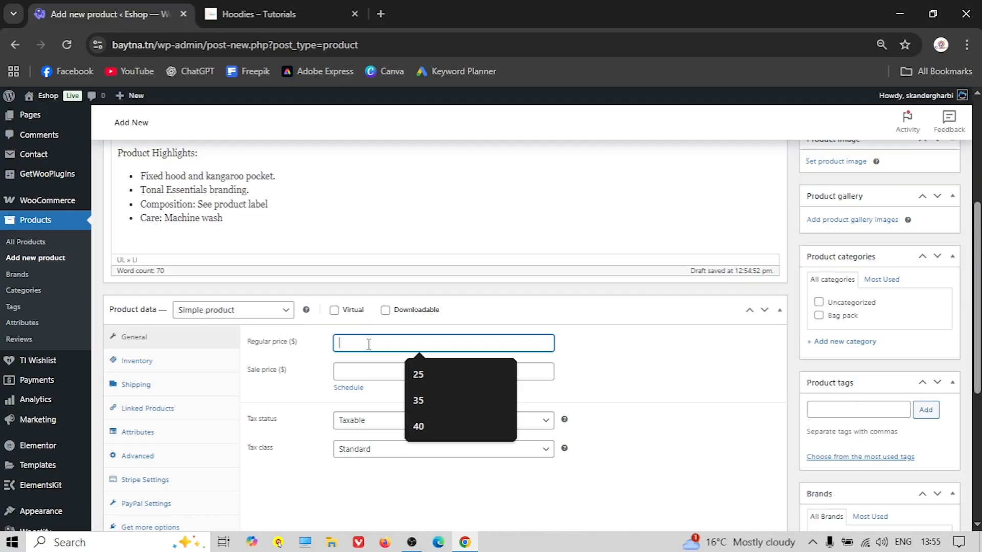
text(40)
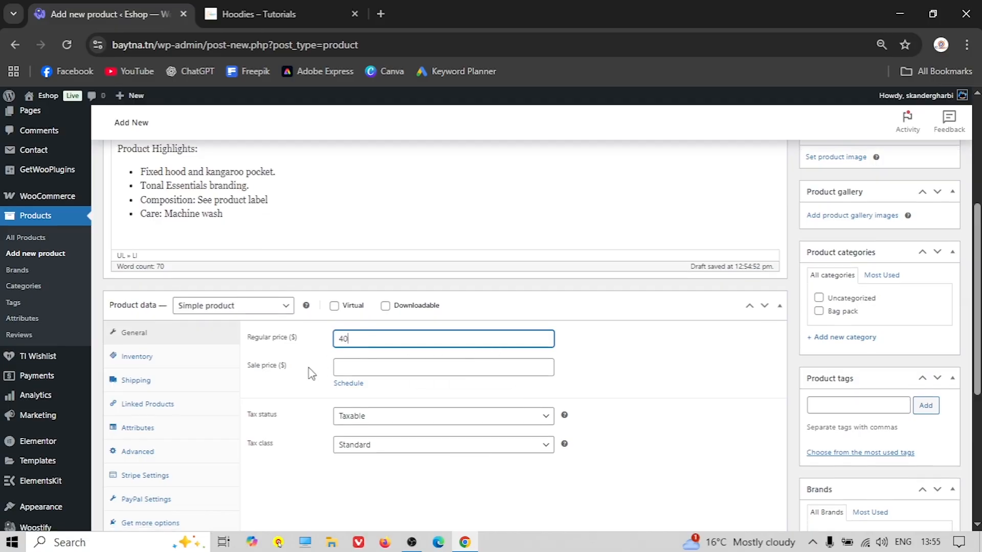
scroll(323, 369, down, 1)
click(381, 378)
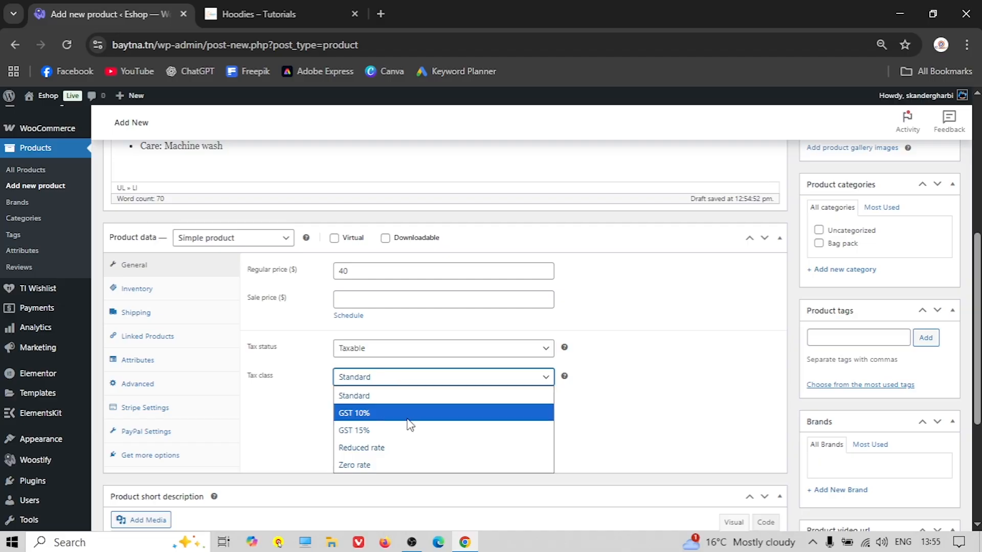
click(371, 414)
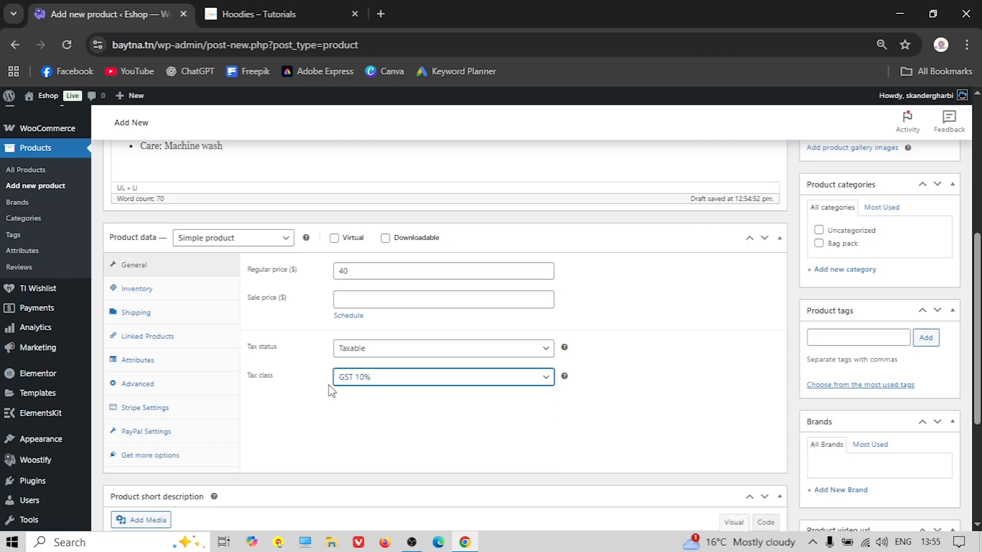
Enter SKU BP00002 in the product's inventory settings
click(160, 289)
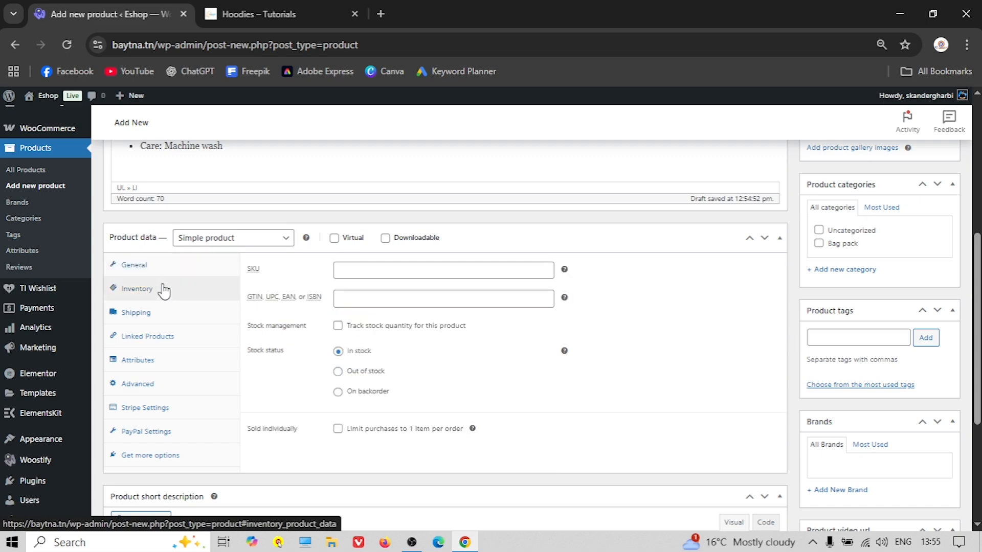
click(361, 273)
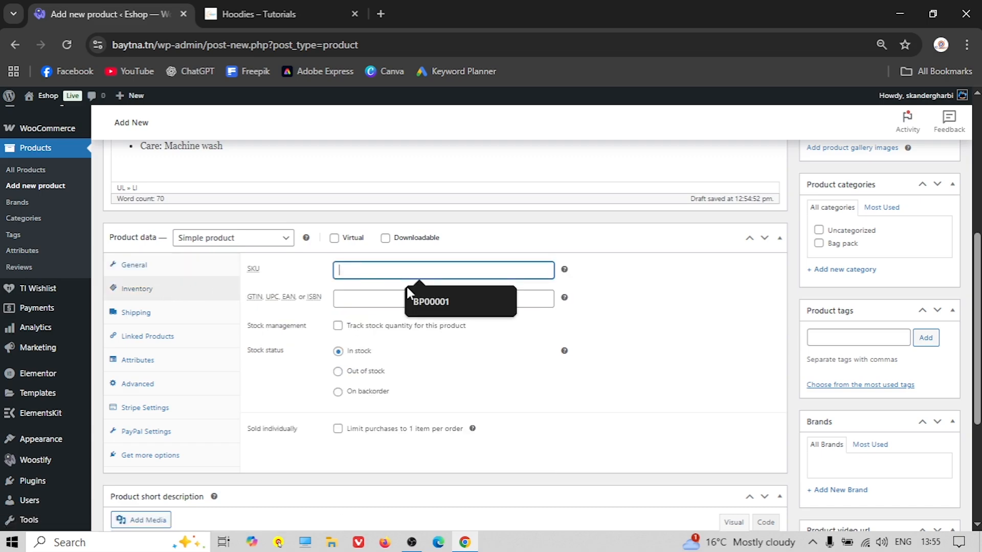
text(BP00002)
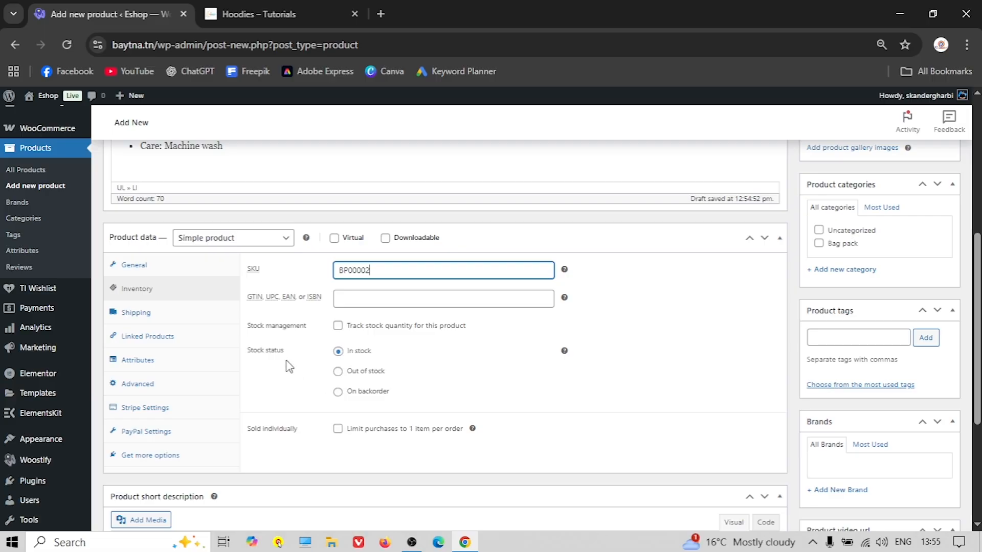
Set shipping dimensions to 60 × 50 × 80 cm and assign the Hoodies shipping class
click(153, 312)
click(364, 271)
click(258, 2)
click(136, 2)
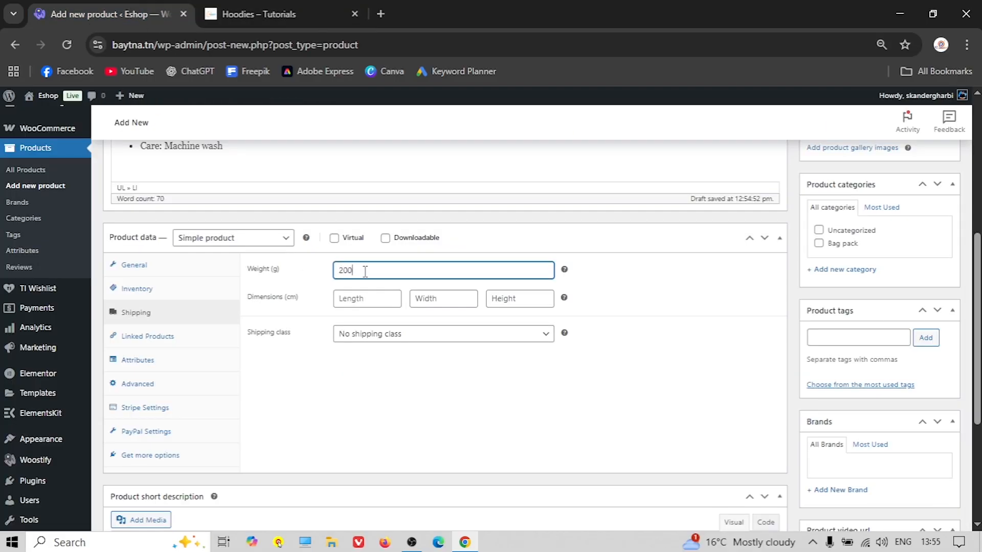
click(366, 300)
text(60)
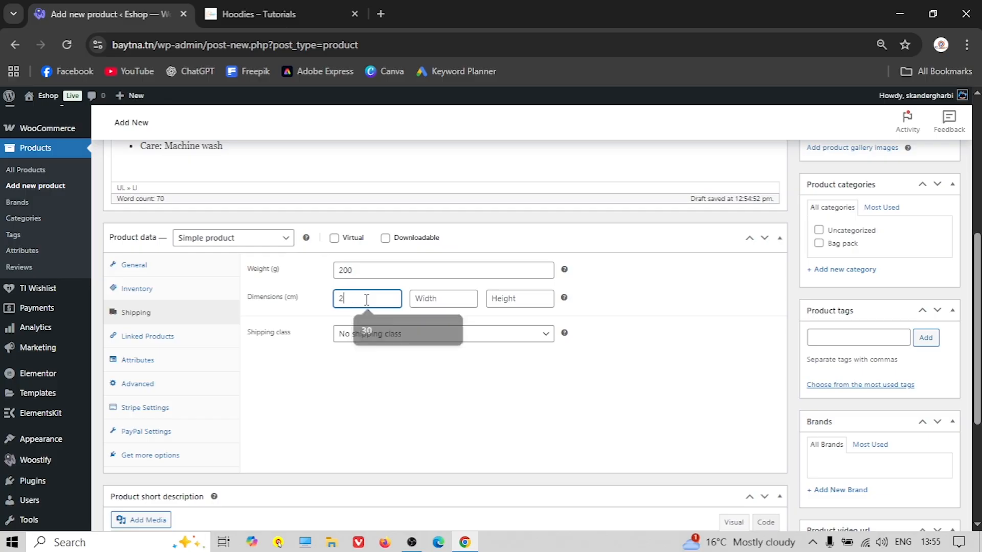
click(429, 292)
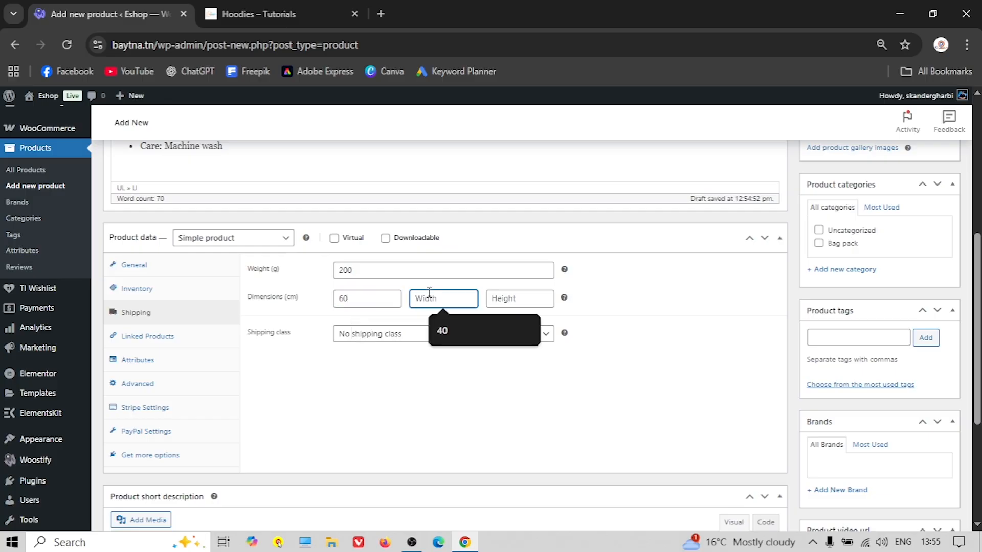
text(50)
click(504, 291)
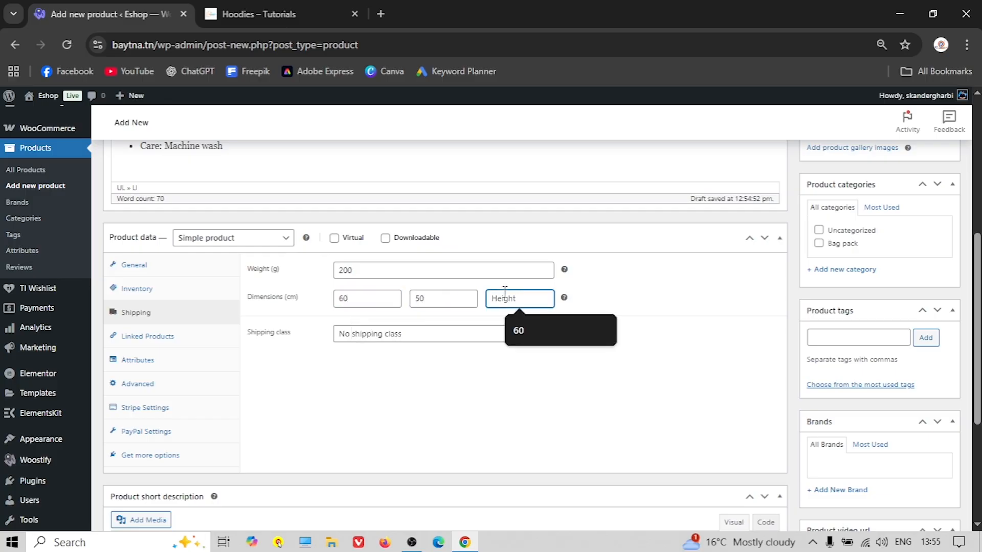
text(80)
click(409, 335)
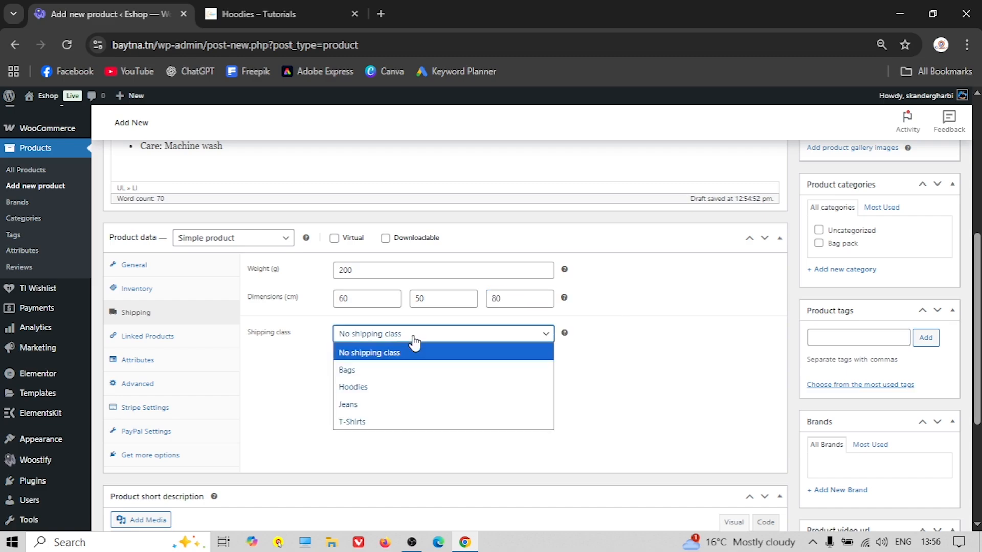
click(361, 386)
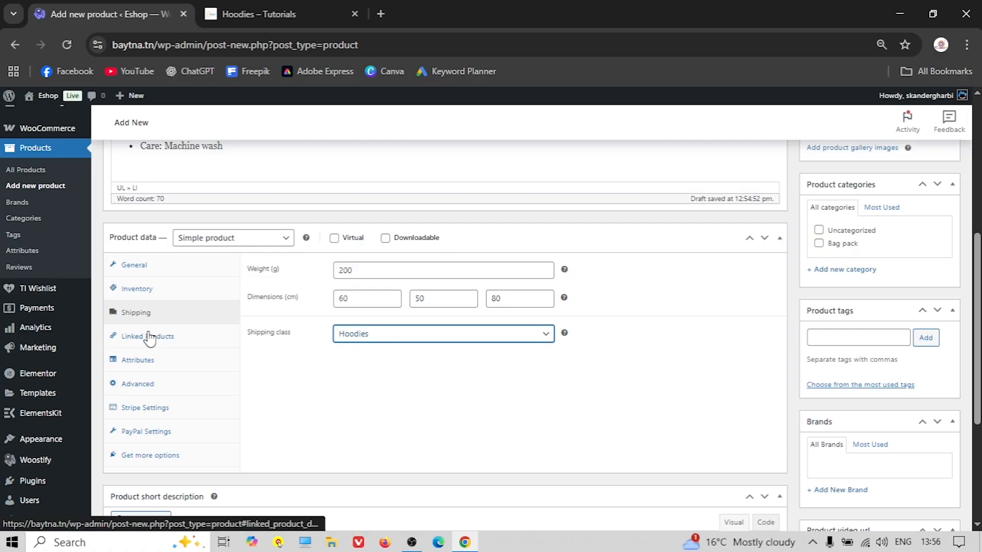
Review the Attributes, Advanced and Stripe Settings tabs of the product data
click(148, 360)
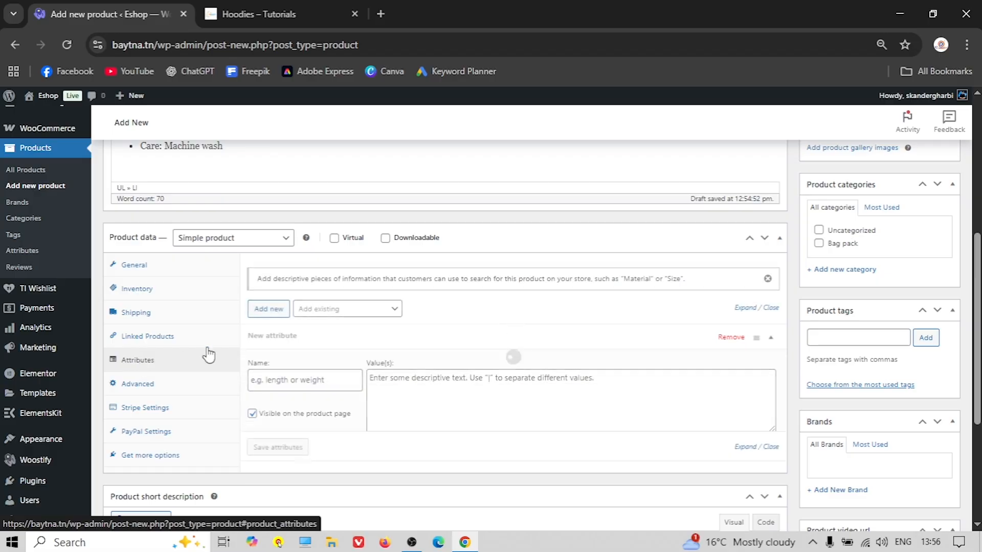
click(145, 386)
click(153, 408)
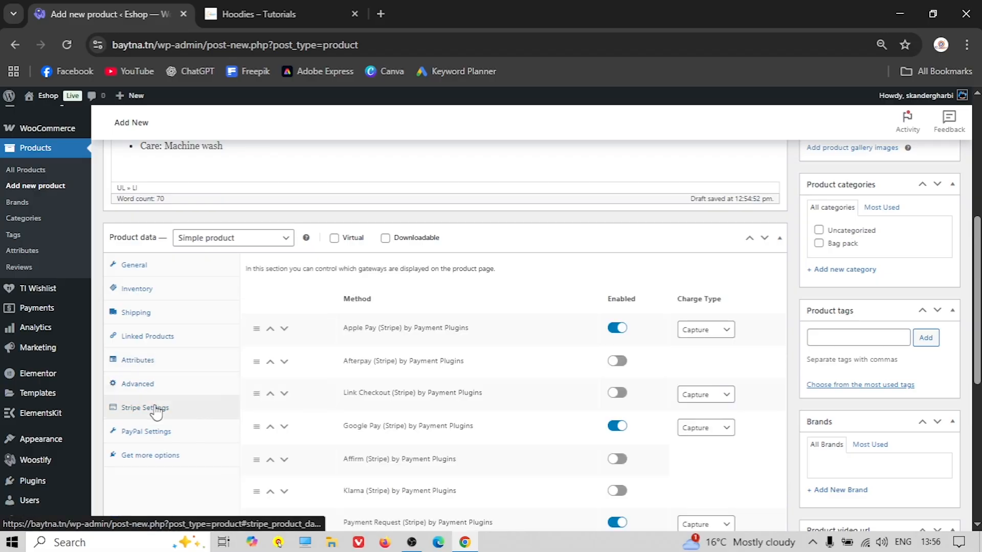
scroll(272, 391, down, 1)
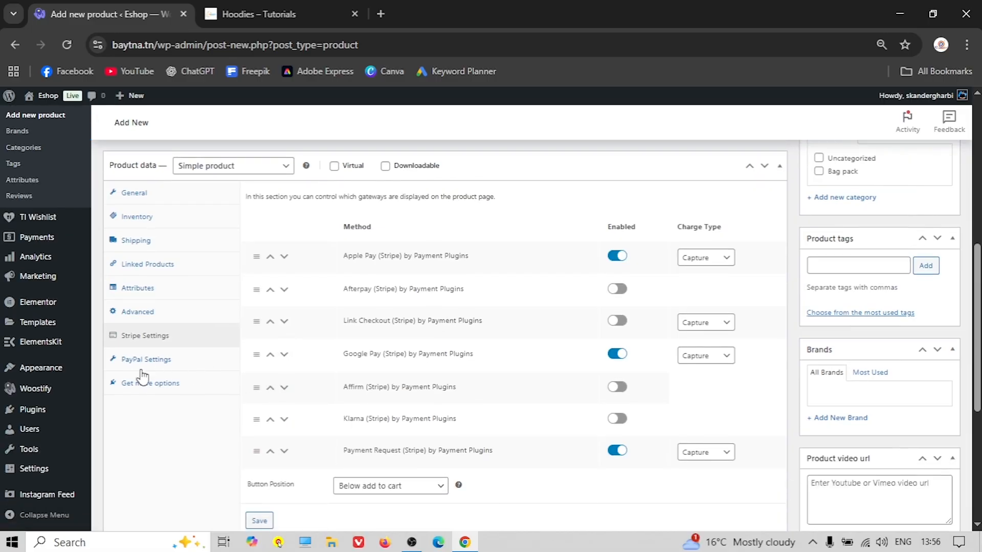
scroll(250, 407, up, 3)
scroll(256, 411, down, 4)
scroll(258, 411, down, 4)
scroll(256, 406, up, 15)
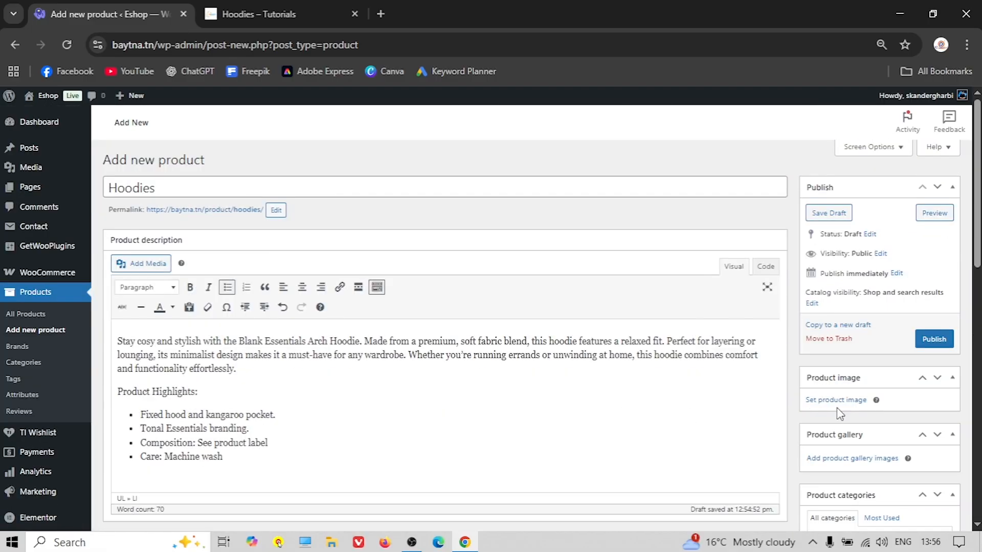
click(839, 401)
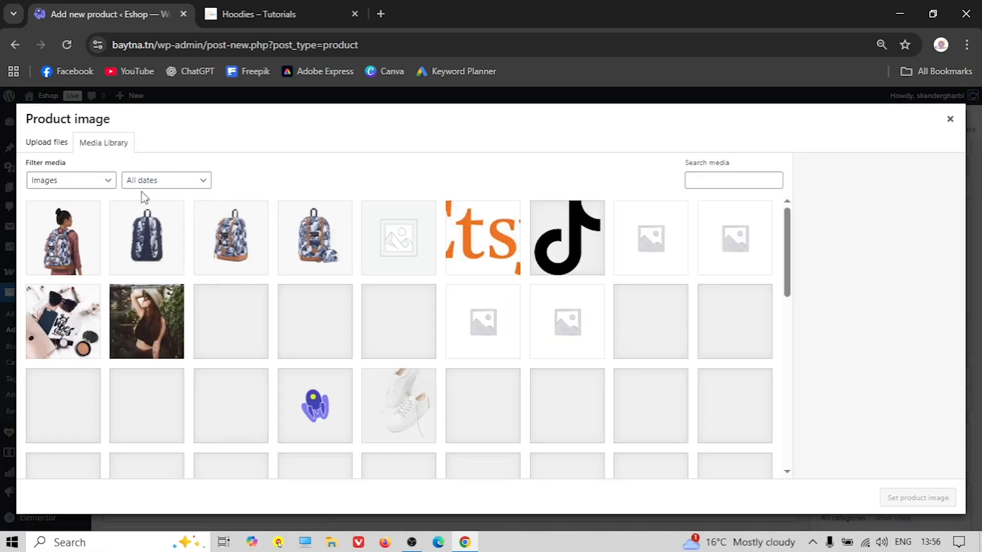
Upload Image-1.2-min.jpg from the Hoodies folder and set it as the product image
scroll(311, 285, down, 4)
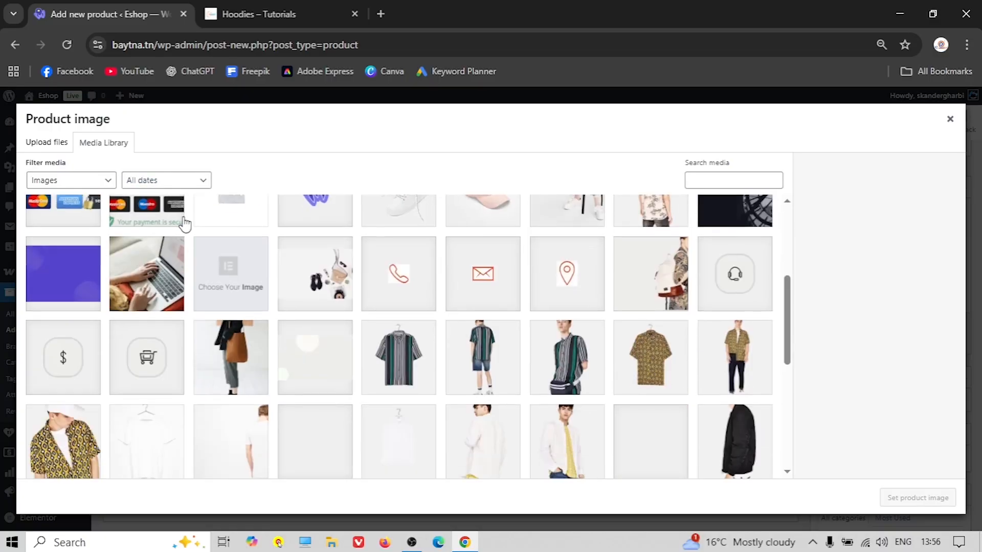
scroll(184, 222, up, 4)
click(51, 141)
click(517, 313)
click(71, 34)
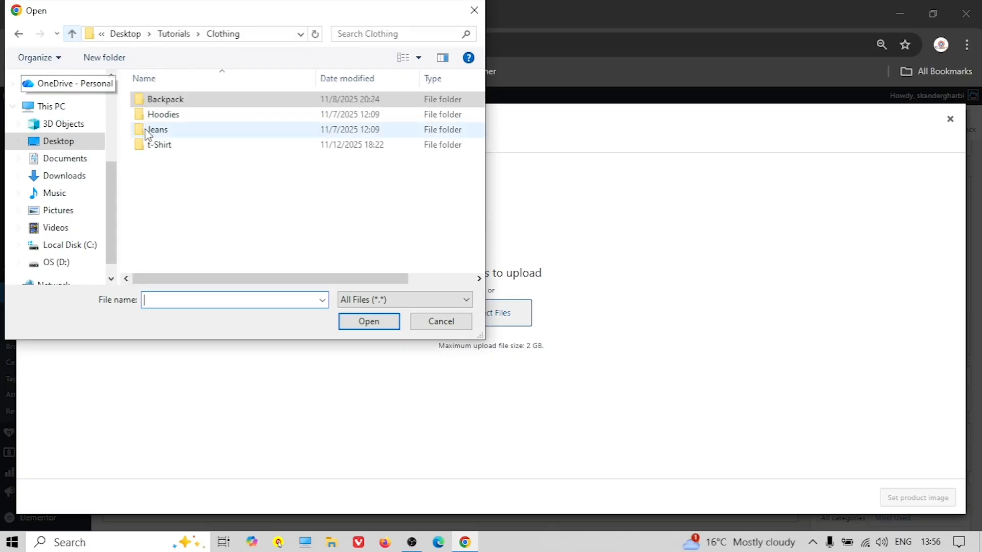
double_click(174, 114)
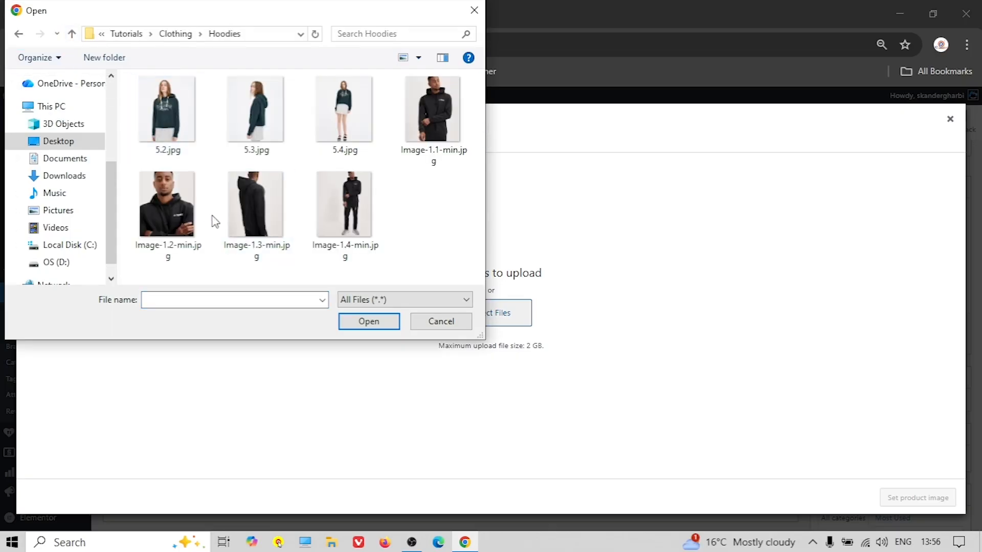
click(174, 220)
click(368, 322)
click(917, 497)
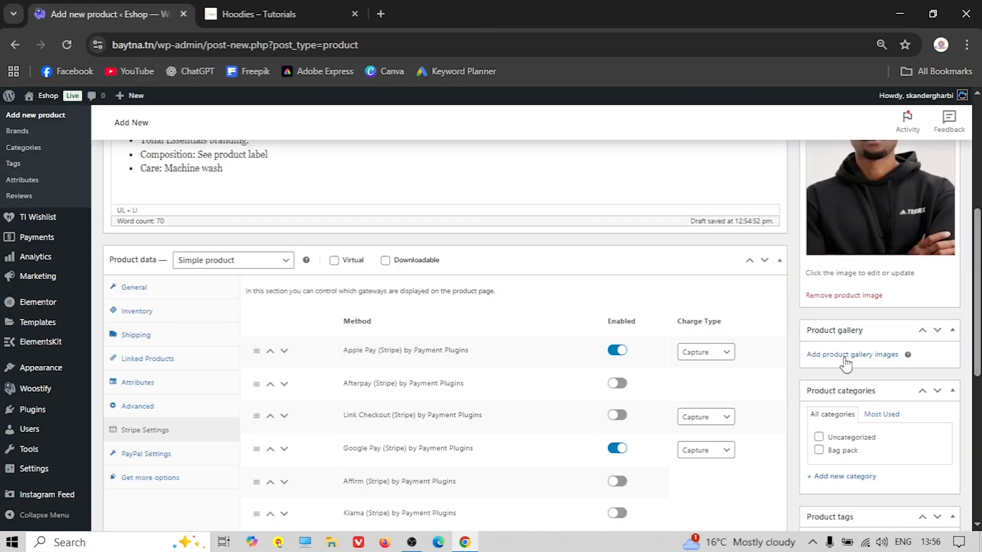
Upload Image-1.1, Image-1.3 and Image-1.4 and add them to the product gallery
click(847, 358)
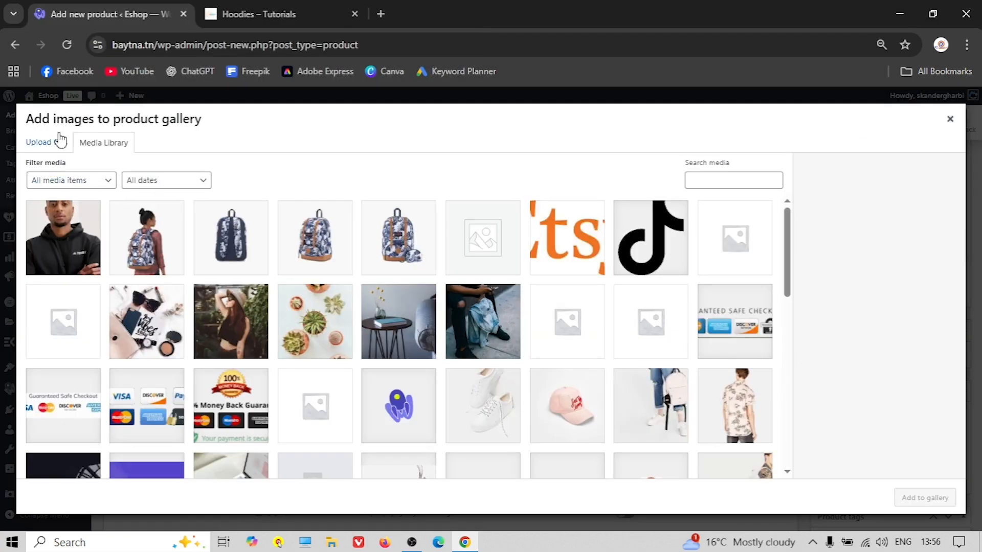
click(45, 144)
click(473, 316)
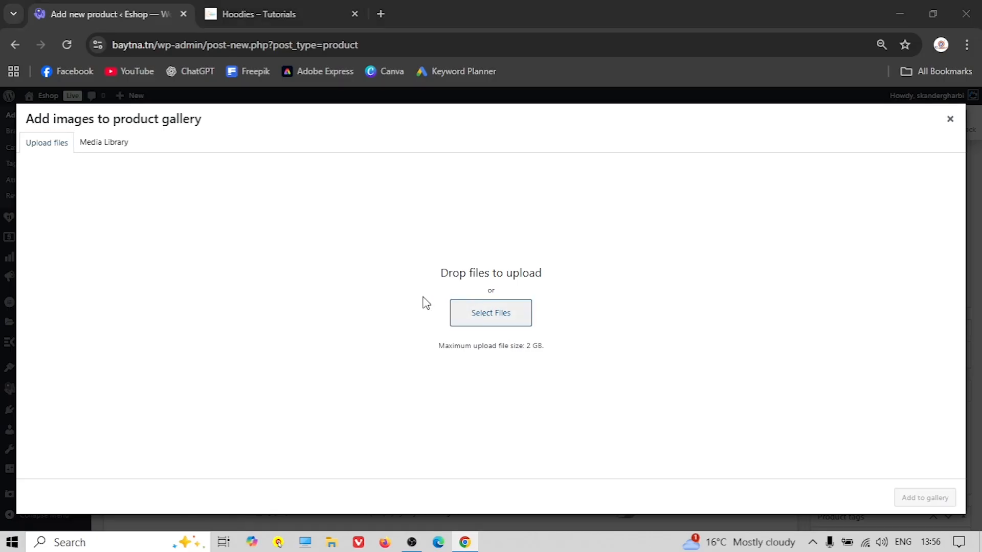
click(418, 119)
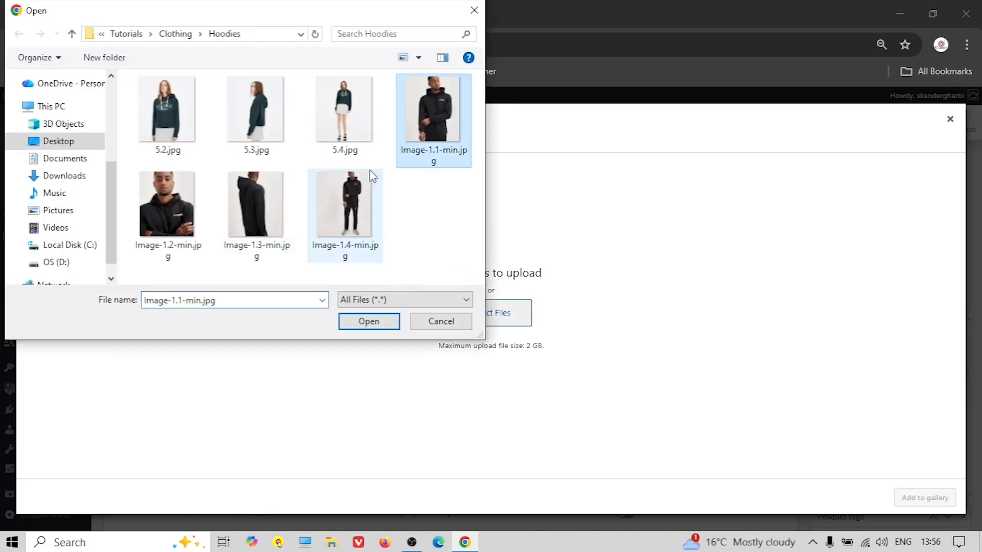
ctrl+click(266, 215)
ctrl+click(361, 230)
click(368, 321)
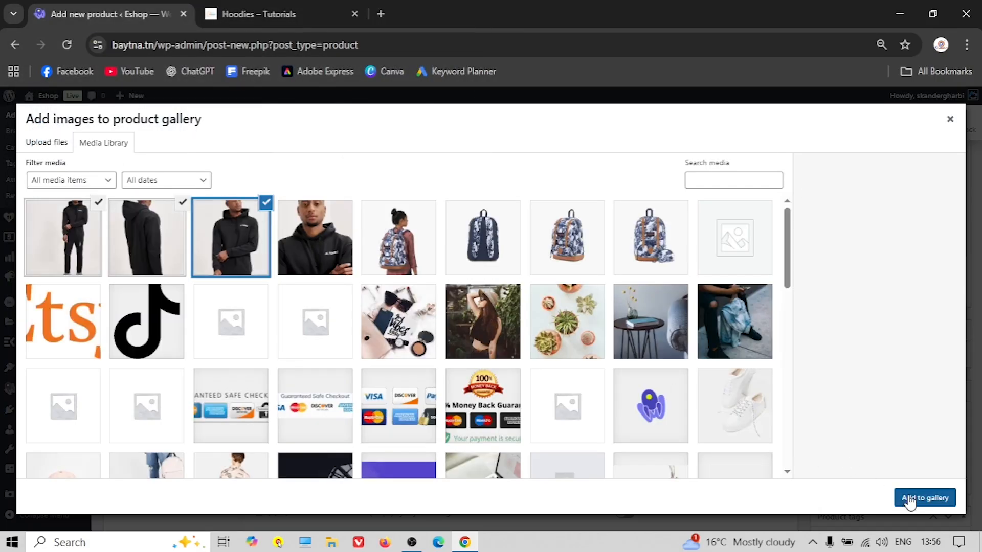
click(915, 498)
scroll(807, 398, down, 1)
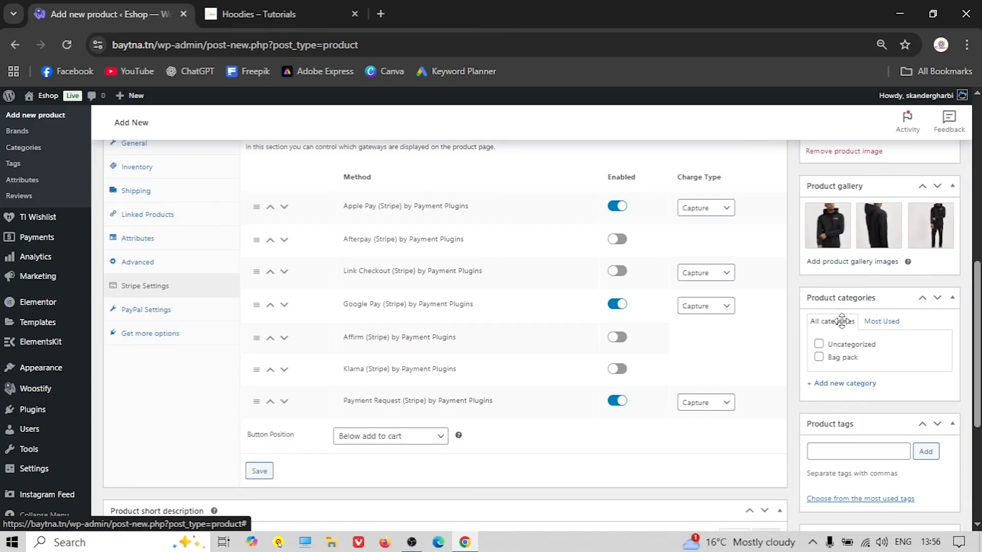
Create and assign a new product category named Hoddies
click(838, 384)
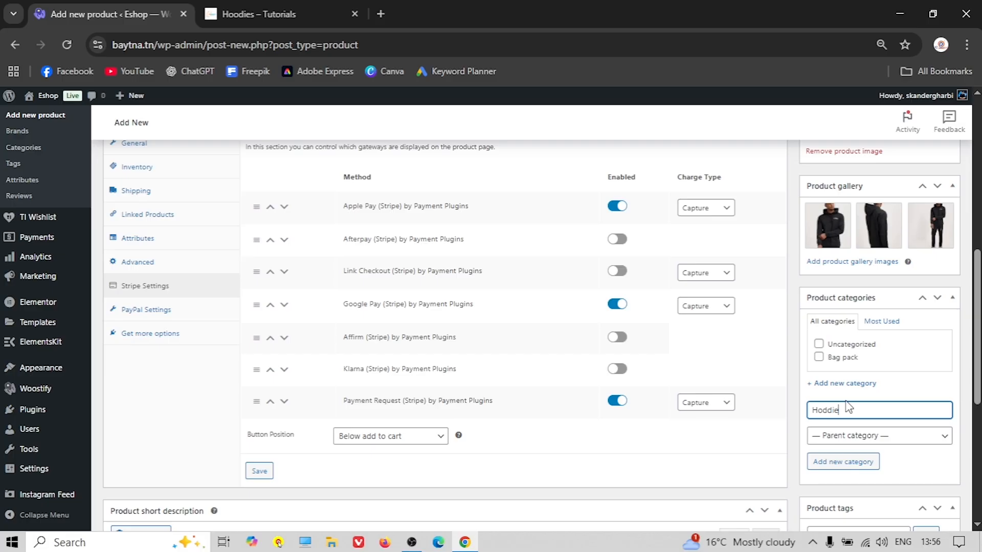
click(841, 461)
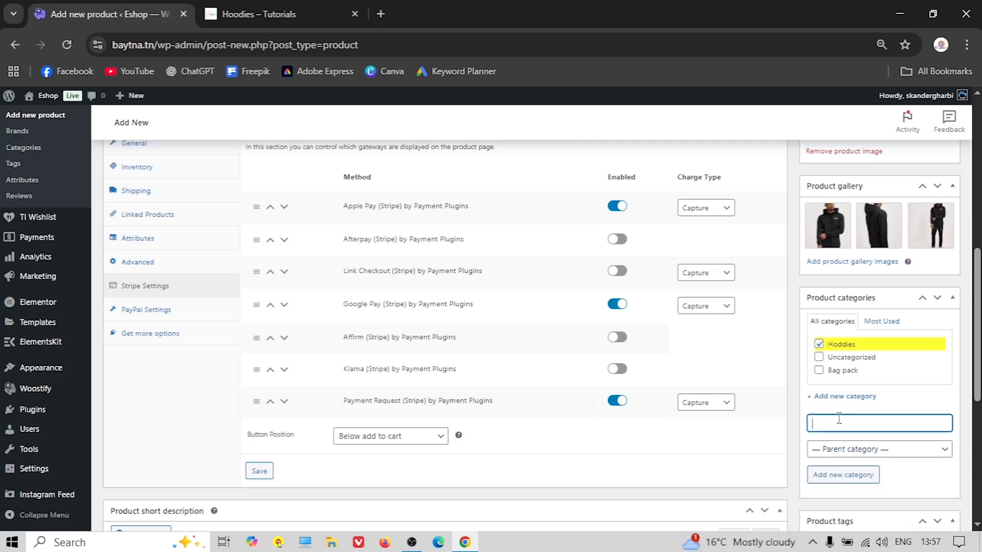
scroll(836, 418, down, 2)
scroll(837, 418, down, 1)
Add the product tags Hoodies and Black
click(831, 406)
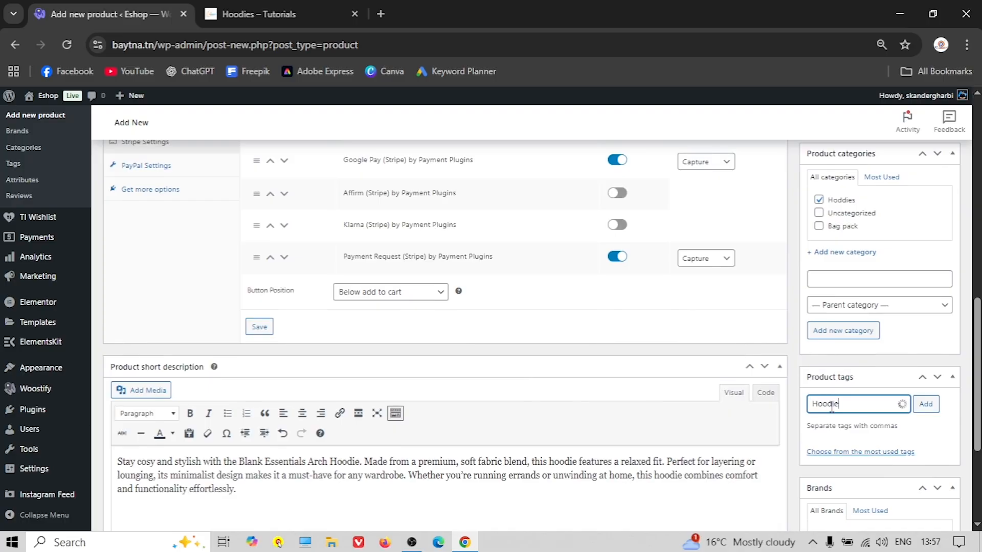
text(Hoodies)
click(925, 404)
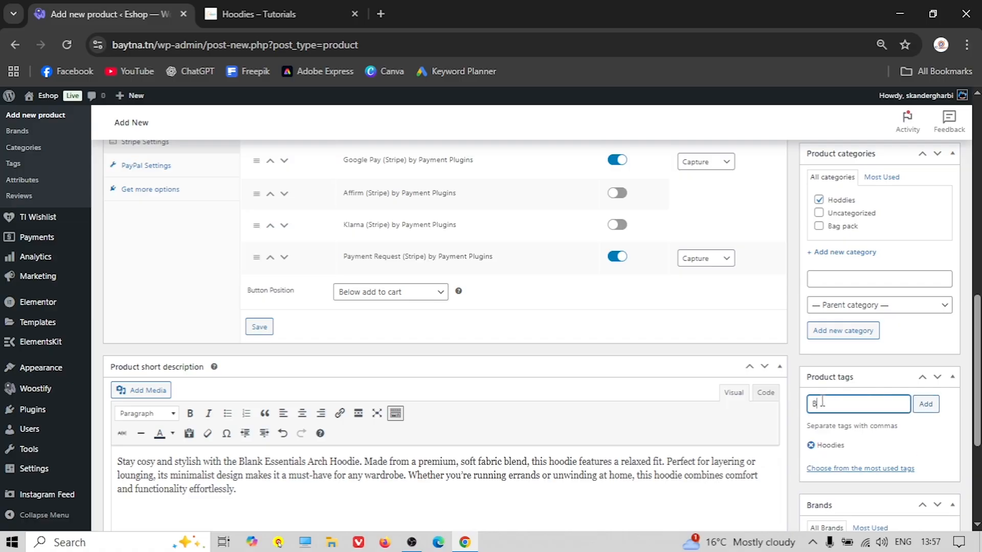
text(Black)
click(925, 404)
scroll(863, 389, down, 1)
scroll(843, 383, down, 2)
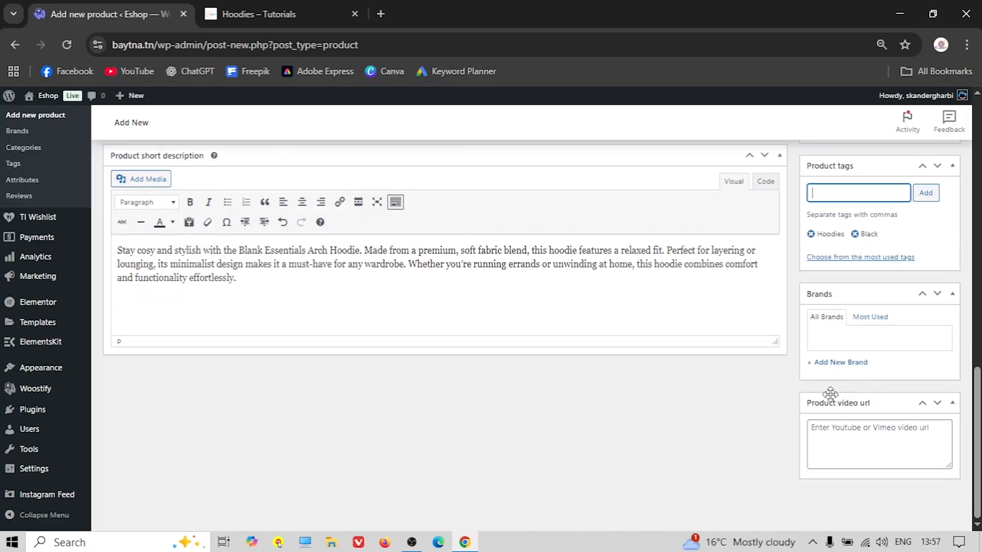
scroll(829, 393, up, 10)
scroll(752, 353, up, 5)
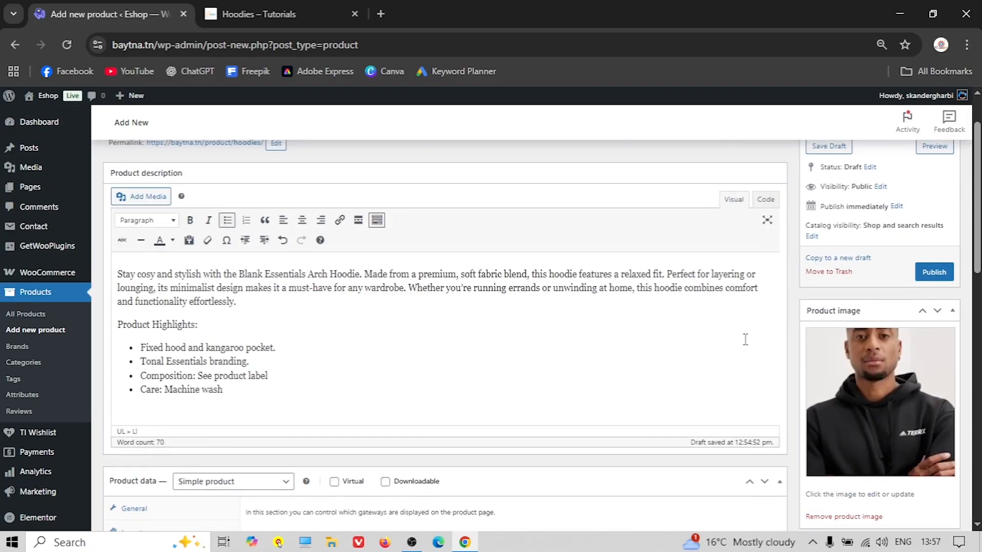
Publish the Hoodies product and open its live page in a new tab
click(934, 340)
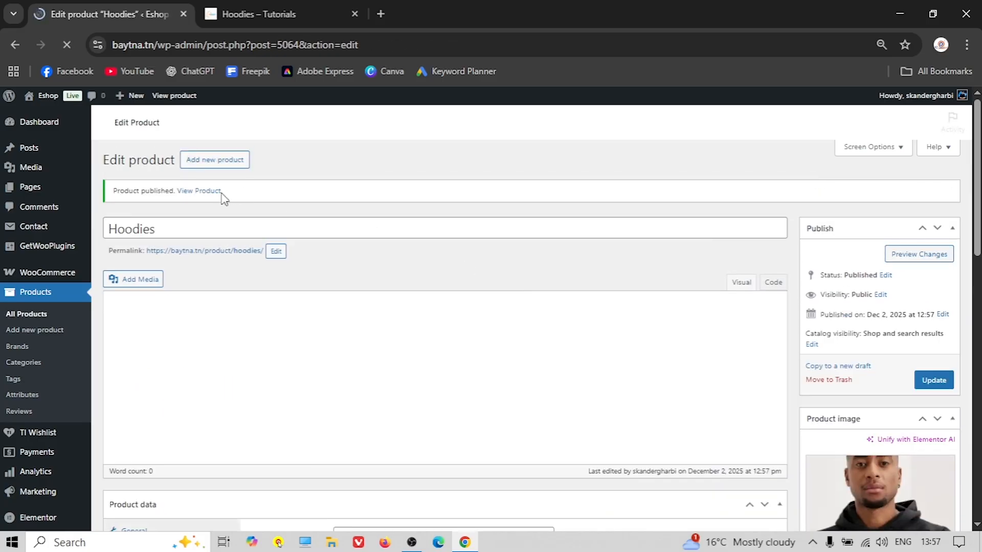
right_click(203, 192)
click(255, 210)
click(271, 14)
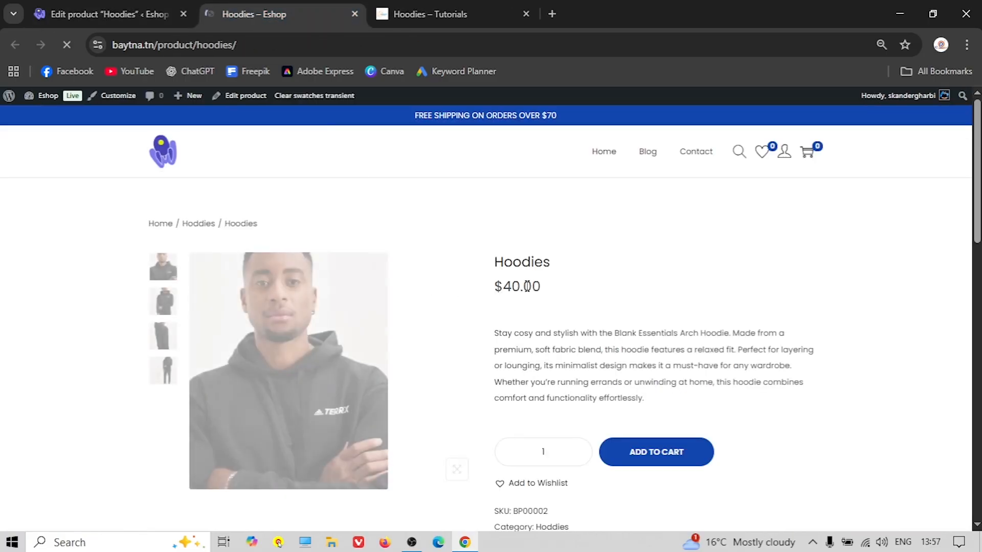
Browse the hoodie's gallery images and its weight and dimensions details on the storefront
scroll(216, 235, down, 1)
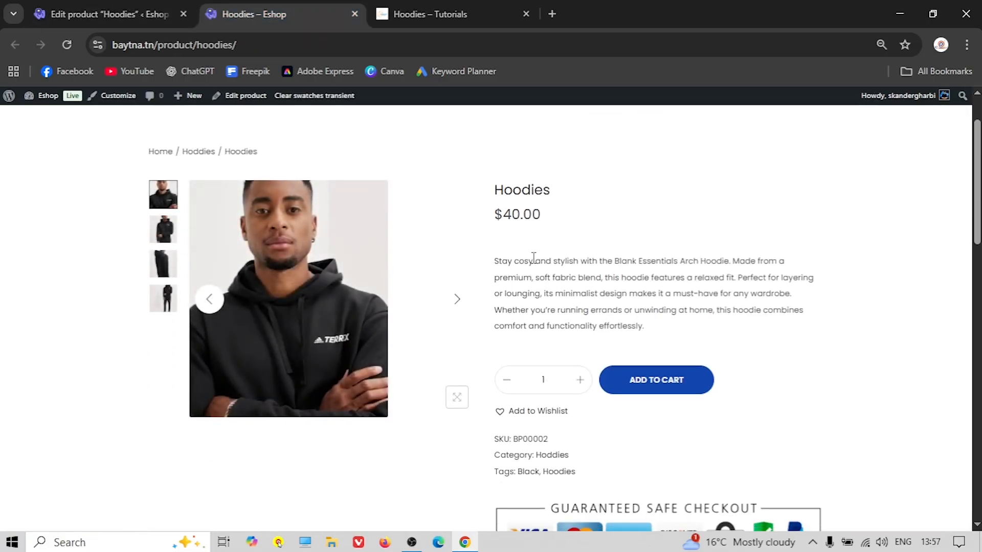
scroll(587, 291, down, 2)
scroll(542, 276, up, 3)
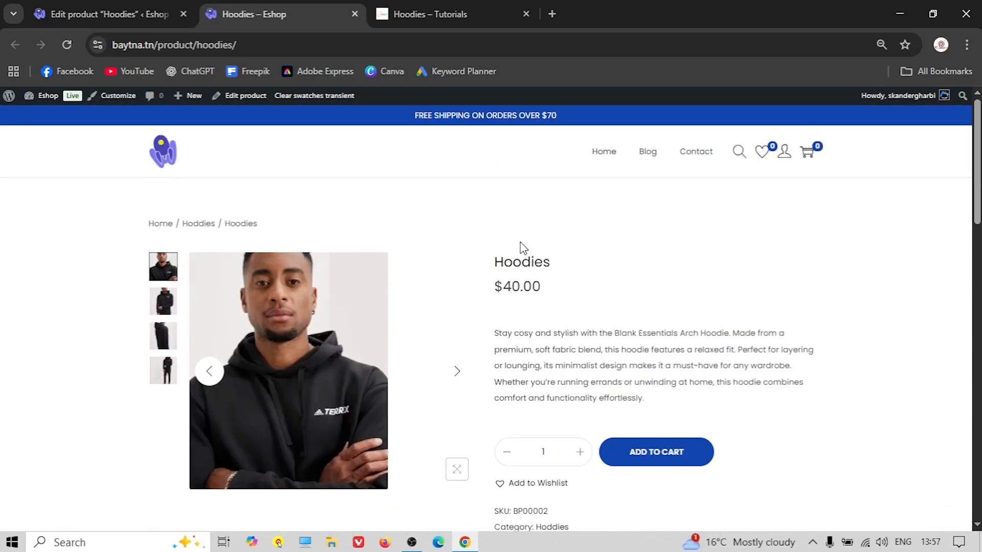
scroll(506, 270, down, 1)
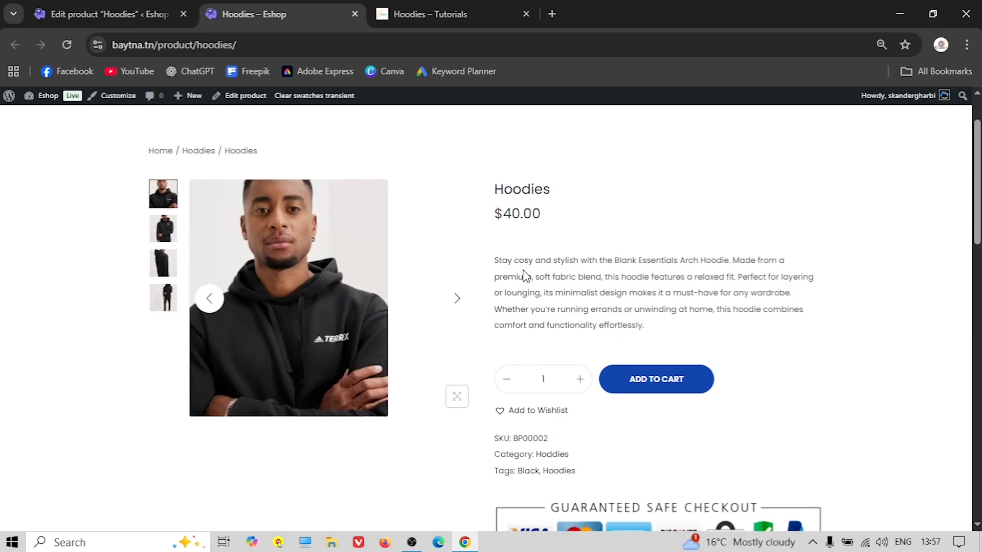
scroll(358, 230, down, 1)
click(160, 159)
click(162, 196)
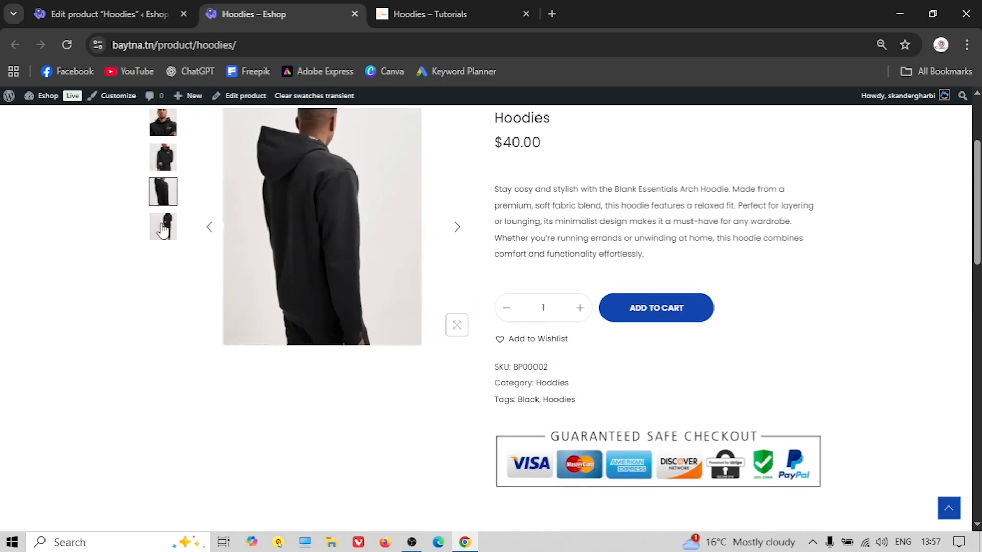
click(163, 224)
scroll(559, 254, down, 2)
scroll(511, 274, down, 3)
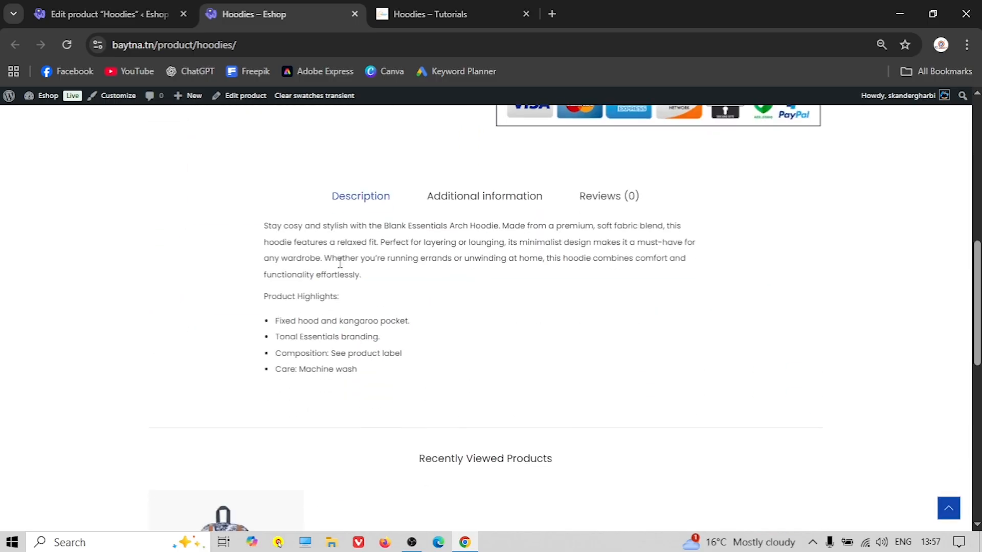
click(476, 204)
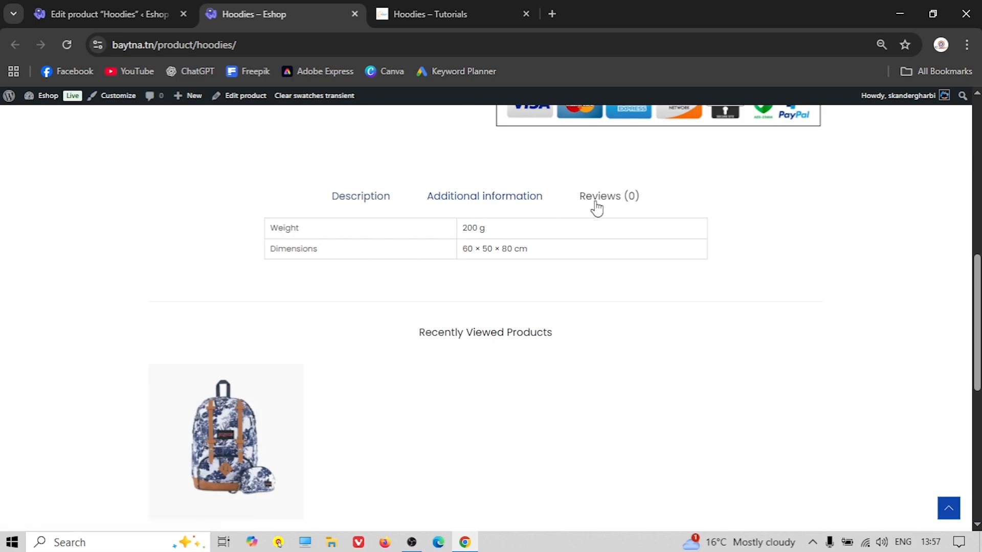
scroll(445, 259, up, 8)
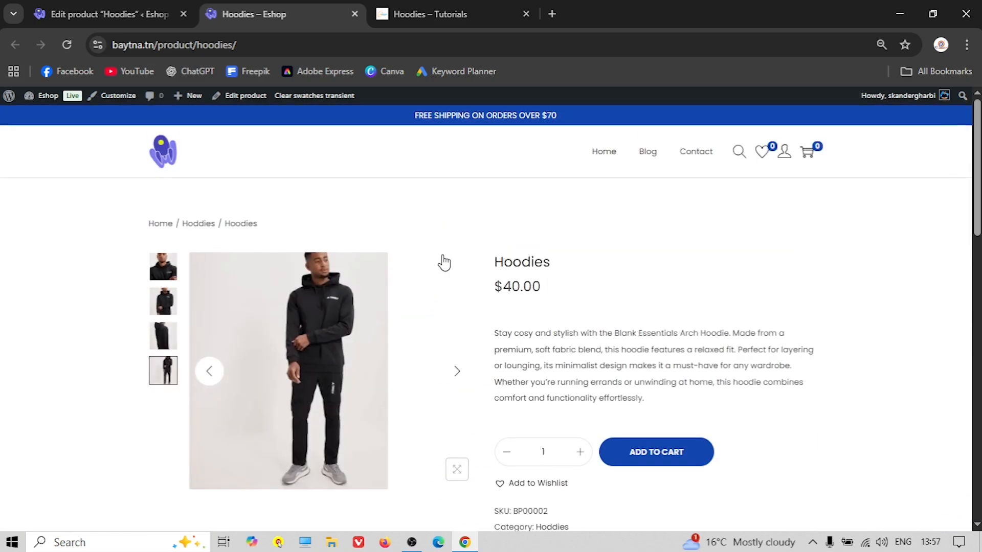
Close the storefront tab and scroll the reference shop's home page to New Arrivals
click(354, 14)
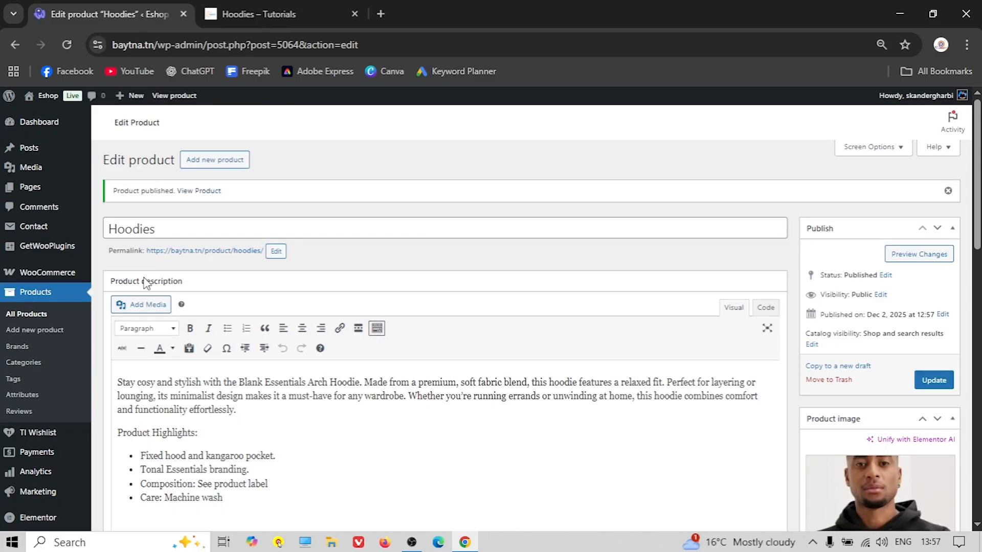
click(276, 15)
click(403, 133)
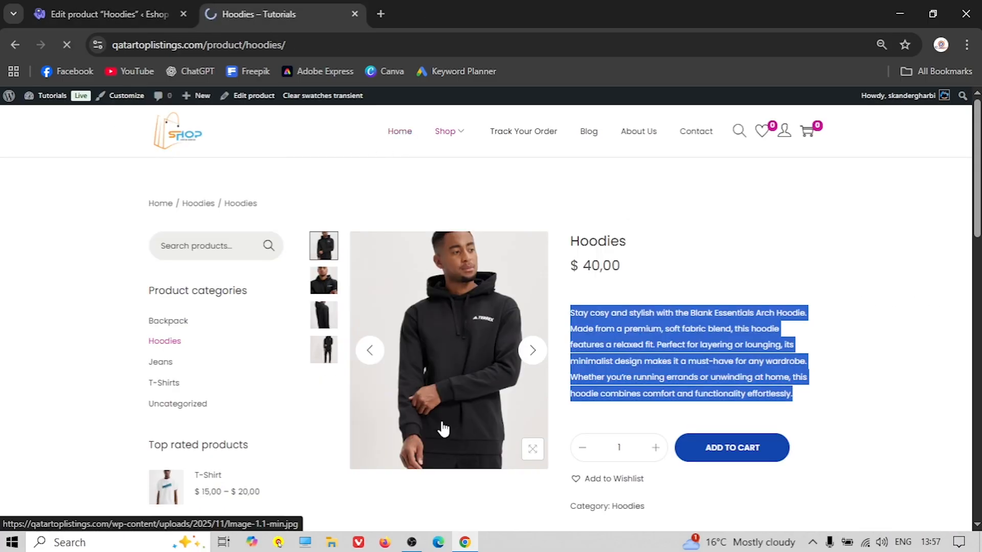
scroll(442, 424, down, 10)
scroll(438, 420, down, 2)
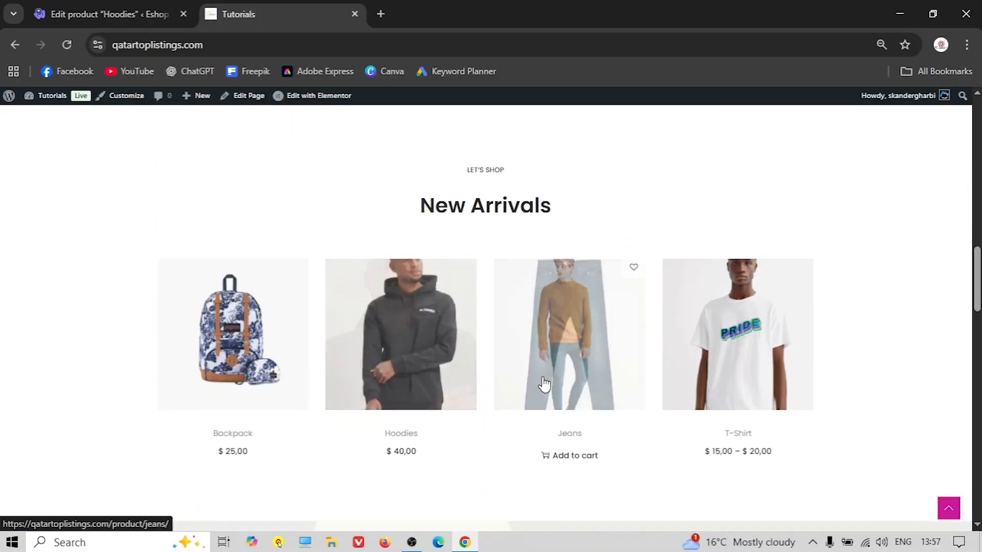
Start a new product and name it 'Jeans', copying the title from the reference Jeans page
click(96, 15)
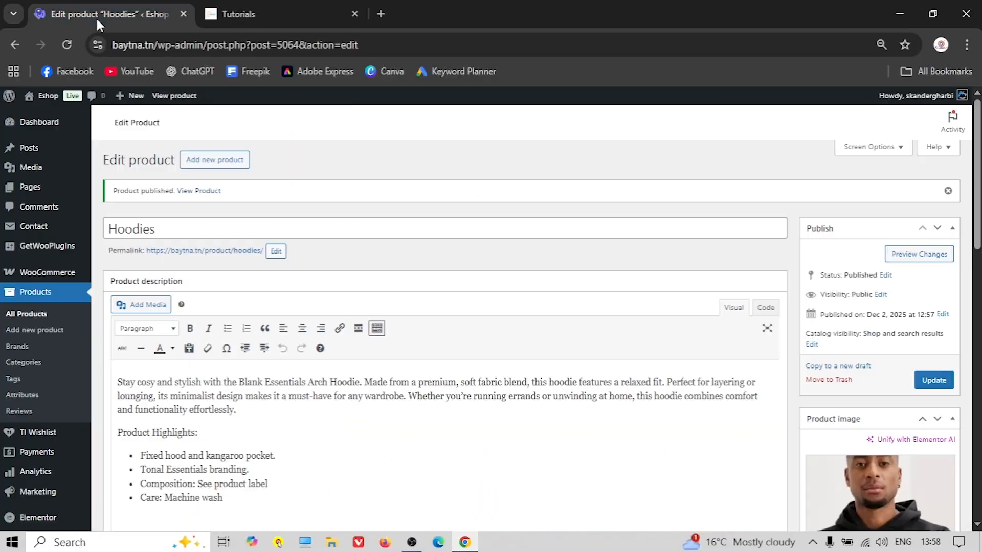
click(28, 330)
click(236, 16)
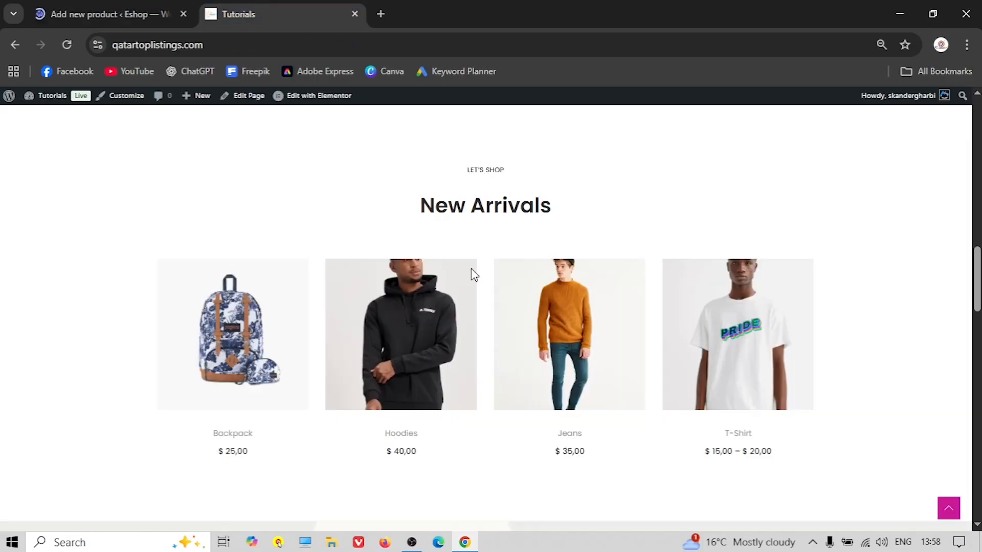
click(530, 266)
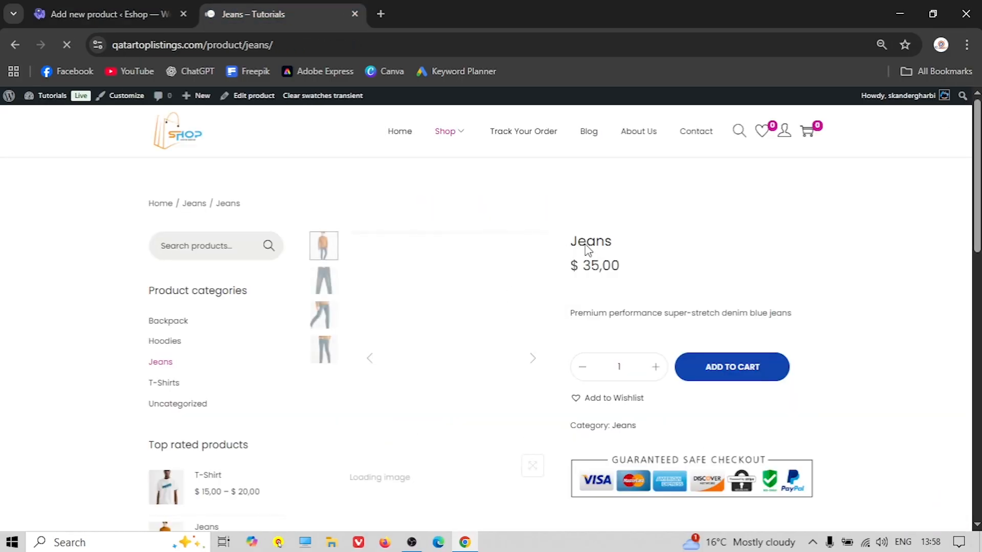
double_click(589, 243)
right_click(582, 243)
click(625, 265)
click(53, 13)
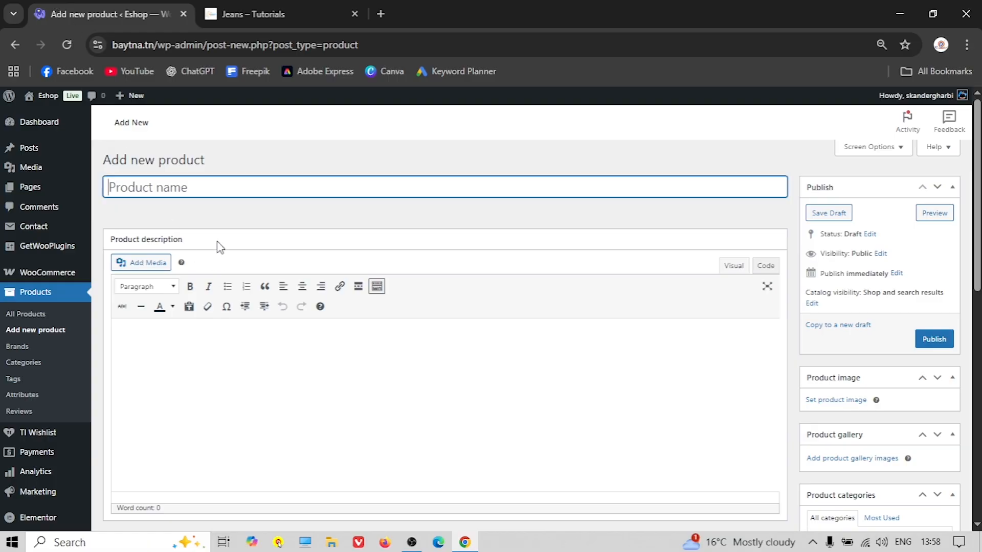
right_click(161, 184)
click(189, 360)
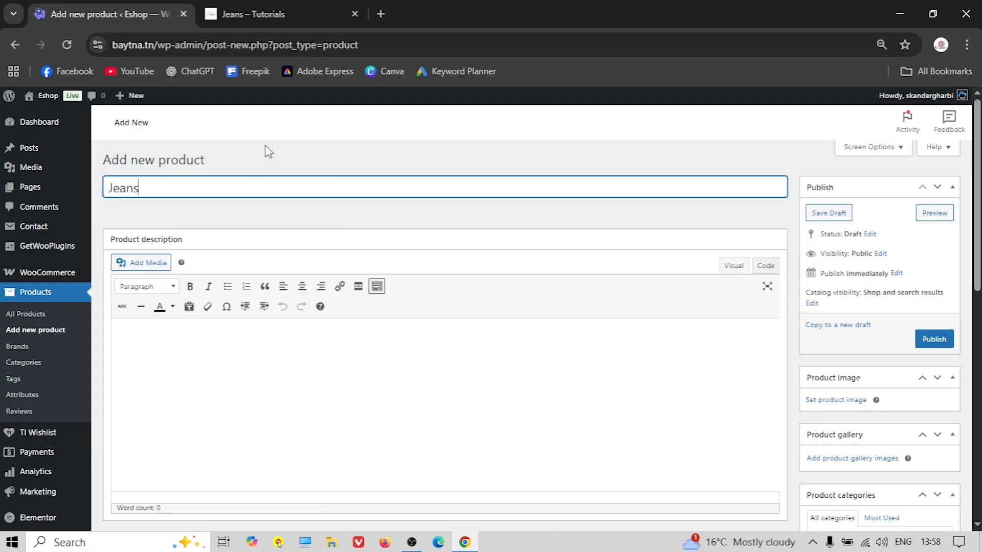
Copy the reference one-line jeans description into the product's short description
click(272, 17)
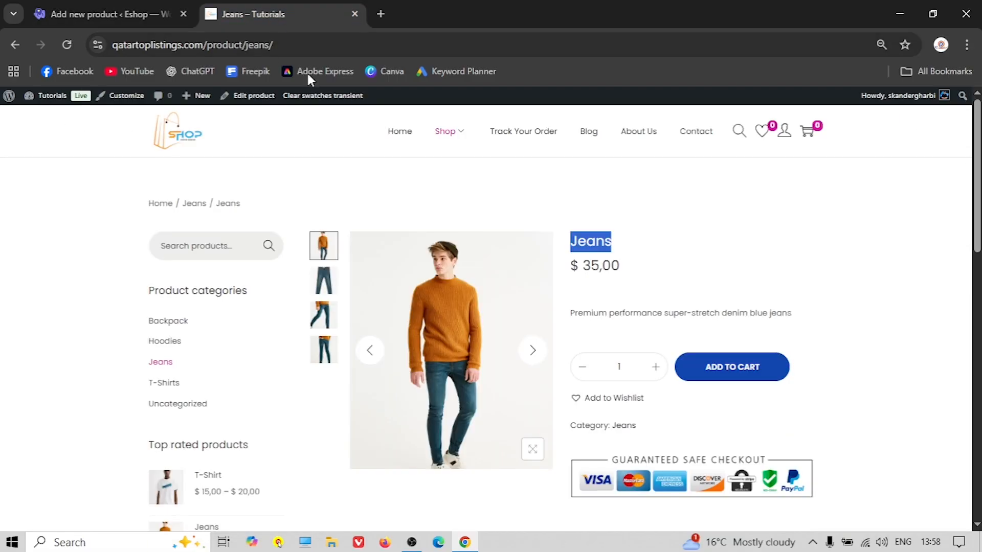
triple_click(594, 313)
right_click(594, 312)
click(633, 323)
click(110, 13)
scroll(201, 313, down, 1)
scroll(201, 313, down, 8)
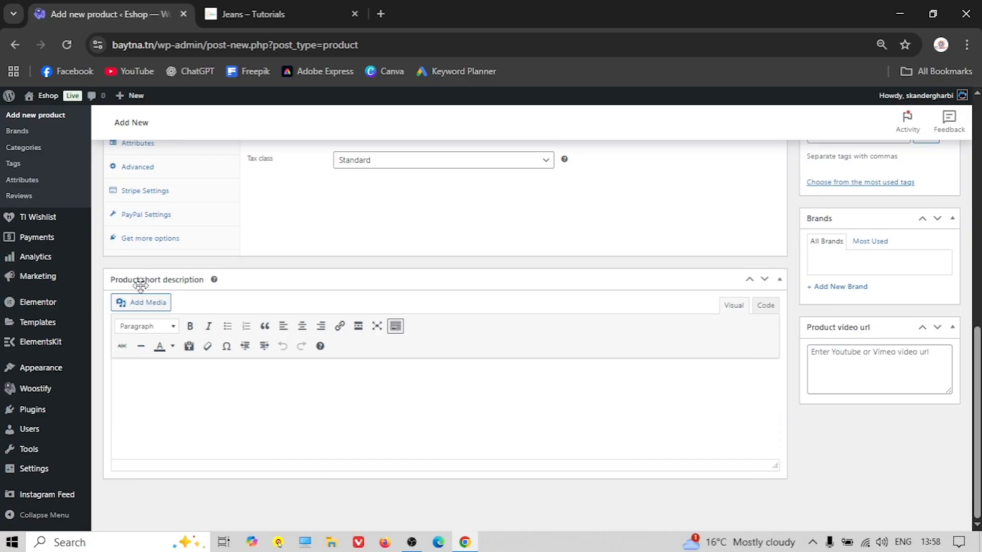
right_click(199, 379)
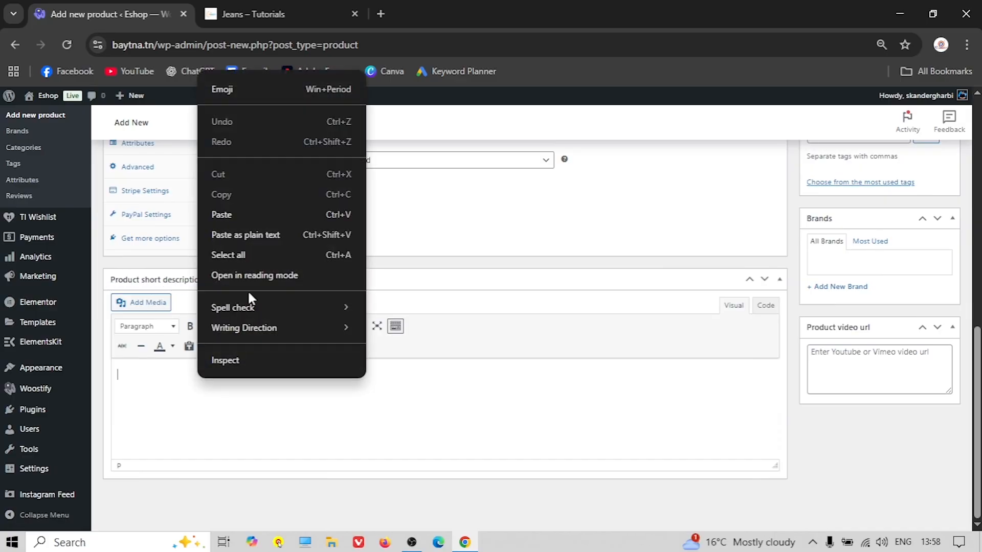
click(293, 213)
scroll(314, 352, up, 4)
scroll(315, 352, up, 5)
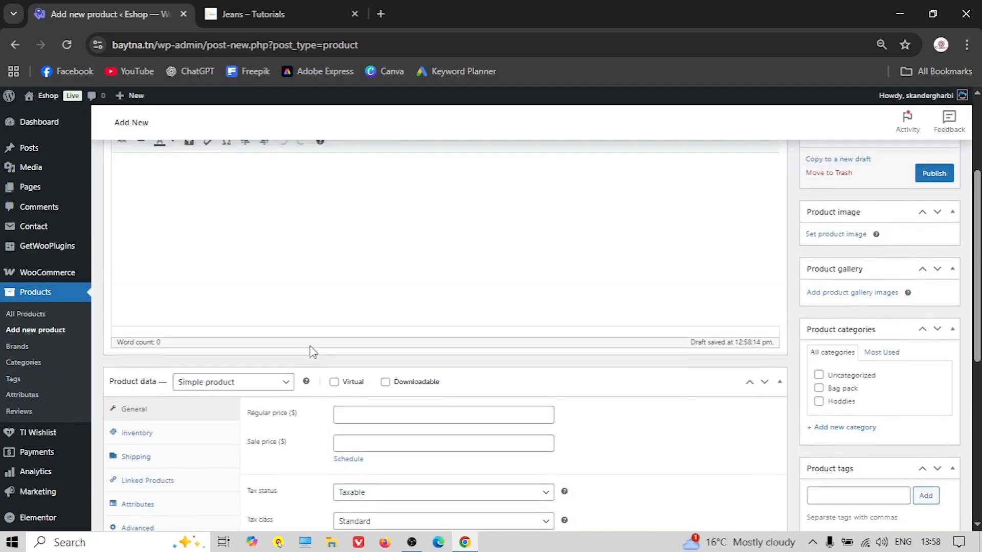
Paste the reference denim heading and five feature bullets into the main description editor
click(255, 14)
scroll(421, 346, down, 2)
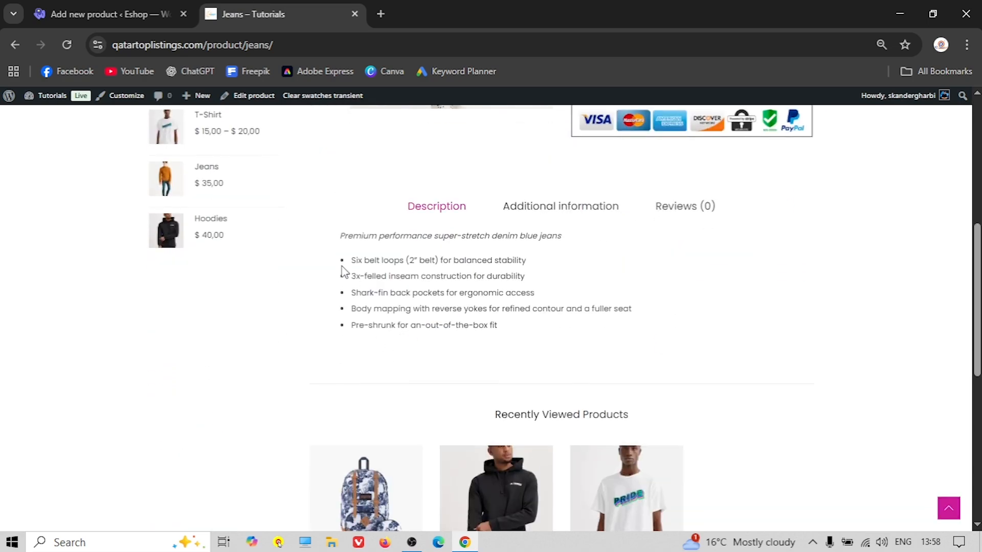
drag(336, 238, 578, 336)
right_click(443, 289)
click(447, 307)
click(130, 11)
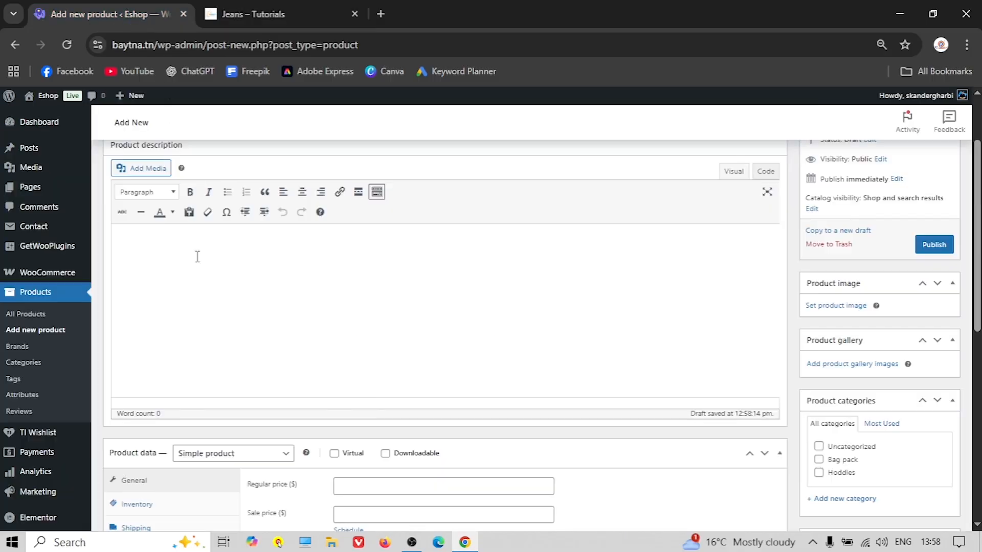
right_click(140, 228)
click(136, 239)
right_click(133, 238)
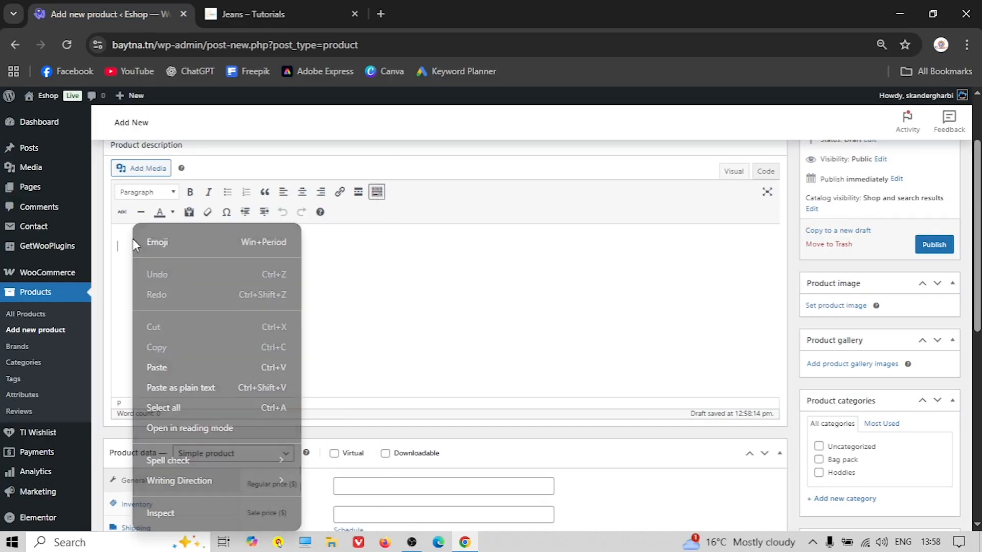
click(164, 367)
scroll(267, 324, up, 2)
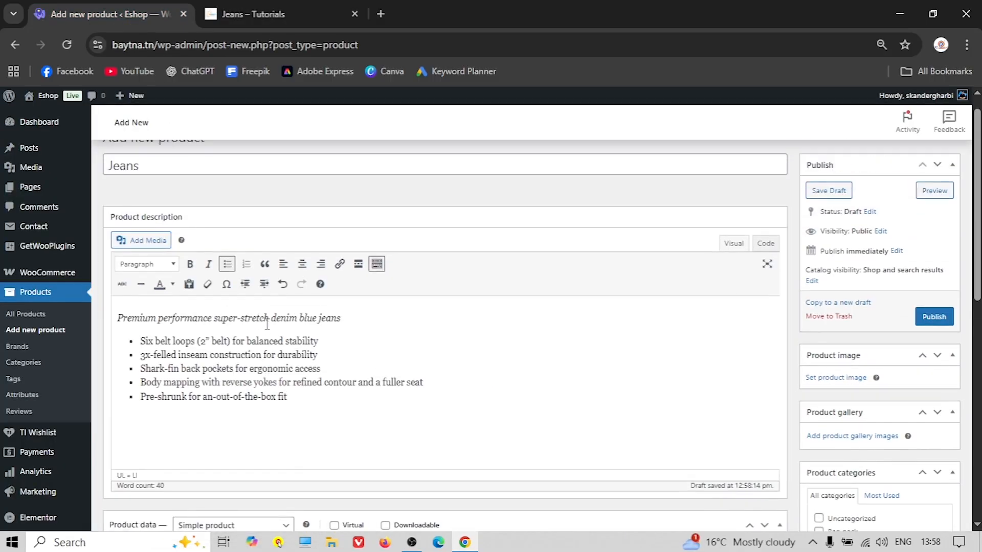
scroll(267, 324, down, 3)
click(270, 15)
scroll(407, 206, up, 5)
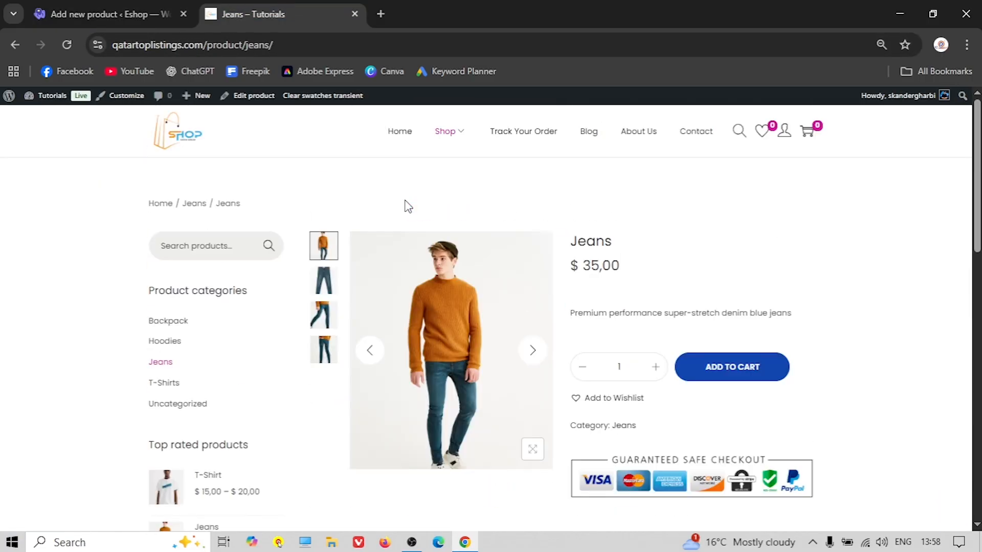
click(127, 12)
click(351, 268)
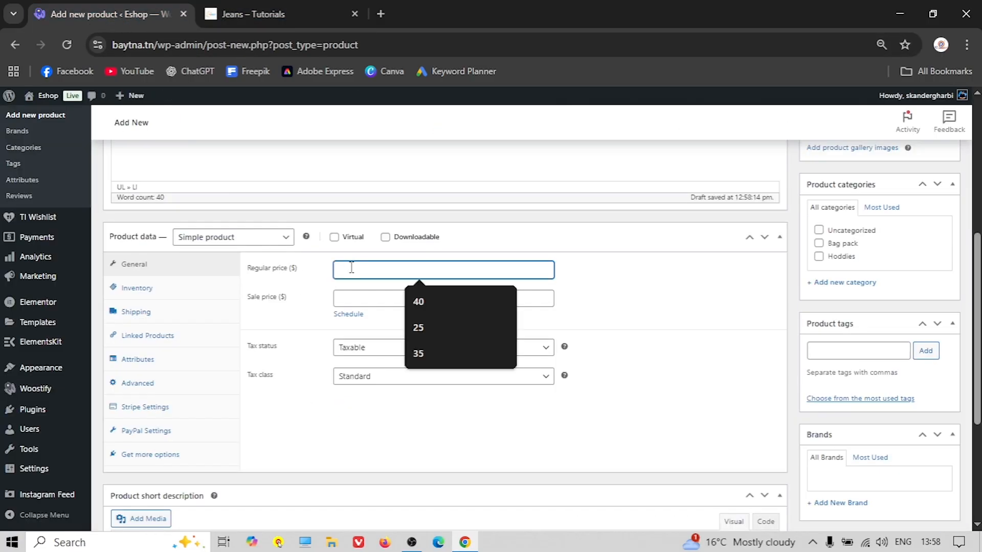
Set the regular price to 35, tax class GST 10%, and SKU BP00003
click(431, 351)
click(398, 379)
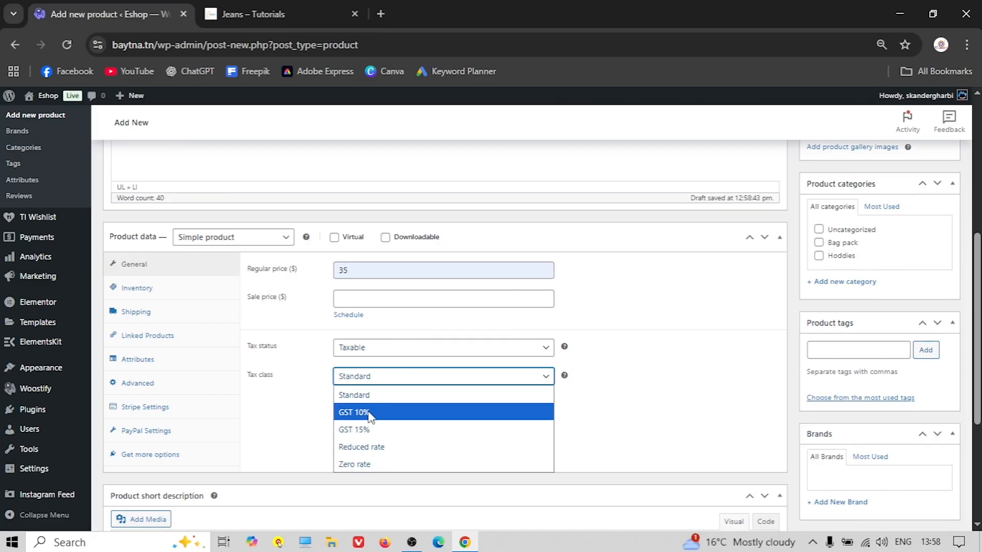
click(369, 412)
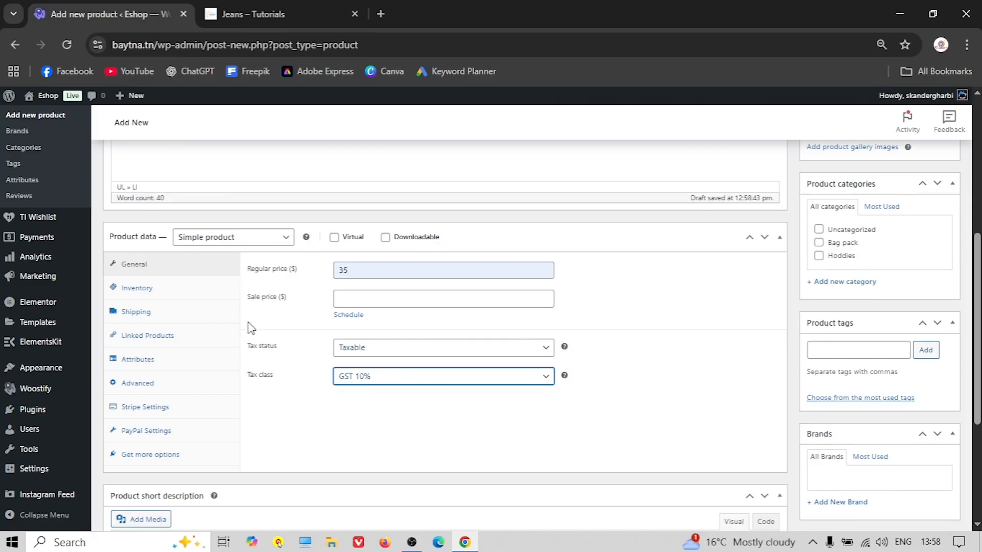
click(147, 288)
click(346, 274)
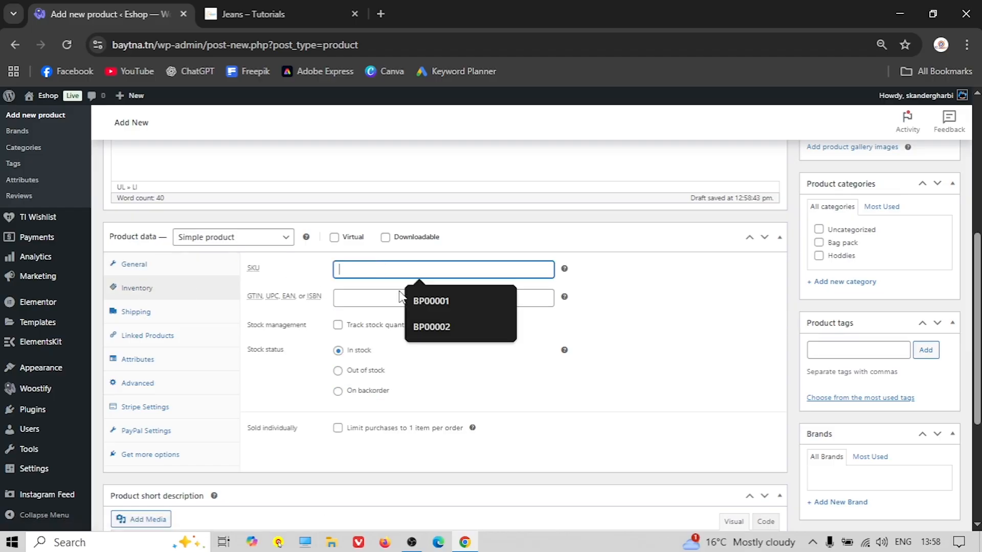
click(428, 305)
key(BackSpace)
text(3)
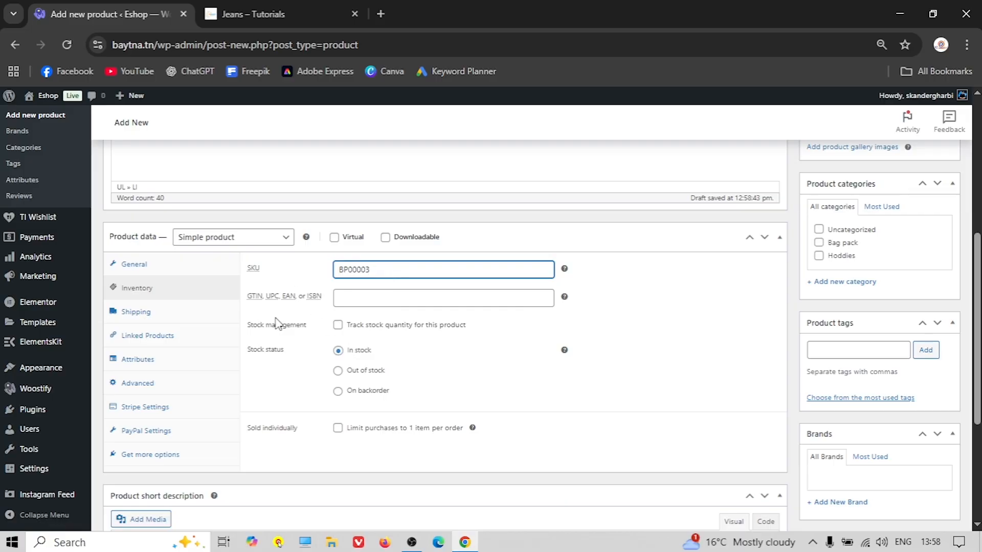
Enter weight 250, dimensions 20×40×80 and assign the Jeans shipping class
click(154, 314)
click(359, 265)
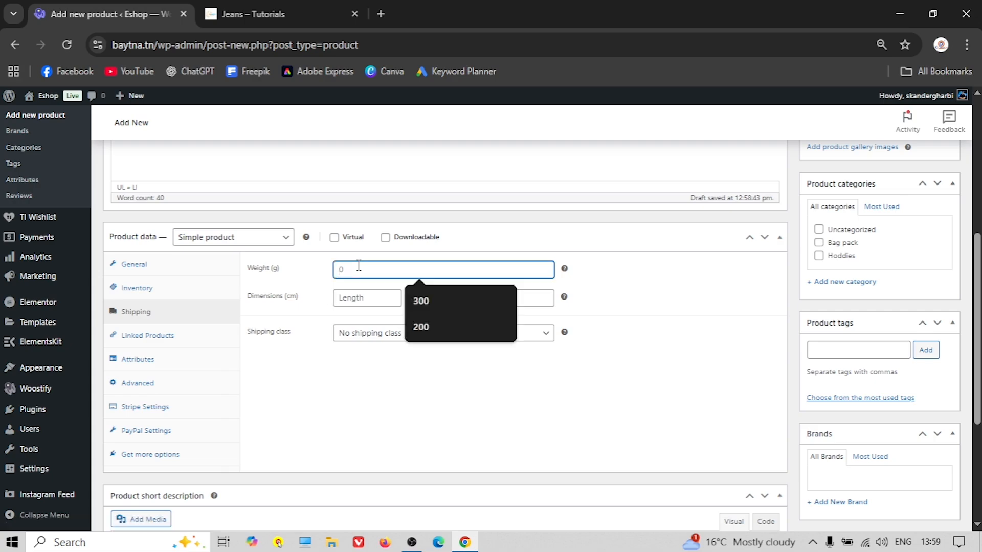
text(250)
click(353, 295)
text(20)
click(440, 295)
text(40)
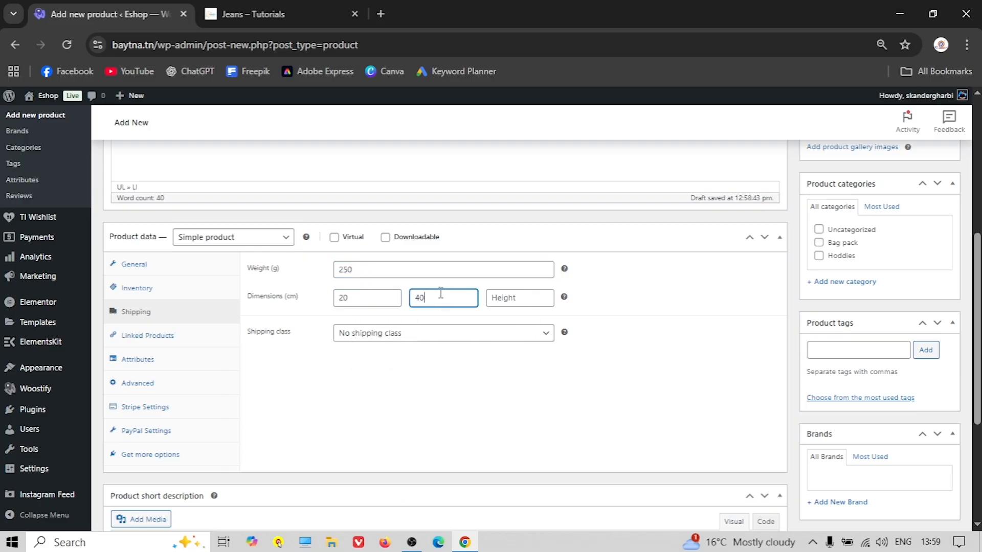
click(501, 297)
text(80)
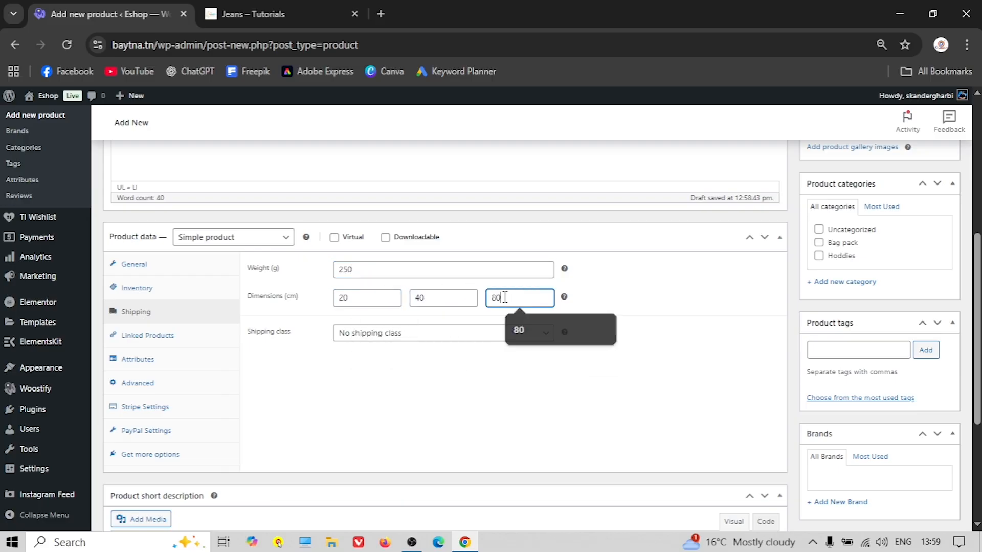
click(387, 340)
click(370, 405)
click(164, 335)
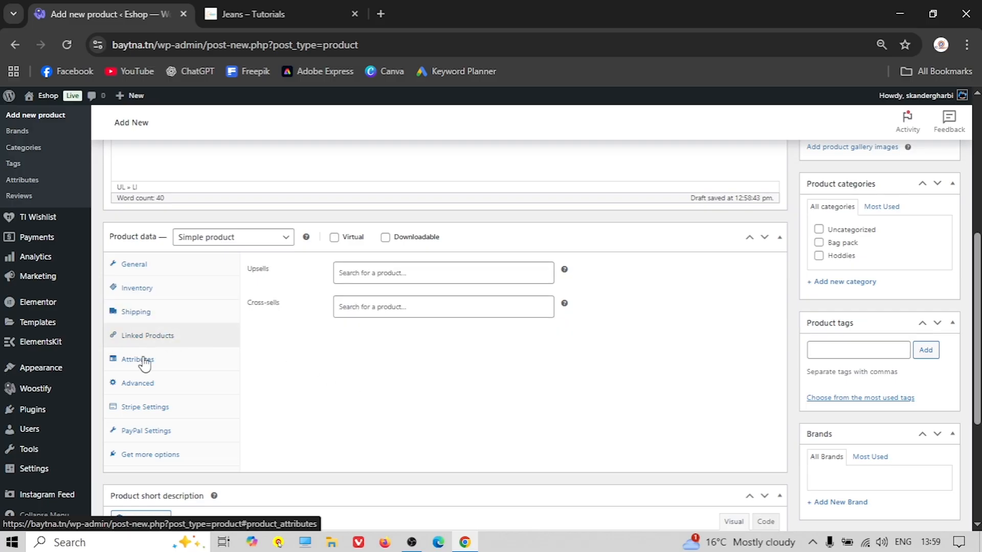
Upload 2.4.jpg from the Jeans folder and set it as the product image
click(139, 360)
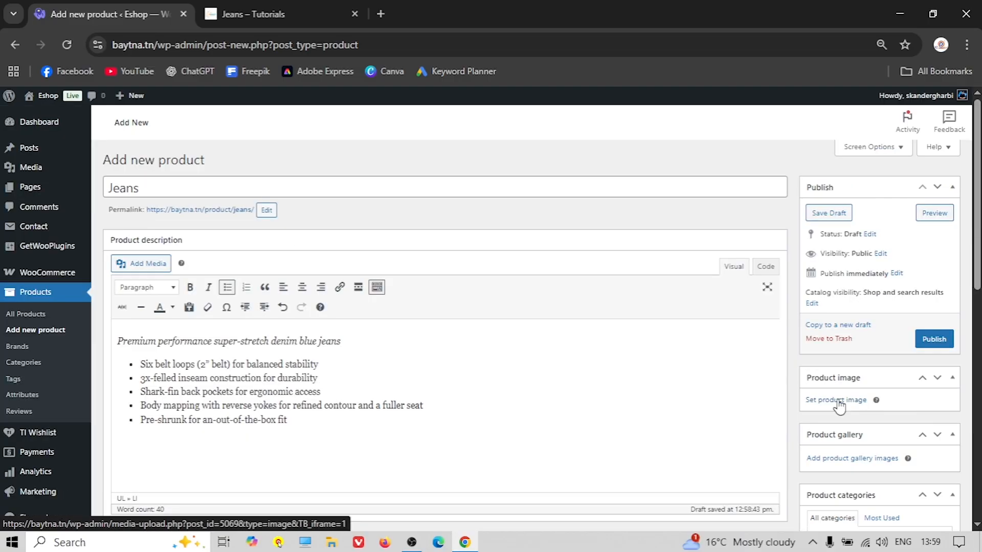
click(839, 401)
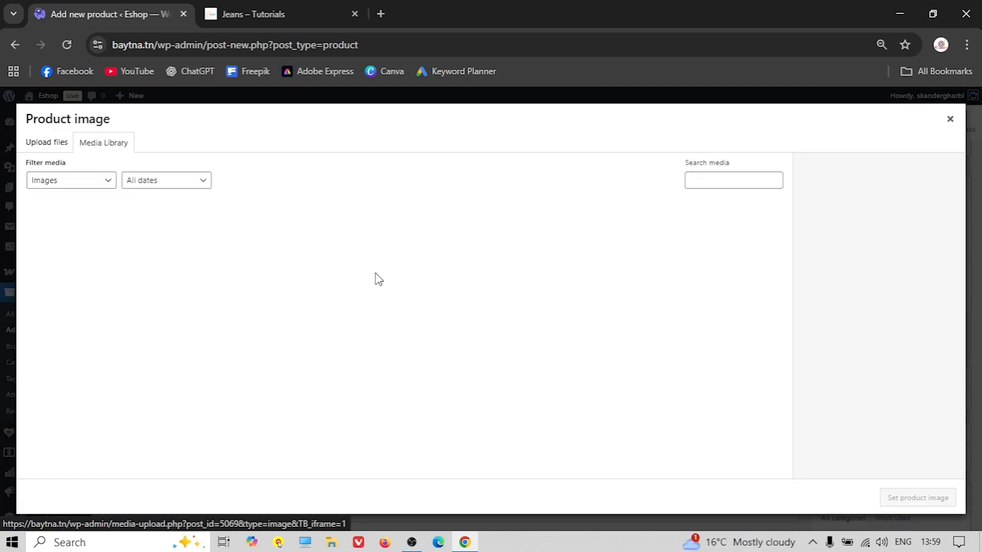
click(51, 141)
click(469, 310)
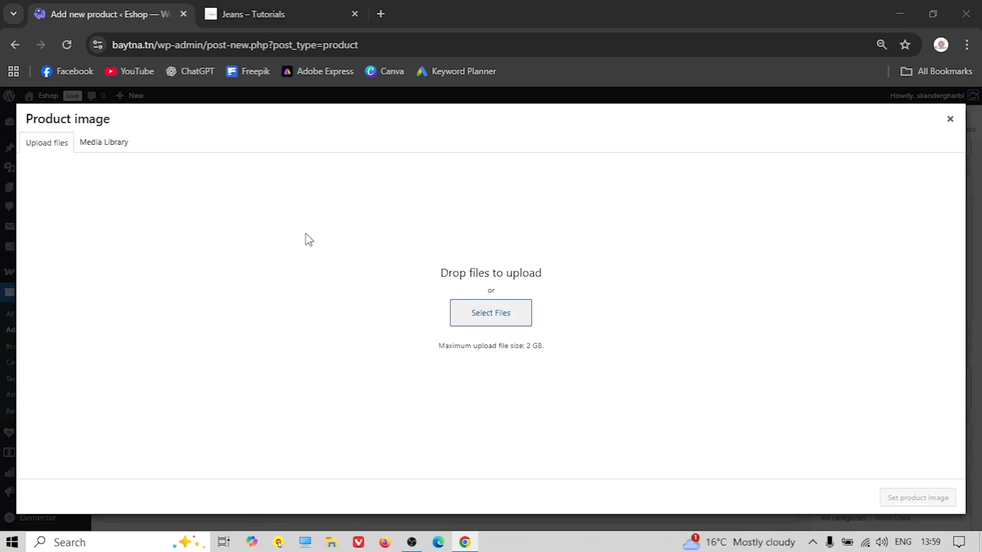
click(71, 35)
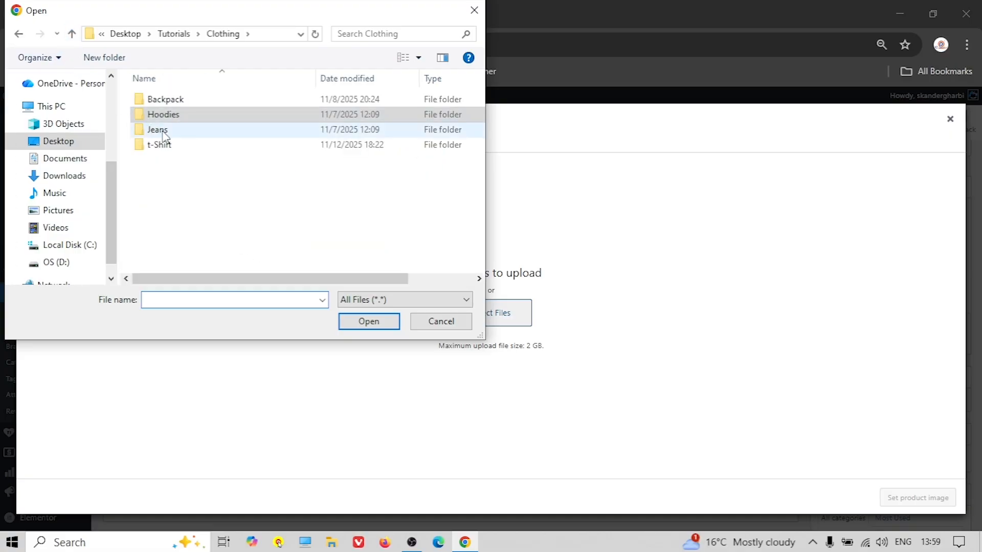
double_click(156, 132)
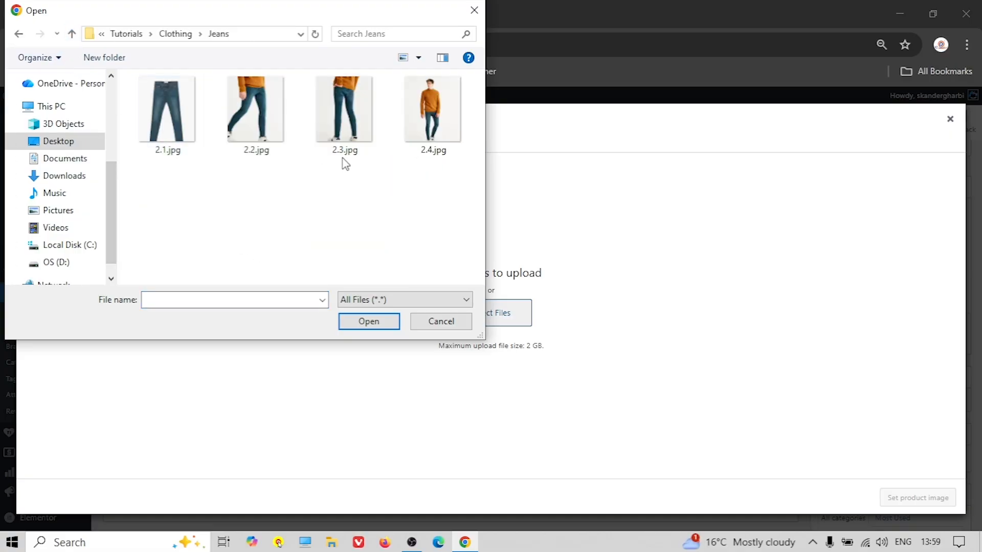
click(430, 111)
click(377, 322)
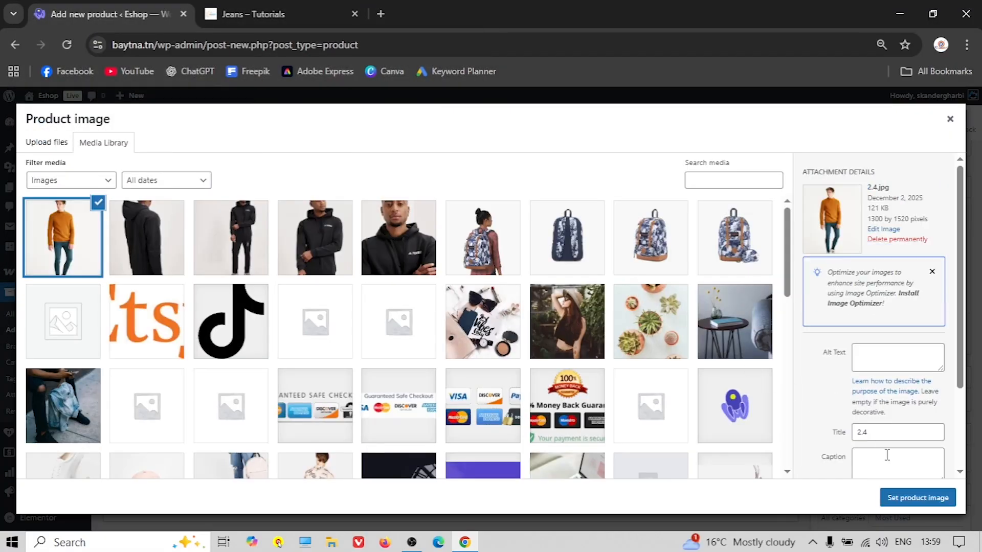
click(902, 498)
scroll(831, 337, down, 4)
scroll(830, 337, down, 4)
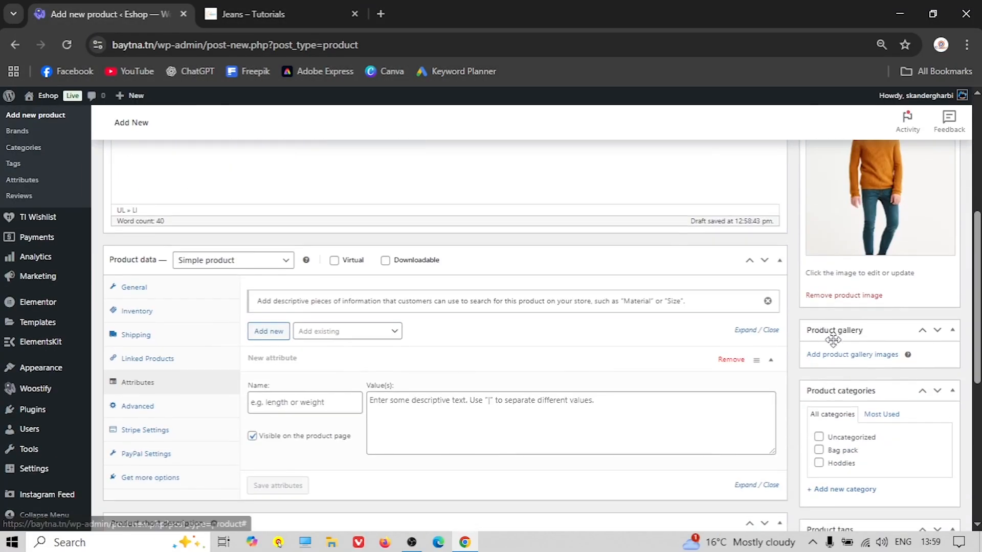
Upload 2.1.jpg, 2.2.jpg and 2.3.jpg and add them to the product gallery
click(839, 355)
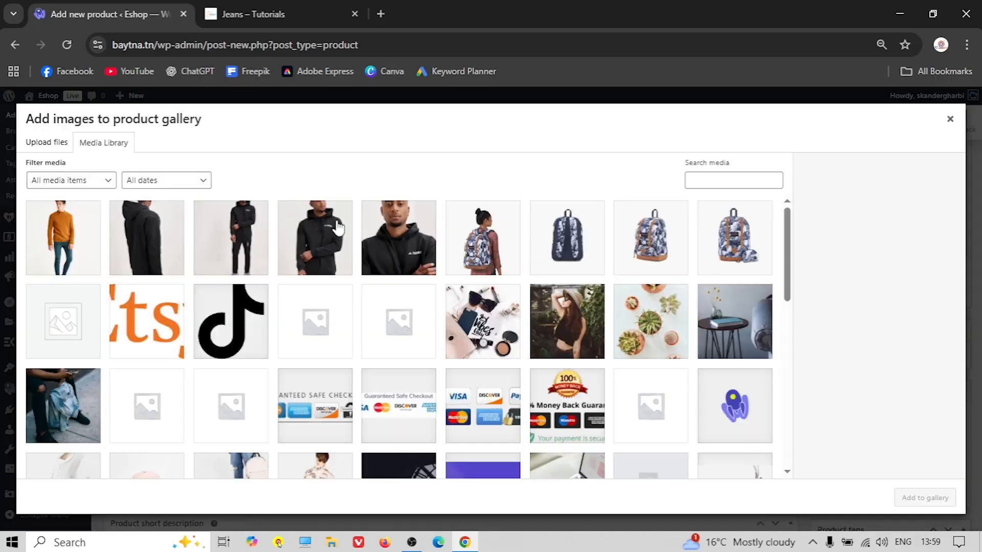
click(45, 145)
click(480, 308)
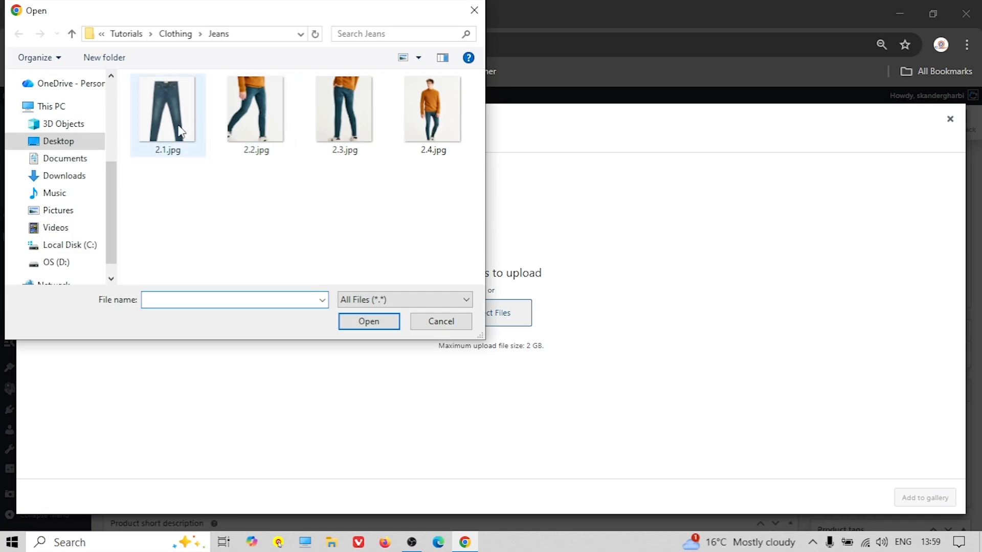
click(313, 124)
ctrl+click(255, 117)
ctrl+click(166, 125)
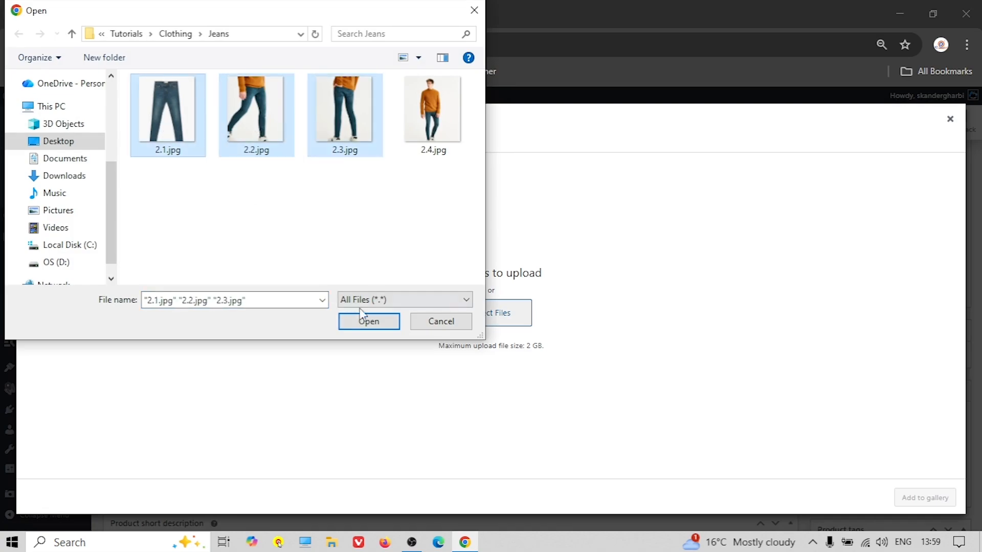
click(367, 320)
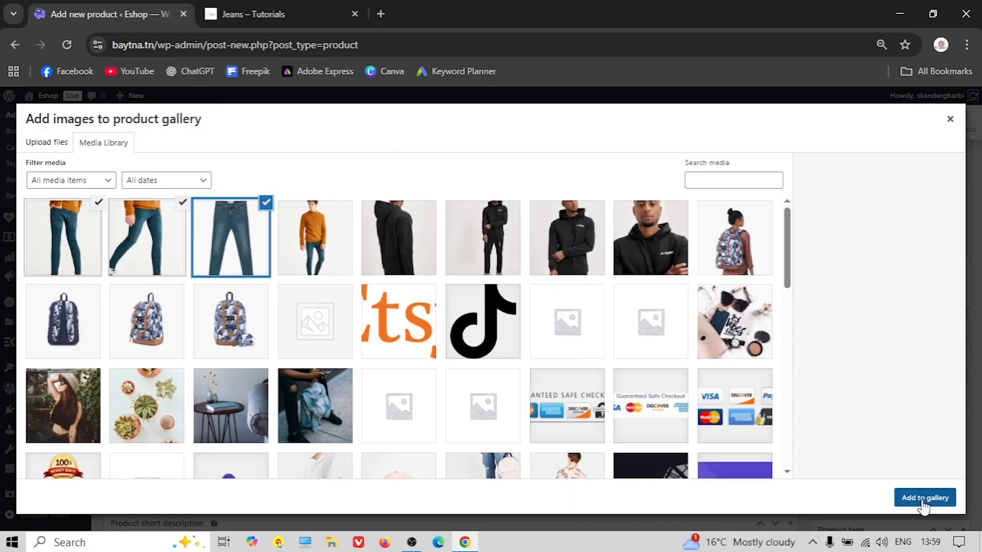
click(923, 504)
scroll(646, 393, down, 3)
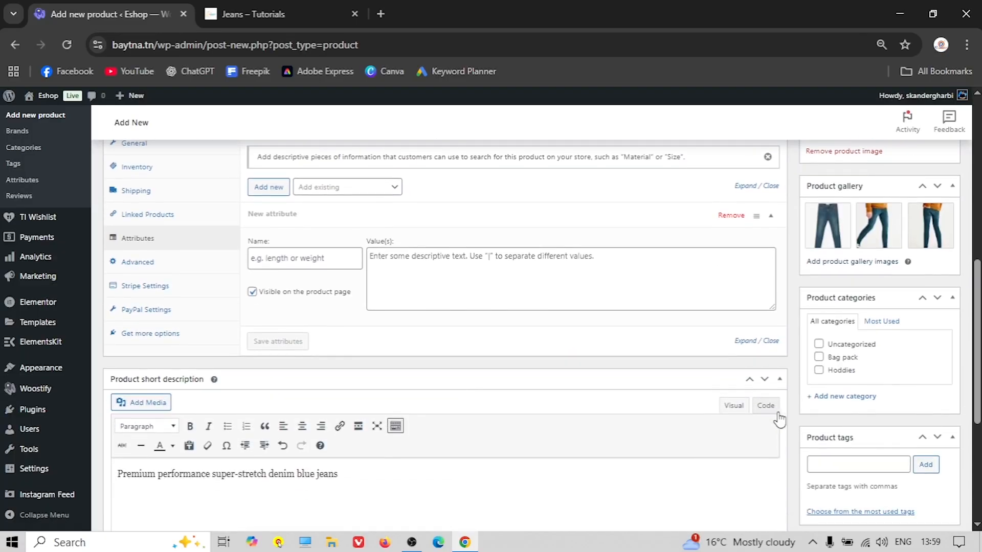
Create a Jeans category, add the tags Jeans and Blue, and publish the product
click(854, 397)
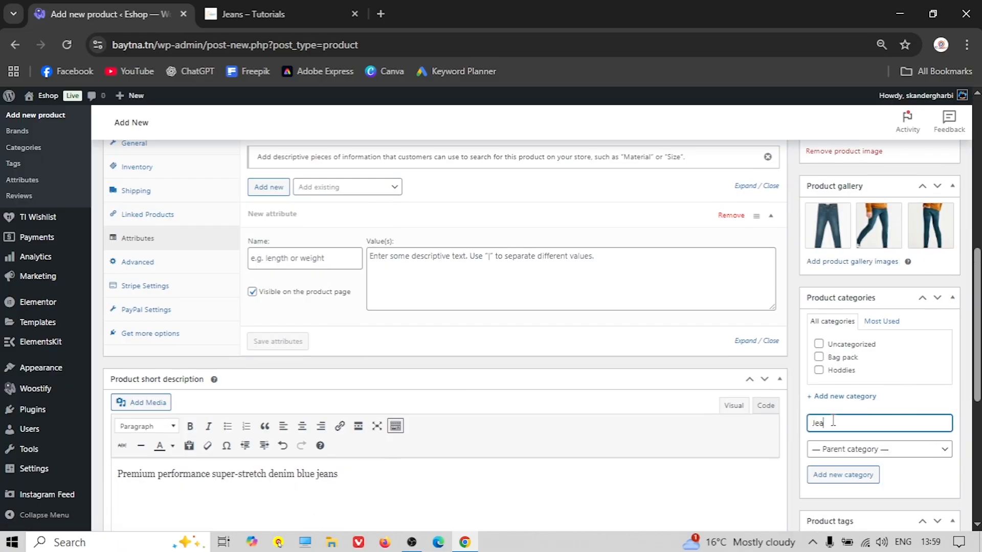
click(869, 476)
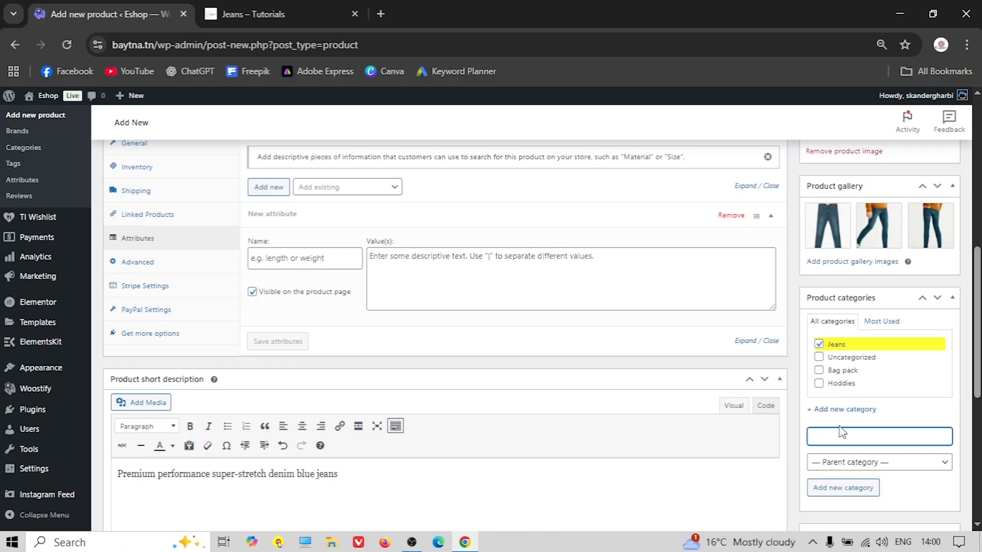
scroll(838, 424, down, 3)
click(840, 416)
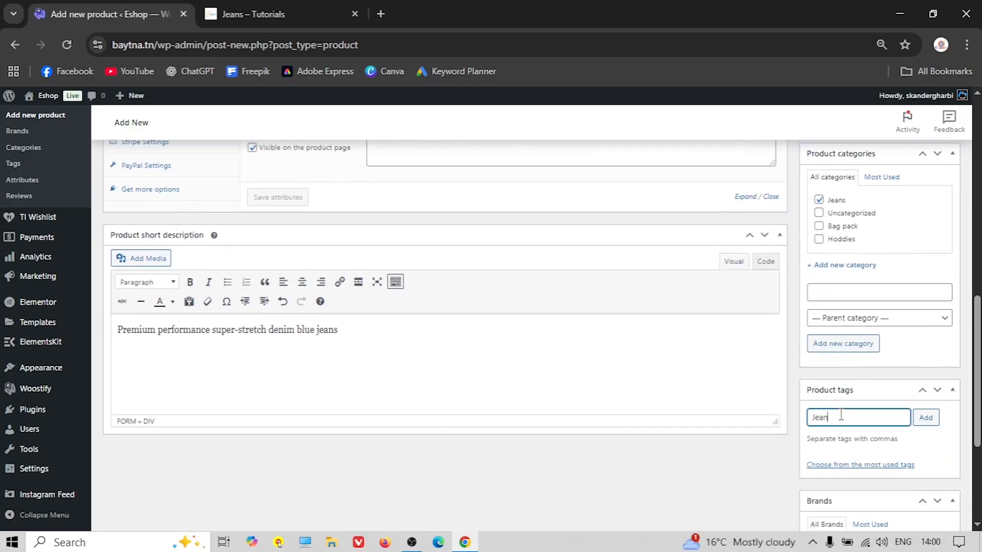
click(926, 417)
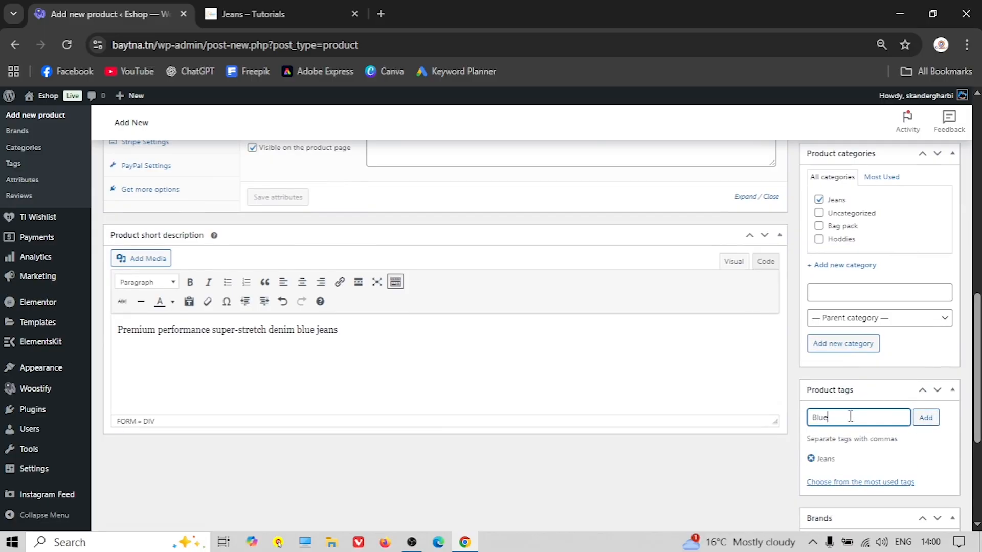
click(926, 419)
scroll(832, 432, up, 10)
click(929, 340)
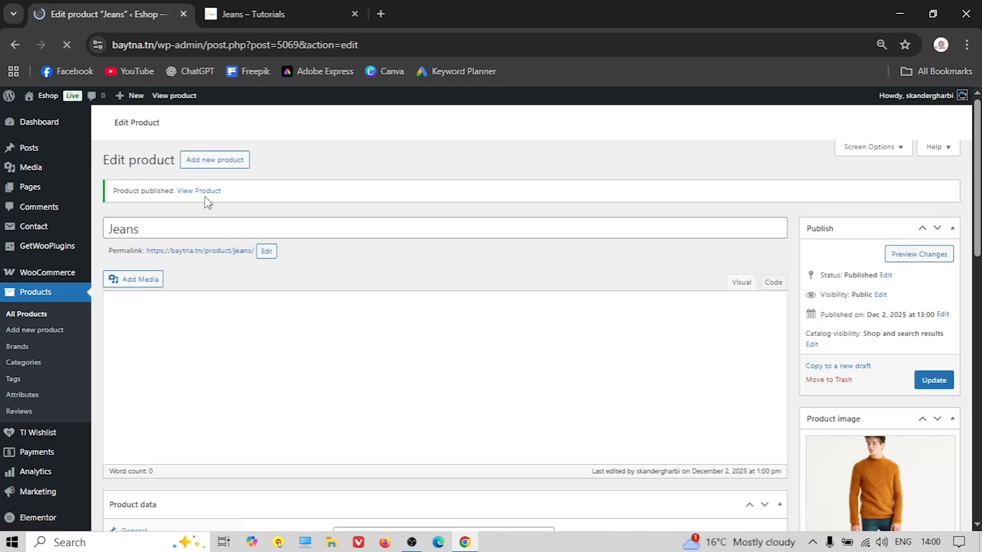
Open the live Jeans page in a new tab, review its gallery and weight/dimensions, then close it
right_click(206, 198)
click(257, 210)
click(245, 14)
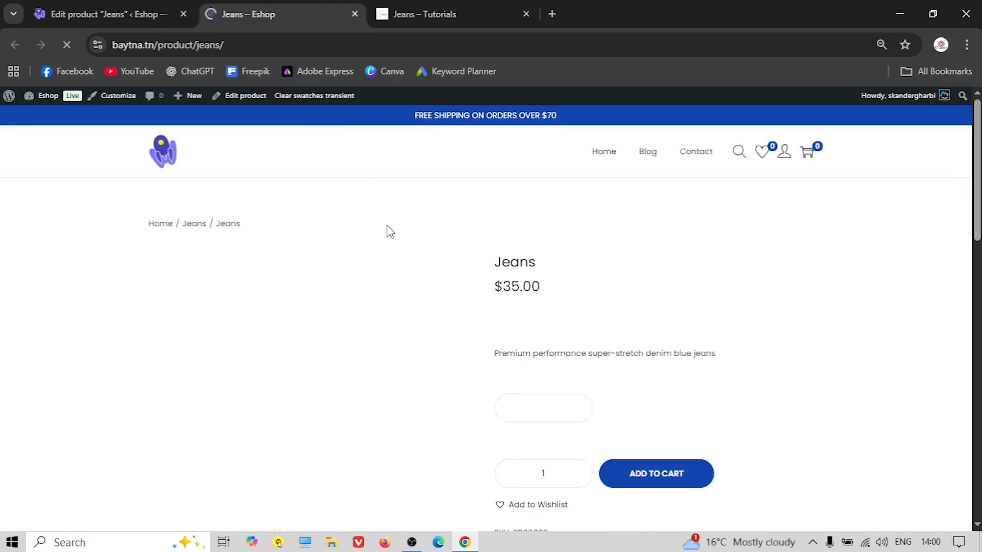
scroll(449, 266, down, 1)
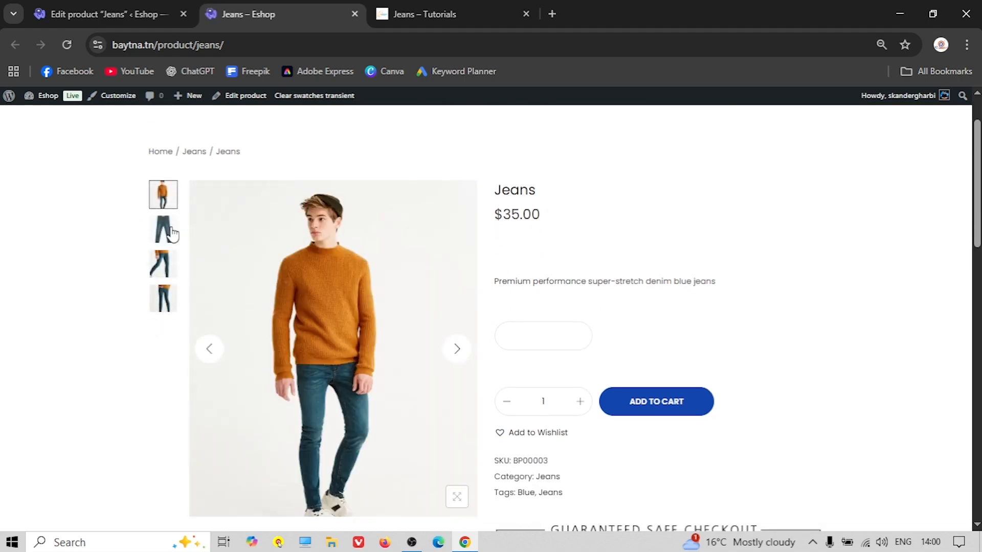
click(164, 231)
click(162, 297)
scroll(550, 134, down, 2)
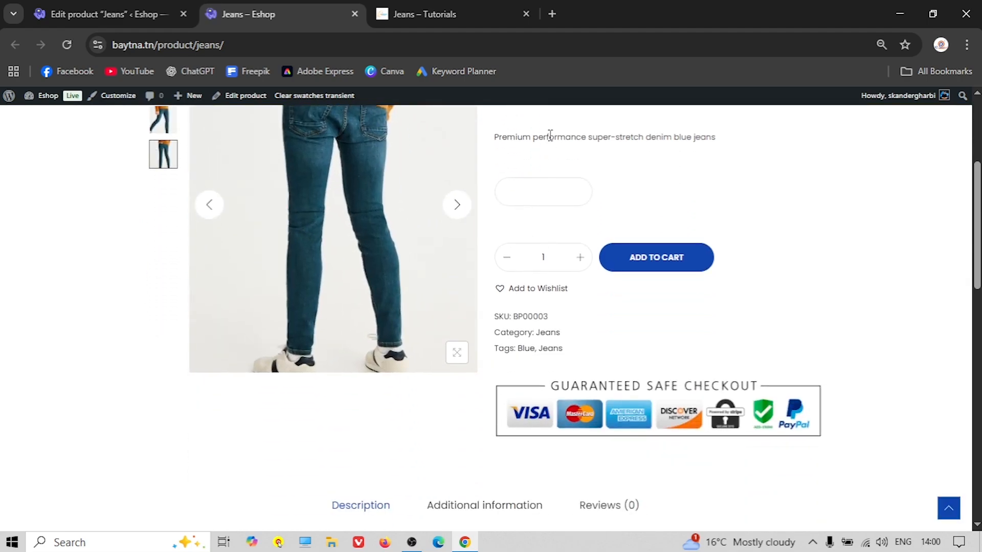
scroll(542, 256, down, 1)
scroll(492, 301, down, 3)
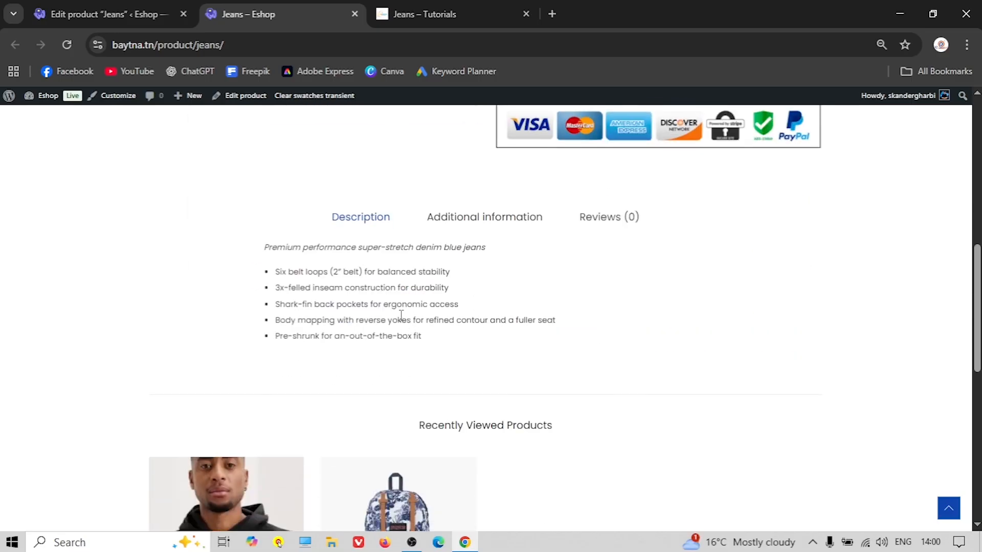
click(450, 220)
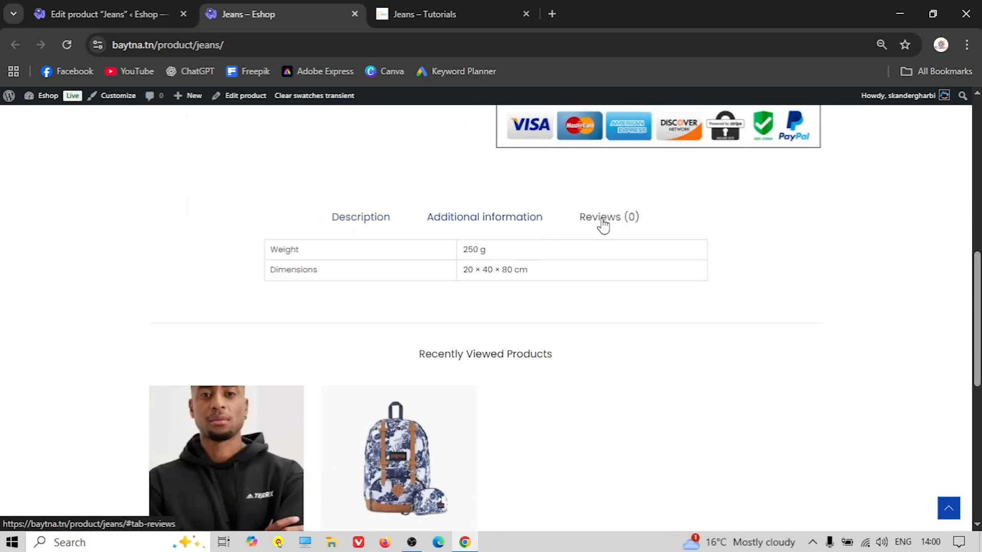
scroll(304, 210, up, 4)
click(355, 14)
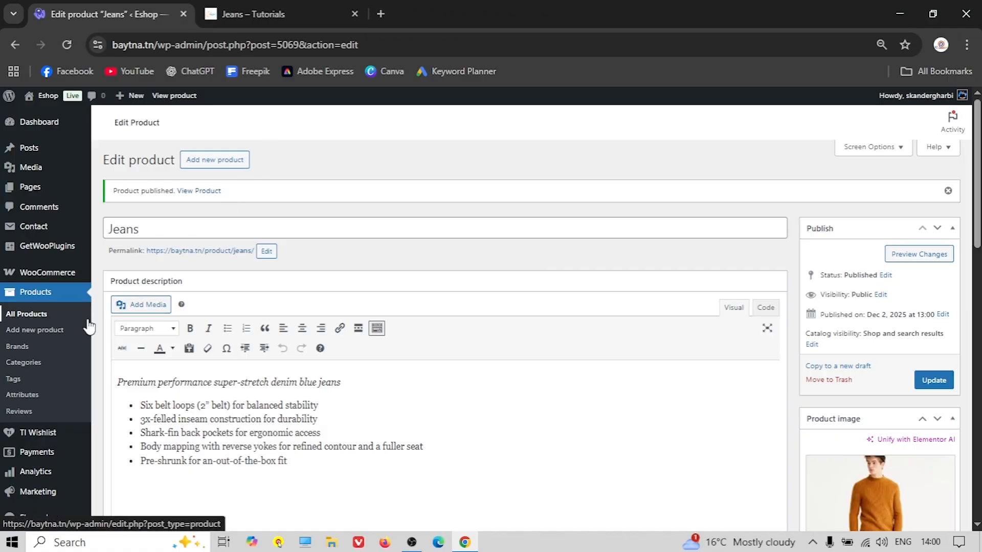
Start a new product and name it 'T-Shirt', copying the title from the reference store page
click(45, 336)
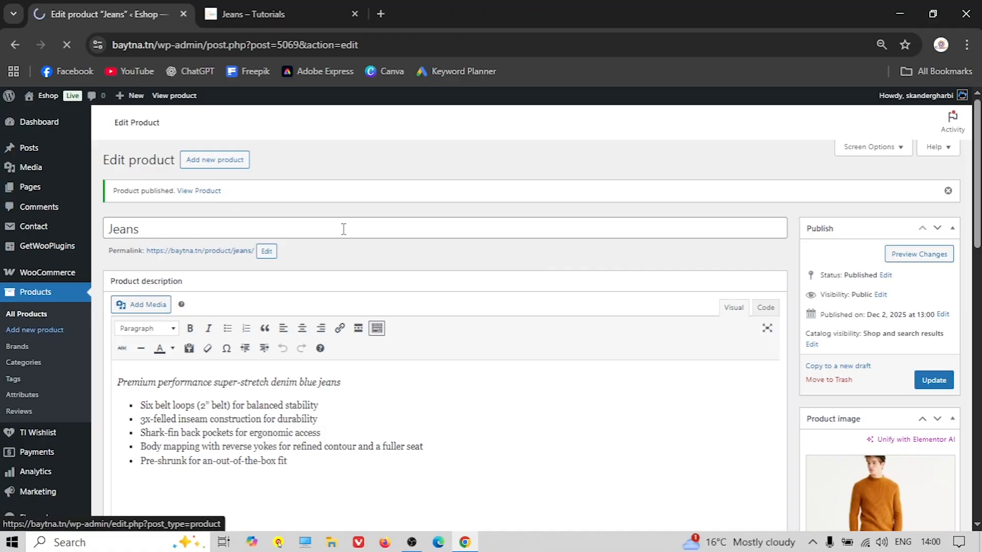
click(305, 17)
click(400, 132)
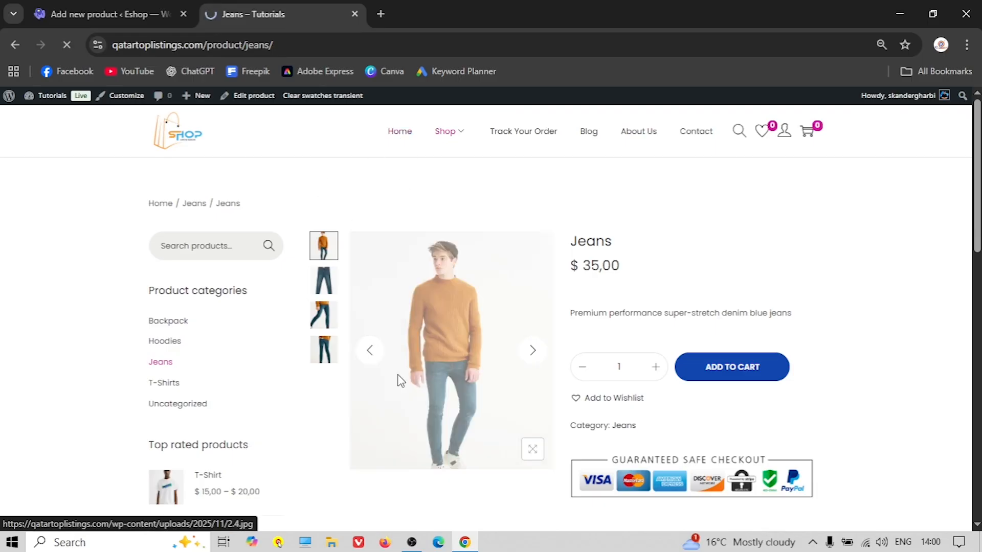
scroll(408, 383, down, 6)
scroll(409, 383, down, 6)
click(686, 279)
scroll(688, 279, down, 1)
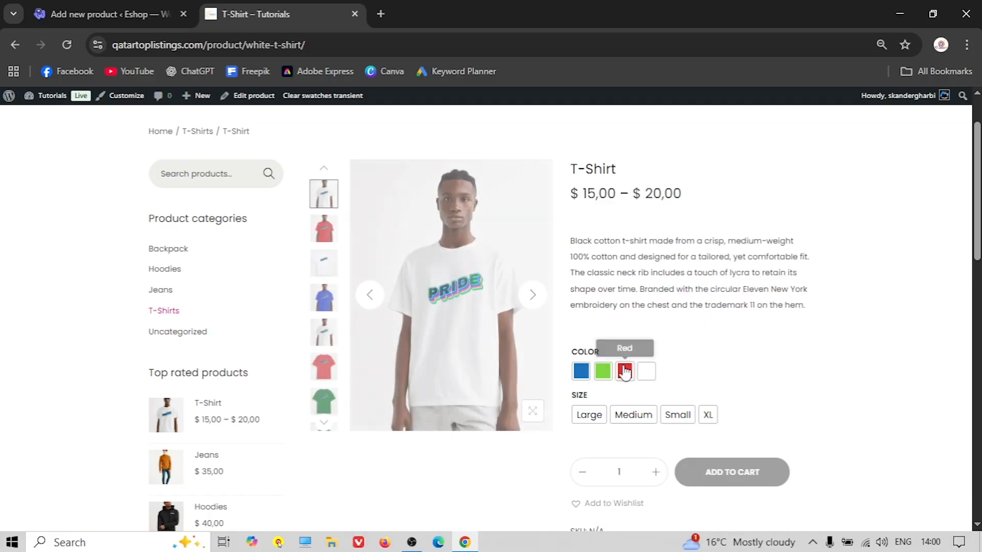
click(73, 5)
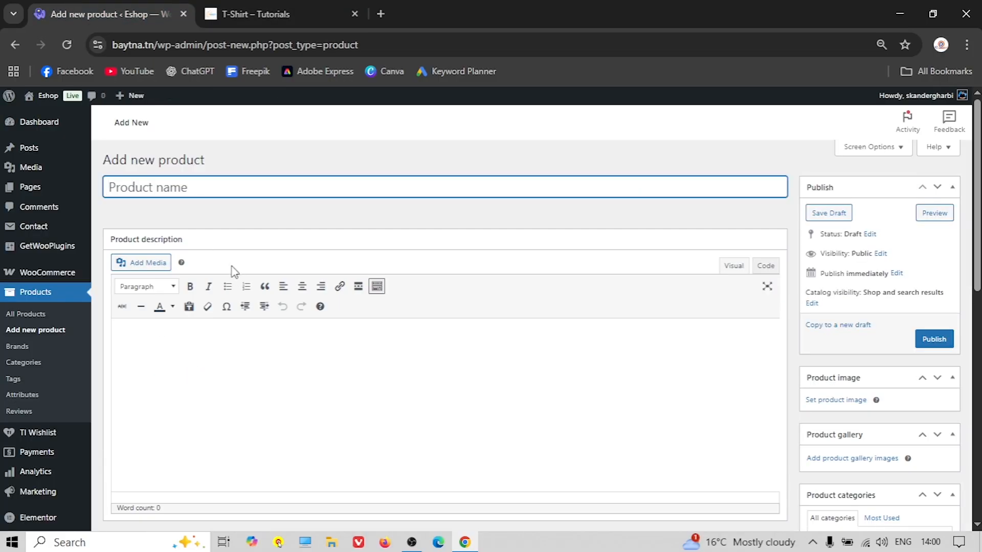
click(246, 14)
drag(617, 170, 570, 171)
right_click(609, 172)
click(632, 184)
click(164, 21)
right_click(147, 194)
click(178, 363)
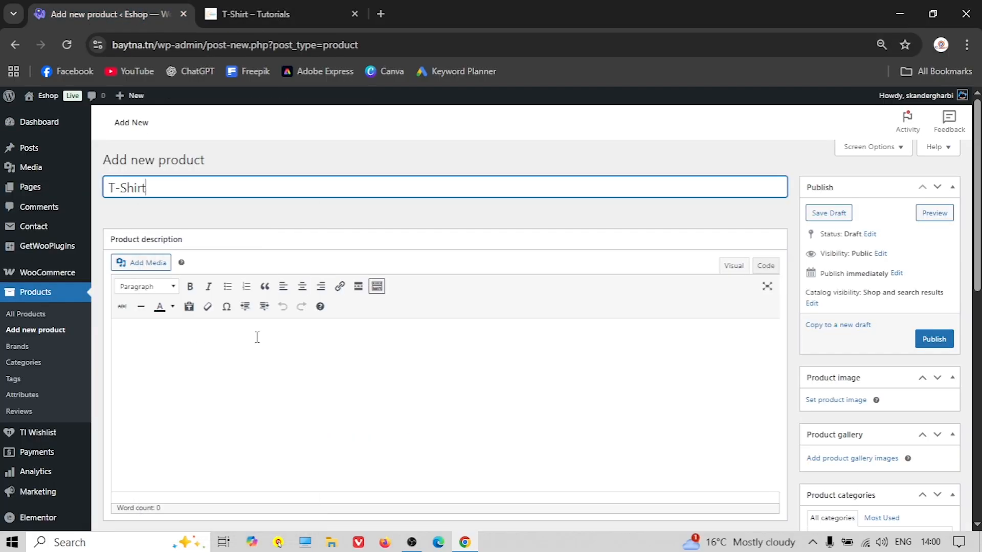
Copy the reference T-Shirt description paragraph into the short description
click(282, 12)
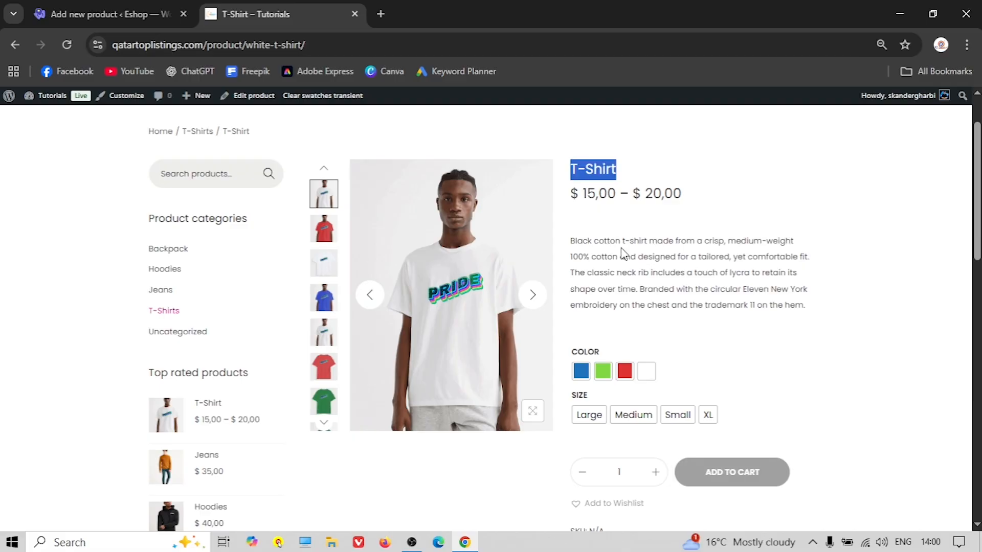
triple_click(642, 273)
right_click(640, 273)
click(701, 290)
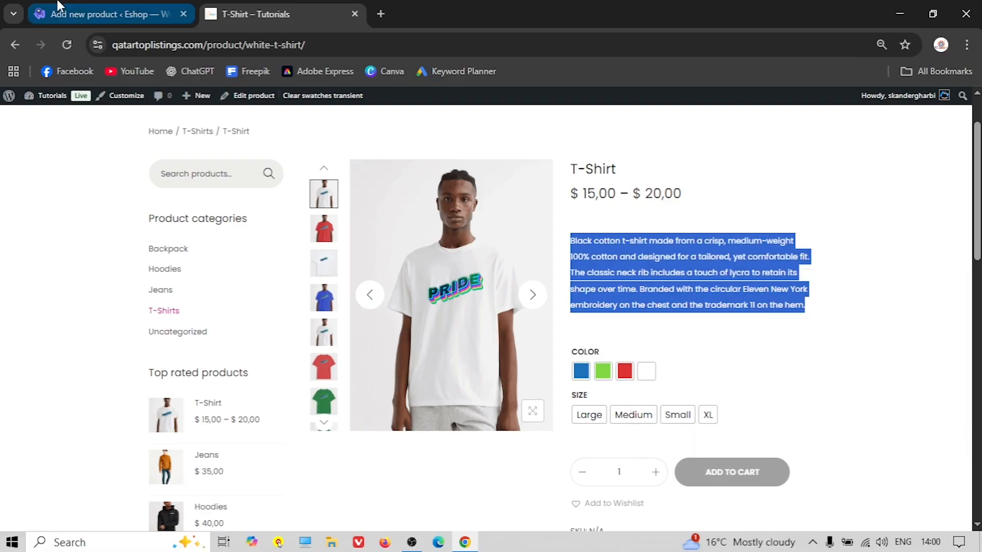
click(59, 7)
scroll(248, 440, down, 15)
right_click(179, 377)
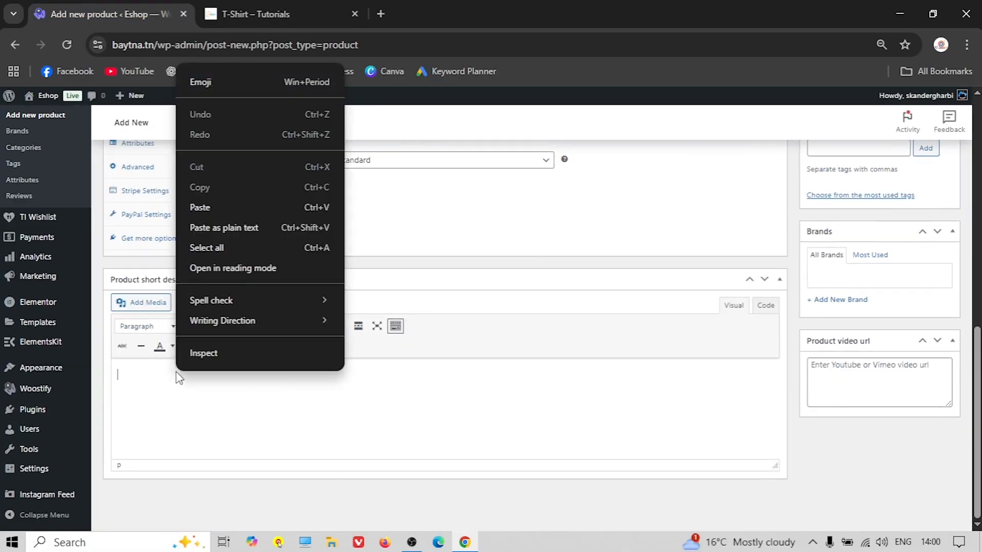
click(211, 206)
scroll(440, 307, up, 10)
Paste the full white cotton t-shirt description into the main description editor
click(276, 14)
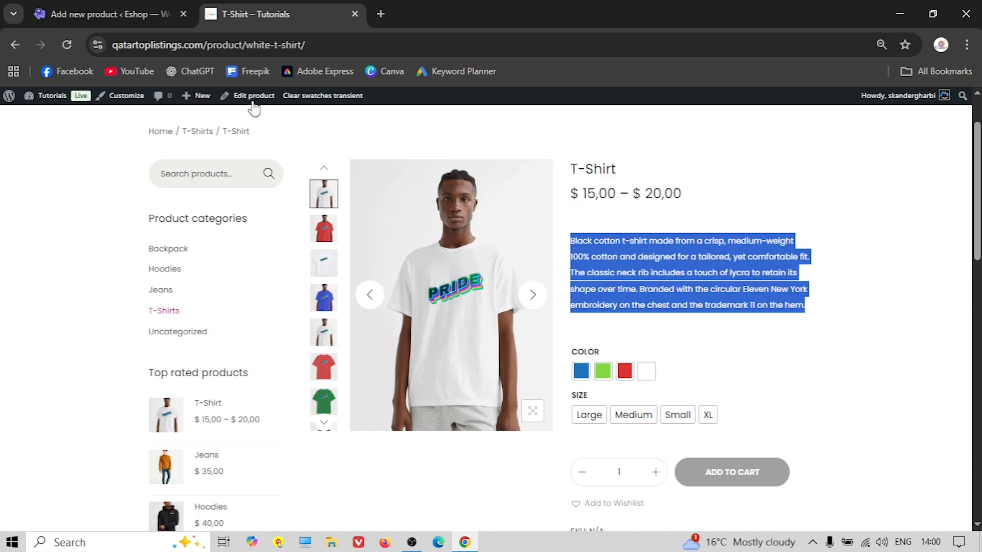
scroll(386, 322, down, 7)
drag(343, 353, 713, 393)
right_click(623, 395)
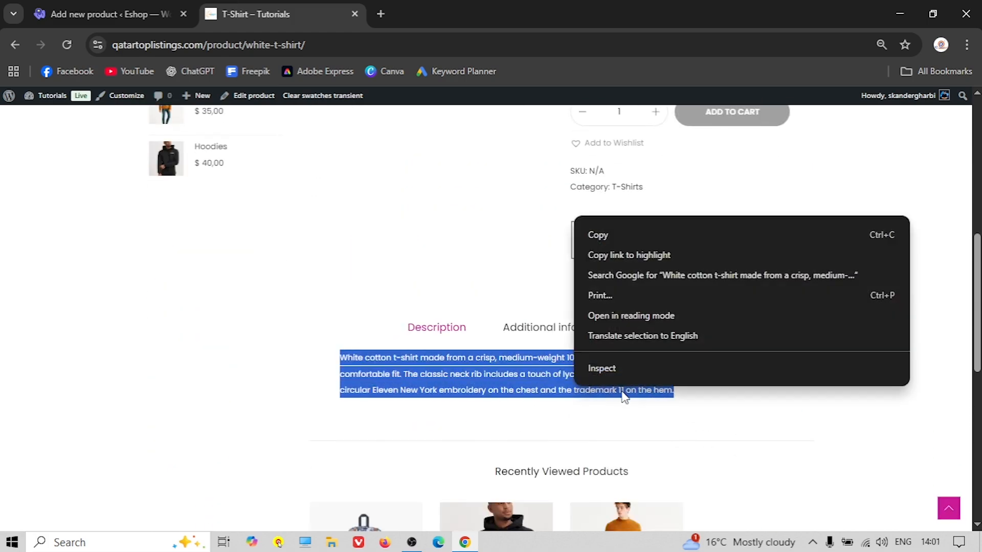
click(615, 239)
click(94, 7)
right_click(231, 245)
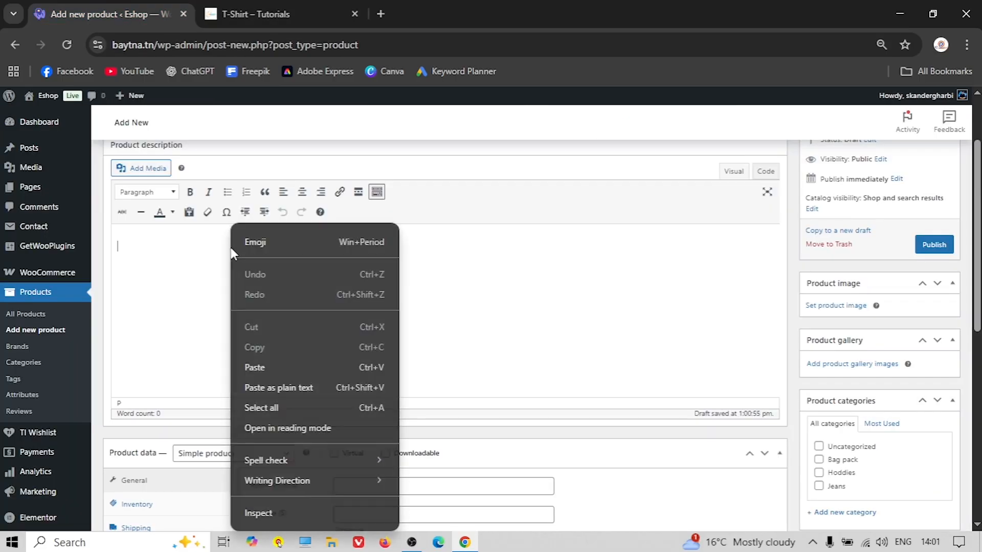
click(300, 366)
scroll(312, 286, up, 2)
scroll(311, 286, down, 6)
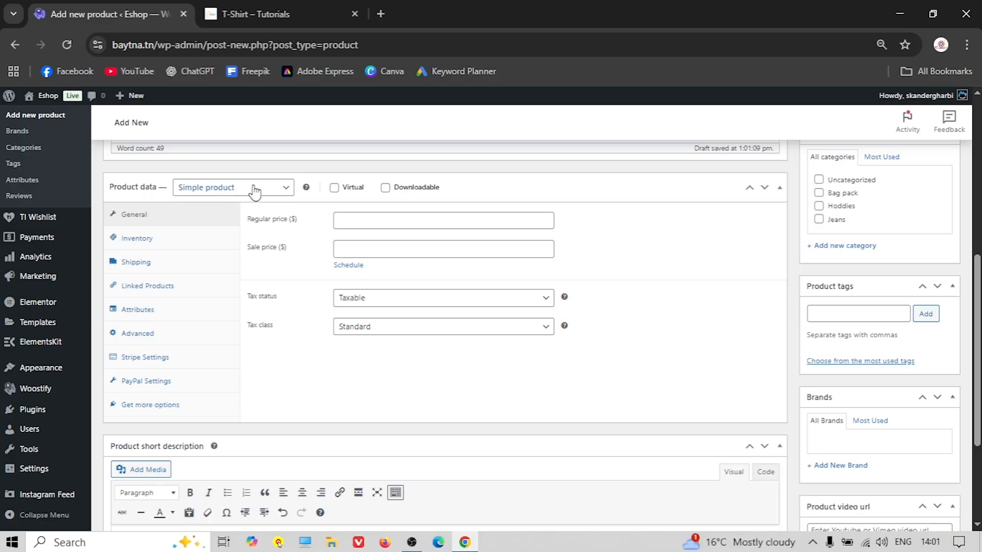
Make the product a variable product, keeping it Taxable with tax class GST 10%
click(251, 188)
click(231, 271)
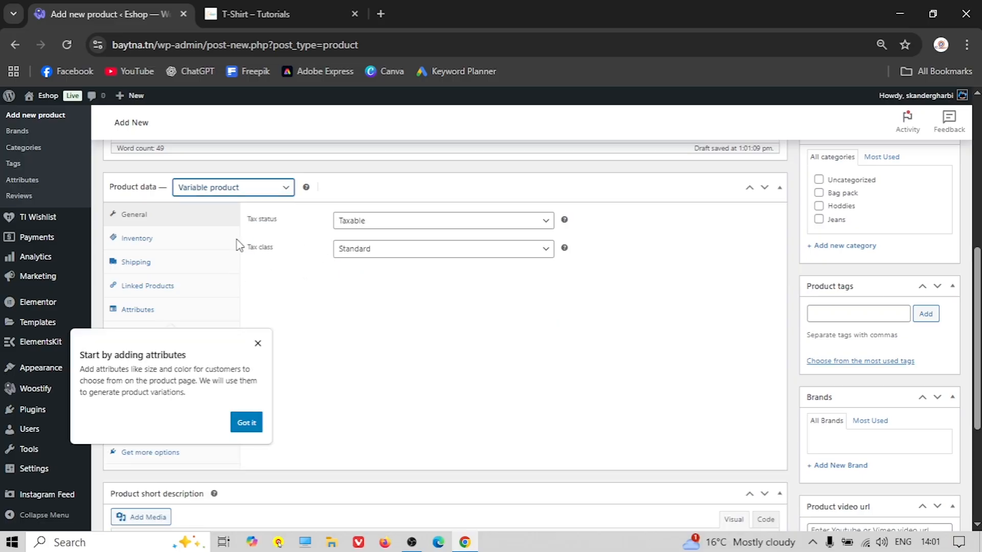
click(366, 227)
click(368, 225)
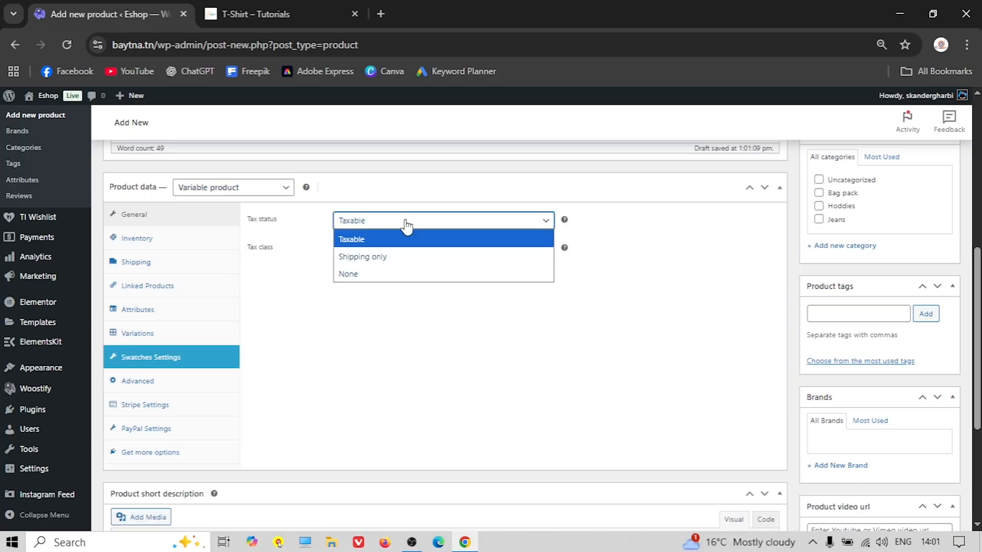
click(406, 224)
click(397, 249)
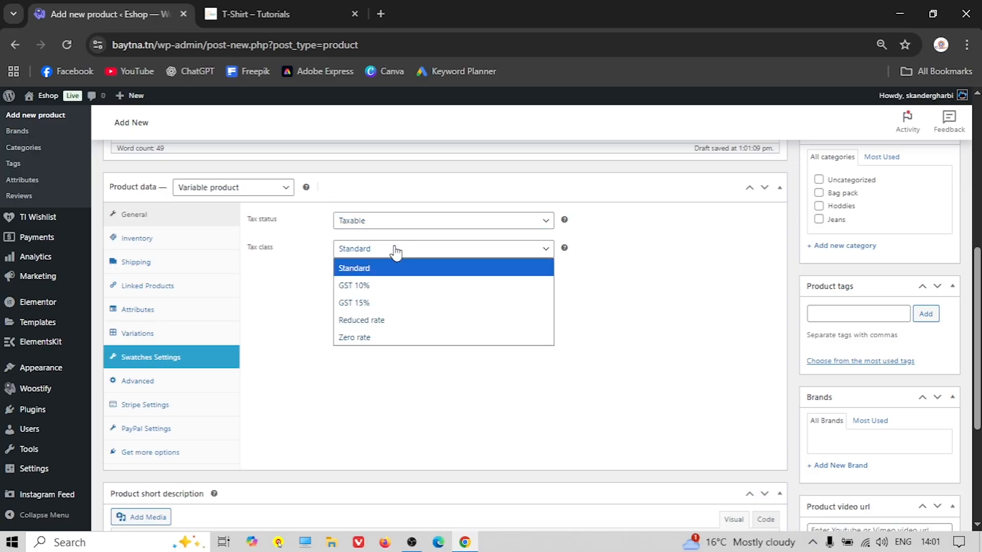
click(361, 285)
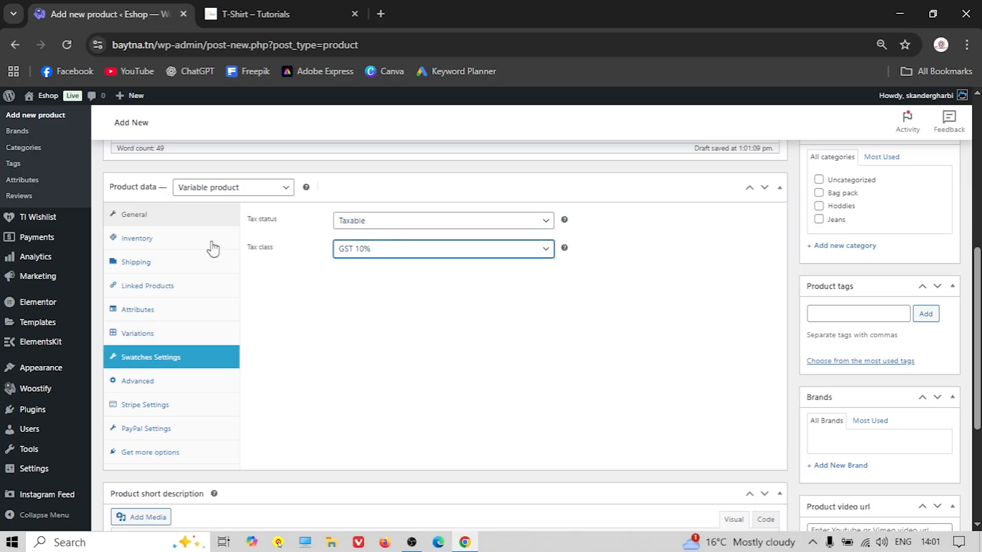
Enter shipping weight 100 g and dimensions 20 × 40 × 60 cm
click(149, 240)
click(377, 221)
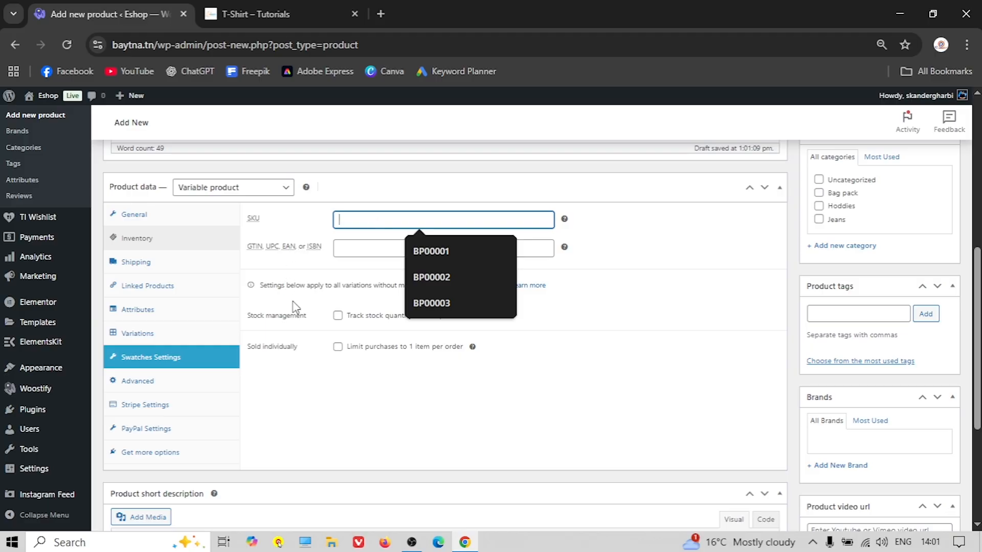
click(215, 261)
click(371, 224)
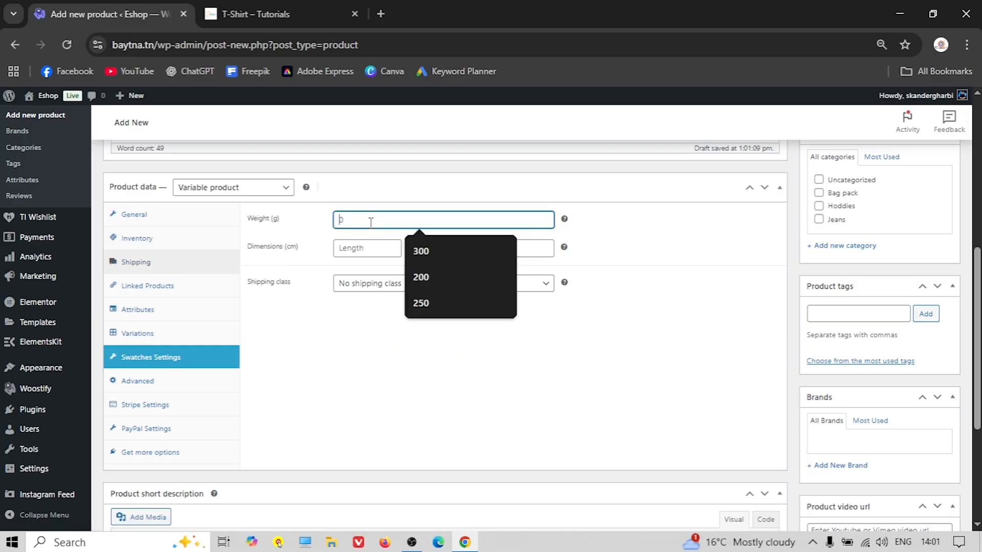
text(100)
click(367, 248)
text(20)
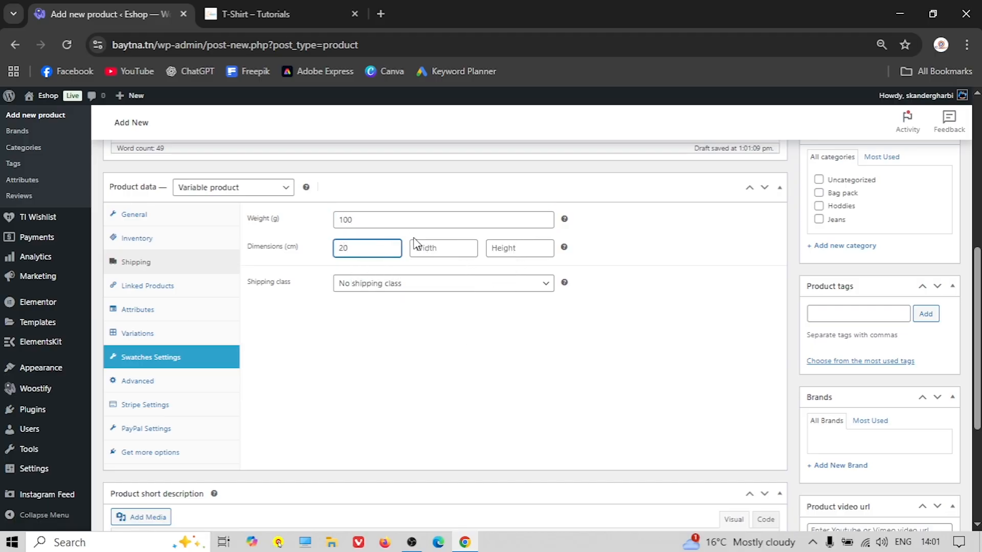
click(426, 244)
click(448, 281)
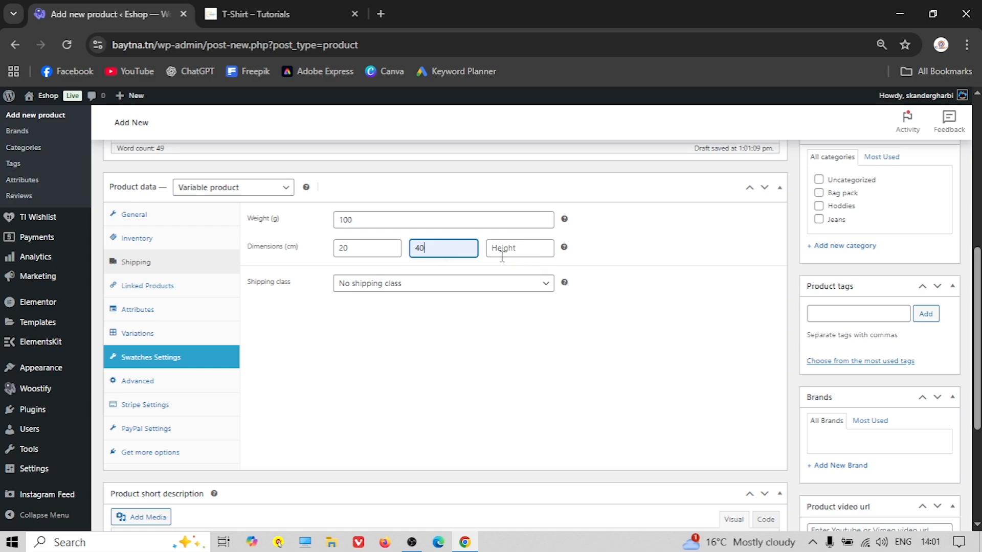
click(506, 248)
click(526, 306)
Set the shipping class to T-Shirts
click(394, 284)
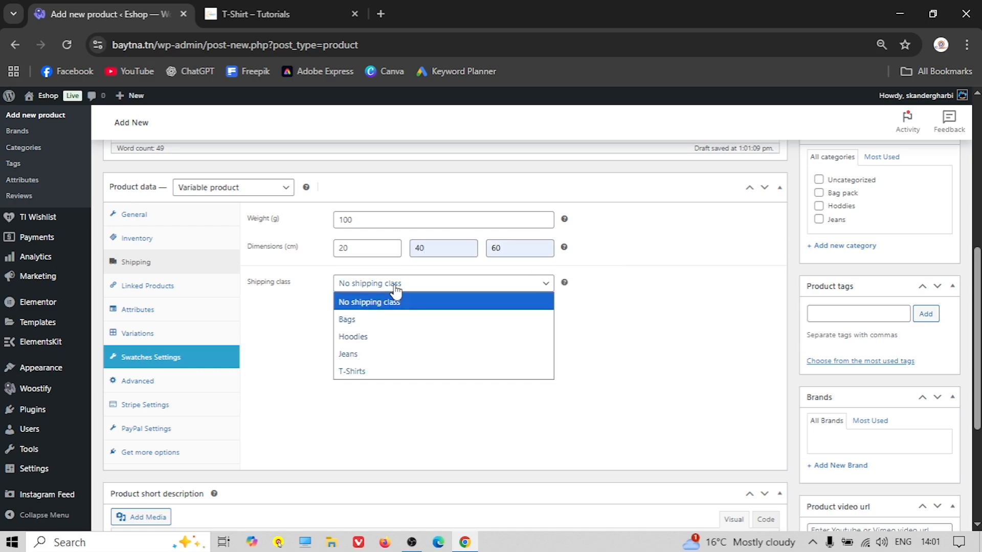
click(360, 371)
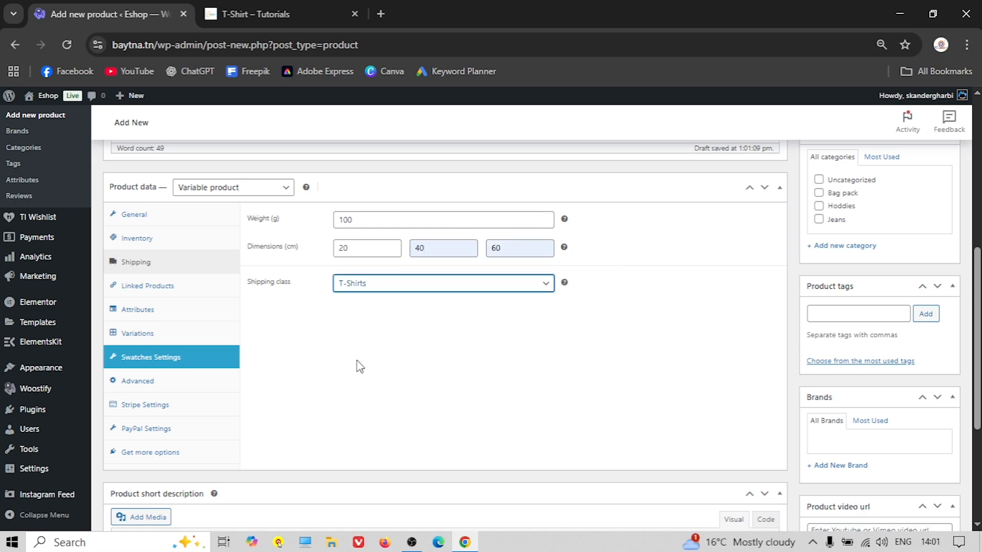
click(175, 308)
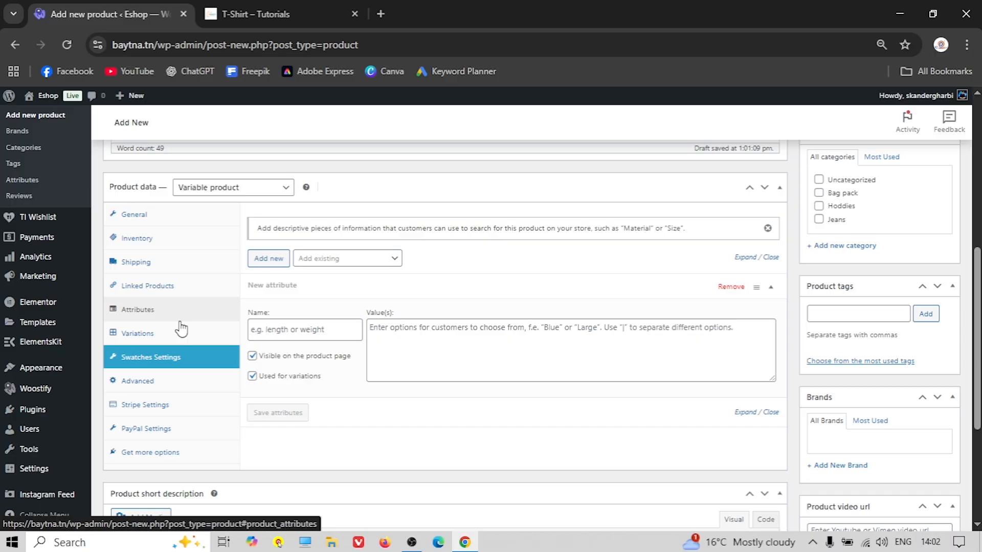
Add the existing Color attribute with values Blue, Green, Red and White
click(139, 313)
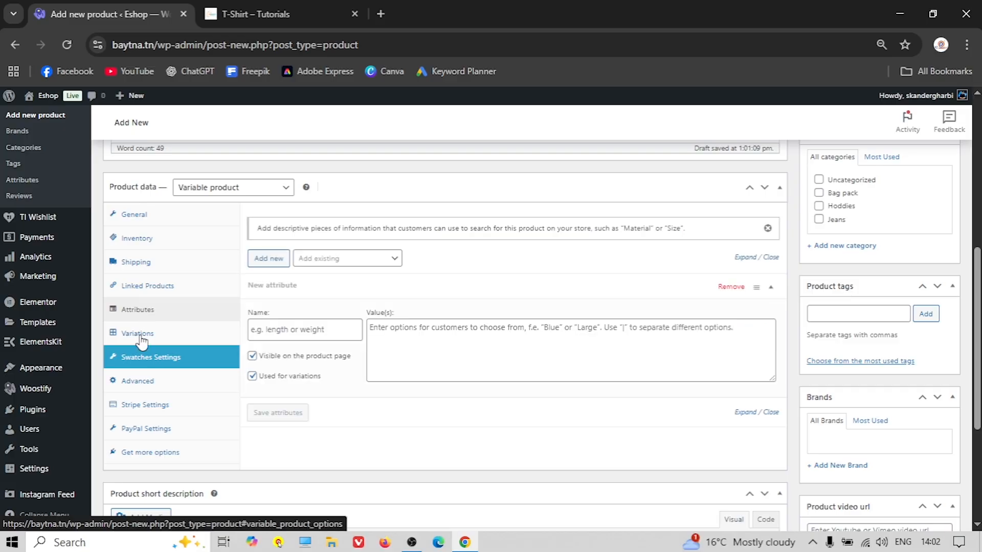
click(346, 258)
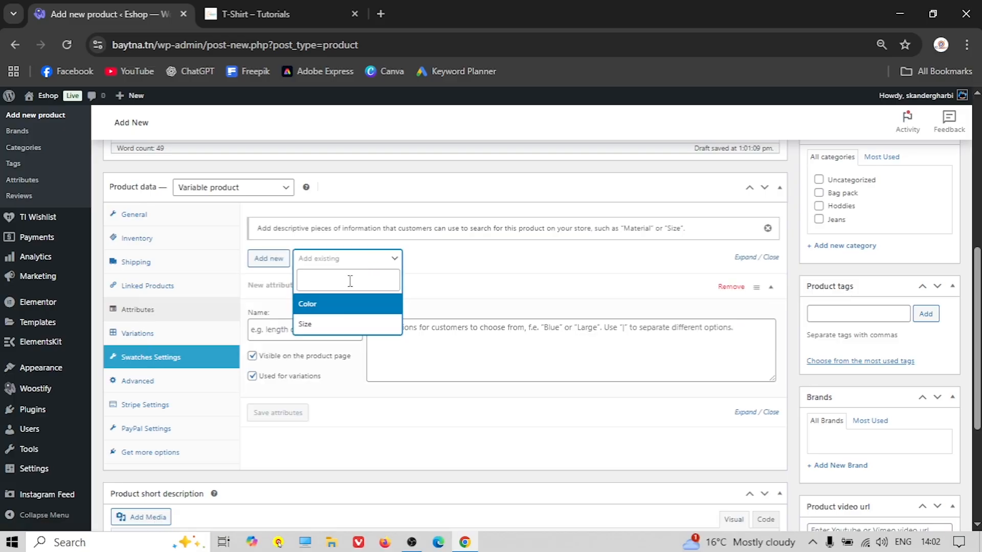
click(327, 304)
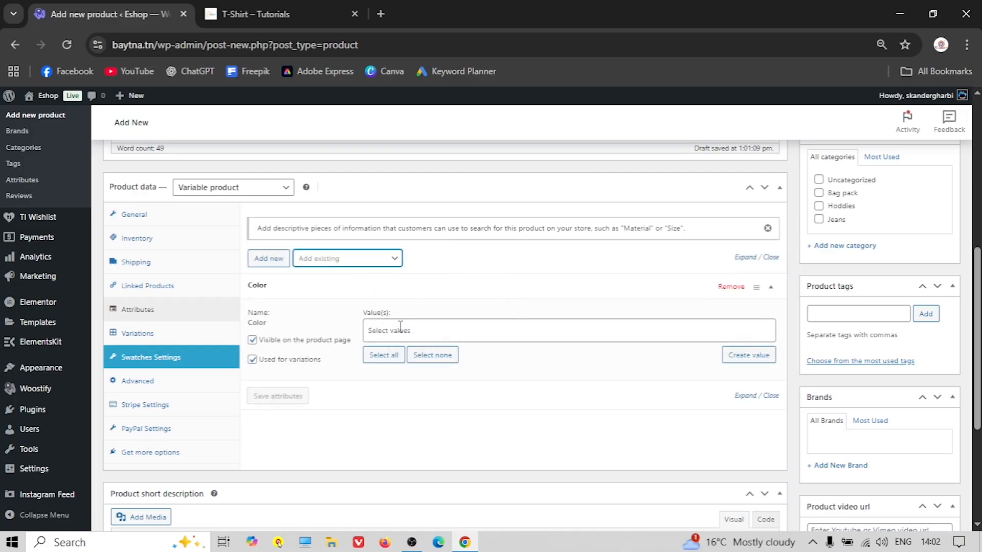
click(400, 330)
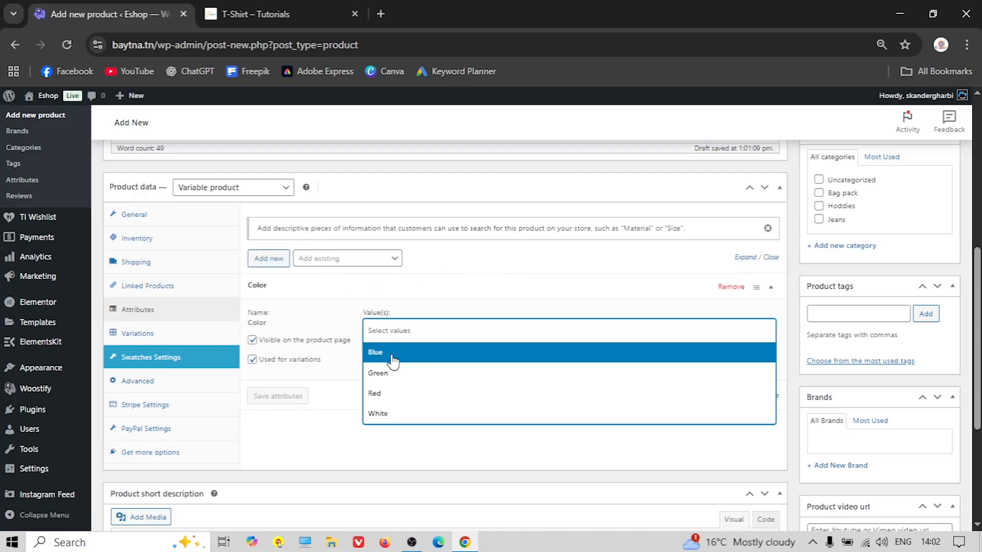
click(393, 358)
click(427, 327)
click(404, 373)
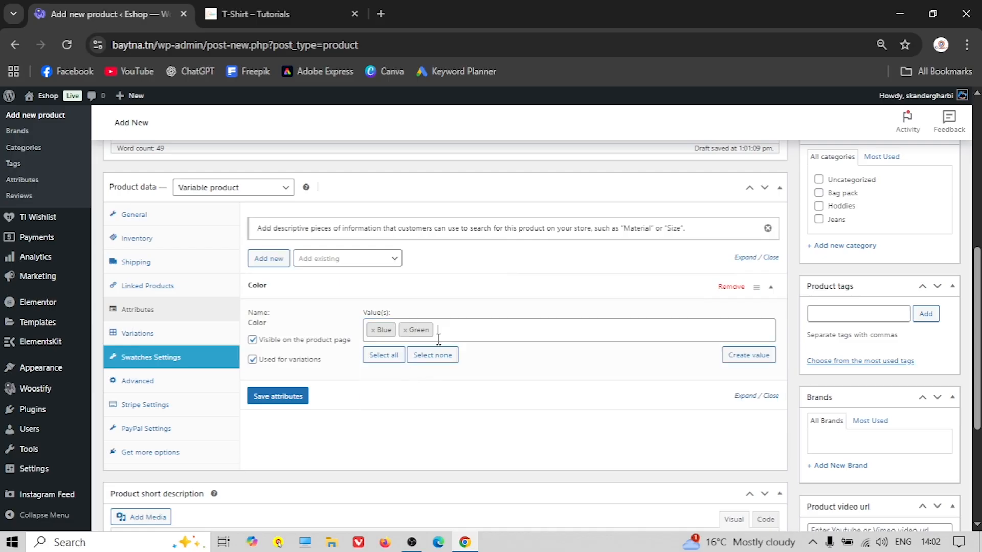
click(463, 333)
click(413, 404)
click(488, 332)
click(418, 414)
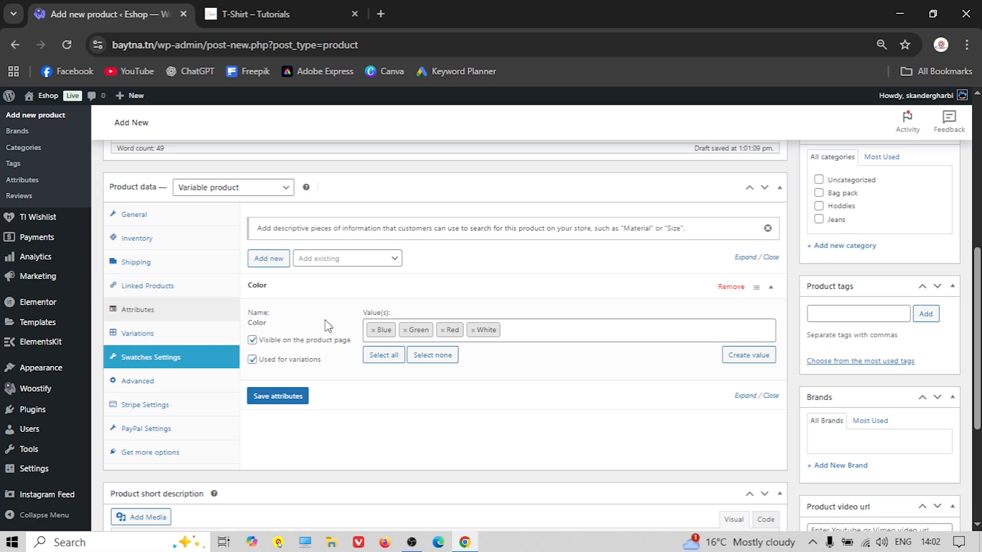
Add the Size attribute, used for variations, with Small, Medium, Large and XL
click(332, 259)
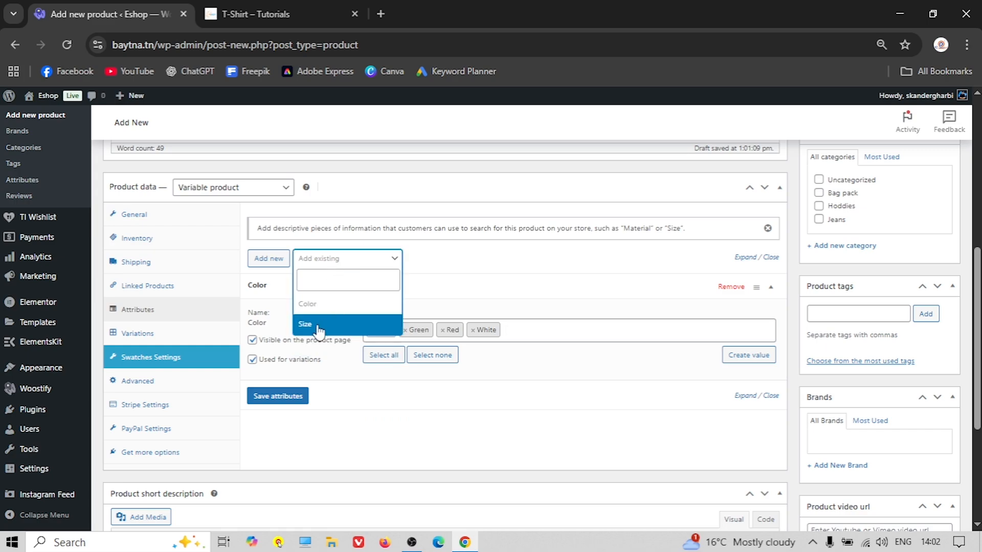
click(316, 325)
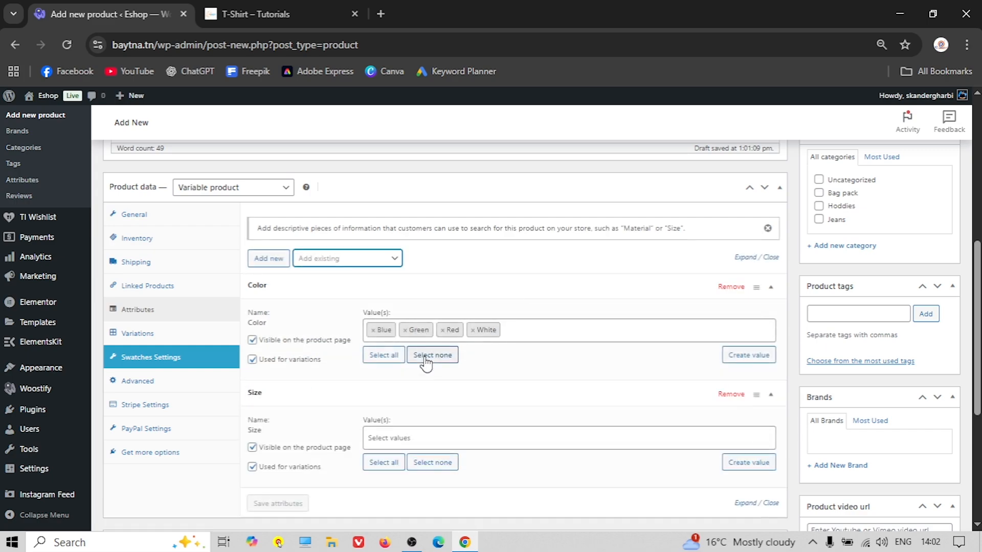
scroll(414, 365, down, 1)
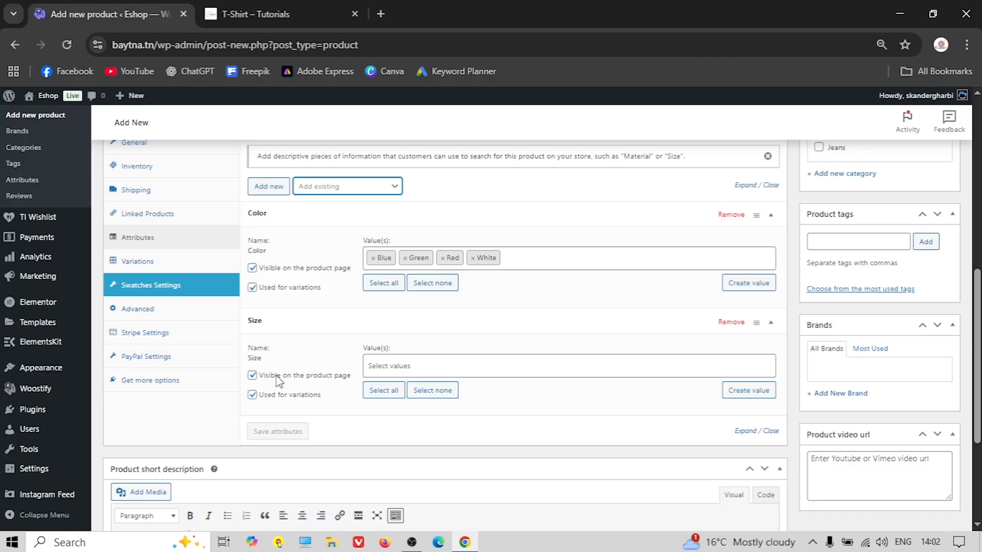
click(252, 394)
click(381, 364)
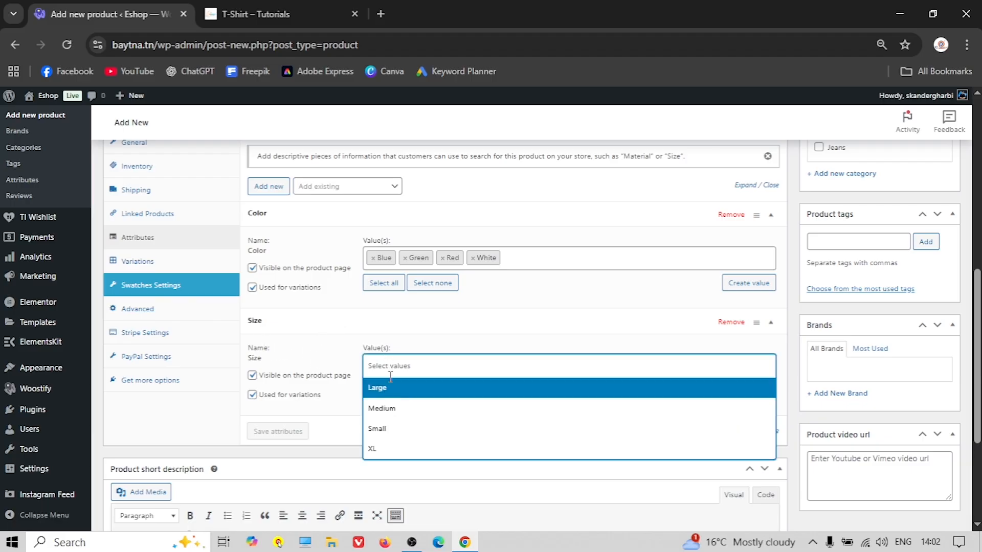
click(403, 429)
click(436, 367)
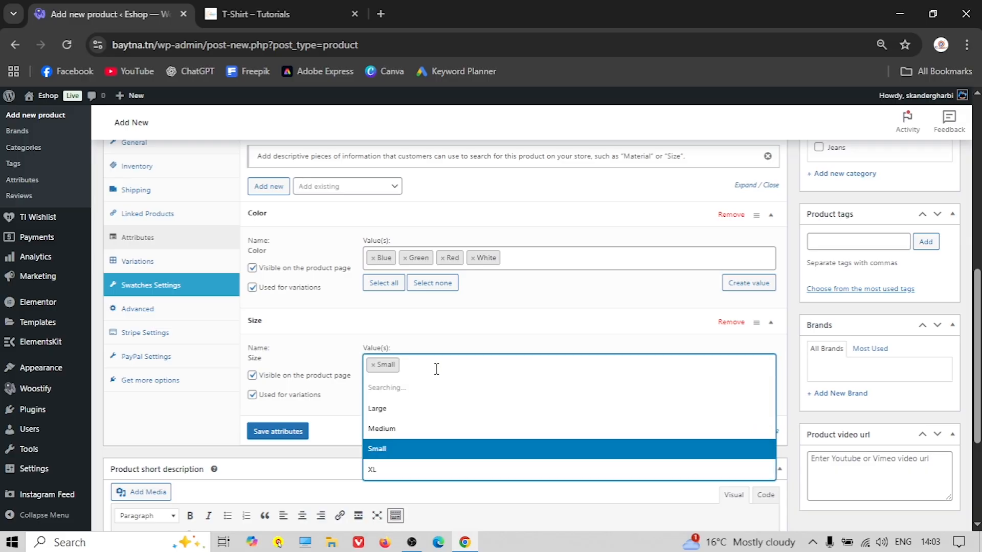
click(401, 409)
click(461, 362)
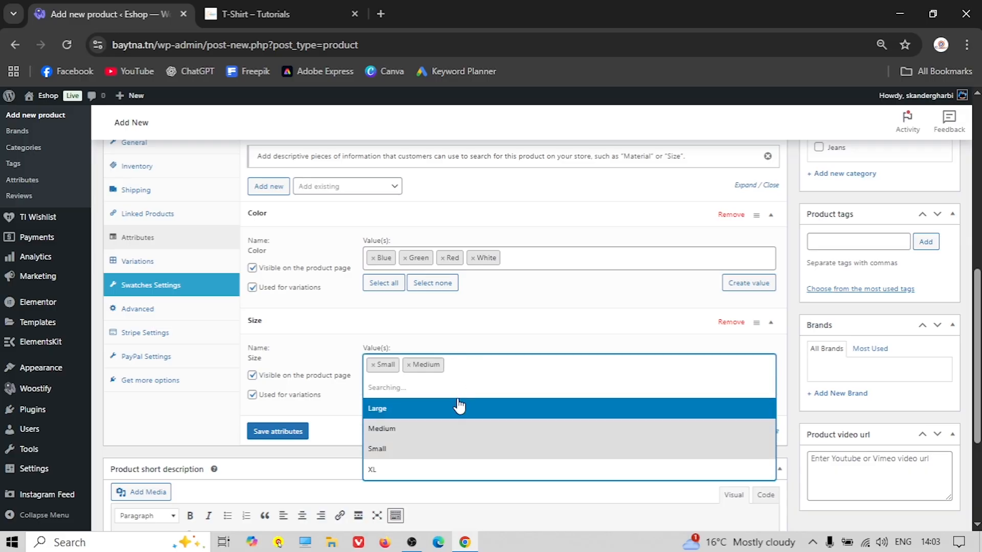
click(407, 392)
click(501, 379)
click(427, 466)
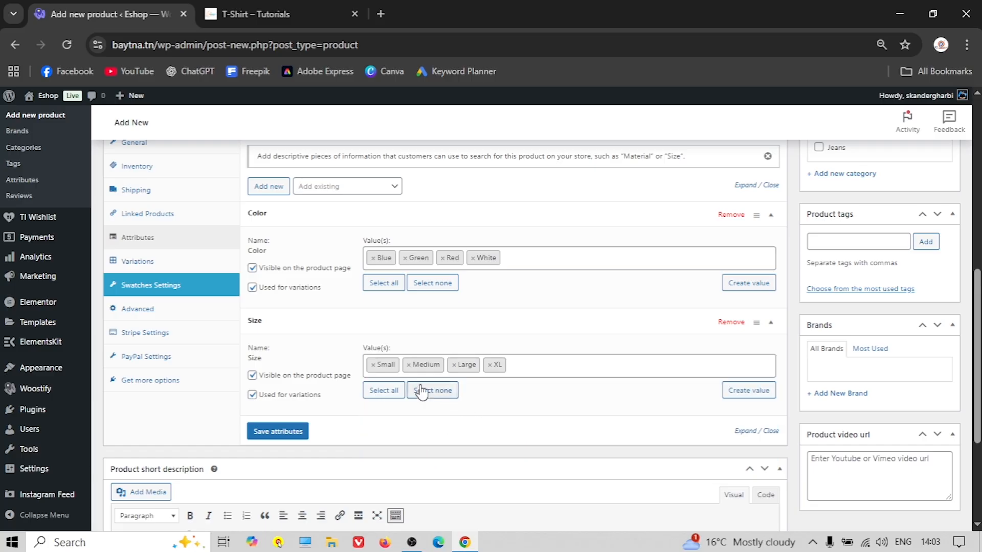
Save the attributes and generate variations for every Color/Size combination
click(286, 431)
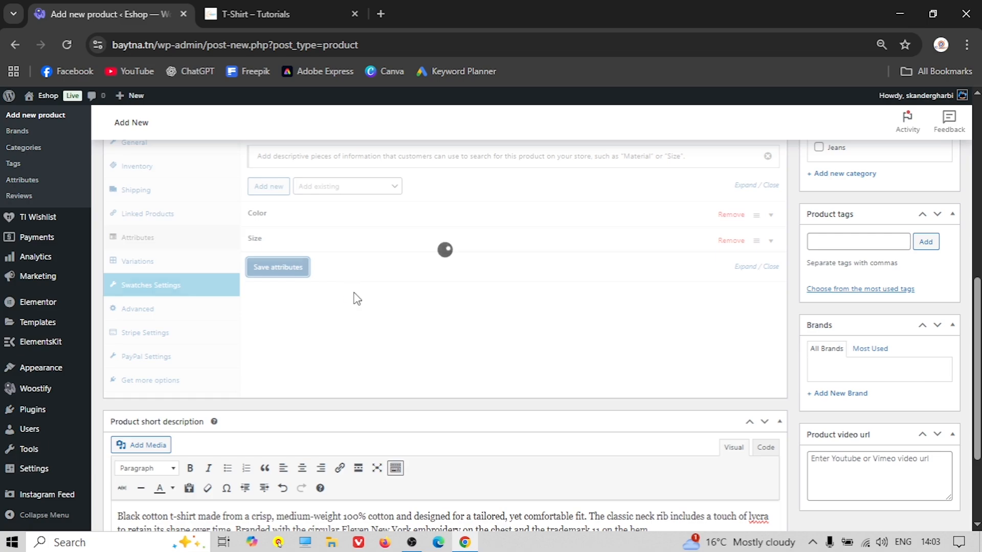
scroll(350, 291, up, 2)
scroll(292, 284, down, 1)
click(140, 334)
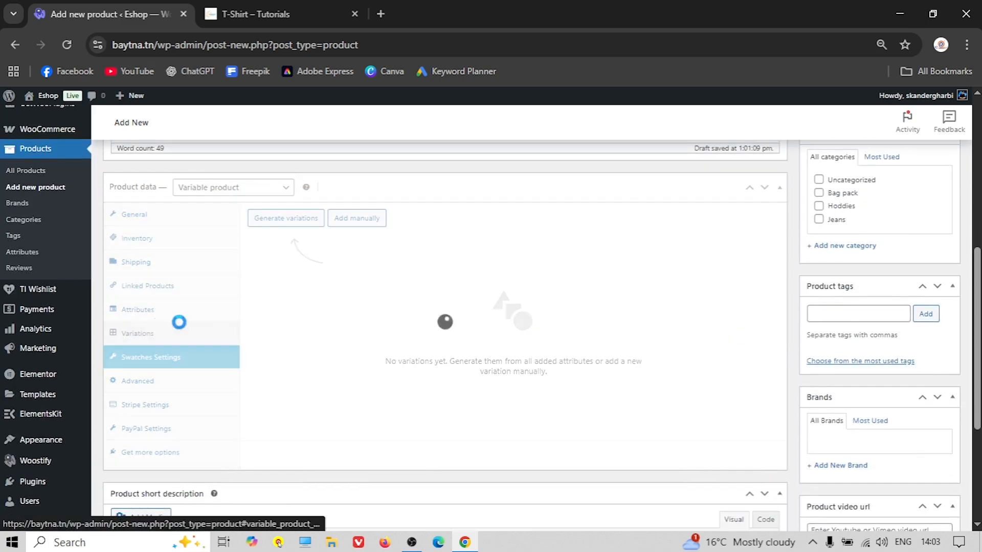
click(292, 219)
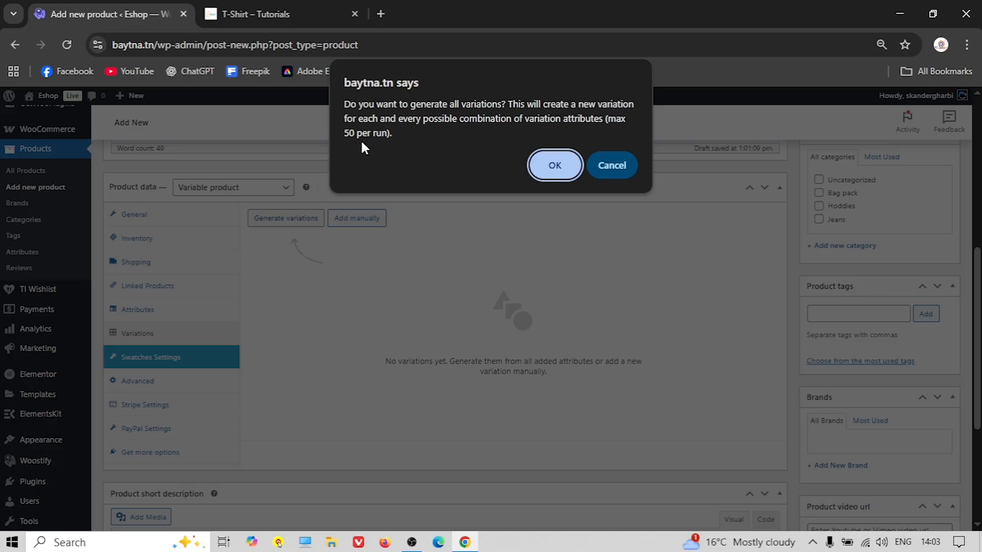
Confirm generating all 16 colour/size variations, review the rows, and expand Blue Large
click(552, 164)
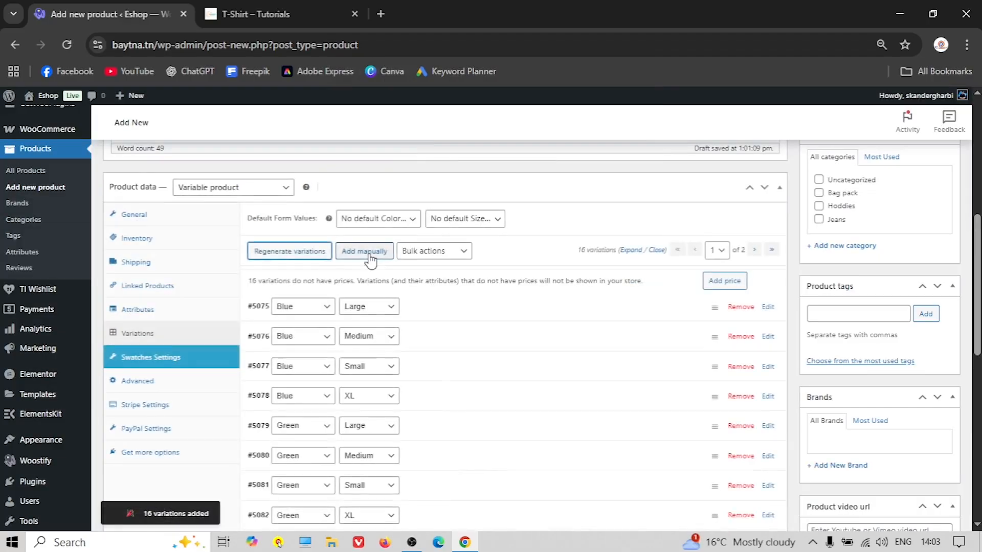
scroll(388, 270, down, 7)
scroll(403, 282, up, 4)
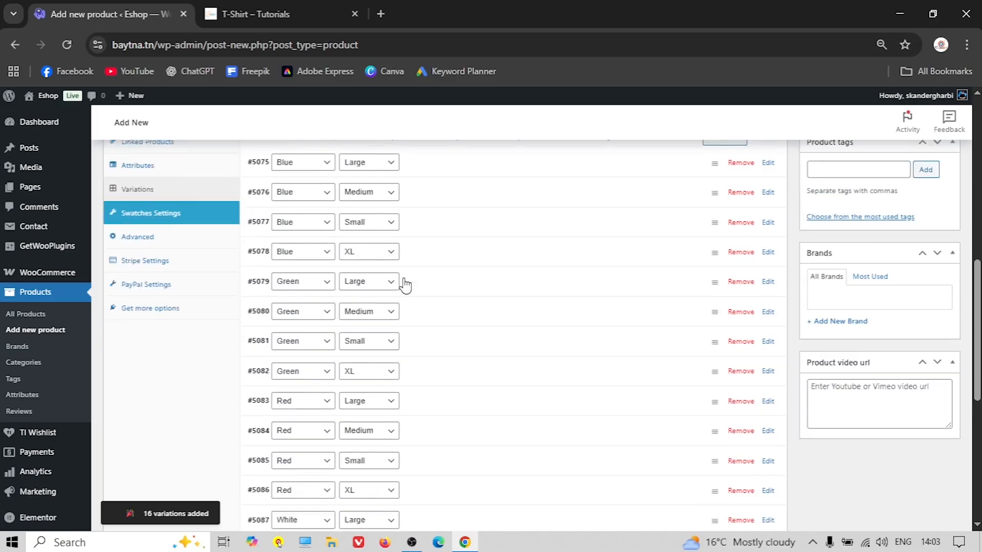
scroll(404, 285, up, 2)
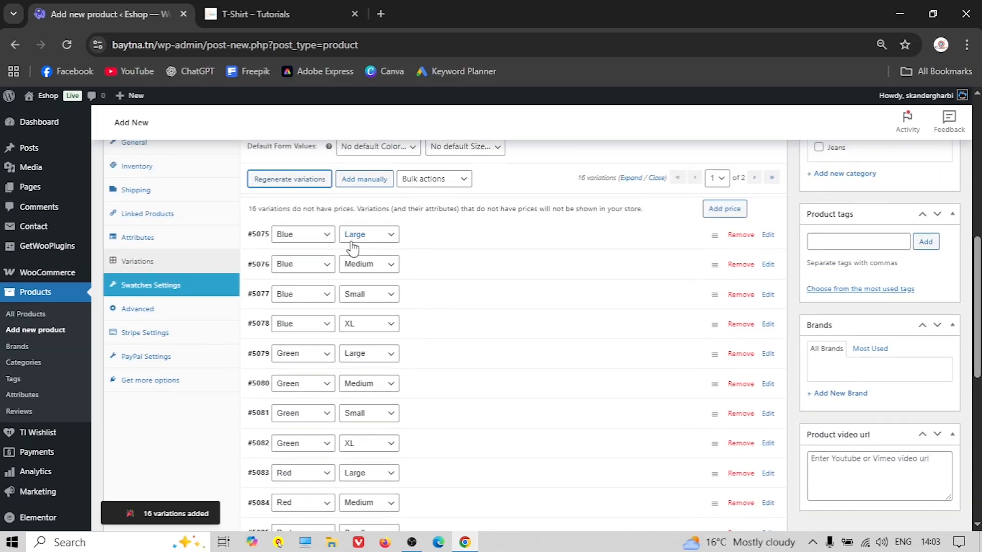
click(486, 243)
Upload x-b1.jpg from the t-Shirt folder and set it as Blue Large's variation image
click(306, 307)
click(56, 150)
click(478, 317)
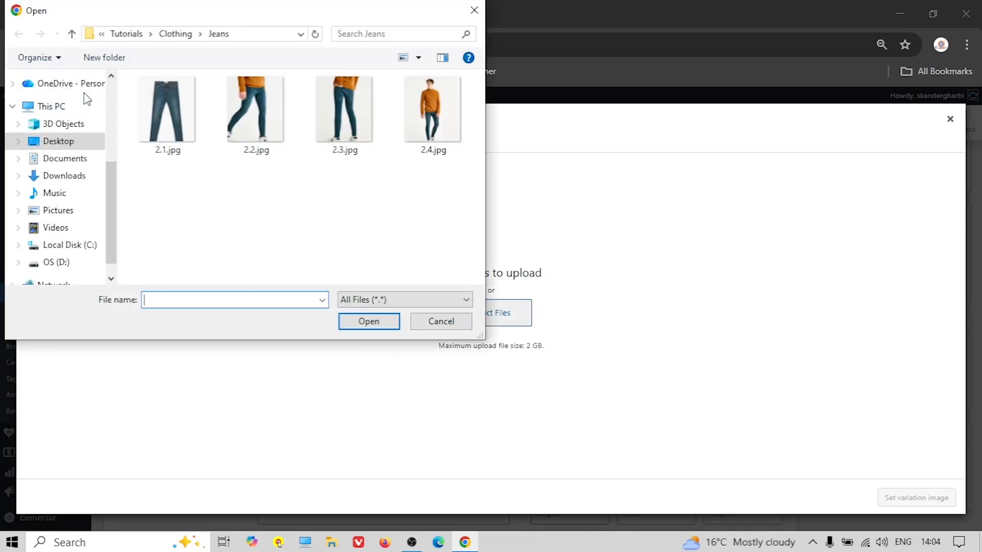
click(71, 34)
click(161, 145)
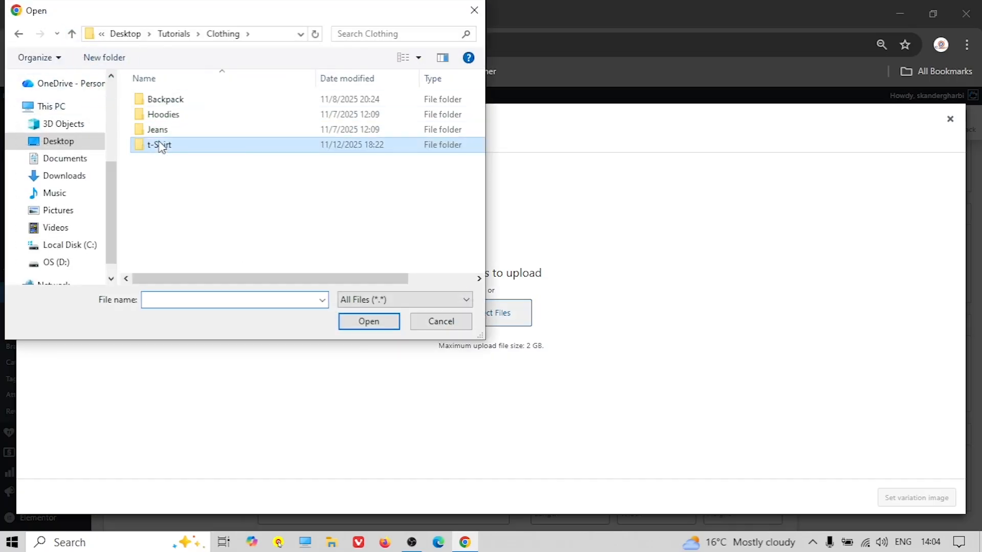
double_click(161, 145)
scroll(258, 192, down, 6)
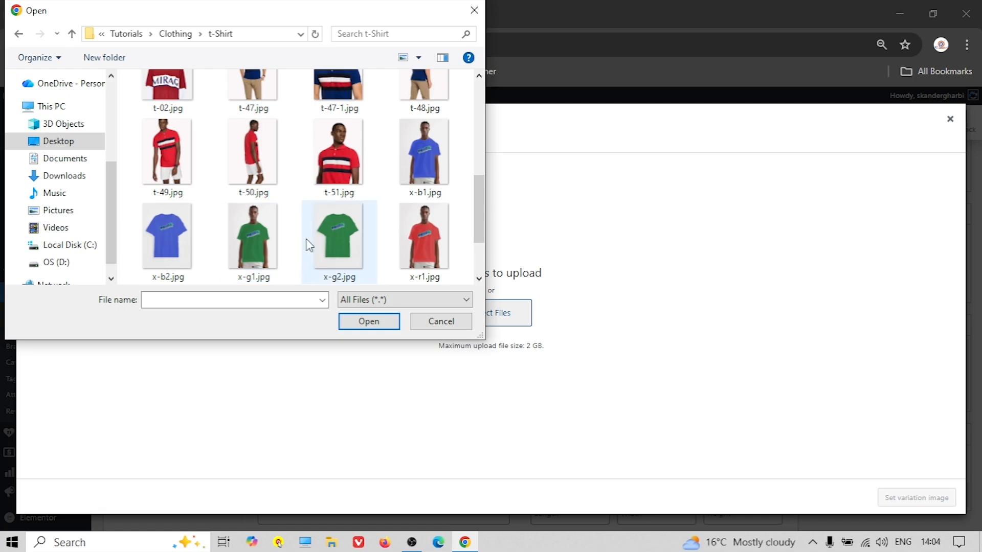
click(431, 159)
click(381, 319)
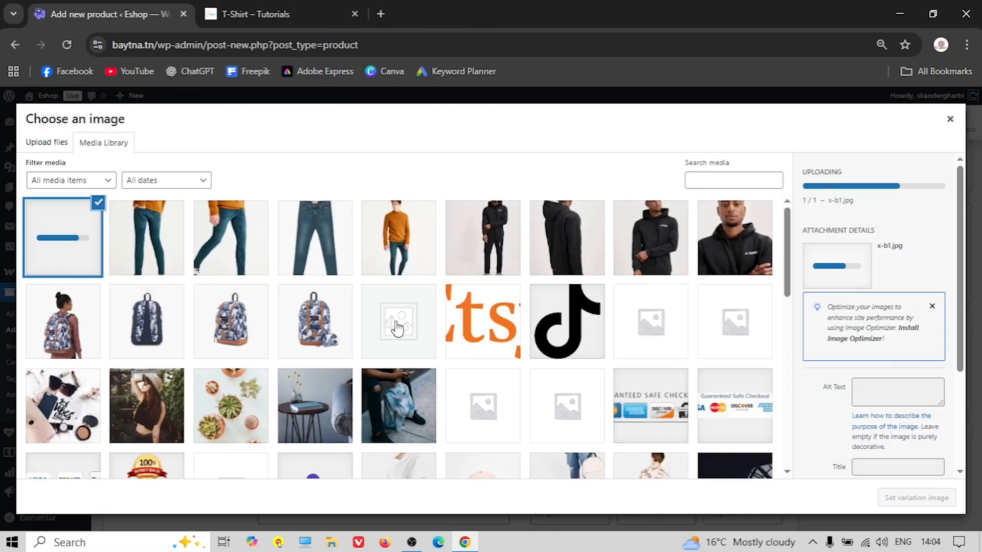
click(934, 500)
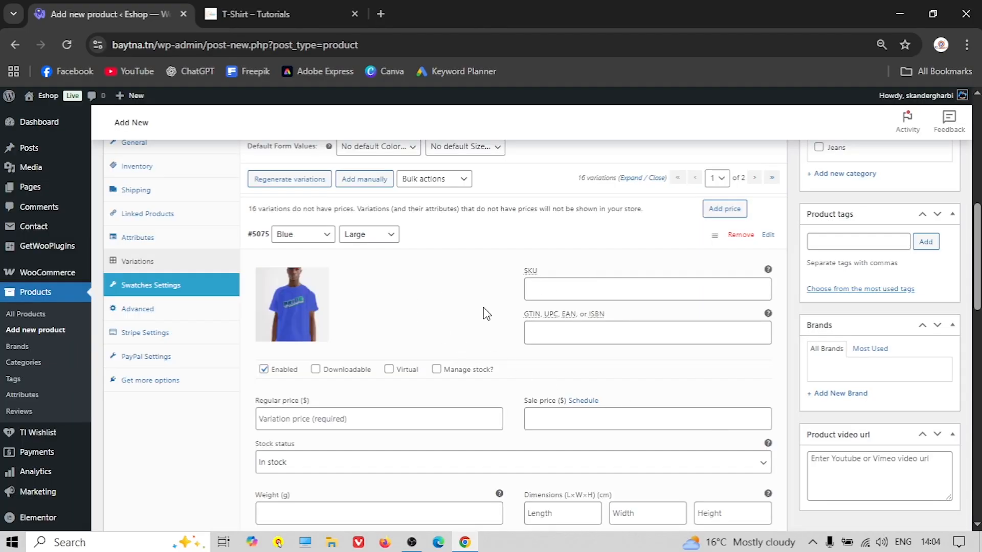
Give the Blue Large variation a regular price of 20
scroll(483, 308, down, 1)
click(324, 346)
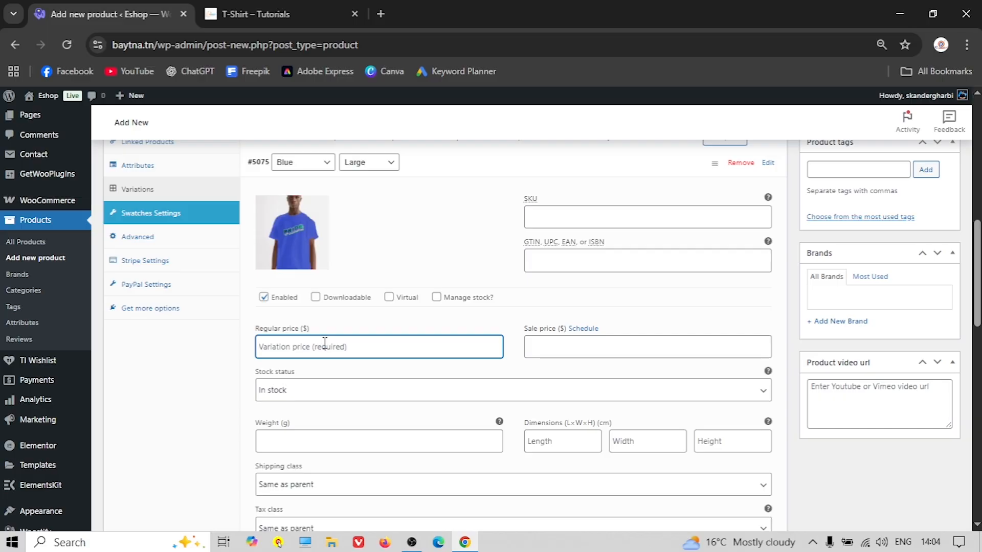
text(20)
scroll(462, 357, down, 1)
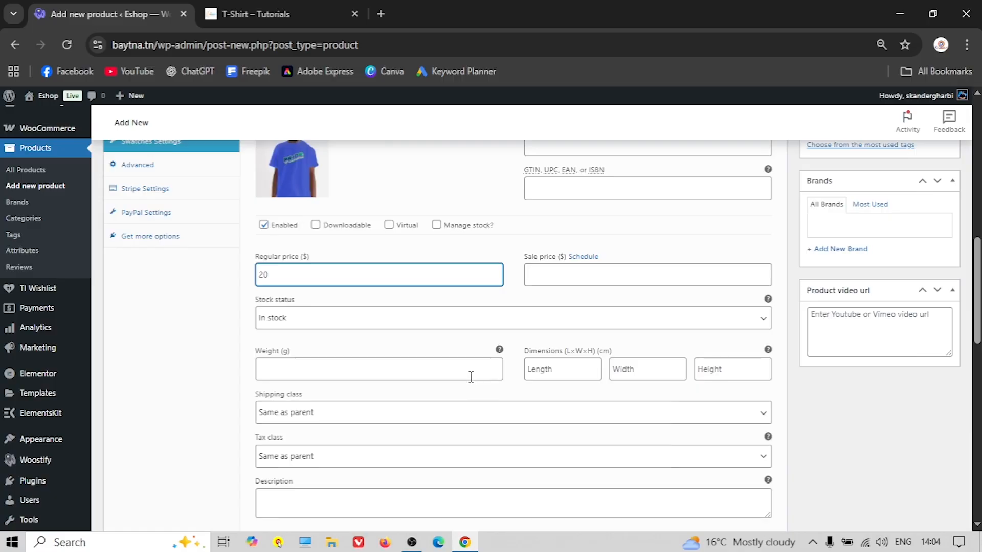
scroll(388, 357, down, 3)
scroll(424, 366, up, 4)
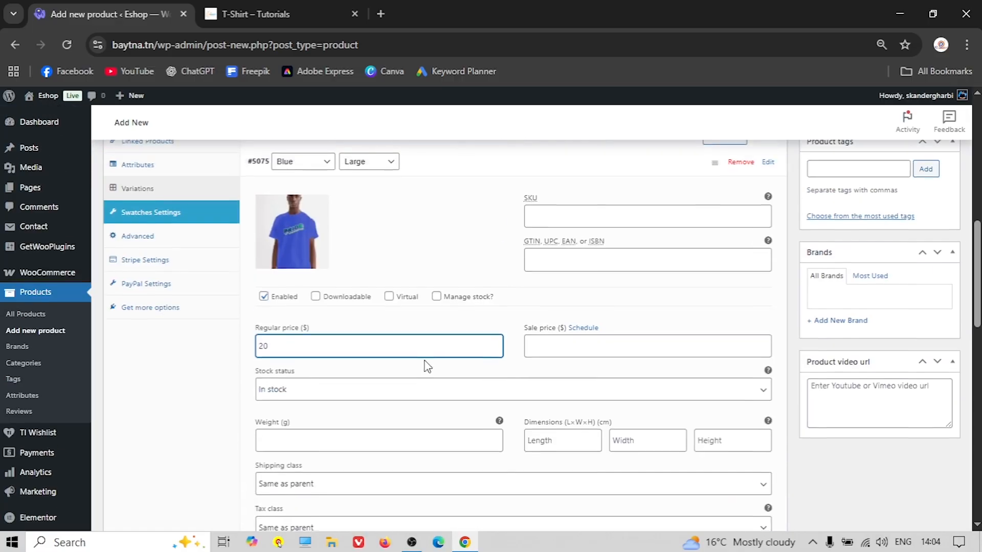
scroll(449, 301, up, 1)
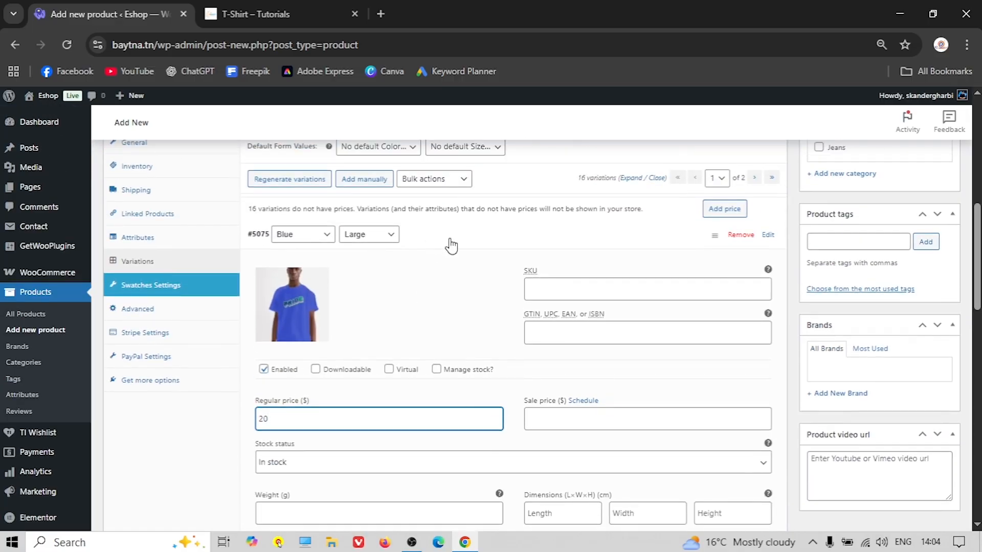
click(449, 243)
Set the blue T-shirt image on Blue Medium and price it 15
click(436, 266)
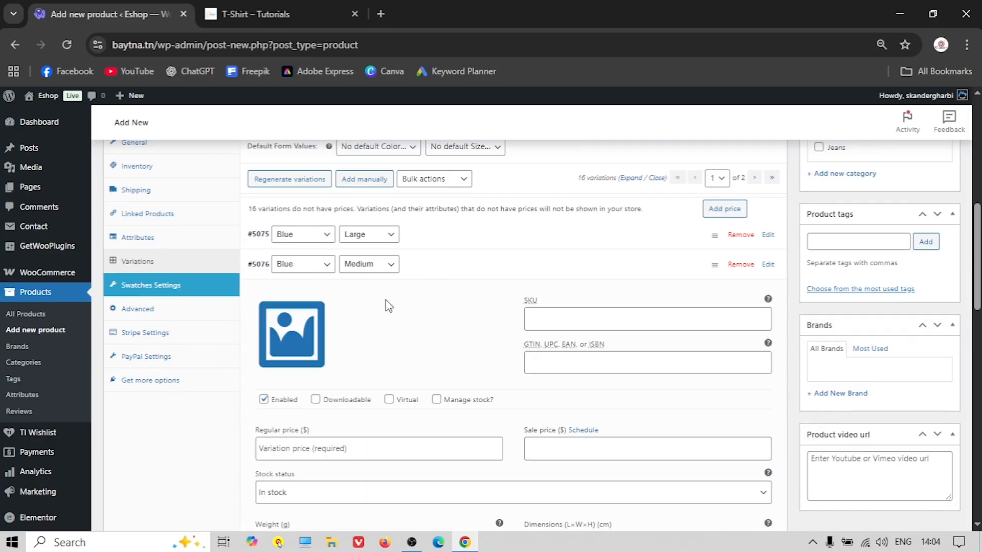
click(305, 337)
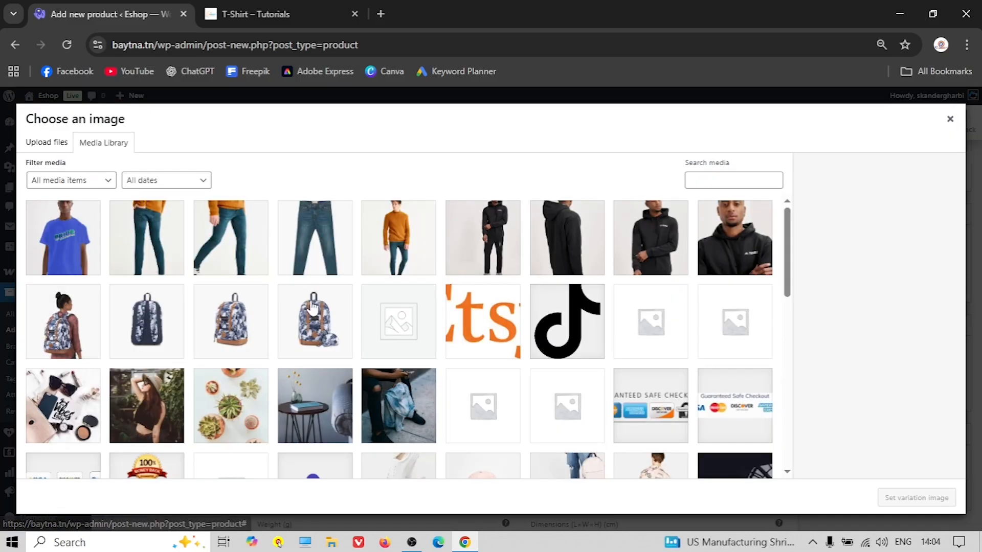
click(84, 248)
click(904, 501)
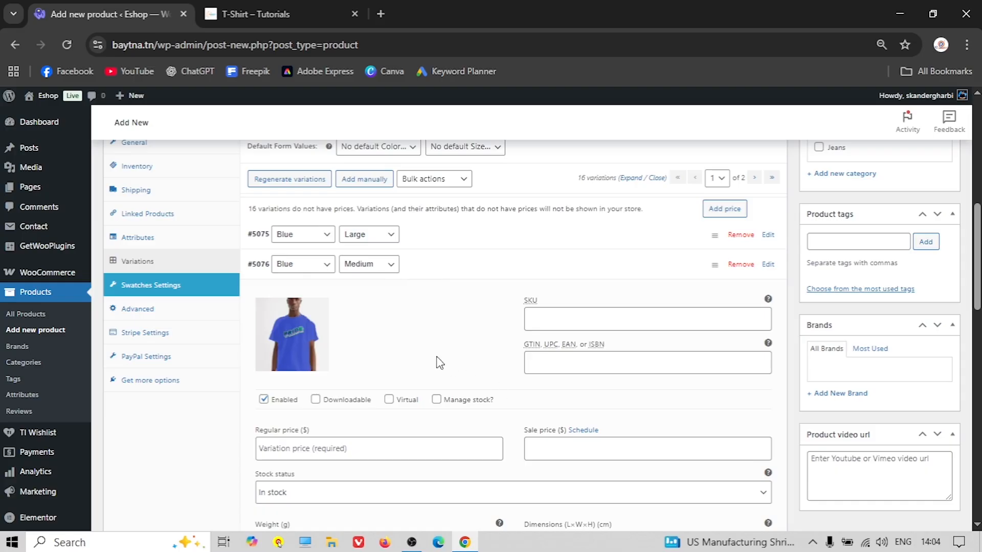
scroll(408, 368, down, 2)
click(358, 375)
text(15)
scroll(491, 325, down, 2)
scroll(484, 324, up, 2)
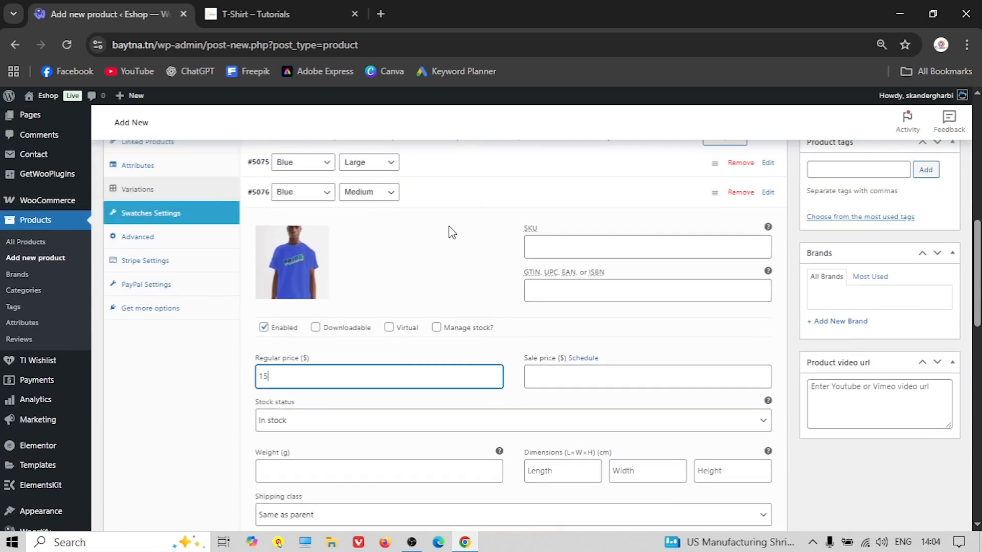
scroll(456, 320, down, 4)
scroll(450, 378, down, 2)
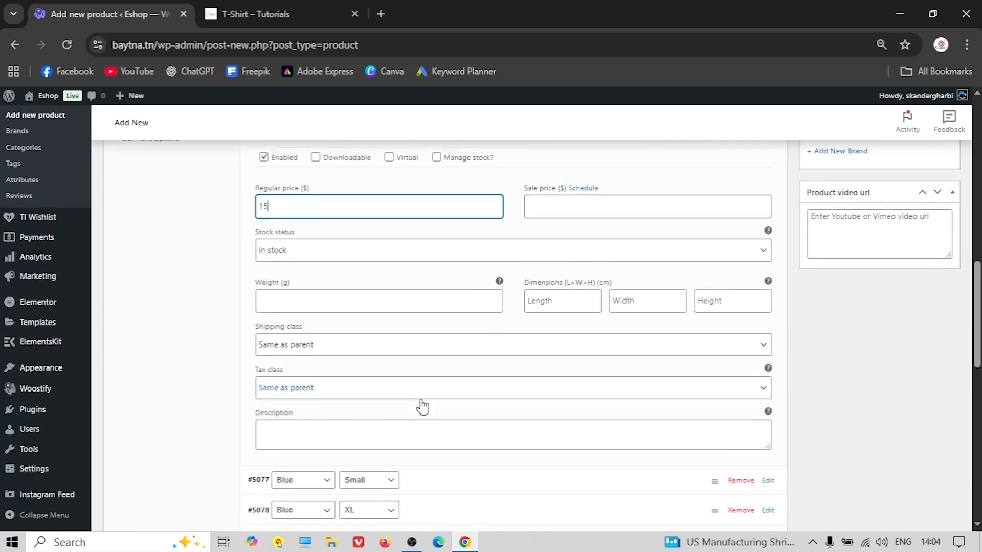
scroll(409, 381, up, 4)
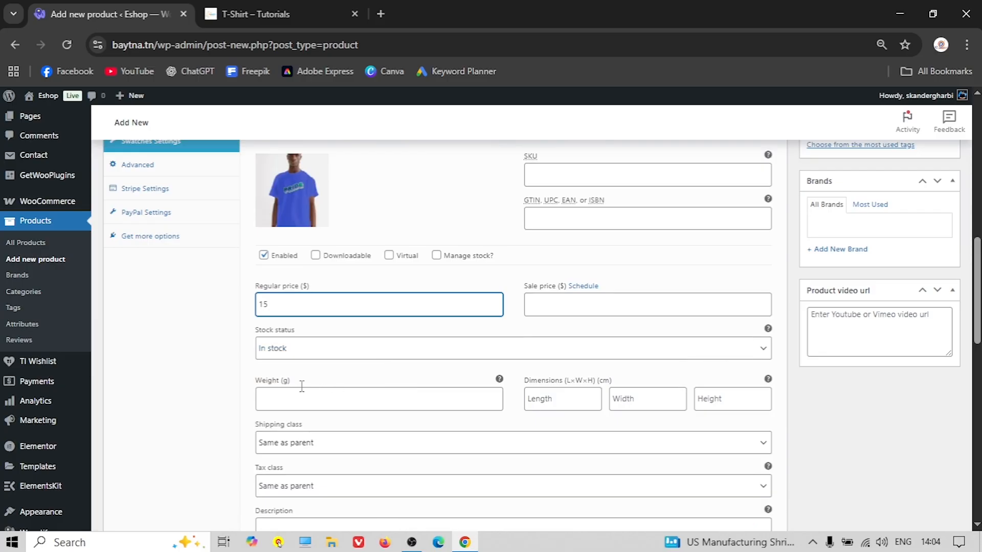
scroll(440, 406, down, 2)
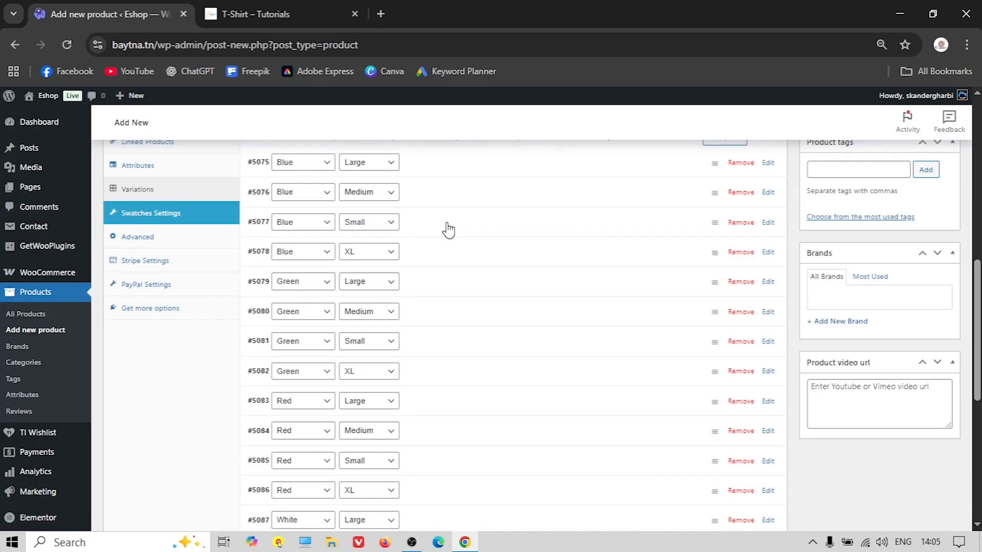
Set the blue T-shirt image on Blue Small and price it 15
click(448, 229)
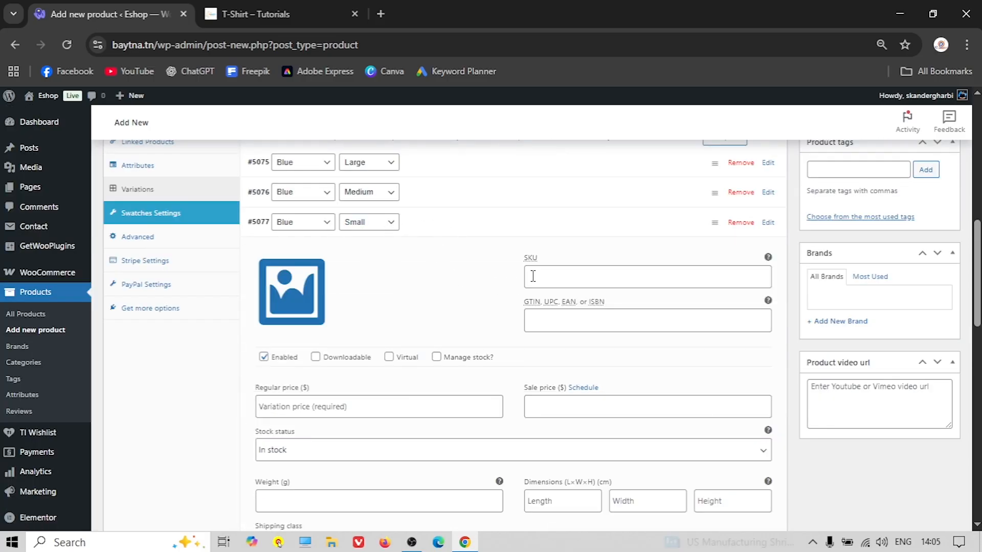
click(301, 326)
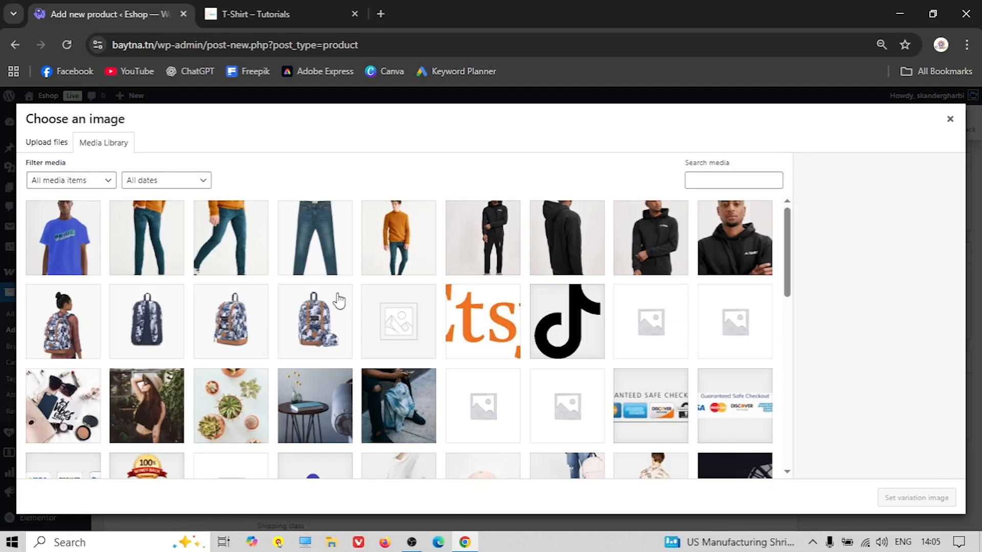
click(59, 225)
click(908, 499)
scroll(414, 344, down, 2)
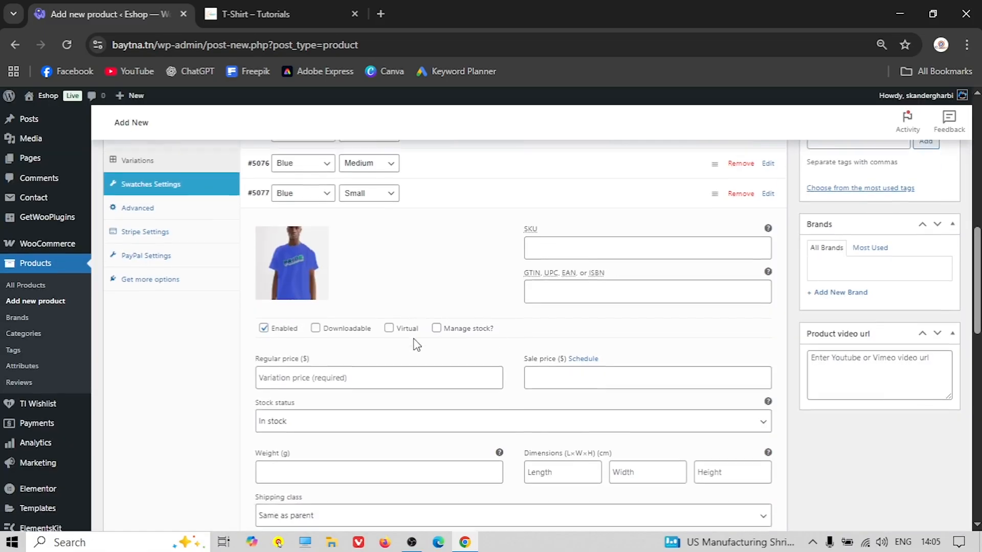
click(308, 335)
text(15)
scroll(317, 327, up, 1)
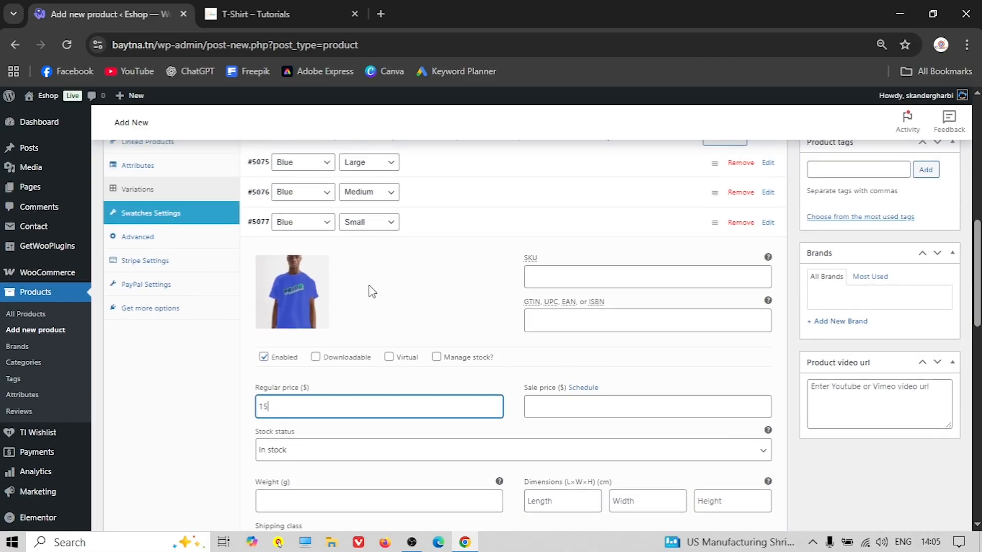
click(430, 233)
Set the blue T-shirt image on Blue XL and price it 20
click(431, 256)
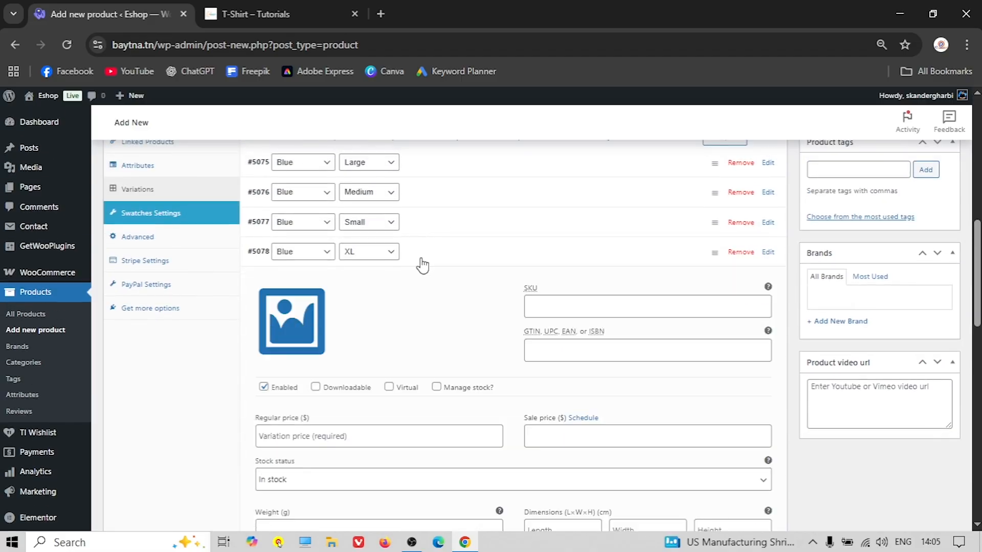
click(292, 322)
click(80, 228)
click(905, 494)
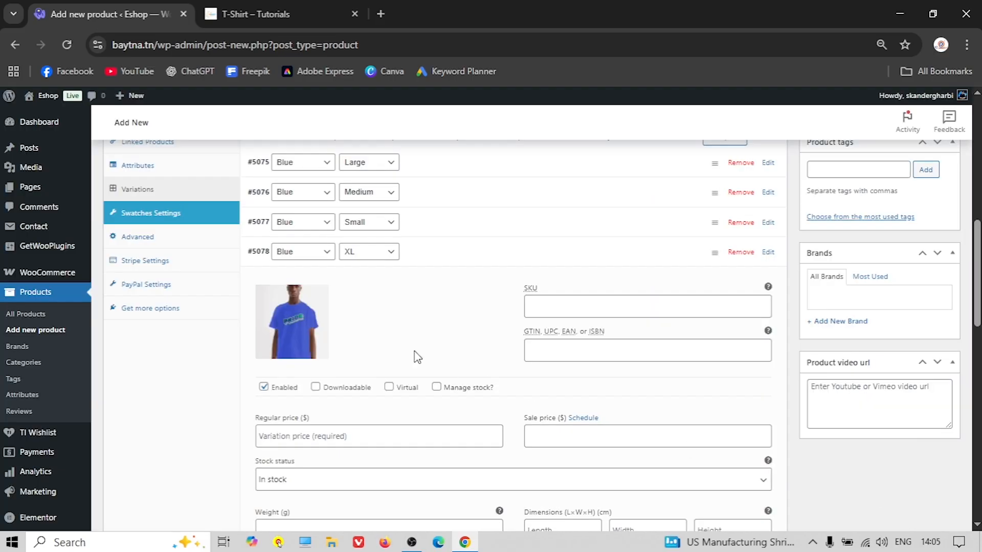
scroll(391, 360, down, 2)
click(331, 362)
text(2)
scroll(434, 306, up, 2)
click(438, 265)
Upload x-g1.jpg as the Green Large variation image and enter its regular price
click(440, 287)
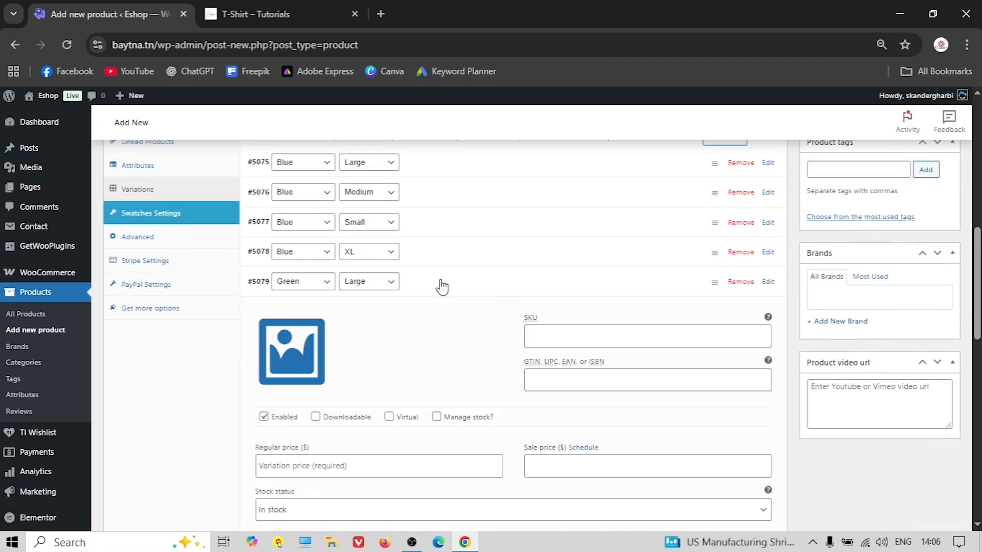
click(300, 354)
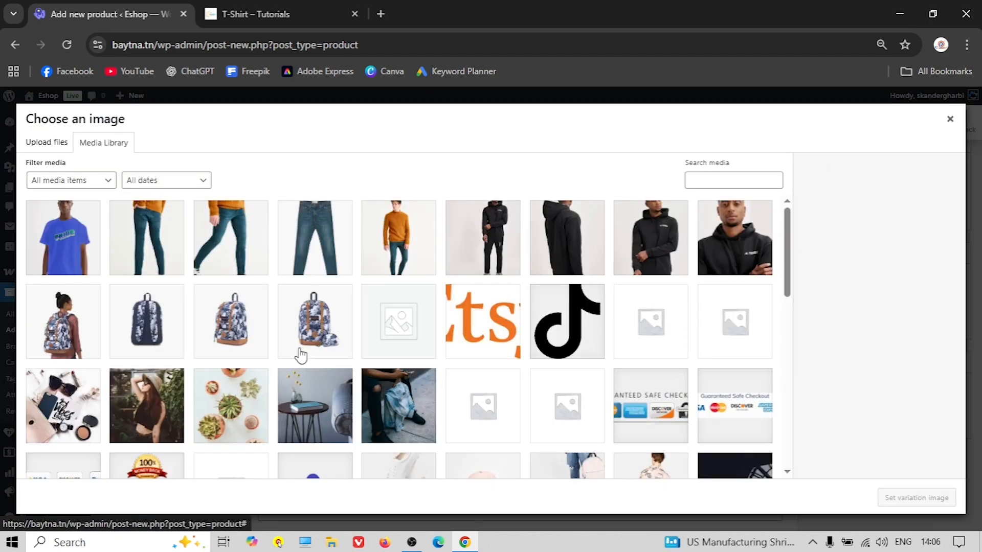
click(53, 146)
click(463, 314)
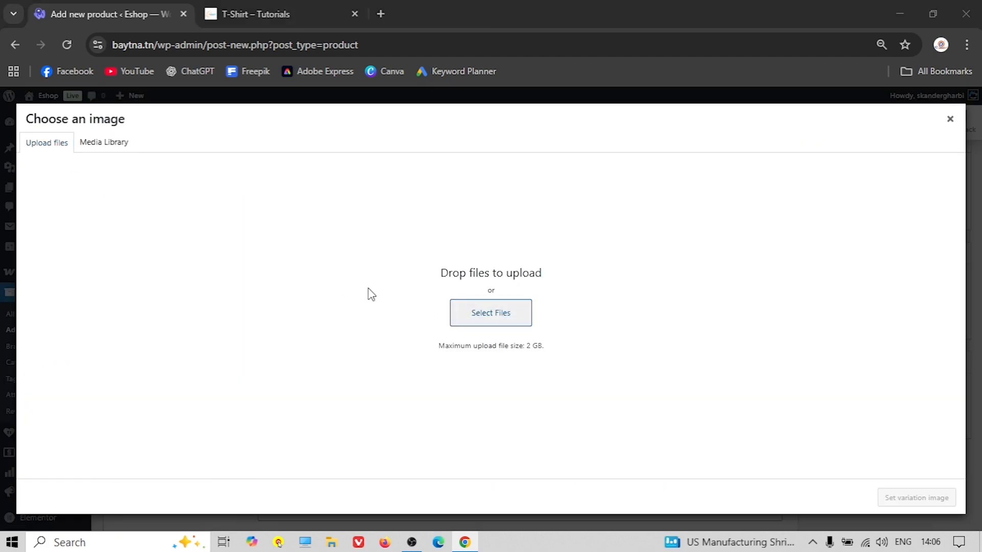
scroll(210, 206, down, 5)
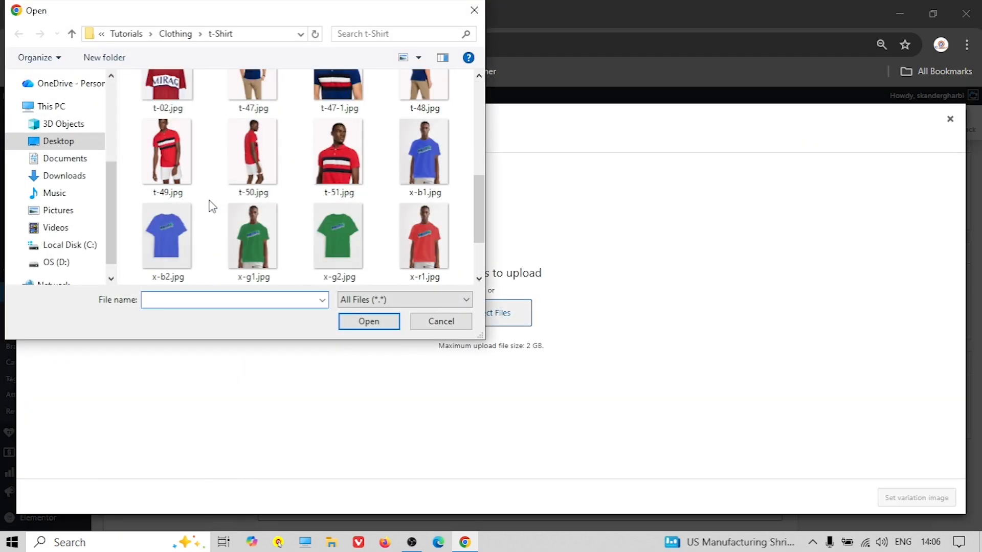
click(246, 245)
click(365, 323)
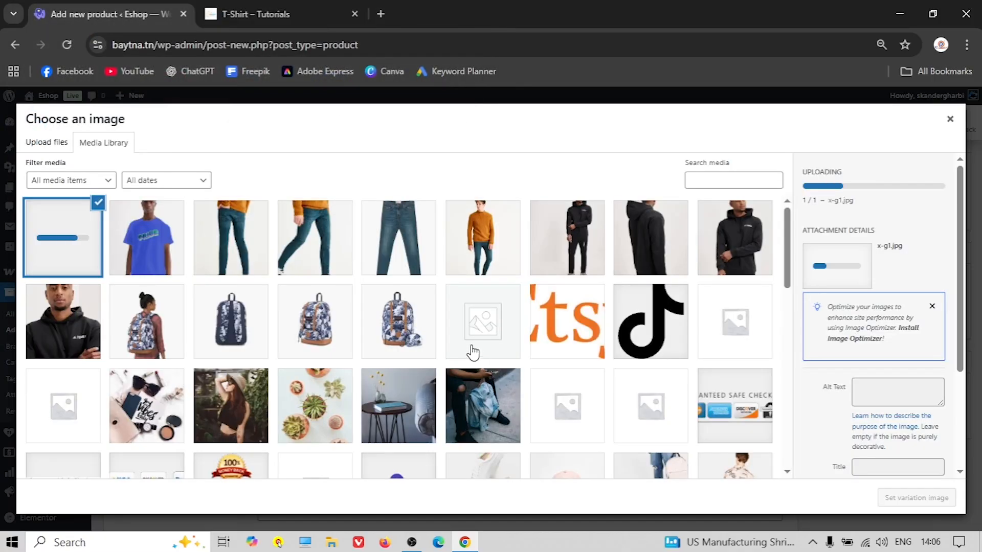
click(928, 492)
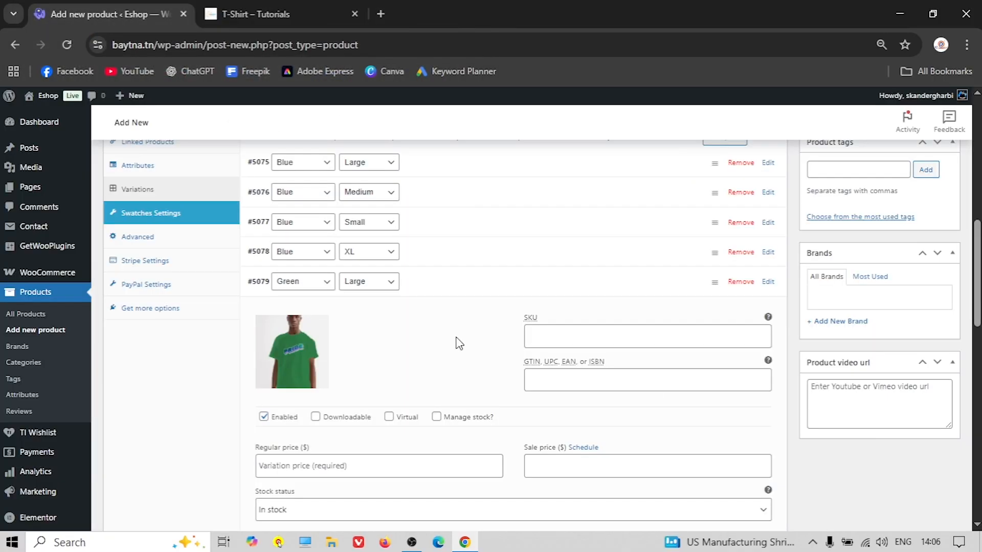
scroll(418, 332, down, 2)
click(294, 391)
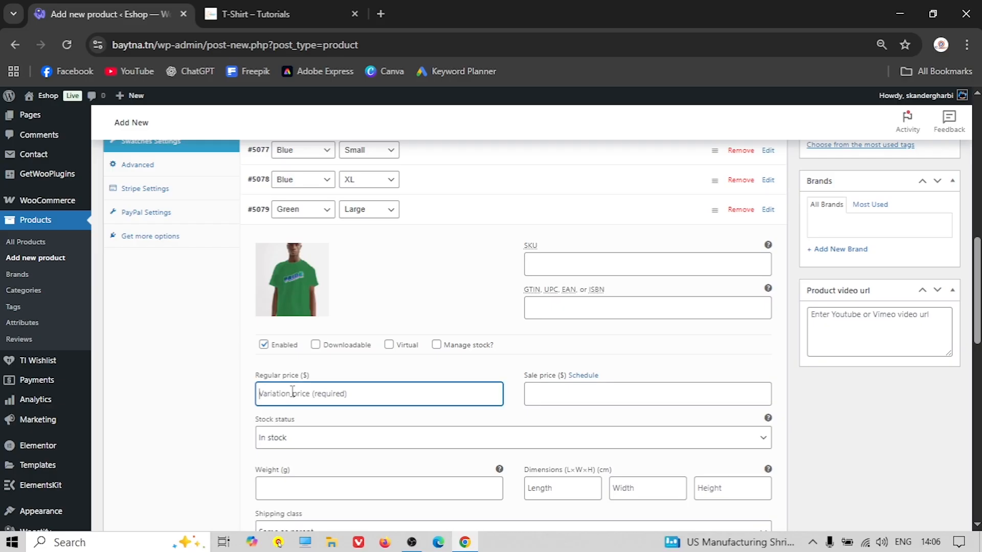
text(20)
click(495, 219)
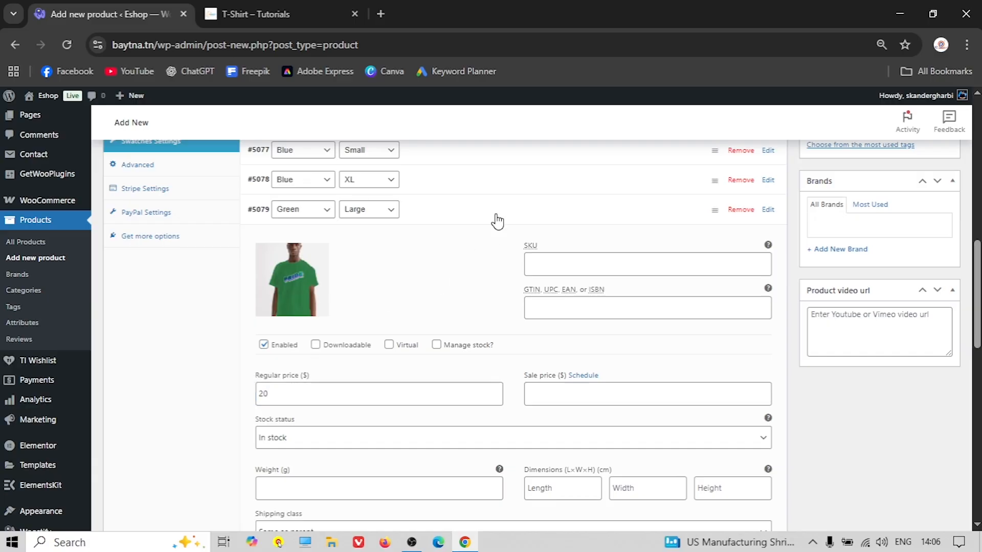
Set the green T-shirt image on Green Medium (#5080) and enter its regular price
click(443, 247)
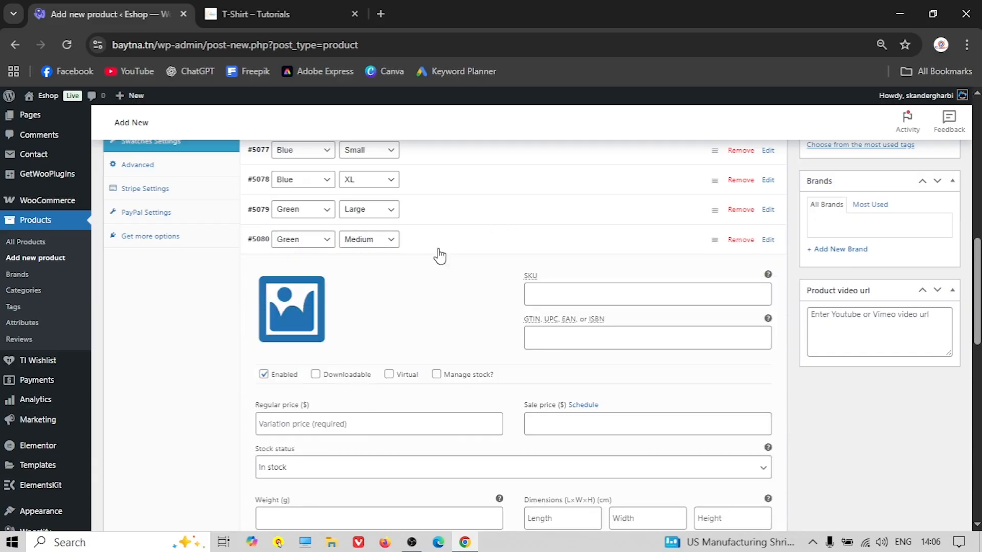
click(291, 322)
click(62, 245)
click(916, 497)
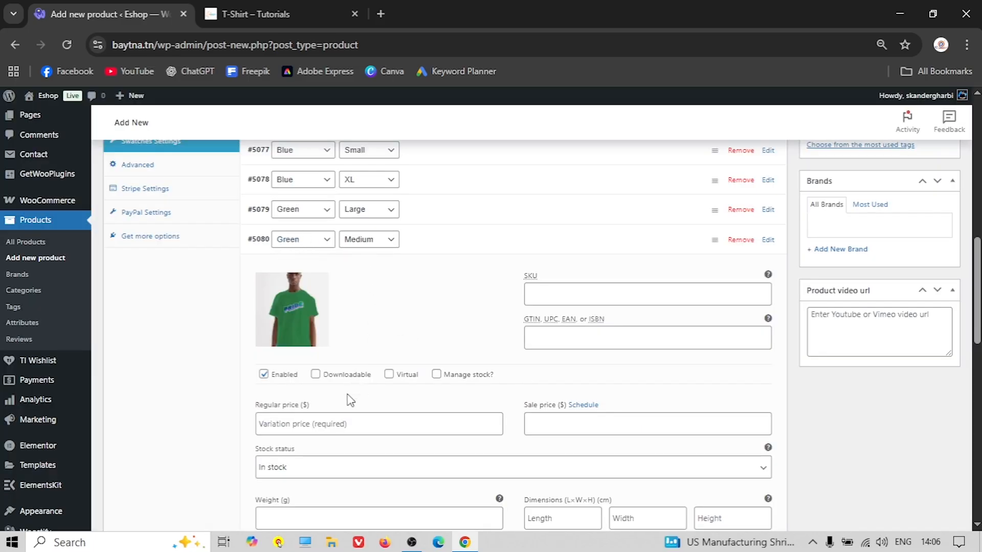
click(317, 424)
text(15)
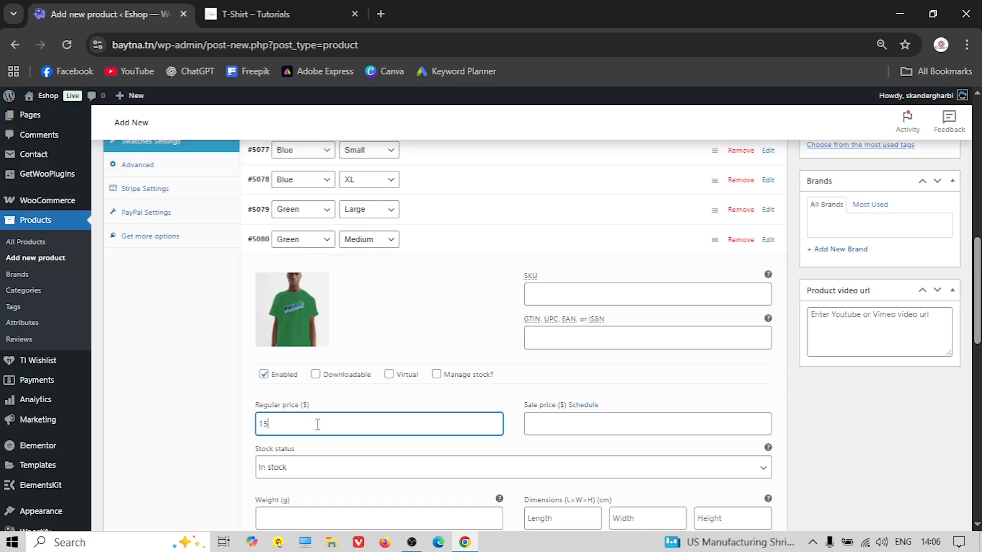
click(469, 240)
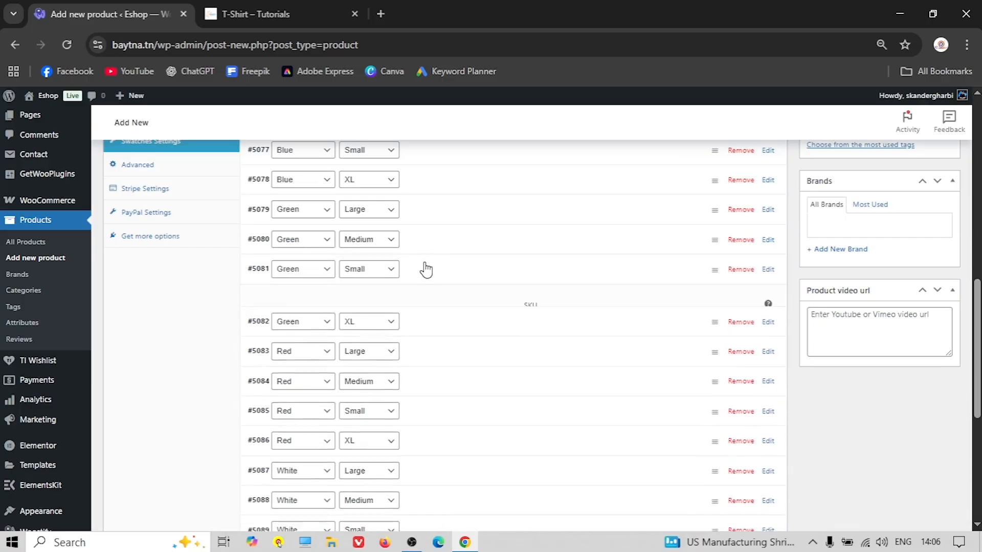
Set the green T-shirt image on Green Small (#5081) and enter its regular price
click(425, 269)
click(291, 335)
click(61, 240)
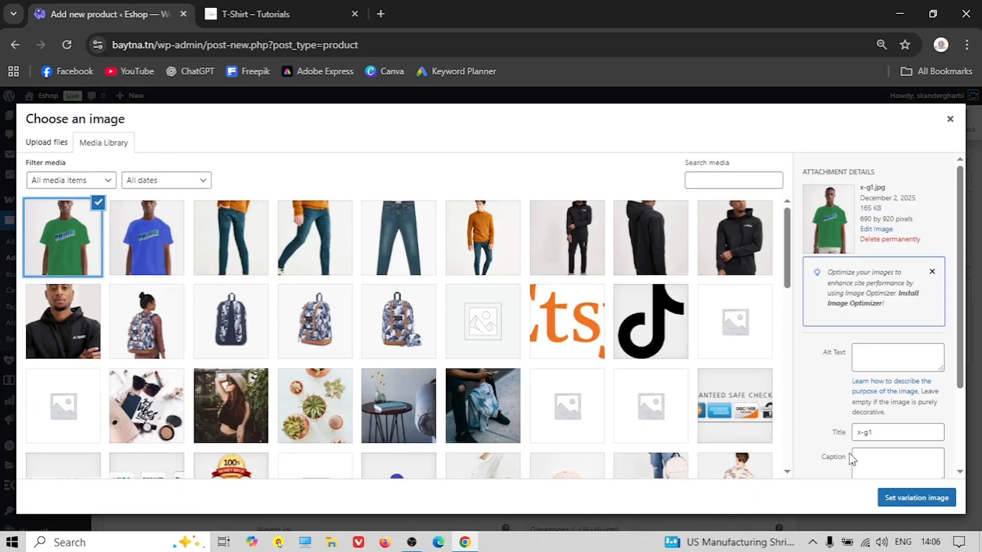
click(915, 498)
scroll(335, 411, down, 2)
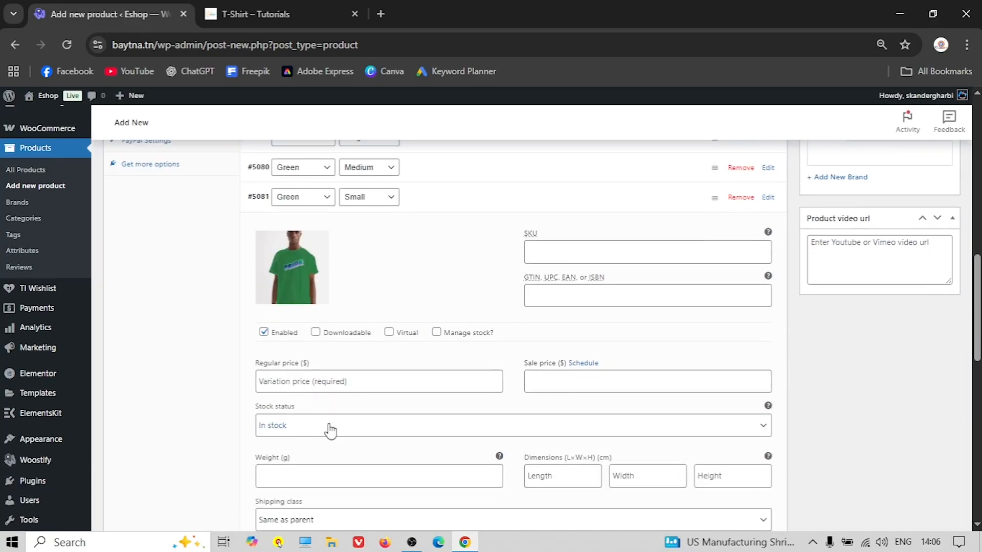
click(309, 381)
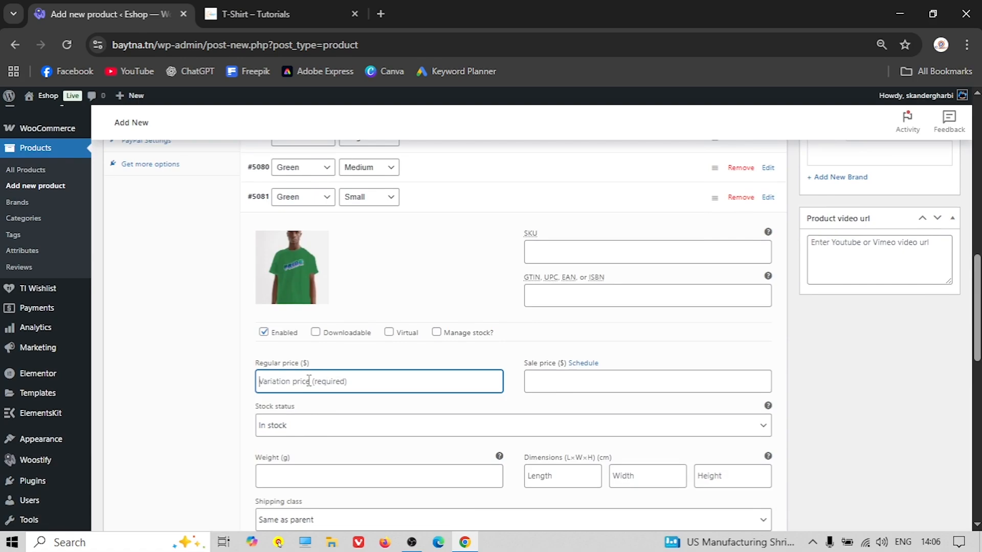
text(15)
click(422, 202)
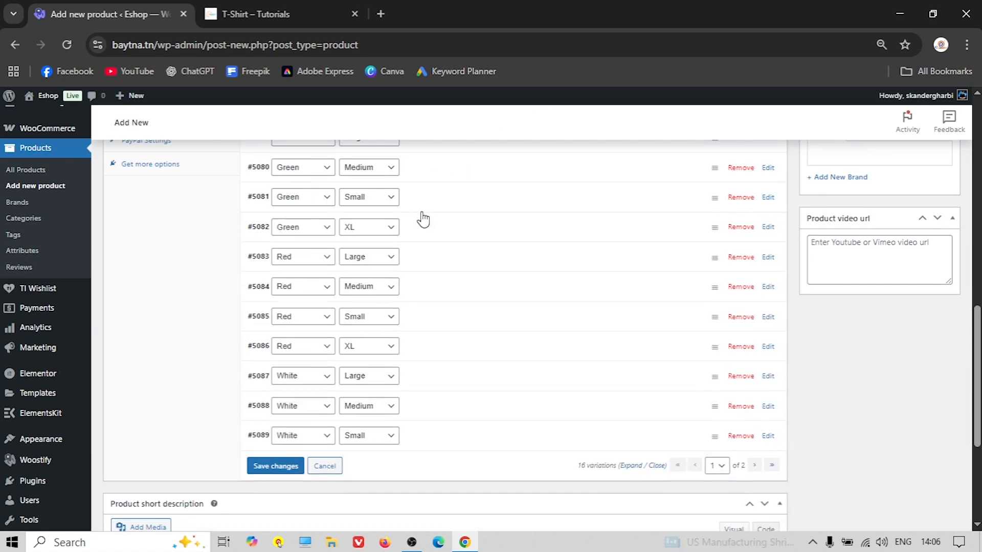
Set the green T-shirt image on Green XL (#5082) and enter its regular price
click(421, 230)
click(284, 284)
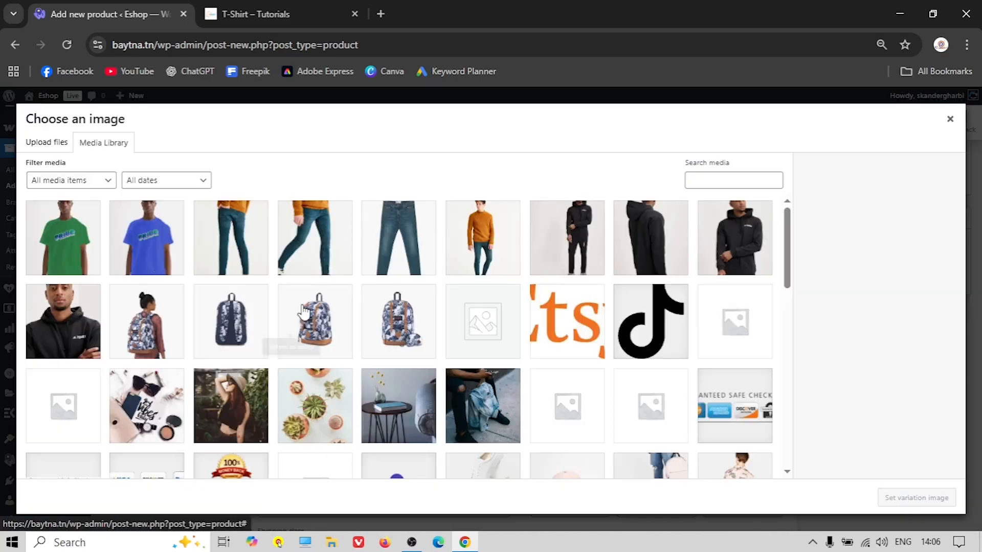
click(77, 235)
click(916, 499)
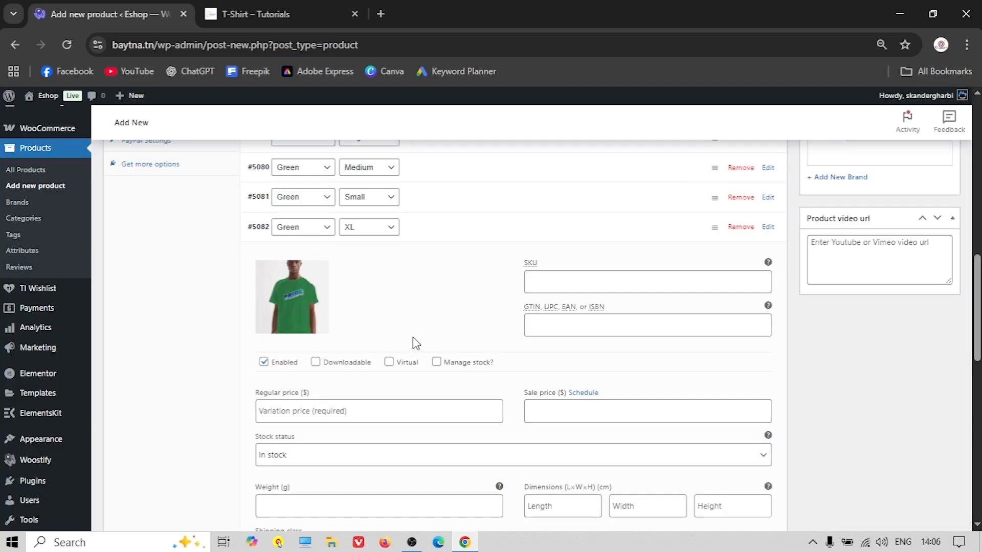
click(343, 408)
text(20)
click(467, 231)
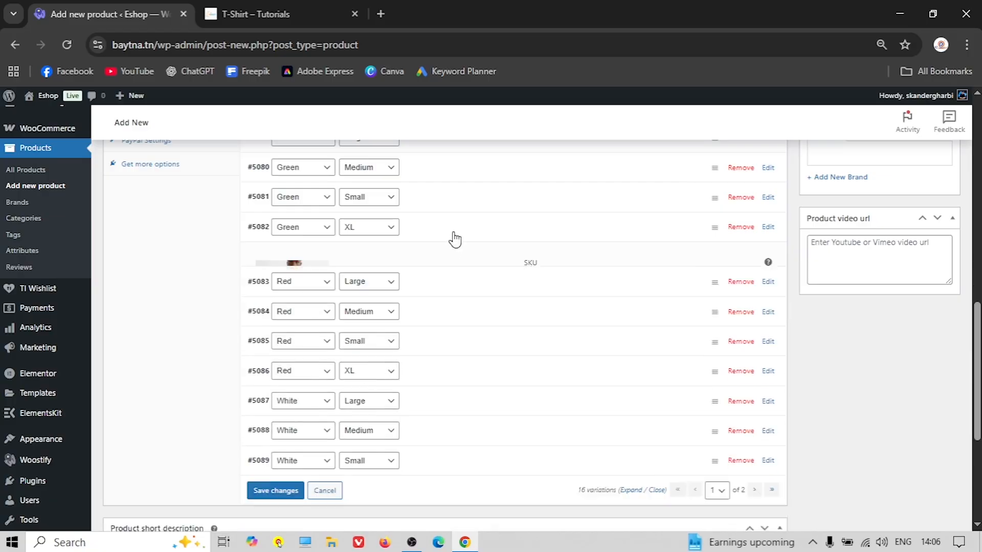
click(453, 261)
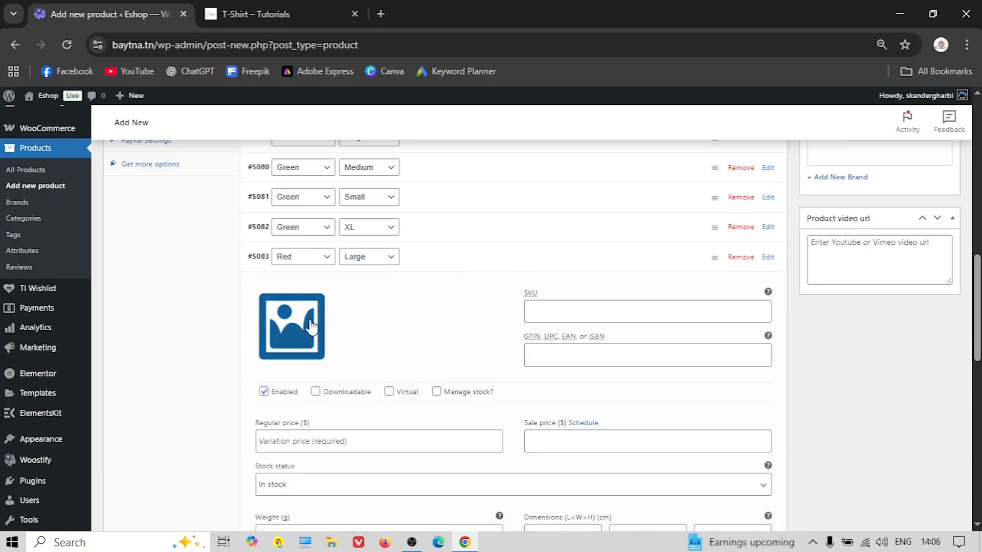
Upload x-r1.jpg as the Red Large (#5083) image and price it 20
click(292, 326)
click(42, 149)
click(504, 323)
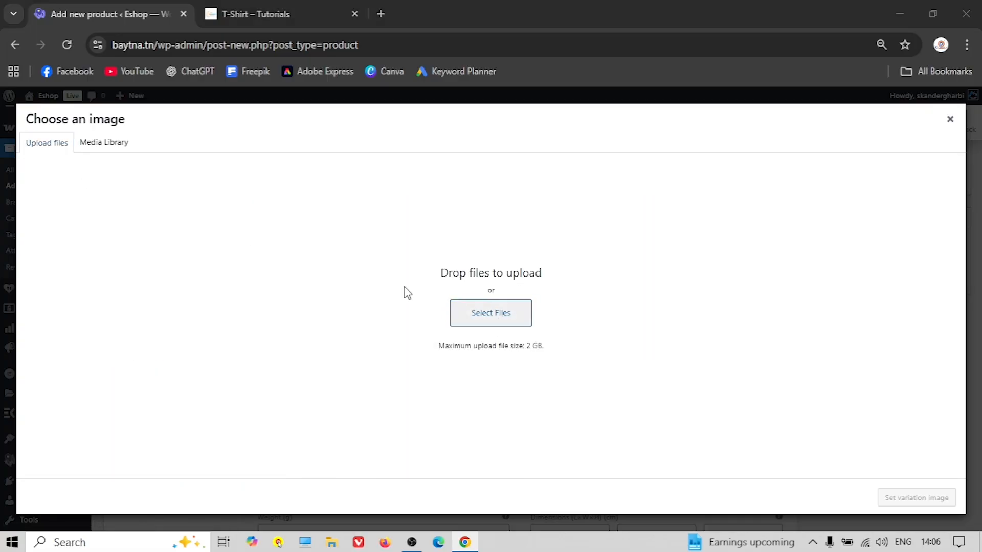
scroll(287, 206, down, 5)
scroll(287, 204, down, 3)
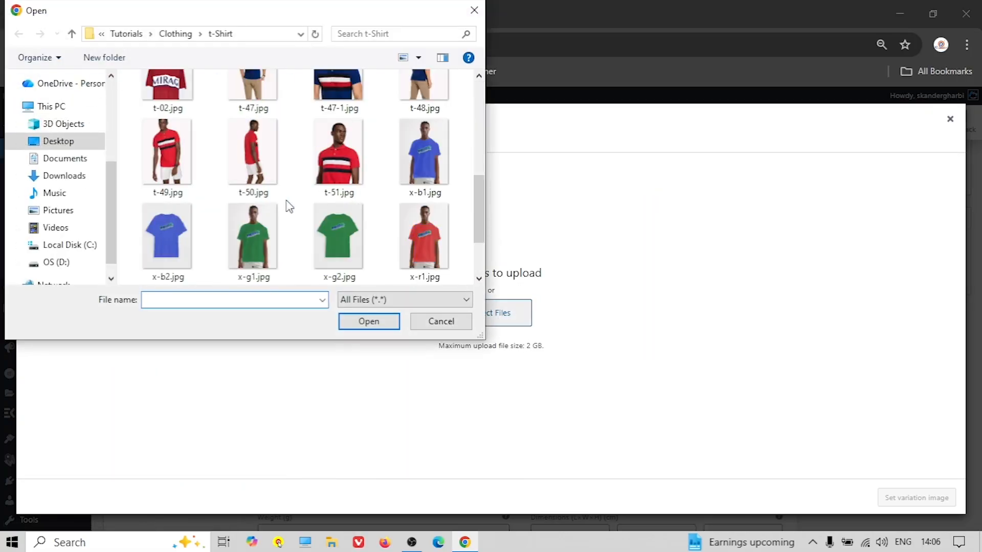
click(404, 184)
click(367, 324)
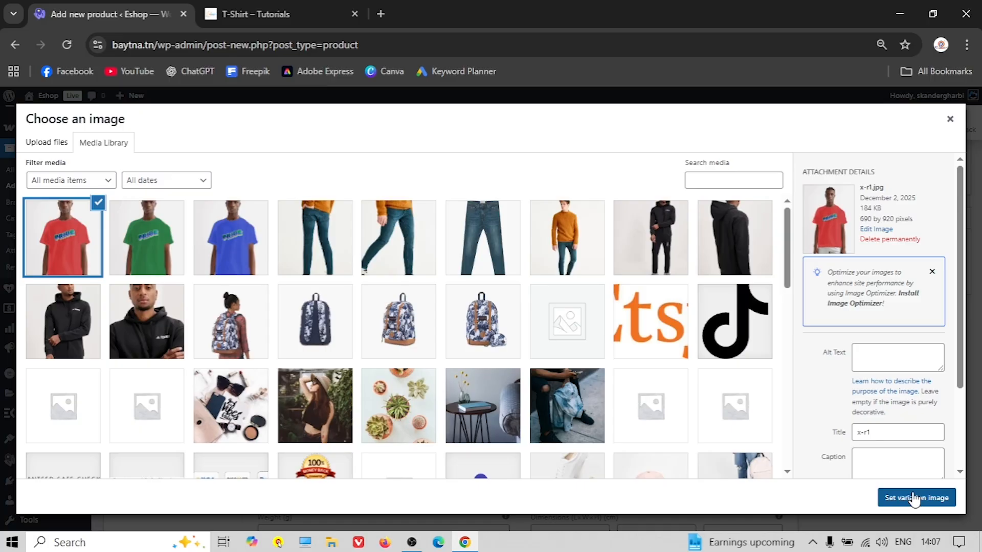
click(914, 499)
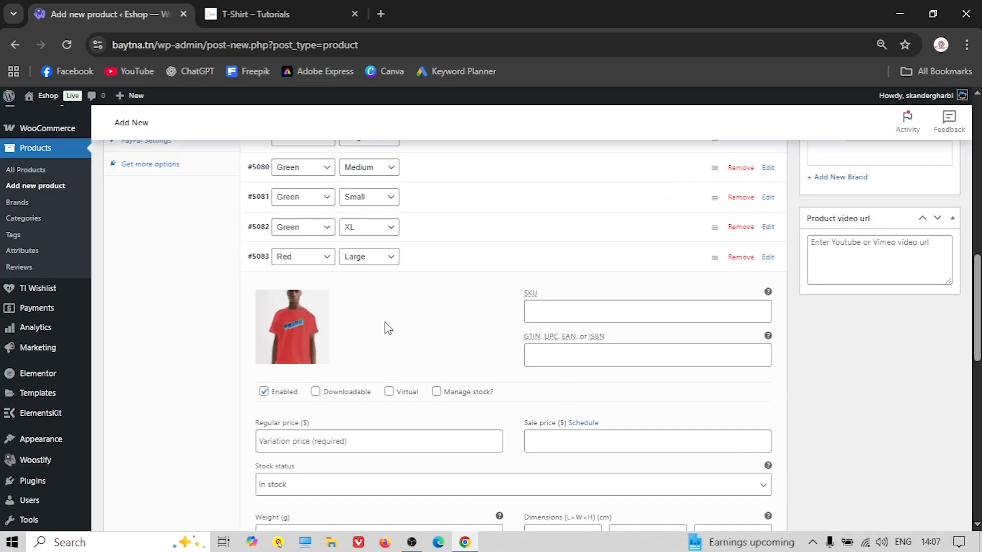
scroll(401, 332, down, 2)
click(325, 368)
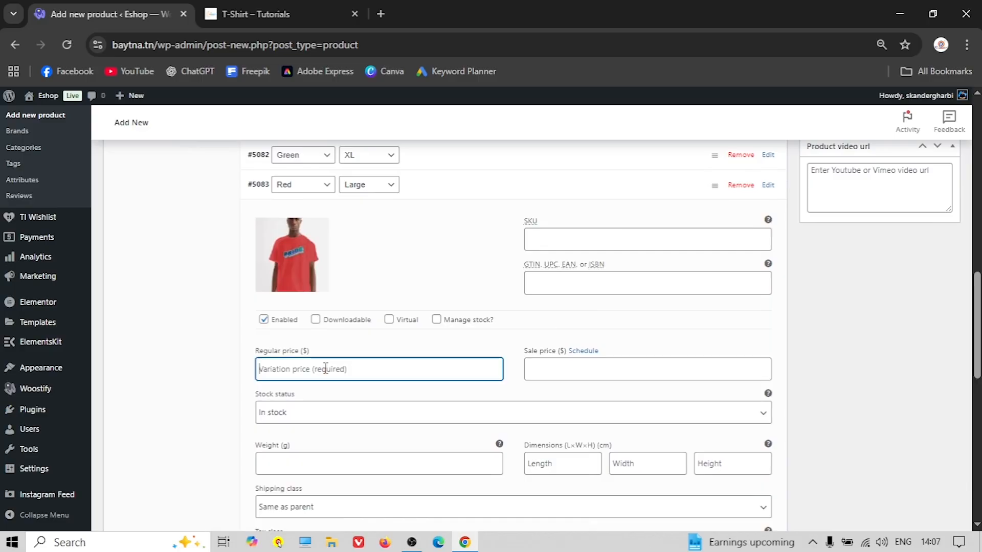
text(20)
click(422, 182)
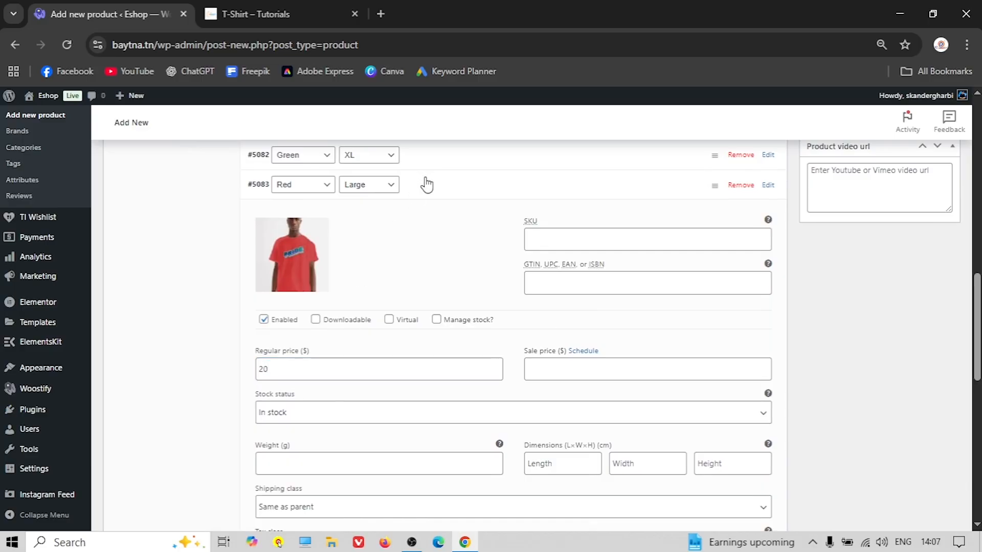
Set the red T-shirt image on Red Medium (#5084) and price it 15
click(427, 215)
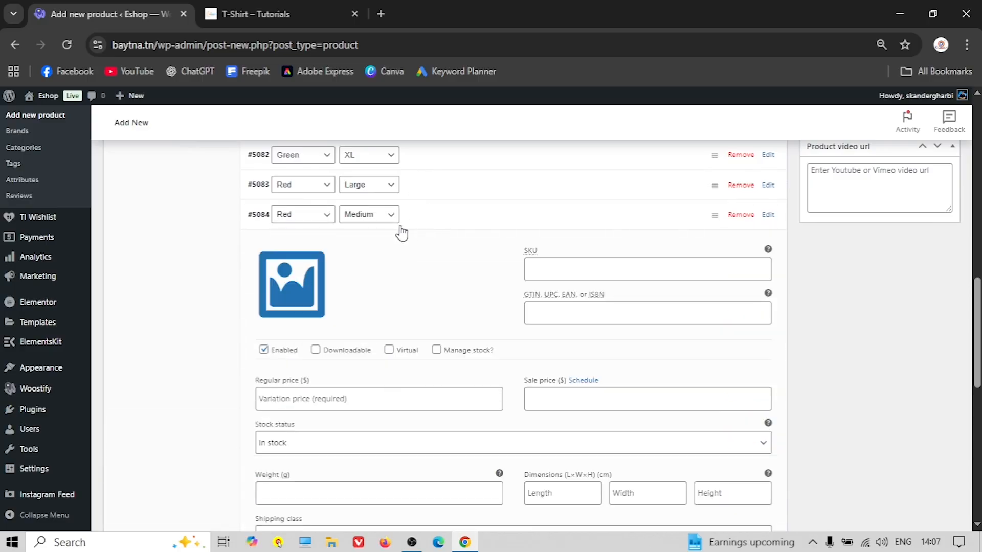
click(279, 299)
click(77, 240)
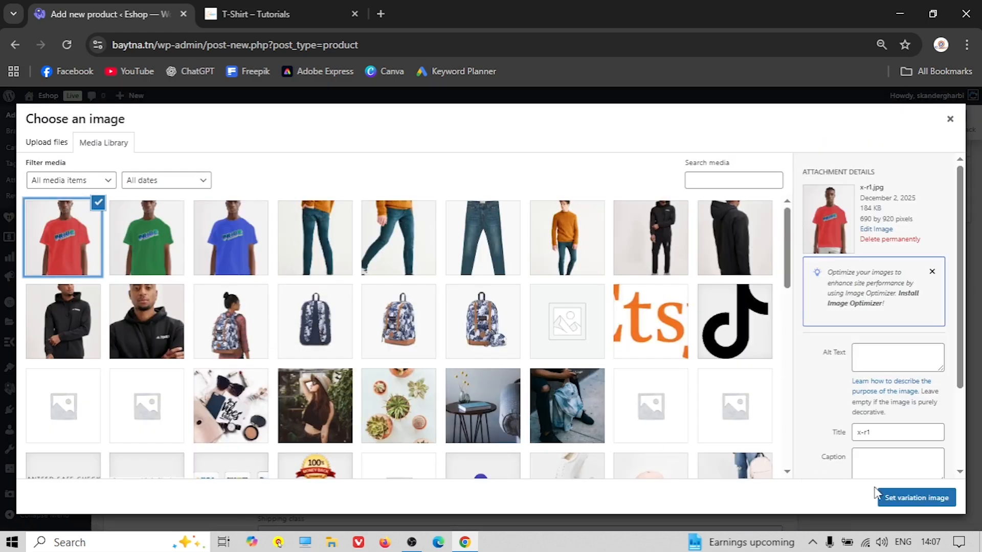
click(910, 497)
scroll(362, 353, down, 1)
click(302, 326)
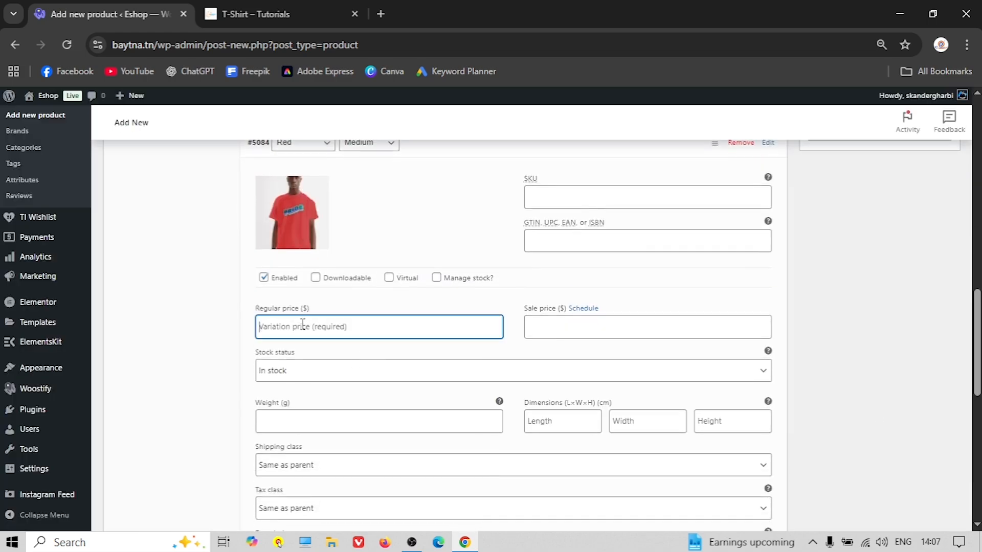
text(15)
scroll(463, 189, up, 1)
click(449, 210)
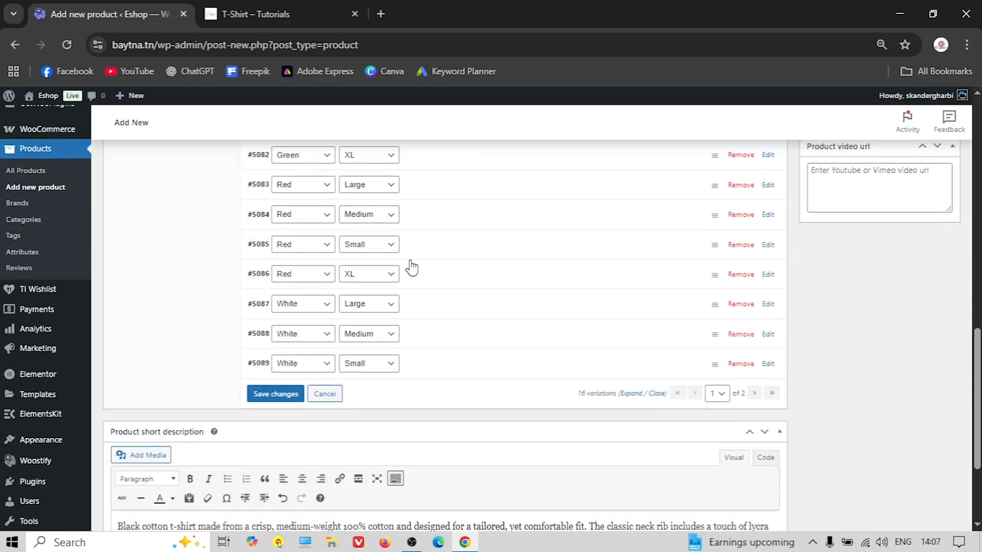
Set the red T-shirt image on Red Small (#5085) and price it 15
click(432, 250)
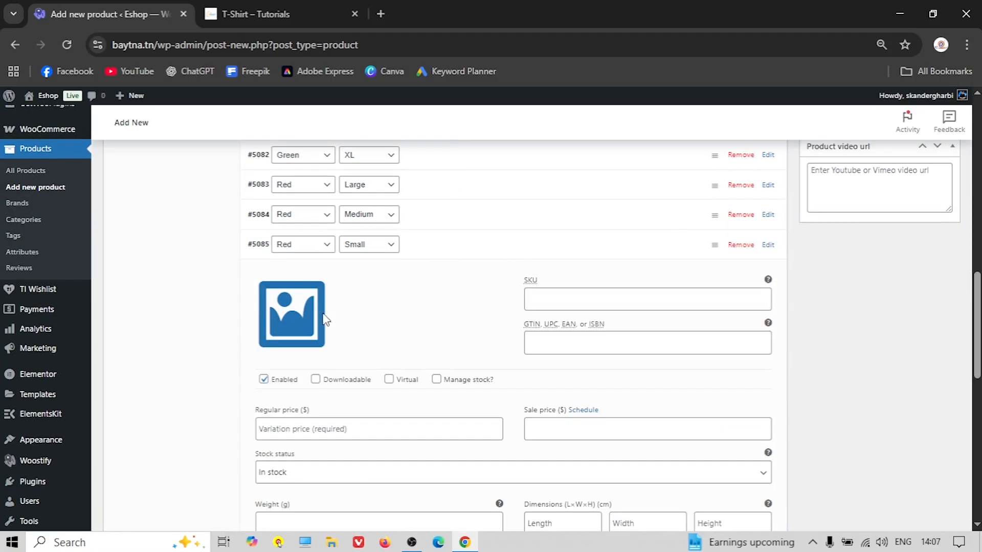
click(323, 319)
click(63, 235)
click(918, 497)
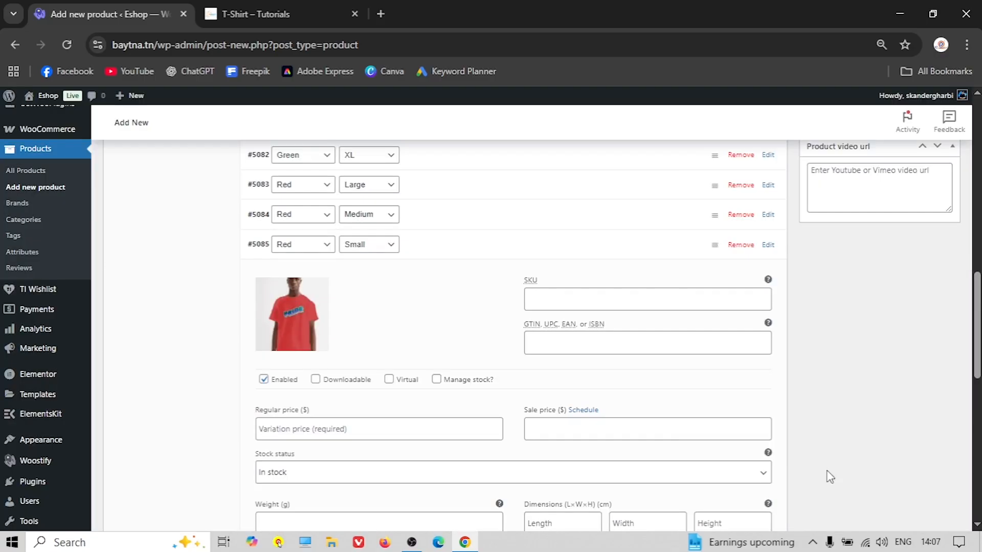
click(302, 427)
text(15)
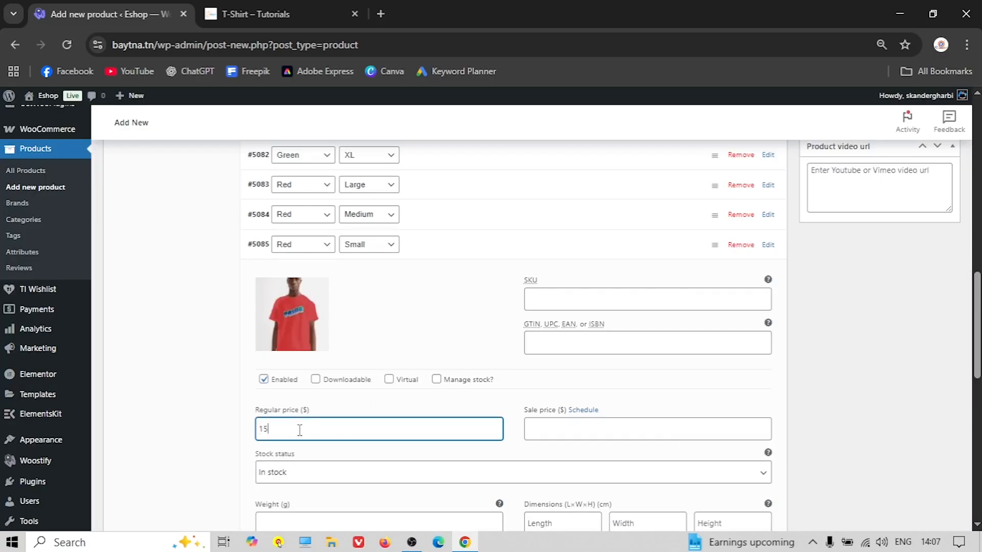
click(448, 253)
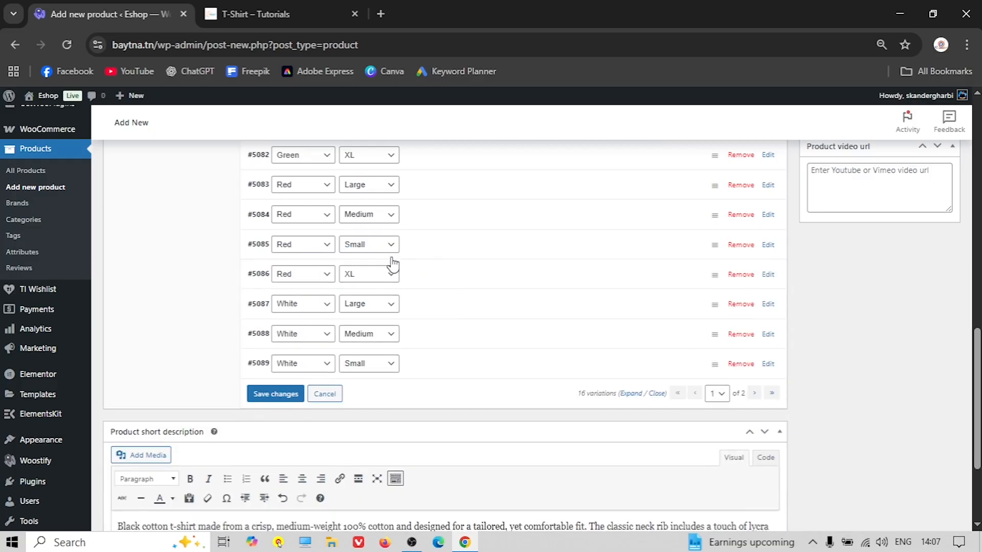
Set the red T-shirt image on Red XL (#5086) and price it 20
click(434, 283)
click(291, 343)
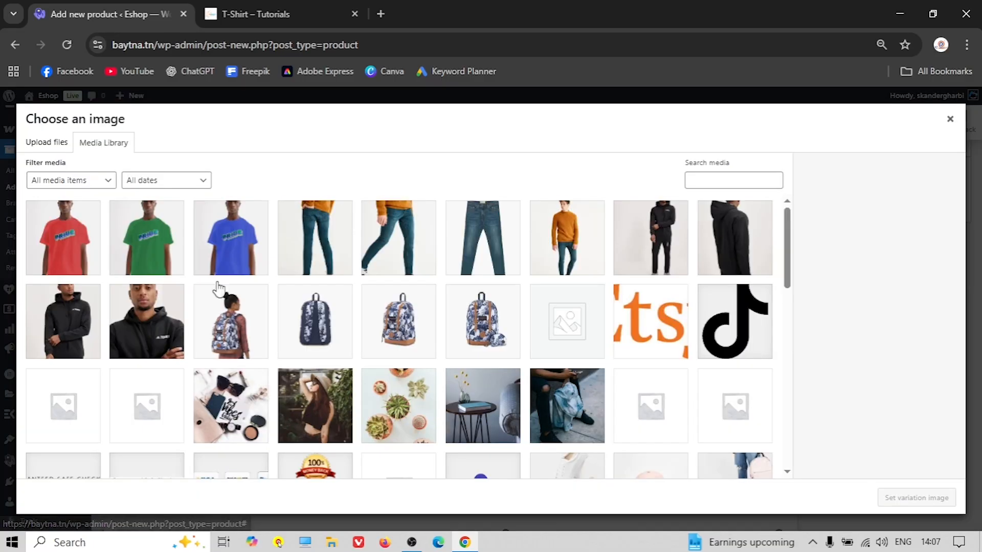
click(81, 247)
click(916, 497)
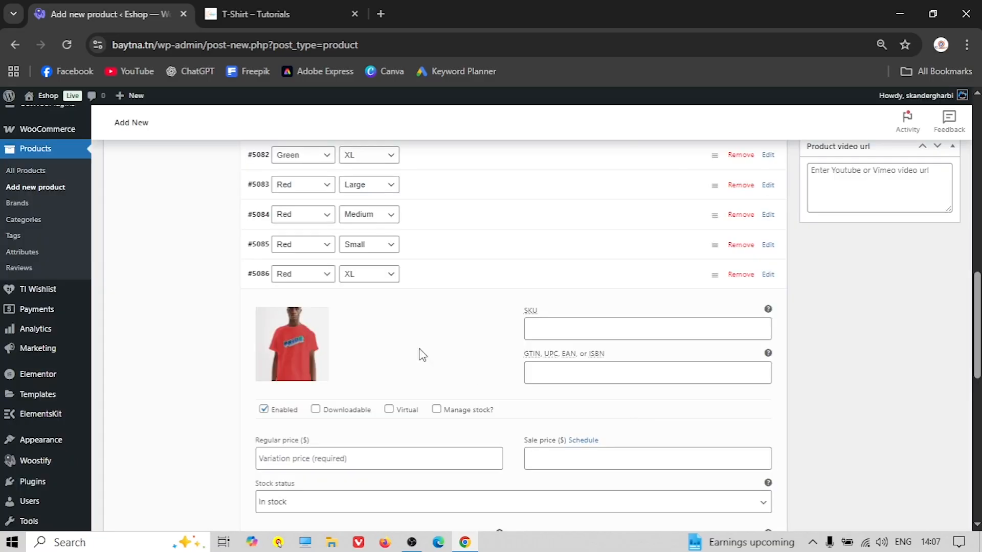
scroll(471, 373, down, 2)
click(290, 384)
text(20)
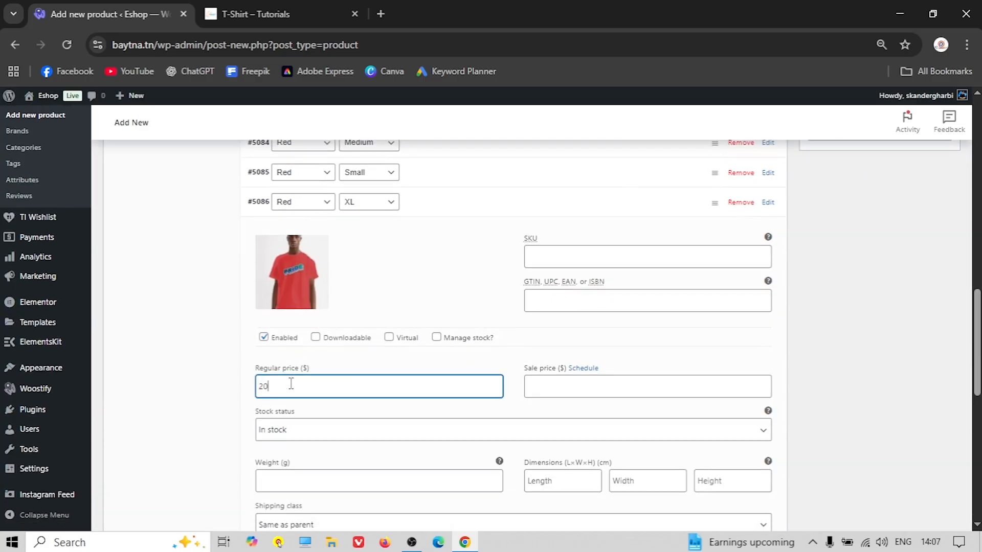
click(436, 200)
scroll(409, 266, up, 2)
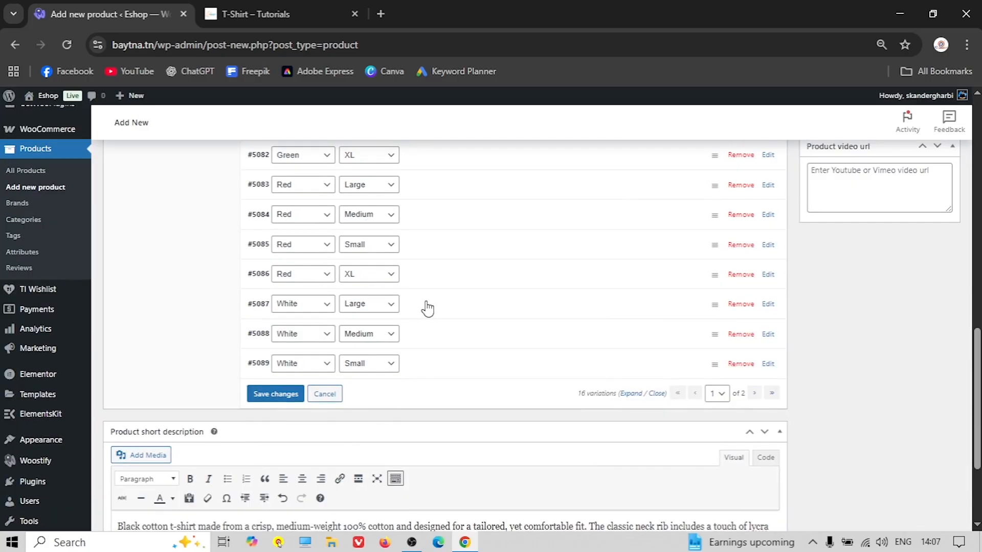
Upload x-w1.jpg and set it as the White Large (#5087) variation image
click(427, 308)
click(286, 363)
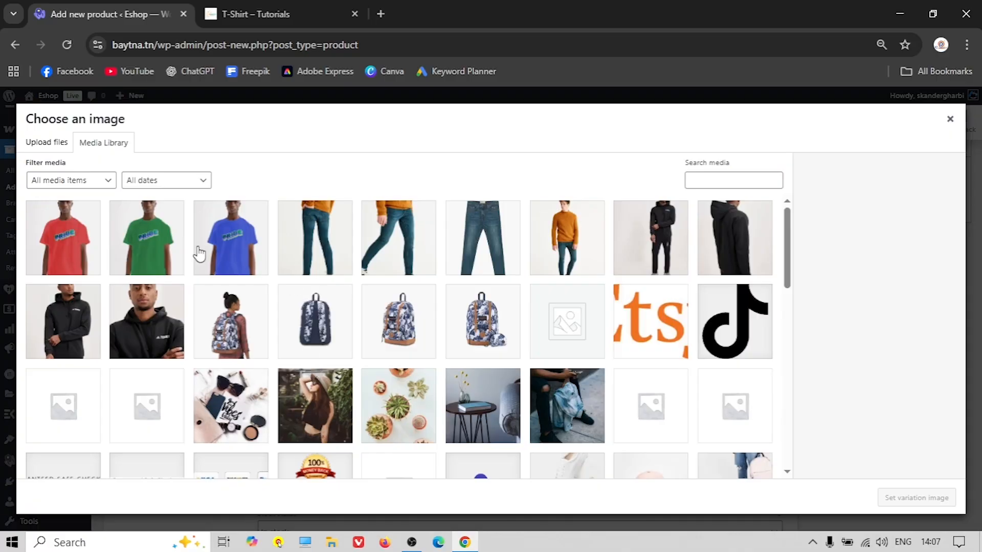
scroll(257, 301, down, 2)
scroll(257, 300, up, 2)
click(59, 146)
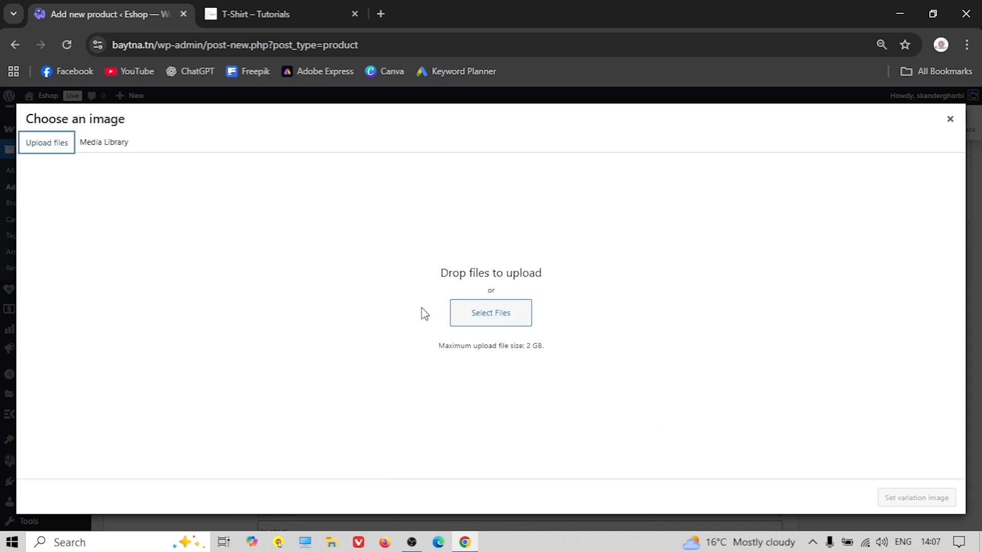
click(486, 320)
scroll(336, 239, down, 1)
scroll(337, 239, down, 10)
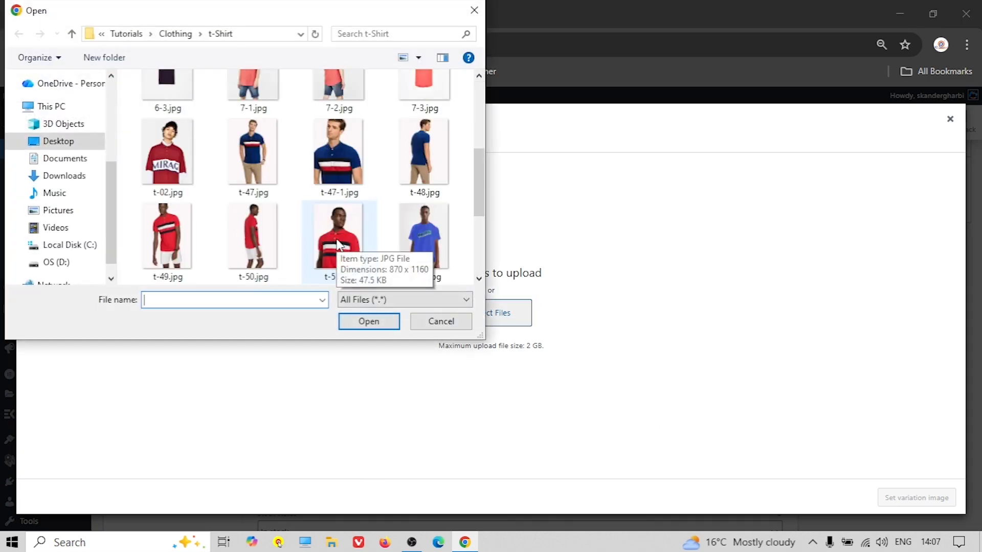
click(263, 246)
click(388, 321)
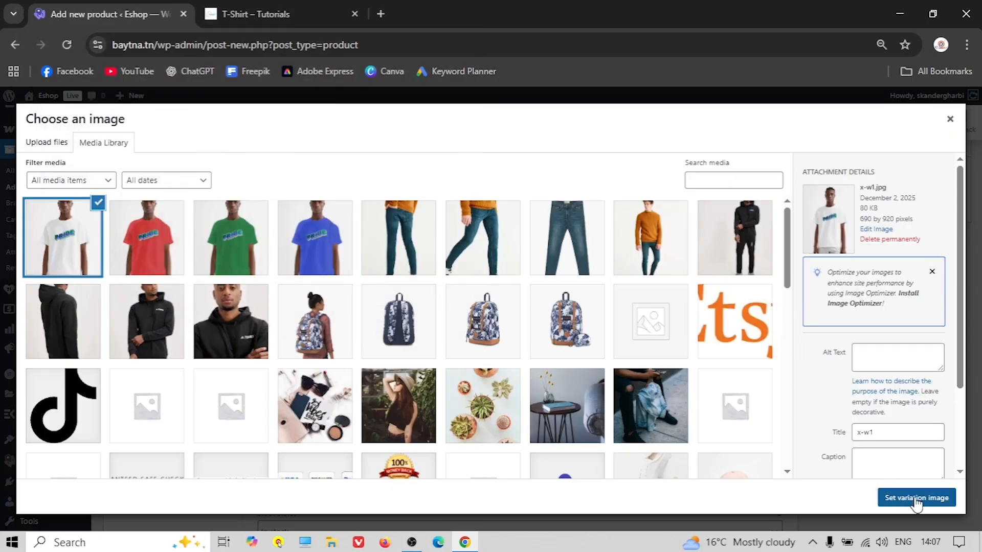
click(906, 500)
Enter a regular price of 20 for the White Large variation
scroll(302, 255, down, 2)
click(317, 420)
text(20)
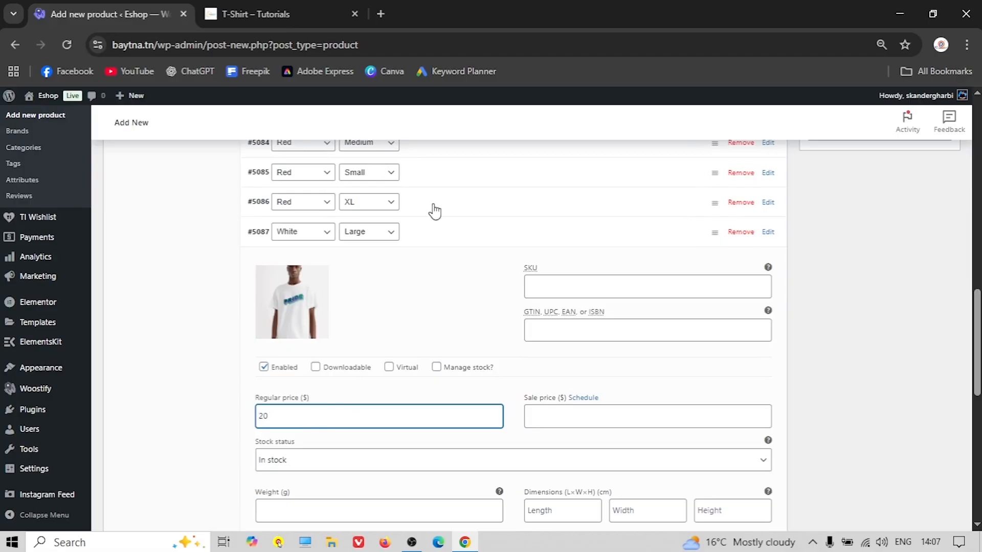
click(453, 227)
Give White Medium (#5088) the white T-shirt photo and a regular price of 15
click(428, 263)
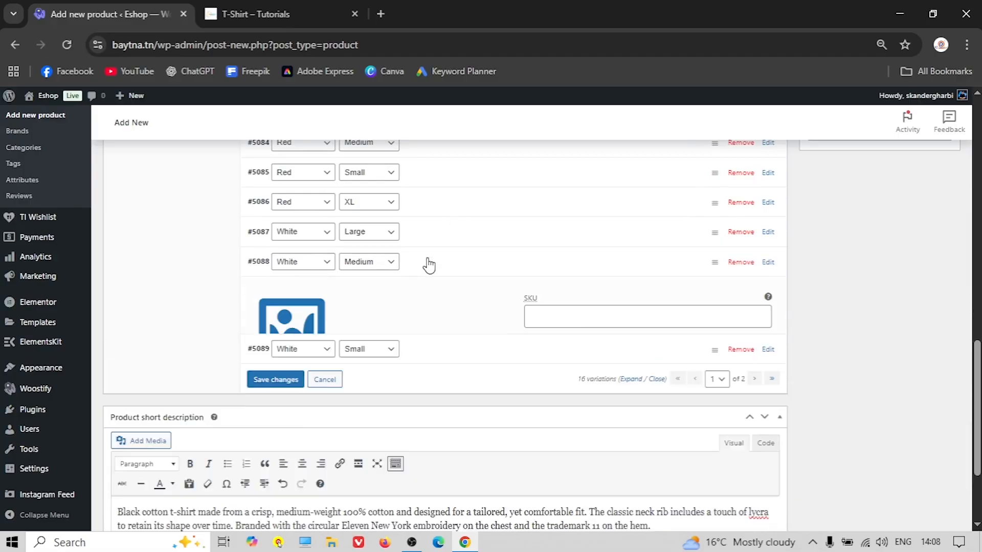
click(291, 352)
click(89, 244)
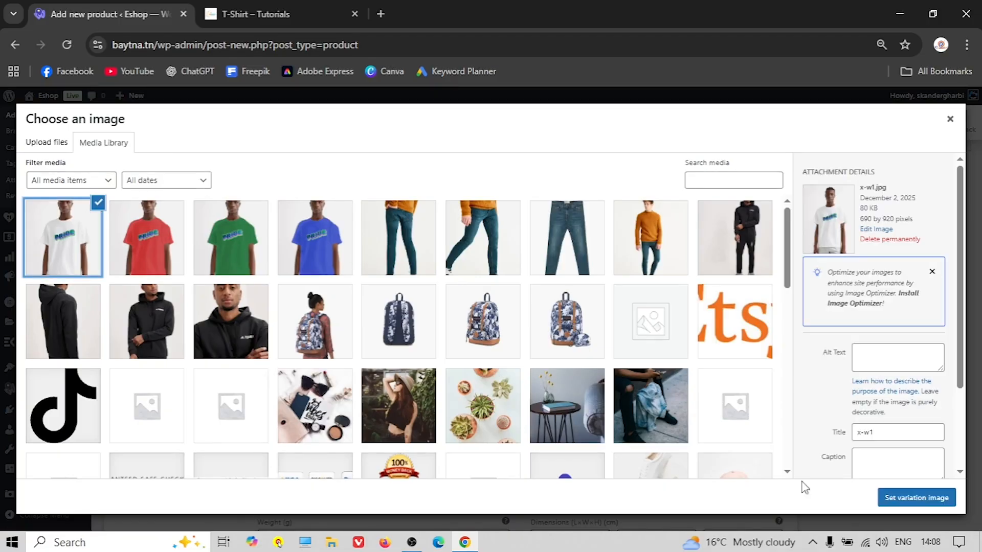
click(883, 495)
scroll(389, 377, down, 2)
click(343, 375)
text(15)
click(456, 190)
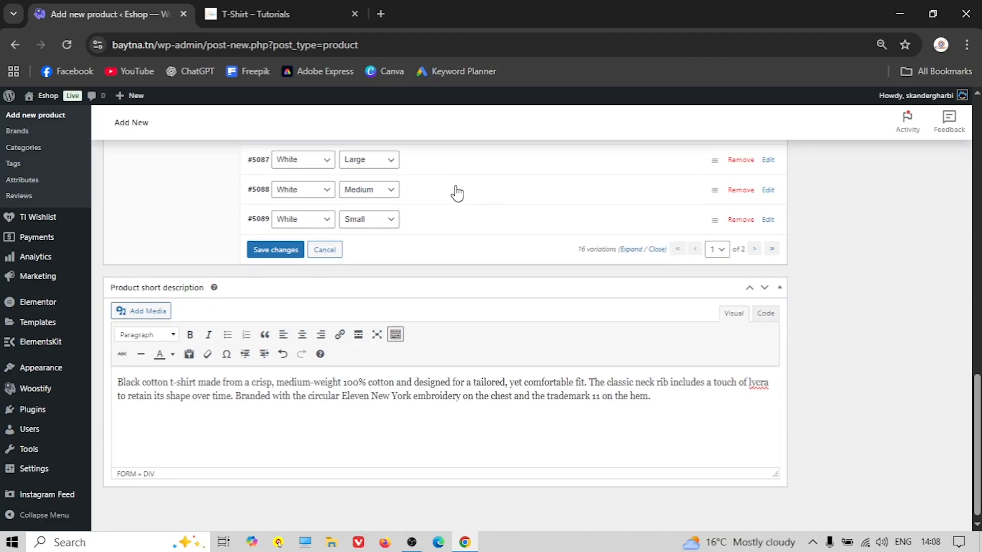
Give White Small (#5089) the white T-shirt photo and a regular price of 15
click(438, 223)
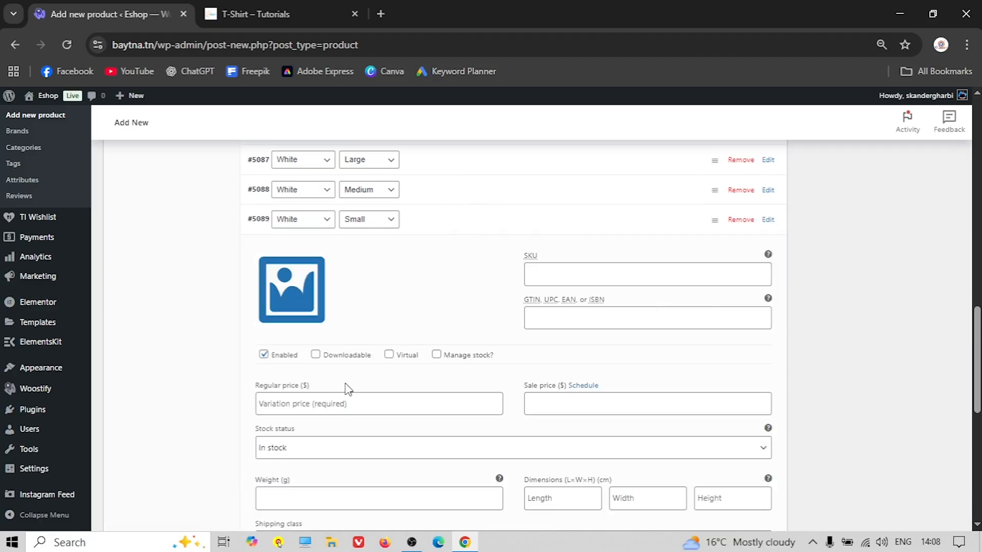
click(294, 307)
click(66, 245)
click(899, 504)
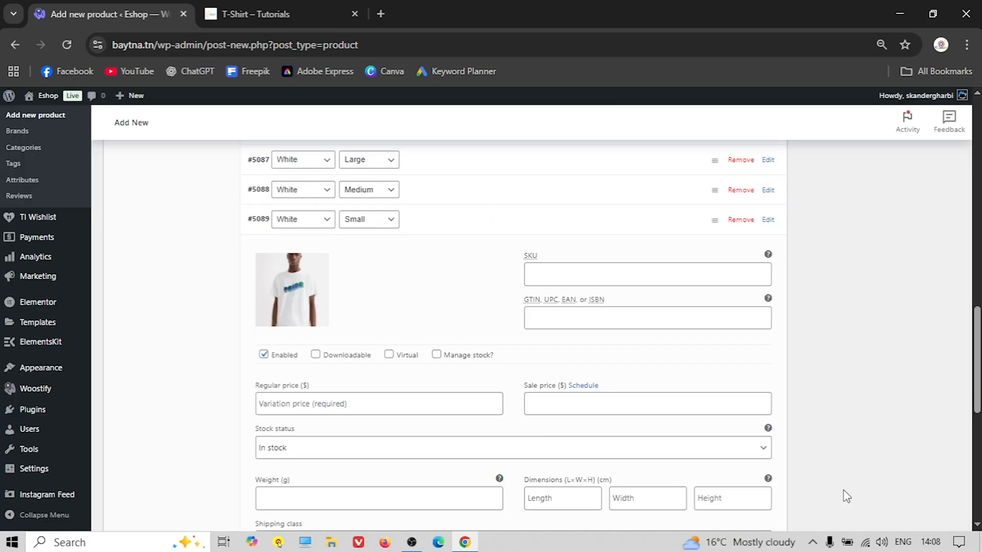
click(308, 412)
text(15)
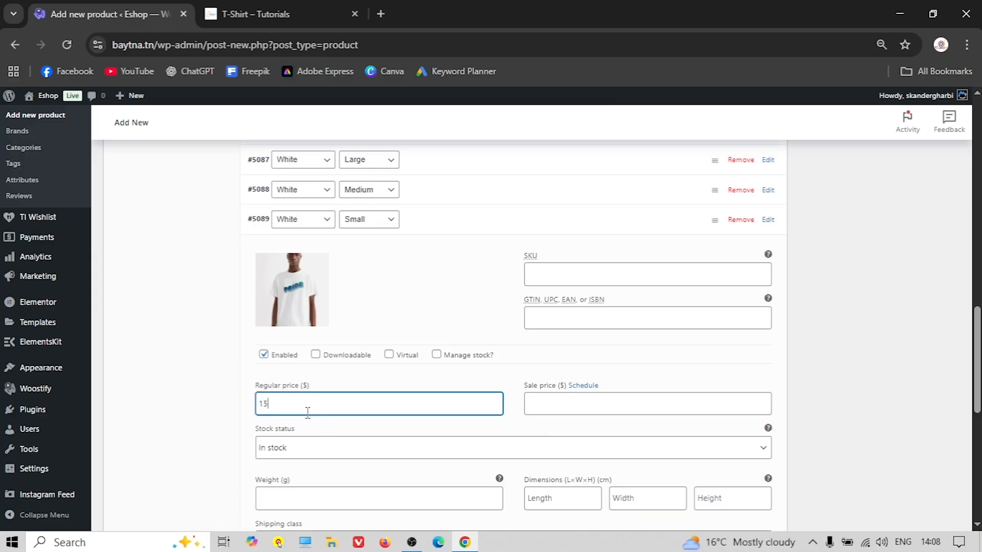
click(501, 225)
Save the variation changes and go to page 2 of the variations
click(275, 250)
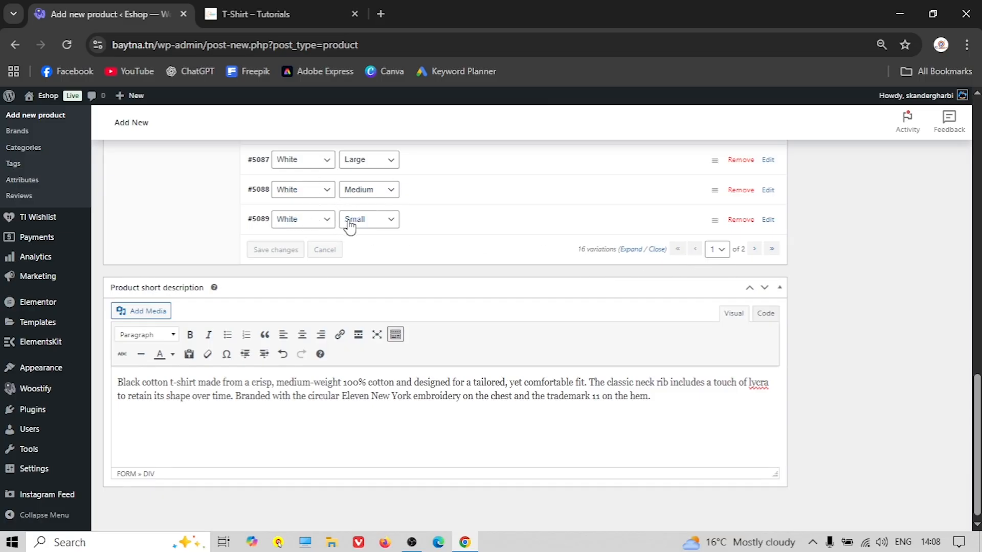
click(719, 250)
click(715, 285)
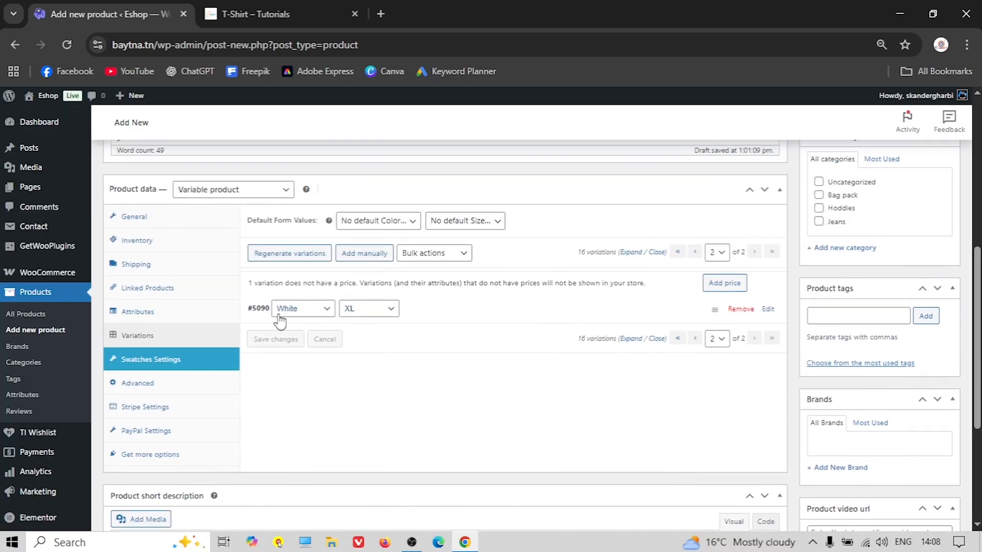
Give White XL (#5090) the white T-shirt photo and a regular price of 20, then save
scroll(581, 356, down, 3)
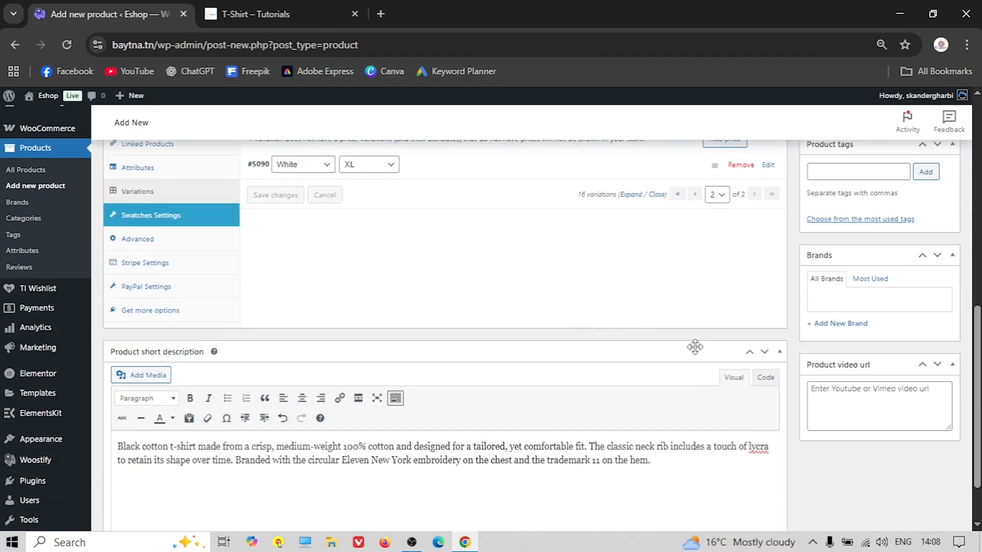
scroll(696, 293, up, 2)
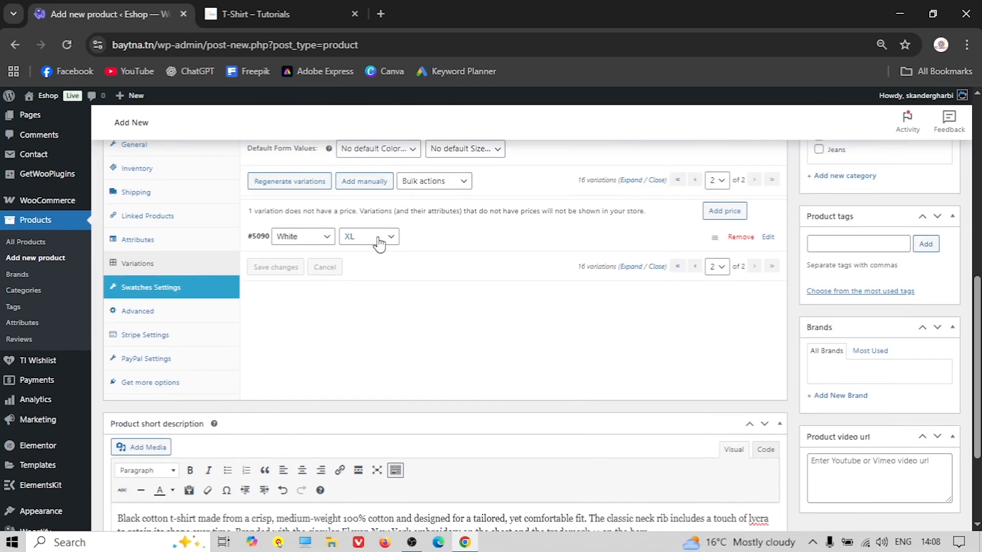
click(423, 239)
click(292, 304)
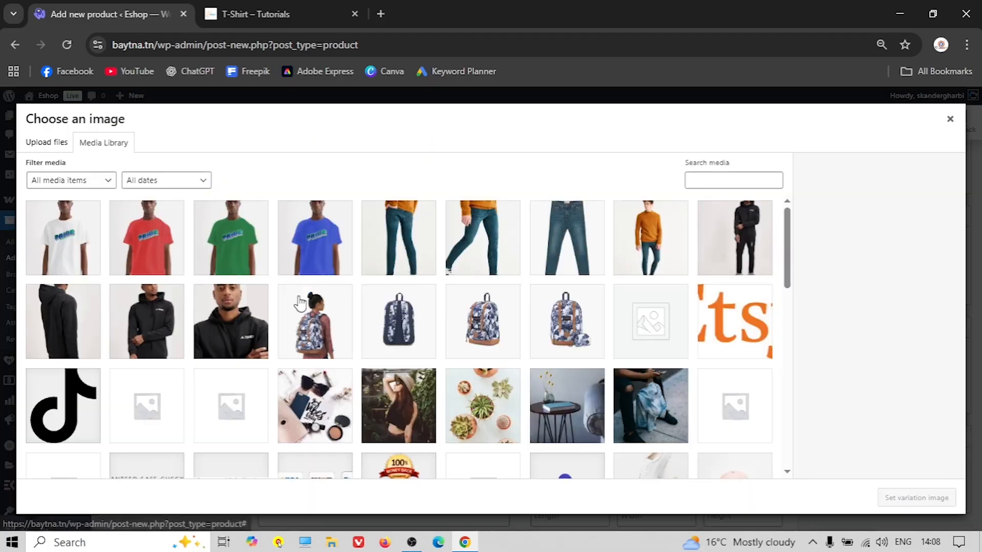
click(97, 248)
click(916, 498)
click(326, 420)
text(20)
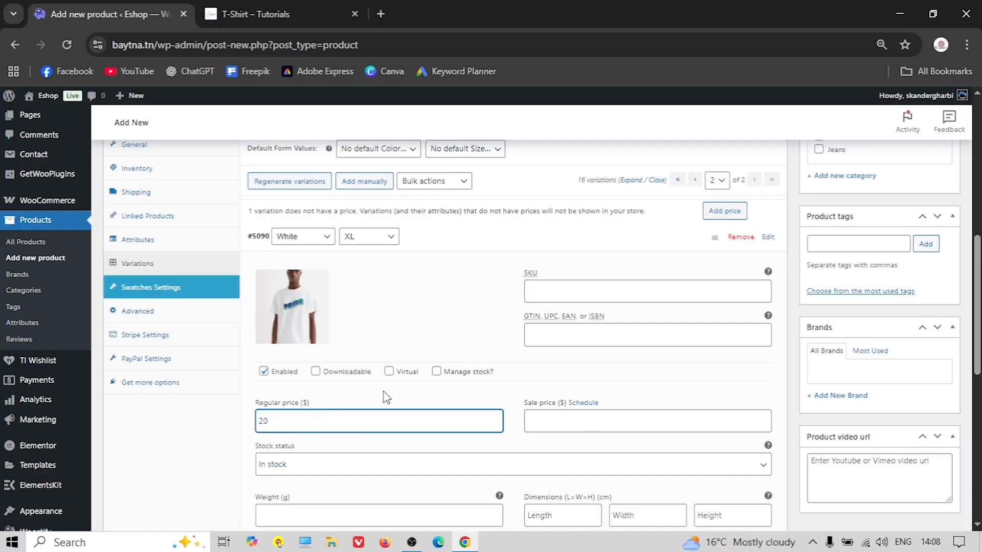
scroll(386, 398, down, 6)
click(257, 409)
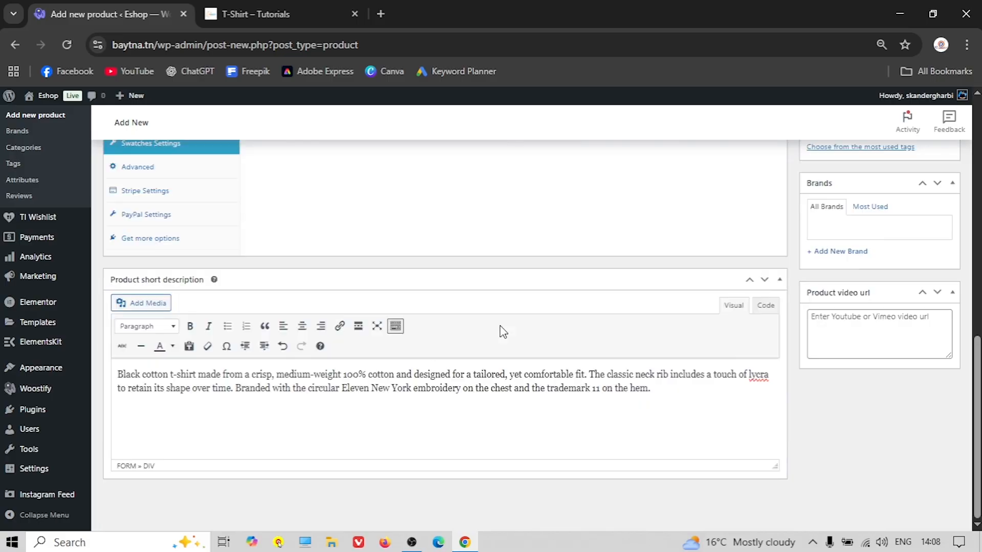
Set the white PRIDE T-shirt thumbnail as the main product image
scroll(504, 331, up, 10)
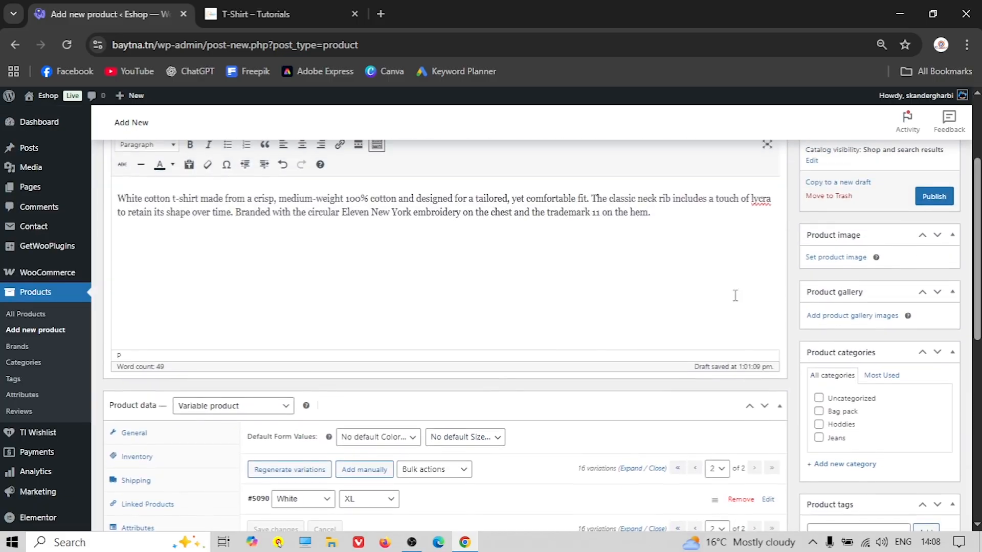
scroll(772, 314, up, 2)
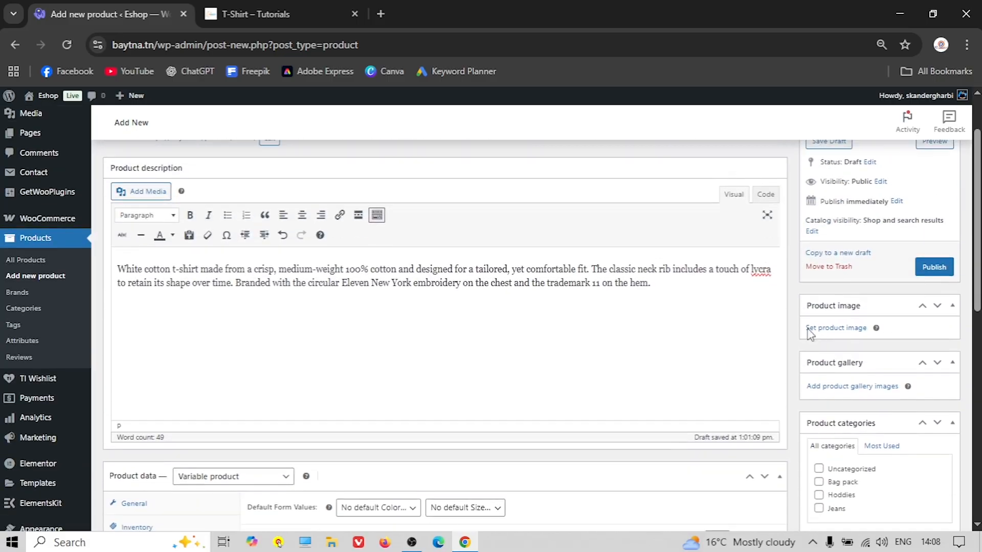
click(840, 329)
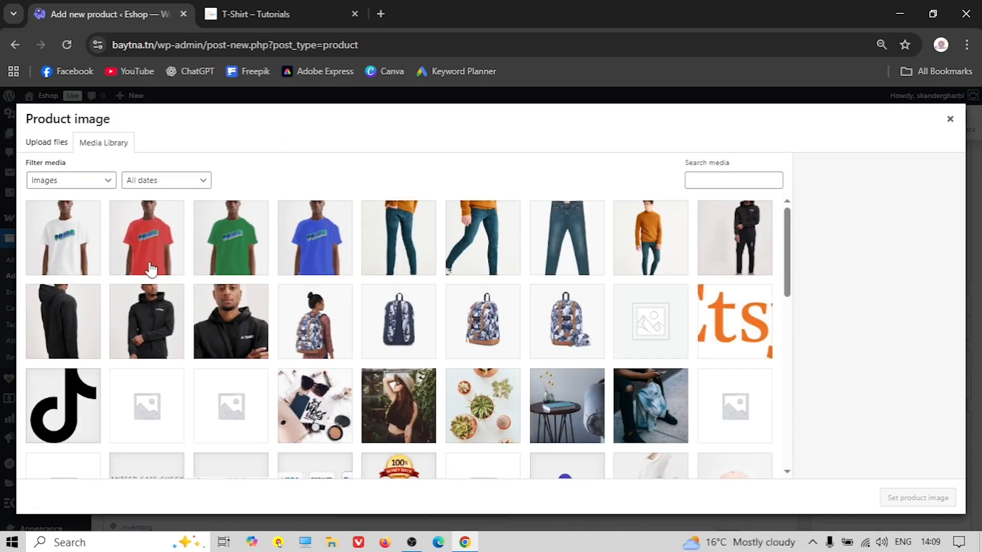
click(72, 256)
click(917, 498)
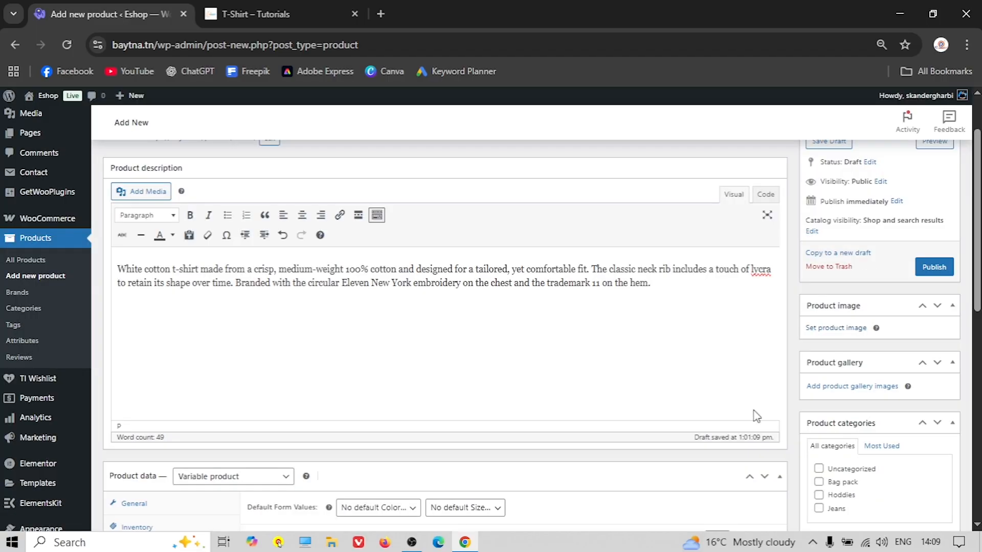
Upload x-b1.jpg through x-w2.jpg and add all eight photos to the product gallery
scroll(789, 351, down, 4)
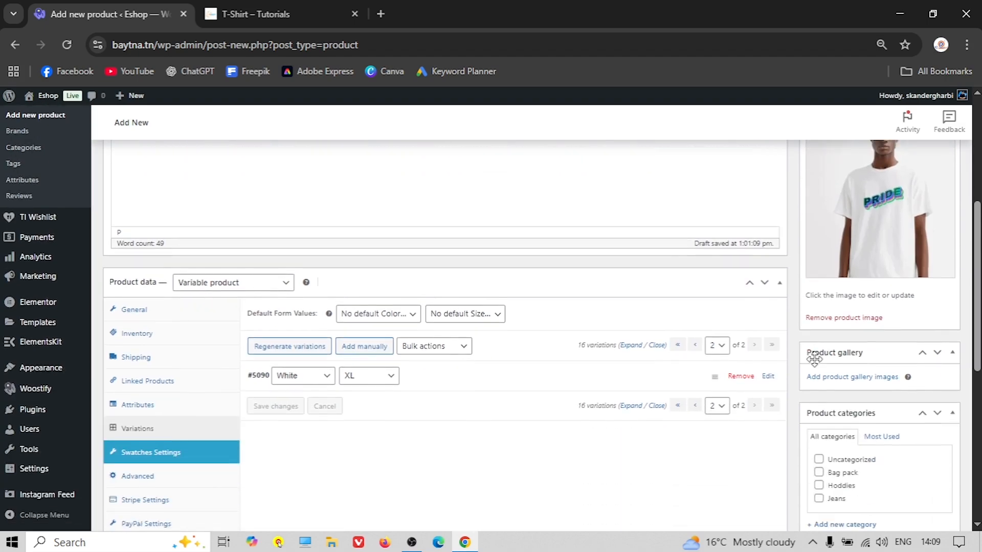
click(855, 364)
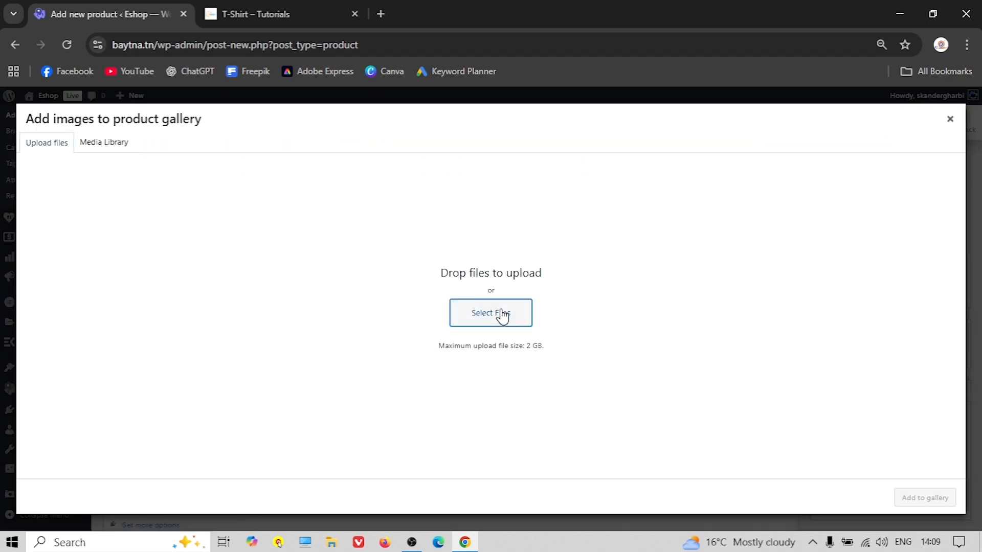
click(499, 314)
scroll(318, 209, down, 8)
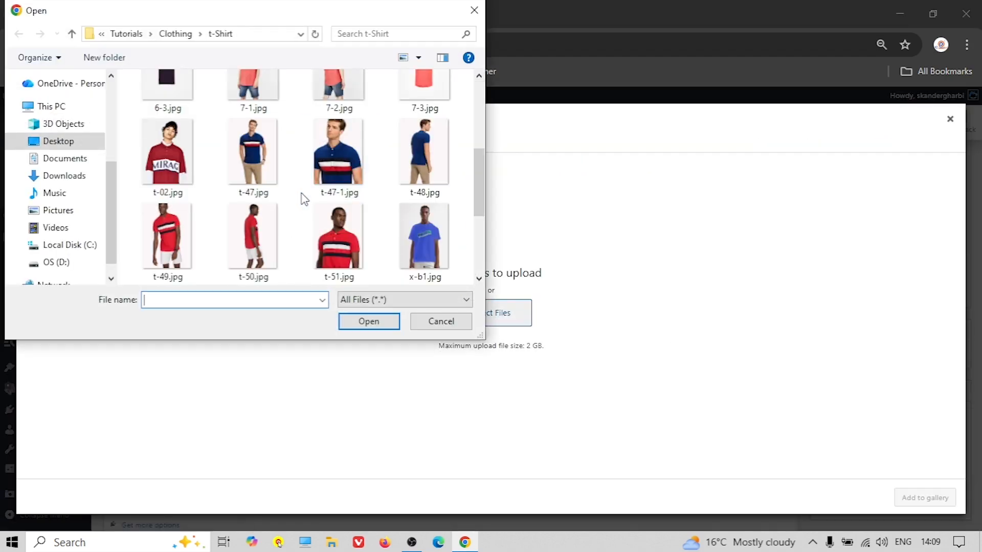
scroll(262, 199, up, 1)
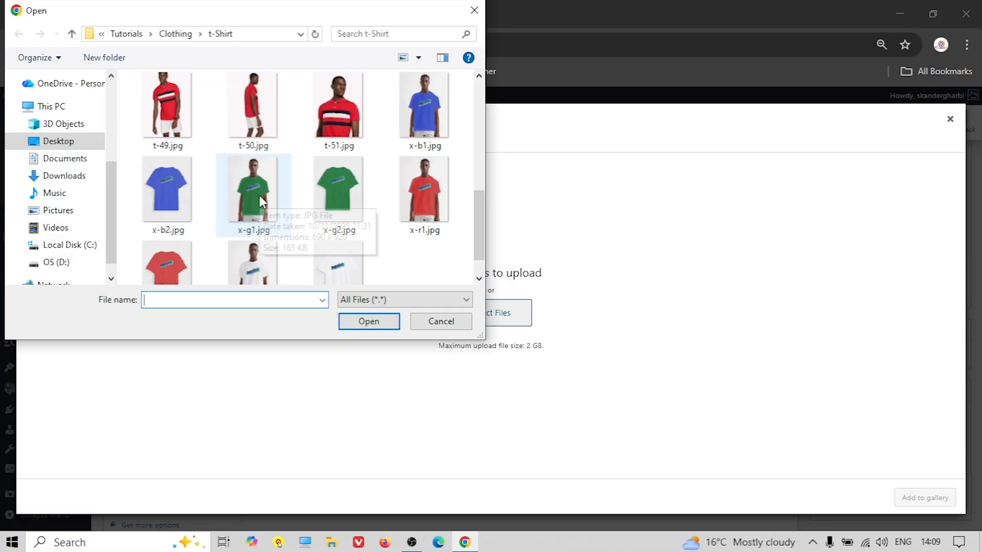
click(180, 203)
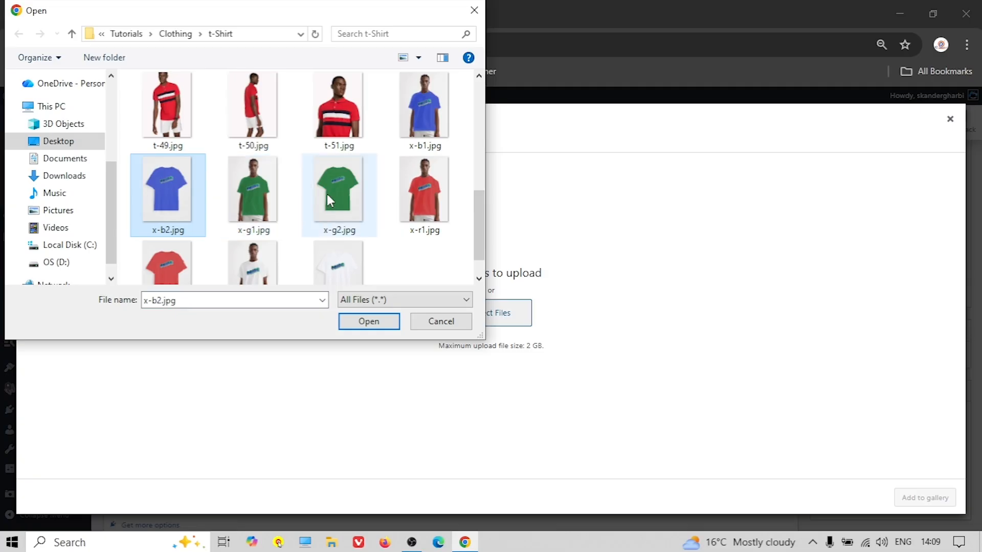
click(410, 118)
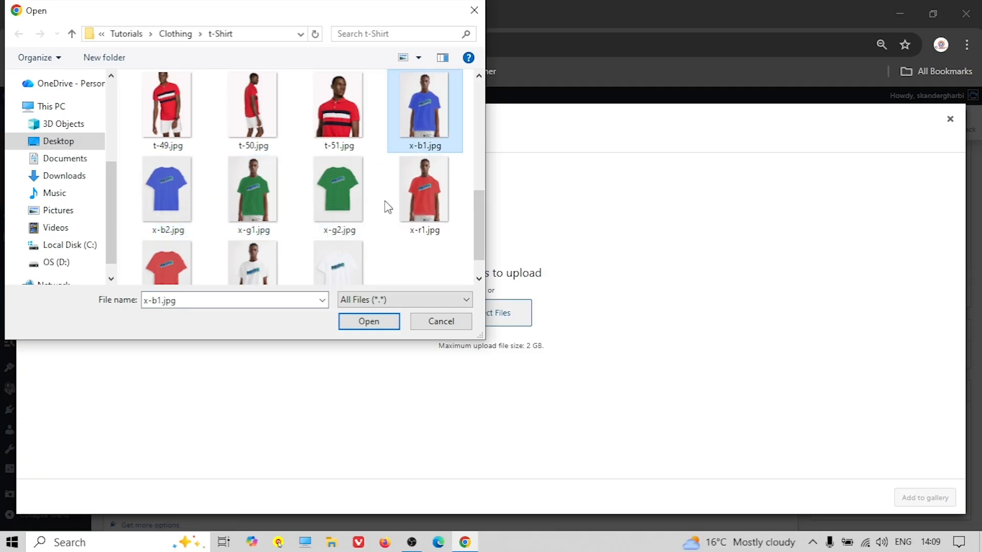
shift+click(343, 281)
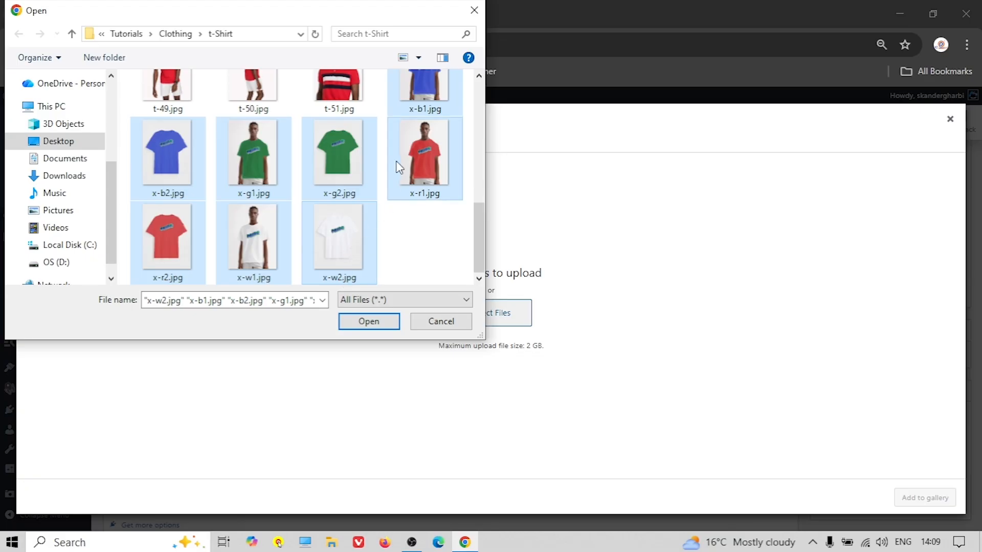
click(372, 323)
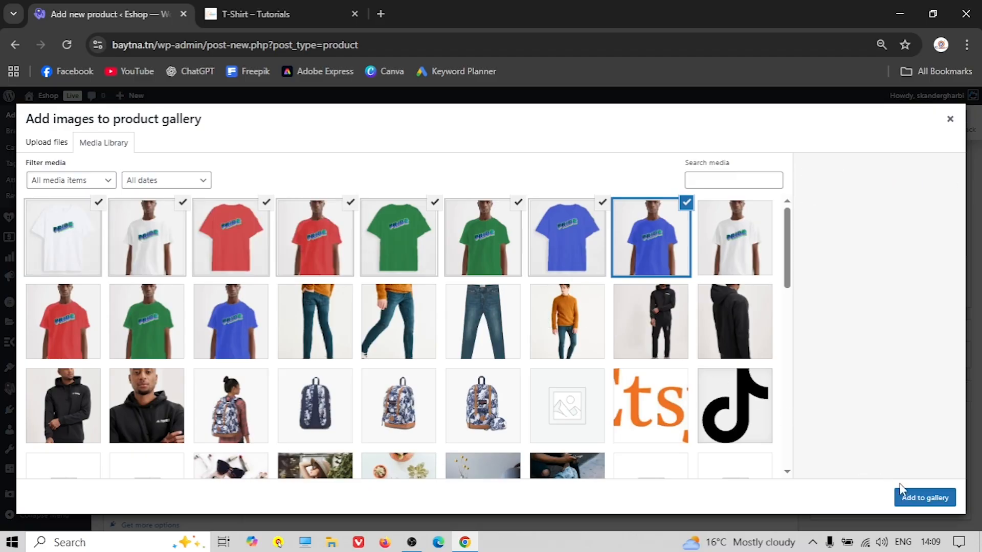
click(925, 498)
Open the Add new category form, then collapse it unfinished
scroll(632, 339, down, 4)
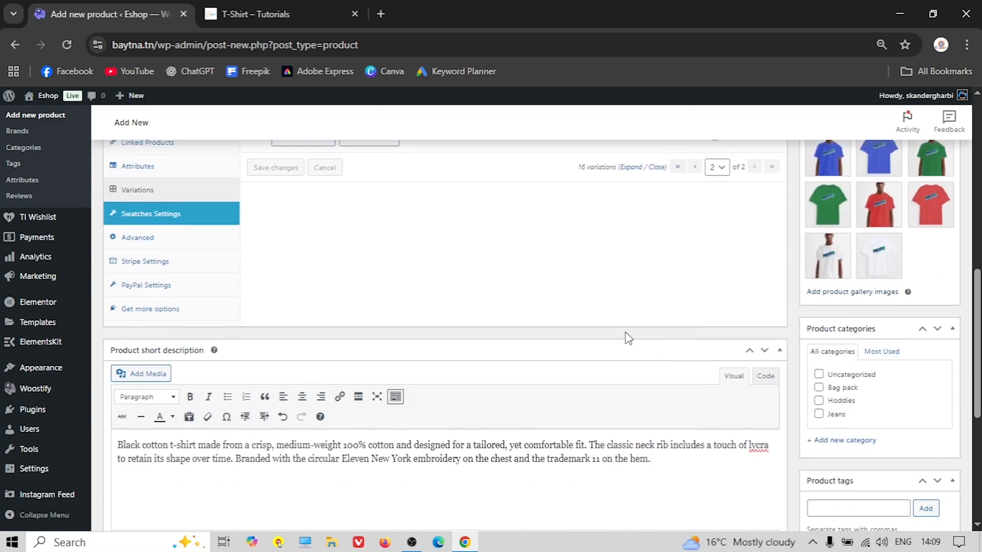
scroll(859, 399, down, 1)
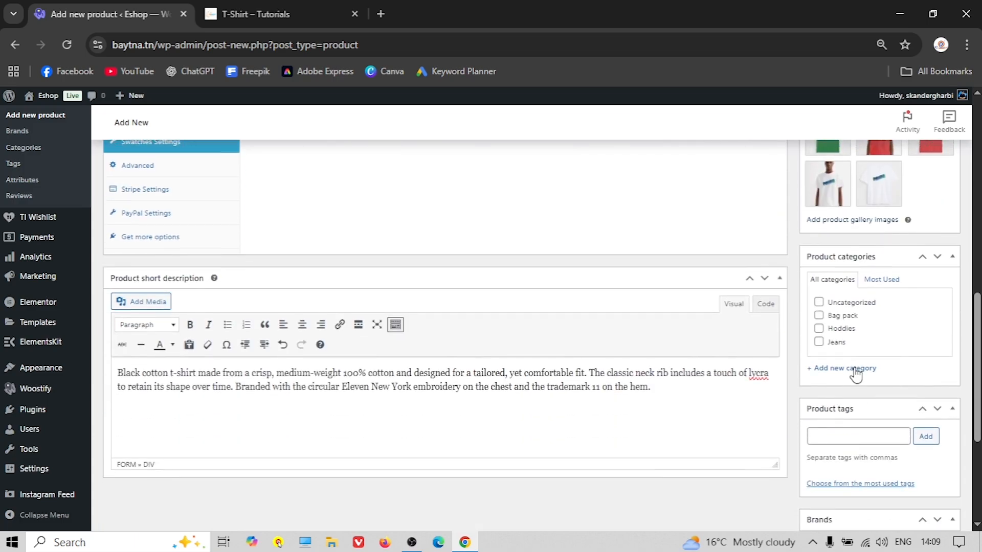
click(855, 370)
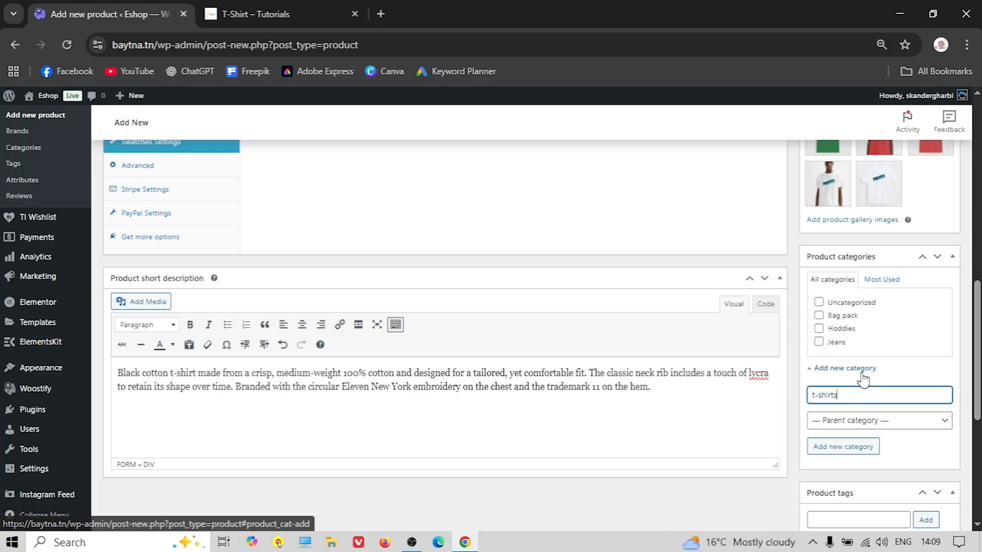
click(855, 370)
Publish the T-Shirt product
scroll(658, 325, up, 2)
scroll(528, 285, up, 5)
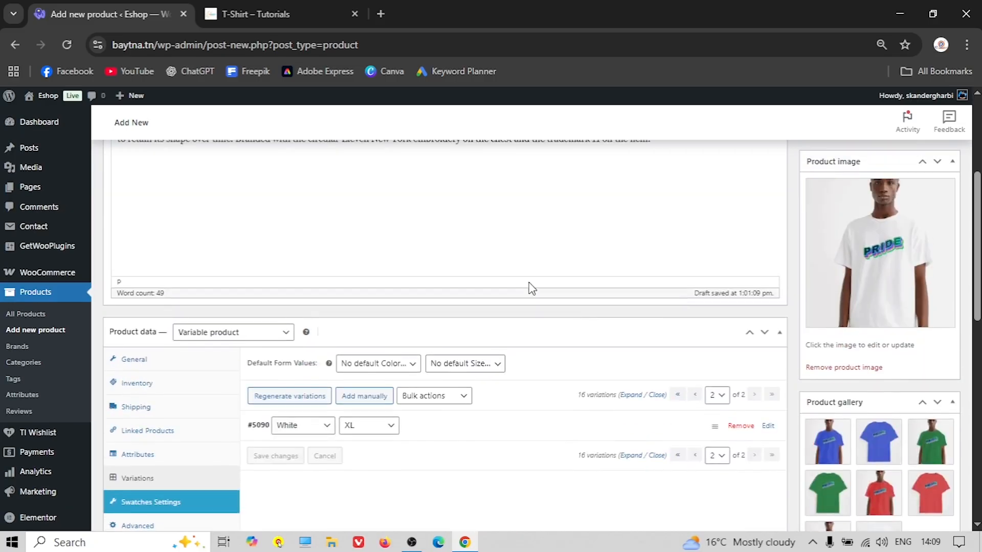
scroll(447, 265, down, 5)
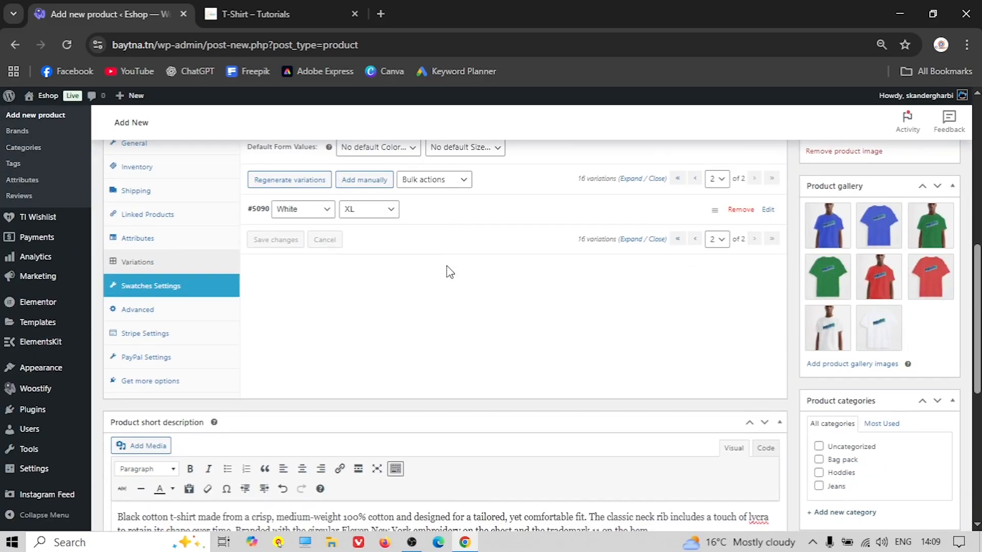
scroll(446, 265, up, 10)
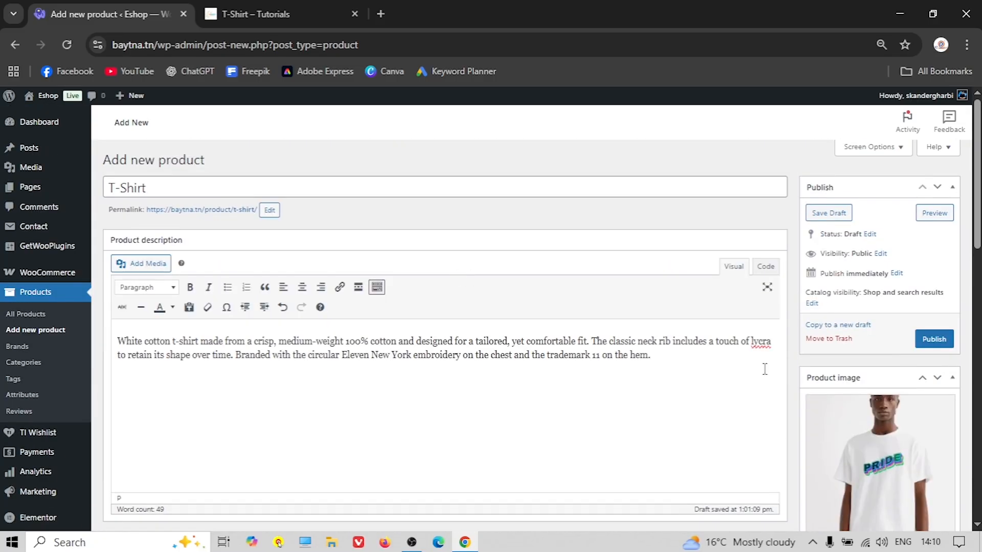
click(934, 339)
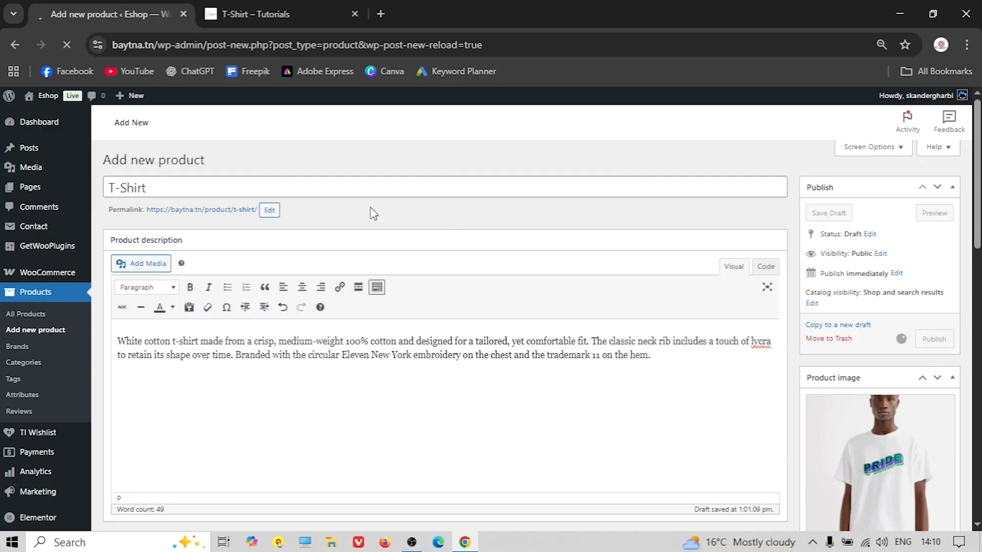
Open the published T-Shirt product page in a new browser tab
right_click(205, 191)
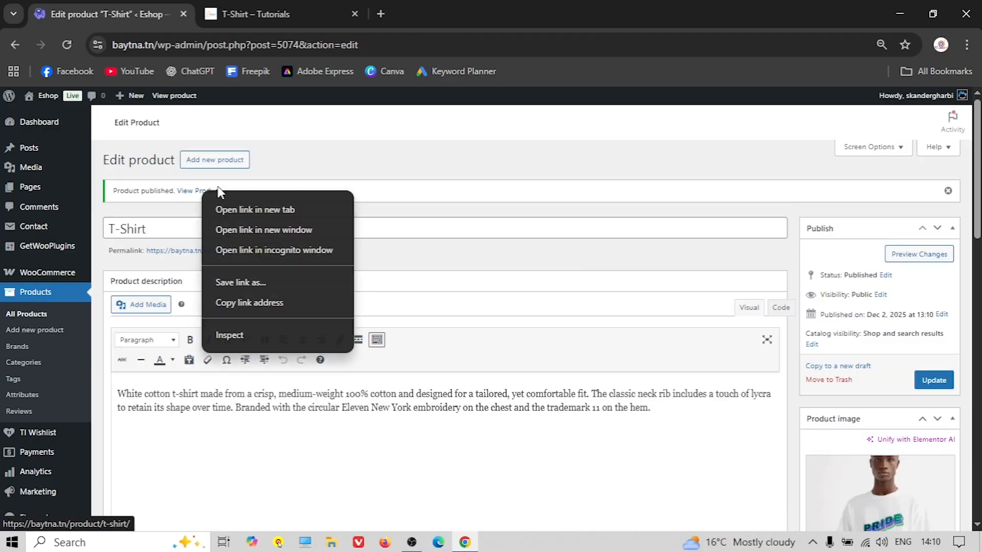
click(275, 209)
click(261, 14)
scroll(603, 324, down, 3)
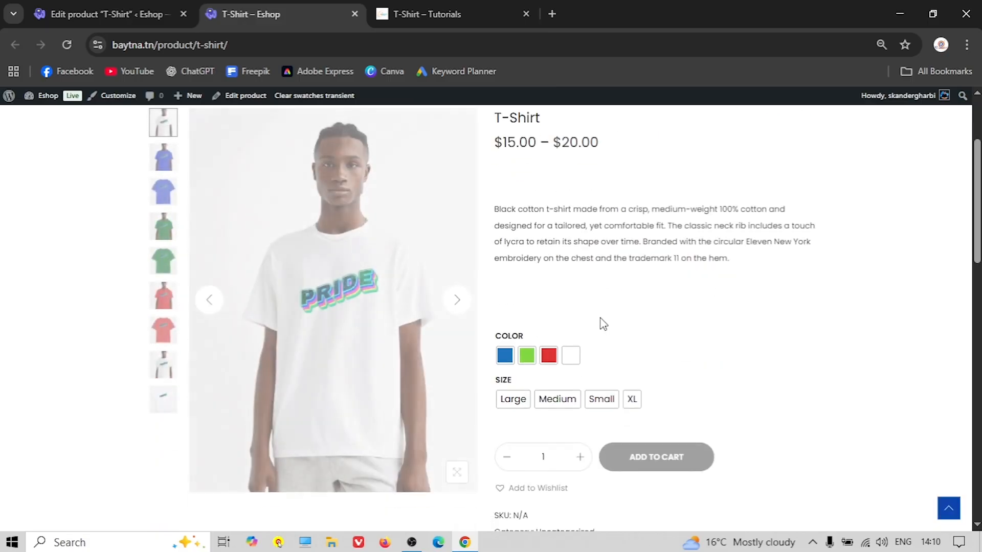
scroll(603, 325, up, 3)
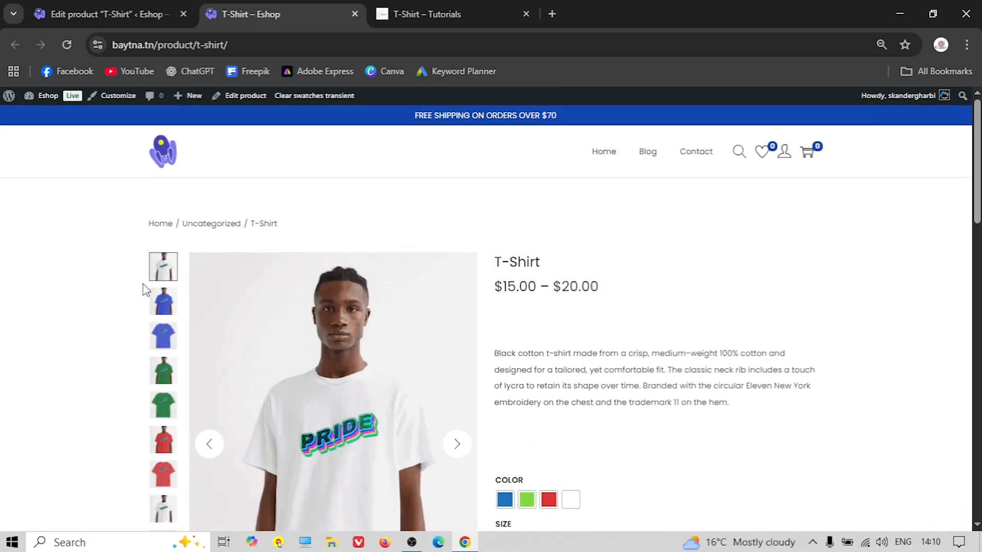
scroll(129, 292, down, 1)
scroll(119, 304, up, 1)
Browse the gallery images: blue model, blue shirt and green shirt
click(155, 309)
click(160, 339)
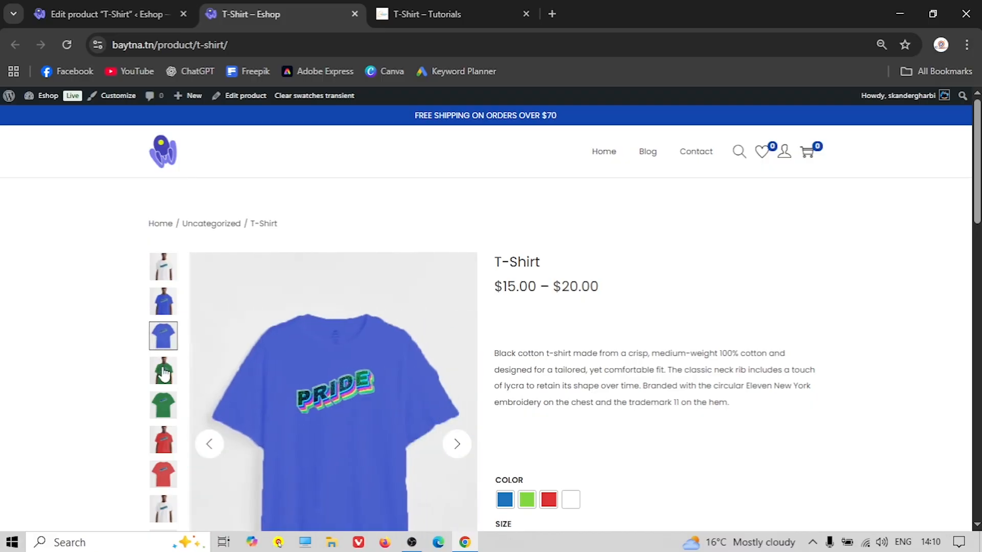
scroll(520, 341, down, 2)
click(166, 229)
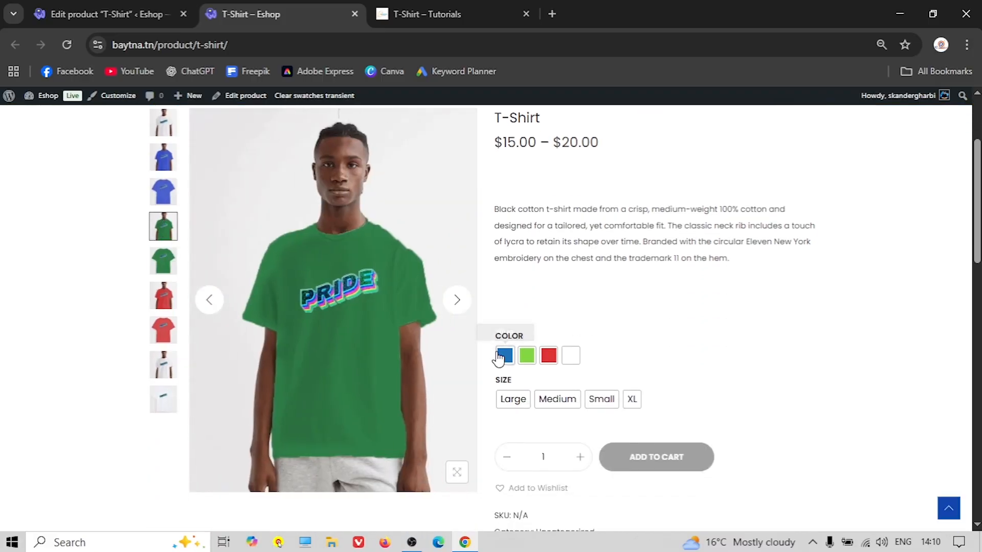
Cycle Blue, Green, Red, White colours and Large, Medium, Small, XL sizes to check photo and price
click(505, 356)
click(513, 399)
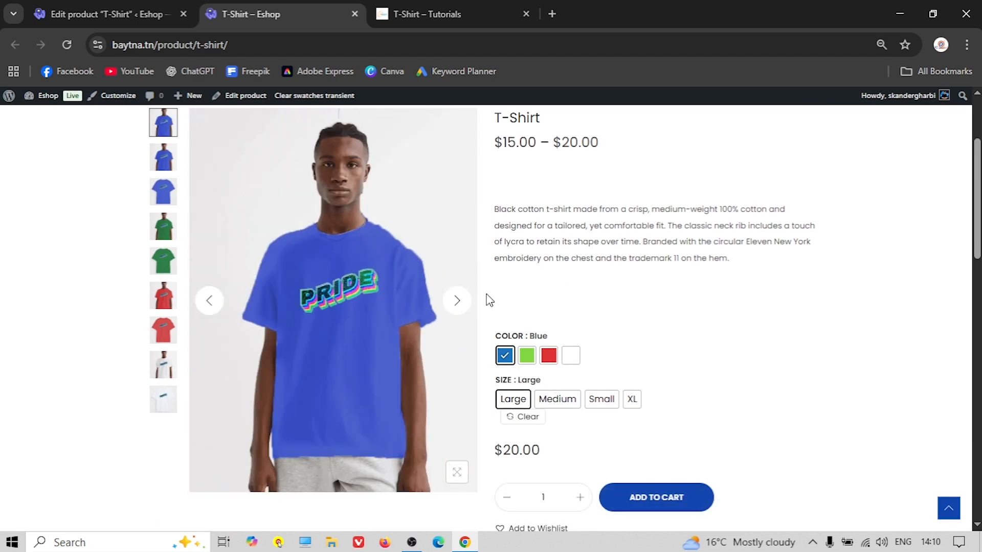
click(527, 357)
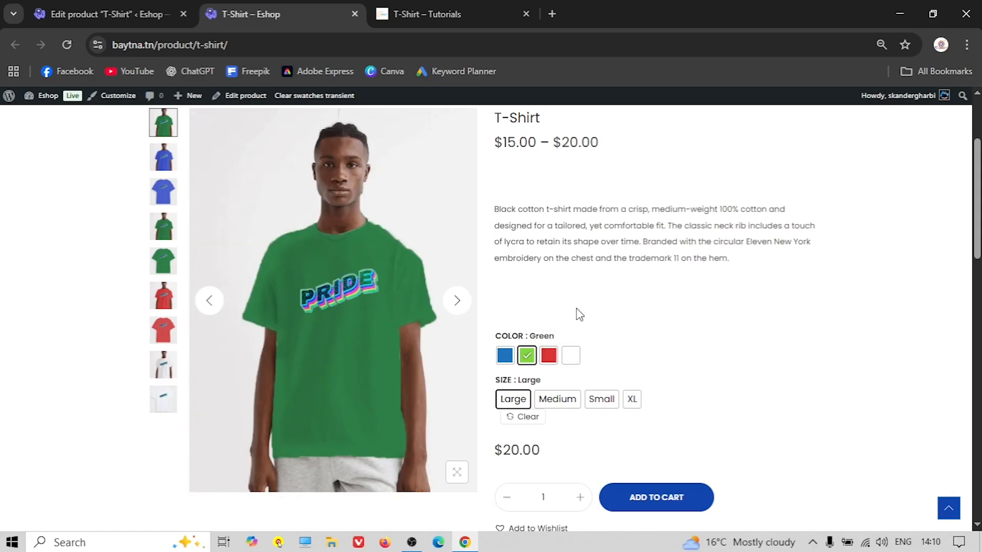
click(549, 356)
click(569, 357)
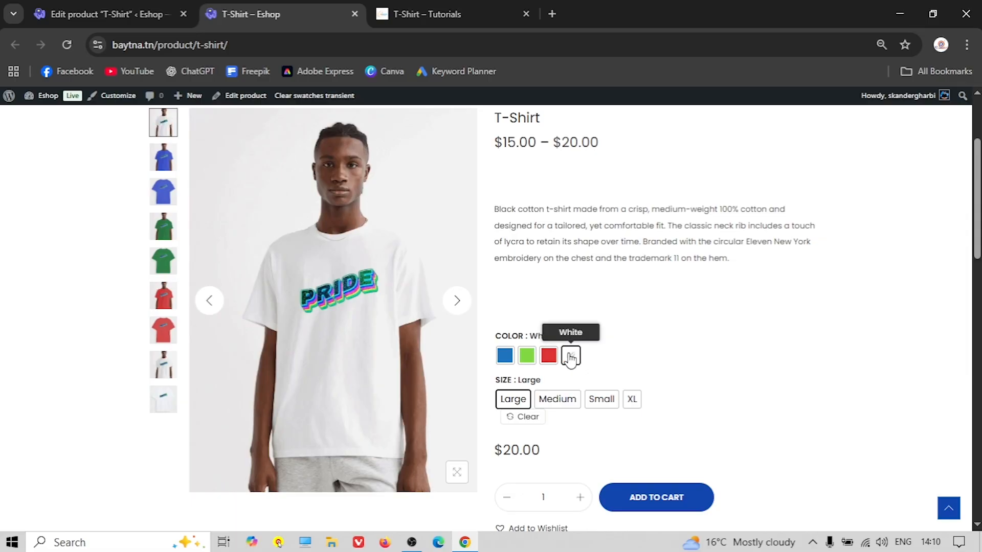
click(526, 357)
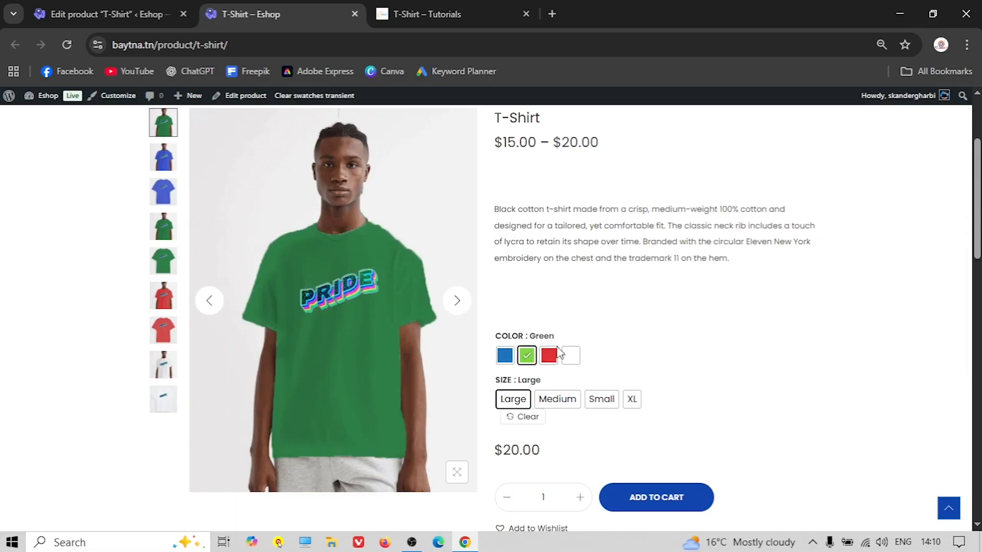
click(512, 403)
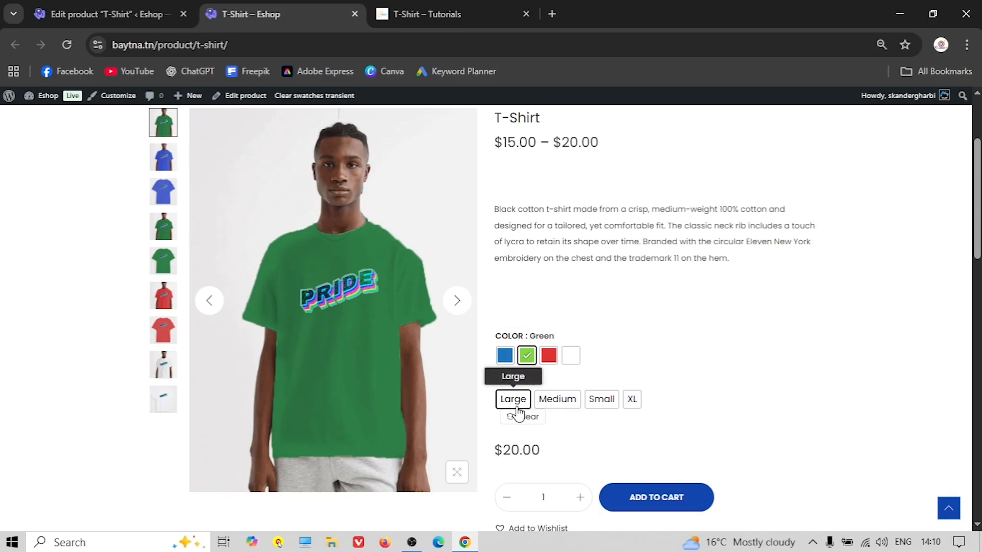
click(557, 404)
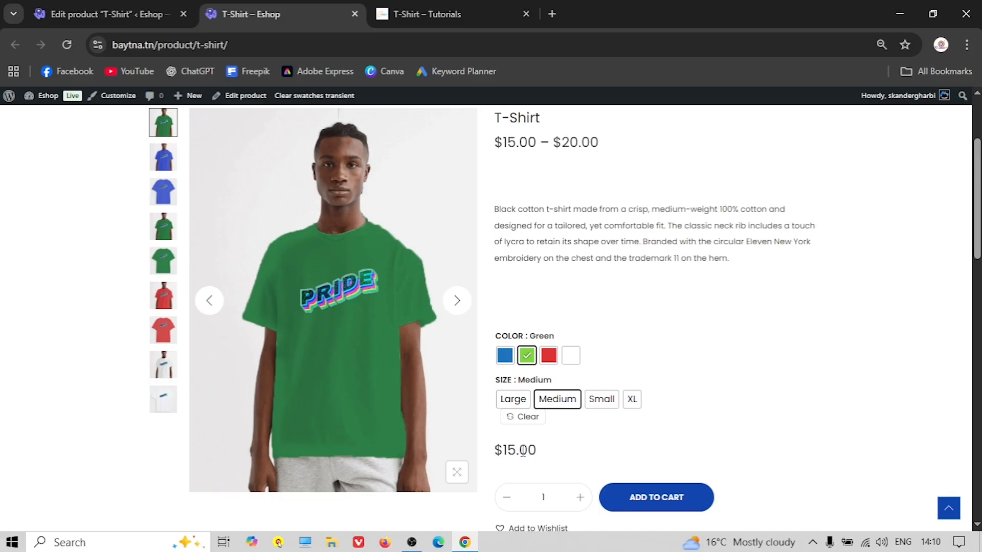
click(601, 401)
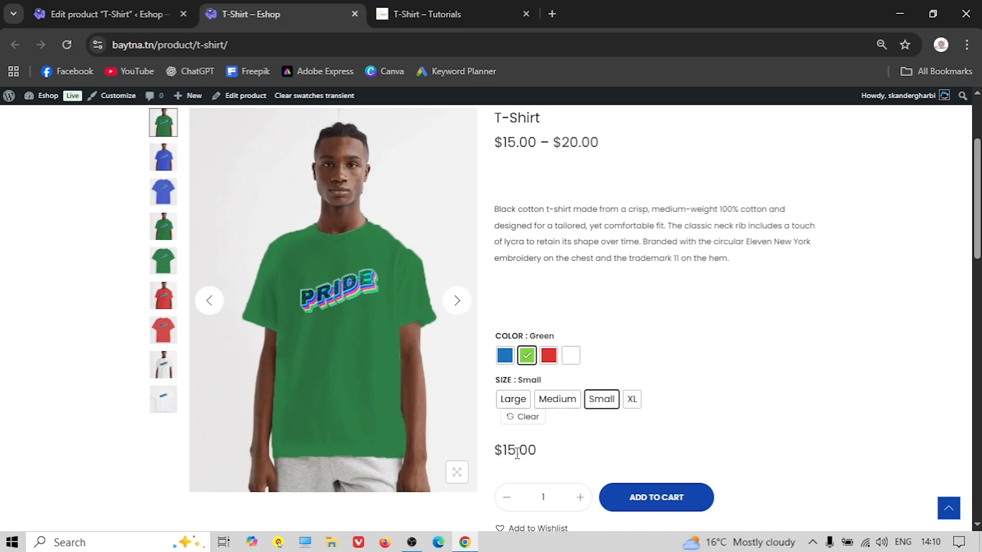
click(631, 403)
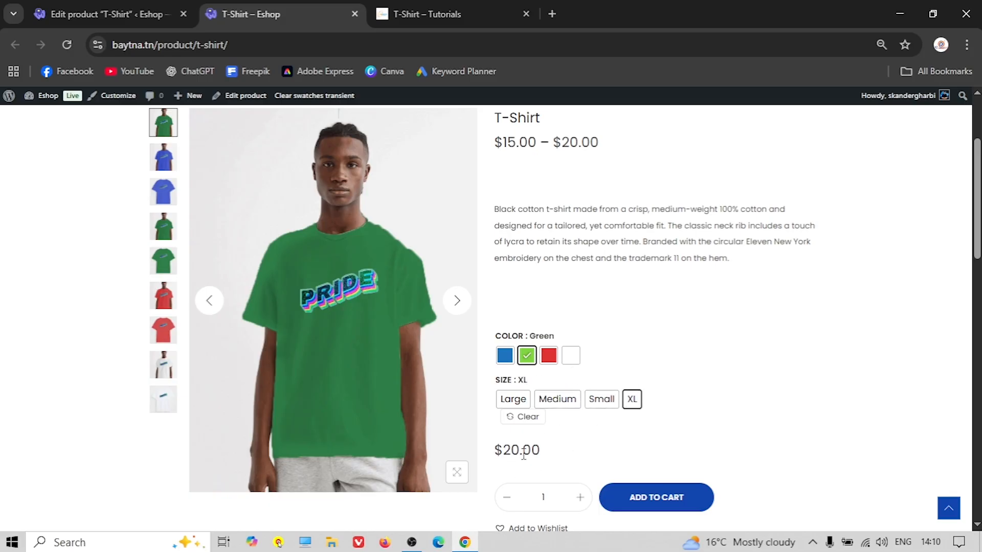
click(548, 358)
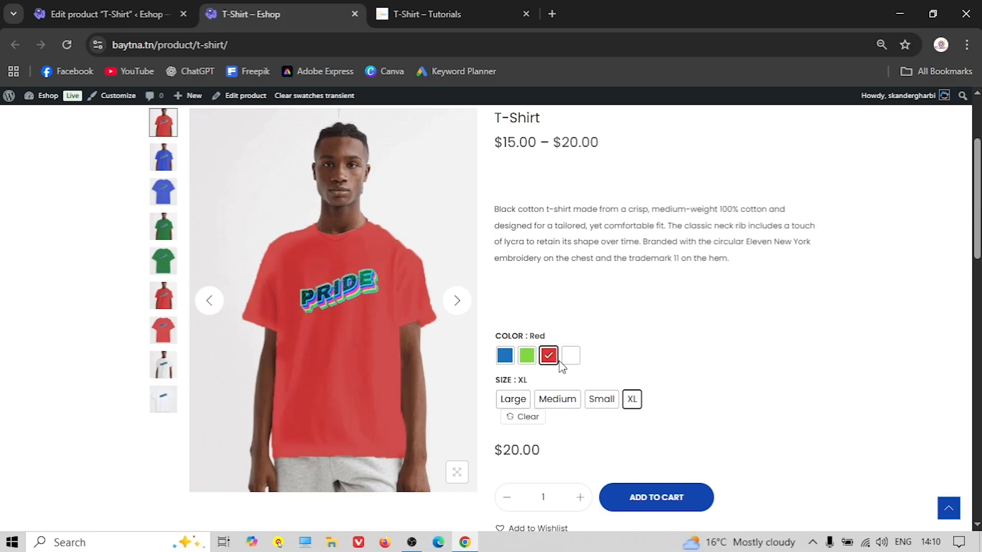
click(568, 358)
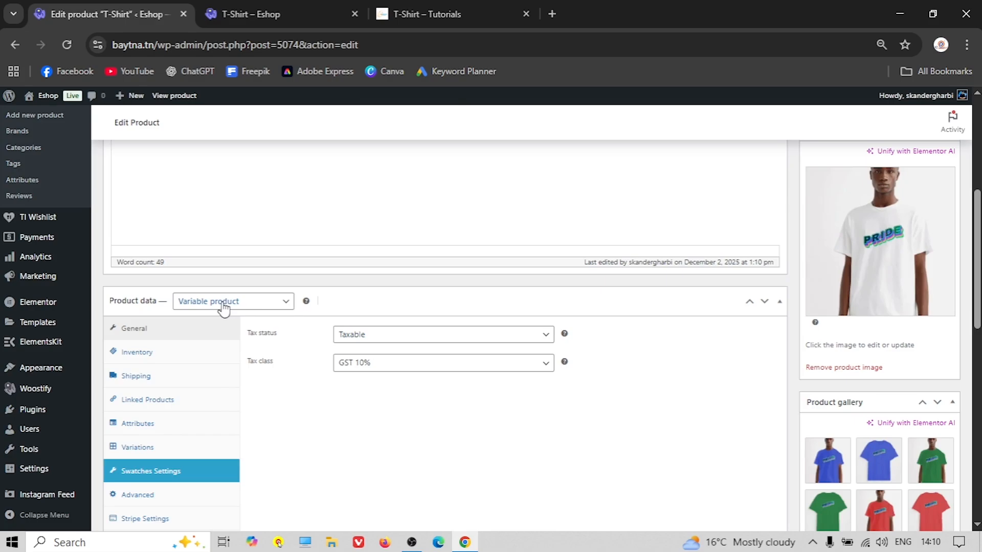
Check the product type setting and collapse the Product data panel in the editor
click(223, 306)
click(341, 302)
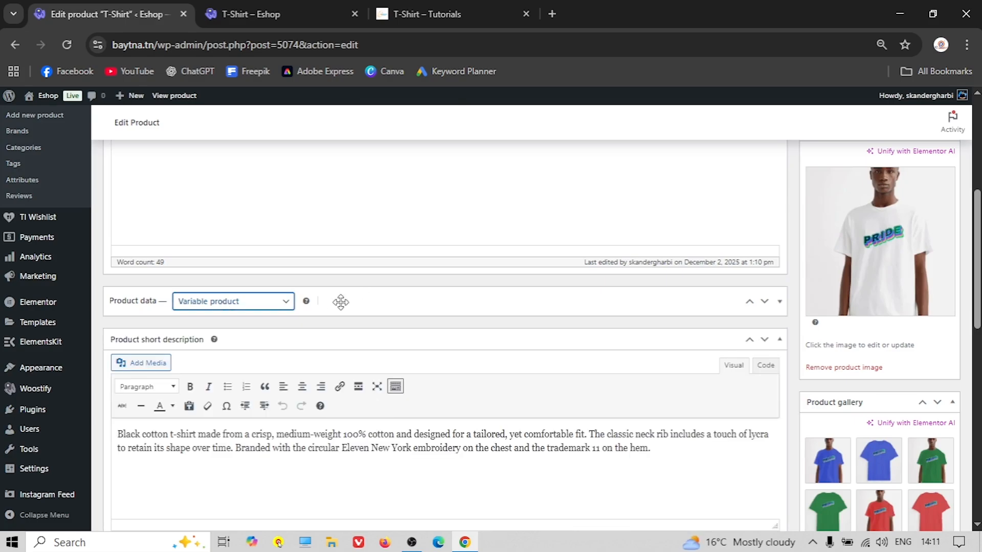
scroll(340, 307, up, 10)
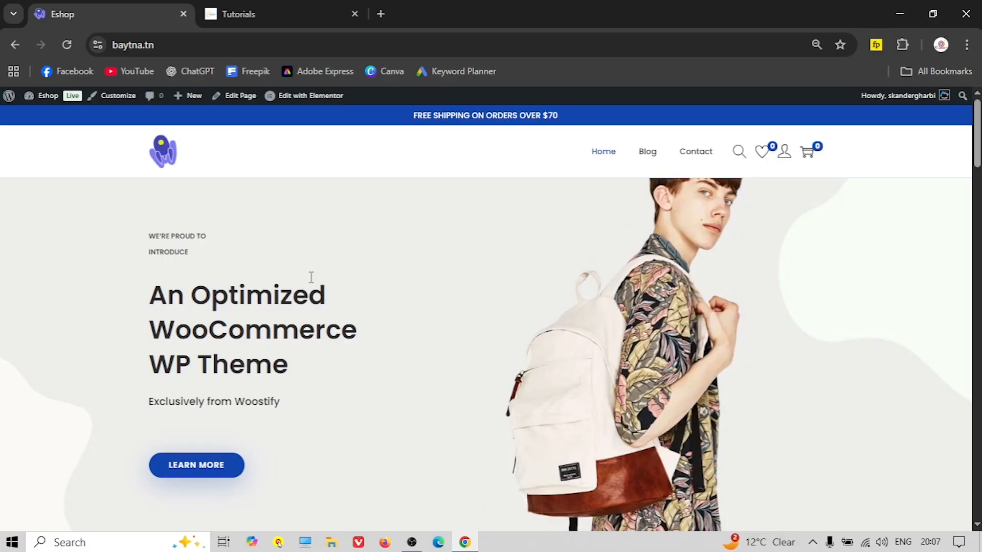
Scroll through the reference Tutorials site to study its Shop By Categories section
scroll(308, 276, down, 5)
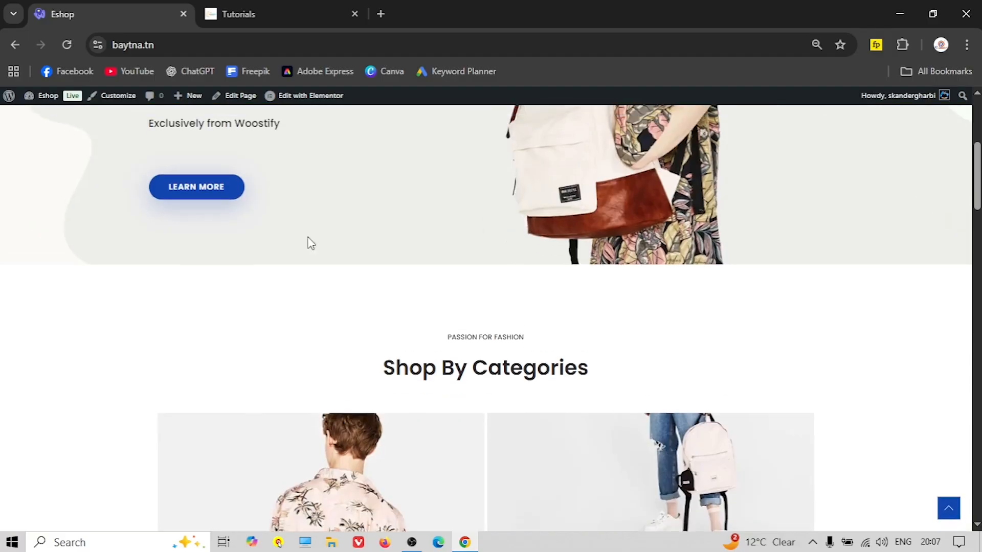
click(272, 11)
scroll(314, 264, down, 1)
scroll(164, 252, up, 1)
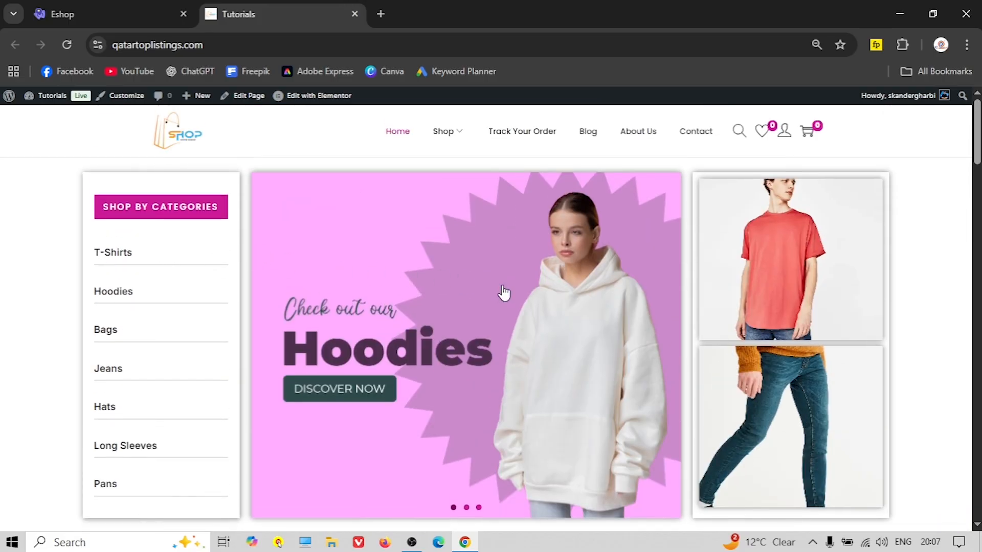
scroll(451, 306, down, 3)
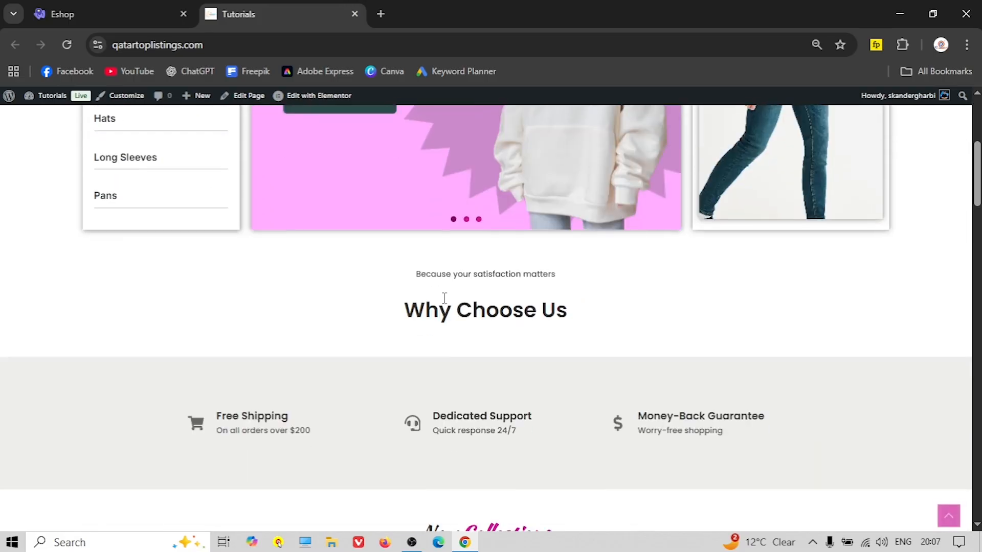
scroll(451, 305, down, 3)
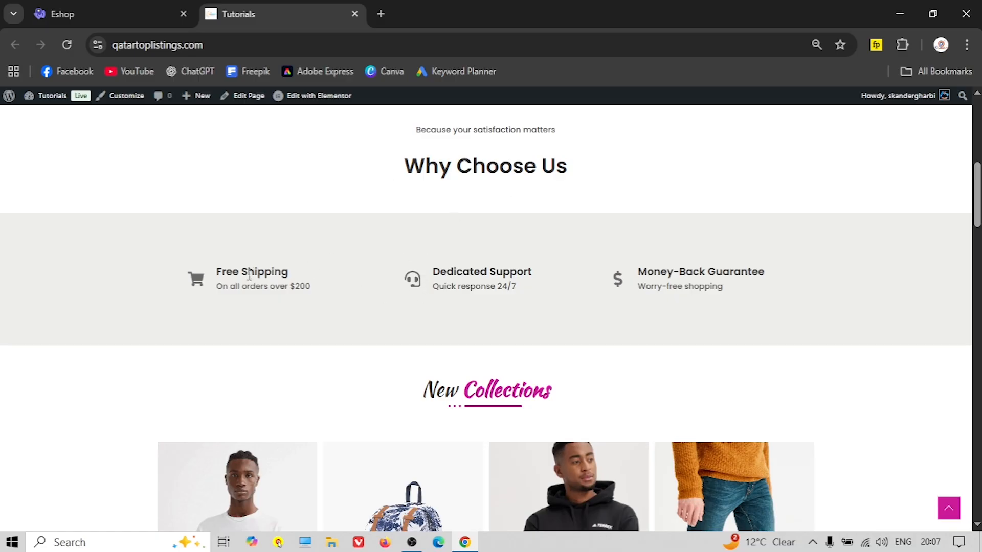
scroll(500, 283, down, 3)
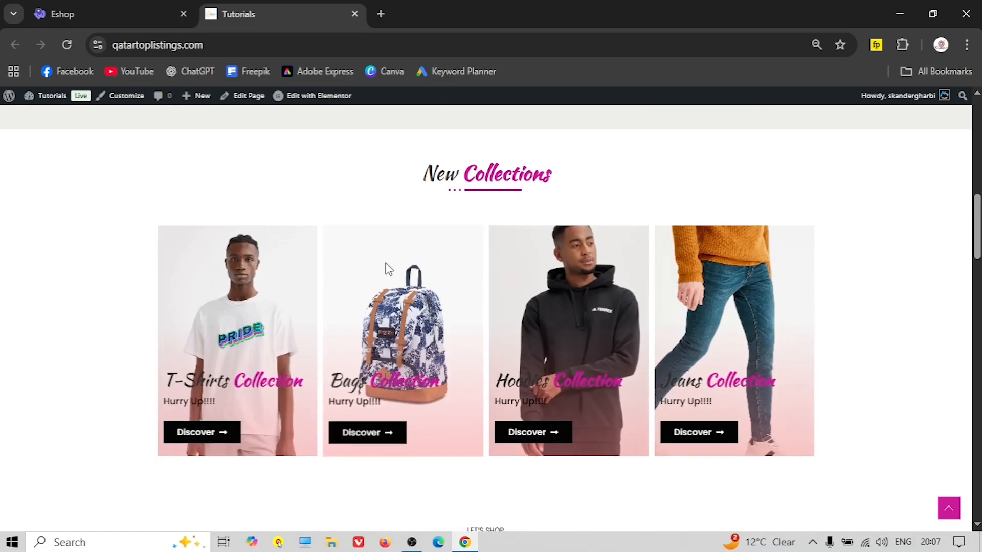
scroll(519, 317, down, 4)
scroll(442, 307, down, 3)
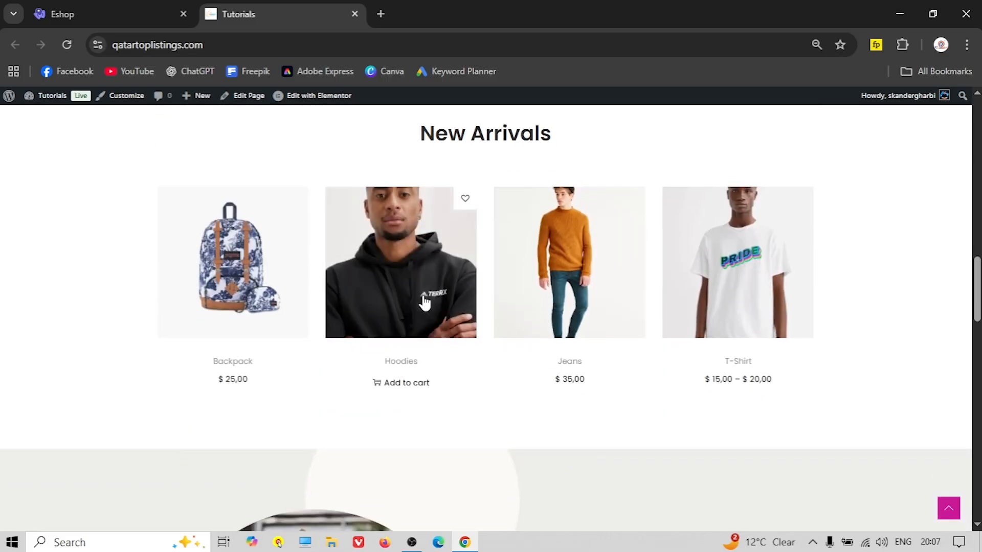
scroll(467, 331, down, 5)
scroll(464, 330, down, 8)
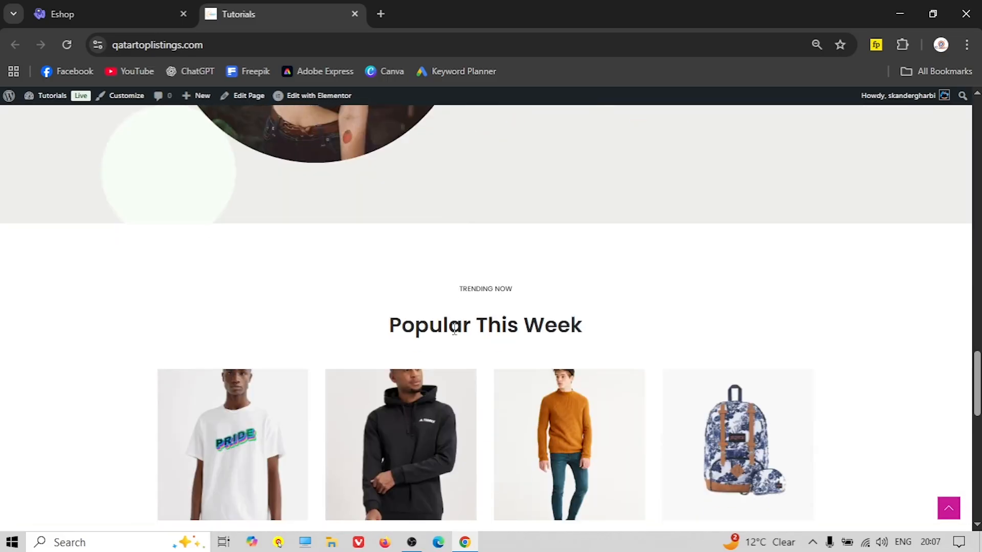
scroll(409, 358, down, 3)
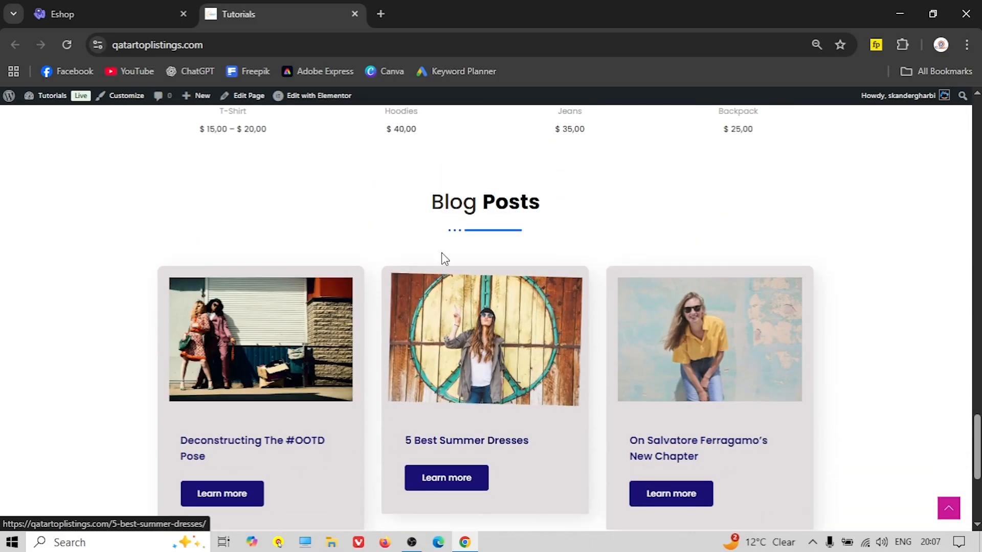
scroll(412, 390, down, 5)
scroll(416, 390, up, 10)
scroll(416, 390, up, 15)
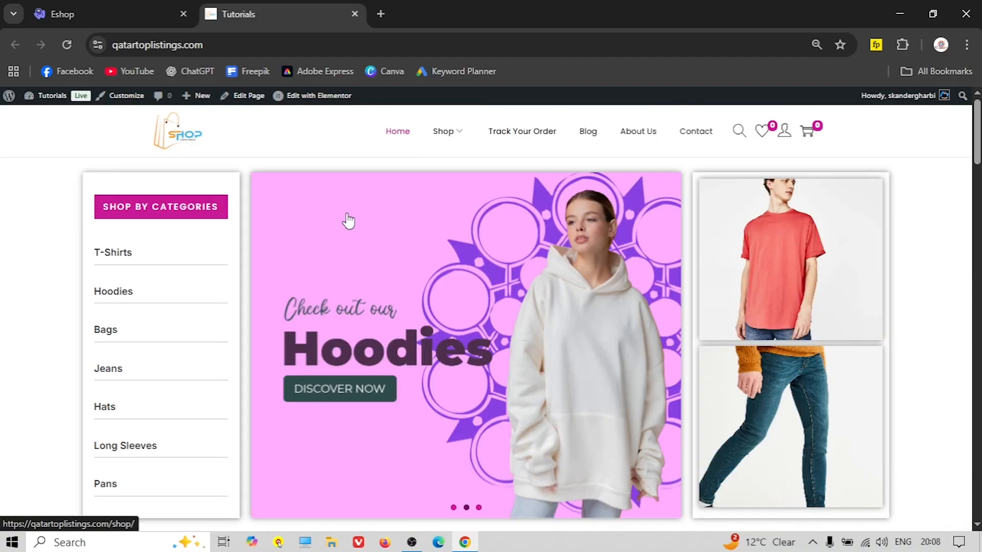
Review the Eshop front page, then go to its admin dashboard
click(97, 14)
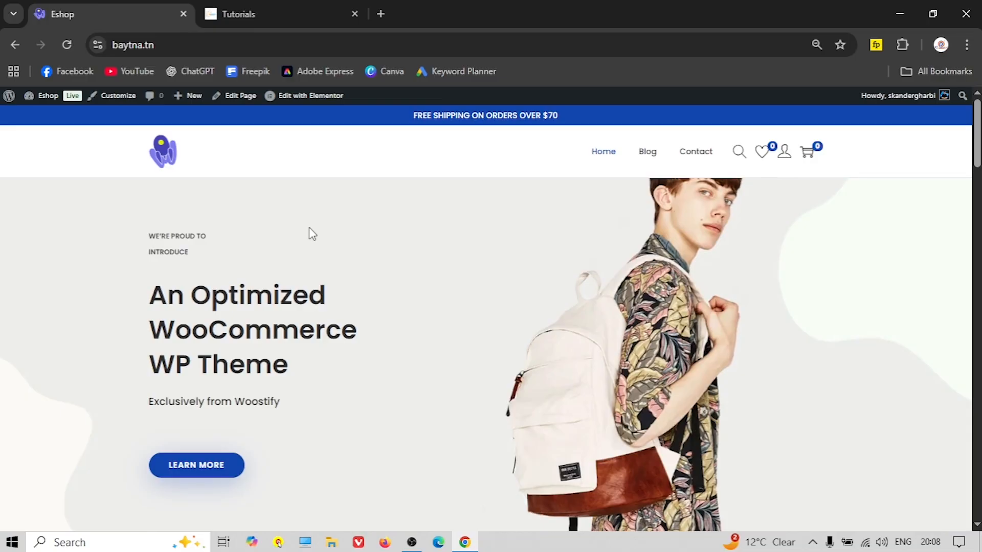
scroll(343, 245, down, 4)
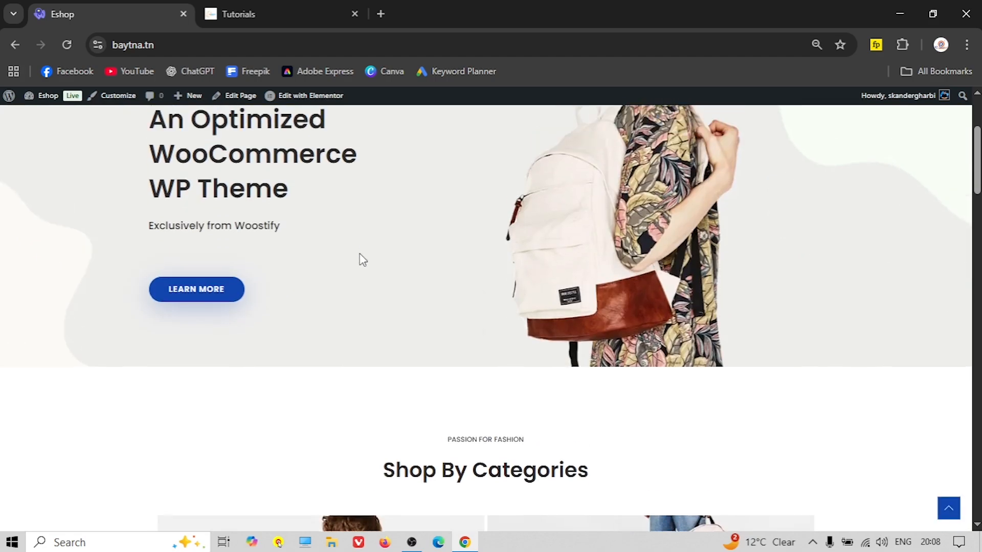
scroll(352, 248, up, 4)
scroll(329, 234, down, 7)
scroll(315, 234, up, 7)
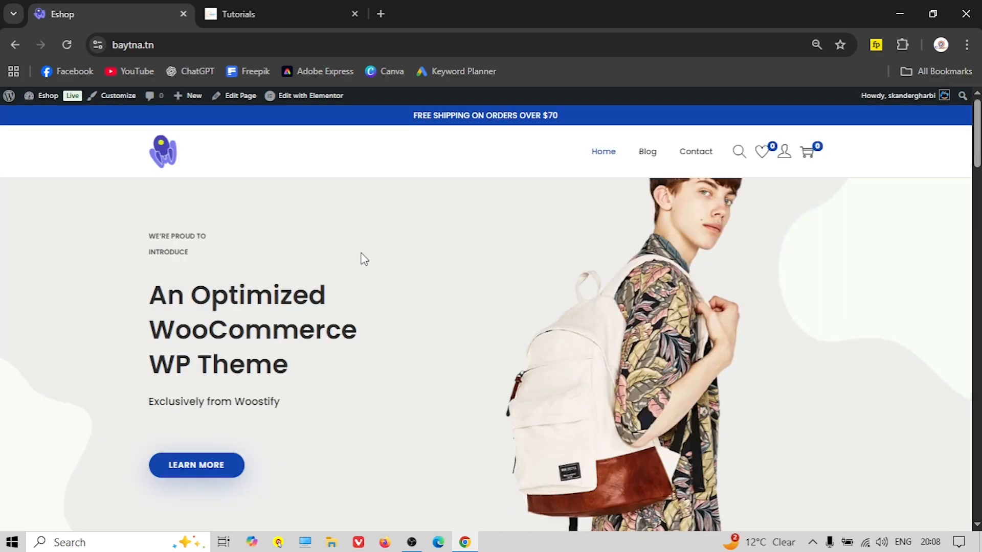
scroll(364, 259, down, 5)
scroll(353, 256, up, 5)
scroll(301, 254, down, 20)
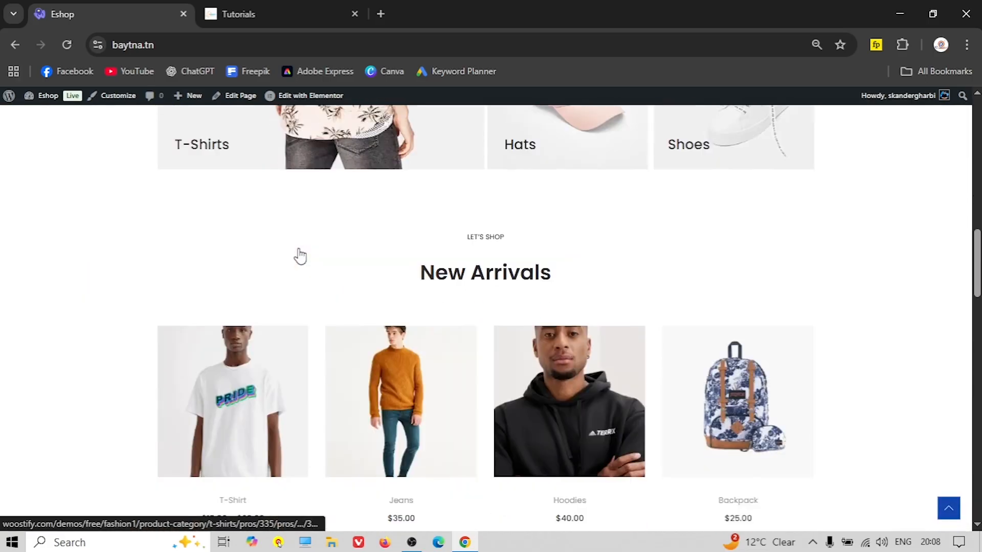
scroll(300, 255, down, 5)
scroll(300, 254, up, 20)
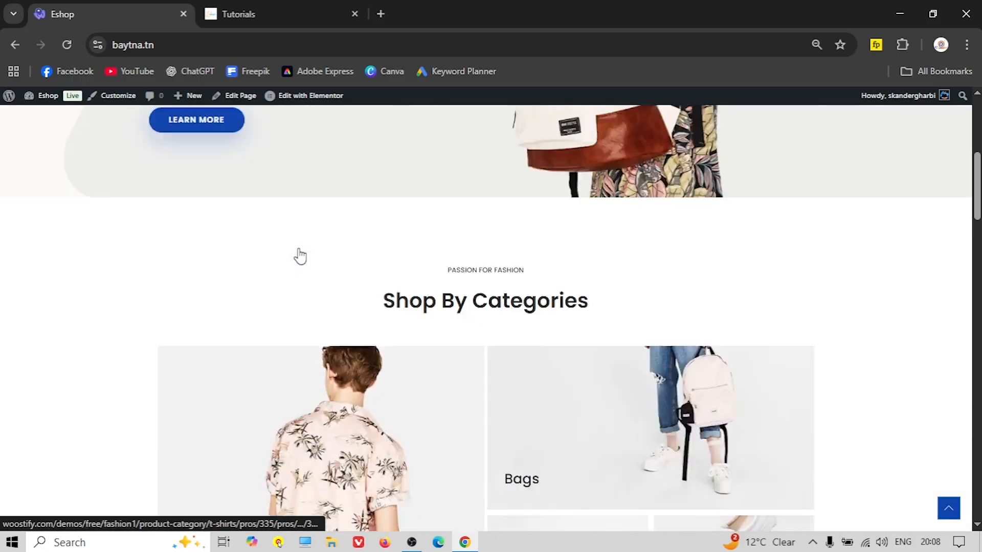
scroll(301, 254, up, 2)
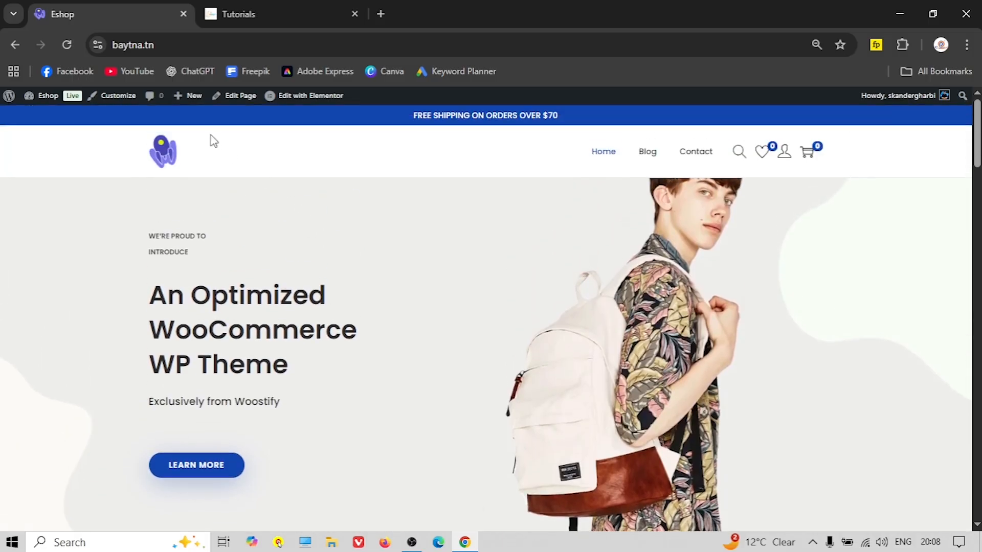
click(45, 98)
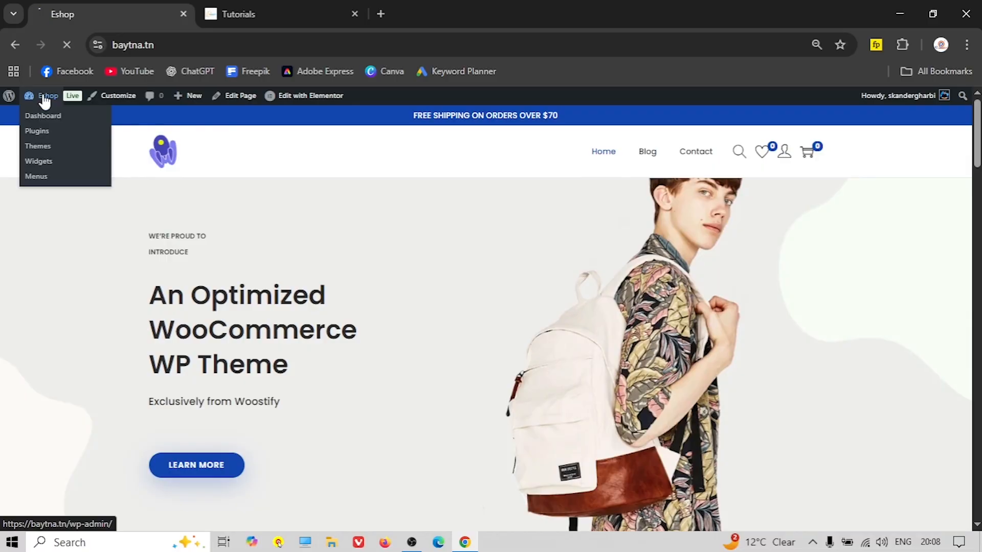
Move the Fashion page to the Trash from the All Pages list
scroll(73, 305, down, 3)
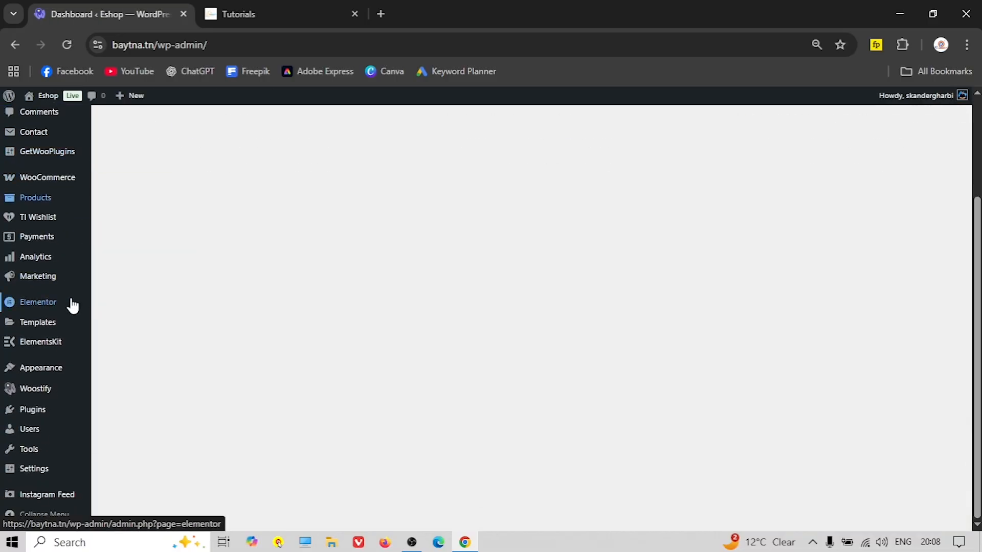
scroll(70, 329, up, 3)
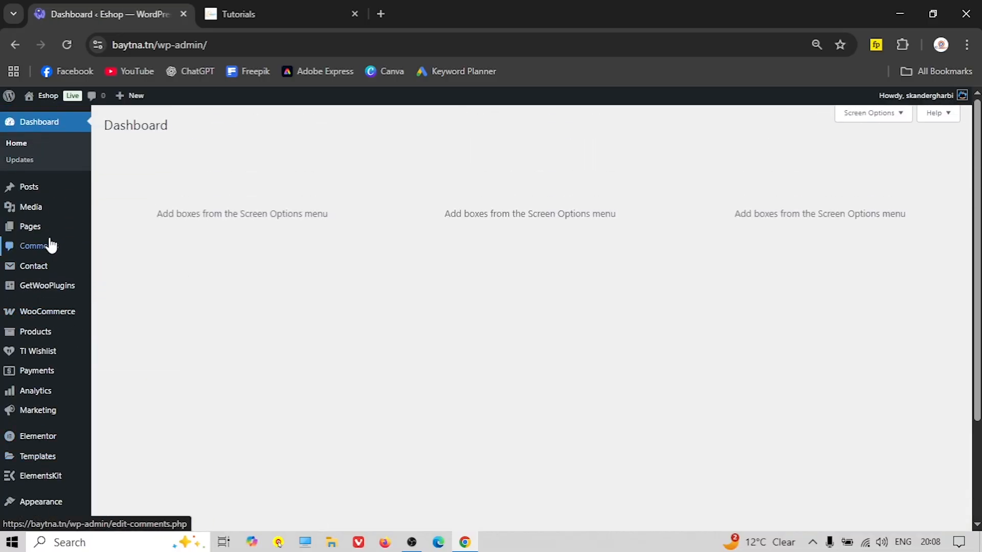
click(31, 225)
scroll(324, 280, down, 2)
scroll(324, 280, up, 1)
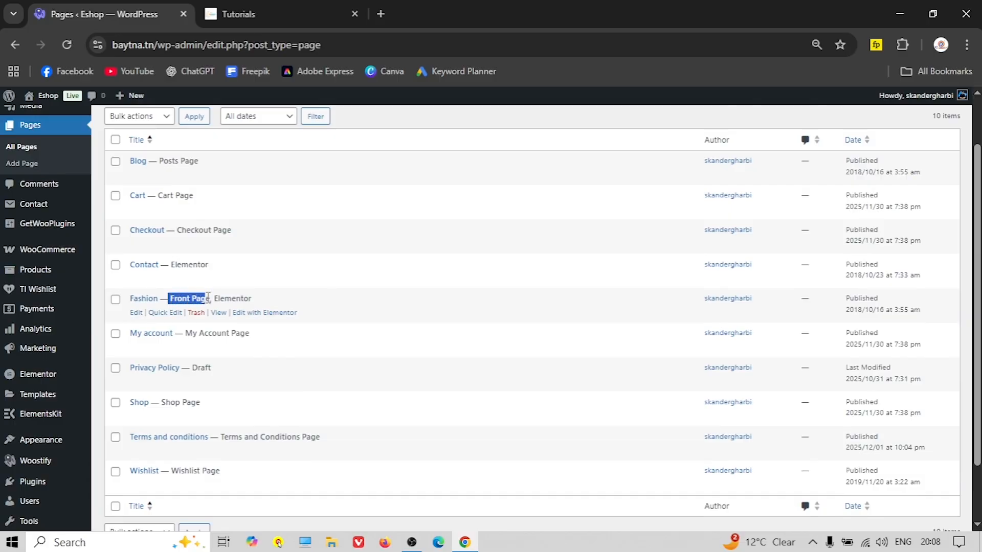
click(196, 313)
Check the live site's front page, then return to the admin Dashboard
click(36, 96)
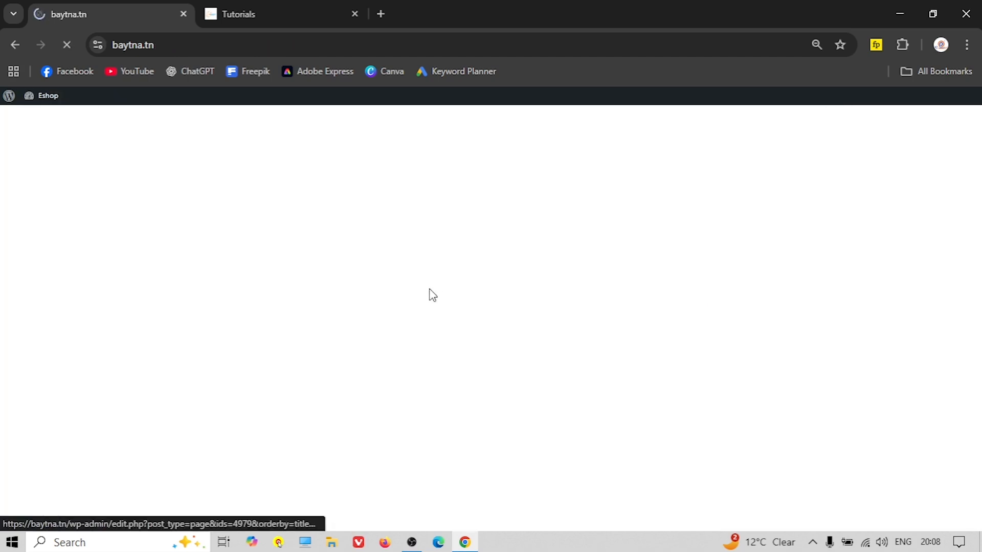
scroll(431, 297, down, 5)
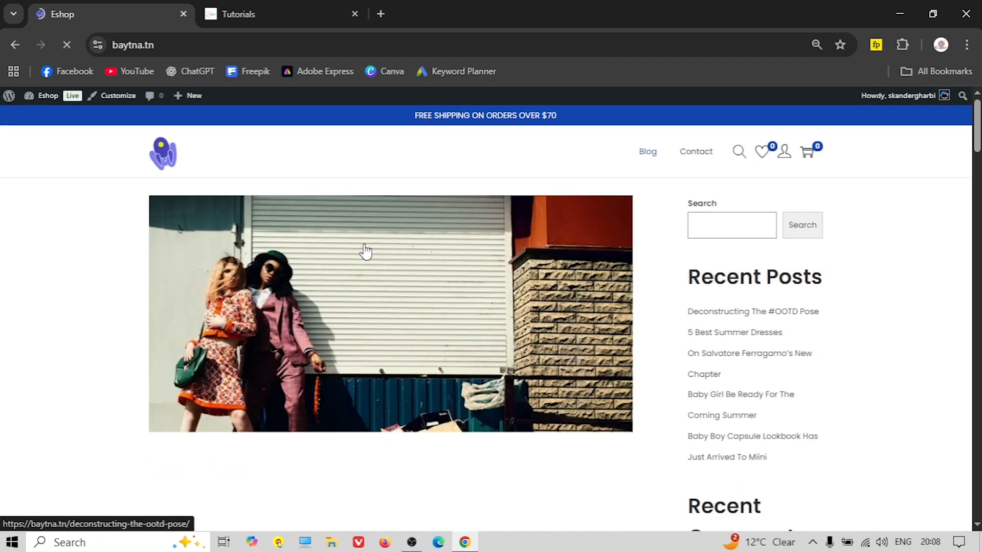
scroll(439, 344, down, 10)
scroll(439, 344, up, 15)
scroll(437, 343, down, 8)
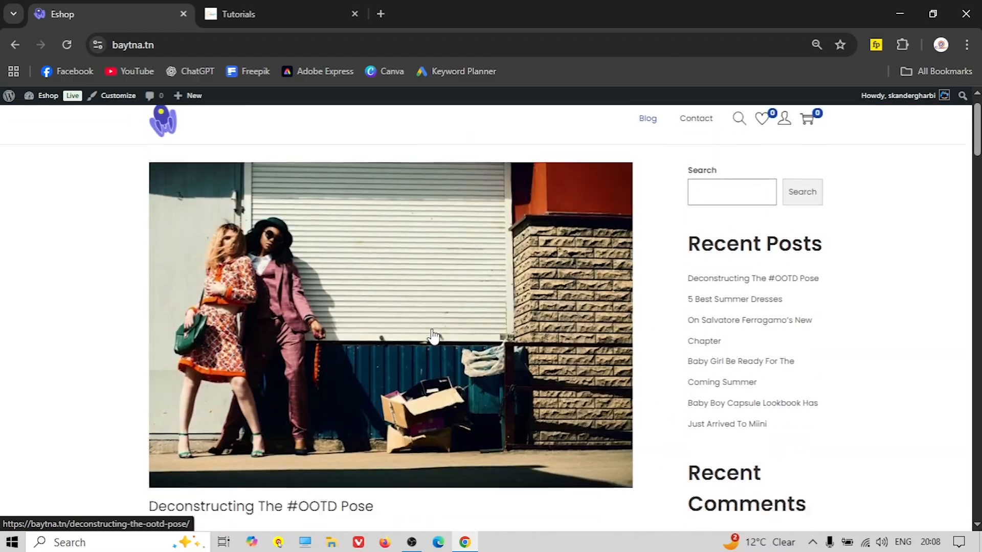
scroll(431, 335, up, 8)
click(177, 159)
mouse_move(48, 96)
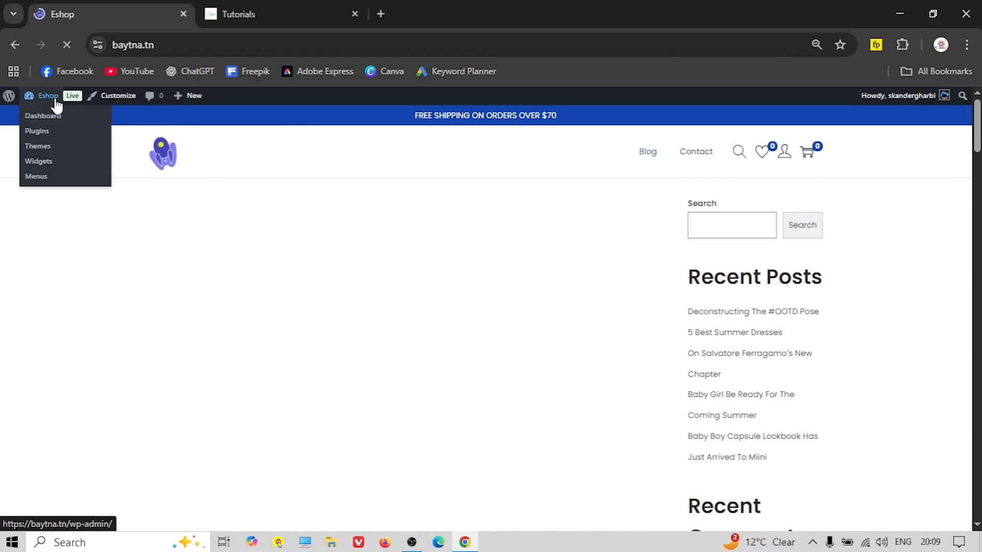
click(55, 102)
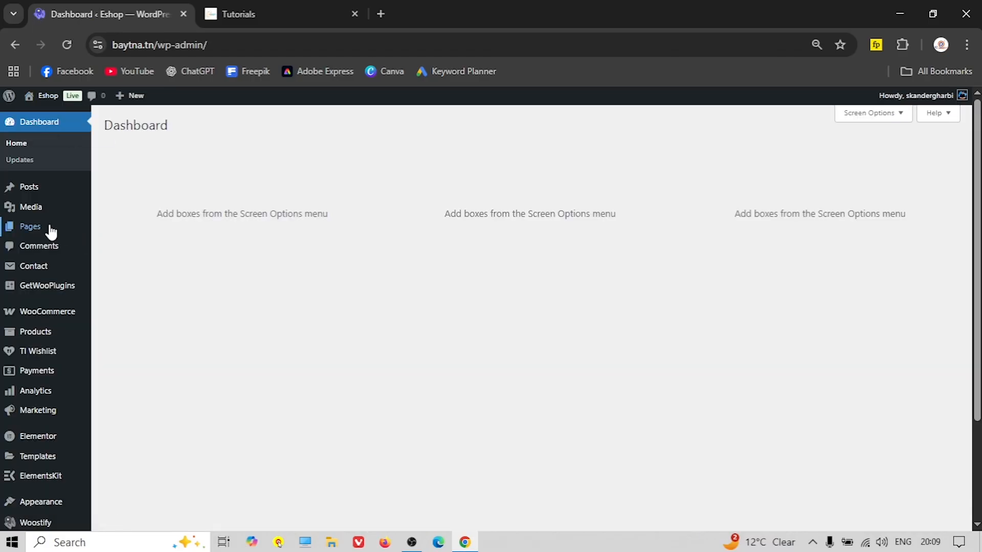
Start a new WordPress page titled HOME
mouse_move(41, 231)
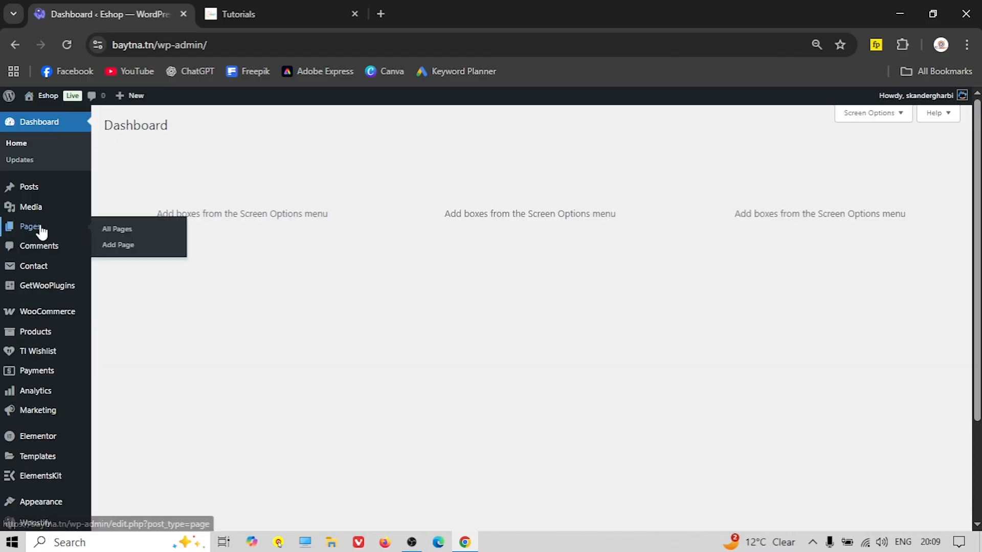
click(123, 249)
text(HOME)
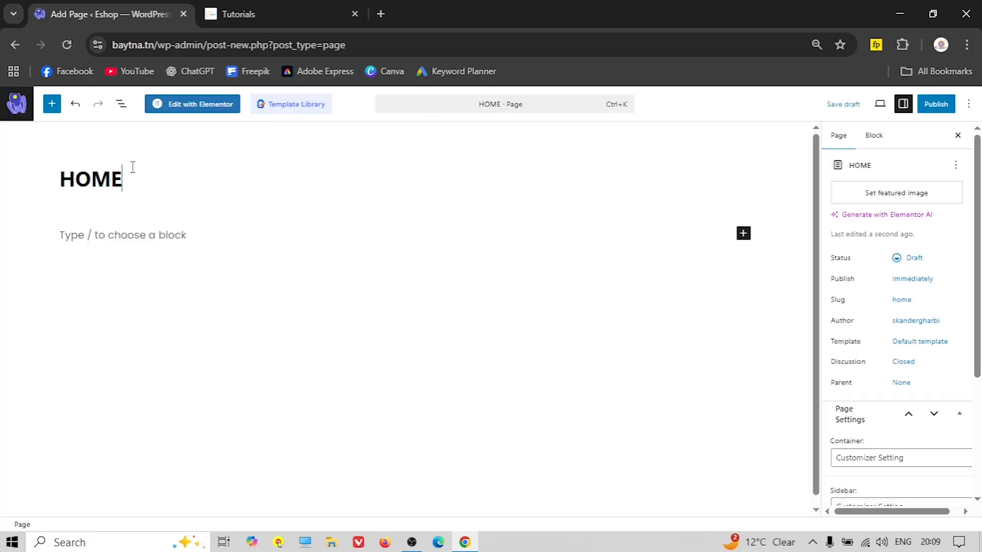
Give HOME the Elementor Full Width template and a disabled page header, then publish it
click(909, 346)
click(733, 424)
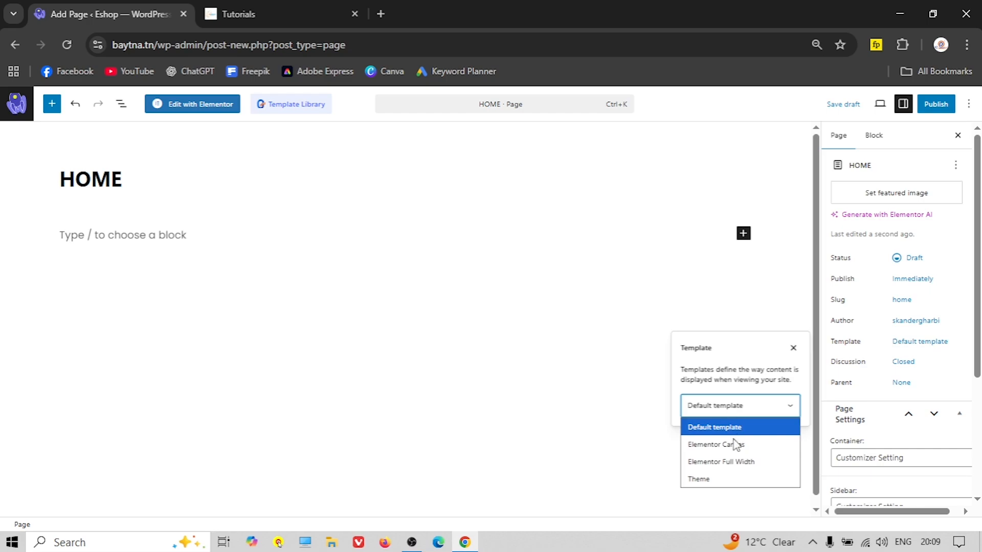
click(730, 460)
scroll(883, 382, down, 3)
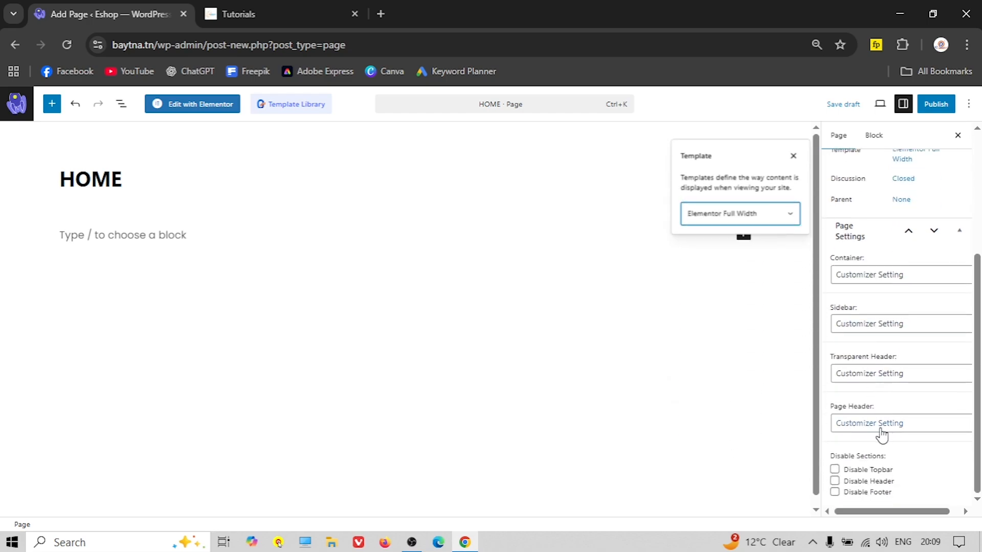
click(886, 423)
click(887, 423)
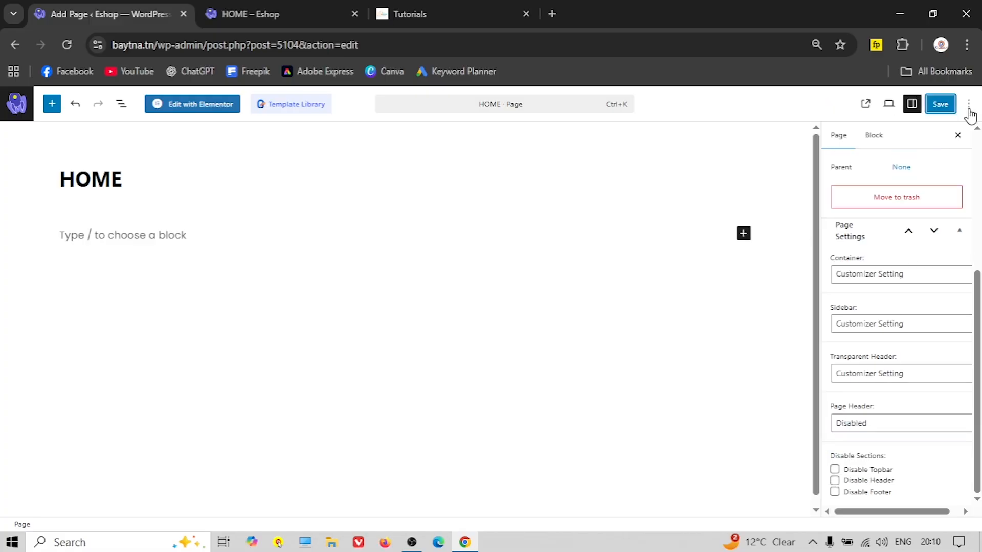
click(942, 107)
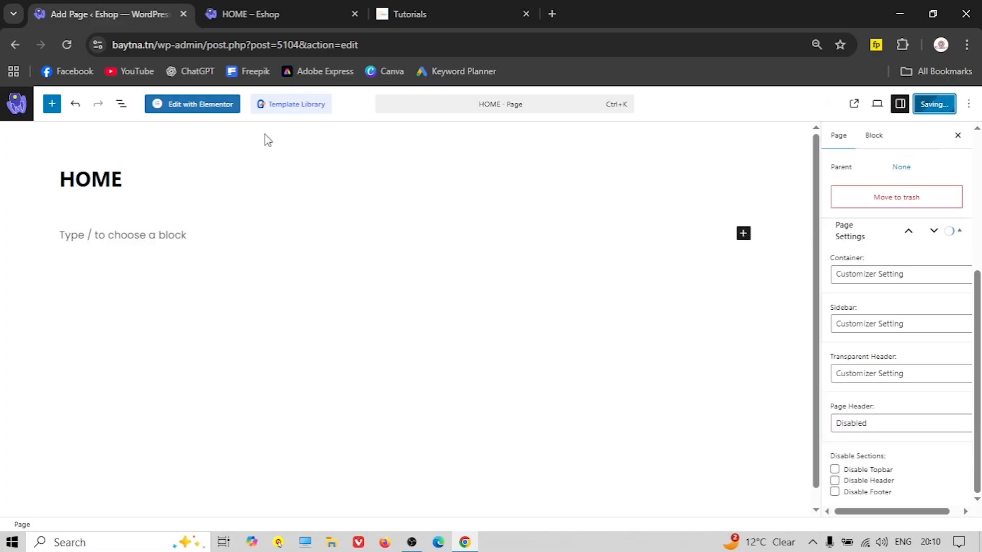
click(354, 14)
click(6, 105)
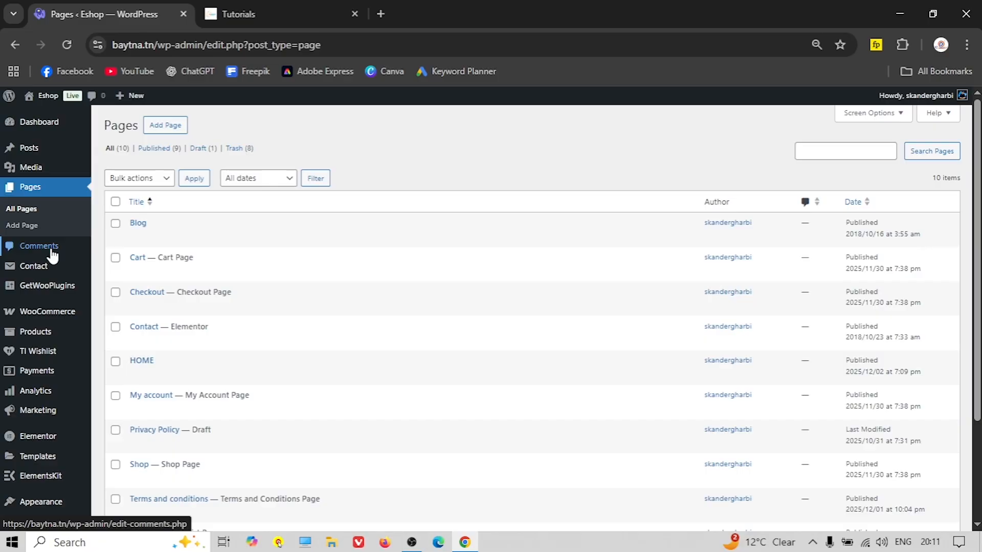
In Reading settings, use HOME as the static homepage, save, and visit the Eshop site
scroll(235, 296, down, 1)
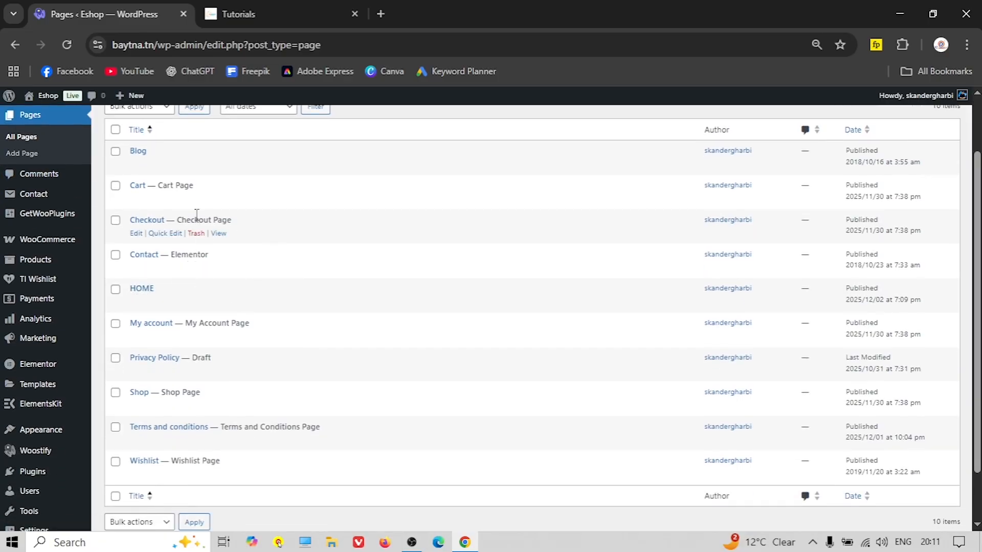
scroll(56, 302, down, 1)
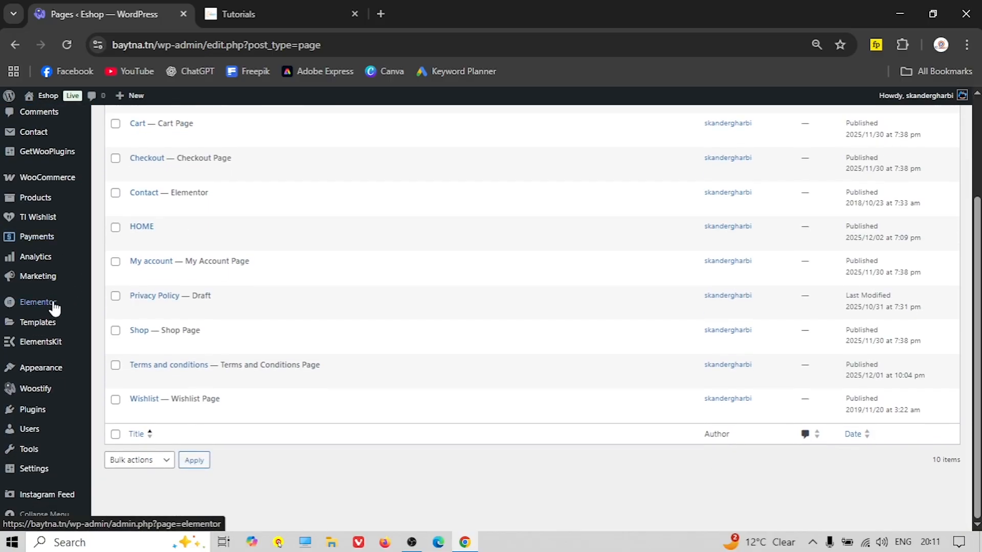
mouse_move(33, 474)
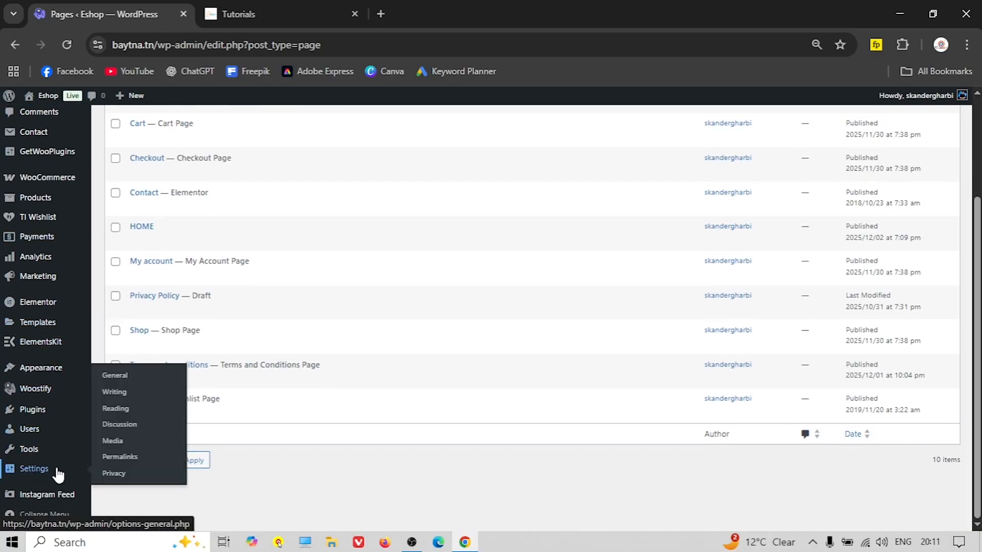
click(142, 410)
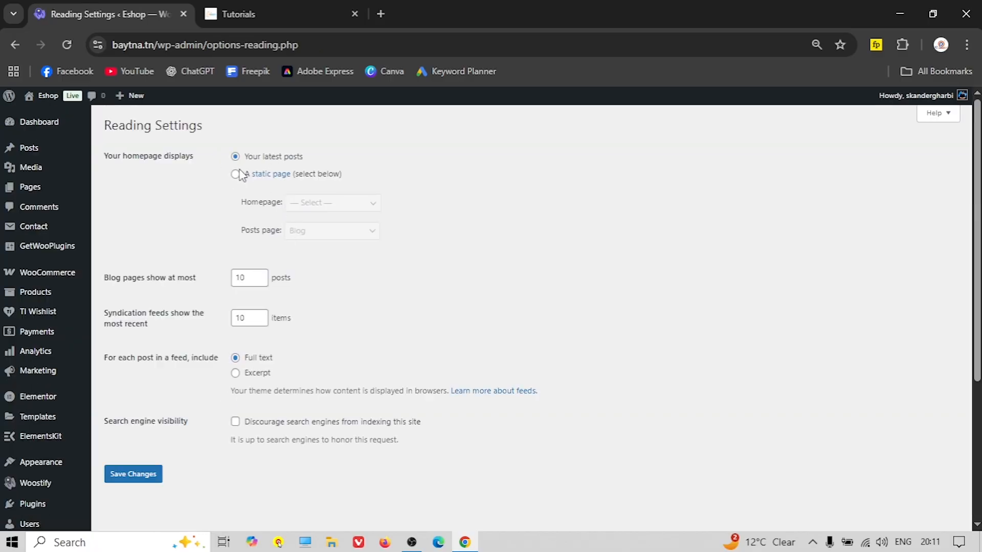
click(235, 174)
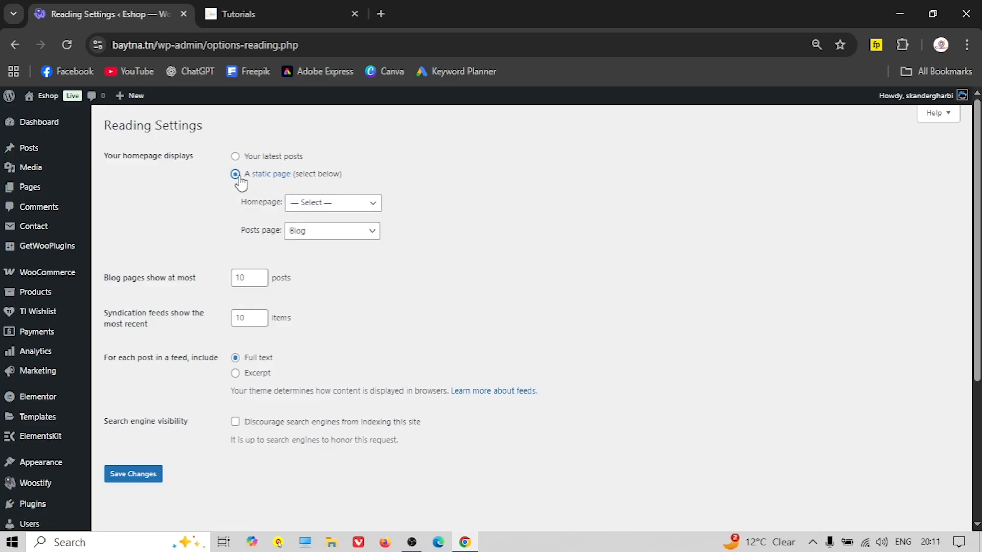
click(353, 205)
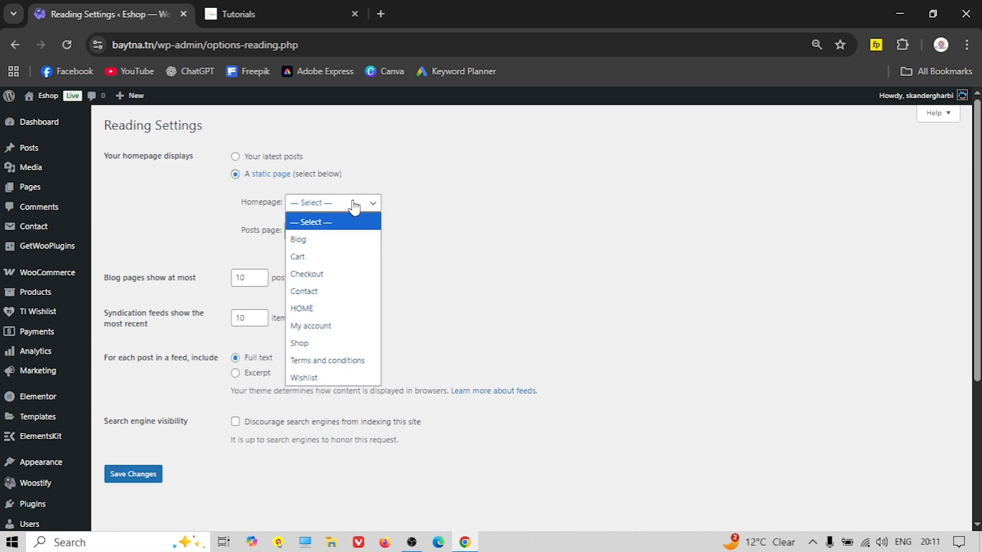
click(318, 312)
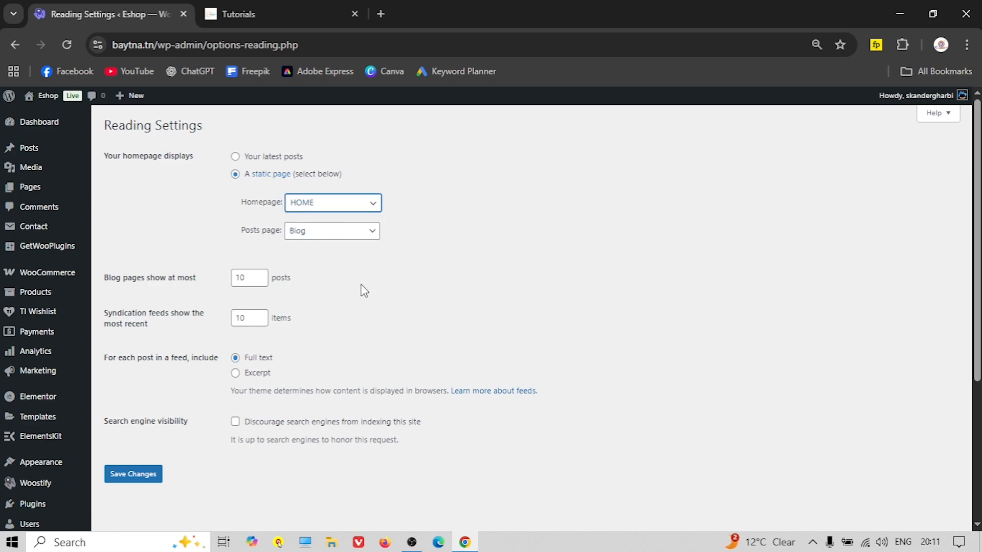
click(128, 476)
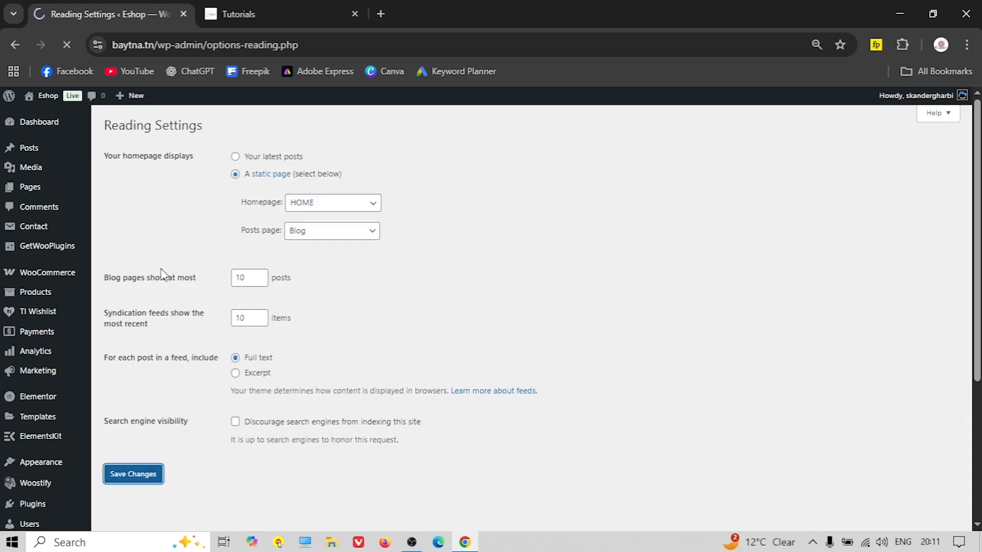
click(57, 99)
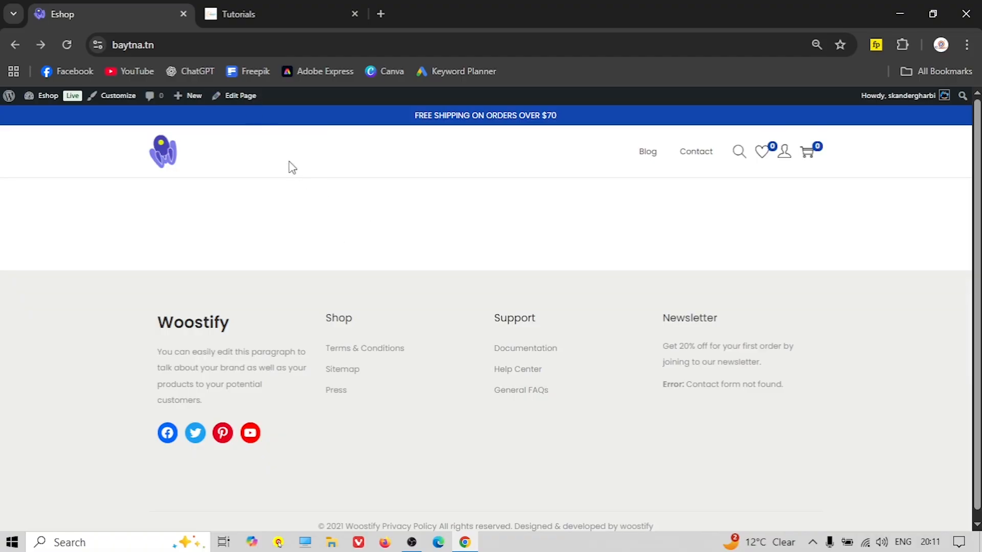
click(235, 96)
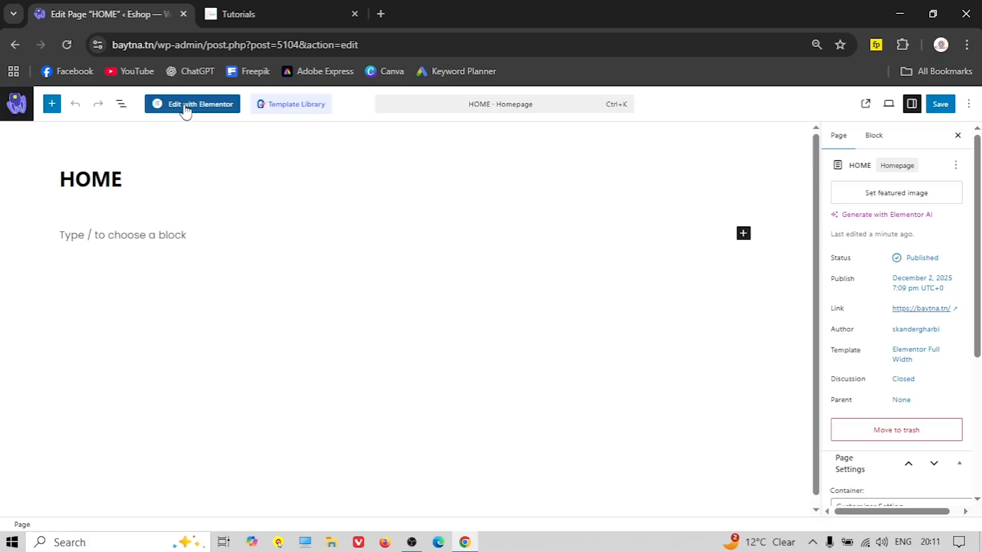
click(199, 105)
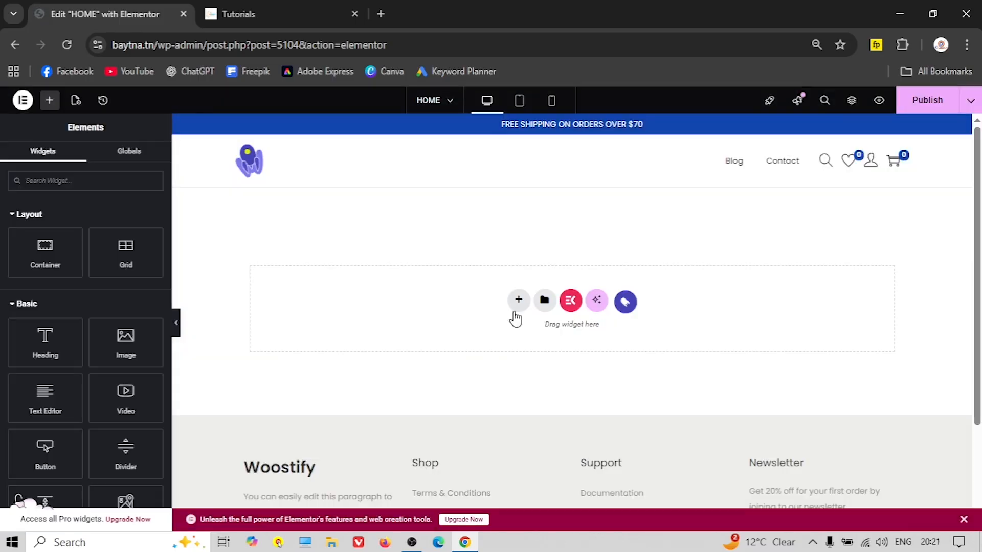
click(518, 301)
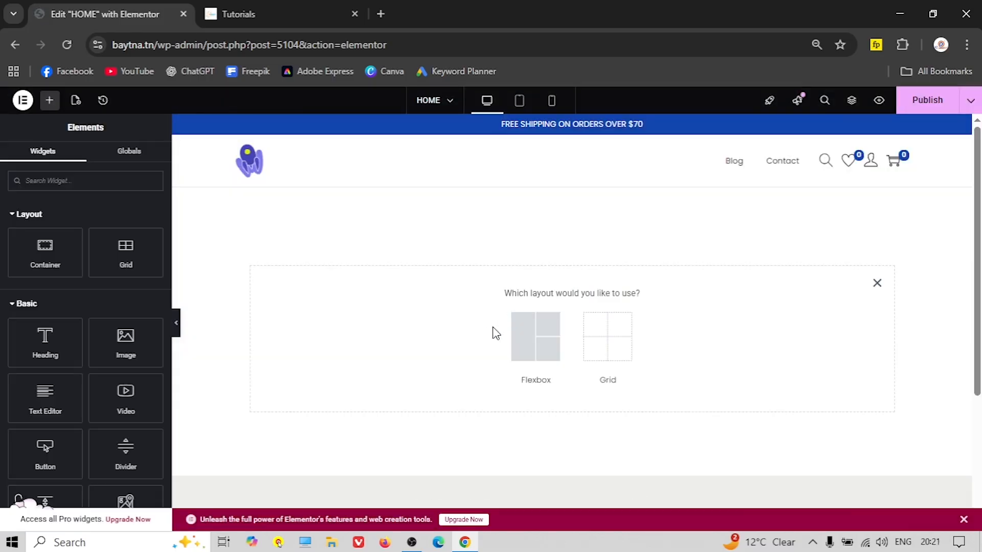
click(522, 345)
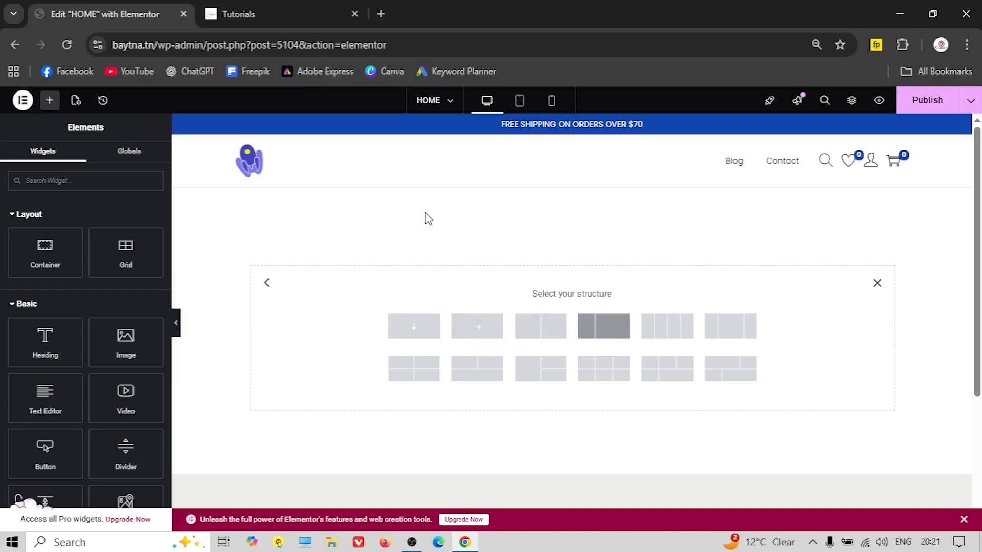
click(249, 7)
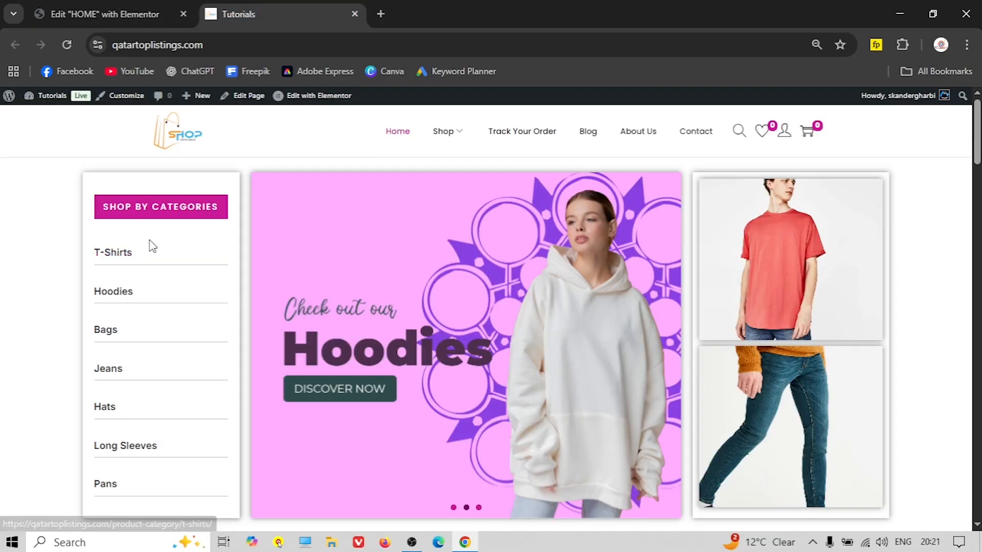
scroll(149, 246, down, 2)
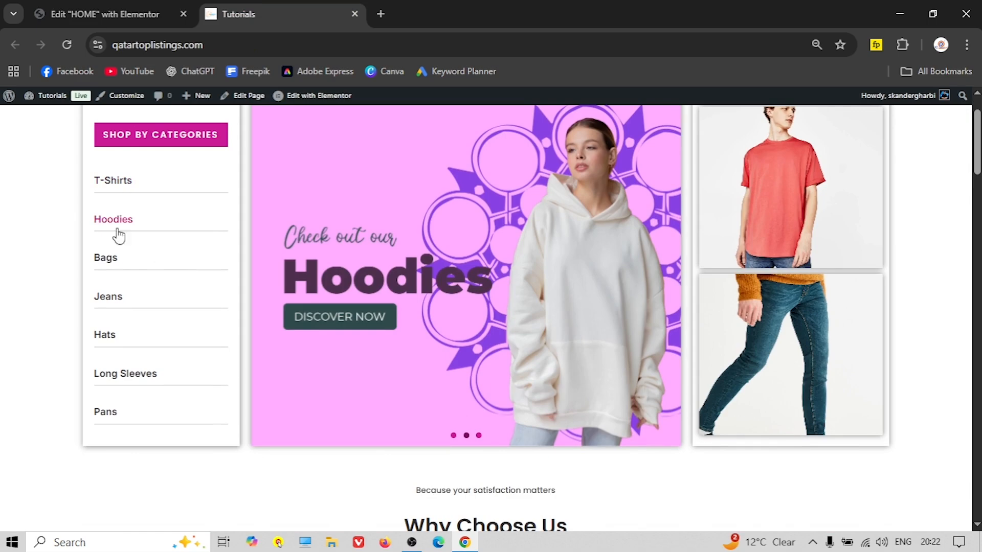
scroll(134, 276, up, 2)
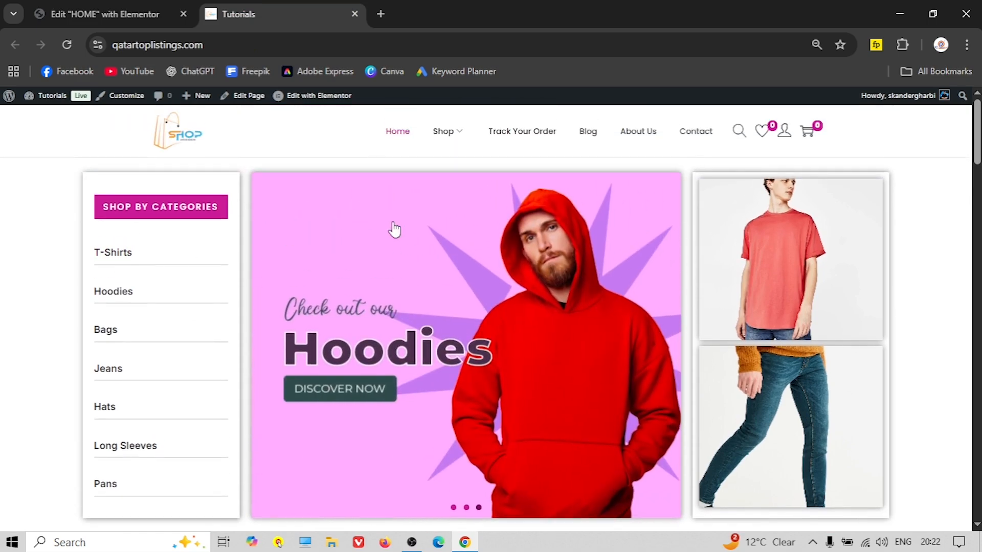
scroll(439, 309, down, 2)
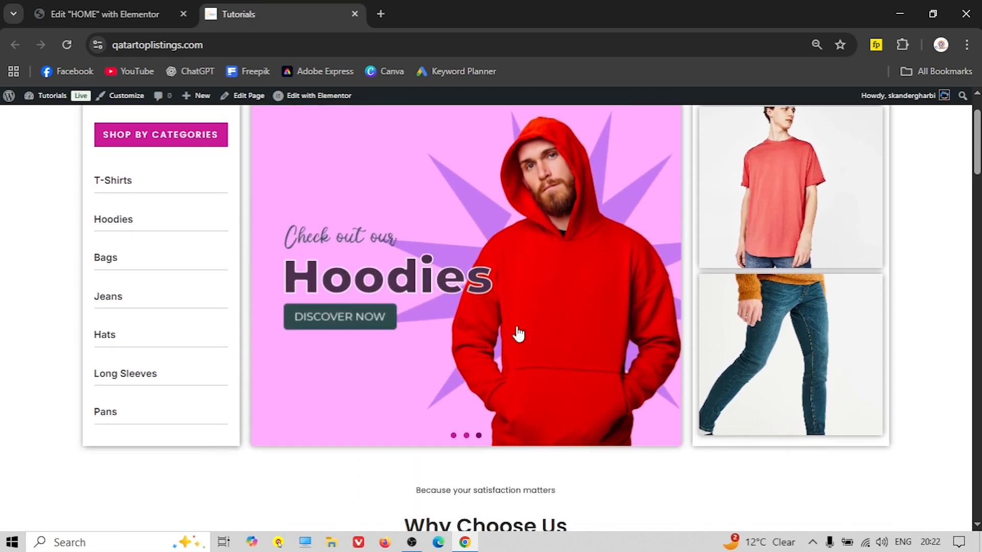
scroll(701, 278, up, 2)
scroll(580, 280, down, 2)
scroll(608, 256, up, 2)
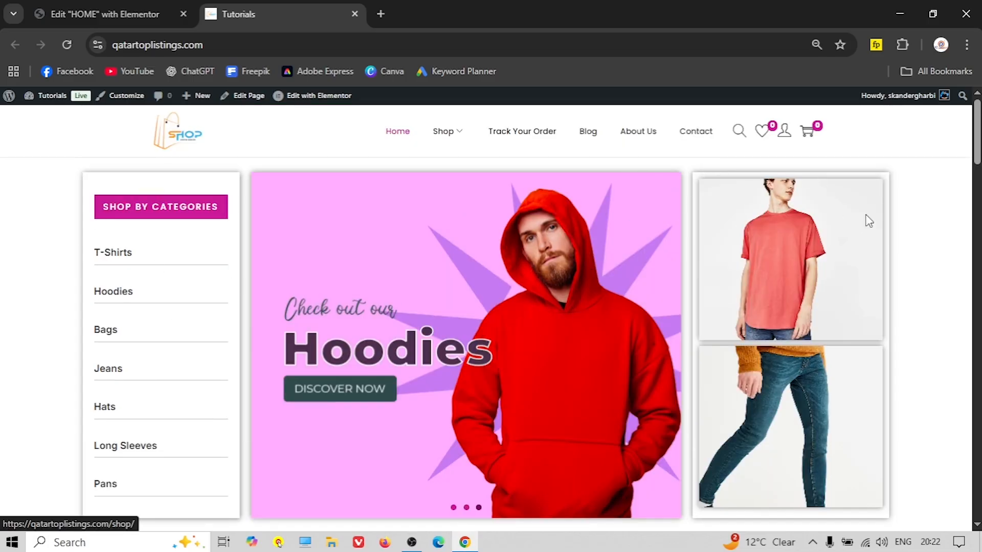
click(108, 14)
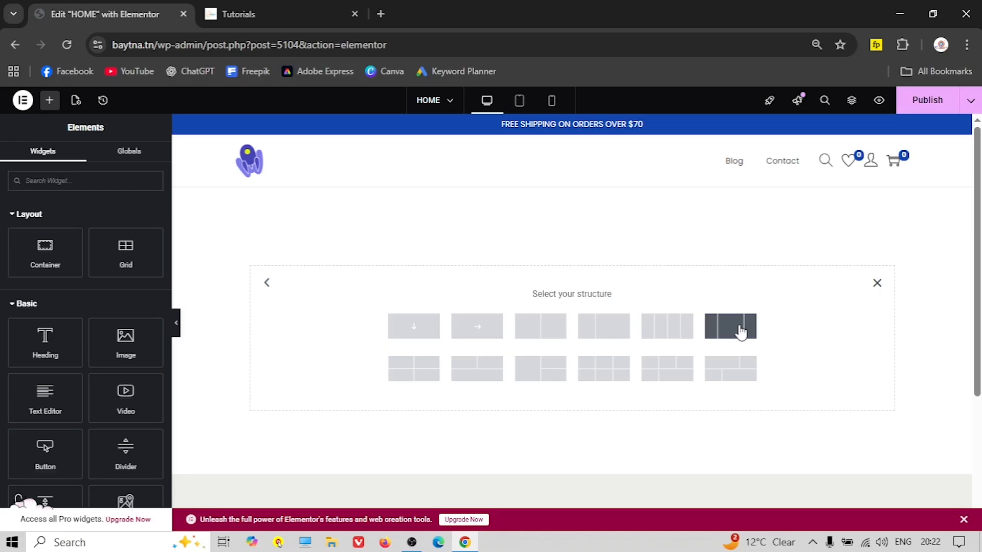
Add a narrow-wide-narrow three-column row and inspect each column against the reference shop
click(721, 327)
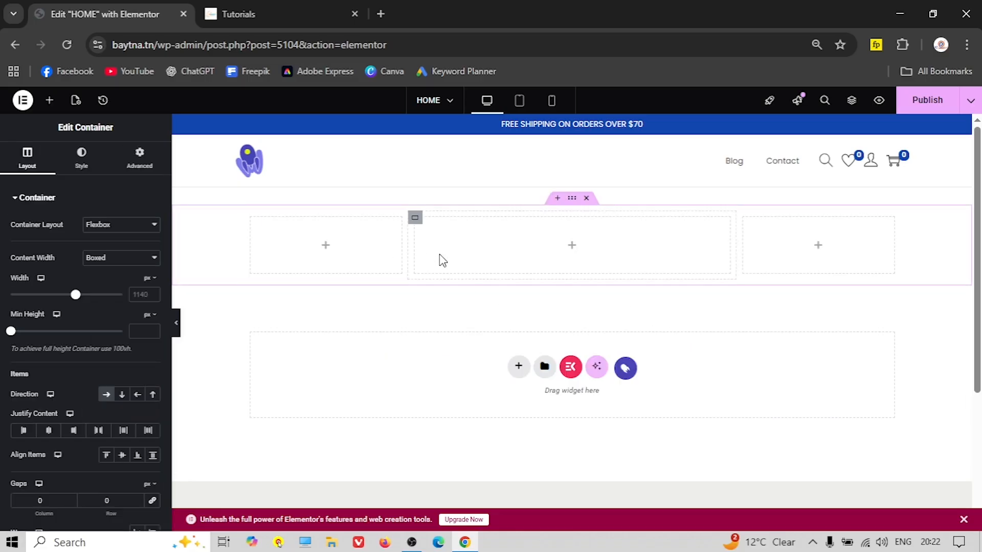
click(262, 14)
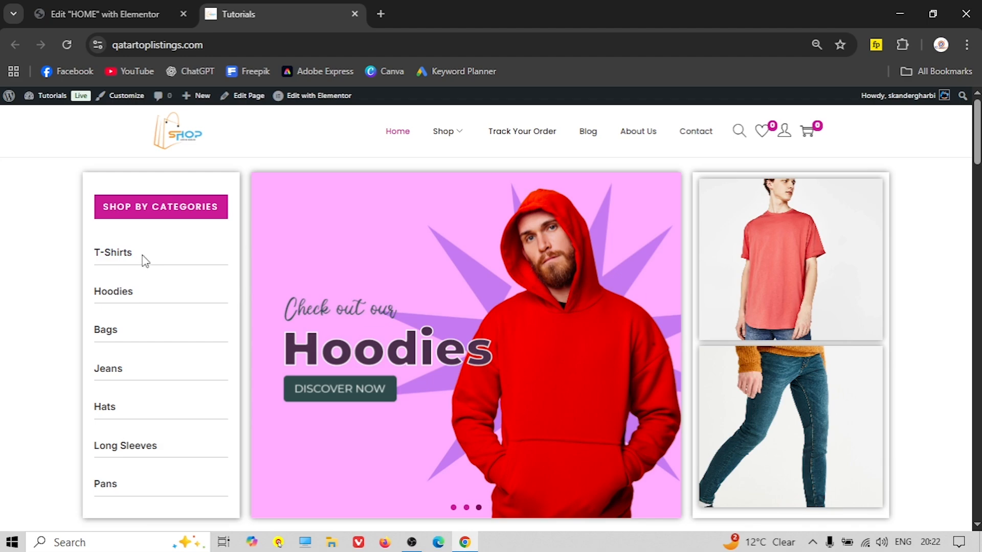
click(97, 12)
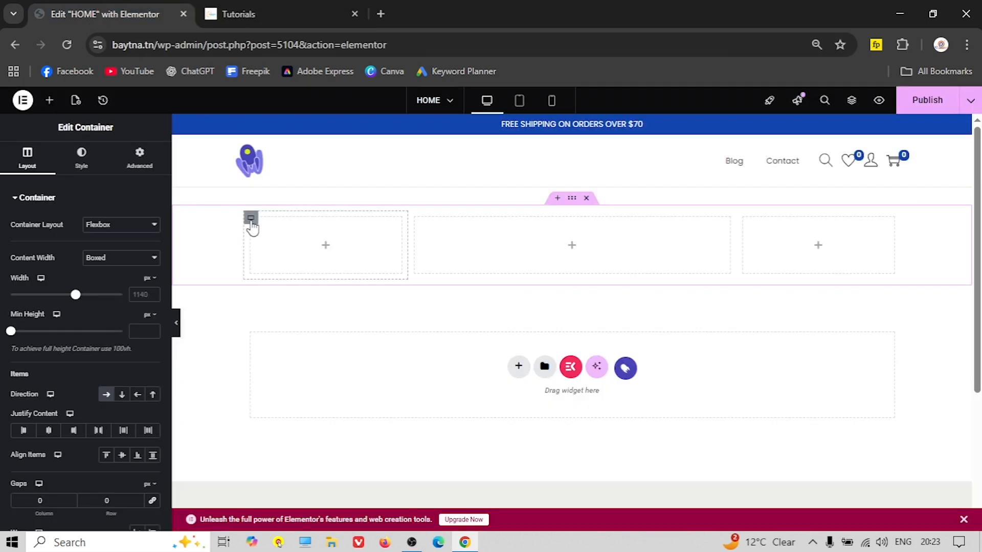
click(251, 219)
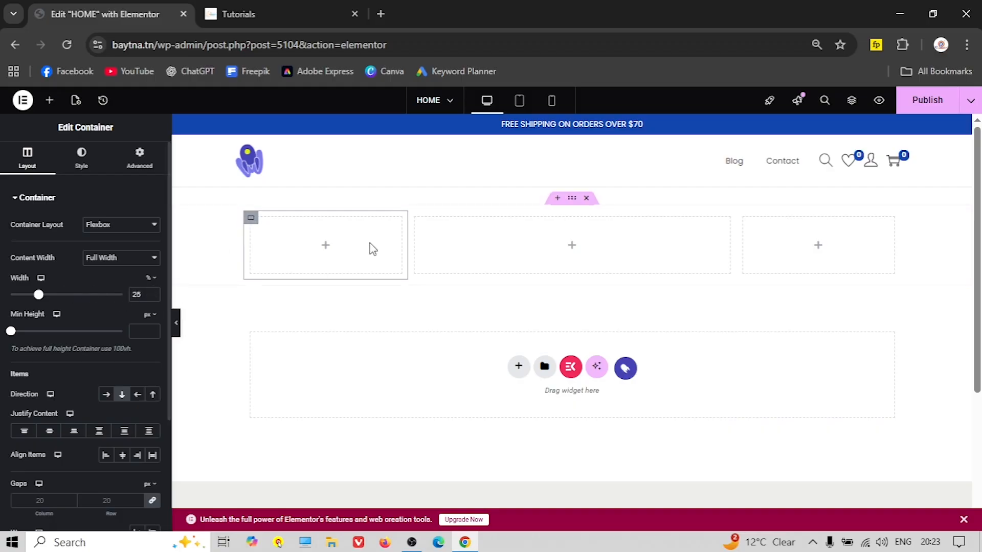
click(416, 218)
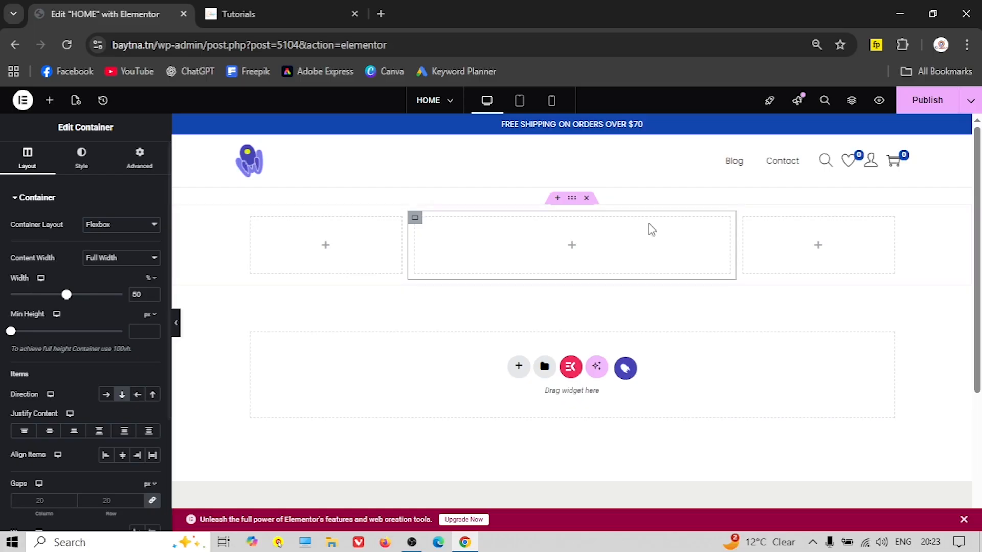
click(743, 218)
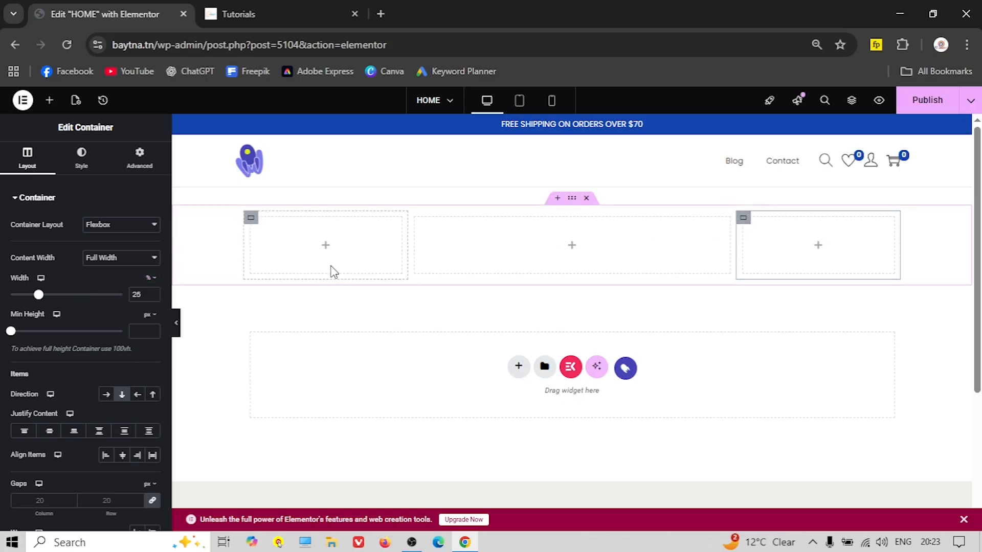
Set the left, middle and right column widths to 20%, 55% and 30%
click(255, 224)
text(20)
click(383, 218)
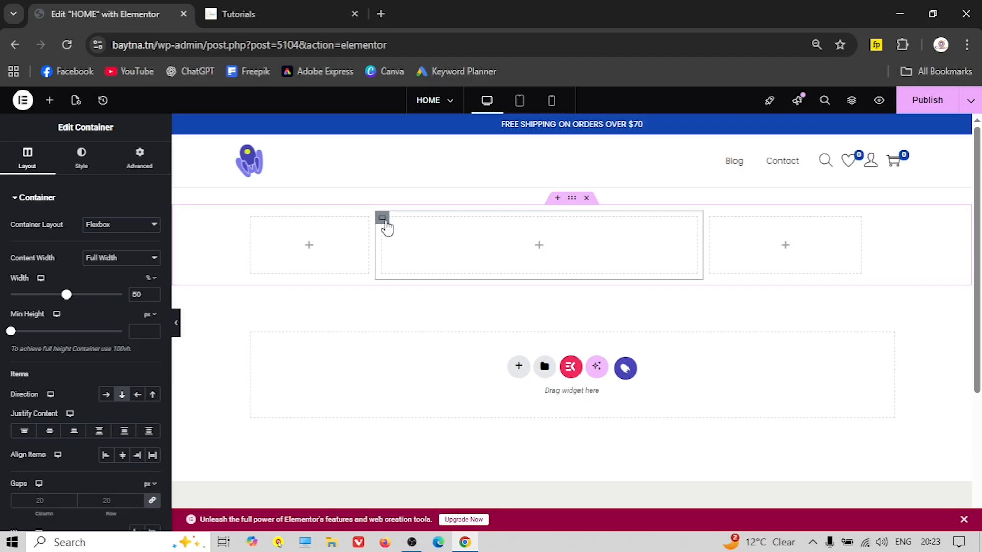
text(55)
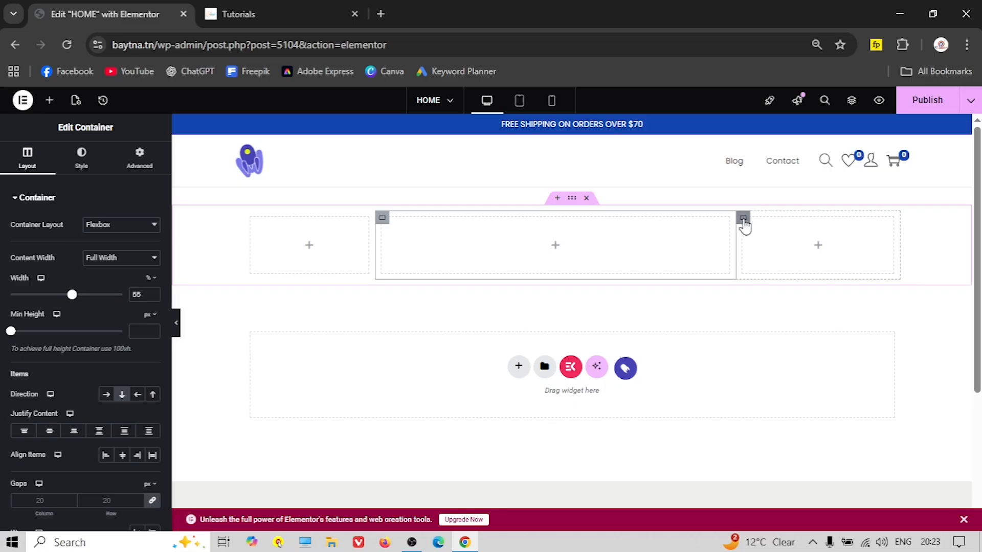
click(743, 220)
text(30)
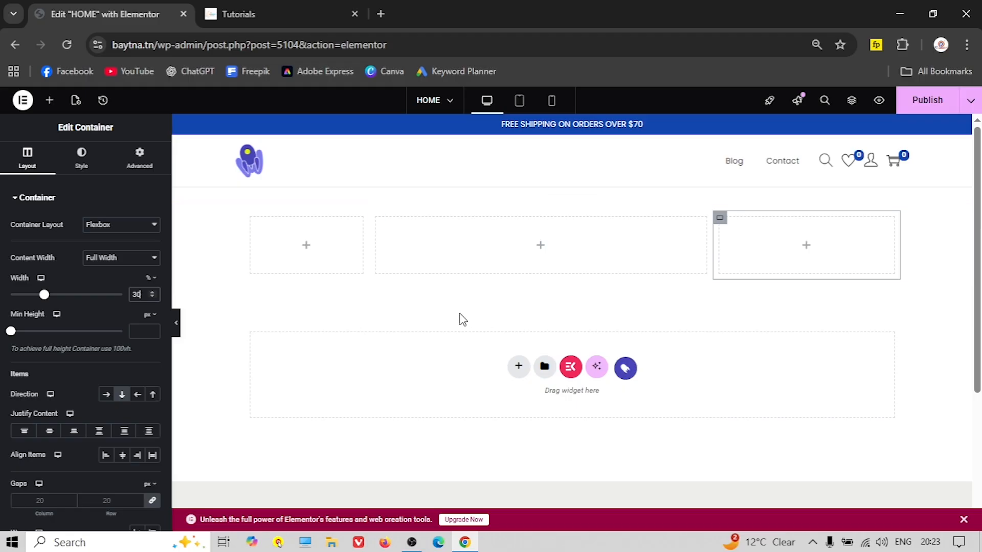
Copy the 'SHOP BY CATEGORIES' heading text from the reference shop site
click(256, 14)
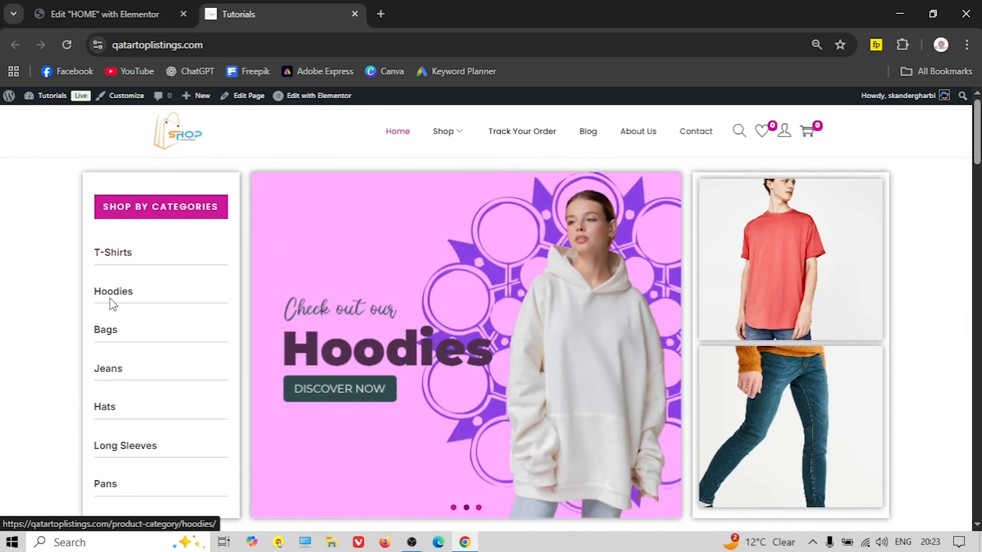
click(90, 14)
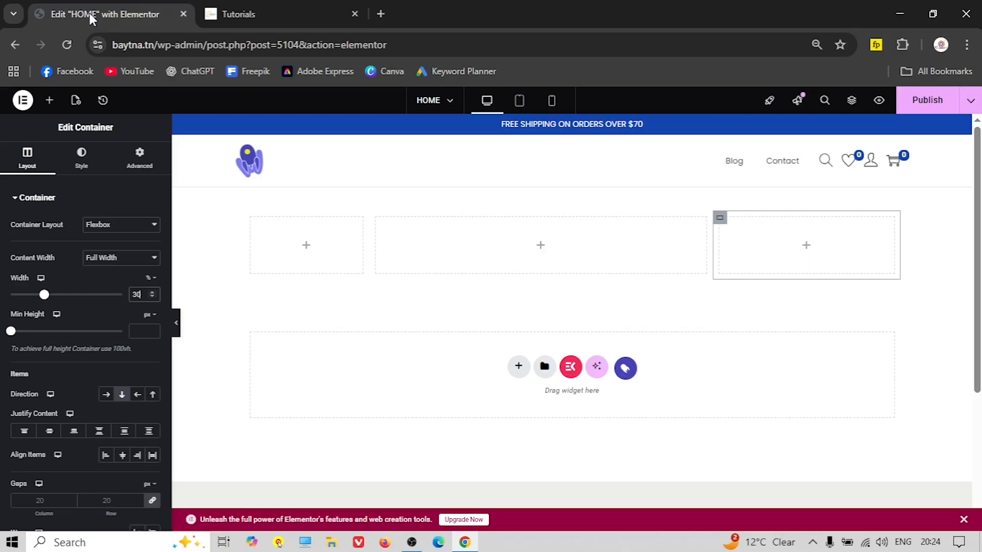
click(49, 100)
click(245, 14)
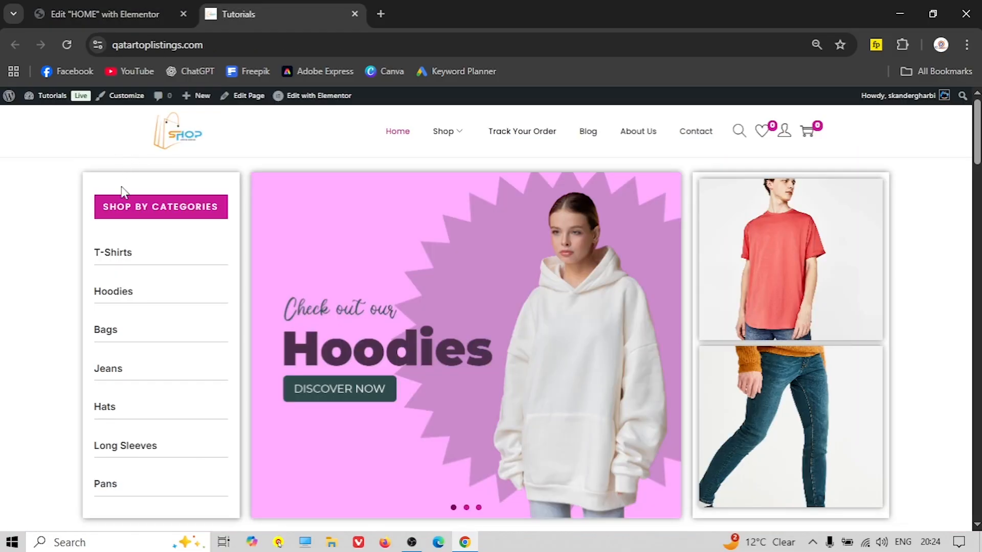
drag(218, 206, 102, 206)
right_click(156, 207)
click(214, 225)
Add a Heading widget to the left column and paste 'Shop By Categories' as its title
click(77, 14)
drag(48, 338, 312, 247)
triple_click(47, 236)
right_click(46, 233)
click(97, 275)
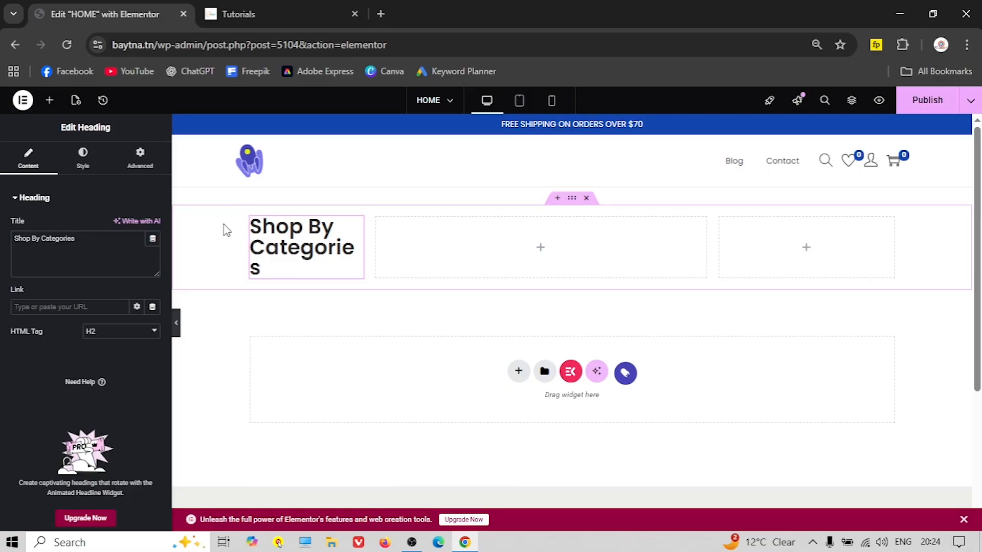
Set the heading's typography to the Poppins font at size 14
click(78, 159)
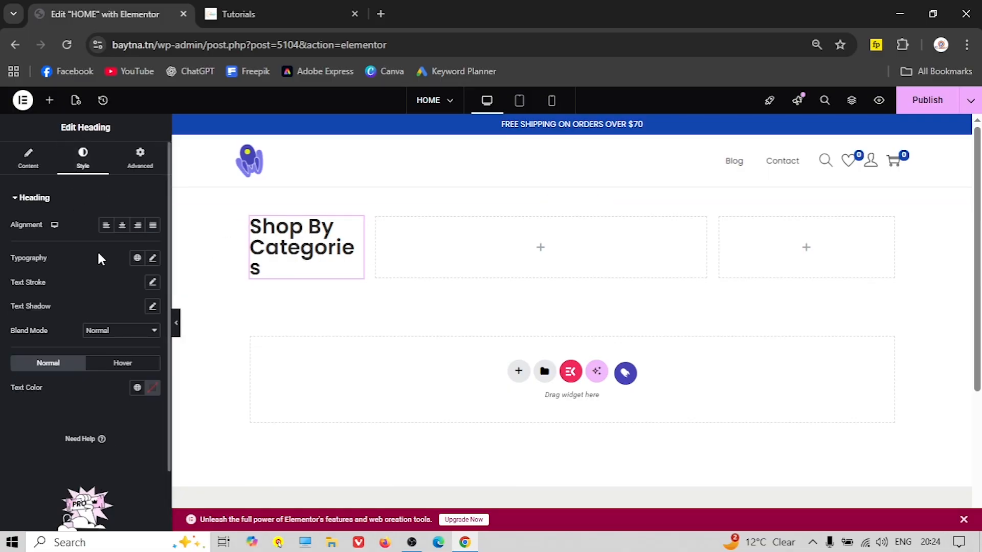
click(152, 259)
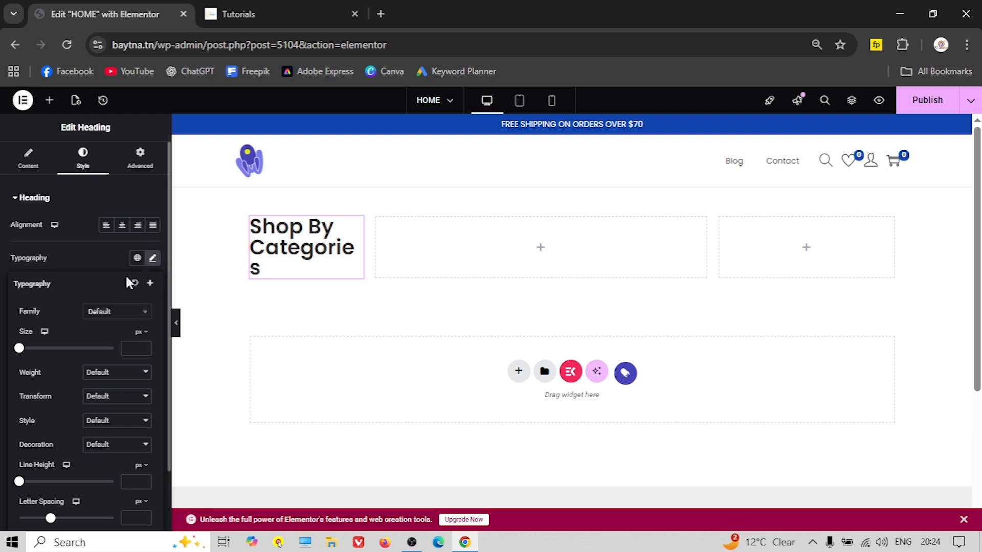
click(107, 313)
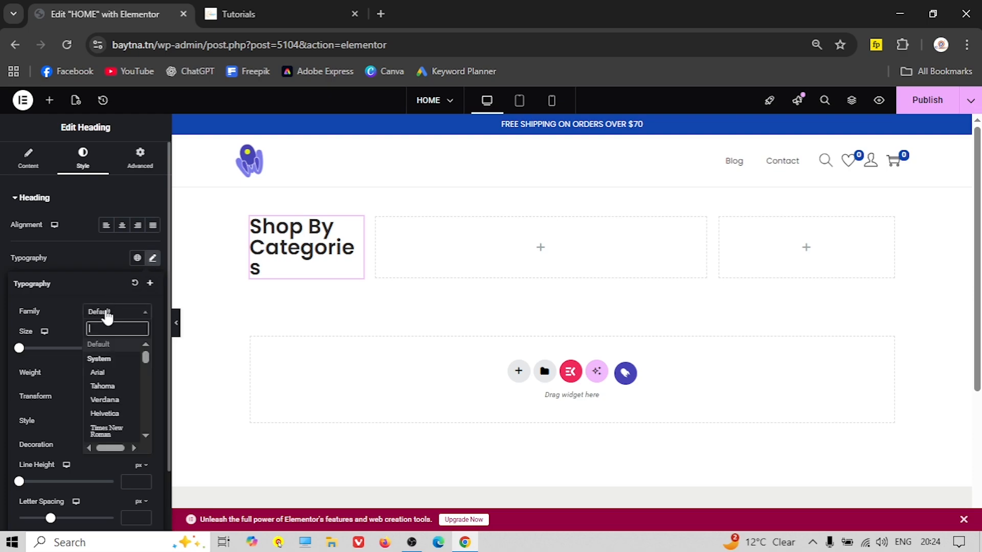
click(101, 259)
click(153, 258)
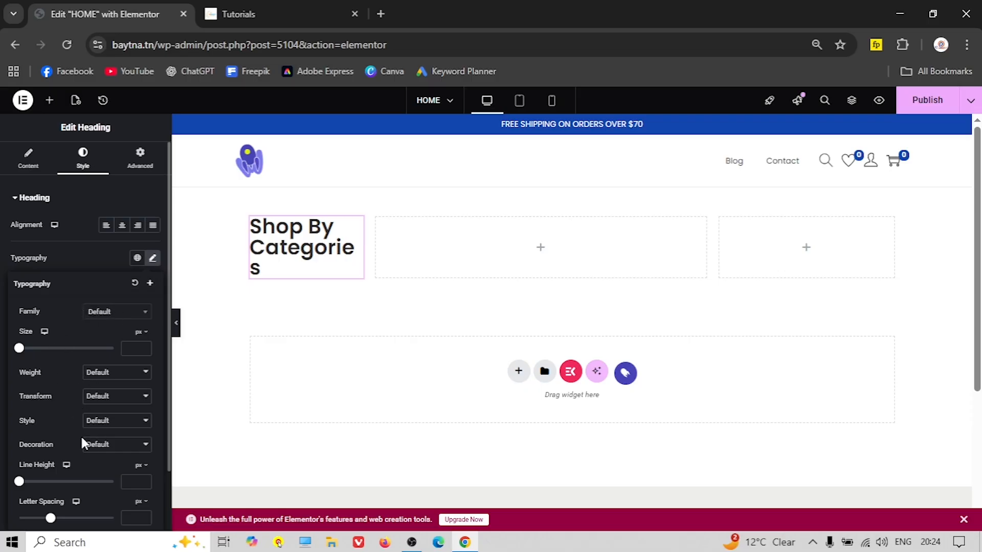
scroll(51, 437, down, 2)
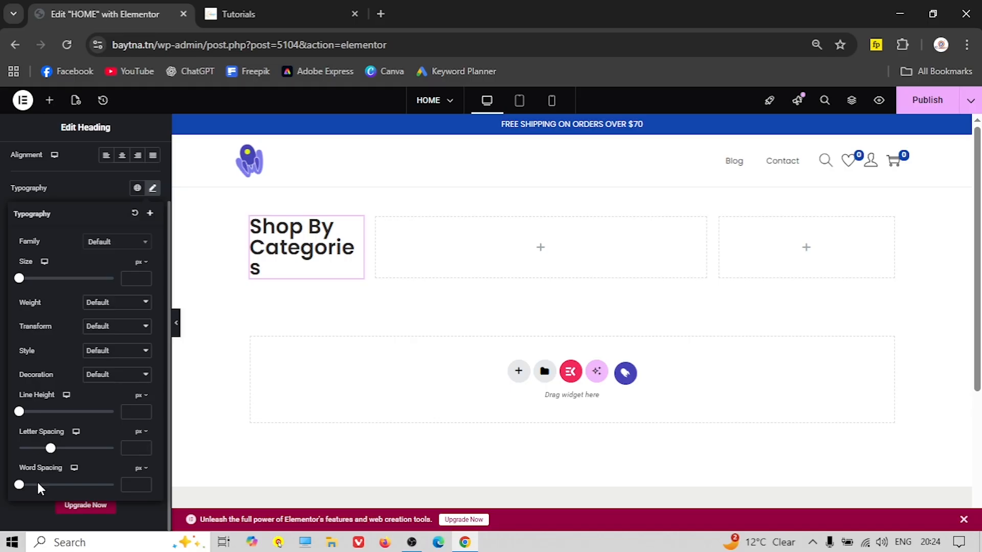
scroll(38, 479, up, 2)
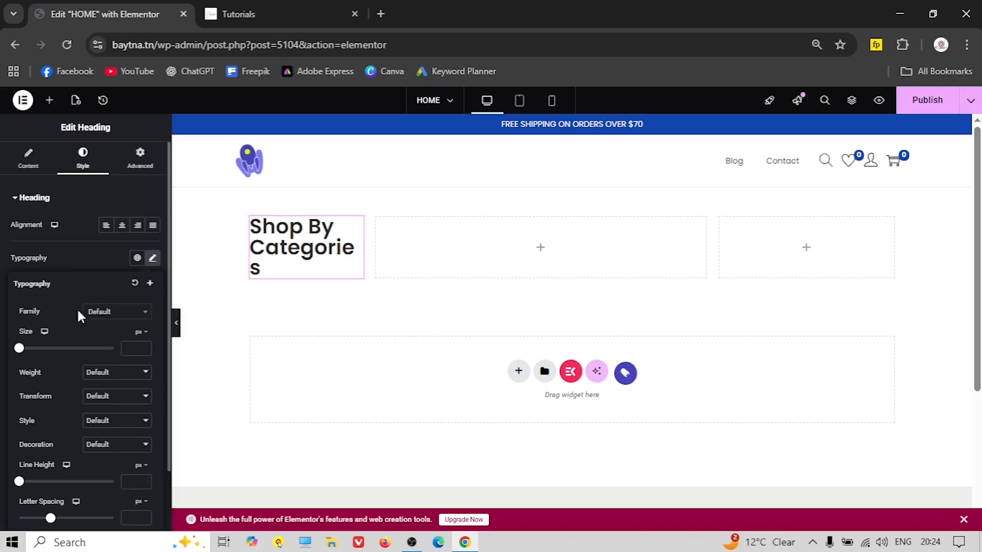
click(105, 314)
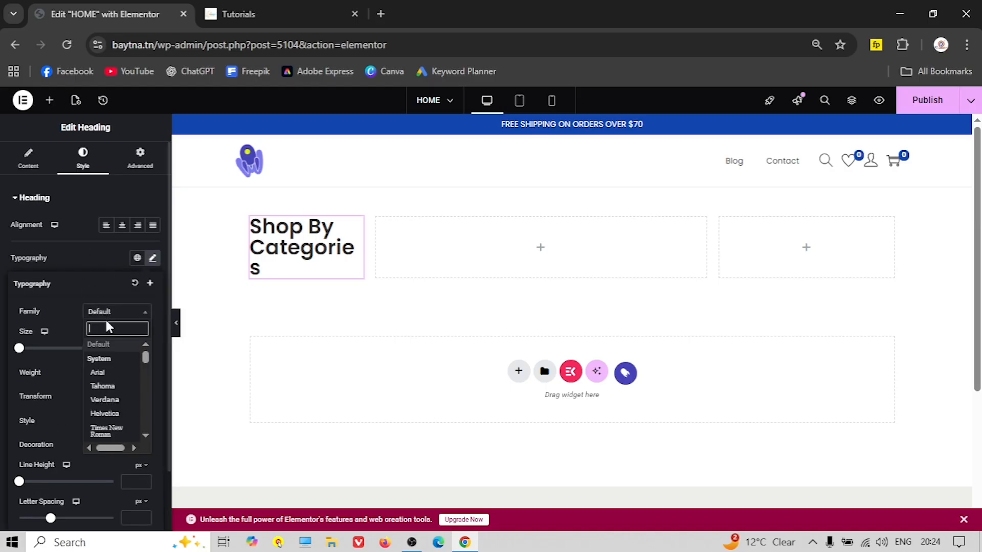
text(popp)
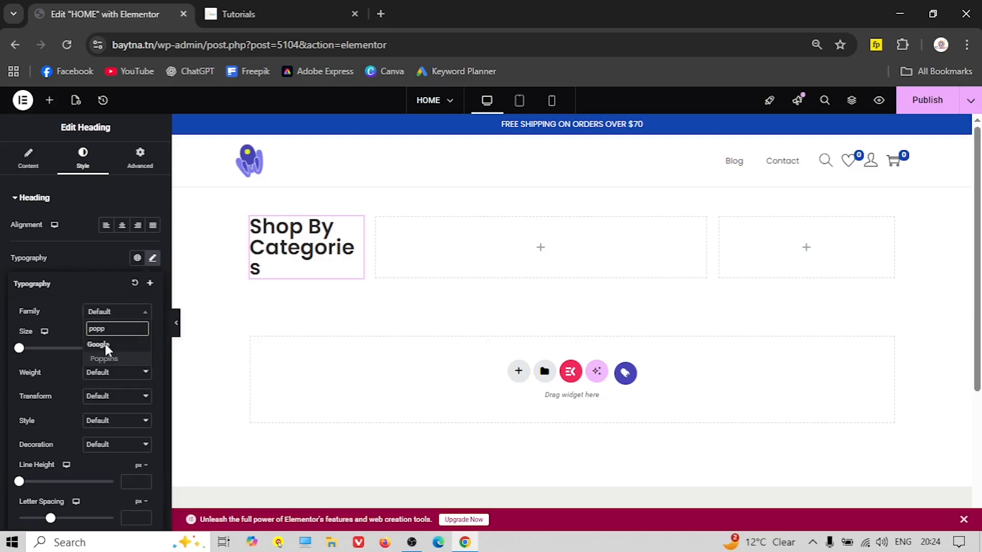
click(104, 358)
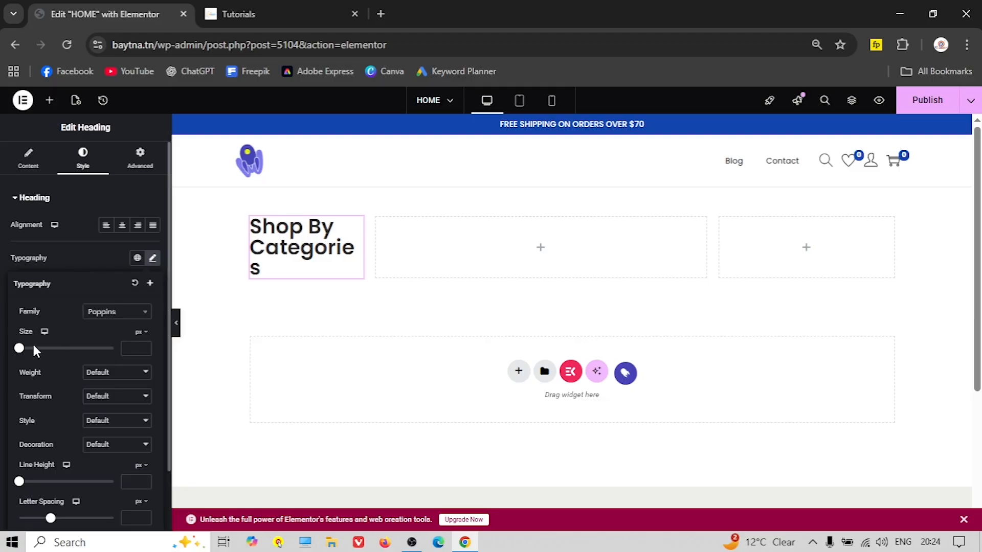
click(133, 346)
text(14)
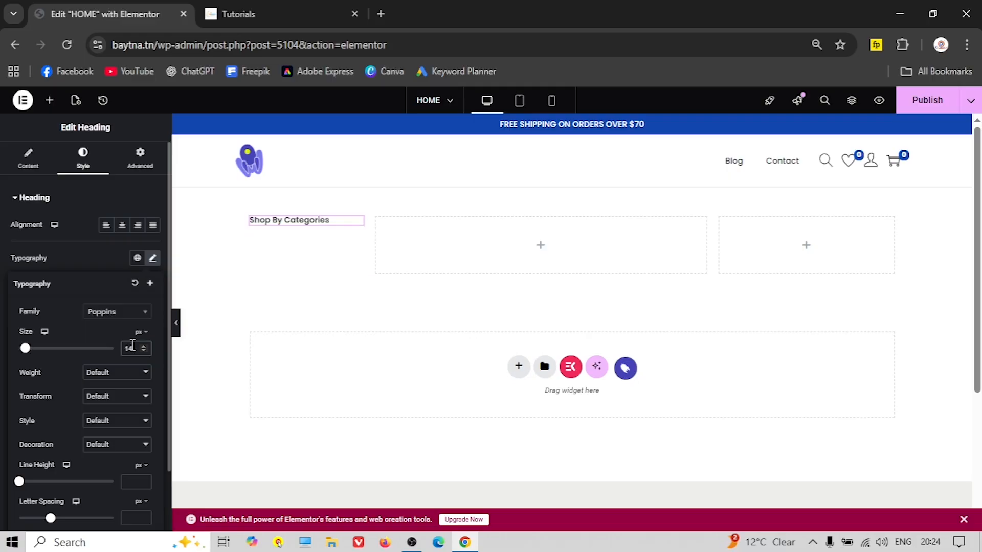
Centre-align the heading and compare it with the reference shop page
click(65, 228)
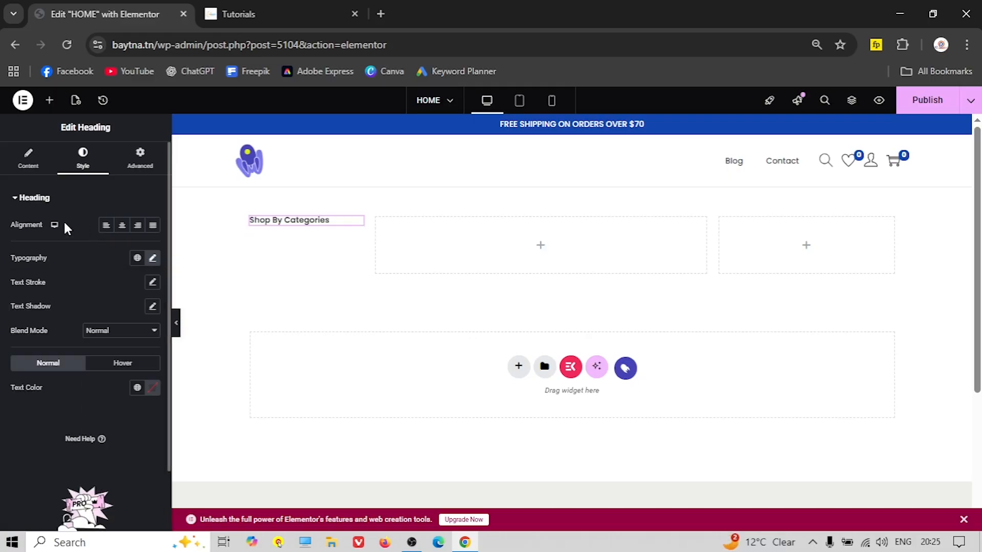
click(123, 228)
key(ctrl+Tab)
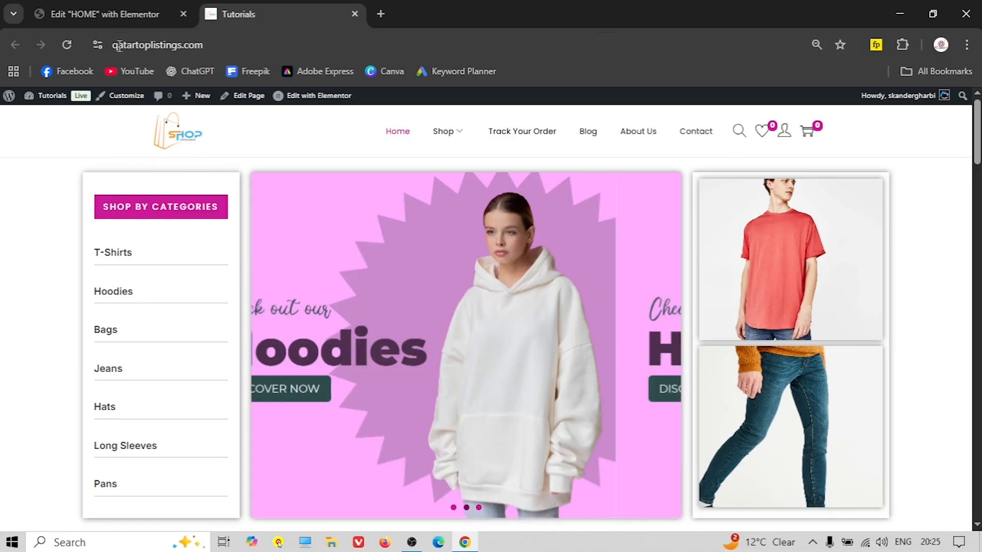
click(93, 13)
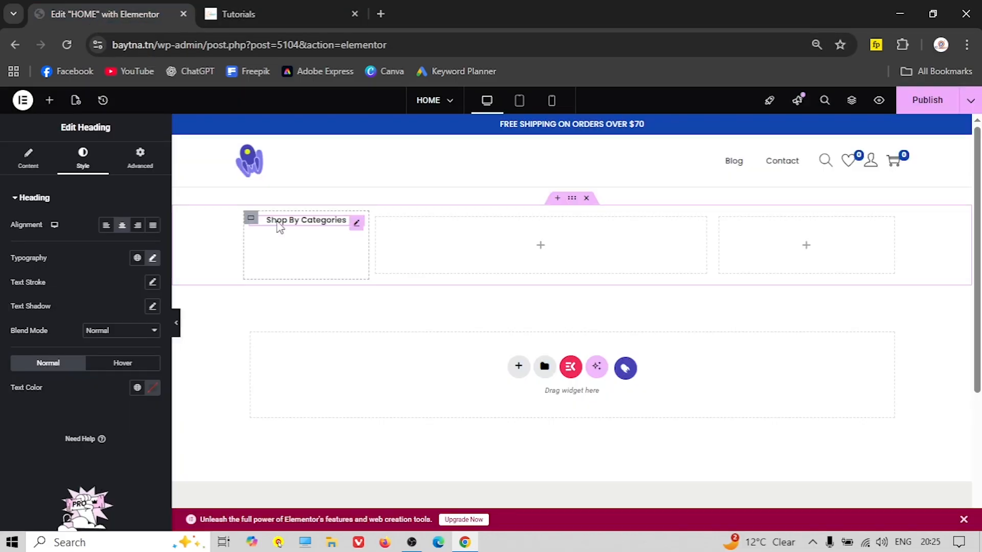
Give the heading a Classic background with its colour picker open, then open a new browser tab
click(138, 167)
scroll(85, 388, down, 5)
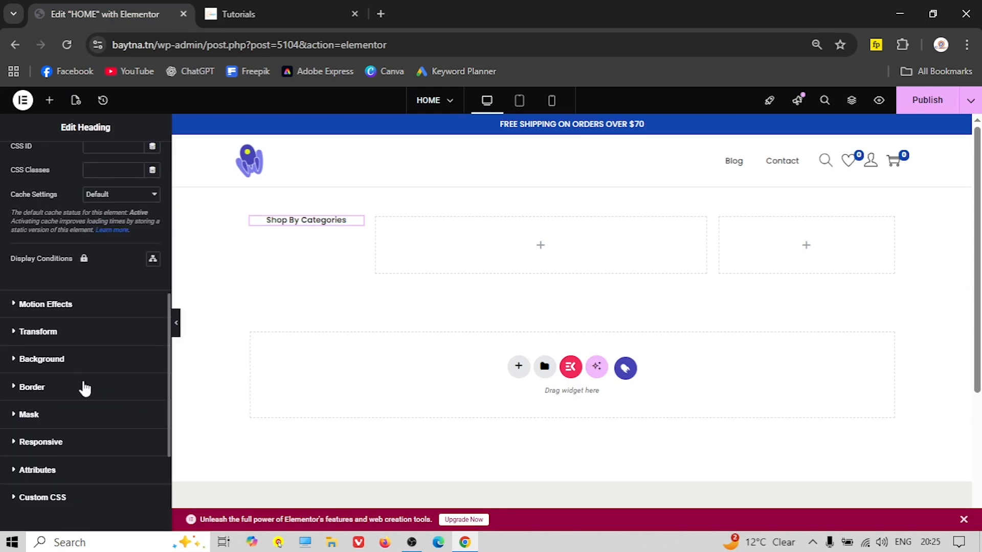
click(36, 360)
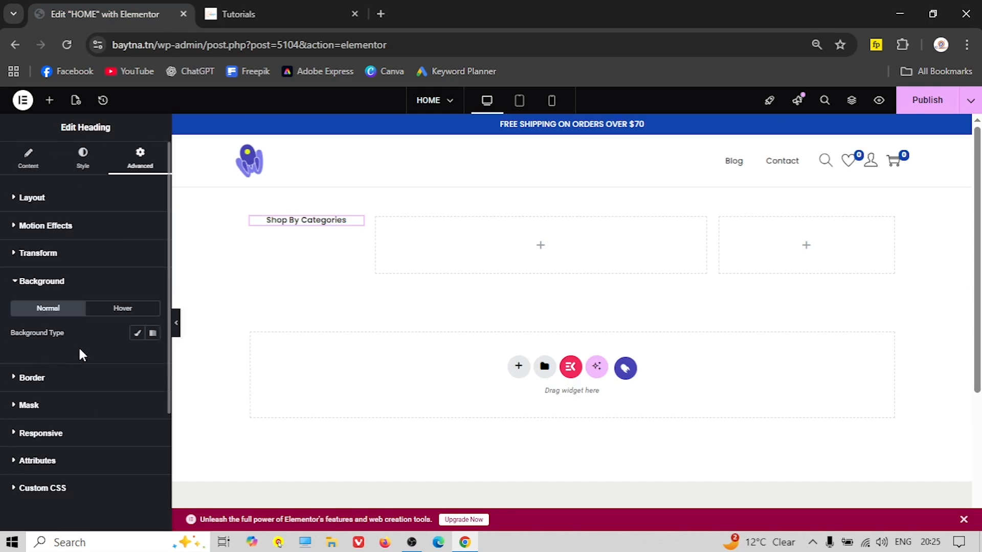
click(136, 336)
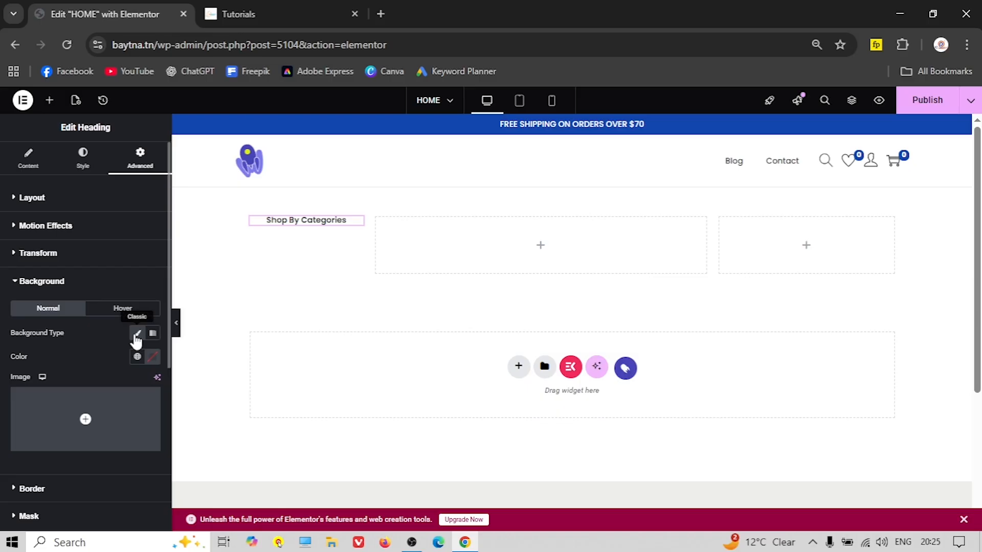
click(152, 358)
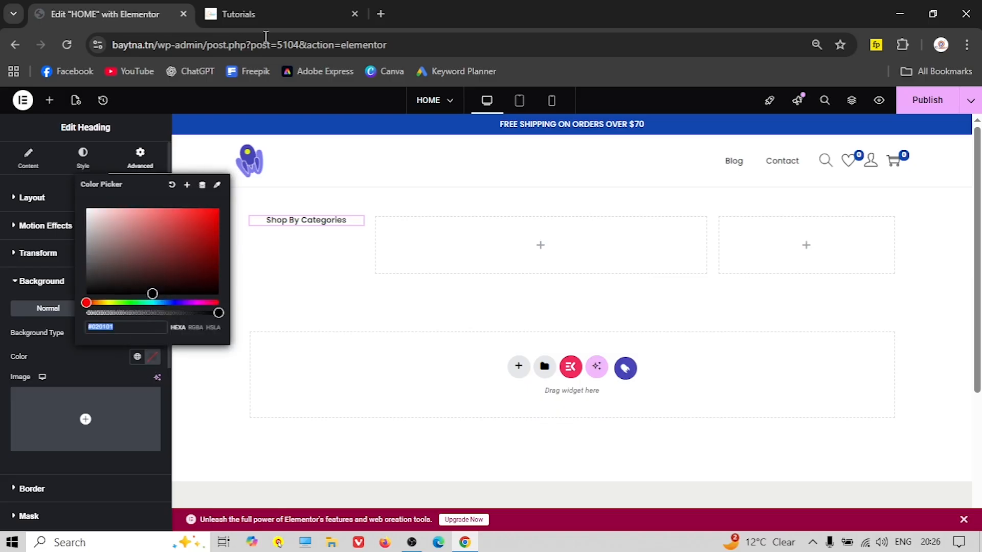
click(284, 12)
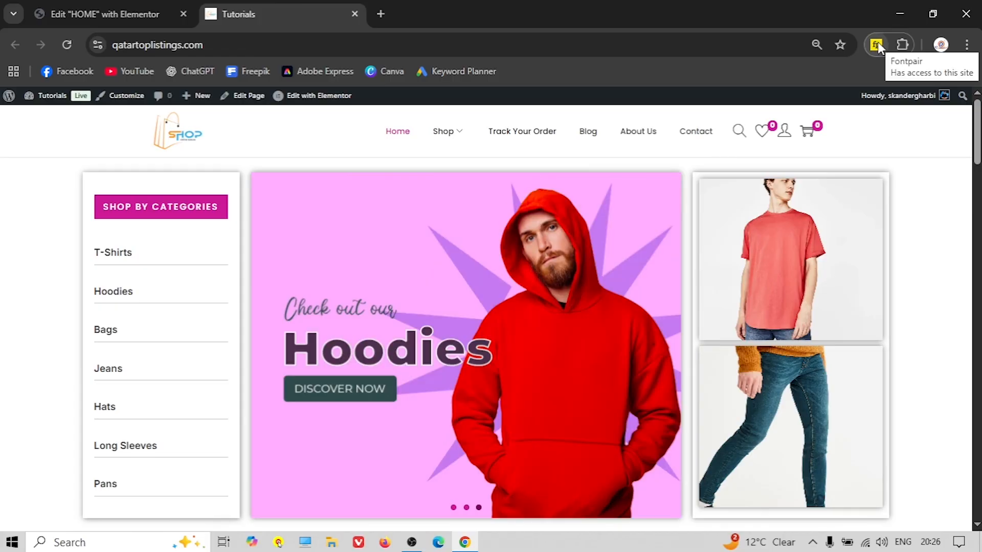
click(382, 14)
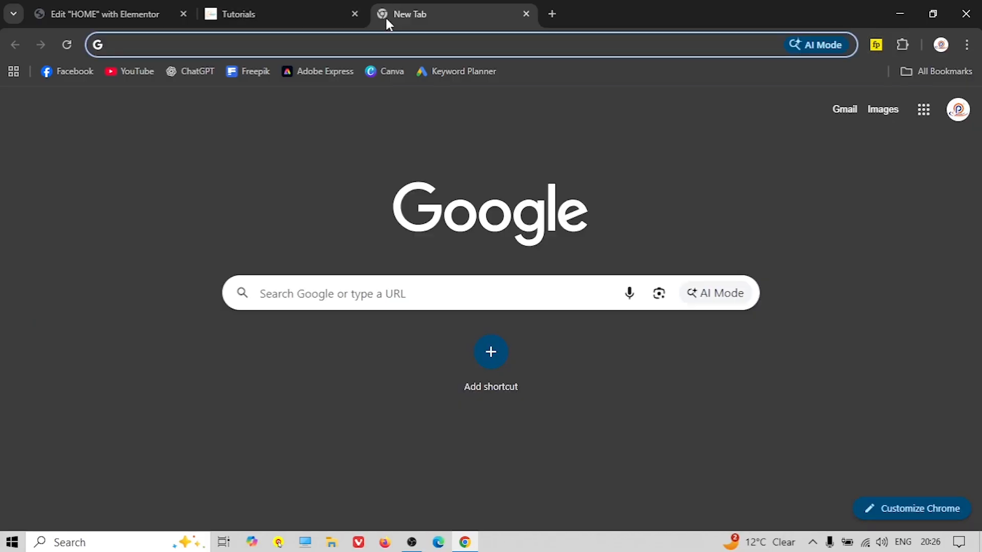
Search 'fontp', view the Fontpair extension's Chrome Web Store page, then close that tab
text(fontp)
key(Return)
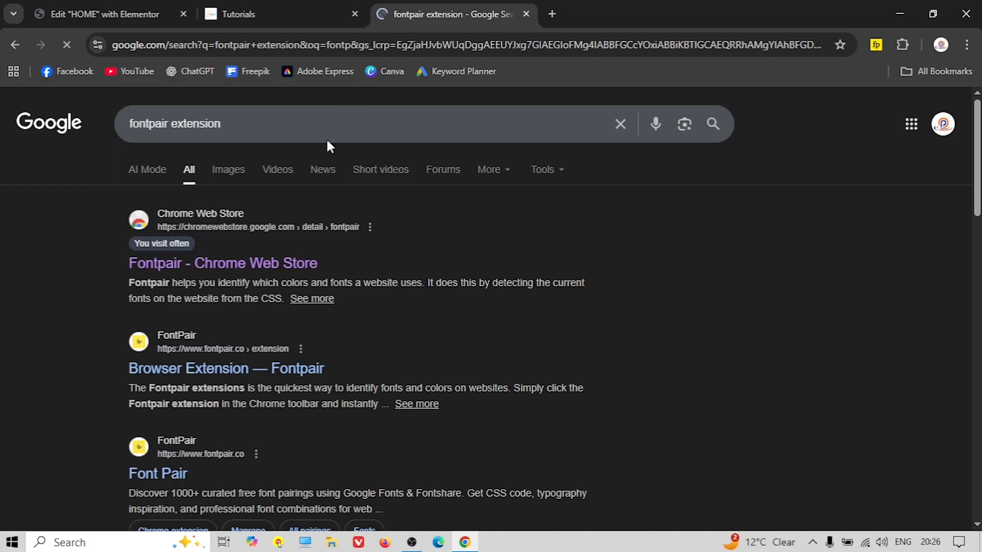
click(250, 264)
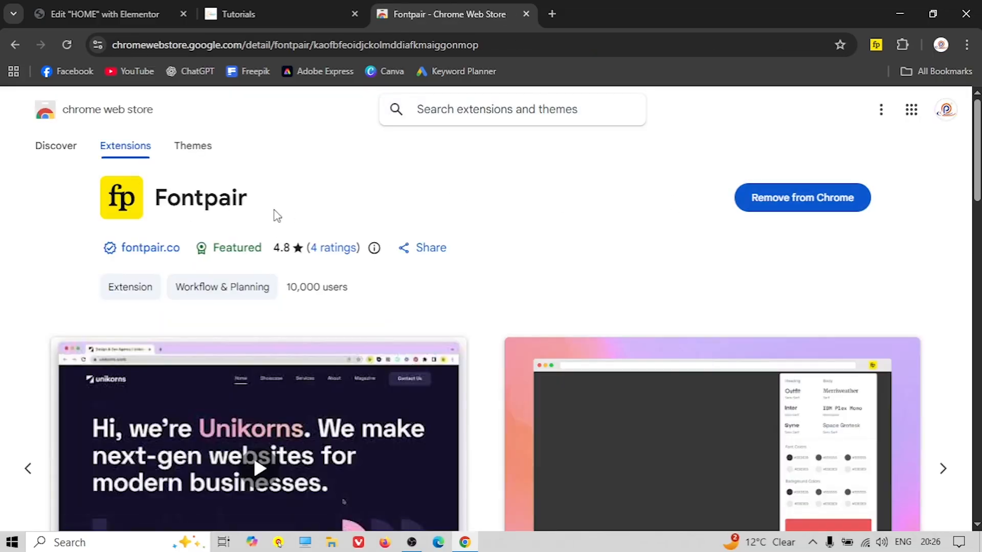
click(526, 14)
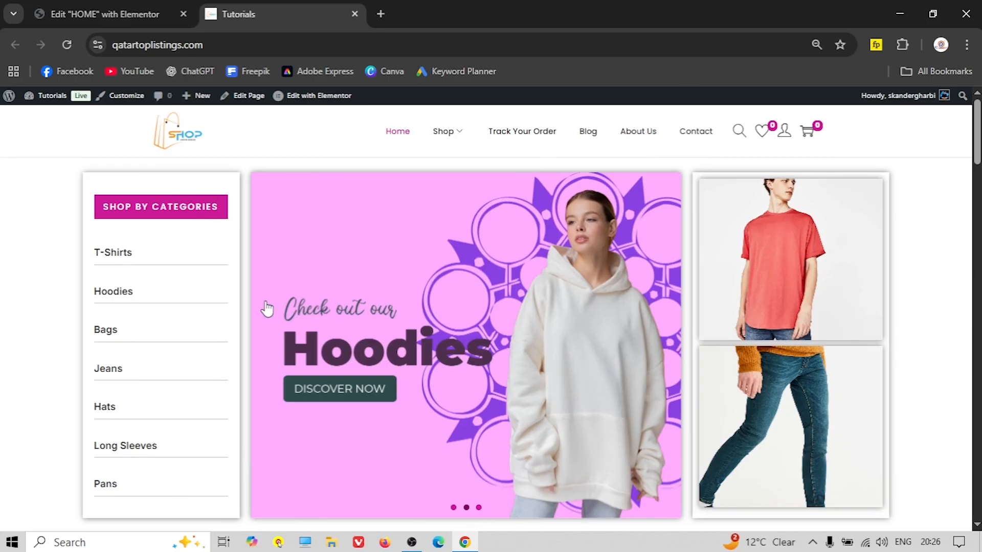
Run Fontpair on the live shop to list its fonts (Poppins, Inter) and colours like #ca1996
scroll(266, 309, down, 4)
scroll(266, 308, up, 4)
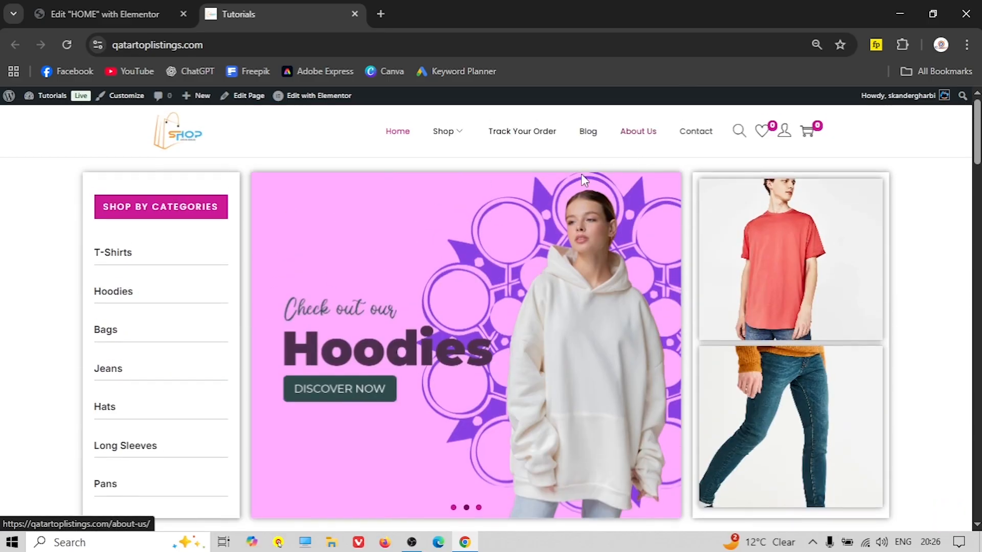
click(876, 45)
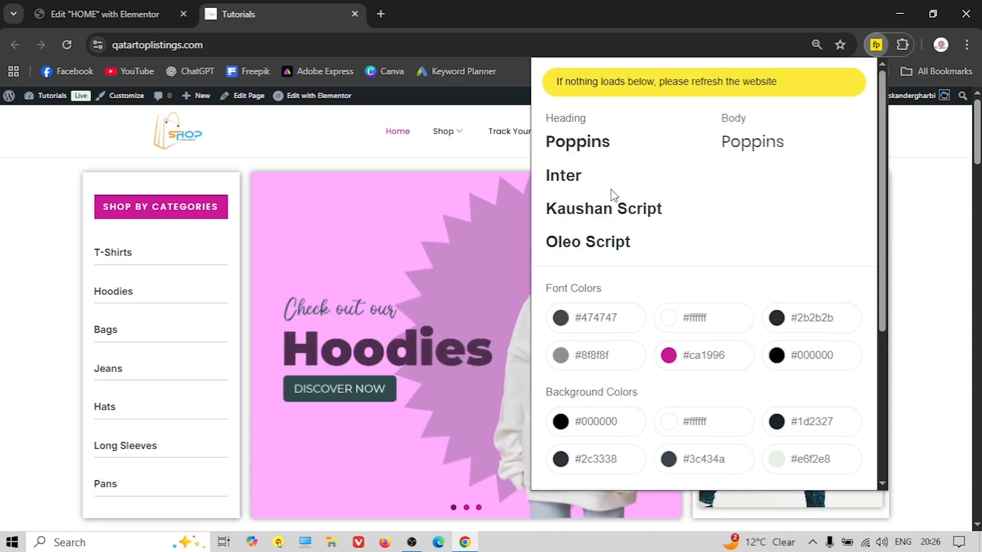
scroll(613, 194, down, 1)
scroll(688, 343, down, 2)
scroll(668, 340, up, 3)
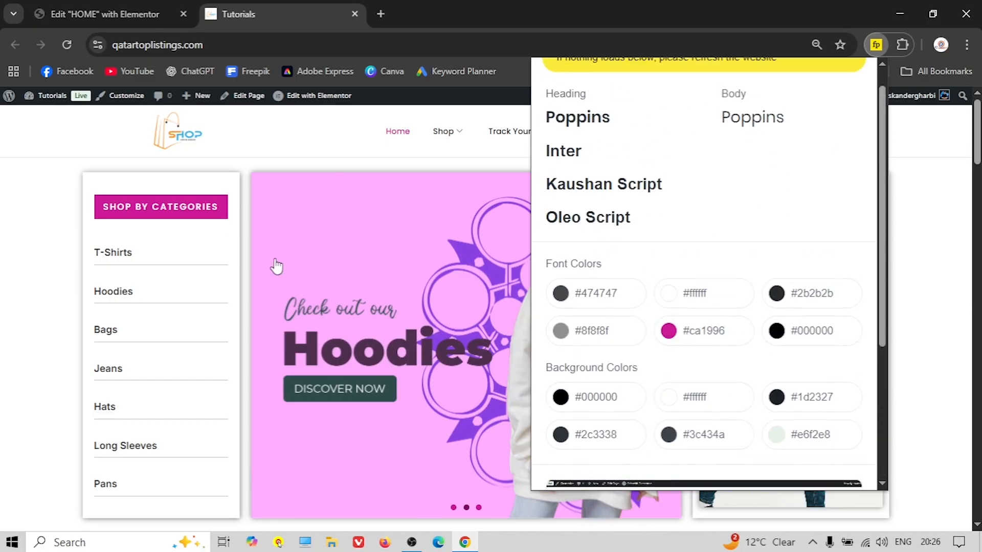
scroll(276, 266, down, 1)
scroll(279, 267, up, 1)
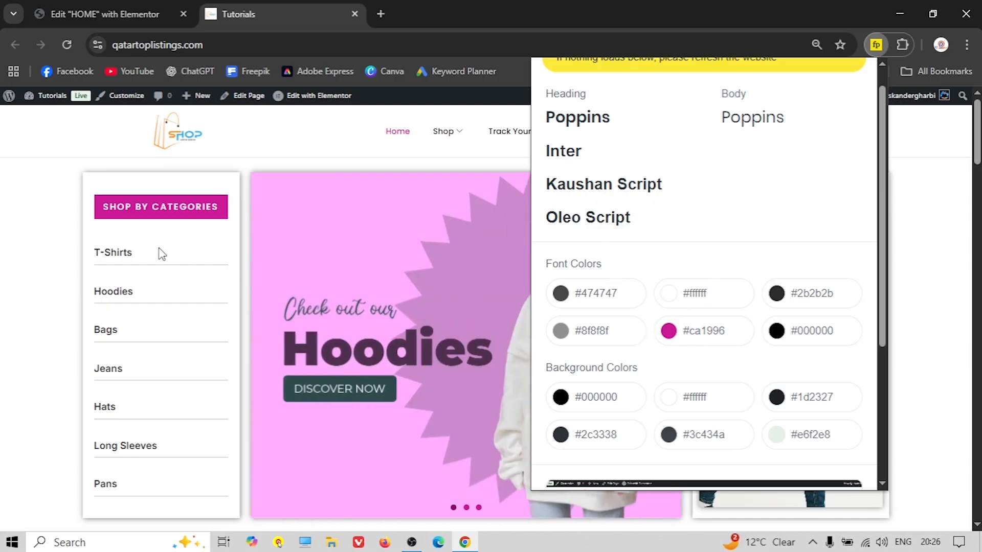
Copy #ca1996 from Fontpair and paste it as the heading's background colour
click(696, 331)
click(105, 14)
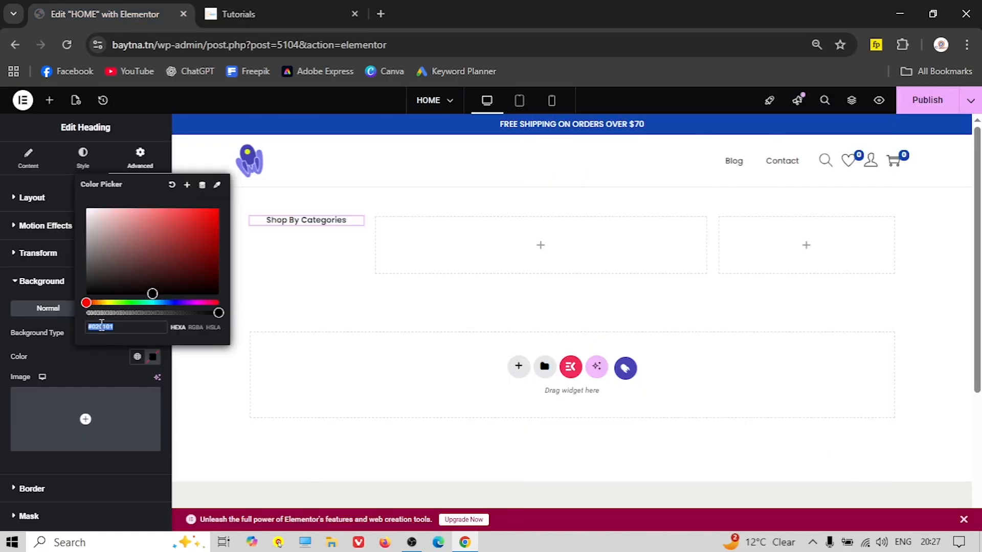
right_click(97, 327)
click(124, 275)
click(304, 227)
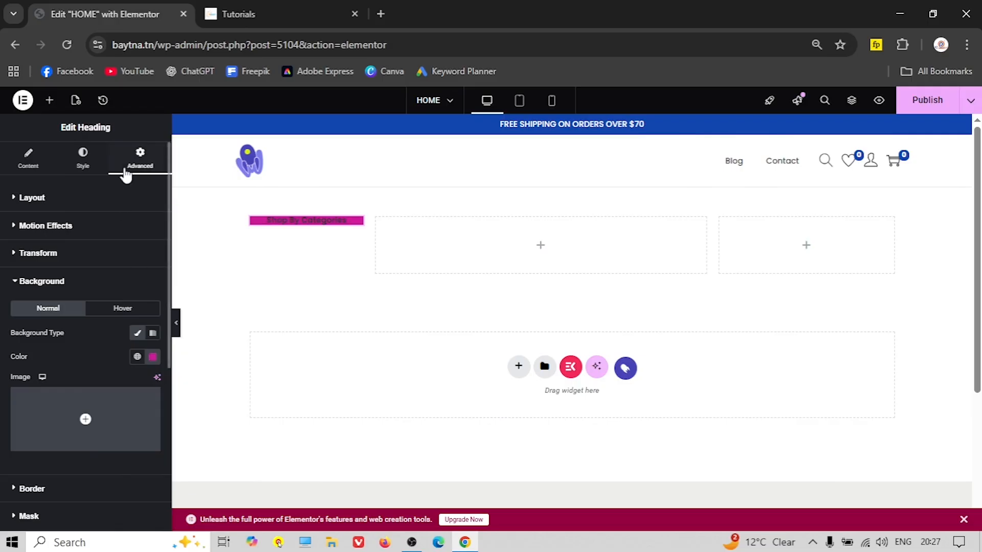
Set the heading's padding to 10 top/bottom and 15 left/right
click(41, 198)
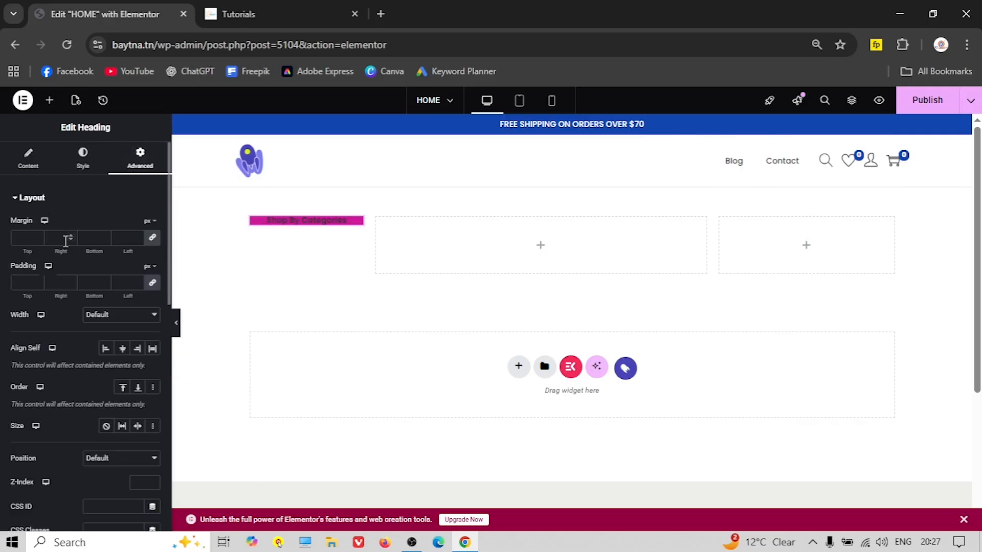
click(25, 284)
text(00)
click(87, 281)
text(1)
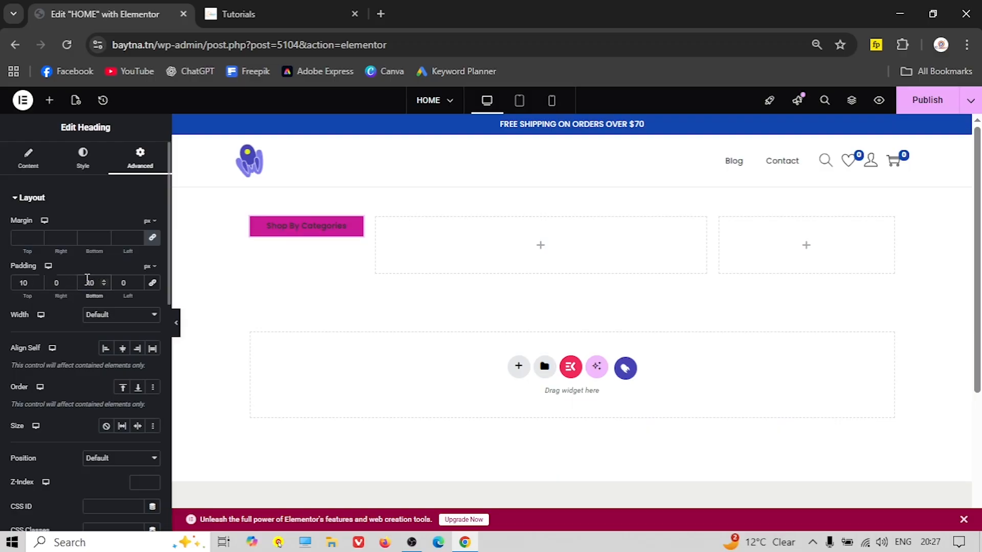
click(52, 280)
click(126, 282)
text(15)
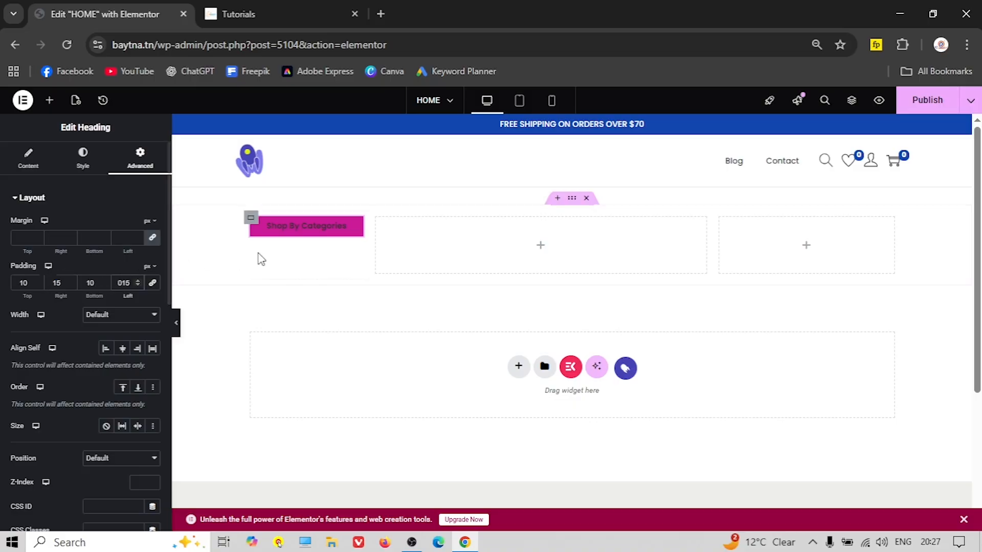
Make the heading text colour white (#FFFFFF)
click(83, 160)
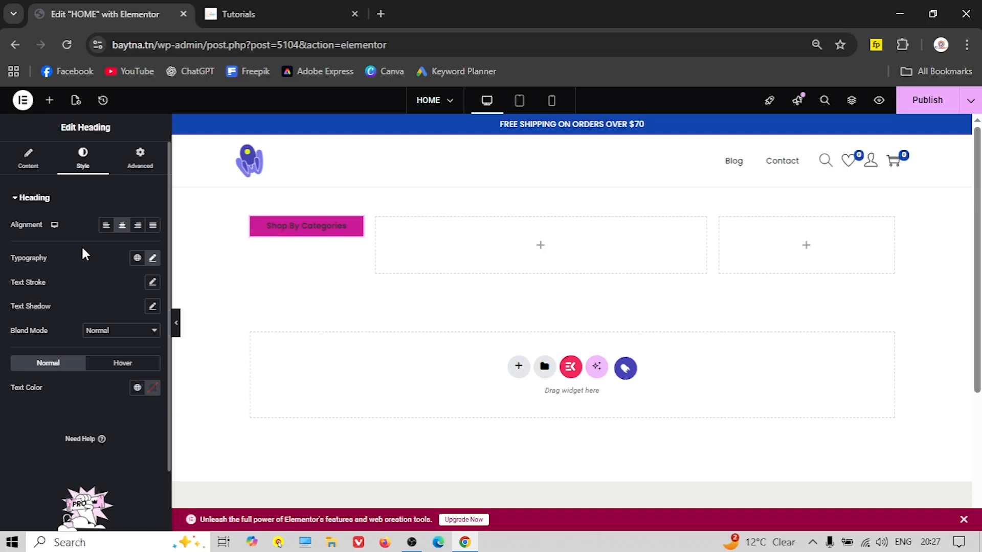
click(148, 388)
drag(104, 286, 85, 230)
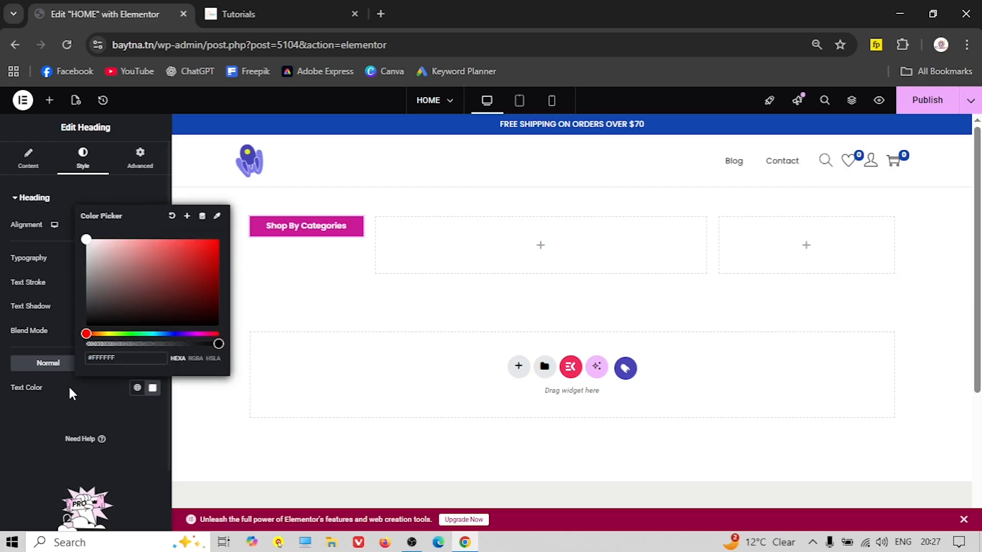
click(236, 213)
click(306, 10)
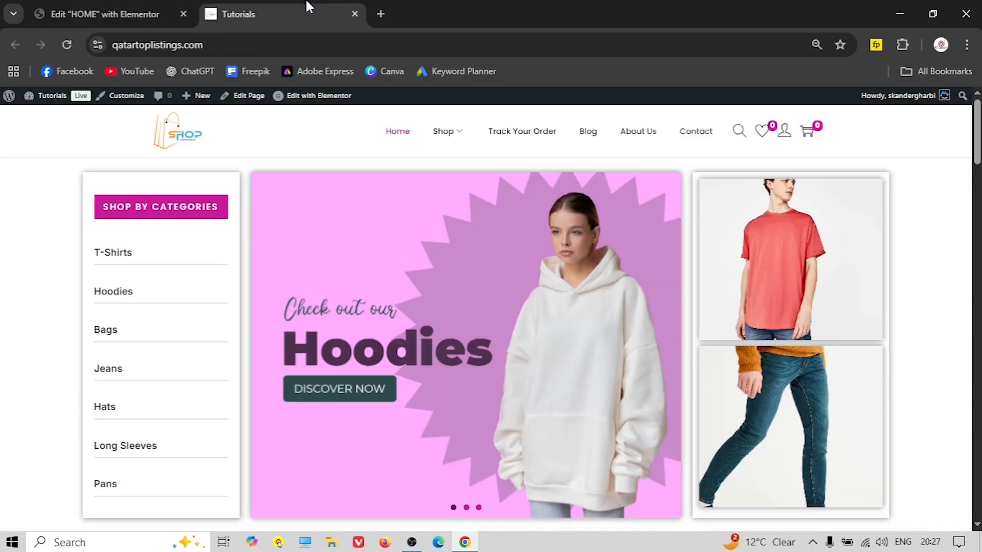
click(102, 14)
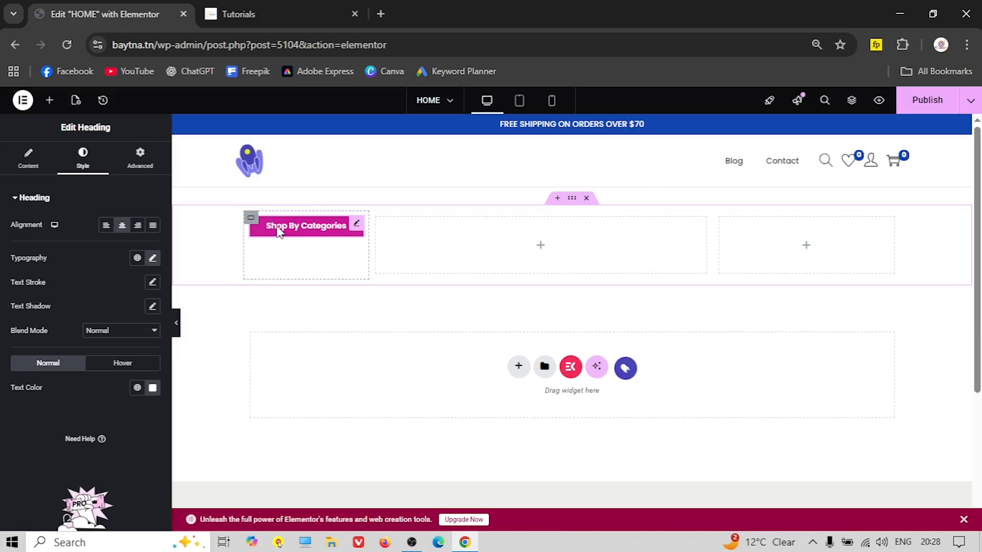
Set the heading's font weight to 500 (Medium)
click(153, 258)
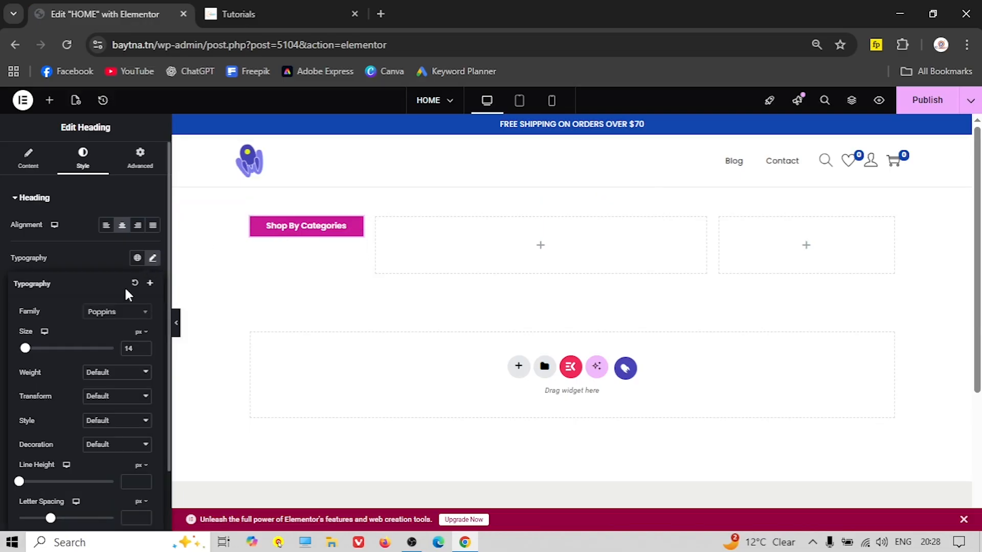
click(108, 373)
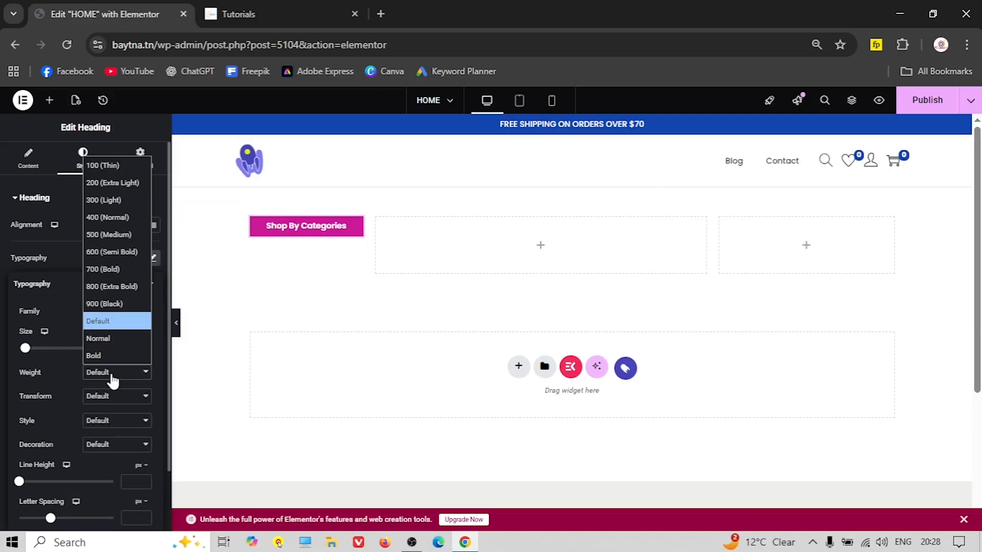
click(110, 235)
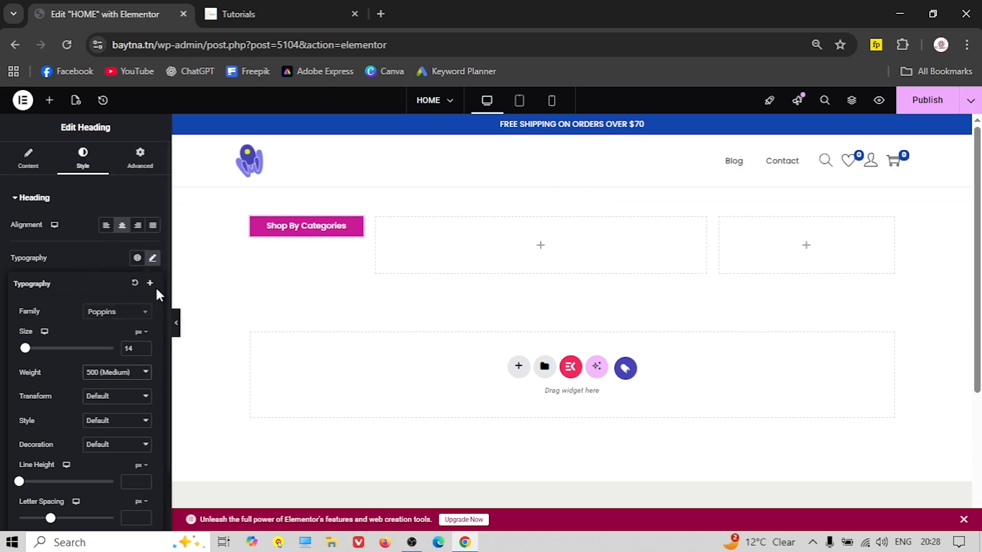
click(70, 257)
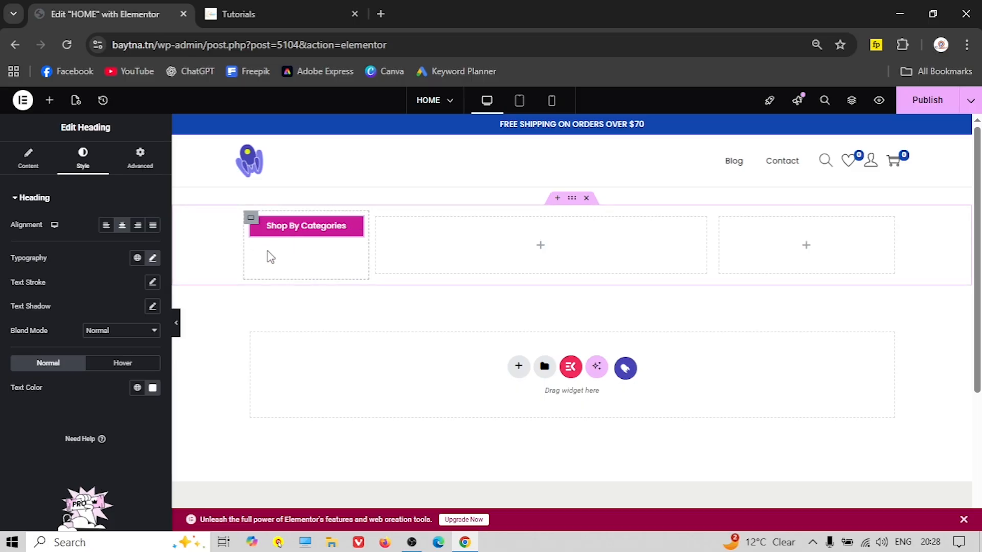
key(ctrl+Tab)
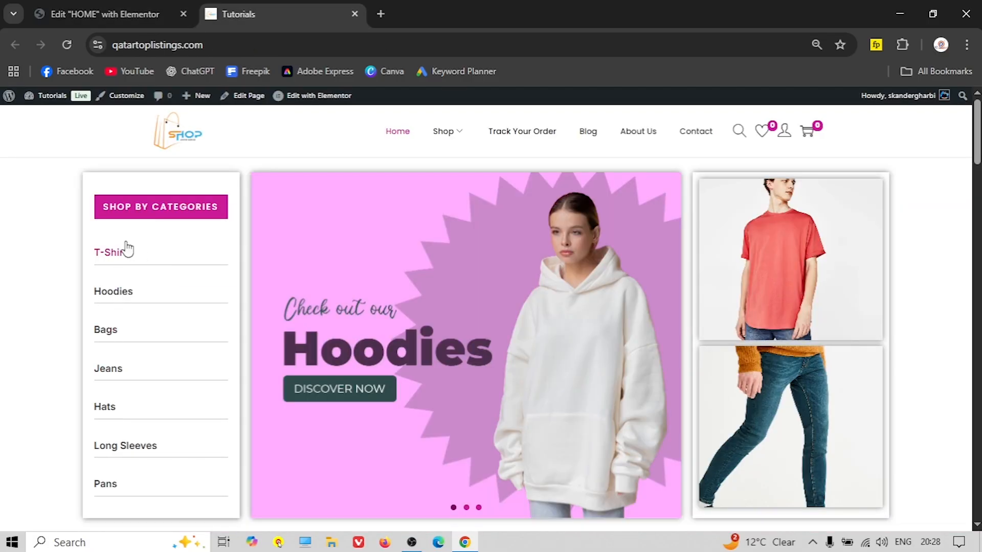
Add a new heading titled 'T-Shirts' below Shop By Categories in the left column
drag(152, 262, 86, 259)
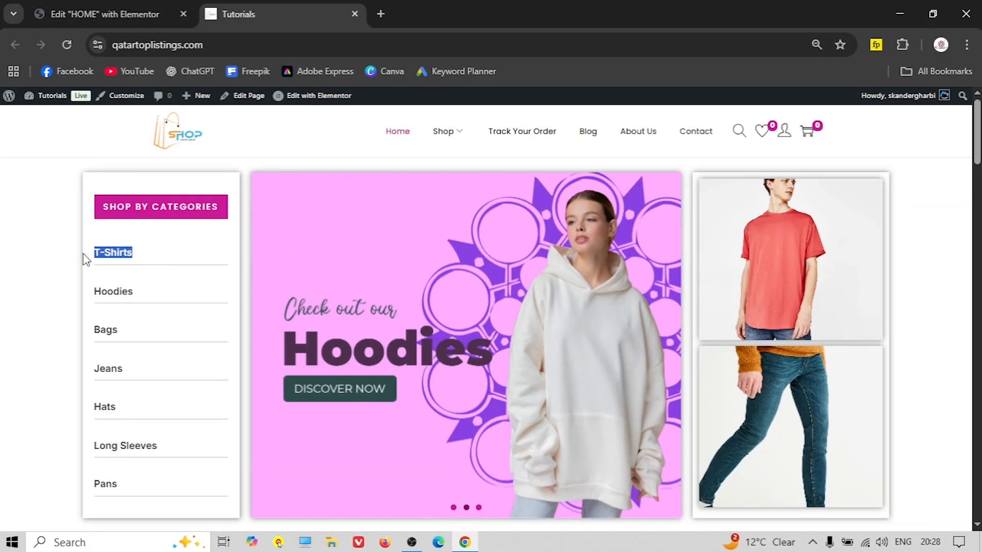
right_click(109, 253)
click(136, 392)
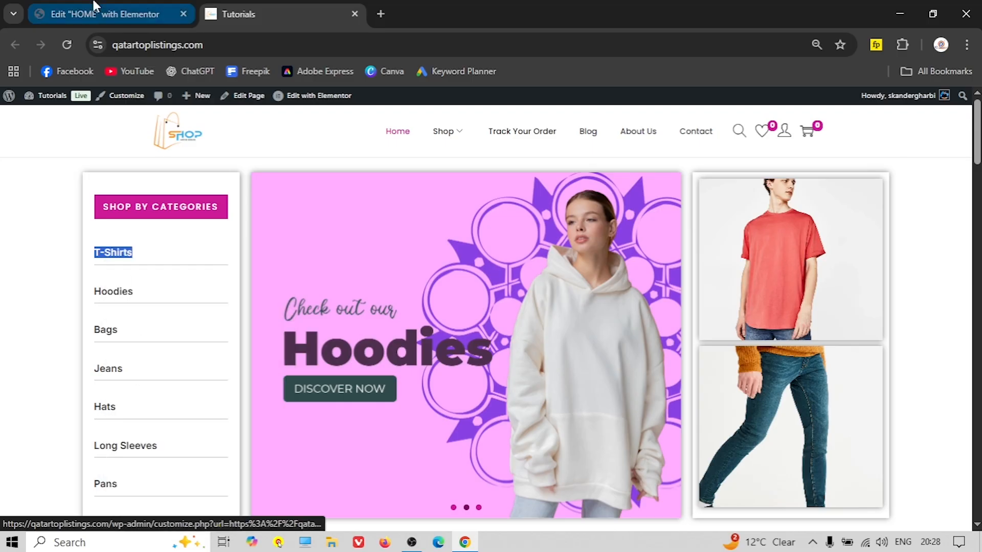
click(105, 14)
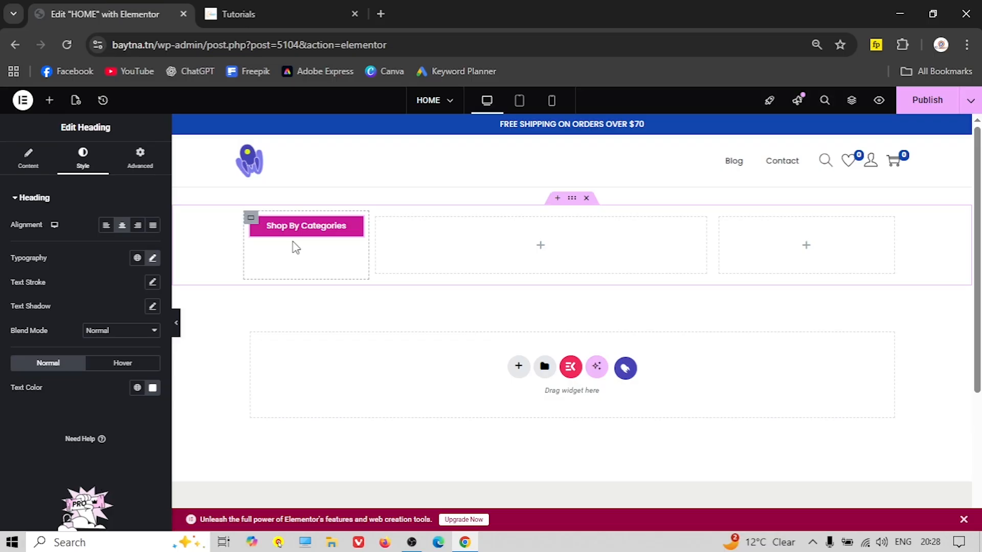
click(49, 100)
drag(44, 340, 309, 255)
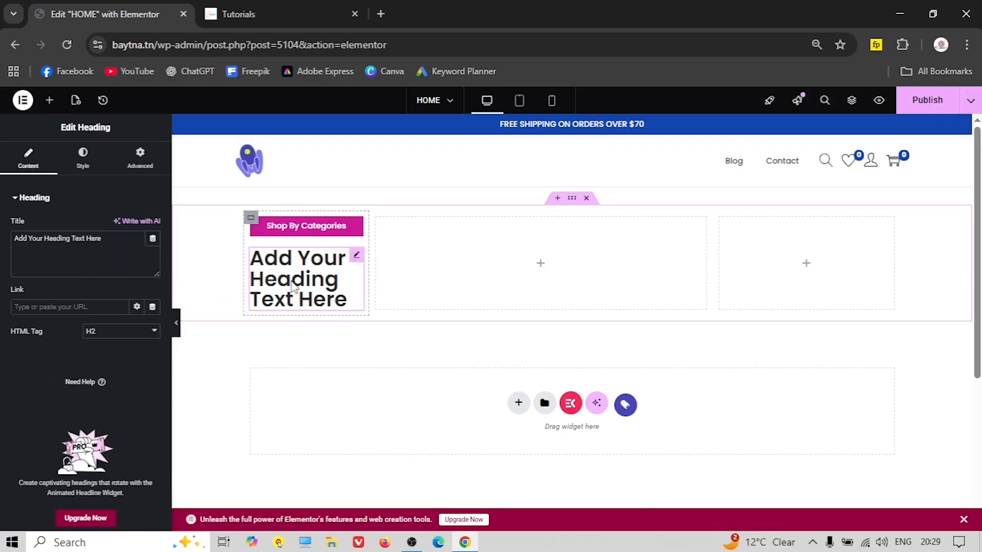
triple_click(48, 239)
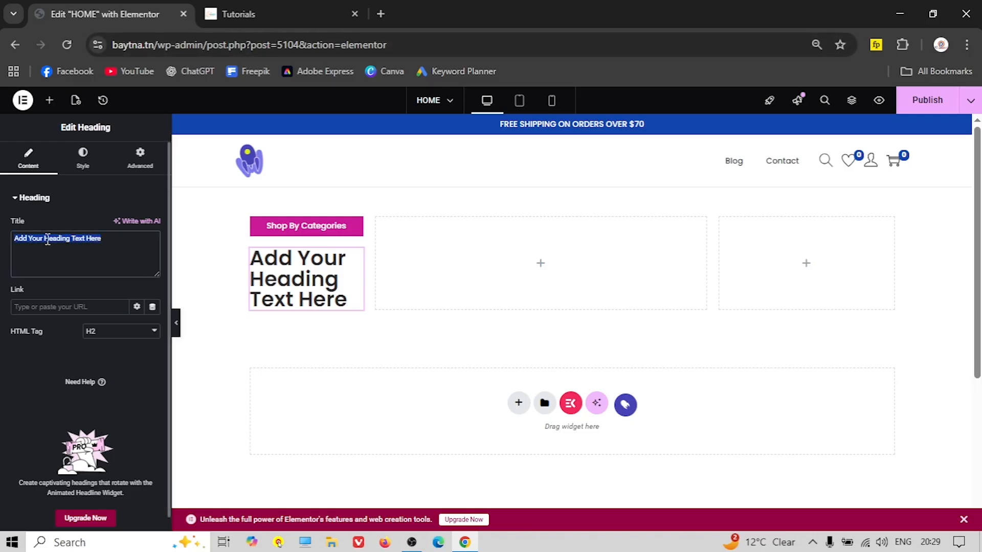
text(T-Shirts)
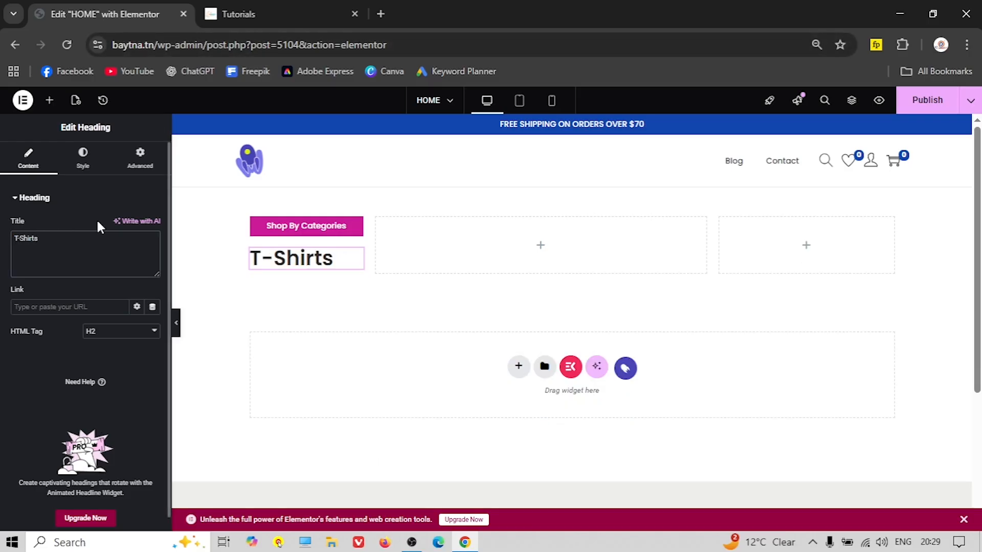
Set the T-Shirts heading's font size to 16
click(83, 160)
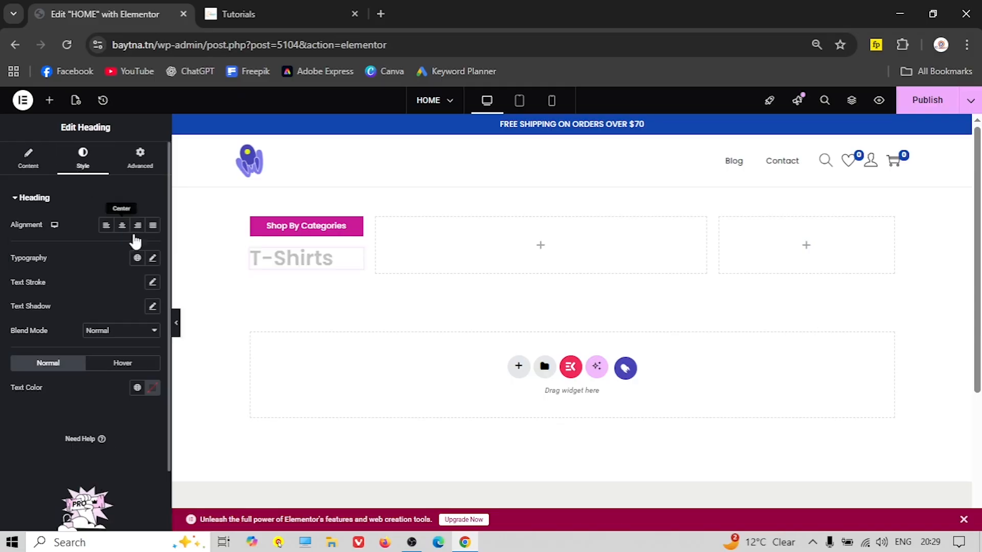
click(152, 258)
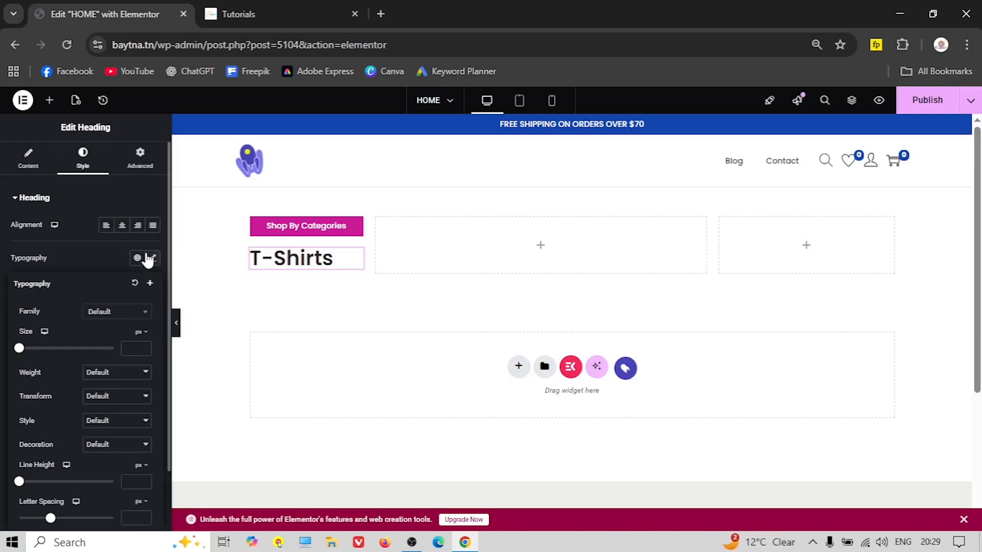
click(125, 348)
text(13)
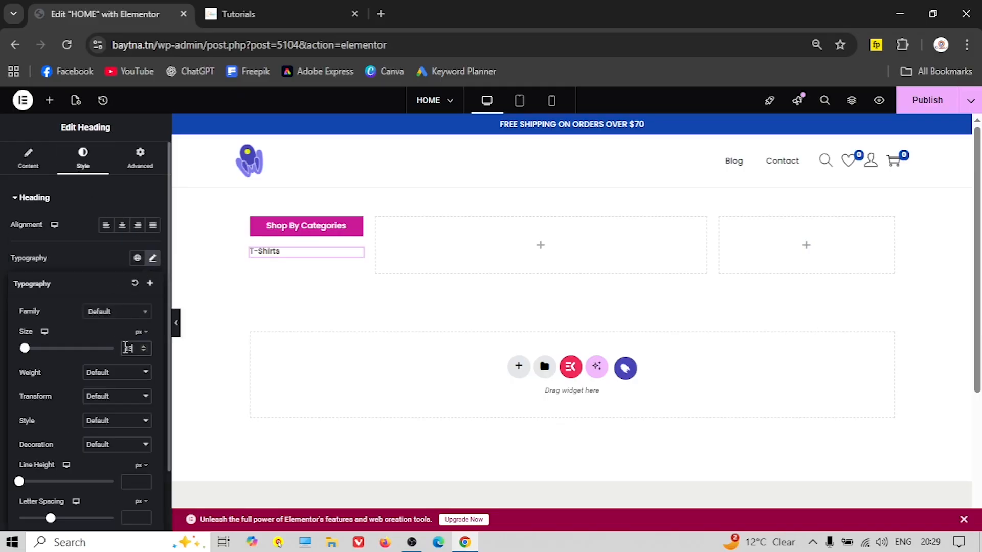
click(230, 15)
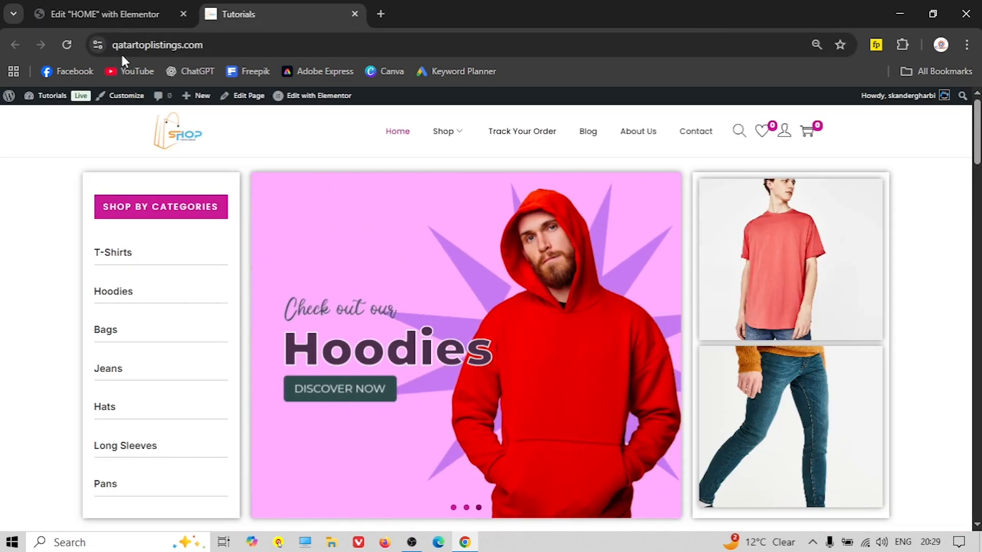
click(123, 15)
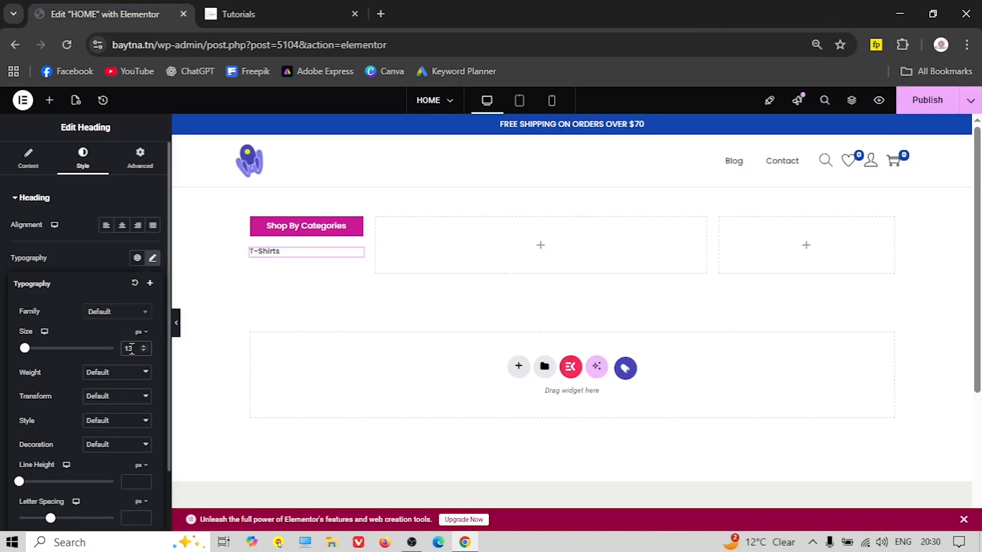
text(16)
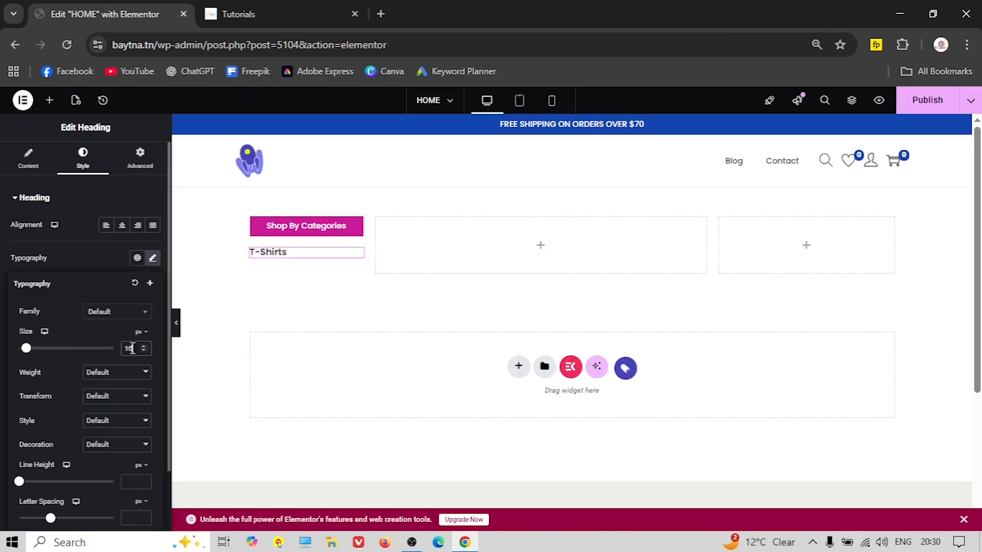
Enlarge the Shop By Categories heading's font size to 17
click(266, 226)
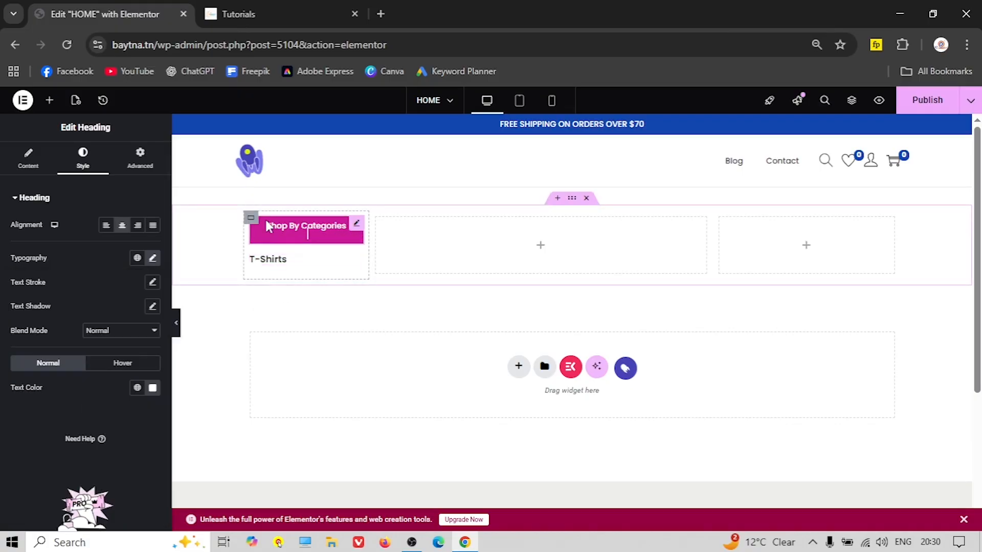
click(152, 259)
text(17)
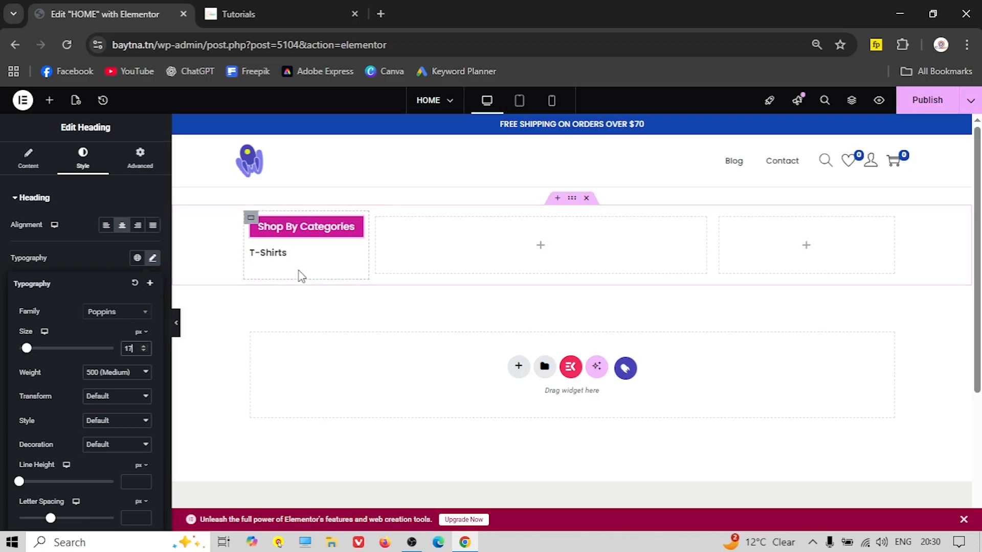
key(ctrl+Tab)
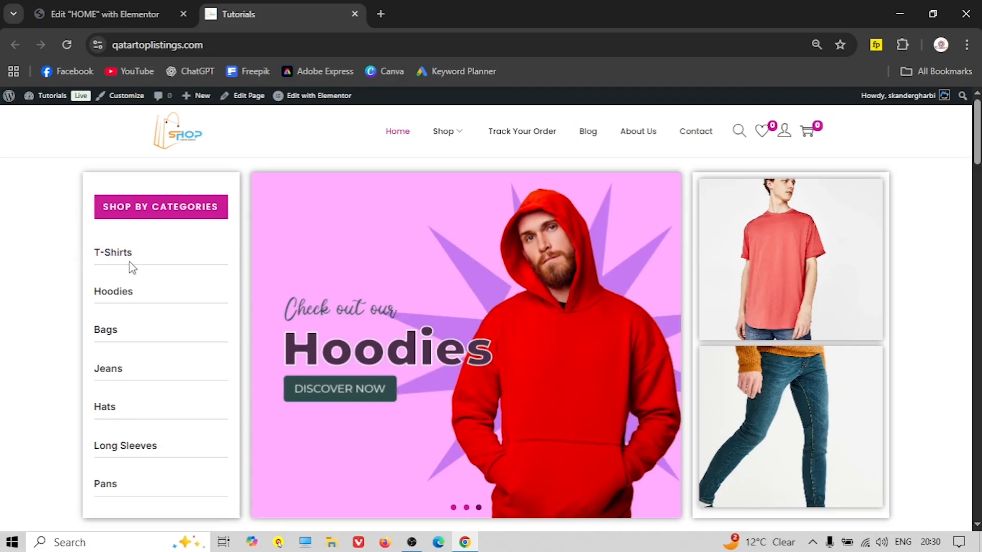
click(100, 15)
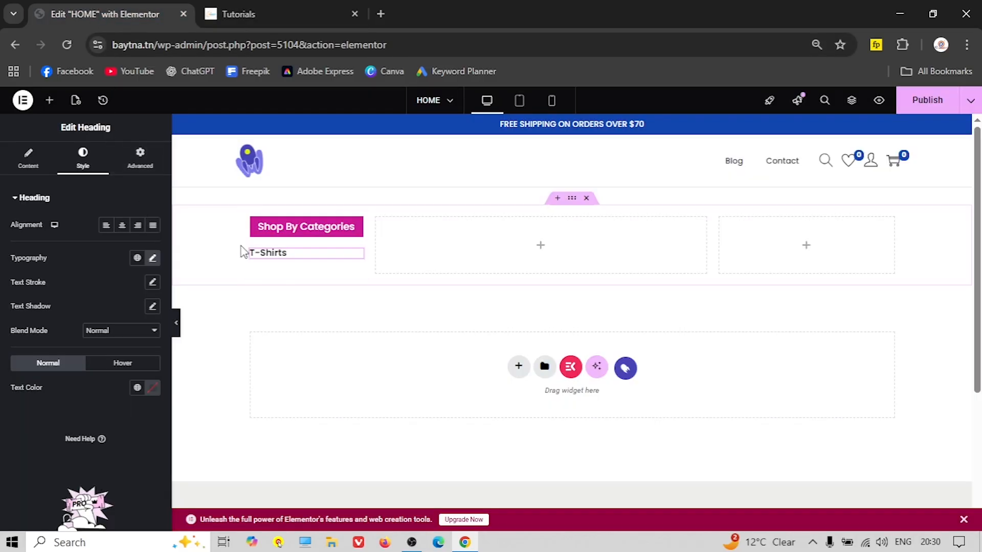
click(140, 164)
Give the heading a solid 0 0 1 0 bottom border in #ABABAB, saved as a global colour
scroll(73, 320, down, 10)
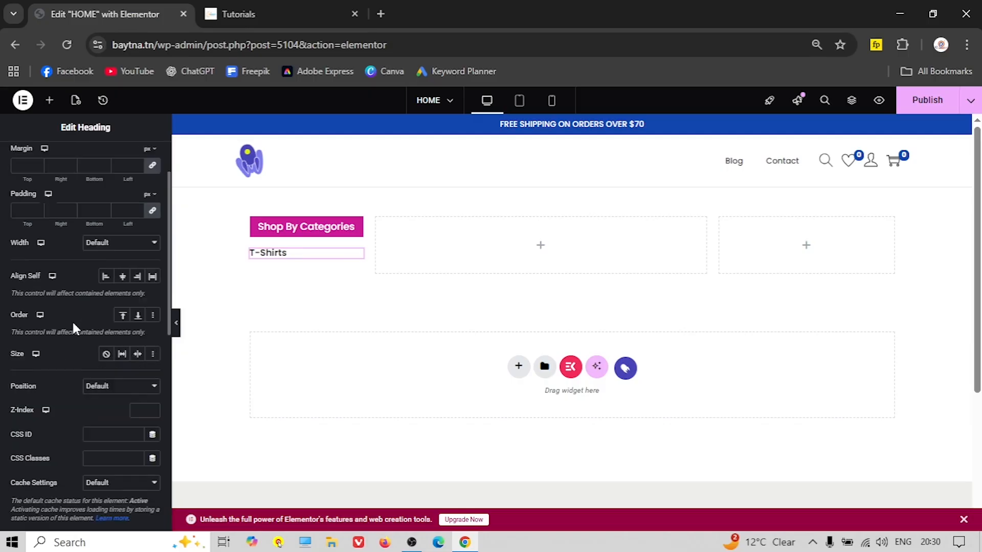
click(40, 315)
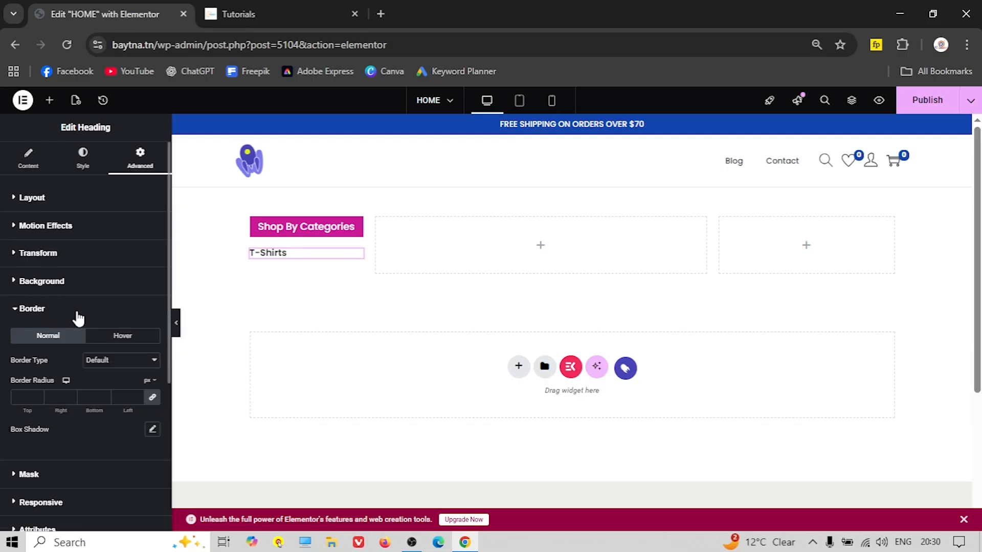
click(105, 360)
drag(97, 410, 101, 407)
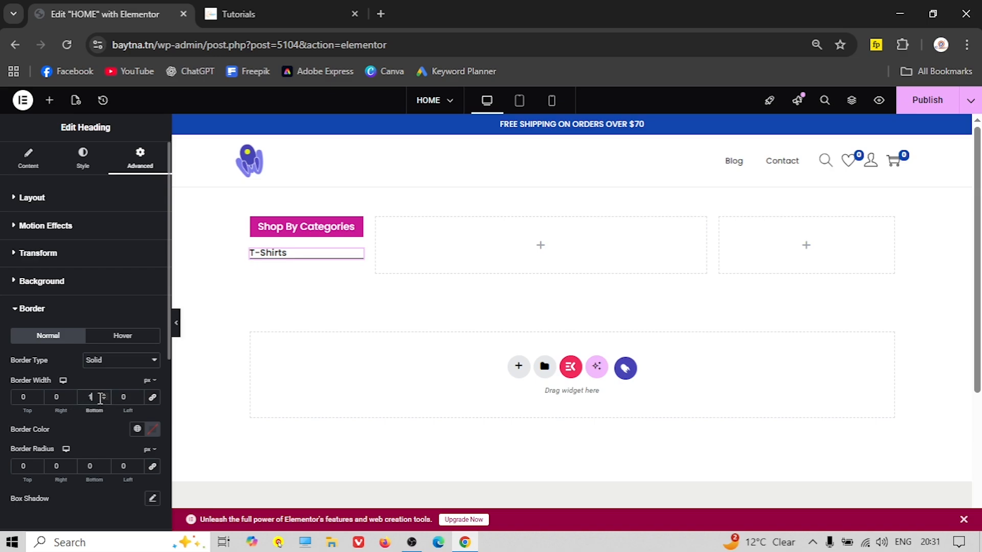
click(153, 430)
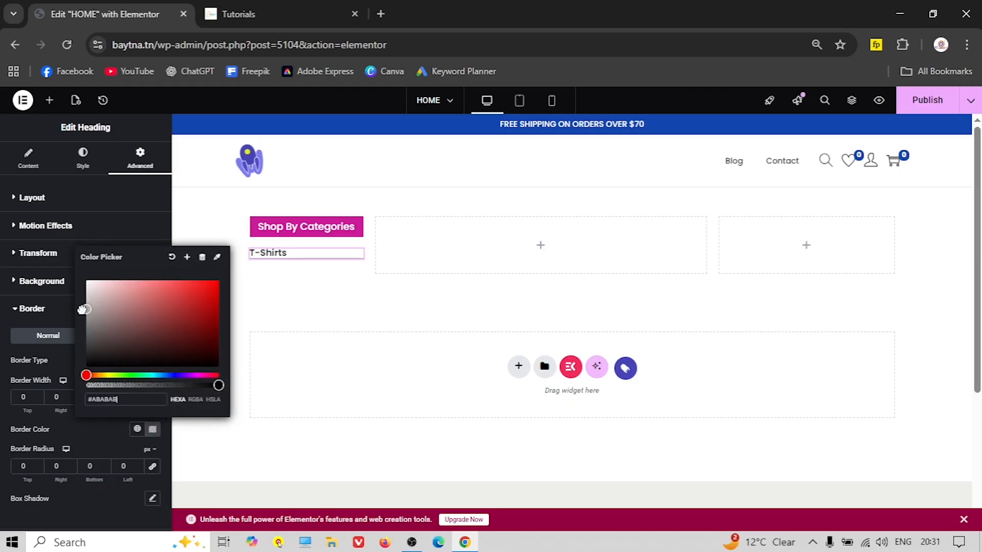
click(187, 257)
triple_click(444, 312)
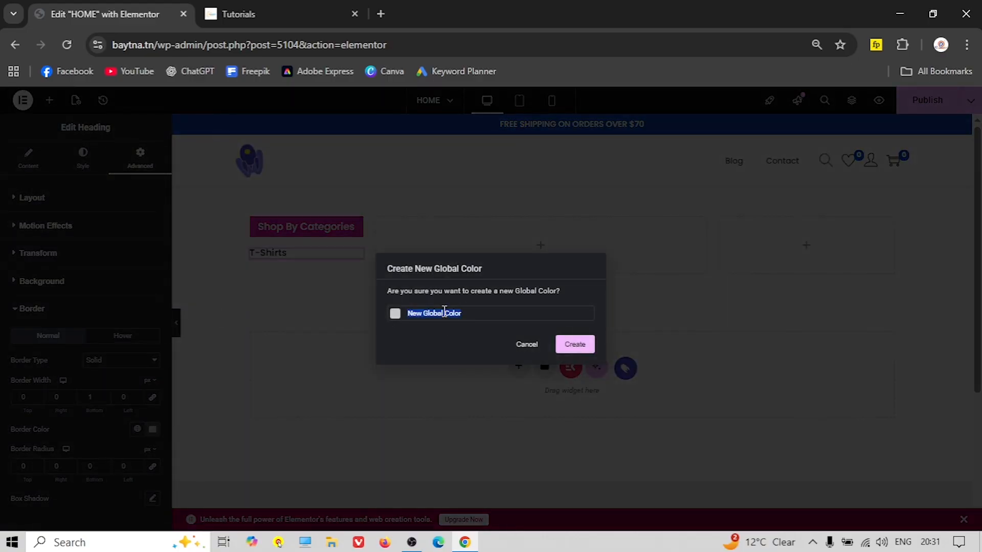
click(591, 345)
click(176, 323)
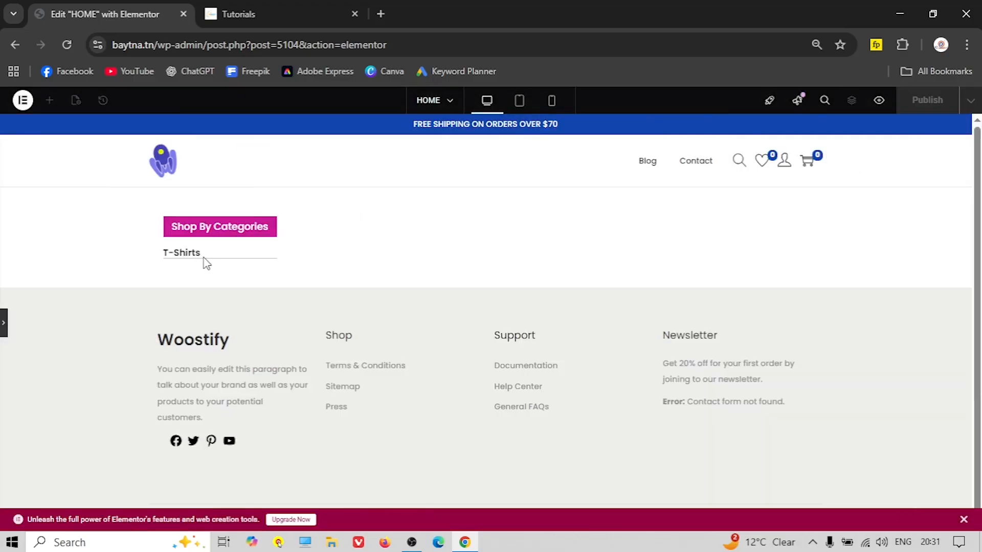
Raise the T-Shirts heading's unlinked bottom padding to about 8 and preview the result
click(4, 328)
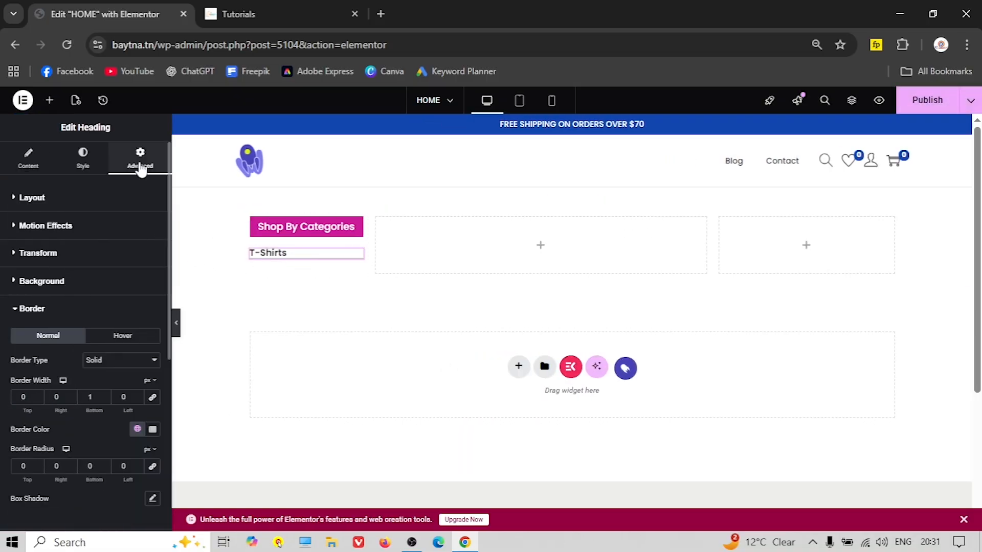
click(31, 198)
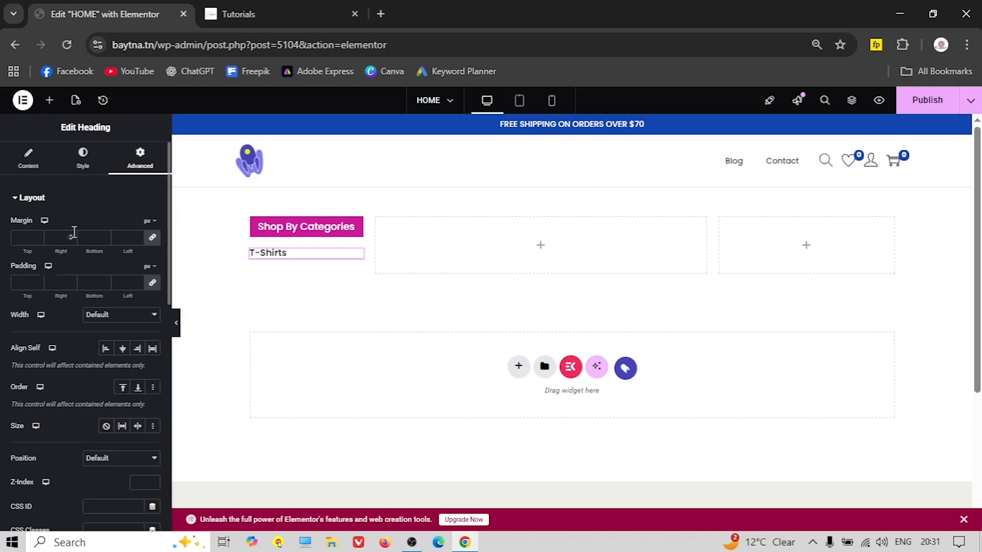
click(153, 284)
click(98, 281)
click(103, 281)
click(103, 280)
click(103, 280)
click(103, 280)
click(104, 280)
click(103, 281)
click(103, 280)
click(103, 280)
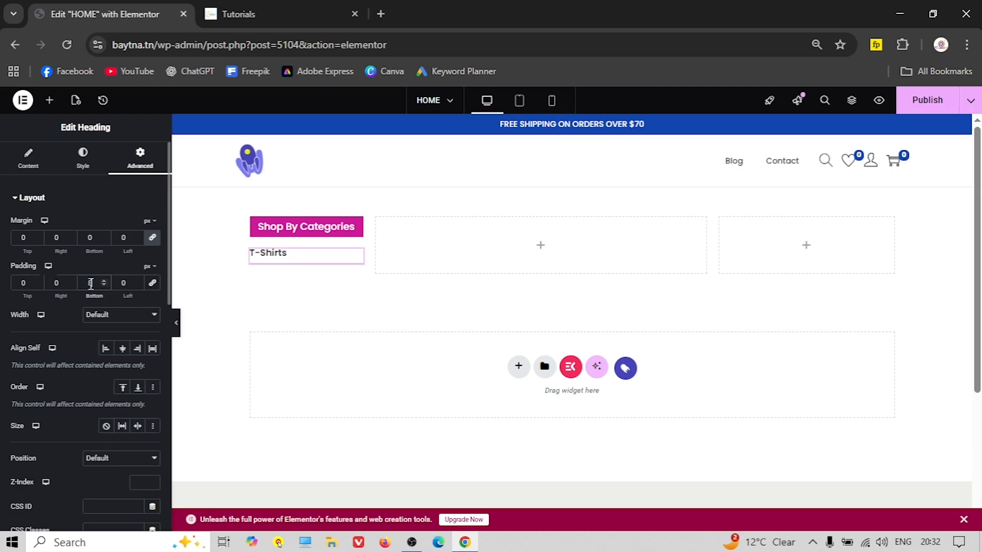
key(ctrl+p)
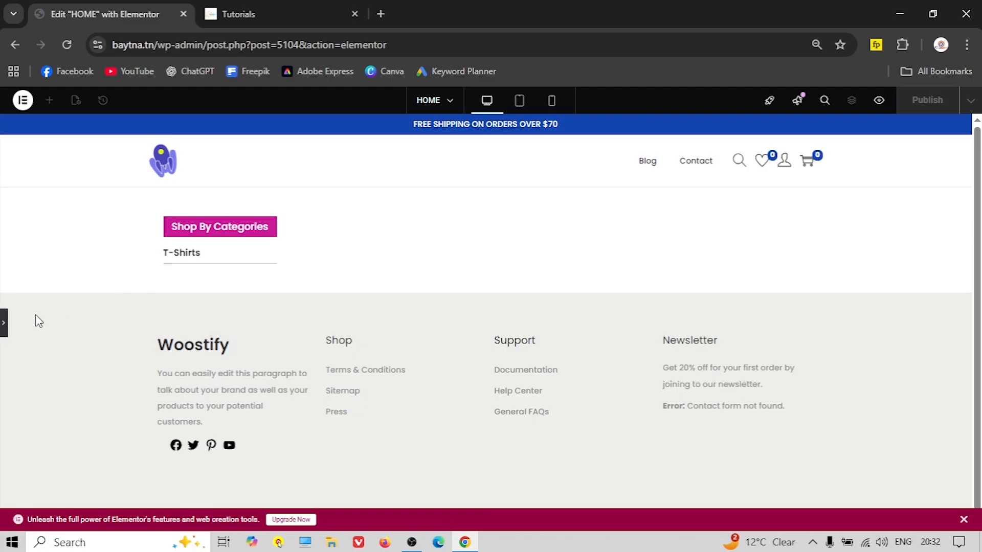
click(3, 325)
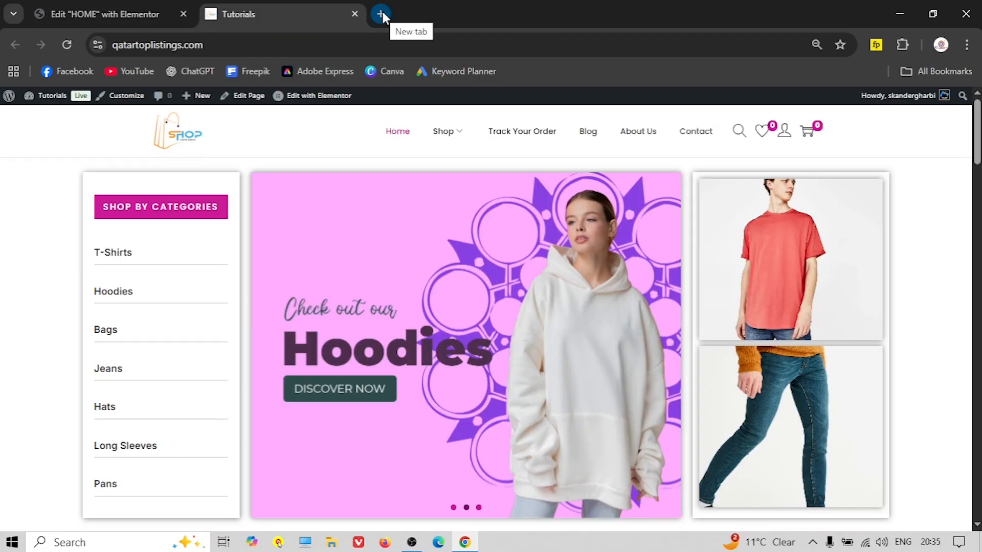
In a new admin tab, copy the t-shirts category's link from Products > Categories
click(381, 13)
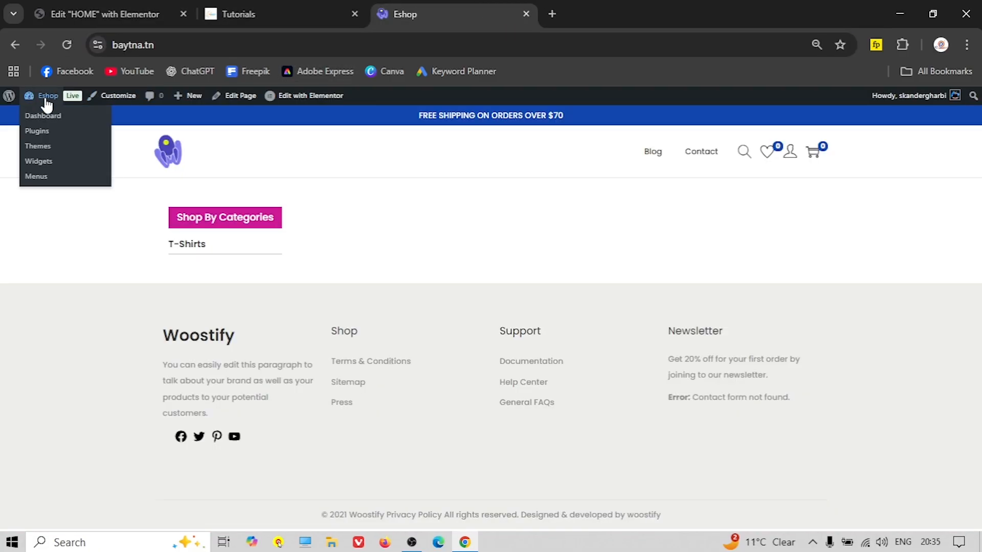
click(58, 100)
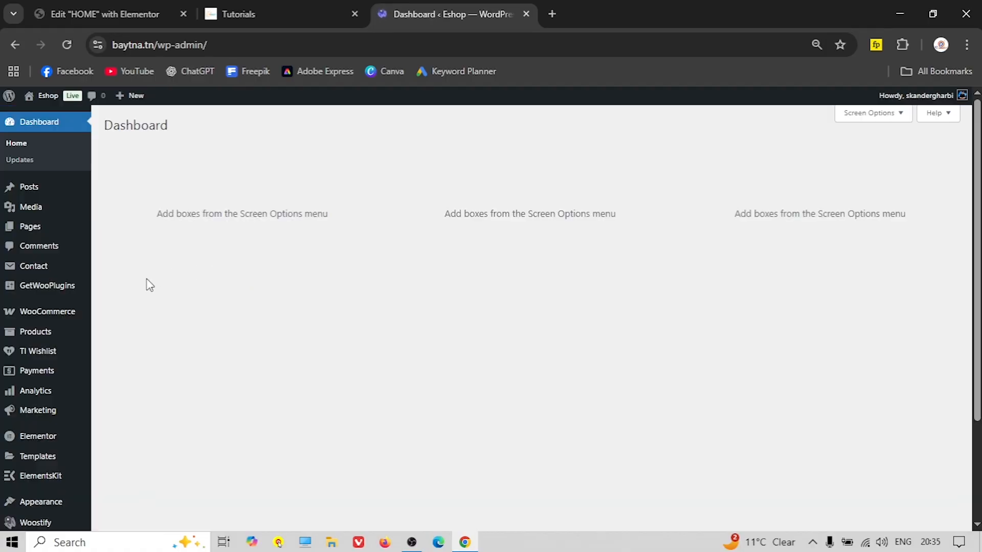
scroll(136, 291, down, 3)
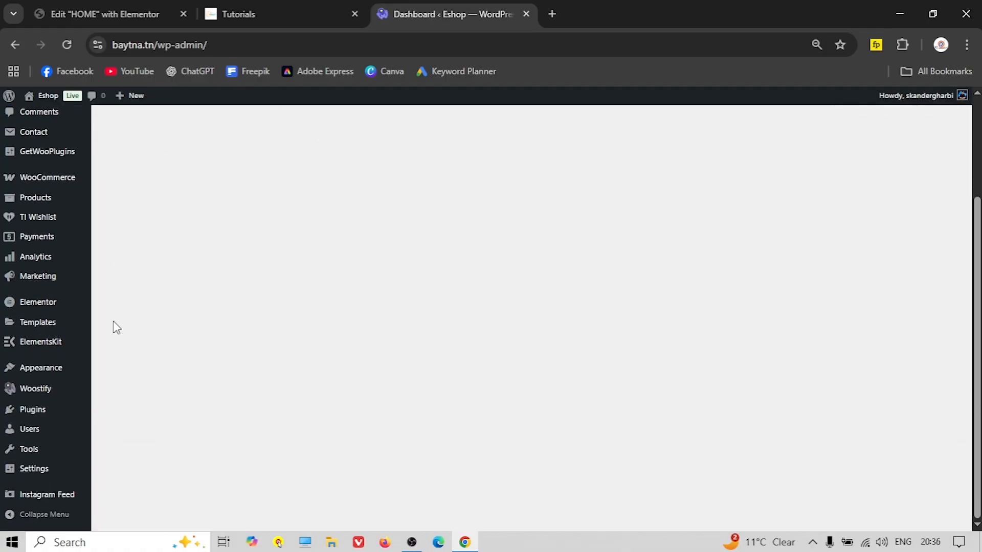
mouse_move(43, 203)
click(124, 250)
scroll(413, 279, down, 3)
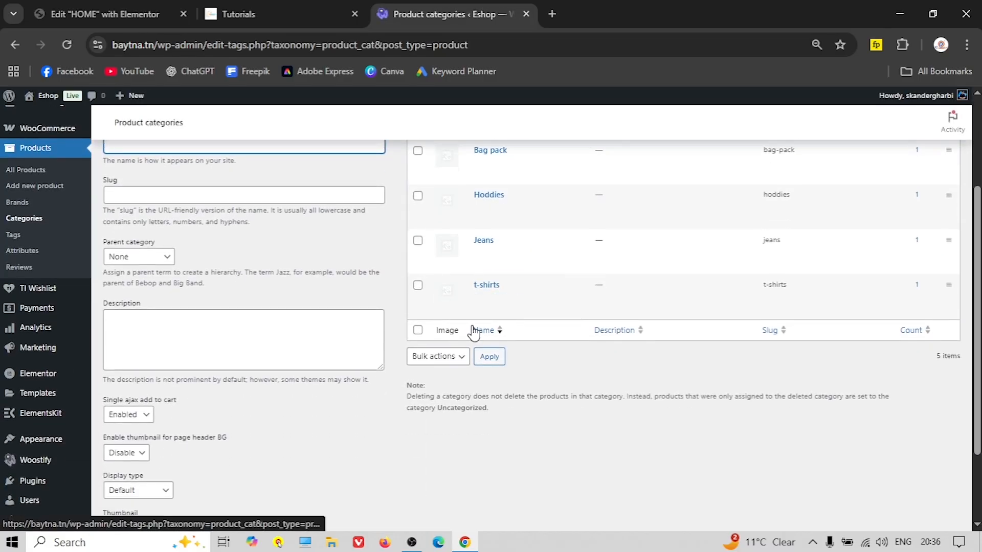
scroll(493, 322, up, 2)
right_click(567, 370)
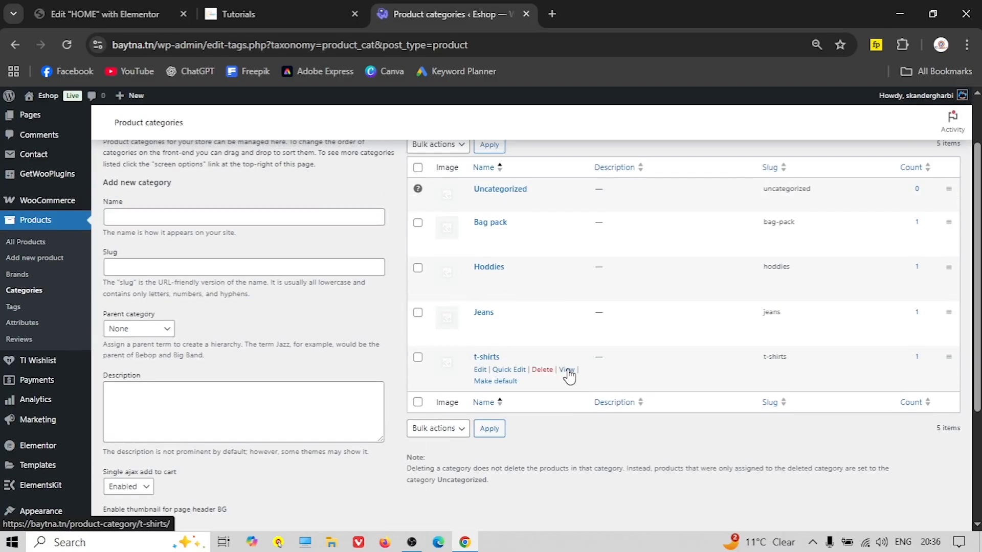
click(612, 480)
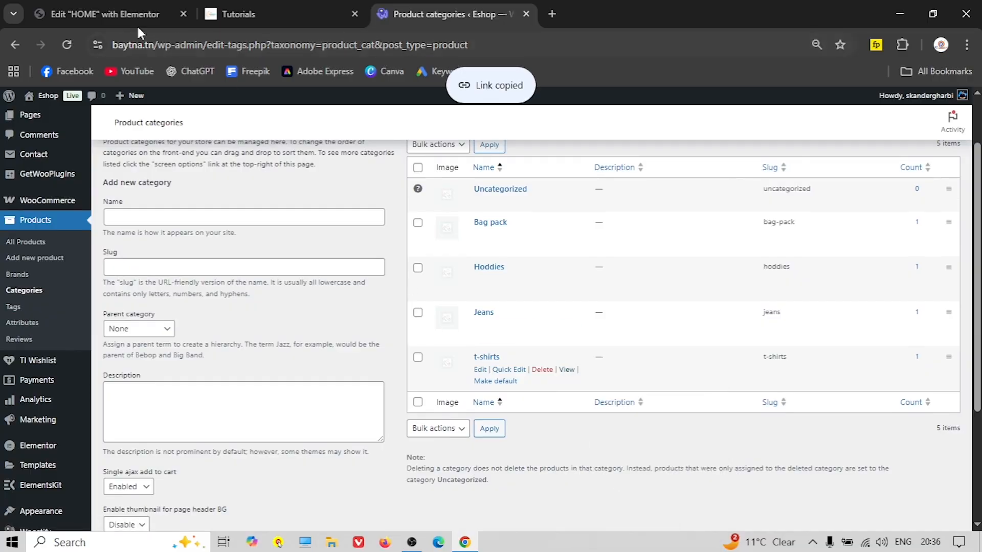
Paste the t-shirts category address into the heading's Link field
click(117, 15)
right_click(62, 305)
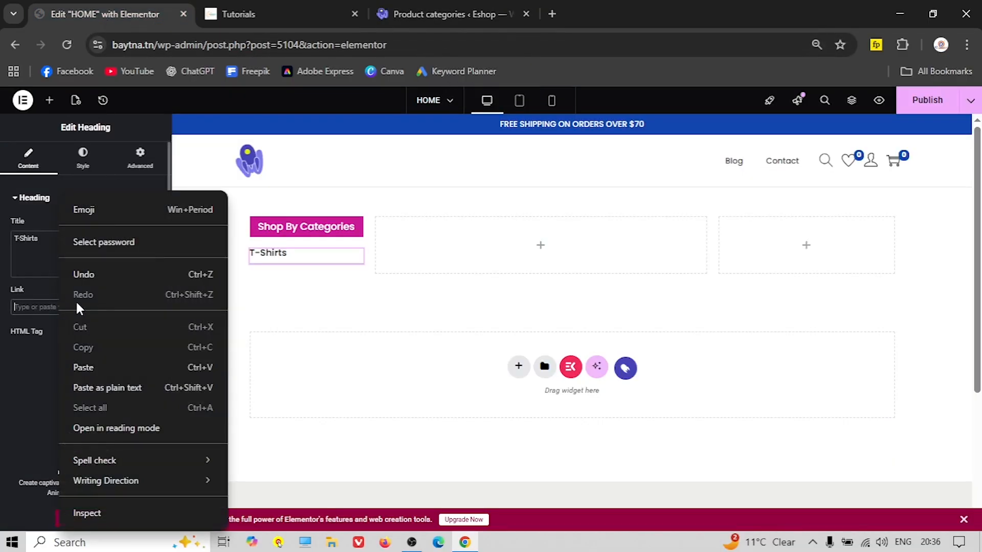
click(94, 367)
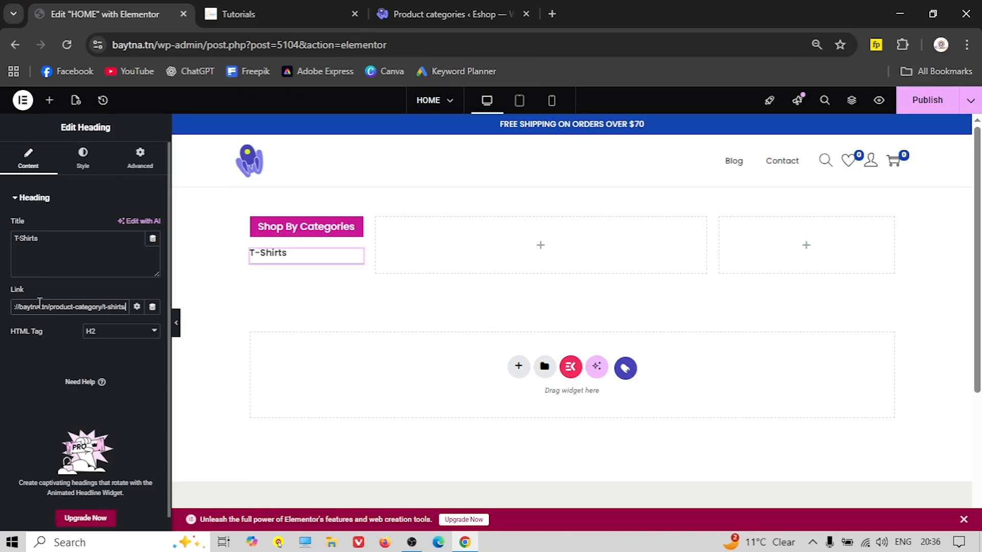
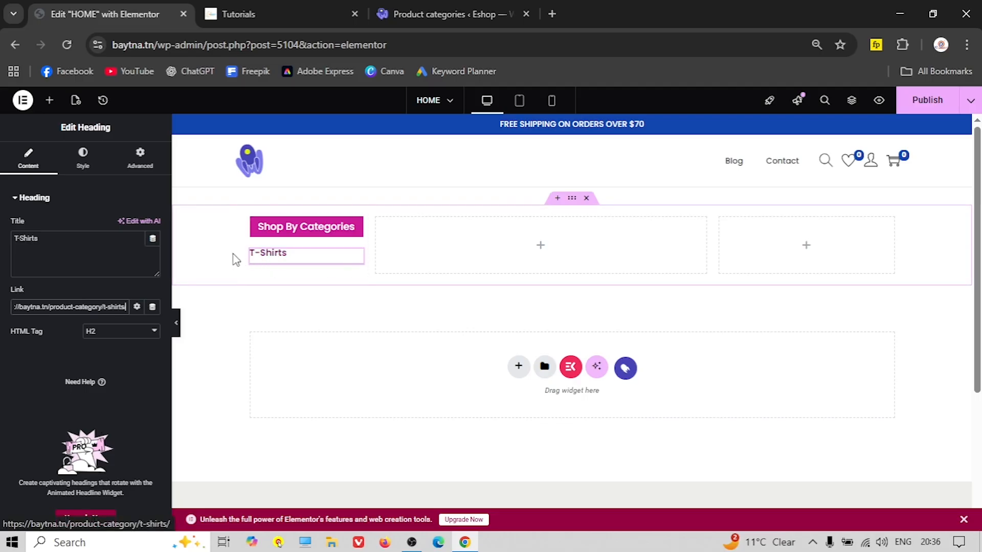
Check the heading's hover link colour in the Style tab and publish the home page
click(83, 160)
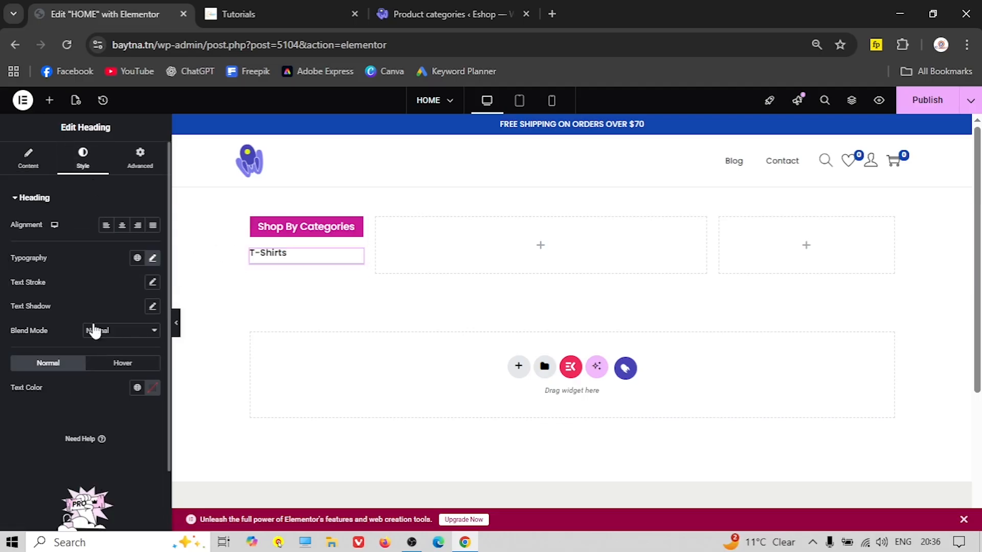
click(119, 364)
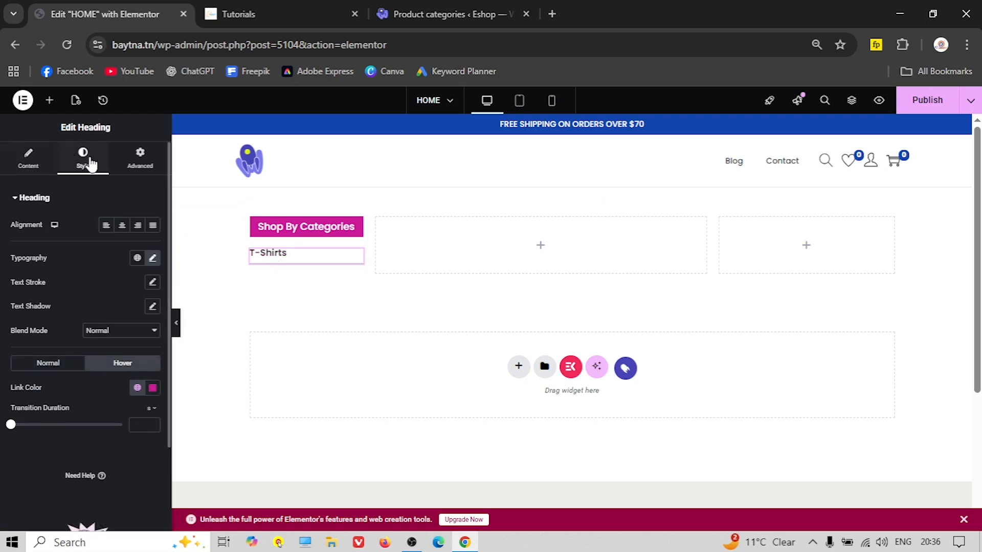
click(929, 101)
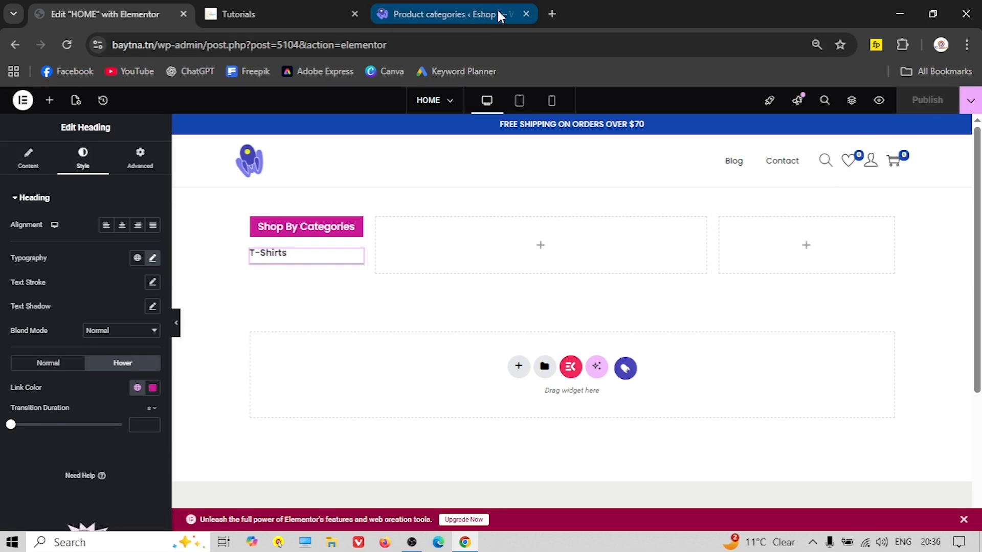
Confirm on the live site that T-Shirts opens the t-shirts category page, then close the tab
click(498, 14)
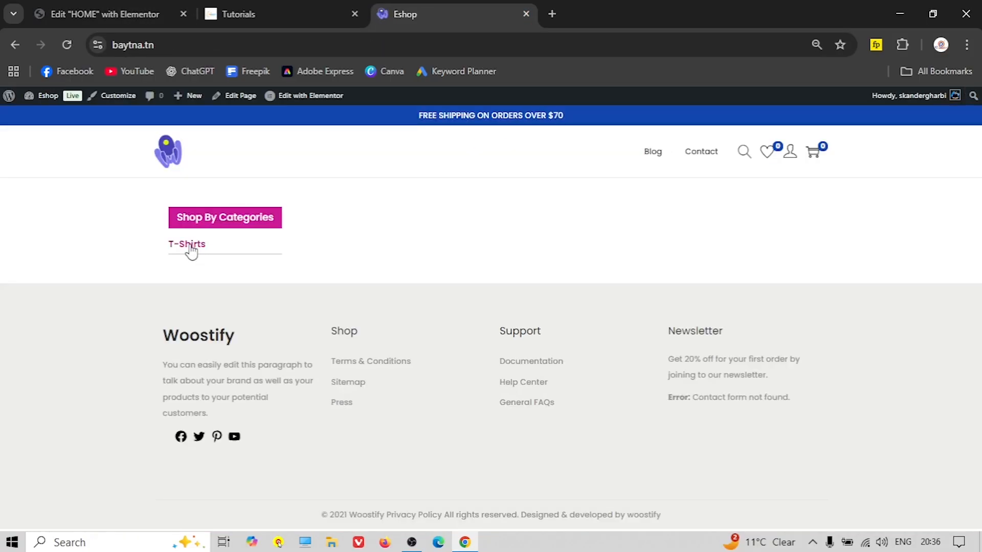
click(190, 246)
scroll(358, 261, down, 3)
scroll(409, 271, up, 3)
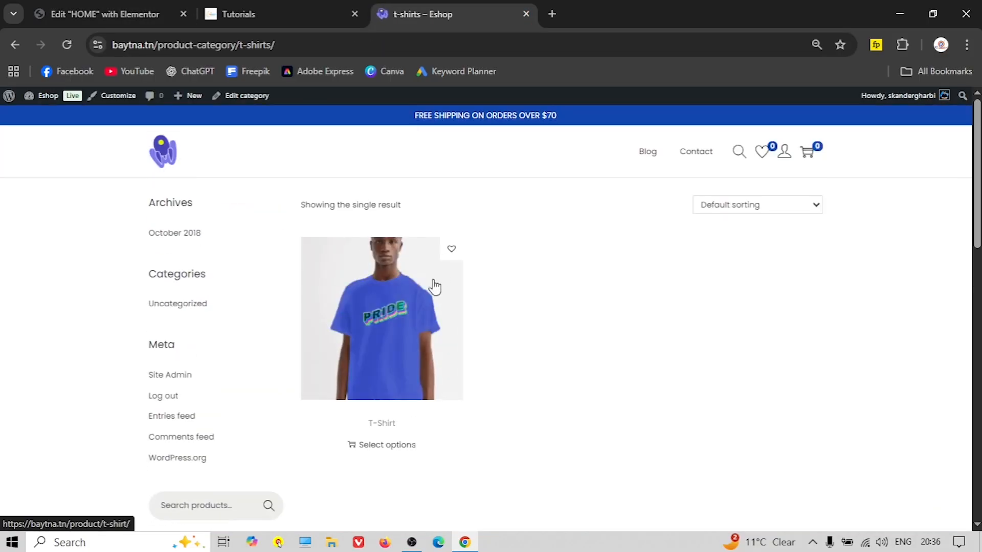
key(ctrl+w)
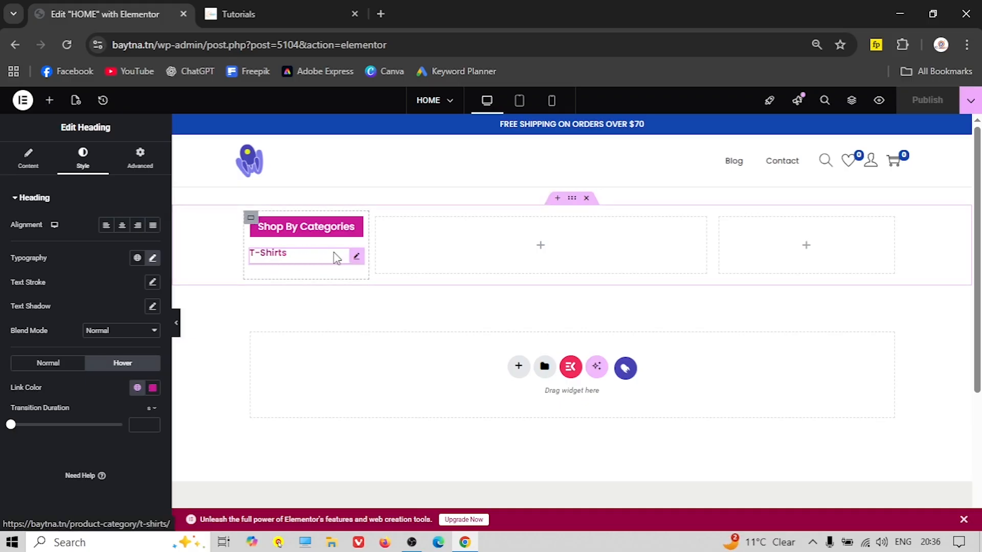
right_click(357, 255)
Duplicate the T-Shirts heading until six copies are listed
click(384, 285)
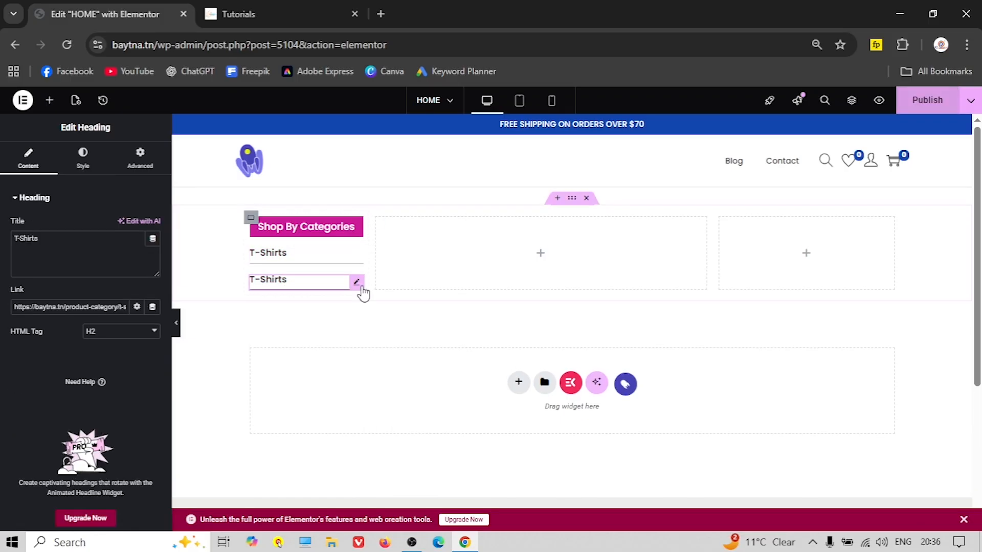
right_click(357, 283)
click(364, 293)
right_click(356, 307)
click(344, 354)
right_click(356, 308)
click(383, 293)
right_click(357, 331)
click(384, 293)
right_click(358, 361)
click(392, 294)
scroll(340, 358, down, 2)
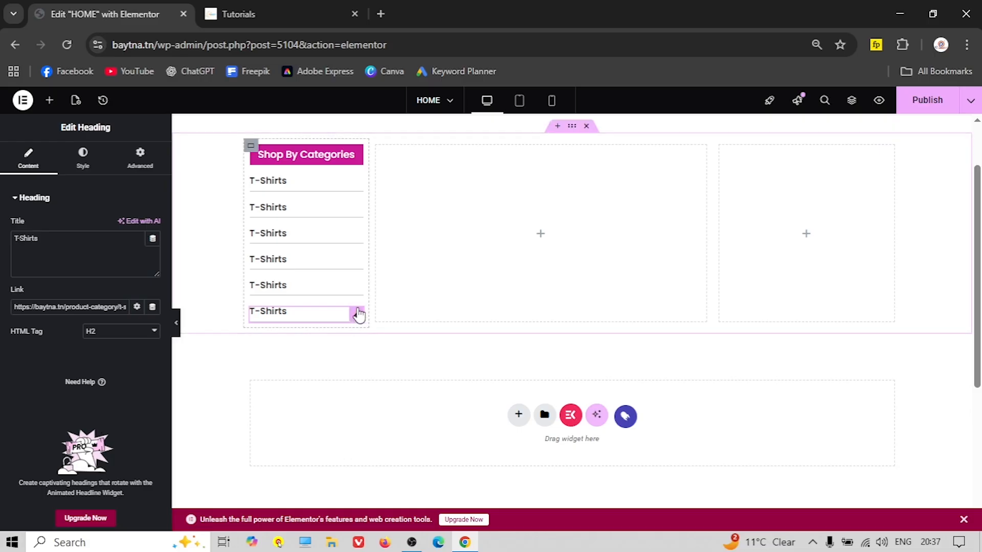
Compare with the reference shop's categories, add a seventh T-Shirts heading, and select the second one
click(292, 9)
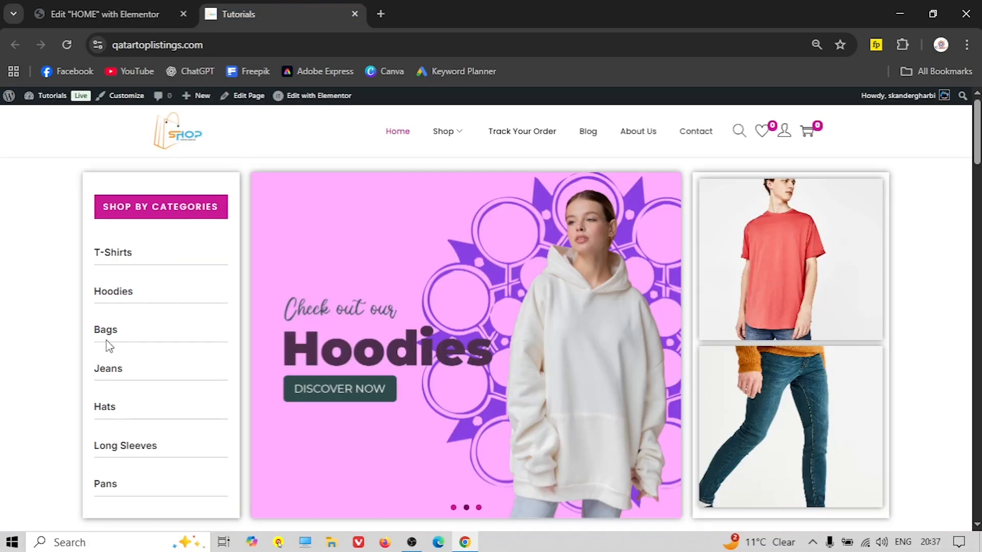
click(112, 14)
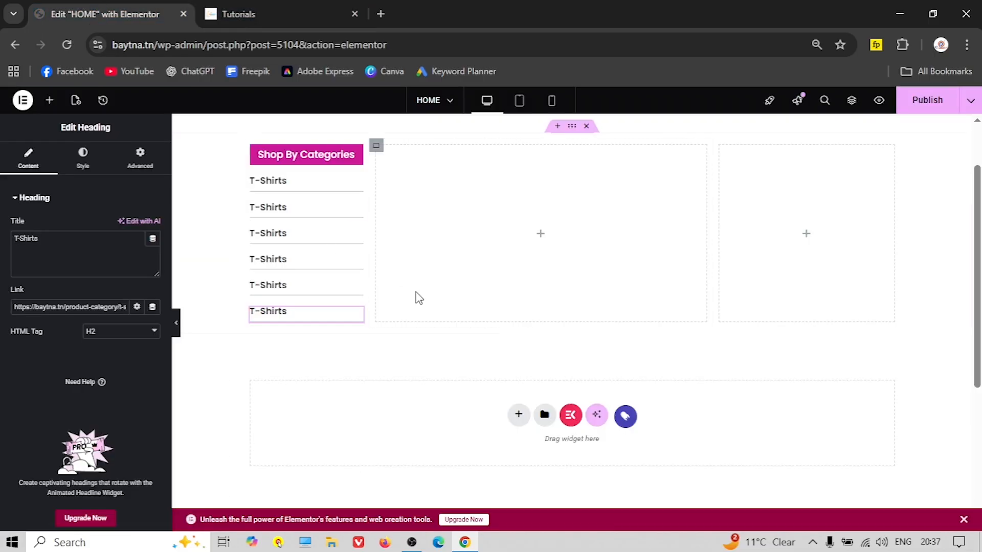
scroll(329, 281, up, 2)
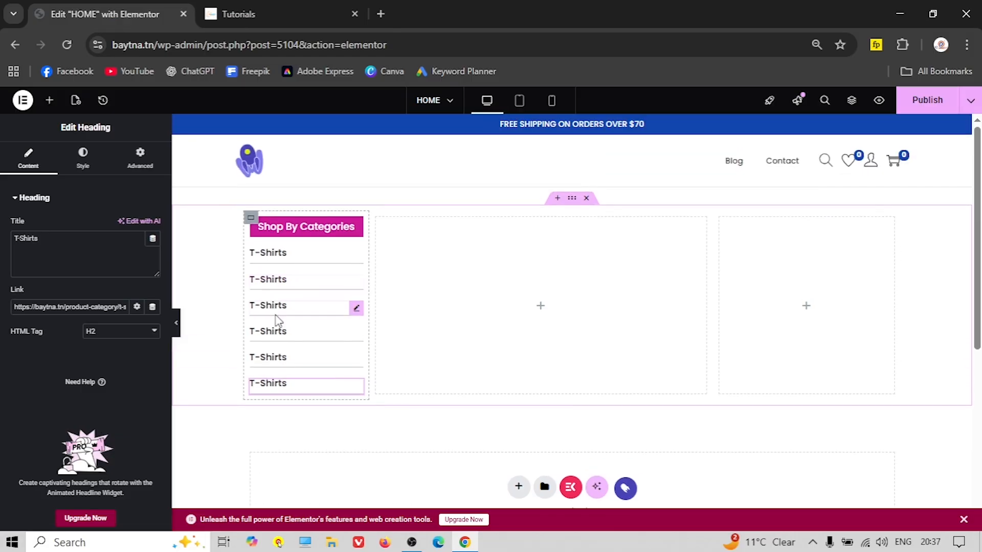
right_click(358, 393)
click(384, 295)
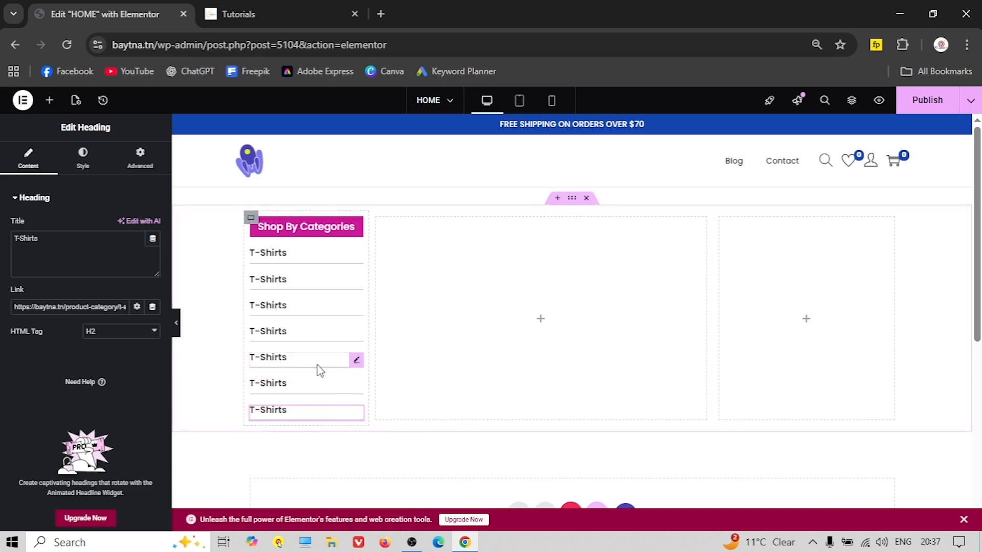
click(294, 280)
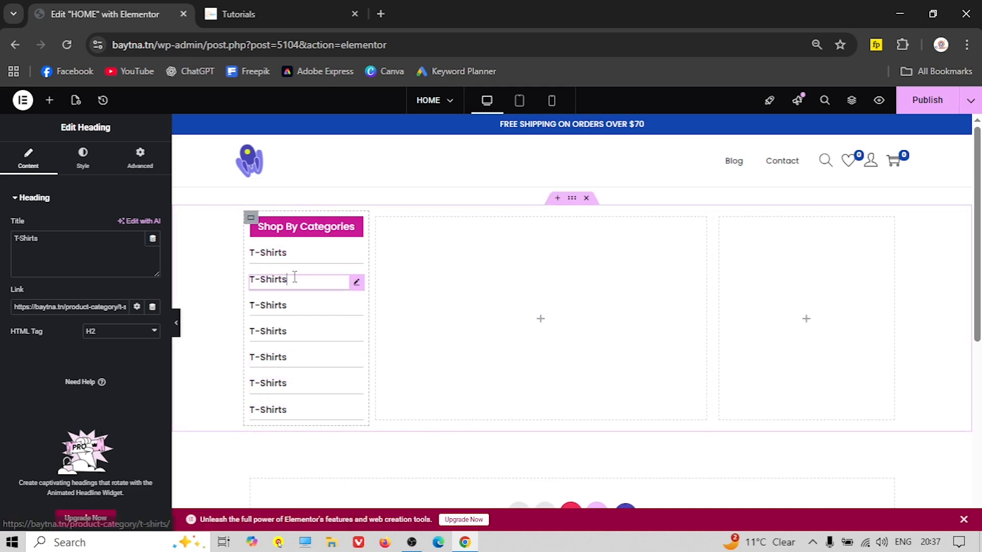
click(291, 16)
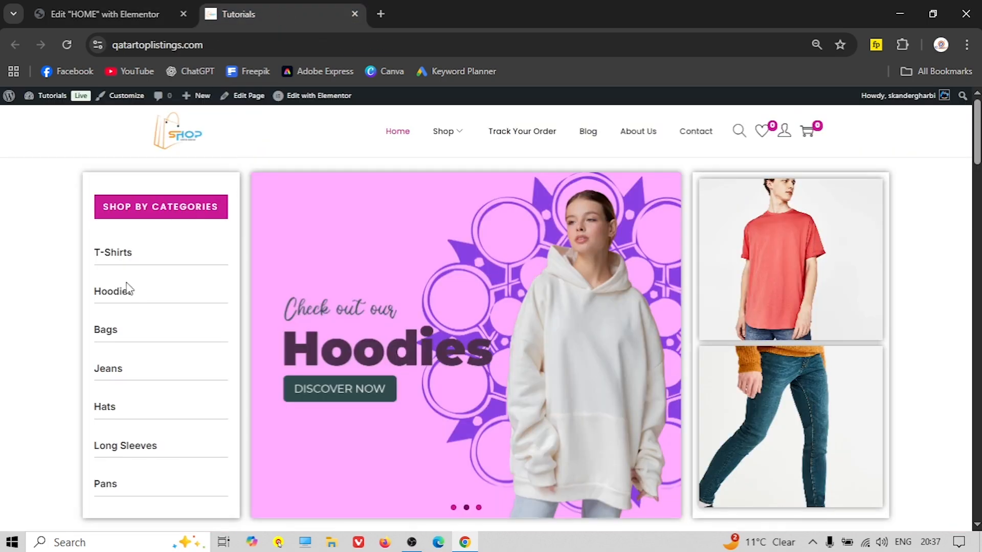
Copy 'Hoodies' from the reference shop into the second heading's title
drag(136, 295, 95, 295)
right_click(97, 292)
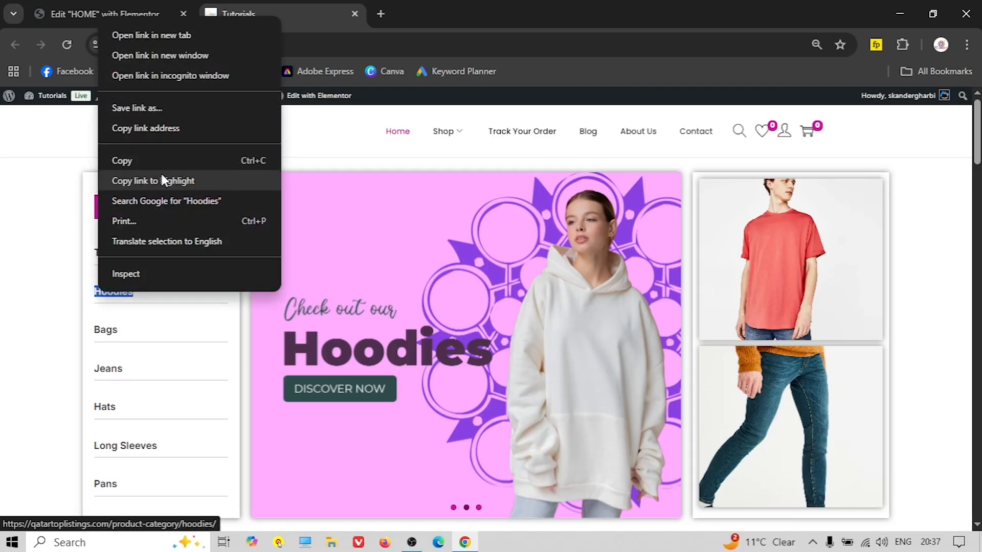
click(153, 161)
click(143, 15)
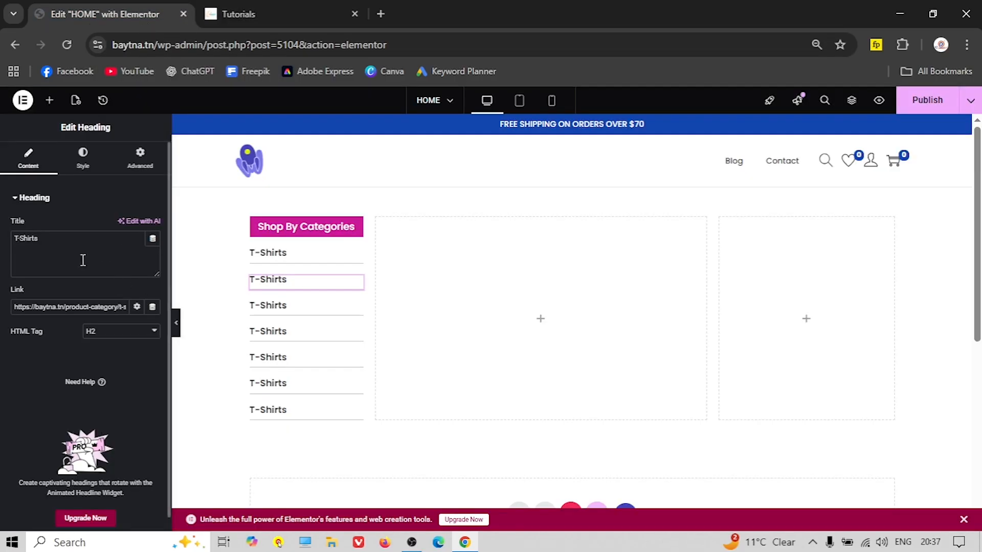
right_click(27, 238)
click(68, 274)
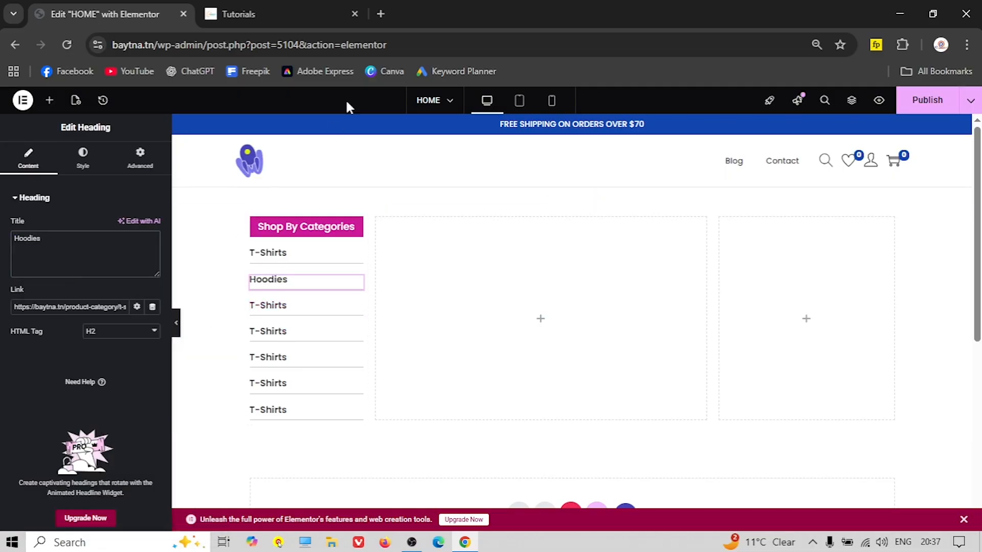
Link the Hoodies heading to the Hoddies product-category page from Products > Categories
click(379, 15)
text(ba)
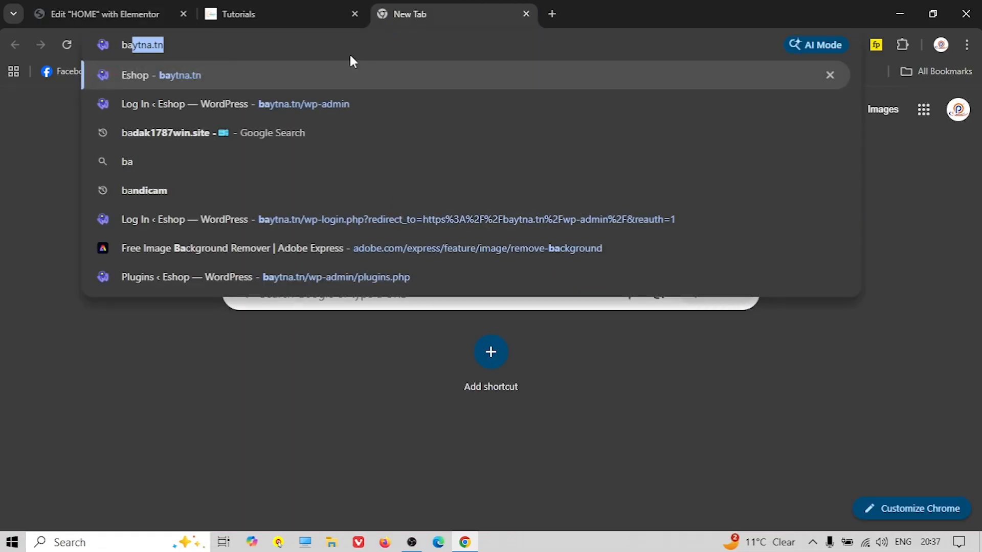
click(270, 78)
click(54, 97)
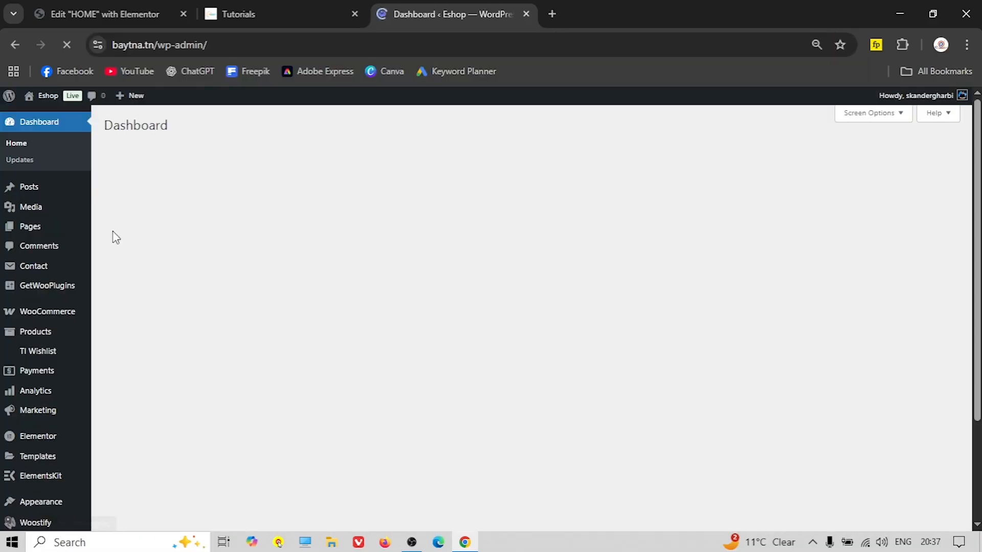
scroll(97, 320, down, 2)
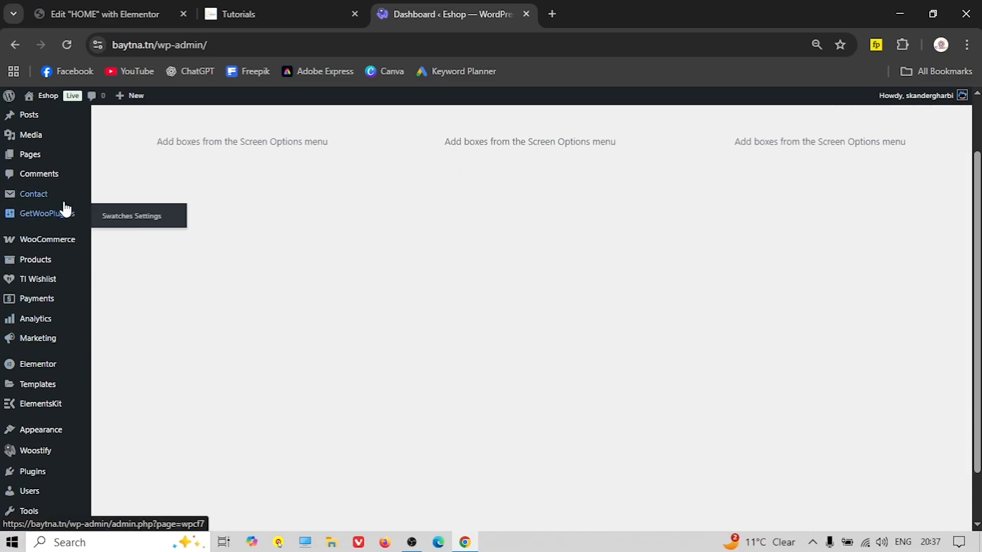
scroll(74, 316, up, 2)
mouse_move(44, 333)
click(125, 381)
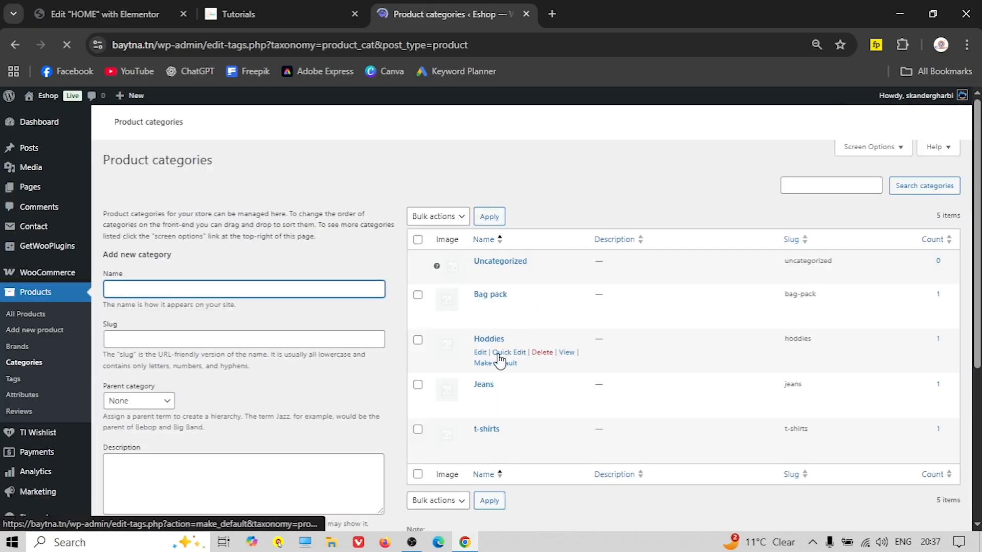
right_click(566, 353)
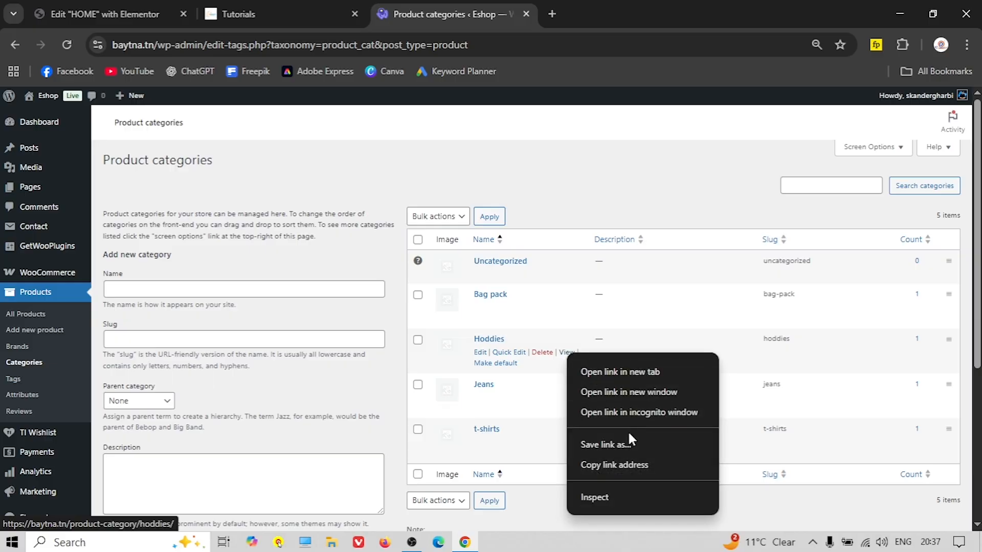
click(612, 465)
click(77, 14)
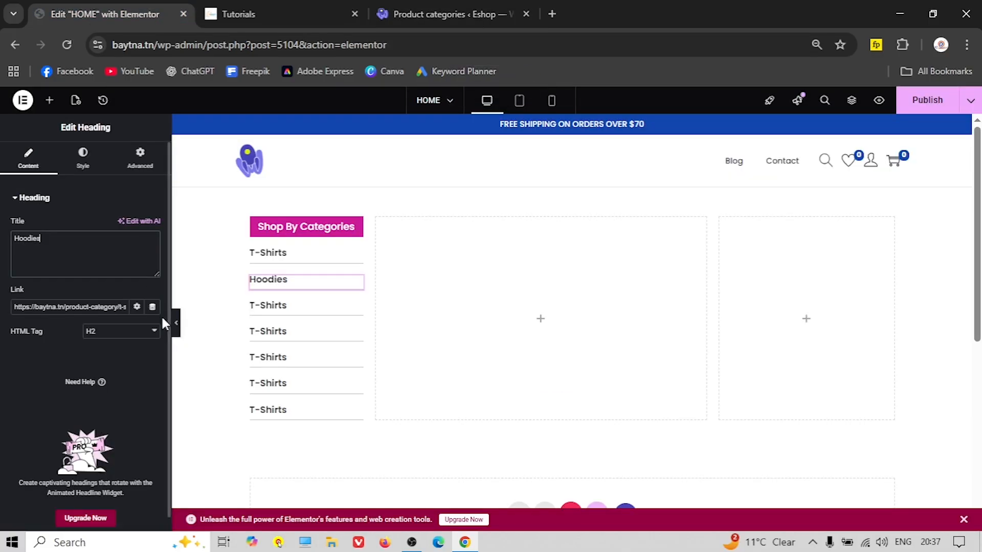
right_click(87, 307)
click(127, 273)
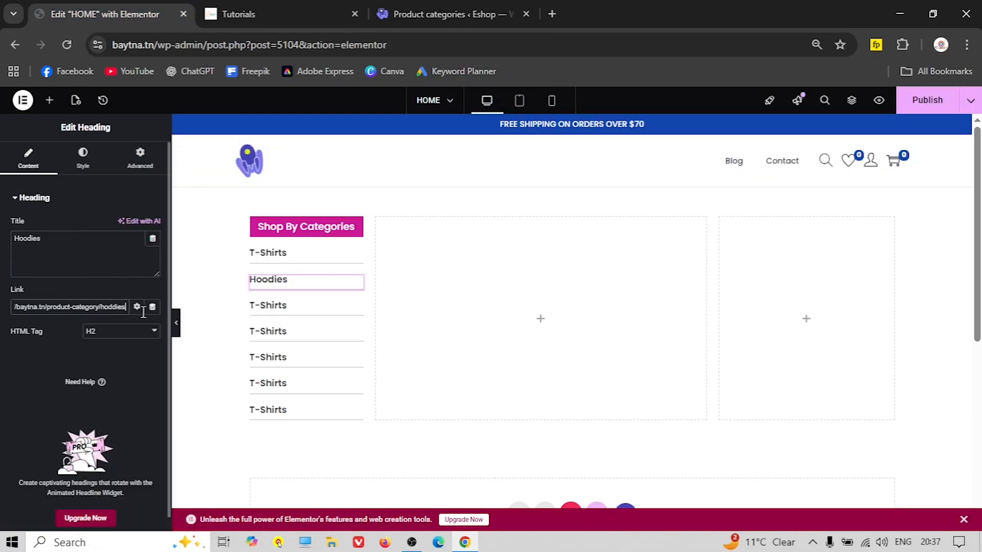
Copy 'Bags' from the reference shop and select the third T-Shirts heading
click(271, 12)
double_click(106, 330)
right_click(97, 330)
click(115, 347)
click(105, 14)
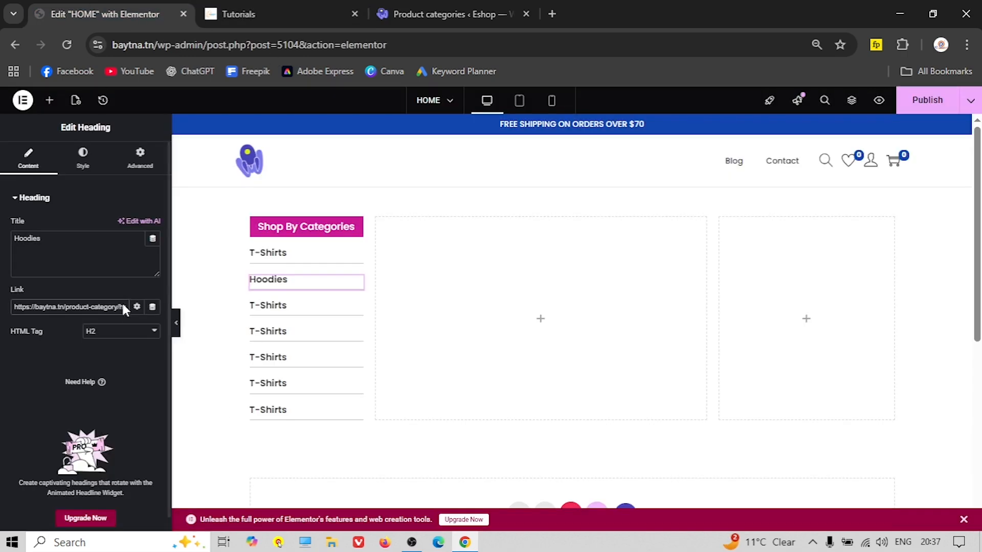
click(268, 305)
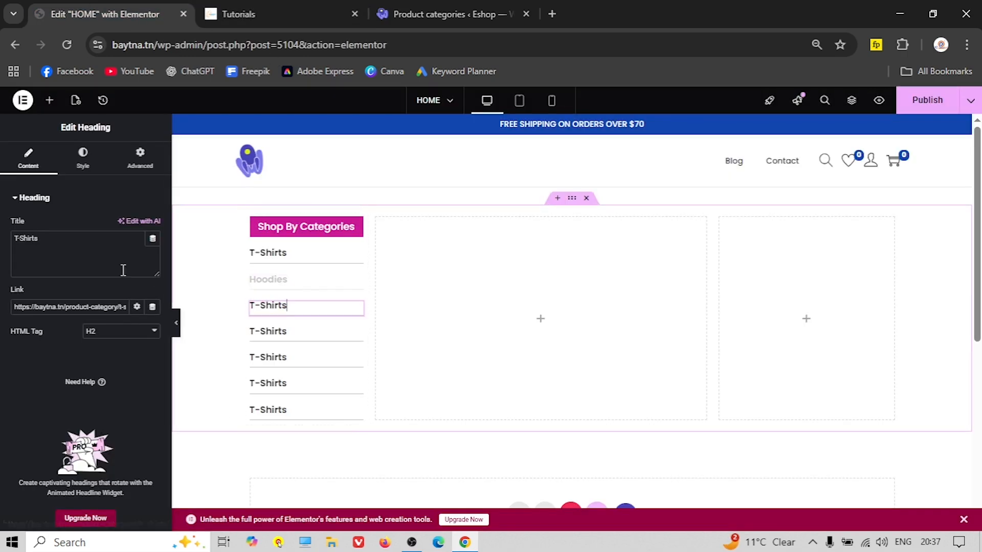
Rename the third heading to Bags and link it to the Bag pack category page
right_click(39, 244)
click(83, 269)
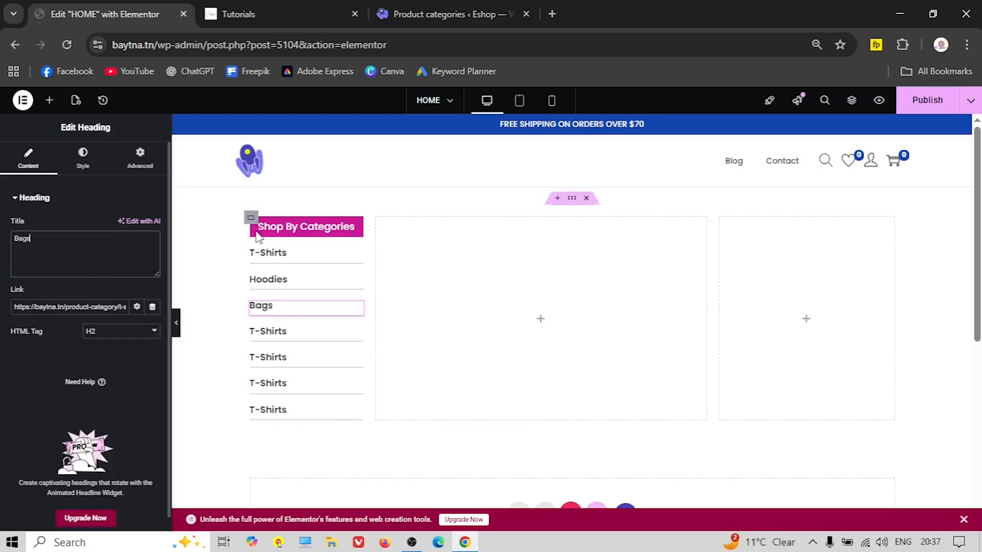
click(439, 15)
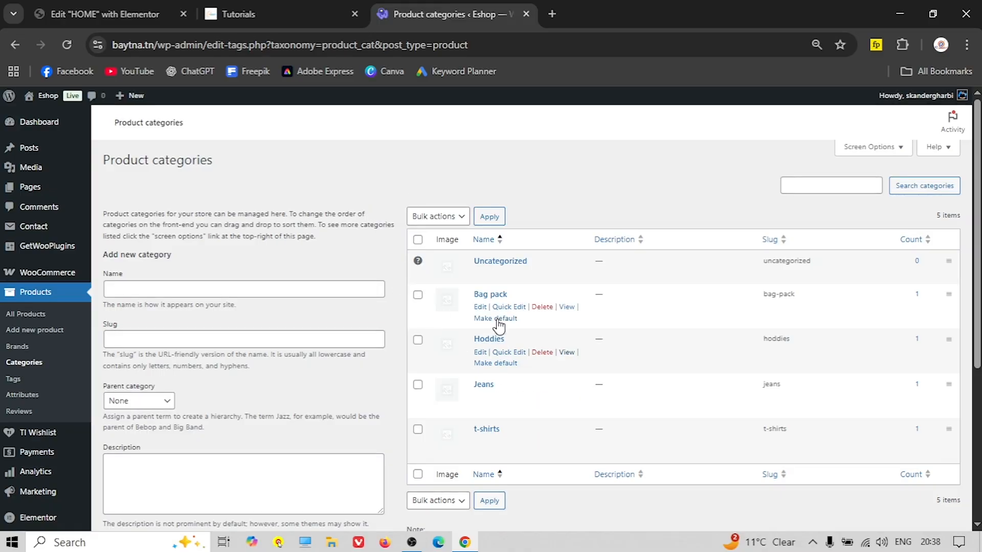
right_click(567, 309)
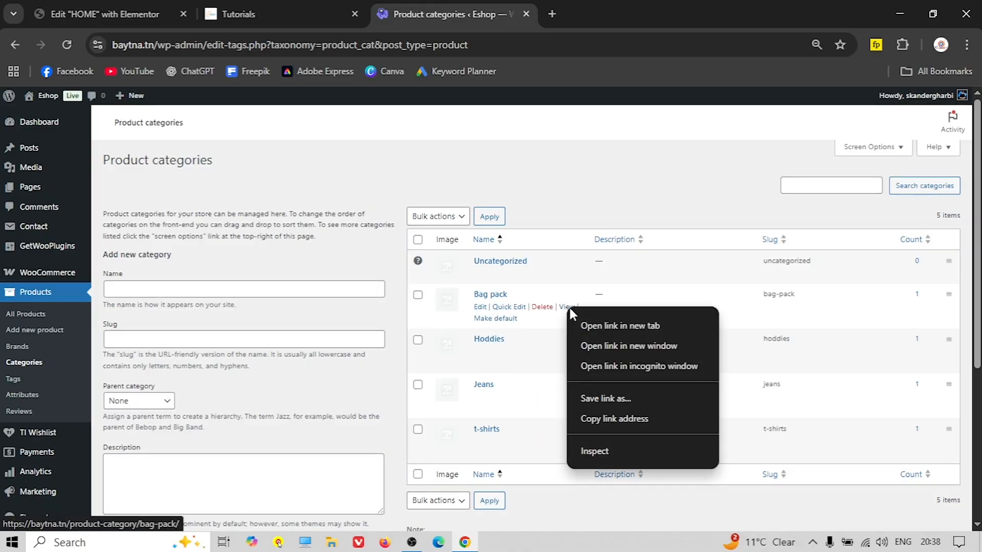
click(608, 417)
click(105, 18)
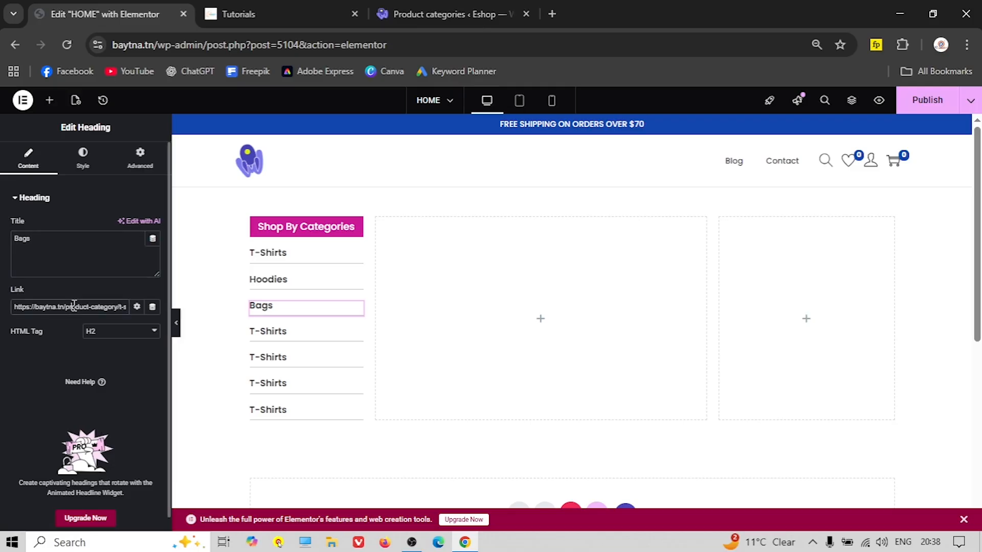
right_click(74, 306)
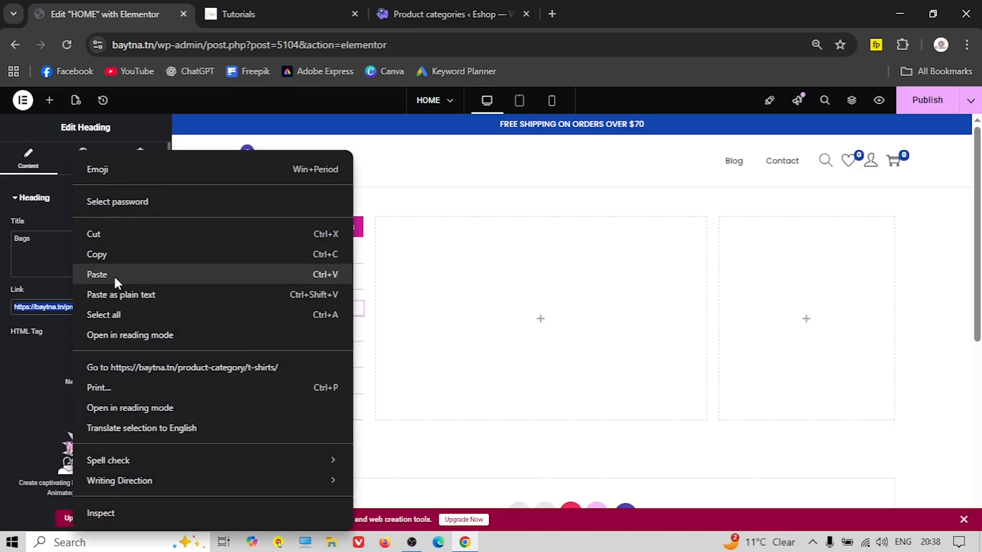
click(114, 275)
Rename the fourth heading to Jeans, copied from the live site
click(274, 332)
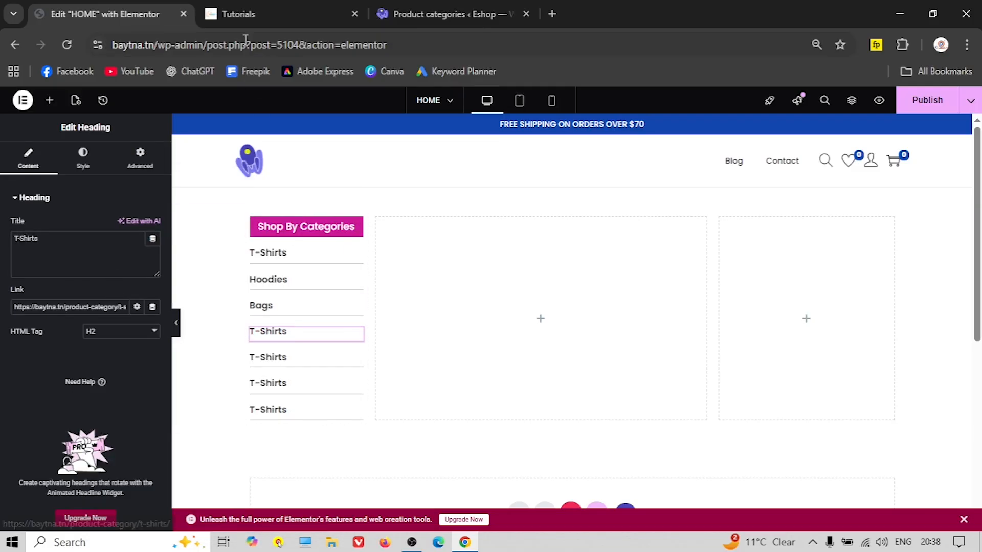
click(278, 11)
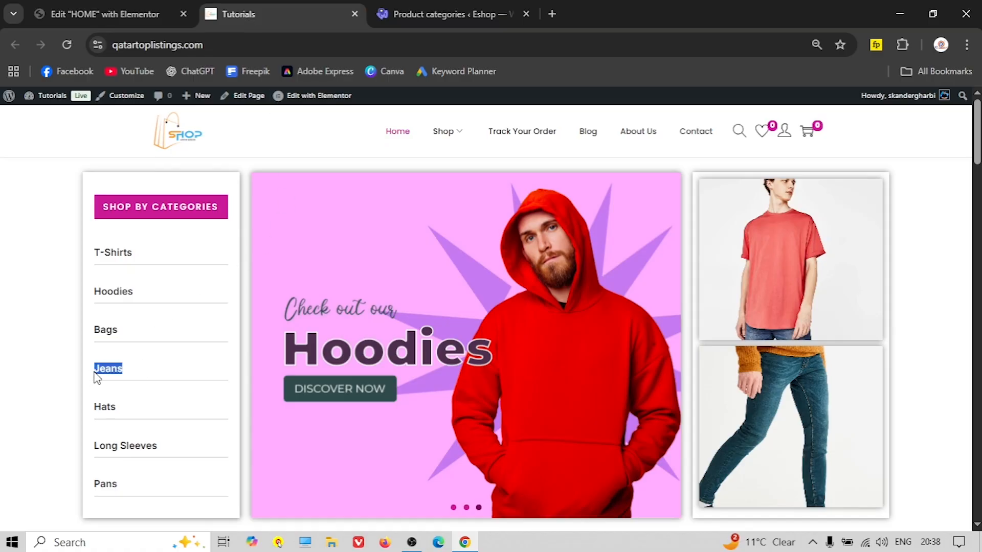
right_click(93, 376)
click(134, 233)
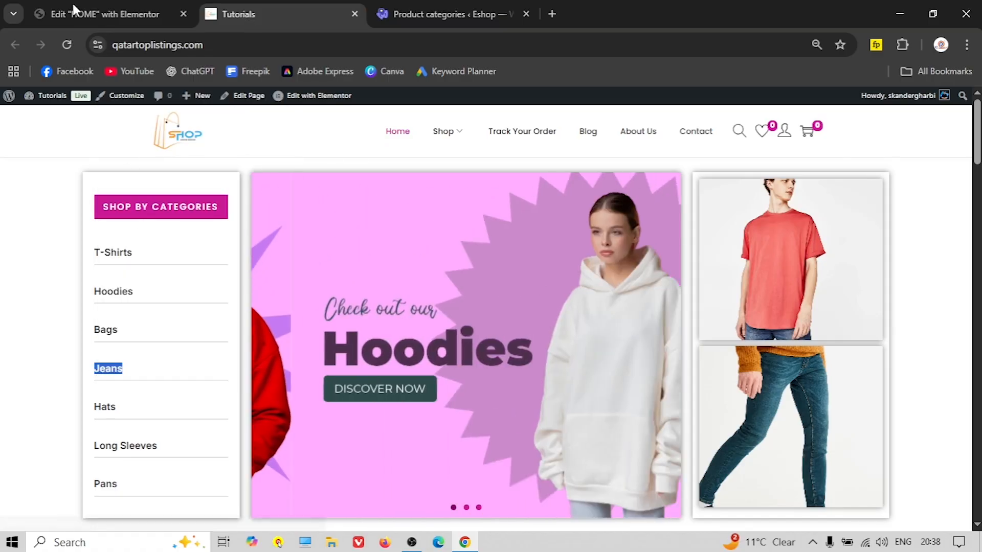
click(78, 13)
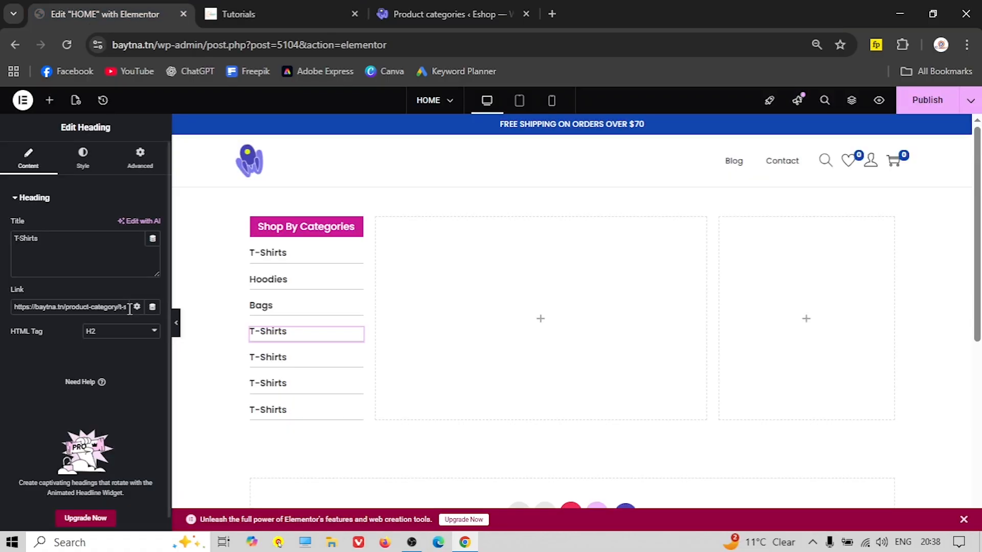
right_click(38, 238)
click(78, 289)
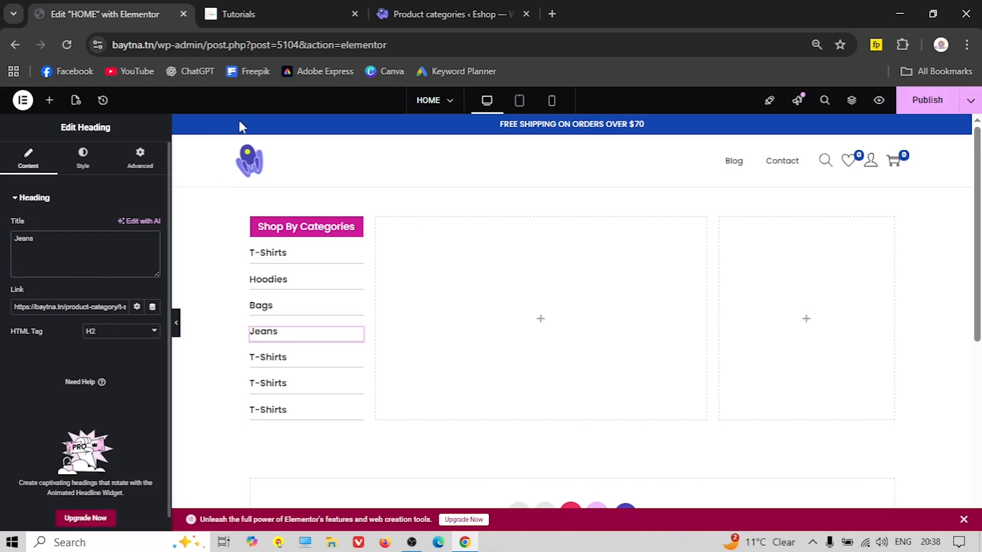
Link the Jeans heading to the jeans category page address
click(401, 10)
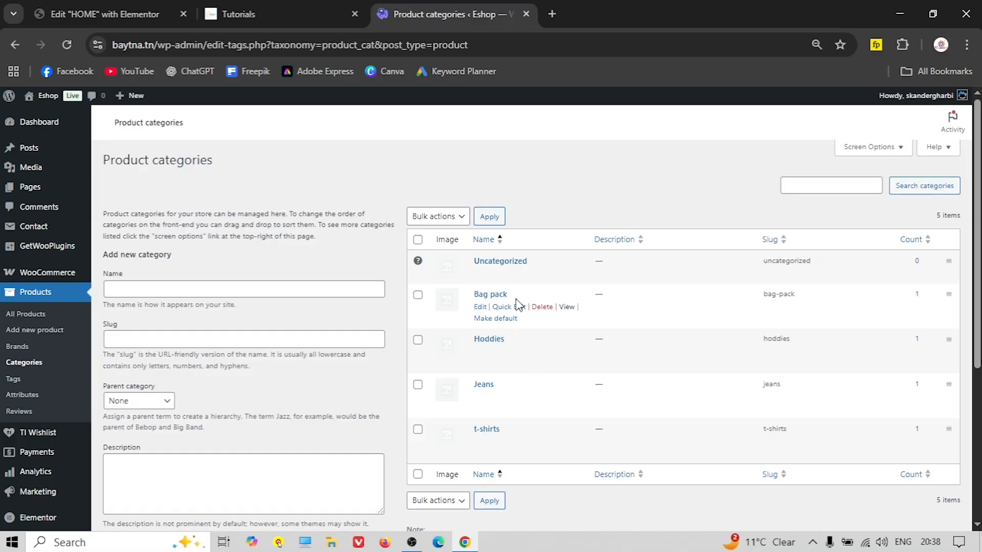
right_click(568, 398)
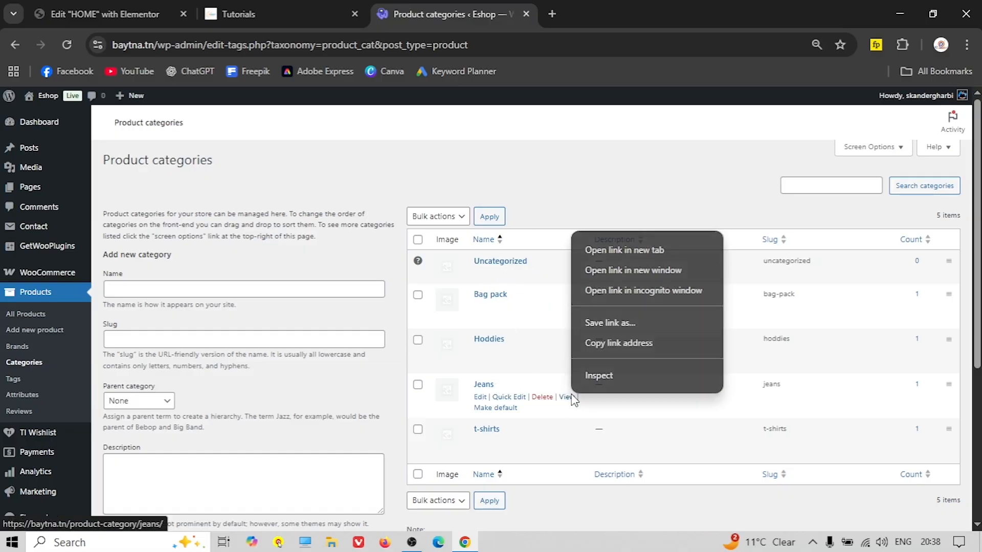
click(614, 340)
click(100, 14)
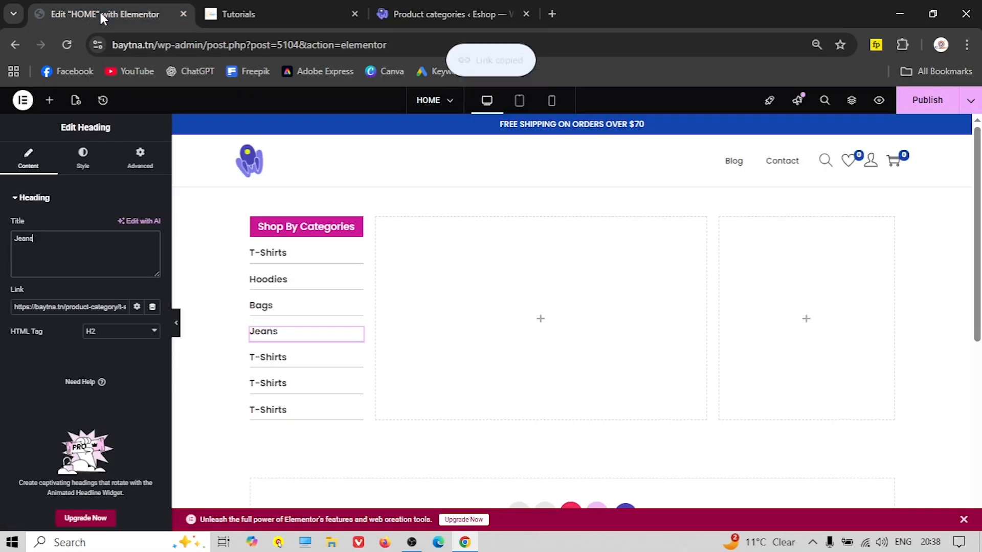
right_click(50, 305)
click(106, 273)
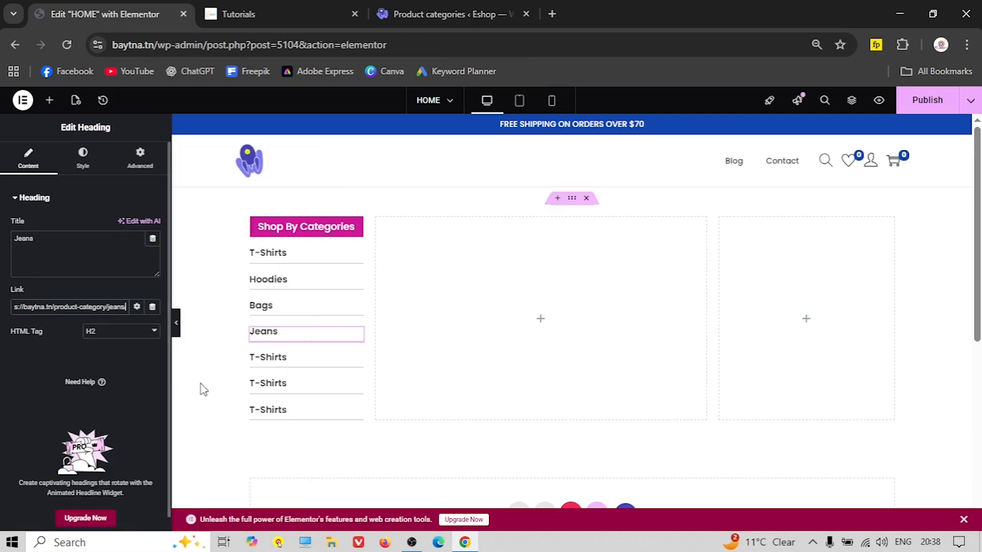
Replace the heading's title with Hats, copied from the live site
click(241, 14)
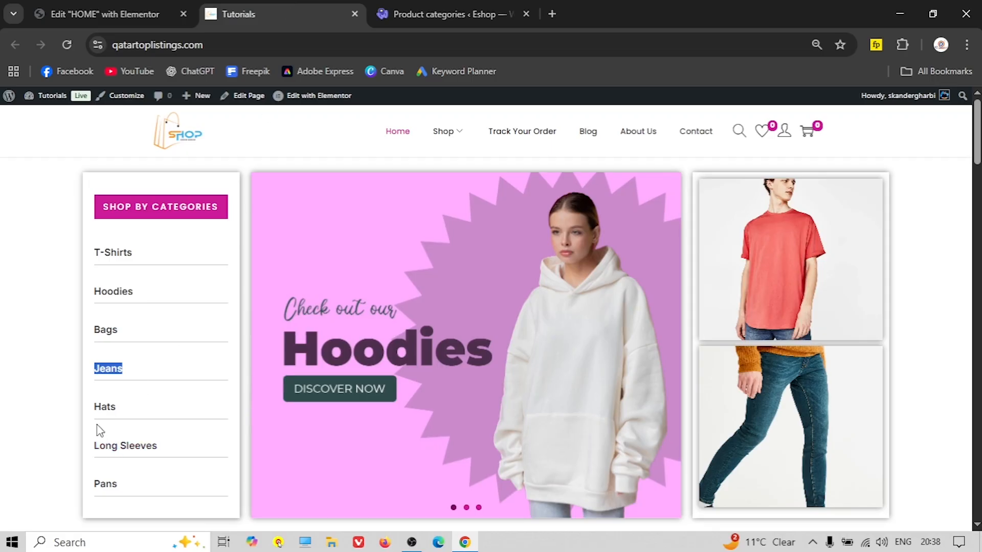
drag(117, 412, 102, 410)
right_click(95, 409)
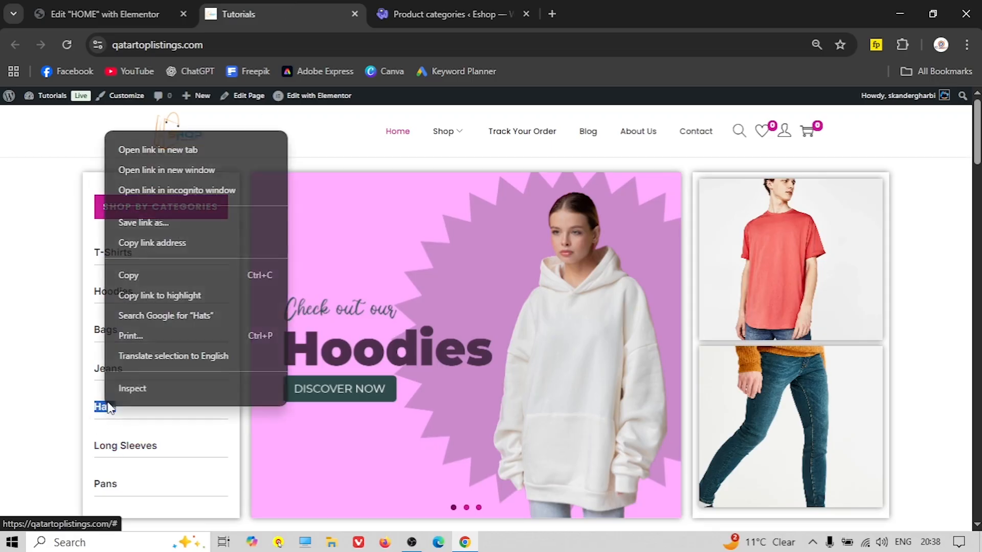
click(150, 270)
click(61, 10)
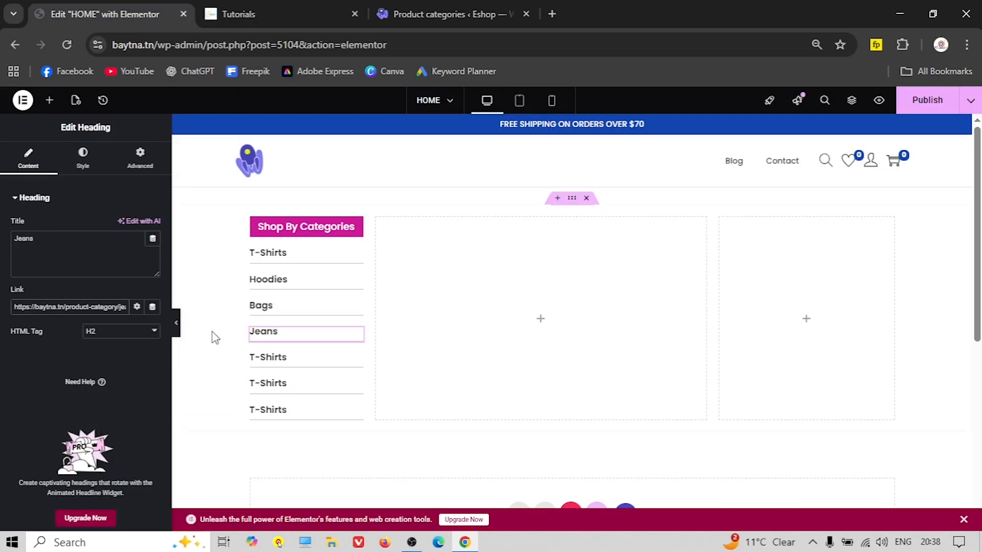
right_click(22, 243)
click(78, 269)
Rename the fifth heading to Long Sleeves, copied from the live site
click(238, 14)
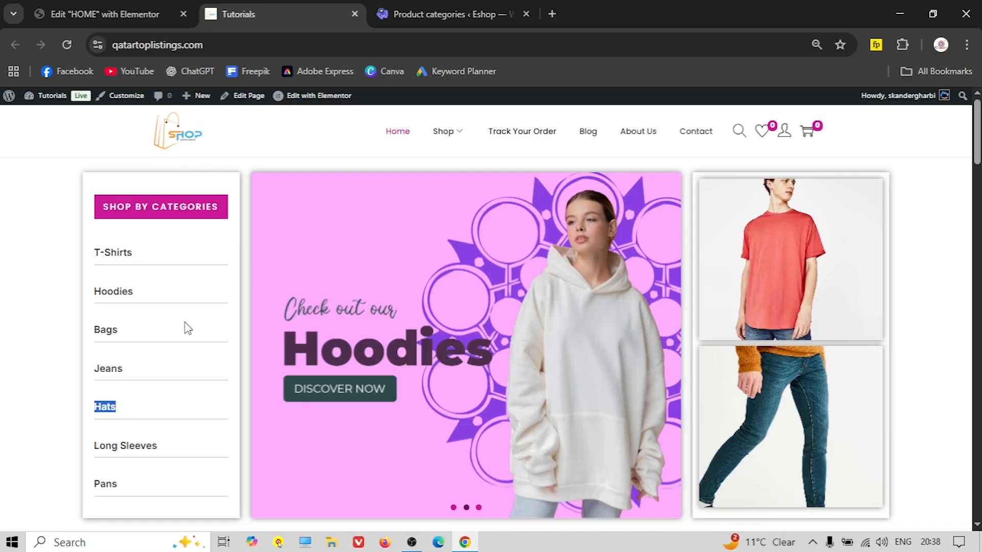
drag(163, 448, 102, 448)
right_click(103, 449)
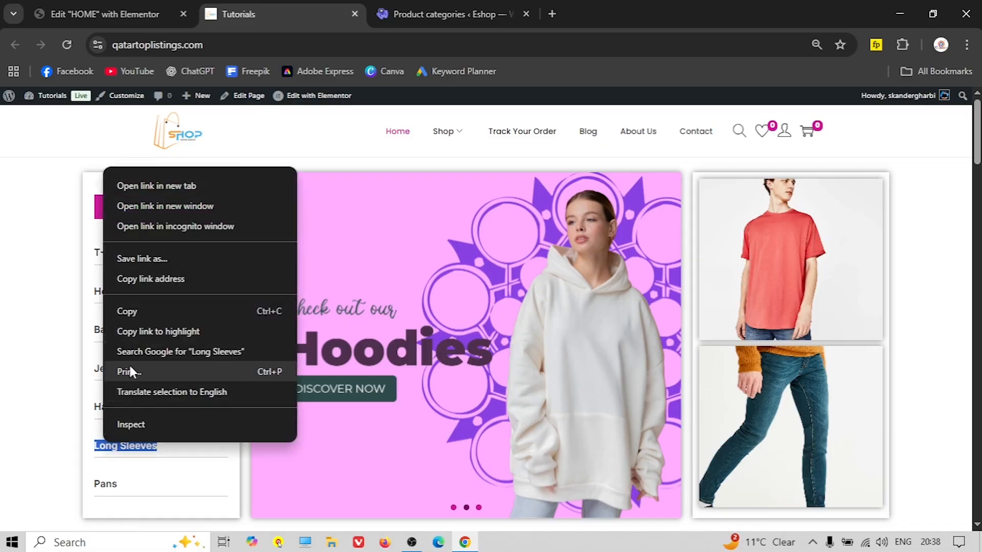
click(139, 307)
click(102, 14)
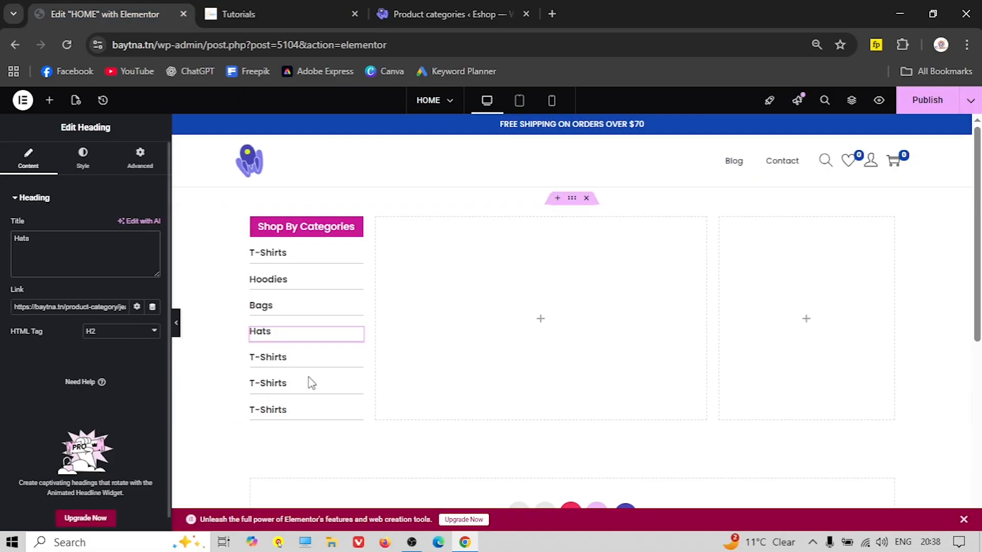
click(271, 358)
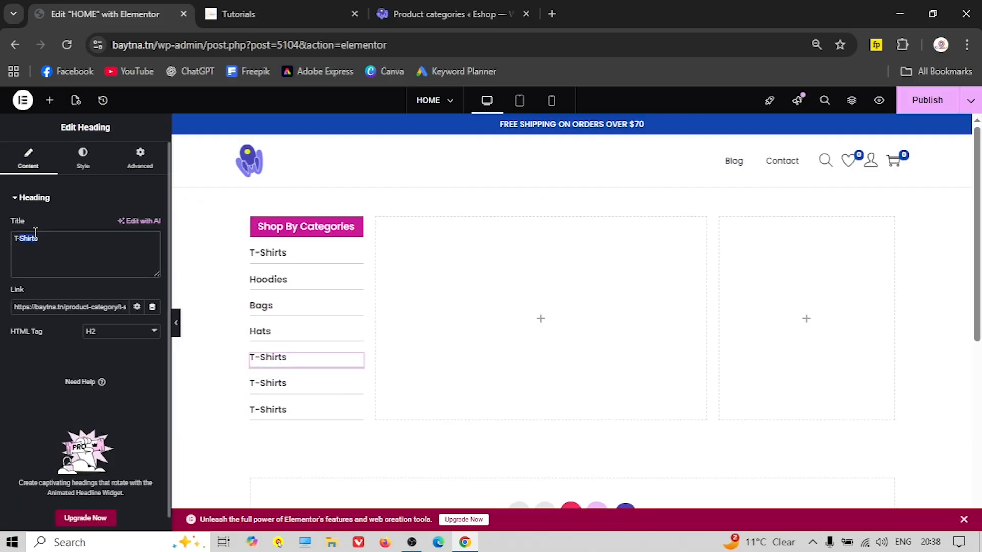
right_click(33, 236)
click(105, 272)
Make the sixth heading read Shirts and delete the leftover T-Shirts heading
click(281, 13)
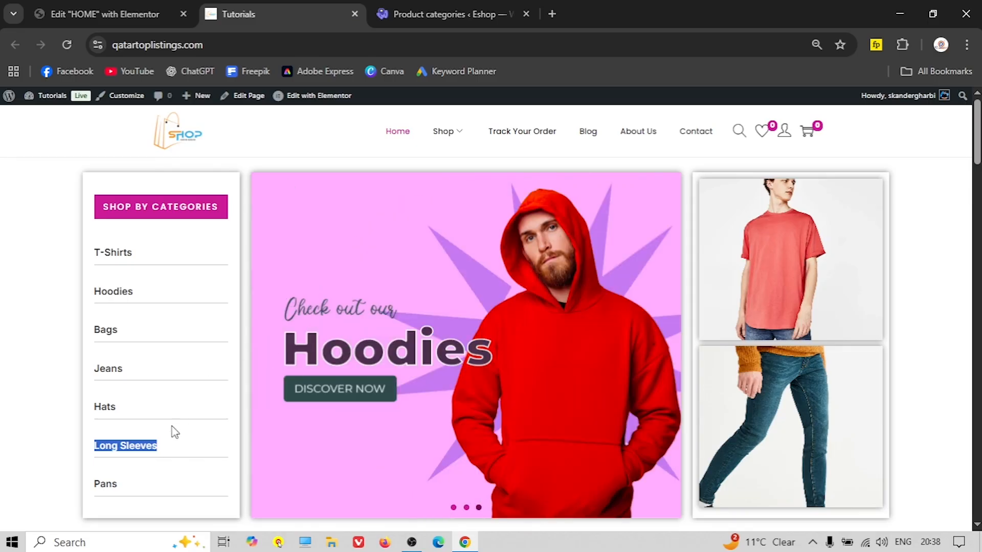
scroll(136, 453, down, 1)
drag(122, 414, 96, 413)
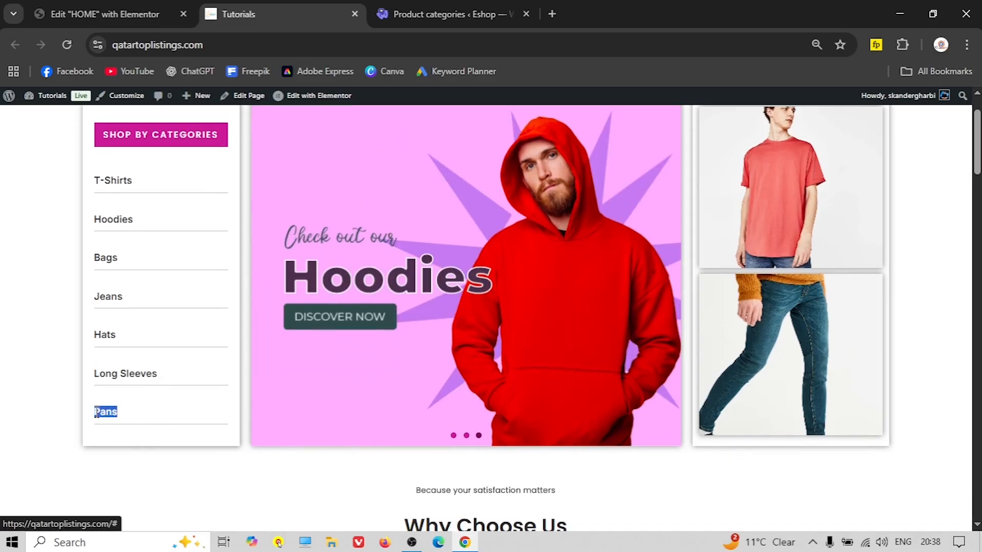
right_click(105, 417)
click(153, 278)
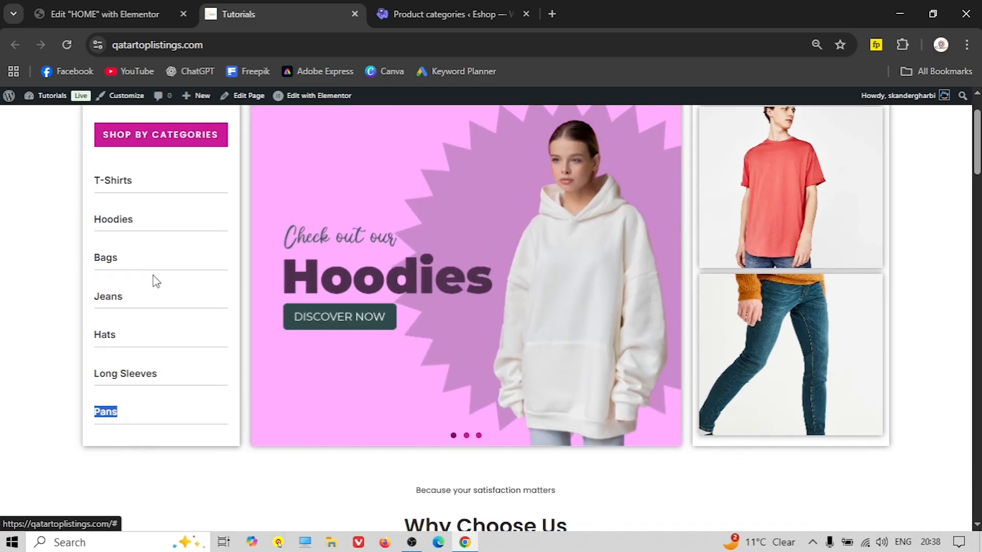
click(105, 14)
click(299, 386)
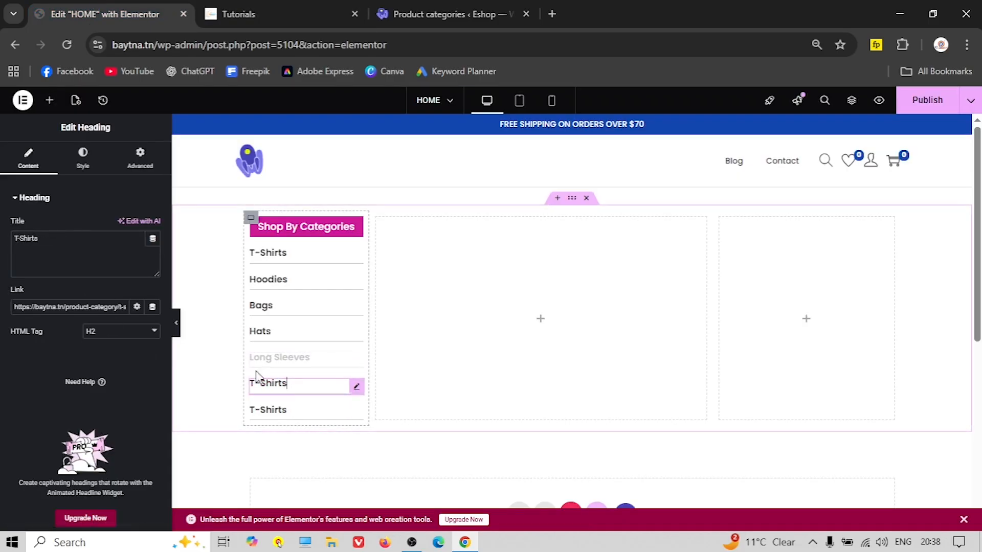
right_click(32, 244)
click(34, 236)
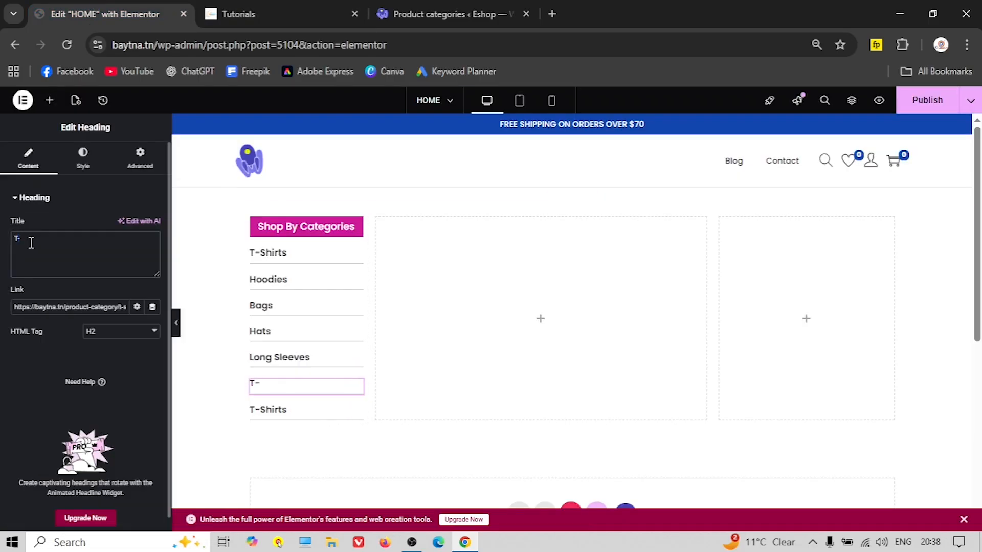
right_click(31, 243)
click(85, 274)
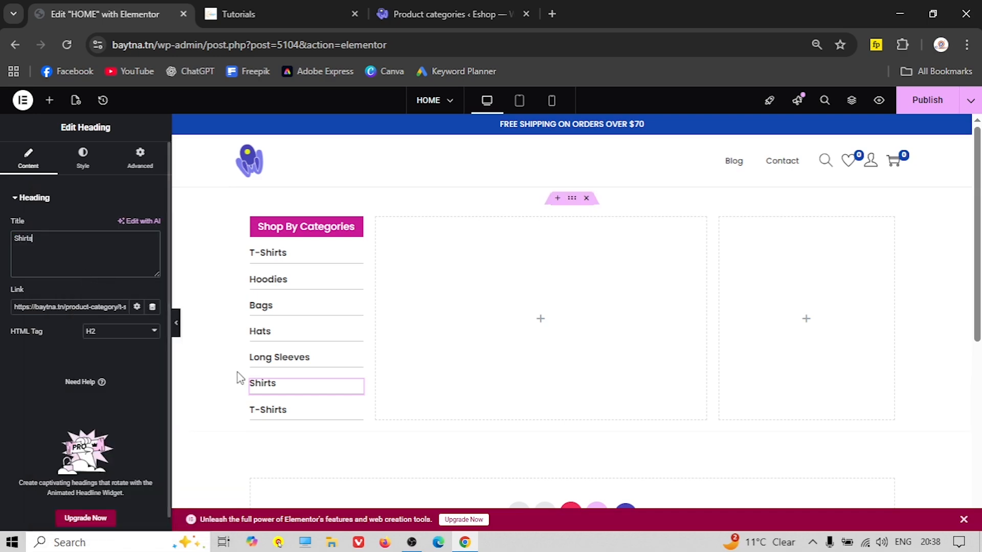
right_click(361, 415)
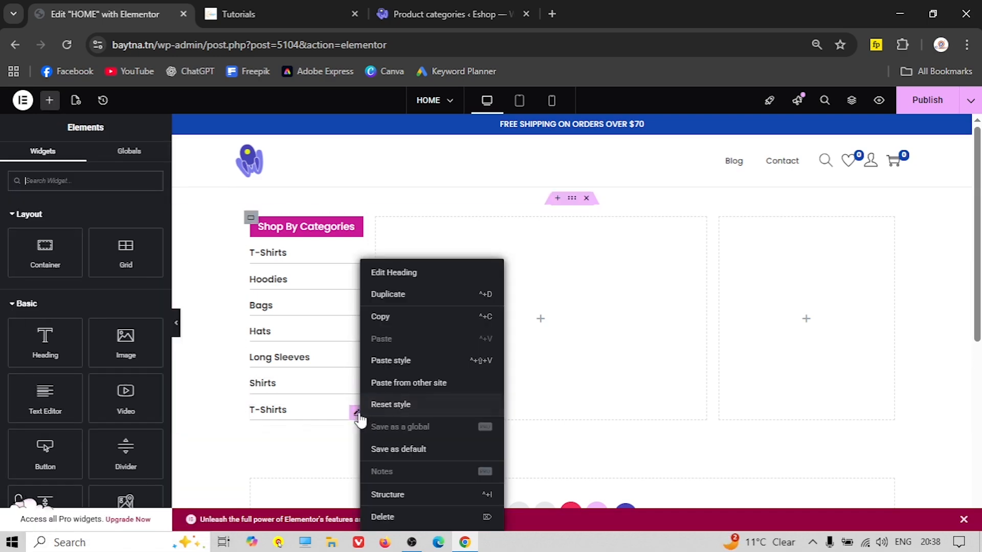
click(391, 514)
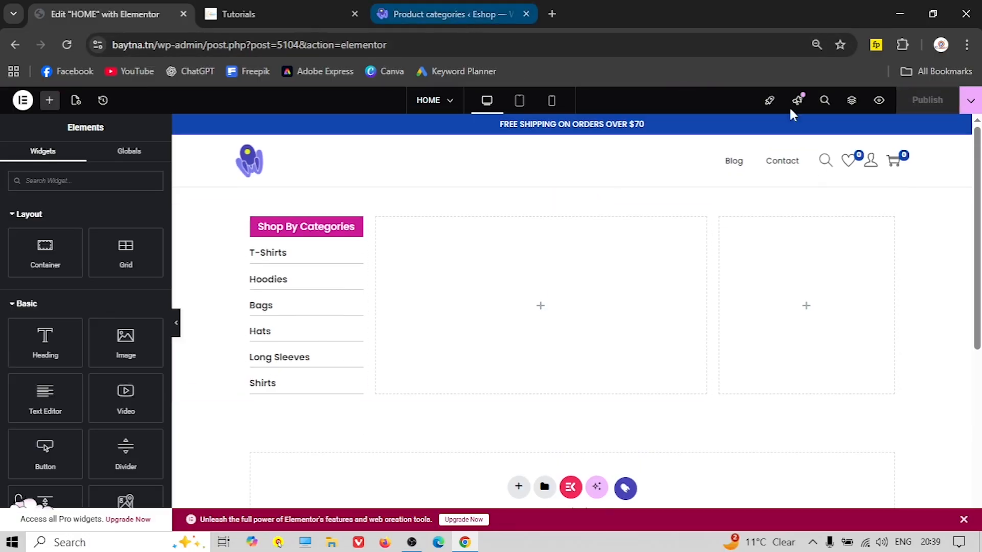
Publish the page and view it on the live site
click(970, 101)
click(925, 186)
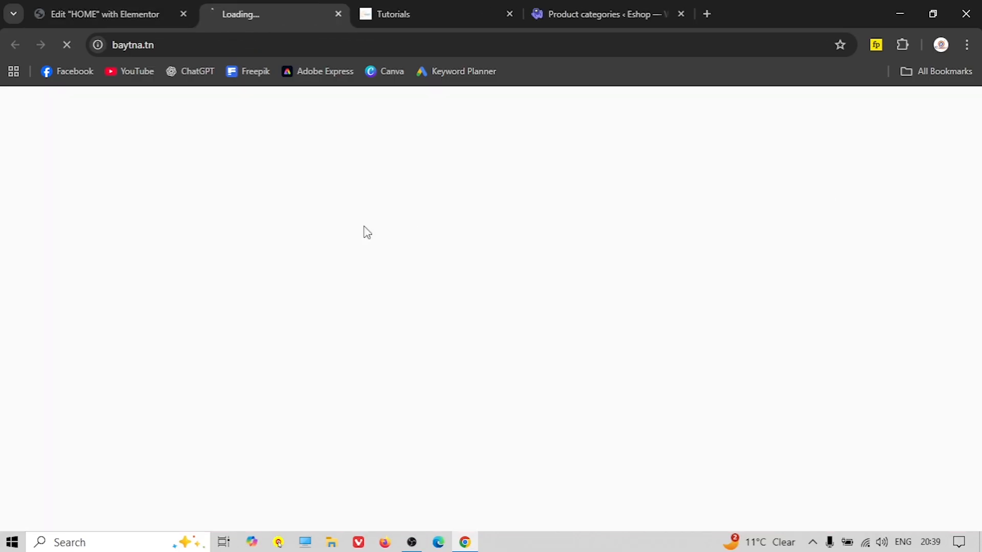
scroll(332, 248, down, 2)
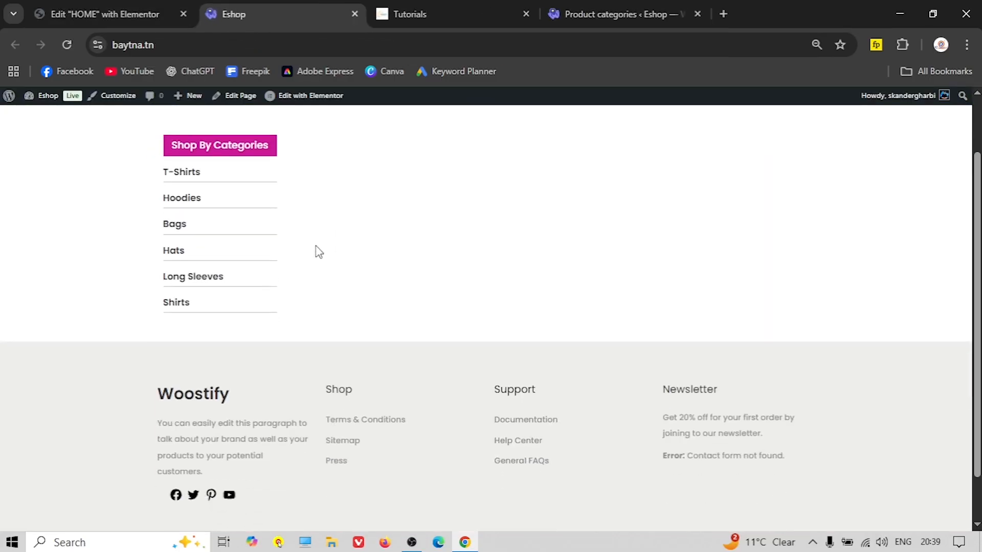
scroll(255, 232, up, 2)
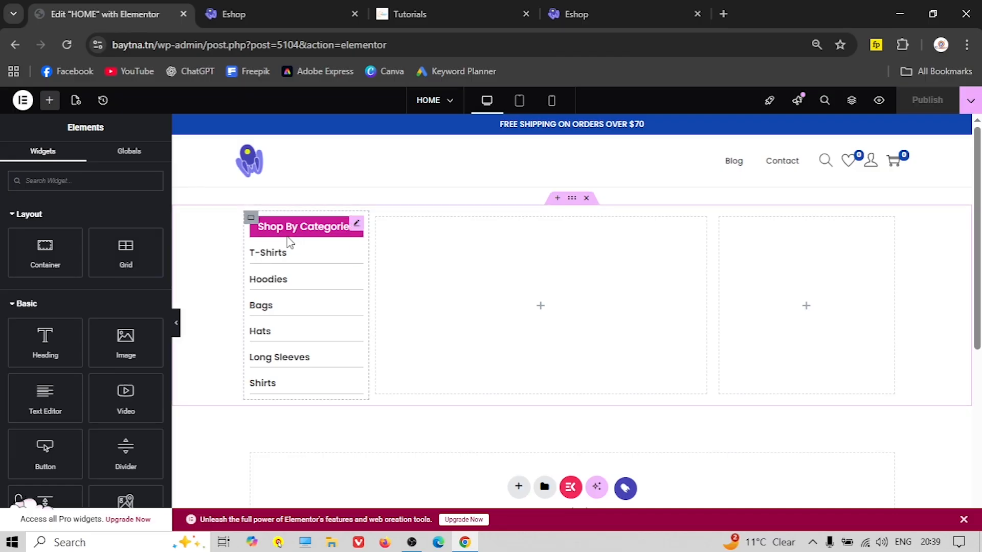
Give the category box container 20 px padding all round
click(251, 219)
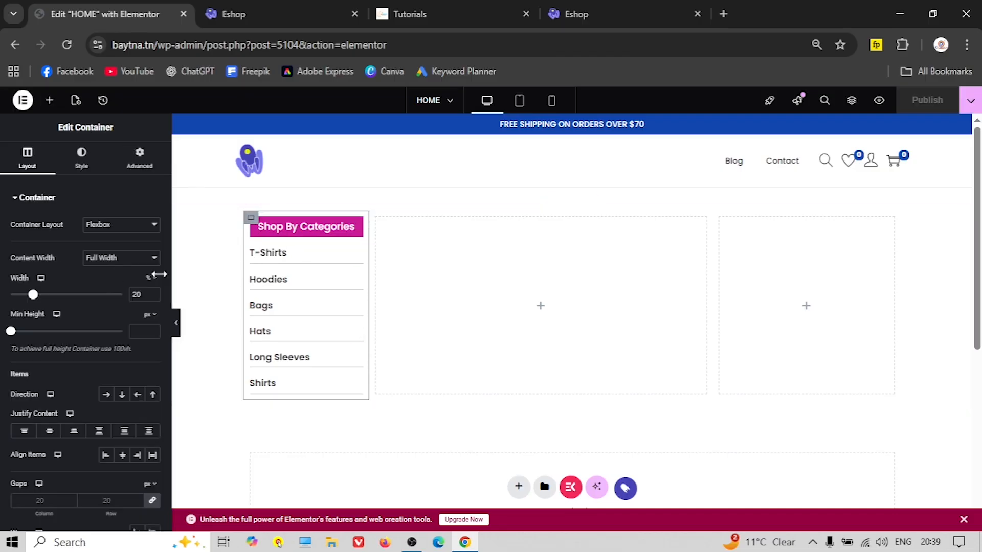
click(139, 157)
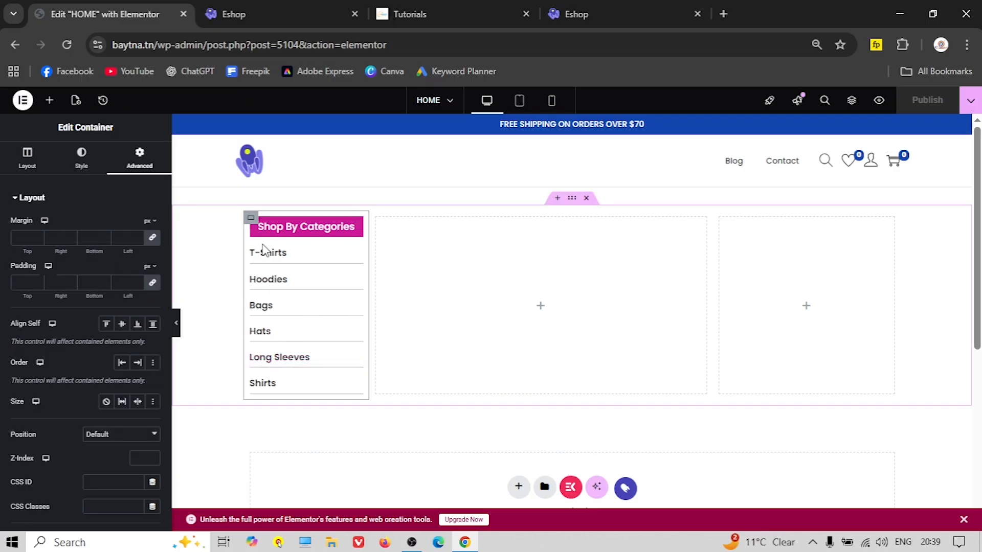
click(21, 283)
text(20)
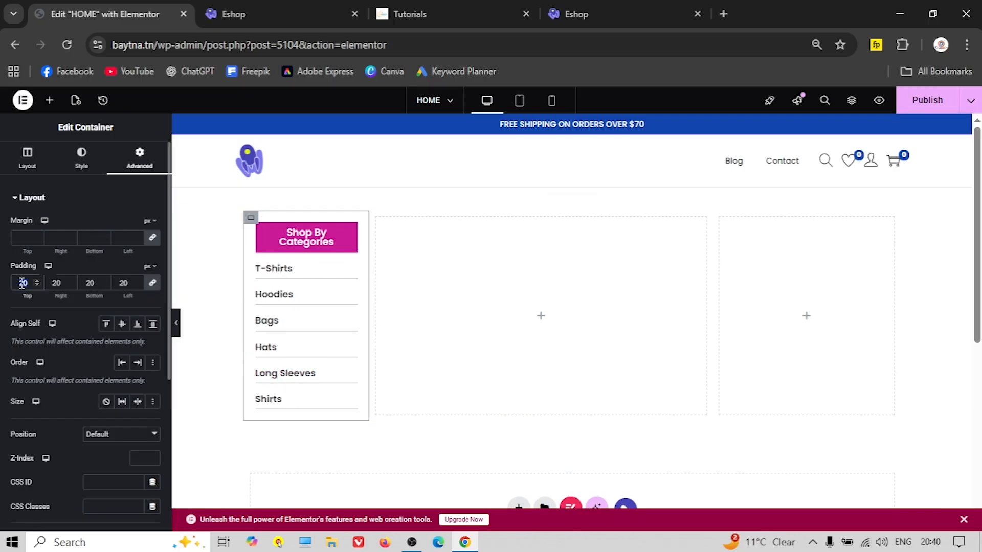
text(10)
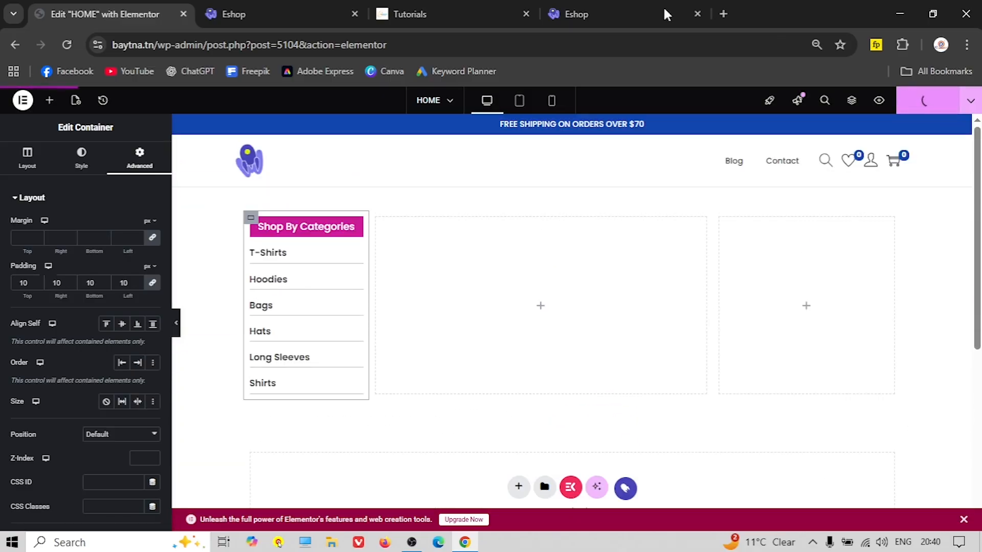
click(271, 14)
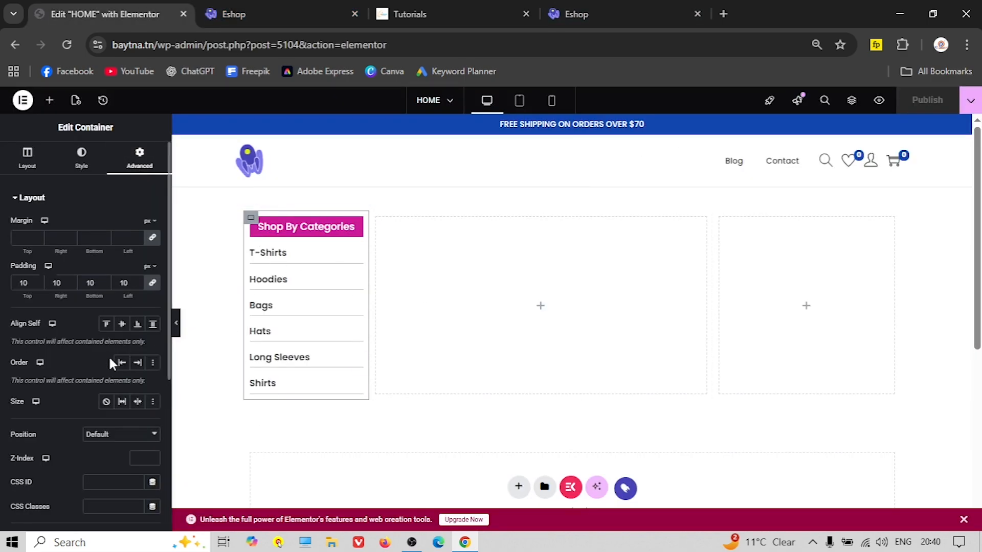
Add a box shadow to the category box, publish, and reload the live Eshop page
scroll(76, 353, down, 5)
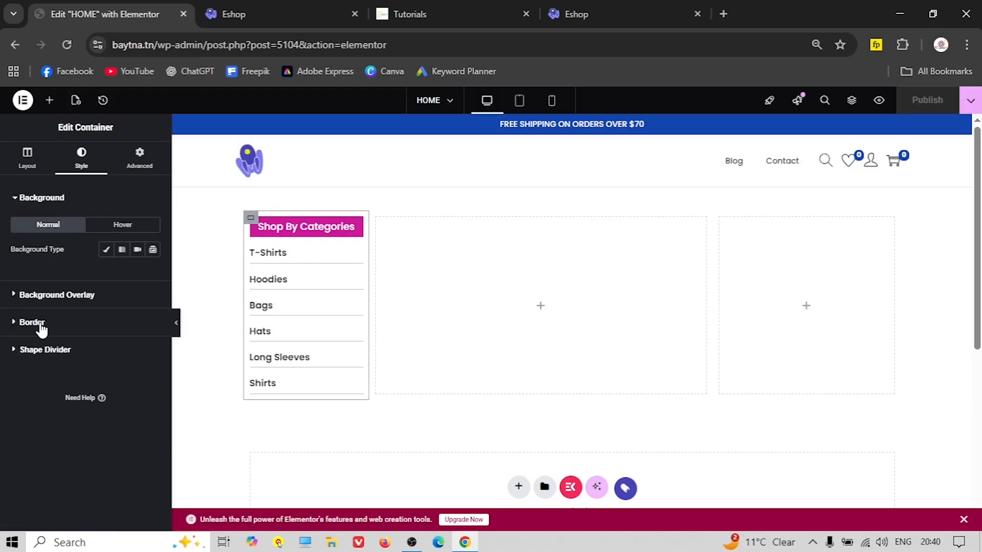
click(32, 322)
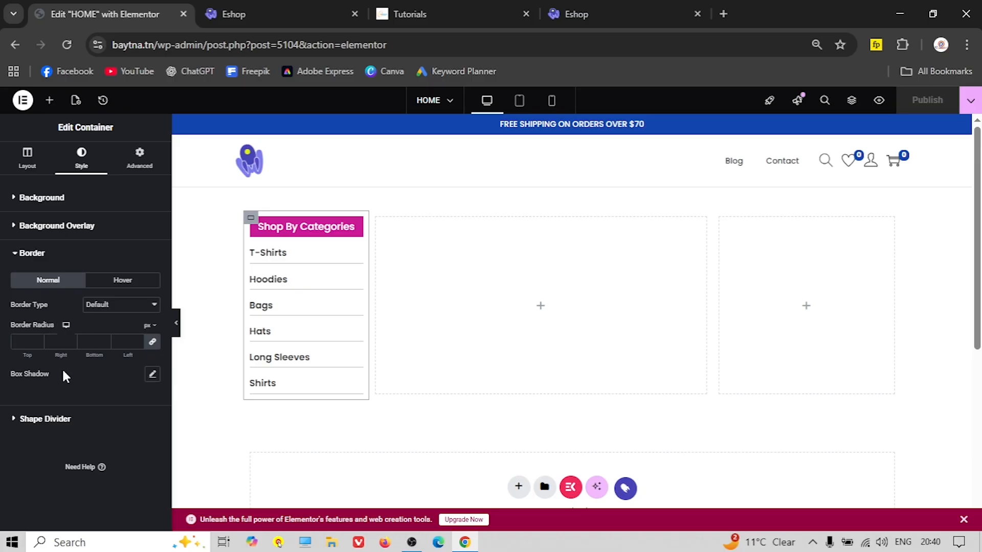
click(153, 374)
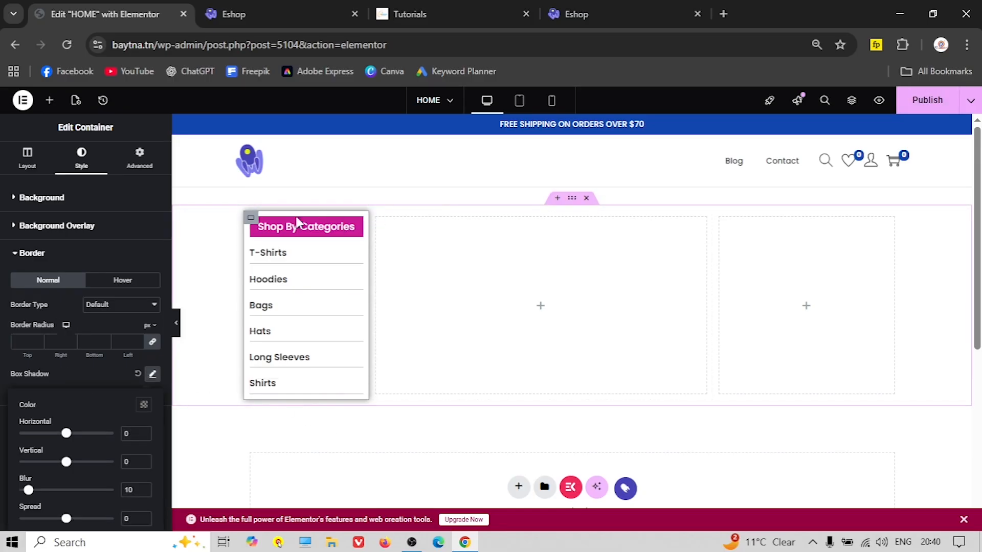
click(927, 100)
click(255, 21)
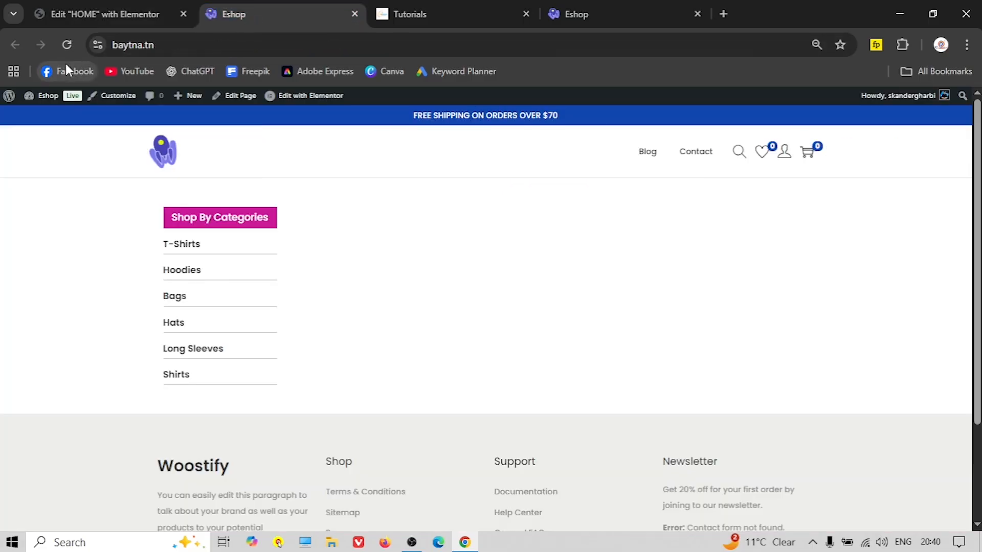
click(73, 46)
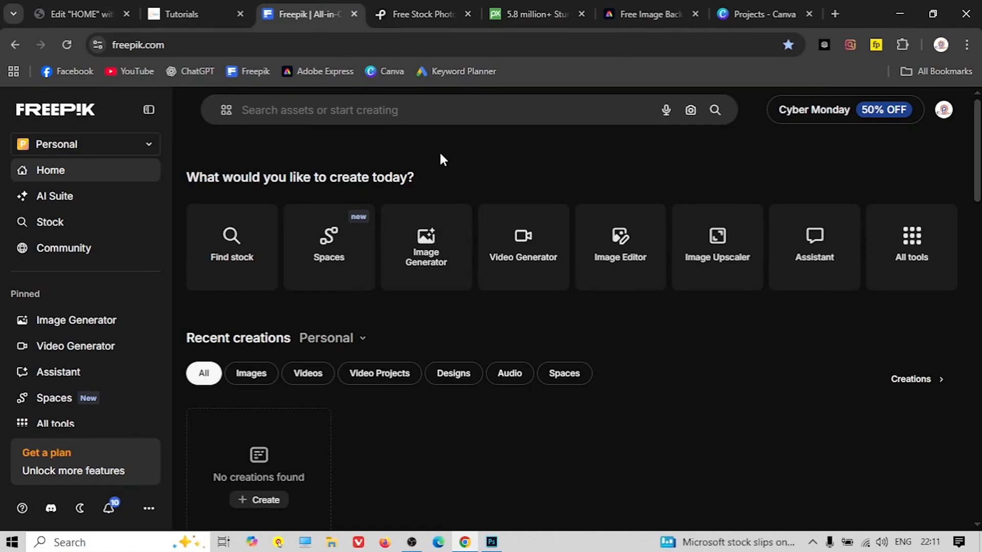
Look through the Pexels, Pixabay and Freepik tabs, then close Pexels
click(416, 12)
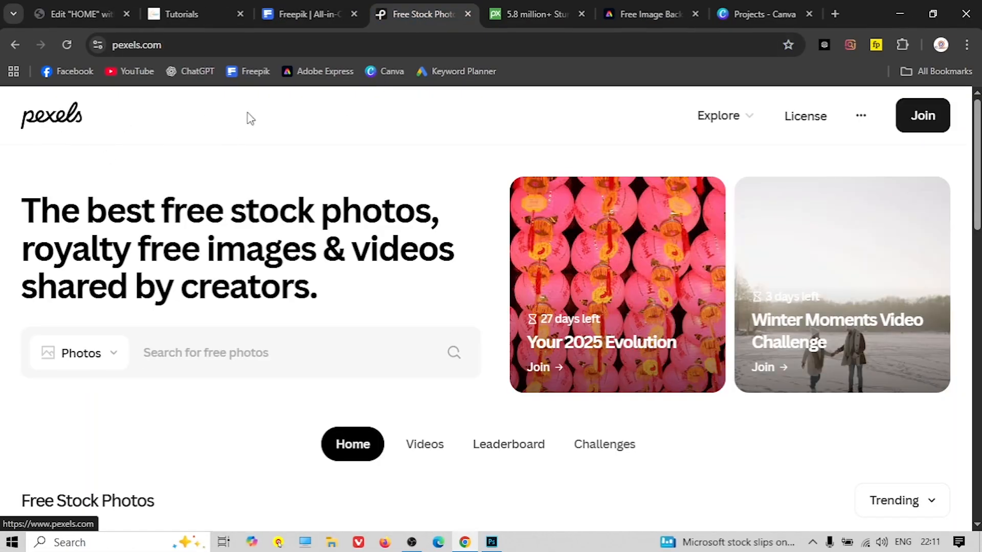
click(520, 17)
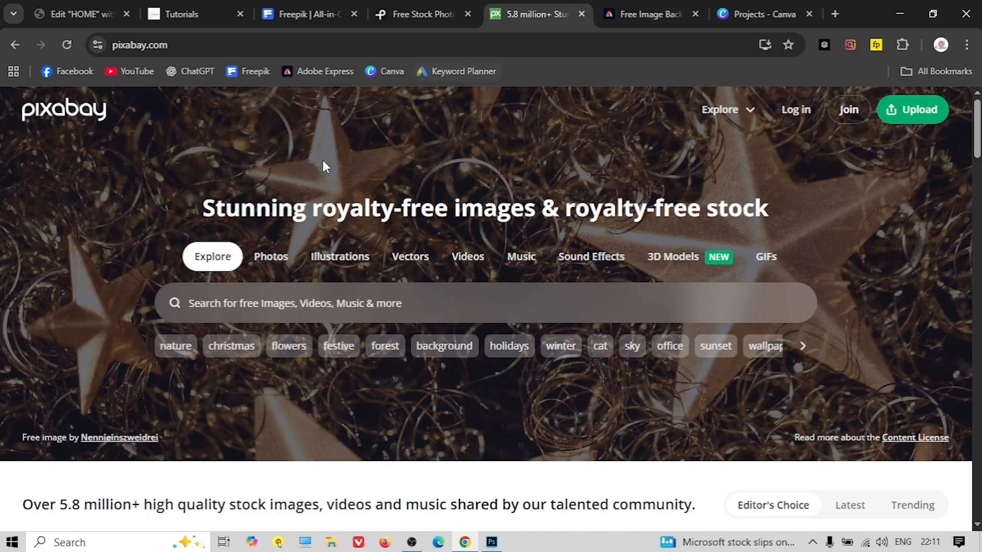
click(299, 15)
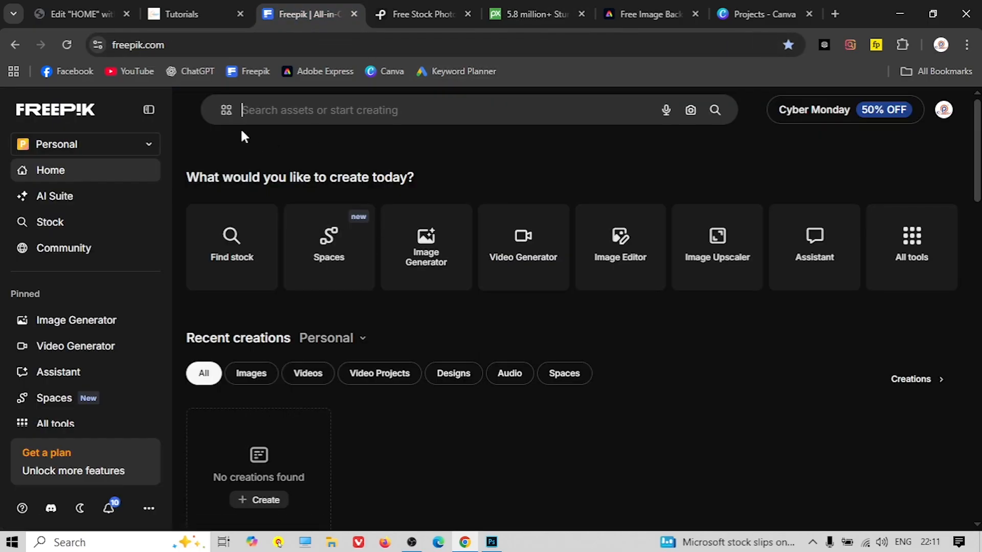
click(460, 14)
click(467, 14)
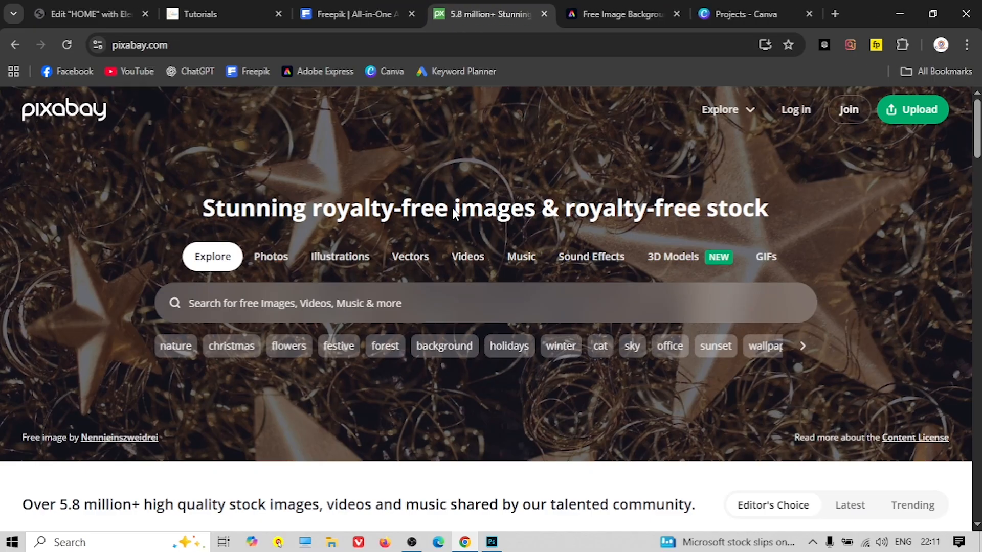
Scroll through Pixabay, close its tab, and bring up File Explorer
scroll(411, 354, down, 5)
scroll(360, 325, down, 12)
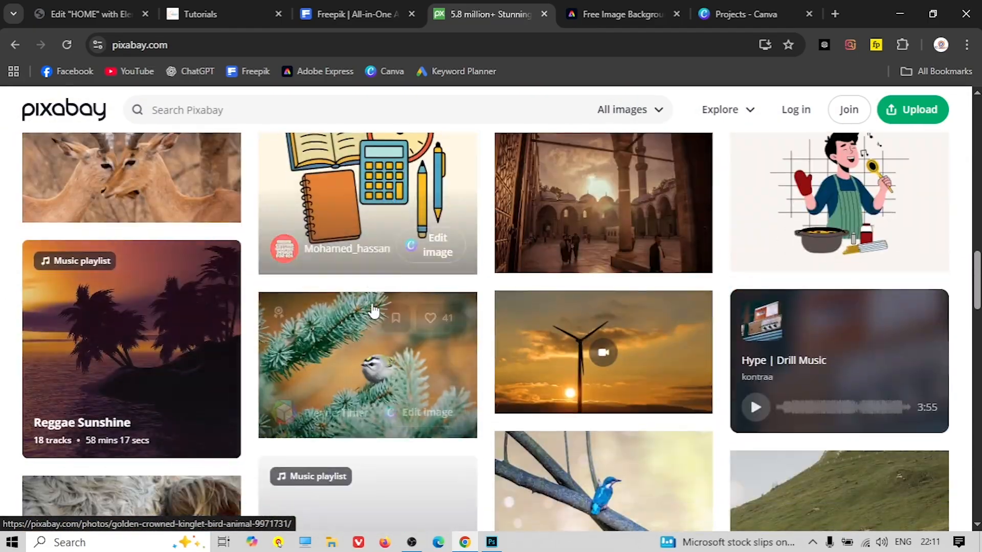
scroll(373, 309, up, 15)
scroll(371, 303, up, 1)
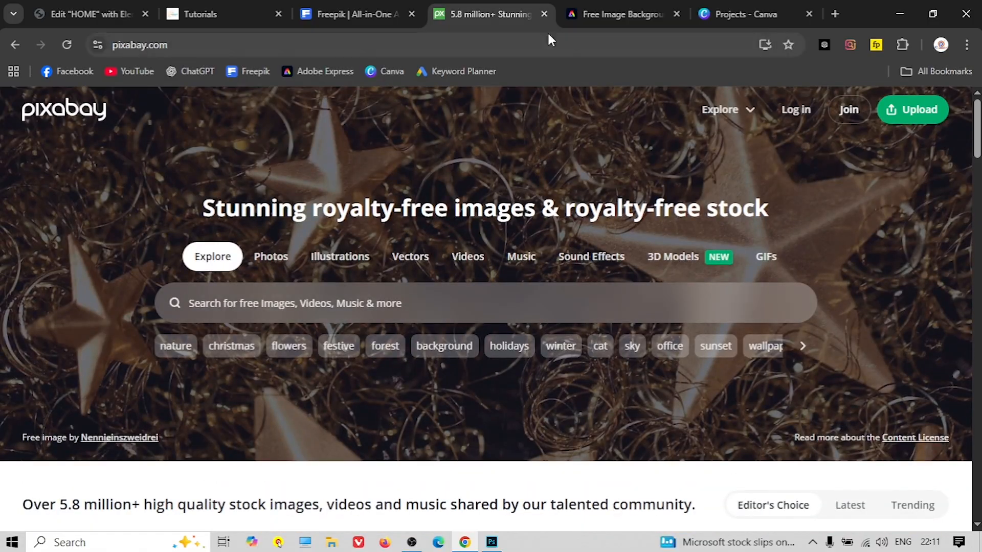
key(ctrl+w)
key(super+e)
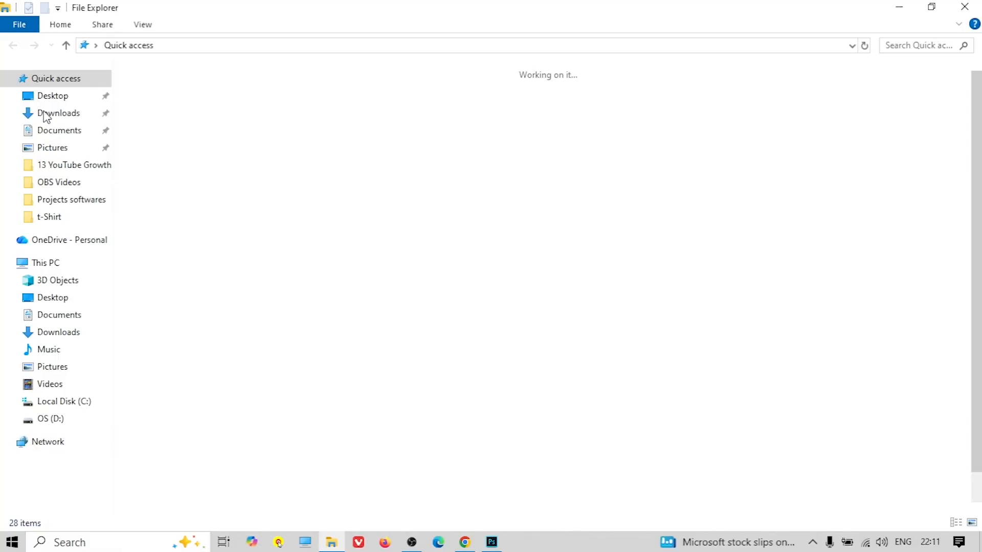
Copy the red hoodie photo's file name from the Downloads folder
click(53, 113)
click(465, 231)
click(452, 225)
key(alt+Tab)
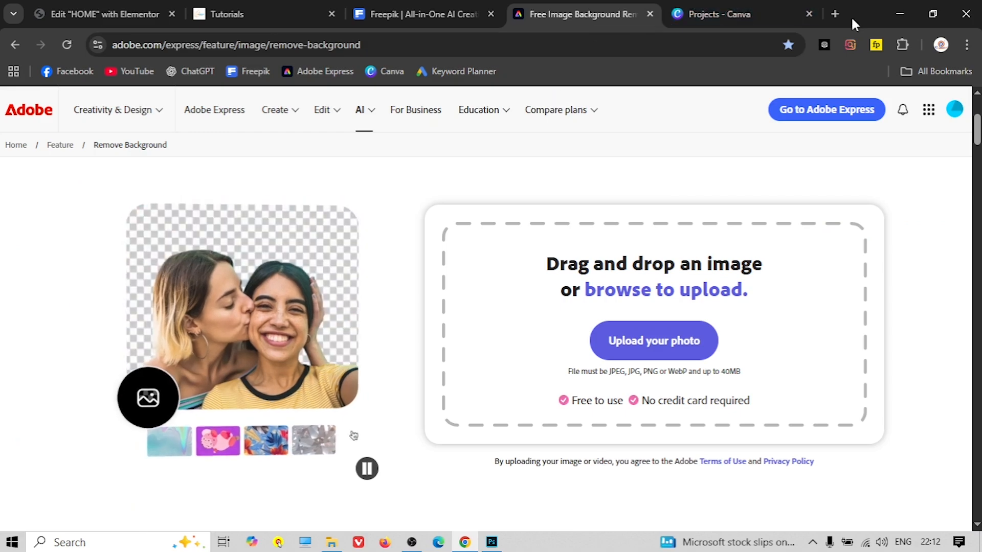
Search the copied file name in a new tab and open the matching Freepik red hoodie photo
click(833, 14)
right_click(380, 43)
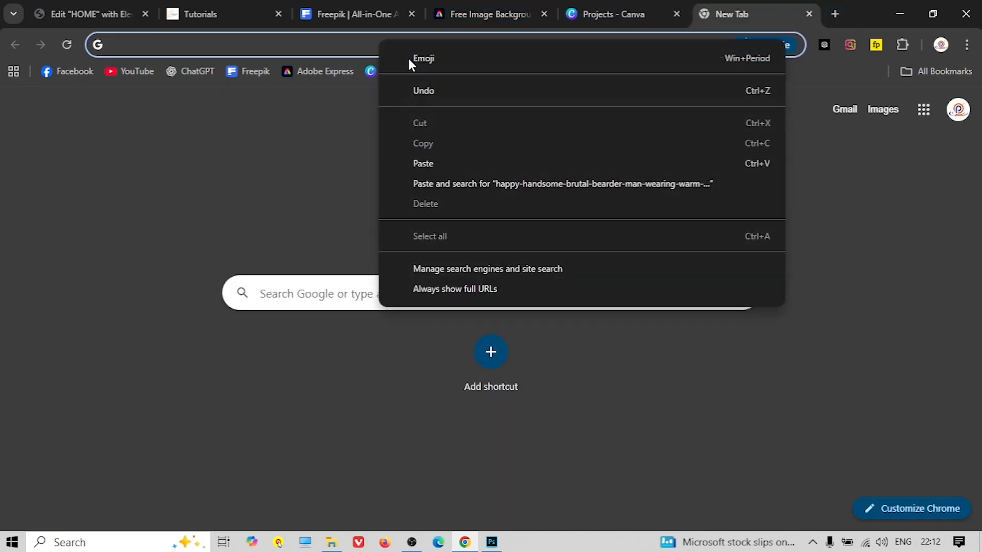
click(493, 191)
scroll(327, 297, down, 3)
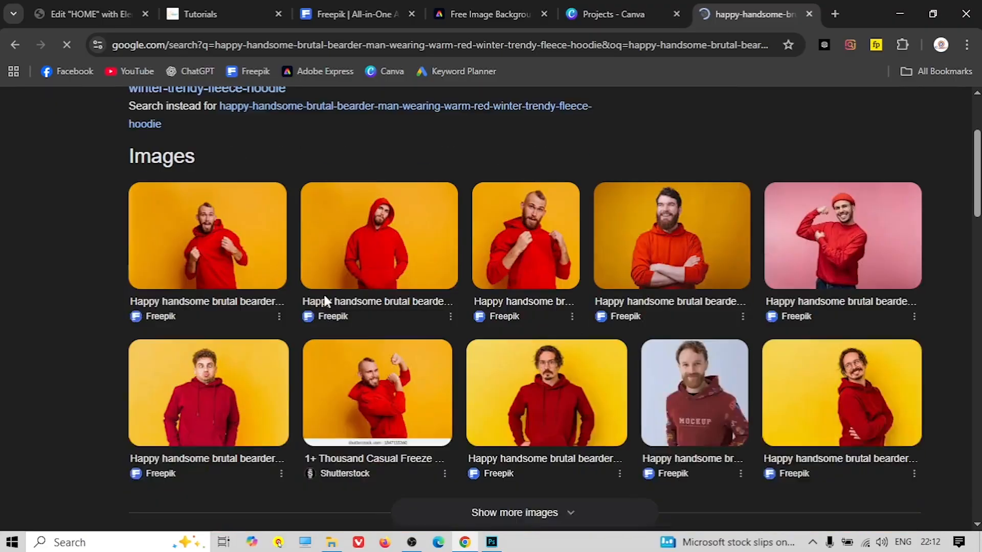
click(225, 286)
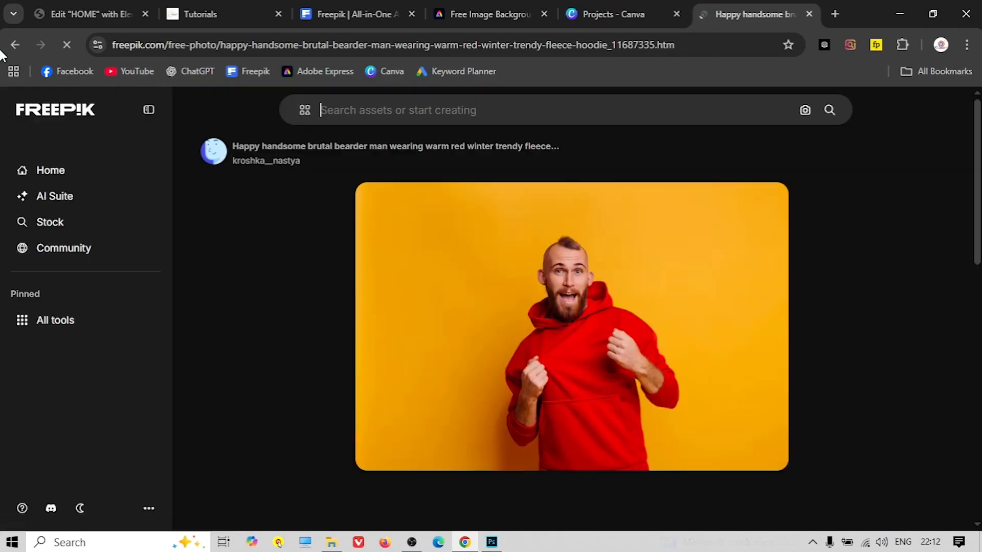
click(11, 44)
click(368, 280)
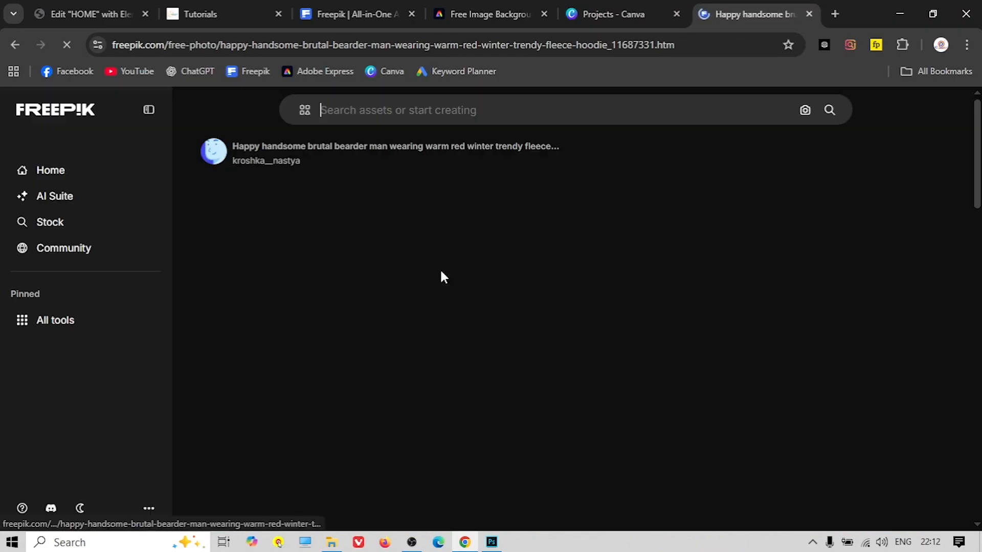
scroll(474, 321, down, 1)
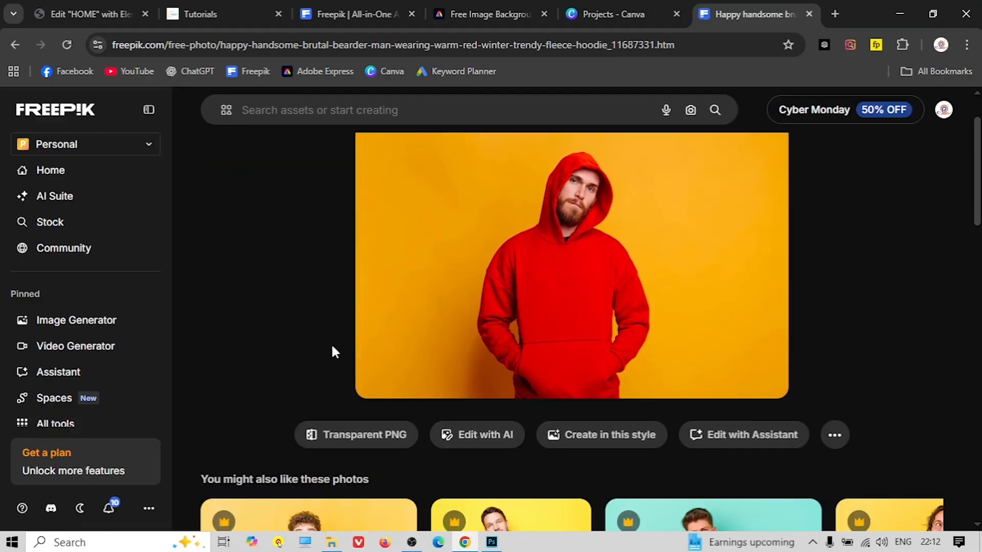
scroll(331, 342, up, 1)
scroll(425, 346, down, 4)
scroll(426, 346, up, 4)
Preview Adobe Express - file.png from the Downloads folder, then close the viewer
click(931, 153)
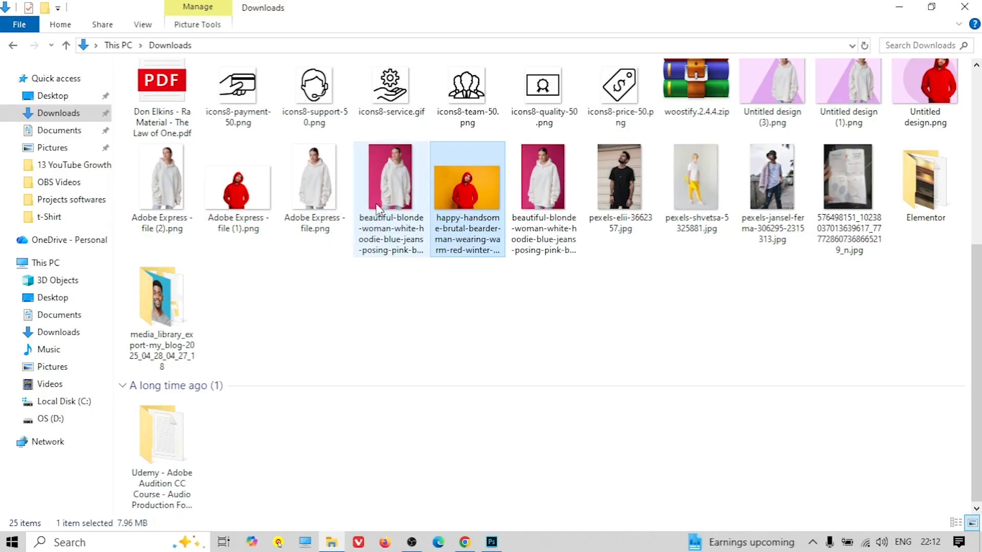
double_click(315, 188)
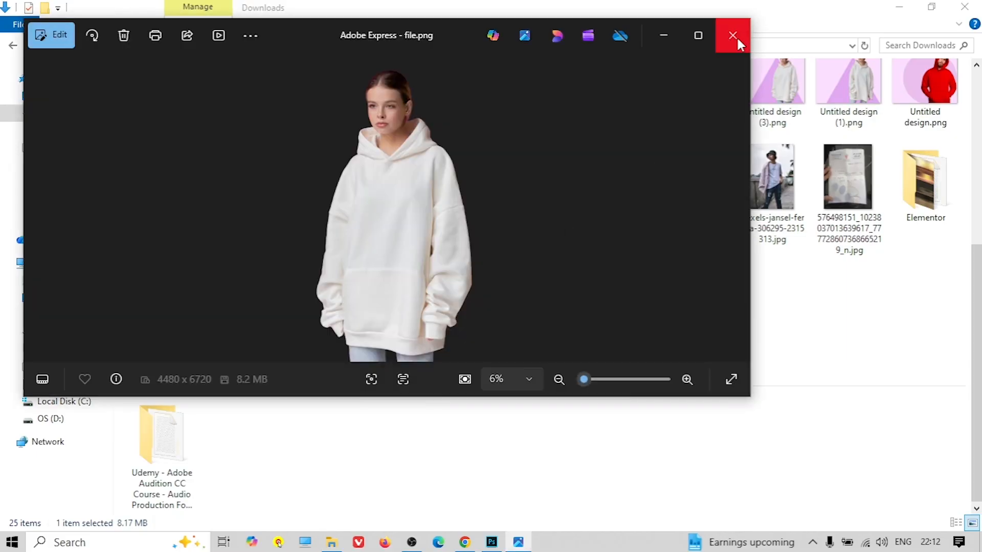
click(733, 35)
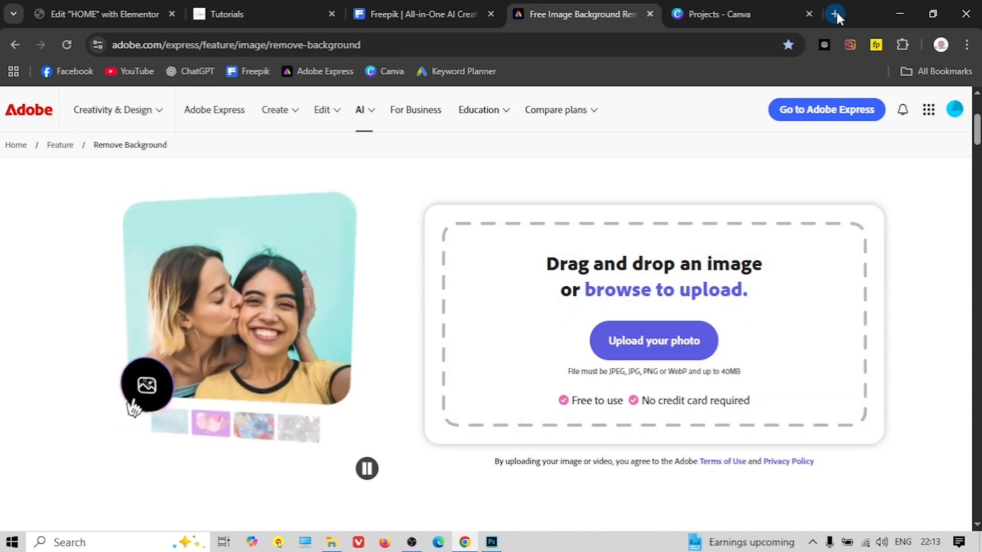
Search 'adobe backgr' in a new tab and open Adobe Express's background remover
click(834, 14)
text(adobe ba)
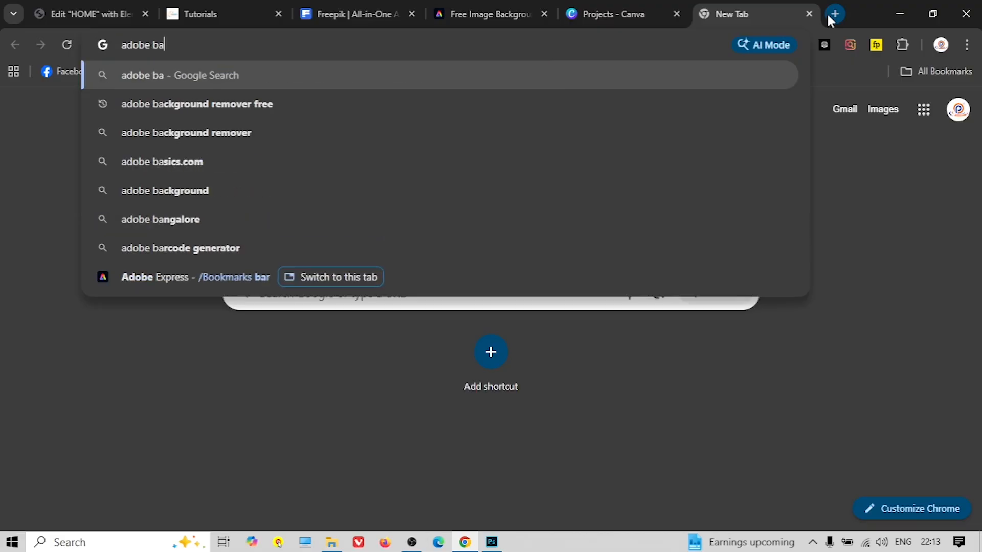
text(ckgr)
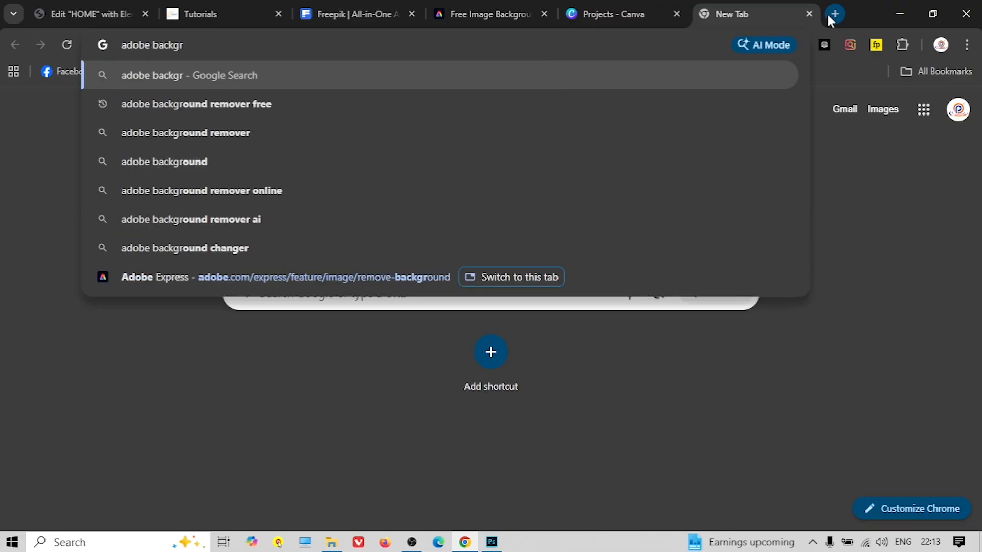
click(599, 134)
click(392, 256)
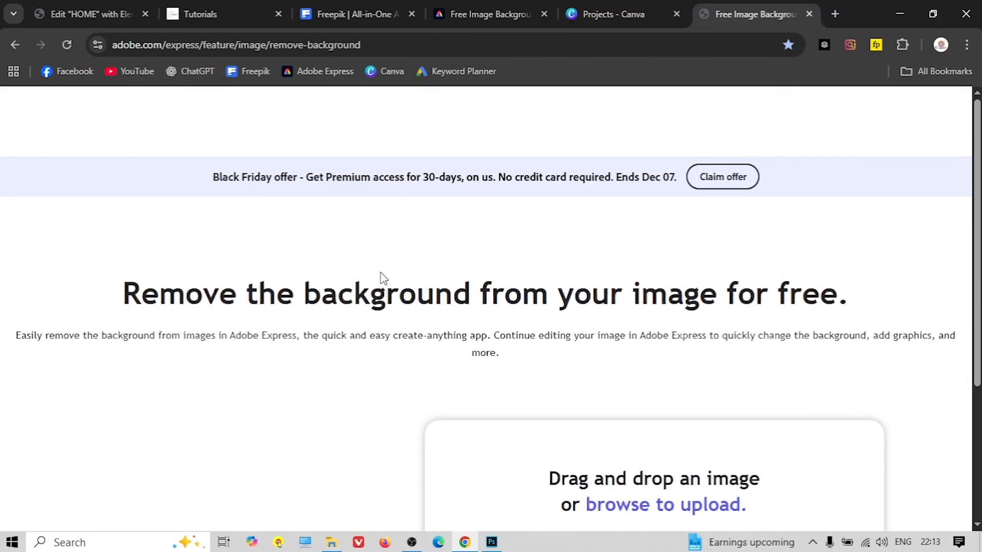
Upload the red hoodie photo from Downloads to the background remover
scroll(376, 279, up, 1)
scroll(376, 278, down, 1)
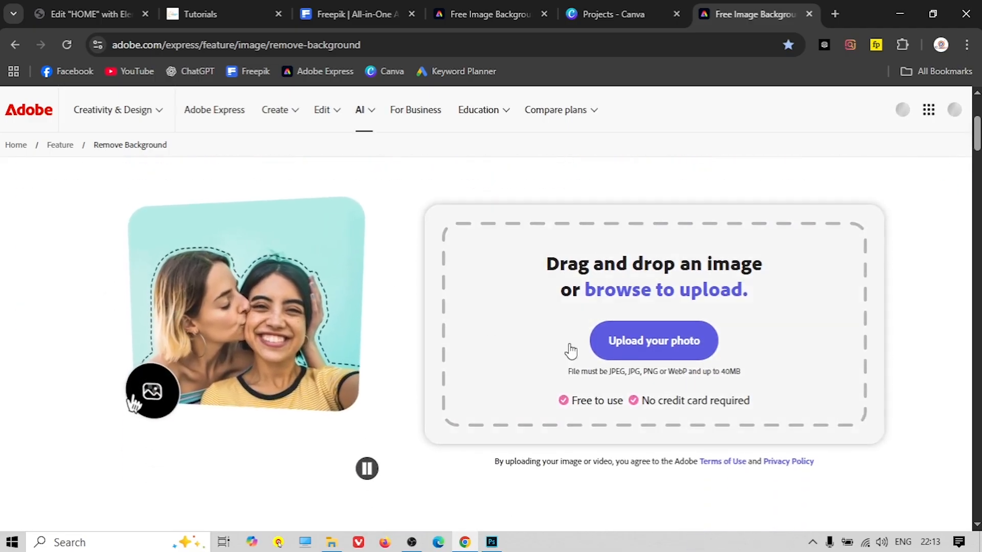
click(668, 350)
scroll(61, 153, up, 3)
click(64, 124)
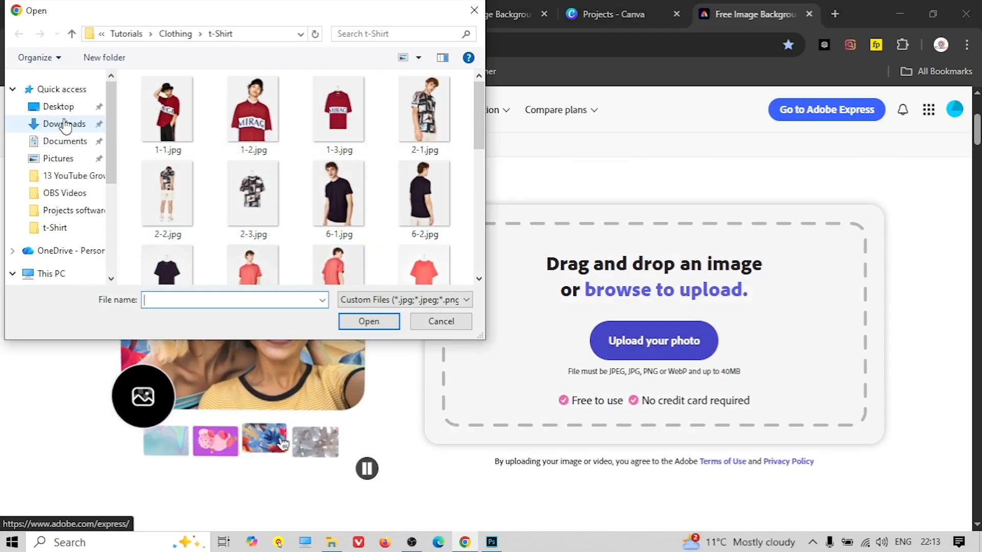
scroll(326, 215, down, 5)
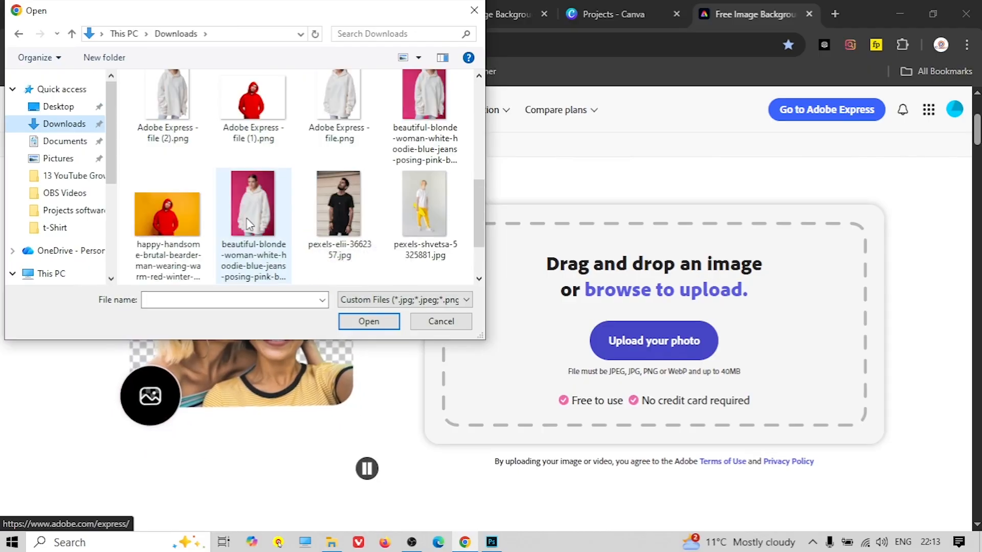
click(167, 214)
click(378, 322)
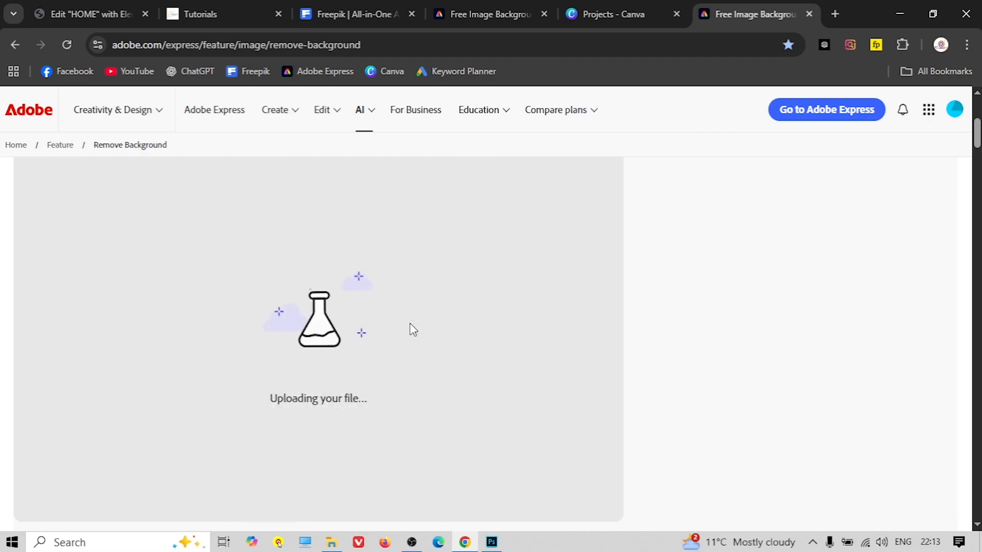
Download the background-free hoodie PNG, preview it, then return to the shop homepage tab
scroll(585, 278, up, 3)
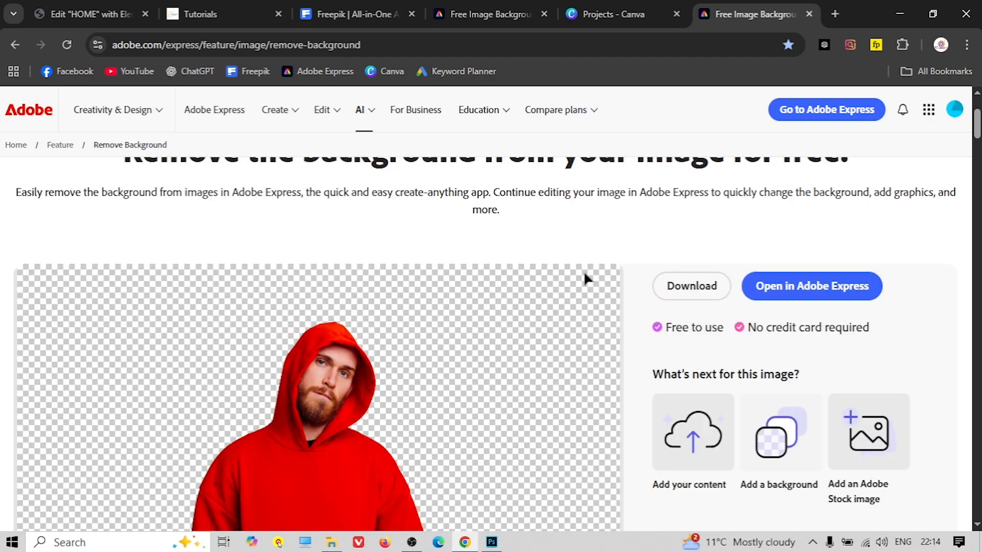
click(678, 288)
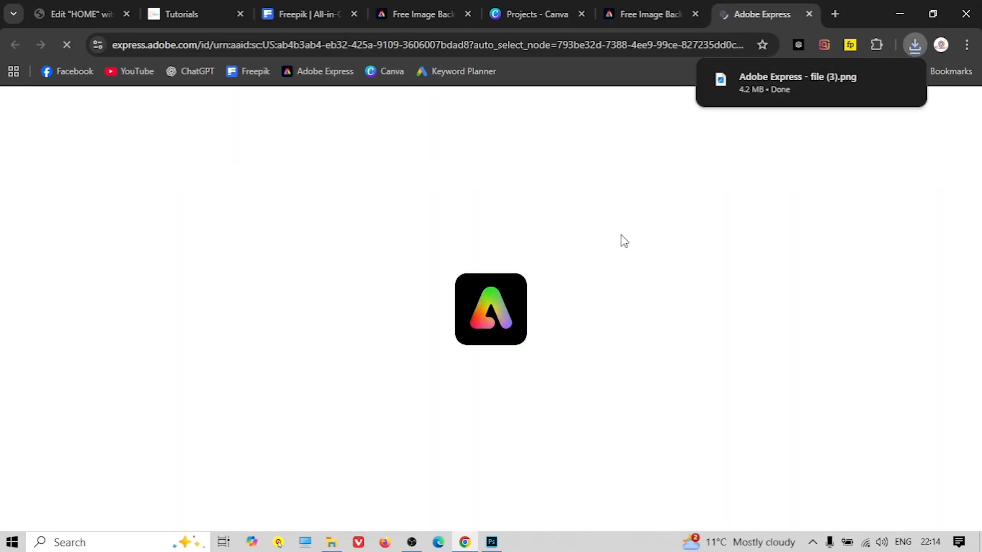
click(807, 89)
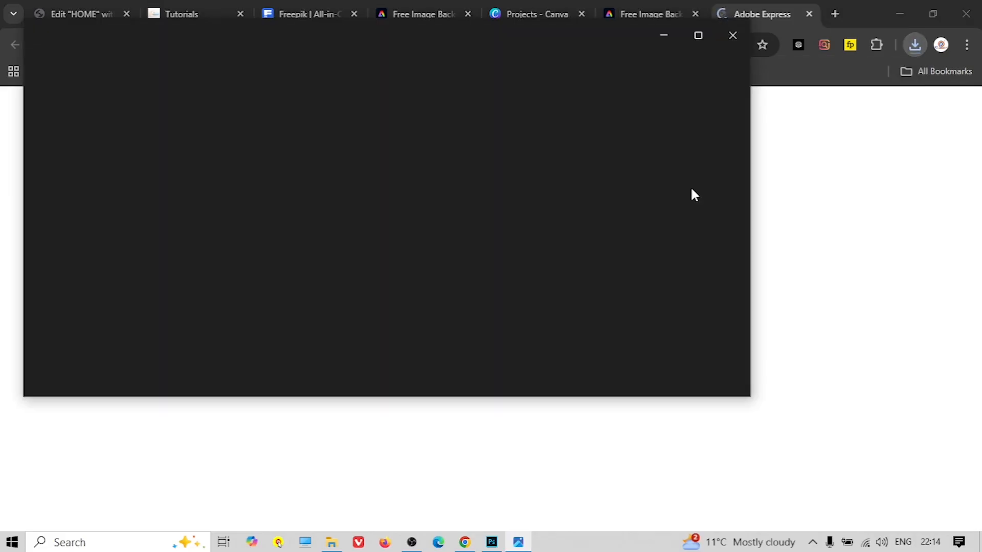
click(734, 36)
click(809, 14)
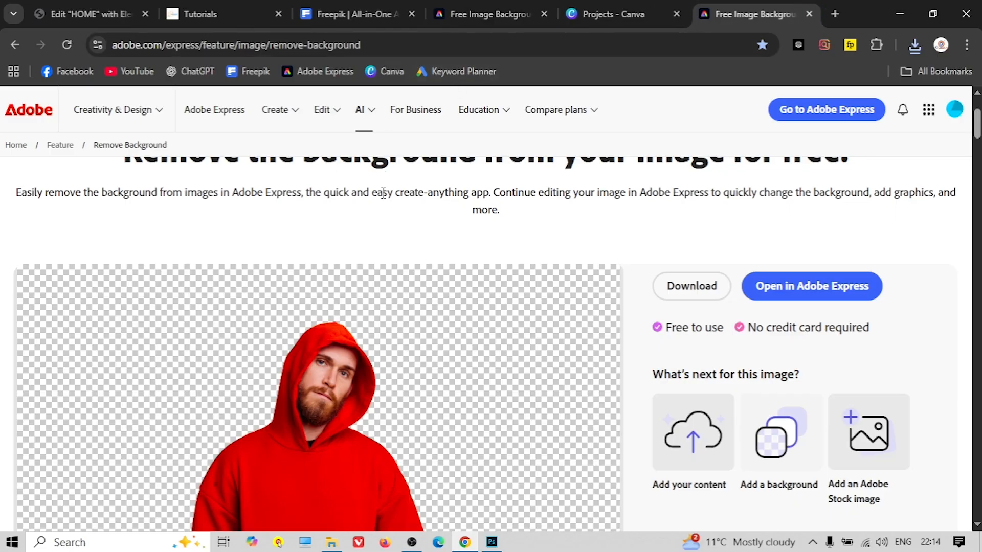
click(246, 8)
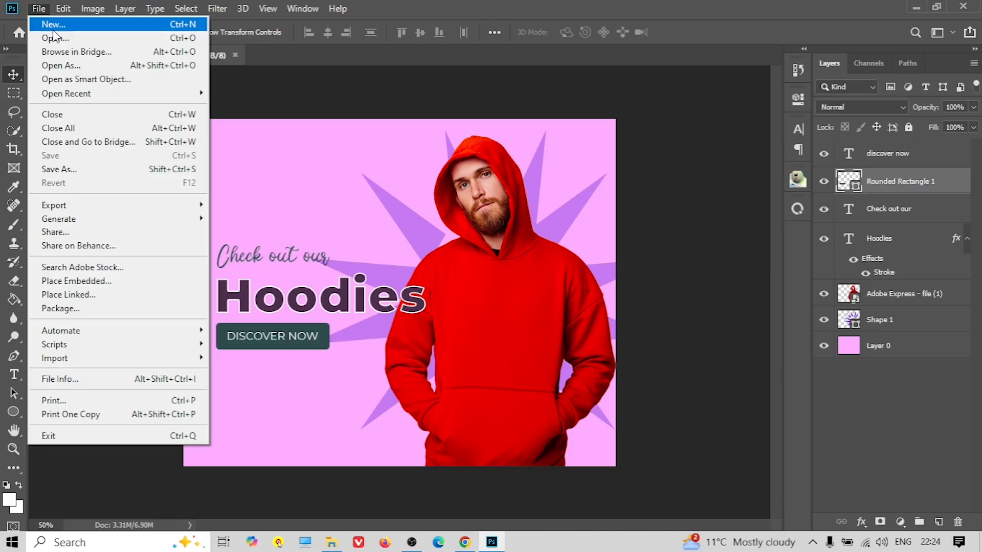
Open Photoshop's New Document dialog with the 1200 × 963 px, 72 ppi preset
click(44, 20)
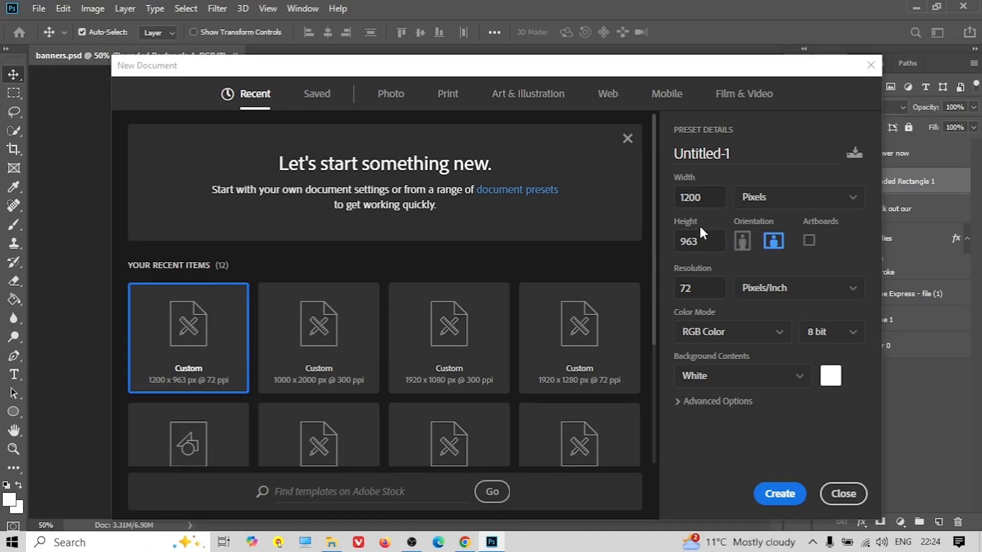
Create the 1200 × 963 canvas, unlock its layer and fill it with pink #feadff
click(769, 493)
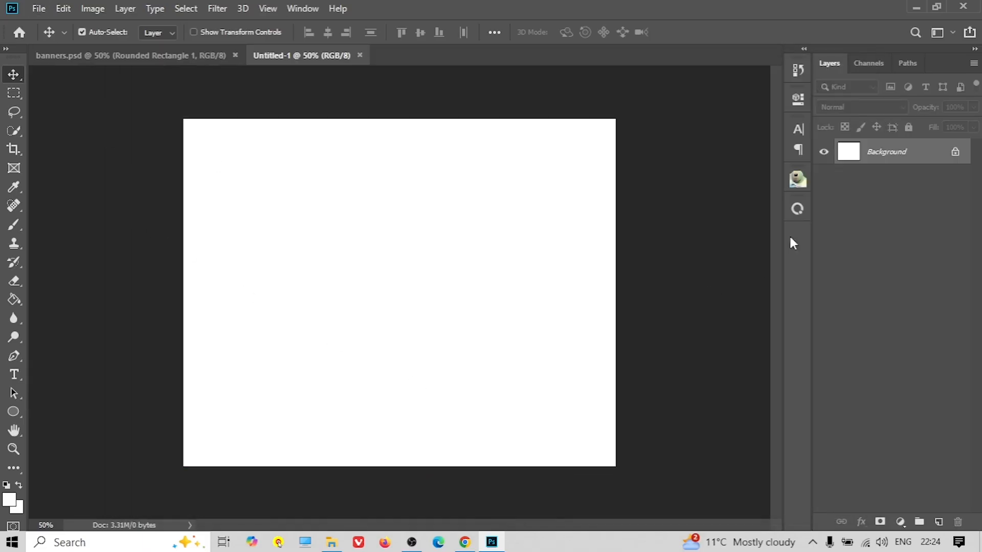
click(956, 152)
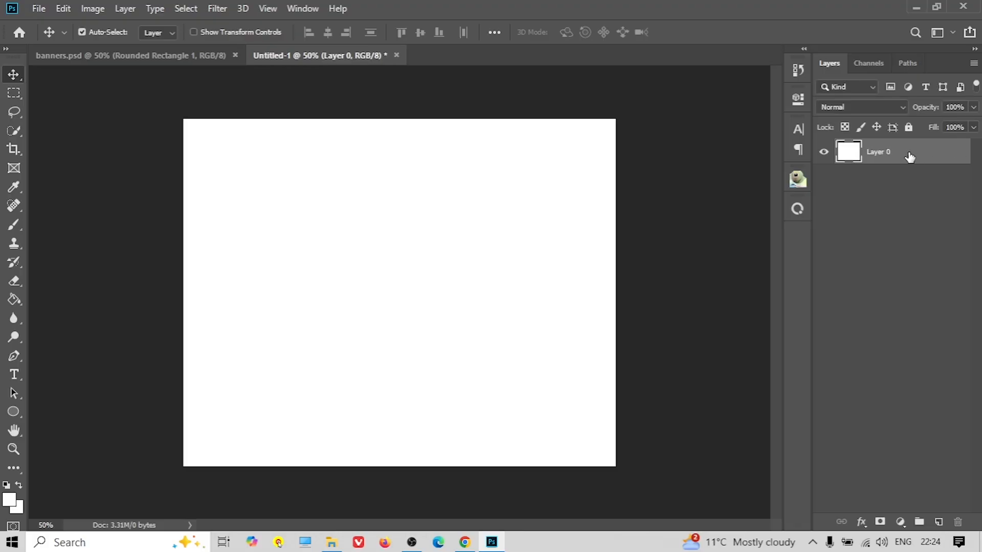
click(61, 10)
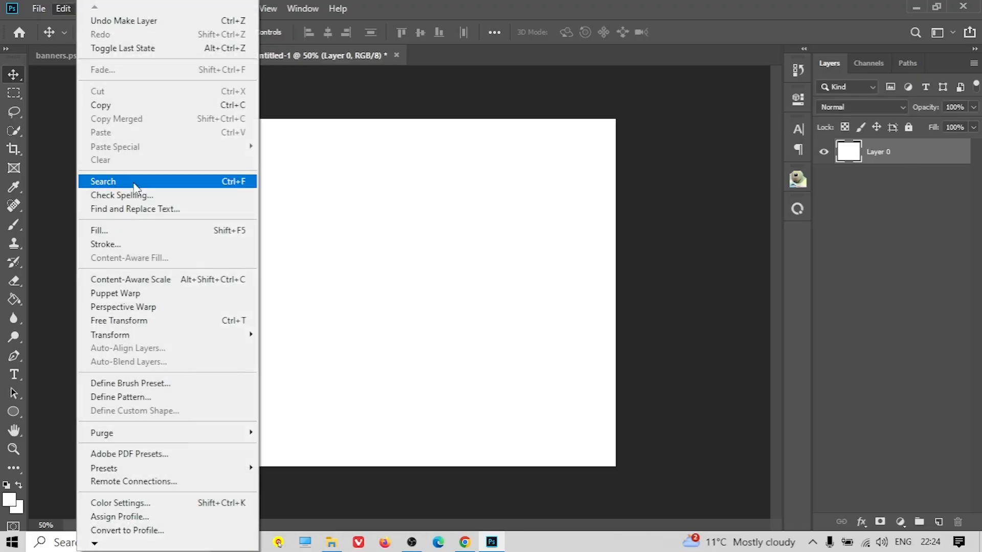
click(128, 229)
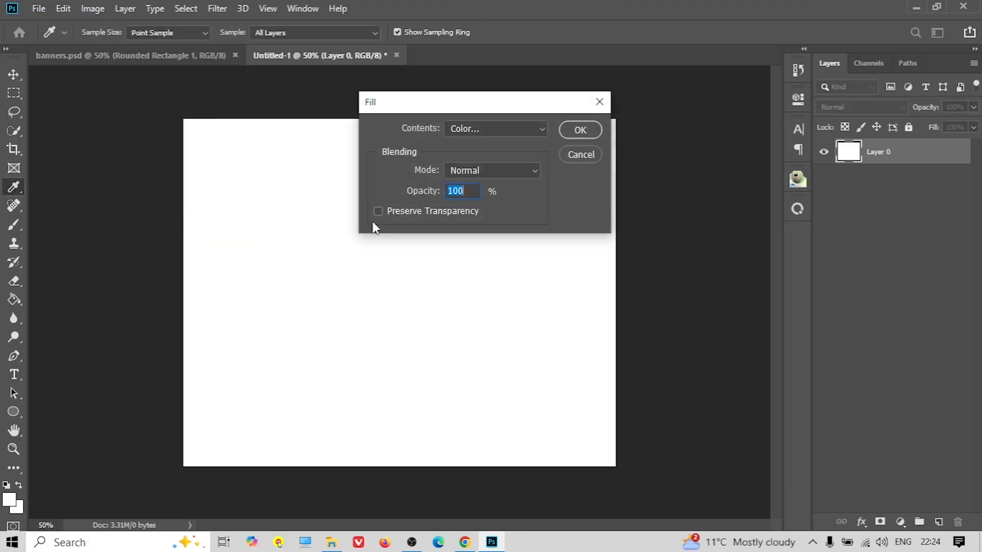
click(496, 131)
click(474, 177)
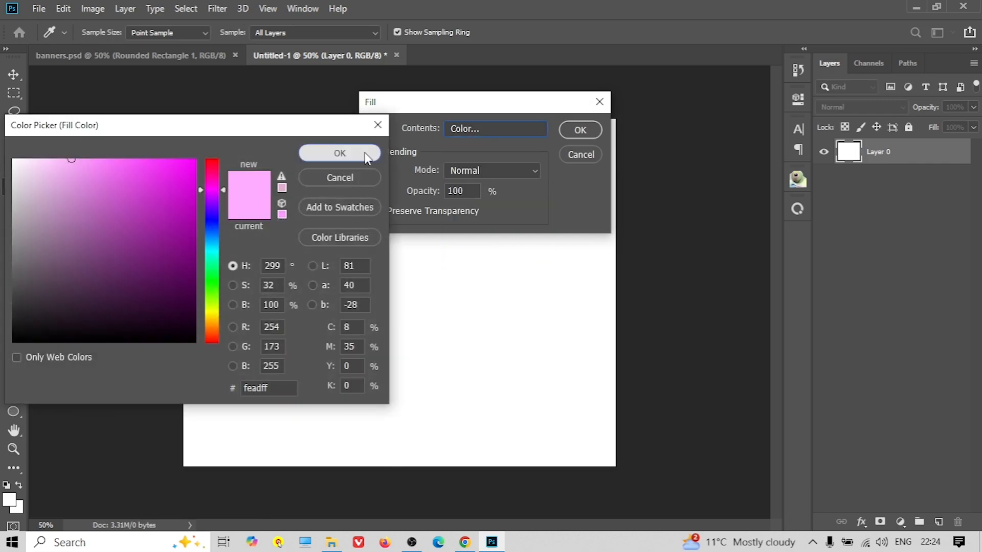
click(341, 155)
click(584, 134)
Choose Place Embedded and pick the downloaded hoodie image from Downloads
click(39, 7)
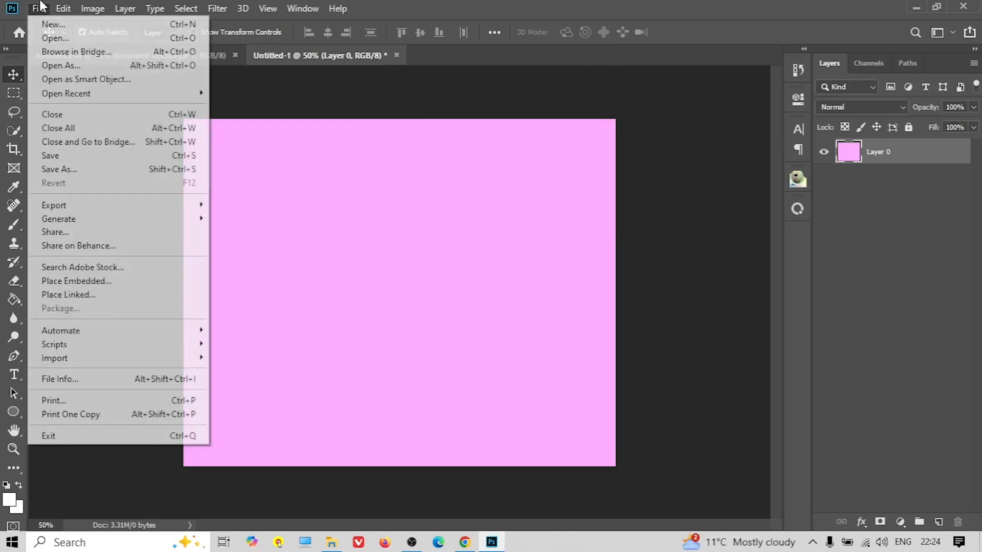
click(103, 281)
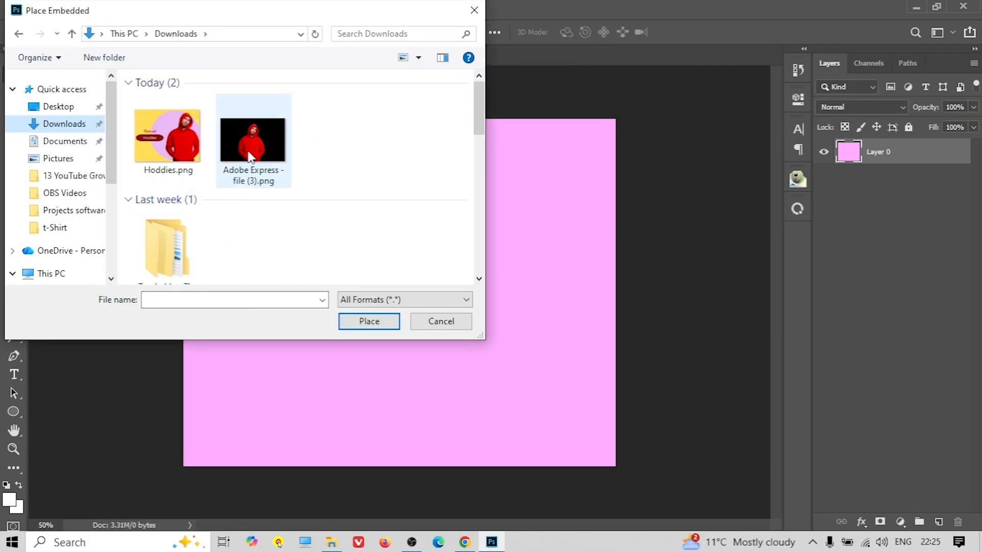
click(250, 156)
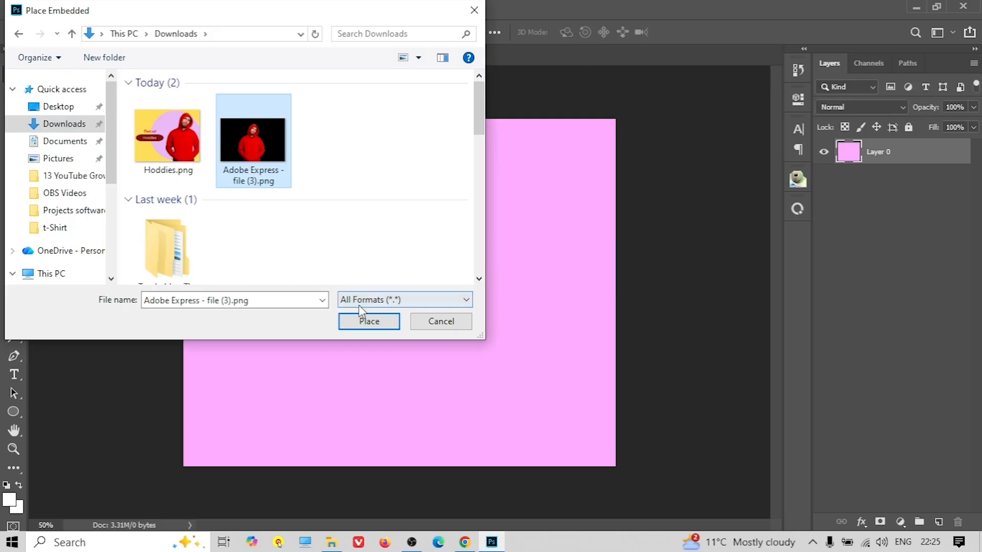
Place the hoodie cutout, enlarge it and position it toward the right of the canvas
click(388, 321)
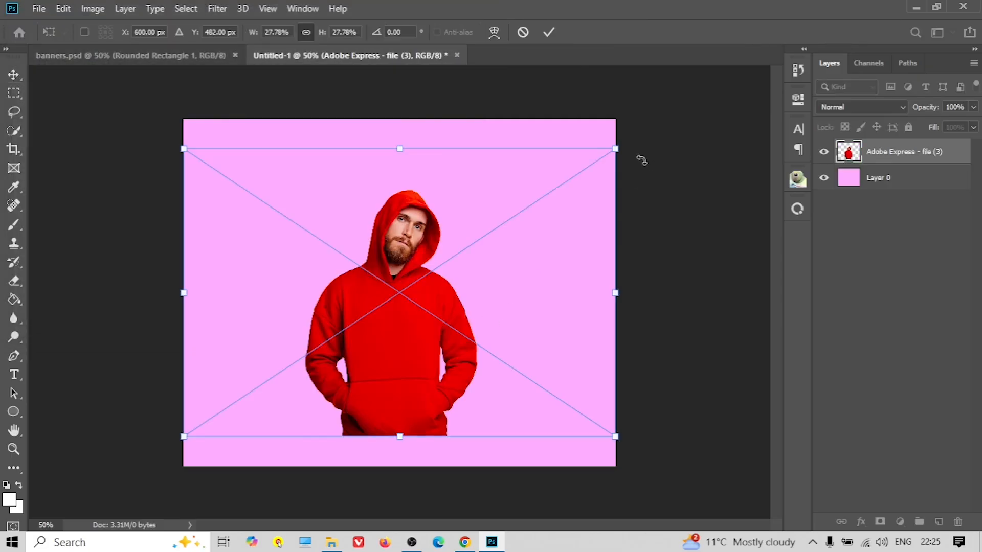
drag(616, 150, 719, 88)
drag(580, 231, 633, 245)
drag(767, 107, 817, 67)
drag(637, 214, 617, 210)
click(10, 76)
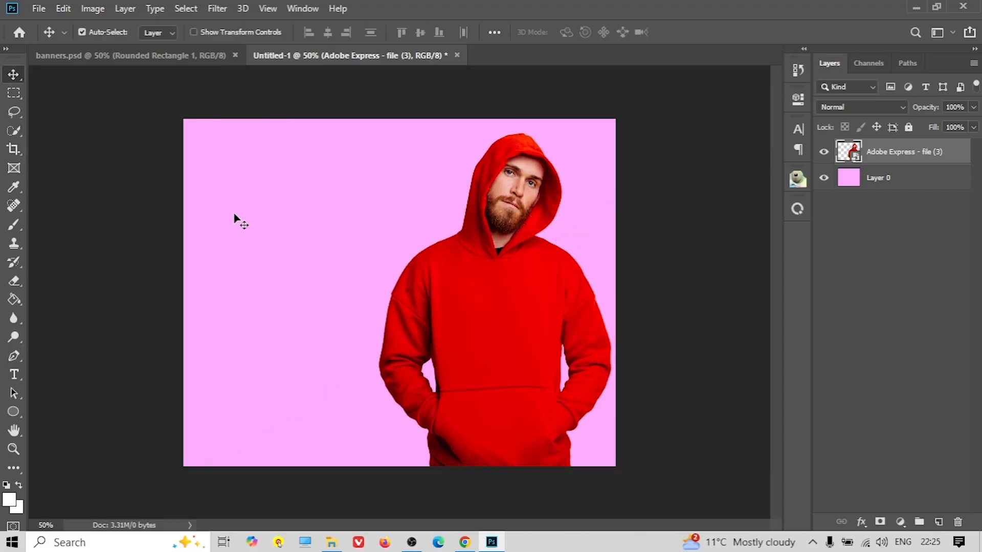
Flip the hoodie image horizontally with Edit > Transform > Flip Horizontal
right_click(482, 263)
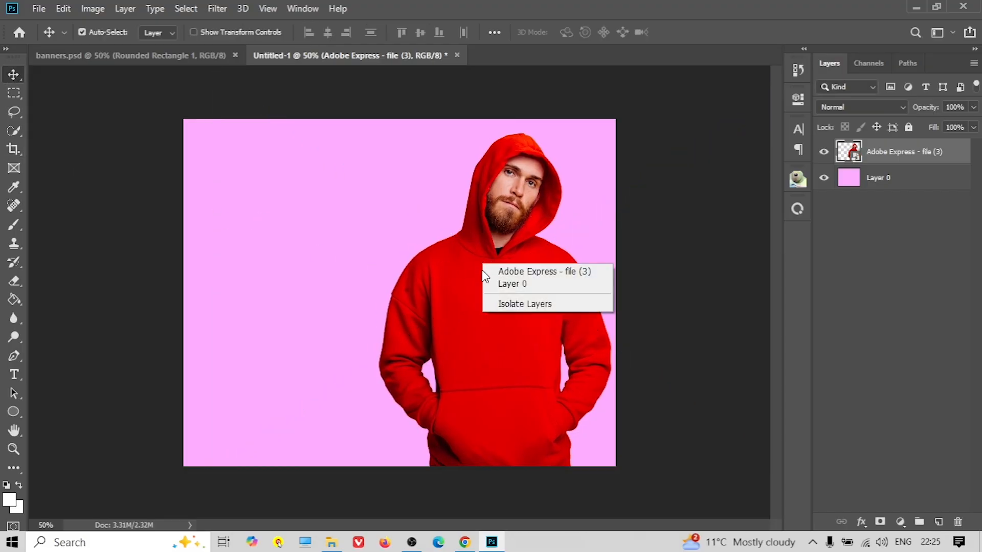
click(450, 281)
click(63, 8)
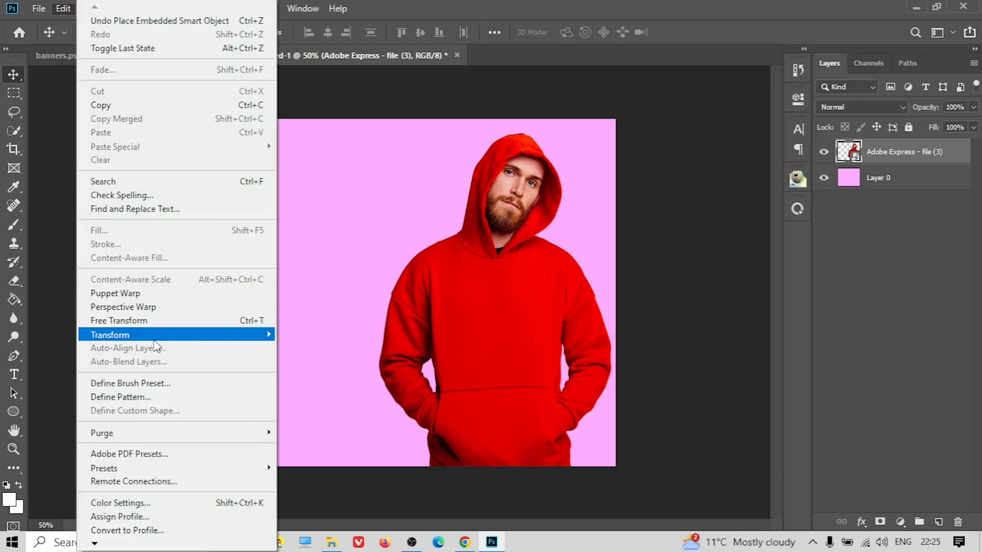
mouse_move(201, 337)
click(364, 496)
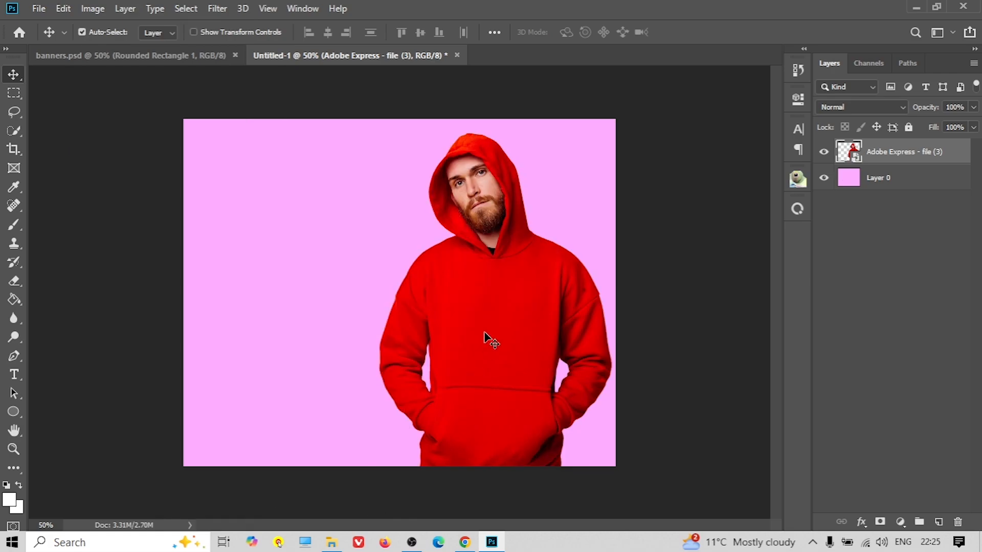
click(13, 431)
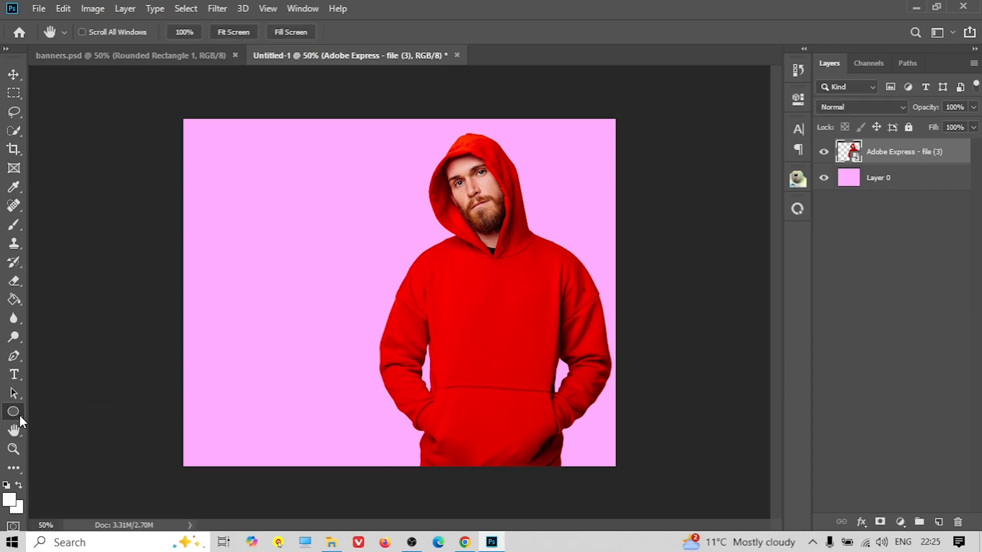
Draw a large ornamental leaf custom shape over the hooded man
click(20, 415)
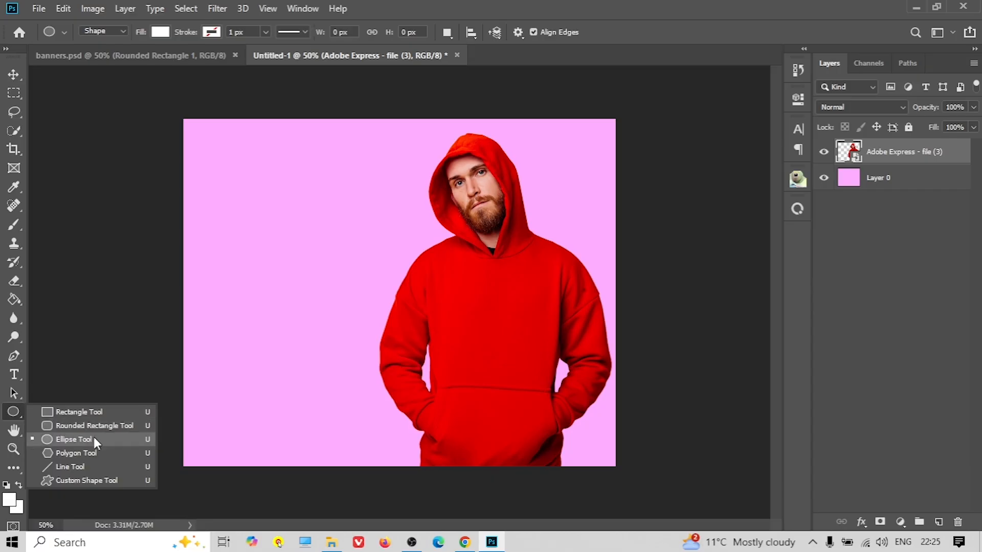
click(93, 480)
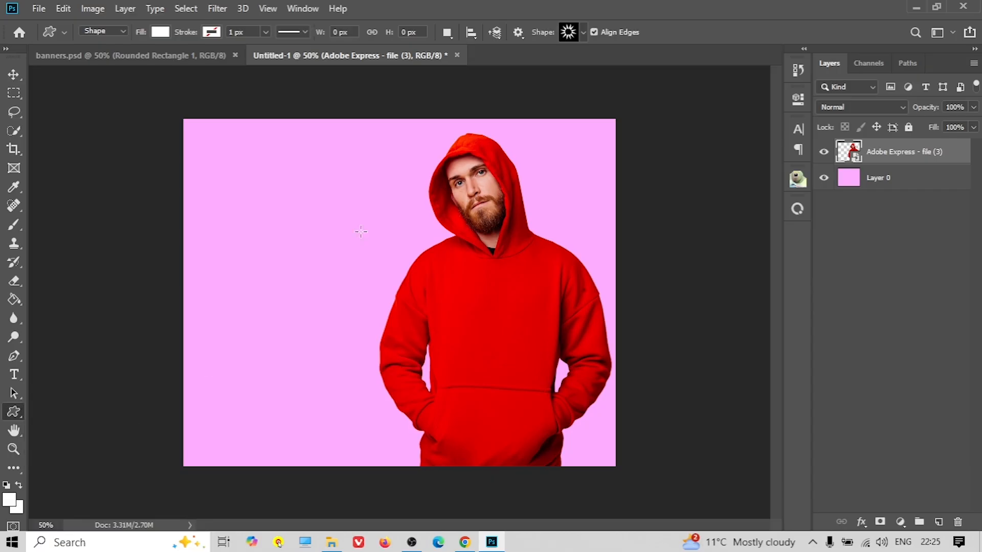
click(583, 32)
scroll(578, 239, down, 4)
scroll(578, 239, down, 12)
scroll(578, 239, down, 9)
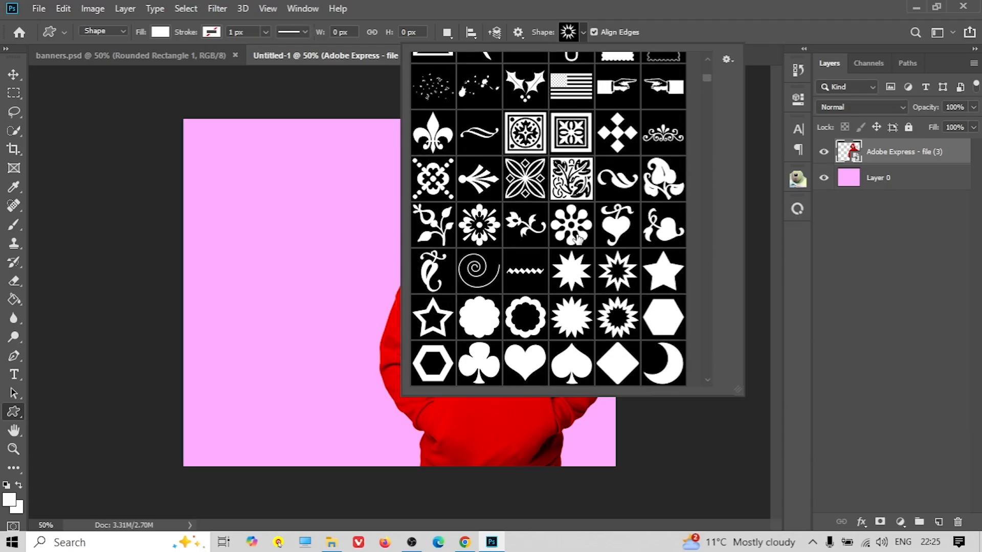
scroll(577, 239, down, 1)
click(531, 170)
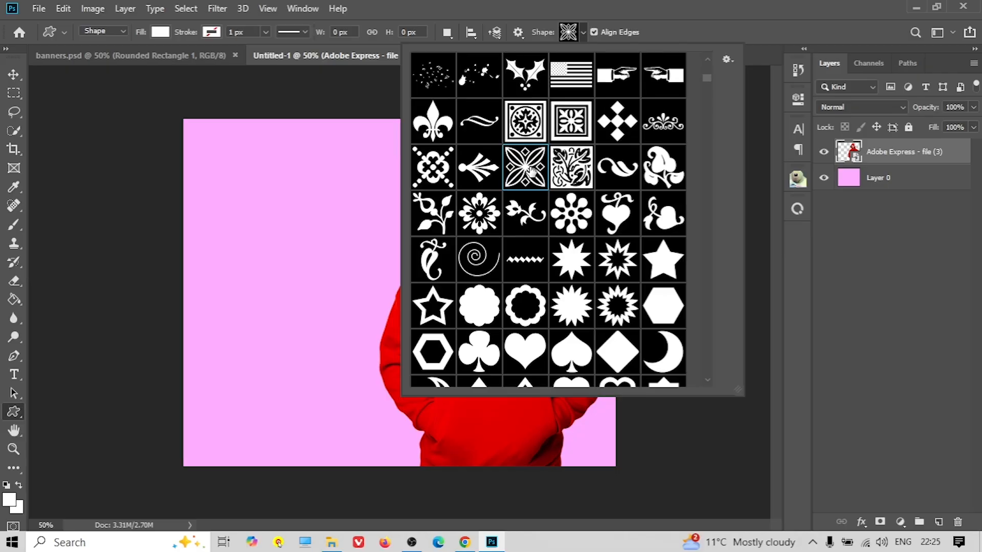
click(354, 216)
drag(289, 206, 685, 473)
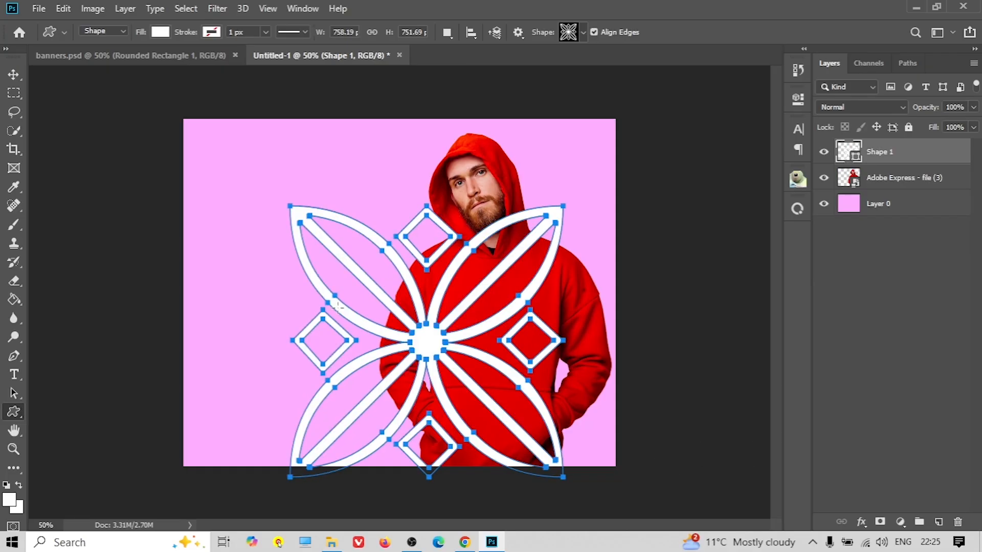
Move the ornament up, layer it beneath the hoodie photo, and fill it purple-pink
click(14, 74)
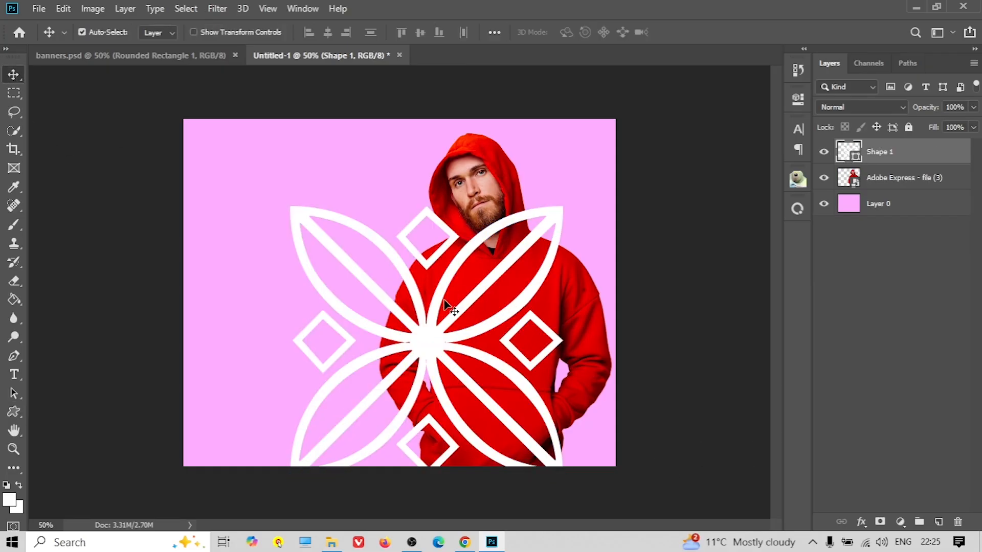
drag(435, 315, 441, 267)
drag(898, 151, 874, 215)
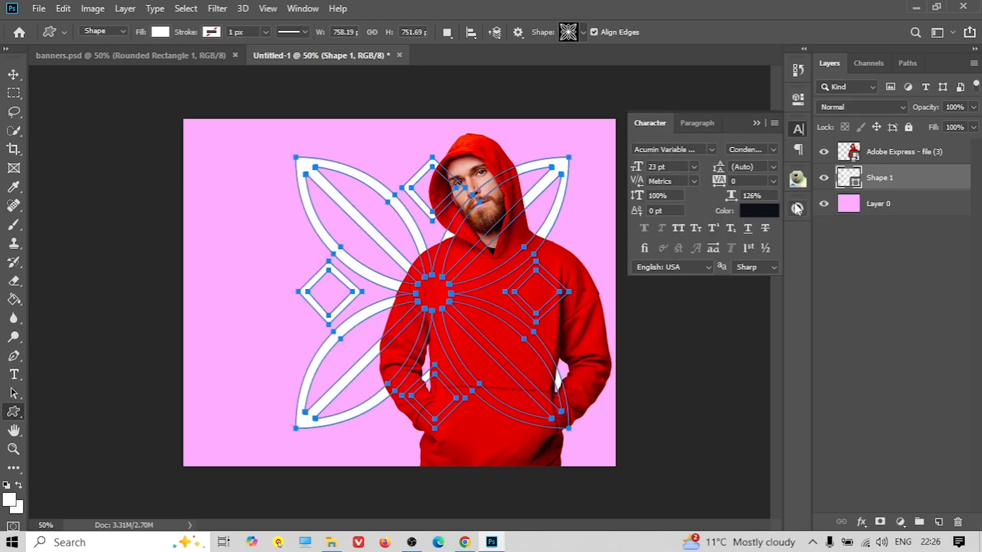
click(160, 32)
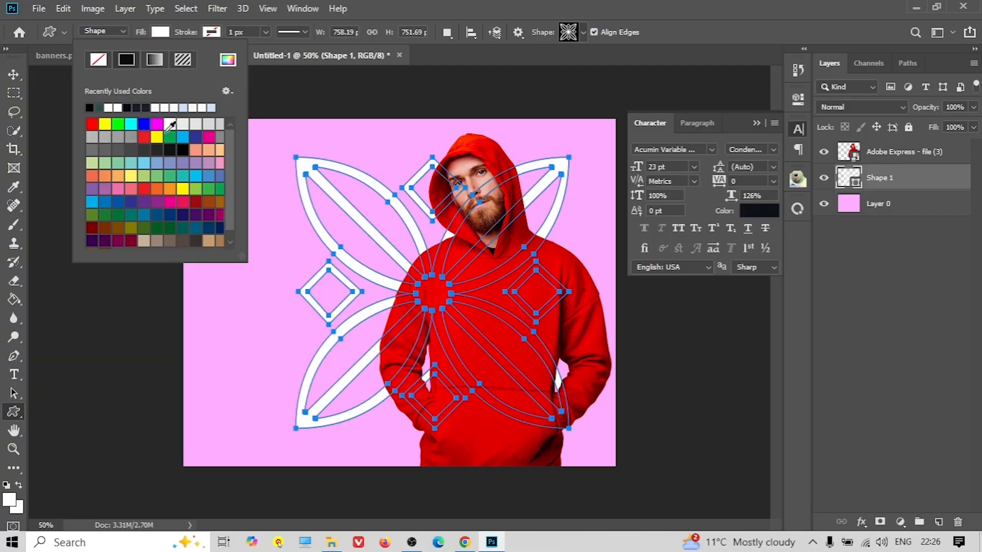
click(227, 61)
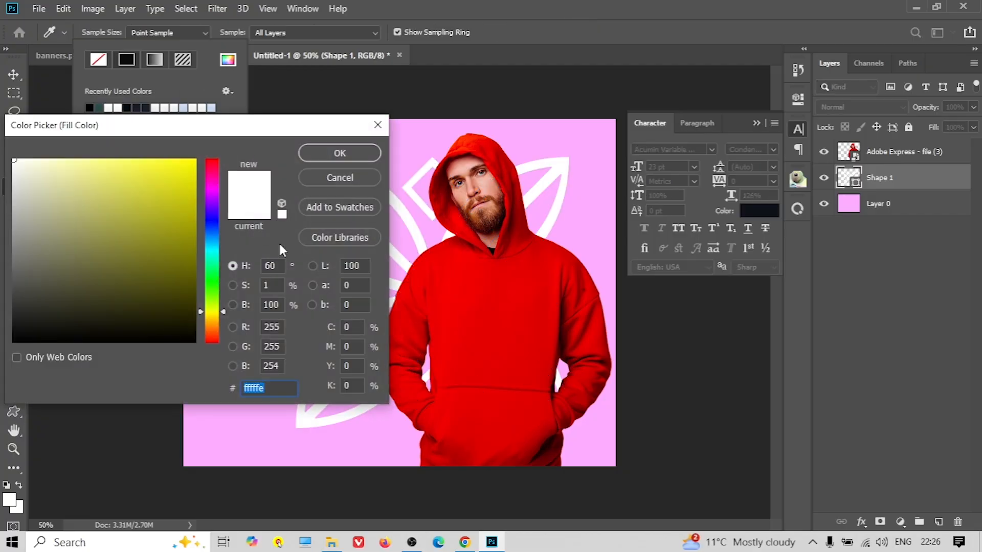
click(442, 133)
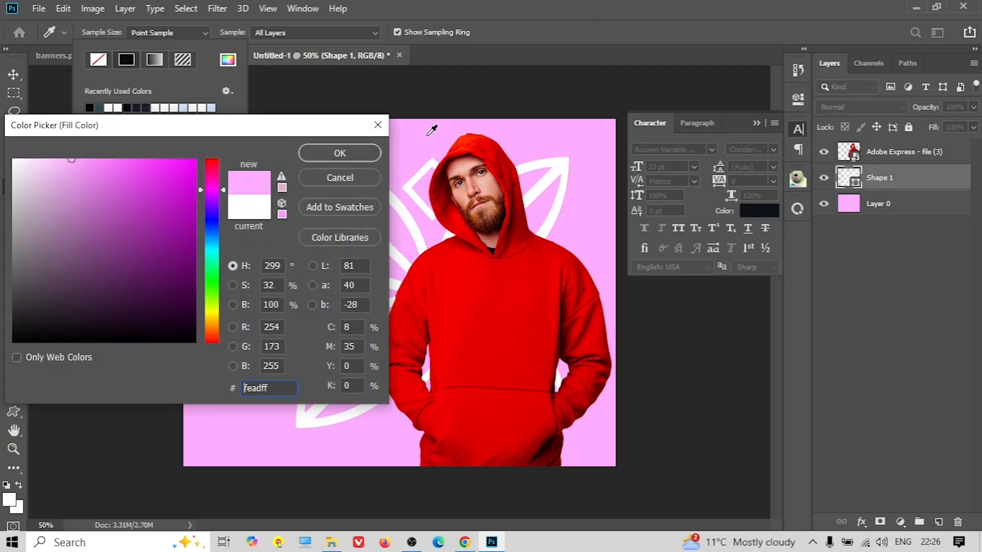
mouse_move(99, 174)
mouse_down()
mouse_move(78, 161)
mouse_move(124, 160)
mouse_move(125, 185)
mouse_up()
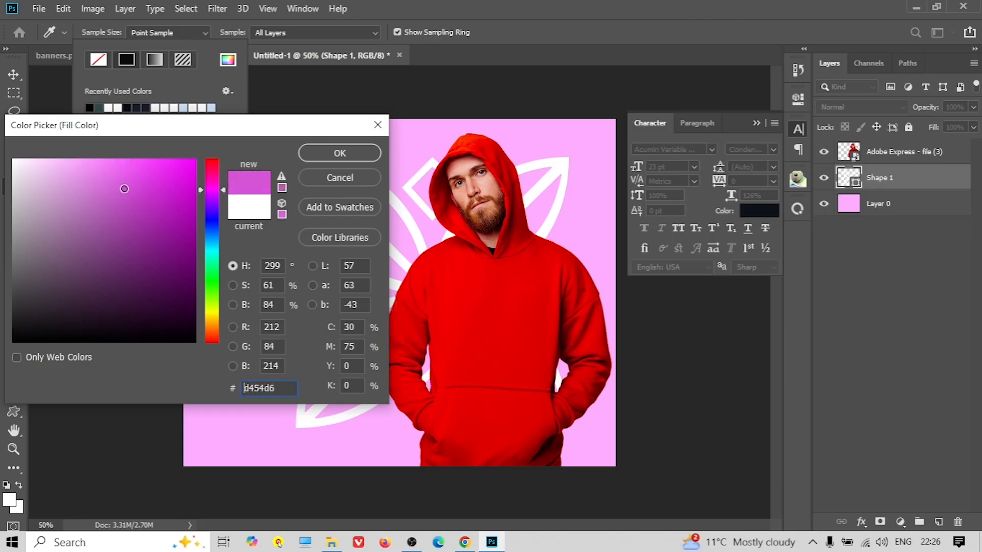
click(340, 153)
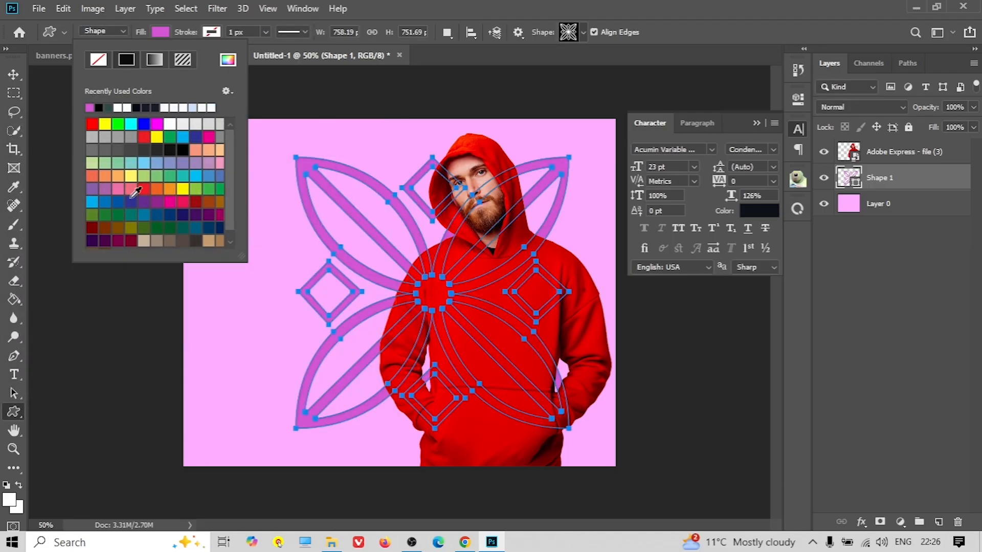
click(14, 75)
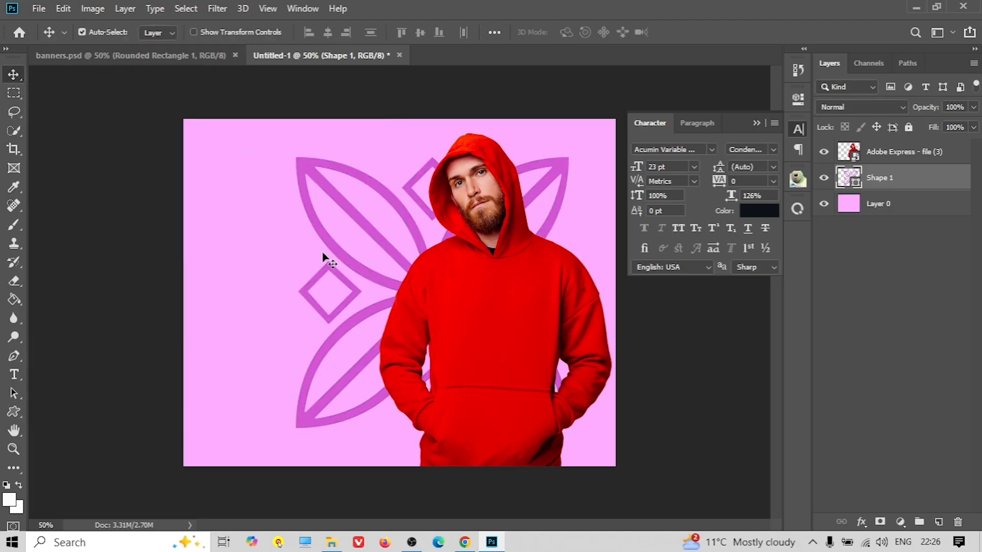
click(754, 123)
Rotate the flower shape about 30°, shift it right, then rotate it to about 57°
key(ctrl+t)
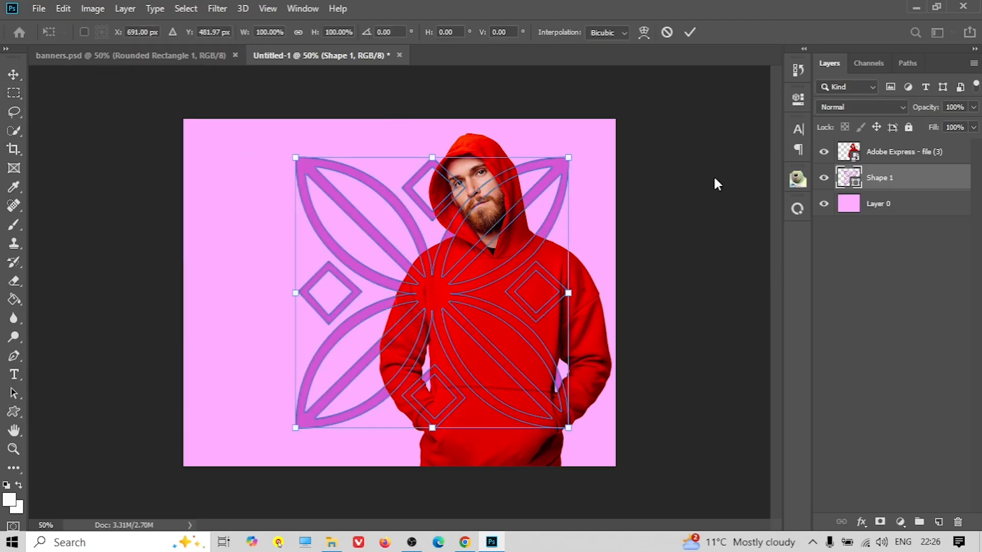
drag(568, 149, 615, 235)
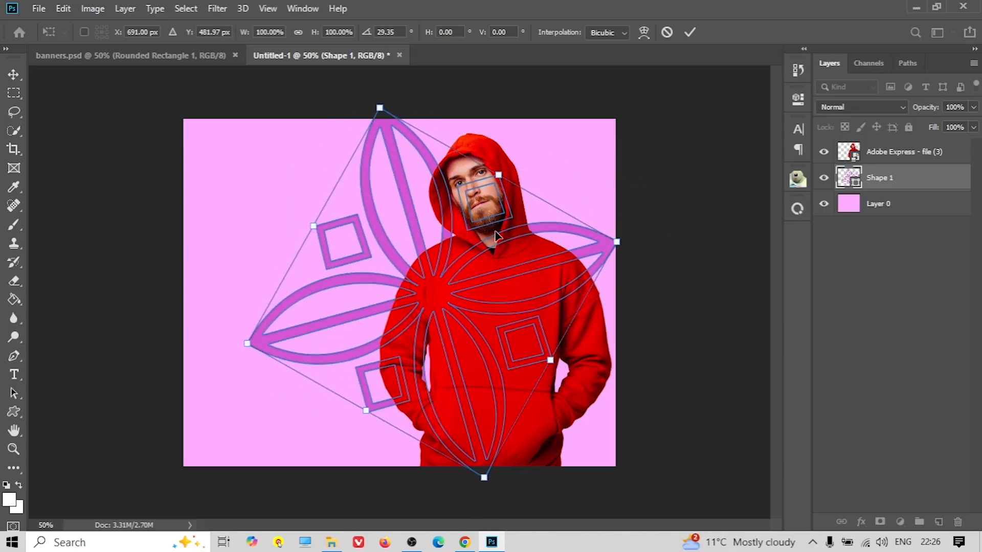
click(13, 74)
drag(354, 283, 392, 295)
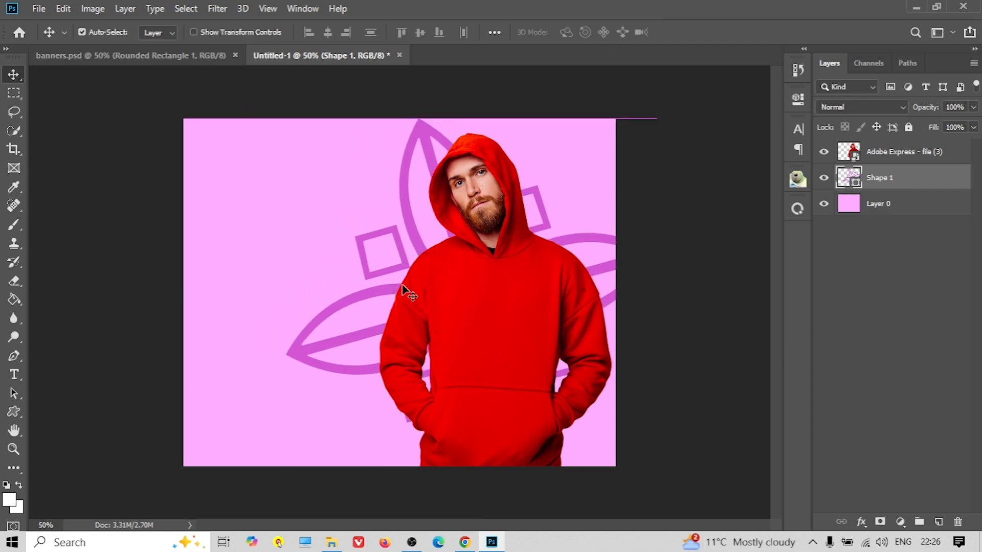
key(ctrl+t)
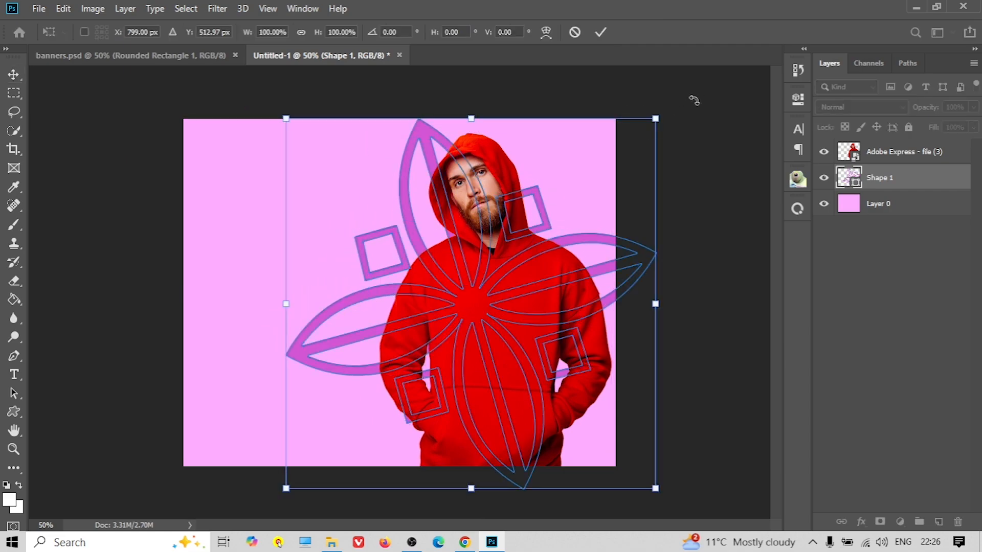
drag(666, 113, 755, 373)
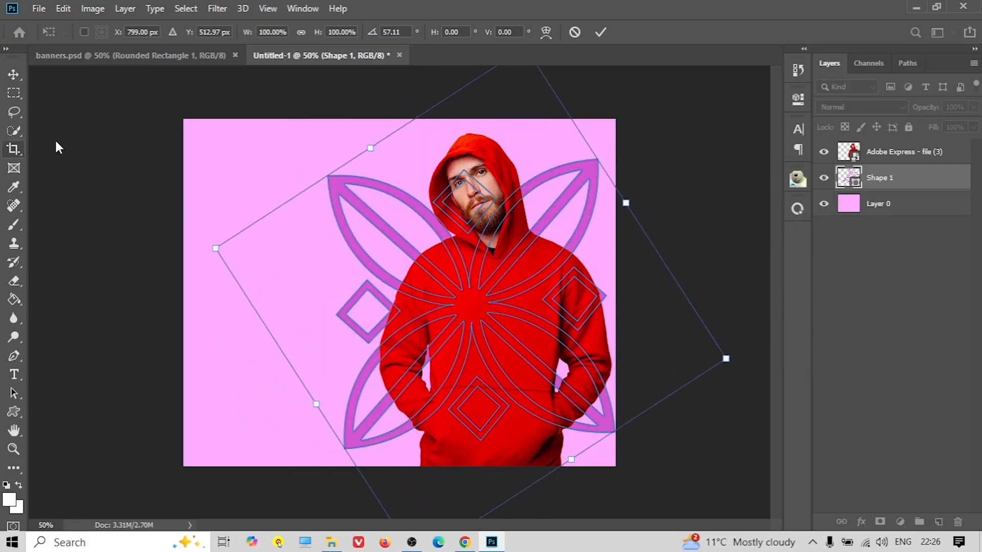
key(Return)
click(131, 244)
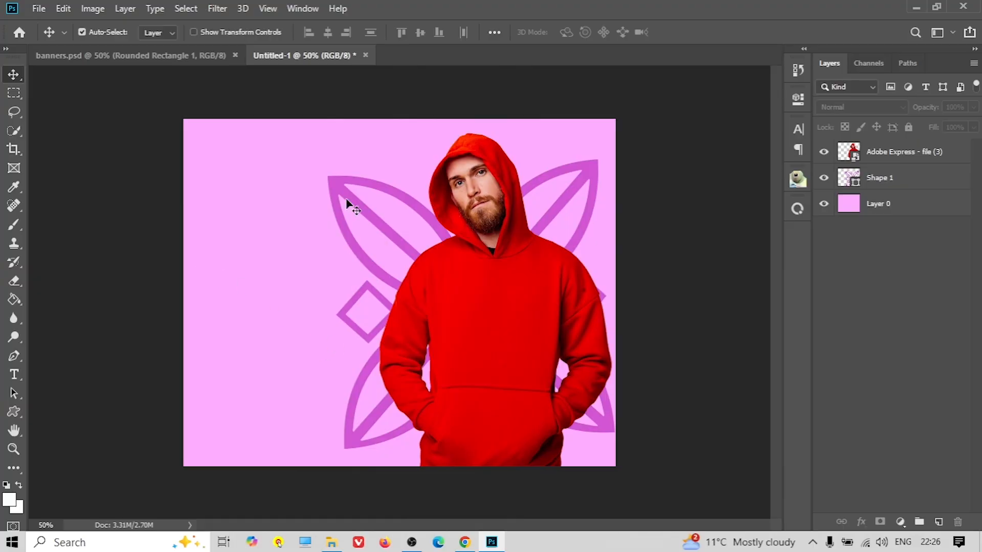
click(464, 542)
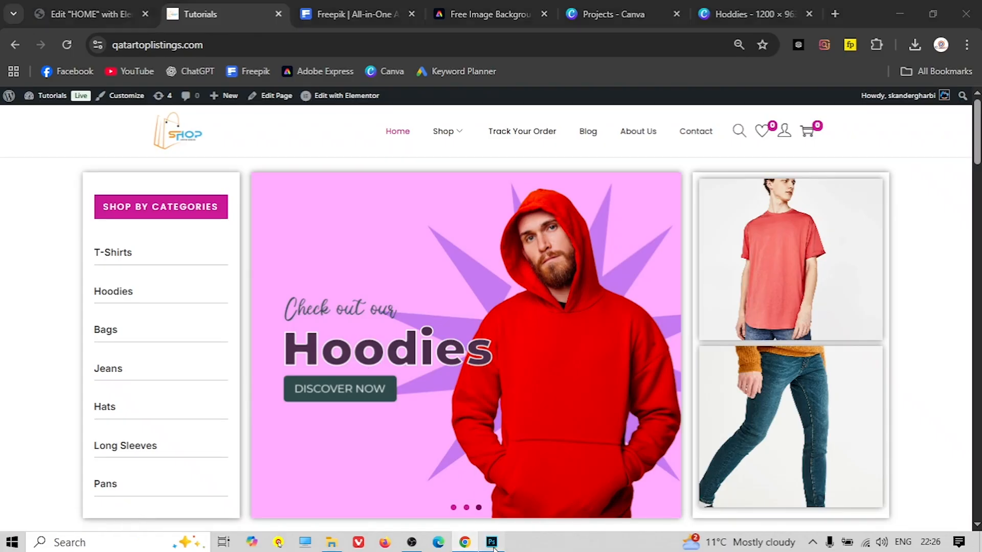
click(492, 542)
click(14, 375)
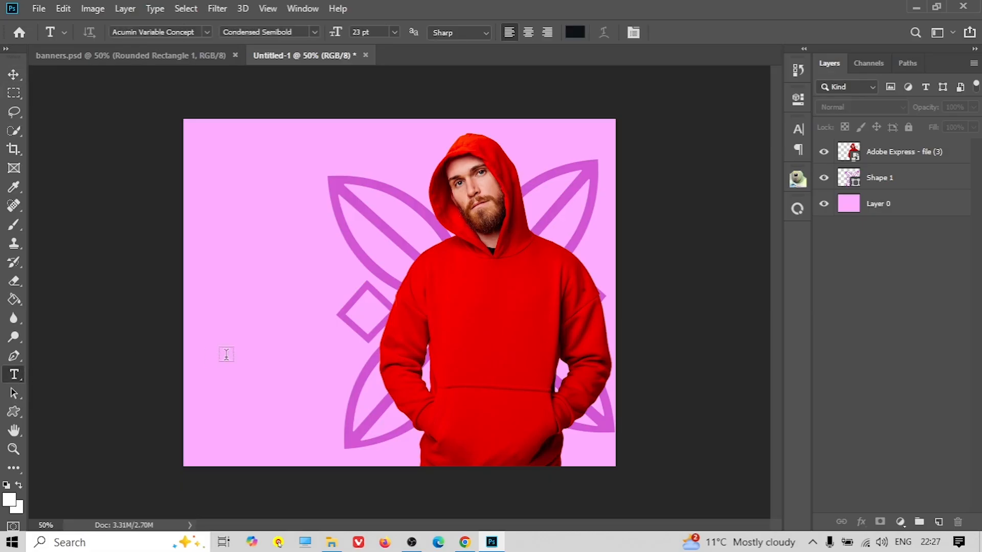
Type a 'Hoodies' text layer to the left of the model
click(213, 301)
key(BackSpace)
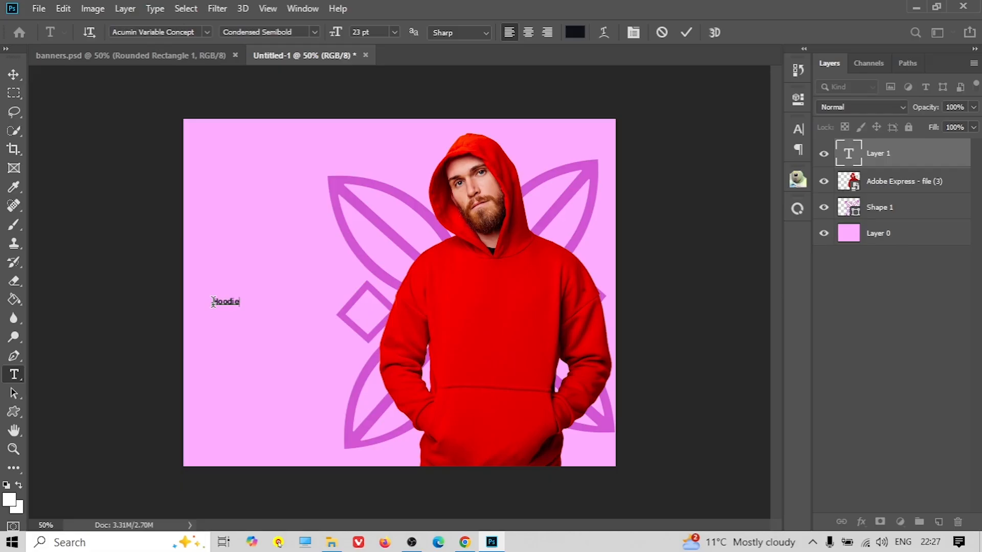
text(Hoodies)
double_click(223, 300)
Set the Hoodies text to 91 pt in Poppins ExtraBold
click(798, 129)
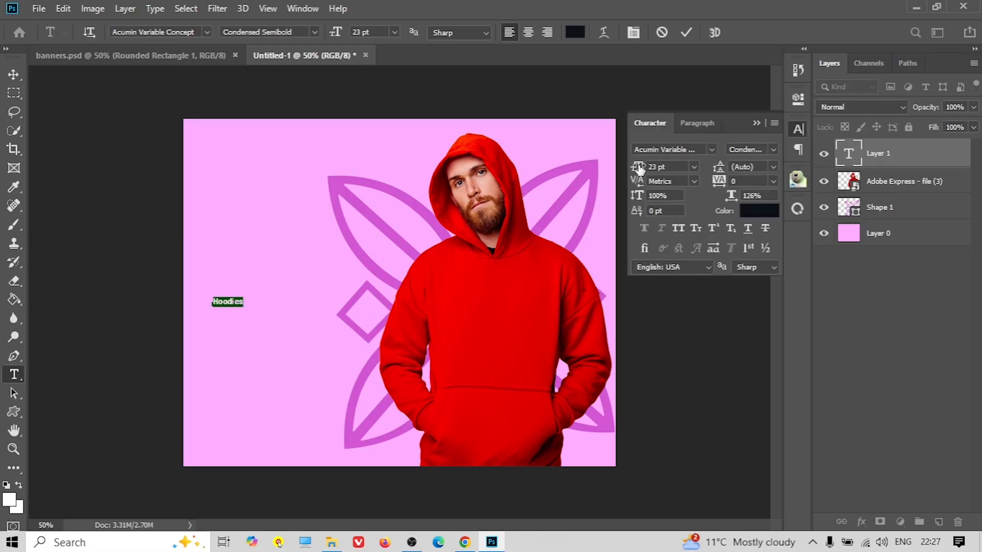
drag(639, 169, 689, 173)
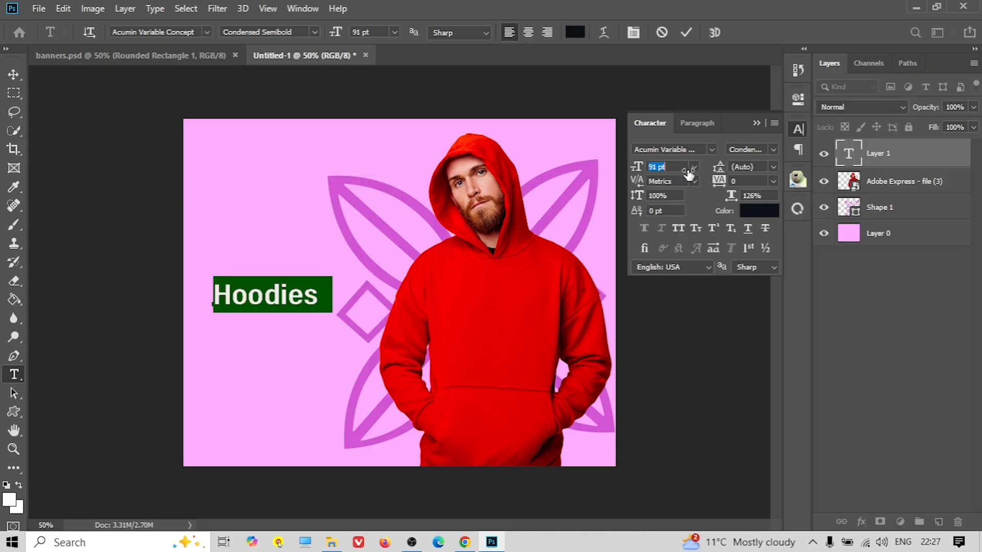
click(712, 149)
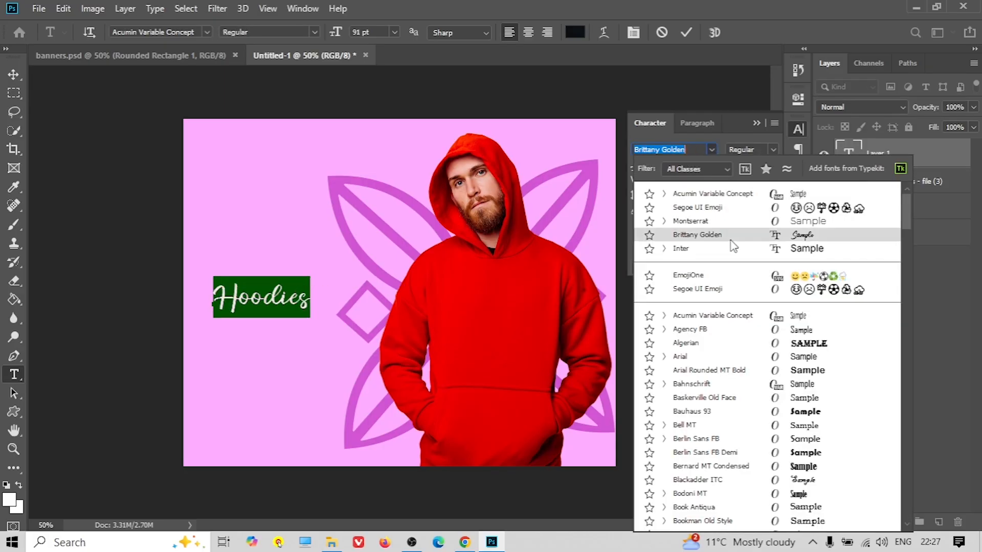
scroll(724, 362, down, 2)
scroll(720, 359, up, 2)
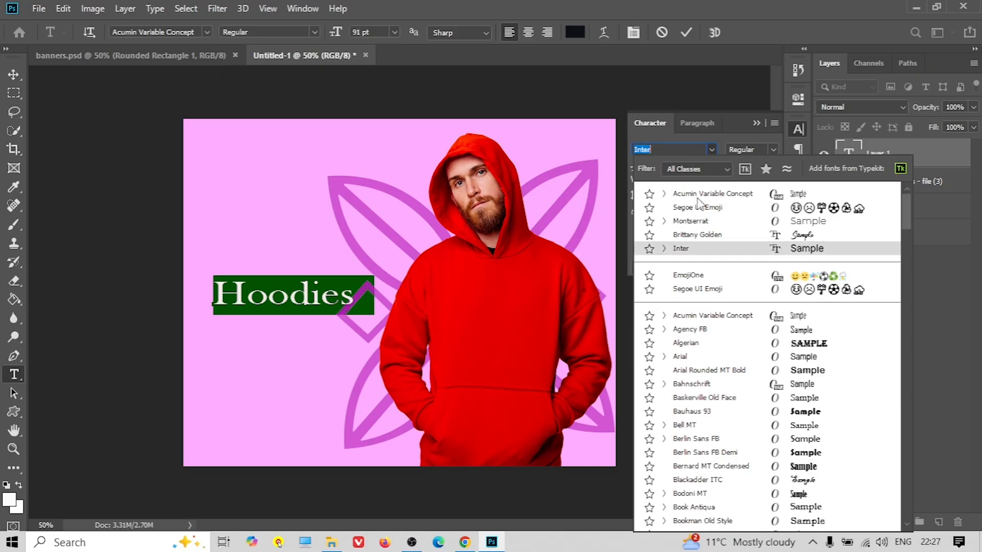
text(poppi)
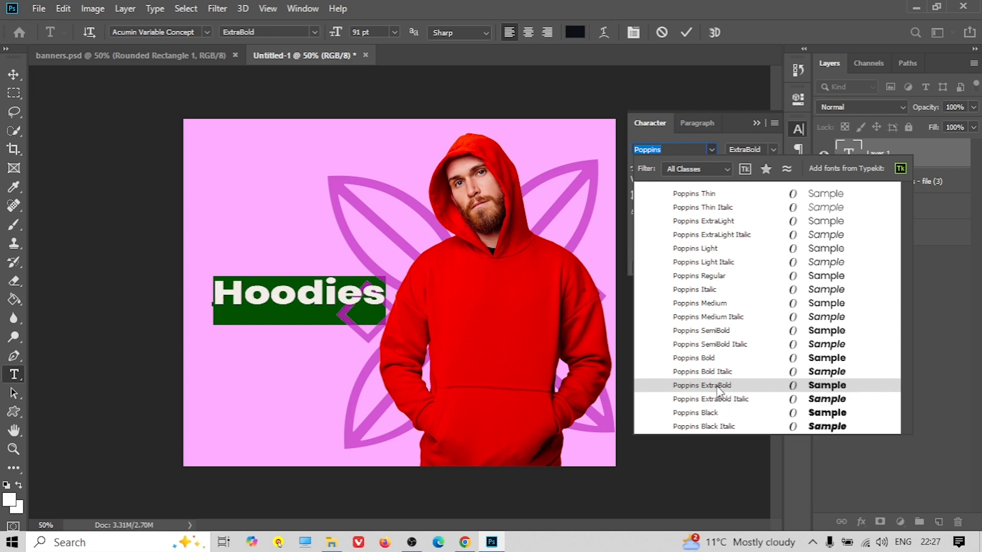
click(718, 390)
click(13, 74)
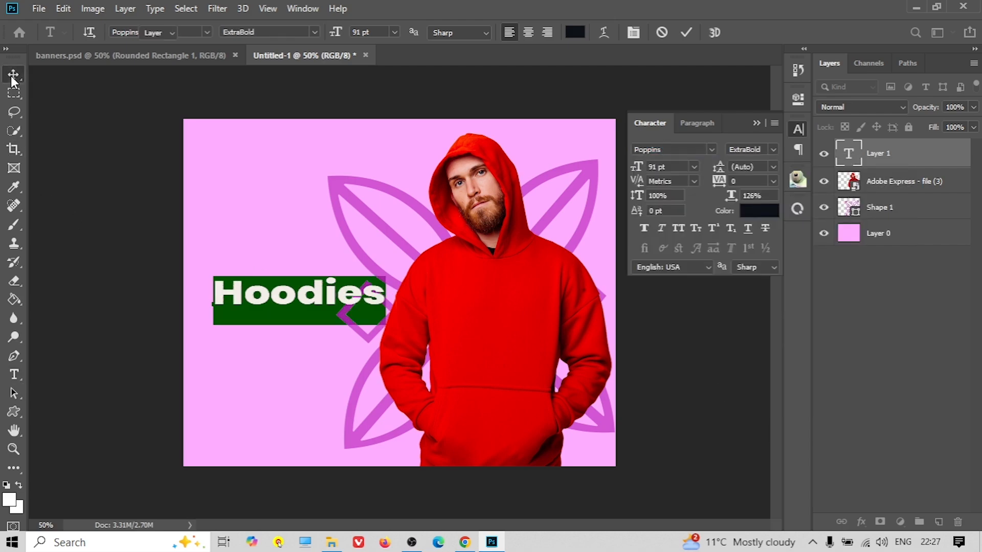
double_click(289, 303)
Colour the Hoodies text with the hoodie's sampled red and nudge it down-left
click(751, 212)
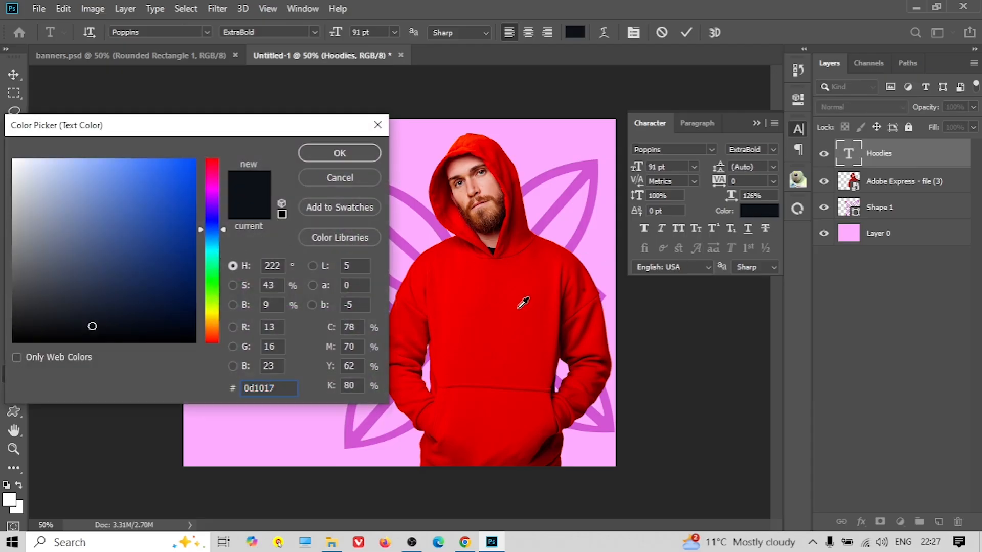
click(518, 296)
click(350, 158)
click(14, 74)
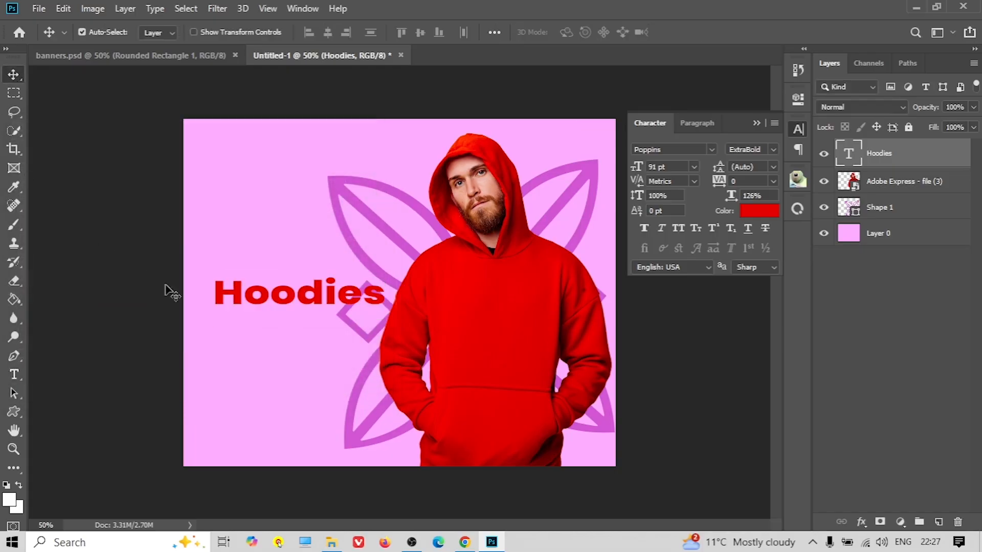
drag(272, 301, 257, 323)
Recolour the Hoodies text dark purple #4e2767 and move it up about 100 px
double_click(255, 313)
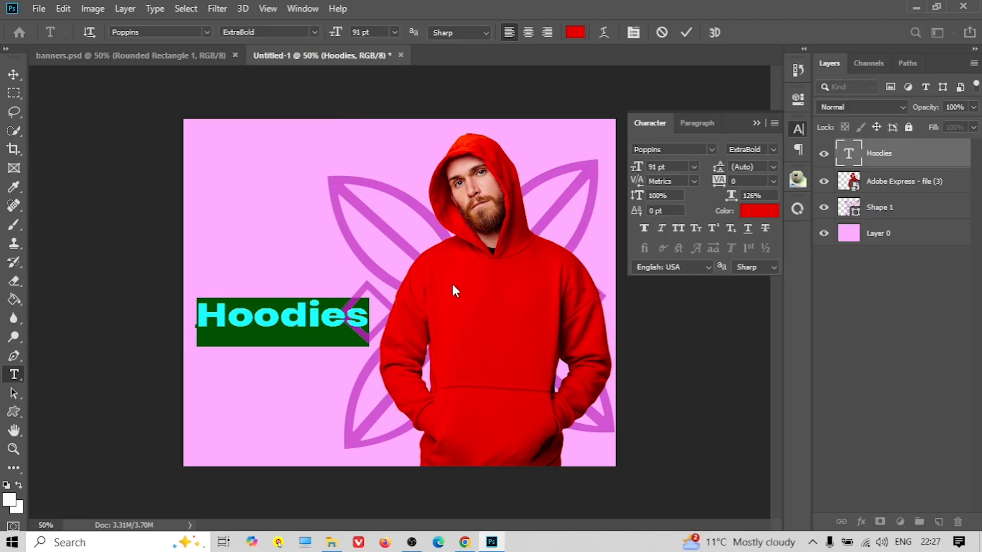
click(753, 211)
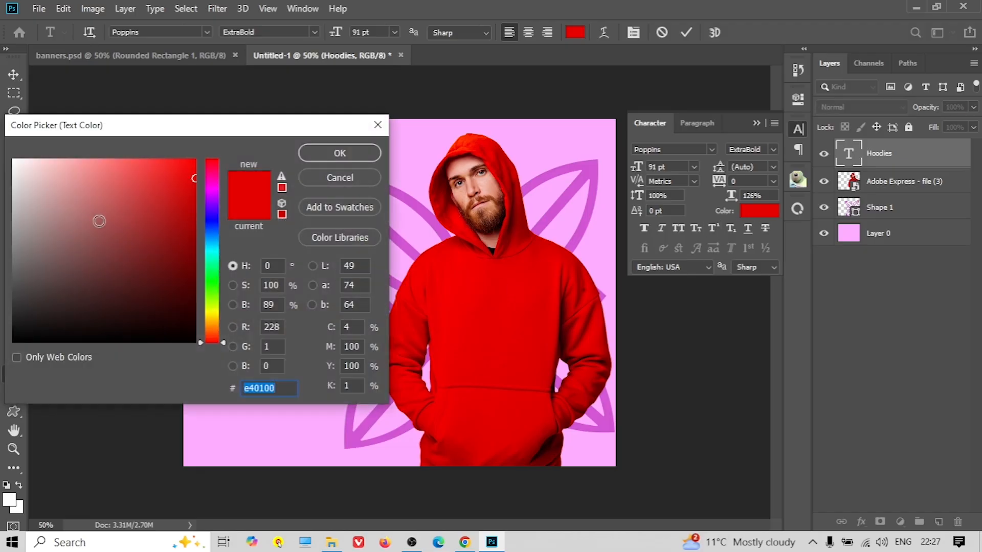
drag(212, 134, 683, 170)
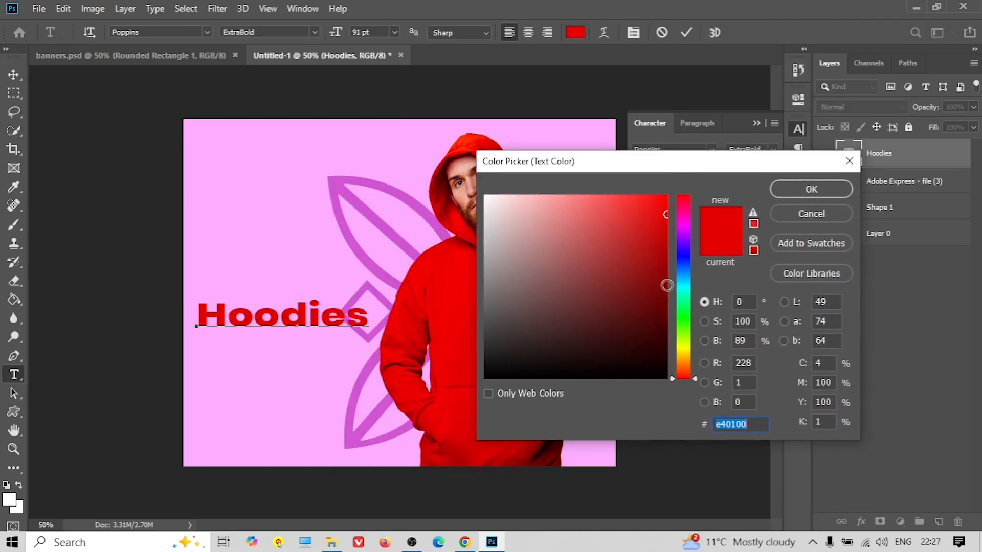
click(680, 260)
drag(576, 210, 607, 219)
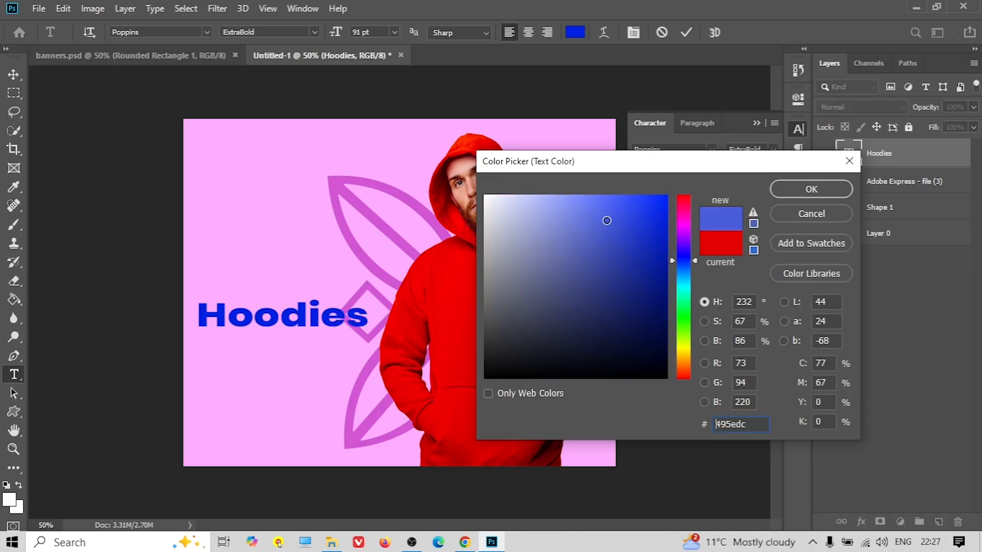
click(686, 238)
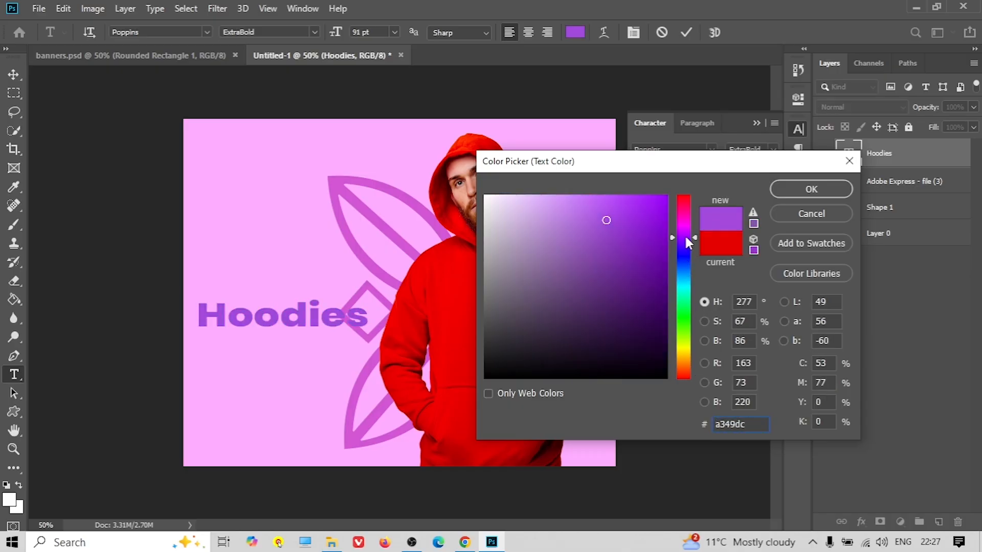
drag(606, 234, 598, 305)
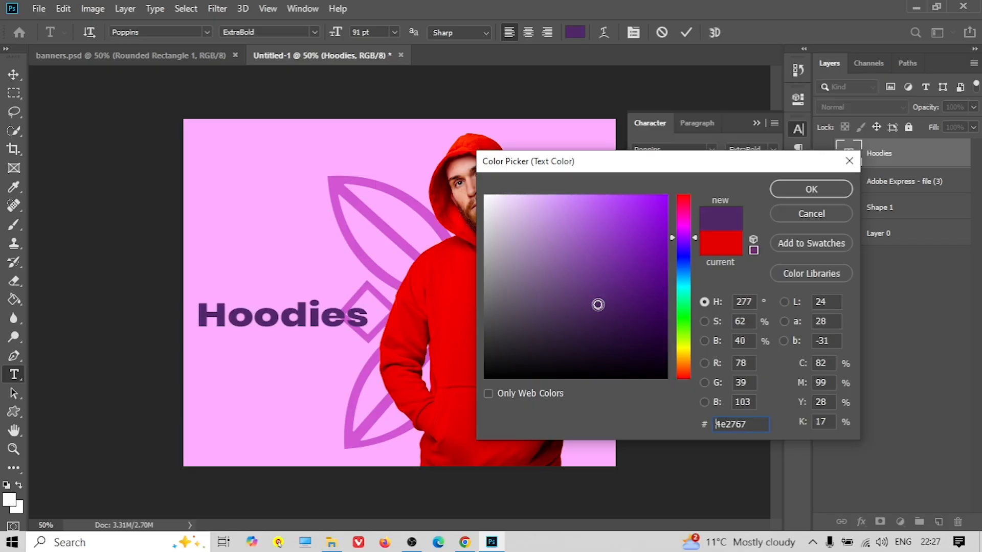
click(830, 190)
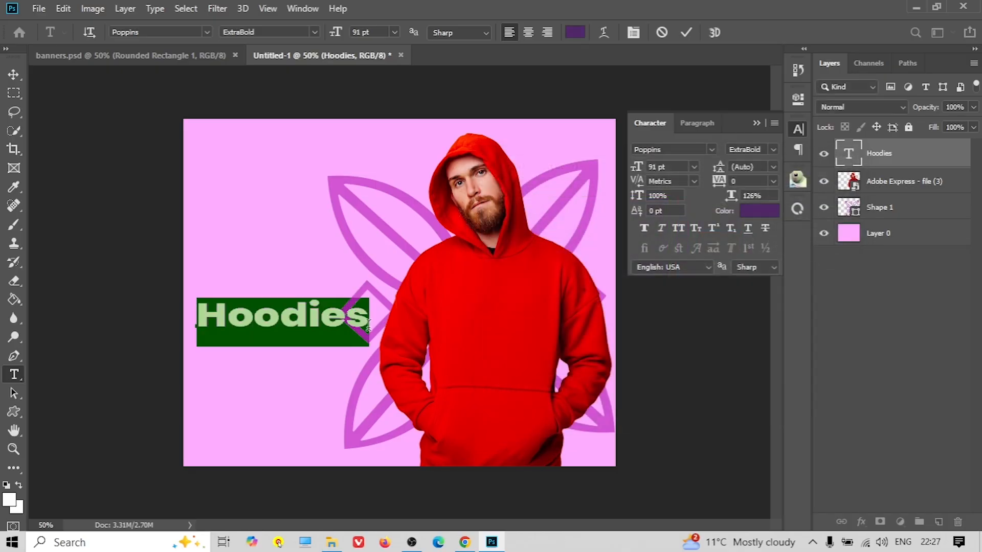
click(14, 77)
drag(269, 319, 271, 268)
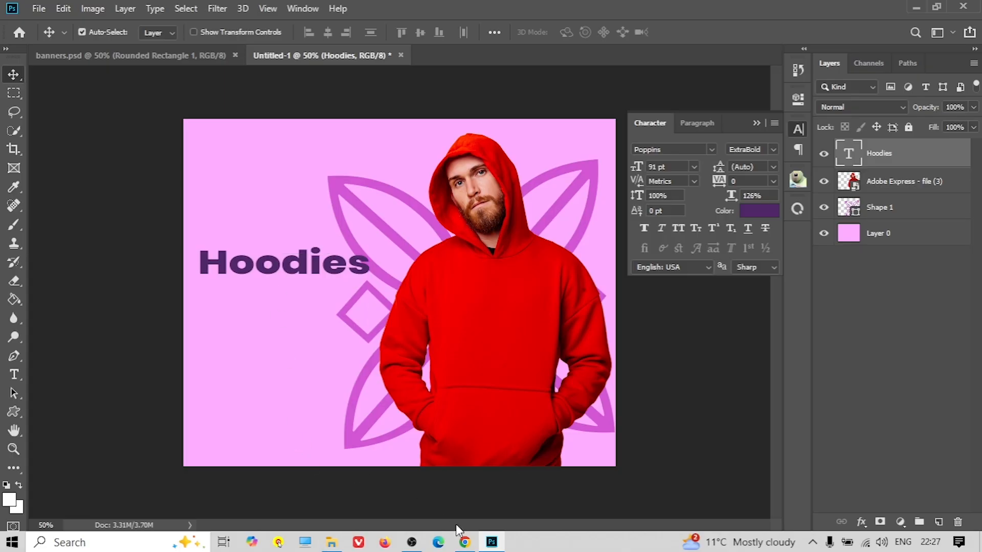
click(465, 541)
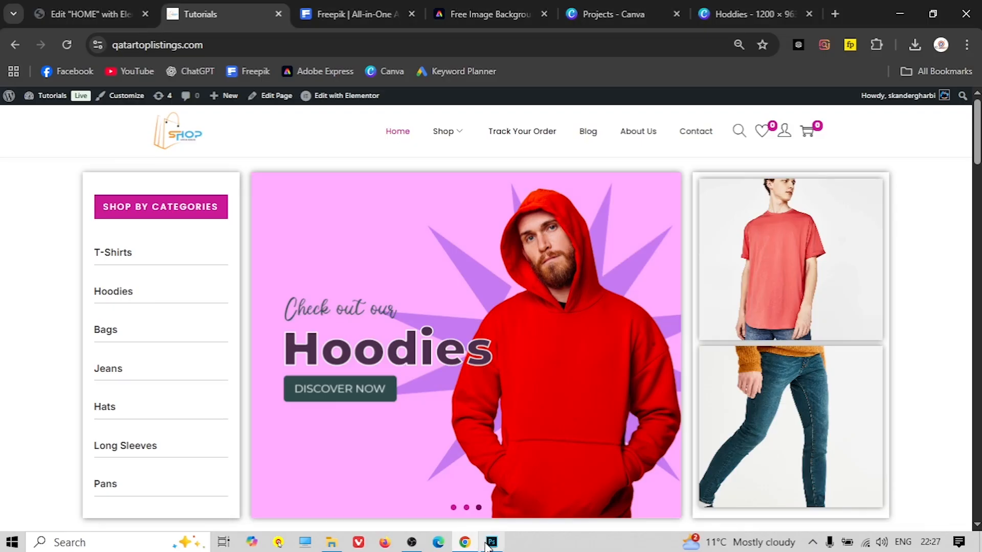
click(492, 542)
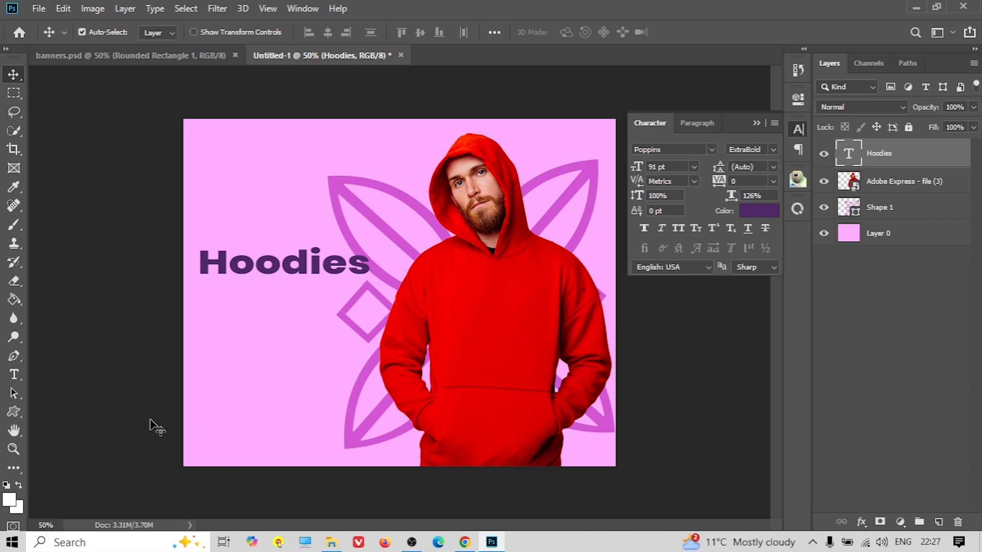
Draw a white rounded rectangle under the Hoodies heading with 20 px corner radius
click(22, 413)
click(79, 427)
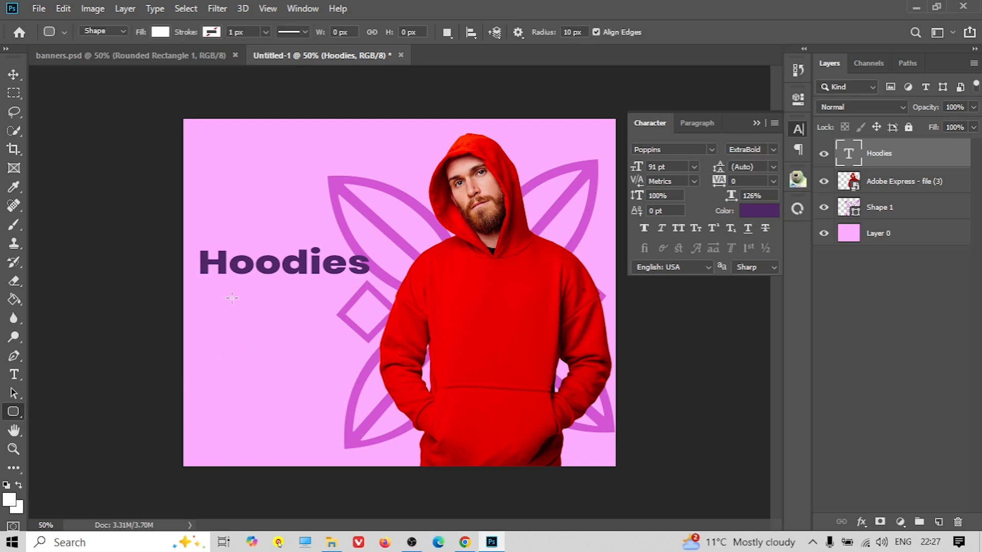
drag(234, 302, 345, 332)
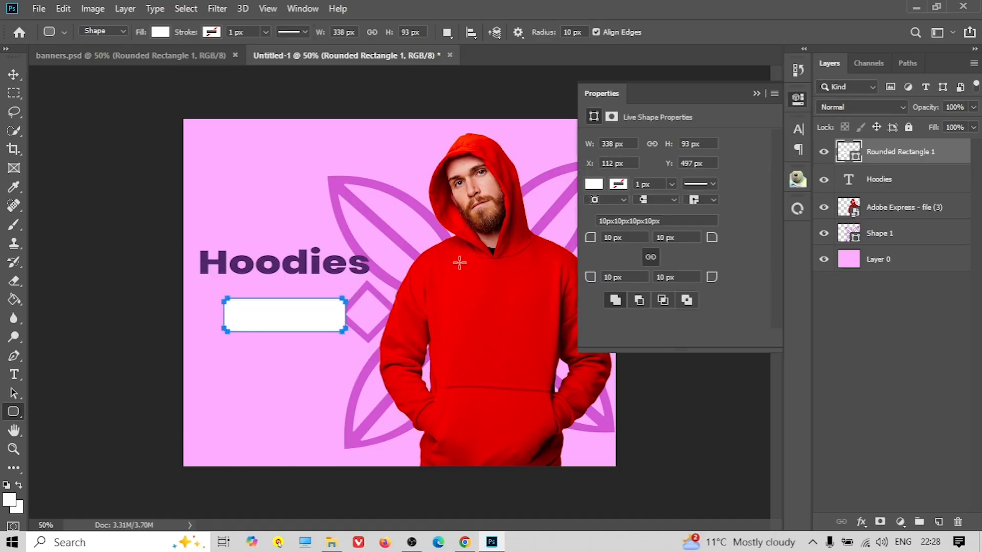
click(618, 238)
click(589, 239)
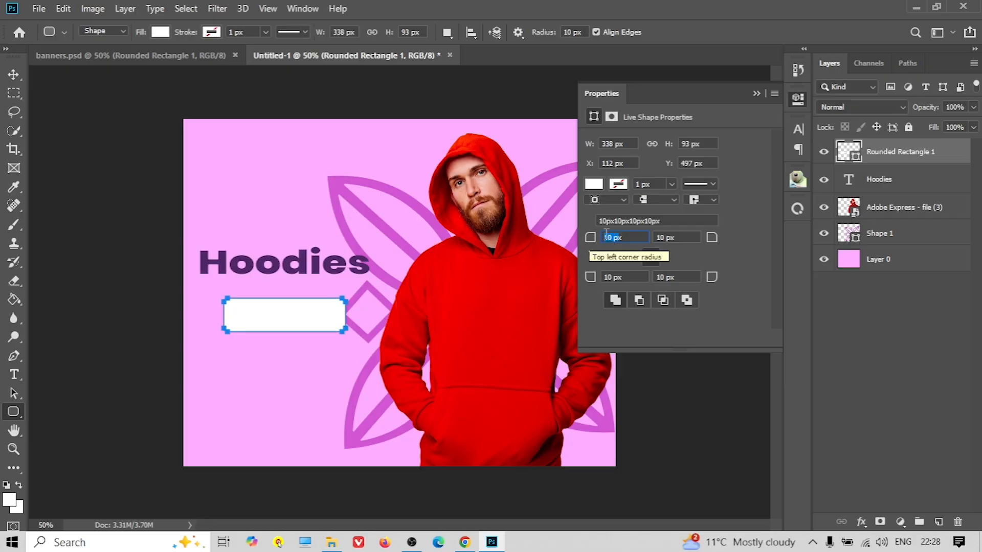
text(20)
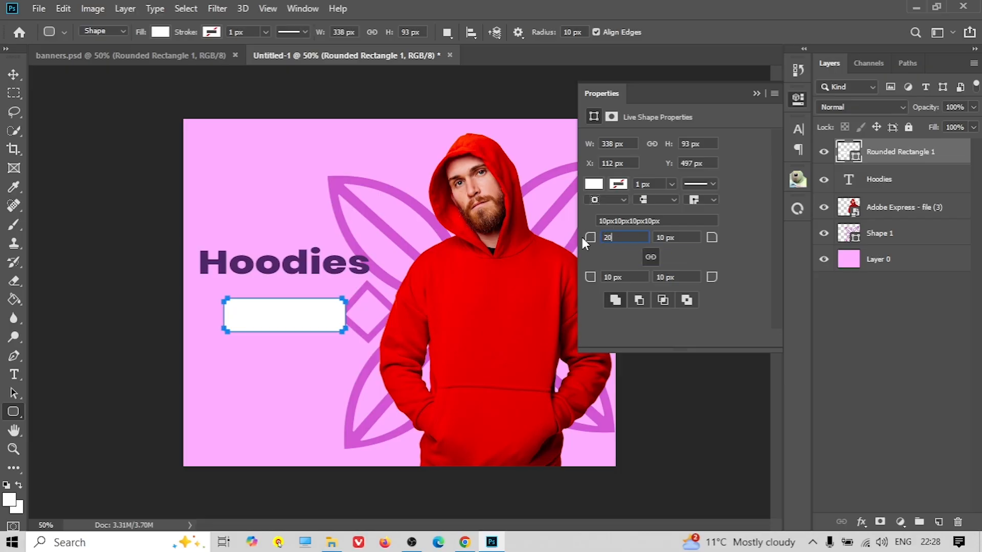
key(Return)
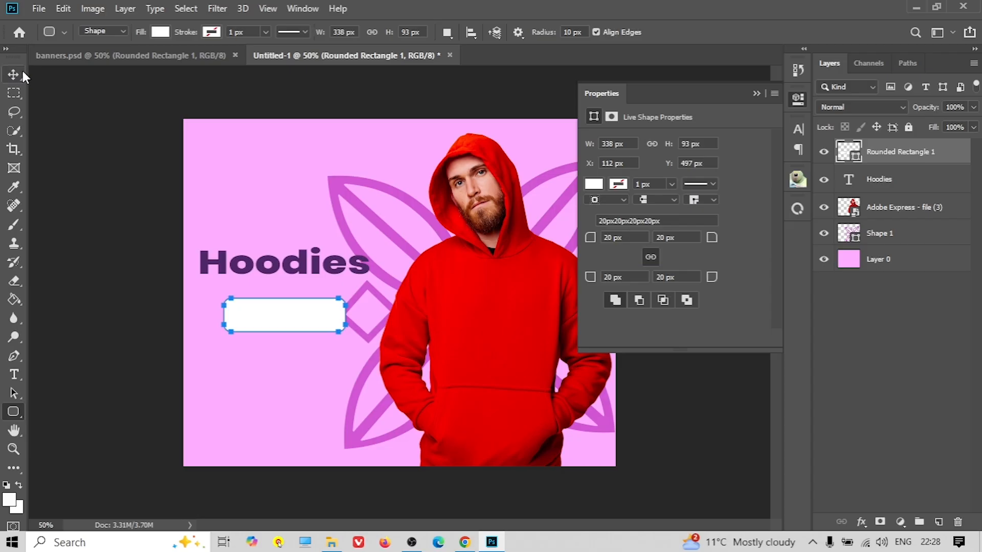
Widen the rounded rectangle and move it into place beneath Hoodies
click(21, 75)
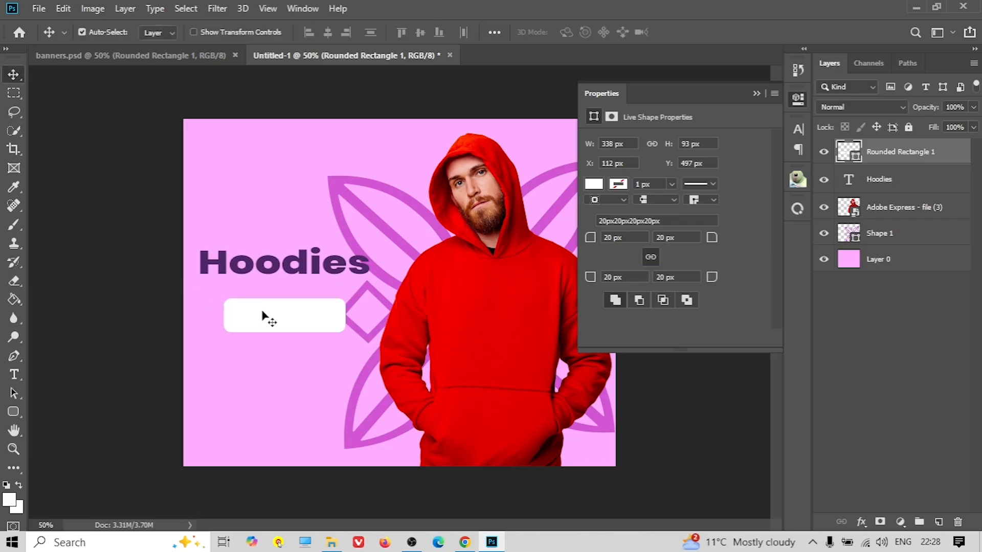
click(756, 94)
key(ctrl+t)
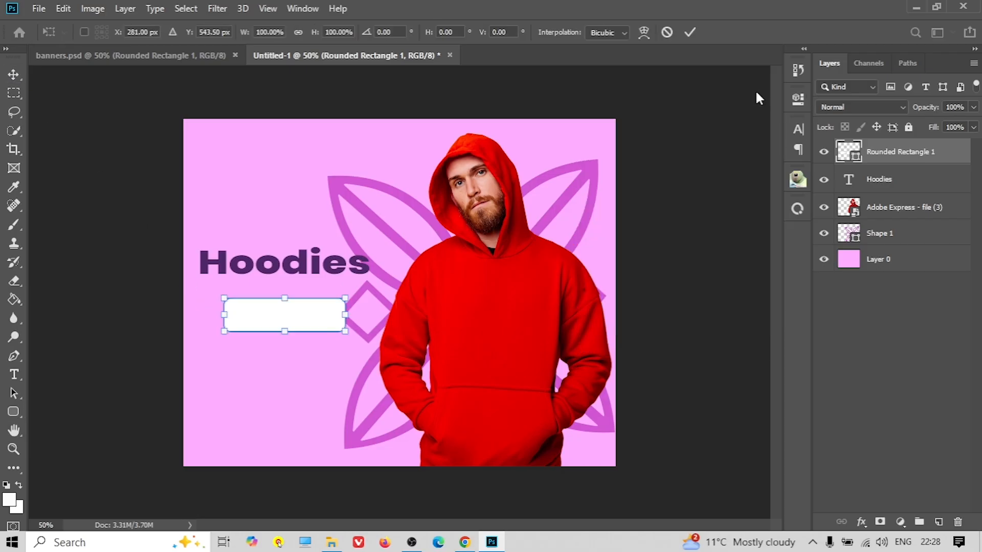
drag(342, 315, 290, 309)
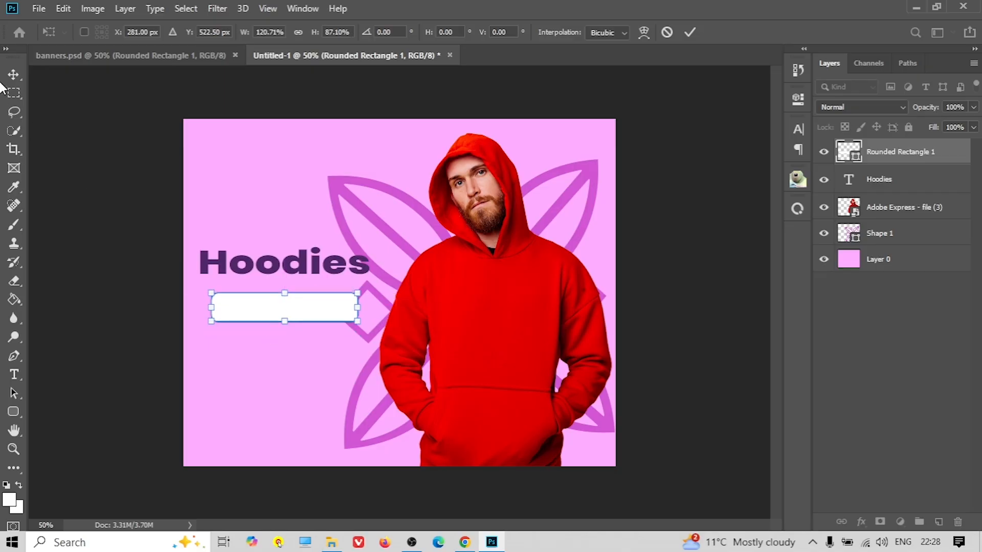
Fill the rounded rectangle with the leaf outline's purple and nudge it slightly left
click(13, 412)
click(160, 32)
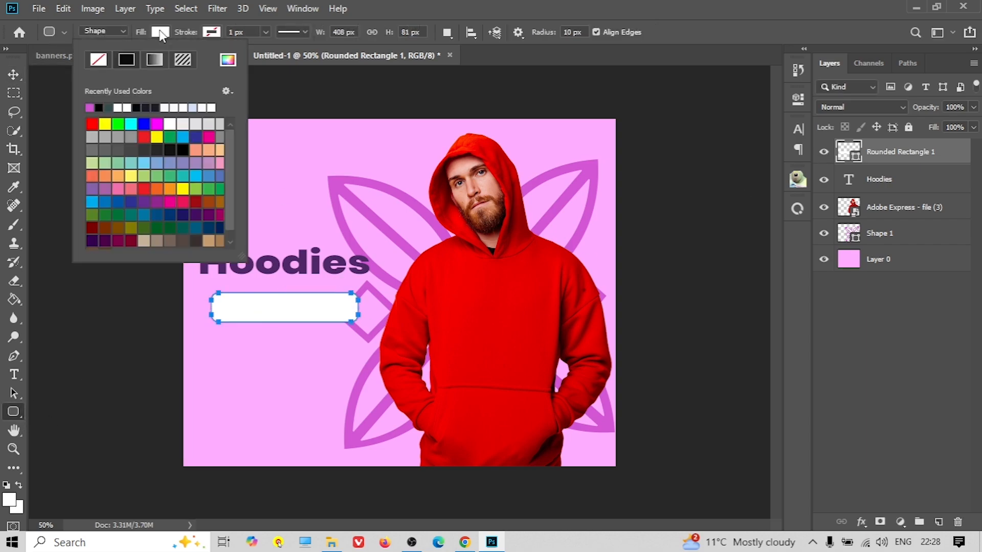
click(228, 60)
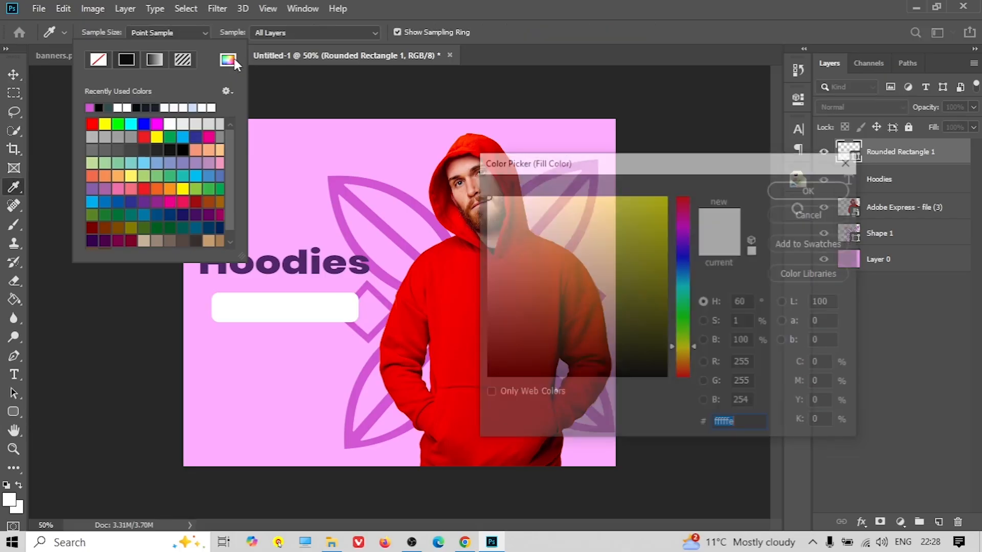
click(408, 195)
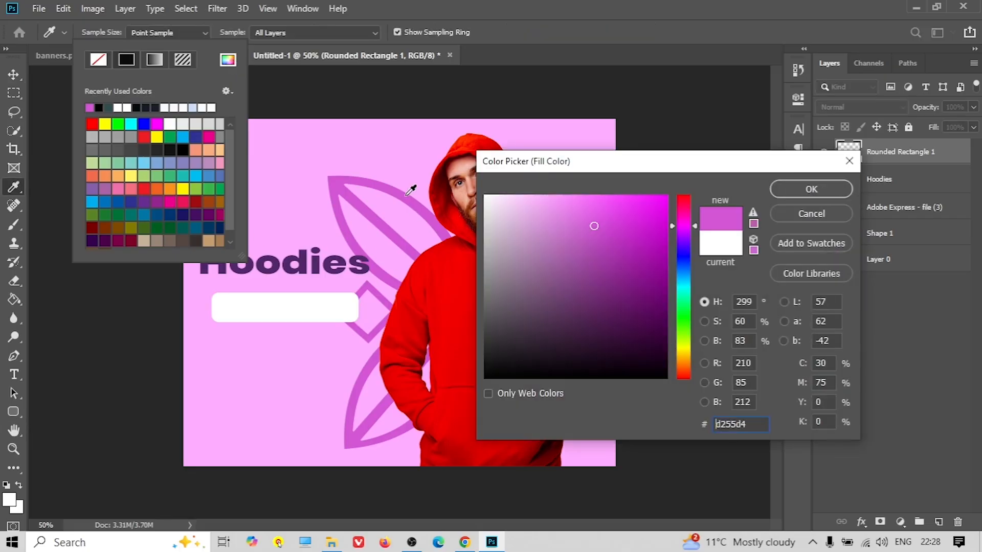
click(838, 191)
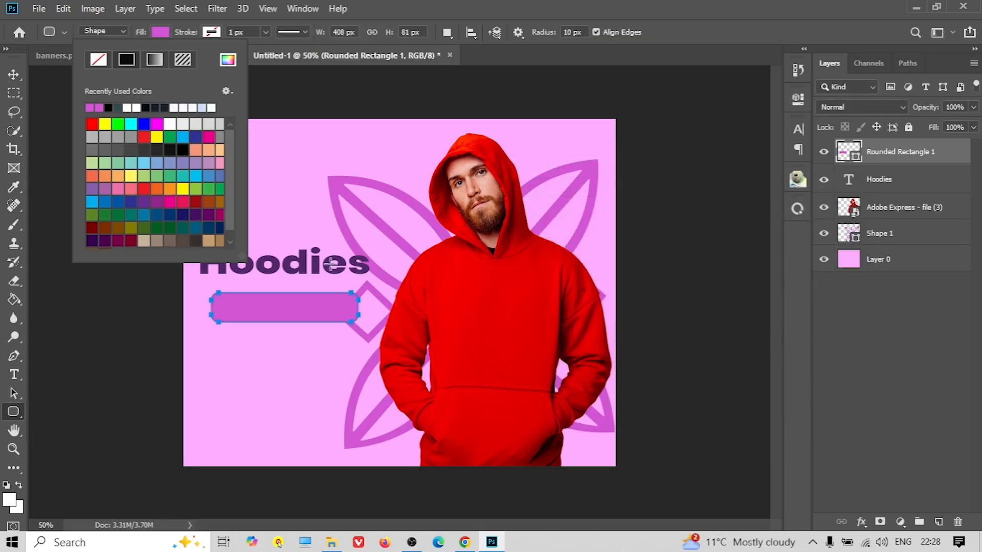
click(14, 74)
click(14, 75)
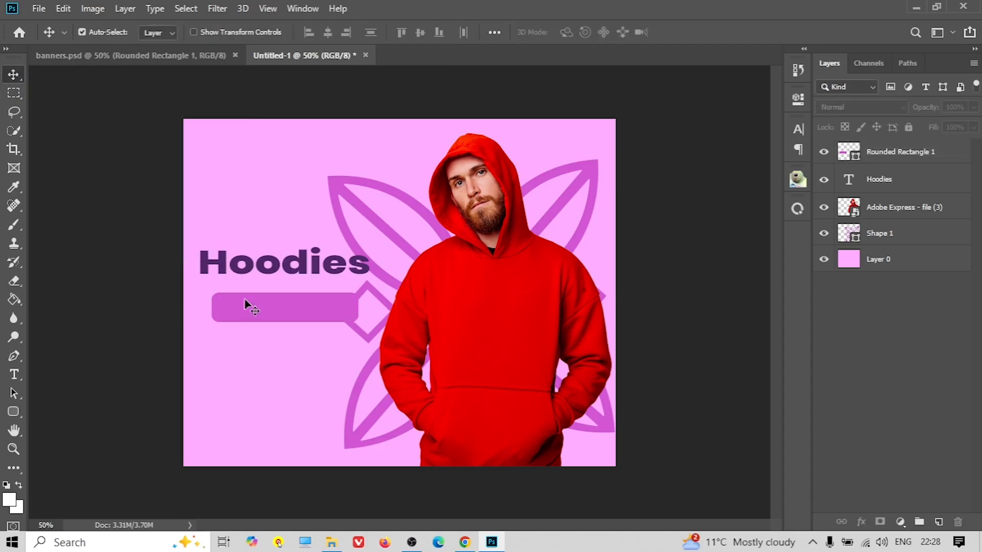
drag(276, 305, 282, 305)
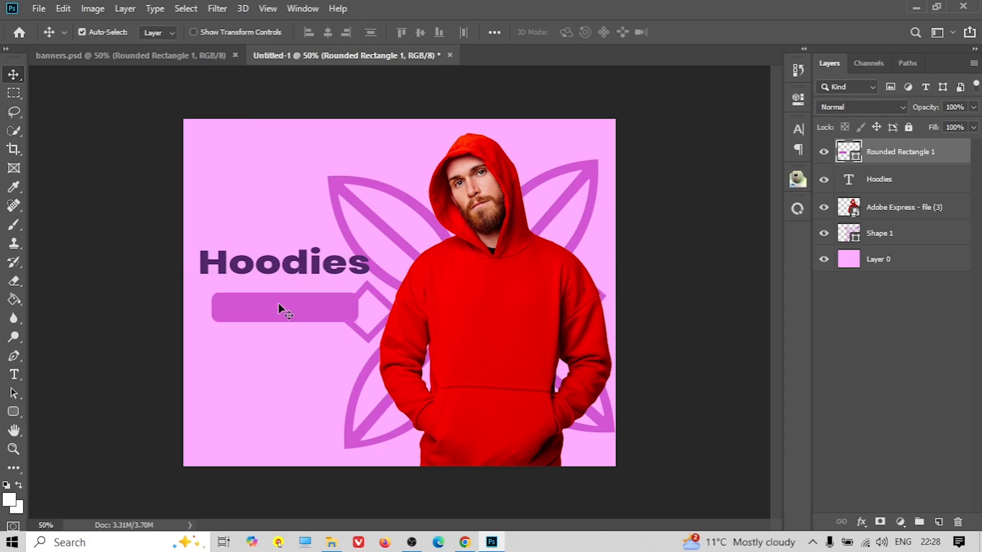
Recolour the rectangle to the Hoodies heading's dark purple #4e2767
click(14, 412)
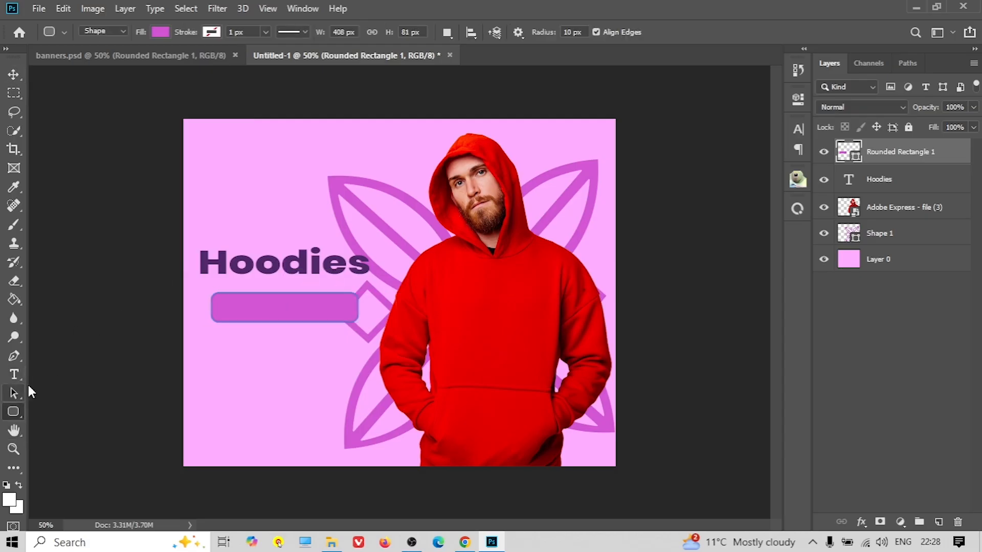
click(160, 33)
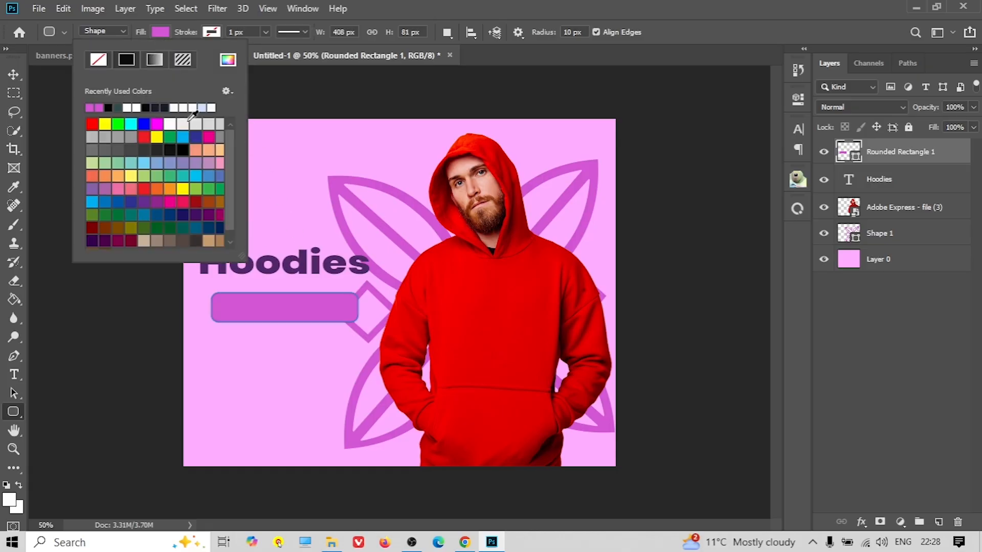
click(228, 61)
click(309, 257)
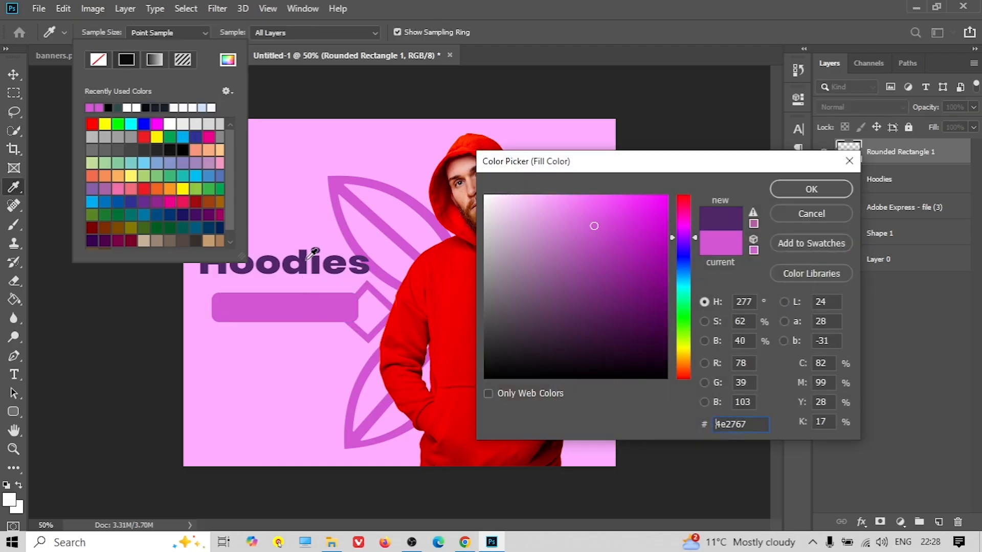
click(812, 188)
key(v)
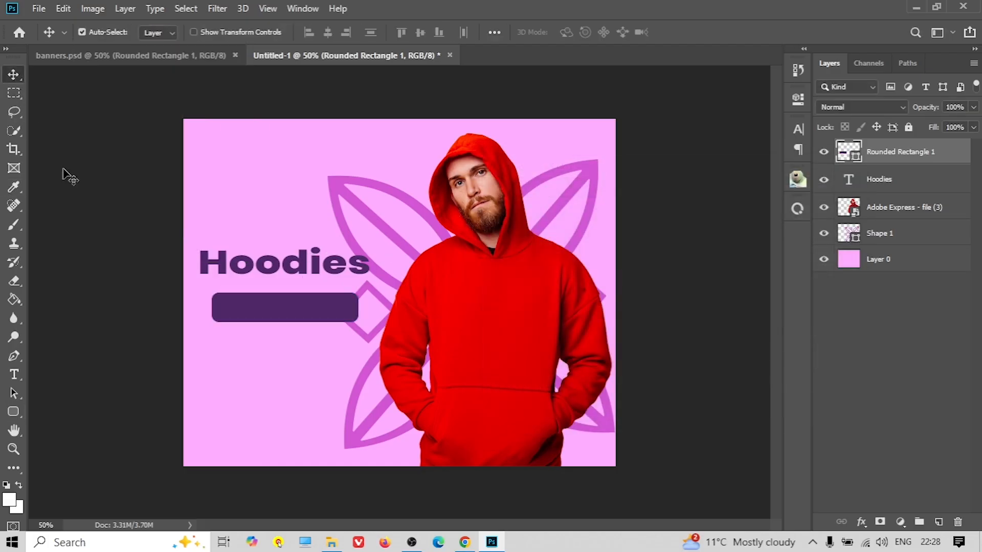
click(15, 374)
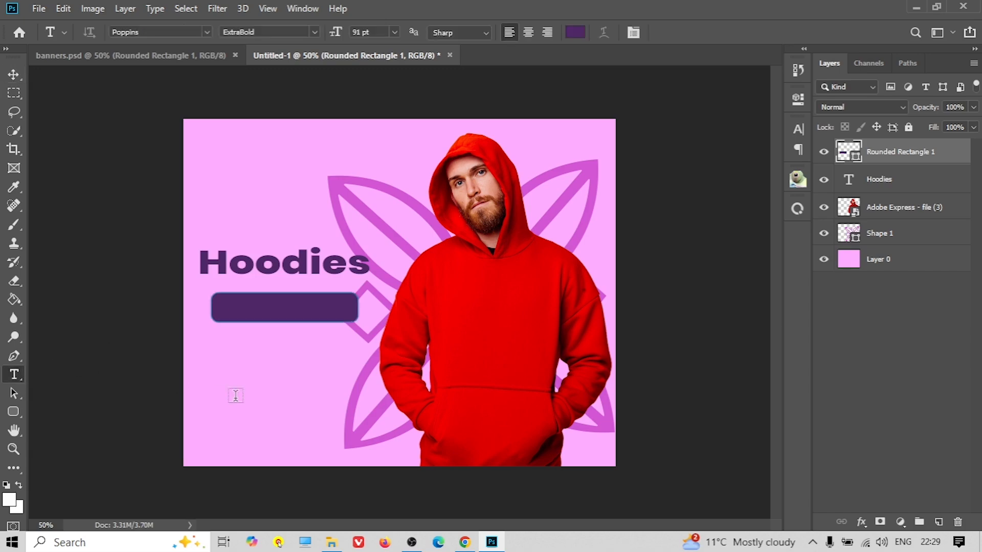
Type 'Discover' below the rectangle and make its colour white (ffffff)
click(236, 395)
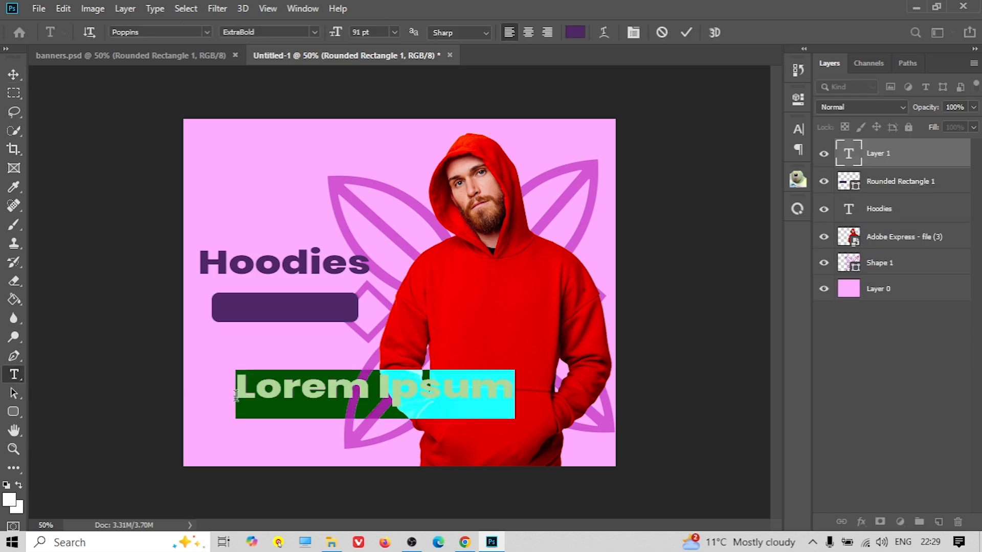
text(Dis)
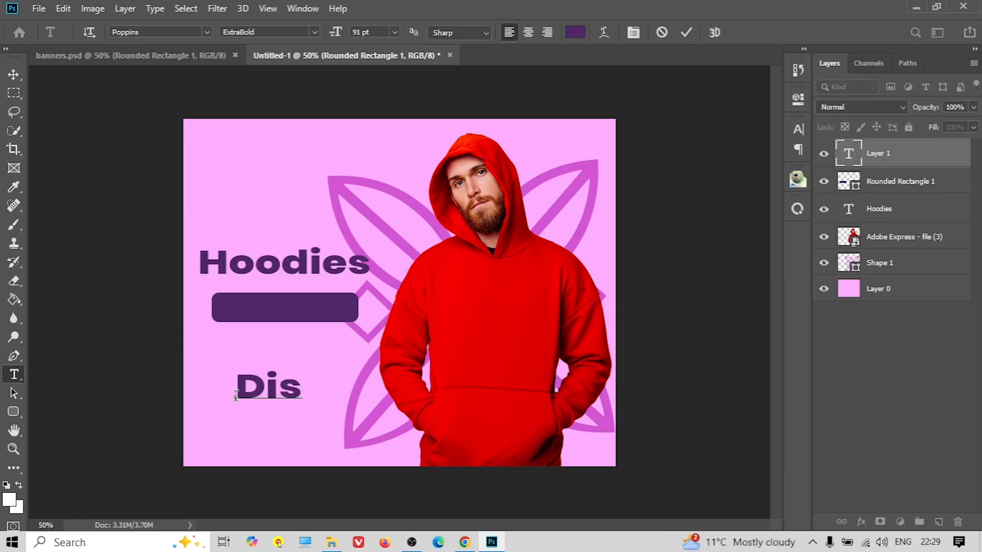
text(cover)
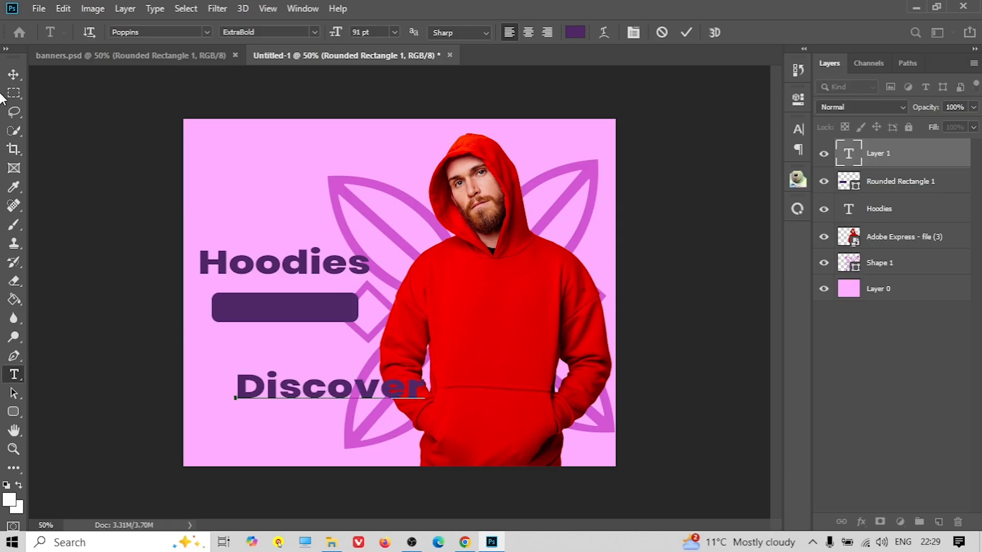
click(17, 75)
double_click(263, 379)
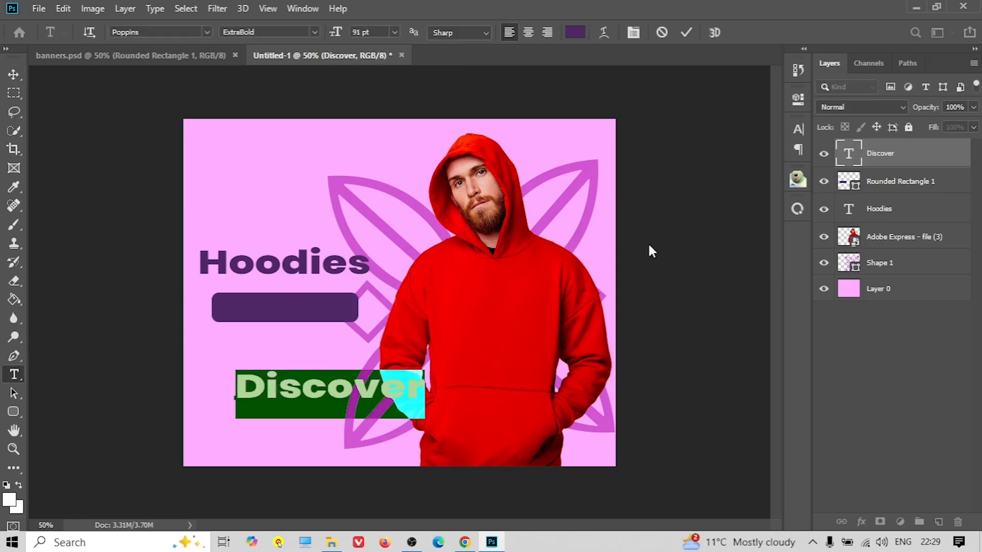
click(798, 129)
click(743, 211)
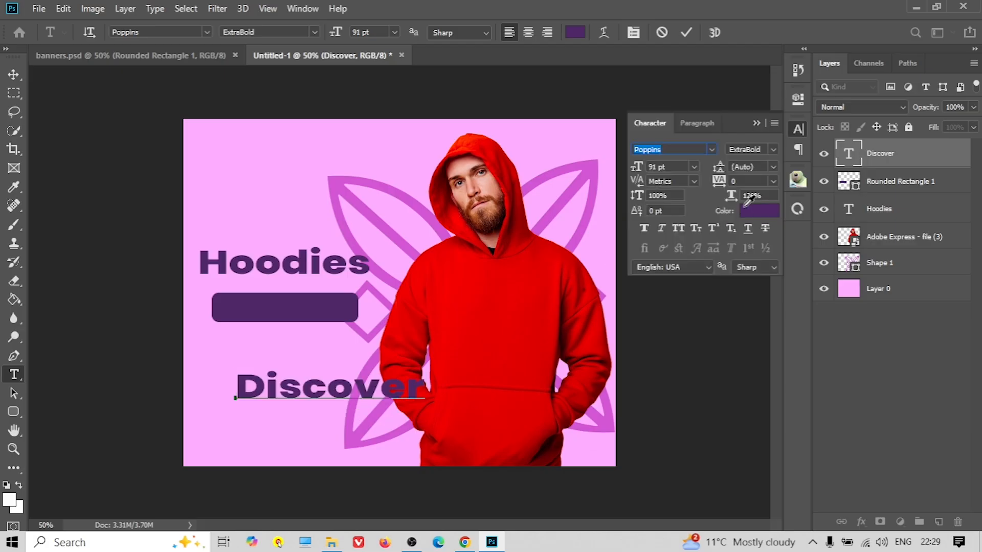
text(ffffff)
click(816, 190)
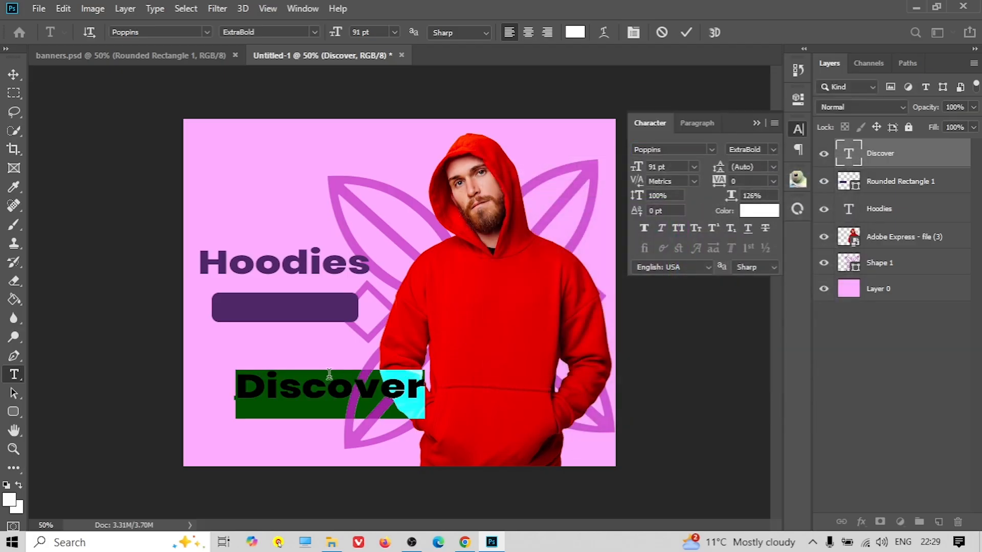
Set Discover's font to Britannic Bold and move it onto the purple rectangle
click(711, 149)
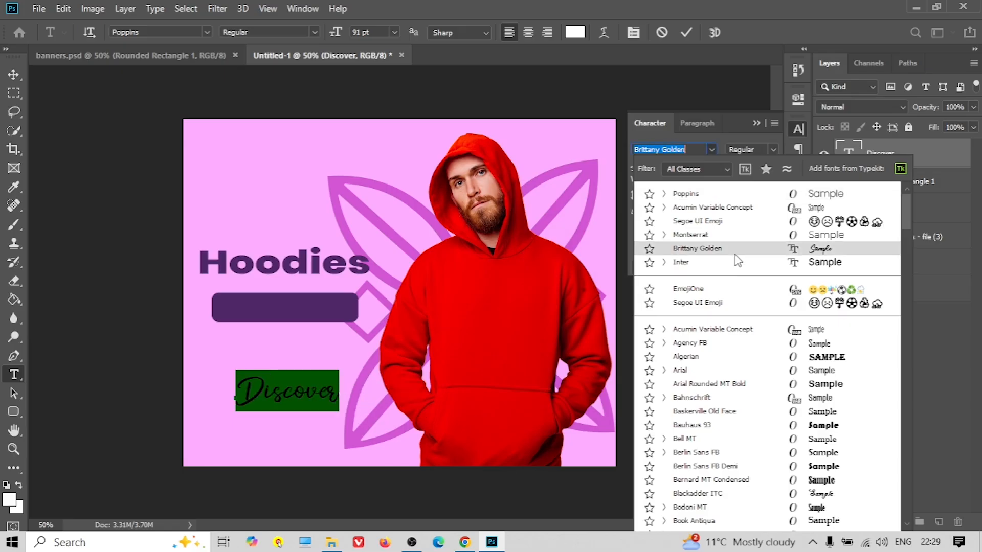
scroll(732, 347, down, 1)
scroll(732, 347, down, 4)
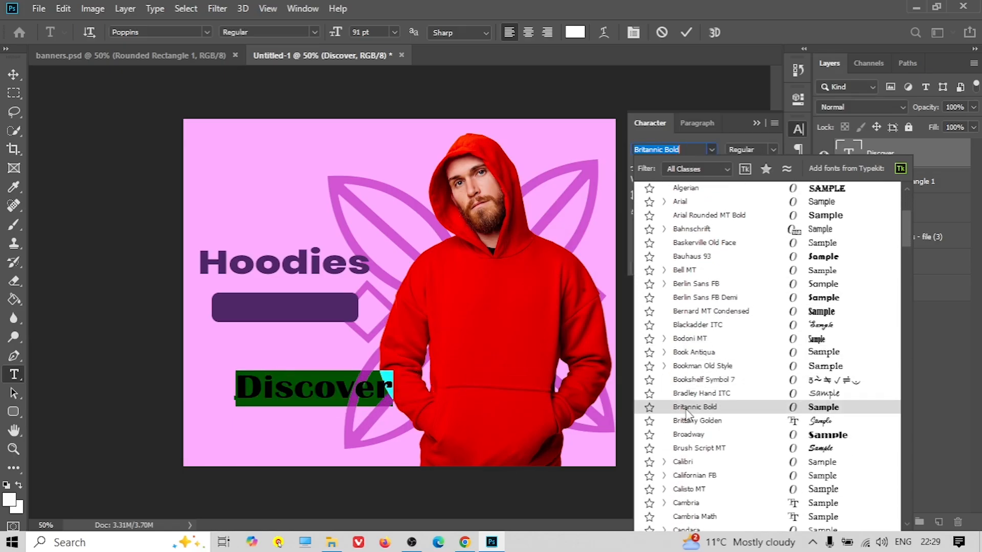
click(686, 408)
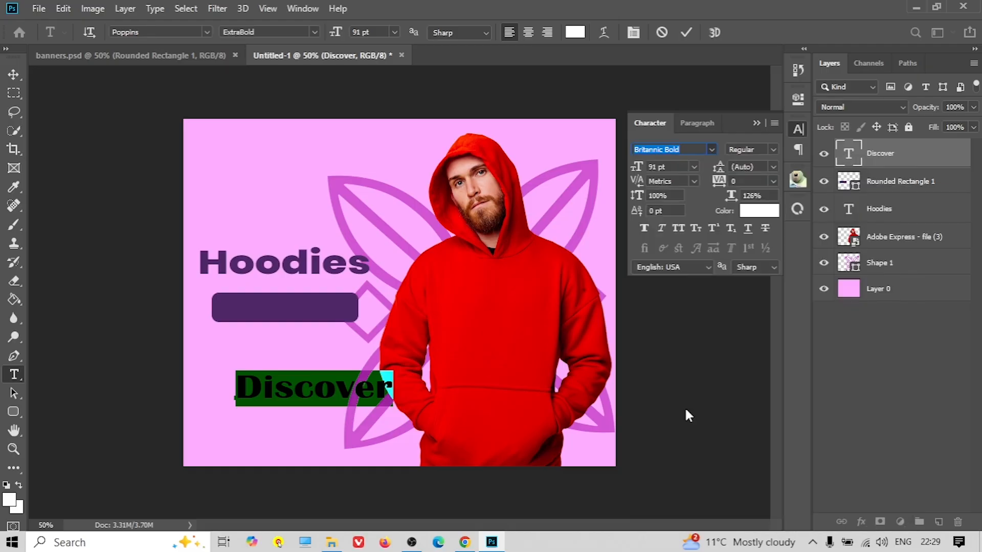
click(14, 75)
drag(269, 398, 248, 319)
key(ctrl+t)
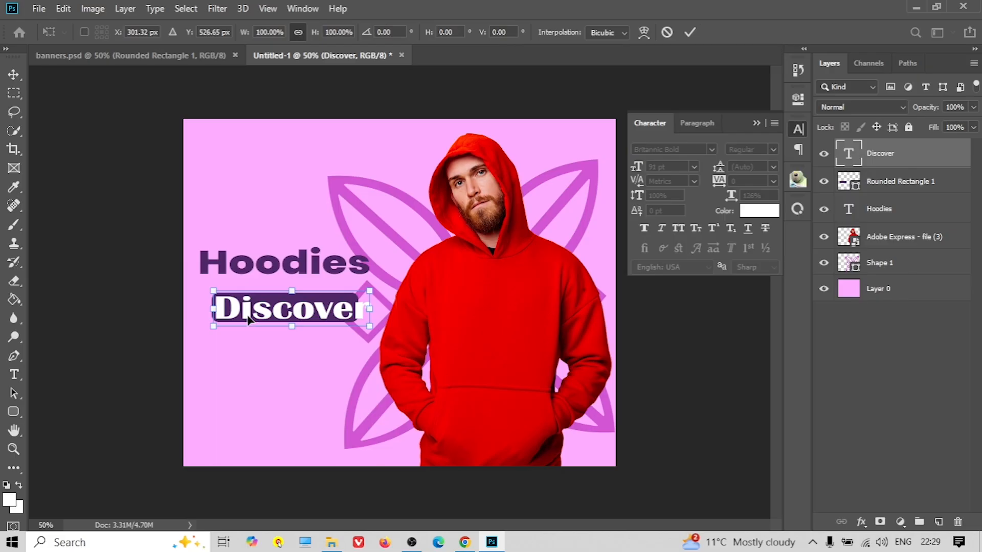
Scale Discover to about 82% and centre it horizontally and vertically on the rectangle
drag(367, 289, 312, 314)
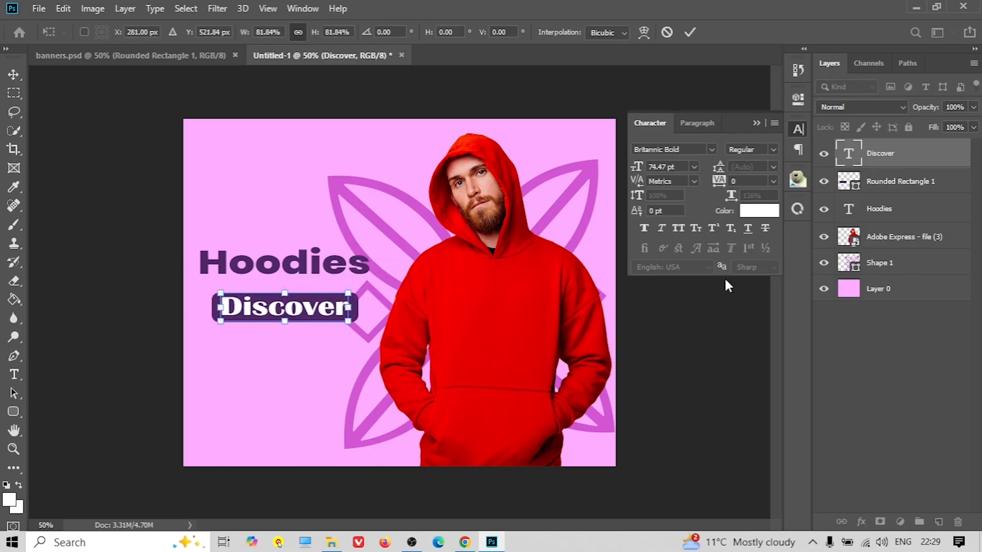
key(Return)
shift+click(878, 179)
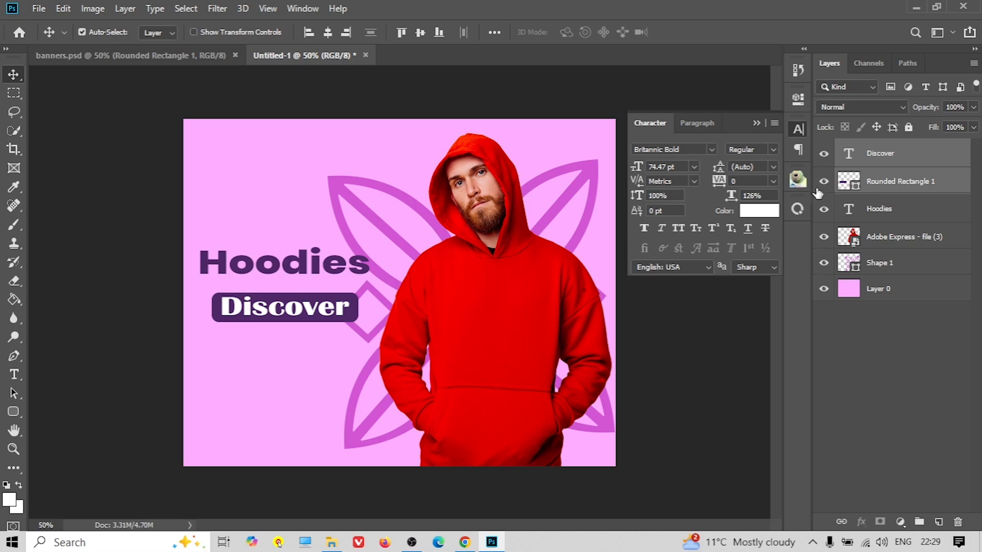
click(334, 37)
click(420, 33)
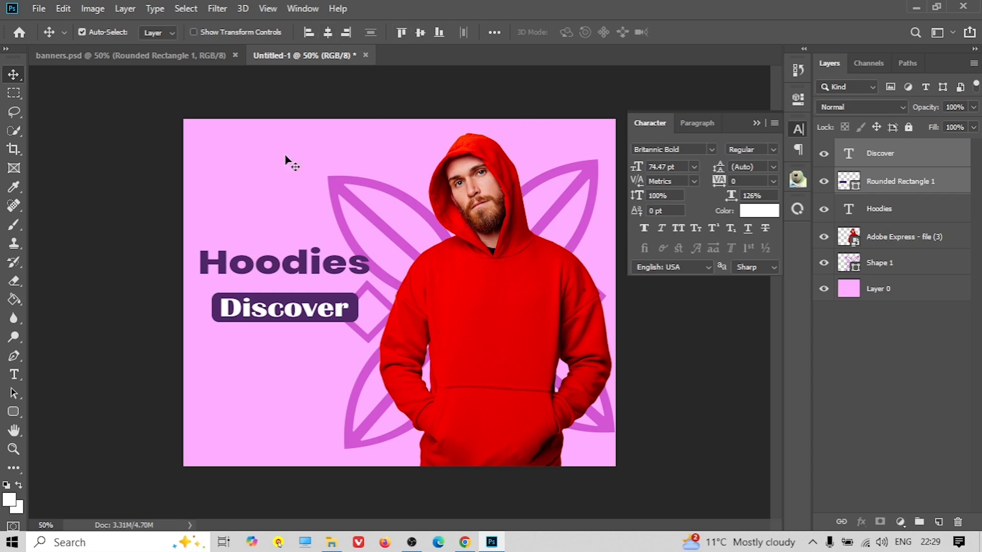
Merge Discover and Rounded Rectangle 1 into one layer and reposition the button
click(251, 174)
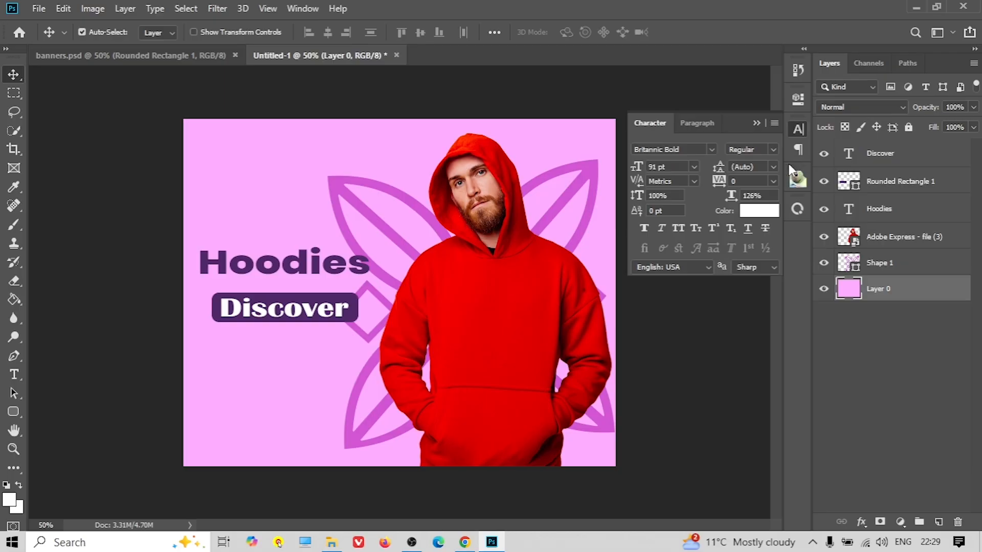
click(891, 160)
shift+click(900, 185)
right_click(900, 185)
click(776, 429)
mouse_move(289, 322)
mouse_down()
mouse_move(287, 333)
mouse_move(284, 320)
mouse_up()
click(280, 358)
click(464, 542)
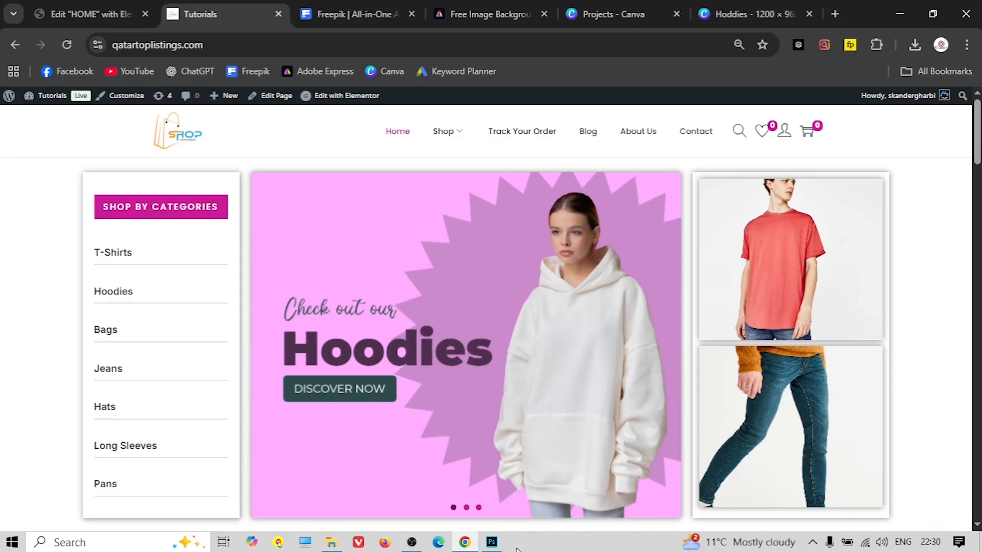
click(492, 542)
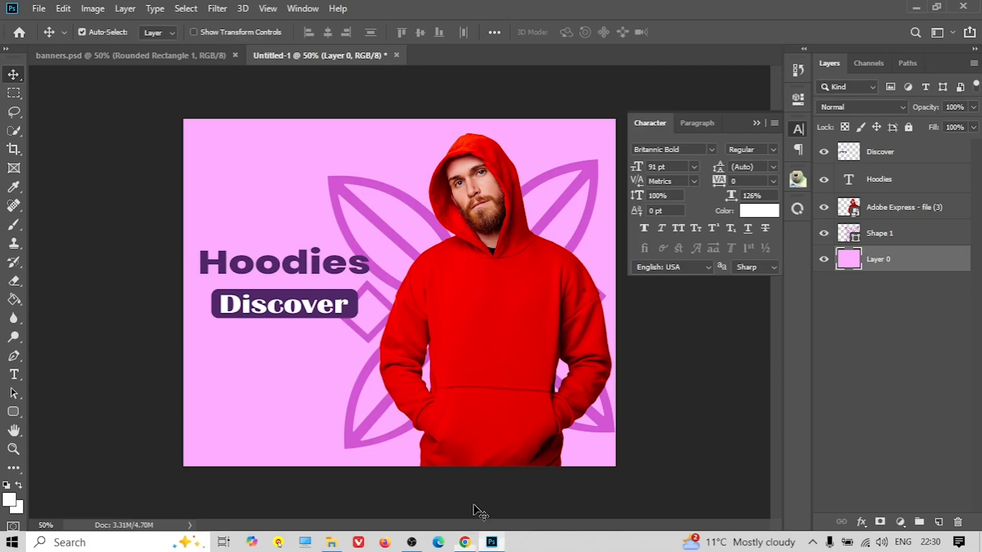
Add a 'check it out' text line above Hoodies in the Brittany Golden script font
click(14, 375)
click(210, 206)
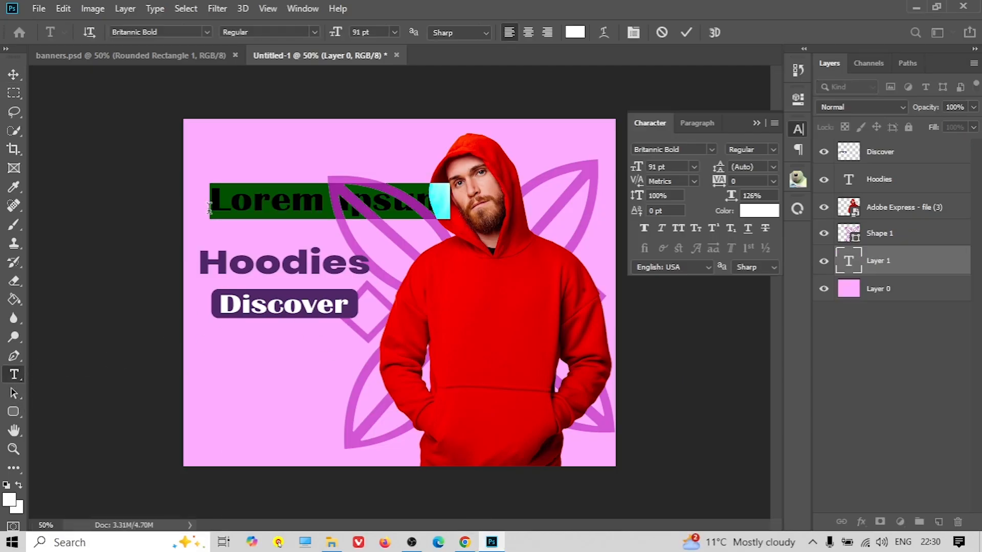
text(check)
text( you)
triple_click(241, 202)
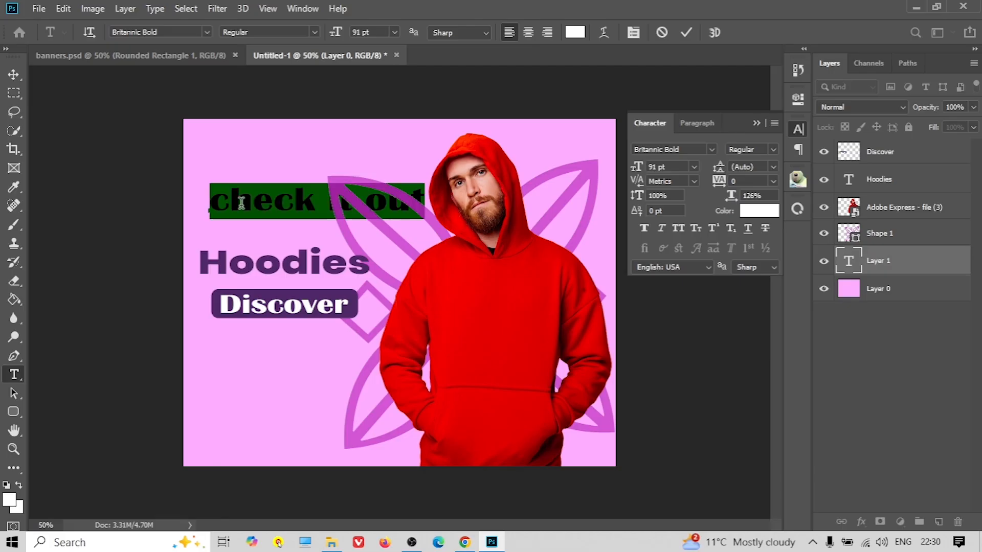
click(710, 150)
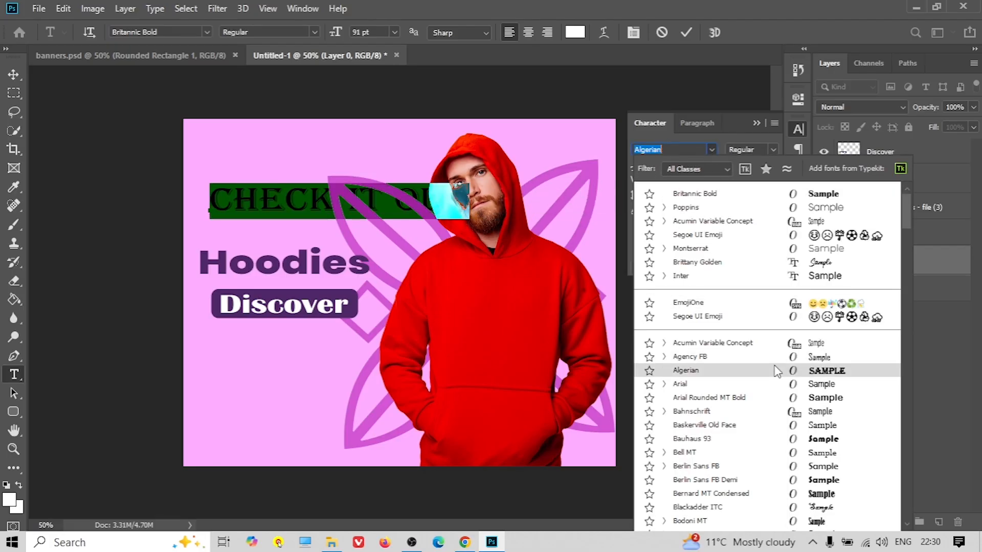
click(717, 263)
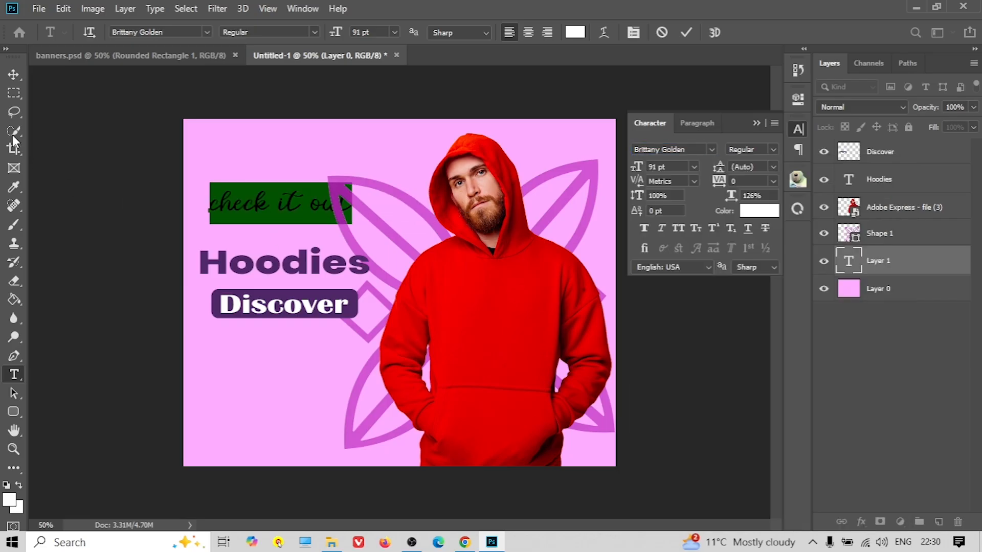
click(14, 74)
Move 'check it out' to the top layer, centre it with Hoodies, and evenly space all three lines
drag(244, 205, 243, 221)
drag(910, 264, 902, 151)
drag(287, 225, 293, 234)
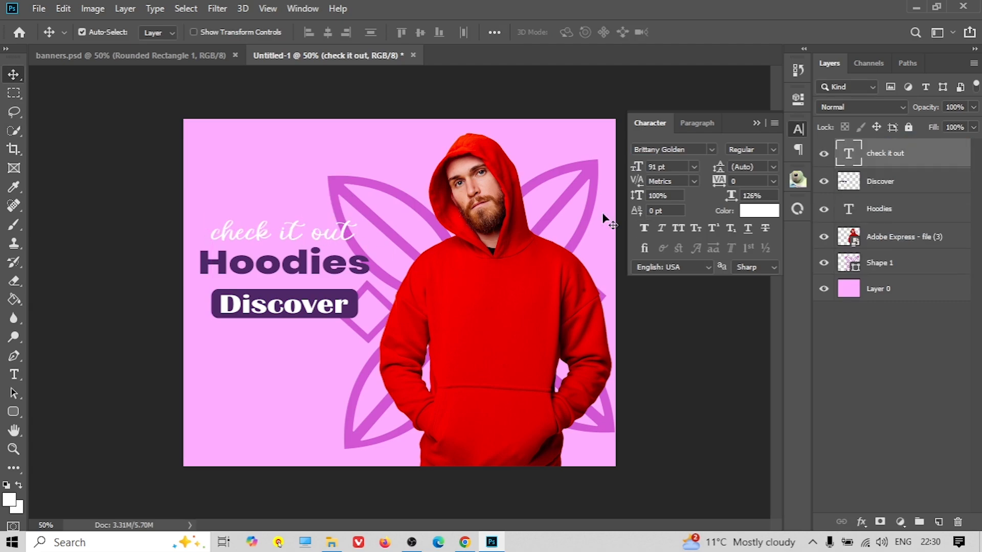
click(891, 214)
ctrl+click(904, 152)
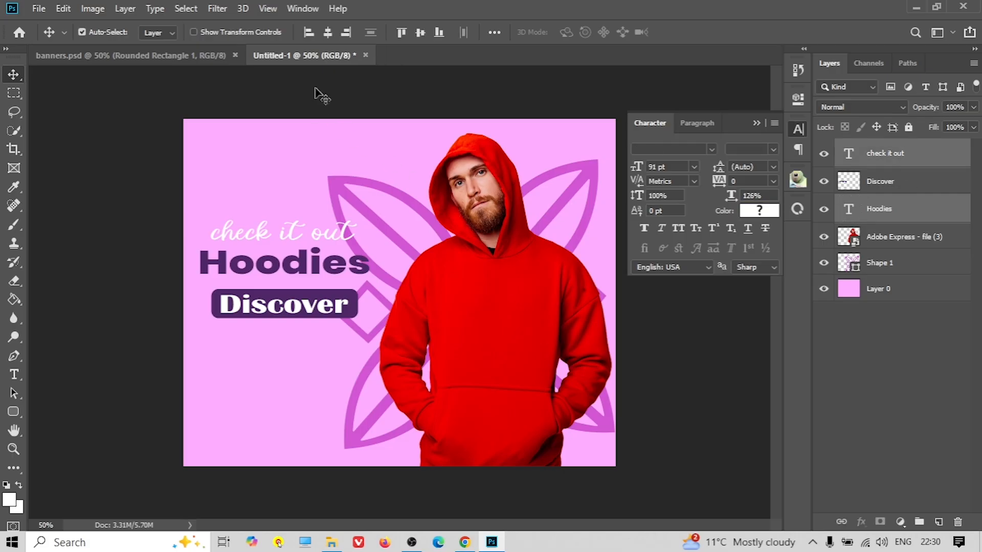
click(328, 36)
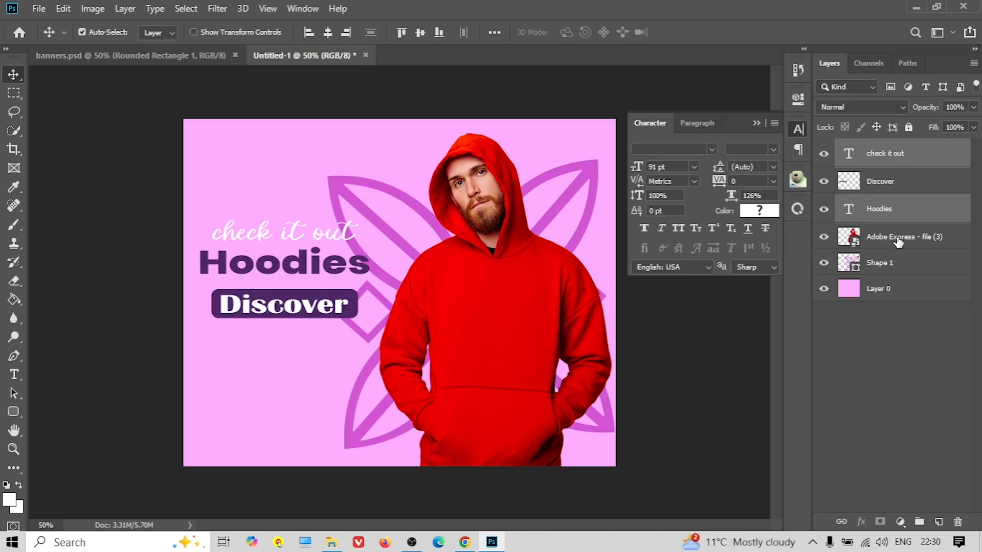
ctrl+click(888, 187)
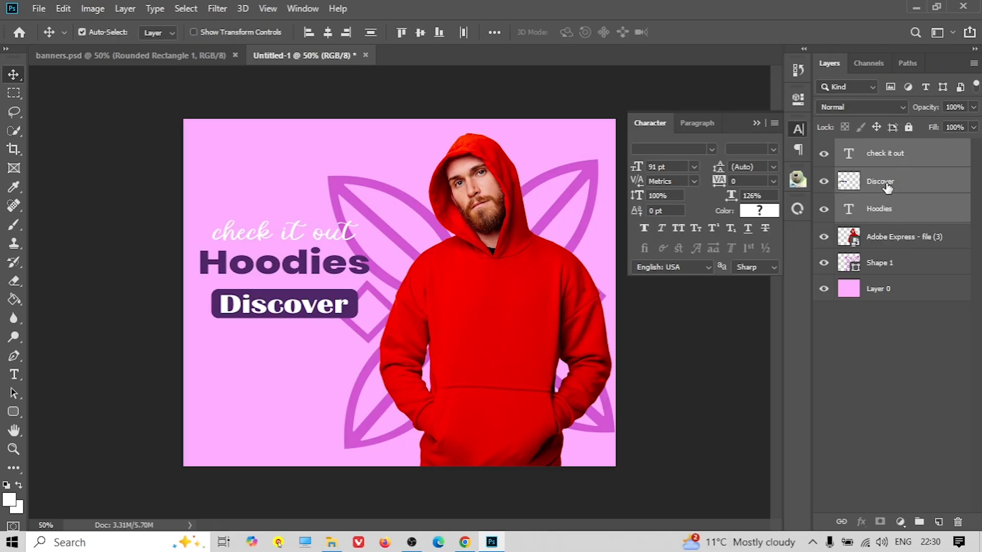
click(372, 32)
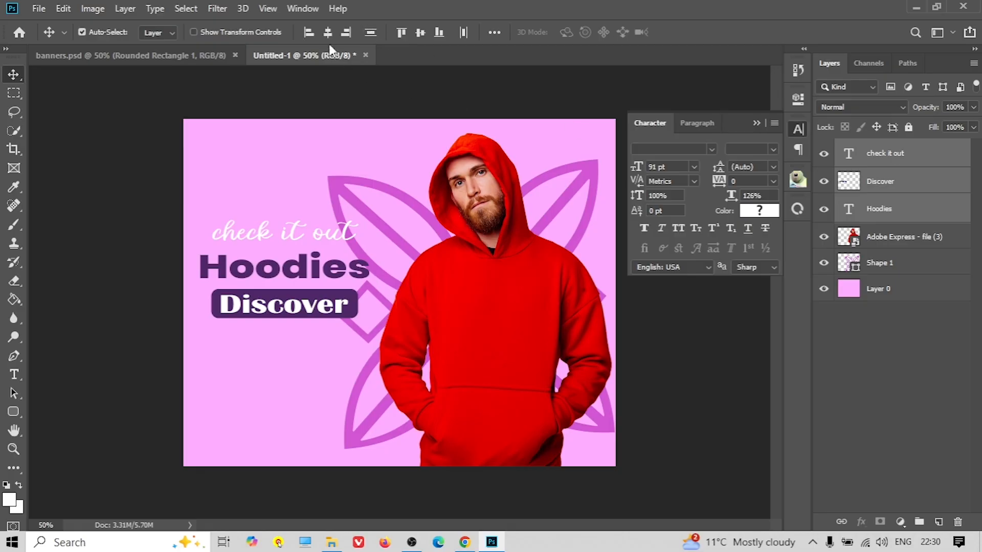
click(757, 123)
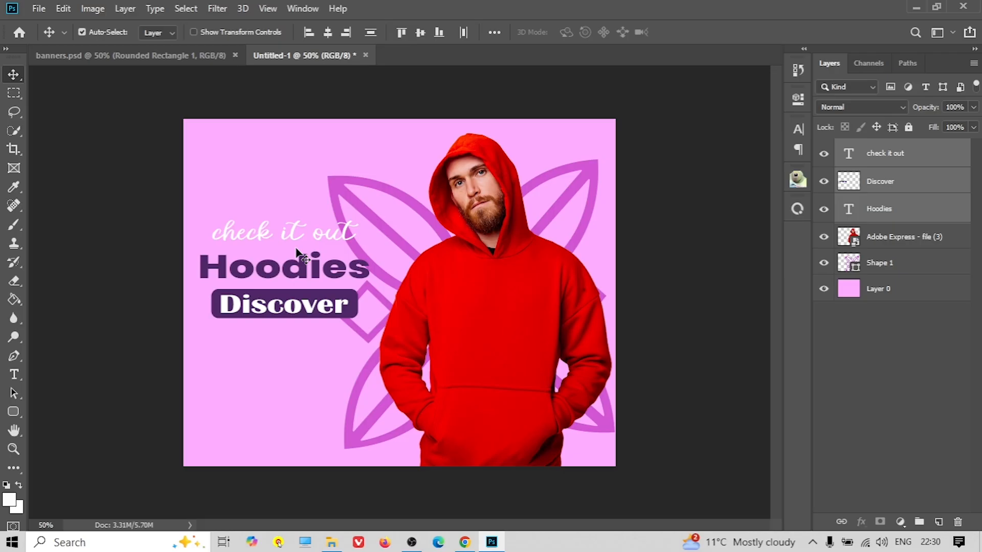
scroll(385, 292, up, 1)
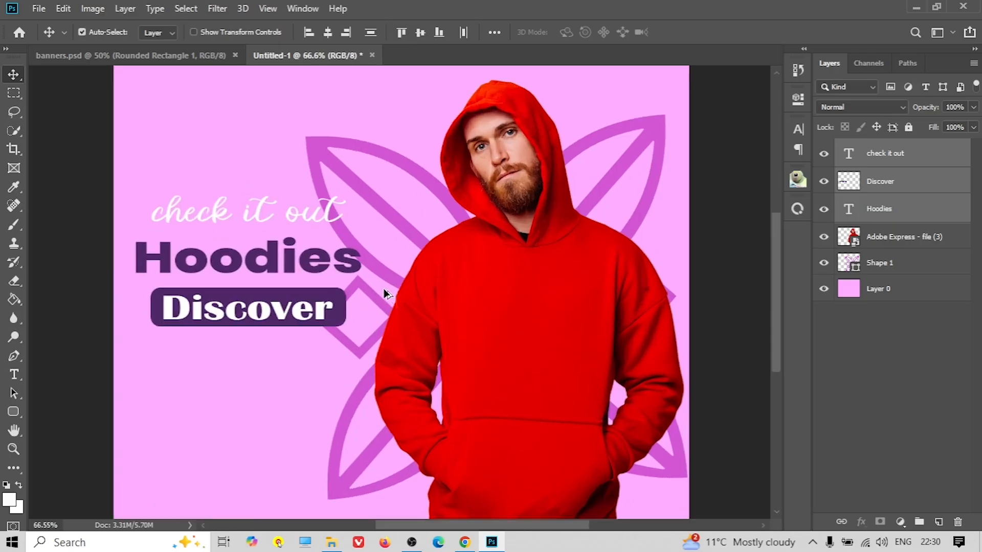
scroll(384, 291, down, 1)
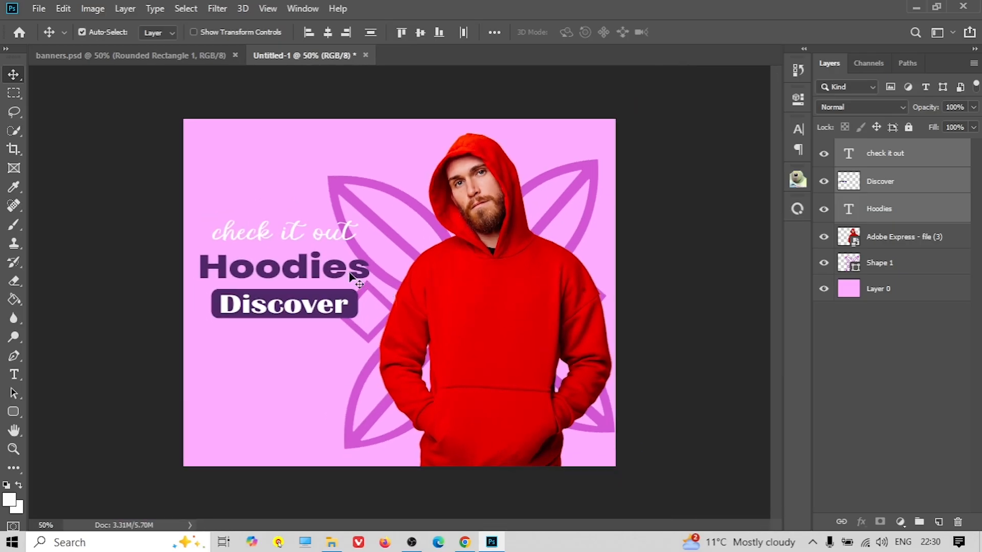
click(39, 8)
Start a Save for Web JPEG export to the Desktop, then cancel it
mouse_move(95, 207)
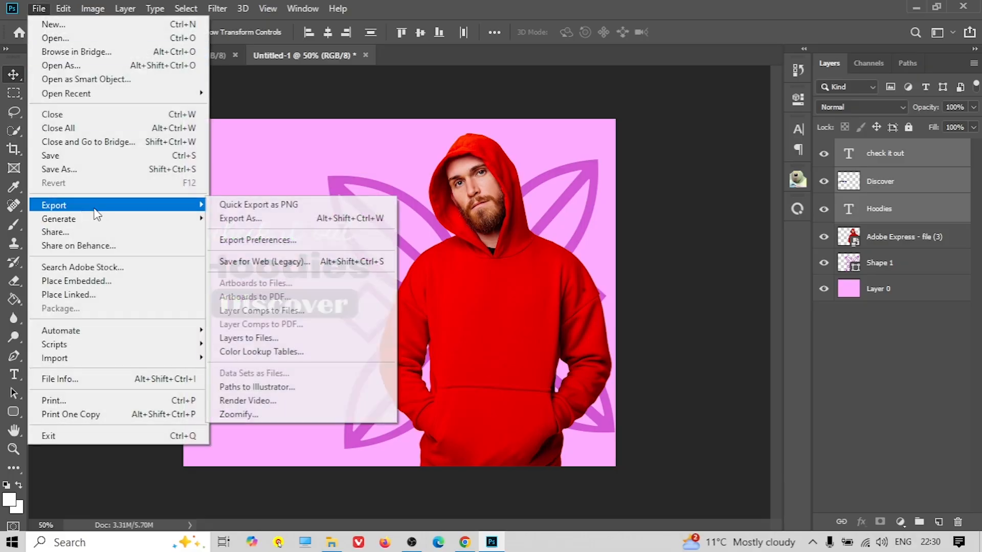
click(298, 263)
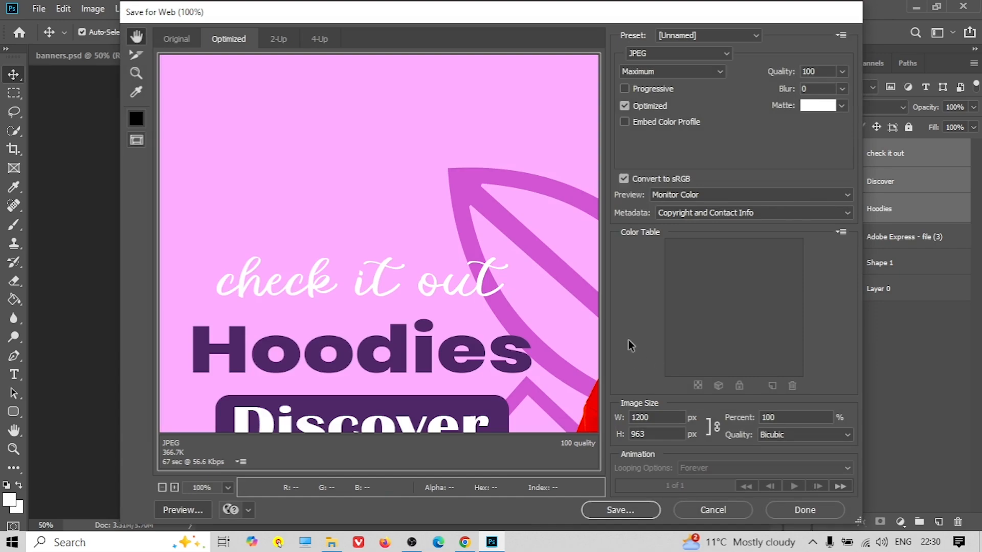
click(631, 508)
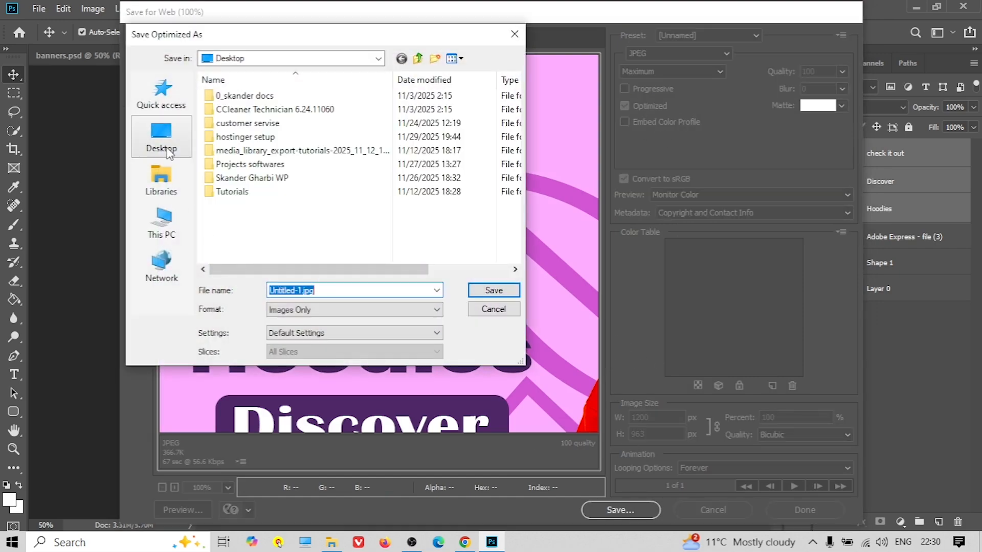
click(168, 149)
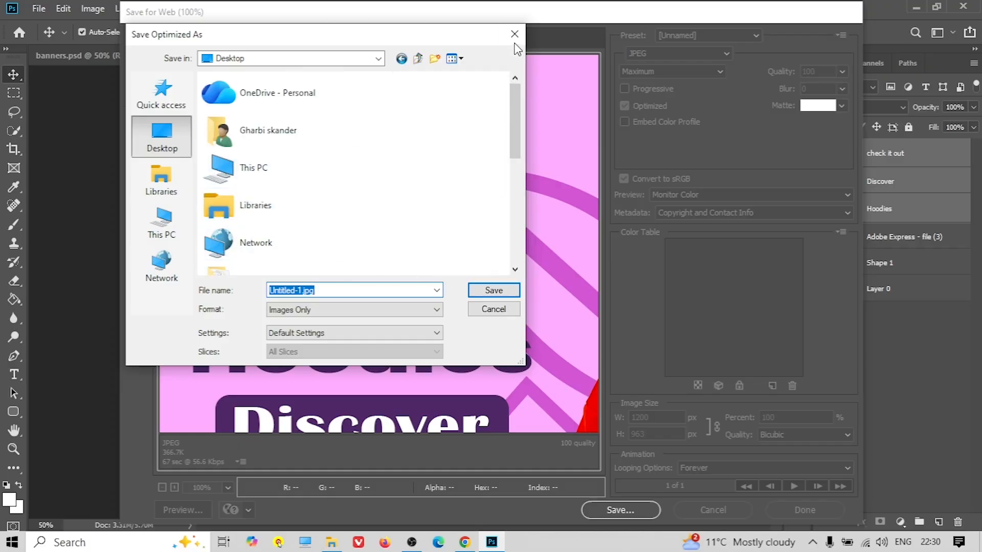
click(514, 34)
click(723, 506)
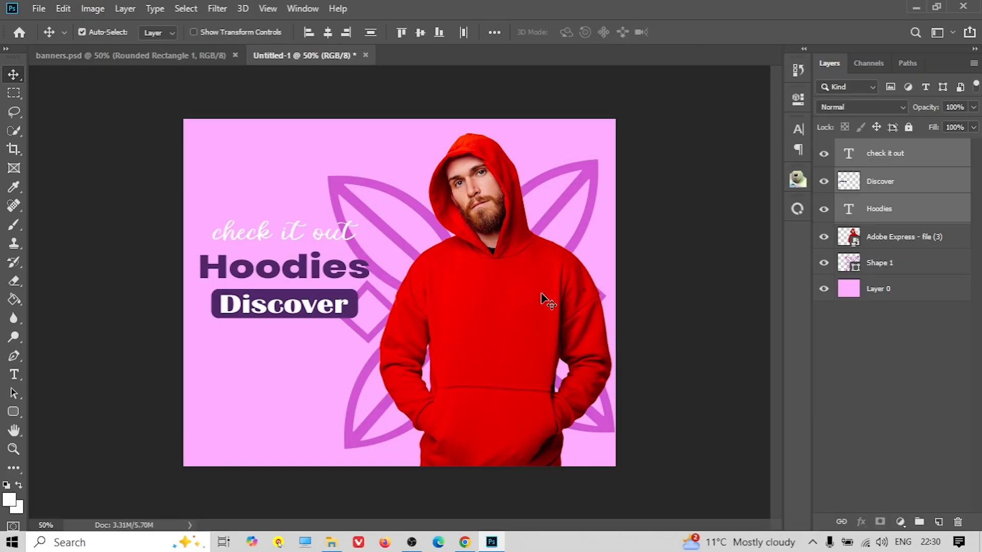
Move the three text lines about 45 px lower and quit Photoshop without saving
drag(291, 316, 290, 339)
click(315, 369)
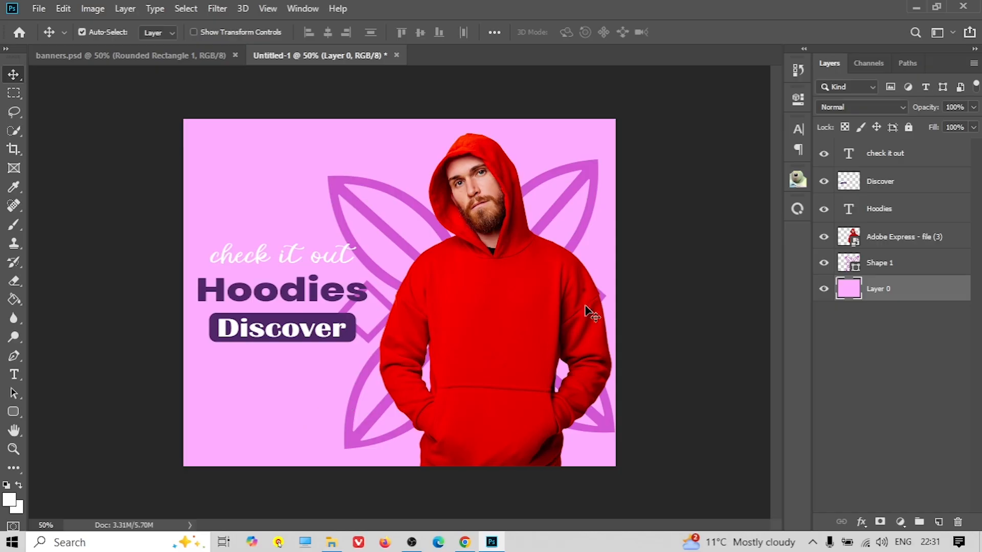
click(963, 7)
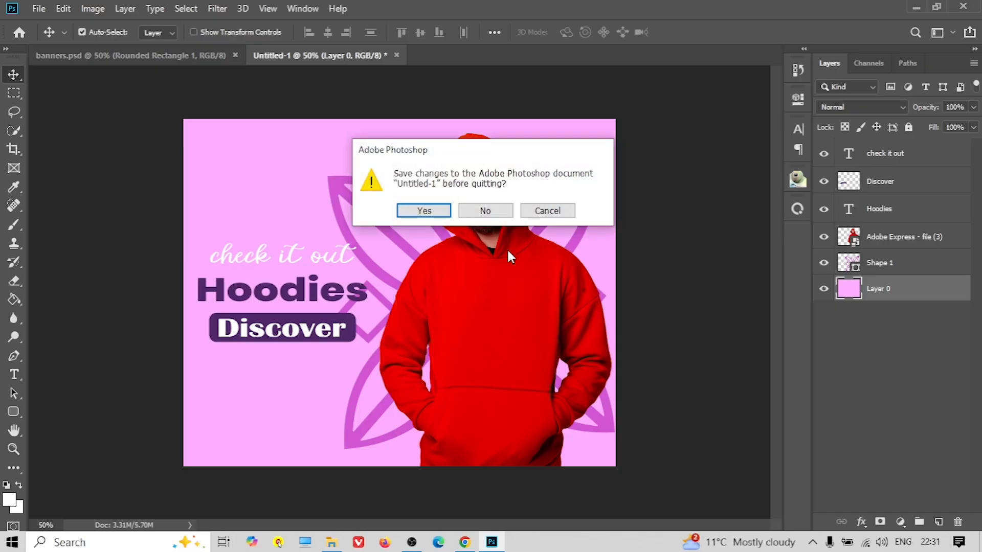
click(484, 211)
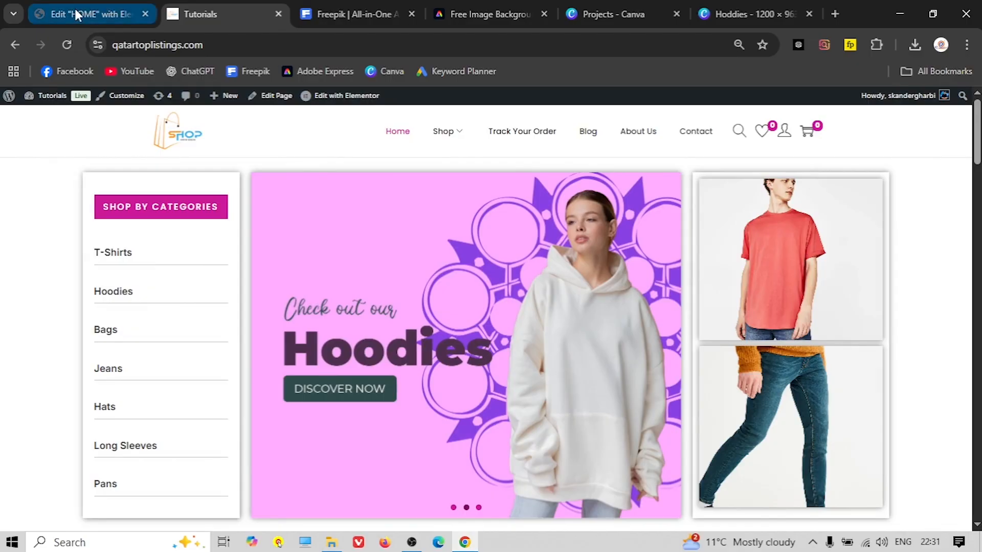
Place an Image Carousel widget, found by searching 'car', in the middle column
click(76, 11)
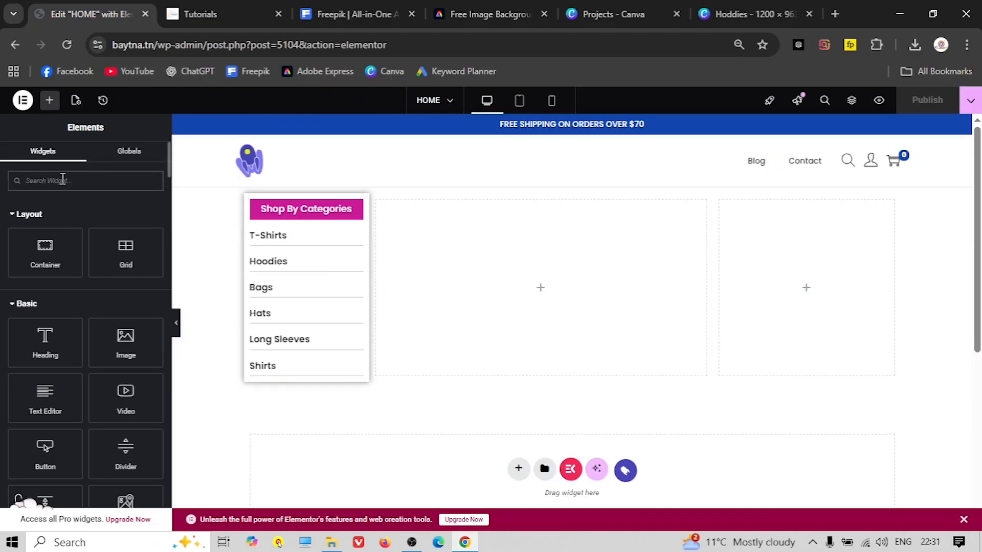
text(car)
drag(41, 225, 546, 296)
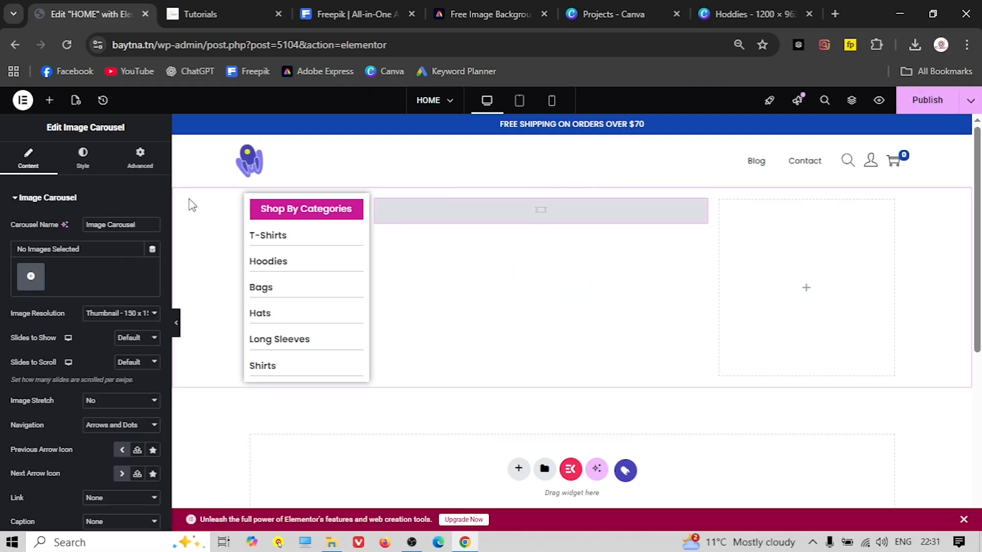
Upload banner1.jpg, banner2.jpg and banner3.jpg and insert them as the carousel gallery
click(31, 276)
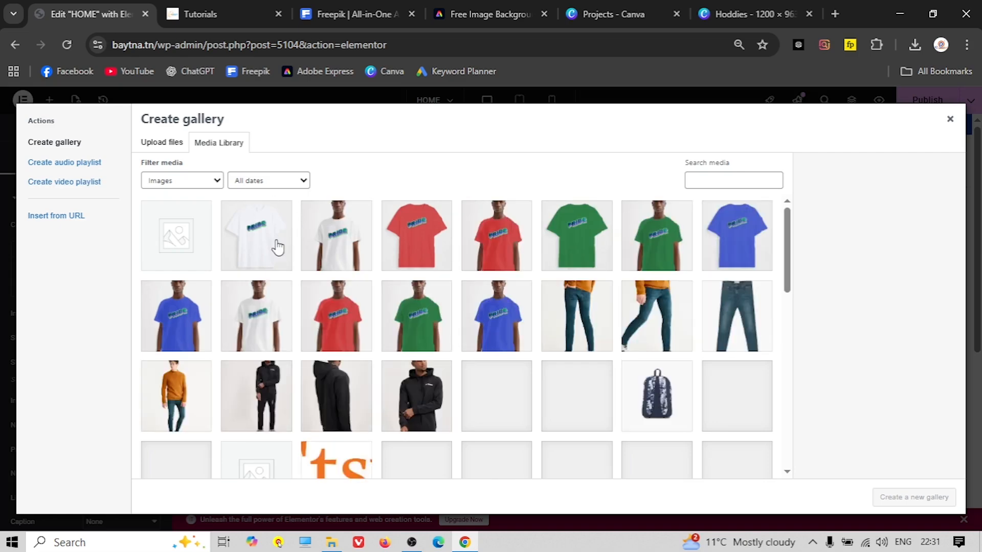
scroll(391, 311, down, 3)
scroll(391, 311, down, 7)
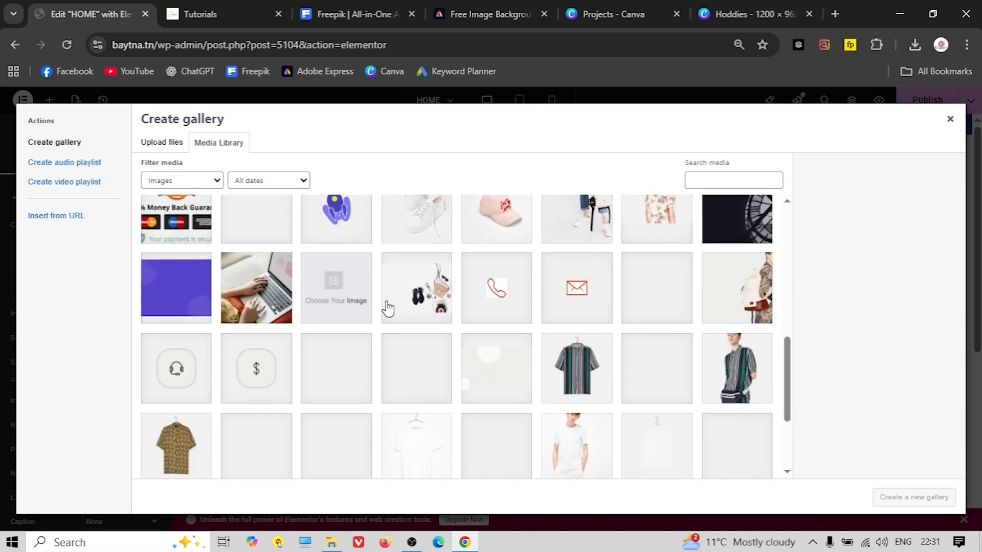
scroll(387, 308, down, 5)
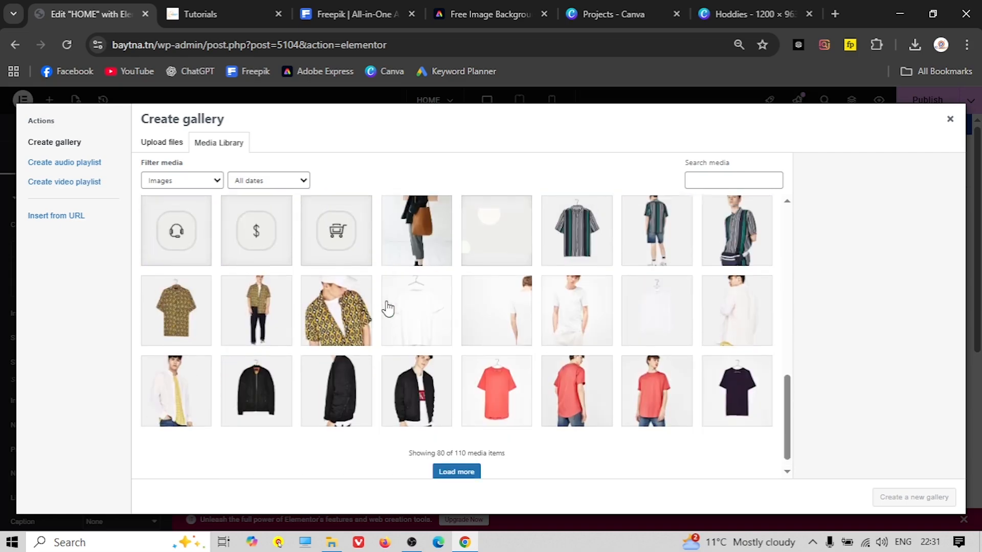
click(161, 143)
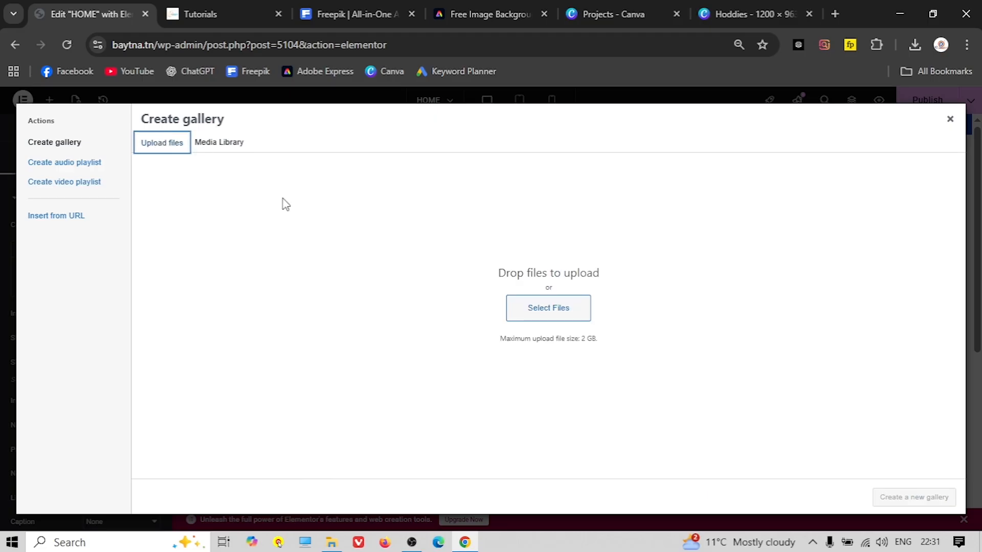
click(555, 308)
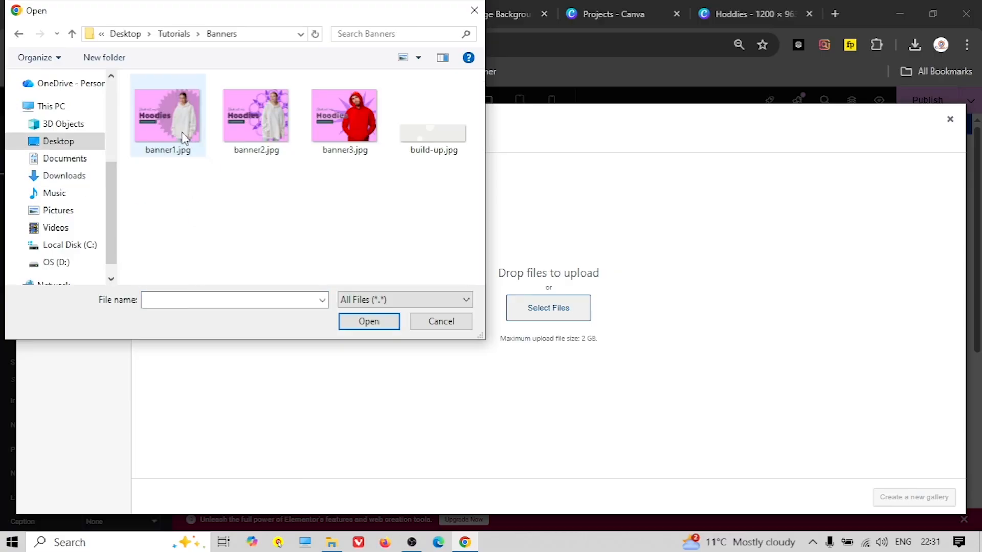
click(168, 117)
shift+click(342, 132)
click(378, 322)
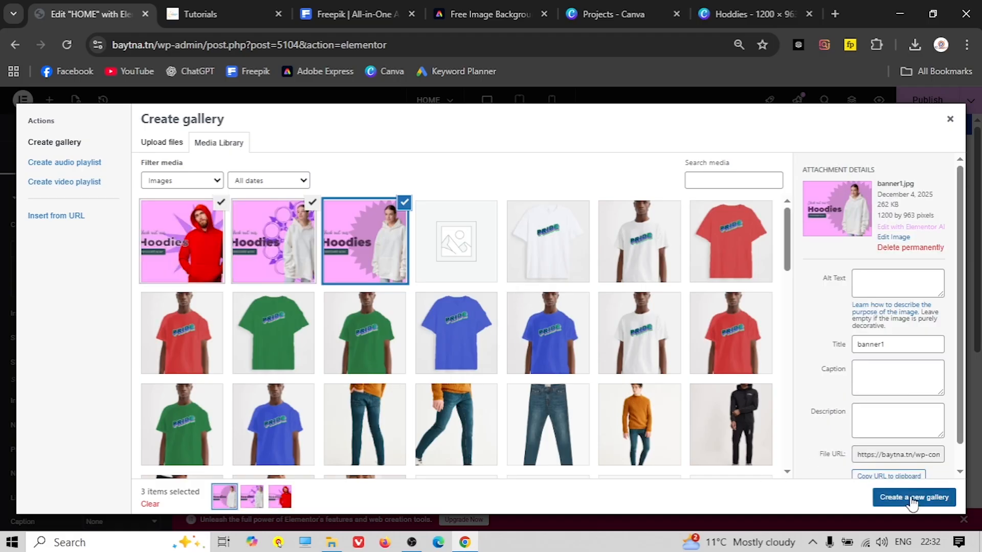
click(912, 497)
click(926, 496)
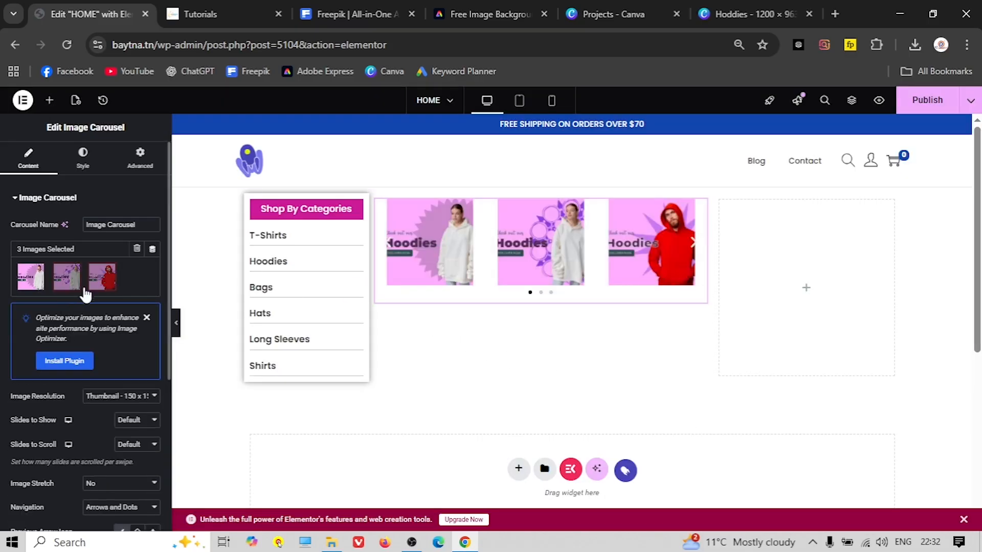
Set the carousel image resolution to Full and show one slide at a time
click(146, 318)
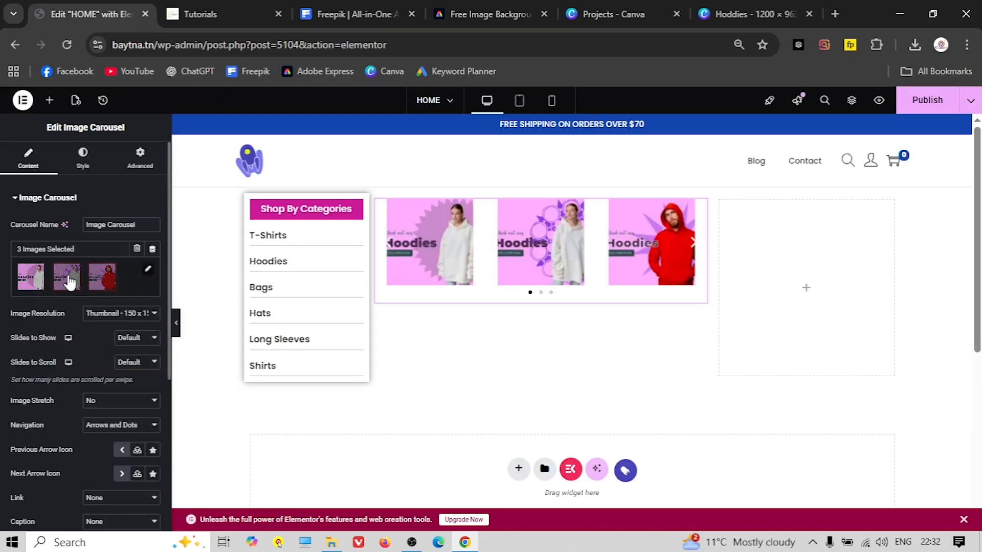
click(117, 318)
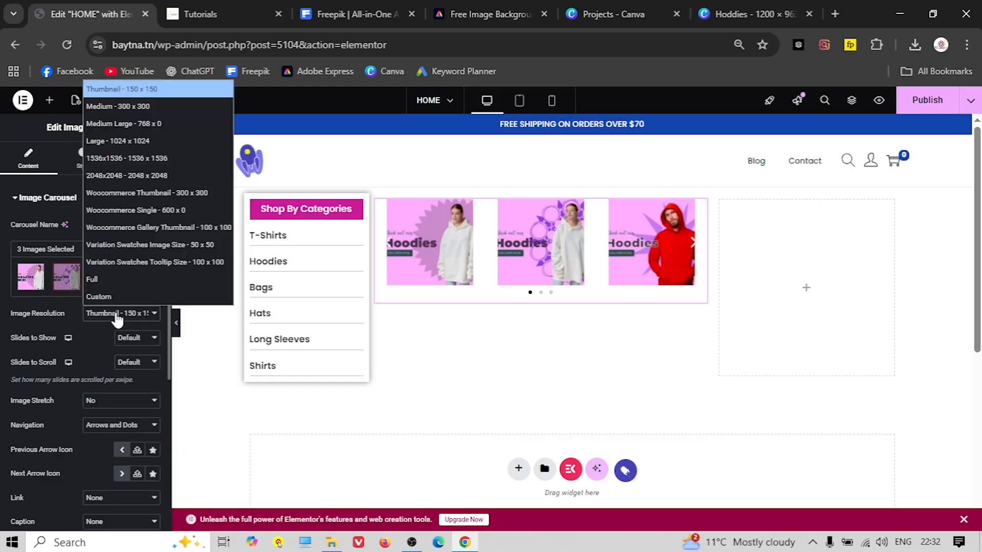
click(119, 280)
click(134, 339)
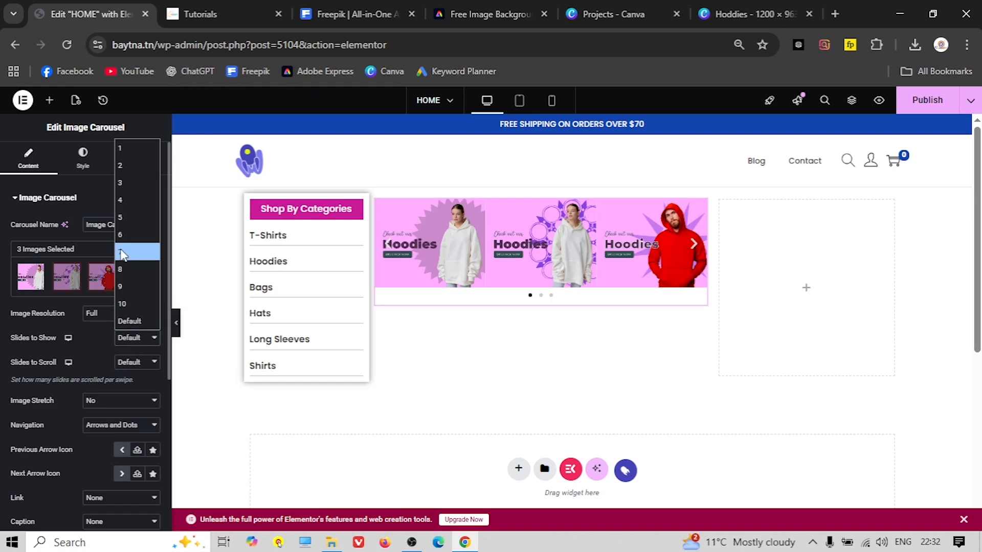
click(118, 151)
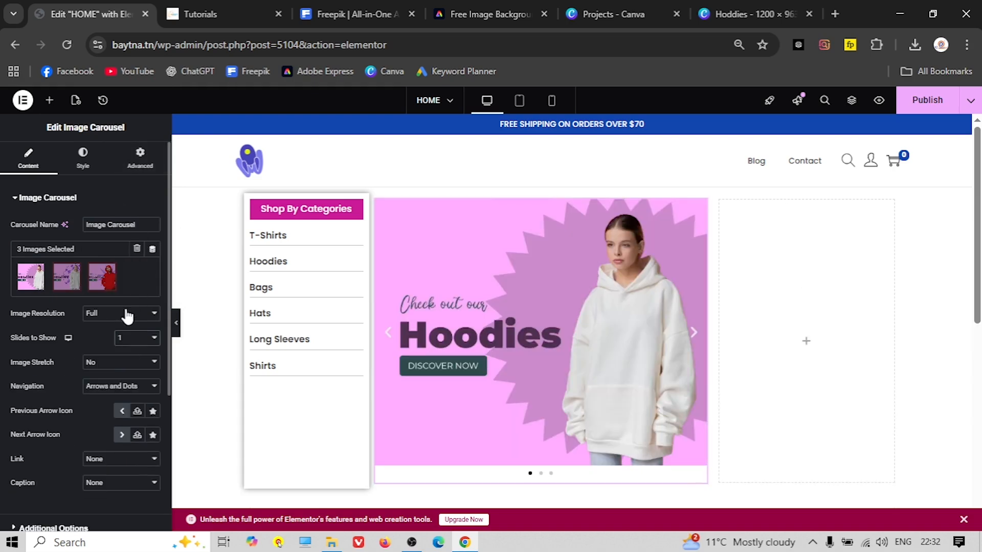
Set Image Stretch to Yes and Navigation to Dots only
scroll(331, 348, down, 1)
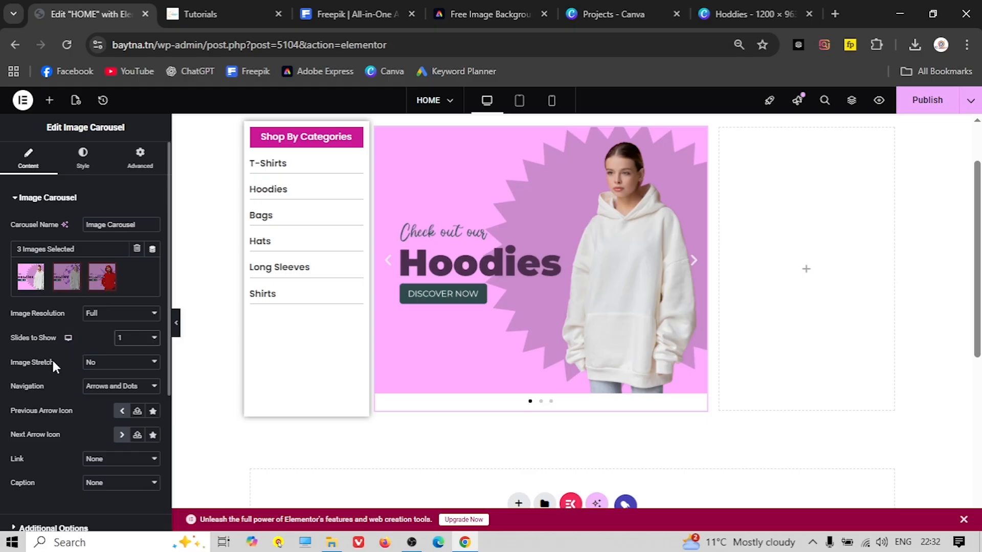
click(106, 363)
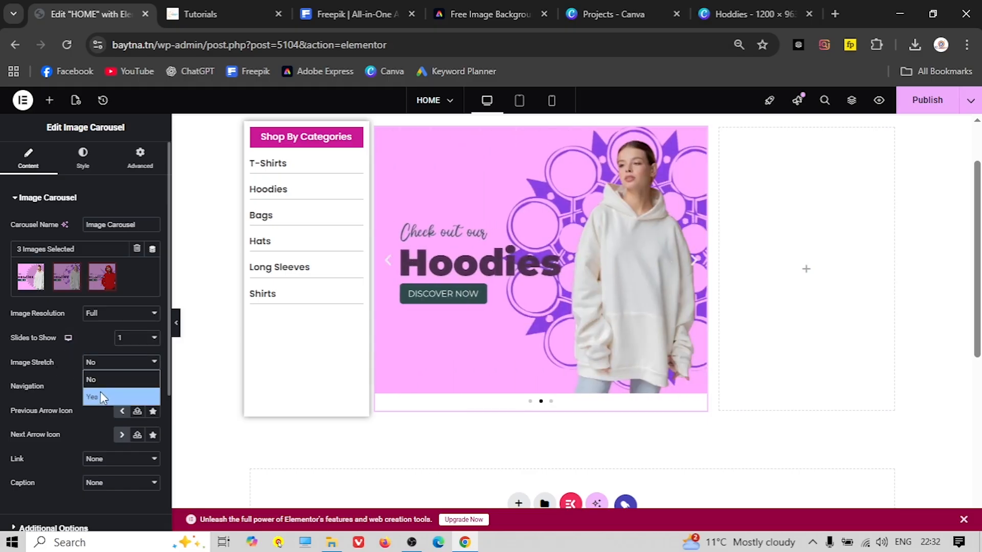
click(101, 391)
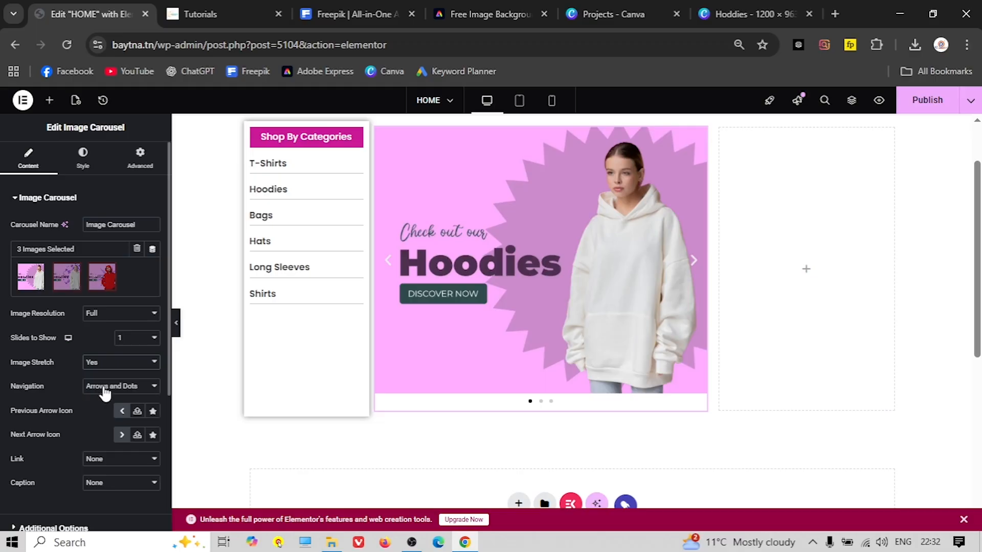
click(105, 392)
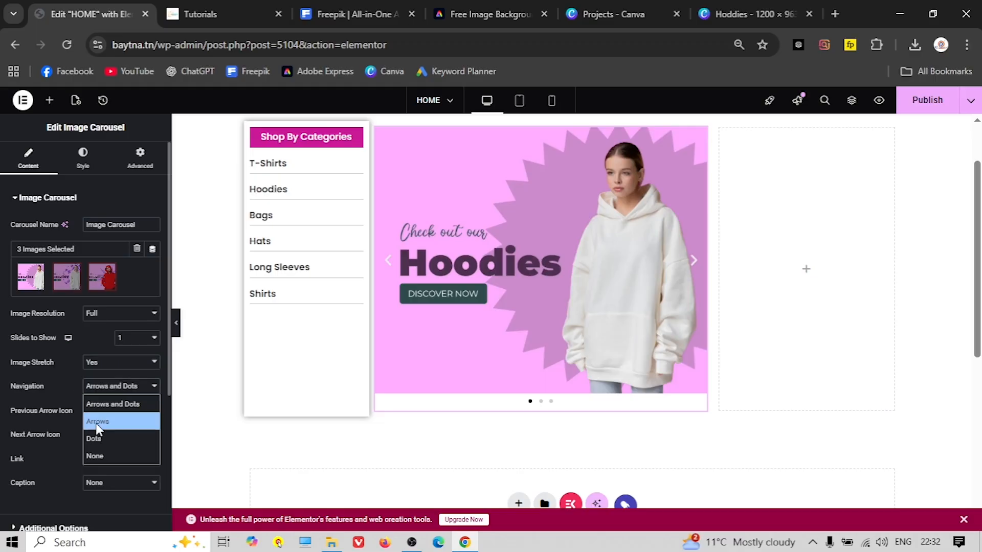
click(95, 436)
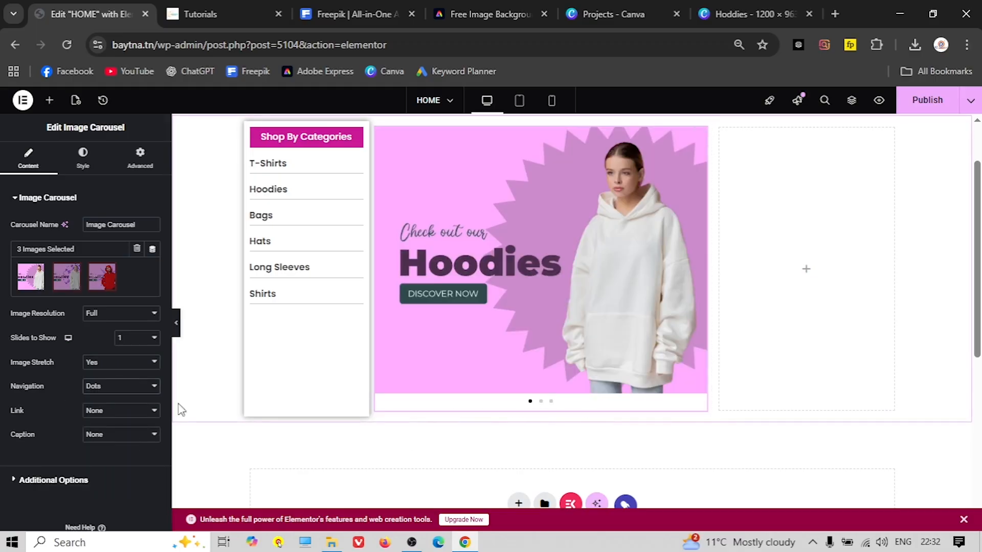
scroll(59, 405, down, 2)
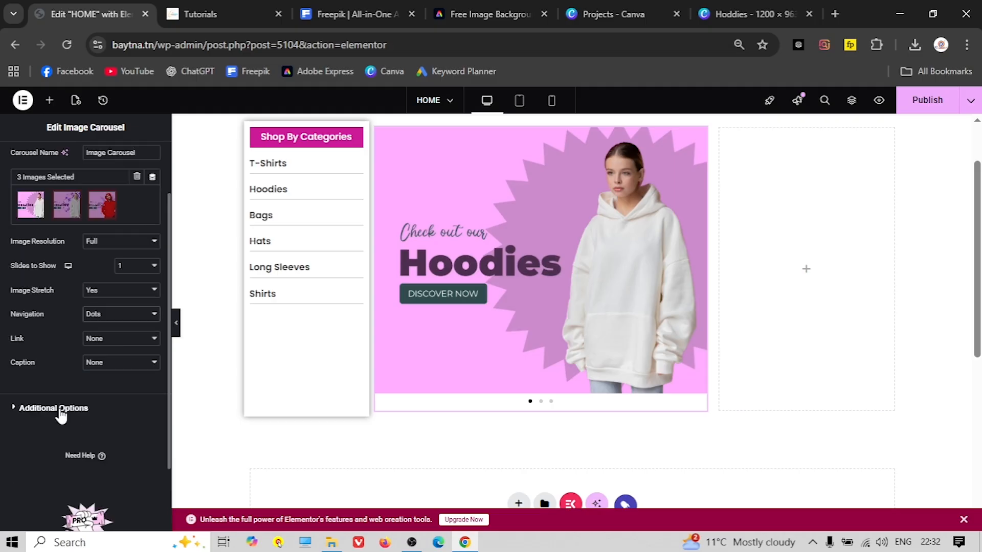
scroll(66, 399, up, 2)
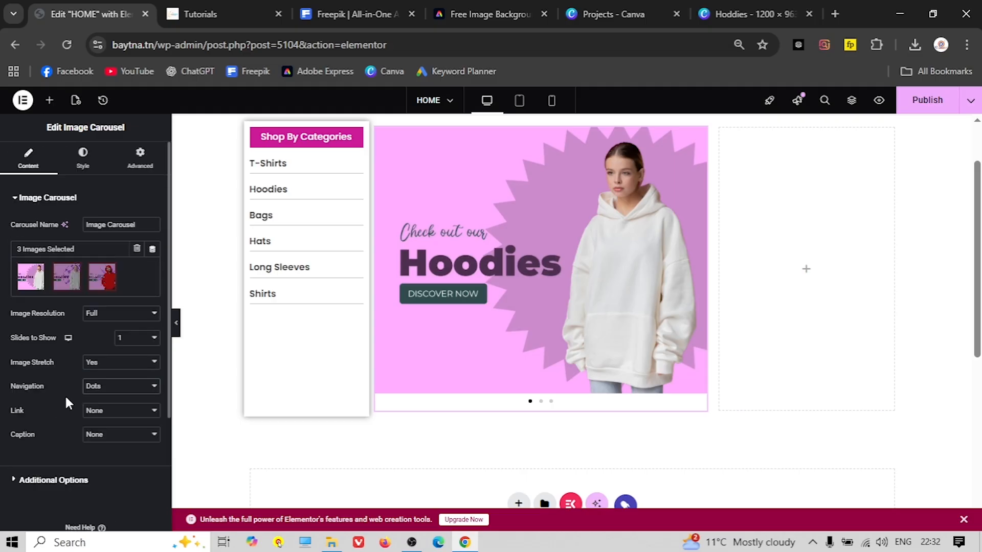
Set the carousel's pagination dot position to Inside on the Style tab
click(84, 172)
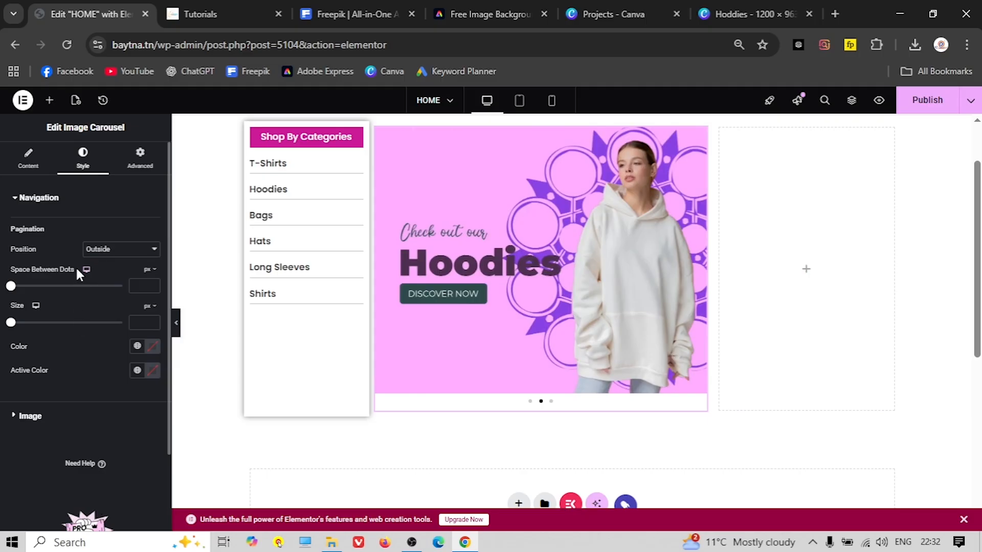
click(121, 257)
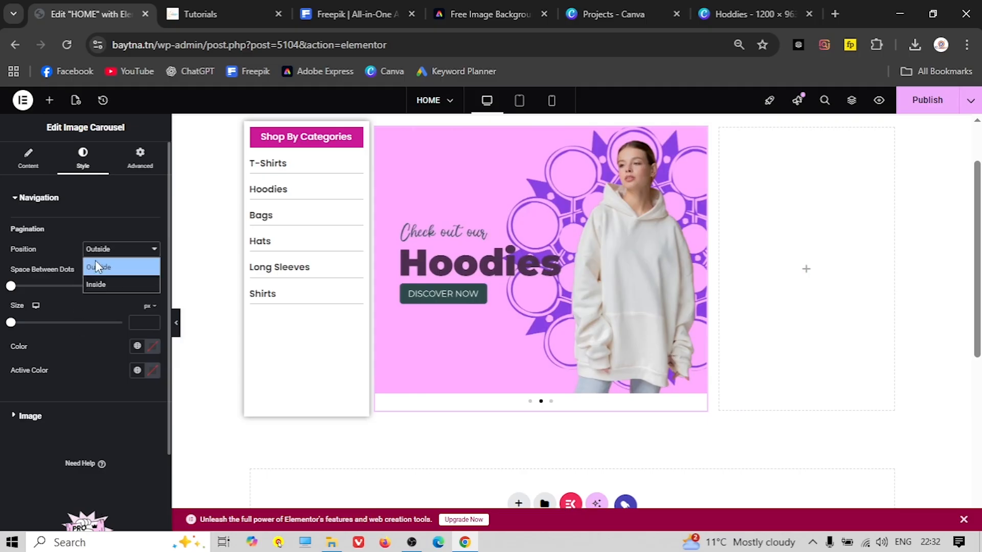
click(52, 225)
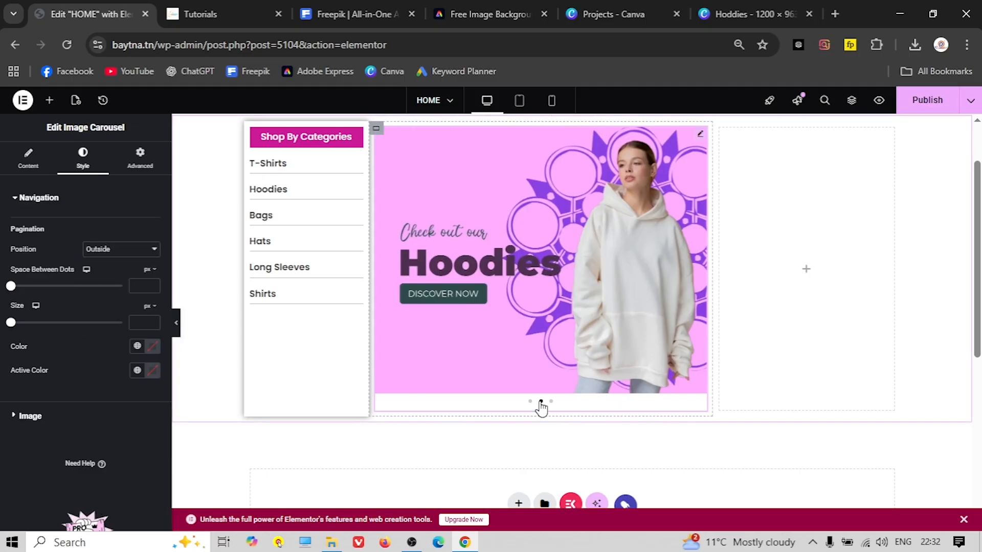
click(104, 251)
click(103, 282)
scroll(347, 393, down, 1)
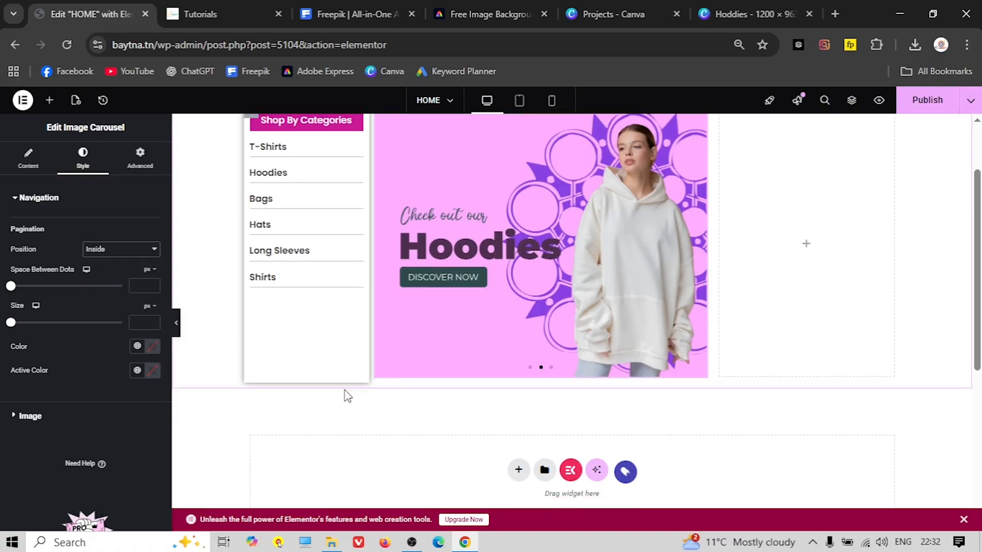
scroll(344, 391, up, 2)
scroll(333, 380, down, 1)
scroll(331, 380, up, 2)
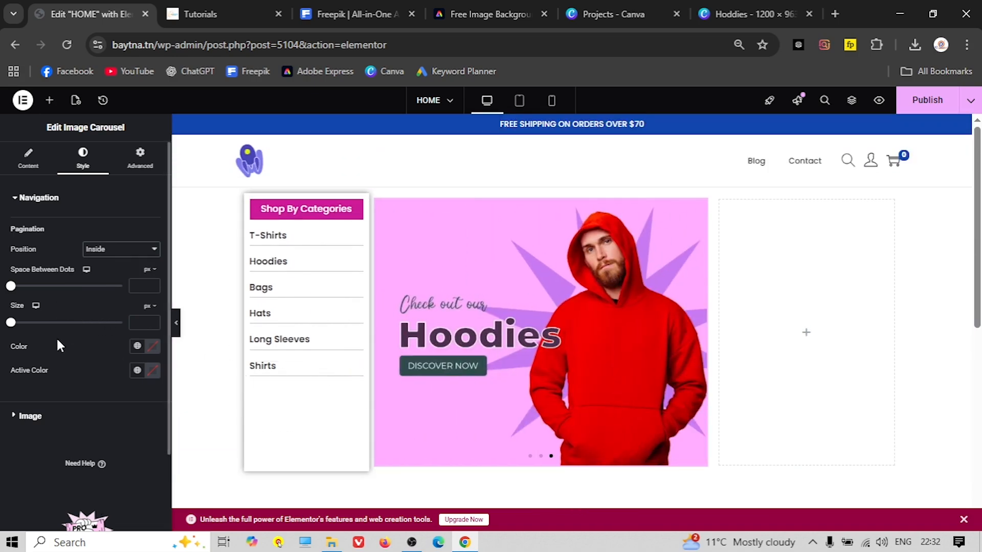
Colour the dots global pink #CA1996 and the active dot darker #7D115D
click(150, 347)
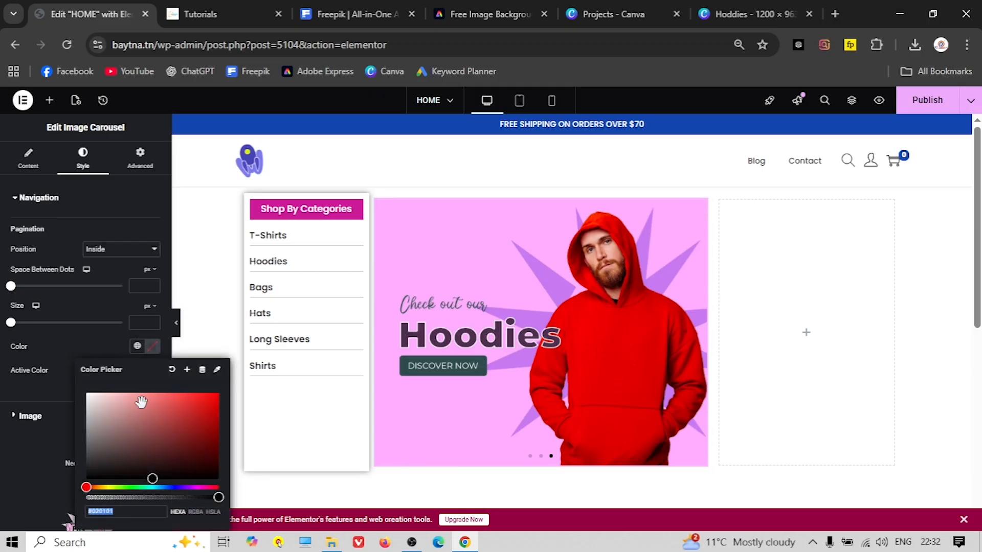
click(137, 346)
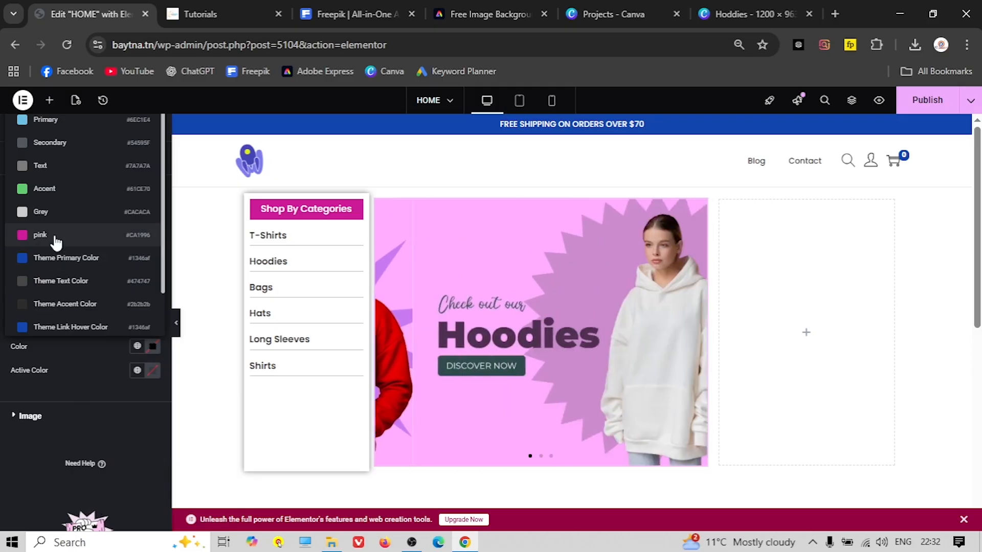
click(40, 235)
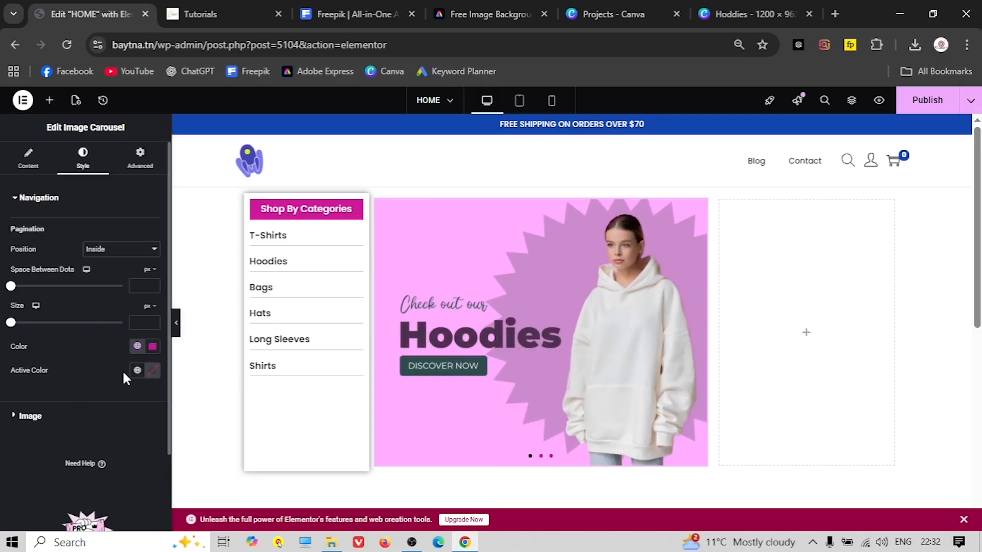
click(152, 372)
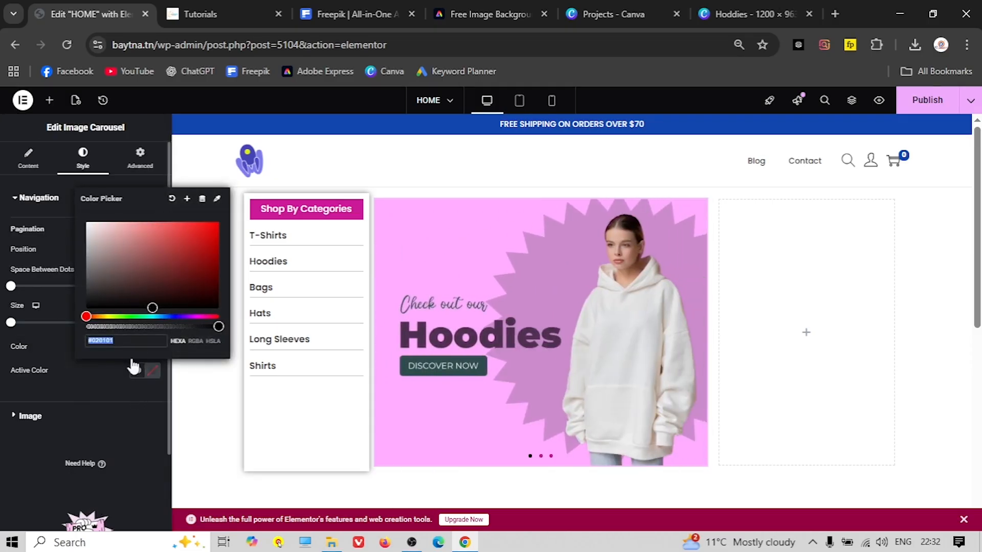
click(137, 371)
click(45, 261)
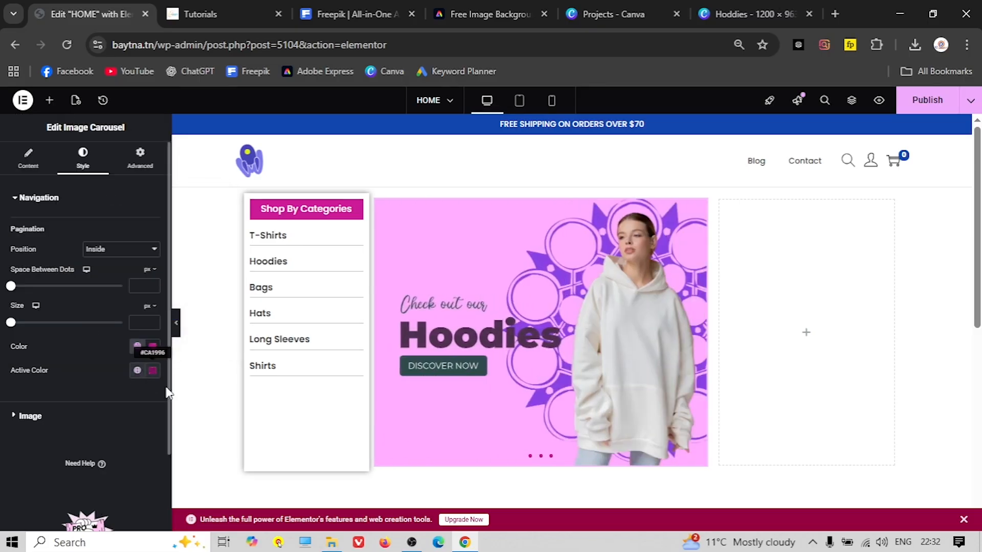
click(152, 372)
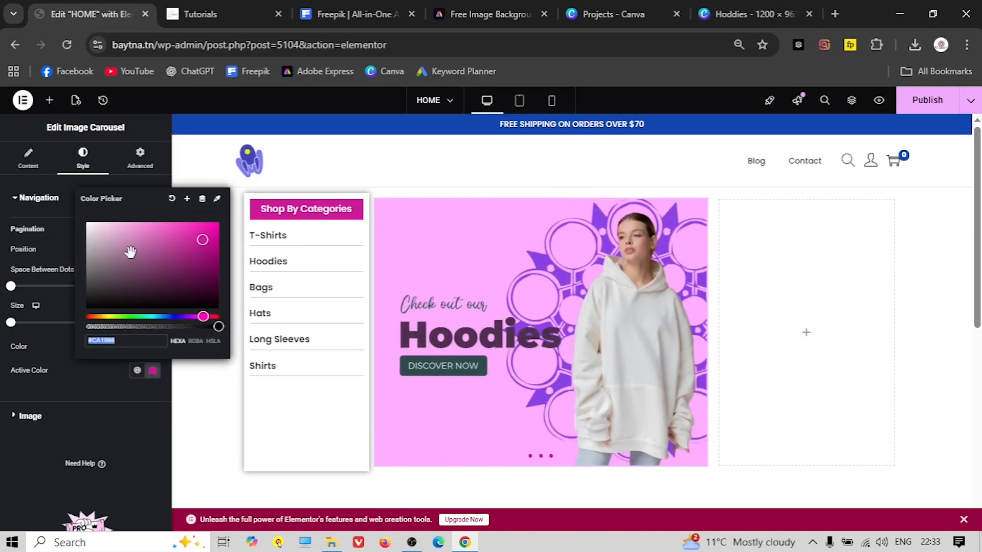
drag(203, 246, 204, 266)
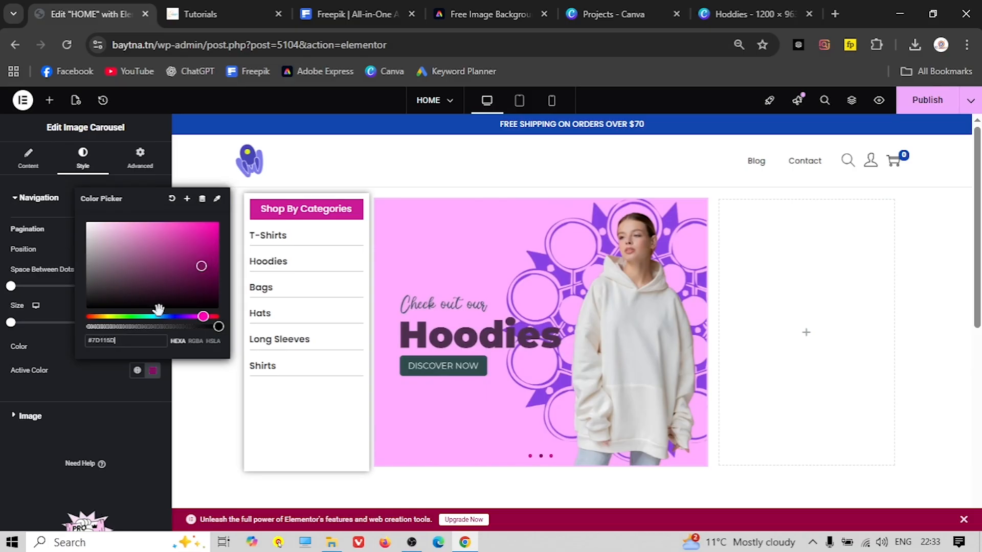
click(102, 416)
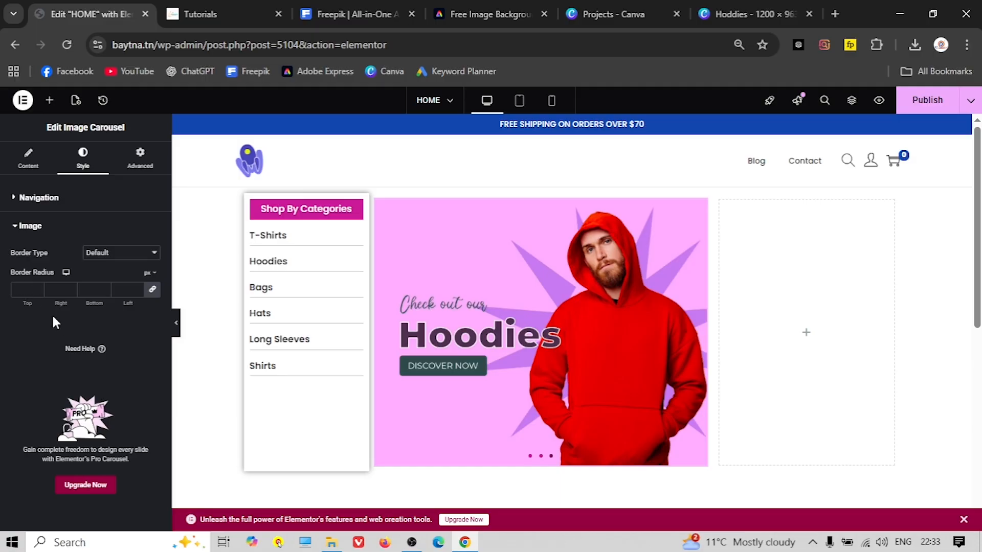
Set the carousel container's padding to 0, then select the Shop By Categories container
click(118, 170)
click(442, 435)
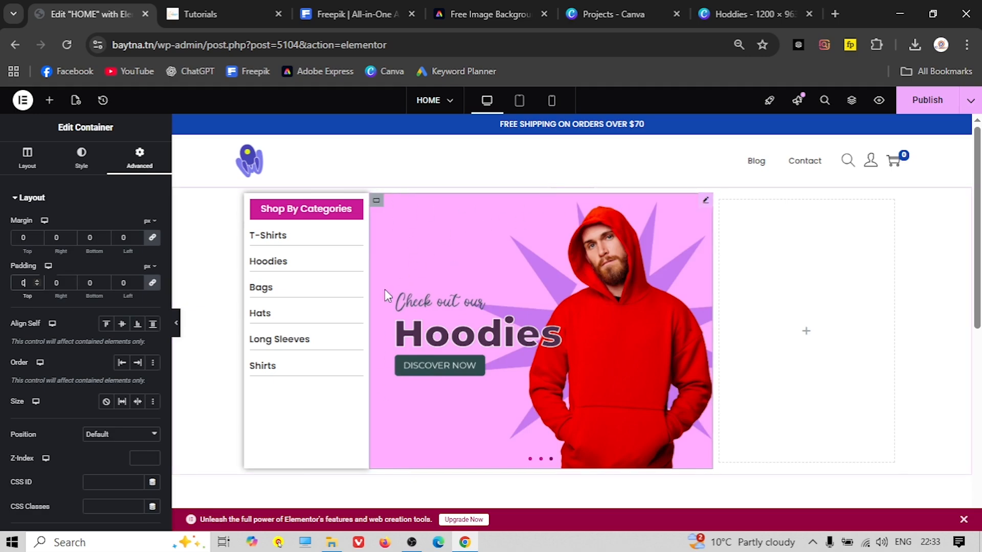
click(386, 441)
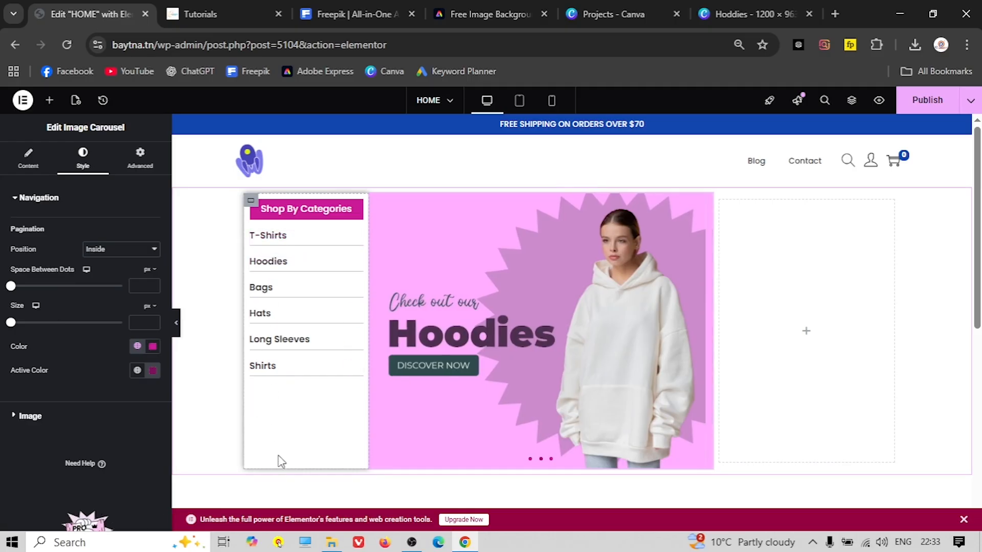
click(252, 203)
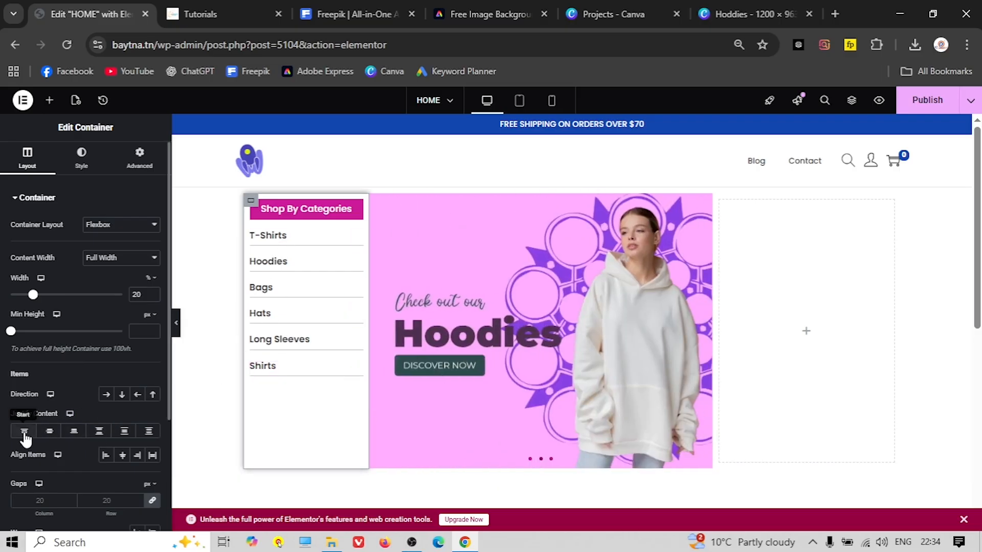
Set the category container's Justify Content to Space Around
click(49, 433)
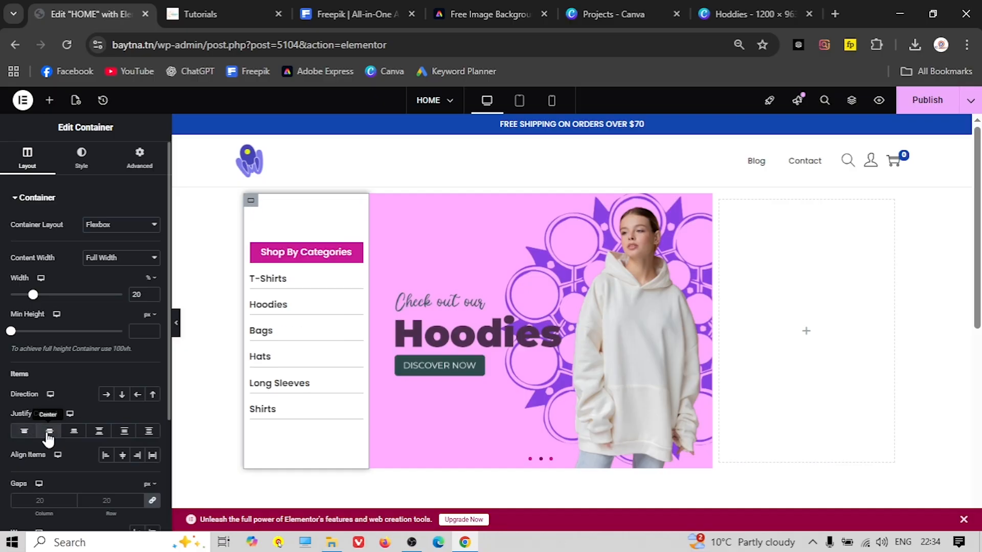
click(99, 434)
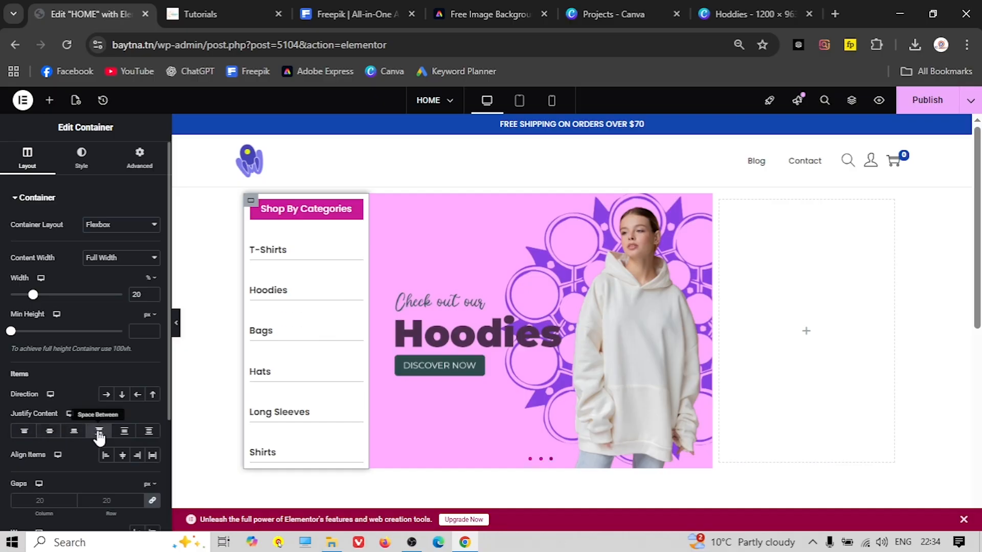
click(121, 432)
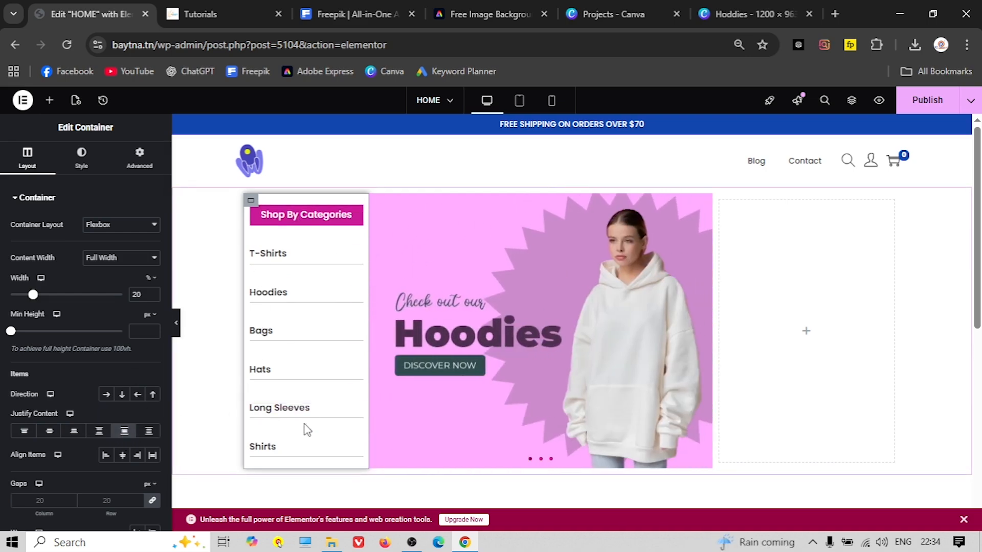
Hide the editor panel to preview the page, then restore it for the carousel
click(176, 323)
scroll(100, 338, down, 3)
scroll(99, 337, up, 3)
click(412, 324)
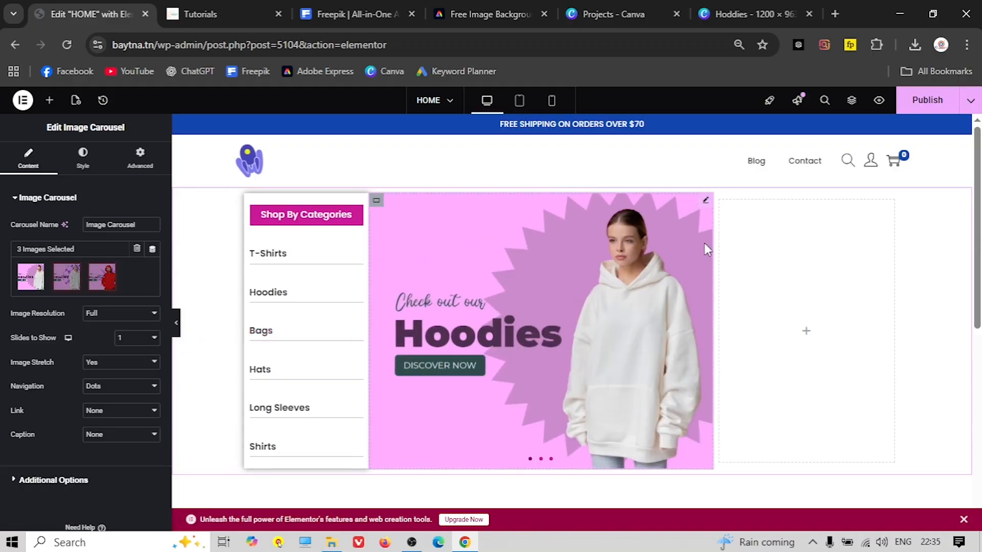
Open the hoodie Image Carousel's Advanced border settings and turn on its box shadow
click(141, 158)
scroll(72, 346, down, 5)
scroll(63, 345, down, 1)
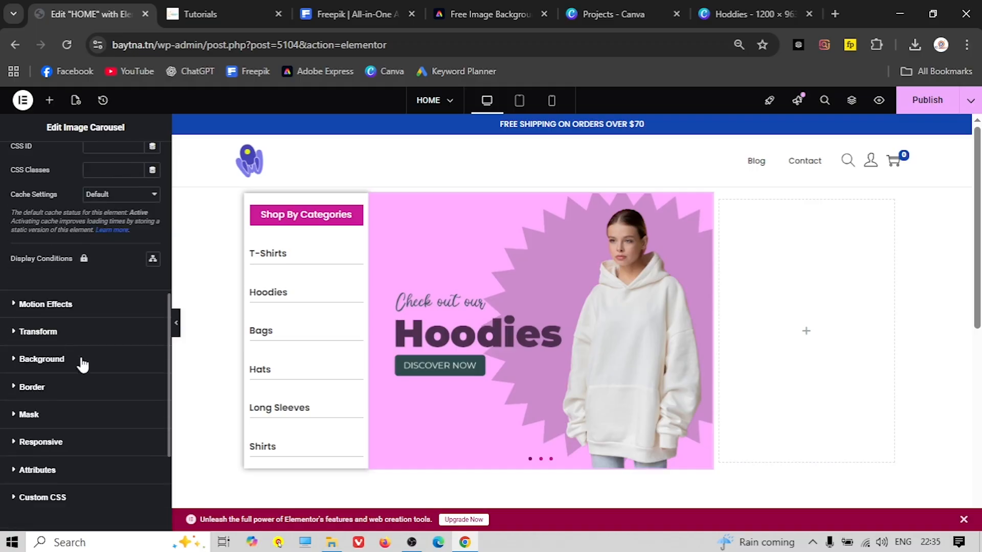
click(49, 386)
click(153, 430)
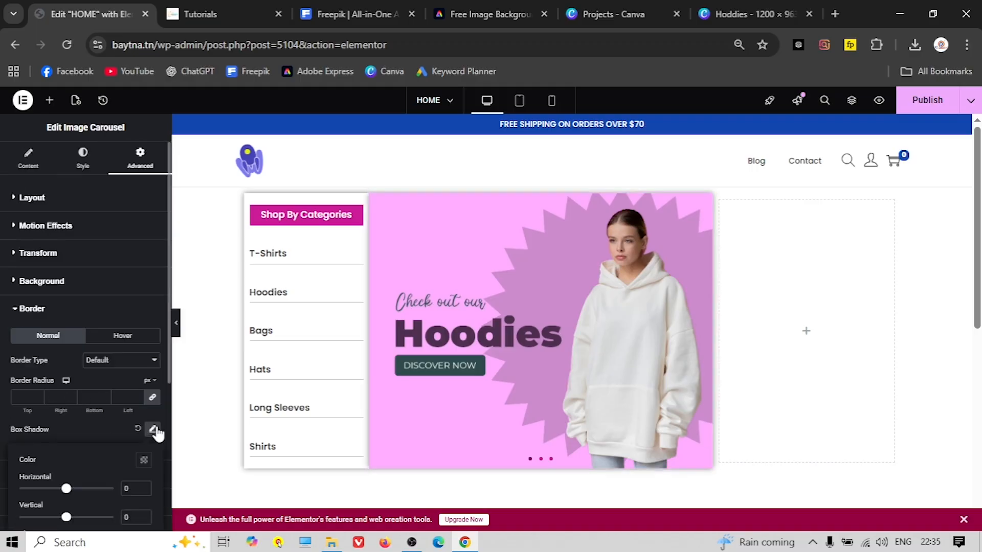
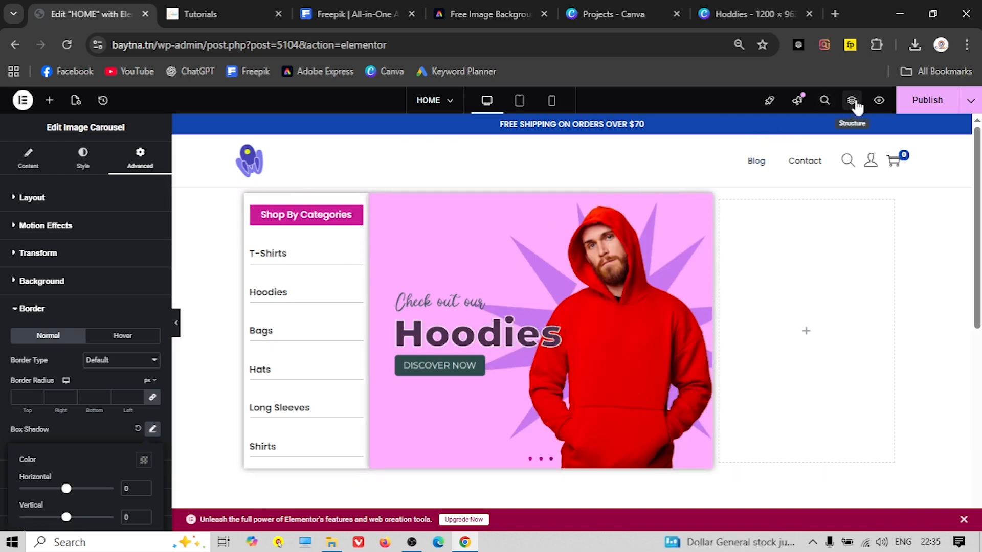
Set the top container's column gap to 20 px
click(852, 101)
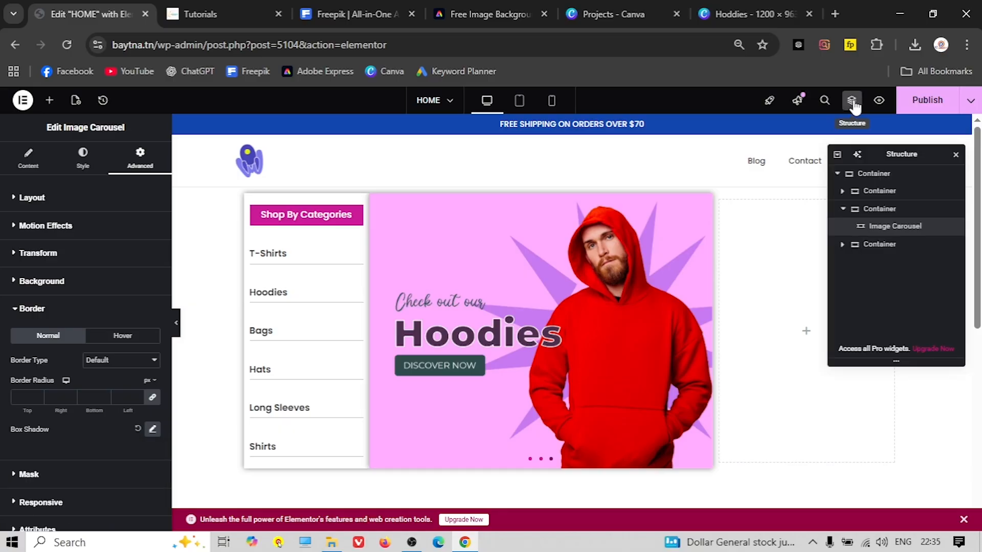
click(875, 174)
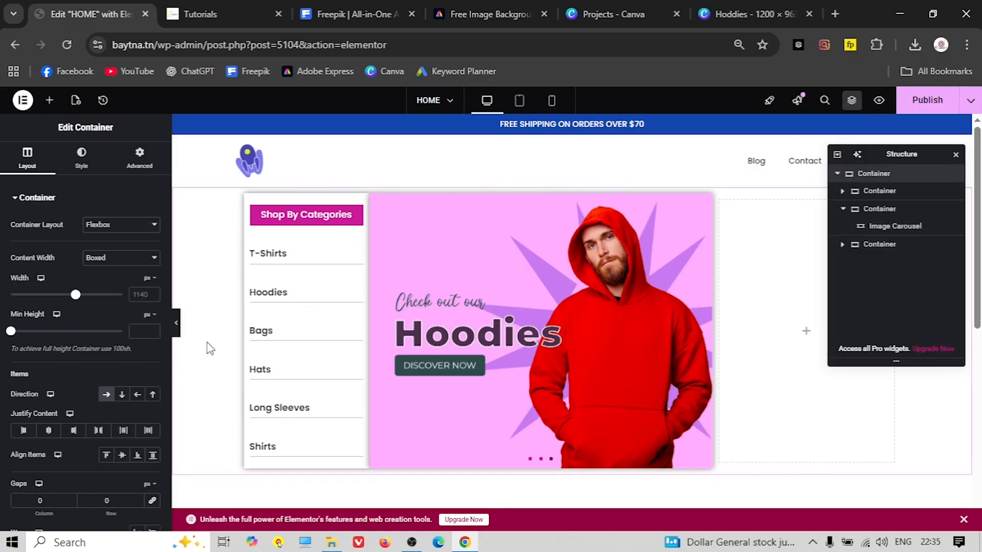
scroll(72, 445, down, 1)
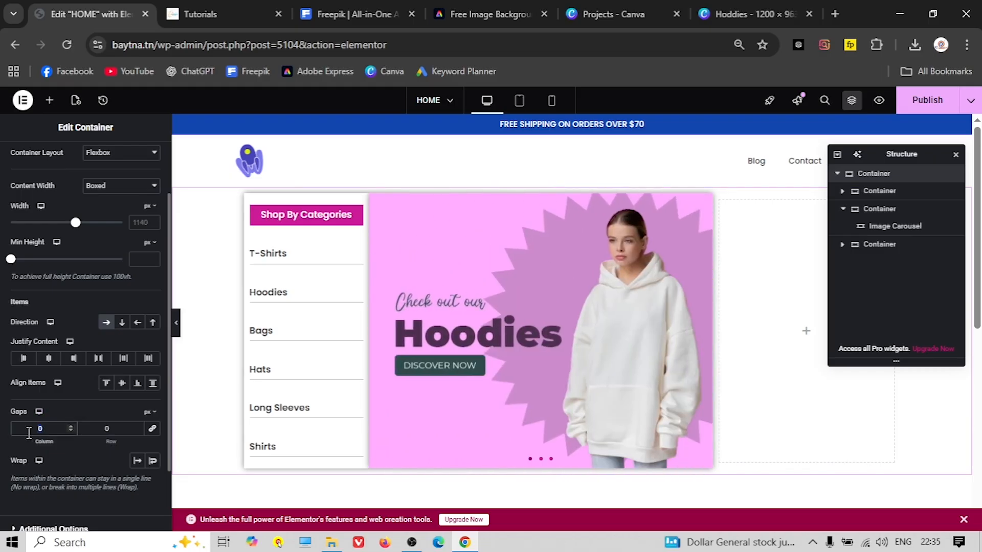
text(20)
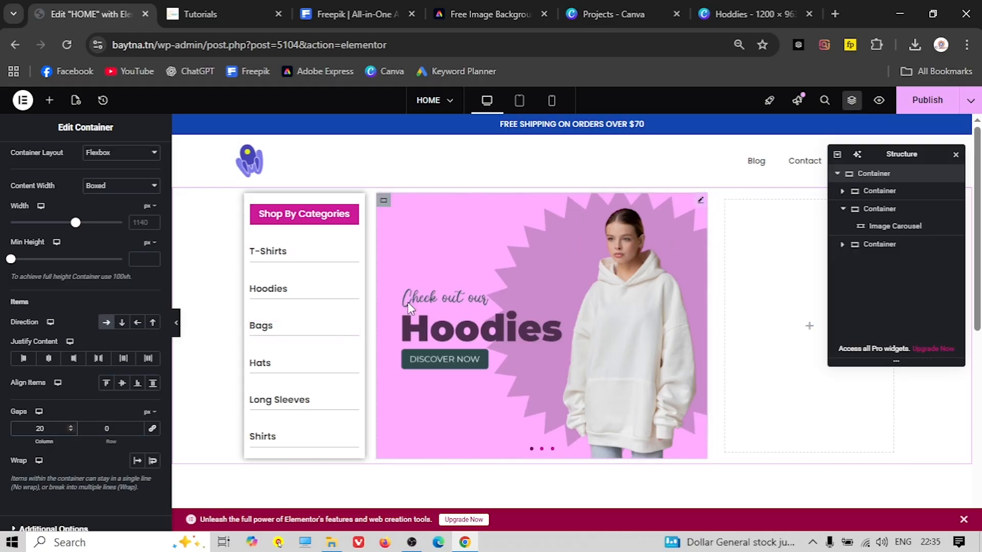
Publish the page and view the live shop site
click(937, 103)
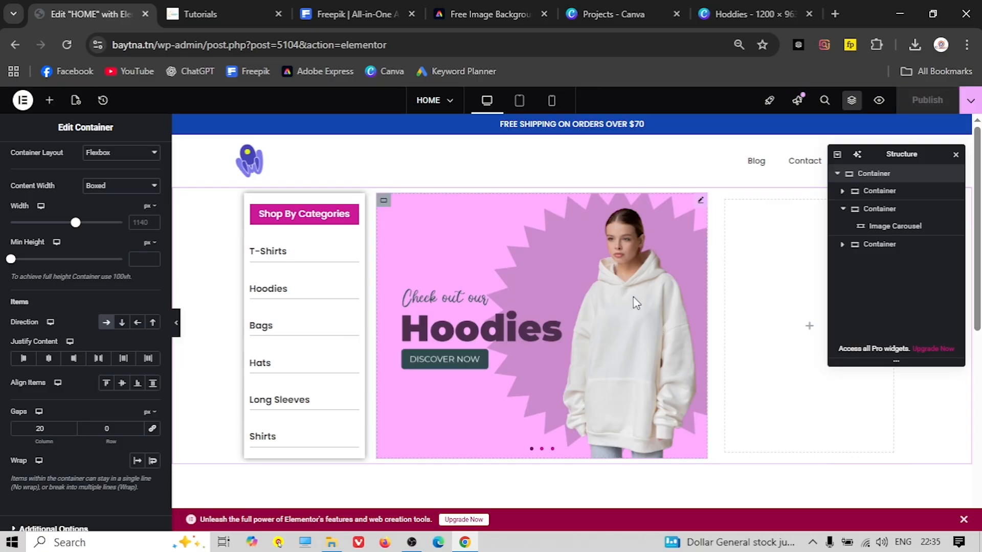
click(956, 155)
scroll(478, 346, down, 1)
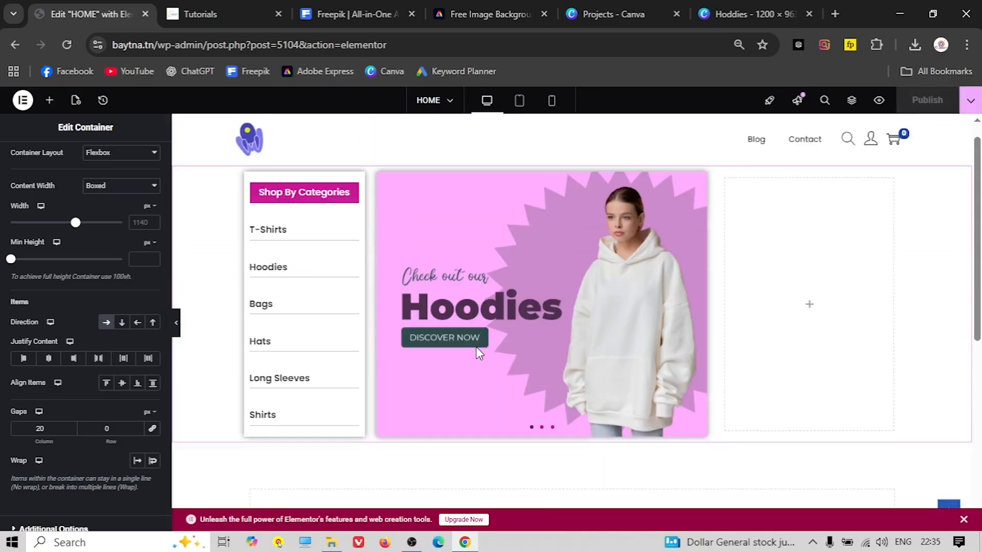
scroll(477, 347, up, 1)
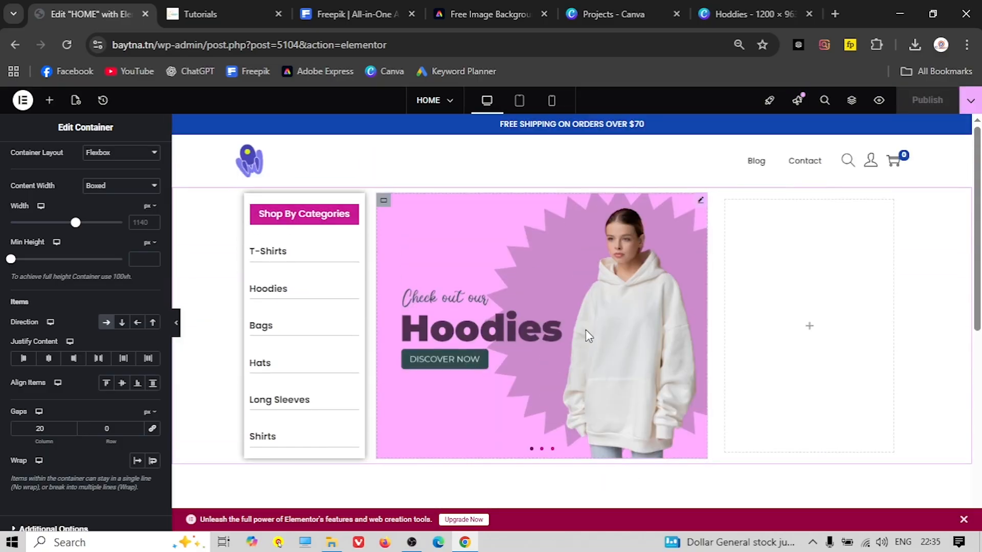
click(241, 15)
scroll(767, 450, down, 1)
scroll(756, 388, up, 1)
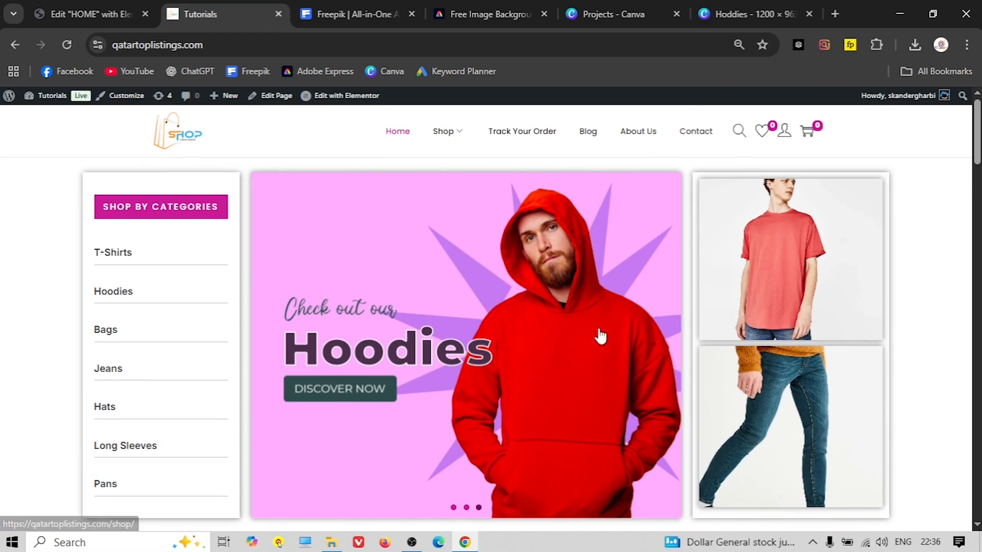
Switch back to the Elementor editor from the live site
click(105, 20)
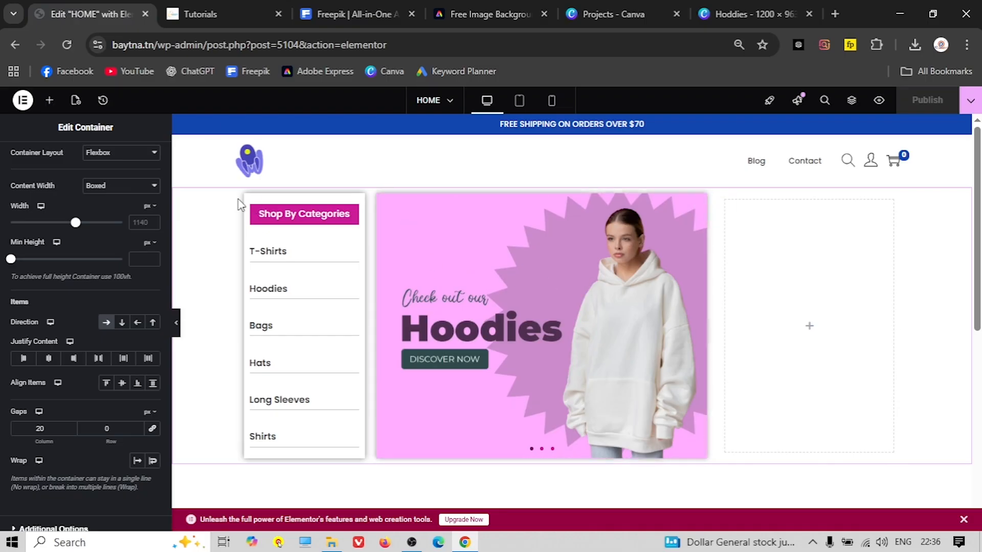
Drop a Container into the empty right column beside the hoodie carousel
click(49, 100)
drag(49, 250, 813, 265)
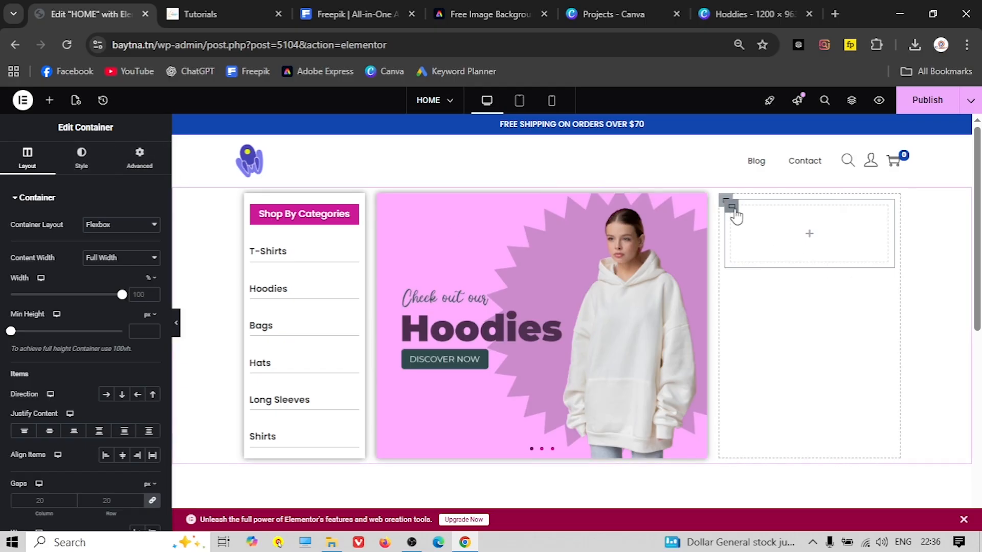
click(104, 183)
Switch the new container's background to Classic and open the image library
click(105, 251)
click(97, 317)
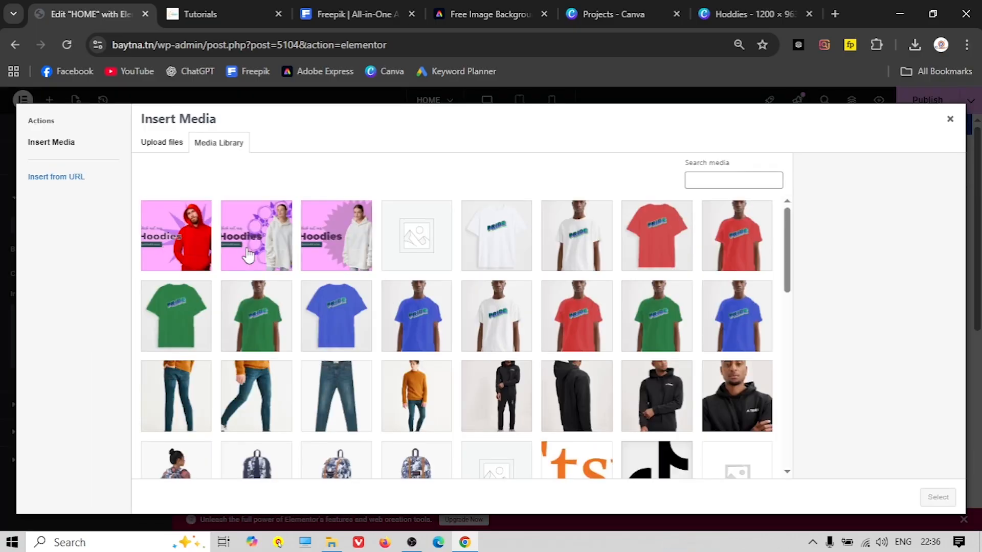
scroll(422, 371, down, 5)
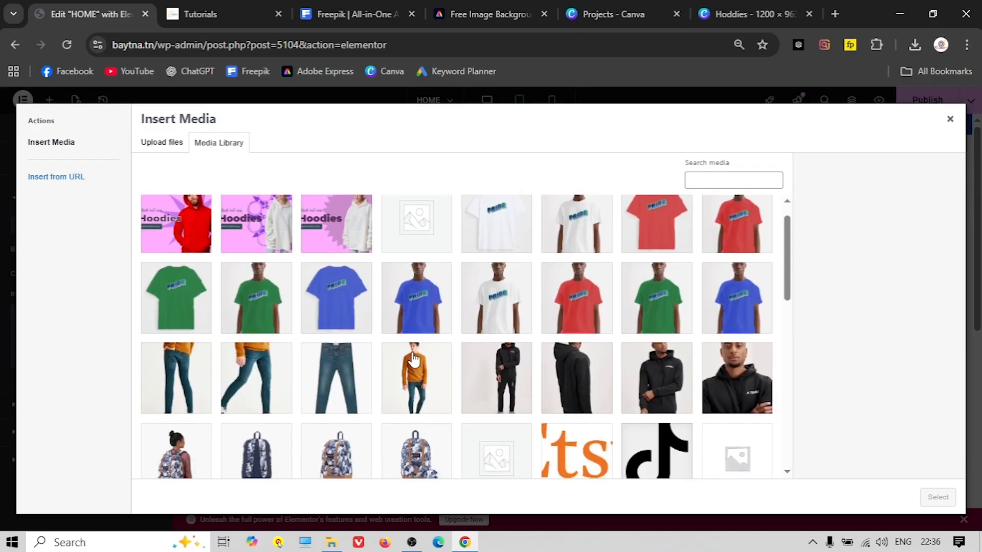
scroll(409, 357, up, 4)
scroll(405, 354, up, 1)
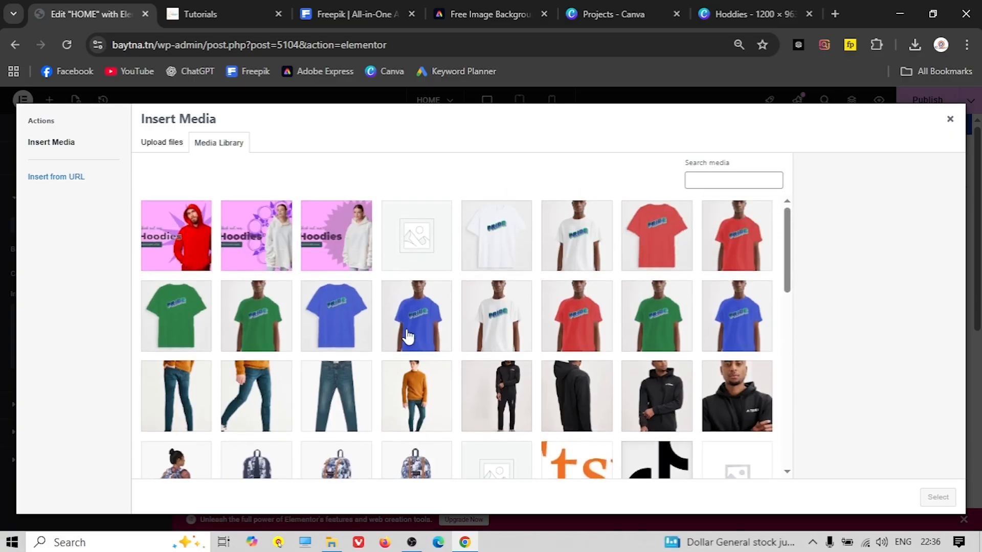
click(203, 6)
click(92, 14)
Upload Clothing/t-Shirt/7-1.jpg and set it as the container's background image
click(163, 145)
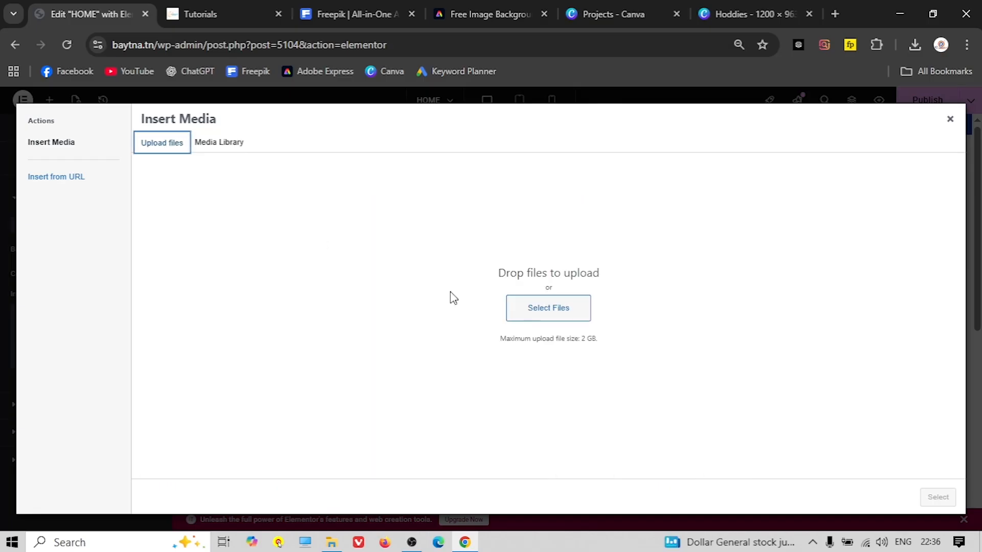
click(514, 309)
click(72, 34)
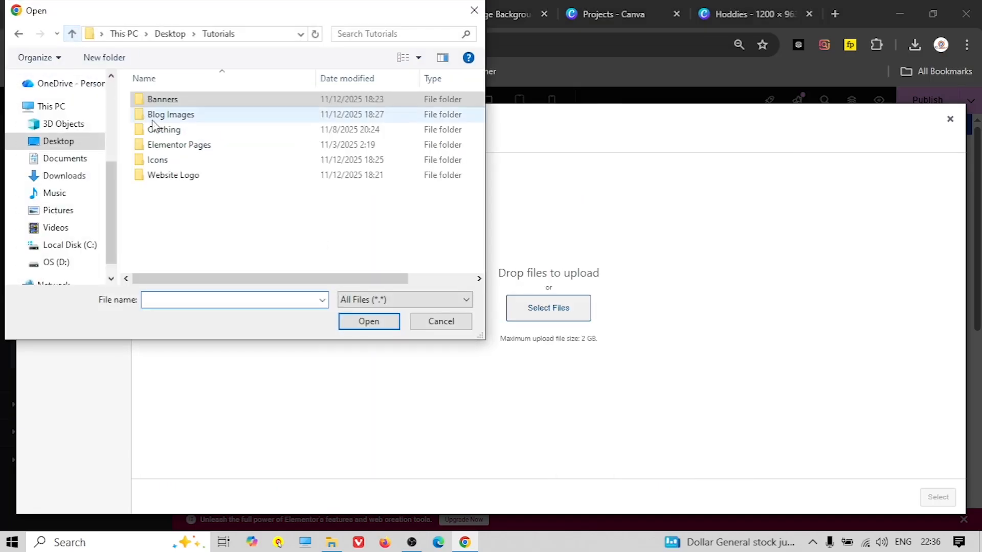
click(175, 130)
double_click(175, 131)
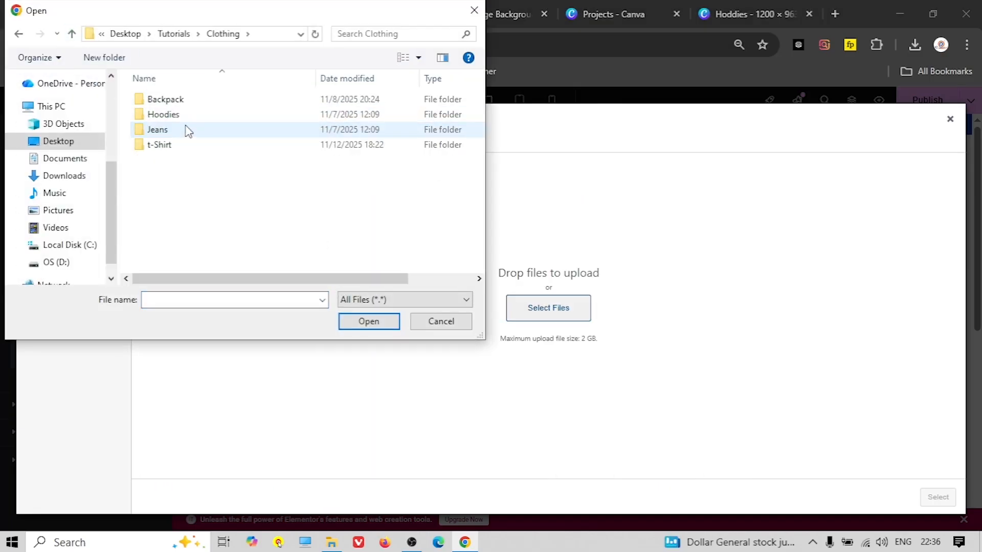
double_click(165, 144)
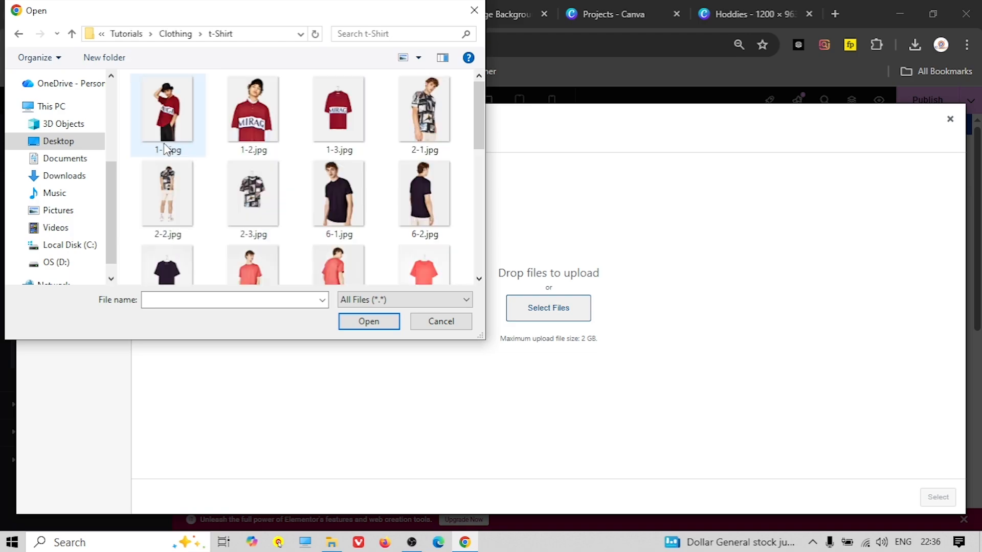
click(253, 262)
click(368, 321)
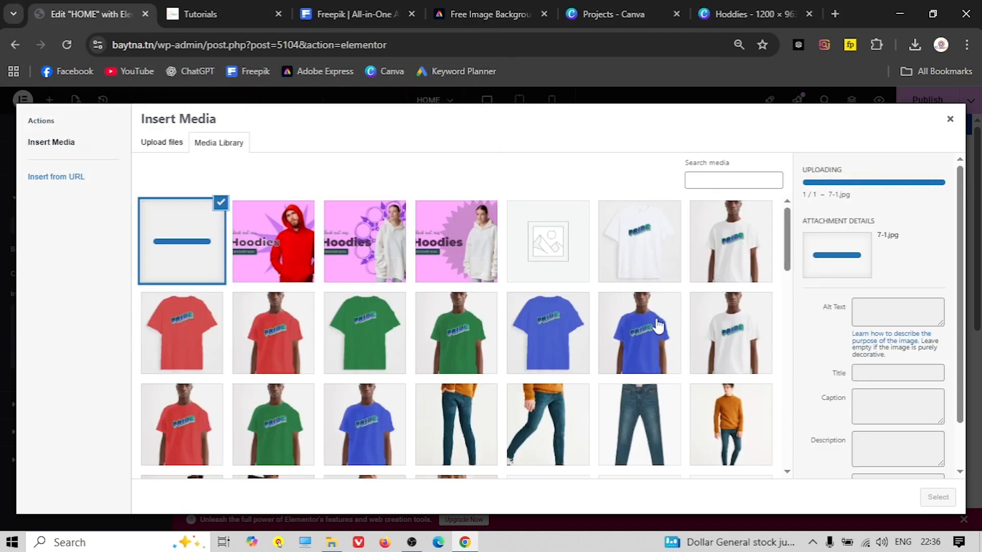
click(938, 497)
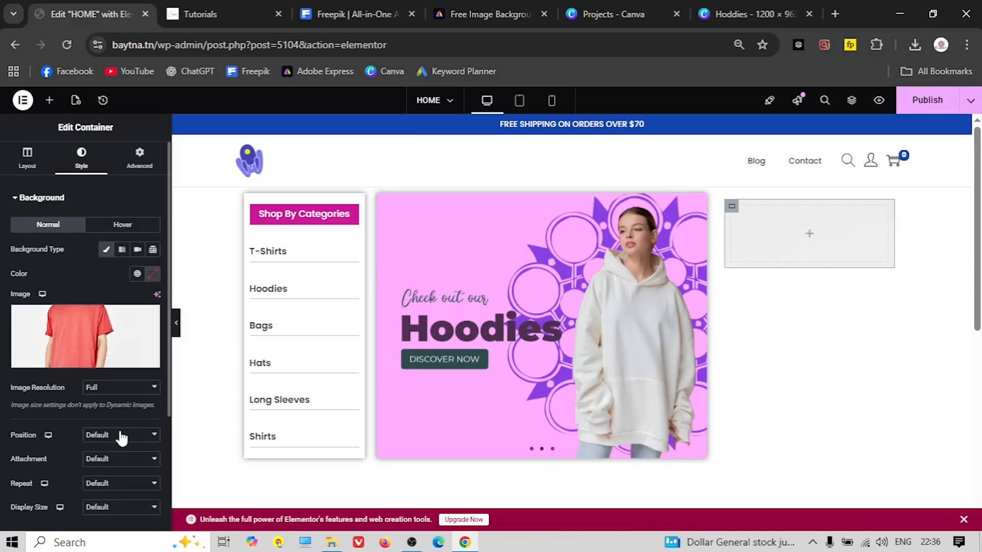
click(121, 437)
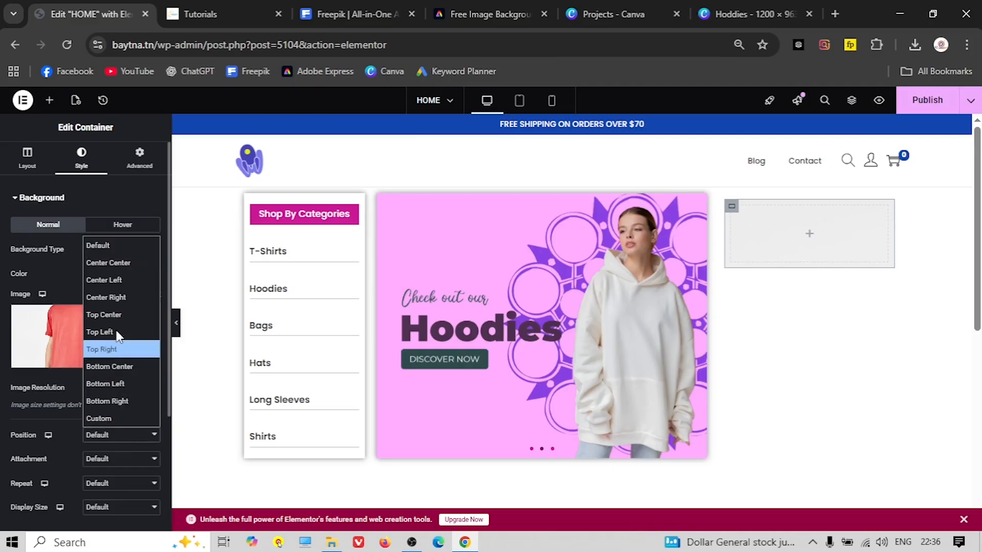
Set the background to Center Center, No-repeat, with size Cover
click(117, 261)
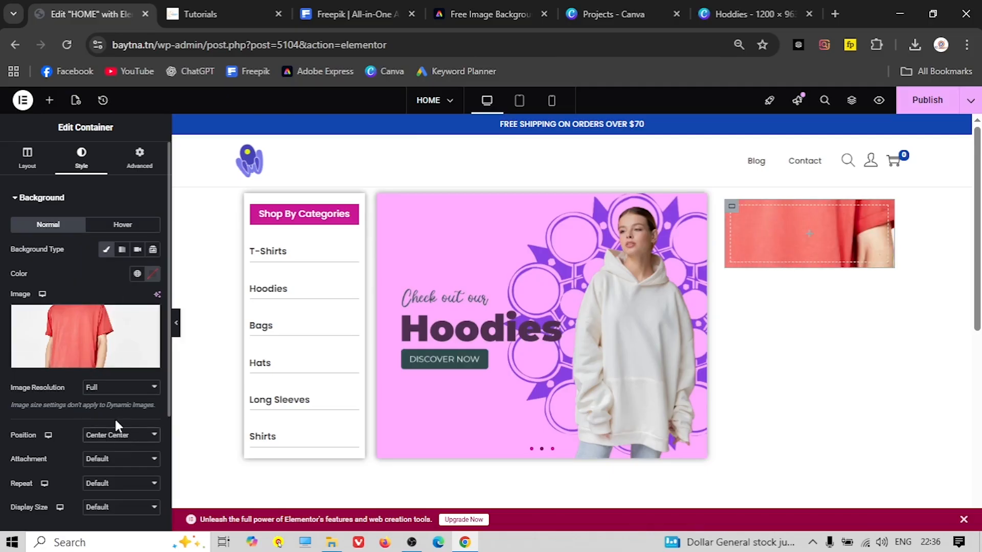
click(118, 459)
click(117, 460)
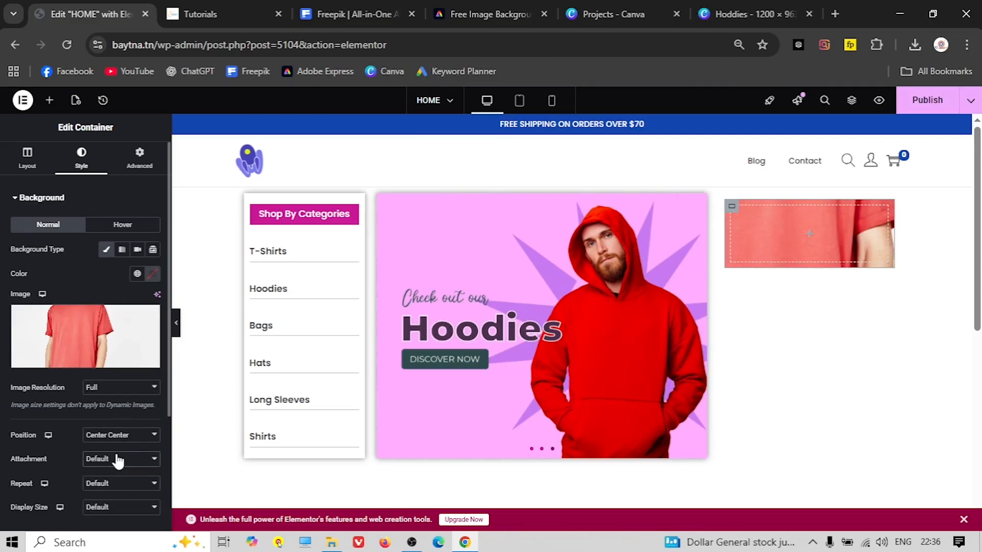
click(126, 487)
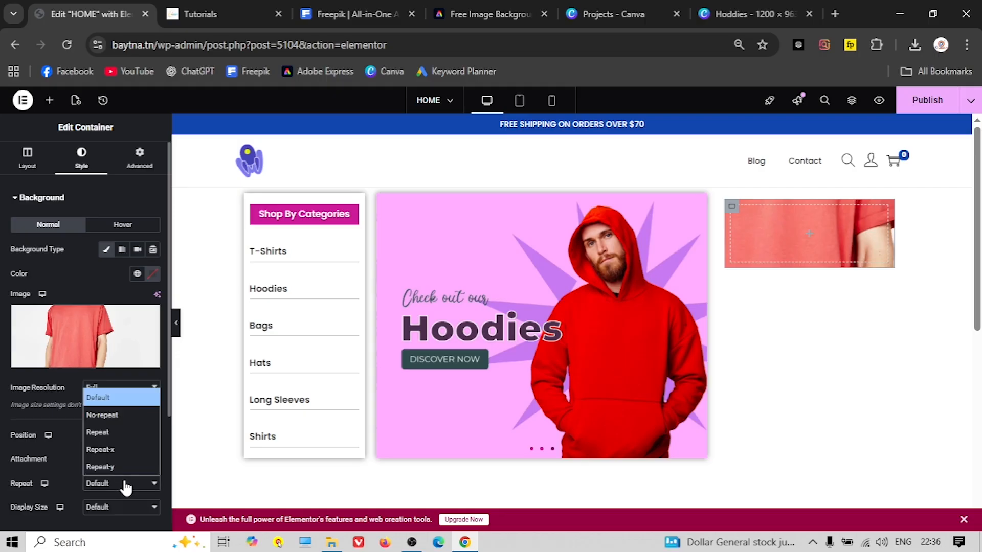
click(121, 413)
click(106, 508)
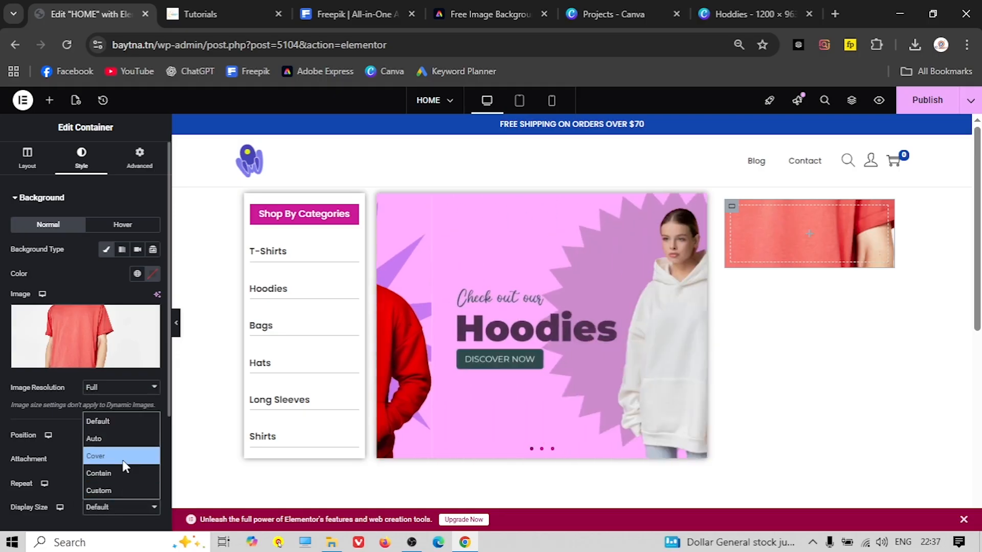
click(121, 455)
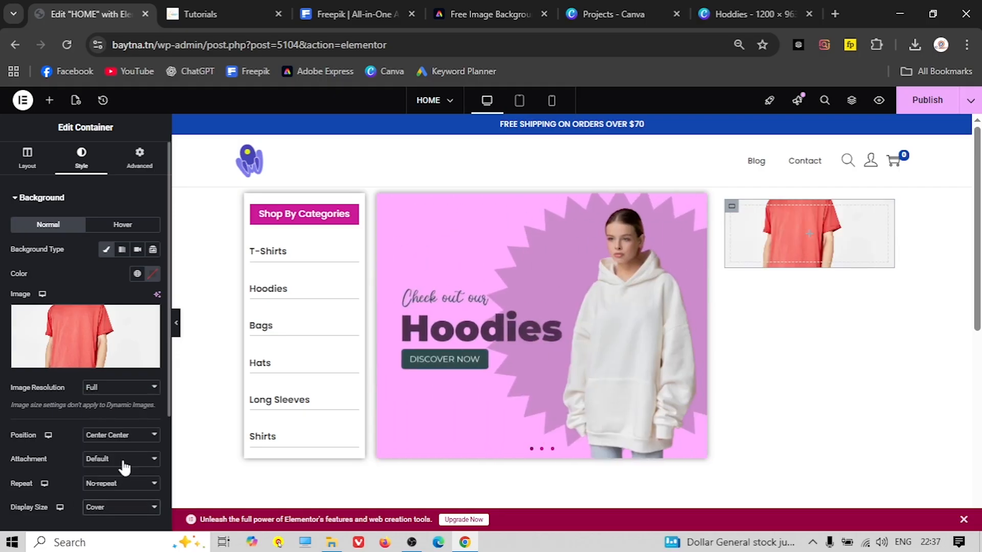
Switch to a custom background position and offset it to Y -25 px
click(143, 443)
click(131, 419)
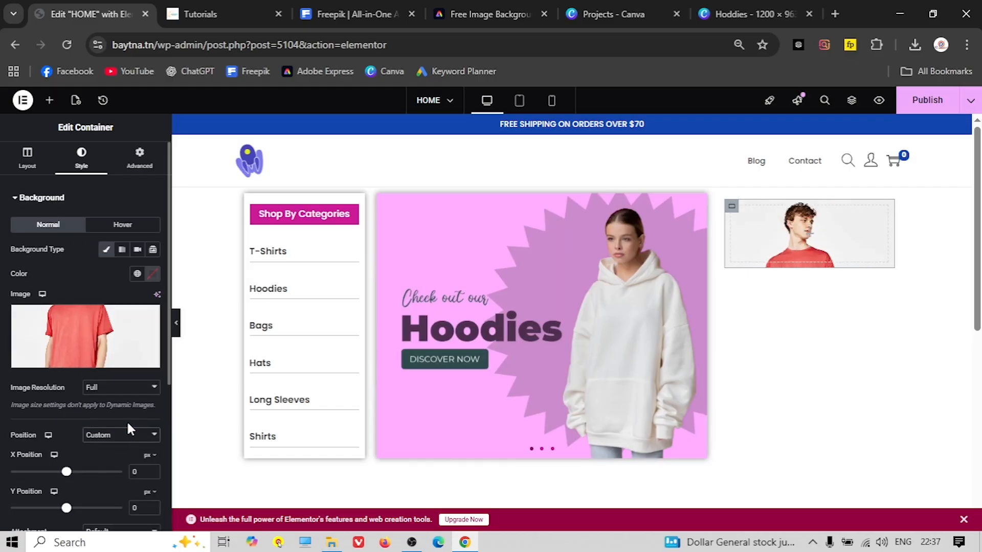
mouse_move(67, 472)
mouse_down()
mouse_move(83, 471)
mouse_move(68, 471)
mouse_up()
drag(68, 508, 64, 508)
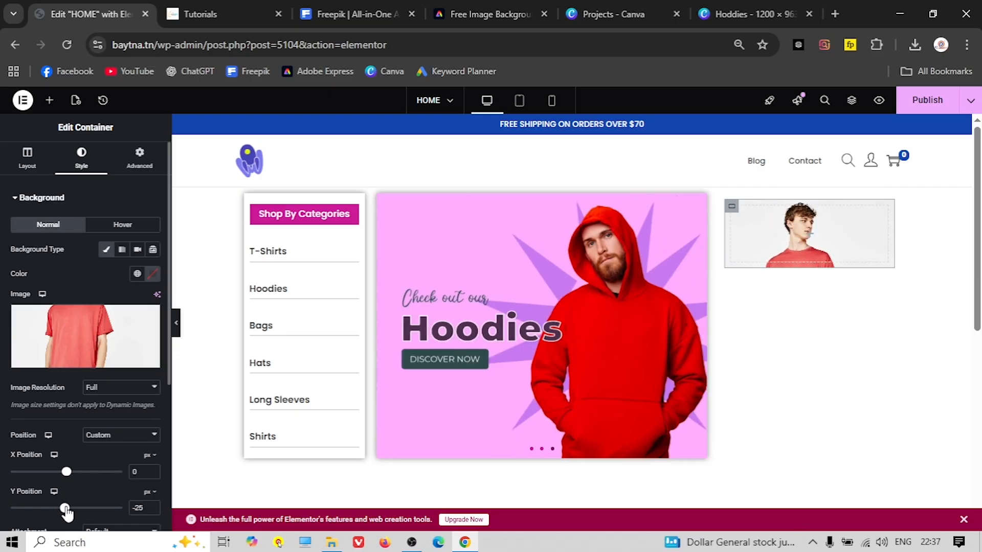
click(20, 167)
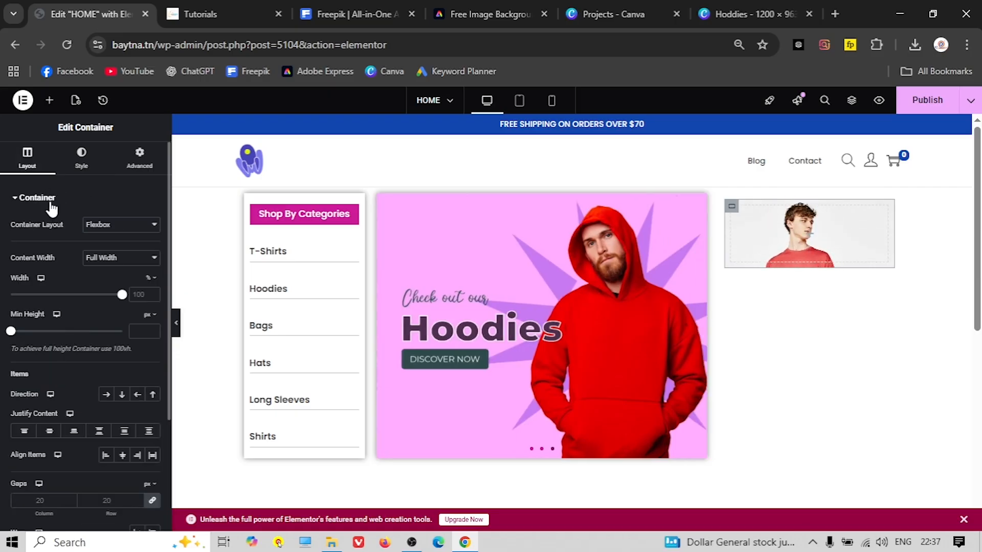
Set the T-shirt box's minimum height to 200 px
drag(11, 331, 16, 331)
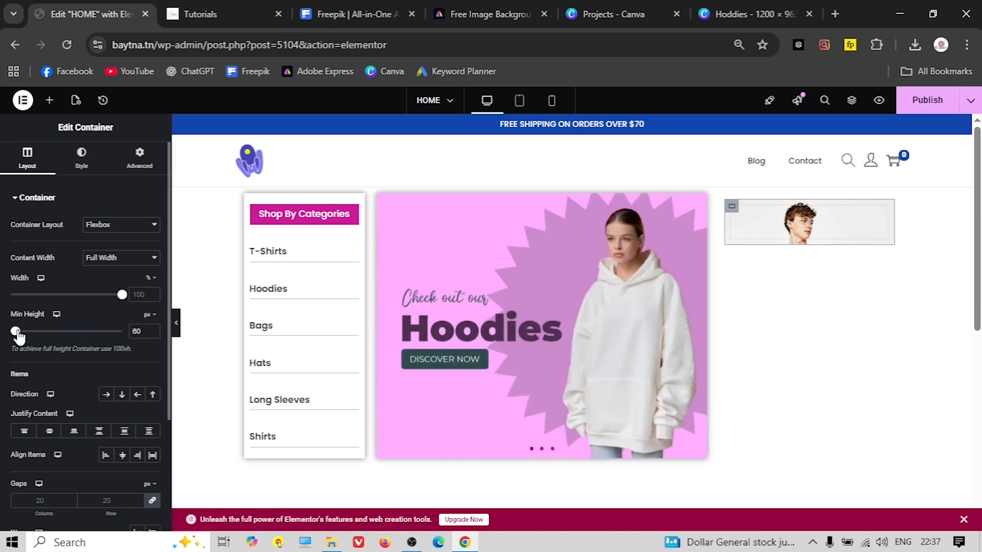
drag(18, 335, 28, 331)
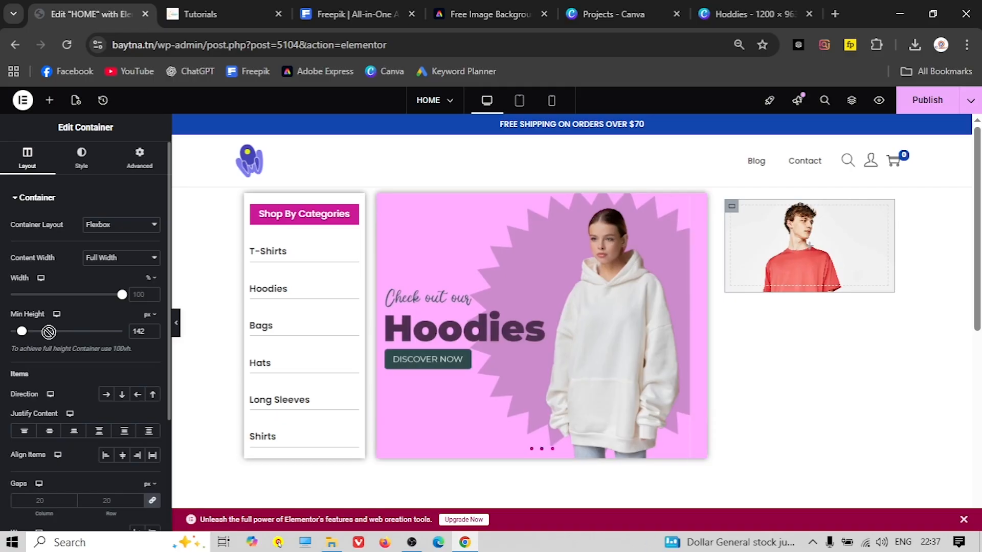
drag(22, 331, 32, 331)
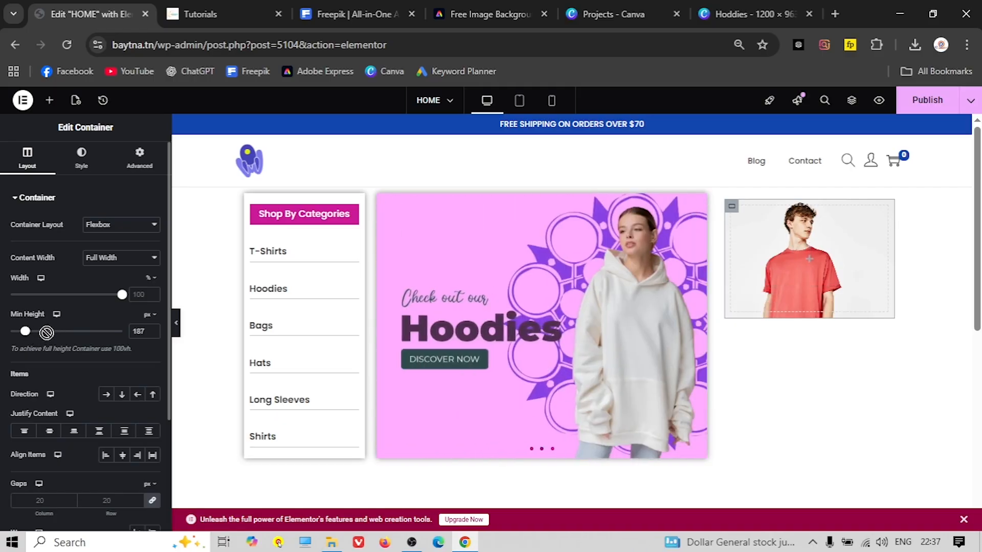
text(200)
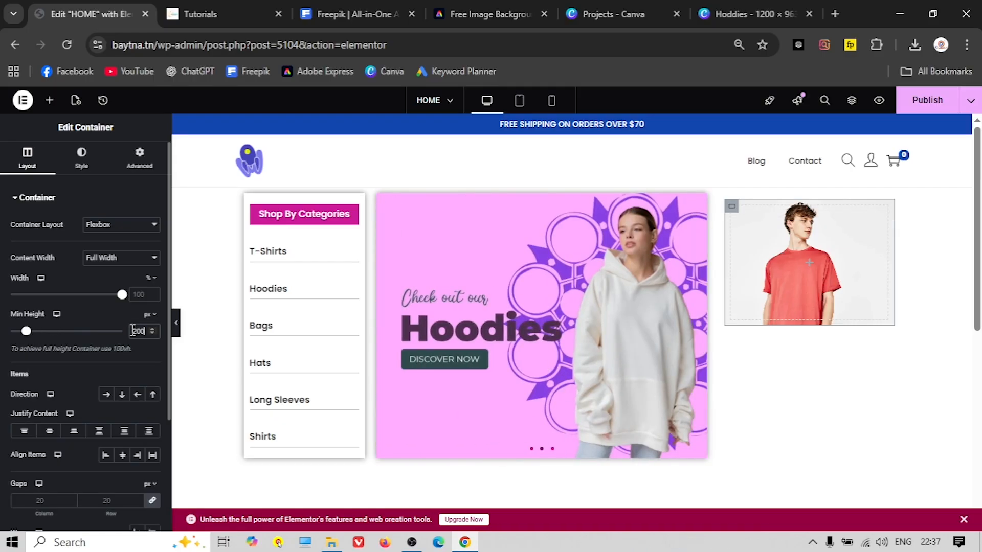
scroll(716, 336, down, 1)
scroll(718, 332, up, 1)
Duplicate the T-shirt box so a copy stacks beneath it
right_click(730, 207)
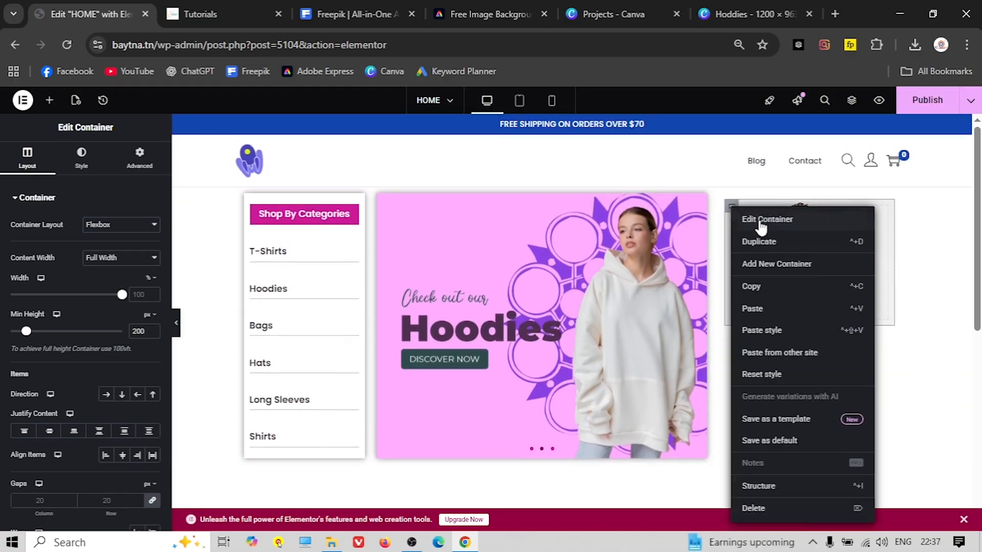
click(762, 243)
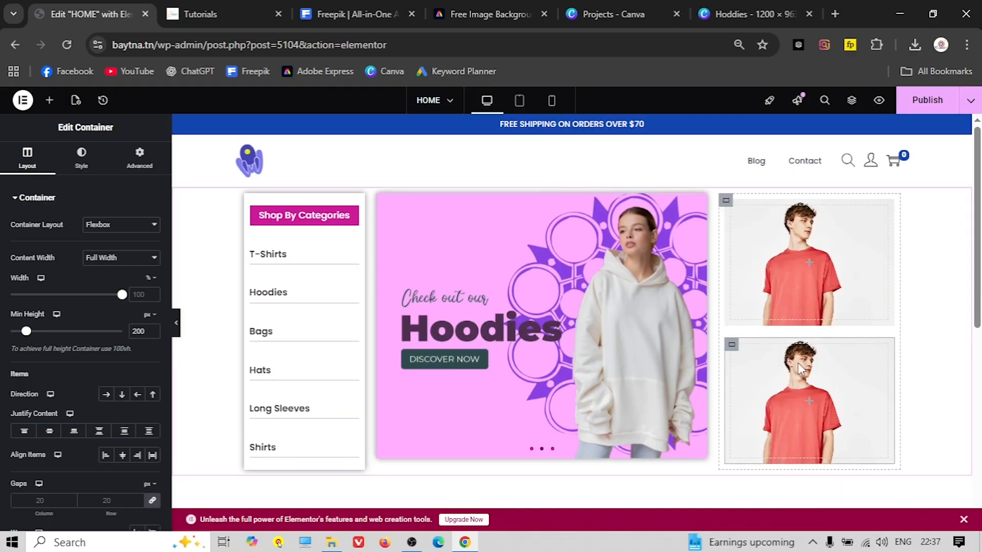
scroll(769, 370, down, 1)
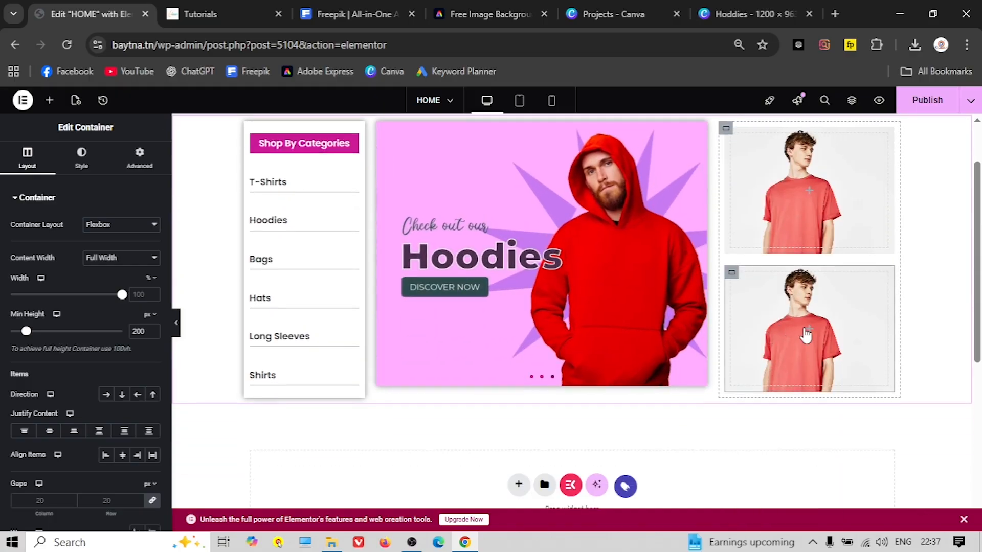
Upload 1-2.jpg and make it the lower box's background image
click(80, 160)
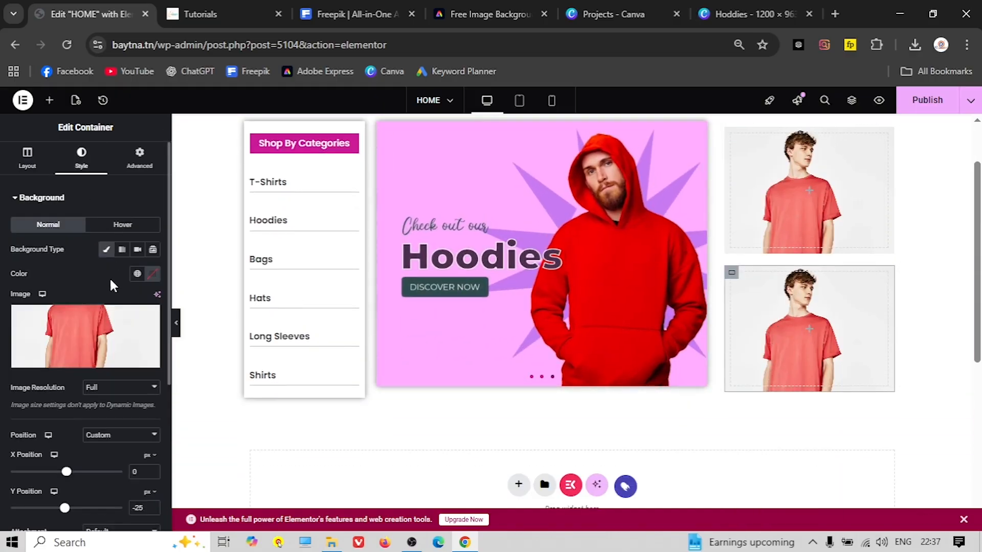
click(87, 328)
click(162, 143)
click(532, 317)
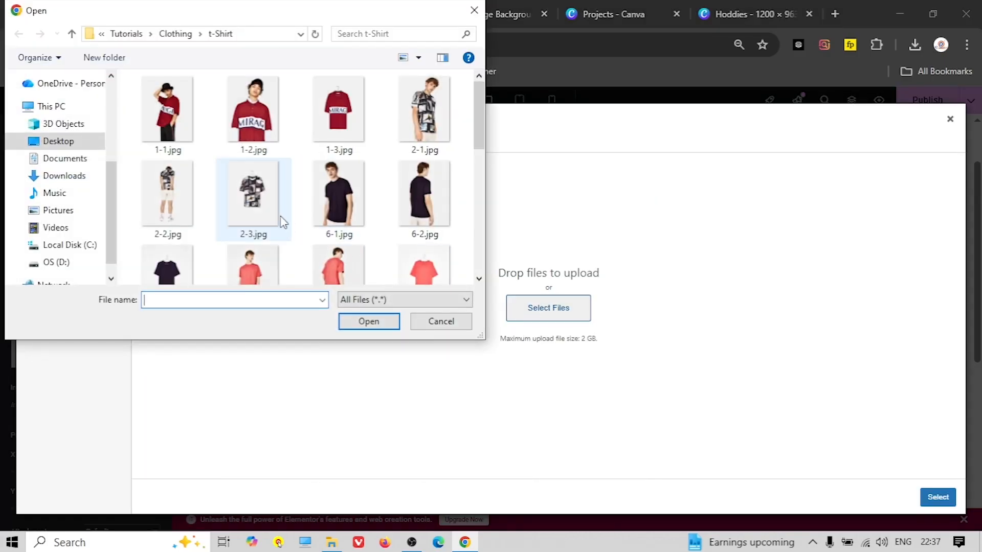
click(250, 127)
click(358, 327)
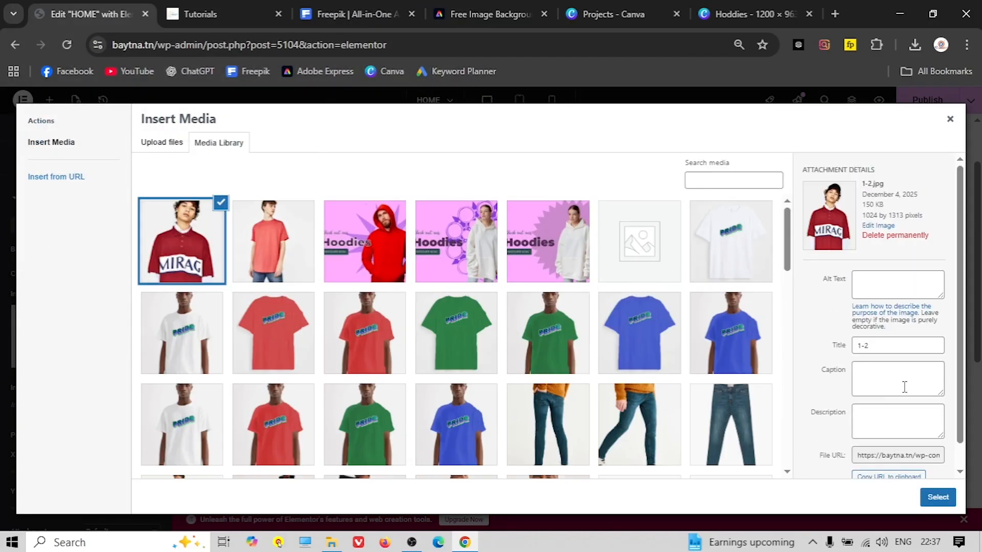
click(937, 497)
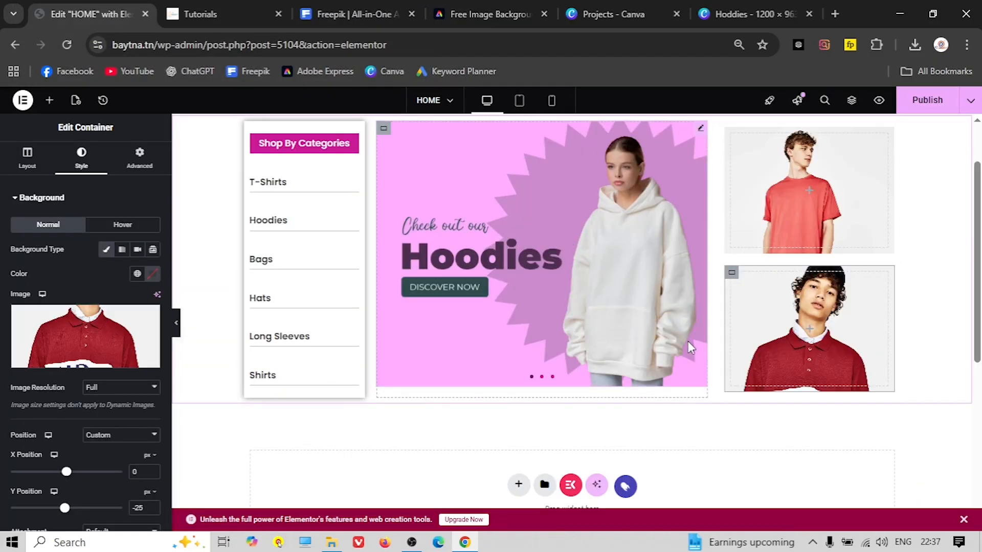
scroll(561, 331, up, 1)
scroll(562, 332, up, 1)
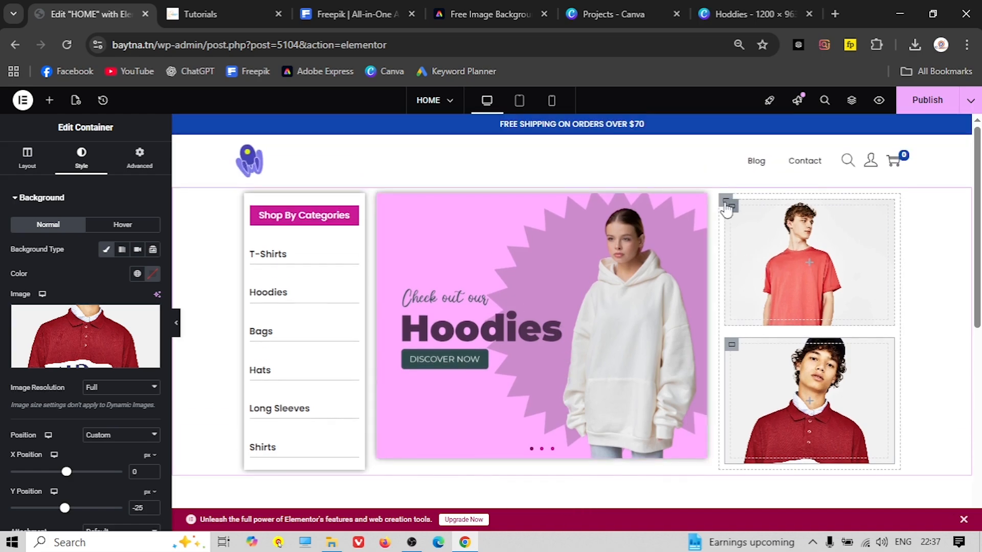
click(726, 203)
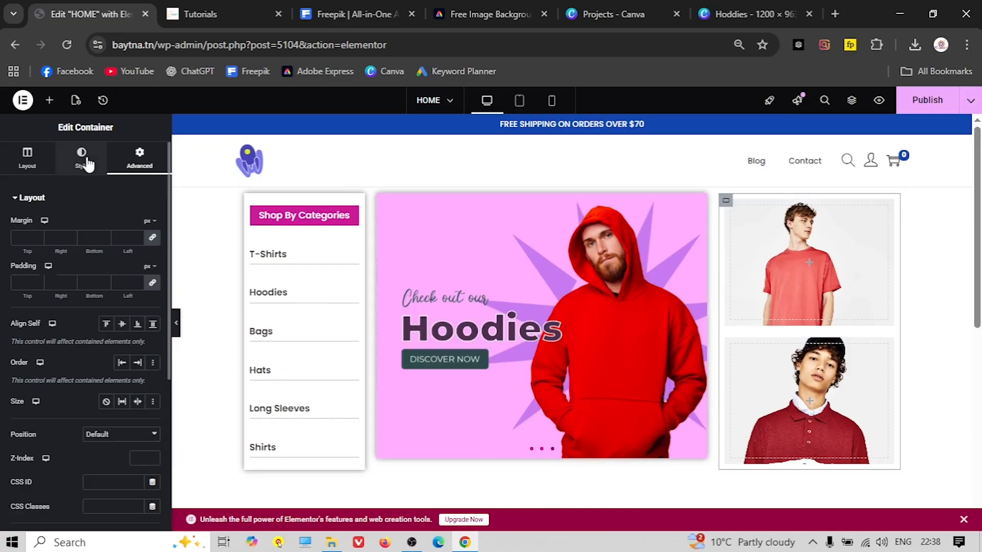
Add the default box shadow to the right column and the top image box
click(82, 156)
click(45, 322)
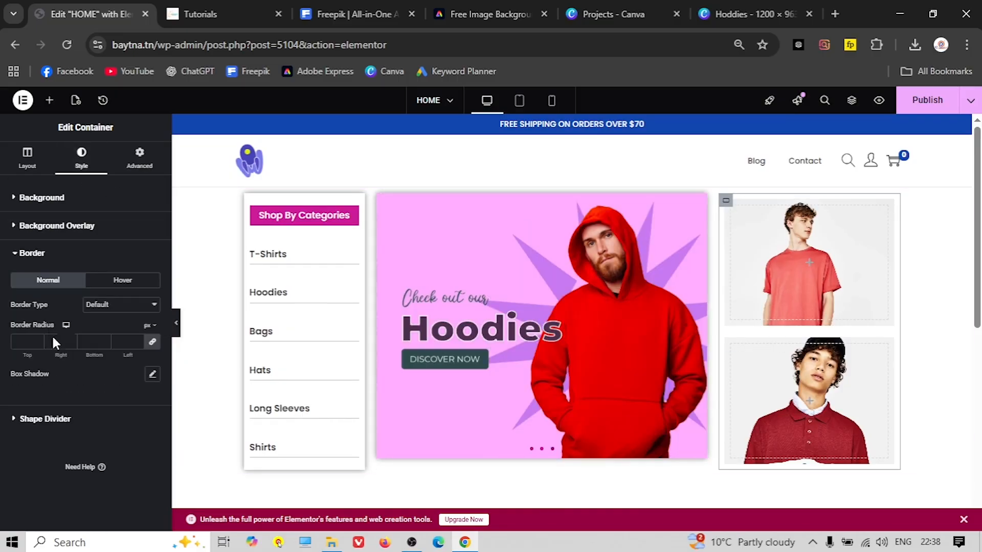
click(152, 375)
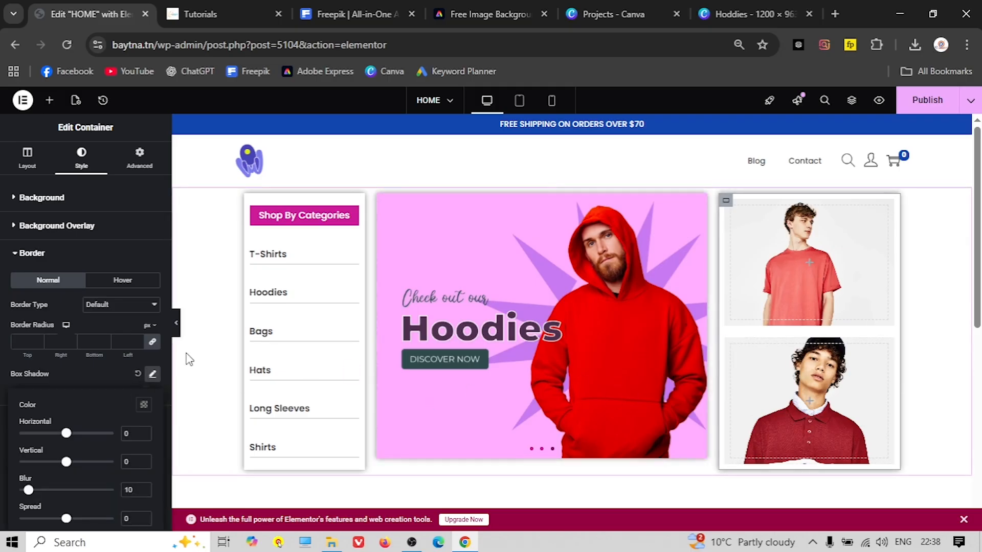
click(153, 375)
click(732, 207)
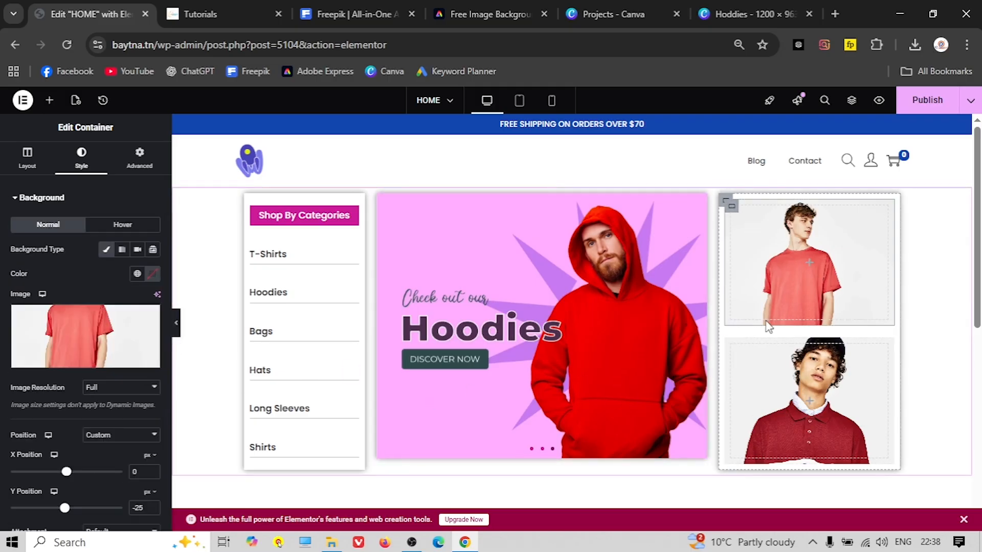
scroll(49, 452, down, 5)
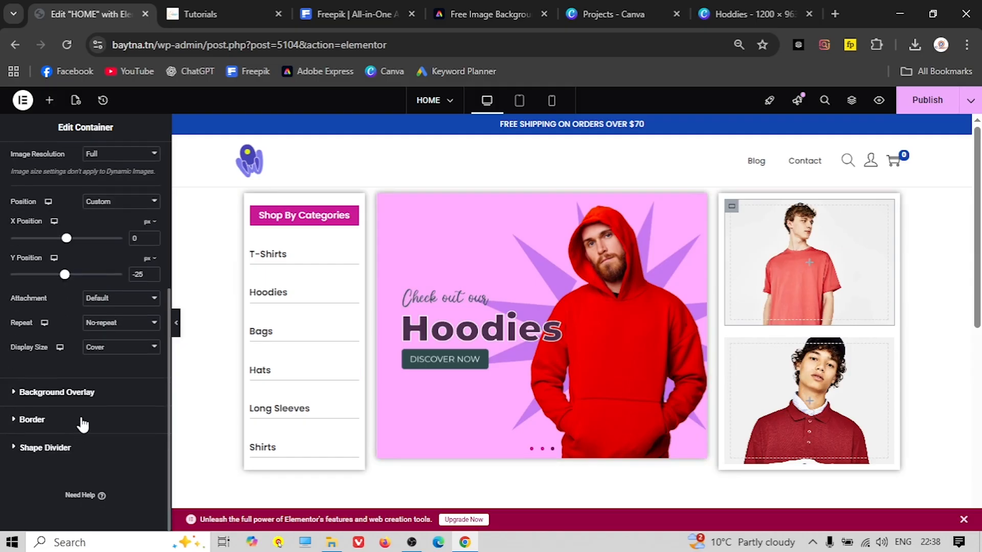
click(31, 420)
click(152, 375)
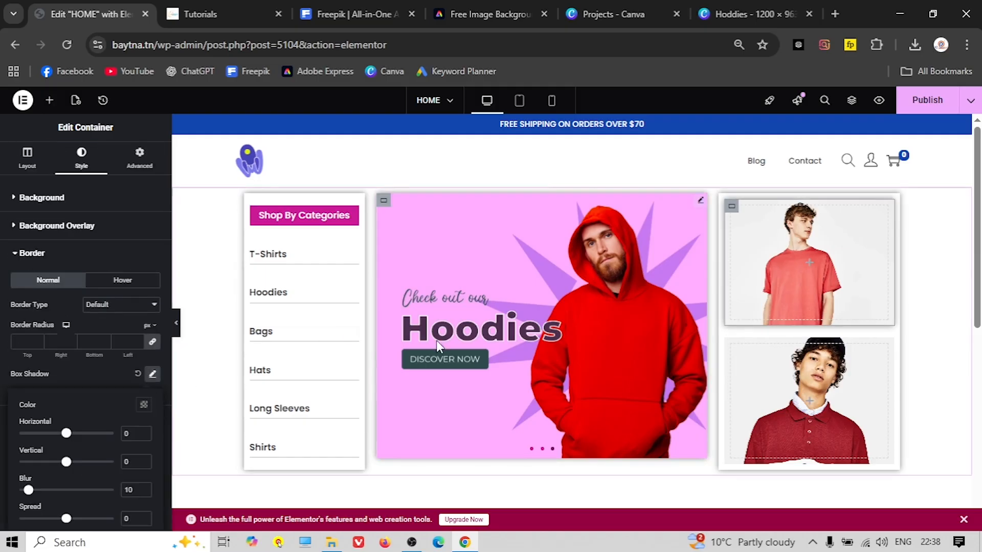
Add the same box shadow to the lower image box and preview the page
click(42, 197)
scroll(80, 303, down, 5)
click(36, 428)
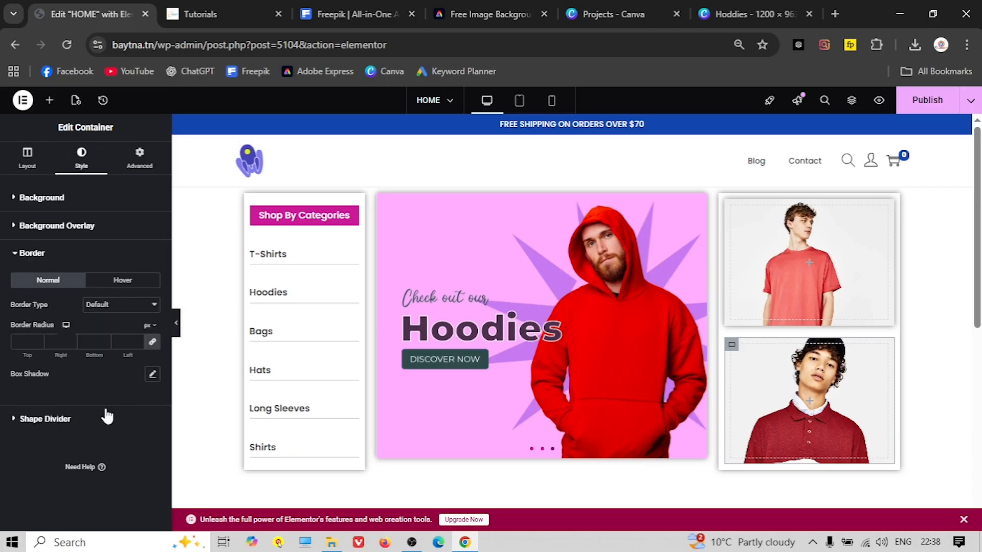
click(152, 374)
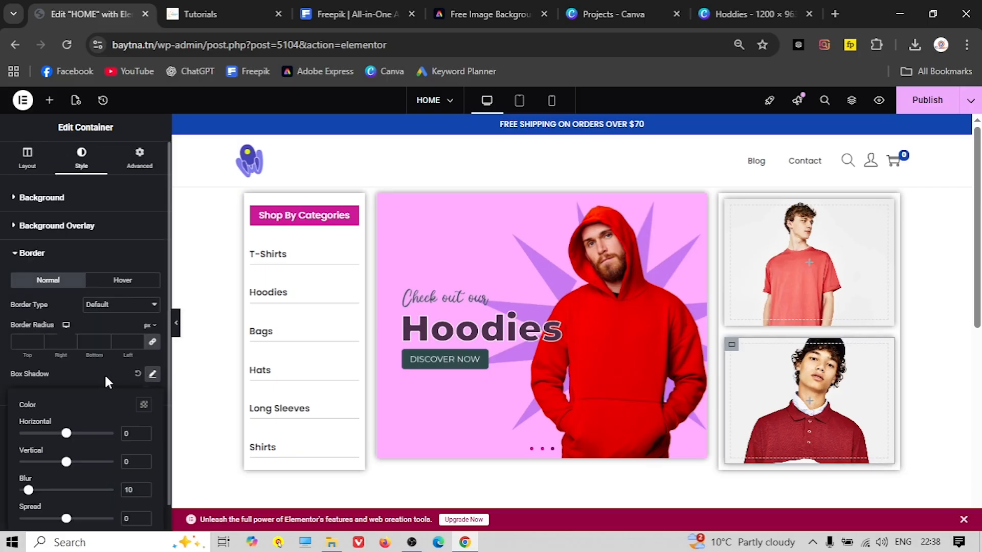
click(104, 373)
click(175, 322)
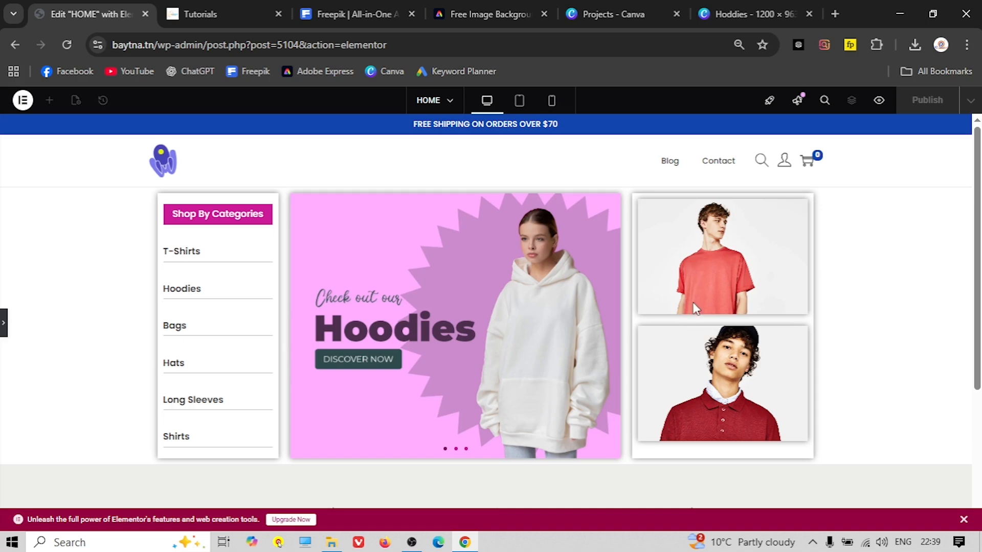
click(4, 327)
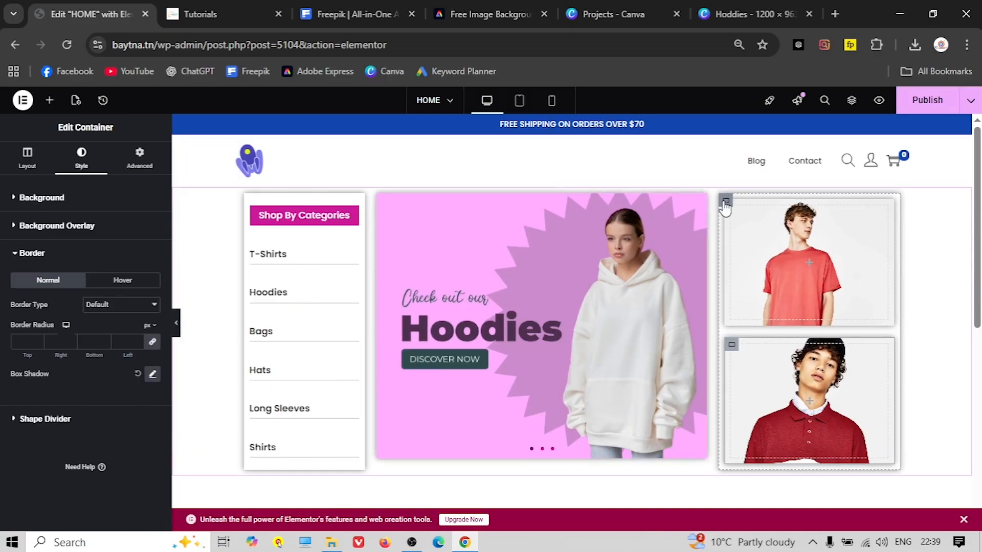
Set the upper image box's minimum height to 220 px and preview the taller column
click(725, 204)
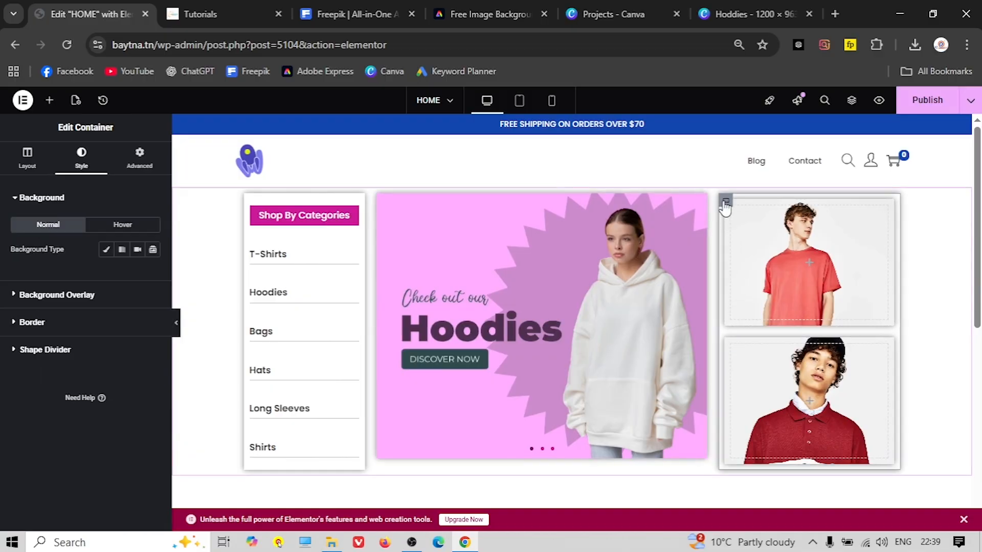
click(29, 169)
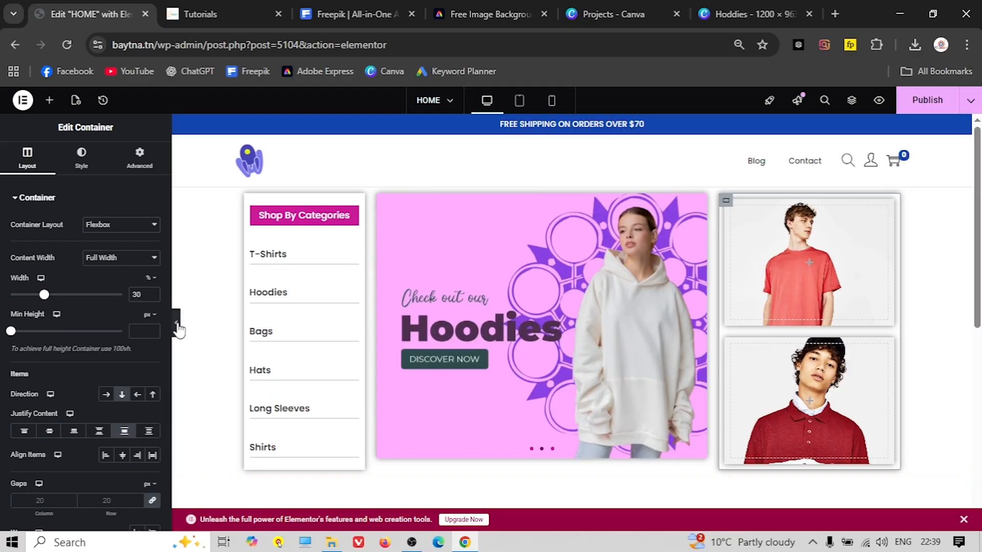
click(176, 322)
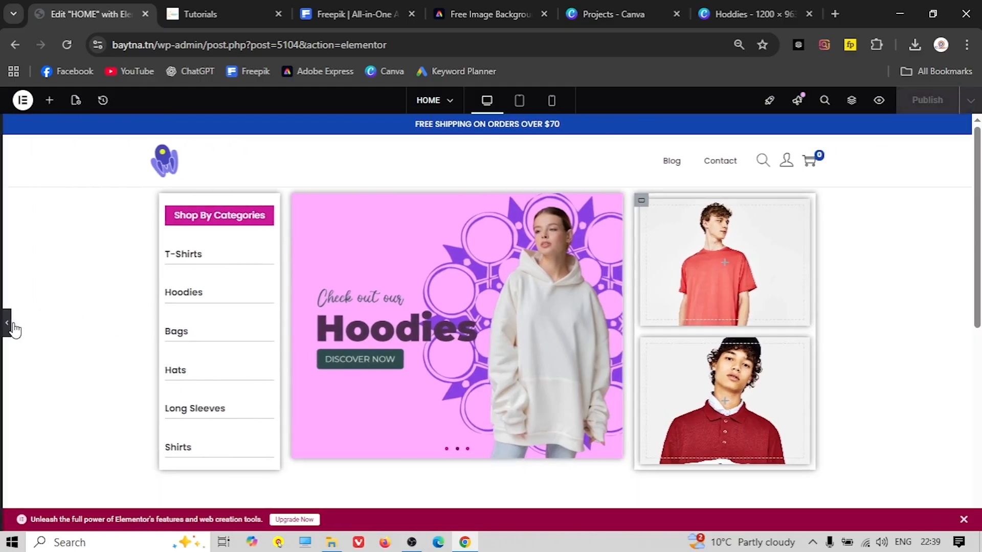
click(4, 322)
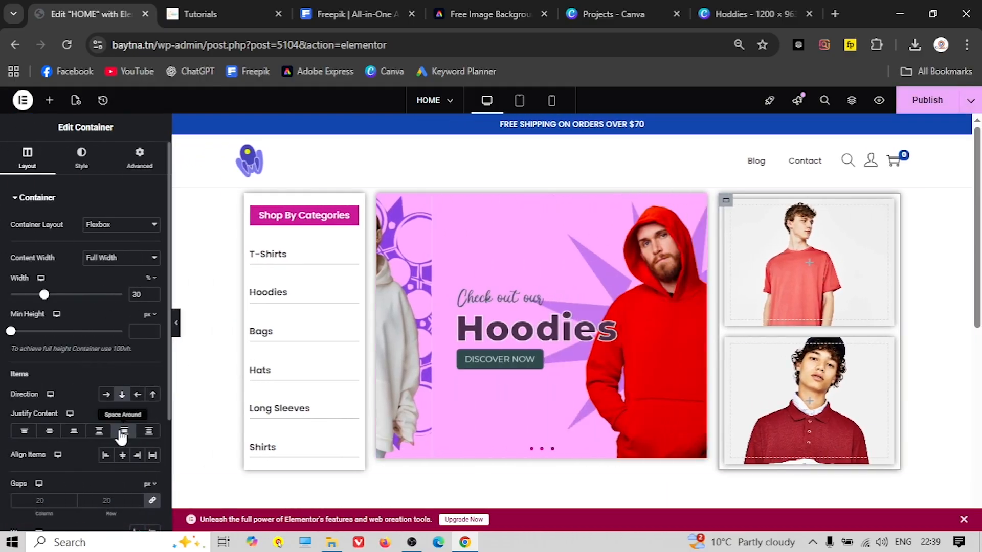
click(735, 215)
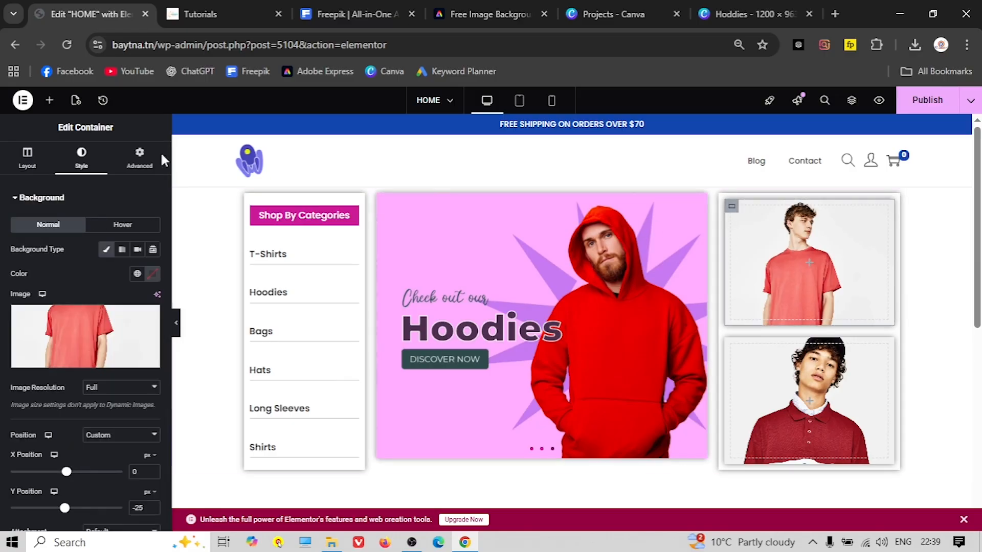
click(23, 153)
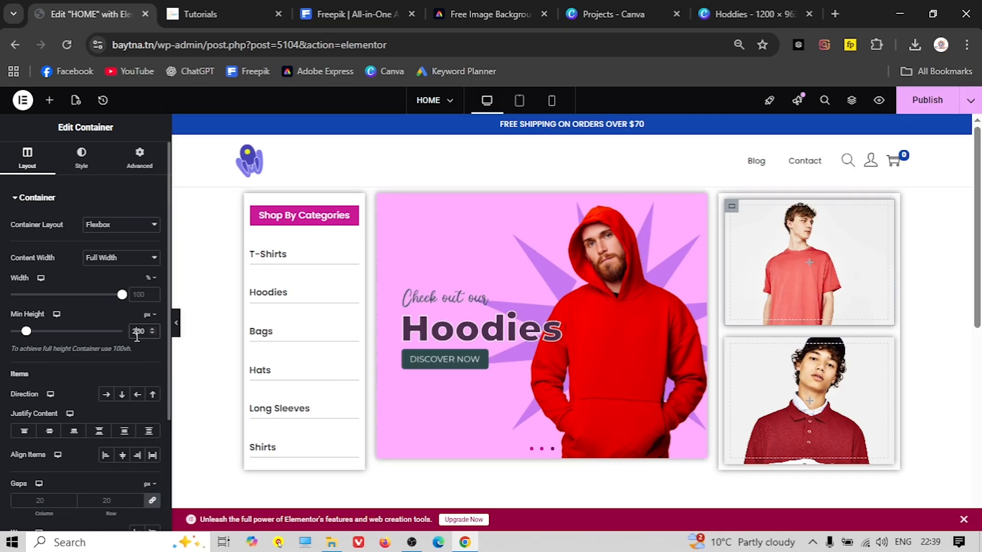
text(220)
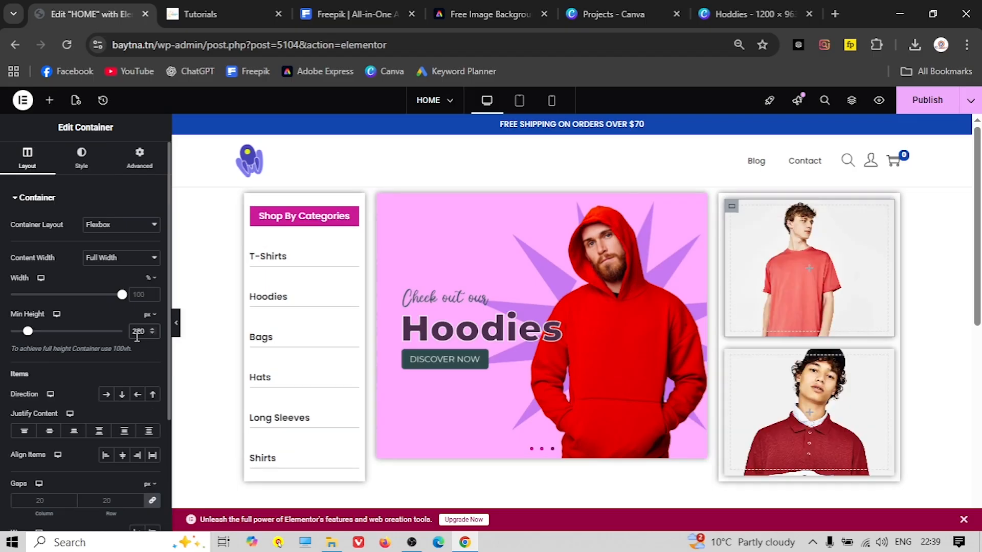
click(177, 327)
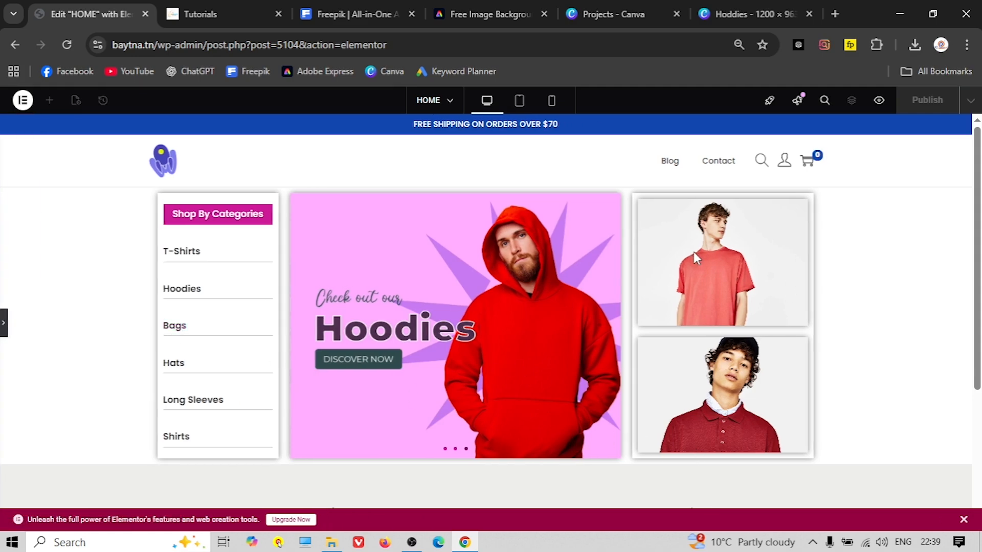
click(4, 323)
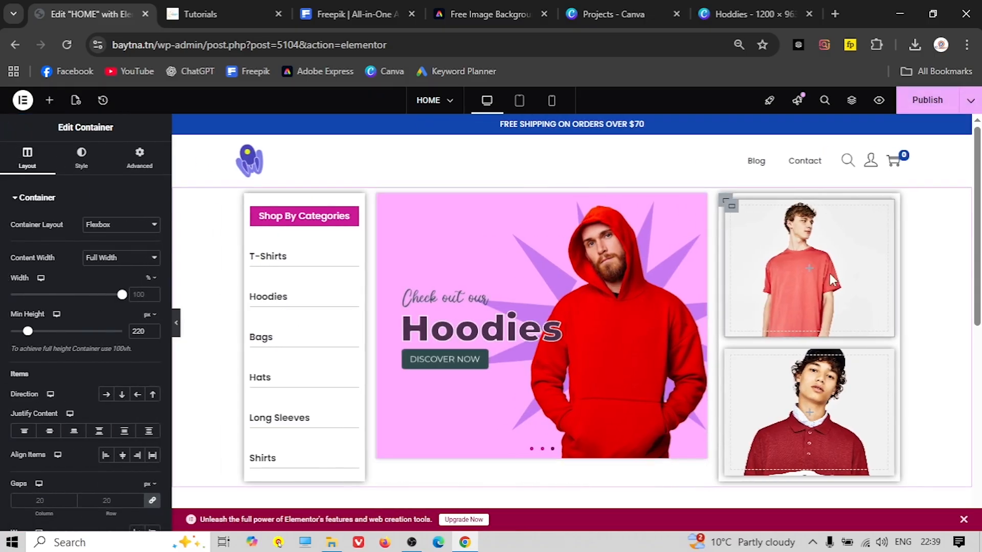
click(49, 100)
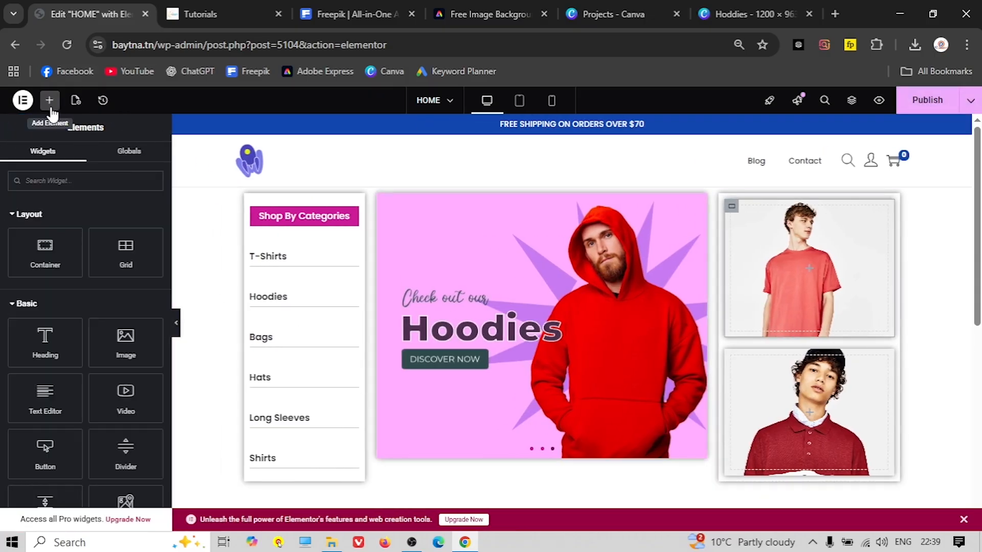
Add a heading to the upper image box, justify it to the bottom, titled 'T-shirt'
drag(45, 333, 792, 279)
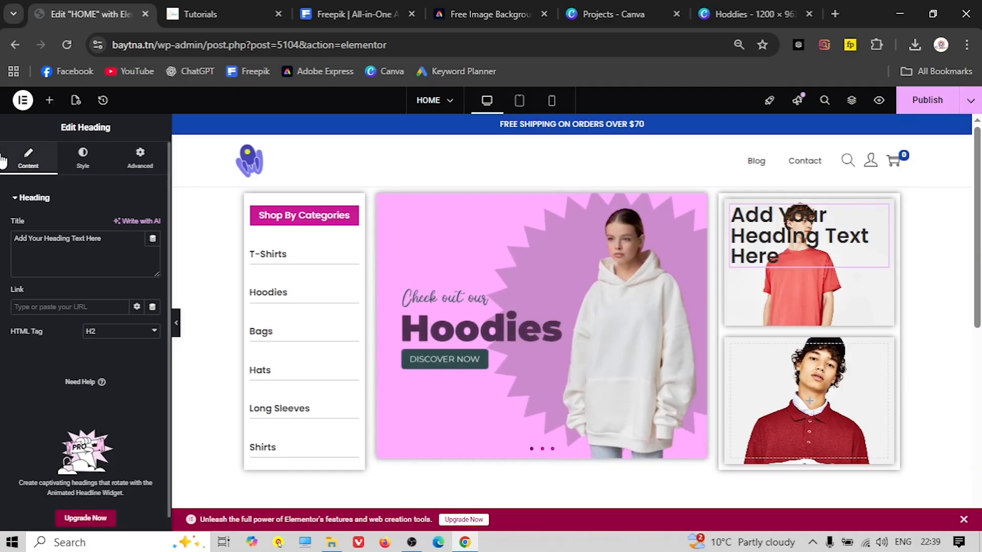
click(731, 206)
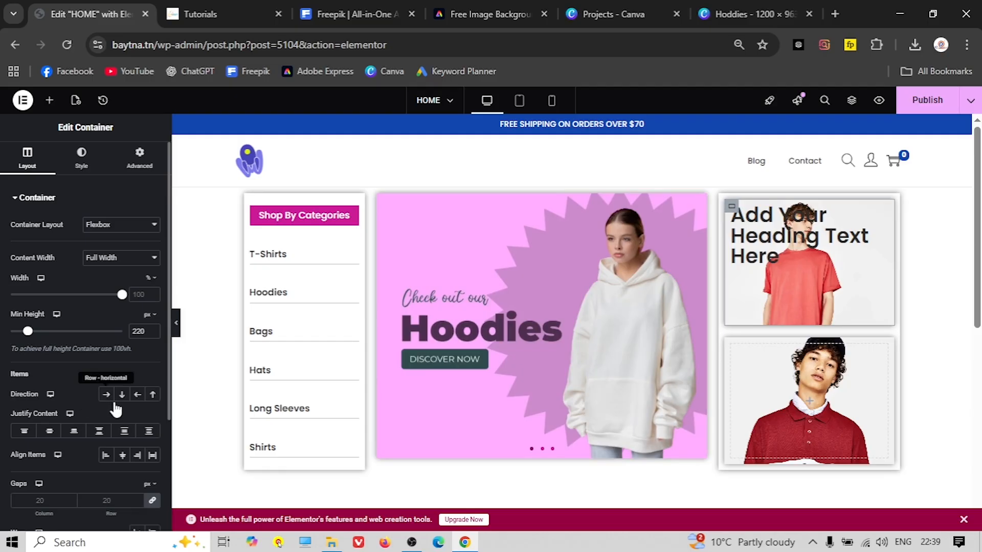
click(73, 434)
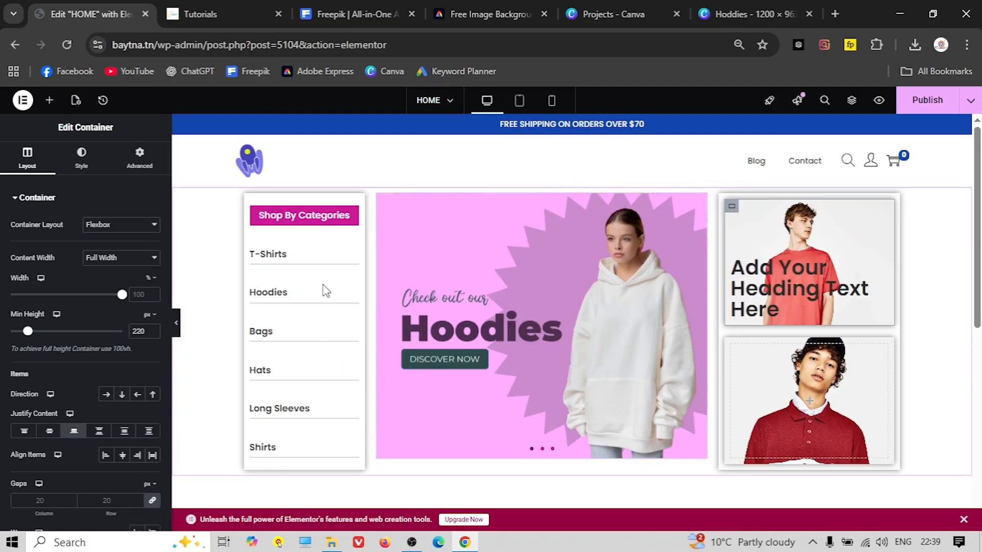
click(818, 293)
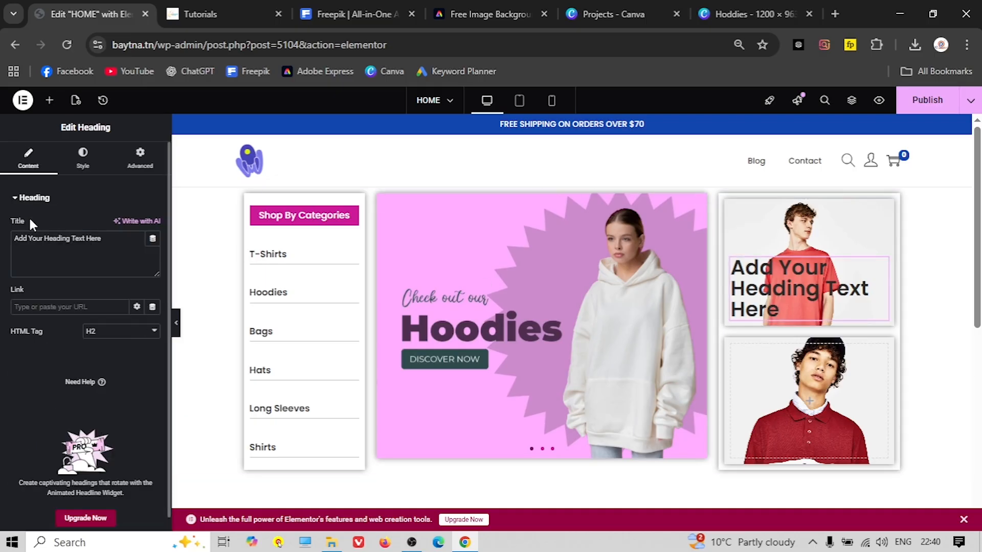
triple_click(37, 238)
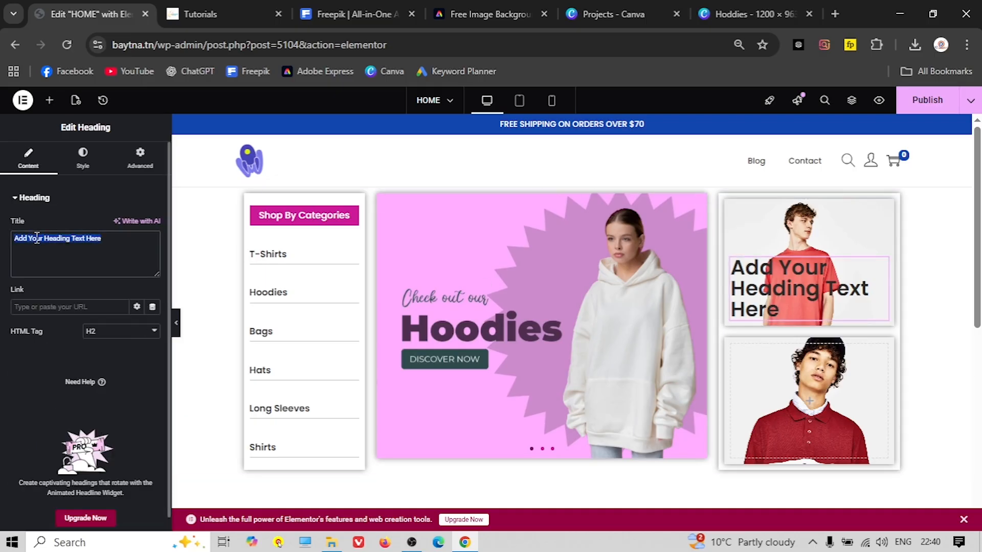
text(T-shirt)
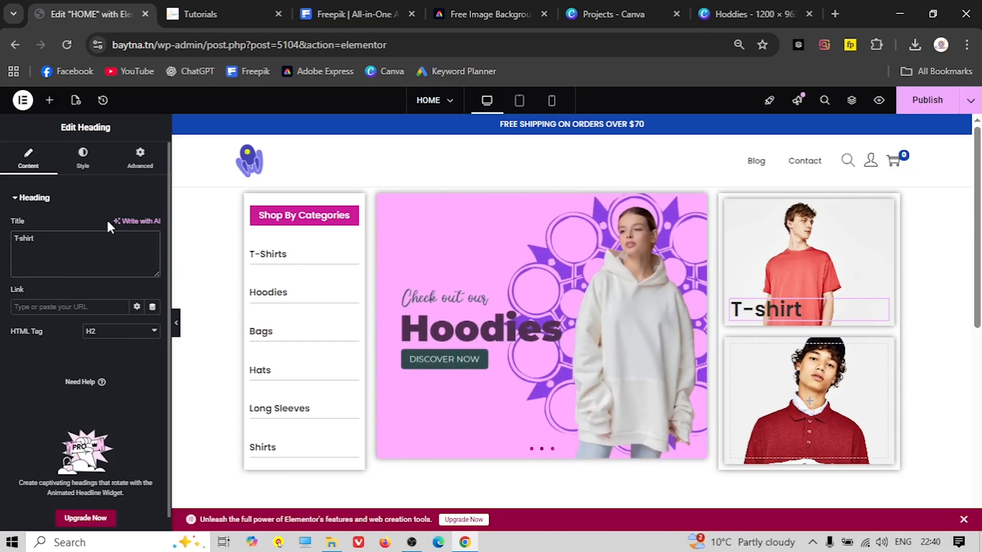
Style the 'T-shirt' heading at 25 px in the global pink colour
click(83, 163)
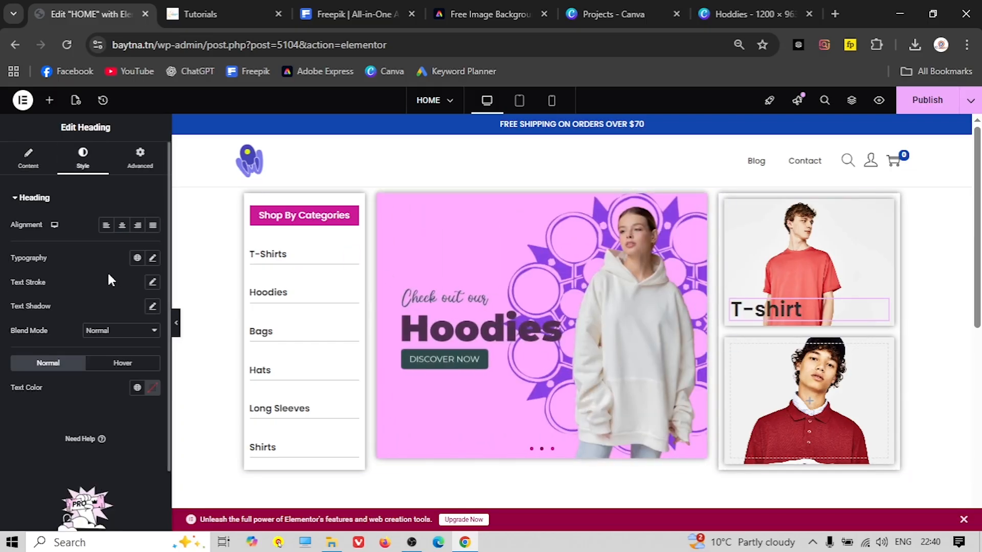
click(153, 258)
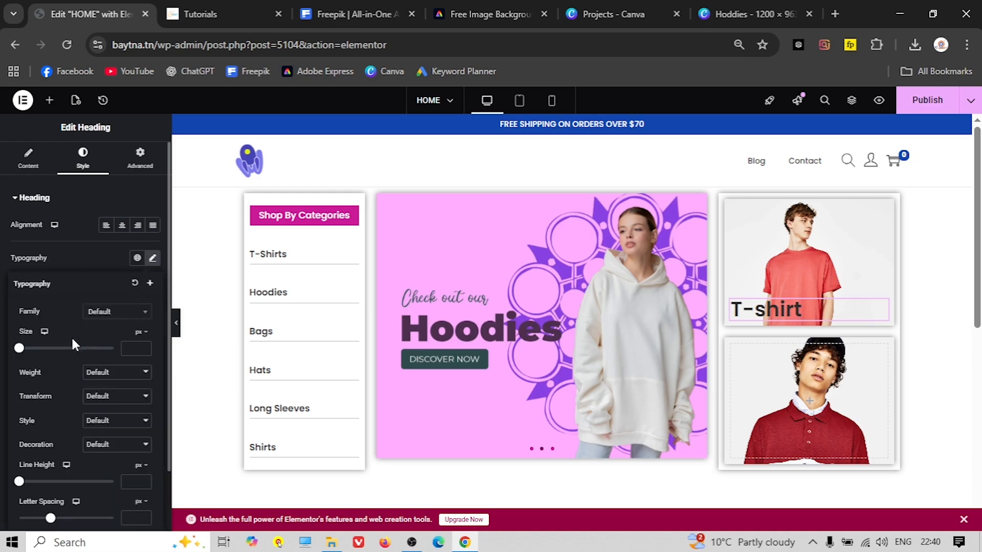
drag(19, 348, 31, 350)
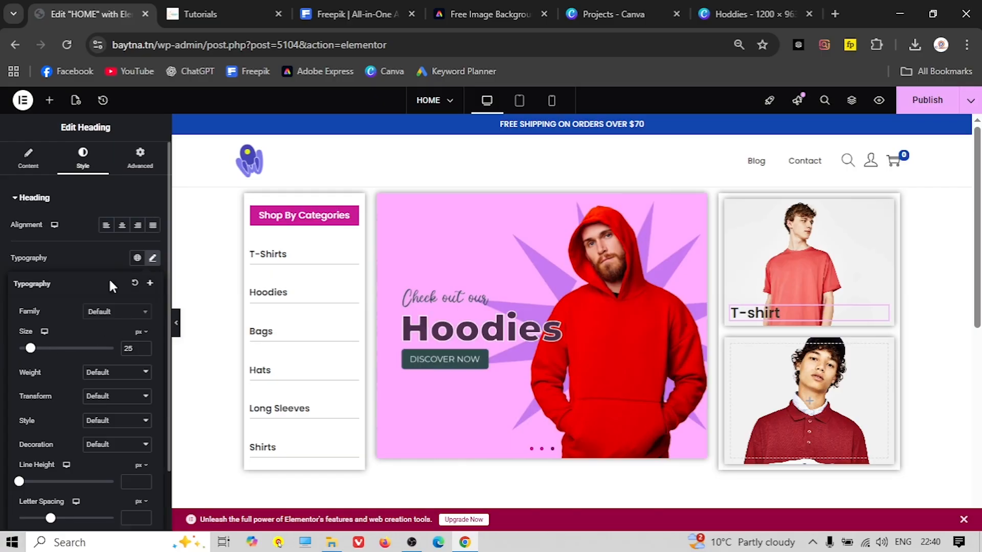
click(94, 263)
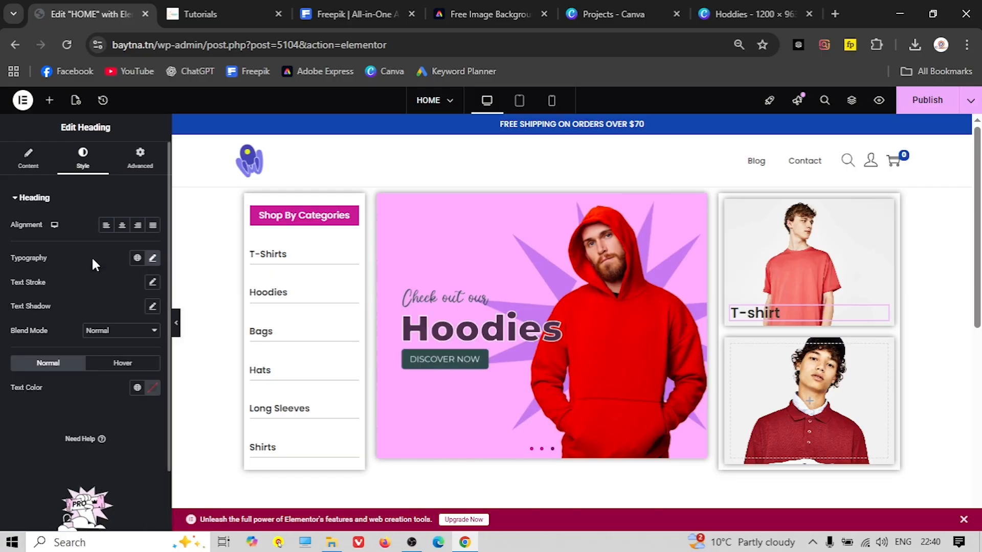
click(137, 387)
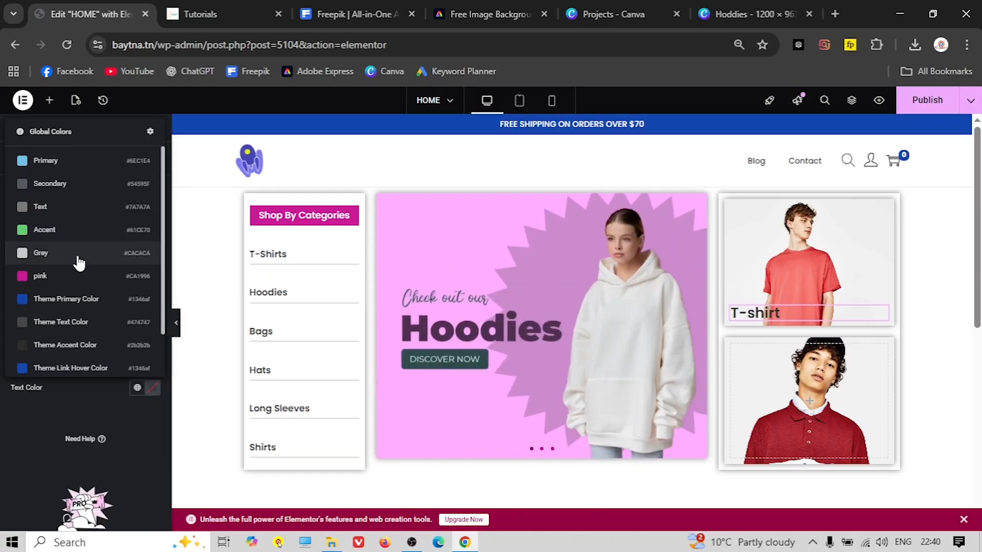
click(61, 276)
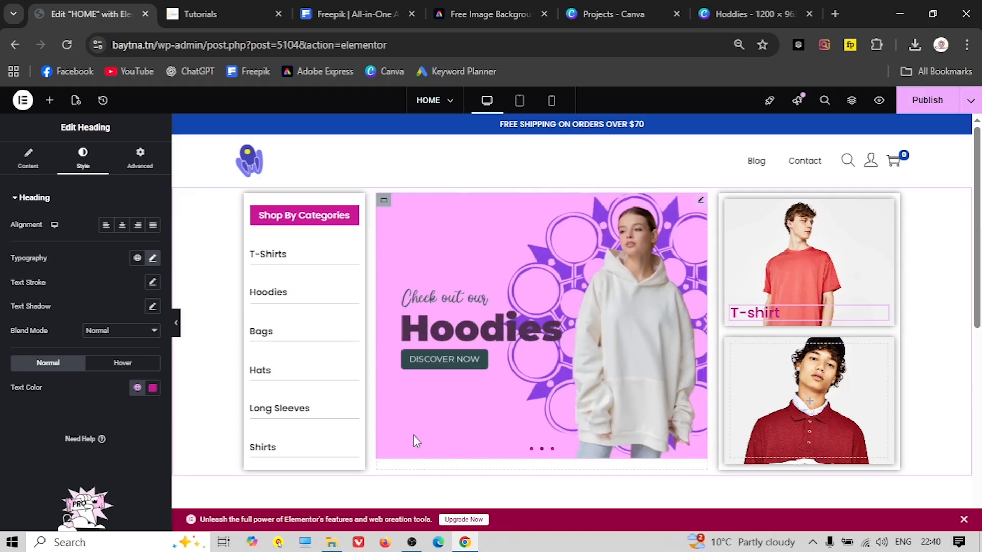
scroll(389, 416, down, 1)
scroll(388, 417, down, 1)
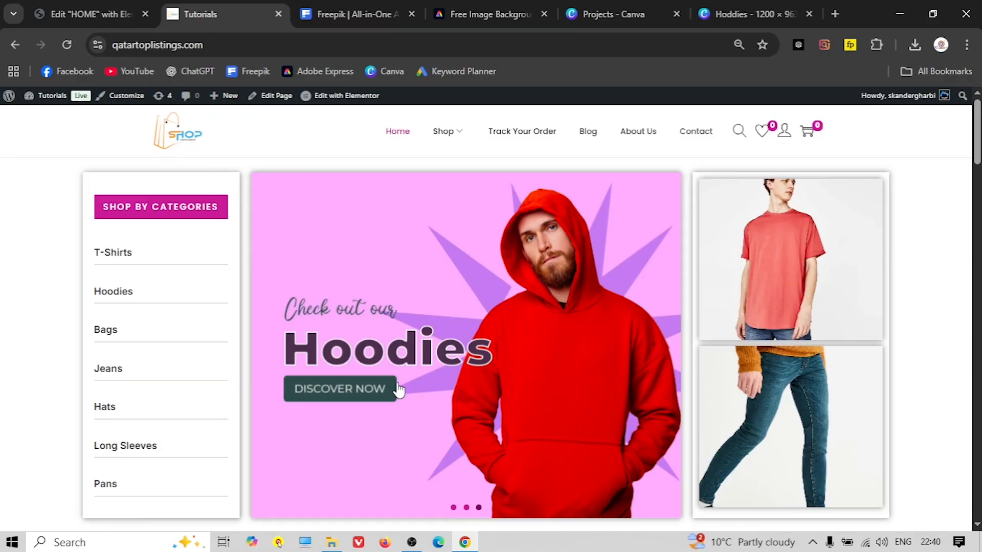
Below the hero row, add a Flexbox container with the single Column structure
scroll(398, 389, down, 5)
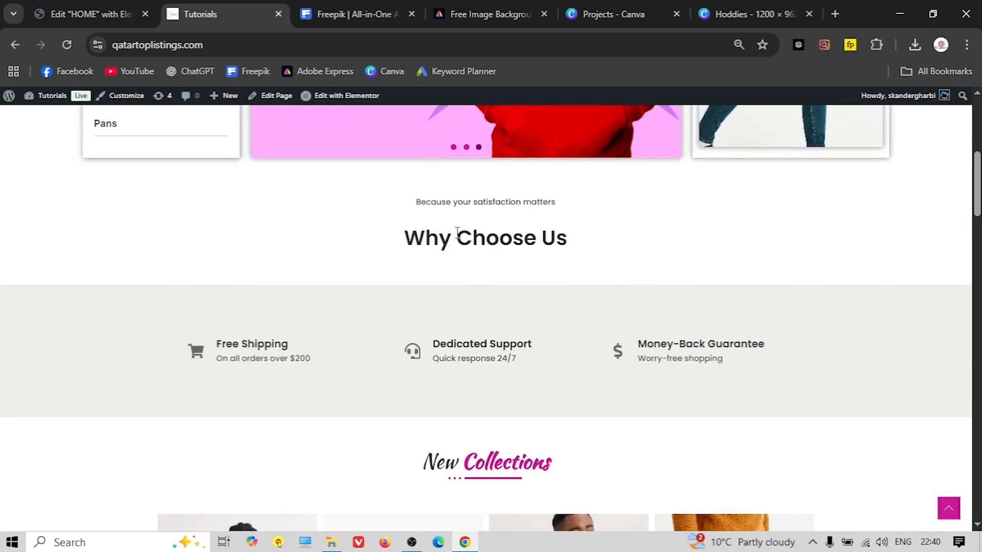
click(62, 8)
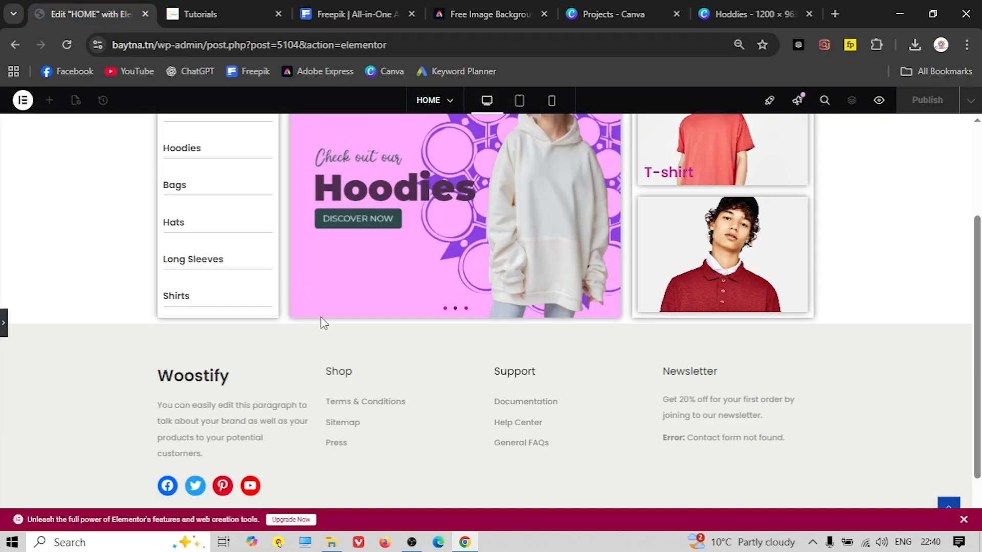
scroll(323, 322, up, 1)
scroll(150, 150, up, 2)
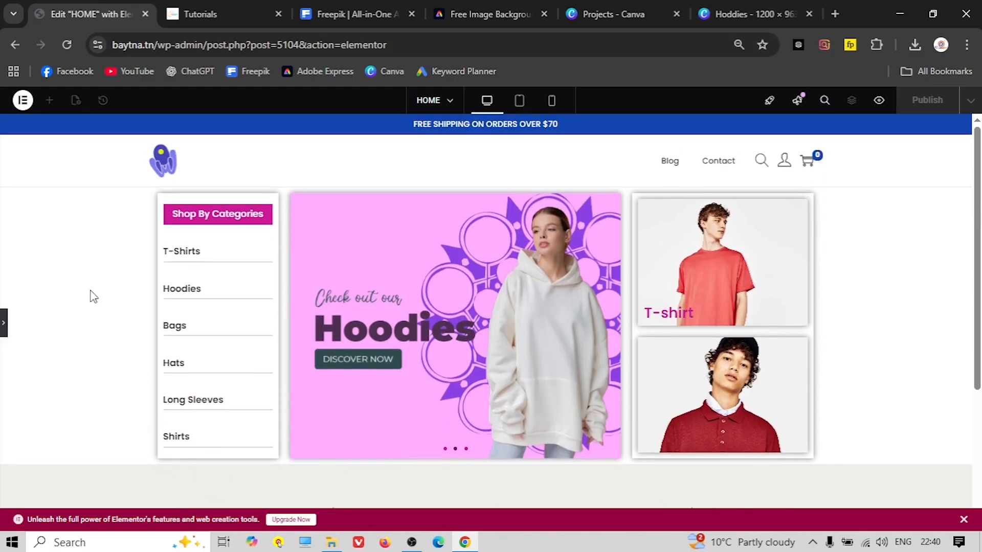
click(4, 323)
scroll(391, 353, down, 2)
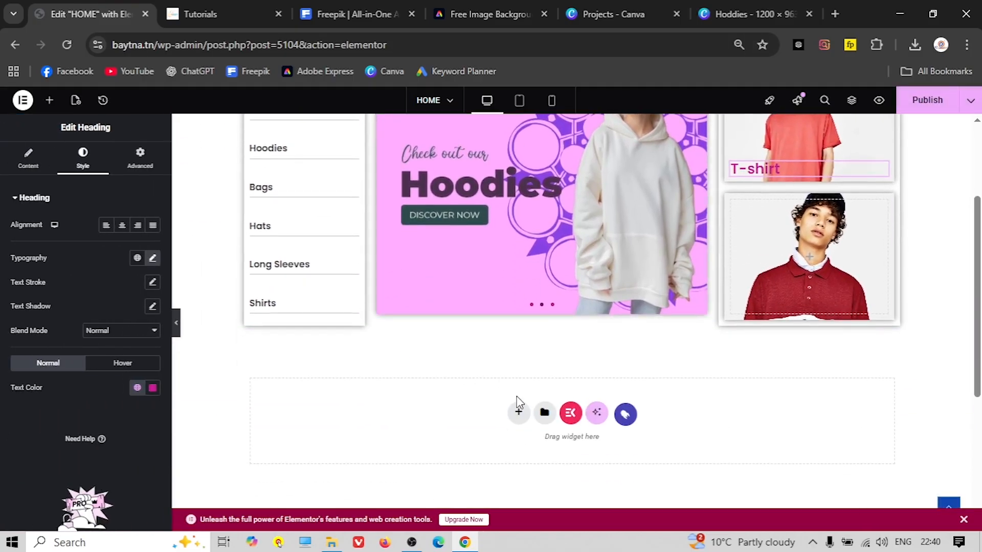
click(518, 410)
scroll(521, 386, down, 1)
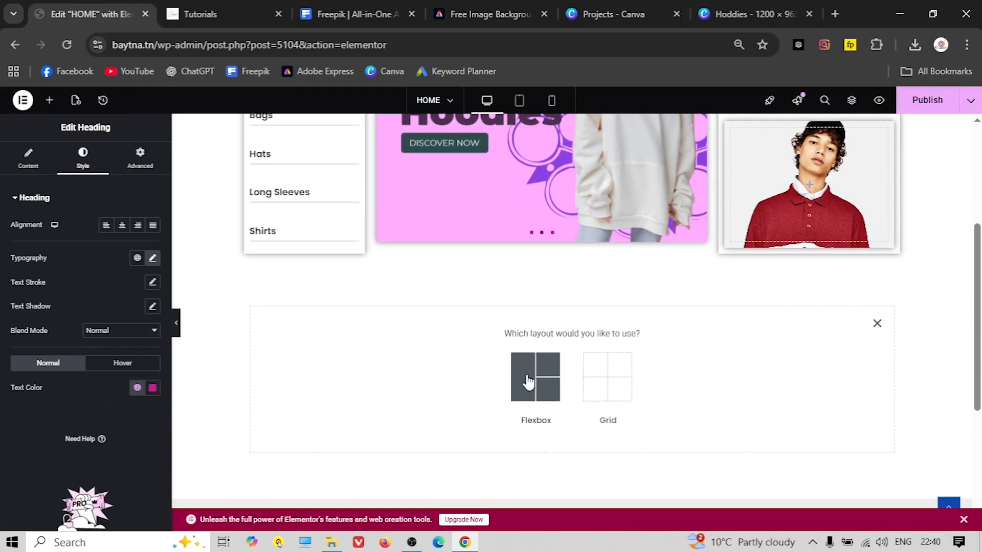
click(528, 382)
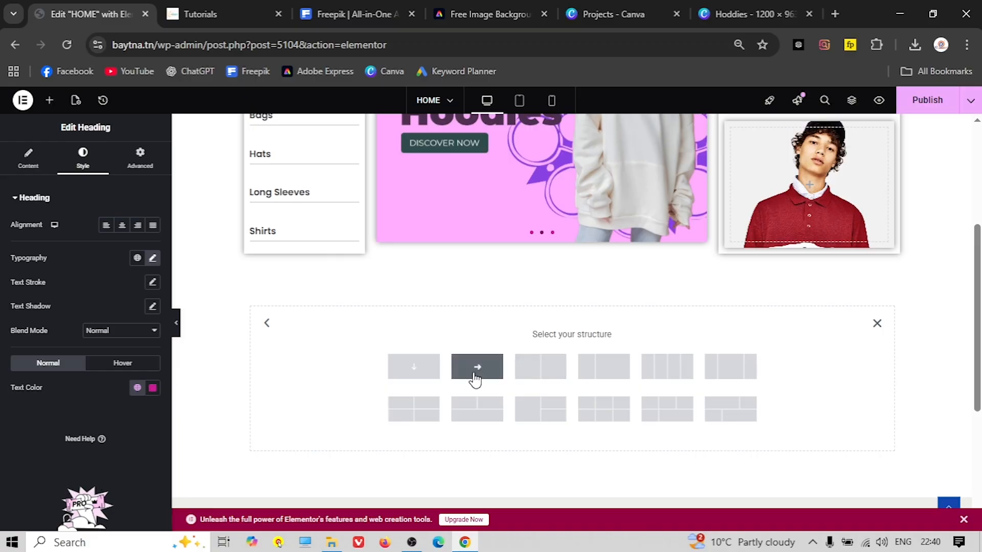
click(416, 378)
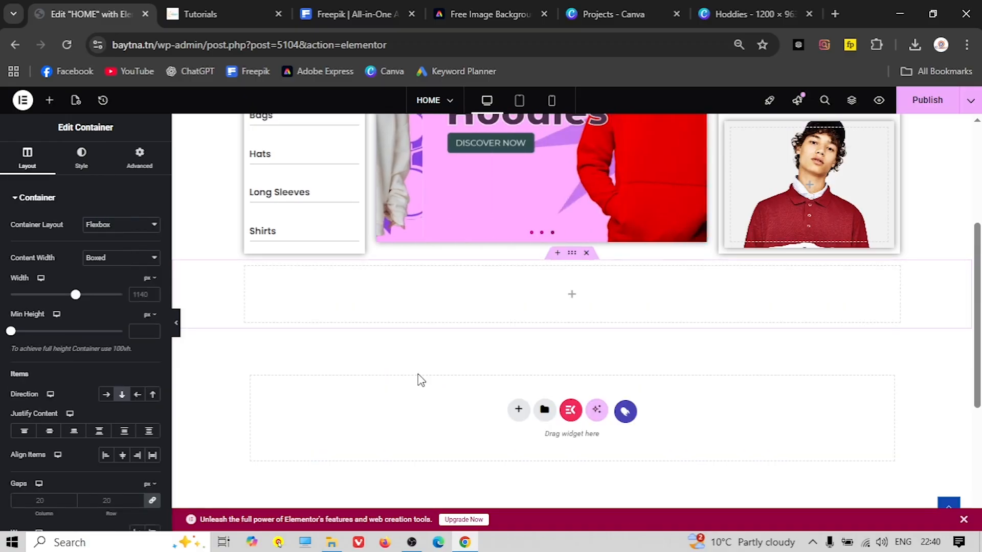
Open the widgets list and compare the page against the live site
click(49, 101)
click(252, 13)
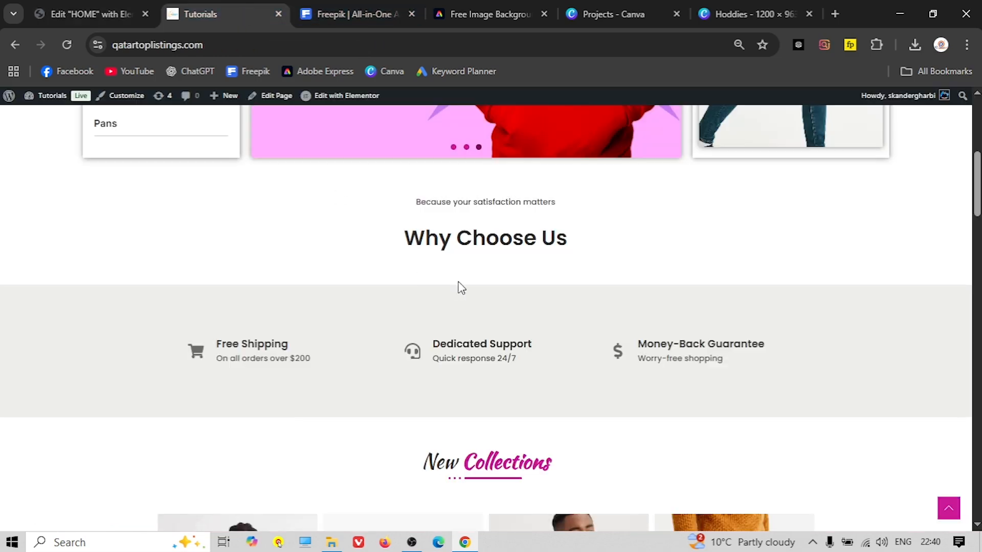
click(86, 13)
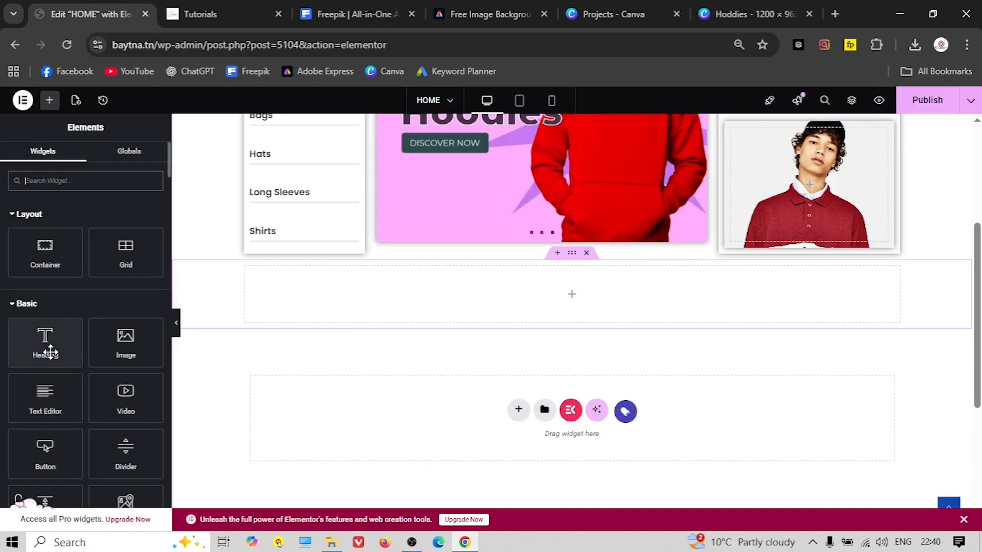
click(234, 15)
Add a Text Editor with the 'Because your satisfaction matters' tagline from the live site, centred
click(73, 7)
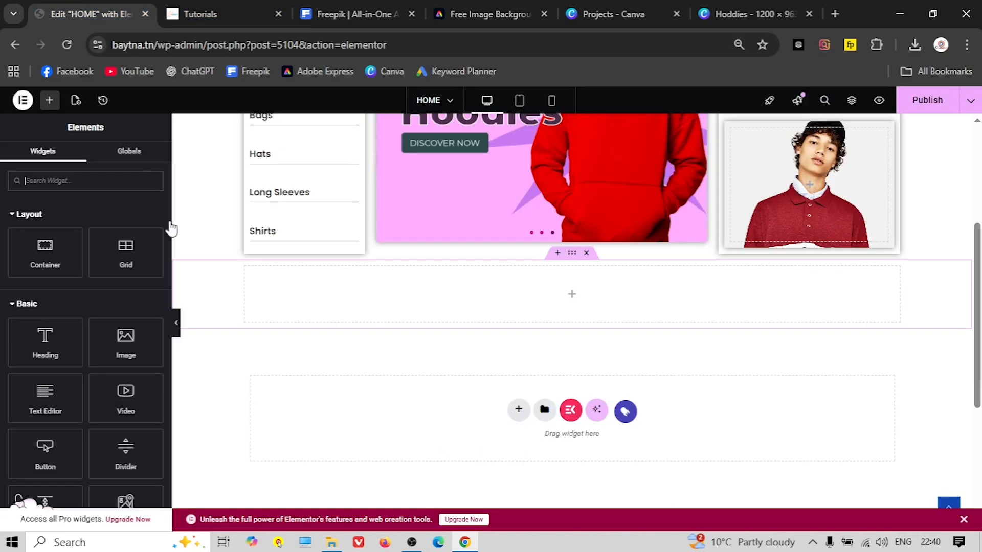
drag(45, 393, 536, 279)
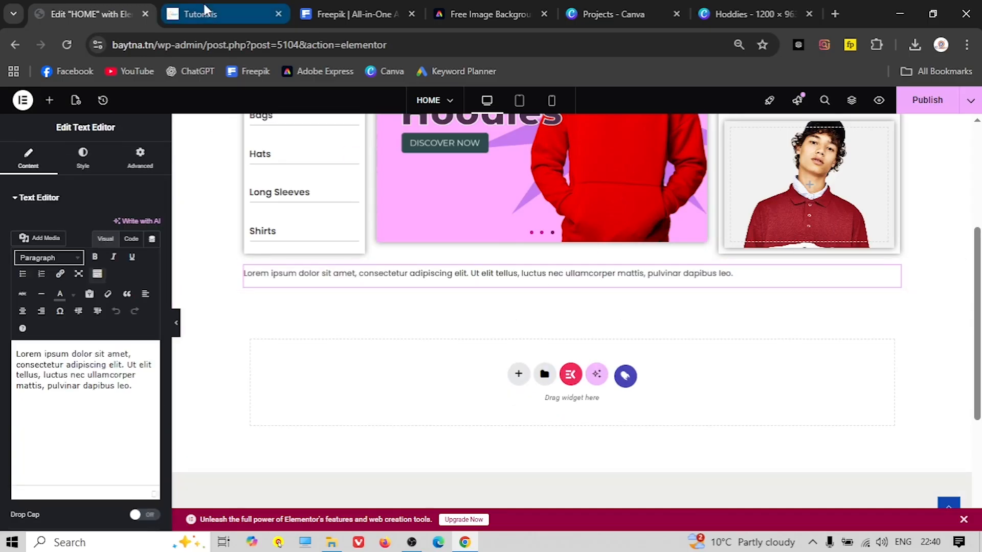
click(204, 8)
triple_click(485, 201)
right_click(483, 199)
click(527, 216)
click(87, 14)
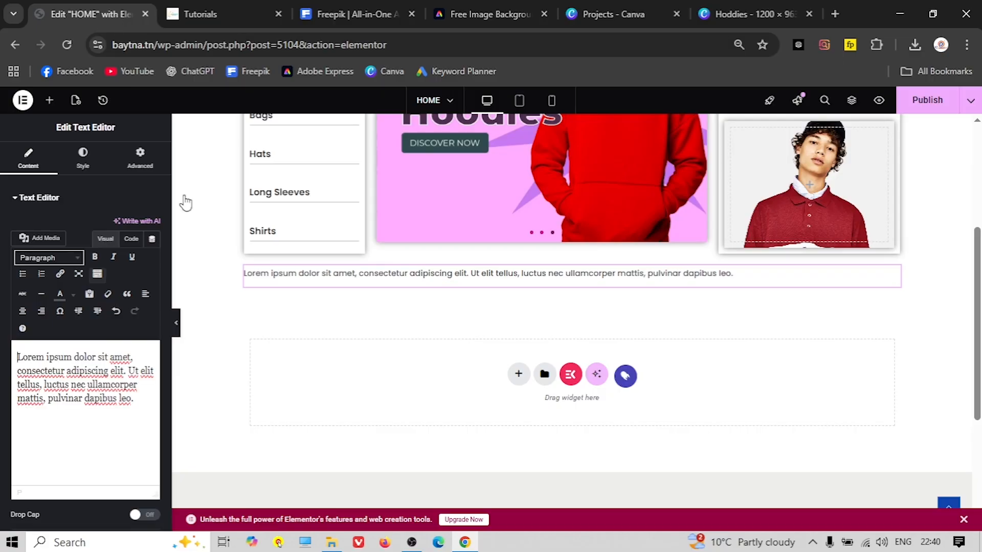
triple_click(118, 362)
key(ctrl+v)
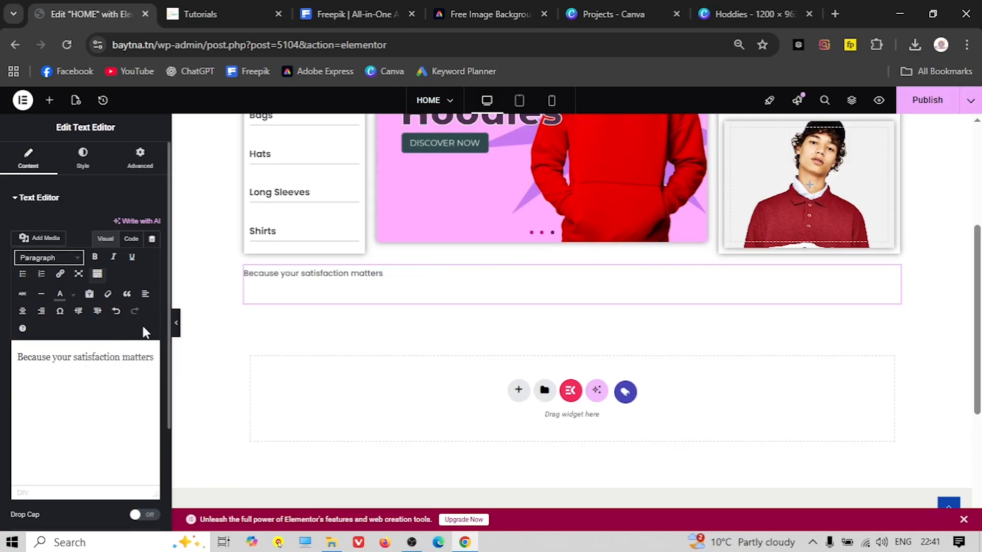
click(81, 165)
click(122, 226)
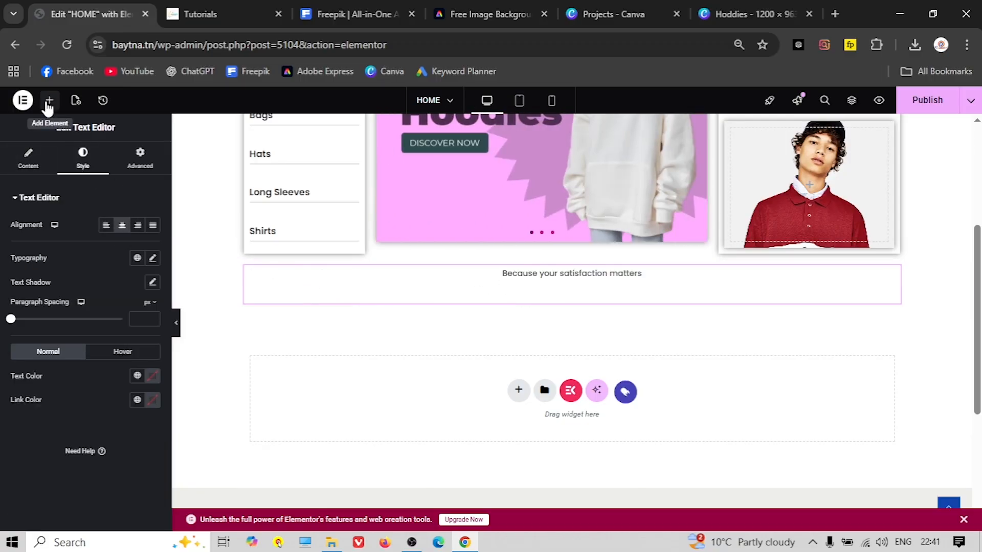
Add a Heading widget below it titled 'Why Choose Us', copied from the live site
click(242, 16)
triple_click(442, 245)
right_click(441, 243)
click(502, 262)
click(99, 14)
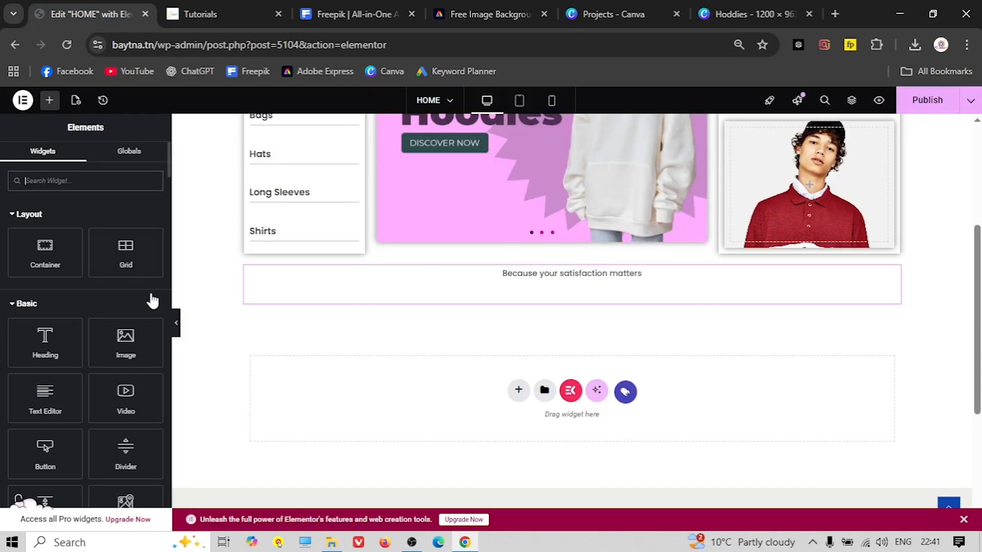
drag(32, 330, 563, 292)
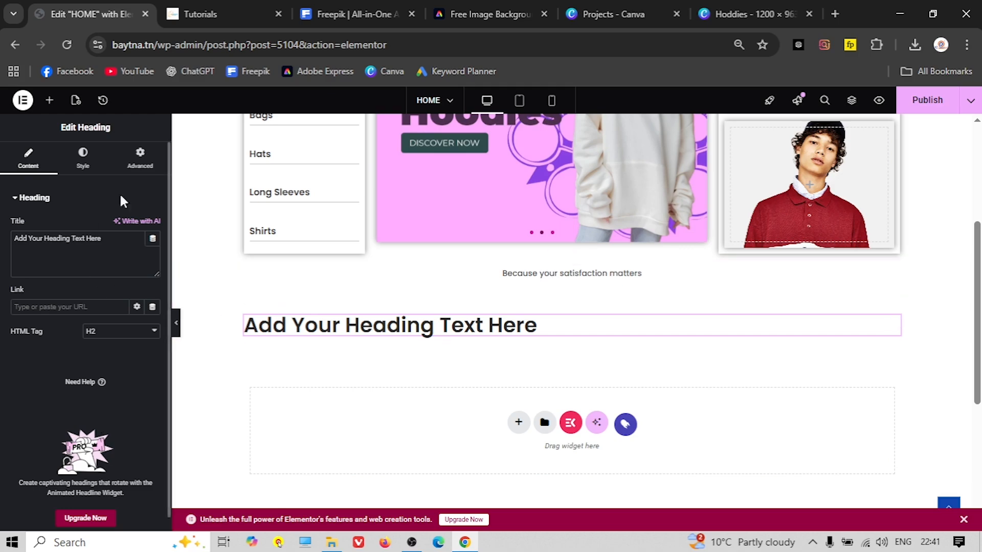
triple_click(85, 234)
right_click(85, 234)
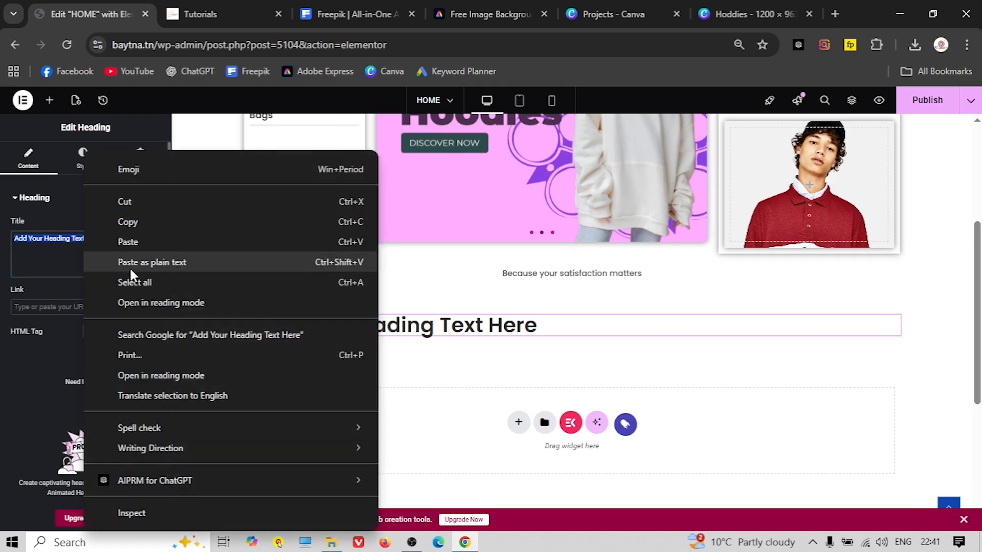
click(143, 238)
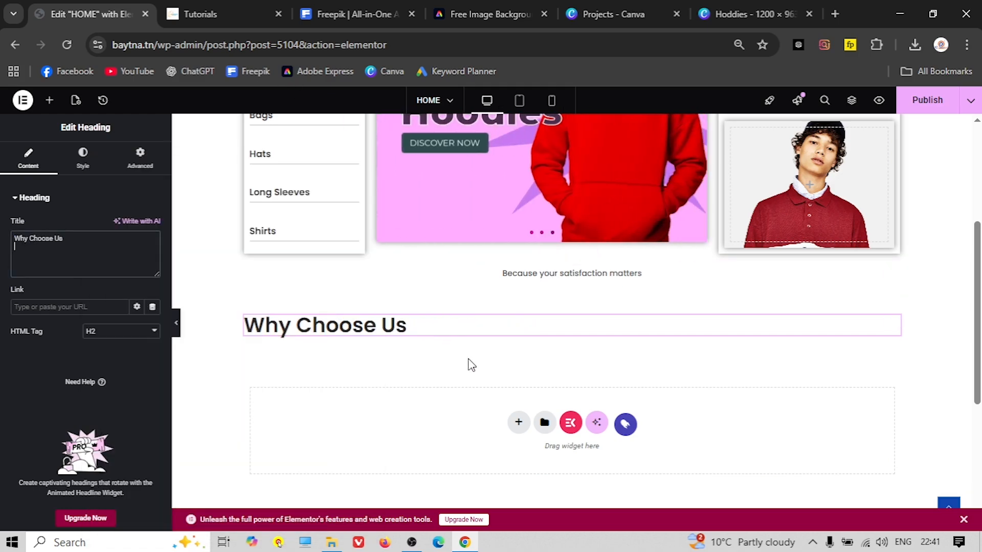
Centre the Why Choose Us heading and set its container's gaps to 0
click(83, 156)
click(123, 226)
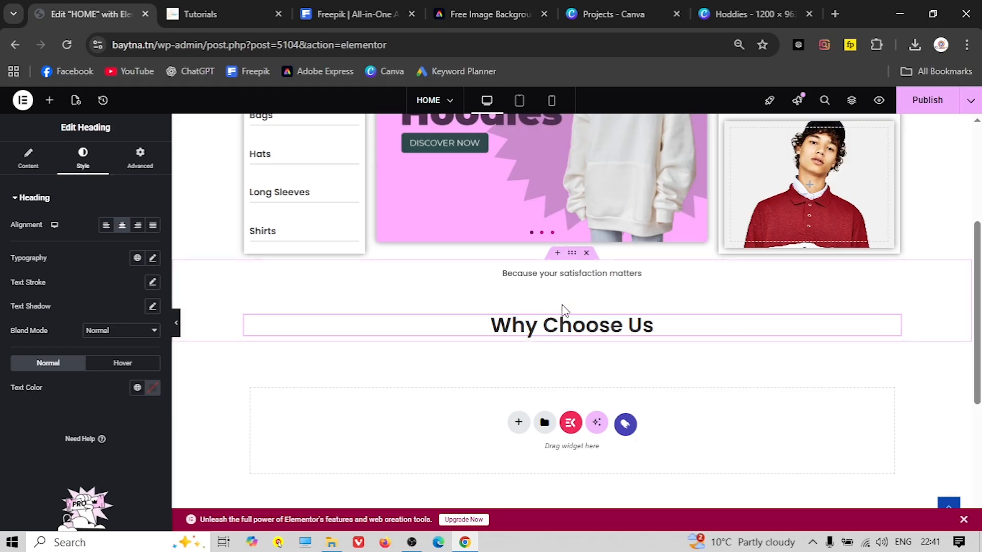
drag(571, 252, 552, 292)
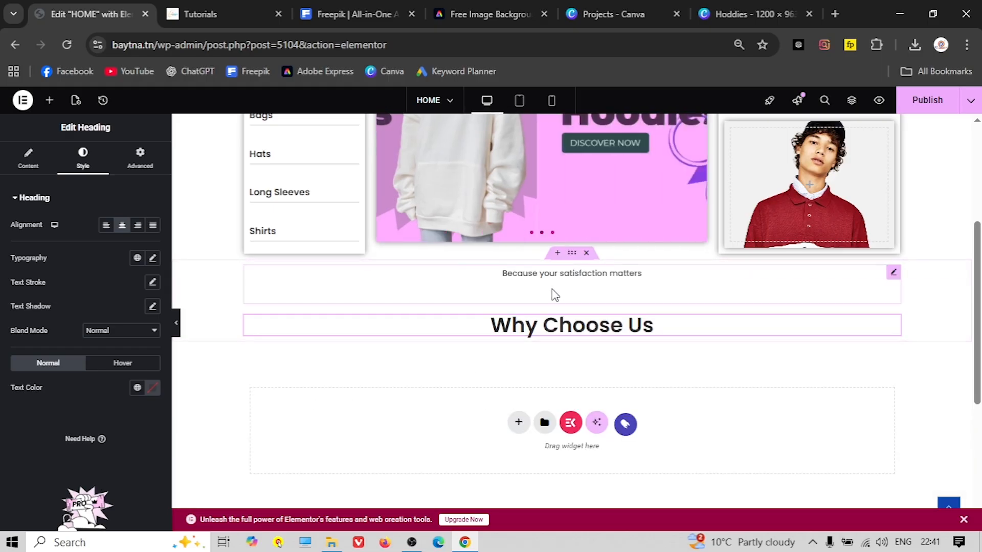
click(573, 255)
scroll(85, 332, down, 5)
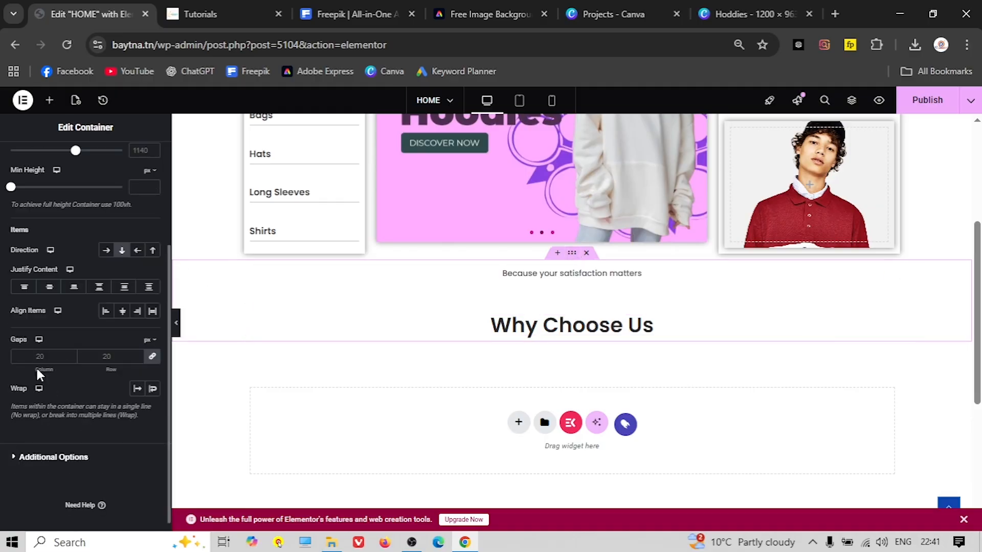
click(36, 356)
text(0)
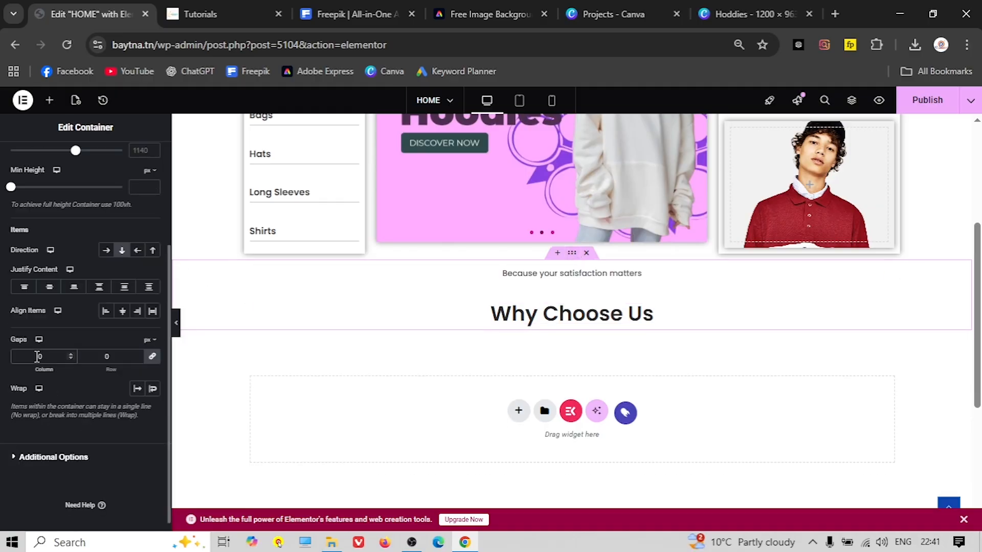
Compare the section with the live site, previewing the page with the panel hidden
key(ctrl+Tab)
click(362, 215)
key(ctrl+shift+Tab)
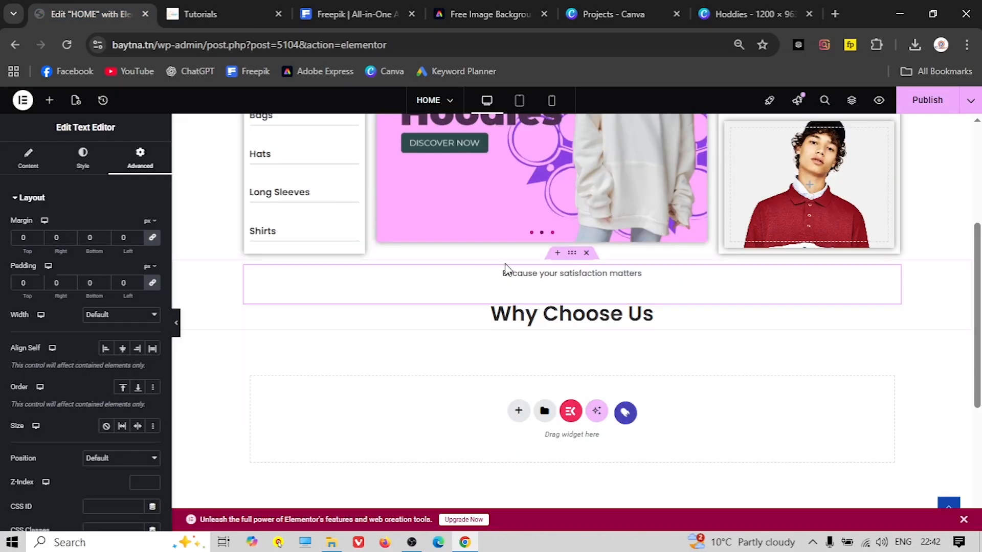
click(570, 256)
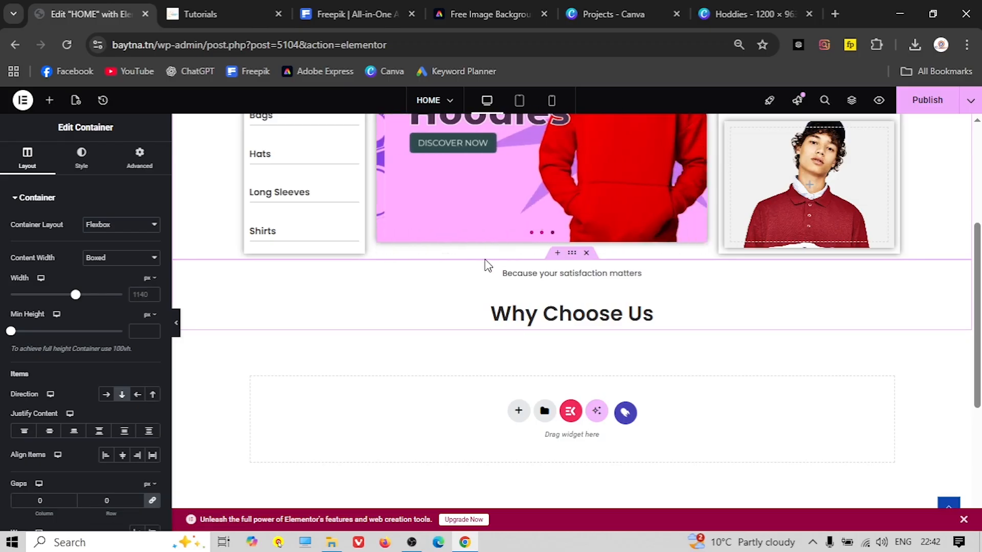
click(176, 323)
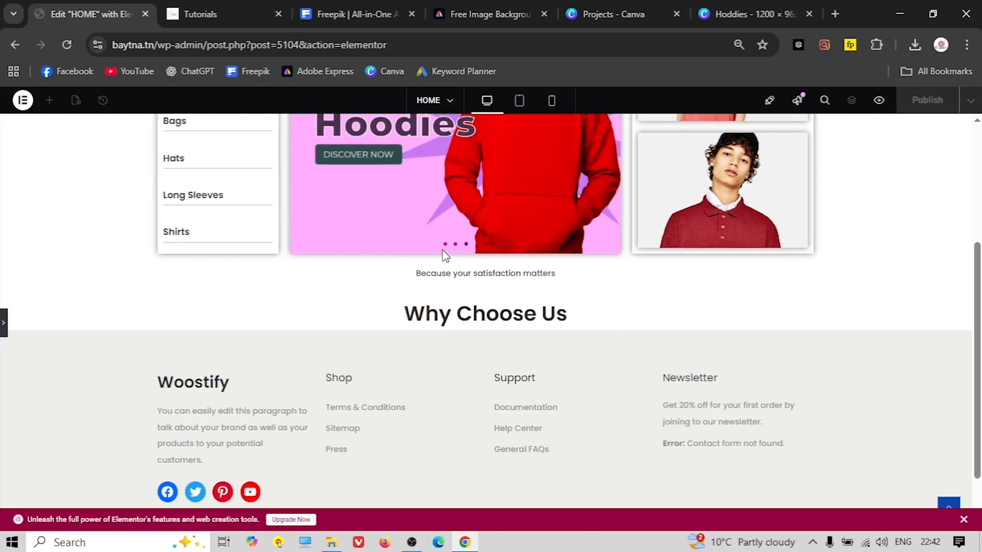
scroll(443, 259, up, 4)
scroll(520, 281, down, 4)
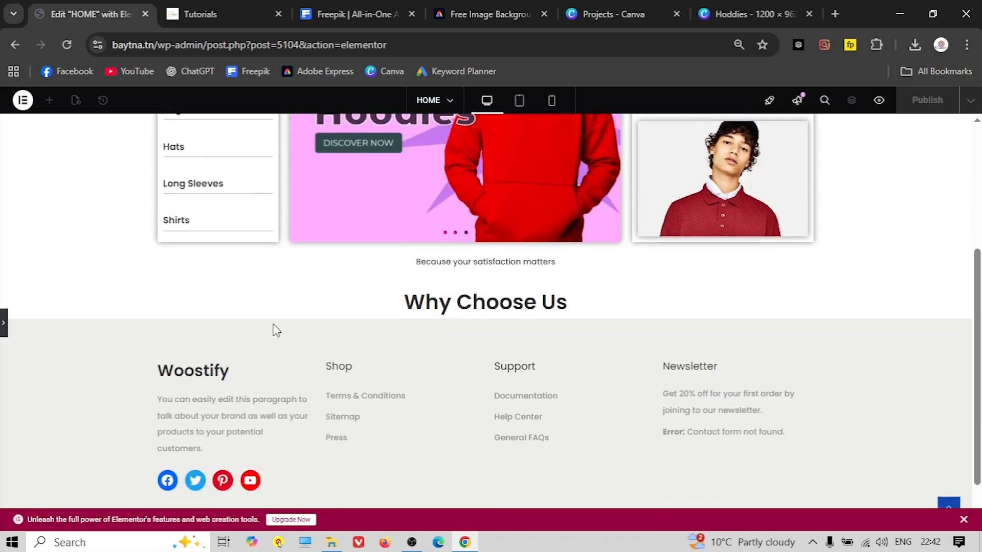
click(4, 323)
click(199, 13)
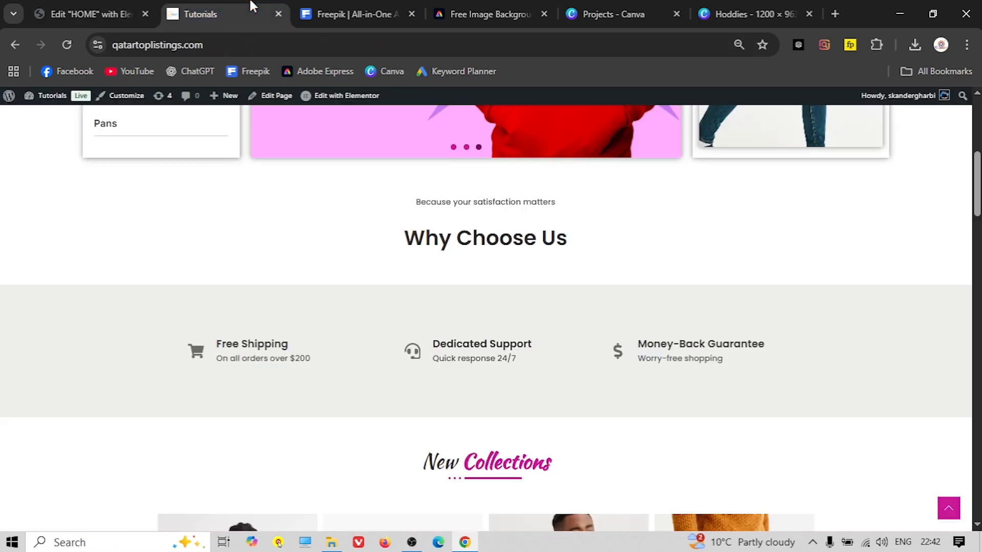
click(119, 5)
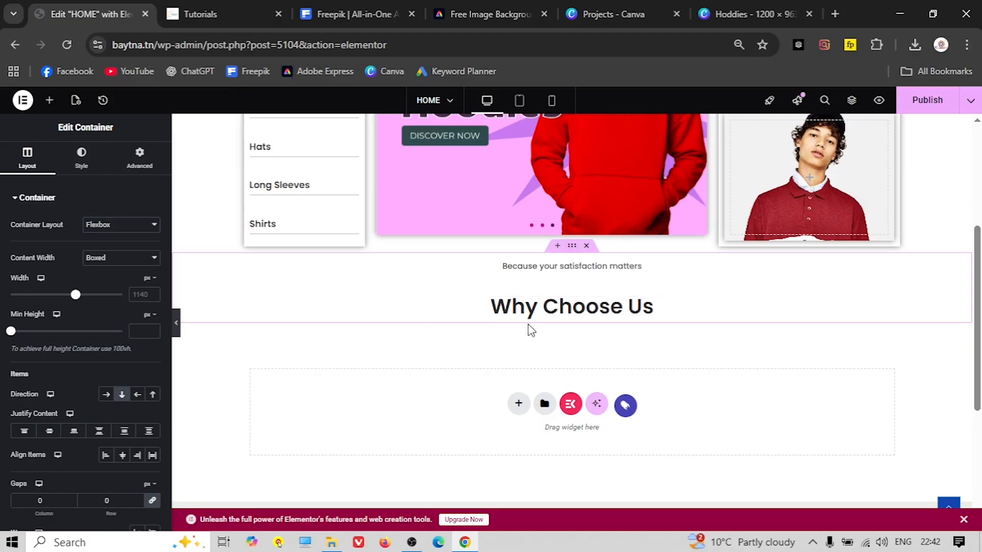
Unlink the container's margins and set 30 px top and bottom margins
click(150, 167)
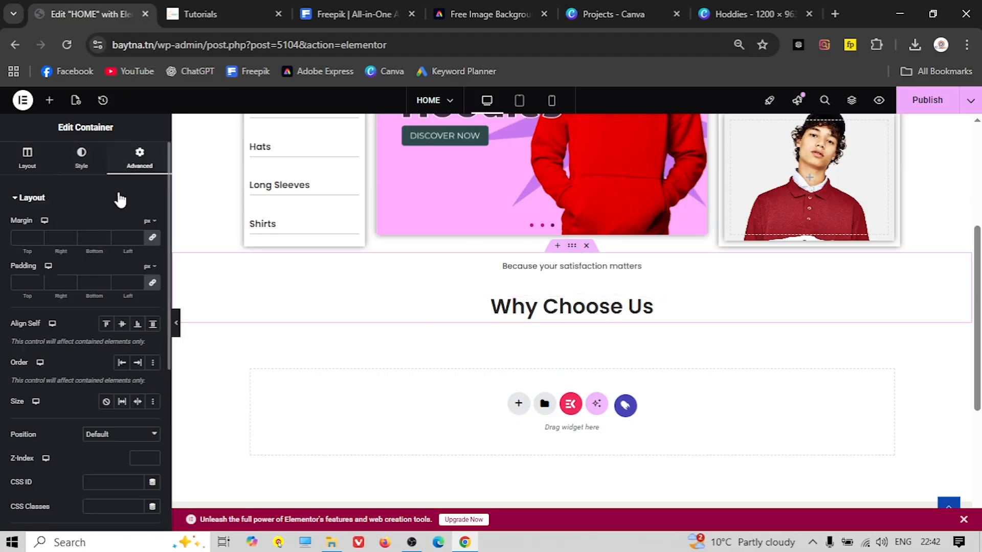
click(154, 239)
click(29, 241)
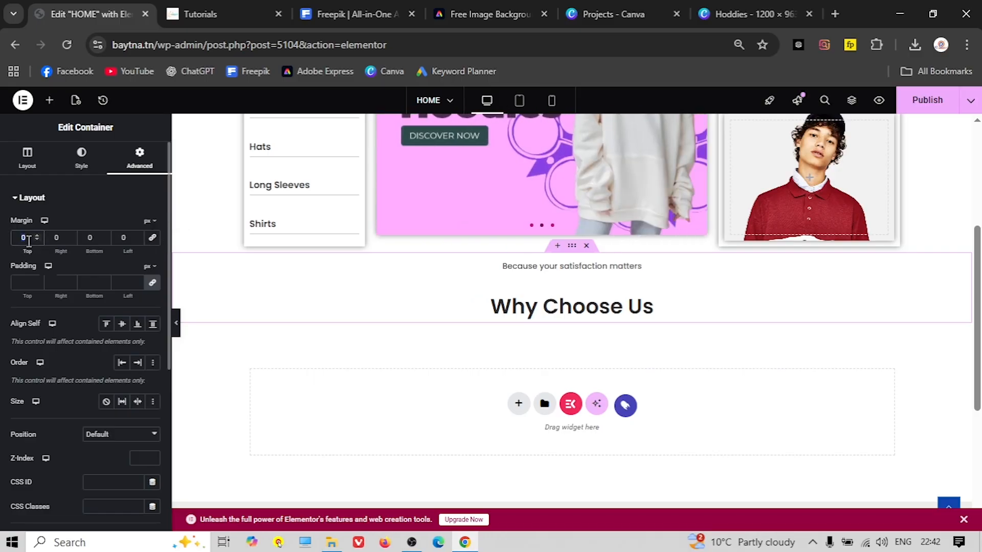
text(30)
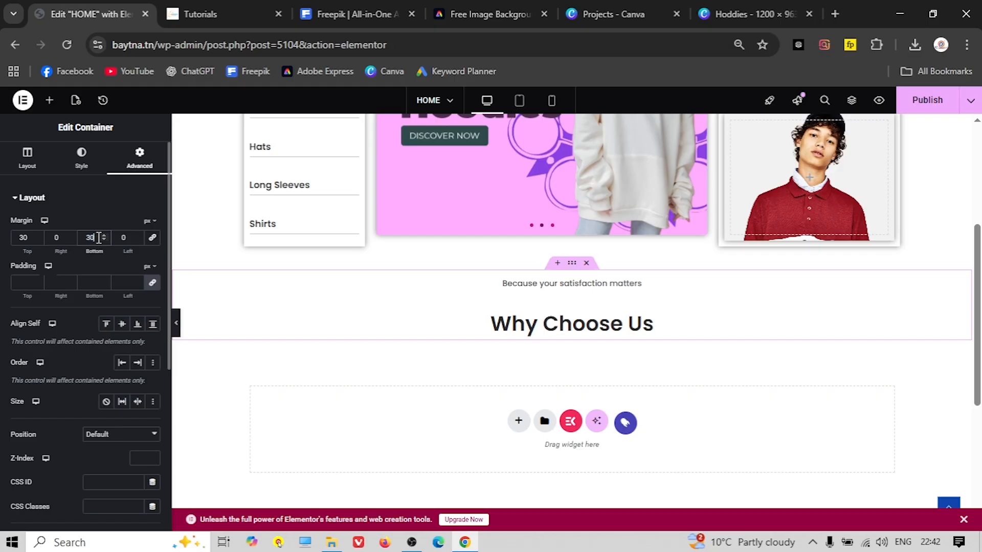
scroll(416, 349, down, 1)
scroll(404, 337, up, 1)
Start a new Flexbox section below the Why Choose Us heading
key(ctrl+Tab)
scroll(414, 326, down, 2)
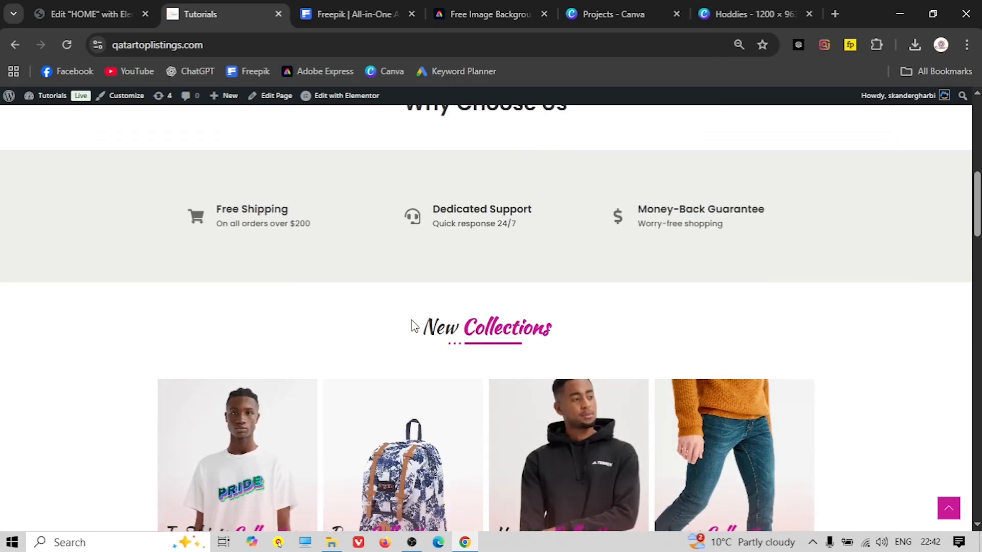
click(92, 16)
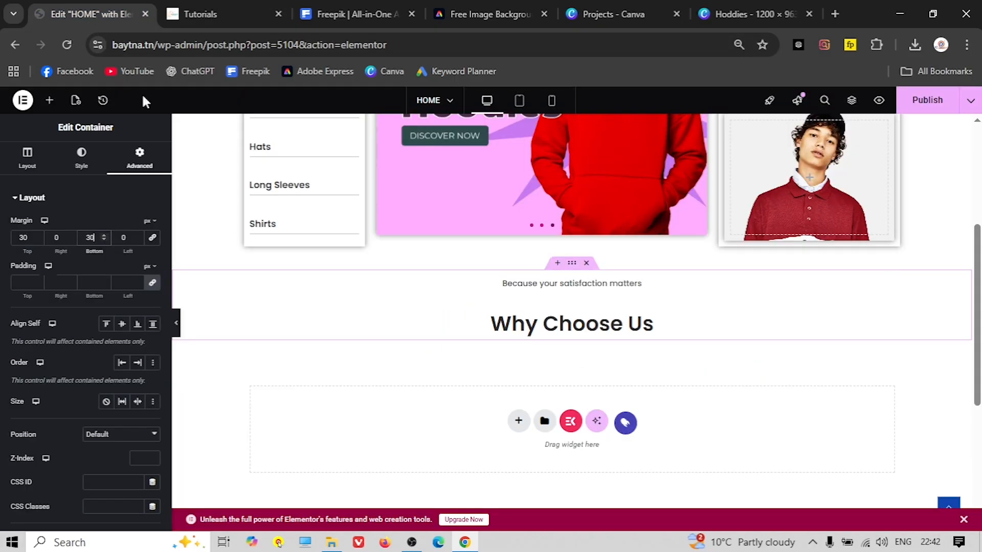
click(518, 422)
scroll(511, 404, down, 1)
click(529, 386)
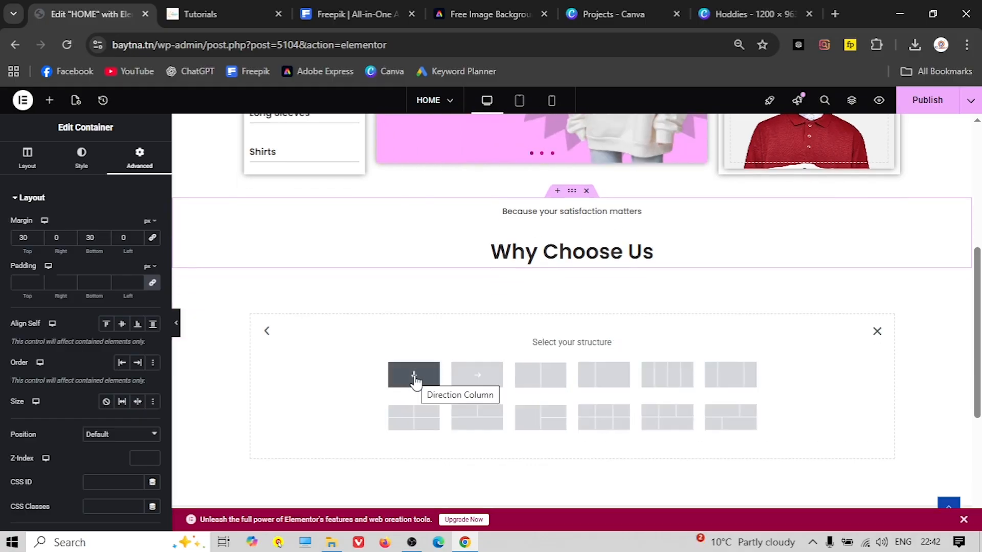
Create a single-column container holding a Grid reduced to one row
click(414, 378)
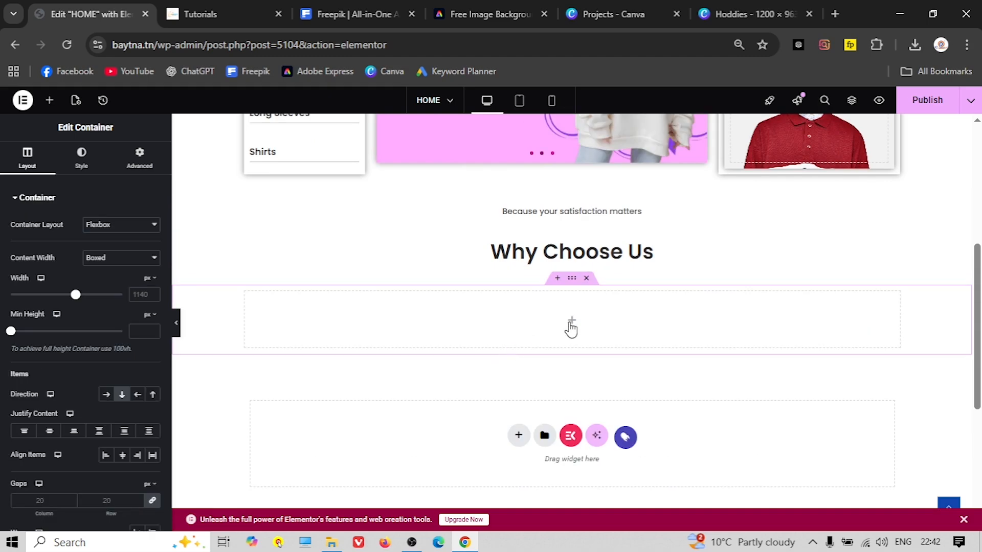
click(49, 100)
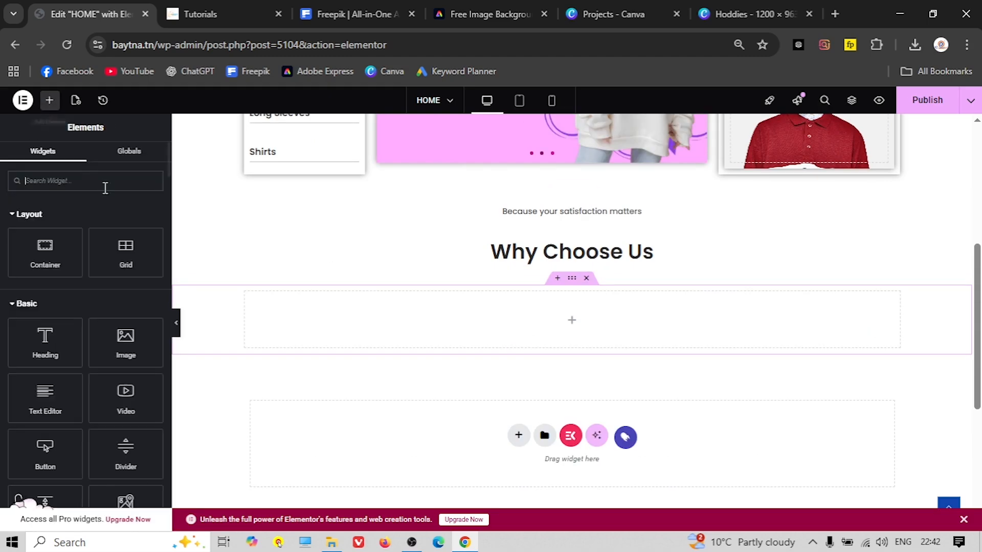
drag(136, 248, 532, 319)
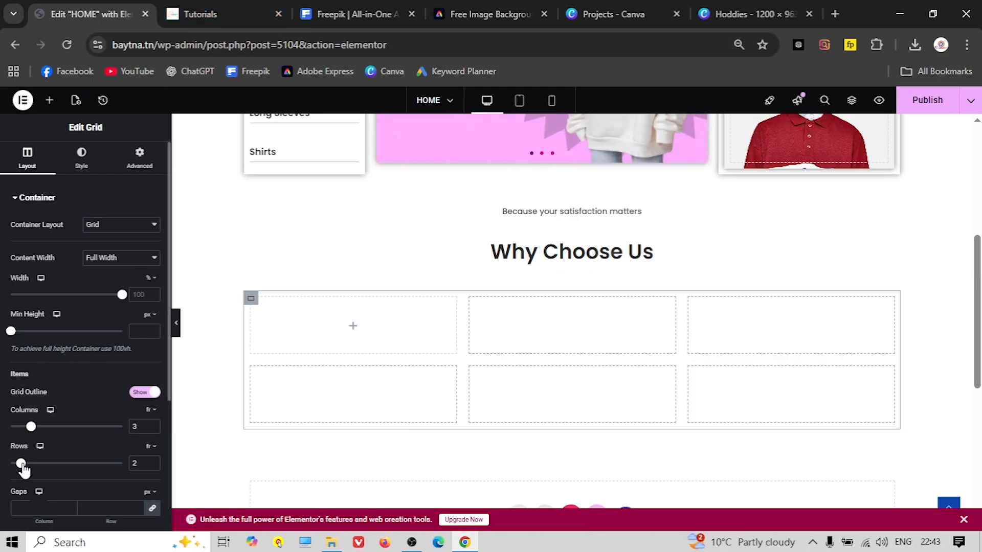
drag(23, 467, 2, 467)
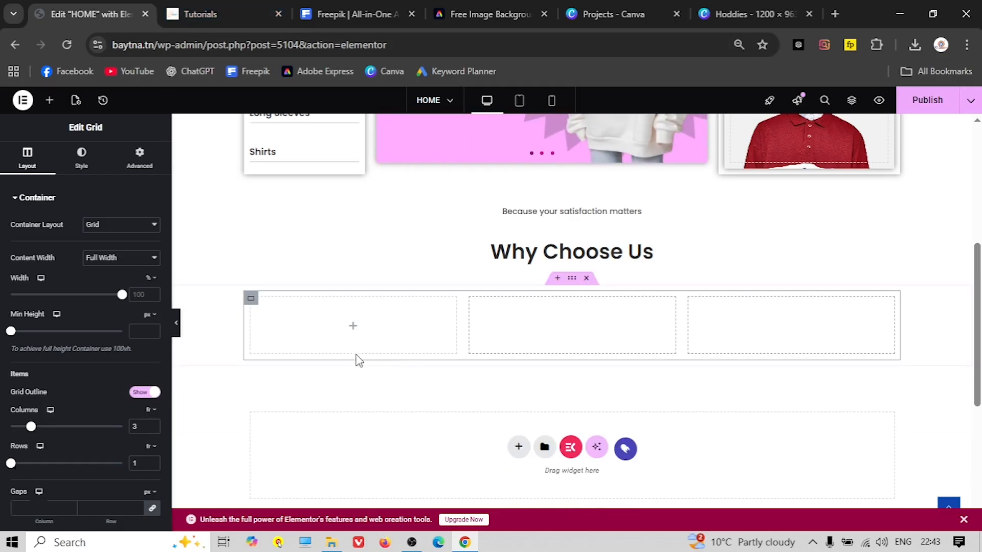
key(ctrl+Tab)
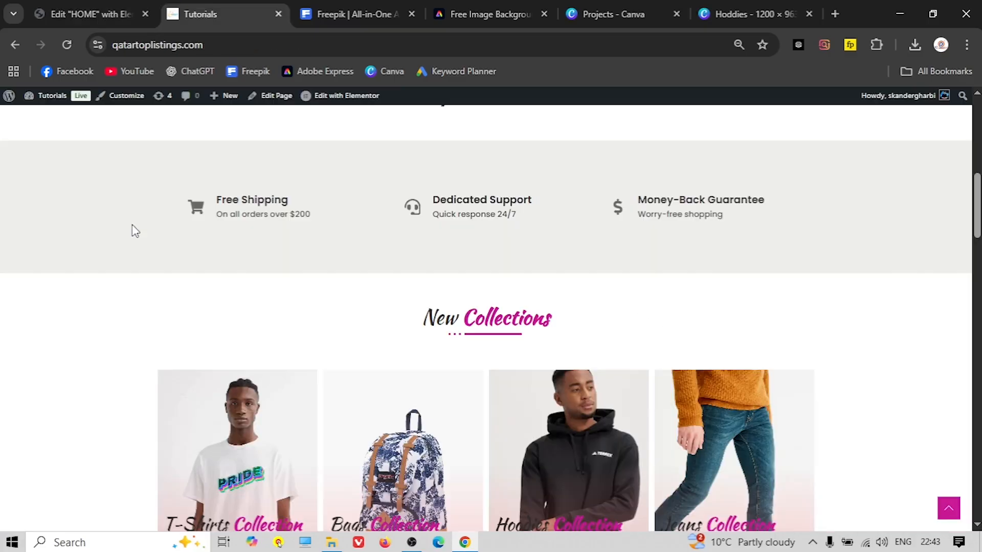
click(90, 14)
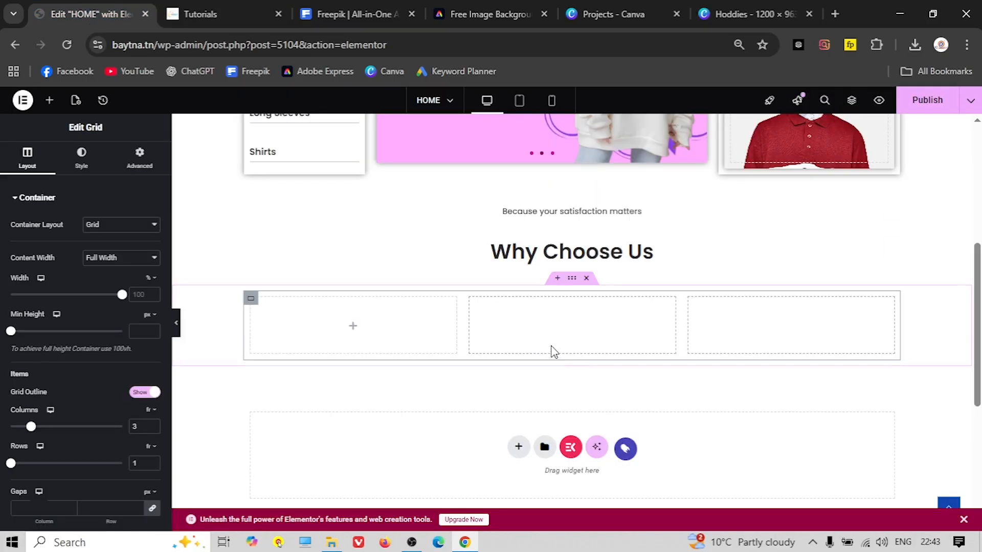
Give the container a light neutral grey background colour
click(573, 279)
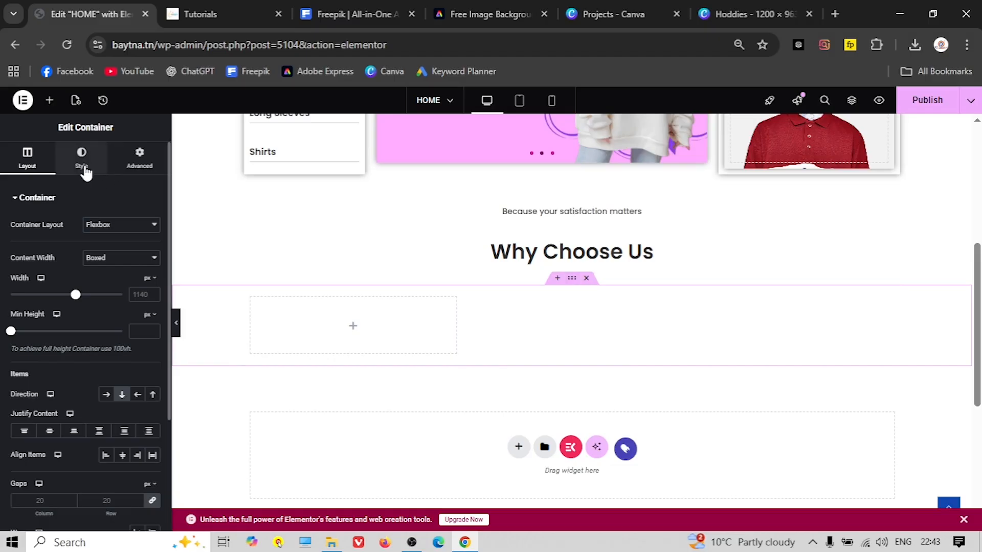
click(82, 164)
click(105, 250)
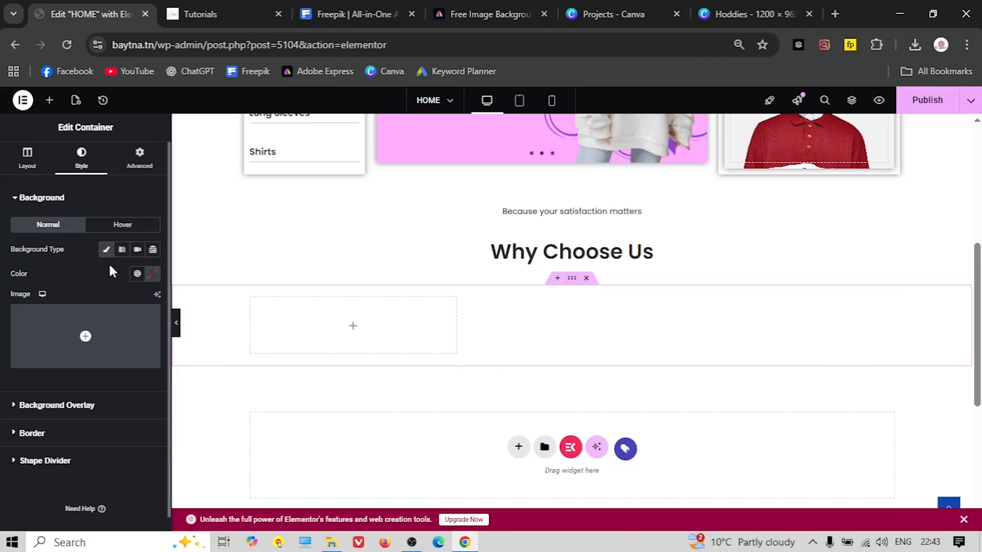
click(138, 274)
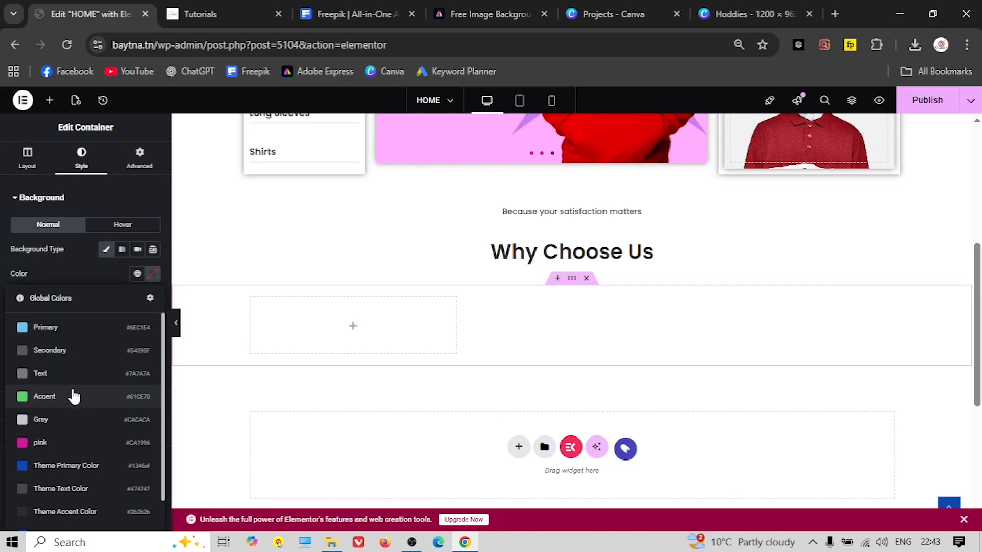
scroll(61, 406, down, 1)
click(56, 367)
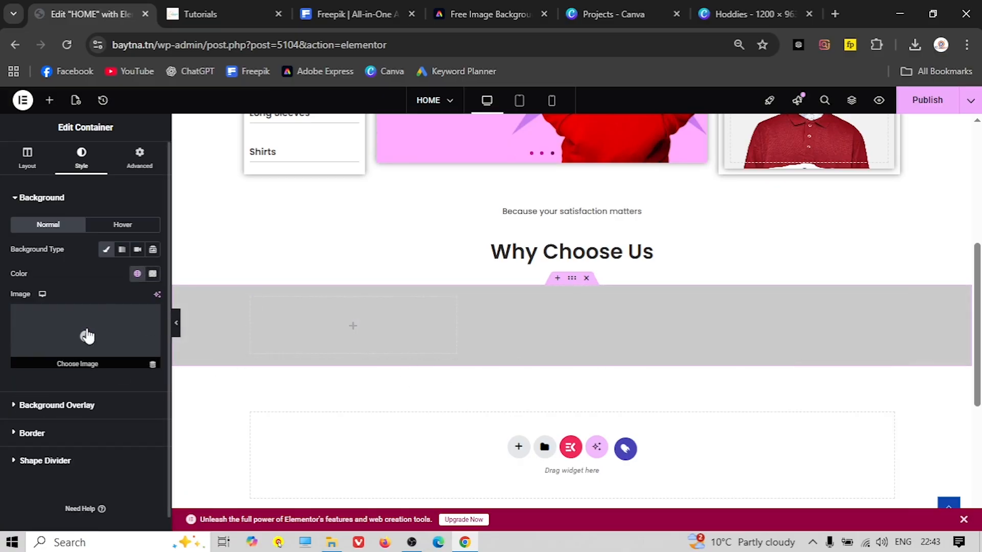
click(105, 254)
click(106, 250)
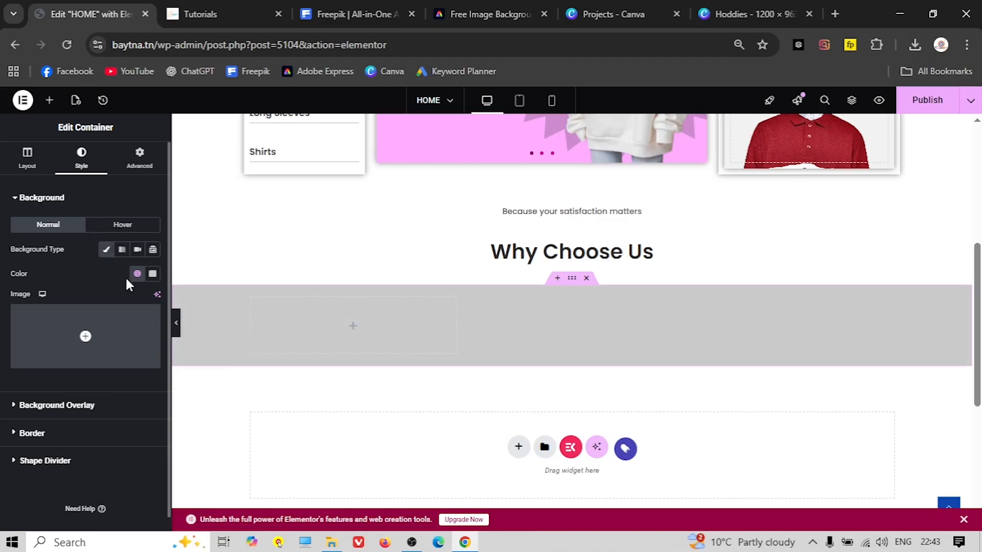
click(153, 275)
drag(90, 337, 85, 331)
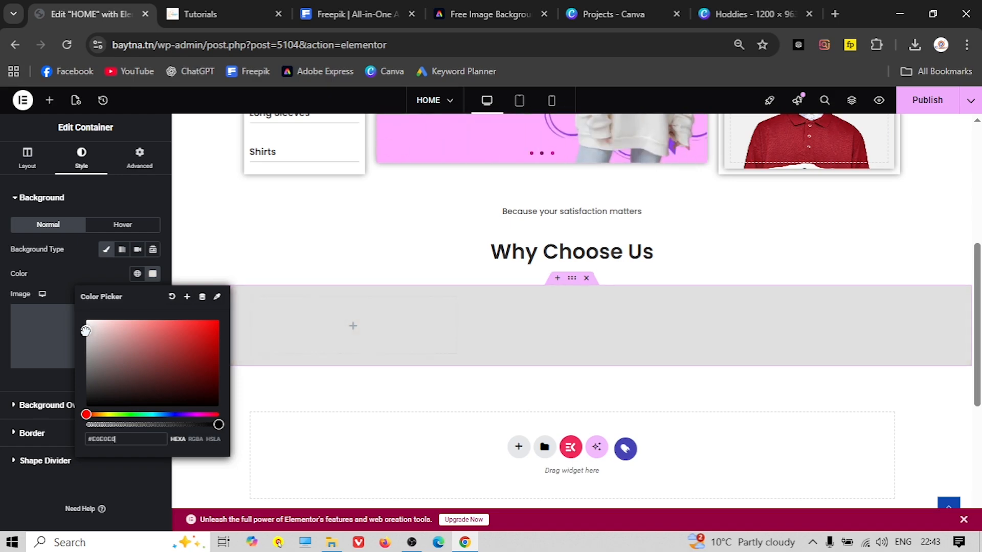
click(93, 274)
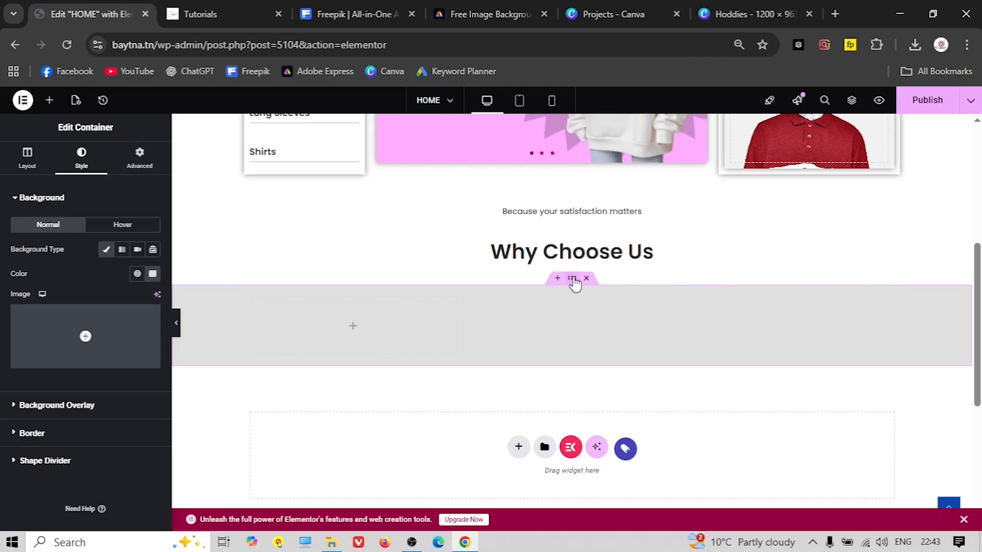
Unlink the container's margins and set 40 px top and bottom margins
click(139, 156)
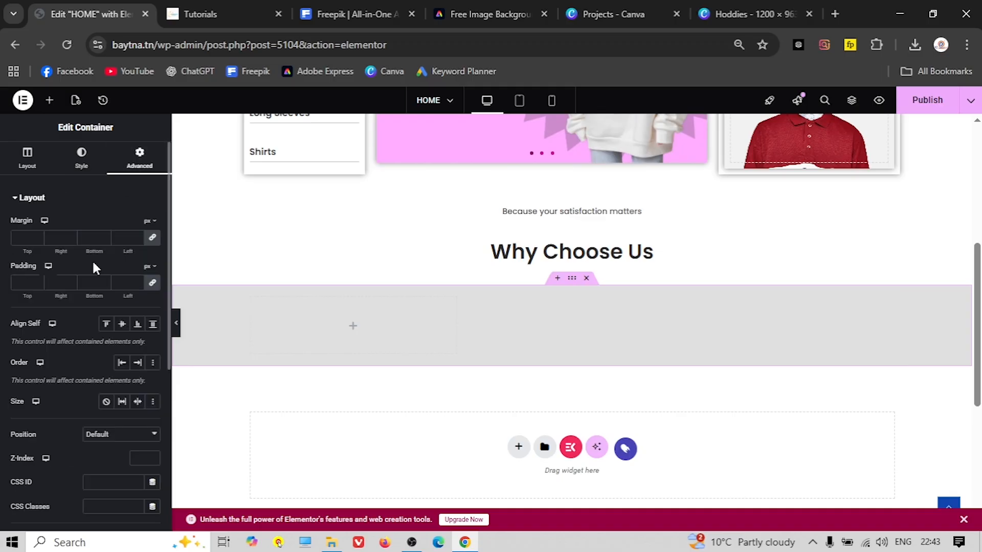
click(153, 239)
click(30, 239)
text(40)
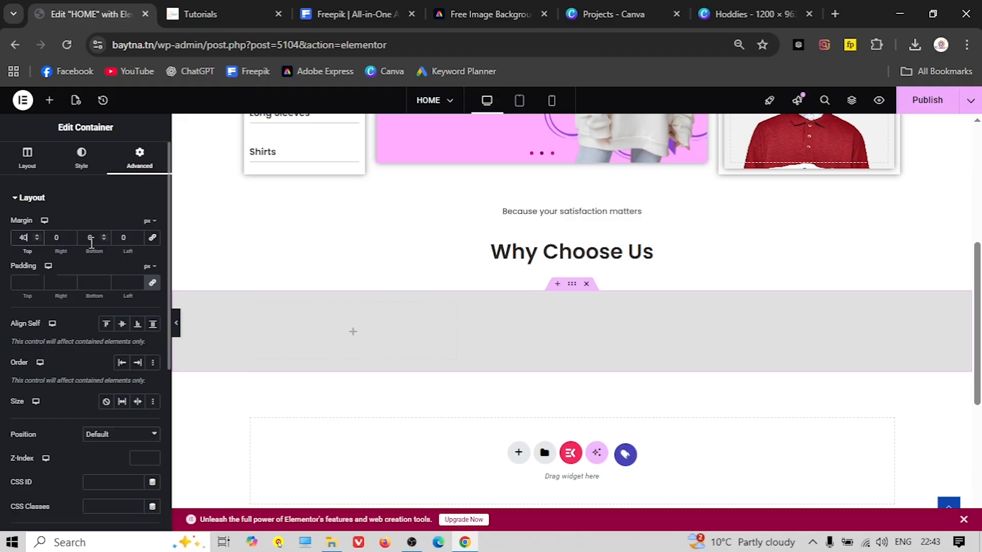
text(40)
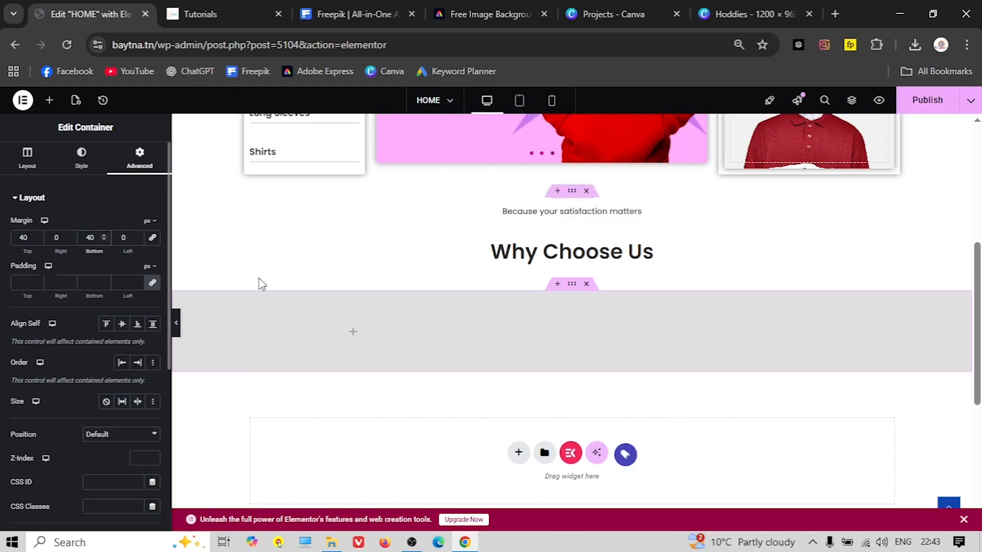
click(354, 337)
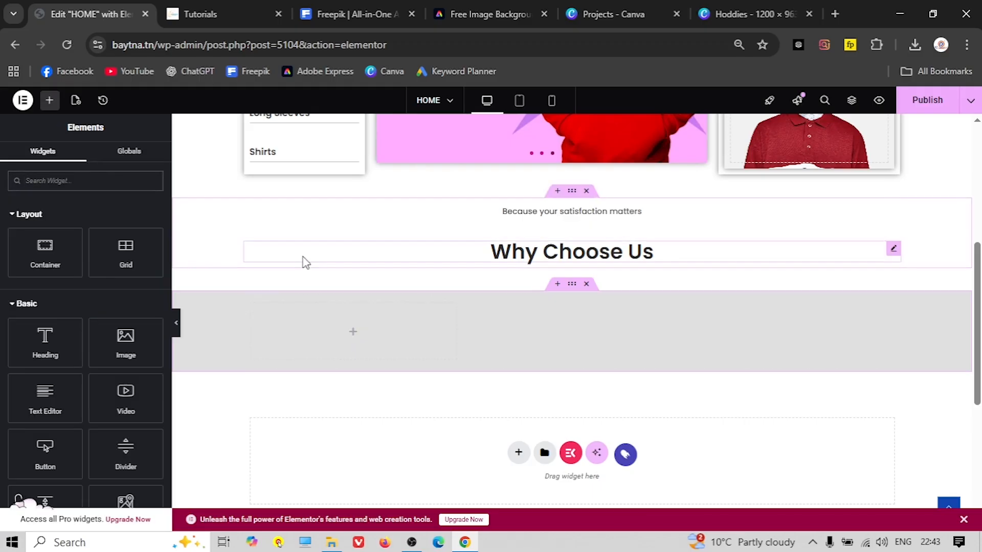
Search widgets for 'box' and drop an Image Box into the empty column
click(240, 15)
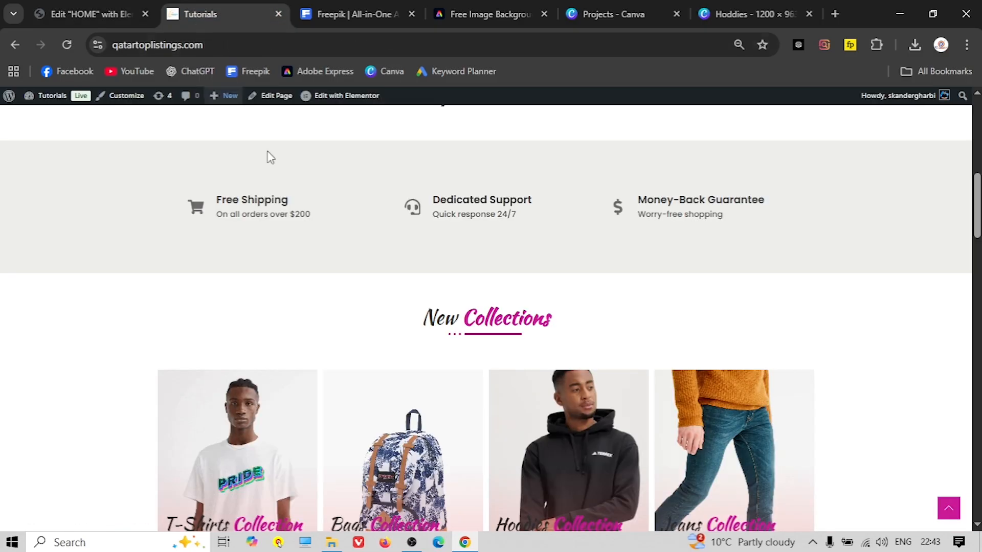
click(71, 10)
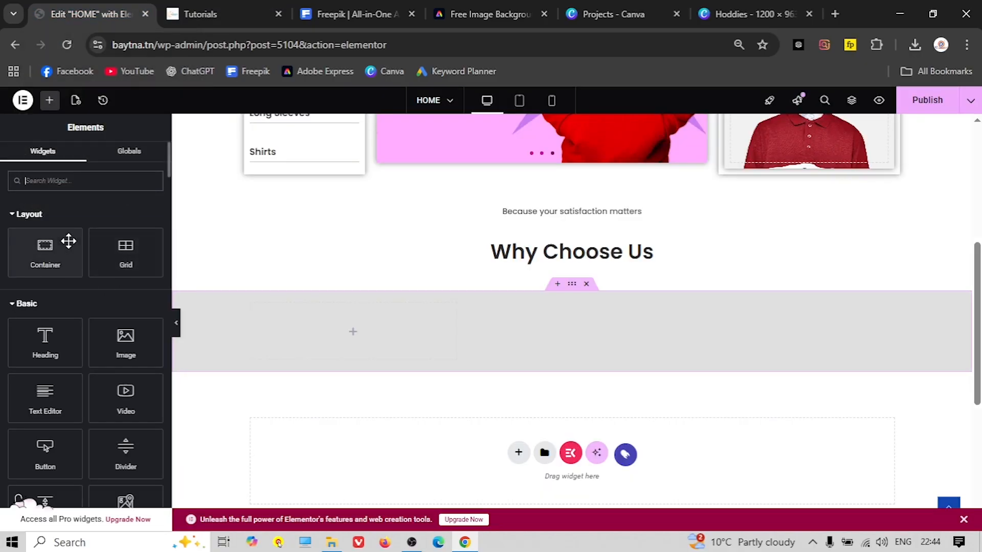
text(imgae)
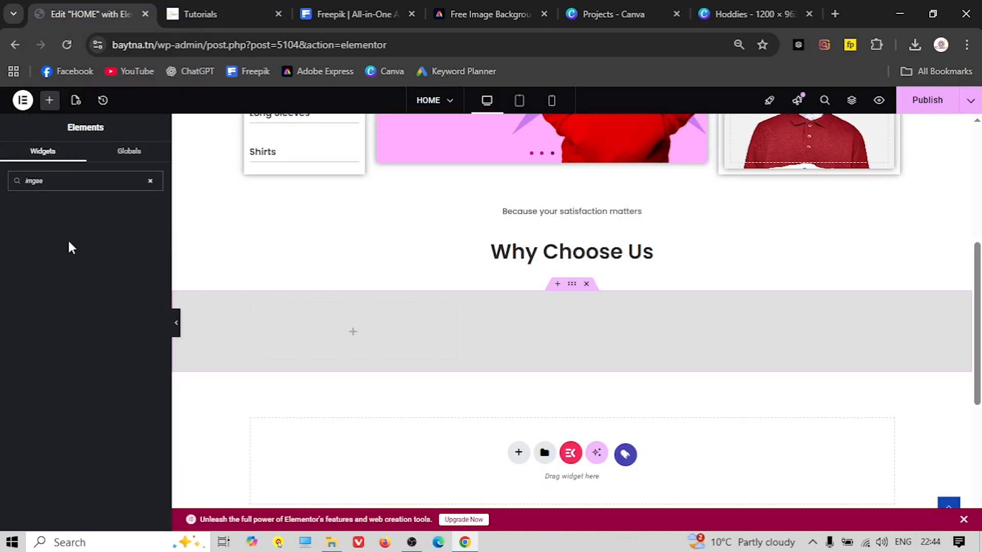
key(BackSpace)
key(BackSpace)
key(BackSpace)
key(BackSpace)
key(BackSpace)
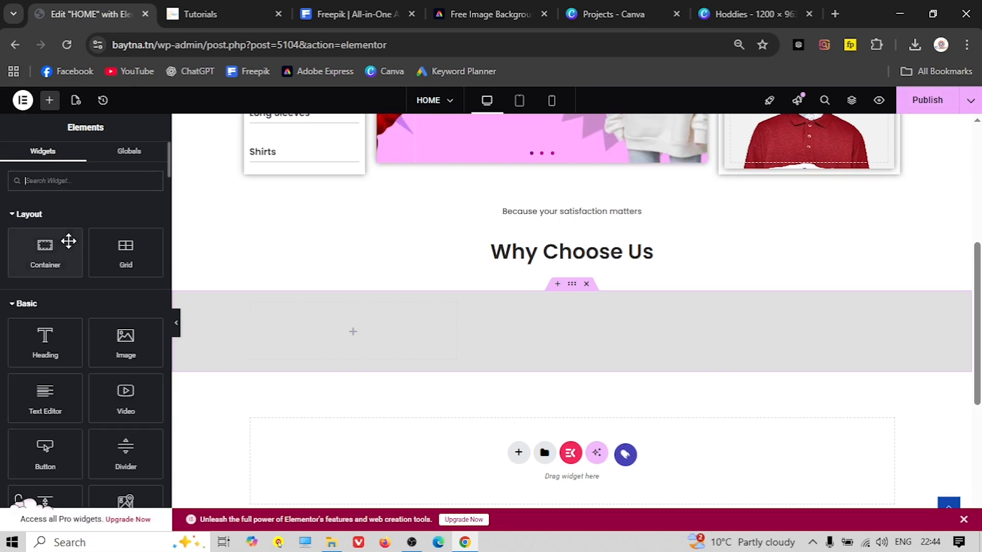
text(box)
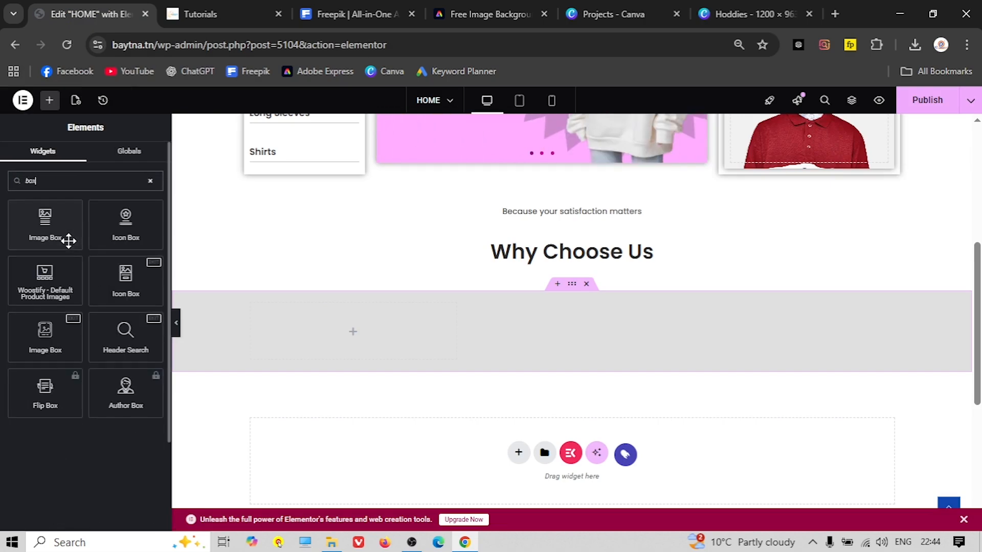
drag(44, 231, 352, 334)
Title the image box 'Free Shipping', copied from the live site
key(ctrl+Tab)
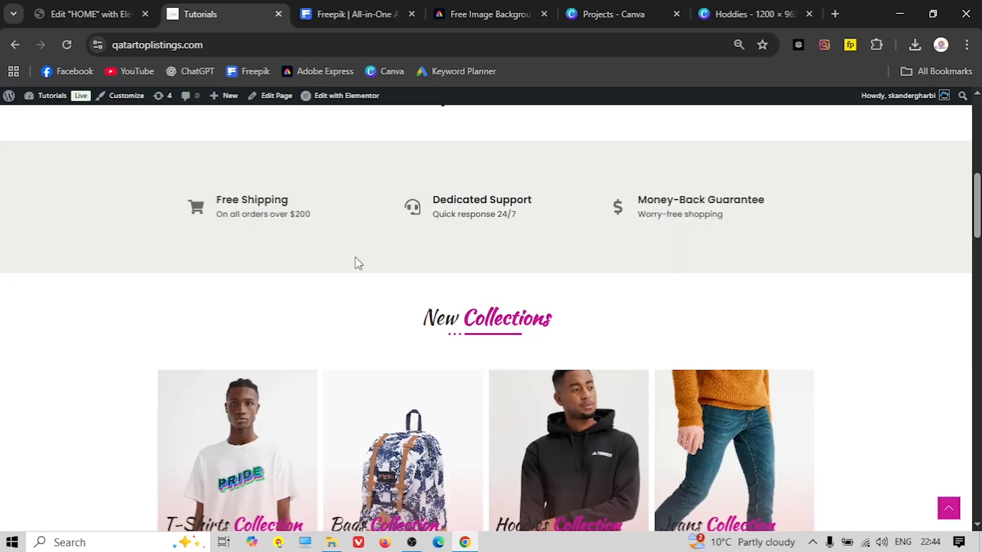
triple_click(217, 200)
right_click(217, 193)
click(302, 214)
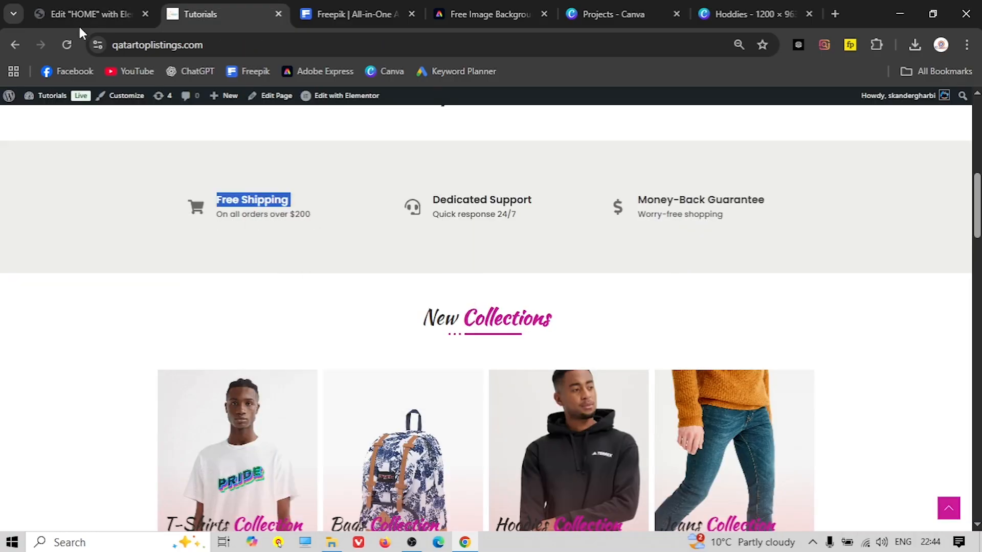
click(82, 16)
triple_click(32, 350)
right_click(32, 351)
click(100, 262)
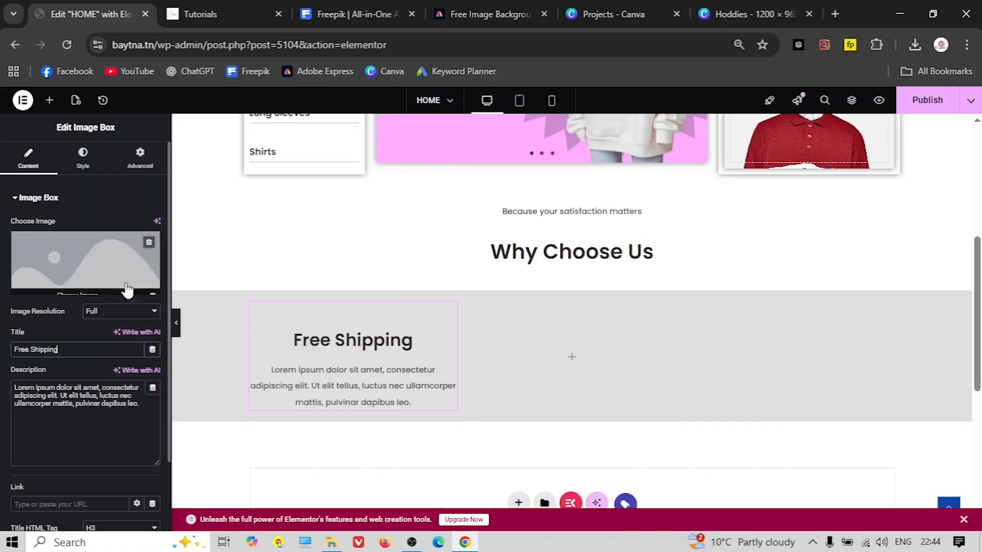
Copy 'On all orders over $200' from the live site and select the placeholder description
click(219, 18)
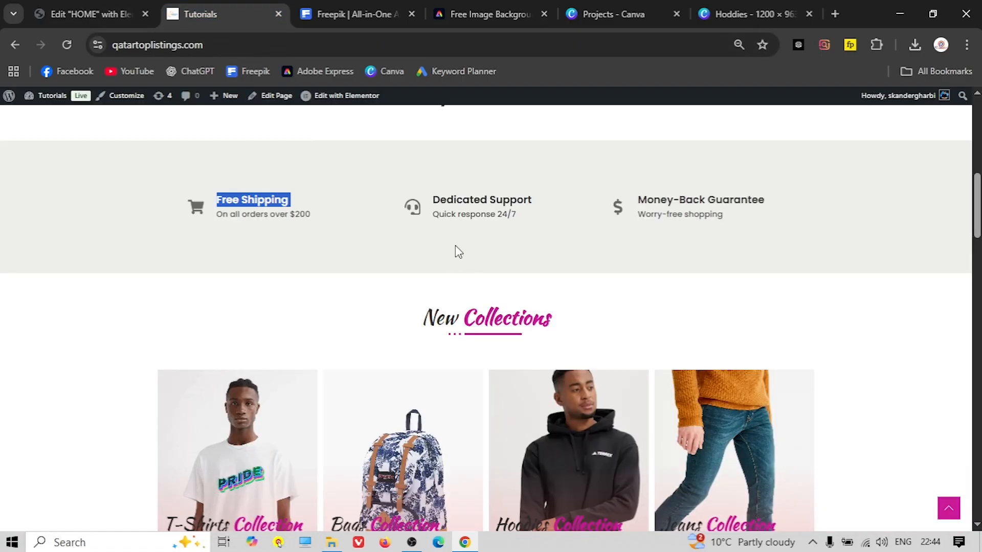
triple_click(276, 213)
right_click(271, 212)
click(327, 228)
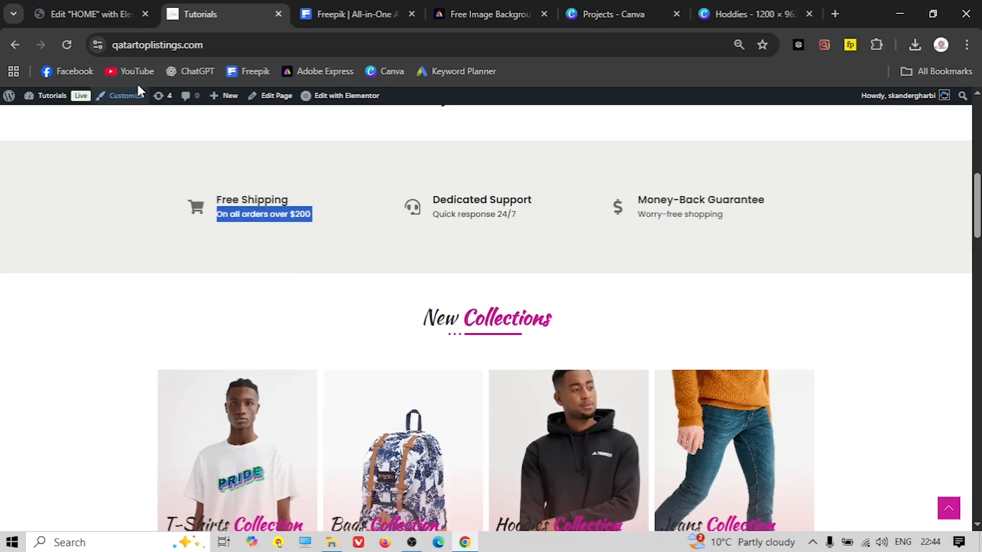
click(108, 14)
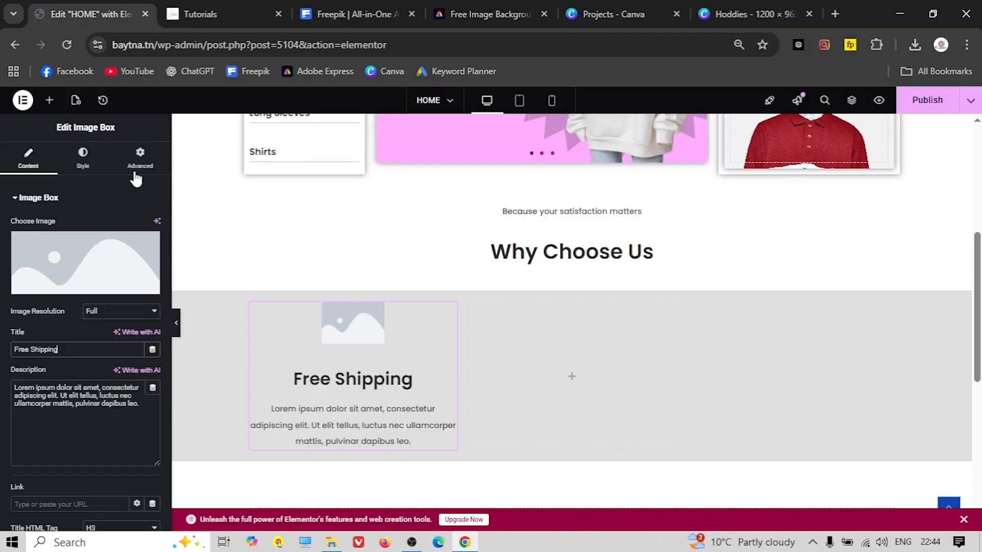
triple_click(66, 388)
right_click(65, 391)
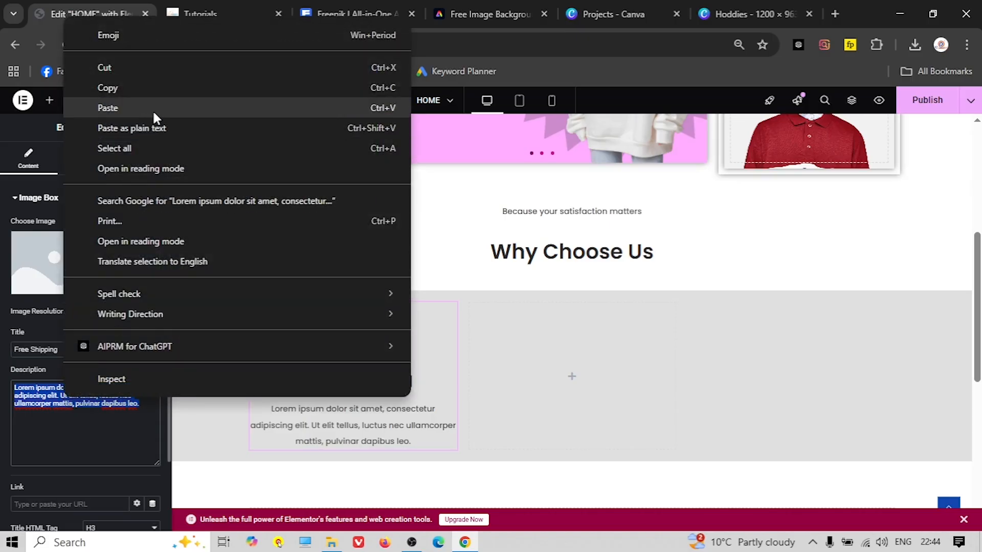
Paste 'On all orders over $200' as the Free Shipping box description
click(152, 109)
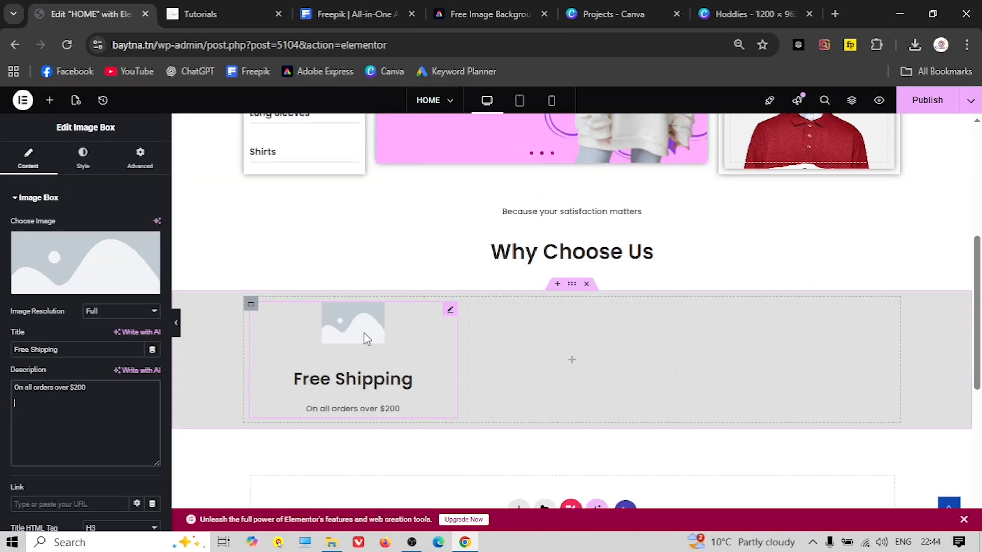
click(207, 15)
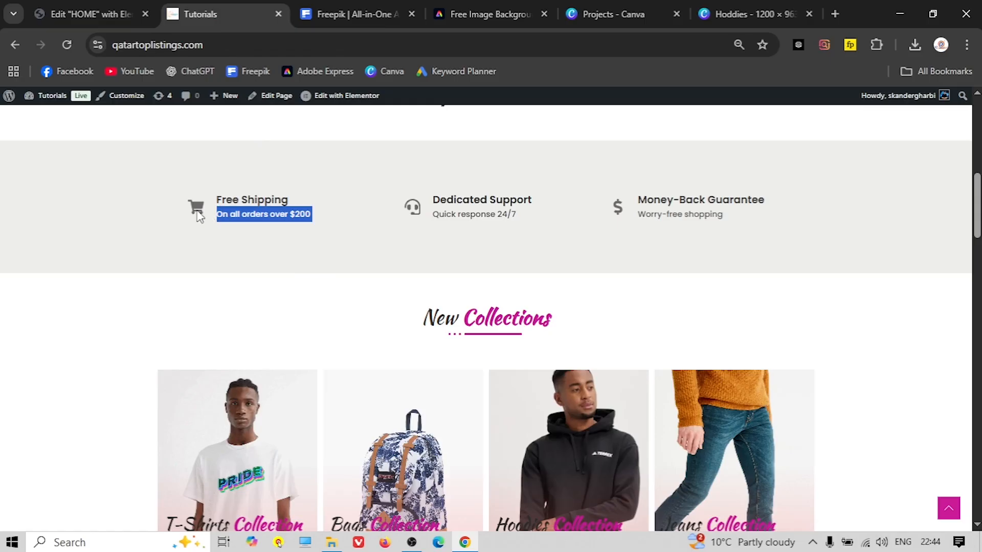
click(78, 16)
Set the box image to the free-shipping.png cart icon from the Media Library
click(77, 271)
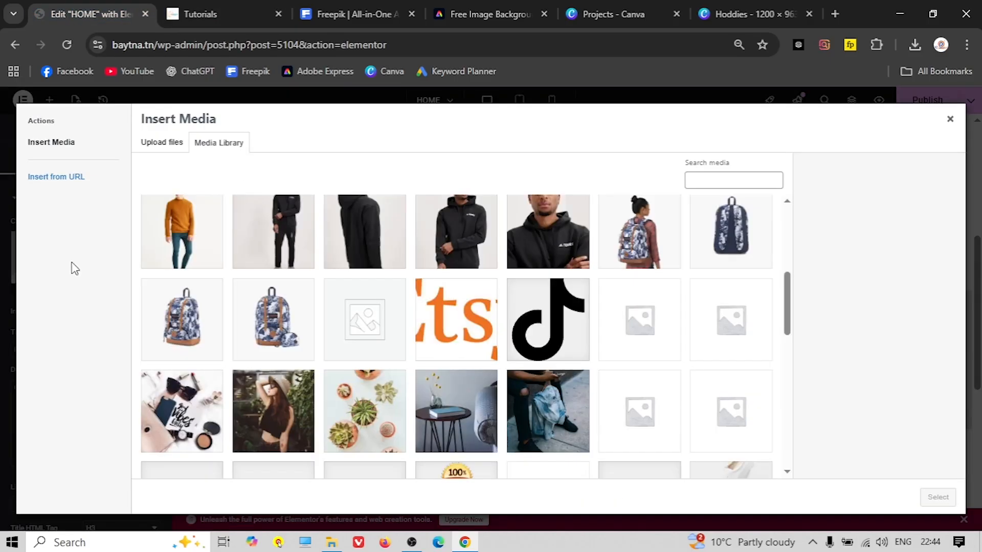
scroll(434, 384, down, 15)
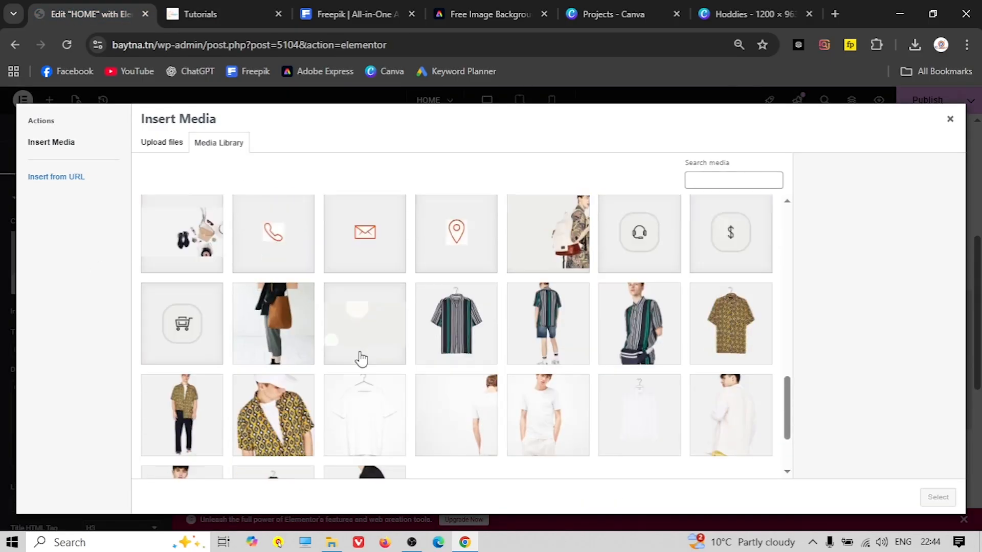
scroll(342, 366, up, 3)
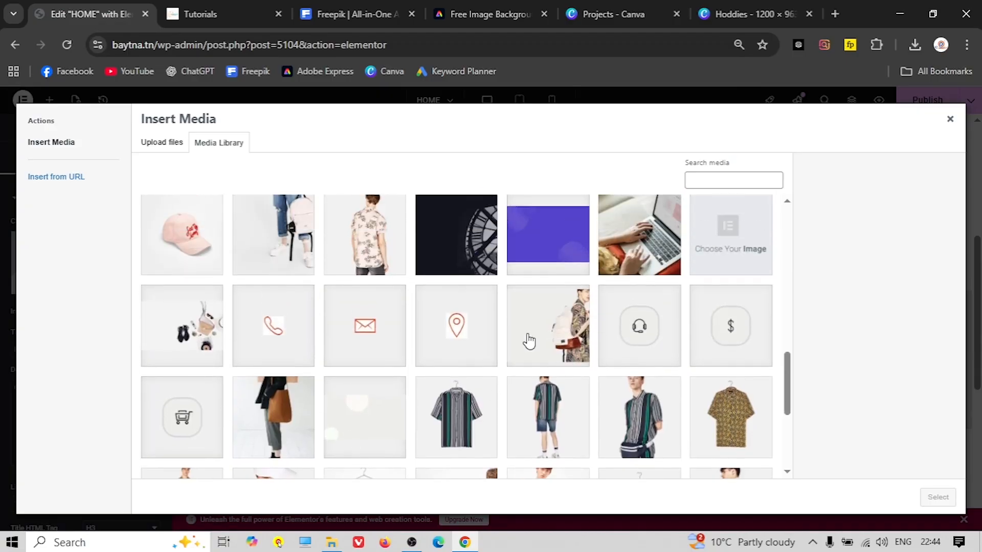
scroll(359, 358, down, 5)
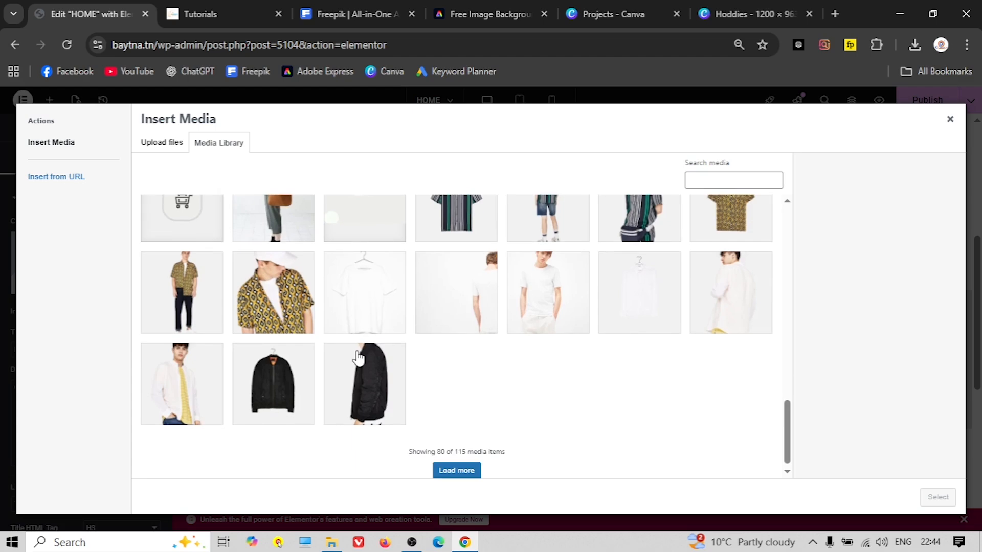
scroll(213, 318, up, 3)
click(182, 338)
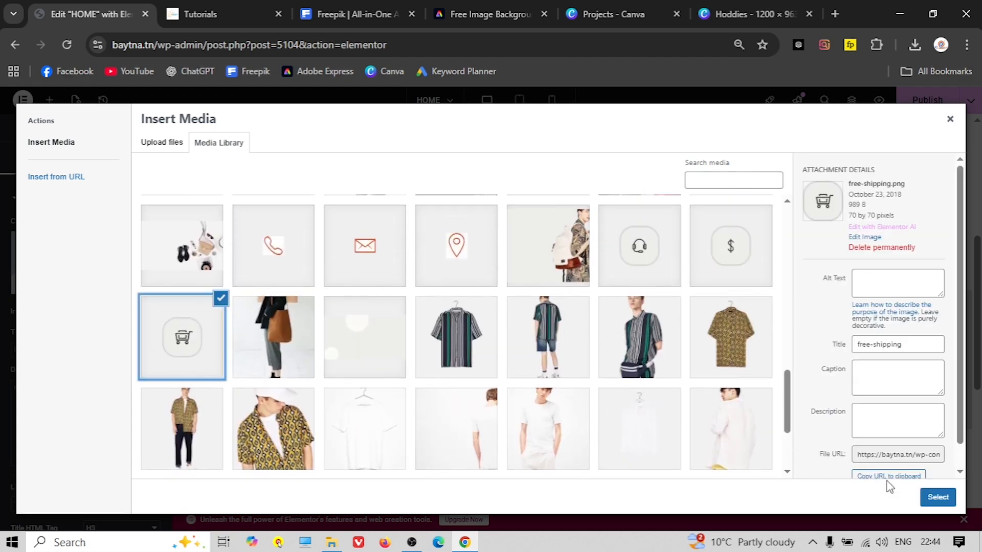
click(937, 497)
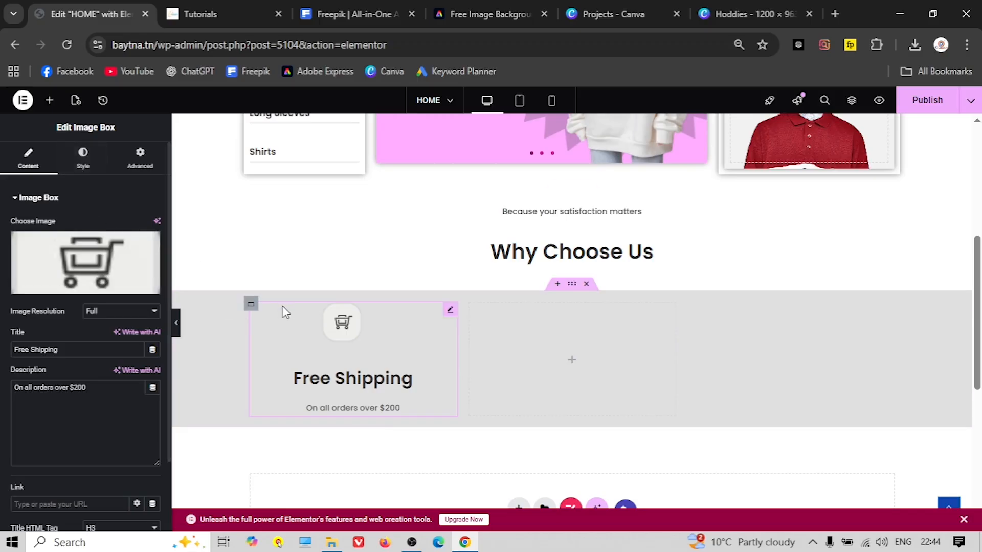
Place the cart icon left of the text, vertically centred, and tighten the text gaps
click(219, 10)
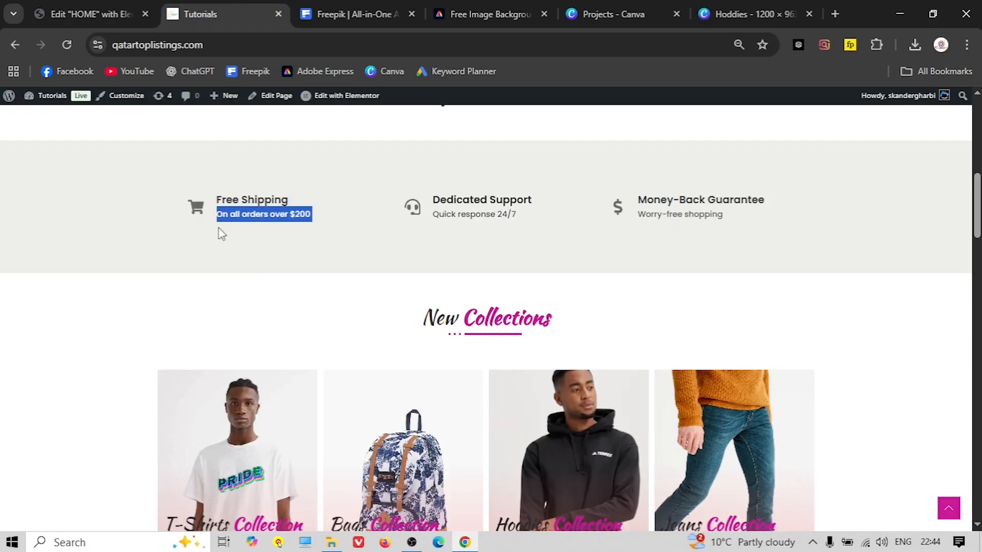
click(89, 14)
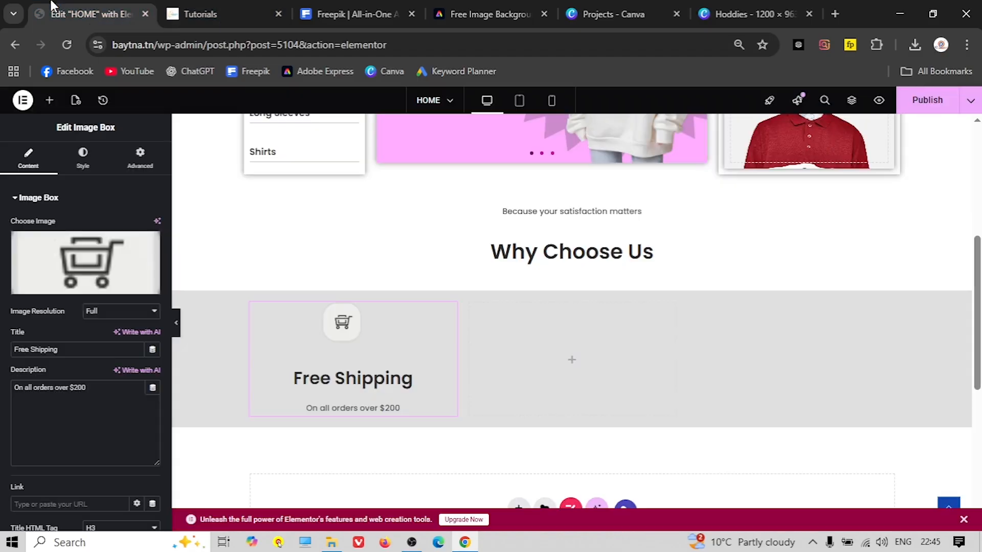
click(83, 156)
click(121, 226)
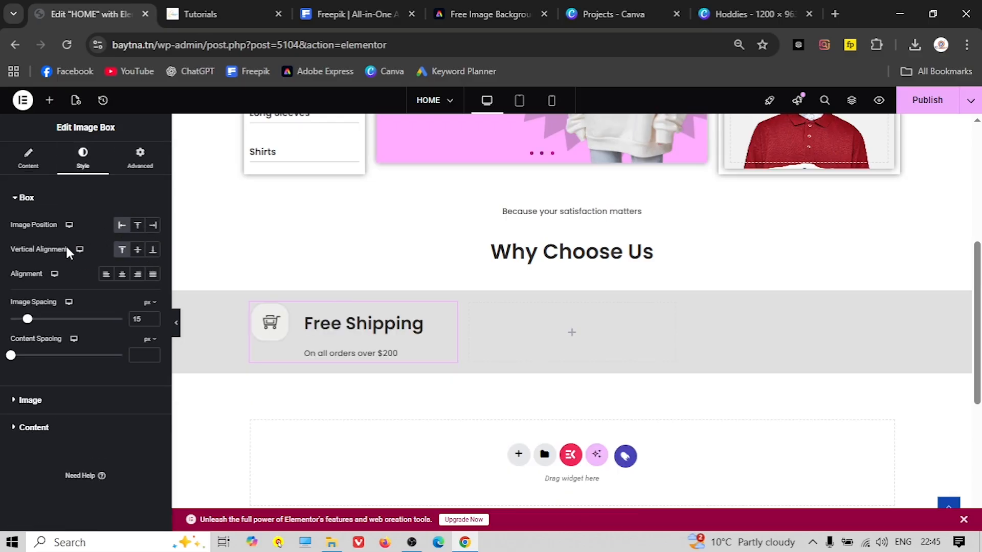
click(137, 250)
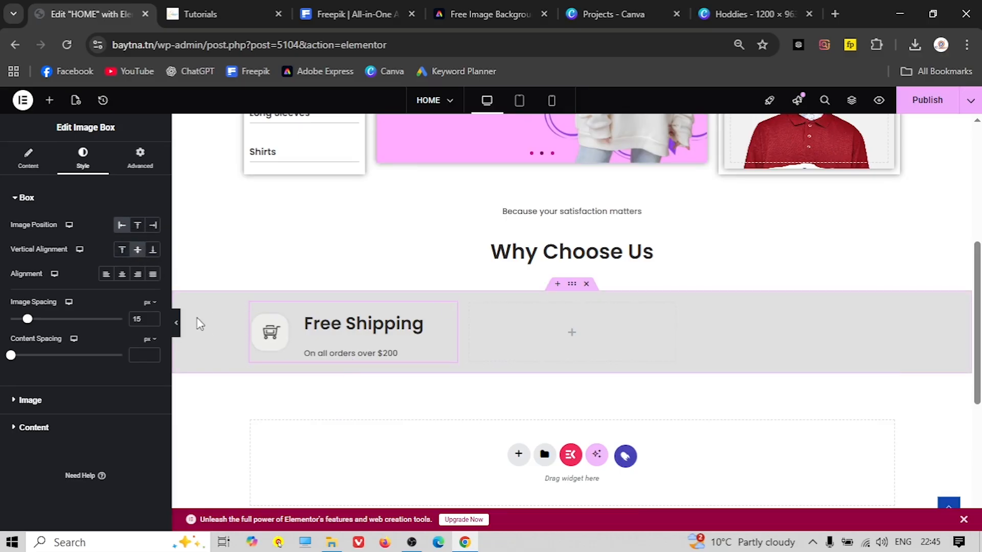
click(175, 323)
click(173, 332)
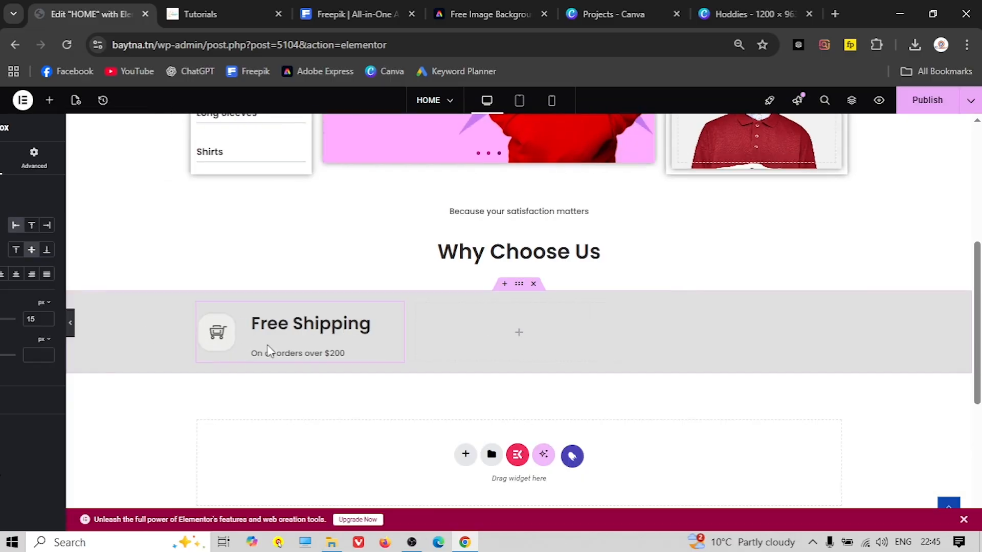
mouse_move(11, 354)
mouse_down()
mouse_move(28, 355)
mouse_move(2, 357)
mouse_up()
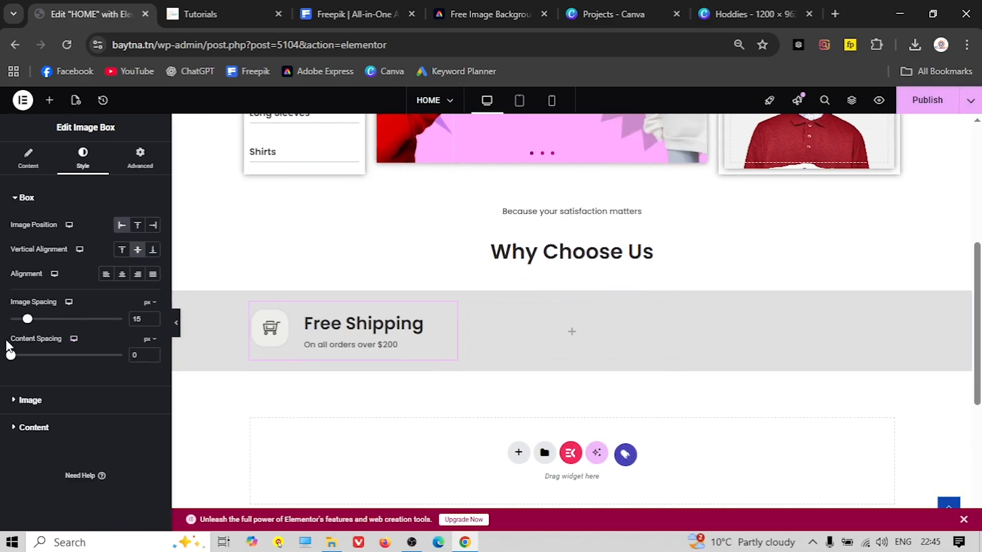
drag(28, 320, 16, 321)
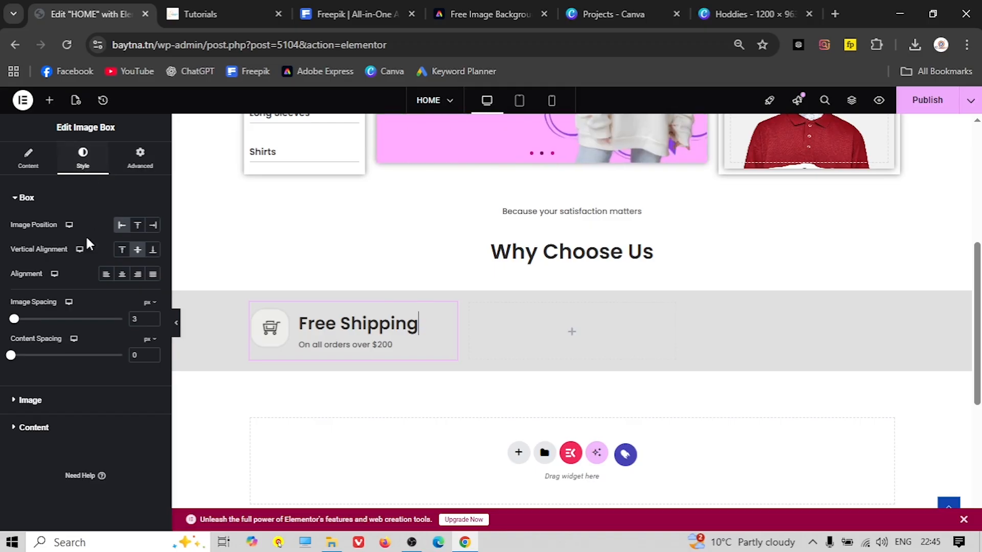
Set the Free Shipping title font size to 15px and the description to 14px
click(40, 428)
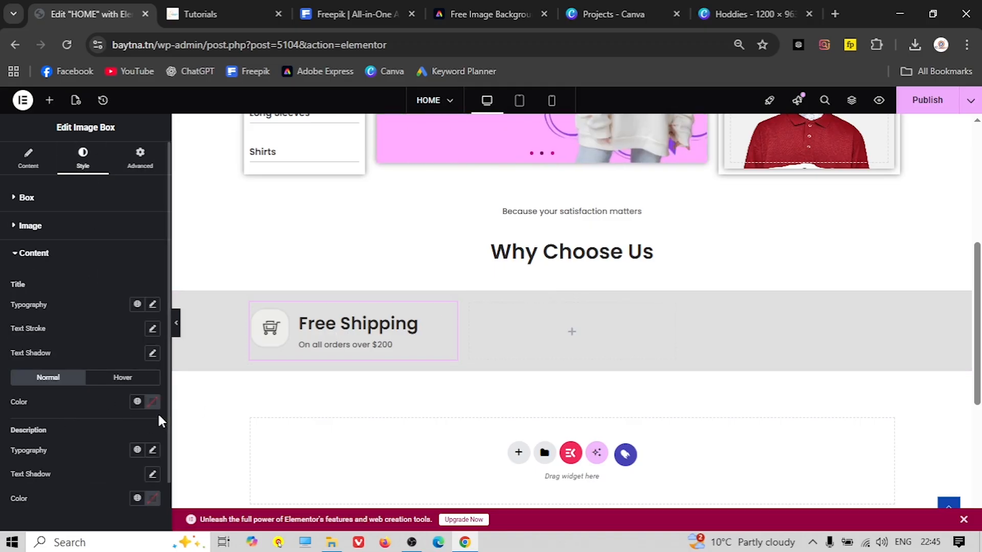
click(152, 305)
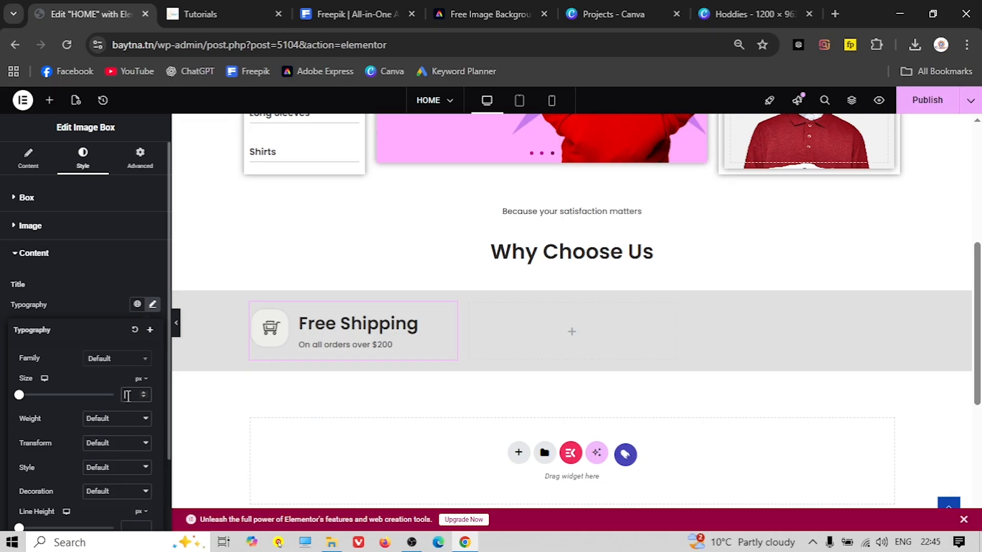
click(127, 395)
text(14)
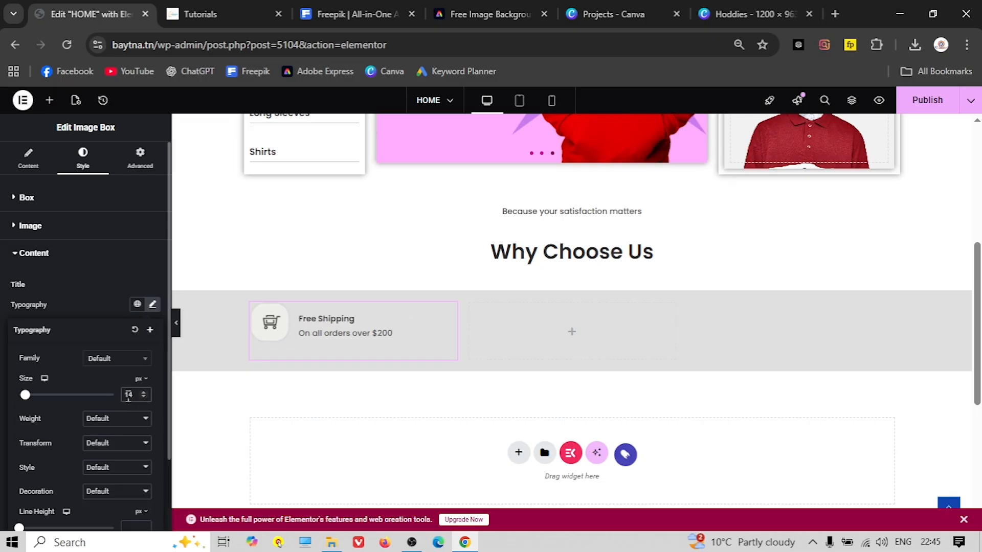
key(BackSpace)
text(5)
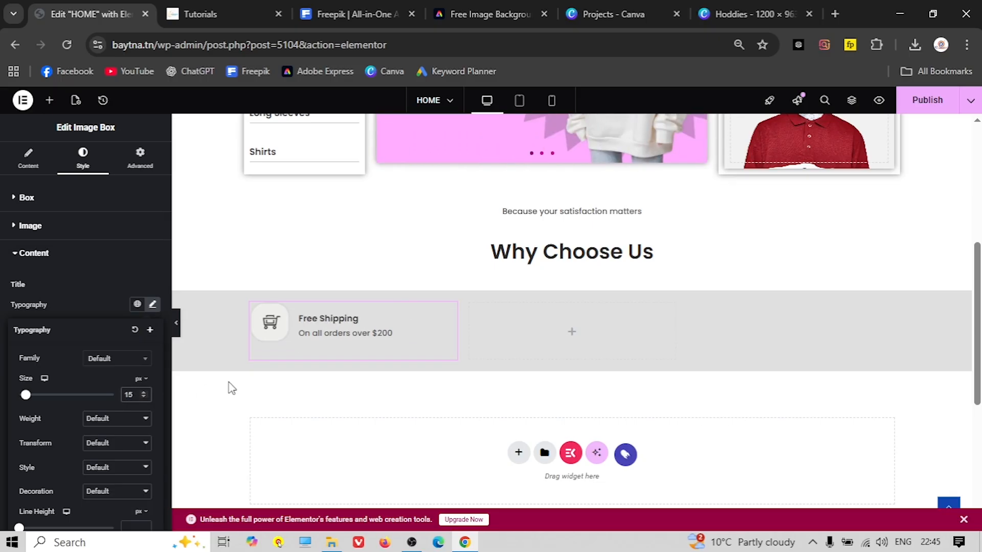
click(60, 301)
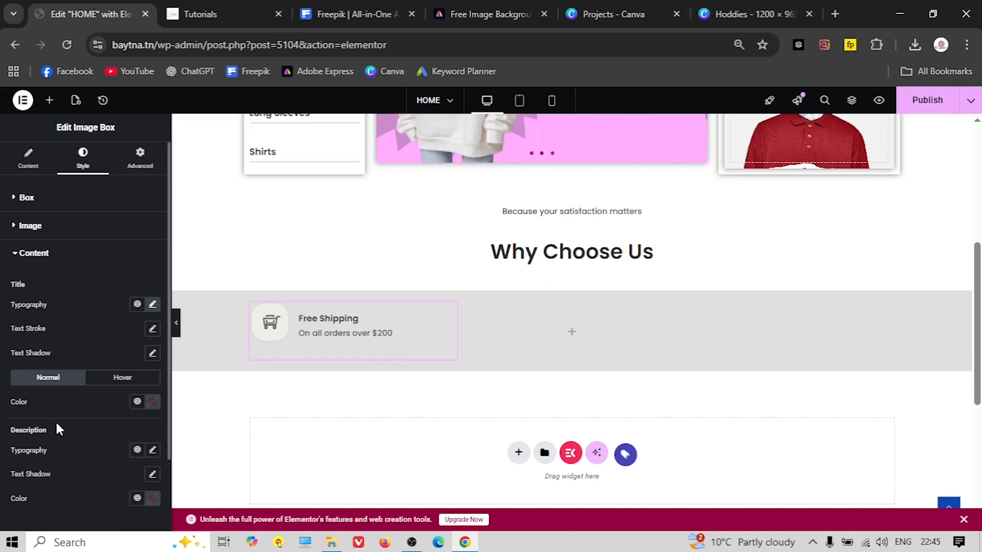
click(152, 450)
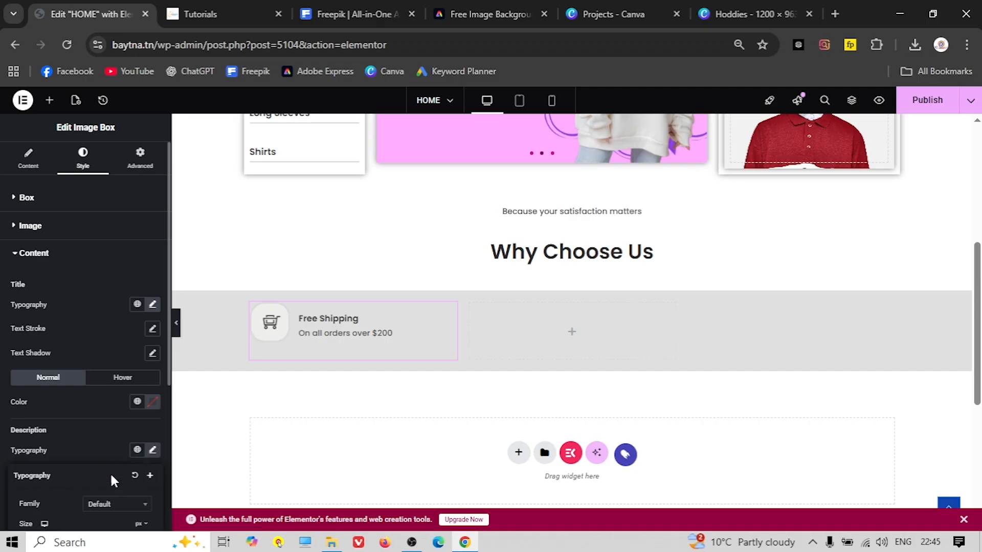
scroll(88, 458, down, 3)
click(132, 396)
text(14)
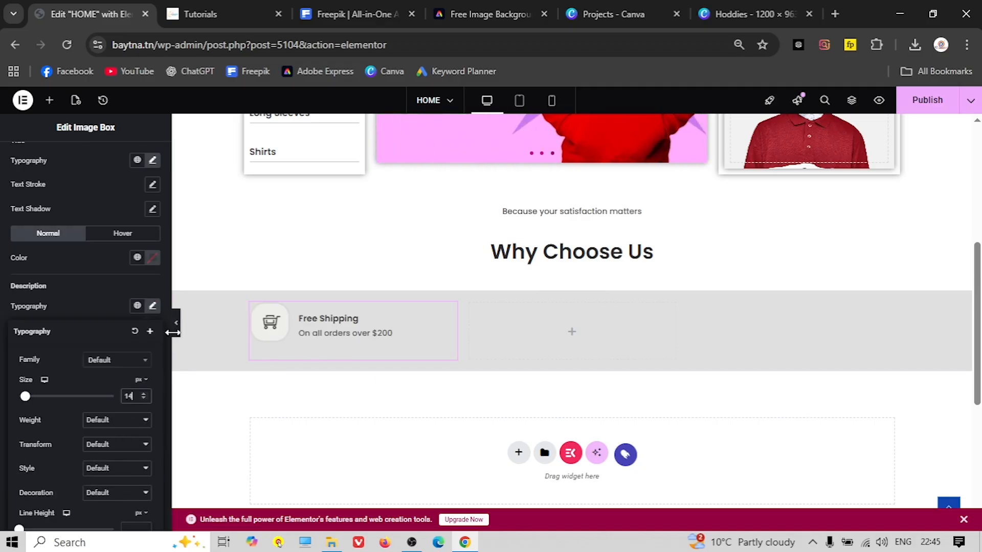
Shrink the cart icon to 15% width and widen the image spacing to 16
click(176, 330)
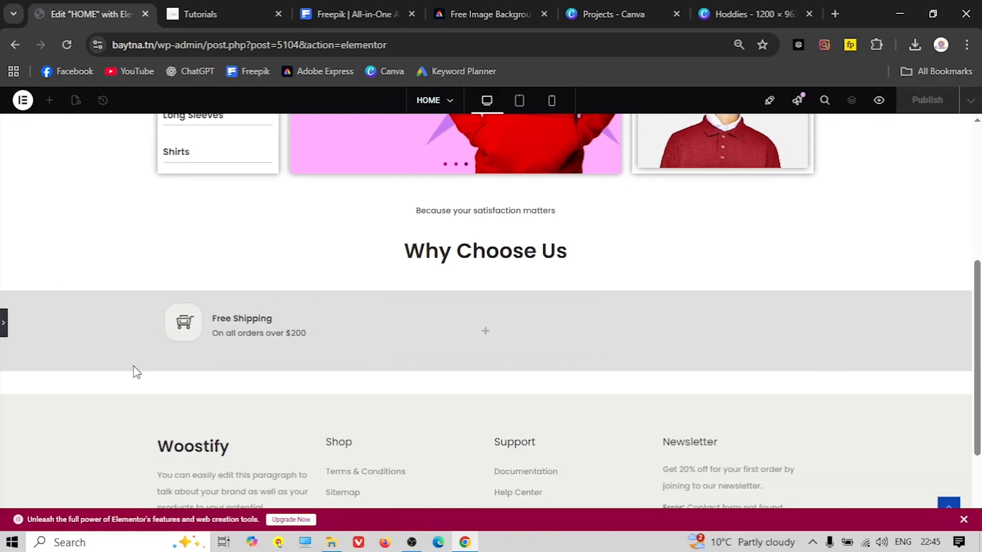
click(4, 323)
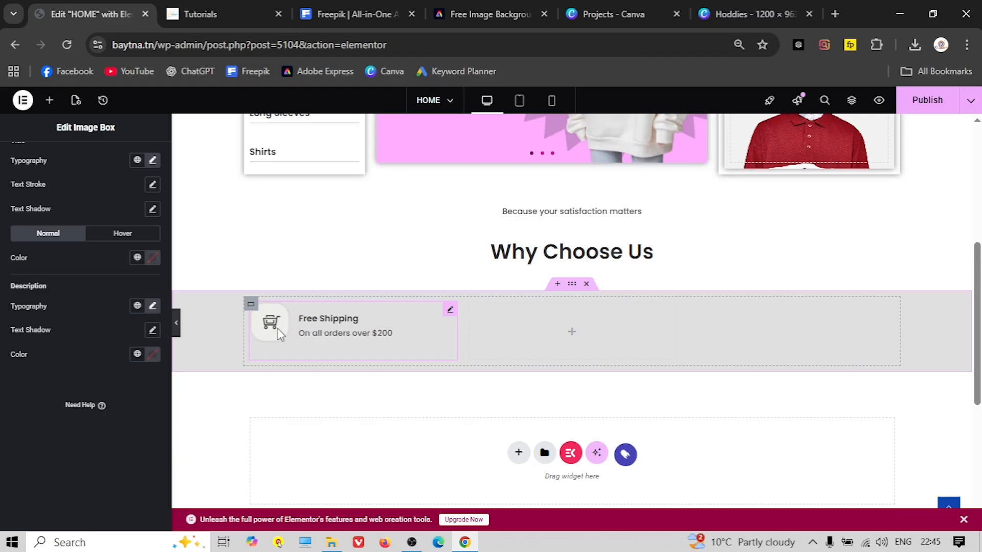
scroll(86, 256, up, 3)
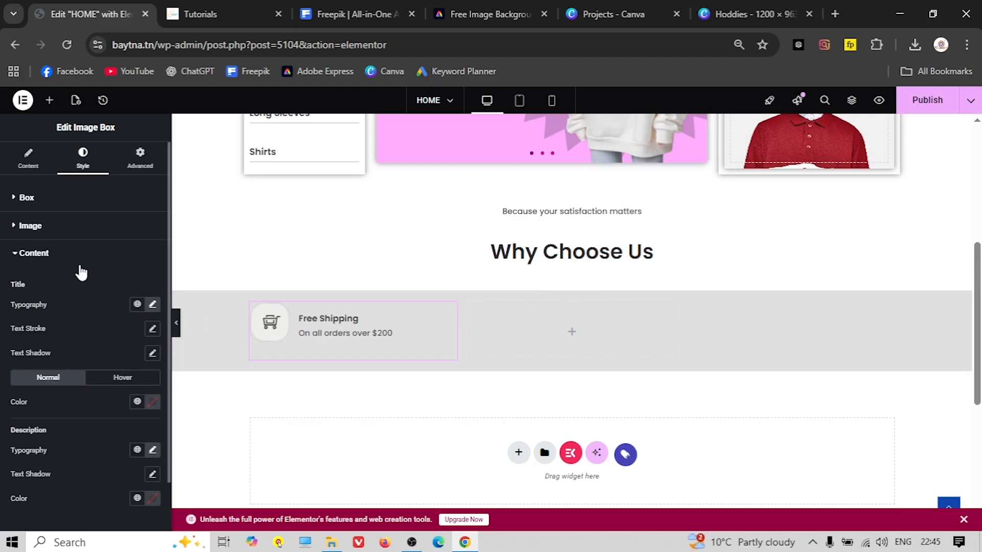
click(30, 225)
drag(33, 265, 21, 266)
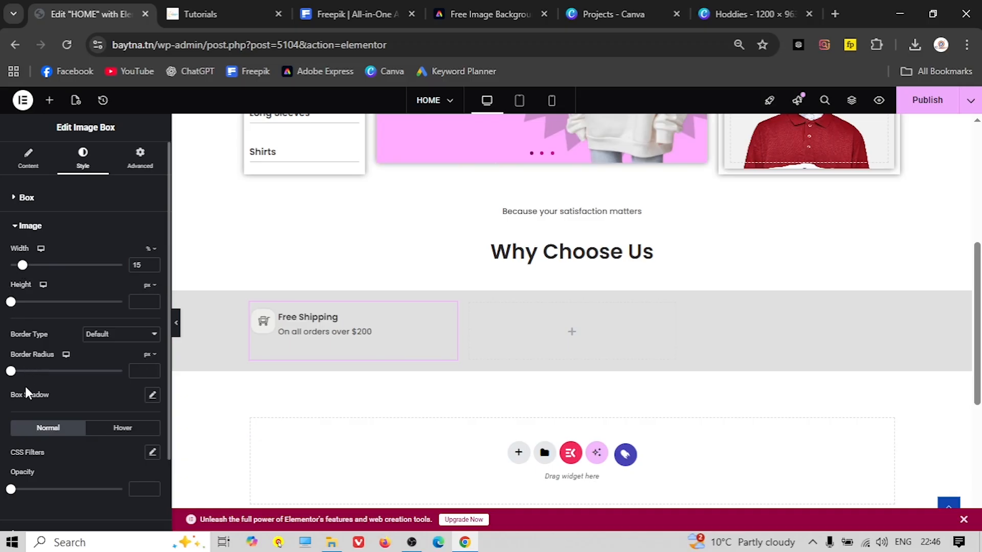
click(23, 197)
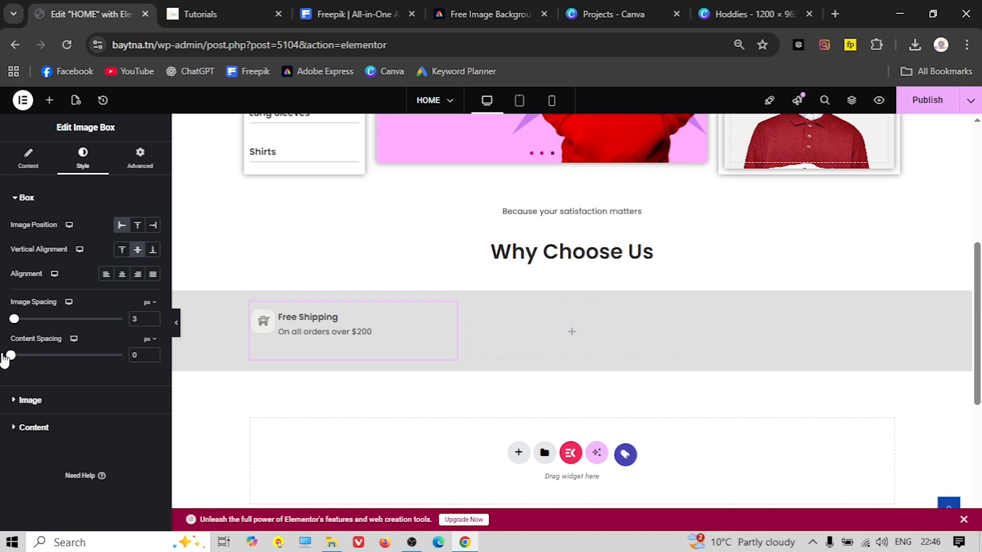
drag(13, 319, 29, 321)
scroll(240, 337, up, 1)
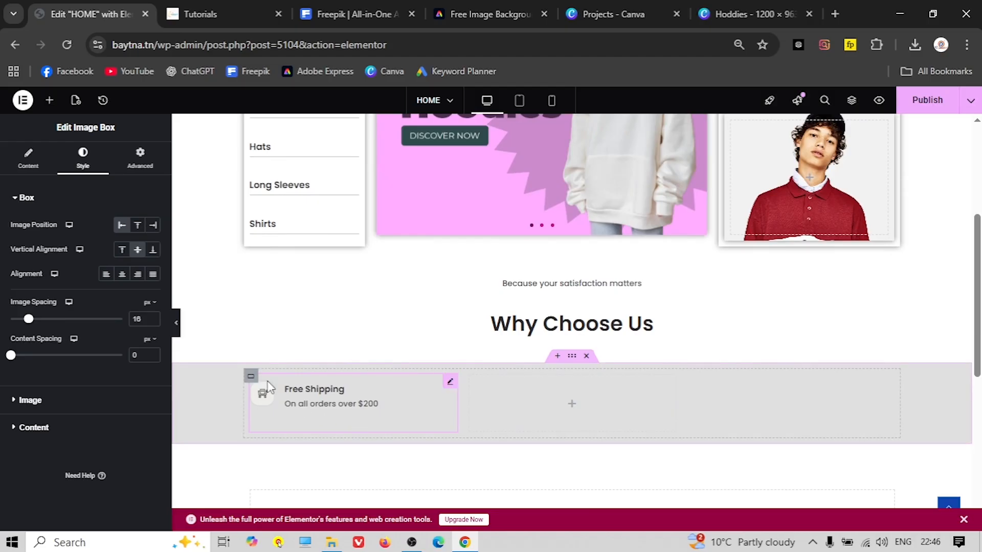
click(251, 376)
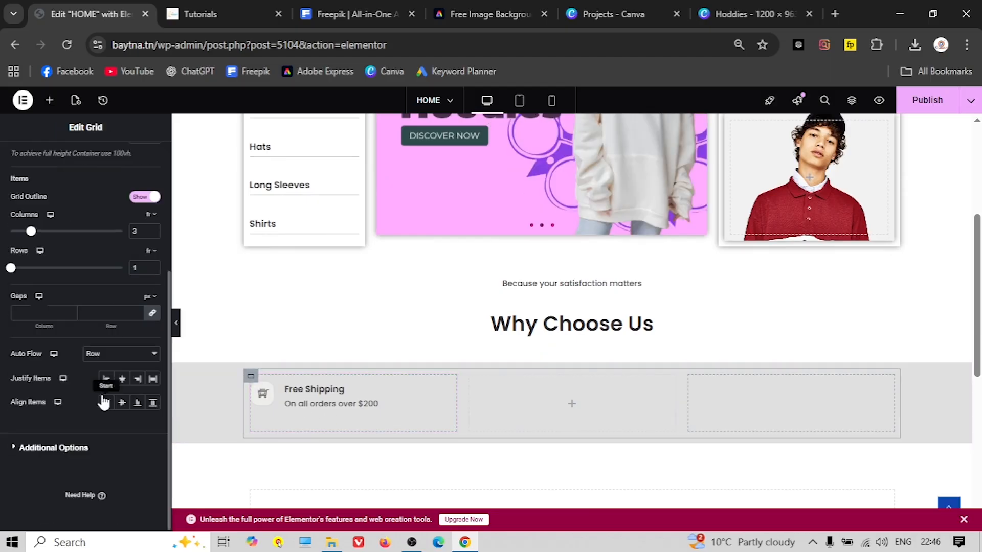
Set the grid's Justify Items and Align Items to Center
click(121, 380)
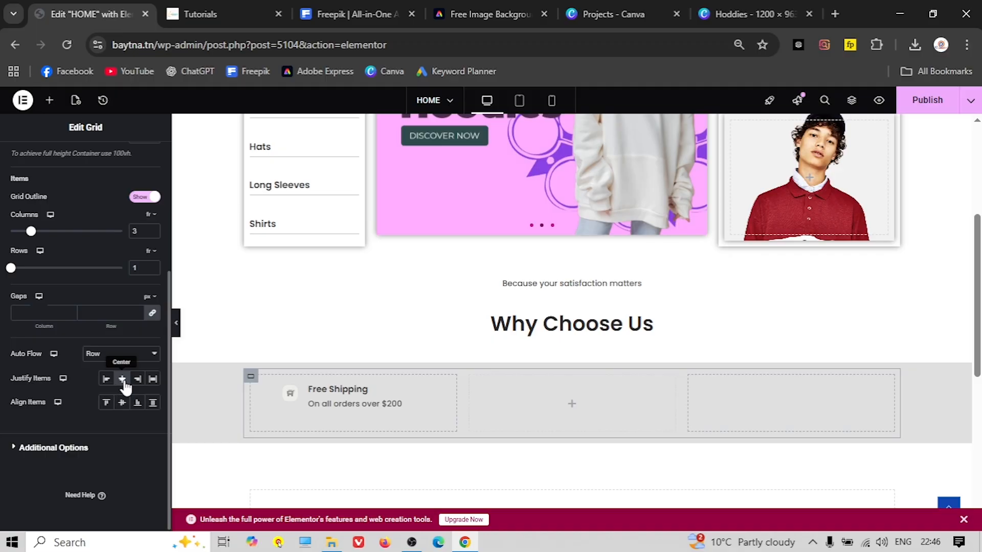
click(123, 404)
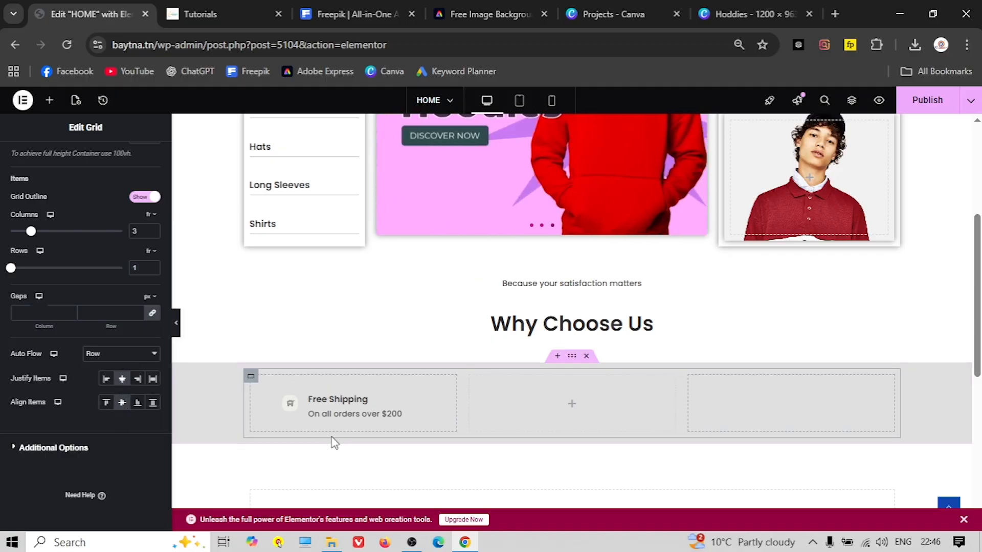
scroll(253, 420, down, 2)
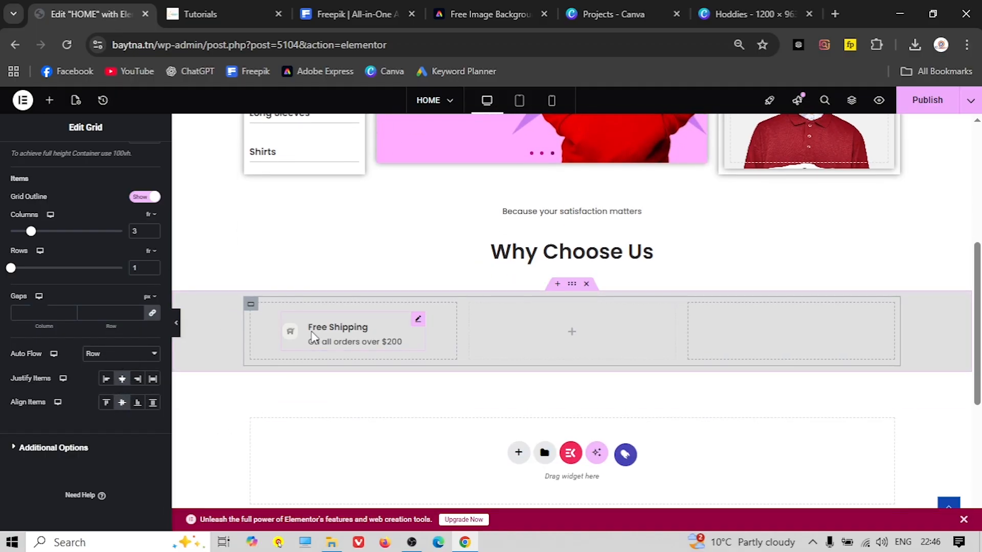
Copy the Free Shipping box and paste it into the empty middle and third cells
click(298, 339)
right_click(419, 325)
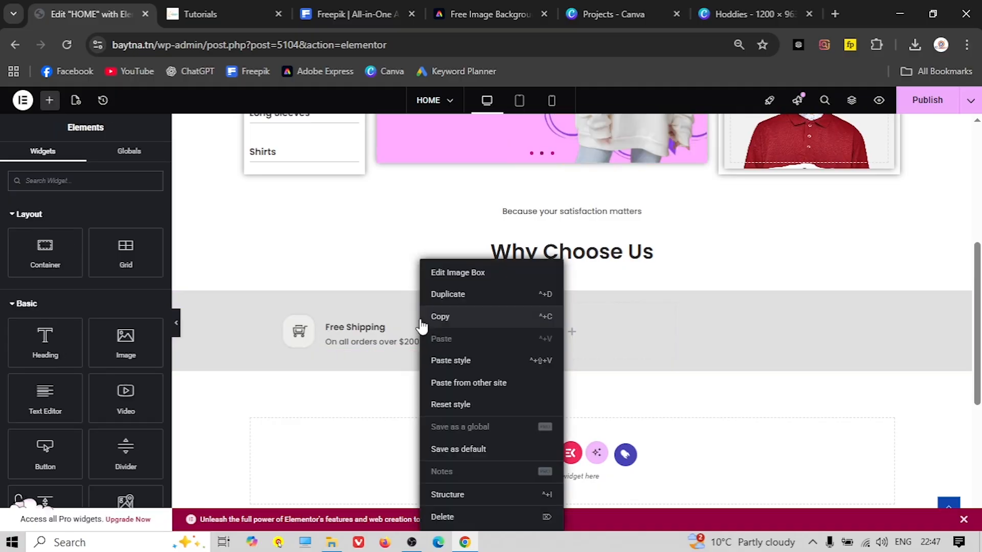
click(454, 315)
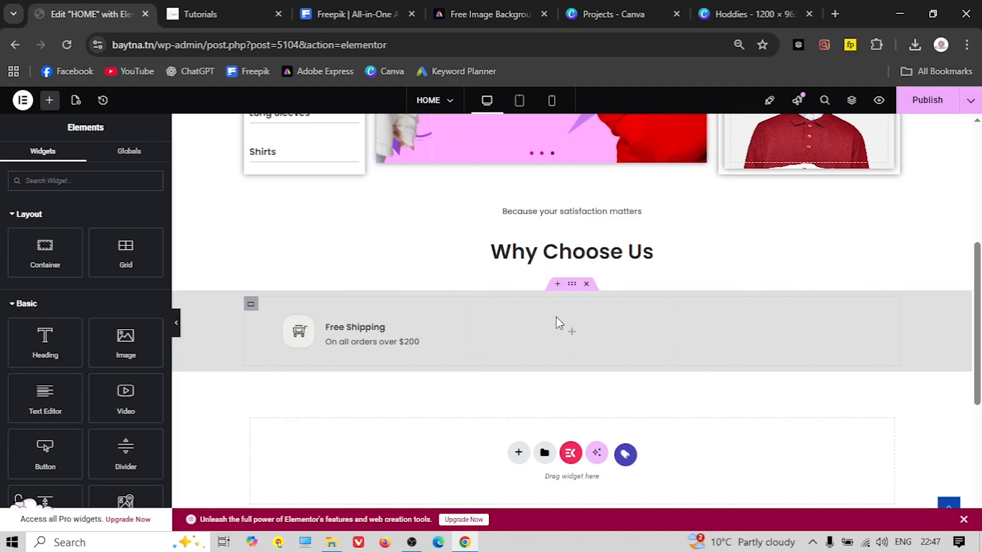
right_click(571, 341)
click(593, 316)
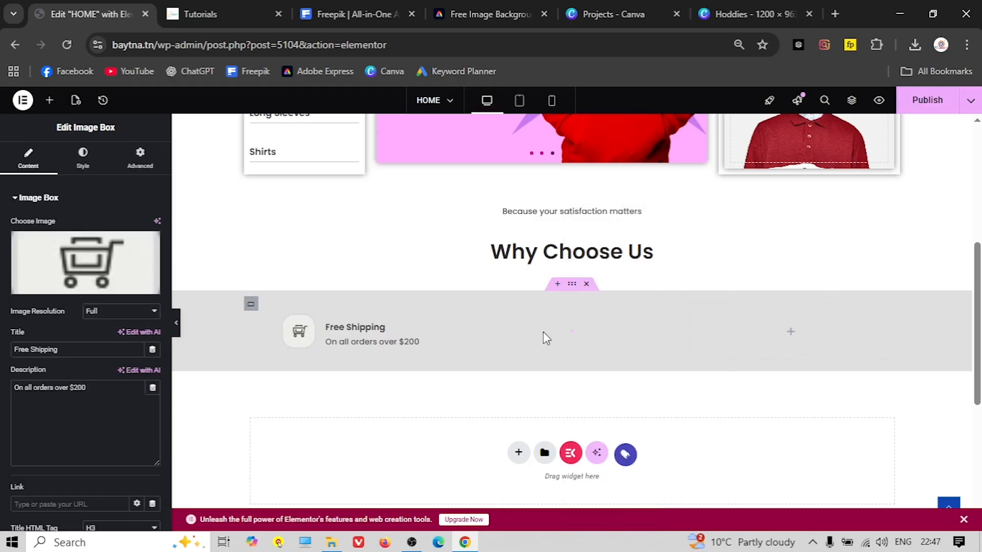
right_click(789, 343)
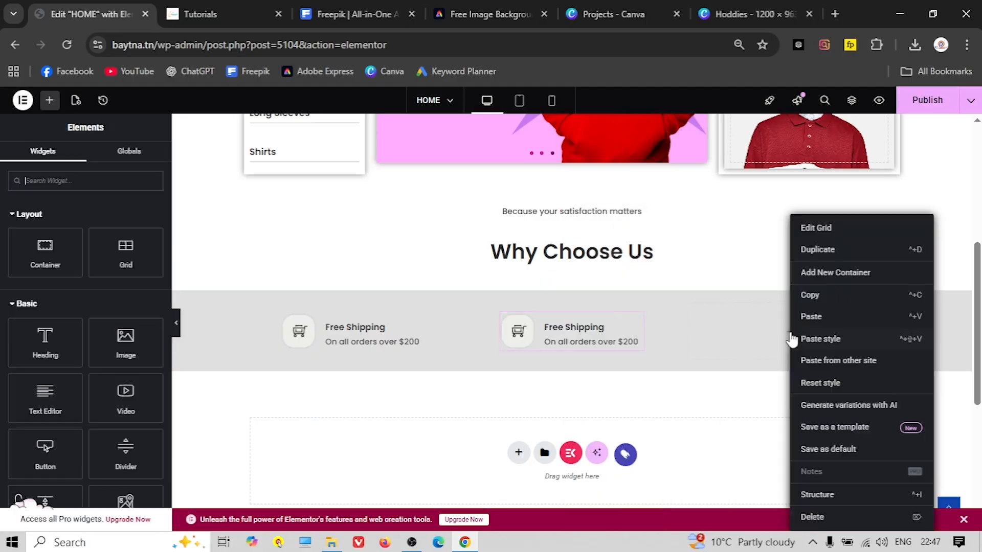
click(821, 317)
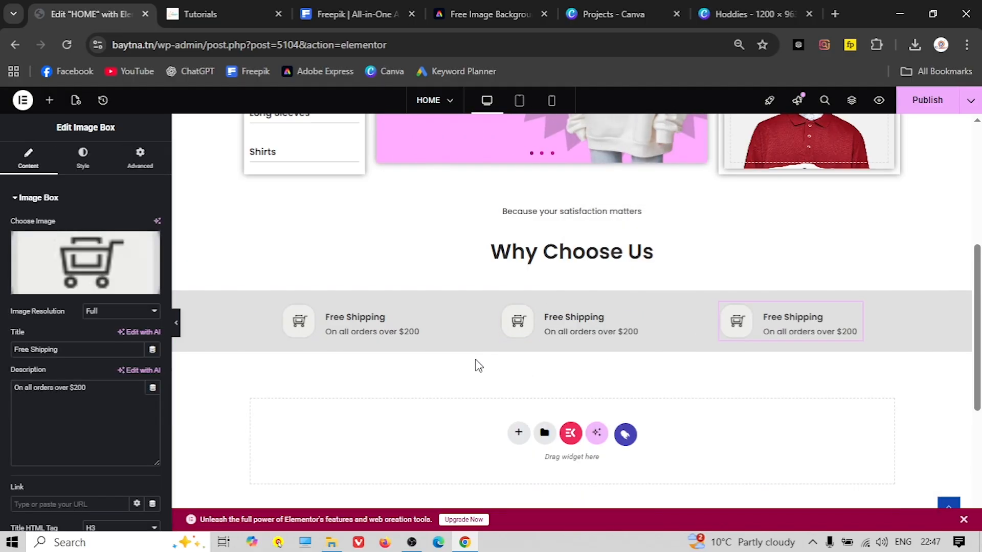
mouse_move(536, 320)
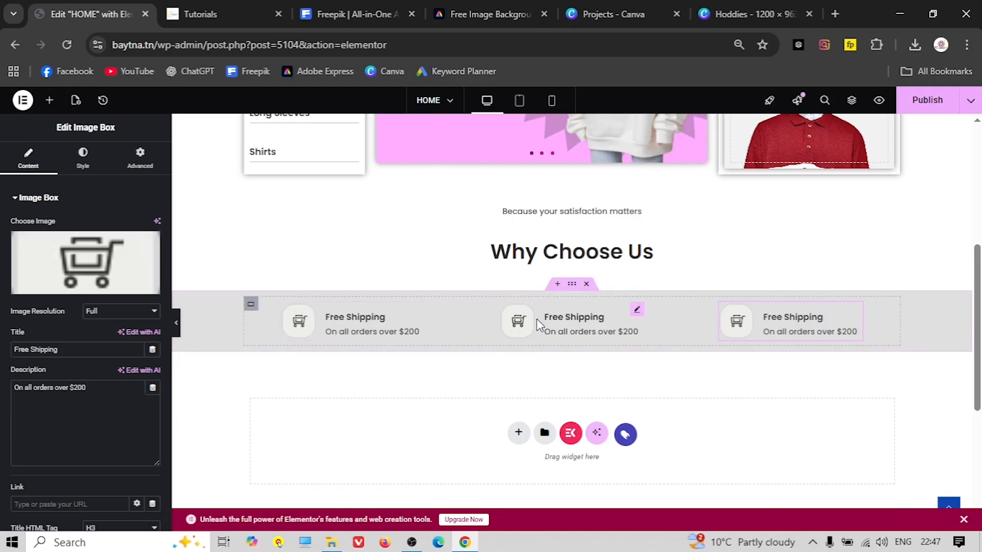
click(560, 301)
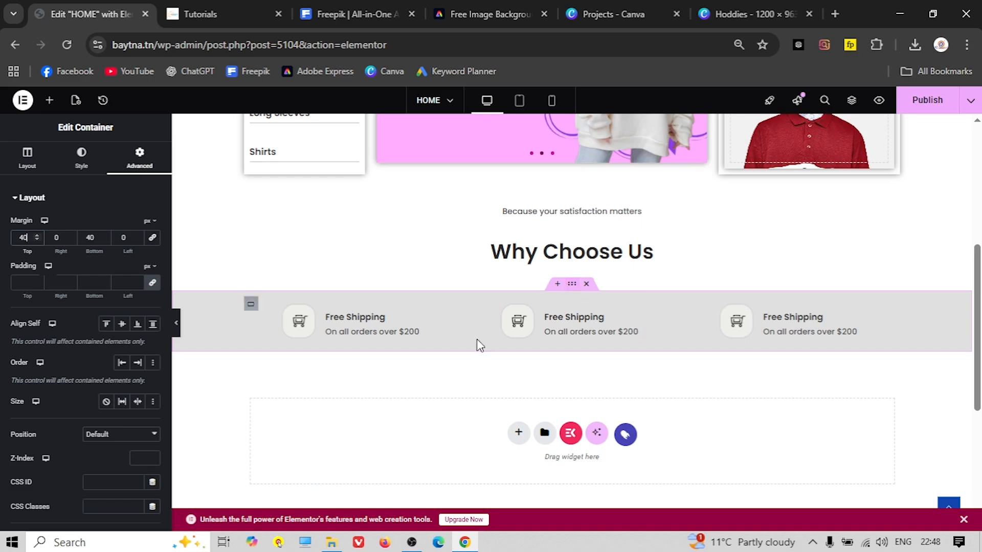
Check the live site, then set the grey band's top and bottom padding to 40 px
click(176, 327)
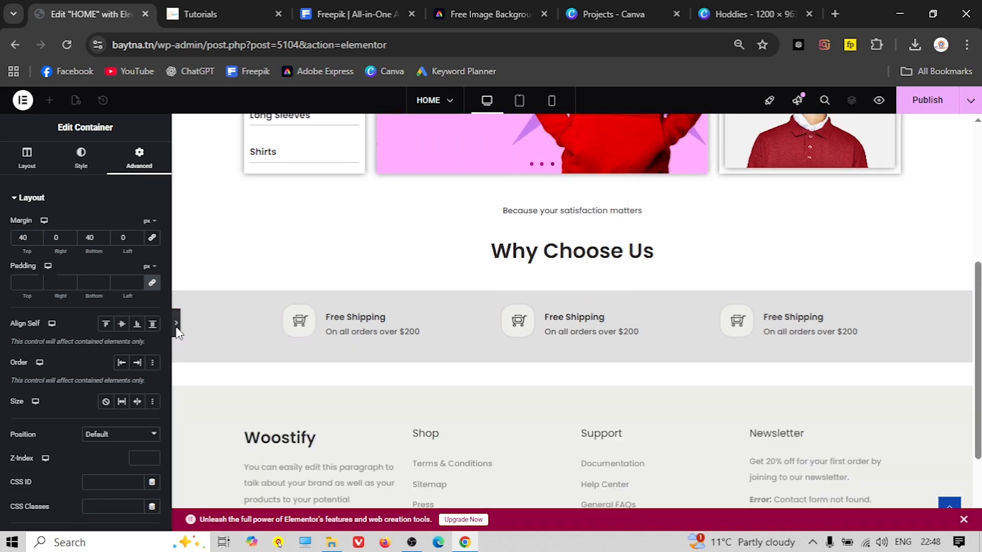
click(200, 13)
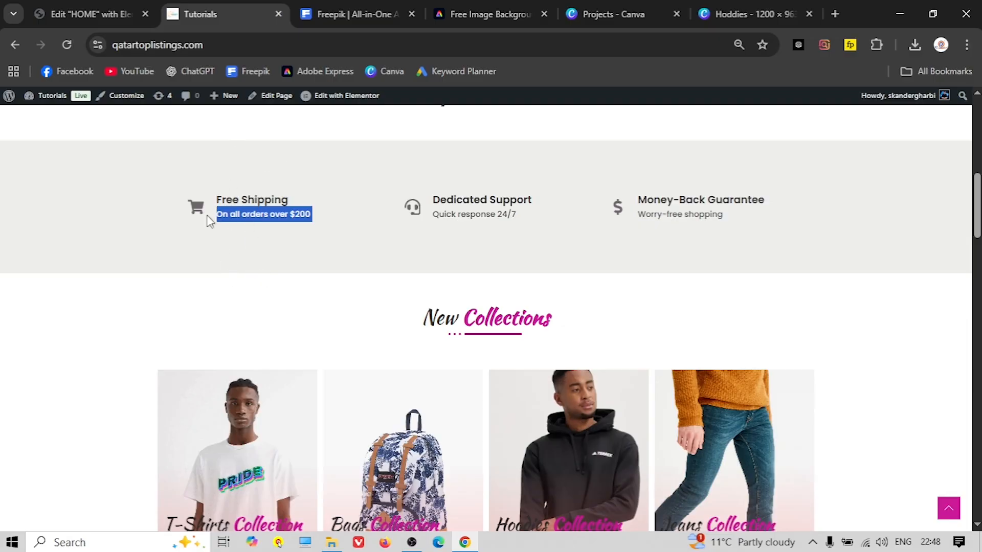
click(79, 11)
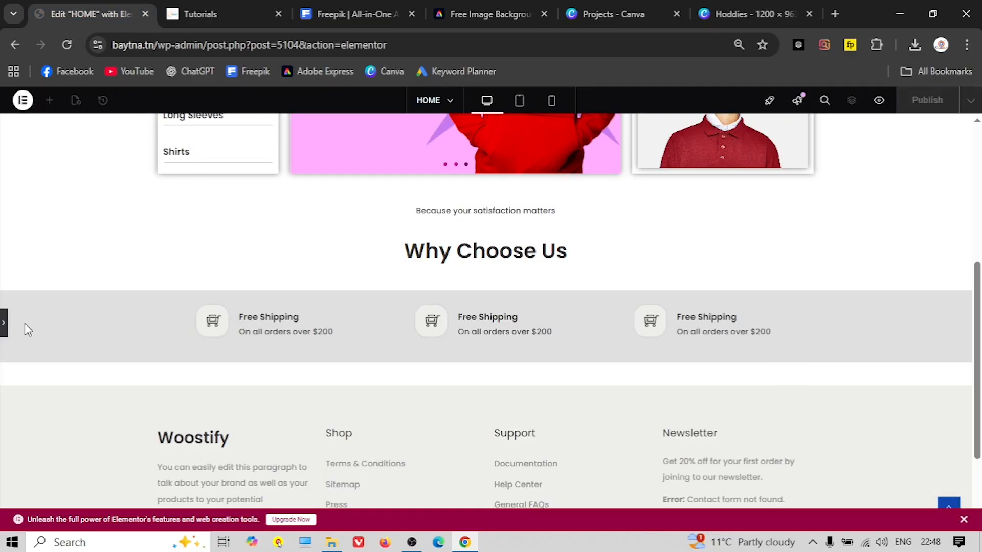
click(6, 328)
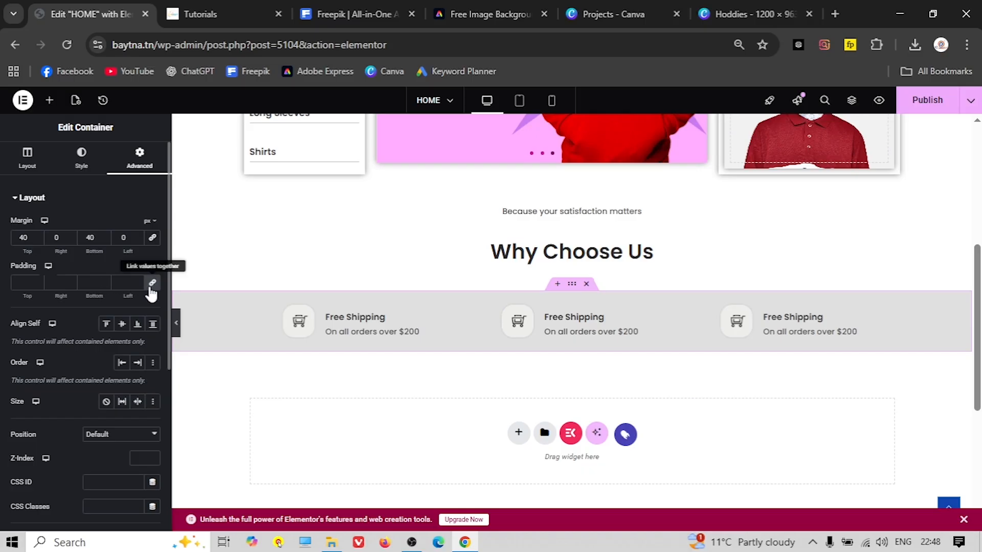
click(36, 284)
click(37, 281)
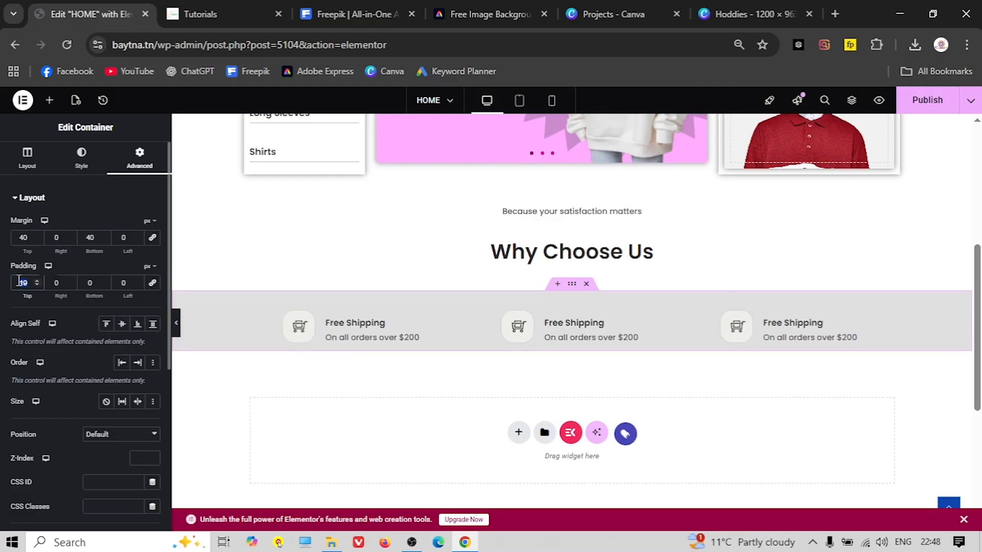
text(40)
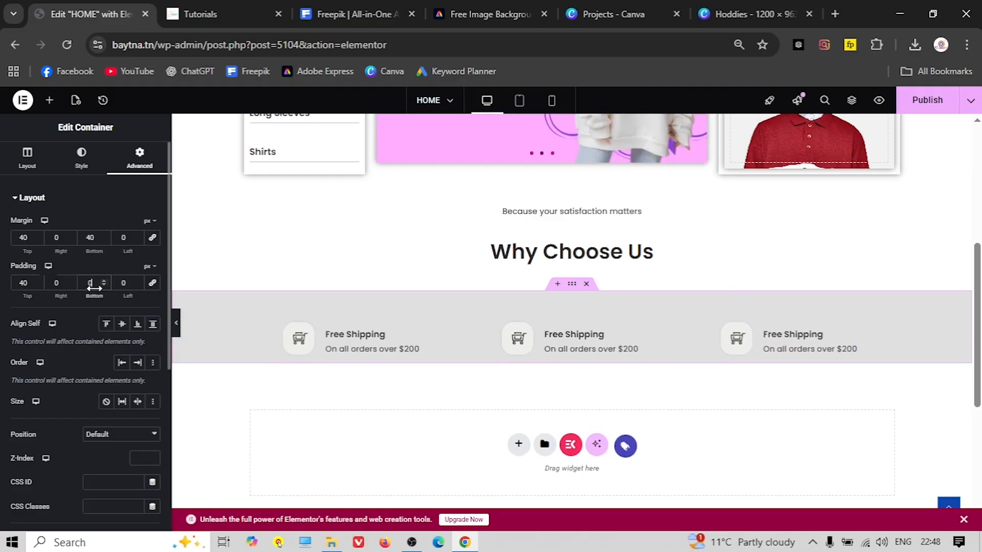
text(40)
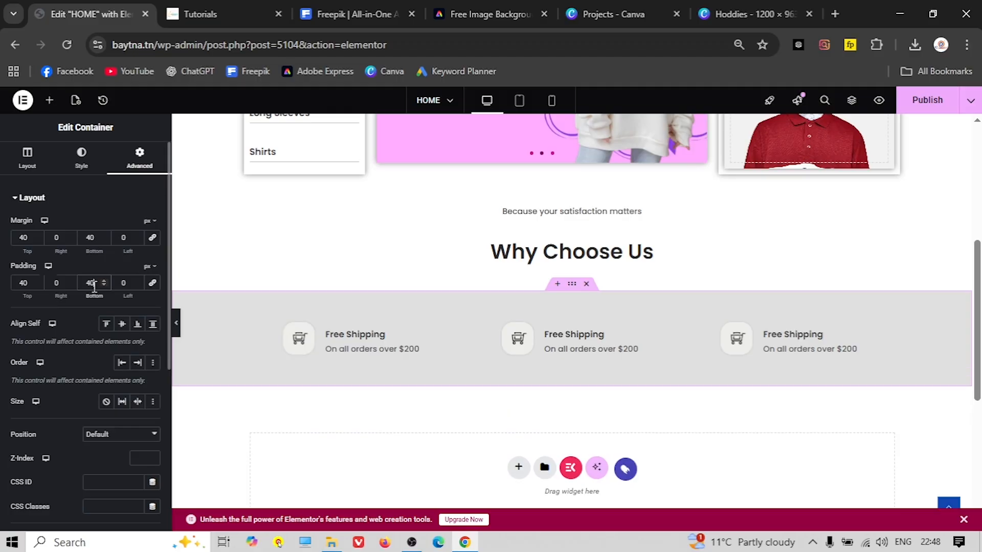
Copy 'Dedicated Support' from the live site into the middle box's title
click(175, 323)
click(266, 11)
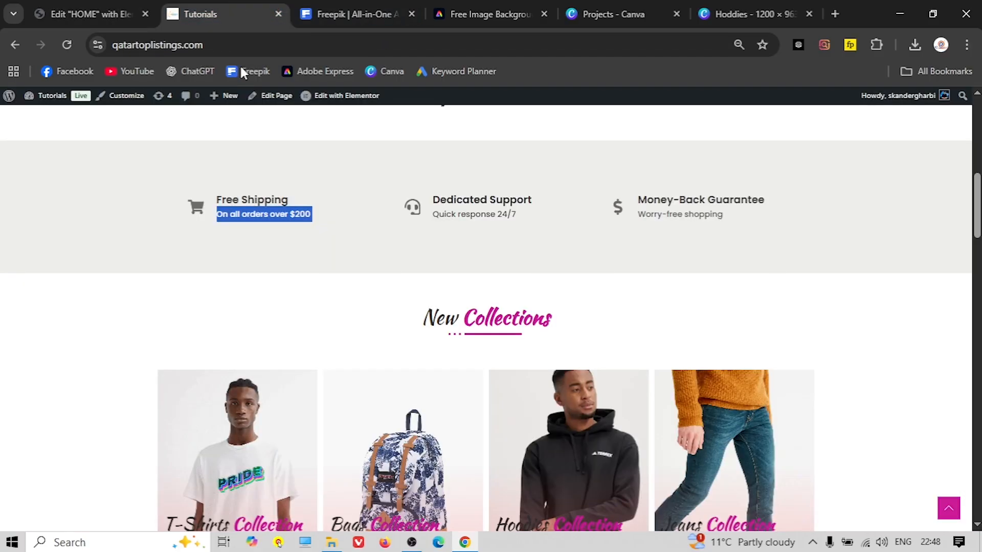
click(335, 235)
click(67, 19)
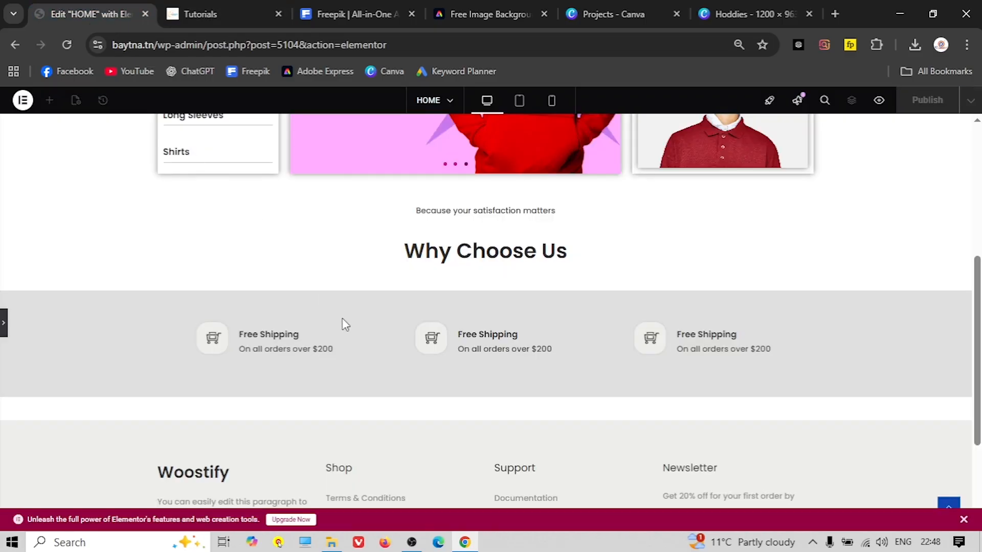
click(5, 325)
click(522, 347)
click(231, 11)
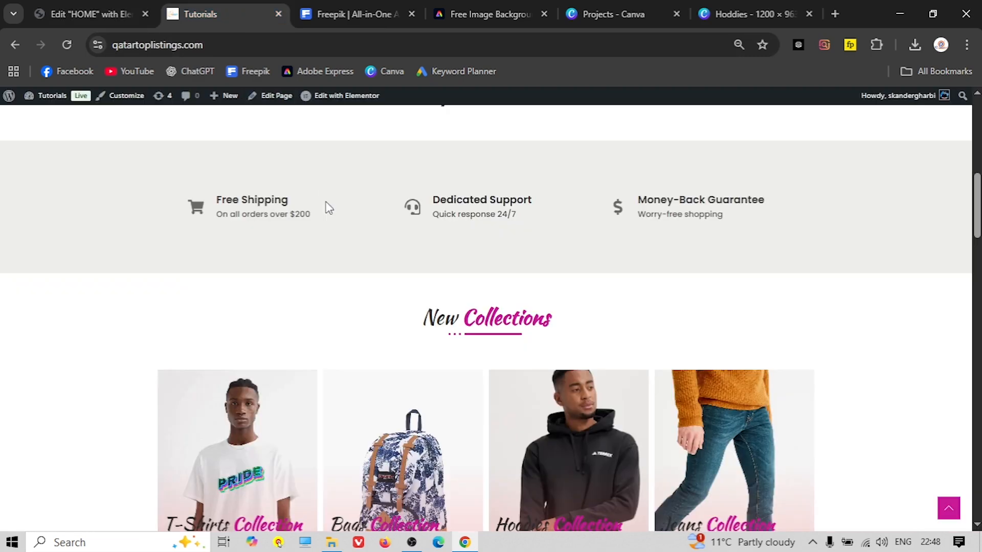
triple_click(449, 202)
right_click(449, 203)
click(490, 219)
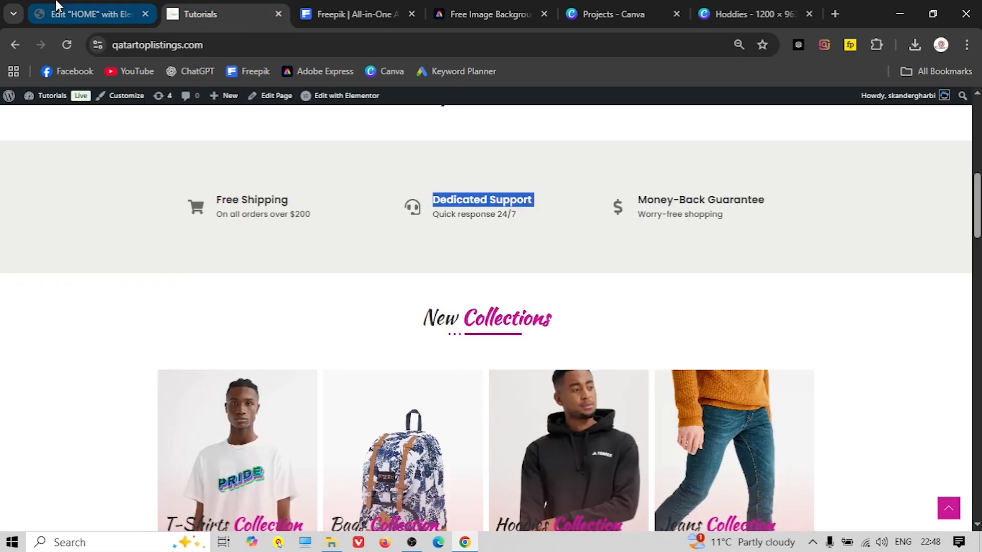
click(87, 14)
triple_click(38, 351)
right_click(38, 352)
click(81, 242)
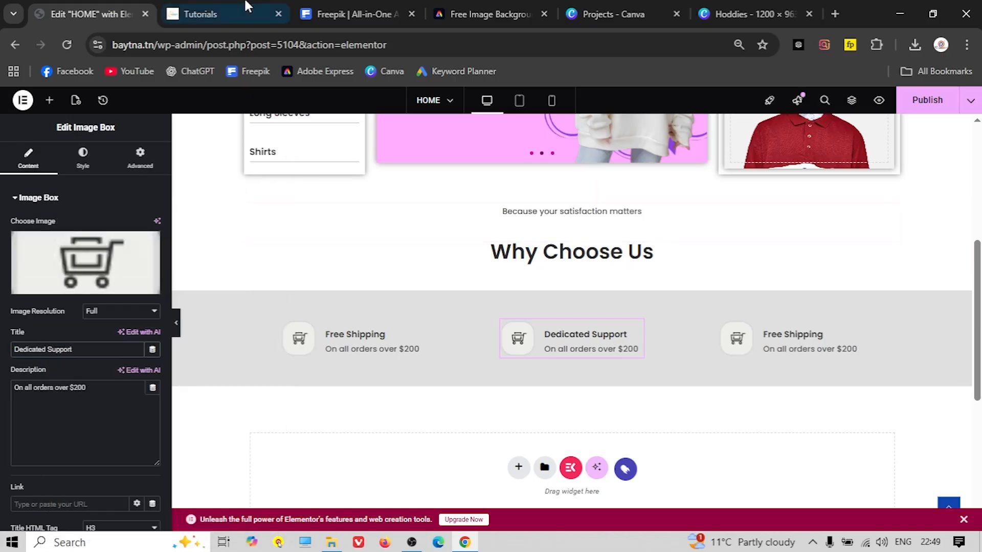
Copy 'Quick response 24/7' from the live site into the middle box's description
click(220, 14)
double_click(477, 213)
triple_click(478, 214)
right_click(478, 214)
click(531, 230)
click(82, 14)
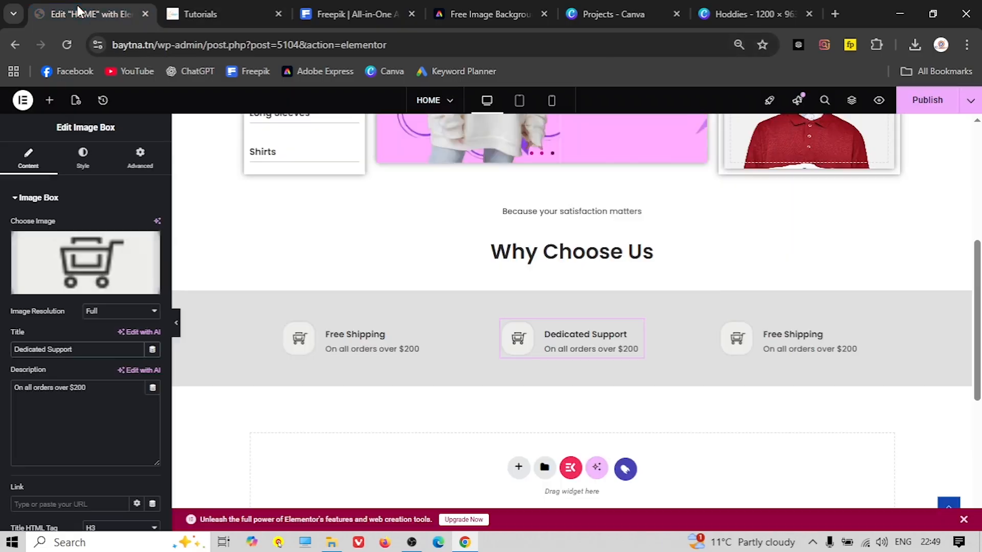
click(37, 397)
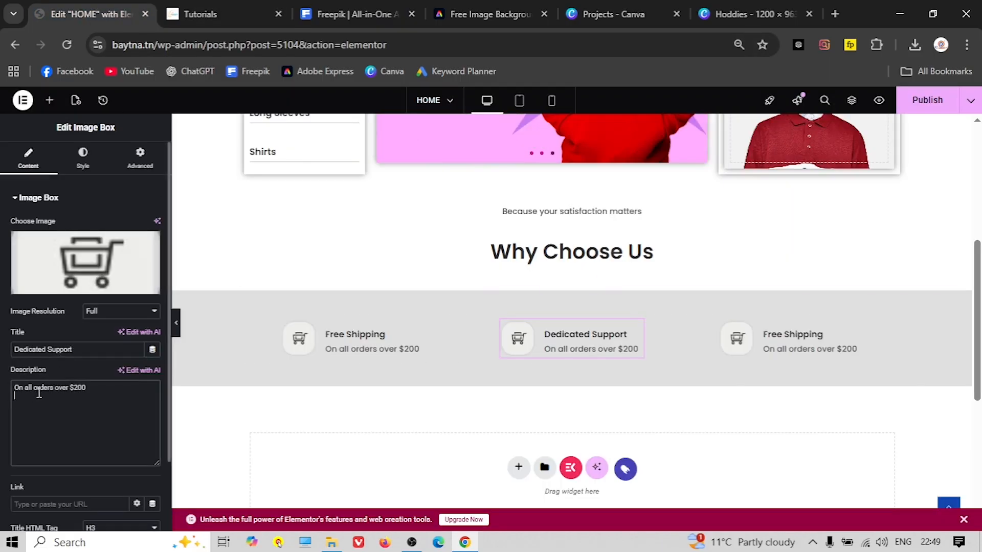
triple_click(40, 388)
right_click(39, 388)
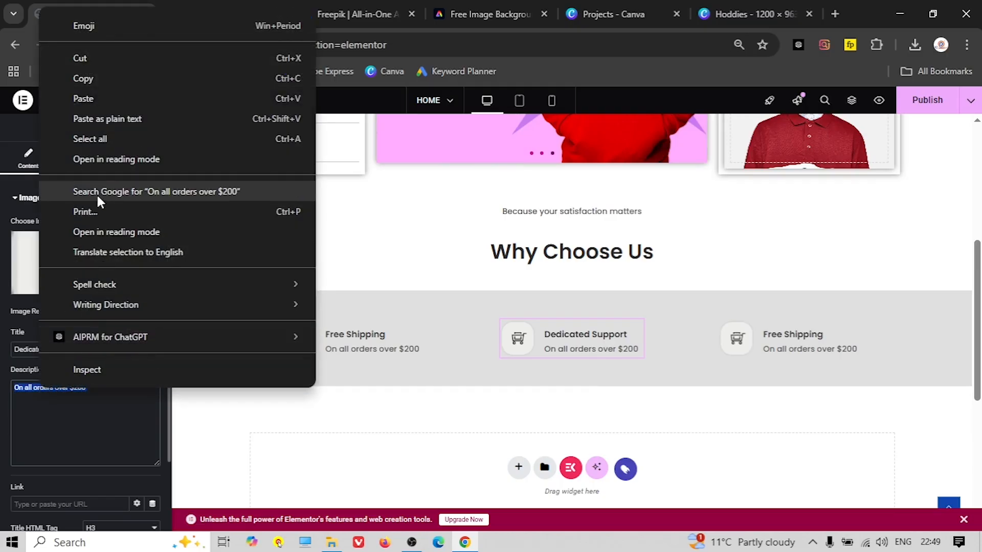
click(91, 98)
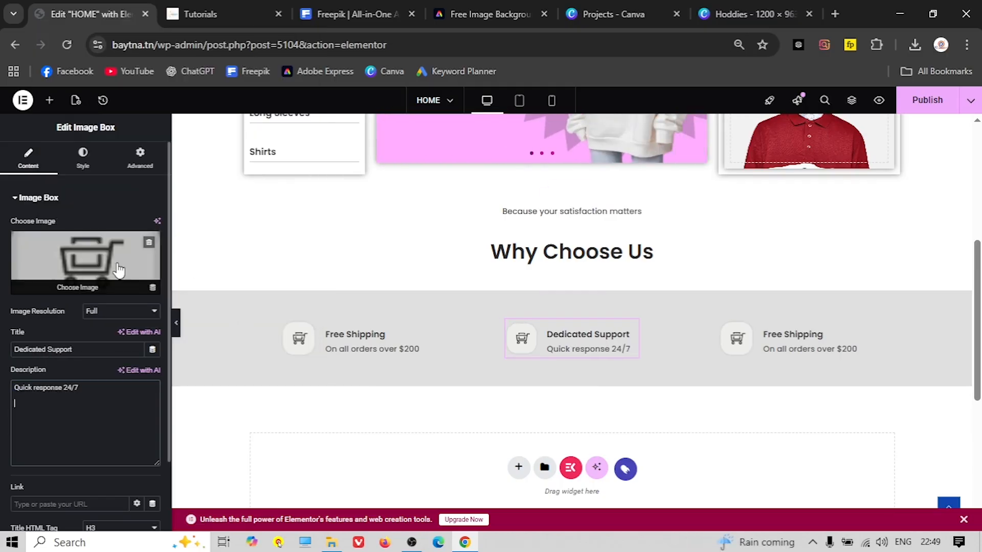
Choose the headset image as the middle box's icon
click(82, 276)
scroll(463, 372, down, 8)
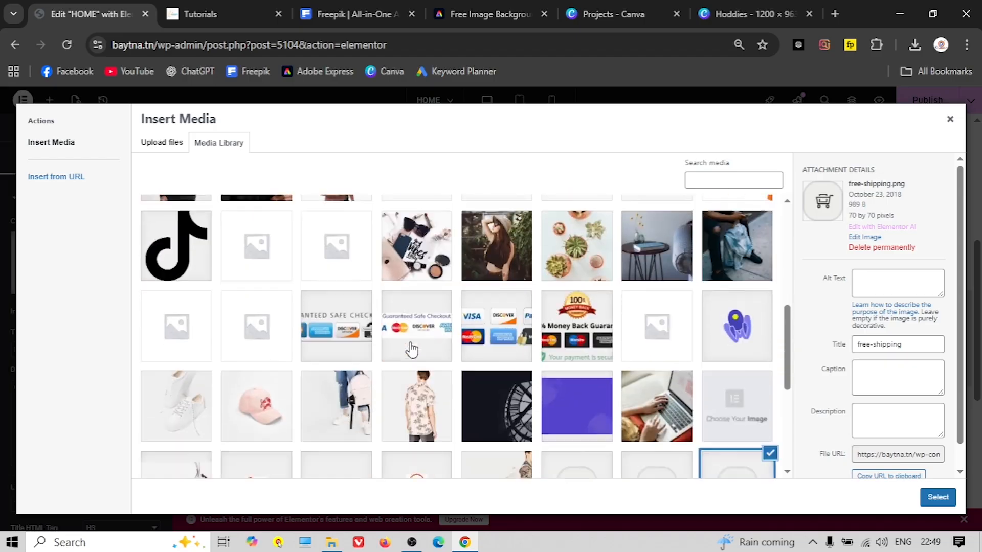
scroll(430, 341, down, 2)
click(570, 291)
click(927, 497)
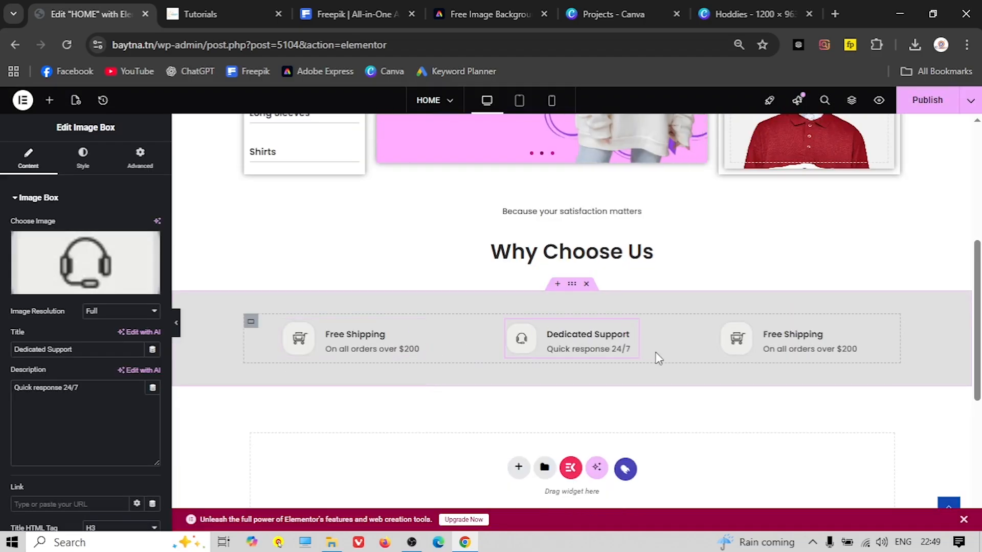
click(748, 350)
click(194, 15)
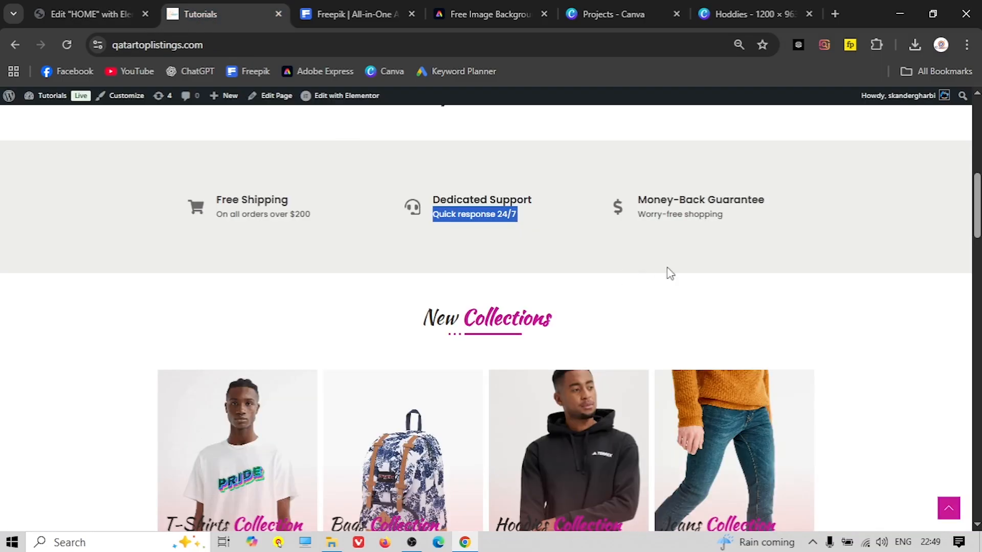
Copy 'Money-Back Guarantee' from the live site into the third box's title
triple_click(679, 200)
right_click(677, 199)
click(718, 212)
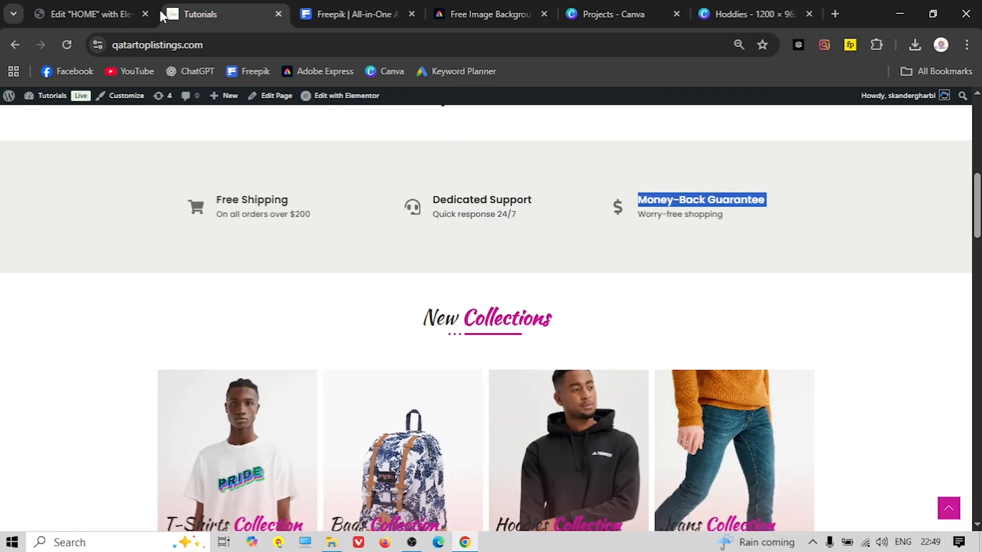
click(89, 14)
triple_click(45, 350)
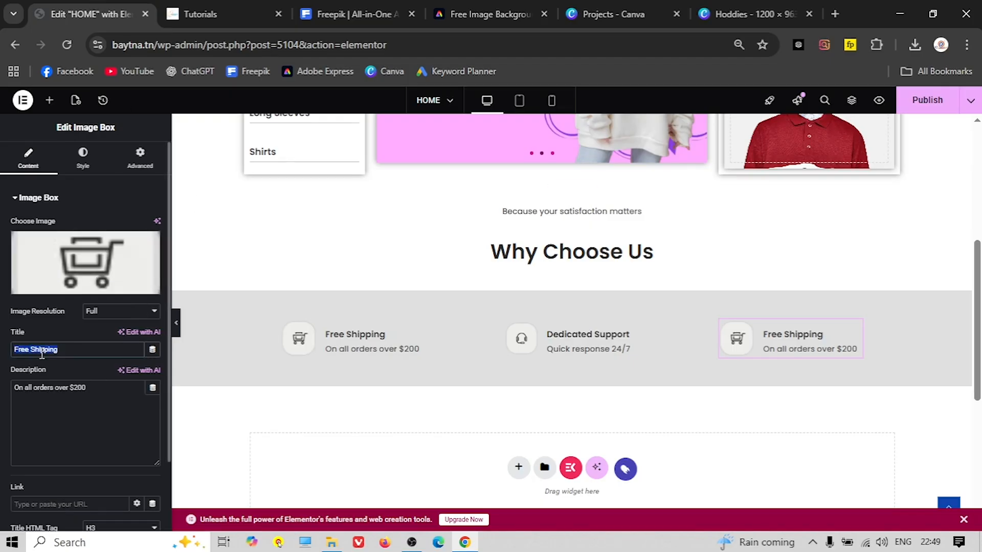
right_click(49, 350)
click(111, 239)
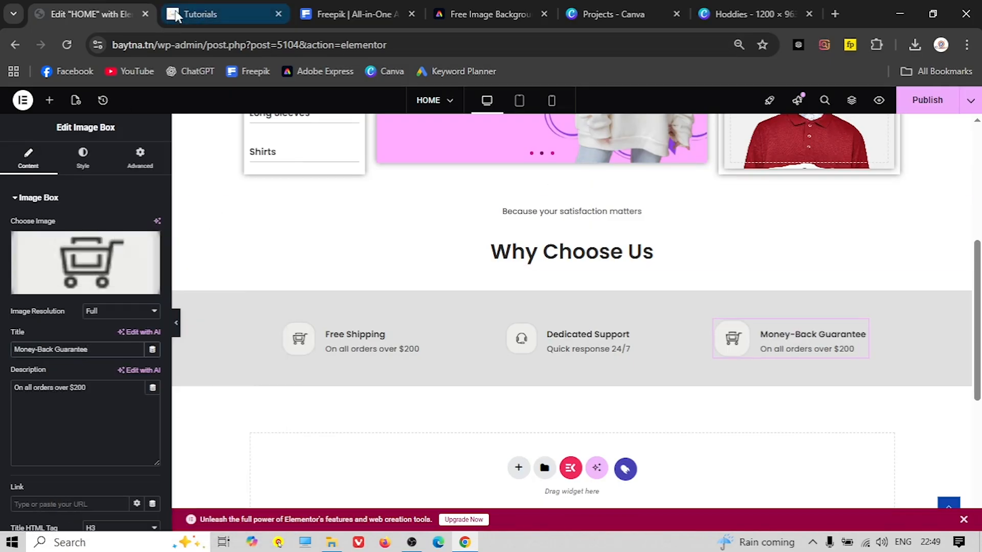
Copy 'Worry-free shopping' from the live site into the third box's description
click(220, 14)
click(670, 215)
triple_click(658, 215)
right_click(654, 214)
click(698, 234)
click(88, 14)
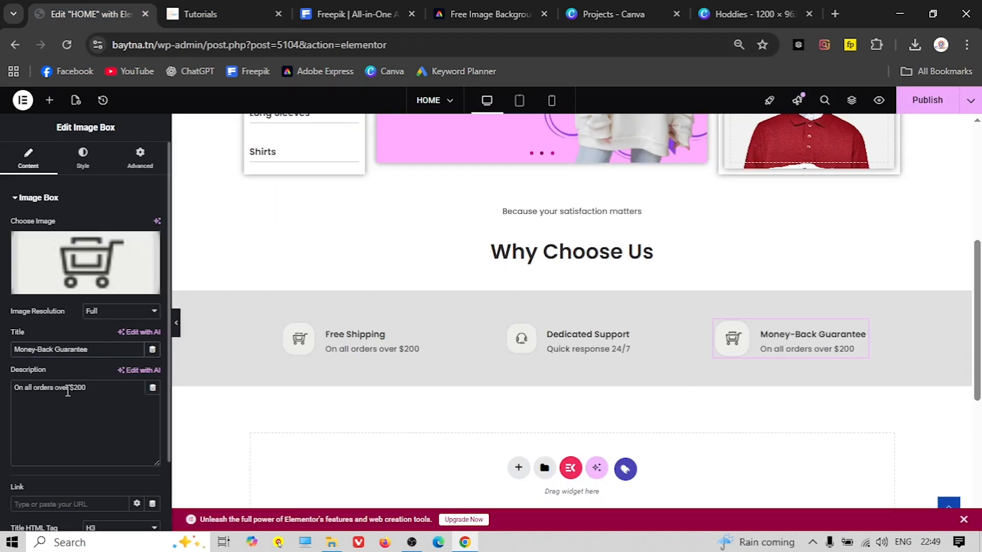
triple_click(77, 388)
right_click(64, 388)
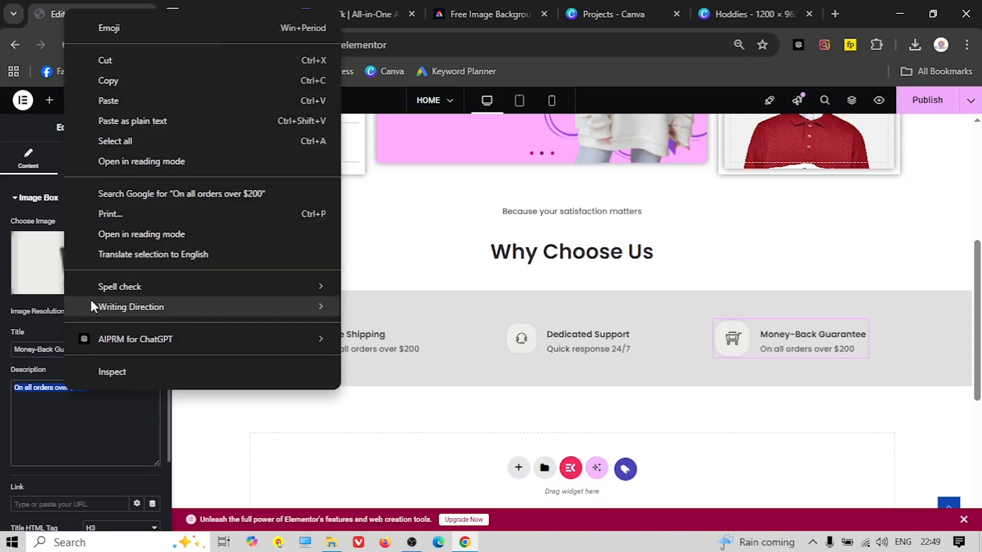
click(118, 100)
Choose the dollar-sign image as the third box's icon
click(111, 264)
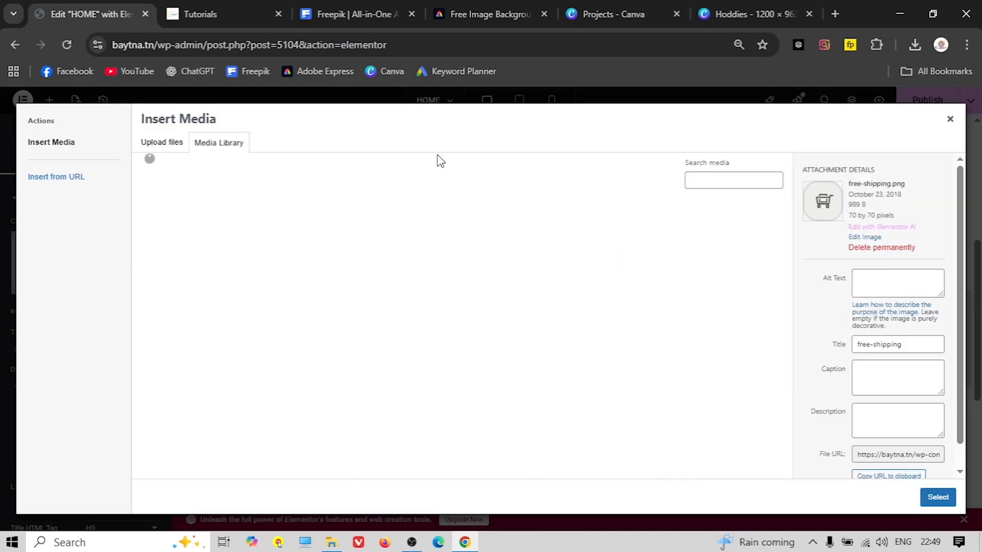
scroll(341, 302, down, 10)
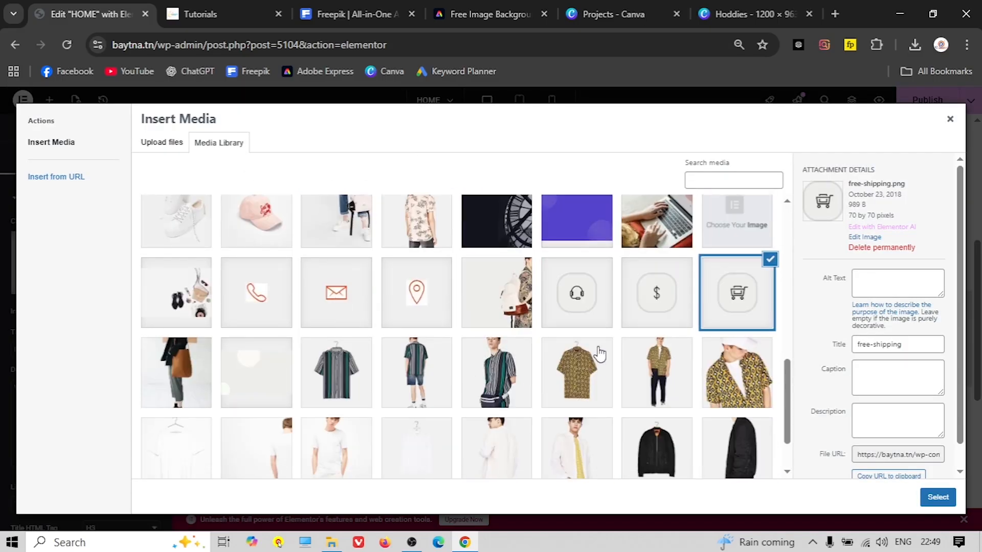
click(659, 295)
click(936, 498)
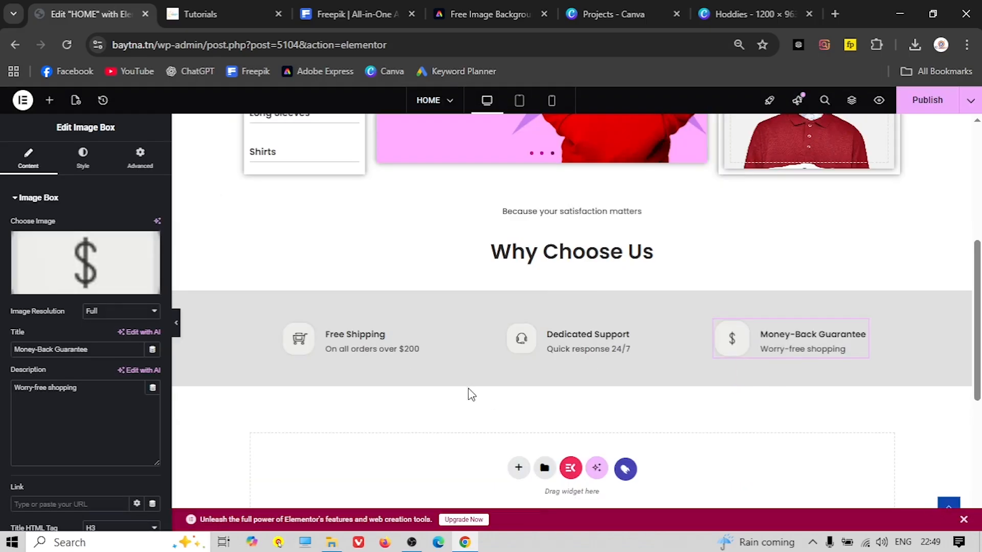
scroll(456, 380, up, 2)
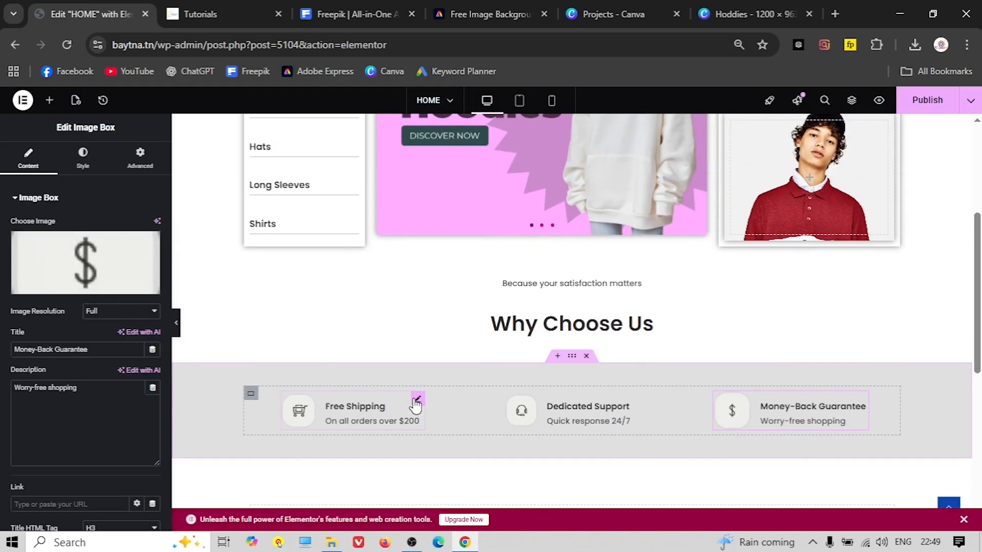
Give the Free Shipping box a solid 1 px light-grey (#CBCBCB) right border, then preview
click(416, 400)
click(139, 154)
scroll(57, 302, down, 8)
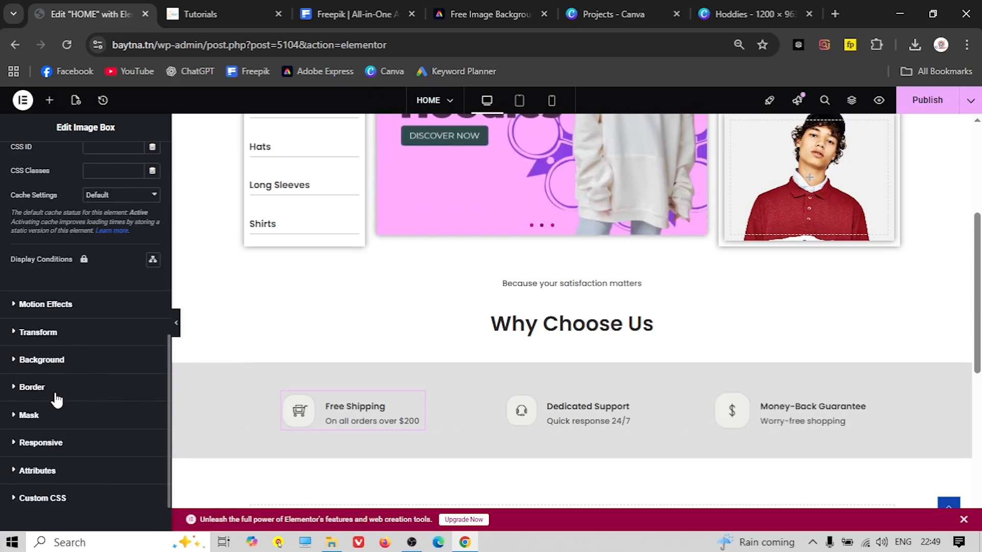
click(31, 386)
click(117, 364)
click(106, 412)
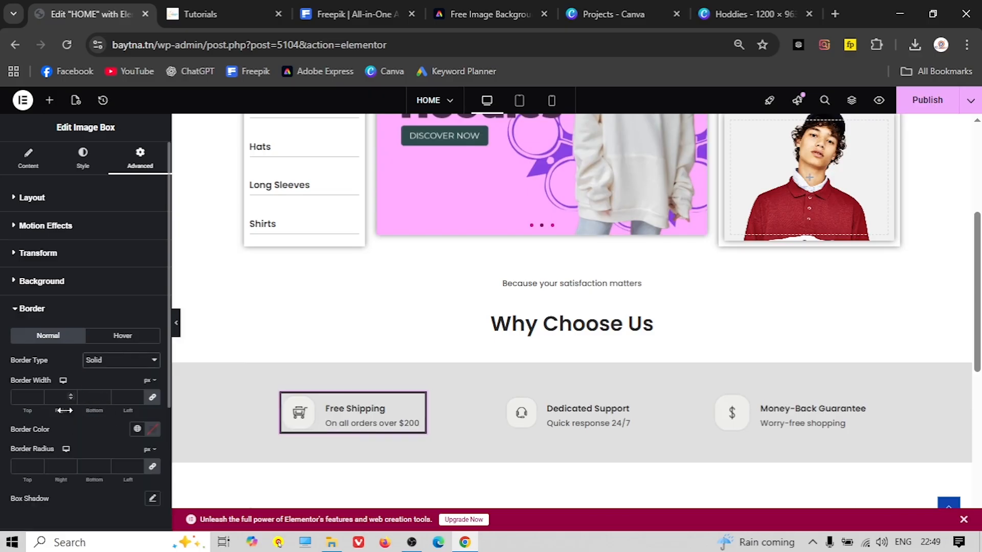
click(152, 397)
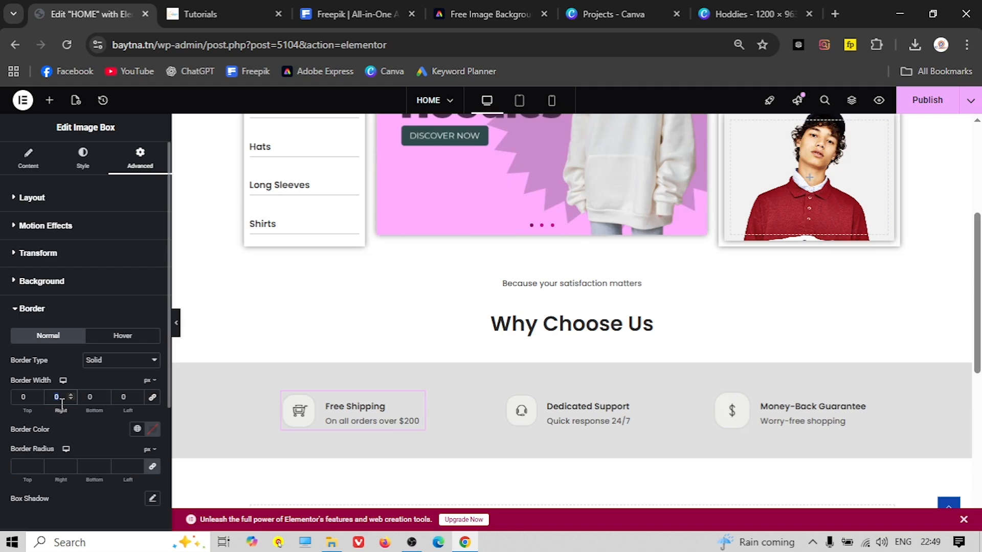
text(1)
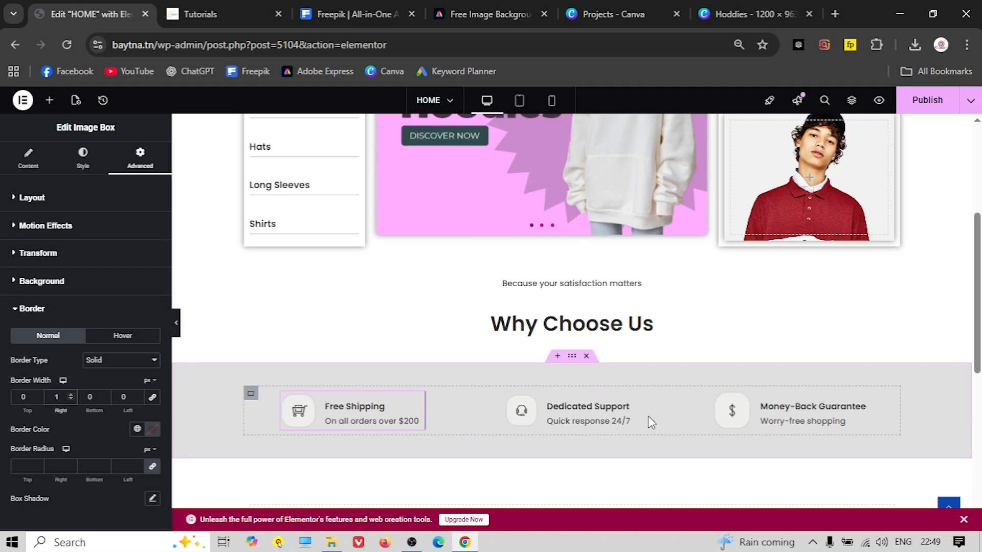
click(137, 428)
click(152, 429)
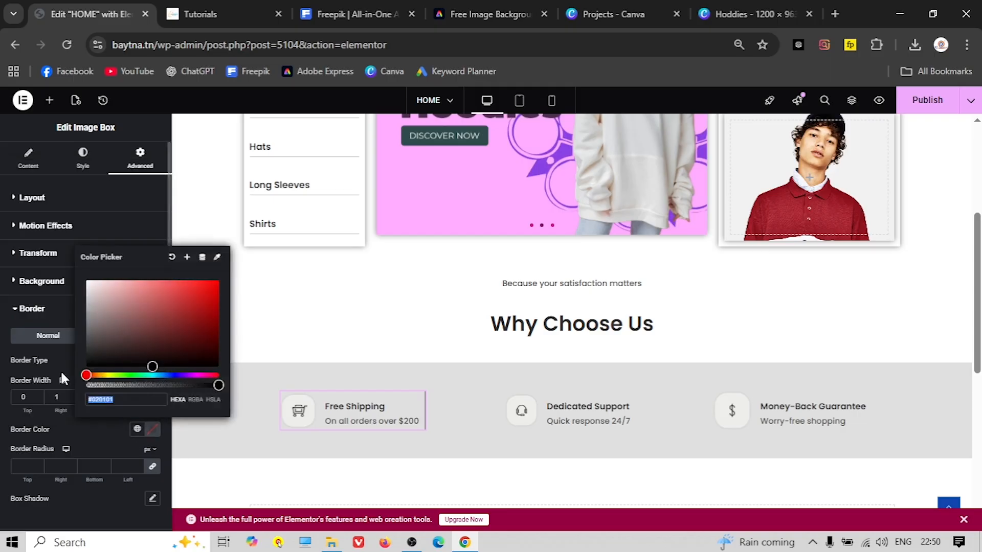
click(85, 293)
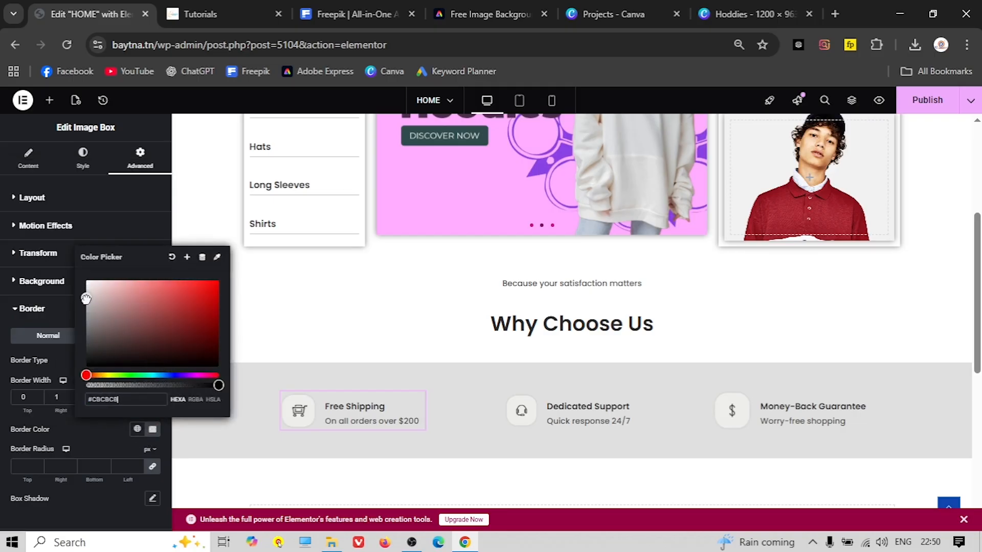
click(112, 425)
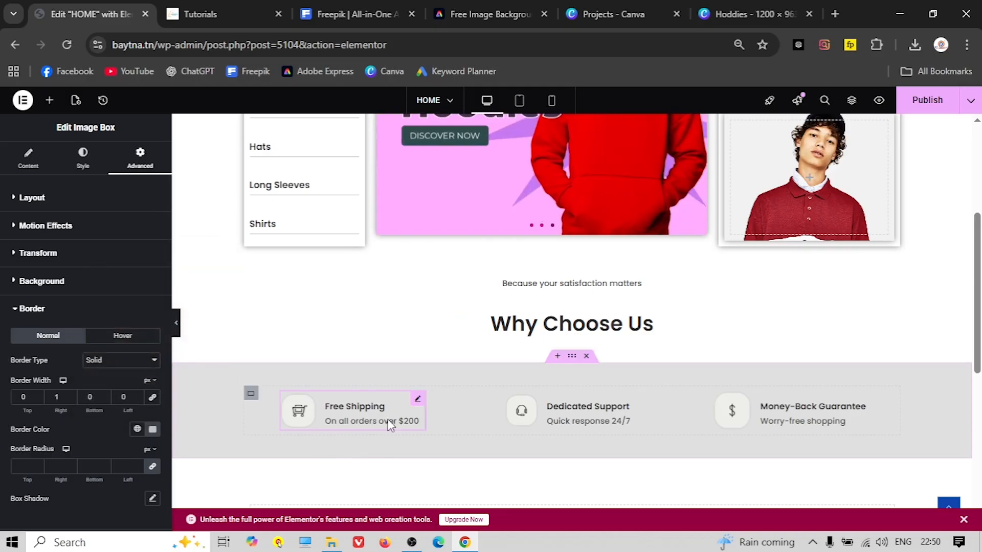
click(173, 327)
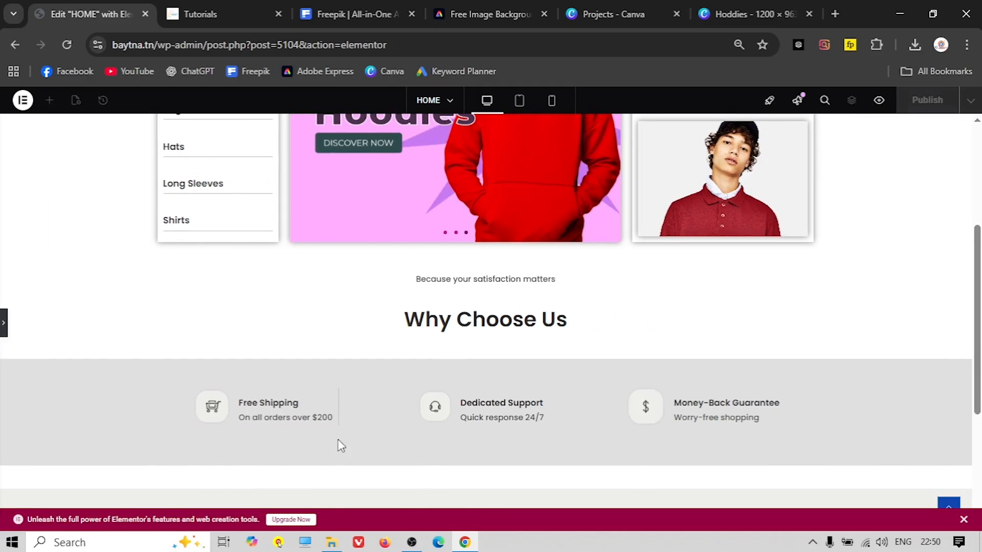
Copy Free Shipping's style and paste it onto the Dedicated Support and Money-Back Guarantee boxes
click(4, 326)
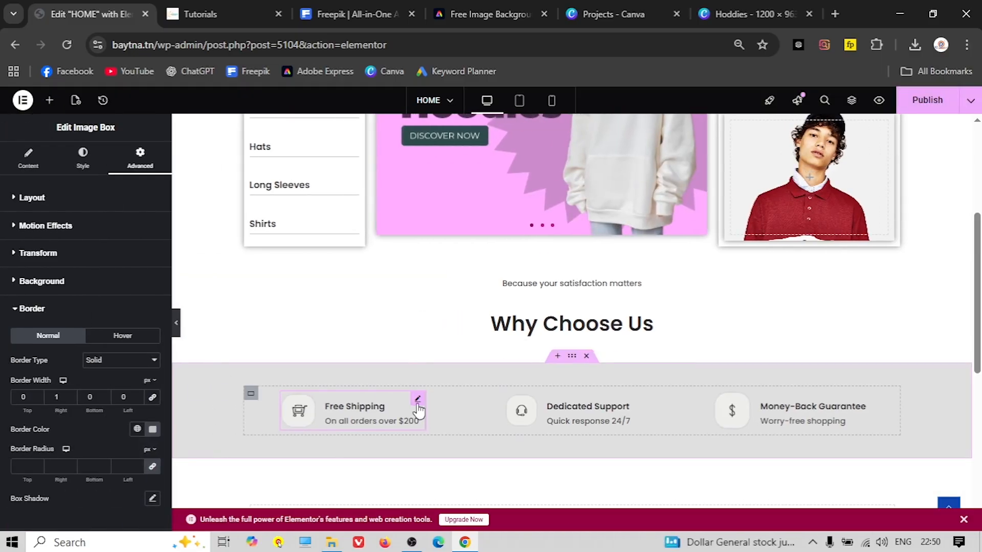
right_click(418, 409)
click(468, 320)
right_click(630, 397)
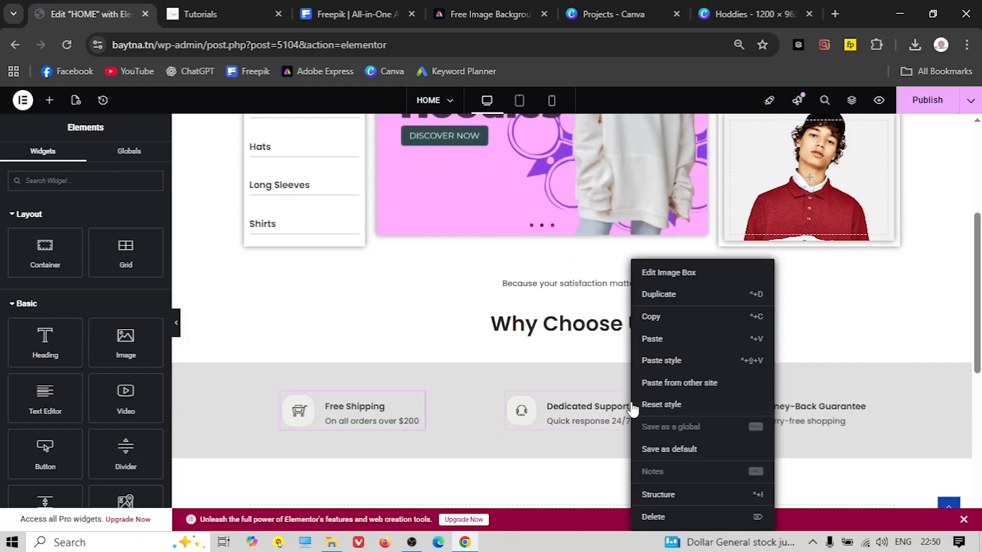
click(680, 361)
right_click(862, 398)
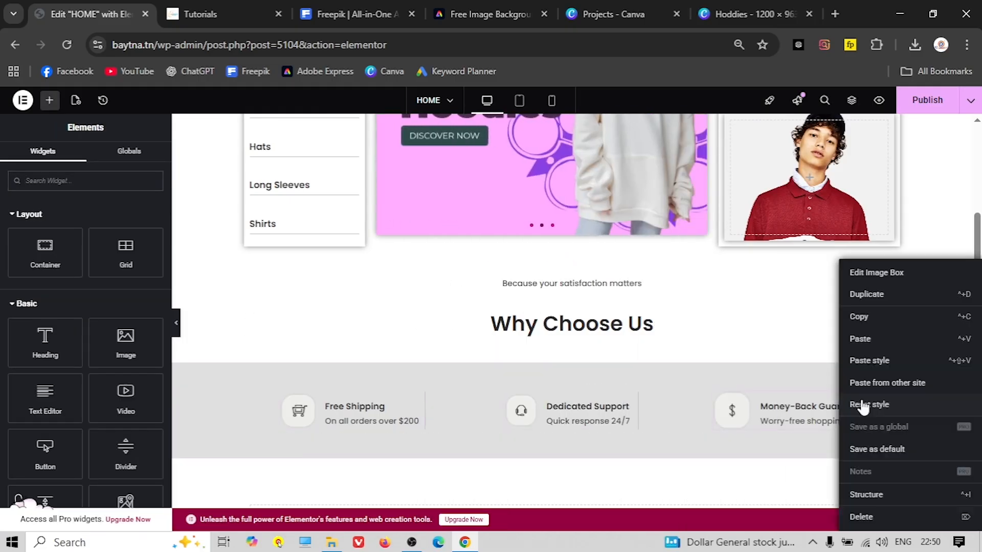
click(896, 362)
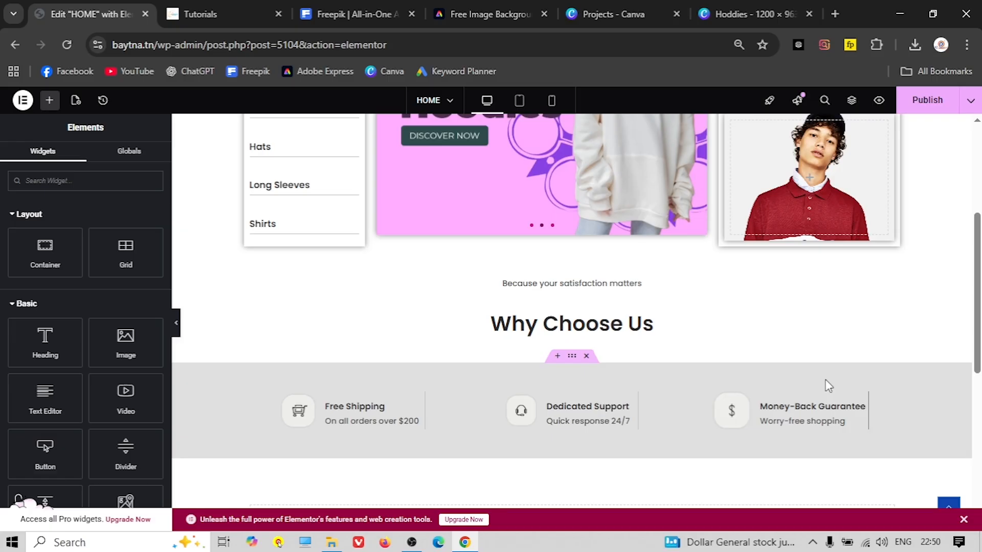
click(175, 327)
scroll(231, 375, down, 3)
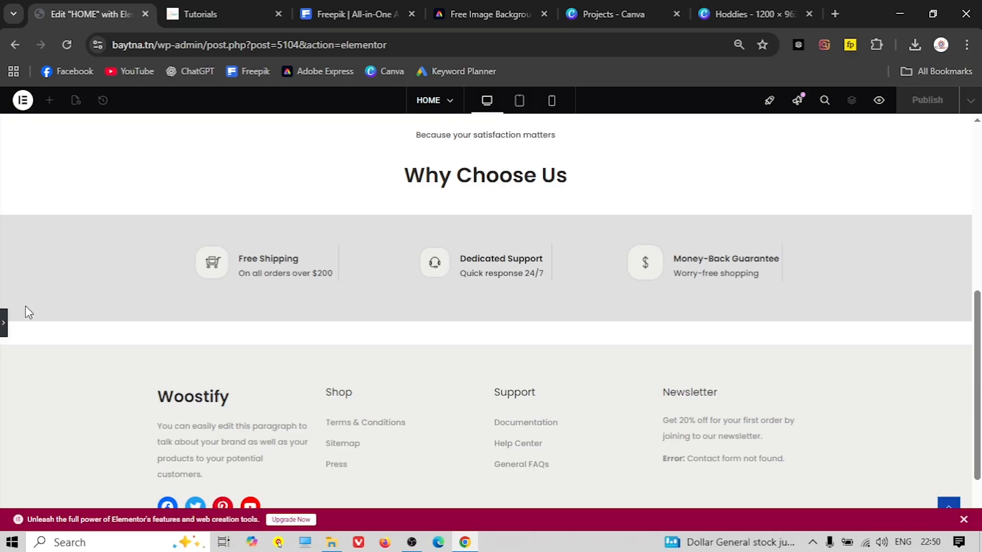
click(4, 323)
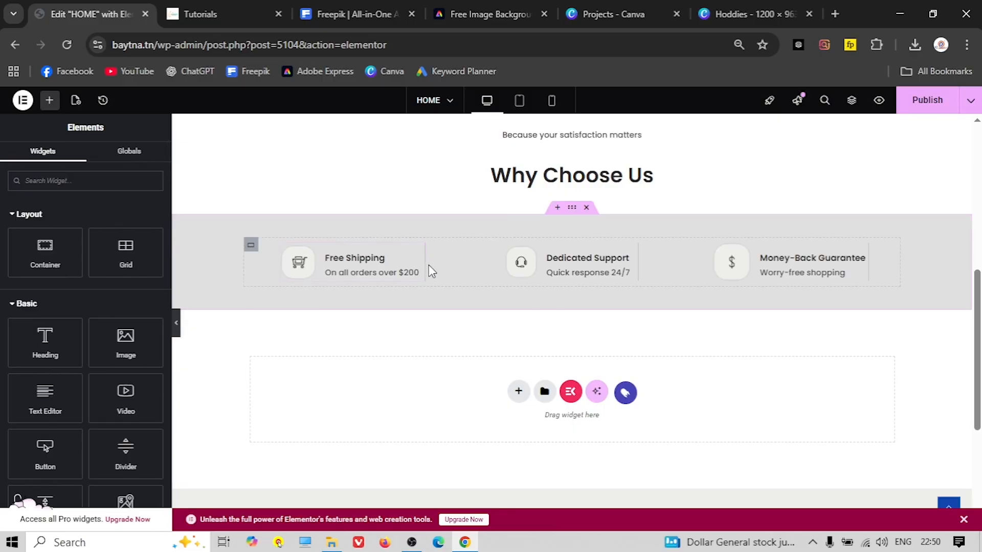
Unlink the Free Shipping box's padding and set its right padding to 16
click(421, 252)
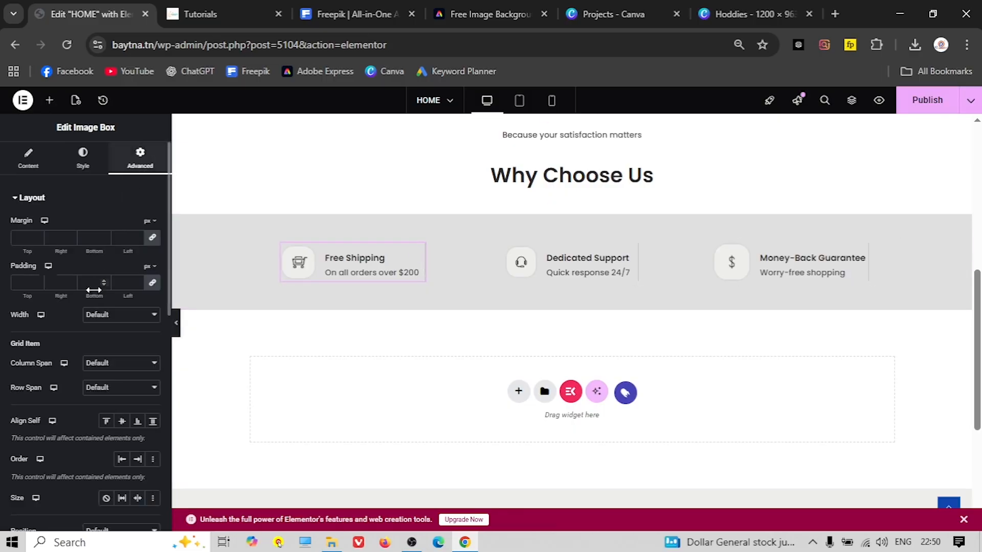
click(152, 284)
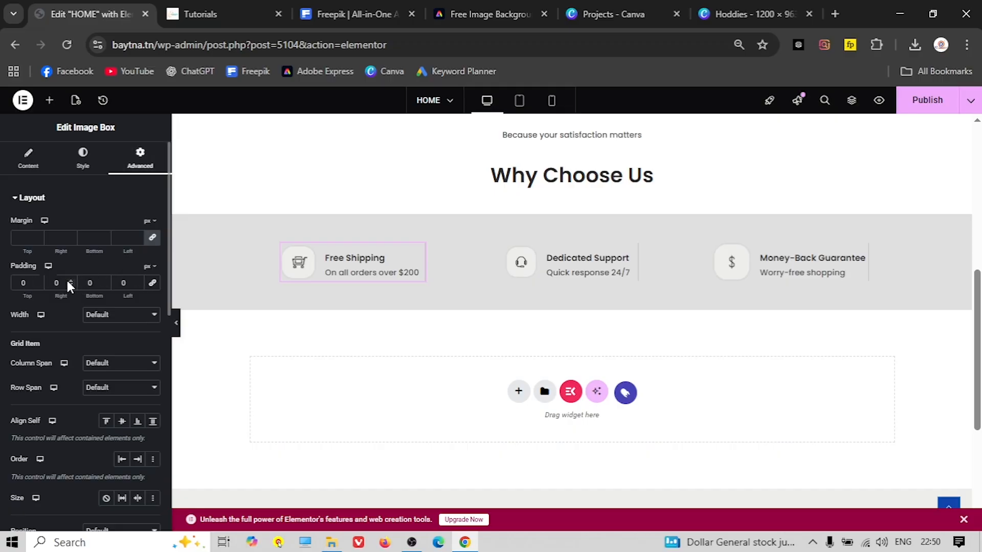
click(70, 280)
click(70, 280)
click(70, 280)
click(71, 280)
click(70, 280)
click(71, 280)
click(70, 280)
click(71, 280)
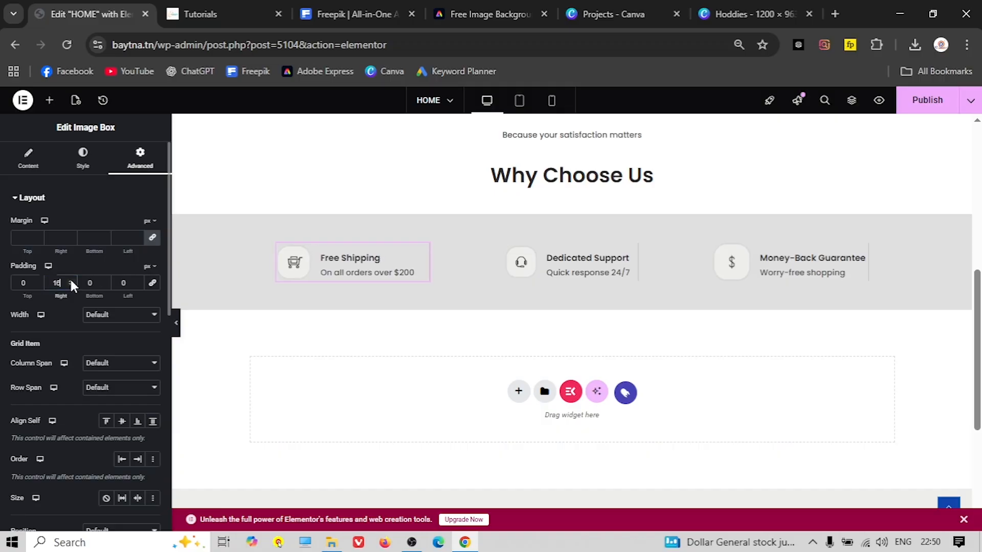
Paste that padding style onto the other two boxes and compare with the live site
right_click(424, 254)
click(478, 307)
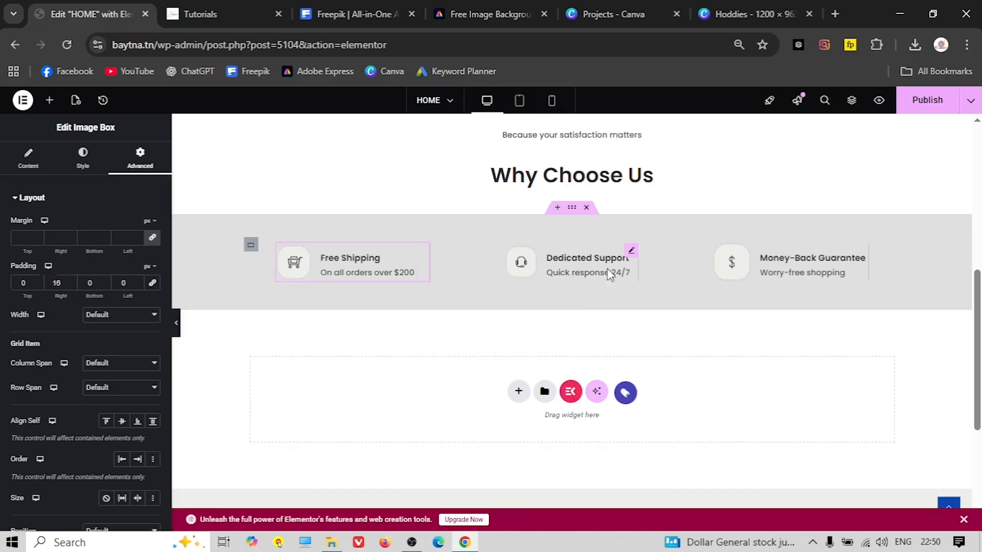
right_click(632, 247)
click(663, 350)
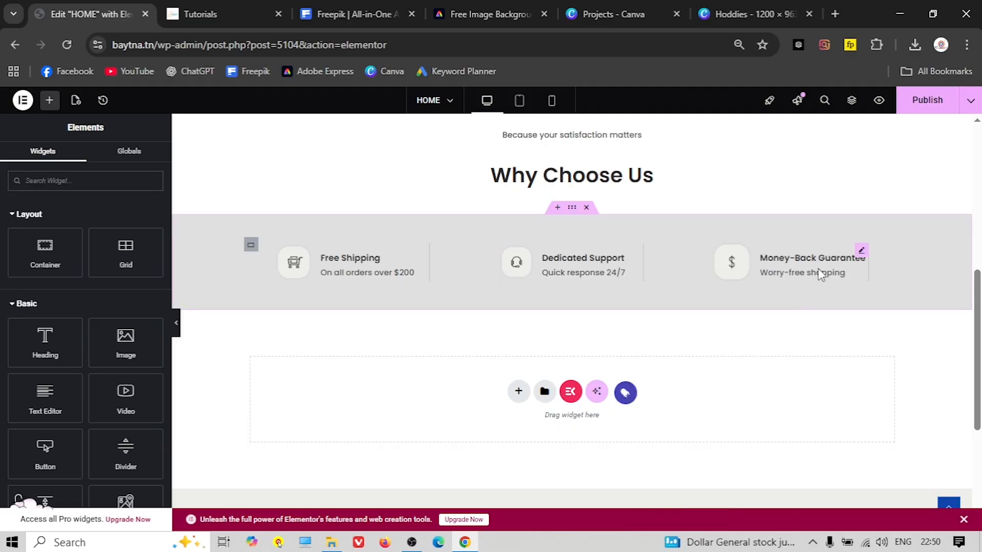
right_click(864, 251)
click(870, 351)
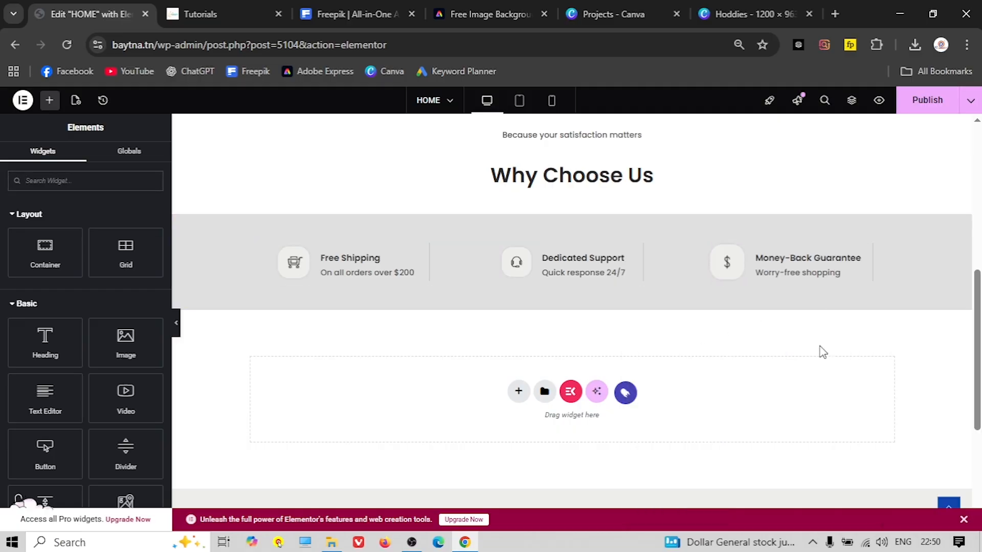
click(176, 326)
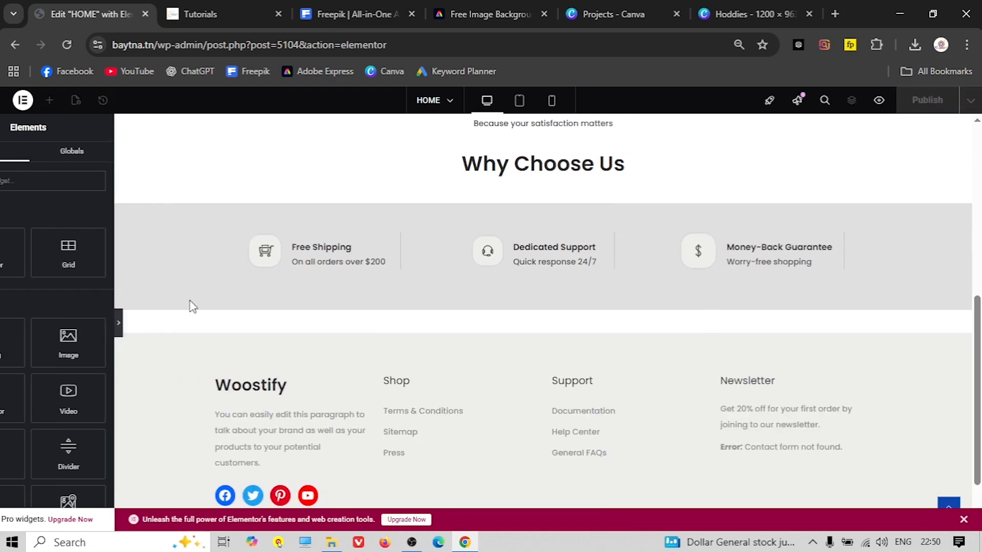
scroll(468, 321, up, 6)
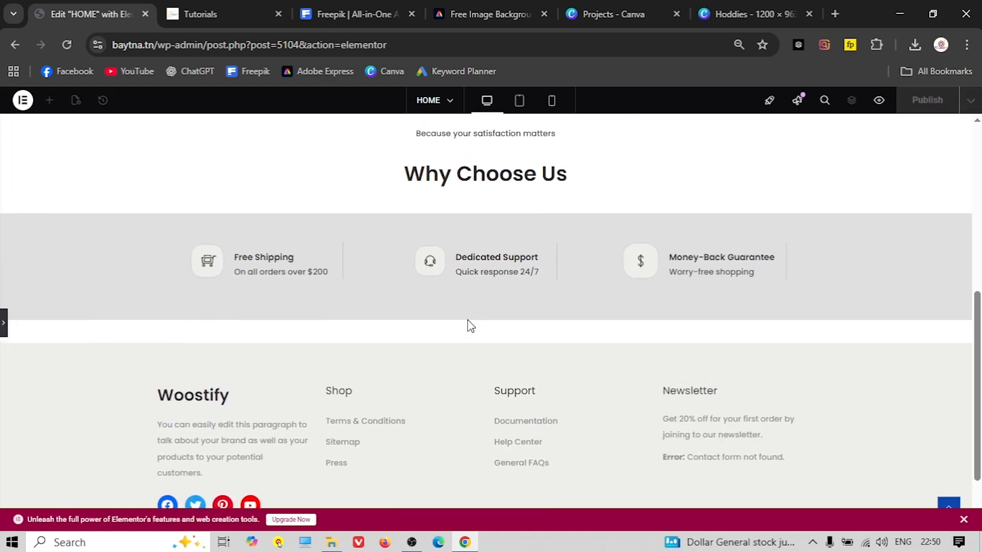
scroll(455, 318, down, 5)
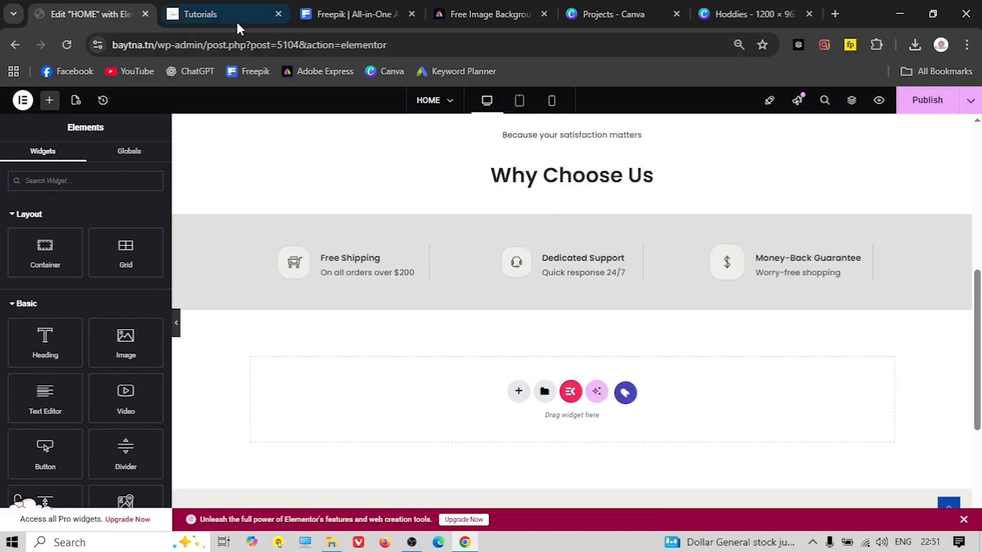
click(237, 20)
scroll(390, 272, down, 2)
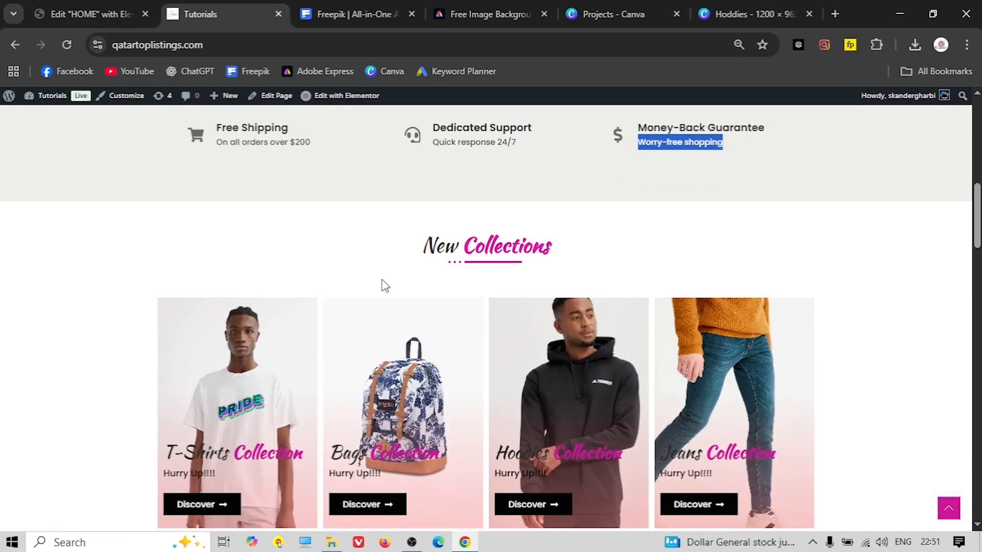
Review the live New Collections design, then go back to the page editor
scroll(441, 337, down, 3)
scroll(423, 324, up, 2)
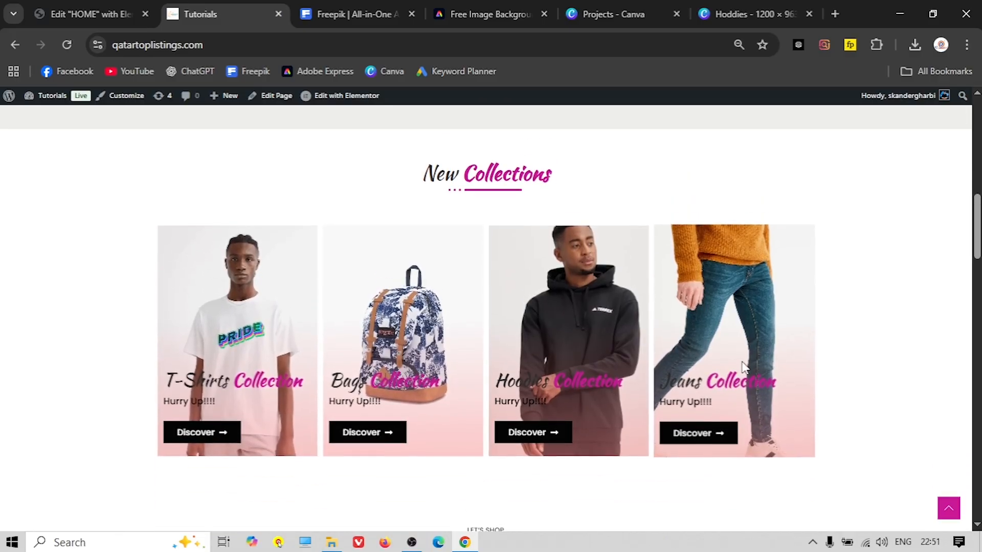
click(68, 5)
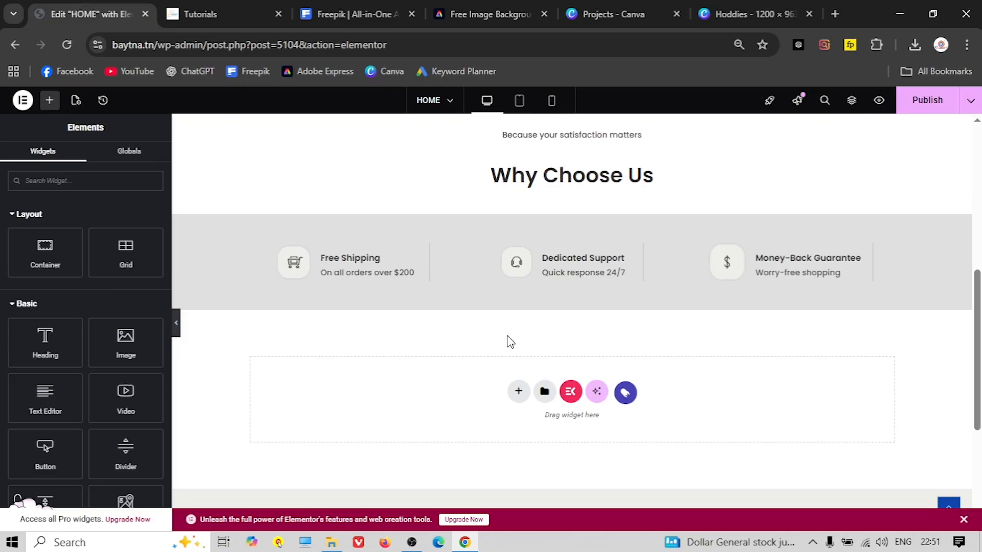
Add a Flexbox container with the single Direction Column structure below the grey band
scroll(514, 335, down, 2)
click(517, 320)
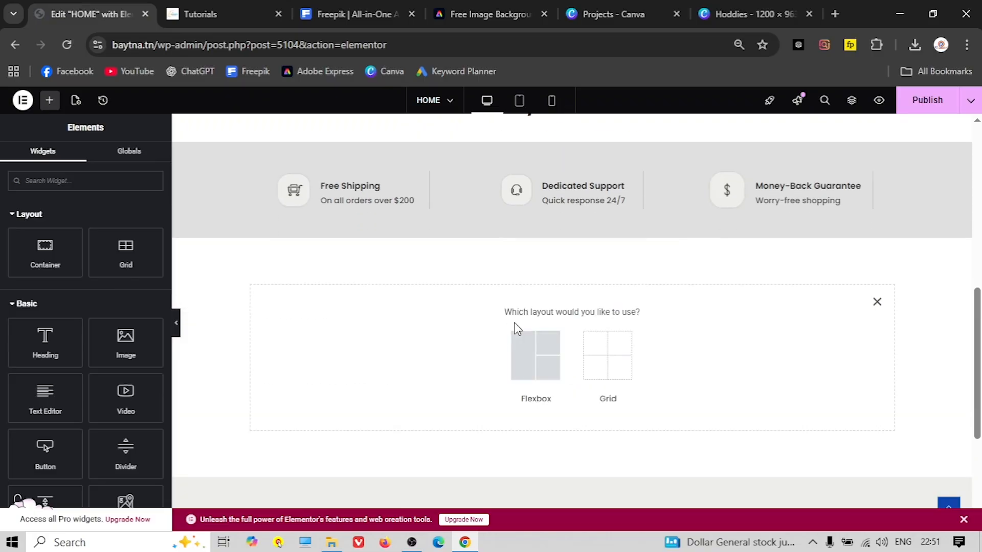
click(532, 361)
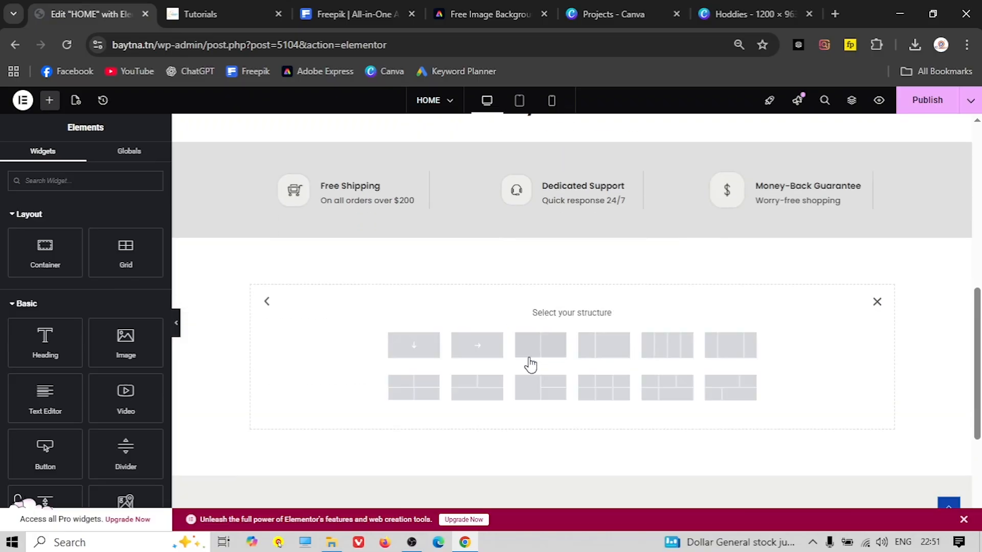
click(415, 348)
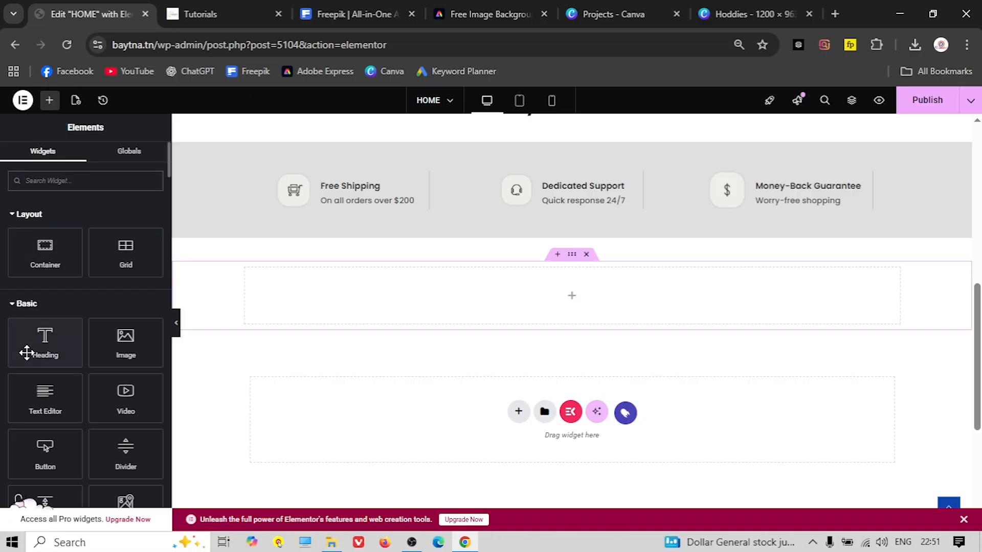
mouse_move(40, 351)
mouse_down()
mouse_move(211, 309)
mouse_move(55, 351)
mouse_up()
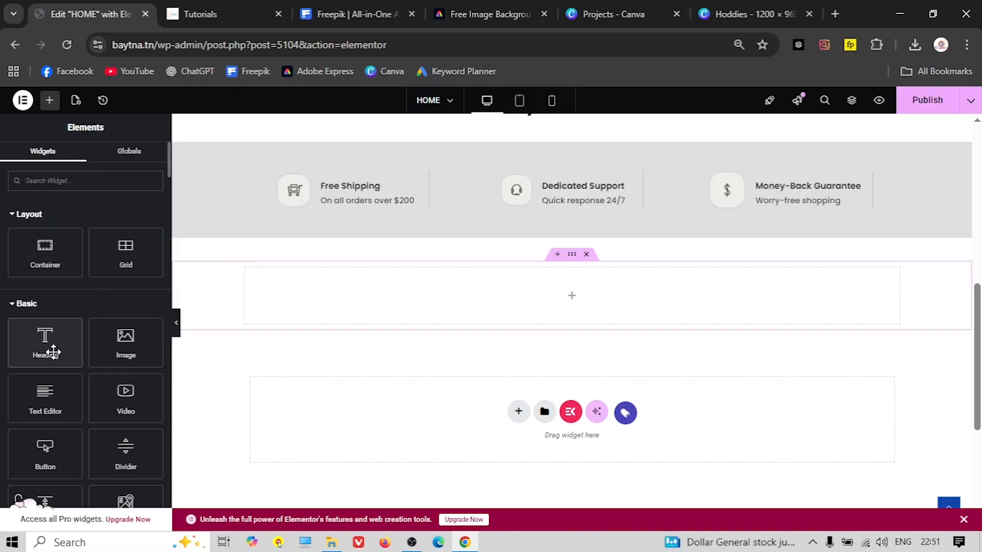
Drop a Heading widget into the new container and centre-align it
click(52, 176)
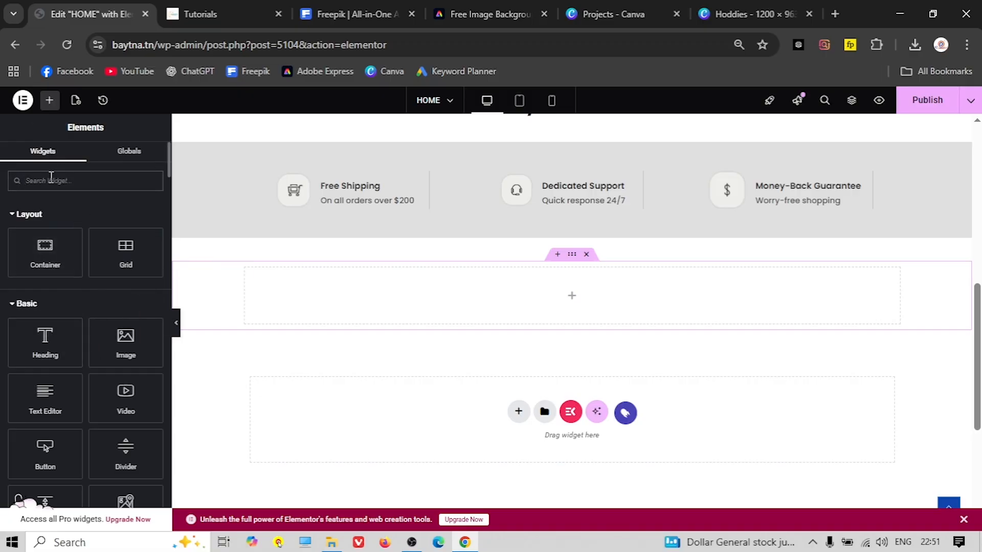
text(head)
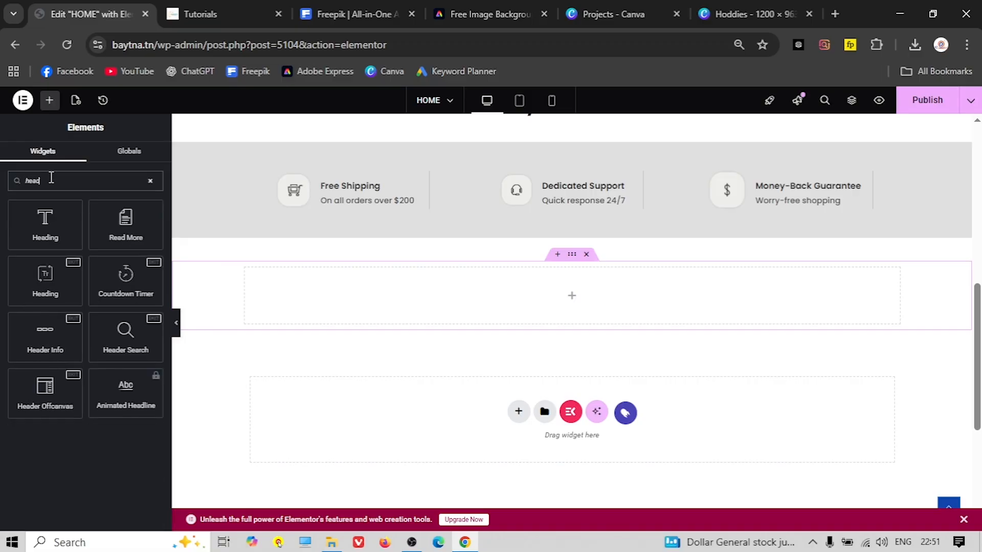
drag(46, 276, 567, 307)
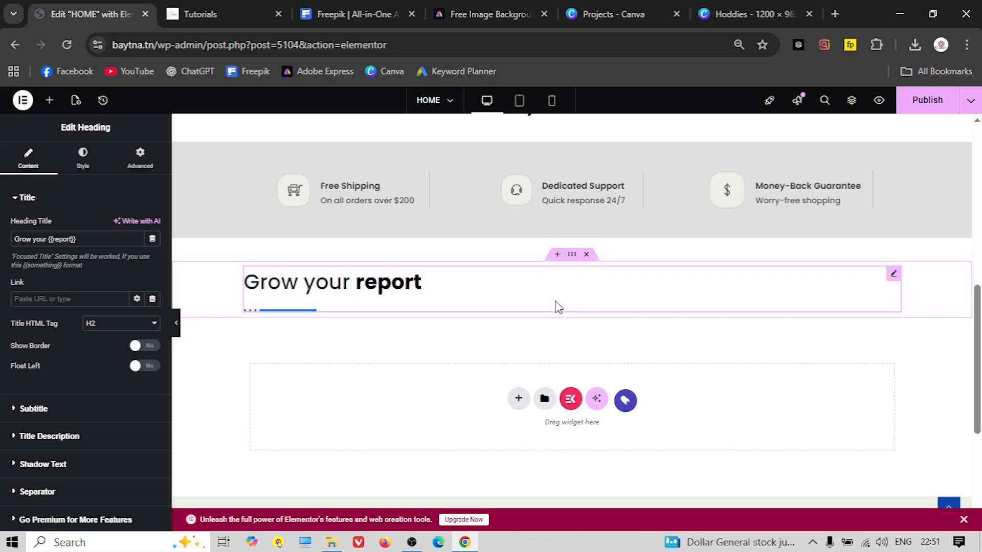
click(83, 156)
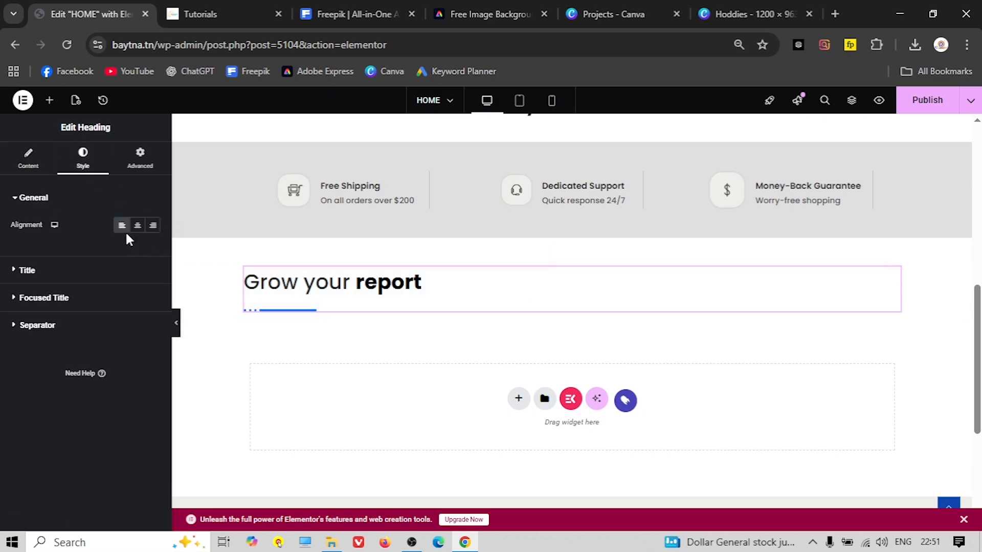
click(138, 227)
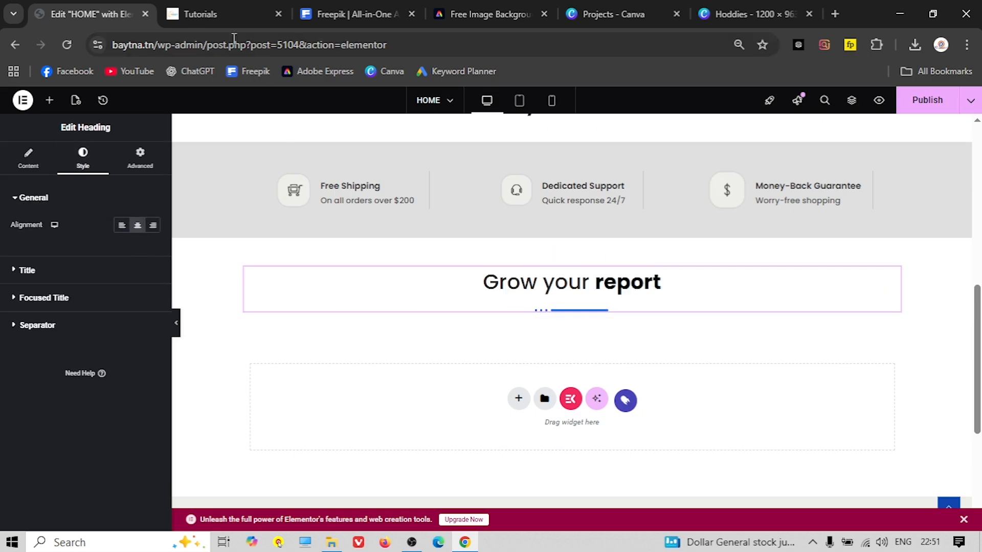
Copy the 'New Collections' heading text from the live site
click(234, 13)
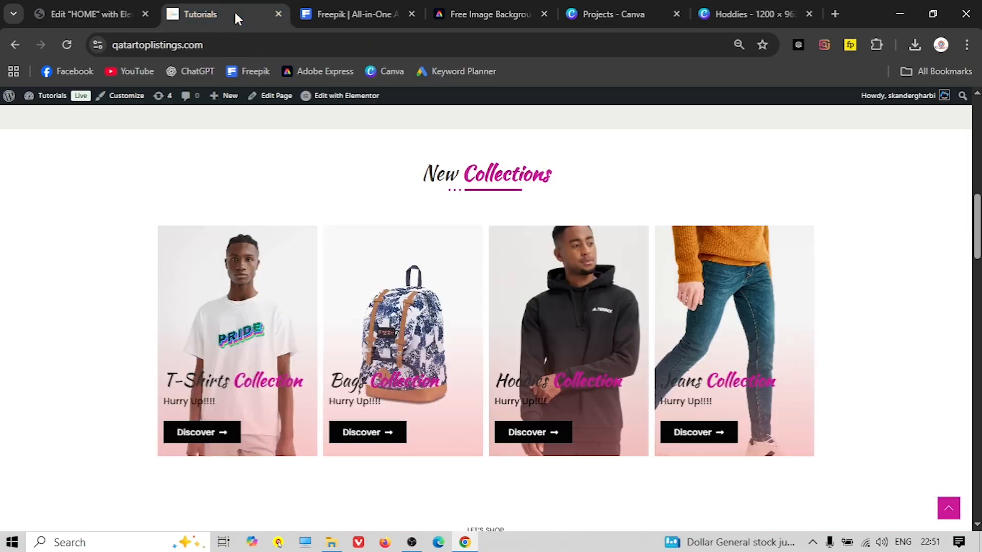
double_click(488, 176)
click(488, 175)
right_click(486, 176)
click(513, 197)
click(82, 14)
click(28, 158)
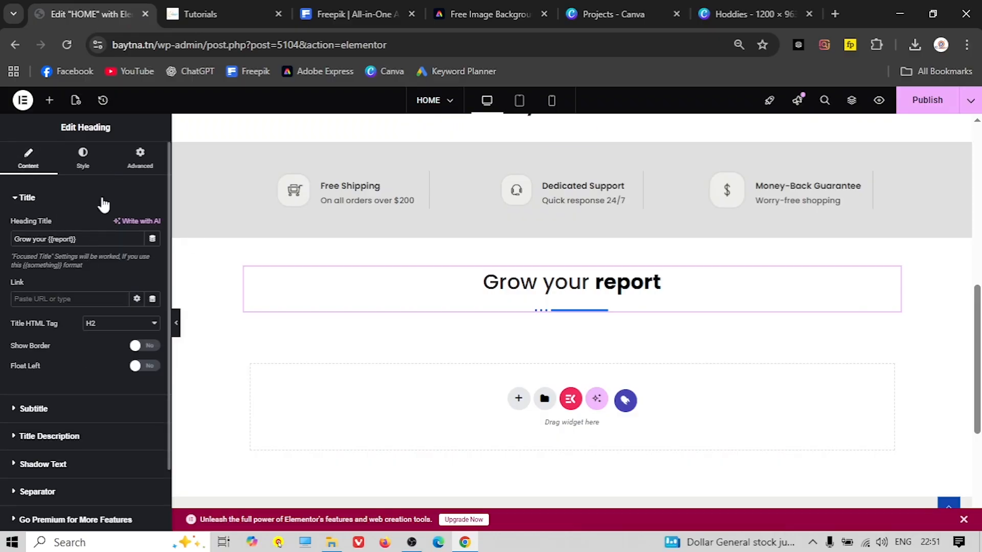
Replace the heading title's opening words 'Grow your' with 'New' copied from the live site
click(225, 14)
click(429, 178)
double_click(432, 176)
right_click(432, 183)
click(454, 197)
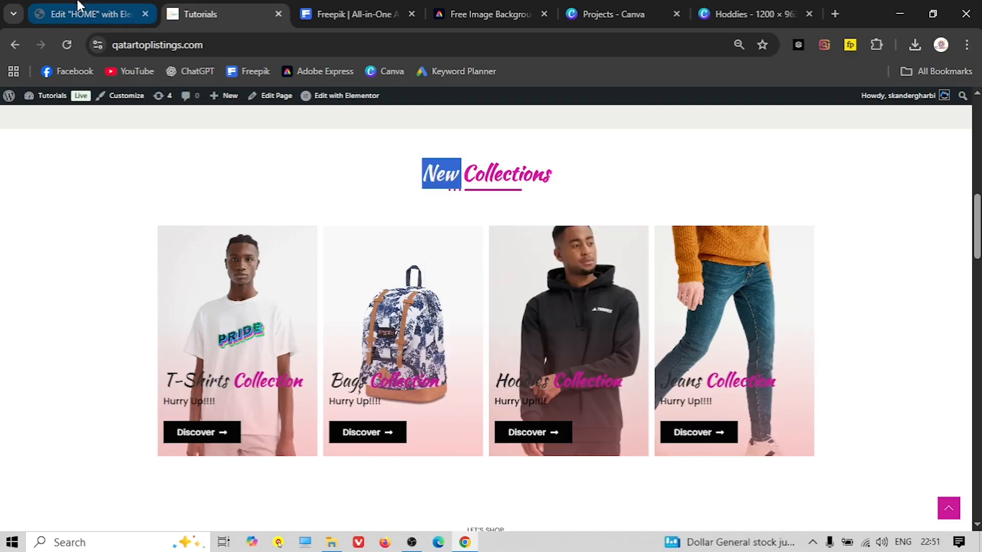
click(87, 12)
drag(47, 239, 15, 240)
right_click(20, 240)
click(76, 239)
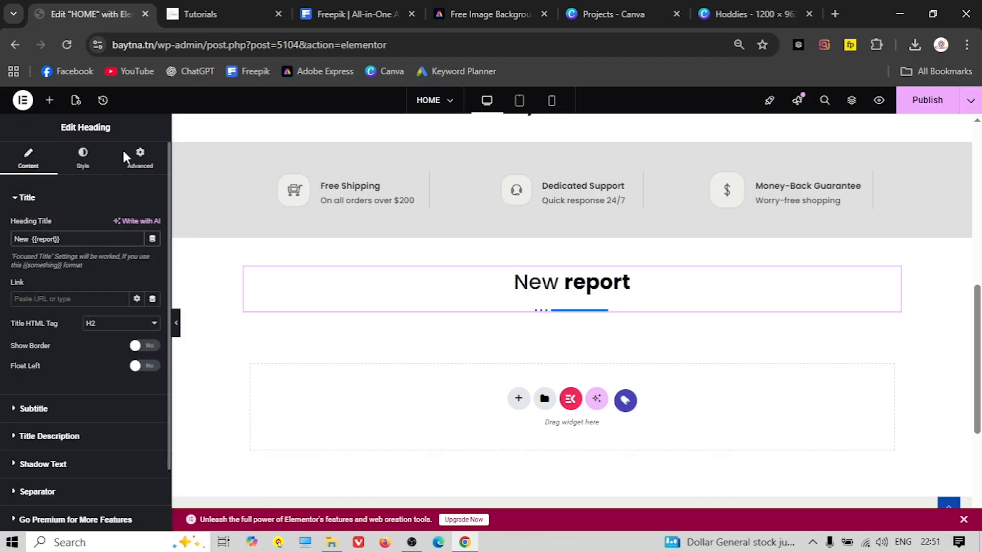
Paste 'Collections' over 'report' as the focused word, making the title 'New {{Collections}}'
click(230, 13)
double_click(497, 168)
right_click(497, 168)
click(547, 185)
click(87, 13)
key(ctrl+v)
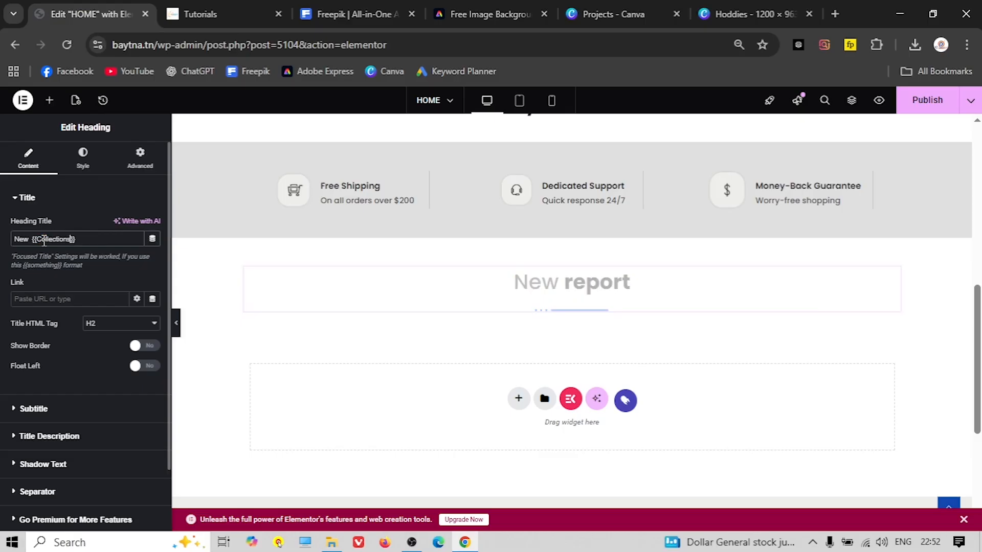
click(231, 6)
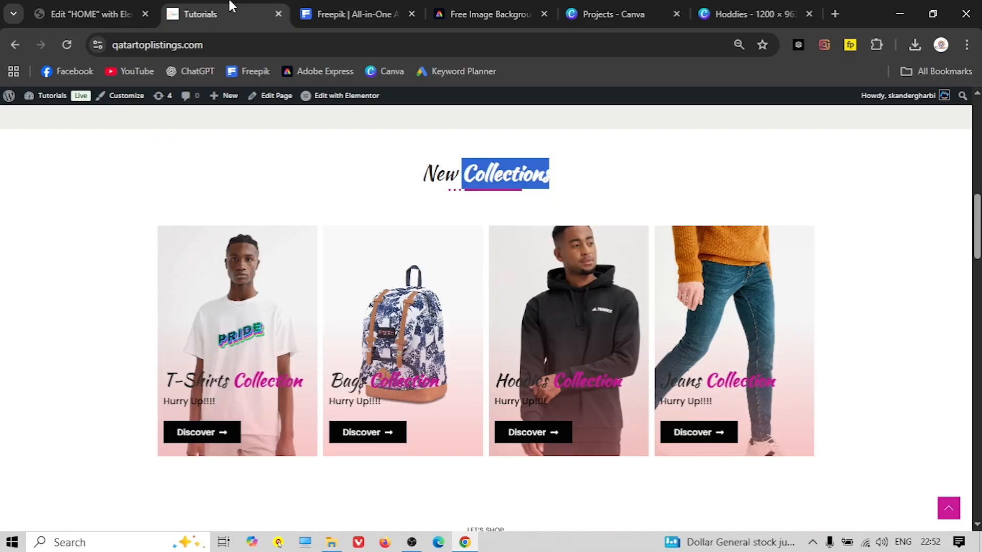
click(355, 153)
click(56, 12)
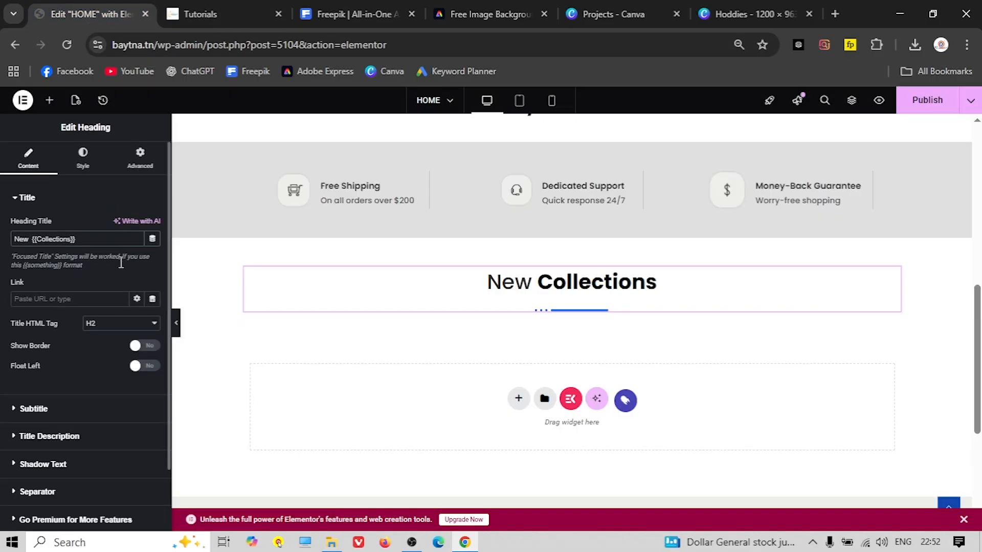
Set the heading title colour to the global black
click(83, 158)
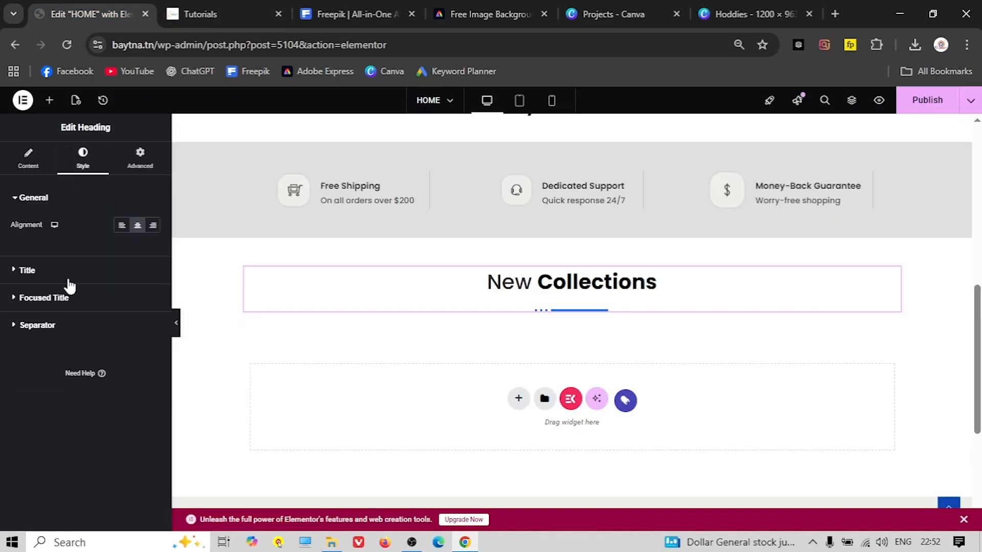
click(25, 271)
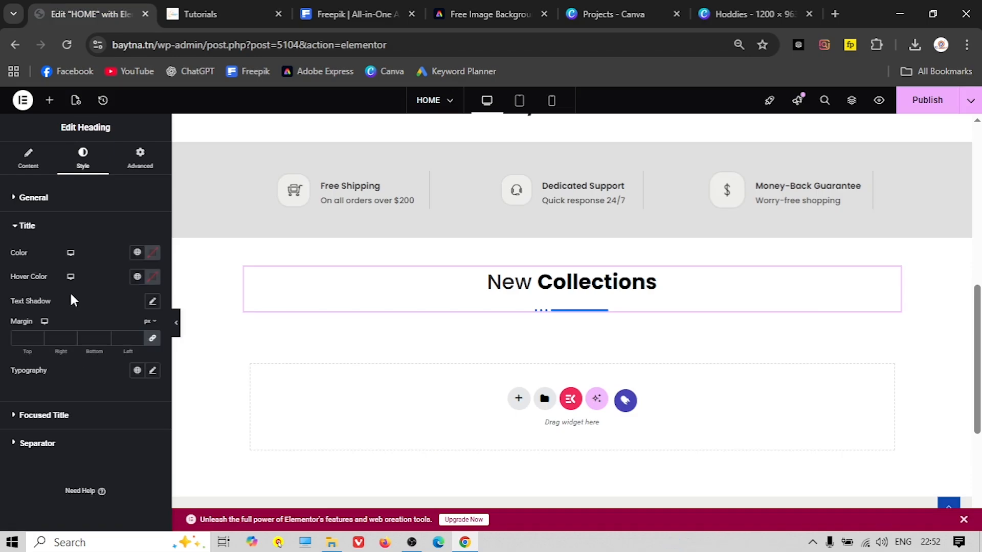
click(138, 254)
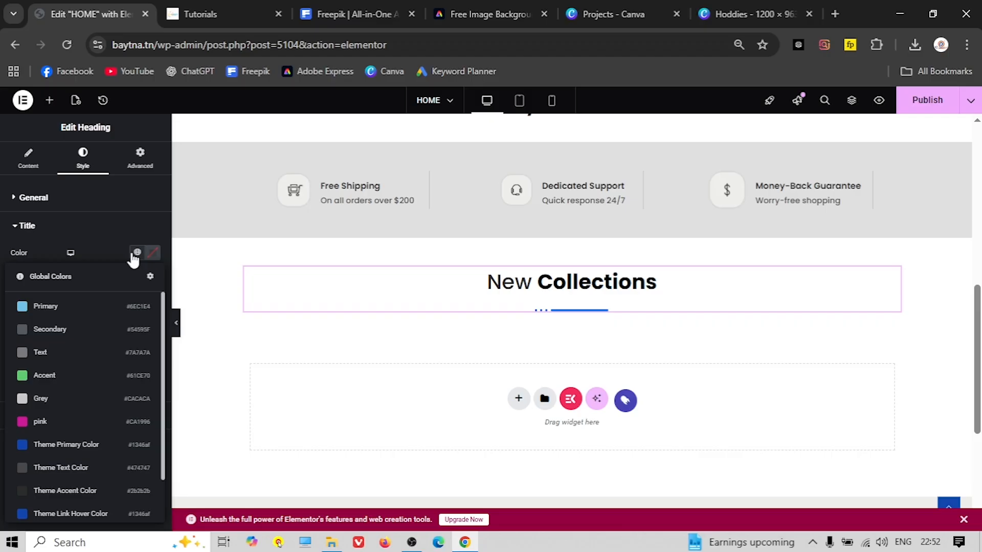
click(154, 253)
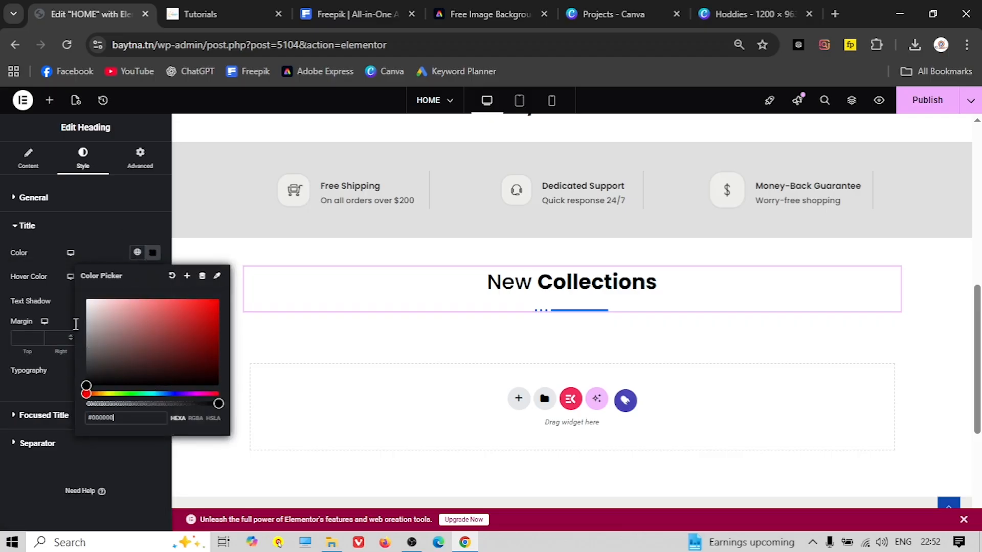
click(66, 227)
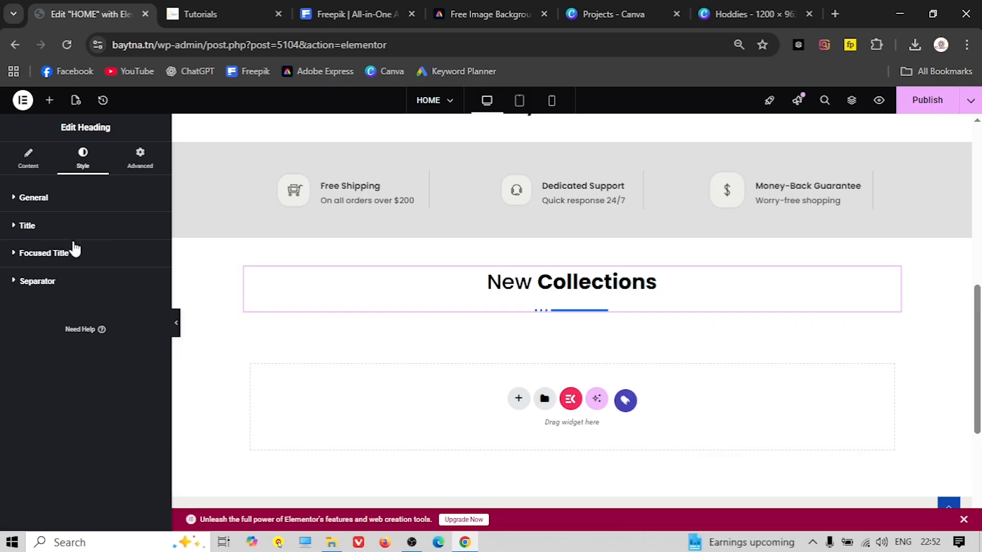
Set the focused word Collections colour to the global pink
click(52, 258)
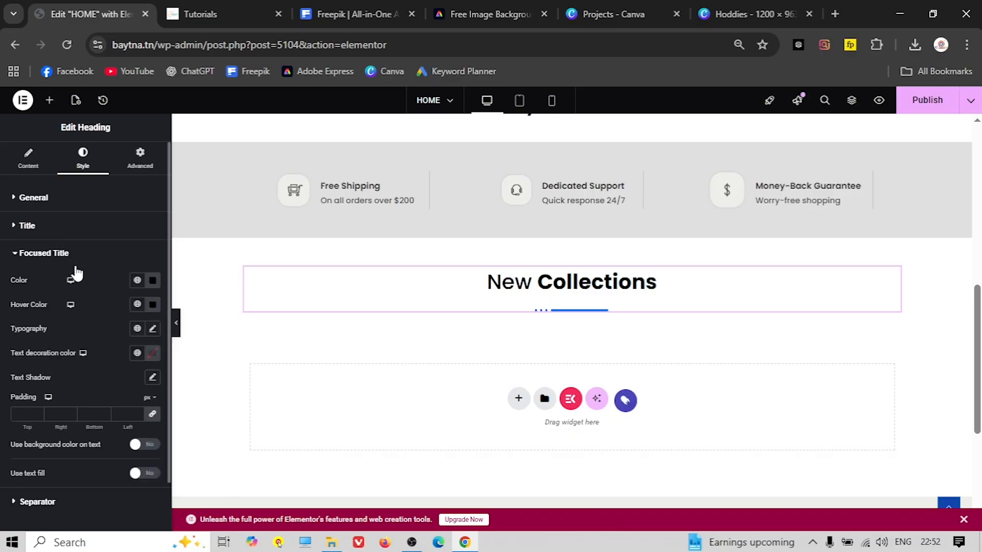
click(153, 281)
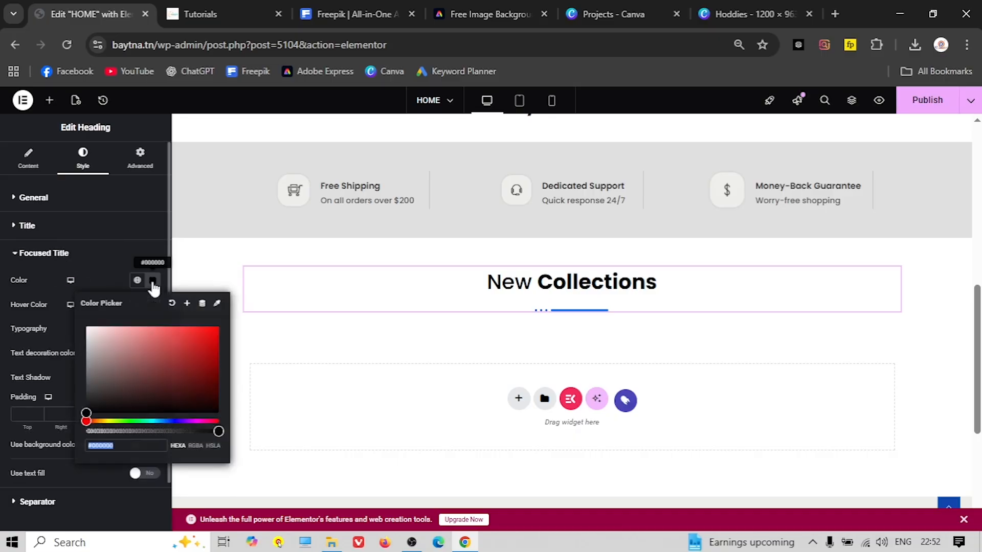
click(137, 280)
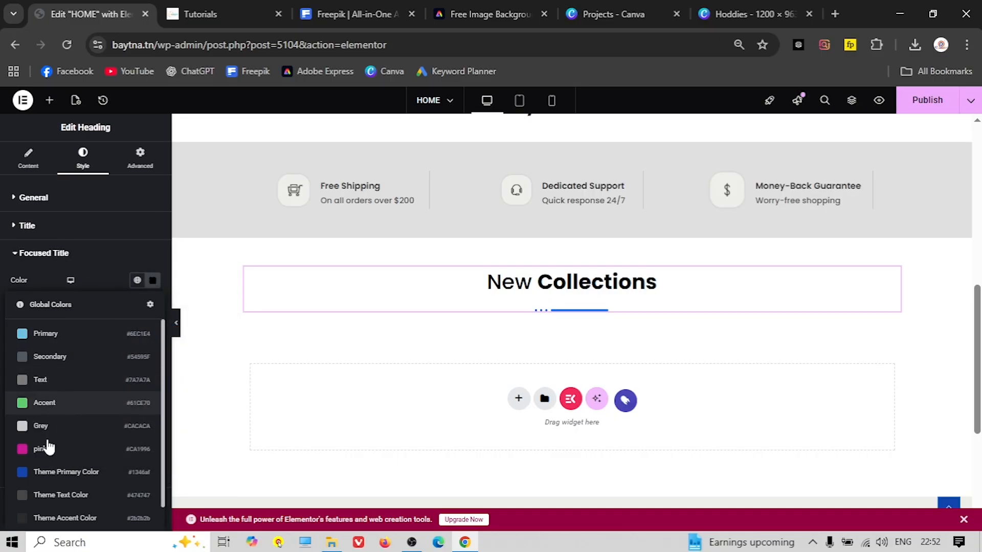
click(44, 450)
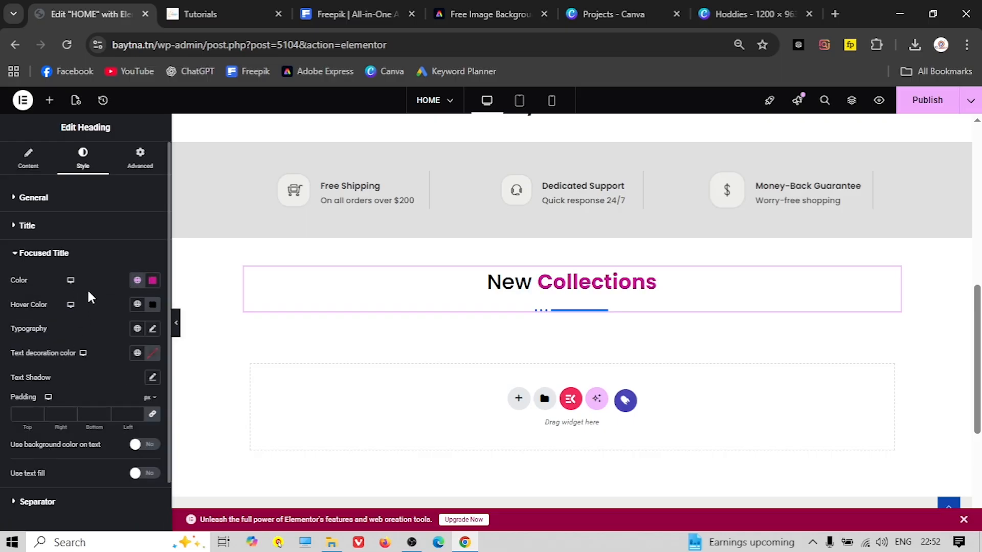
Give the focused word a pink hover colour, lightened to a brighter shade
click(152, 307)
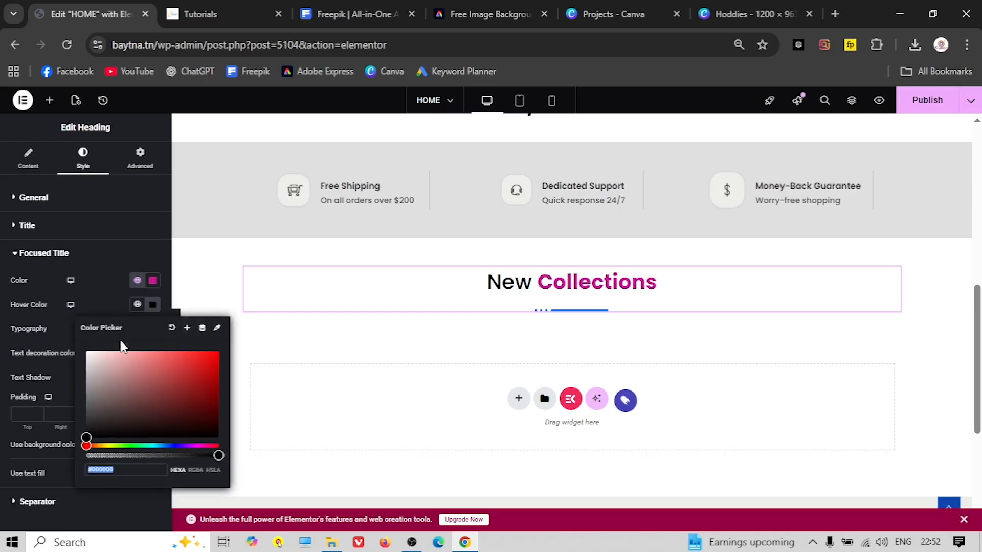
click(137, 304)
click(41, 473)
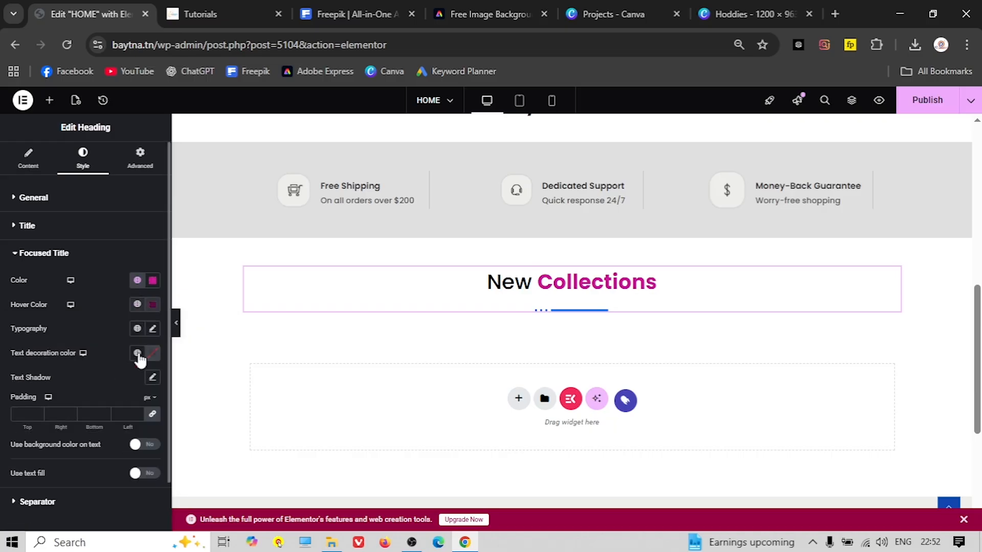
click(152, 305)
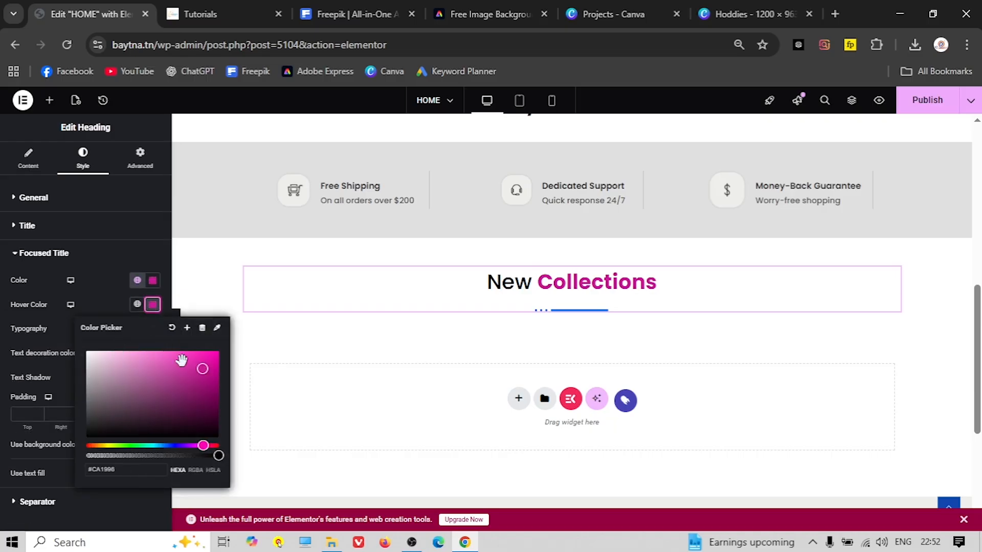
drag(198, 359, 182, 350)
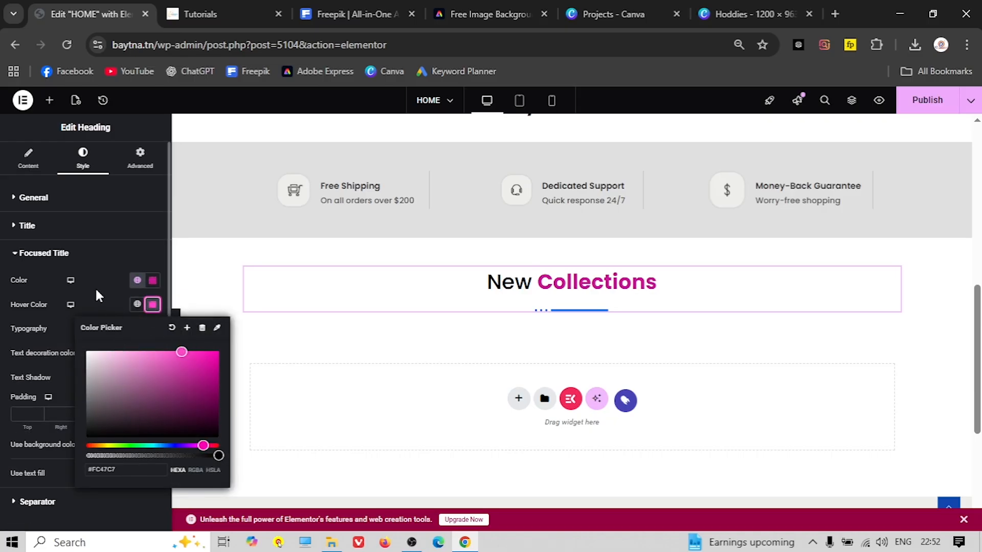
click(97, 294)
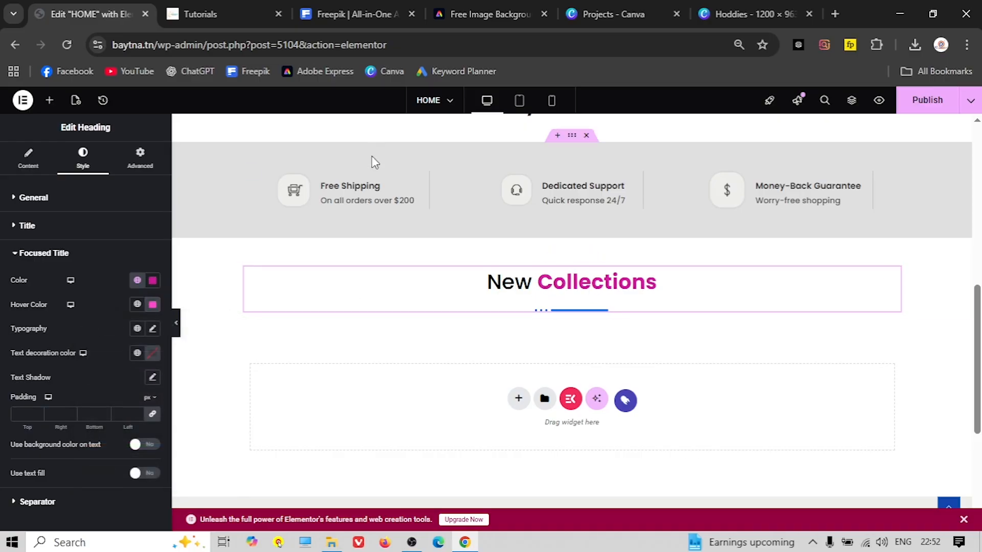
click(227, 14)
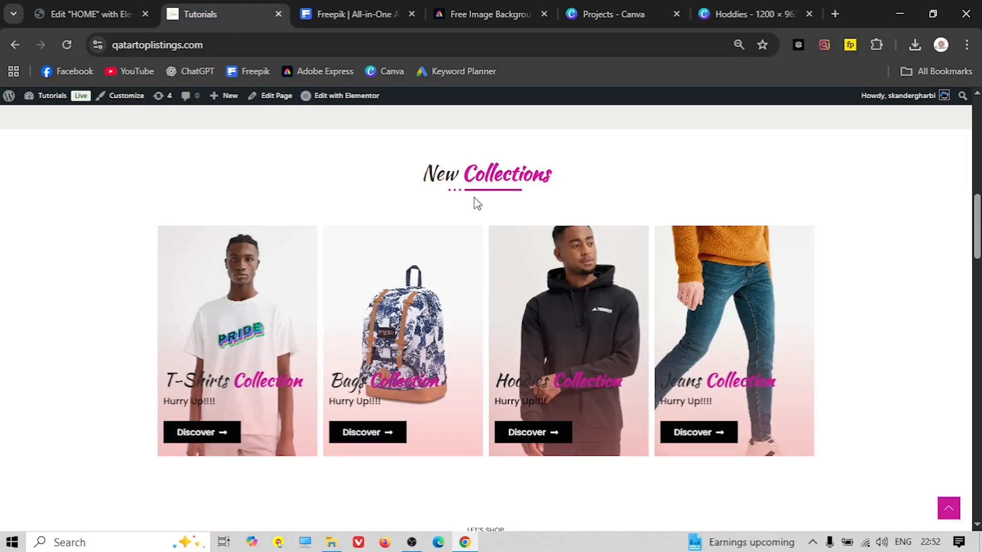
click(58, 12)
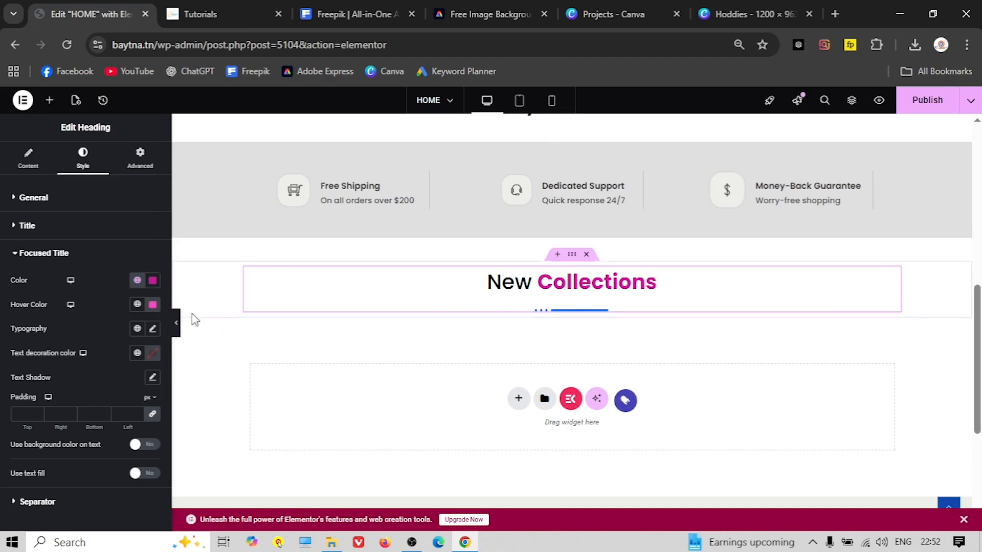
Set the separator colour to the global pink
click(47, 256)
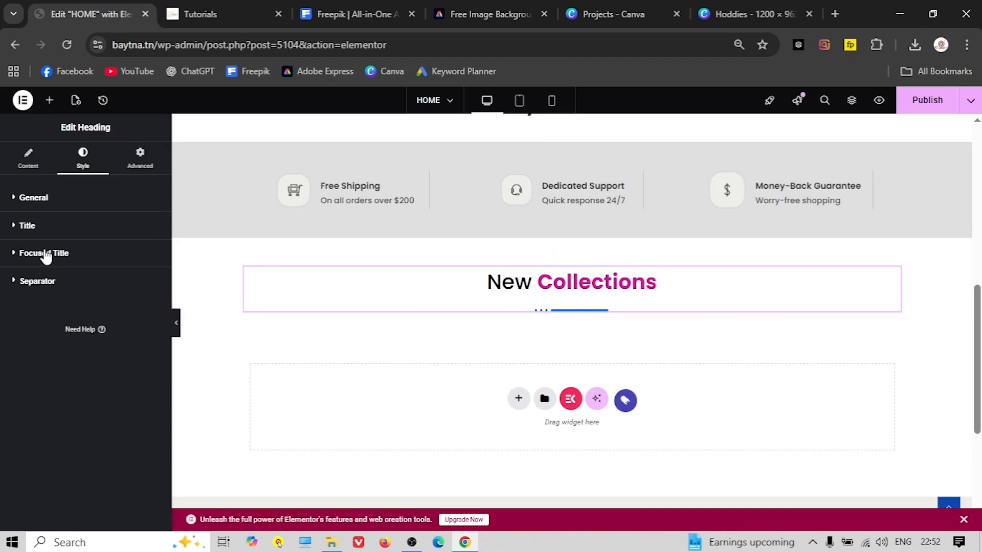
click(54, 281)
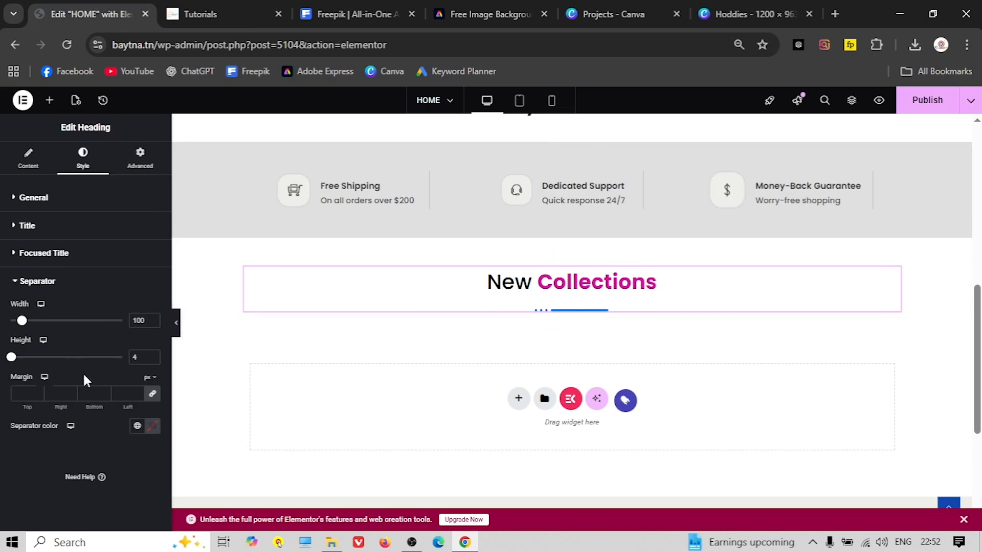
click(136, 426)
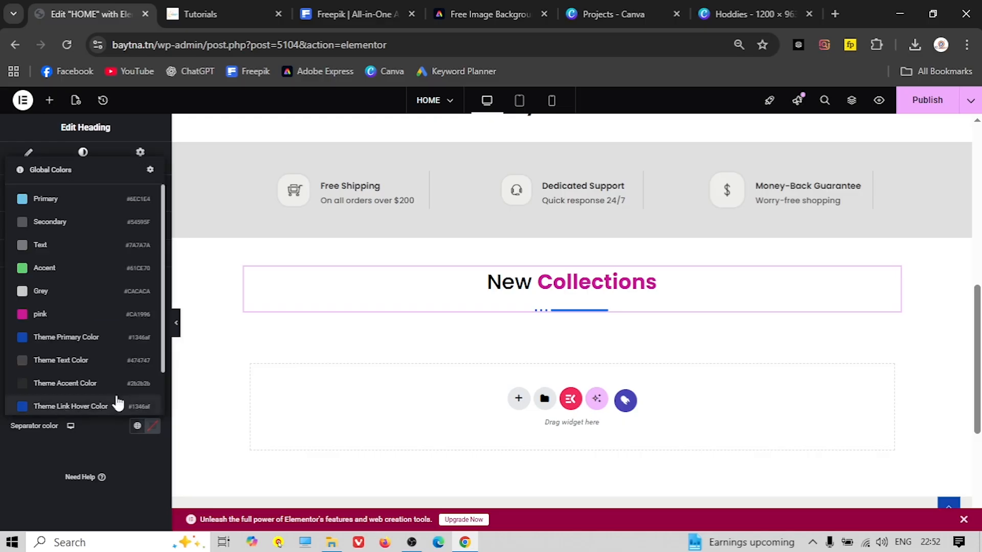
click(72, 318)
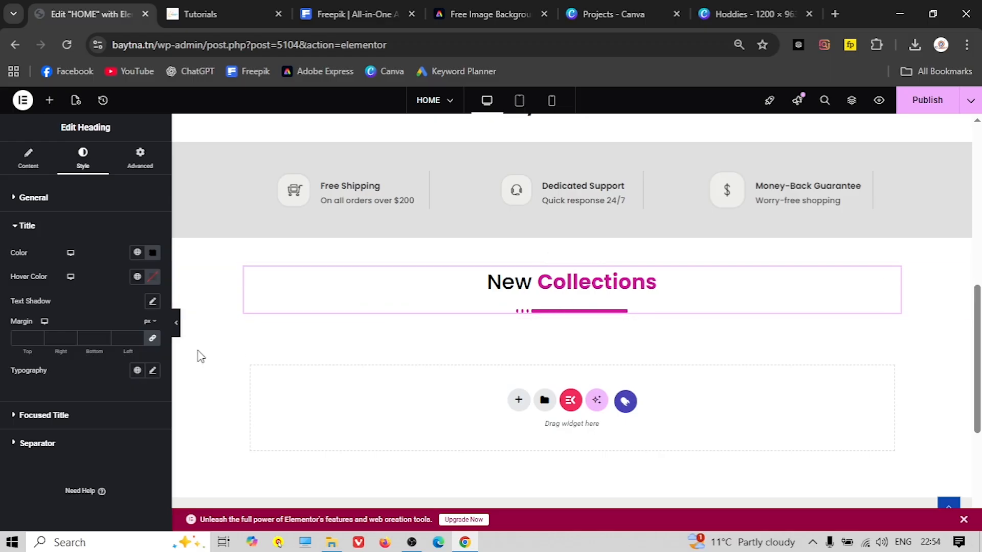
Set the title margin to 0 and compare with the live page
click(20, 337)
text(0)
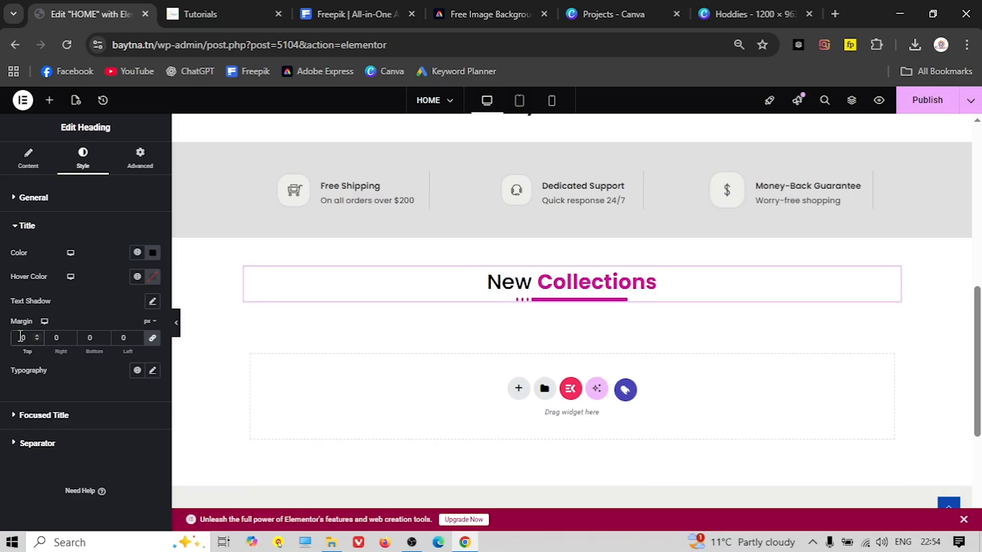
scroll(397, 335, down, 2)
scroll(396, 335, up, 2)
key(ctrl+Tab)
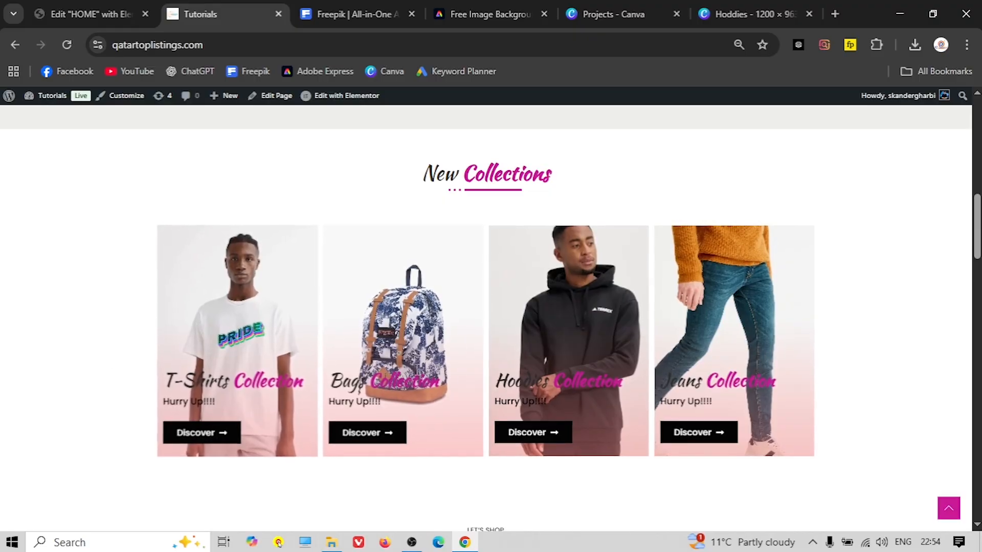
click(97, 15)
click(572, 256)
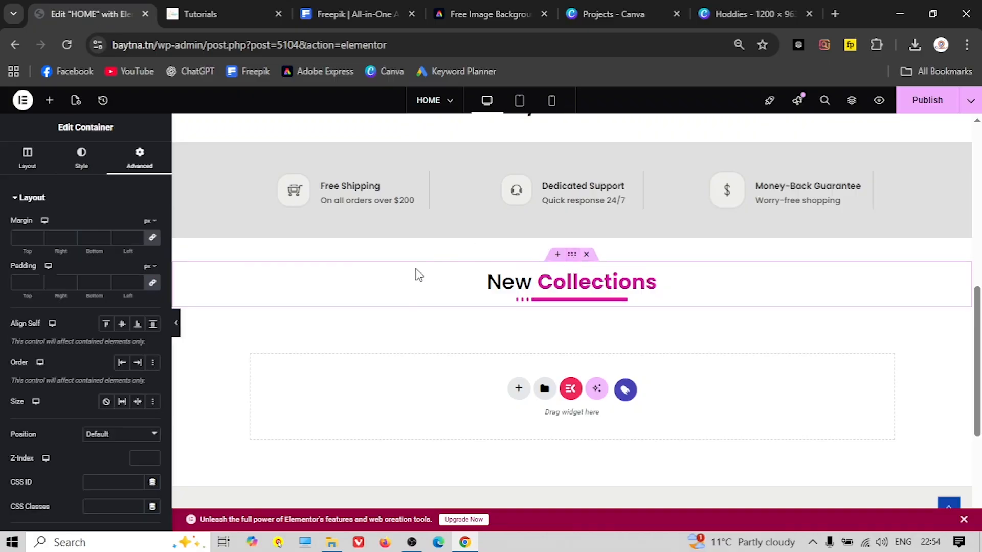
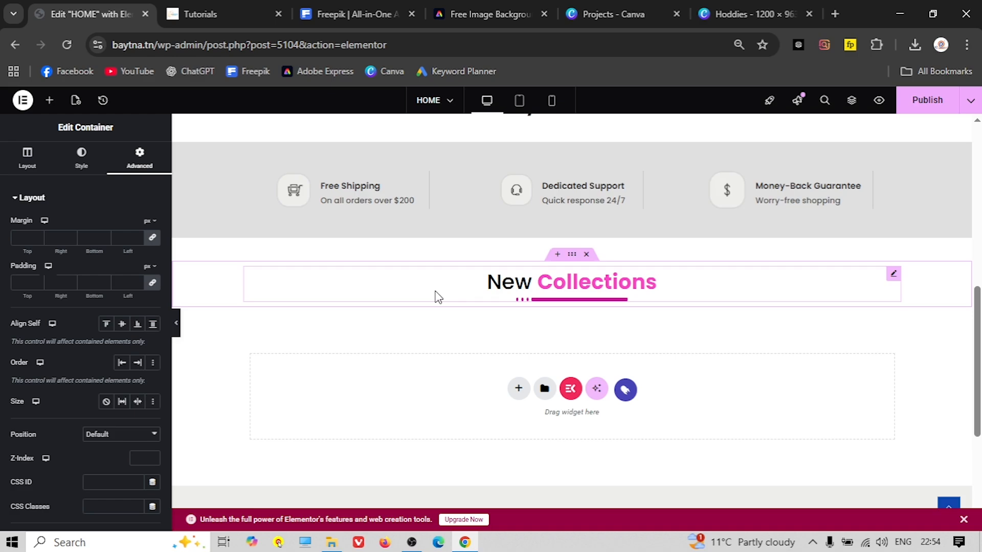
Set the heading container's top and bottom margins to 40 px and add a four-column flexbox row below it
click(155, 238)
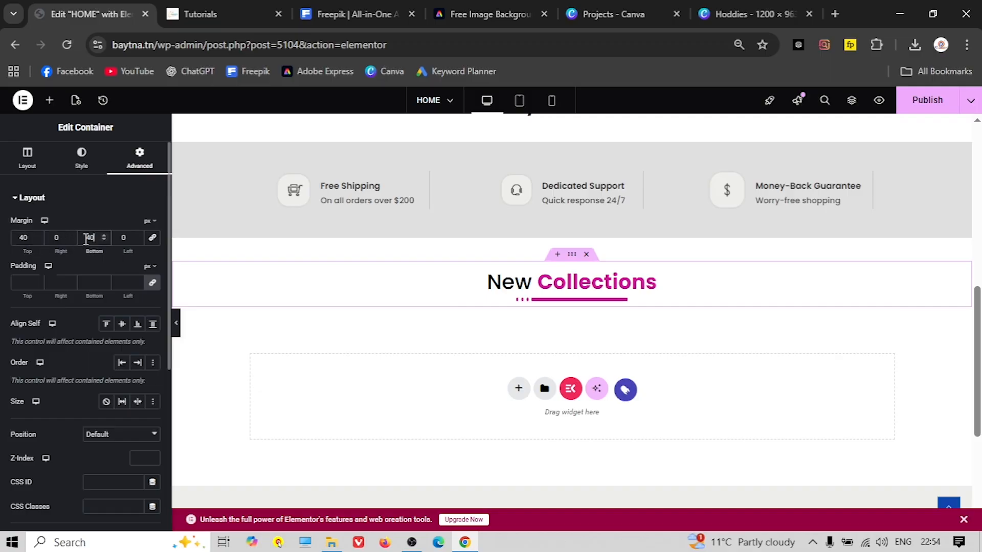
click(515, 389)
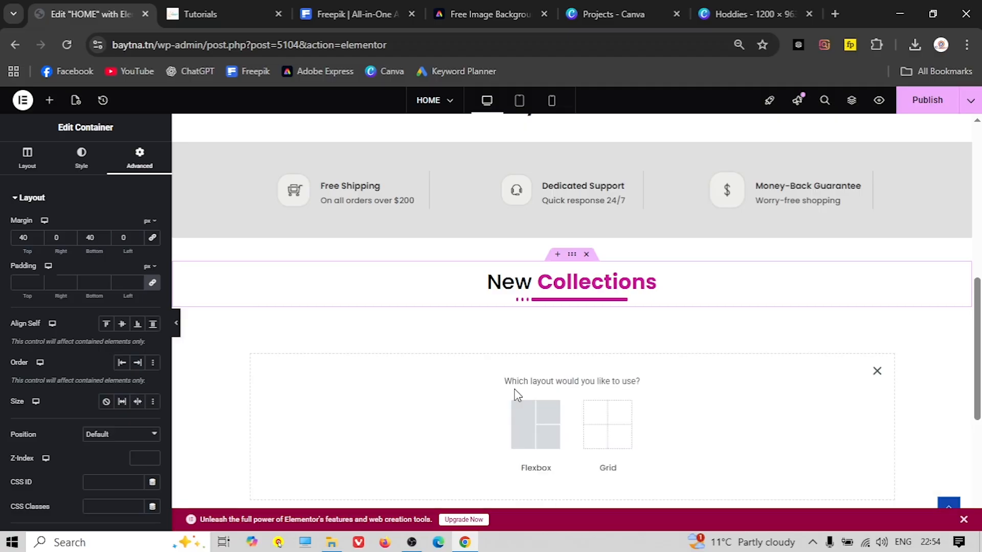
click(534, 415)
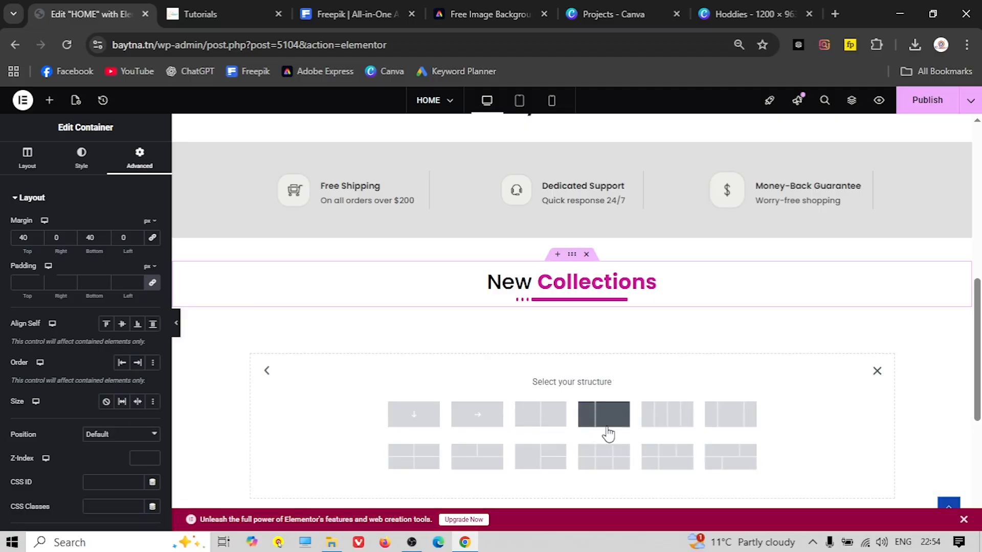
click(667, 414)
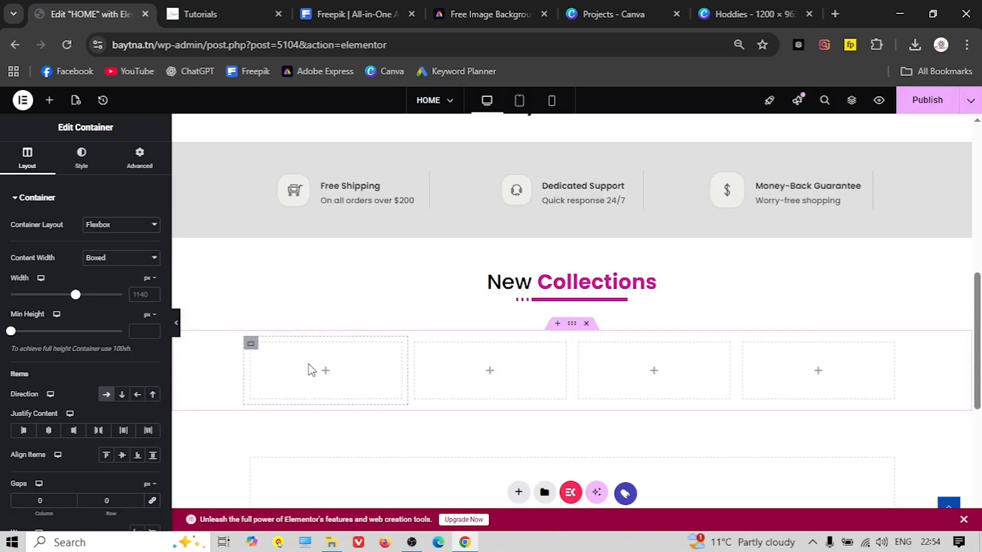
click(250, 343)
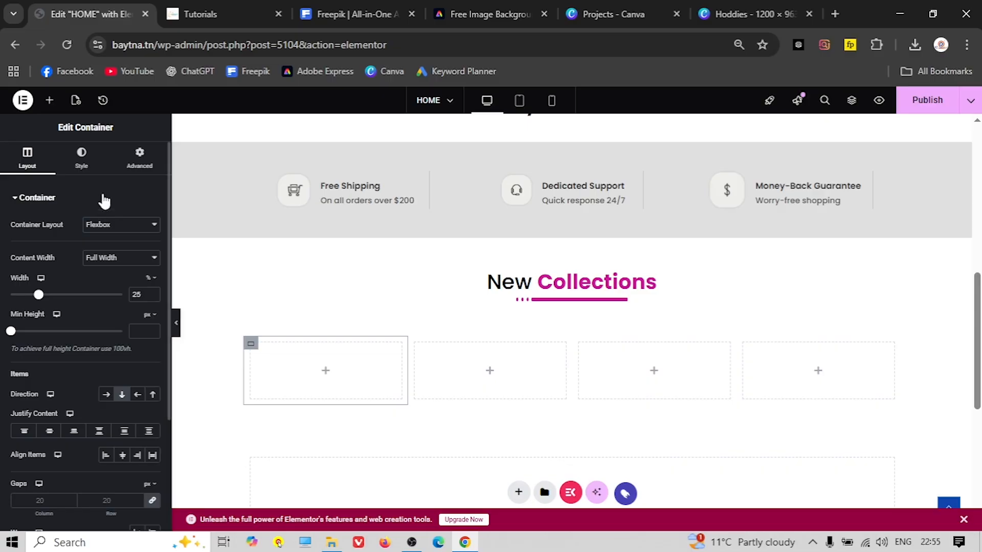
Give the first column a classic background image: the white PRIDE t-shirt photo x-w1.jpg
click(82, 160)
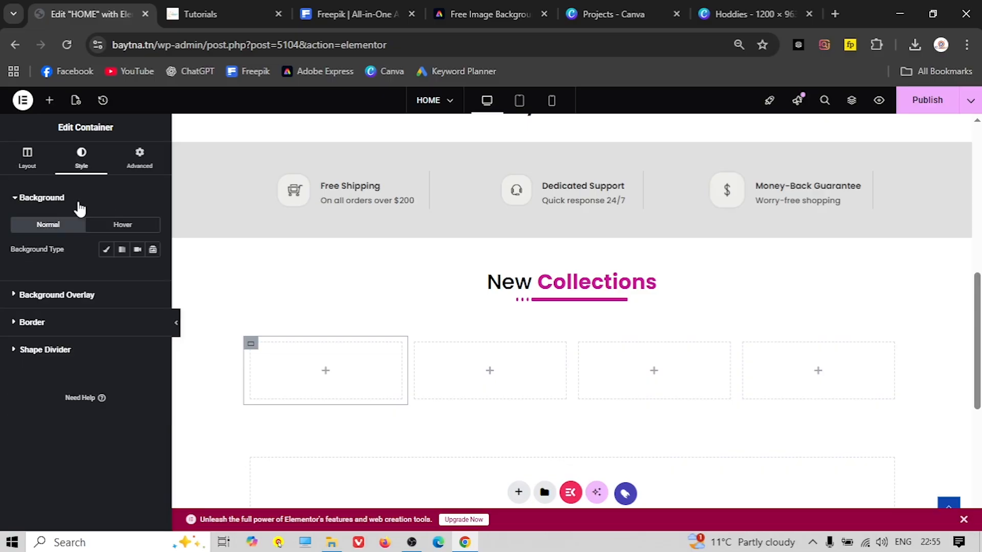
click(105, 250)
click(90, 335)
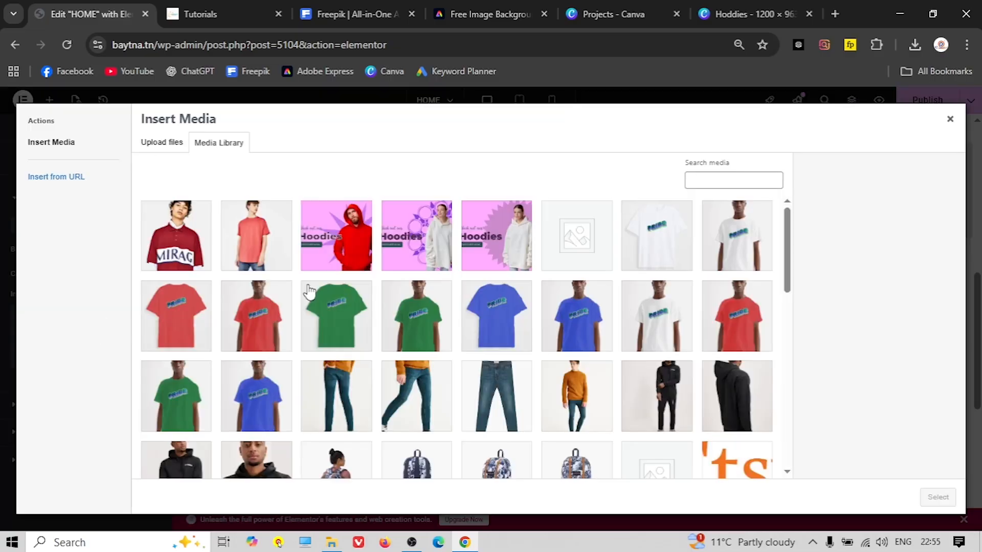
click(665, 332)
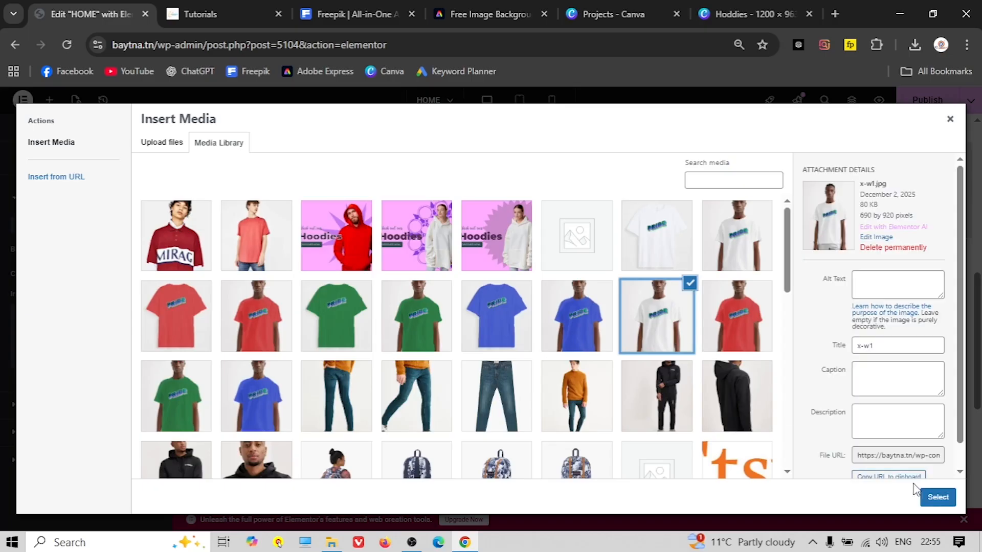
click(938, 496)
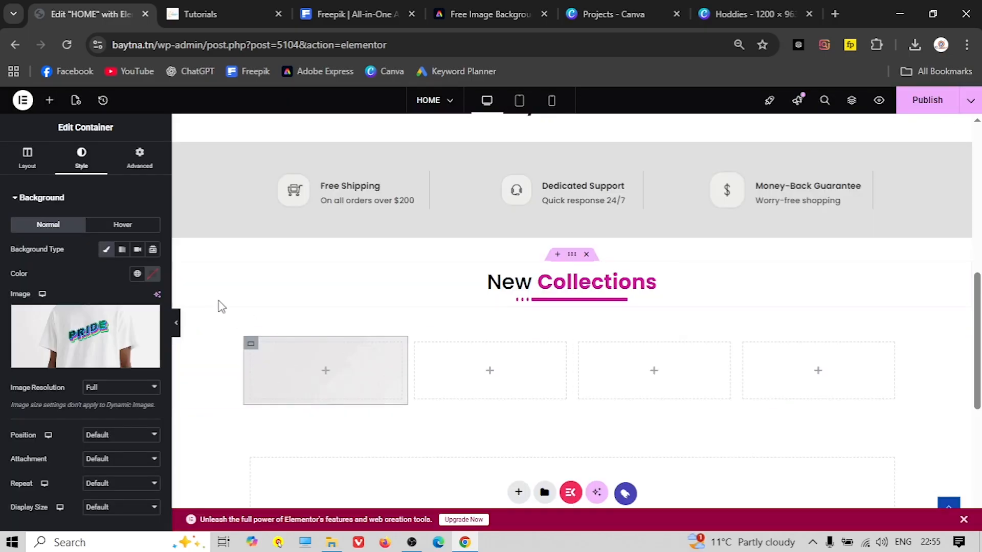
Set the background image to Center Center position, No-repeat, and Cover size
scroll(70, 400, down, 2)
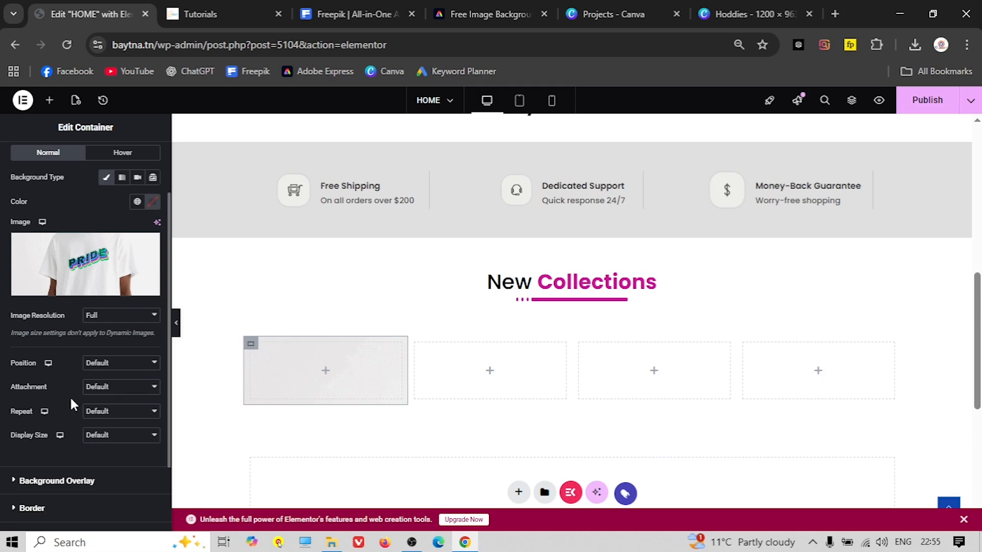
click(113, 364)
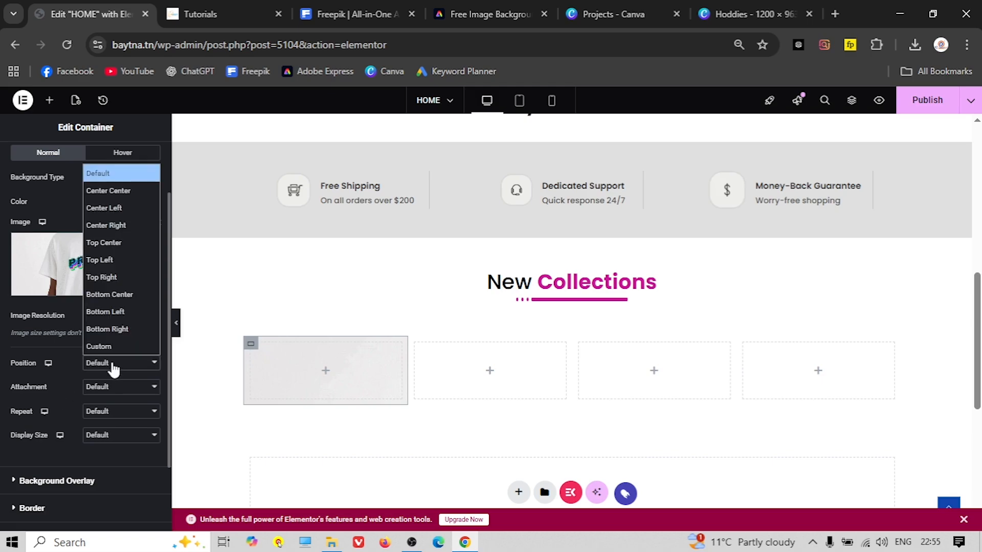
click(120, 193)
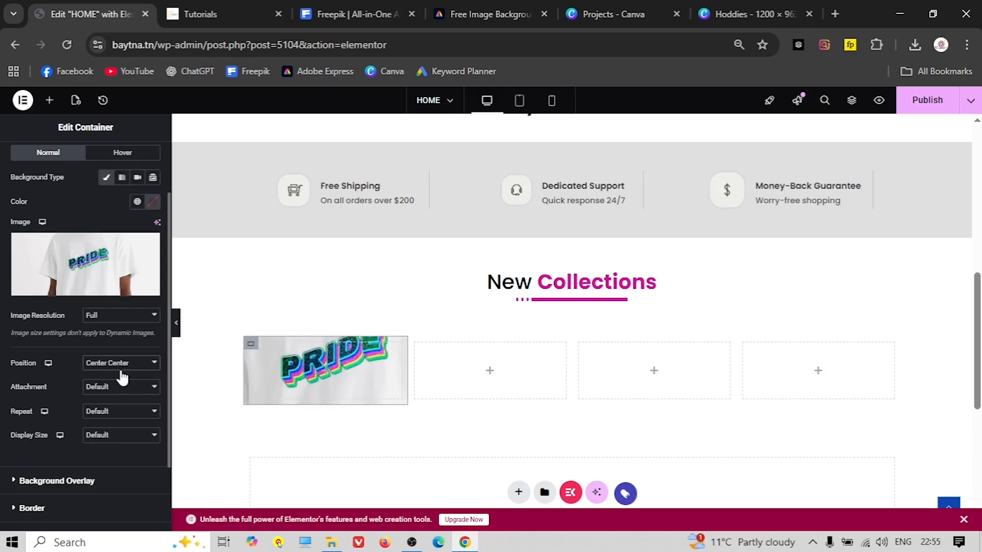
click(108, 412)
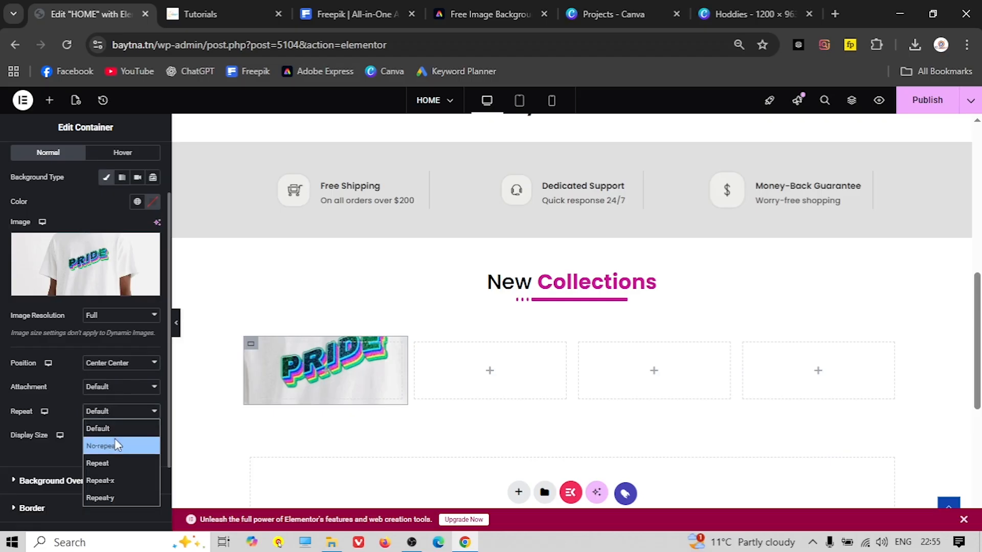
click(115, 448)
click(118, 434)
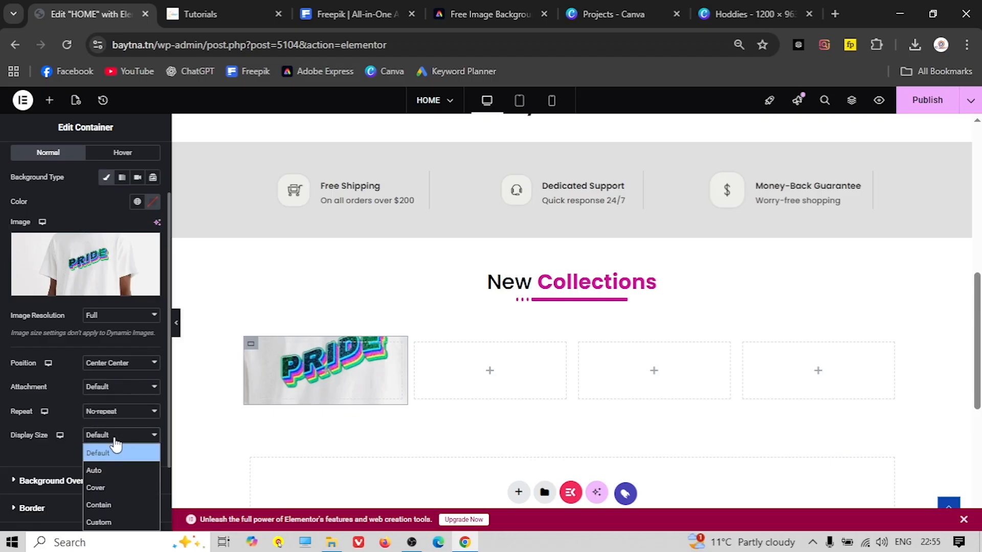
click(119, 489)
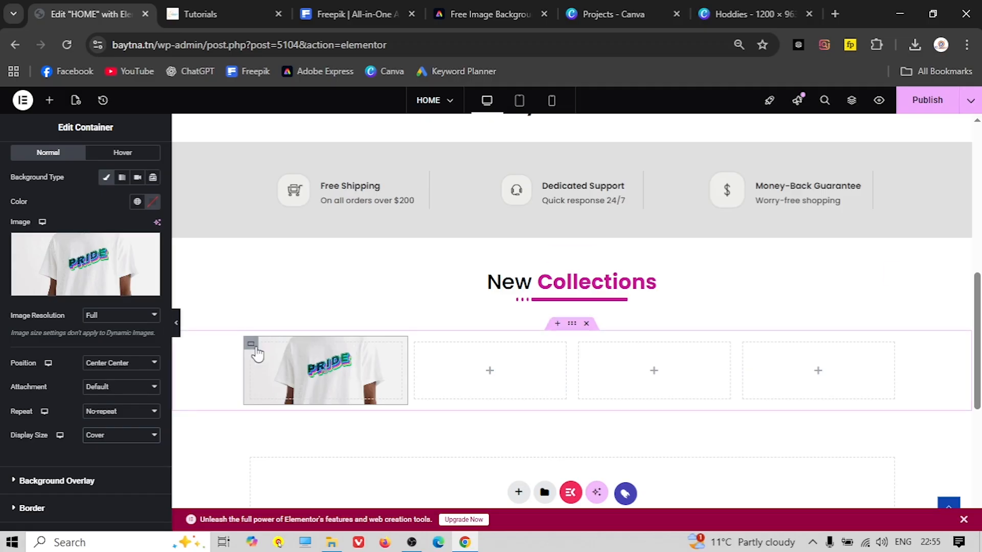
scroll(45, 197, up, 2)
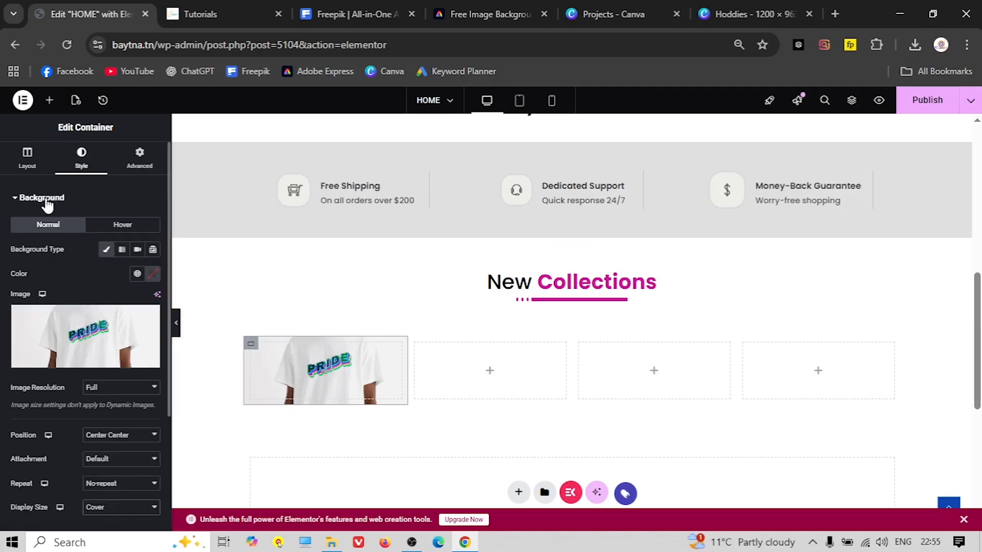
Set the photo column's minimum height to 400 px and compare it against the live site
click(25, 162)
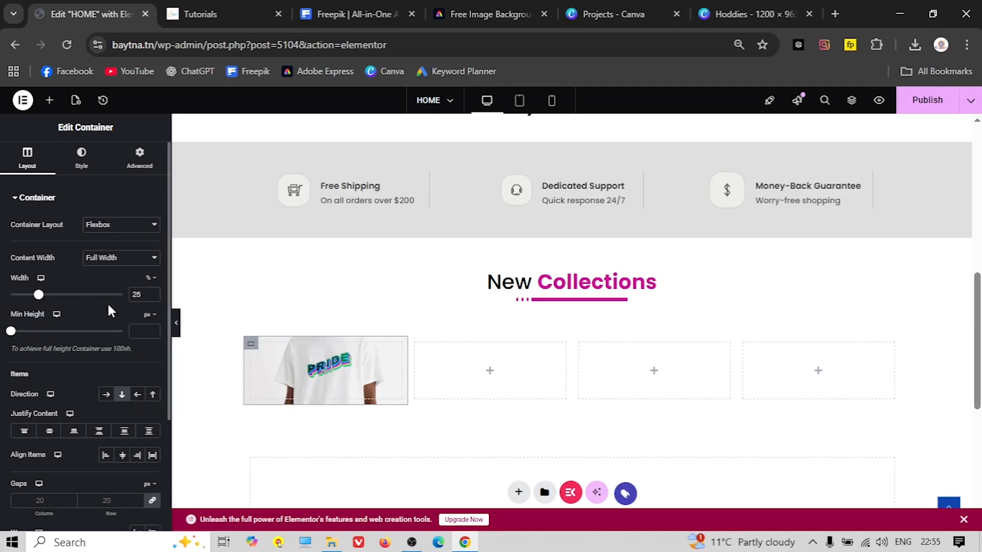
click(146, 332)
text(500)
scroll(256, 316, down, 4)
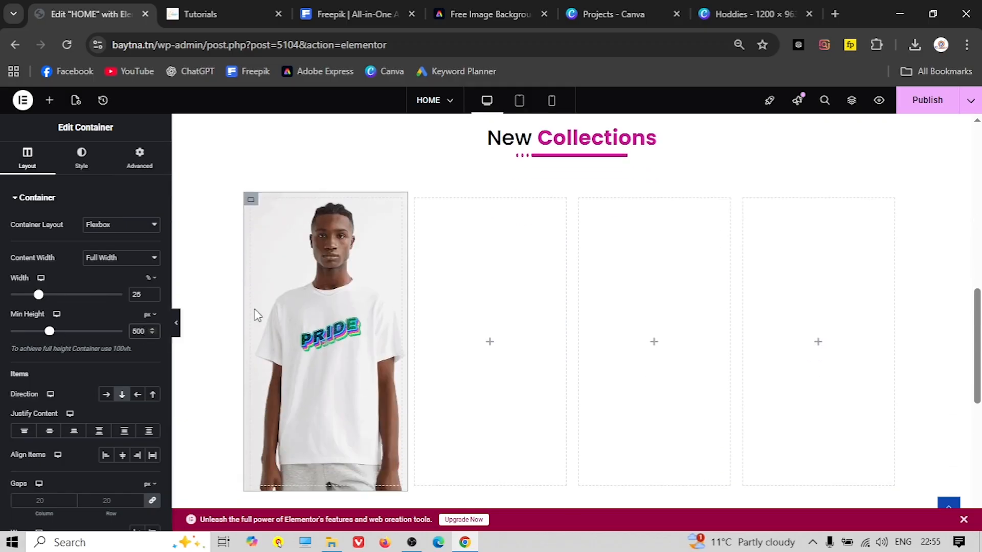
scroll(221, 328, up, 1)
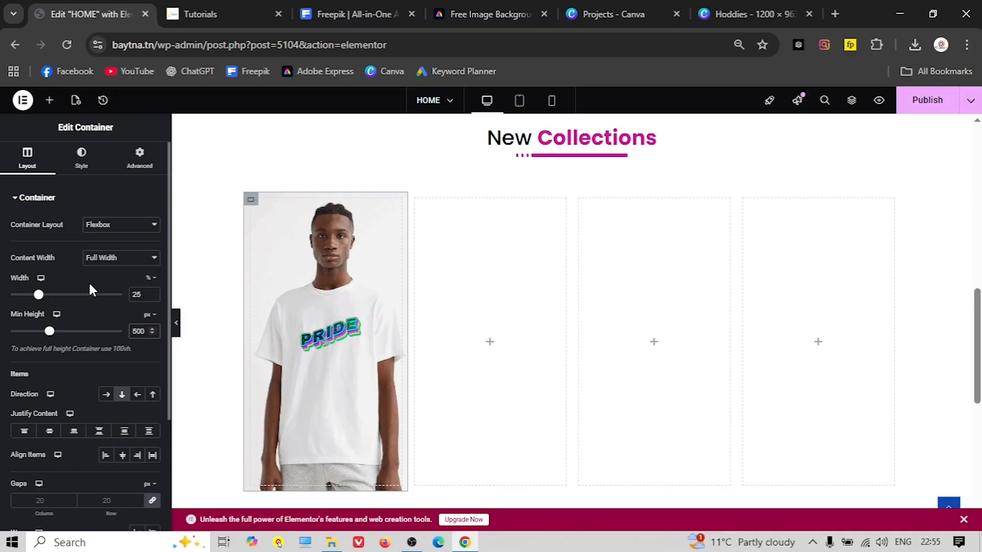
text(4)
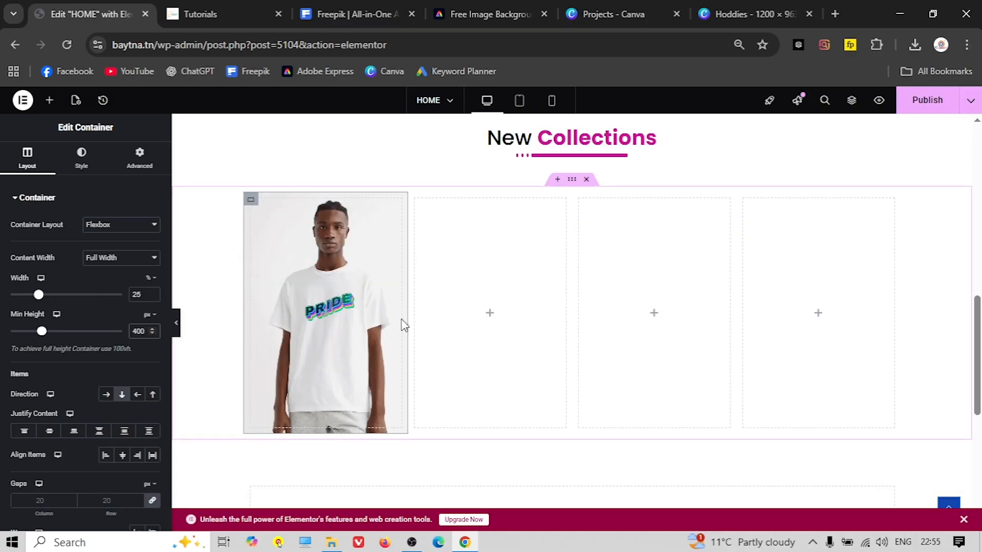
key(ctrl+Tab)
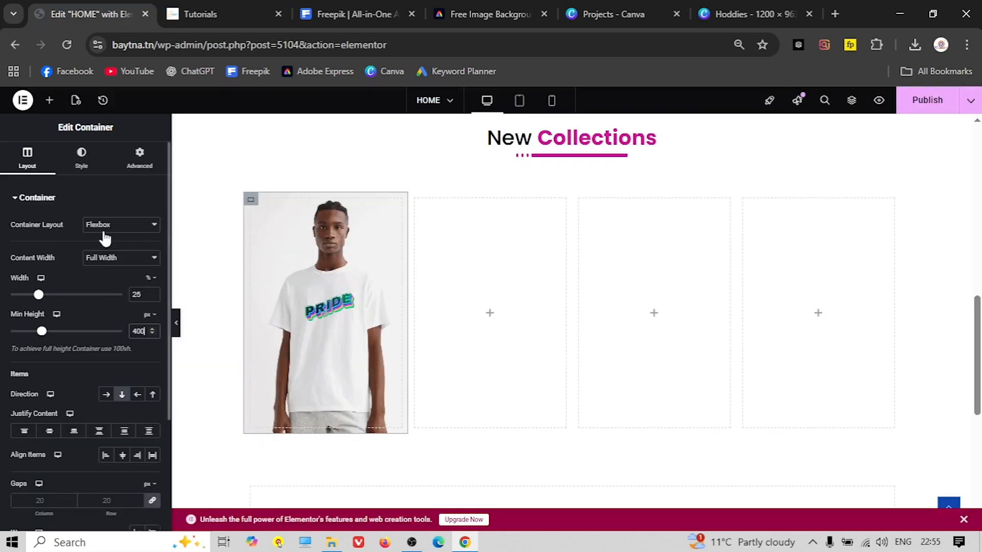
click(51, 15)
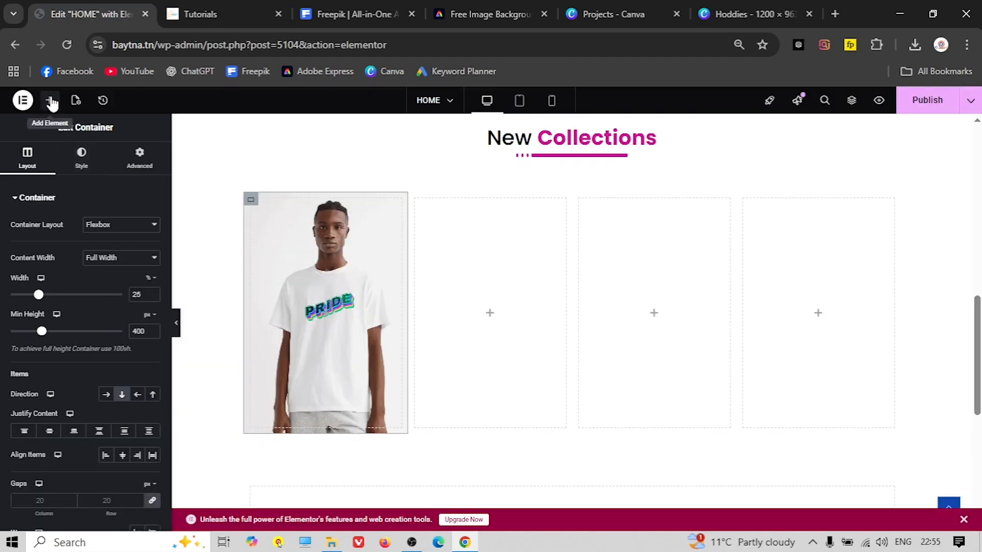
Add a Heading widget to the photo column and copy 'T-Shirts' from the live site
click(49, 100)
text(head)
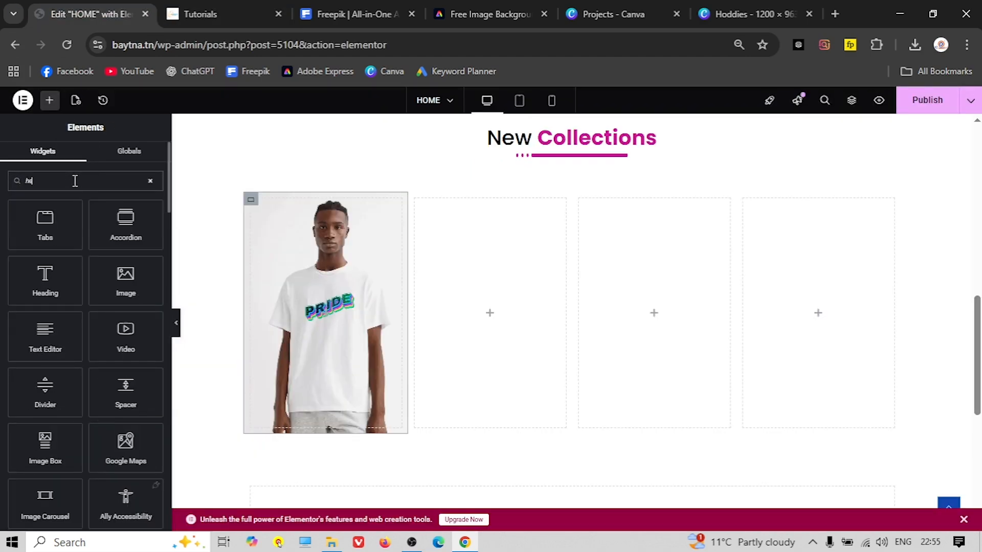
drag(52, 287, 327, 302)
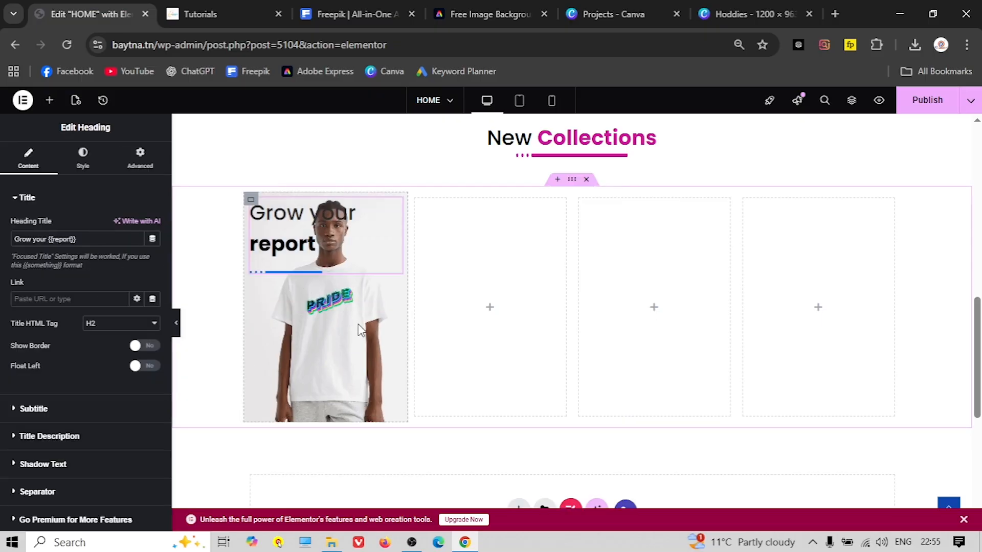
click(210, 14)
triple_click(206, 389)
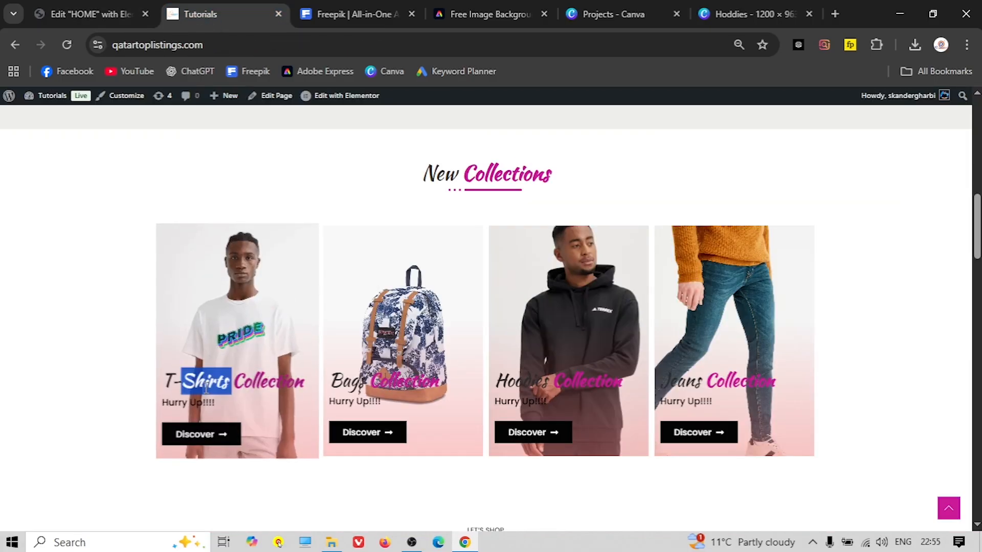
click(218, 381)
drag(228, 381, 163, 380)
right_click(191, 381)
click(241, 197)
Set the heading title to 'T-Shirts {{Collection}}' so Collection is the focused word
click(84, 6)
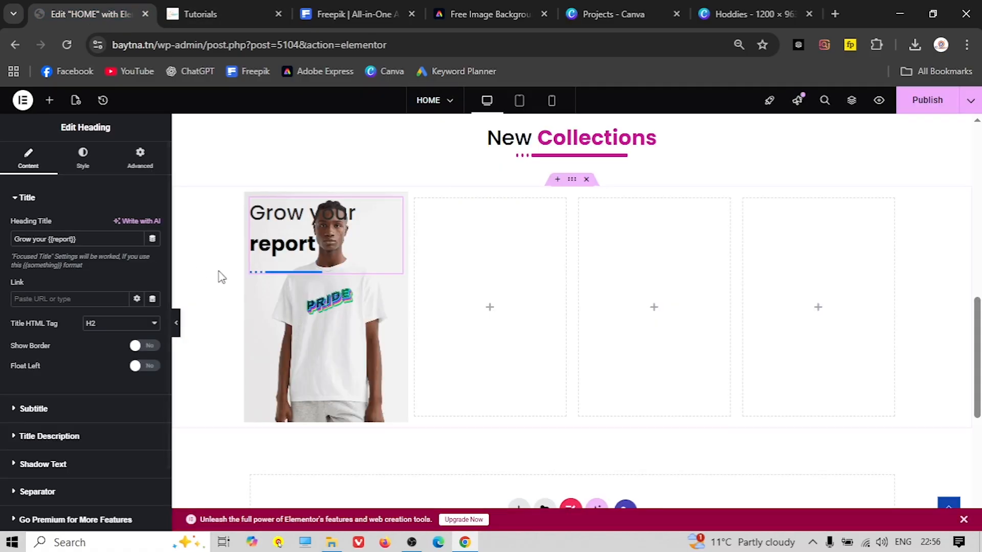
drag(49, 240, 12, 239)
right_click(41, 239)
click(81, 243)
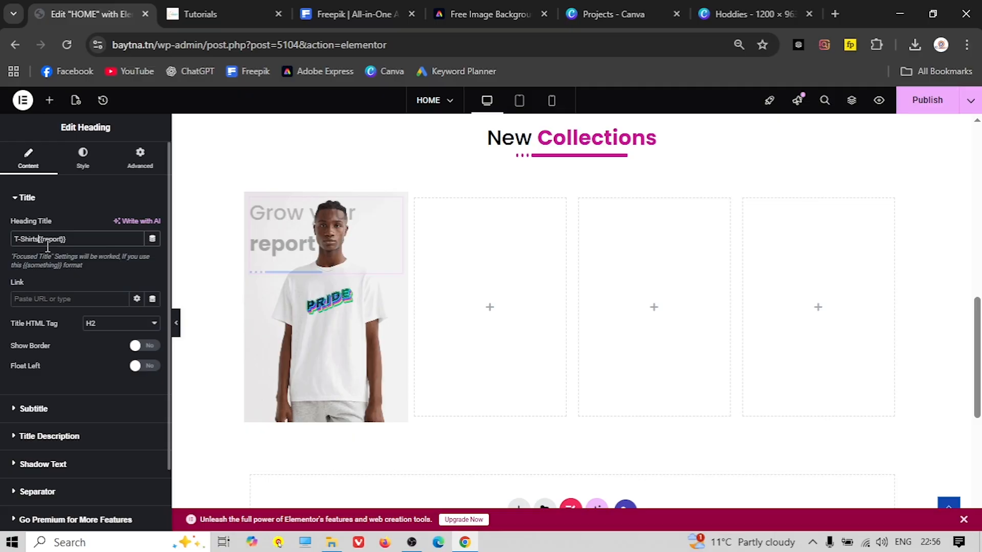
text({{)
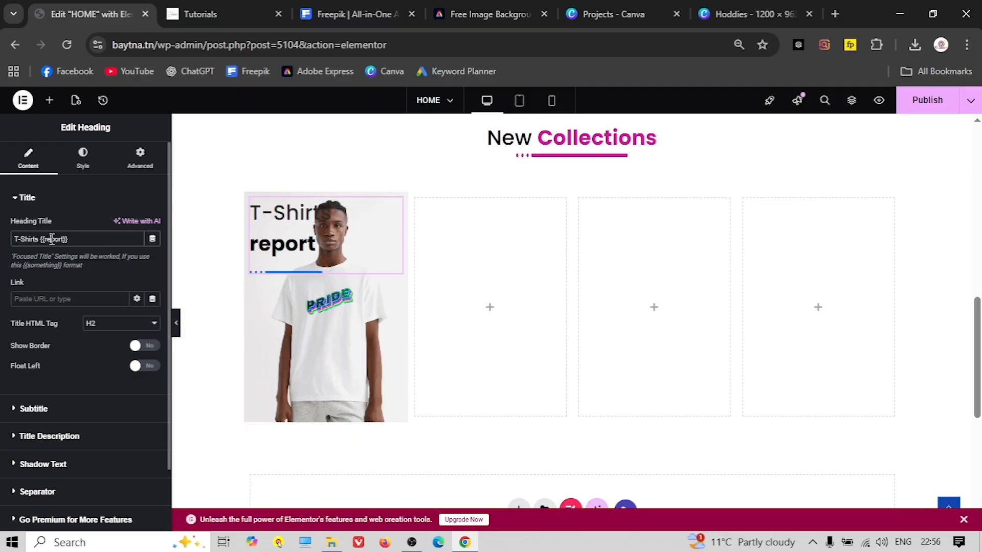
text(Collect)
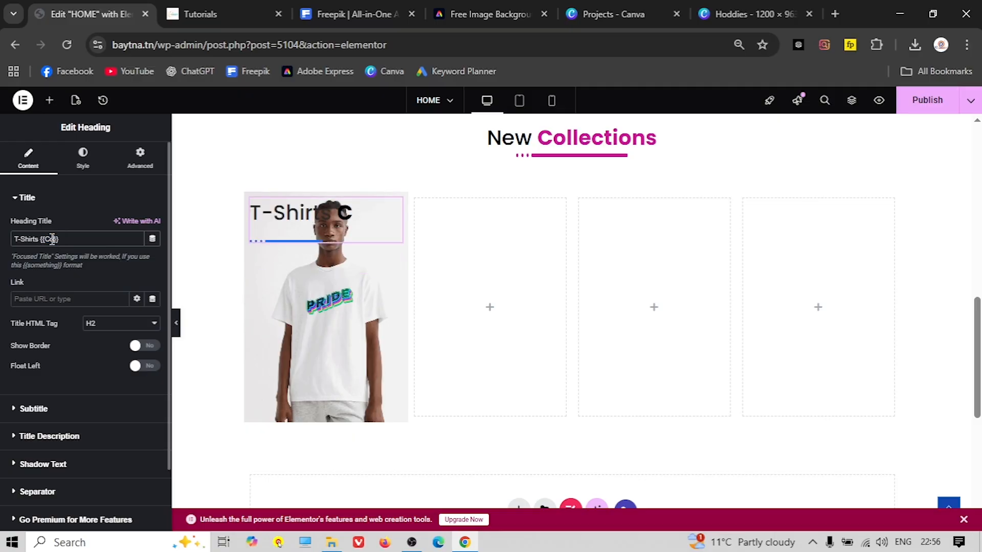
text(ion)
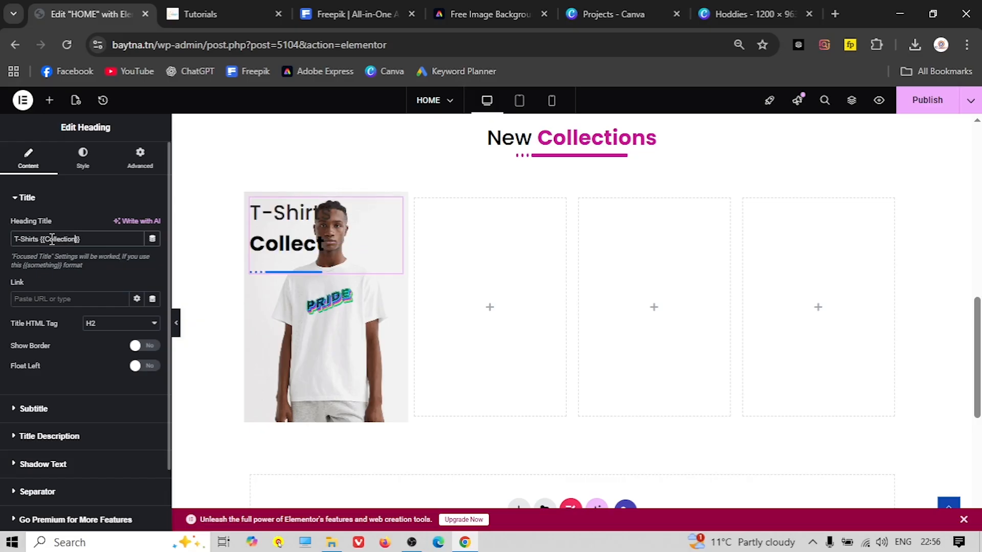
click(220, 20)
scroll(75, 366, down, 2)
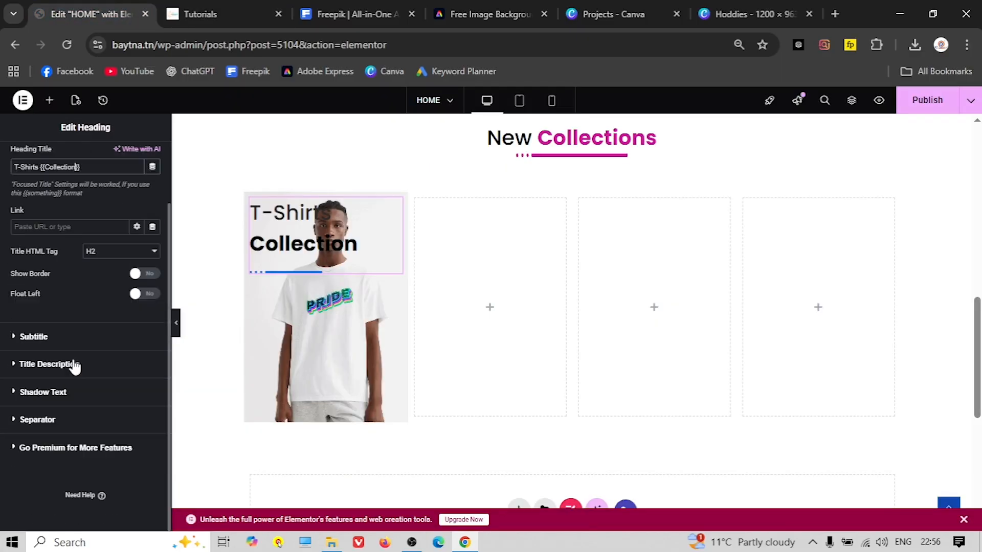
Hide the heading's separator and set the title font size to 20 px
click(44, 420)
click(150, 339)
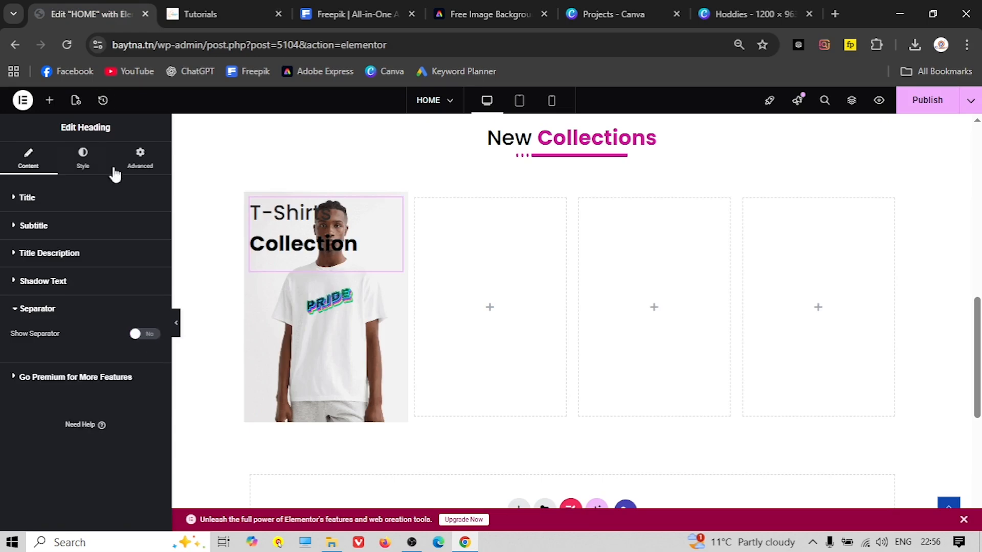
click(85, 163)
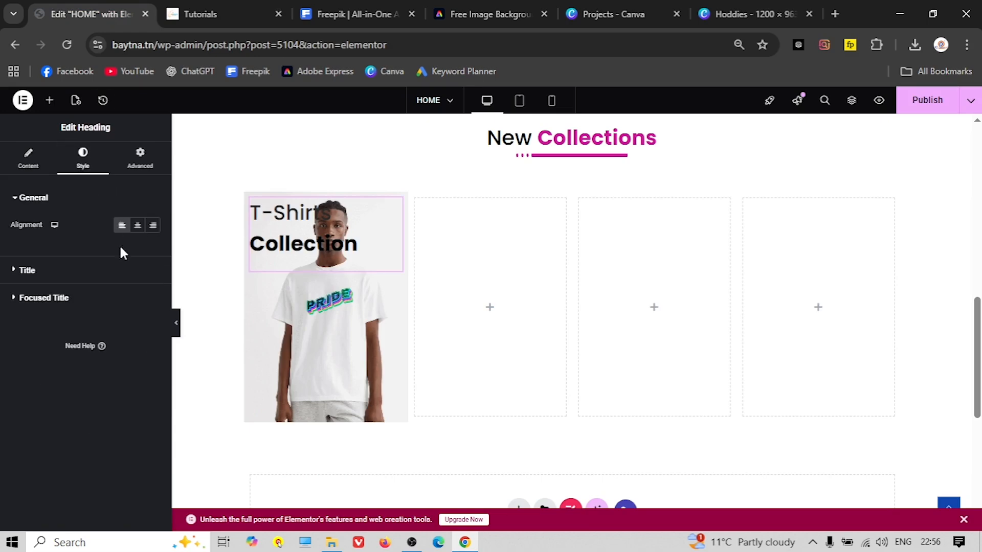
click(107, 280)
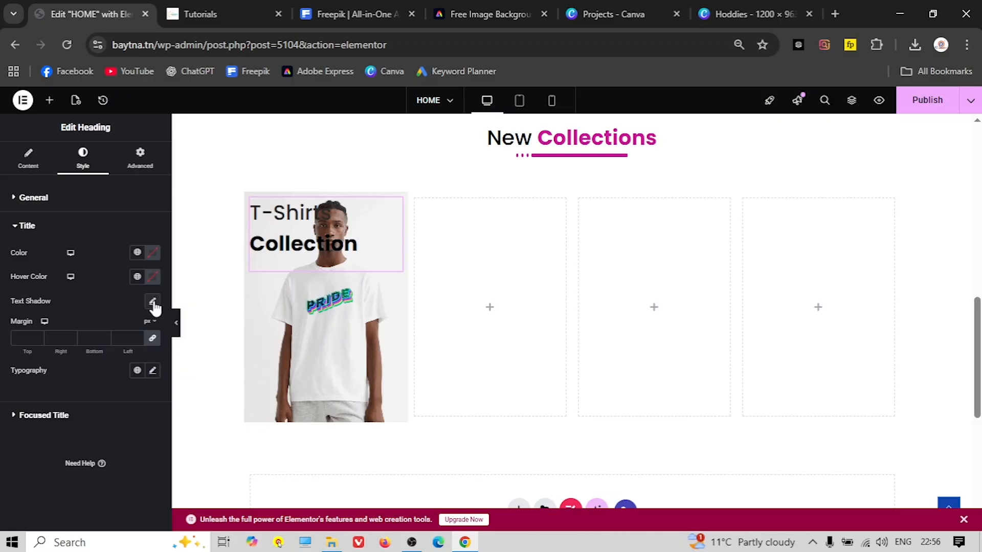
click(151, 371)
mouse_move(19, 461)
mouse_down()
mouse_move(42, 461)
mouse_move(29, 461)
mouse_up()
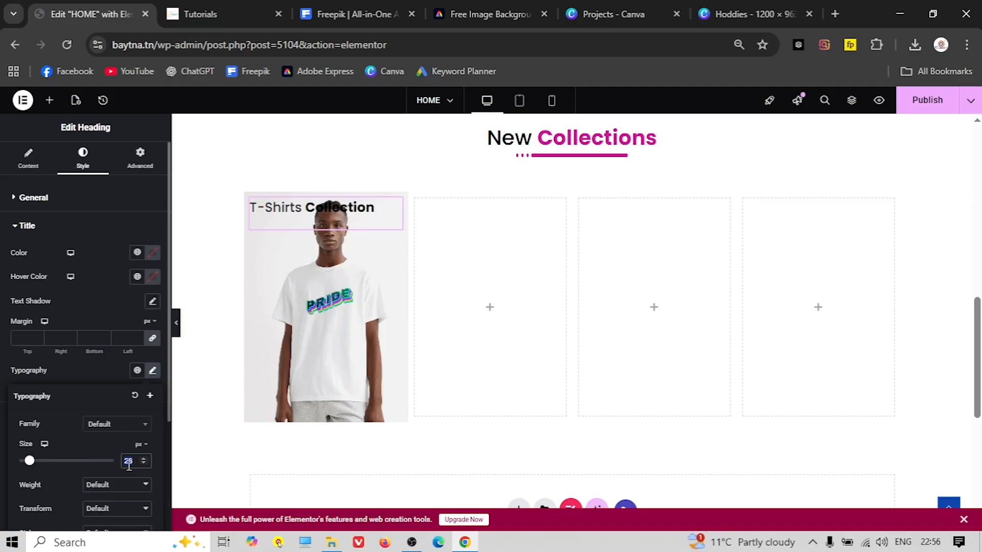
key(Down)
key(Down)
click(204, 14)
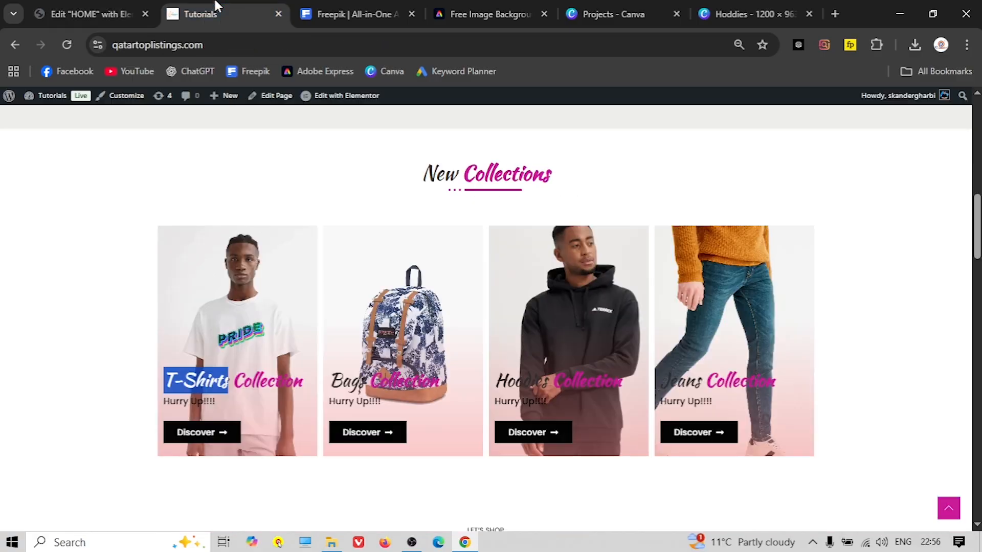
click(81, 16)
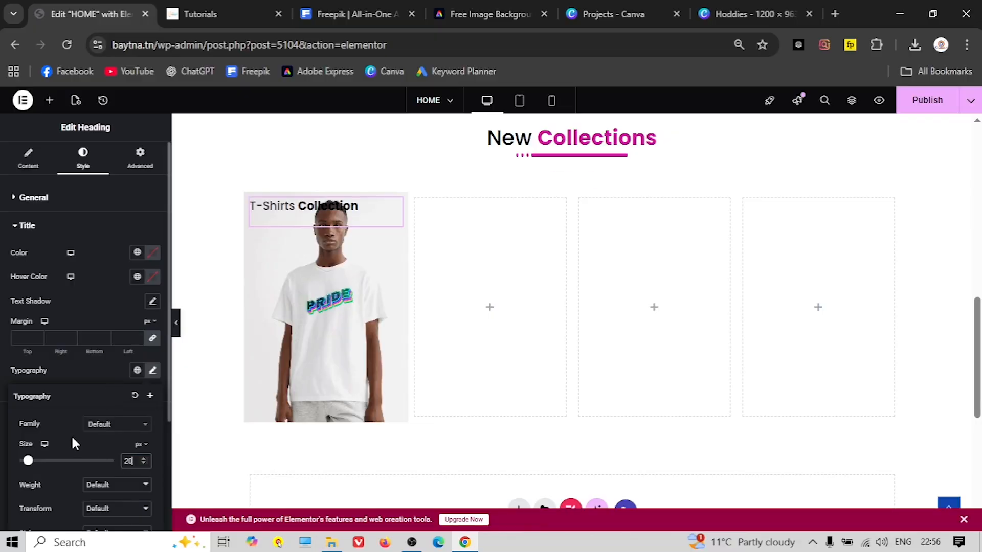
scroll(73, 443, down, 2)
Change the title font family to Oleo Script
click(131, 353)
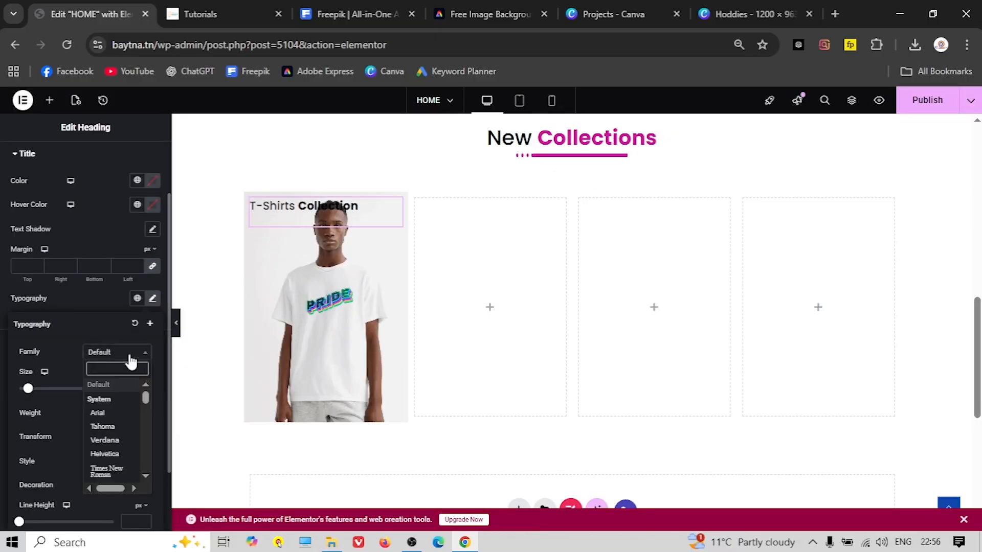
text(scr)
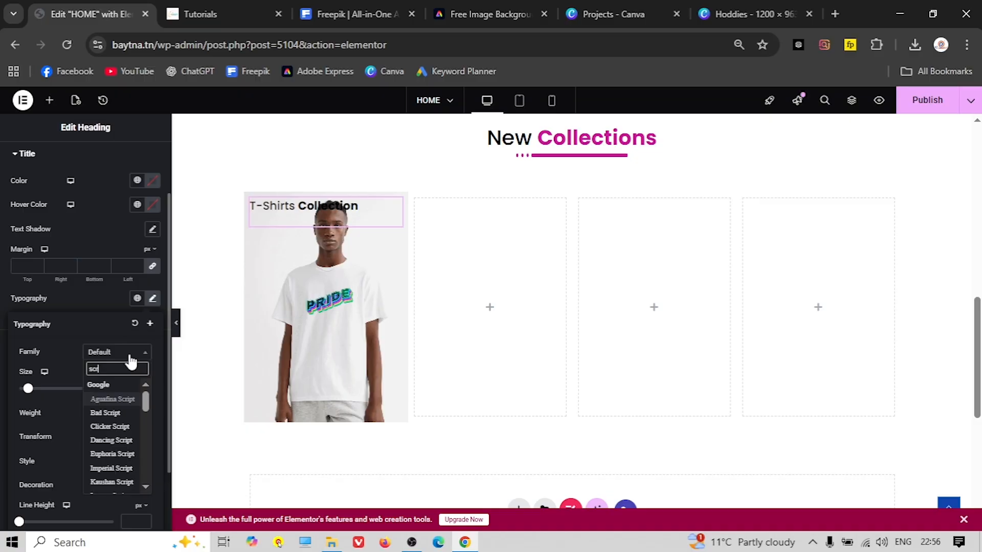
key(BackSpace)
key(BackSpace)
key(BackSpace)
text(ole)
click(106, 441)
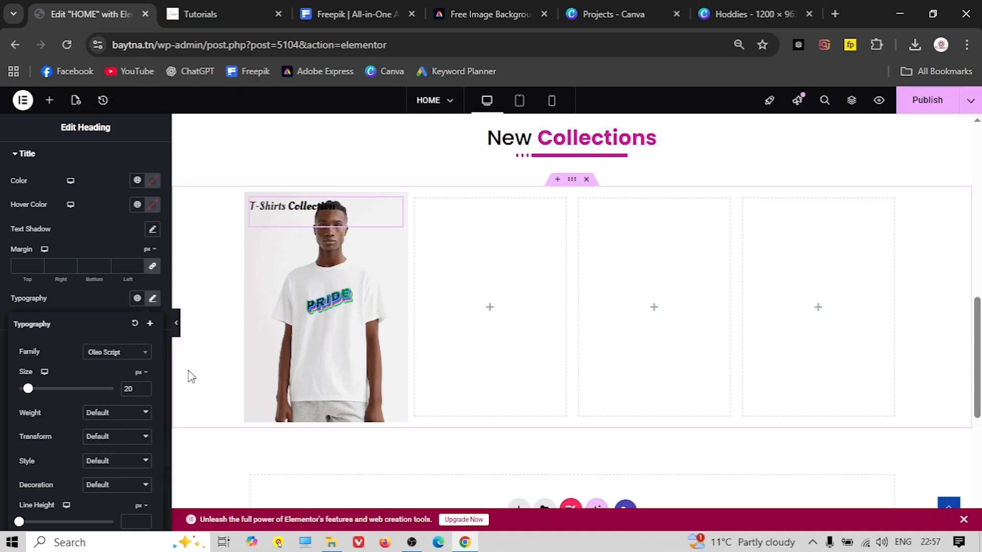
click(266, 211)
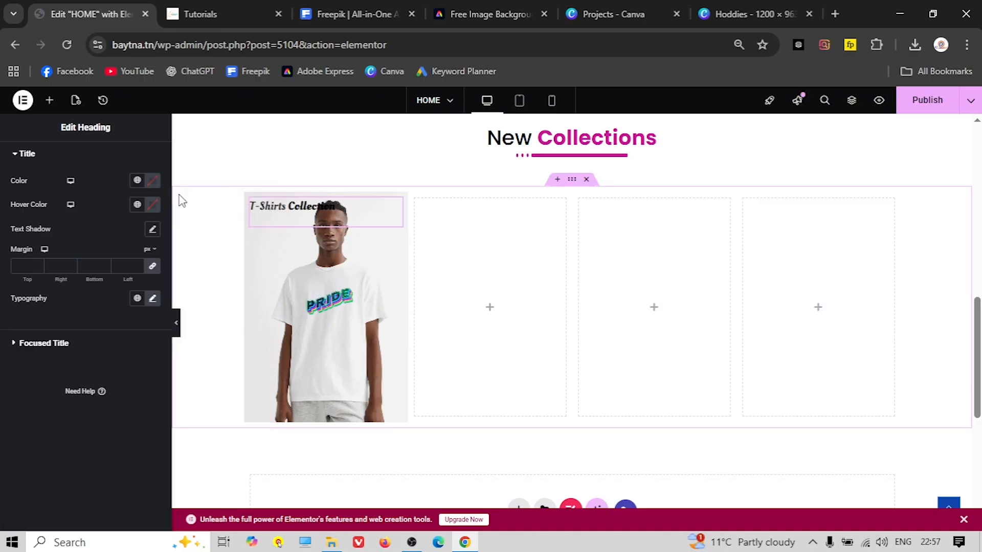
Set the title colour to grey #625E5E
click(137, 181)
click(138, 183)
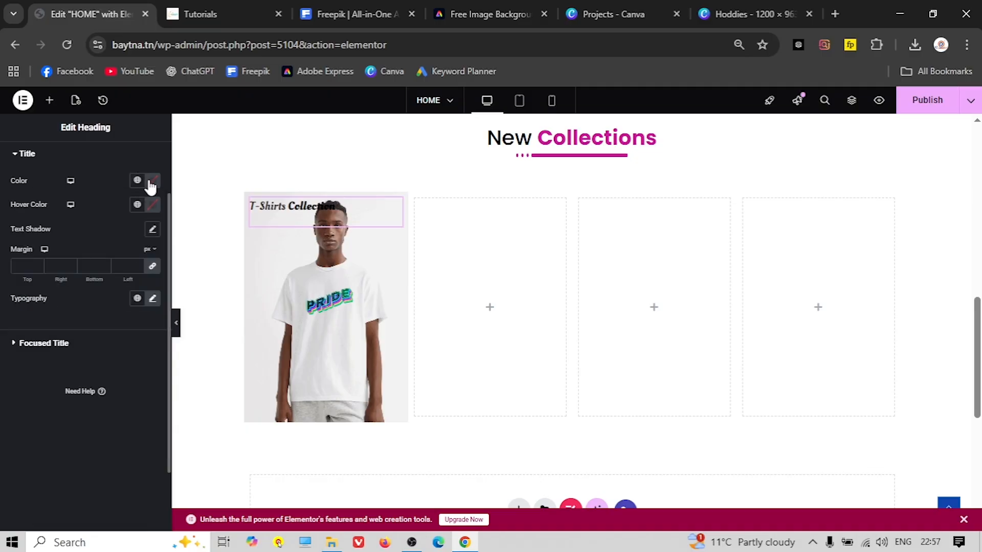
click(153, 183)
drag(87, 272, 89, 270)
drag(87, 333, 91, 353)
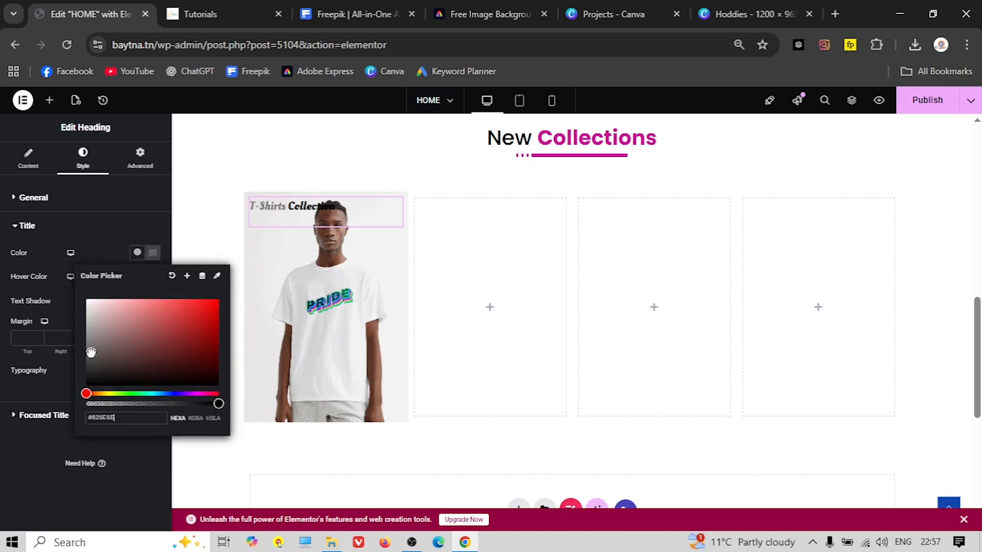
click(92, 227)
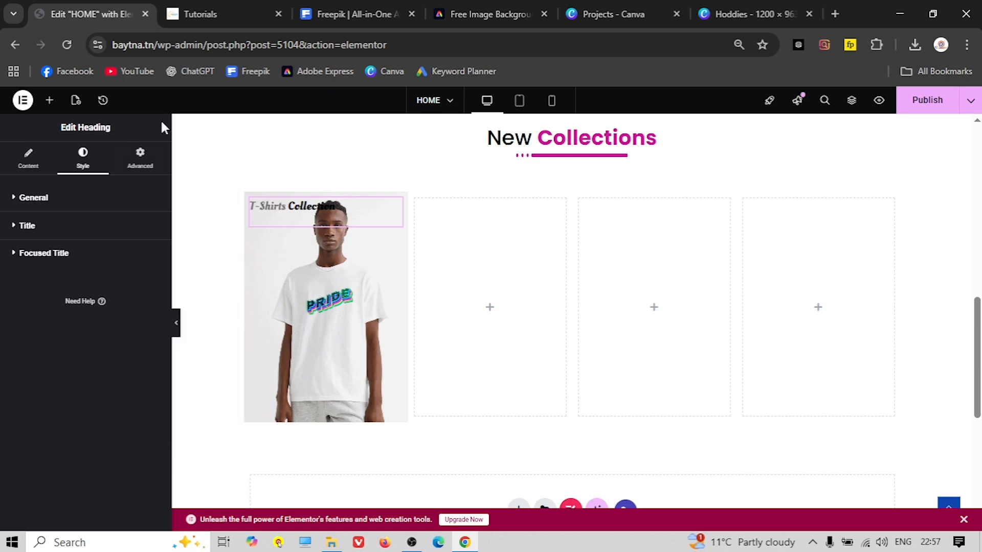
Set the focused word Collection to the global pink colour
click(46, 229)
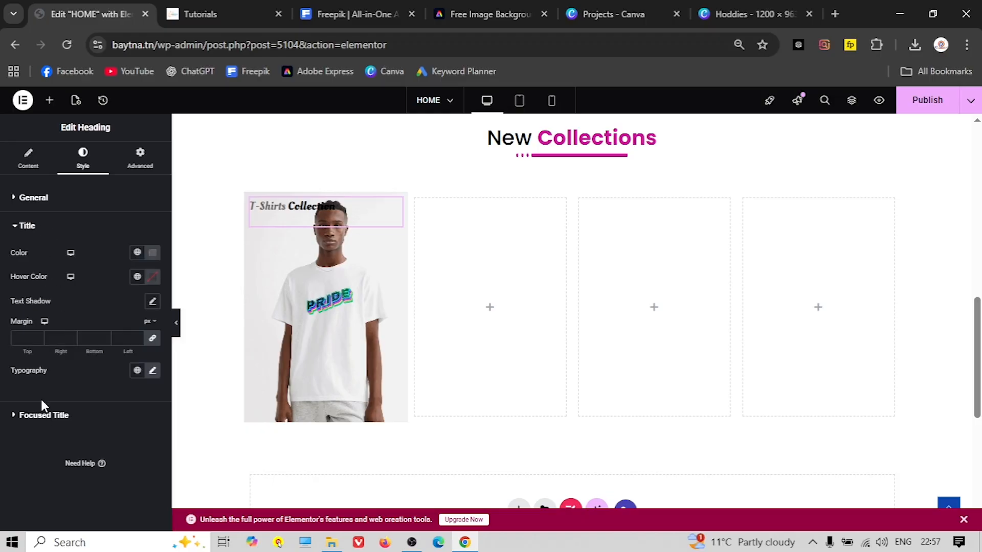
click(40, 416)
scroll(109, 382, down, 1)
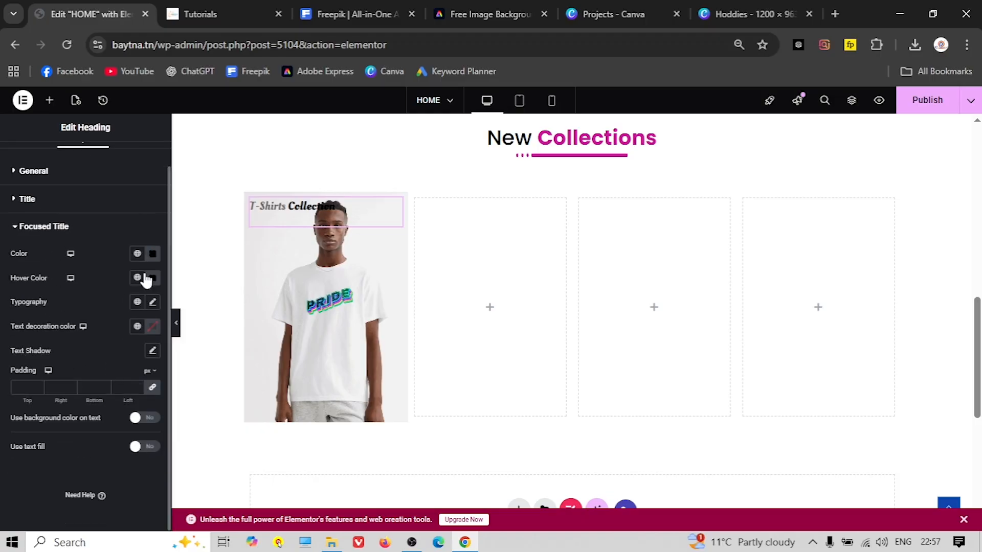
click(154, 255)
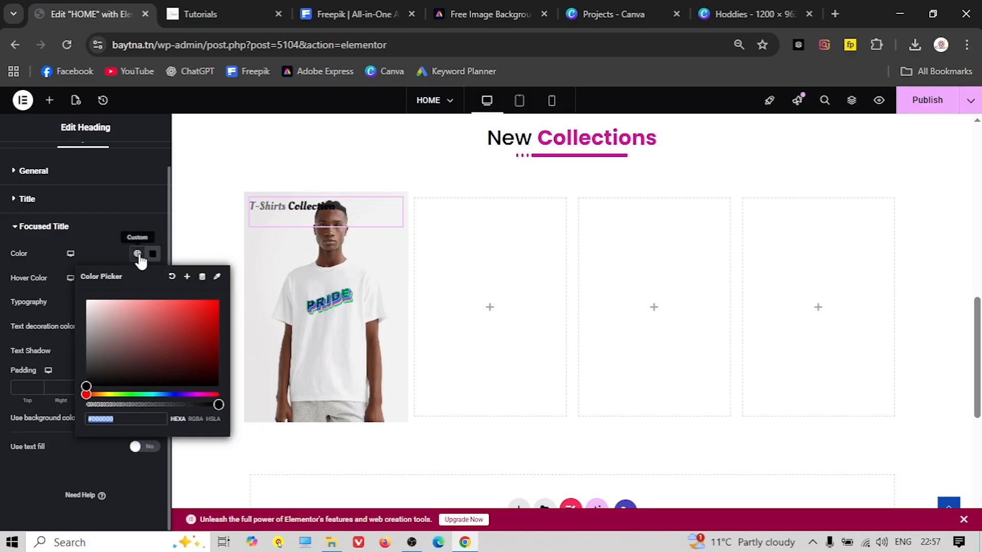
click(137, 254)
click(101, 427)
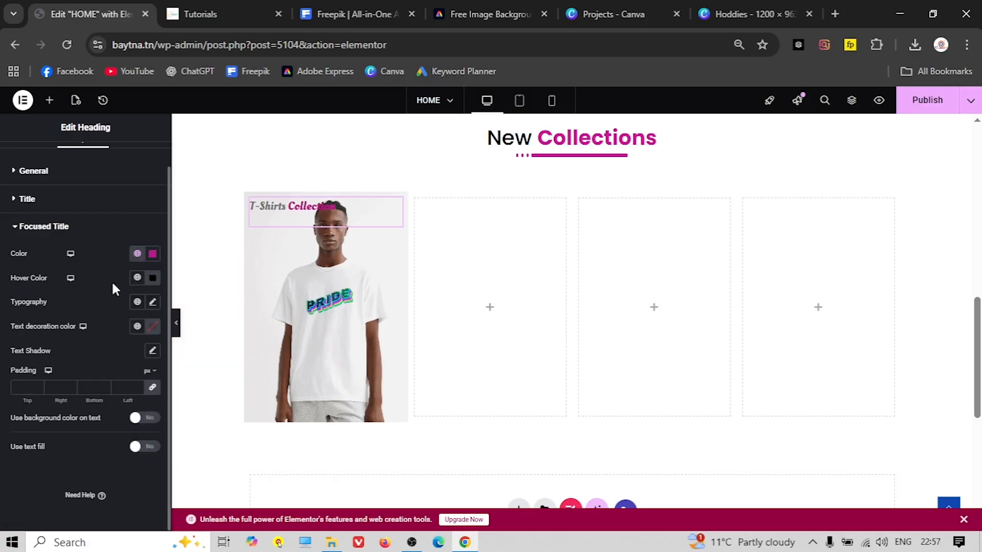
click(110, 240)
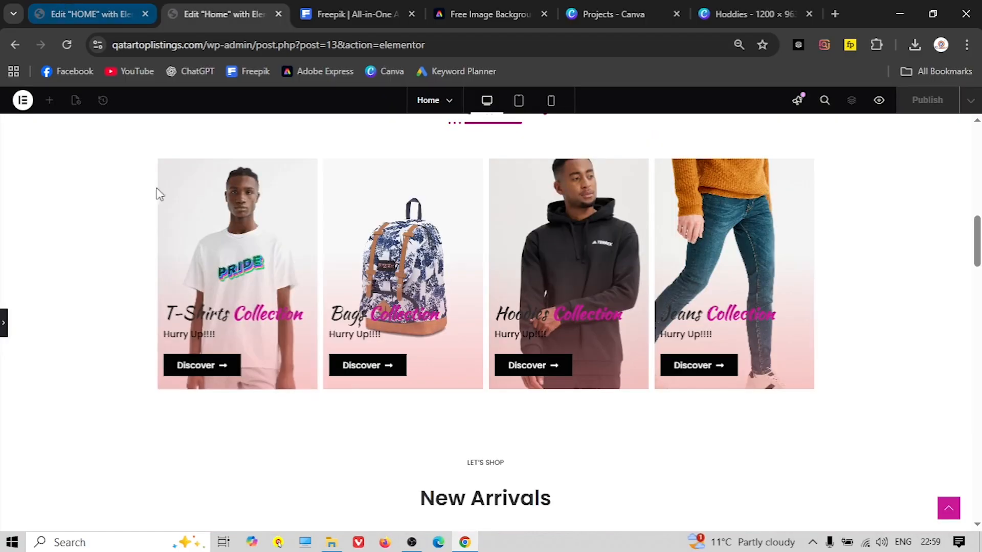
click(50, 8)
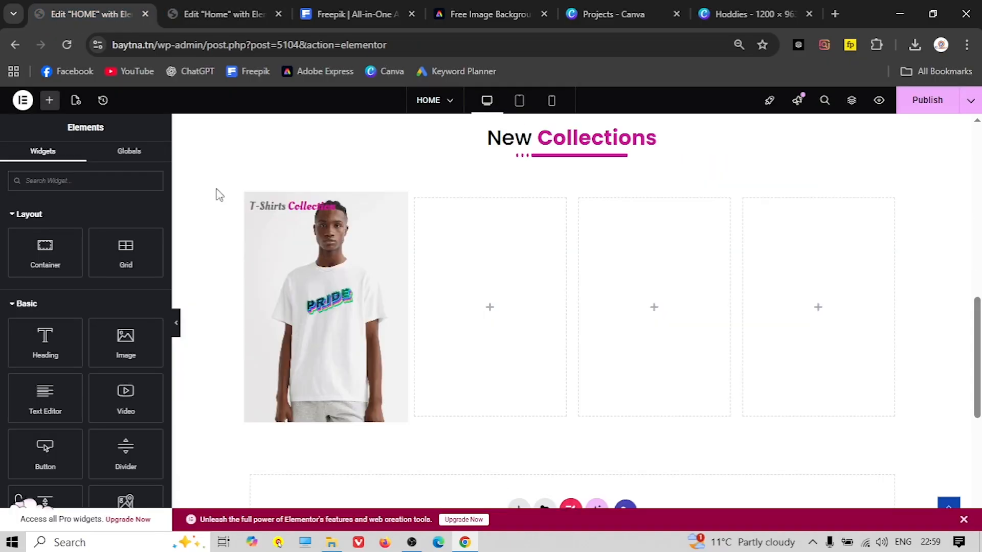
click(316, 212)
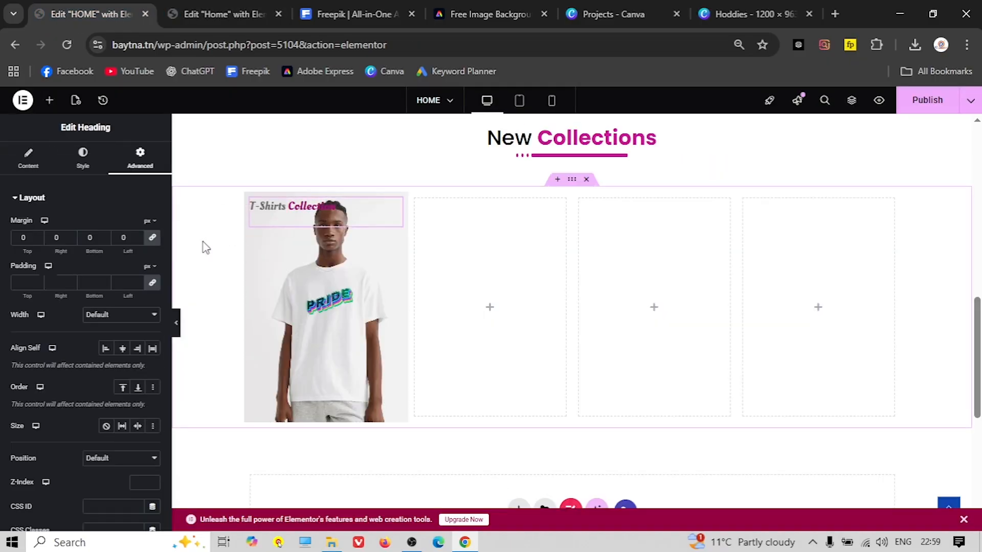
Add the description line 'Hurry up' beneath the heading
click(28, 158)
scroll(71, 374, down, 1)
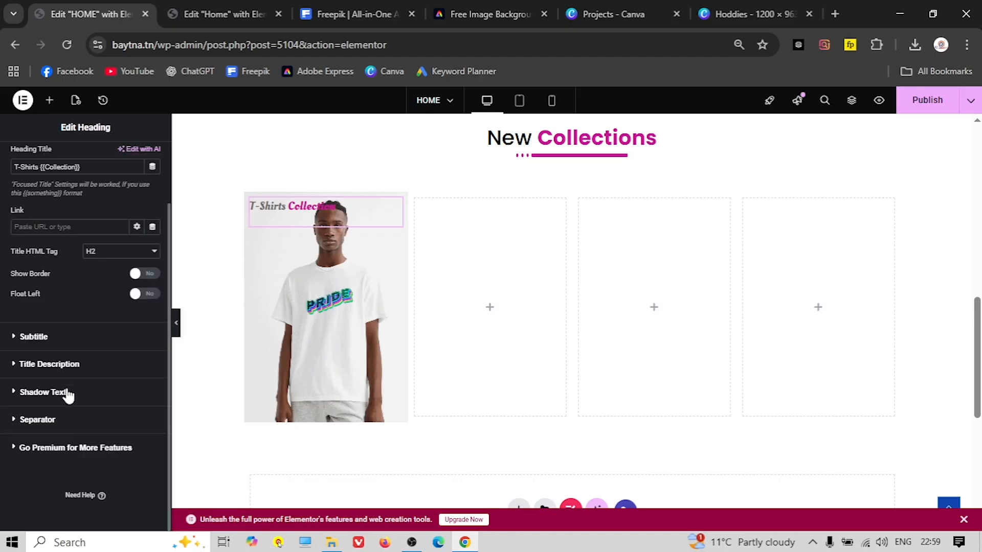
click(33, 365)
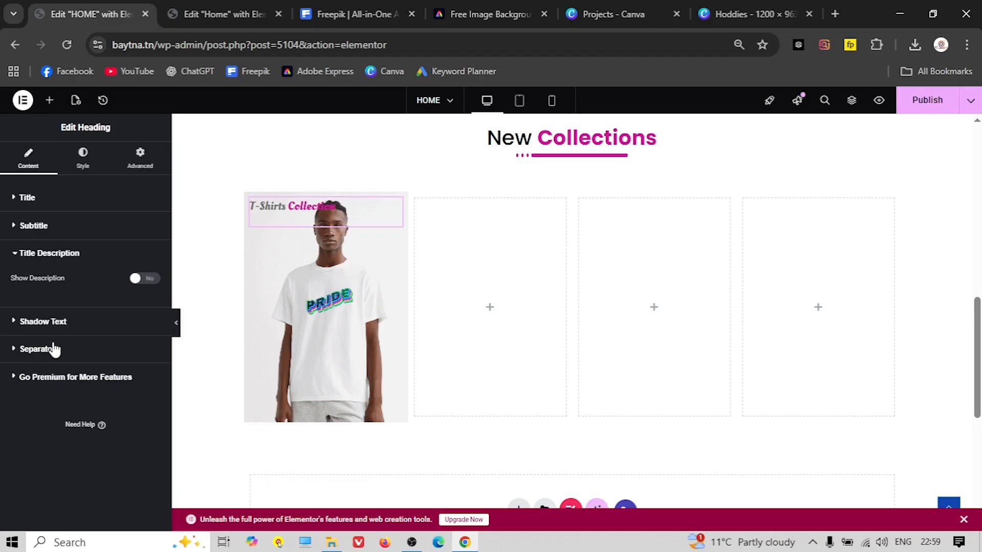
click(69, 280)
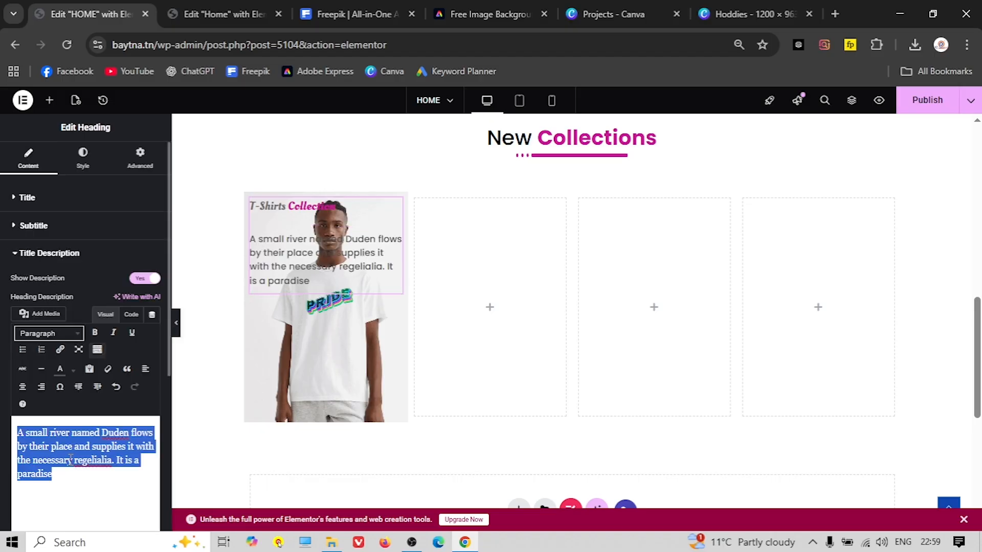
text(Hu)
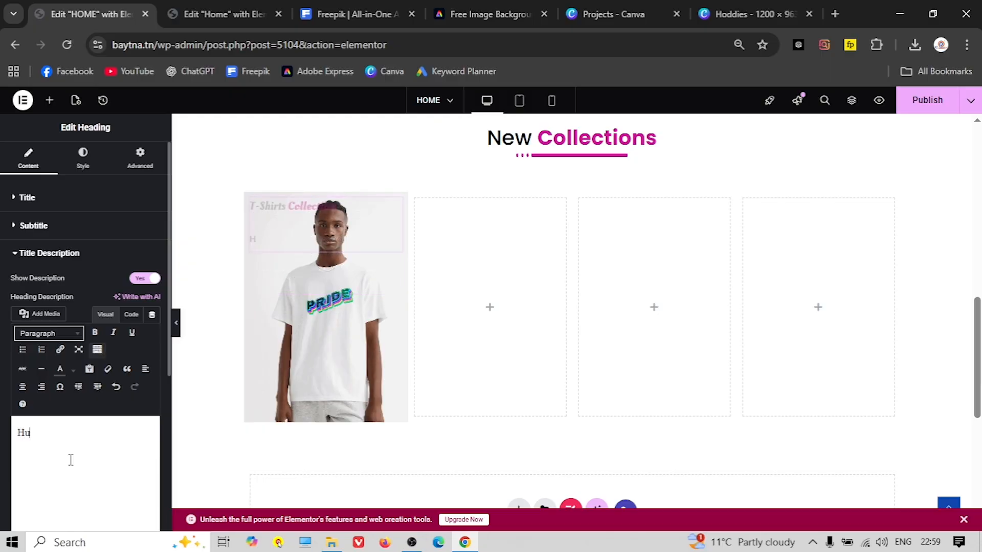
text(rry up)
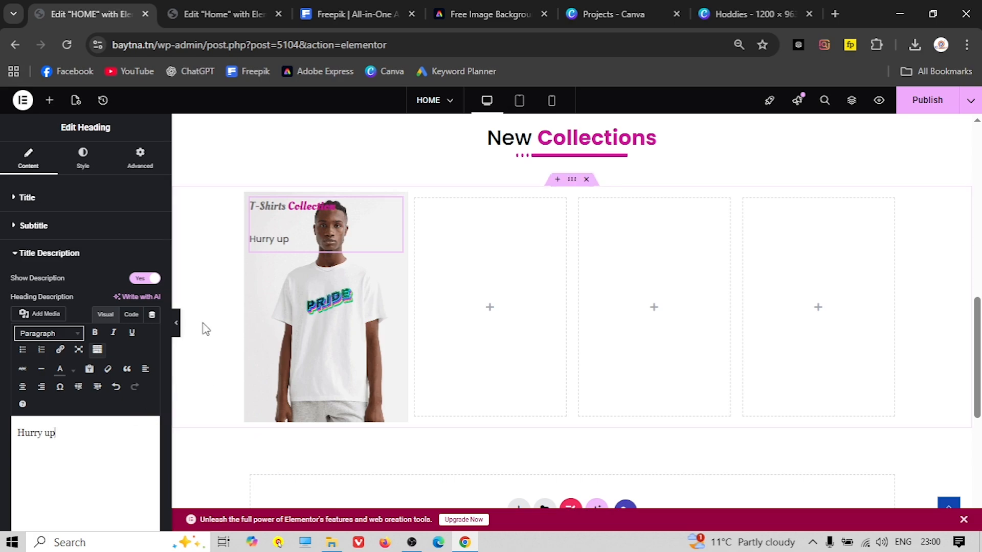
click(56, 254)
Set both the title and description margins to 0
click(83, 159)
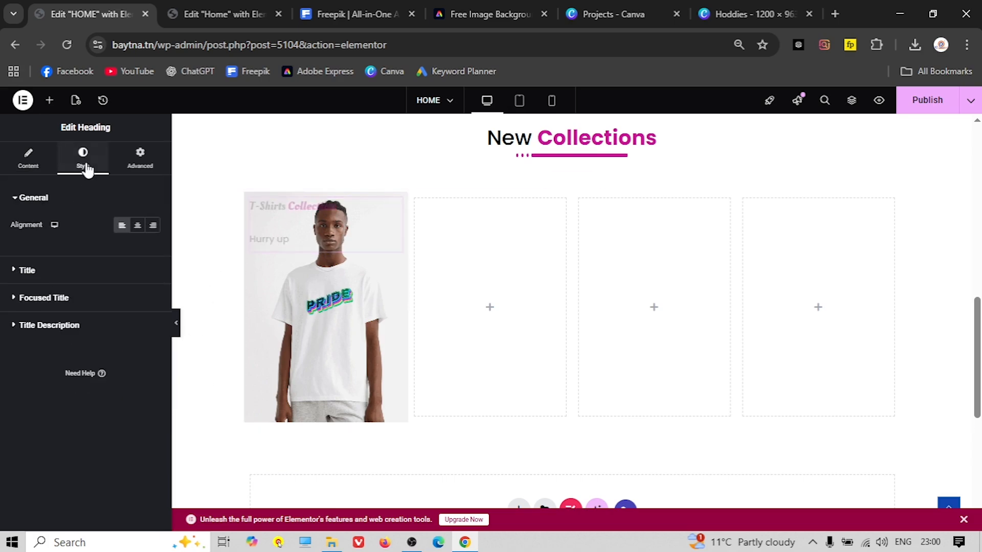
click(47, 272)
click(25, 336)
text(0)
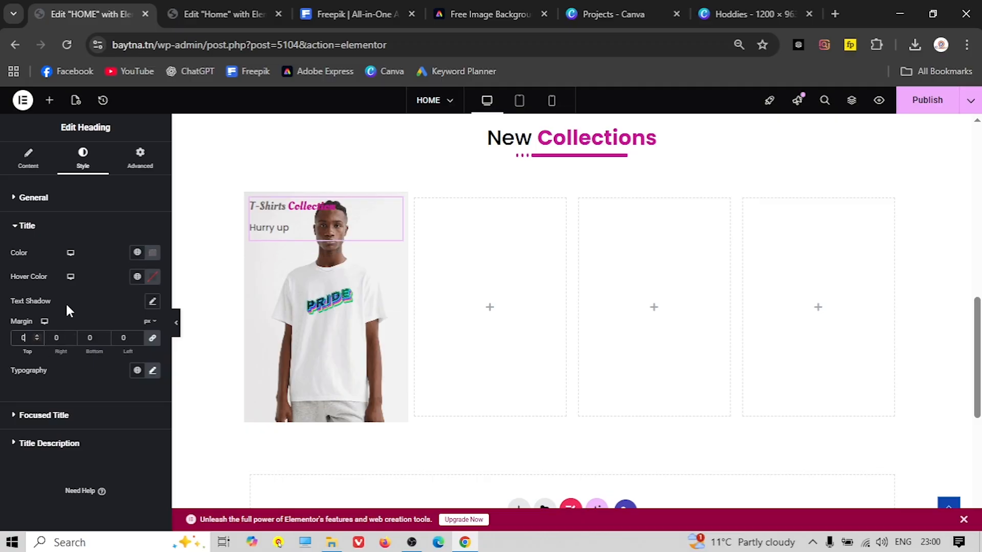
click(45, 443)
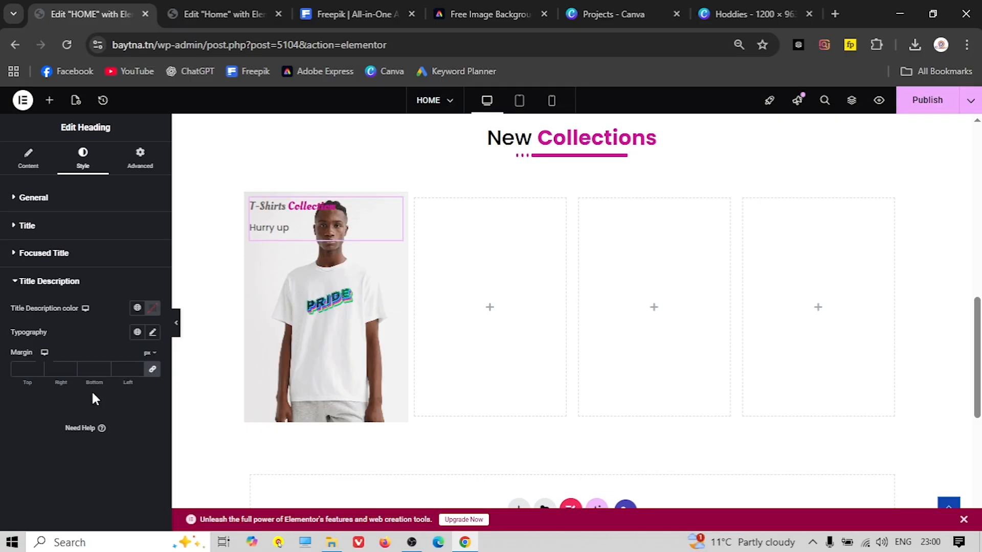
text(0)
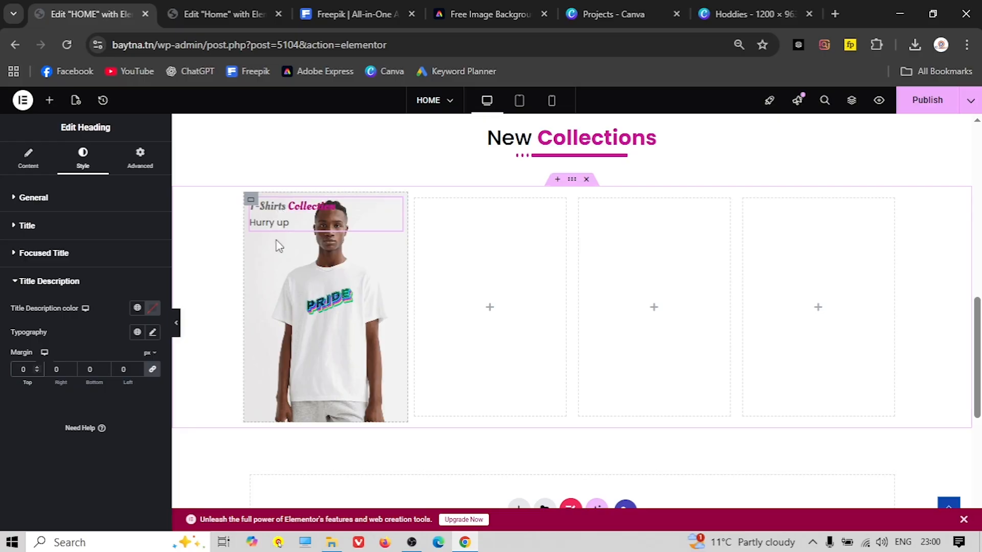
Set the column's Justify Content to End and its padding to 20 px on all sides
click(251, 201)
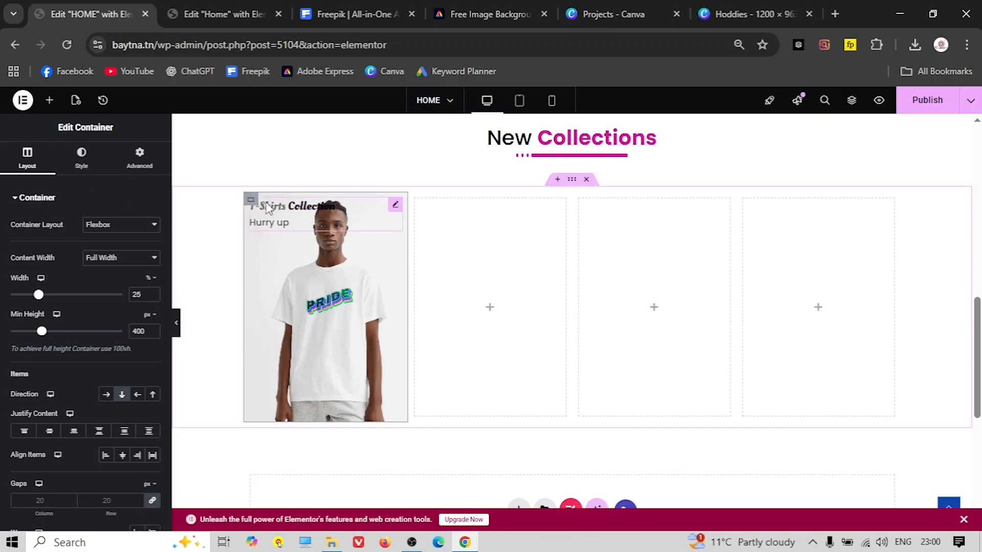
click(74, 434)
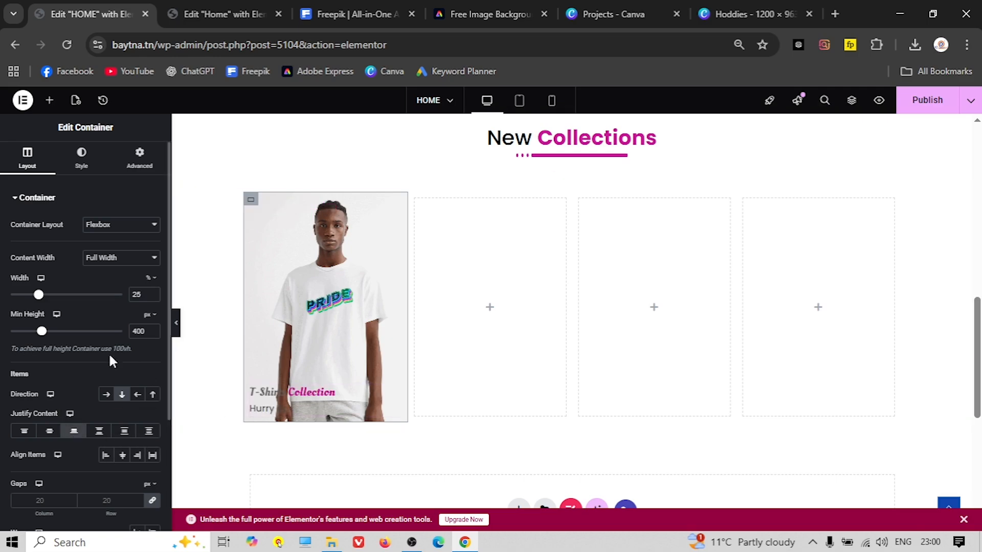
click(139, 158)
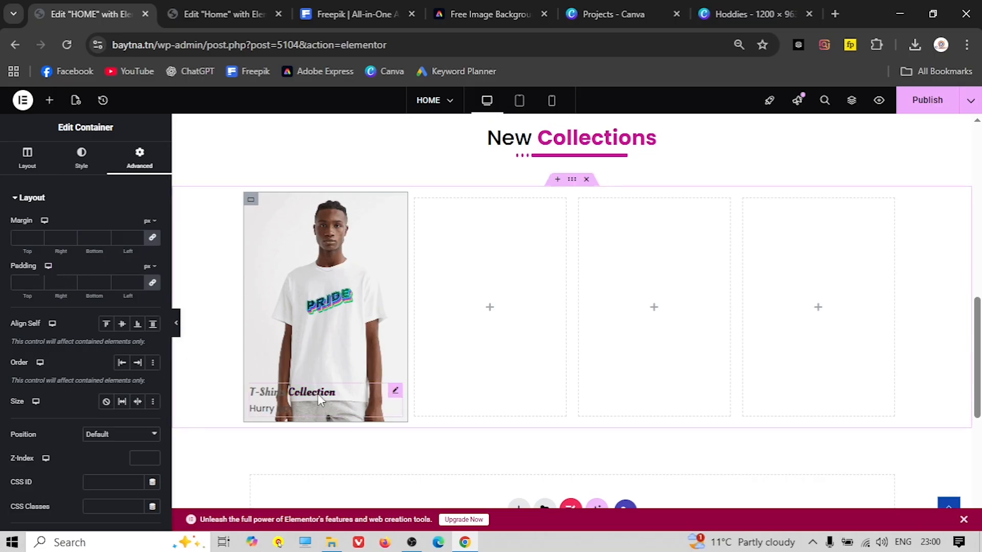
click(23, 282)
text(20)
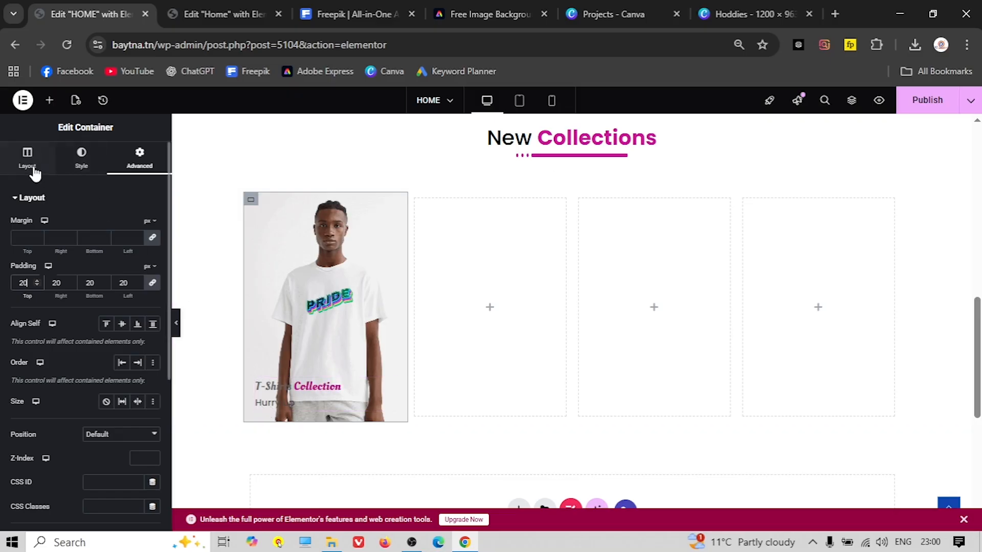
Add a gradient background overlay fading from fully transparent to dark grey #272727
click(81, 162)
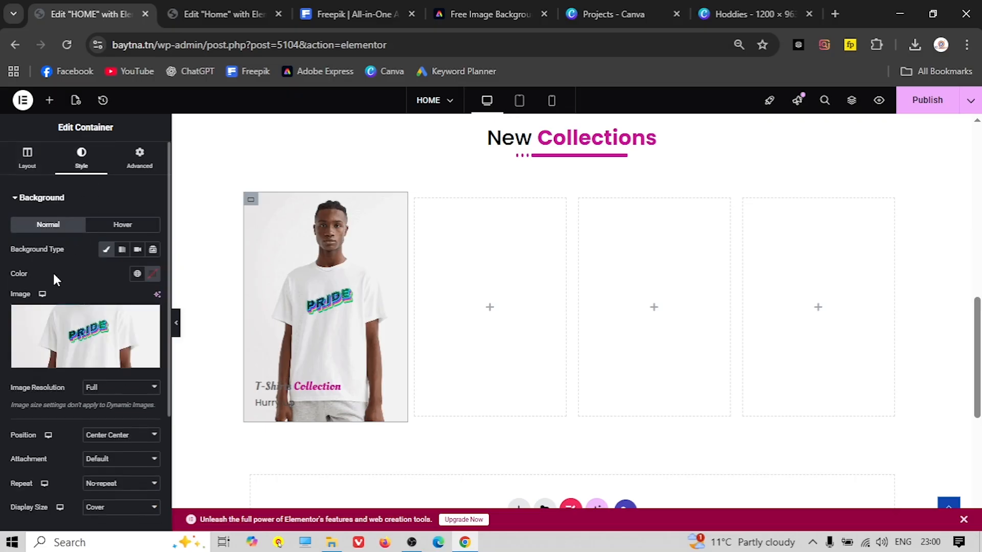
scroll(55, 273, down, 3)
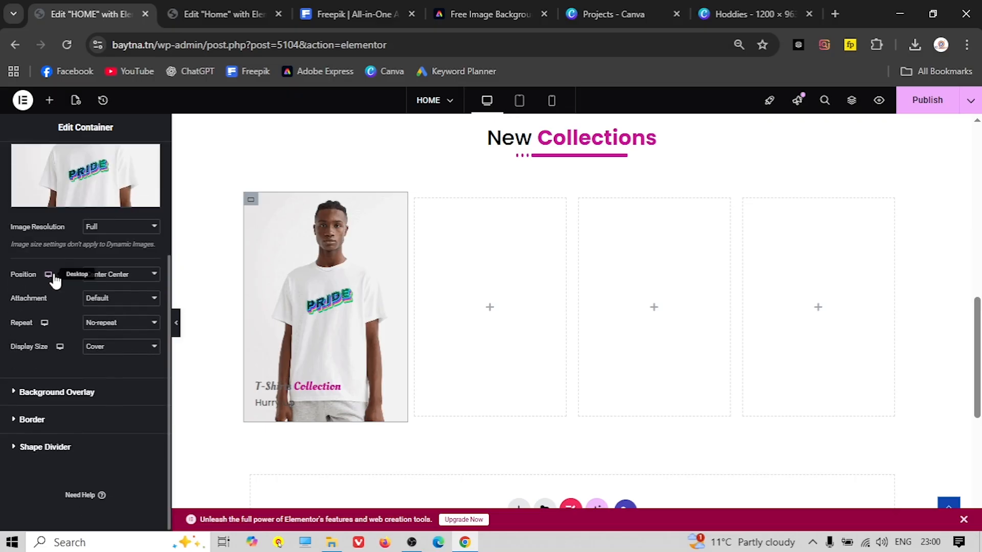
click(53, 392)
click(137, 277)
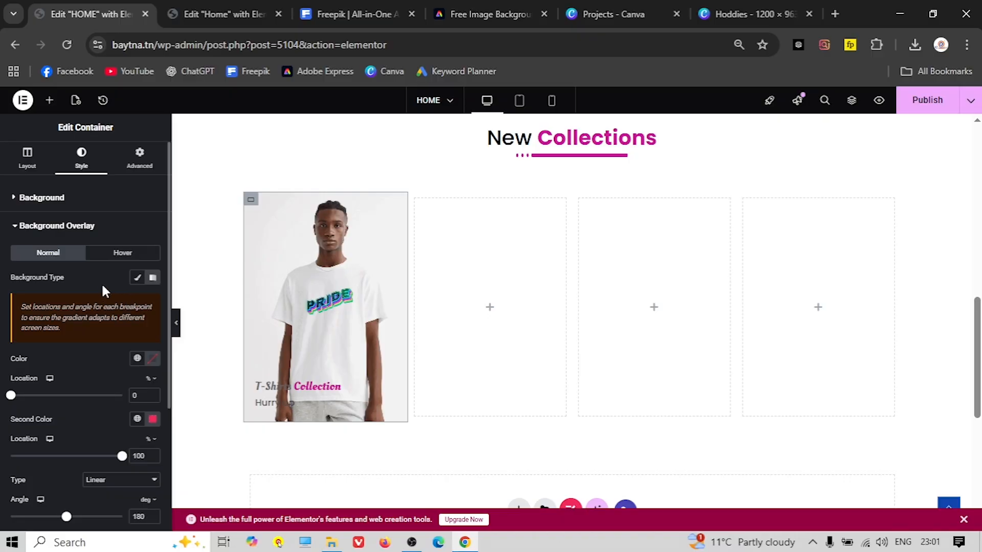
click(153, 364)
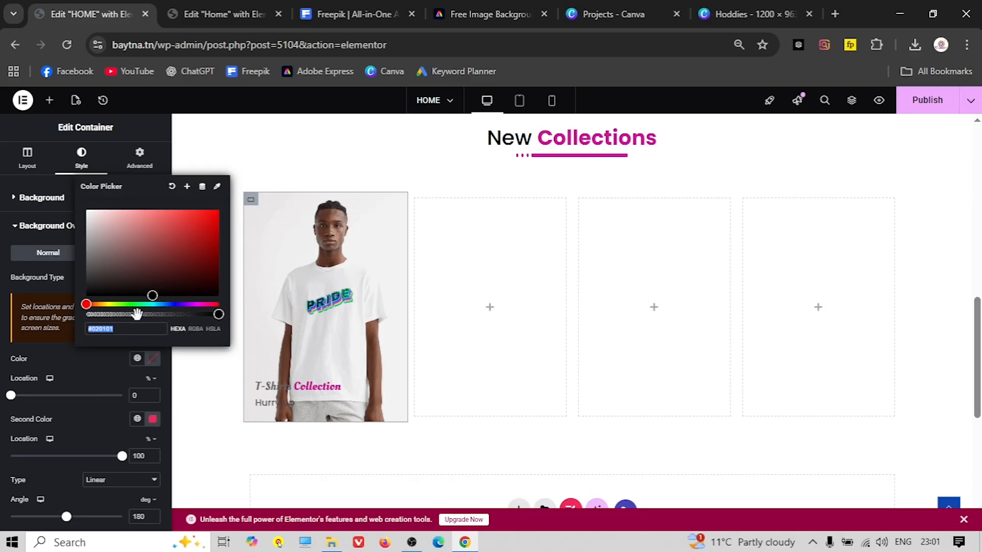
drag(132, 314, 86, 316)
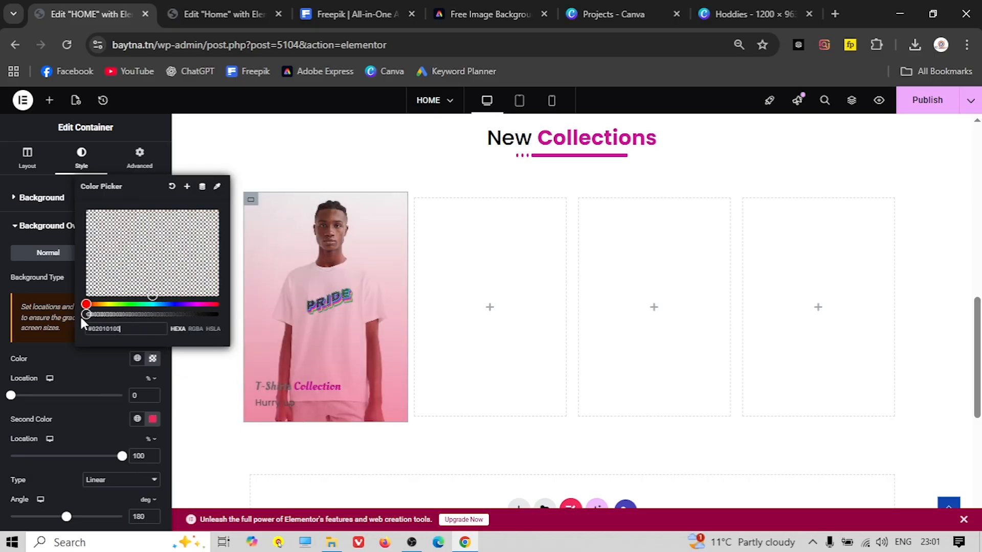
click(84, 364)
click(152, 420)
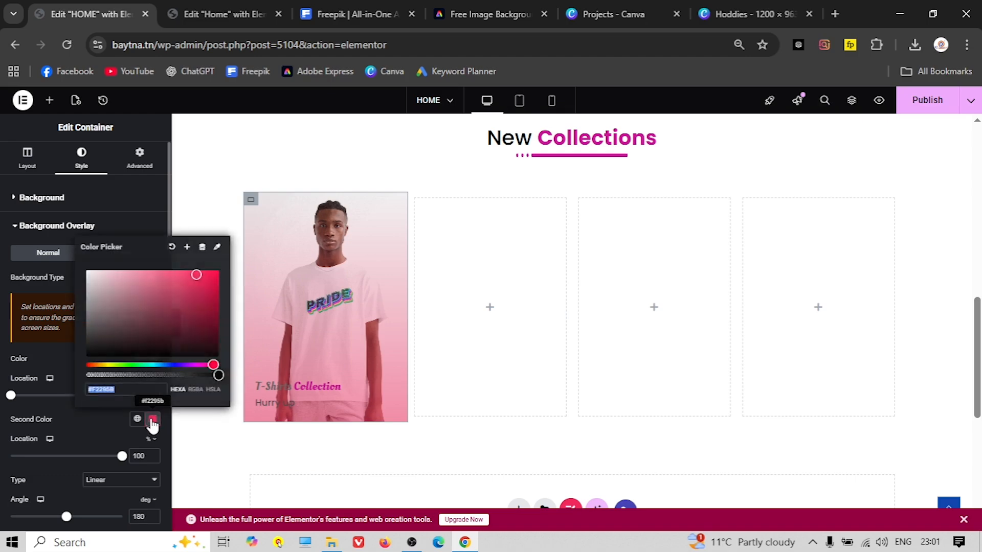
drag(135, 316, 81, 346)
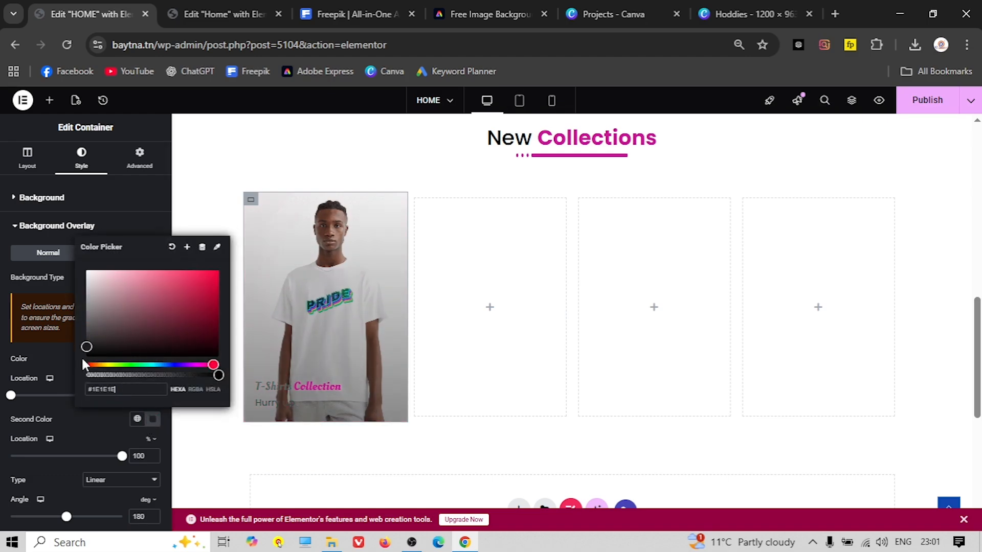
click(317, 386)
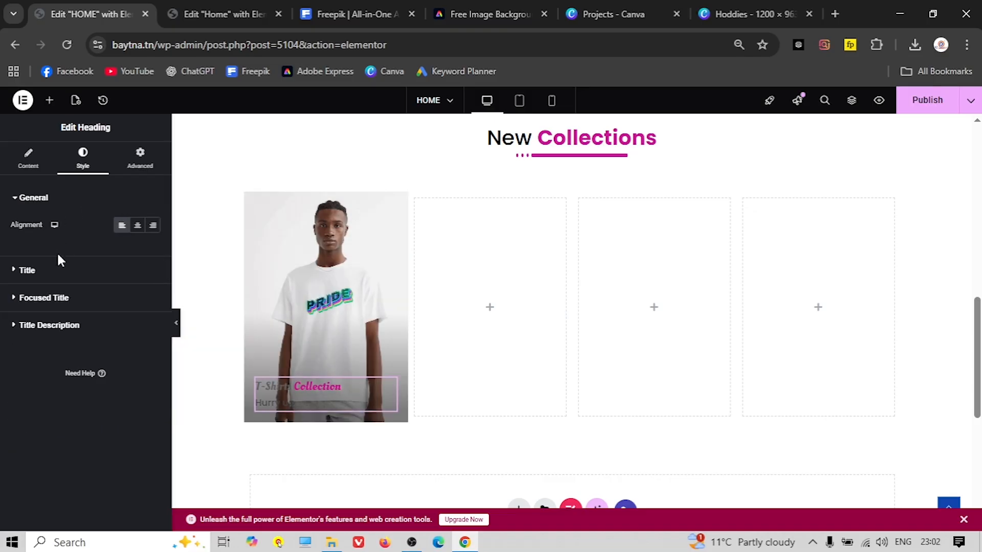
Make the T-Shirts title black #000000 and the Hurry up tagline dark grey
click(28, 271)
click(153, 252)
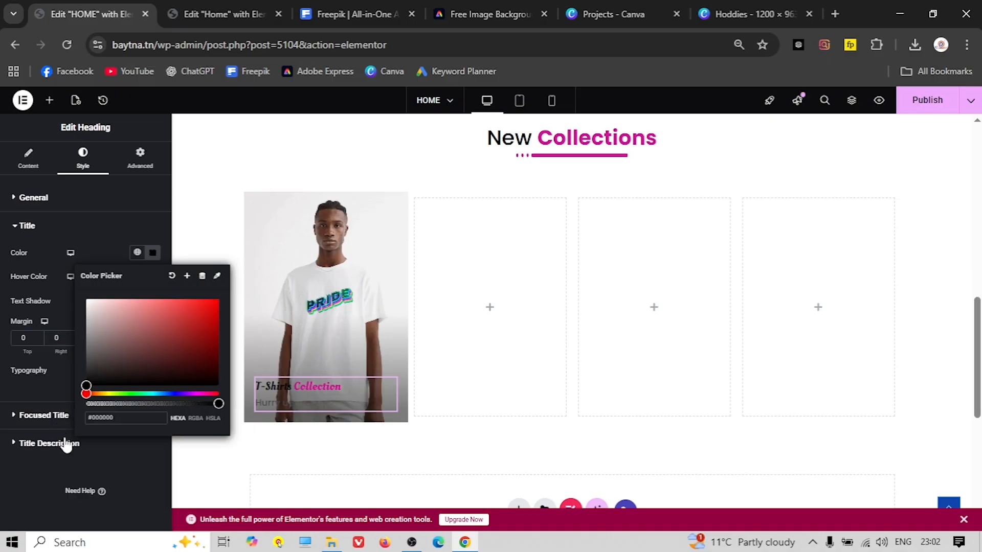
click(100, 445)
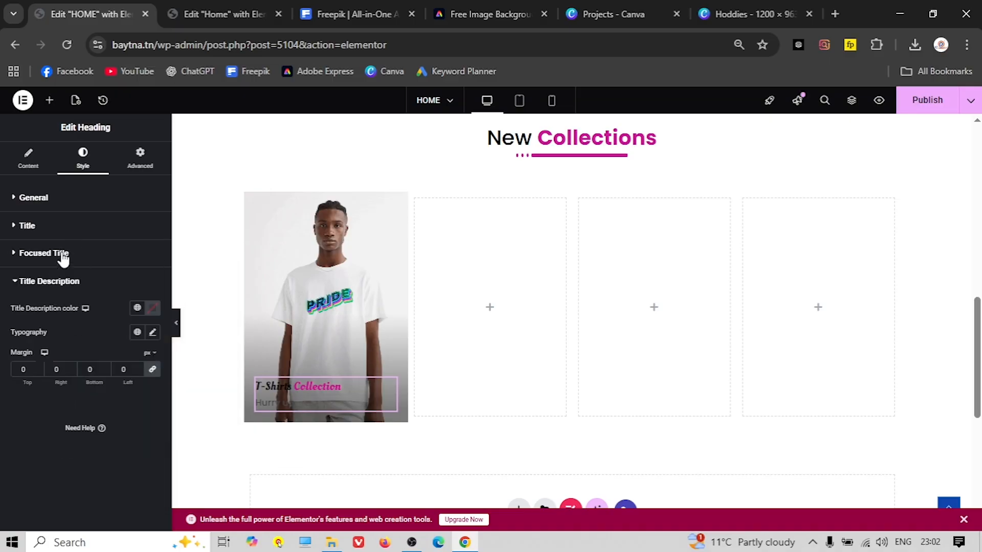
click(155, 310)
click(102, 418)
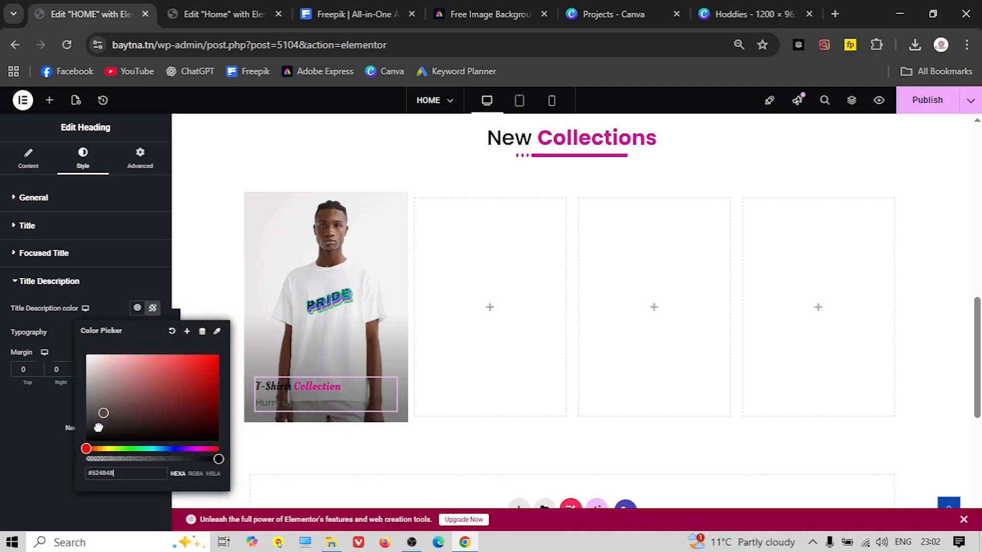
click(317, 390)
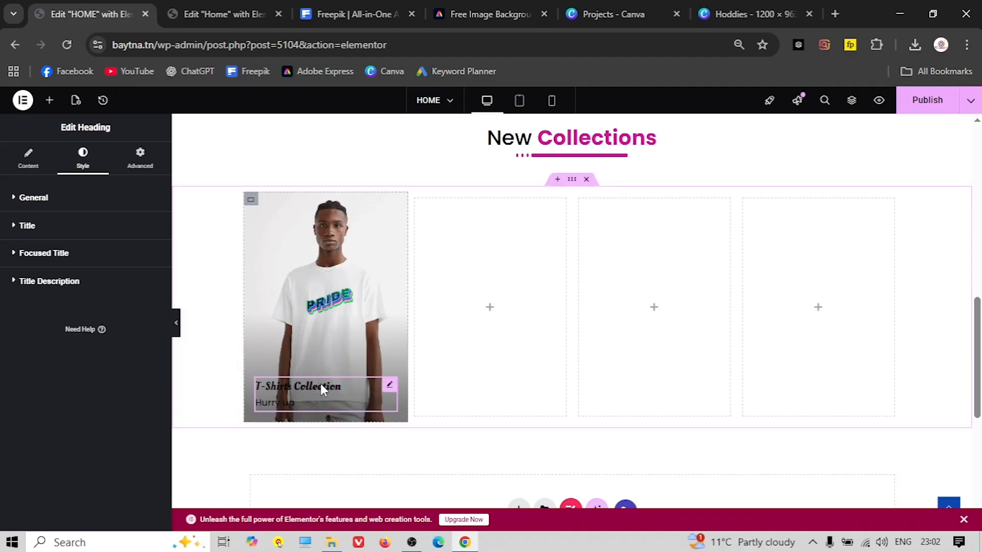
Give Collection a light pink #EF95D4 hover colour, starting from the global pink
click(66, 256)
click(153, 304)
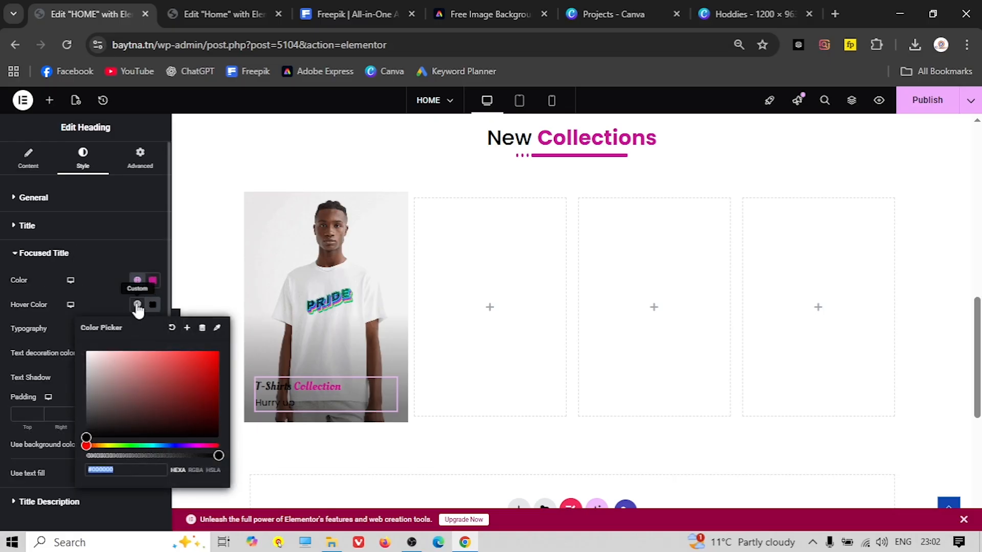
click(138, 306)
click(52, 470)
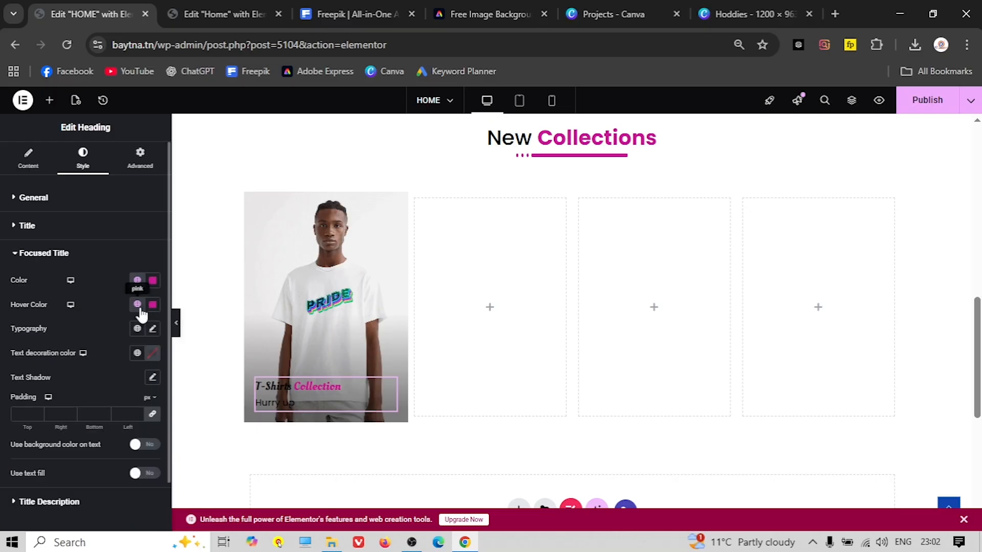
click(153, 304)
drag(116, 357, 158, 354)
click(105, 292)
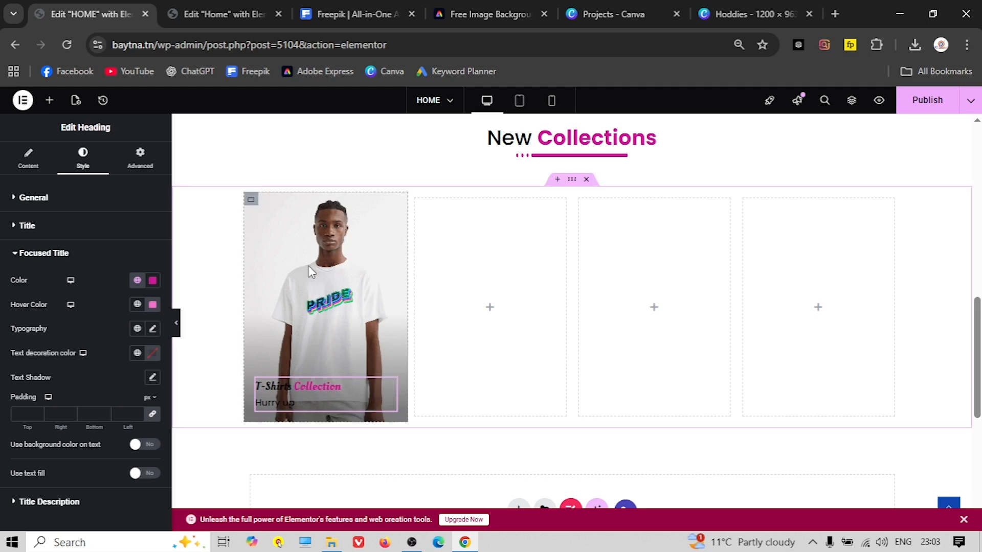
right_click(254, 211)
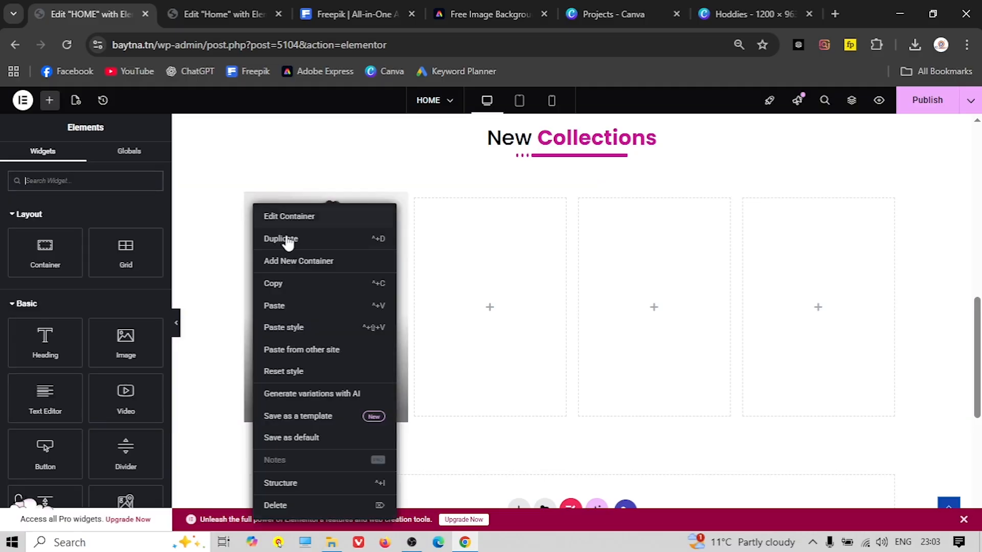
Duplicate the photo column three times to make four identical collection cards
click(281, 239)
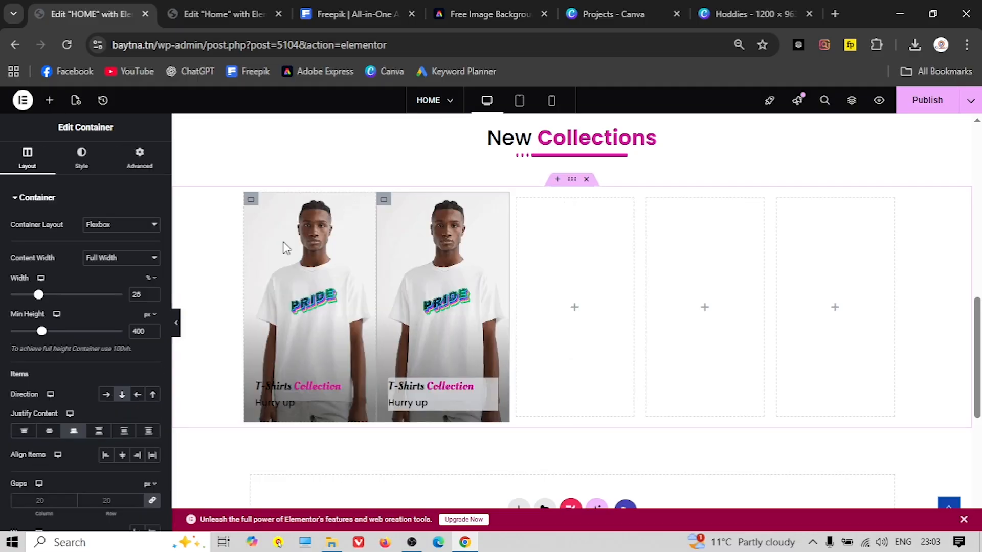
right_click(383, 199)
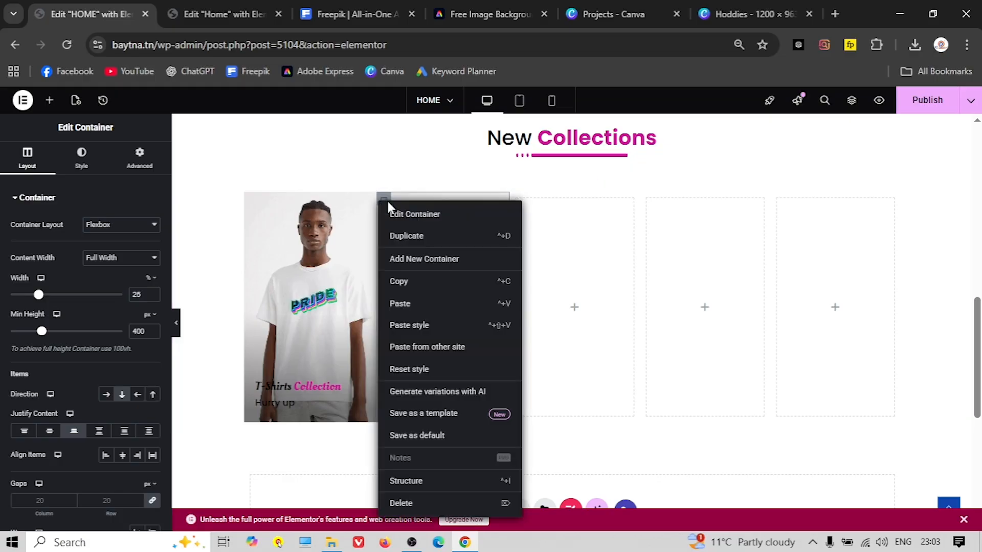
click(435, 241)
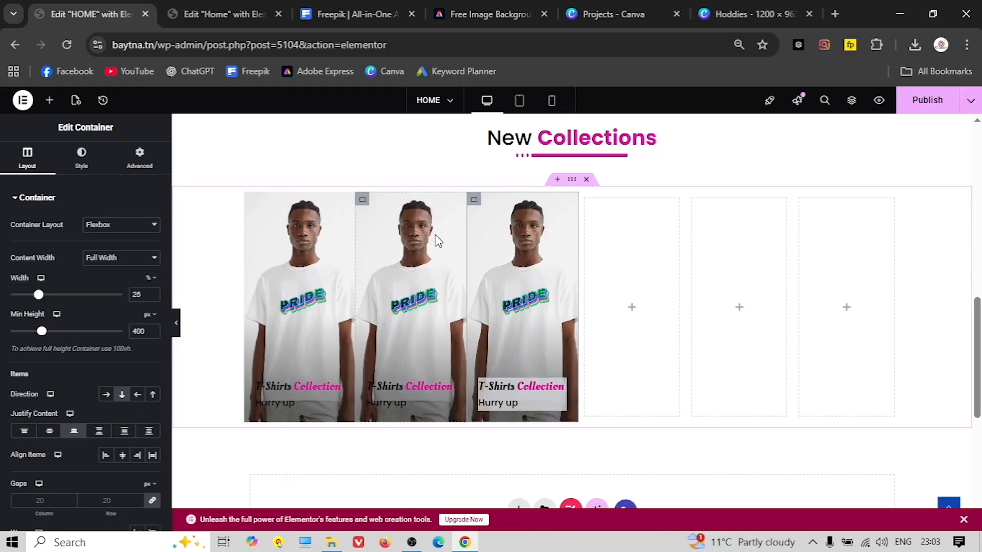
click(209, 4)
click(75, 11)
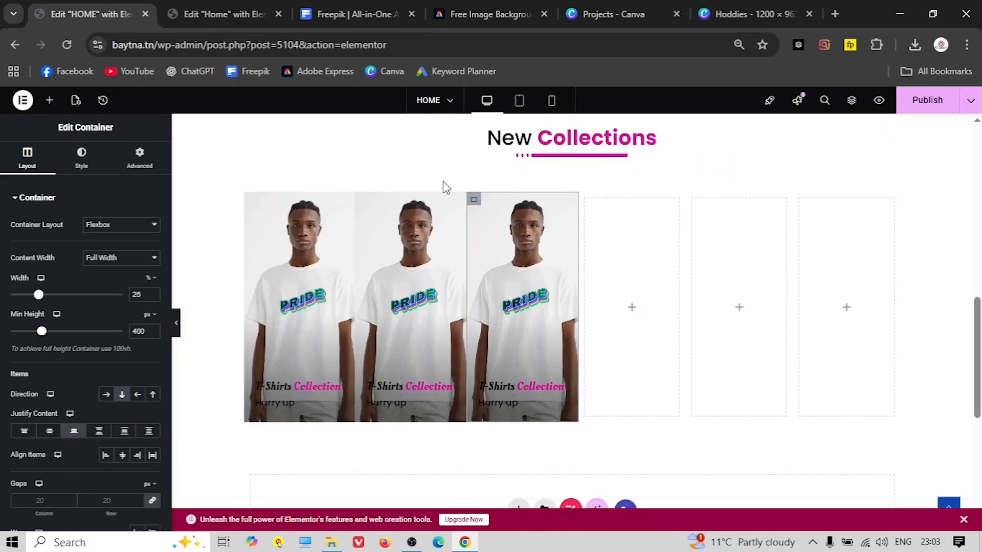
right_click(475, 197)
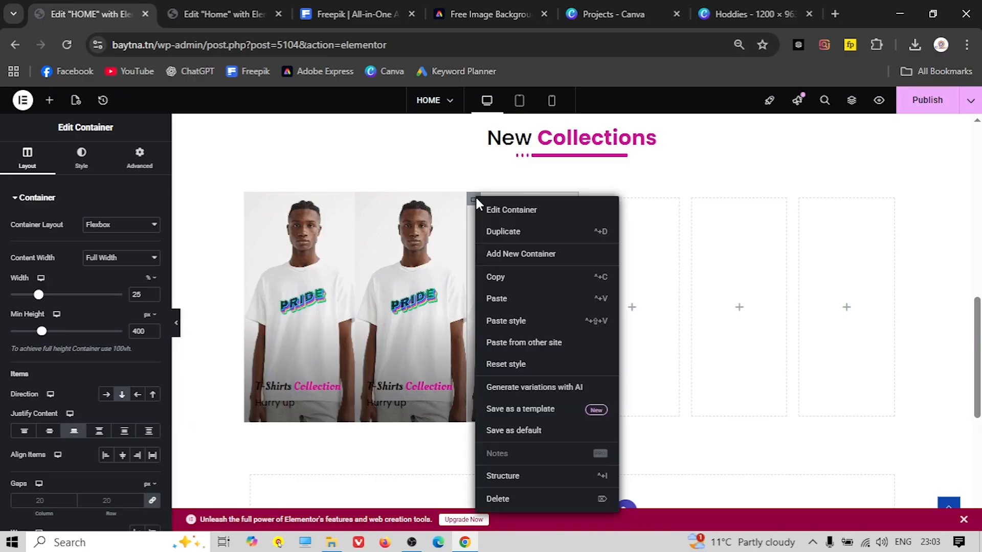
click(562, 234)
Delete the leftover empty columns from the row
right_click(638, 205)
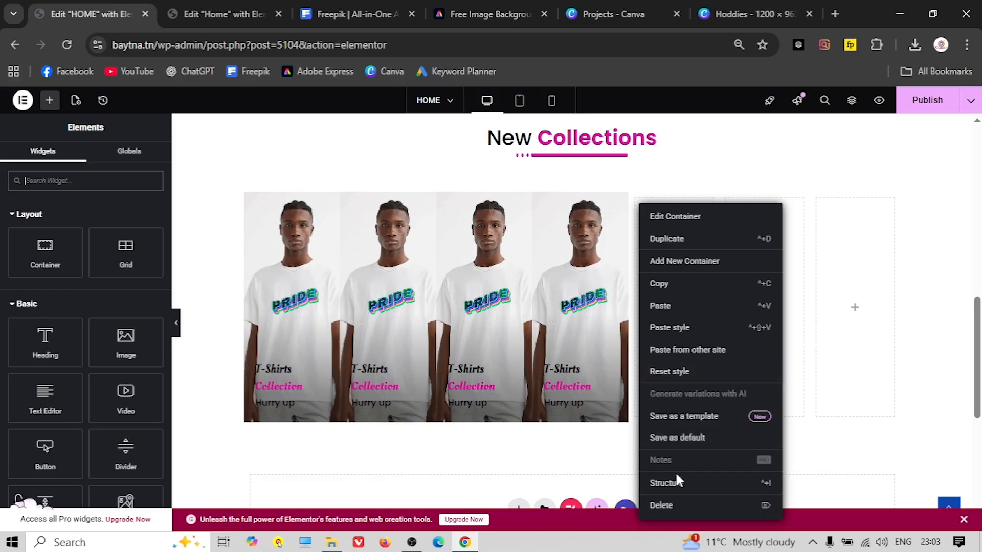
click(684, 505)
right_click(699, 206)
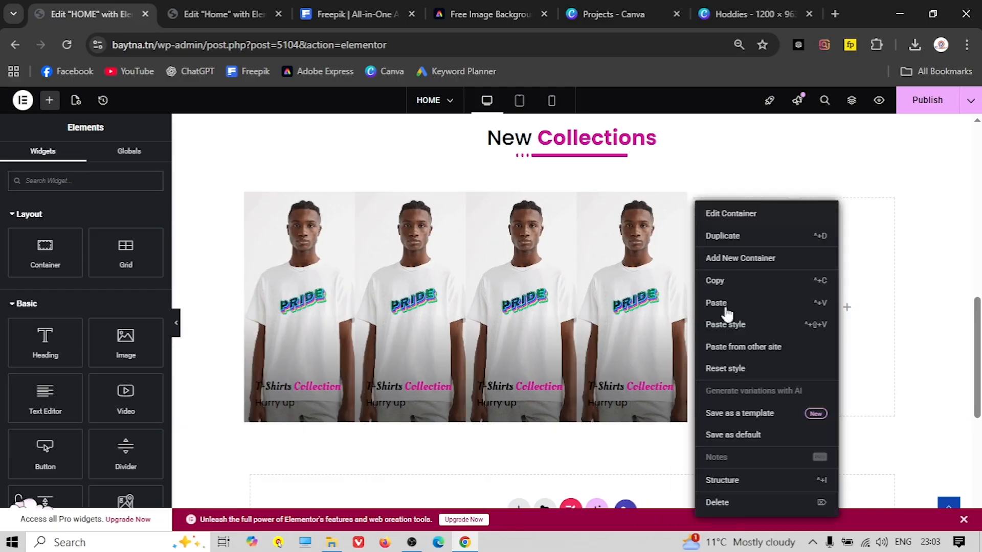
click(738, 505)
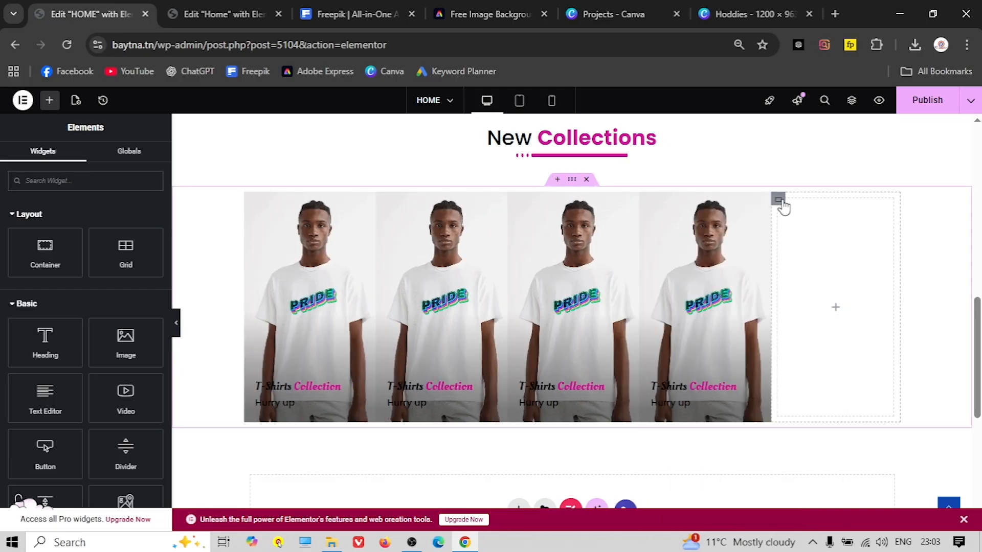
Delete the leftover empty column and set a 20 px column gap between the four cards
right_click(780, 202)
click(804, 504)
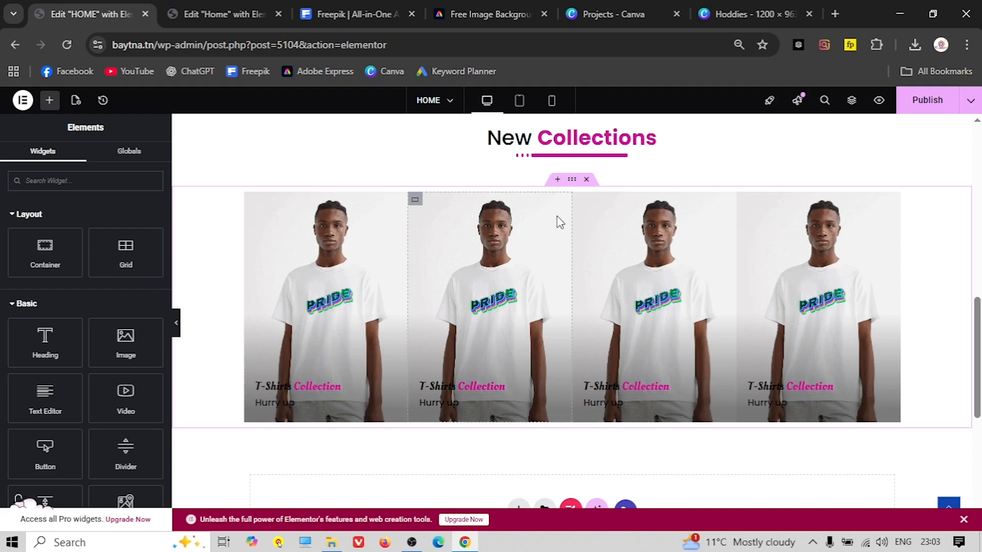
click(538, 267)
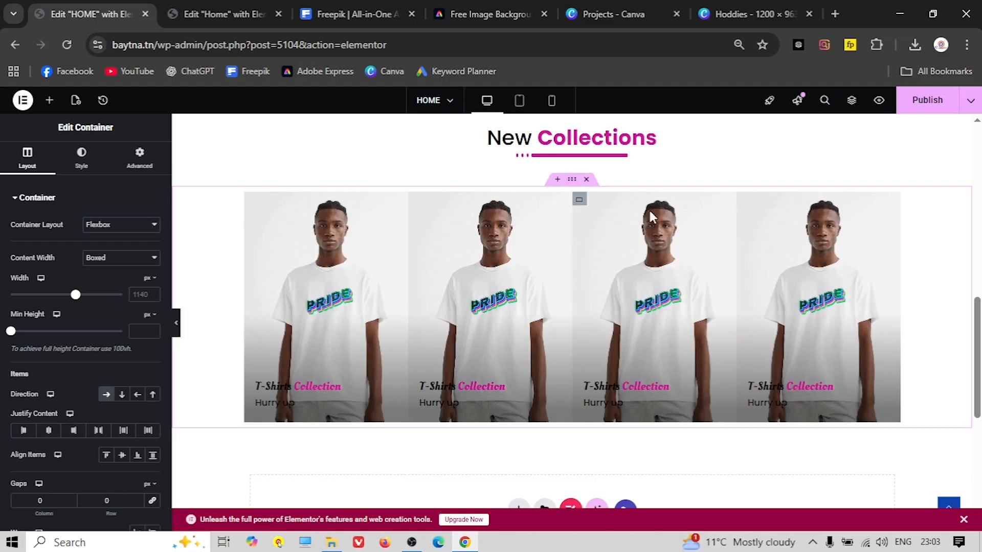
scroll(18, 411, down, 2)
scroll(21, 412, down, 2)
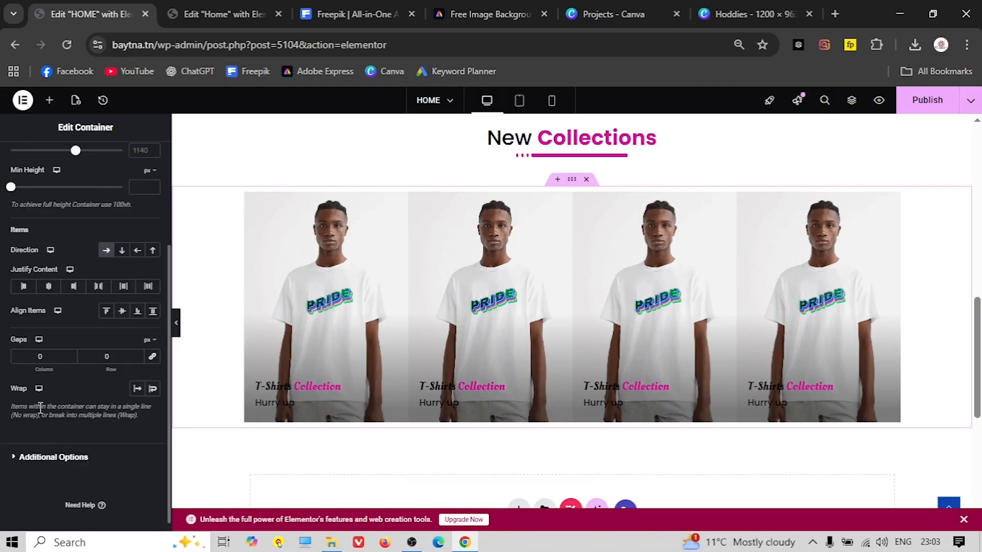
click(41, 355)
text(20)
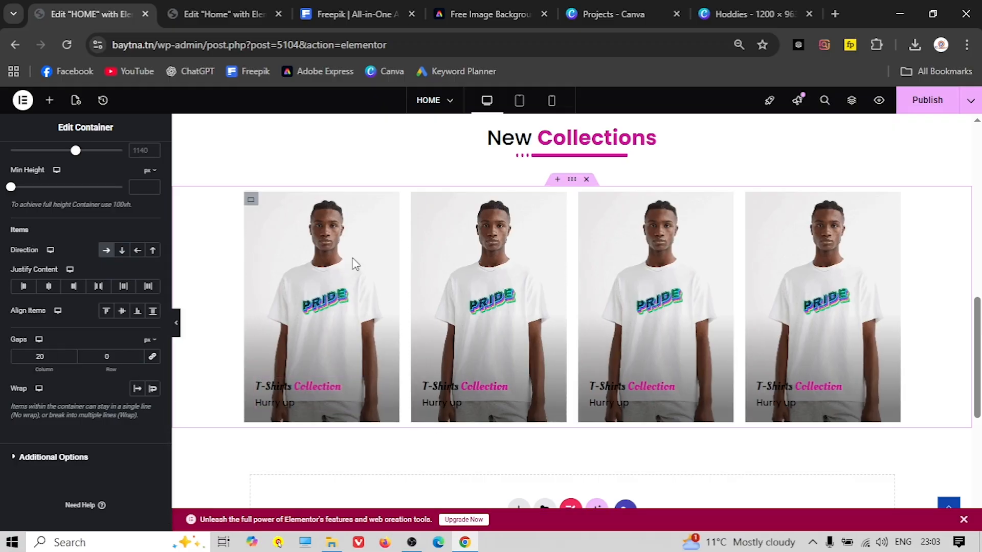
scroll(100, 246, up, 3)
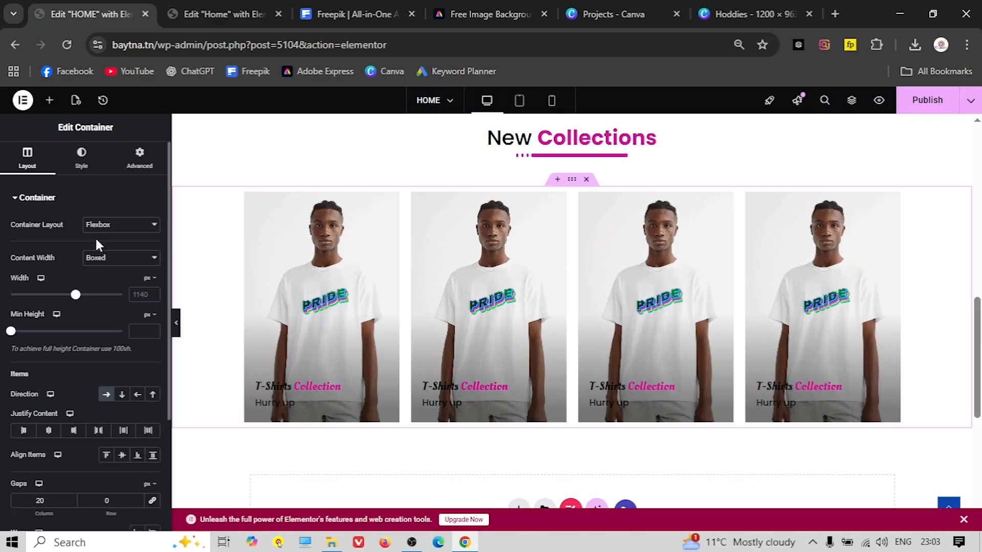
Set the second card's background image to the orange sweater photo
click(83, 156)
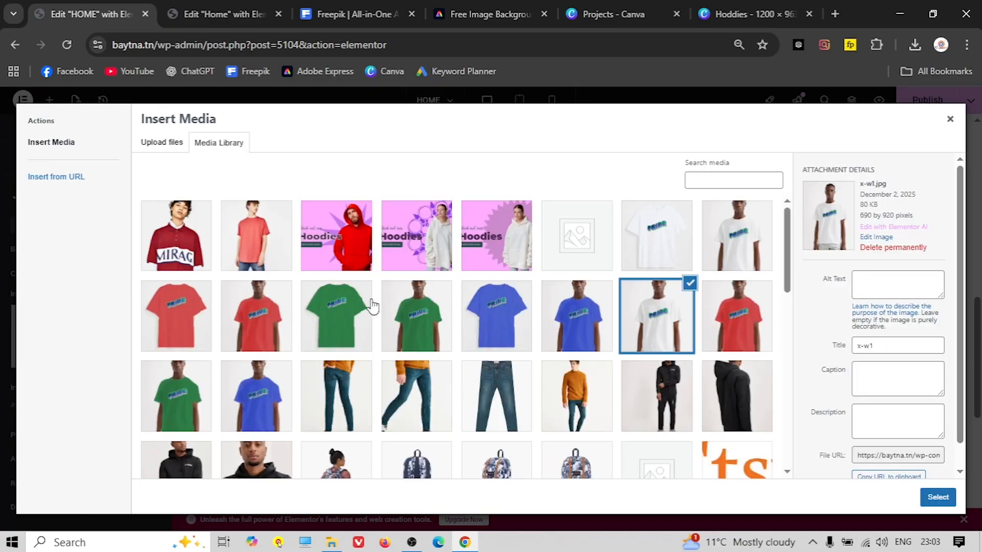
scroll(462, 363, down, 1)
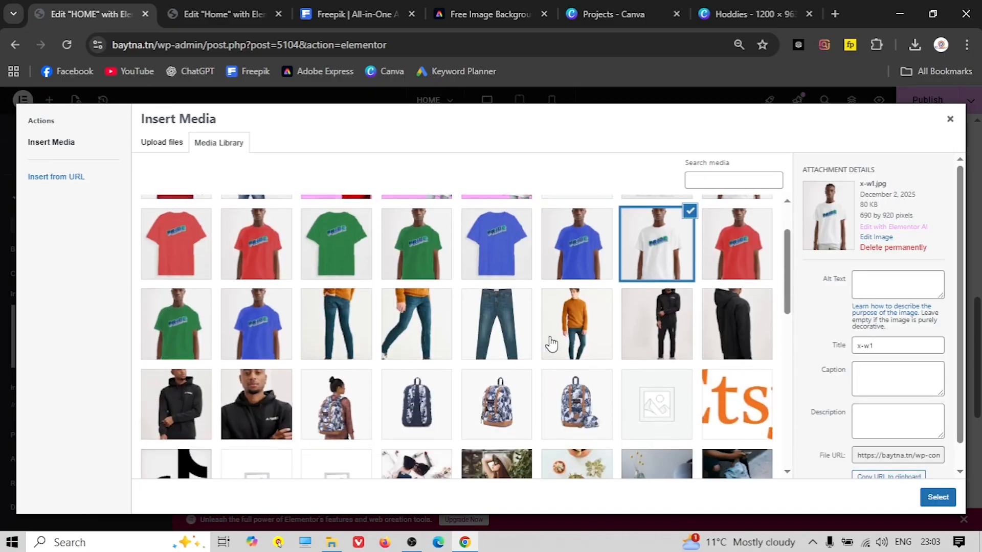
click(575, 333)
click(938, 496)
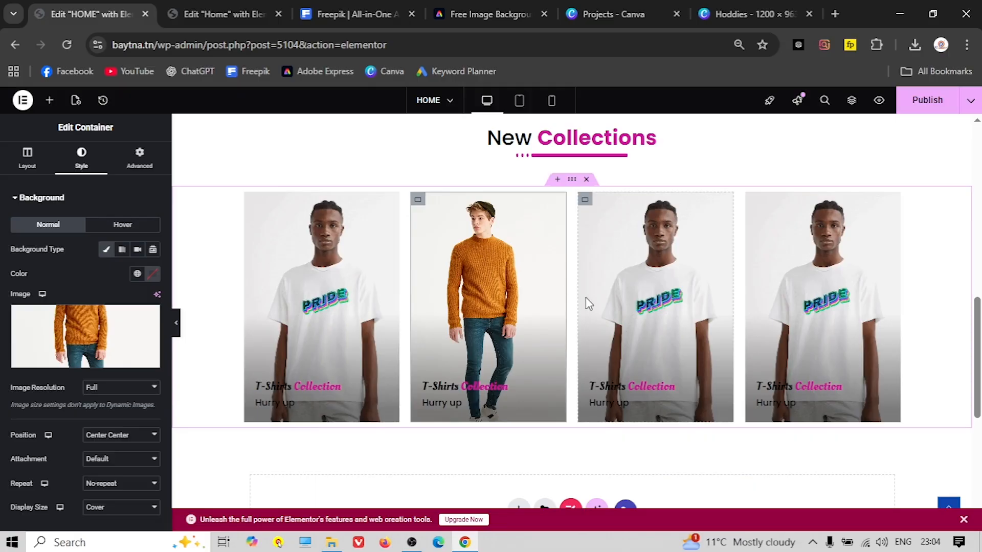
Set the third card's background image to the black hoodie photo
click(586, 202)
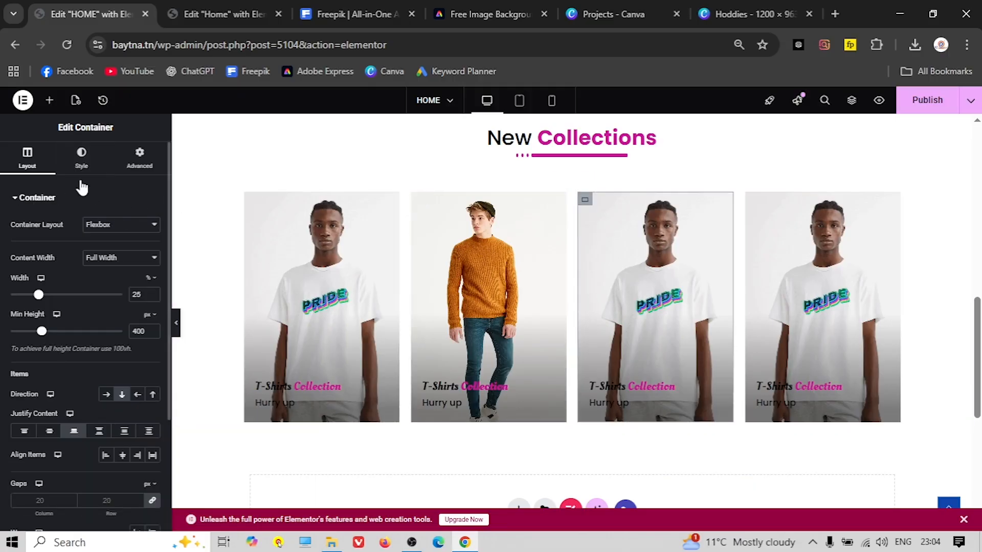
click(81, 156)
click(92, 314)
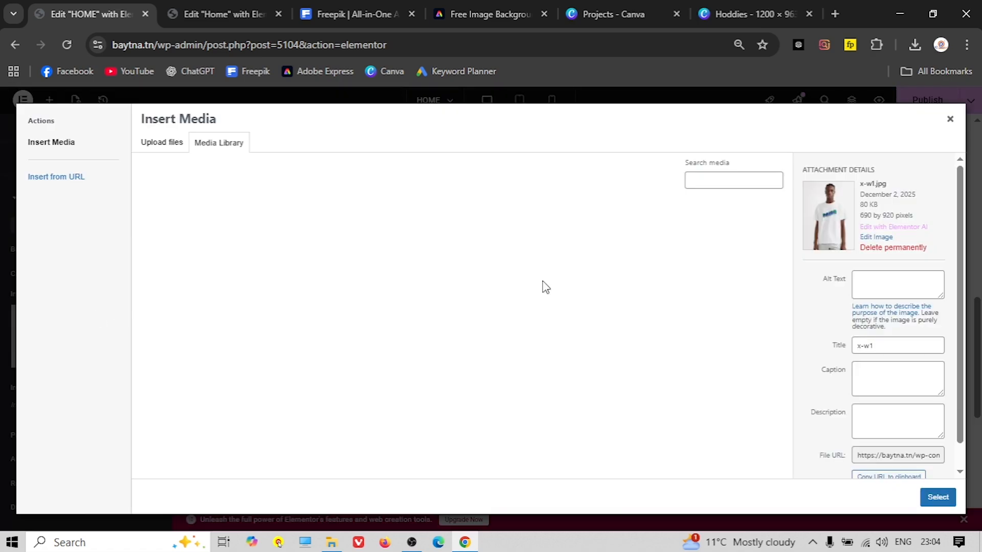
click(674, 395)
click(938, 497)
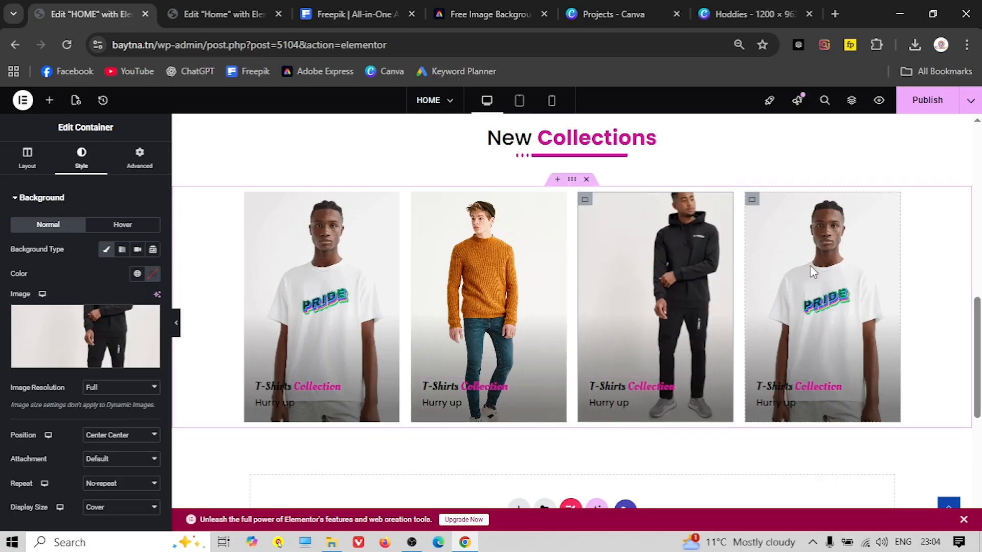
Set the fourth card's background to the backpack photo, then view the reference site's collections
click(752, 200)
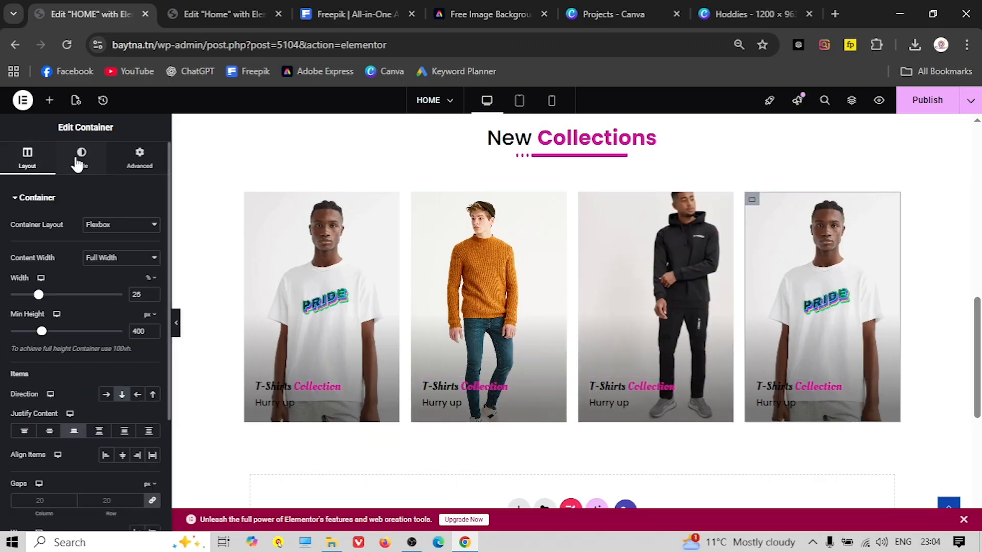
click(81, 156)
click(102, 337)
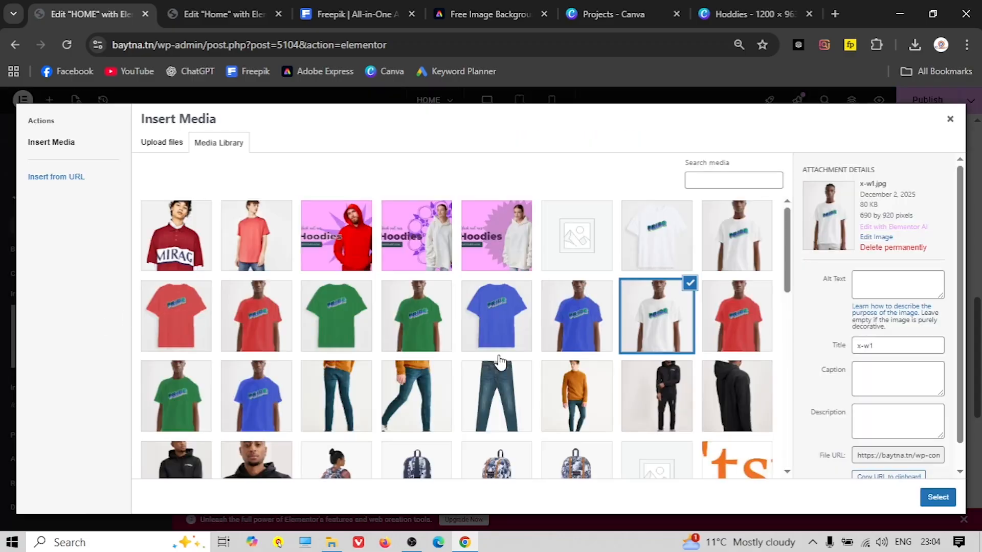
scroll(452, 335, down, 2)
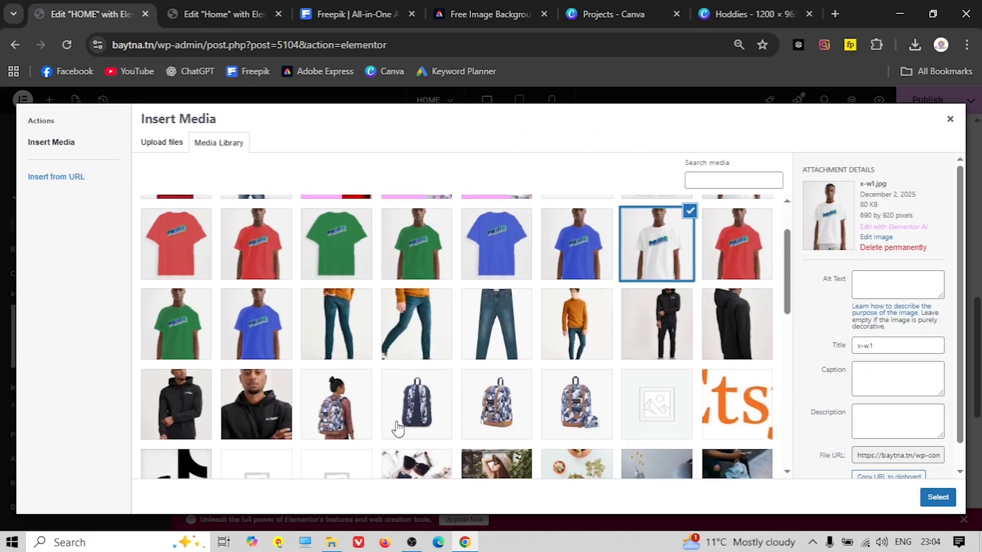
click(322, 417)
click(936, 501)
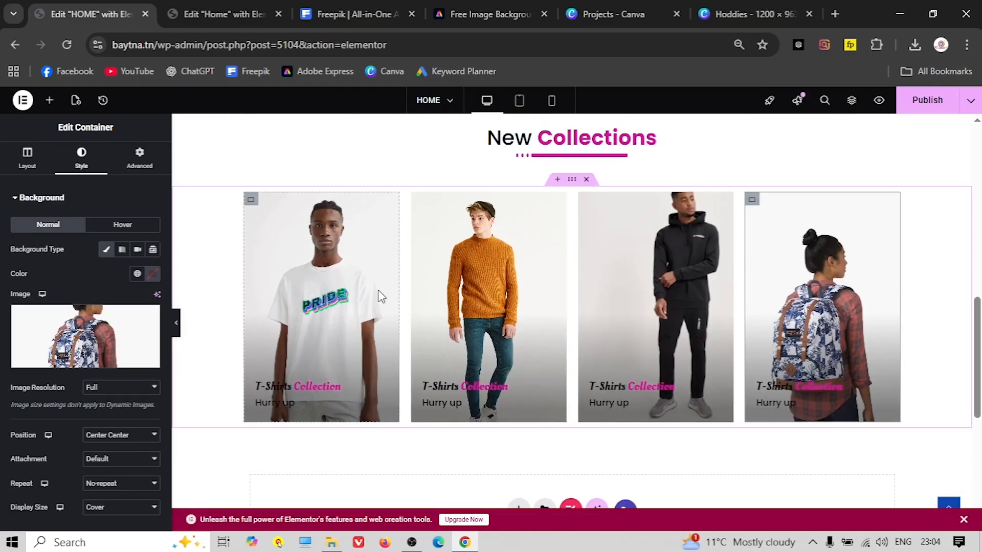
click(217, 14)
scroll(326, 256, down, 4)
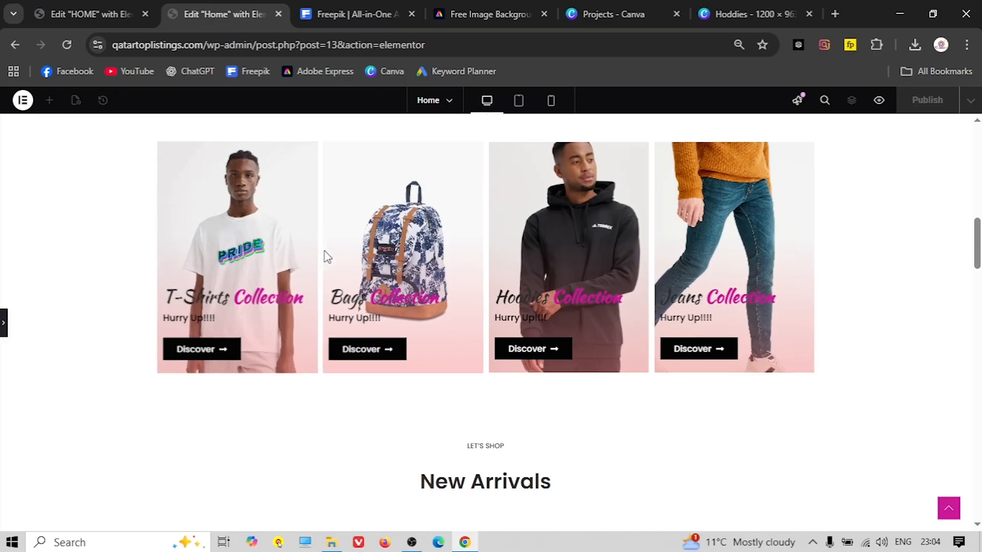
Switch back to the Edit HOME tab and start a new section below the four cards
scroll(274, 251, down, 3)
scroll(274, 254, up, 1)
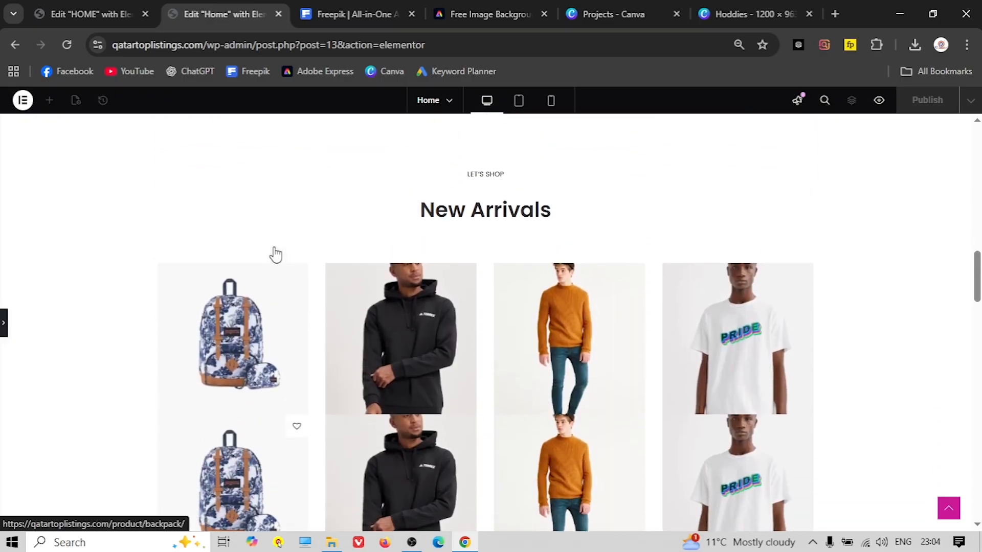
scroll(281, 258, up, 1)
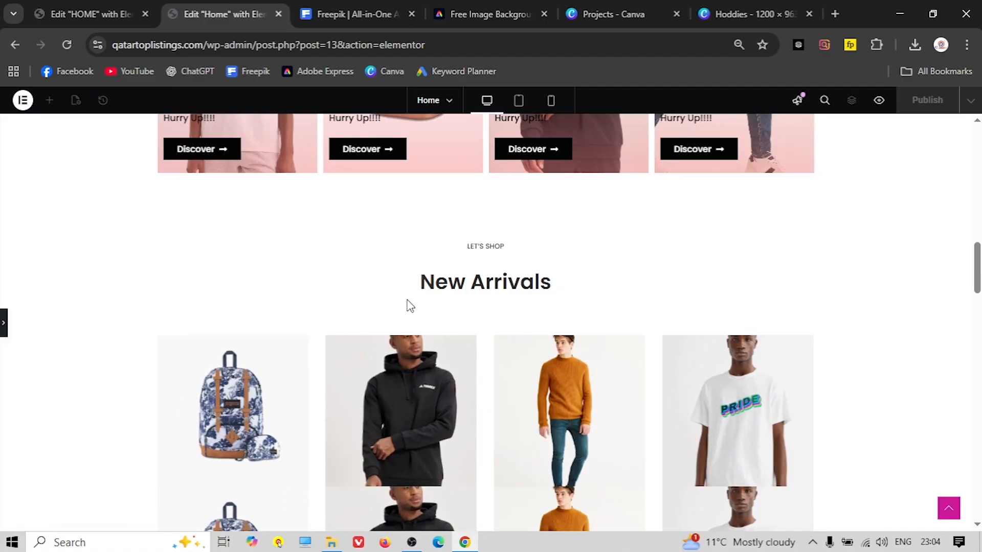
click(90, 15)
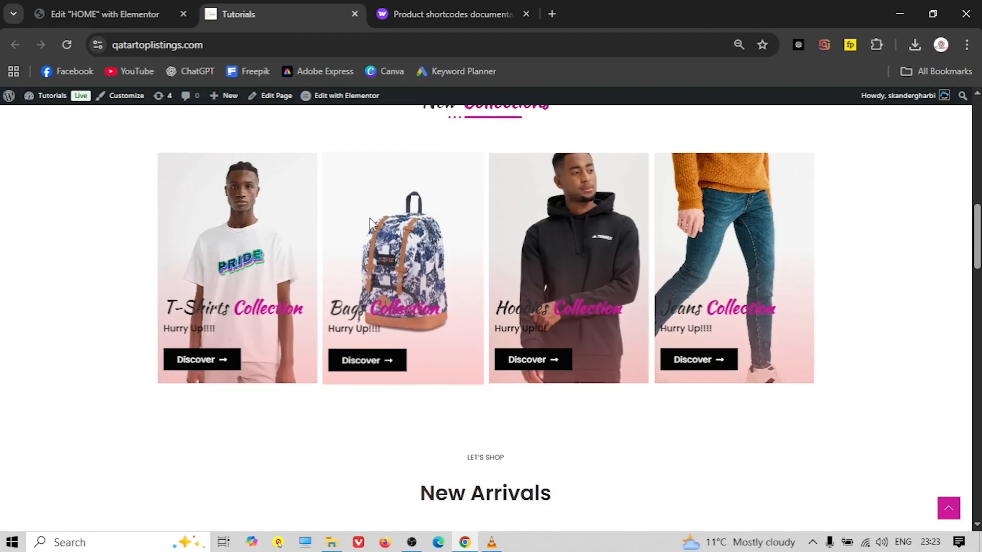
scroll(373, 235, down, 3)
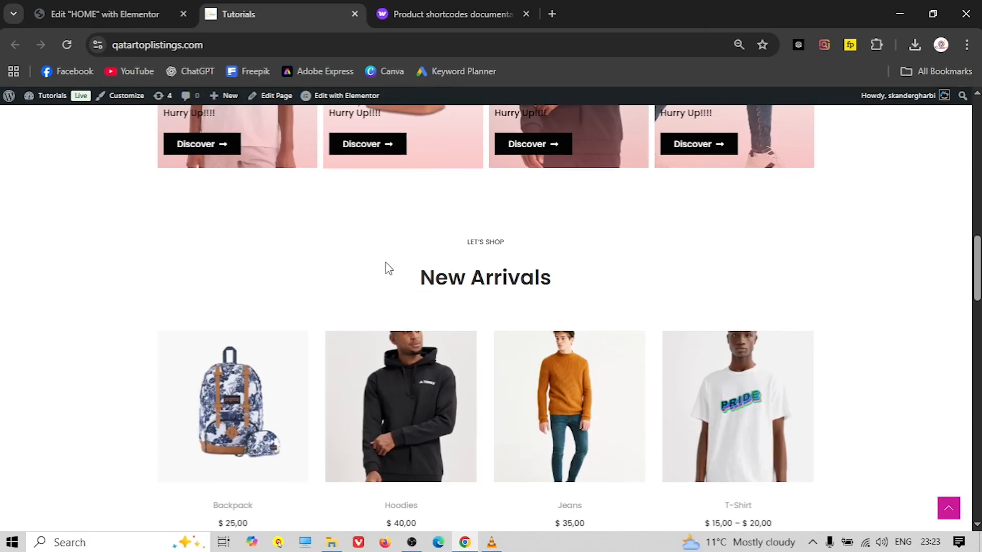
scroll(432, 271, down, 1)
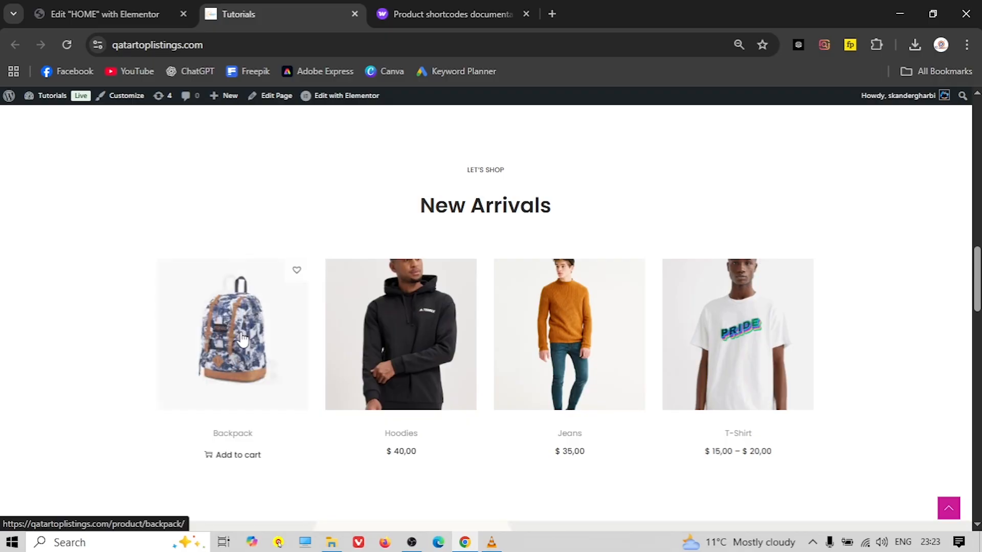
click(89, 24)
scroll(462, 278, down, 4)
click(522, 358)
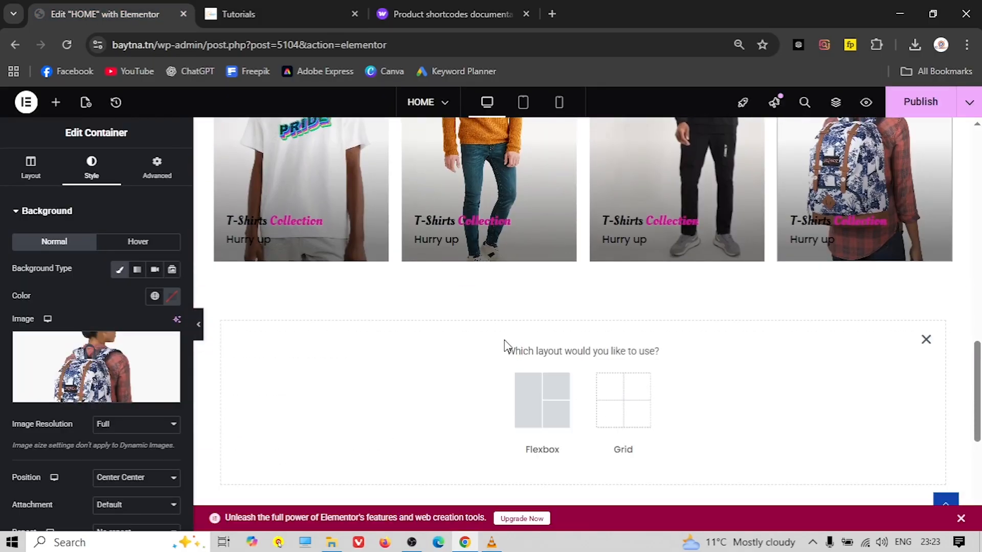
Add a single-column Flexbox container holding a Heading widget below the collection cards
click(527, 402)
click(430, 388)
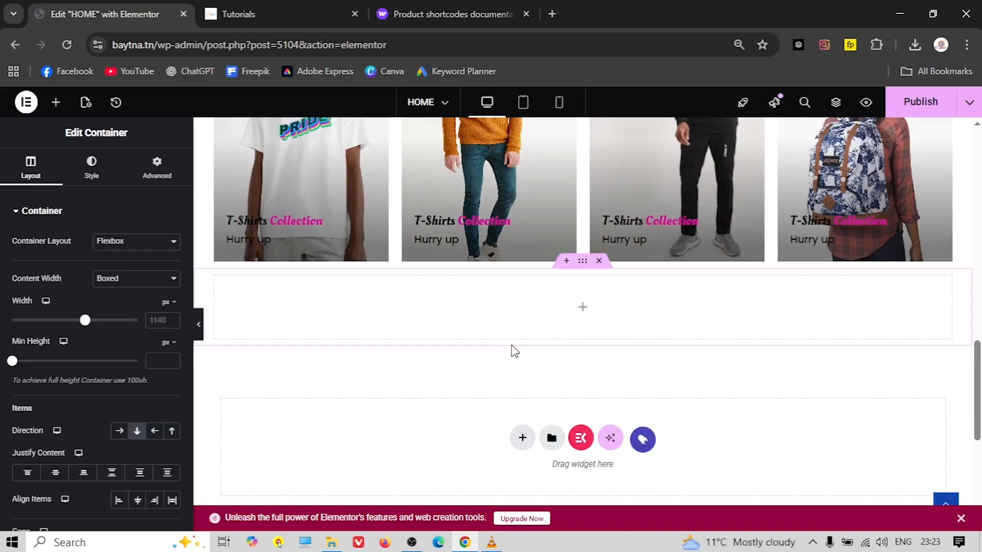
click(581, 308)
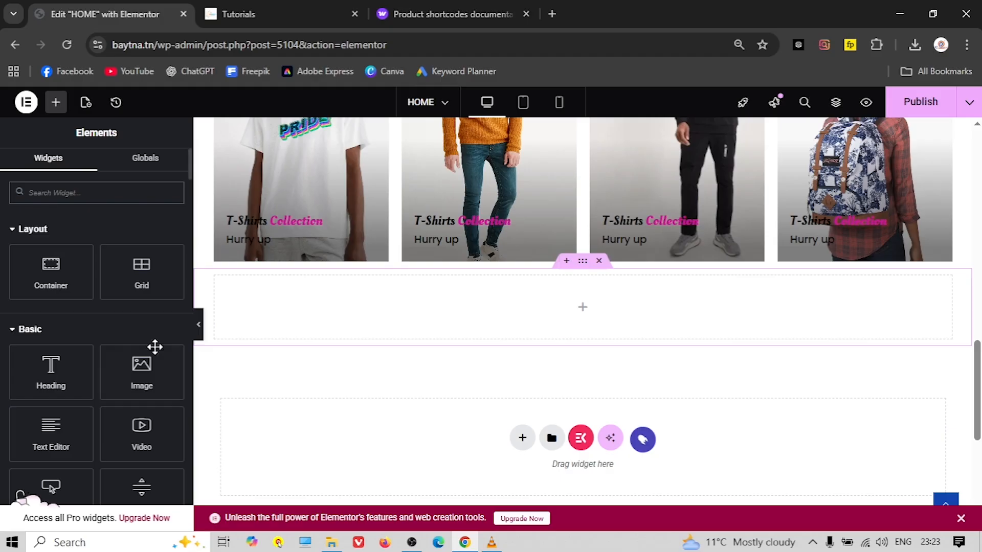
click(67, 192)
text(g)
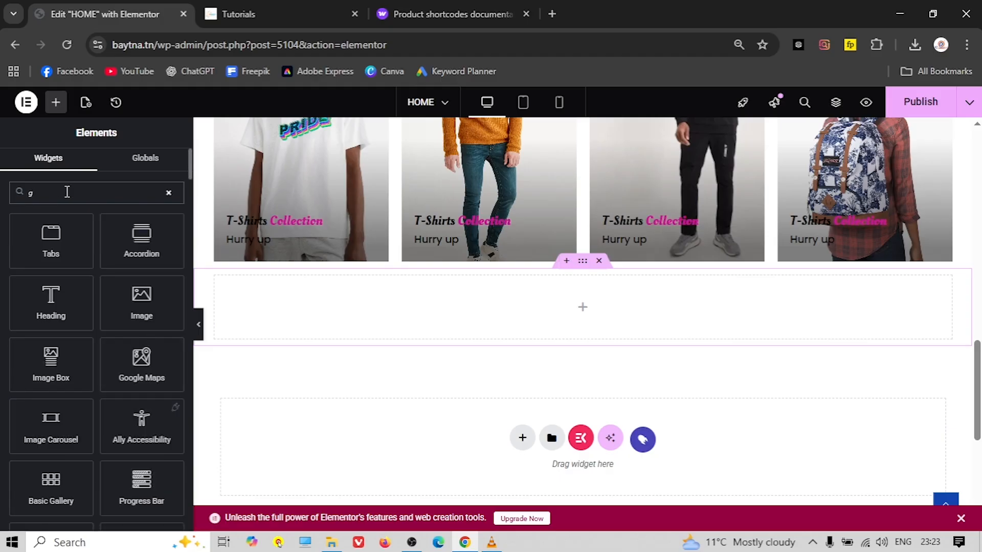
text(ead)
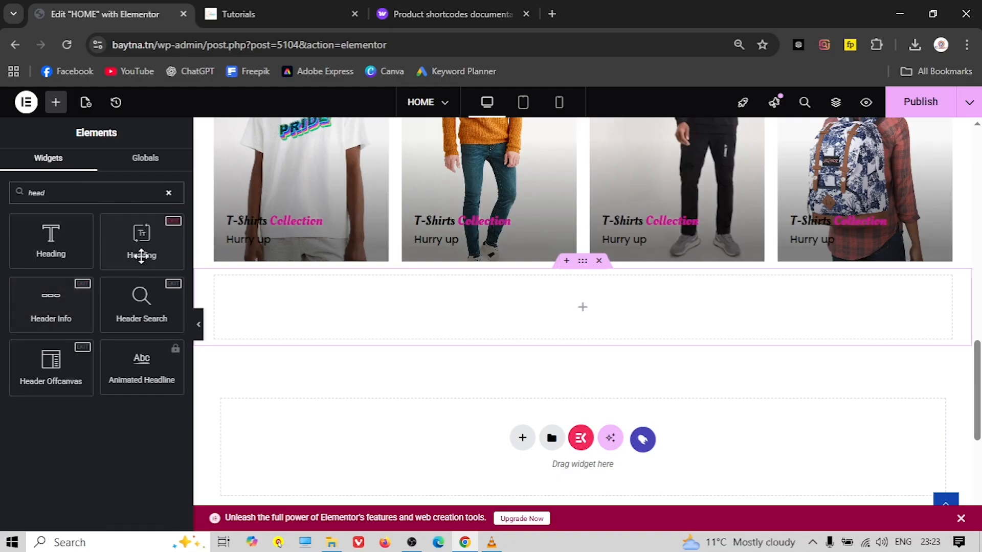
drag(144, 251, 569, 310)
Copy the 'New Arrivals' title from the live site
click(314, 12)
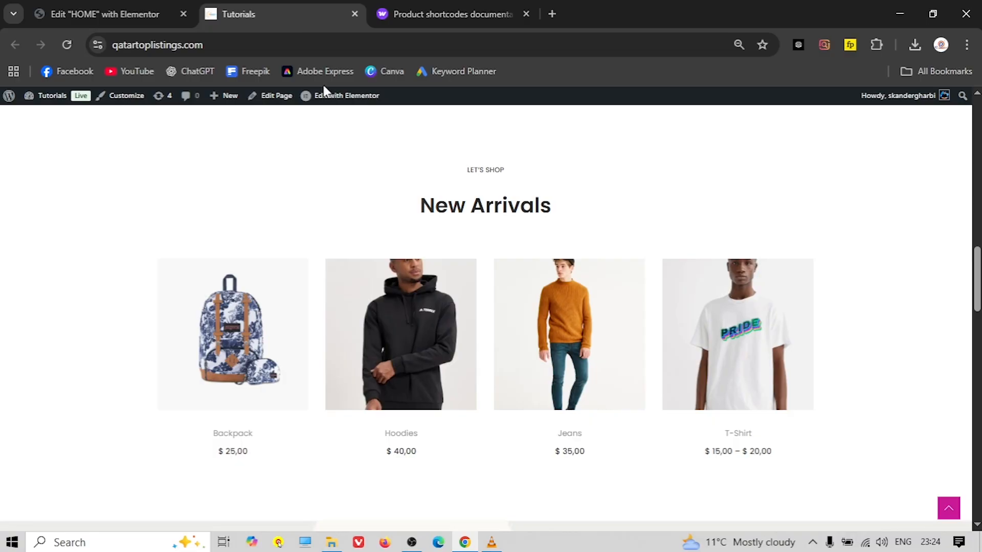
triple_click(488, 206)
right_click(483, 203)
click(557, 220)
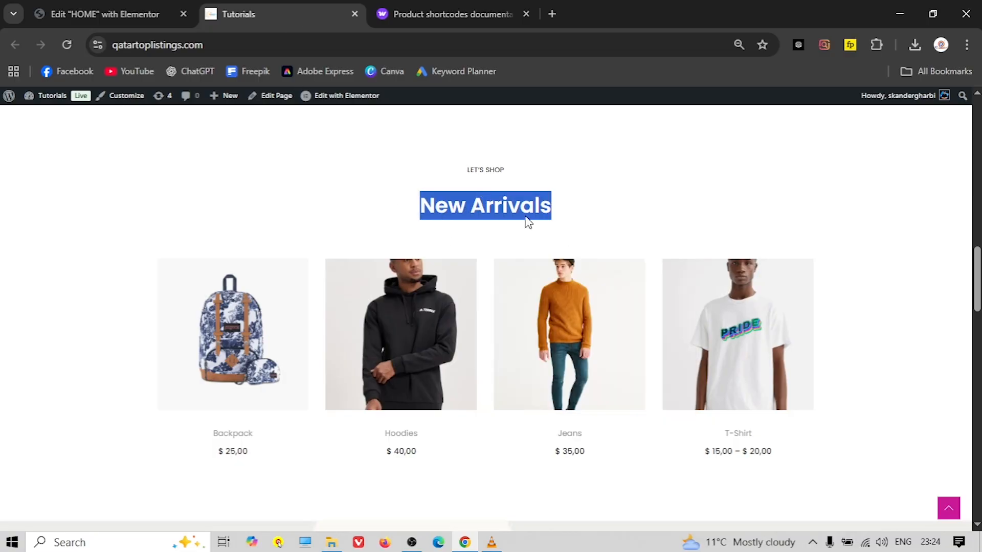
click(31, 6)
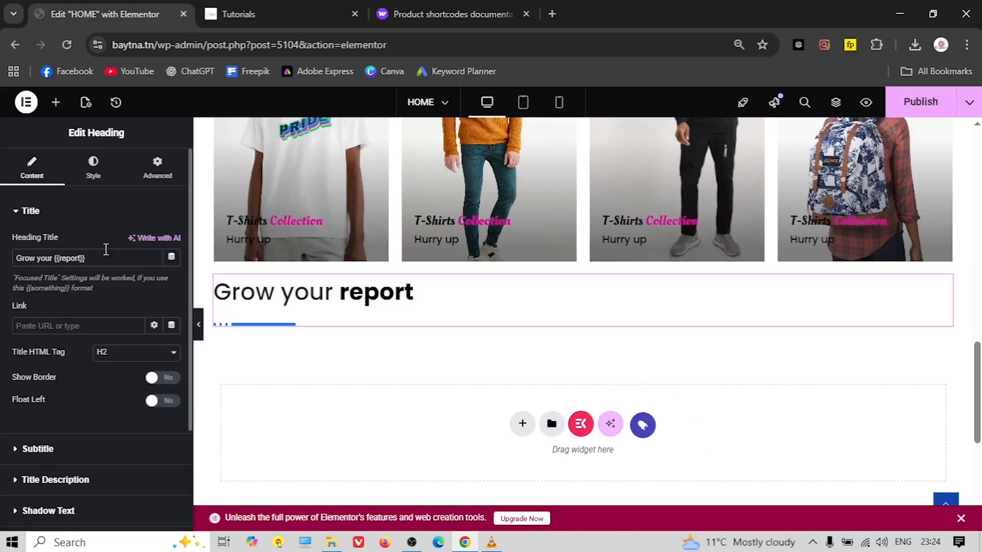
Replace the heading placeholder text with 'New Arrivals'
triple_click(65, 253)
right_click(72, 251)
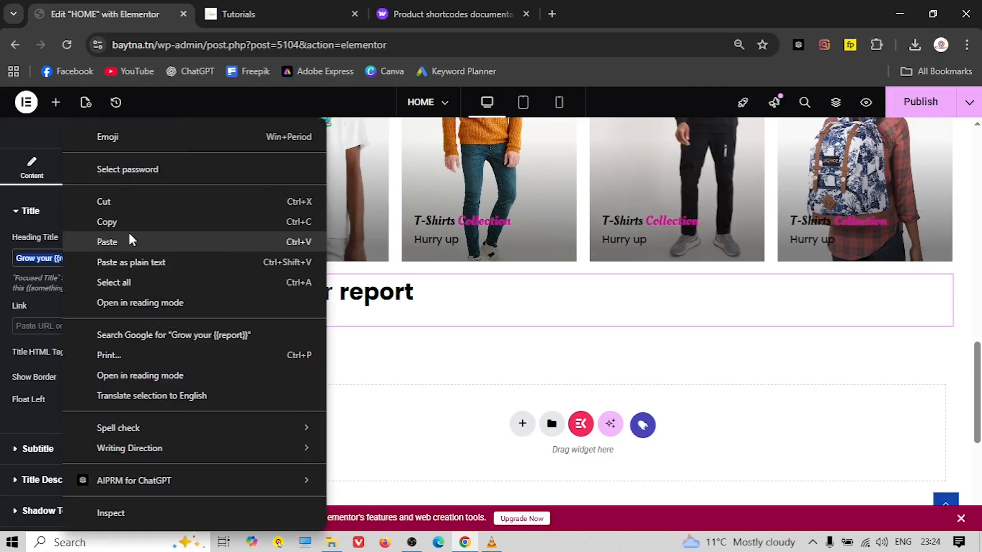
click(129, 239)
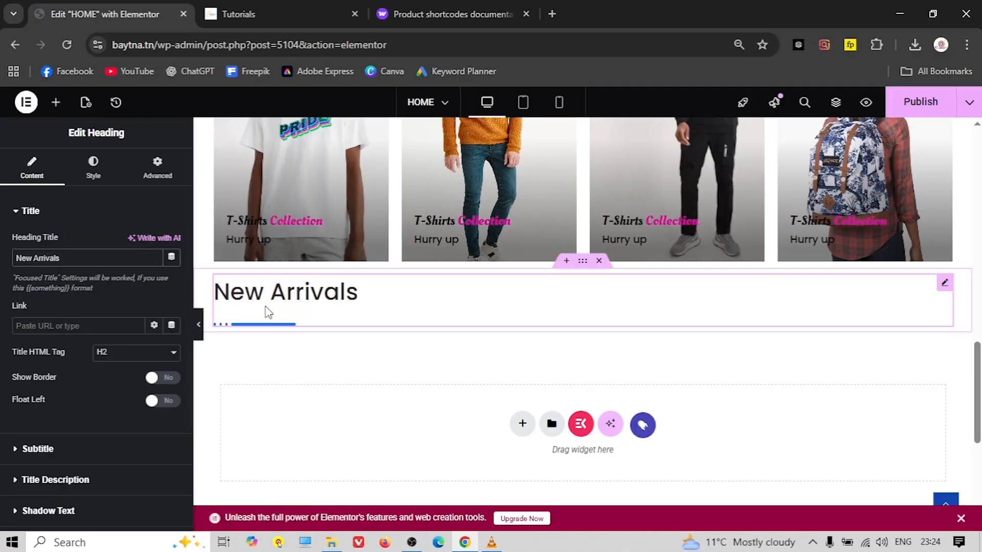
Center-align the New Arrivals heading in the Style tab
click(93, 176)
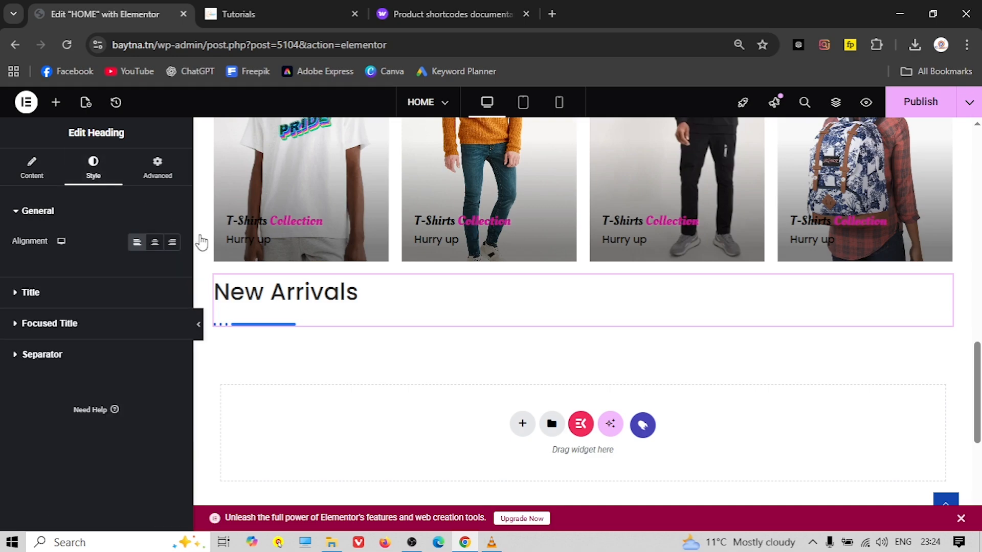
click(155, 243)
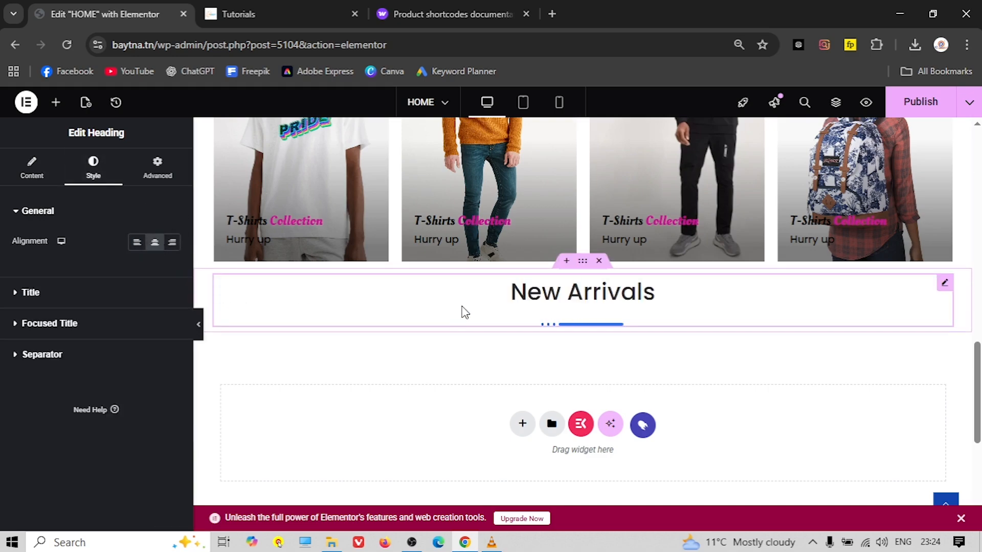
click(32, 169)
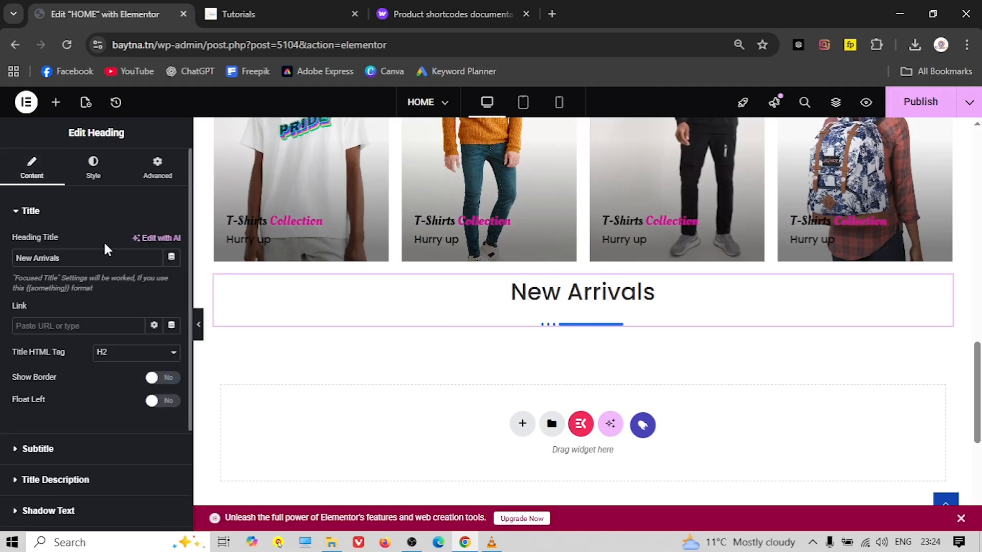
scroll(69, 368, down, 2)
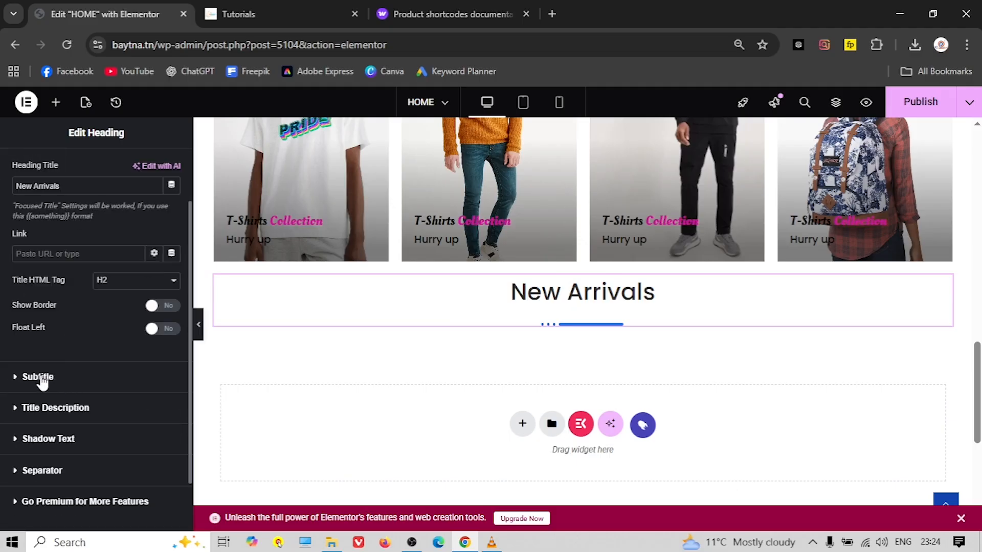
click(237, 15)
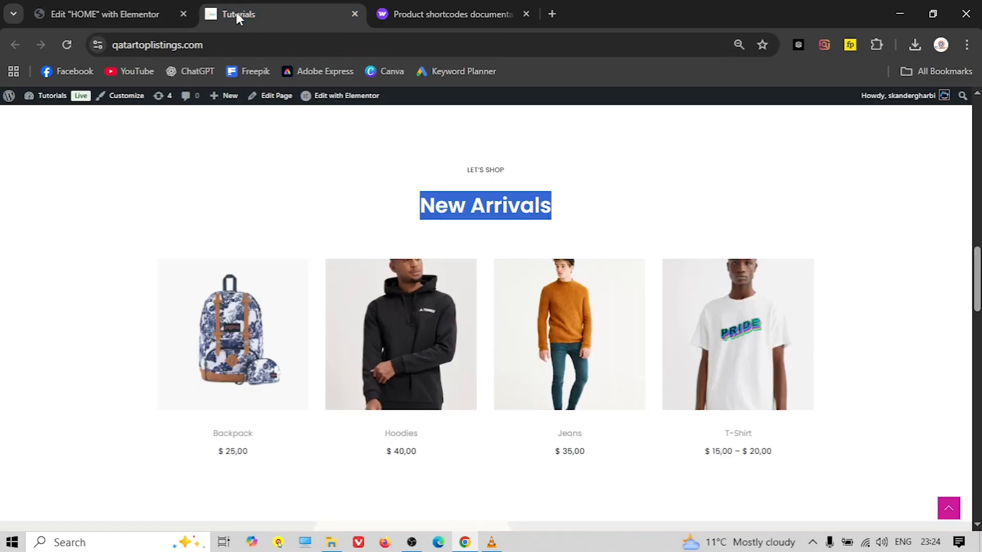
Copy 'LET'S SHOP' from the live site and paste it as the heading's enabled subtitle
drag(468, 171, 505, 171)
right_click(469, 171)
click(512, 188)
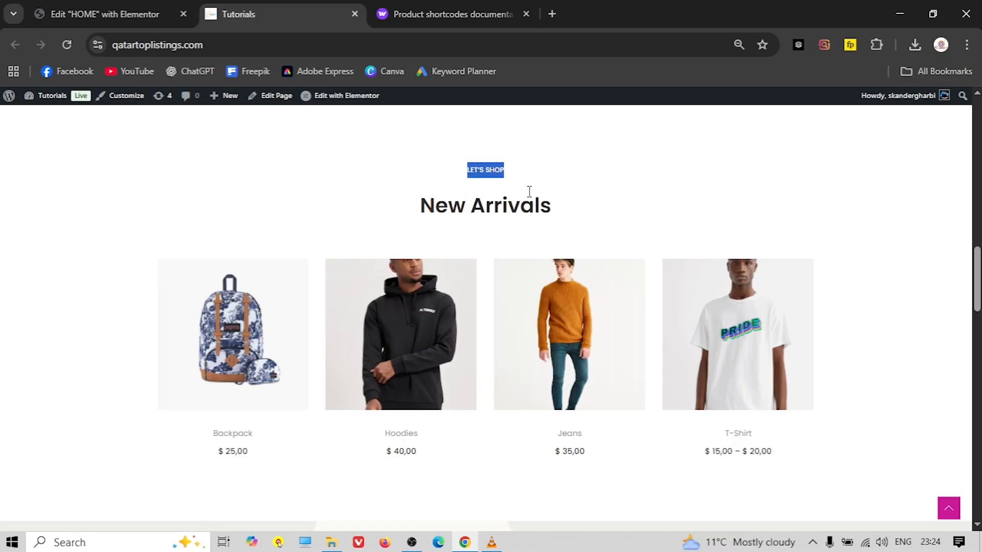
click(54, 7)
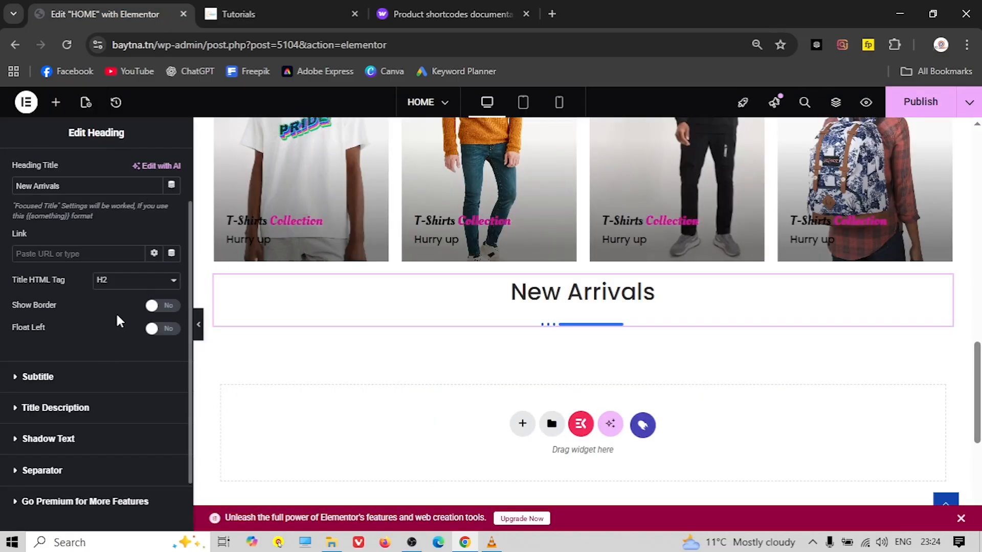
click(51, 377)
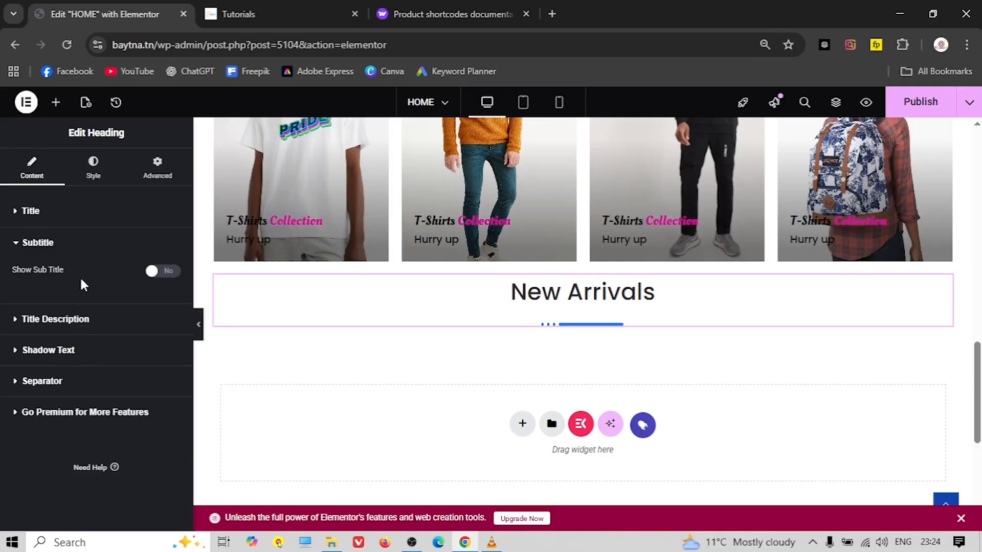
click(156, 272)
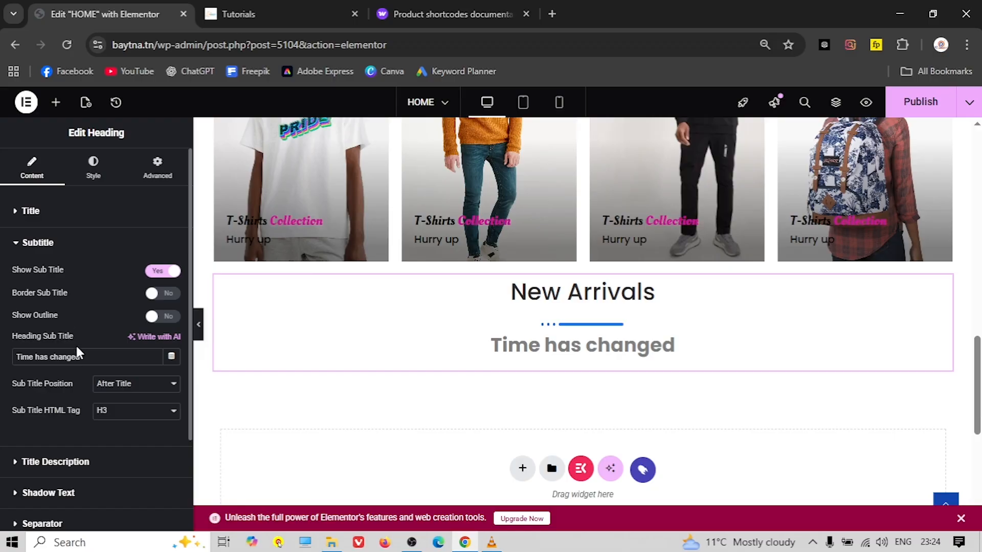
triple_click(51, 357)
right_click(50, 358)
click(99, 241)
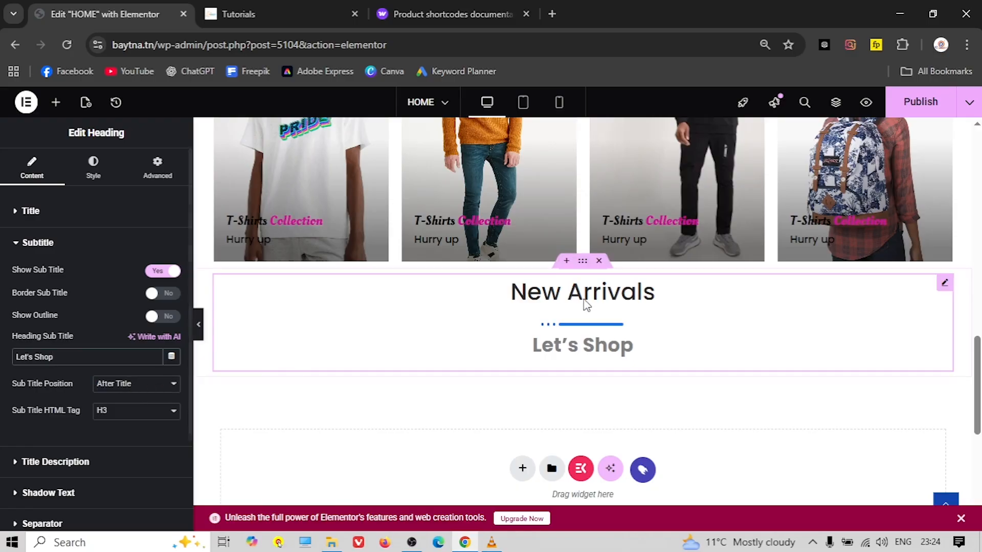
Set the Sub Title Position to Before Title
click(265, 14)
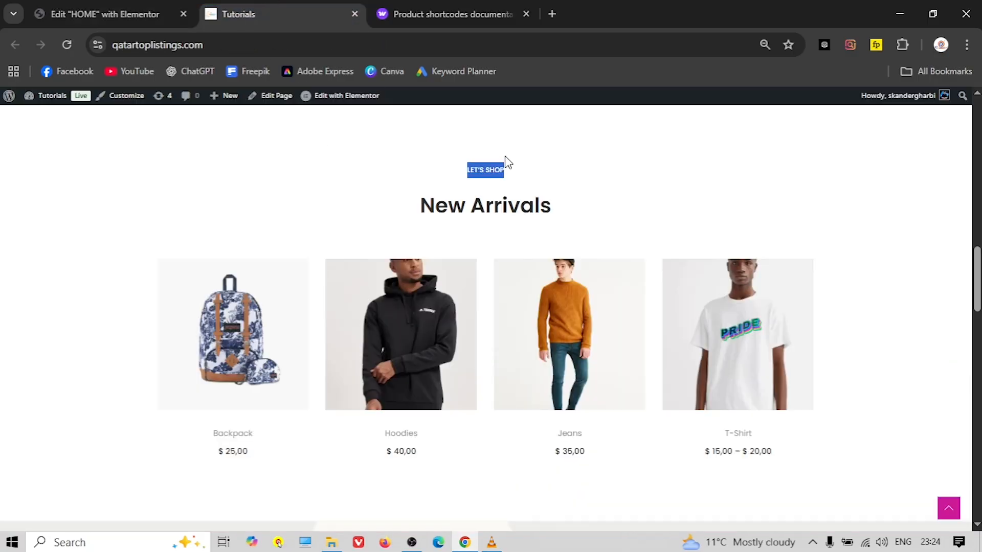
click(108, 14)
click(134, 384)
click(116, 402)
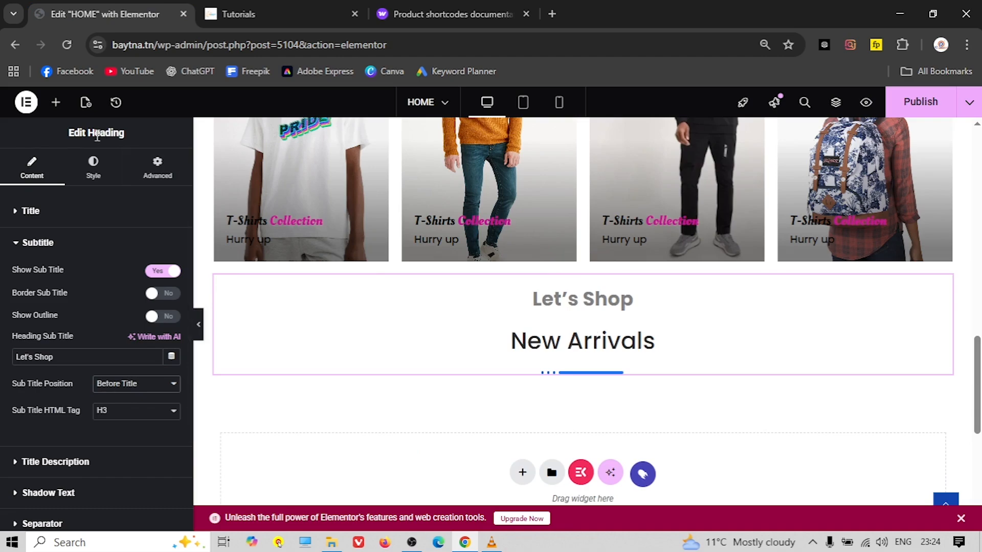
click(93, 167)
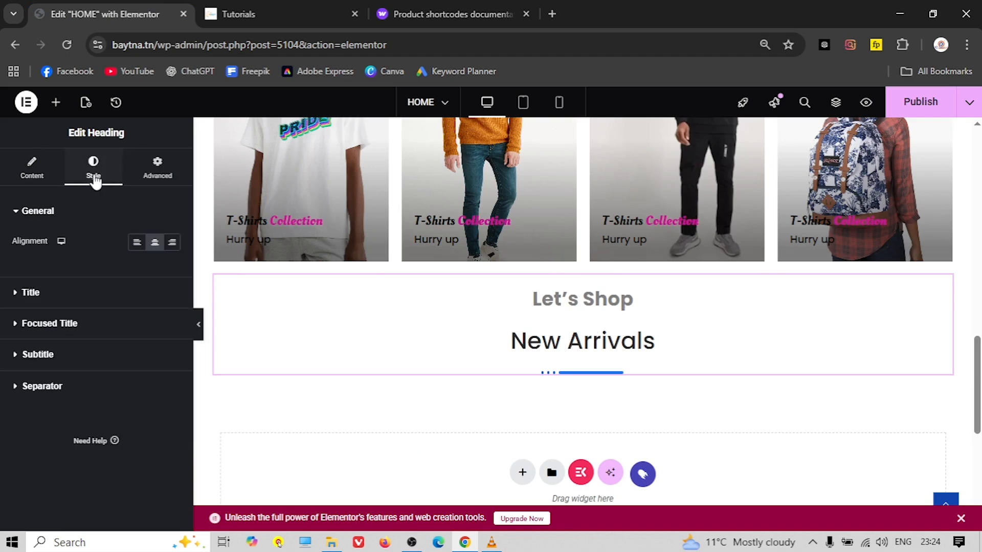
Reduce the Let's Shop subtitle font size to 23 px
click(51, 359)
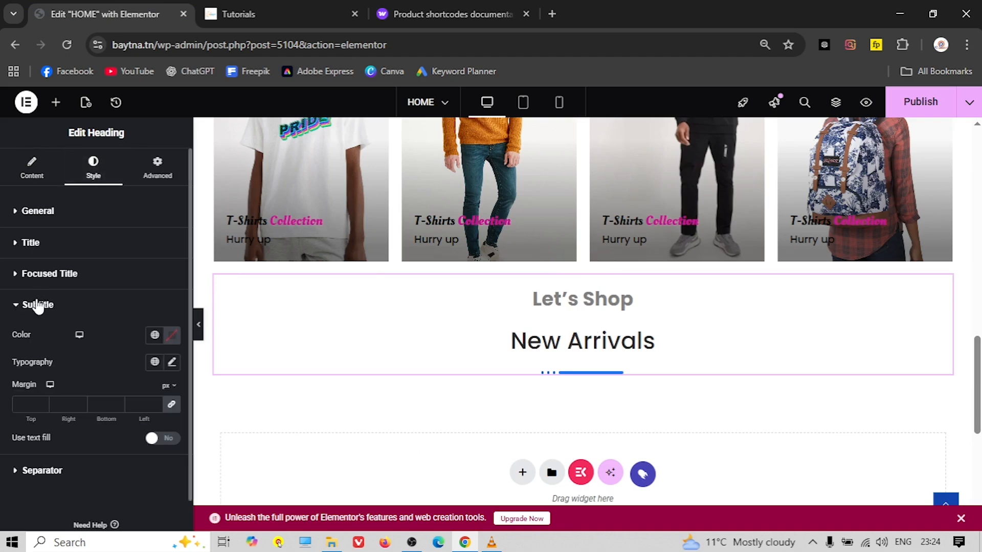
click(172, 364)
drag(22, 465, 32, 466)
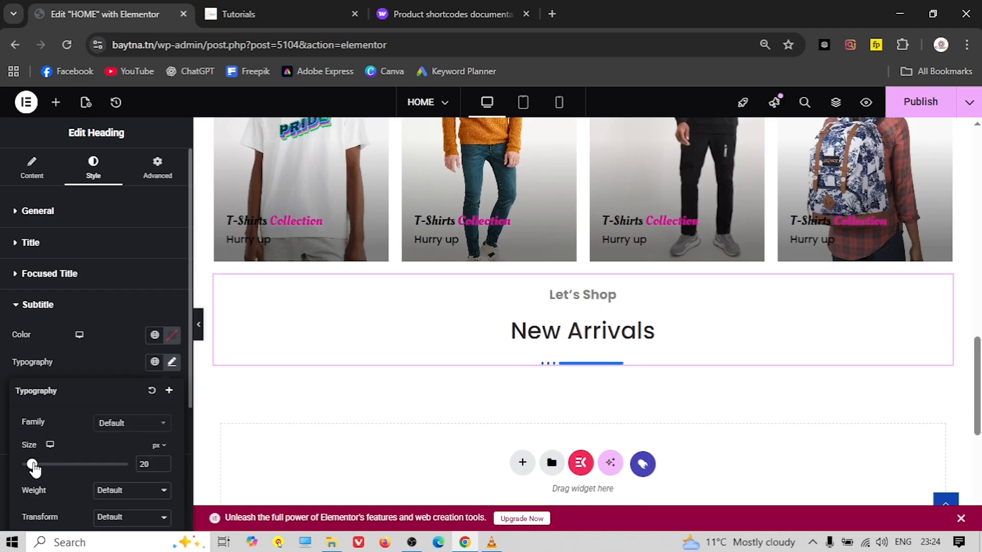
click(275, 12)
click(149, 12)
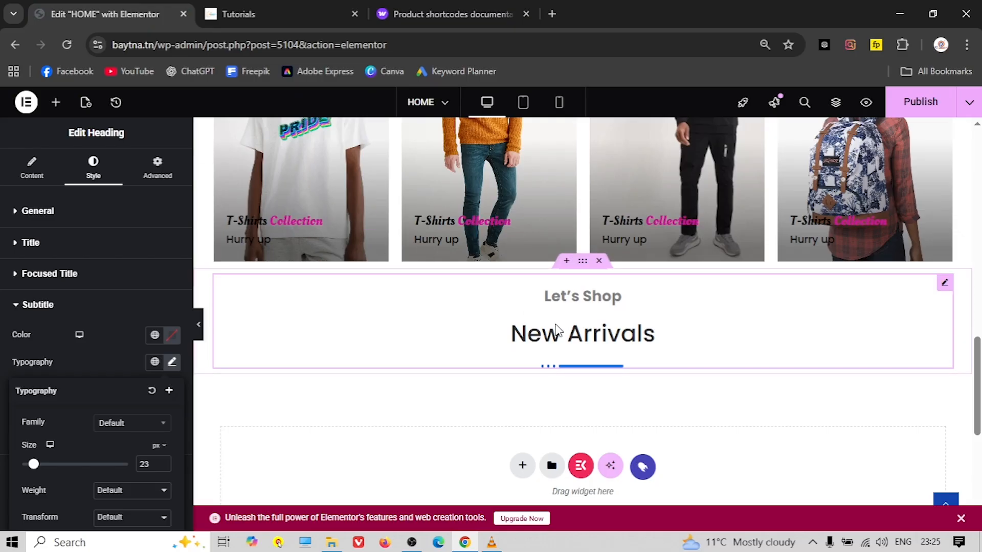
scroll(551, 354, down, 1)
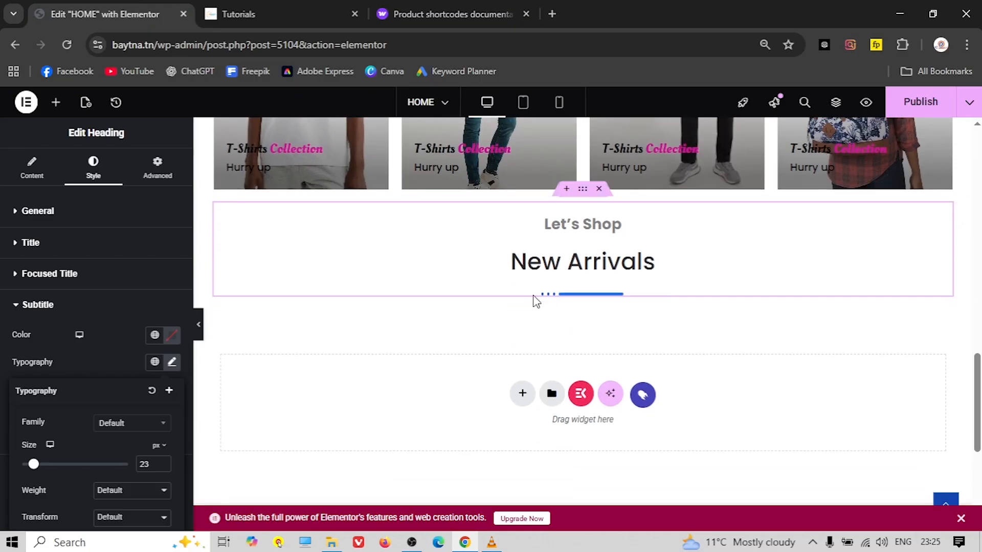
scroll(532, 306, up, 7)
scroll(534, 327, down, 5)
scroll(535, 330, down, 2)
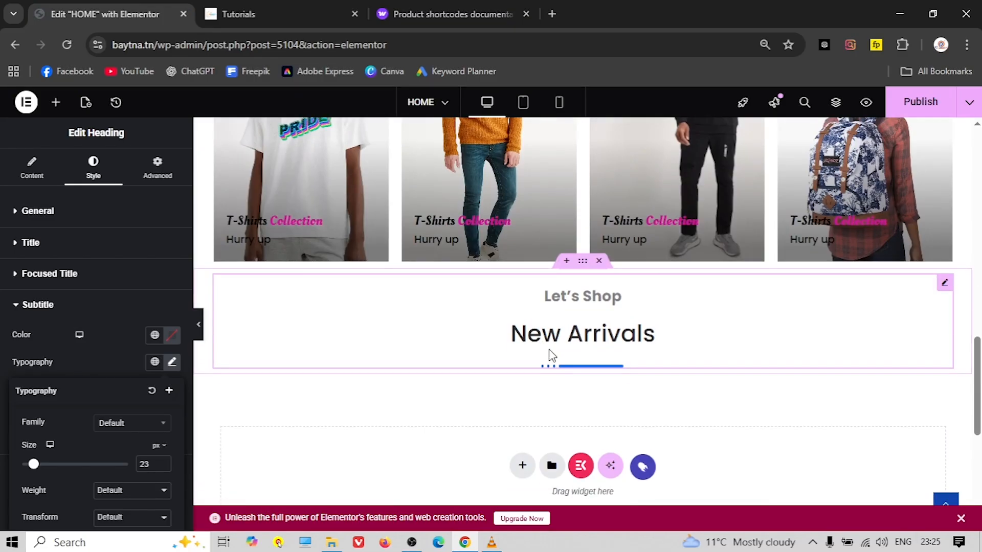
Make the separator under New Arrivals the pink global colour
click(38, 313)
click(45, 339)
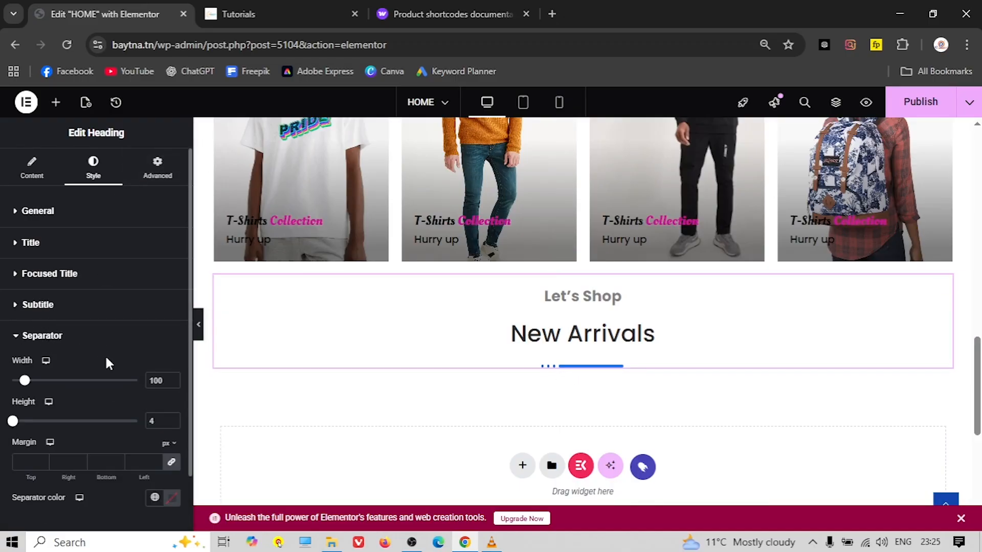
scroll(127, 379, down, 1)
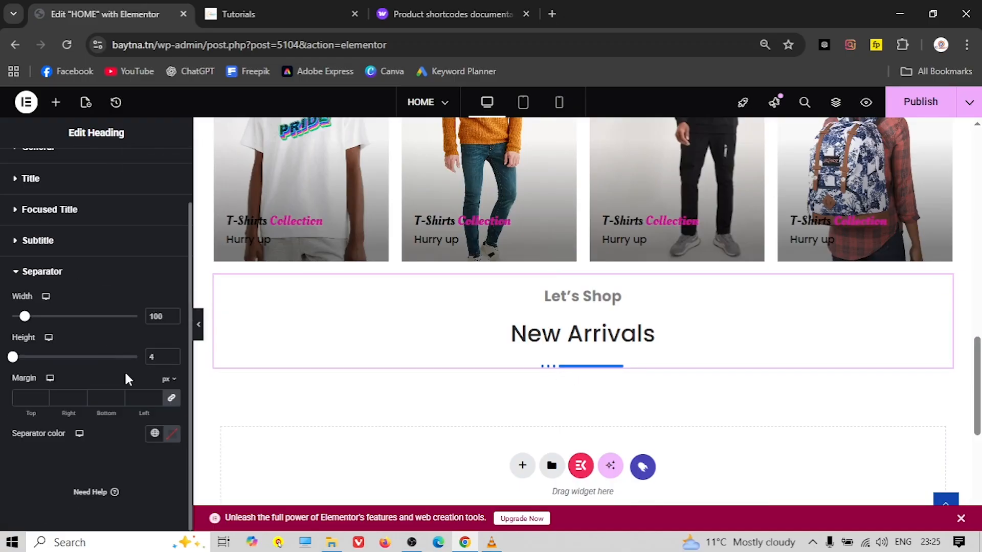
click(154, 434)
click(62, 313)
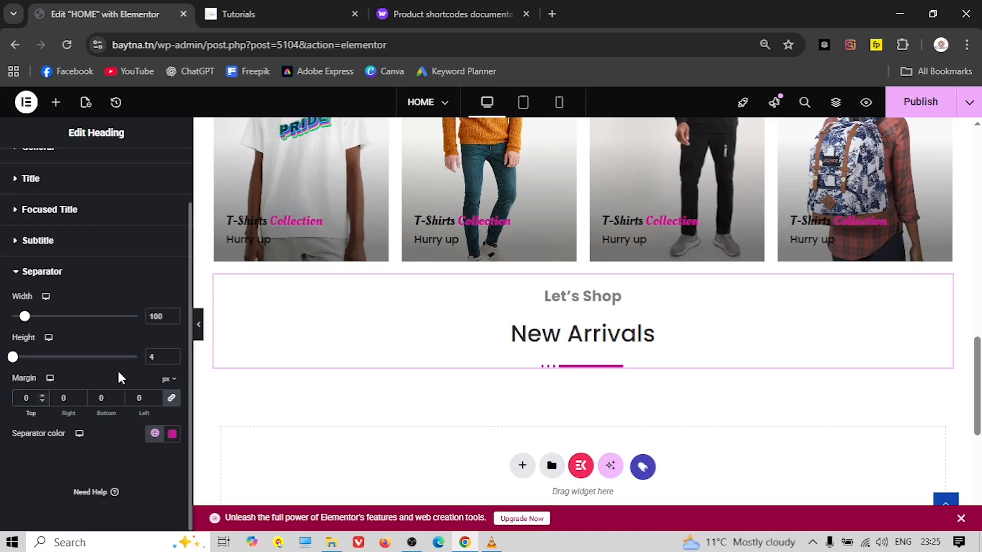
click(50, 277)
click(29, 243)
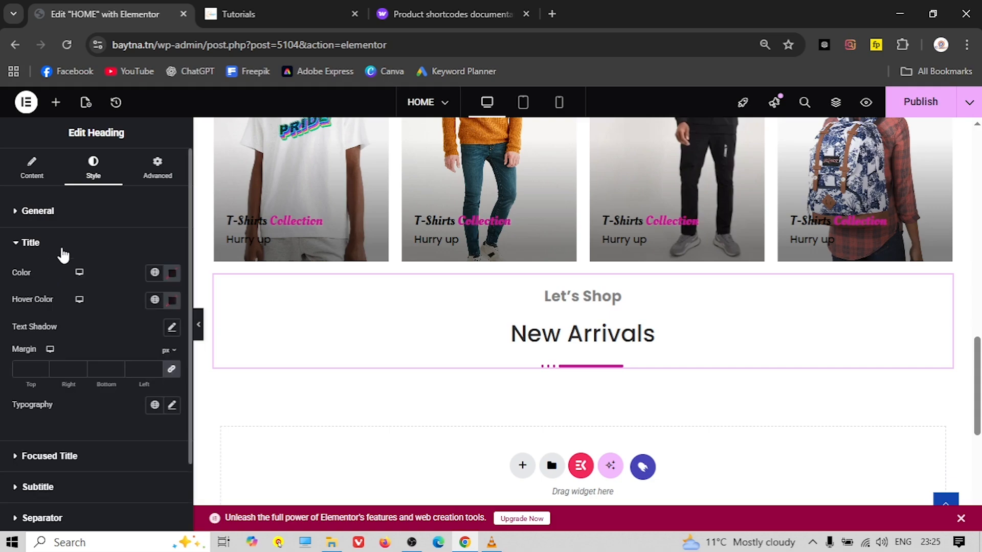
Set the New Arrivals title margins to 0, with unlinked values and an 8 px bottom margin
click(31, 363)
text(0)
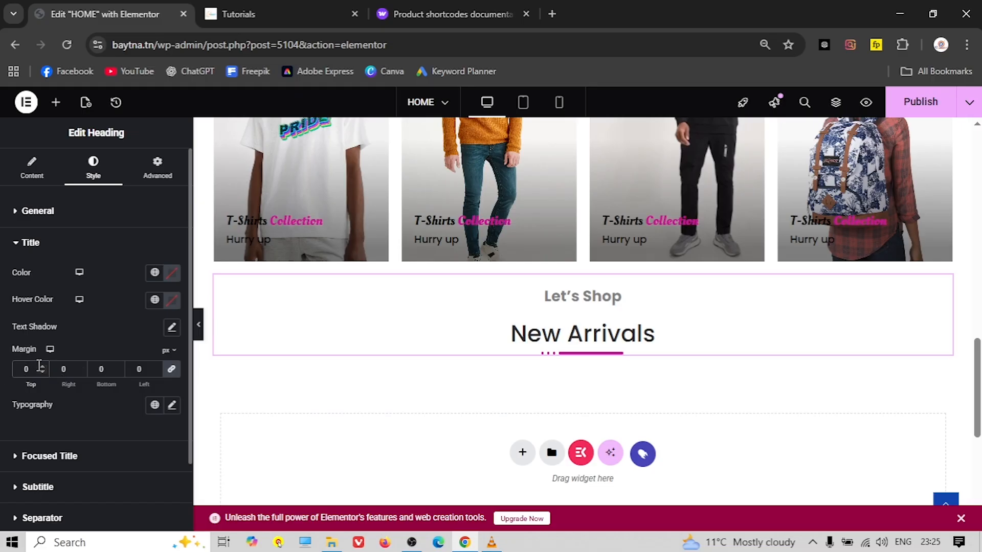
click(171, 370)
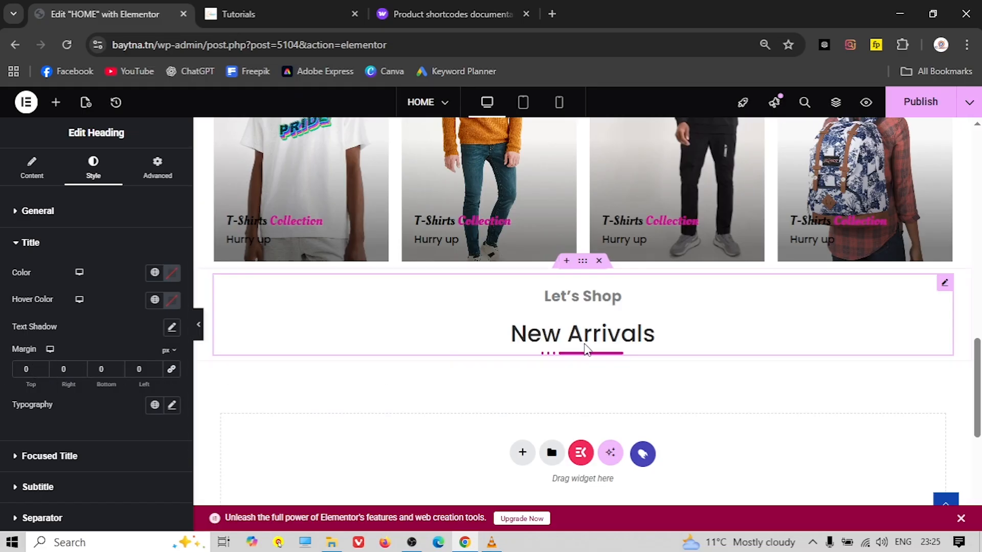
click(42, 366)
double_click(25, 369)
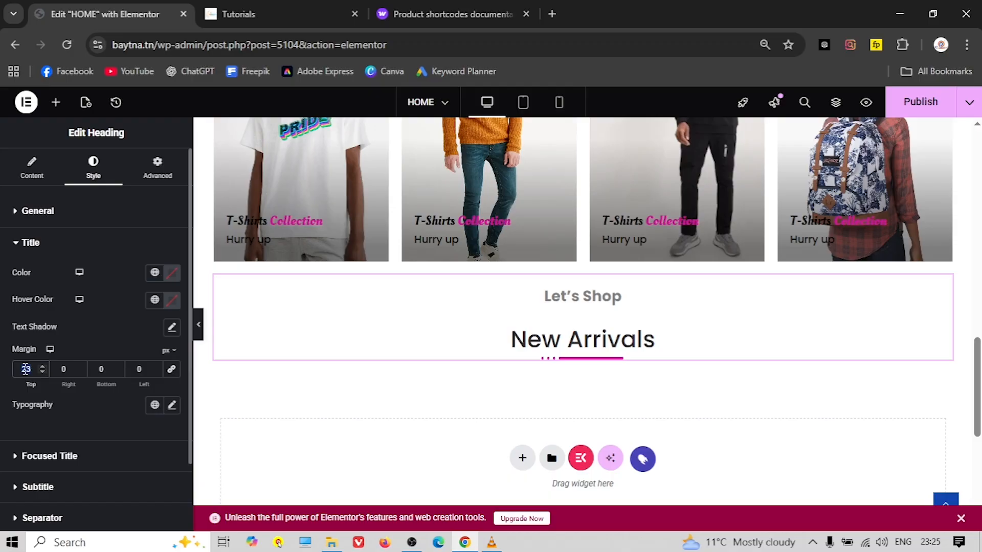
key(BackSpace)
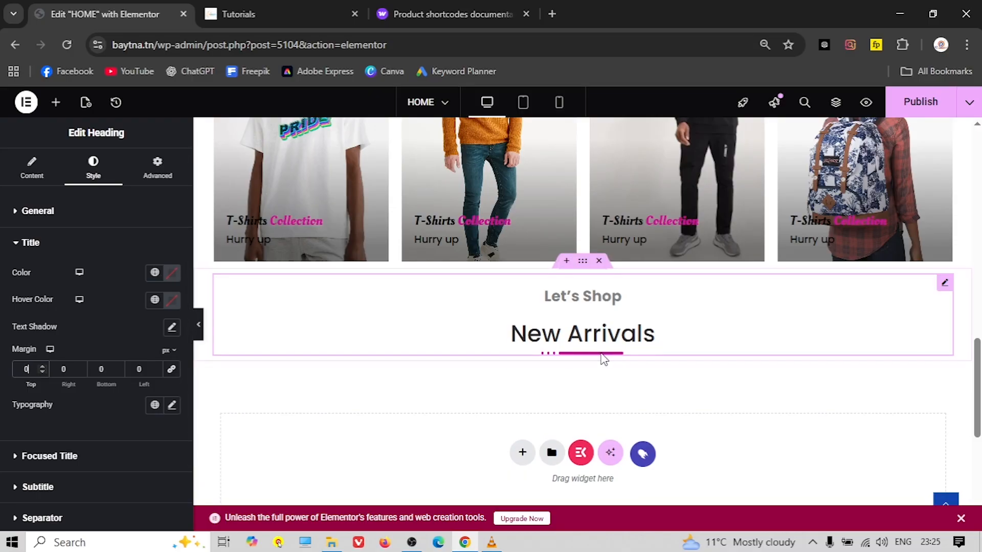
click(117, 368)
click(117, 368)
click(117, 368)
click(117, 368)
click(117, 368)
click(117, 368)
click(117, 368)
click(117, 368)
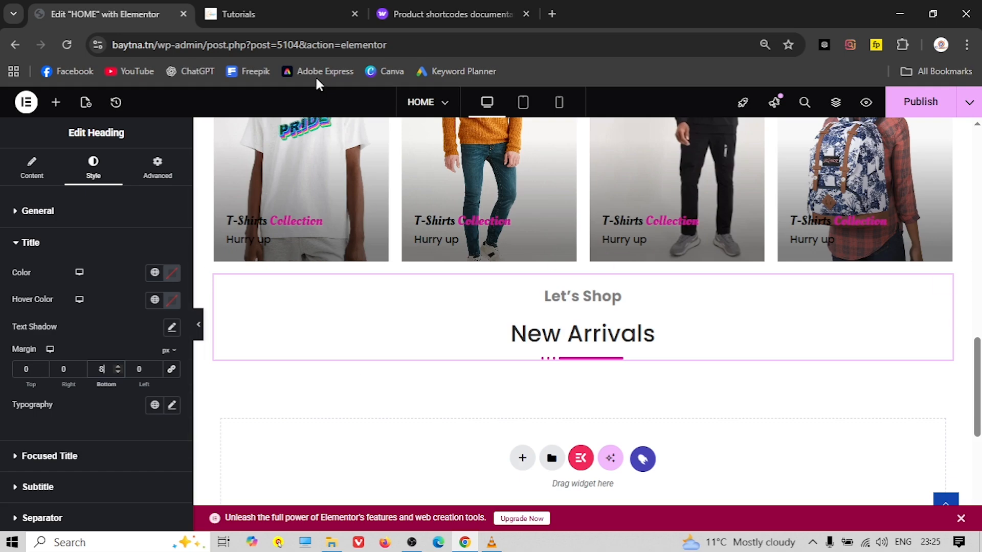
click(272, 13)
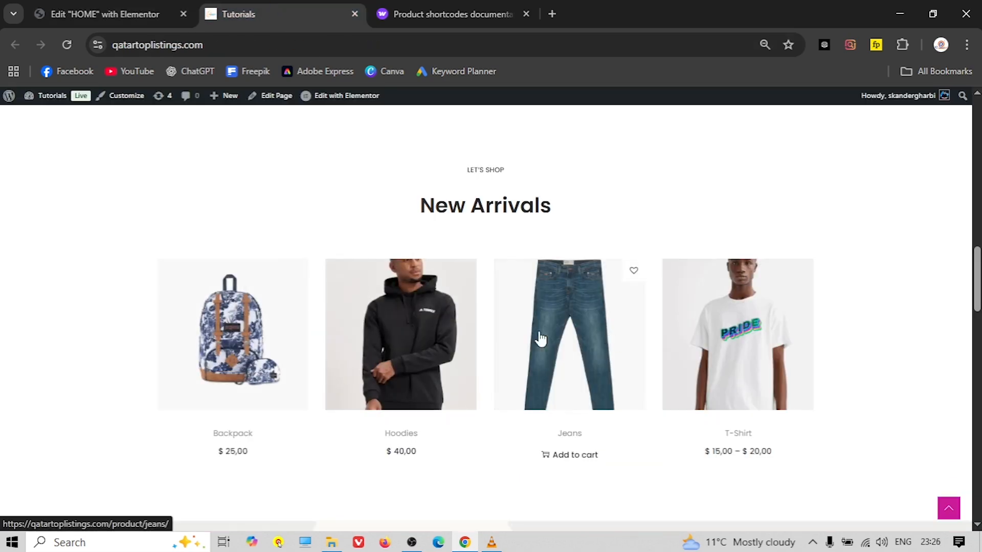
Open the WooCommerce Product shortcodes documentation from the search results
click(448, 12)
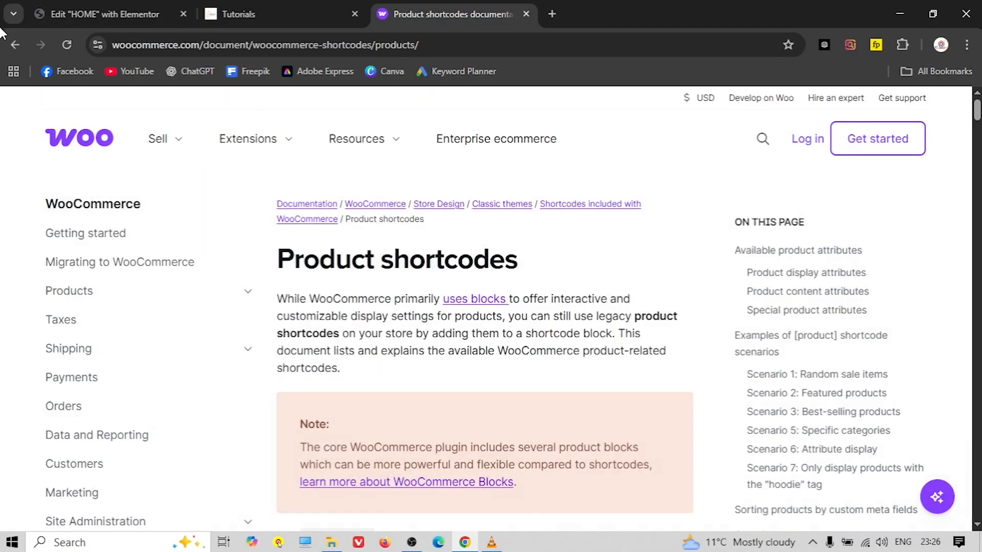
click(15, 45)
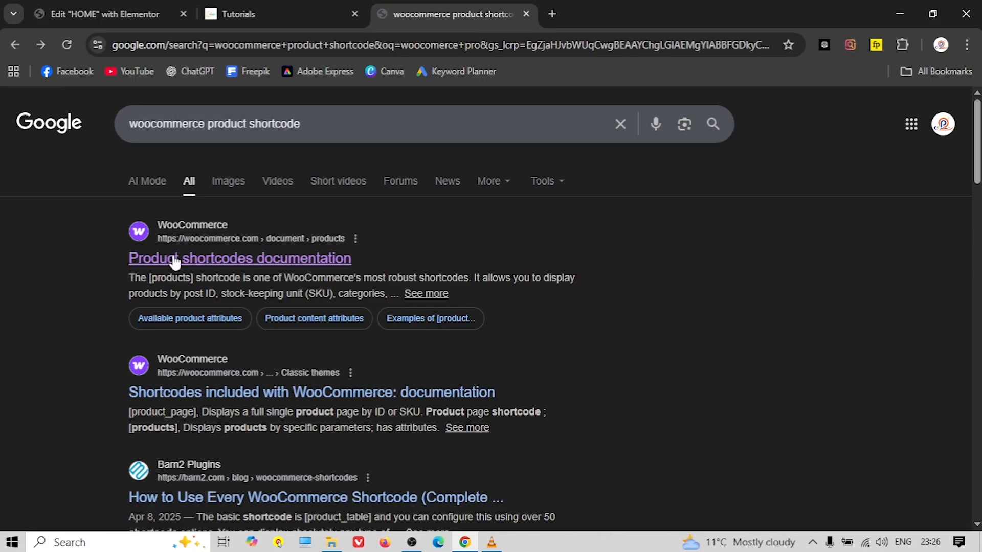
drag(353, 259, 312, 262)
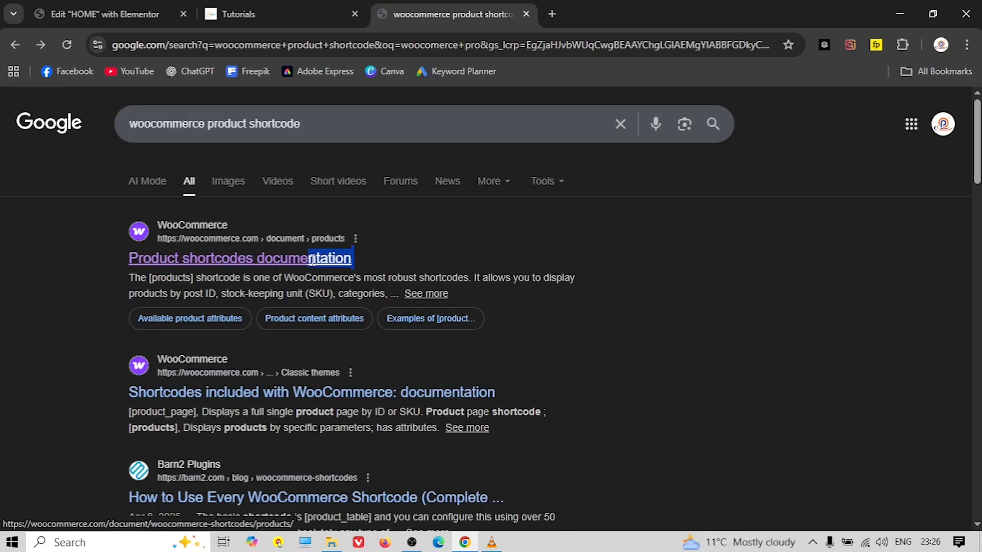
click(123, 258)
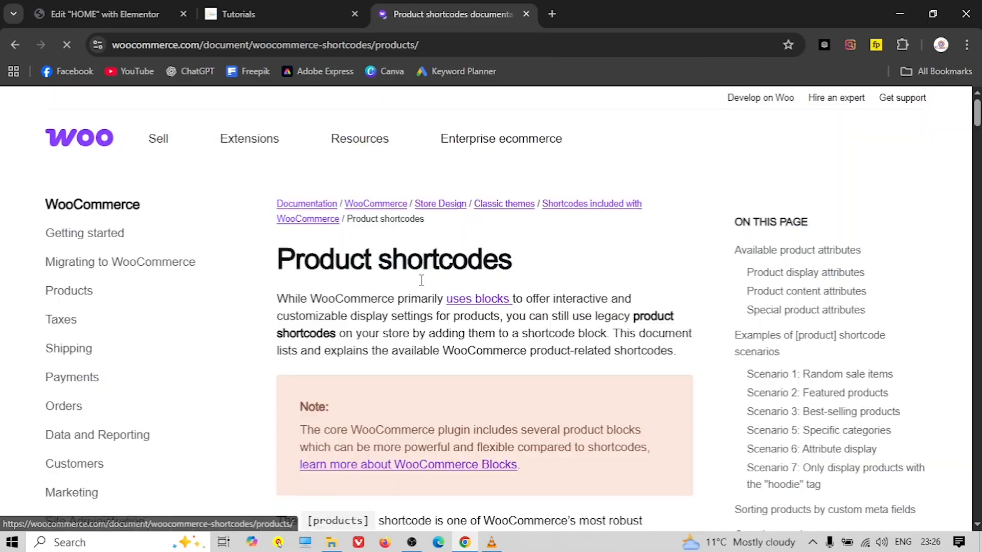
Copy the Scenario 4 shortcode that lists the four newest products, then return to Elementor
scroll(353, 251, down, 4)
scroll(362, 235, down, 15)
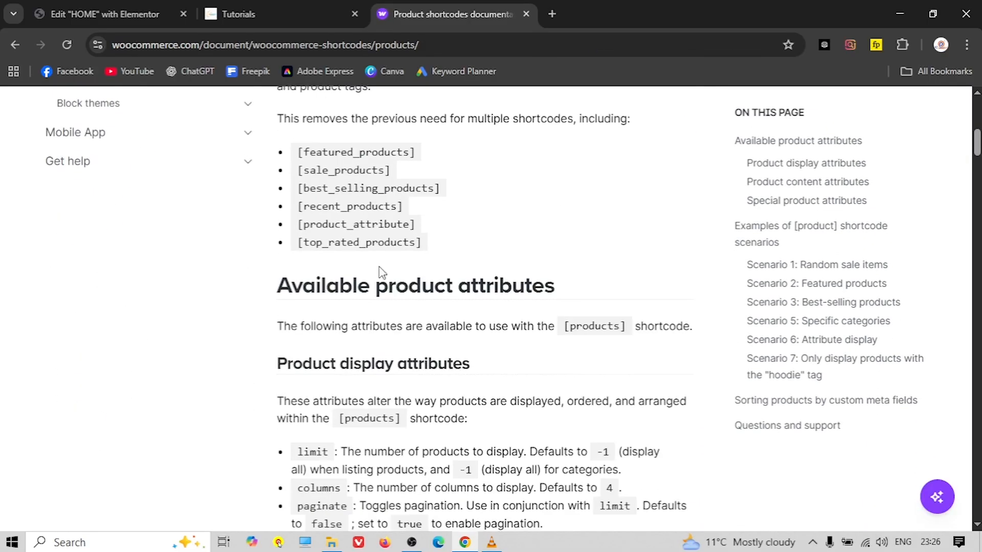
scroll(344, 275, down, 15)
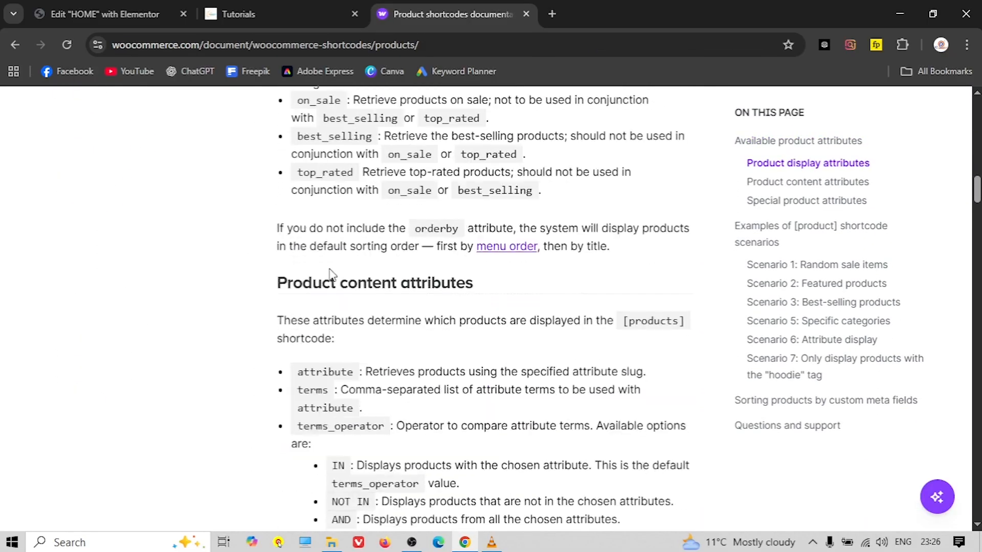
scroll(276, 257, down, 5)
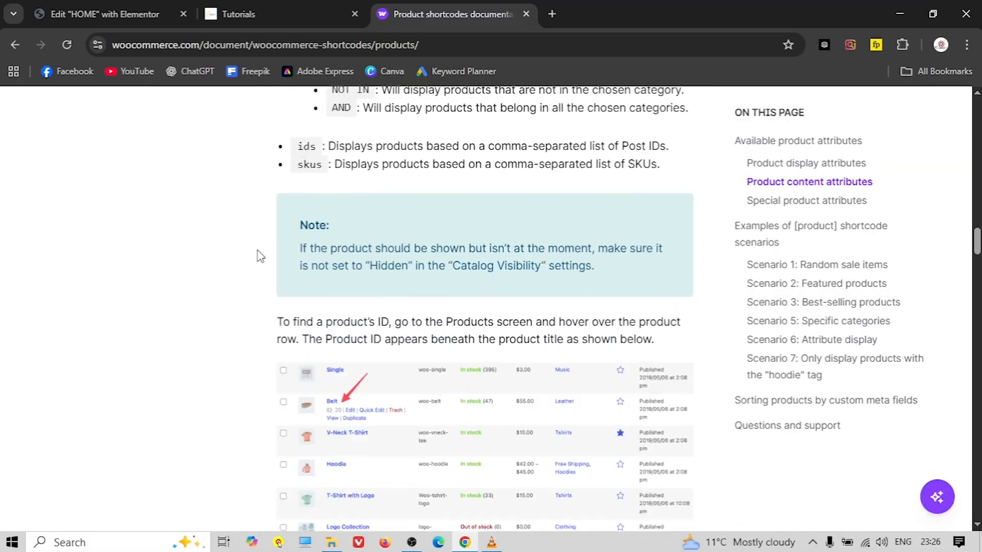
scroll(253, 254, up, 8)
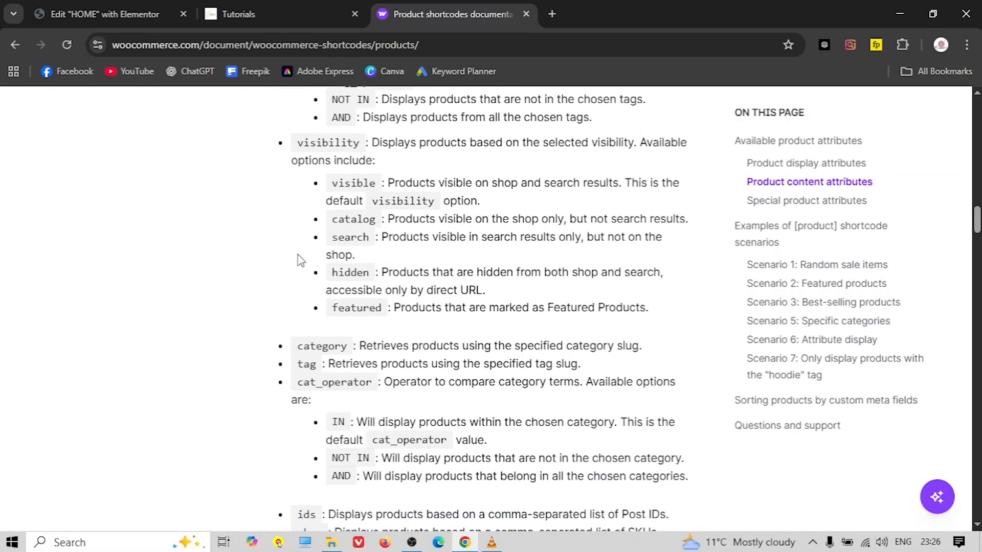
scroll(245, 286, down, 15)
scroll(245, 282, down, 8)
scroll(252, 269, up, 4)
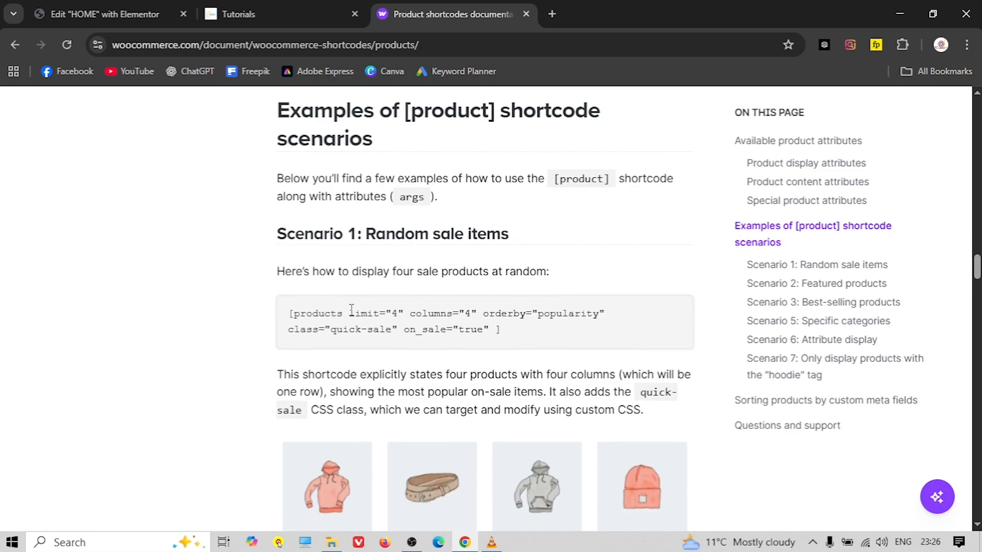
scroll(371, 331, down, 3)
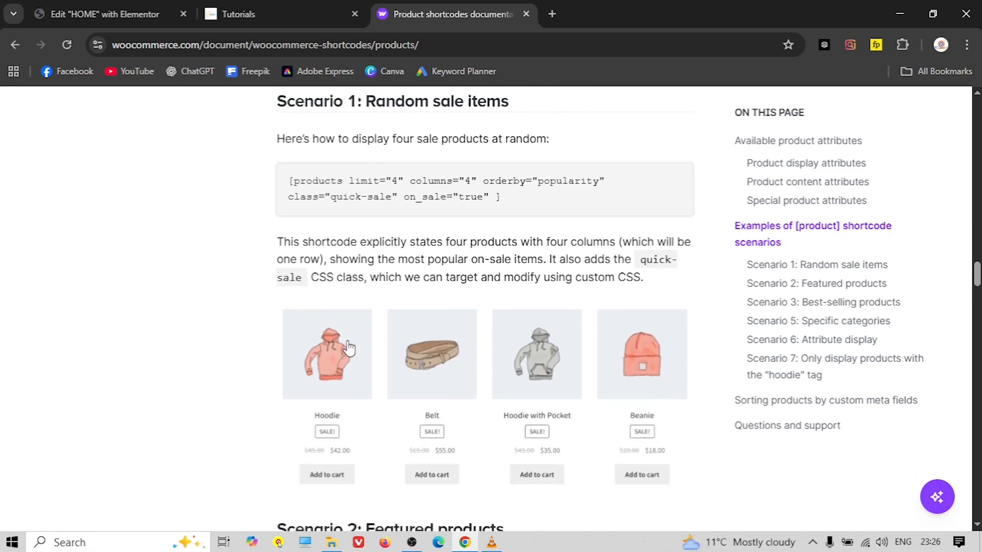
scroll(279, 337, down, 7)
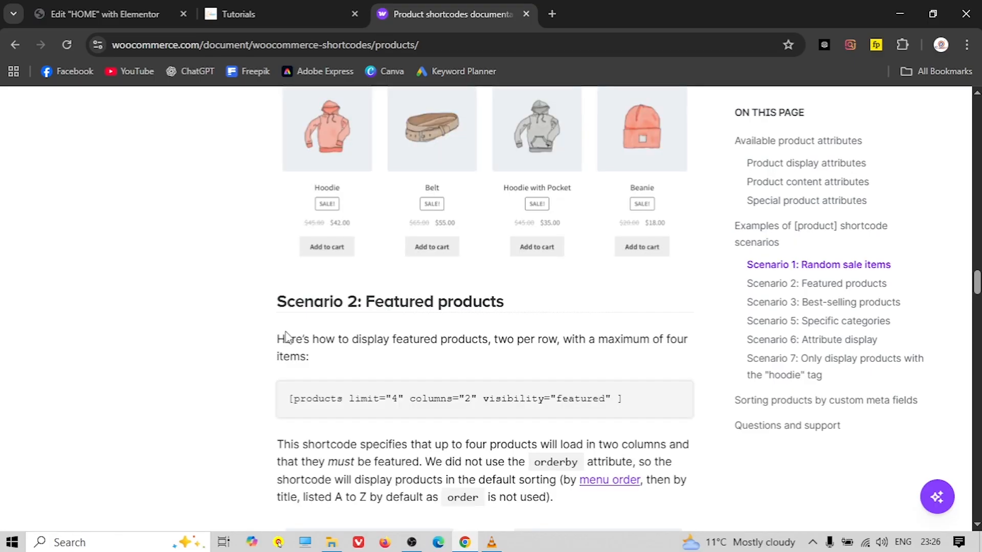
scroll(276, 316, up, 2)
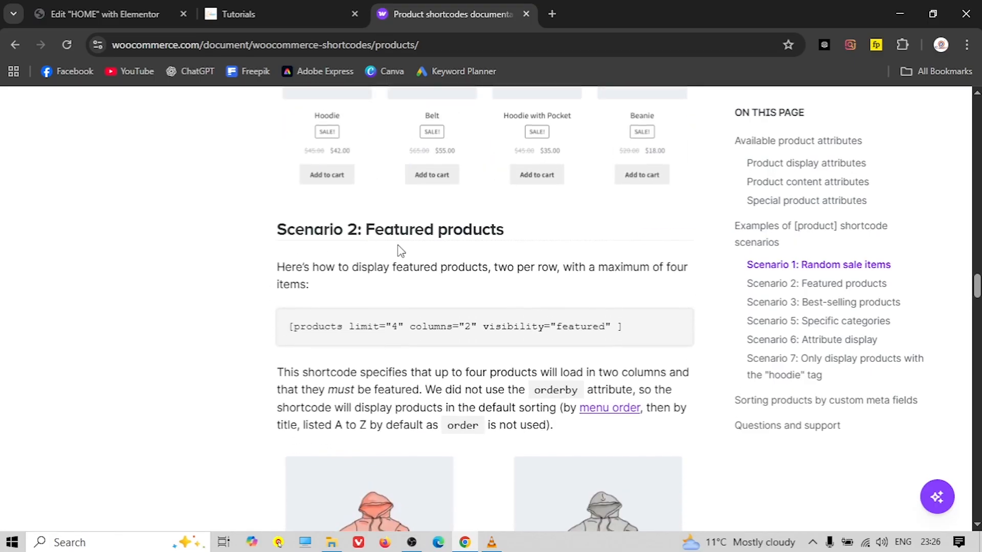
scroll(261, 302, down, 3)
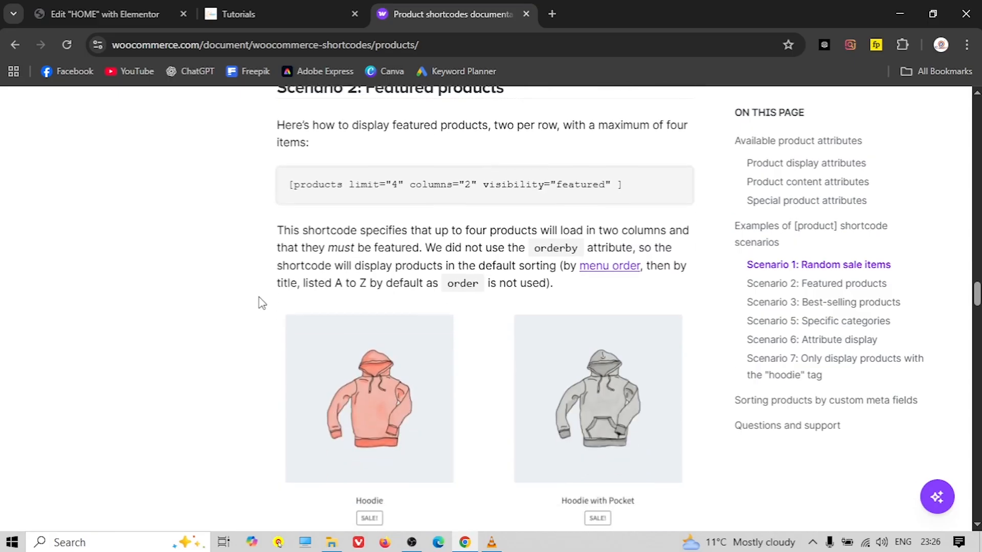
scroll(258, 299, down, 3)
scroll(259, 297, up, 5)
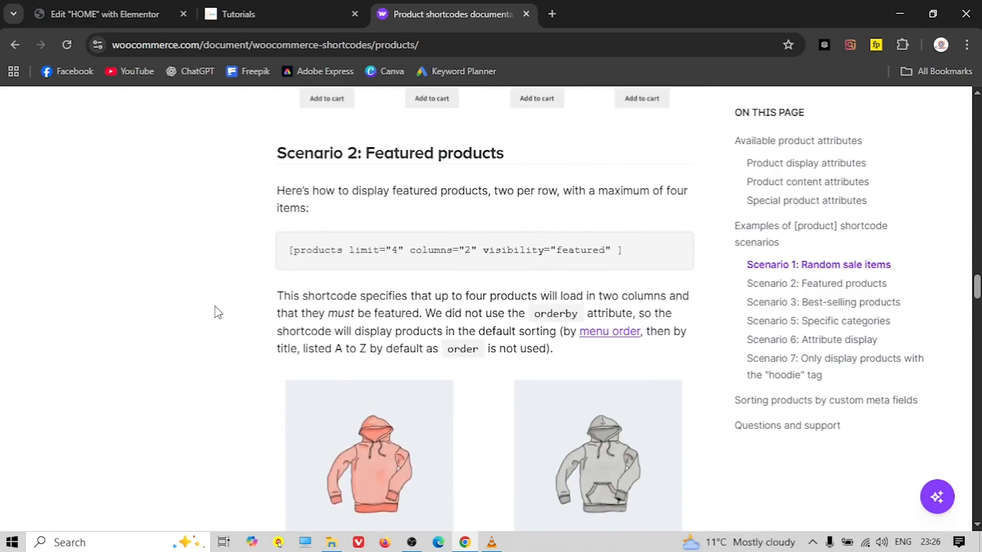
scroll(216, 310, down, 8)
scroll(220, 307, up, 8)
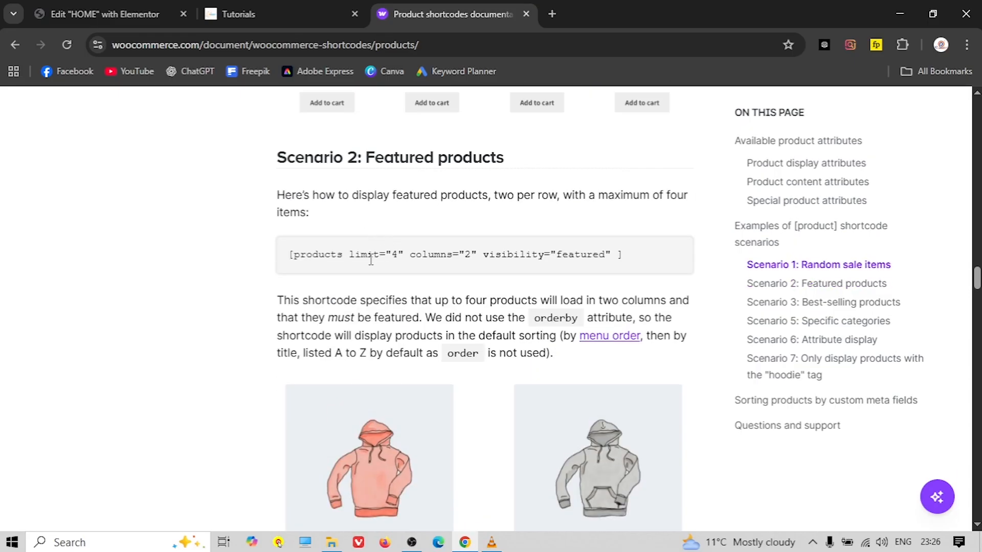
triple_click(371, 256)
scroll(224, 301, down, 7)
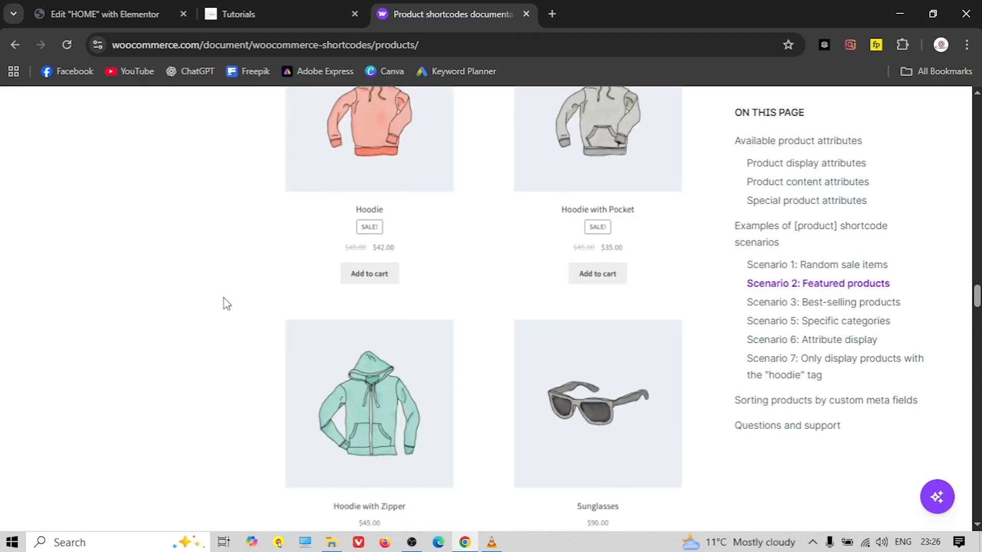
scroll(225, 302, down, 7)
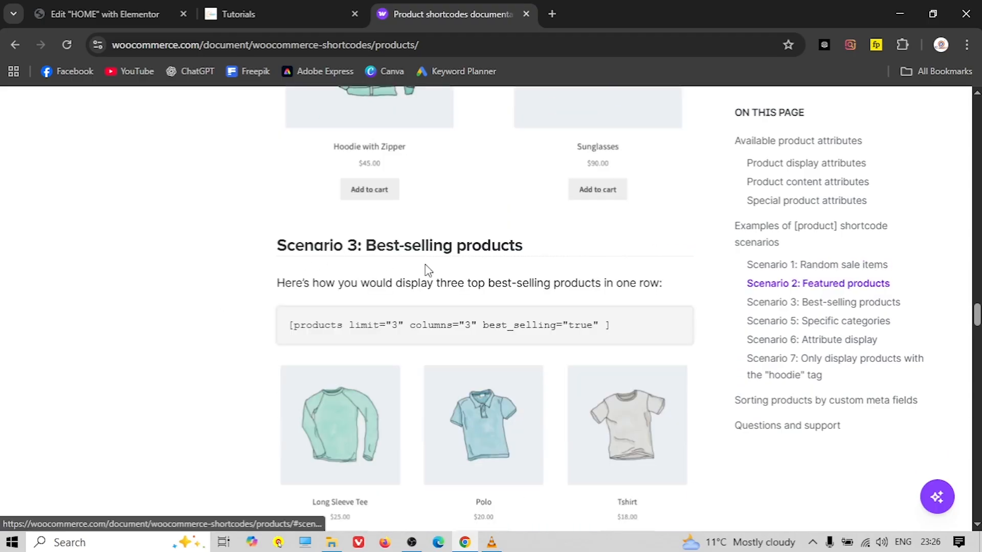
scroll(214, 347, down, 8)
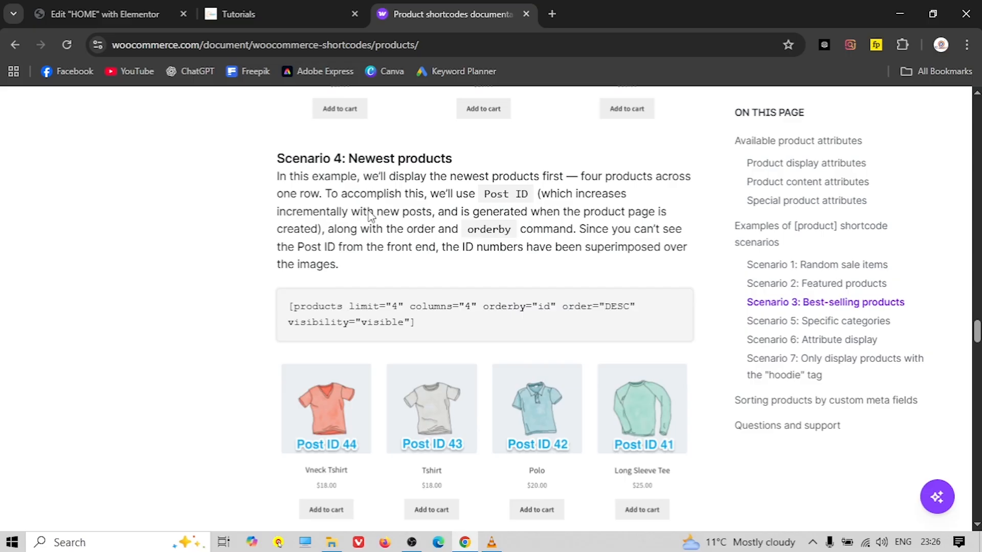
triple_click(338, 306)
right_click(337, 306)
click(404, 324)
click(105, 13)
scroll(478, 340, down, 3)
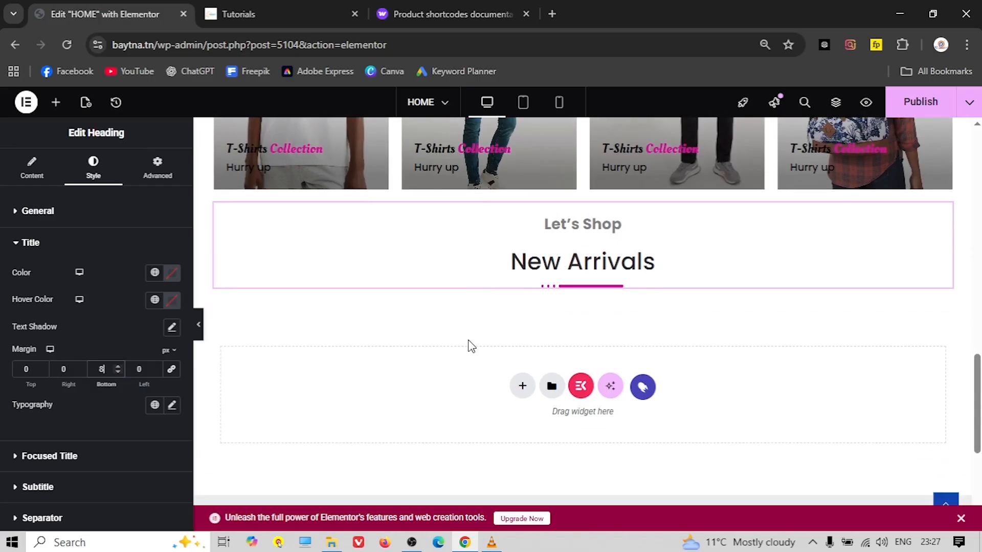
Add a single-column Flexbox container with a Shortcode widget below New Arrivals
click(521, 387)
click(537, 426)
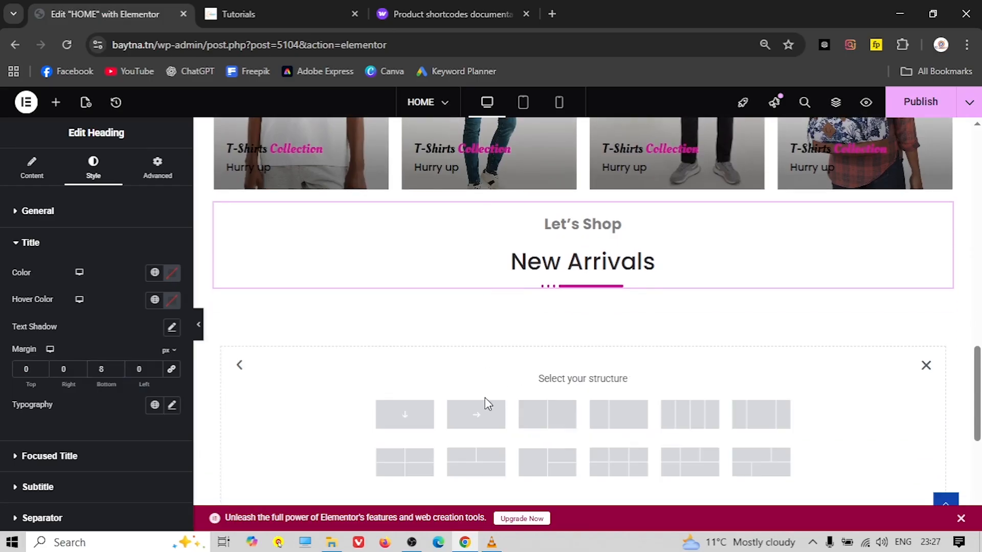
click(413, 424)
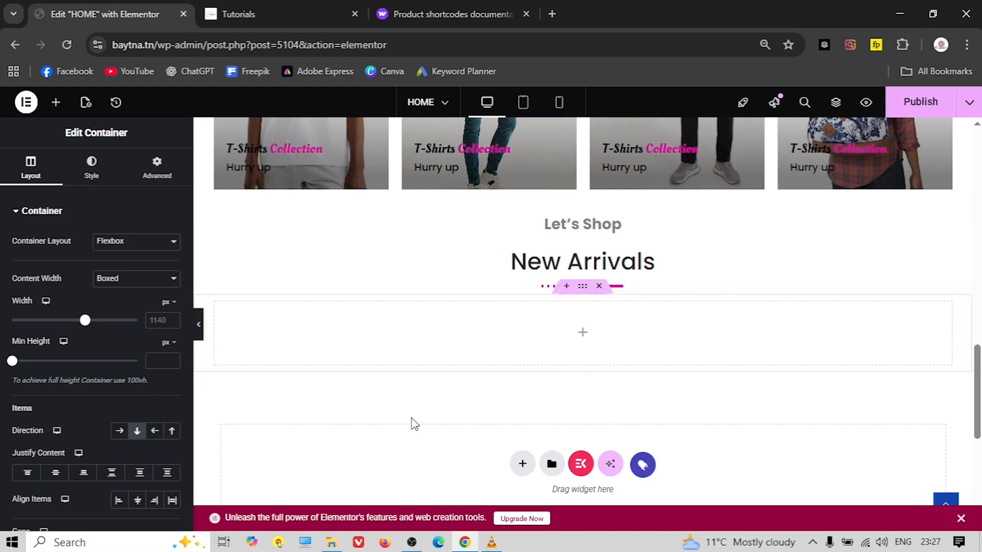
click(58, 108)
click(51, 194)
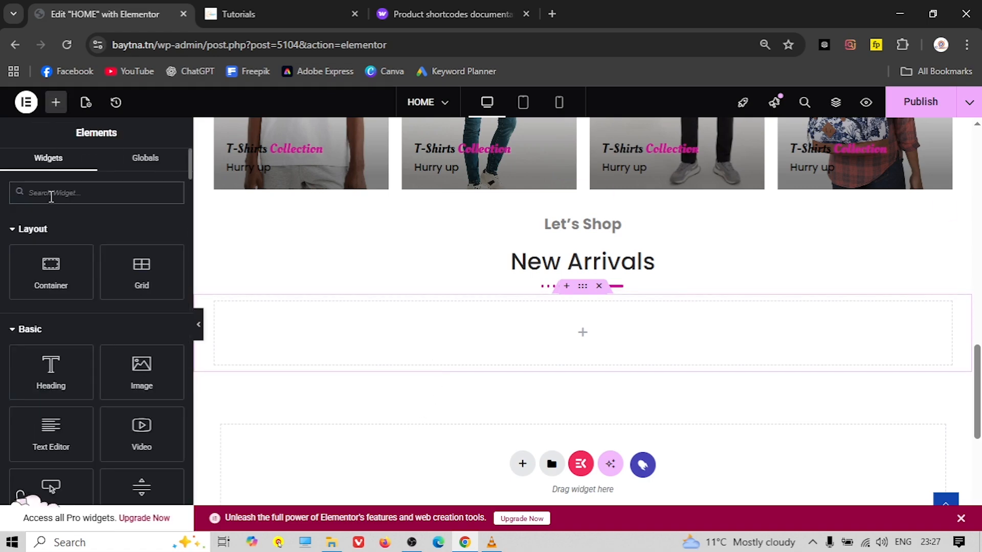
text(sho)
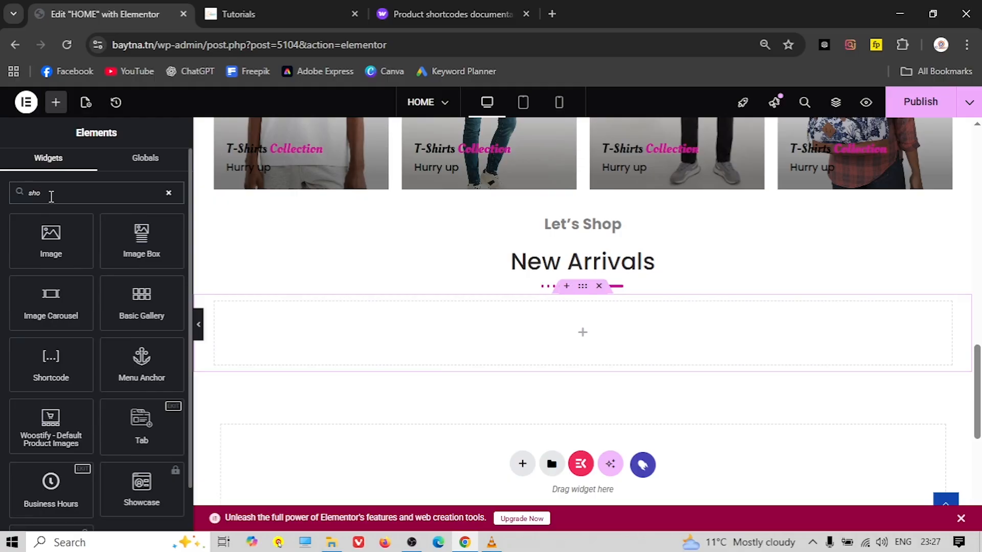
drag(44, 246, 558, 345)
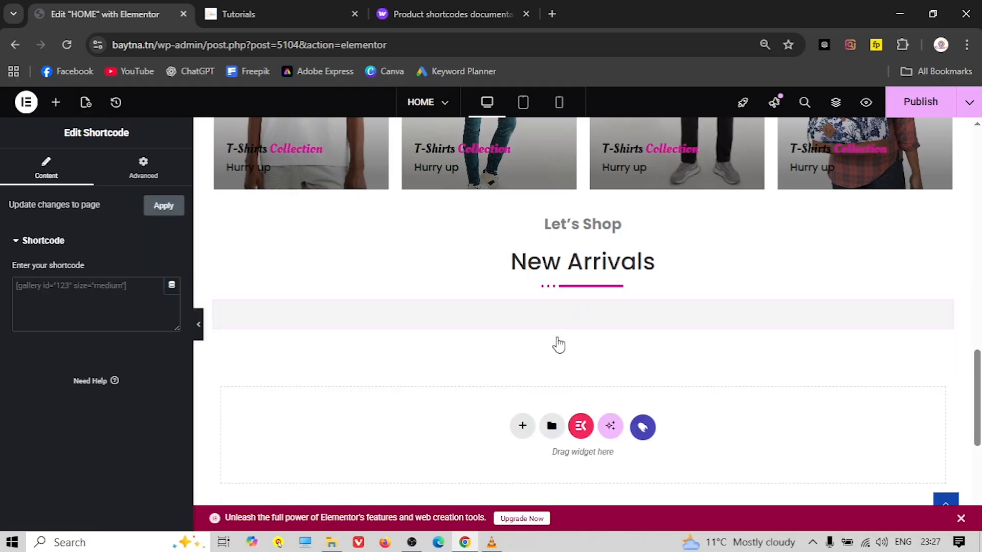
Paste the [products] shortcode into the widget and preview the four newest products
right_click(66, 288)
click(39, 281)
right_click(39, 282)
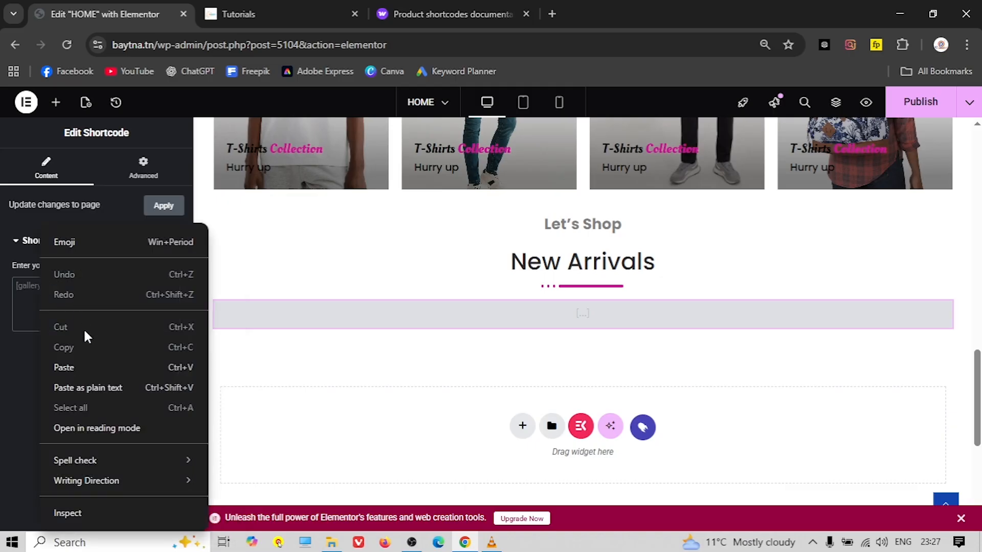
click(64, 367)
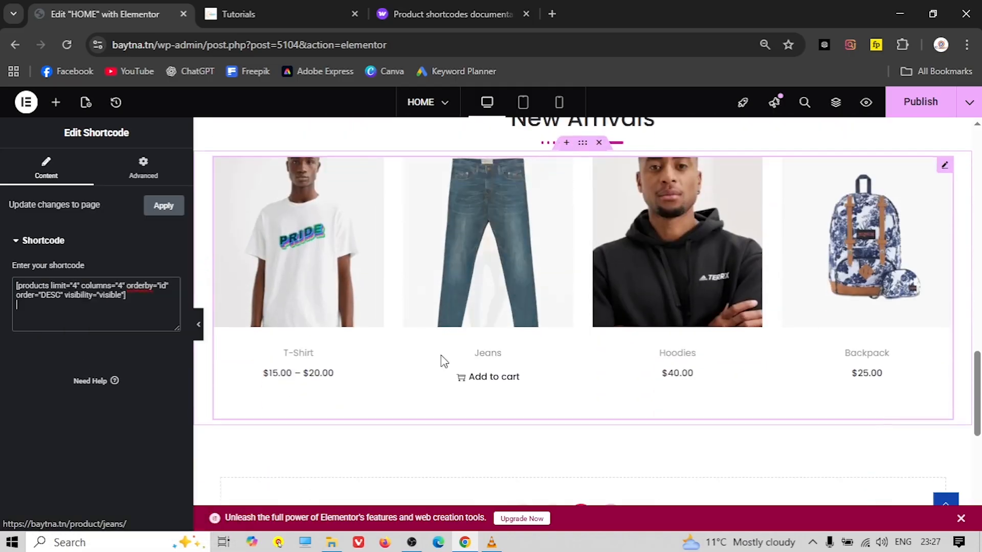
click(200, 331)
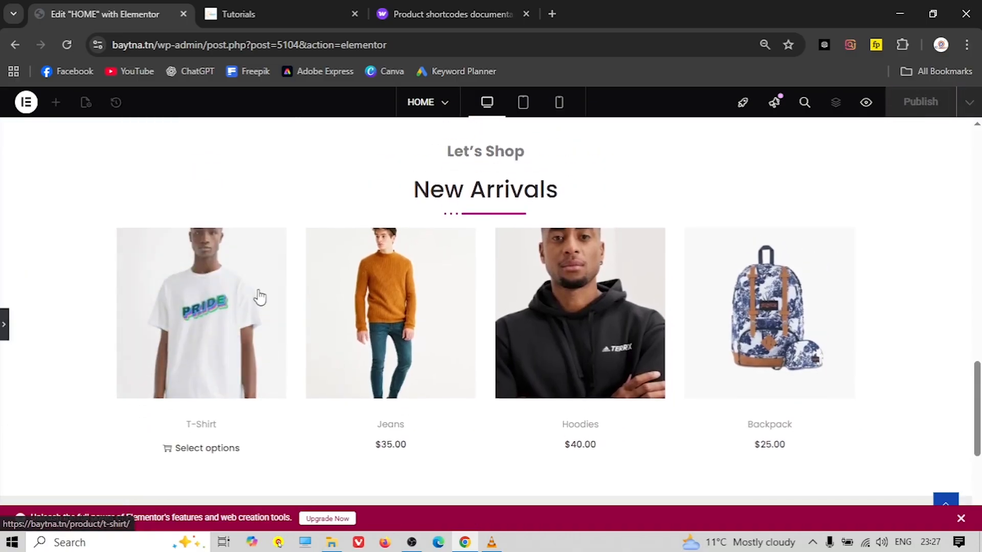
click(265, 7)
click(92, 14)
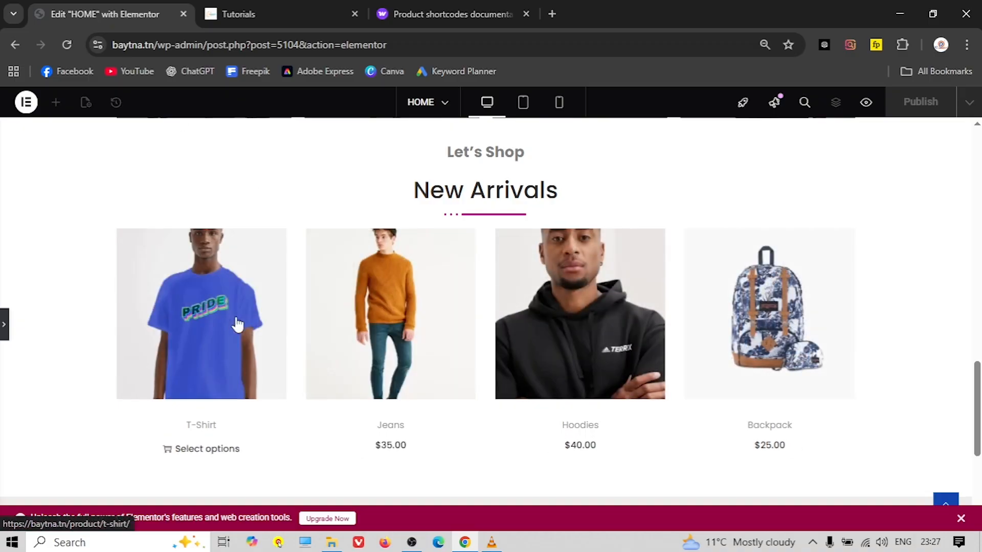
Give the New Arrivals heading container a 30 px top margin, then view the live site's New Arrivals
scroll(476, 236, up, 1)
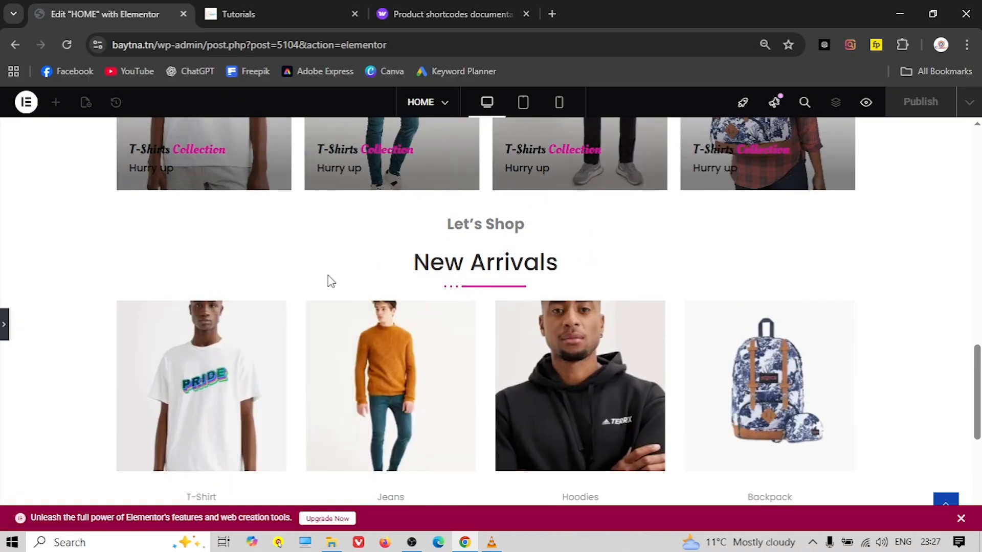
click(6, 324)
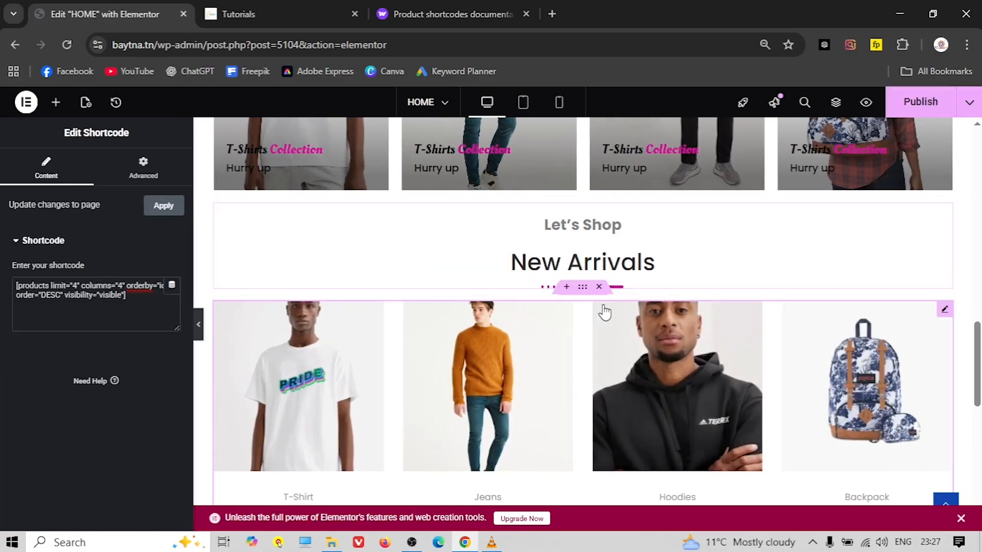
click(583, 193)
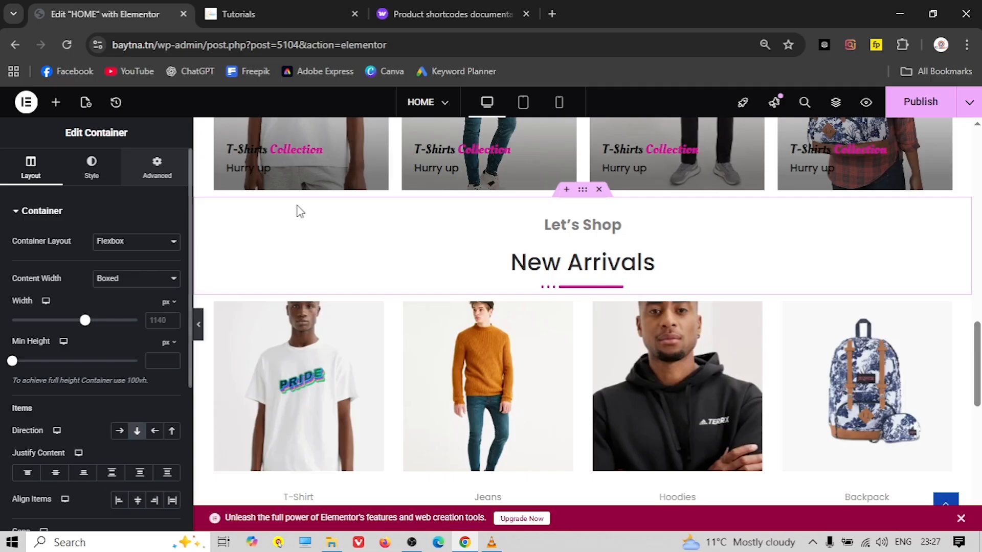
click(156, 166)
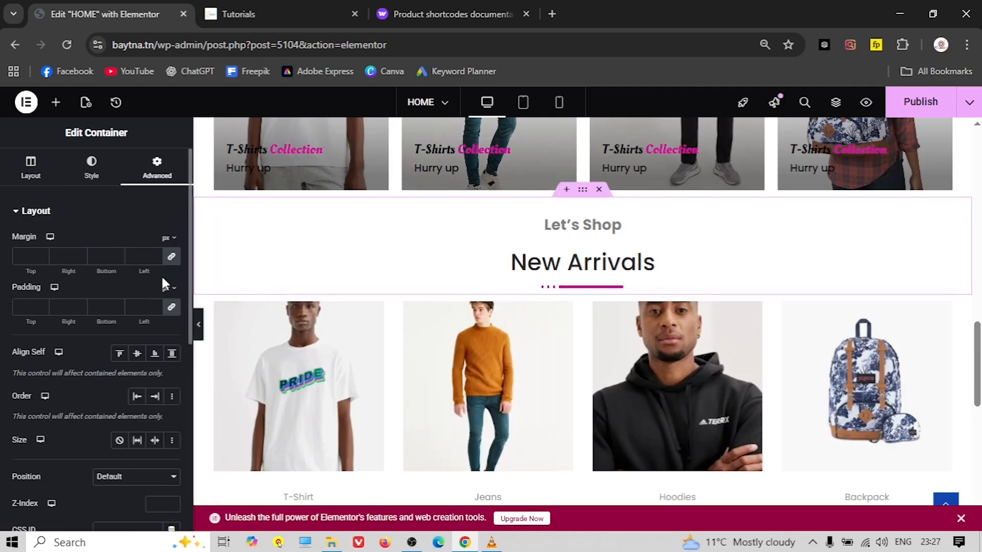
click(172, 259)
click(29, 257)
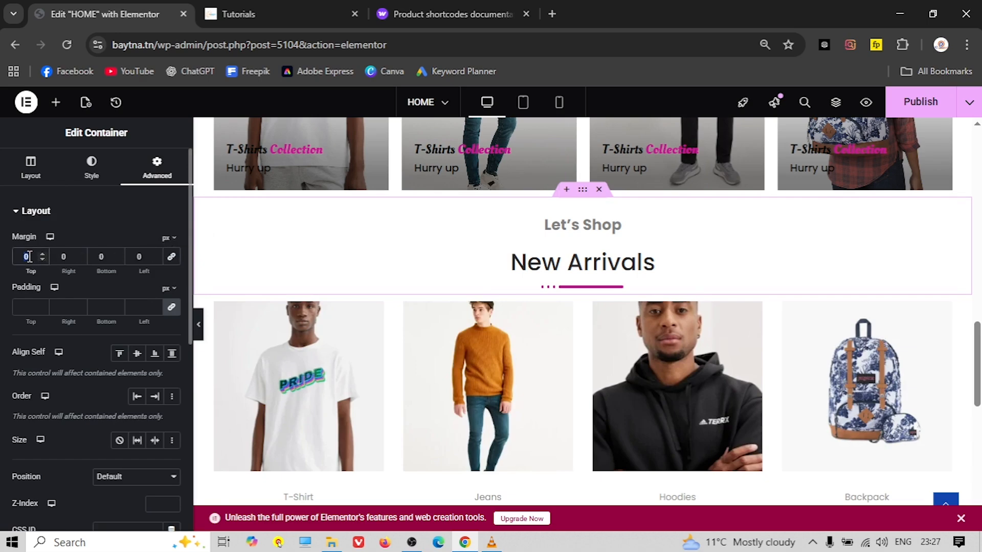
text(30)
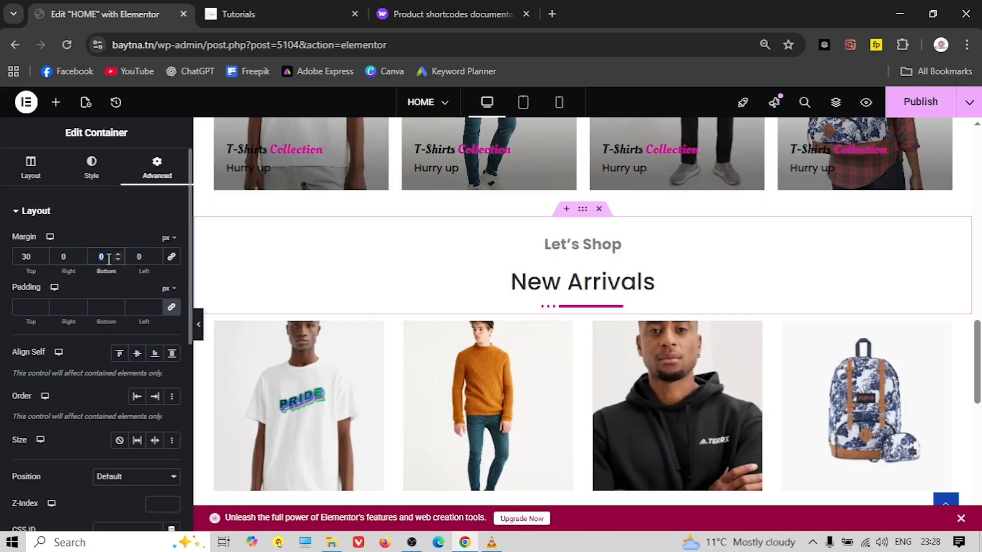
scroll(305, 175, down, 3)
click(238, 14)
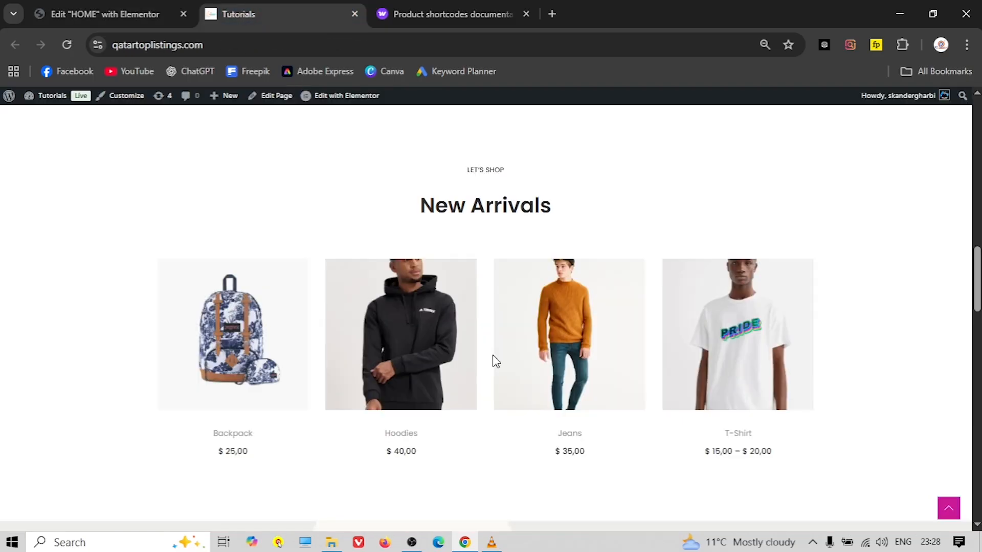
Add a two-column flexbox container below the New Arrivals products, checking the live Summer Look section
scroll(495, 361, down, 8)
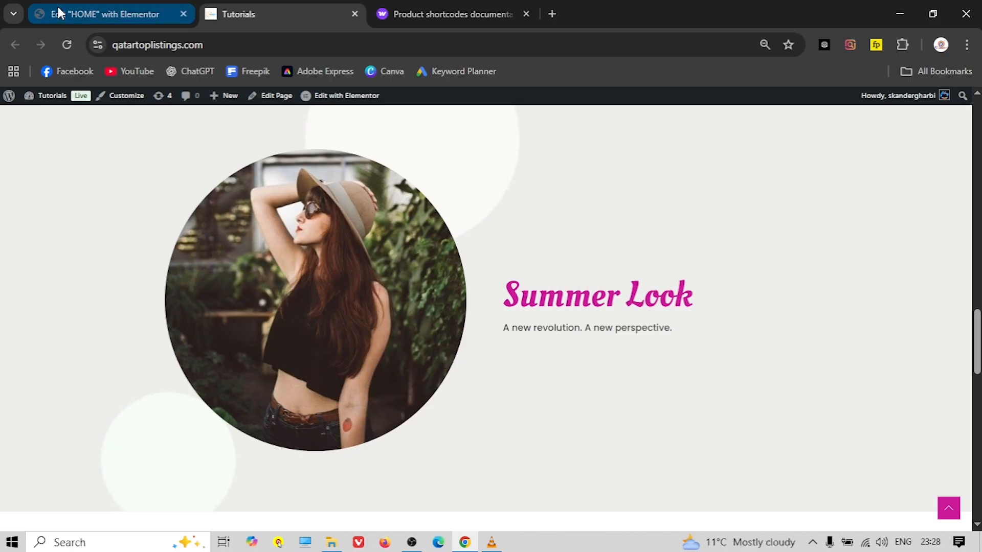
click(104, 14)
scroll(404, 329, down, 3)
click(513, 416)
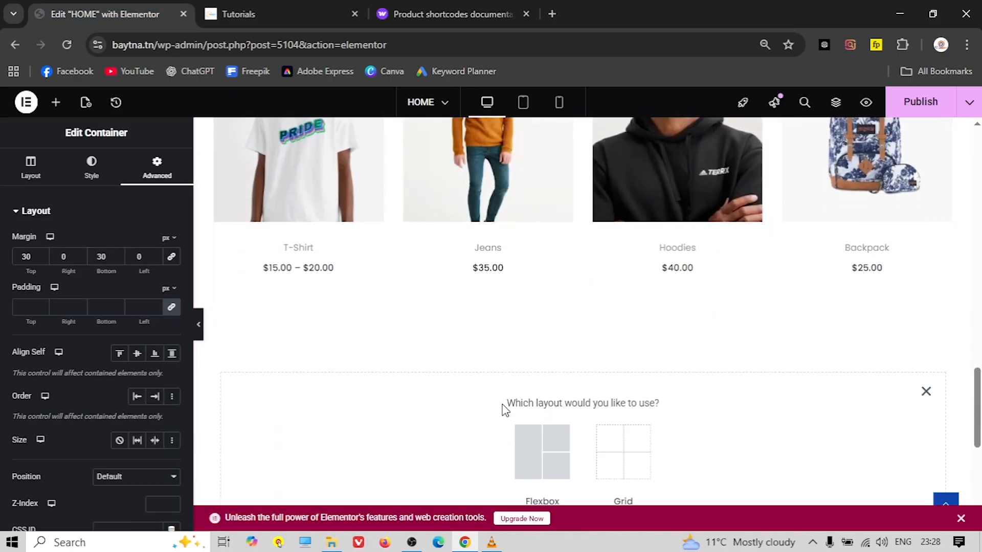
click(525, 450)
scroll(460, 392, down, 1)
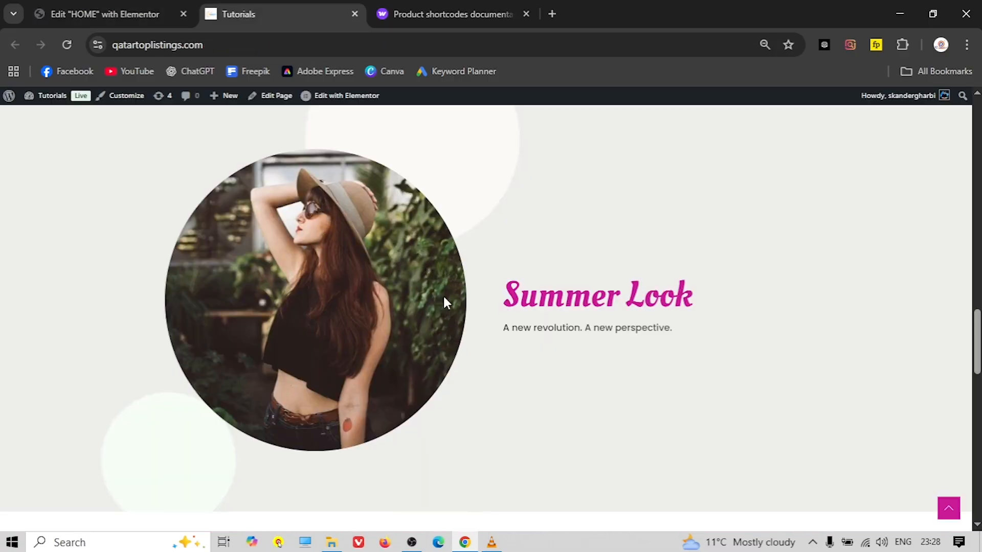
click(106, 15)
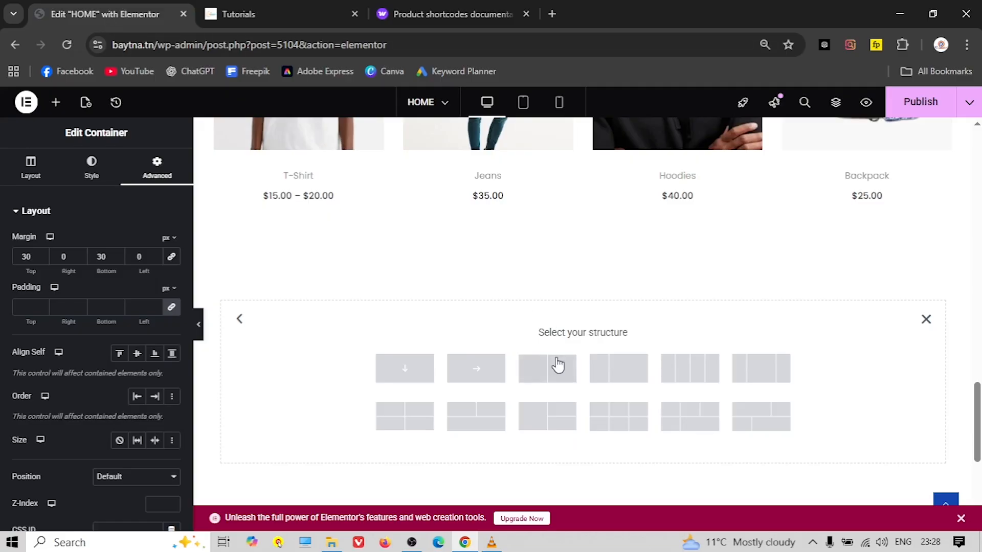
click(546, 370)
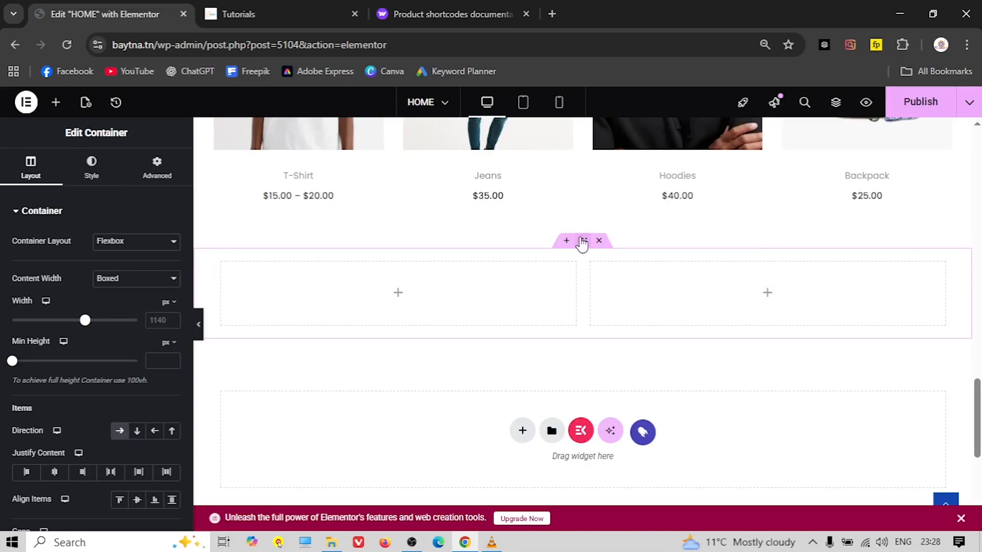
key(ctrl+Tab)
scroll(529, 225, down, 4)
scroll(515, 324, up, 4)
click(112, 21)
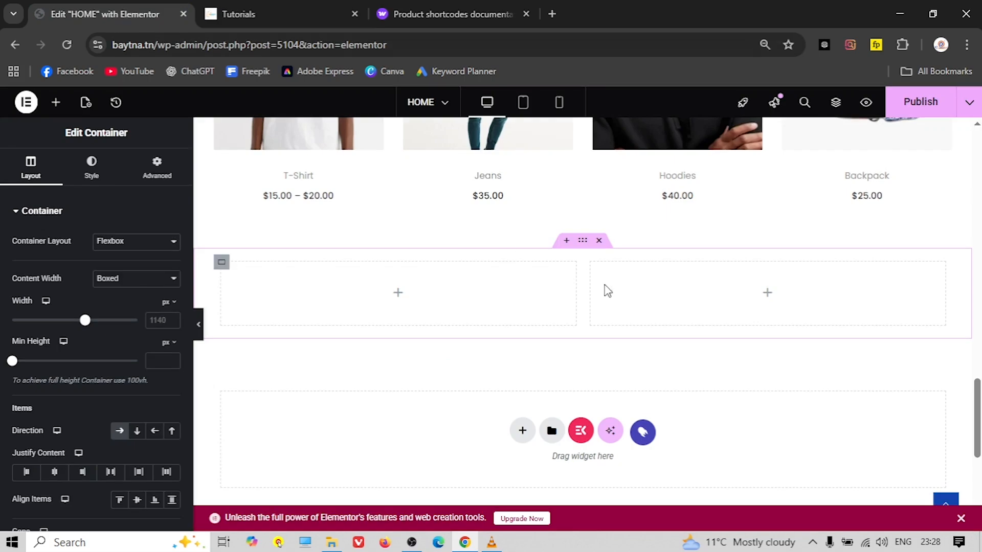
Set the container's classic background image to build-up.jpg from the Media Library
click(93, 167)
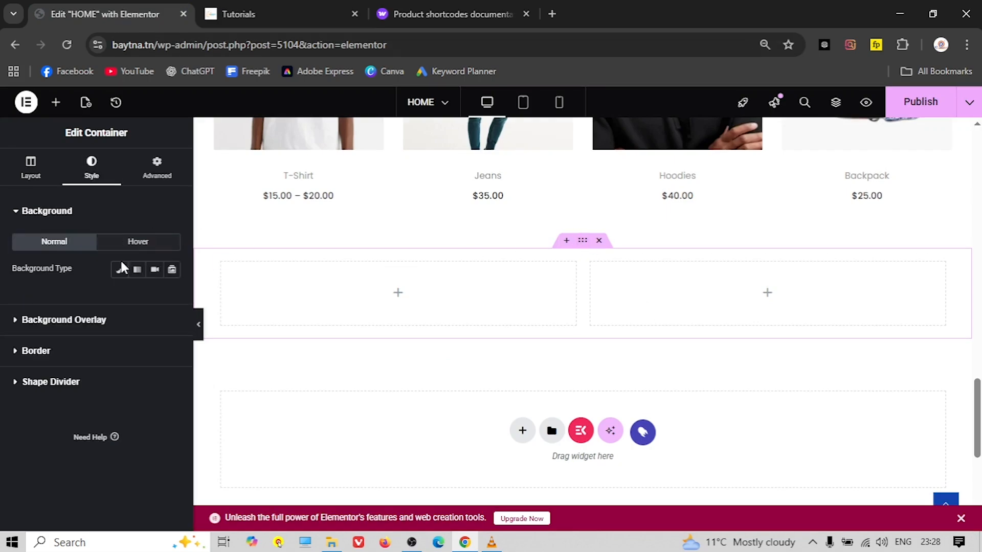
click(119, 272)
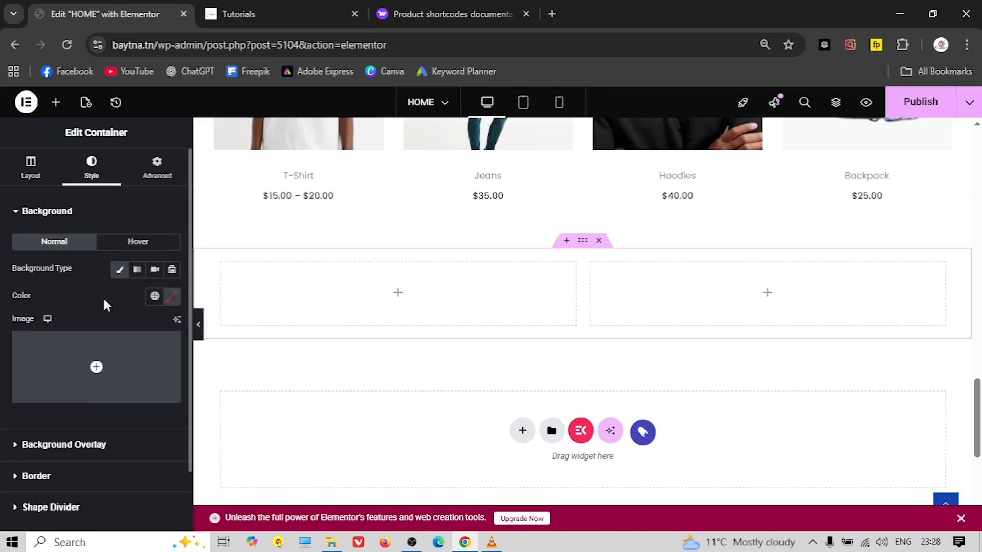
click(97, 368)
scroll(353, 262, down, 10)
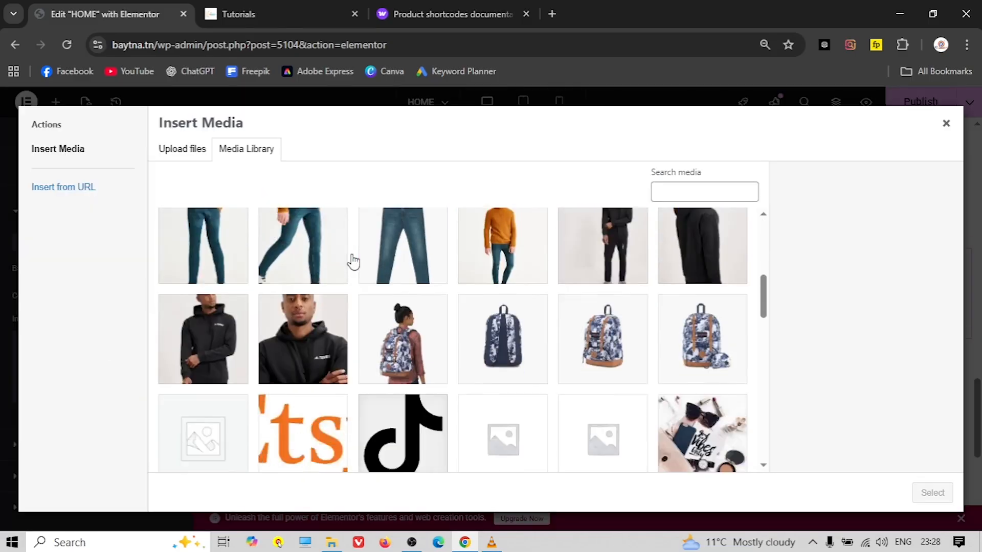
scroll(464, 312, down, 4)
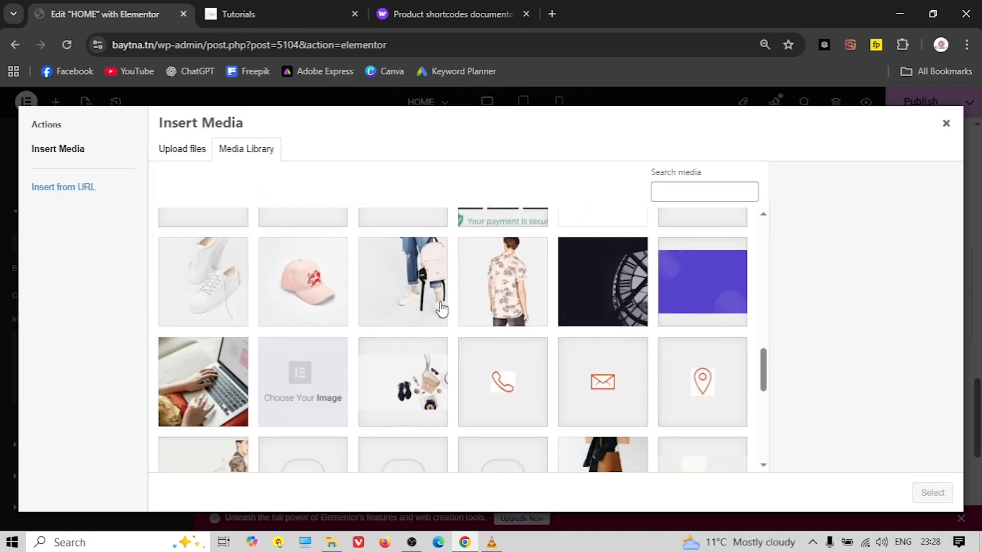
scroll(483, 366, down, 3)
click(684, 335)
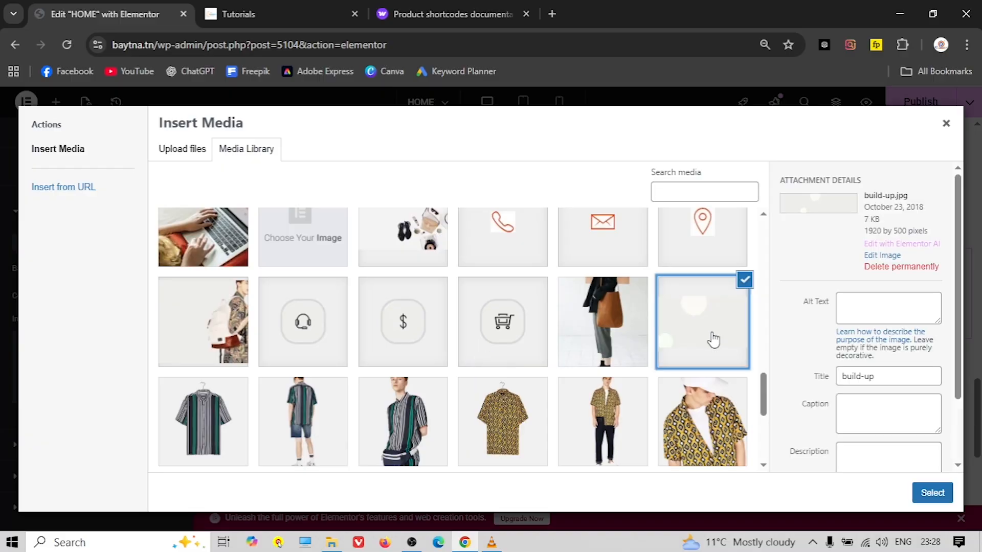
click(932, 492)
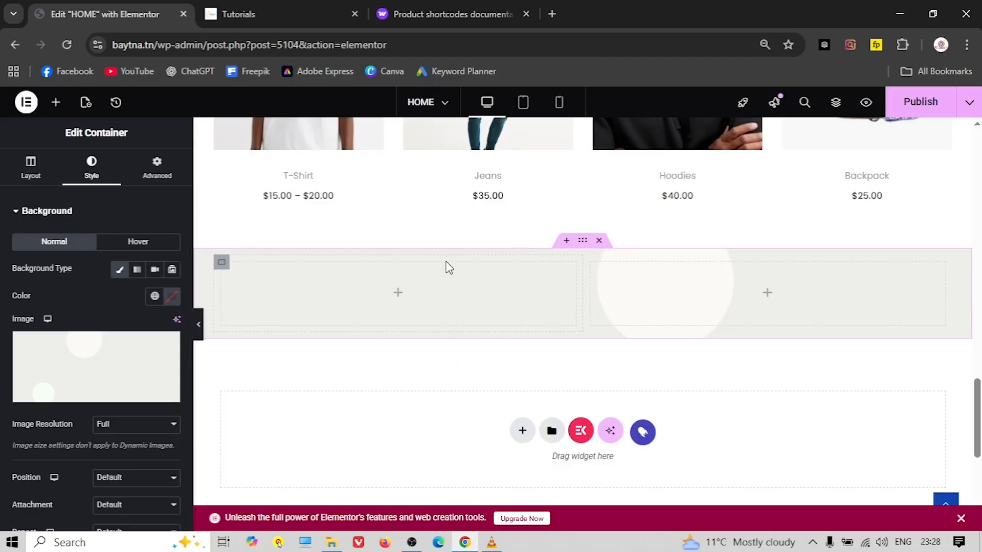
Set the container's minimum height to 500 px and compare with the live Summer Look section
click(25, 159)
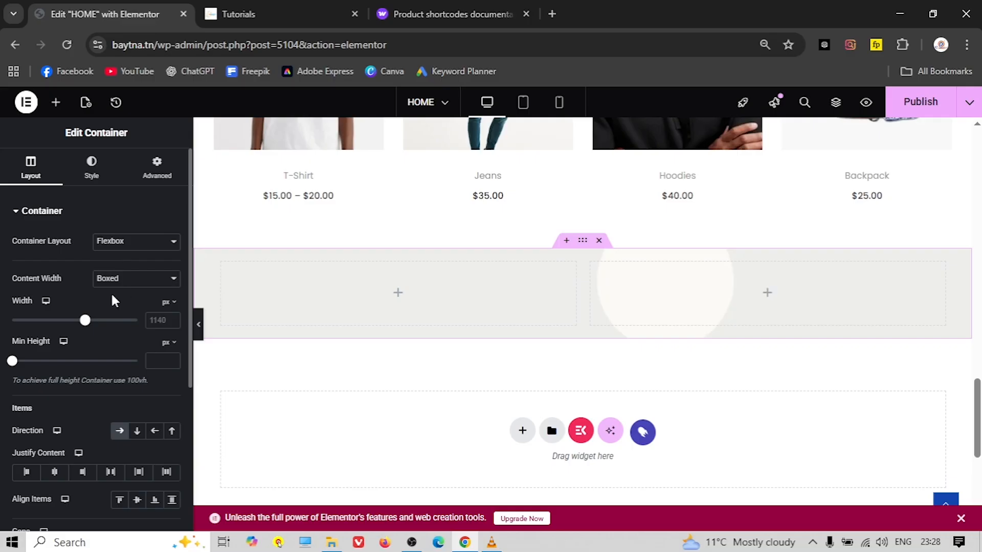
text(500)
scroll(489, 322, down, 2)
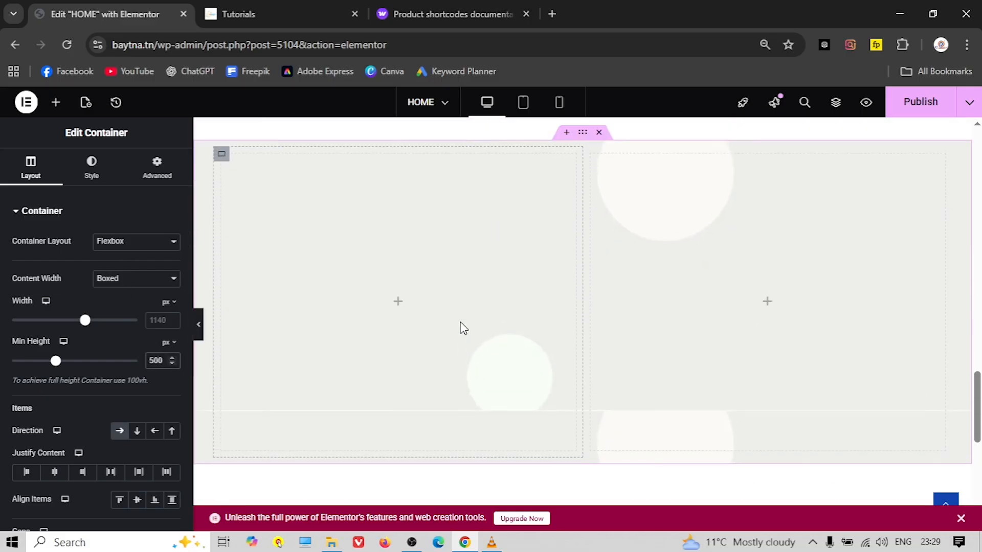
scroll(460, 322, up, 1)
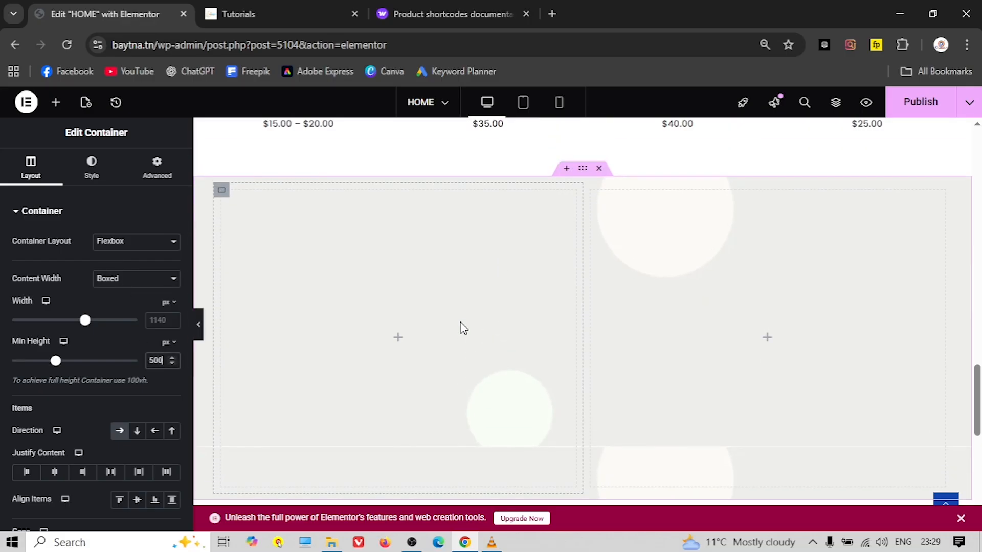
click(200, 331)
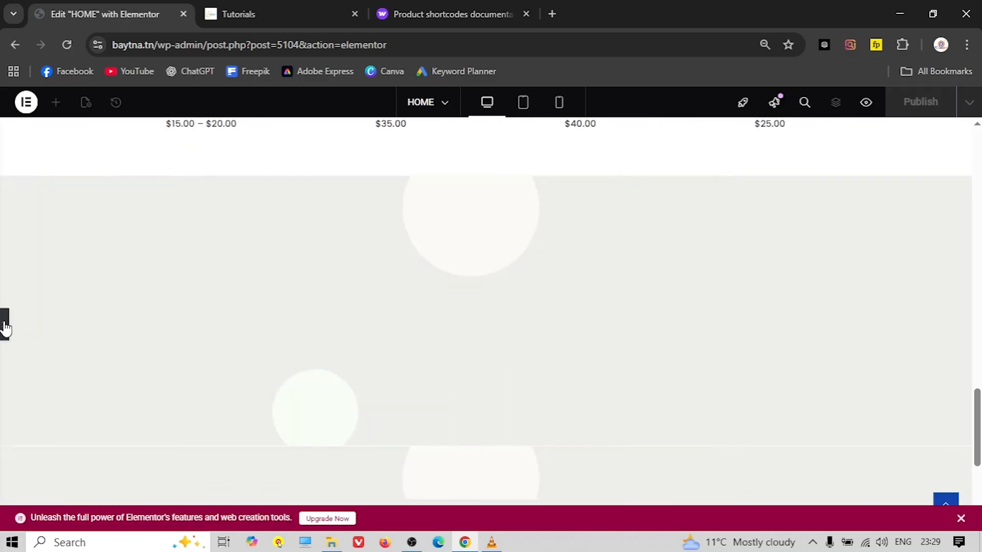
key(ctrl+p)
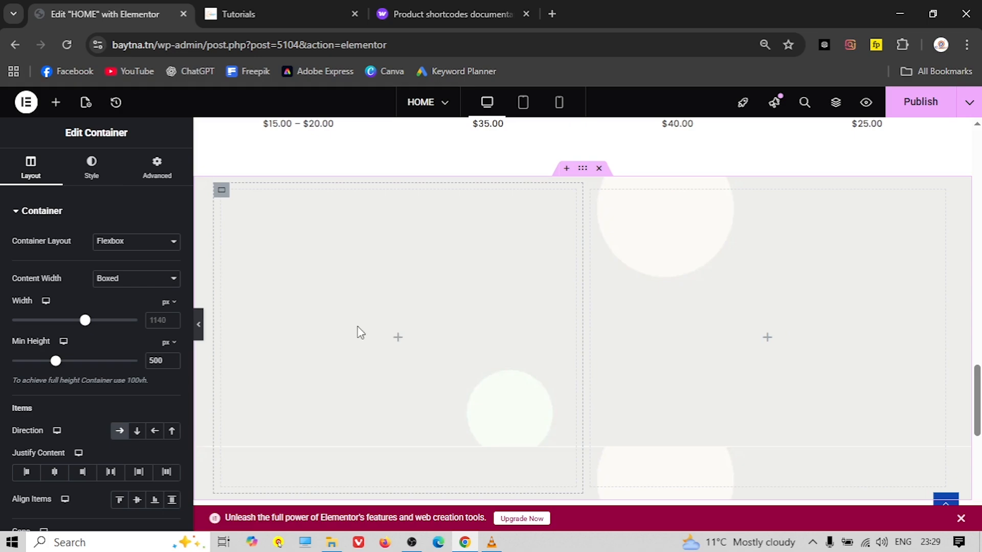
click(306, 14)
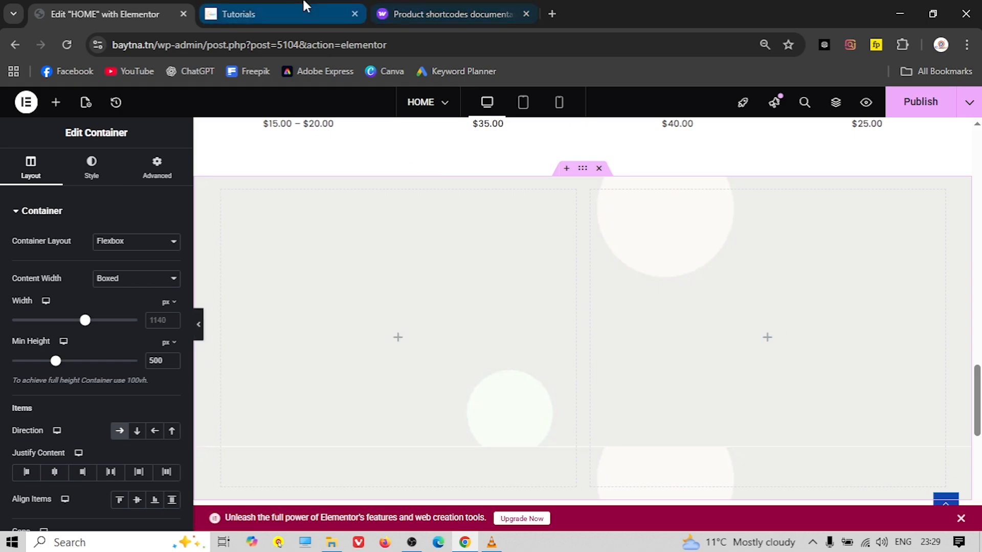
click(88, 6)
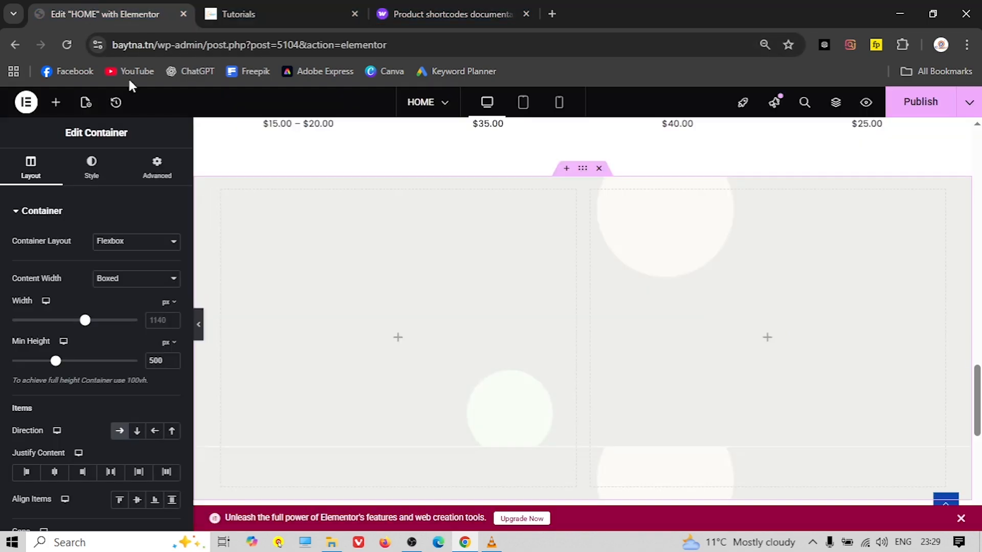
Drag an Image widget into the new container's left column
click(395, 338)
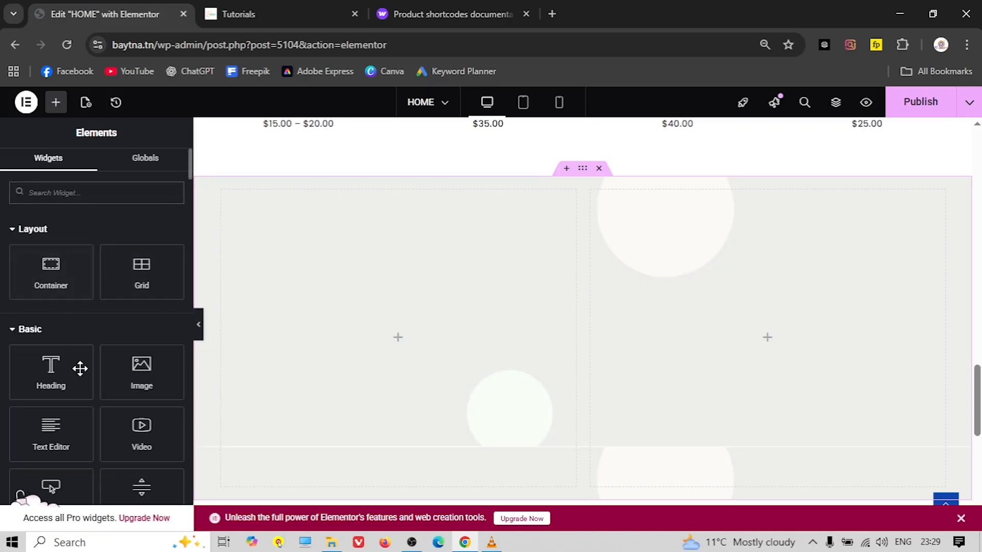
drag(141, 370, 387, 332)
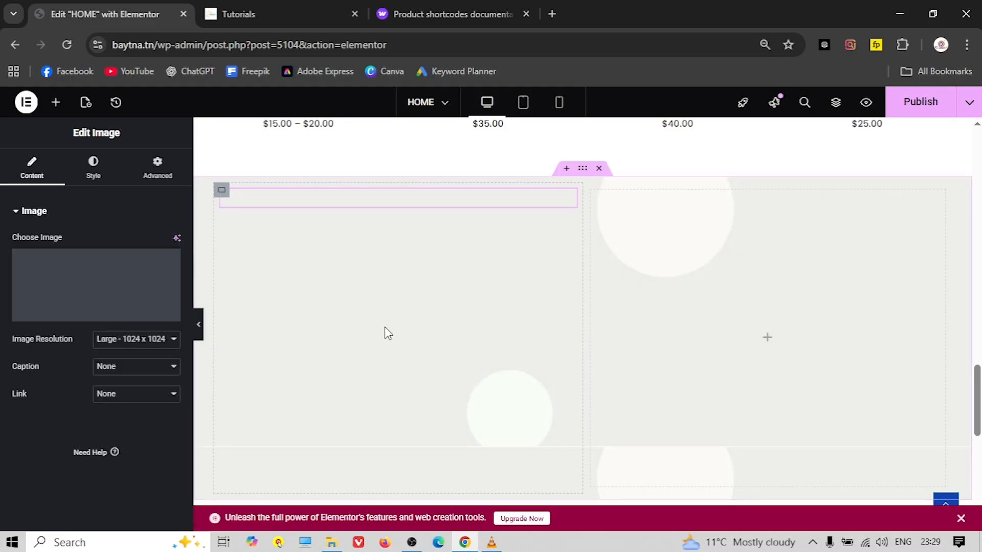
click(57, 277)
scroll(441, 300, down, 20)
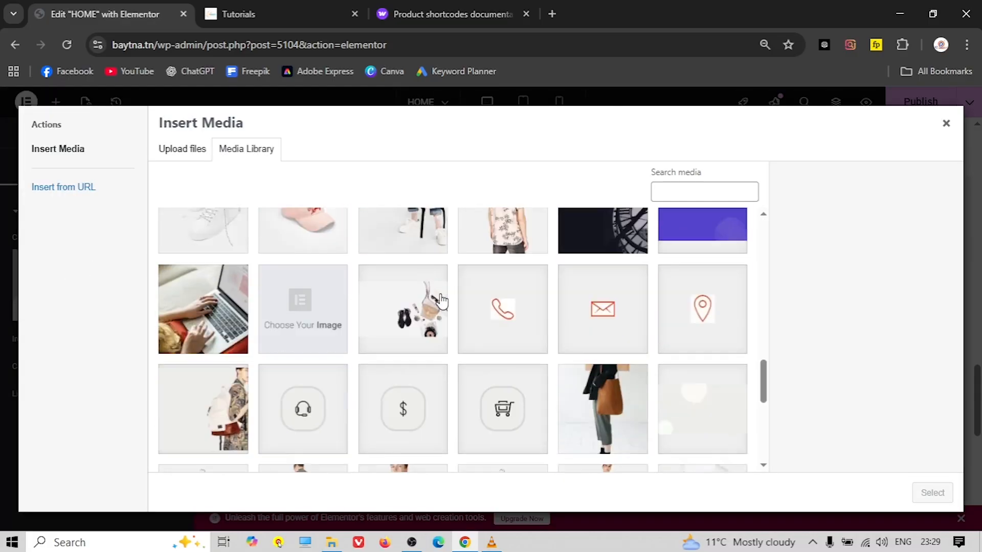
scroll(439, 307, down, 8)
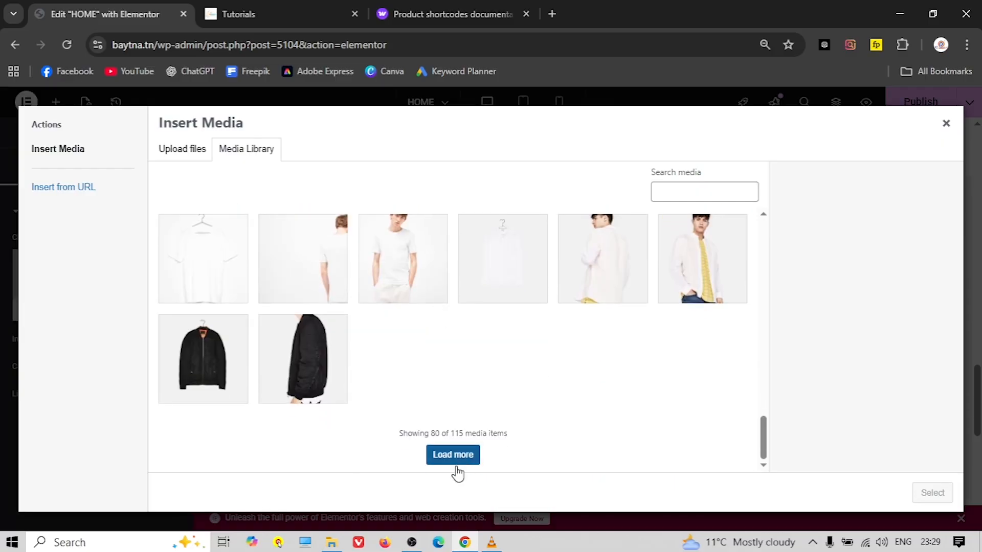
Choose the photo of the woman in the yellow shirt for the Image widget
click(450, 454)
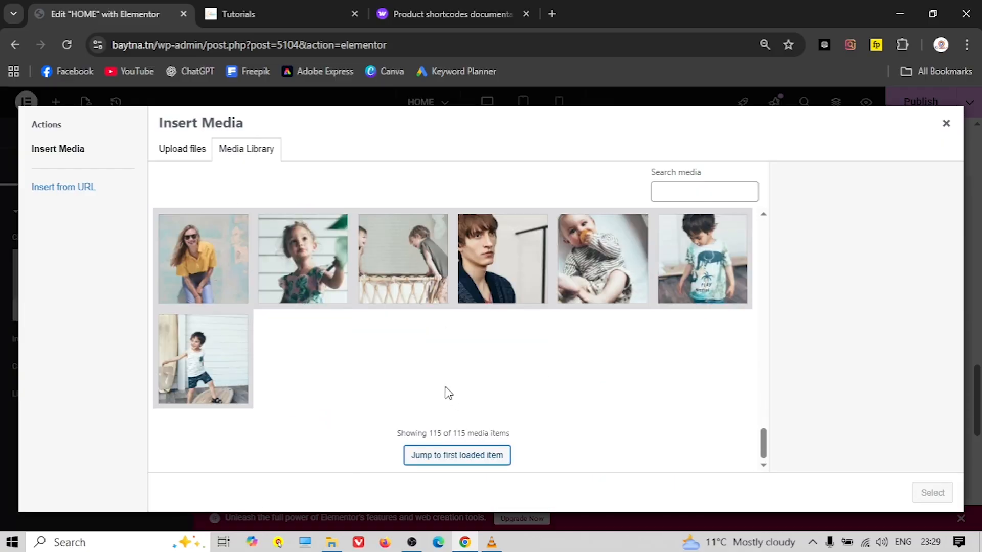
scroll(443, 387, up, 3)
scroll(443, 387, down, 2)
scroll(442, 386, up, 3)
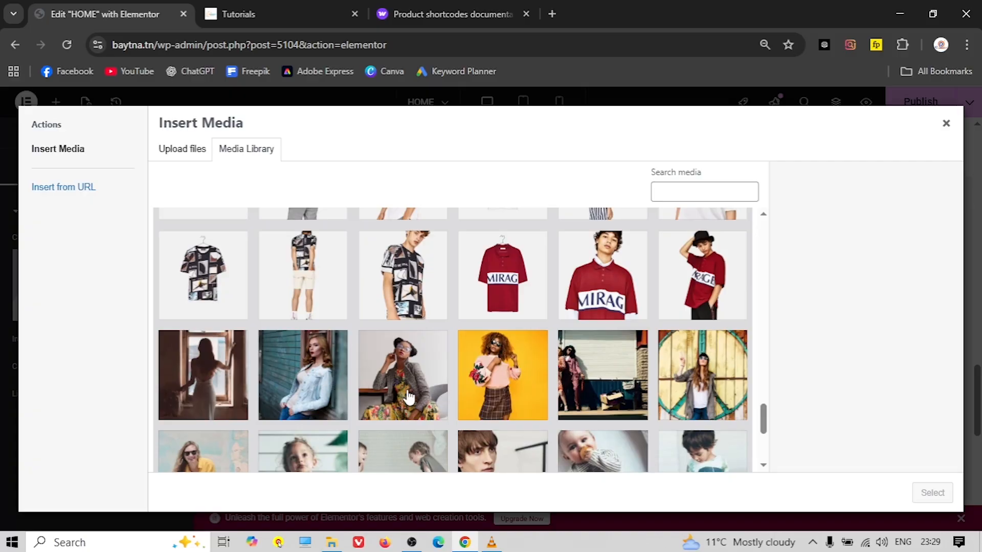
scroll(408, 397, down, 1)
scroll(336, 386, down, 3)
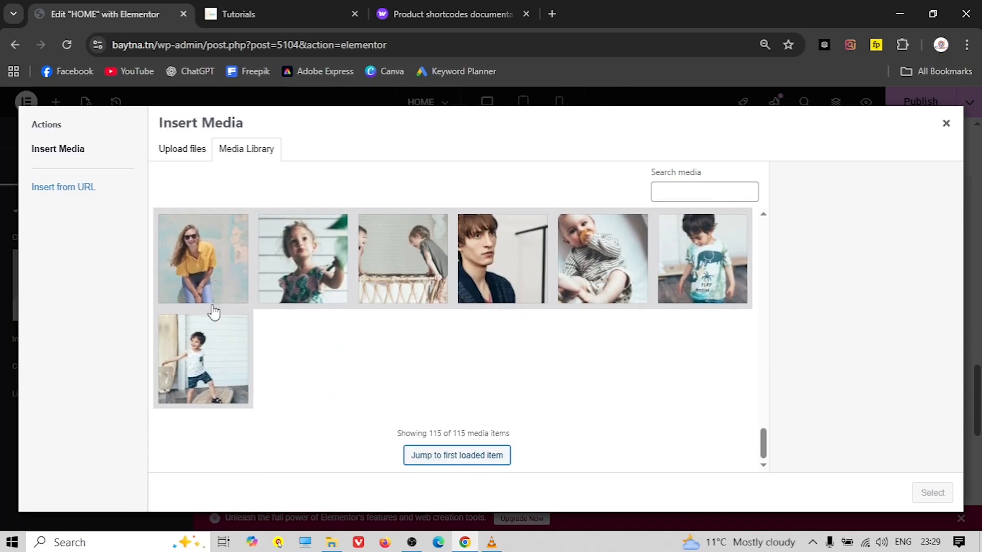
click(209, 294)
click(928, 493)
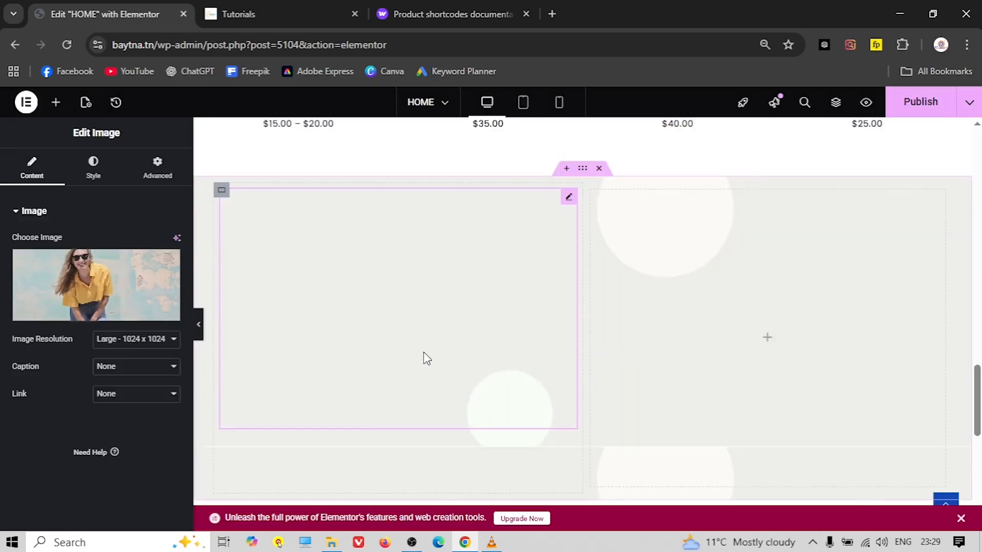
Turn on the image's circle mask so the yellow-top photo is cropped round
scroll(302, 349, down, 1)
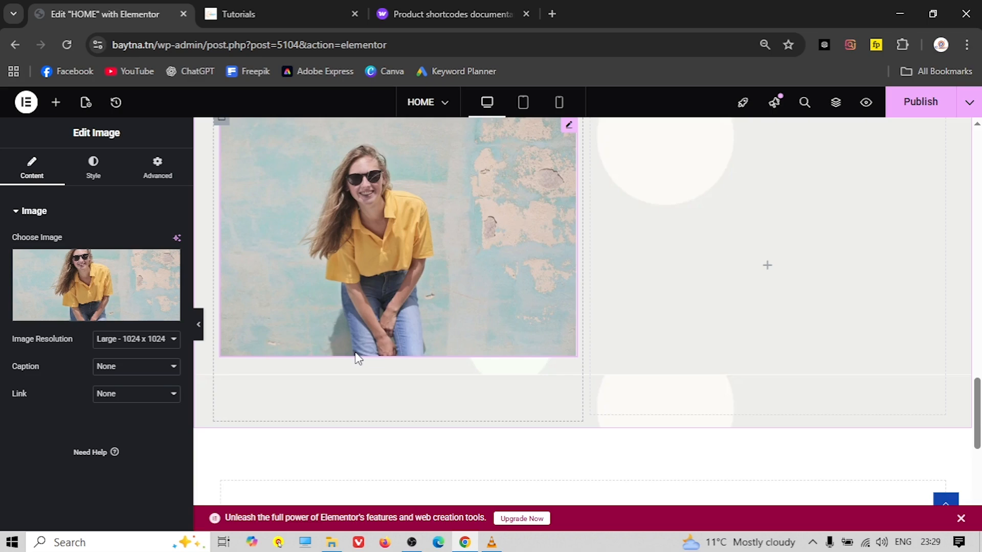
scroll(355, 352, up, 1)
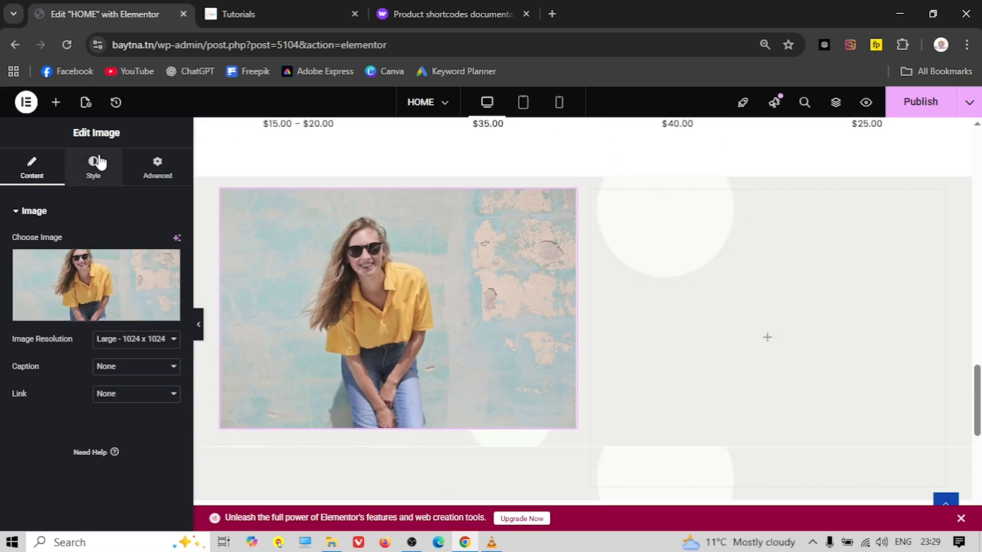
click(149, 178)
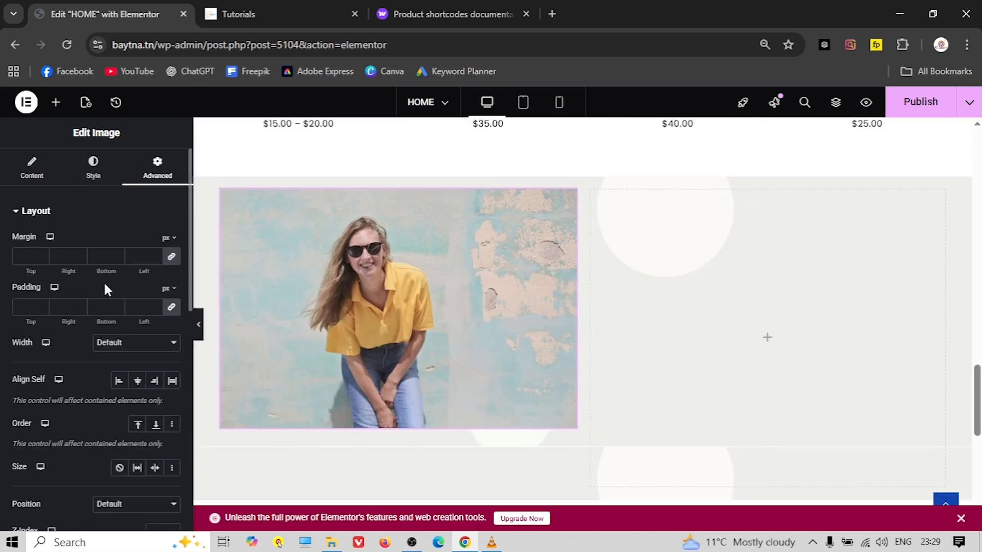
click(46, 213)
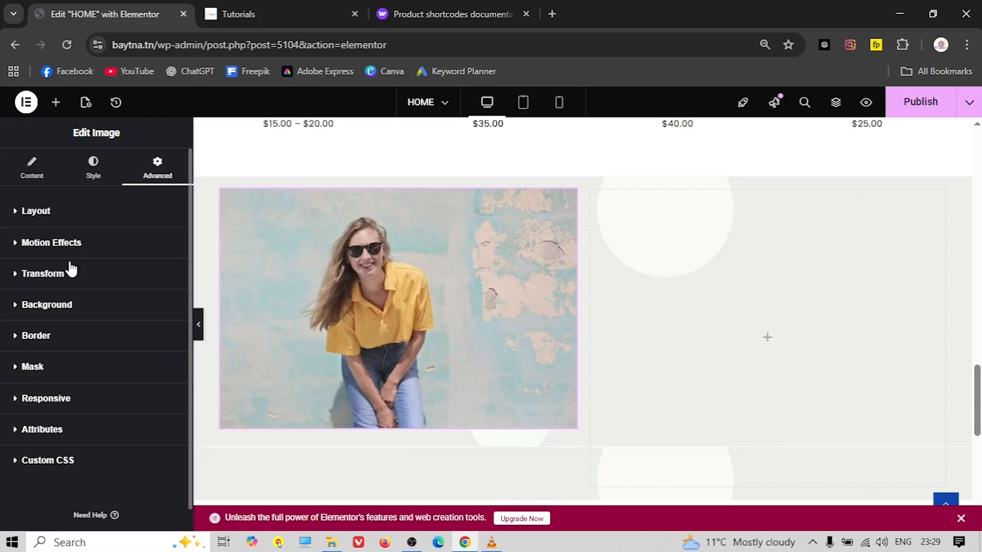
click(40, 366)
click(161, 399)
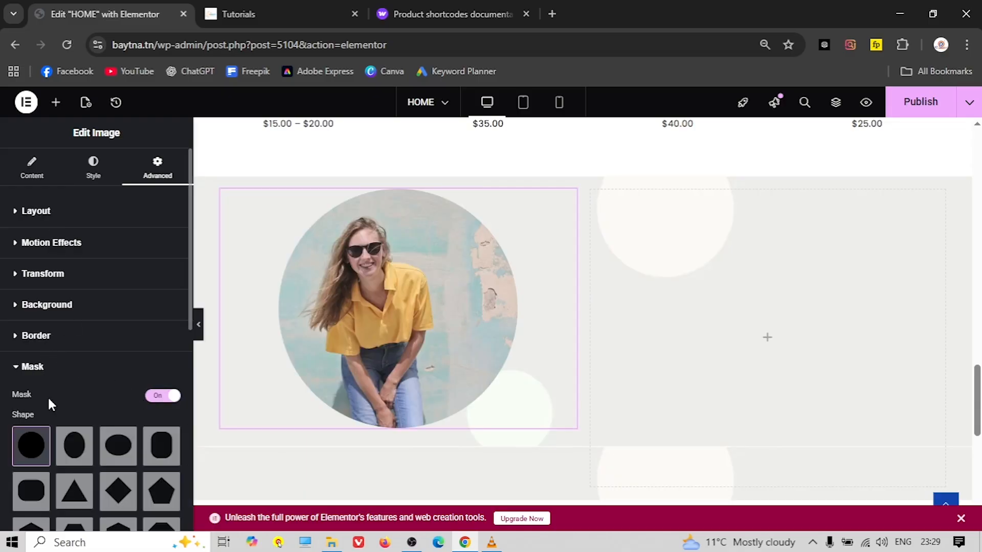
Preview the circular photo, then select the section container holding it
click(199, 332)
scroll(92, 333, down, 2)
scroll(90, 331, up, 2)
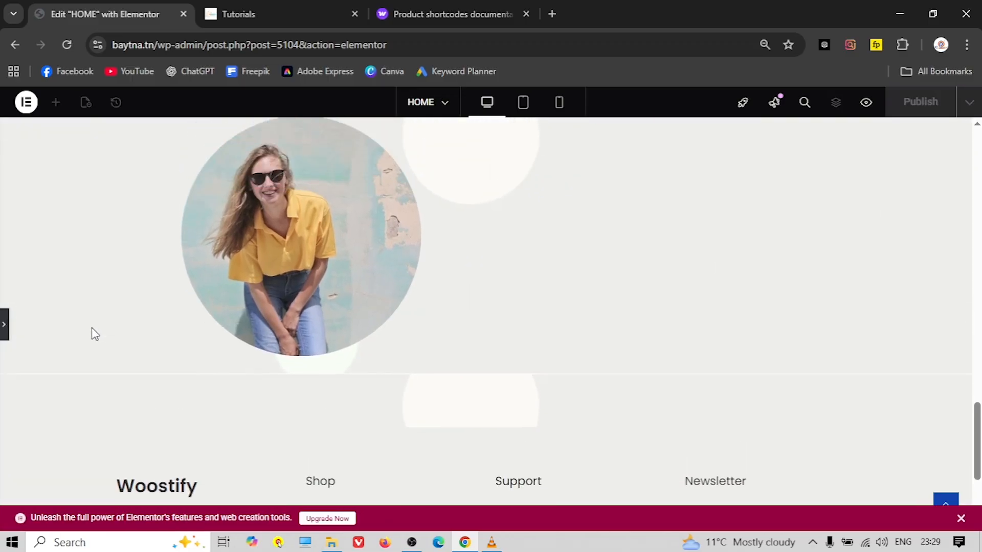
scroll(200, 361, down, 2)
scroll(201, 364, up, 3)
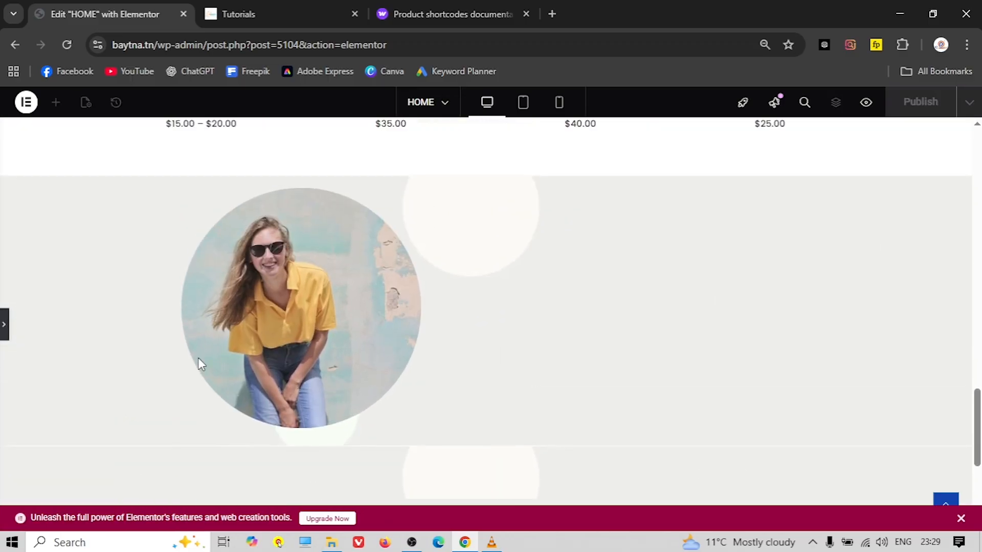
scroll(201, 364, down, 2)
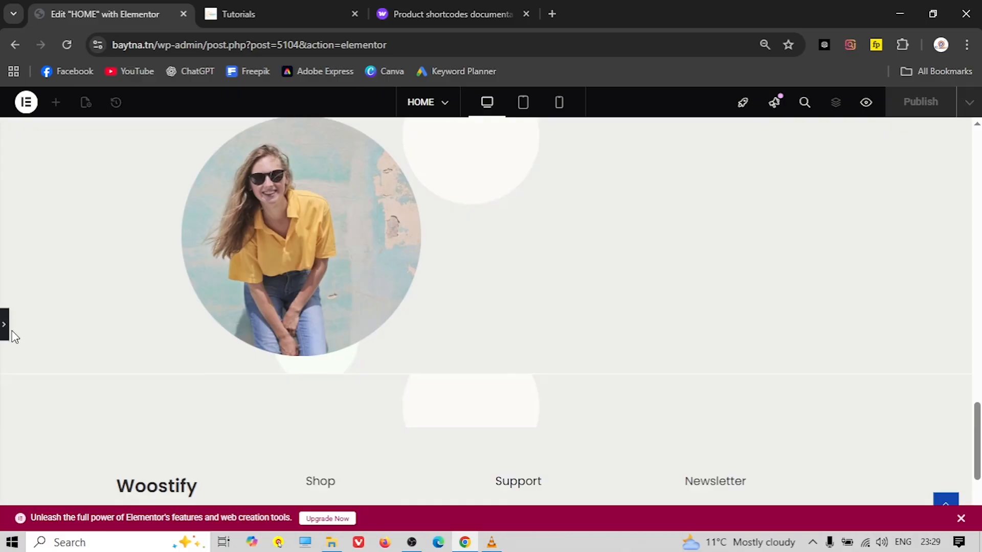
scroll(463, 358, up, 2)
scroll(456, 327, down, 2)
click(4, 333)
scroll(551, 281, up, 3)
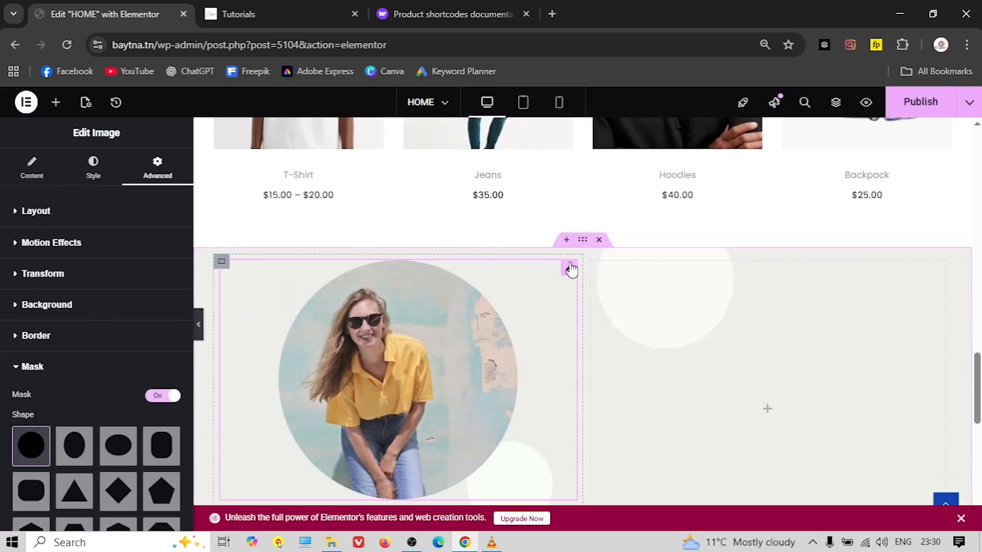
click(583, 241)
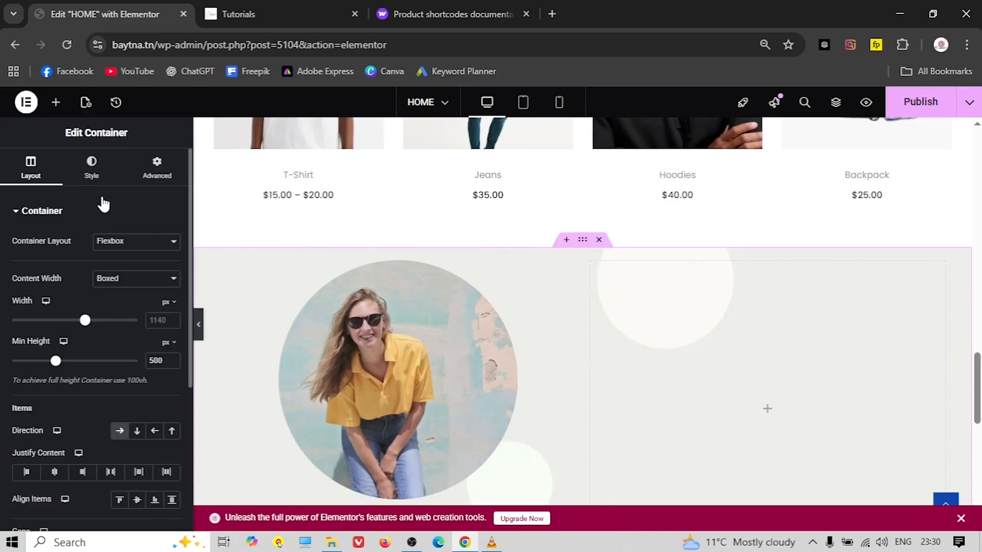
click(92, 173)
Set the container background to Center Center position, No-repeat, and Cover display size
scroll(112, 348, down, 1)
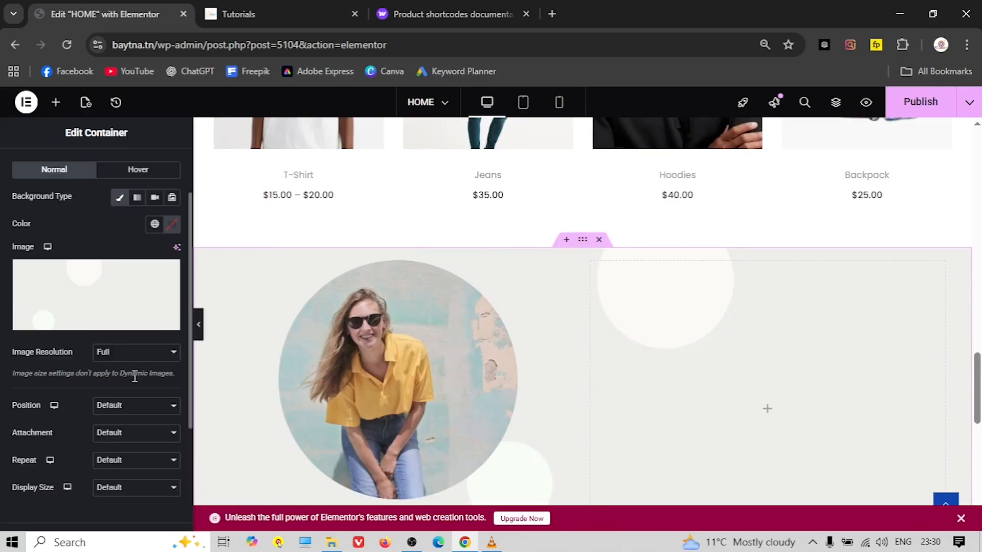
click(122, 409)
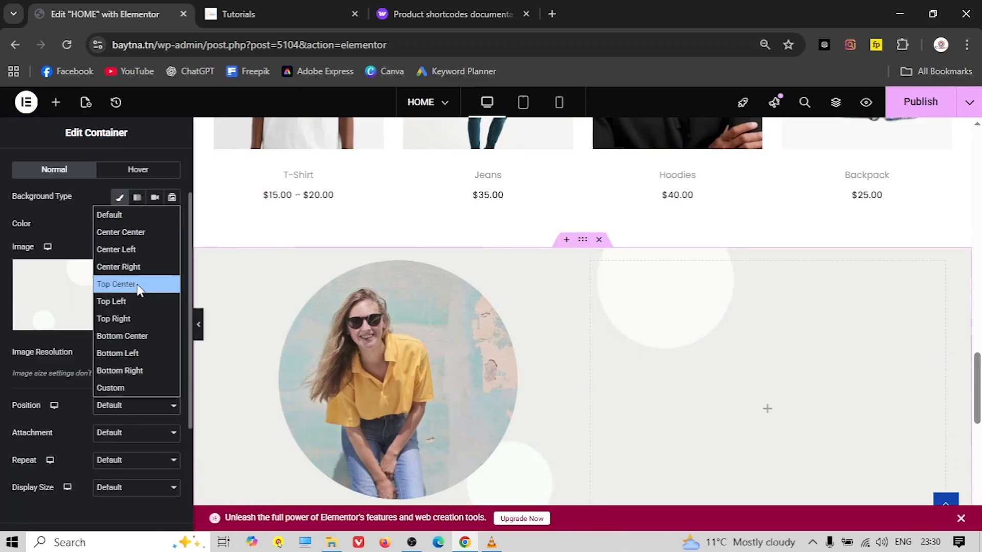
click(141, 241)
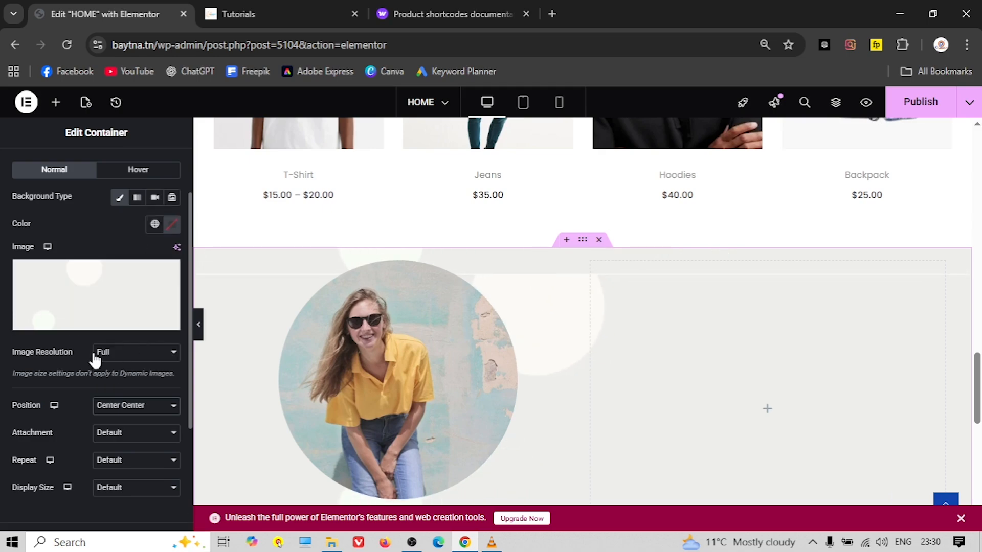
scroll(126, 346, down, 1)
click(130, 362)
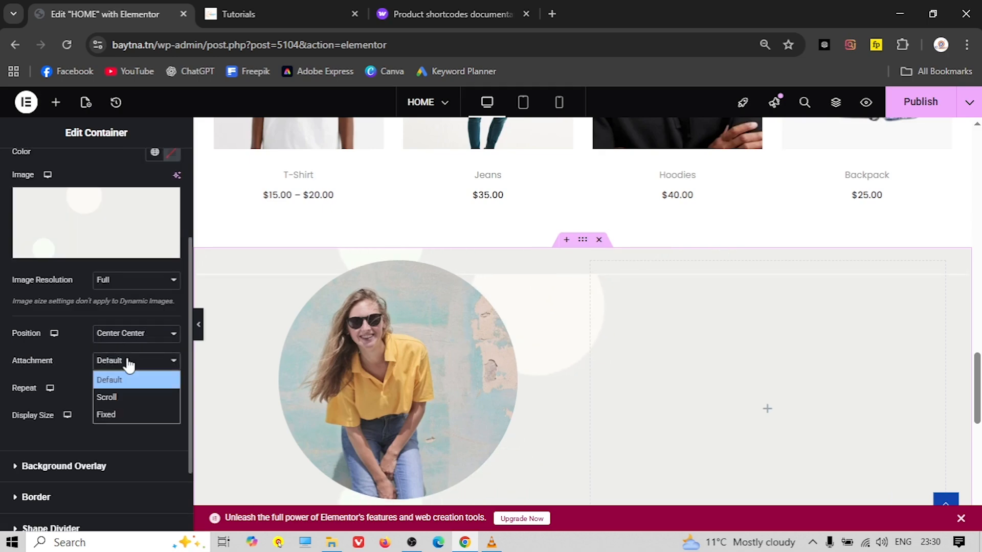
click(128, 362)
click(129, 387)
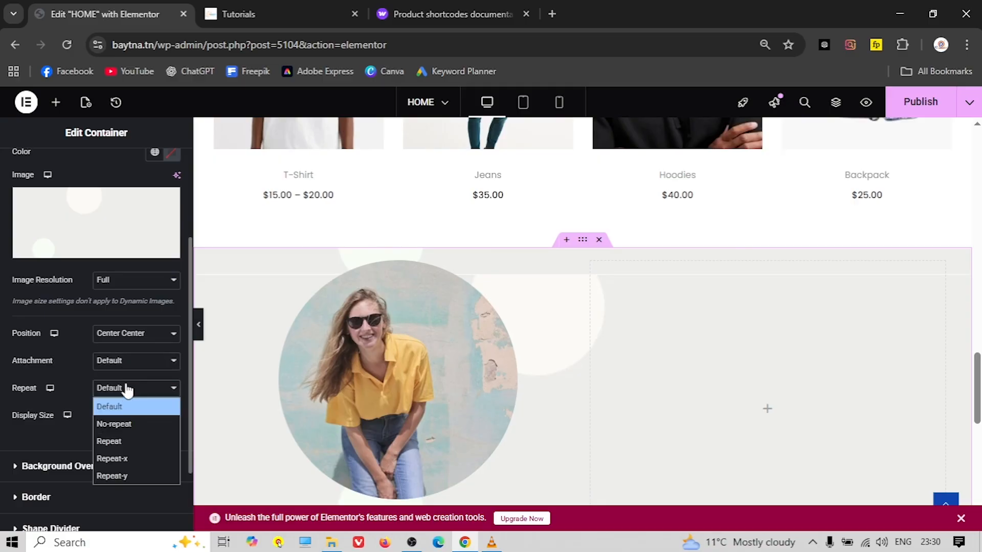
click(122, 425)
click(132, 418)
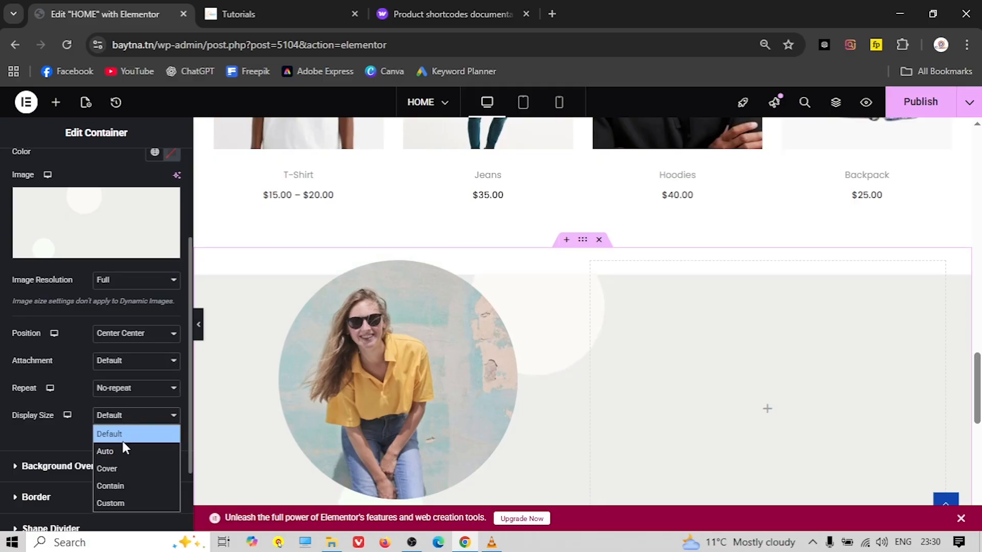
click(115, 466)
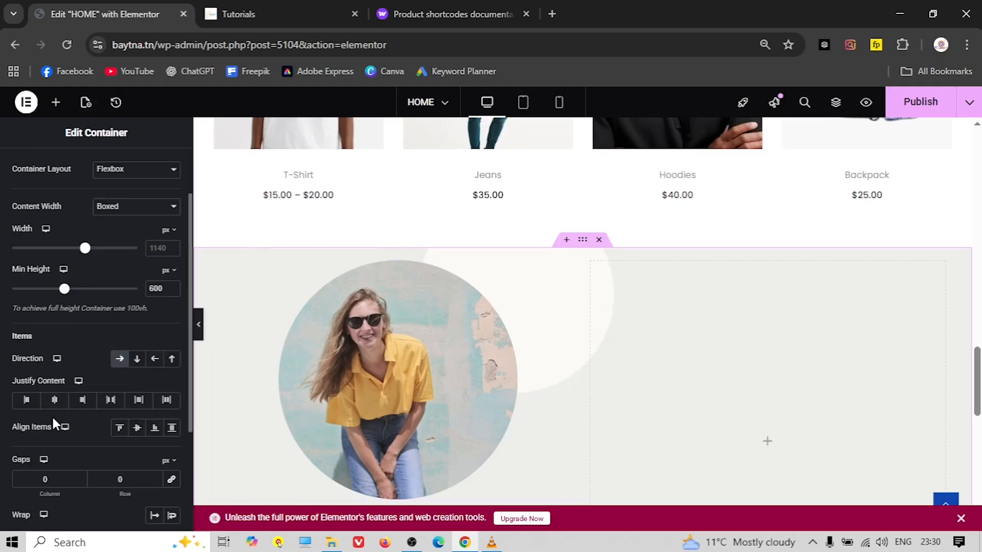
Set the container's Align Items to Center and preview the vertically centred photo
click(137, 428)
scroll(409, 399, down, 3)
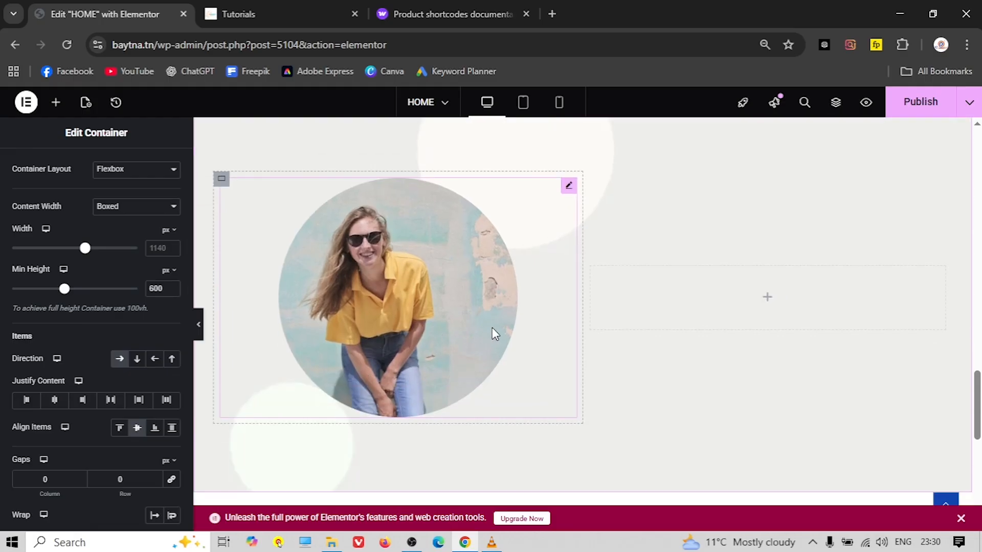
click(200, 325)
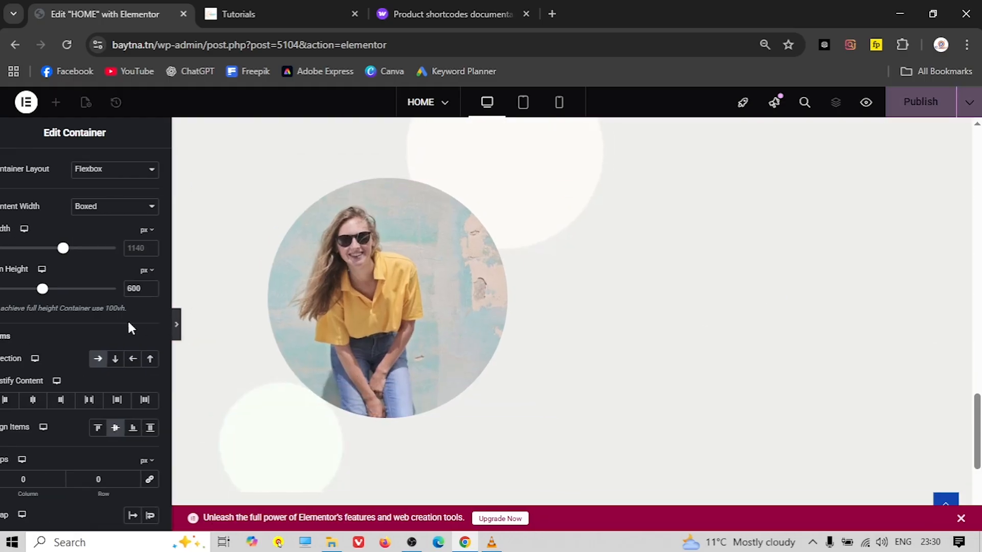
scroll(225, 310, up, 1)
scroll(213, 308, down, 1)
click(6, 327)
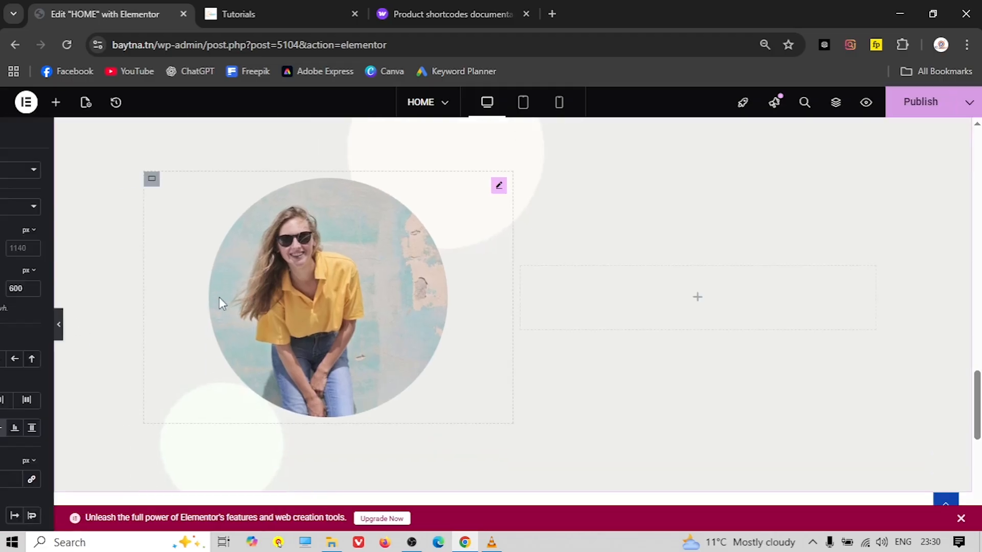
Widen the circular photo's column to 73% and preview the larger circle
click(345, 251)
click(92, 174)
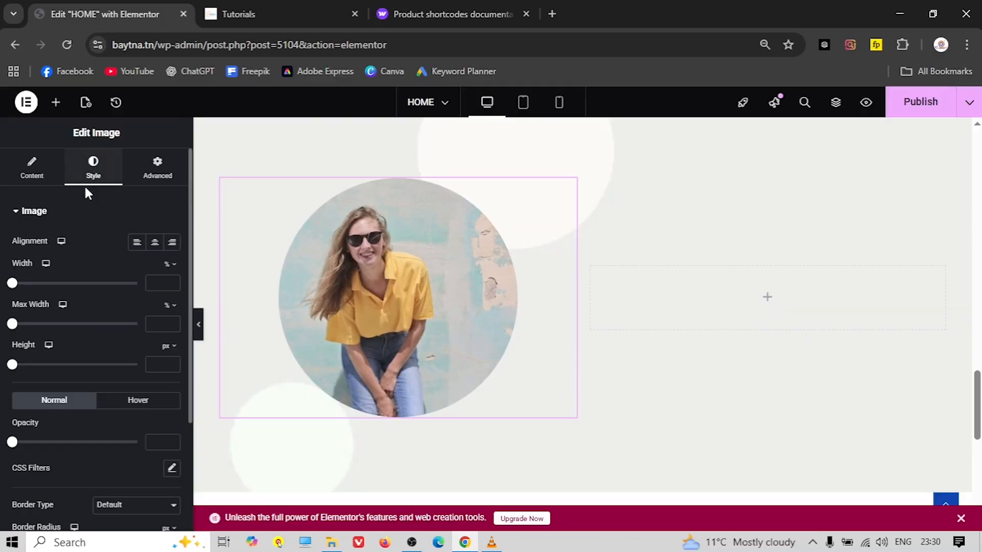
drag(14, 285, 61, 283)
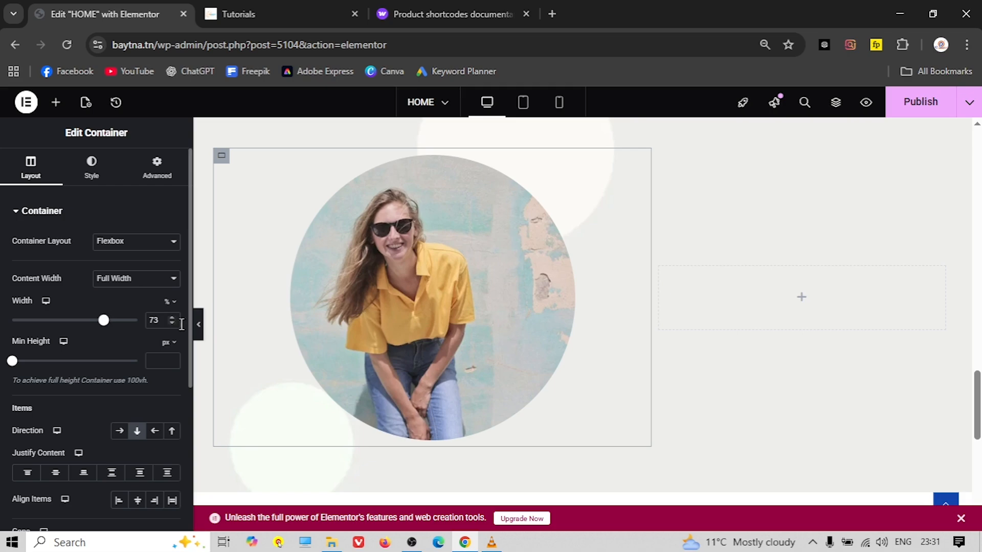
click(198, 324)
scroll(51, 359, down, 2)
scroll(48, 358, up, 3)
scroll(31, 358, down, 1)
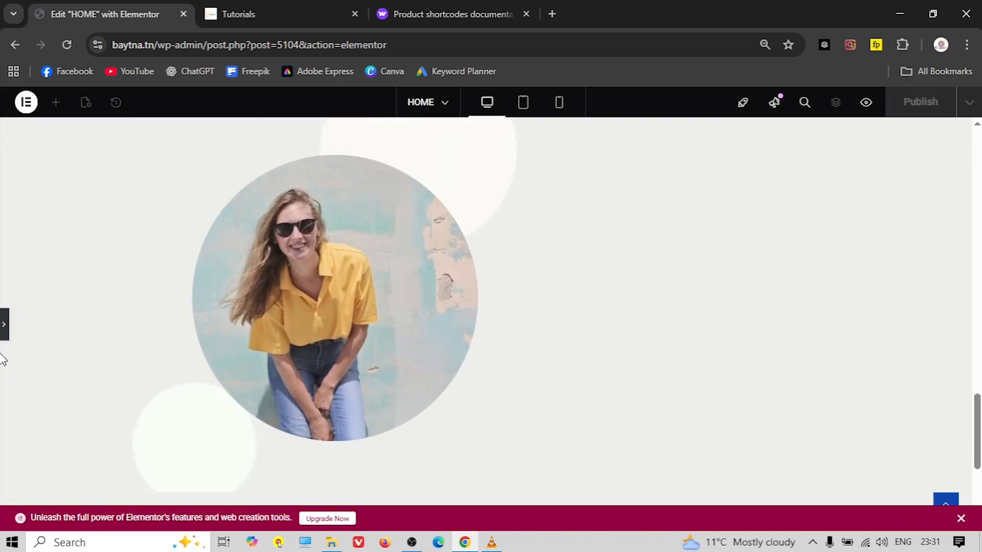
click(8, 327)
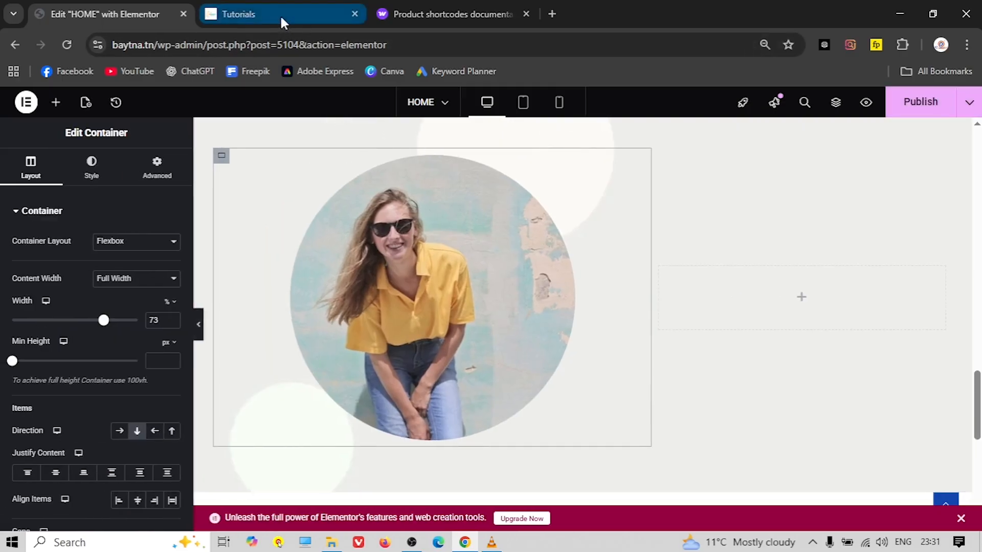
Copy the 'Summer Look' heading text from the live reference page, then return to Elementor
click(280, 14)
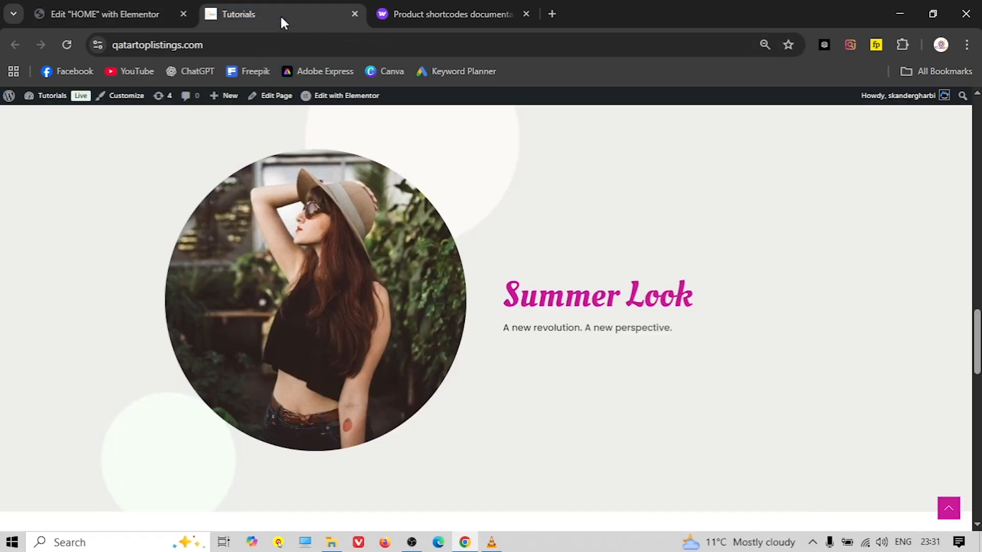
triple_click(563, 296)
right_click(559, 295)
click(626, 305)
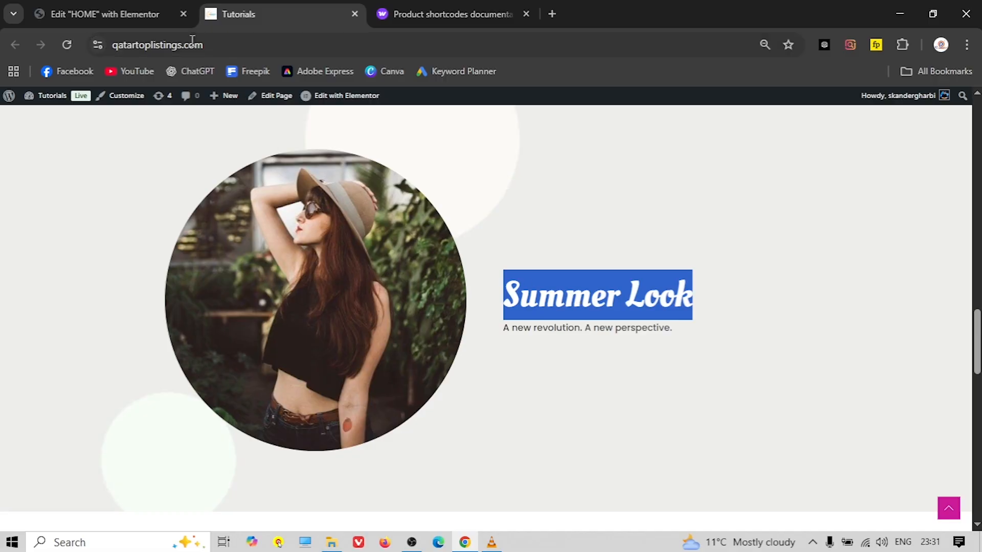
click(112, 4)
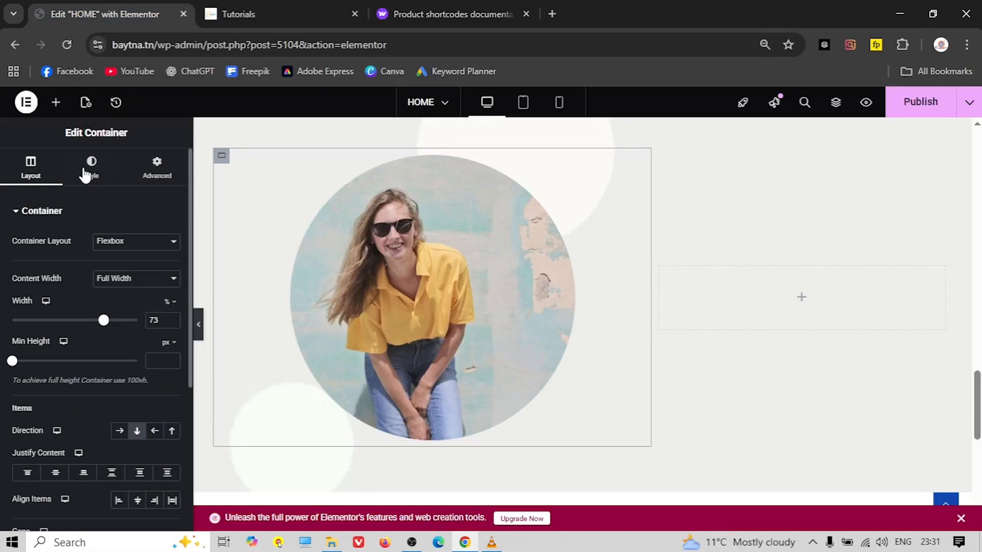
Add a Heading widget to the right column and paste 'Summer Look' as its title
click(55, 102)
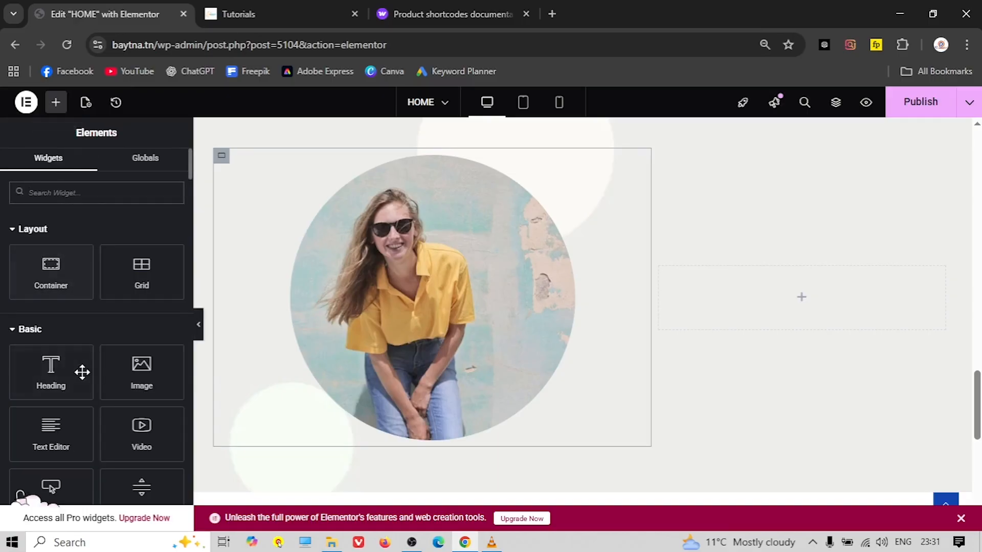
drag(51, 383, 805, 307)
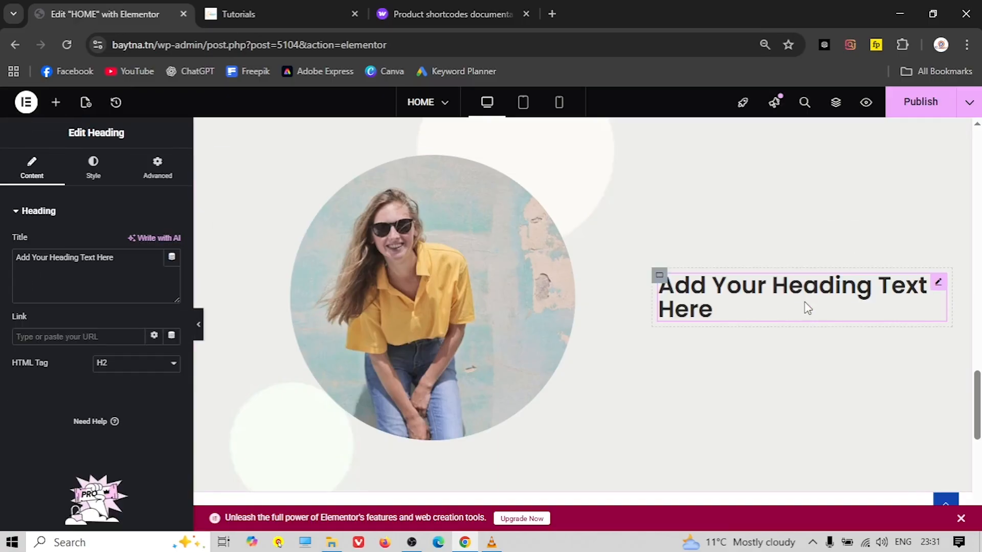
right_click(86, 261)
click(147, 243)
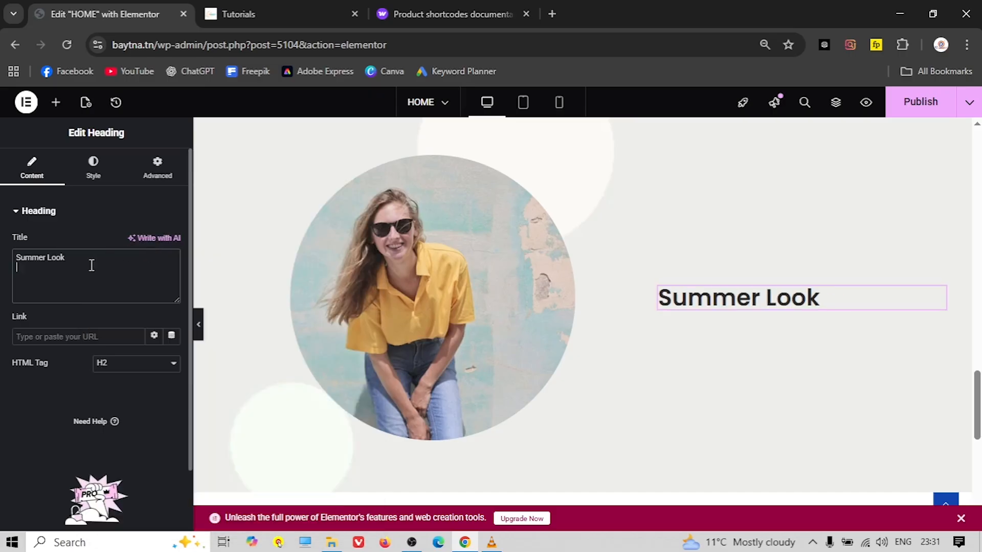
click(274, 13)
click(521, 262)
click(62, 14)
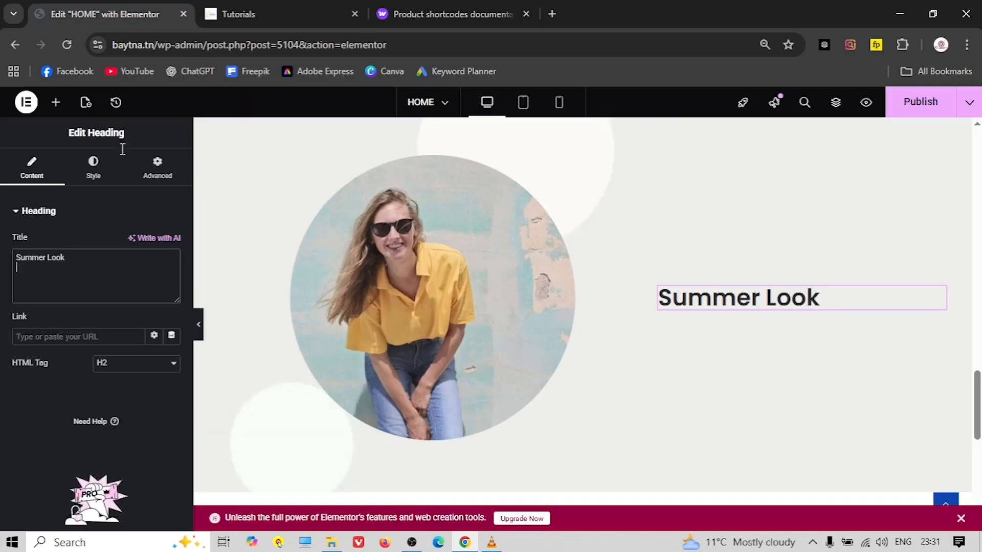
Left-align the Summer Look heading and set its font to Oleo Script
click(94, 171)
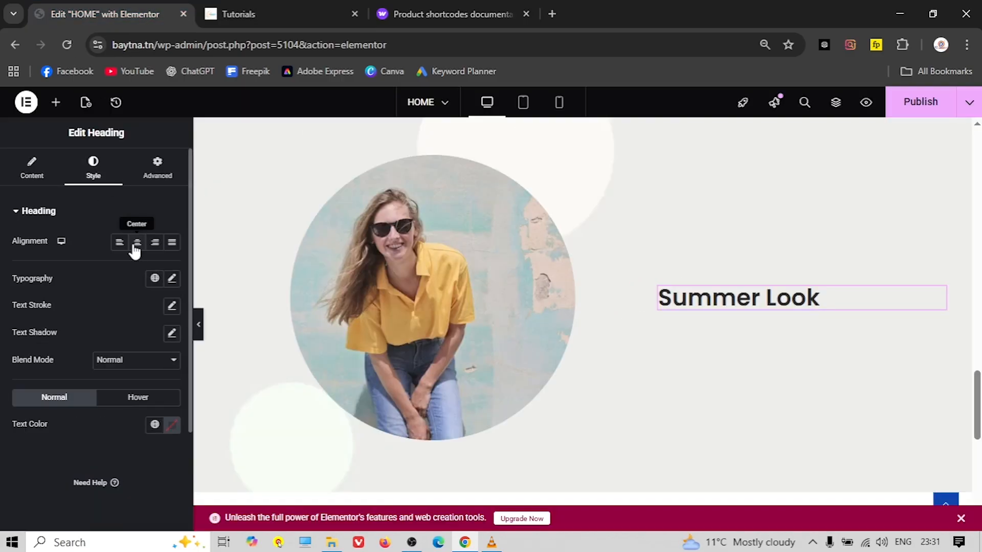
click(136, 243)
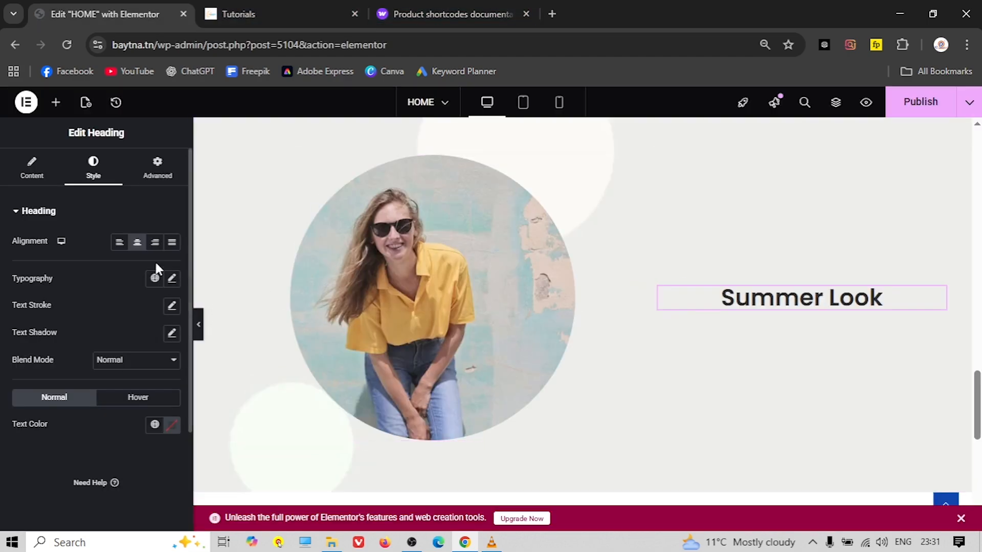
click(118, 243)
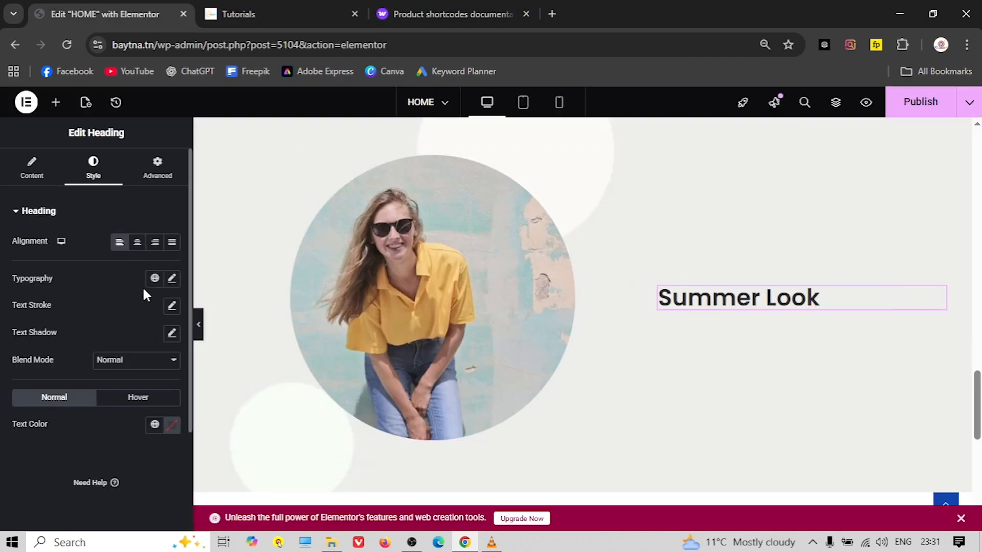
click(172, 279)
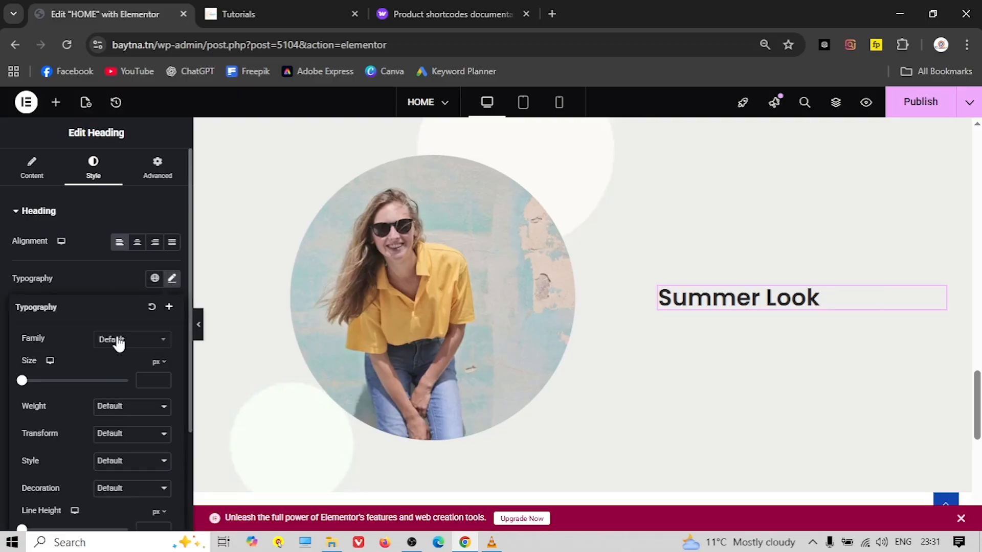
click(118, 340)
scroll(115, 393, down, 3)
scroll(118, 401, down, 5)
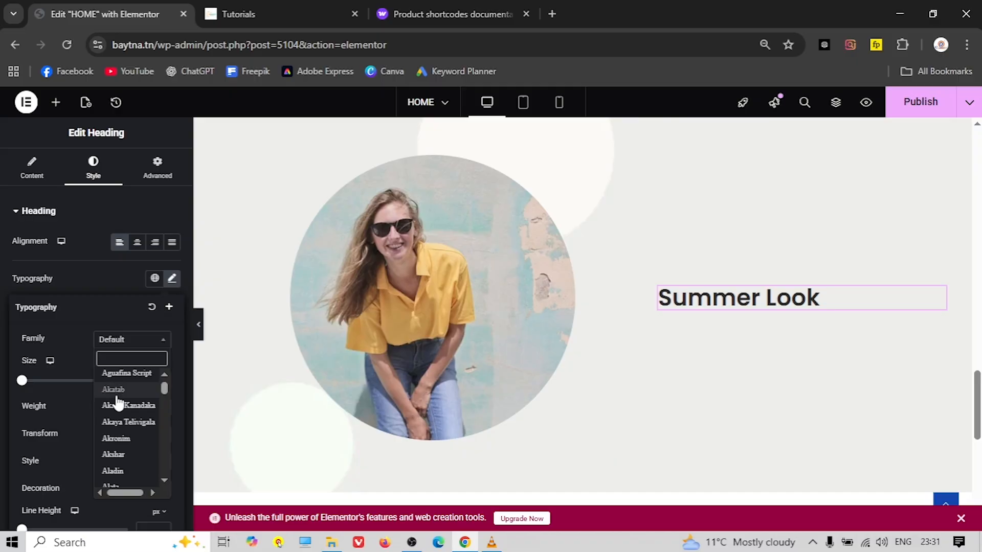
text(ole)
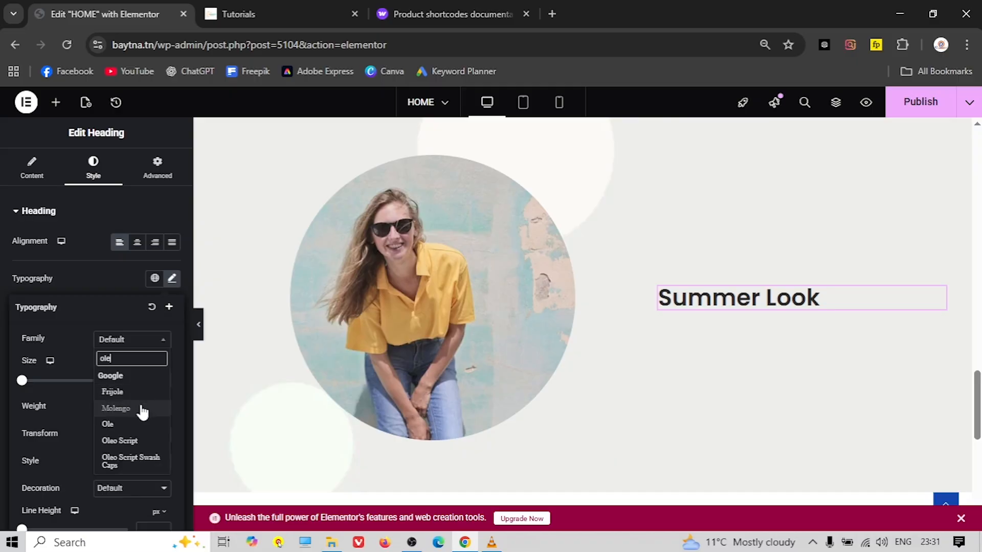
click(125, 440)
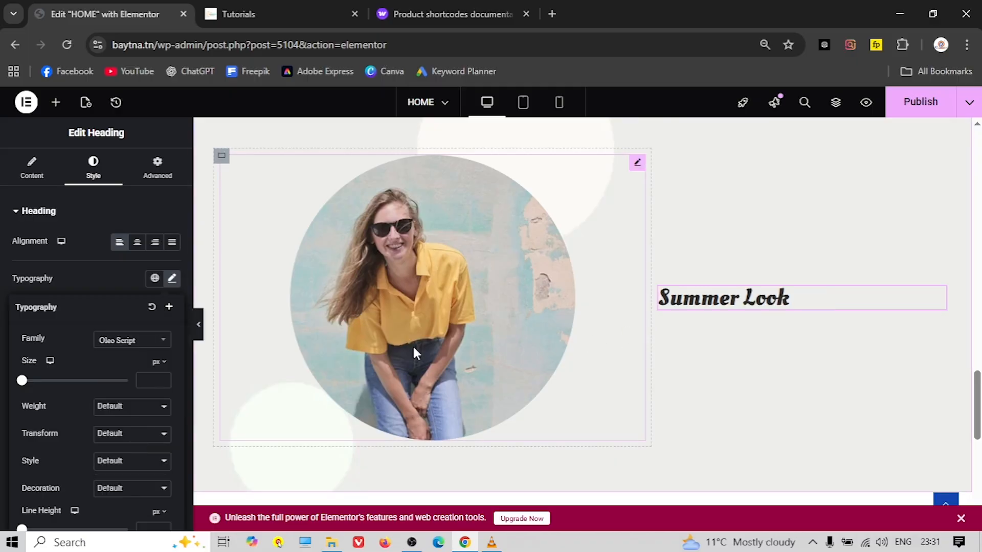
Colour the heading text with the global pink colour
click(92, 282)
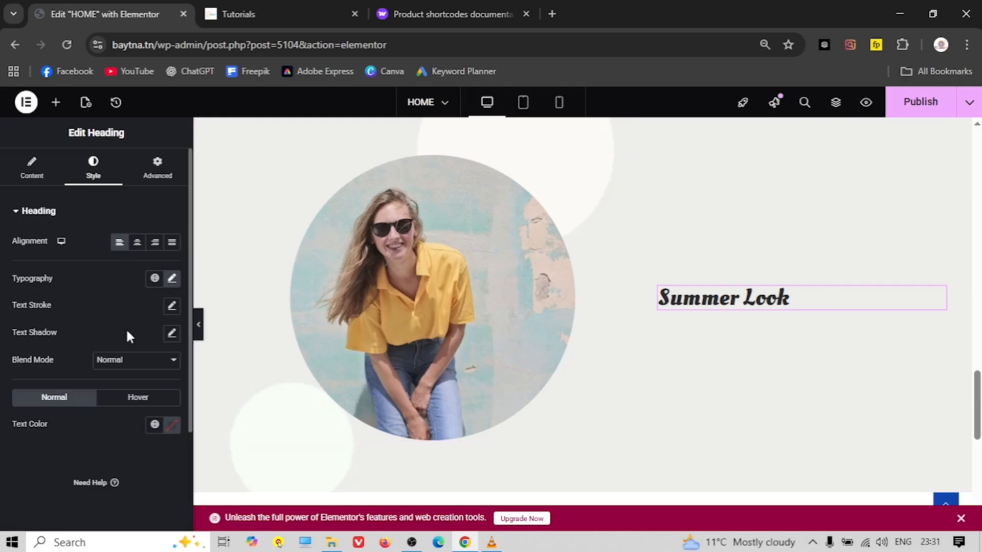
click(154, 425)
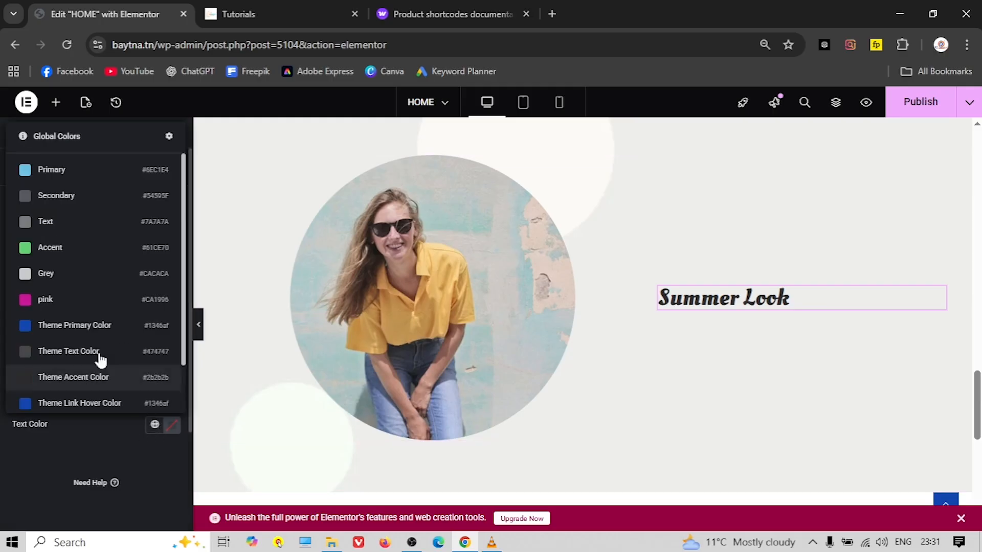
click(65, 302)
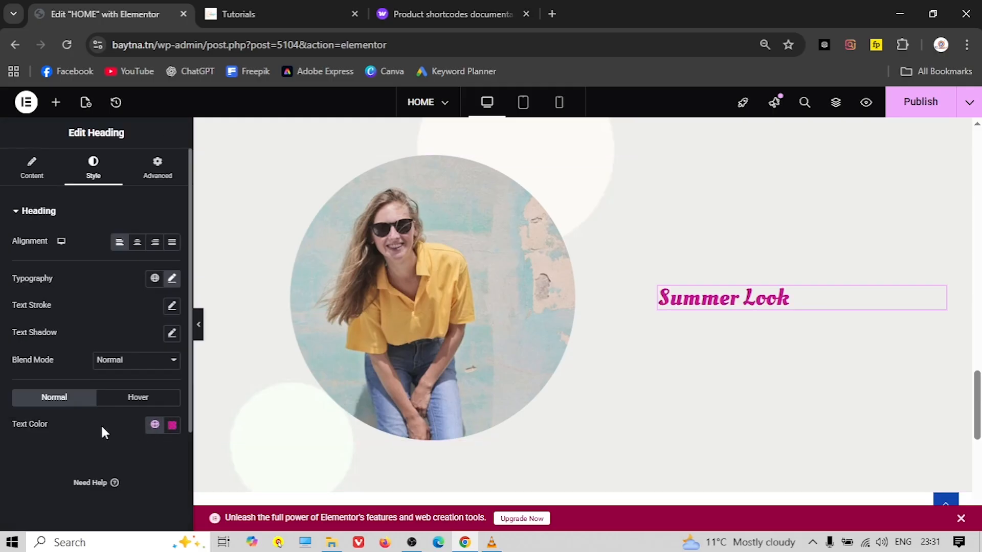
click(56, 102)
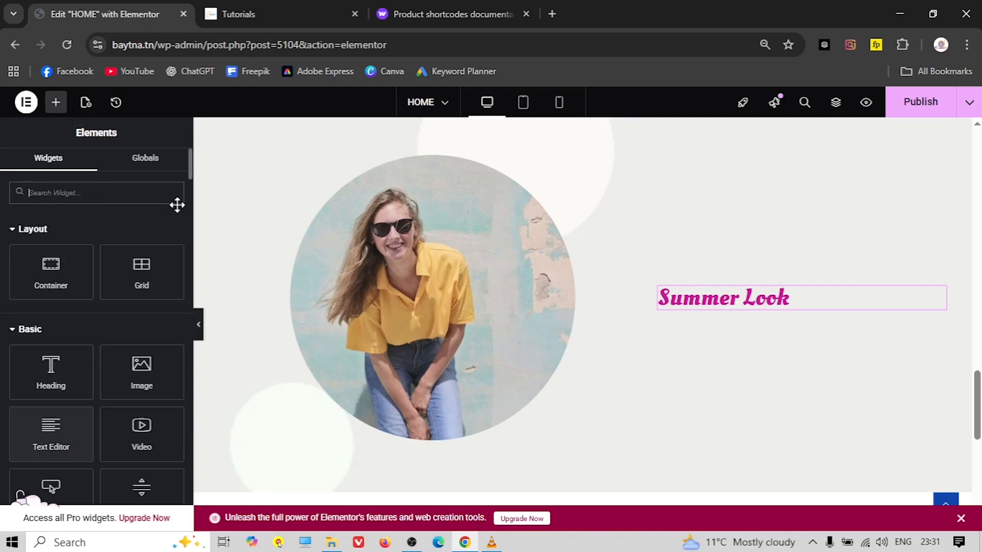
Copy the tagline 'A new revolution. A new perspective.' from the live site
click(286, 14)
triple_click(573, 330)
right_click(574, 329)
click(628, 146)
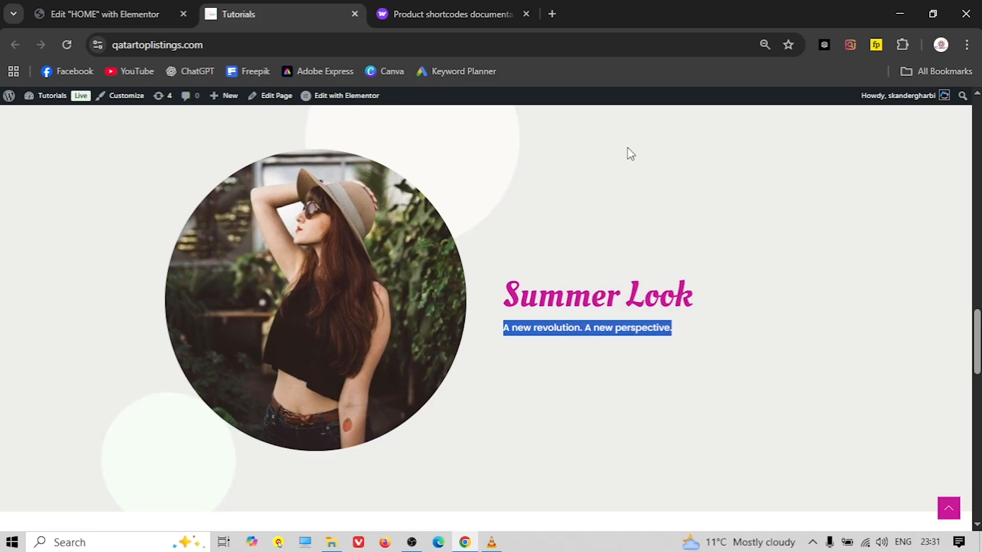
click(566, 330)
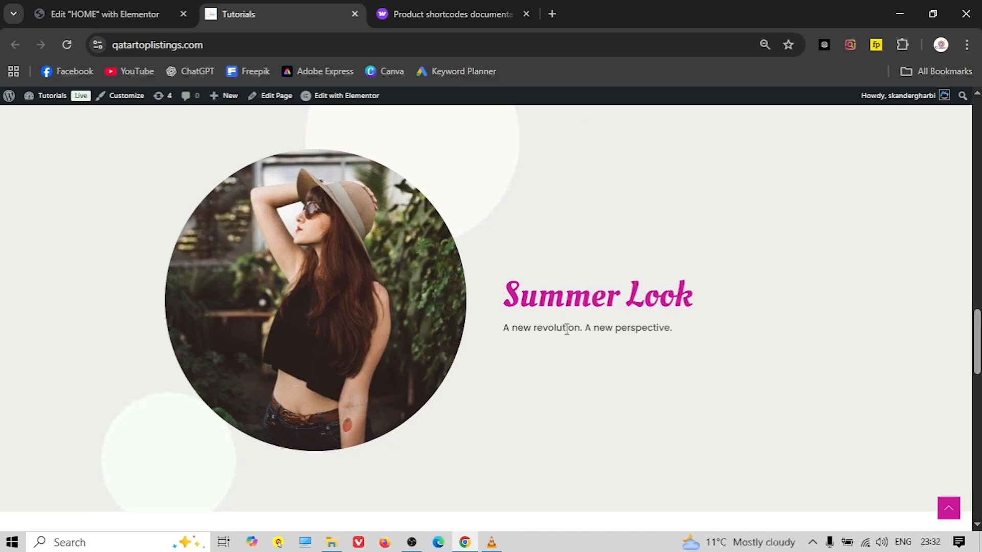
click(144, 16)
Add a Text Editor widget under the heading and paste the tagline over the Lorem text
drag(40, 438, 753, 317)
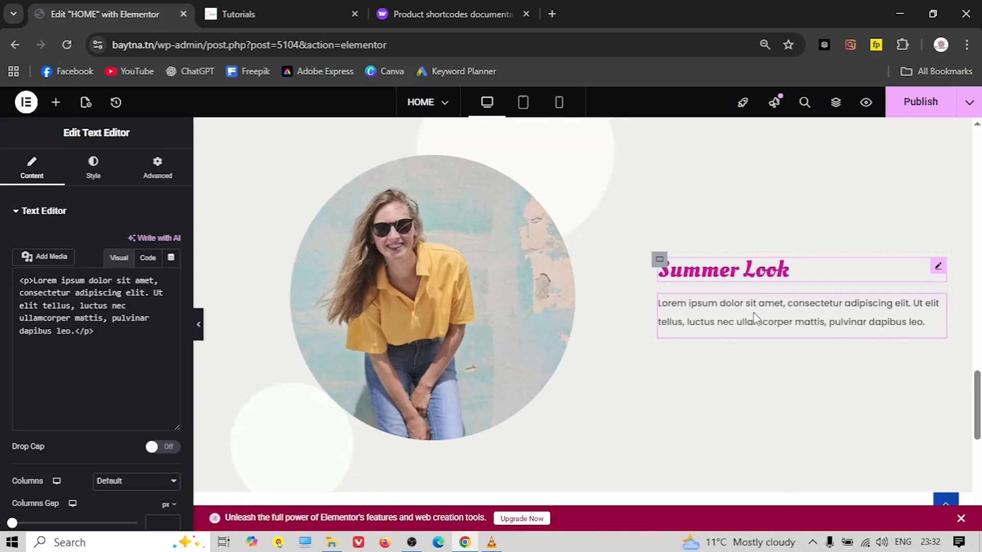
triple_click(85, 407)
right_click(85, 407)
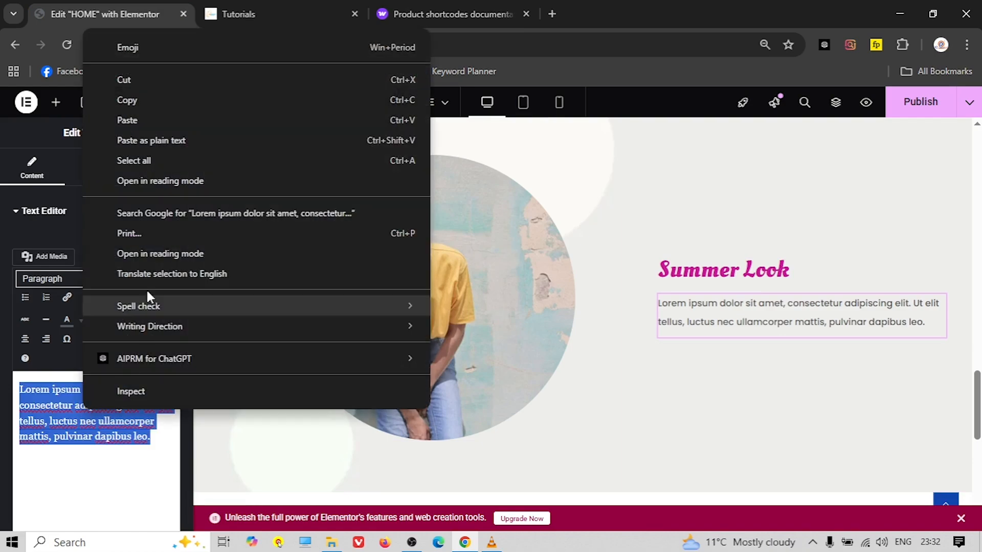
click(146, 120)
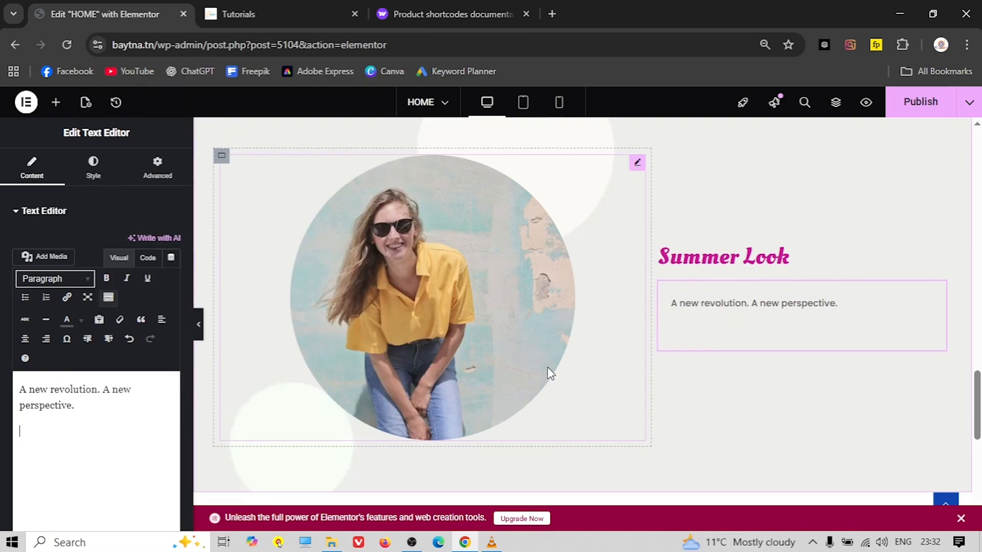
Set the gaps of the container holding the heading and tagline to 0
click(706, 276)
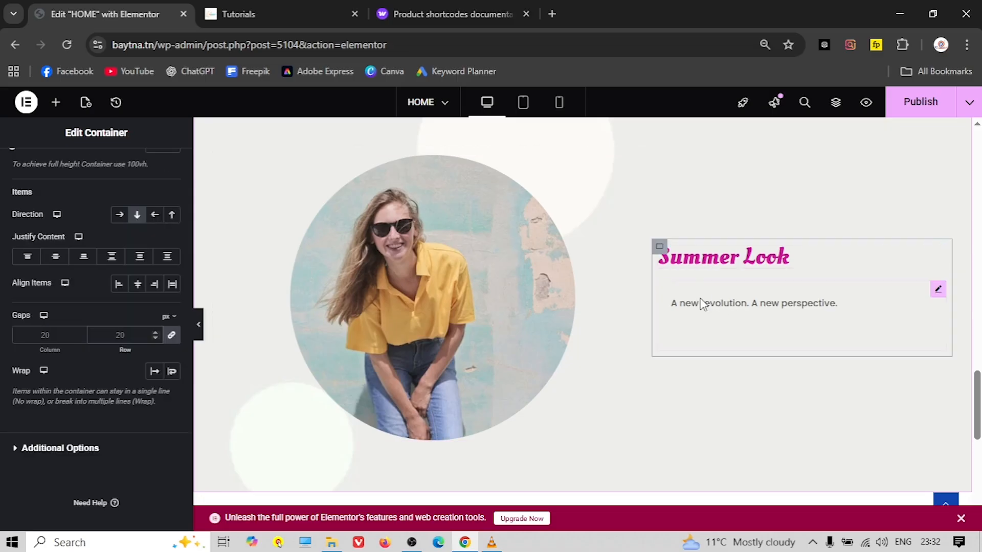
click(141, 336)
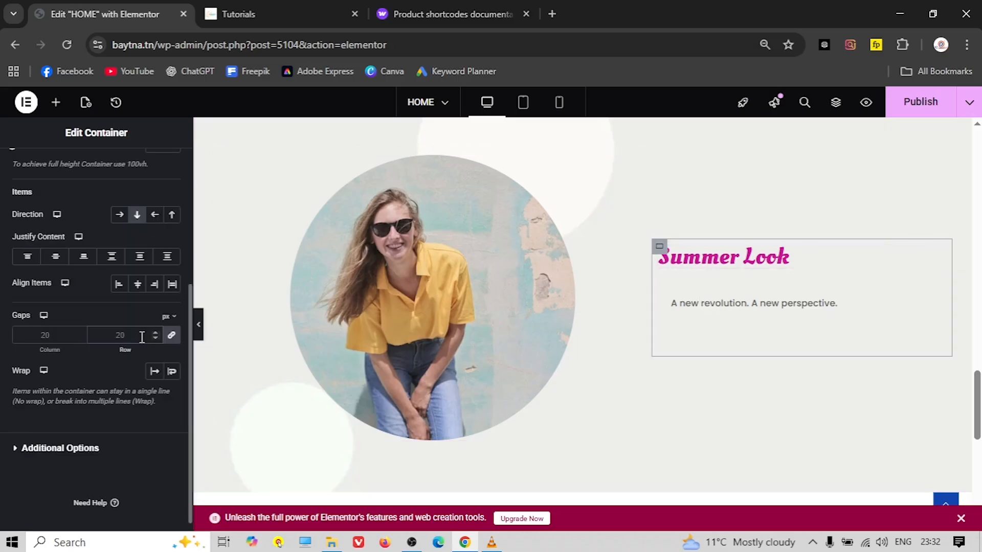
text(0)
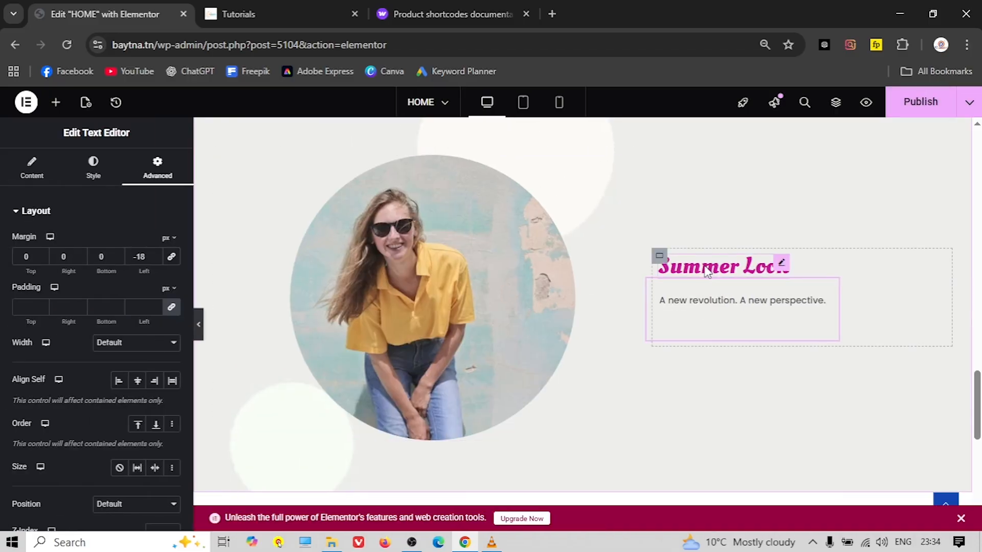
Enlarge the Summer Look heading's typography size to 64 px
click(707, 271)
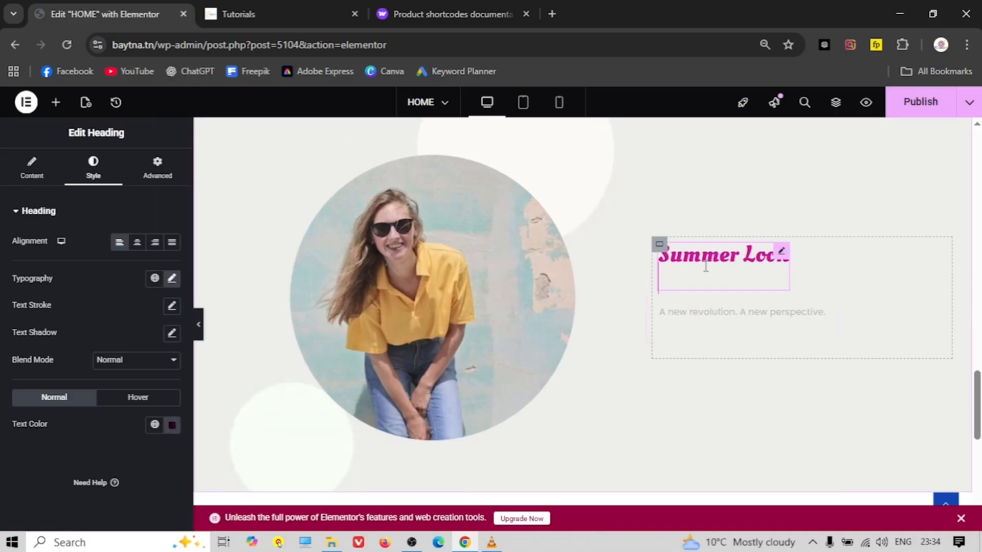
click(176, 281)
drag(24, 386, 57, 384)
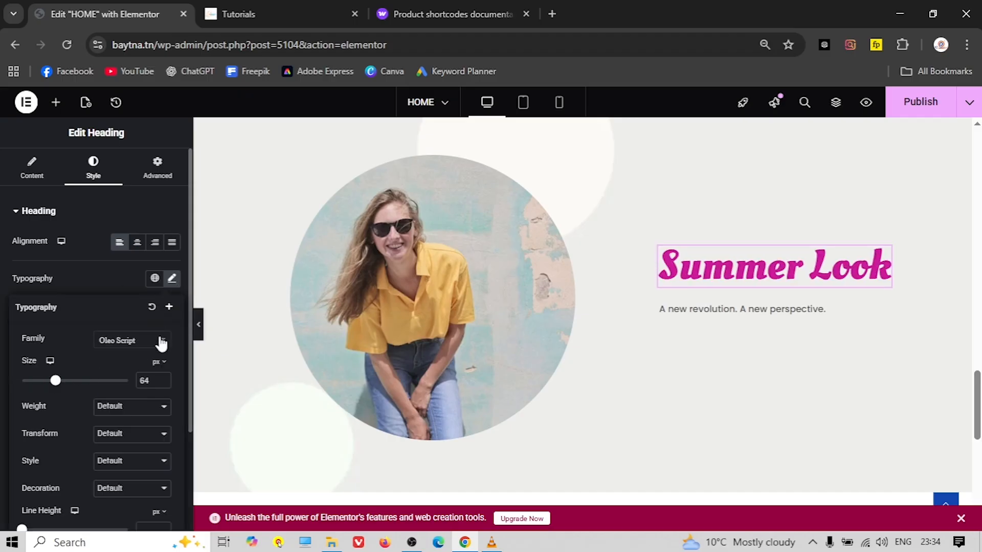
Collapse the editing panel and scroll down the live site page to compare
click(199, 325)
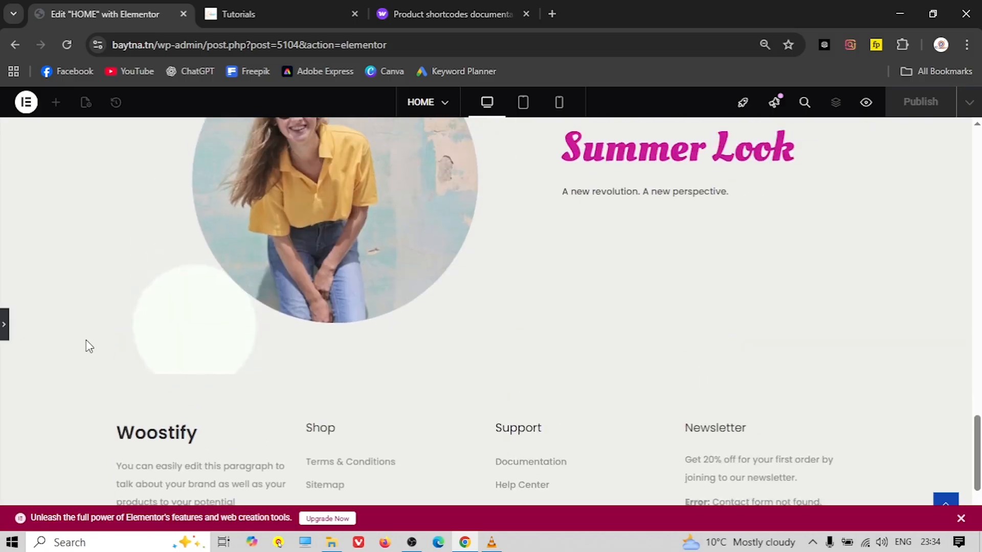
click(247, 11)
scroll(382, 271, down, 8)
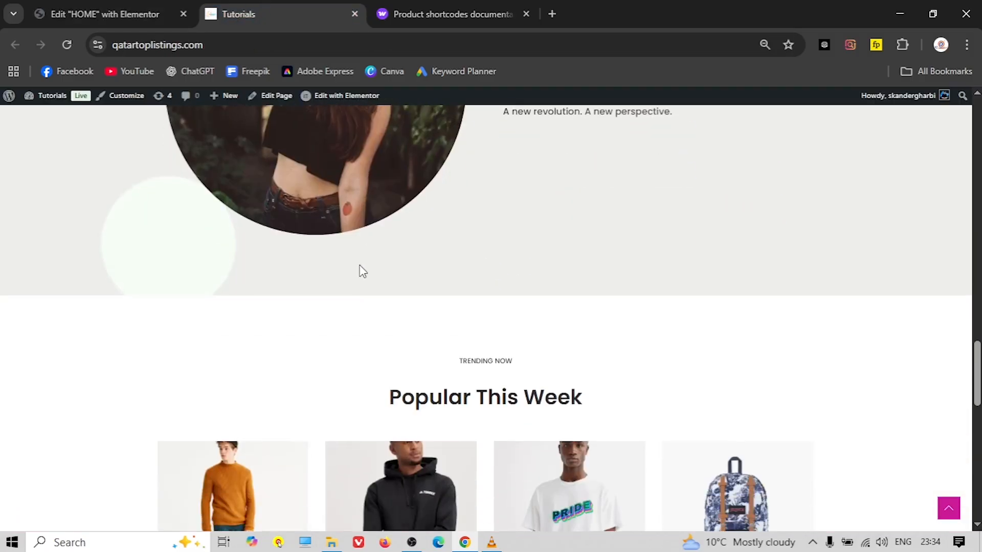
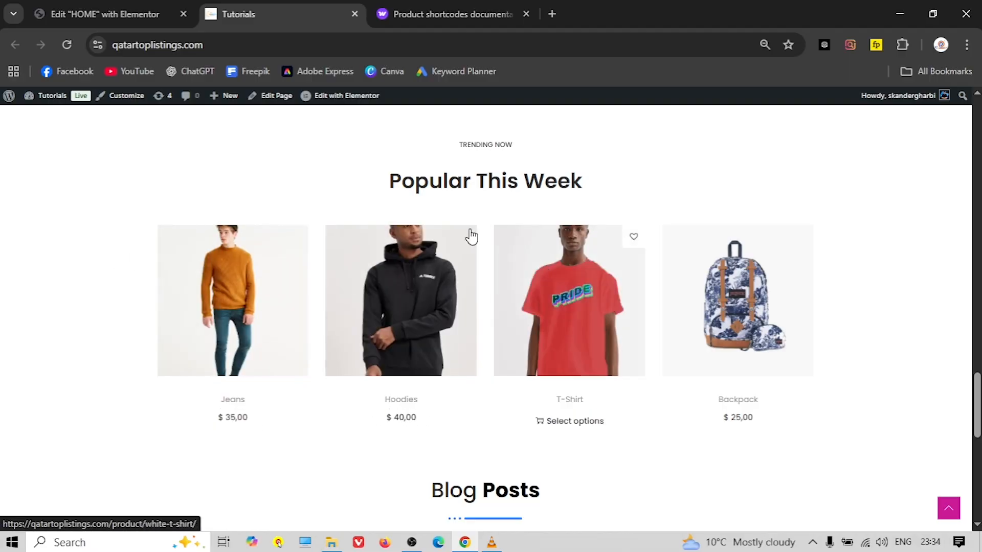
Copy the New Arrivals heading section and paste it into the empty area above the footer
click(449, 13)
scroll(362, 267, up, 4)
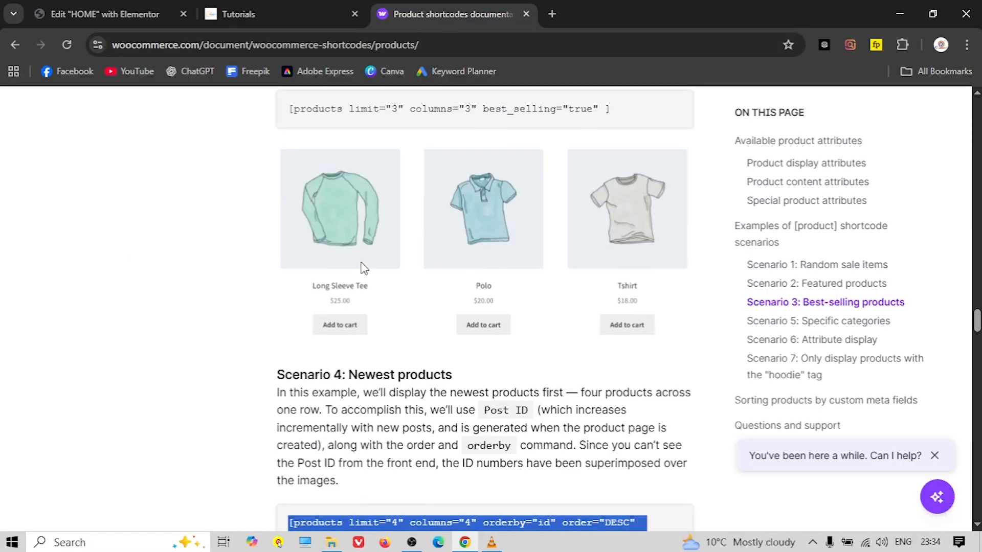
scroll(339, 254, down, 3)
scroll(330, 253, down, 1)
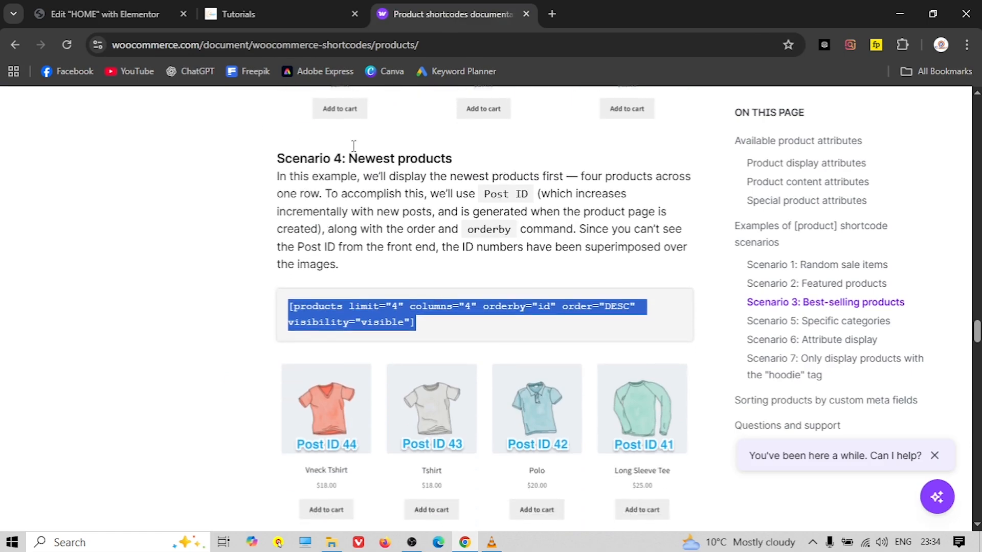
click(167, 11)
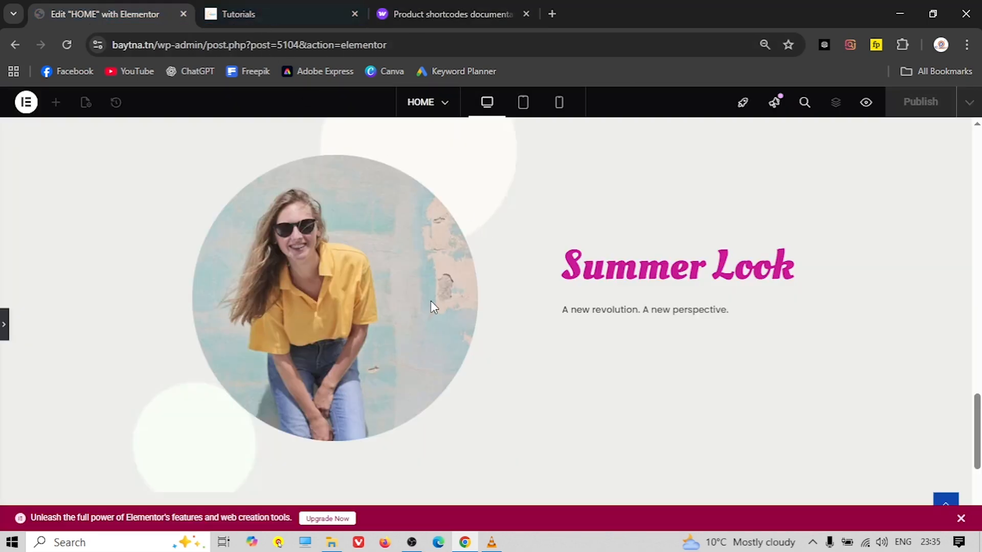
scroll(449, 327, down, 3)
scroll(307, 214, up, 3)
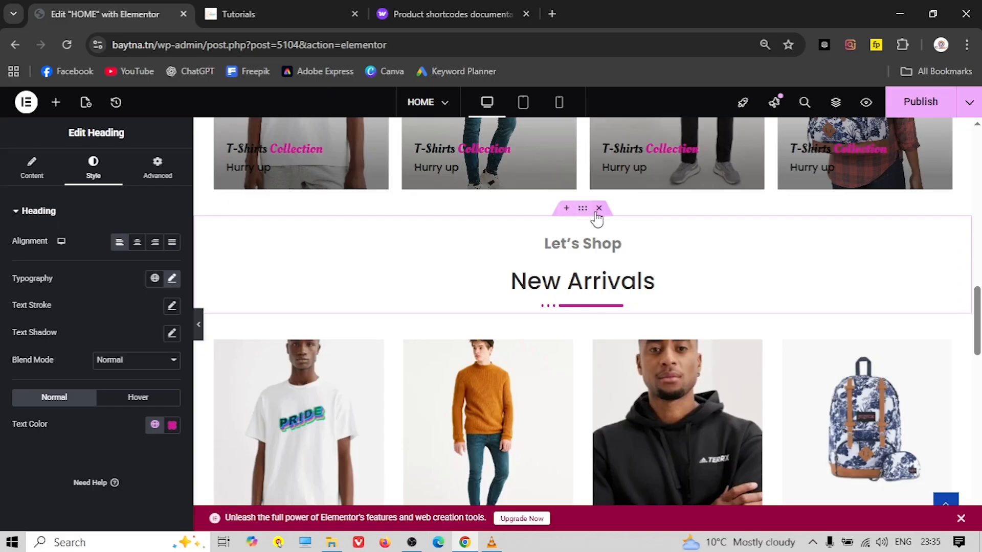
click(586, 218)
right_click(586, 217)
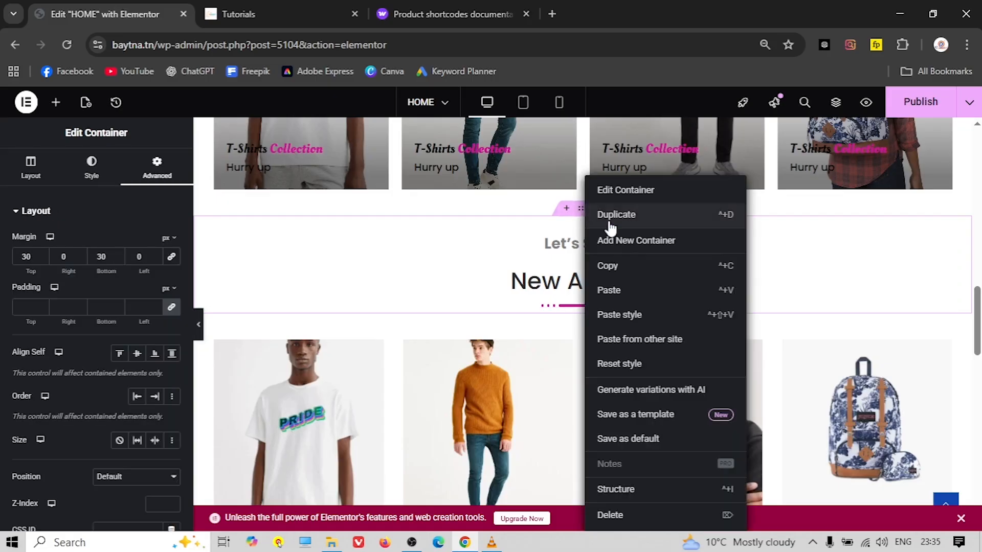
click(624, 274)
scroll(504, 325, down, 3)
scroll(504, 325, down, 10)
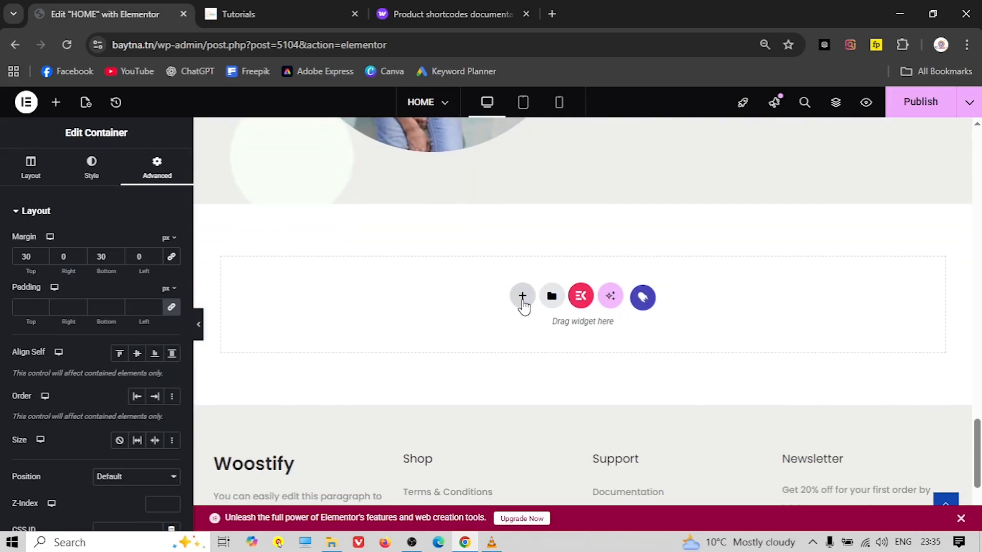
click(523, 301)
right_click(523, 302)
click(545, 314)
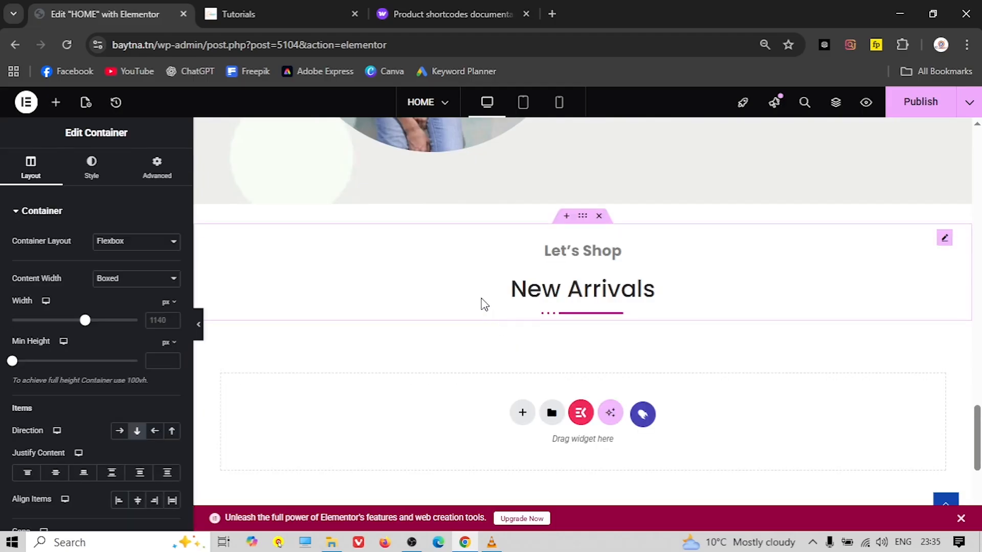
Replace the copied section's subtitle with 'Trending now' taken from the live site
click(267, 20)
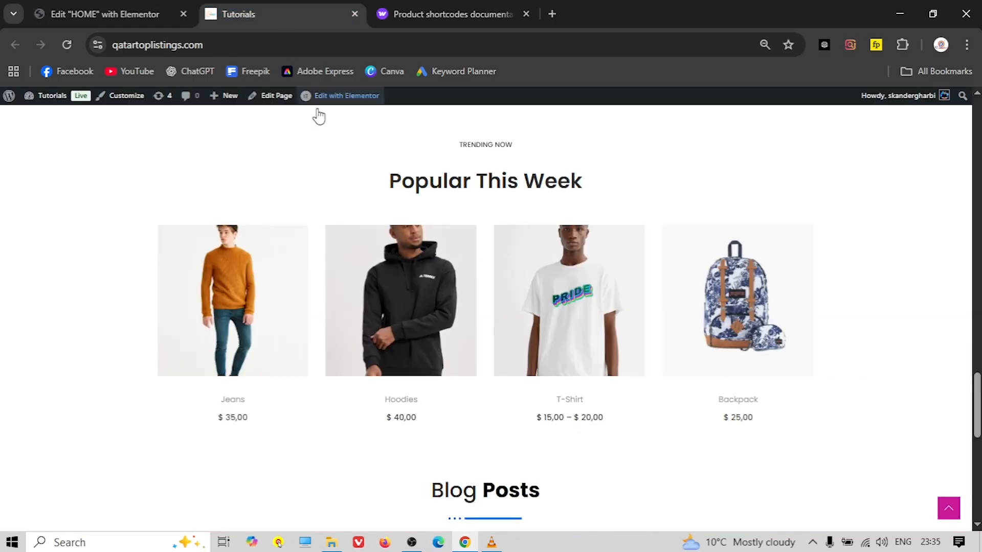
right_click(500, 148)
click(559, 166)
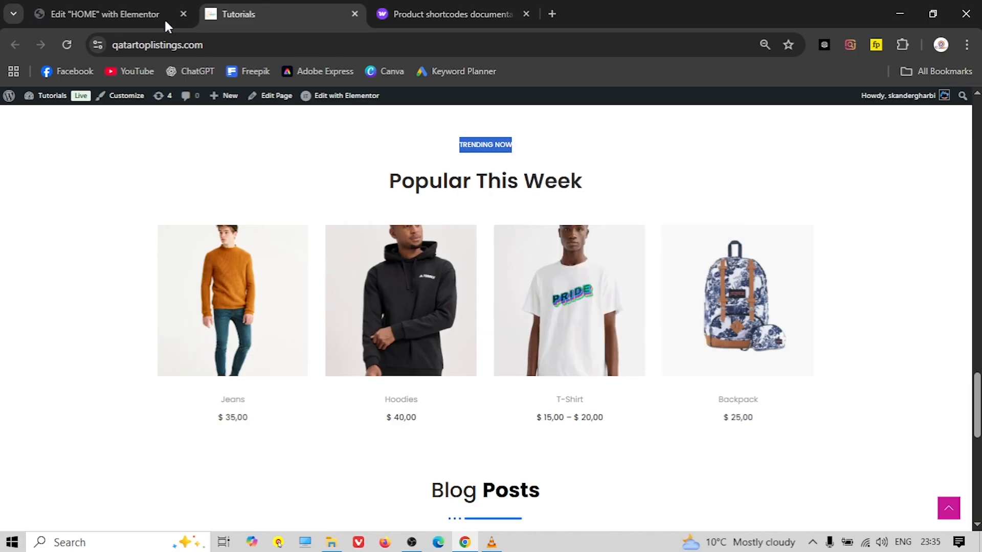
click(137, 16)
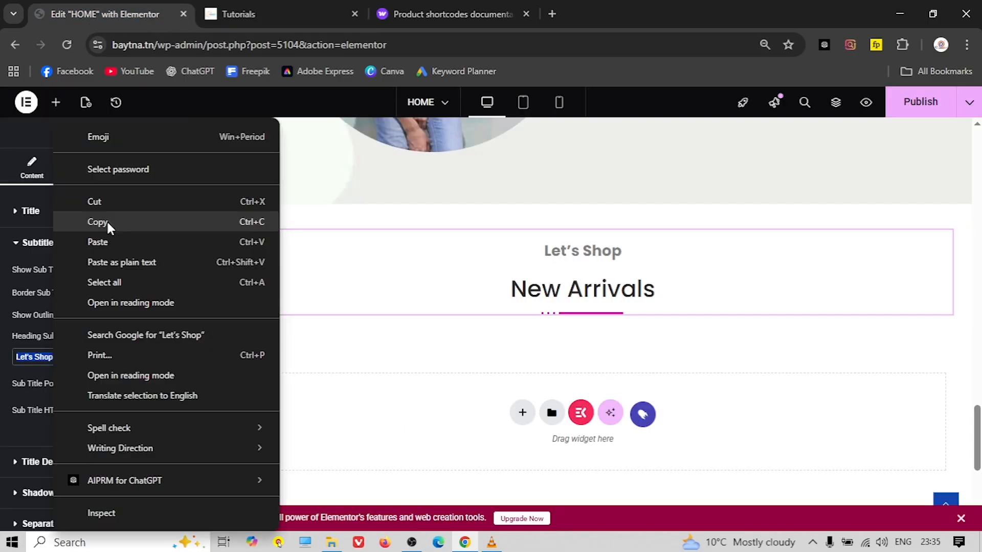
click(100, 240)
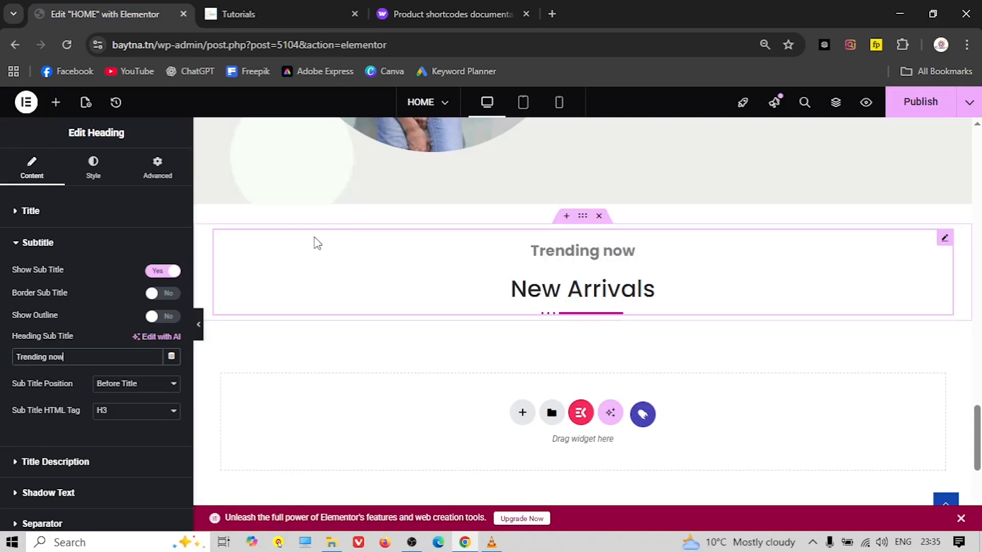
Replace the copied section's heading title with 'Popular This Week'
click(287, 10)
triple_click(499, 185)
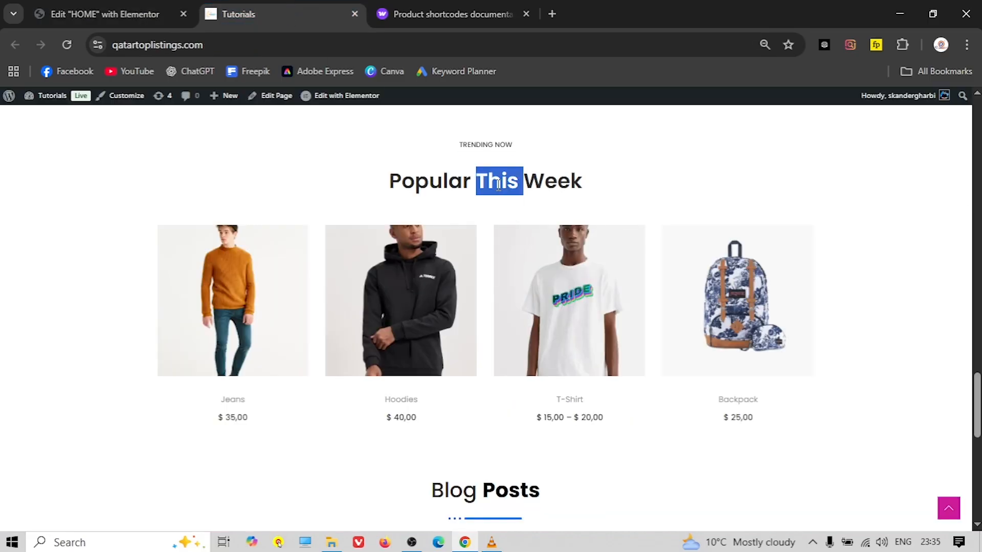
right_click(499, 185)
click(541, 203)
click(102, 10)
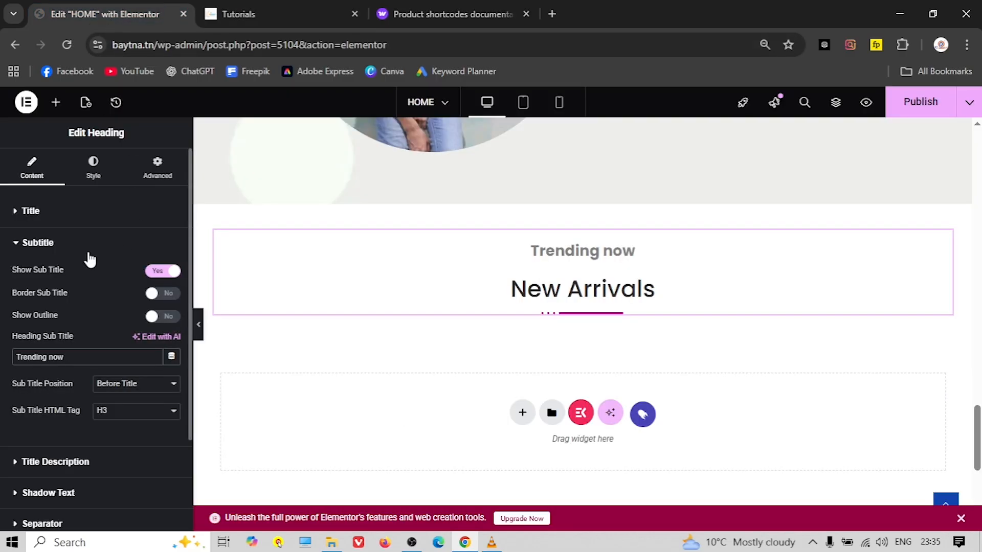
click(49, 212)
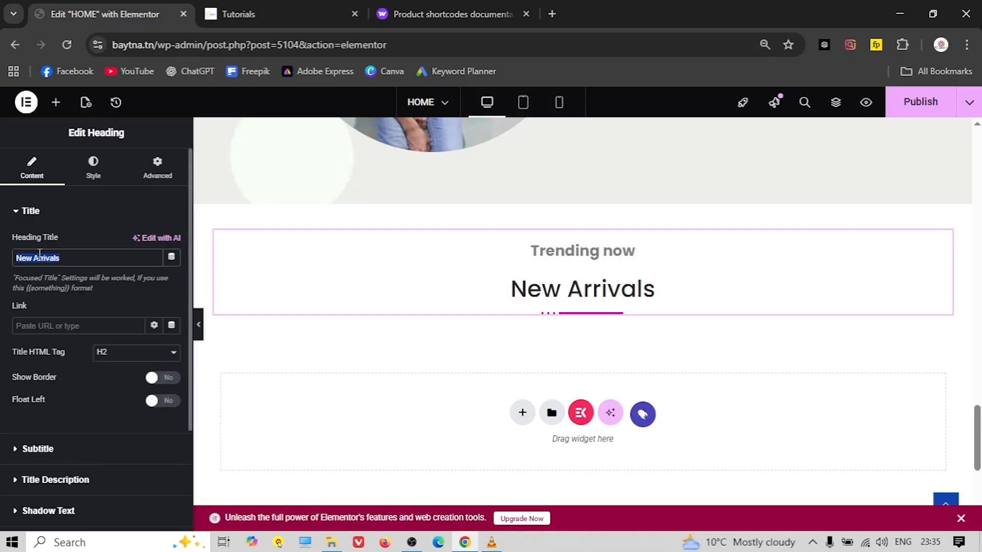
right_click(39, 254)
click(106, 243)
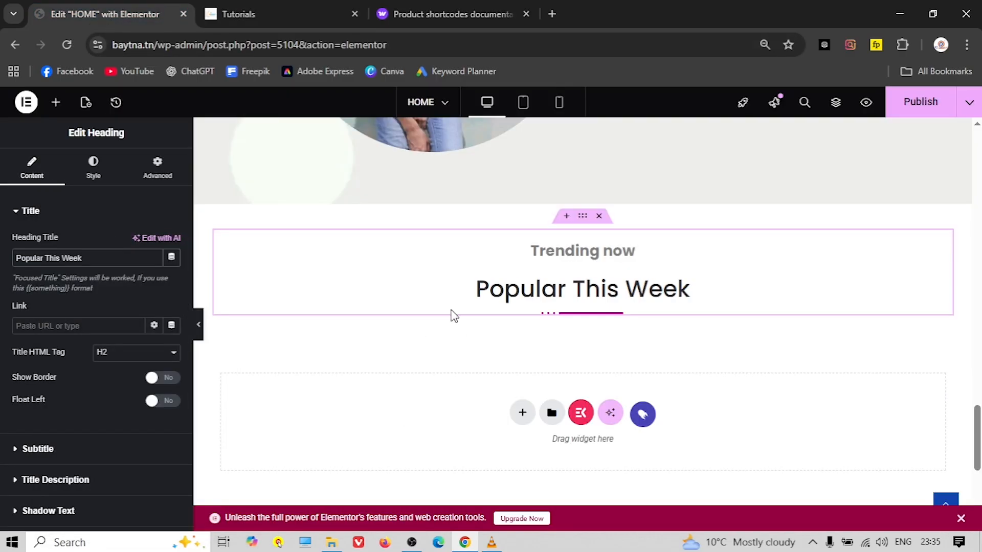
scroll(446, 309, up, 10)
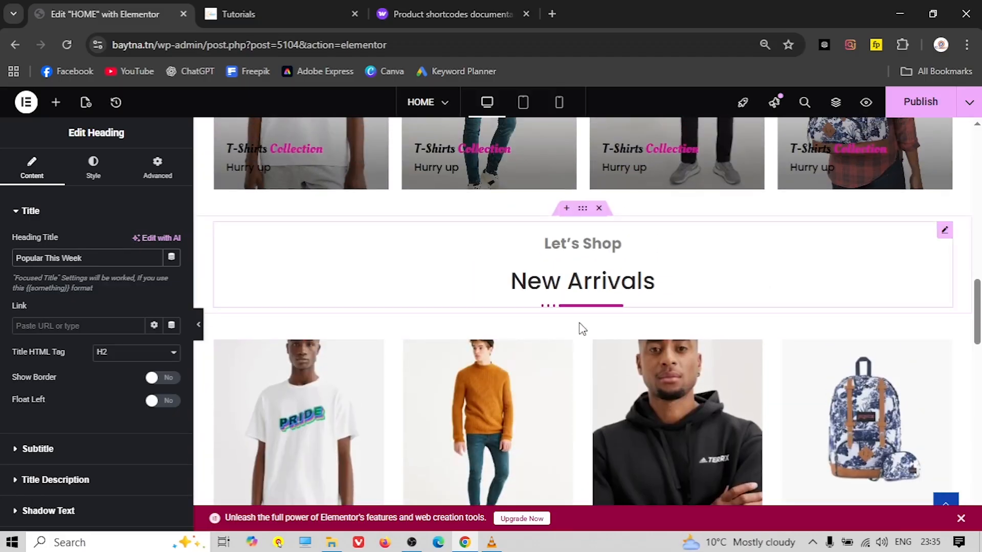
Copy the New Arrivals product grid and paste it below Popular This Week
right_click(581, 336)
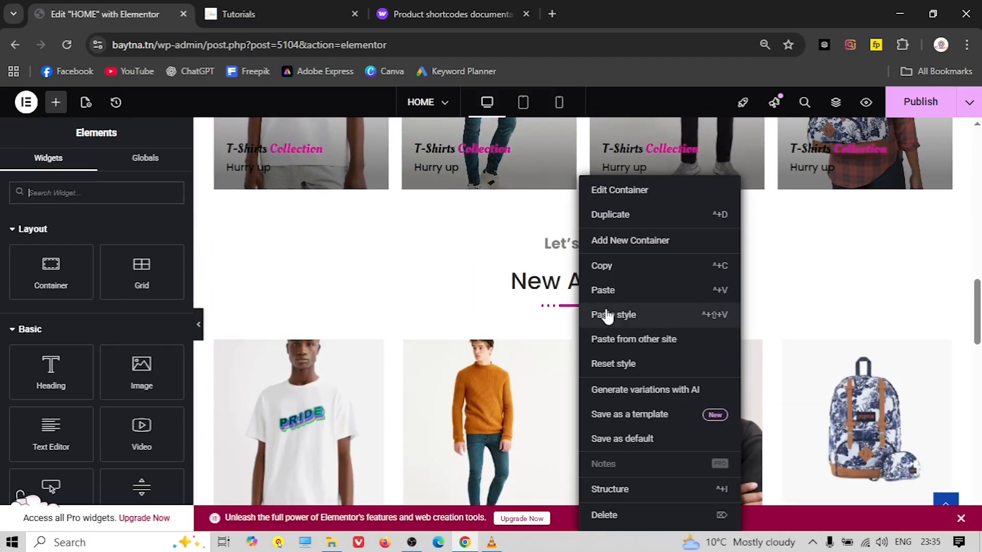
click(614, 265)
scroll(545, 375, down, 6)
scroll(545, 375, down, 7)
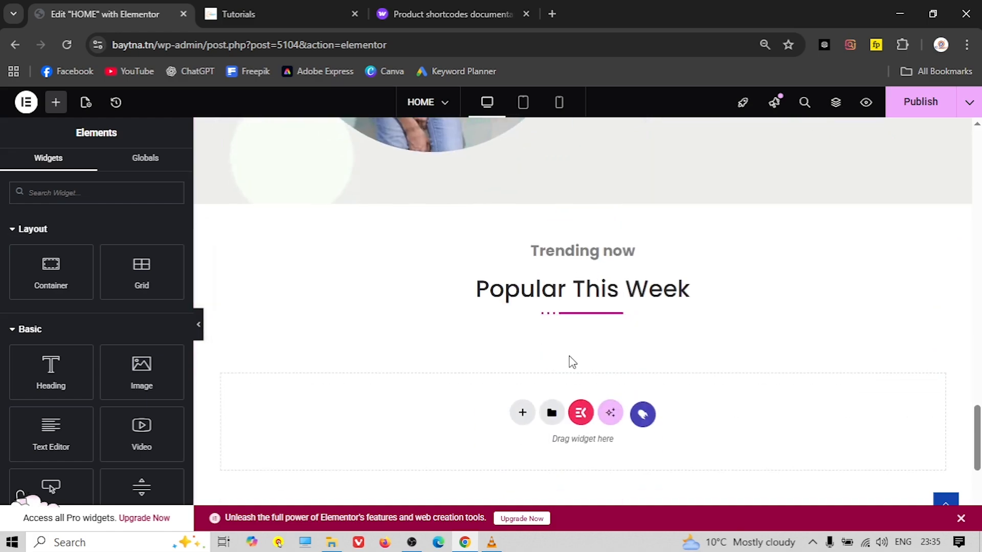
right_click(526, 414)
click(550, 414)
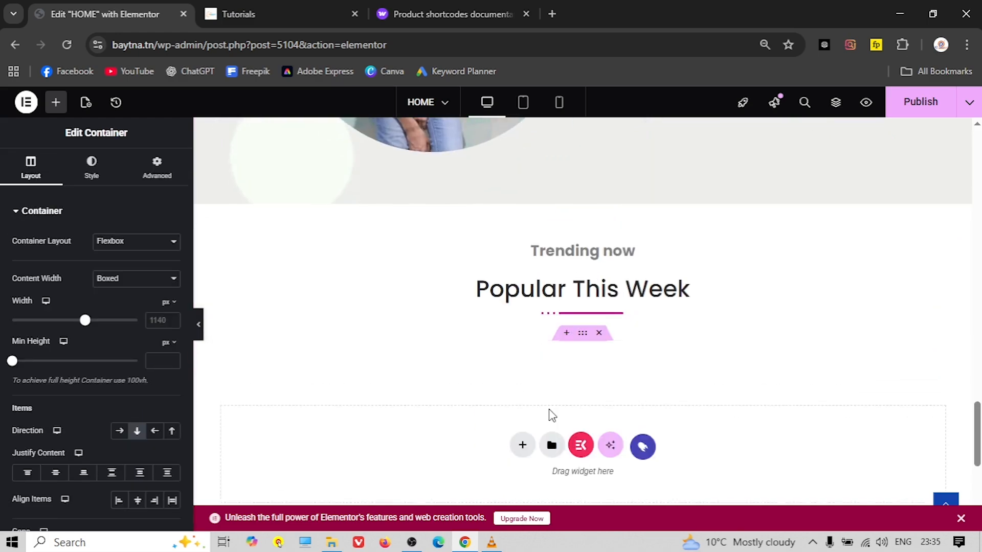
scroll(456, 322, down, 3)
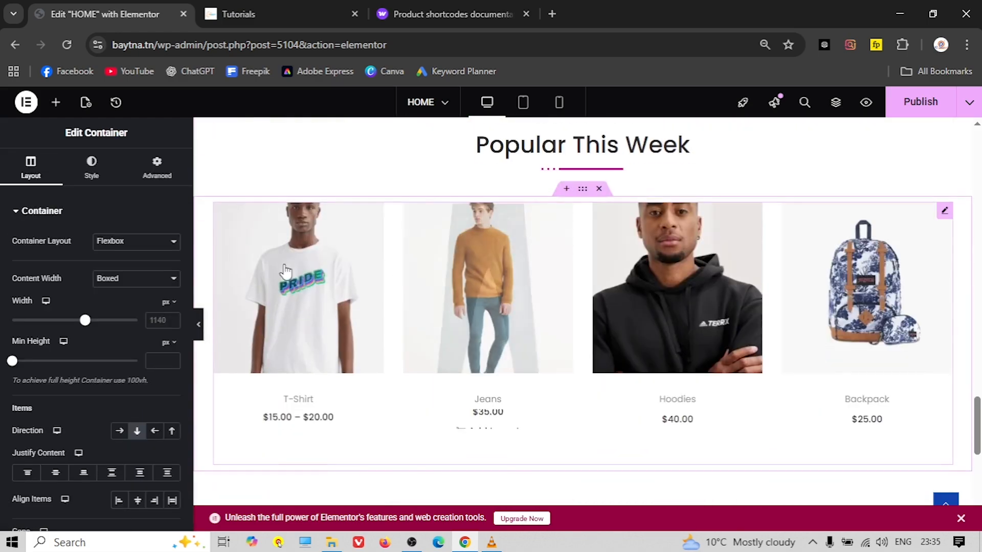
Replace the pasted grid's shortcode with the WooCommerce best-selling products shortcode
click(442, 299)
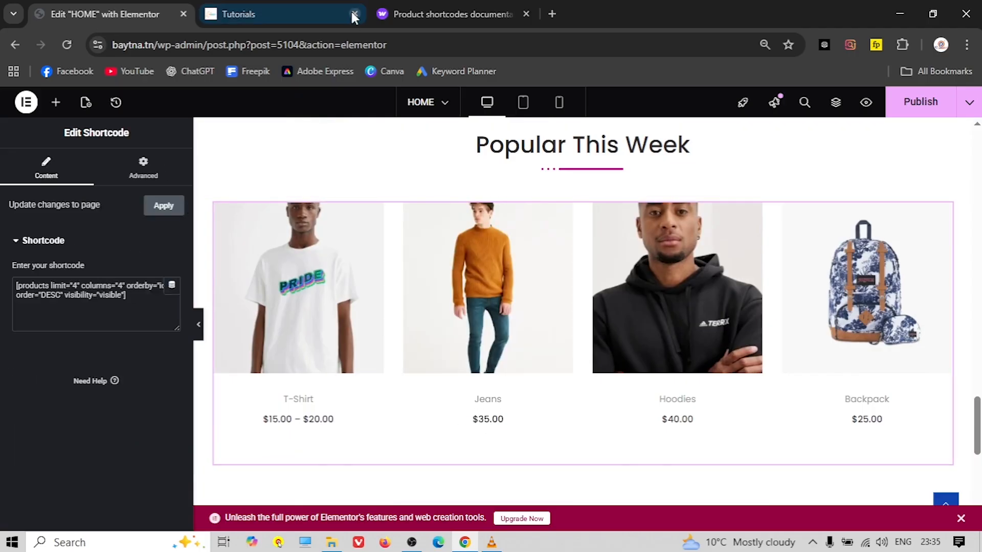
click(427, 19)
scroll(341, 247, up, 8)
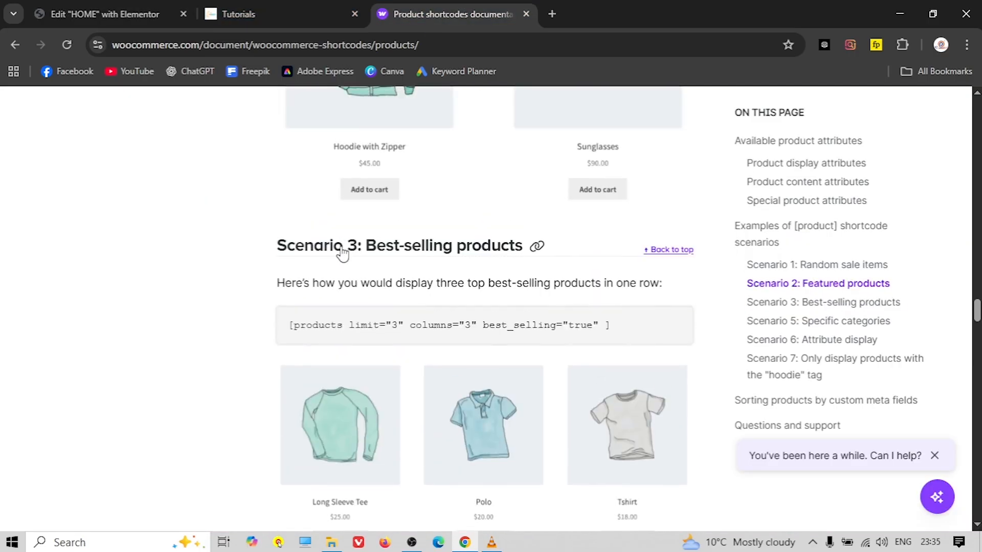
scroll(379, 280, down, 1)
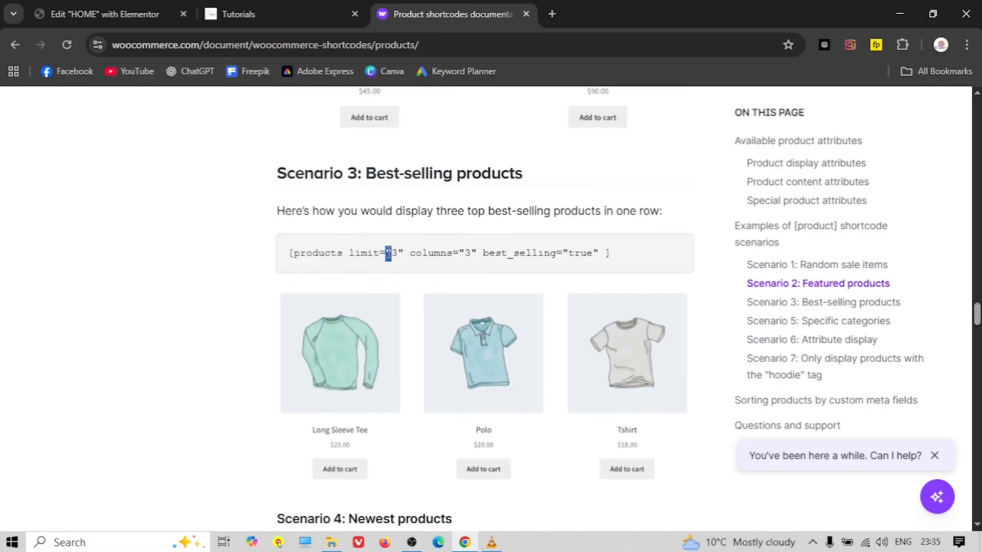
triple_click(387, 253)
right_click(389, 261)
click(452, 269)
click(106, 15)
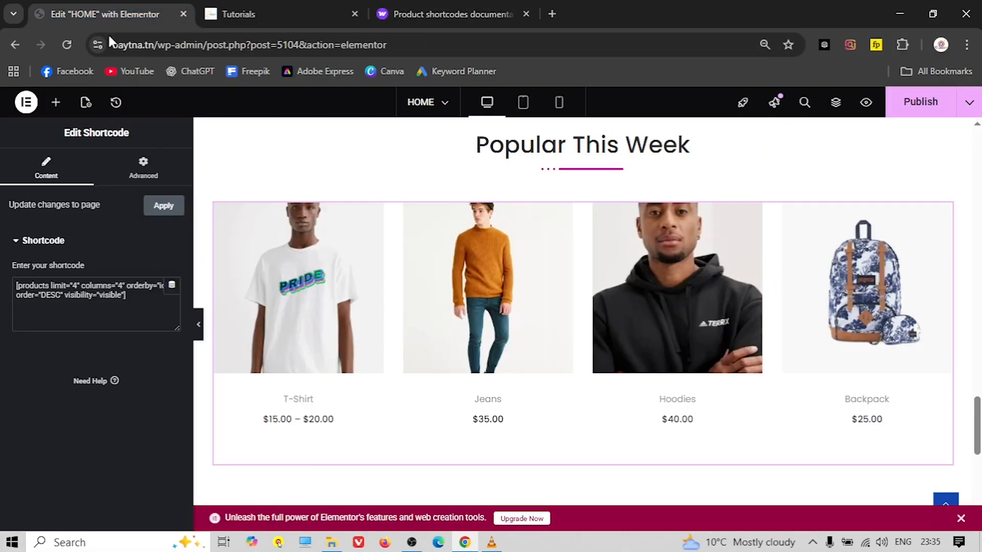
triple_click(111, 281)
right_click(136, 286)
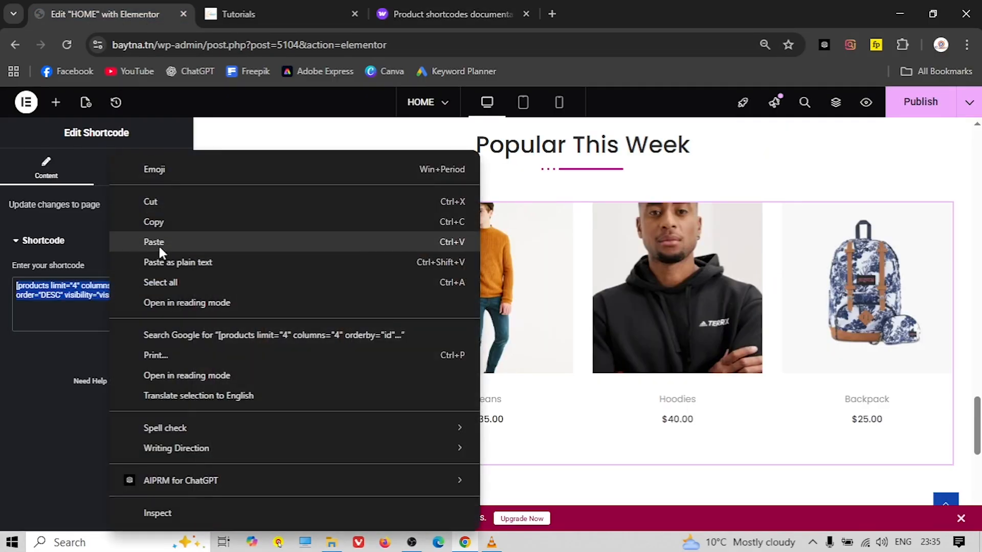
click(158, 244)
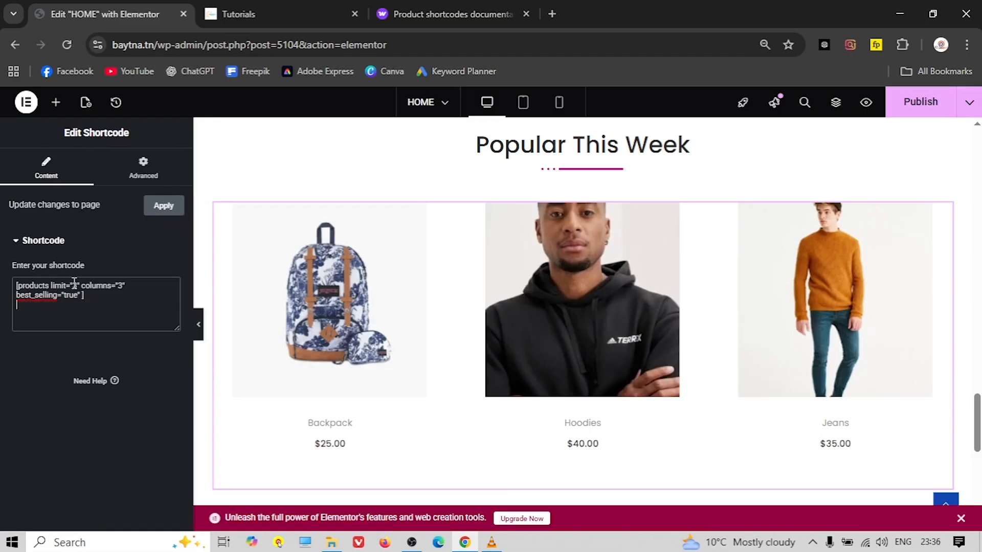
Set the best-sellers grid to a limit of 4 products in 4 columns
key(BackSpace)
text(4)
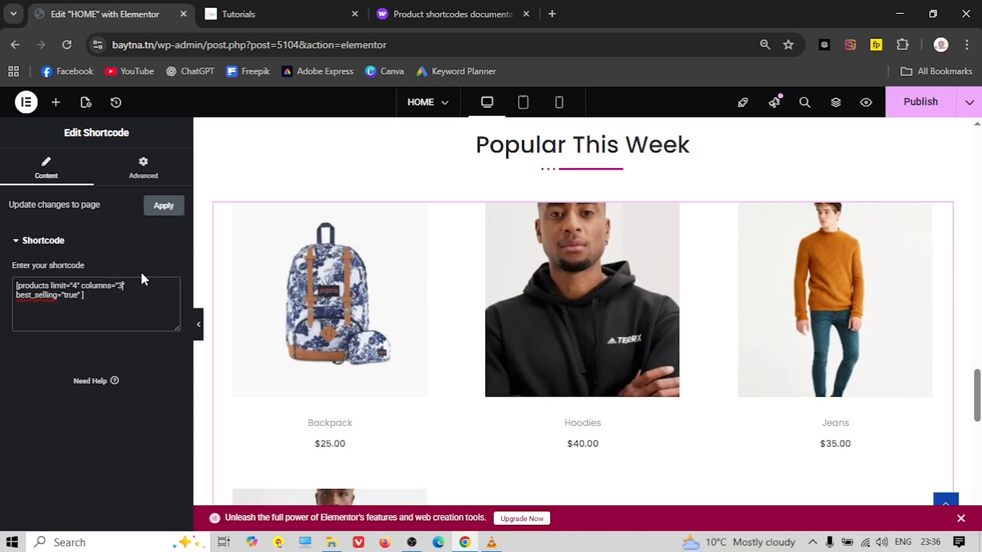
key(BackSpace)
text(4)
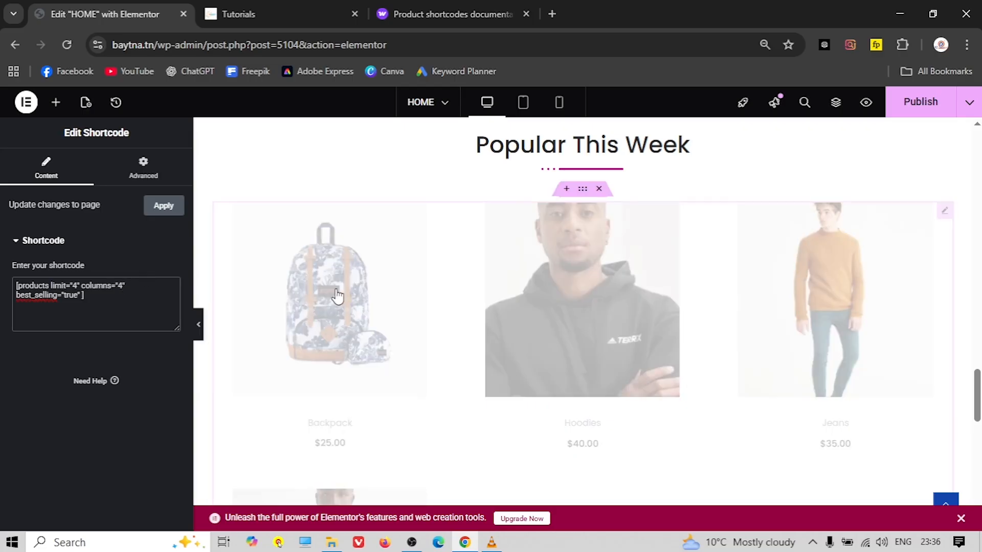
scroll(420, 359, down, 3)
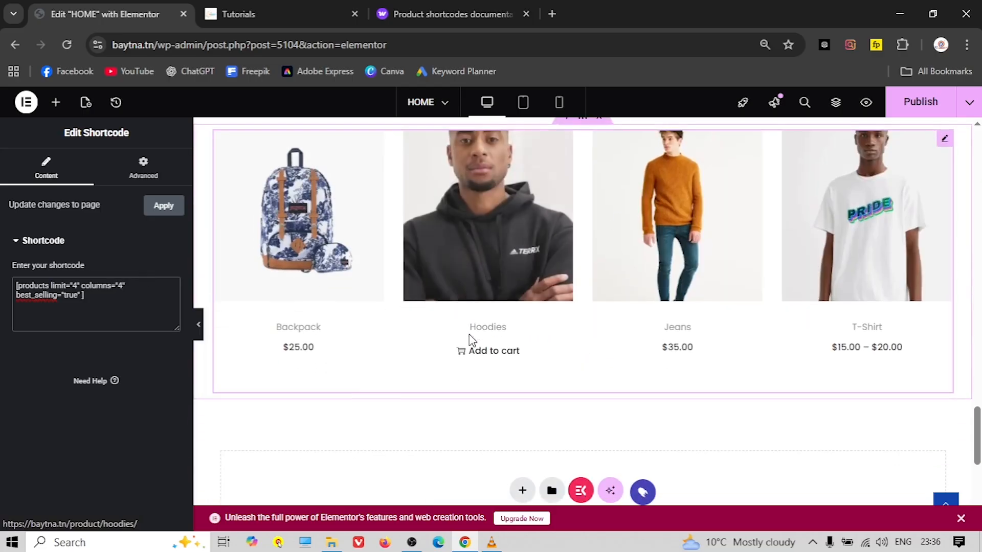
click(276, 14)
scroll(481, 366, down, 7)
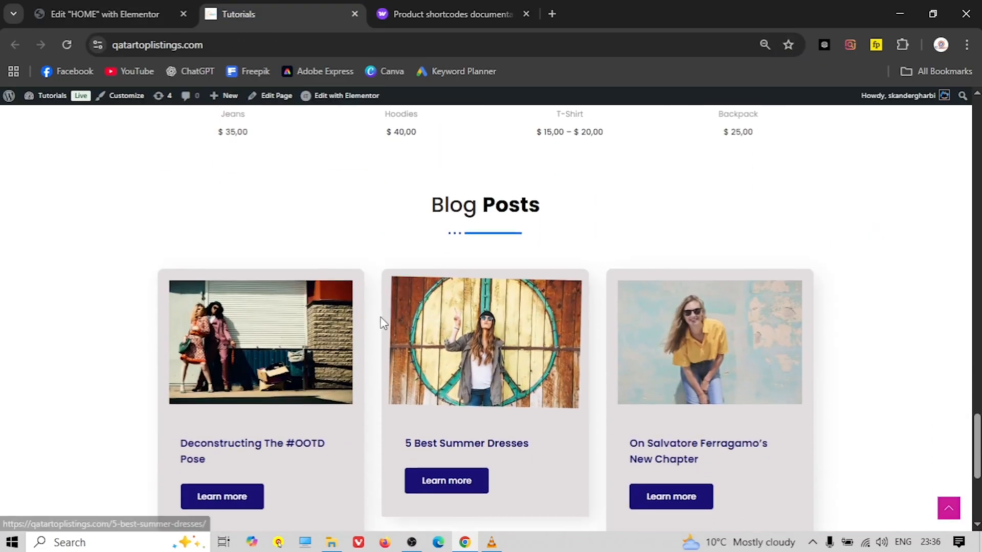
Add a single-container section below the products and drop a Heading widget into it
scroll(450, 302, up, 3)
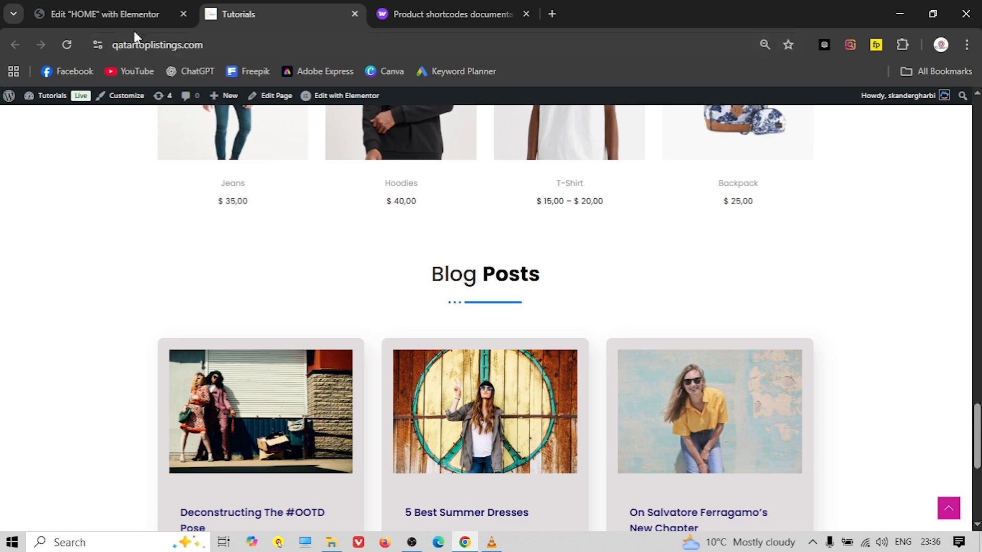
click(138, 14)
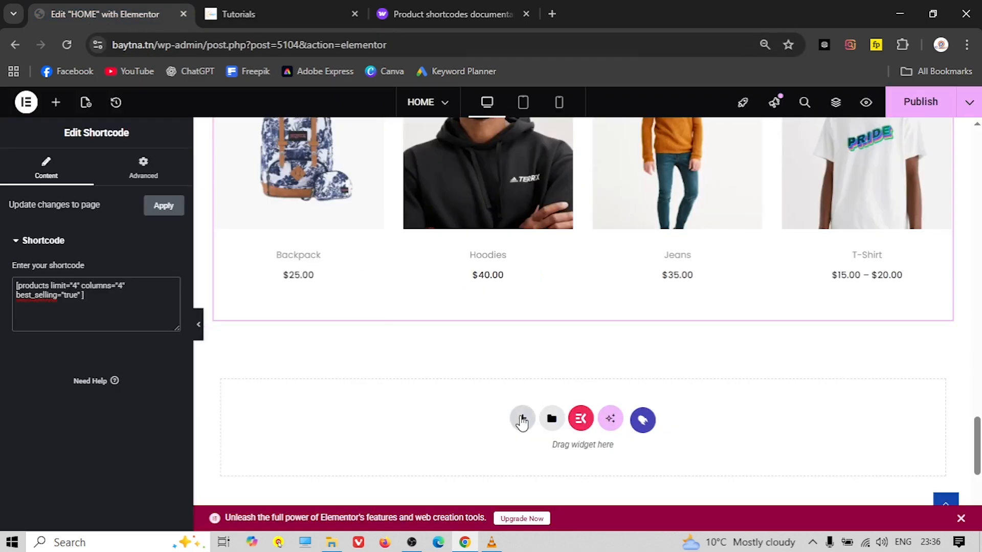
click(522, 420)
scroll(460, 403, down, 5)
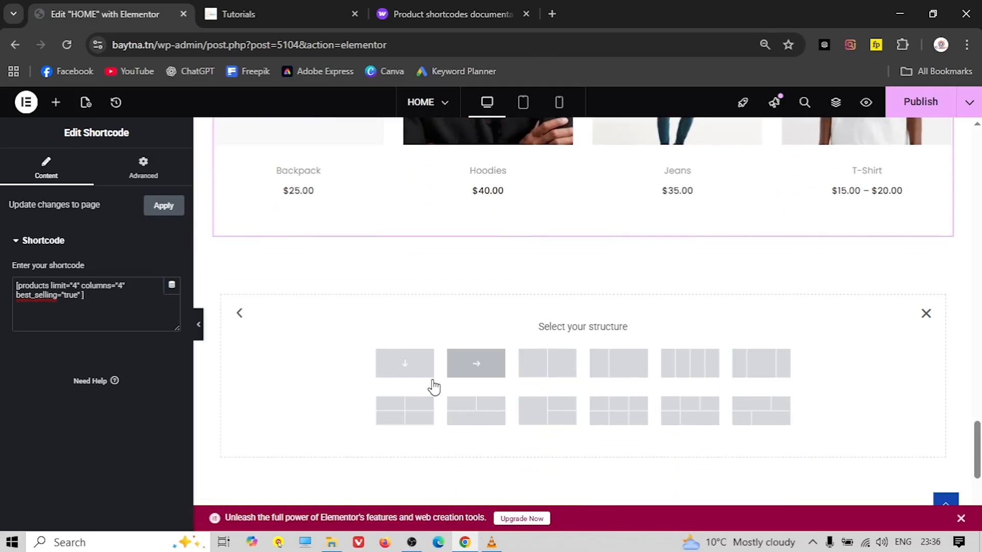
click(401, 307)
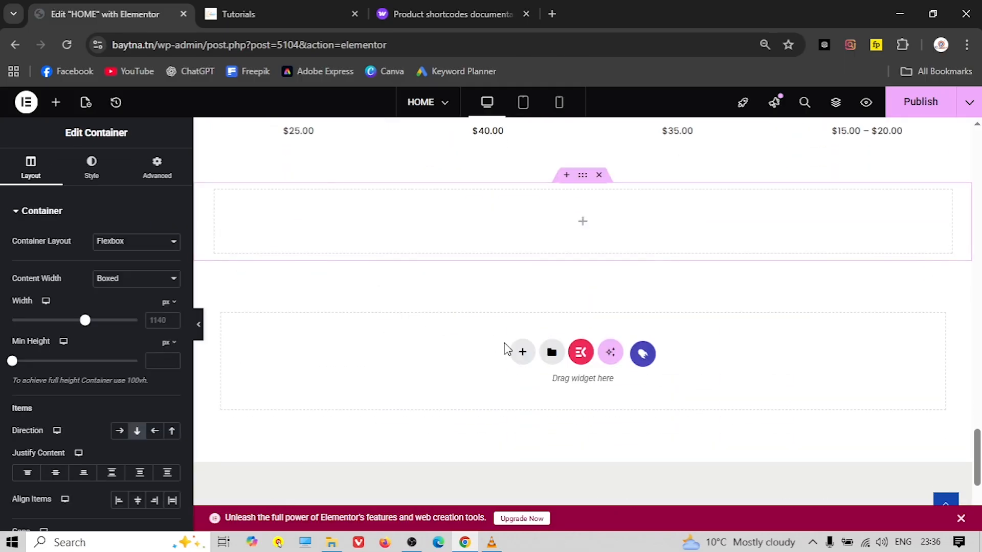
click(56, 102)
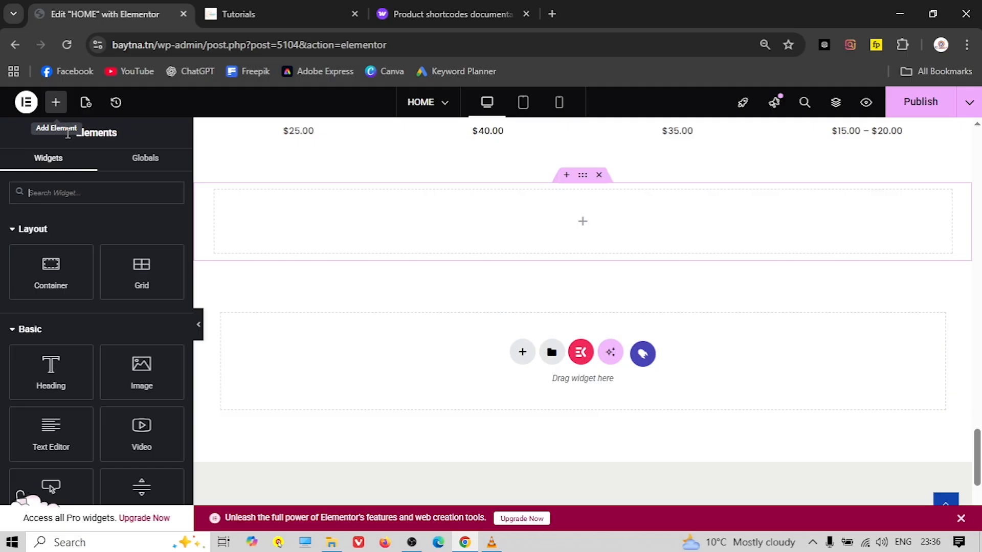
text(head)
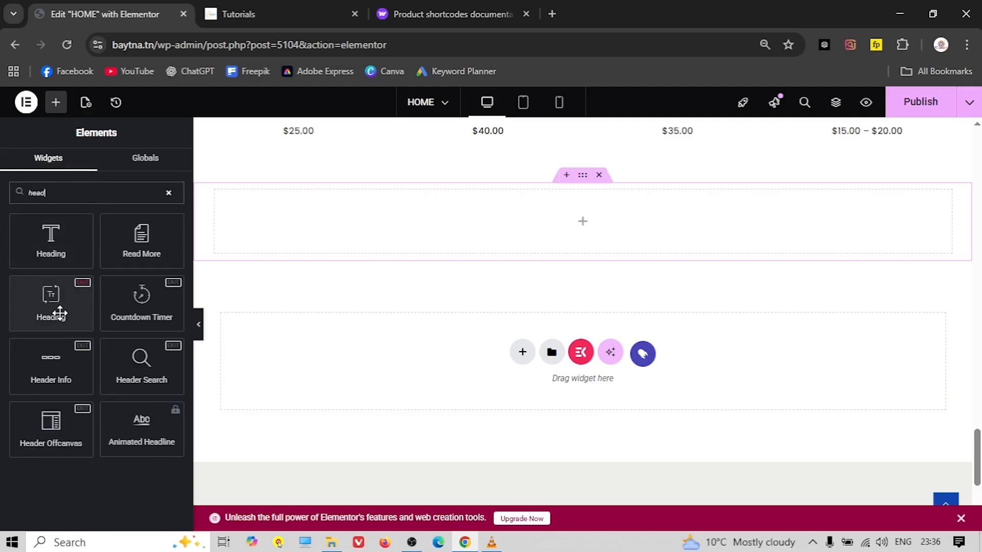
drag(87, 290, 571, 216)
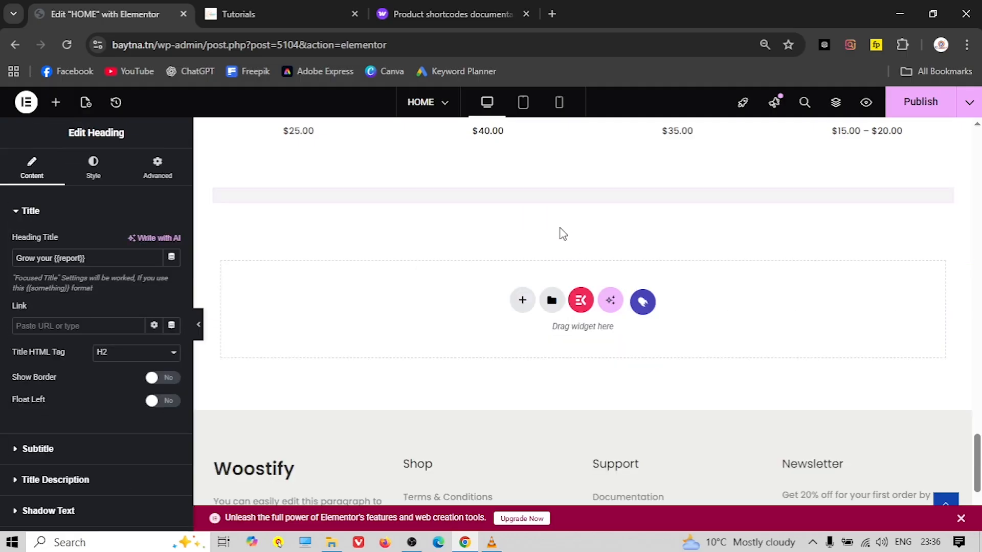
Set the heading text to 'Blog Posts' and centre it
click(251, 14)
triple_click(497, 278)
right_click(495, 280)
click(563, 294)
click(105, 14)
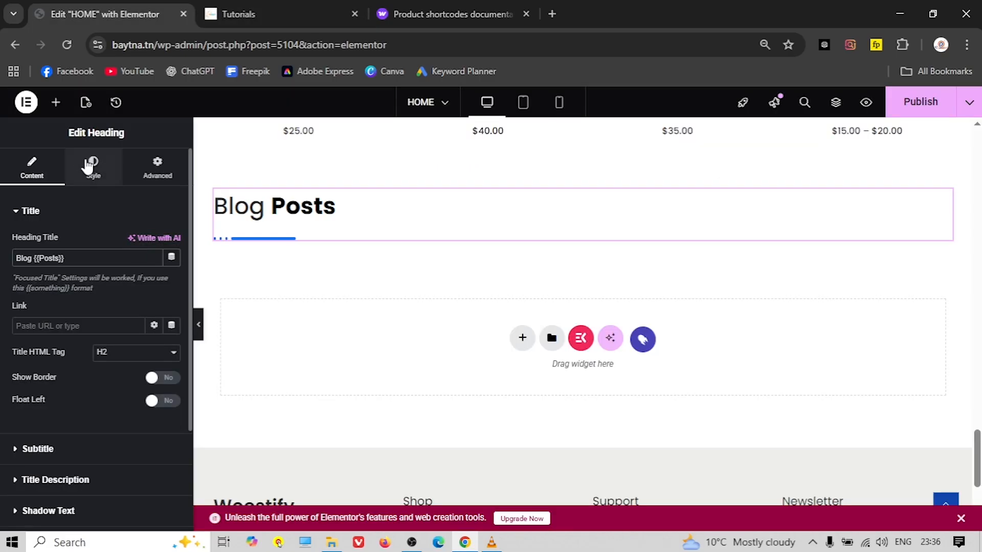
click(93, 169)
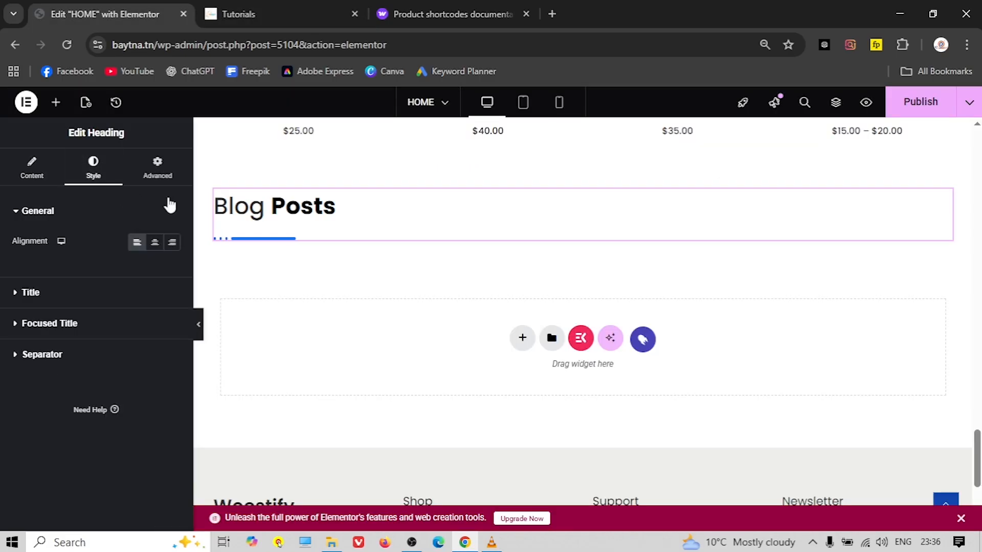
click(154, 242)
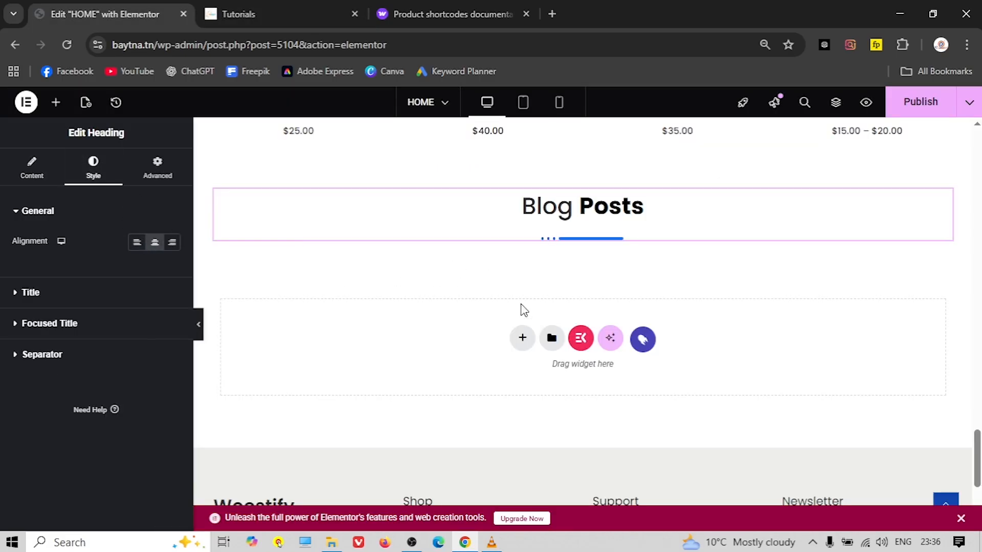
Give the heading's section unlinked margins of 30 px top and bottom
scroll(496, 321, up, 1)
scroll(496, 320, down, 1)
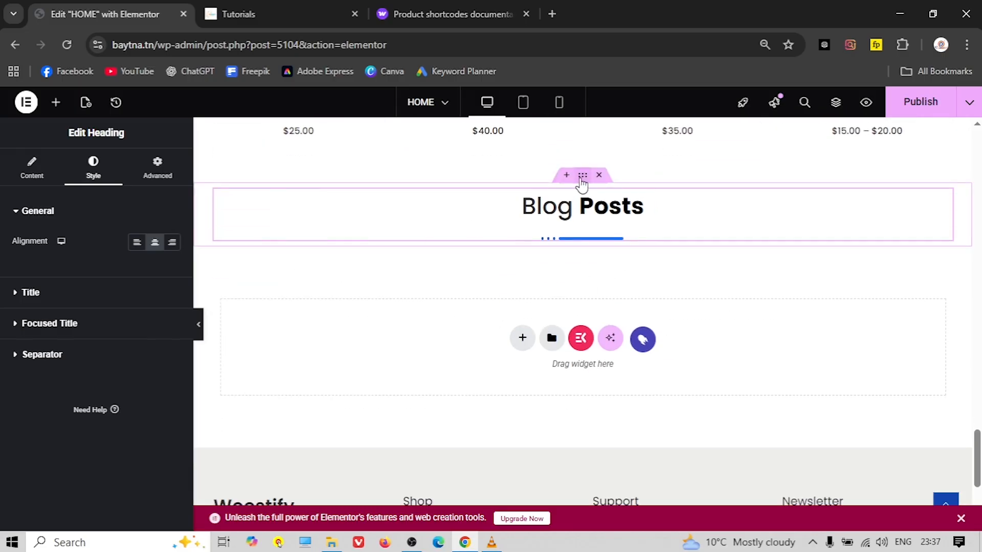
click(582, 180)
click(157, 168)
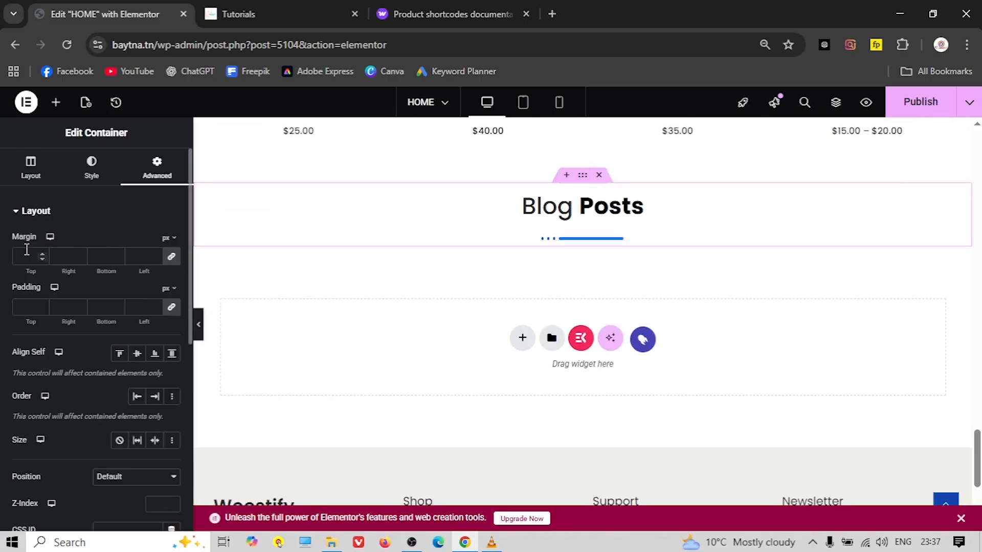
click(171, 257)
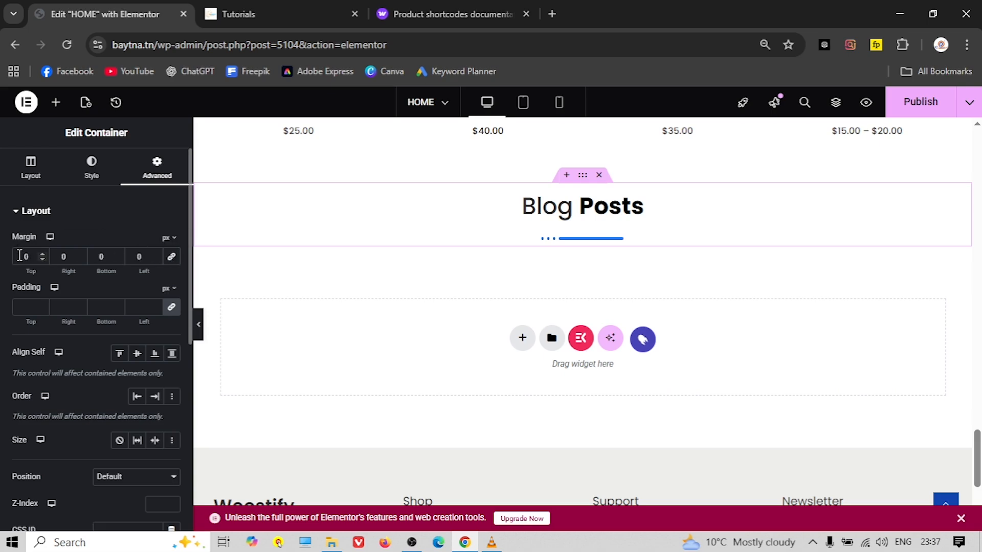
text(30)
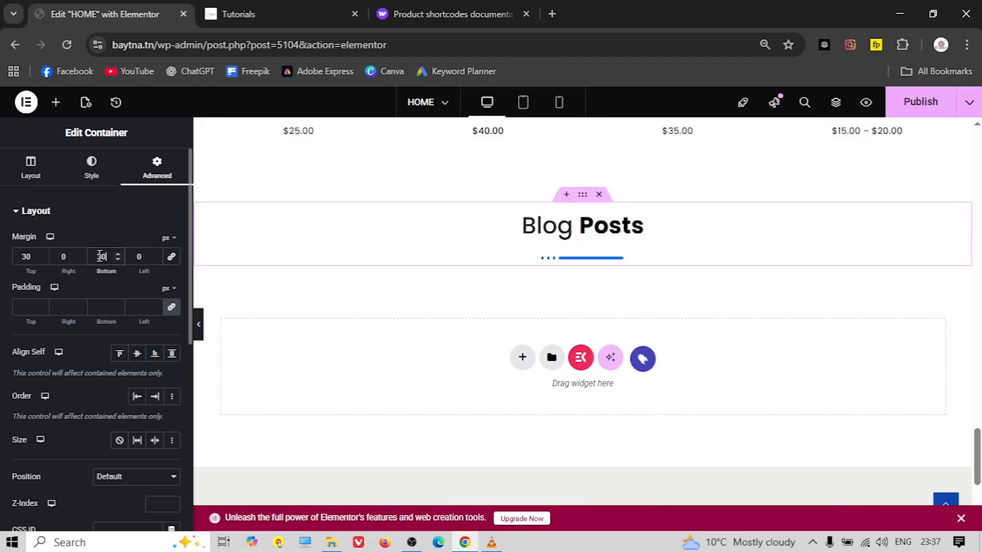
Add a single-column Flexbox section under the heading and place a Blog Posts widget in it
click(55, 104)
click(521, 358)
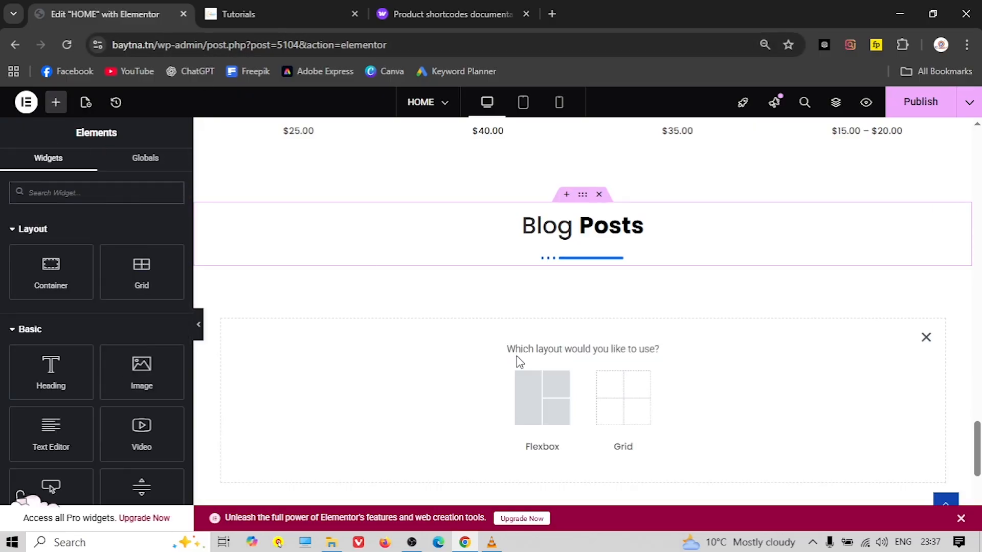
click(535, 392)
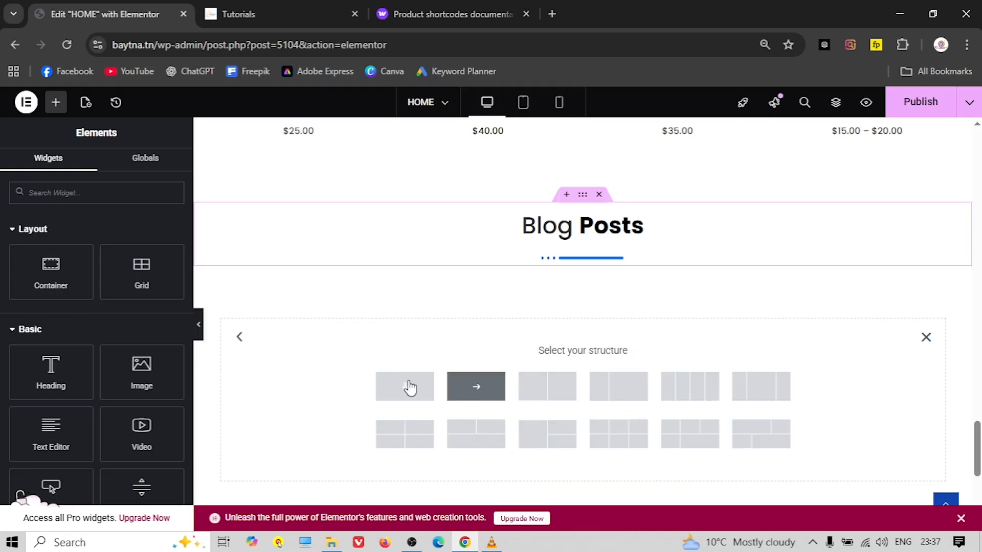
click(404, 389)
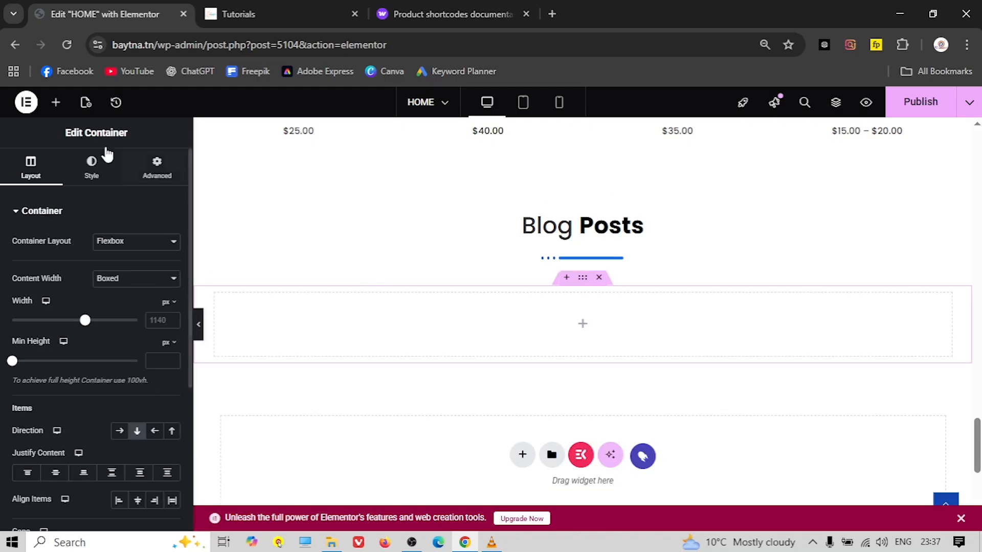
click(56, 103)
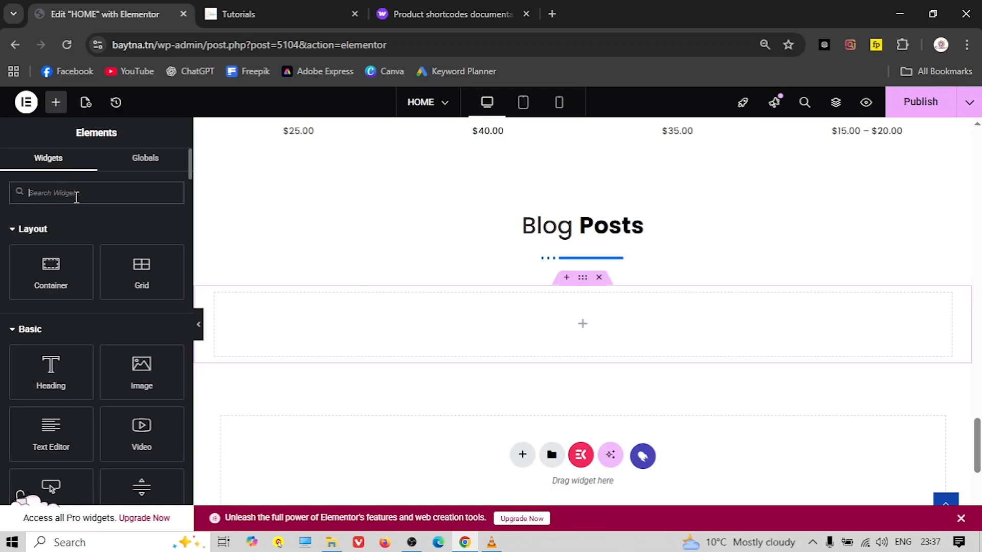
text(blog)
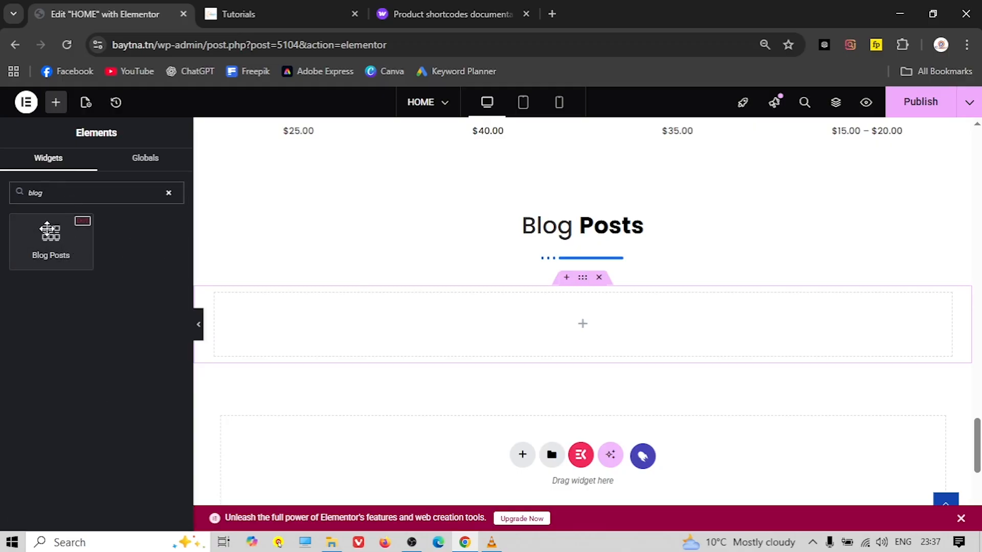
drag(49, 236, 583, 321)
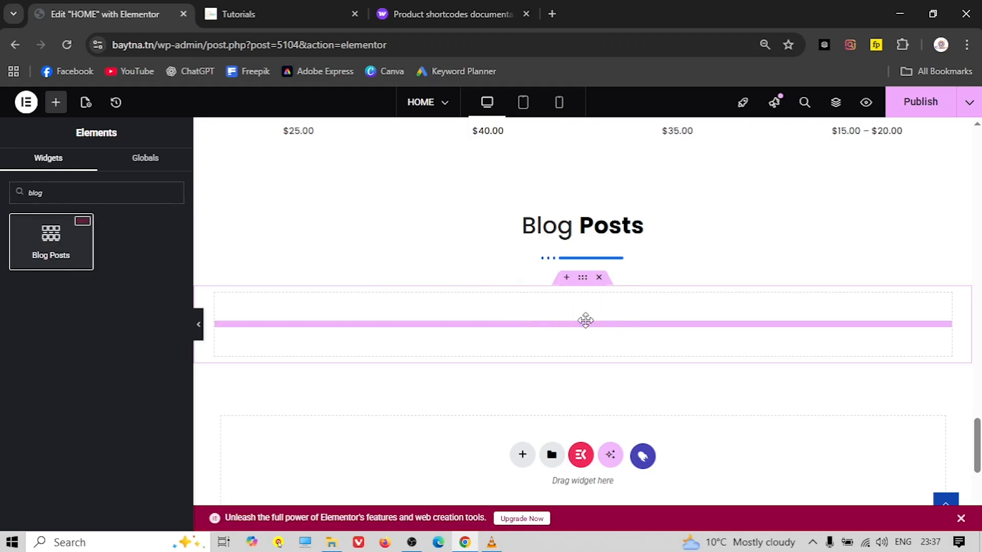
scroll(450, 352, down, 5)
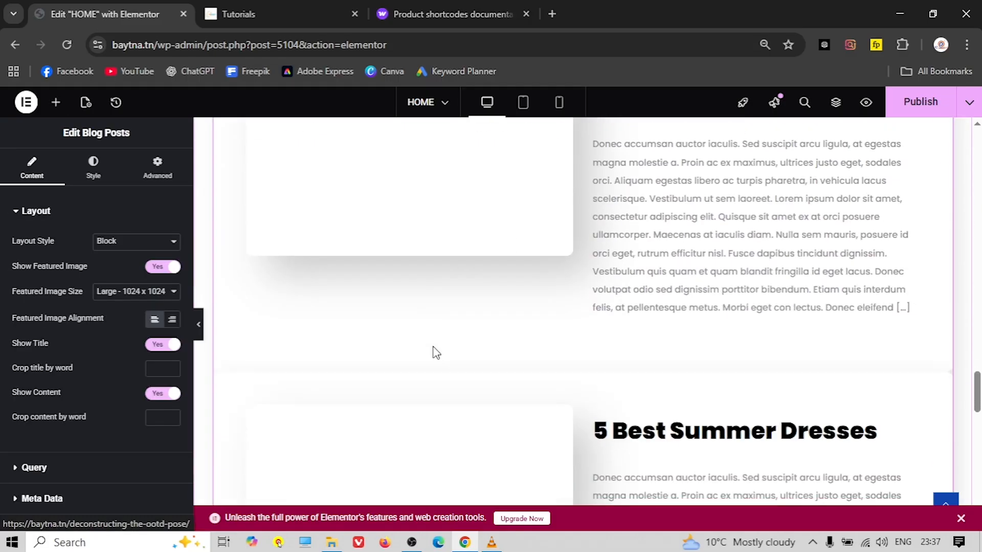
Switch the Blog Posts widget to a grid layout with thumbnails
scroll(435, 352, up, 3)
scroll(434, 352, down, 8)
scroll(433, 352, up, 7)
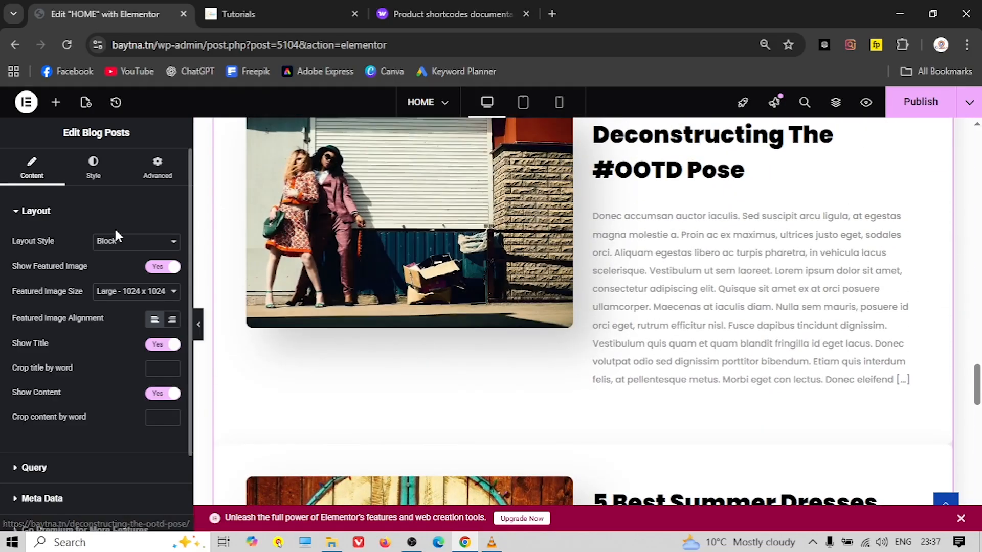
scroll(357, 331, up, 1)
click(110, 242)
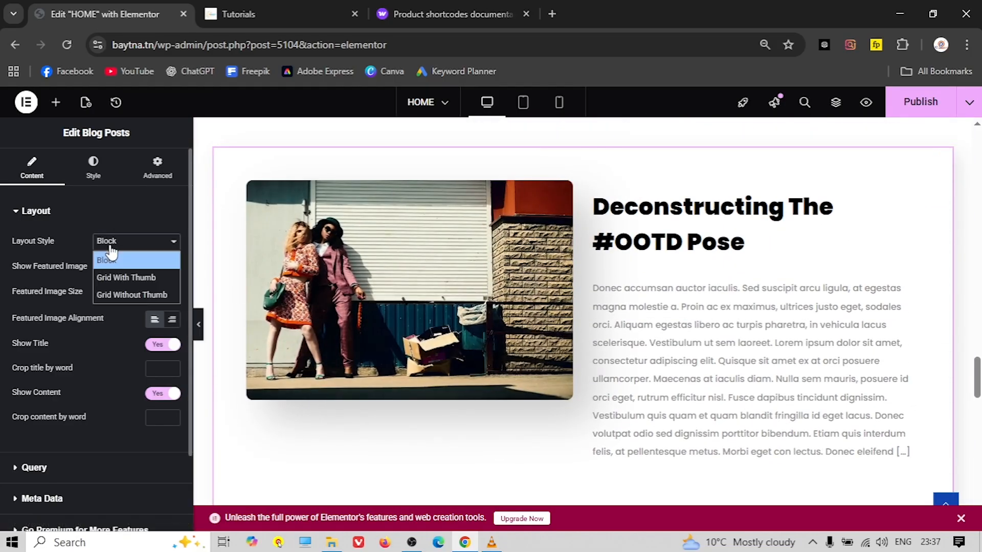
click(114, 277)
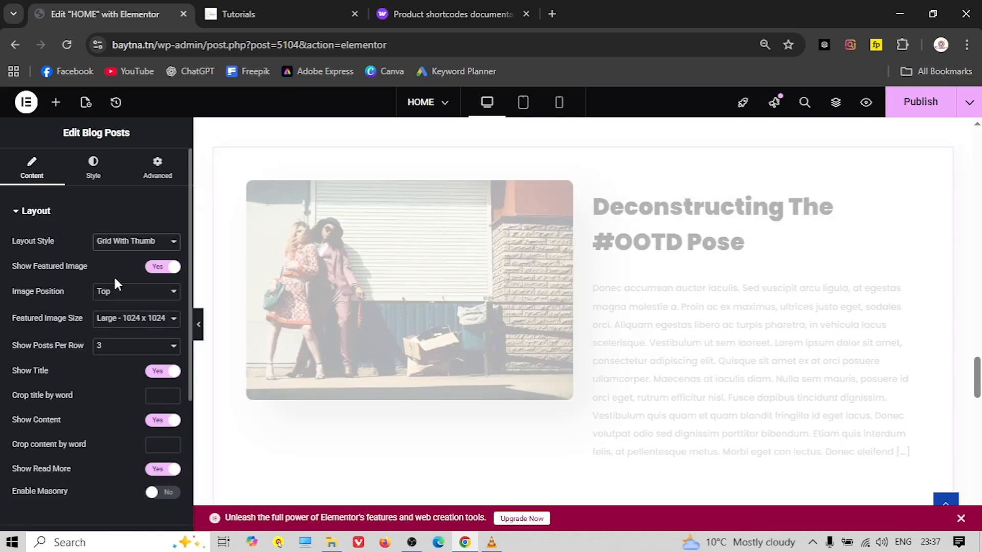
Crop each post excerpt to 20 words
scroll(423, 345, down, 5)
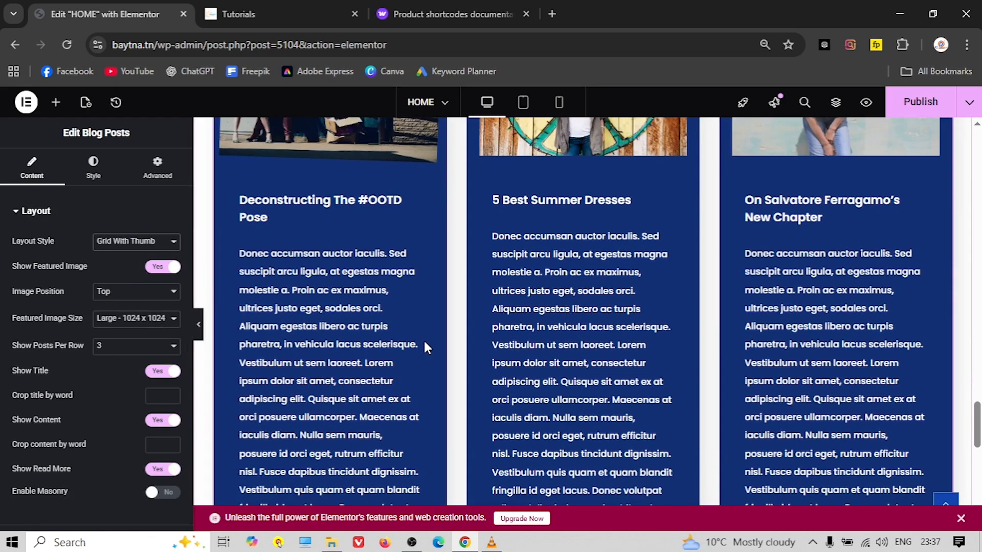
scroll(345, 350, up, 3)
scroll(317, 352, down, 5)
scroll(338, 353, up, 2)
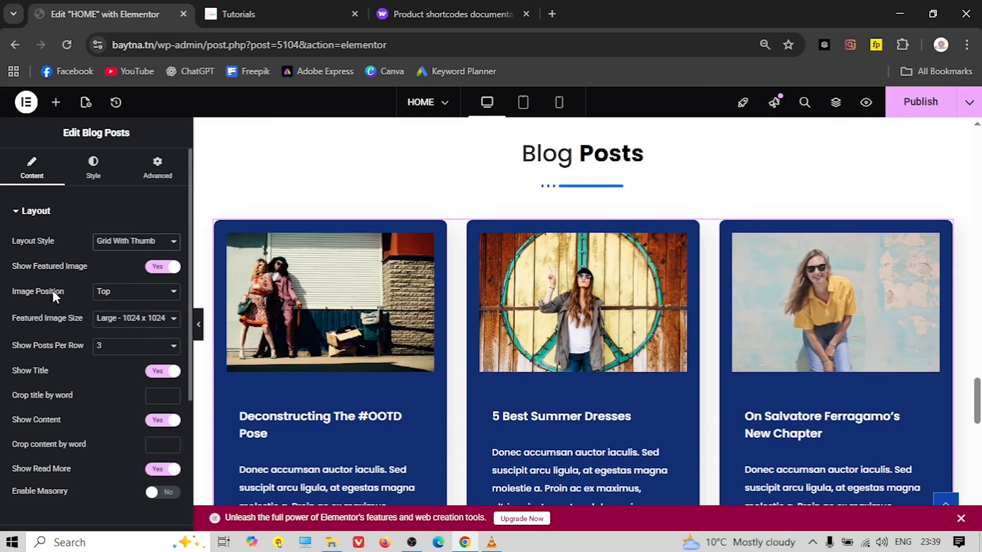
scroll(287, 388, down, 3)
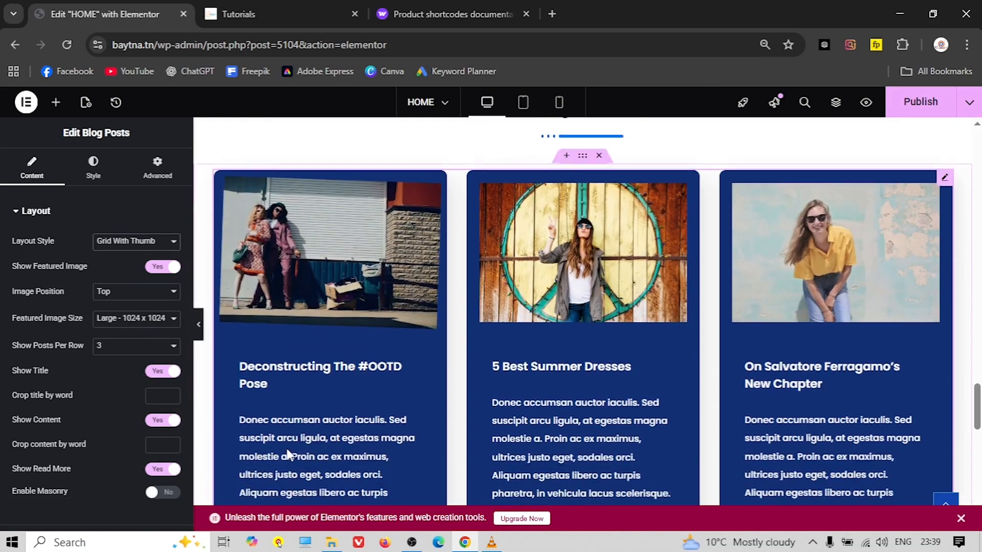
scroll(304, 402, down, 5)
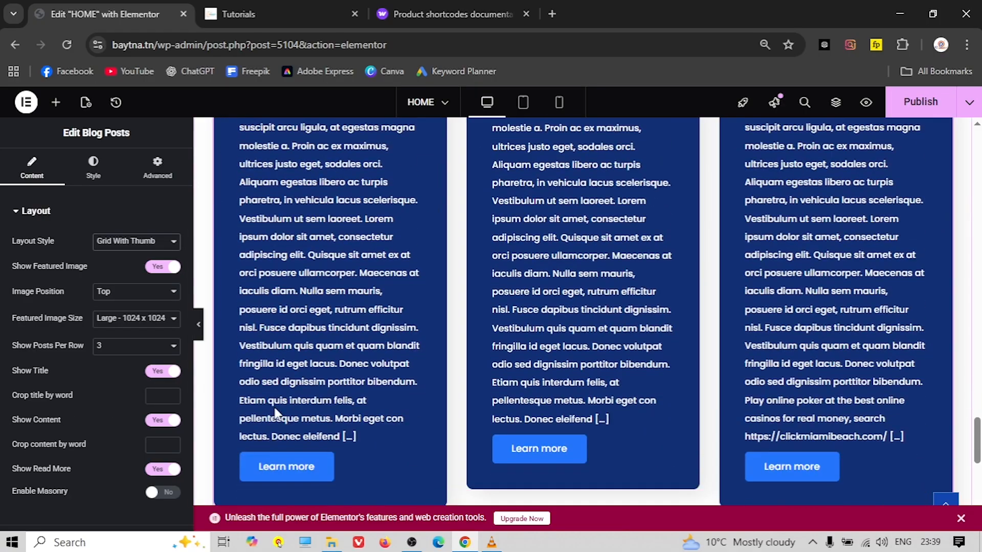
scroll(286, 404, up, 2)
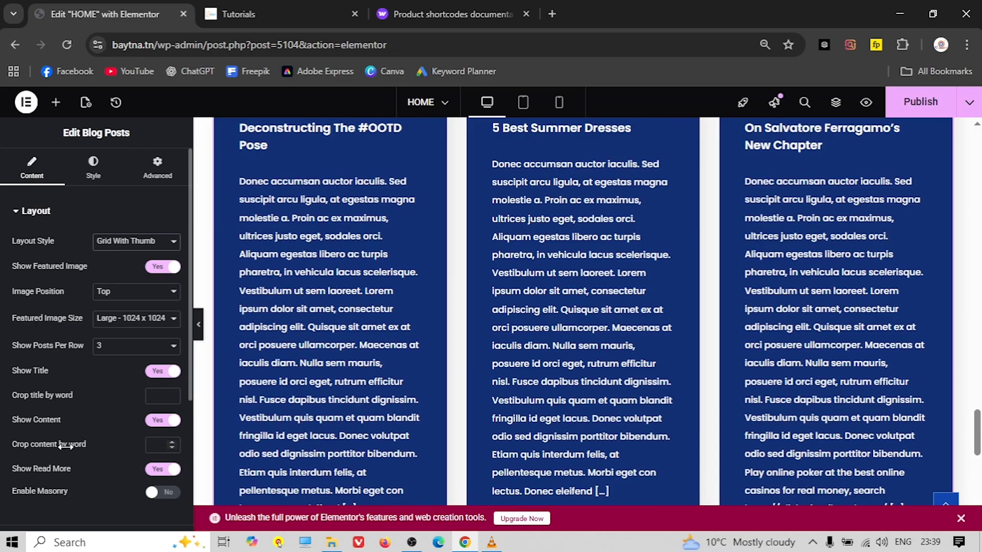
click(159, 444)
text(20)
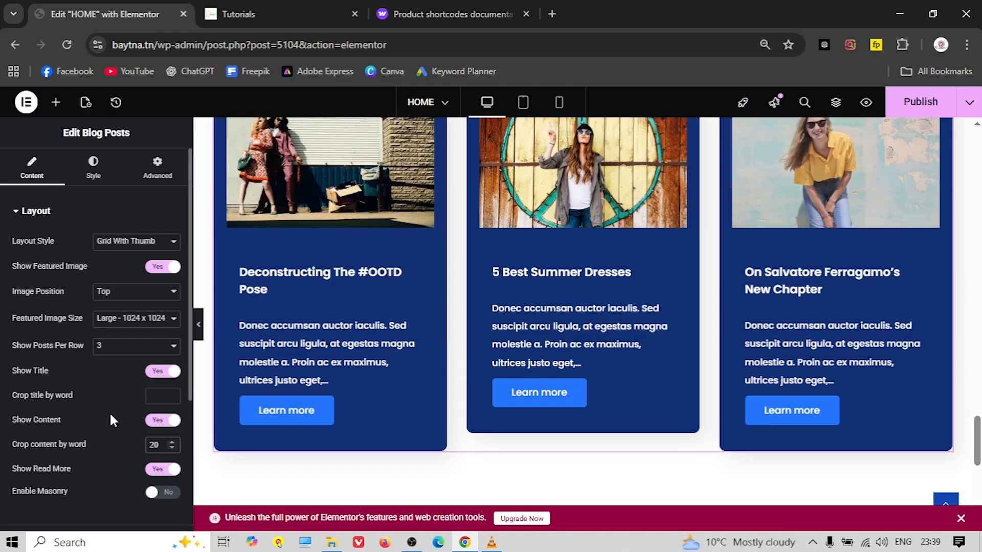
Expand the Meta Data section of the Blog Posts settings
scroll(109, 412, down, 3)
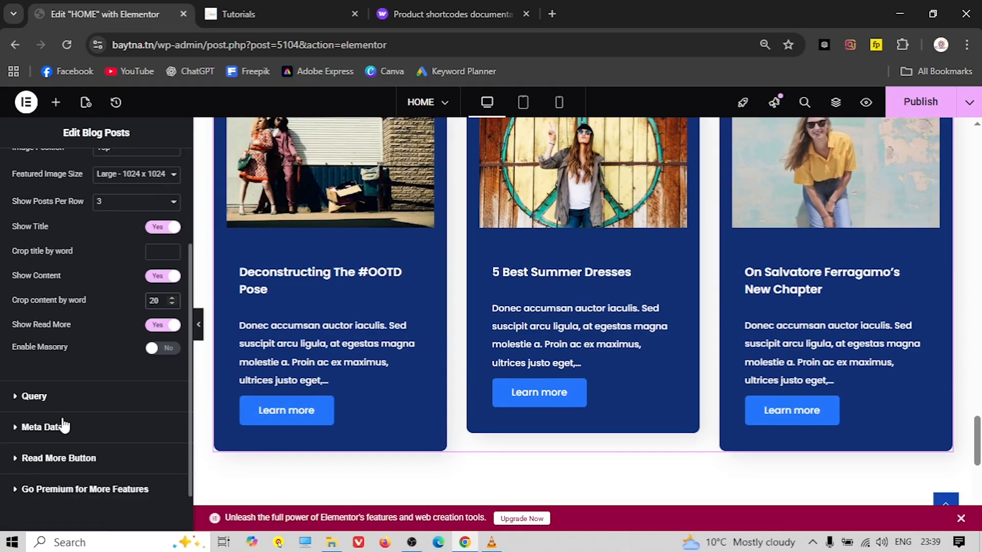
scroll(75, 426, up, 2)
scroll(75, 427, up, 2)
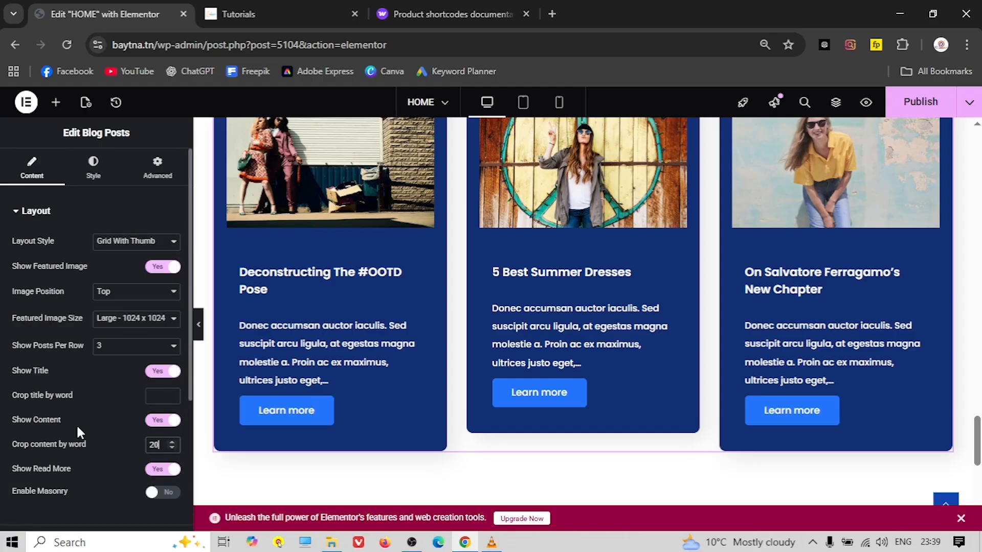
scroll(76, 432, down, 5)
click(48, 381)
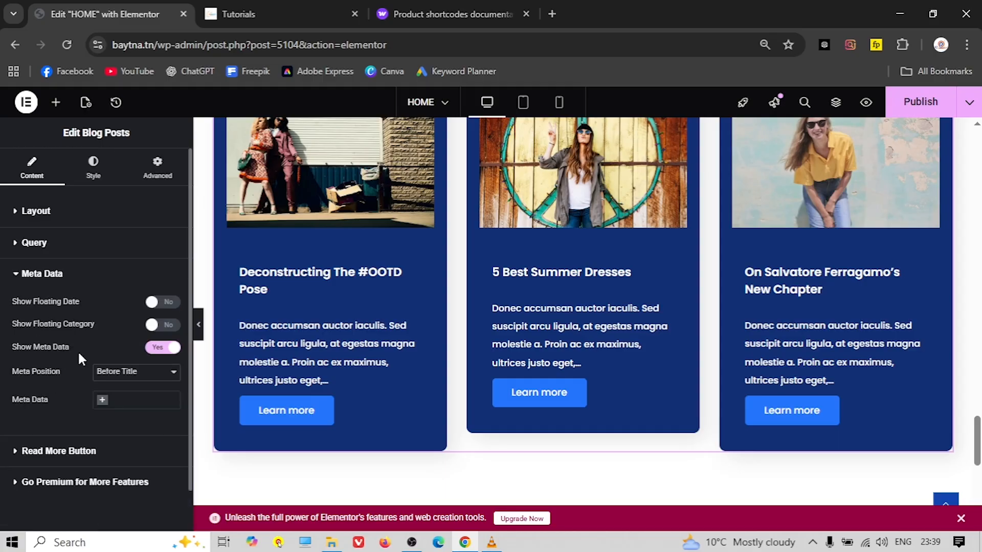
Turn on Show Floating Date and Show Floating Category for the post cards
scroll(249, 378, up, 3)
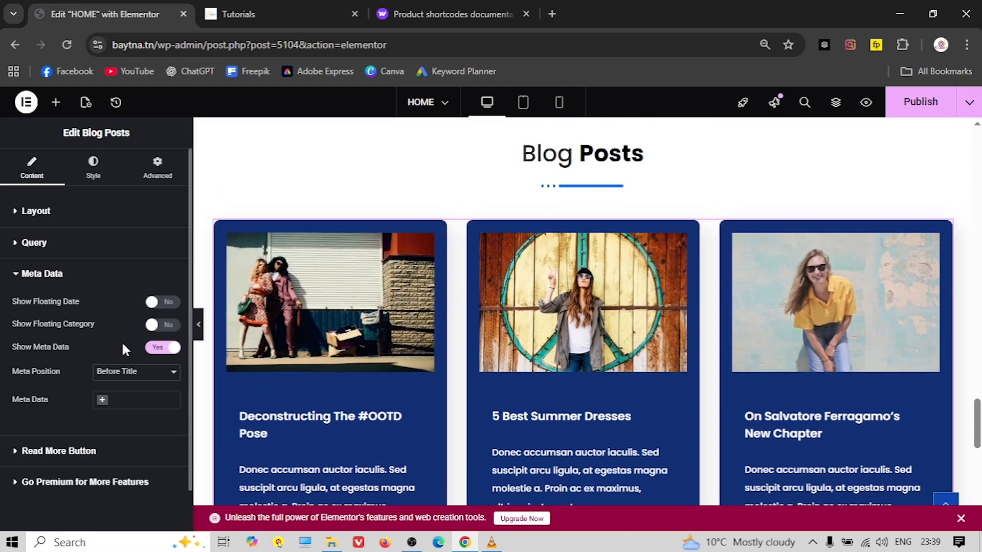
click(162, 302)
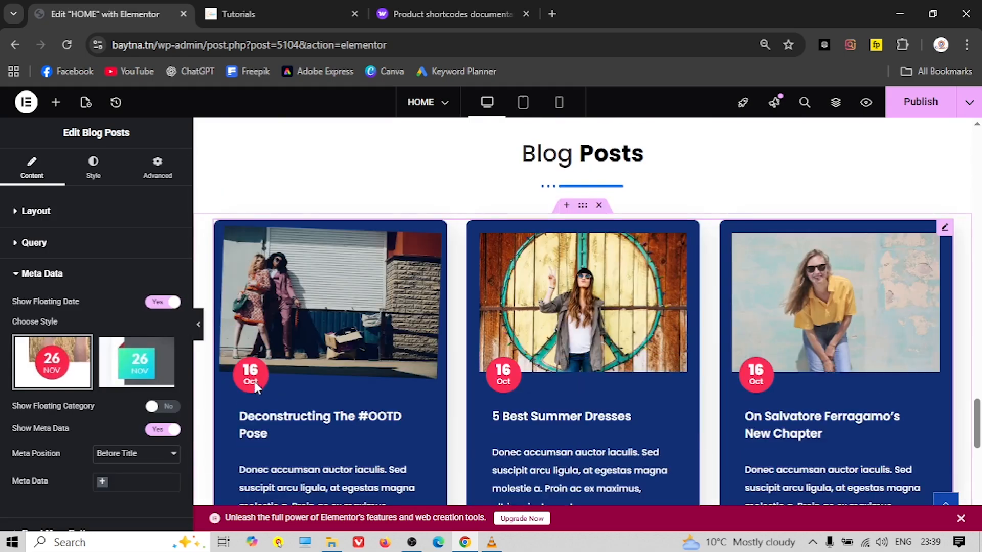
scroll(104, 404, down, 1)
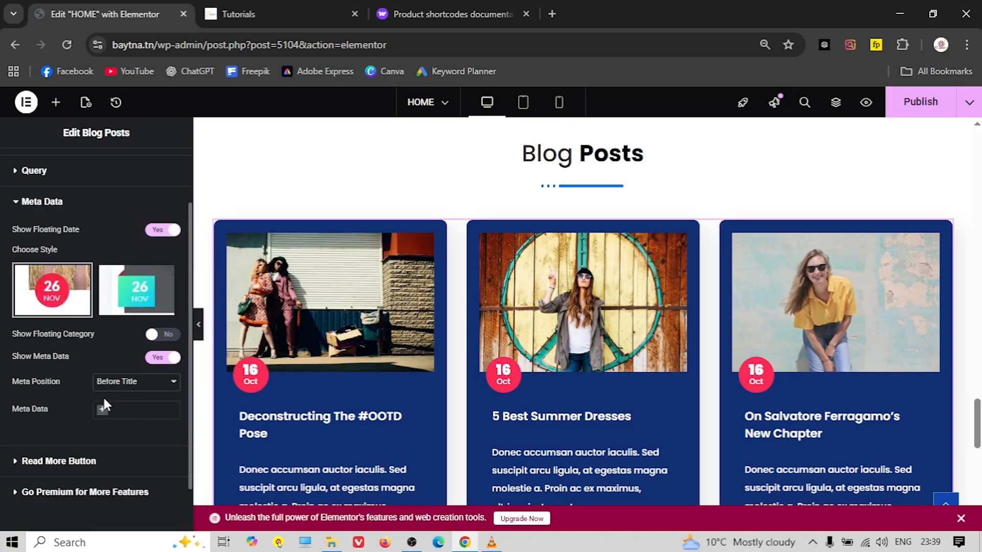
click(161, 335)
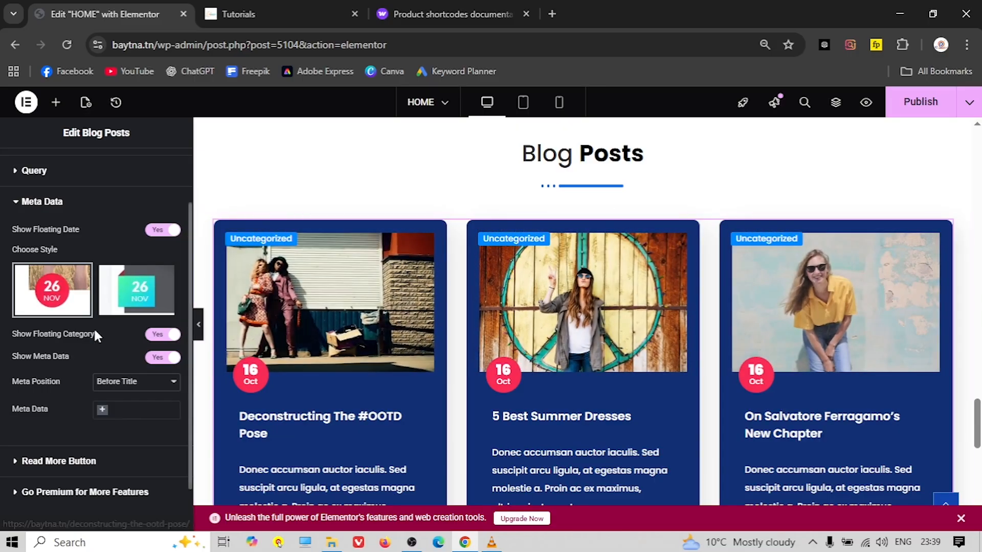
scroll(94, 333, up, 1)
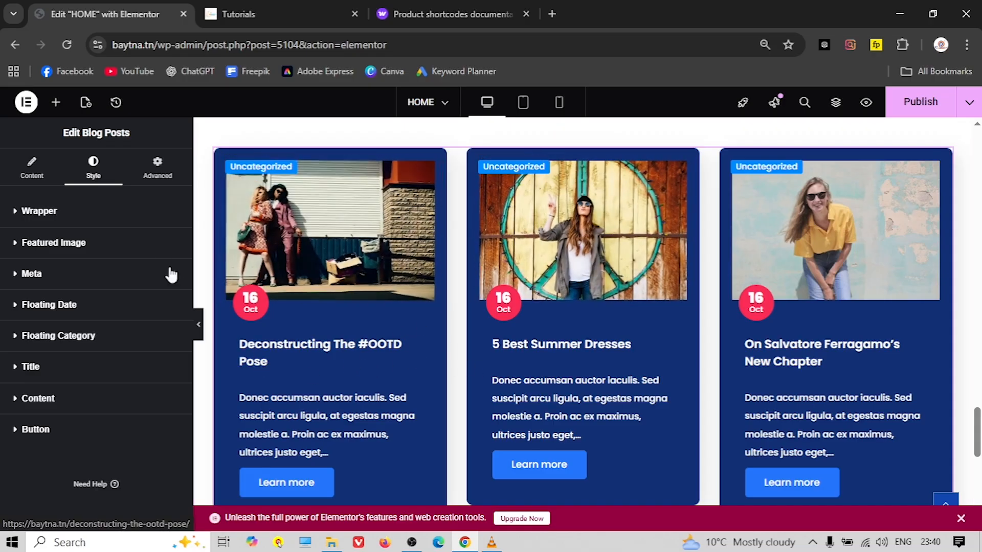
Set the card wrapper background colour to near-white
click(85, 224)
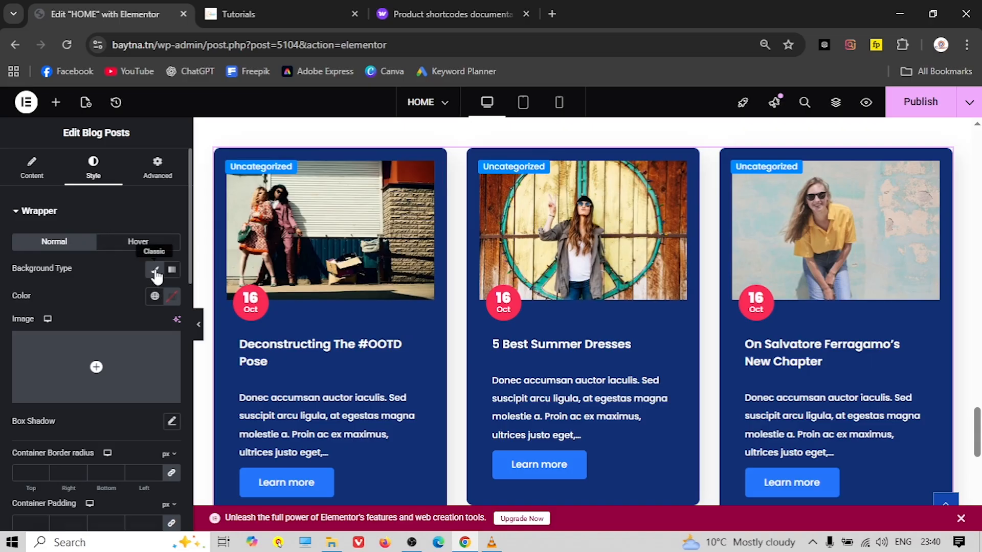
click(172, 299)
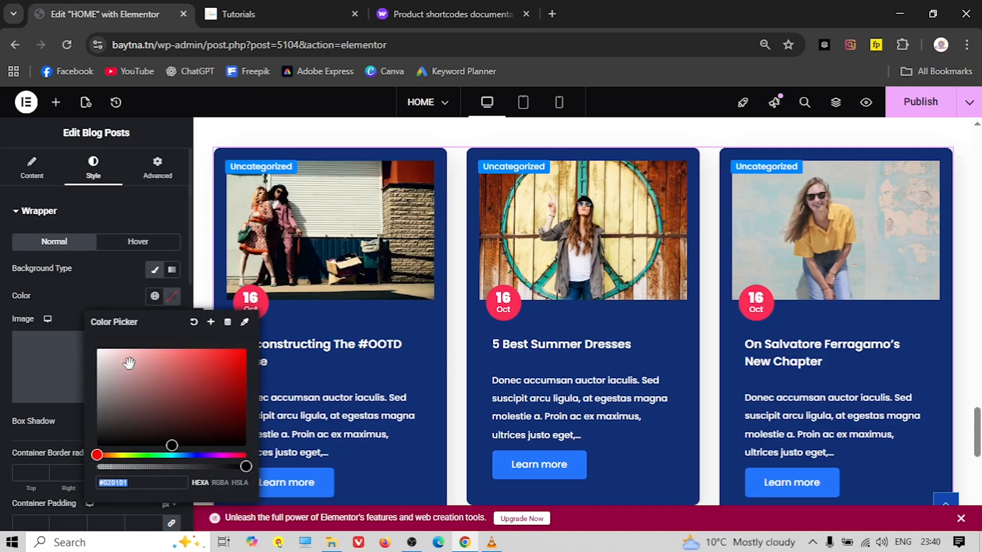
drag(105, 365, 94, 351)
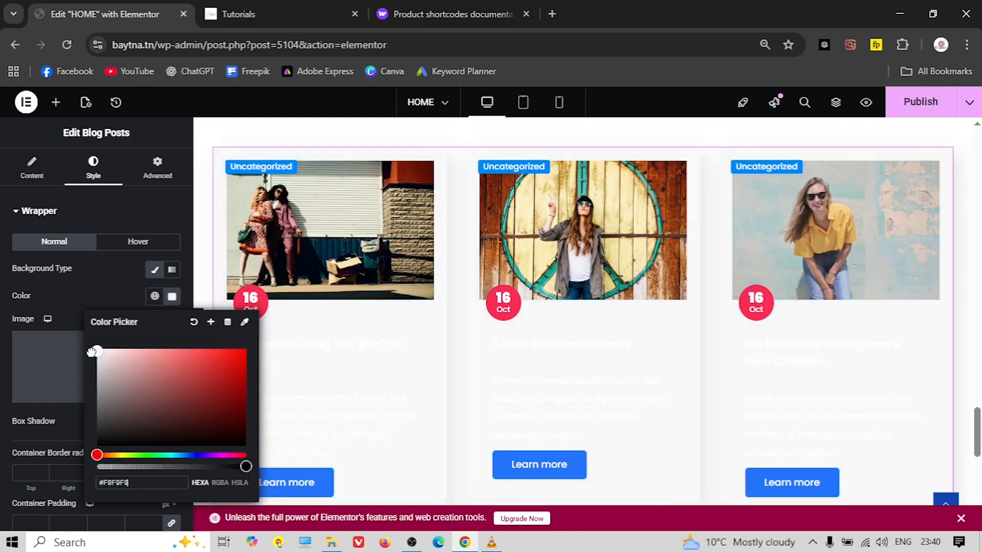
click(56, 212)
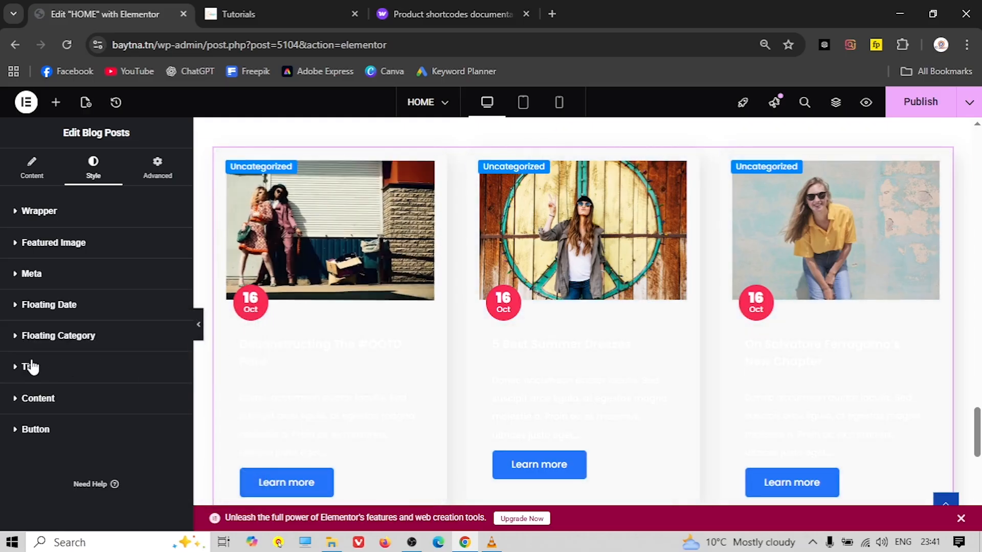
Set the post title colour to dark grey #414141
click(99, 375)
scroll(110, 372, down, 2)
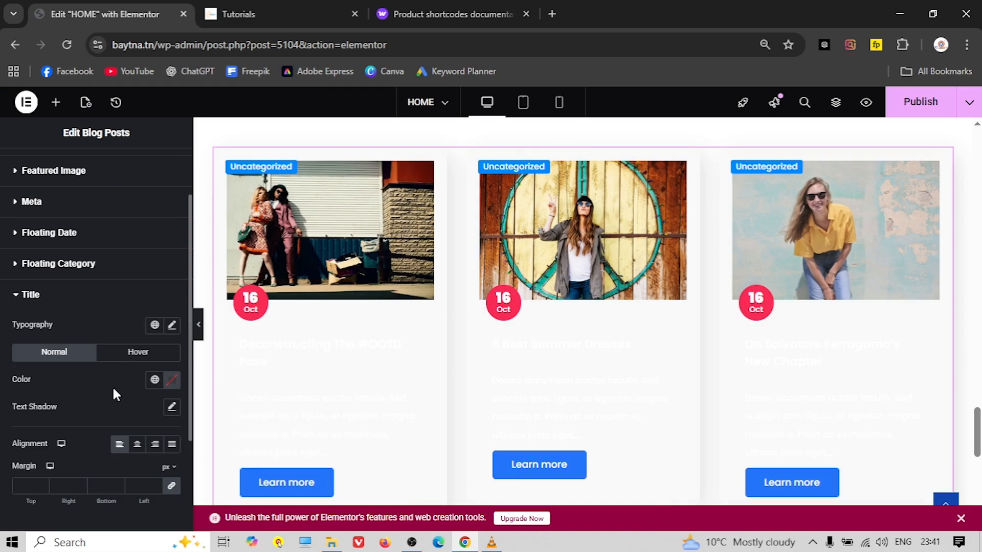
click(172, 379)
click(105, 276)
drag(97, 279, 88, 292)
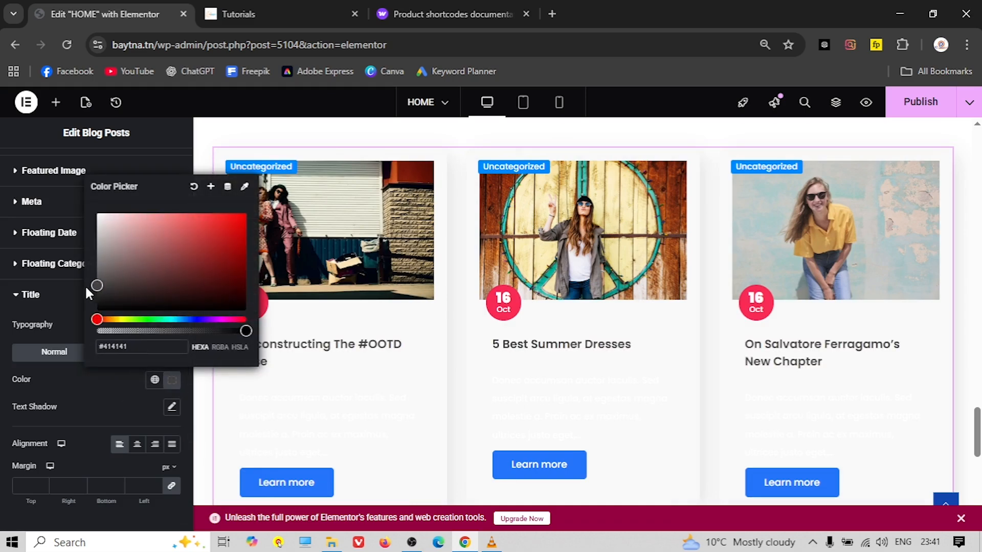
click(76, 379)
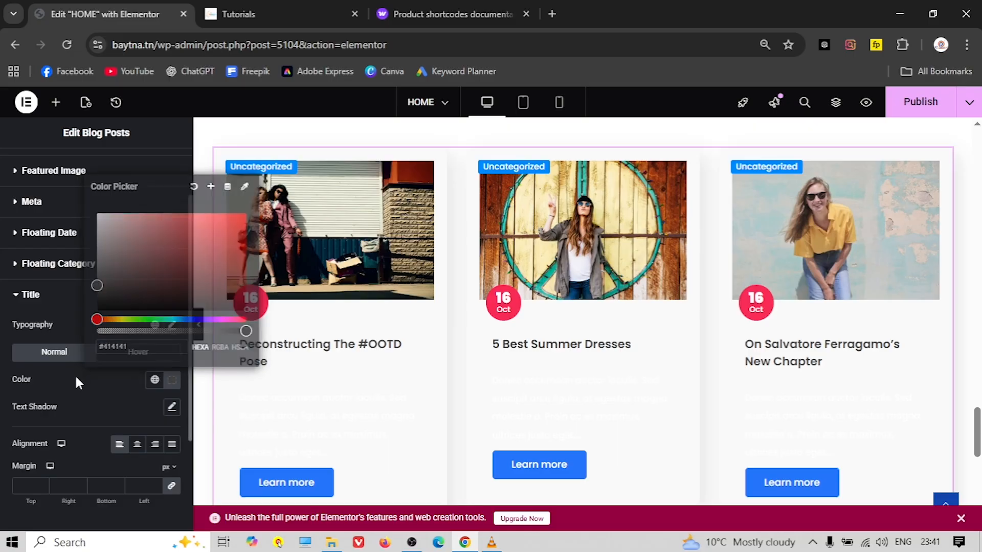
click(44, 295)
Set the excerpt text colour to dark grey #404040 and preview full-width
click(58, 398)
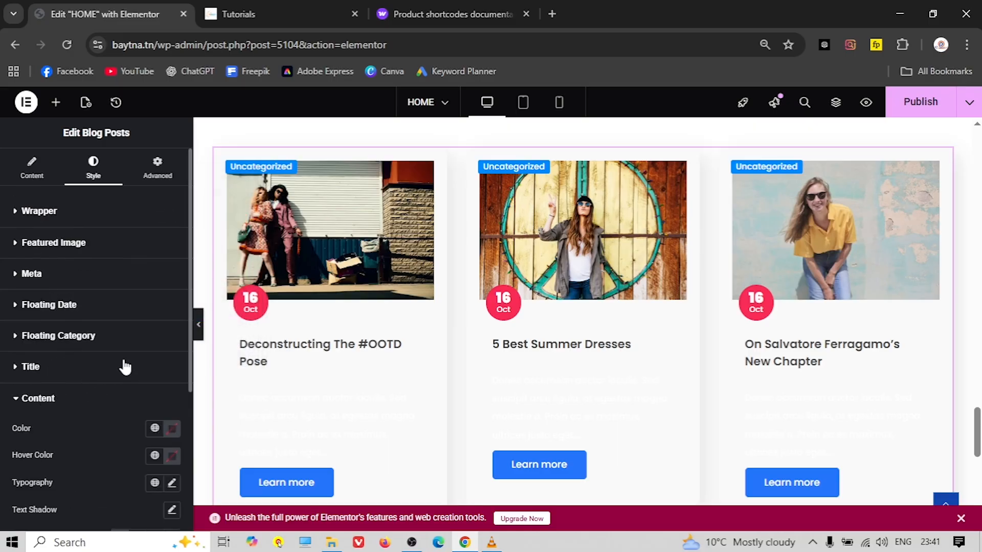
scroll(112, 391, down, 2)
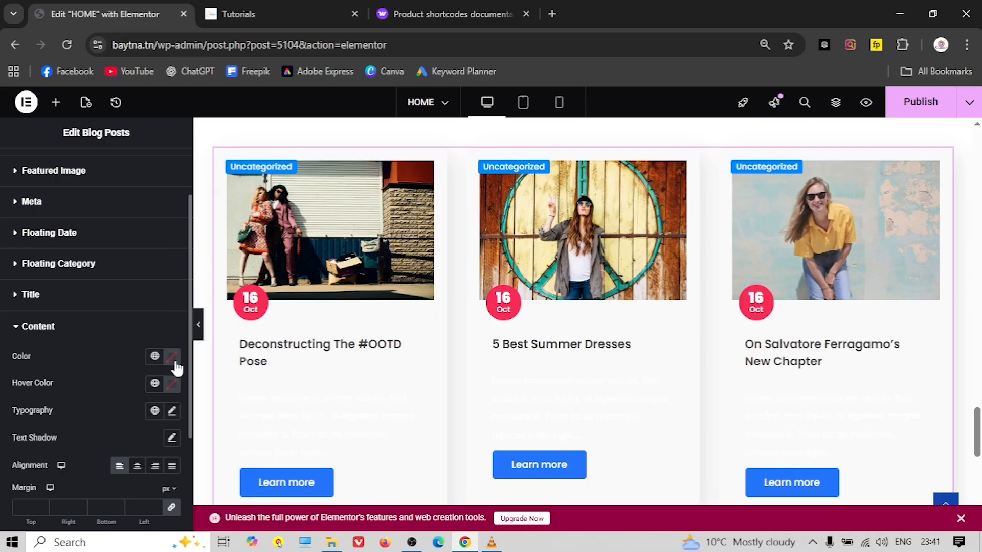
click(173, 356)
drag(105, 254, 84, 259)
click(97, 372)
scroll(250, 402, down, 1)
scroll(373, 423, up, 2)
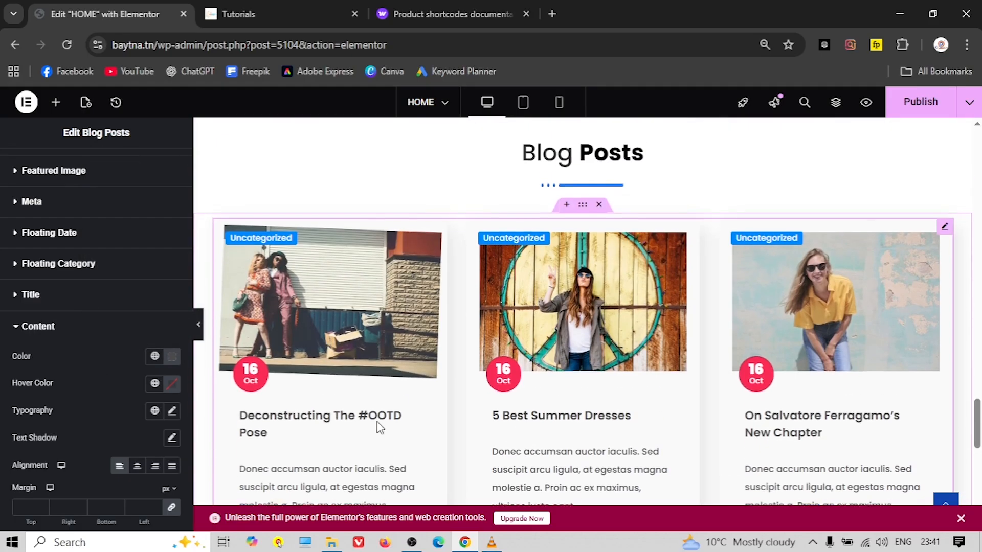
click(197, 324)
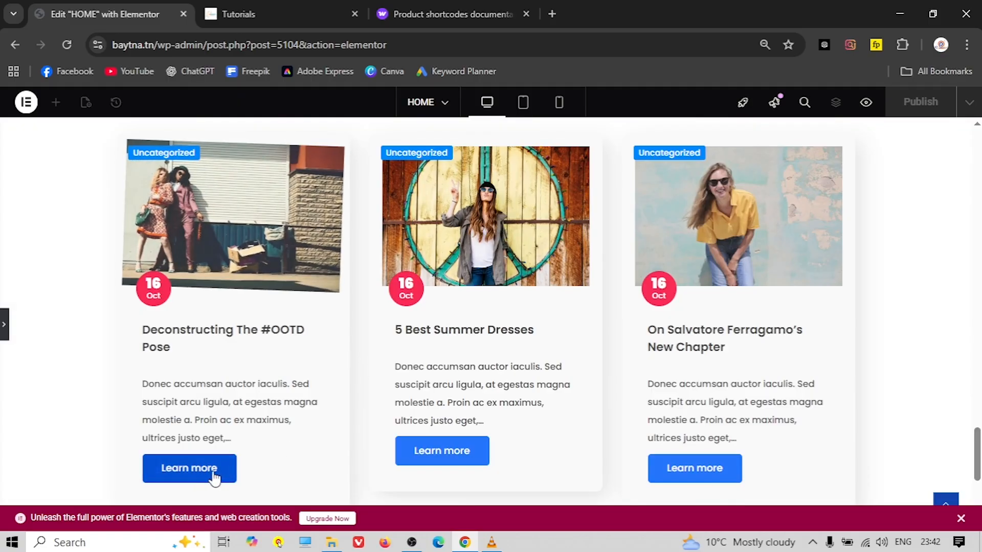
Scroll through the home page's restyled Blog Posts cards, then bring back the Edit Blog Posts panel
scroll(343, 448, up, 4)
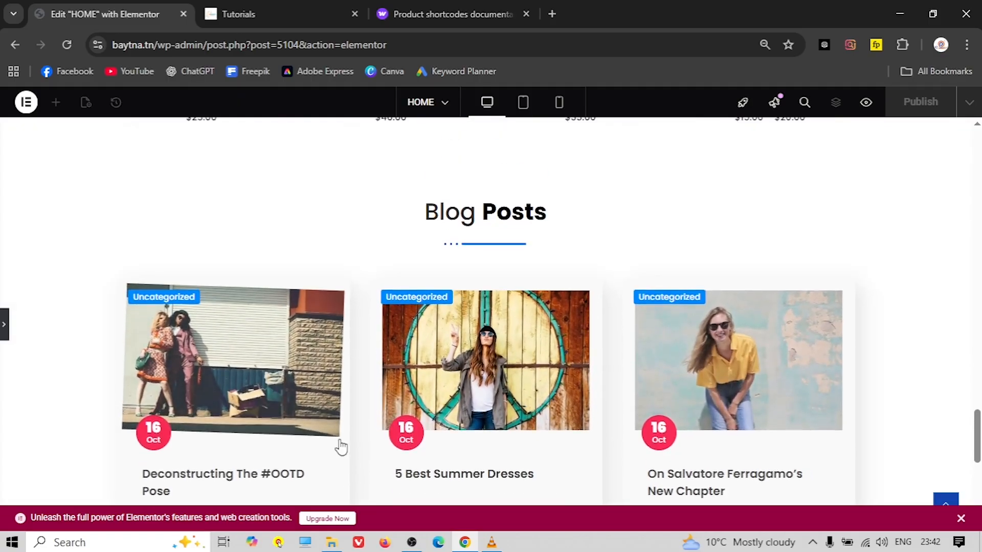
scroll(341, 445, down, 4)
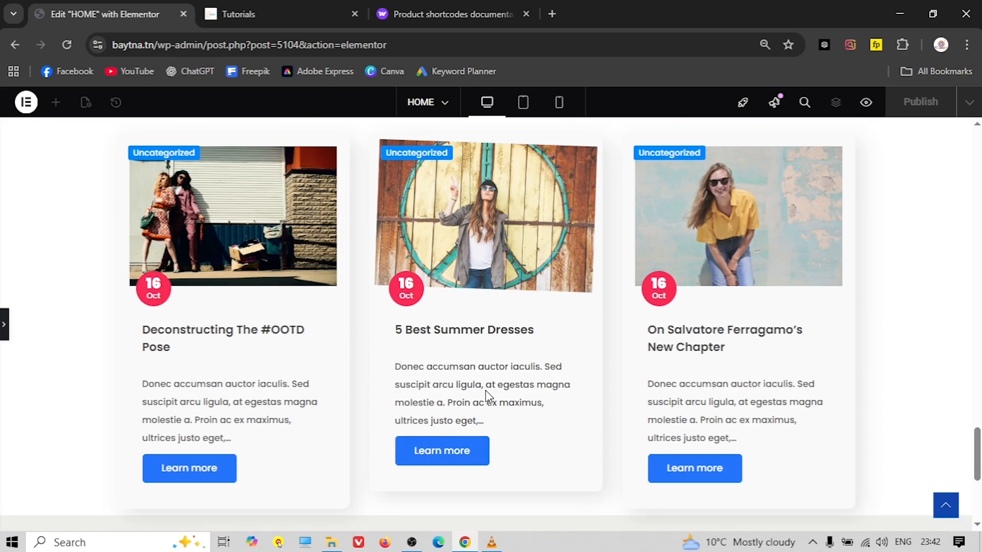
scroll(486, 394, down, 4)
scroll(486, 392, up, 4)
scroll(464, 399, up, 15)
scroll(462, 394, up, 10)
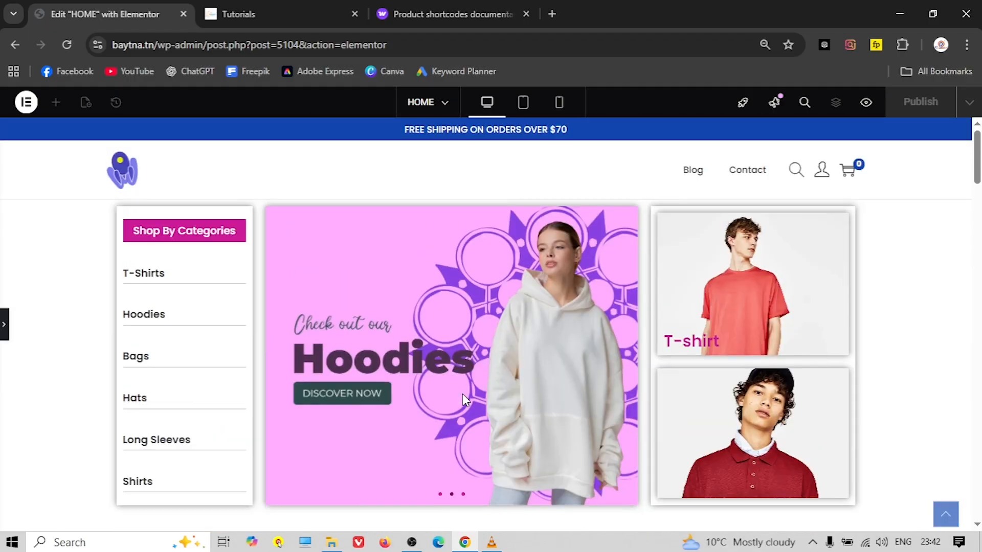
scroll(413, 351, down, 6)
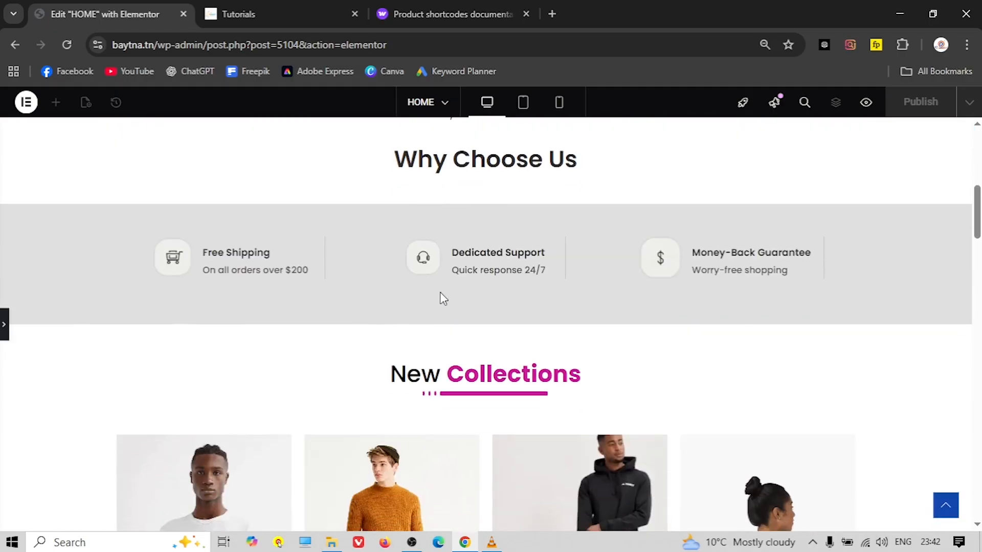
scroll(390, 313, down, 5)
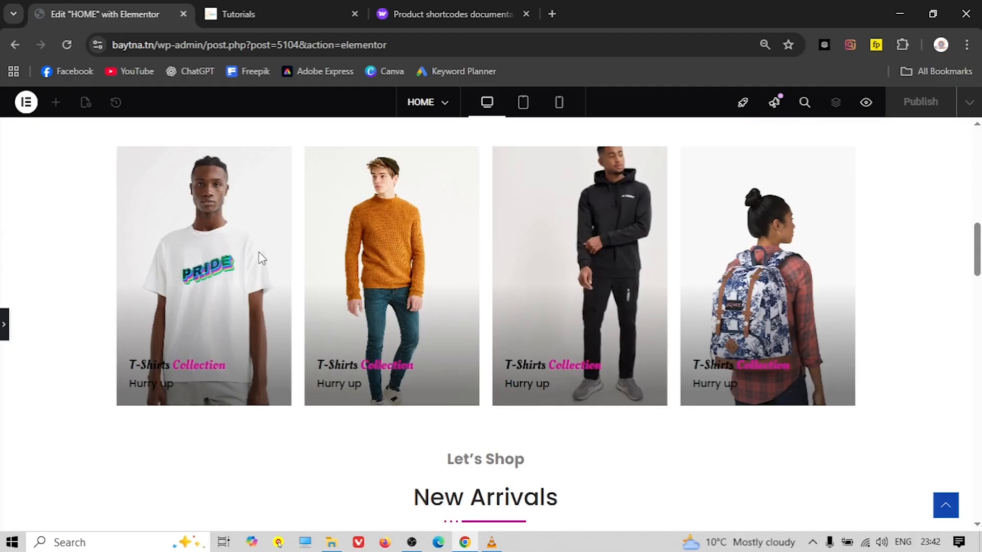
scroll(228, 265, up, 1)
scroll(535, 325, down, 5)
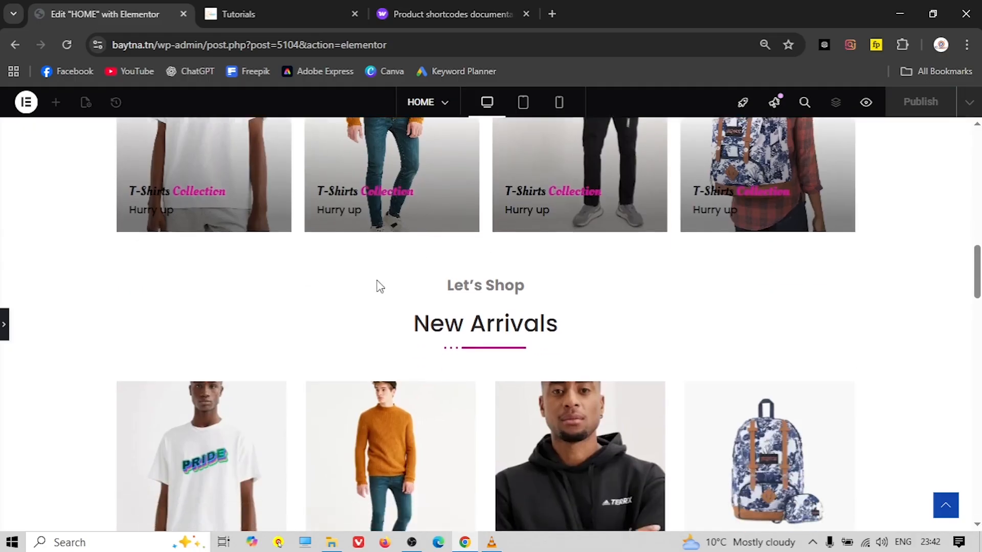
scroll(358, 301, up, 1)
scroll(455, 322, down, 10)
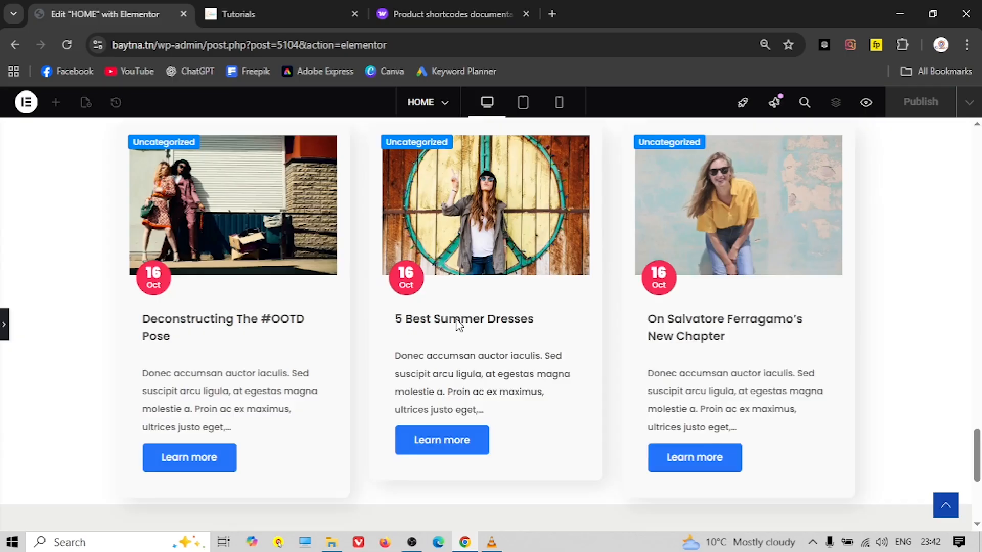
scroll(455, 325, up, 13)
scroll(459, 325, up, 6)
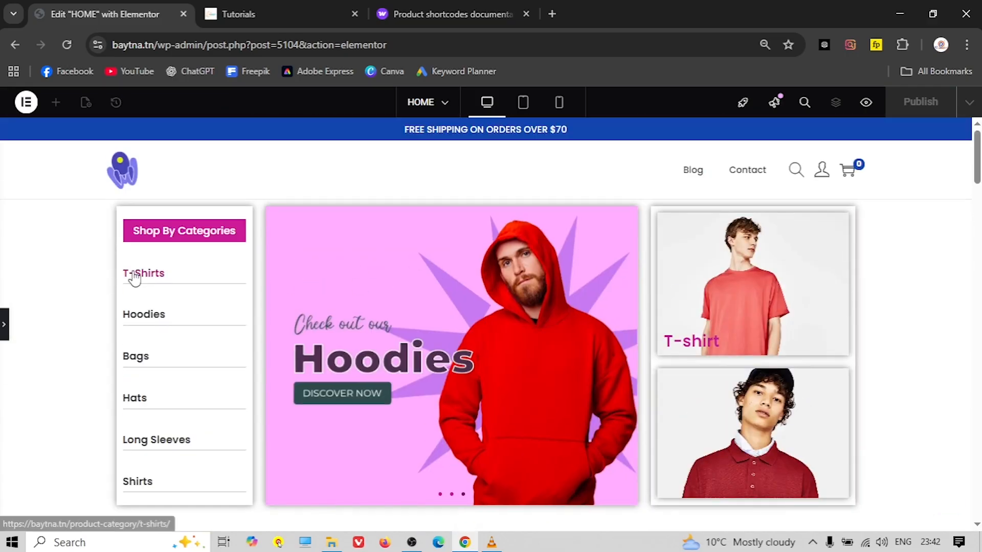
click(4, 325)
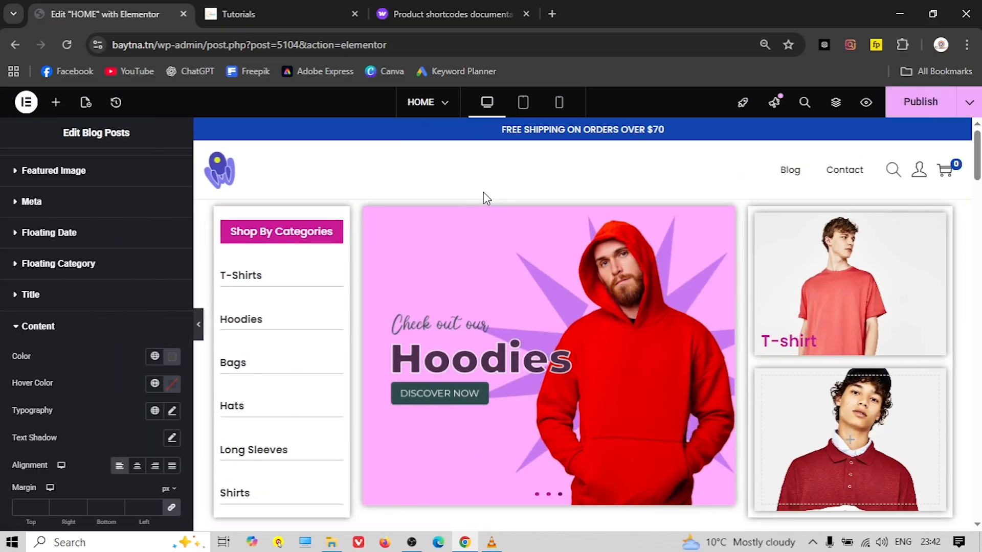
Switch the preview to tablet width and look over the top of the page
click(525, 106)
scroll(482, 271, down, 10)
scroll(493, 281, up, 10)
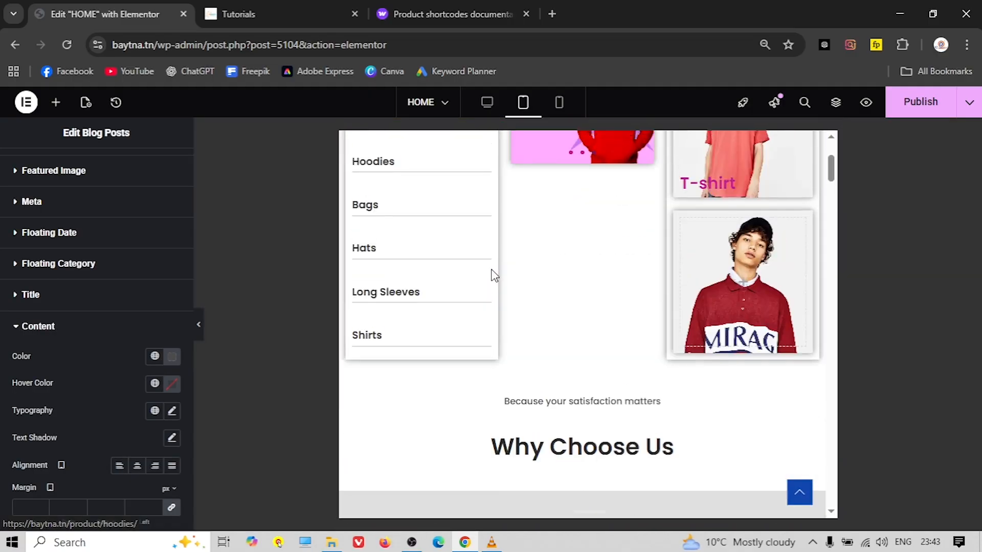
scroll(493, 274, up, 3)
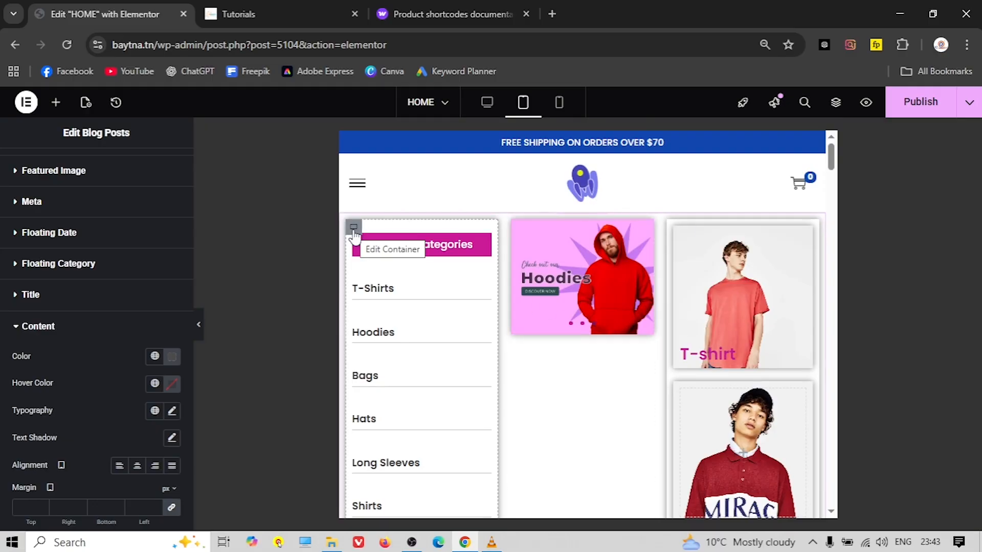
Set the outer top container's Direction to Column so the category list stacks above the banners
click(354, 228)
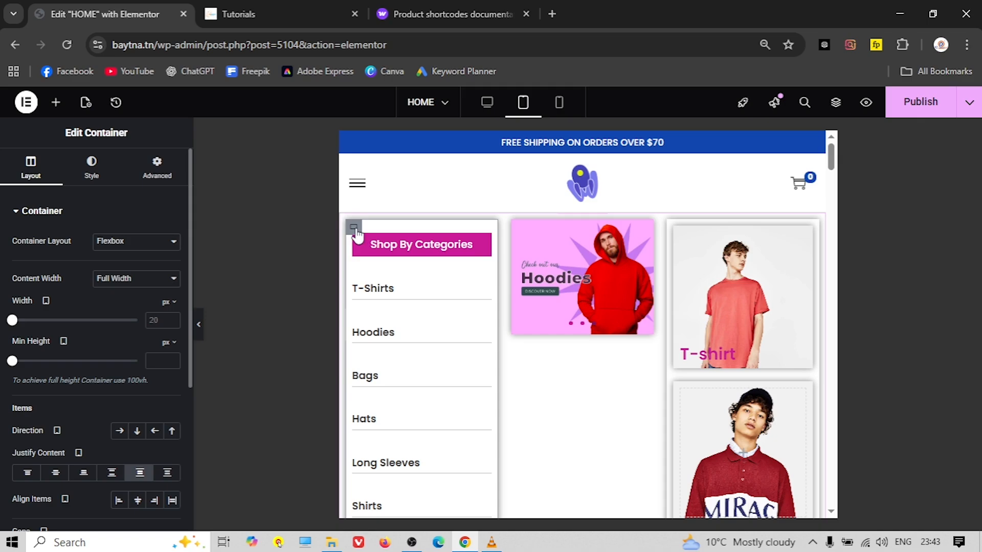
click(835, 102)
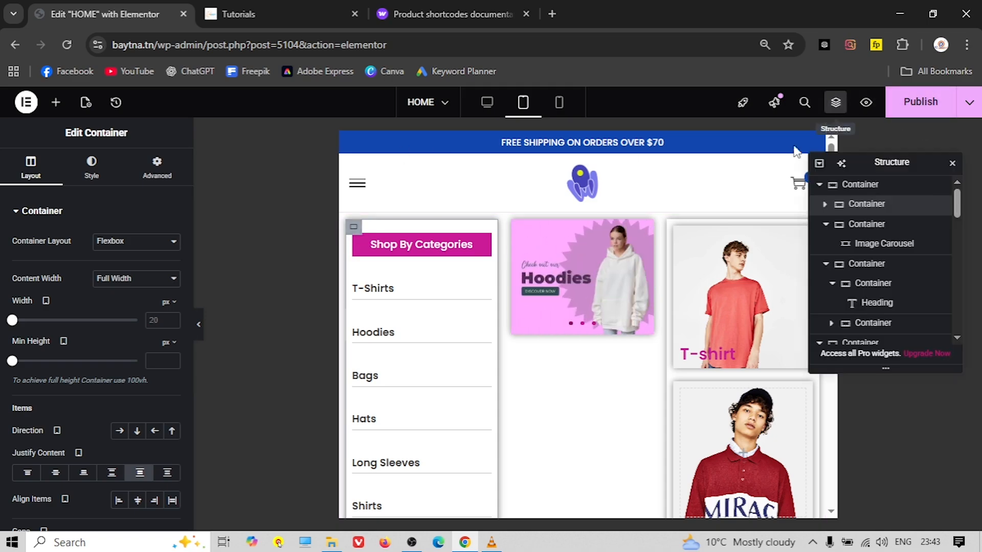
click(842, 187)
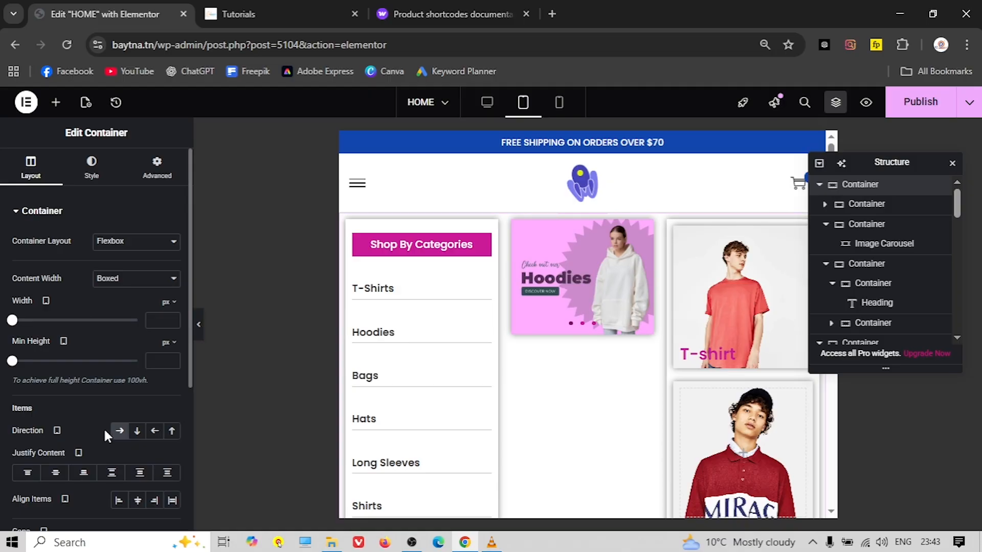
click(137, 431)
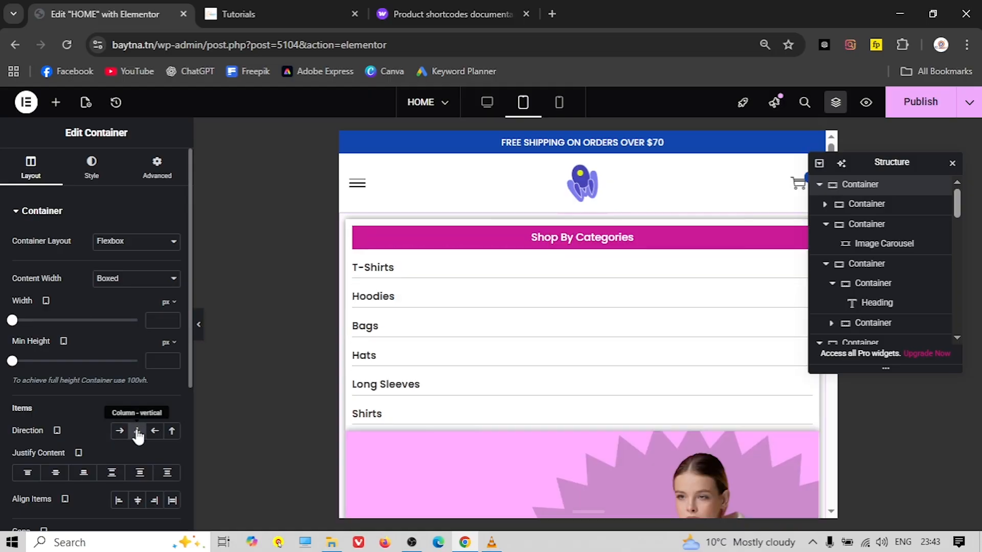
scroll(490, 434, down, 14)
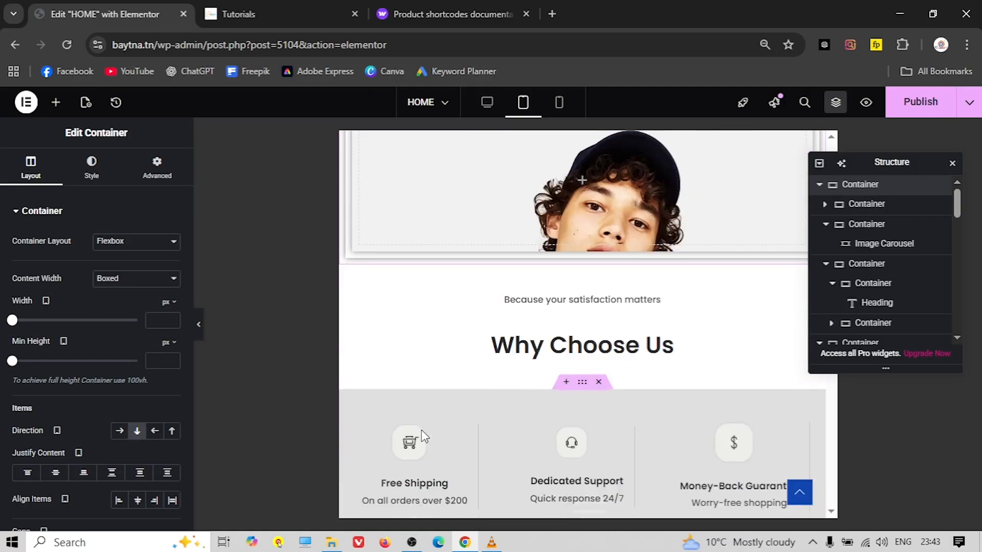
scroll(426, 426, up, 4)
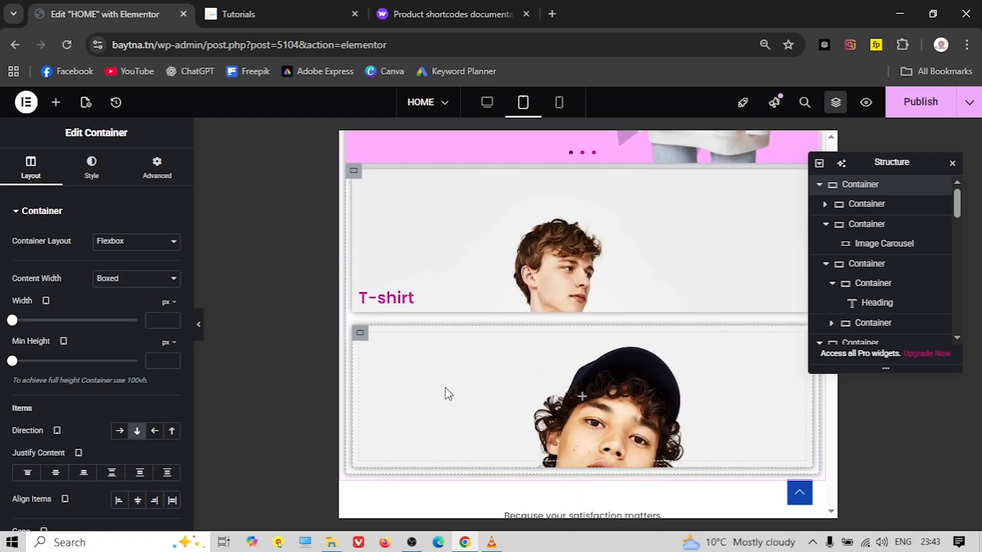
scroll(444, 394, up, 10)
scroll(521, 357, down, 4)
scroll(514, 355, up, 4)
Set Align Items to Center on the Shop By Categories container
click(355, 229)
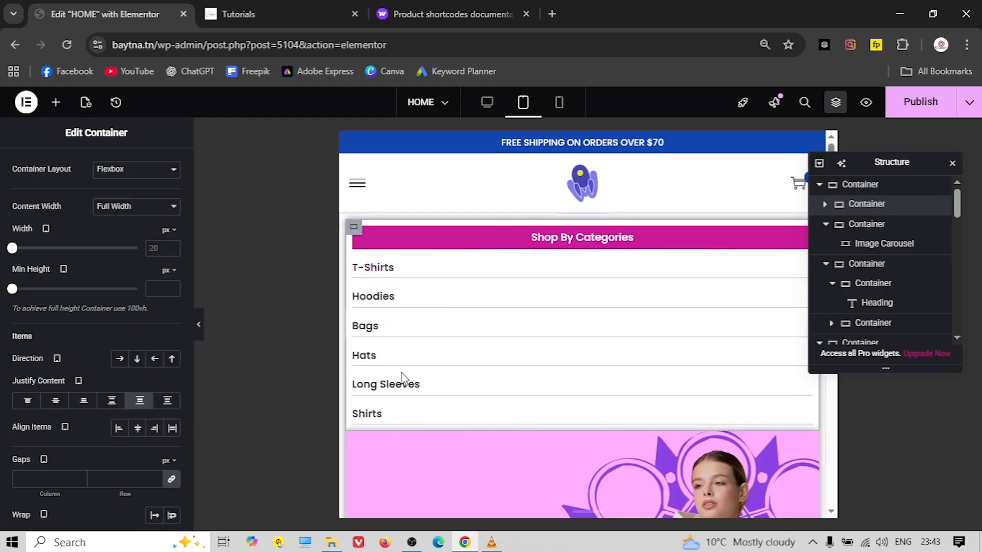
click(137, 429)
scroll(537, 333, down, 4)
scroll(511, 286, up, 3)
scroll(509, 274, down, 12)
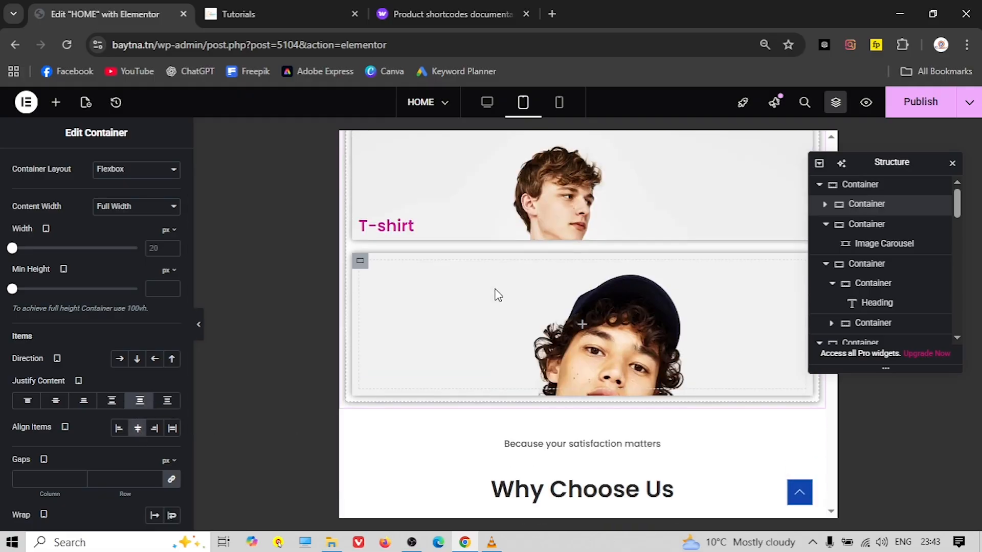
scroll(498, 296, up, 3)
scroll(508, 307, down, 3)
scroll(514, 330, up, 3)
Give the T-shirt card container a 400 px minimum height
click(360, 255)
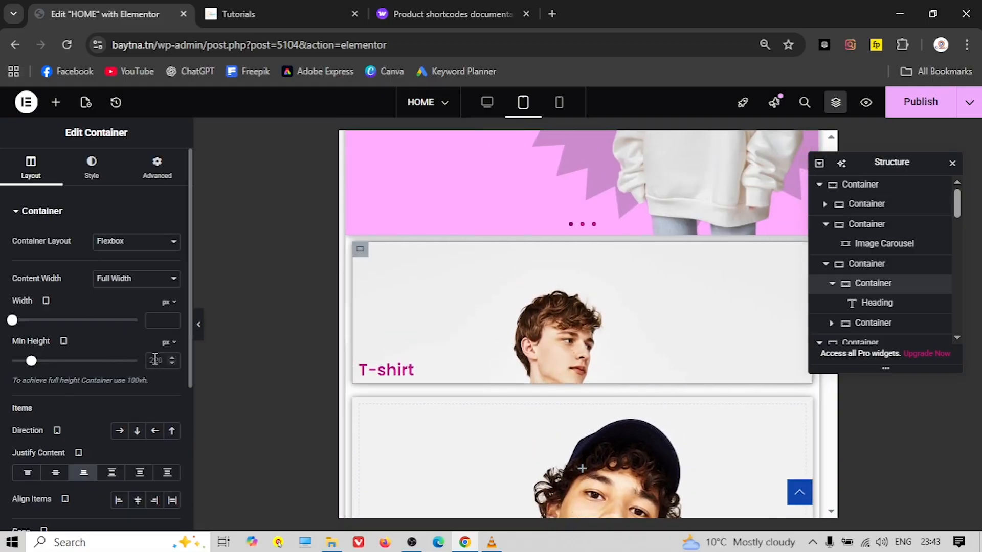
drag(30, 364, 46, 360)
text(400)
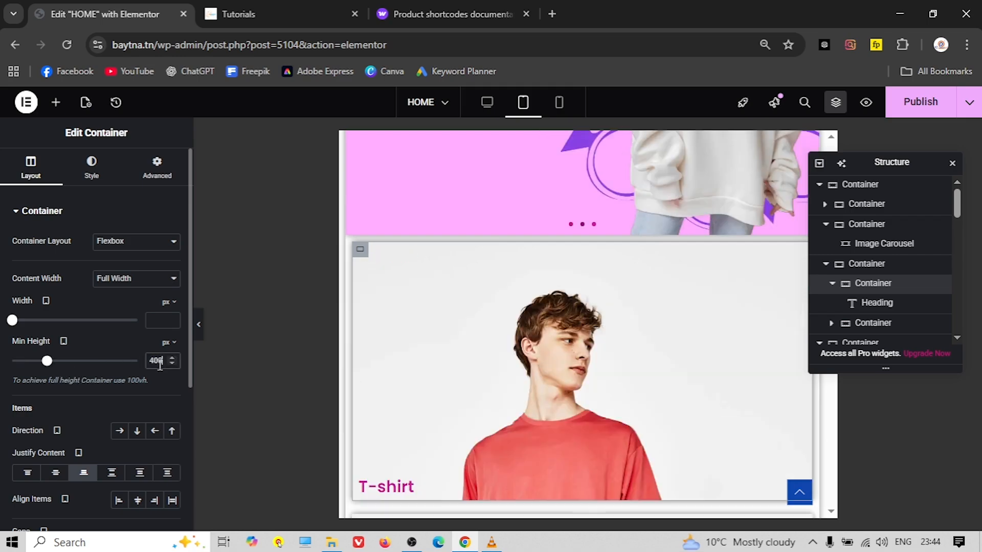
scroll(418, 287, down, 5)
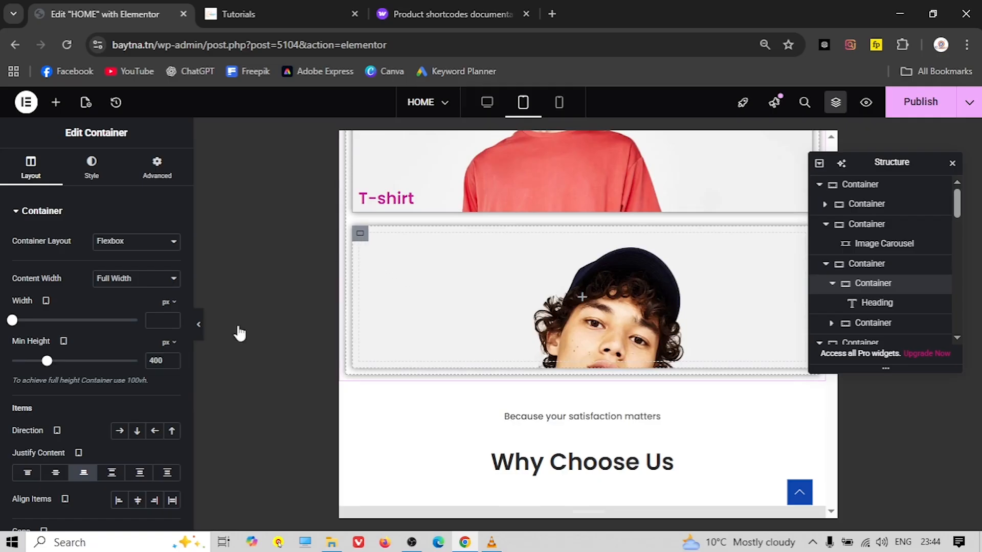
Give the red-shirt model card container a 400 px minimum height too
click(92, 166)
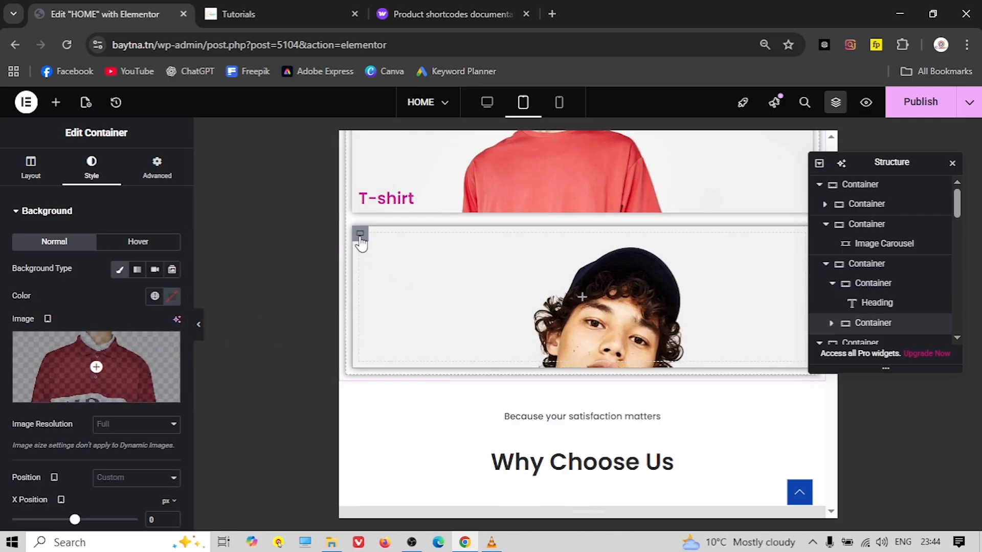
click(32, 168)
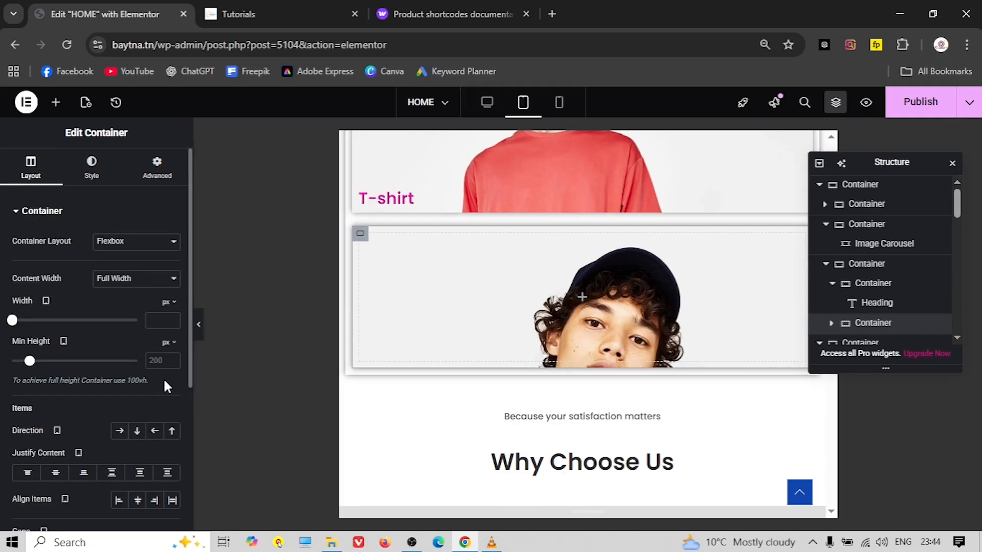
click(156, 361)
text(400)
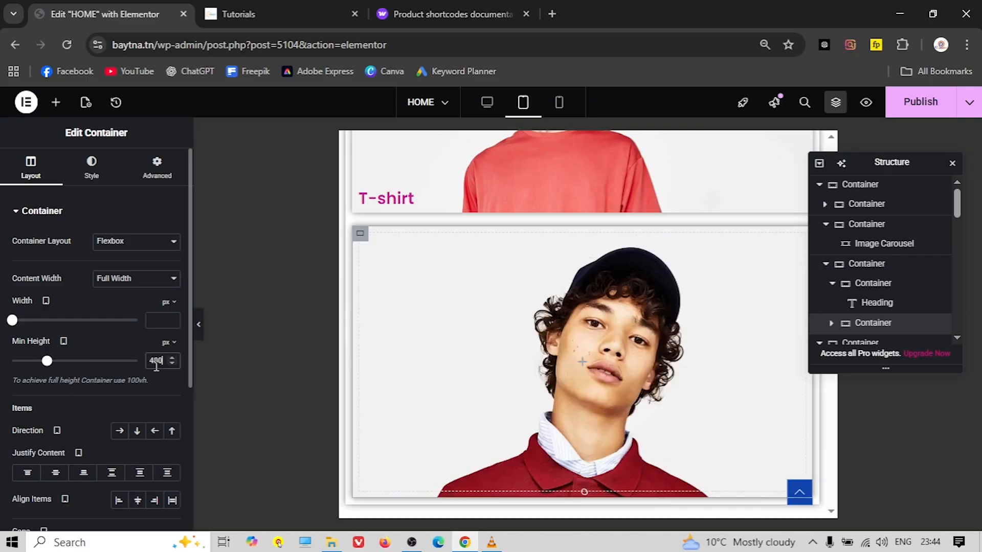
scroll(445, 361, up, 5)
scroll(443, 357, up, 5)
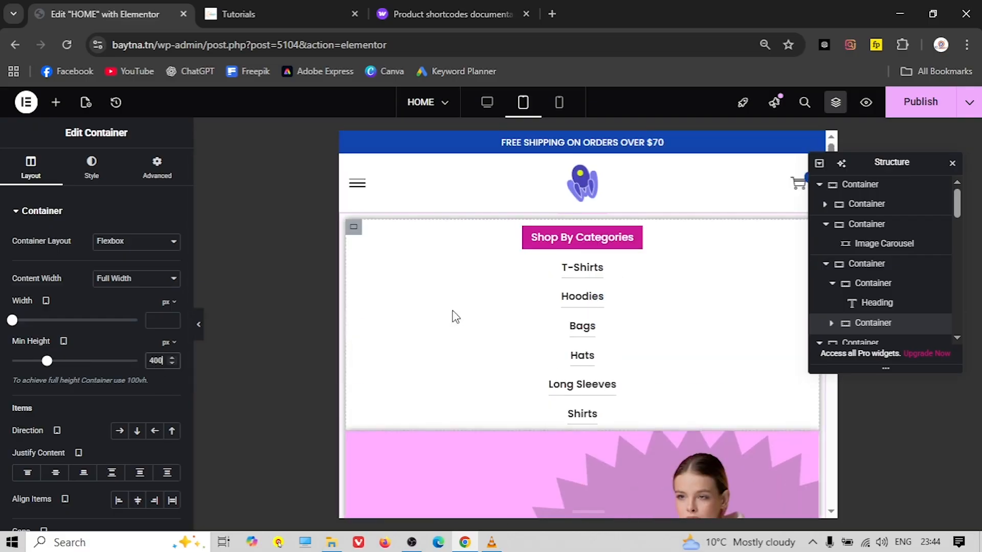
scroll(460, 312, down, 10)
scroll(484, 296, down, 12)
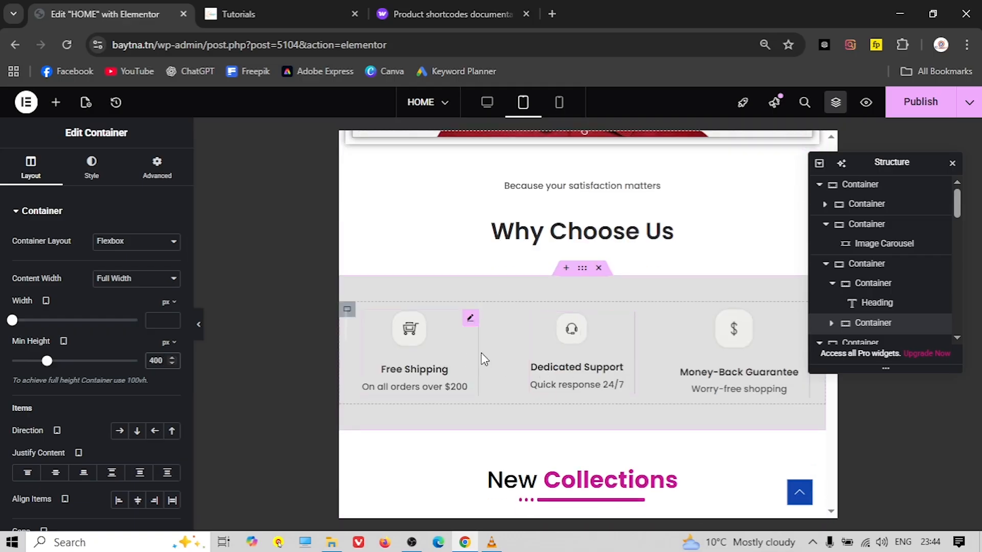
Set the New Collections image cards, through the backpack card, to 300 px minimum height and close the Navigator
scroll(514, 290, down, 7)
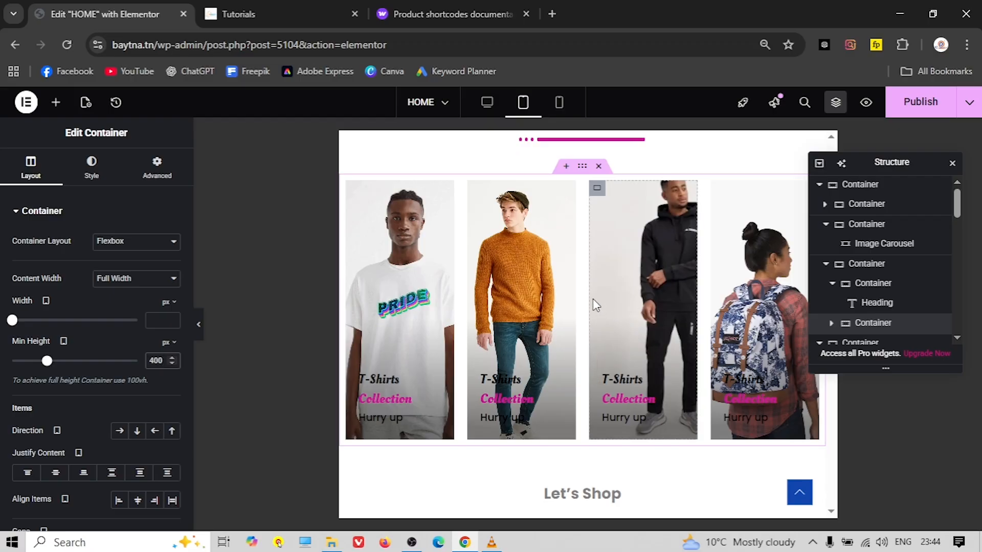
scroll(593, 299, up, 1)
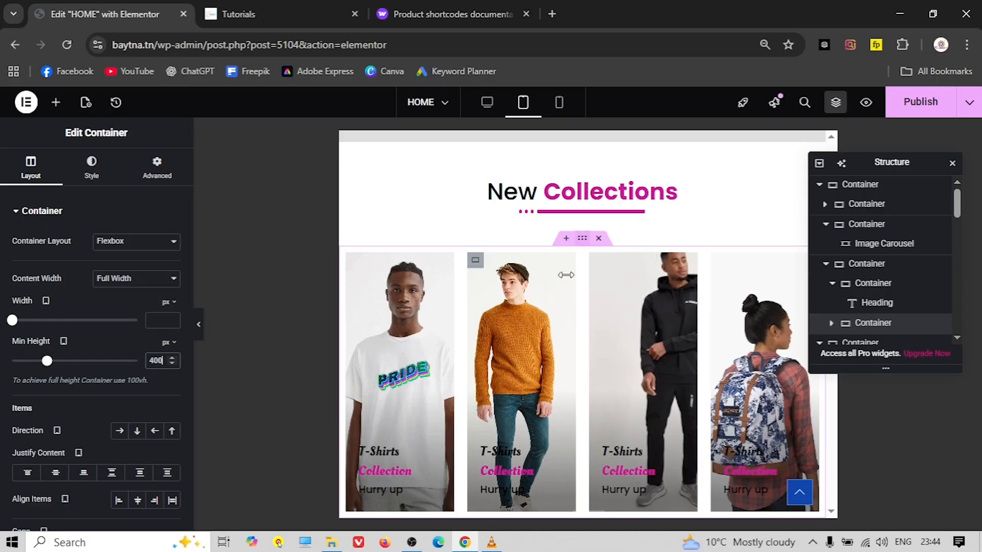
click(353, 261)
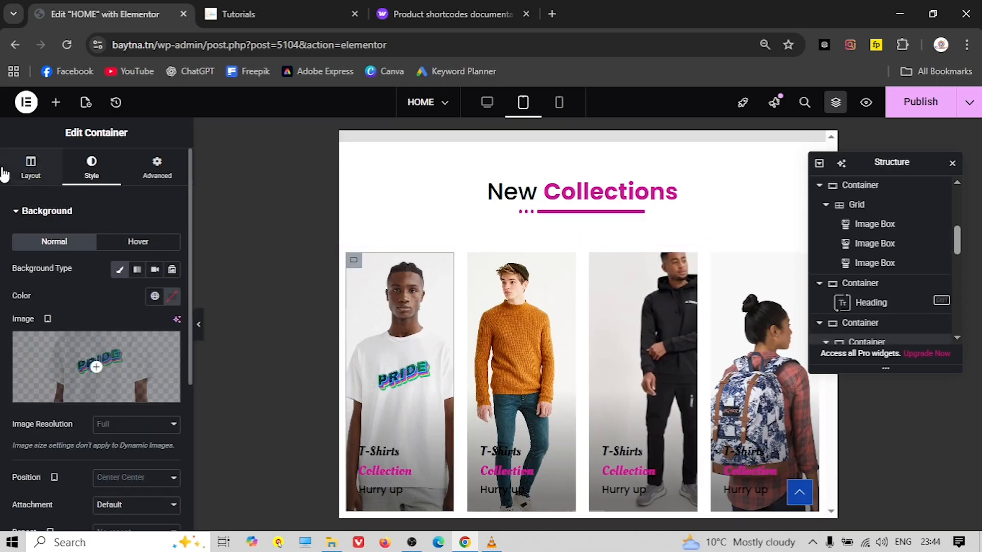
click(31, 168)
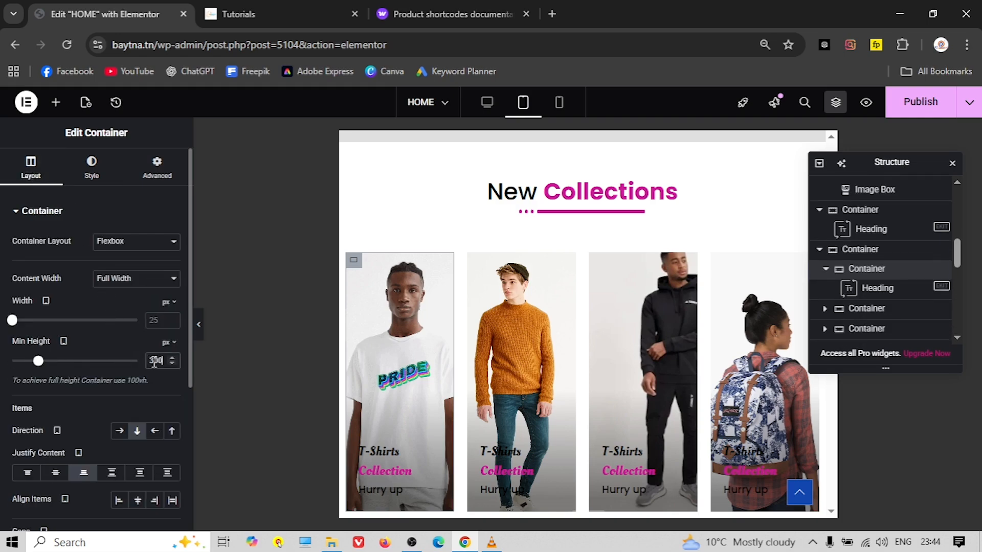
click(474, 262)
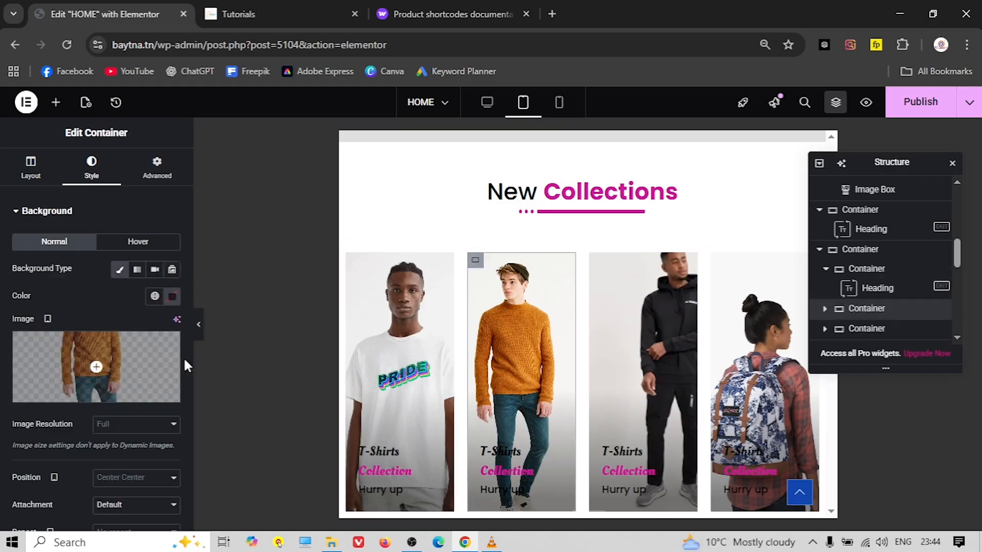
click(30, 168)
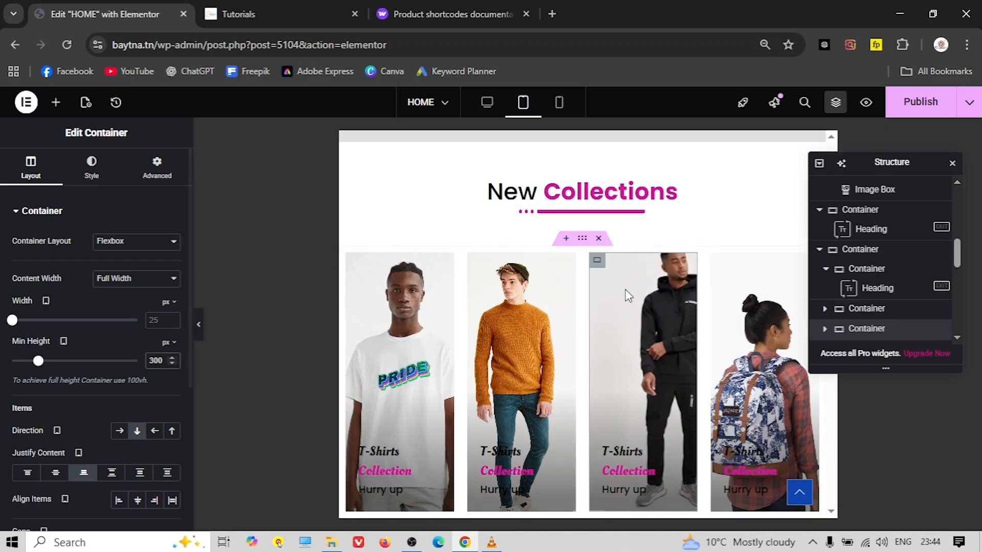
click(91, 168)
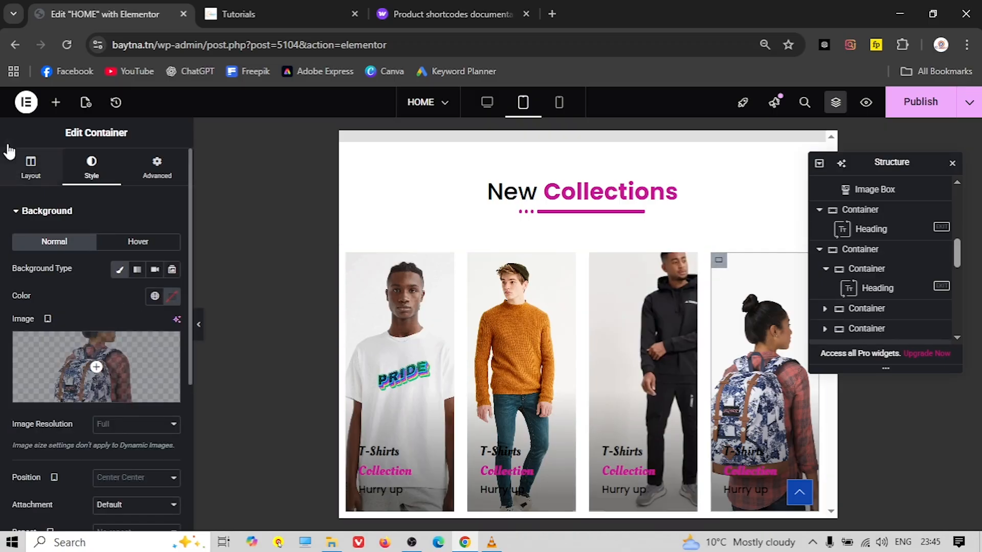
click(32, 167)
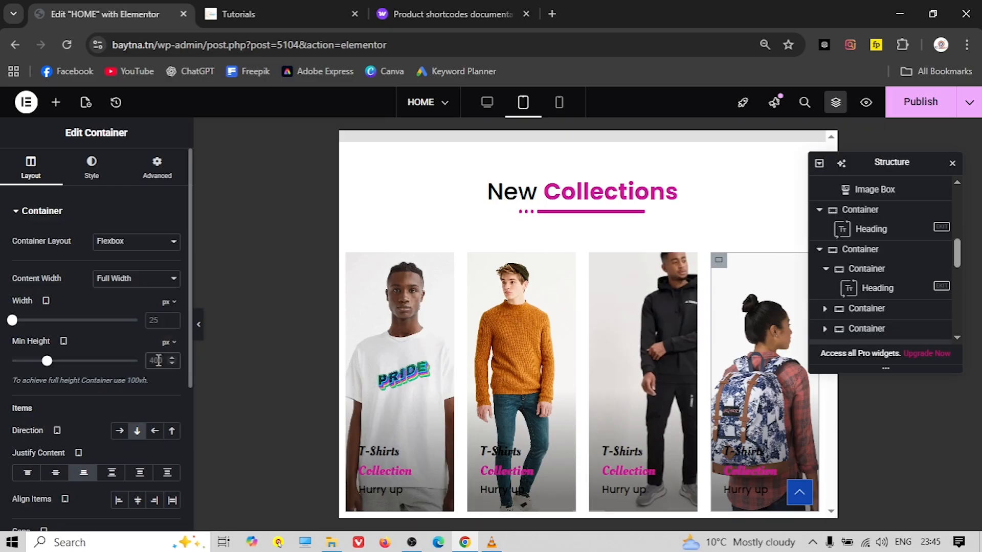
text(300)
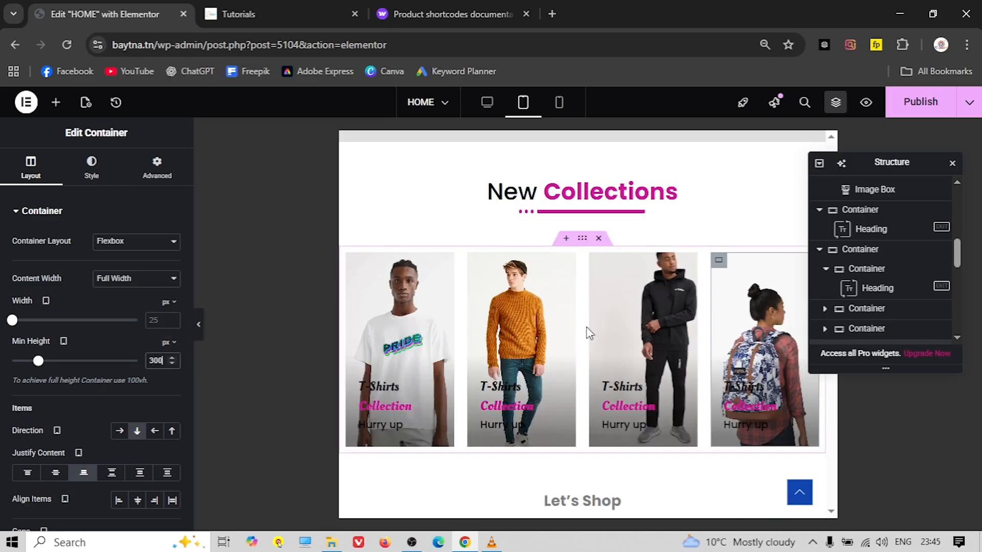
click(953, 163)
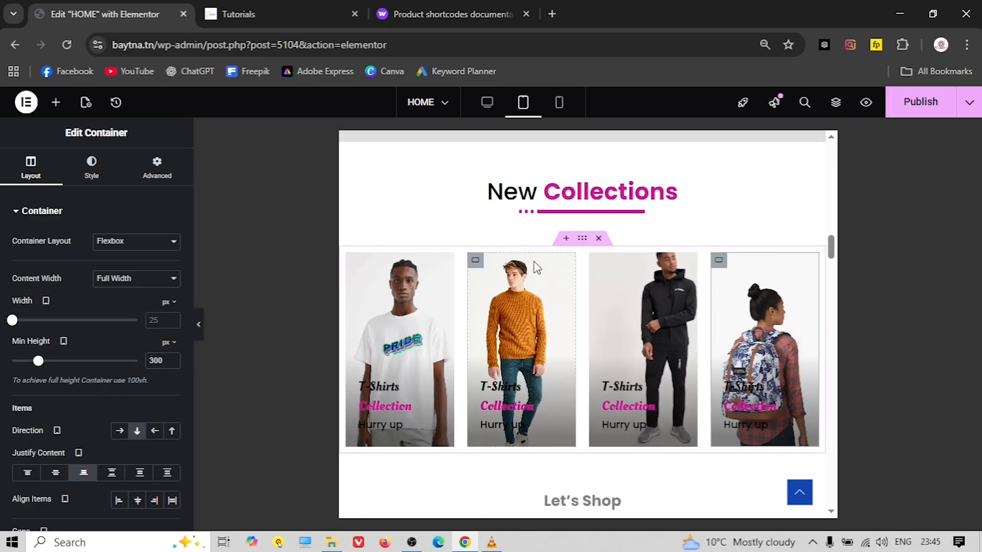
Replace the Summer Look container's tablet Min Height of 600 with 400
scroll(530, 274, down, 5)
scroll(511, 284, down, 3)
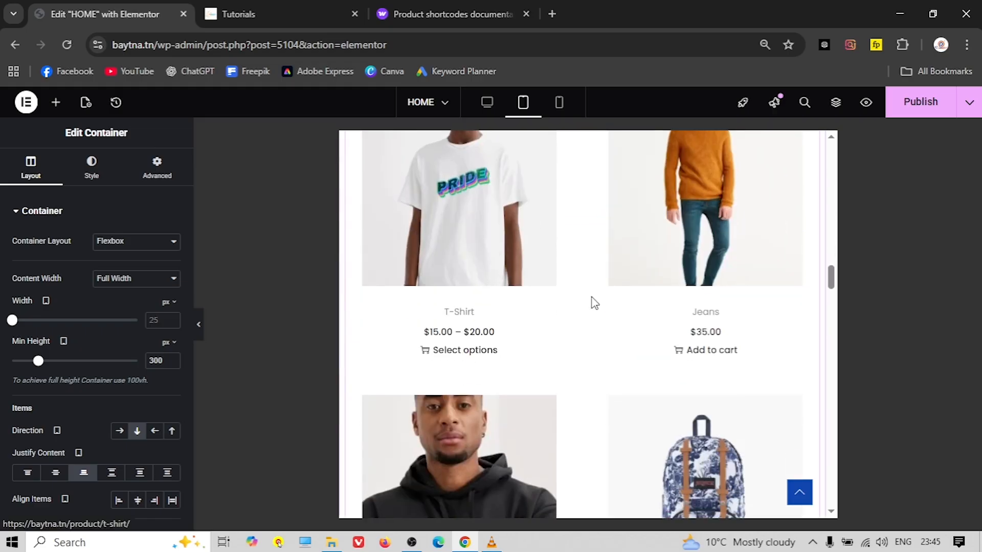
scroll(591, 302, down, 3)
scroll(496, 310, up, 3)
scroll(489, 287, up, 3)
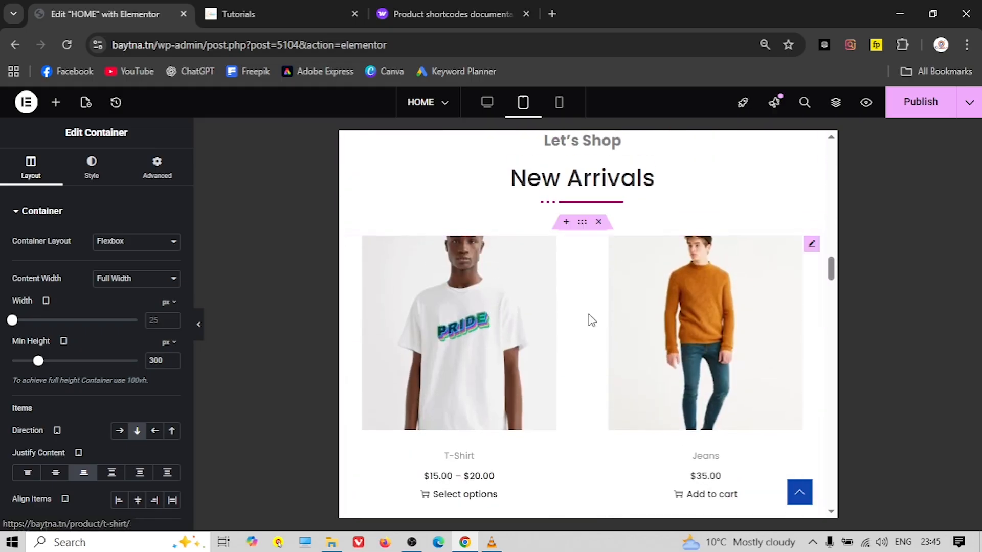
scroll(521, 322, down, 10)
scroll(525, 322, down, 3)
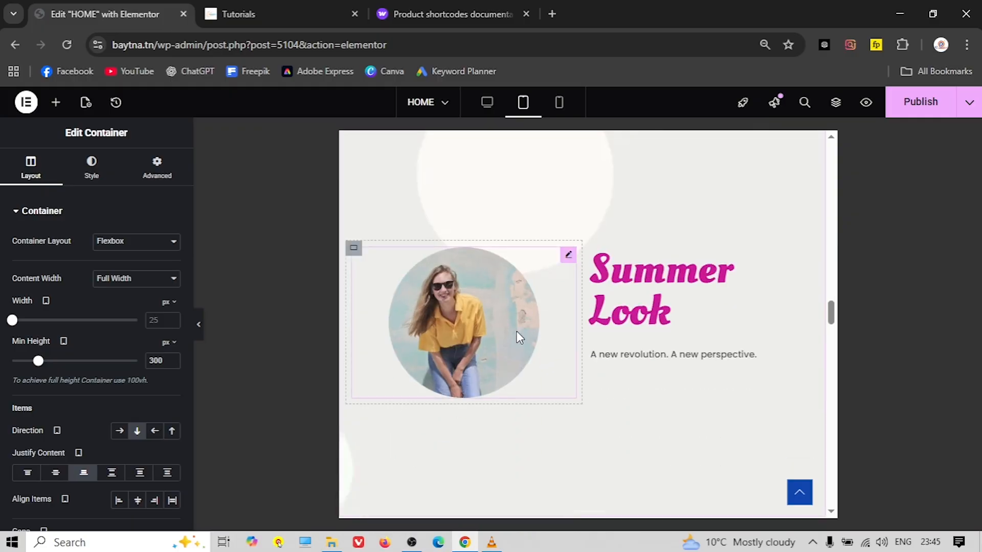
scroll(569, 357, down, 3)
scroll(569, 354, up, 4)
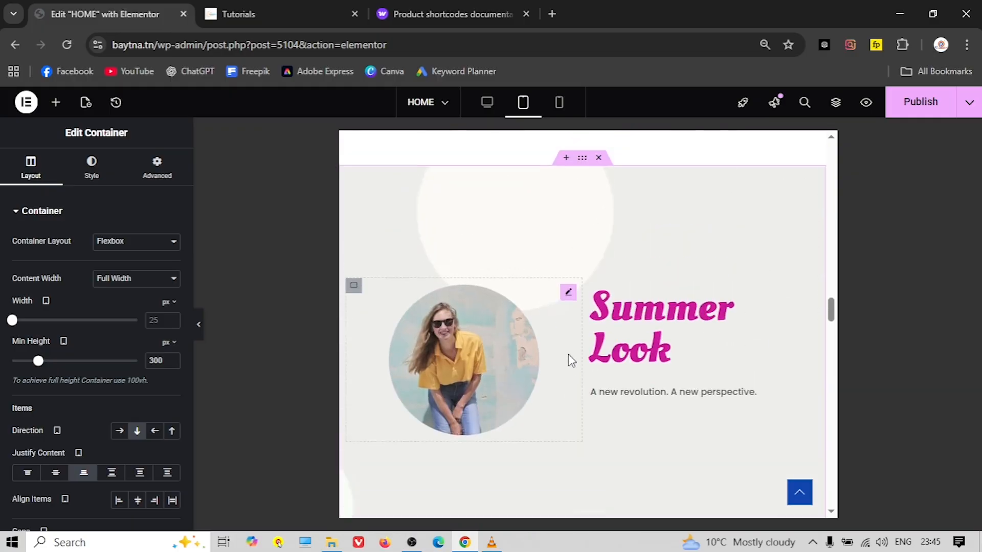
scroll(568, 354, up, 1)
click(582, 192)
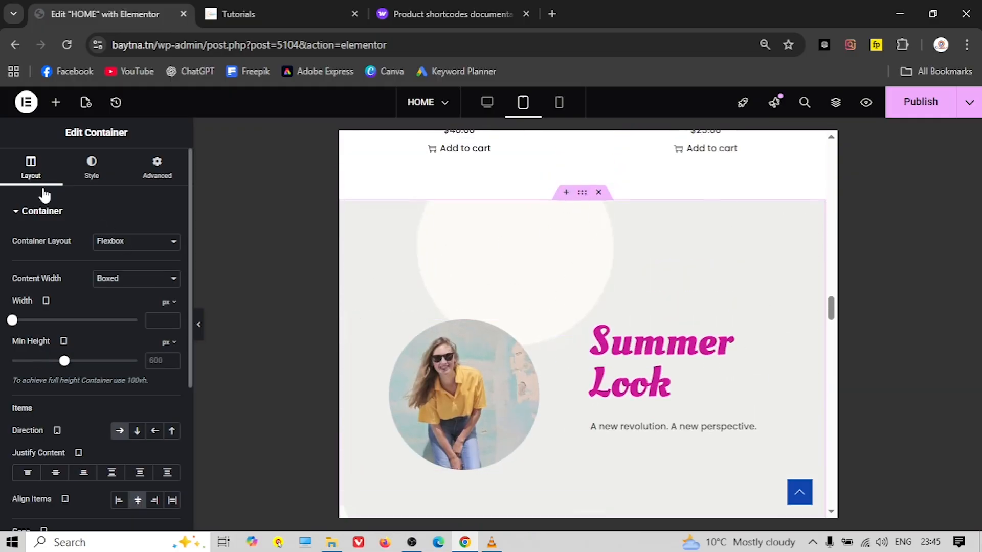
double_click(152, 360)
text(400)
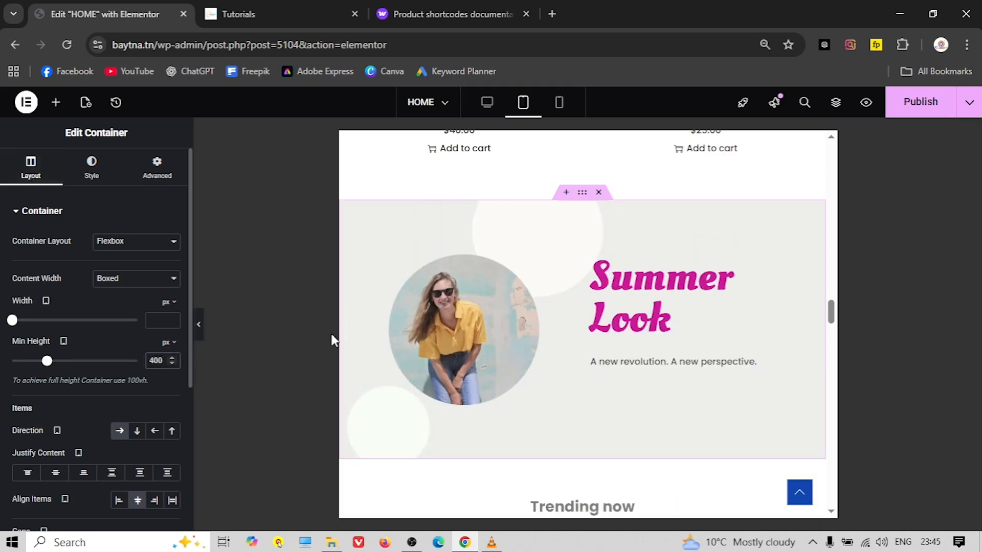
scroll(577, 313, down, 12)
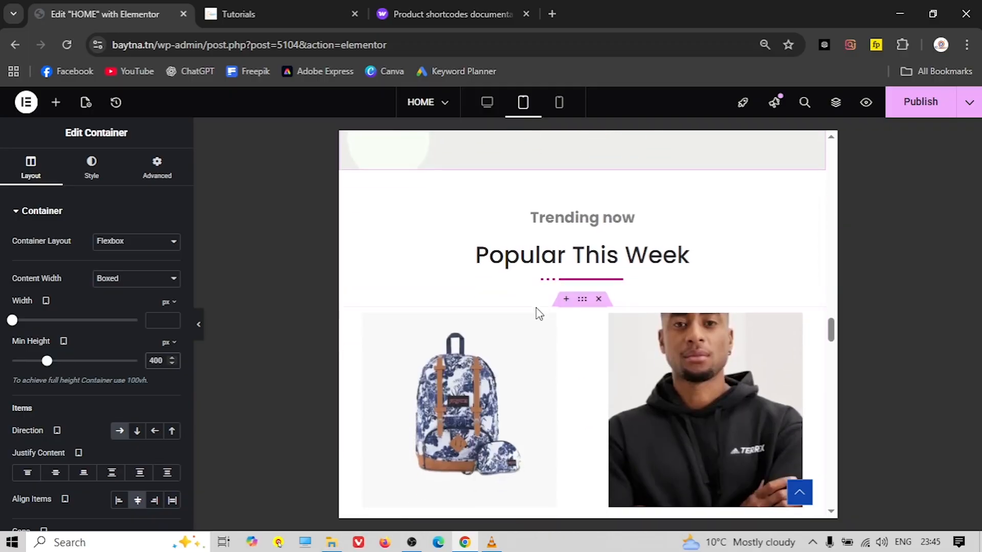
scroll(536, 315, down, 10)
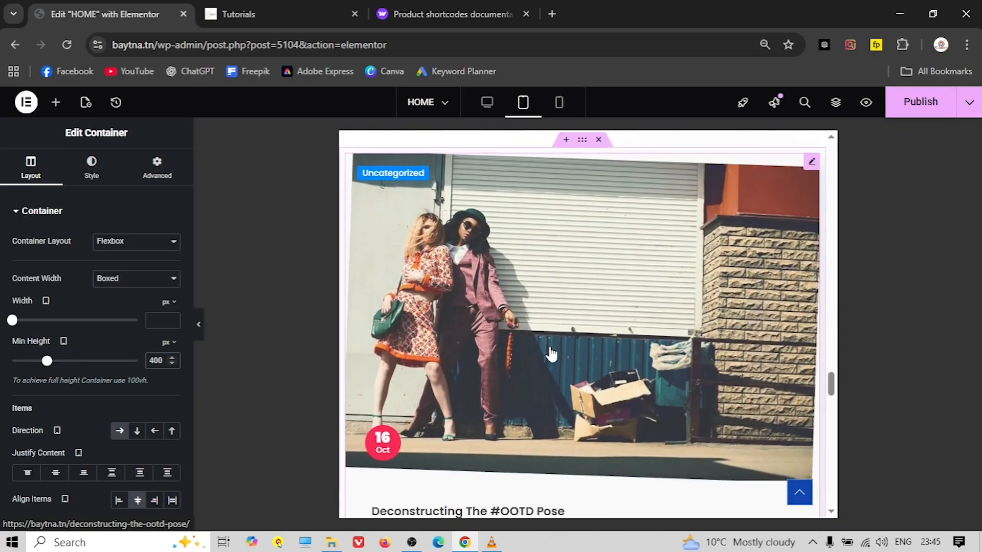
scroll(591, 393, up, 8)
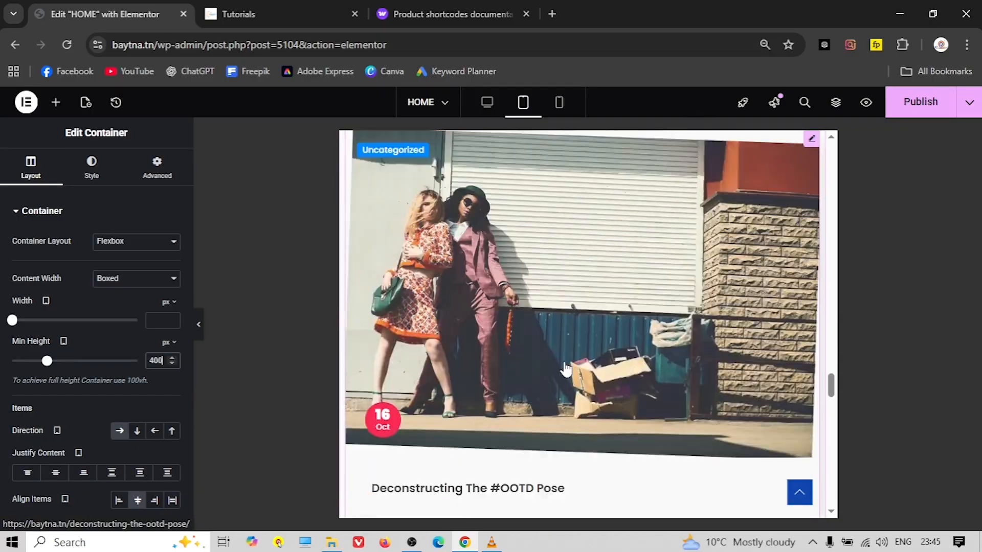
scroll(562, 368, down, 9)
scroll(551, 353, down, 12)
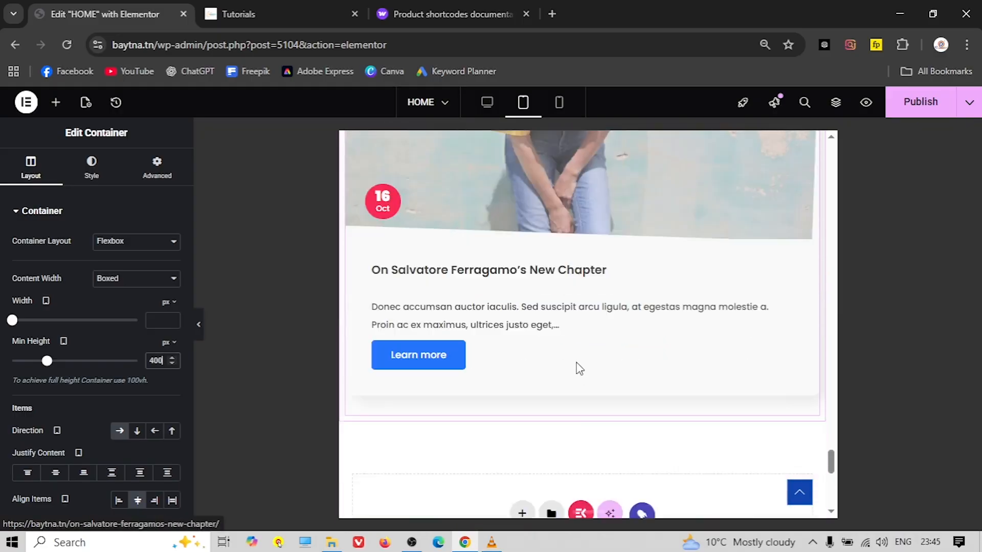
scroll(516, 356, down, 5)
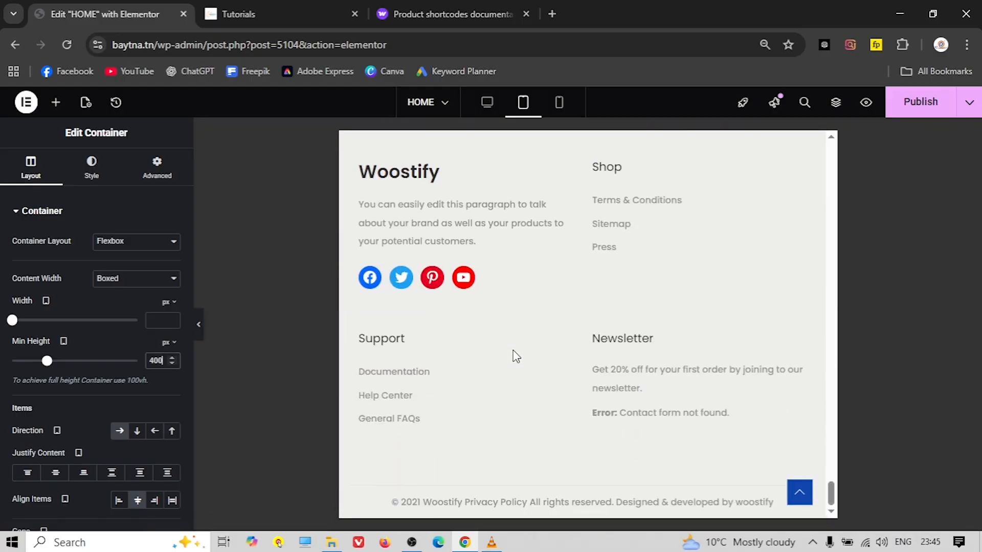
scroll(515, 356, up, 10)
scroll(515, 356, up, 20)
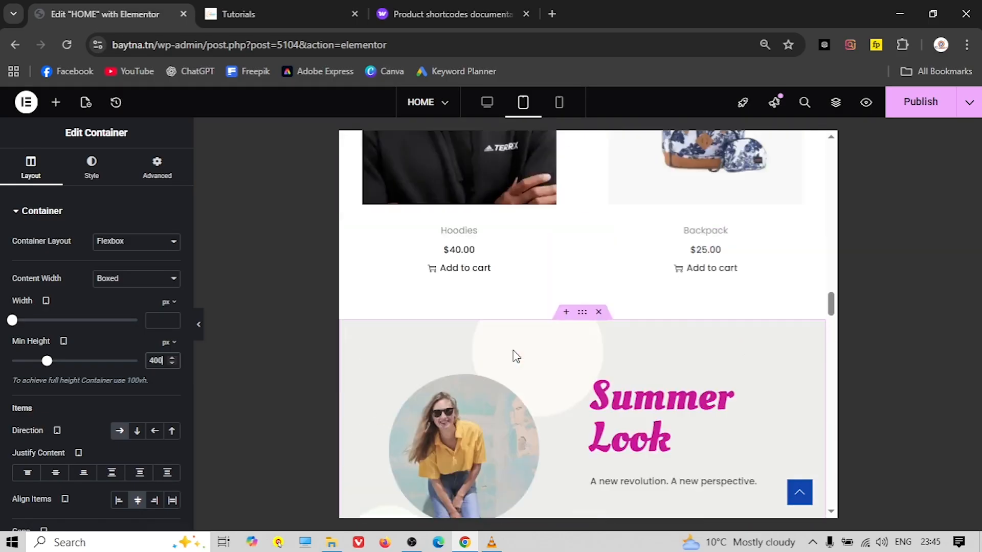
Switch to mobile view and scroll through the stacked categories, banners, features and collection cards
scroll(516, 356, up, 6)
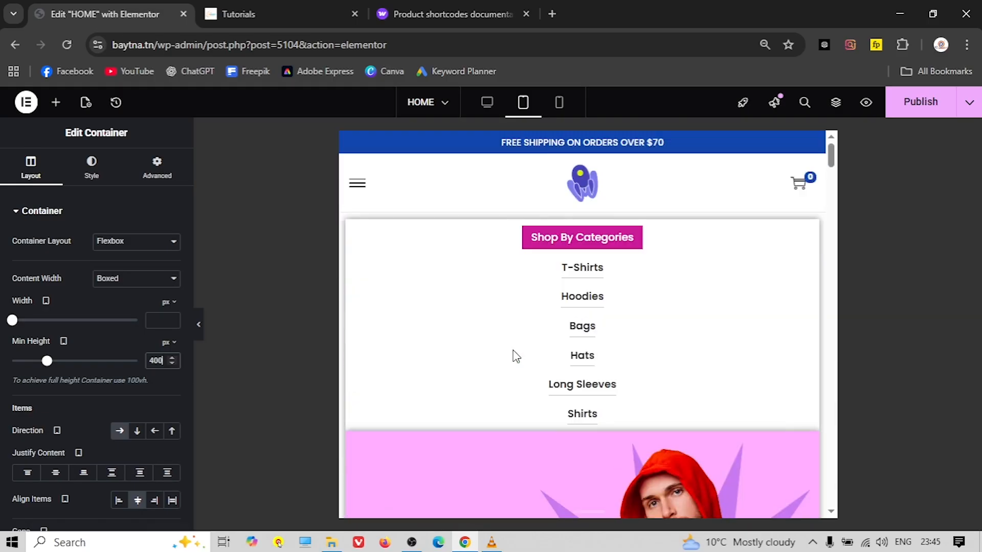
click(556, 109)
scroll(581, 287, down, 10)
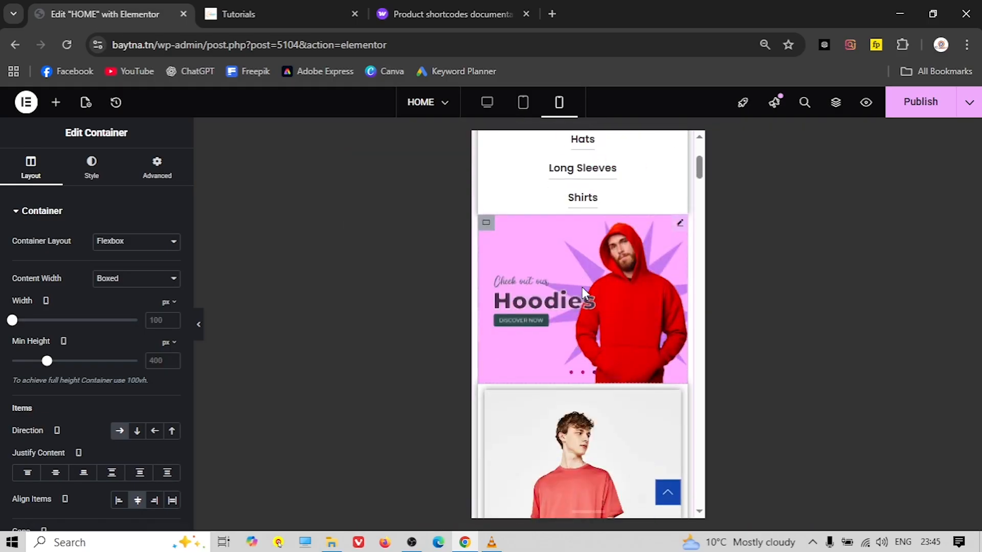
scroll(582, 287, down, 4)
scroll(582, 286, up, 10)
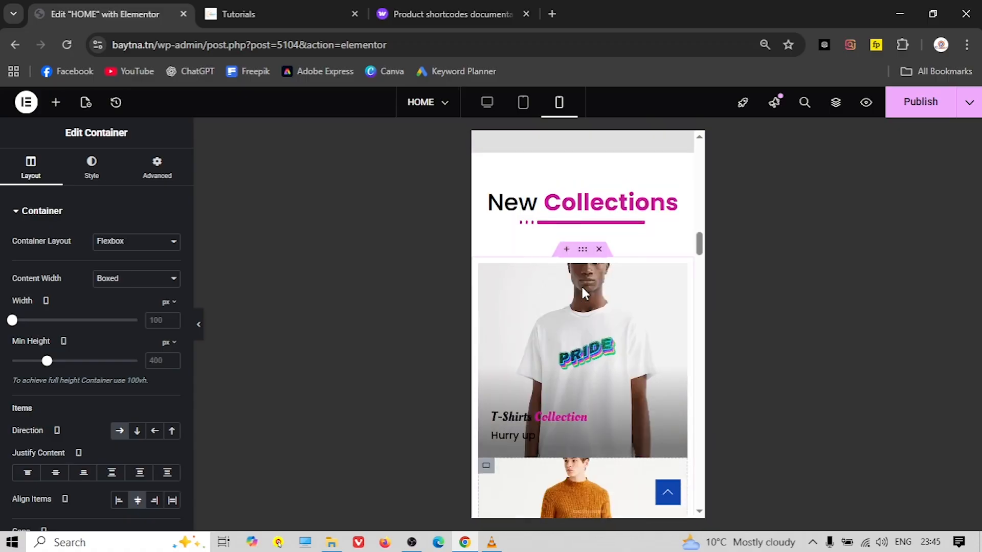
scroll(582, 287, down, 5)
scroll(582, 287, up, 11)
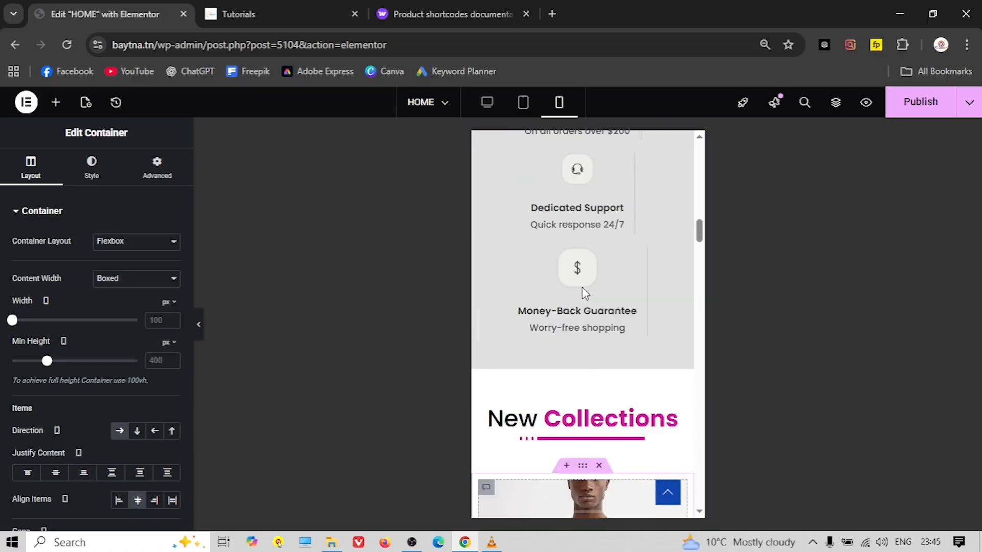
scroll(582, 287, up, 2)
scroll(631, 332, down, 7)
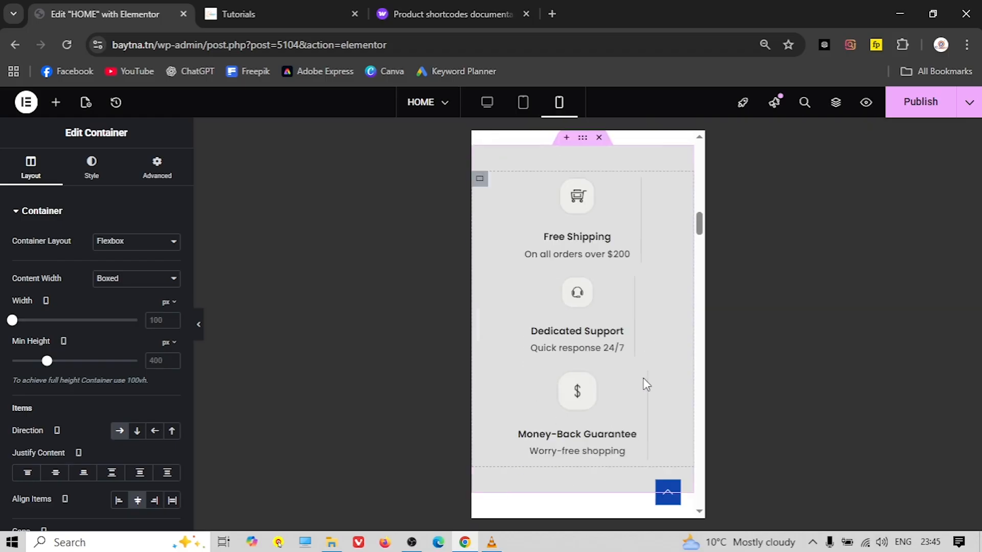
scroll(609, 379, up, 15)
scroll(607, 314, down, 5)
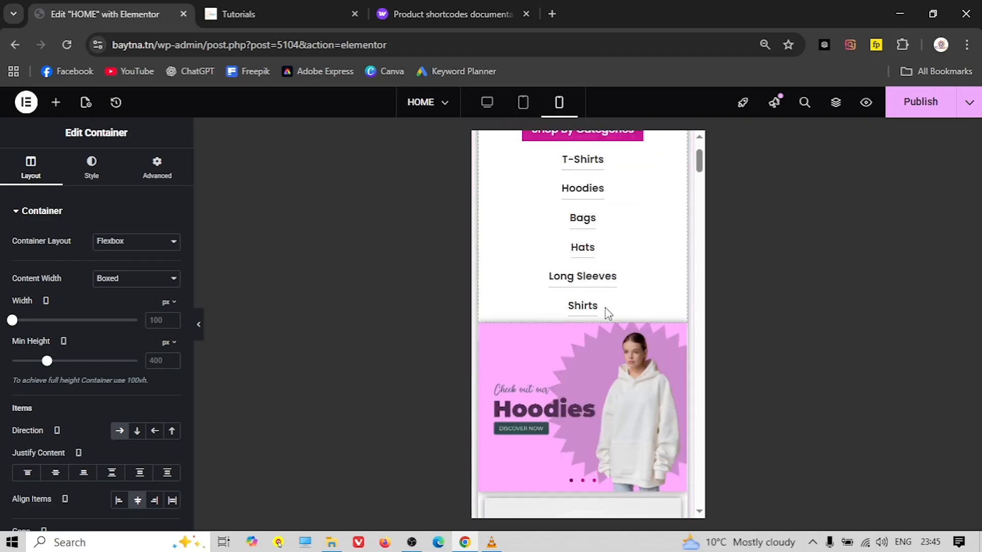
scroll(584, 329, down, 8)
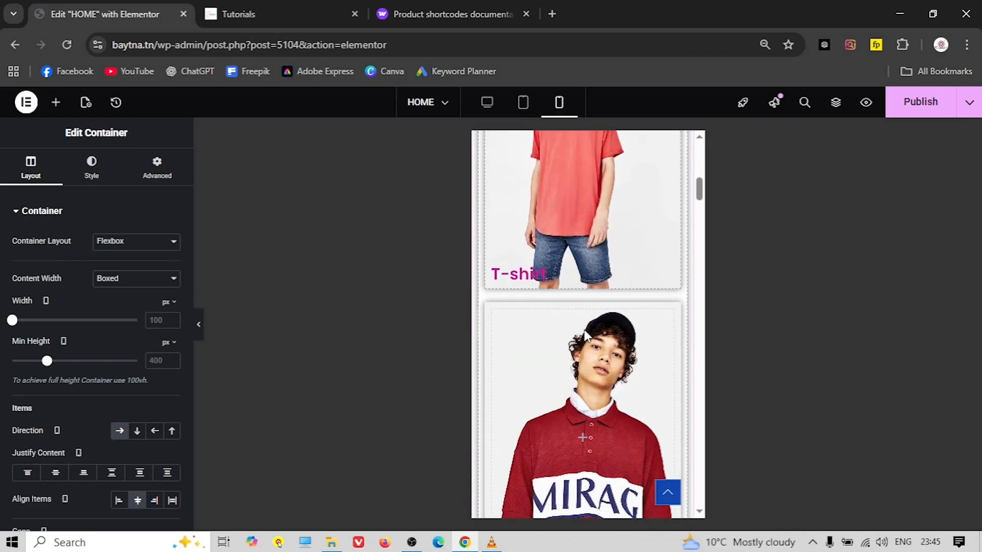
scroll(588, 342, up, 1)
scroll(588, 343, down, 5)
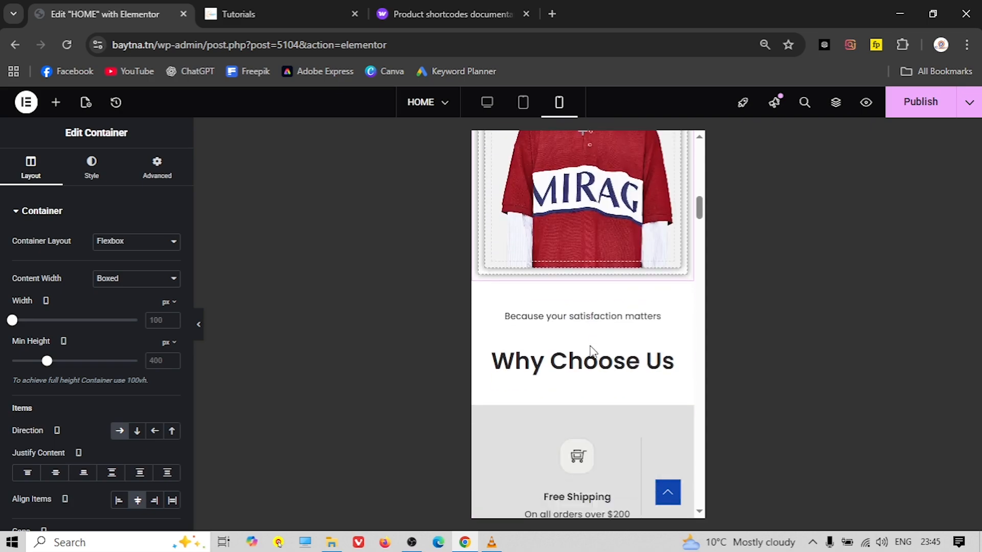
scroll(571, 281, down, 4)
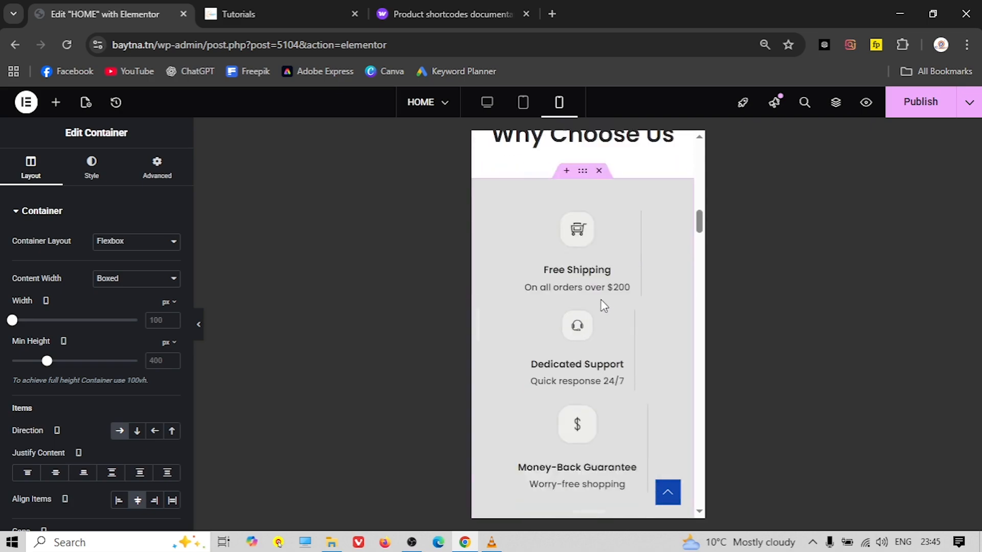
scroll(606, 317, up, 1)
scroll(597, 312, down, 1)
scroll(597, 312, down, 5)
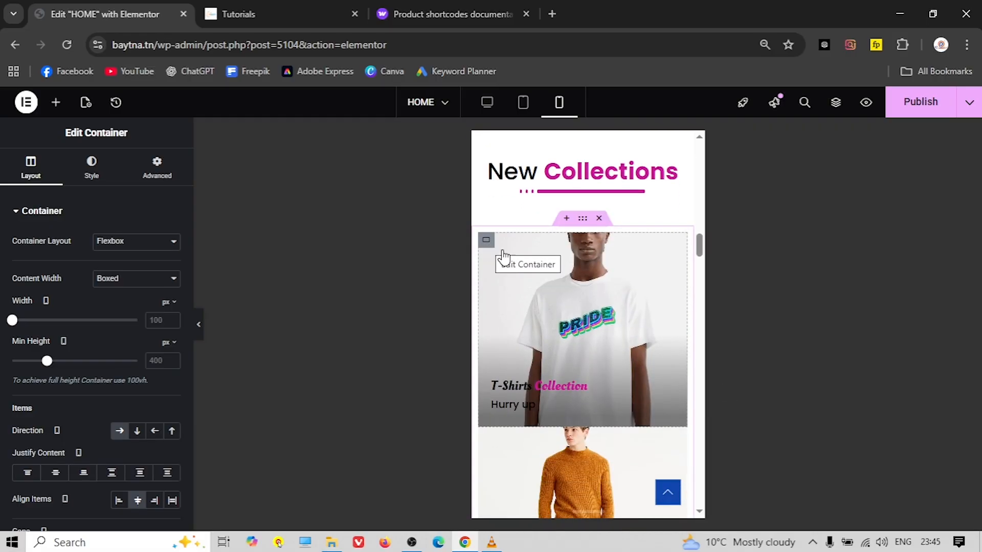
scroll(588, 312, down, 4)
scroll(588, 311, up, 4)
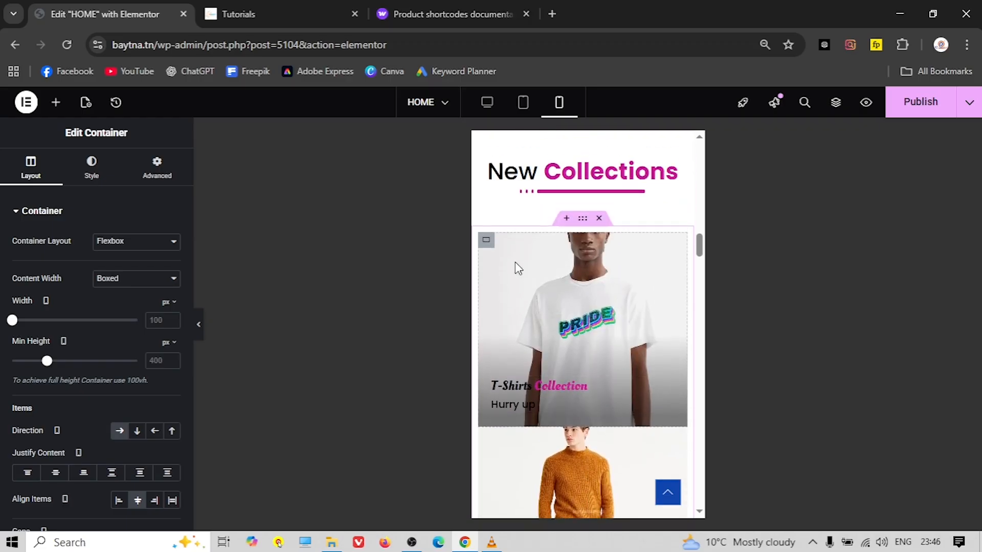
Set the T-Shirts and sweater cards' mobile minimum height to 400 px
click(488, 249)
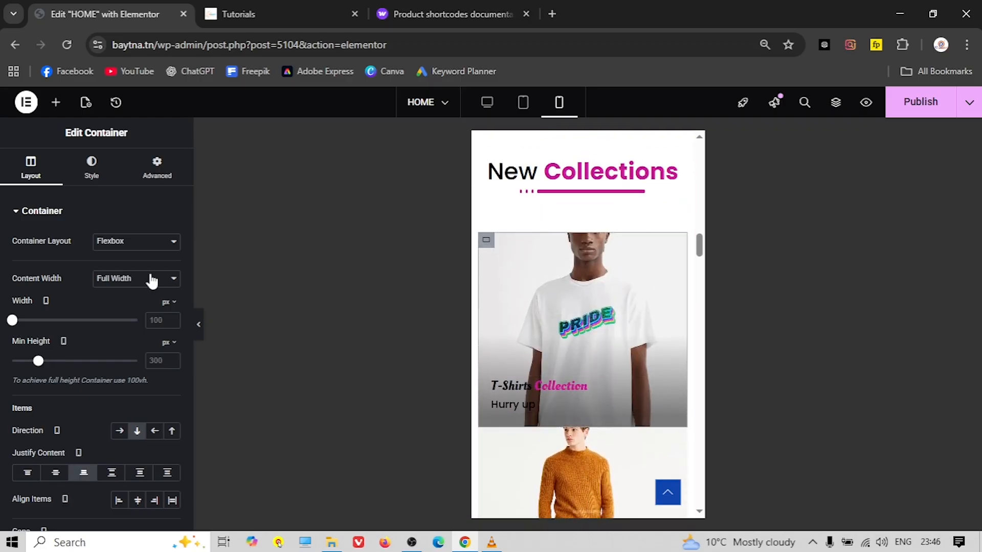
click(158, 361)
text(400)
scroll(586, 364, down, 3)
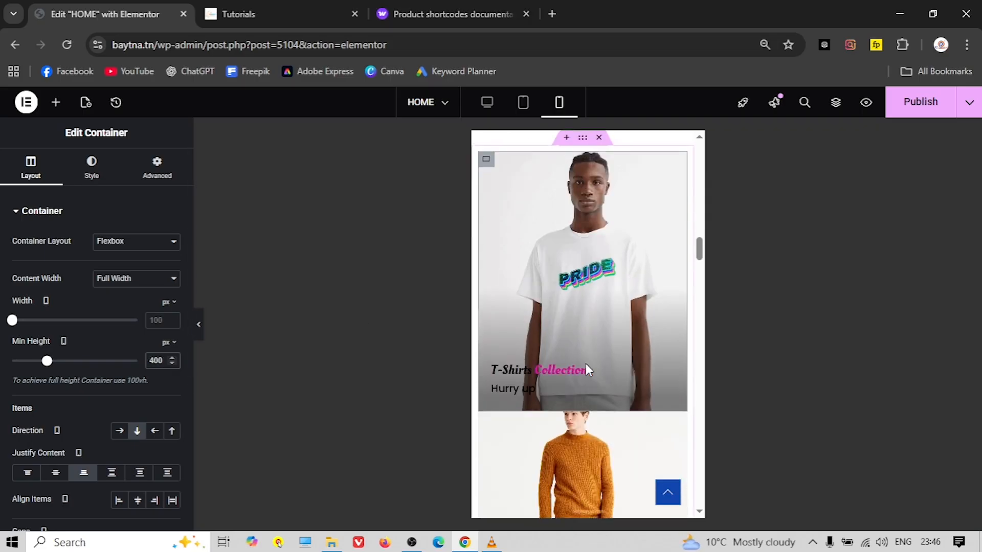
click(488, 361)
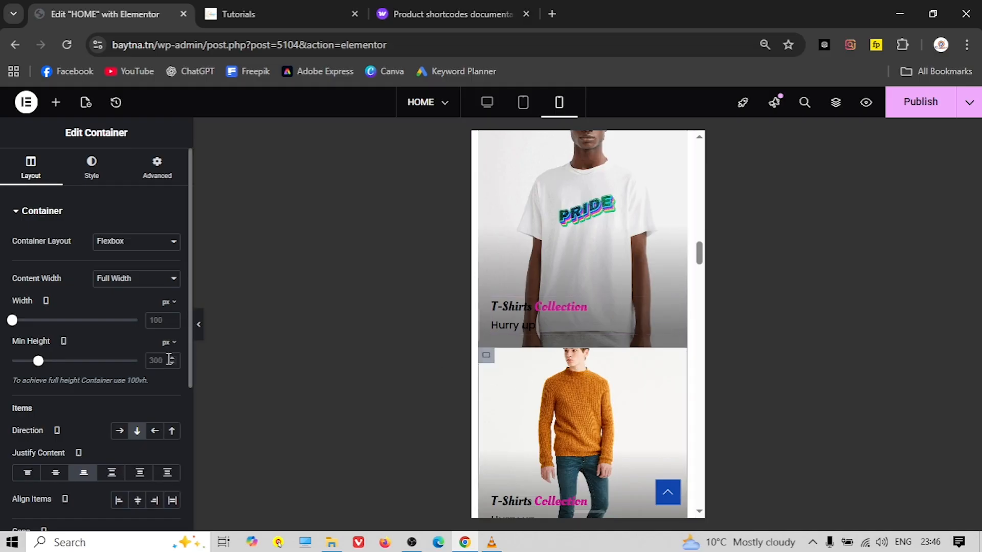
text(400)
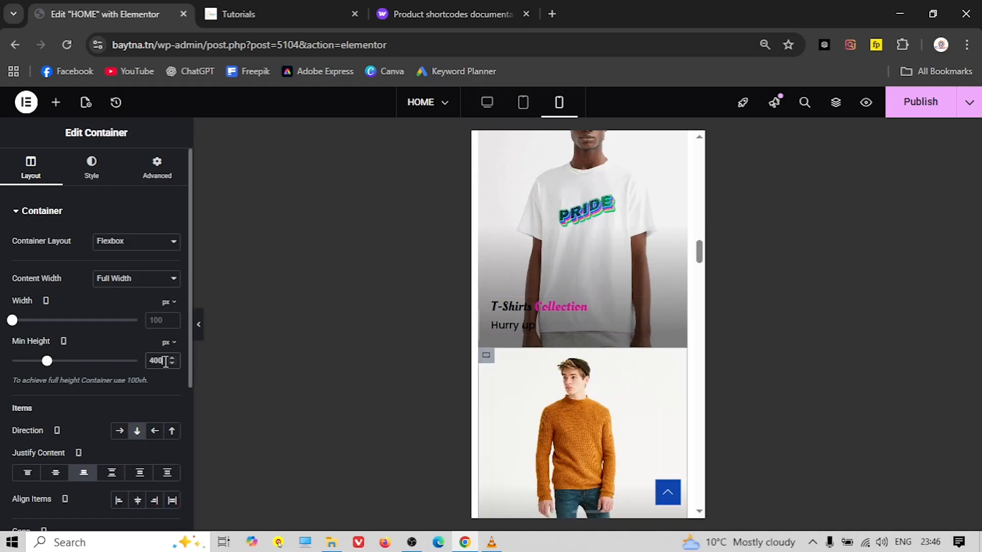
scroll(583, 332, down, 5)
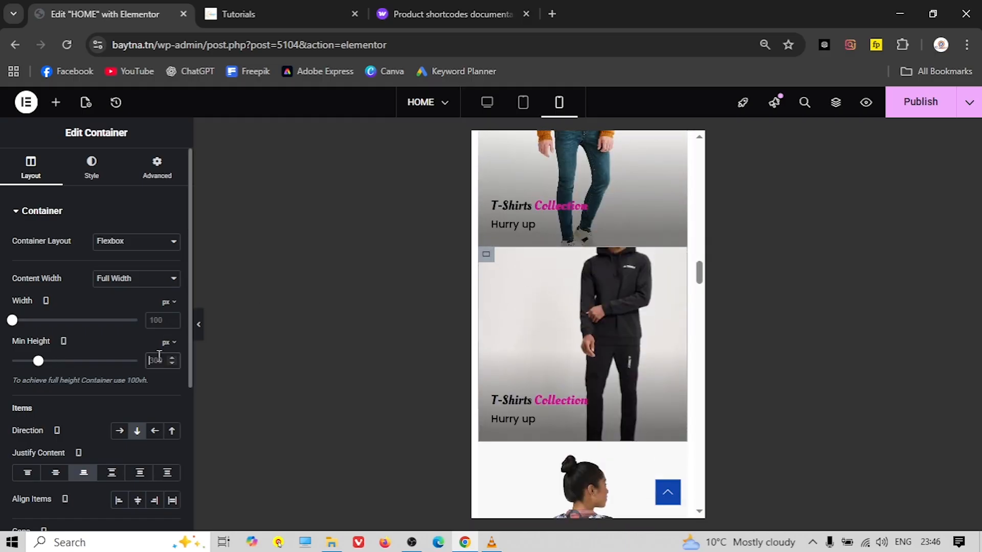
Set the hoodie and backpack cards' mobile minimum height to 400 px as well
text(400)
scroll(530, 396, down, 4)
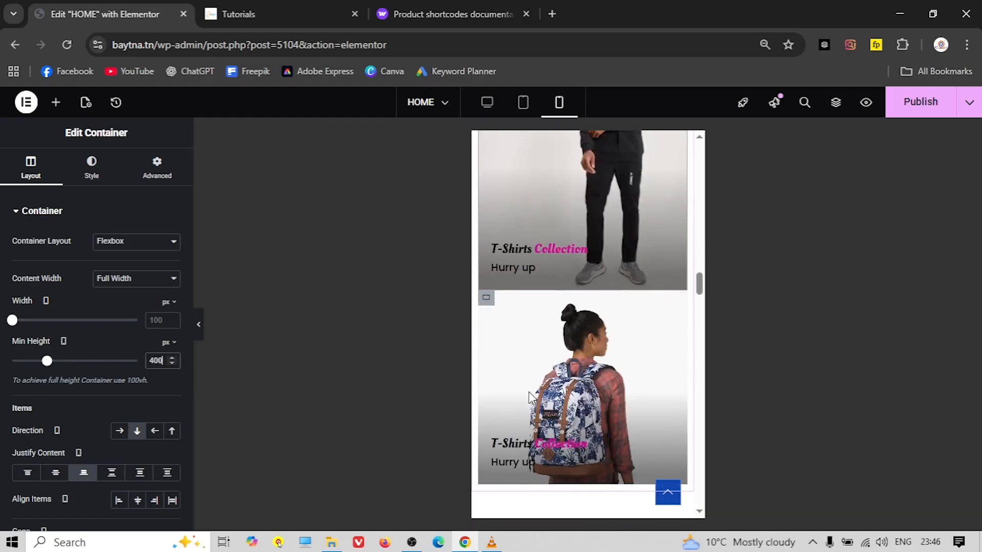
scroll(487, 266, down, 2)
click(492, 230)
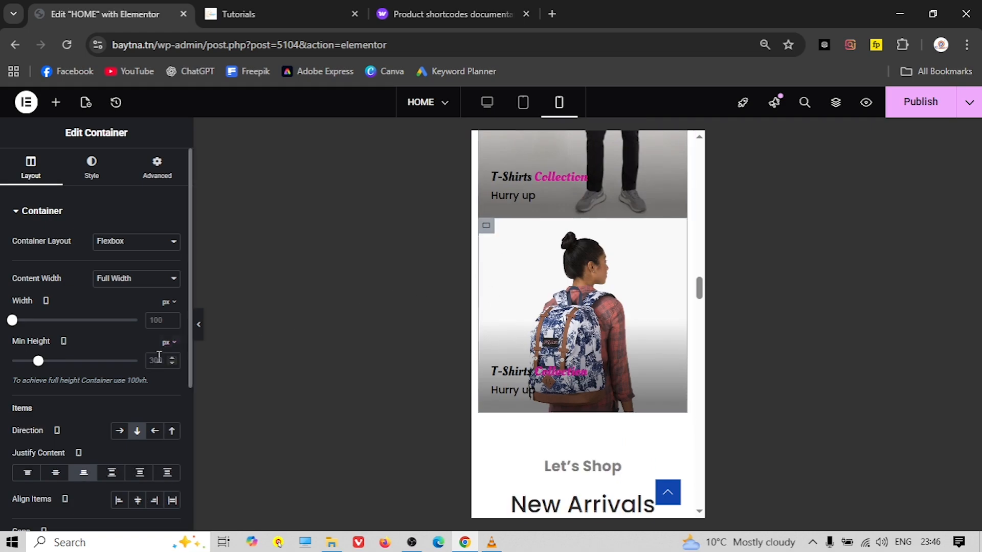
text(400)
scroll(535, 339, down, 5)
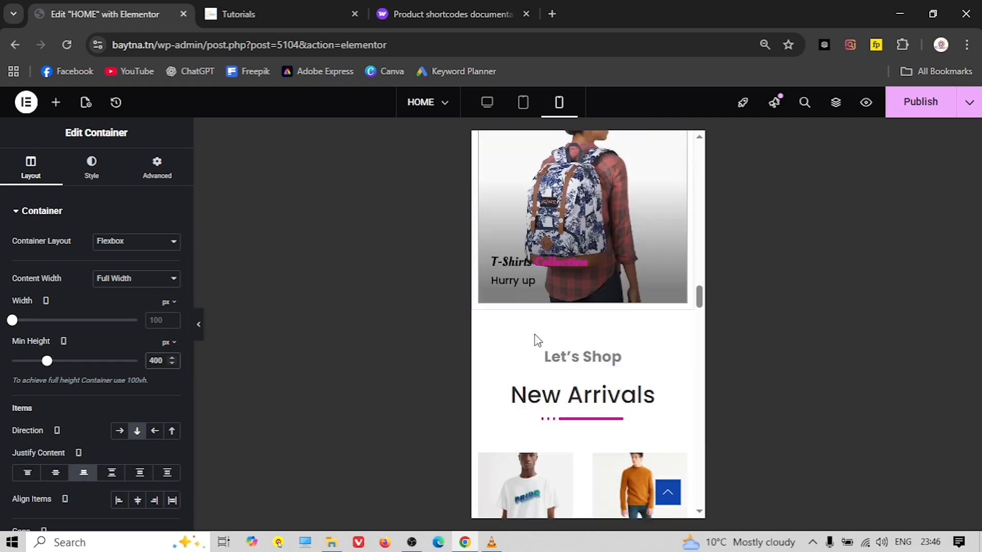
scroll(556, 303, down, 1)
scroll(552, 283, up, 1)
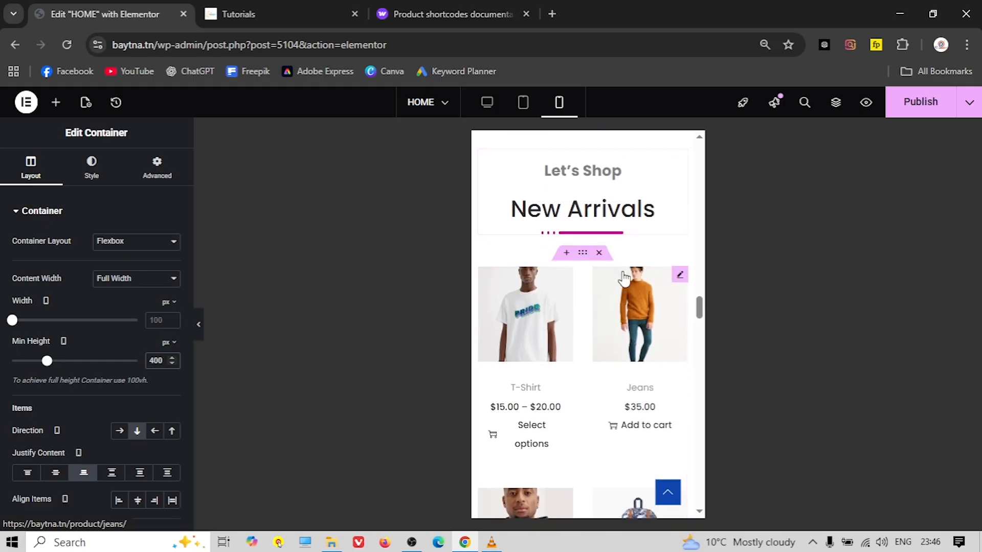
scroll(583, 331, down, 1)
scroll(572, 327, down, 6)
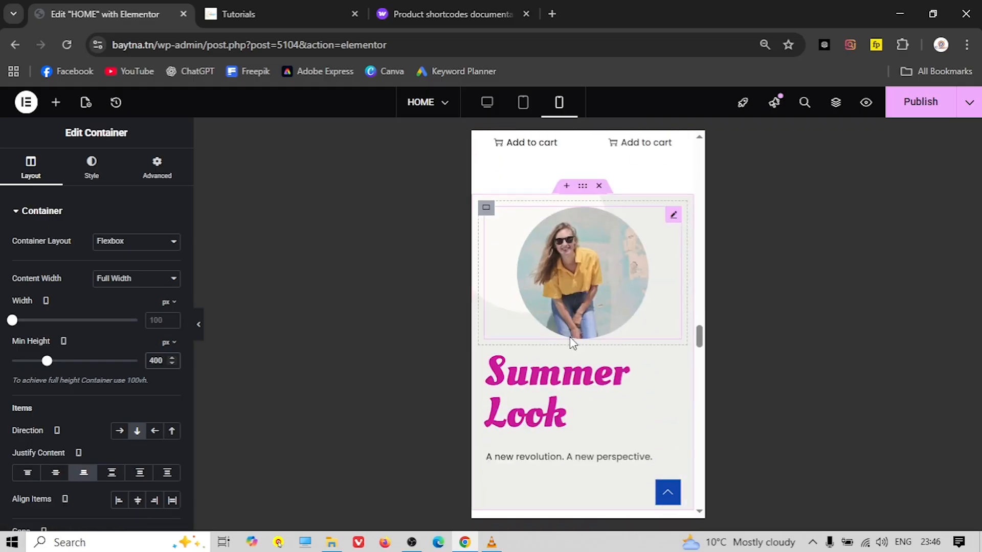
scroll(567, 343, down, 1)
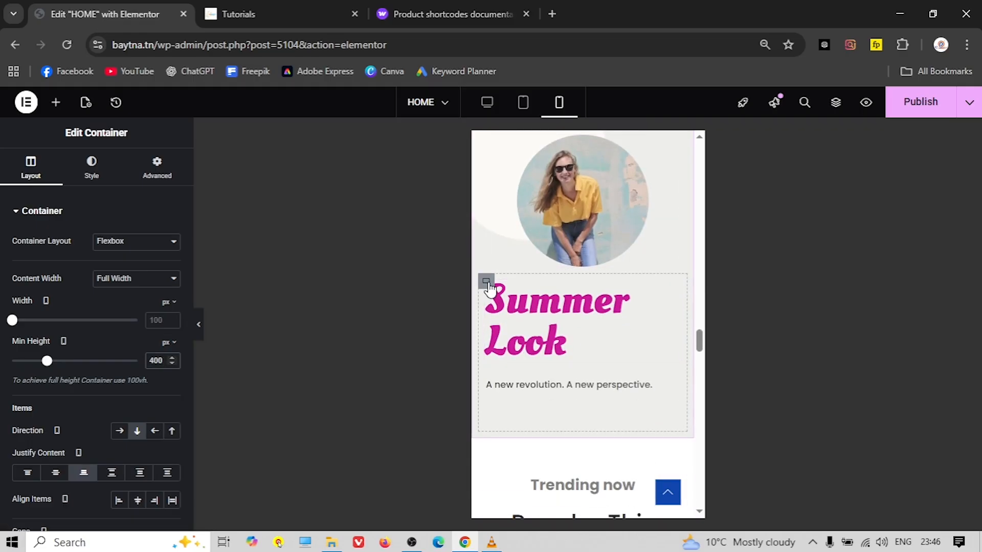
Clear the Summer Look container's mobile minimum height
key(BackSpace)
key(BackSpace)
key(BackSpace)
click(92, 169)
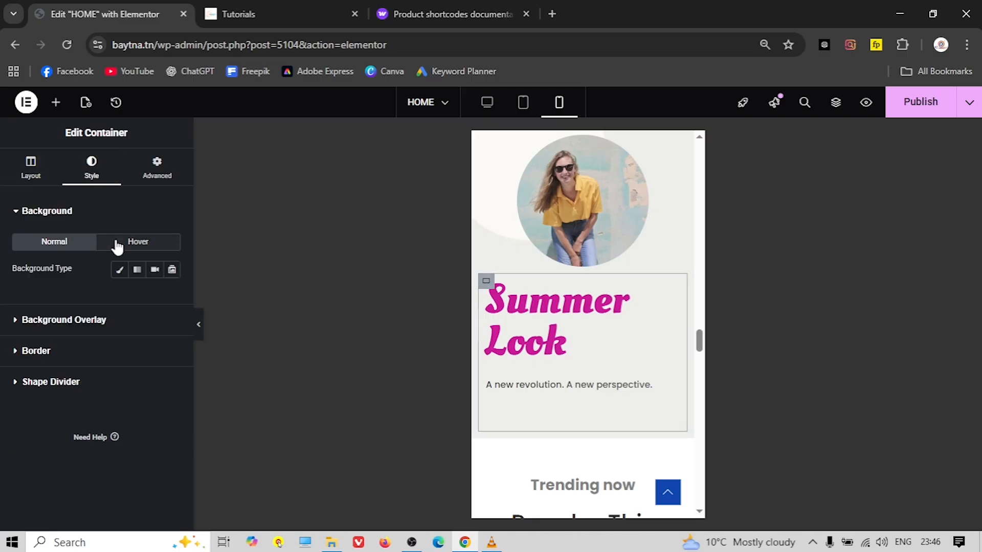
click(31, 169)
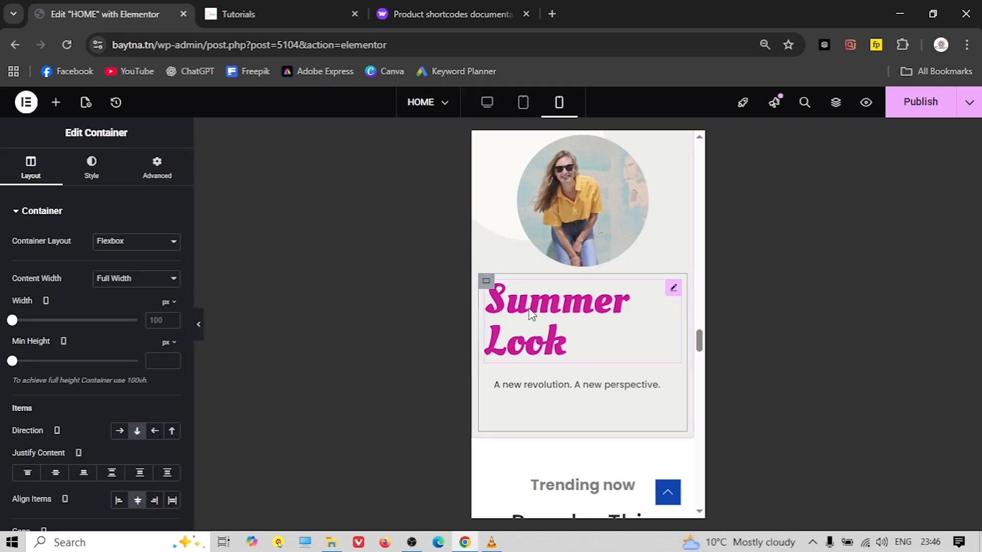
Centre the Summer Look heading and set its typography size to 37 px
click(542, 303)
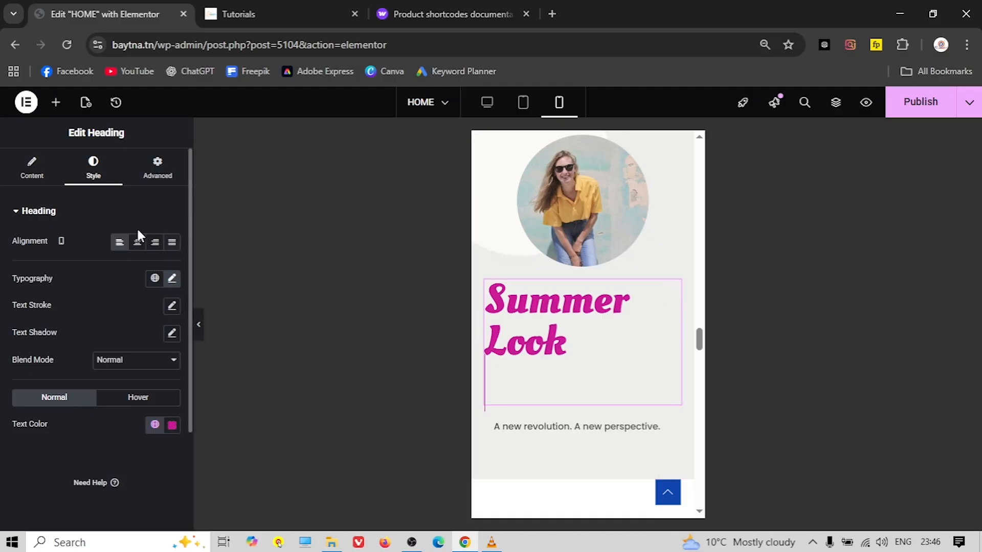
click(138, 247)
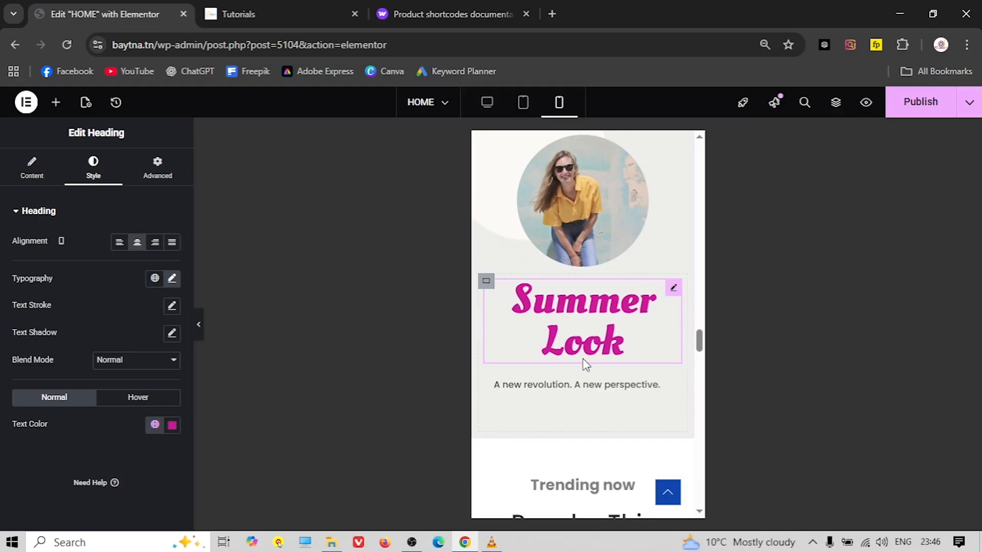
click(173, 279)
drag(57, 386, 44, 388)
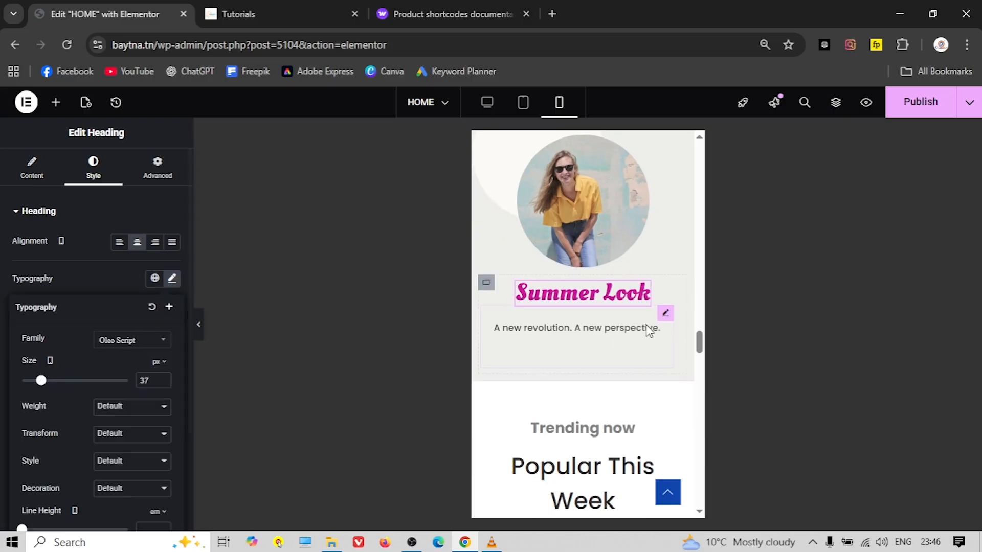
scroll(648, 329, up, 4)
scroll(569, 312, down, 8)
scroll(578, 305, down, 1)
scroll(576, 267, up, 1)
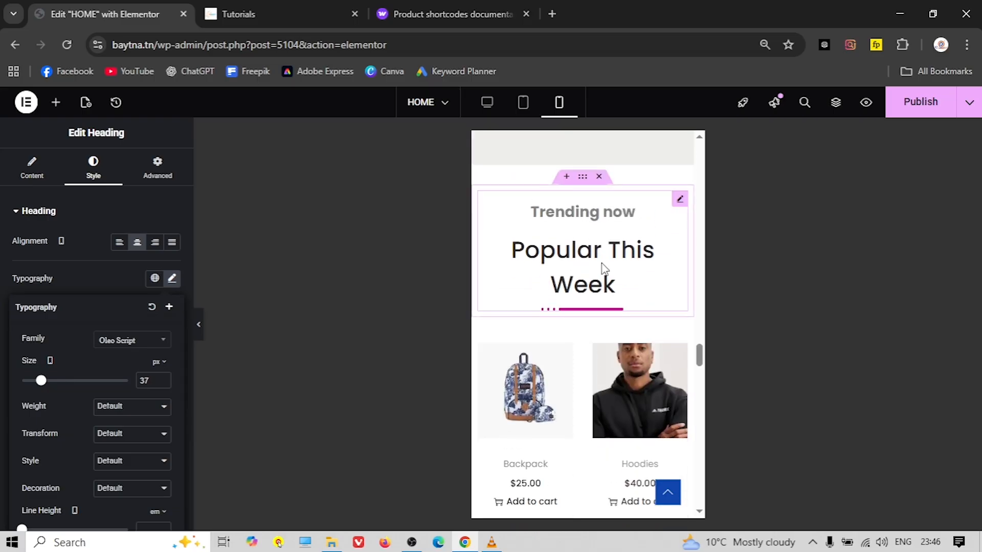
click(594, 258)
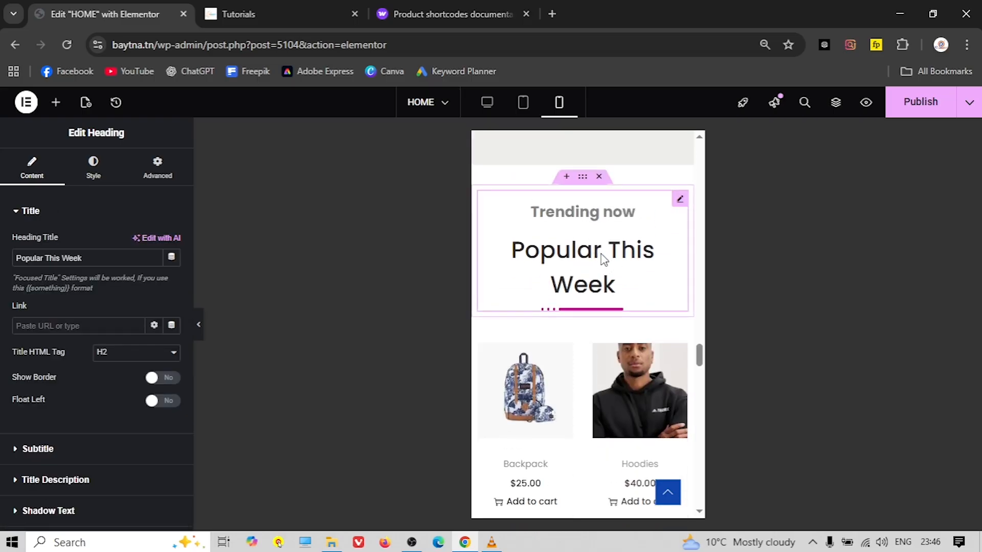
Set the Popular This Week title to 25 px so it fits on one line
click(93, 169)
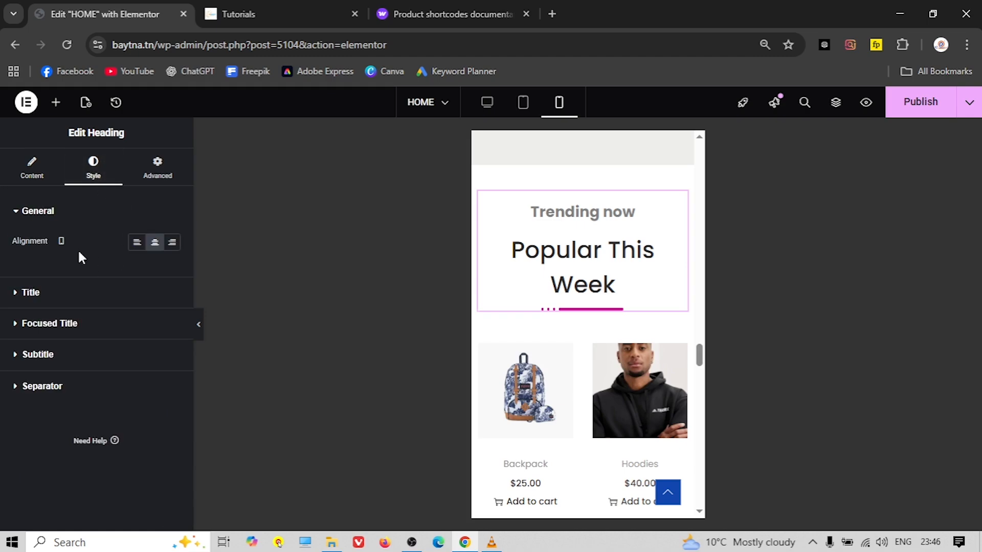
click(31, 293)
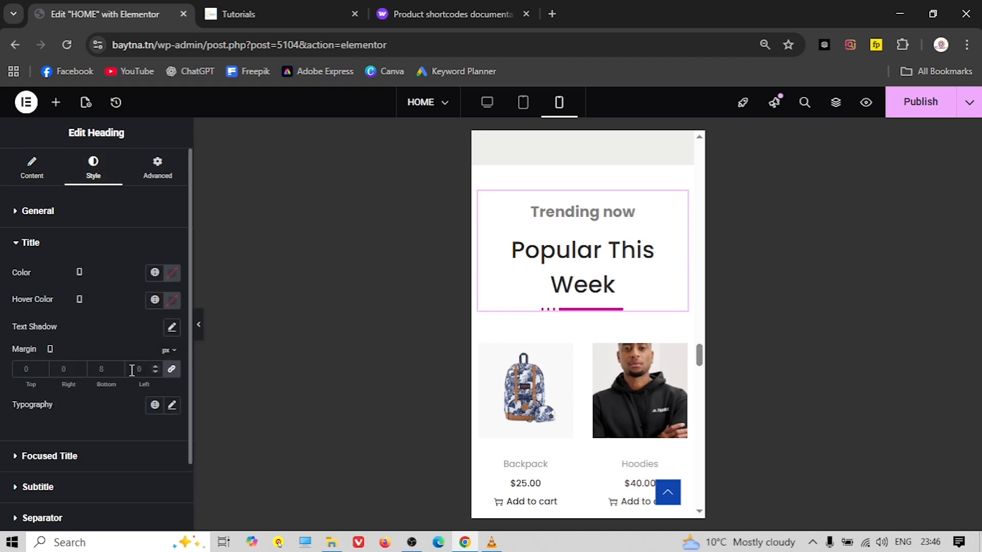
click(173, 406)
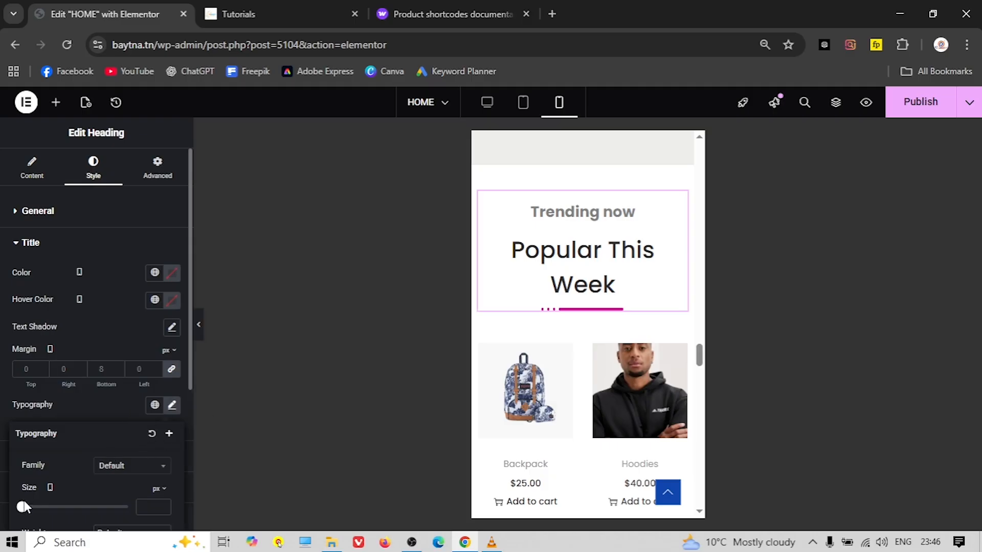
drag(24, 508, 38, 515)
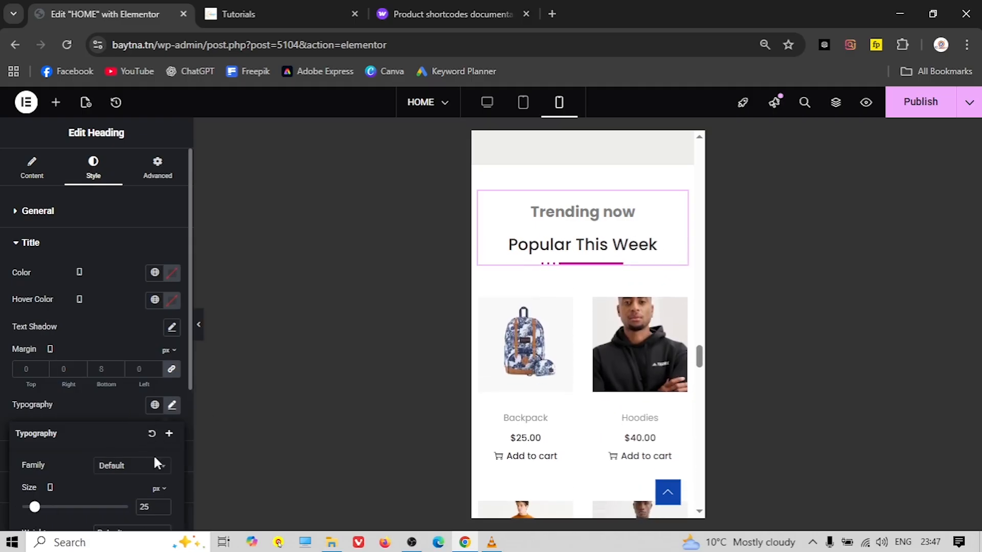
click(32, 248)
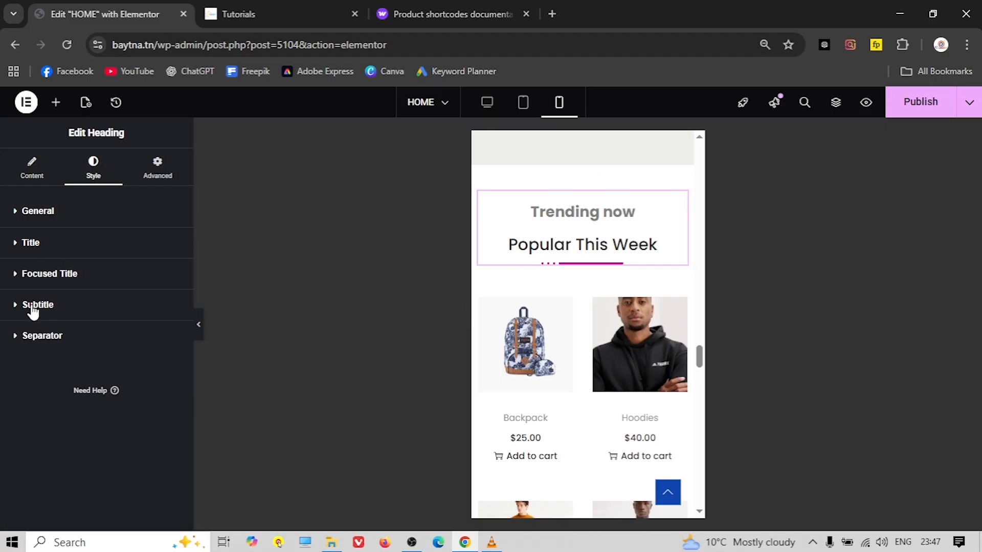
Shrink the Trending now subtitle's font size to 18 px on mobile
click(52, 310)
scroll(131, 384, down, 1)
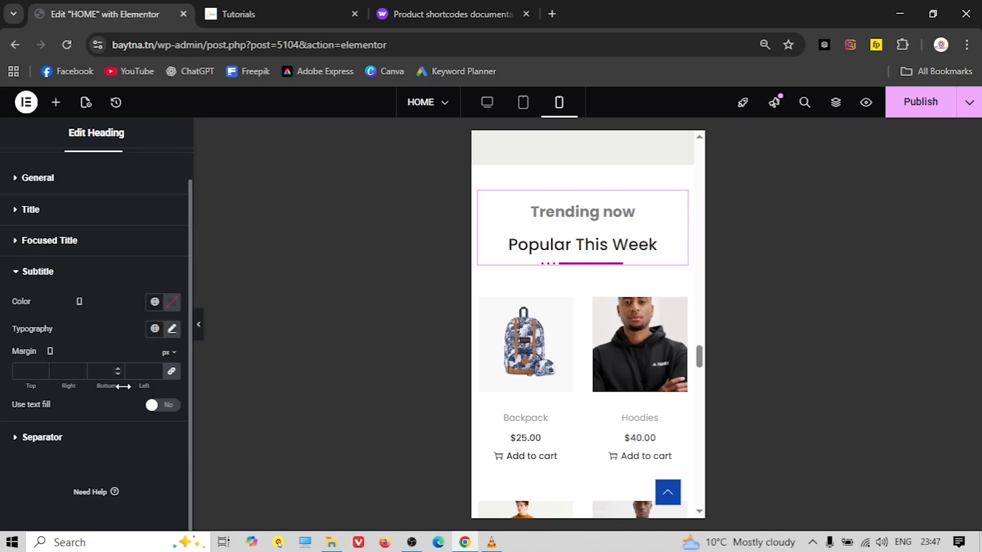
click(172, 330)
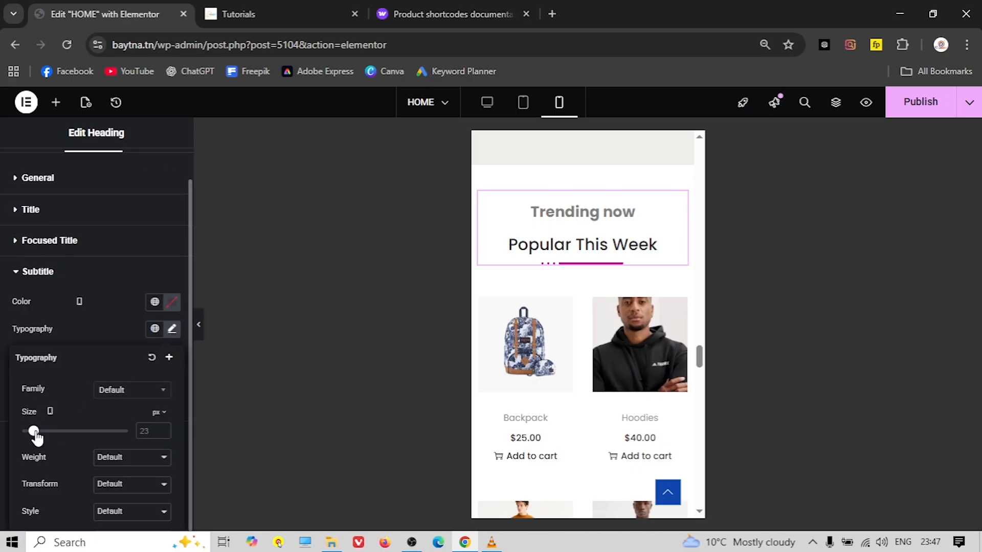
drag(34, 431, 31, 431)
scroll(545, 380, down, 3)
scroll(545, 380, down, 10)
scroll(583, 331, down, 10)
scroll(582, 330, up, 5)
scroll(582, 330, up, 10)
scroll(582, 330, up, 10)
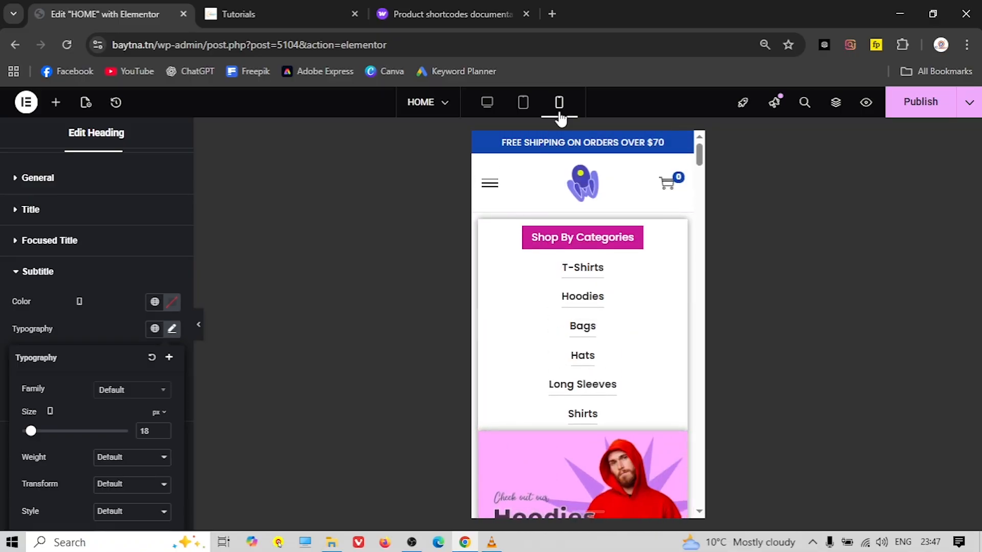
click(523, 103)
Scroll through the home page at tablet width to check its layout
scroll(528, 223, down, 5)
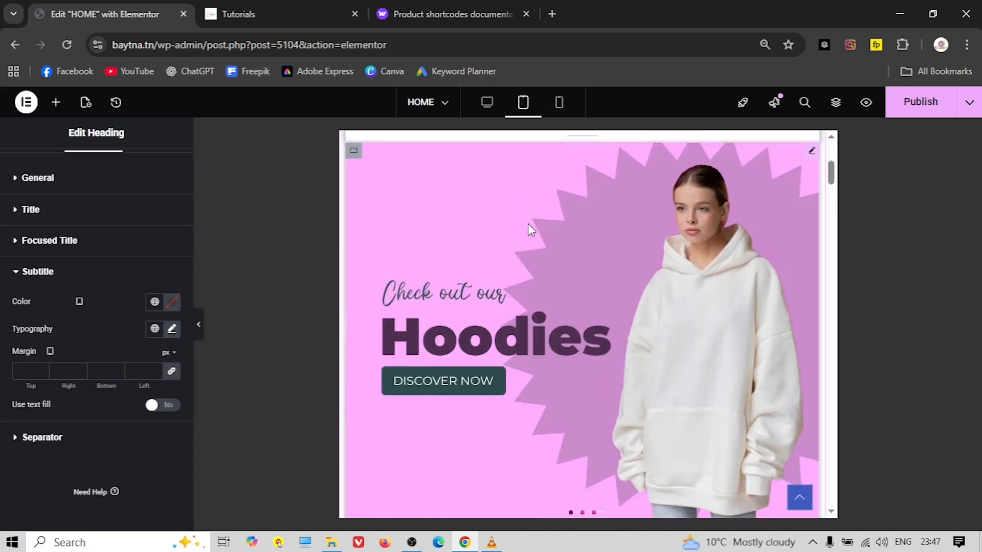
scroll(527, 225, down, 5)
scroll(528, 225, up, 3)
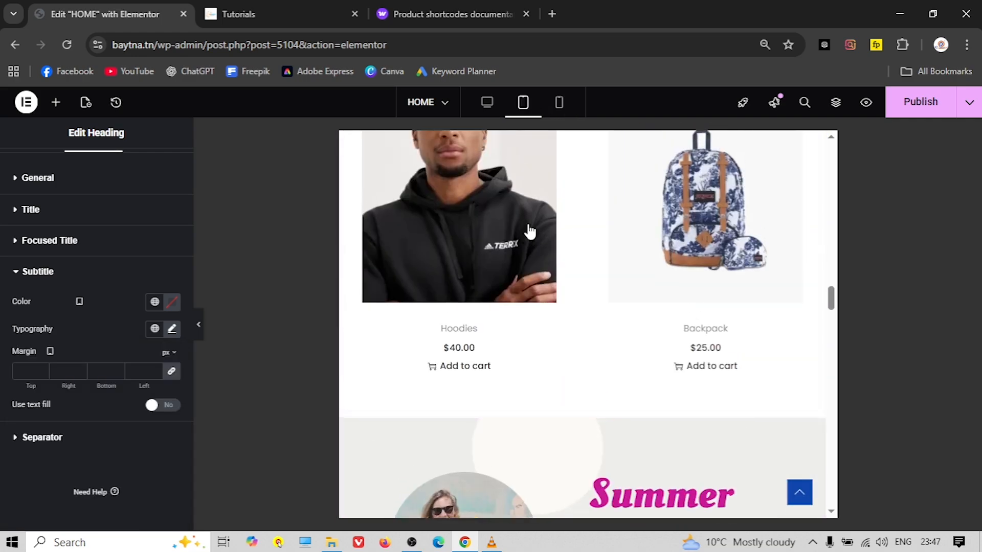
scroll(528, 225, down, 3)
scroll(529, 232, down, 6)
scroll(529, 231, down, 20)
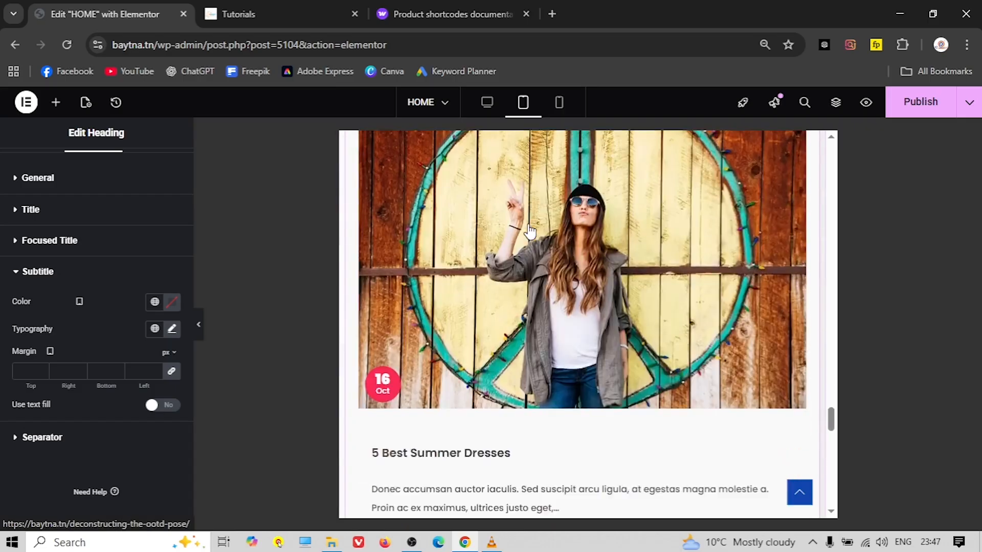
scroll(529, 230, up, 12)
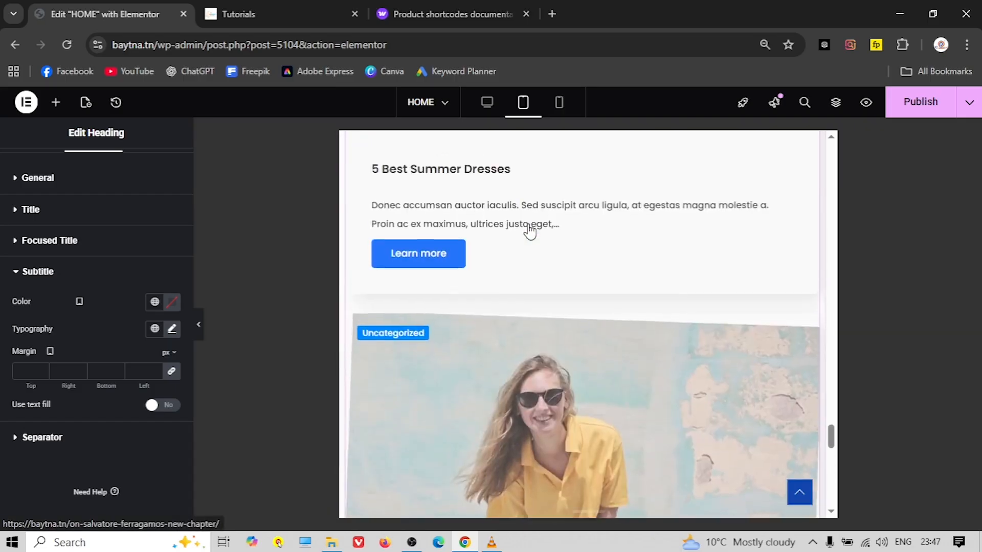
scroll(529, 230, up, 8)
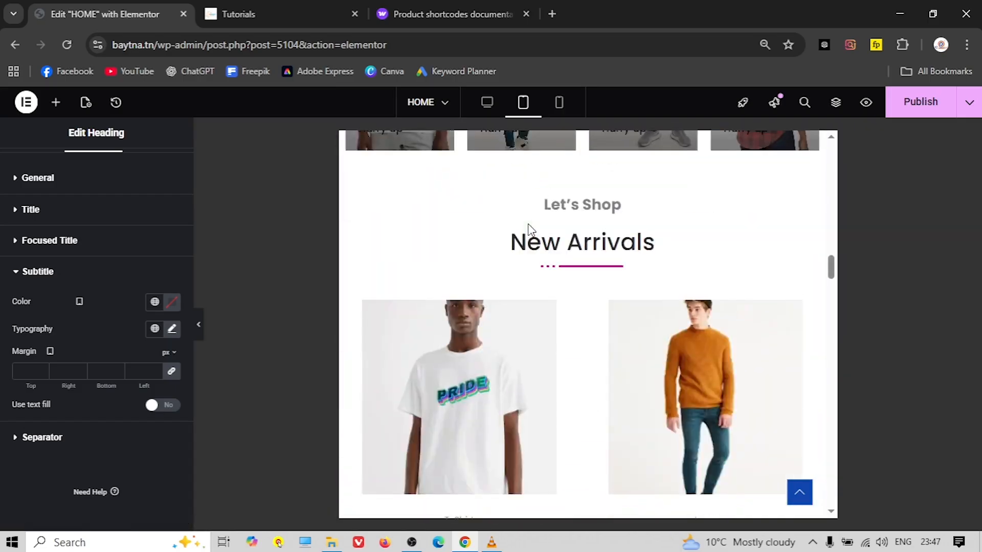
scroll(529, 230, down, 2)
scroll(528, 223, down, 4)
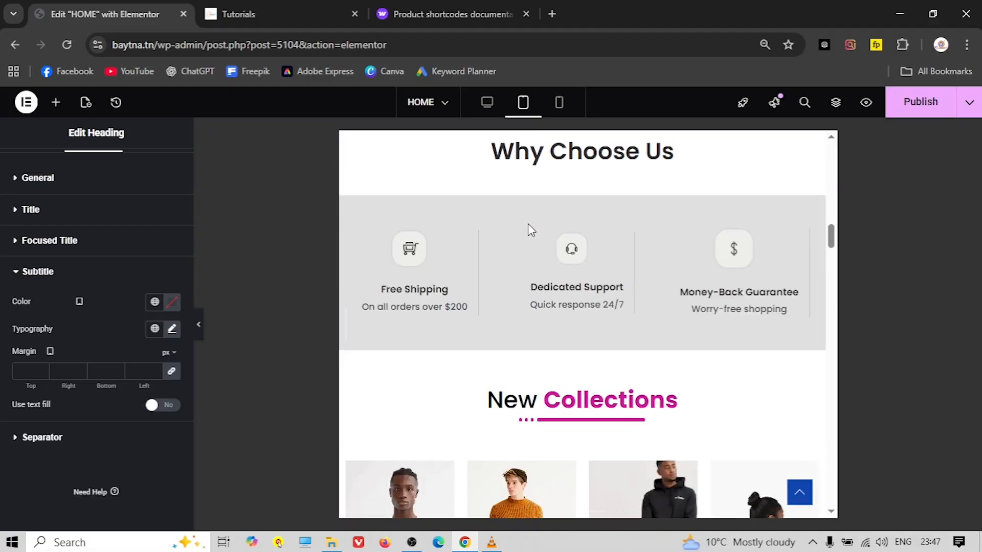
scroll(527, 223, up, 6)
scroll(527, 223, up, 8)
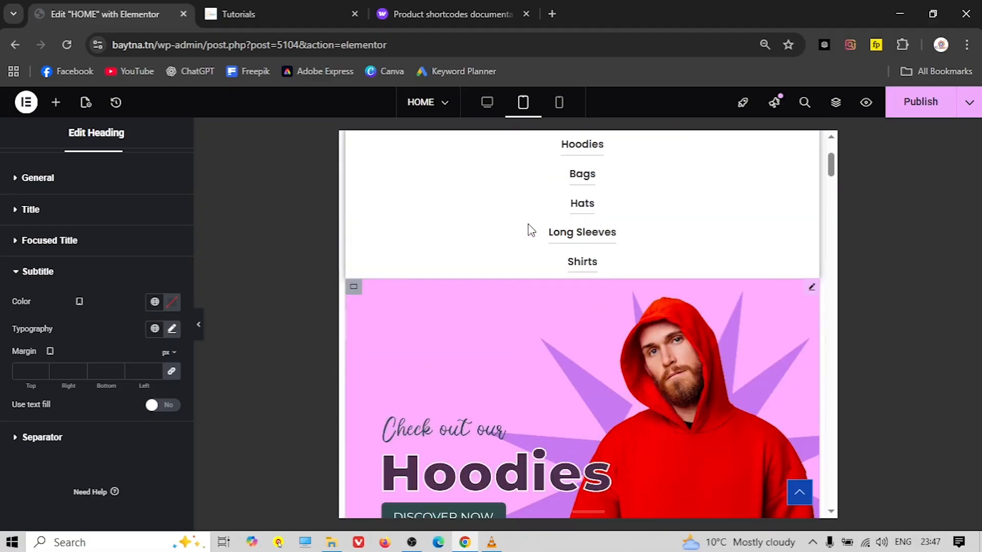
Switch the preview to desktop width and scroll through the home page again
click(488, 102)
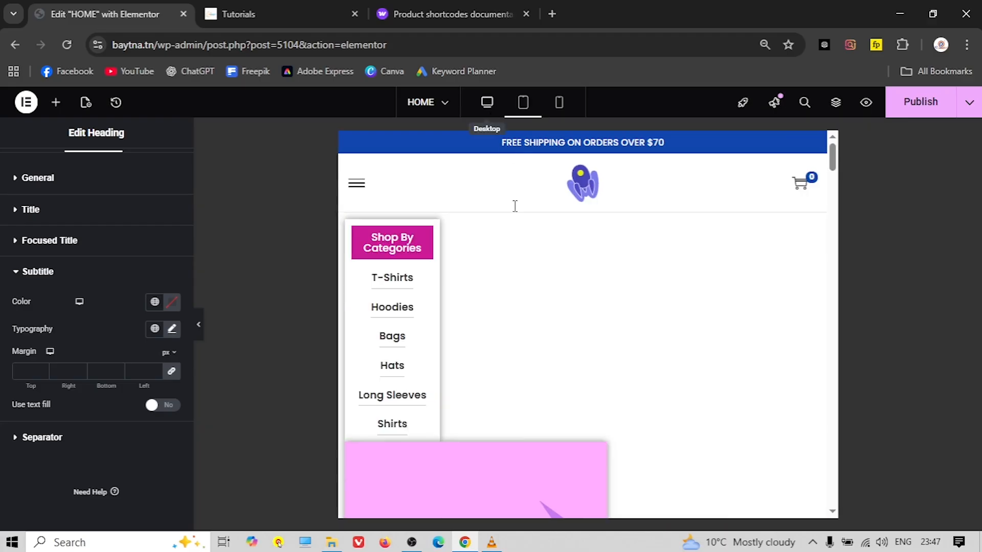
scroll(399, 230, down, 3)
scroll(398, 245, down, 5)
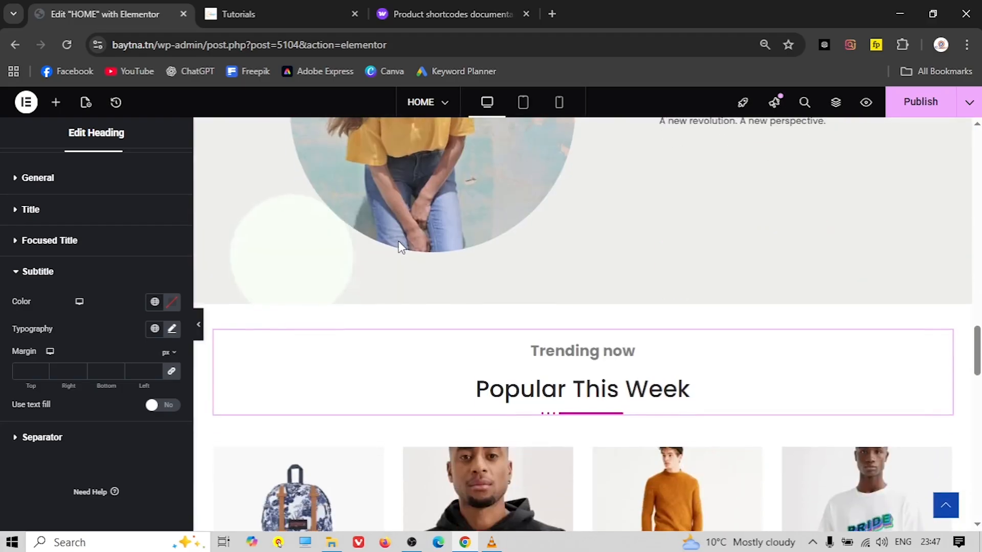
scroll(419, 241, up, 4)
scroll(423, 245, up, 8)
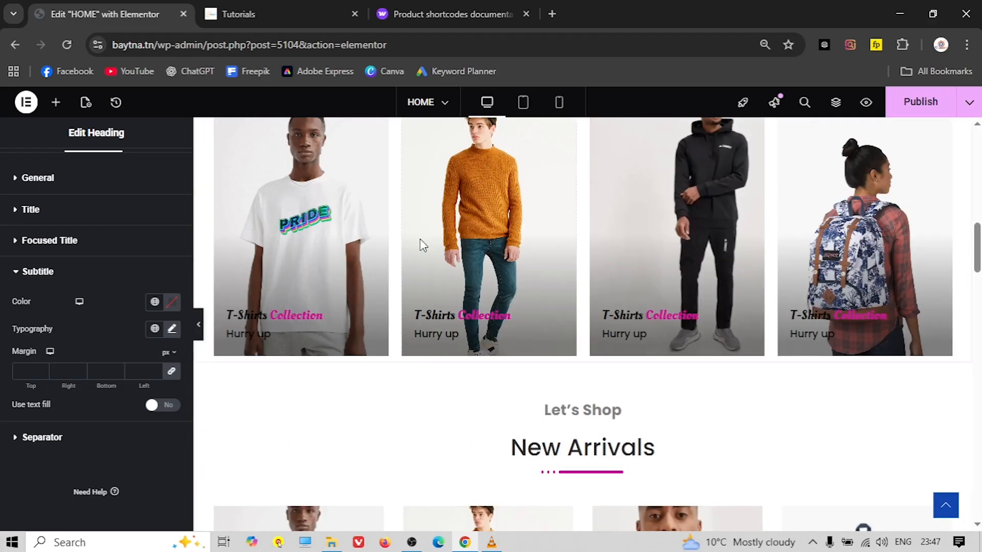
scroll(423, 245, down, 3)
scroll(422, 246, down, 5)
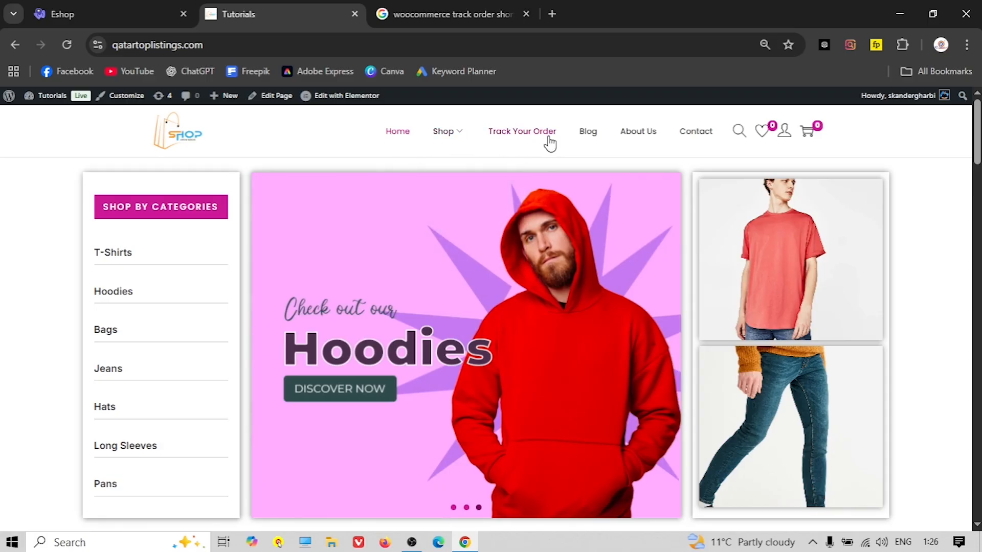
Compare the Eshop site against the reference shop site
click(57, 13)
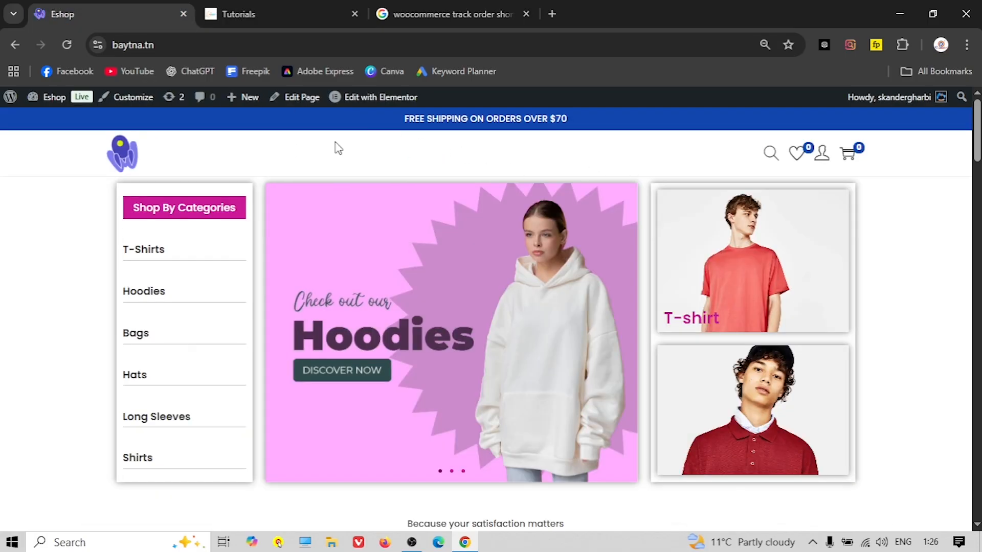
click(250, 14)
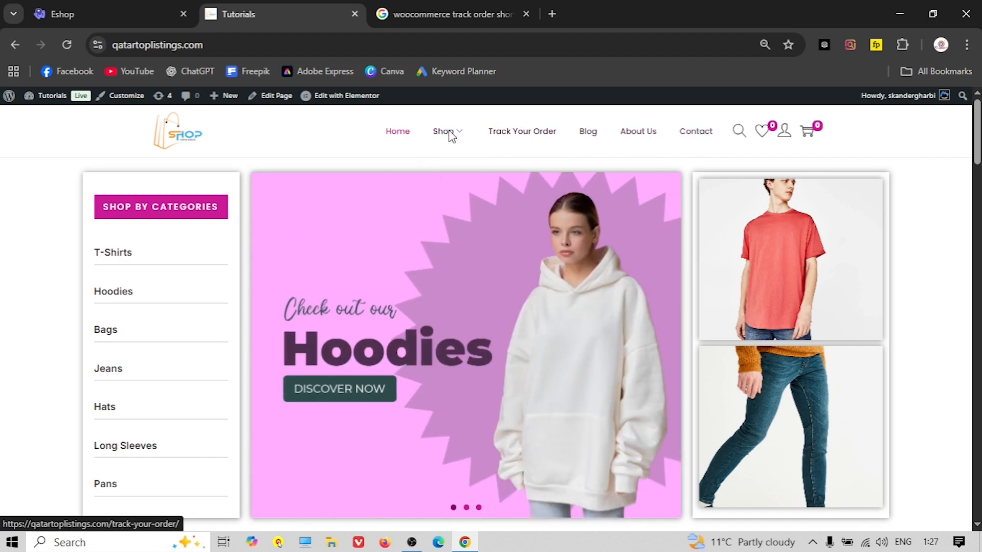
click(94, 17)
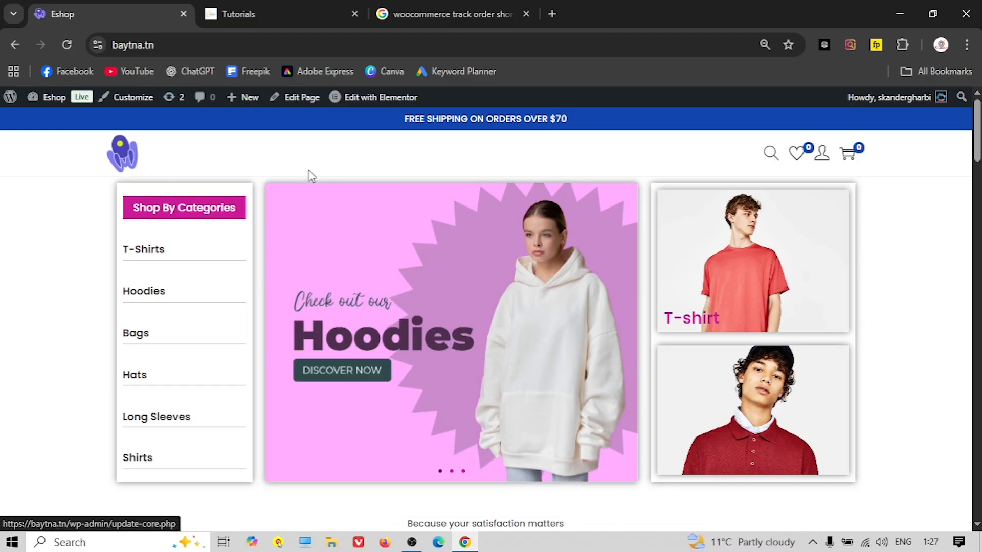
Go to the Eshop admin dashboard and start a new blank page
click(38, 96)
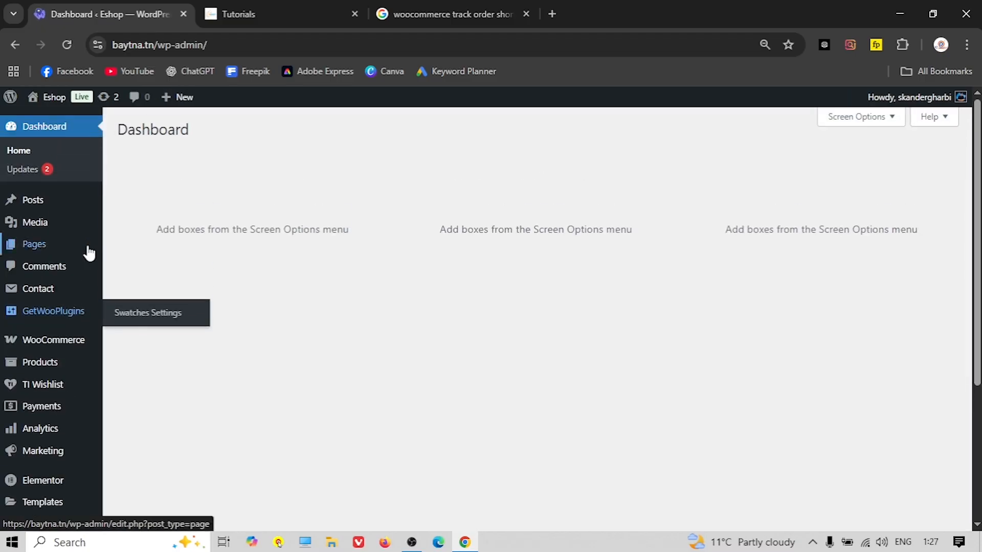
scroll(89, 253, down, 3)
scroll(82, 276, up, 3)
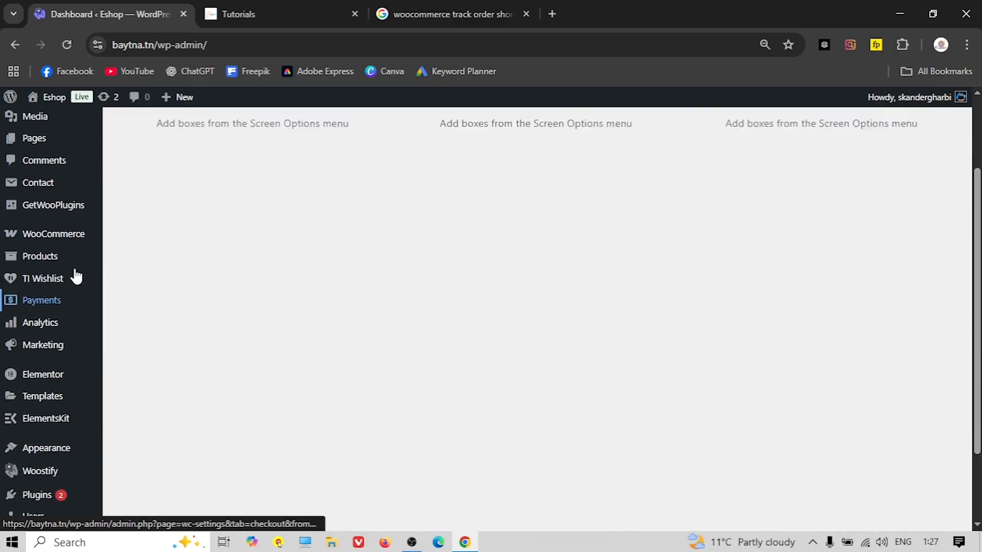
scroll(41, 224, down, 2)
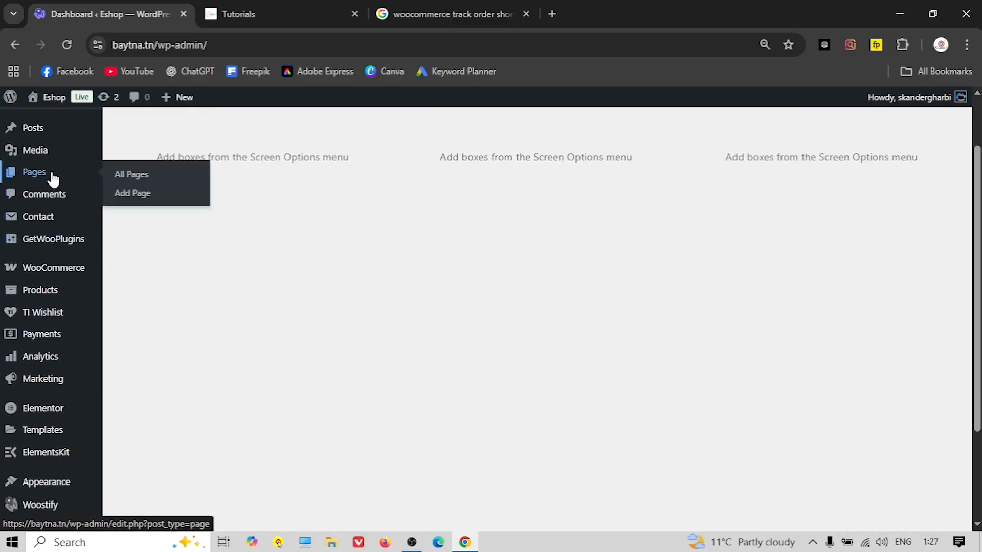
click(132, 194)
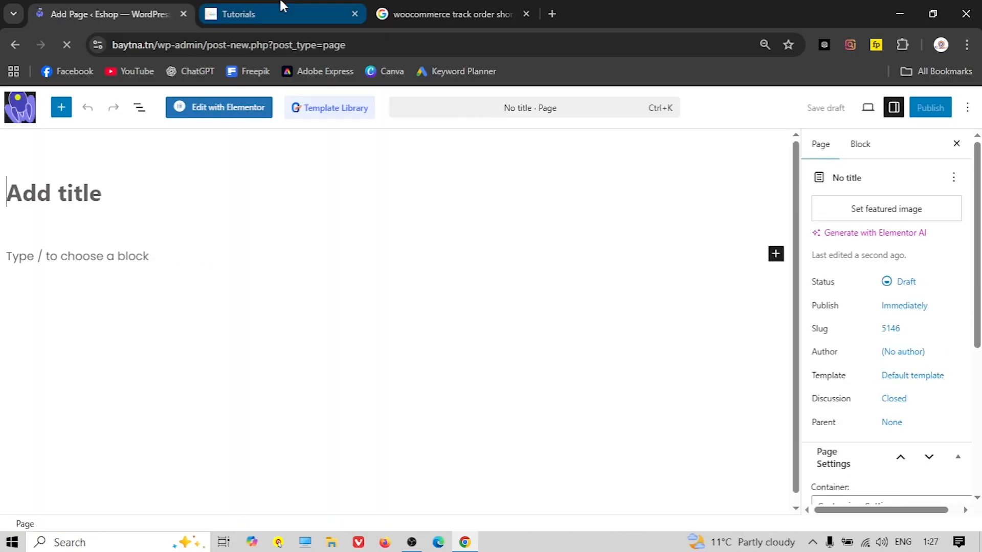
Title the new page 'Track Your Order', publish it, and open it in Elementor
click(282, 6)
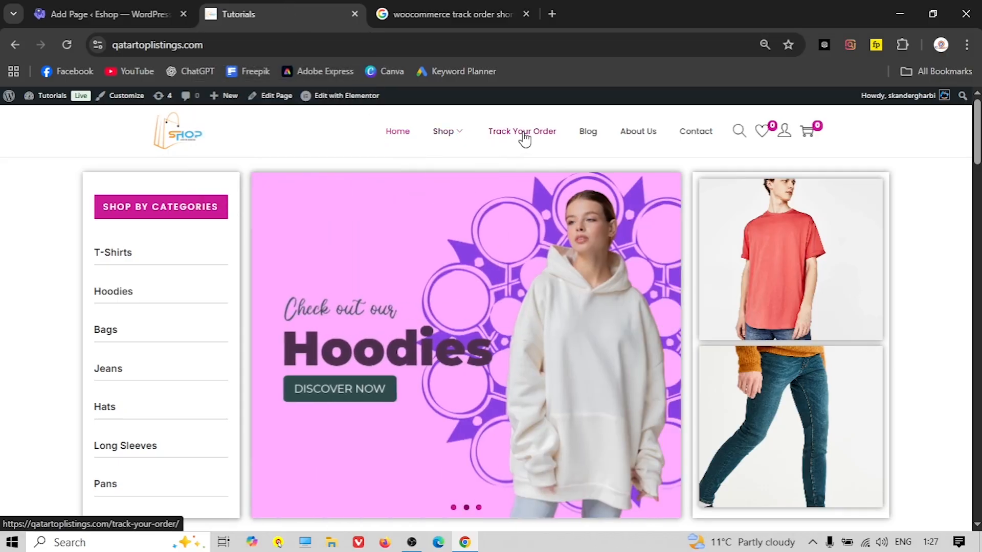
click(100, 6)
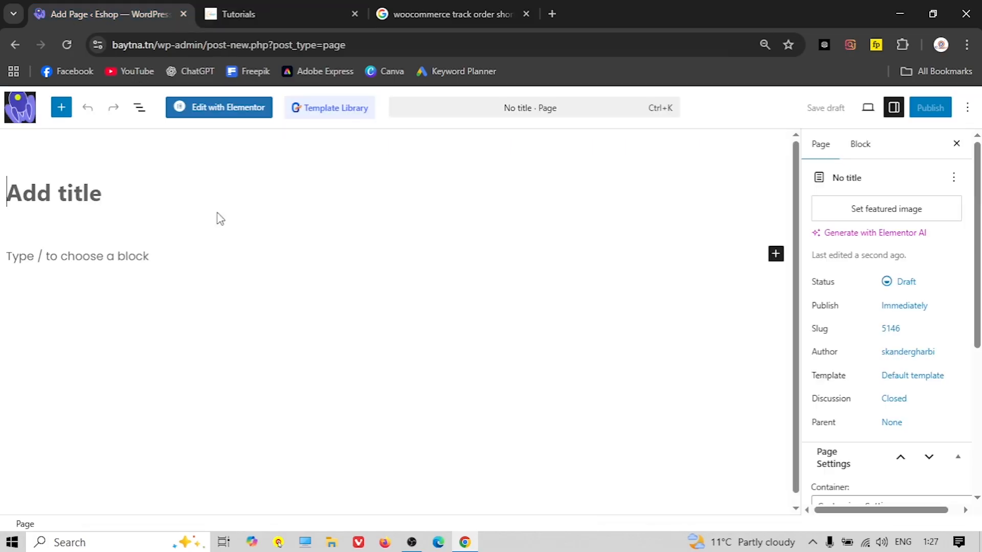
text(Track Your)
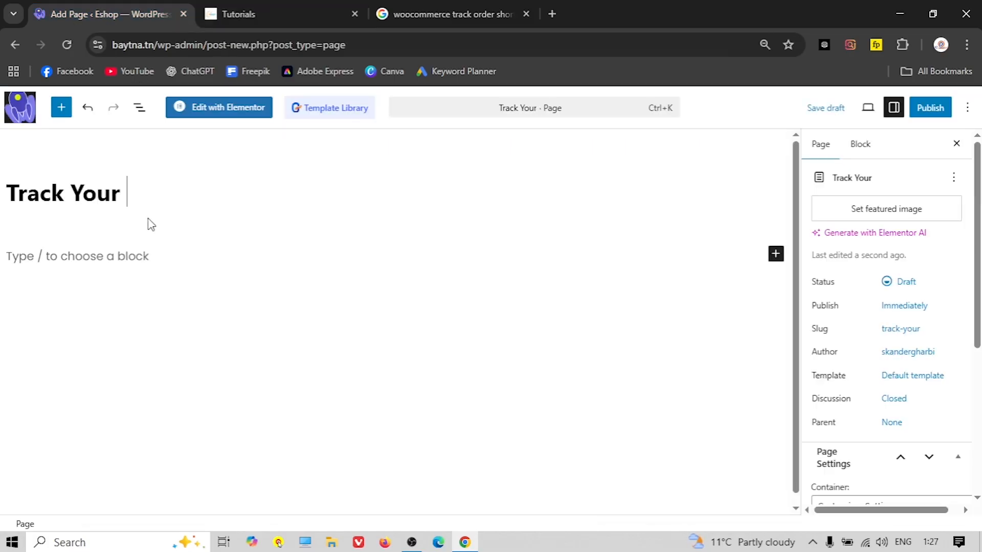
text( Order)
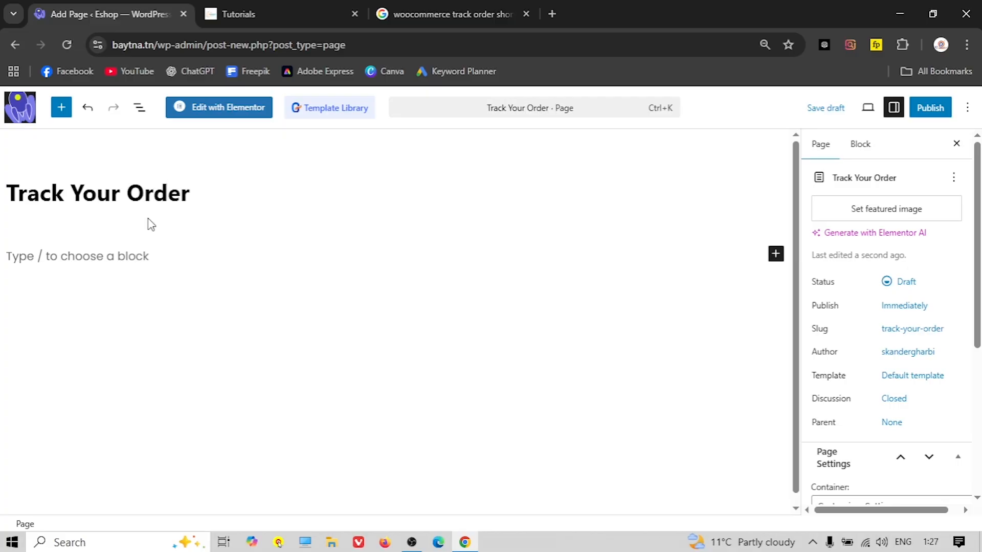
click(930, 107)
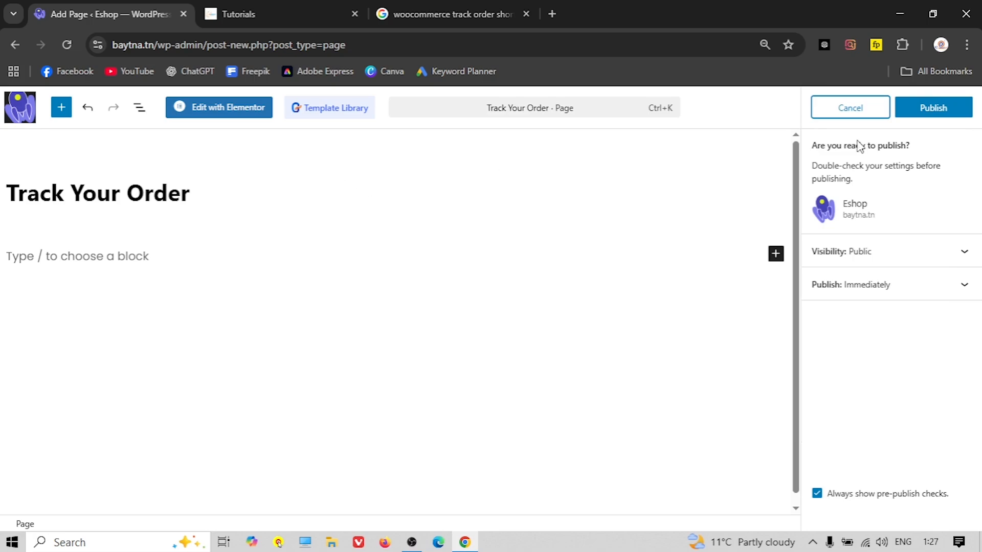
click(932, 108)
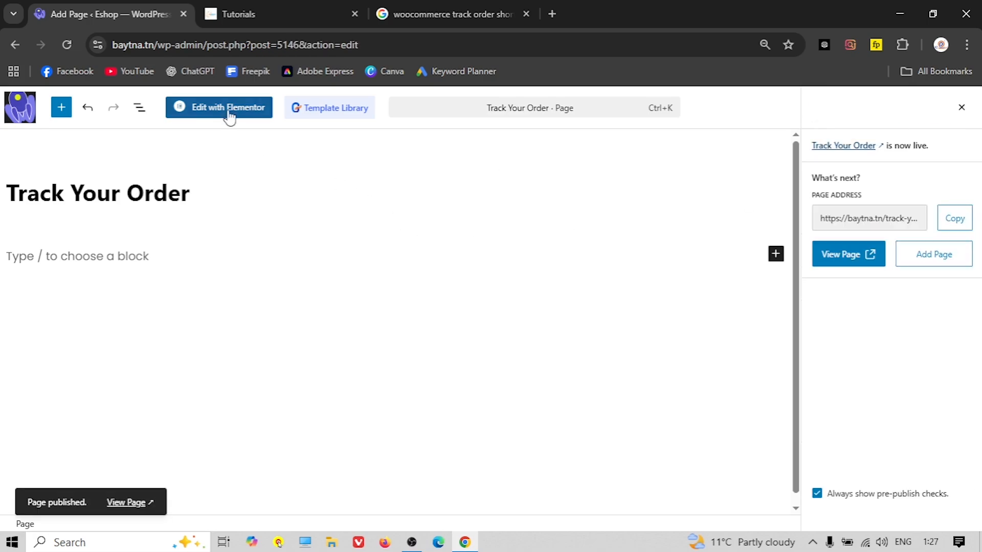
click(256, 110)
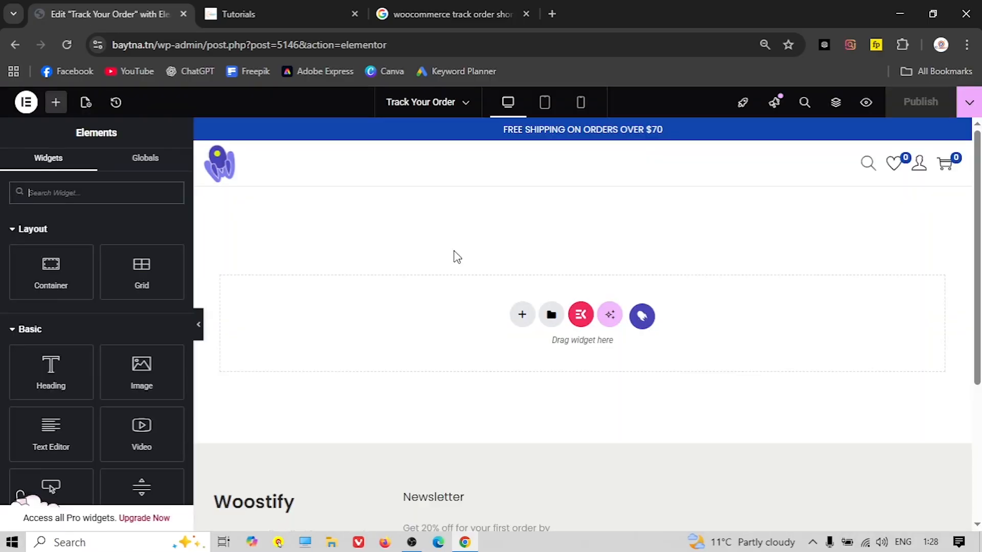
click(445, 14)
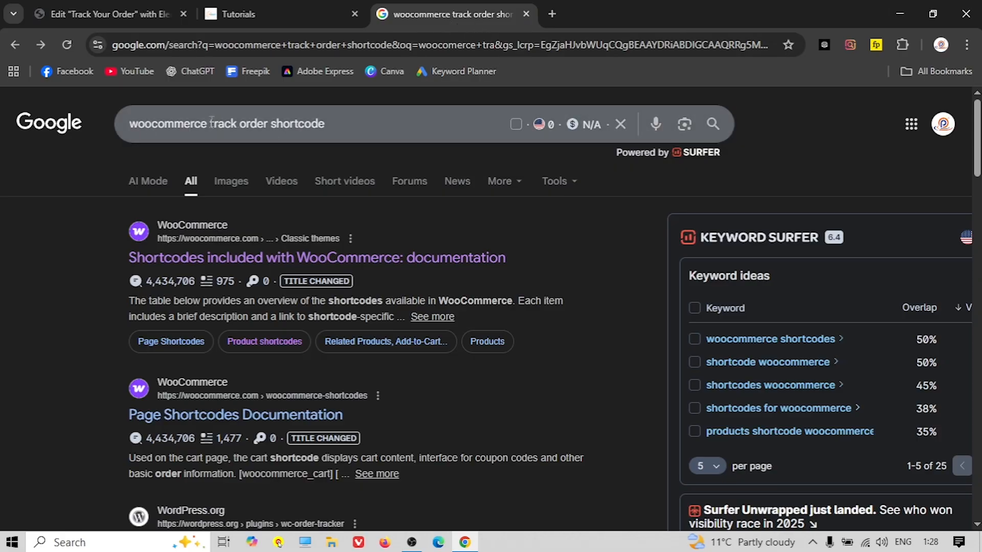
Copy the [woocommerce_order_tracking] shortcode from WooCommerce's shortcodes documentation page
click(257, 258)
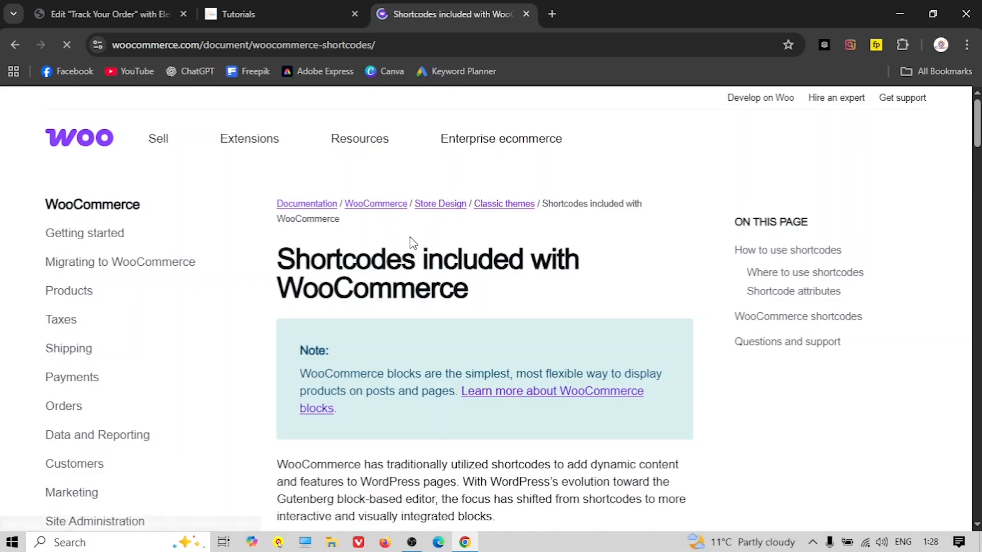
scroll(427, 237, down, 20)
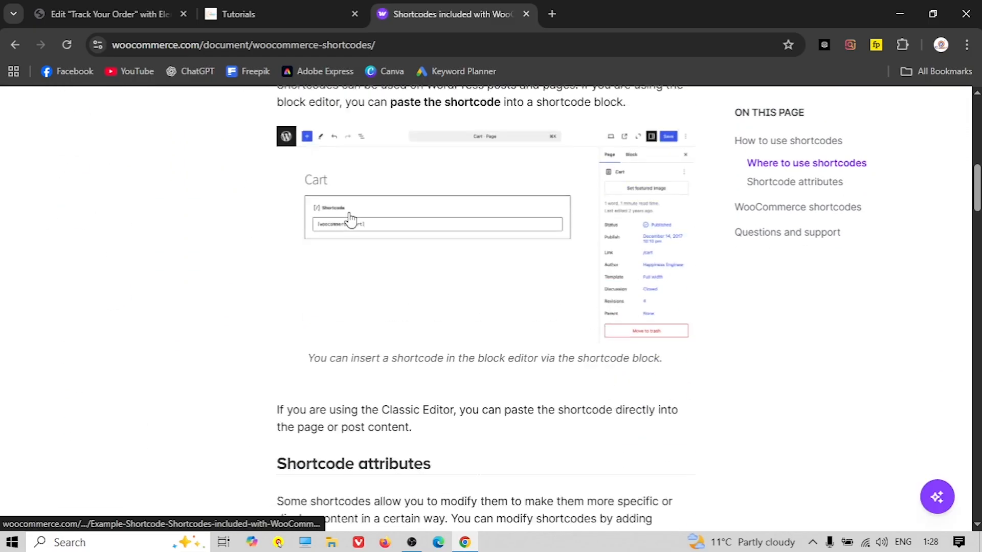
scroll(350, 219, down, 7)
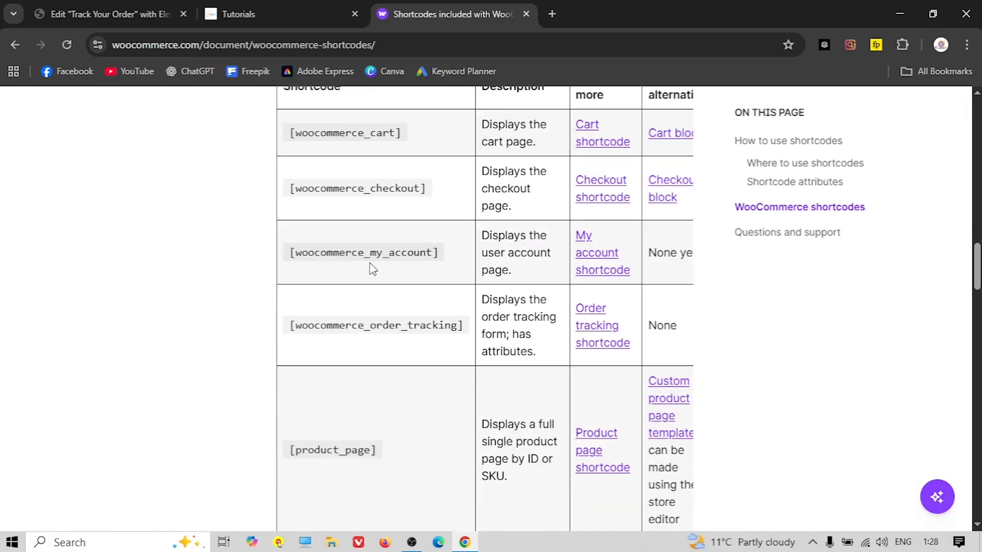
double_click(358, 325)
click(378, 324)
drag(462, 325, 296, 325)
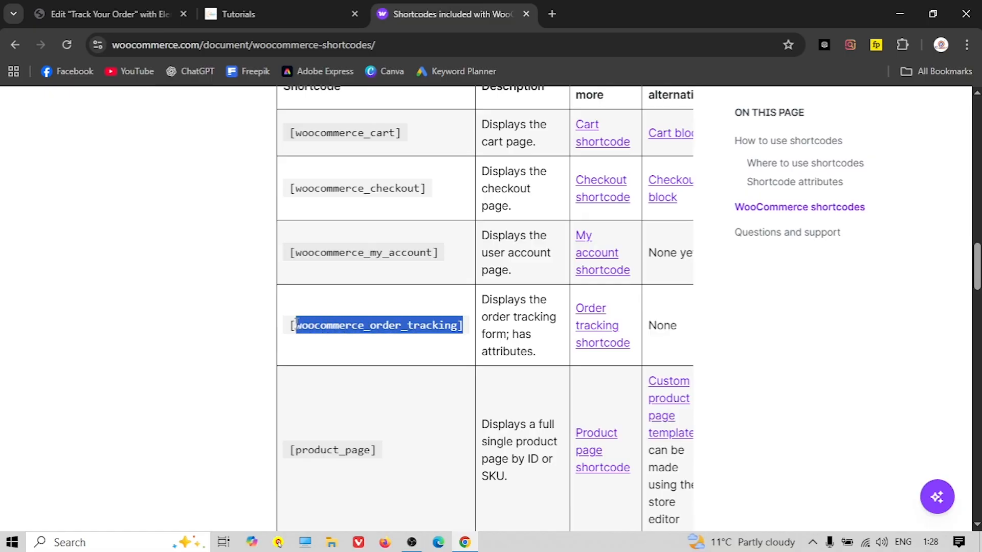
right_click(345, 325)
click(394, 337)
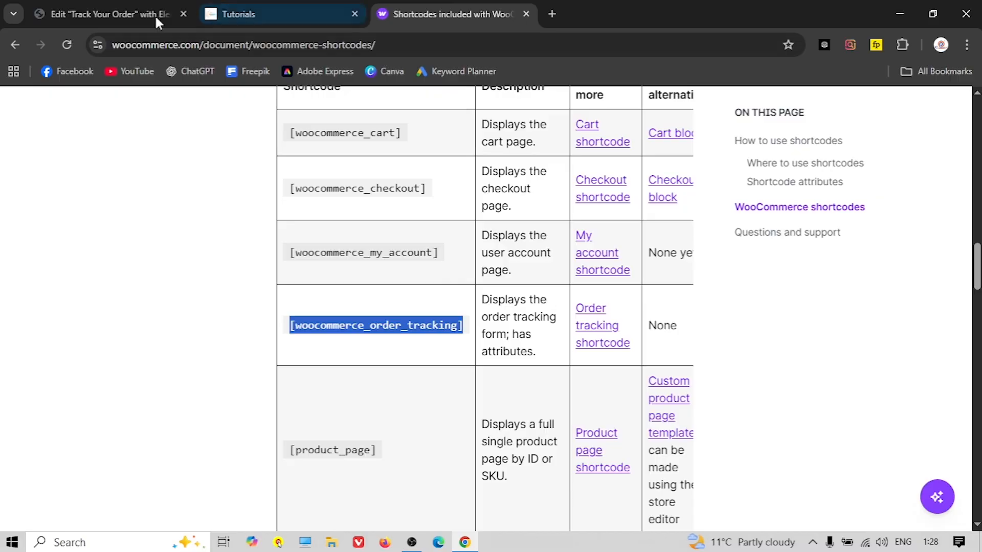
click(193, 16)
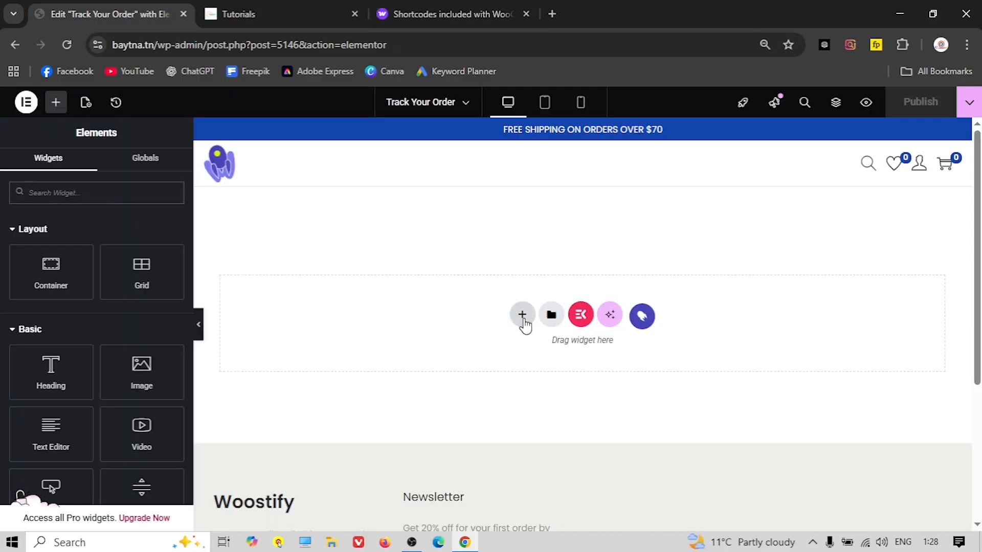
Add a single-column flexbox container to the Track Your Order page
click(521, 319)
click(526, 355)
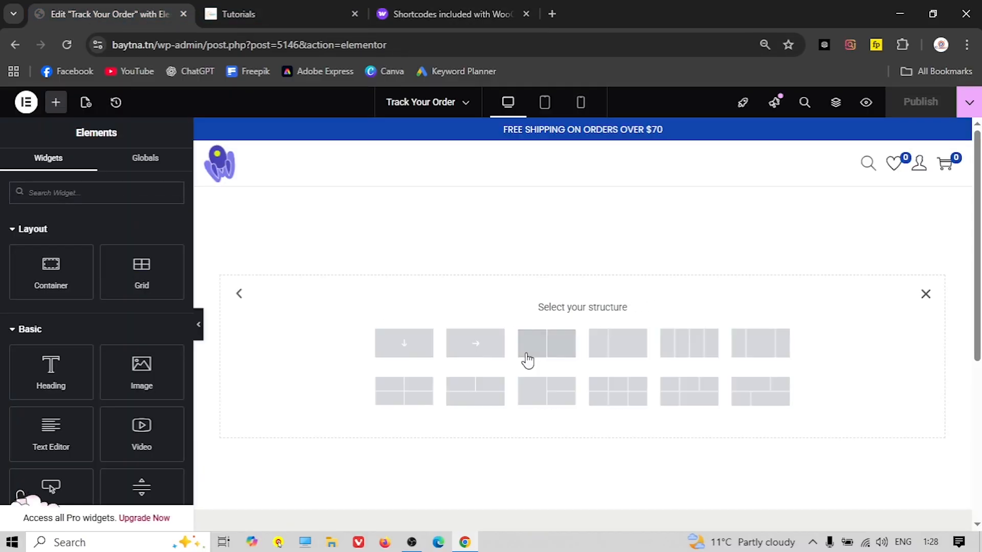
click(402, 348)
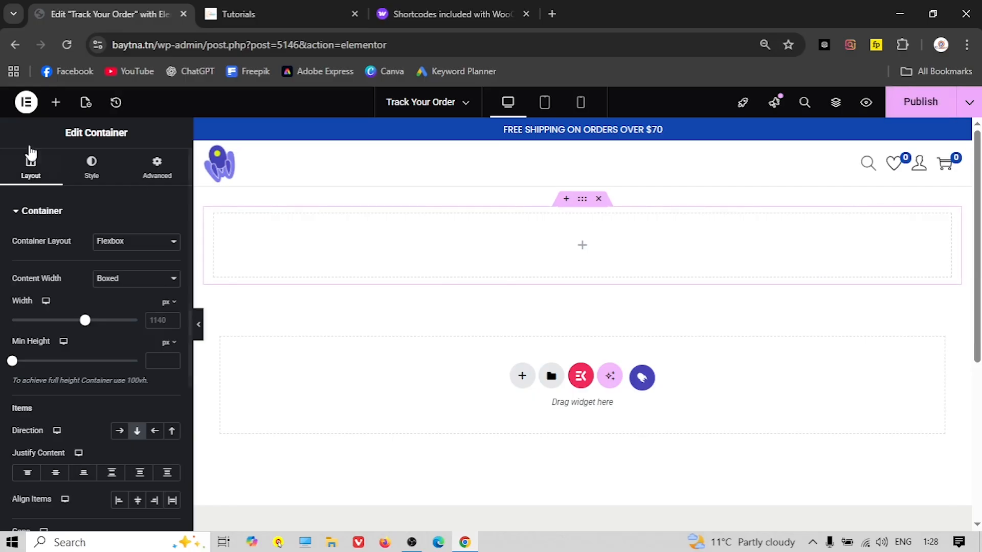
Drop a Shortcode widget in, paste [woocommerce_order_tracking], and publish the page
click(58, 103)
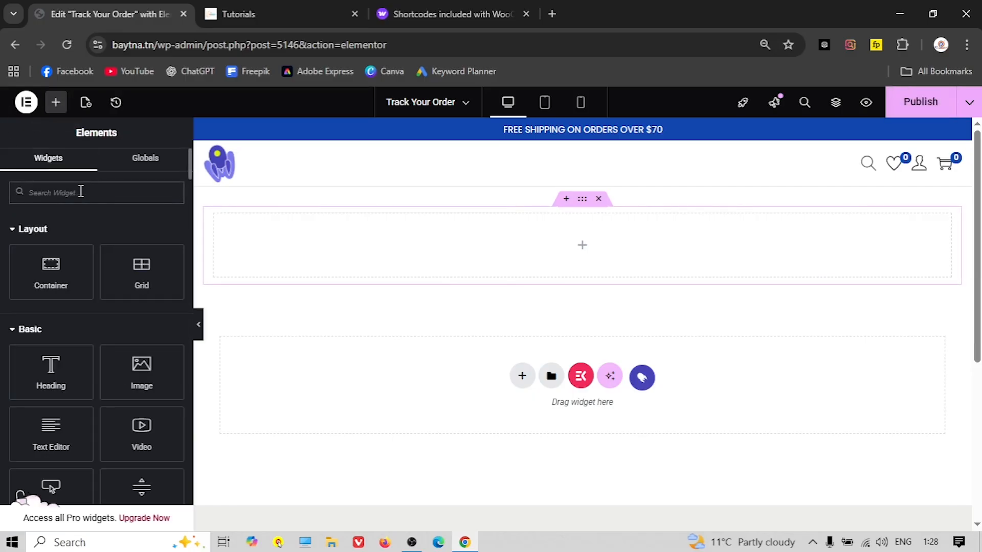
text(shor)
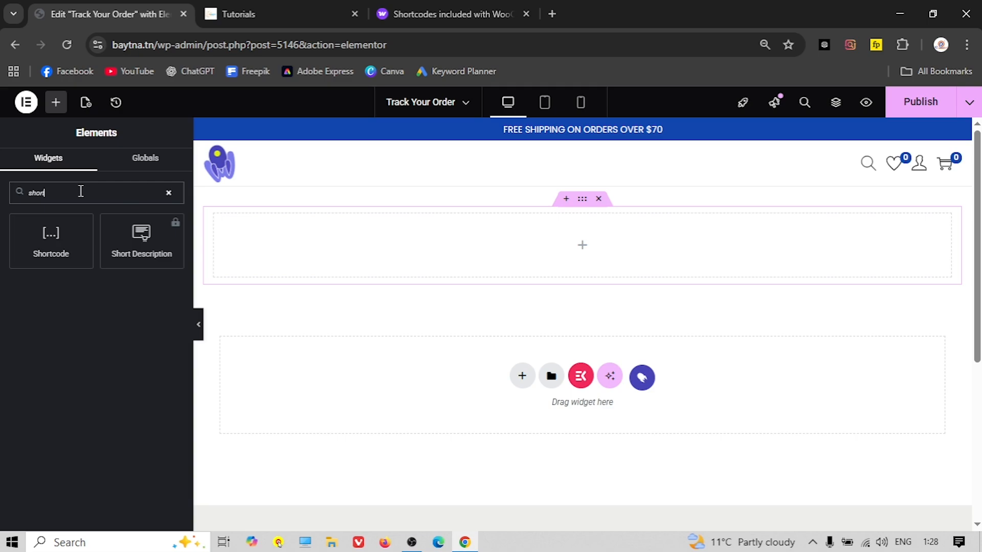
text(t)
drag(51, 253, 579, 247)
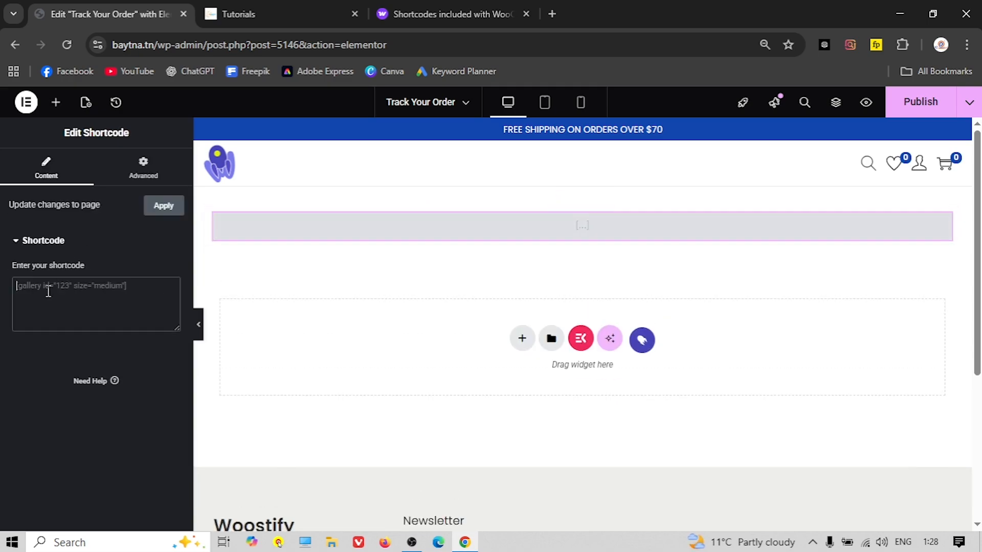
right_click(49, 289)
click(78, 366)
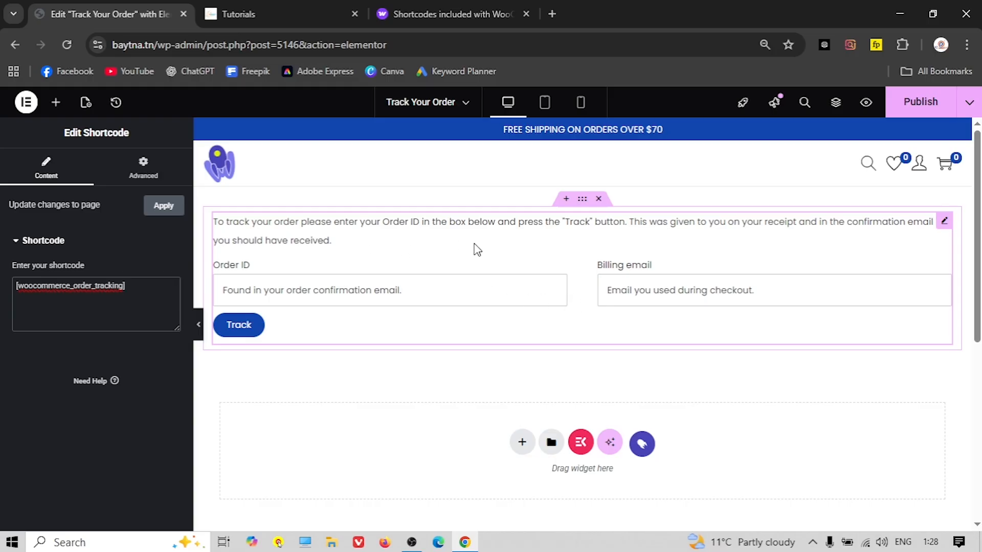
click(920, 102)
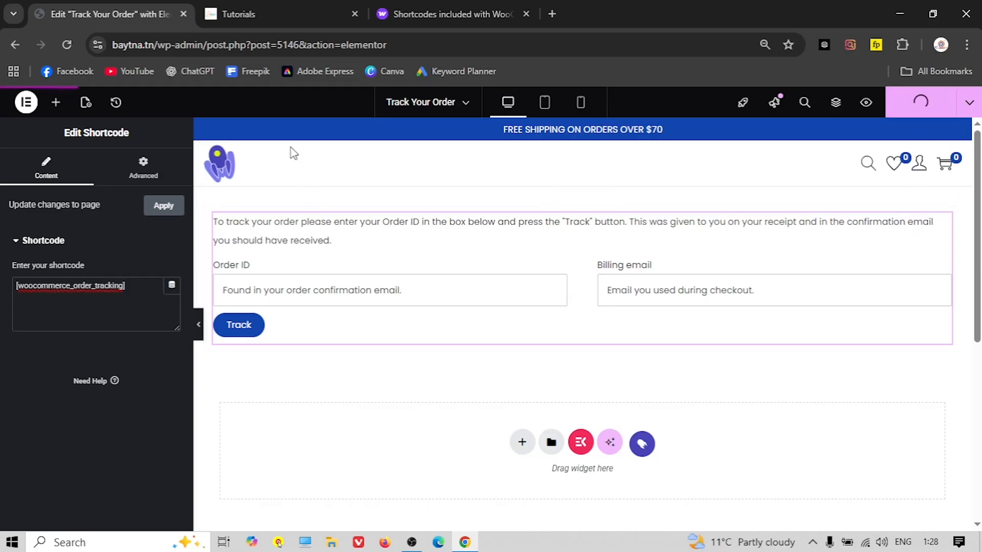
click(26, 104)
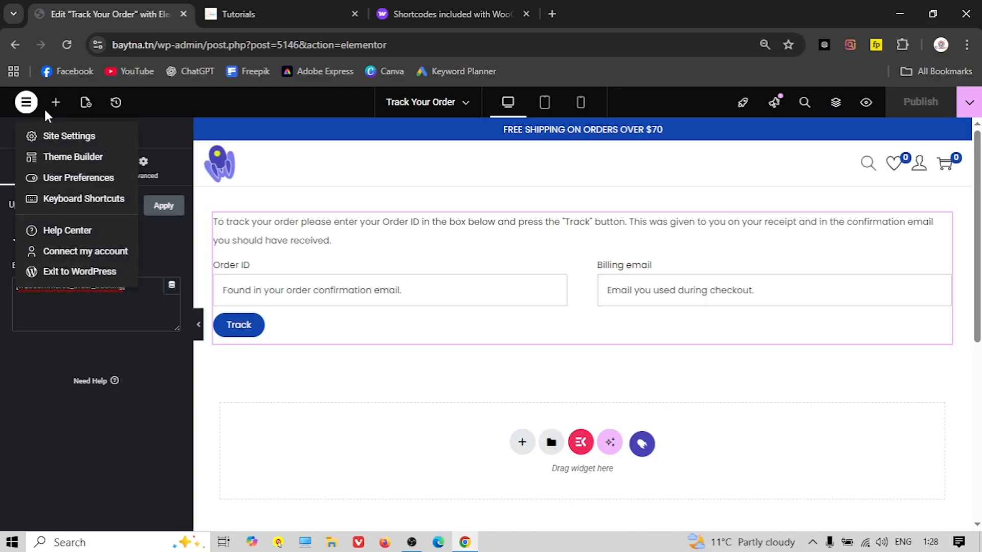
Exit Elementor to the Eshop All Pages list and show the + New content menu
click(86, 274)
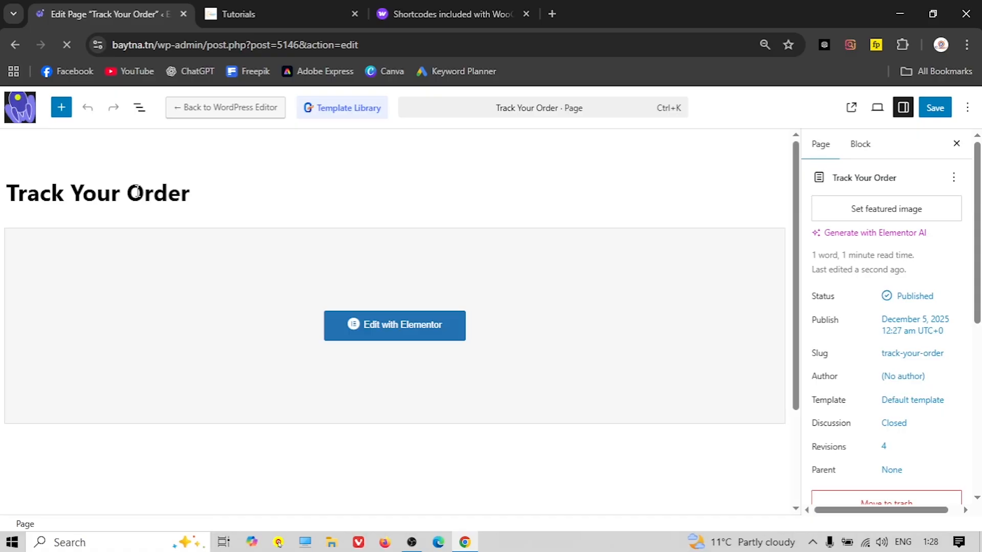
click(25, 113)
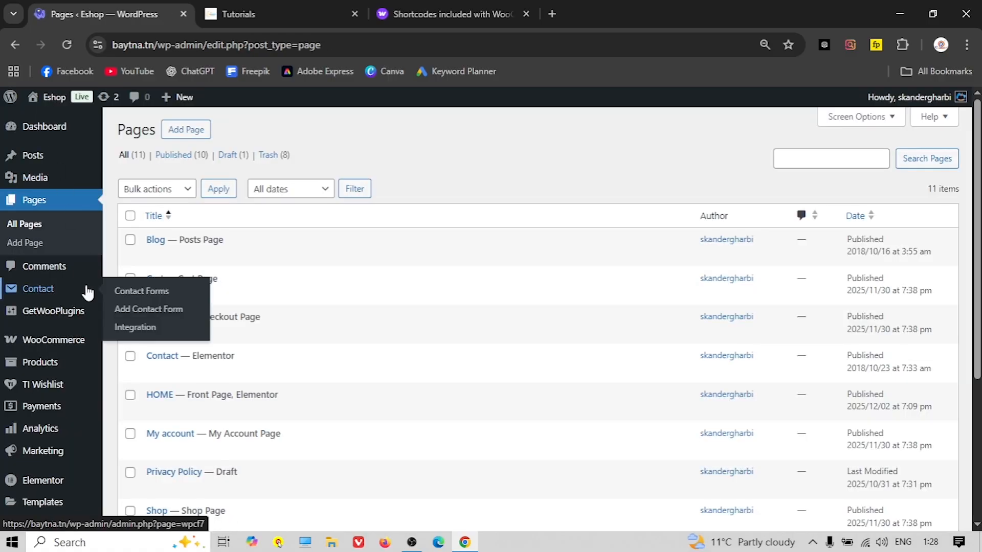
click(238, 14)
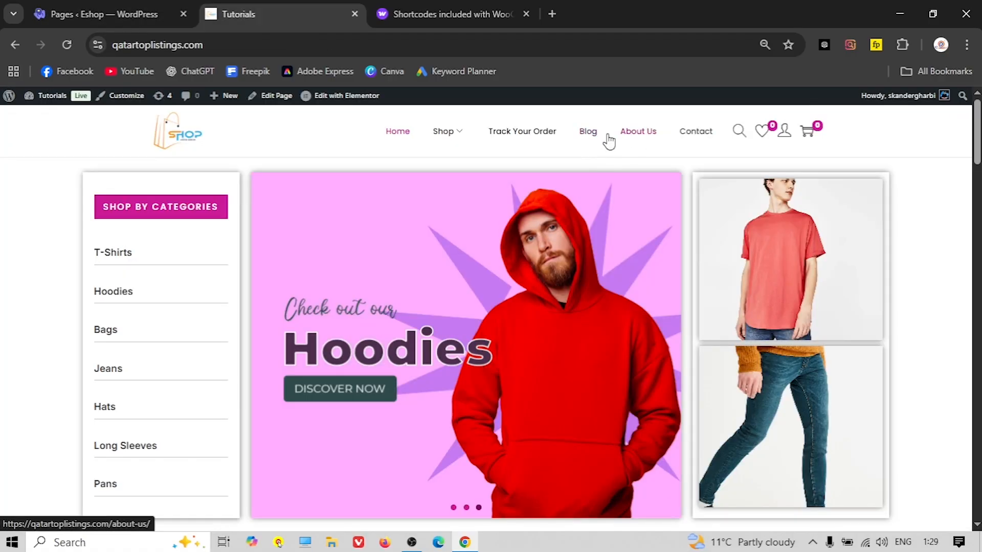
click(92, 16)
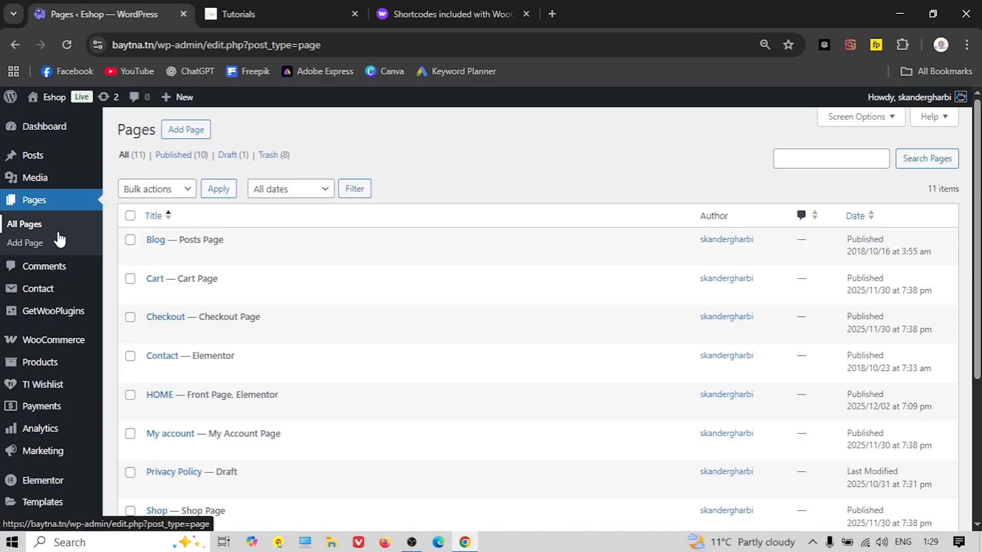
mouse_move(190, 102)
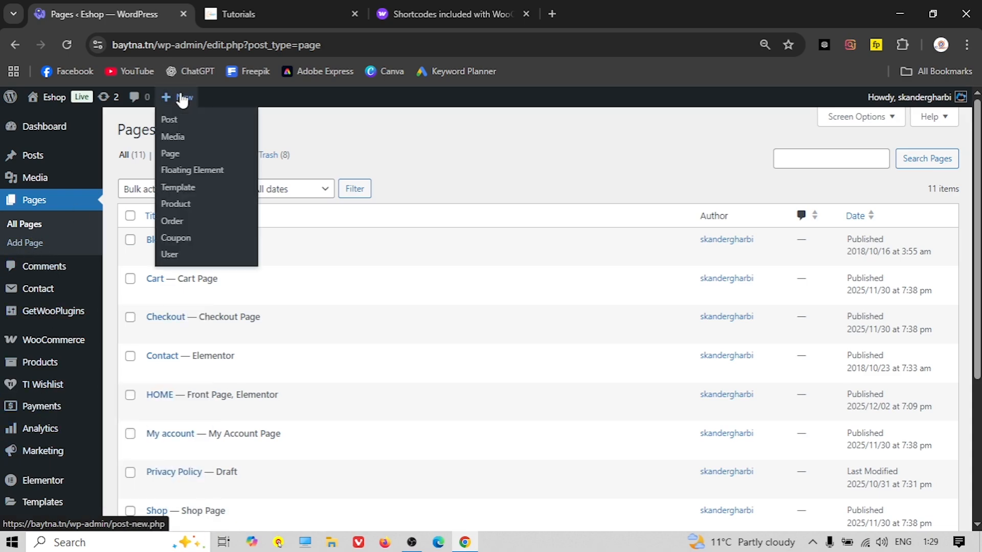
Create a new page titled 'About Us'
click(170, 155)
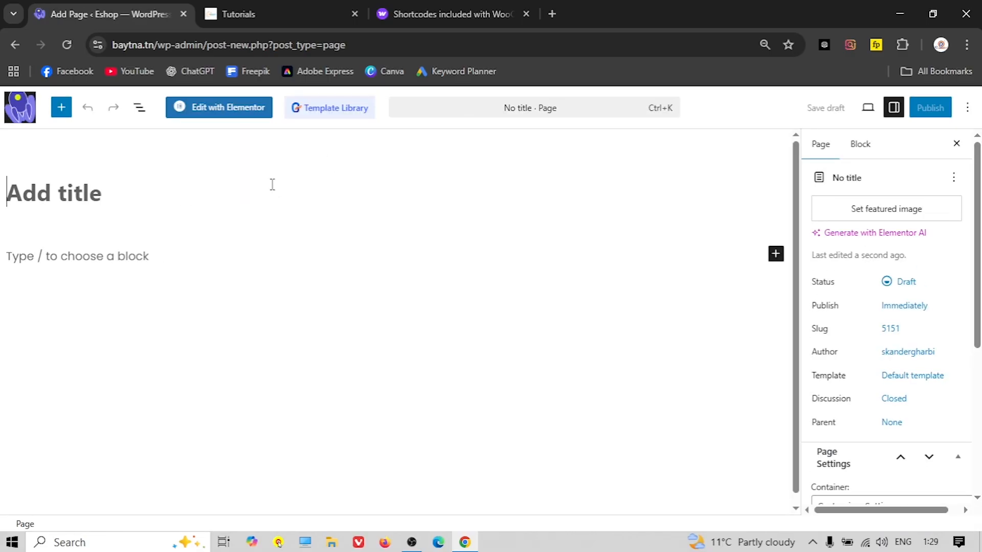
text(About US)
key(BackSpace)
text(s)
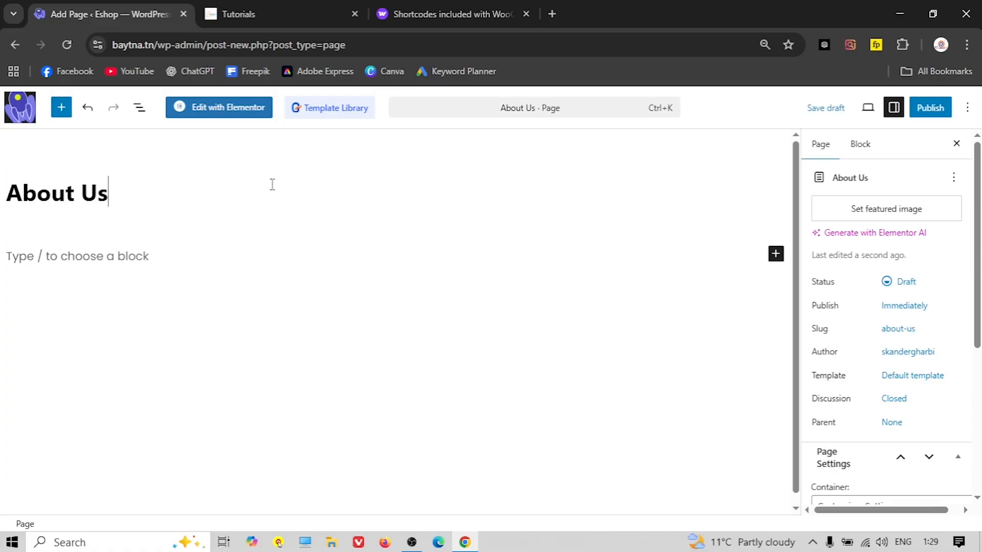
Apply the Elementor Full Width template, publish, open in Elementor, and view the reference About Us page
click(895, 378)
click(721, 453)
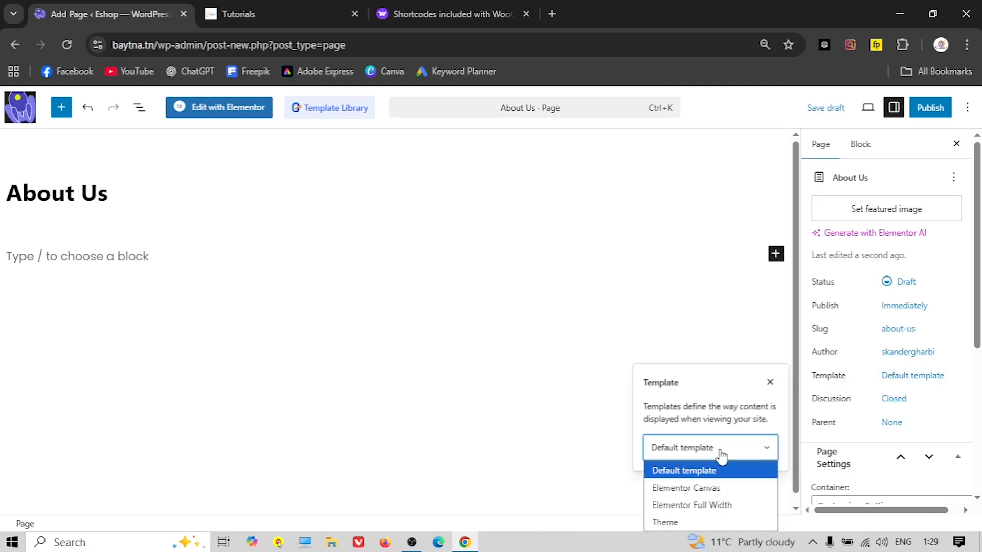
click(703, 504)
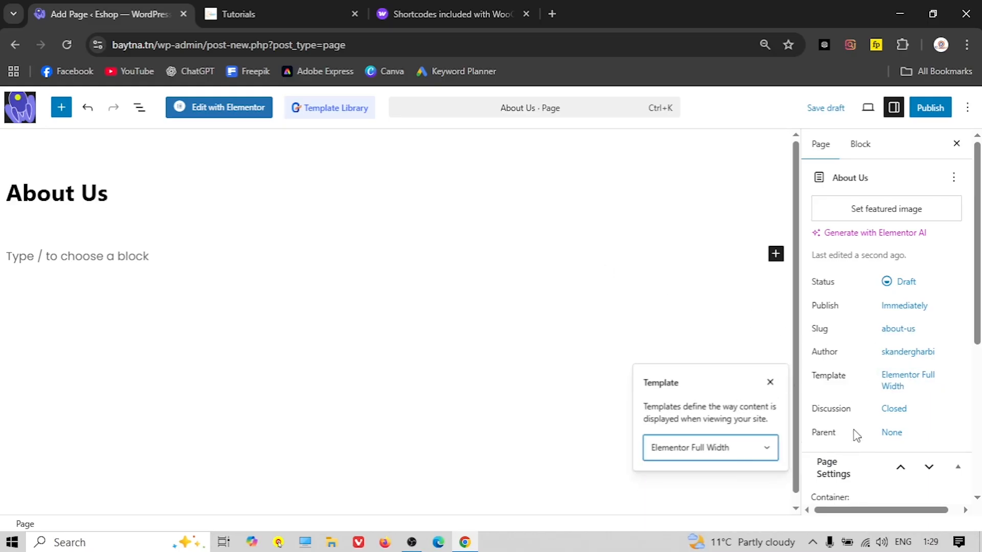
scroll(854, 437, down, 3)
click(930, 107)
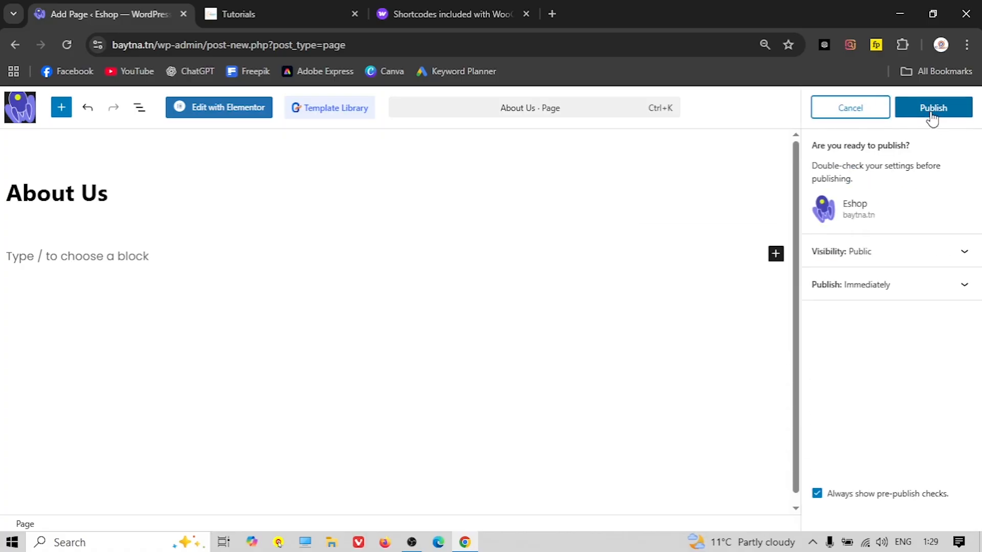
click(934, 109)
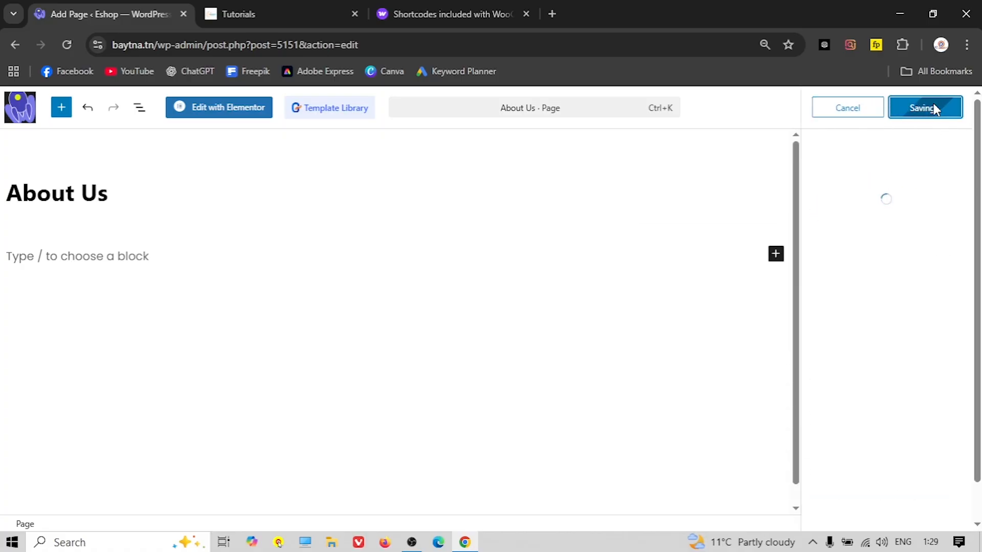
click(215, 106)
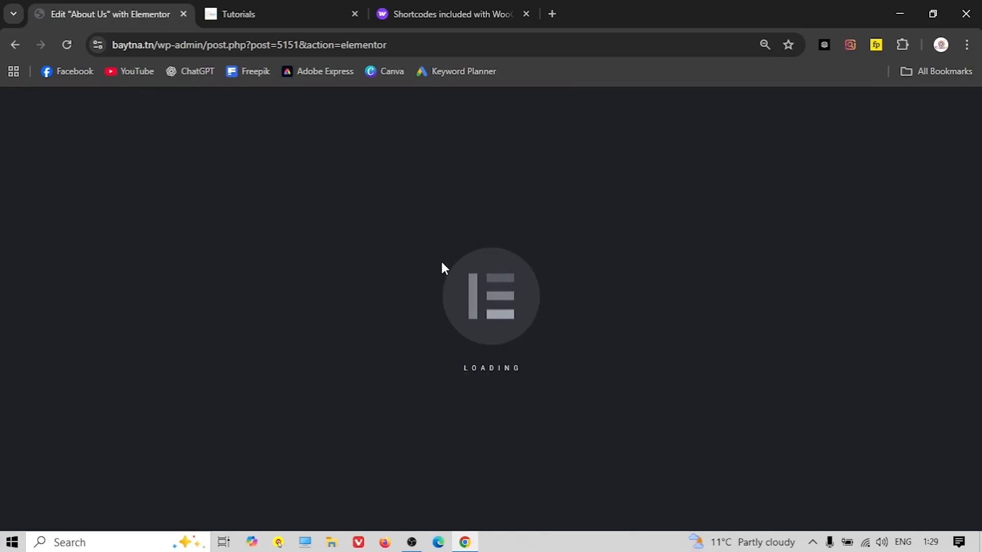
click(243, 6)
click(624, 132)
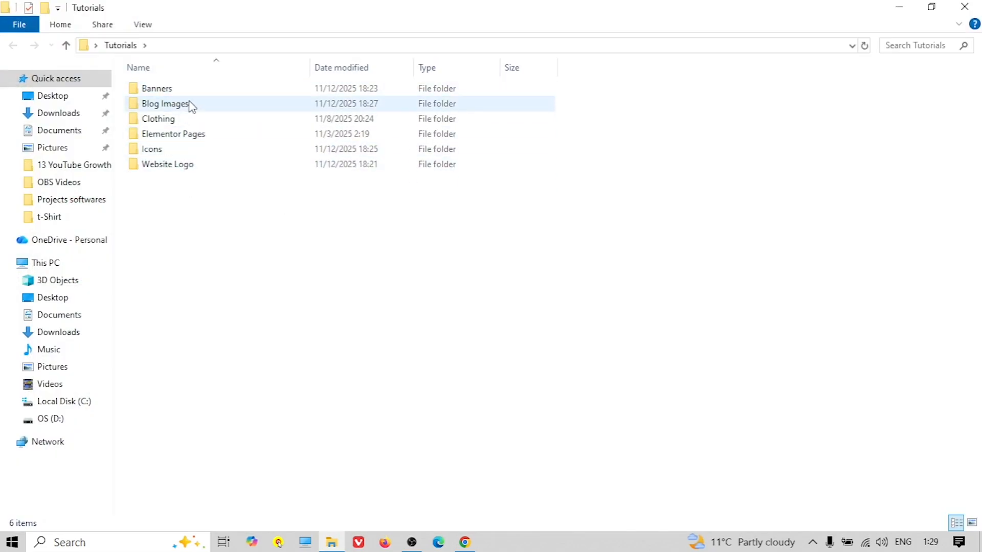
Find the About-us JSON export in Tutorials > Elementor Pages, then return to the About Us editor
click(174, 107)
double_click(163, 120)
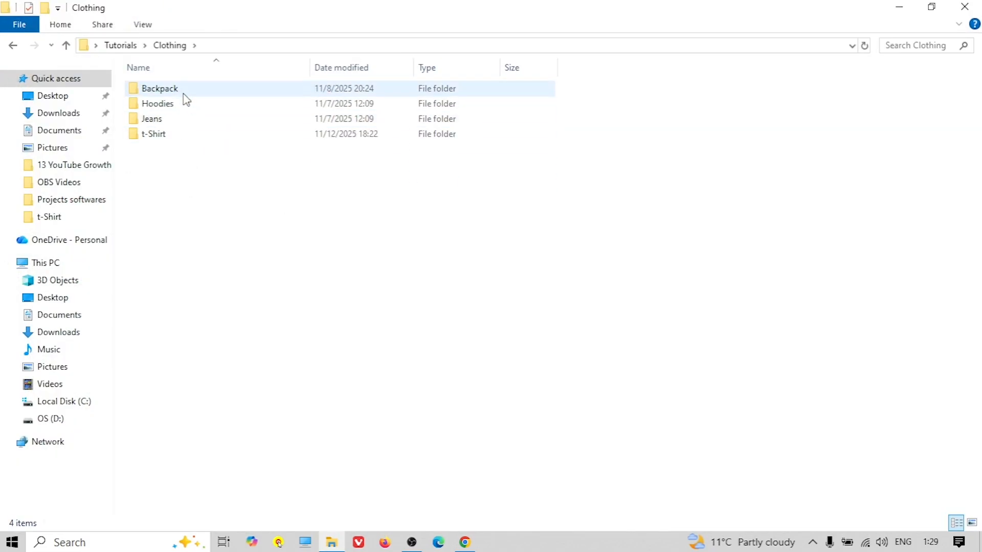
click(65, 45)
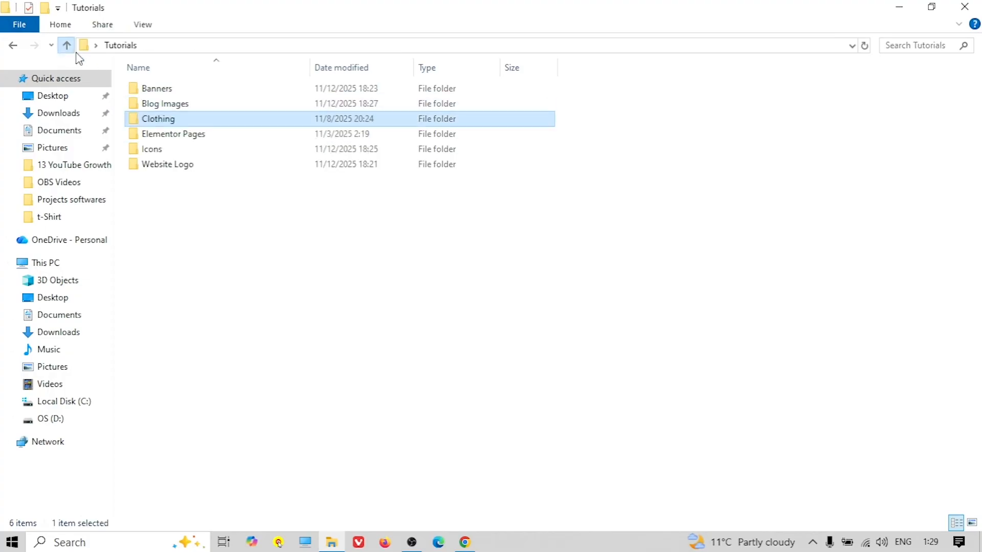
click(173, 140)
double_click(173, 140)
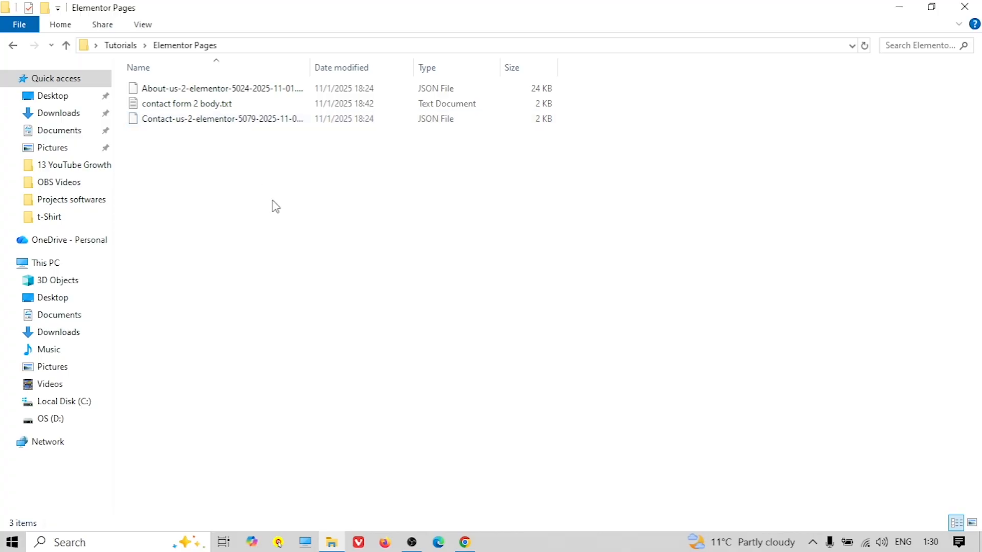
click(464, 542)
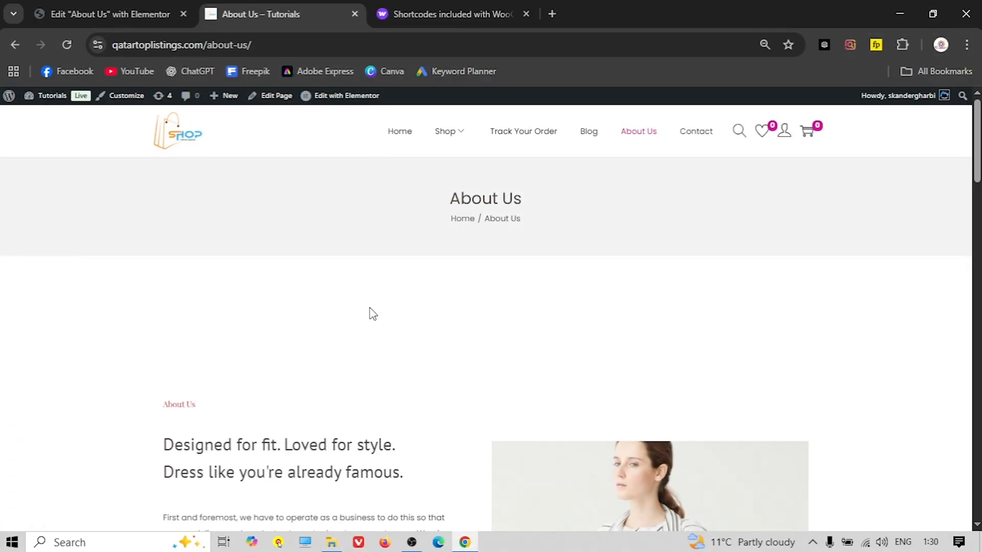
click(111, 15)
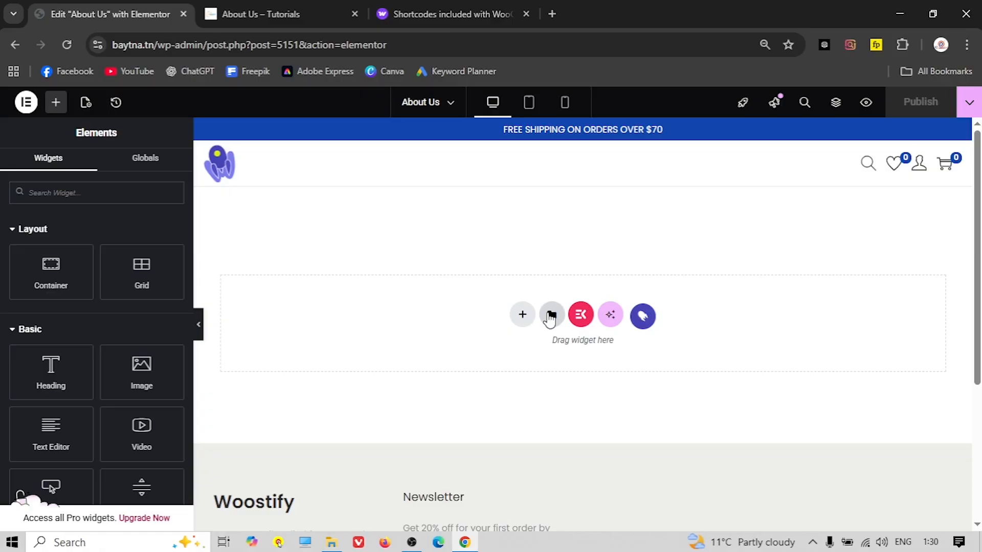
Open Elementor's saved templates library and begin importing a template file
click(550, 315)
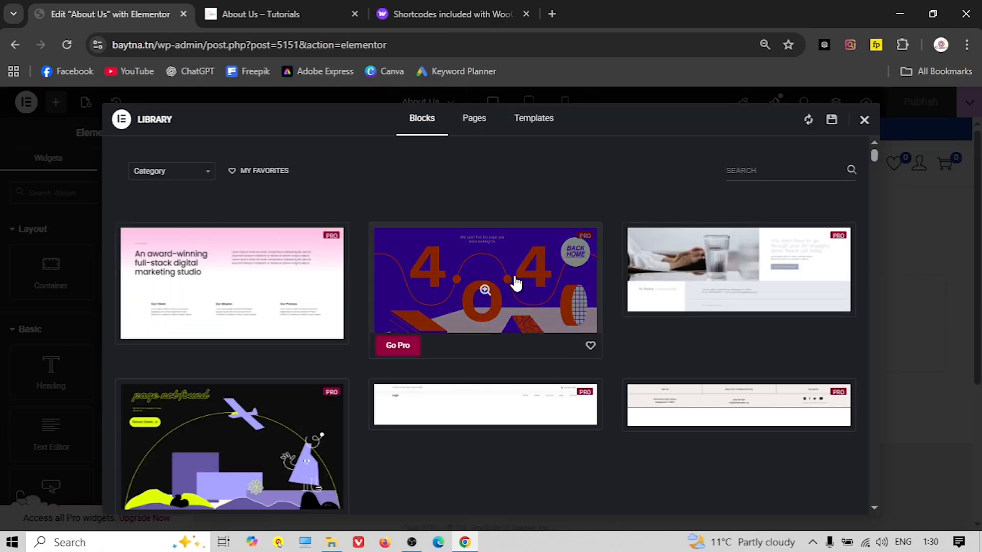
click(532, 128)
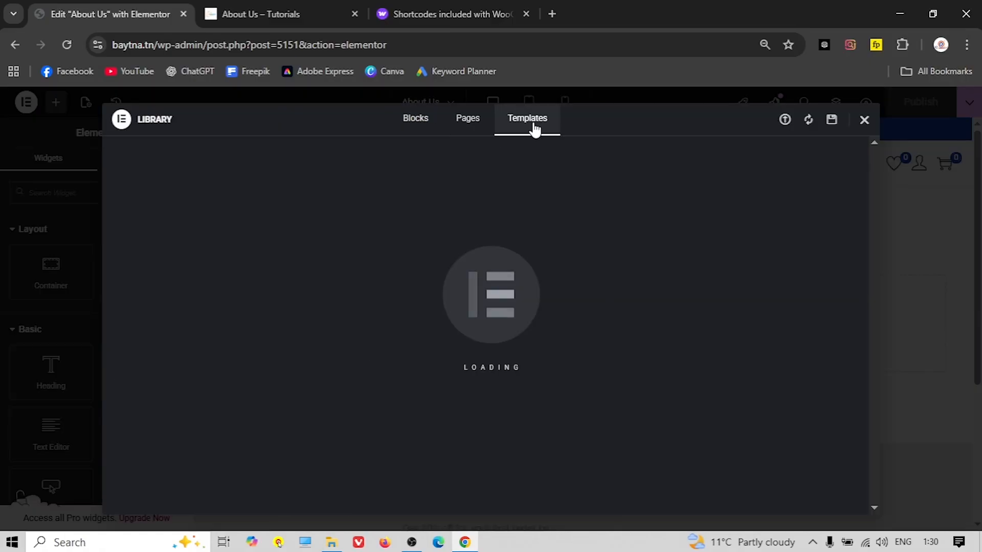
click(785, 120)
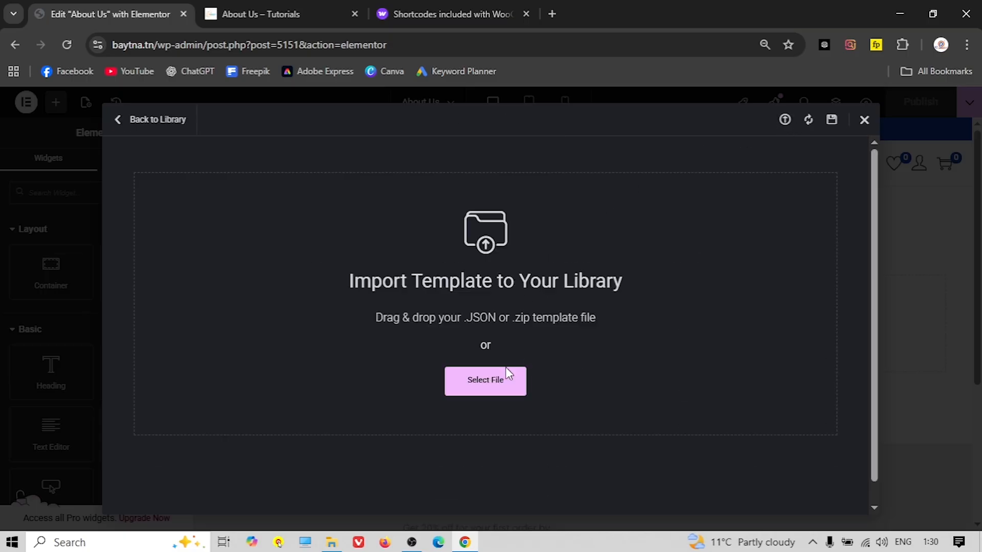
click(494, 382)
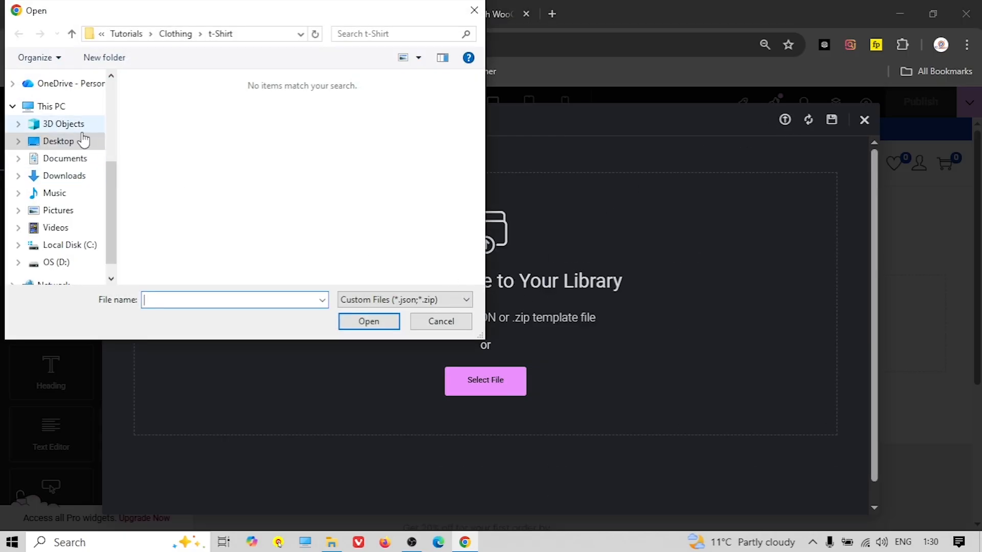
click(72, 33)
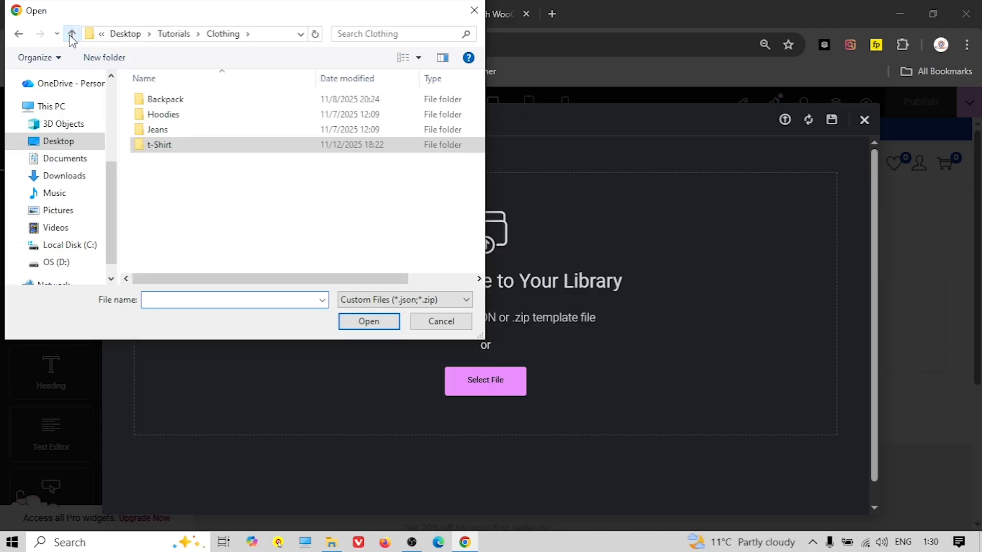
click(71, 34)
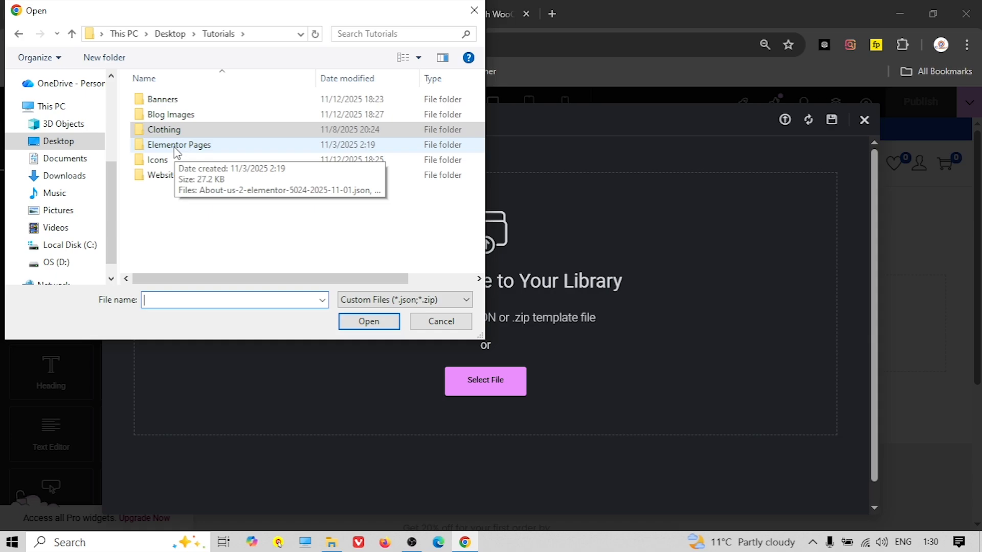
double_click(177, 144)
click(192, 101)
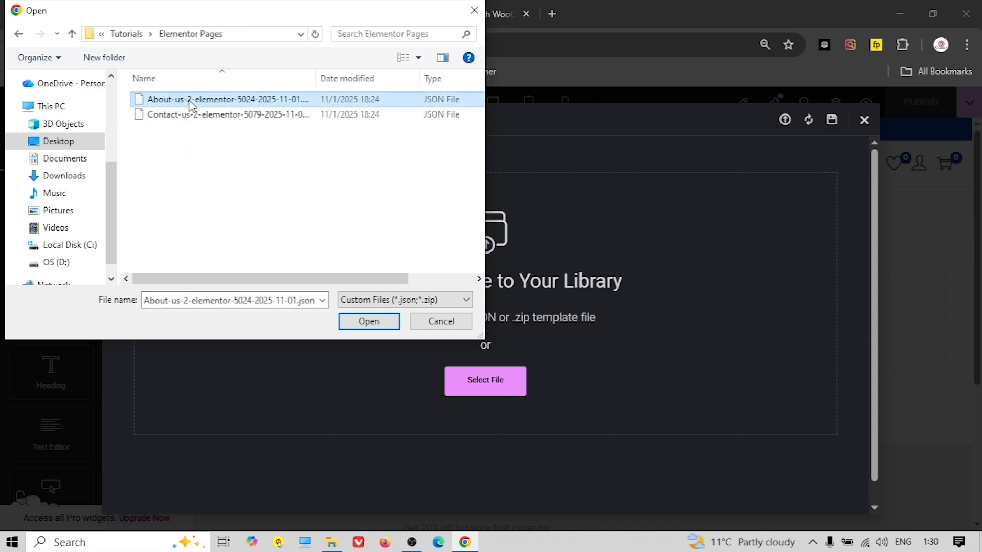
click(368, 321)
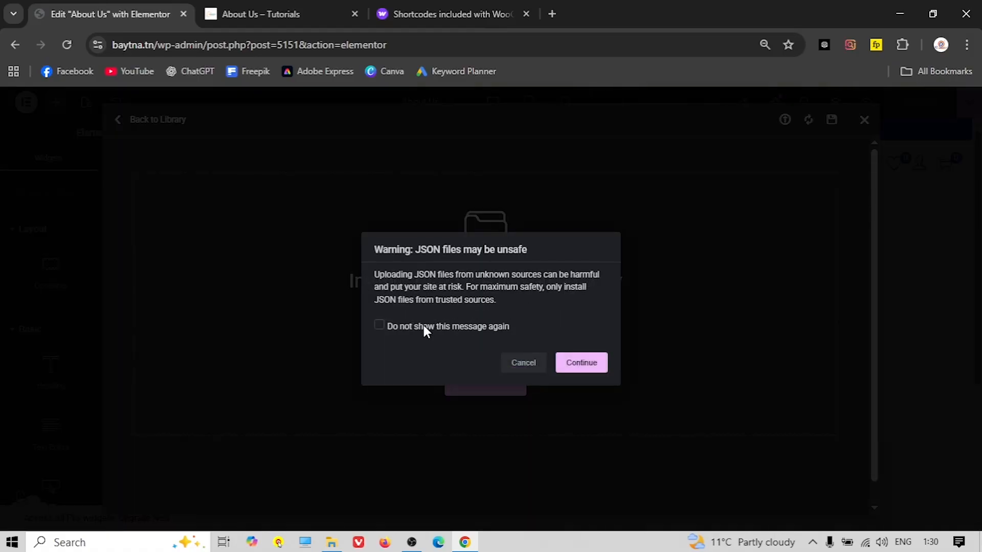
click(583, 364)
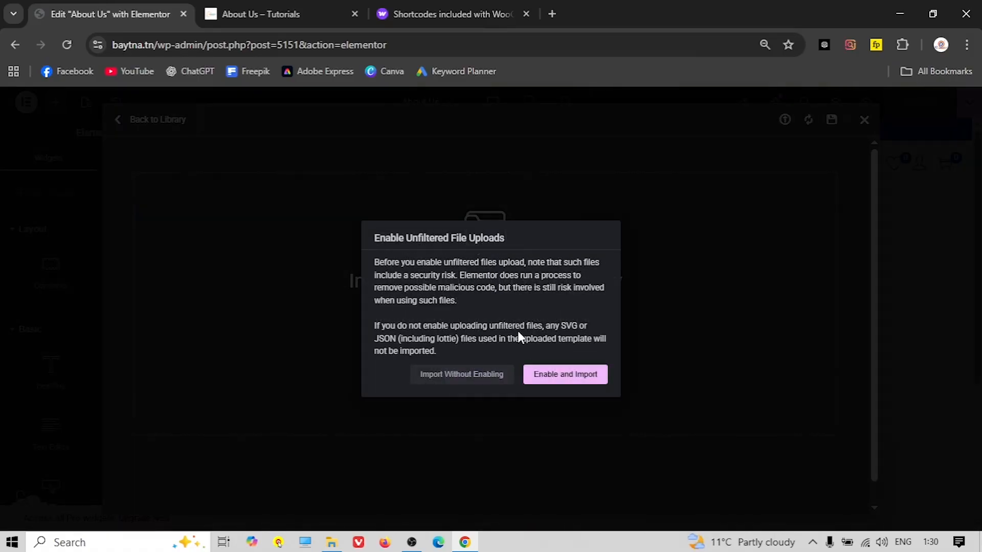
click(565, 378)
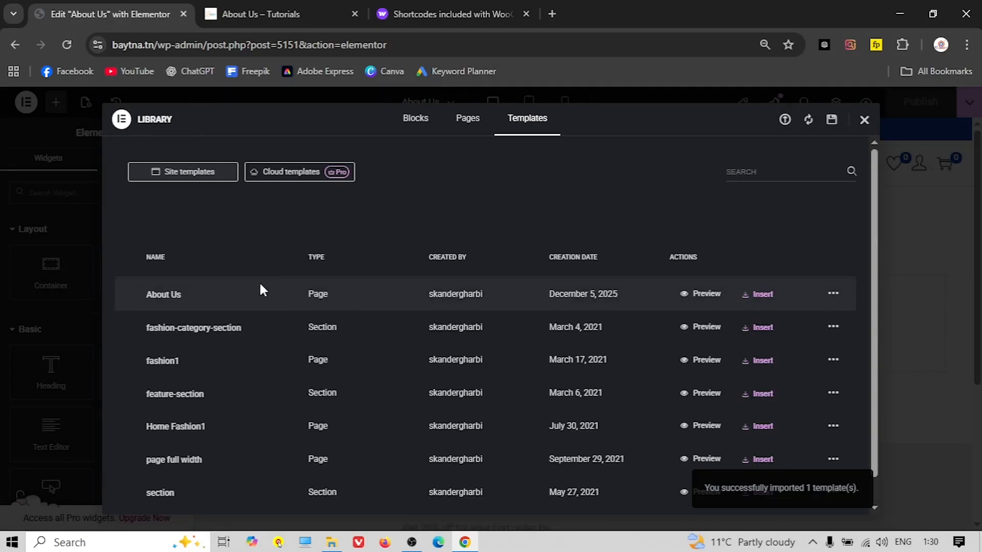
Insert the About Us template into the page and look over the layout
click(762, 296)
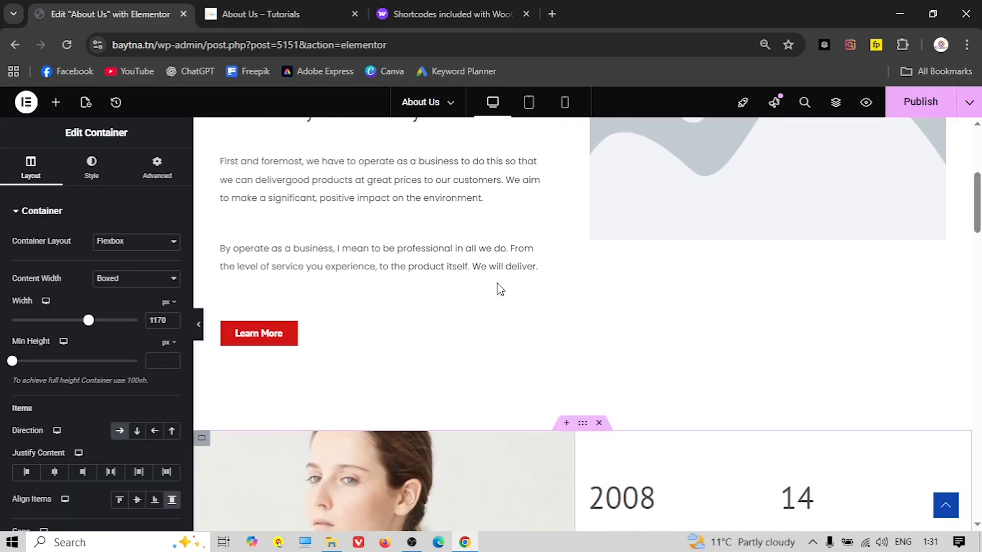
scroll(485, 285, down, 15)
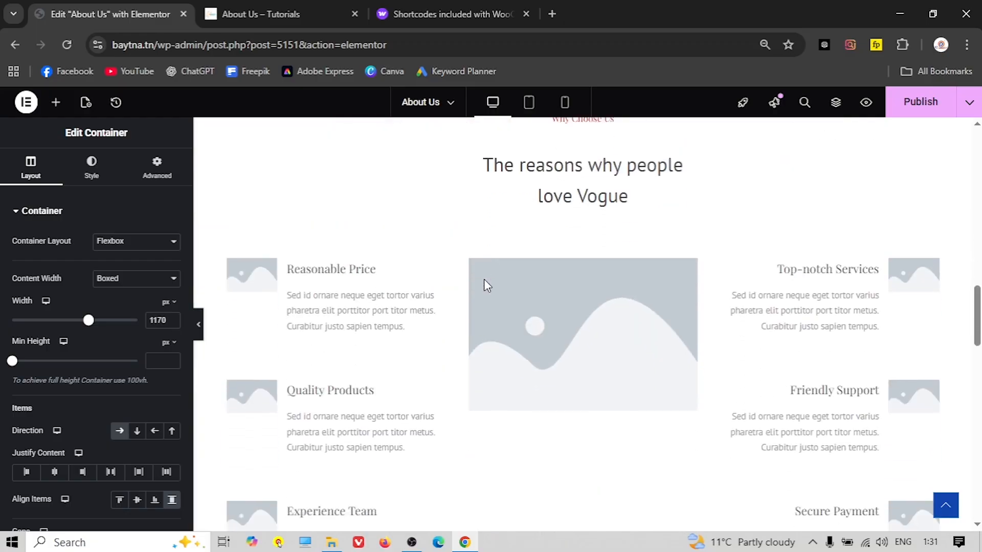
scroll(484, 285, down, 3)
scroll(466, 308, up, 12)
scroll(478, 308, up, 2)
Replace the intro placeholder image with the side-table photo from the media library
click(704, 317)
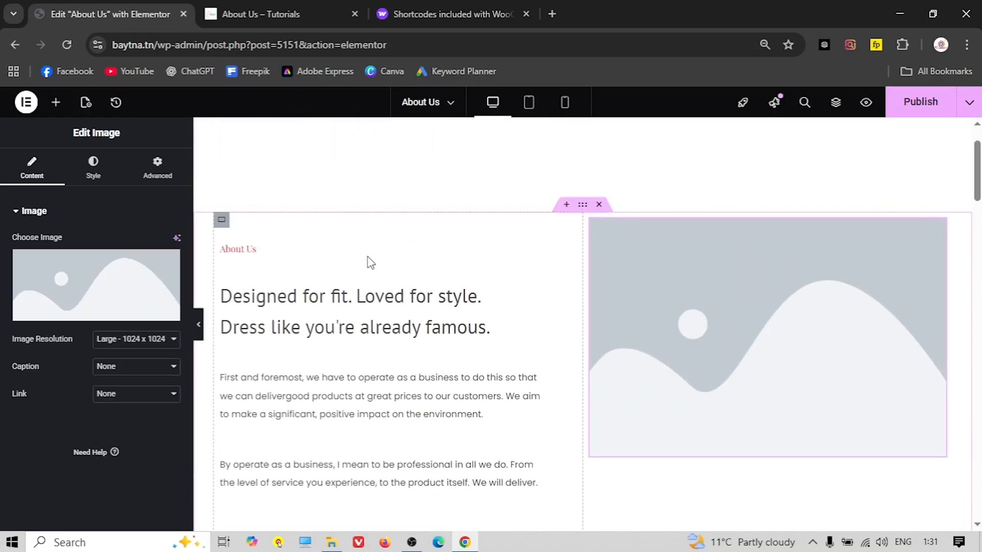
click(128, 266)
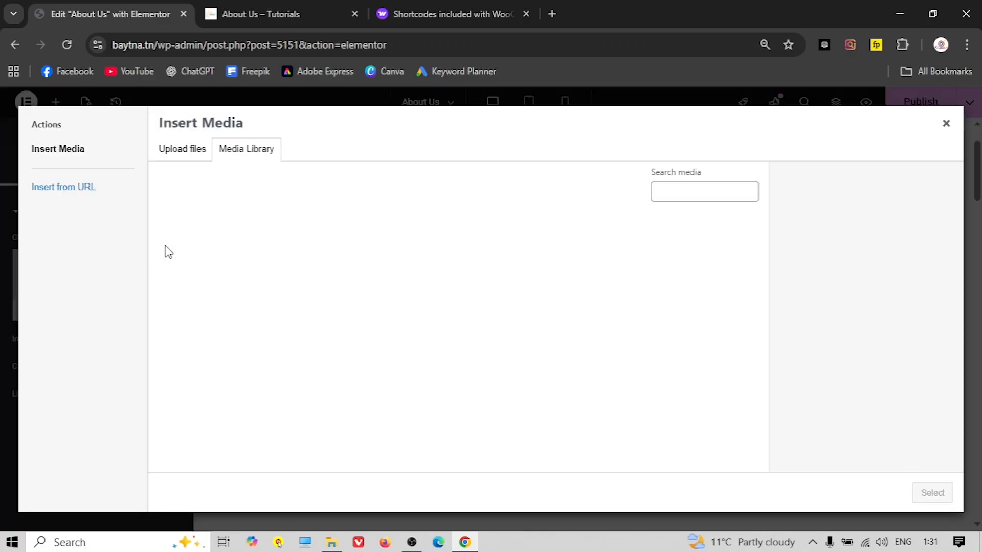
scroll(333, 287, down, 5)
scroll(322, 284, up, 2)
scroll(317, 284, down, 6)
scroll(332, 289, down, 4)
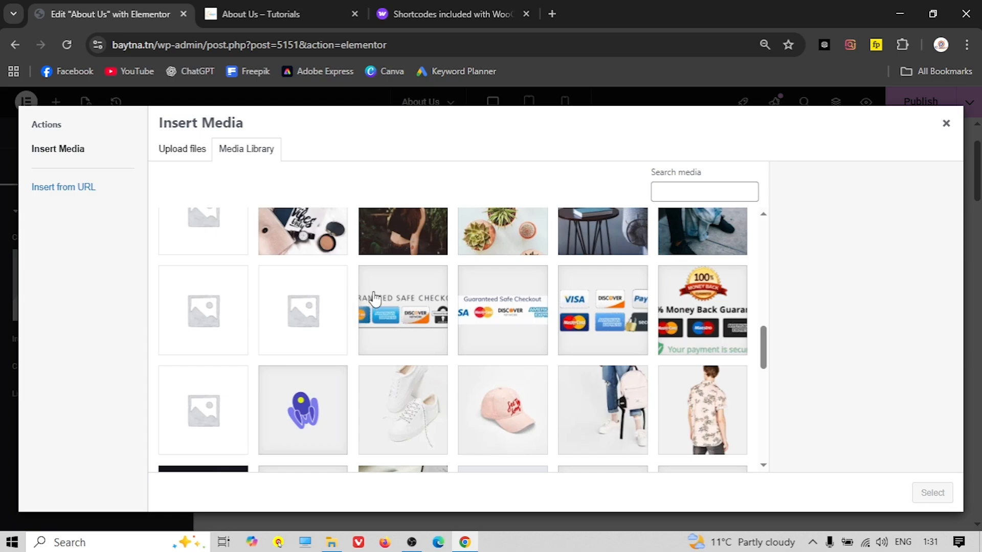
scroll(374, 298, up, 2)
click(587, 301)
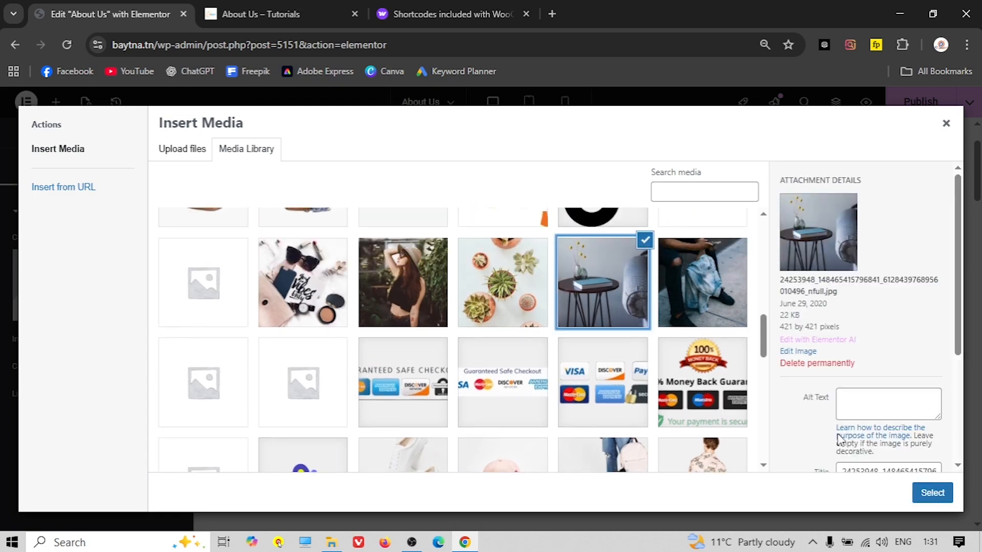
click(931, 493)
scroll(510, 329, down, 8)
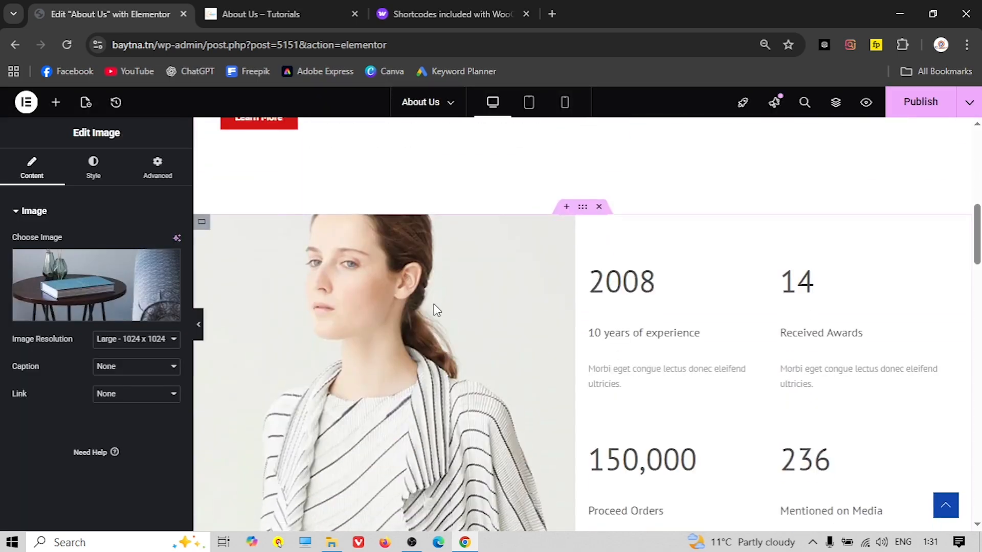
scroll(434, 305, down, 10)
scroll(511, 286, up, 2)
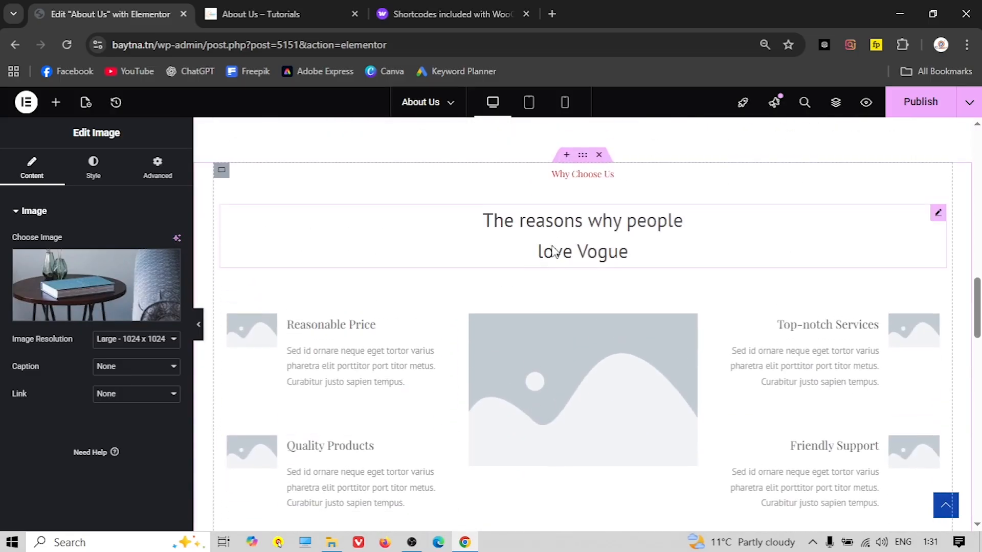
Review the live About Us page for reference before editing the image boxes
click(240, 10)
scroll(389, 230, down, 3)
scroll(399, 255, down, 15)
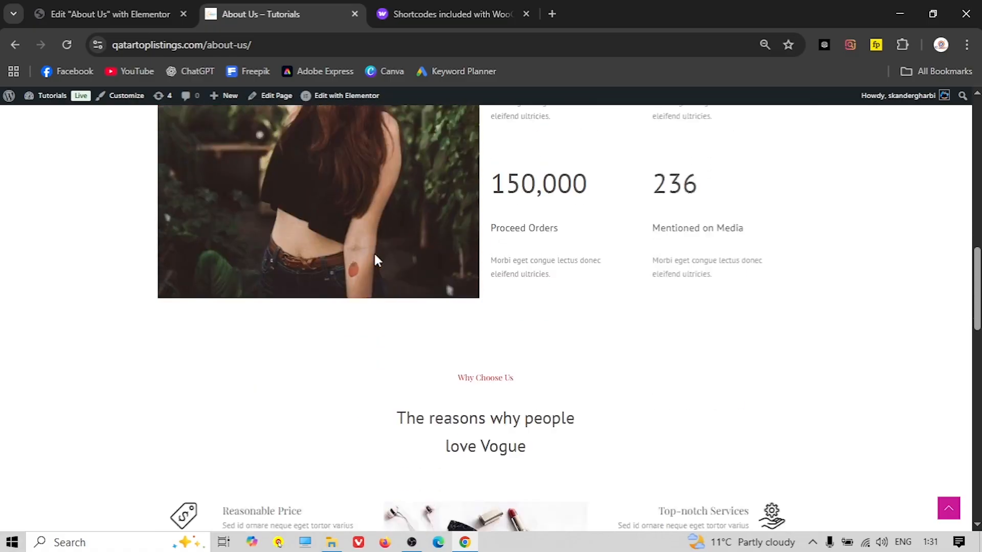
scroll(378, 260, up, 3)
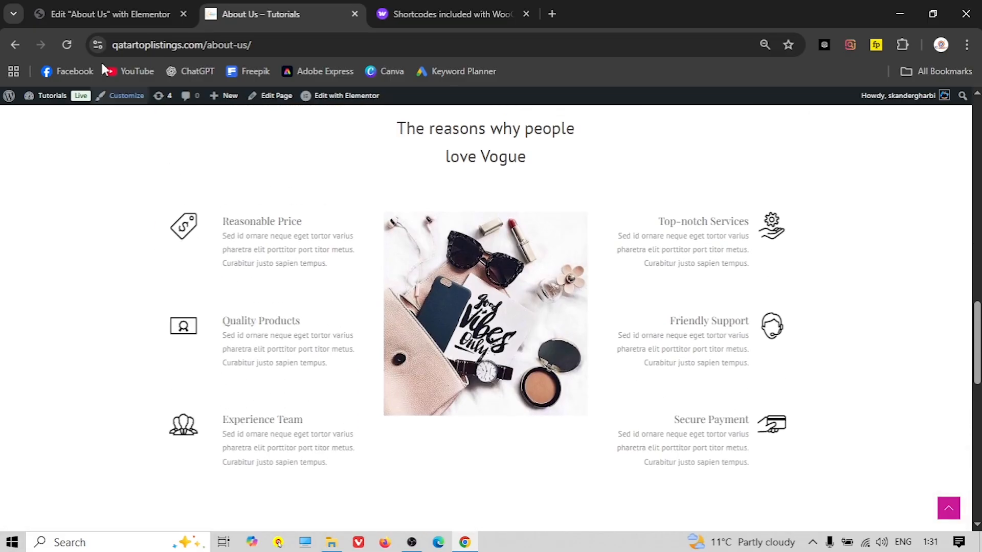
click(110, 14)
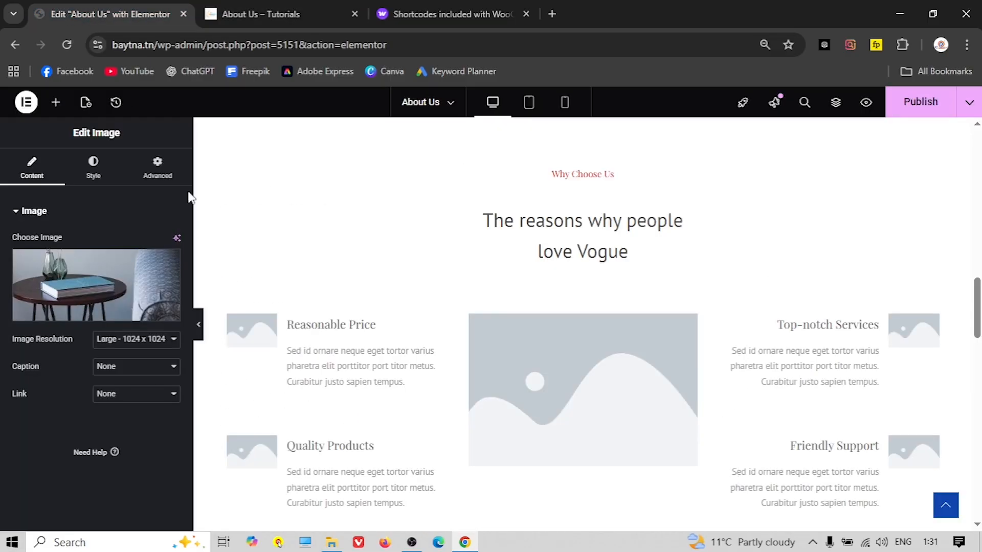
Upload icons8-price-50.png from the Icons folder as the Reasonable Price box image
click(267, 343)
click(107, 286)
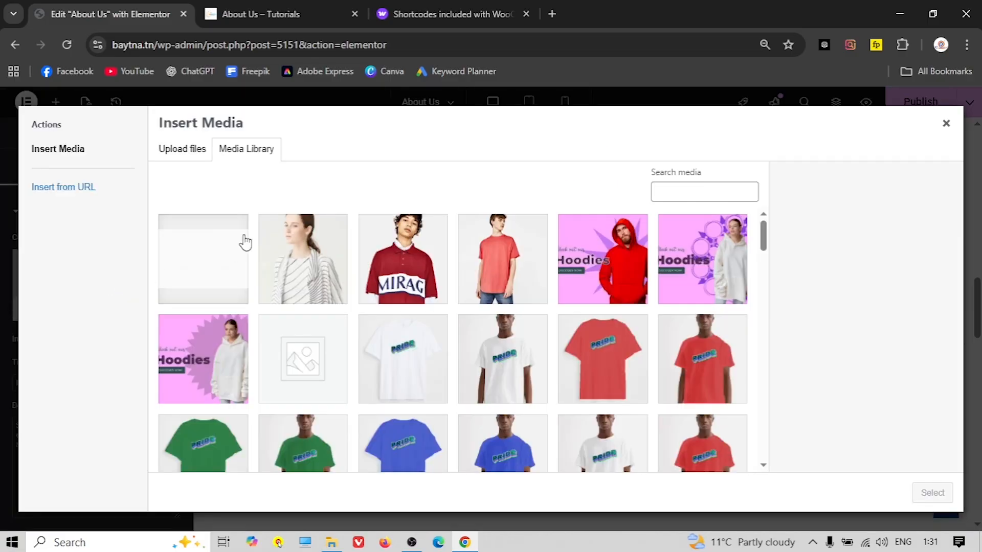
click(184, 150)
click(523, 317)
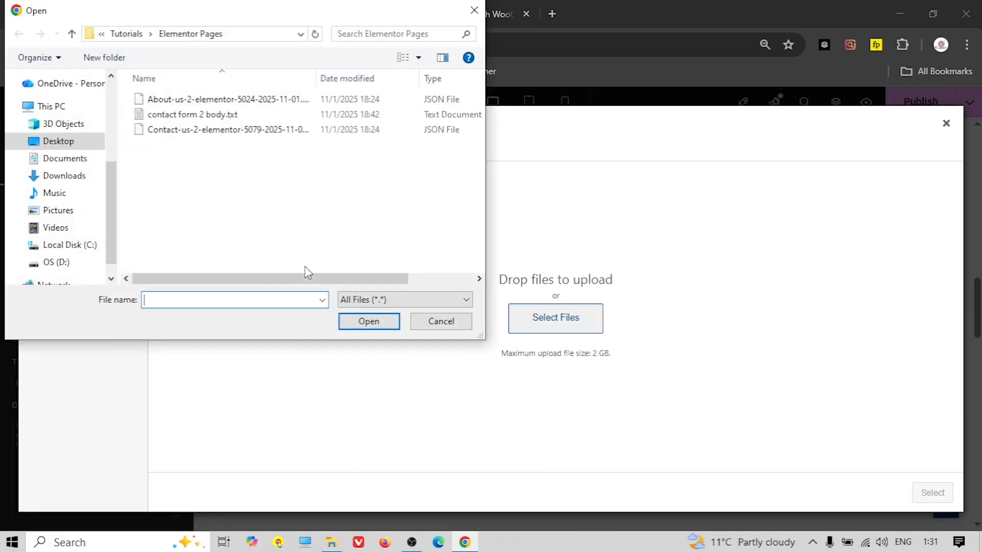
click(72, 35)
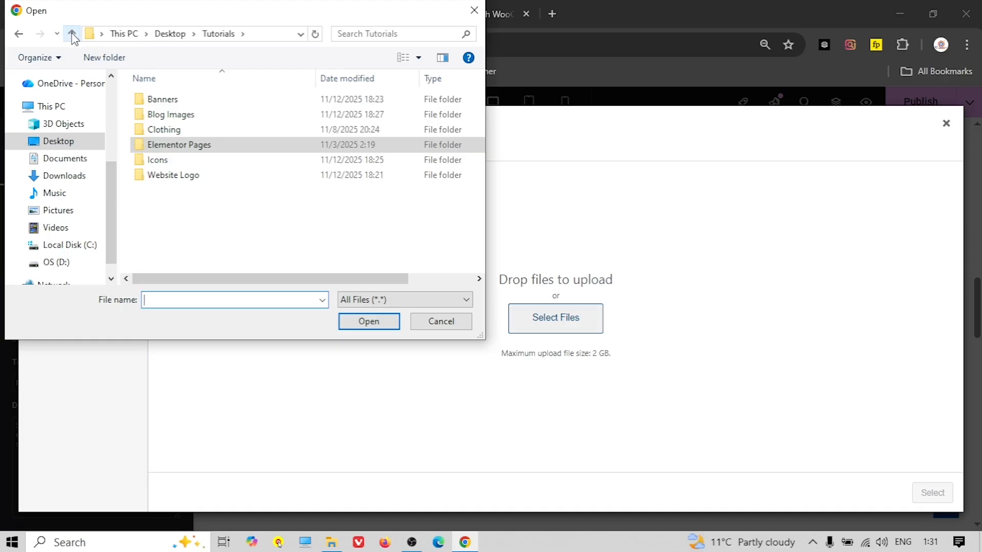
double_click(174, 160)
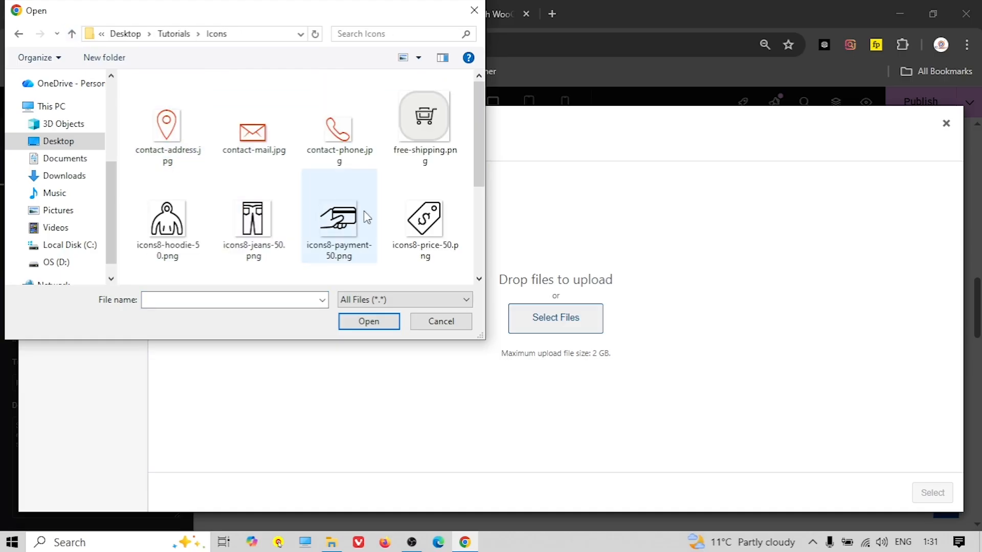
click(429, 235)
click(369, 321)
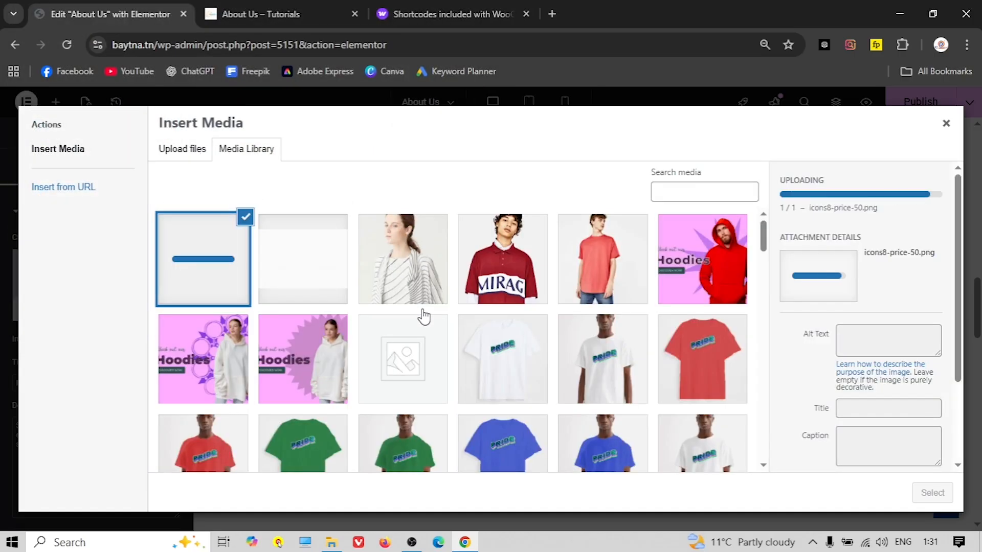
click(931, 493)
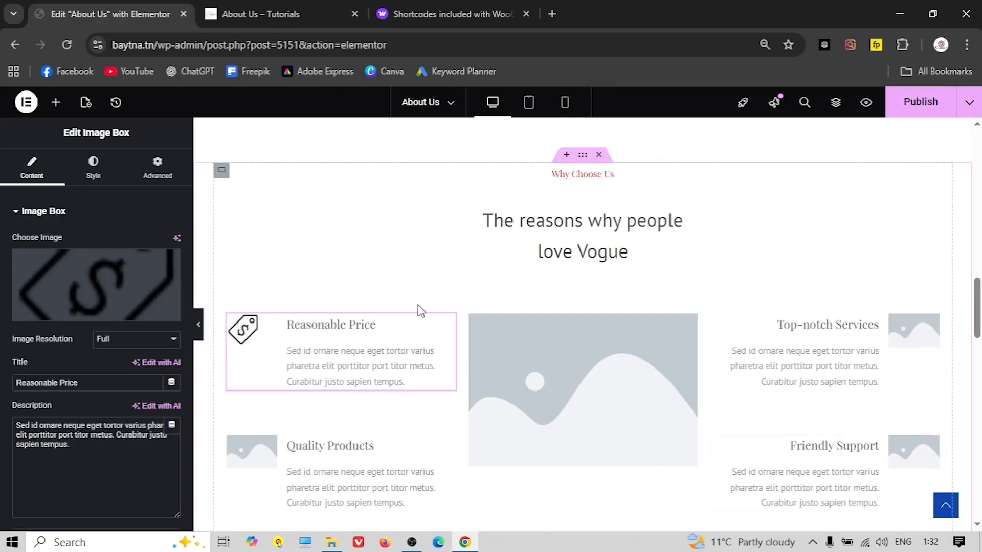
scroll(358, 348, down, 2)
Upload icons8-quality-50.png as the Quality Products box image
click(255, 388)
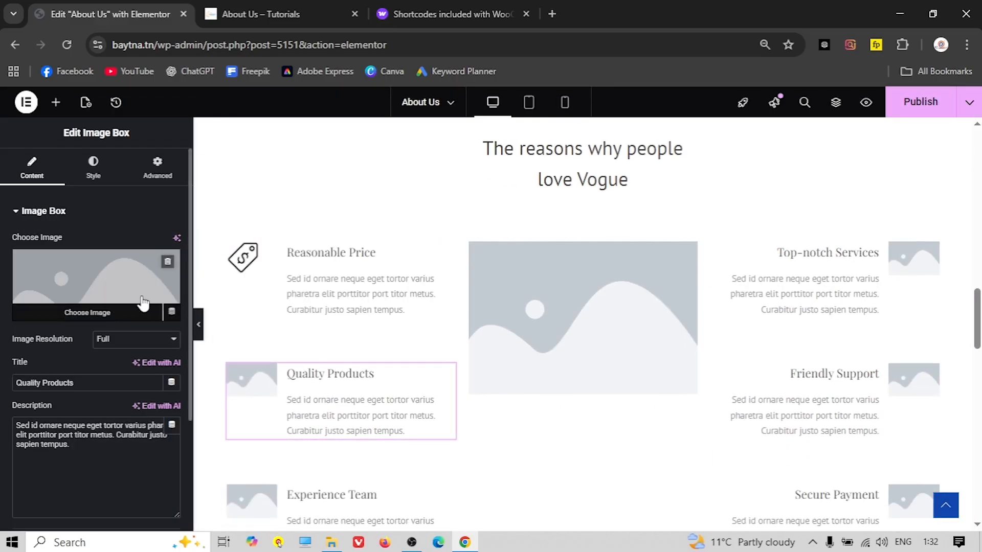
click(268, 14)
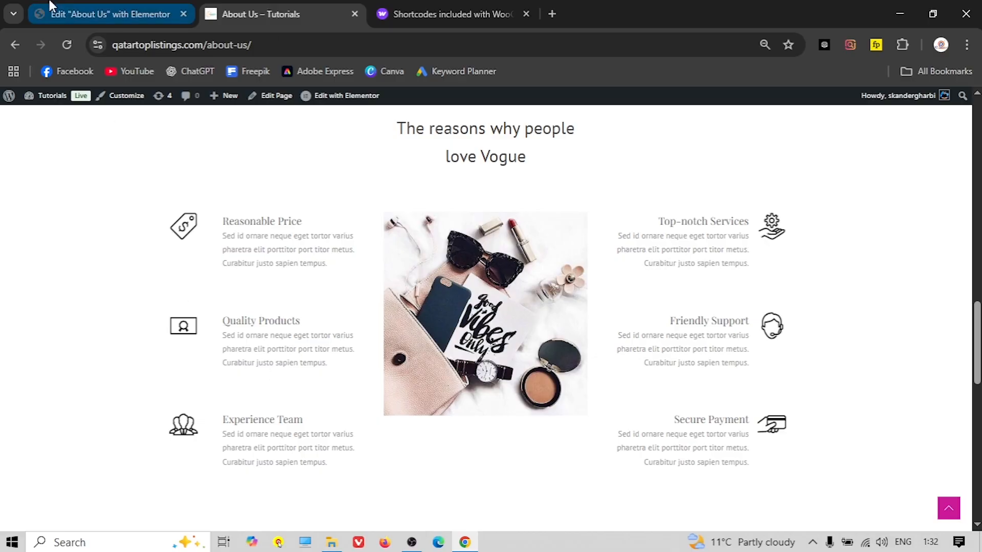
click(110, 14)
click(88, 291)
click(183, 149)
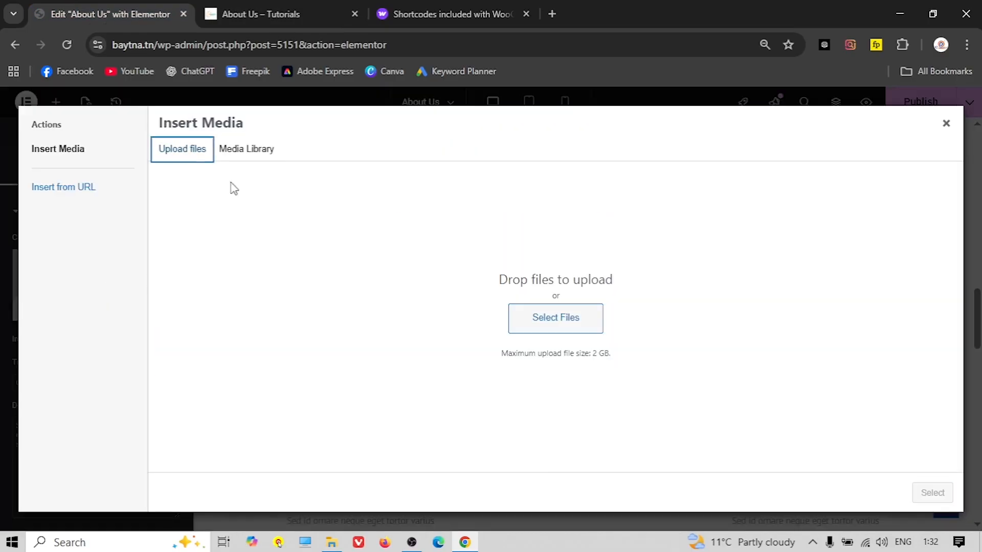
click(535, 318)
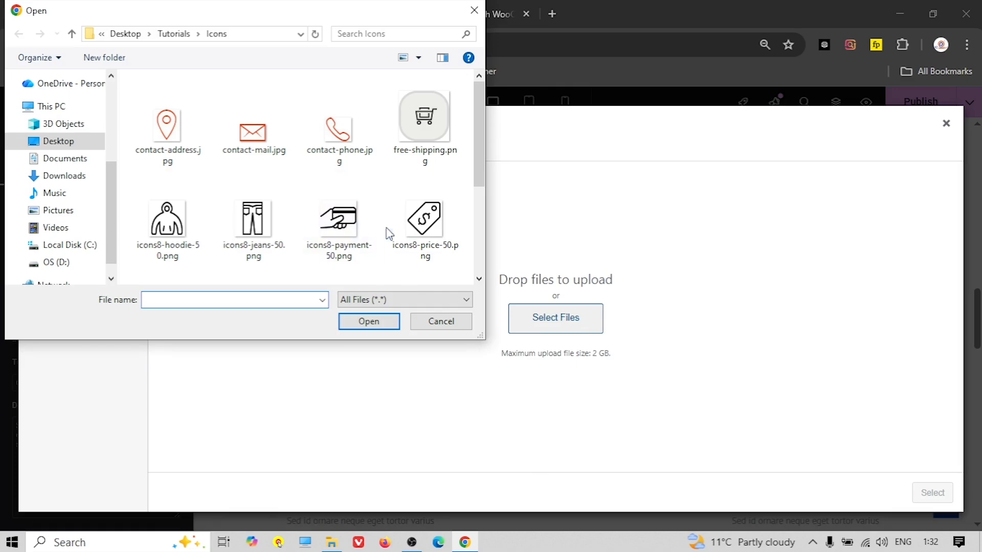
scroll(358, 220, down, 1)
click(167, 241)
click(366, 321)
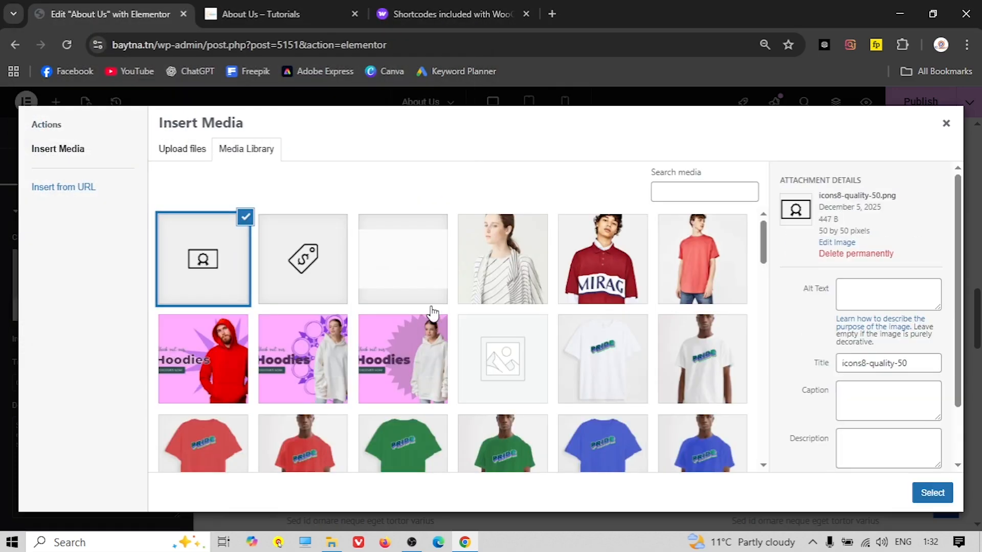
click(931, 493)
scroll(544, 350, up, 3)
scroll(514, 277, down, 3)
Replace the centre placeholder with the accessories flat-lay photo uploaded from Blog Images
click(293, 11)
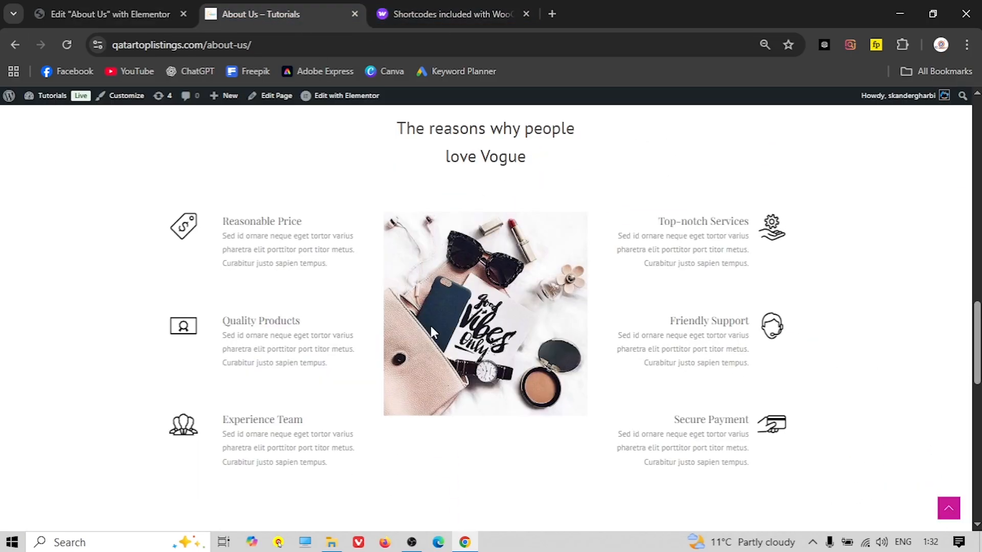
click(97, 14)
click(518, 309)
click(114, 296)
click(204, 152)
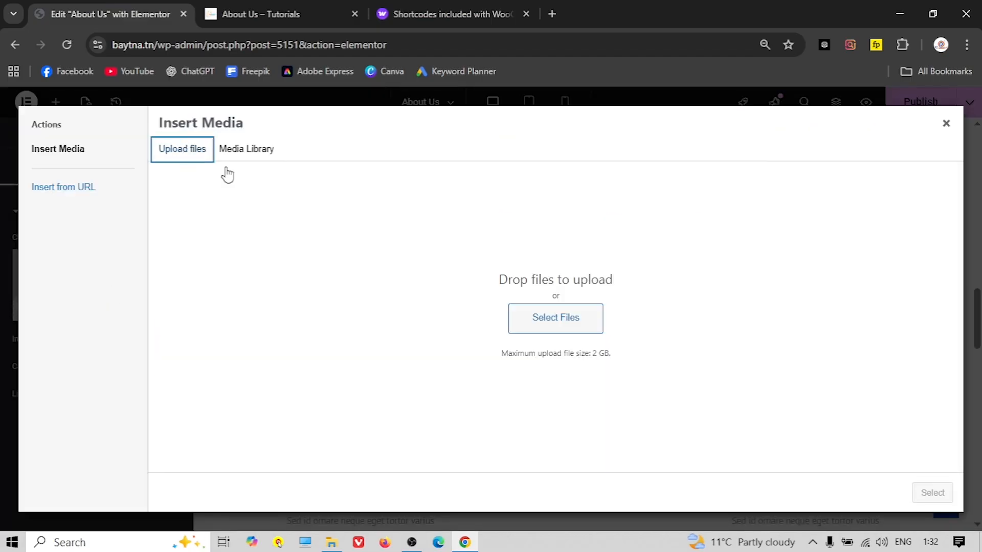
click(563, 317)
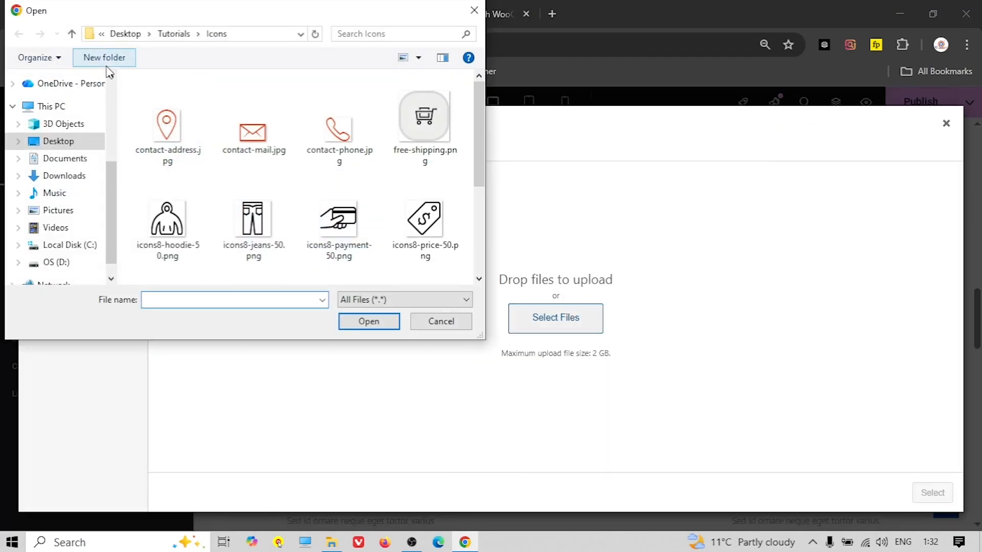
click(72, 33)
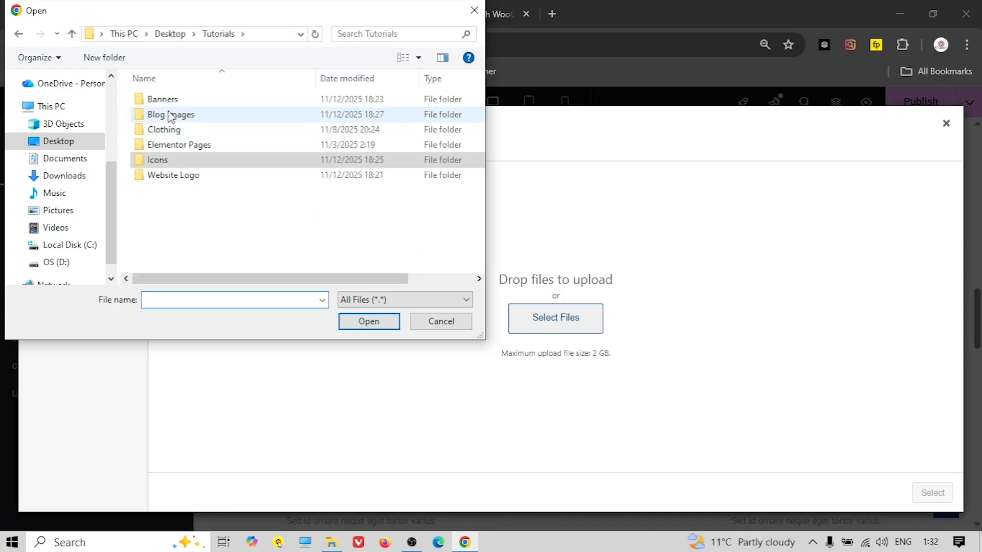
double_click(176, 115)
click(246, 128)
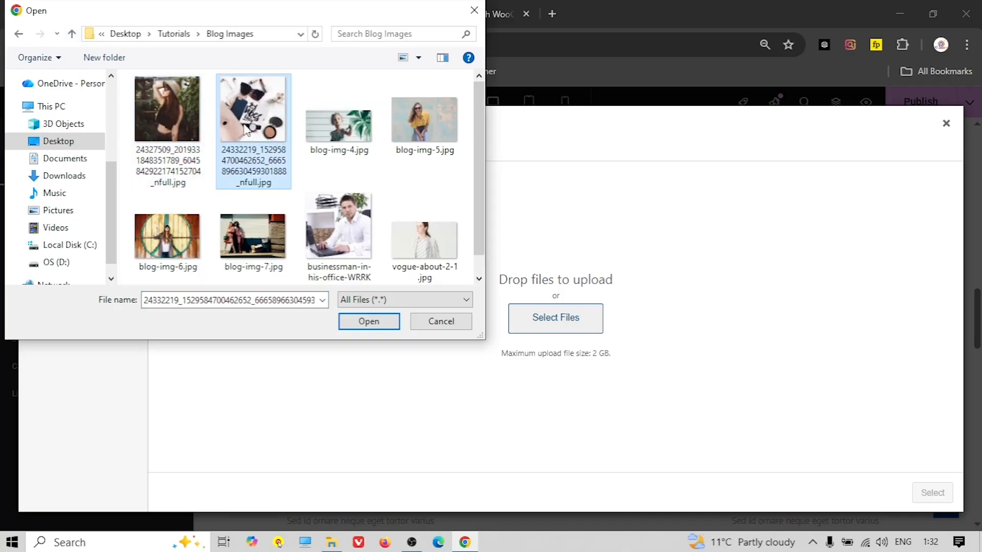
click(390, 329)
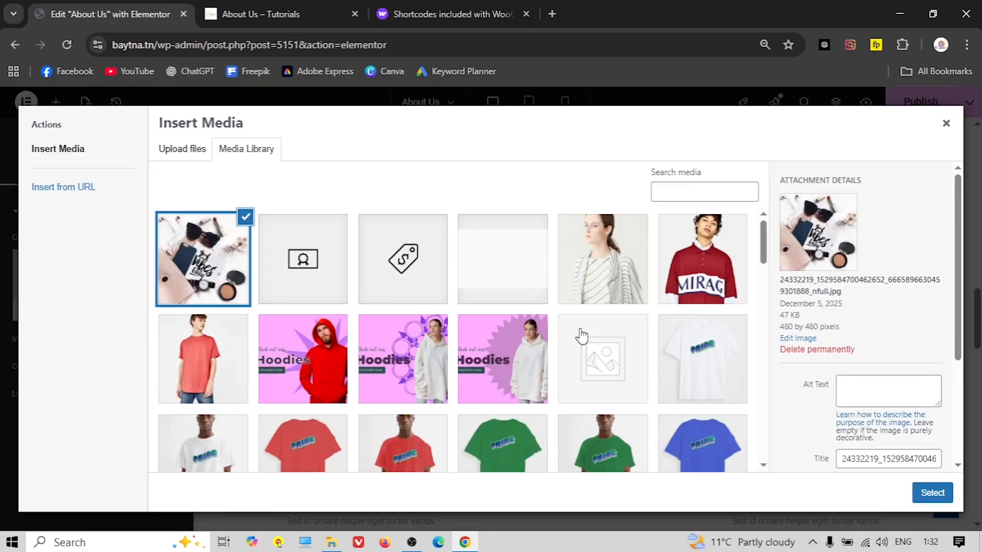
click(918, 492)
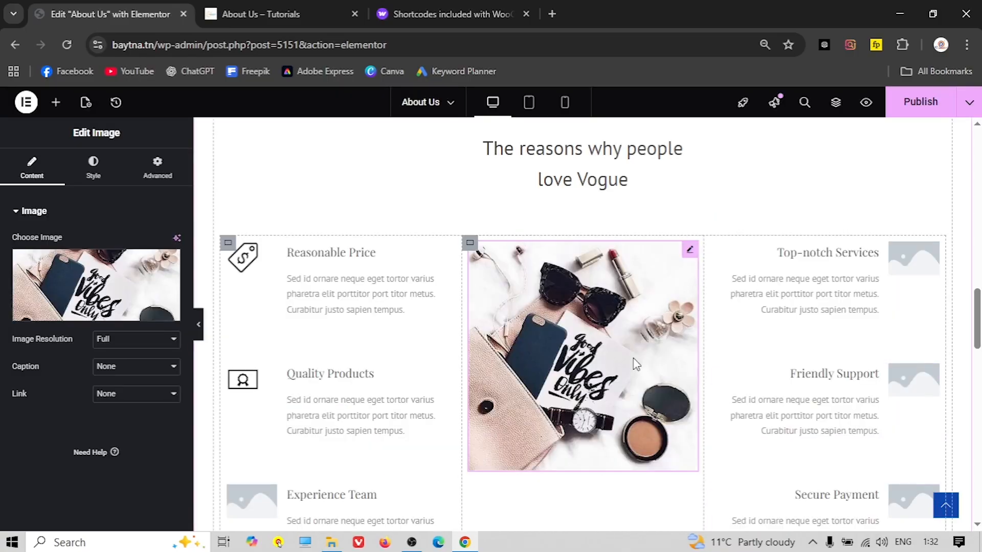
Move down to the customer testimonial block and select it
scroll(613, 358, down, 3)
scroll(602, 355, down, 10)
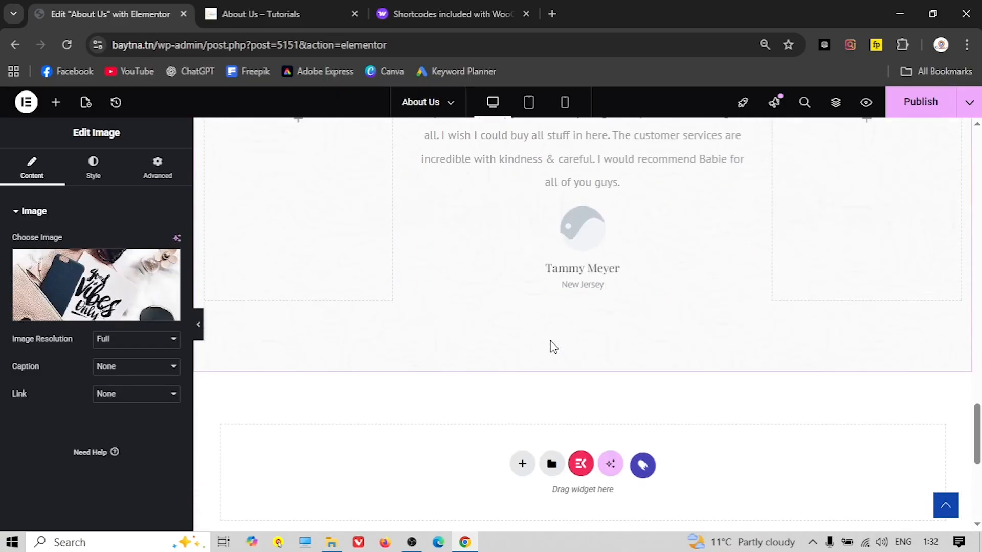
scroll(553, 342, down, 2)
scroll(552, 344, up, 2)
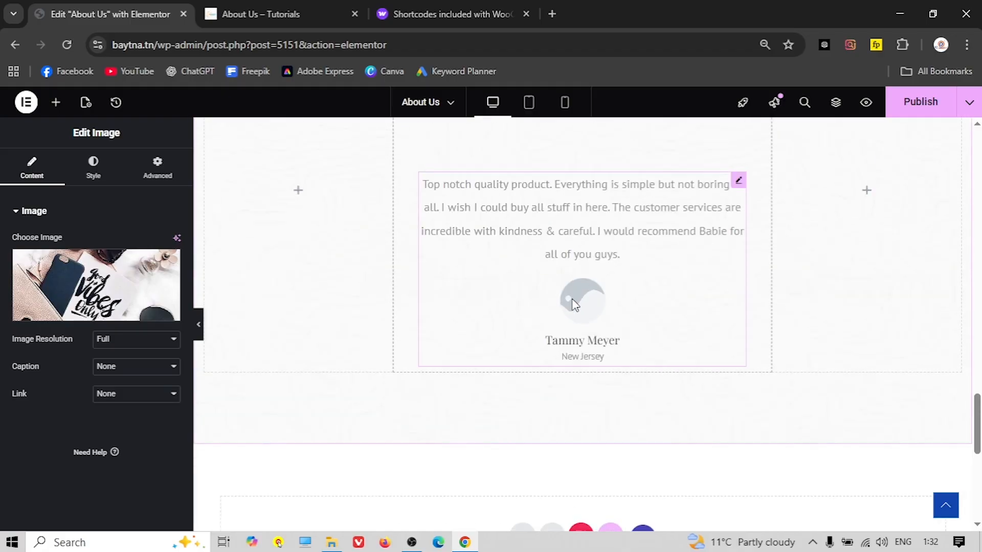
click(573, 306)
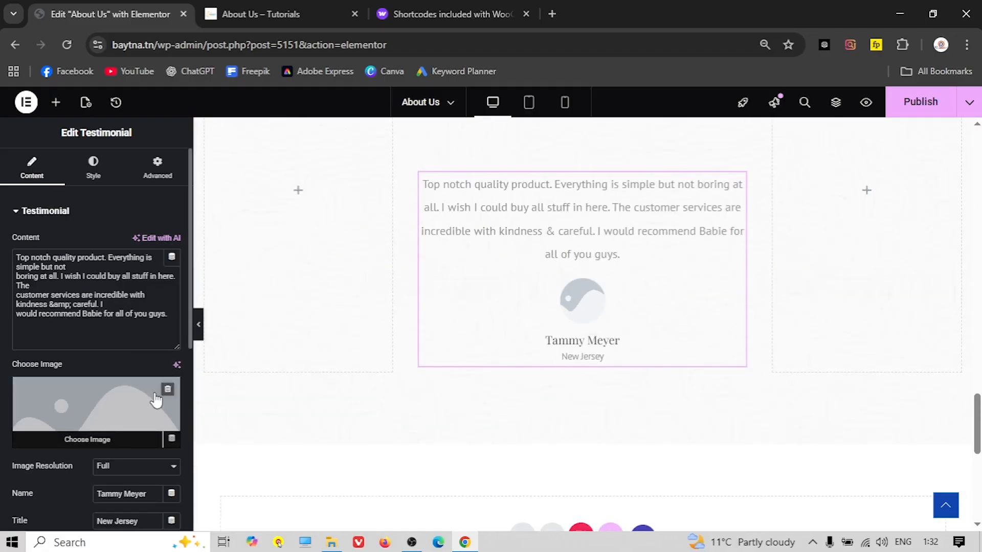
Upload blog-img-4.jpg from Blog Images as the testimonial avatar photo
click(77, 392)
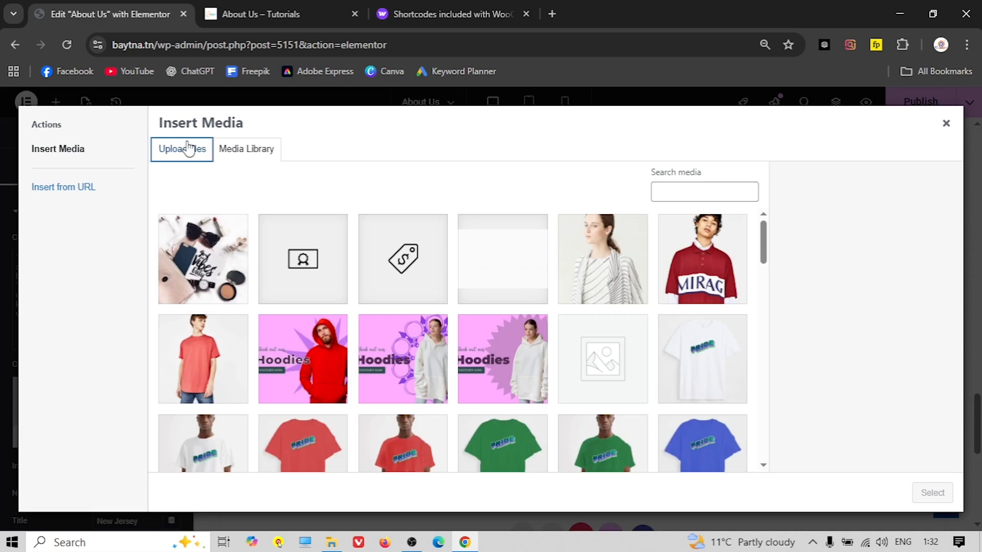
click(185, 149)
click(555, 318)
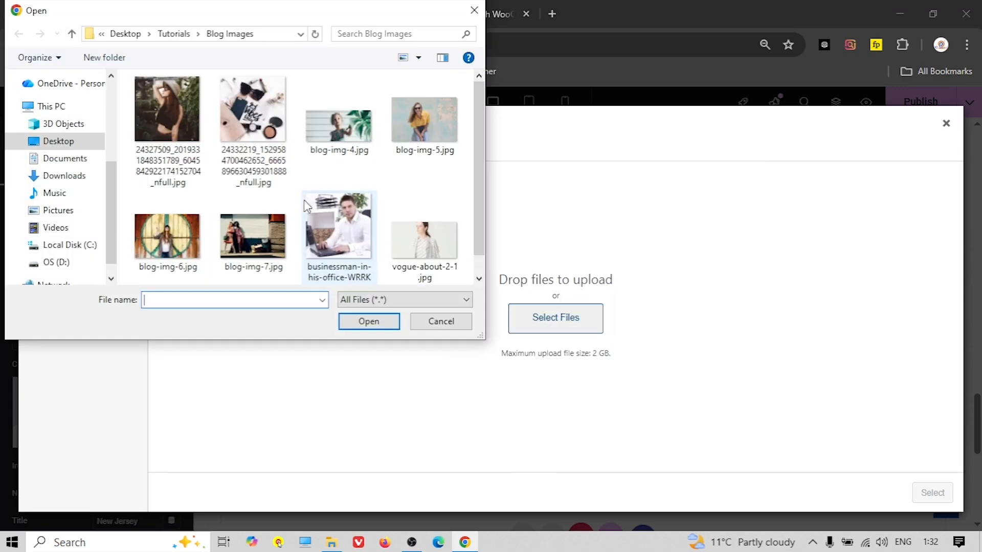
scroll(303, 201, down, 1)
scroll(294, 200, up, 1)
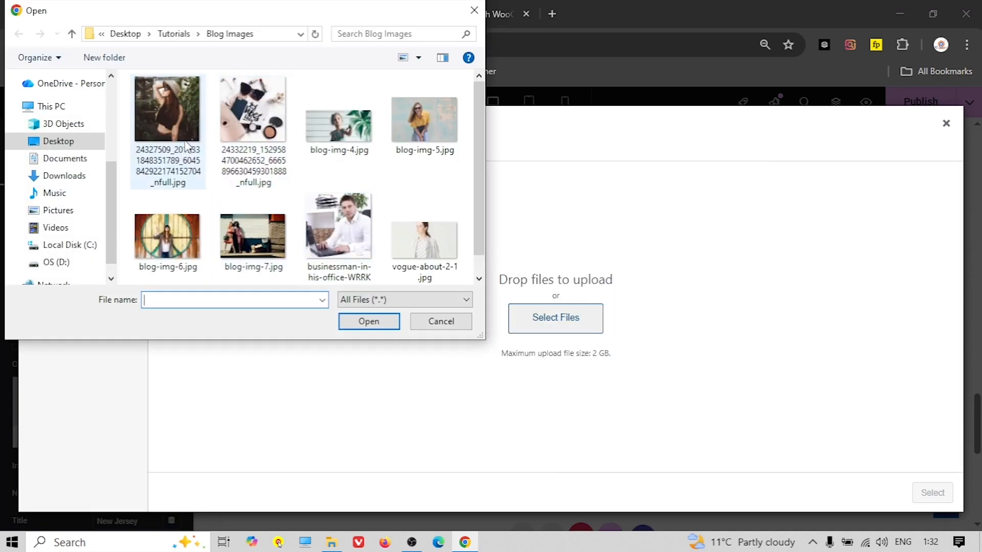
click(73, 40)
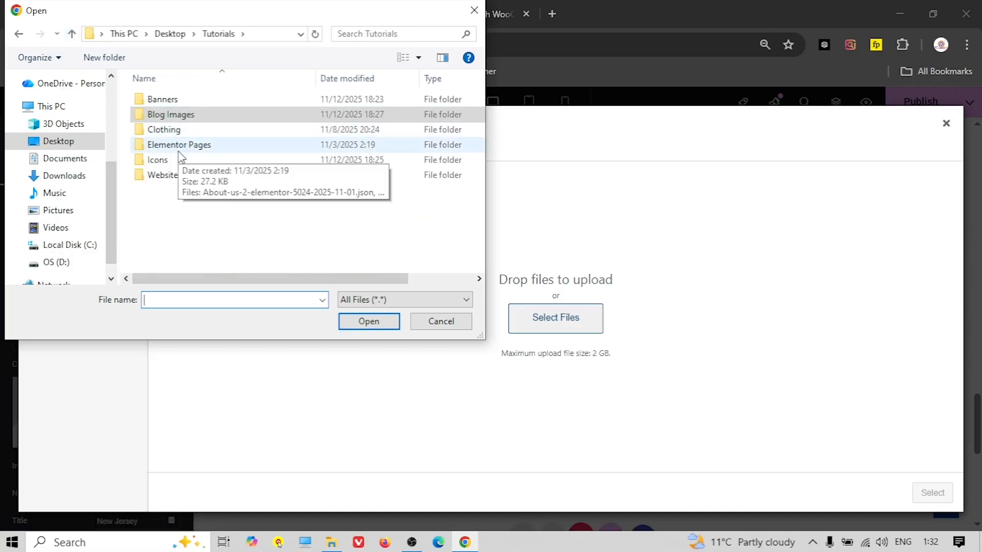
double_click(162, 117)
click(342, 139)
click(369, 321)
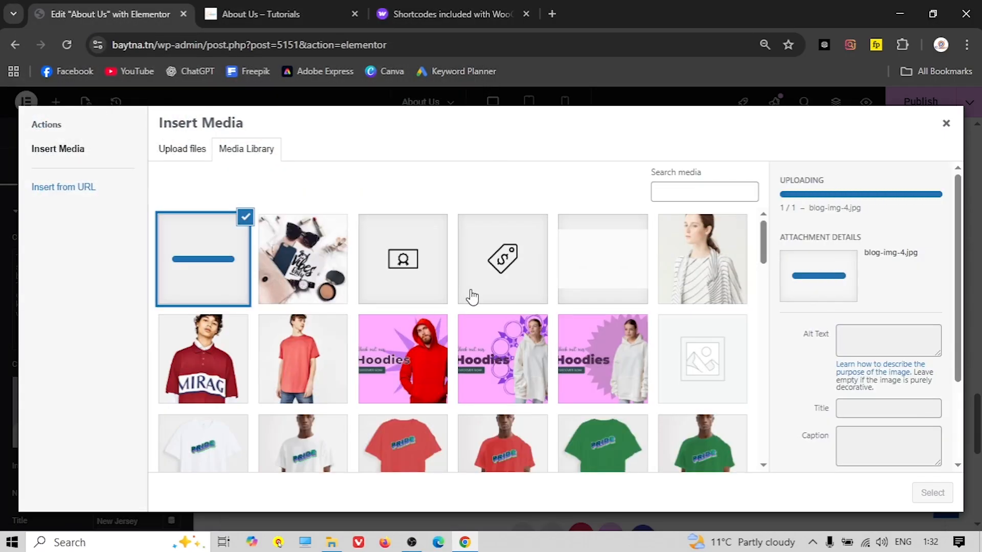
click(932, 493)
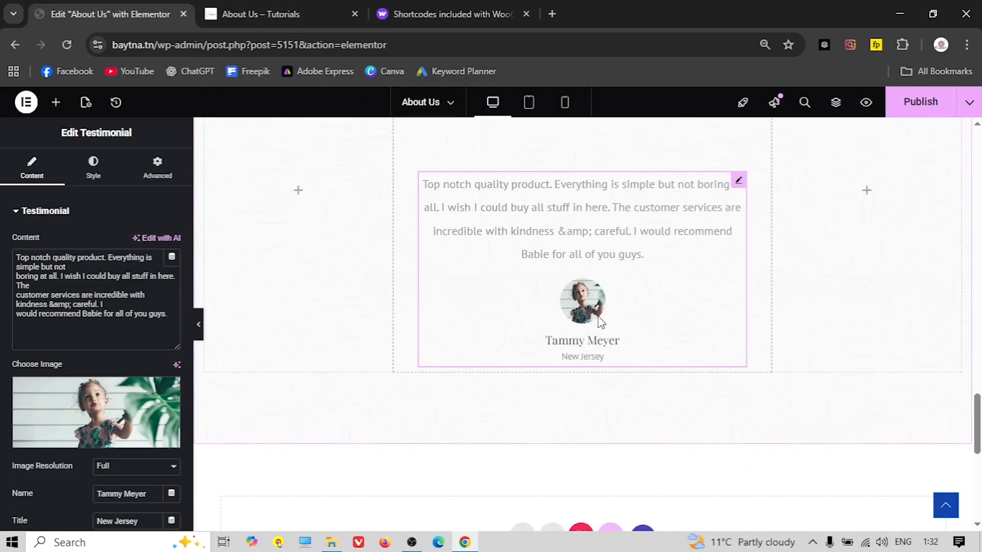
scroll(562, 340, up, 15)
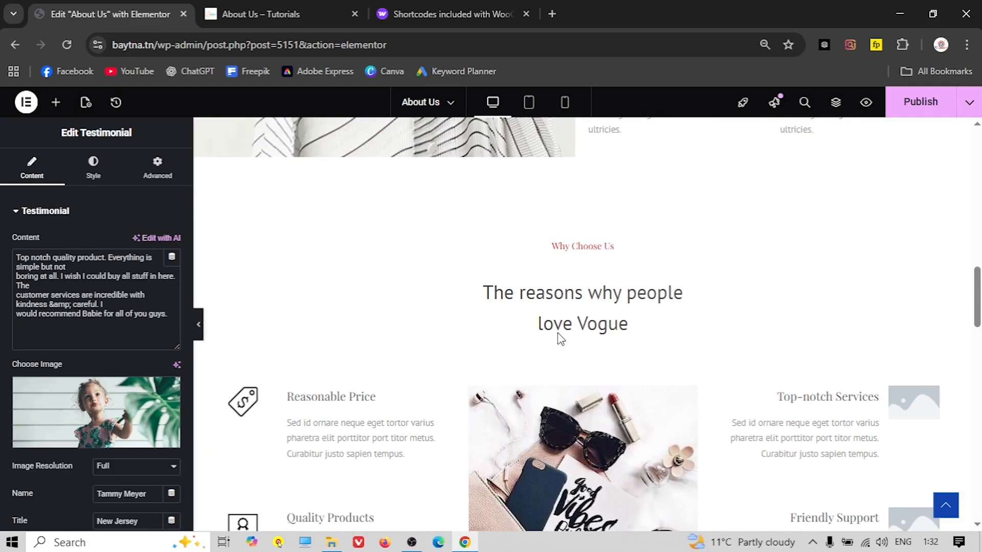
scroll(827, 318, down, 1)
Publish the About Us page changes
click(817, 346)
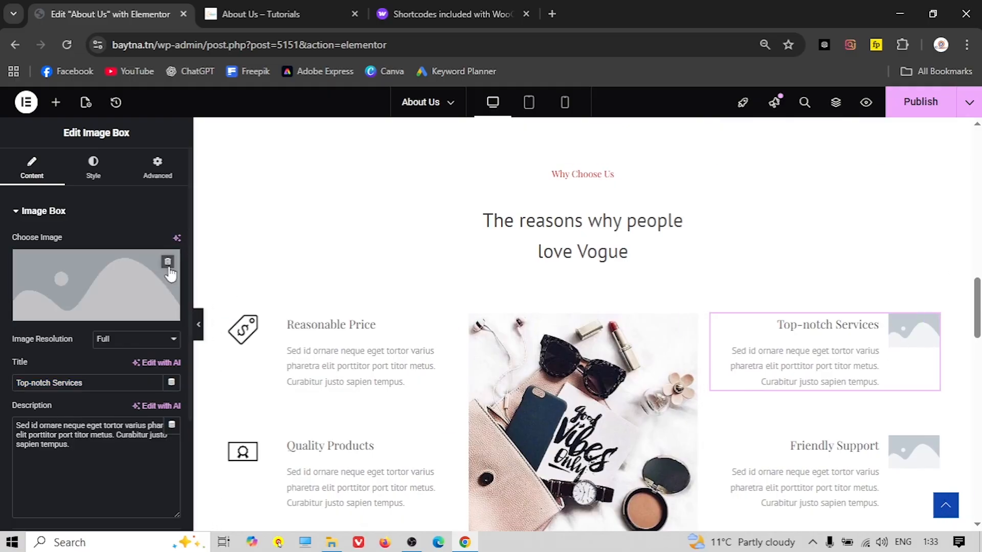
scroll(559, 386, up, 10)
scroll(557, 389, up, 10)
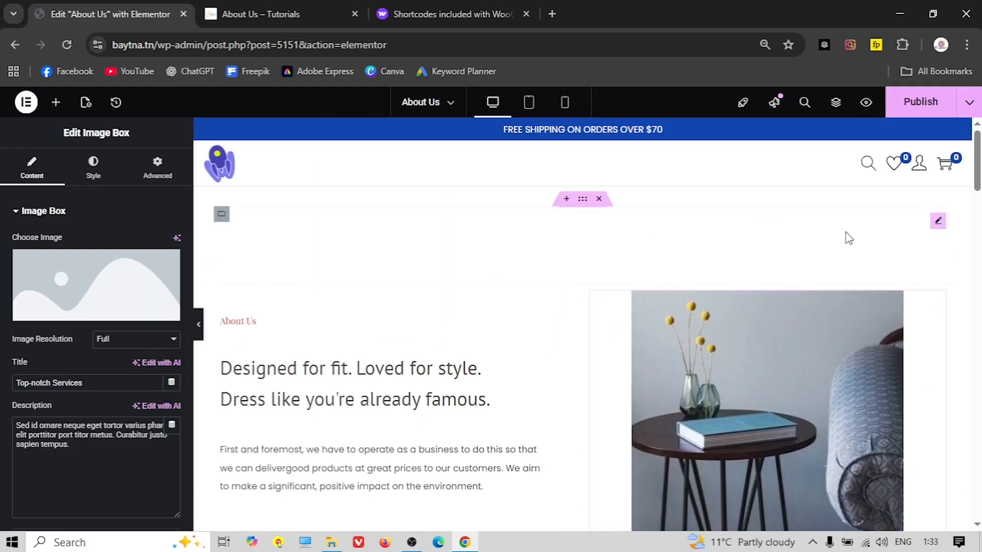
click(917, 105)
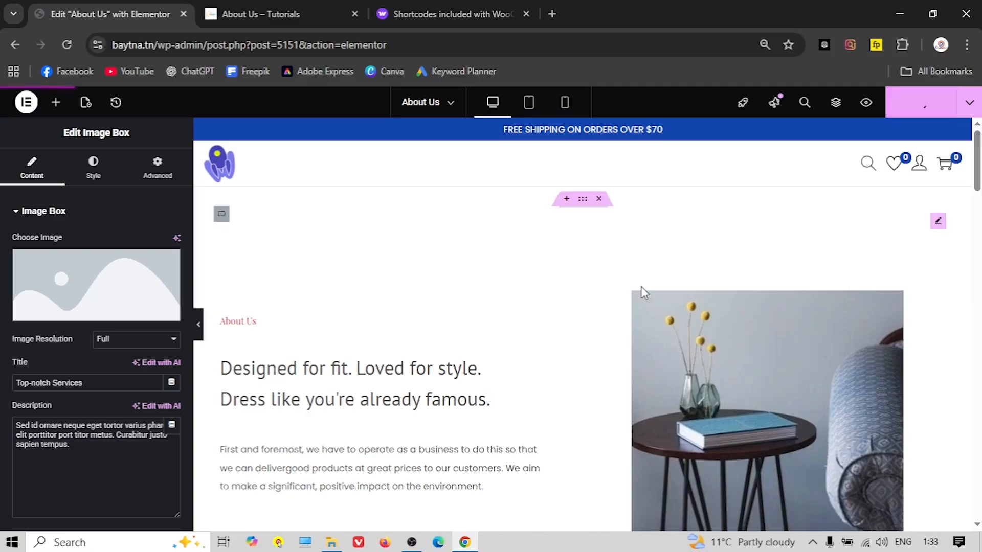
Exit Elementor to WordPress and publish a new page titled 'Contact'
click(26, 102)
click(96, 275)
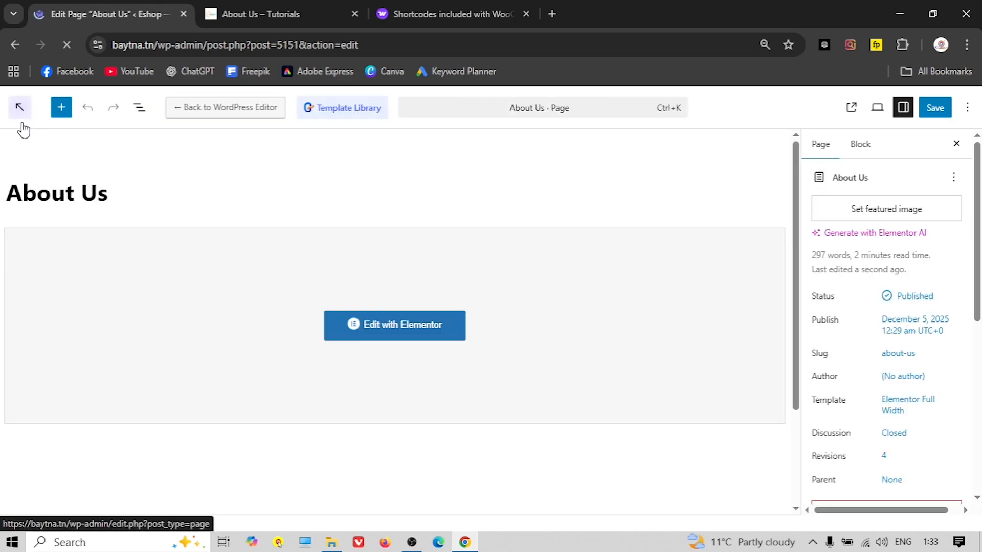
click(22, 114)
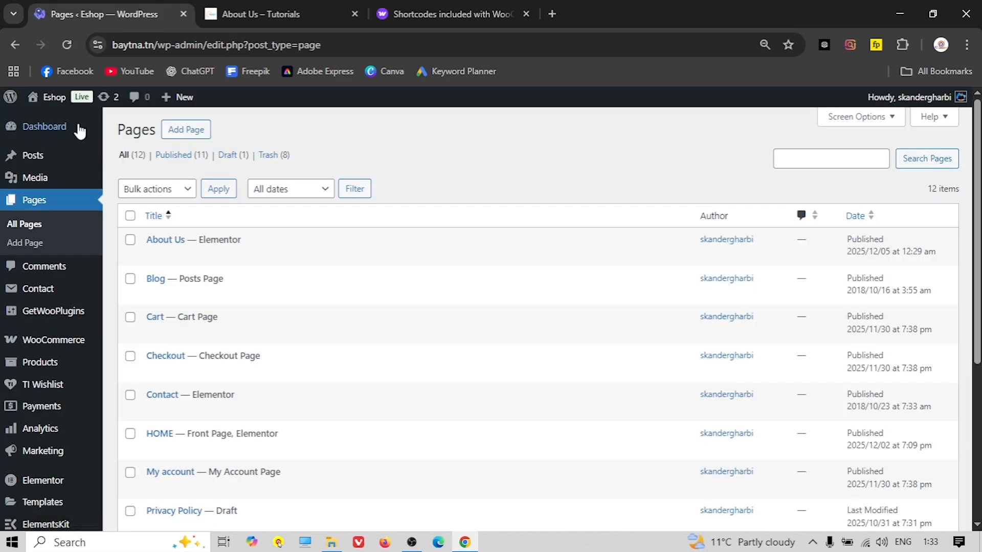
mouse_move(174, 109)
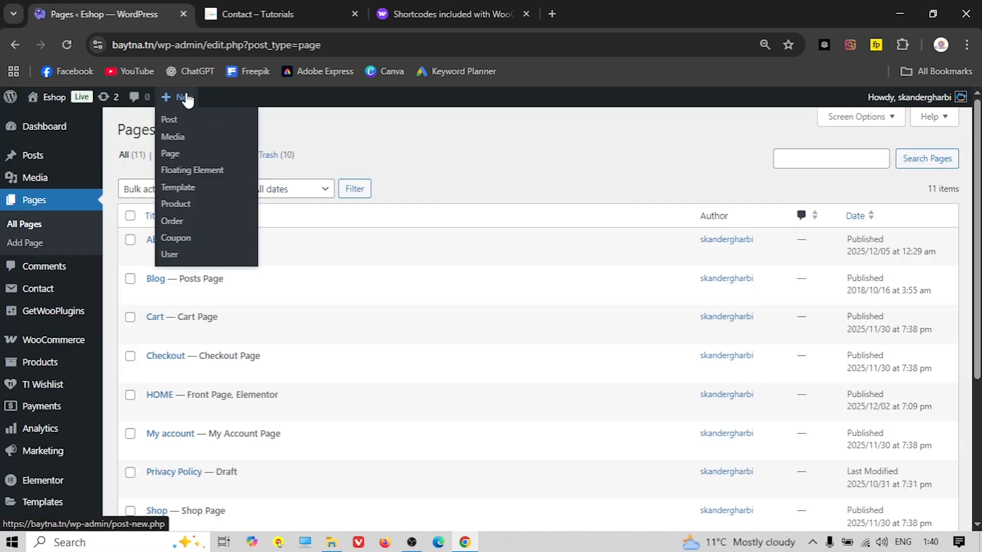
click(185, 155)
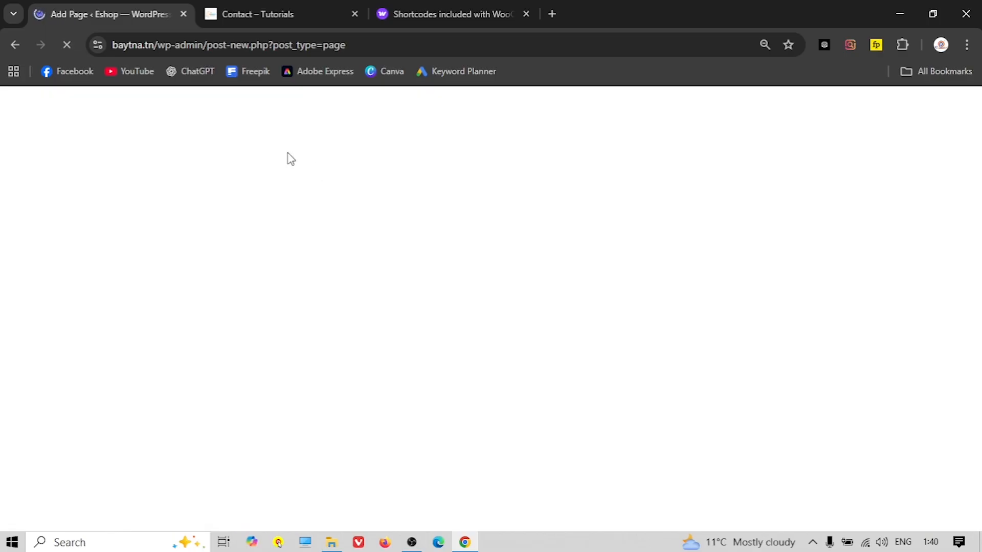
text(Contact)
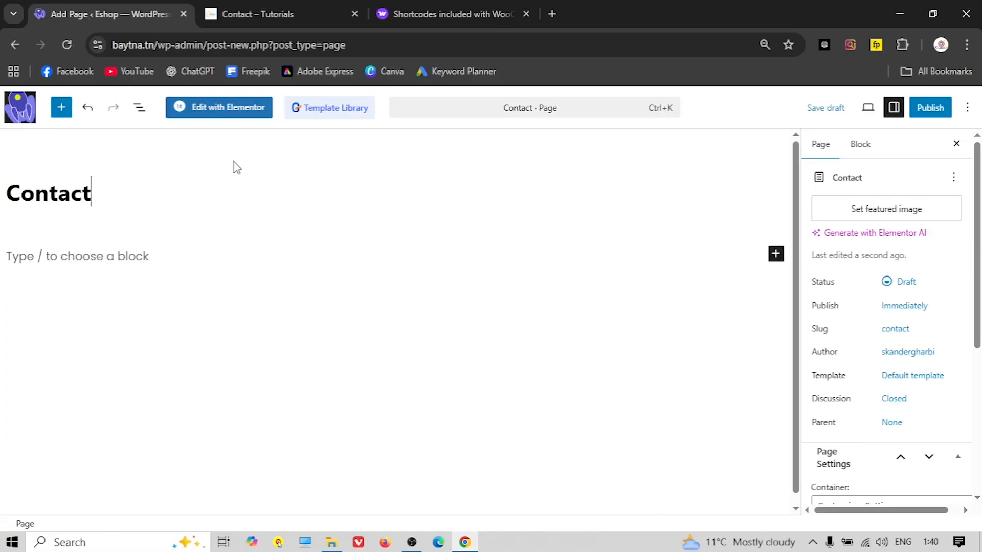
click(933, 110)
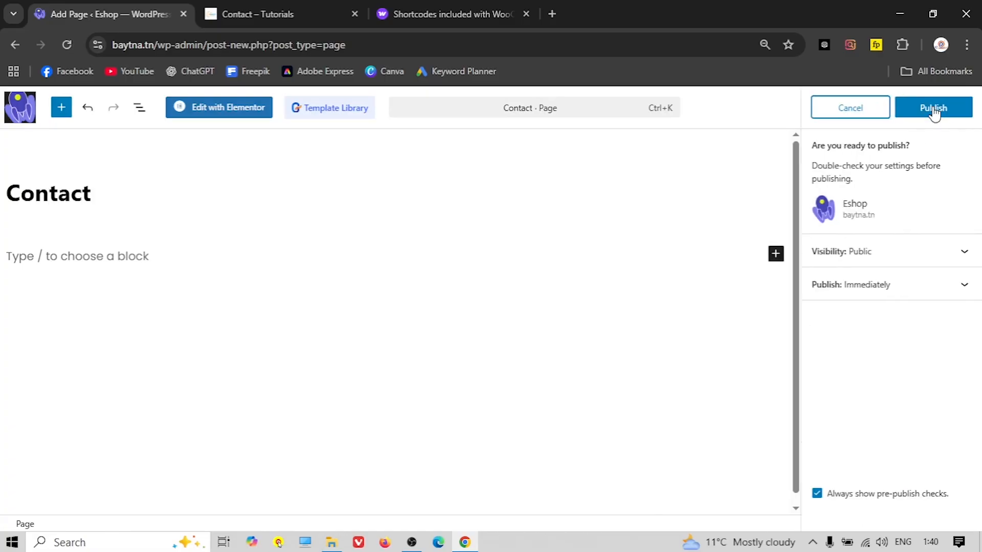
click(933, 110)
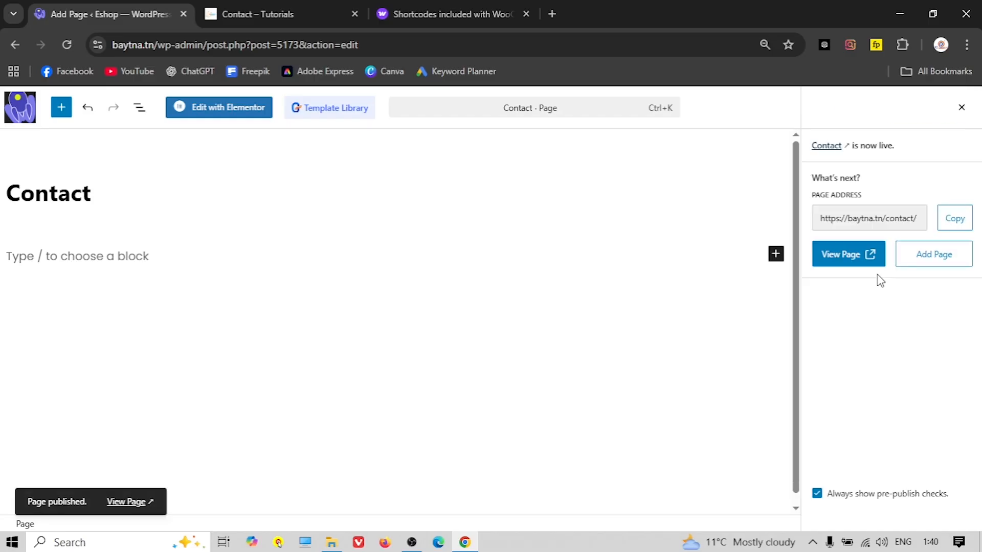
click(961, 108)
Set the Contact page template to Elementor Full Width, save, and edit it with Elementor
click(906, 390)
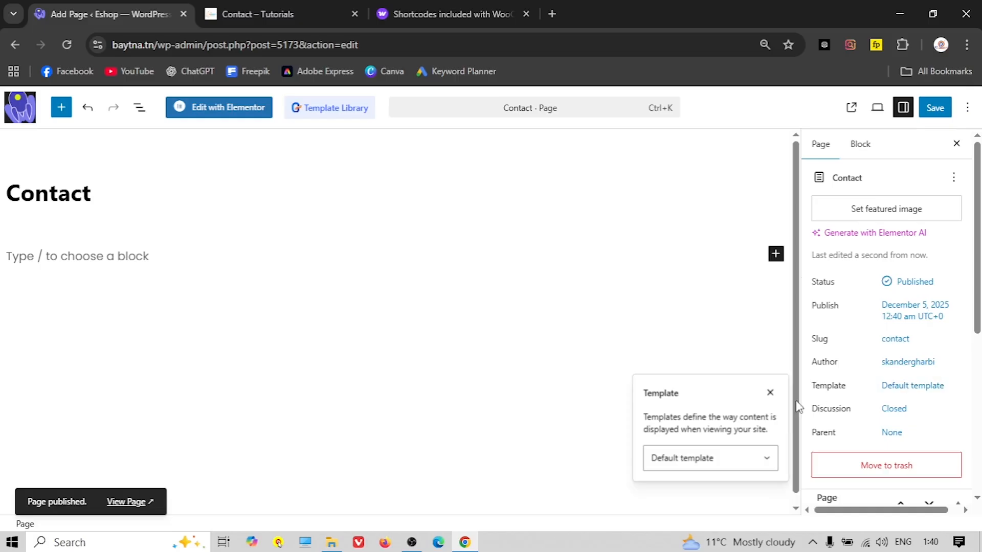
click(716, 468)
click(716, 418)
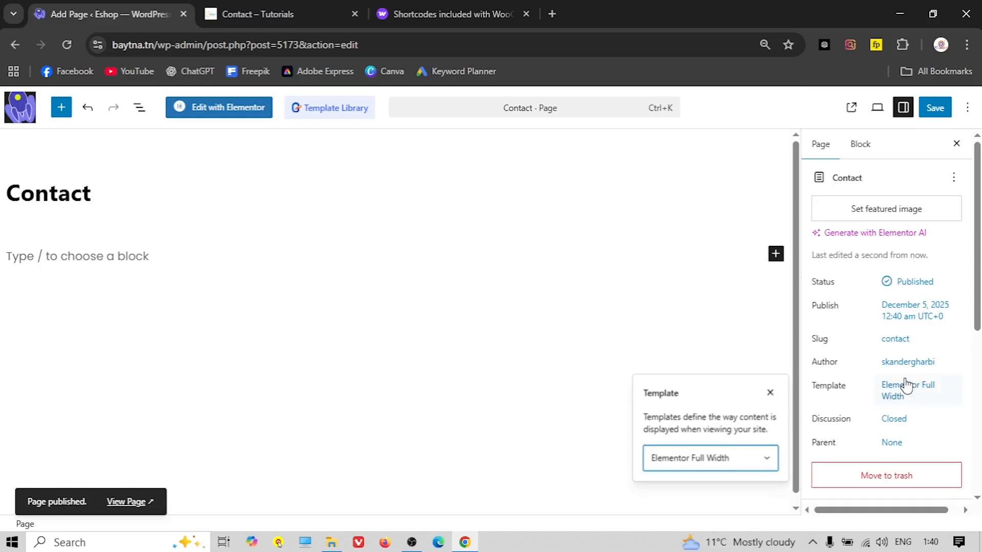
click(939, 115)
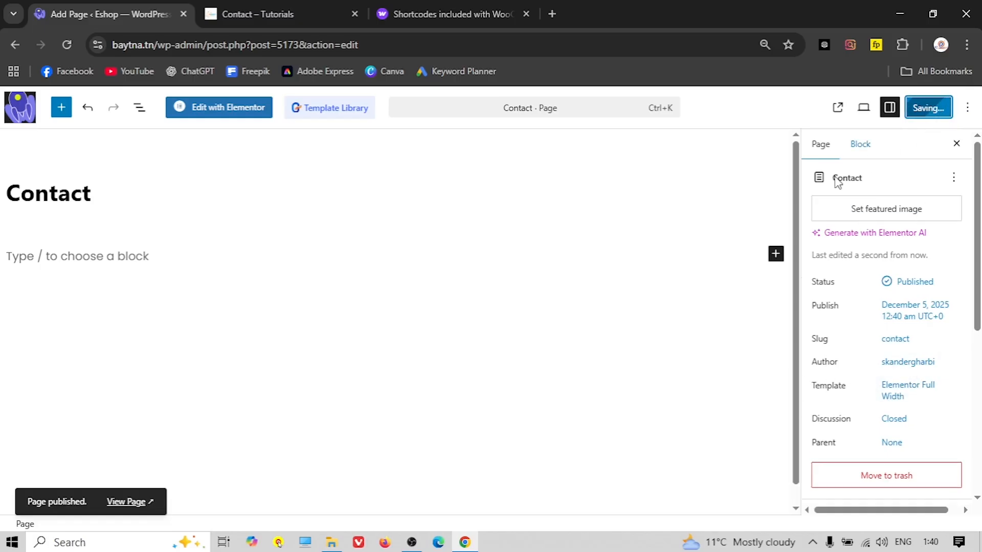
click(226, 106)
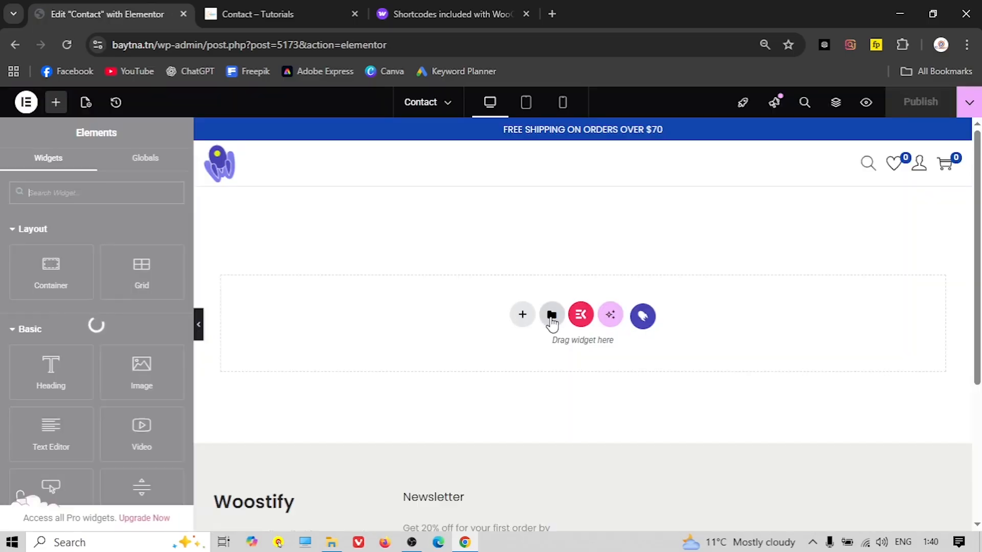
Import the Contact-us JSON file into saved templates, accept the warning, and insert it
click(549, 313)
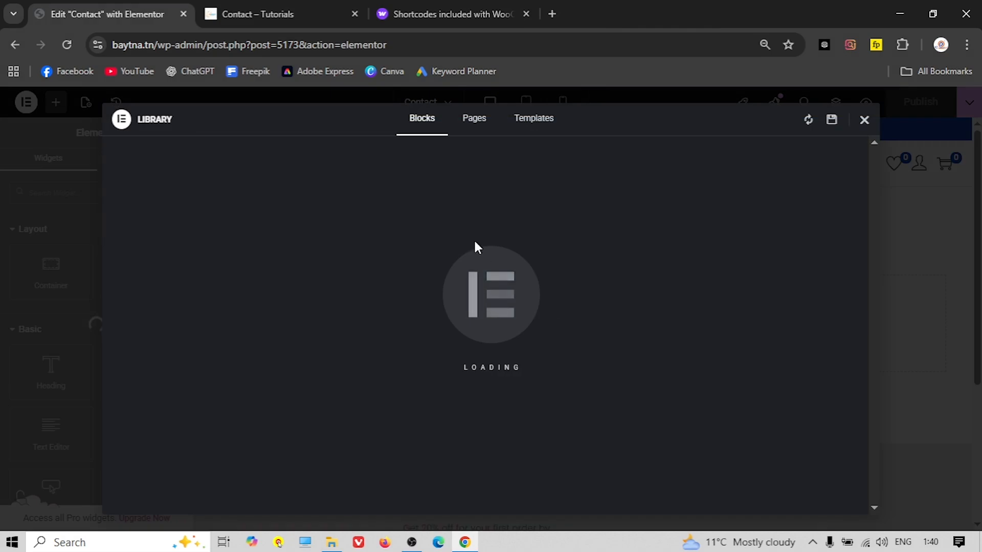
click(538, 132)
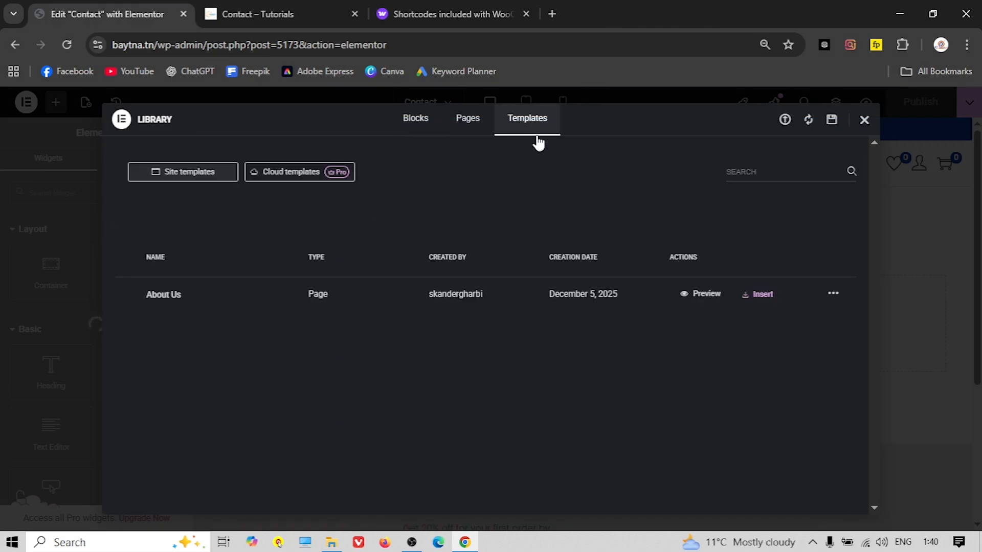
click(784, 123)
click(498, 388)
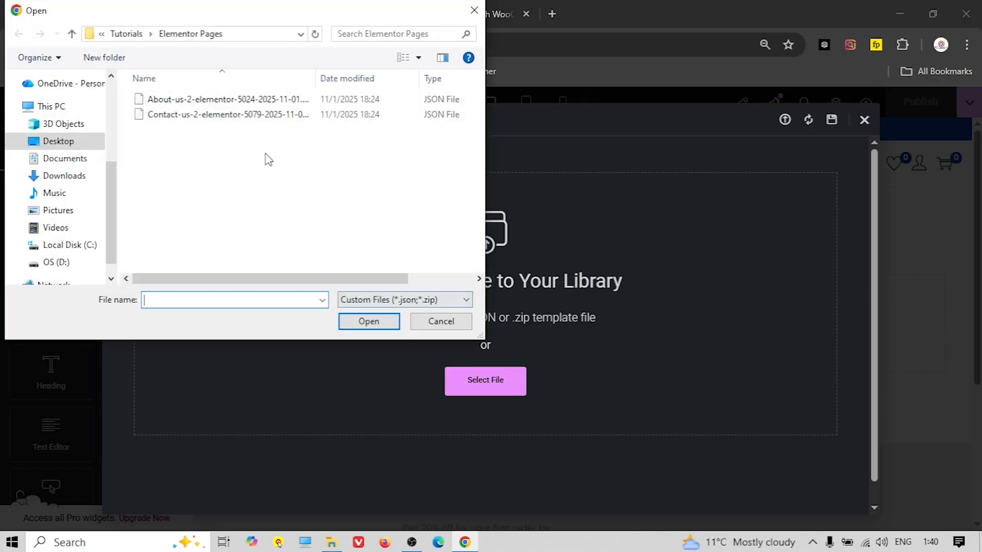
click(209, 118)
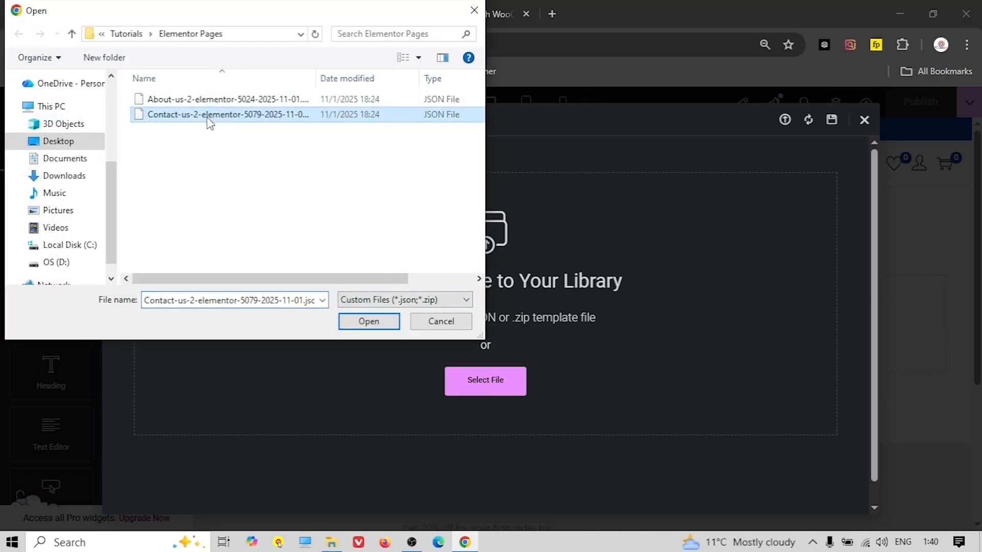
click(369, 322)
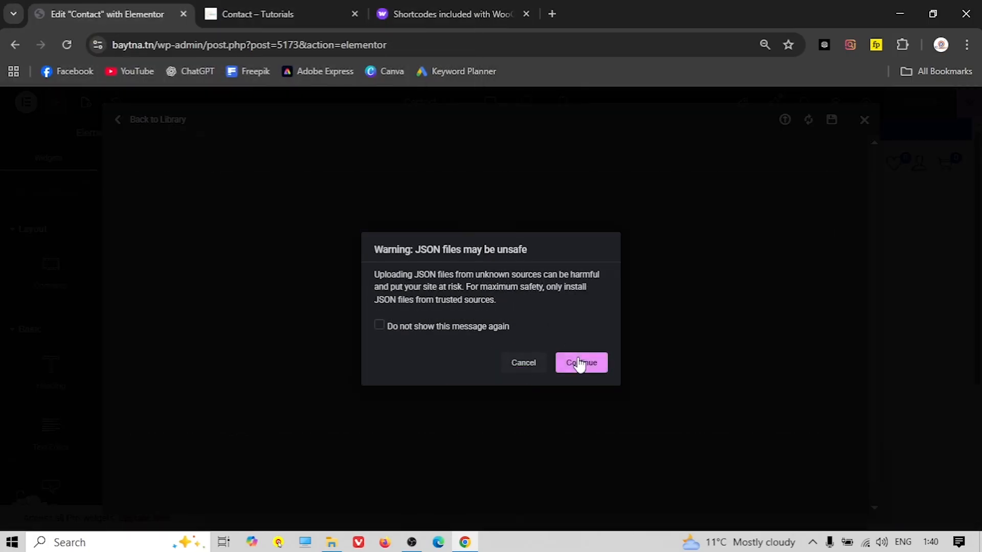
click(578, 363)
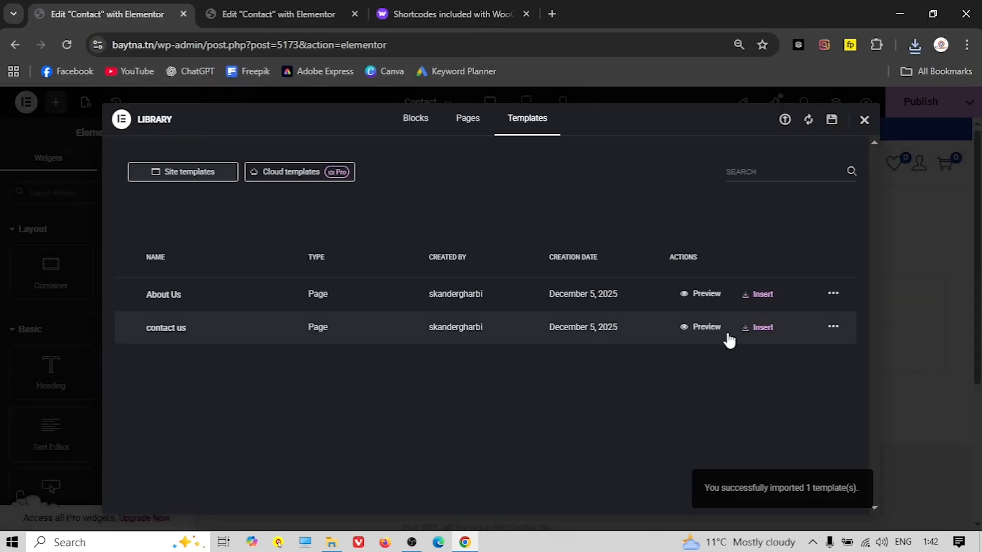
click(758, 328)
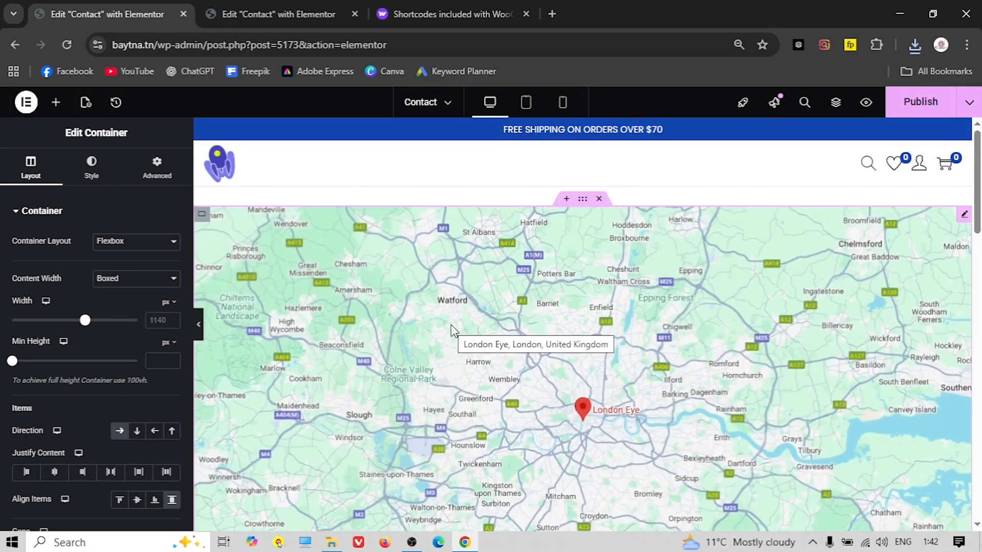
Check the inserted map, contact info and message form, then publish the Contact page
scroll(461, 337, down, 10)
scroll(481, 345, up, 3)
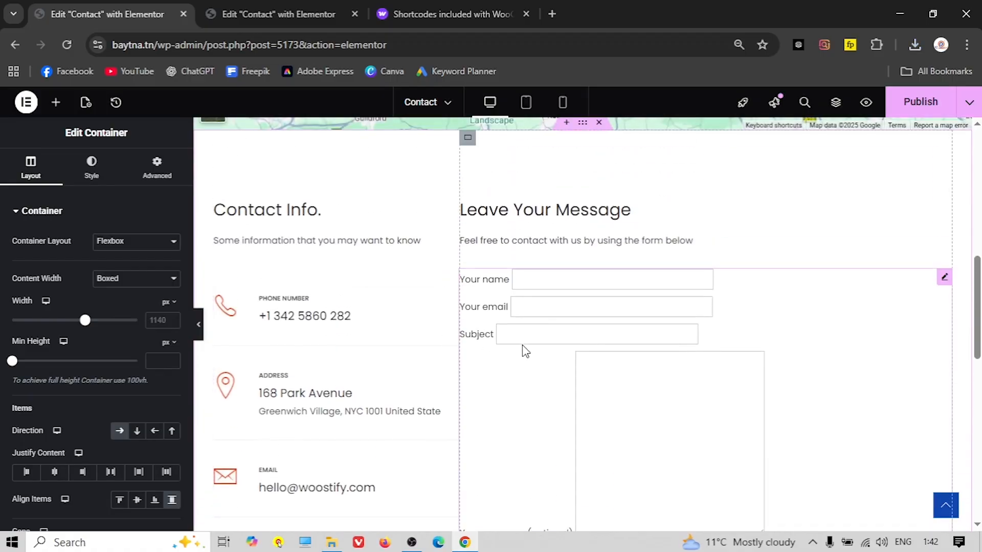
click(920, 101)
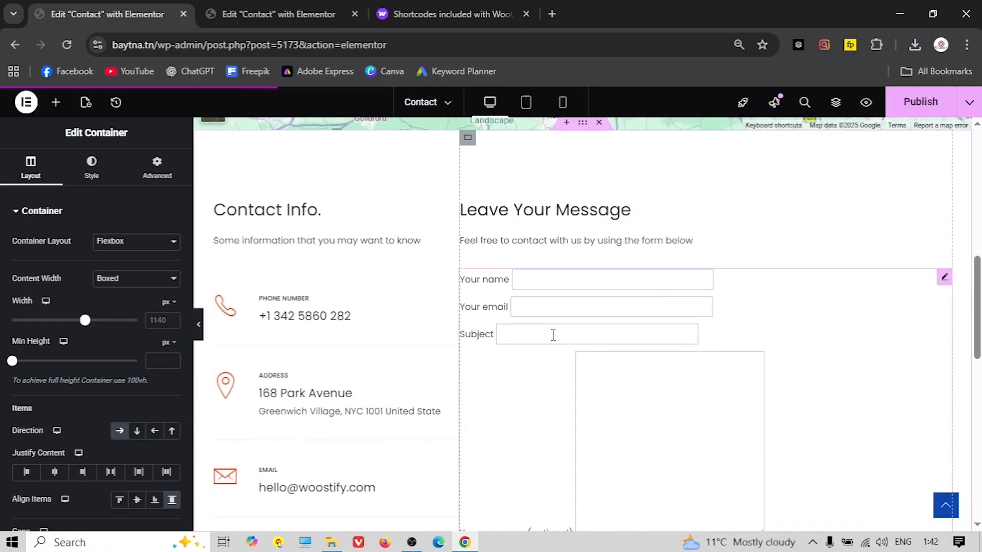
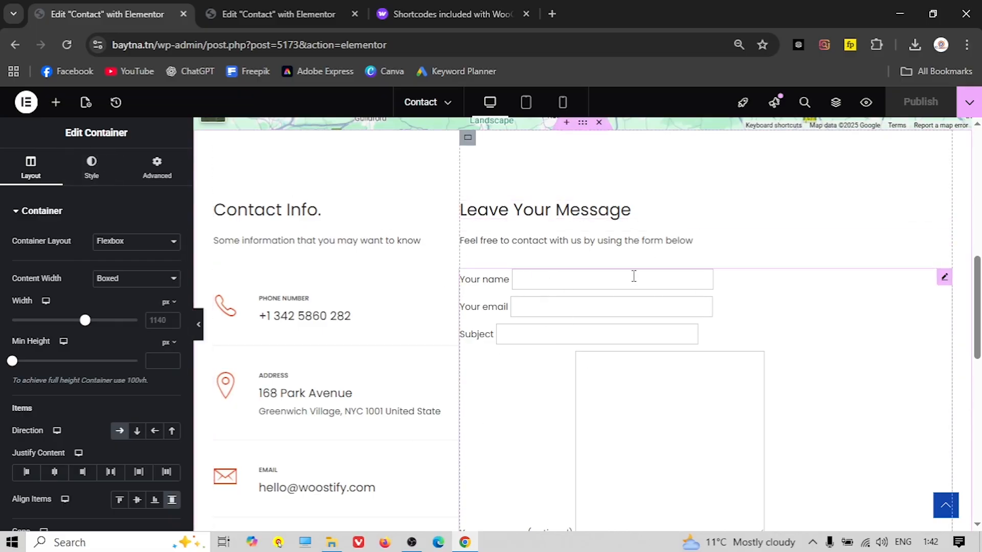
Copy all the markup from contact form 2 body.txt in Notepad and return to the Elementor editor
click(896, 11)
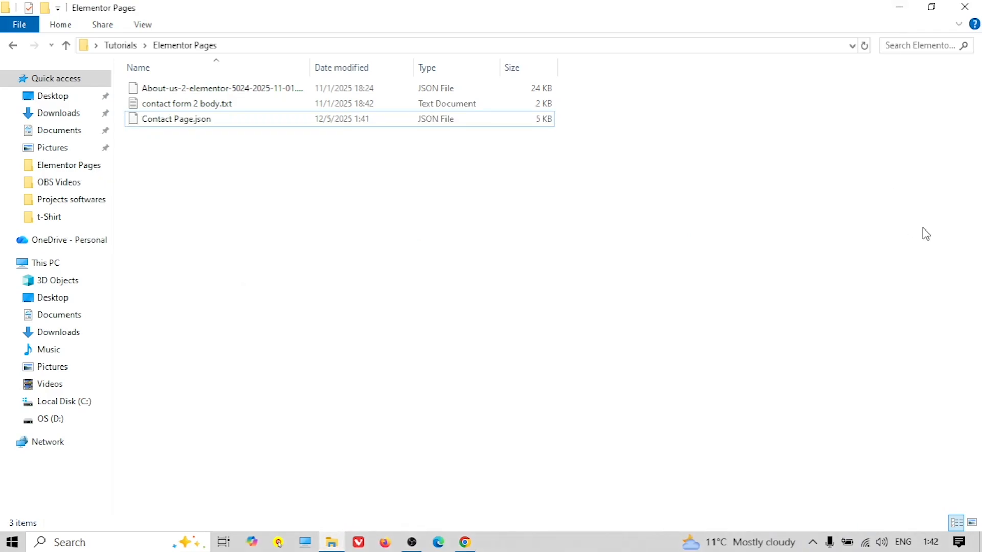
click(199, 117)
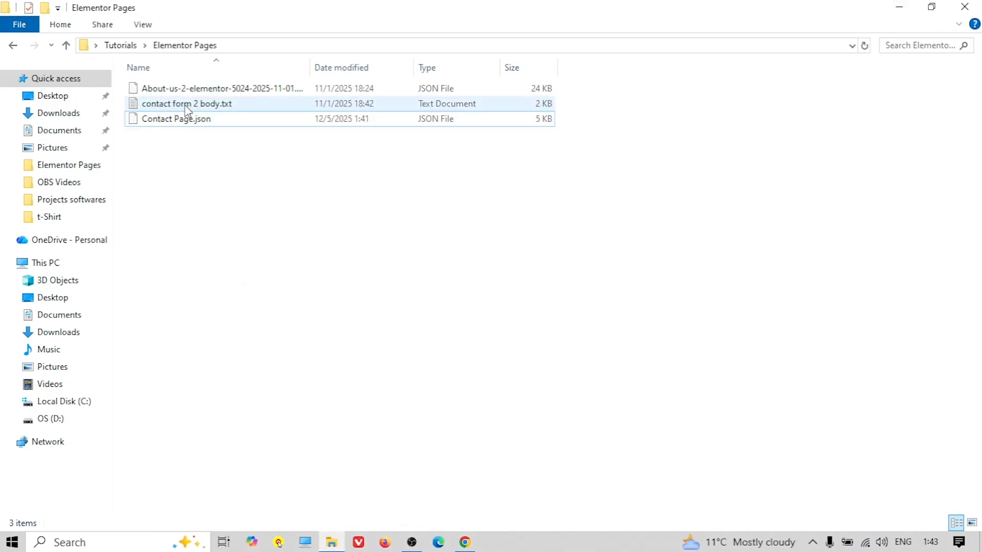
double_click(189, 105)
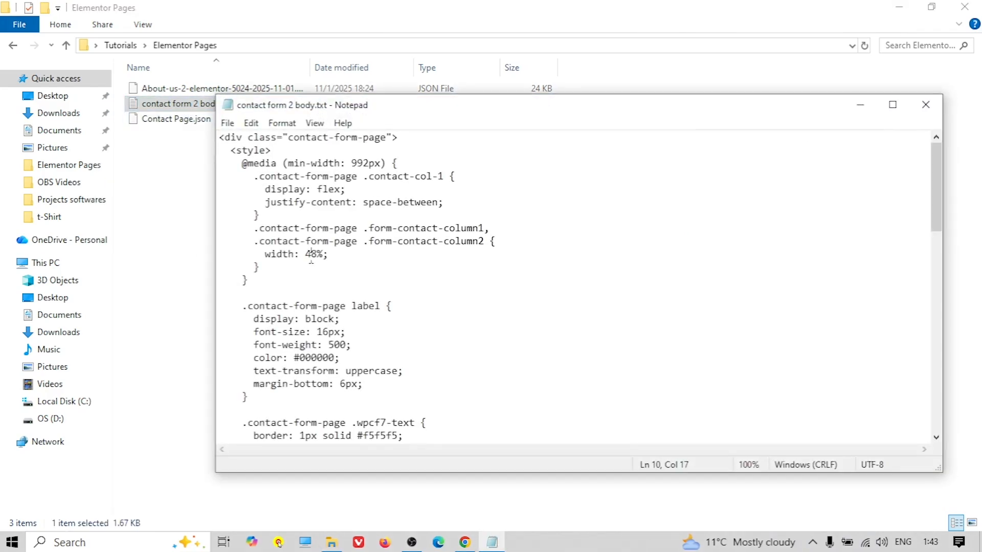
key(ctrl+a)
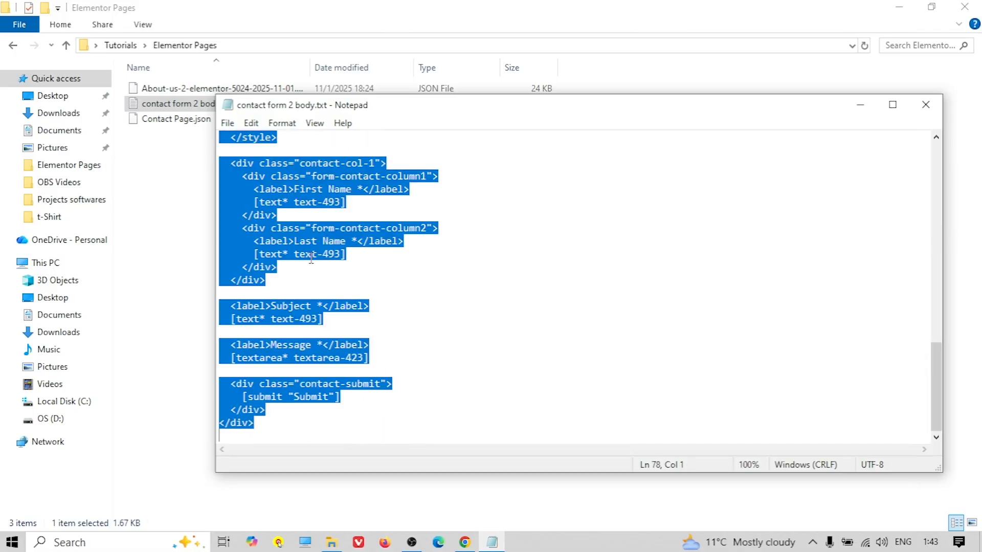
right_click(291, 184)
click(345, 232)
click(928, 105)
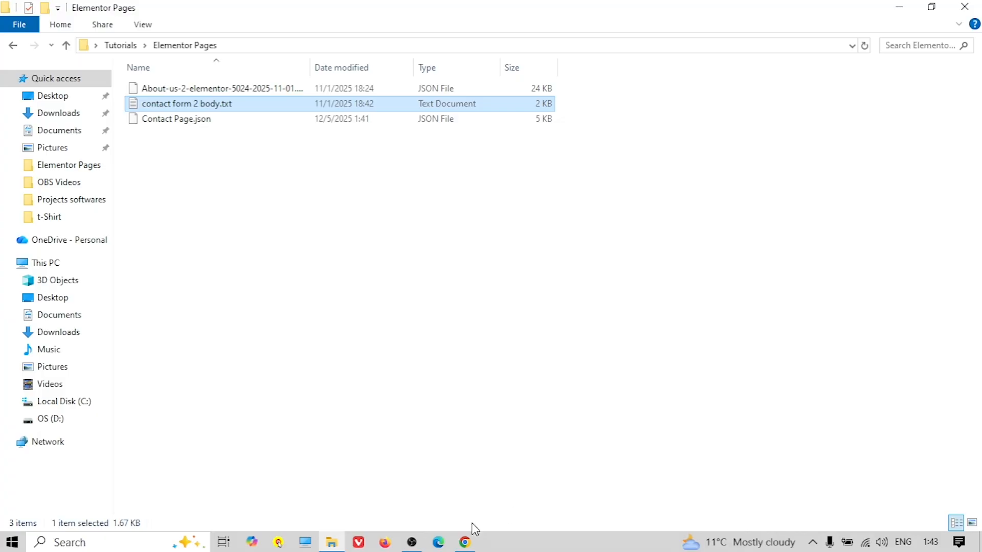
click(464, 541)
click(28, 108)
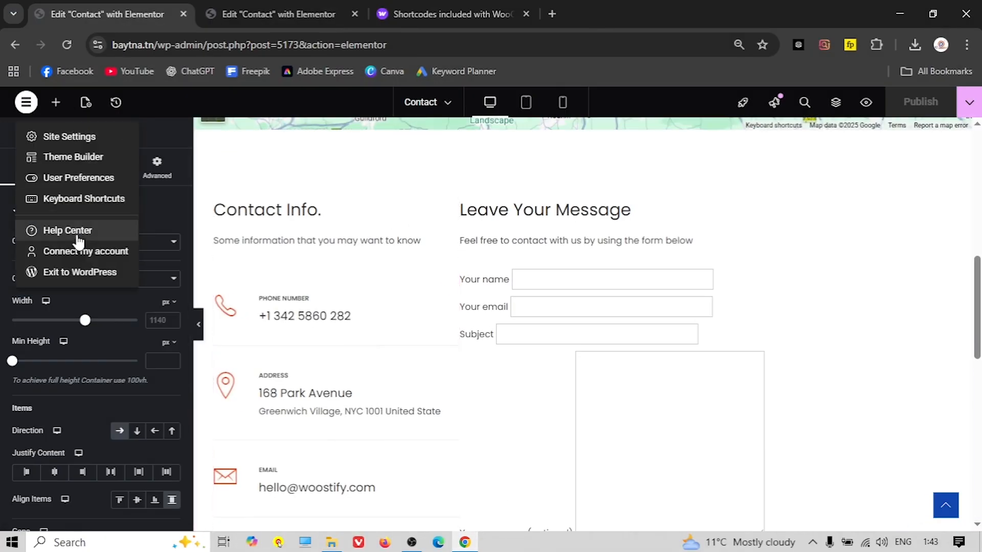
Exit Elementor and open the Customizer from the live Eshop front page
click(64, 271)
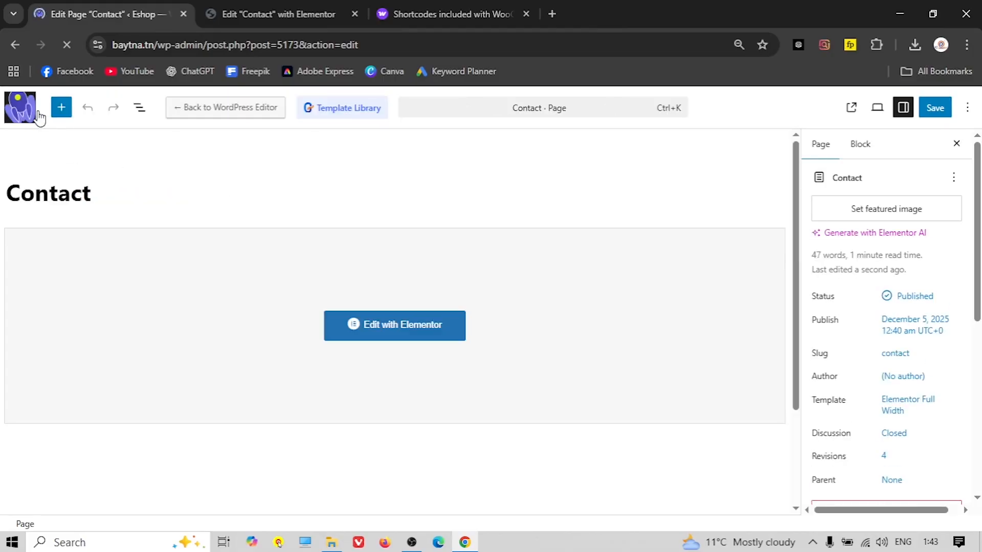
click(23, 108)
click(47, 97)
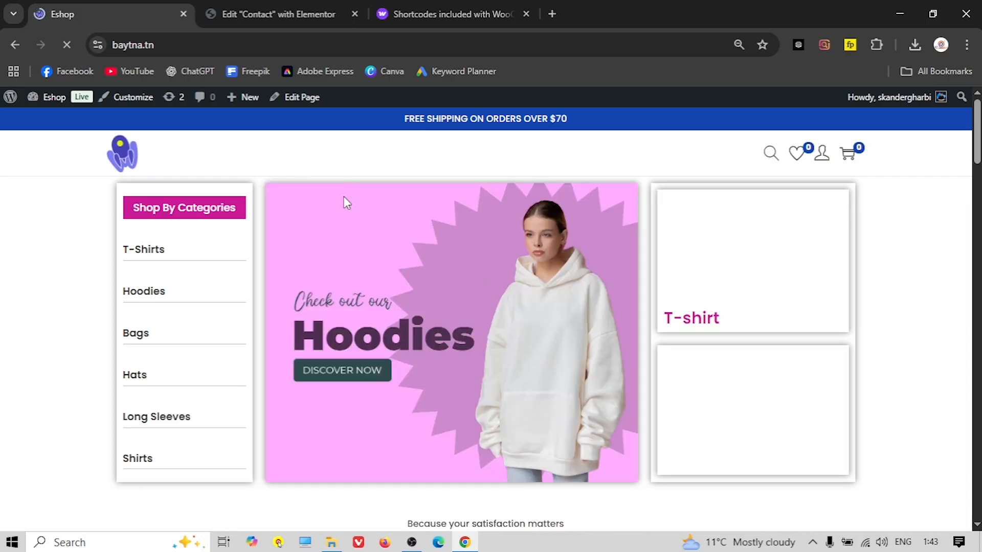
click(129, 105)
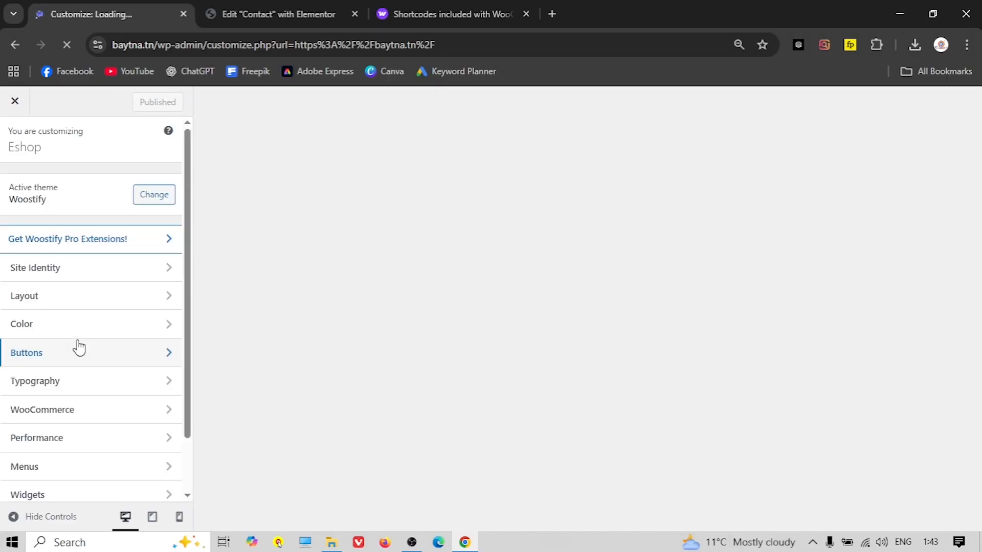
Paste the copied contact-form styles into the Additional CSS section
scroll(76, 346, down, 2)
click(41, 488)
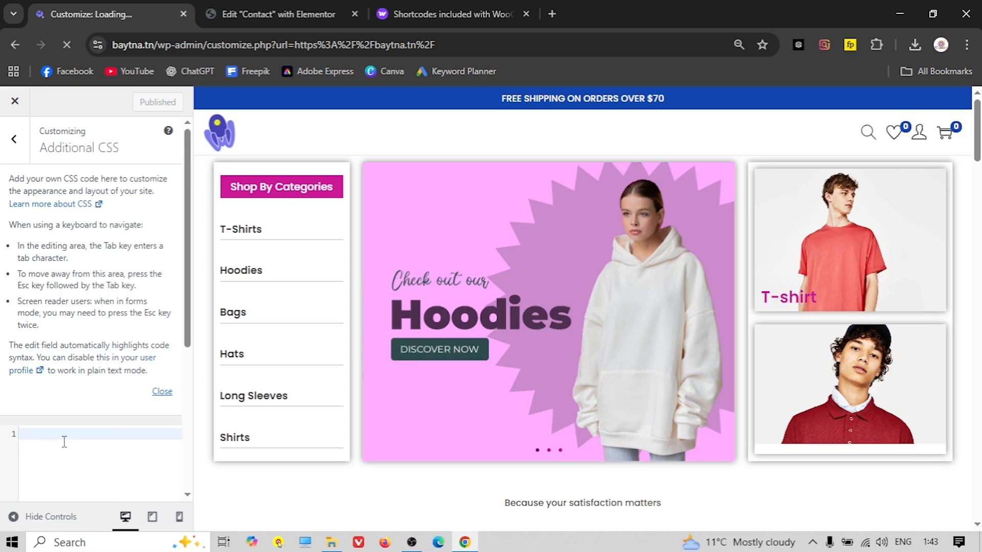
key(ctrl+v)
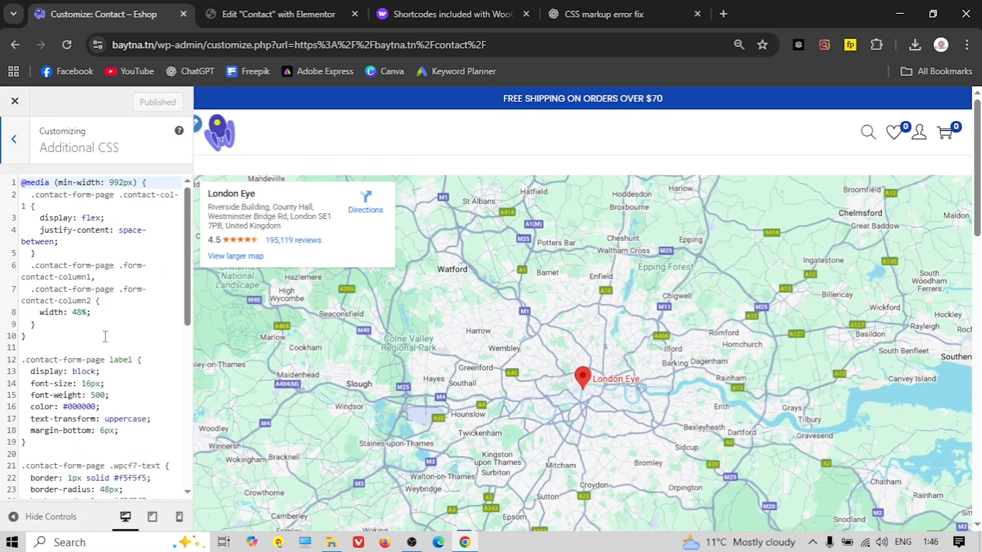
scroll(106, 336, down, 6)
scroll(105, 336, up, 5)
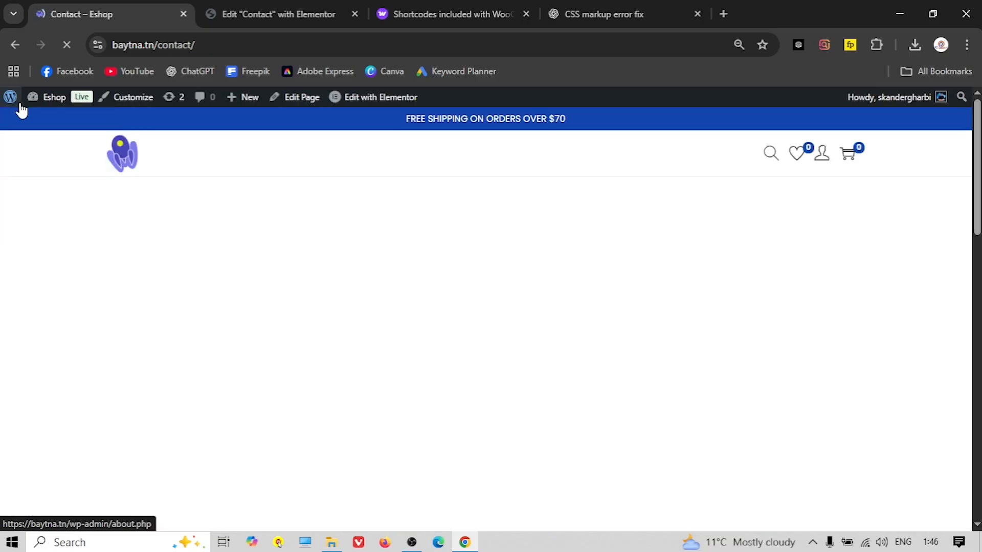
mouse_move(41, 101)
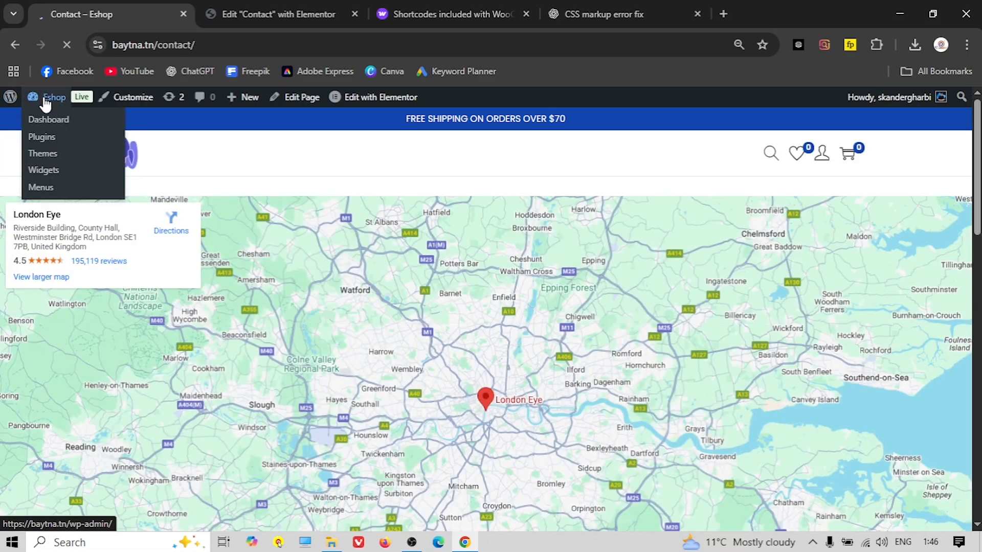
Open Contact form 1 for editing in the Contact Form 7 settings
click(50, 110)
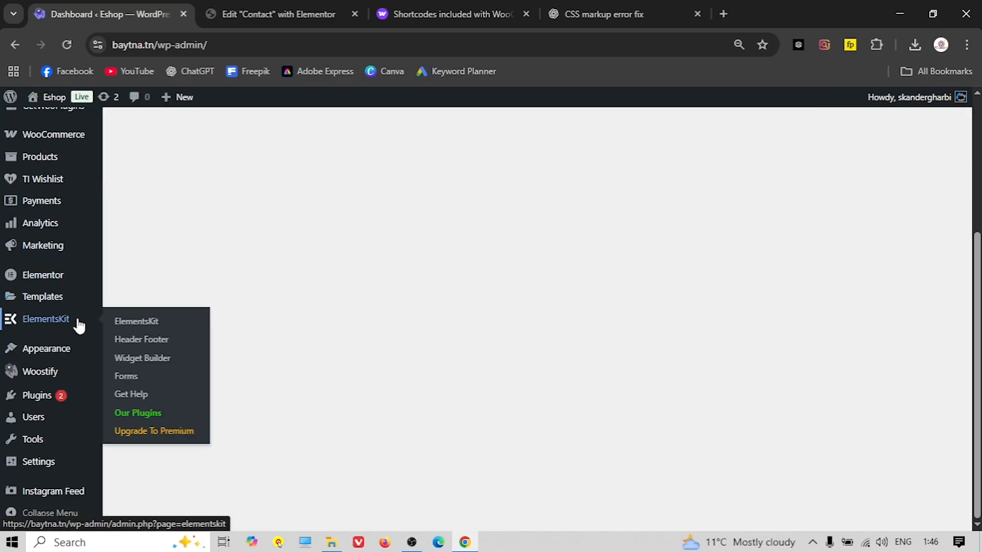
mouse_move(29, 397)
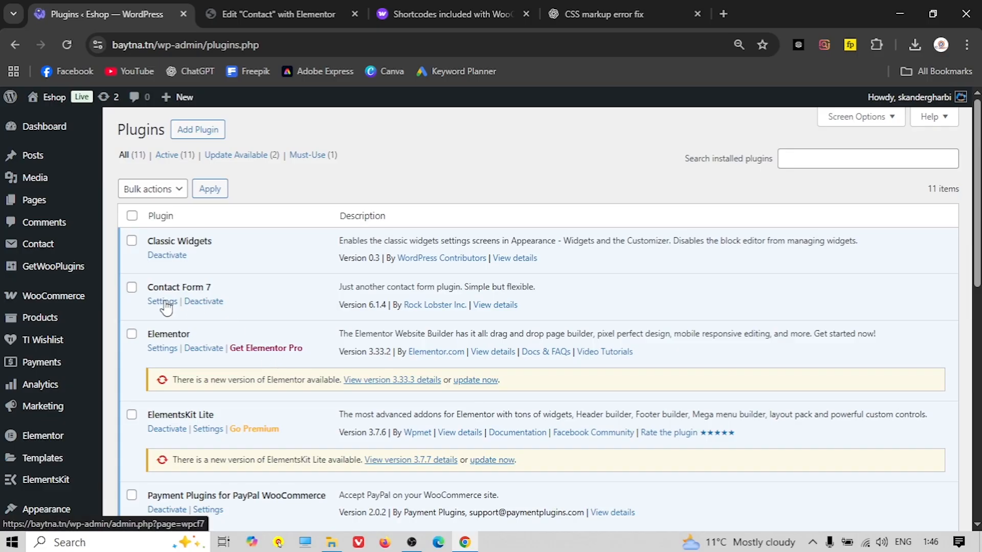
click(164, 302)
scroll(318, 302, down, 2)
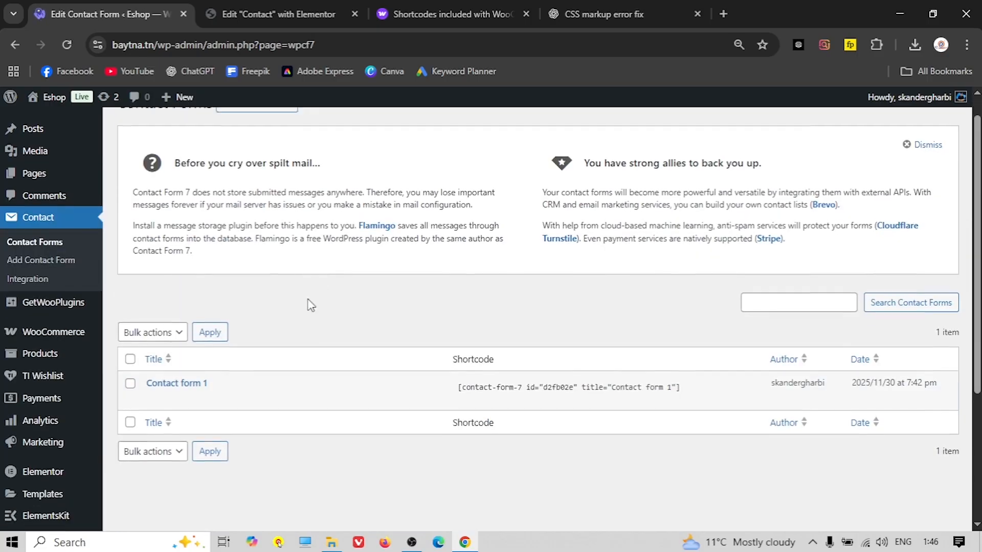
click(153, 352)
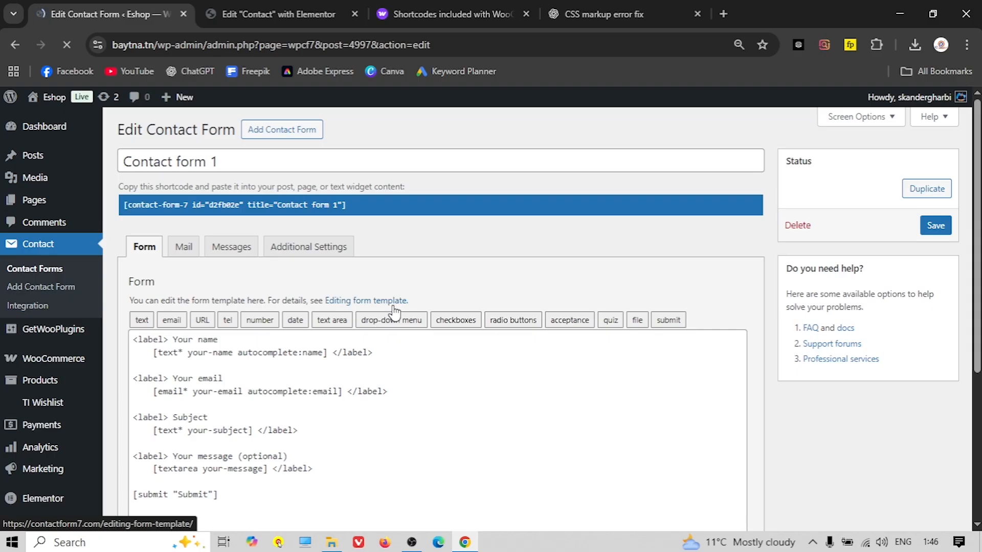
Delete all the default markup from Contact form 1's form template
scroll(372, 297, down, 1)
scroll(372, 298, down, 2)
click(330, 311)
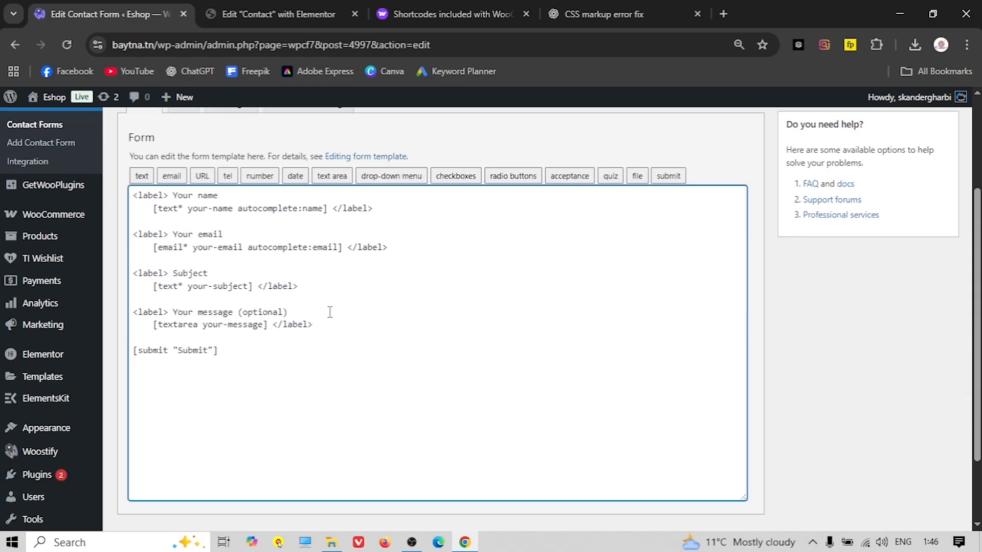
key(ctrl+a)
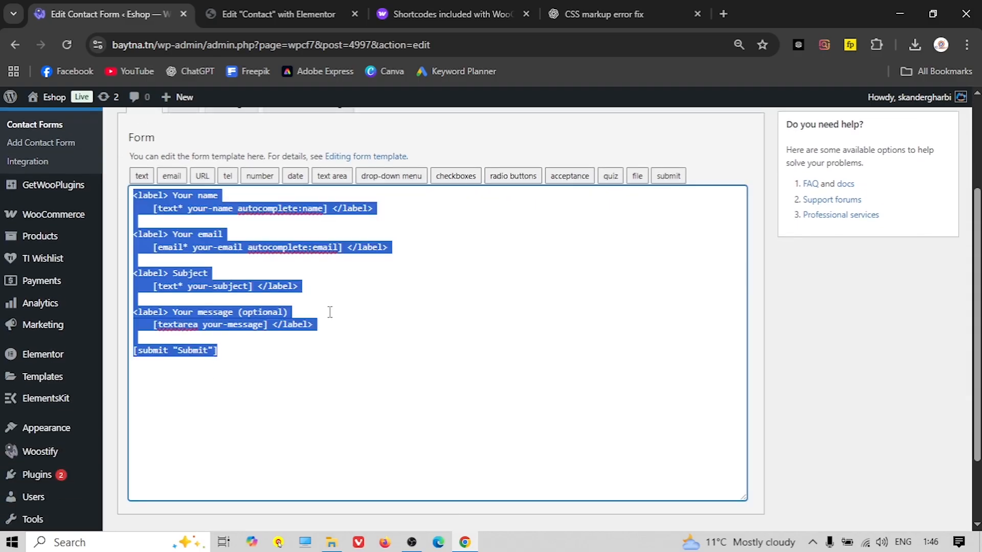
key(BackSpace)
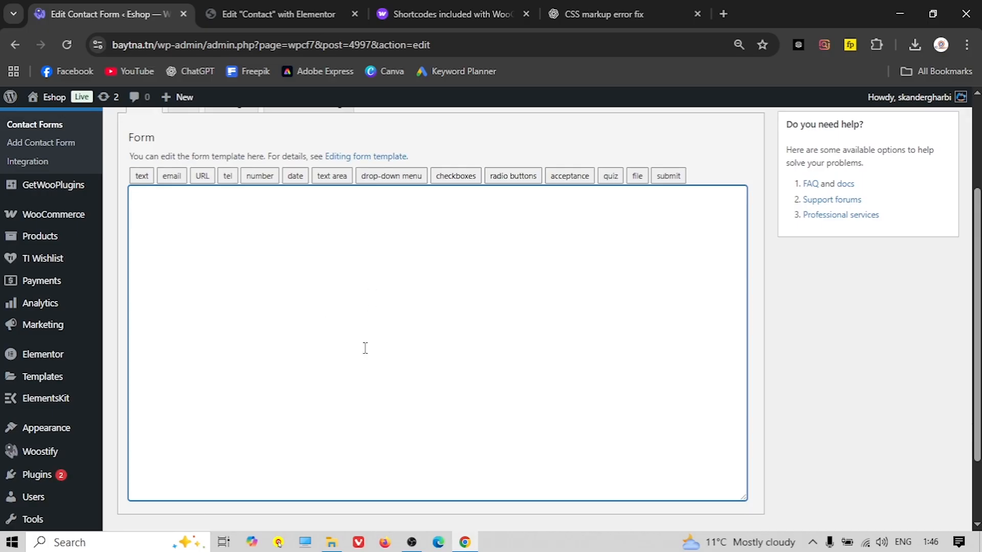
click(900, 14)
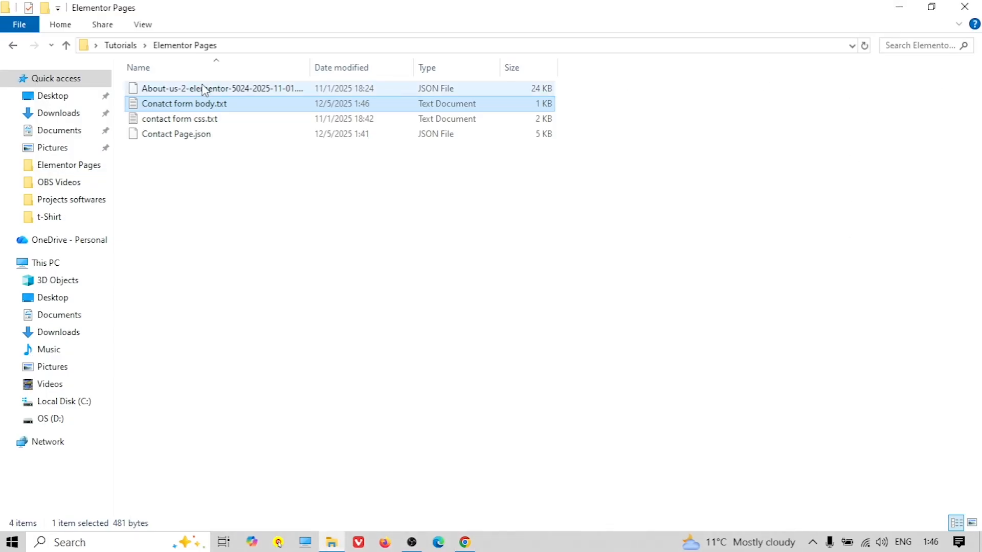
Copy all the markup from Conatct form body.txt and return to the contact form editor
double_click(182, 109)
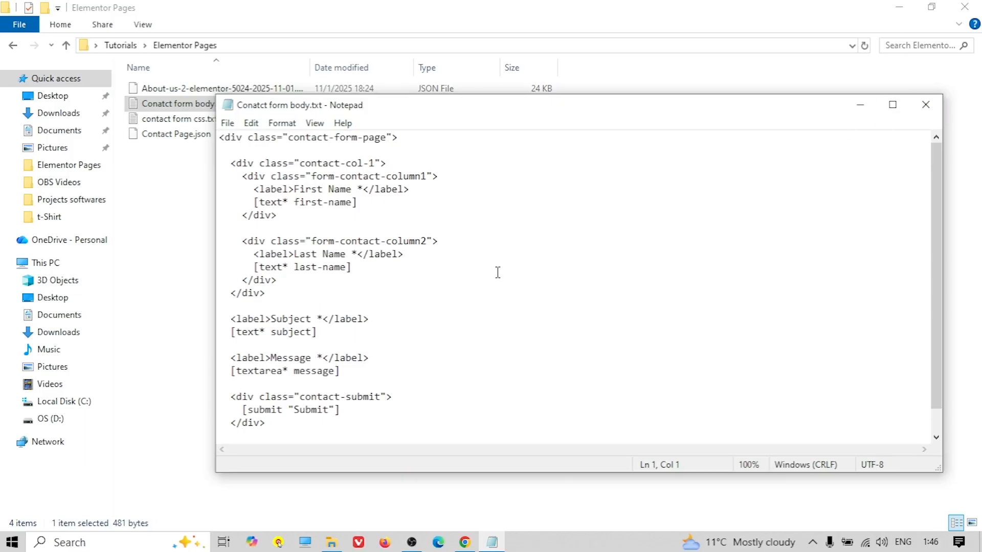
key(ctrl+a)
right_click(245, 156)
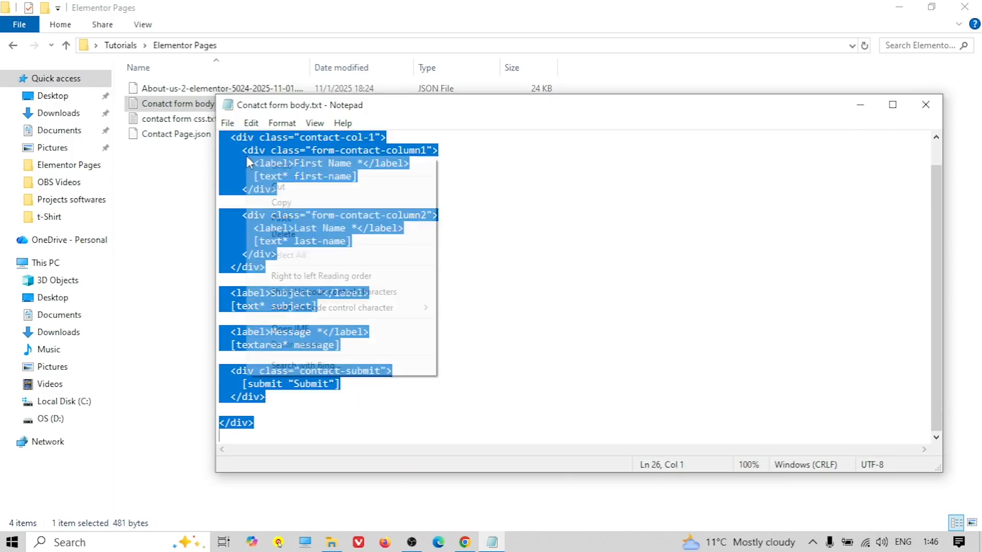
click(287, 202)
click(925, 105)
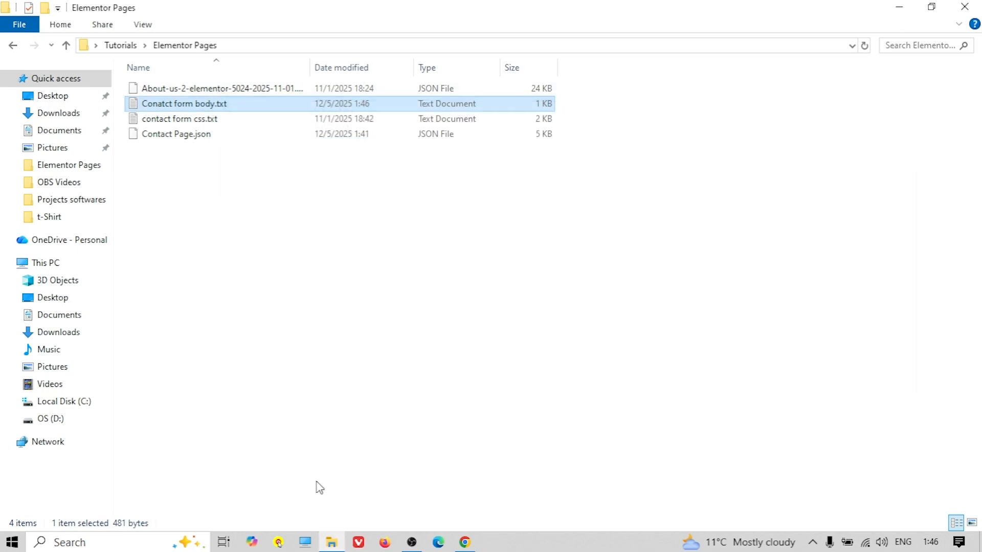
click(464, 541)
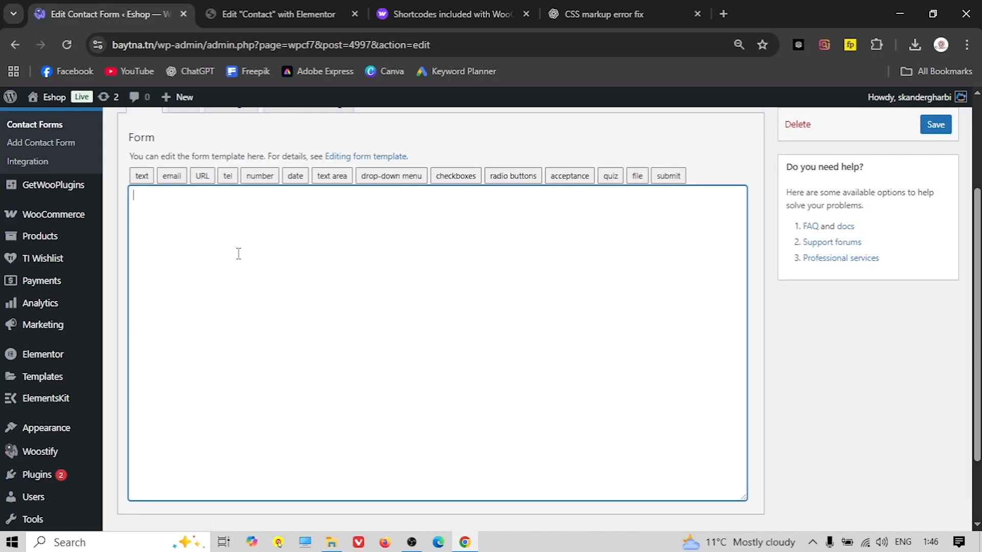
Paste the copied markup into Contact form 1's template and save it
key(ctrl+v)
click(935, 125)
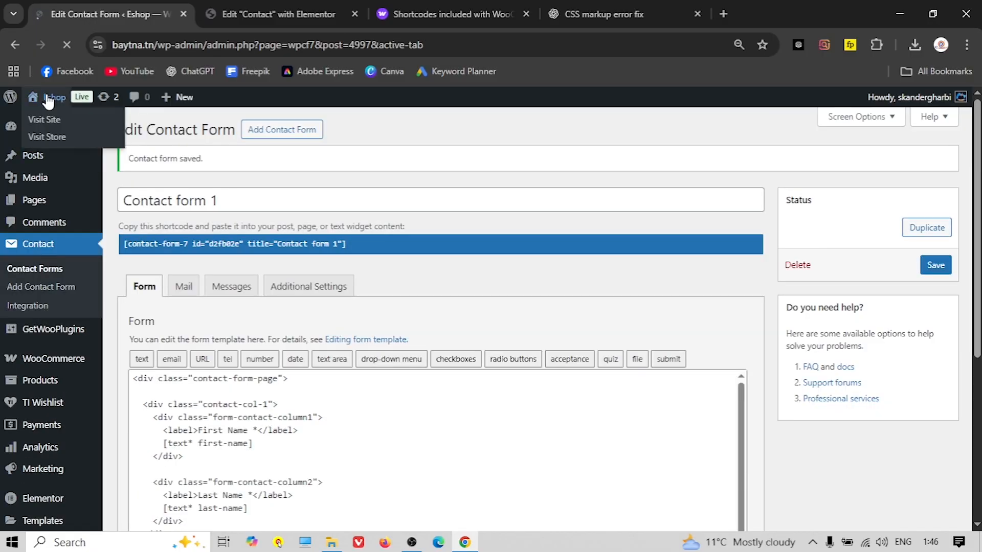
right_click(60, 99)
click(76, 109)
click(245, 14)
Check the new form on the live Contact page, then return to editing Contact form 1
mouse_move(54, 100)
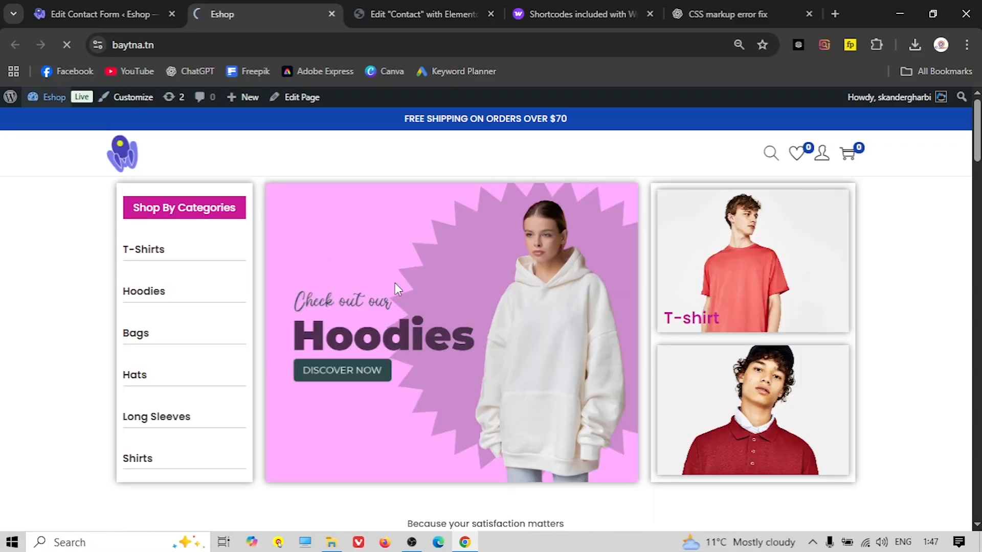
click(54, 97)
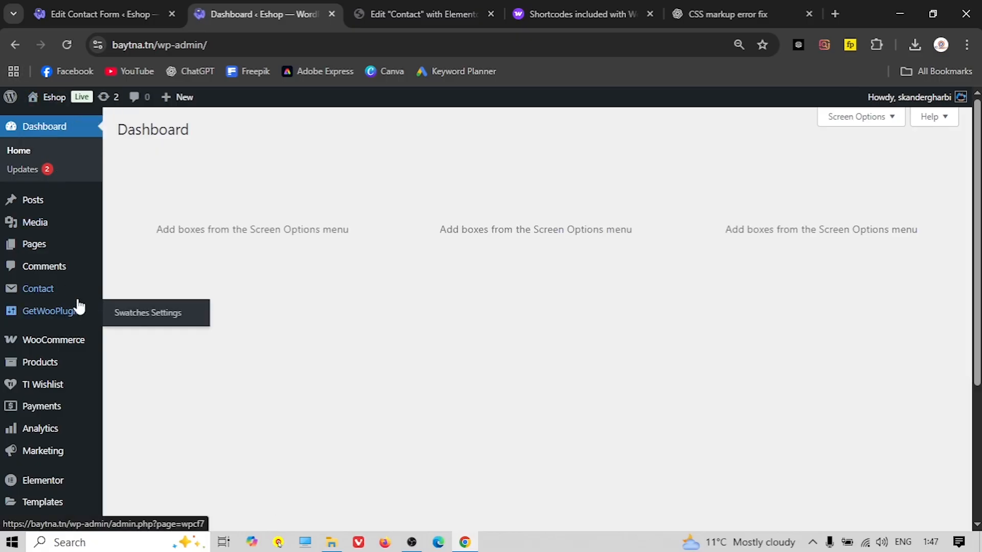
mouse_move(37, 248)
click(137, 248)
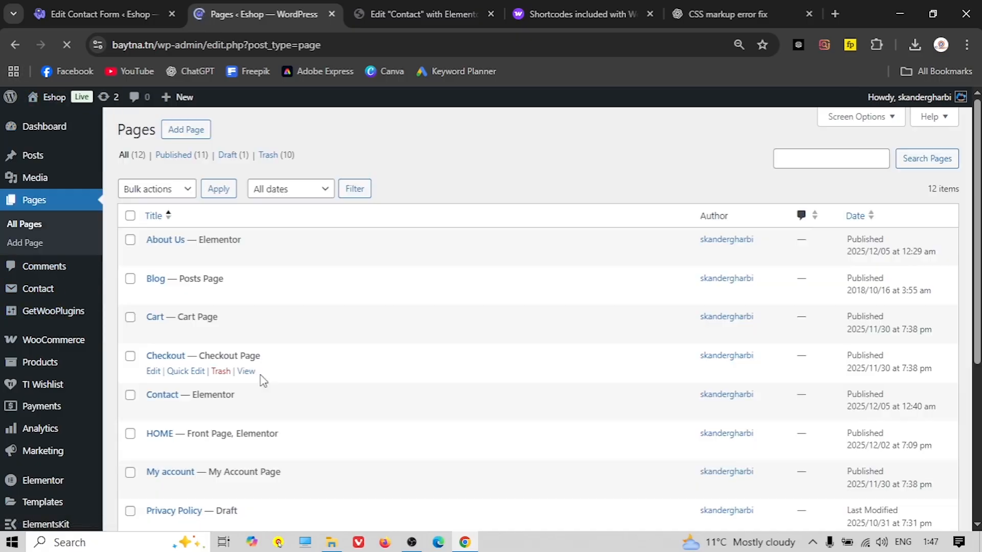
scroll(263, 377, down, 2)
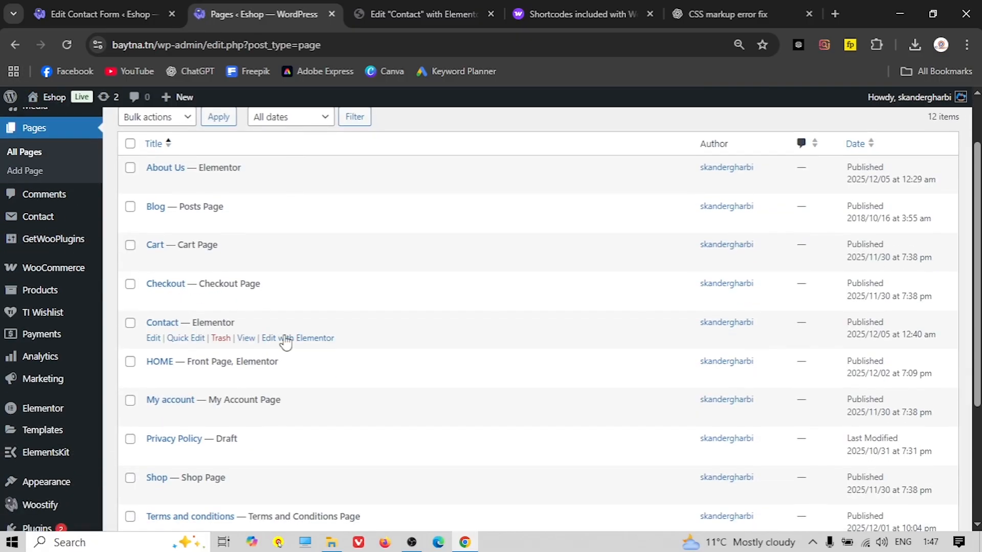
click(245, 338)
scroll(465, 329, down, 10)
scroll(422, 323, up, 4)
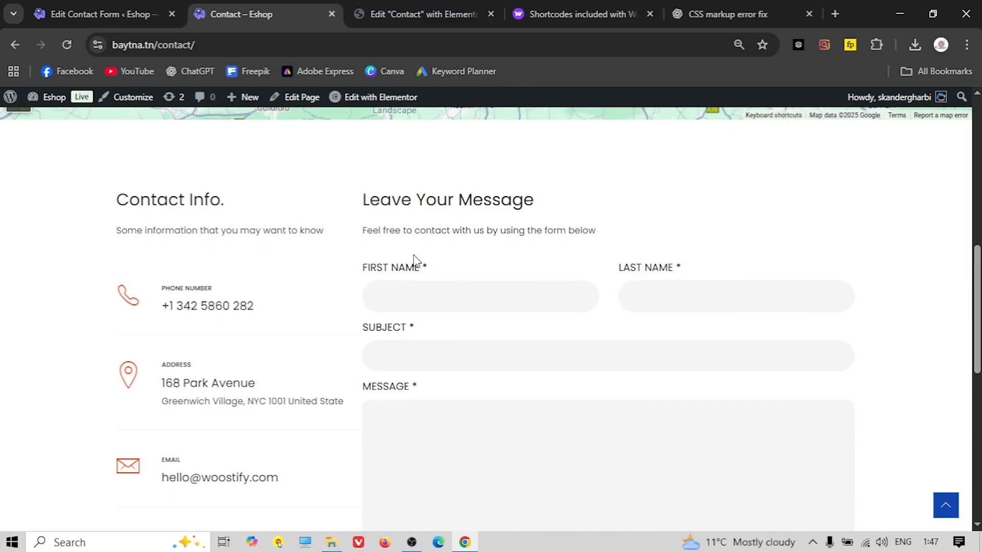
scroll(434, 358, down, 3)
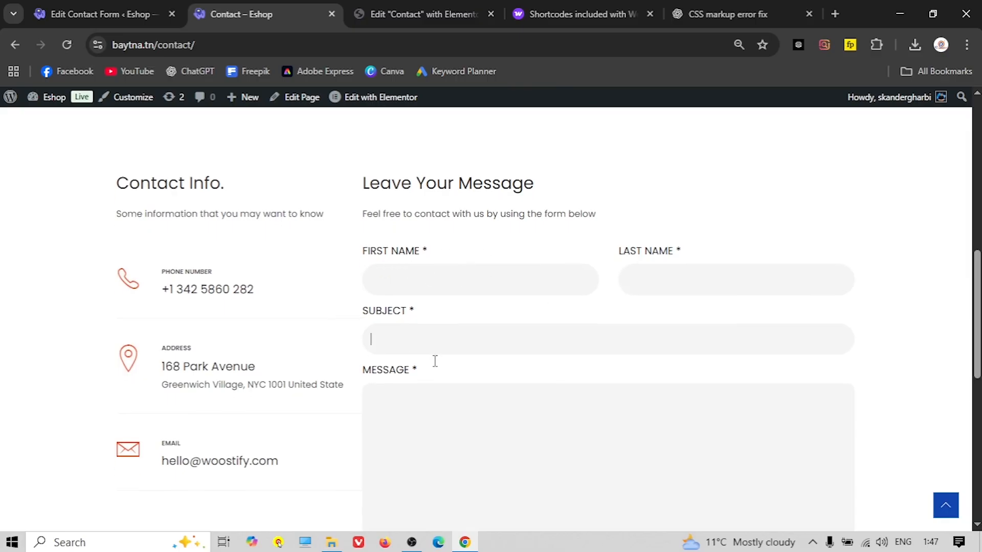
scroll(344, 354, up, 9)
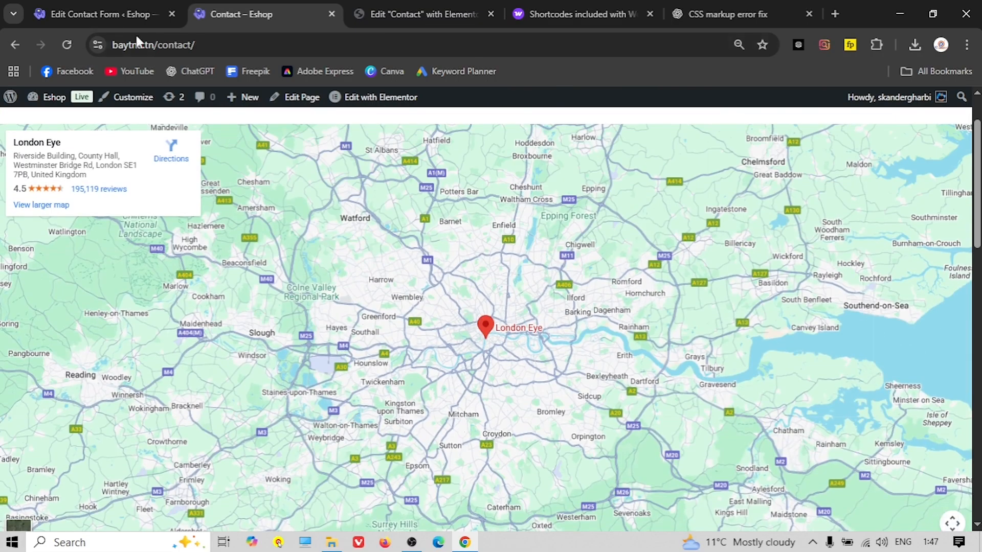
click(118, 14)
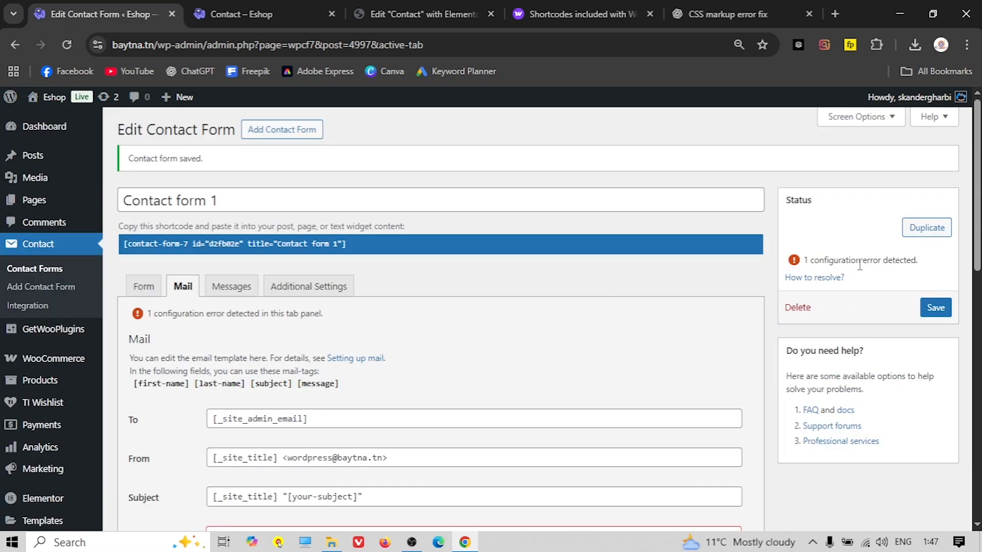
scroll(261, 303, down, 5)
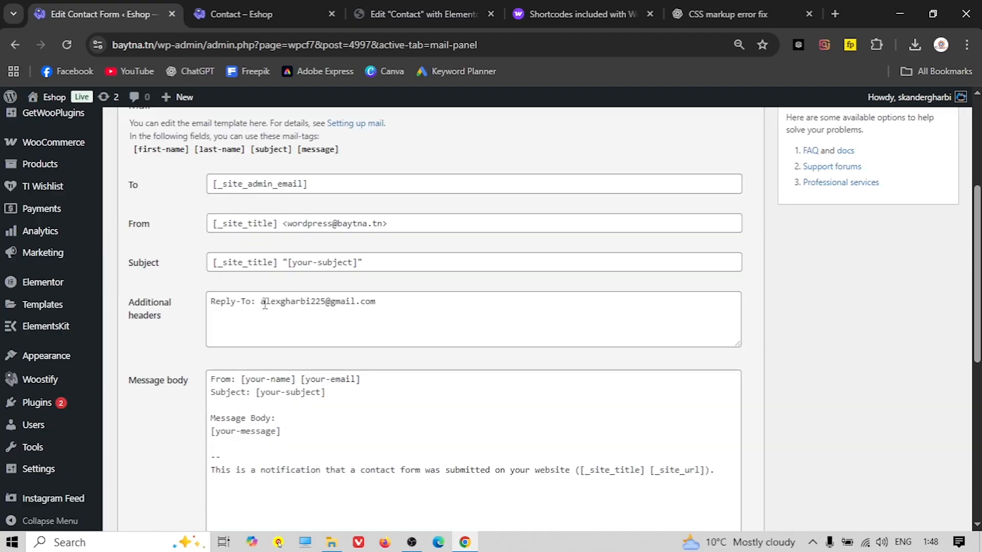
scroll(781, 260, up, 4)
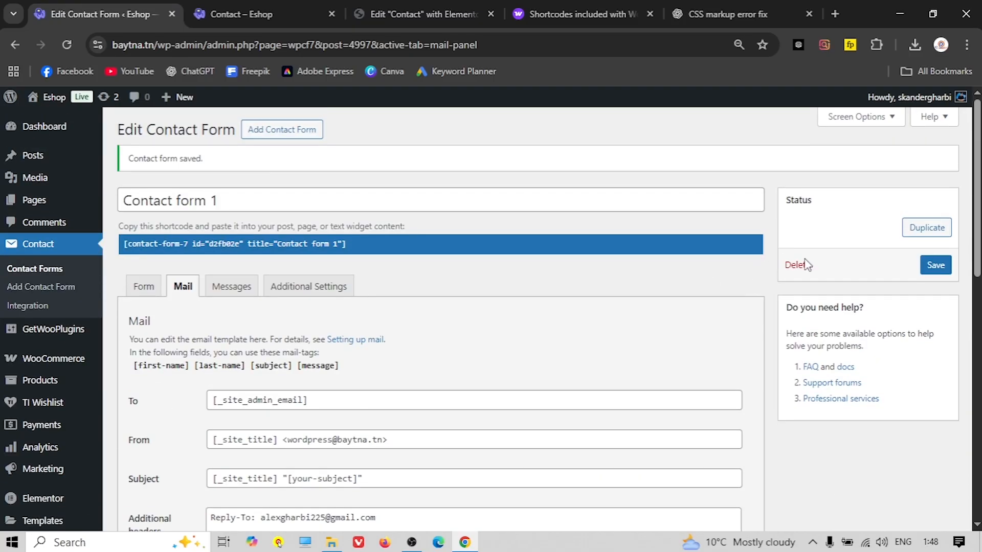
scroll(489, 315, down, 3)
scroll(357, 256, up, 3)
mouse_move(41, 102)
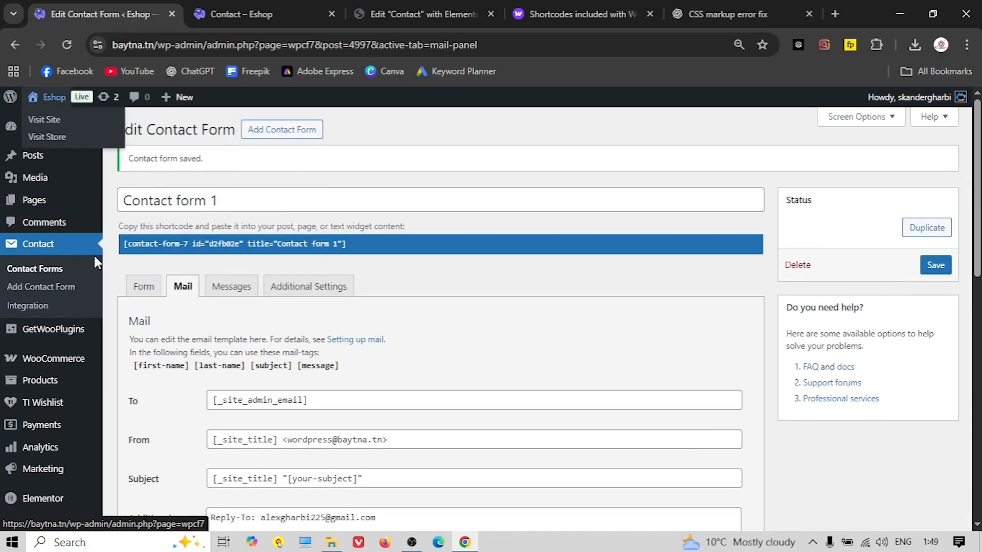
View the published Contact page from All Pages and scroll through its message form
click(35, 204)
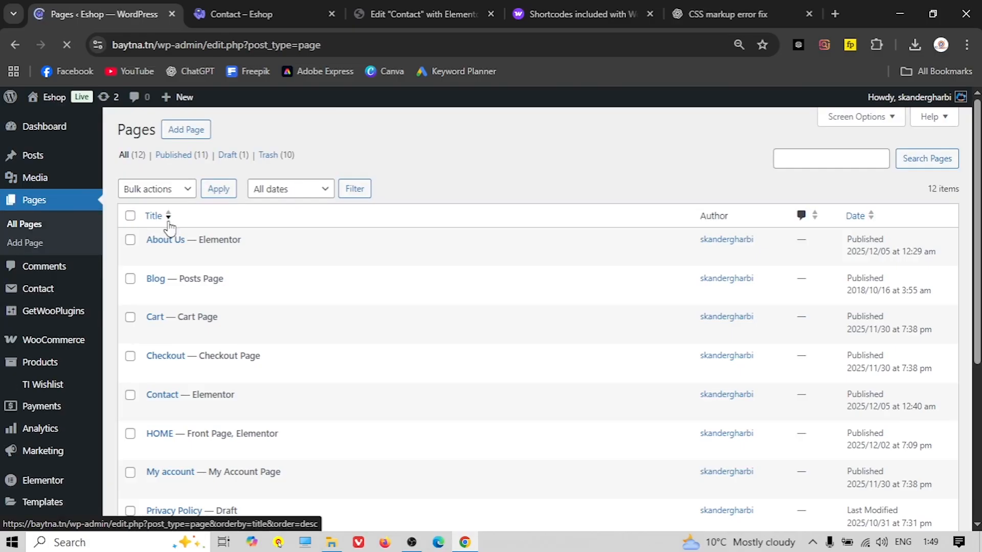
scroll(201, 306, down, 1)
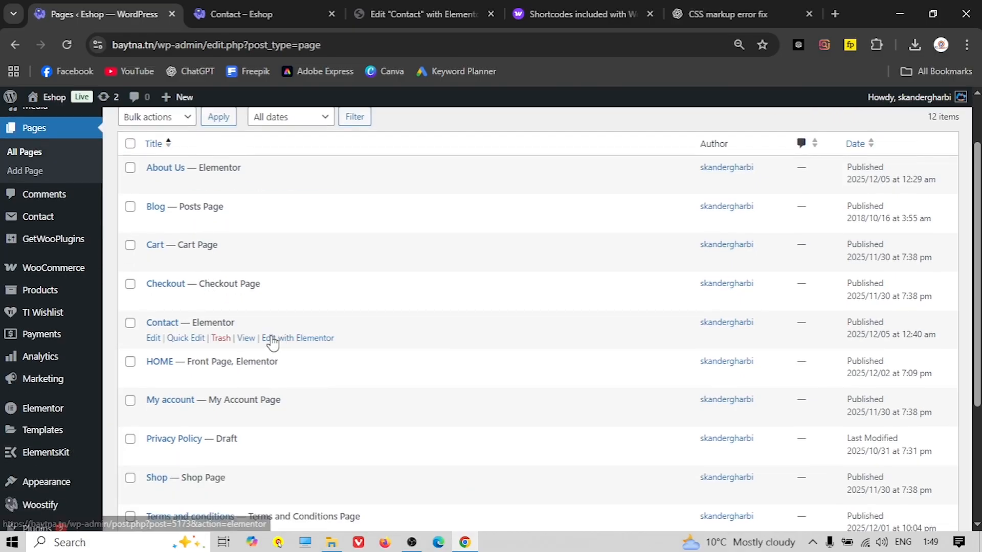
click(246, 338)
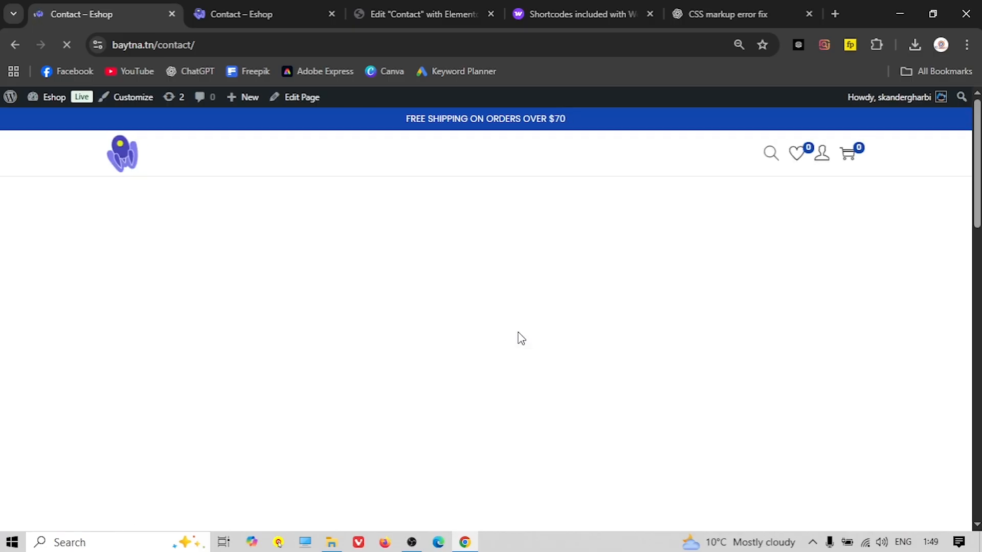
scroll(517, 335, down, 3)
scroll(505, 335, down, 5)
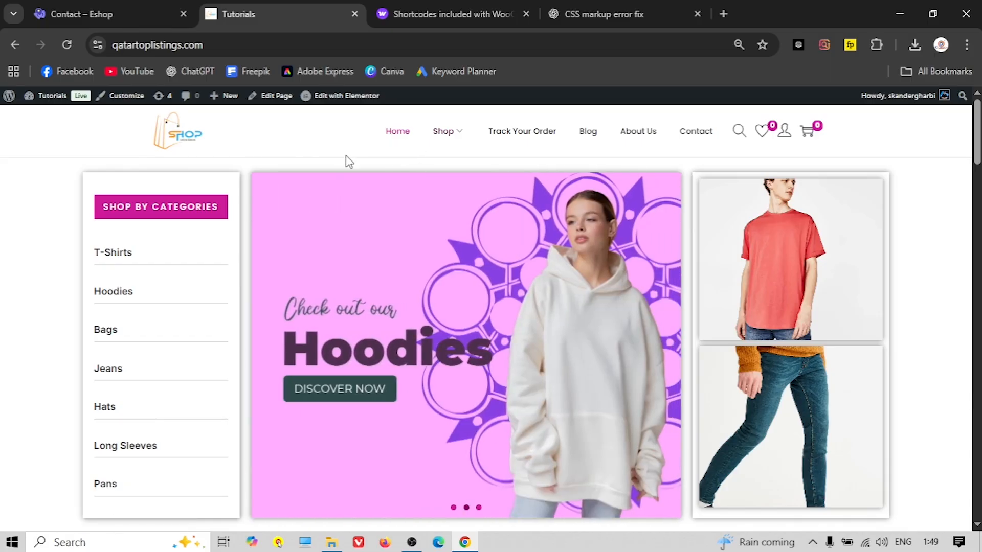
Go from the Eshop Contact page to Appearance > Menus on the dashboard
click(87, 14)
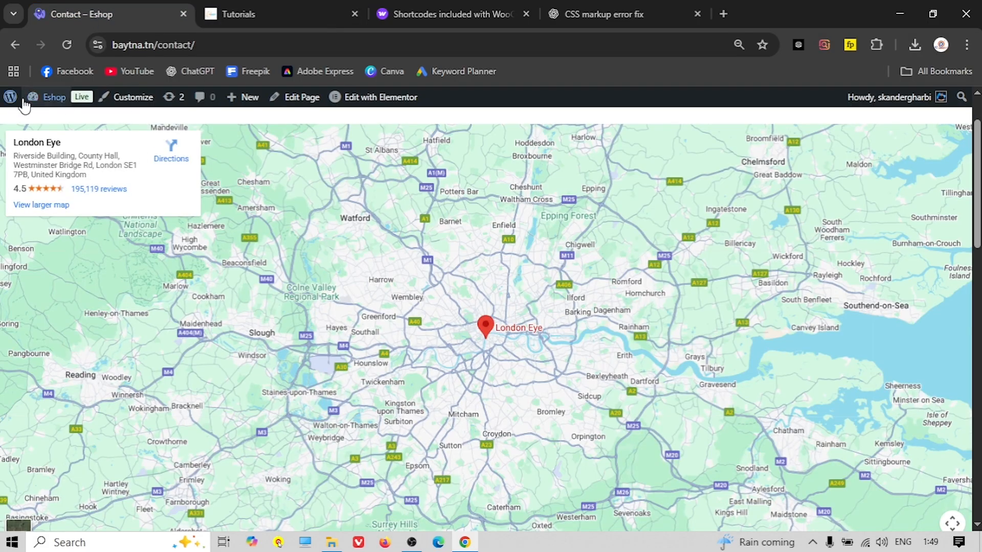
click(49, 96)
scroll(76, 286, down, 3)
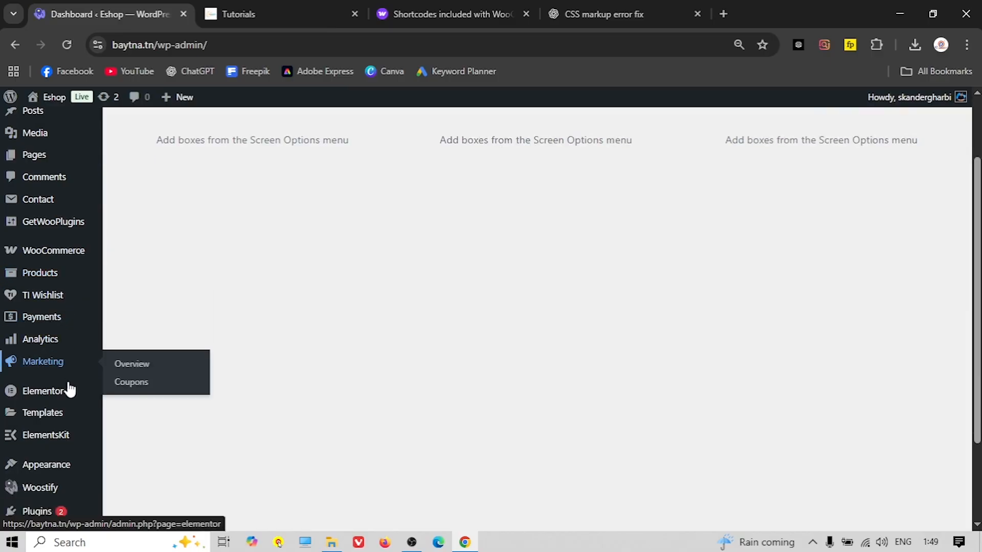
mouse_move(73, 388)
mouse_move(42, 409)
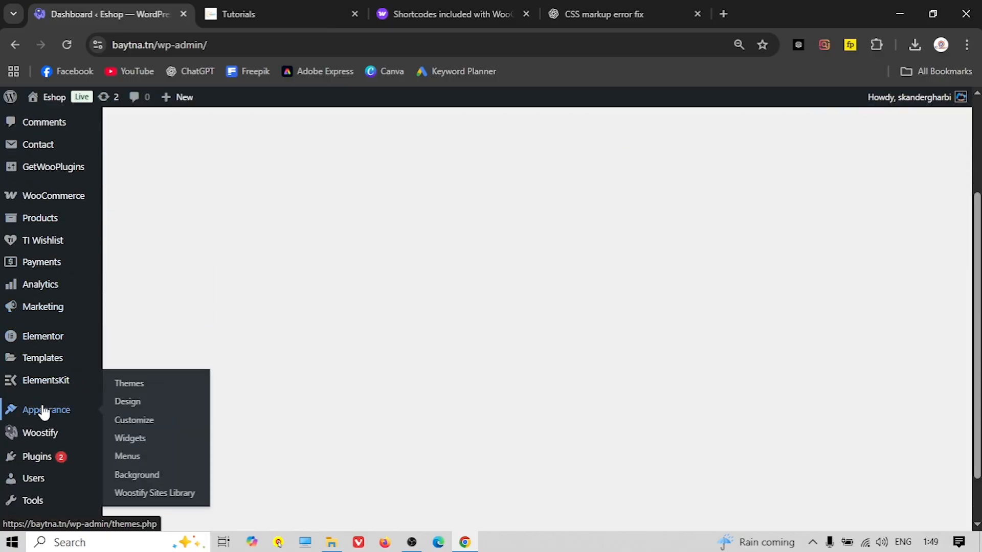
click(127, 456)
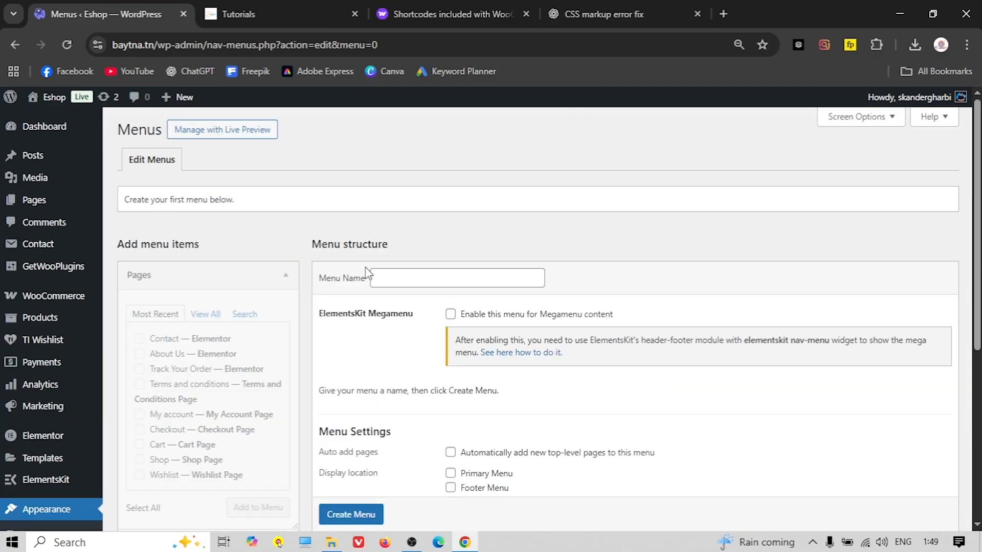
Create a new menu named 'Main Menu'
click(403, 280)
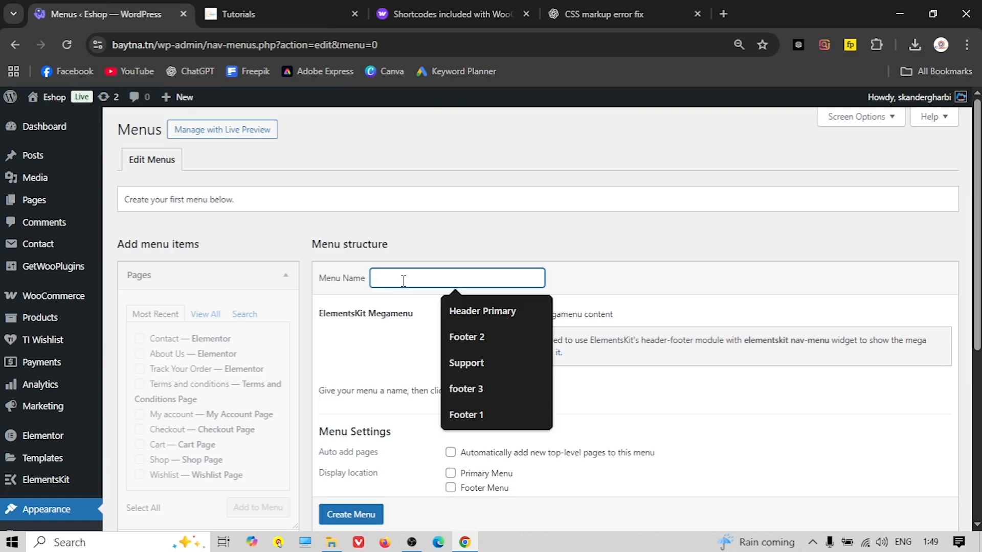
text(Main Me)
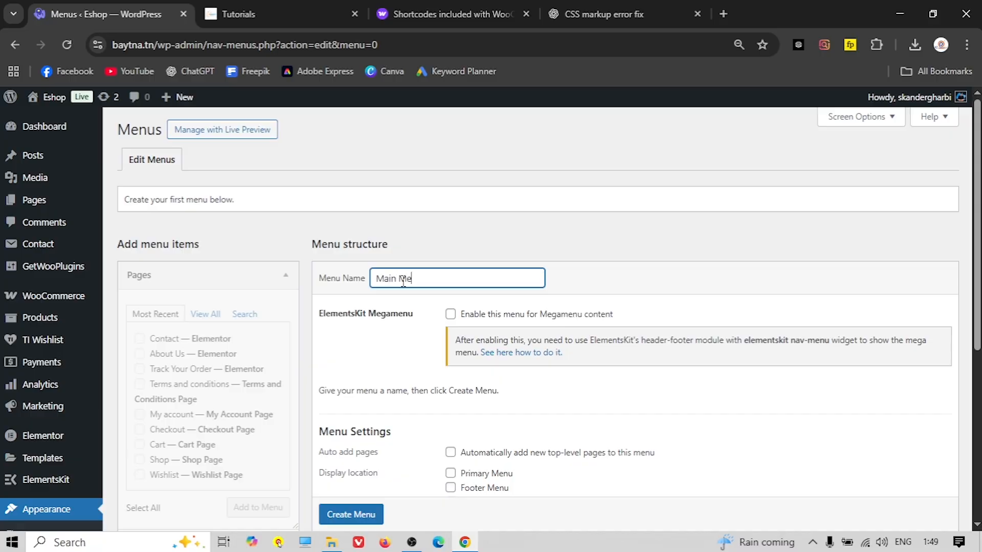
scroll(360, 414, down, 3)
click(358, 409)
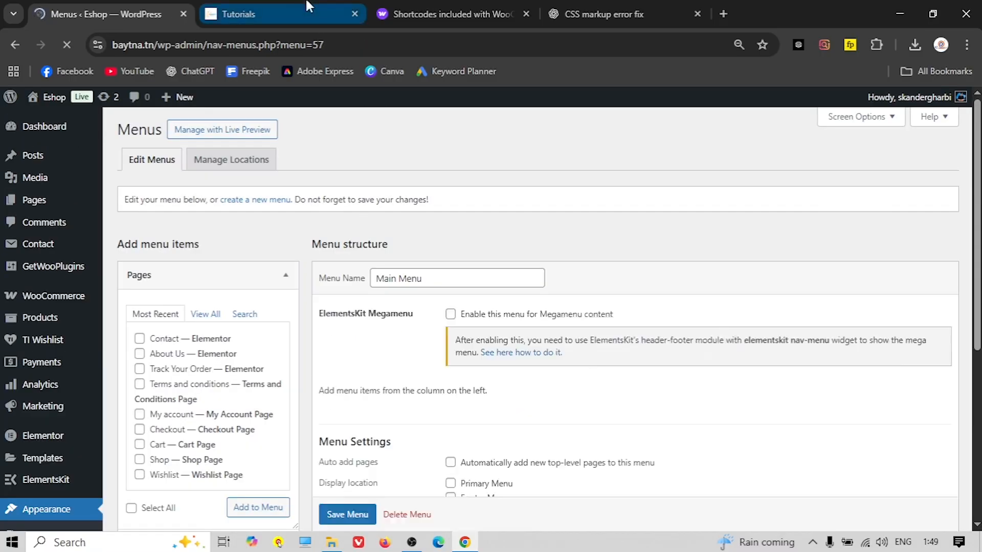
click(307, 13)
Review the Tutorials site's Header Primary menu items, then return to Eshop's Main Menu
click(52, 98)
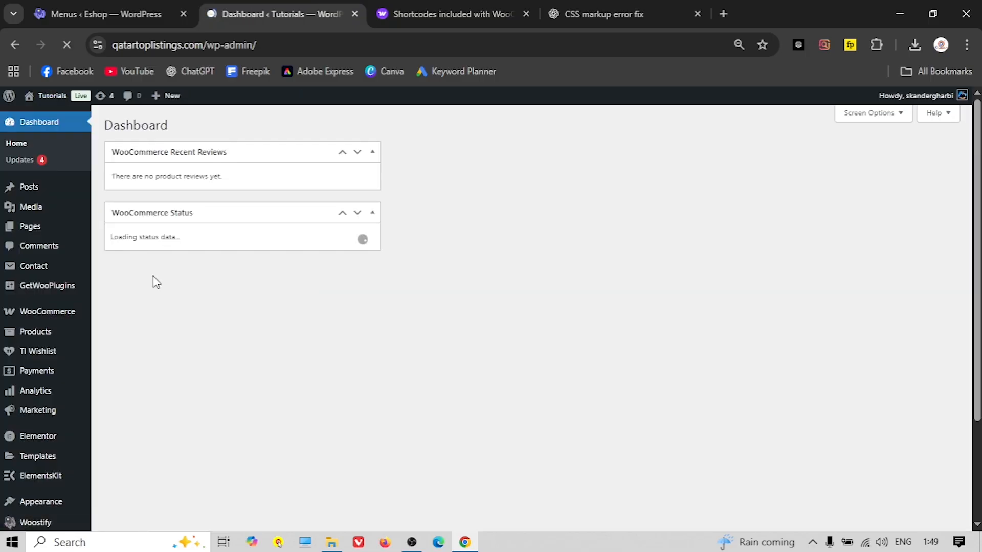
scroll(72, 300, down, 3)
mouse_move(41, 302)
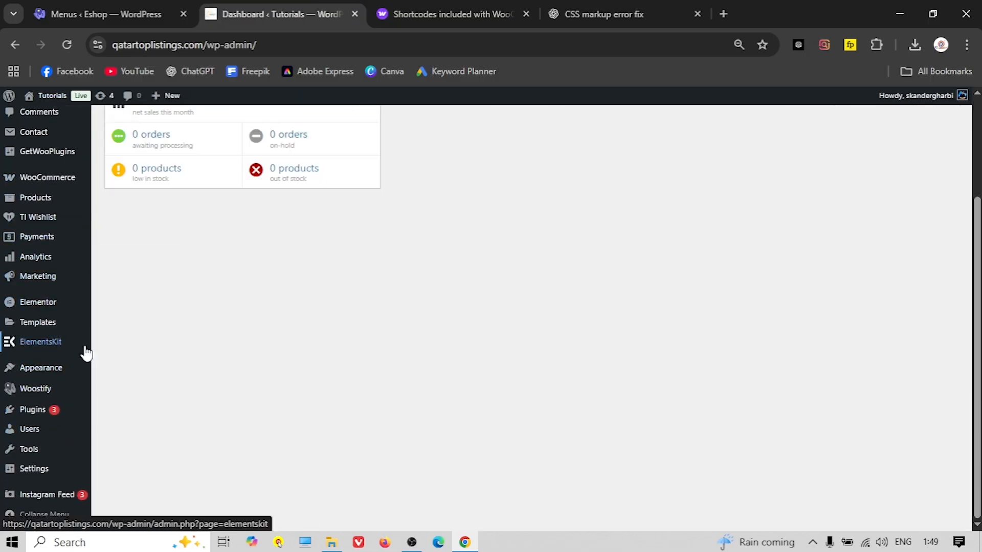
scroll(63, 287, up, 1)
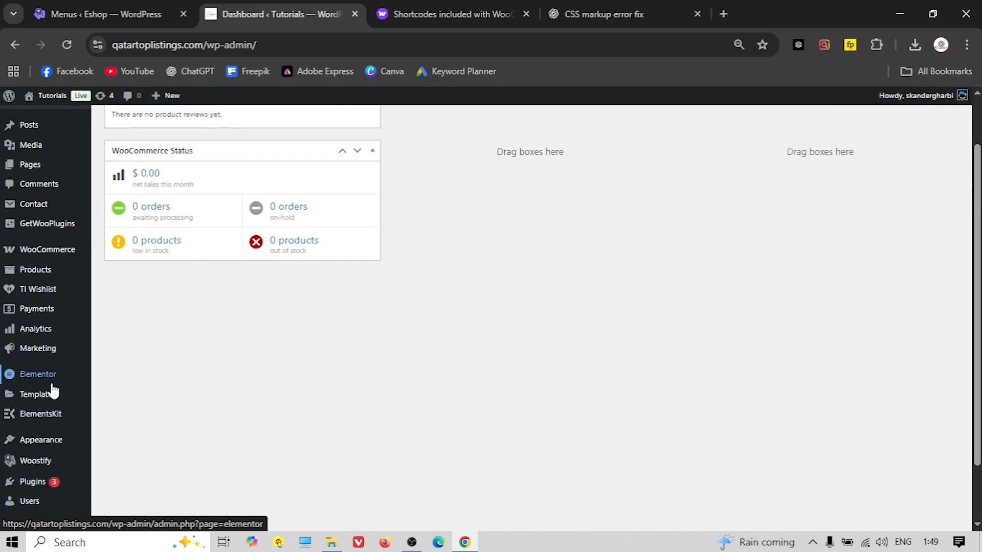
scroll(53, 388, down, 1)
mouse_move(47, 376)
click(113, 424)
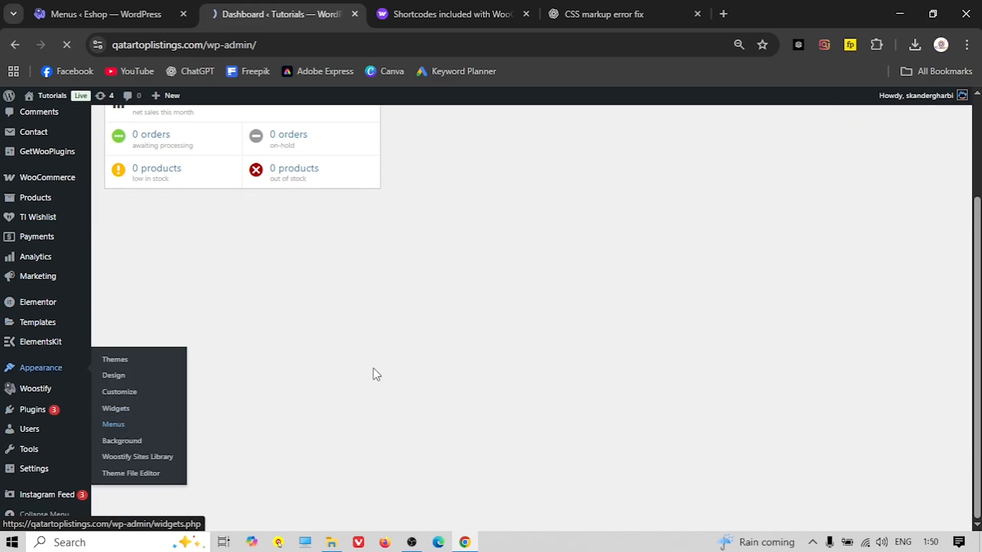
scroll(388, 343, down, 1)
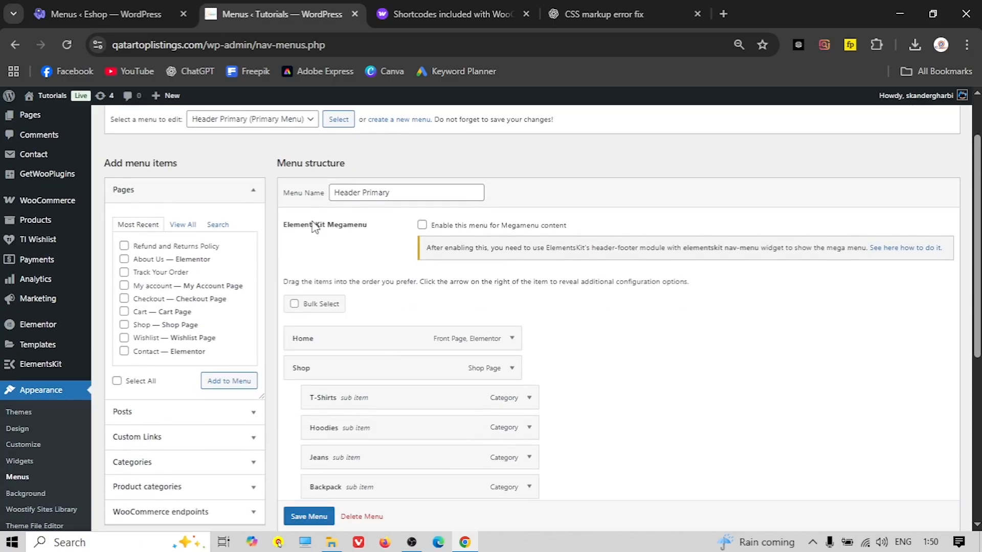
scroll(314, 226, down, 1)
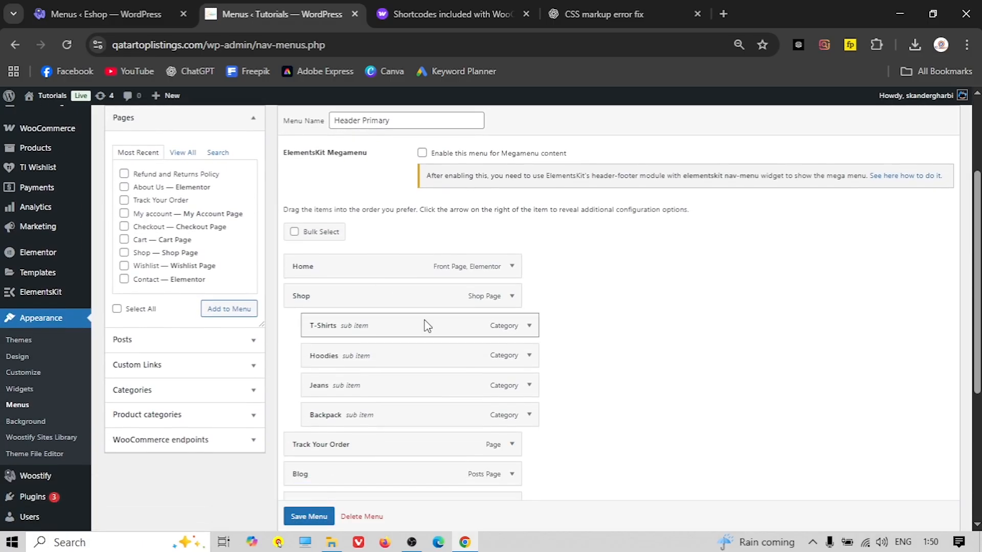
click(142, 14)
scroll(195, 245, down, 1)
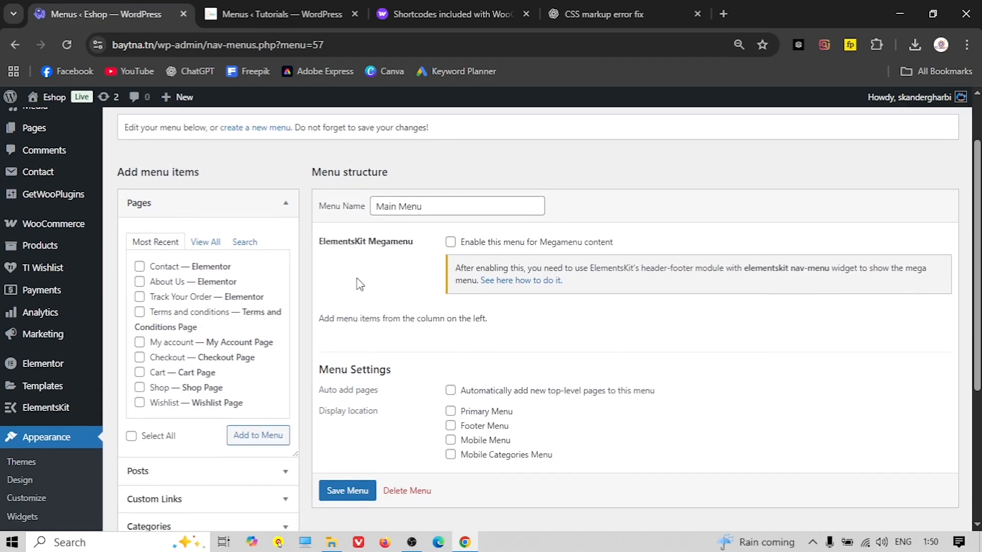
scroll(346, 287, down, 1)
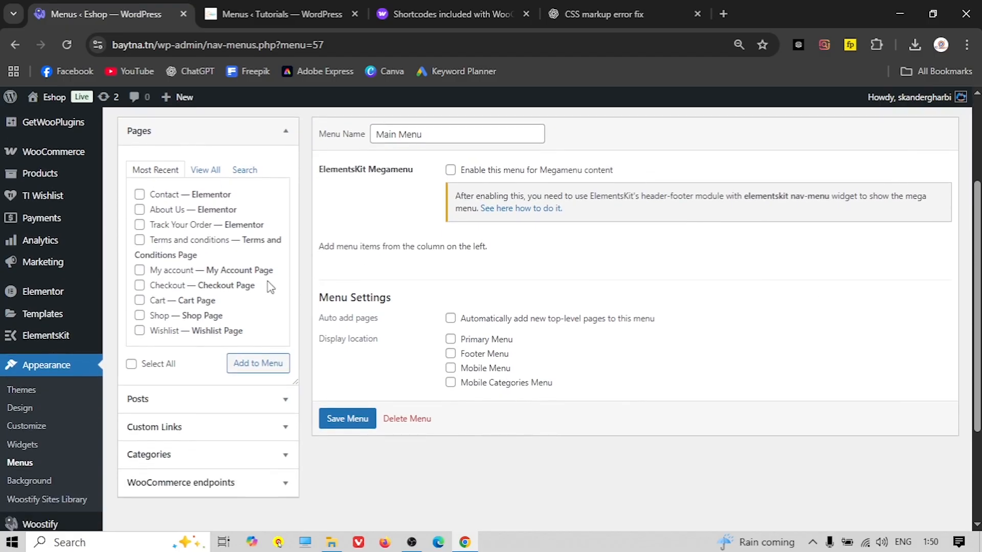
Add the HOME, Blog and About Us pages to Main Menu, comparing with the reference menu
click(204, 170)
click(140, 195)
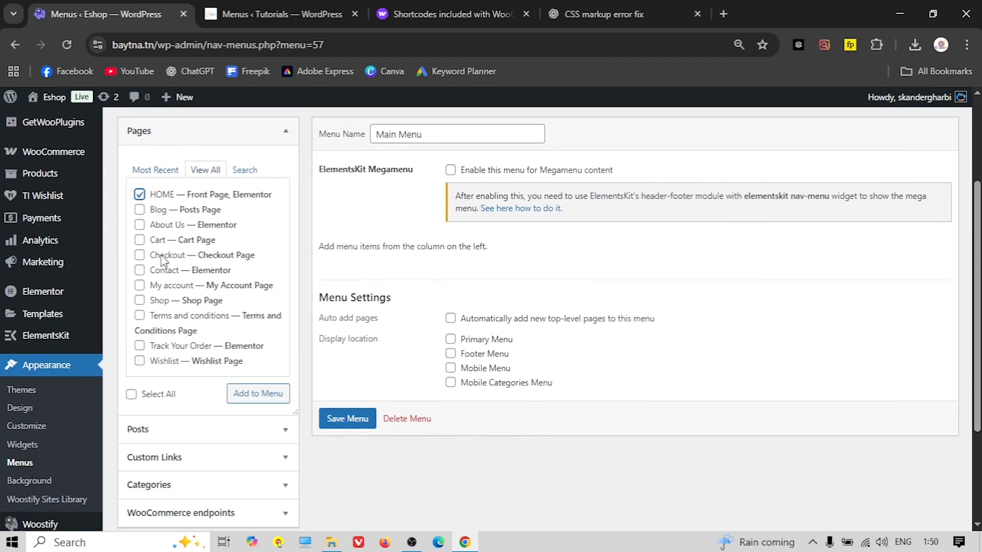
click(252, 14)
scroll(309, 278, down, 2)
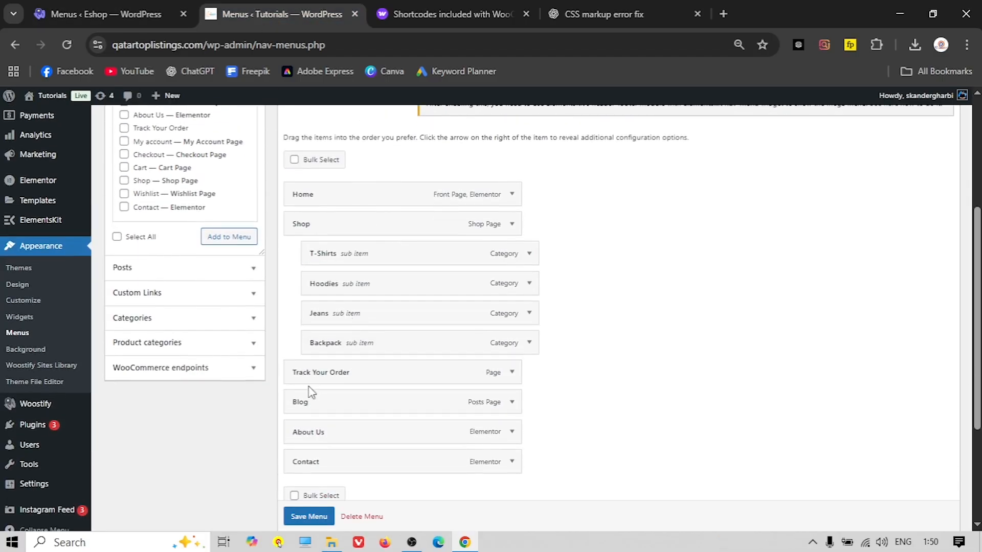
click(92, 14)
scroll(142, 283, down, 2)
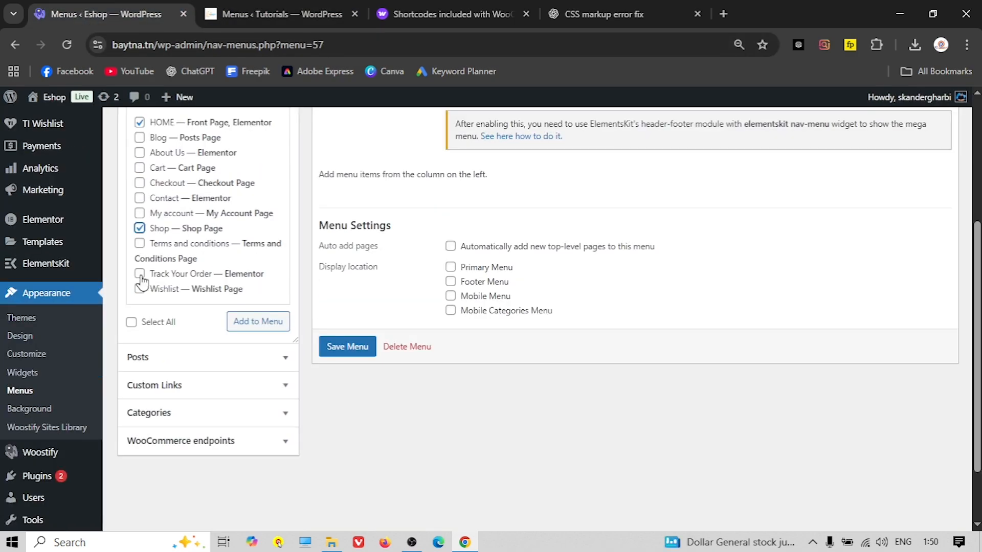
click(271, 14)
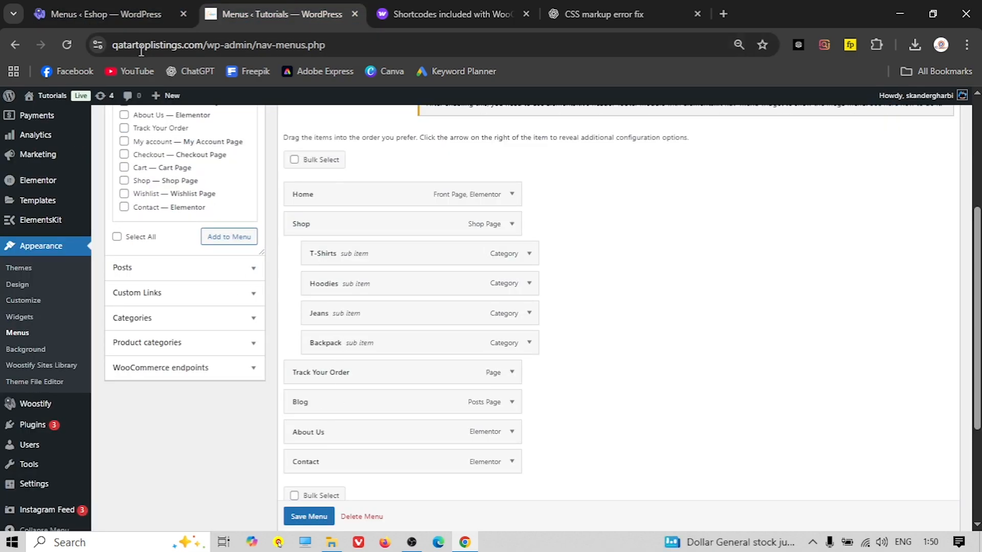
click(123, 14)
scroll(203, 302, up, 4)
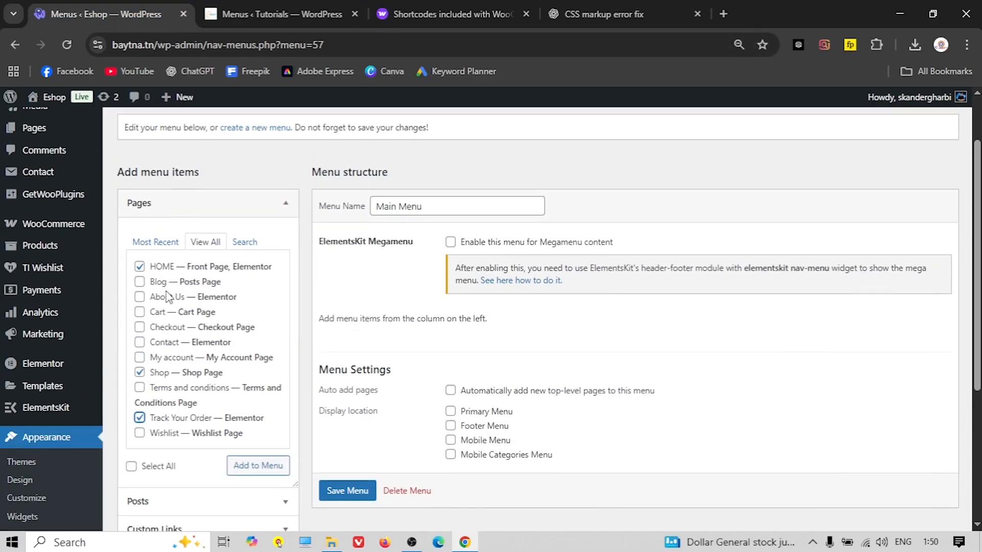
click(151, 283)
click(139, 297)
click(246, 465)
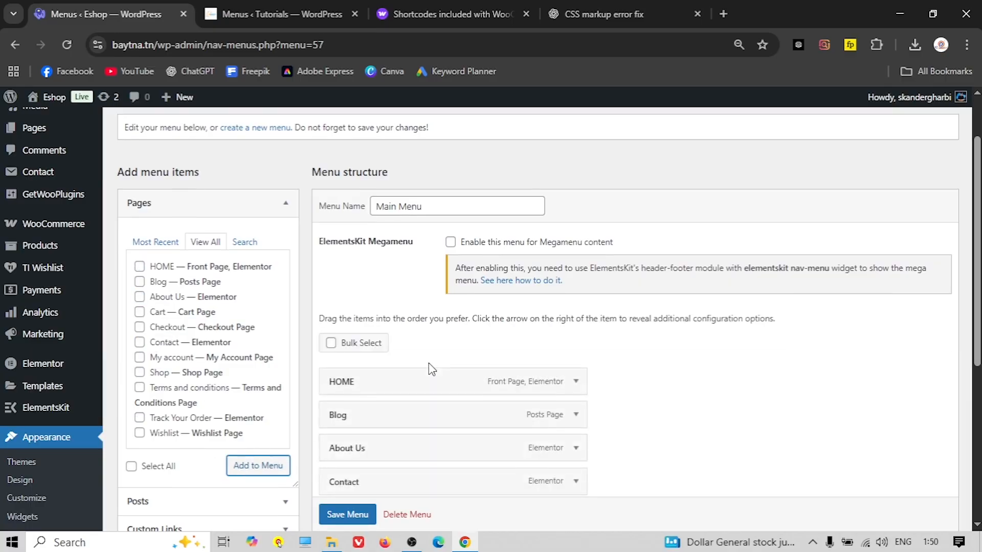
Reorder the menu by moving Shop under HOME and Track Your Order above Blog
scroll(431, 367, down, 4)
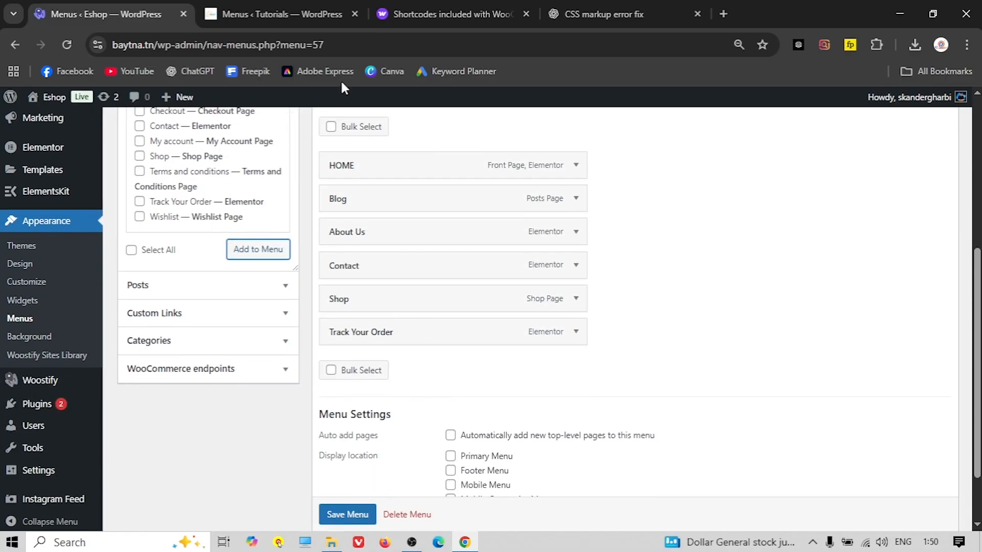
click(290, 14)
click(127, 12)
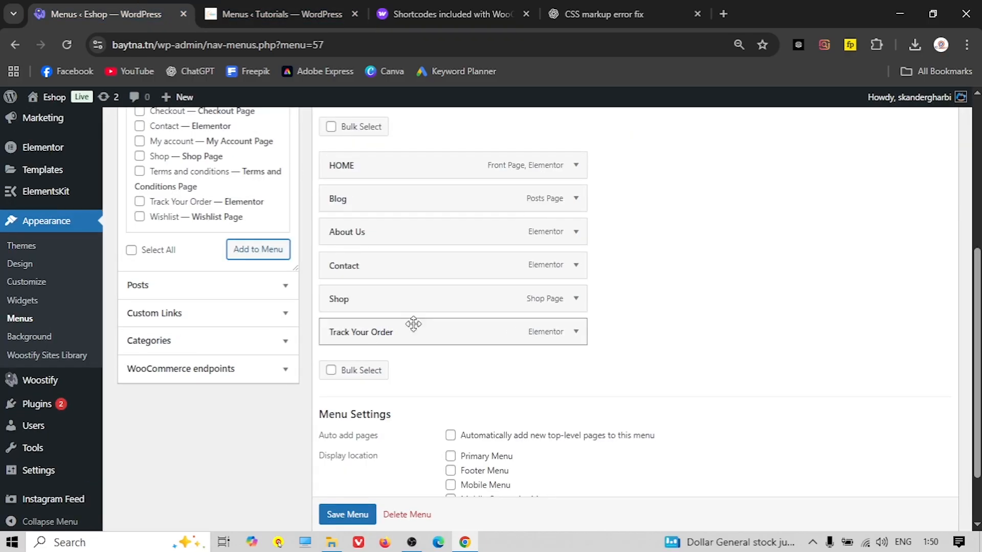
drag(341, 302, 352, 202)
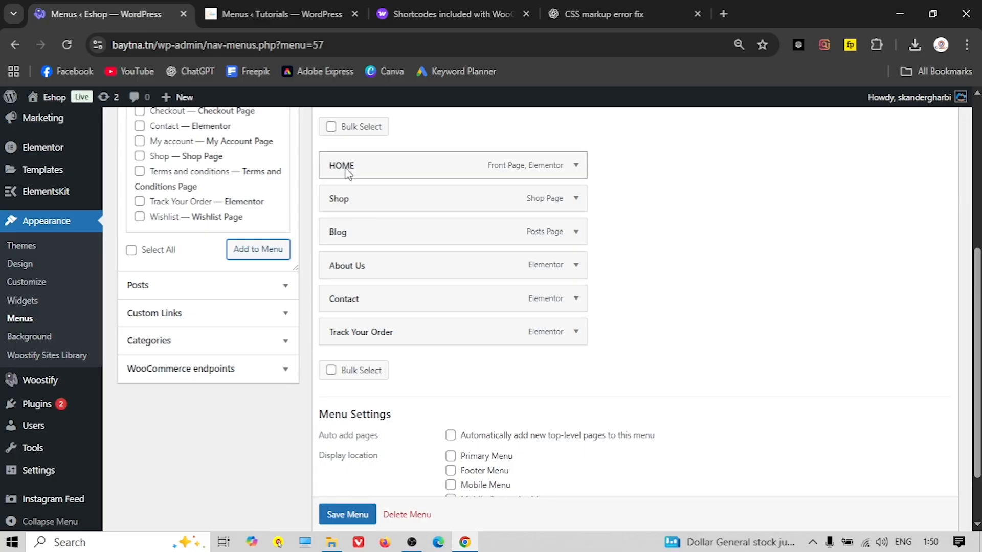
scroll(416, 305, down, 2)
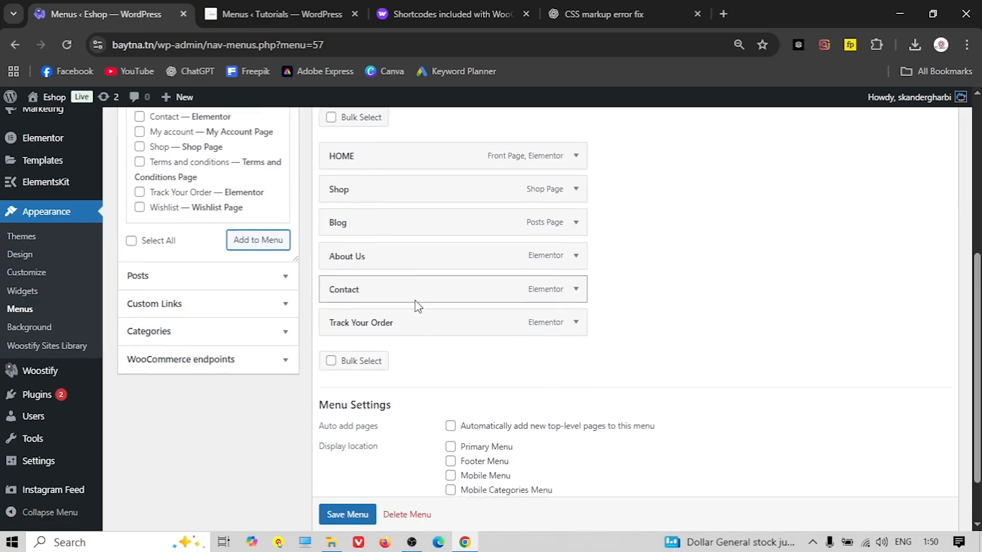
scroll(390, 358, up, 2)
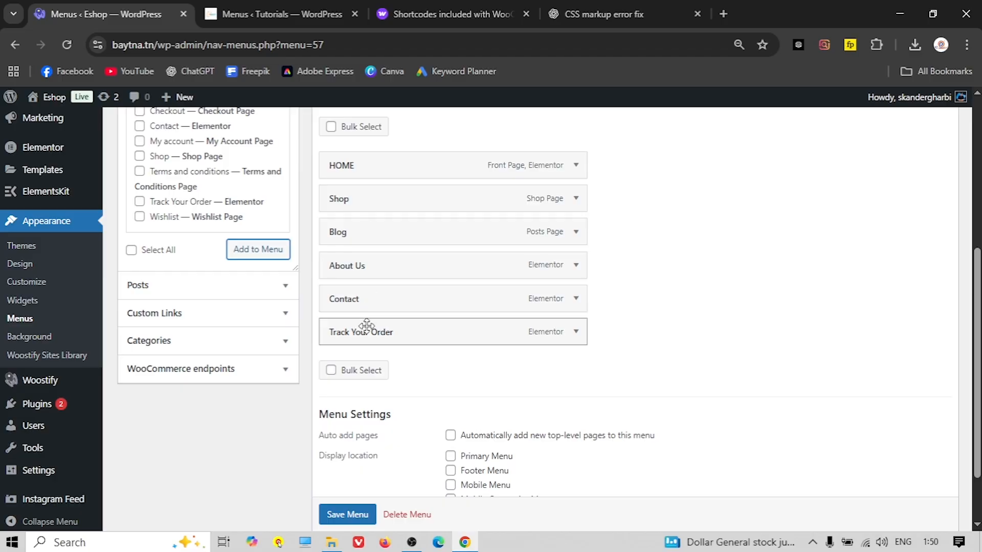
drag(372, 331, 364, 234)
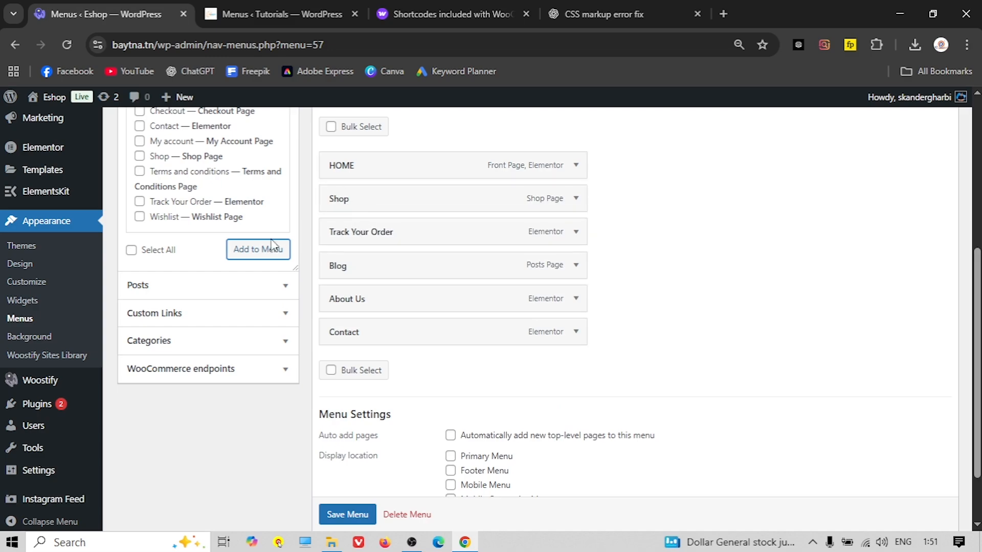
click(268, 20)
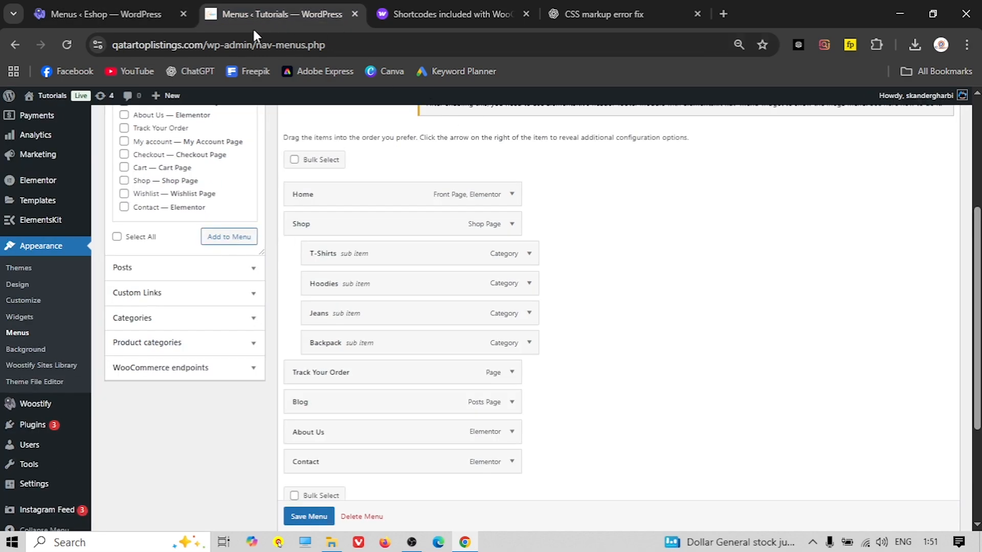
Enable Product categories in Screen Options on Eshop's menu page
scroll(192, 133, up, 4)
scroll(265, 226, down, 3)
scroll(265, 227, down, 1)
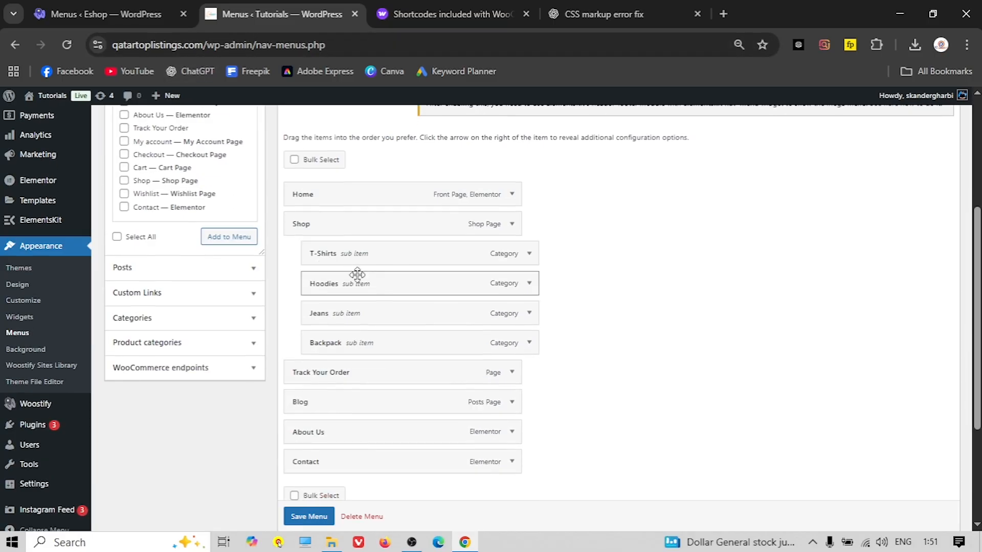
click(85, 13)
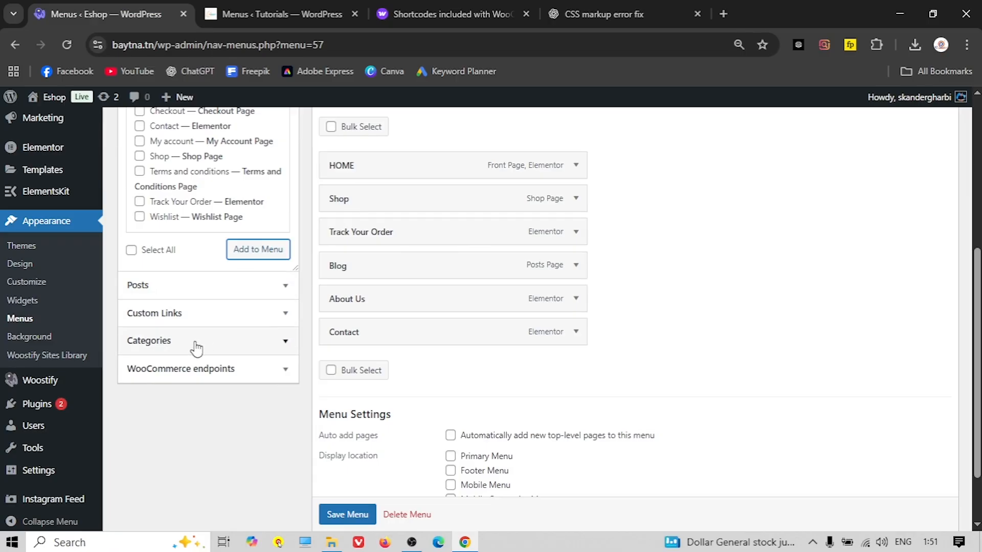
scroll(511, 301, up, 5)
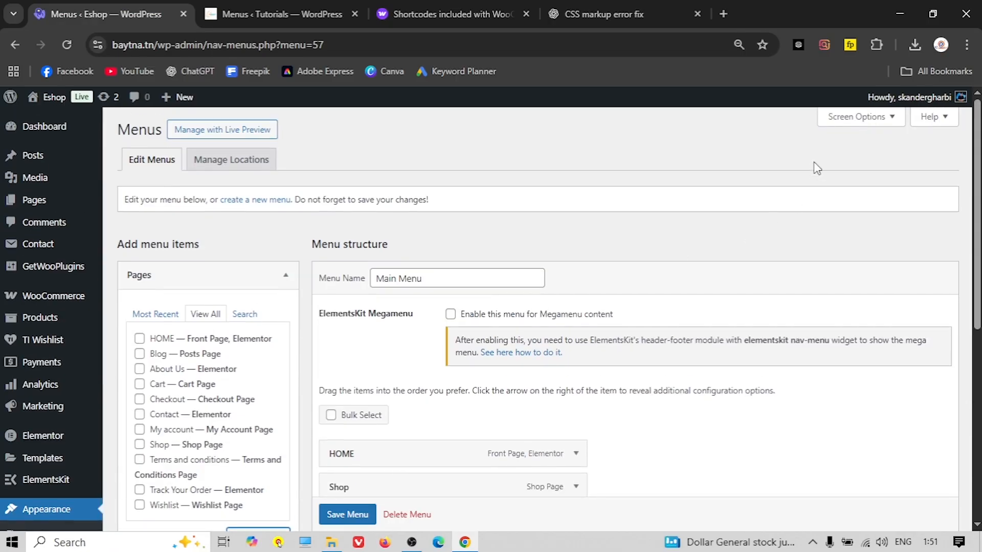
click(847, 118)
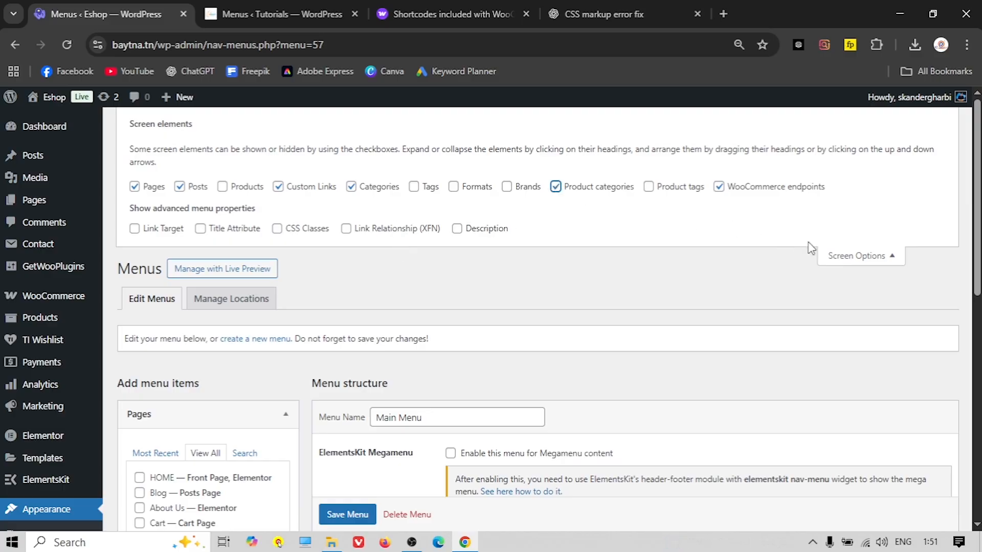
click(847, 262)
Add the t-shirts, Jeans, Hoddies and Bag pack product categories to Main Menu
scroll(204, 377, down, 7)
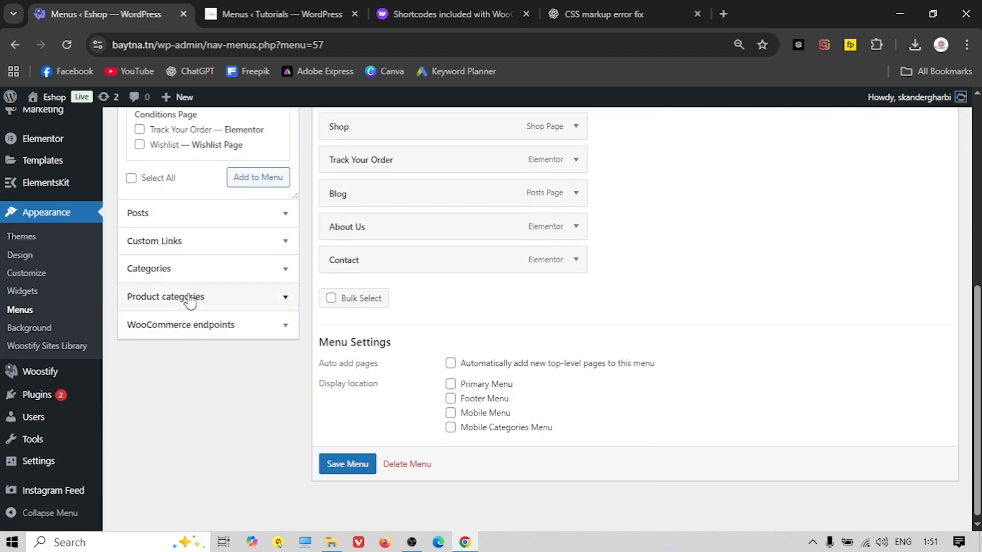
click(197, 299)
scroll(204, 302, up, 3)
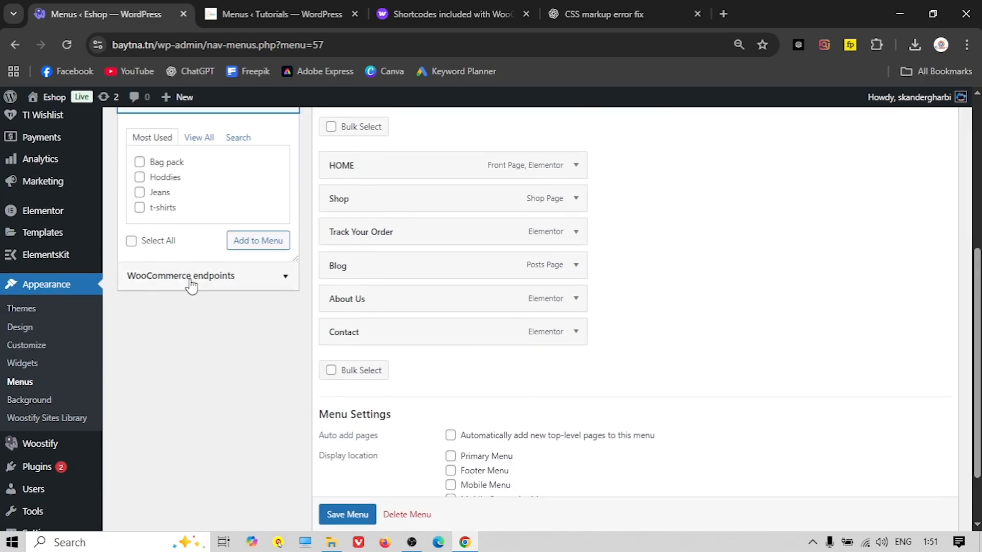
click(139, 233)
click(139, 279)
click(259, 312)
Nest t-shirts, Jeans, Hoddies and Bag pack as sub items under Shop
scroll(542, 367, down, 1)
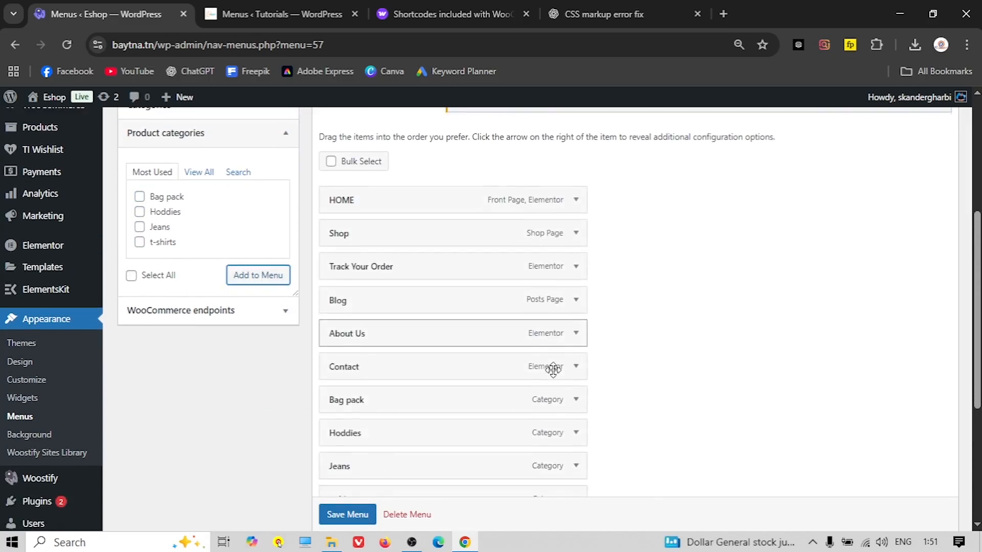
scroll(547, 368, down, 2)
scroll(528, 366, up, 2)
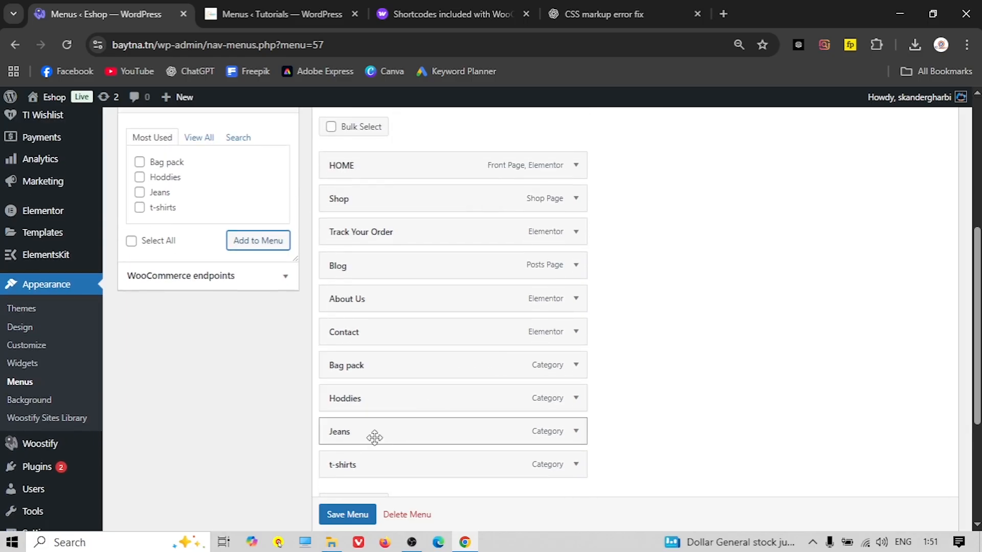
drag(361, 465, 393, 225)
drag(364, 473, 390, 274)
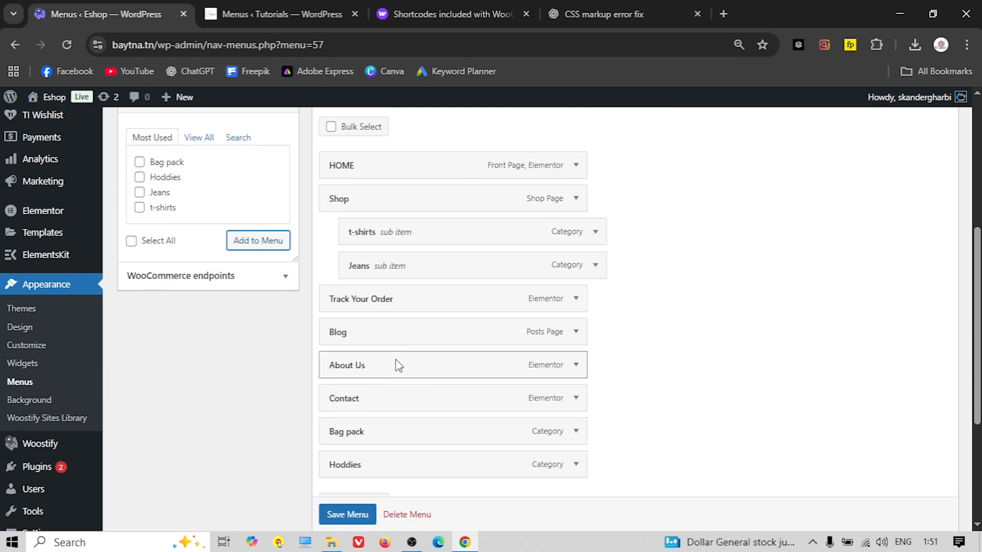
drag(362, 466, 387, 302)
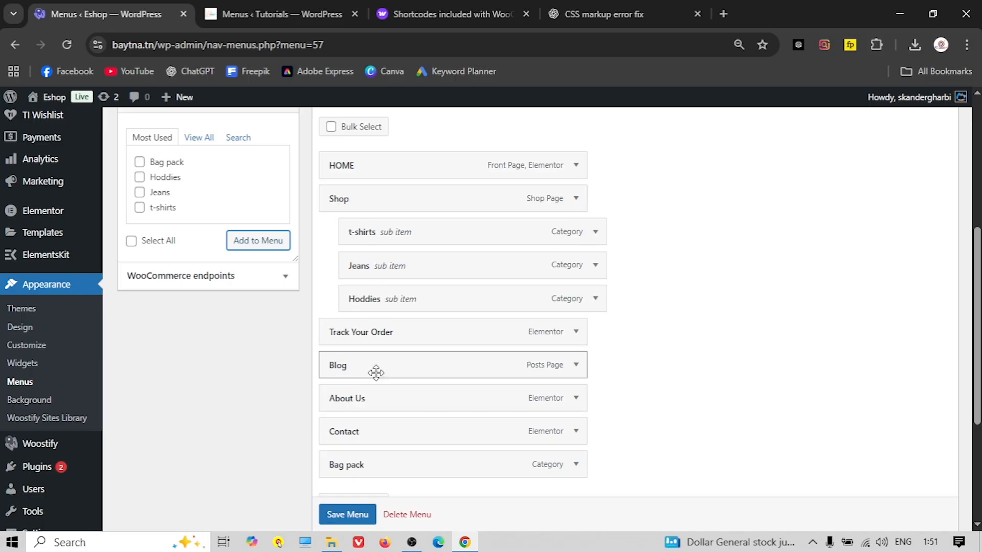
drag(370, 471, 395, 333)
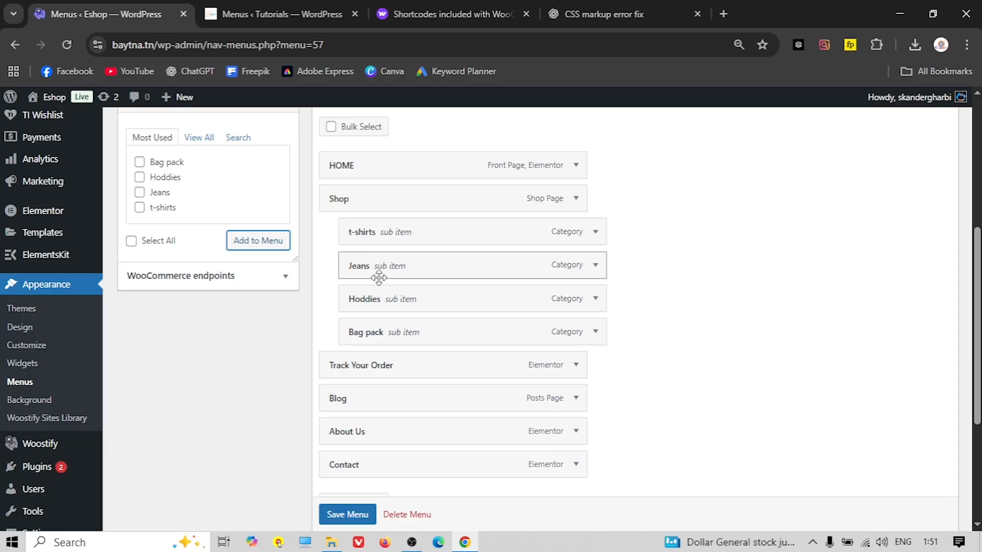
scroll(379, 277, down, 4)
Assign Main Menu to the Primary Menu location and save it
scroll(397, 364, up, 3)
scroll(397, 340, down, 3)
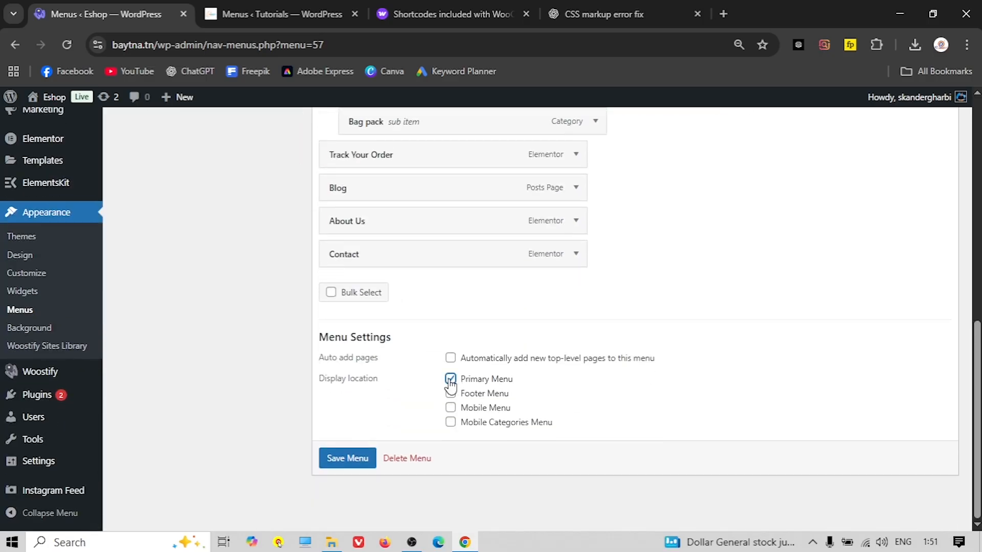
scroll(385, 344, up, 7)
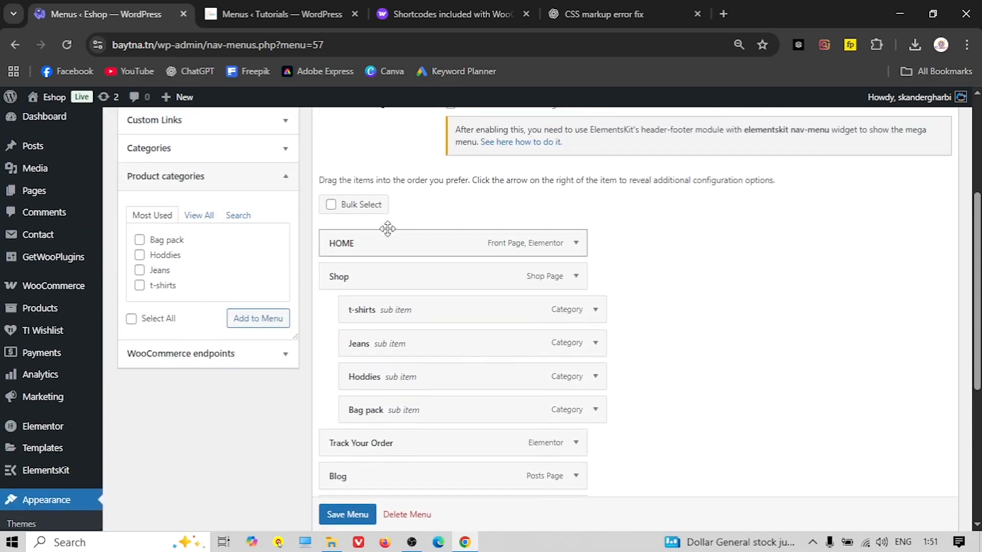
scroll(388, 230, down, 7)
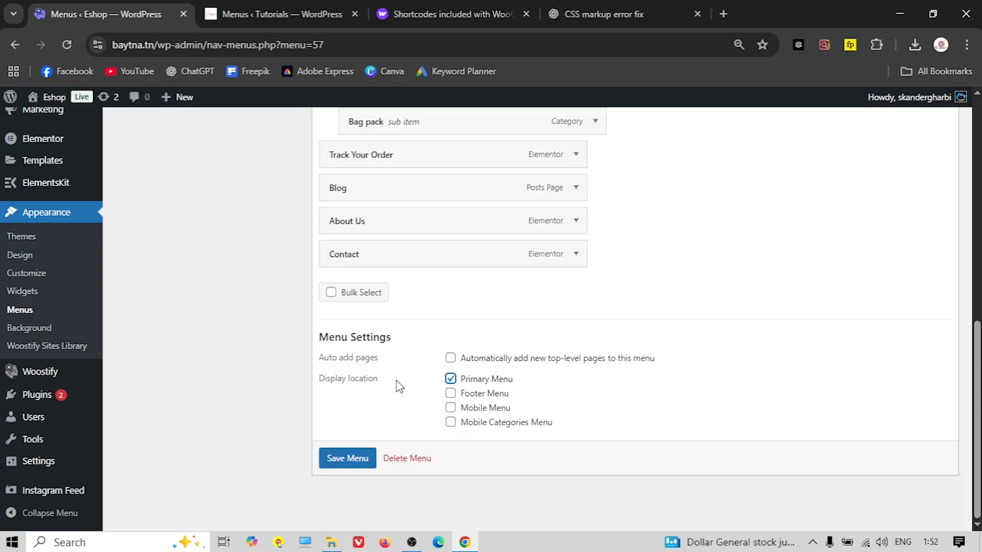
scroll(399, 387, up, 1)
scroll(399, 387, down, 1)
scroll(373, 343, up, 3)
scroll(395, 153, down, 1)
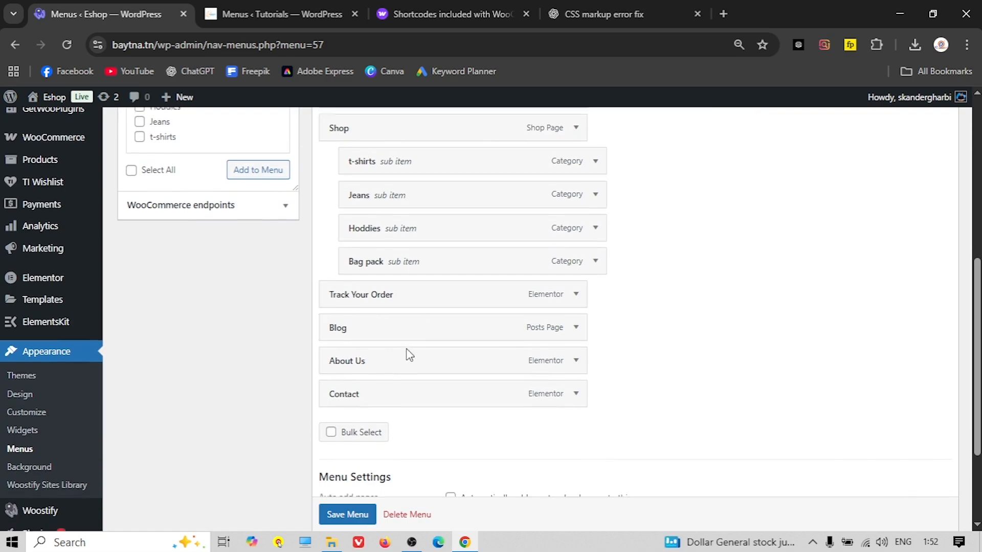
scroll(406, 350, down, 2)
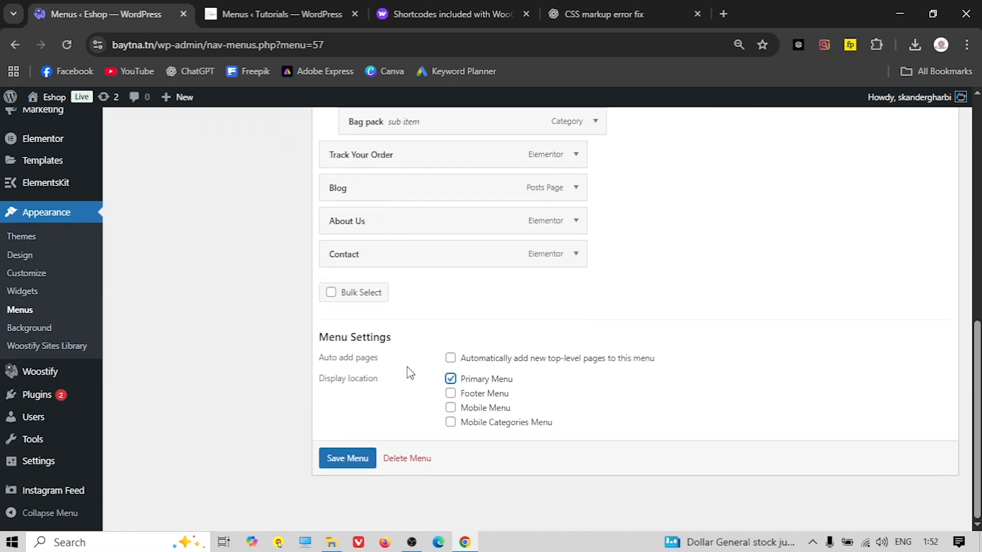
click(350, 458)
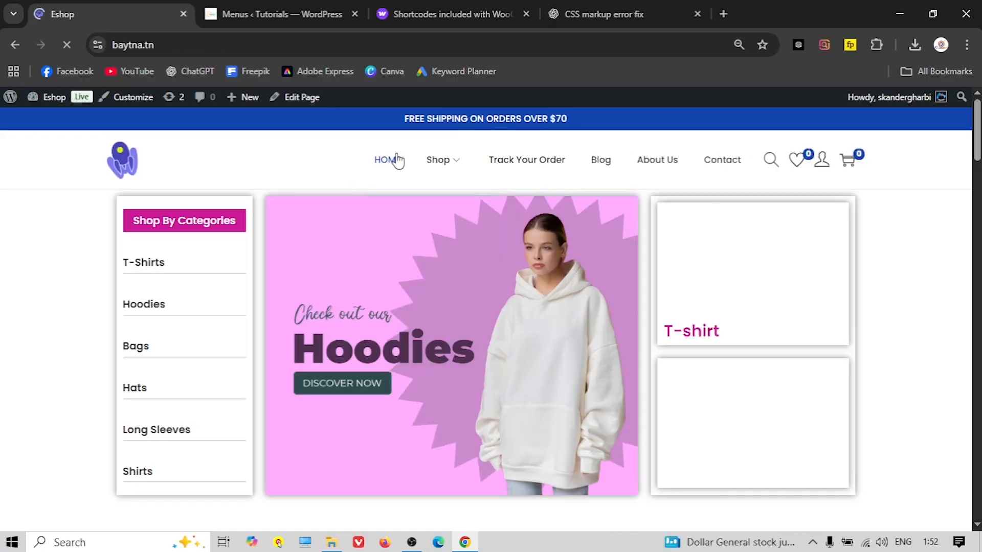
Open the Blog and About Us pages from the new header menu
mouse_move(455, 160)
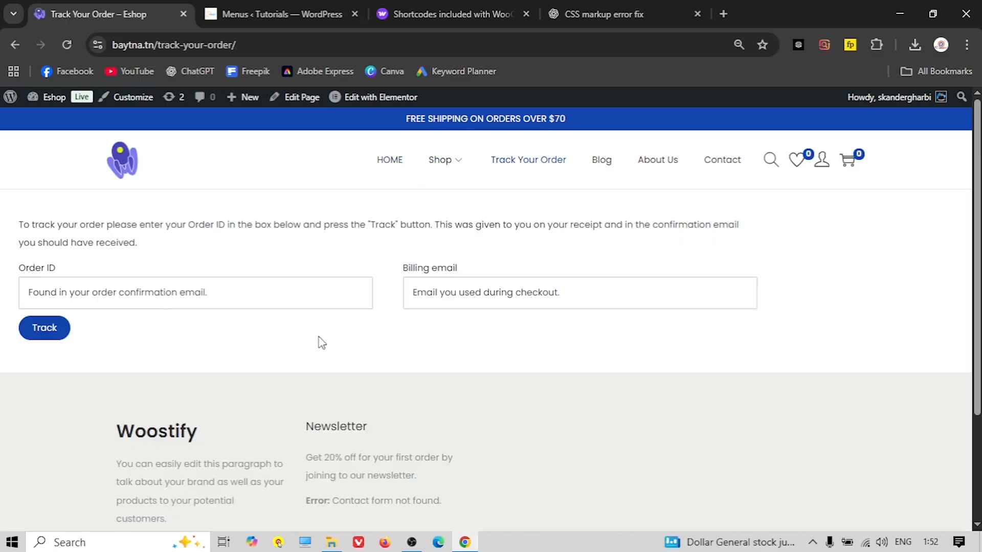
click(602, 160)
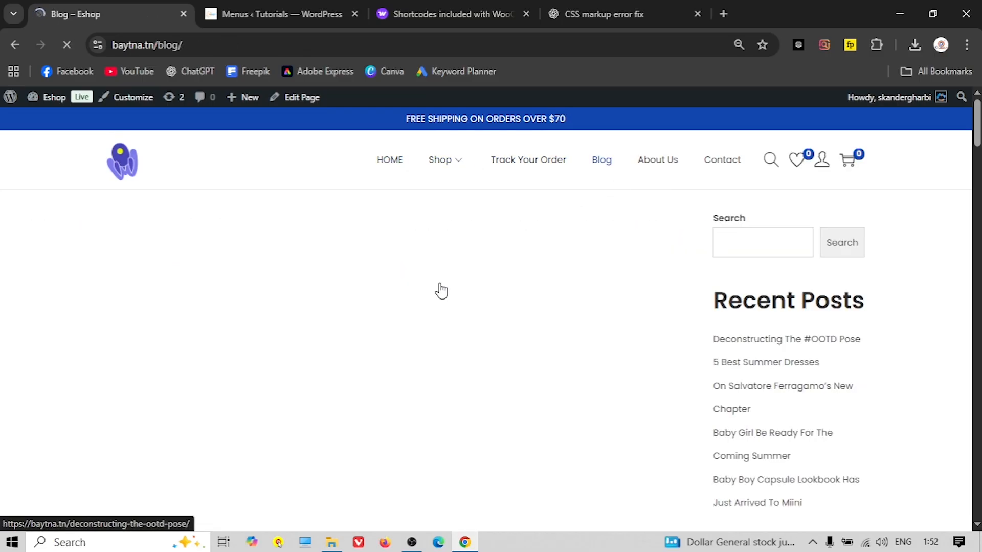
scroll(438, 289, down, 5)
scroll(438, 288, down, 3)
scroll(438, 288, up, 8)
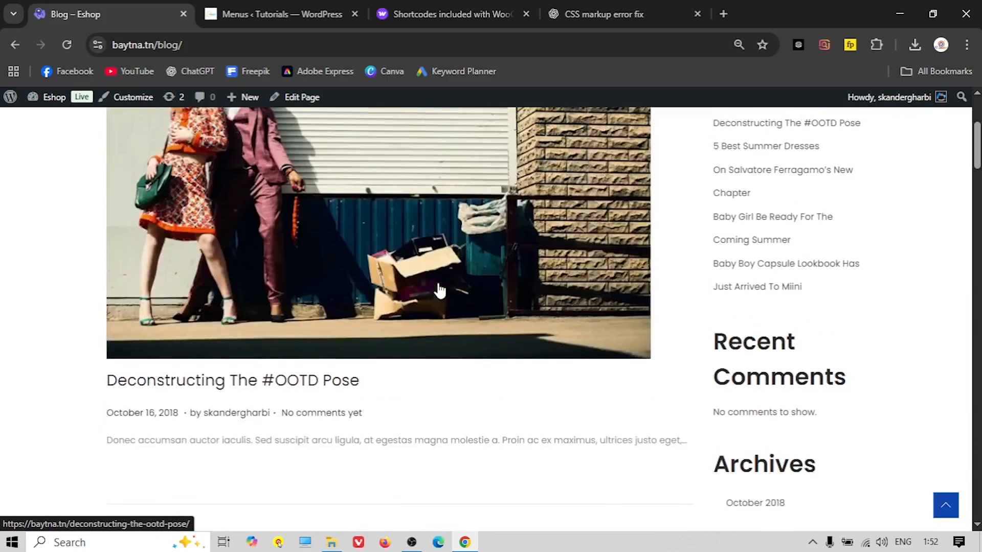
click(653, 162)
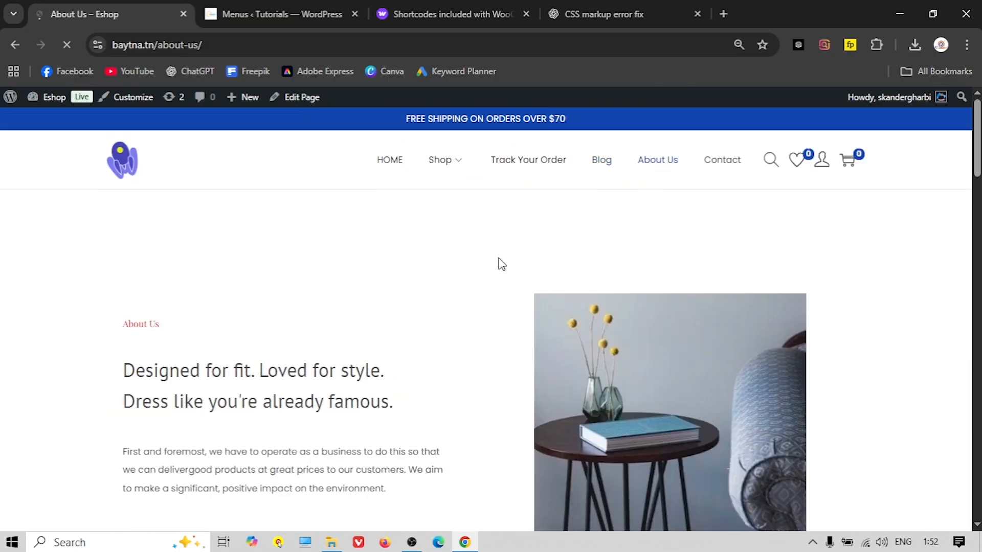
scroll(448, 255, down, 4)
scroll(440, 255, down, 10)
scroll(437, 254, up, 11)
scroll(438, 256, up, 4)
Open the Contact page from the header menu and look through it
click(712, 163)
scroll(404, 328, down, 1)
scroll(403, 328, down, 15)
scroll(602, 333, up, 7)
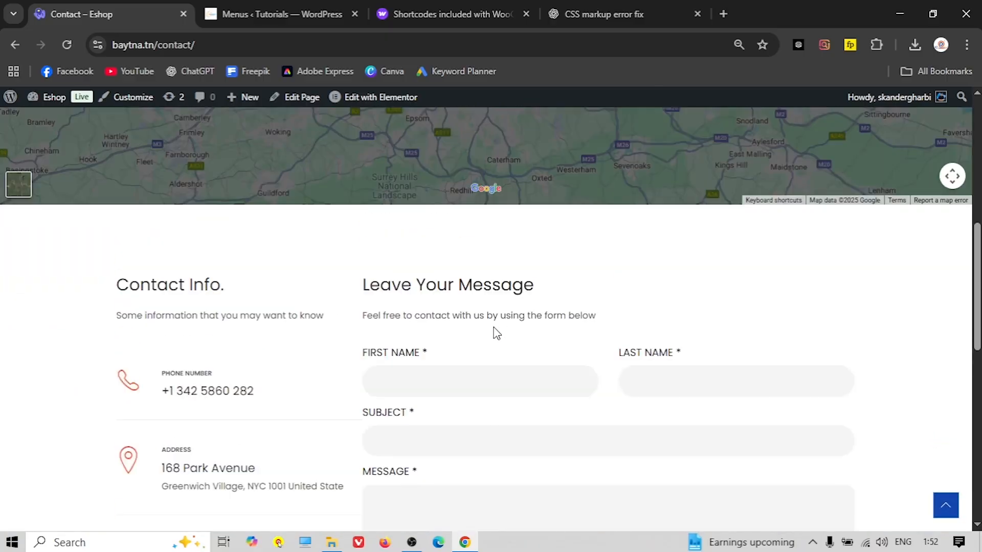
scroll(497, 333, up, 8)
Return to the HOME page, then go to the admin Dashboard
click(388, 161)
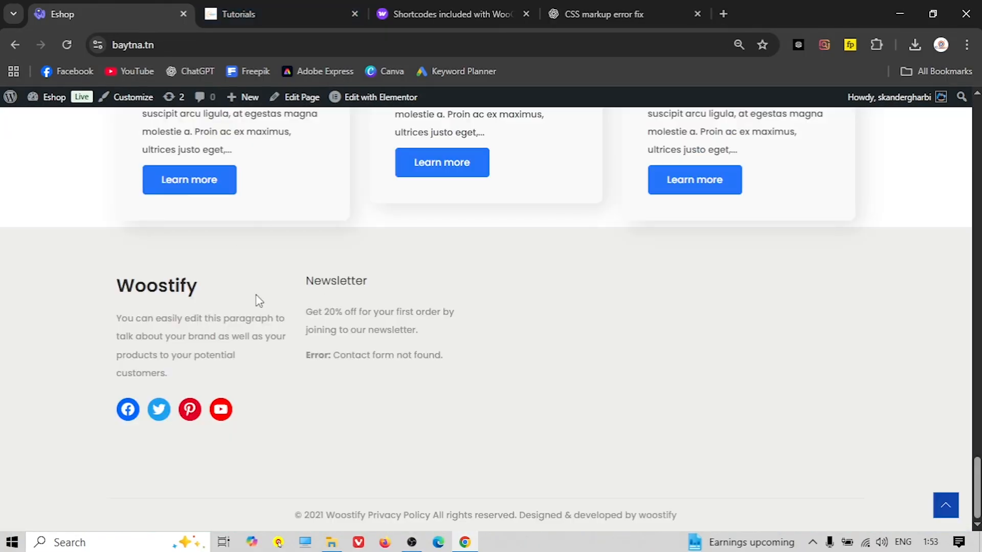
scroll(256, 299, up, 12)
click(49, 101)
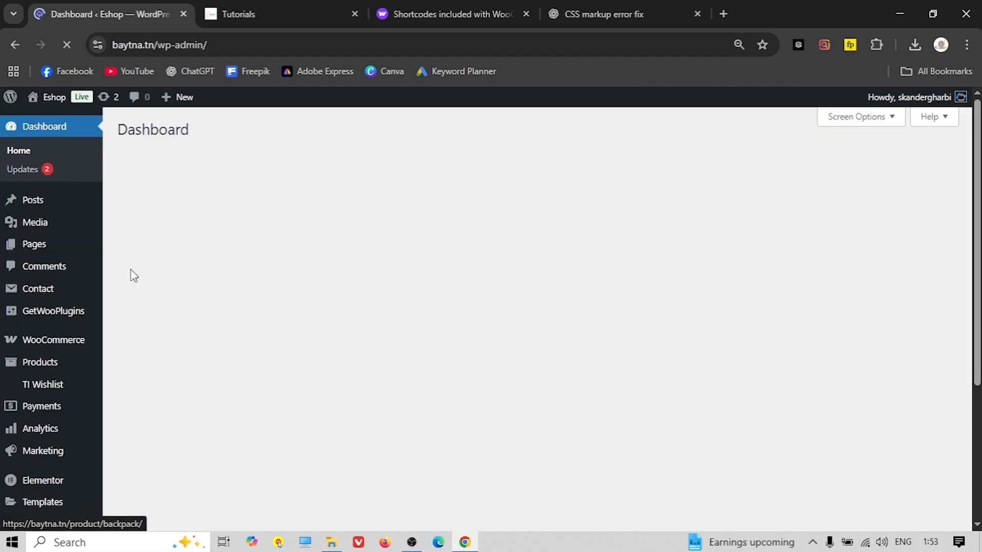
Open Appearance > Menus on the Eshop site
scroll(88, 290, down, 4)
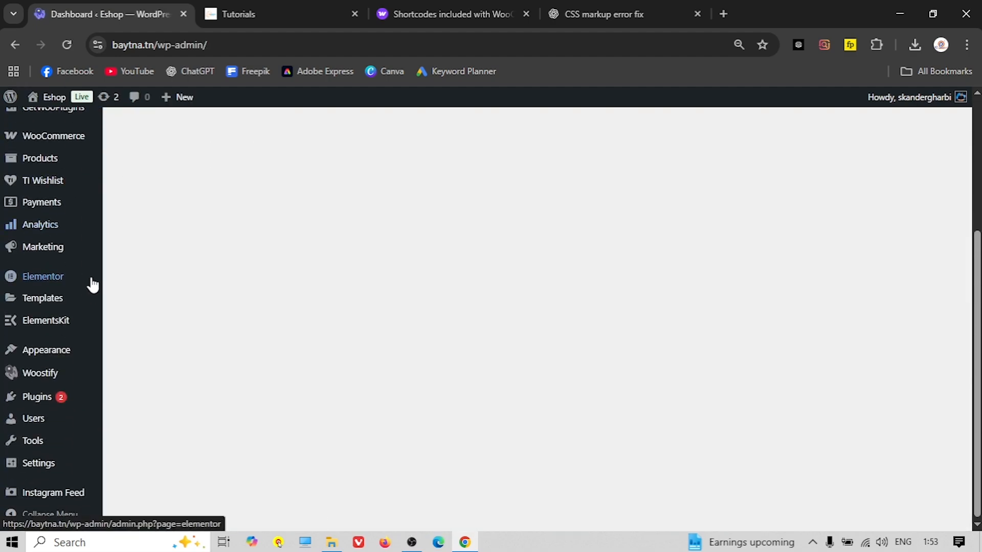
mouse_move(51, 348)
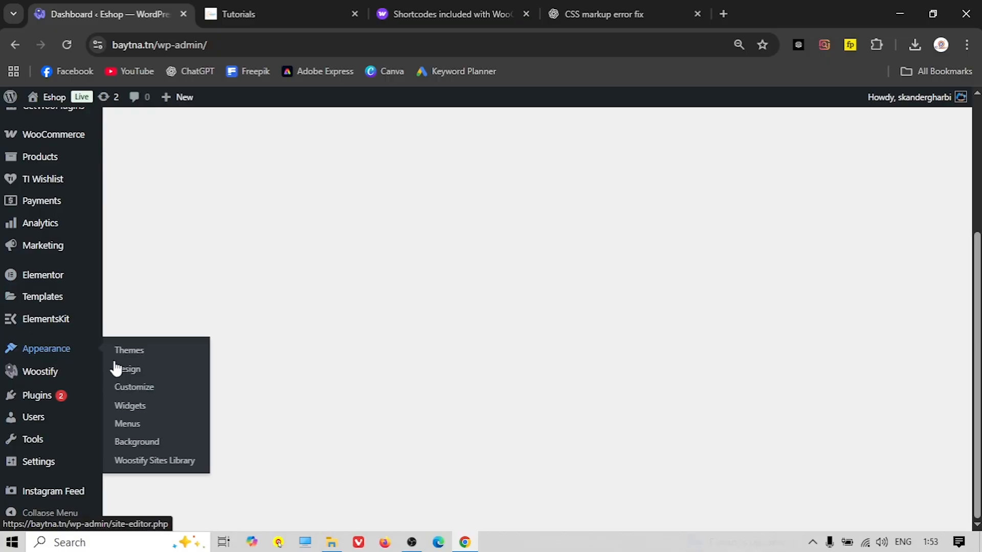
click(129, 424)
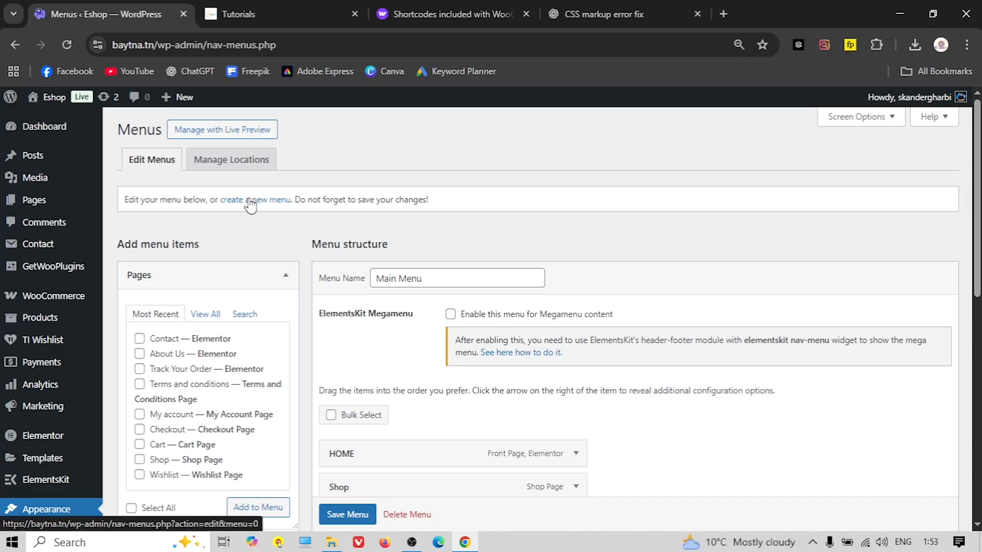
Load the Tutorials site's Footer 1 menu to see its Home, About Us and Contact items
click(239, 14)
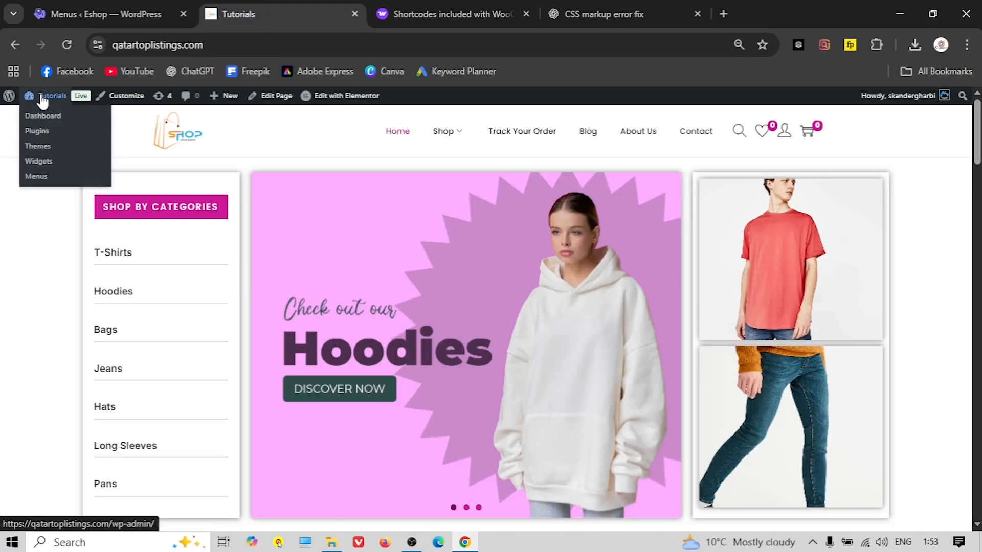
click(46, 101)
scroll(74, 289, down, 5)
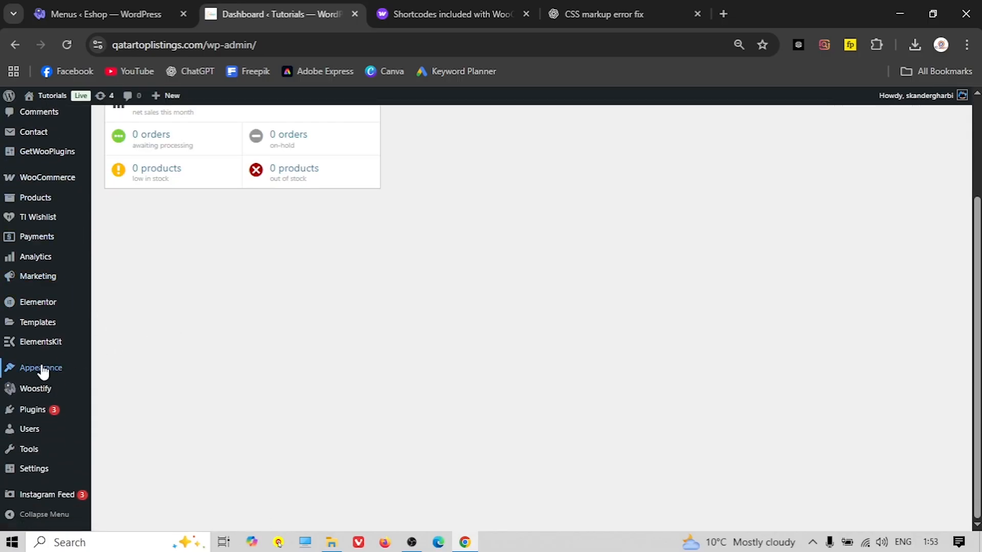
mouse_move(42, 373)
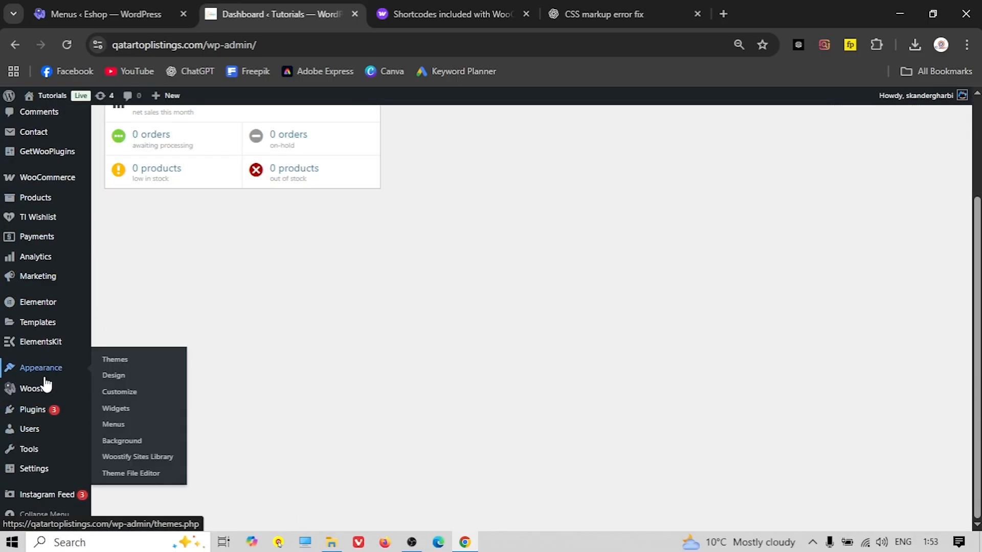
click(109, 426)
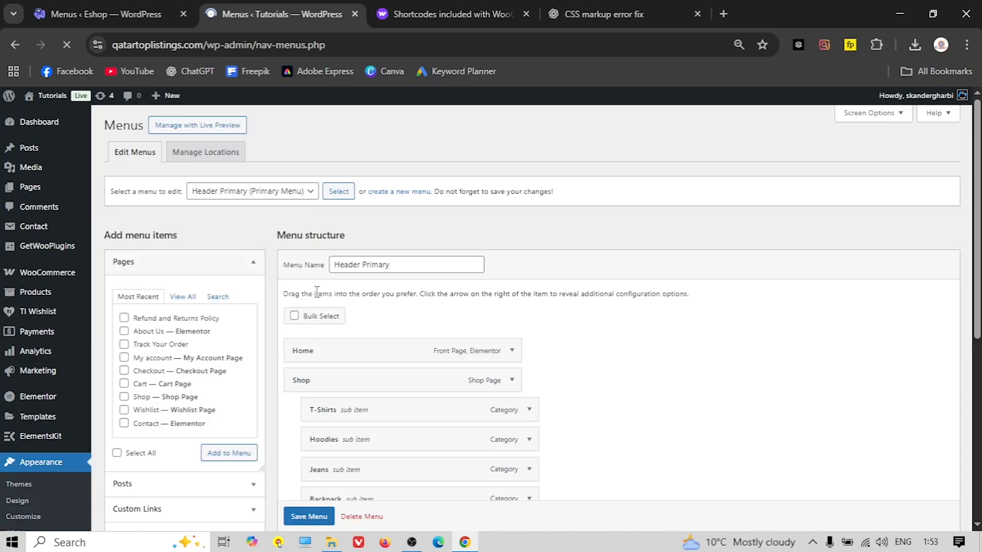
click(252, 191)
click(247, 211)
click(336, 199)
scroll(450, 278, down, 3)
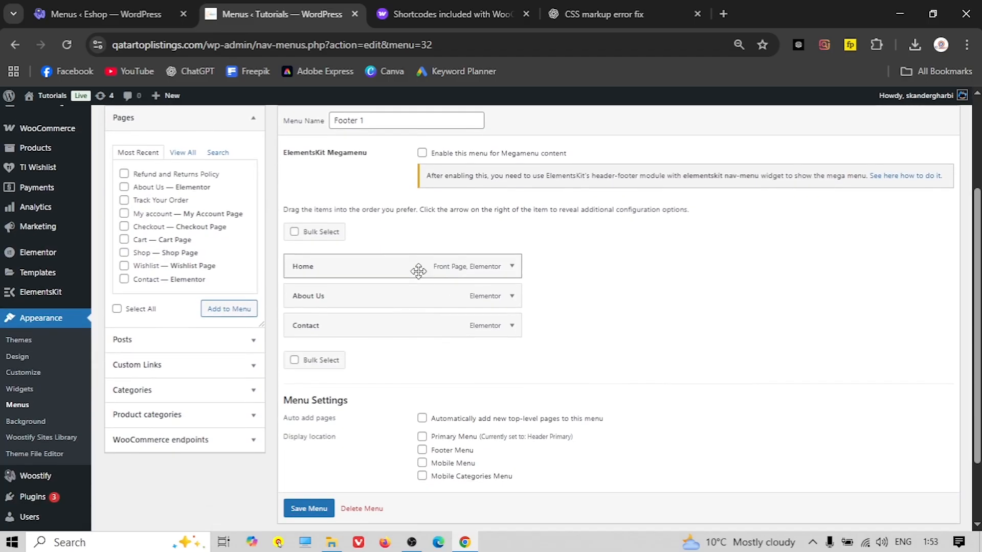
click(108, 14)
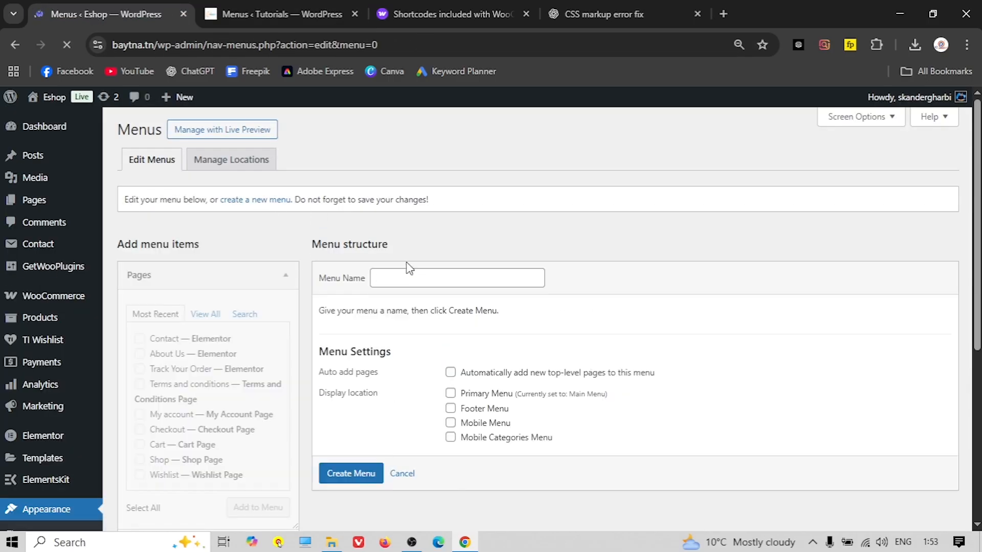
Name the new Eshop menu Footer 1 and create it
click(403, 272)
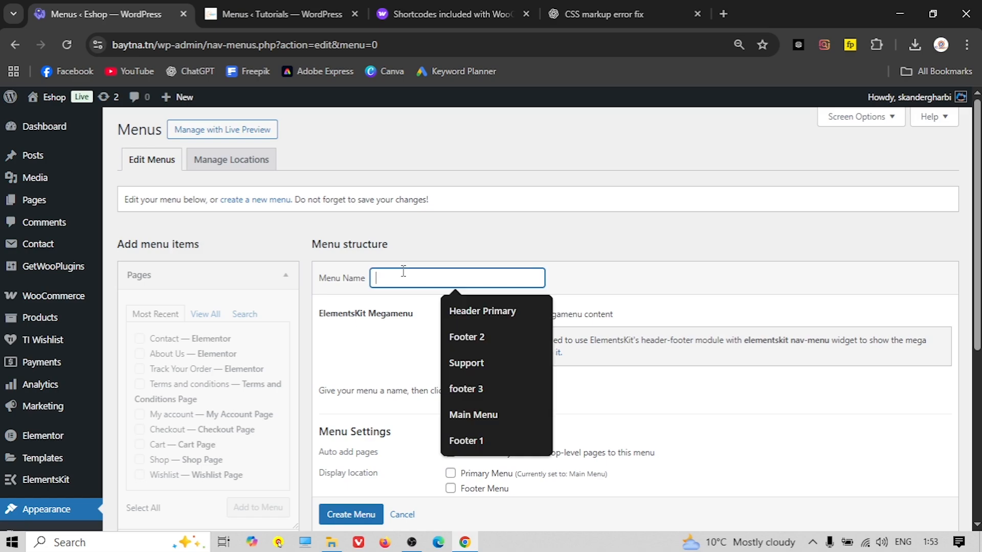
click(476, 441)
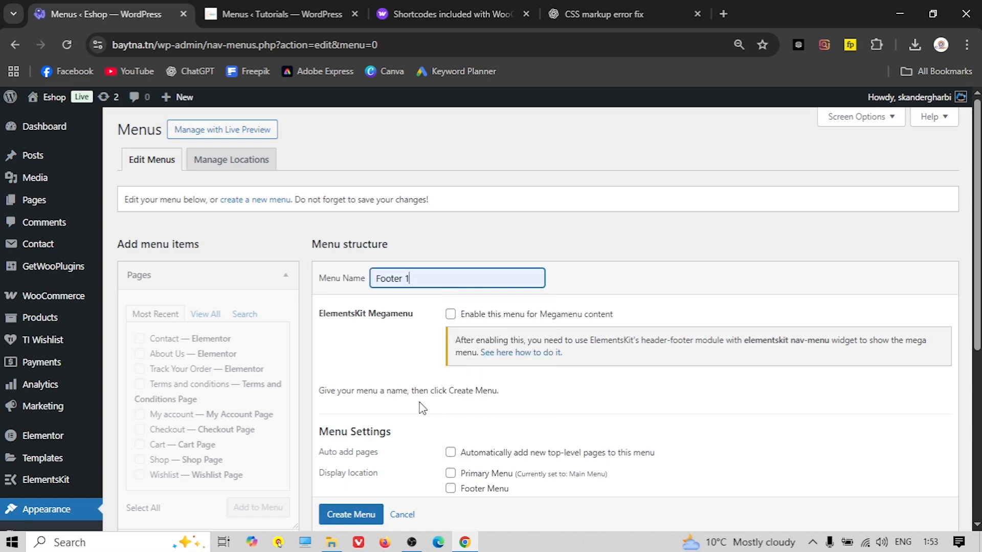
scroll(403, 375, down, 1)
scroll(403, 375, down, 2)
click(363, 409)
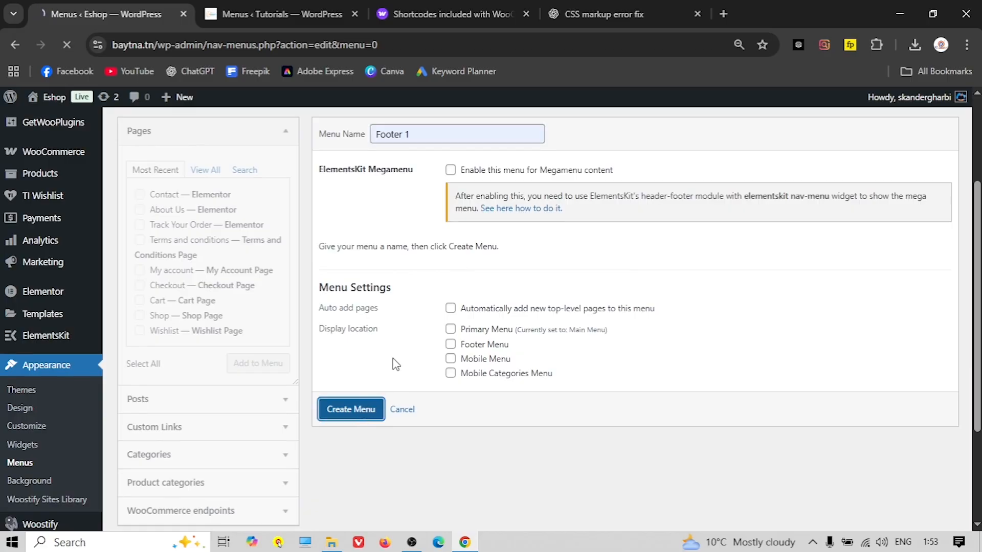
scroll(422, 242, down, 1)
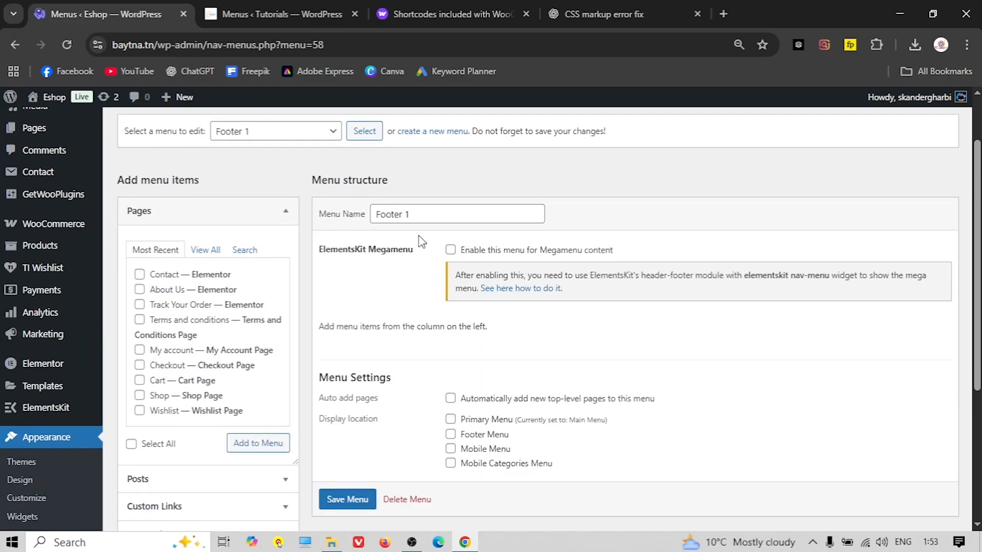
scroll(402, 301, down, 1)
Add HOME, About Us and Contact from View All pages to Footer 1
click(217, 13)
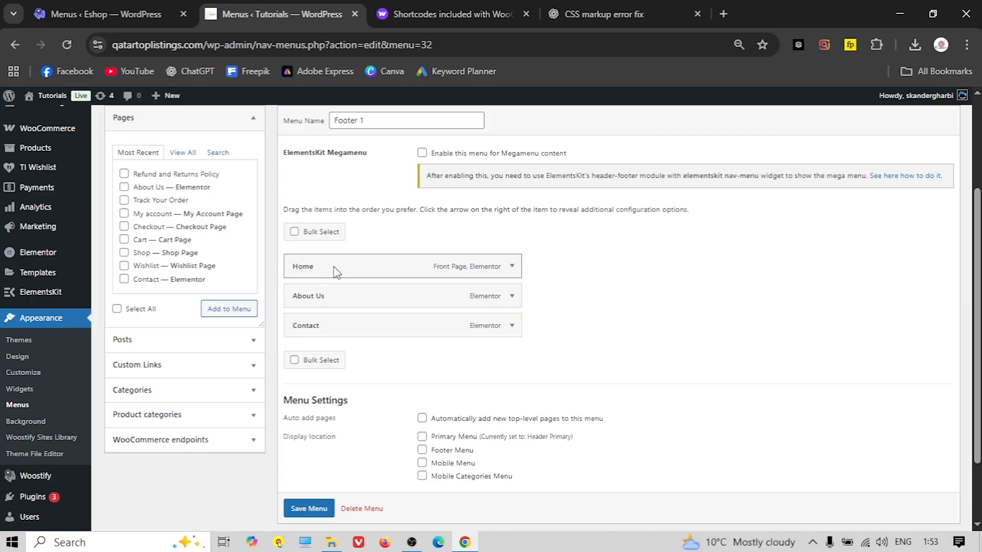
click(104, 22)
click(205, 178)
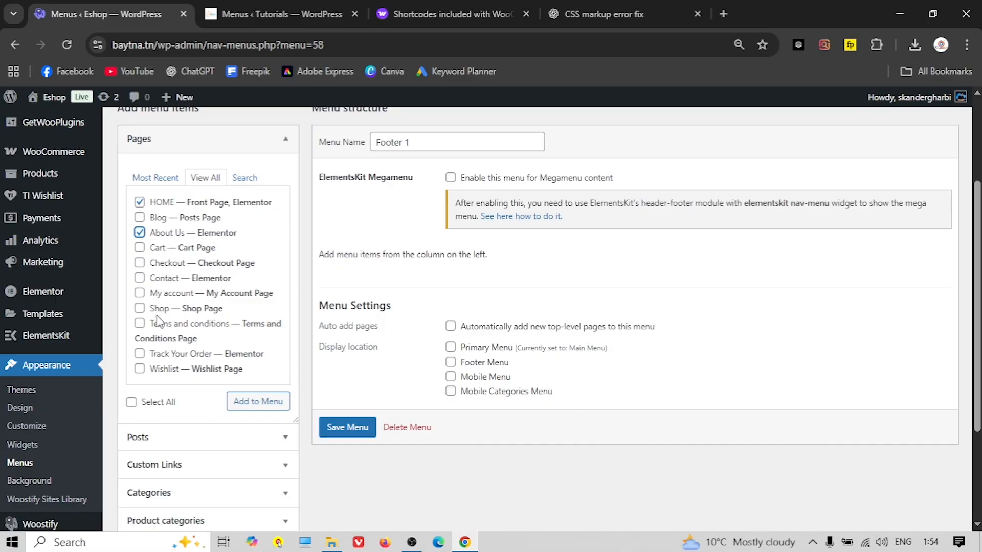
scroll(159, 322, down, 2)
scroll(185, 327, up, 2)
click(140, 278)
click(266, 405)
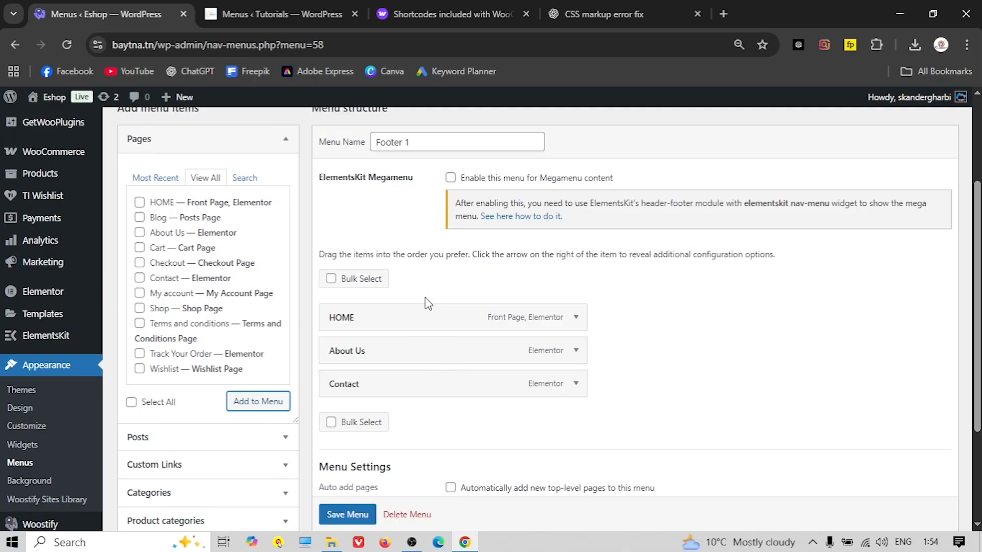
Load the Tutorials site's Footer 2 menu to check its items
click(276, 14)
scroll(325, 247, up, 3)
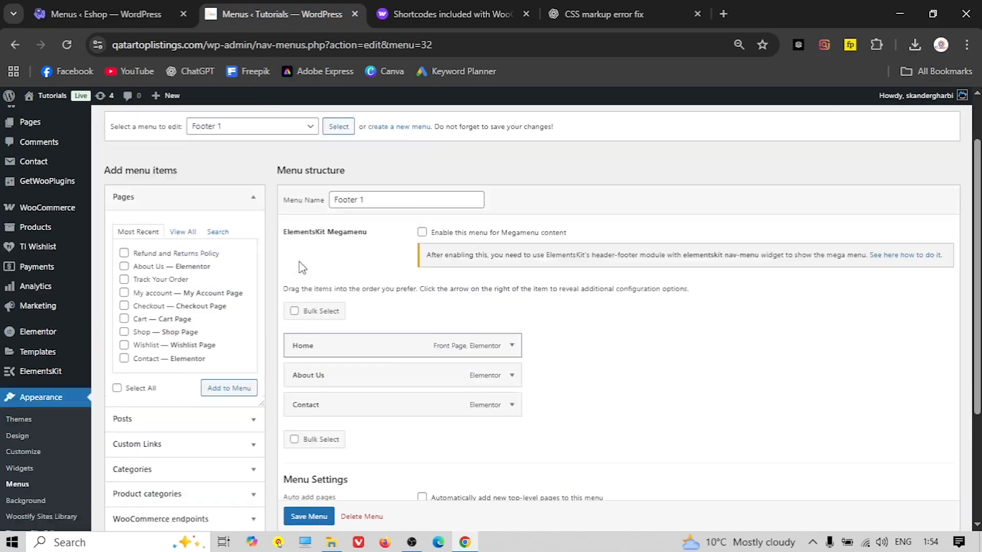
click(256, 193)
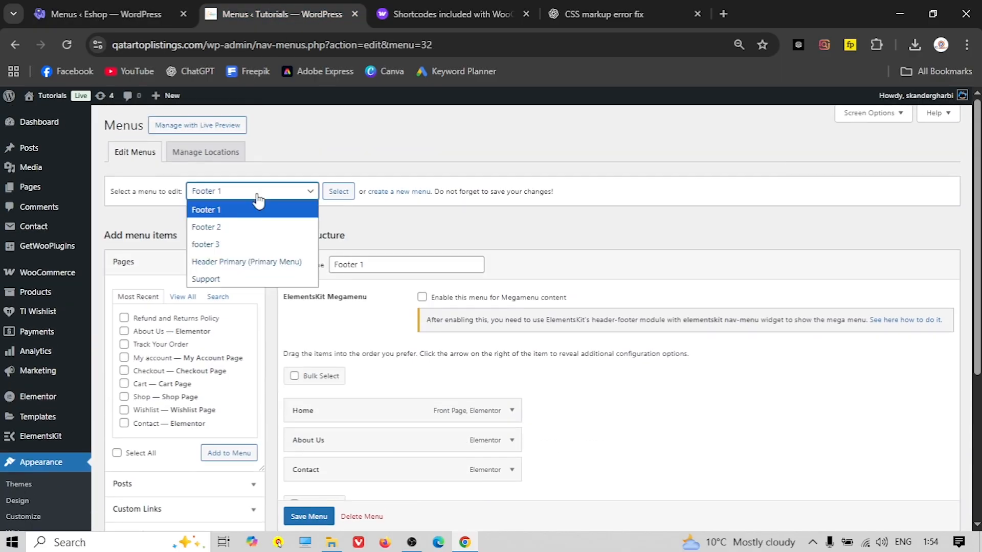
click(243, 227)
click(338, 191)
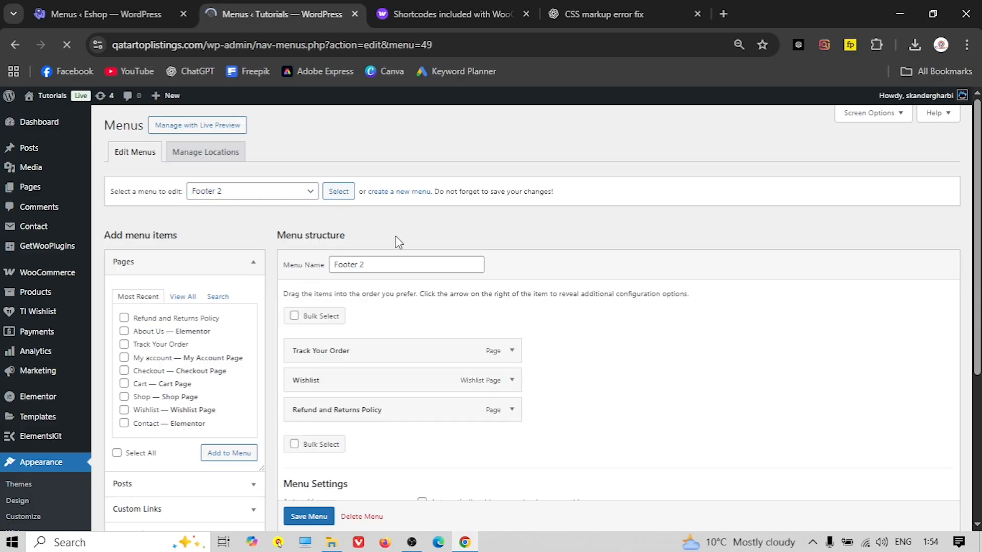
scroll(348, 220, down, 1)
click(83, 17)
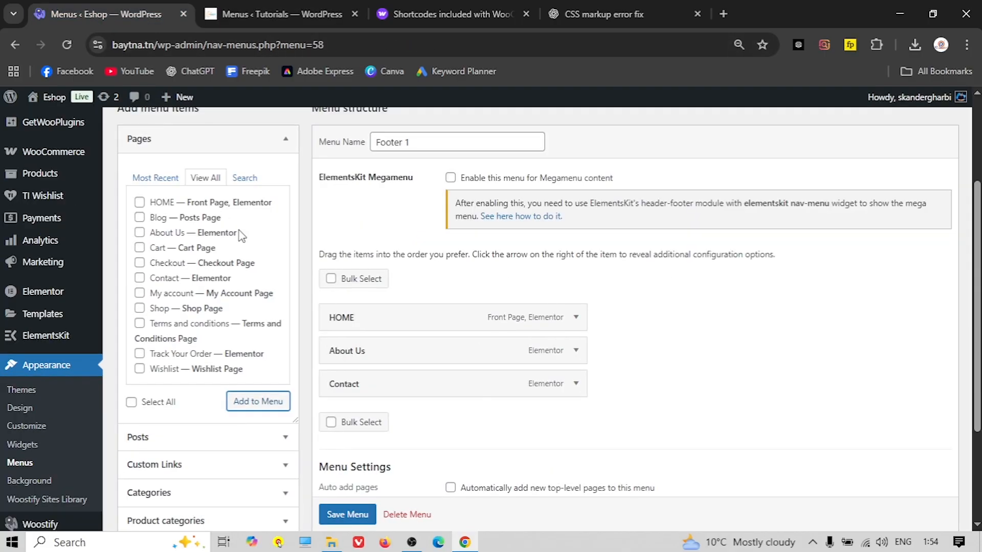
scroll(288, 312, up, 3)
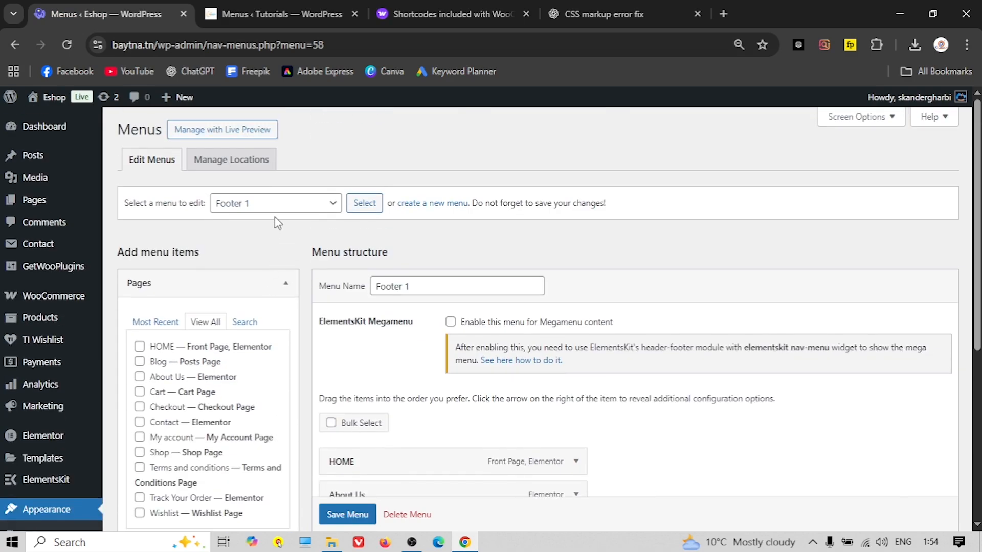
Save the Footer 1 menu and open a blank new-menu form
click(434, 205)
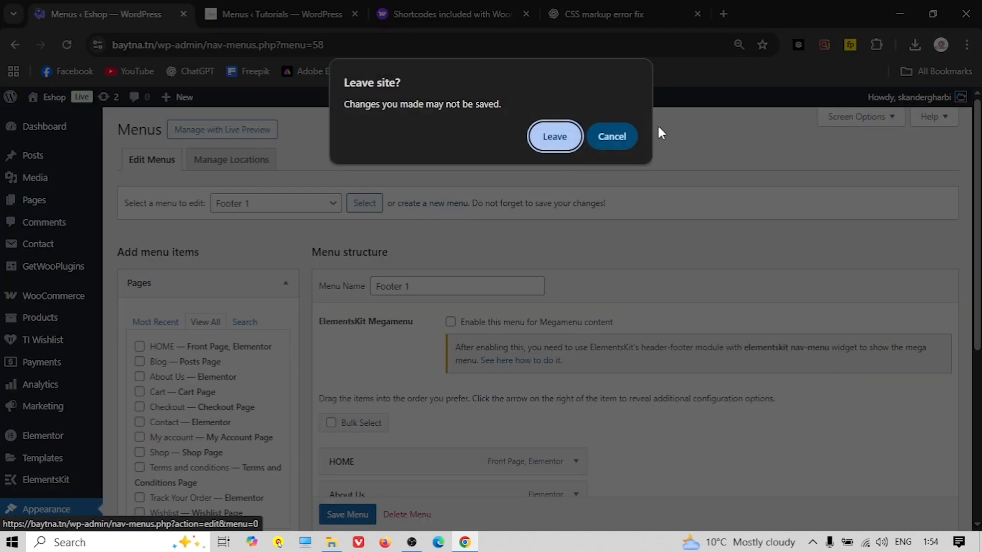
click(611, 136)
scroll(357, 351, down, 5)
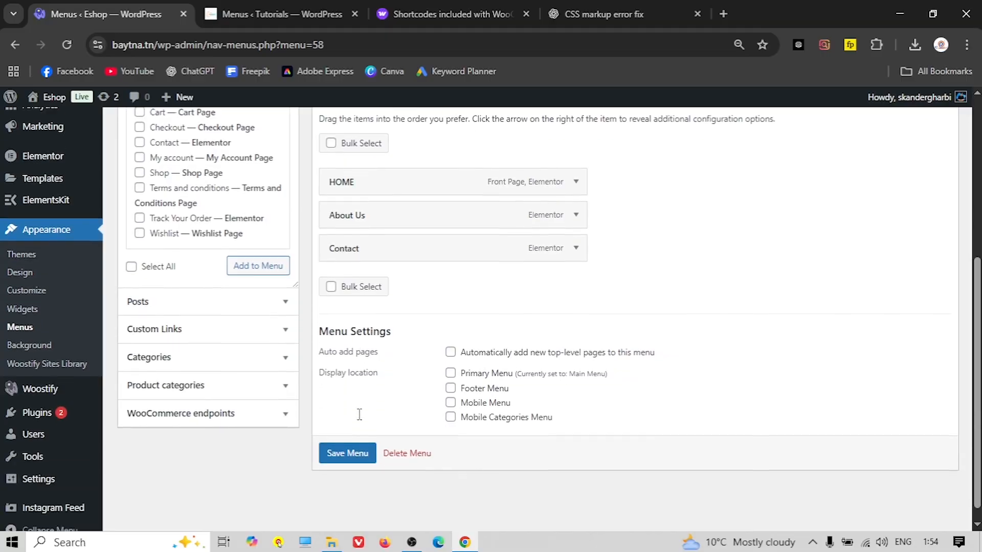
click(352, 442)
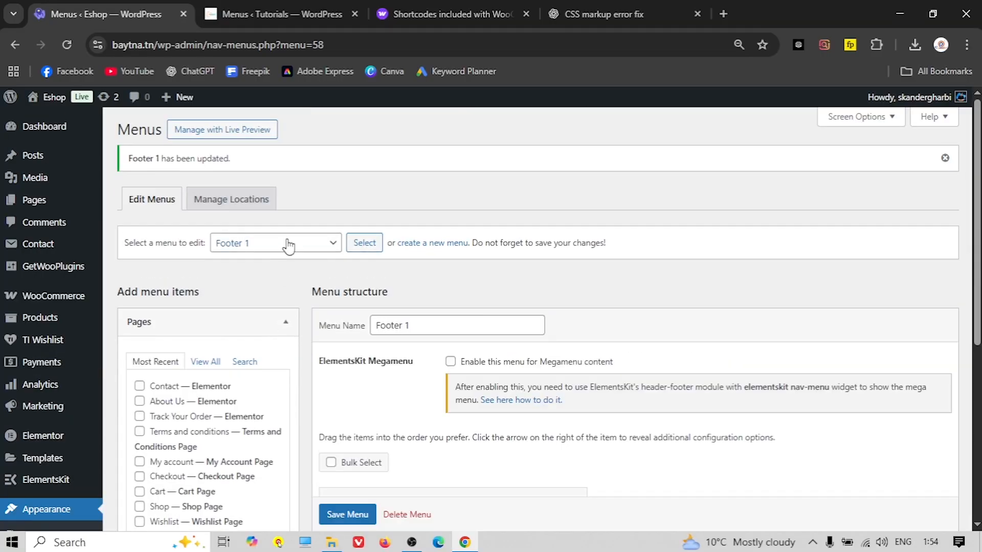
click(427, 246)
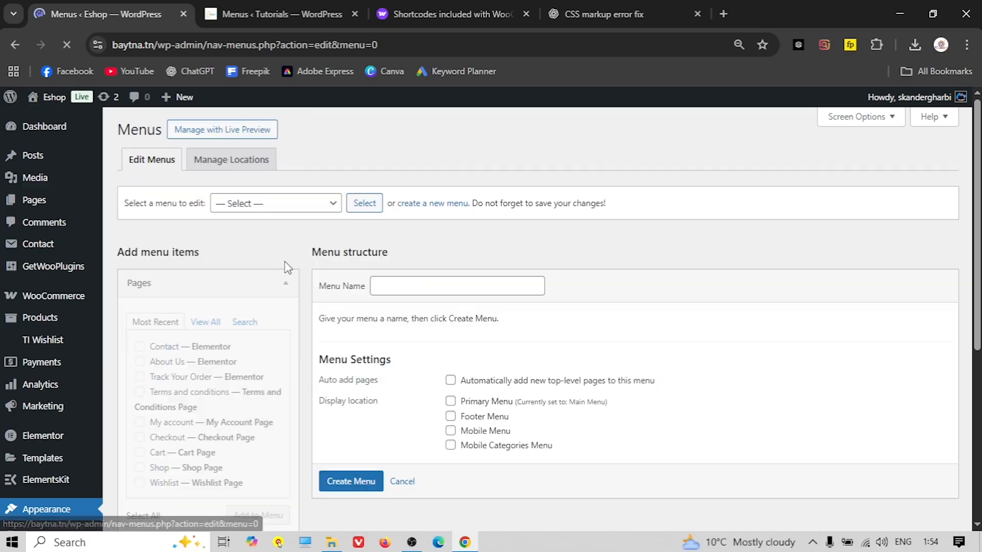
Name the new Eshop menu Footer 2 and create it
click(418, 283)
click(464, 368)
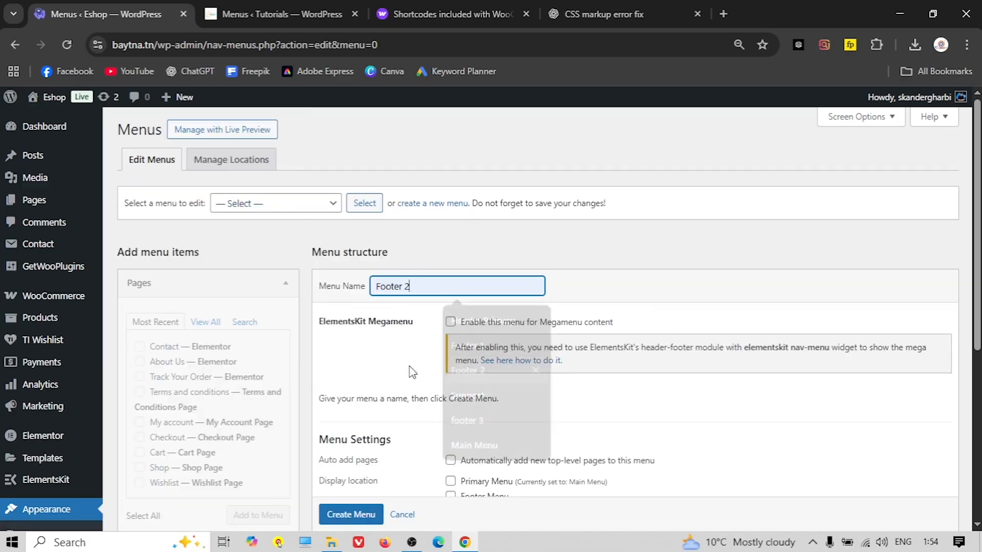
scroll(348, 332, down, 3)
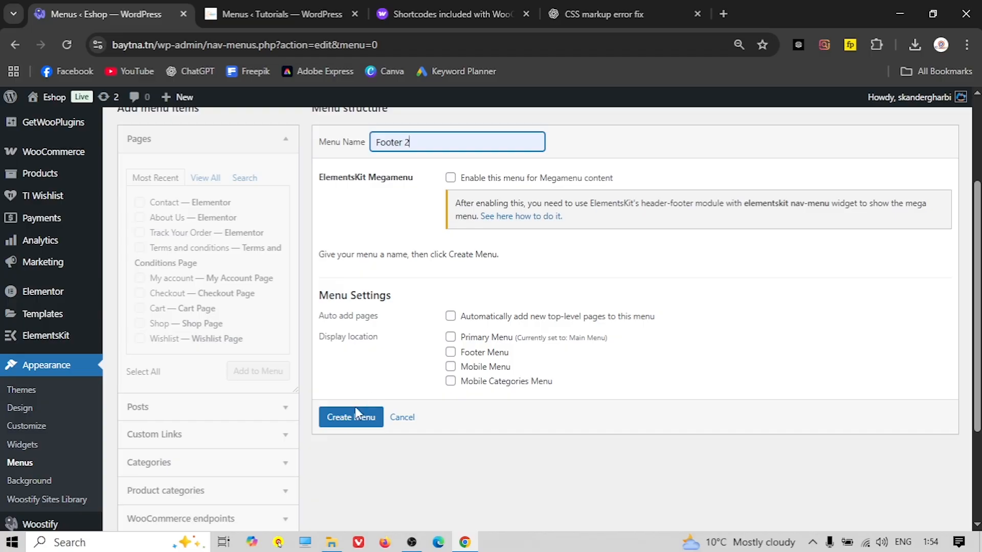
click(356, 413)
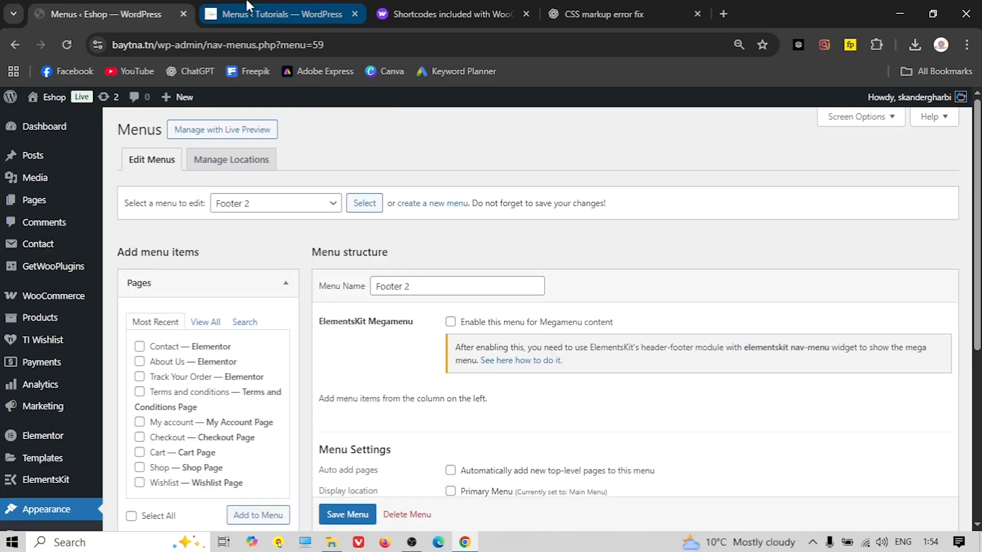
click(249, 9)
scroll(401, 323, down, 1)
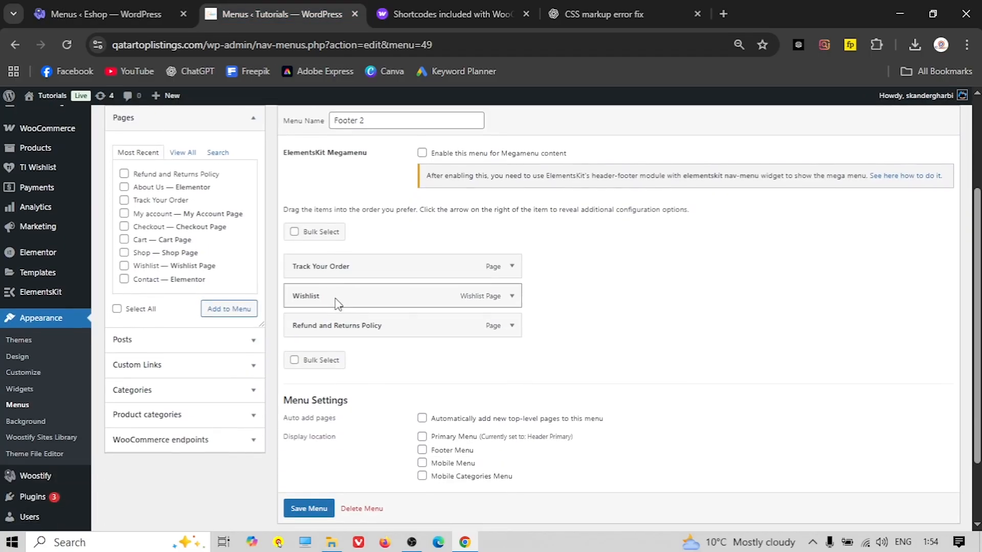
click(107, 13)
Add Track Your Order and Wishlist to Footer 2, matching the Tutorials reference
click(209, 328)
scroll(179, 353, down, 1)
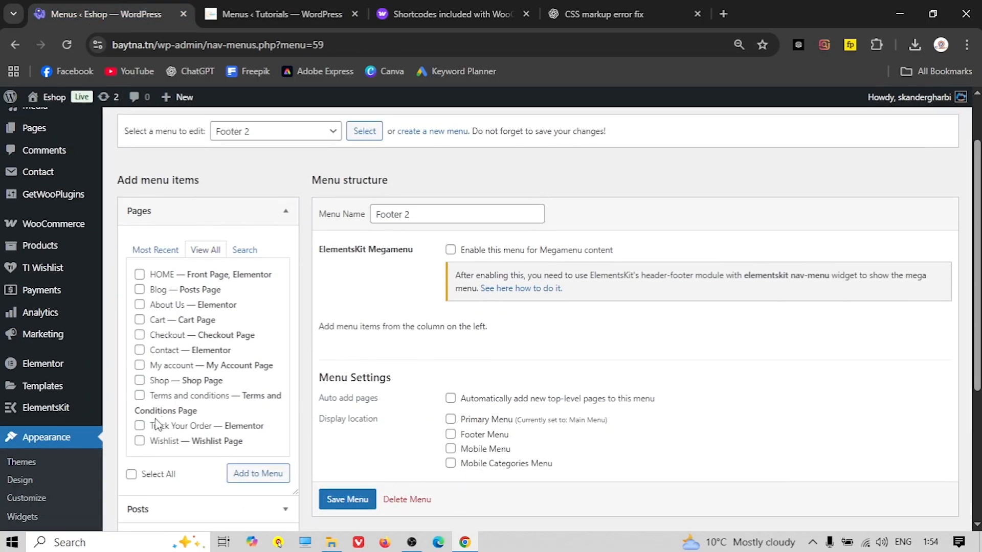
click(279, 14)
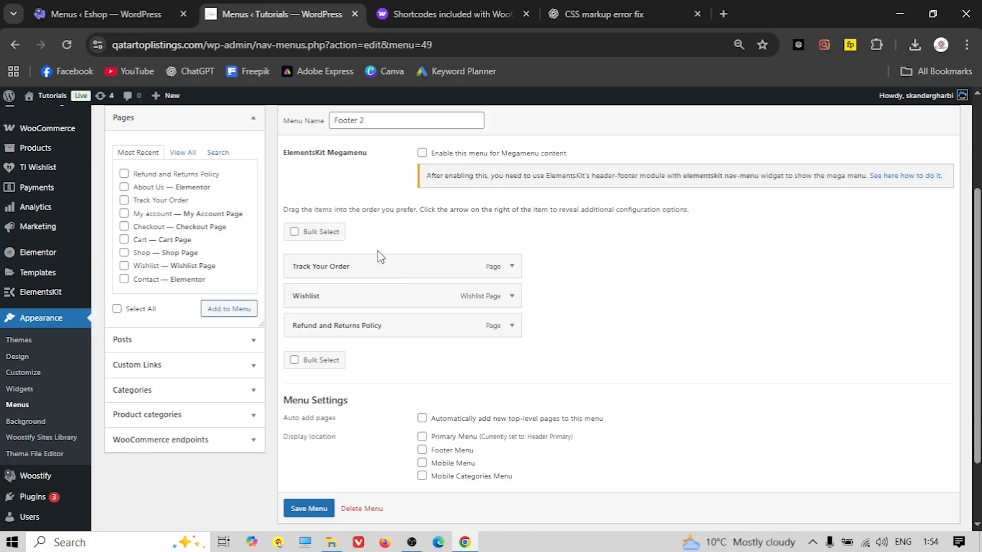
click(107, 13)
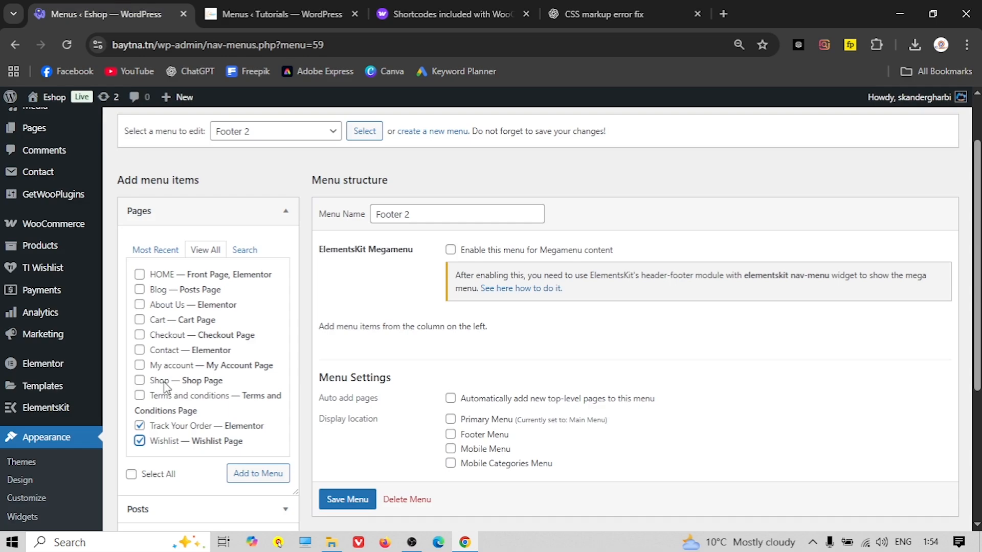
scroll(170, 386, down, 1)
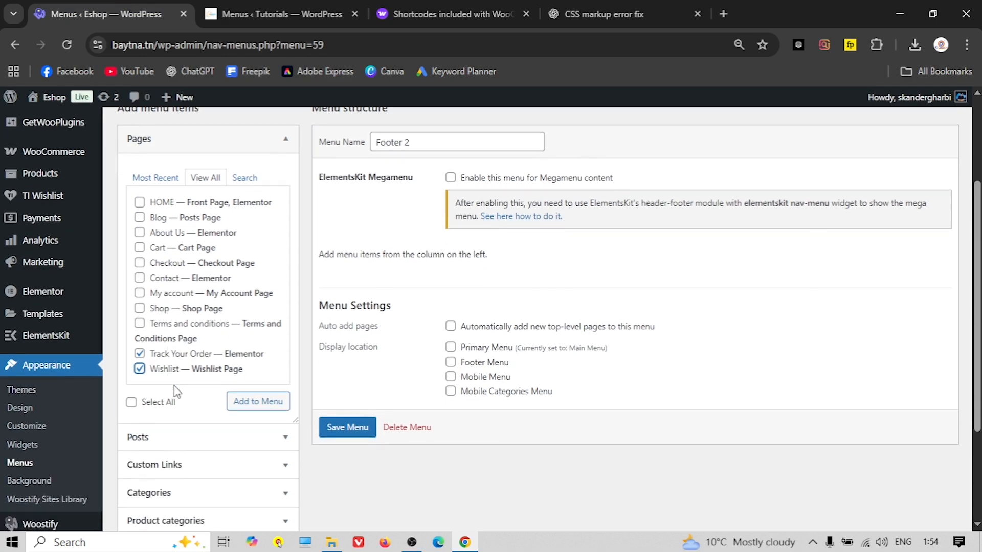
click(259, 402)
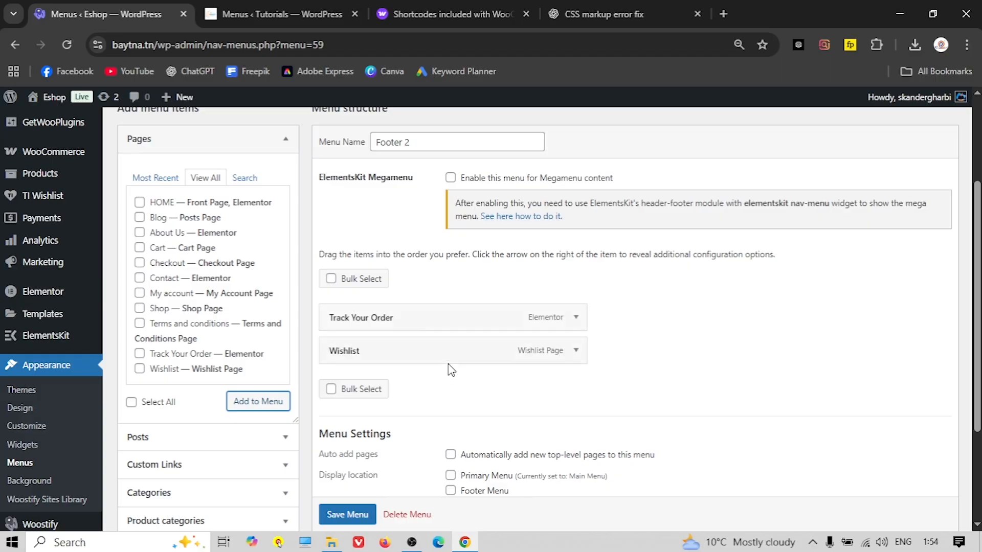
scroll(425, 339, down, 3)
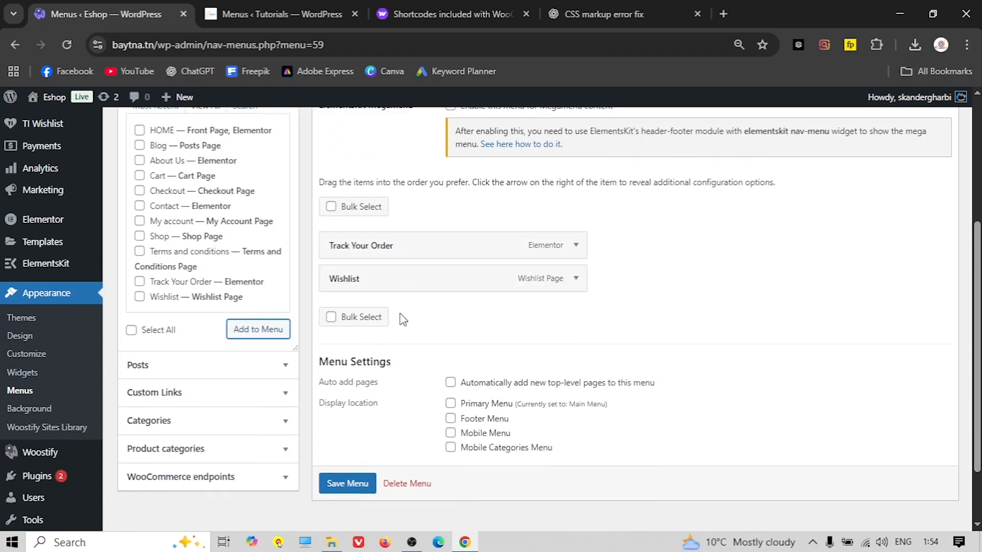
scroll(401, 316, up, 5)
scroll(392, 365, down, 4)
Save the Footer 2 menu after a final comparison with the Tutorials menu
click(265, 8)
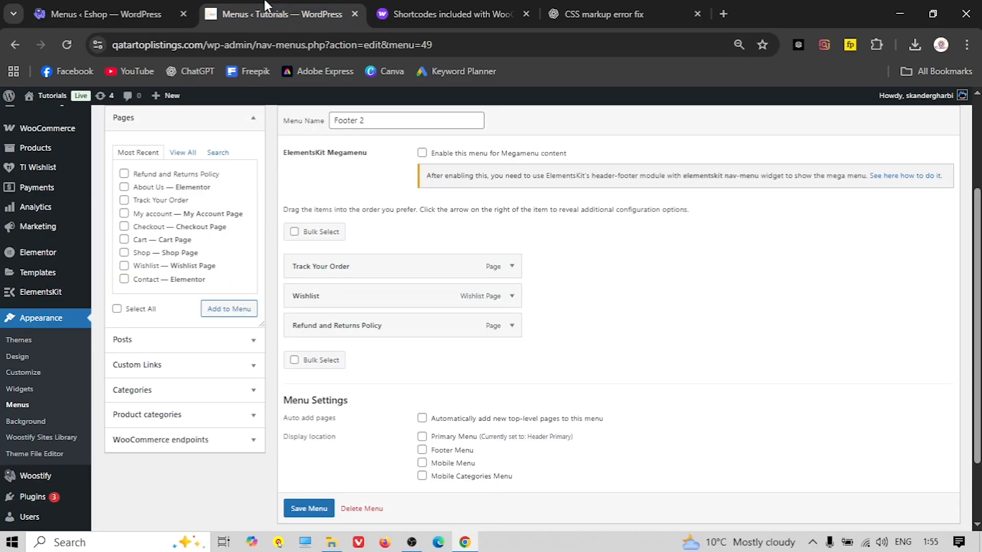
click(139, 14)
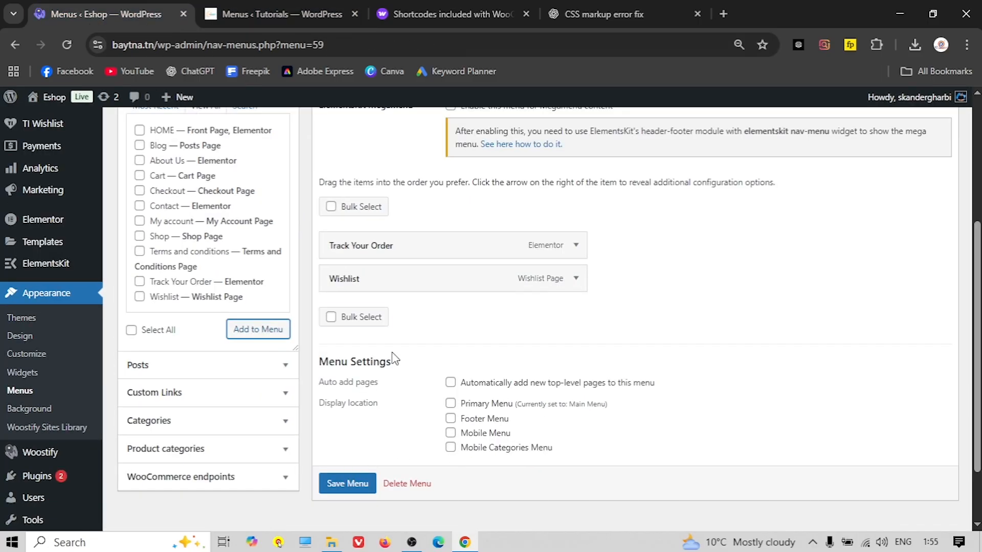
click(347, 478)
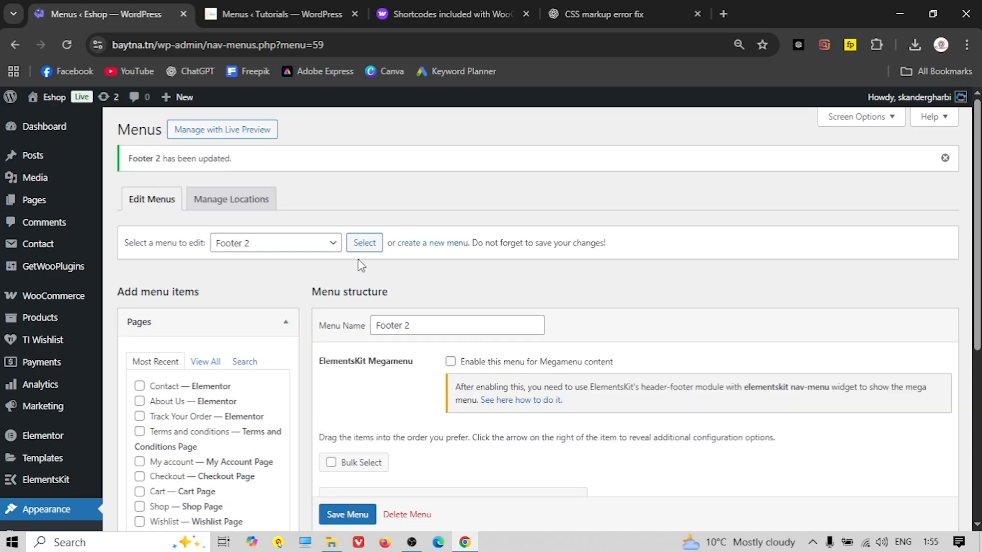
scroll(366, 254, down, 1)
key(ctrl+Tab)
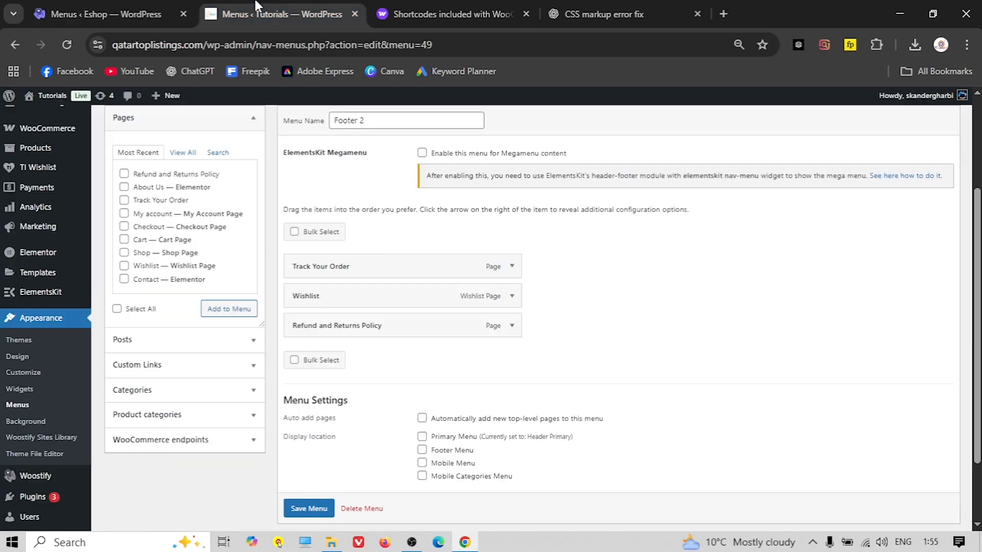
Load the Tutorials site's footer 3 menu to see its account links
scroll(349, 240, up, 1)
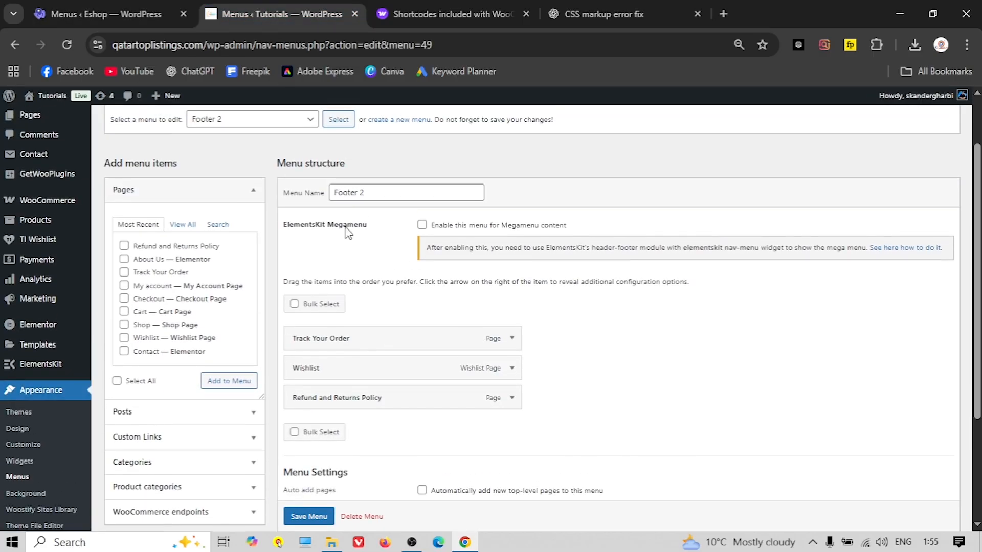
click(240, 121)
click(240, 169)
click(339, 120)
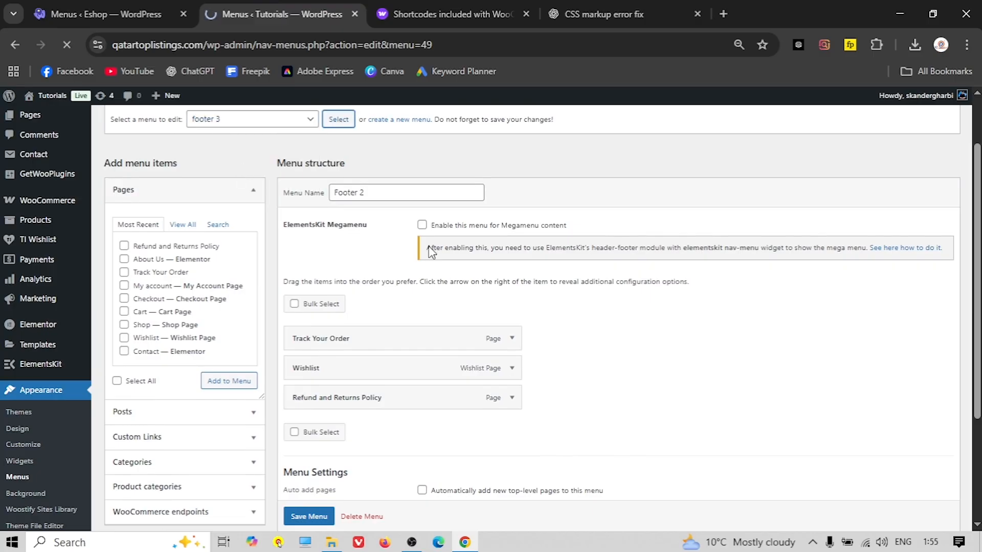
scroll(350, 266, down, 2)
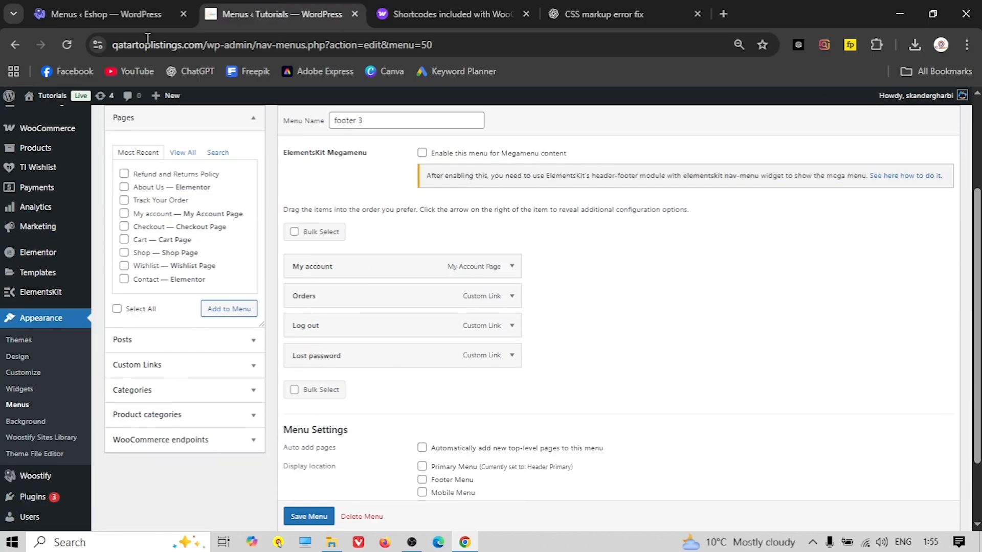
key(ctrl+shift+Tab)
Create a new Eshop menu named footer 3
click(416, 176)
click(375, 285)
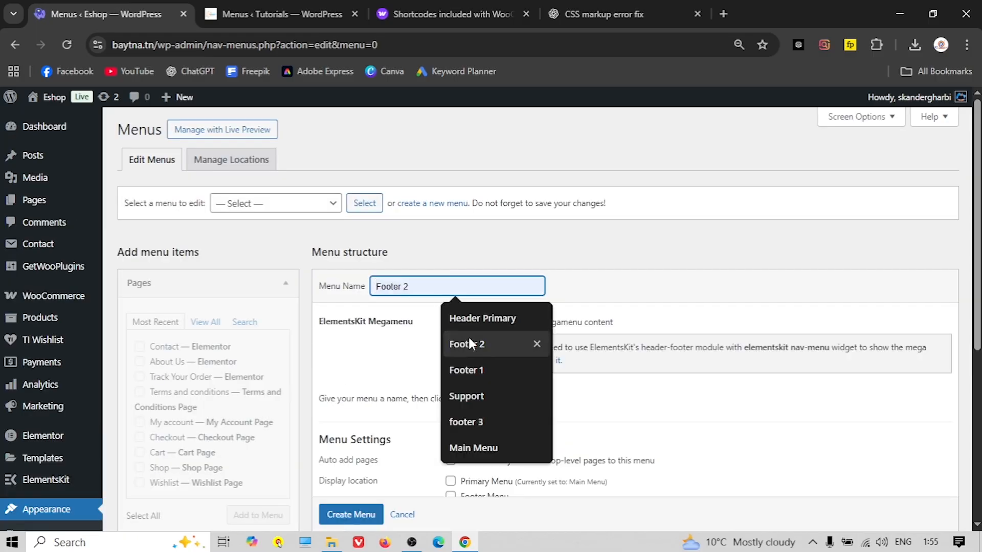
click(480, 421)
scroll(419, 450, down, 1)
click(349, 490)
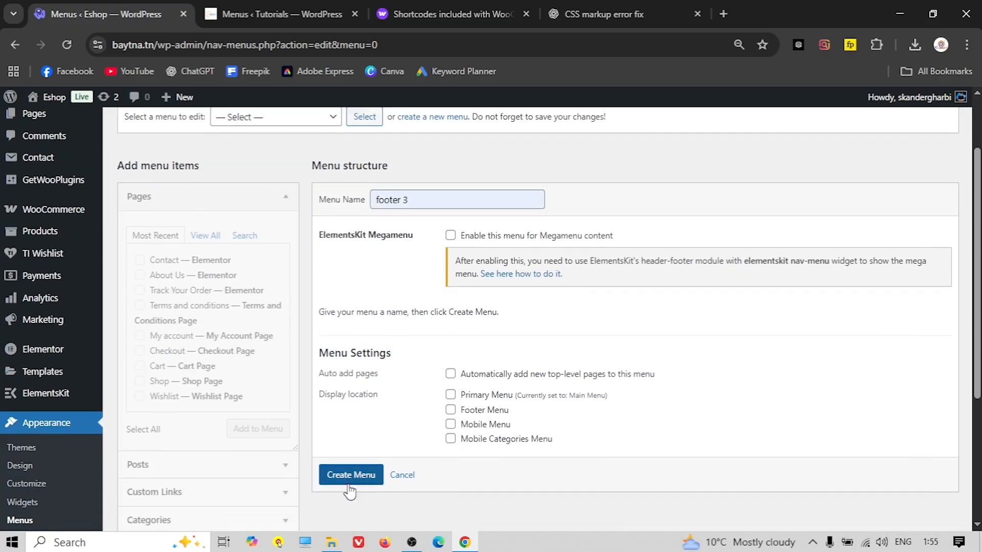
key(ctrl+Tab)
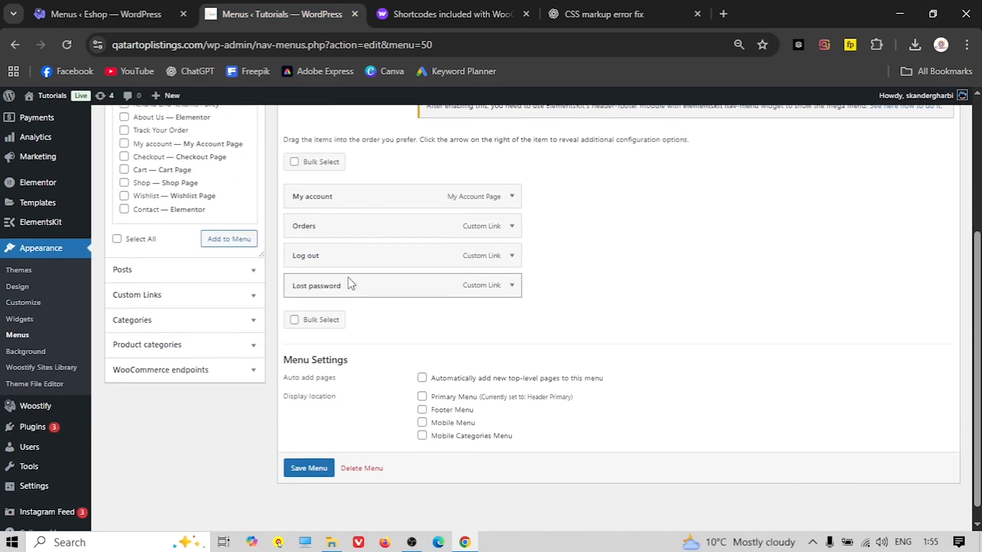
scroll(357, 300, down, 1)
key(ctrl+shift+Tab)
click(215, 332)
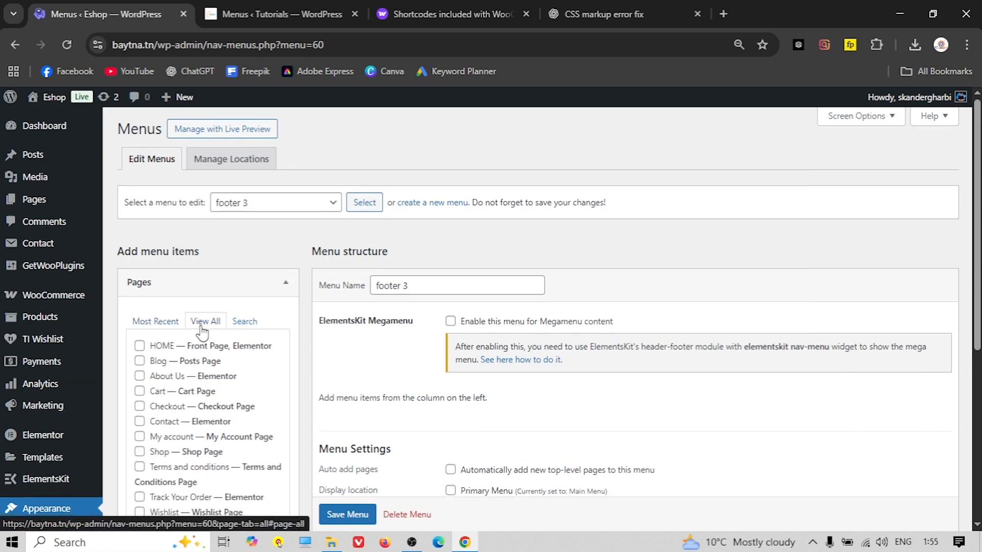
Select My account, Orders and Log out for the footer 3 menu
scroll(200, 353, down, 1)
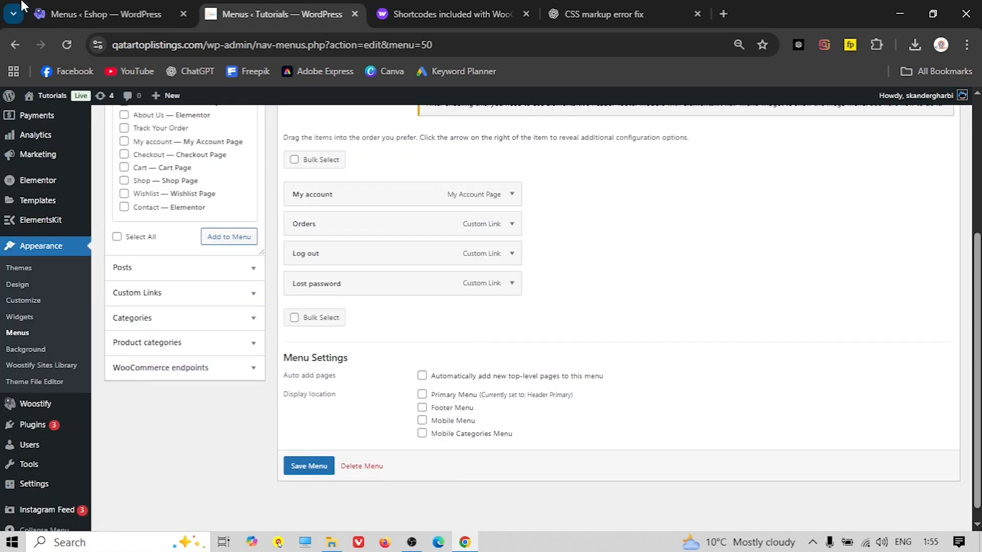
click(46, 4)
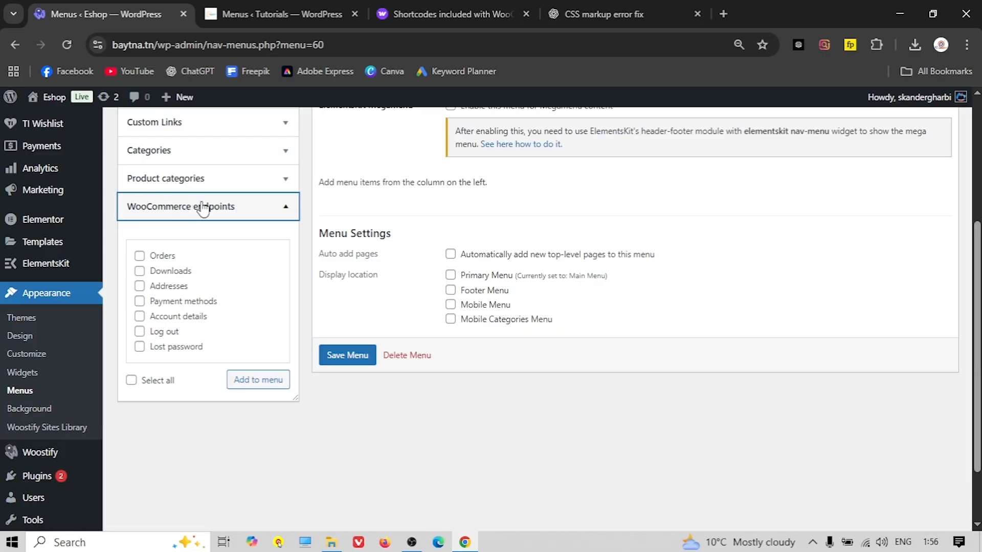
click(141, 257)
click(259, 21)
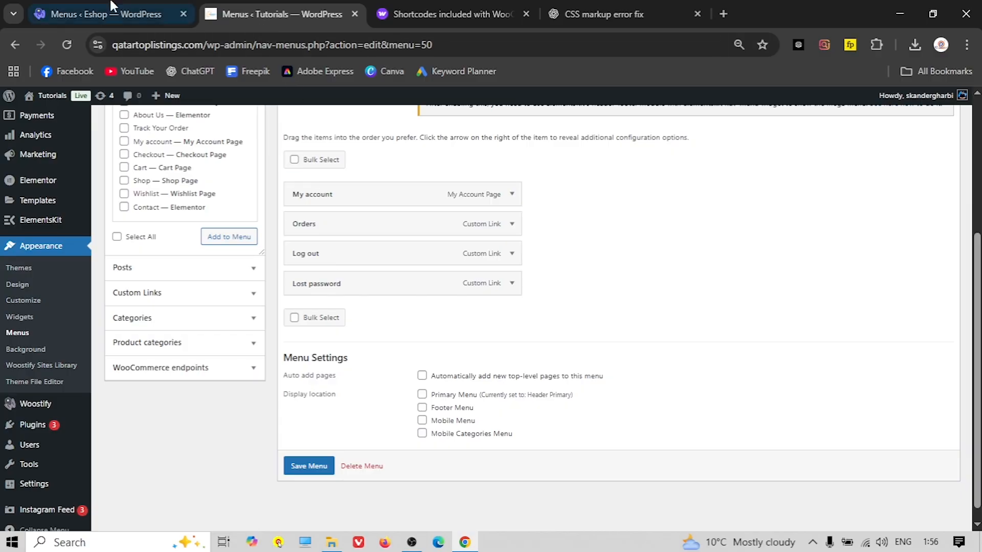
click(102, 14)
click(140, 332)
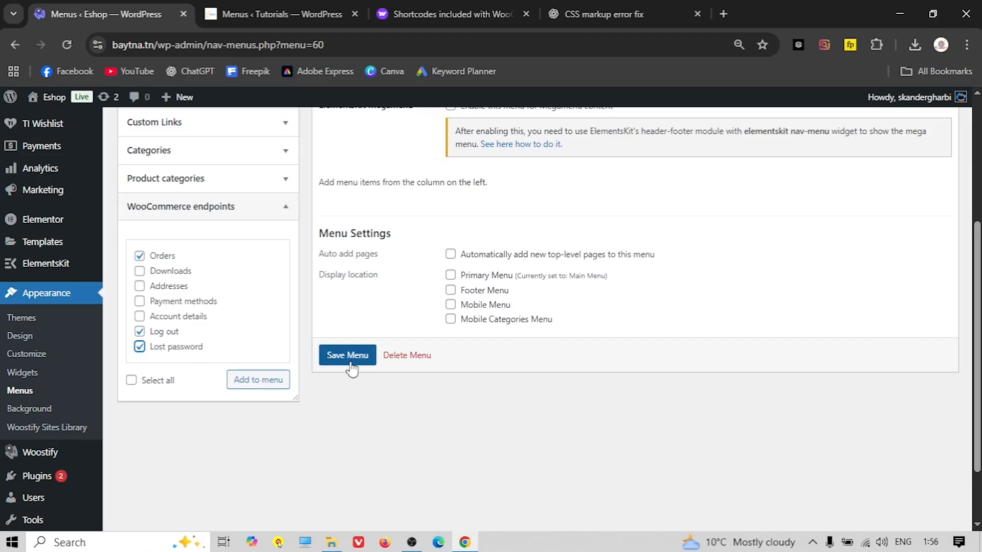
Drag My account to the top of footer 3 and save the menu
scroll(378, 343, up, 1)
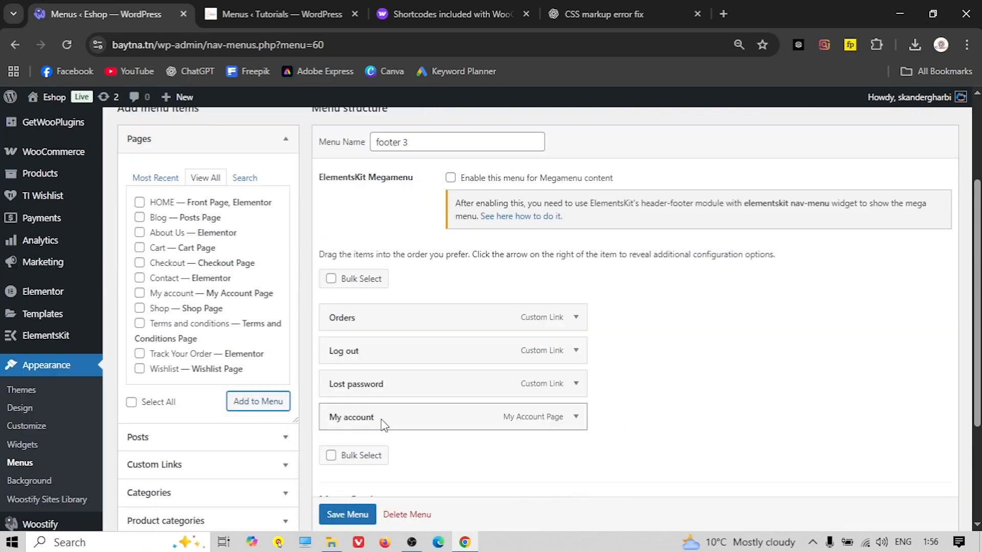
drag(369, 422, 370, 318)
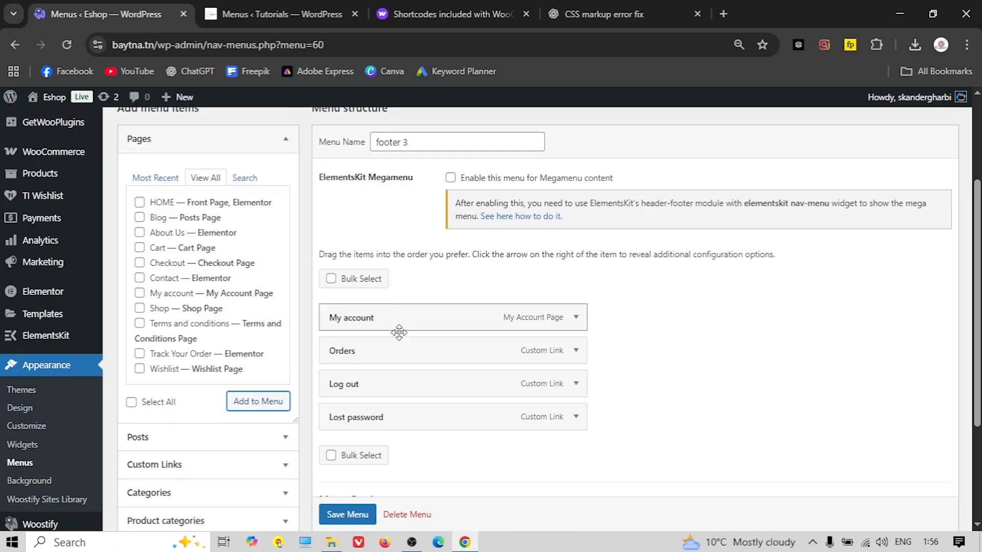
scroll(368, 450, down, 2)
click(341, 514)
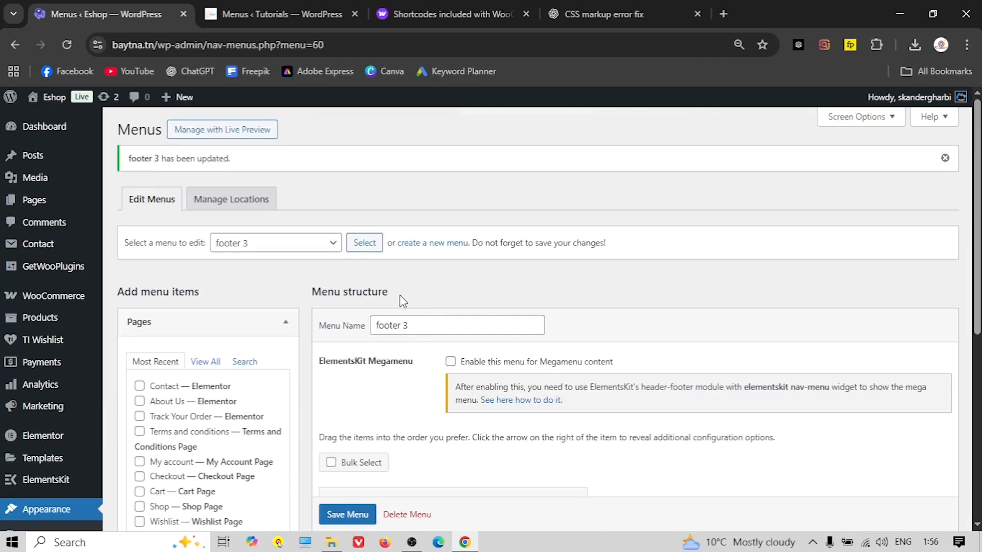
View the Tutorials homepage footer, then open Eshop's Widgets screen
scroll(398, 282, down, 1)
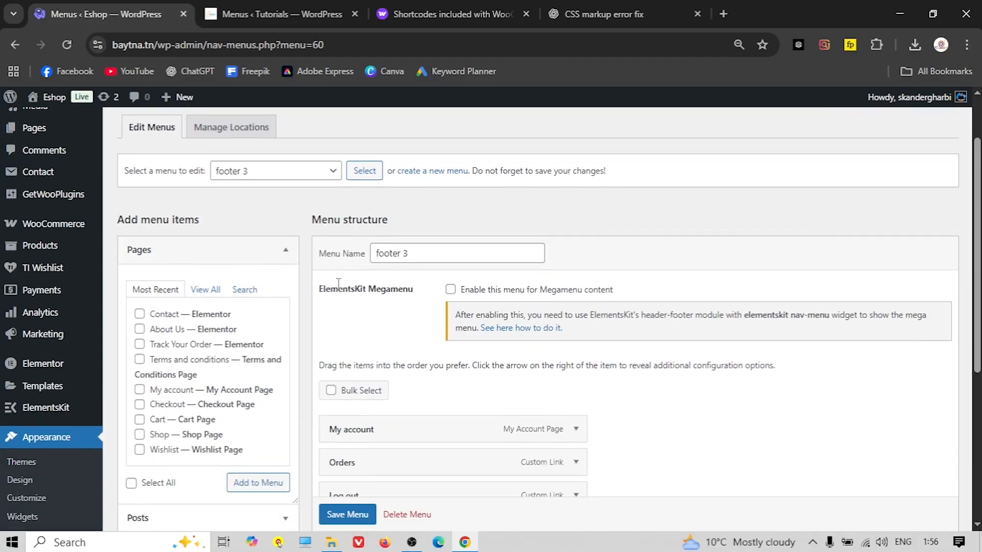
scroll(398, 283, up, 1)
click(252, 10)
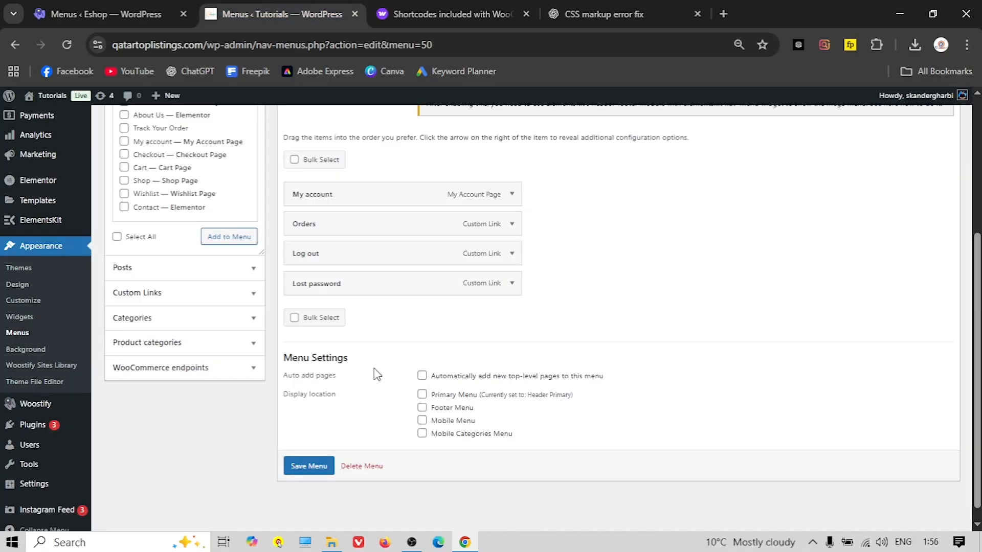
click(51, 113)
scroll(373, 341, down, 15)
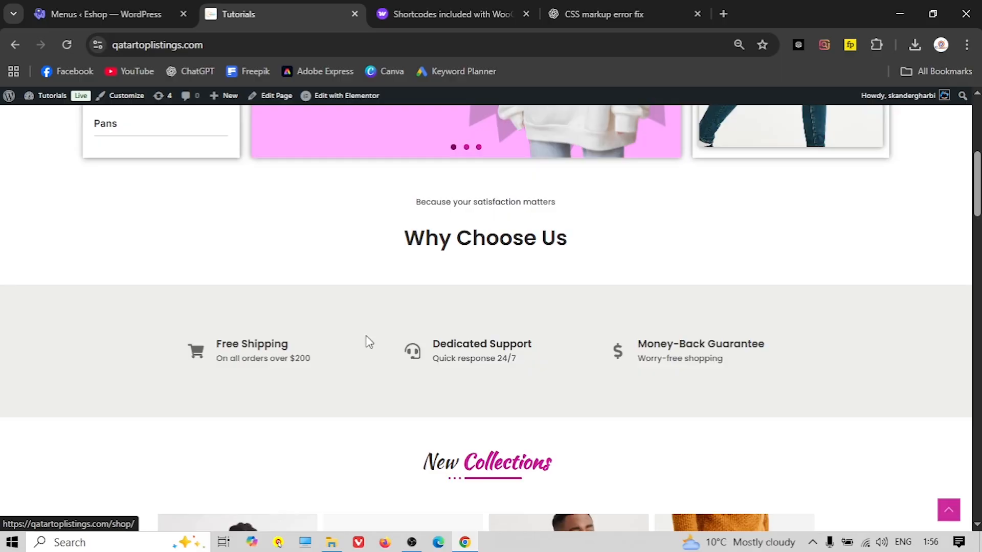
scroll(311, 394, down, 20)
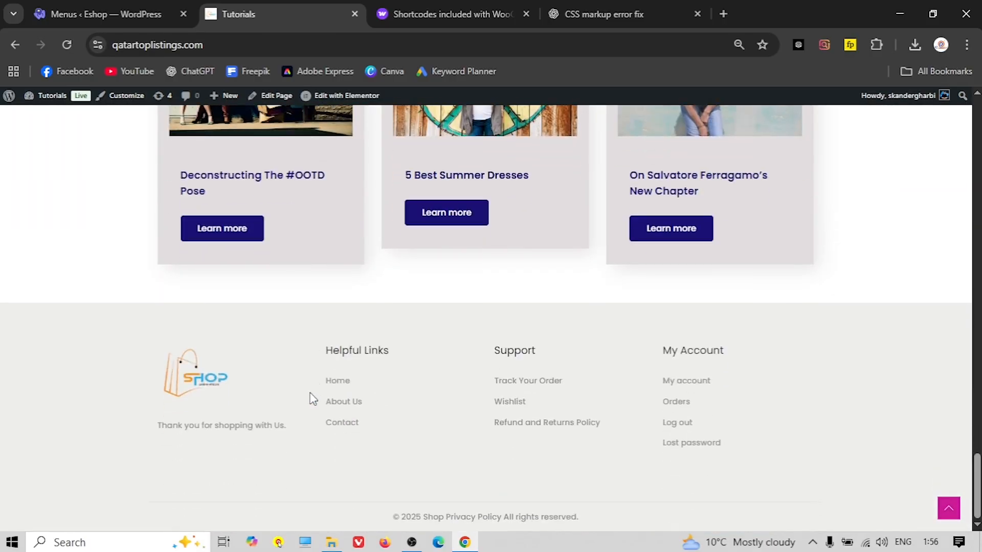
click(72, 13)
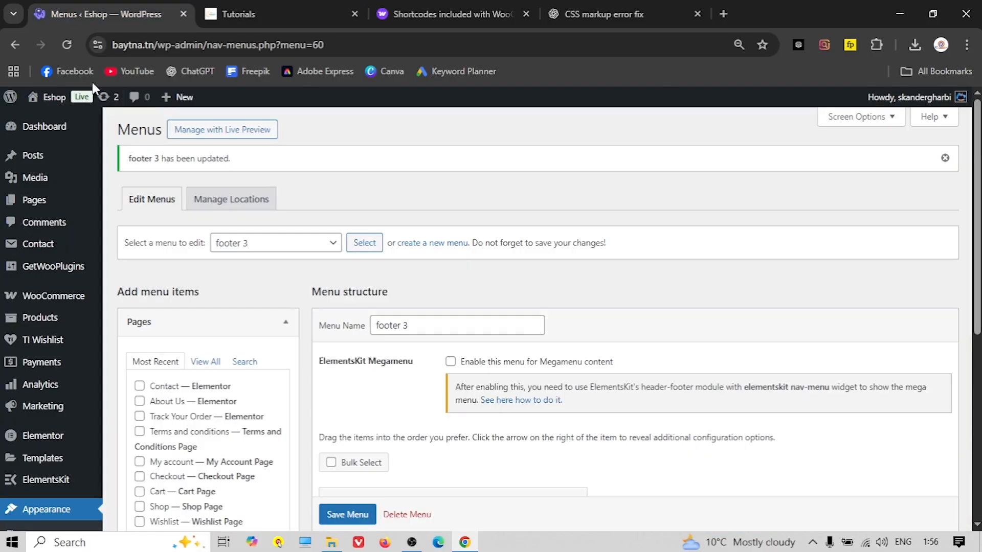
scroll(113, 304, down, 4)
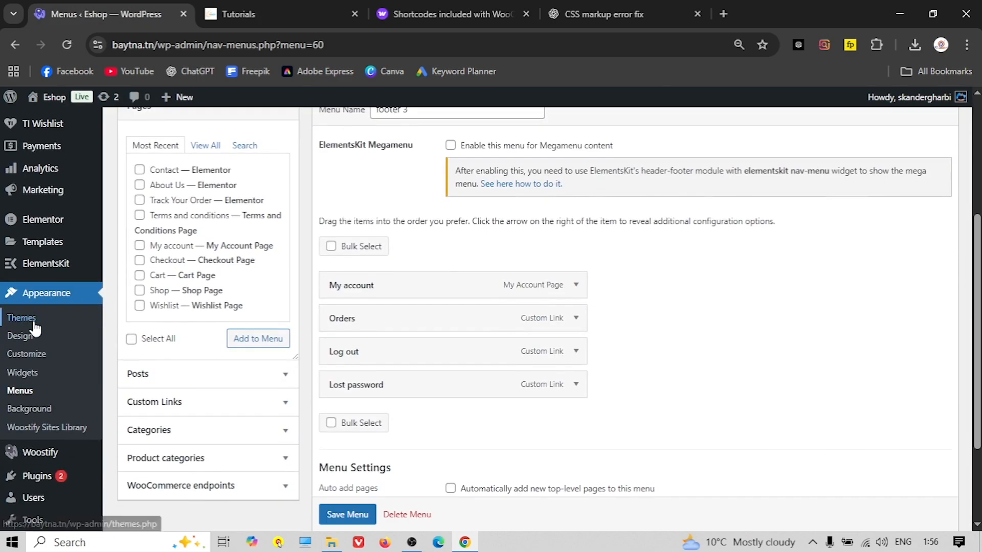
click(18, 373)
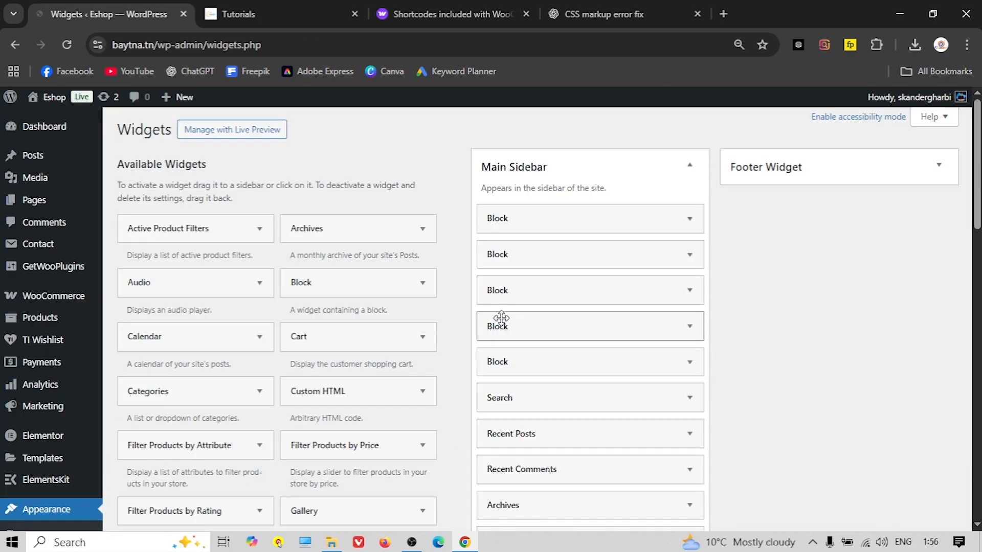
Expand Footer Widget and delete its Block, Shop, Support and Newsletter widgets
click(782, 168)
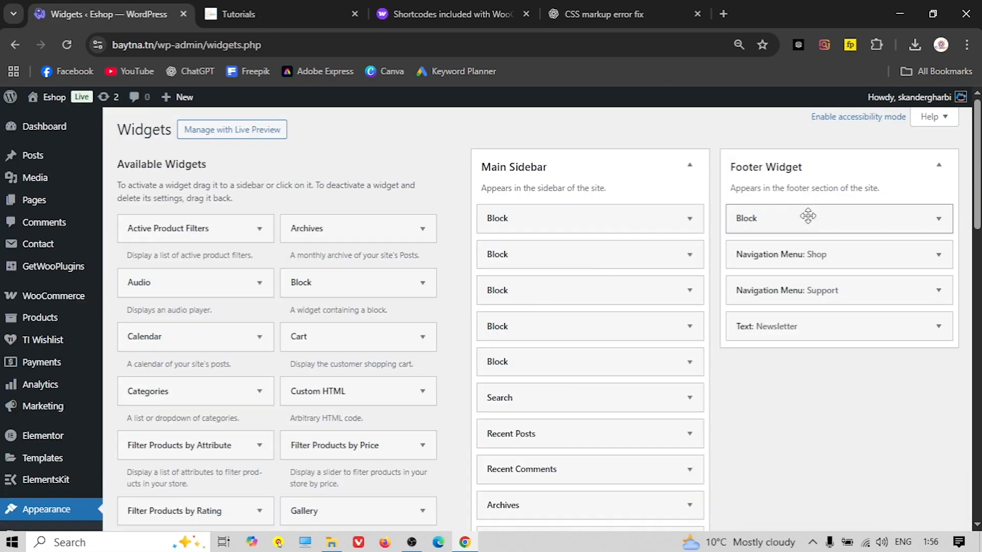
click(939, 219)
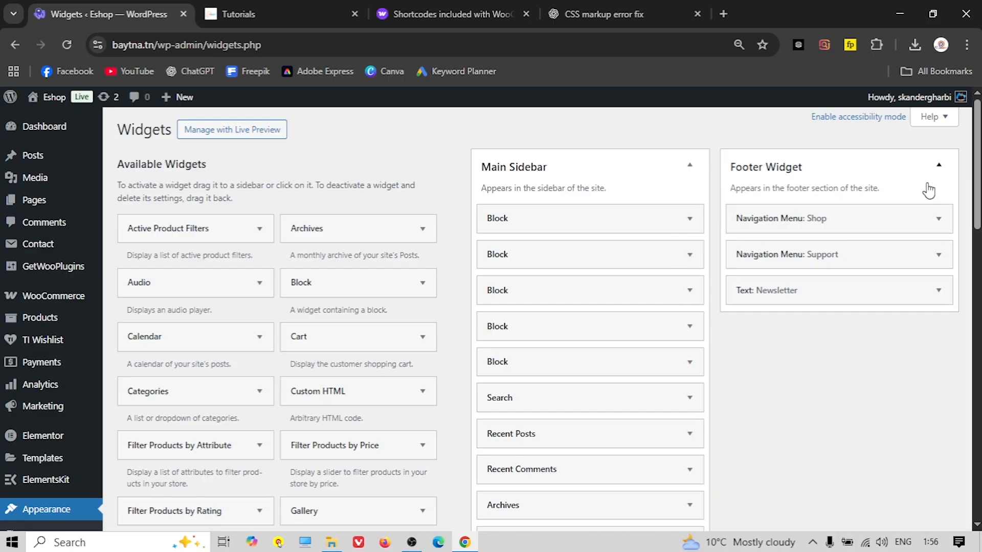
click(938, 219)
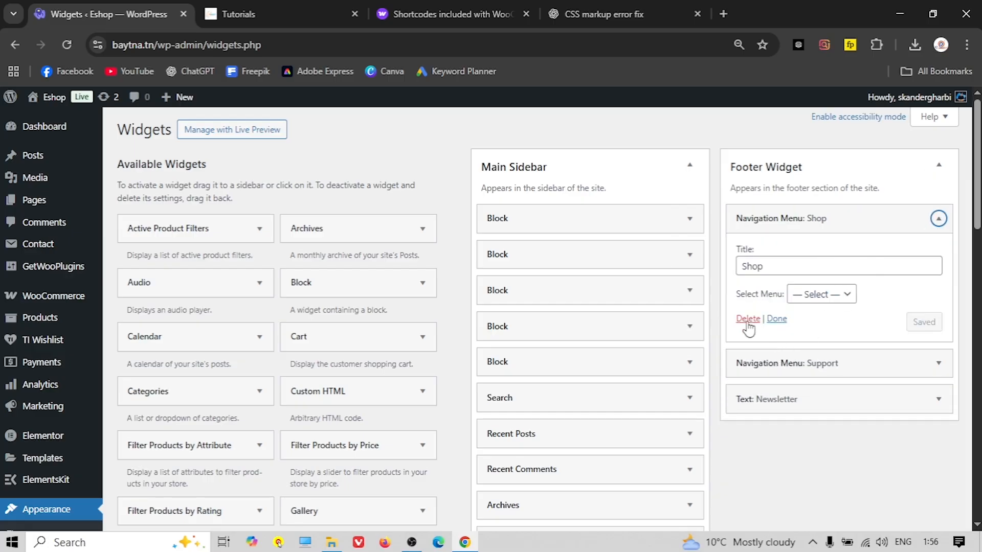
click(944, 222)
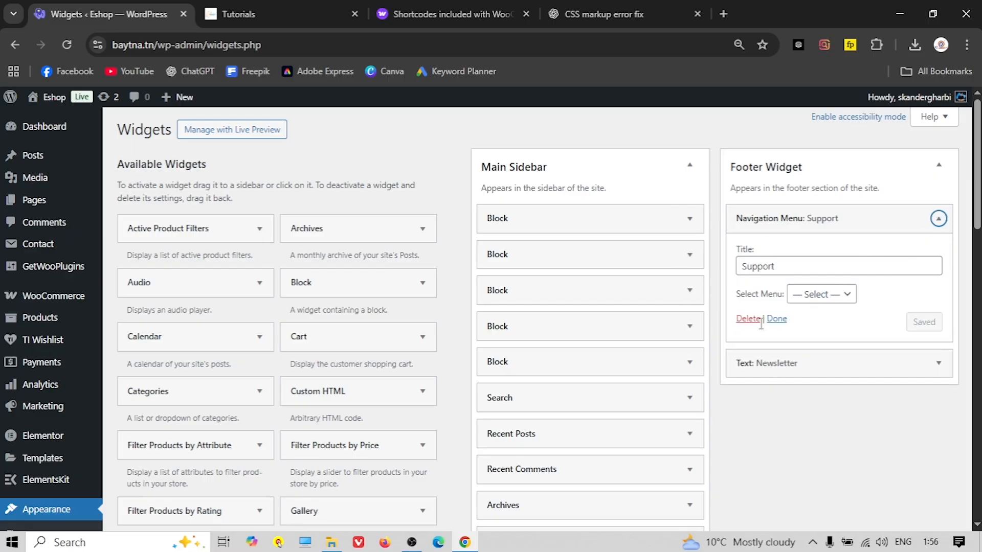
click(933, 219)
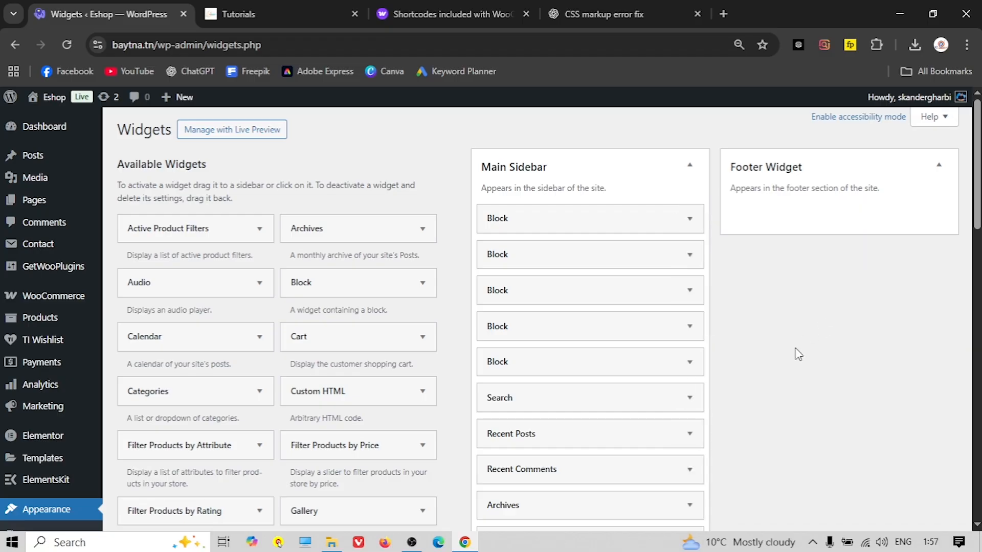
click(238, 14)
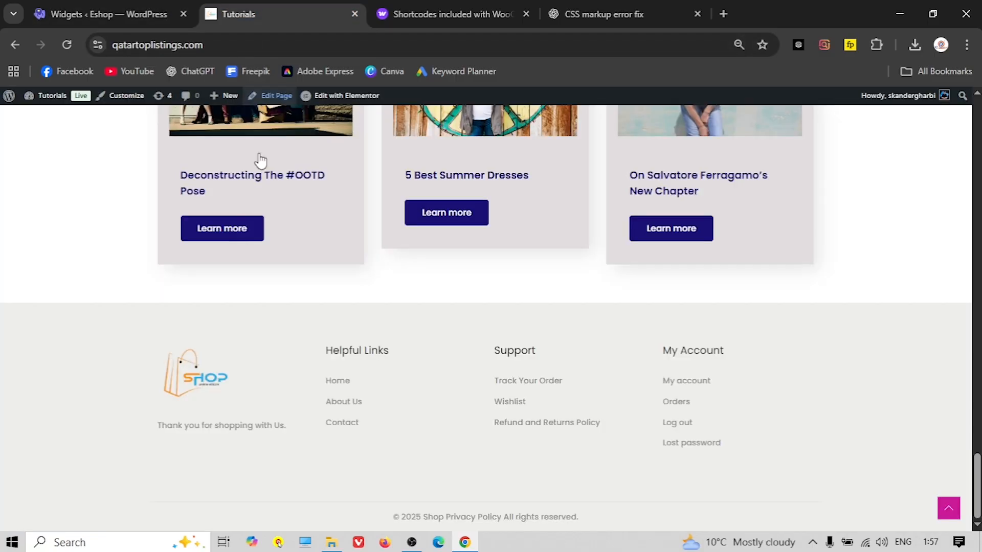
Inspect the Tutorials Footer Widget area's Text, Helpful Links, Support and My Account widgets
scroll(61, 123, up, 4)
click(44, 97)
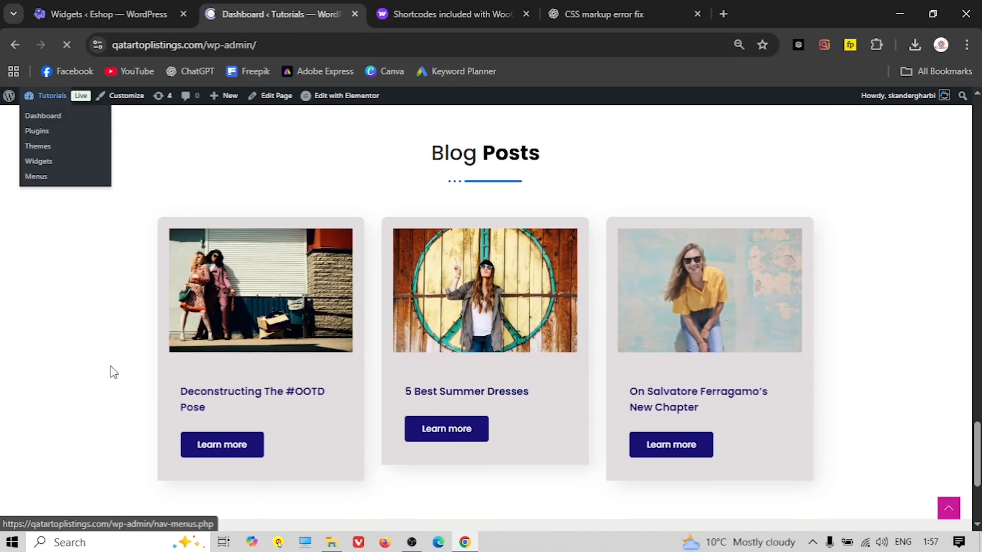
scroll(63, 381, down, 2)
mouse_move(41, 369)
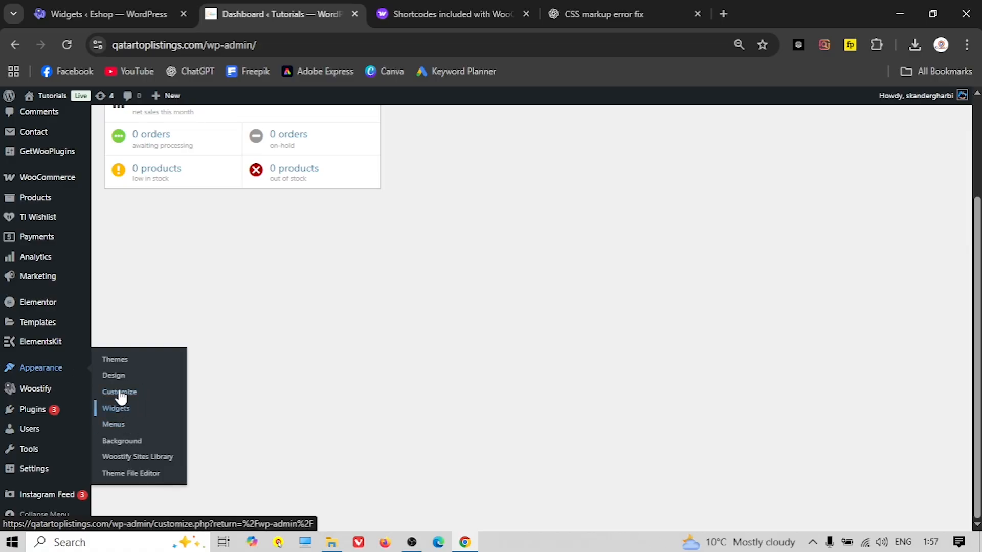
click(117, 411)
click(878, 170)
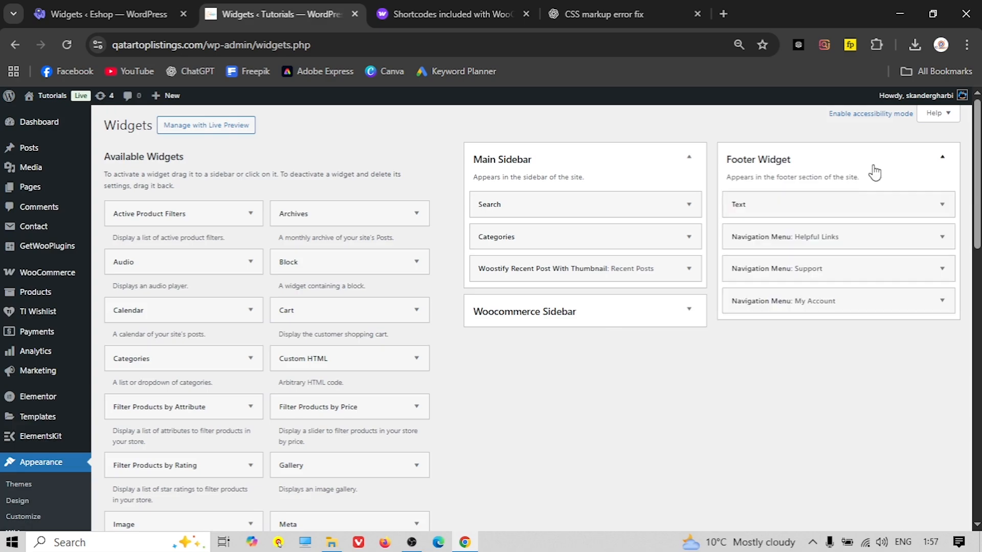
click(121, 9)
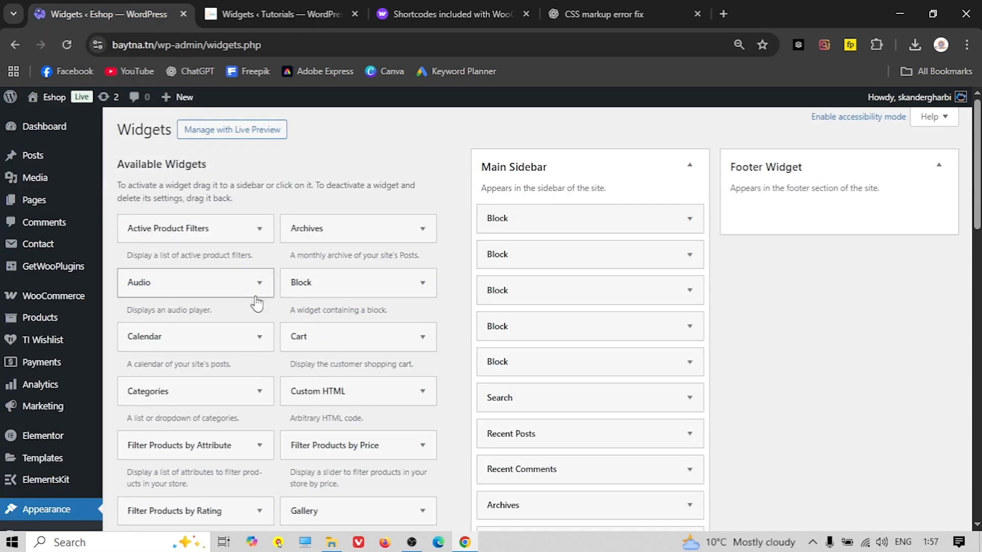
Add a Text widget to the Footer Widget area
scroll(245, 307, down, 6)
scroll(240, 312, down, 7)
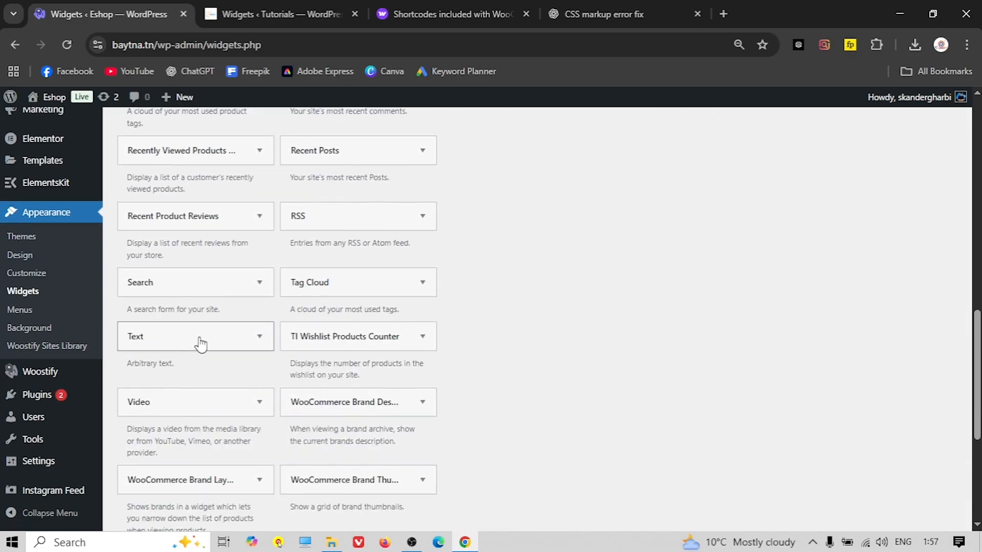
click(205, 339)
click(172, 444)
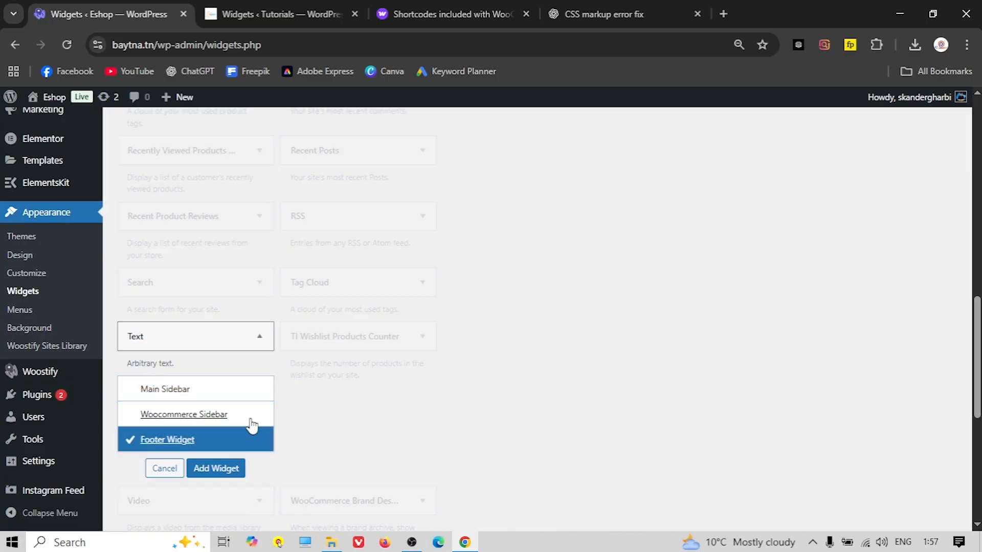
click(217, 468)
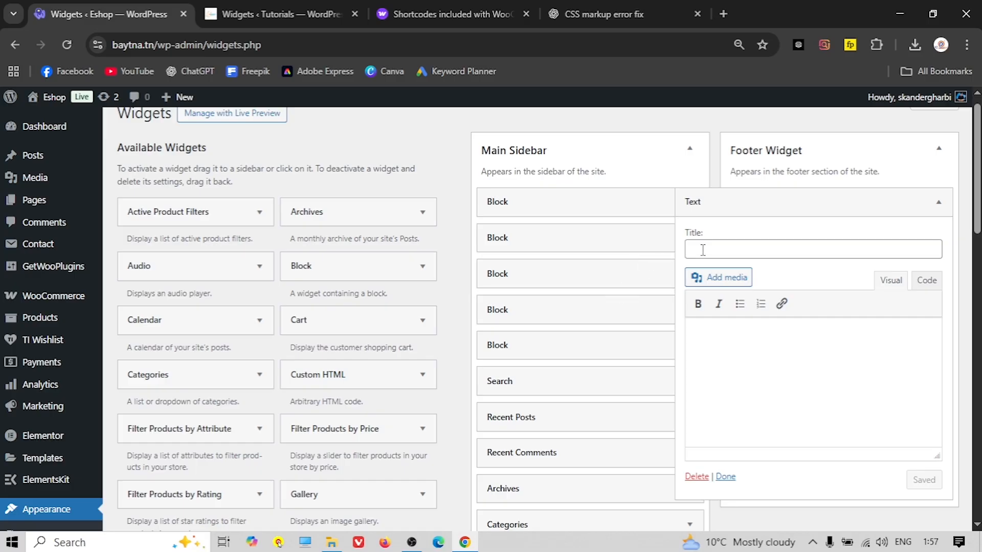
Open Add Media from the Text widget and choose to upload a new file
click(736, 284)
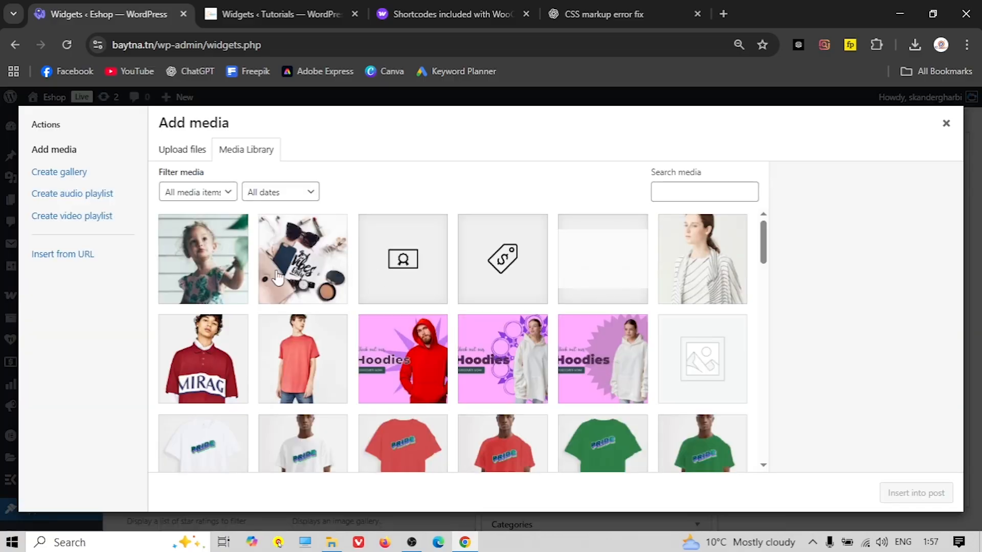
scroll(358, 283, down, 4)
scroll(371, 299, down, 9)
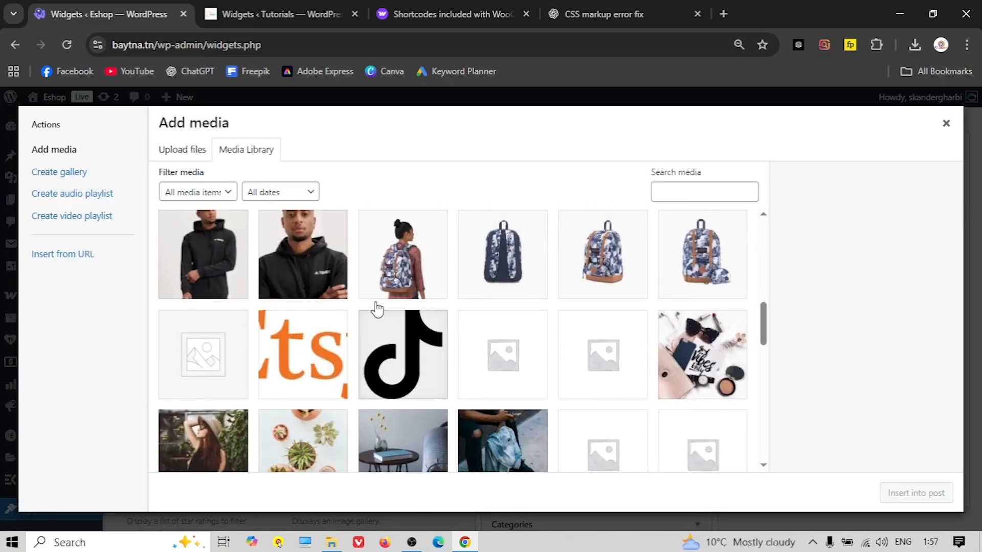
scroll(387, 318, down, 8)
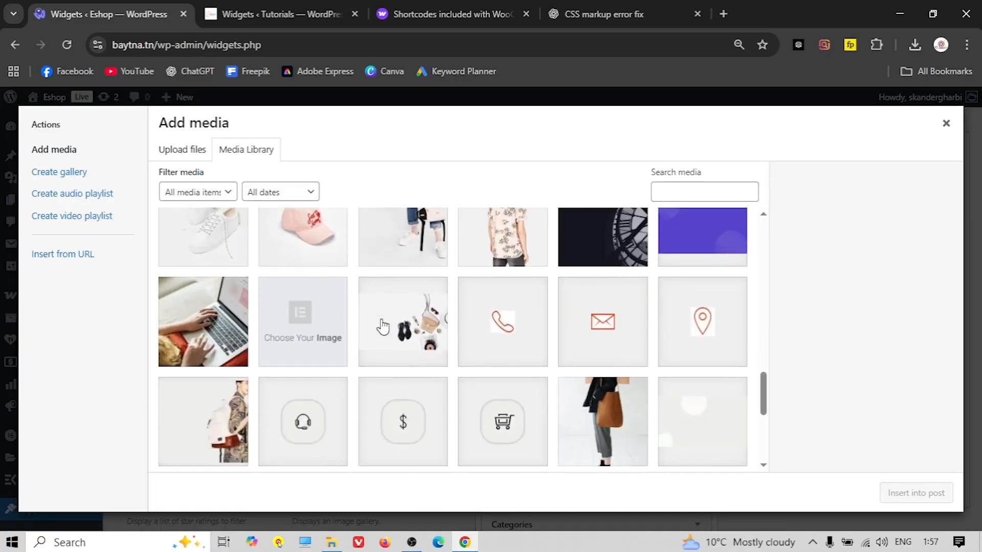
scroll(382, 327, down, 2)
scroll(383, 324, up, 20)
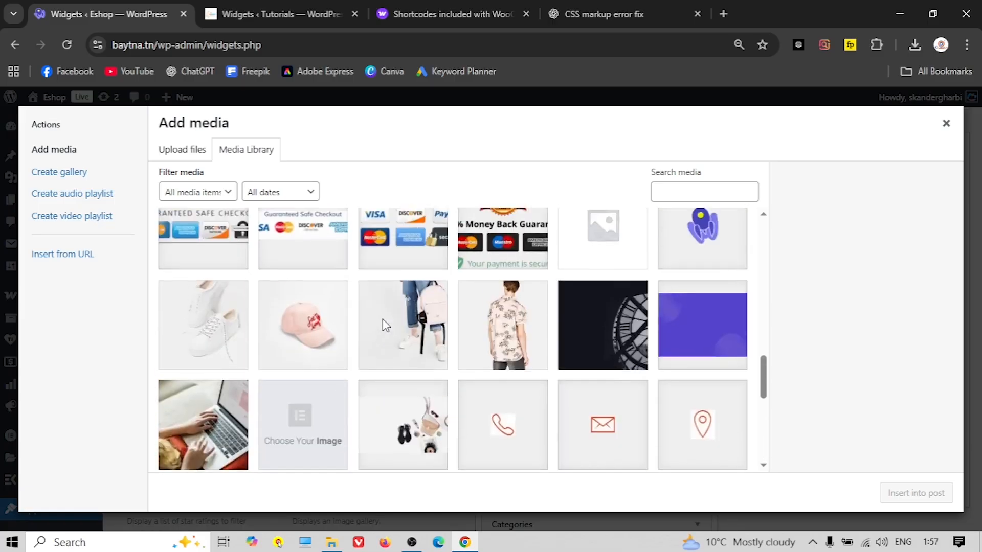
click(183, 153)
click(515, 313)
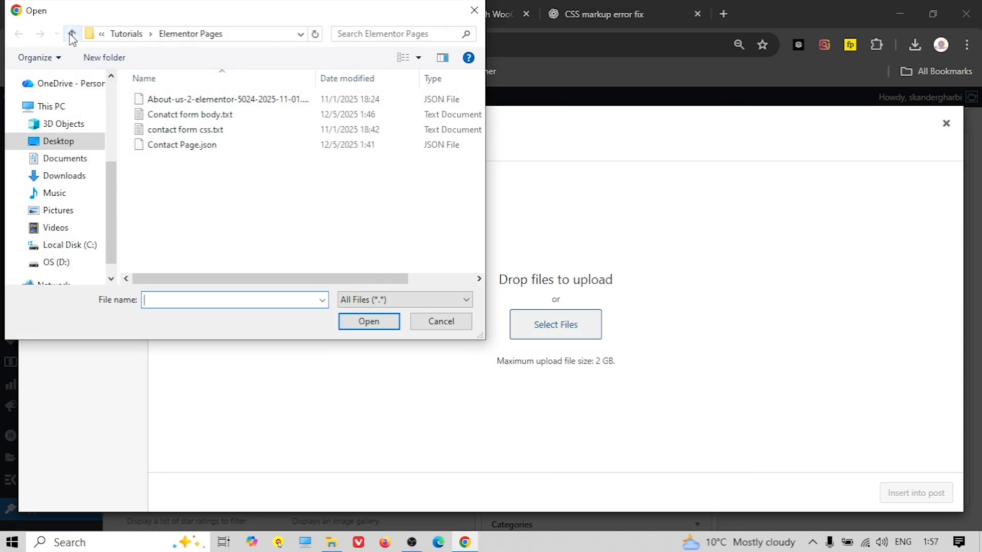
Upload the Pngtree shopping logo from the Website Logo folder and insert it into the widget
click(72, 34)
double_click(163, 160)
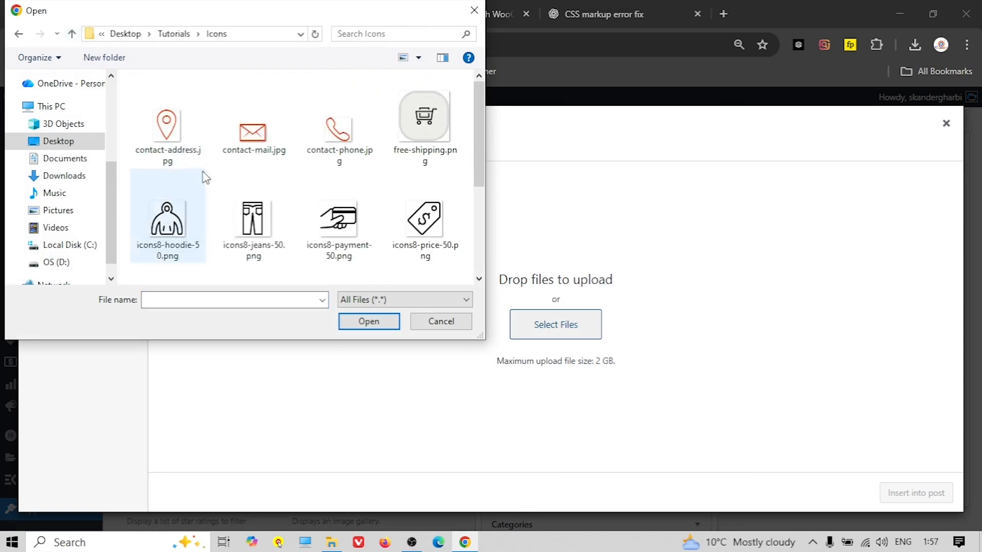
scroll(229, 189, down, 2)
scroll(232, 188, up, 2)
click(72, 35)
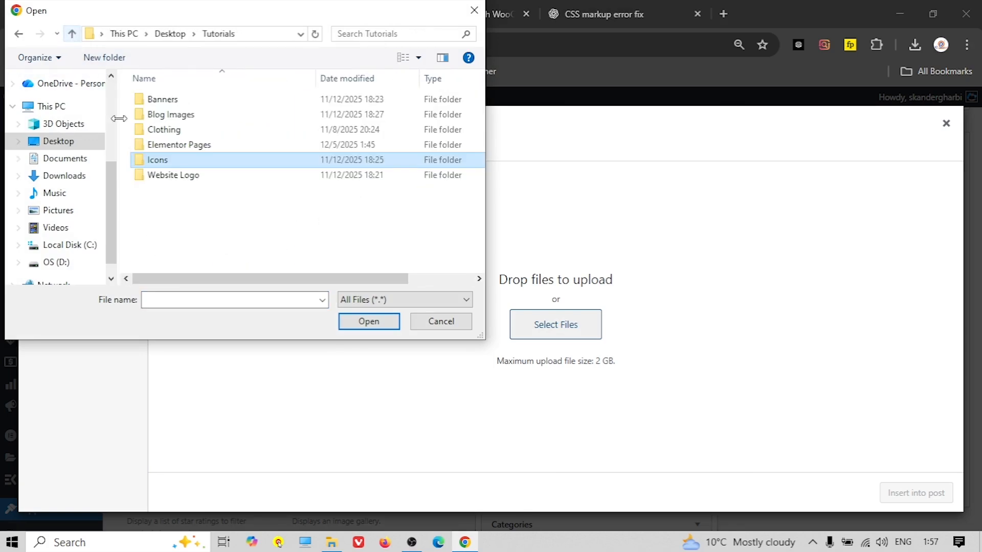
click(164, 175)
double_click(165, 175)
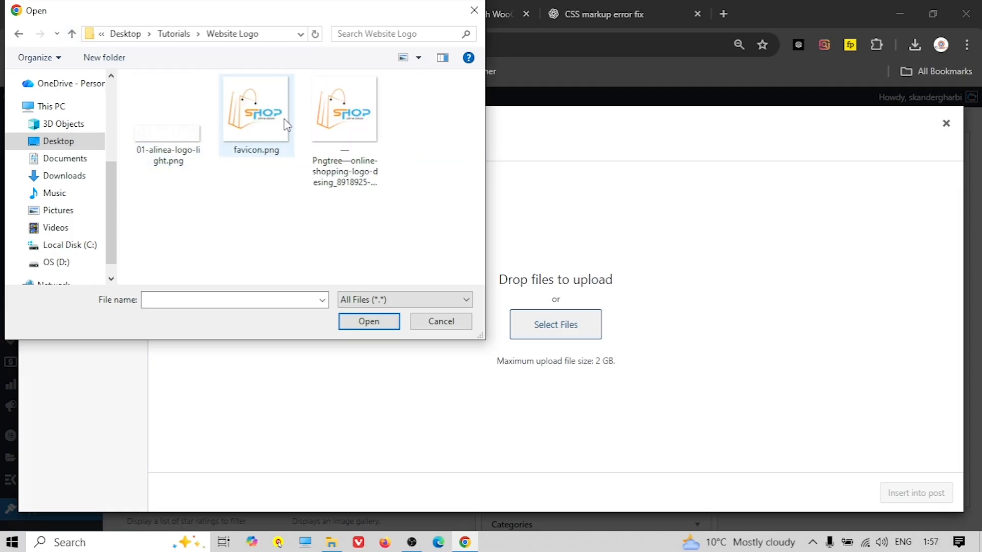
click(344, 112)
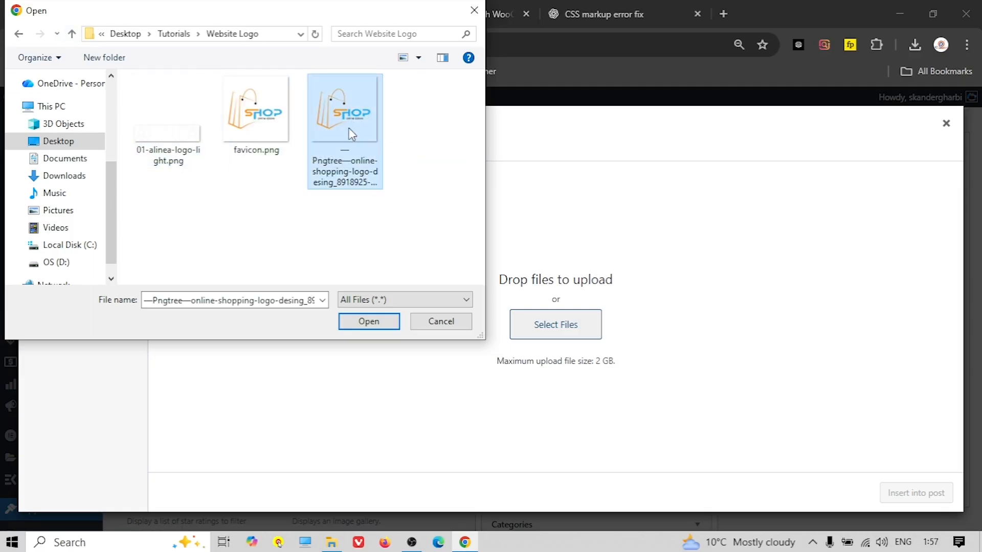
click(364, 322)
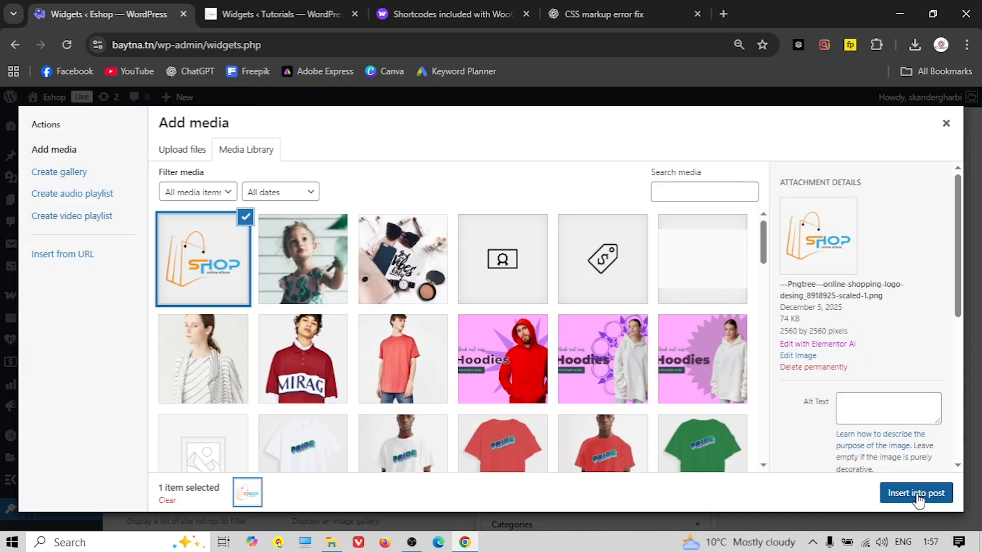
click(916, 494)
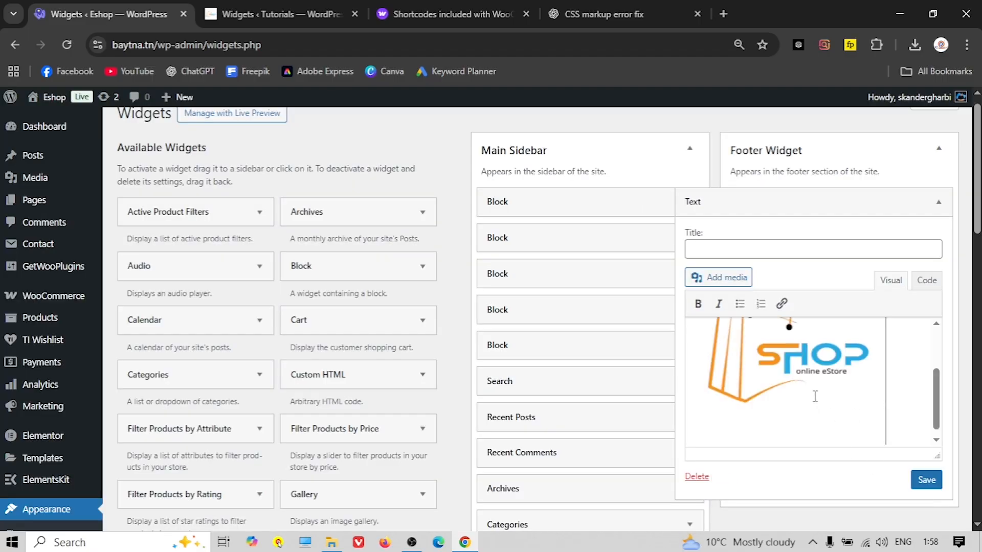
Shrink the logo by its corner handle and start a new line below it
scroll(815, 398, up, 3)
click(866, 353)
drag(886, 327, 759, 410)
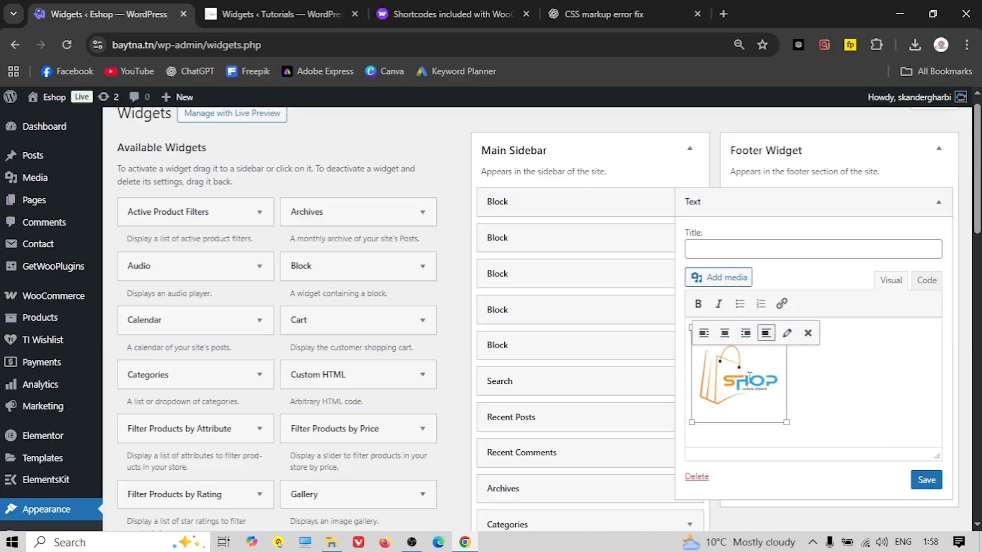
click(809, 427)
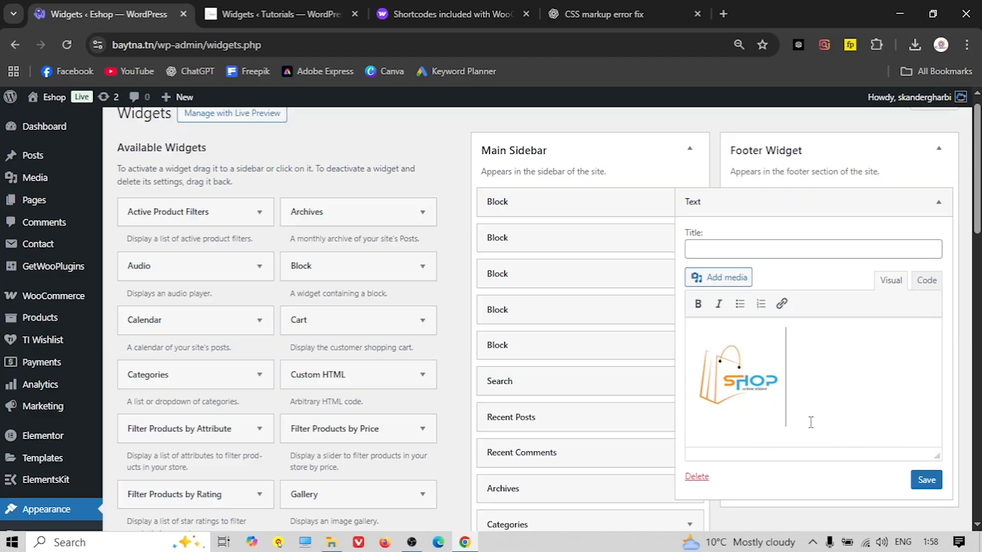
key(Return)
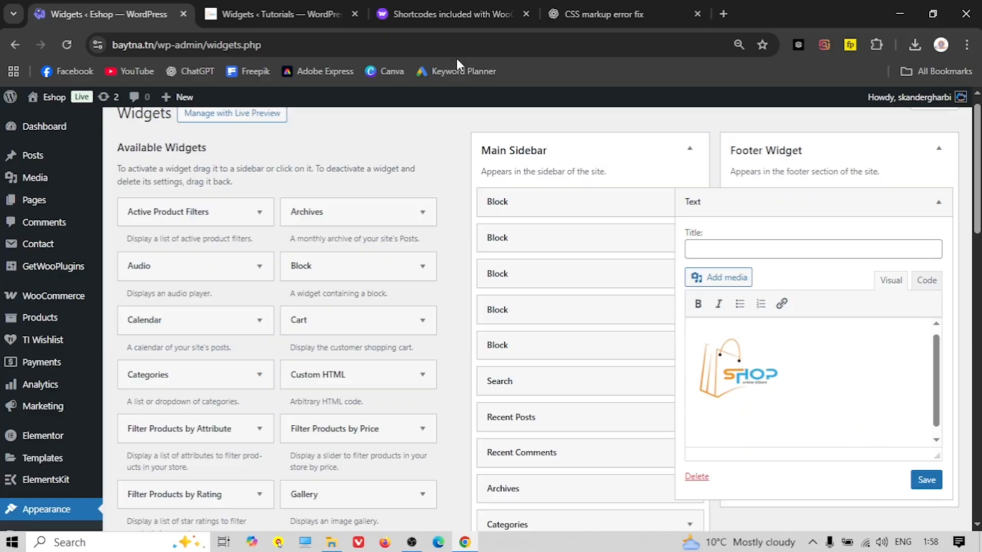
Copy the footer line 'Thank you for shopping with Us.' from the reference site's front page
click(256, 13)
right_click(51, 102)
click(90, 112)
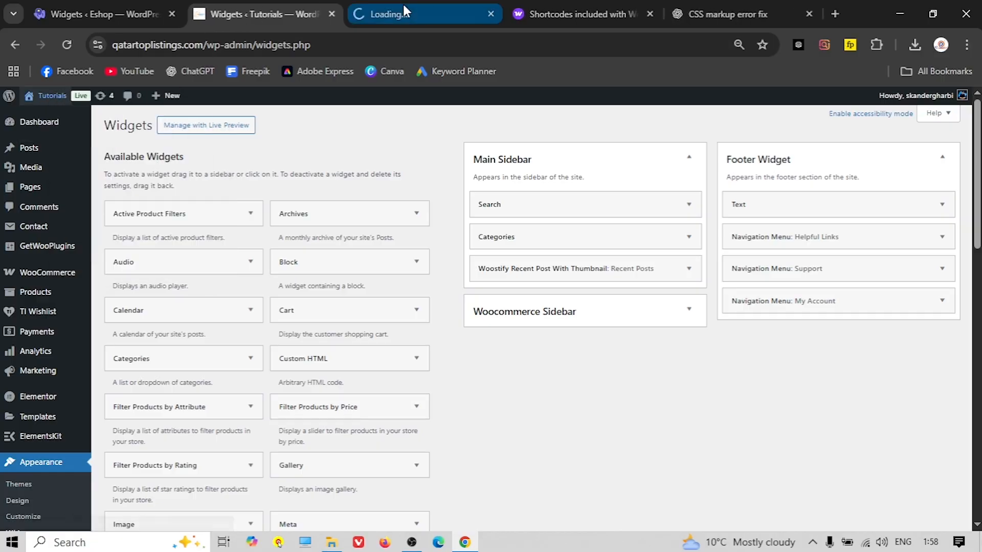
click(404, 11)
scroll(315, 260, down, 7)
scroll(315, 260, down, 15)
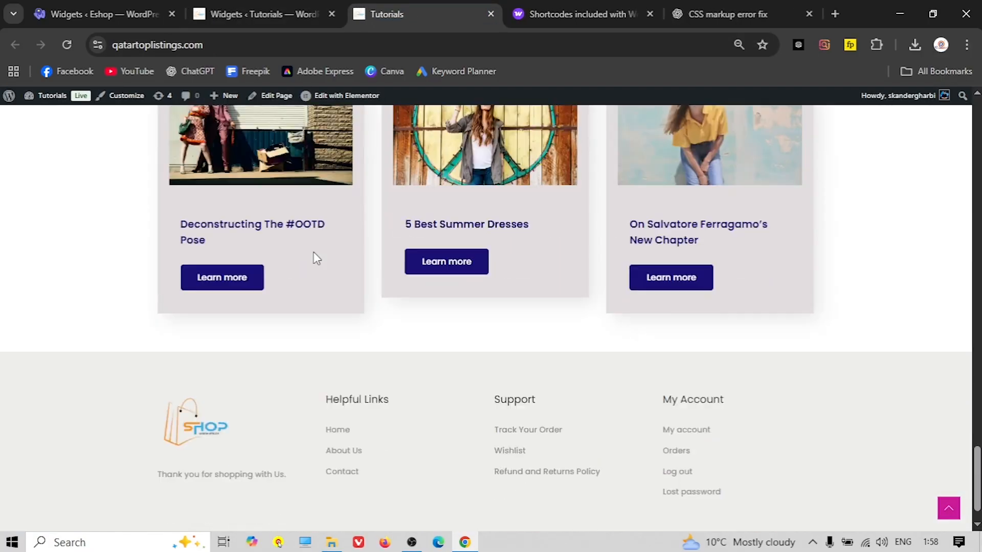
triple_click(208, 425)
right_click(197, 428)
click(246, 241)
Paste the tagline under the logo and save the Text widget
click(71, 7)
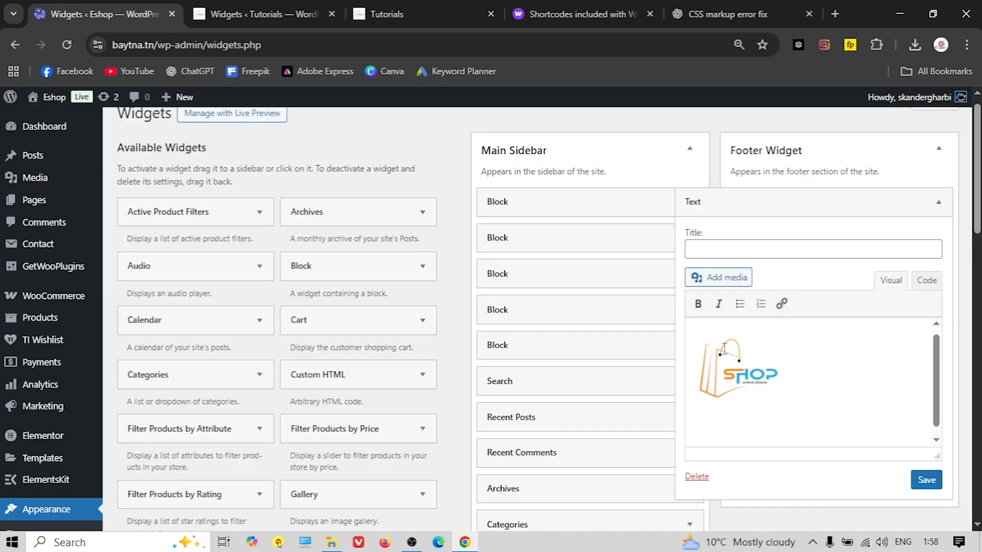
key(ctrl+v)
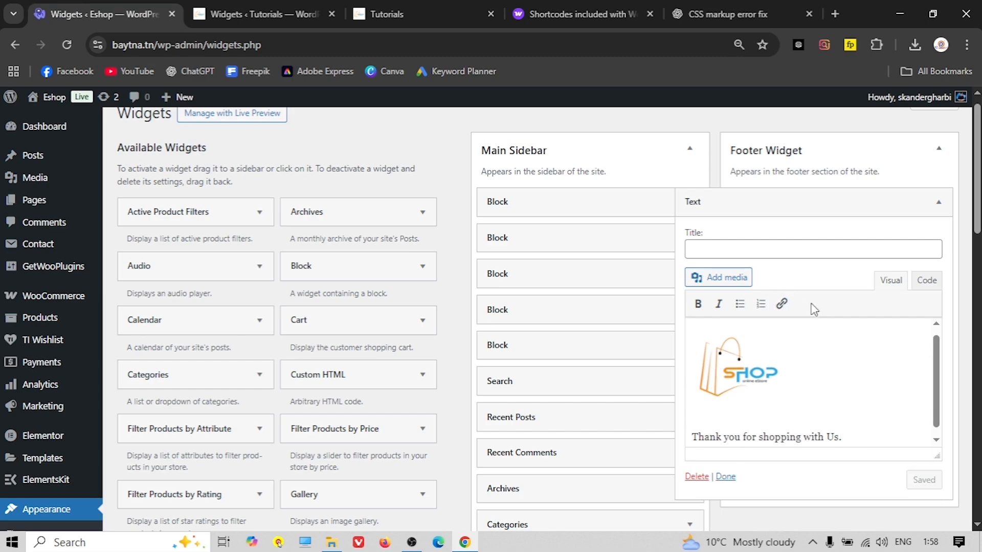
click(923, 204)
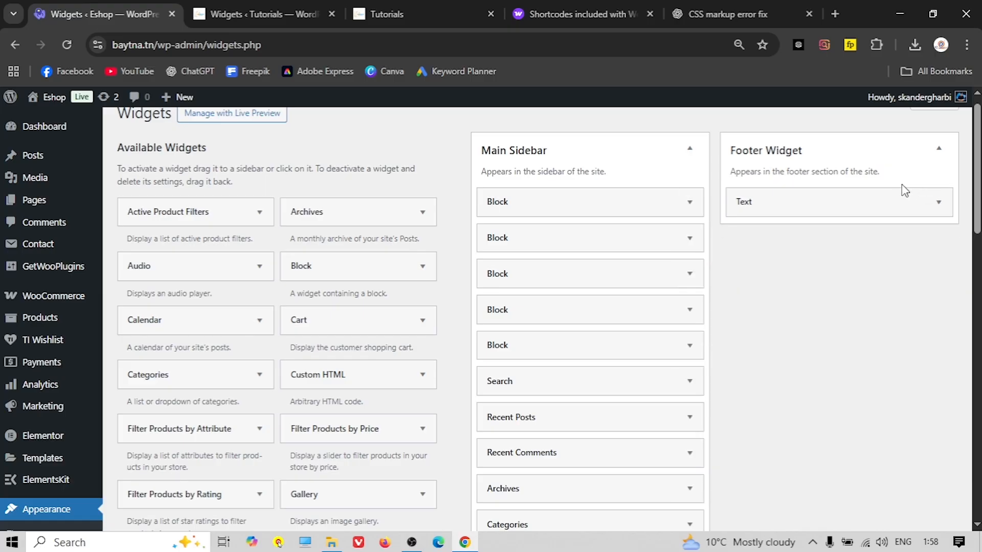
click(258, 14)
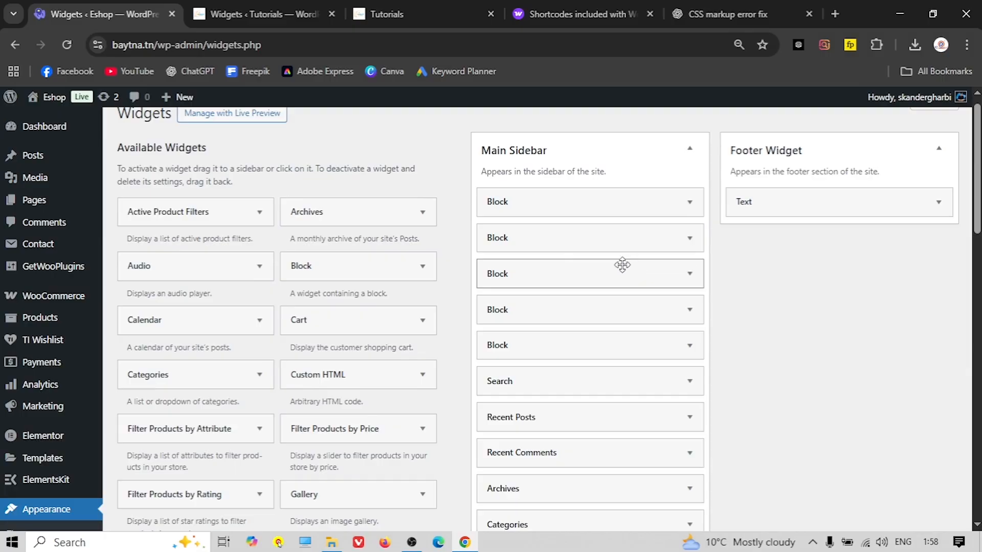
Add a Navigation Menu widget to the footer area
scroll(252, 356, down, 6)
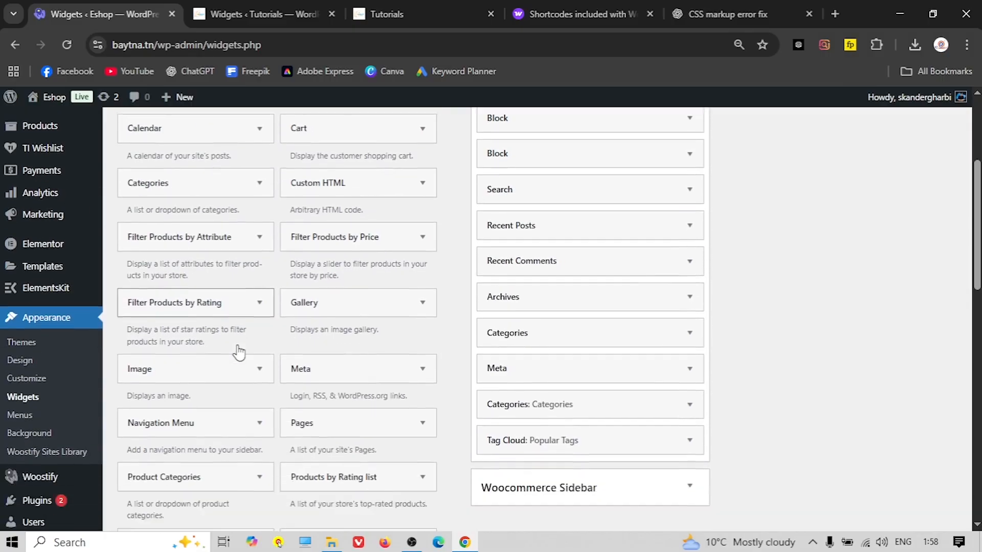
click(210, 330)
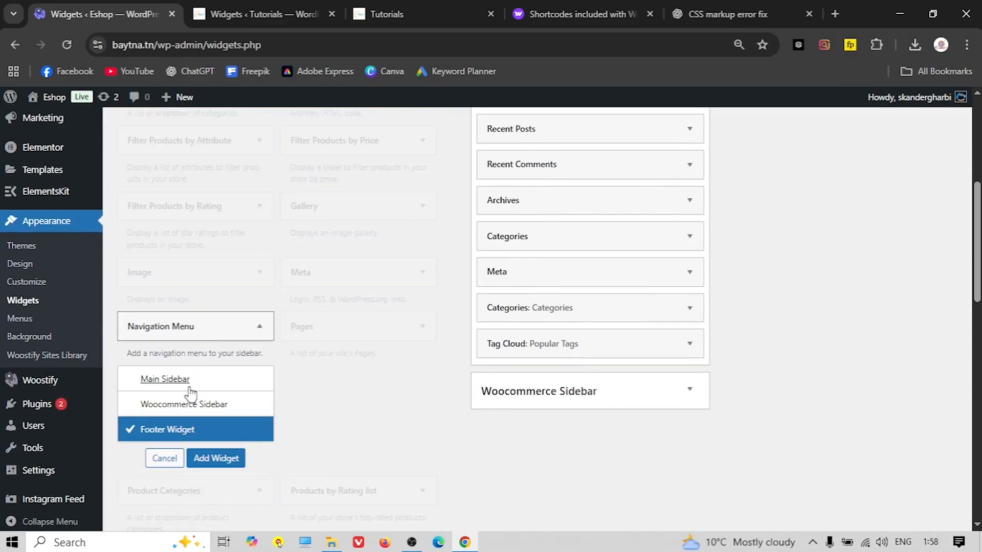
click(207, 454)
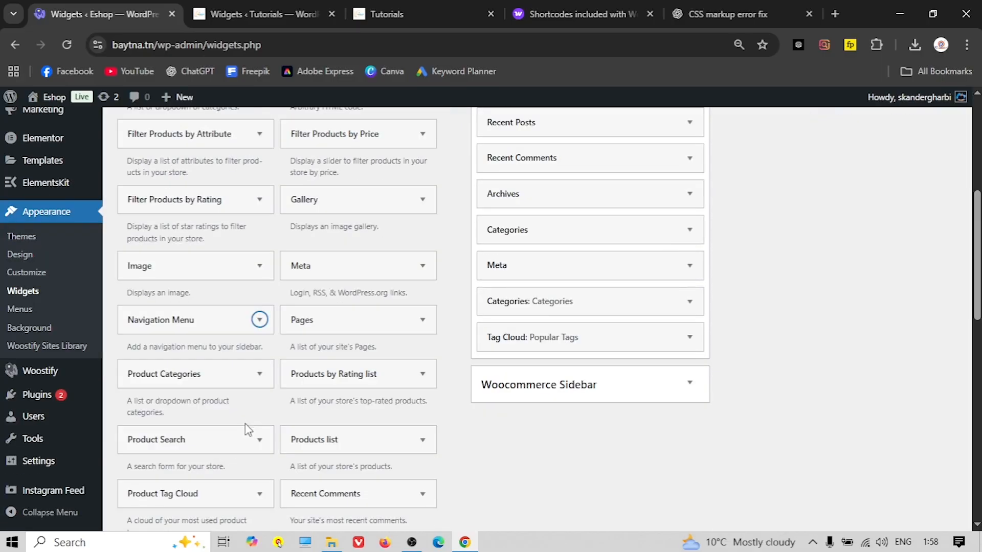
scroll(256, 425, down, 9)
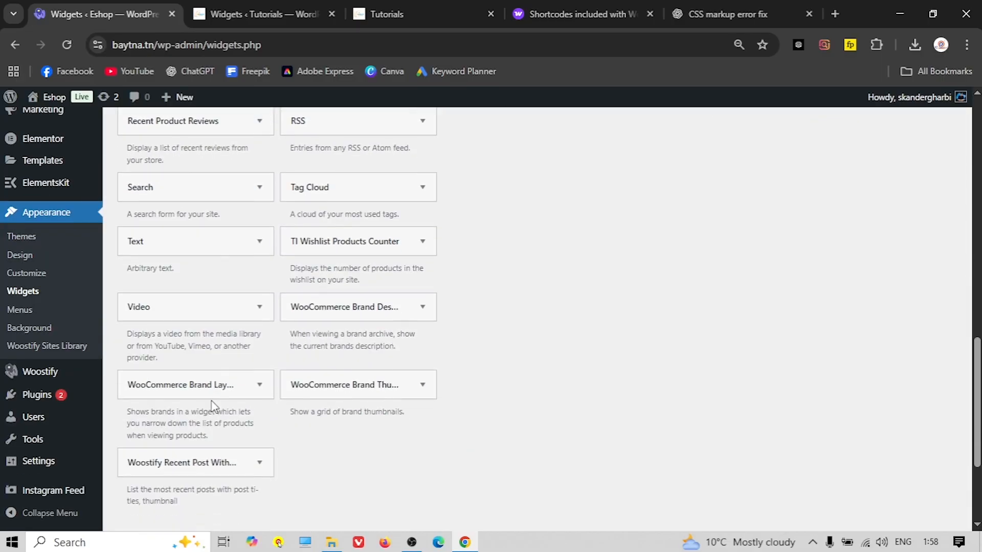
scroll(212, 406, up, 10)
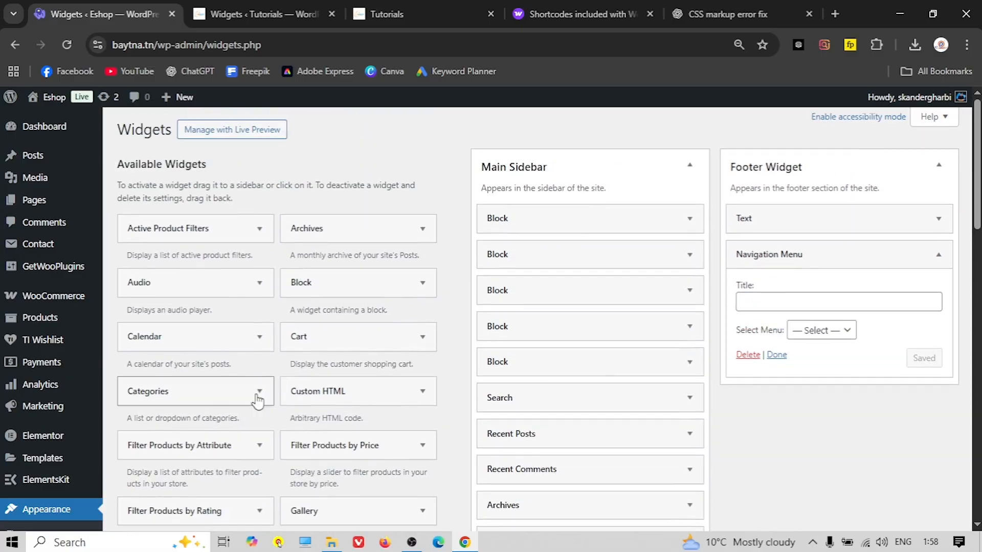
Copy 'Helpful Links' from the reference footer and paste it as the widget title
click(216, 8)
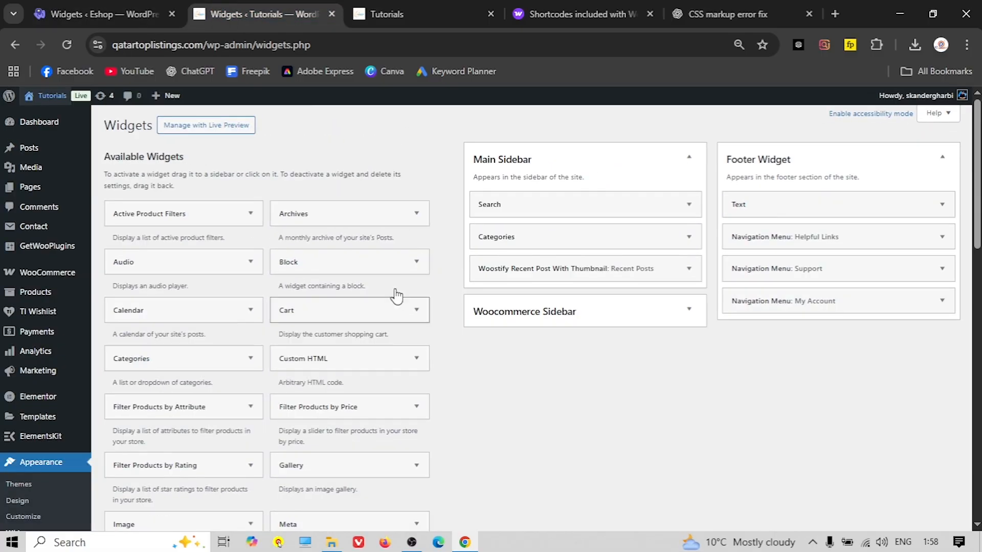
click(449, 15)
drag(326, 353, 390, 354)
right_click(391, 354)
click(421, 165)
click(115, 7)
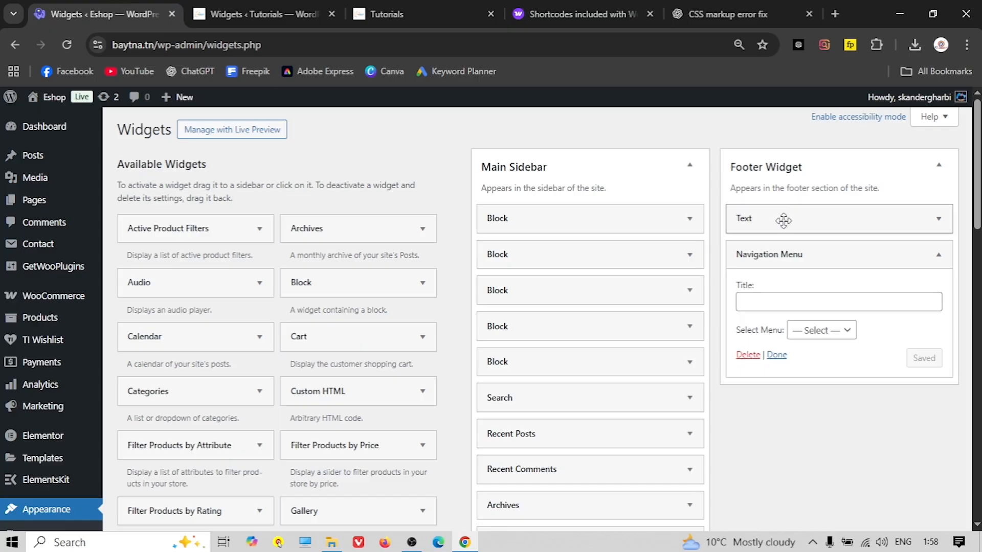
right_click(767, 302)
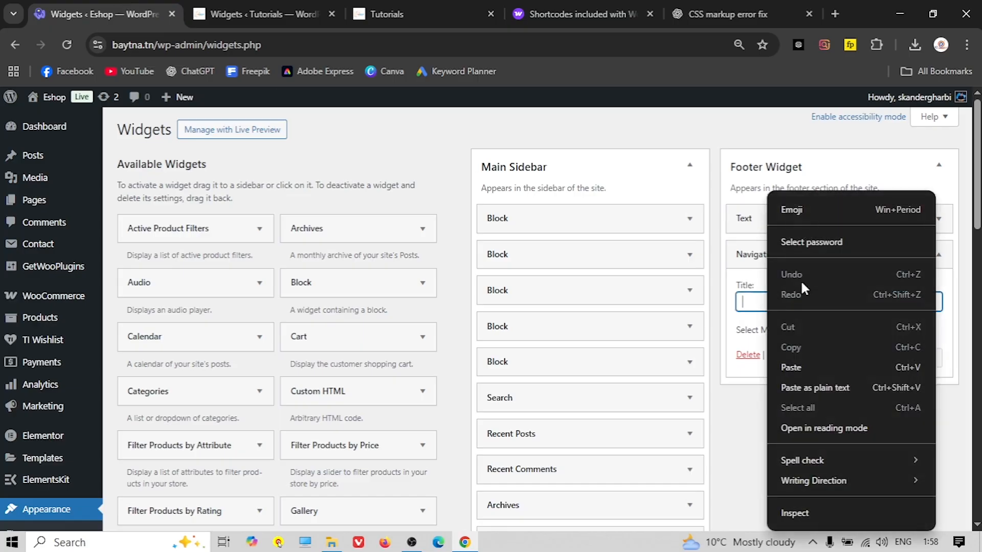
click(793, 367)
Assign the Footer 1 menu to the widget and save it
click(818, 333)
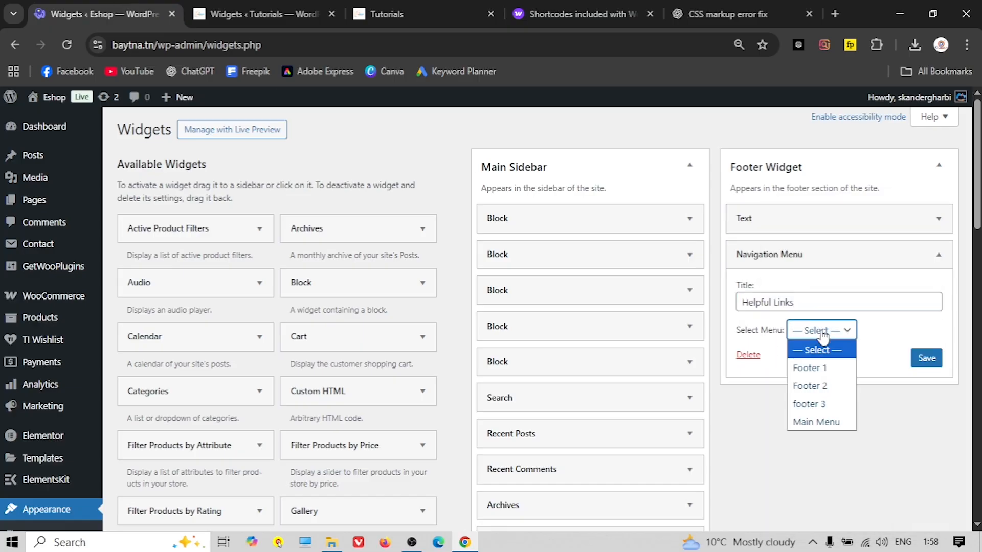
click(820, 369)
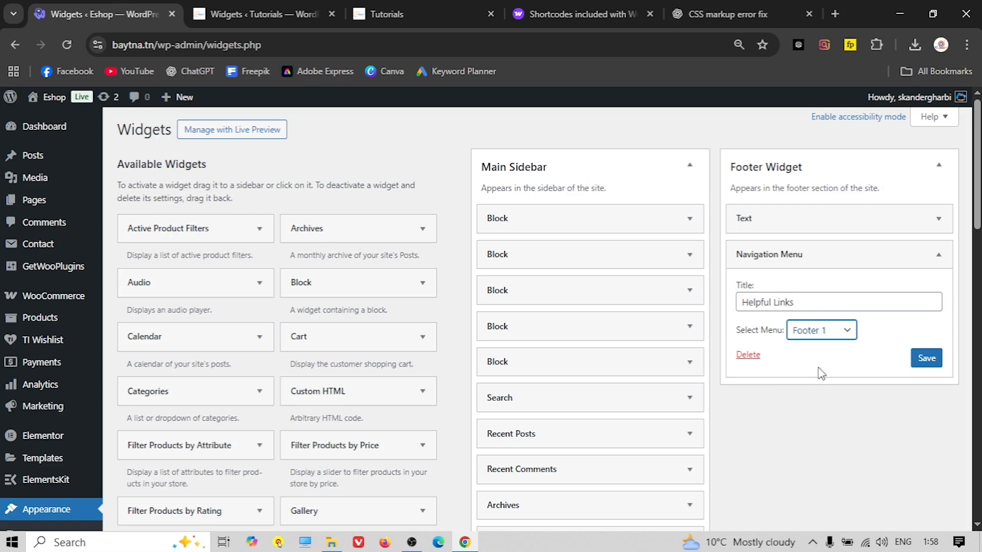
scroll(333, 368, down, 3)
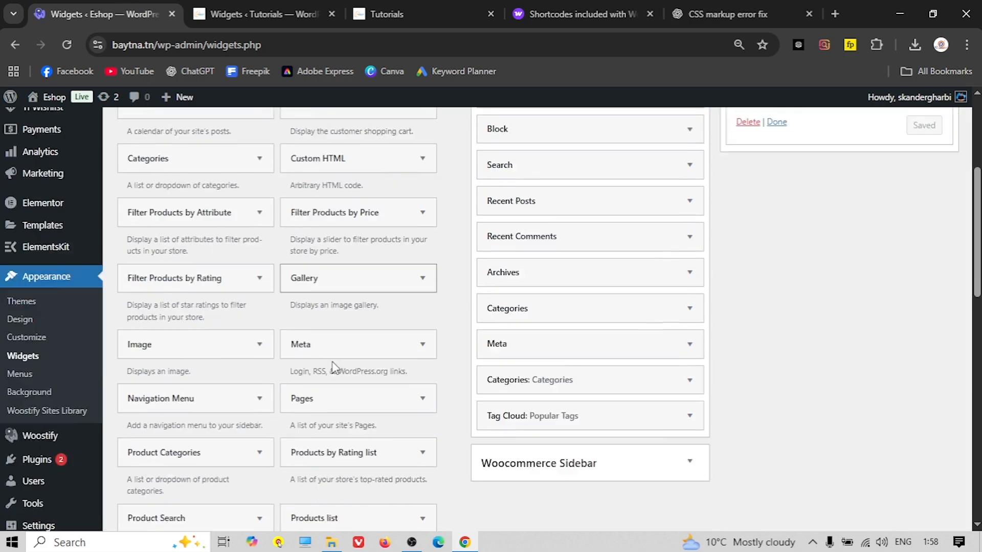
scroll(591, 281, up, 2)
click(846, 183)
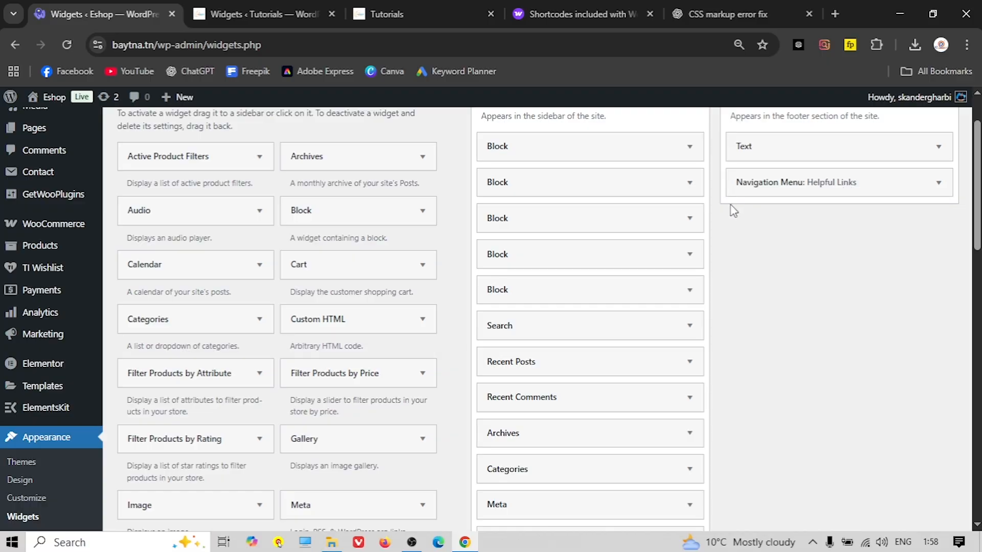
Add a Navigation Menu widget to the footer titled 'Support', copied from the reference site
scroll(247, 391, down, 4)
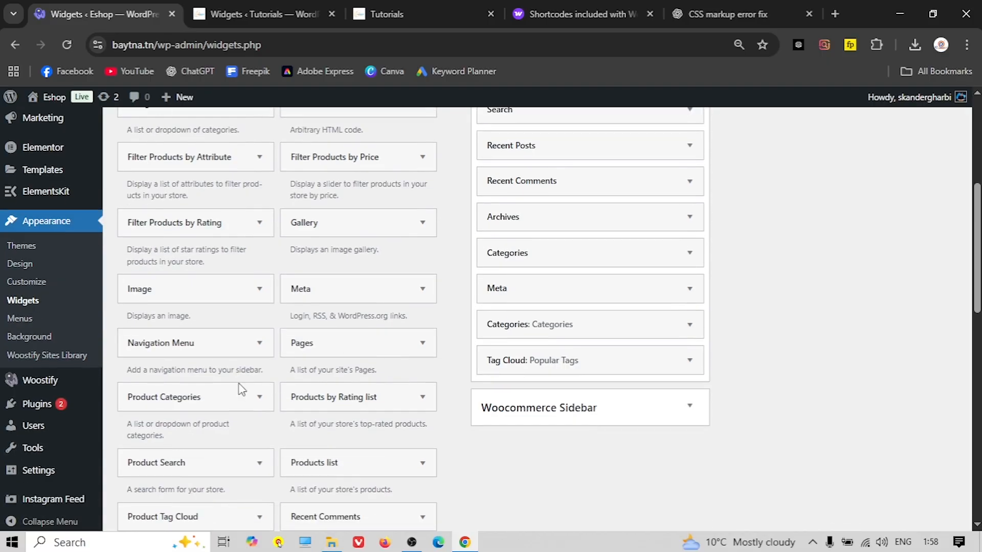
click(226, 346)
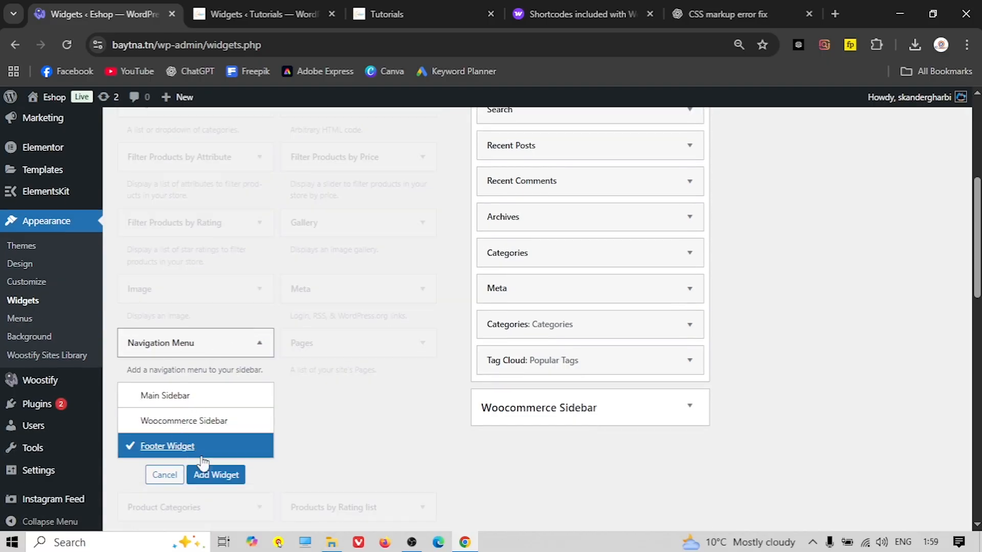
click(217, 474)
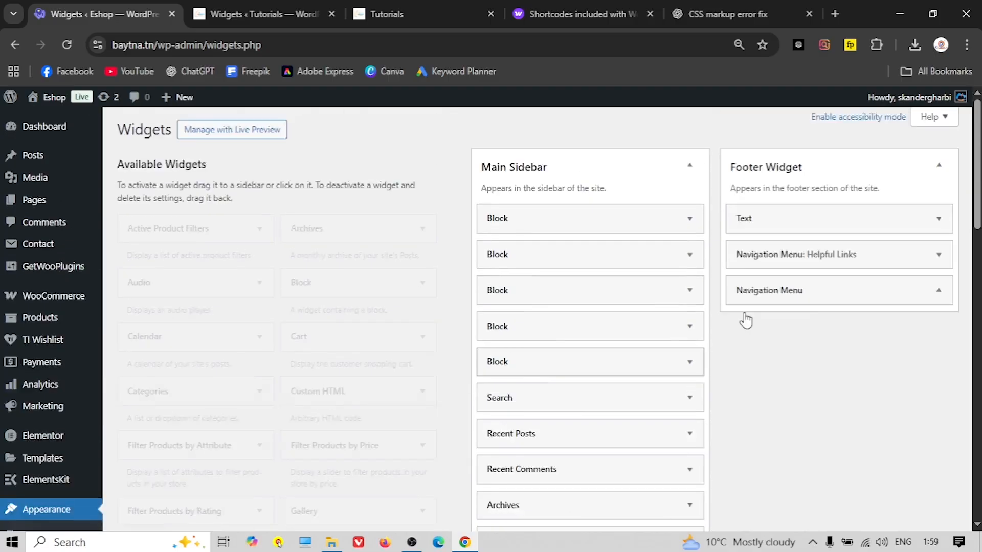
key(ctrl+Tab)
key(ctrl+Tab)
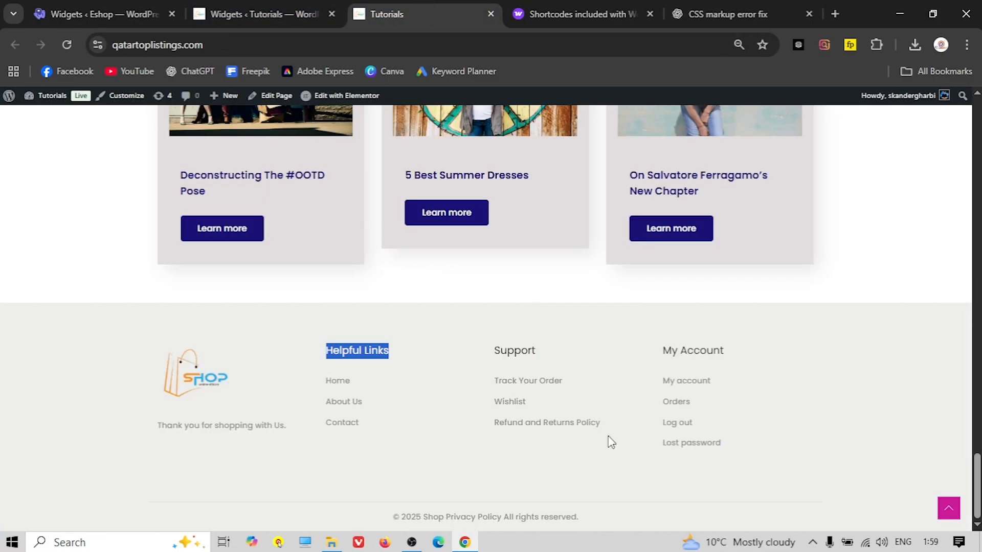
click(506, 348)
right_click(506, 348)
click(537, 162)
key(ctrl+shift+Tab)
key(ctrl+shift+Tab)
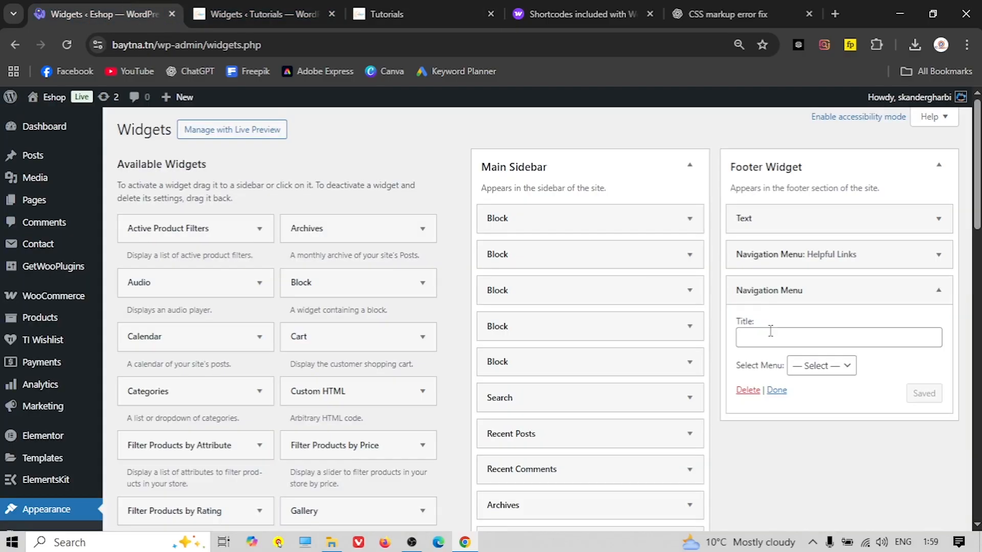
right_click(767, 337)
click(810, 386)
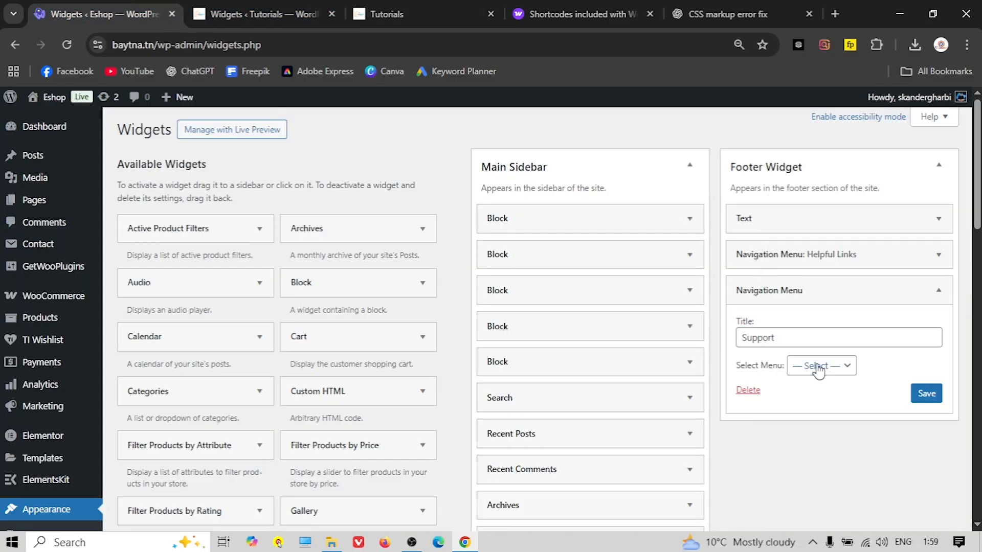
Assign the Footer 2 menu to the Support widget and save it
click(817, 367)
click(840, 421)
click(926, 394)
click(805, 290)
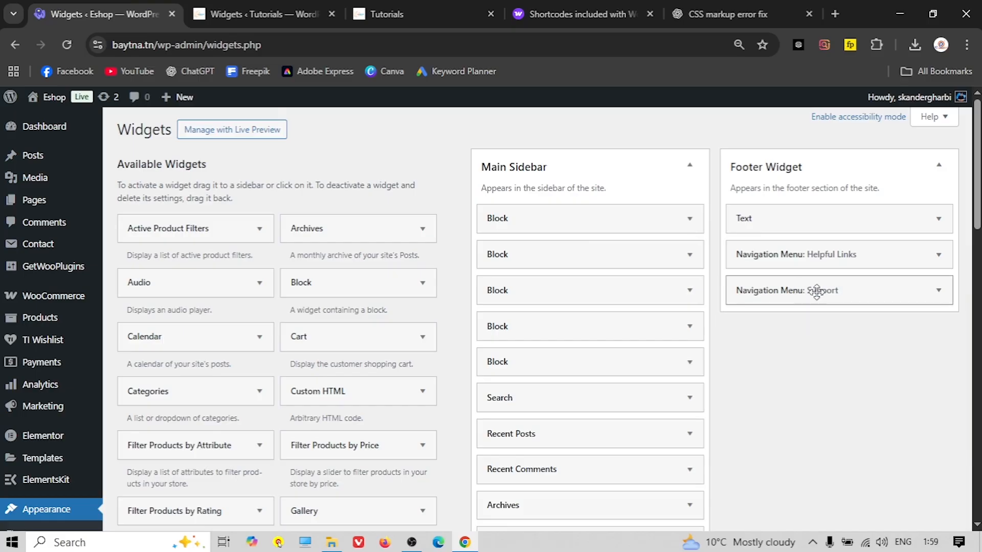
Add another footer Navigation Menu widget titled 'My Account', copied from the reference site
scroll(225, 351, down, 7)
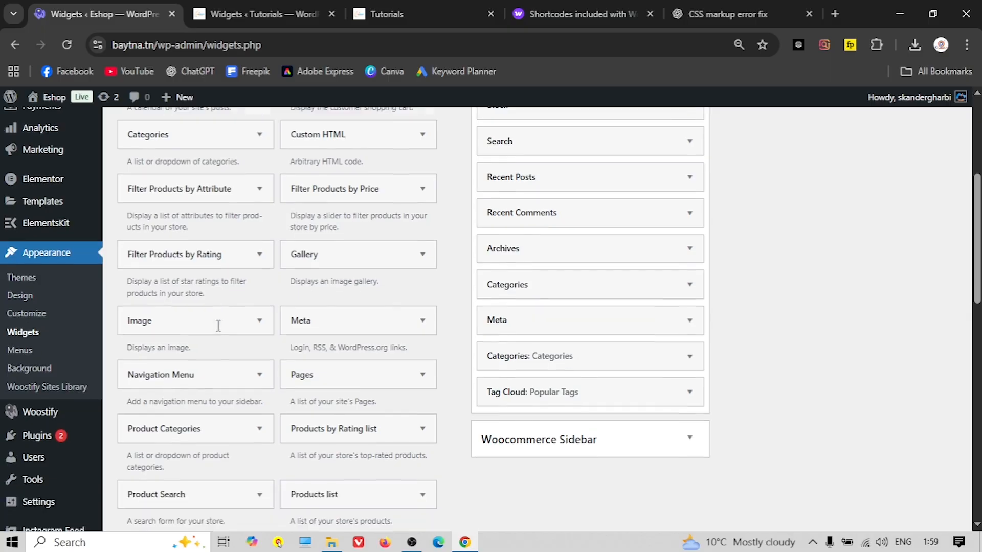
click(185, 270)
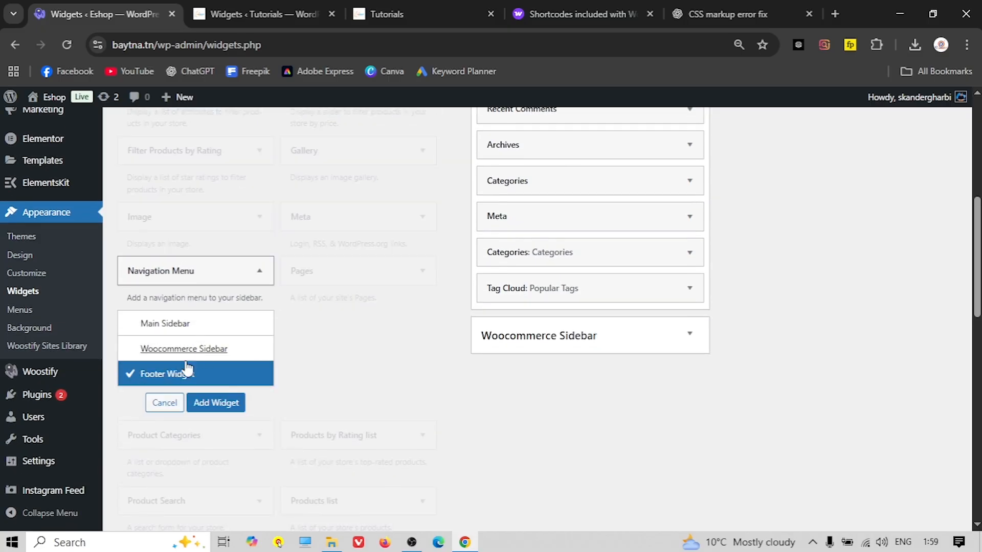
click(221, 403)
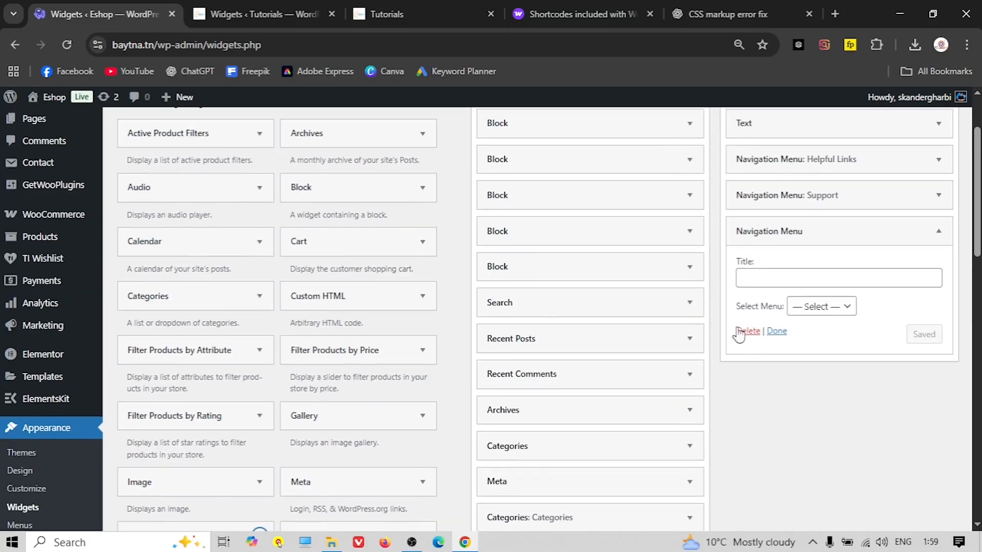
click(262, 8)
click(431, 10)
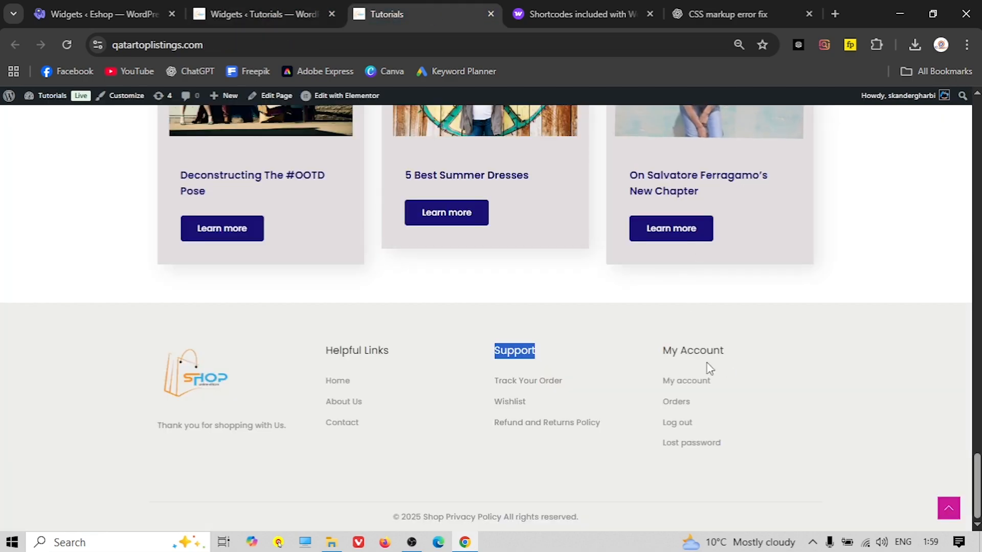
triple_click(691, 347)
right_click(689, 345)
click(750, 163)
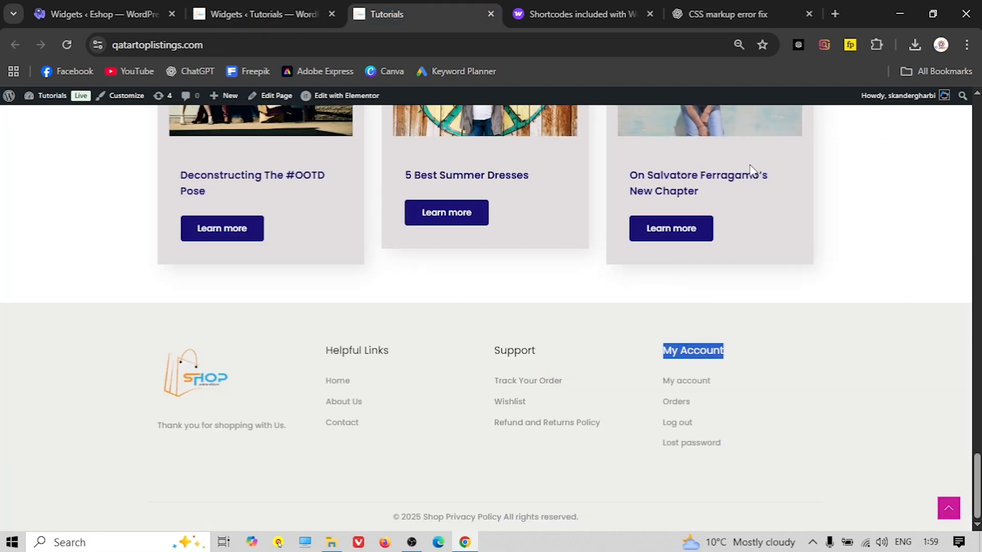
click(134, 14)
right_click(781, 279)
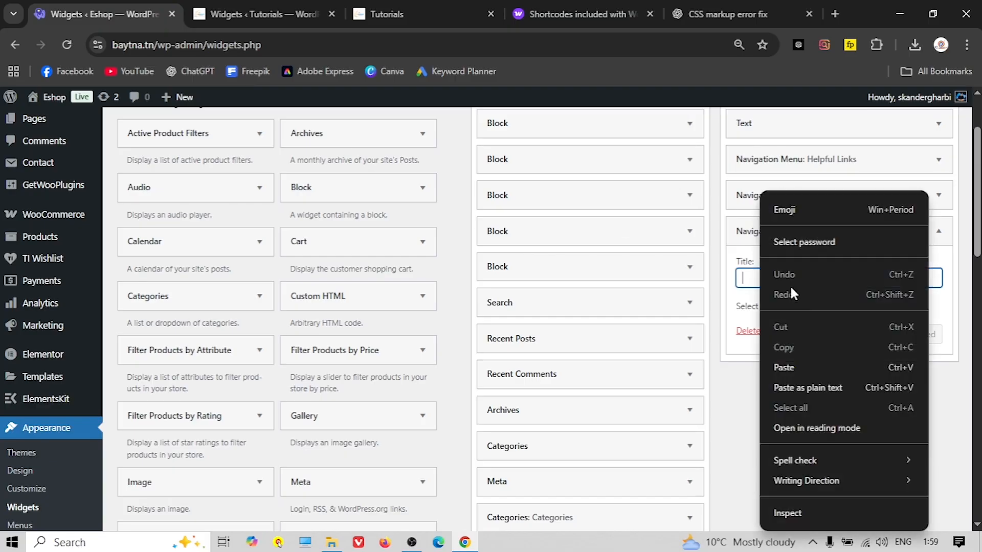
click(802, 365)
Assign the footer 3 menu to My Account, save it, and open the Eshop storefront
click(820, 305)
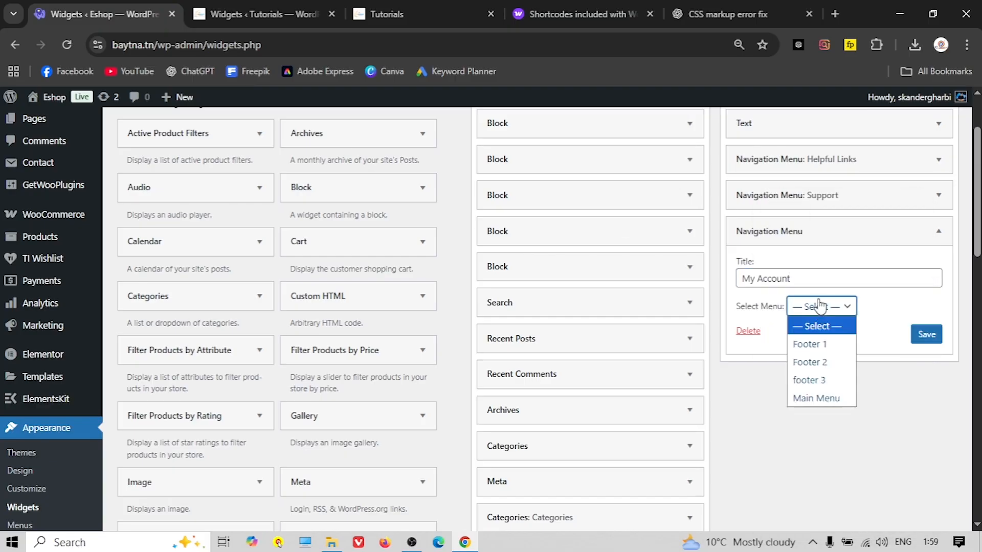
click(813, 380)
click(926, 335)
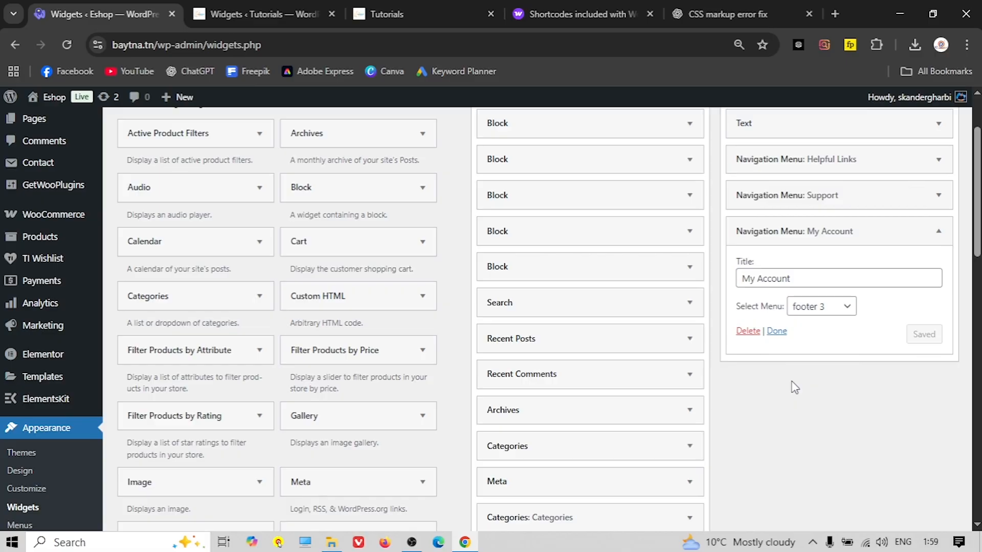
scroll(794, 387, up, 2)
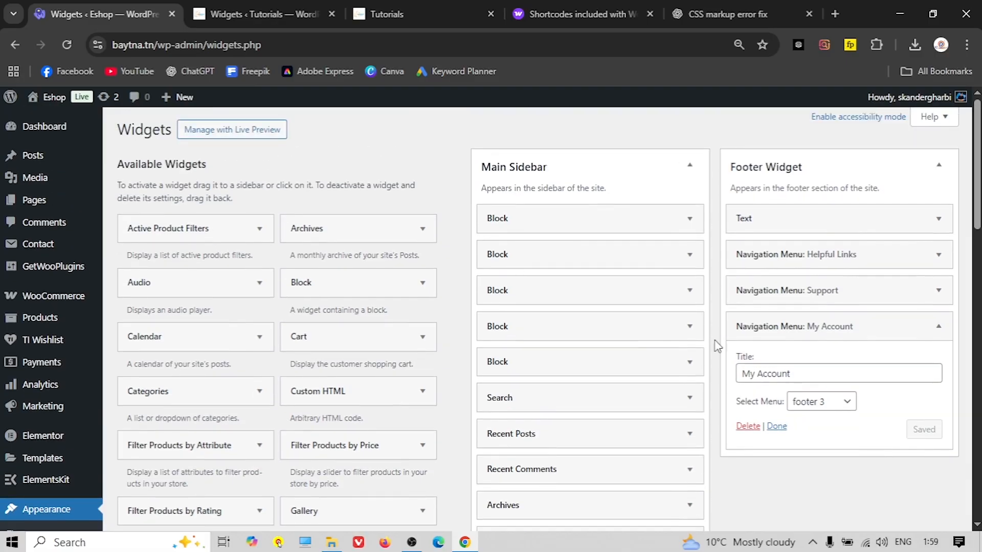
click(42, 100)
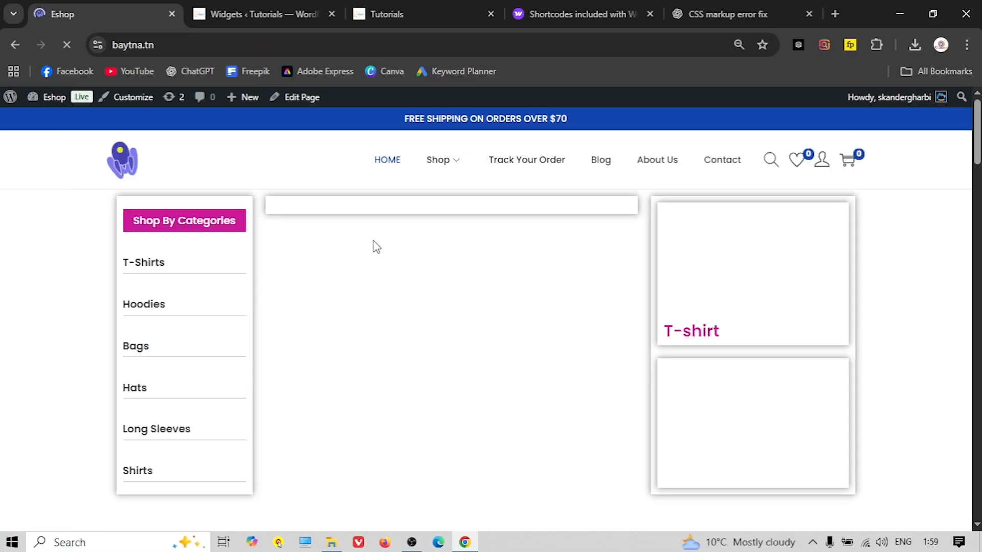
Scroll to the storefront footer to check the four widgets, then open the Customizer
scroll(241, 235, down, 5)
scroll(240, 236, down, 20)
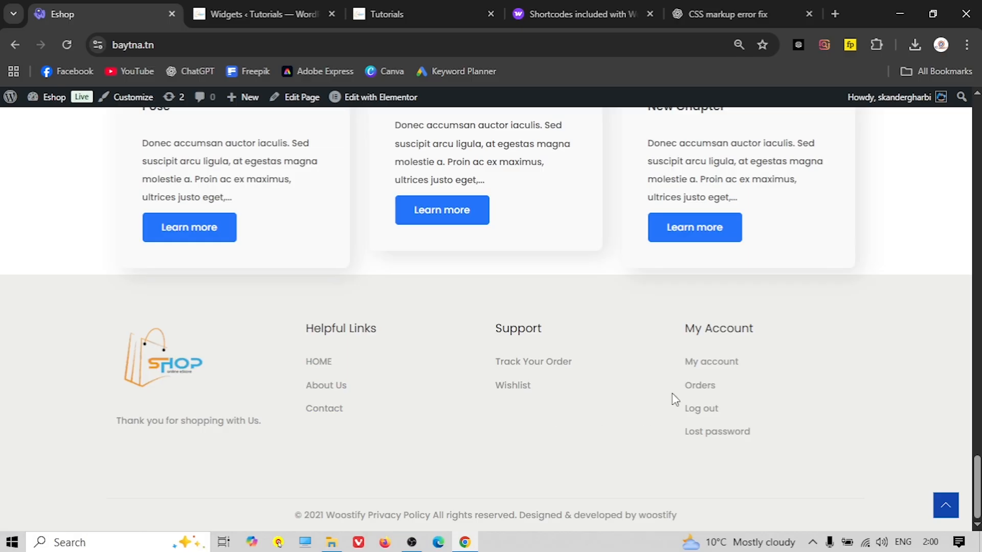
click(128, 97)
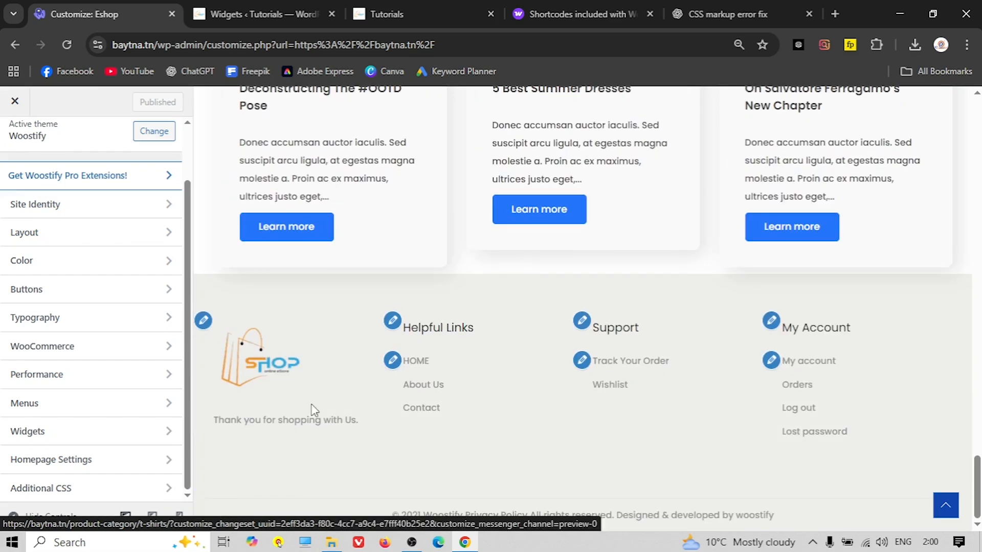
In Layout > Footer, try 0 and 2 widget columns, then settle on 4
click(76, 232)
click(51, 404)
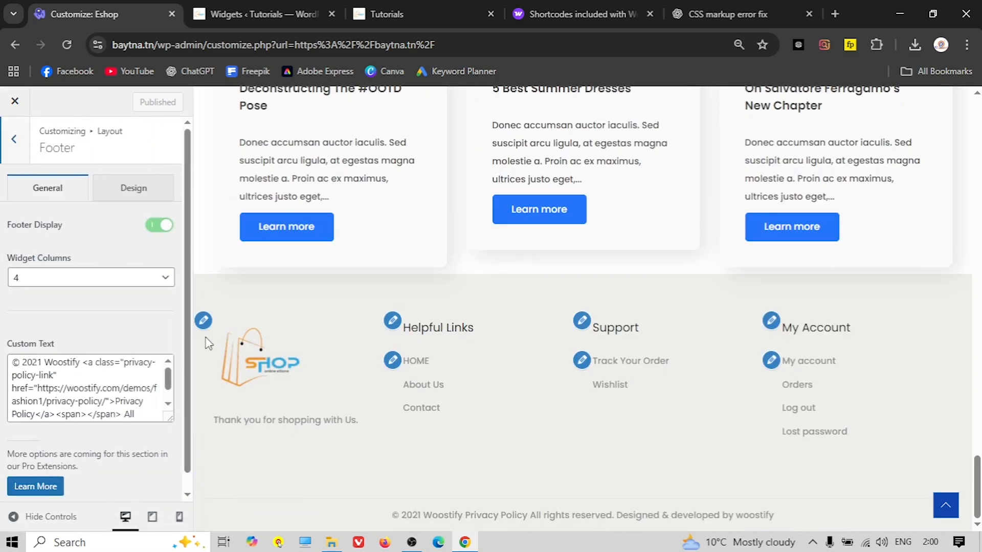
click(102, 280)
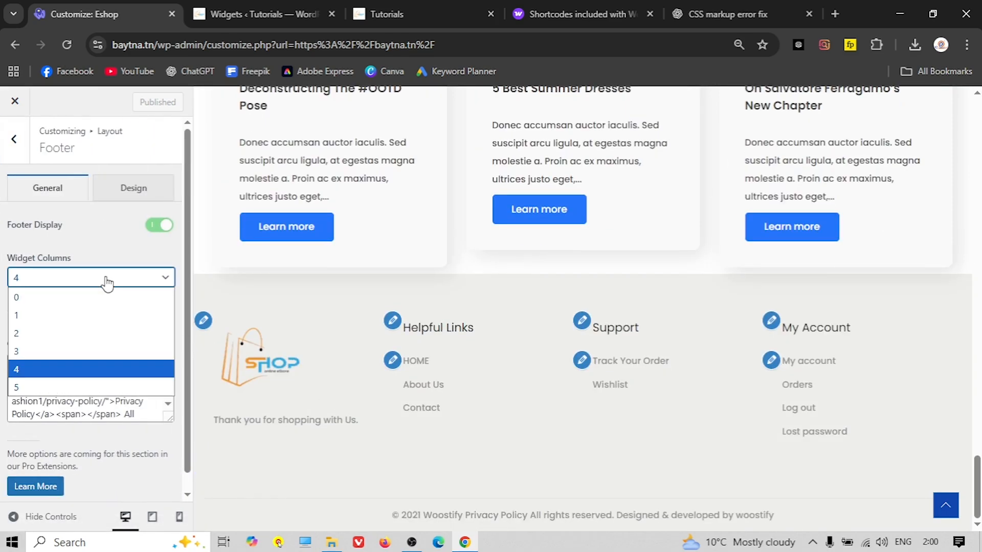
click(80, 303)
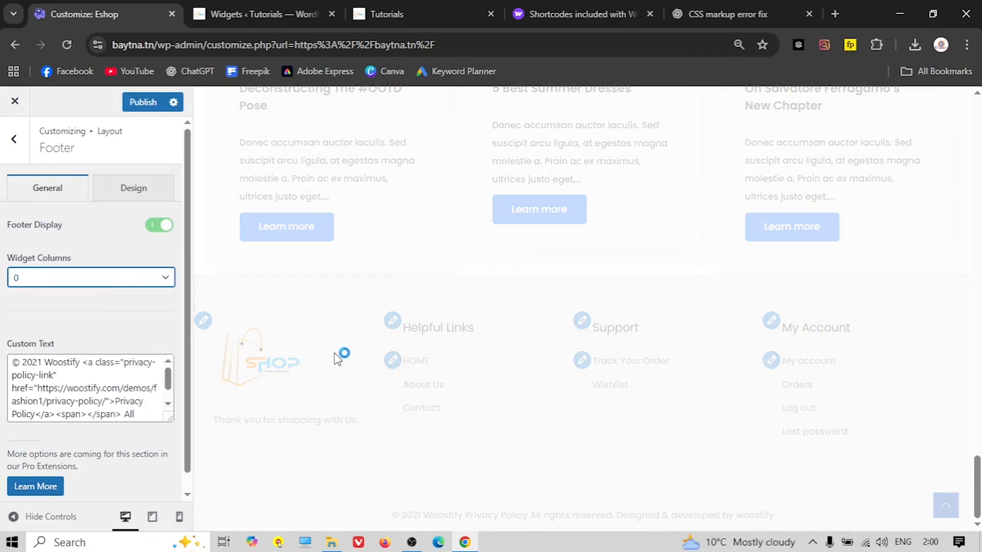
scroll(335, 360, down, 3)
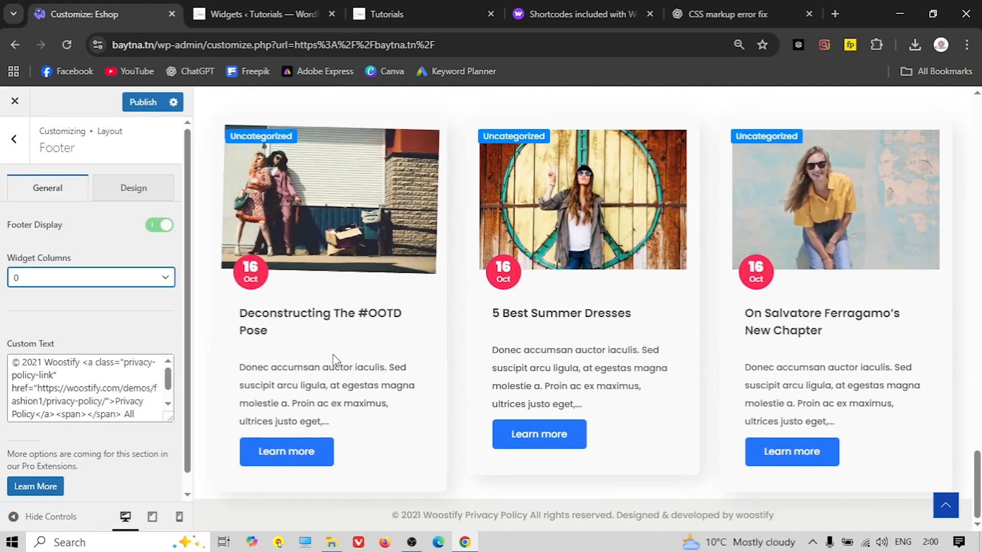
click(72, 288)
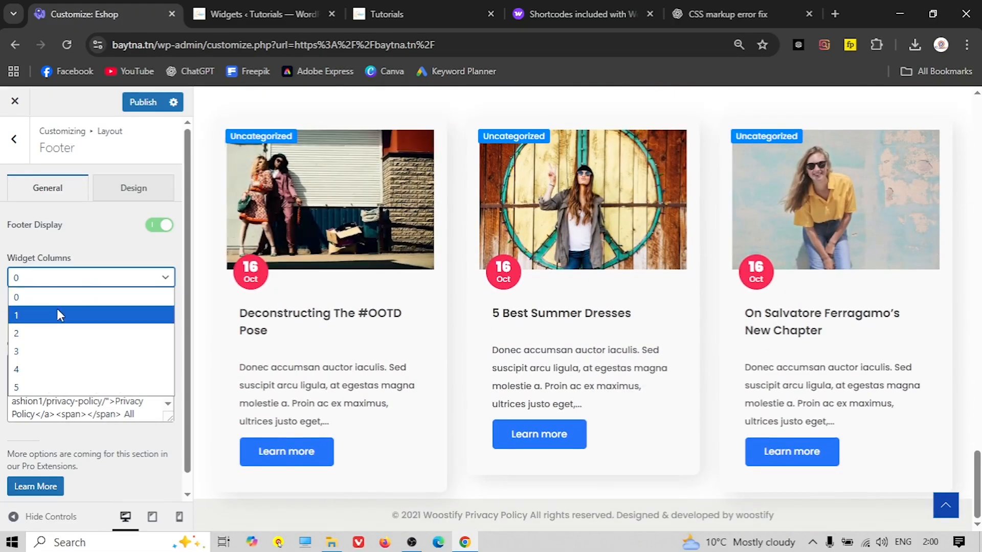
click(42, 330)
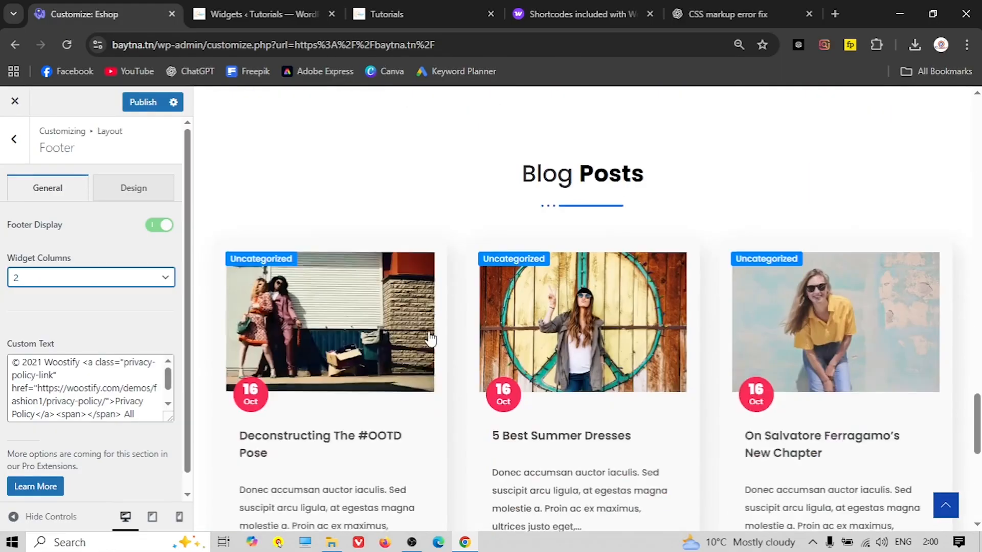
scroll(430, 339, down, 8)
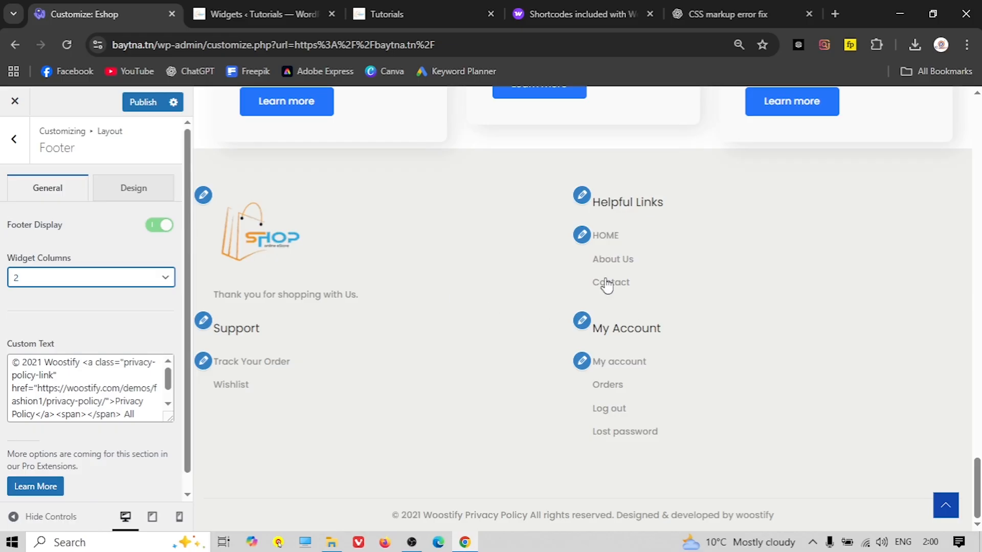
click(75, 279)
click(40, 368)
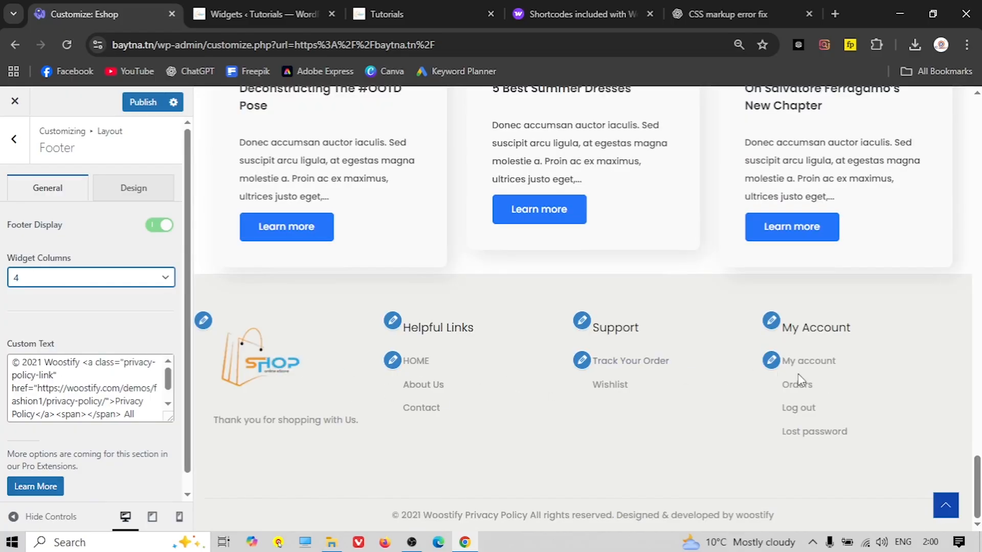
triple_click(446, 519)
Delete the 'Designed & developed by woostify' credit and privacy policy link from the footer Custom Text
click(286, 479)
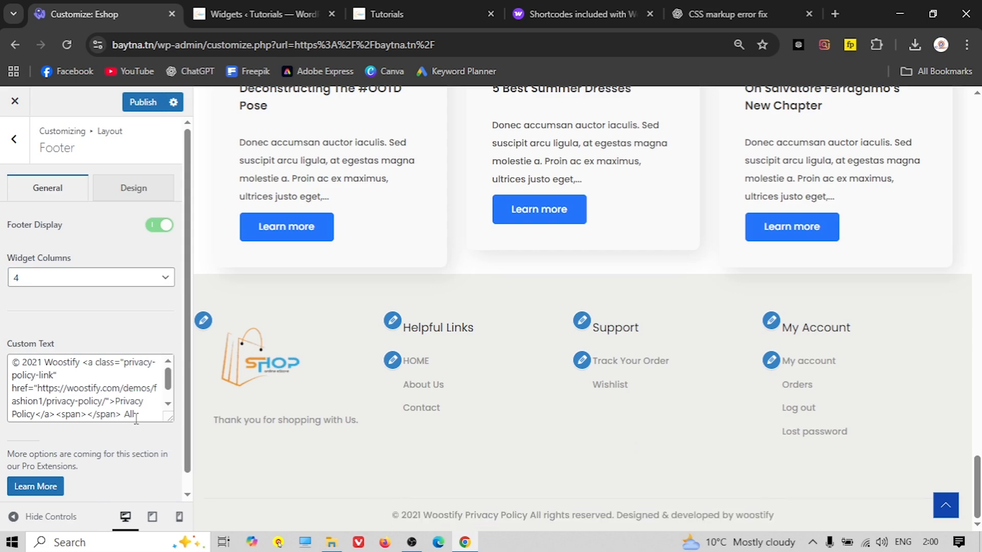
drag(143, 415, 75, 406)
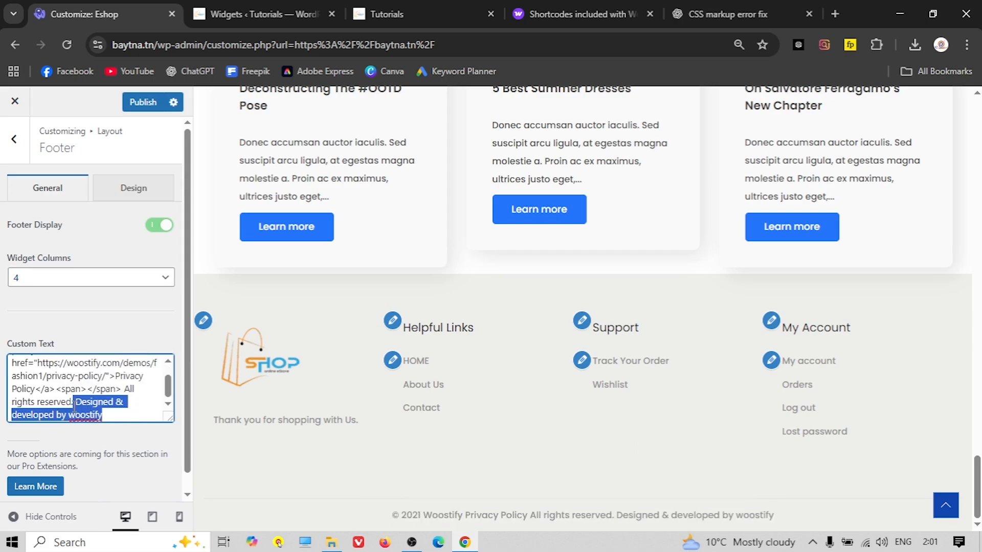
key(BackSpace)
scroll(87, 406, up, 1)
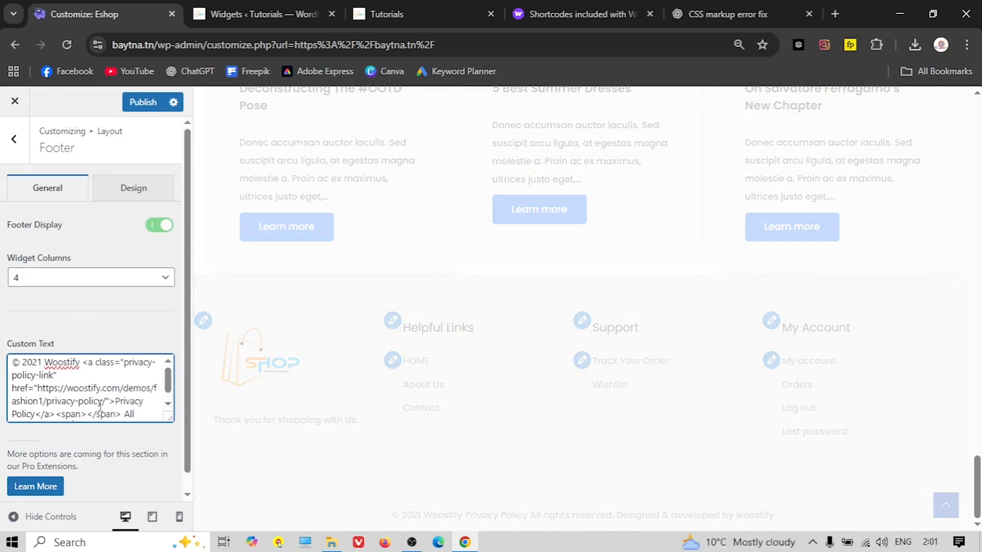
scroll(100, 406, down, 1)
scroll(101, 406, up, 2)
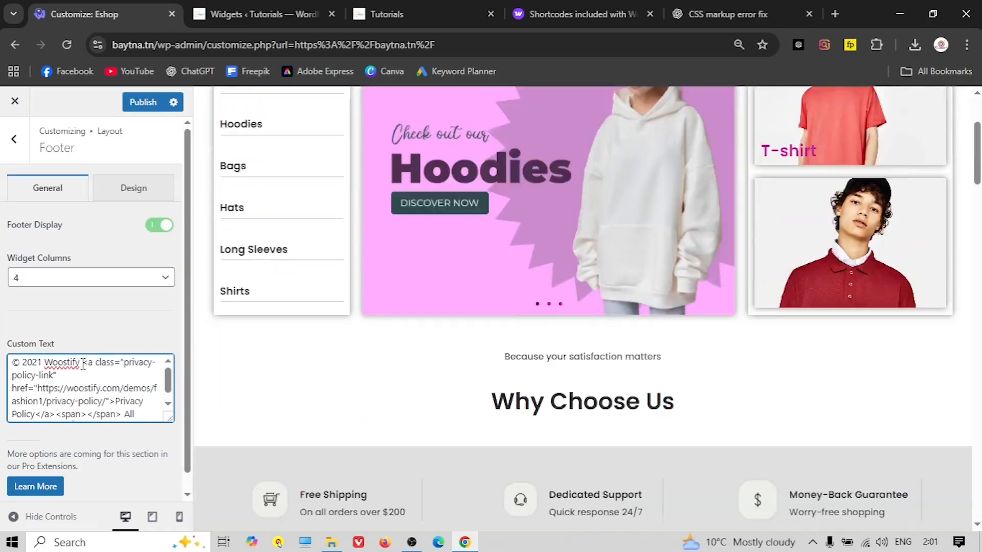
drag(84, 366, 111, 402)
key(BackSpace)
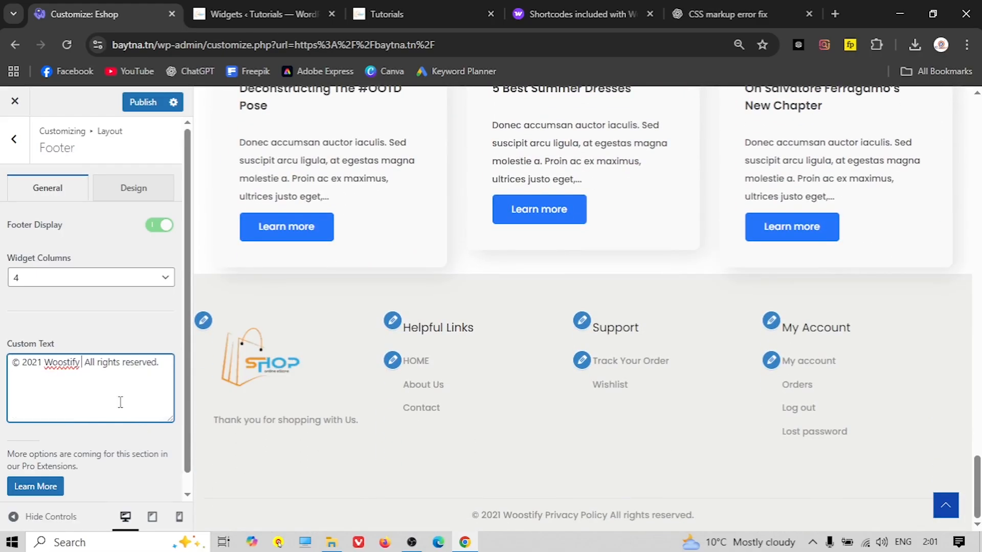
Change 2021 to 2025 and Woostify to Eshop, publish, and close the Customizer
key(BackSpace)
text(5)
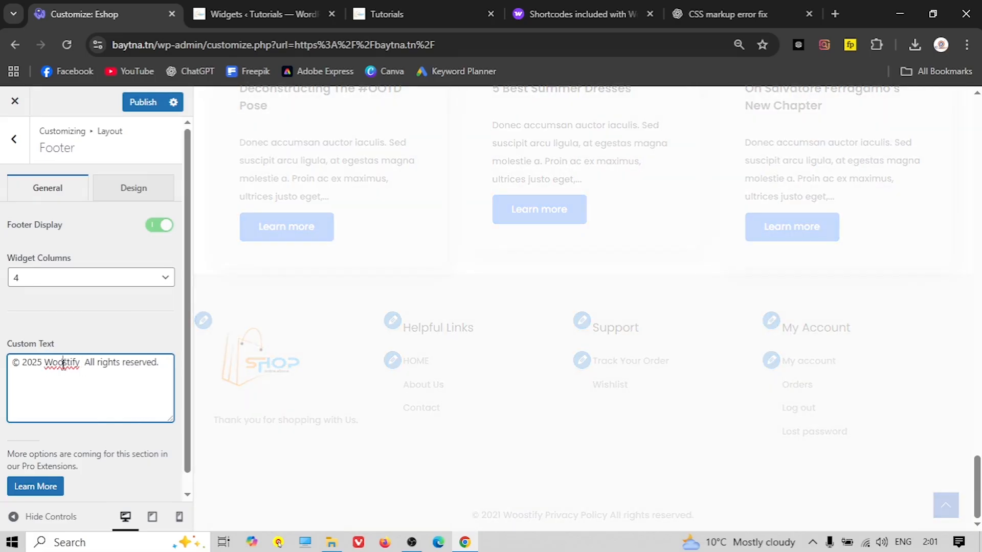
double_click(63, 363)
text(Eshop)
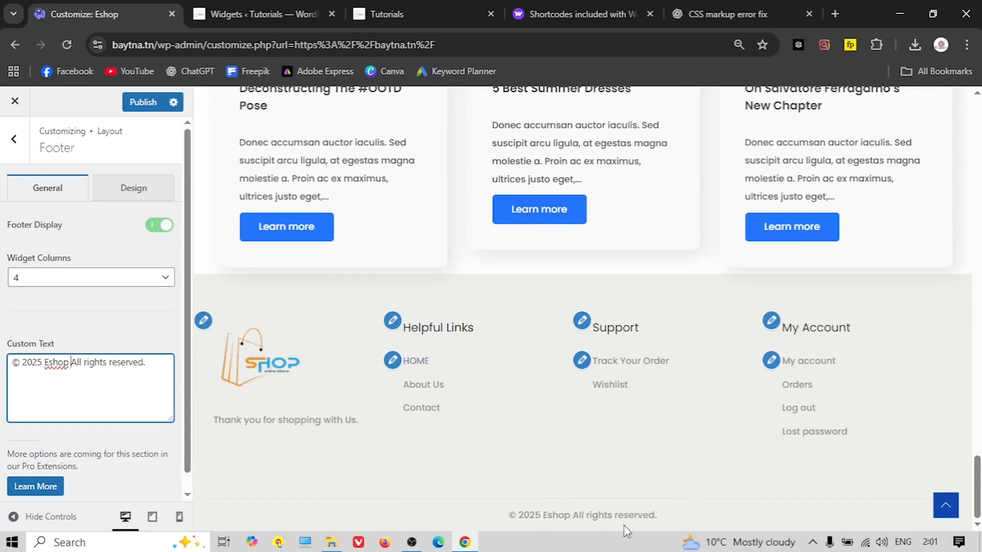
click(142, 102)
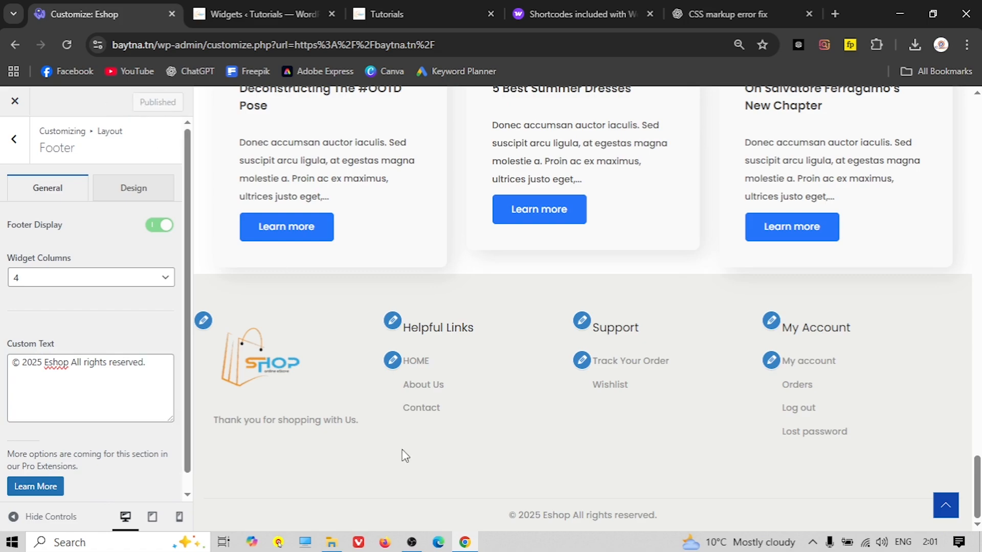
click(14, 101)
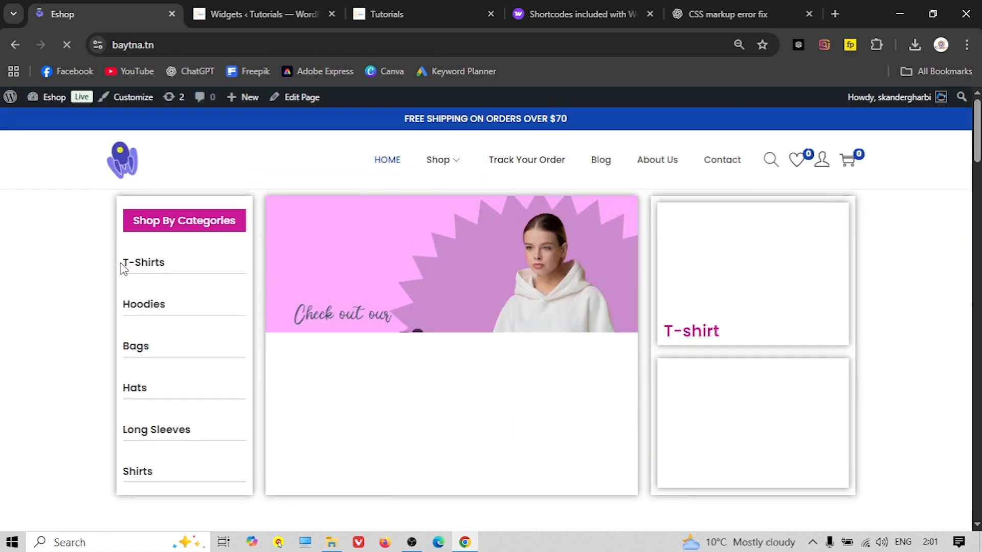
Browse the product listing on the reference Tutorials site's Shop page
scroll(191, 463, down, 20)
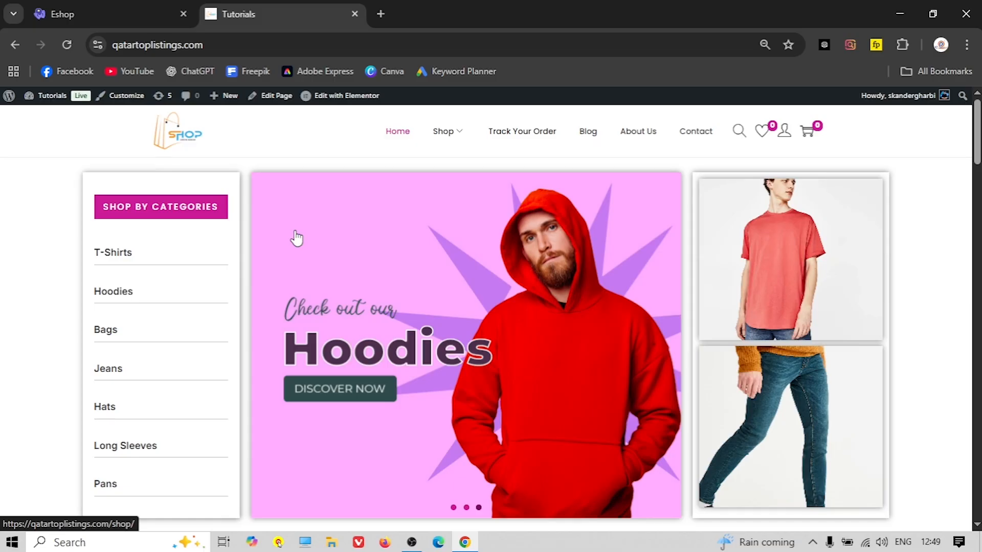
click(445, 133)
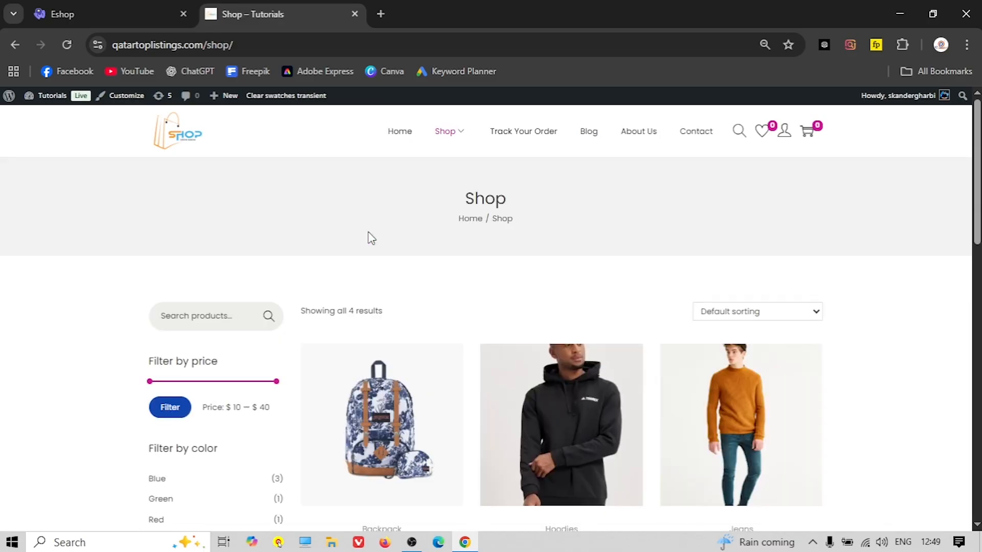
scroll(368, 237, down, 3)
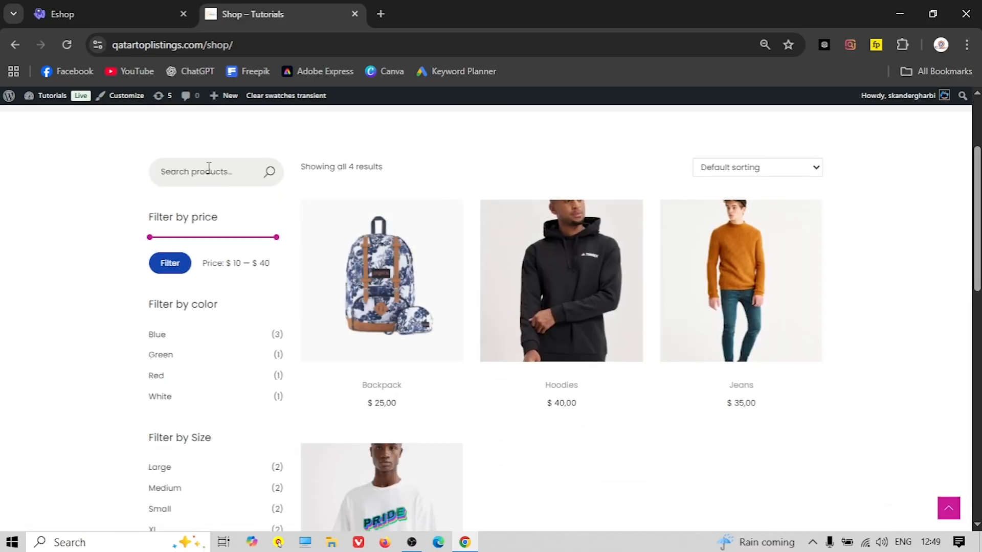
scroll(199, 219, down, 3)
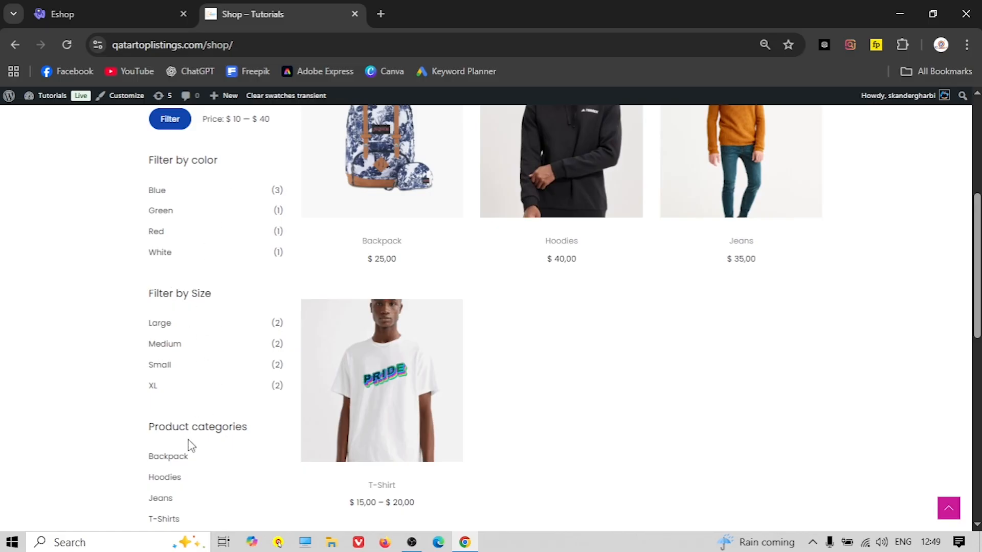
scroll(190, 445, down, 3)
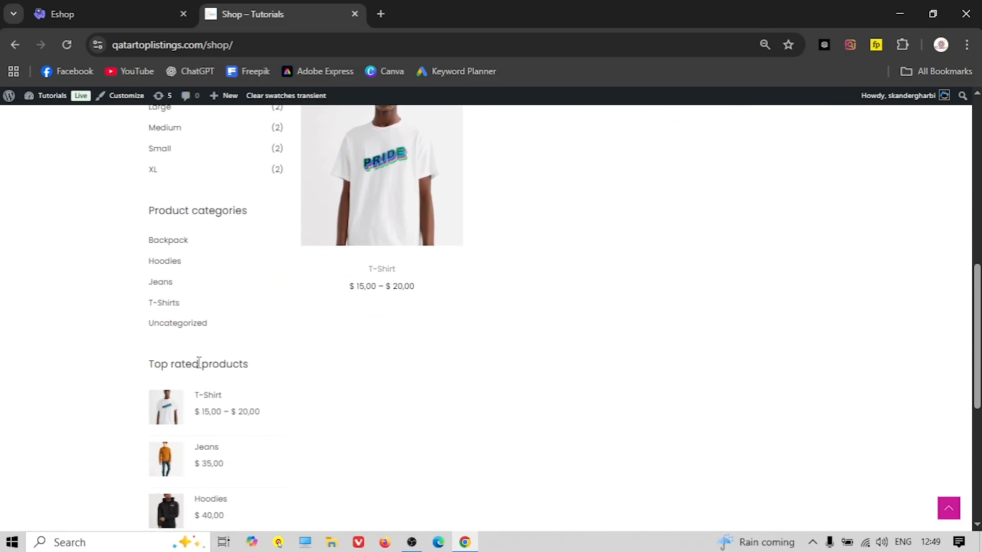
scroll(225, 370, down, 3)
scroll(241, 381, up, 10)
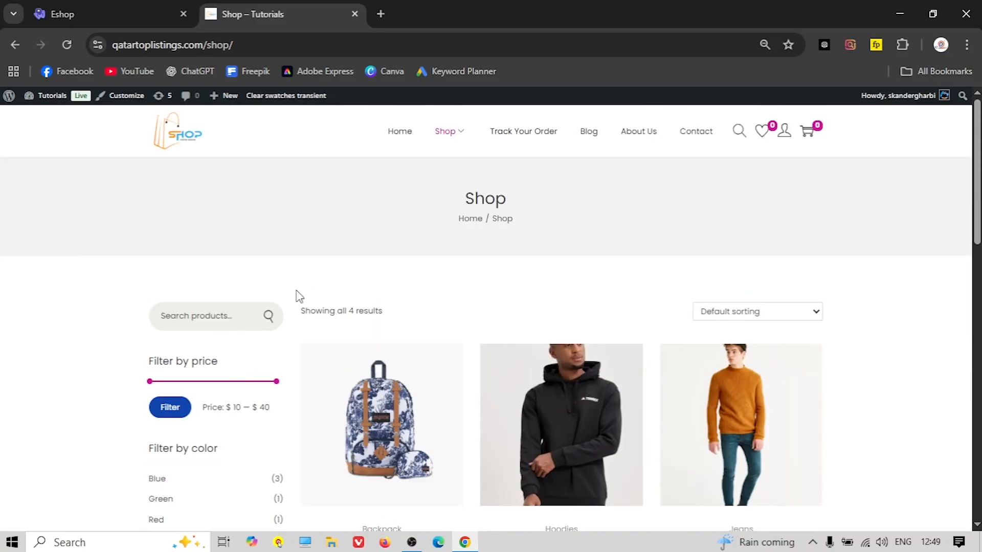
scroll(225, 344, down, 3)
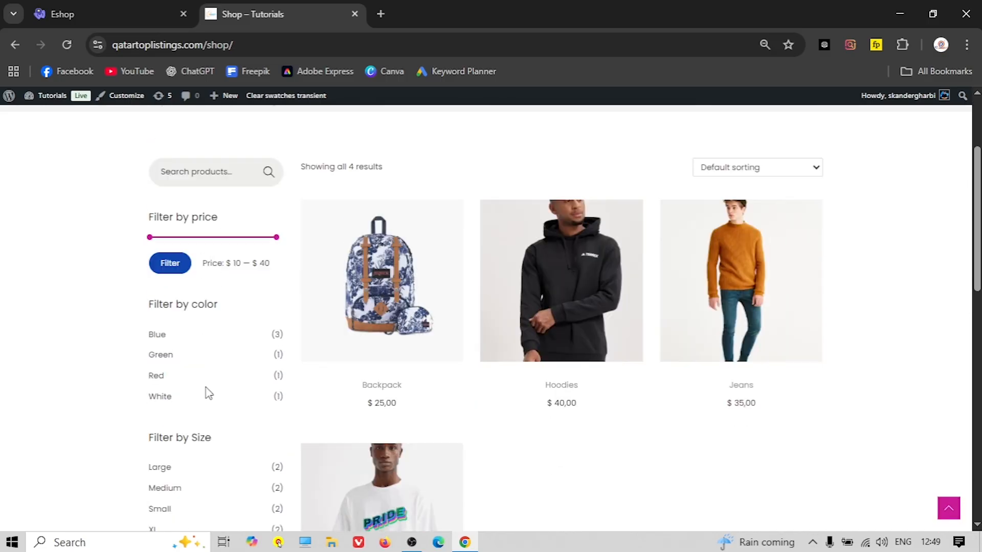
scroll(478, 246, up, 3)
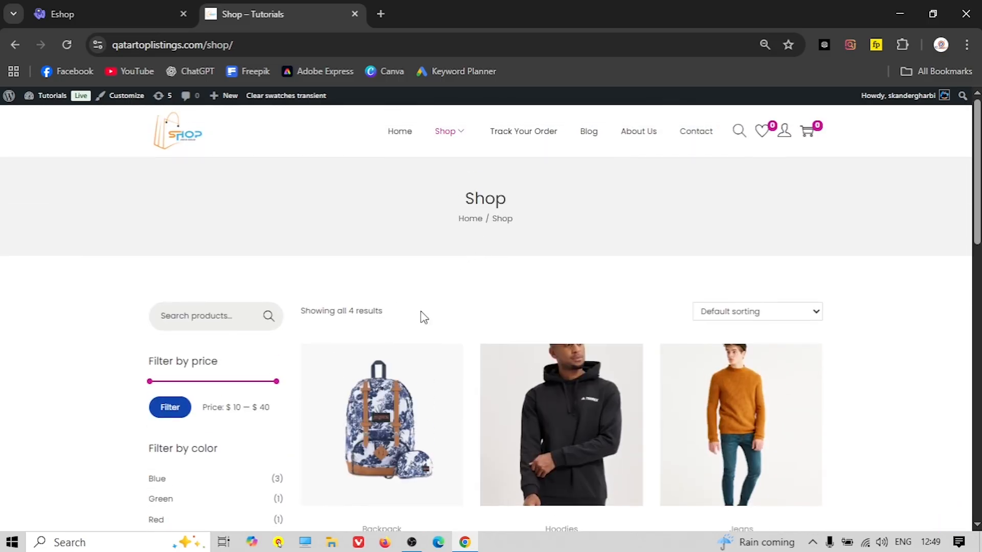
View the Backpack product, then scroll through the Blog page's posts
click(389, 414)
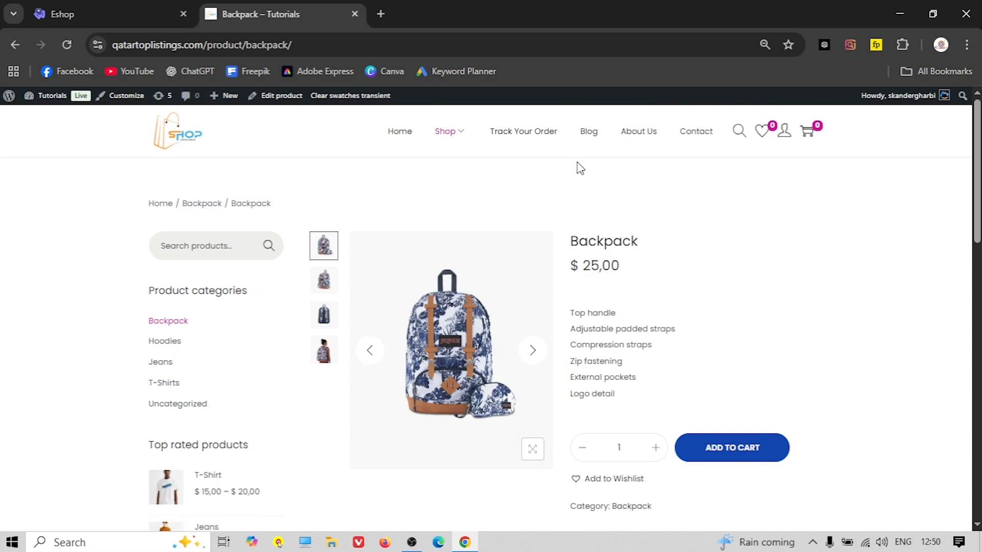
click(588, 132)
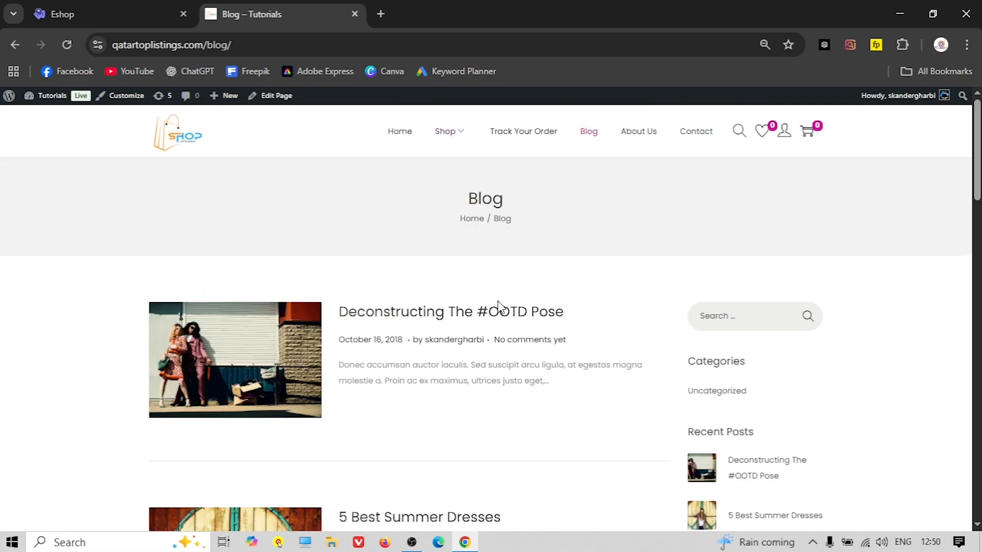
scroll(581, 324, down, 1)
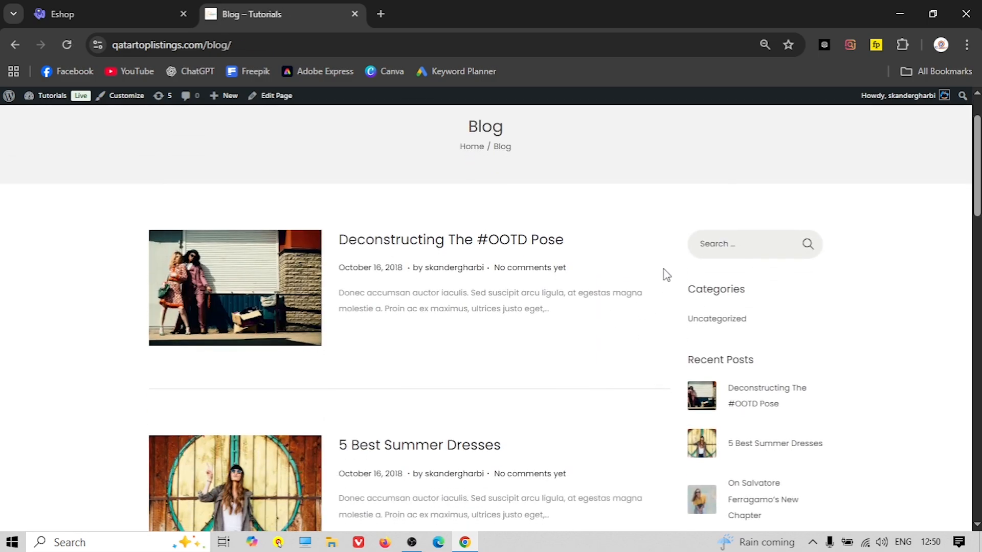
scroll(664, 274, up, 1)
scroll(731, 286, down, 1)
scroll(738, 276, down, 1)
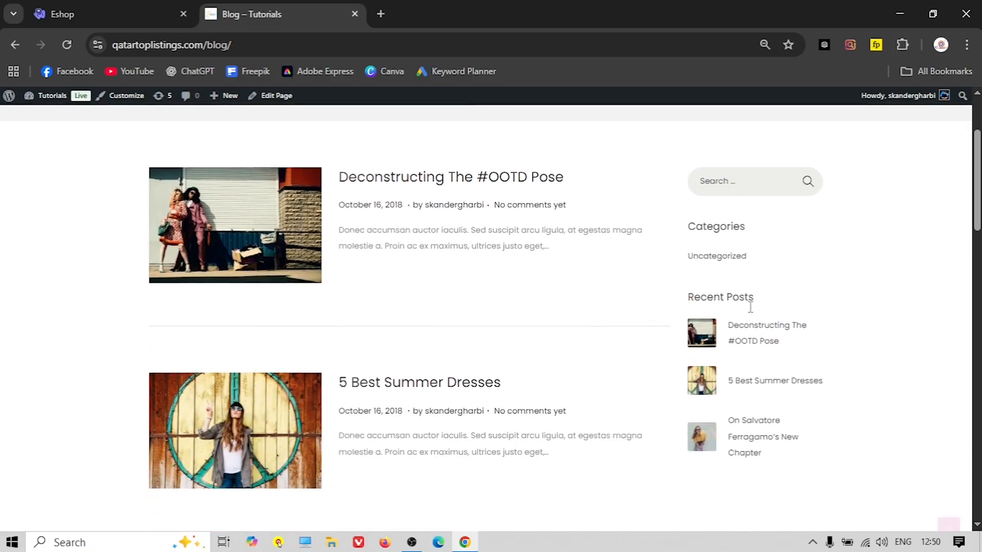
scroll(750, 270, down, 3)
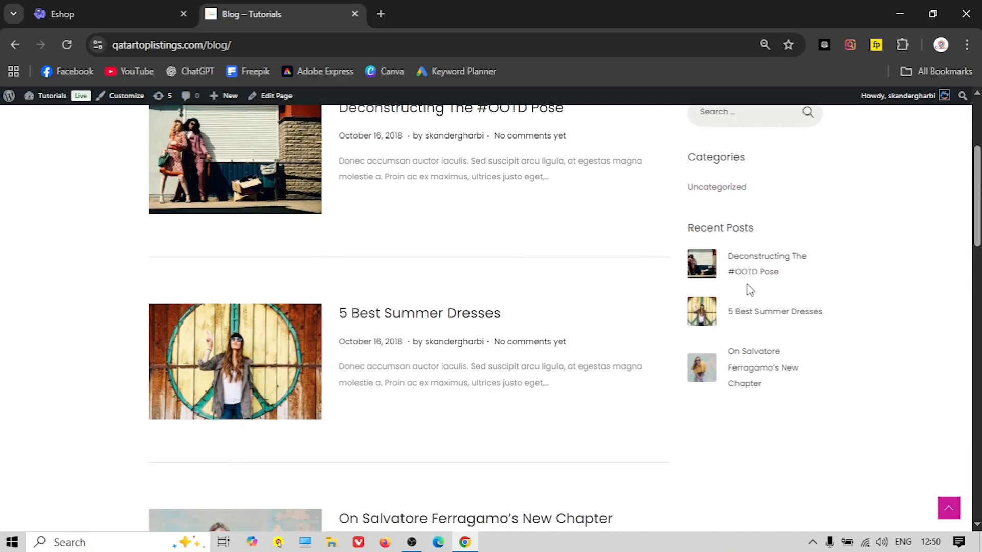
scroll(742, 292, up, 2)
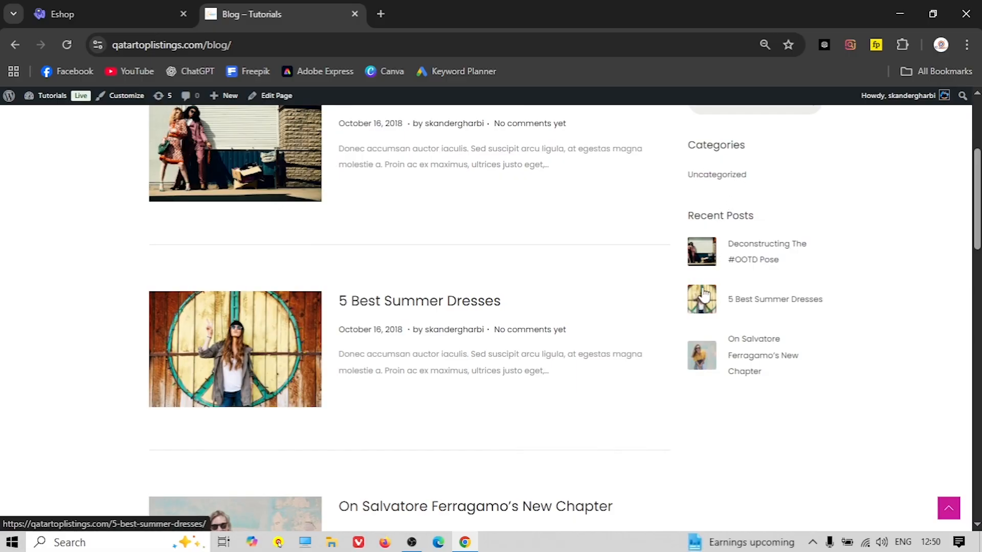
scroll(722, 212, up, 1)
scroll(722, 213, up, 2)
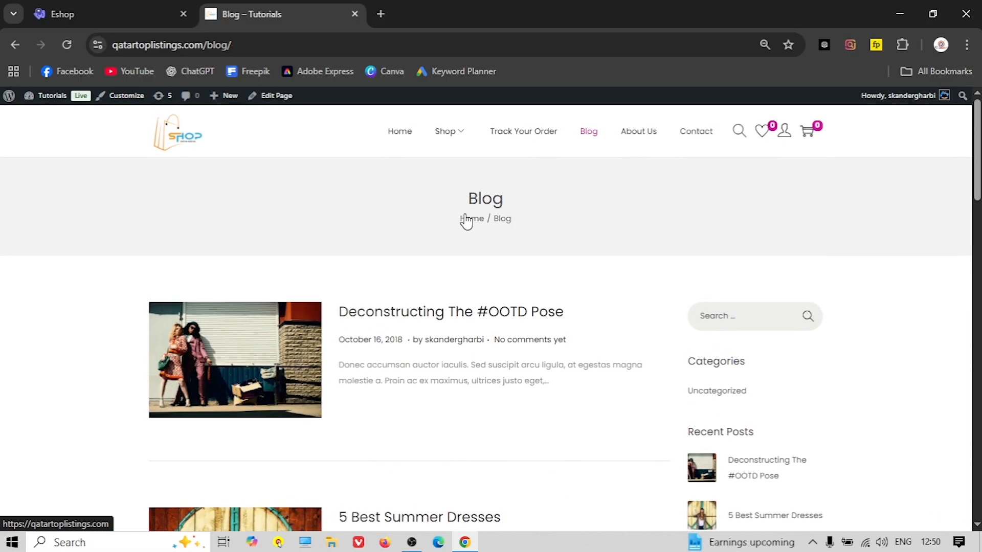
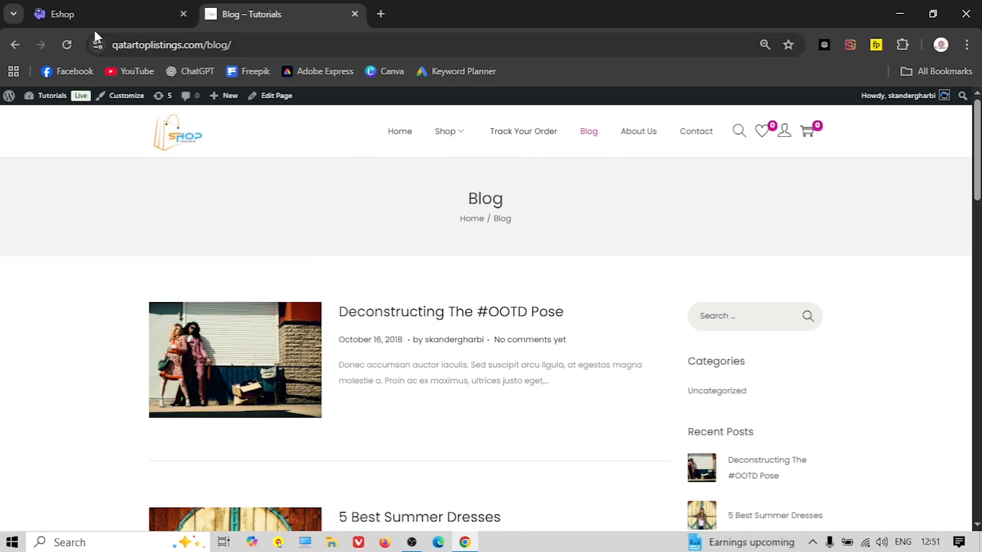
Open the Eshop Customizer's Layout > Sidebar settings while previewing the Track Your Order page
click(84, 16)
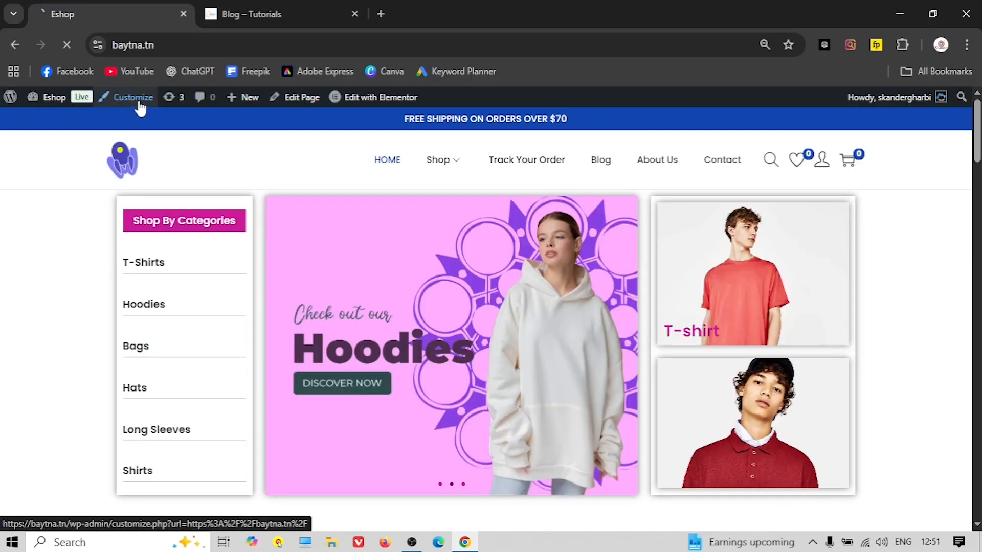
click(136, 101)
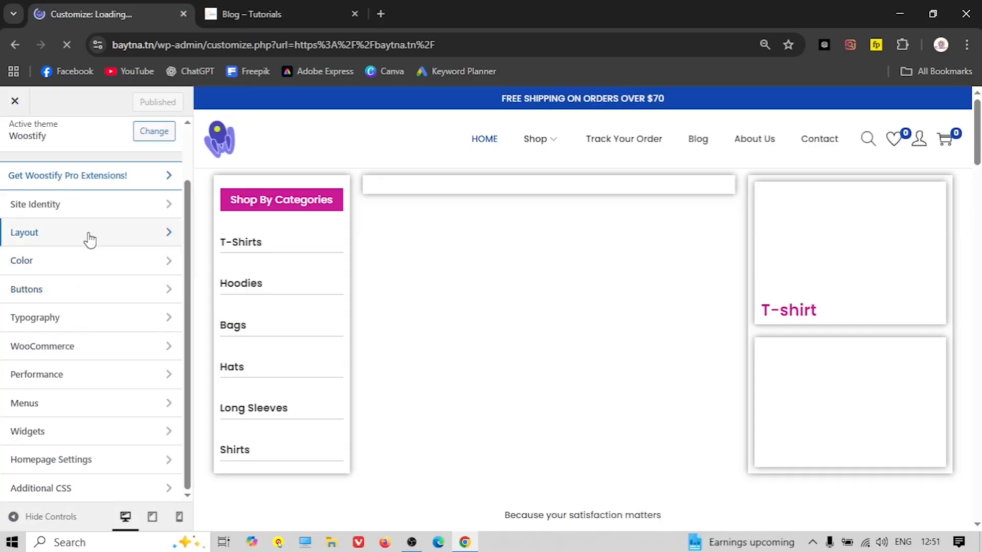
click(86, 235)
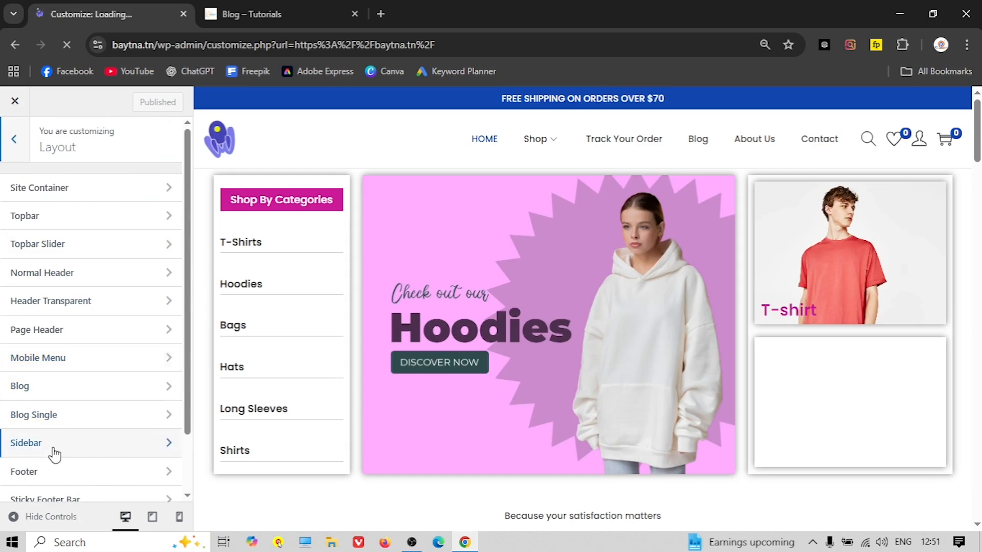
click(72, 449)
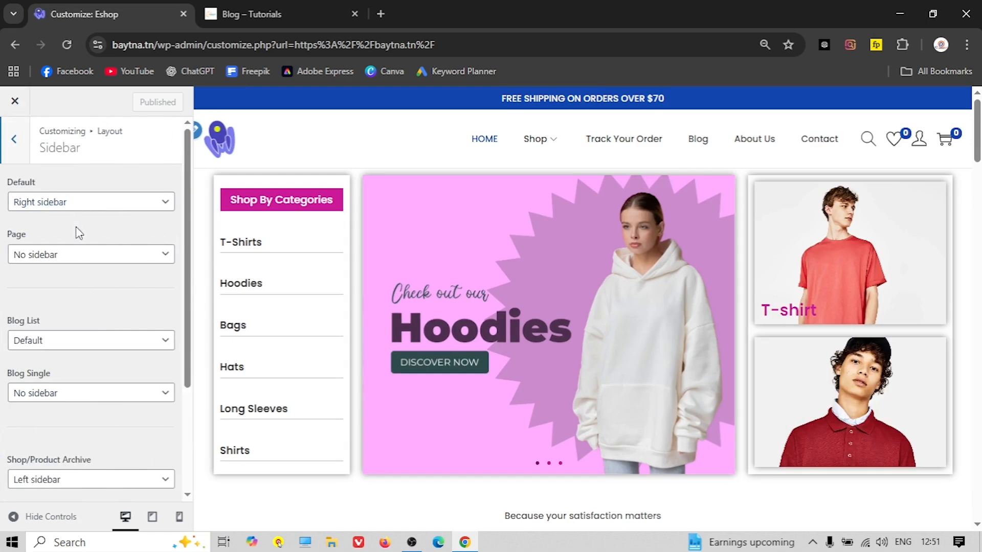
click(636, 145)
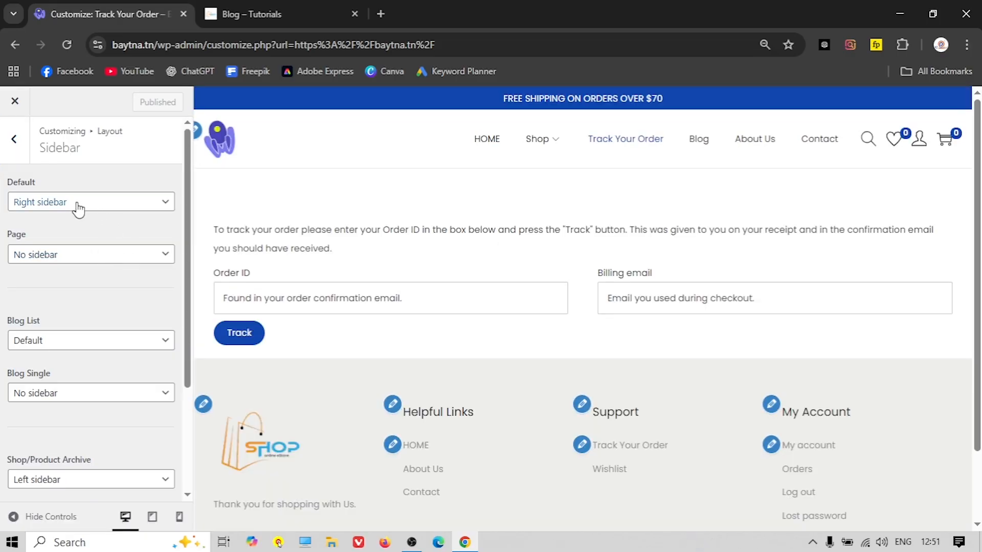
Set the Page sidebar to No sidebar
click(74, 260)
click(53, 327)
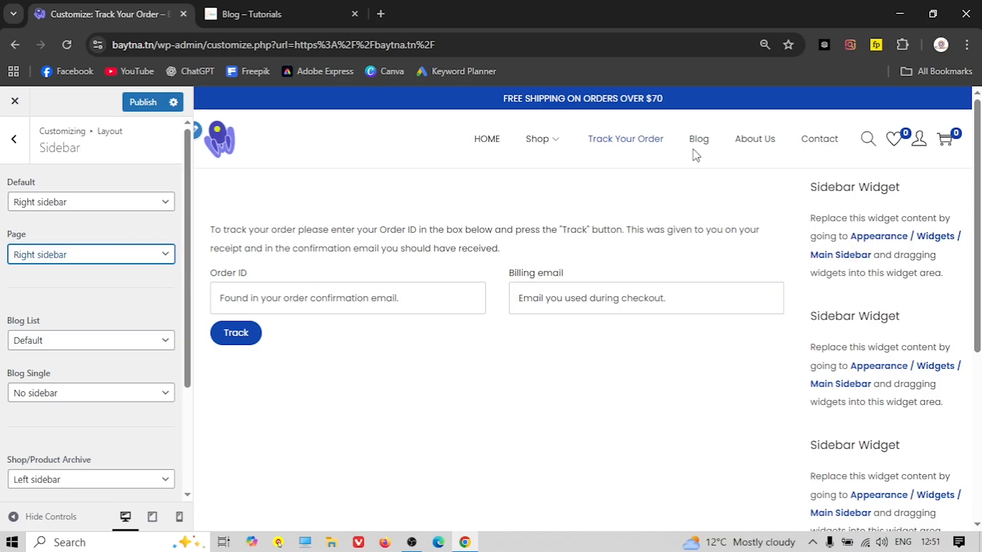
click(113, 260)
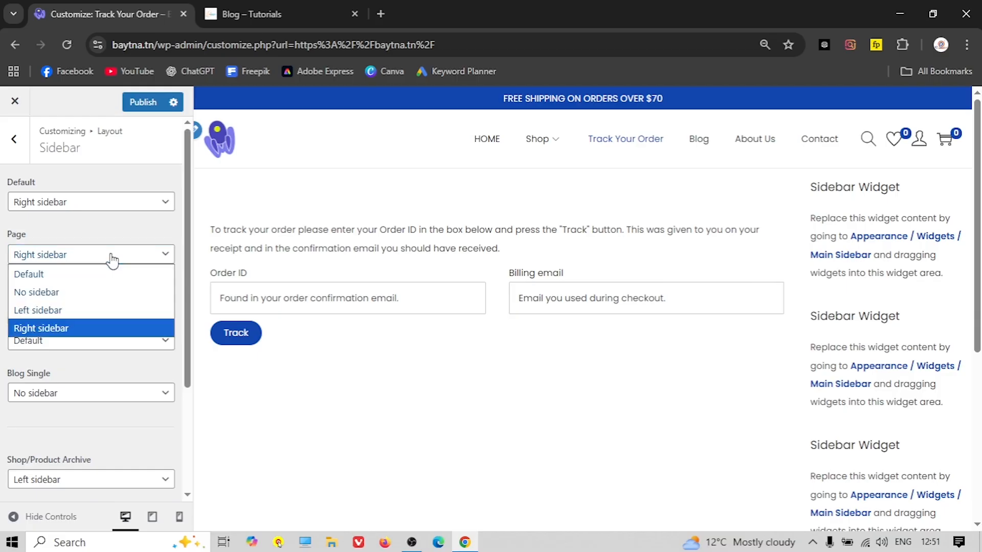
click(67, 295)
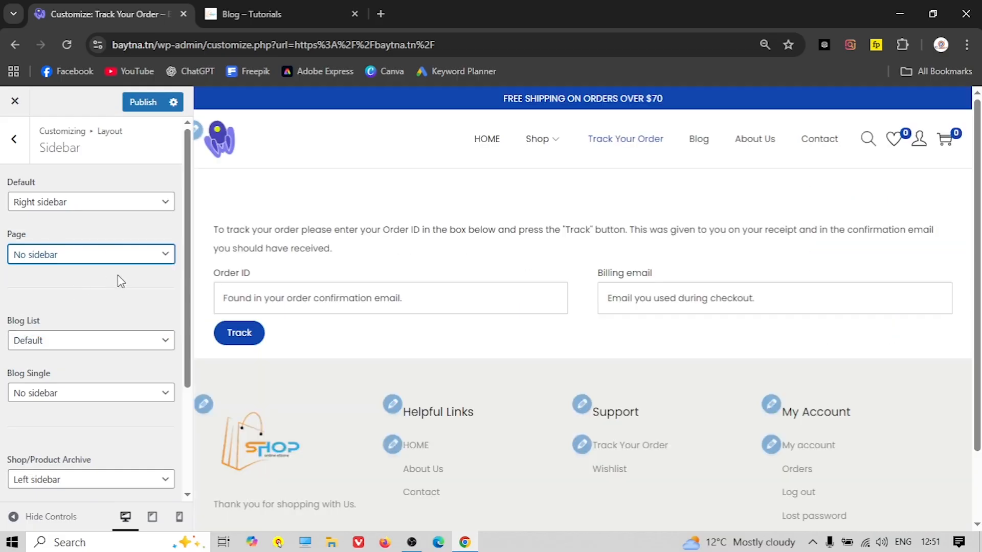
Set Blog List and Blog Single to Right sidebar, previewing the Blog page
scroll(118, 278, down, 2)
click(696, 144)
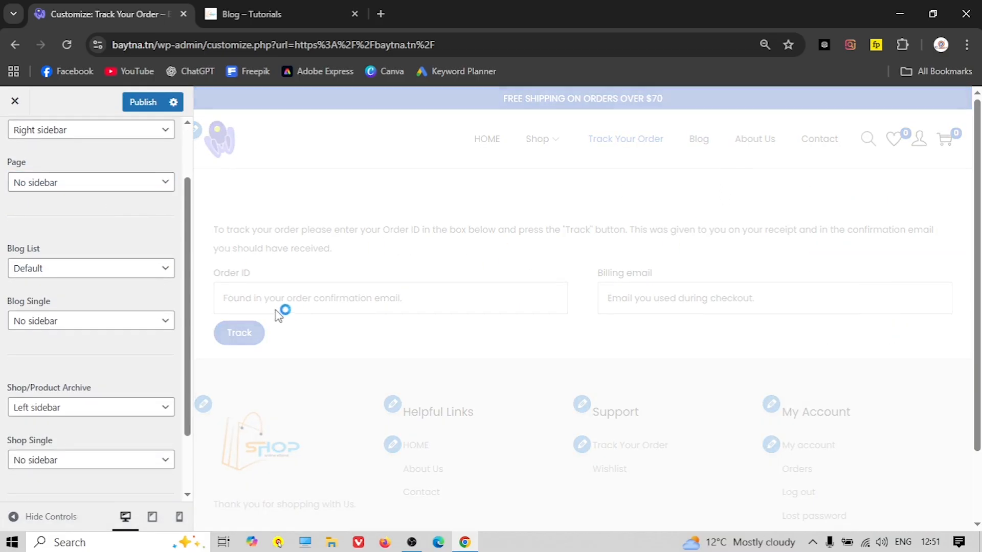
click(83, 271)
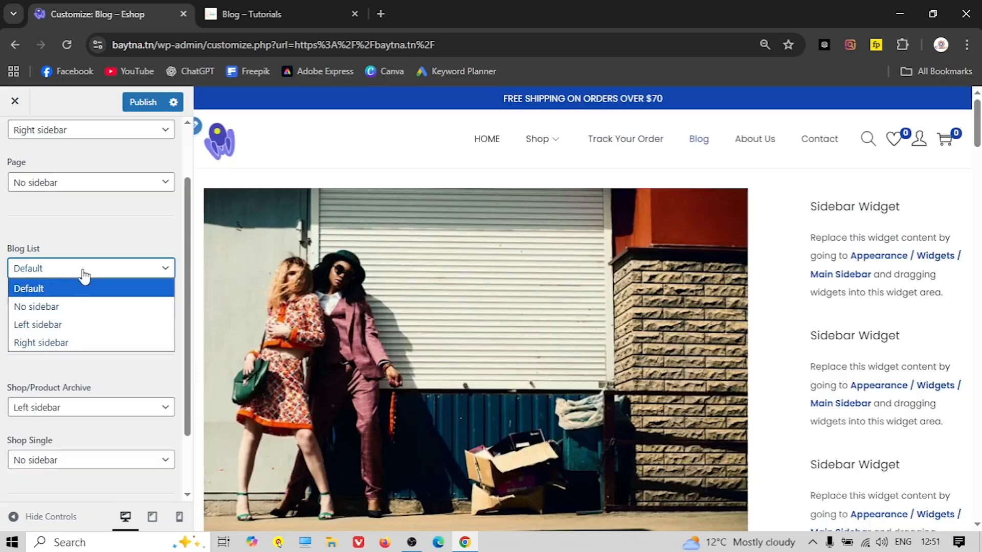
click(68, 342)
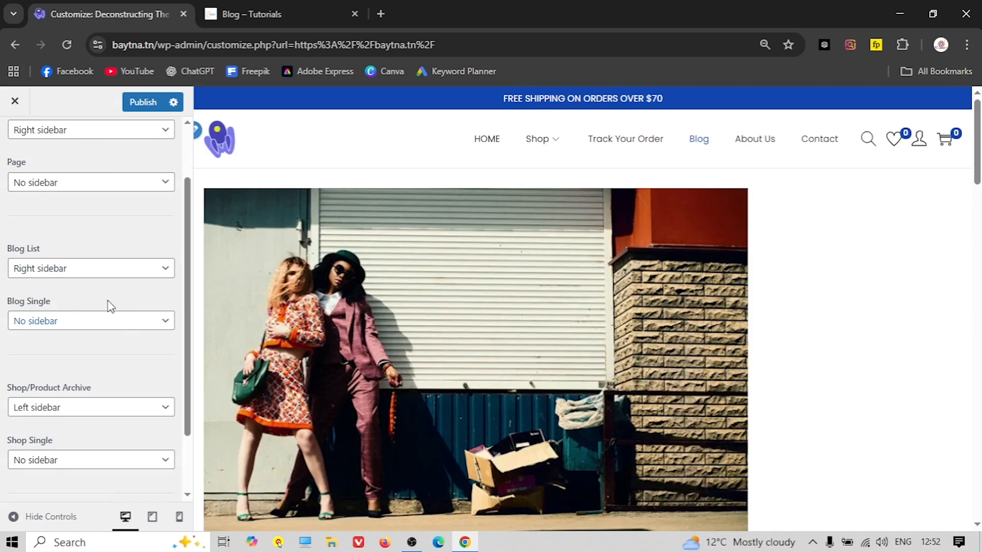
click(108, 324)
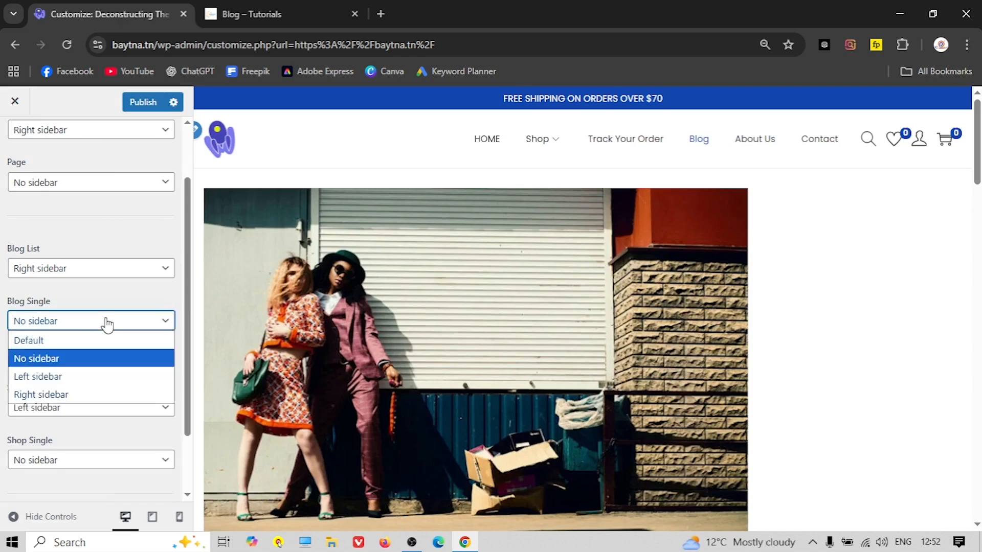
click(65, 392)
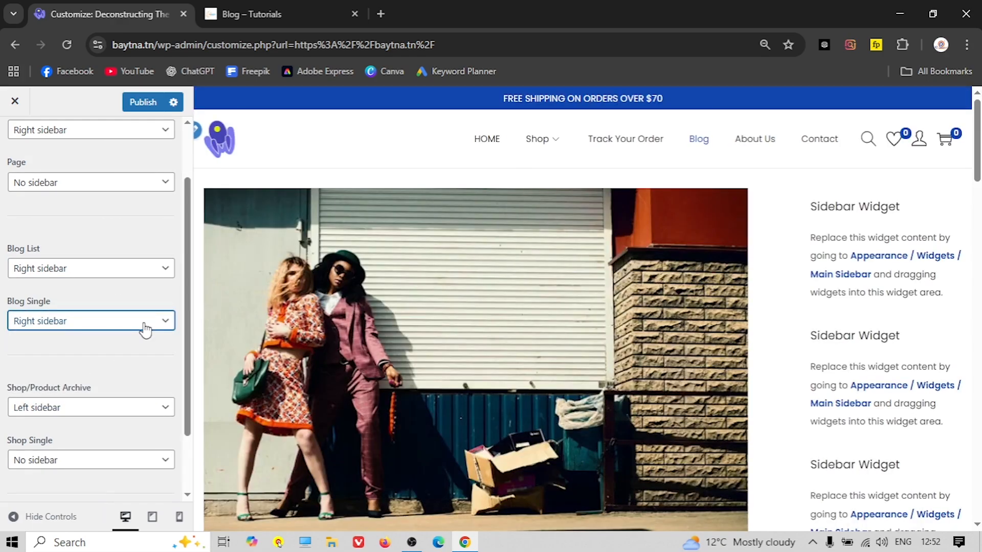
Keep shop archives and set Shop Single to Left sidebar, check the Backpack preview, and publish
scroll(145, 328, down, 2)
mouse_move(552, 152)
click(537, 184)
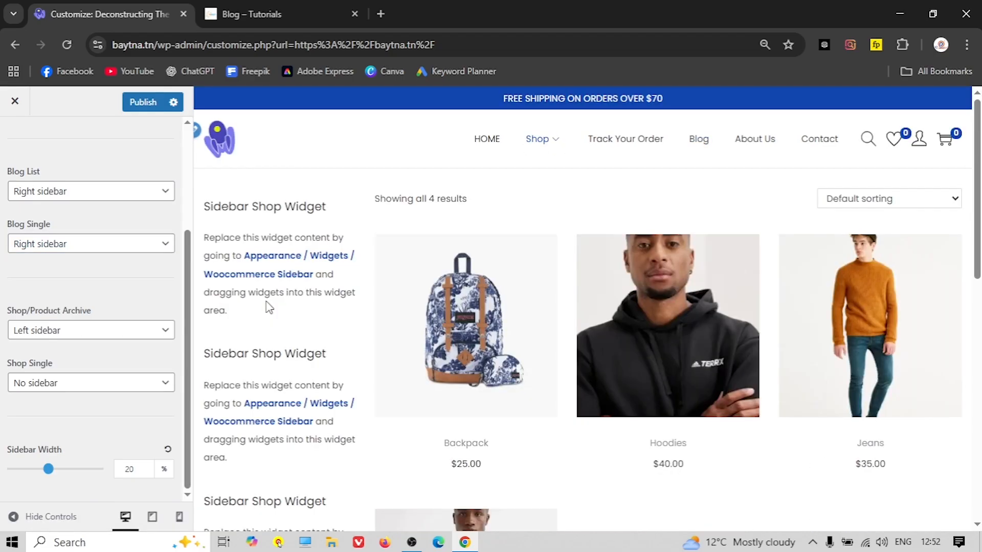
click(94, 331)
click(78, 383)
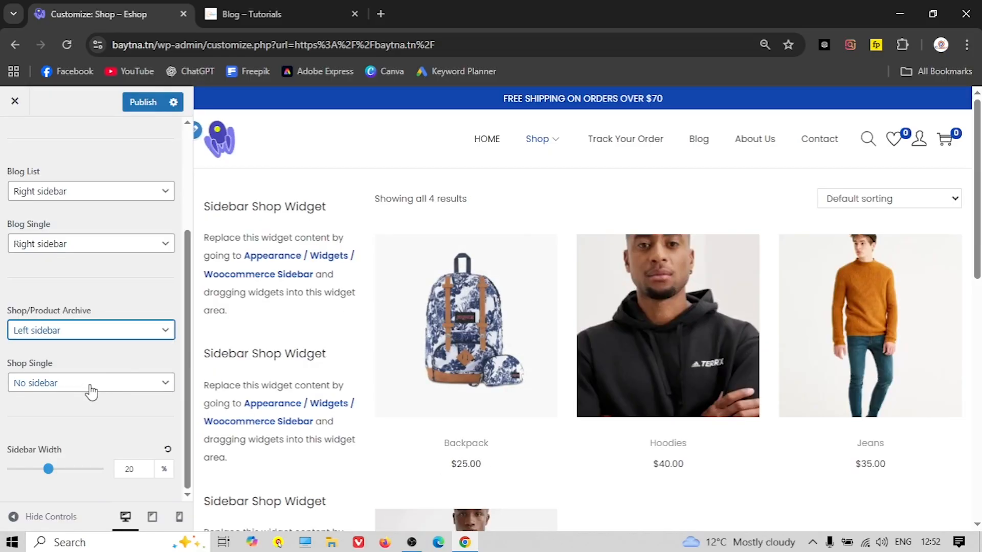
click(89, 393)
click(63, 436)
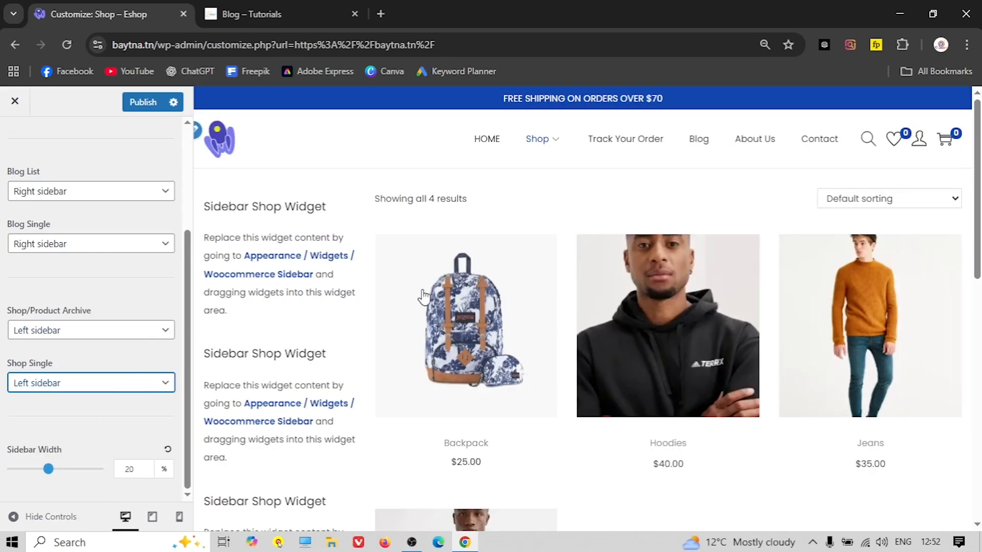
click(435, 321)
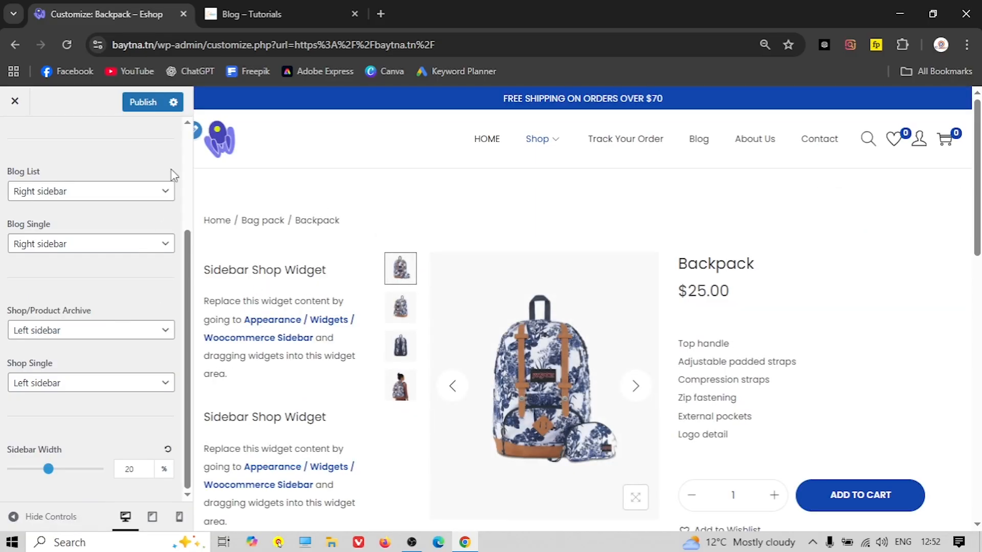
click(140, 102)
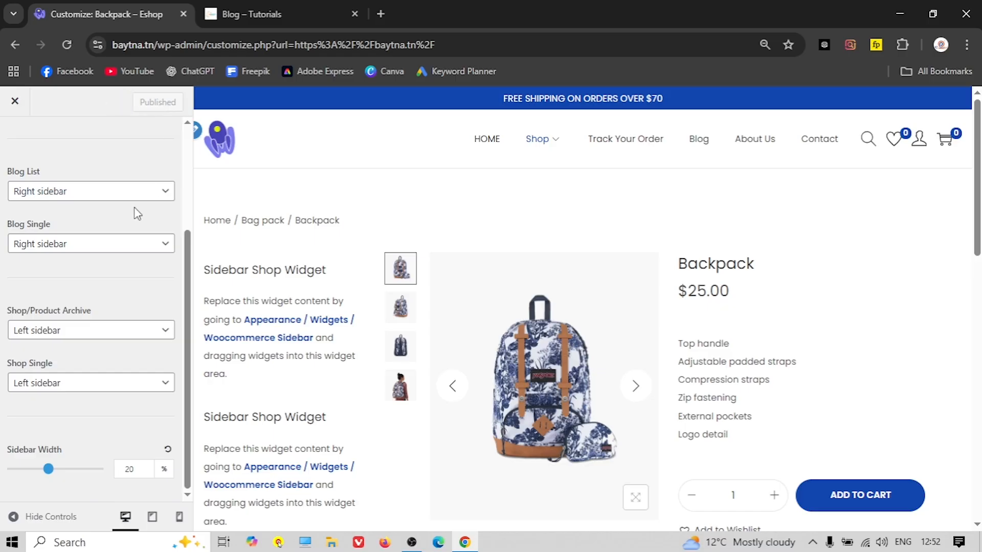
Review the Tutorials site's Widgets page, expanding its Woocommerce Sidebar for reference
click(224, 20)
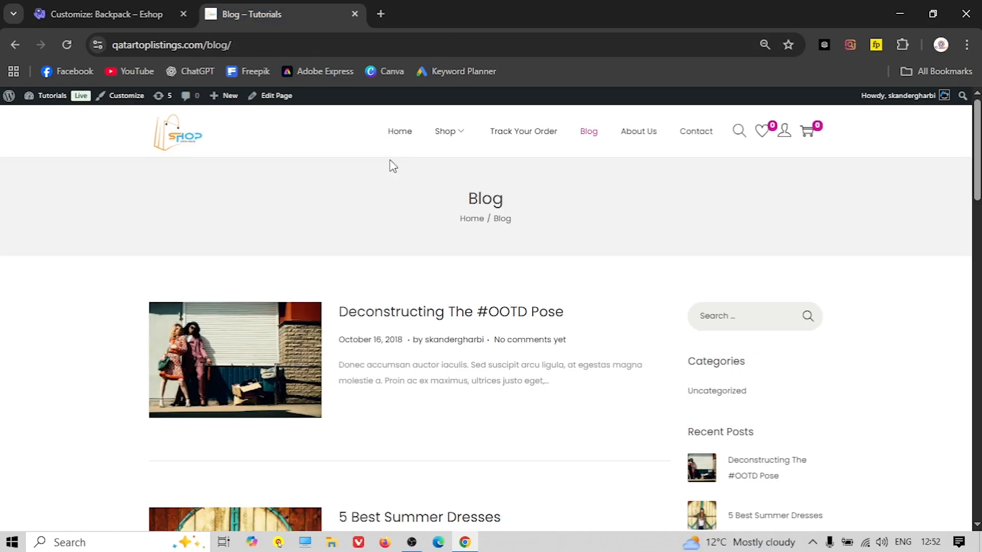
click(38, 110)
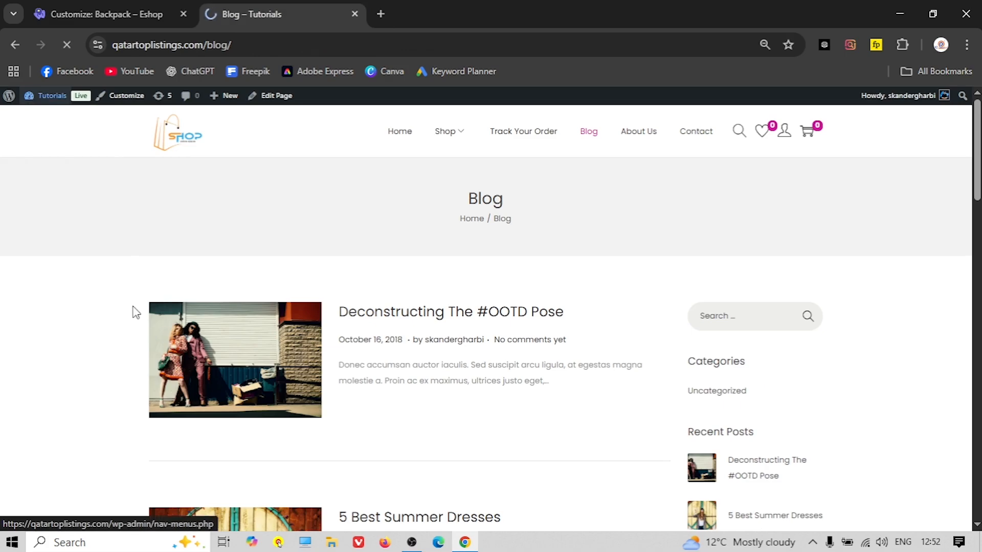
scroll(109, 314, down, 2)
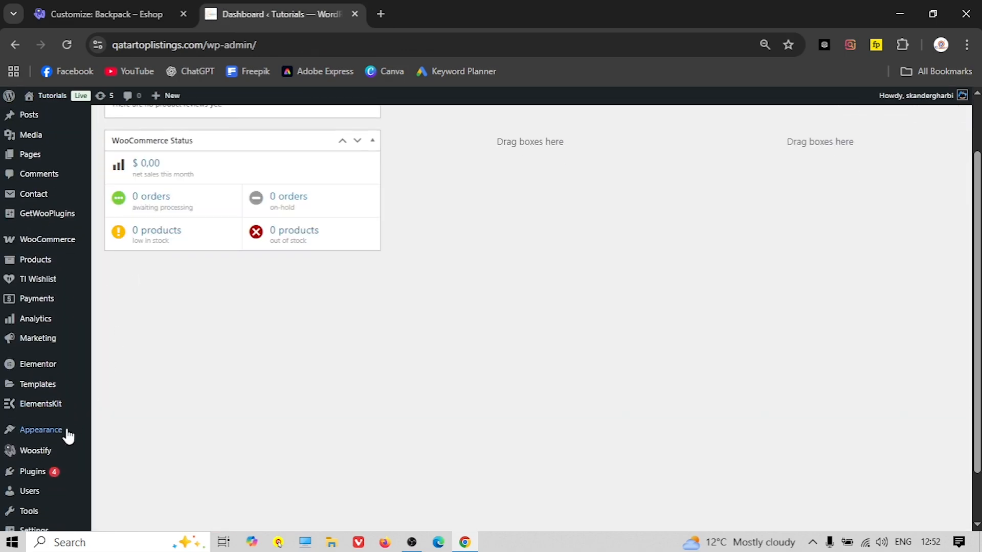
mouse_move(59, 440)
click(125, 434)
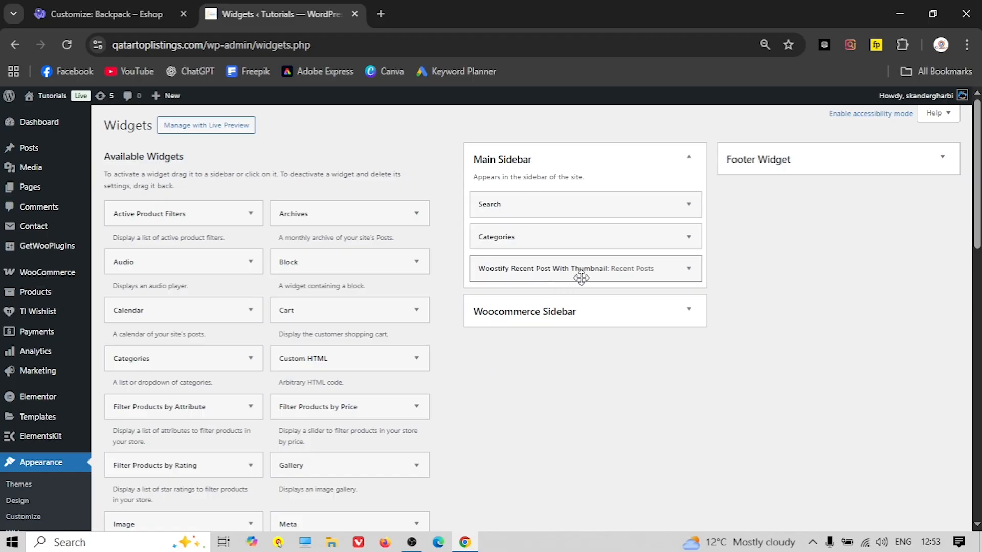
click(549, 315)
scroll(562, 247, down, 2)
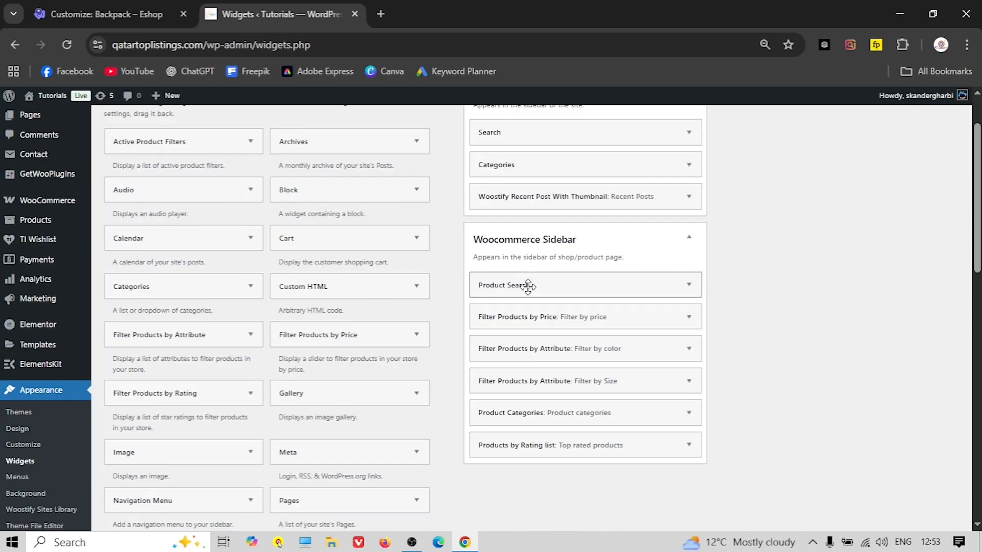
Close the Eshop Customizer and go to the Eshop dashboard's Appearance > Widgets
click(48, 5)
click(16, 102)
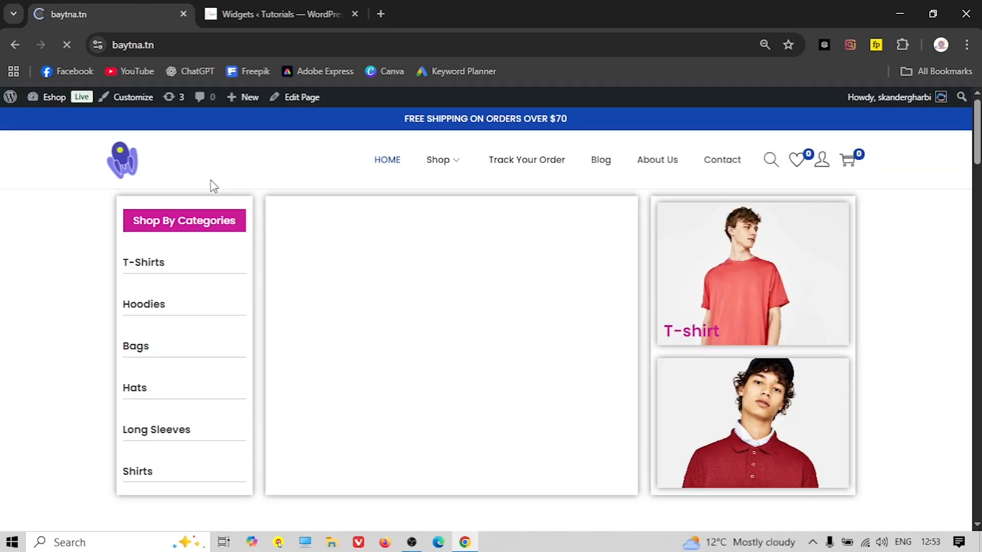
click(53, 97)
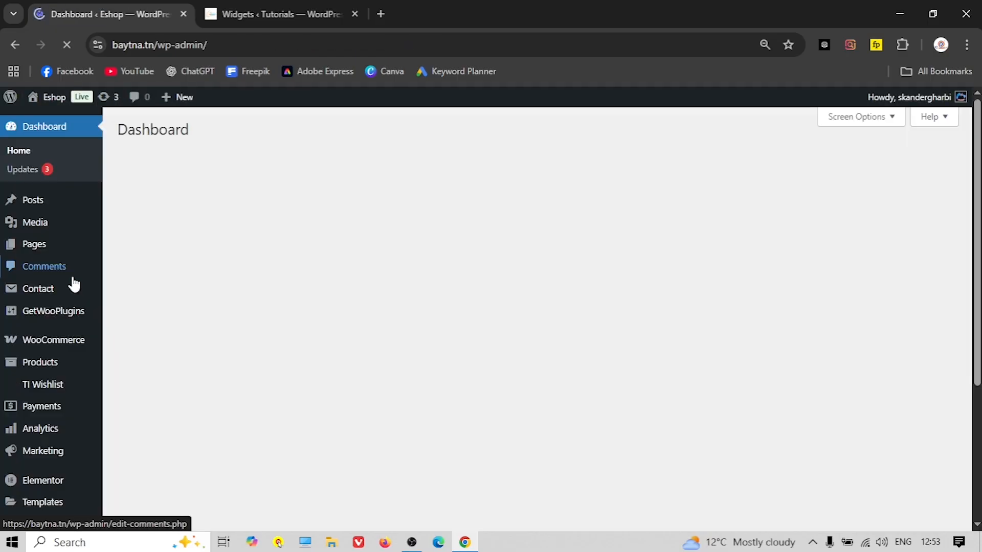
scroll(66, 304, down, 2)
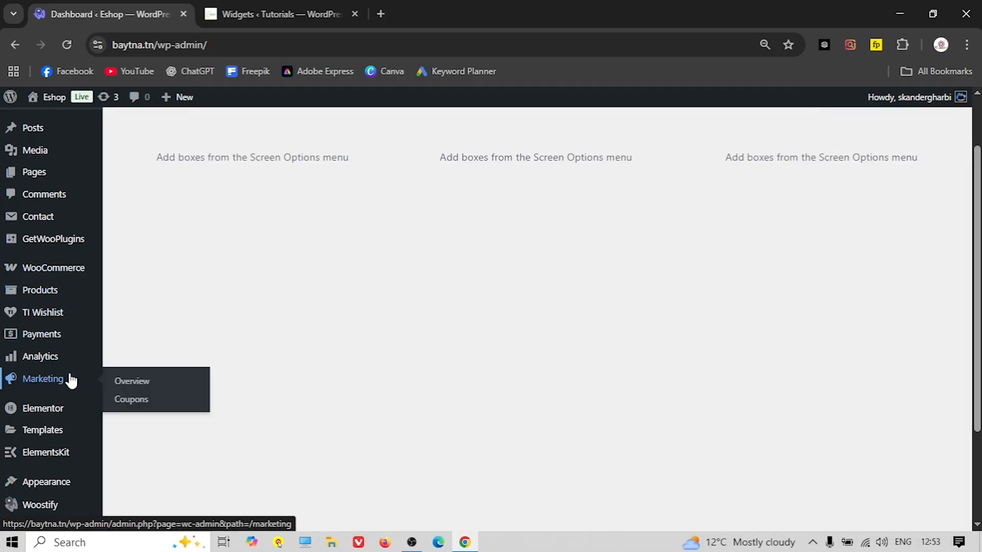
scroll(59, 435, down, 1)
mouse_move(68, 417)
click(132, 440)
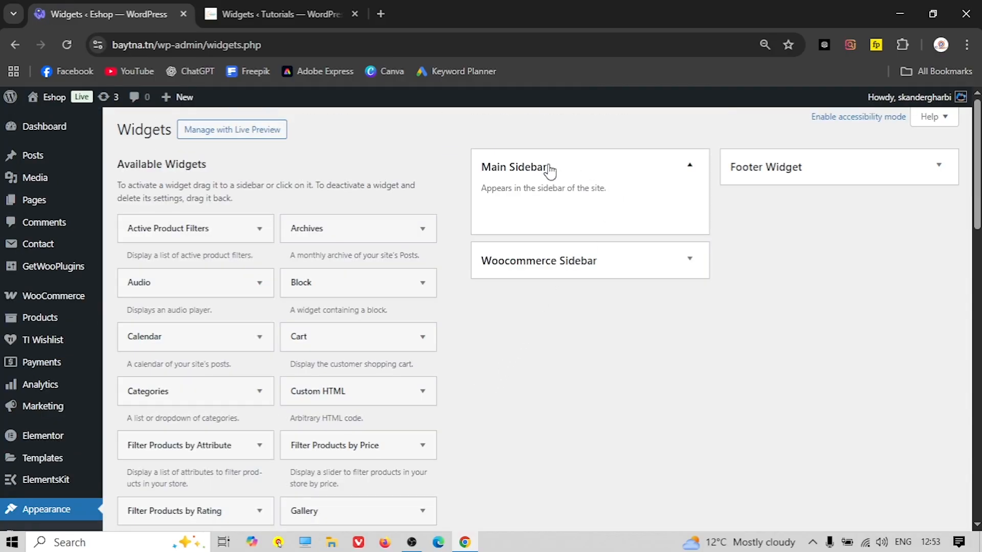
Add the Search widget to the Eshop Main Sidebar
click(332, 13)
scroll(486, 186, up, 3)
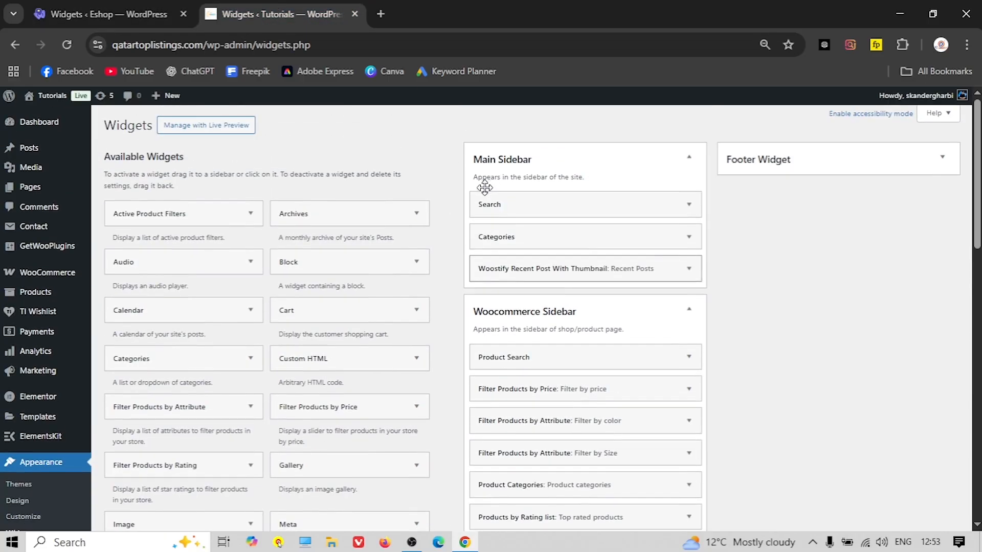
click(78, 6)
scroll(261, 332, down, 10)
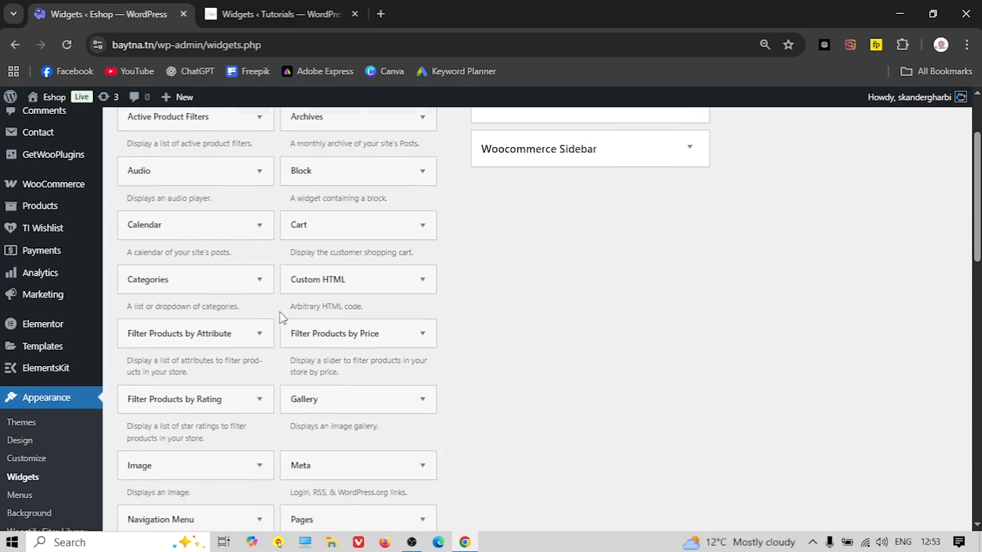
click(220, 355)
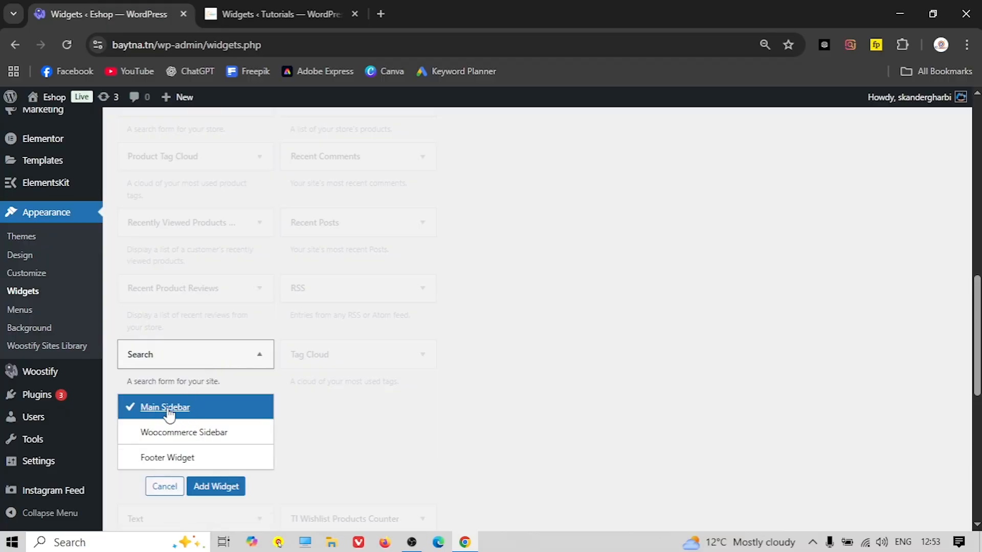
click(215, 486)
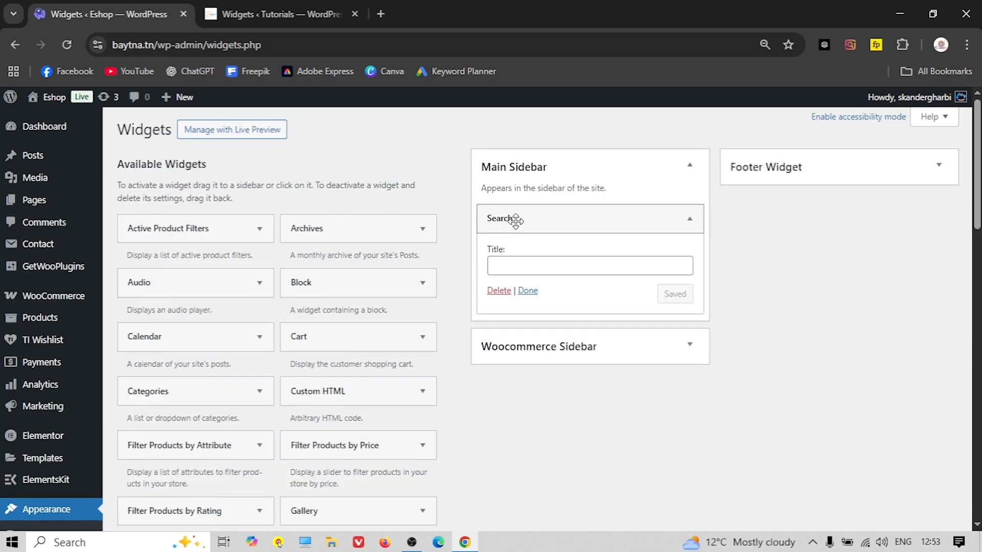
Add the Categories widget to the Main Sidebar and collapse the Search and Categories panels
click(271, 14)
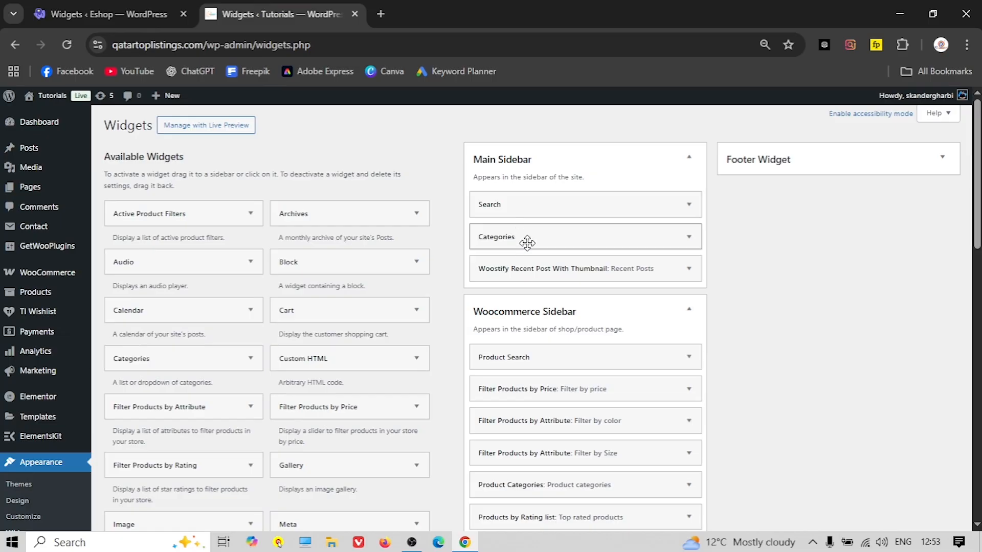
click(66, 14)
scroll(231, 313, down, 8)
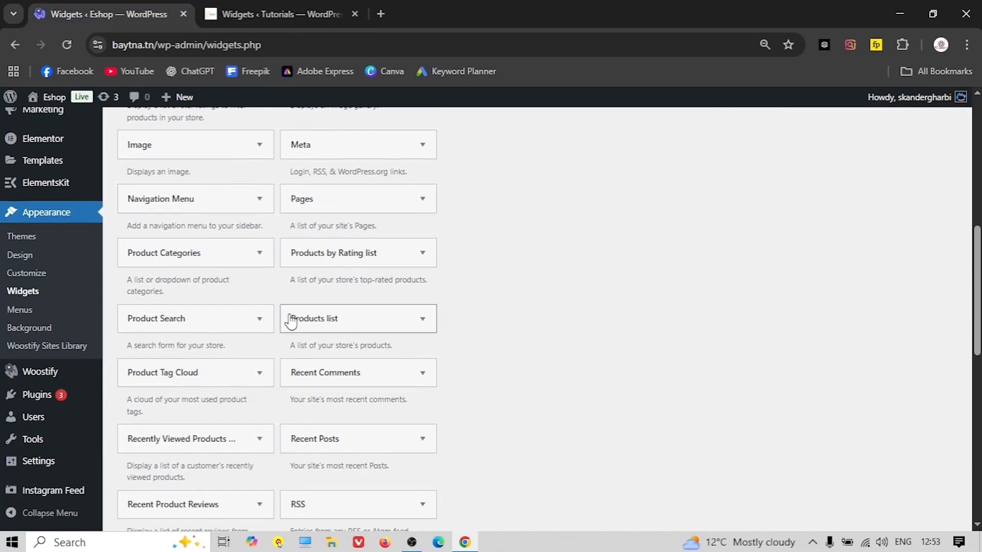
scroll(290, 322, down, 4)
scroll(286, 327, down, 7)
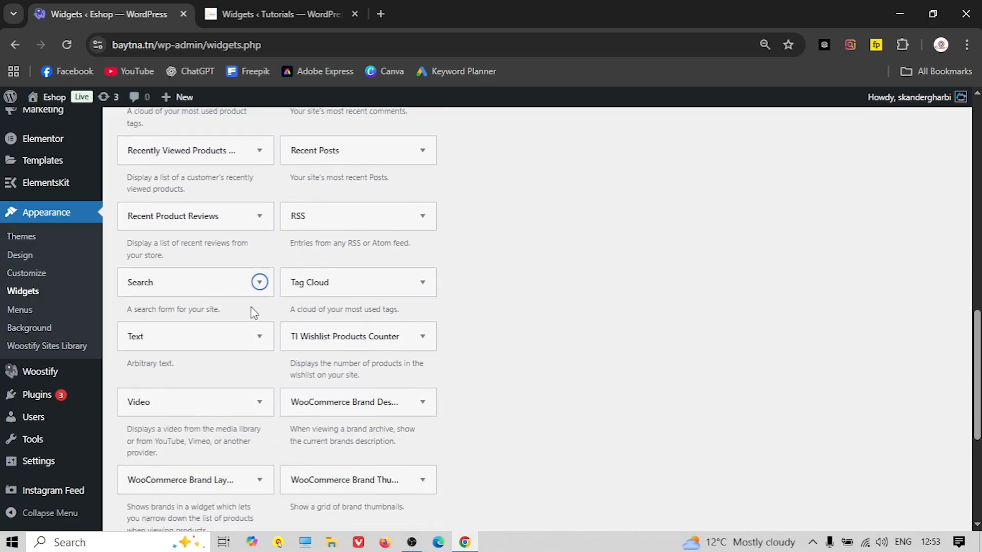
scroll(275, 342, up, 18)
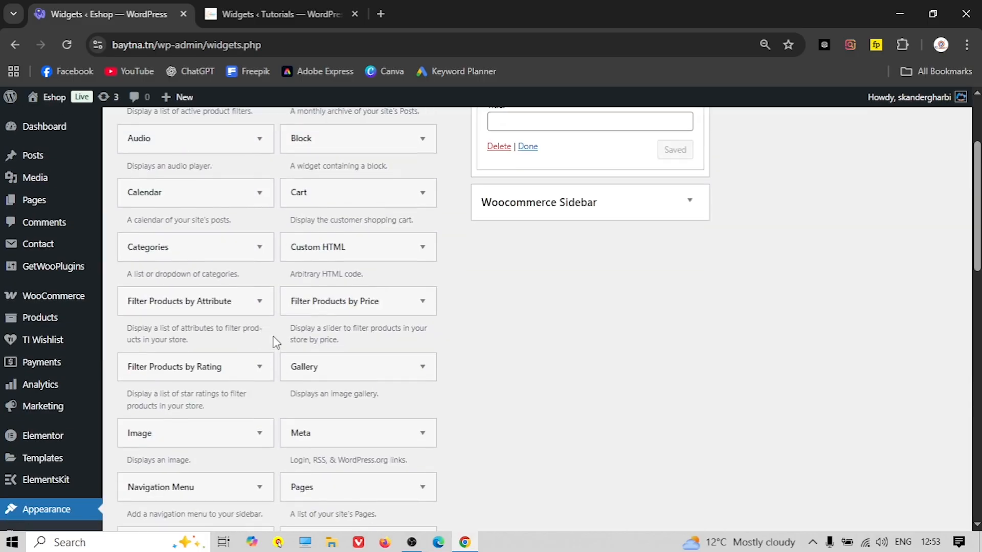
scroll(275, 342, up, 1)
click(175, 319)
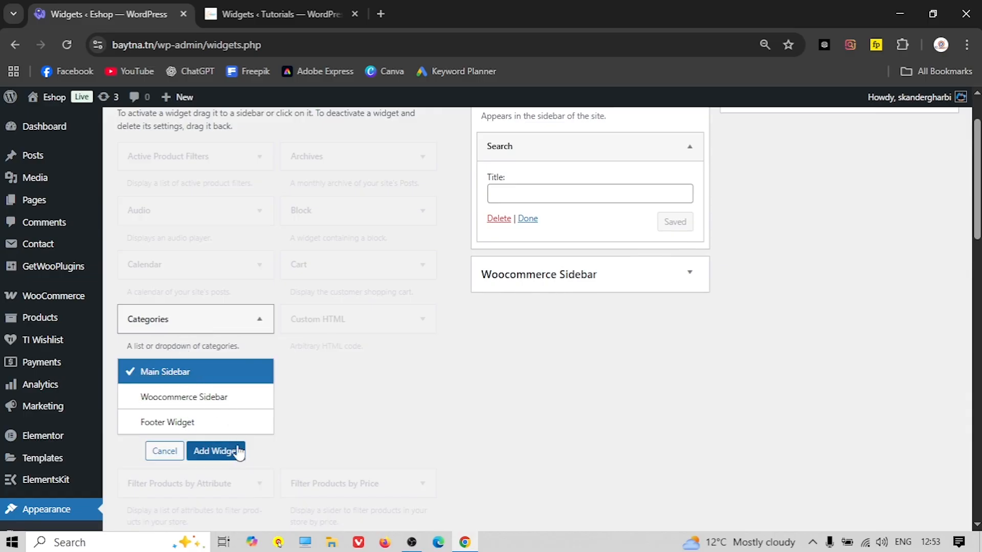
click(214, 451)
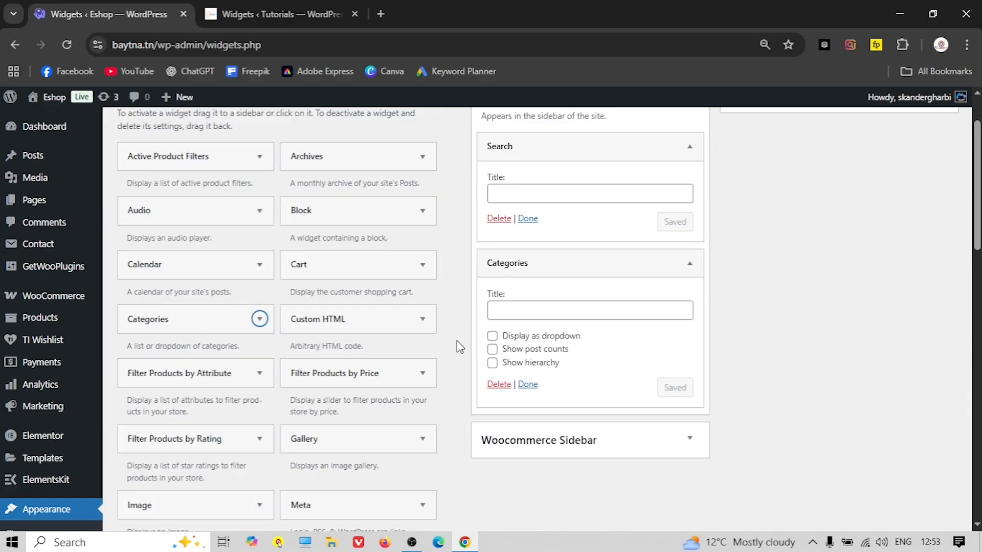
scroll(511, 297, up, 1)
click(555, 219)
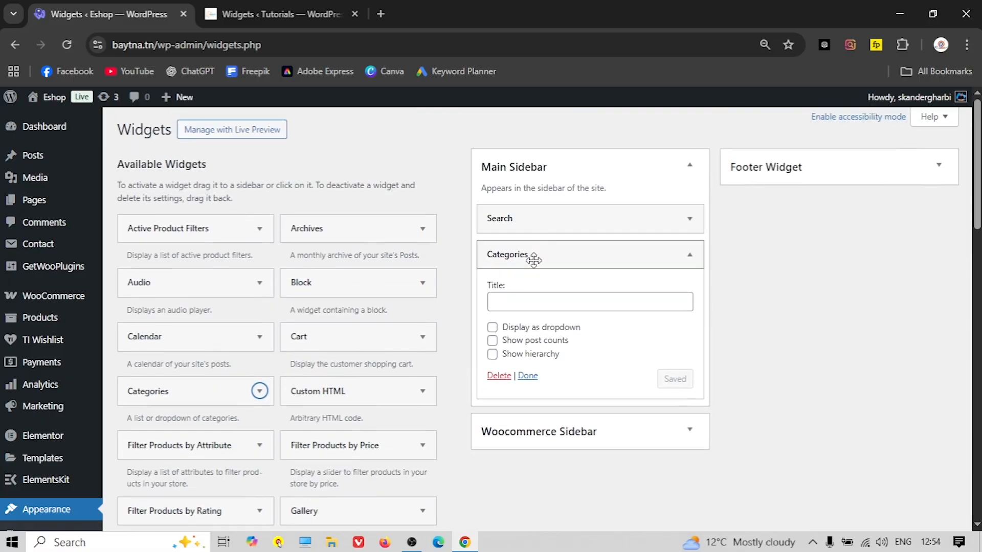
click(534, 255)
Add Woostify Recent Post With Thumbnail to the Main Sidebar and collapse its panel
click(271, 13)
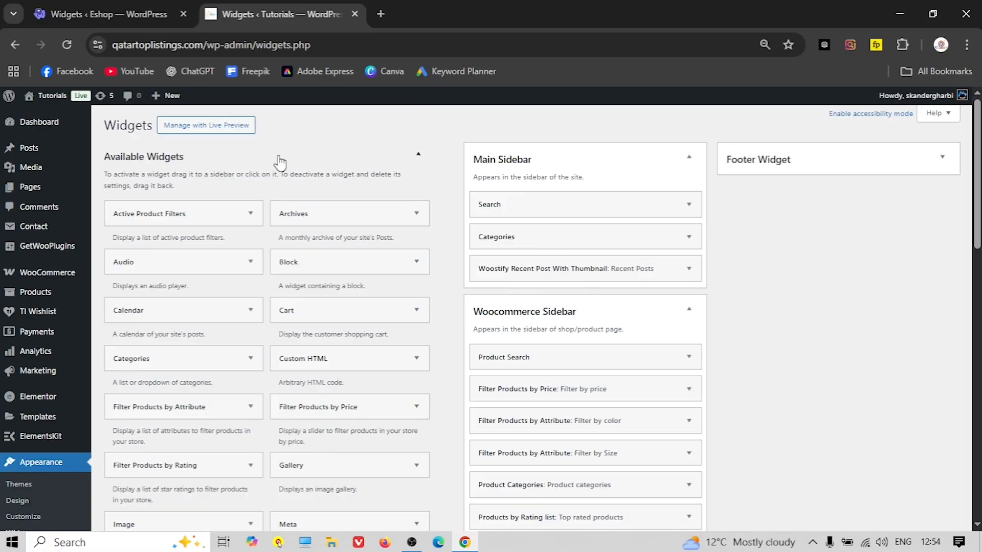
click(89, 20)
scroll(202, 302, down, 15)
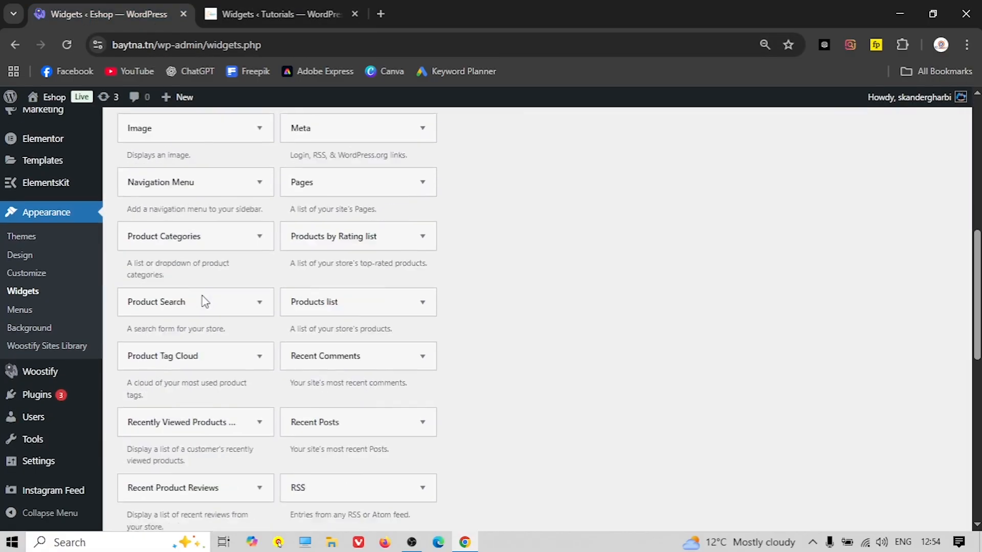
scroll(203, 301, down, 4)
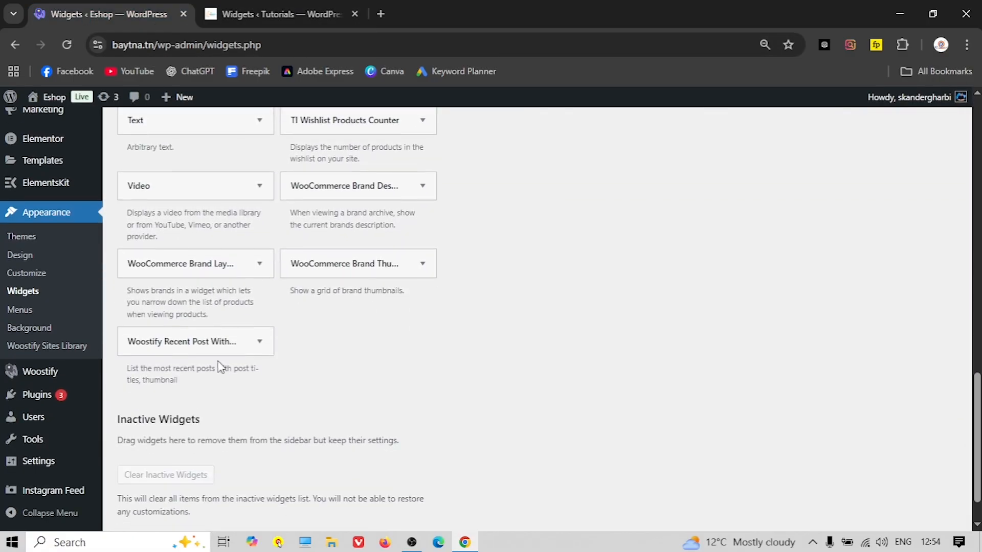
click(204, 351)
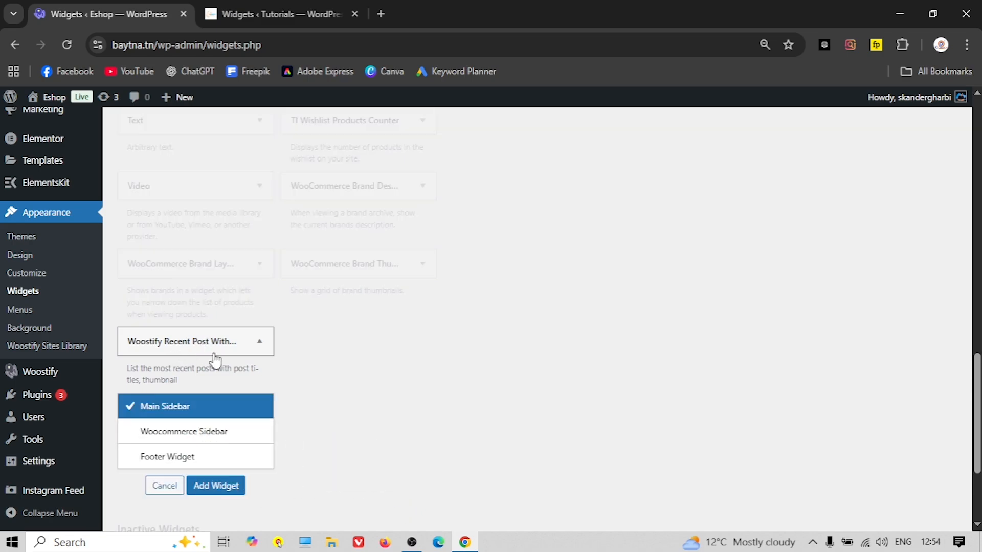
click(225, 484)
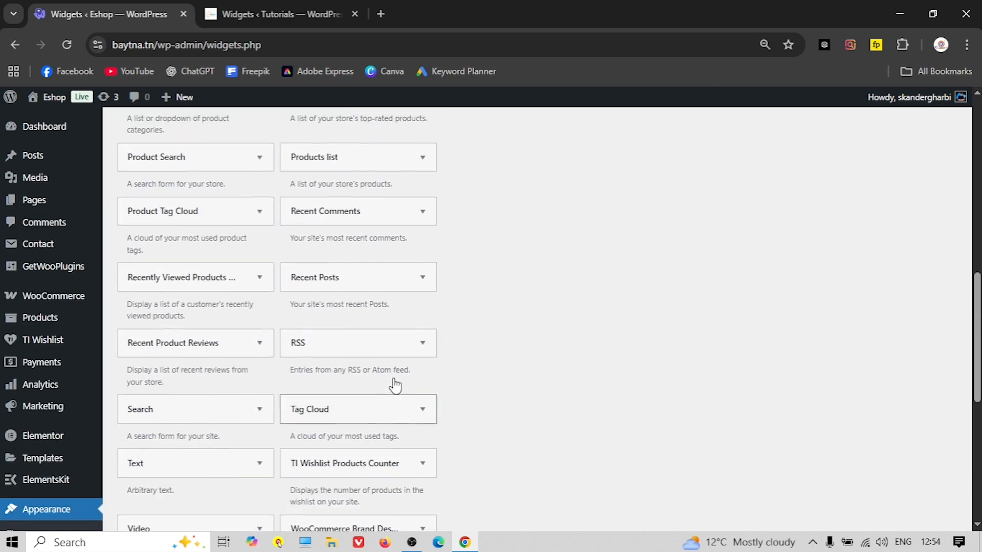
click(554, 290)
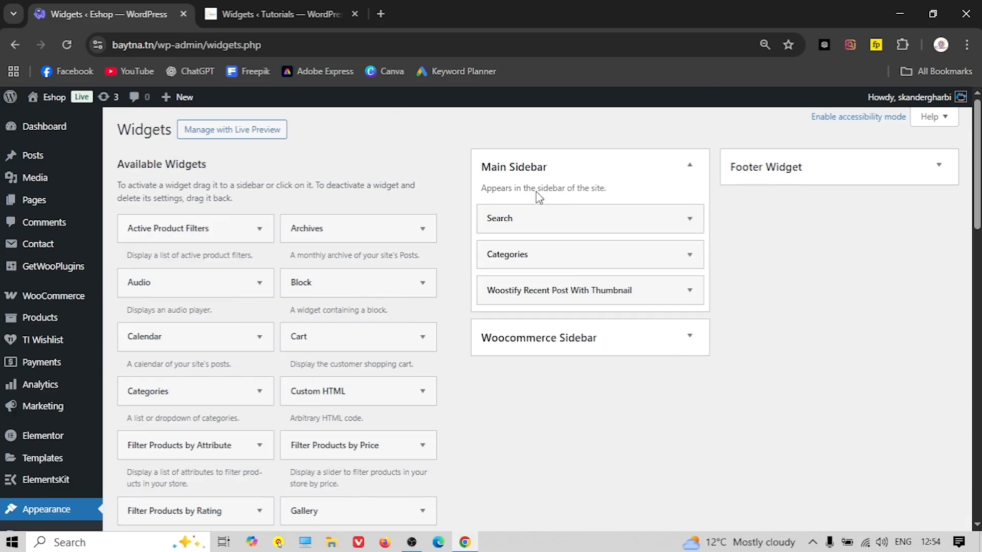
click(546, 349)
scroll(474, 309, down, 3)
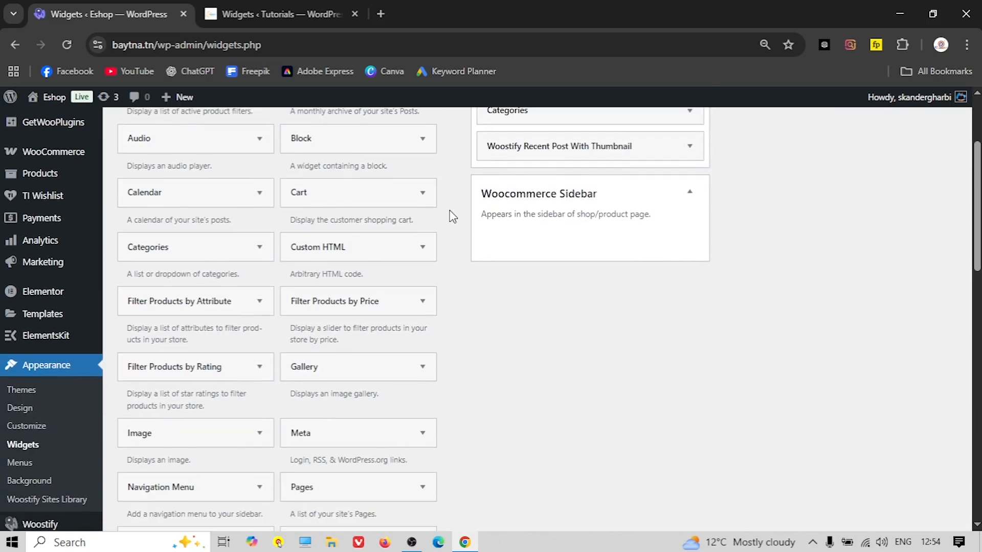
click(293, 16)
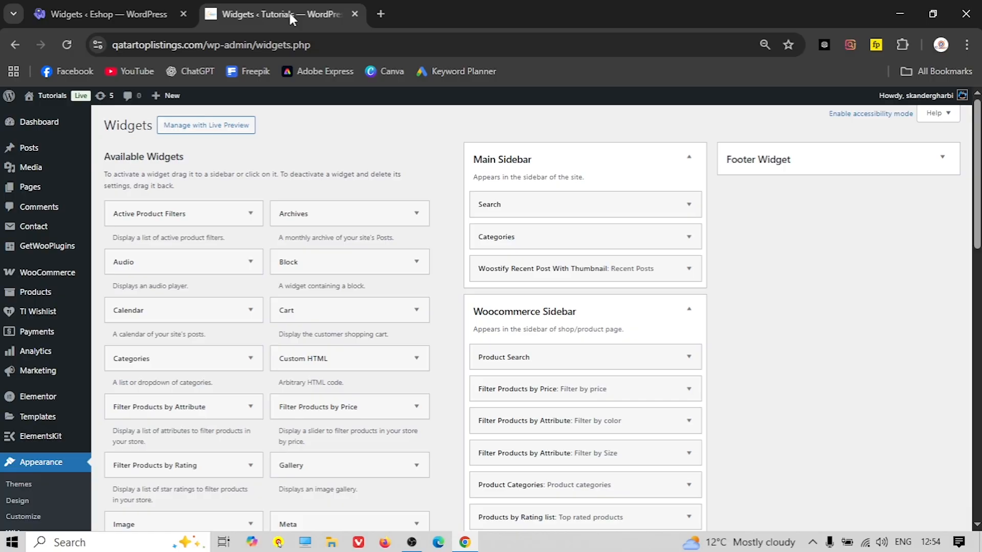
Add the Product Search widget to the Woocommerce Sidebar
click(558, 161)
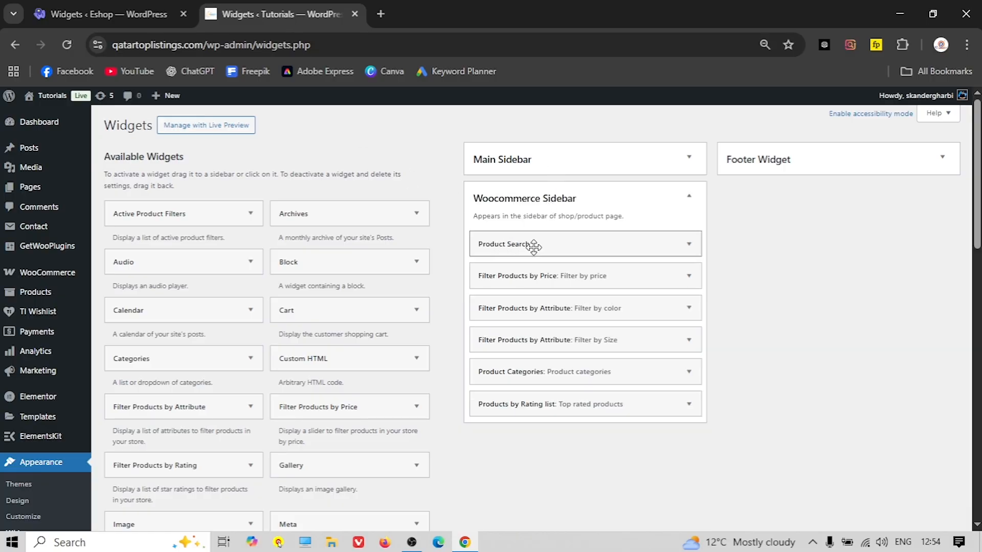
click(84, 8)
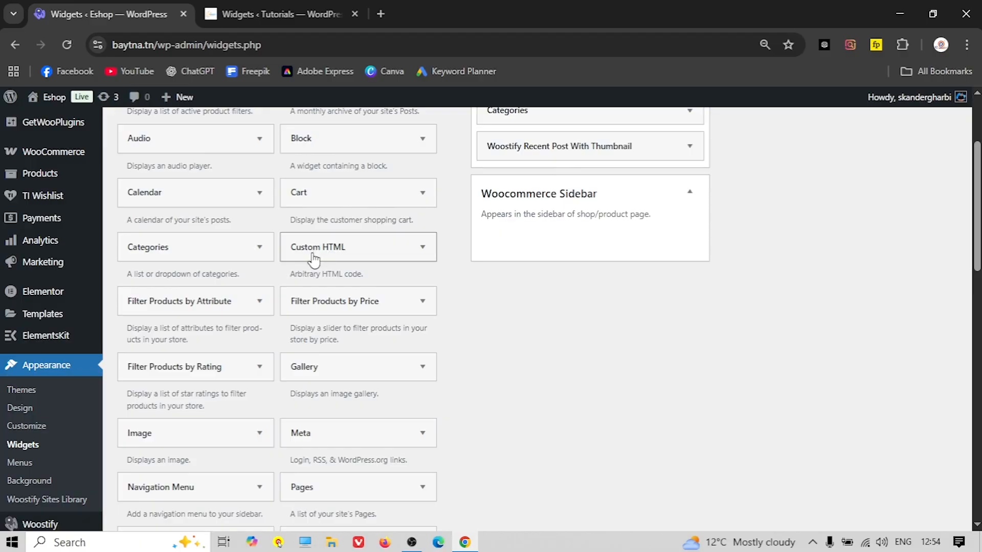
scroll(313, 258, up, 2)
scroll(307, 257, down, 2)
scroll(259, 284, down, 5)
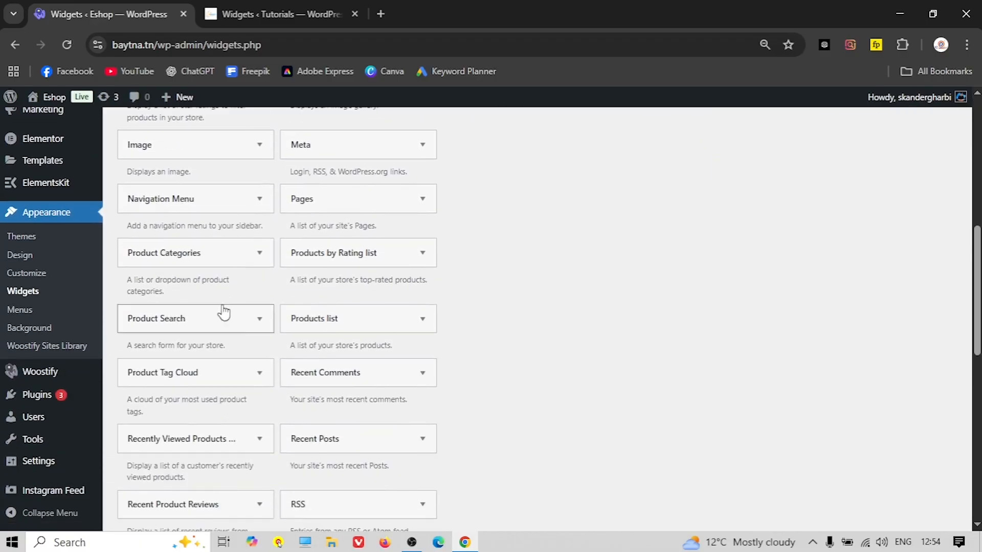
click(204, 329)
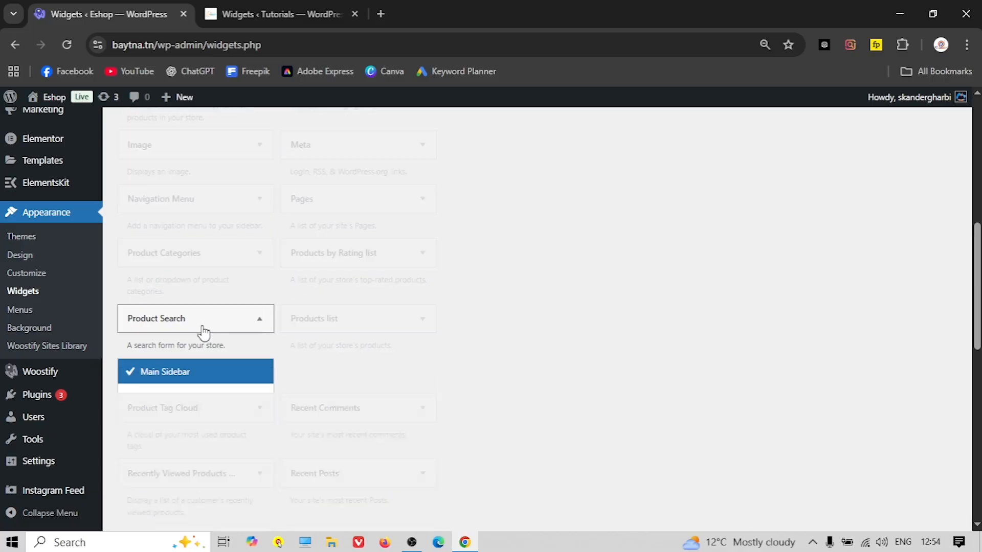
click(186, 401)
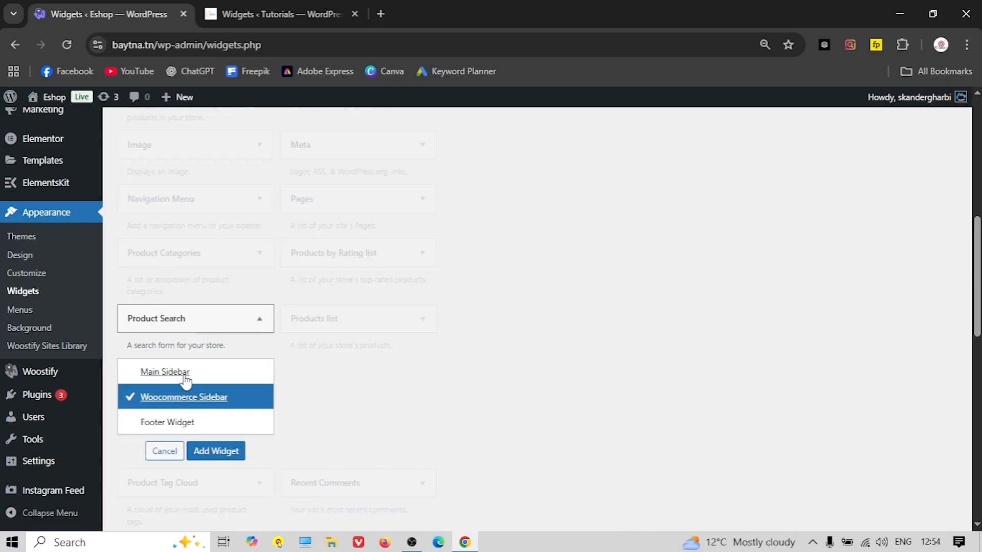
click(216, 451)
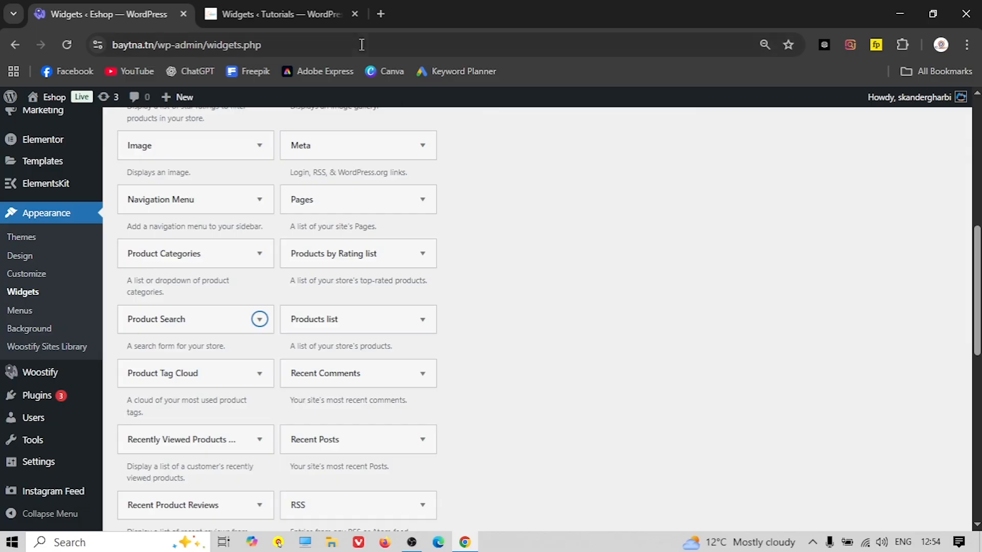
Add Filter Products by Price to the Woocommerce Sidebar and collapse both widget panels
click(320, 11)
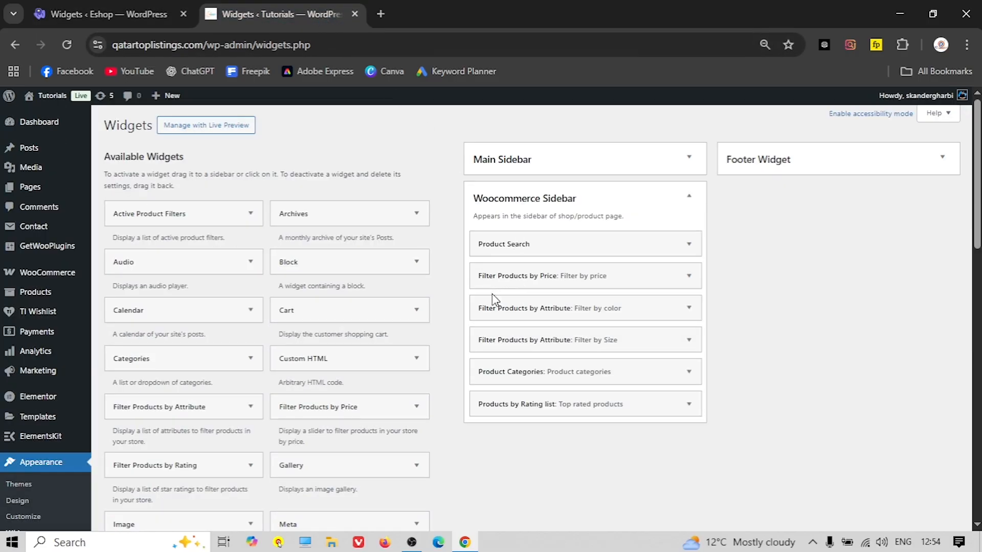
click(109, 13)
scroll(236, 306, up, 5)
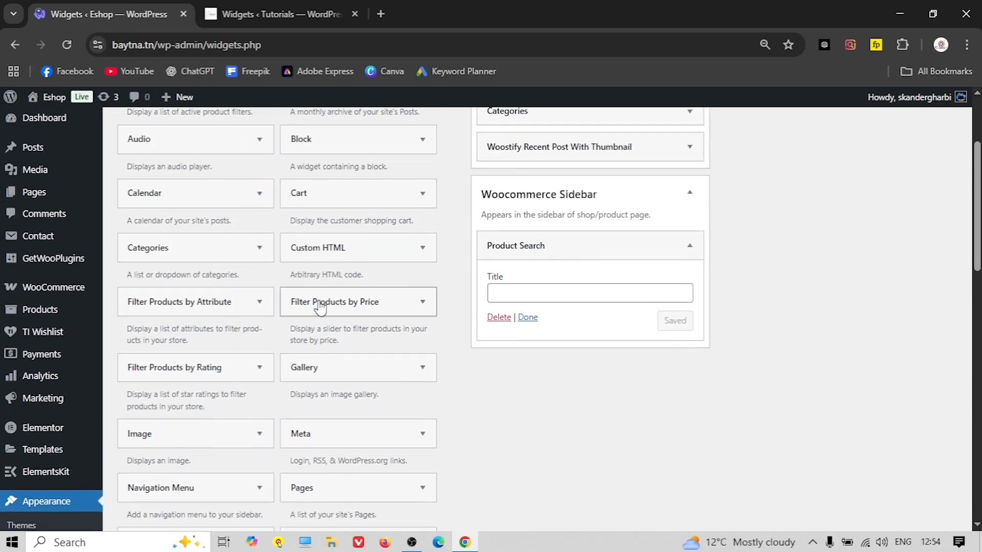
scroll(268, 303, up, 3)
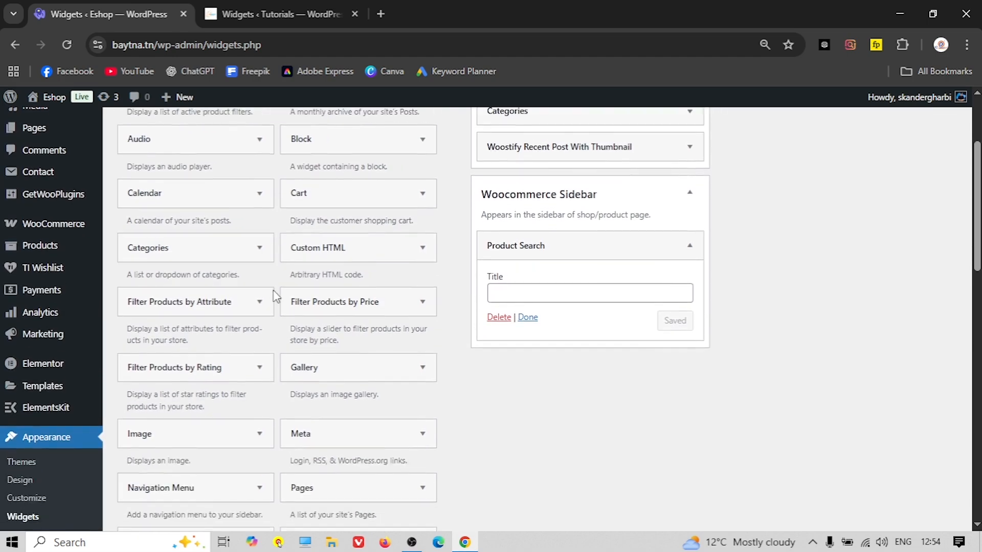
scroll(287, 291, down, 3)
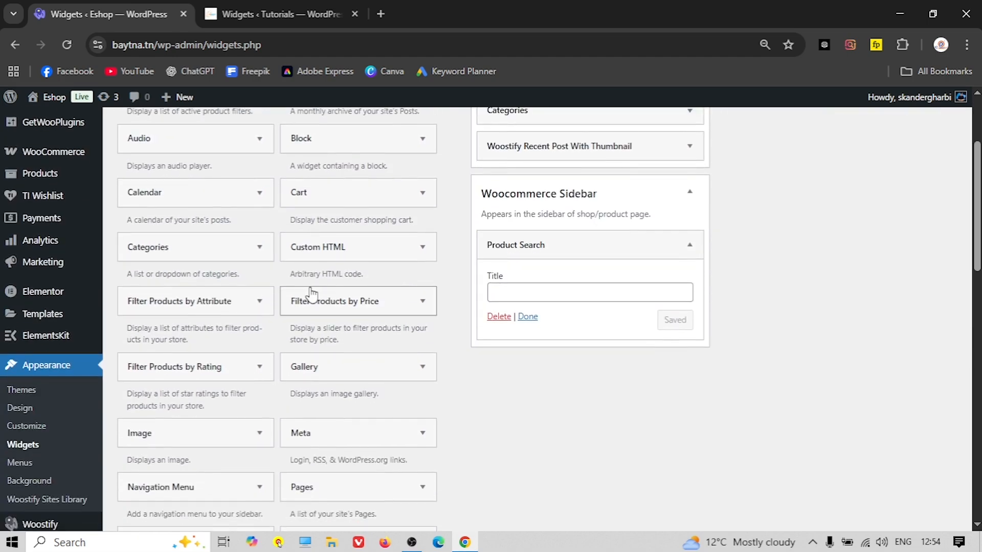
click(359, 305)
click(377, 443)
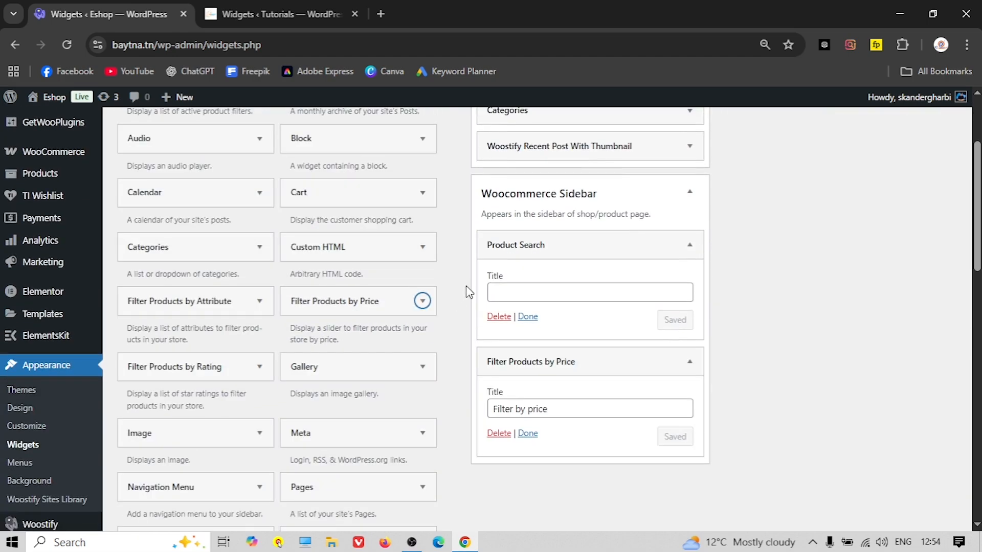
click(547, 247)
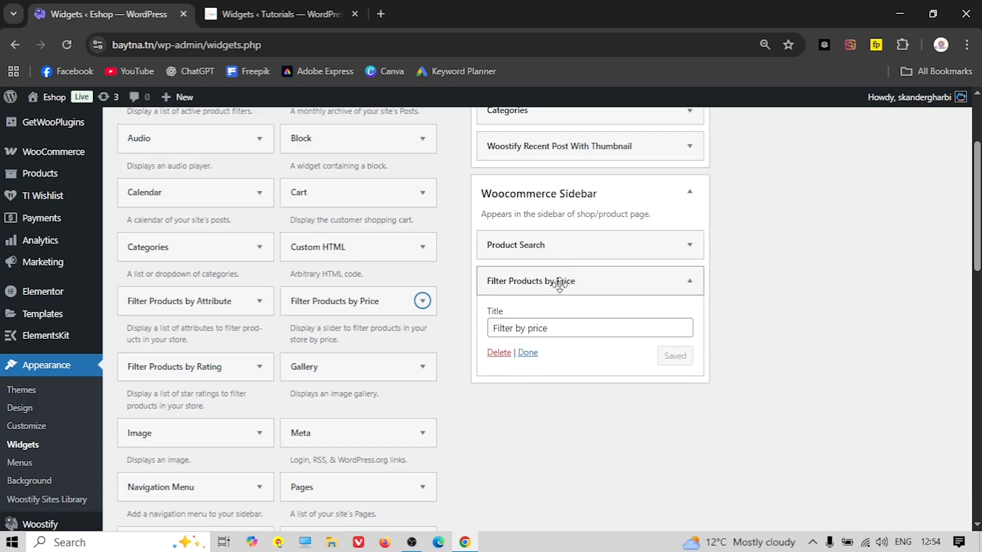
click(560, 282)
key(ctrl+Tab)
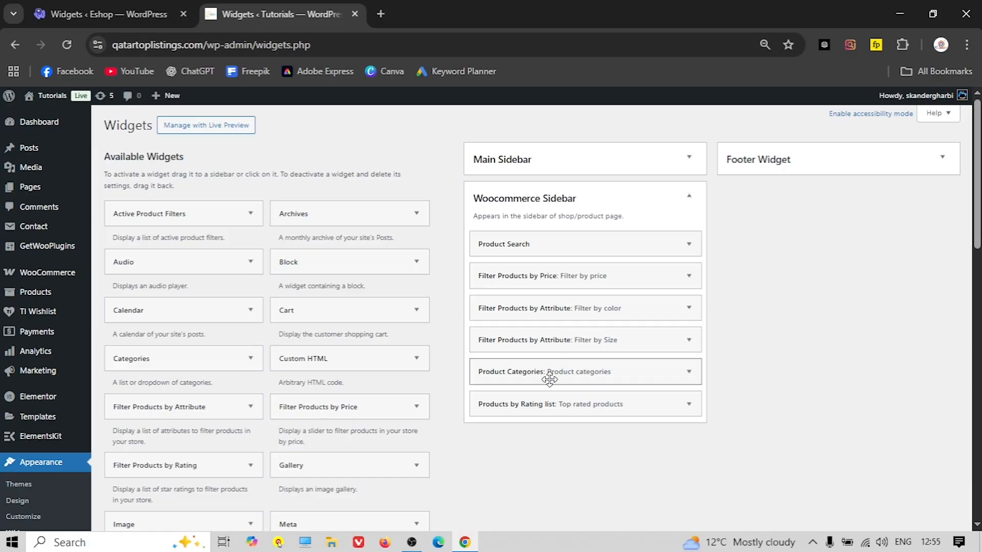
click(99, 10)
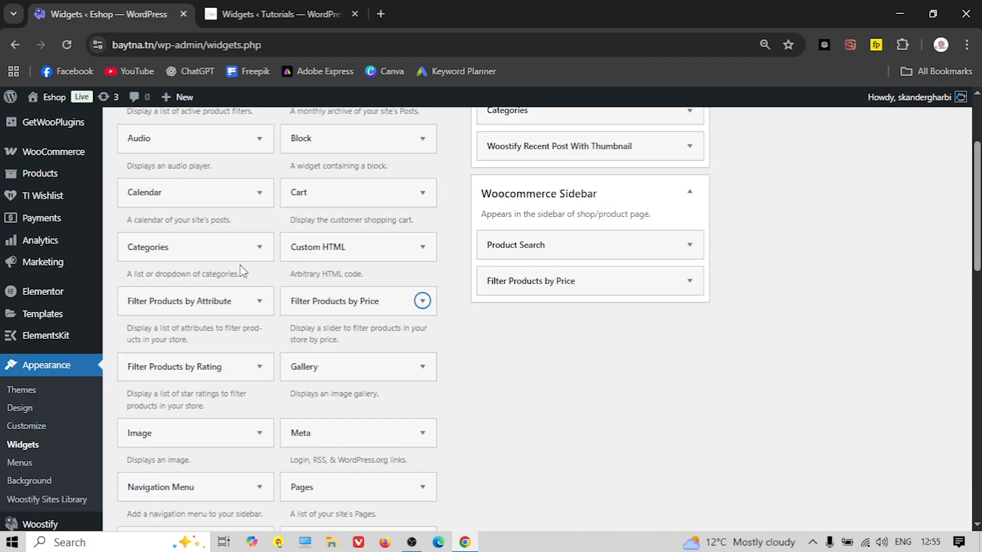
Add Filter Products by Attribute widgets to the Woocommerce Sidebar
click(221, 296)
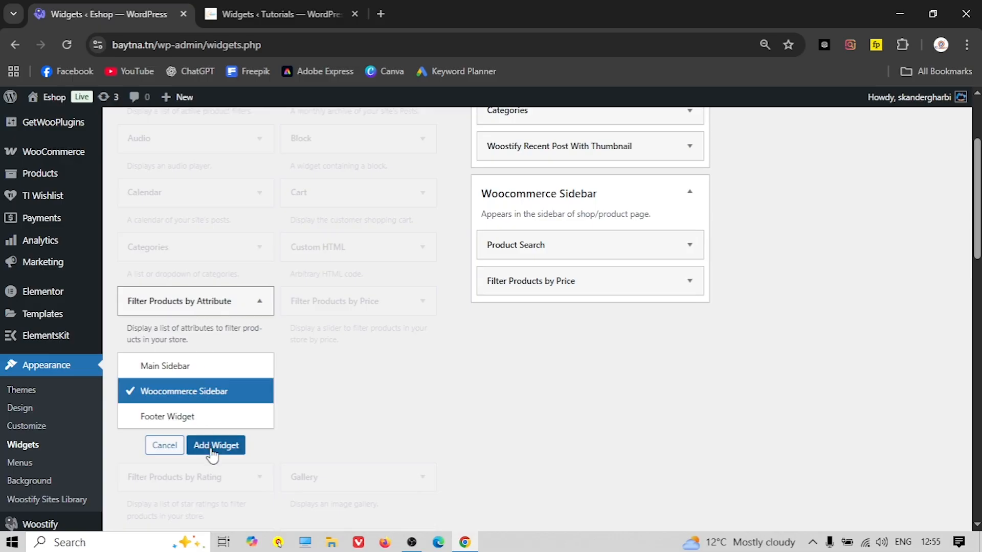
click(209, 445)
click(200, 301)
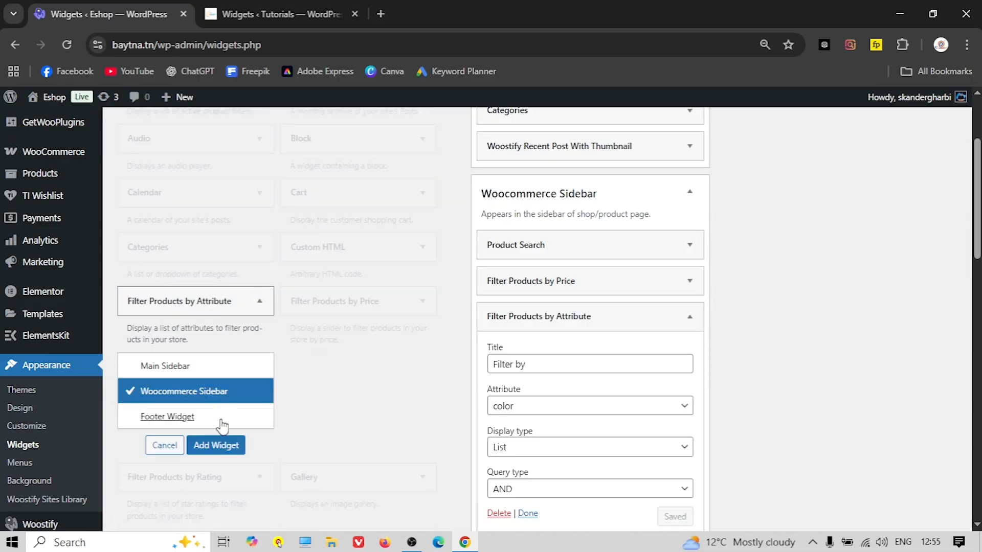
click(226, 446)
scroll(547, 317, down, 1)
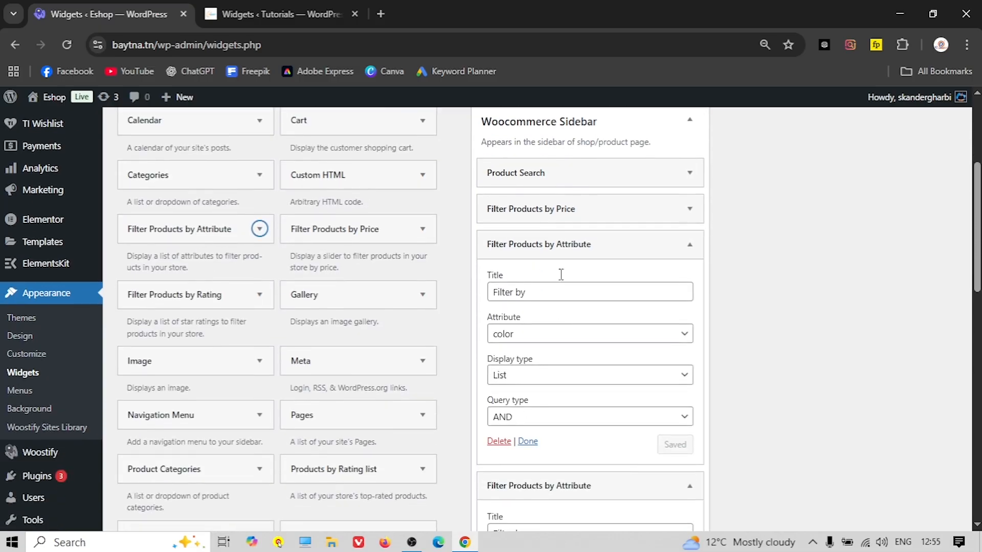
click(565, 245)
click(564, 247)
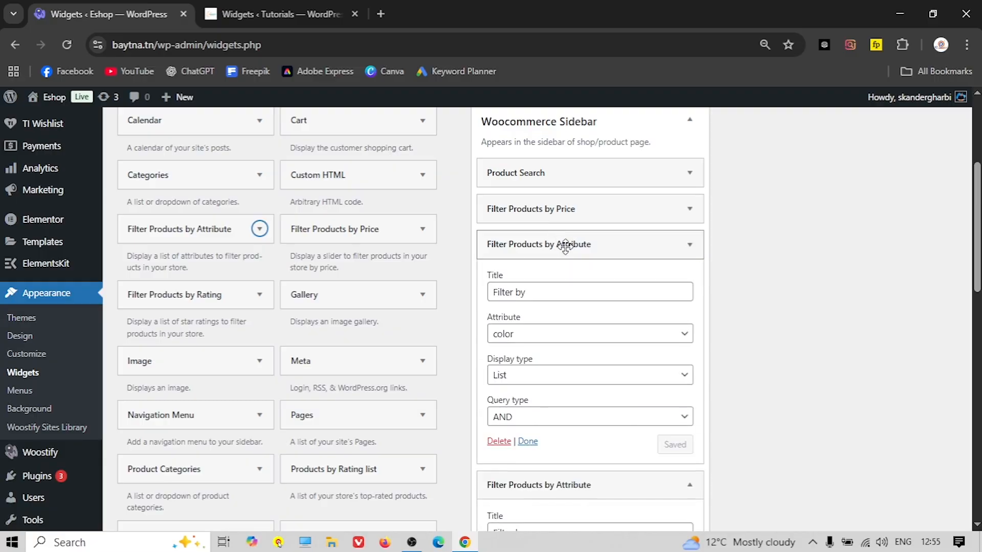
Title the first attribute filter "Filter by color" using the color attribute
click(544, 294)
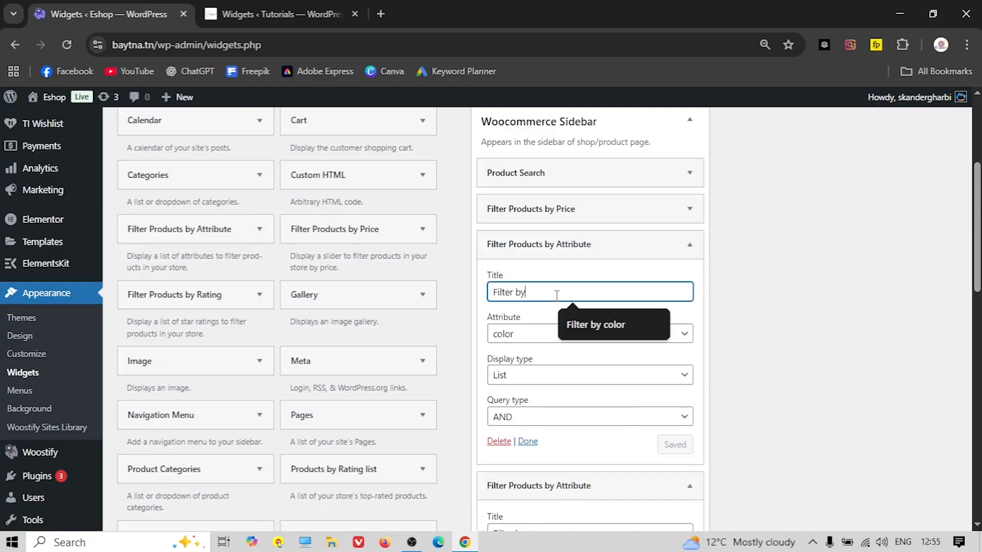
text(color)
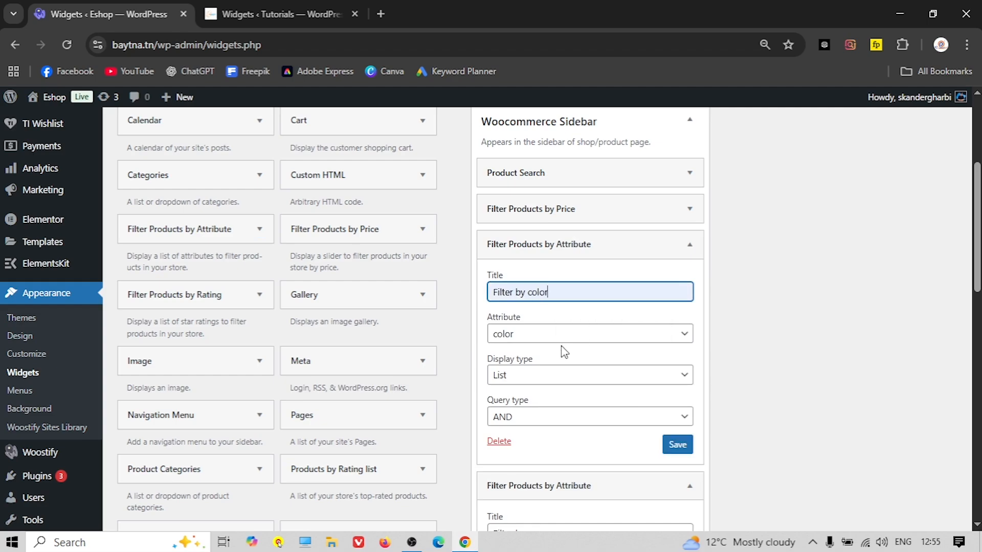
click(555, 337)
click(521, 356)
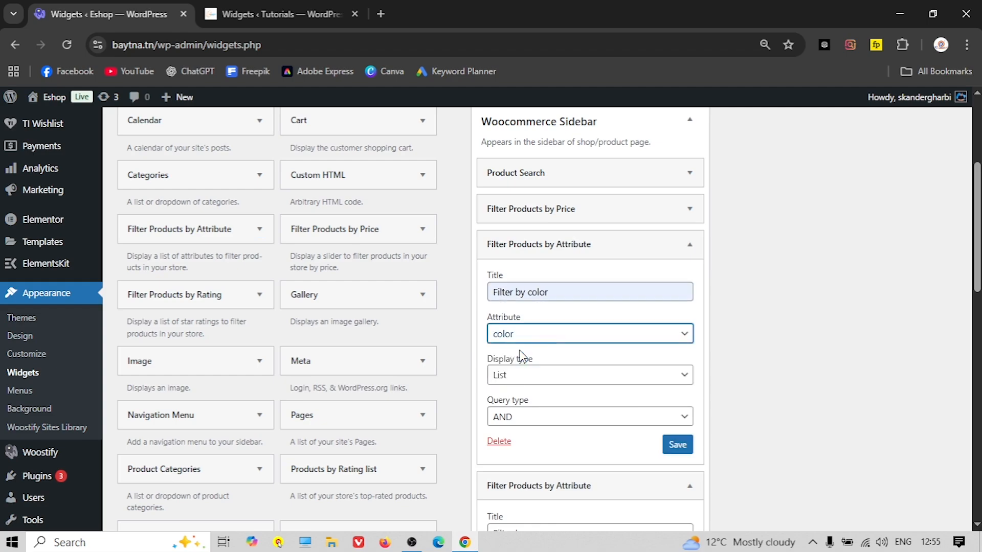
click(543, 274)
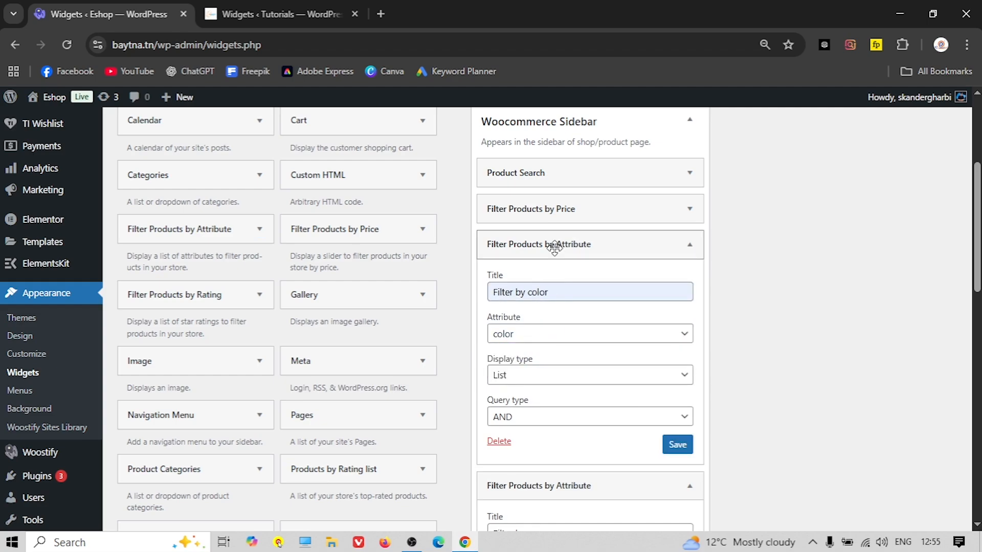
click(555, 248)
Title the second attribute filter "Filter by Size" using the size attribute
click(561, 328)
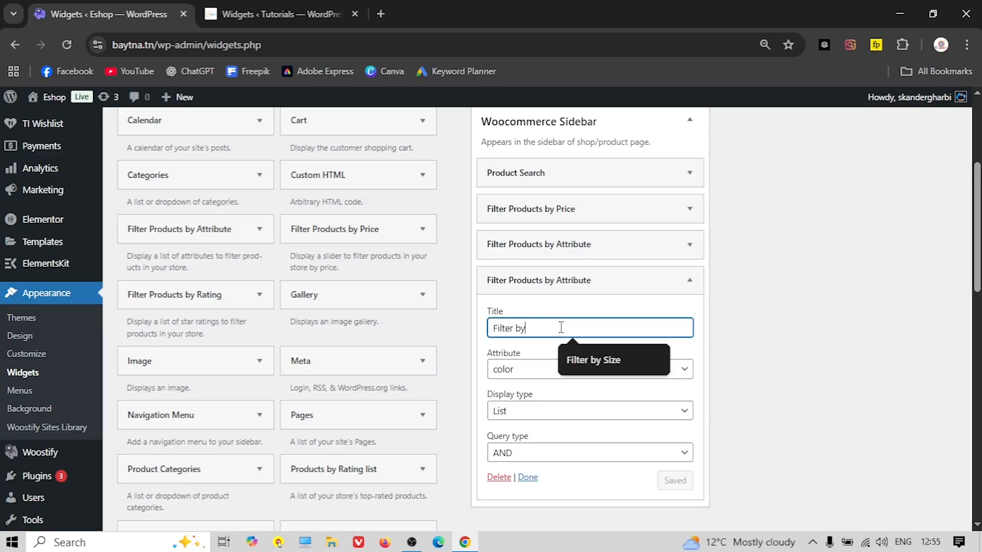
click(592, 353)
click(541, 369)
click(528, 408)
click(541, 280)
click(307, 11)
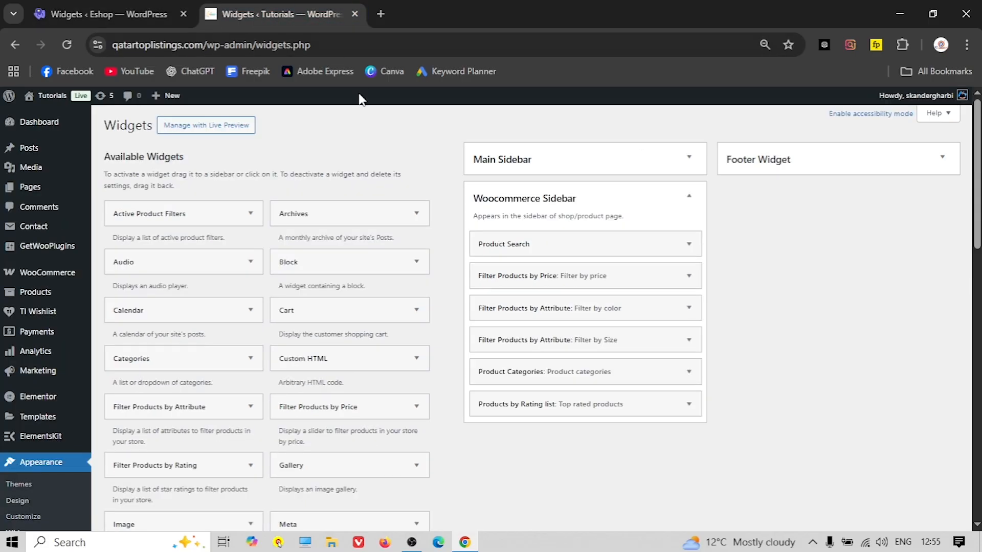
scroll(540, 310, down, 1)
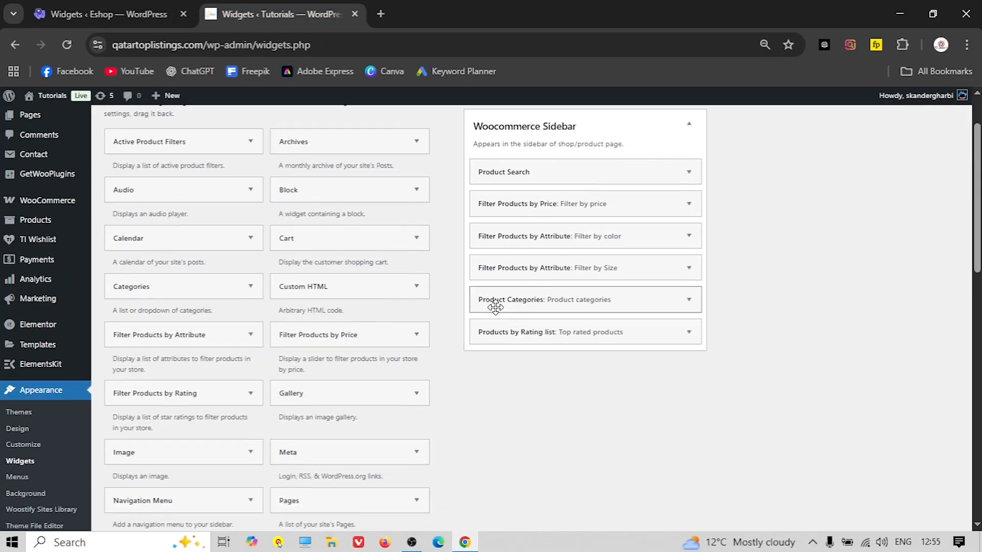
click(75, 10)
scroll(251, 348, up, 4)
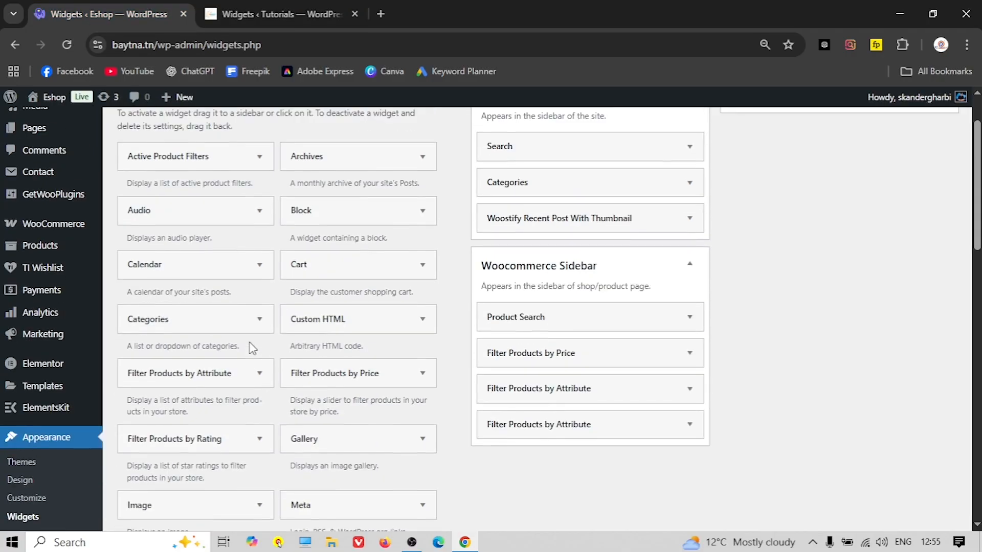
scroll(247, 322, down, 2)
scroll(246, 322, down, 5)
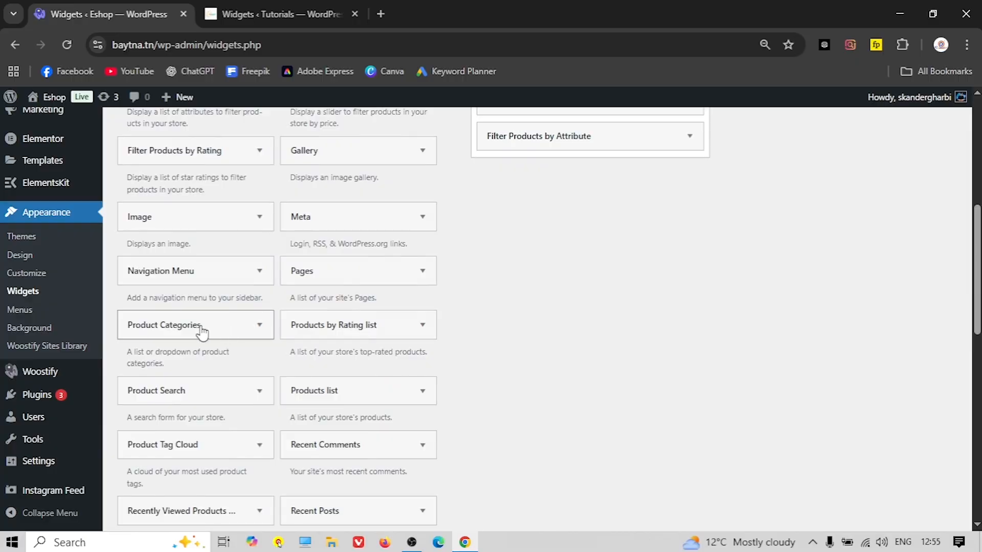
Add the Product Categories widget to the Woocommerce Sidebar and collapse it
click(201, 331)
click(227, 472)
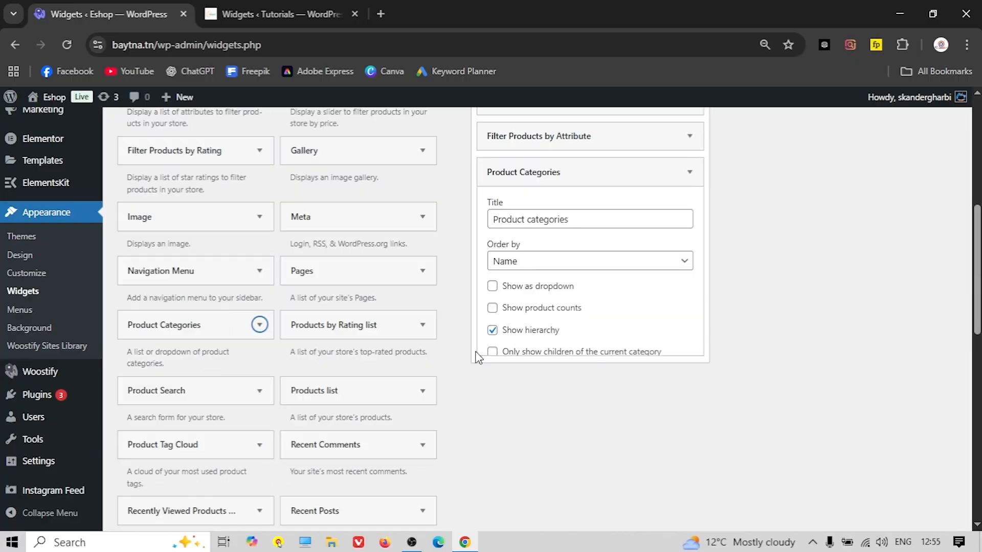
click(542, 172)
click(289, 12)
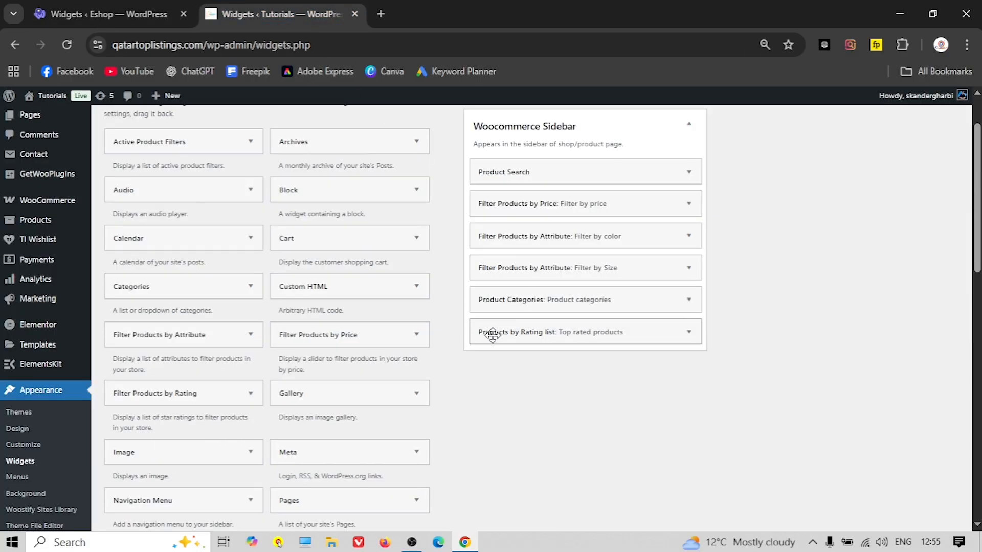
click(78, 12)
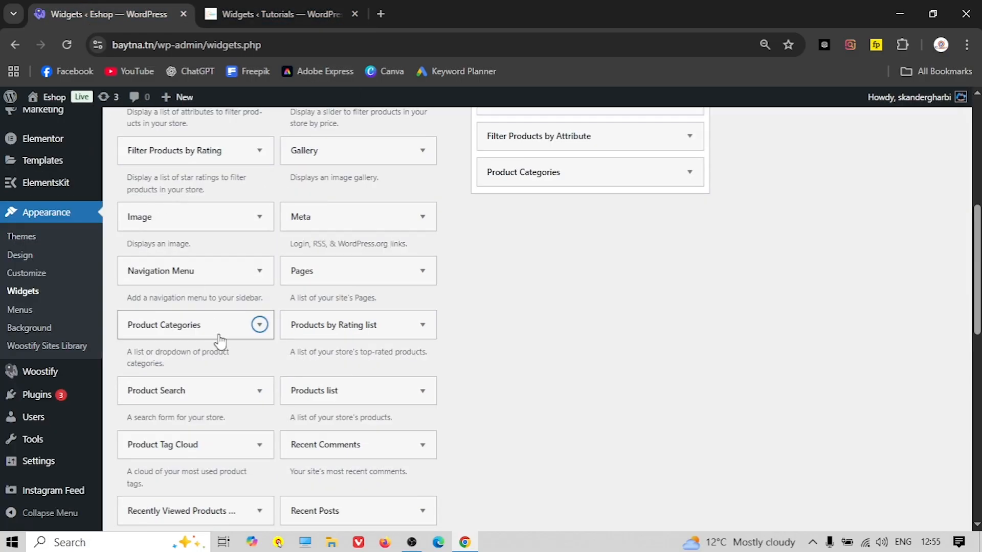
Add Filter Products by Rating to the Woocommerce Sidebar, then view the store's Shop page
scroll(235, 360, down, 3)
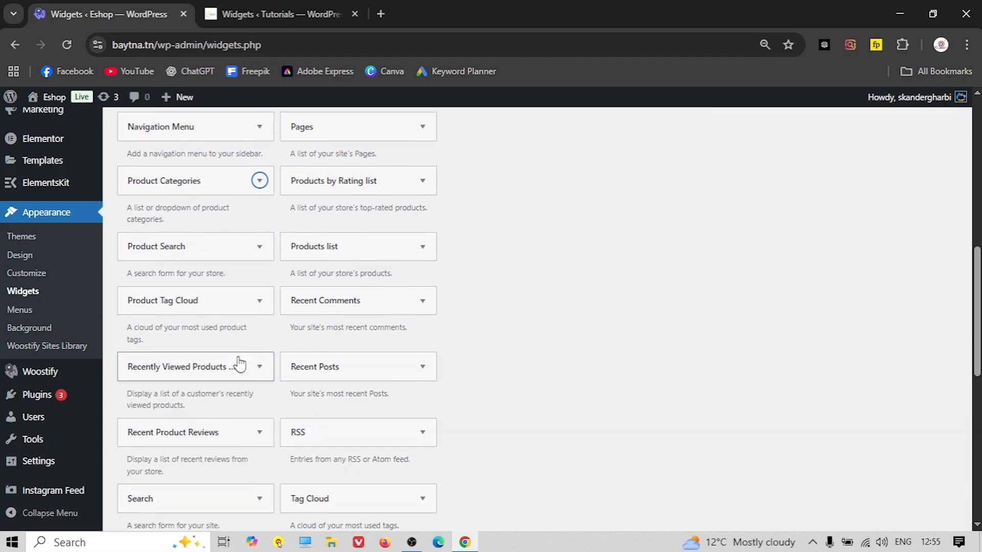
scroll(251, 370, down, 3)
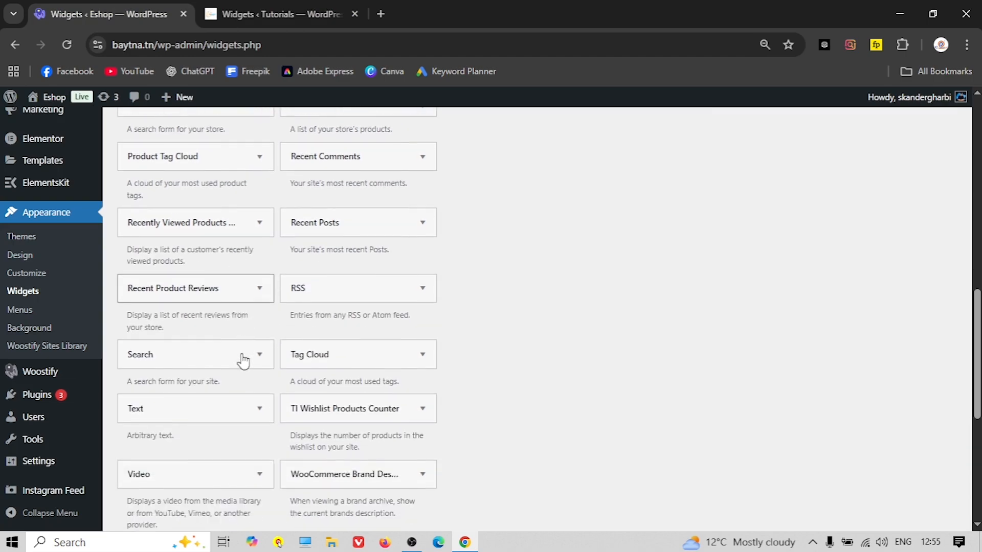
scroll(243, 360, down, 4)
scroll(243, 358, up, 15)
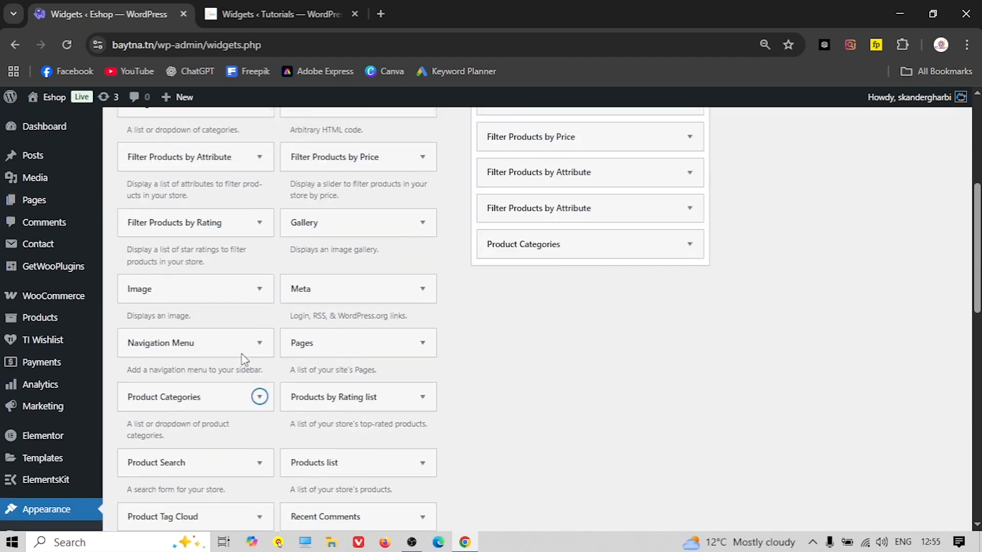
scroll(242, 360, up, 2)
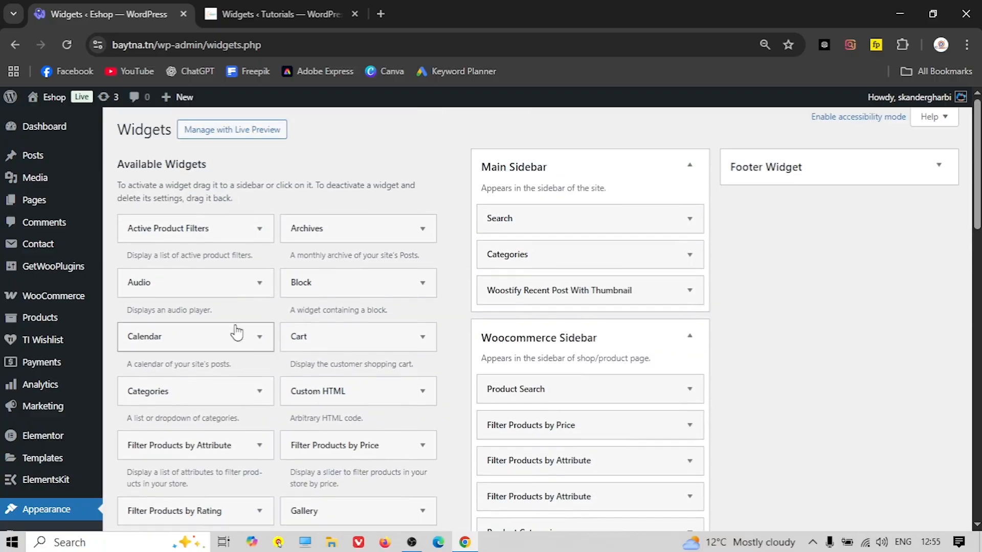
scroll(236, 333, down, 3)
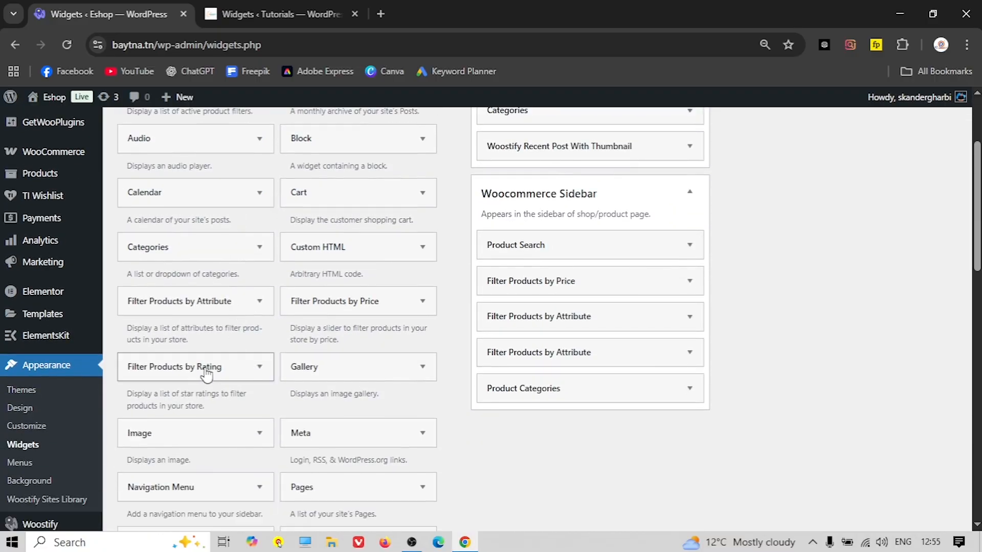
click(209, 368)
click(215, 510)
scroll(531, 398, up, 3)
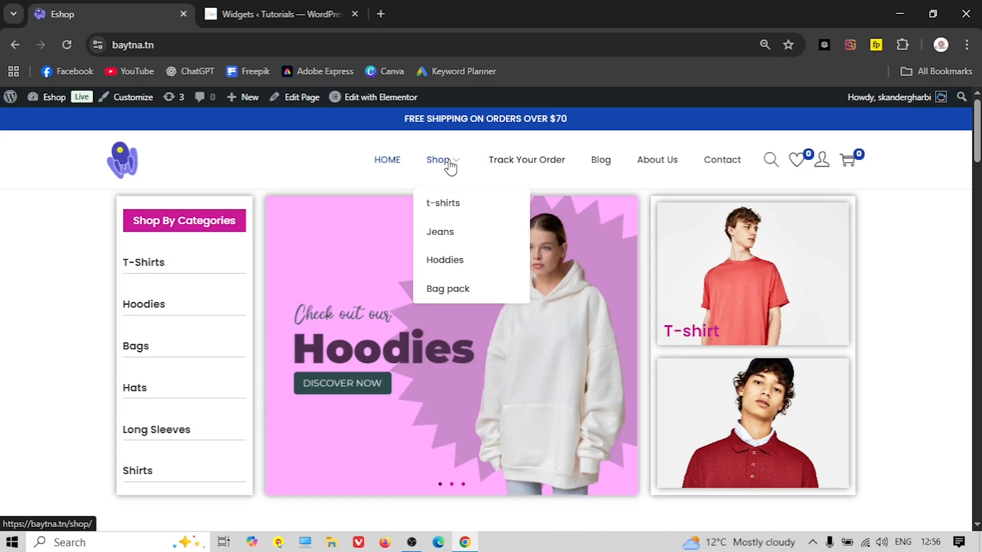
click(444, 163)
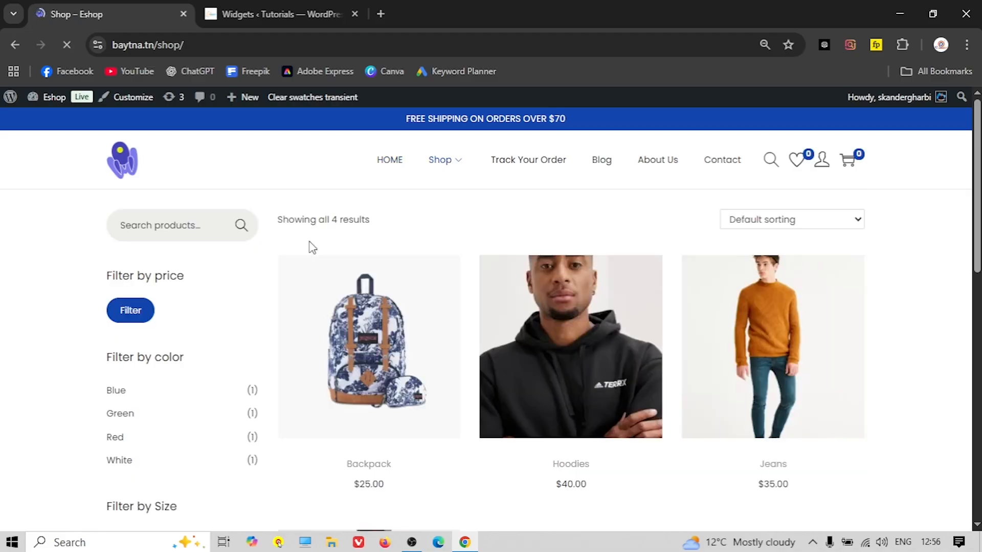
Filter the shop products to the $20–$30 price range and browse the results
scroll(227, 249, down, 1)
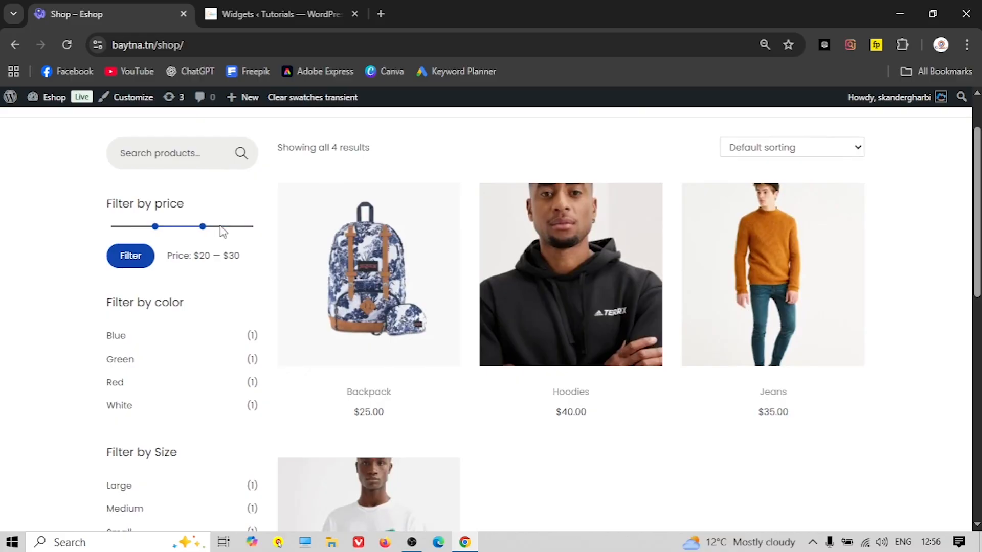
click(136, 262)
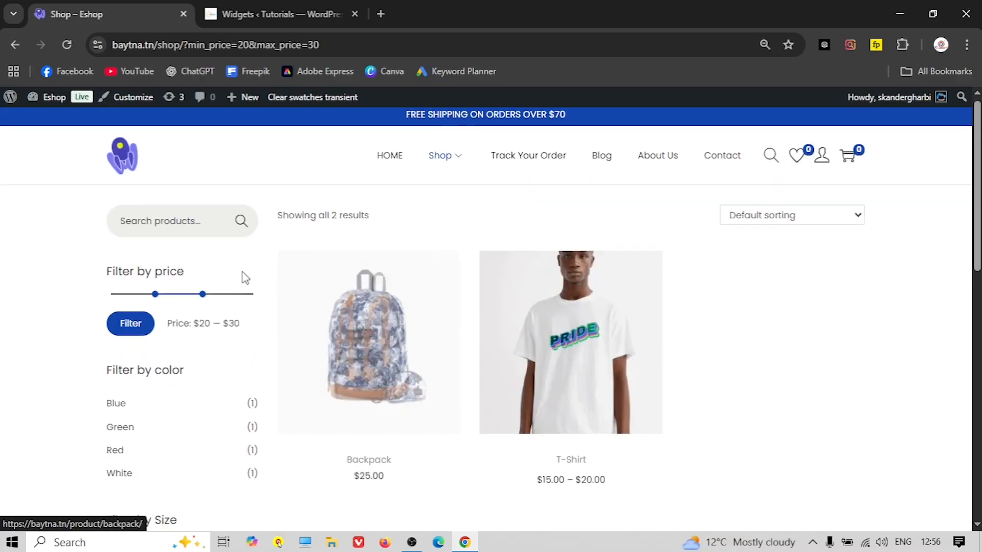
scroll(182, 296, down, 1)
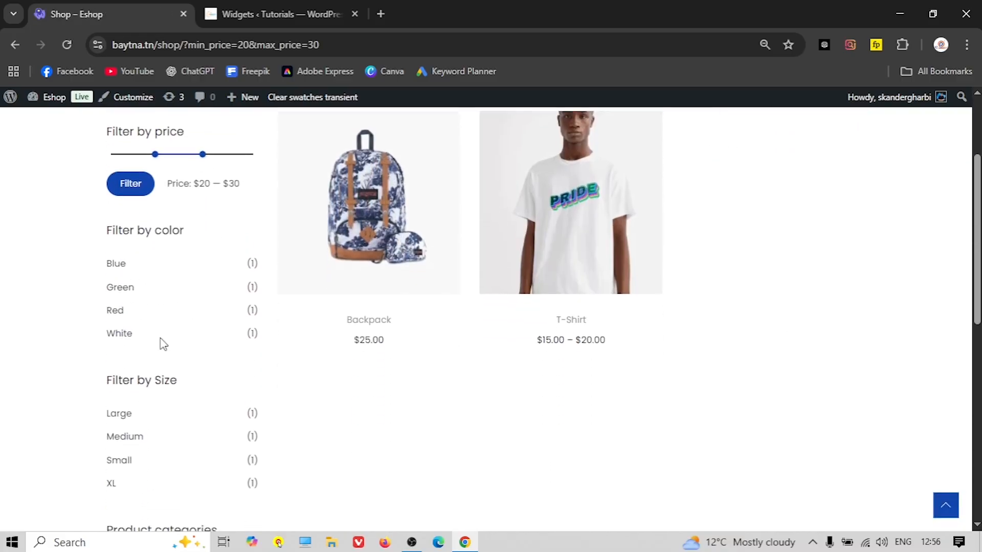
scroll(174, 317, down, 2)
scroll(148, 322, down, 1)
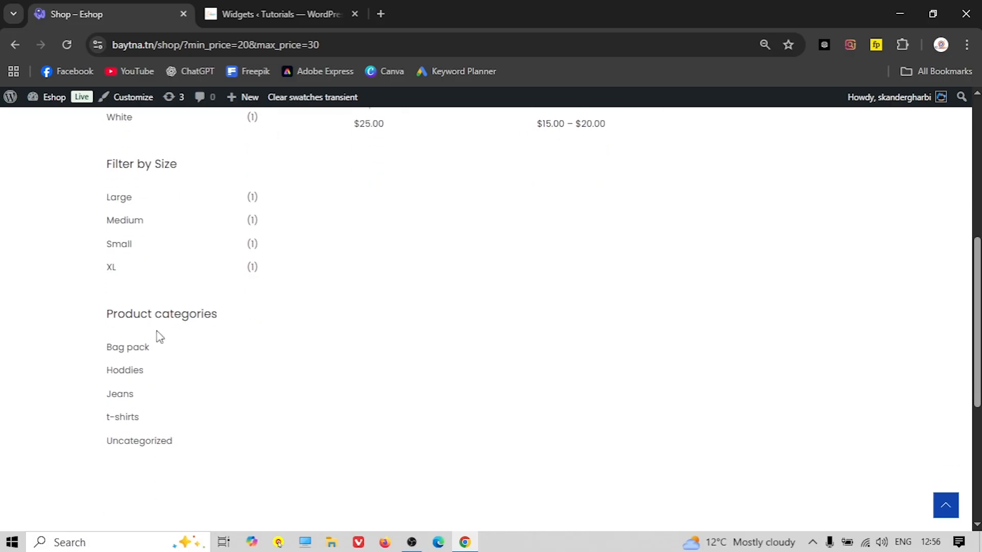
Look over the Backpack product page, then return to the store homepage via the logo
scroll(155, 394, up, 4)
click(357, 330)
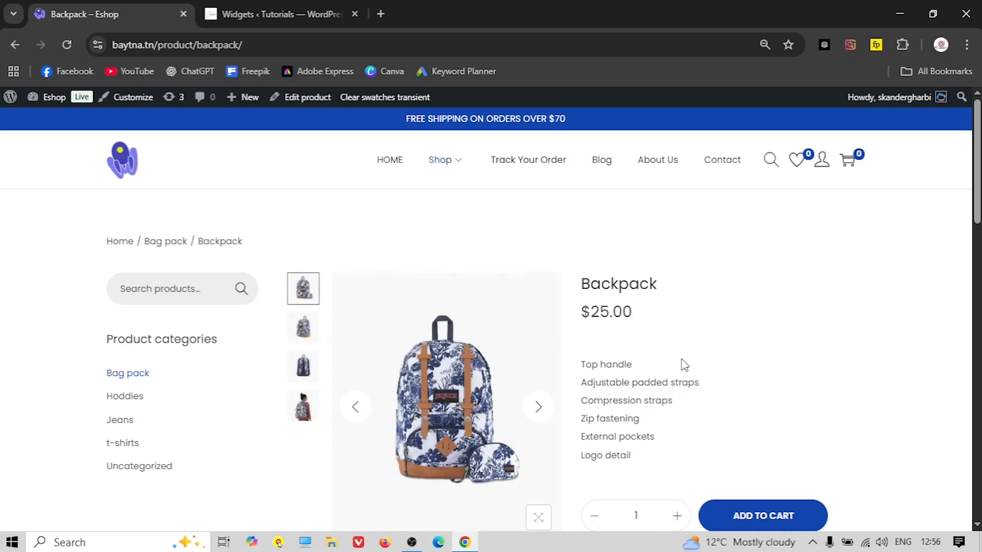
scroll(209, 285, down, 2)
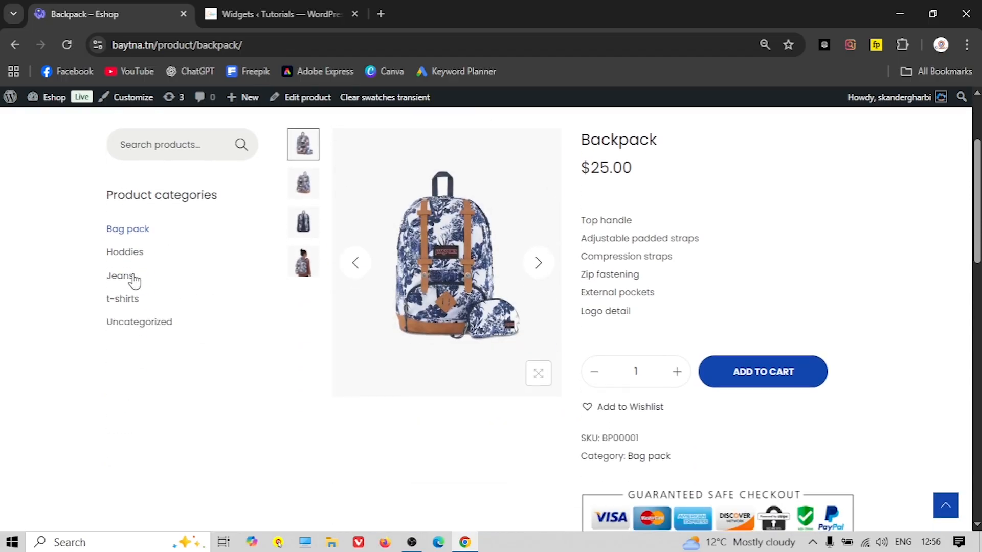
scroll(155, 322, up, 2)
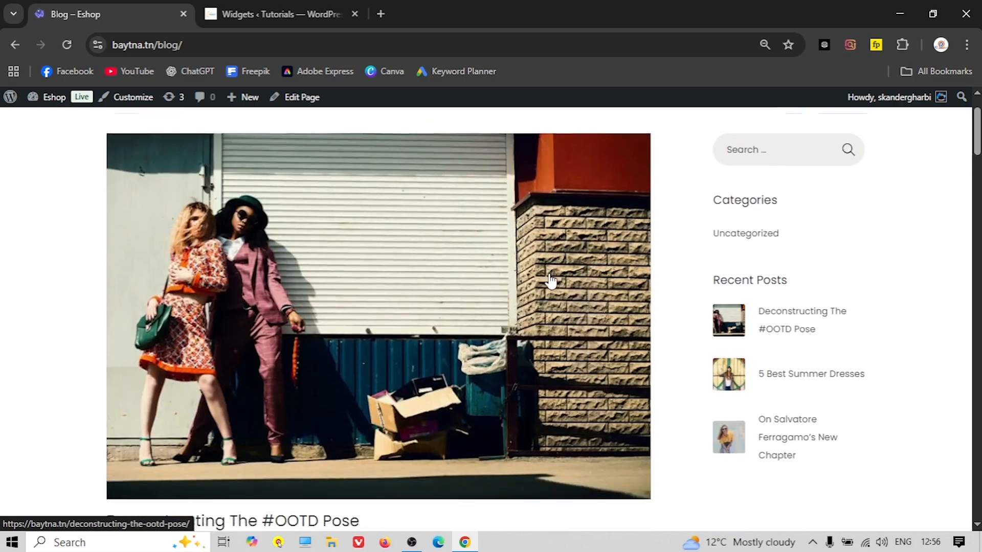
scroll(547, 285, down, 2)
scroll(714, 309, up, 3)
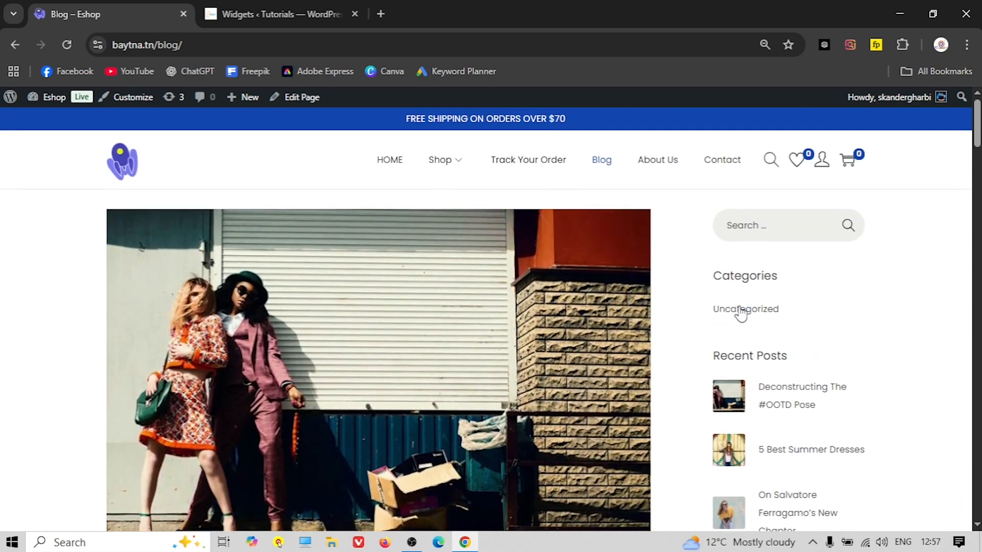
scroll(746, 338, down, 2)
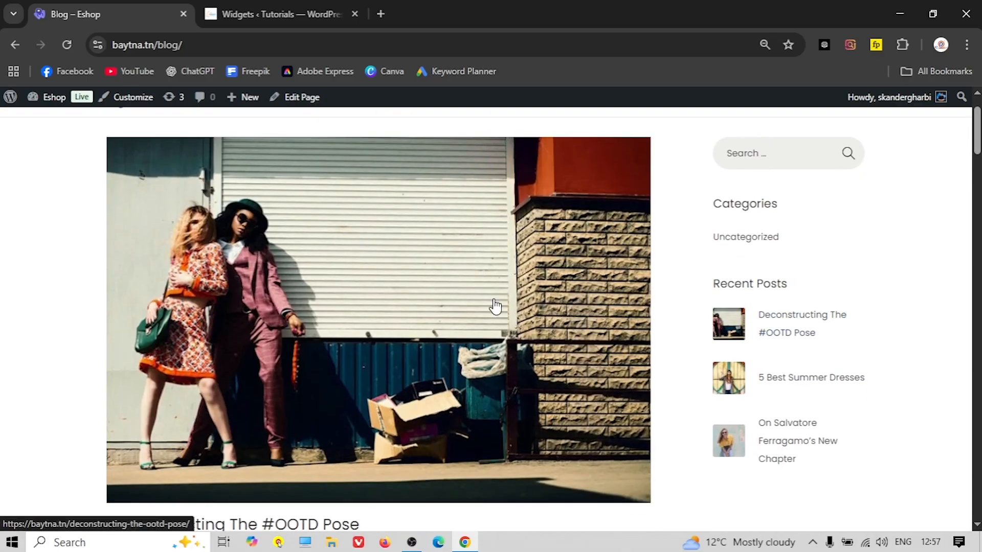
scroll(731, 345, down, 5)
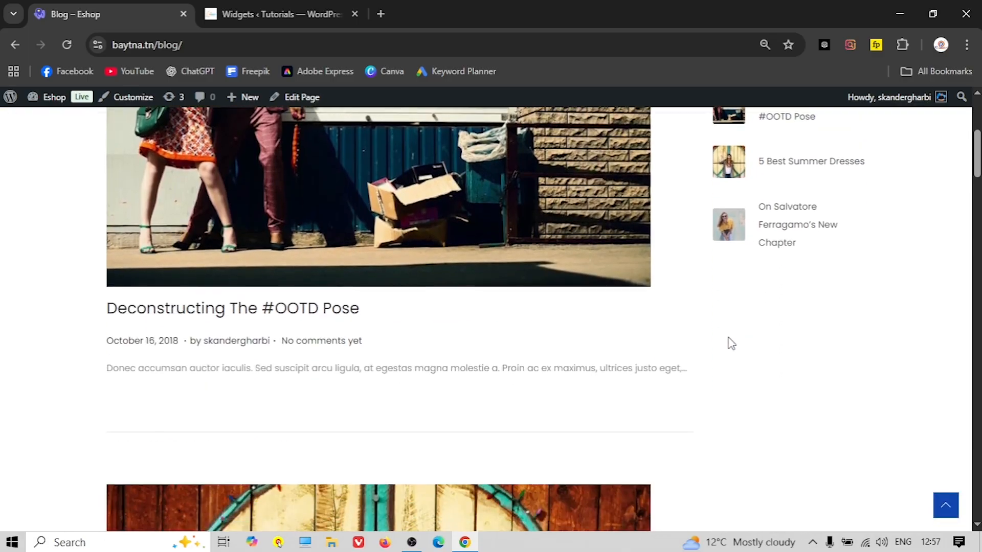
scroll(738, 266, up, 3)
scroll(736, 240, up, 3)
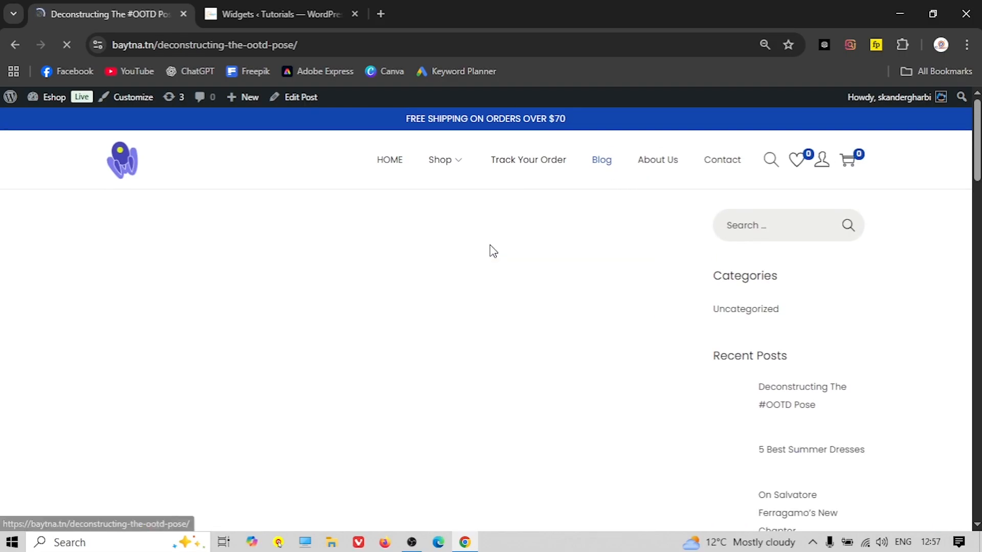
scroll(732, 284, down, 2)
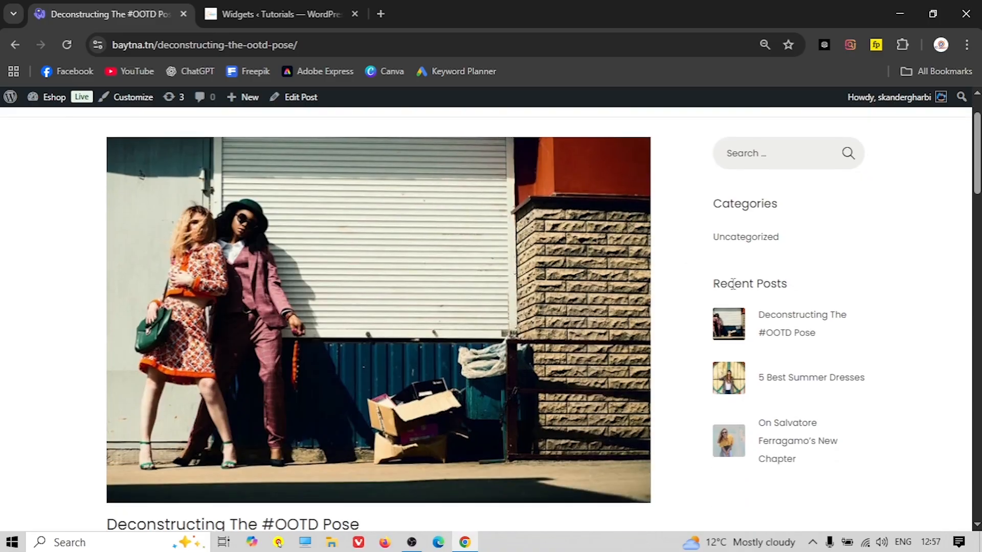
scroll(694, 234, up, 2)
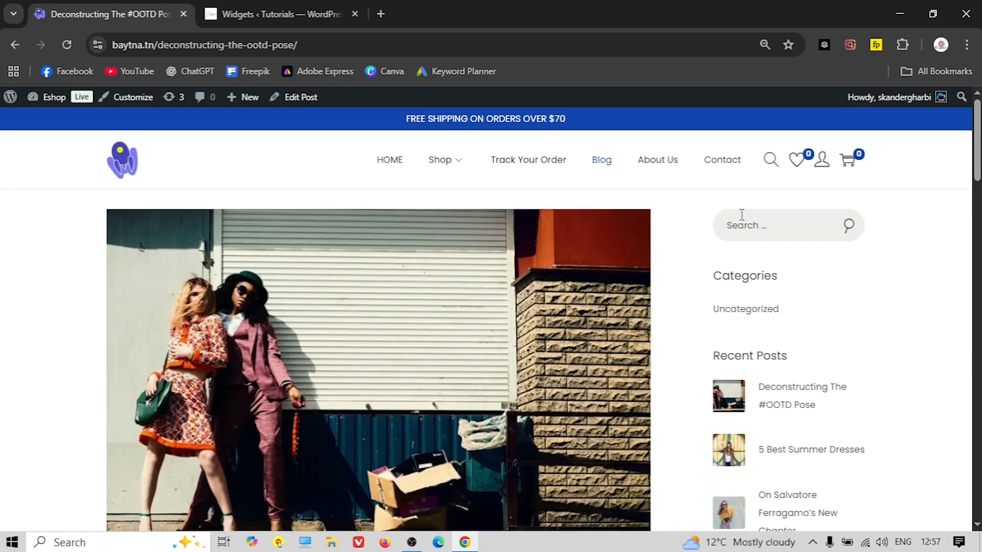
scroll(731, 414, down, 2)
scroll(726, 419, up, 2)
click(130, 138)
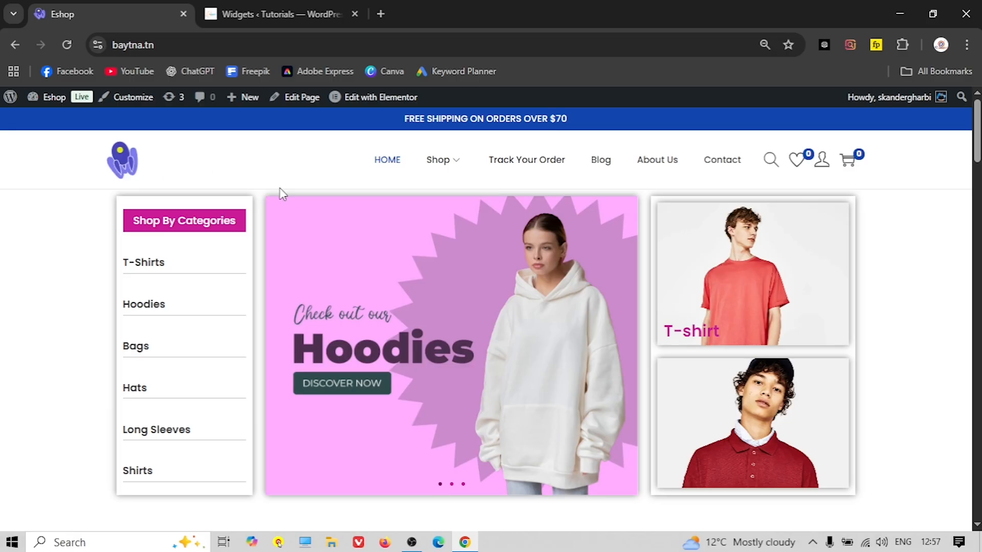
Replace the site logo with the SHOP bag image, cropped to include the bag handle
click(132, 97)
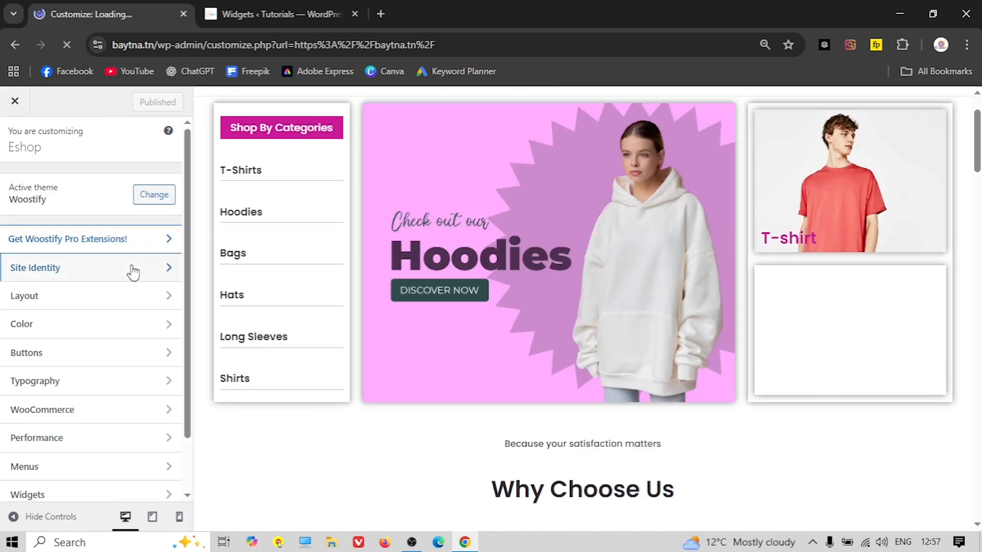
click(132, 270)
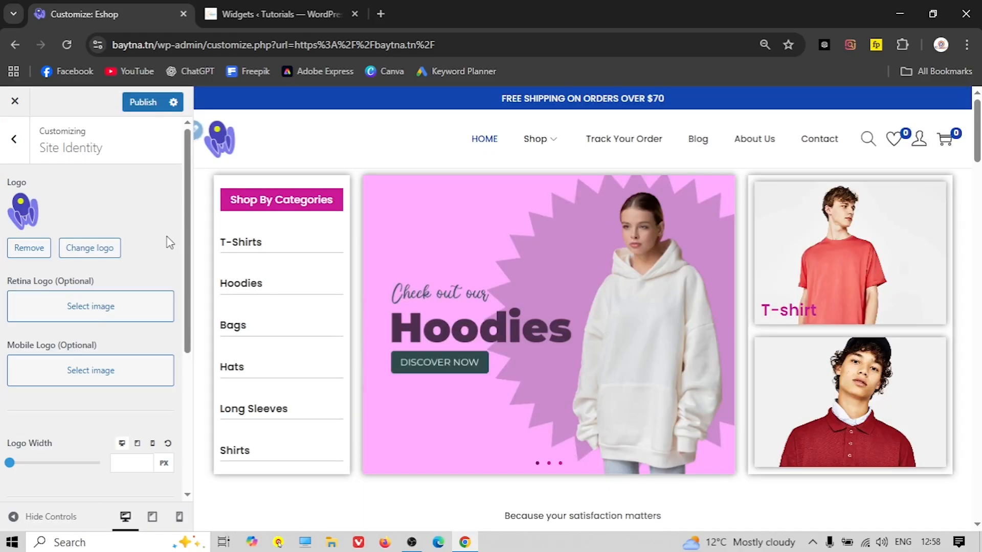
click(100, 255)
click(74, 251)
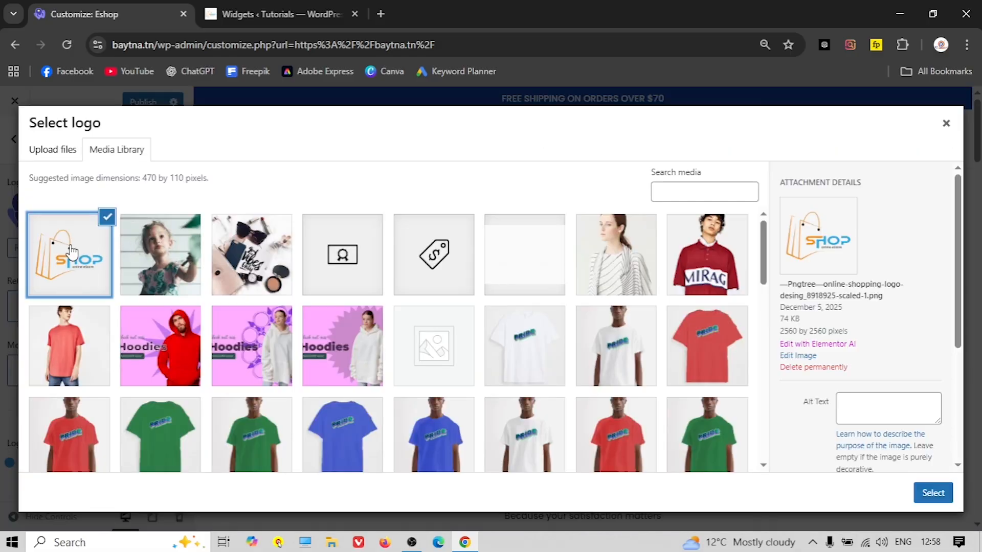
click(933, 494)
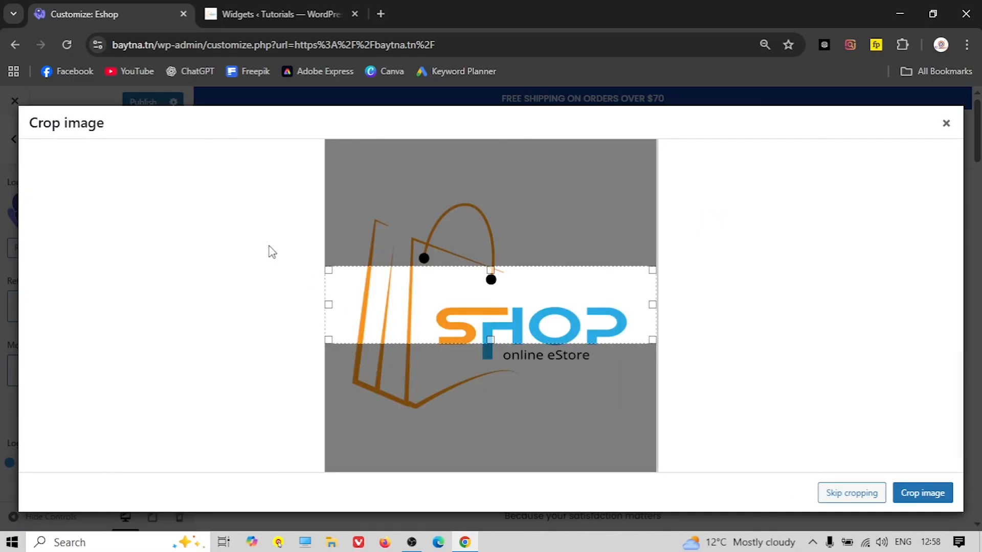
drag(491, 340, 490, 418)
drag(491, 269, 490, 185)
click(915, 493)
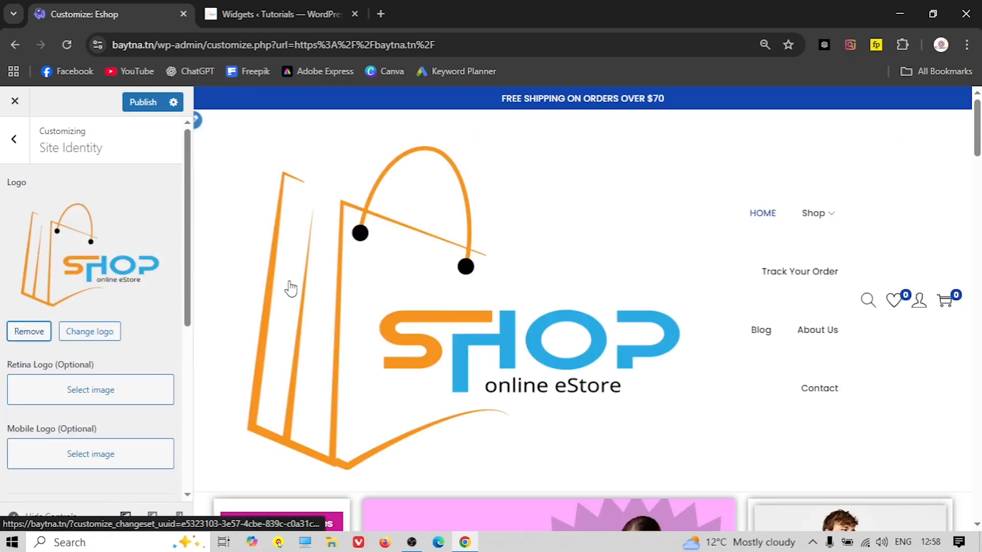
Shrink the logo width to 103 px and select the empty tagline field
drag(10, 259, 19, 256)
scroll(109, 294, down, 1)
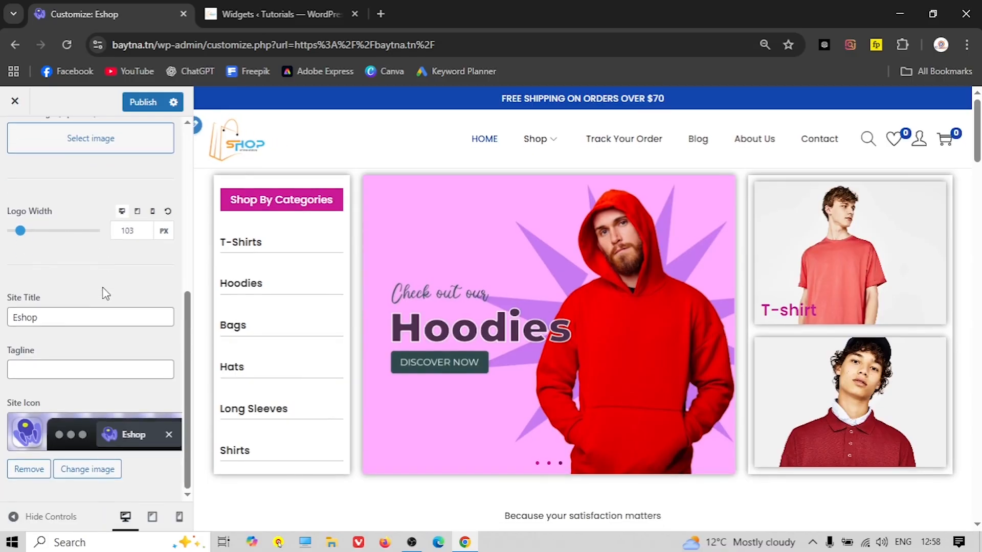
click(45, 364)
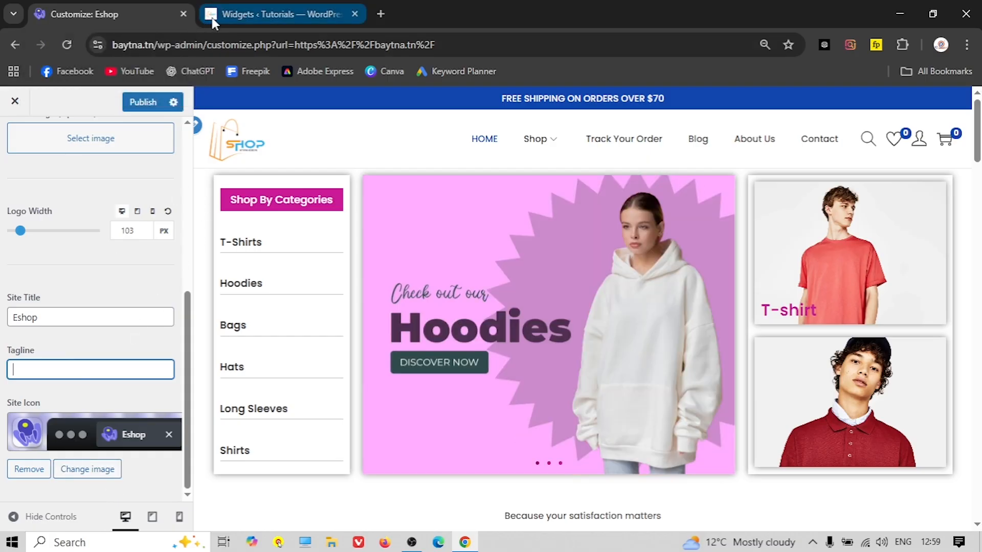
Upload favicon.png from the Website Logo folder and set it as the site icon
click(88, 471)
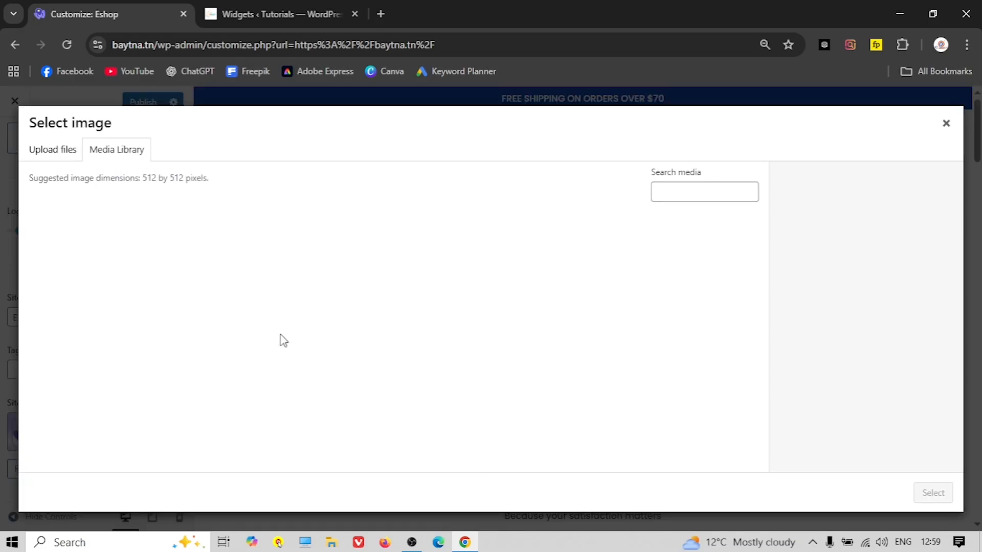
scroll(294, 302, down, 5)
scroll(244, 271, up, 5)
click(53, 149)
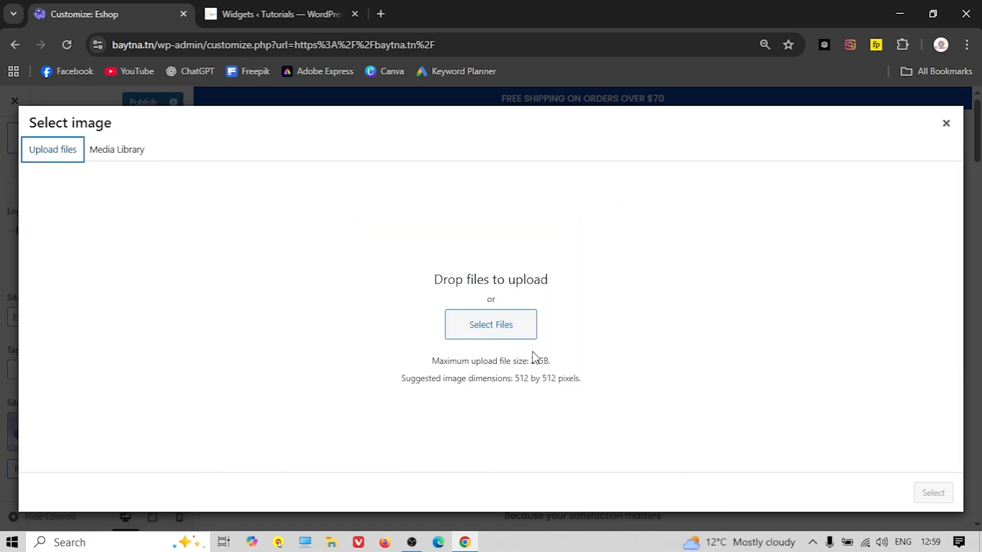
click(494, 329)
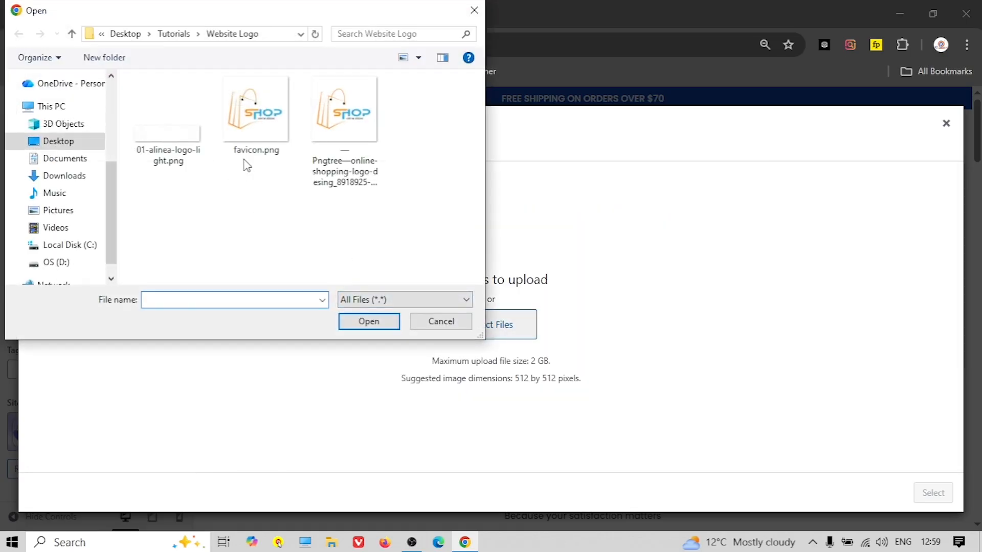
click(257, 130)
click(364, 321)
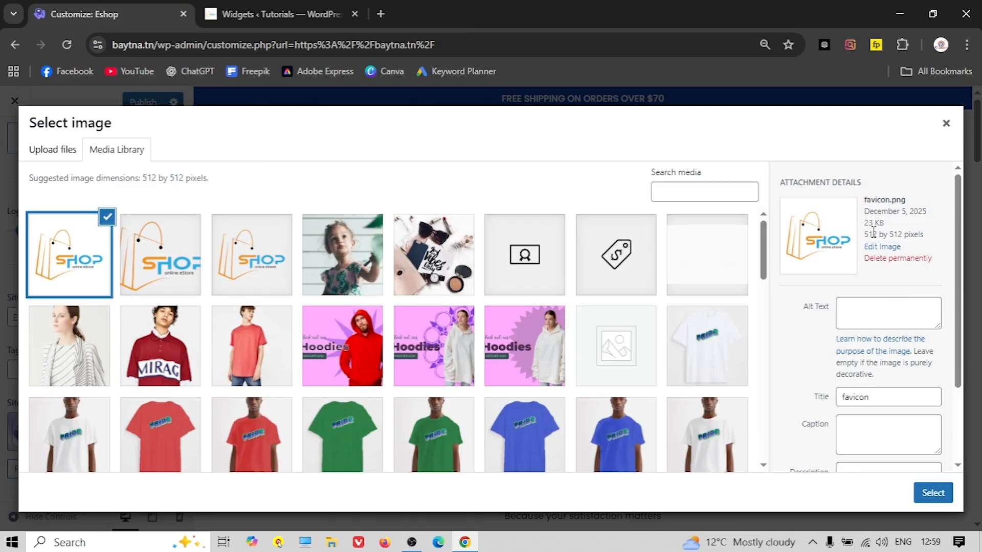
click(926, 488)
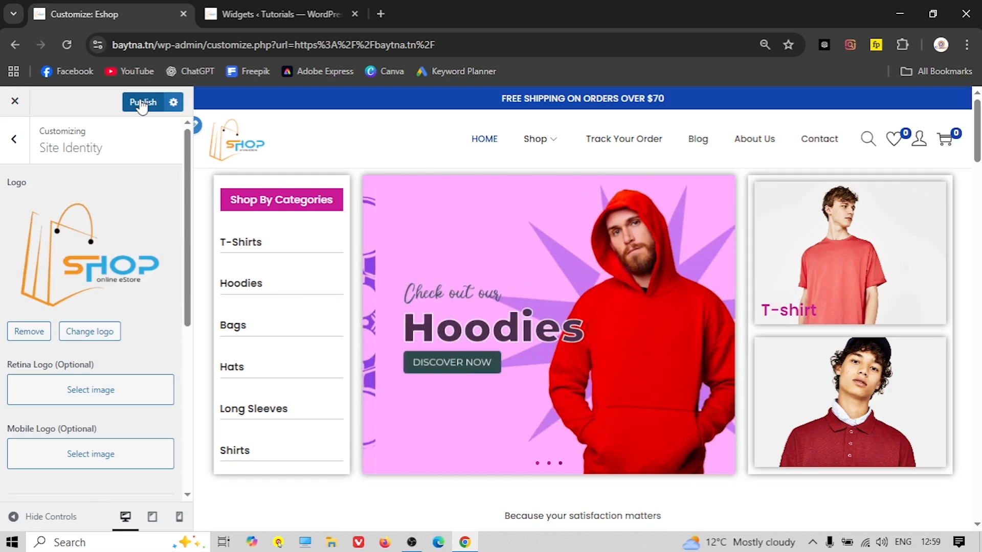
Publish the new logo and site icon, then look through the Layout site container settings
click(143, 104)
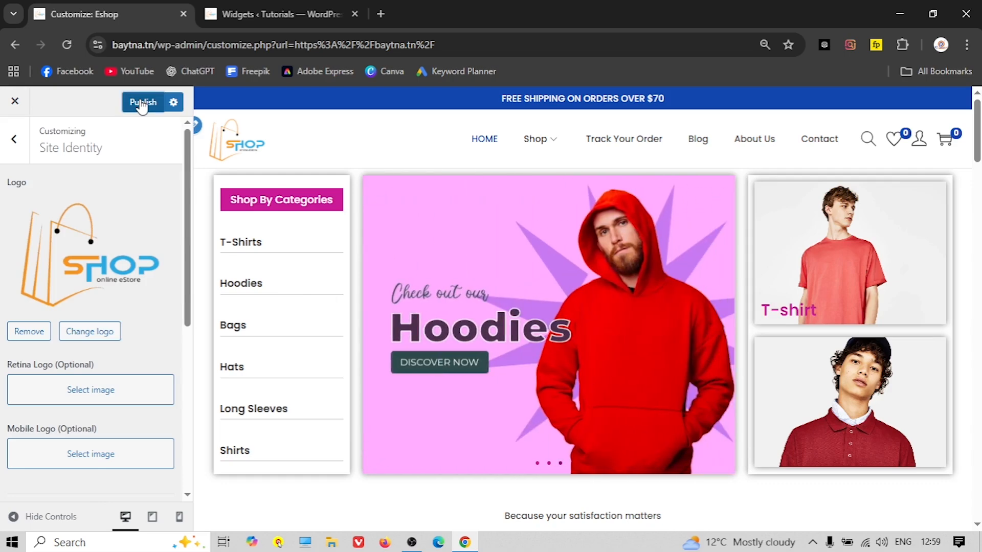
click(16, 147)
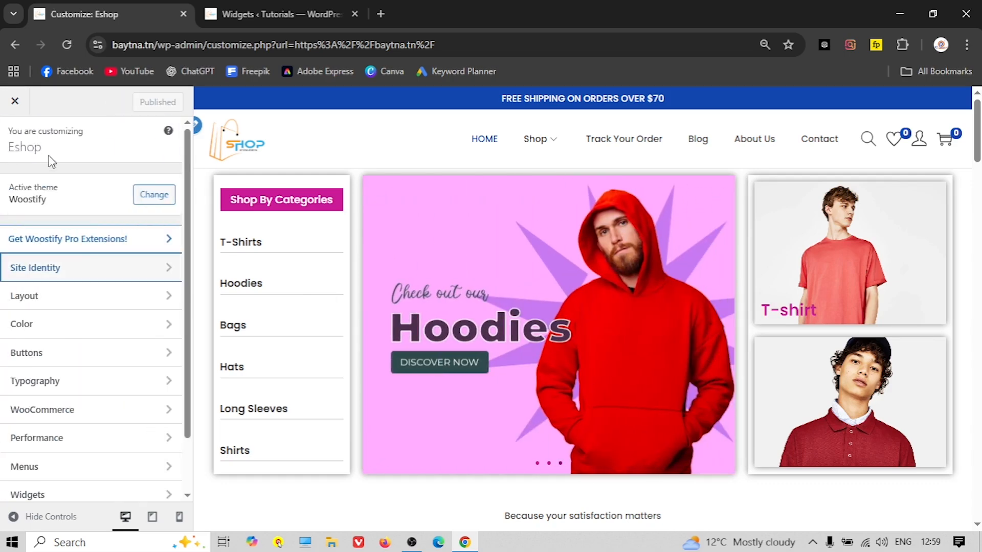
click(76, 301)
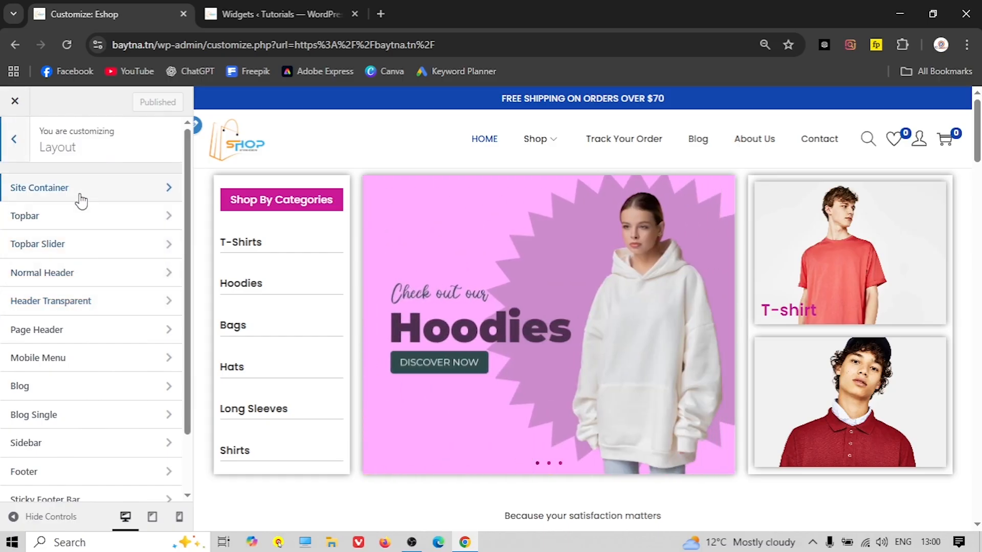
click(84, 196)
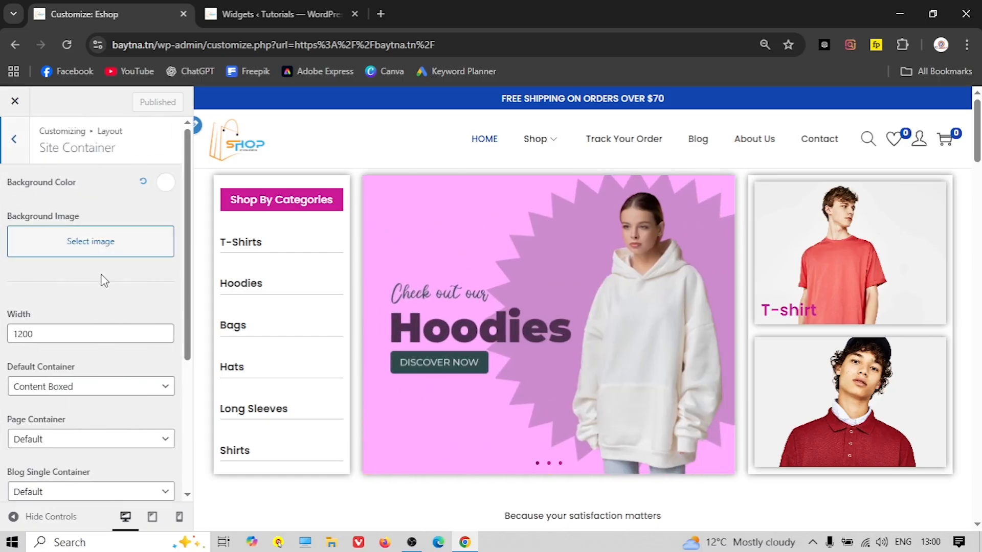
scroll(101, 278, down, 2)
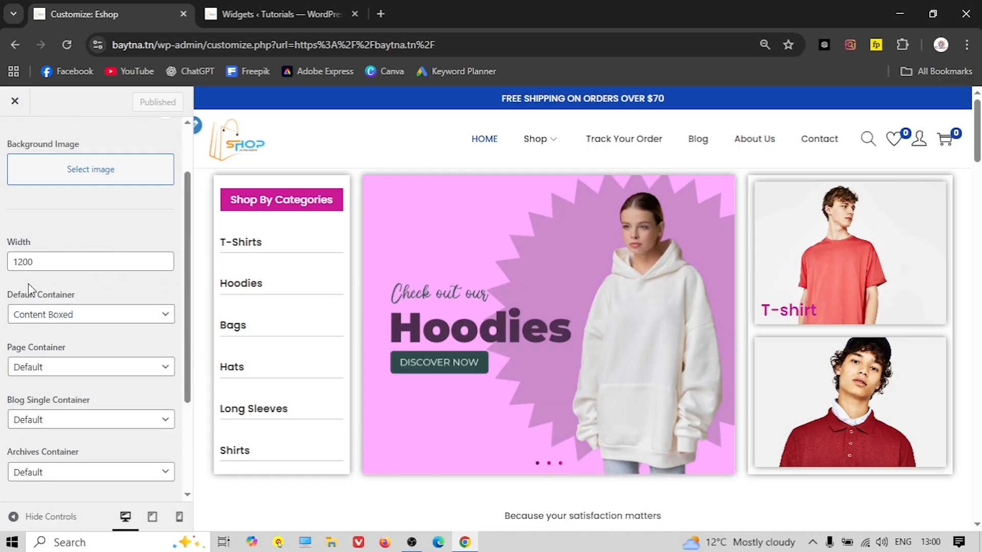
scroll(31, 289, down, 3)
scroll(59, 305, up, 4)
click(17, 142)
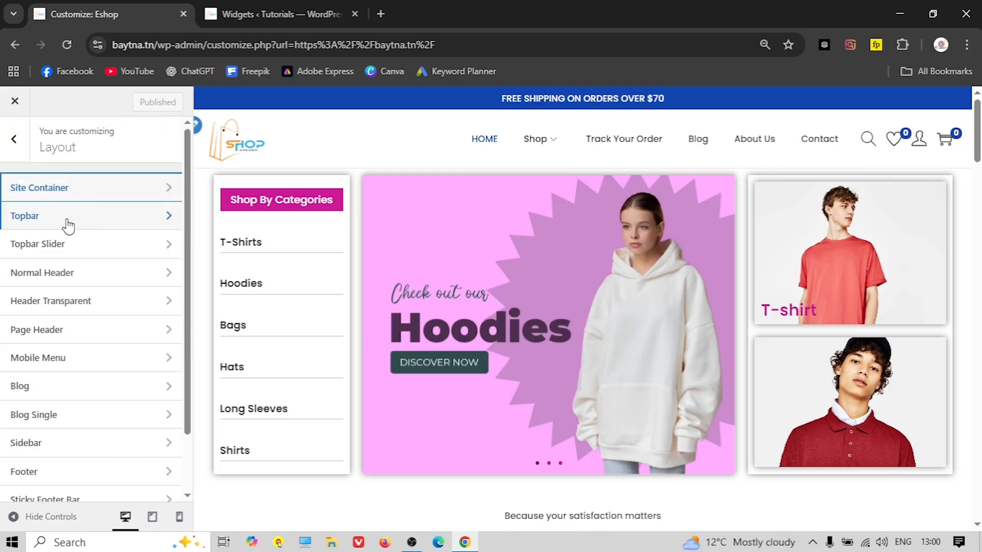
Change the topbar free-shipping message to $100 and switch off Topbar Display
click(77, 221)
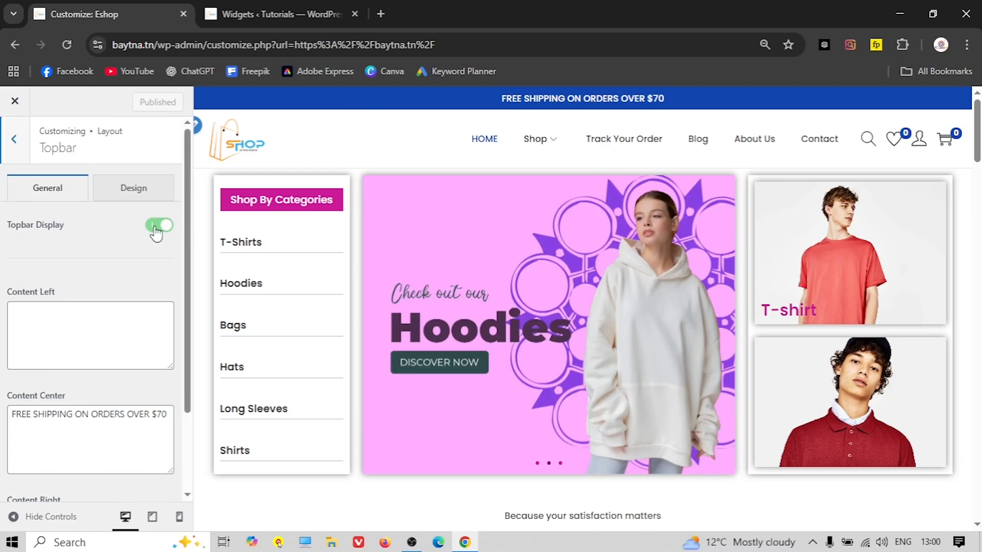
click(77, 412)
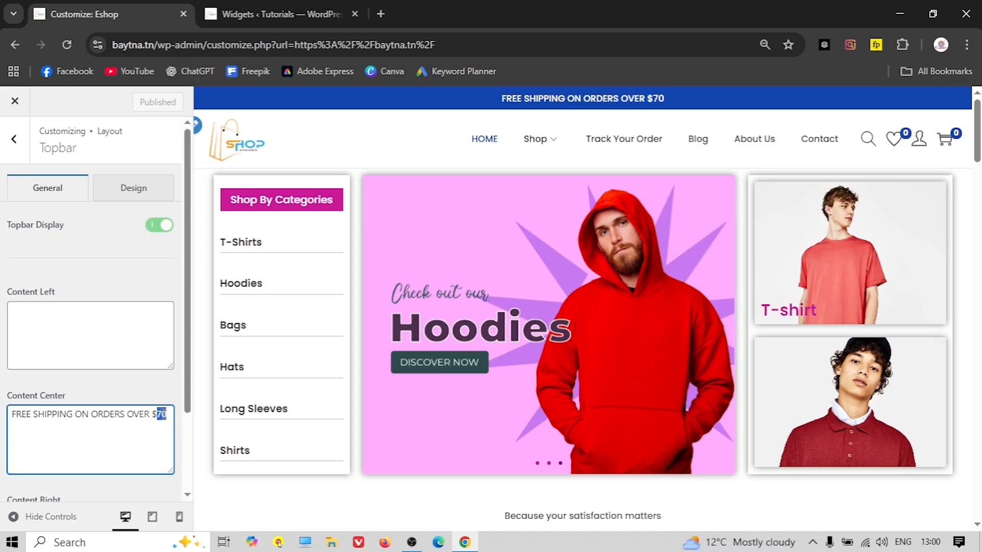
text(100)
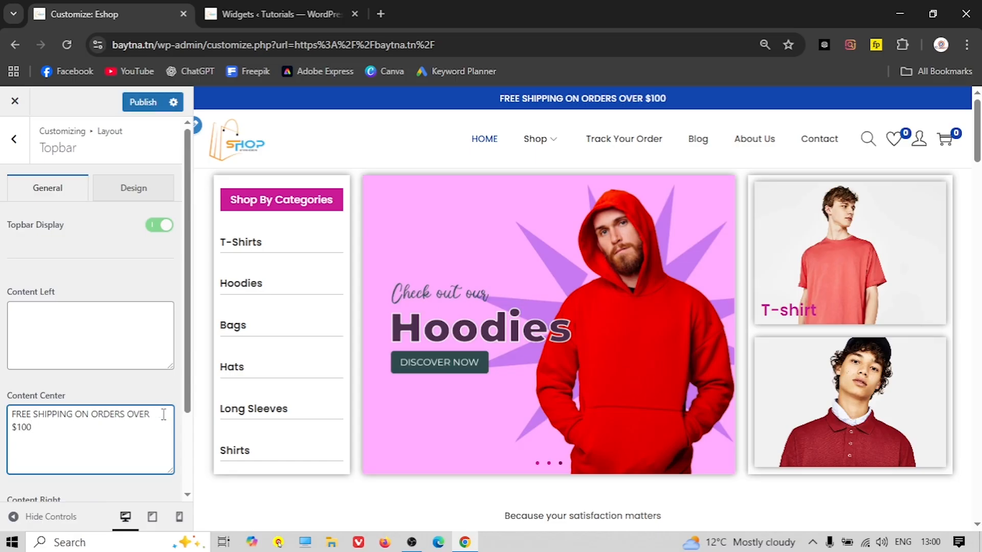
click(93, 290)
click(159, 226)
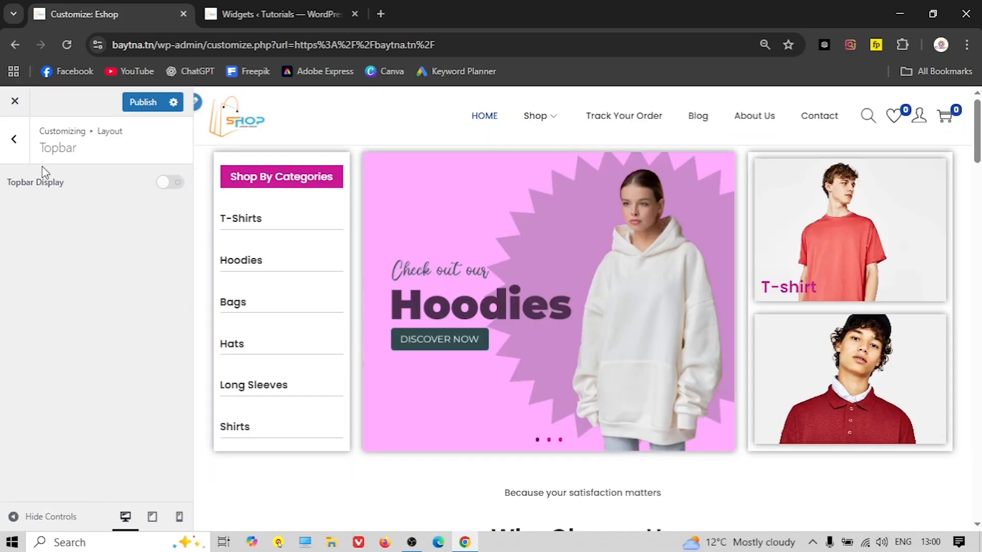
click(14, 139)
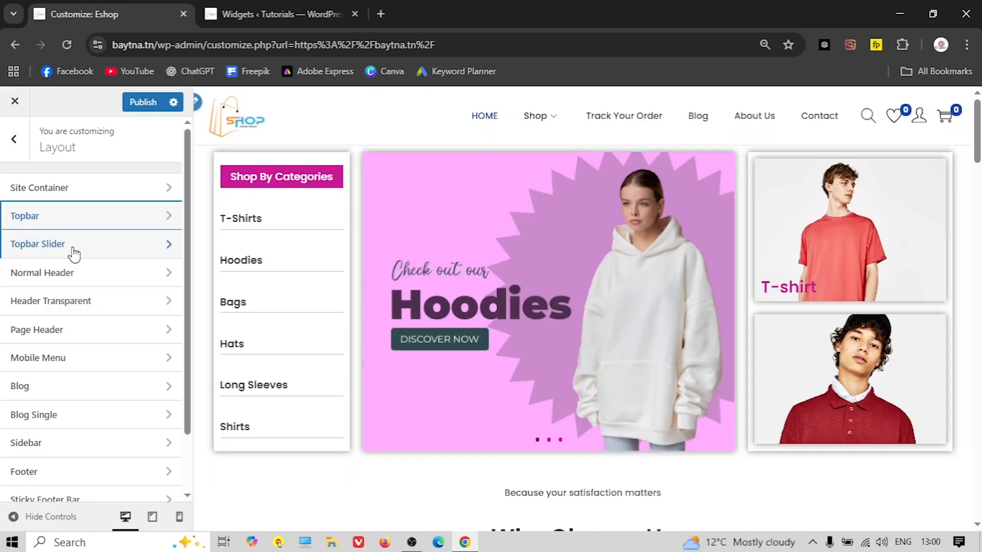
Turn on the Topbar Slider and expand, then collapse, its first message
click(74, 245)
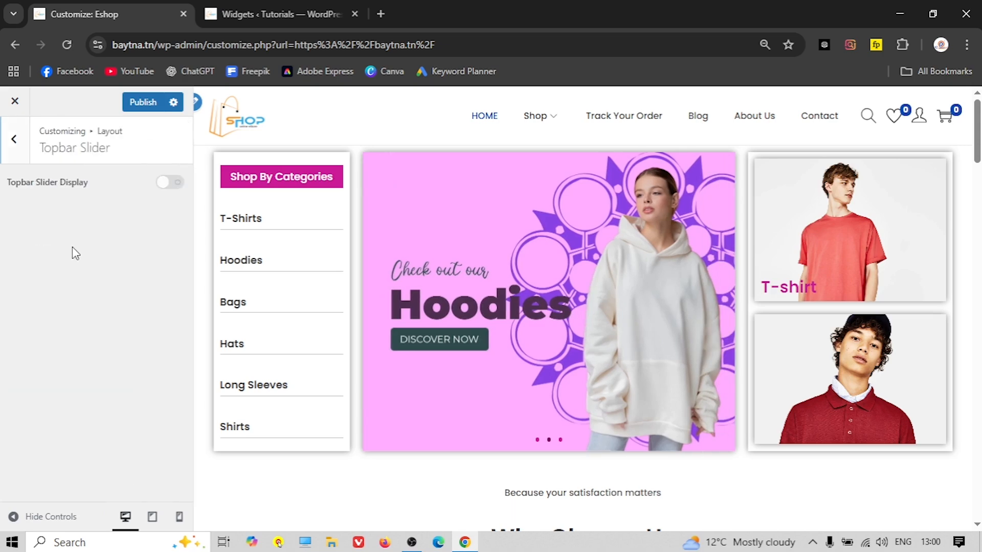
click(169, 183)
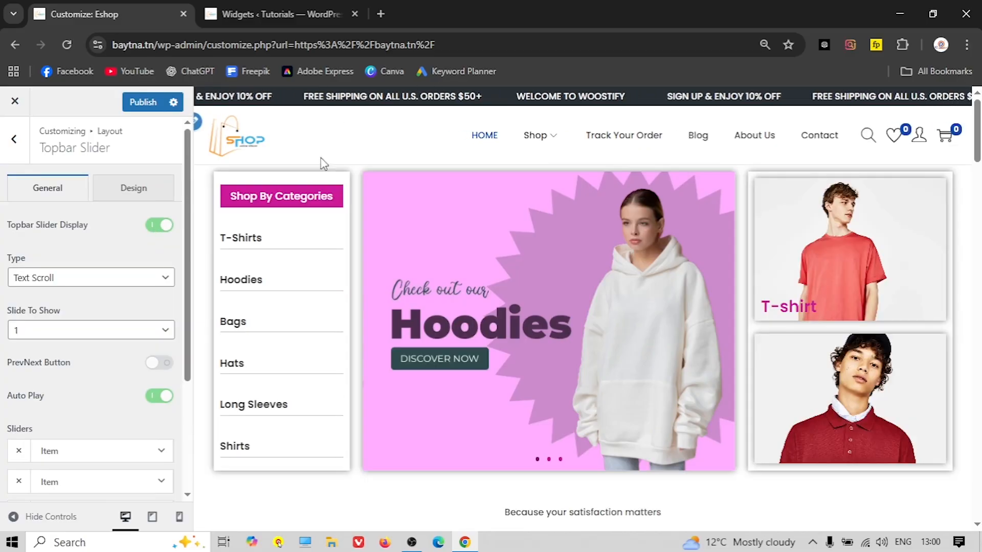
scroll(97, 314, down, 3)
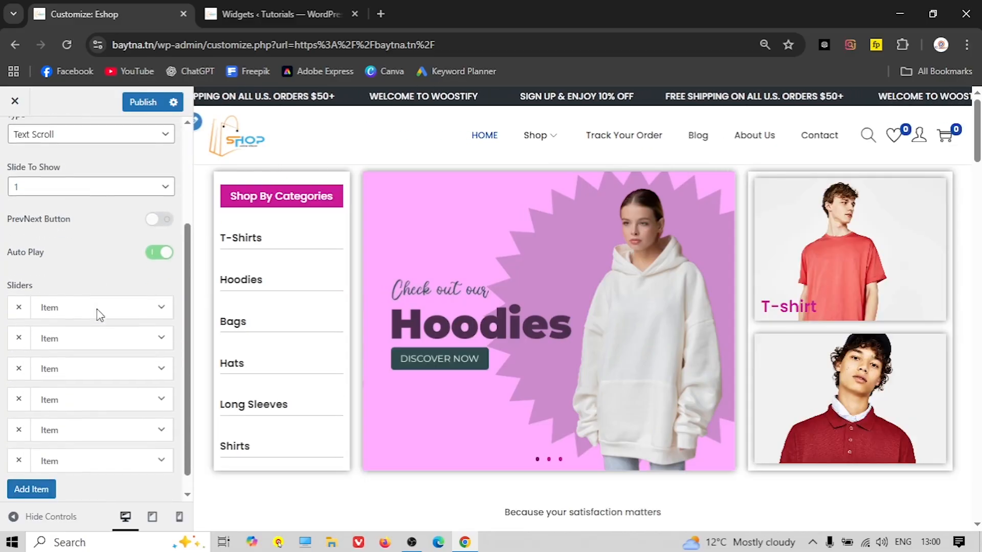
click(160, 306)
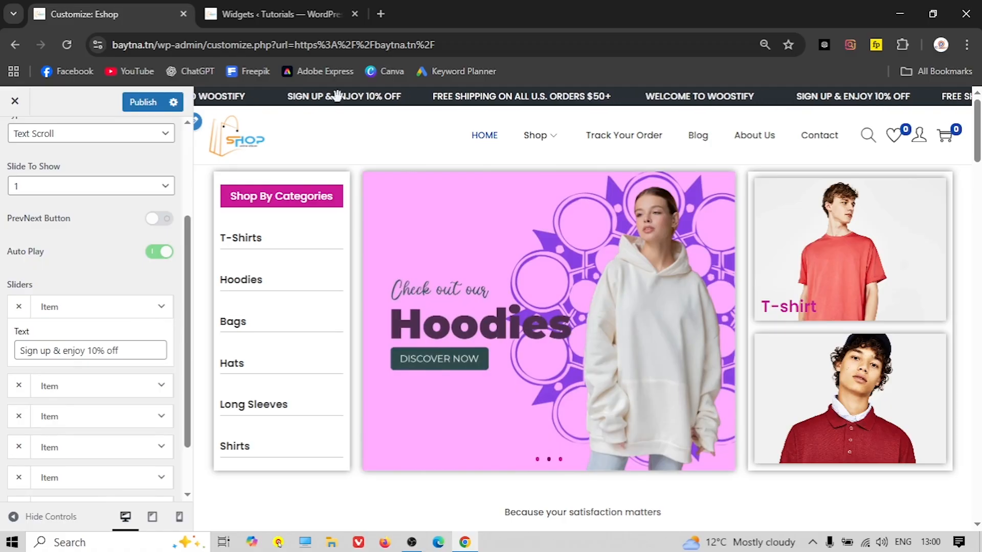
click(160, 307)
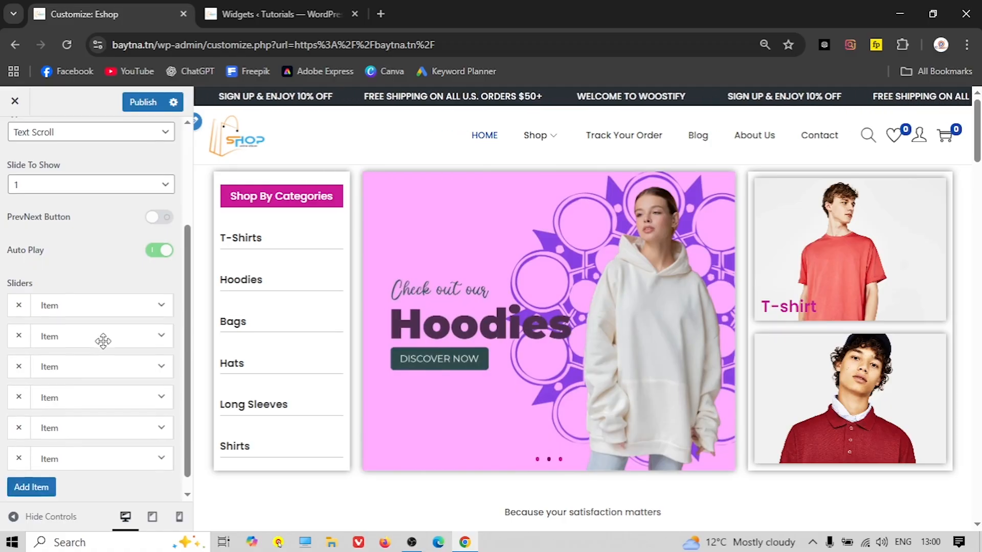
scroll(92, 384, down, 1)
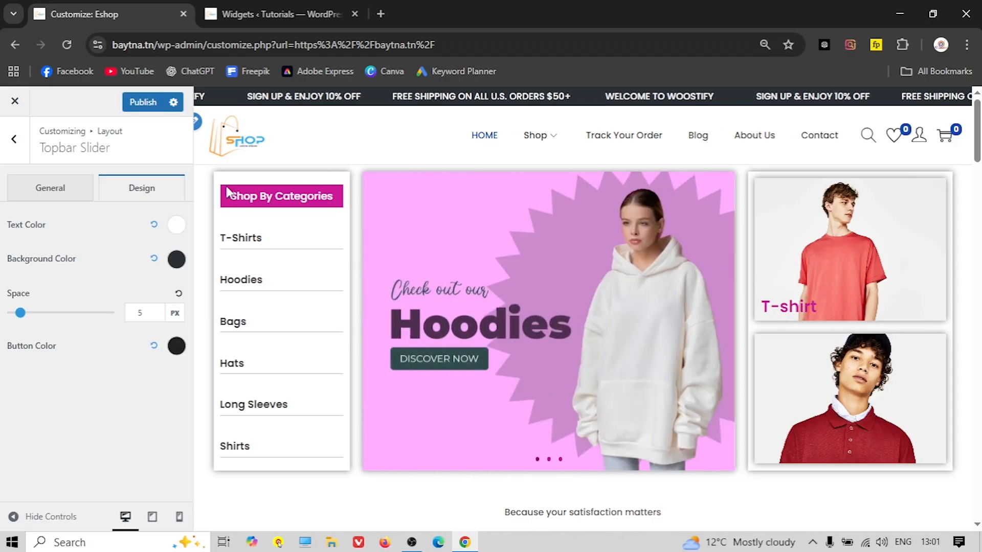
Set the topbar slider background to pink #CA1996, then switch Topbar Slider Display off
click(175, 259)
drag(140, 308, 170, 290)
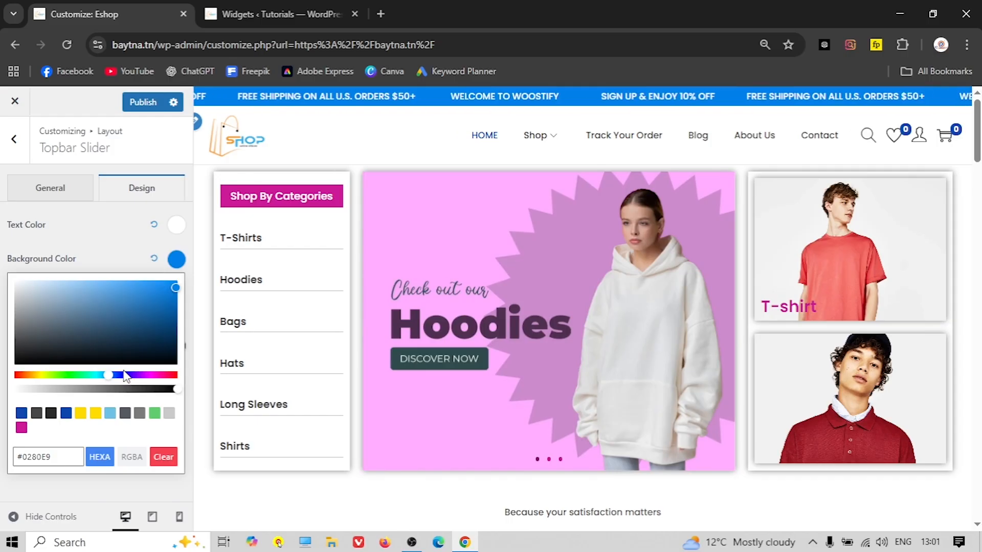
click(21, 427)
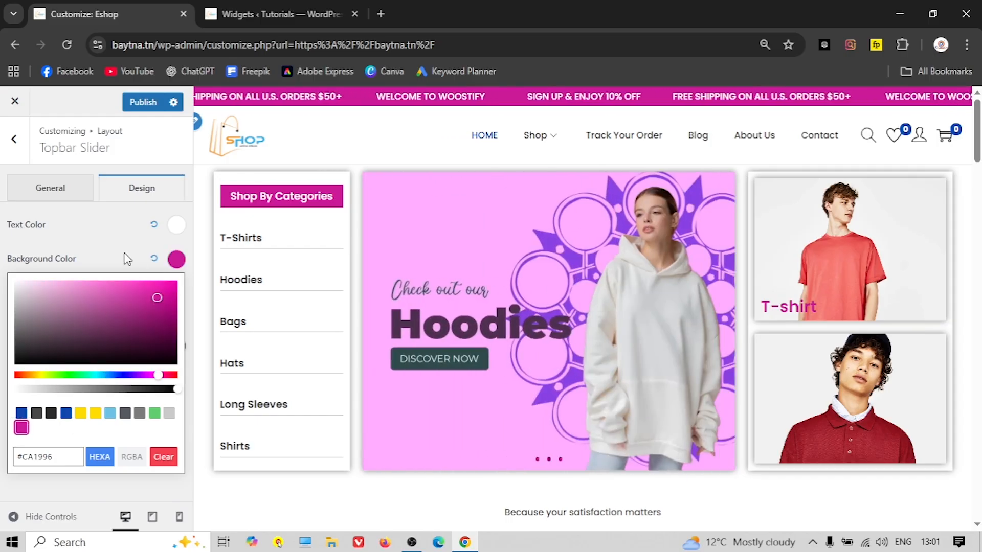
click(119, 246)
click(38, 192)
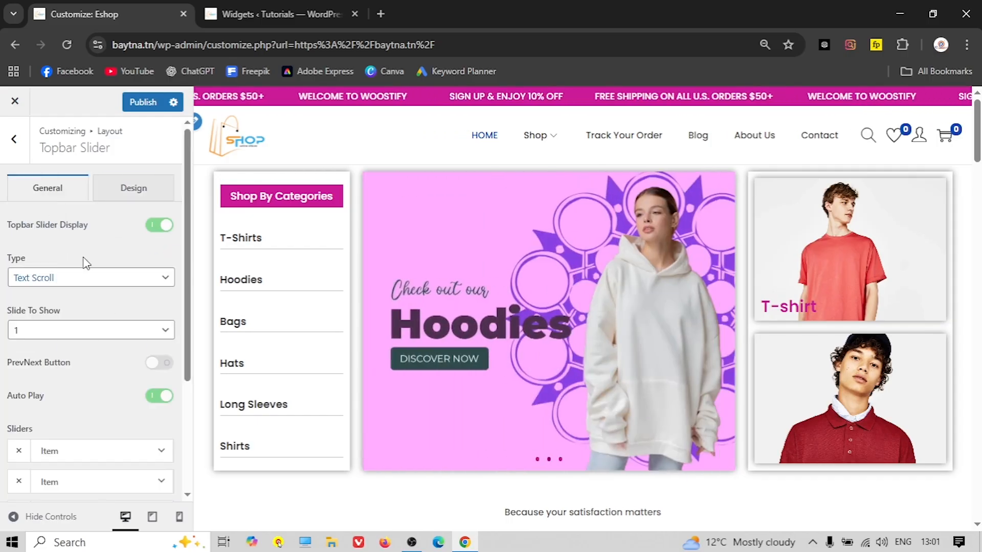
click(154, 225)
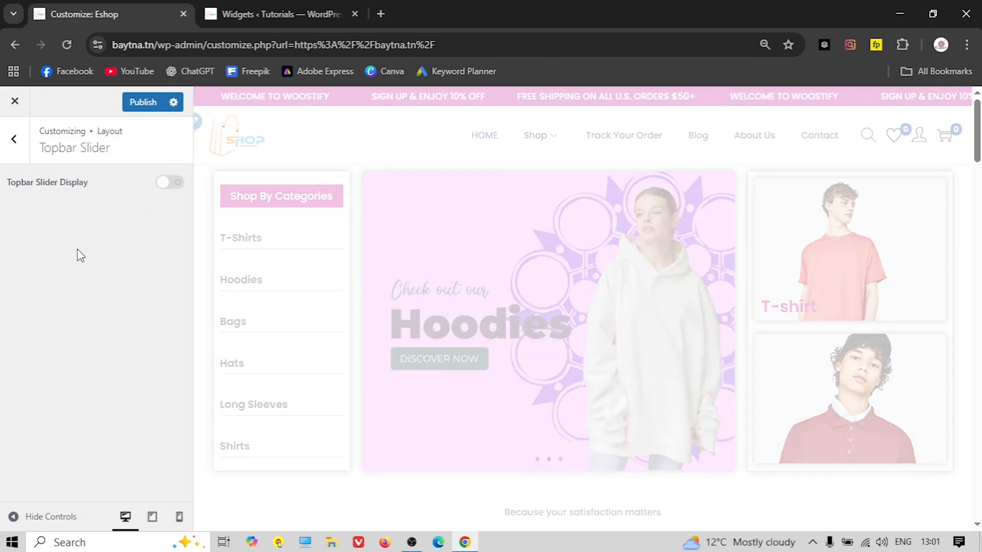
click(15, 139)
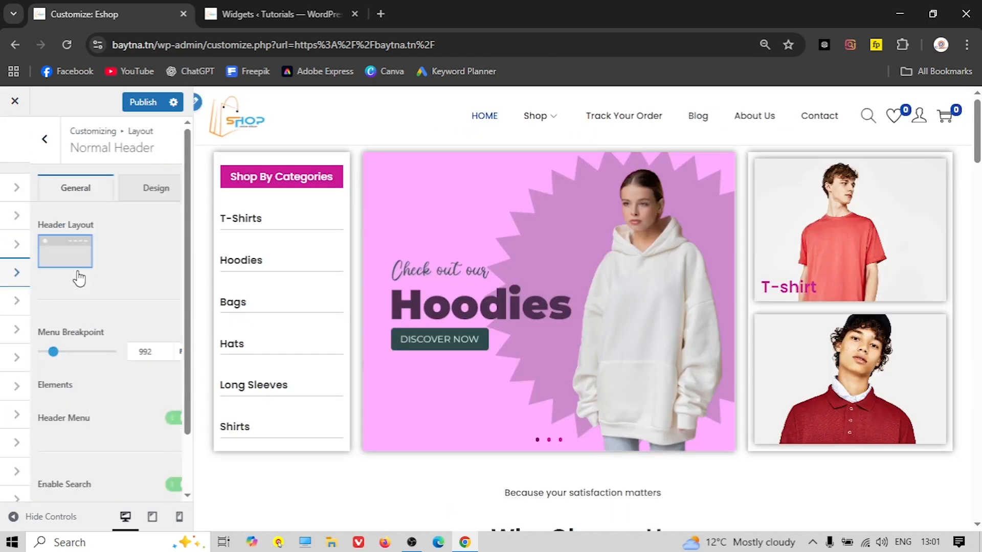
scroll(102, 274, down, 3)
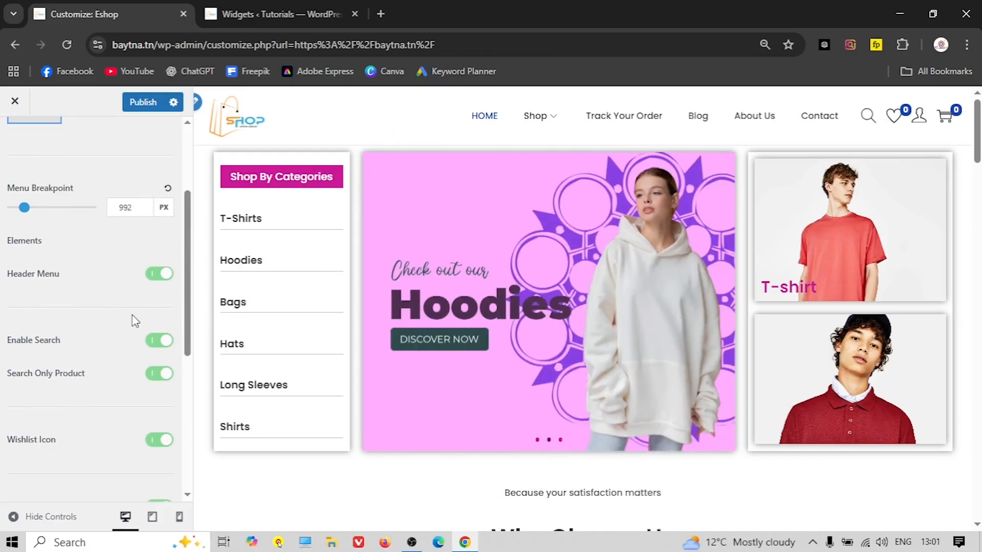
scroll(105, 330, down, 2)
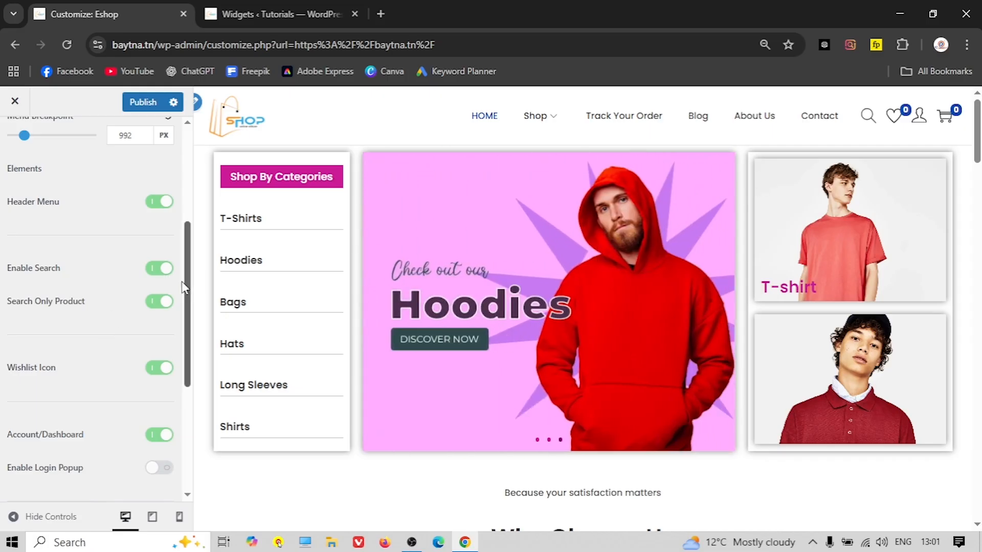
click(161, 275)
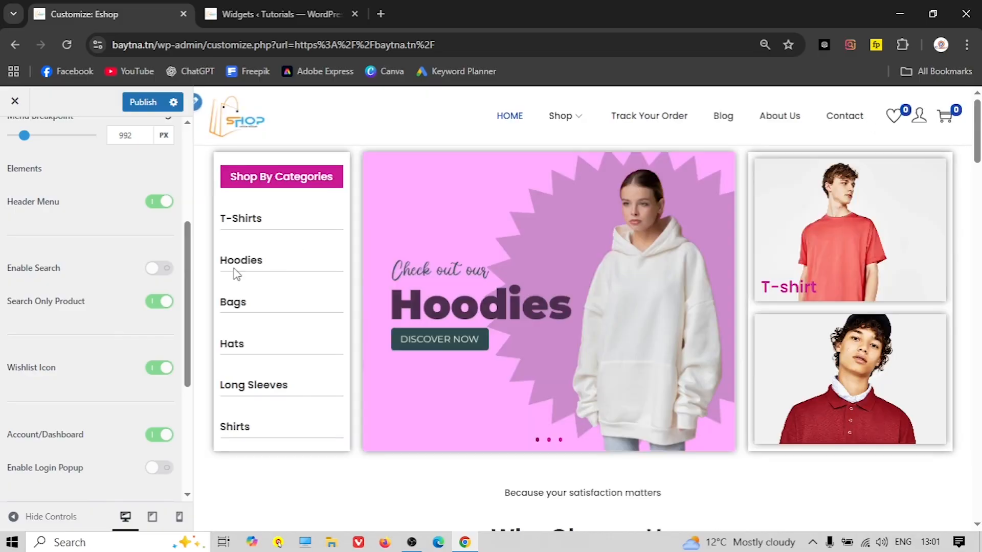
click(159, 269)
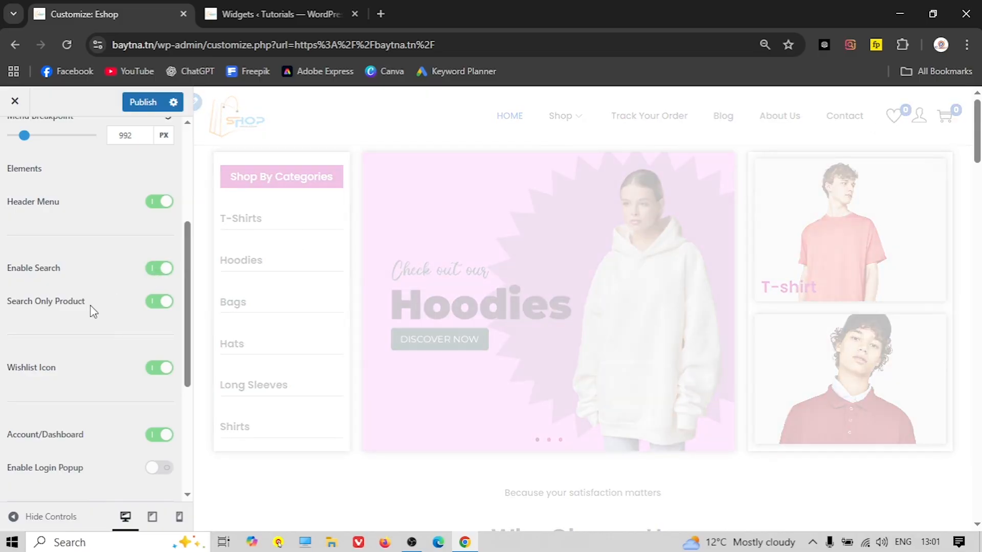
scroll(91, 310, down, 1)
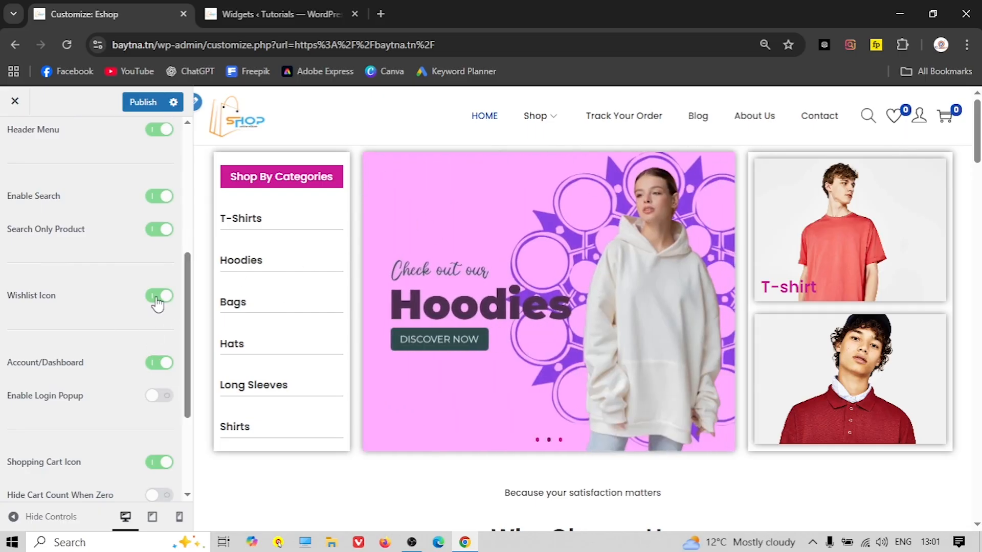
scroll(115, 357, down, 2)
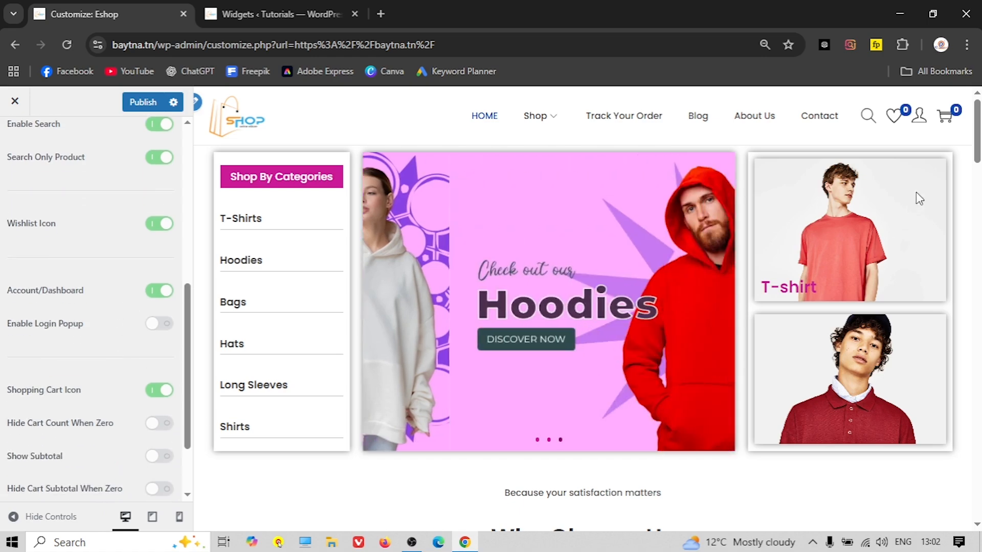
scroll(143, 346, down, 2)
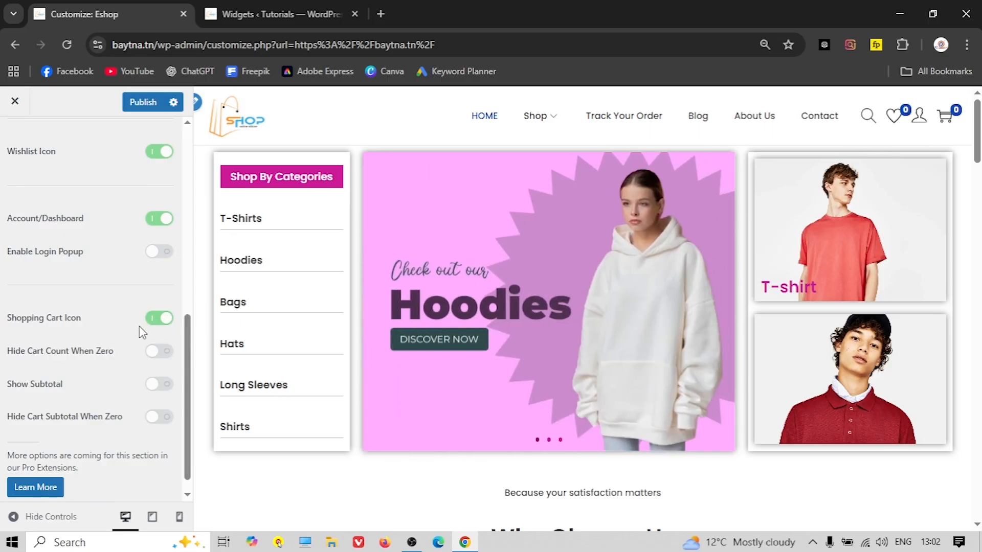
scroll(107, 331, up, 2)
Toggle Header Transparent on and then back off
scroll(100, 330, up, 10)
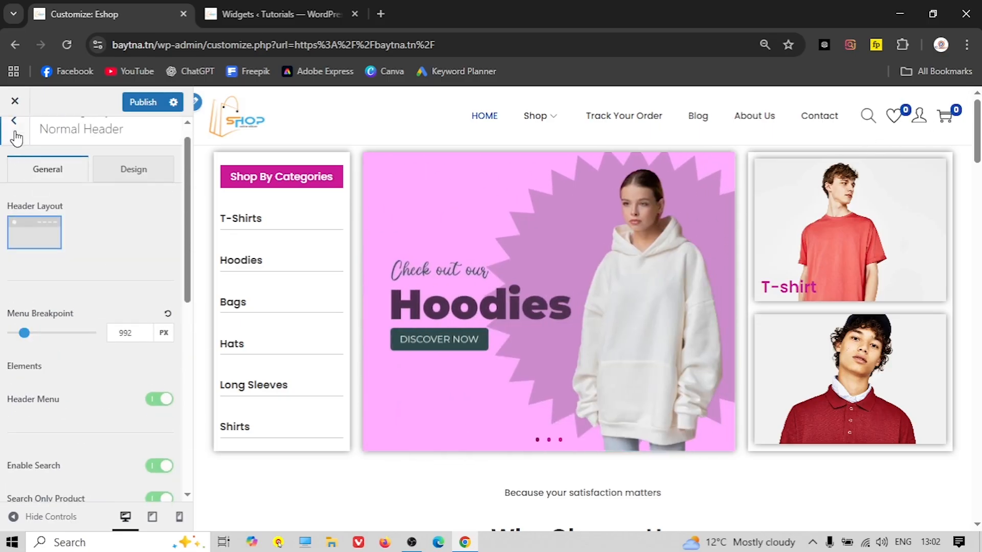
click(14, 139)
click(67, 298)
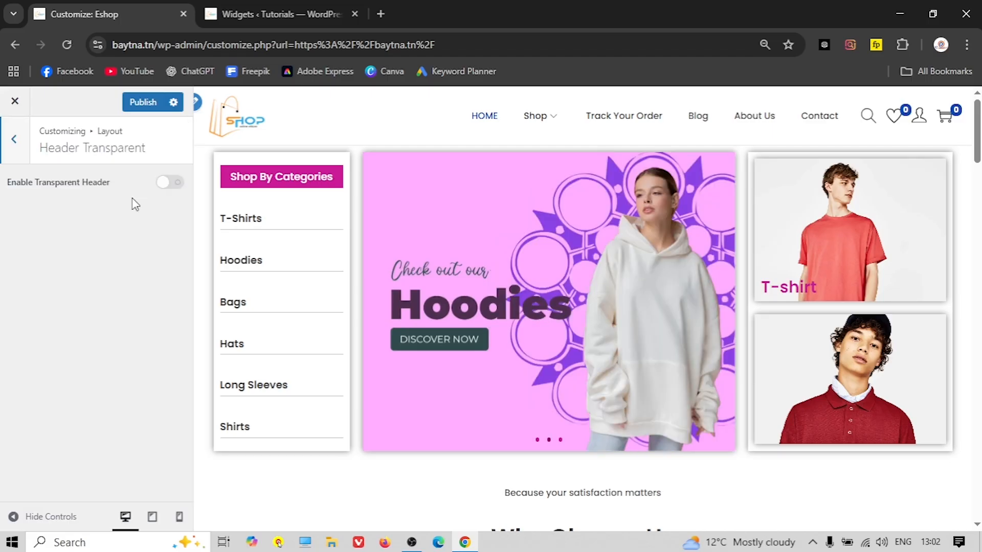
click(161, 185)
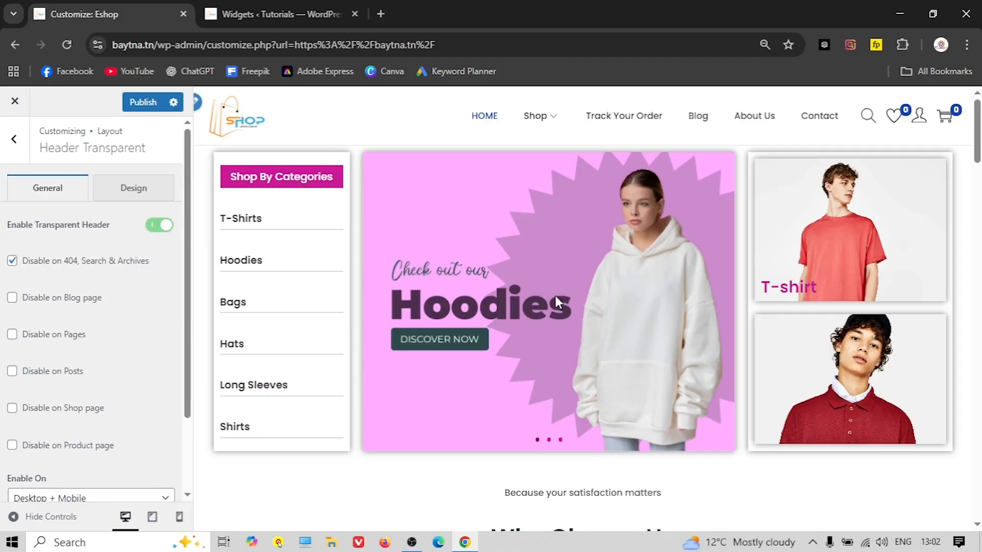
click(140, 230)
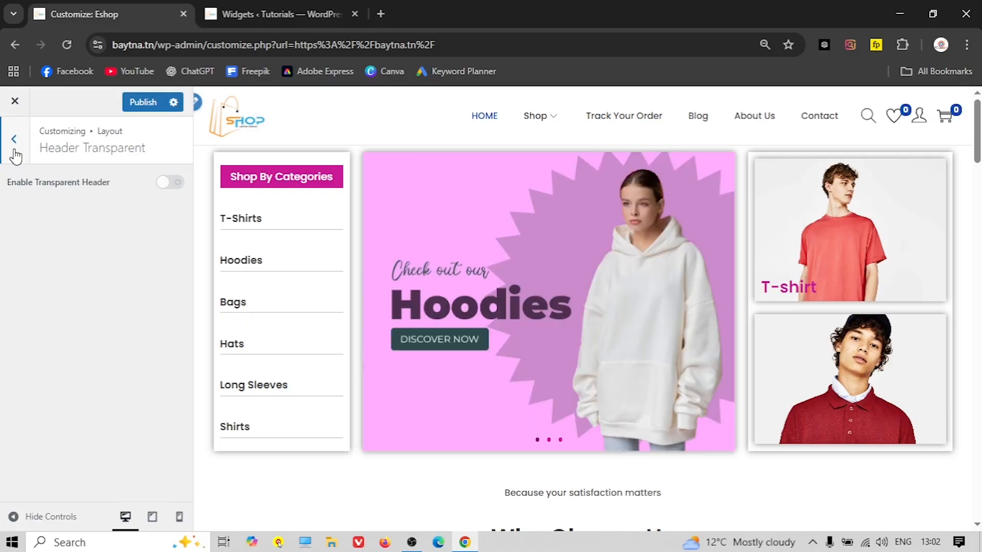
click(15, 153)
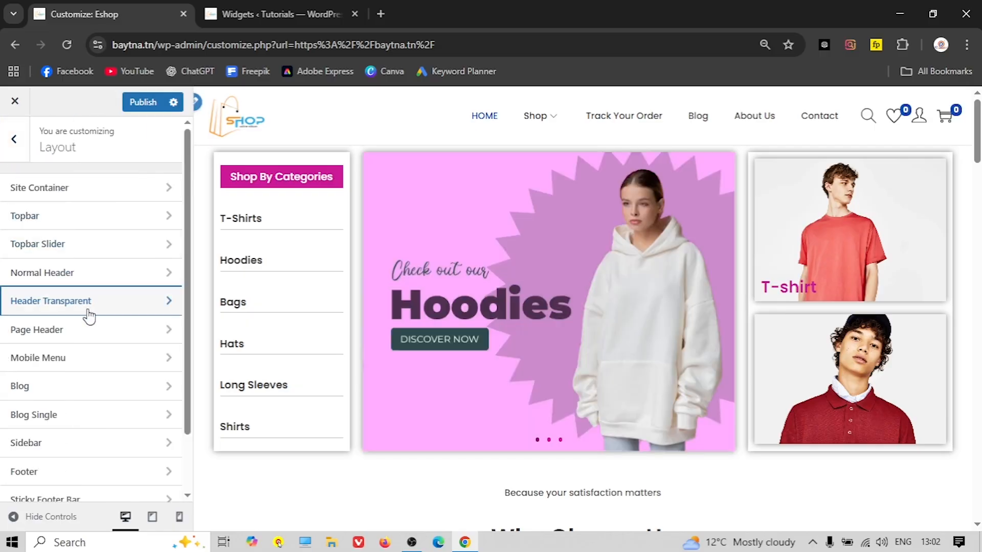
Check the Page Header settings, leaving them off, and bring up the Blog layout
click(73, 334)
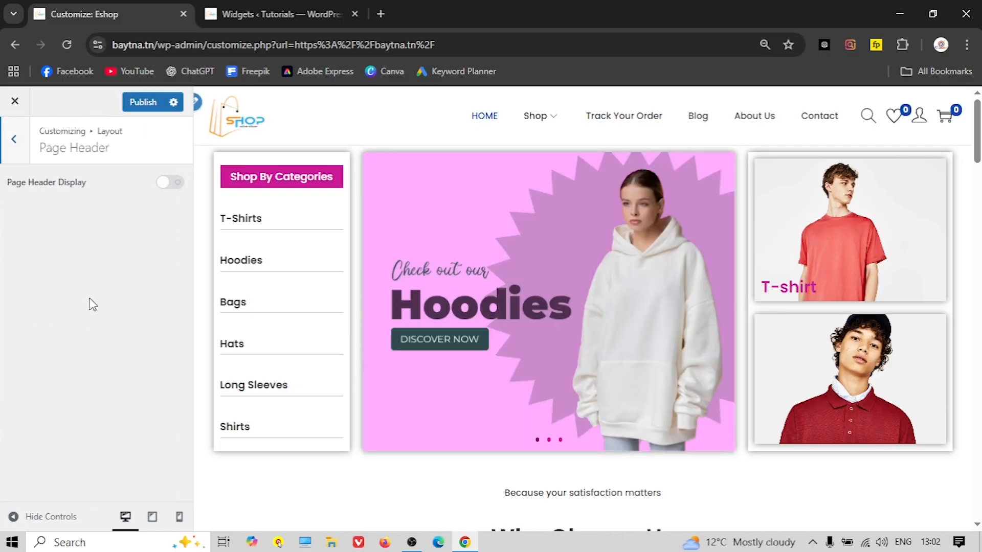
click(13, 148)
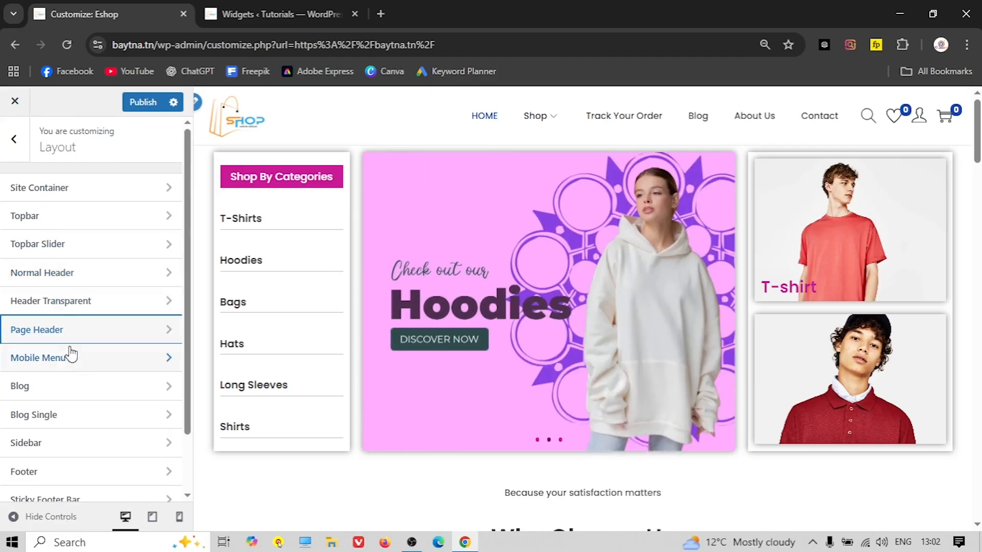
click(96, 392)
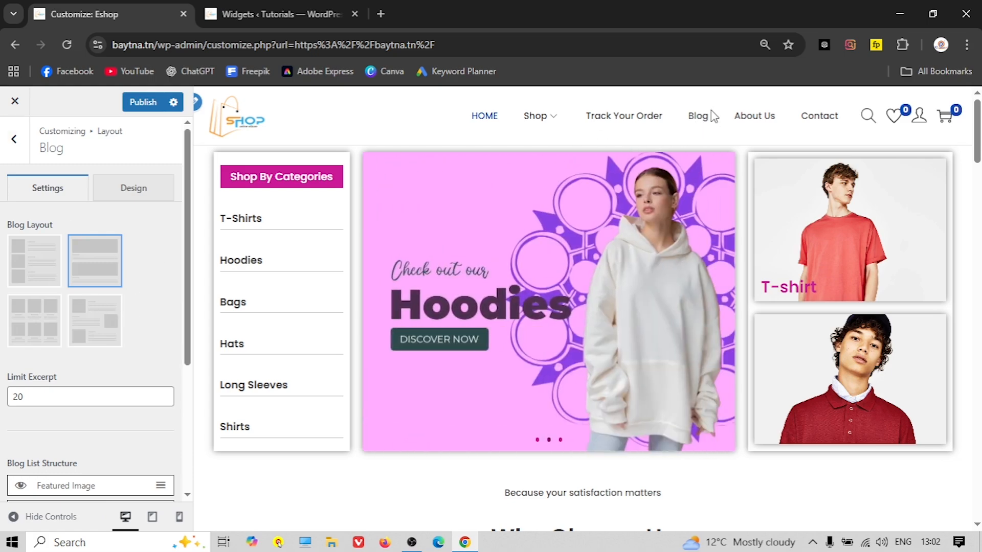
Publish the changes, reload the Customizer, and preview the blog page under Blog layout
click(143, 102)
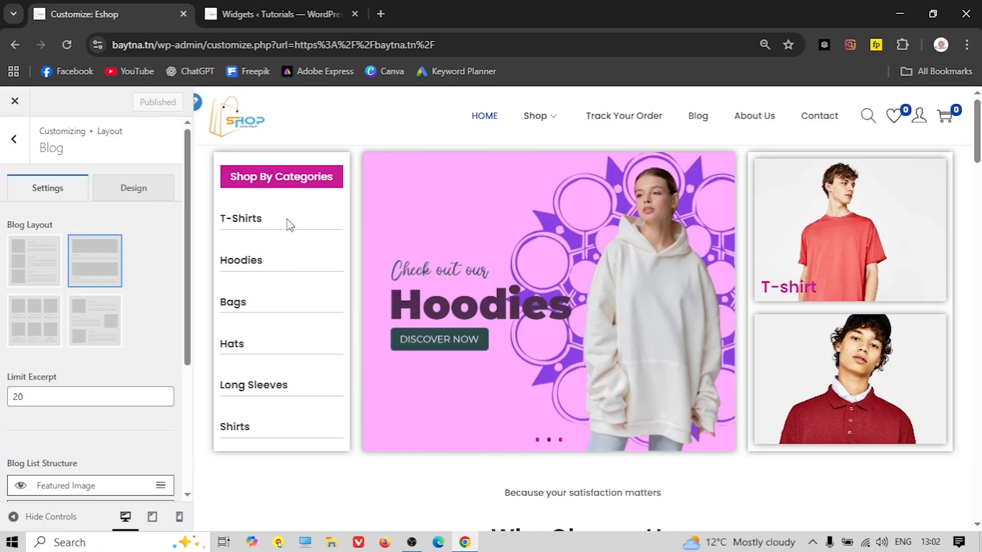
click(67, 45)
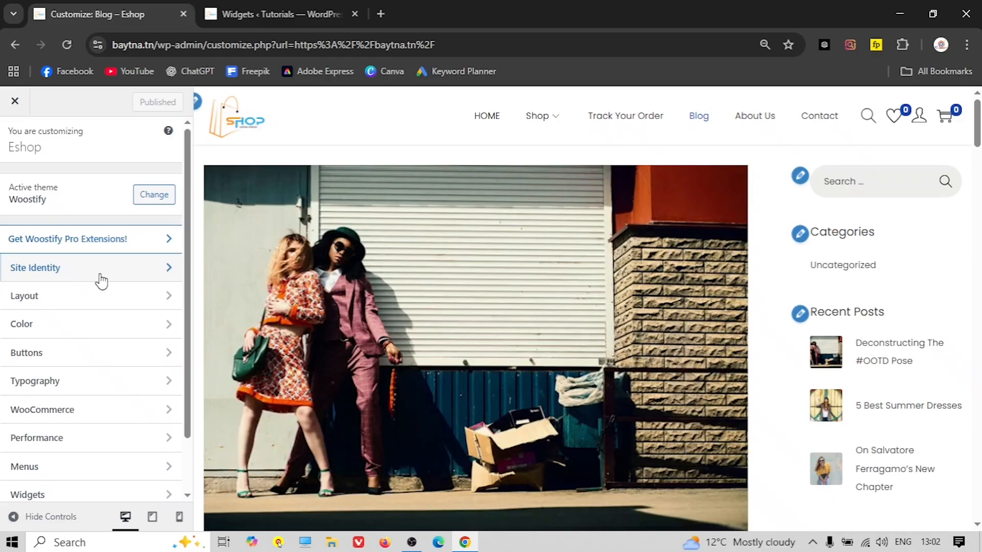
click(89, 298)
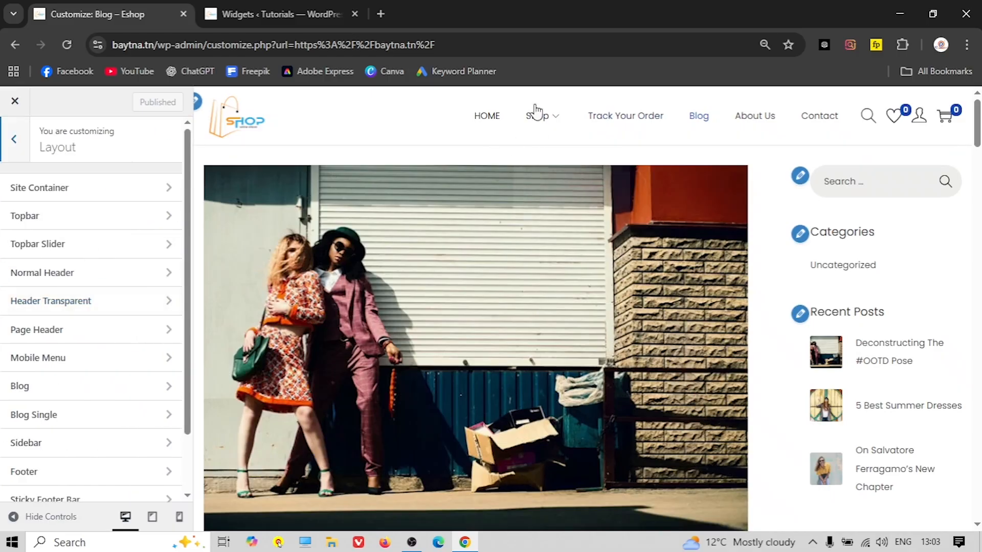
click(493, 120)
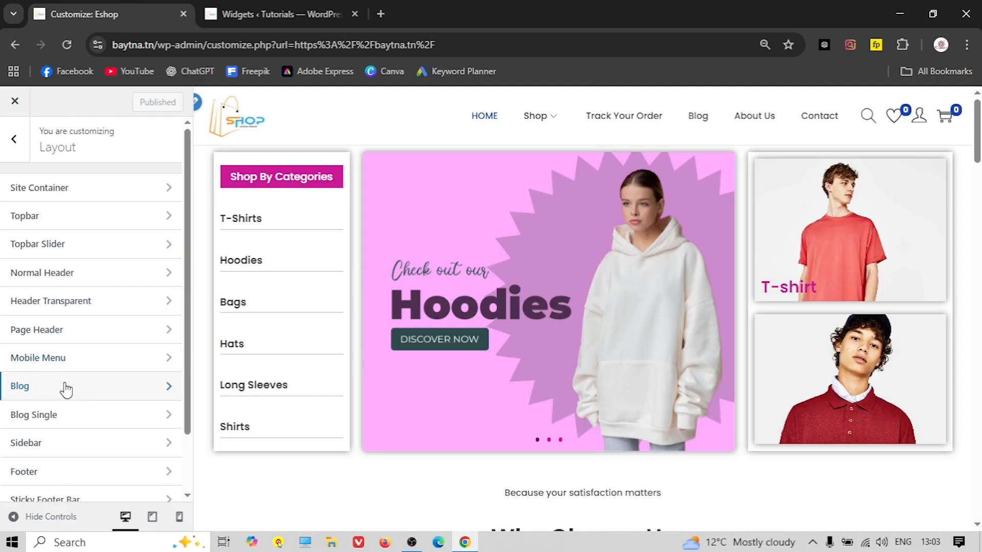
click(66, 390)
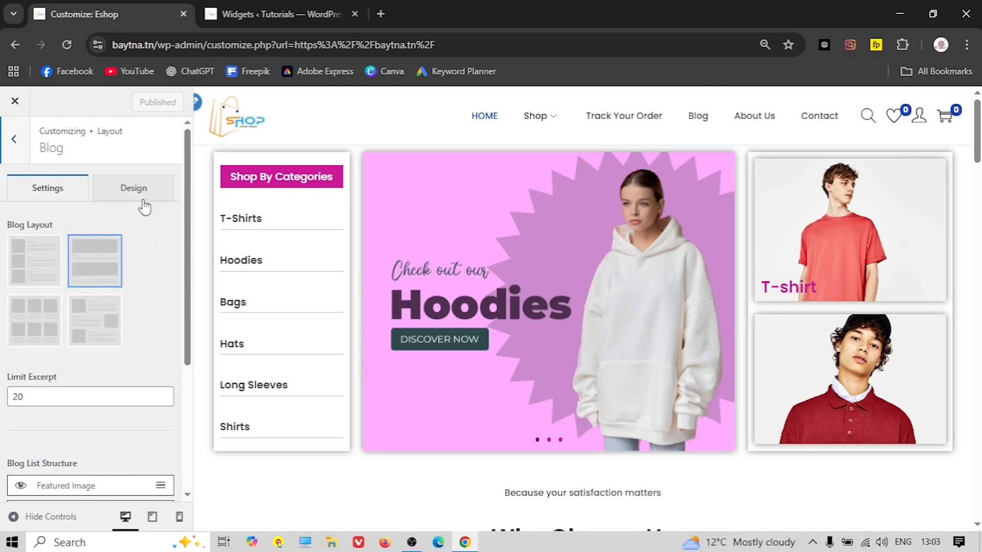
click(696, 117)
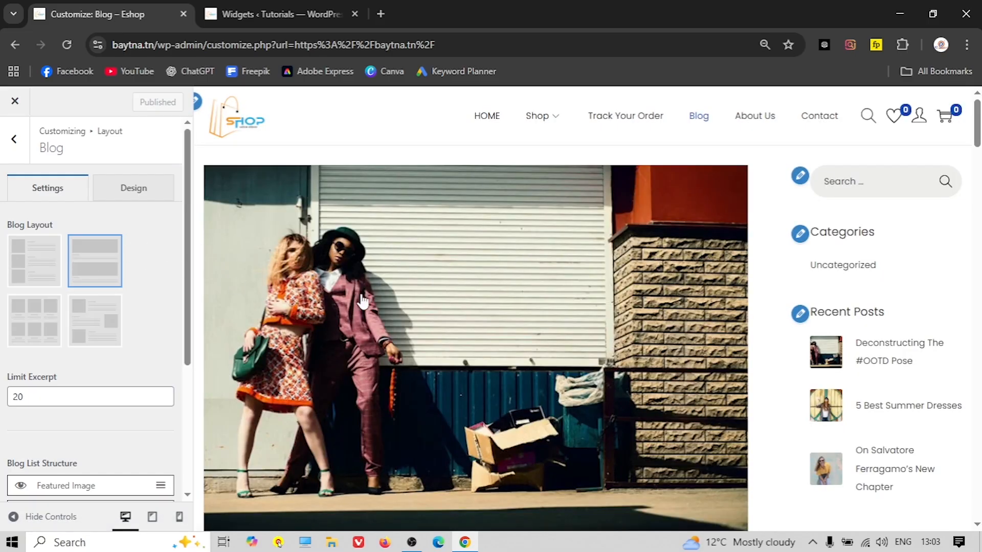
Try single-column and grid blog layouts, ending back on the list layout
click(36, 269)
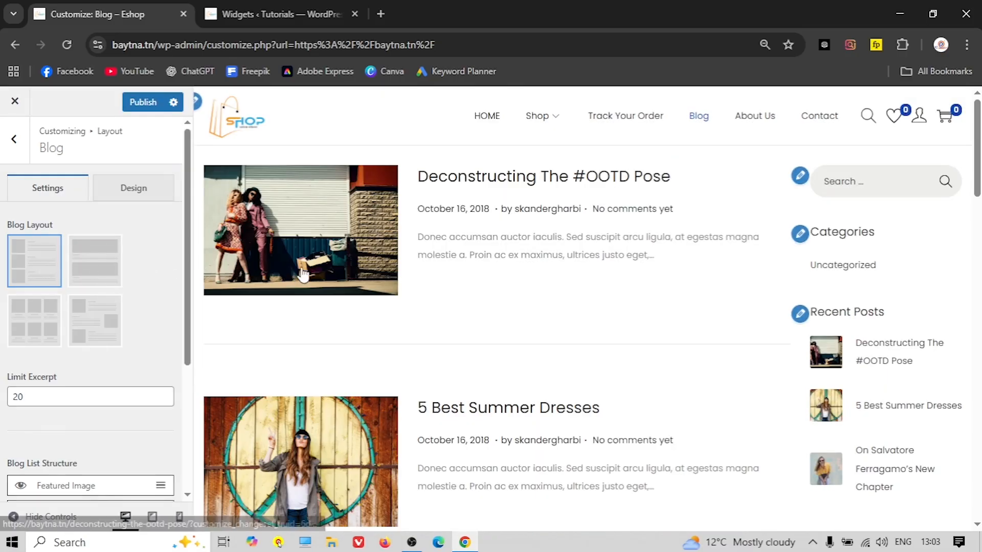
scroll(307, 281, down, 10)
scroll(329, 291, up, 3)
click(62, 313)
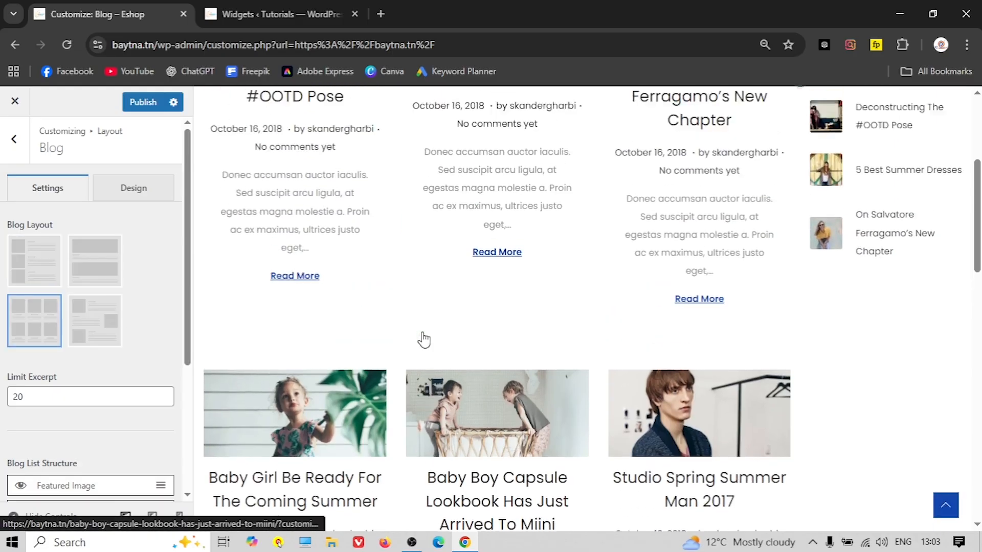
scroll(423, 339, up, 5)
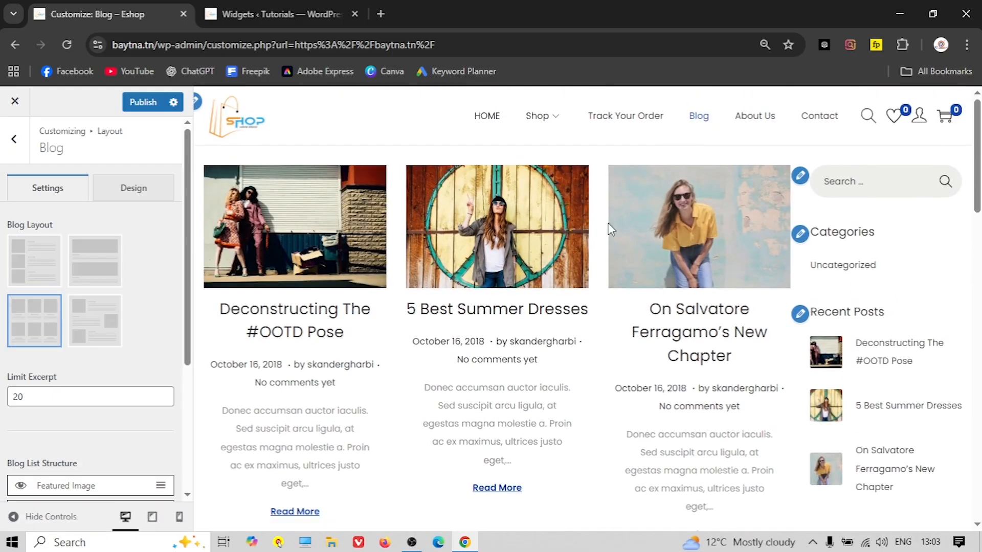
click(28, 256)
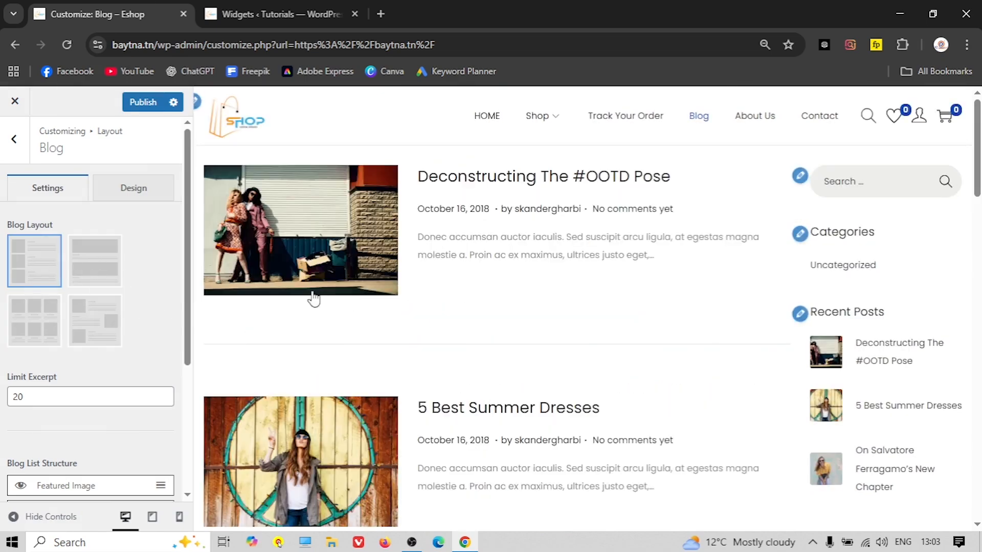
scroll(347, 306, down, 5)
scroll(131, 330, down, 4)
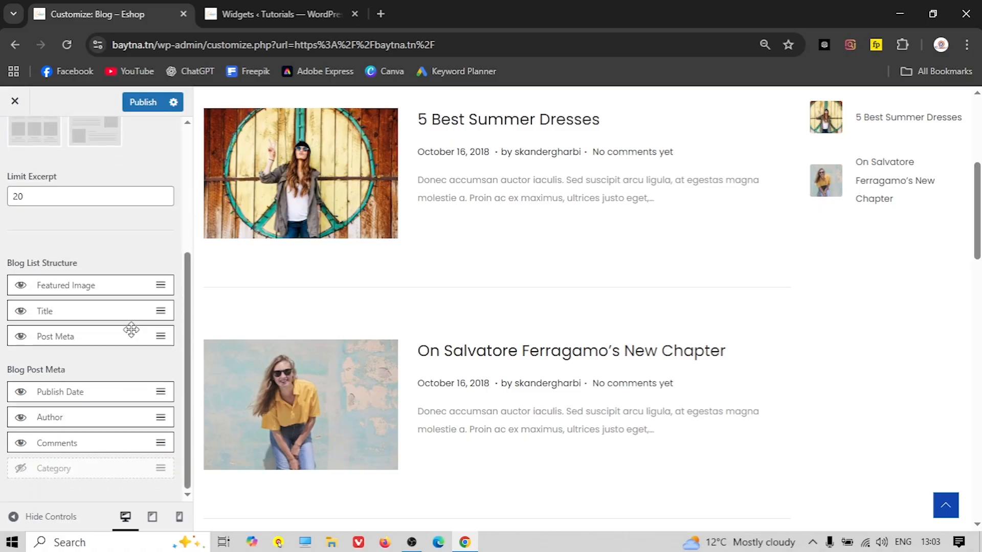
scroll(196, 313, up, 2)
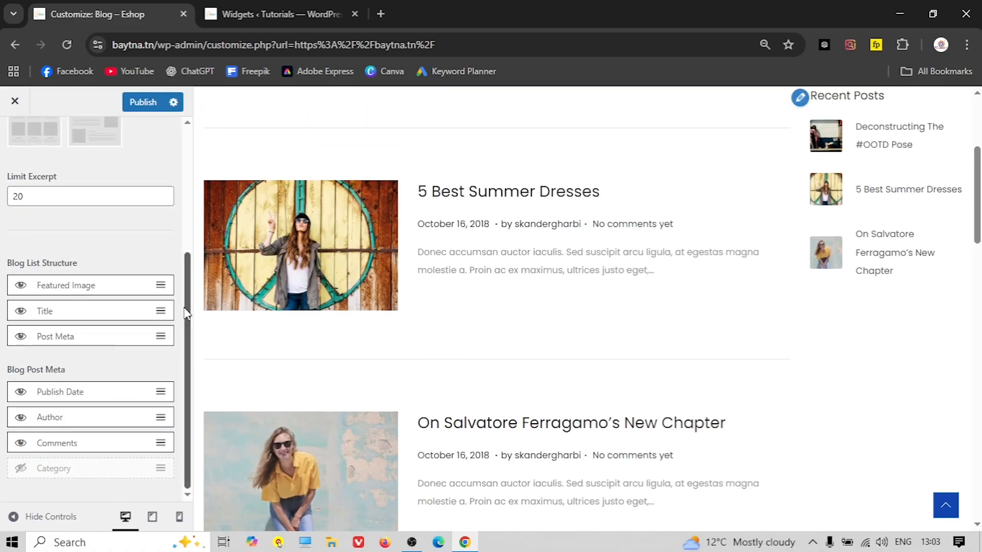
Toggle the blog list's featured images and post titles off and back on
click(21, 286)
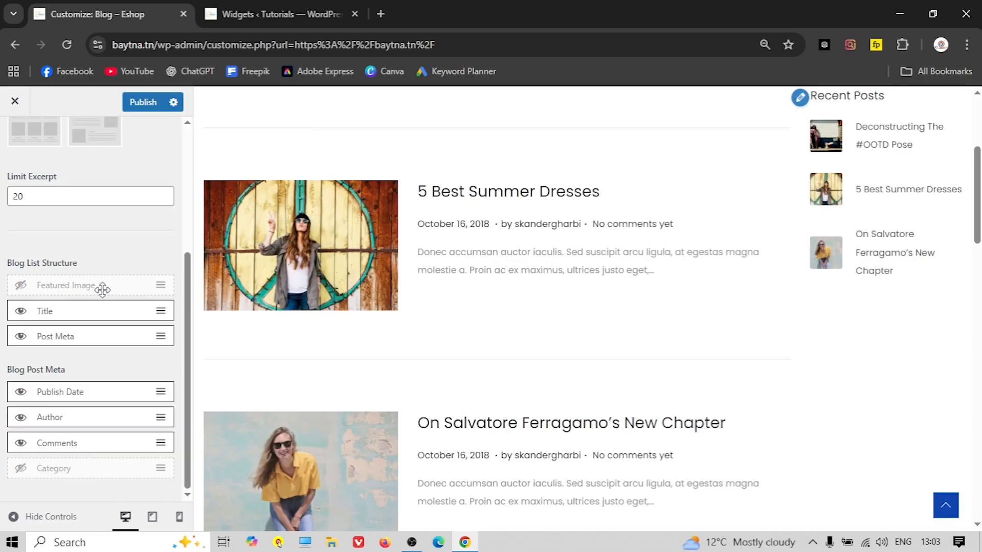
click(20, 286)
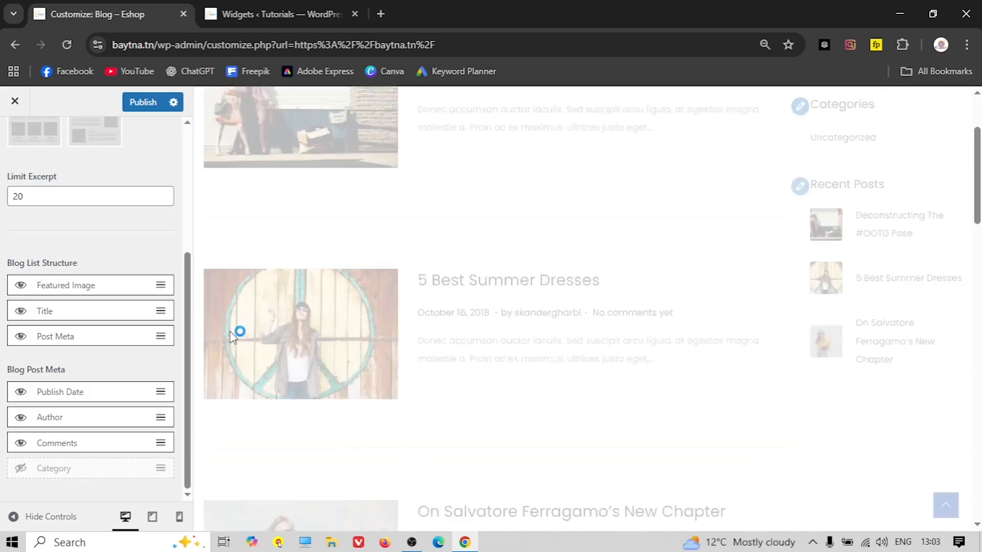
click(21, 312)
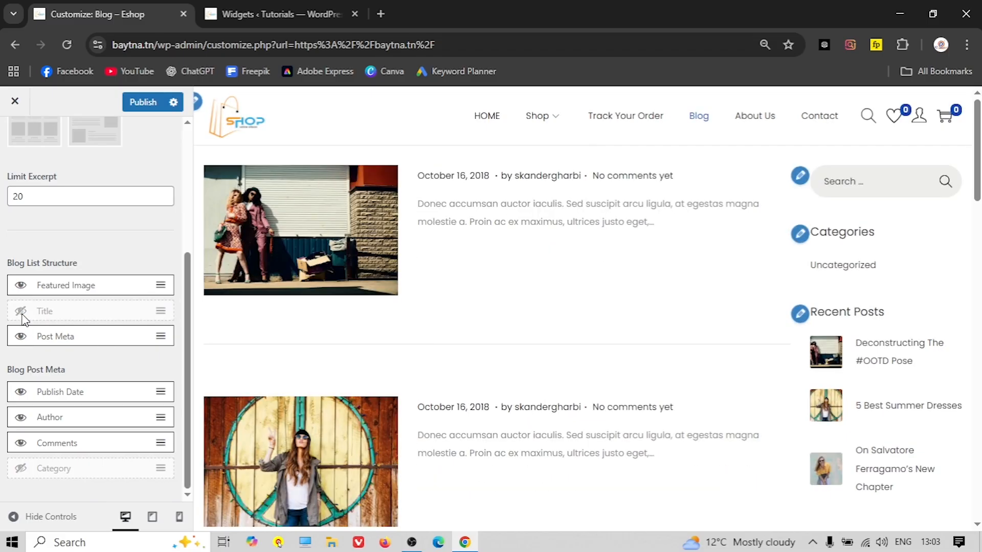
click(20, 311)
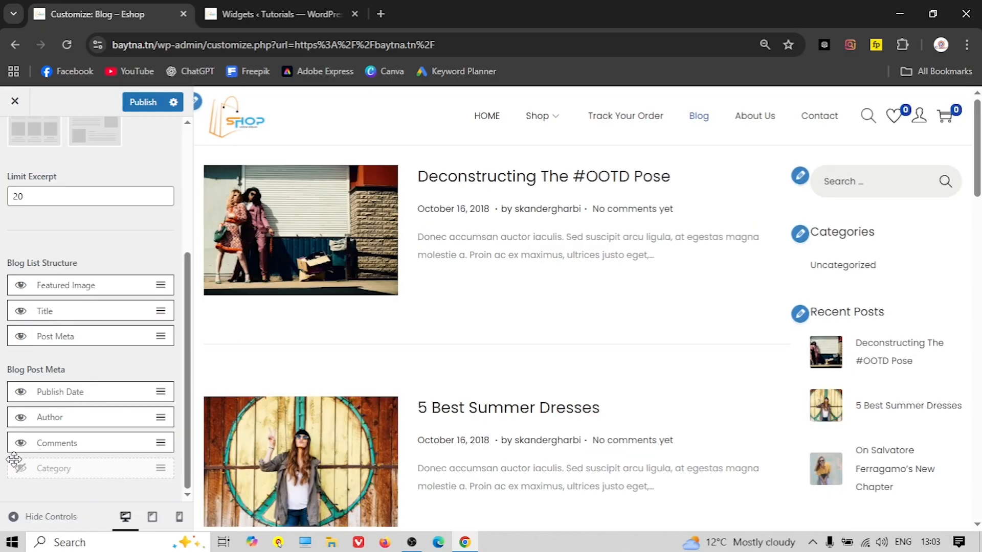
scroll(44, 378, up, 4)
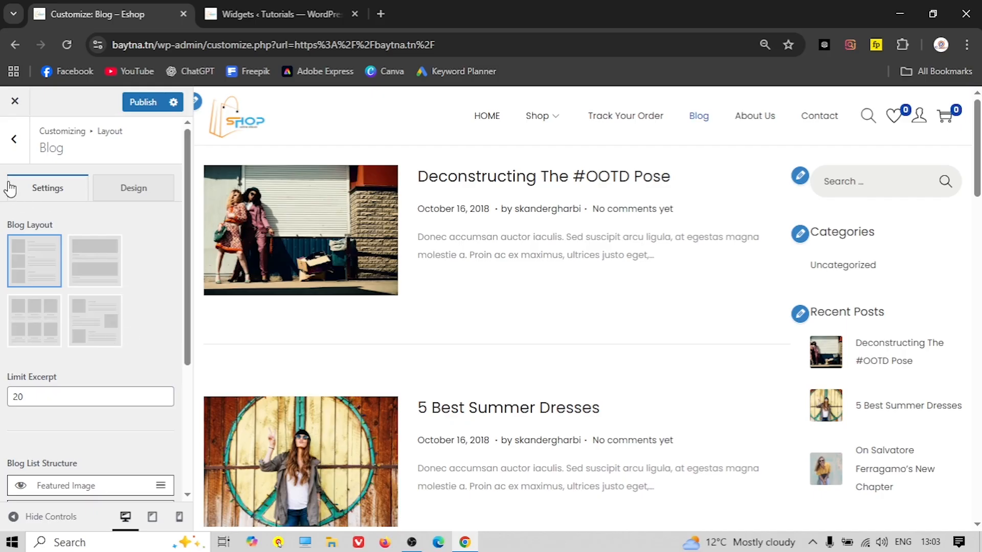
click(14, 140)
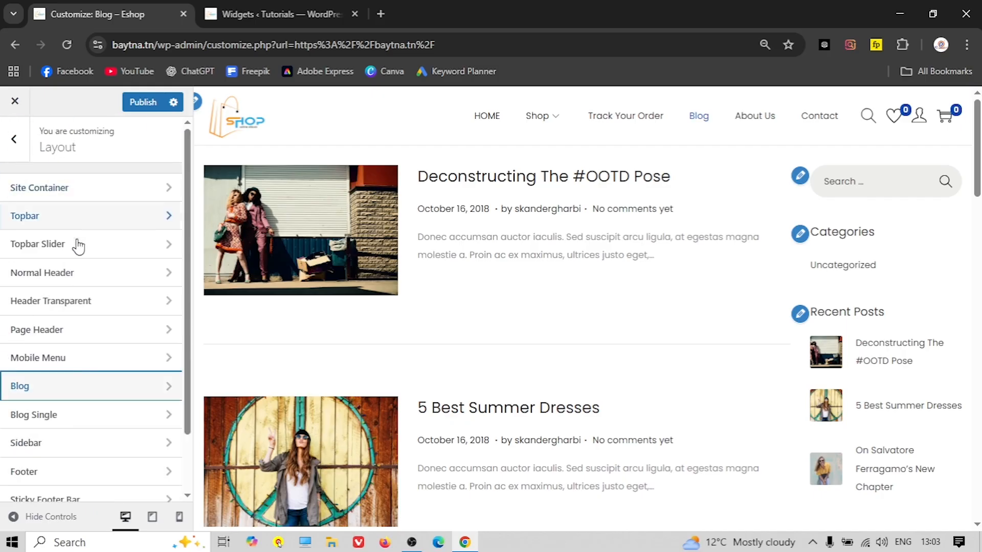
Preview the first blog post under Blog Single and toggle its title off and back on
click(64, 416)
scroll(114, 308, down, 1)
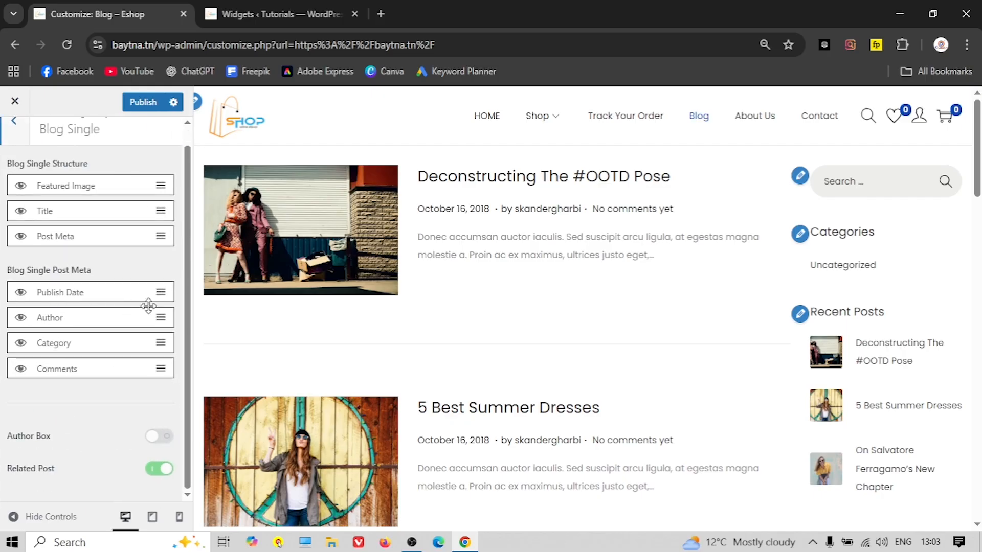
click(288, 236)
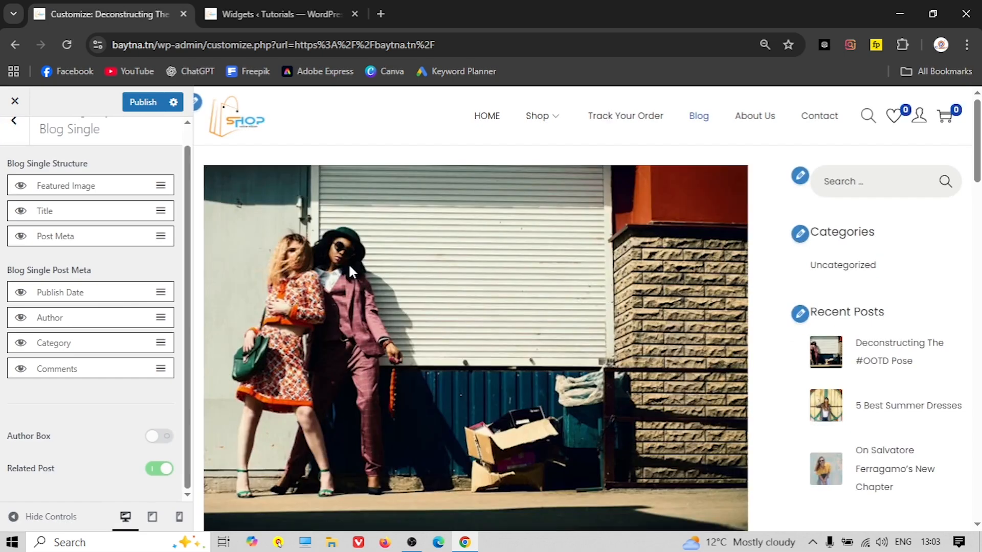
scroll(350, 264, down, 1)
scroll(259, 289, up, 1)
scroll(227, 276, down, 1)
scroll(286, 302, down, 2)
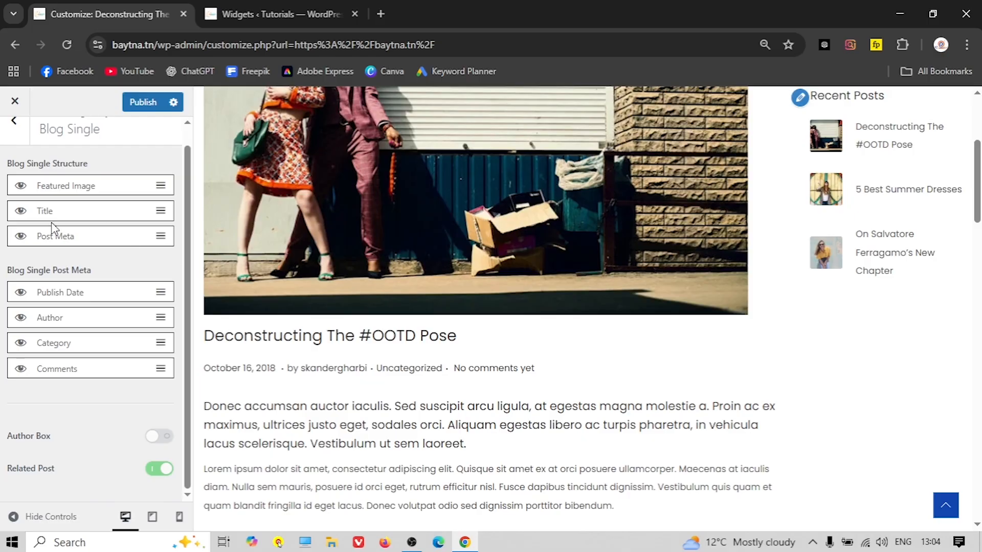
click(21, 211)
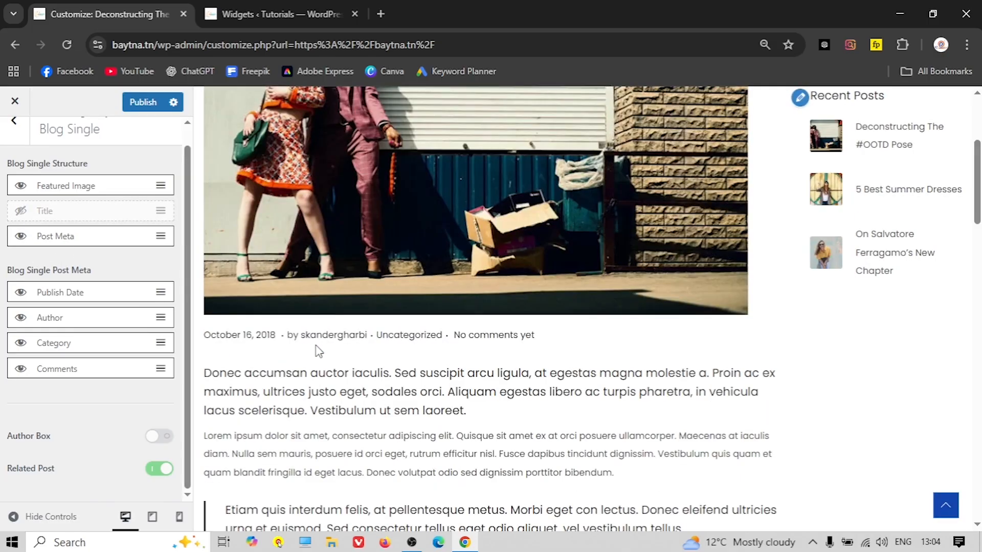
click(23, 213)
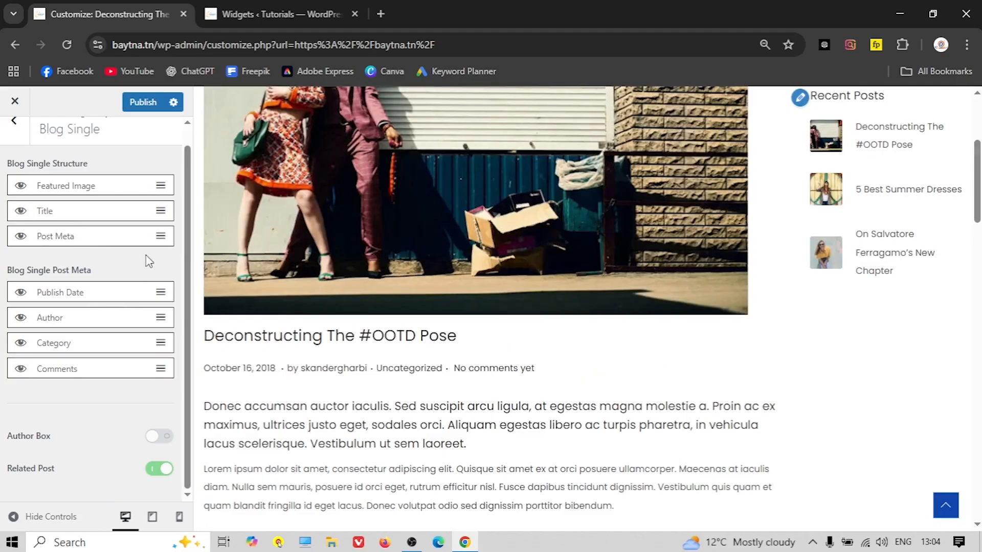
Glance at the Footer layout settings and return to the main customizer menu
click(11, 130)
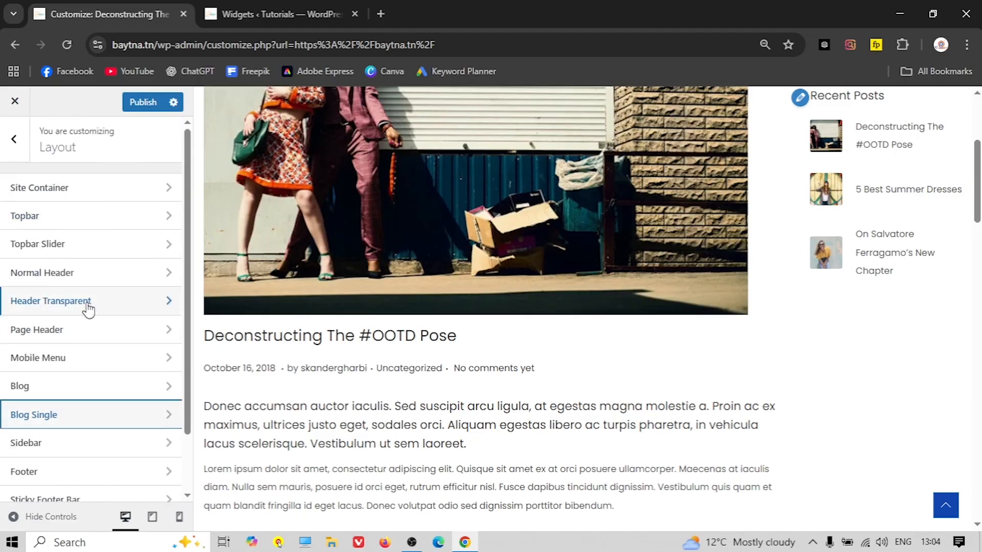
scroll(81, 322, down, 2)
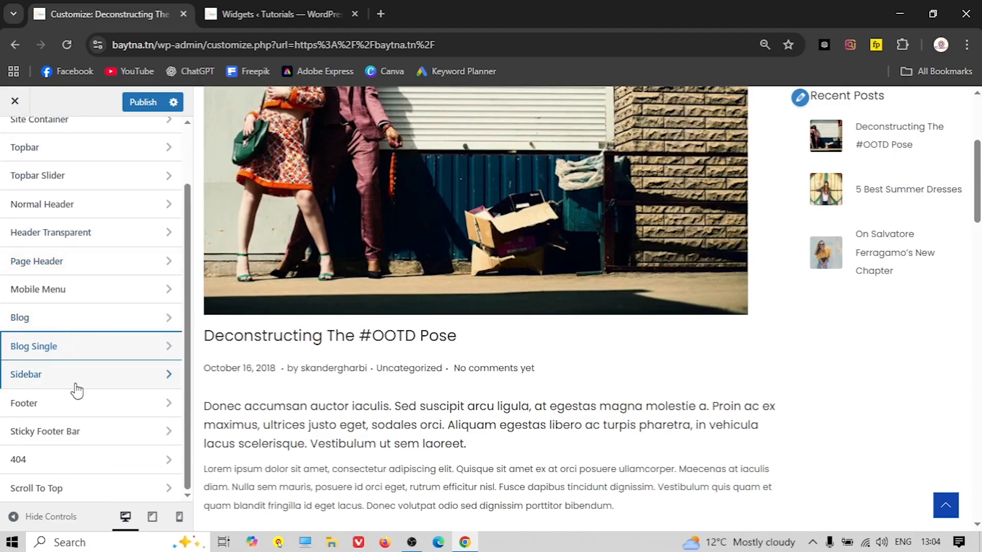
click(75, 401)
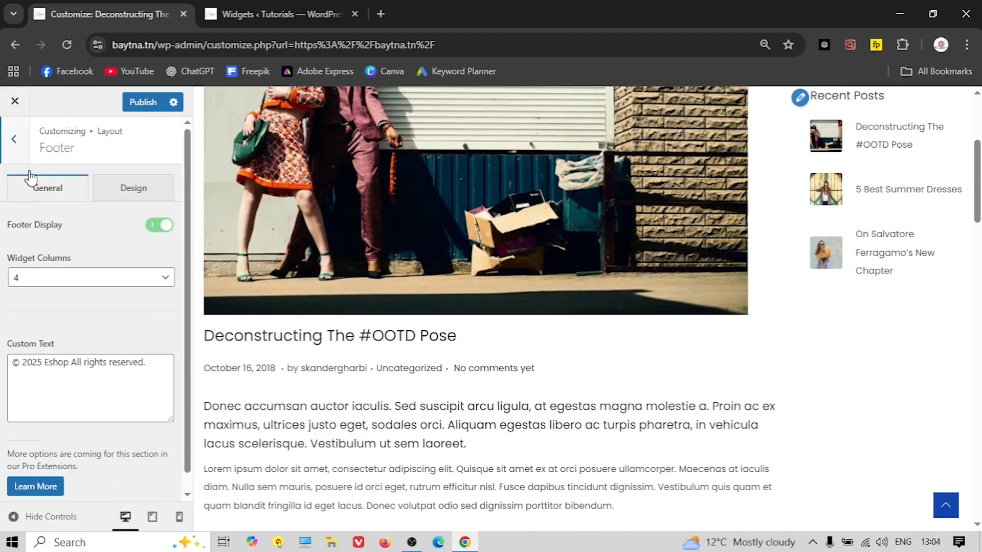
click(12, 142)
click(14, 142)
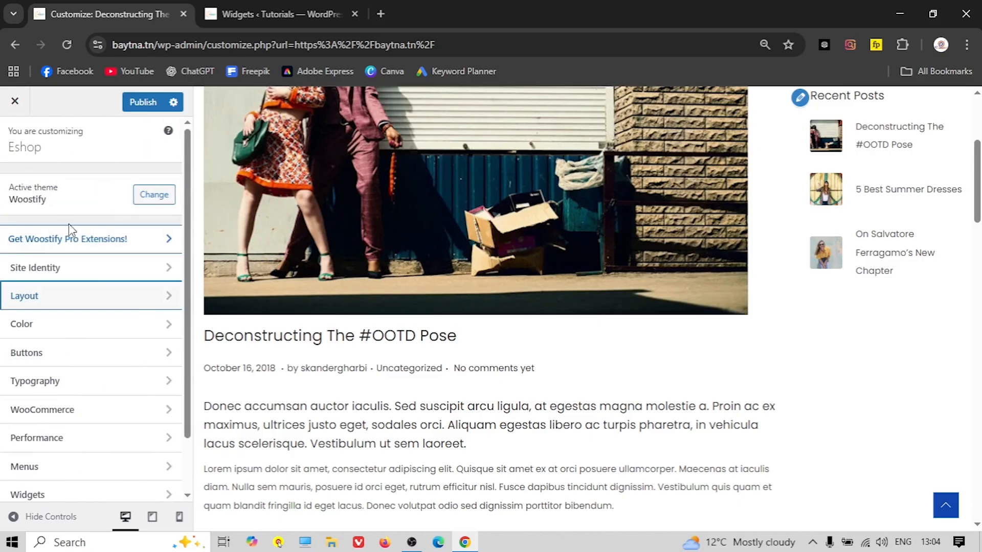
Bring up the Color settings with the homepage loaded in the preview
click(60, 323)
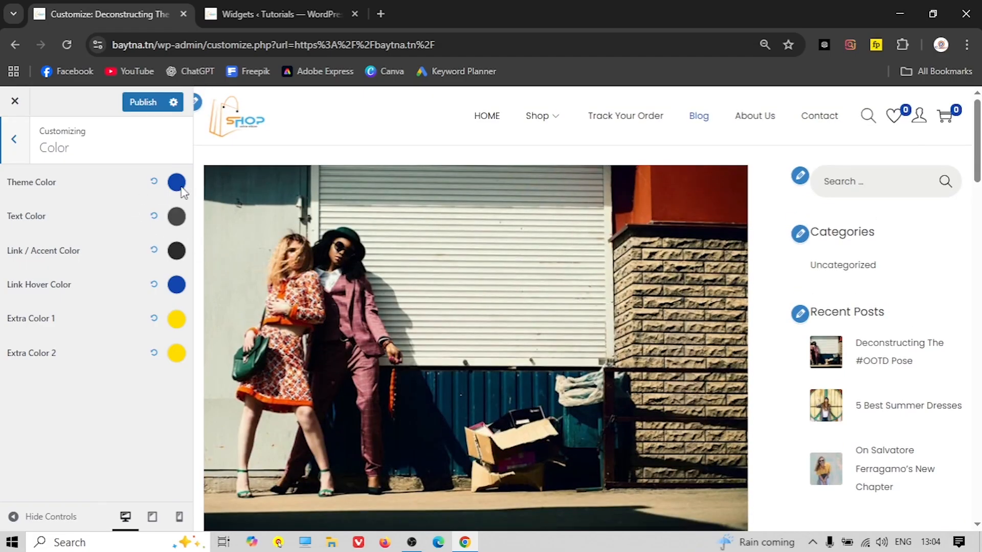
scroll(441, 243, down, 4)
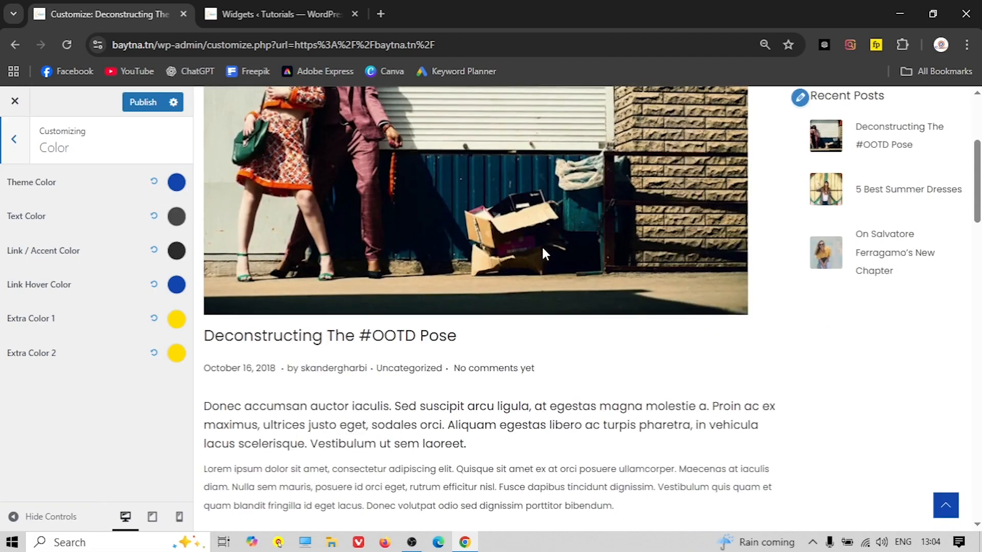
scroll(811, 270, down, 5)
scroll(427, 372, down, 6)
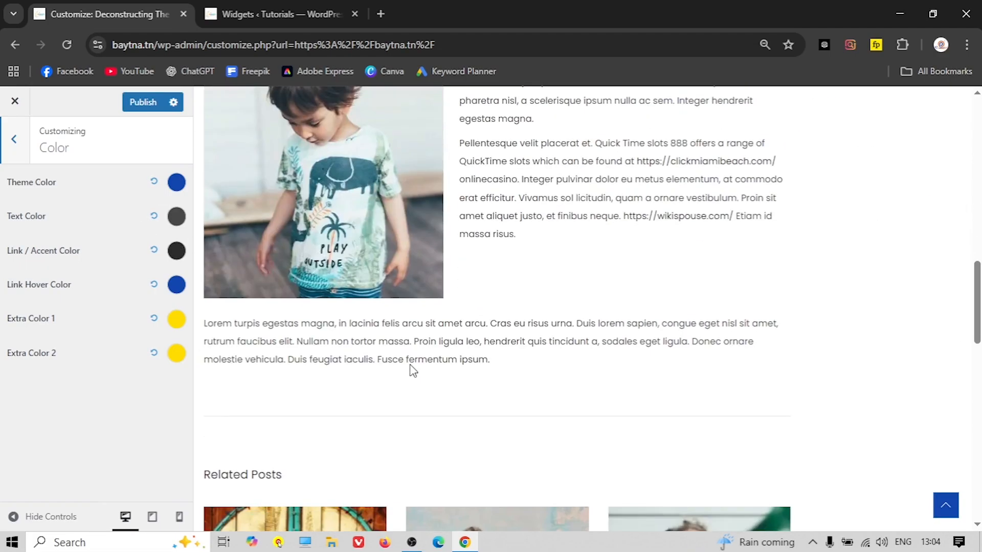
scroll(410, 366, up, 10)
click(483, 117)
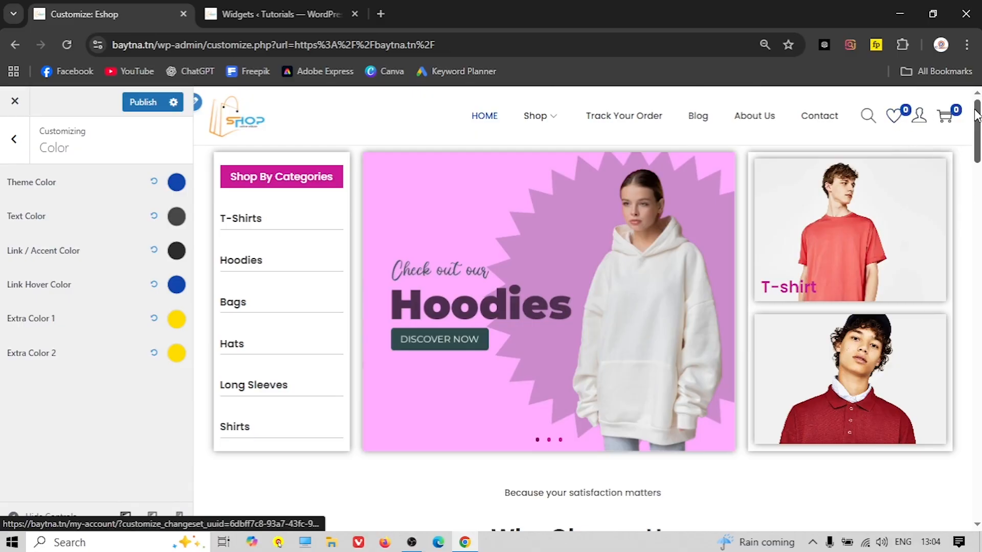
Change the theme colour from blue #1346AF to pink #D42D9A
click(176, 183)
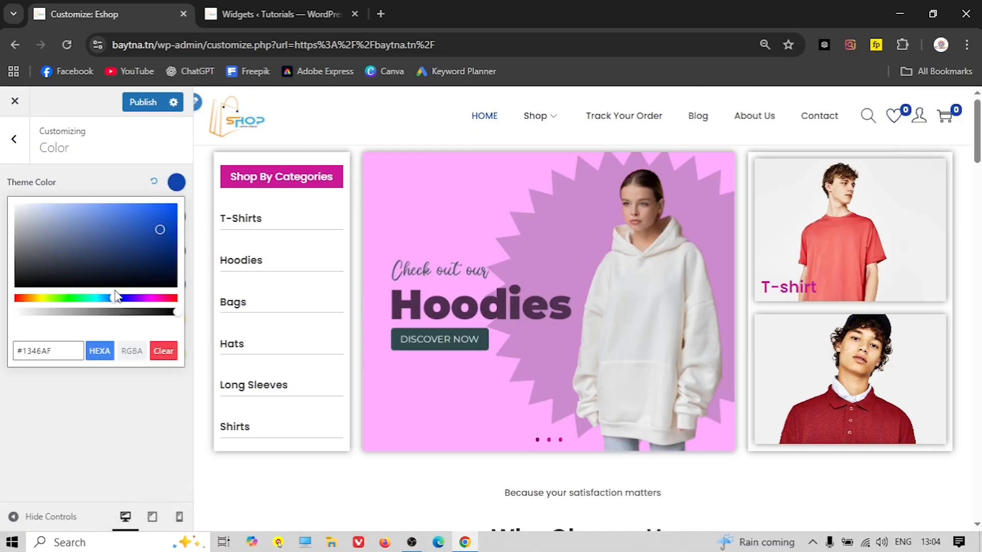
click(154, 299)
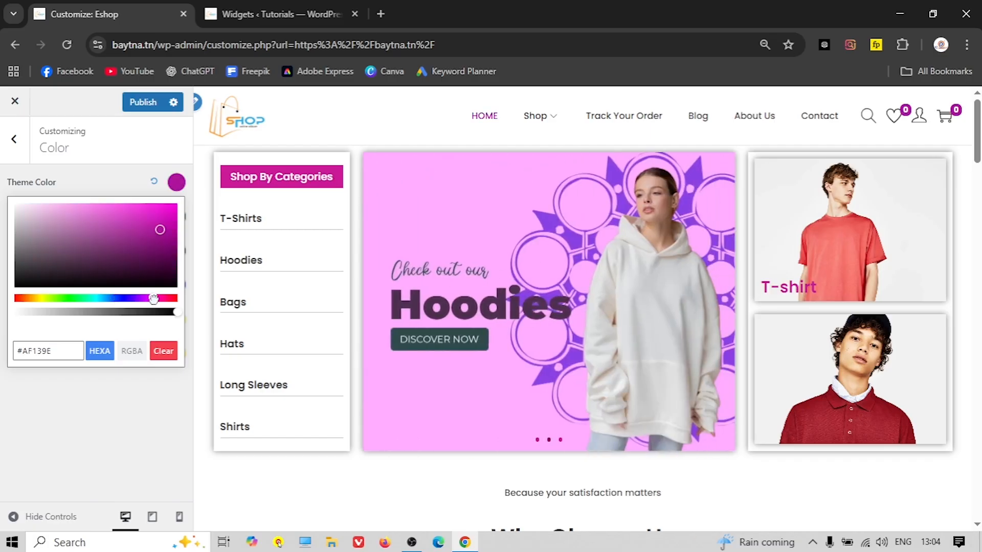
drag(156, 226, 131, 217)
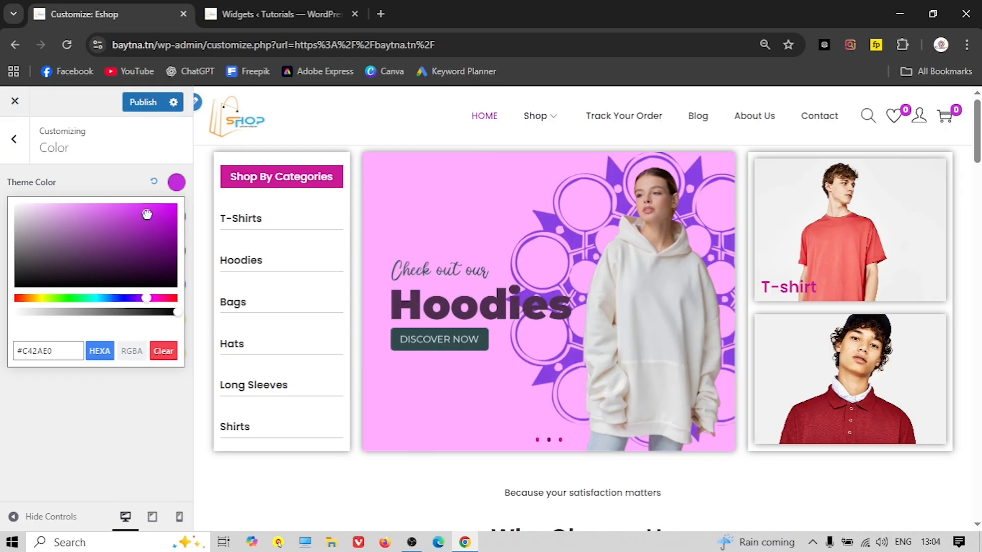
click(159, 298)
click(143, 218)
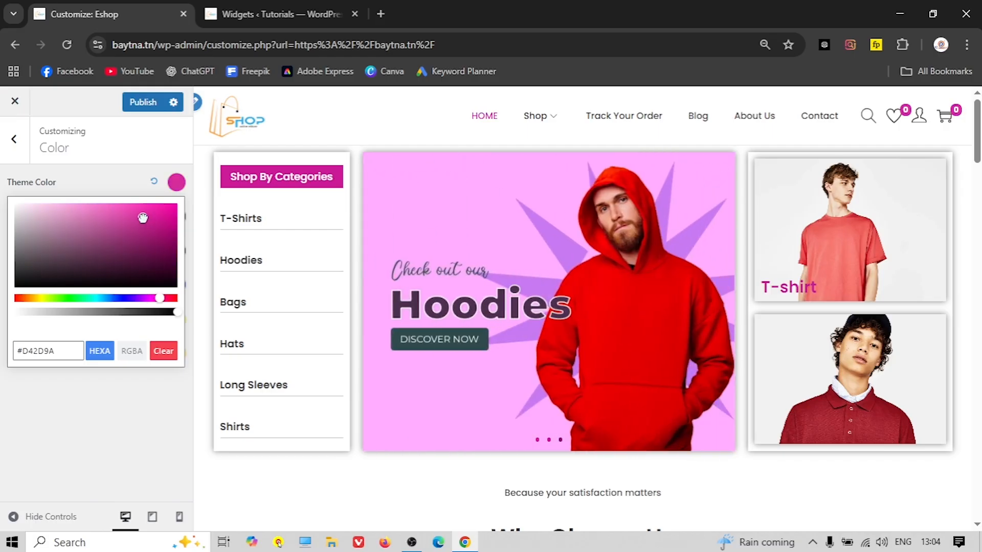
scroll(608, 300, down, 15)
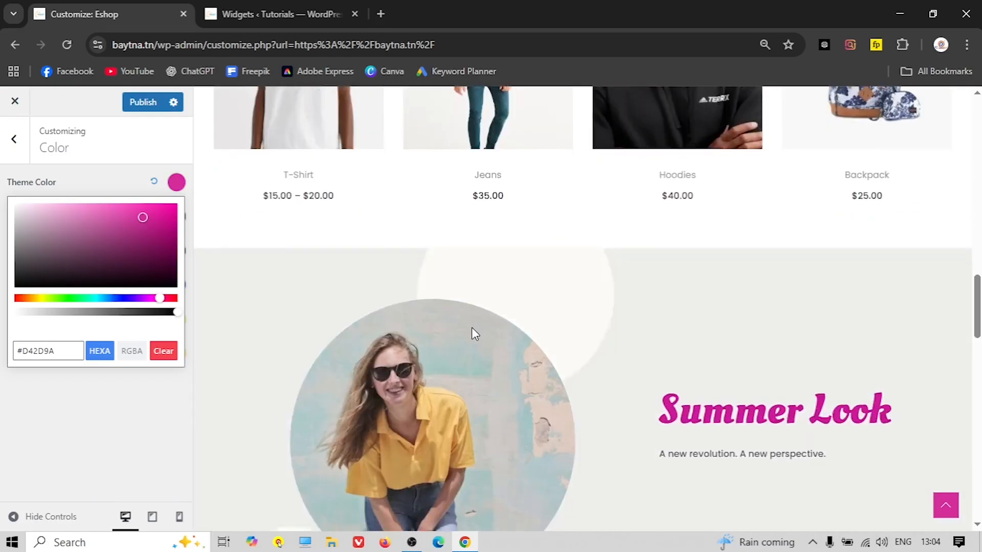
scroll(472, 333, down, 5)
click(133, 149)
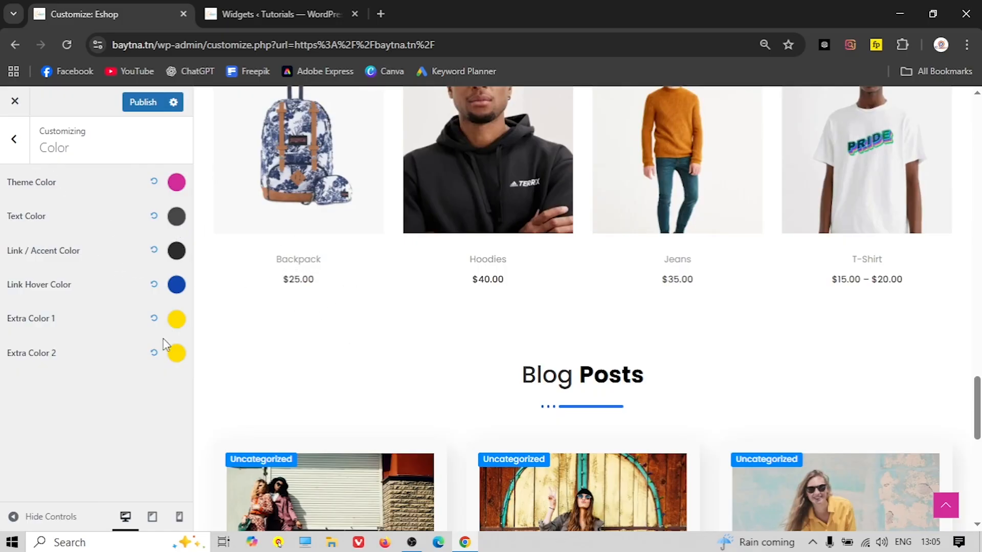
Review the updated colour settings and return to the main customizer menu
scroll(264, 367, down, 3)
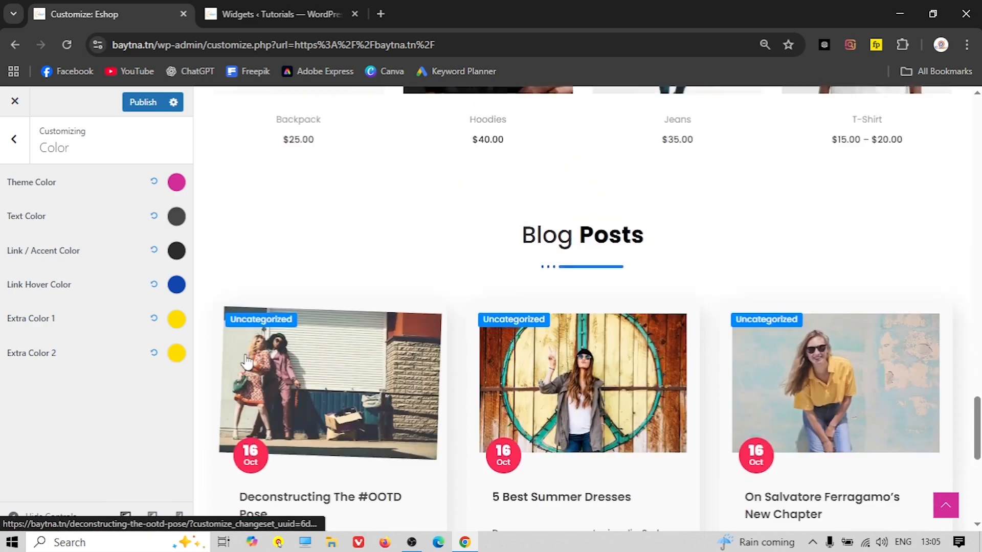
scroll(260, 358, up, 3)
scroll(278, 346, down, 10)
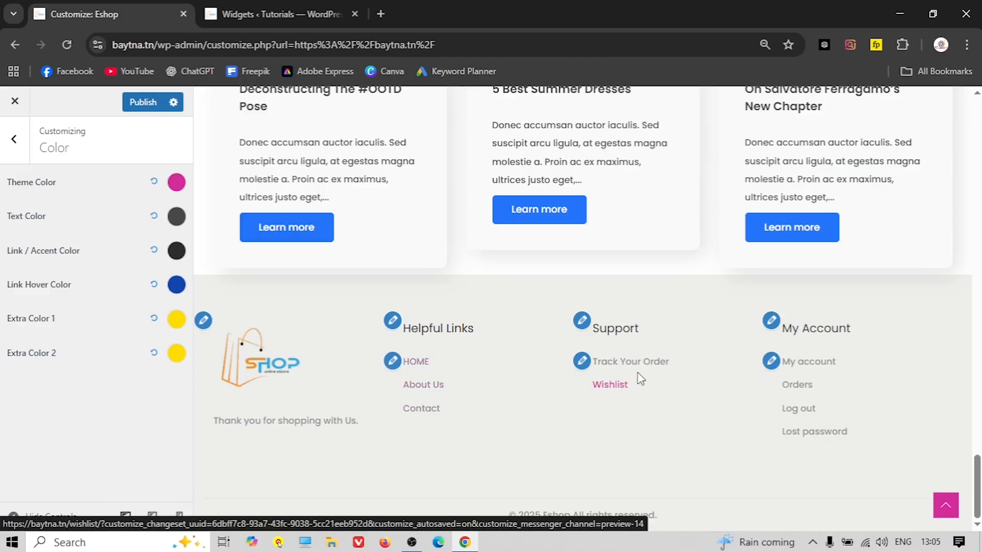
scroll(365, 364, up, 6)
scroll(359, 376, up, 8)
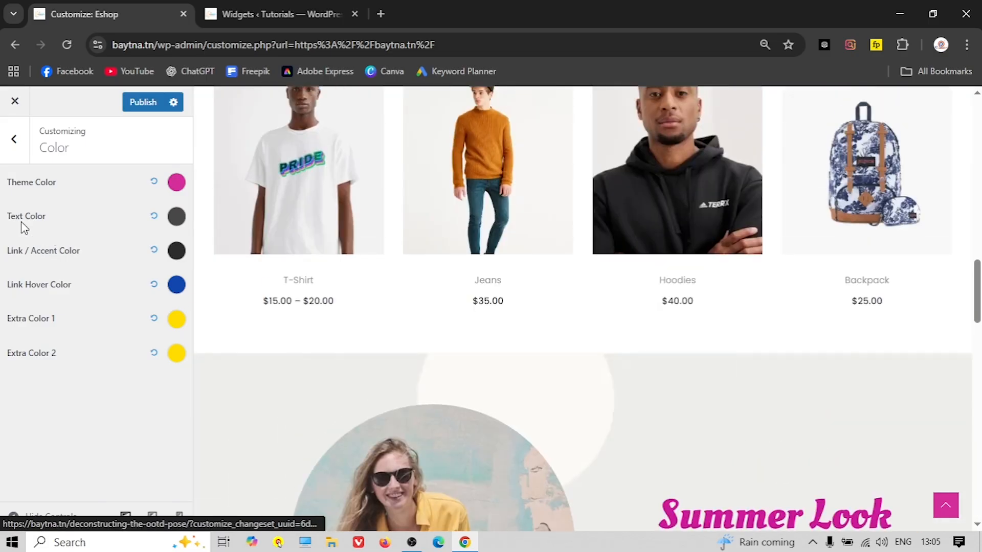
click(14, 139)
scroll(85, 309, down, 2)
scroll(77, 305, up, 2)
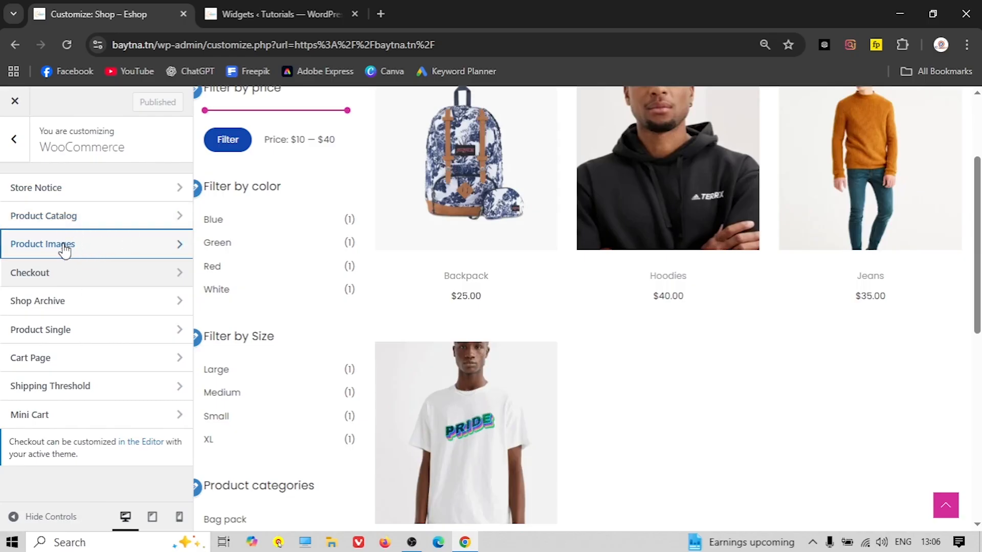
Preview custom 2:1 and 1:2 thumbnail crop ratios, then keep product thumbnails at 1:1 square
click(63, 246)
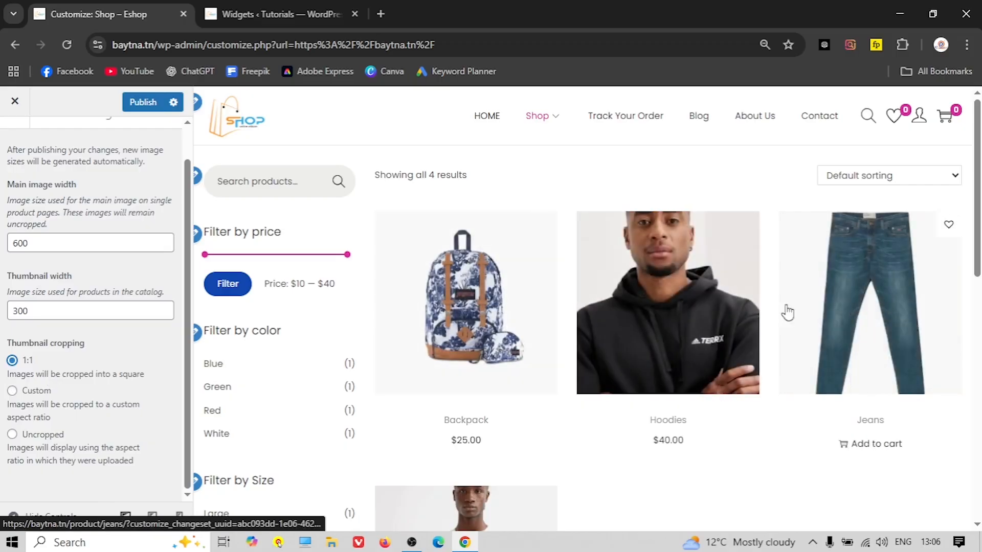
click(12, 391)
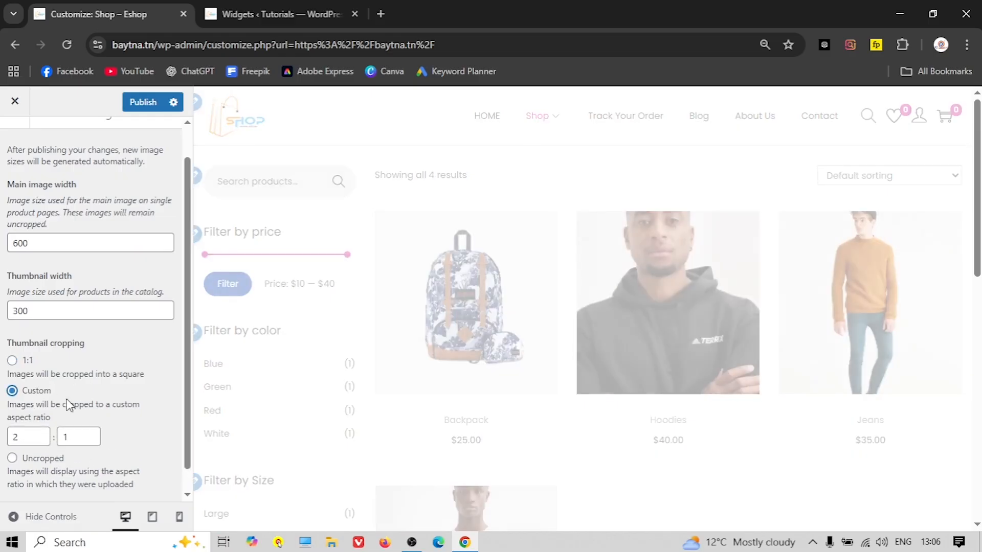
double_click(32, 437)
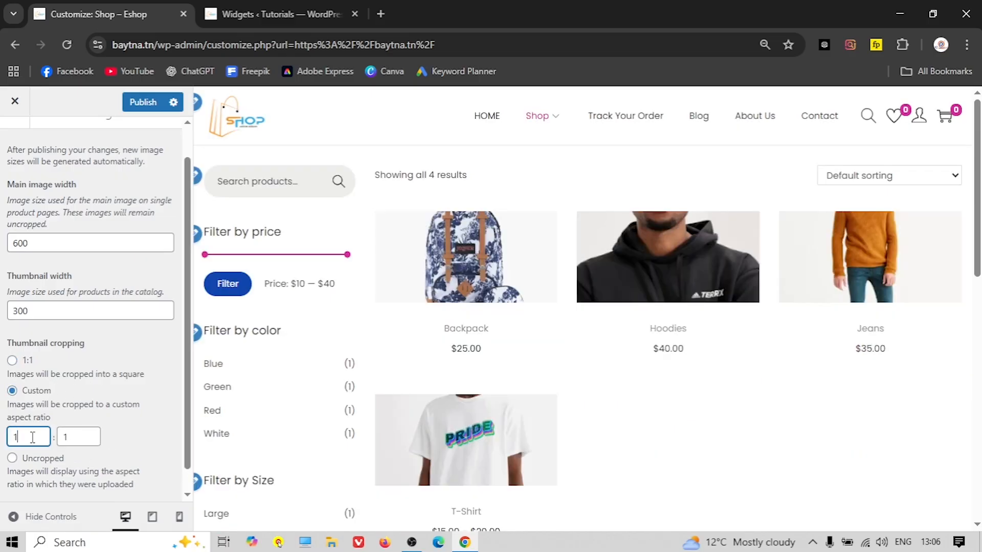
text(1)
double_click(82, 434)
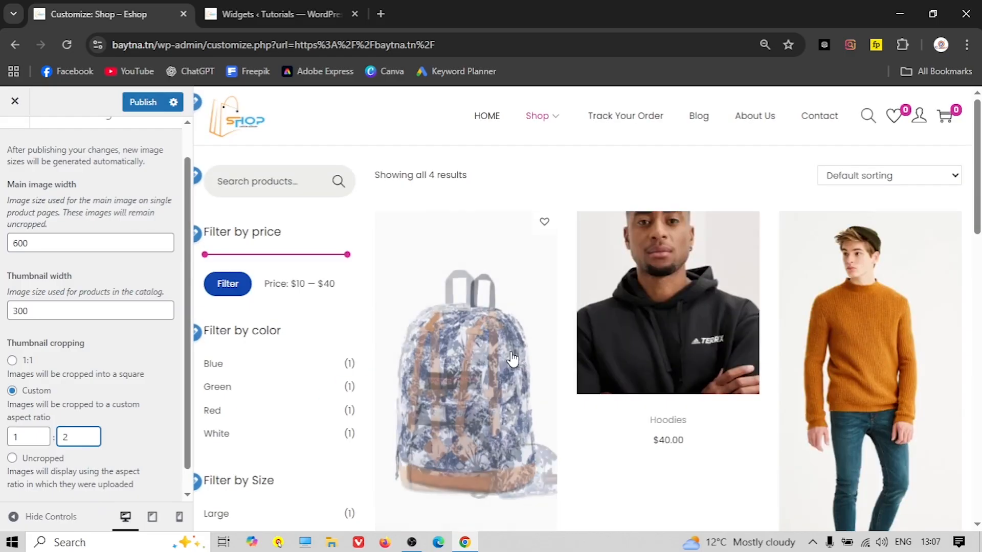
scroll(604, 360, down, 3)
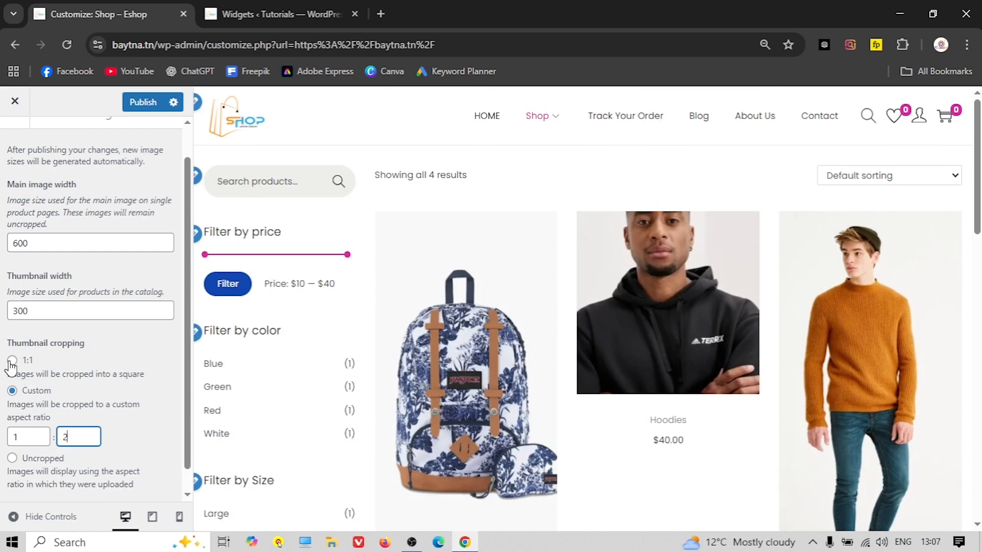
click(11, 361)
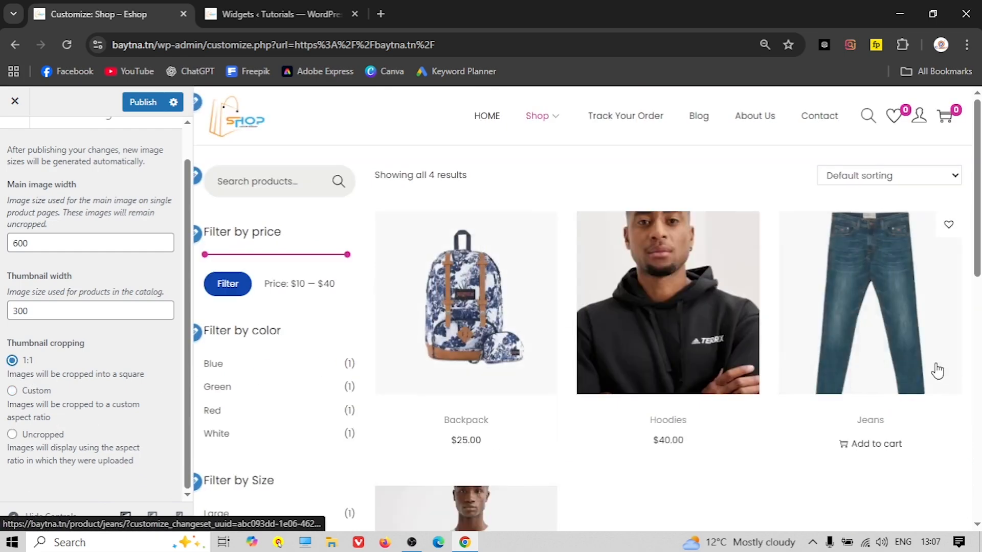
scroll(489, 375, down, 3)
scroll(92, 307, up, 2)
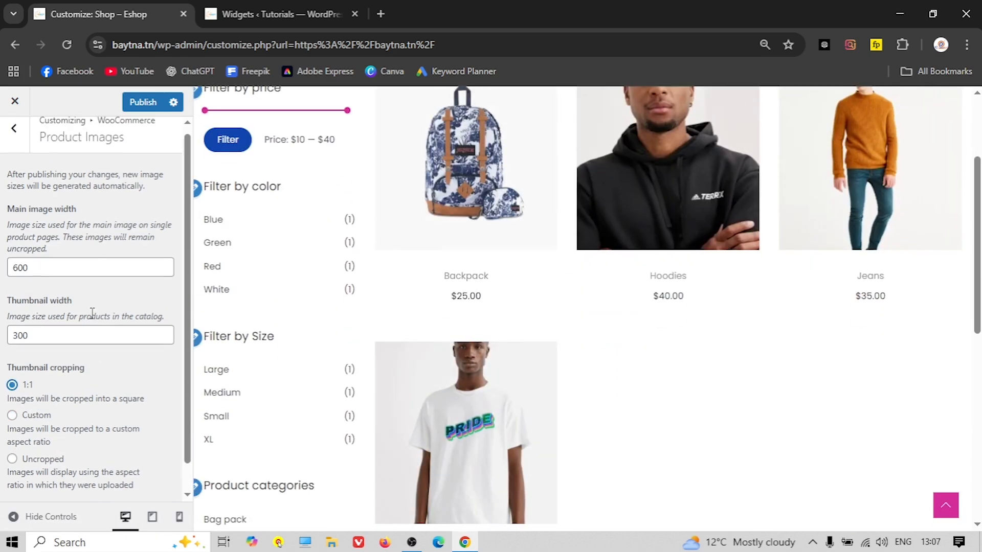
click(14, 141)
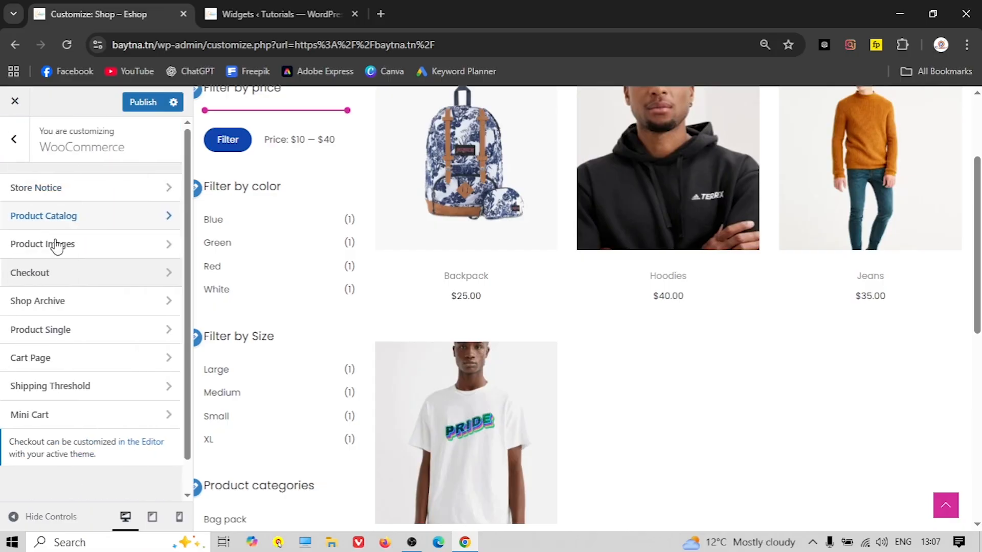
In Shop Archive, set the Wishlist Button position to the bottom-right of each product image
click(49, 304)
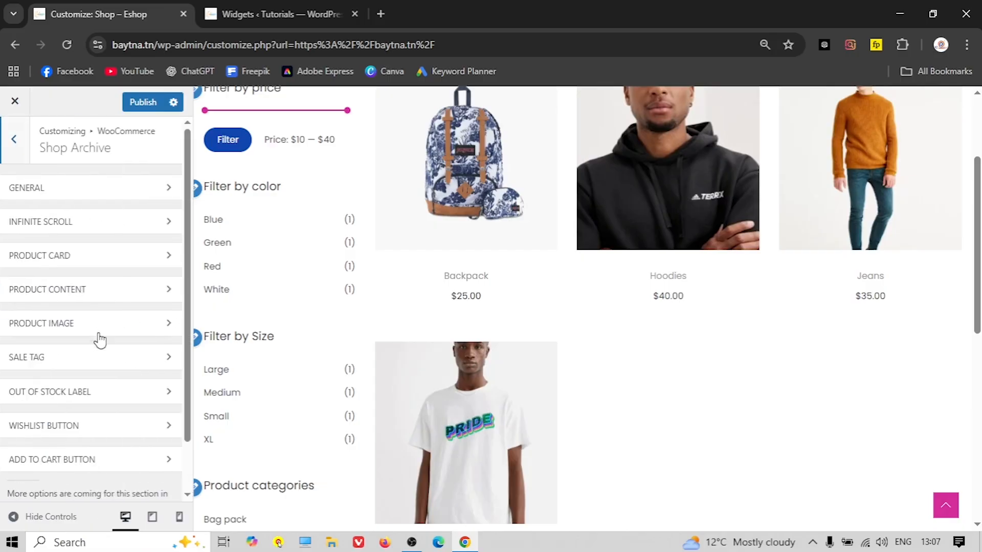
scroll(98, 343, down, 1)
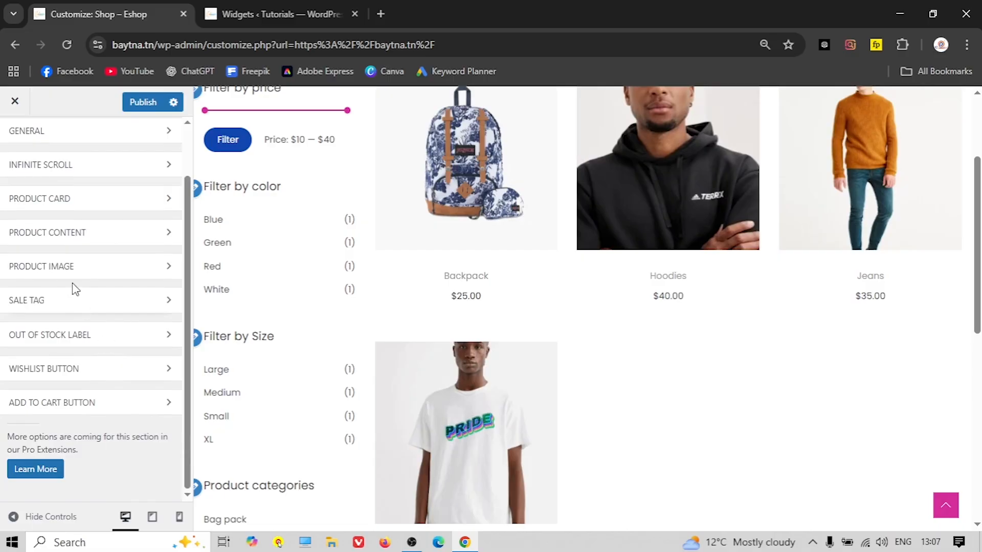
click(59, 306)
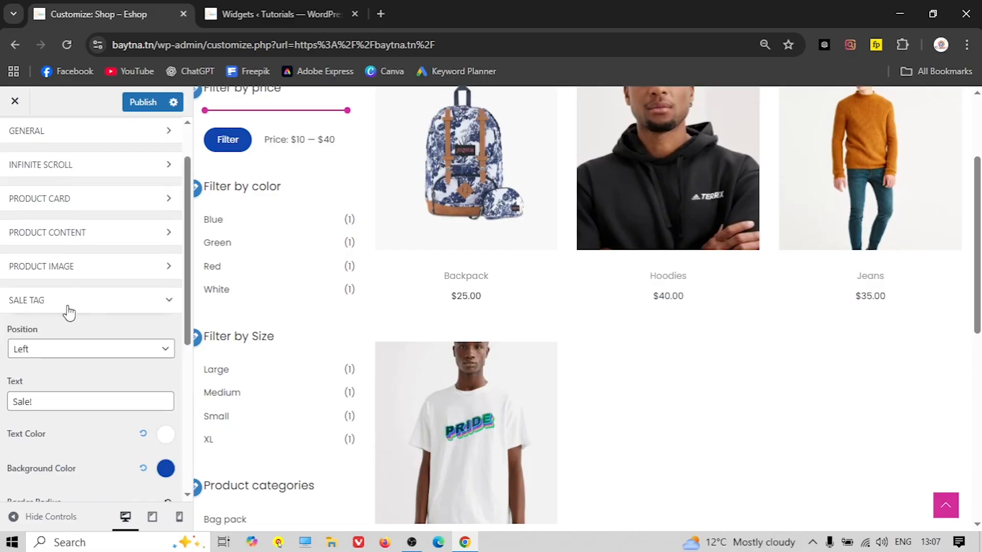
click(69, 307)
click(67, 369)
scroll(72, 372, down, 3)
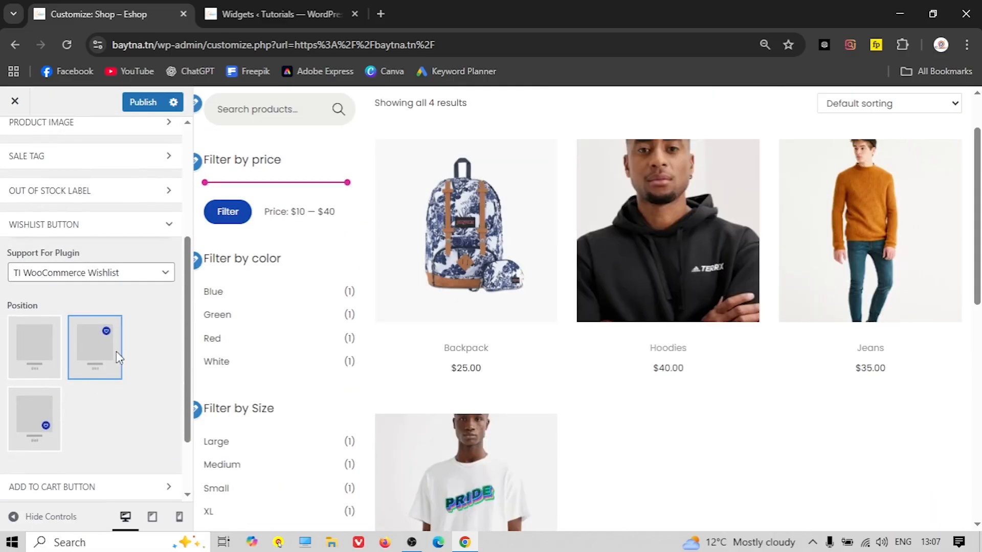
mouse_move(540, 163)
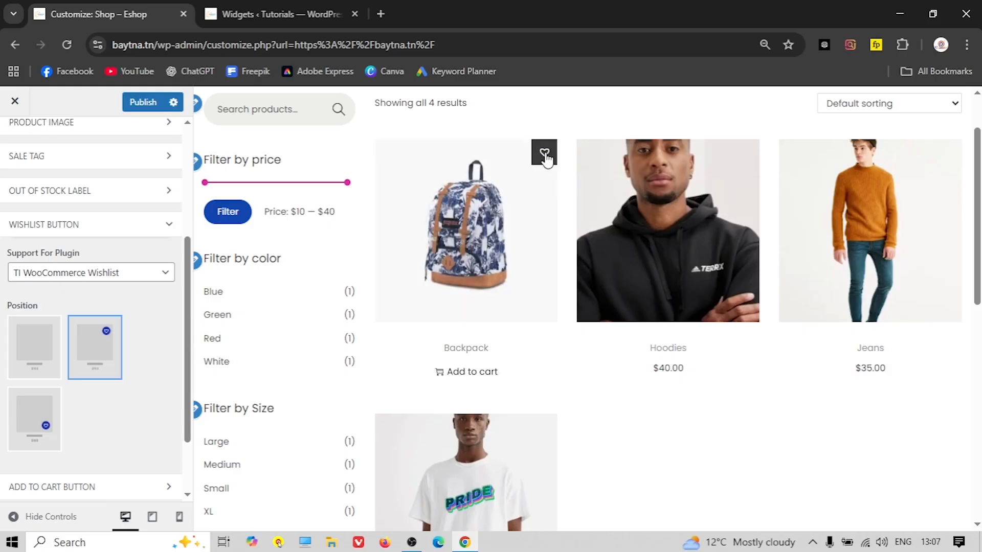
click(39, 431)
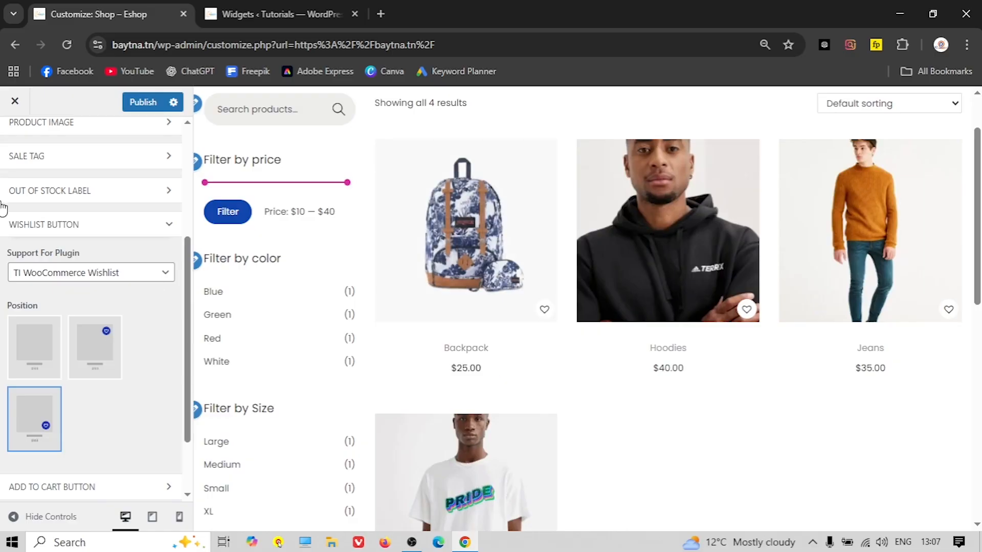
click(70, 228)
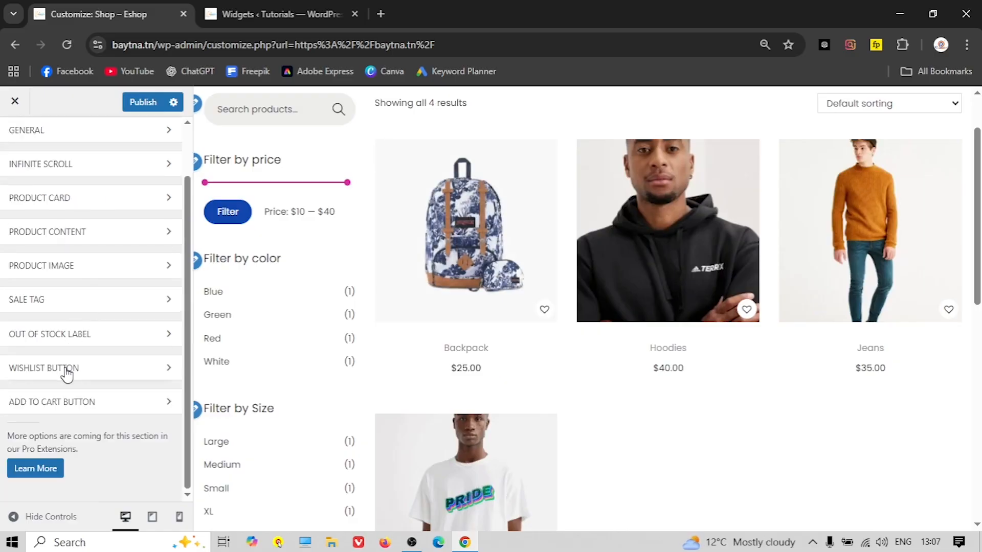
scroll(33, 205, up, 2)
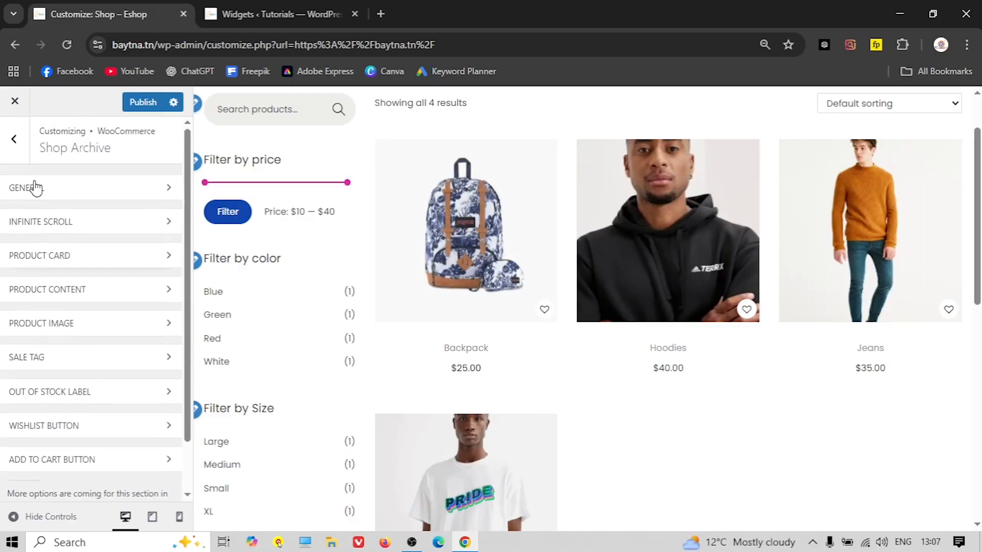
click(14, 139)
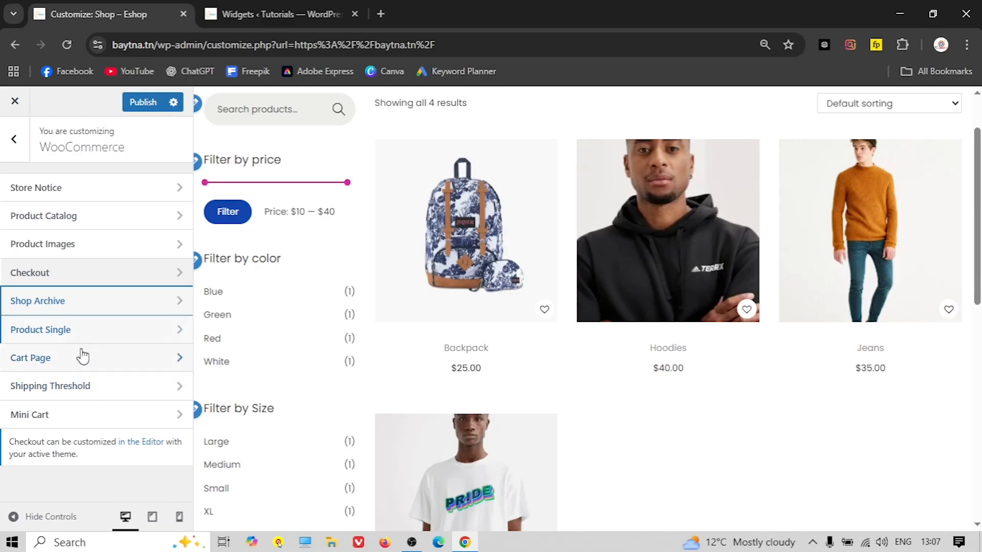
Look over the Performance, Homepage Settings and Additional CSS panels without changing anything
click(14, 139)
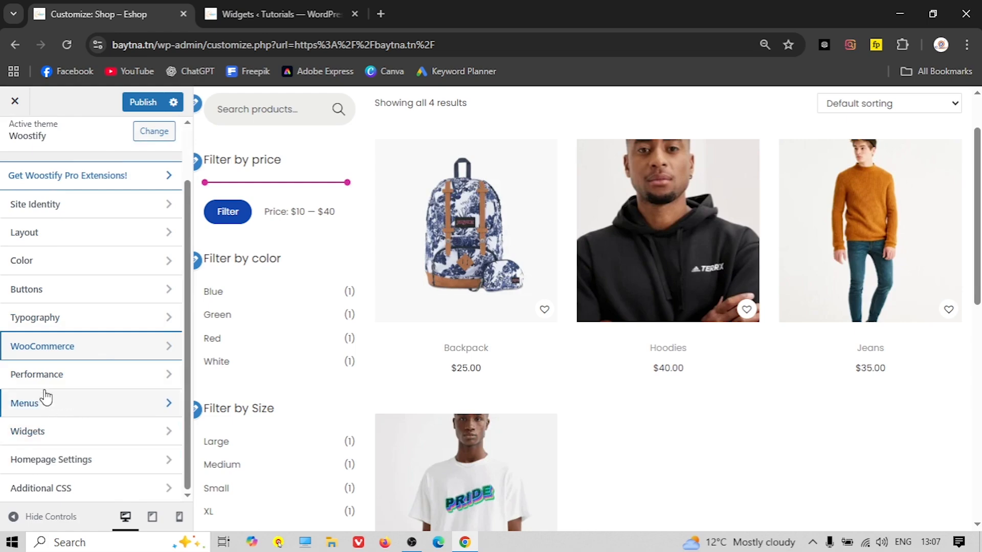
click(57, 378)
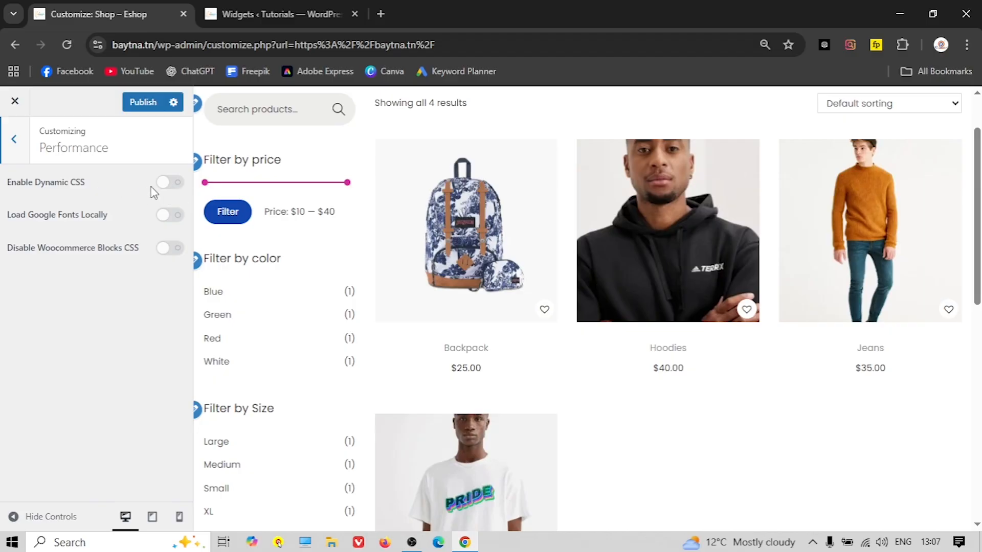
click(16, 154)
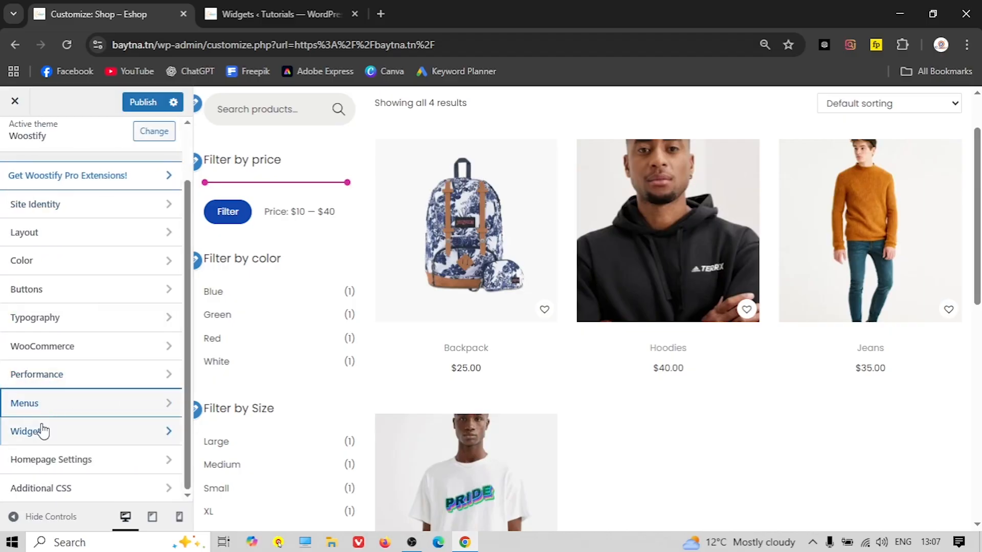
click(49, 463)
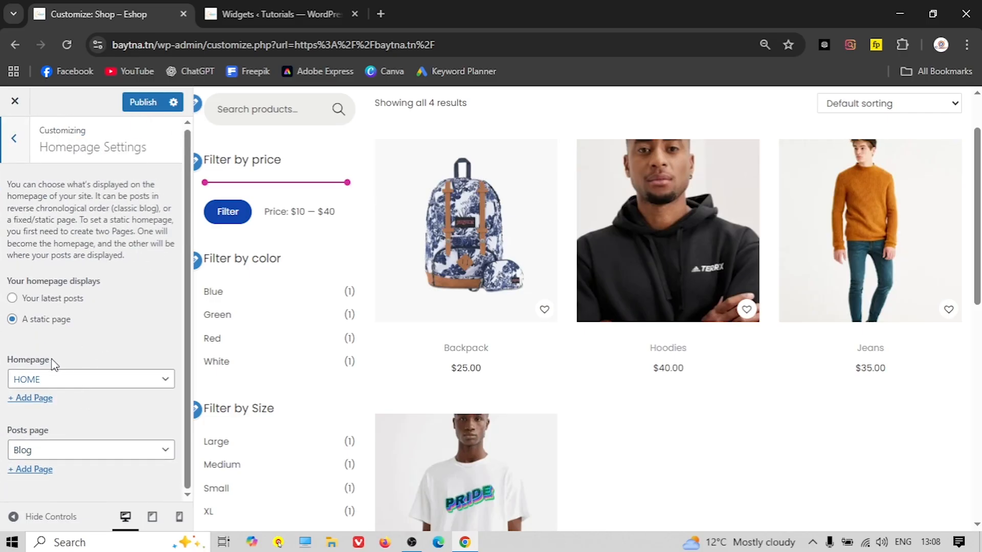
scroll(266, 254, up, 2)
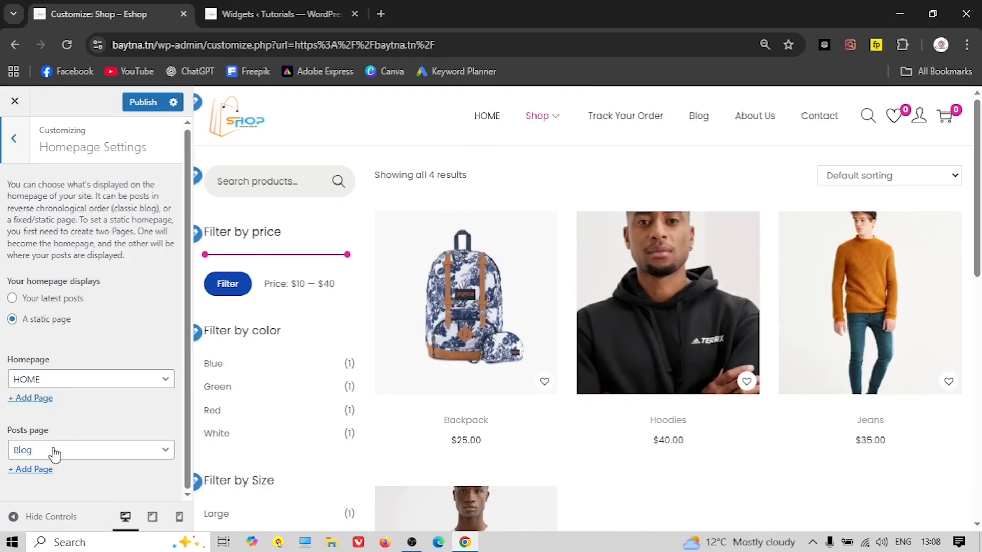
click(14, 141)
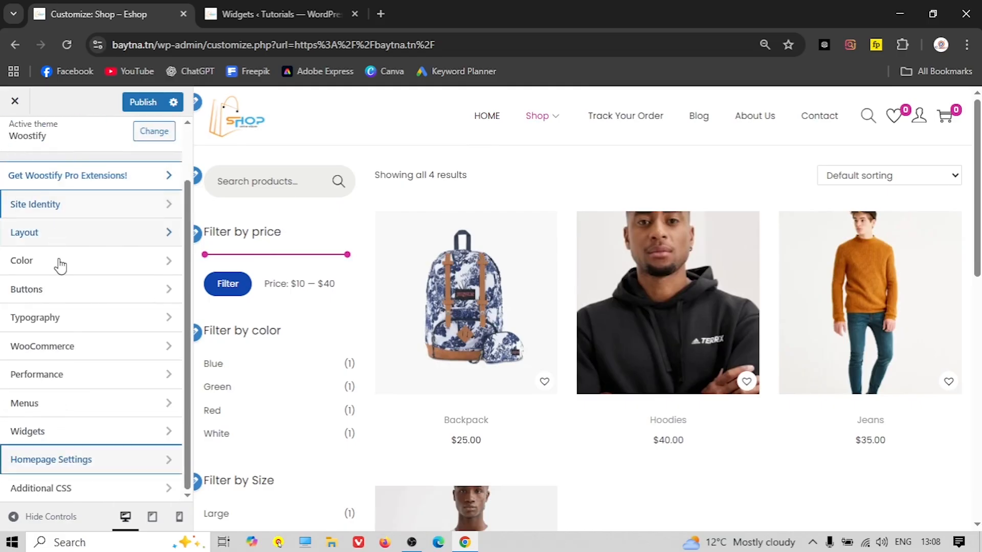
click(50, 491)
click(15, 142)
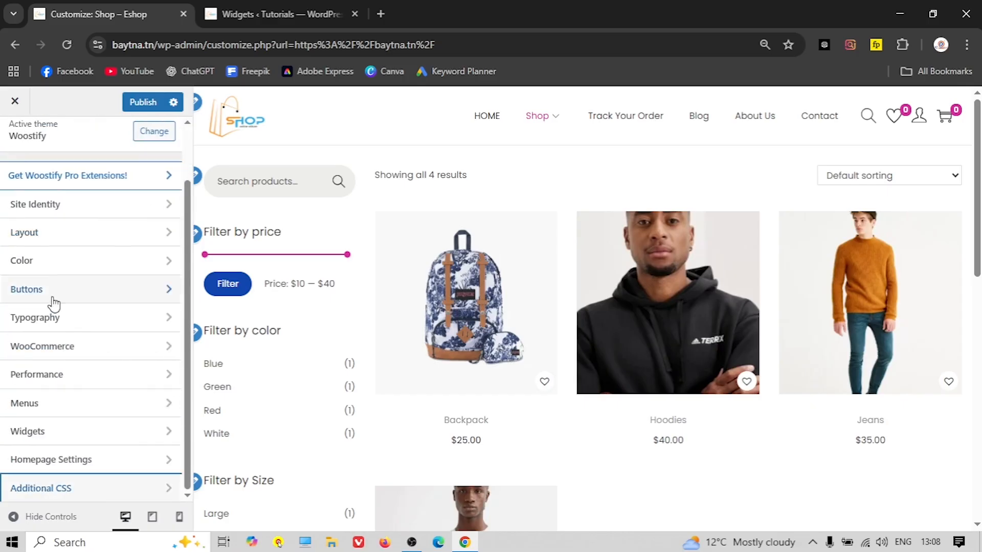
scroll(91, 381, up, 2)
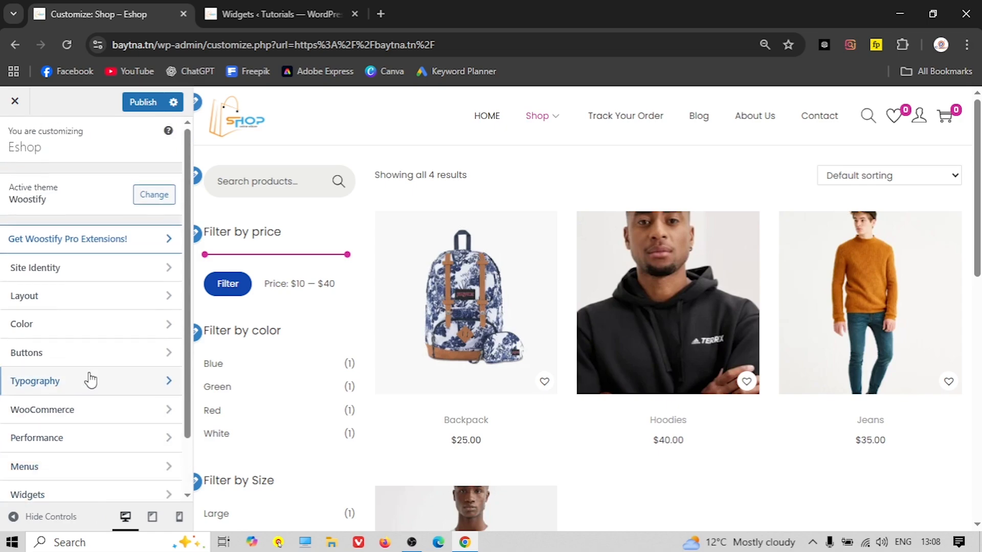
Publish the Customizer changes and browse the live homepage
click(129, 103)
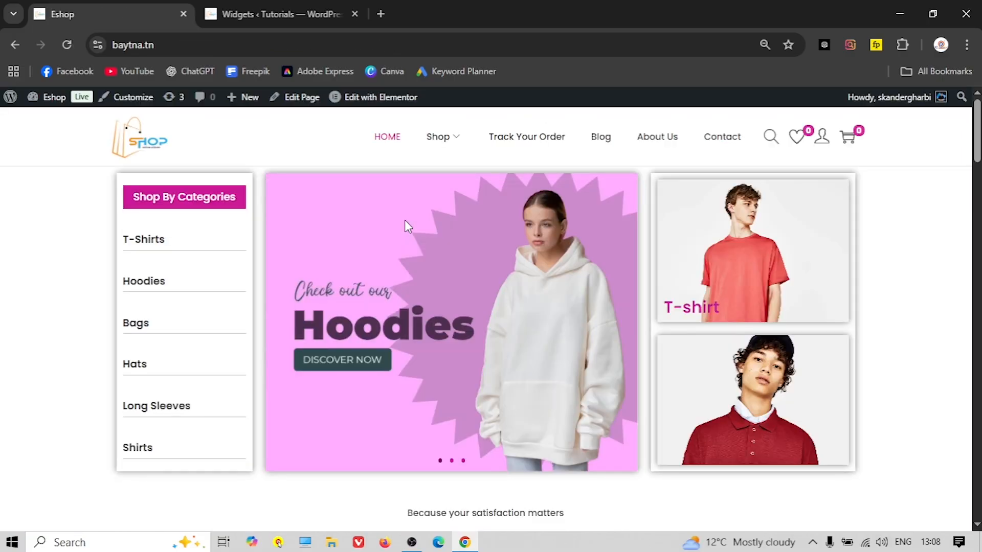
scroll(341, 217, down, 6)
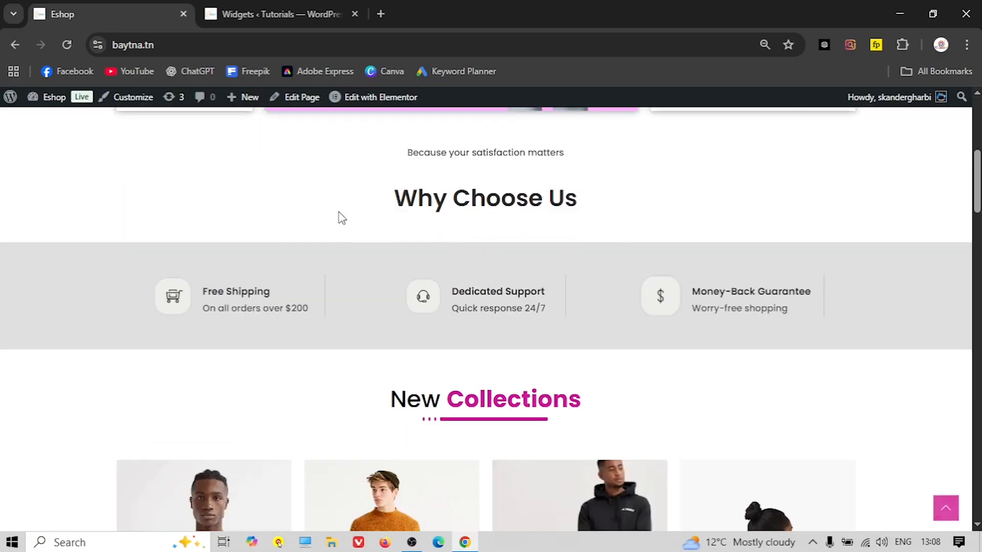
scroll(309, 213, down, 15)
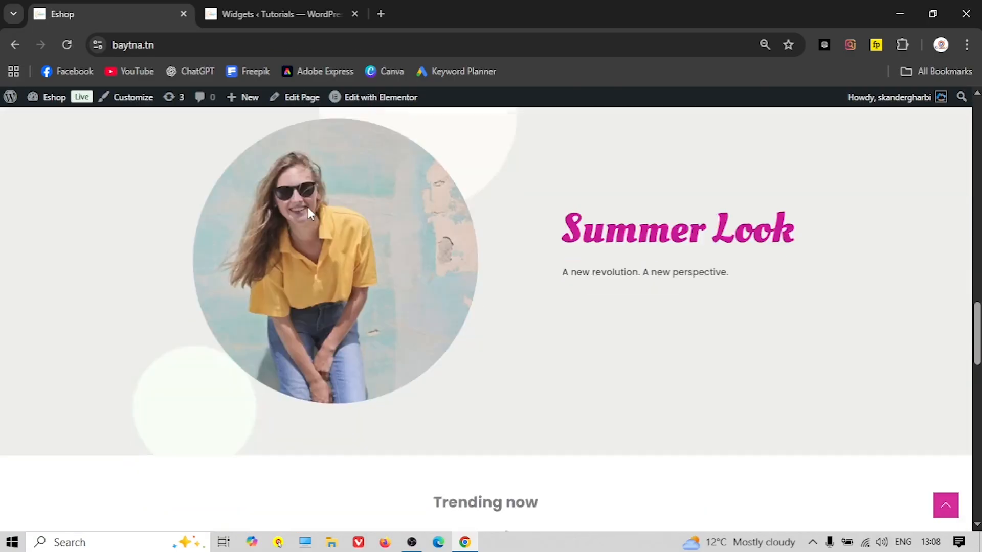
scroll(308, 211, down, 10)
scroll(306, 213, up, 3)
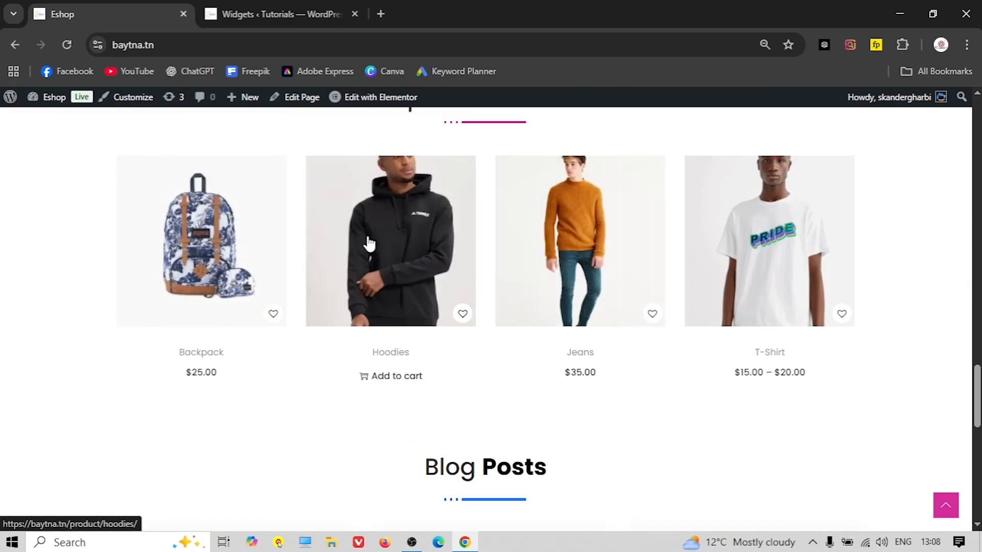
Add the Jeans product to the cart from its product page
click(551, 222)
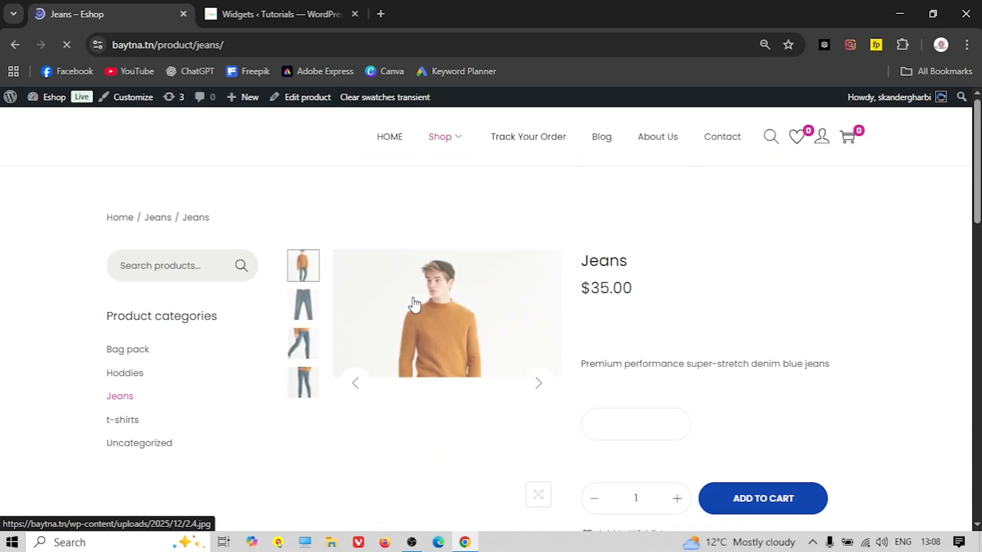
scroll(463, 321, down, 4)
click(761, 289)
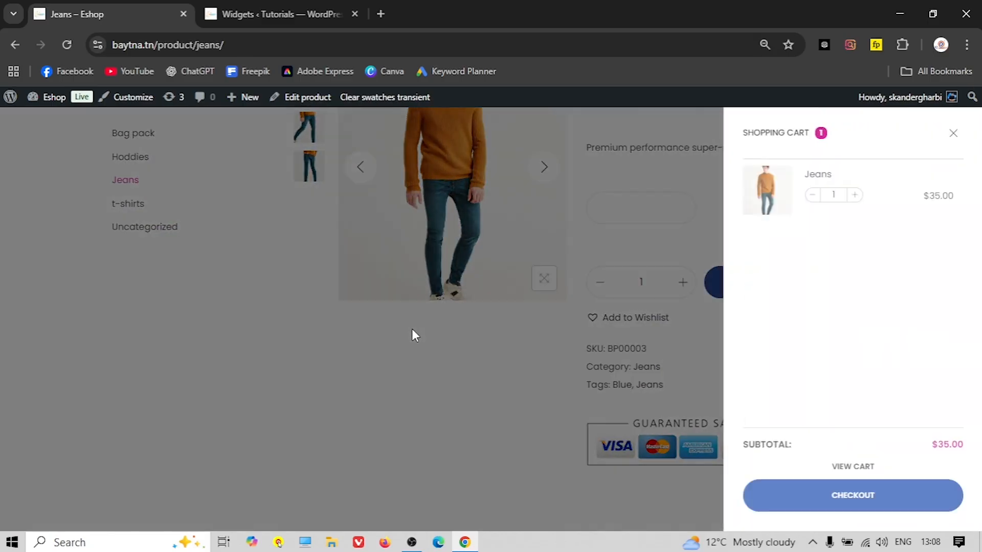
Go to checkout and set the shipping state to New York after briefly trying New Jersey
click(811, 497)
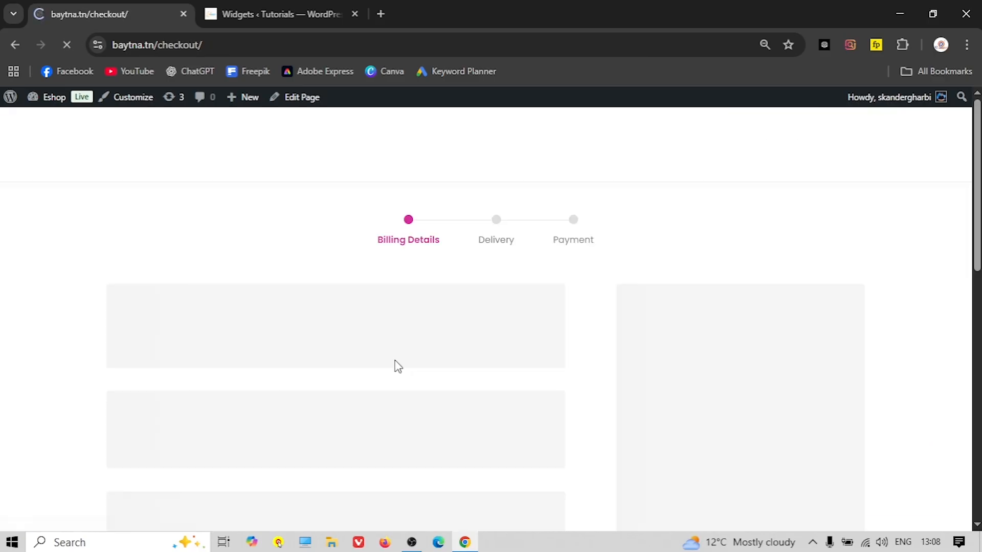
scroll(363, 320, down, 3)
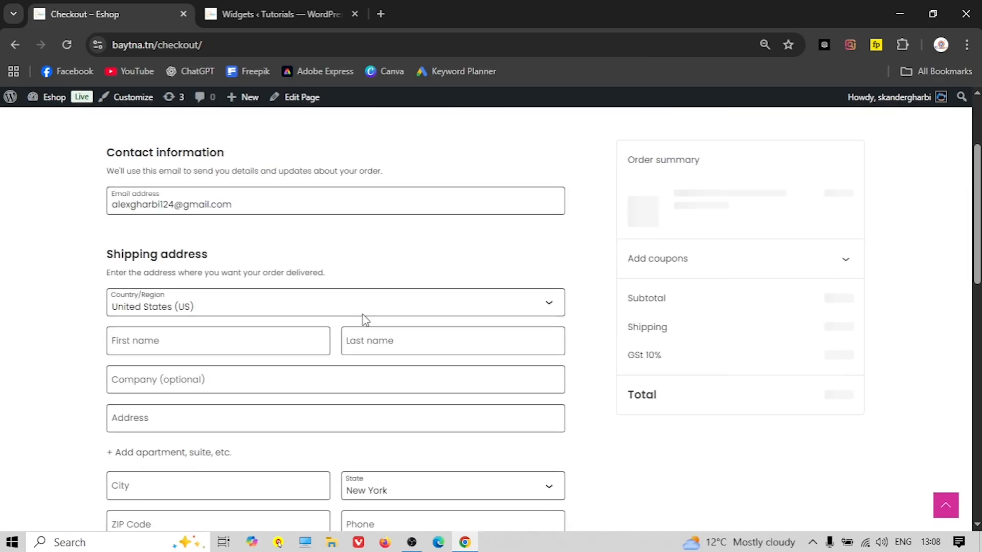
scroll(364, 320, up, 3)
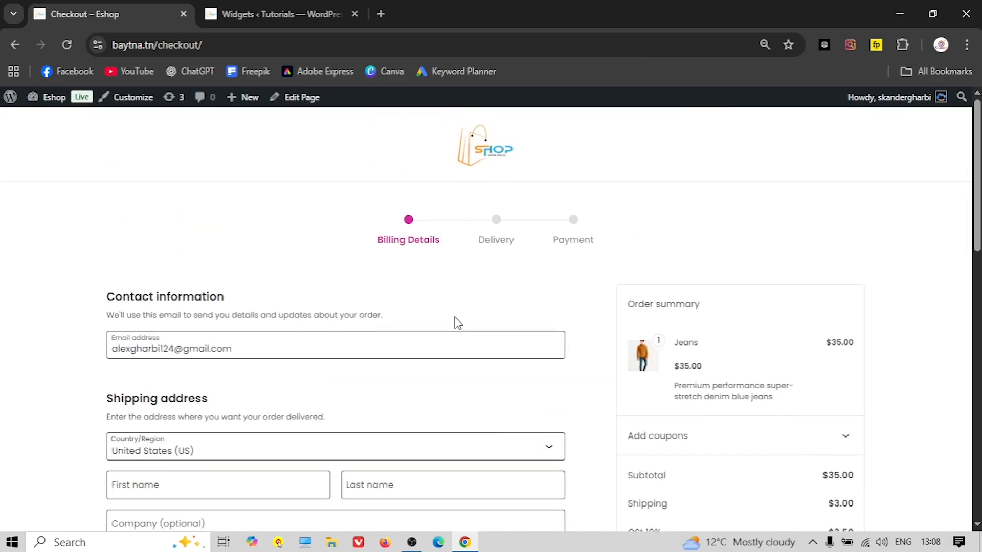
scroll(516, 337, down, 4)
scroll(576, 351, down, 1)
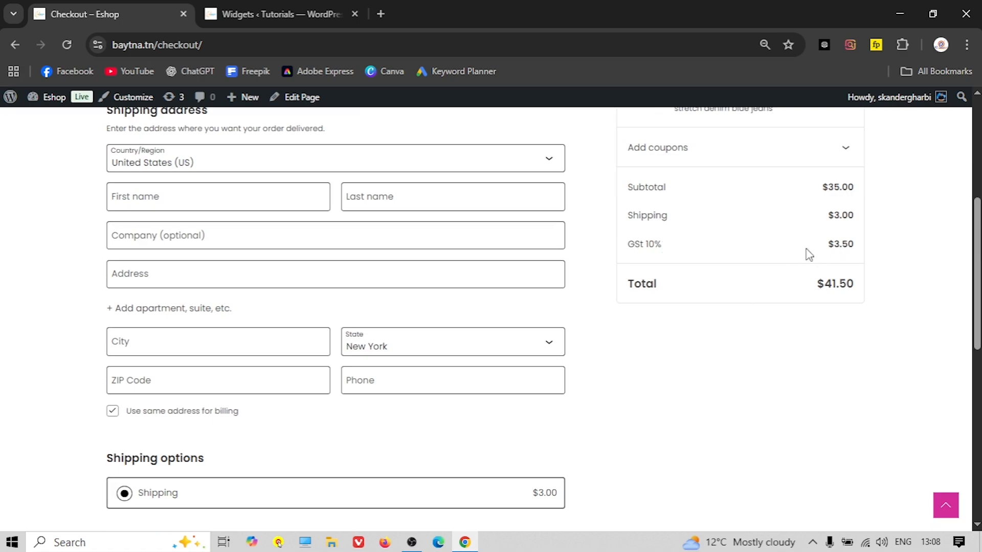
click(449, 353)
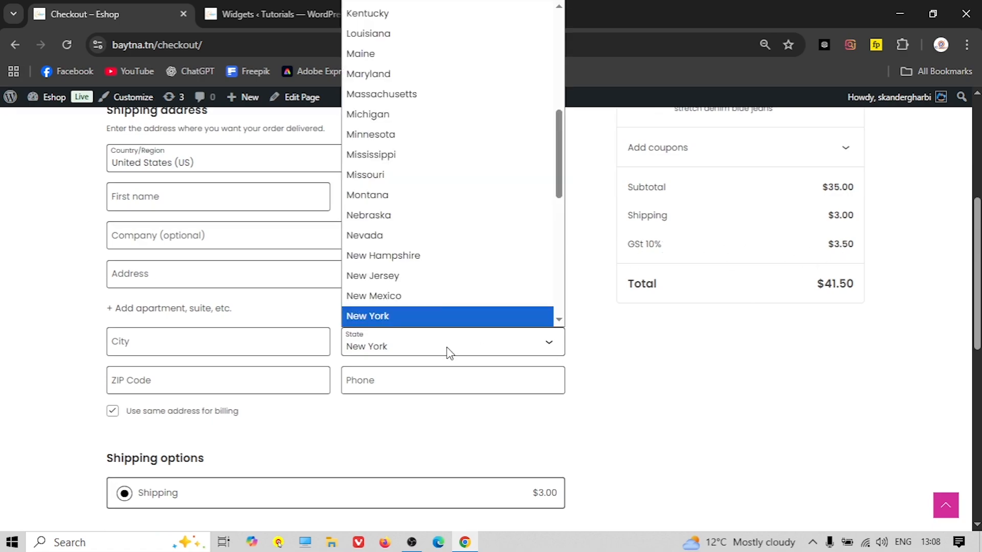
click(431, 277)
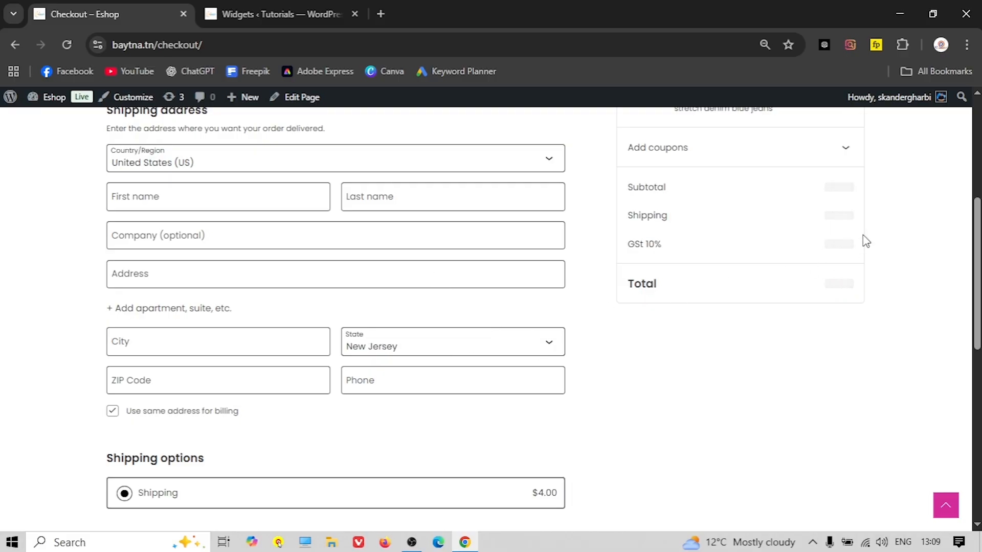
click(429, 355)
scroll(427, 306, down, 3)
click(412, 212)
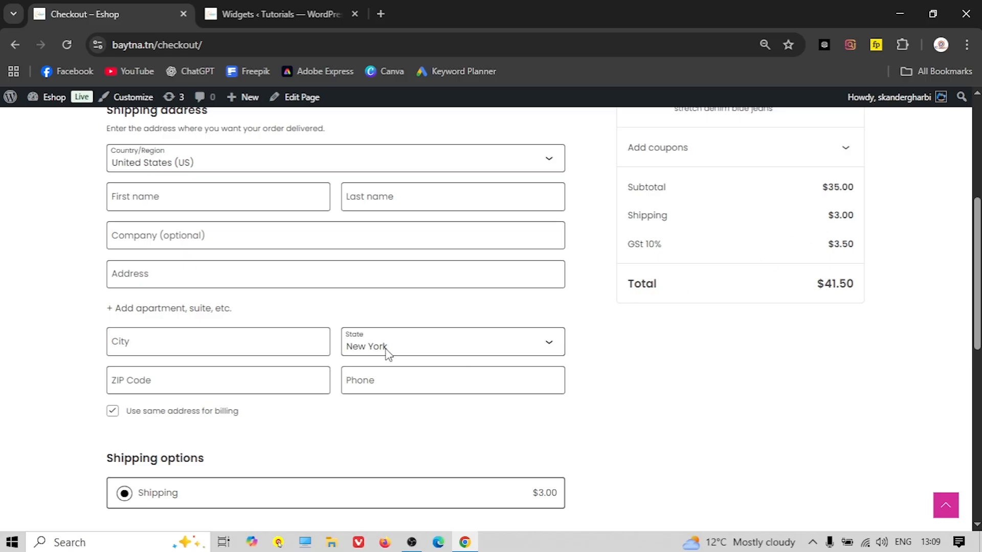
Choose Cash on delivery as the payment method instead of card
scroll(336, 351, down, 4)
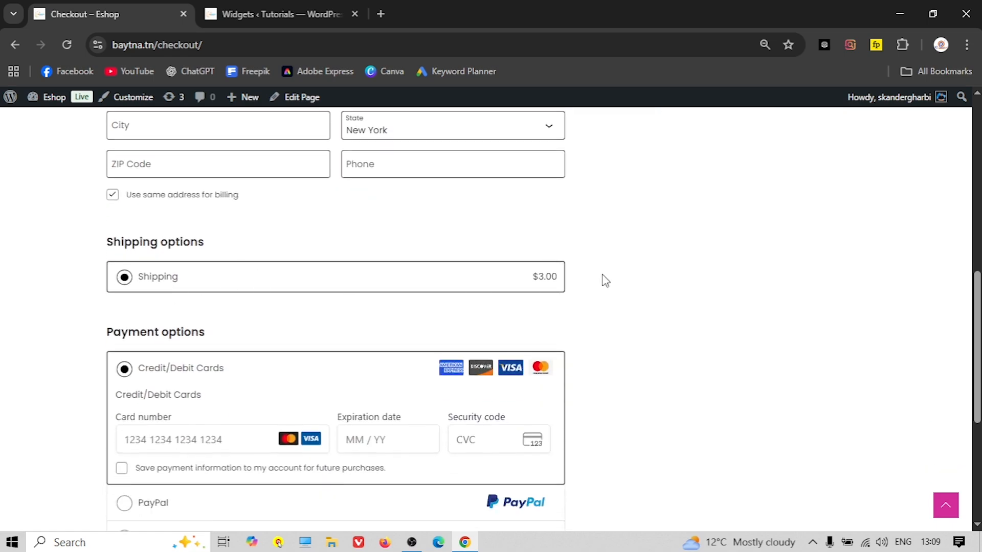
scroll(291, 317, down, 1)
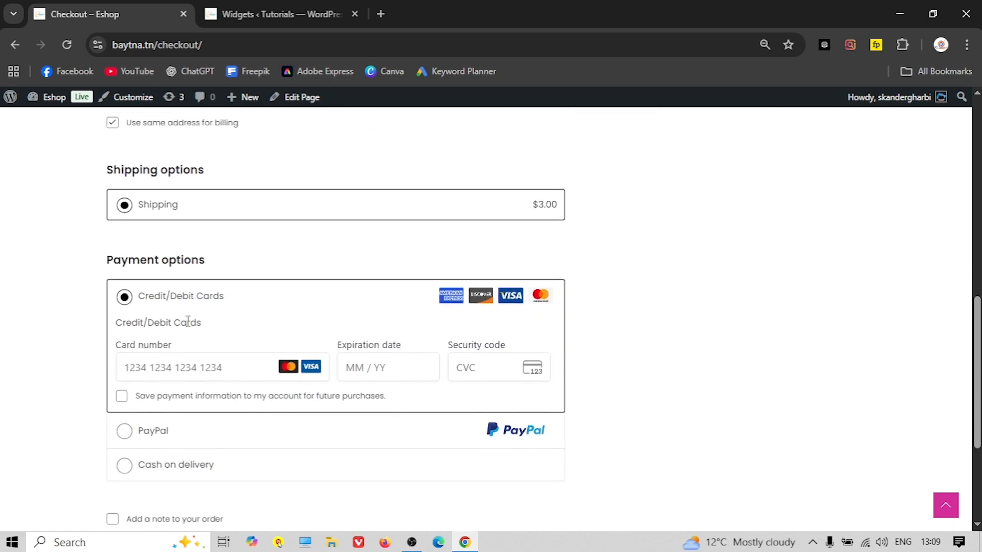
scroll(179, 312, down, 1)
click(163, 297)
click(386, 293)
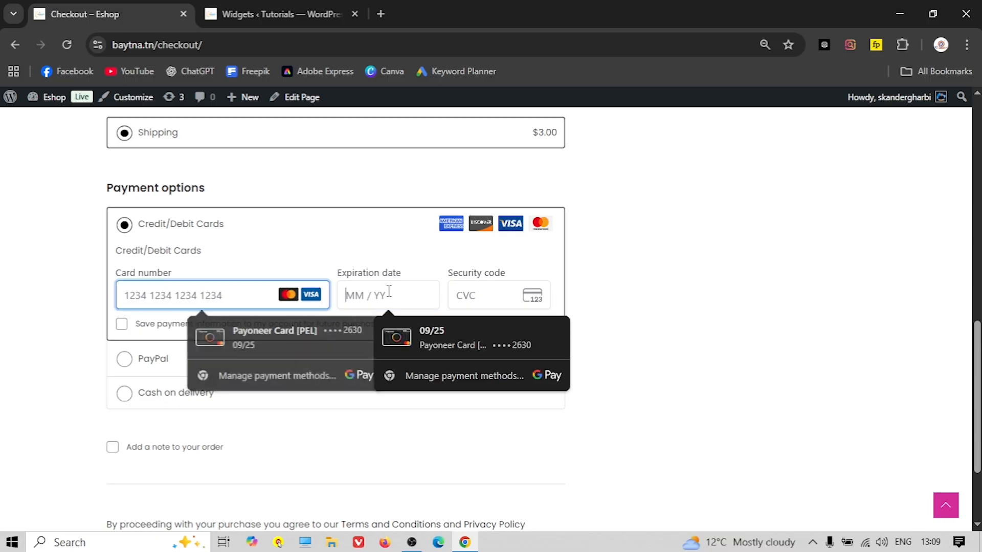
click(125, 393)
scroll(178, 338, up, 8)
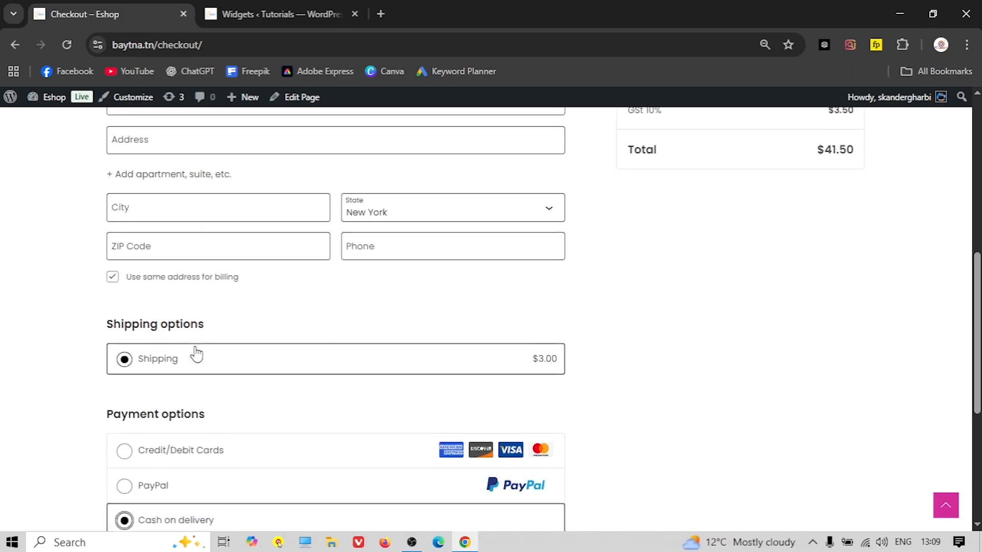
Fill in the name and shipping address from a saved browser address
click(159, 265)
text(skander)
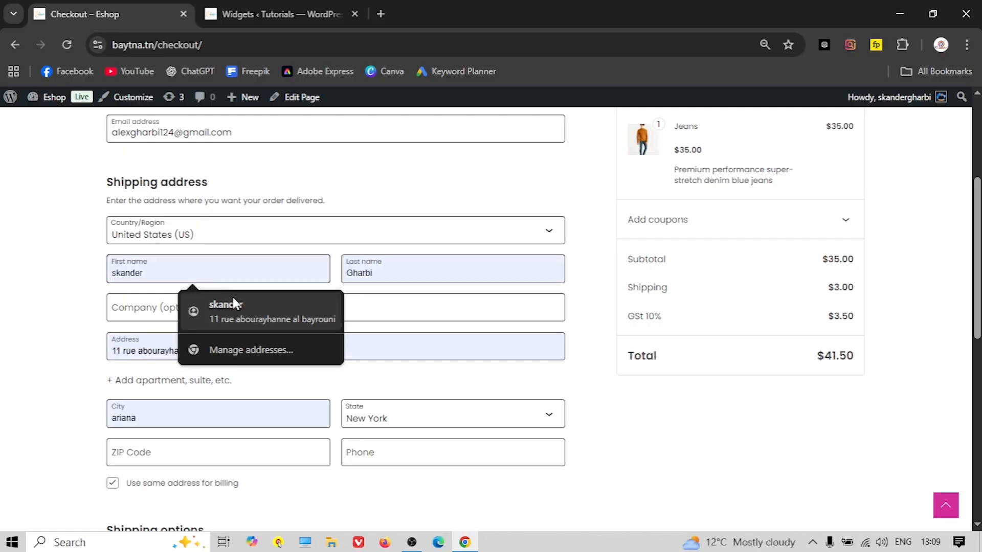
click(232, 297)
scroll(306, 319, down, 4)
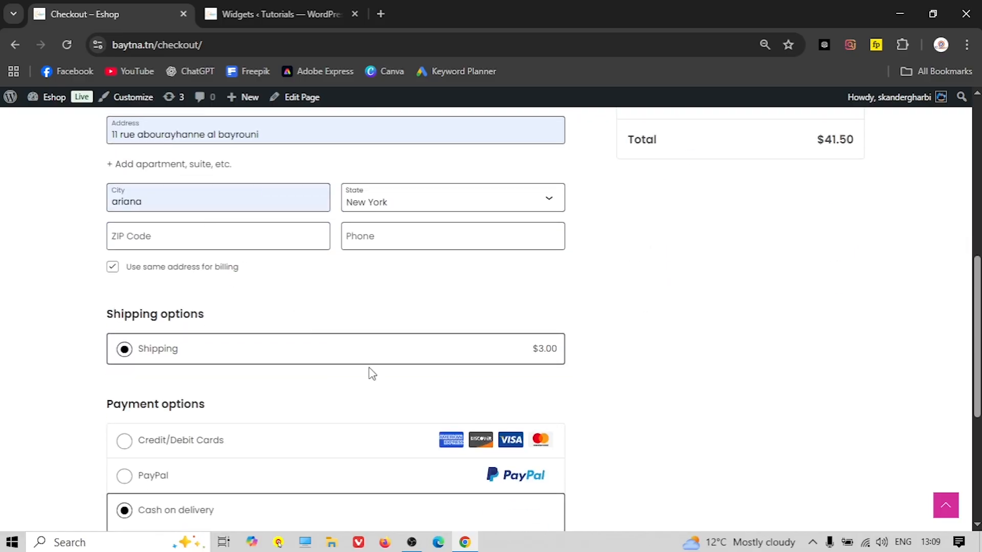
scroll(371, 373, down, 5)
Enter the ZIP code and phone number, then place the $41.50 order
click(441, 451)
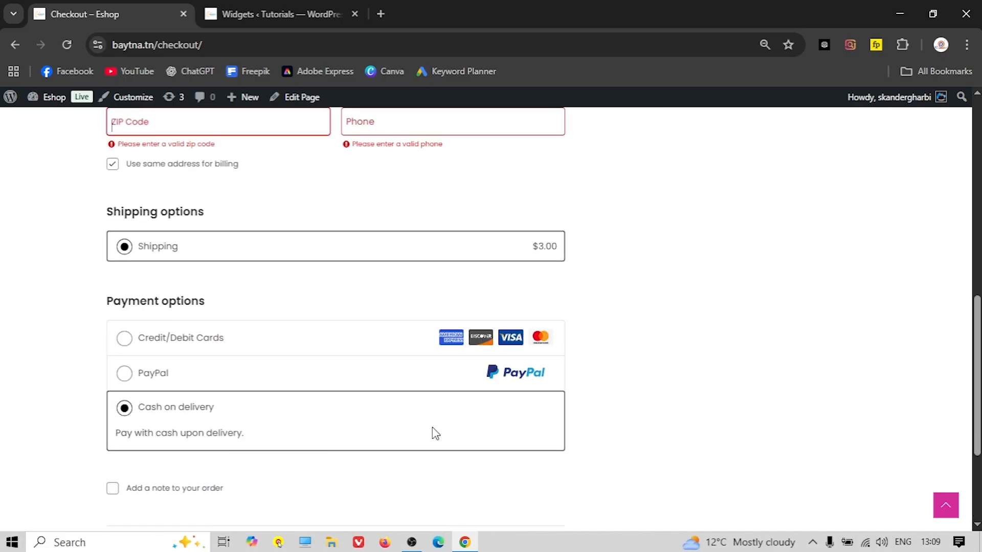
scroll(355, 330, up, 4)
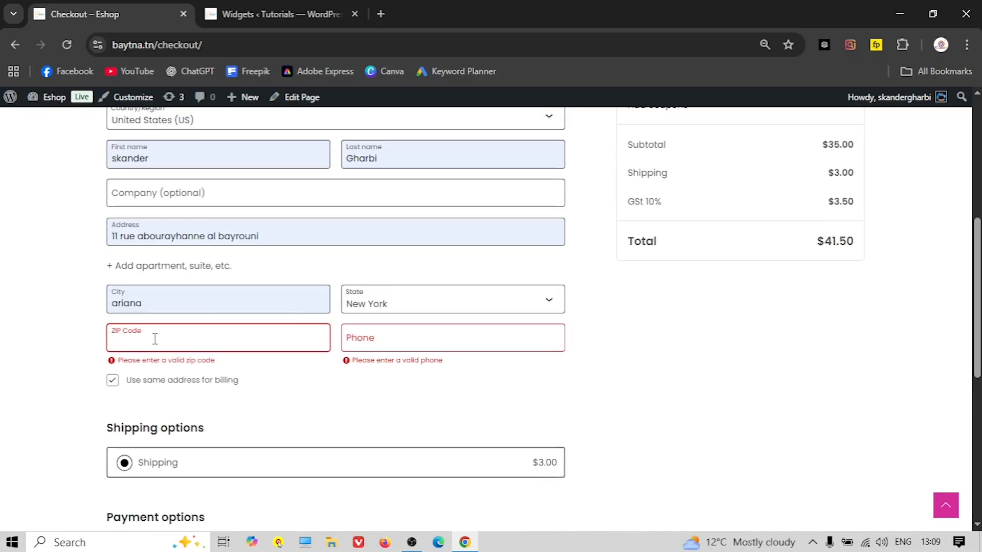
text(11102)
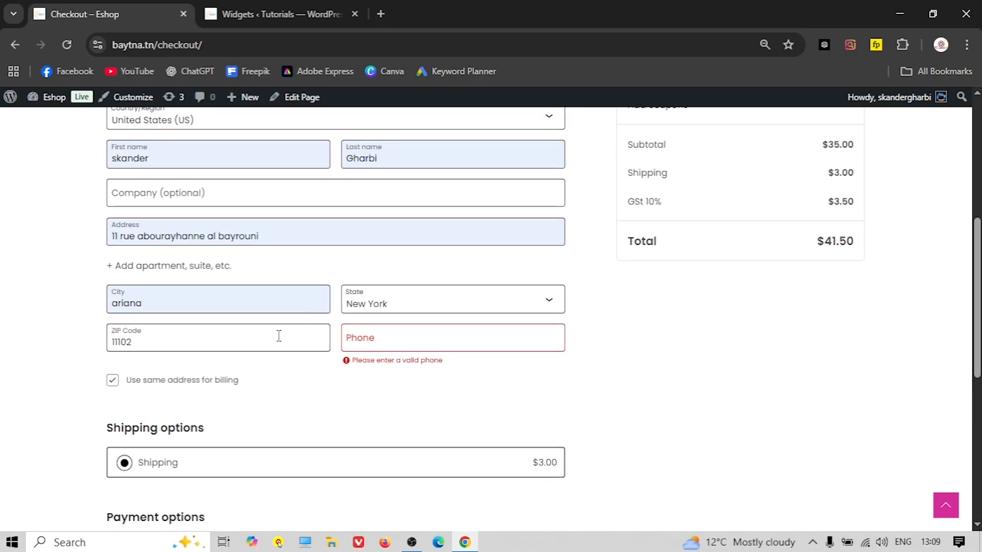
click(369, 337)
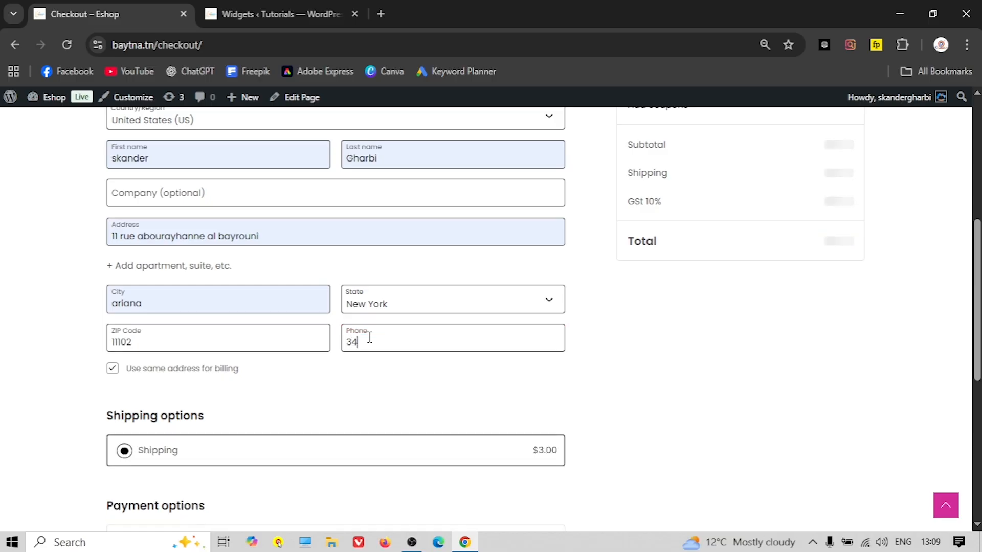
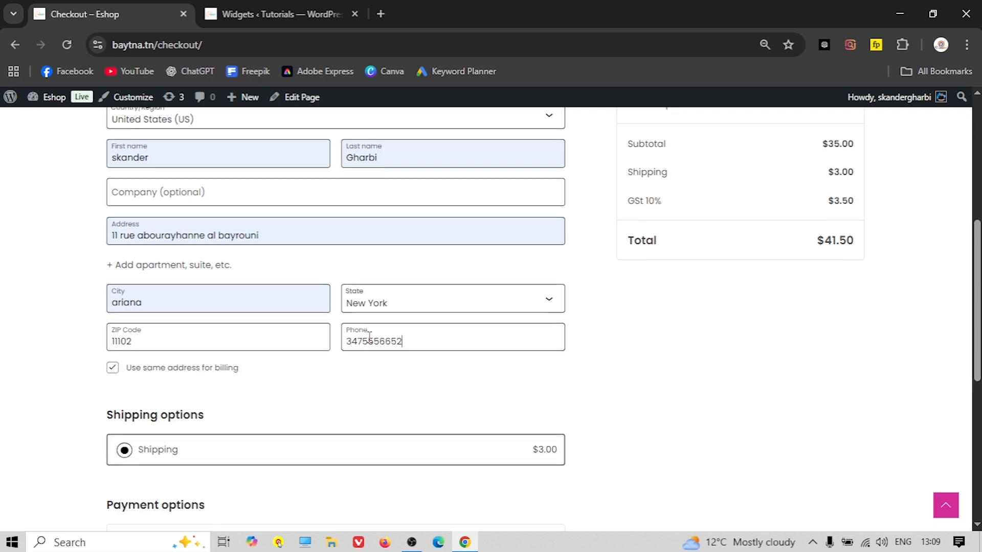
scroll(314, 382, down, 7)
click(445, 442)
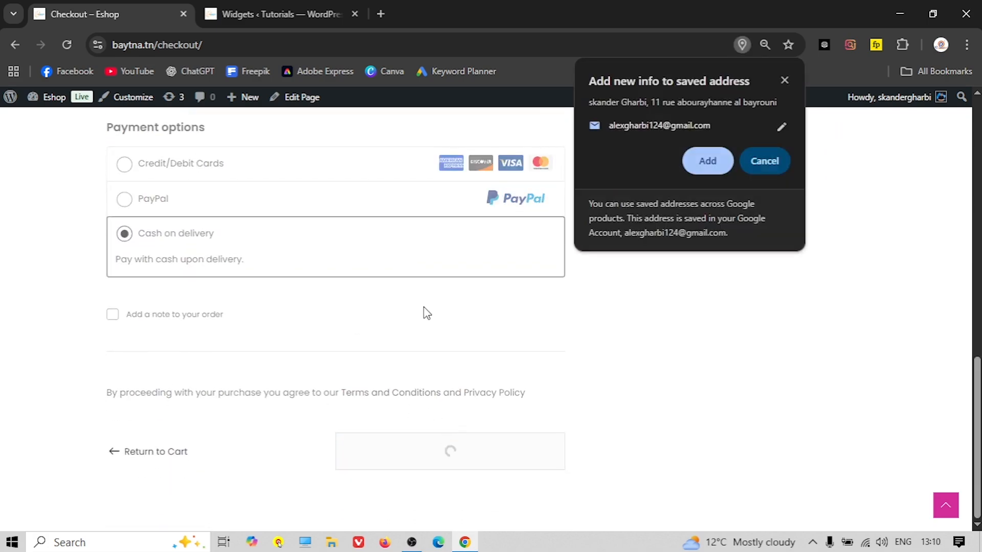
Decline saving the address, then copy the order number from the confirmation page
click(774, 159)
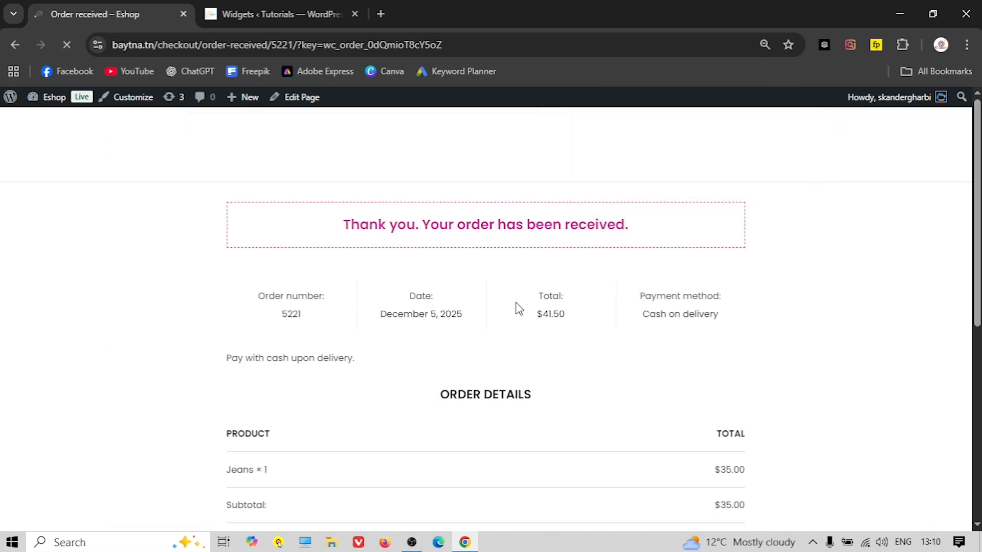
scroll(517, 307, down, 3)
scroll(517, 307, up, 2)
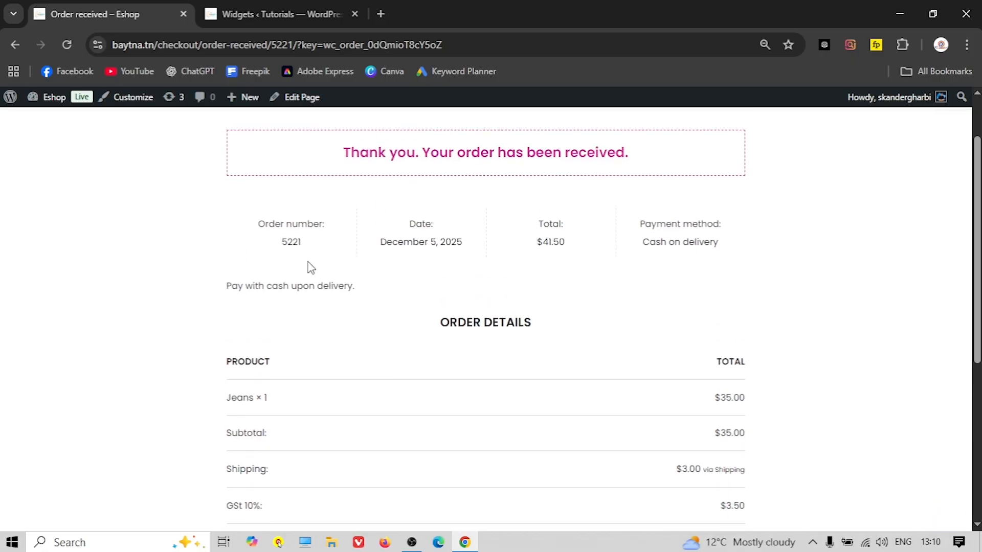
double_click(290, 244)
right_click(291, 251)
click(343, 263)
Go to the Track Your Order page from the header menu
scroll(488, 306, down, 4)
scroll(492, 309, down, 2)
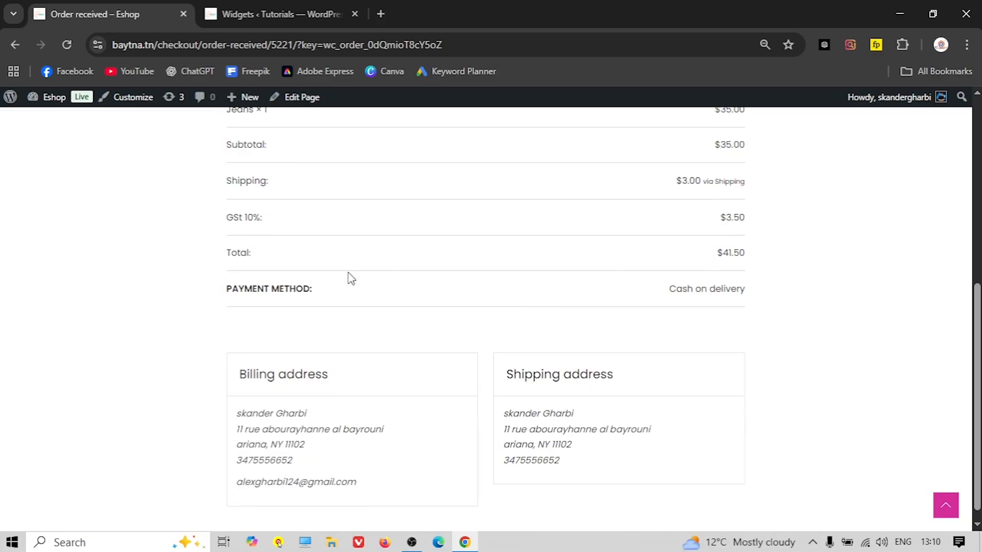
scroll(482, 333, up, 7)
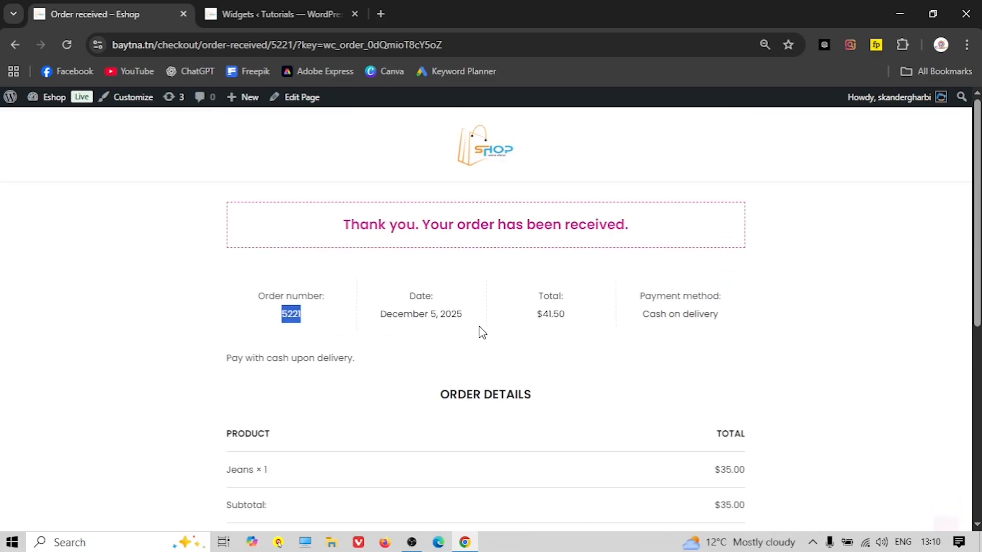
click(528, 136)
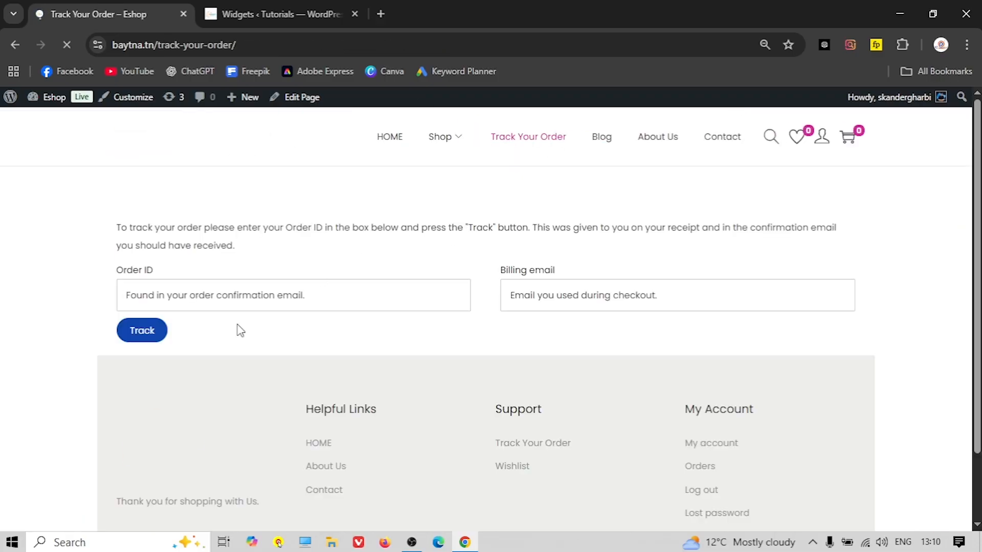
Track the order using the pasted order number and billing email, showing it Processing
click(146, 297)
right_click(151, 301)
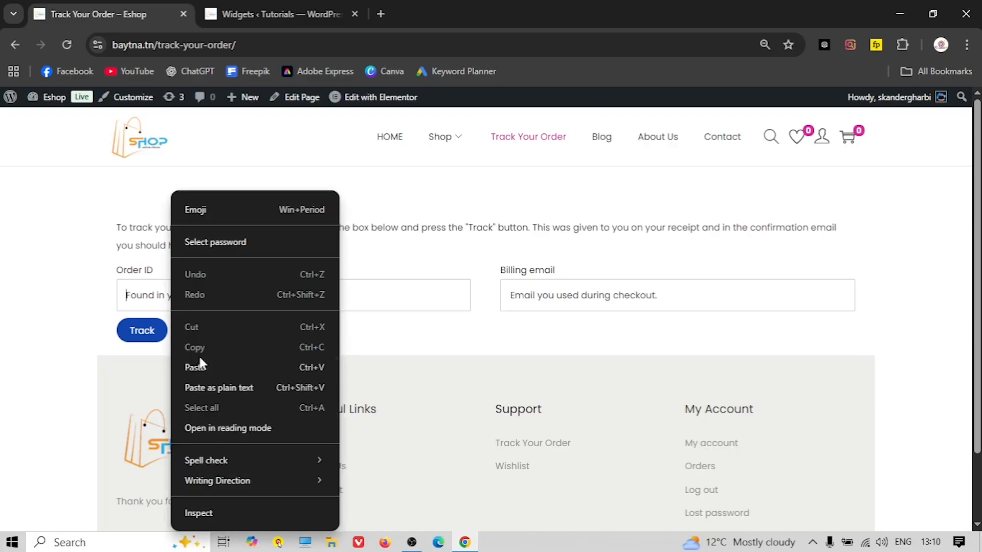
click(199, 366)
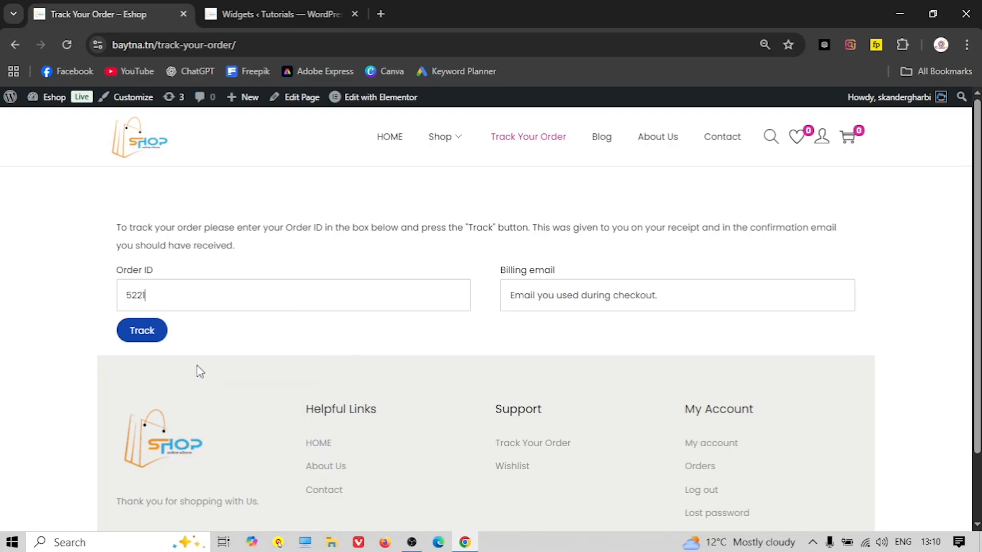
click(587, 289)
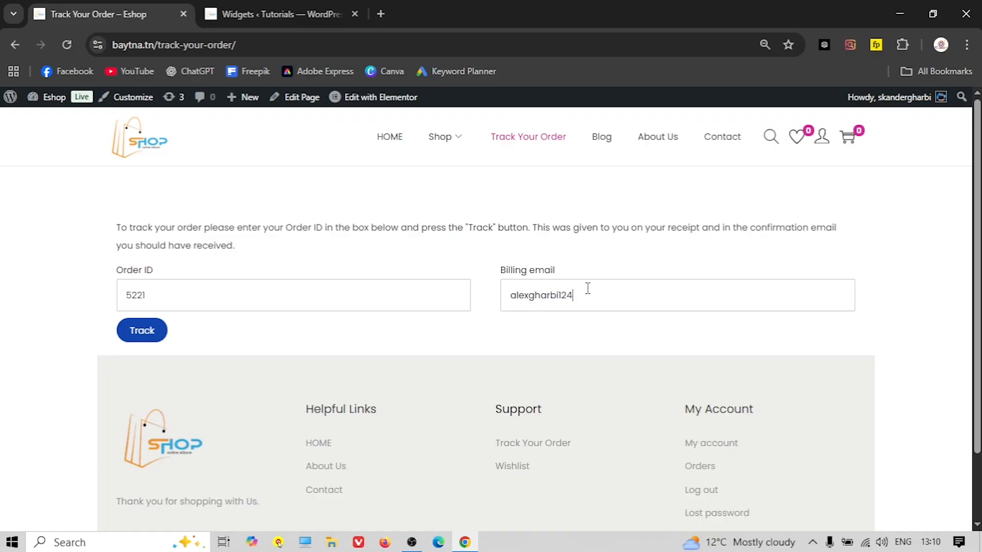
click(130, 337)
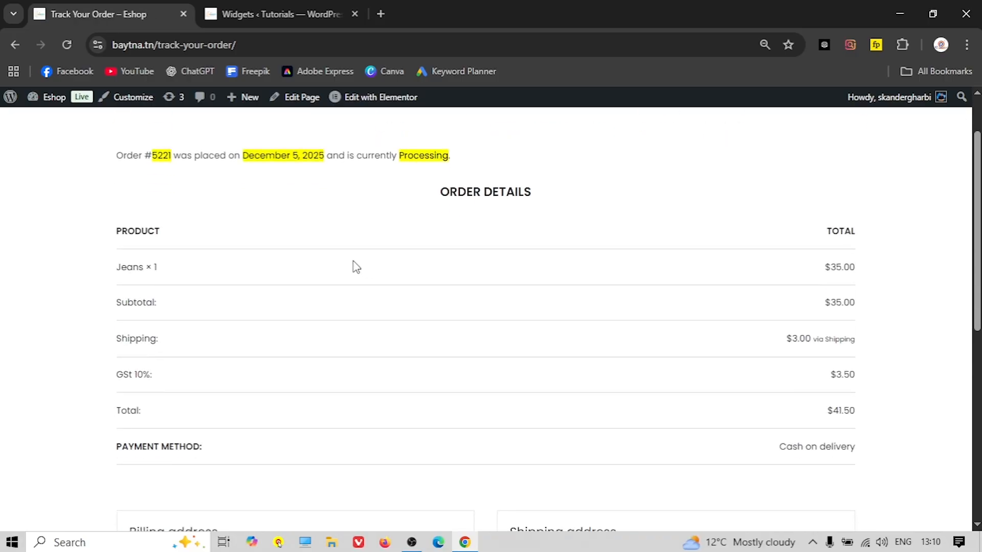
scroll(408, 281, down, 3)
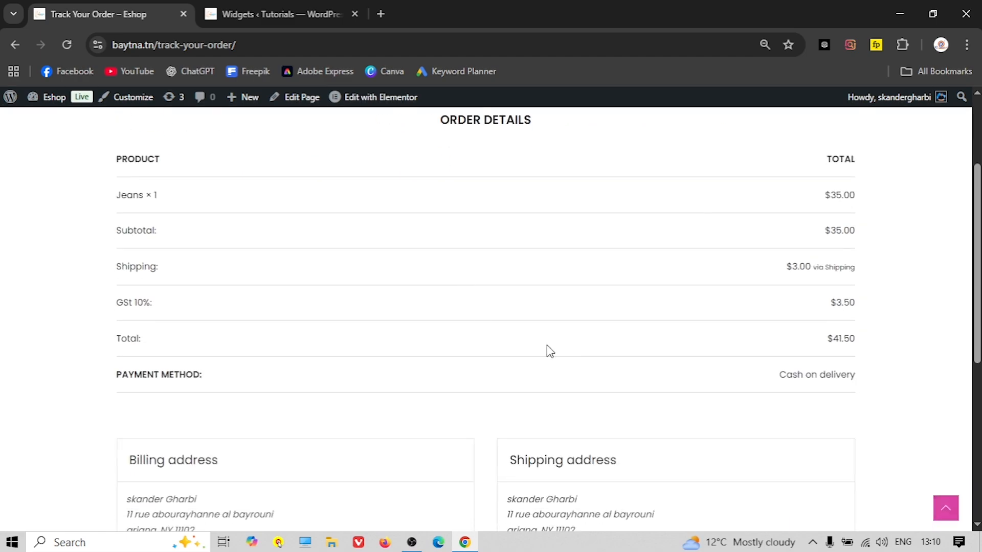
scroll(386, 298, down, 2)
scroll(386, 298, up, 5)
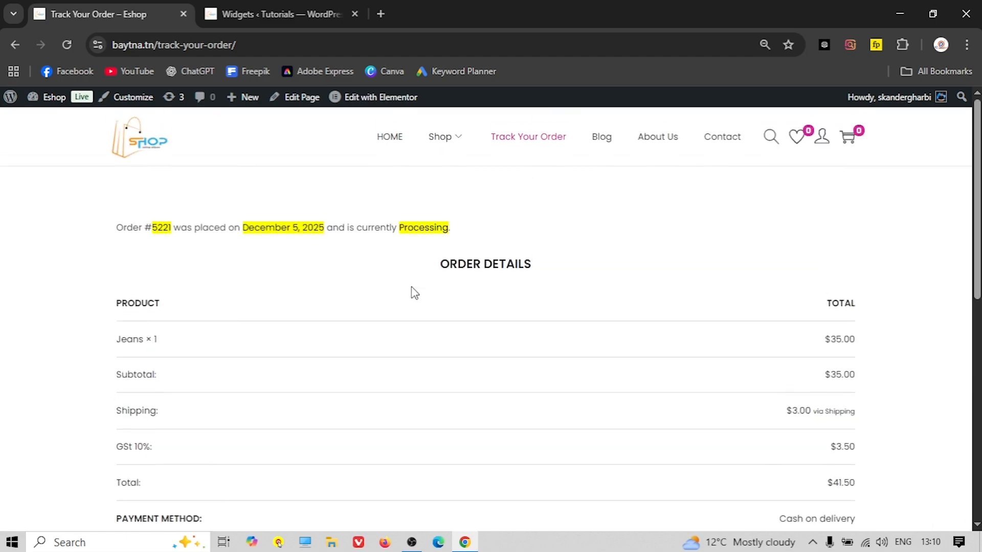
View the Jeans order's details under My account > Orders, then go to the admin Dashboard
mouse_move(824, 138)
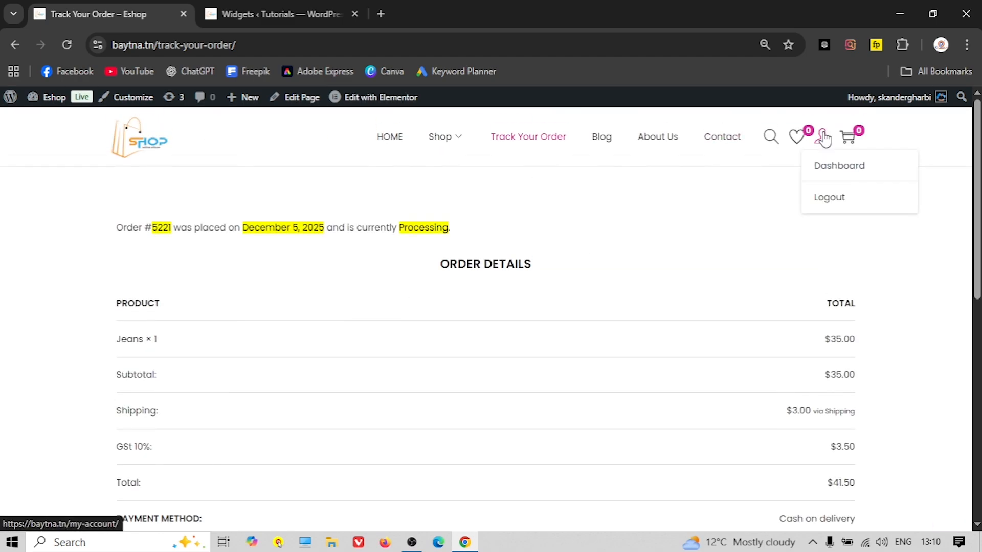
click(839, 168)
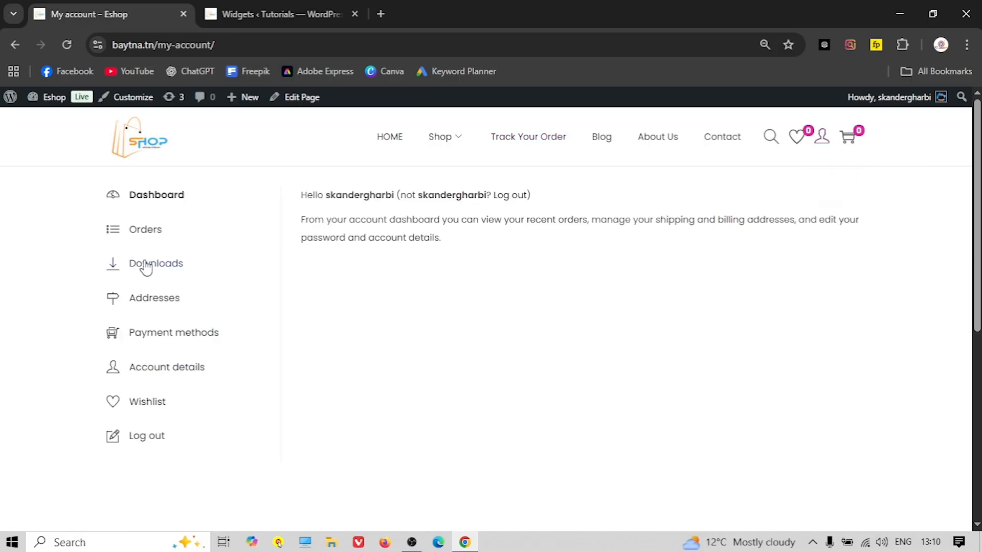
click(150, 231)
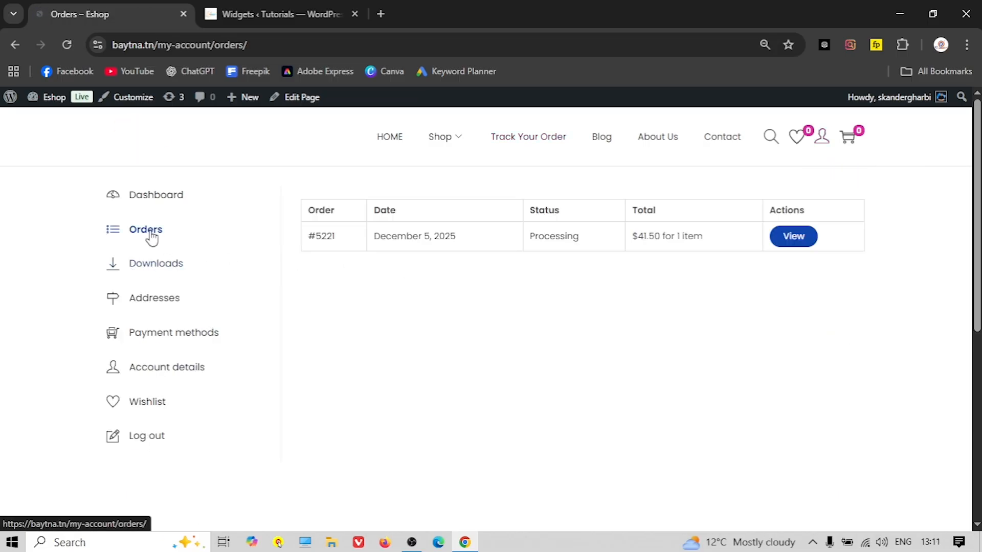
click(793, 236)
scroll(501, 307, down, 4)
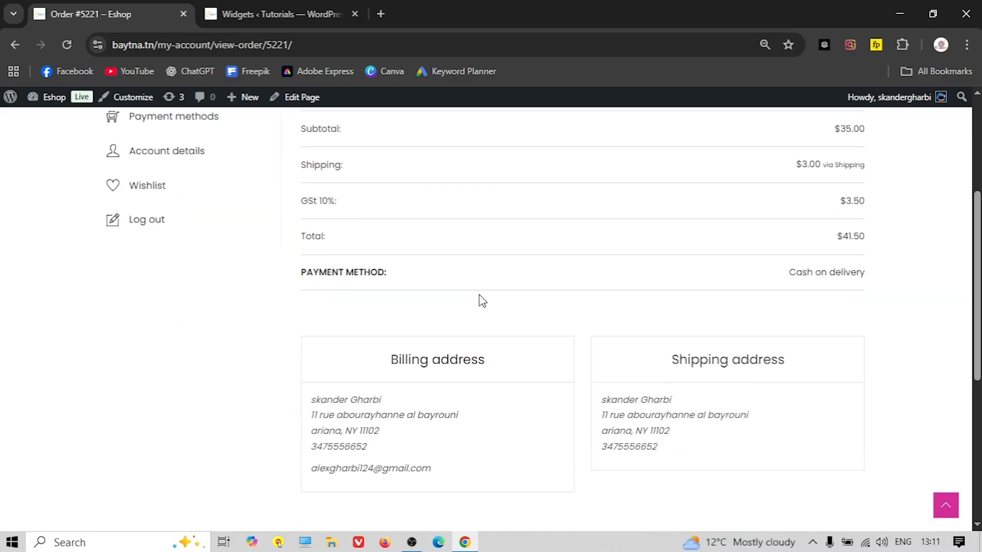
scroll(475, 295, up, 4)
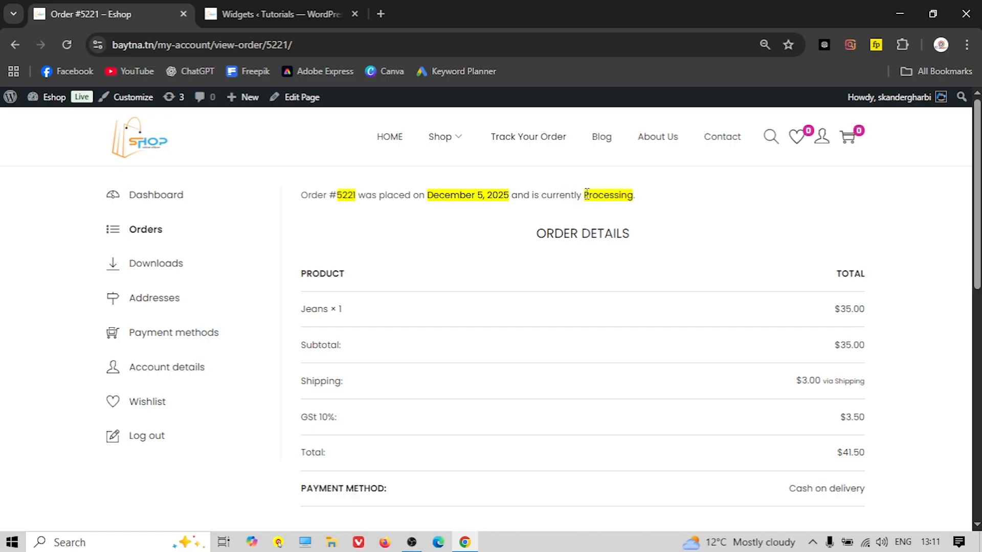
mouse_move(48, 97)
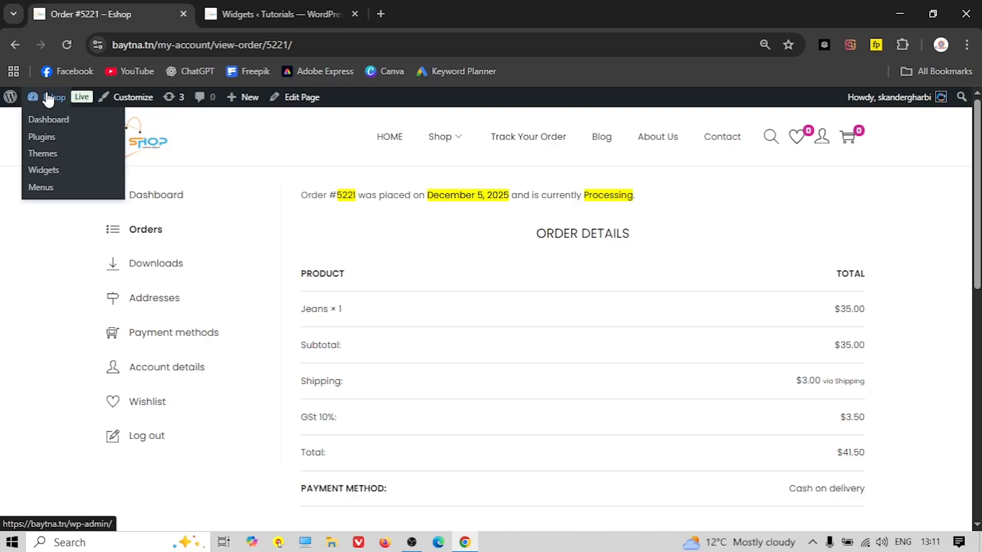
click(48, 97)
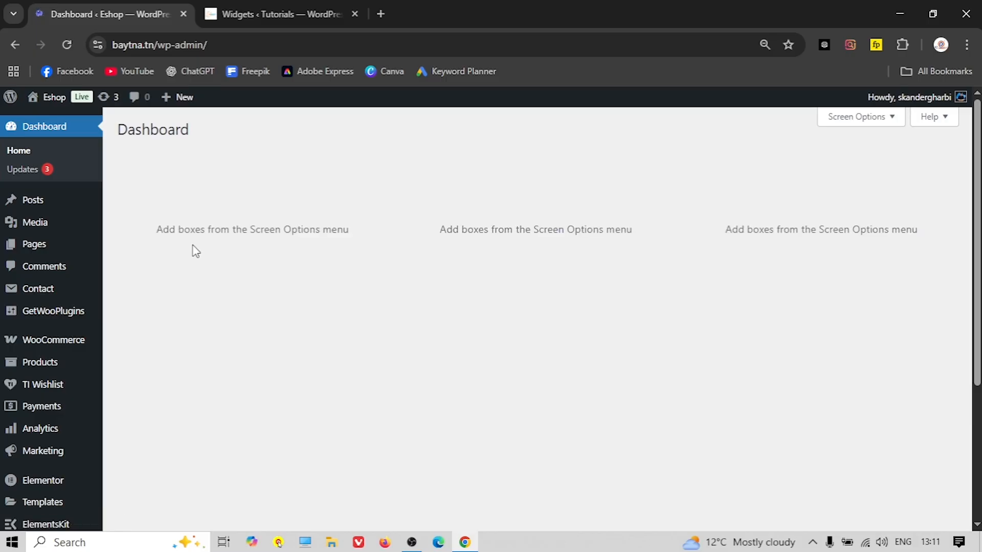
Open the Jeans order from WooCommerce > Orders and review its Edit order page
scroll(73, 254, down, 4)
mouse_move(97, 347)
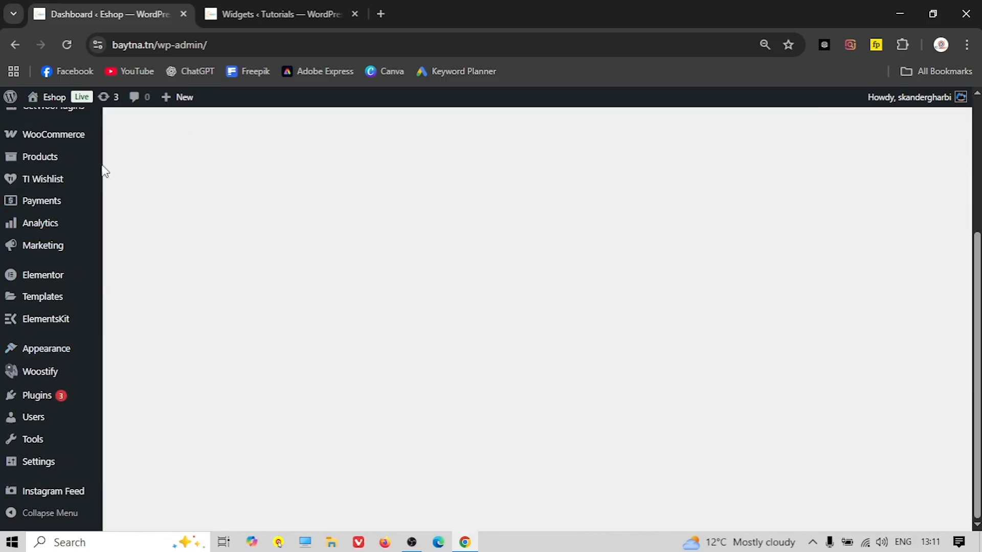
mouse_move(62, 136)
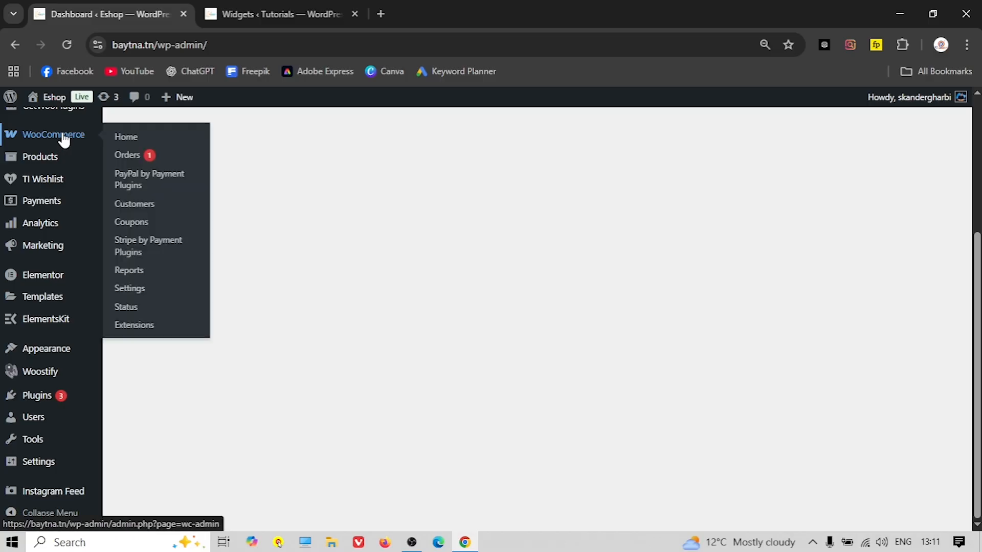
click(127, 157)
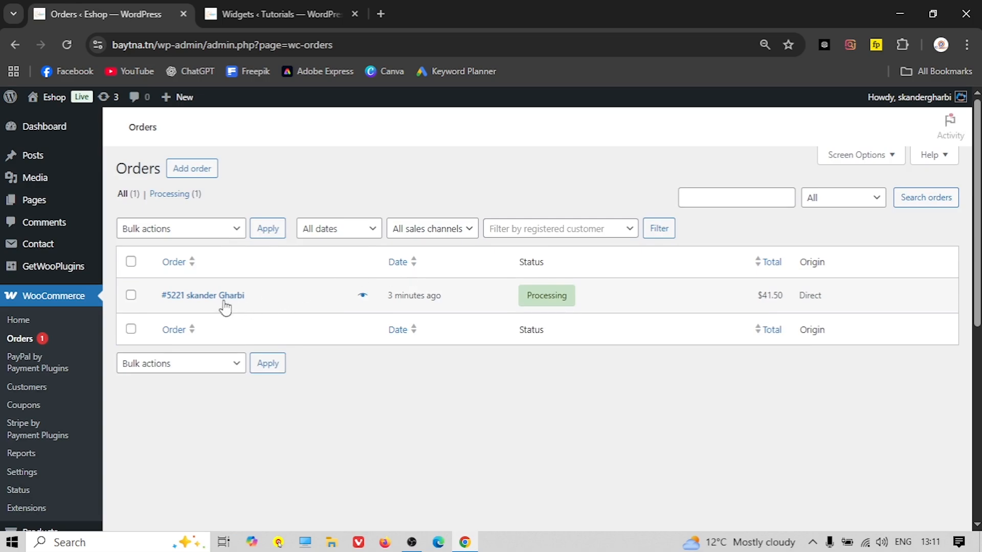
click(218, 299)
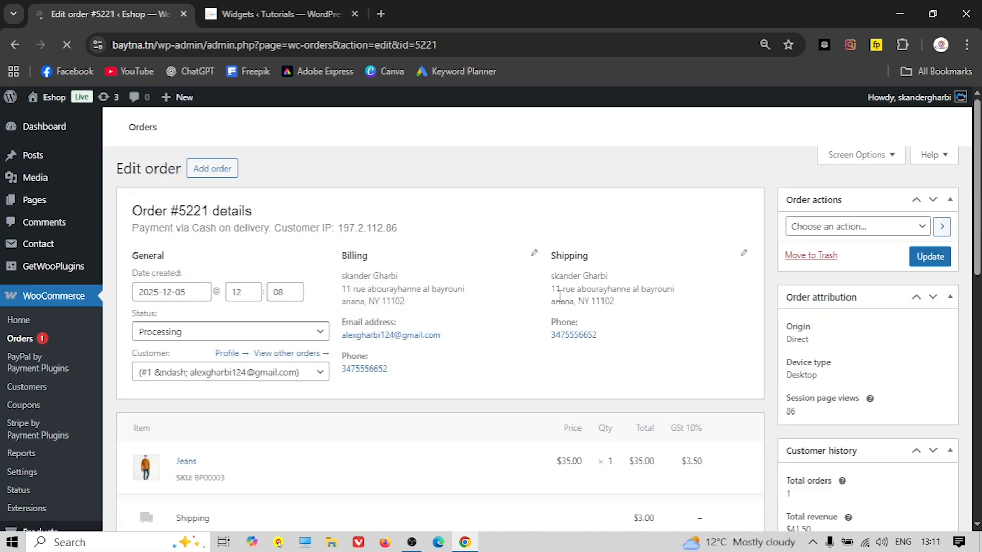
scroll(447, 284, down, 1)
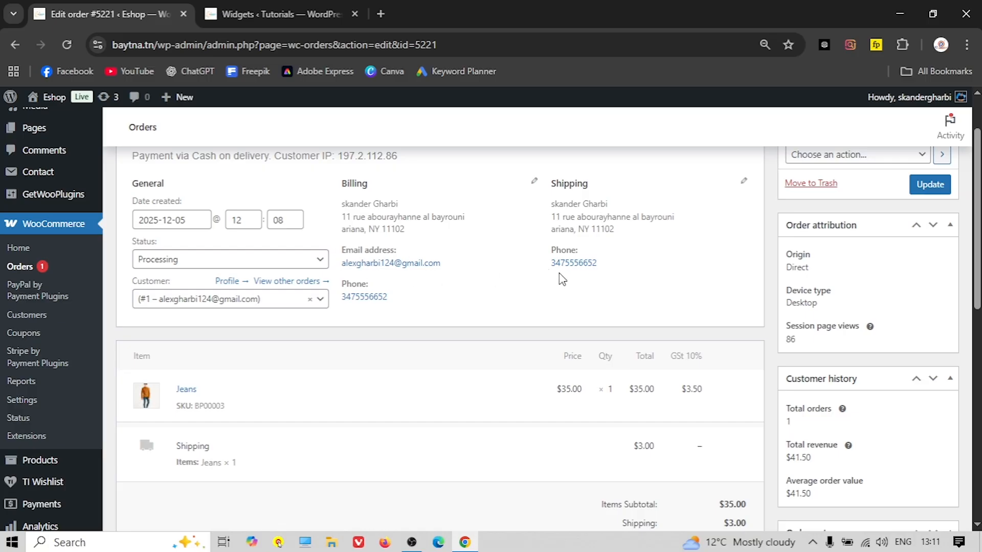
scroll(521, 278, down, 1)
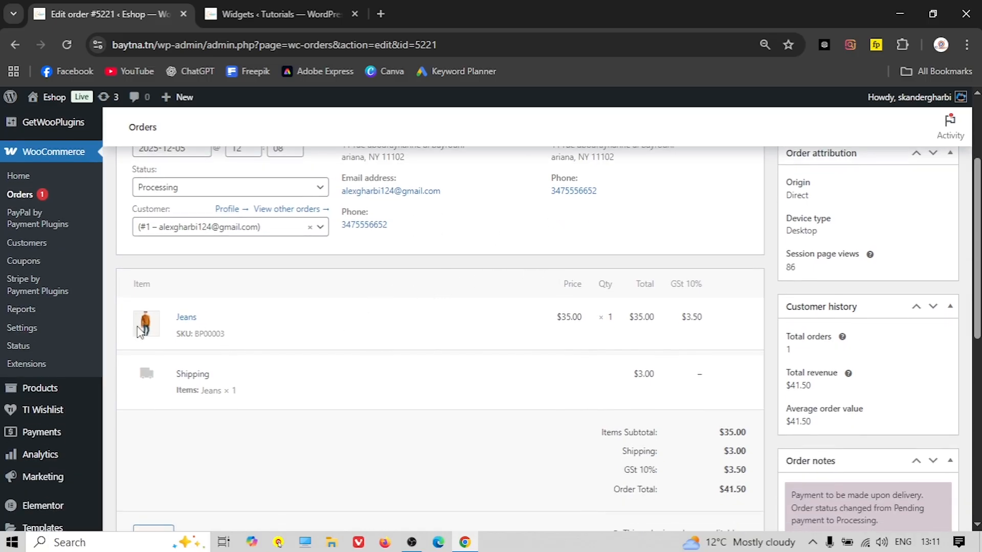
scroll(179, 335, down, 1)
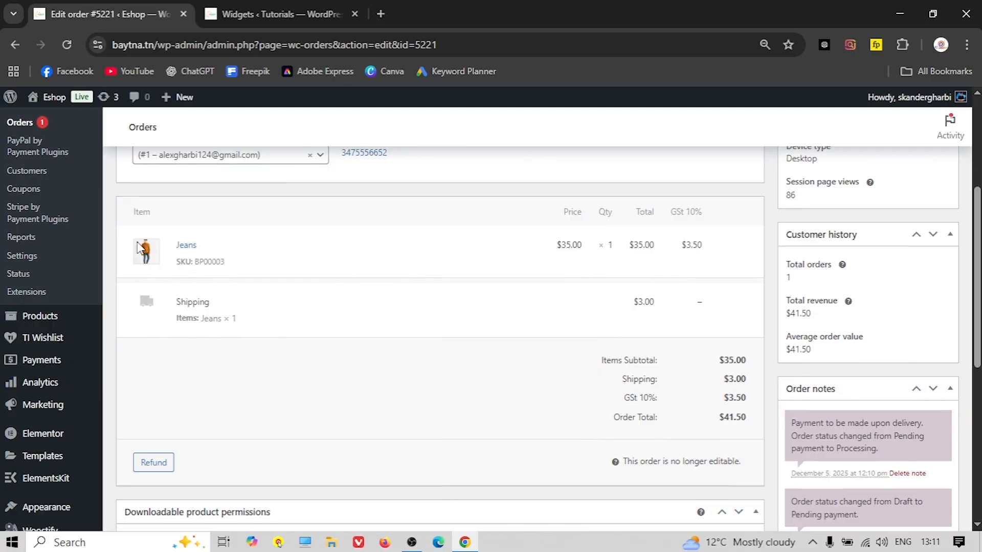
scroll(458, 346, down, 1)
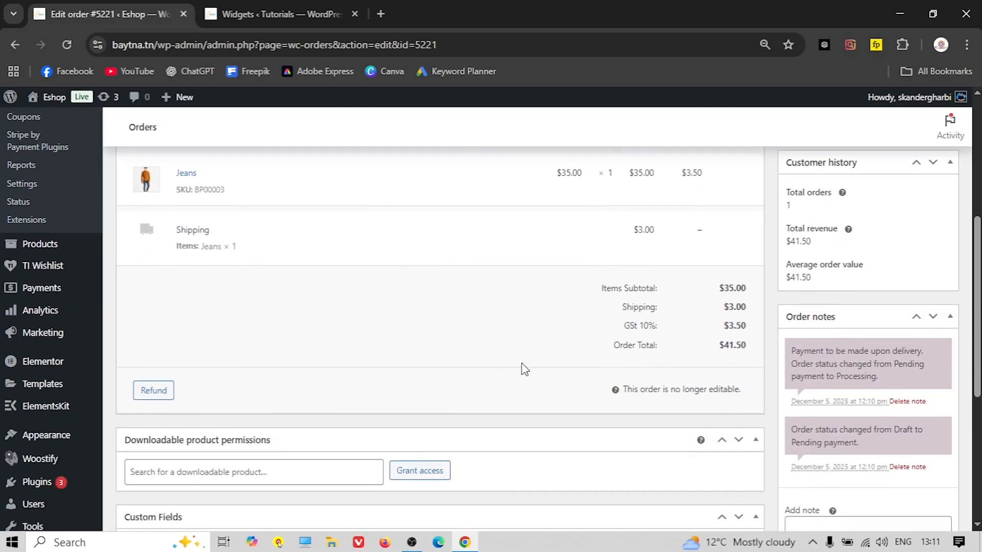
scroll(515, 348, down, 2)
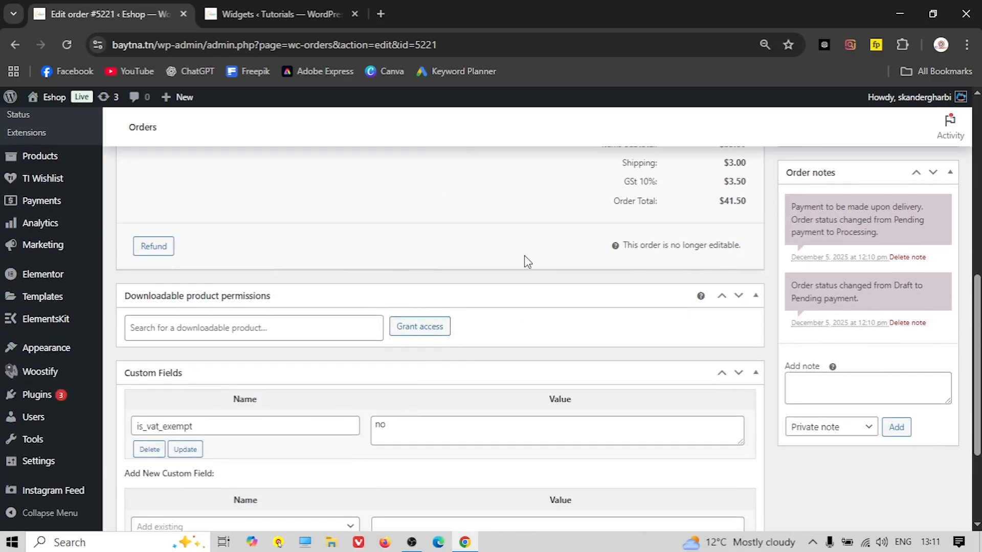
scroll(522, 328, down, 2)
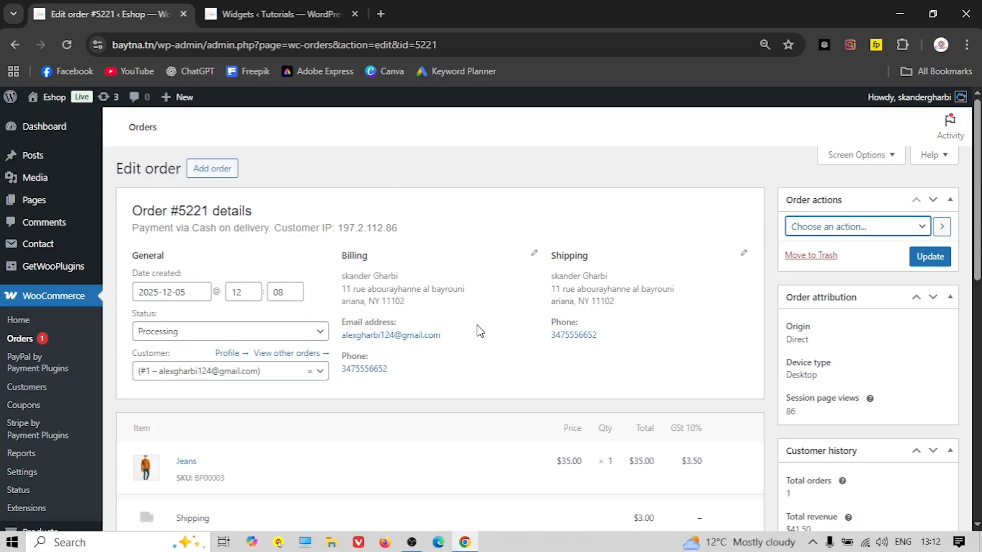
Change the order status to Completed and update the order
click(286, 332)
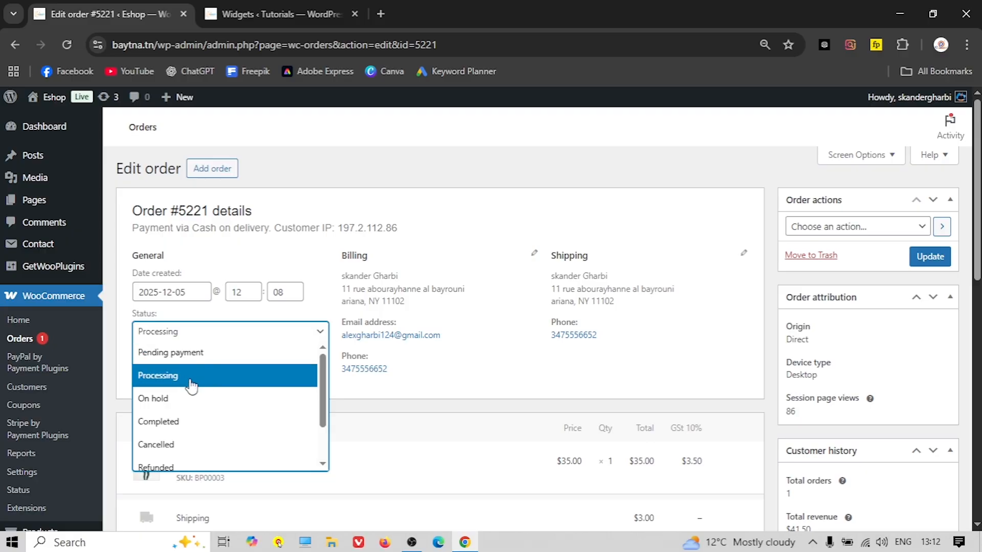
click(169, 422)
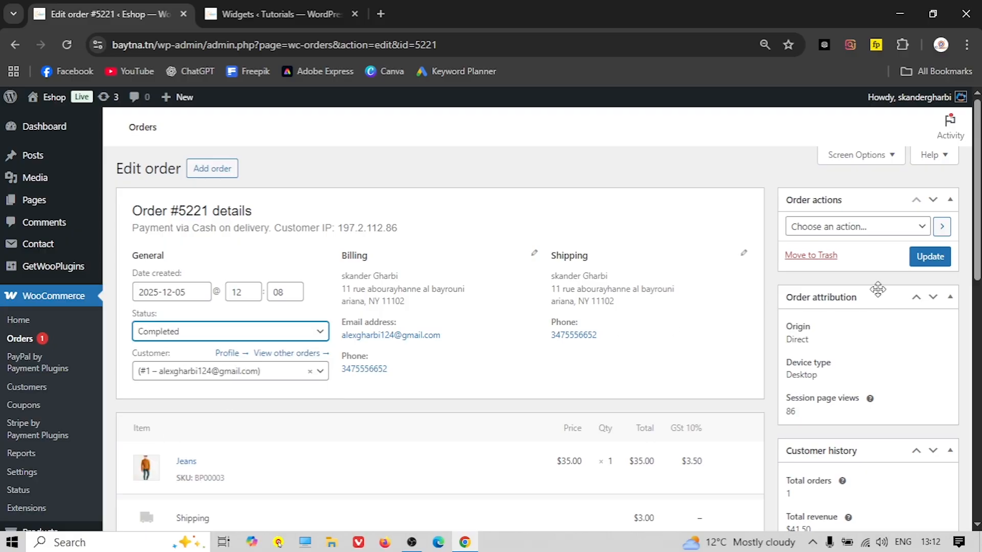
click(943, 263)
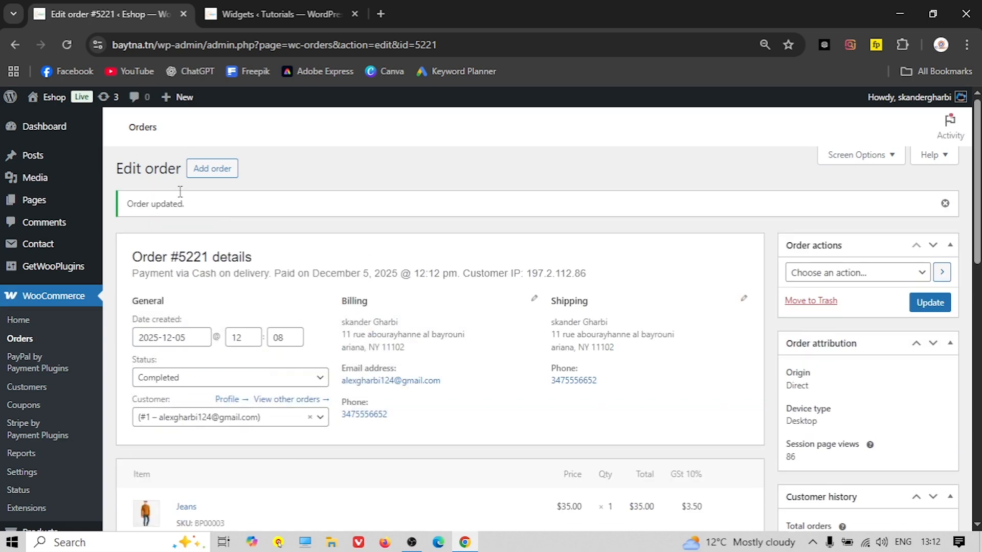
Check the storefront's My account > Orders list shows the order Completed at $41.50
click(46, 97)
mouse_move(822, 137)
click(828, 165)
click(147, 233)
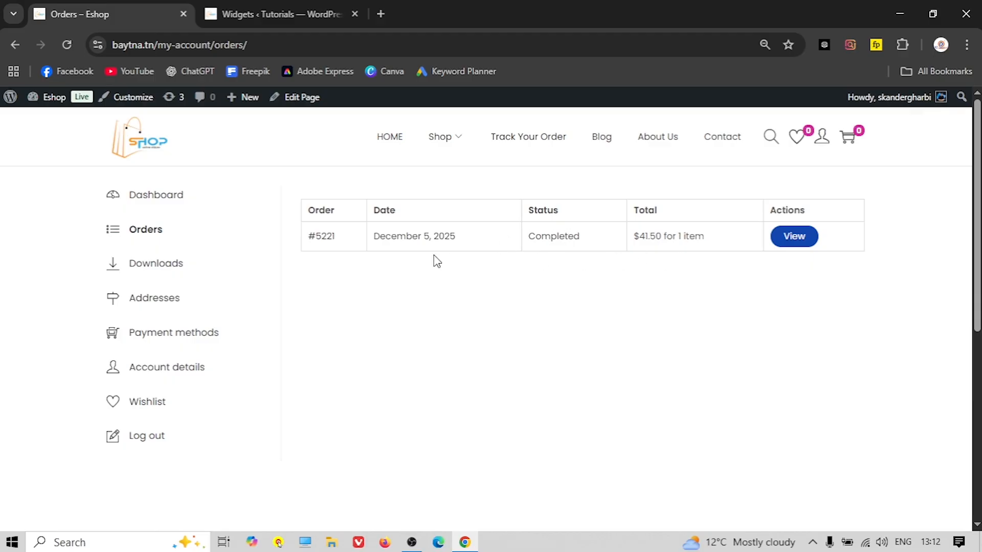
Go back to the Eshop home page and scroll down past Why Choose Us to New Collections
click(128, 150)
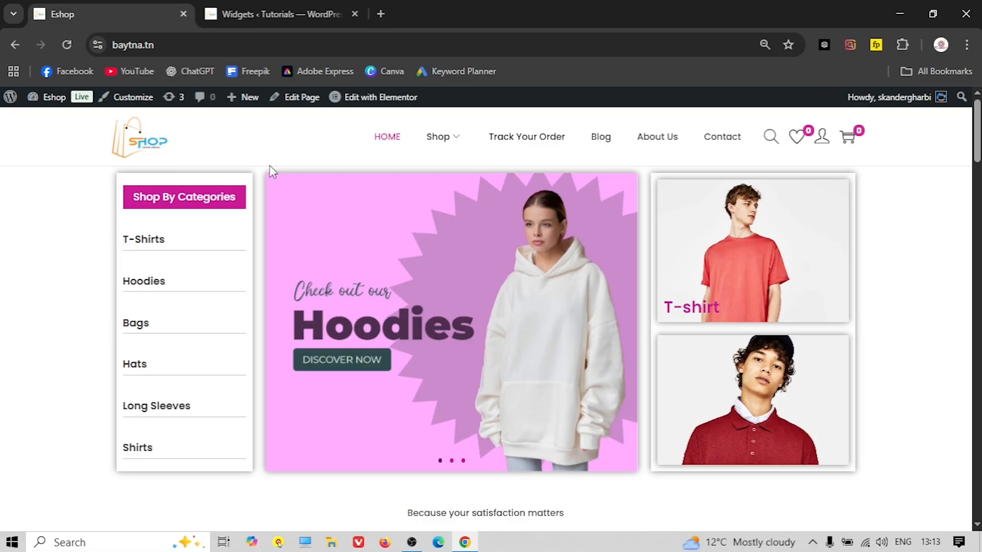
scroll(272, 168, down, 5)
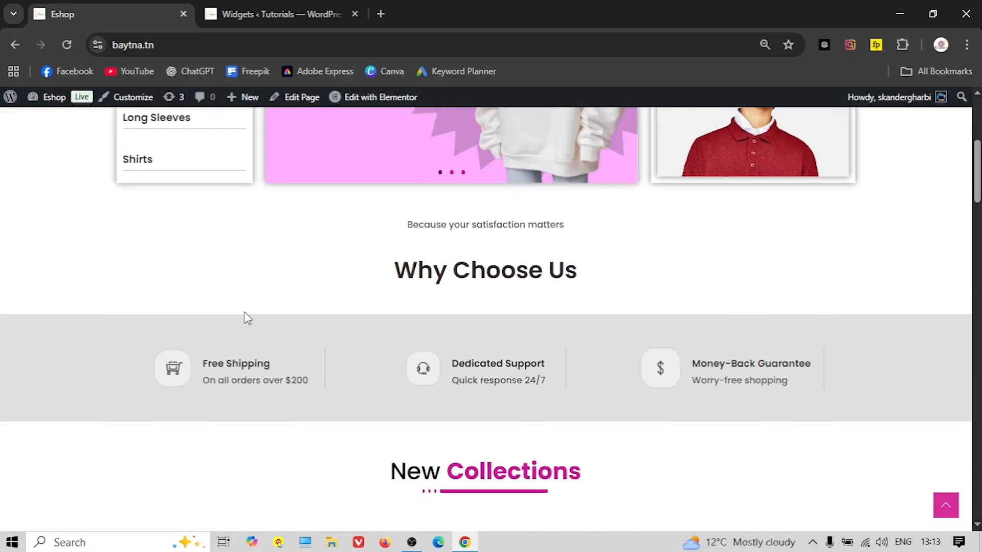
scroll(246, 318, down, 4)
scroll(81, 307, down, 1)
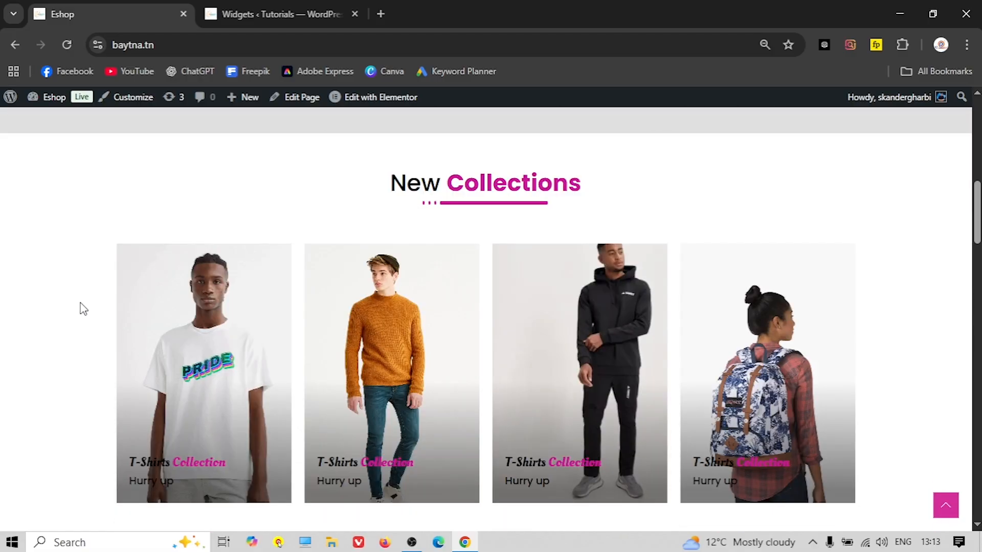